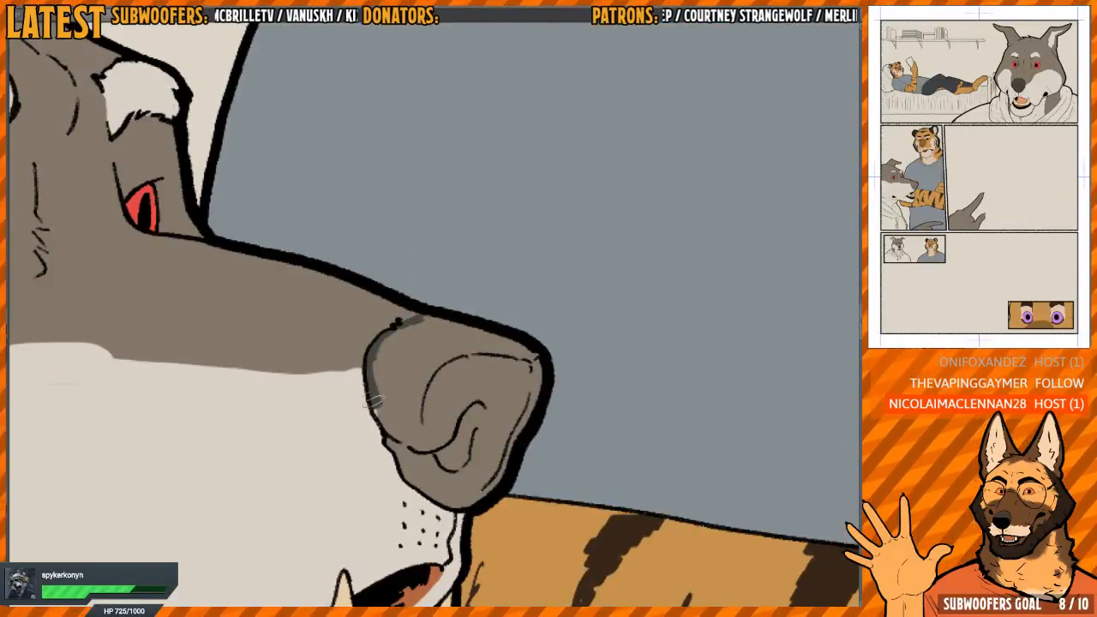
Fill the wolf's nose and the pointing finger's claw with dark grey in the panel shared with the tiger
left_click(429, 348)
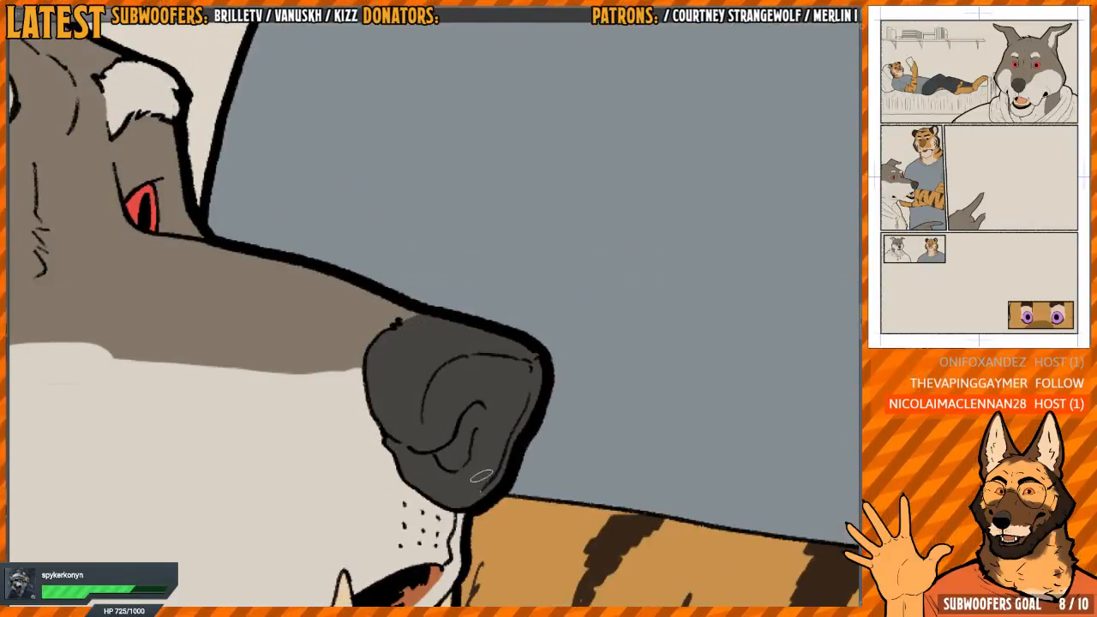
scroll(482, 370, "down", 8)
left_click_drag(497, 272, 437, 152)
scroll(489, 320, "up", 6)
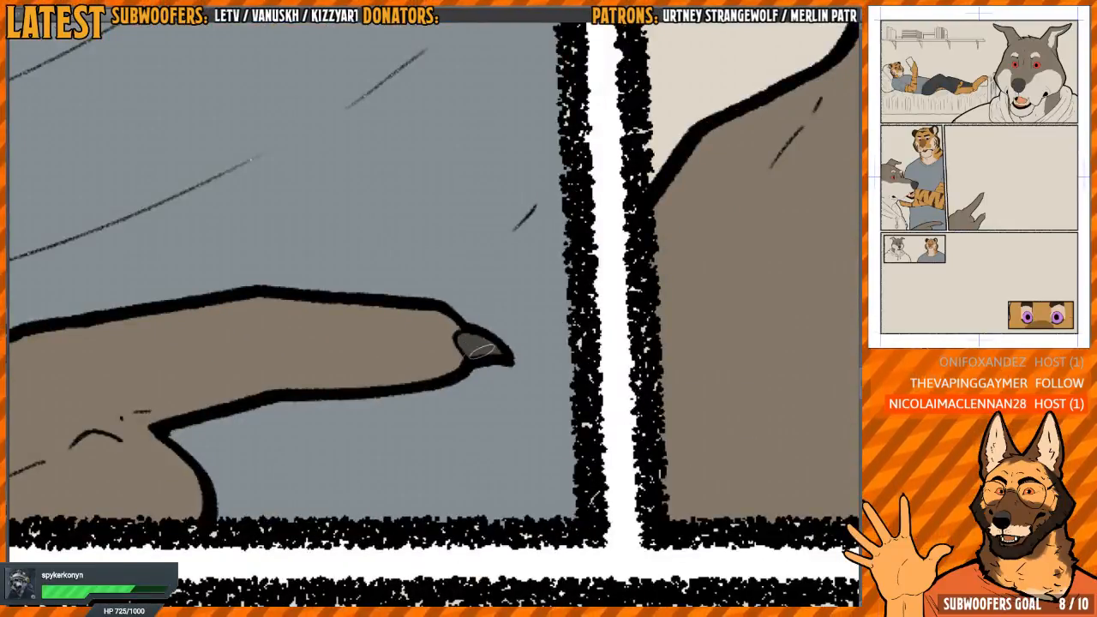
Check the colouring of the wolf's face, eyes and nose in the panel shared with the tiger
scroll(481, 352, "down", 6)
left_click_drag(406, 260, 514, 546)
scroll(412, 375, "up", 5)
scroll(456, 375, "down", 1)
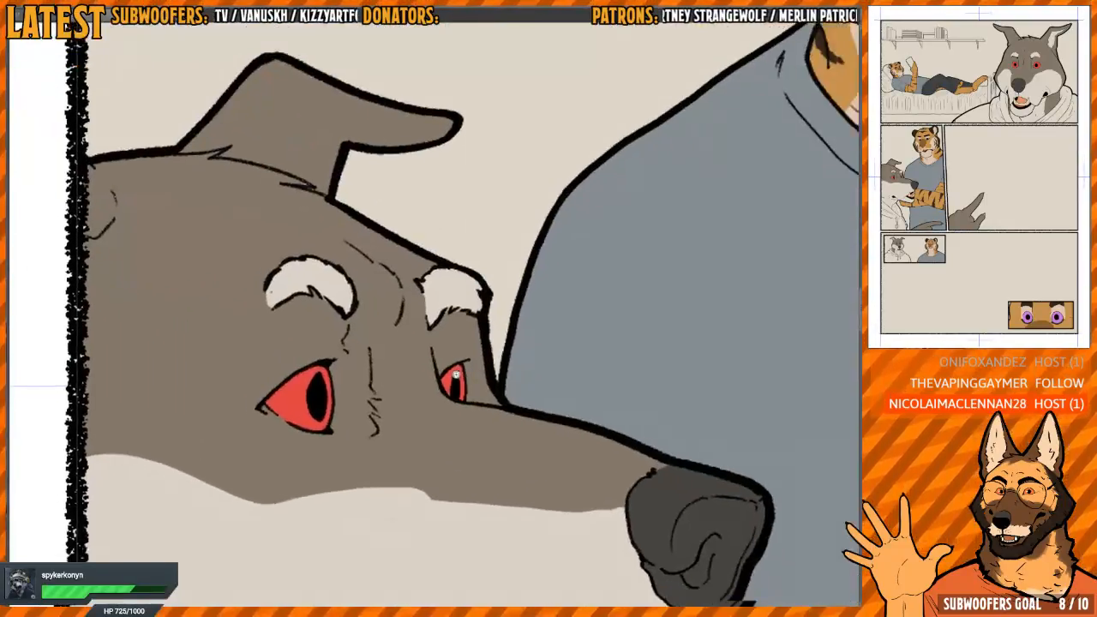
scroll(456, 374, "down", 1)
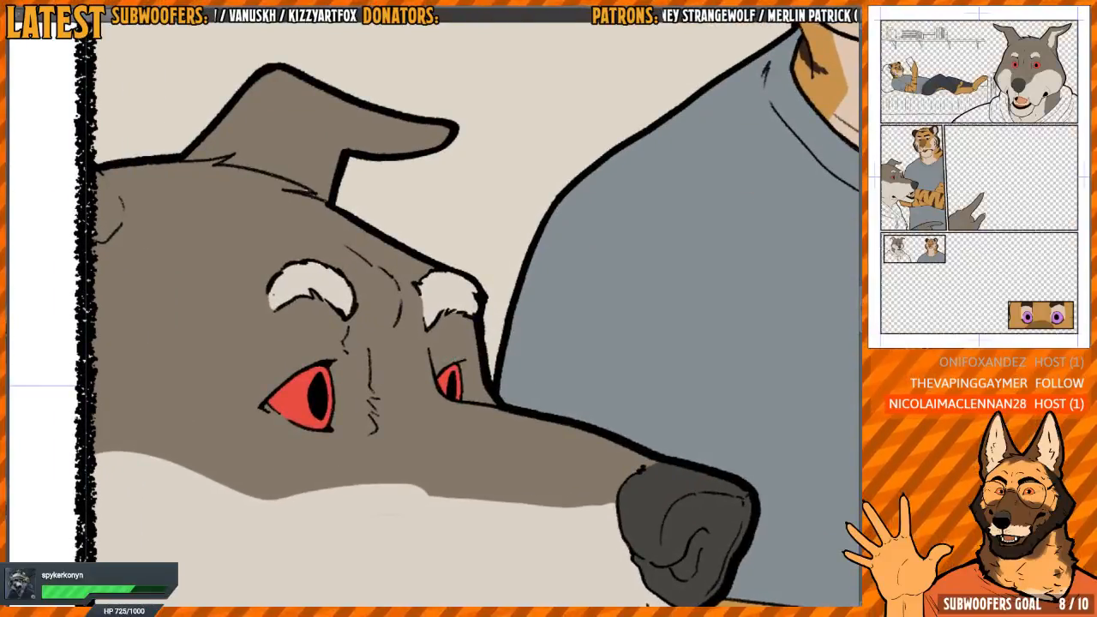
key("ctrl+z")
key("ctrl+y")
scroll(642, 474, "down", 6)
left_click_drag(600, 487, 476, 335)
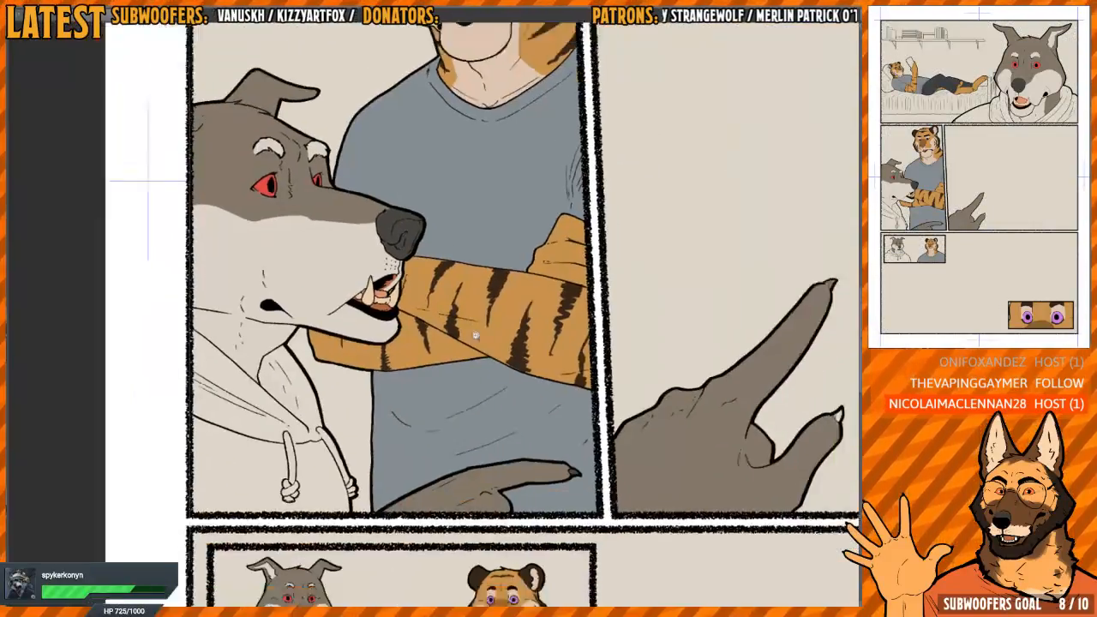
Colour the tongue and gums inside the wolf's mouth in the small inset panel
scroll(668, 477, "down", 1)
left_click_drag(669, 477, 708, 299)
scroll(372, 401, "up", 6)
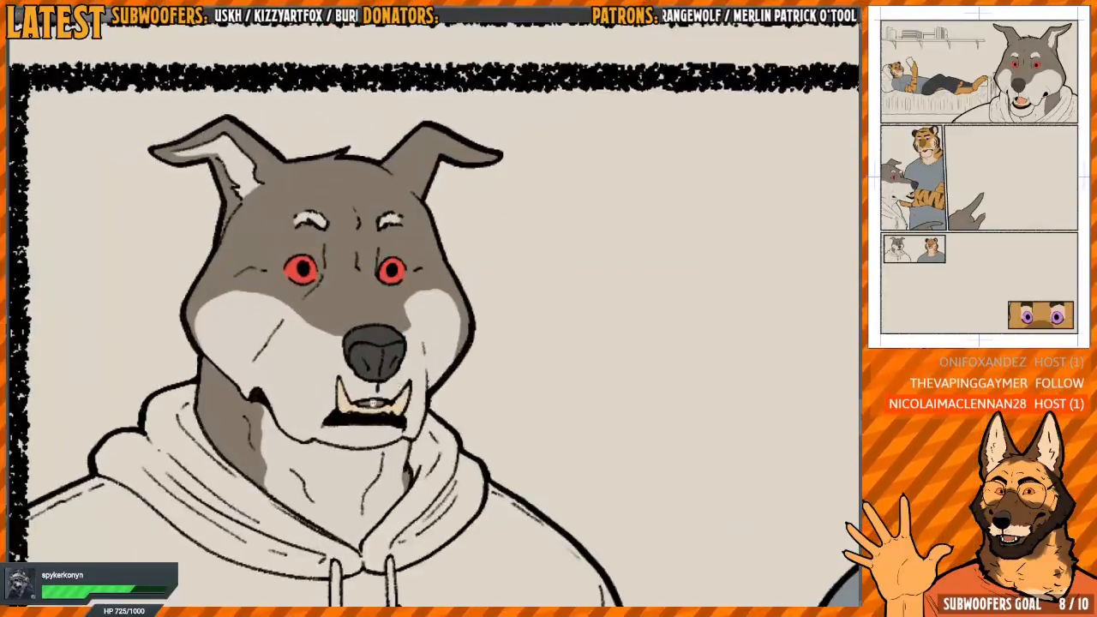
scroll(376, 402, "up", 6)
scroll(412, 401, "down", 3)
scroll(411, 401, "up", 1)
left_click_drag(386, 391, 409, 399)
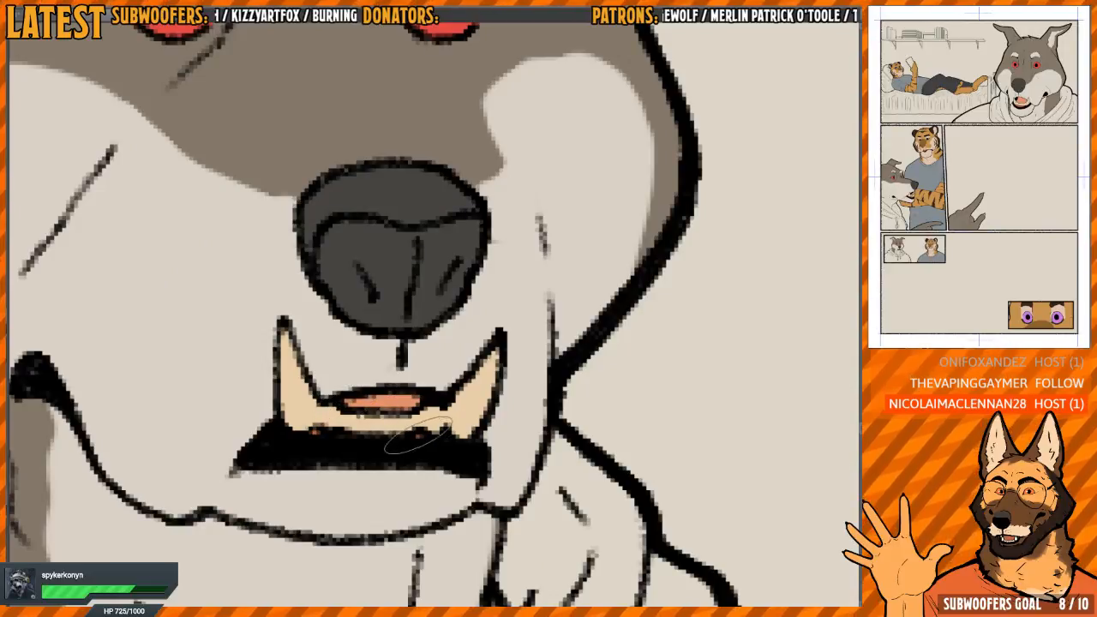
Paint the thumb claw and the index finger claw of the pointing hand dark grey in the large middle panel
scroll(473, 374, "down", 8)
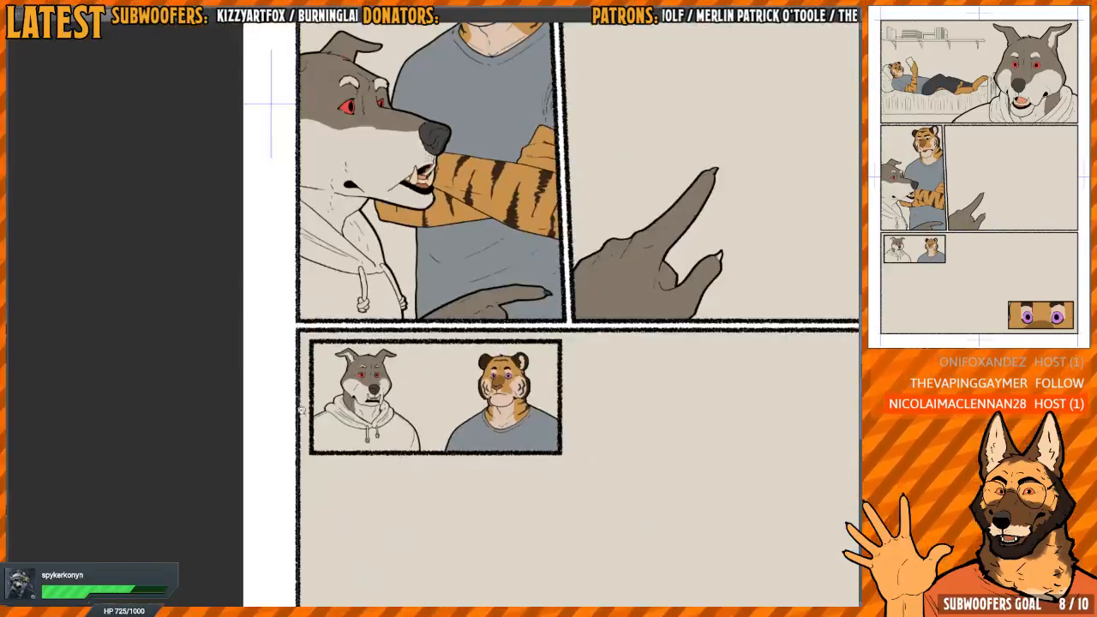
left_click_drag(615, 333, 377, 465)
scroll(475, 398, "up", 8)
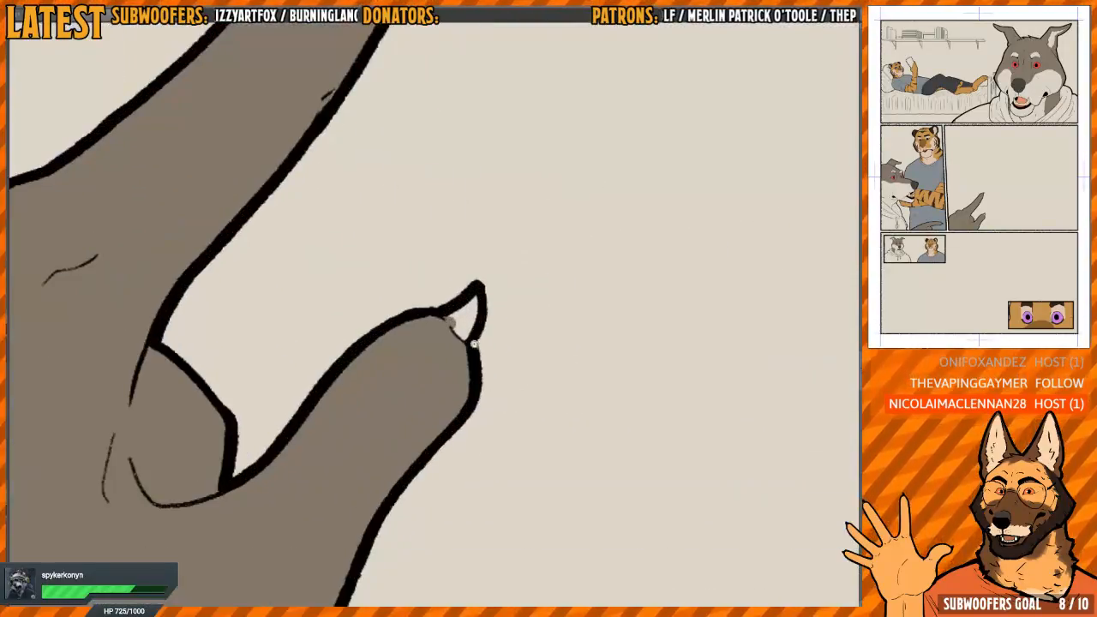
left_click_drag(443, 322, 439, 332)
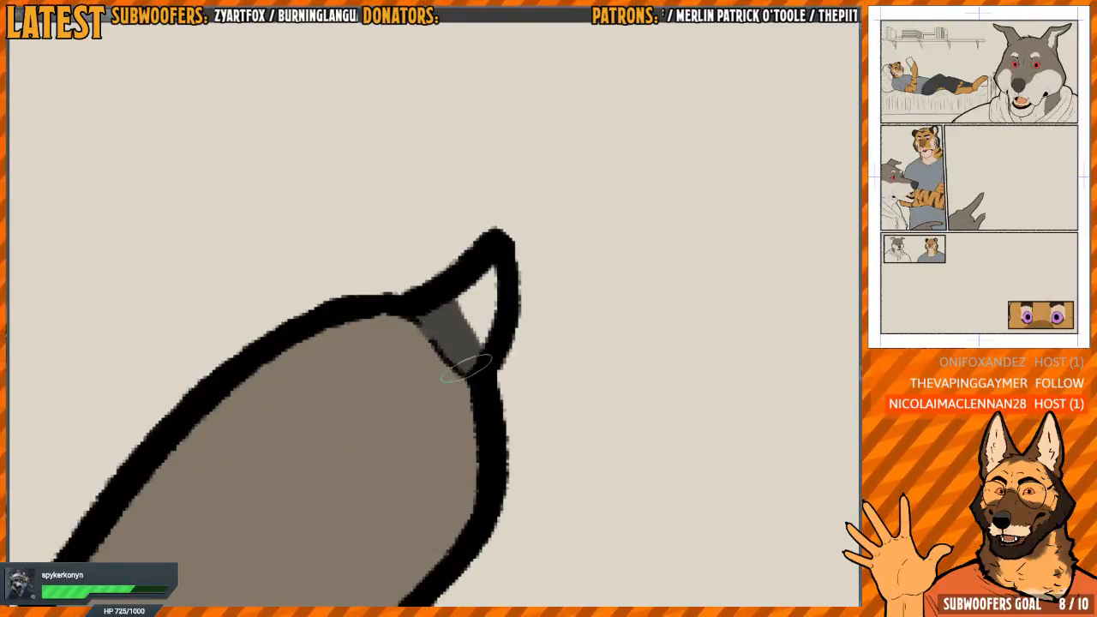
scroll(477, 271, "down", 4)
scroll(440, 277, "up", 4)
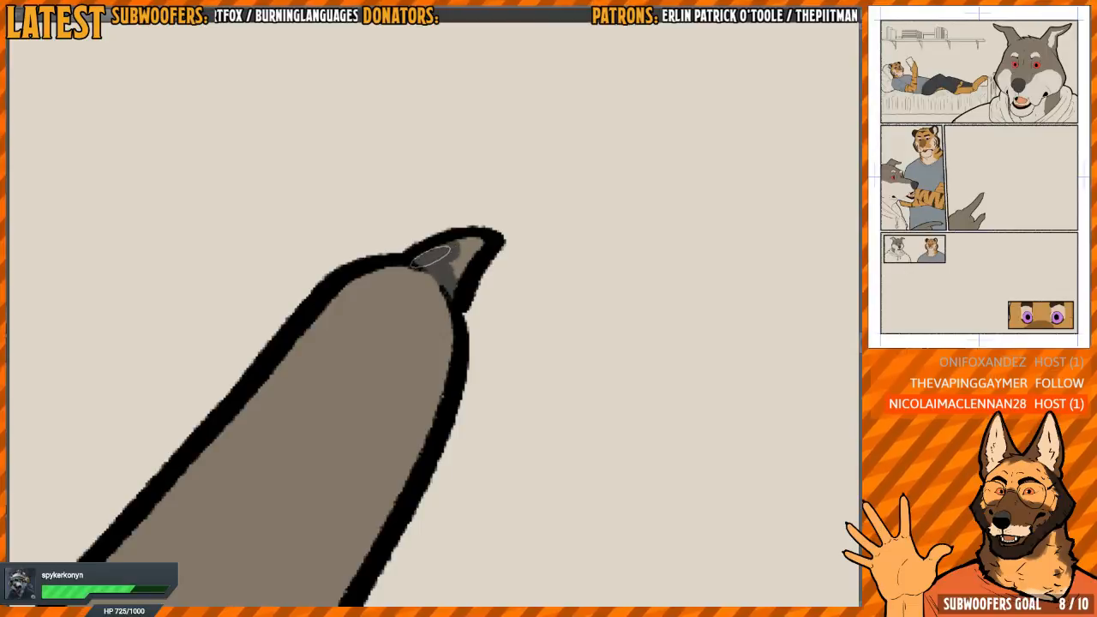
scroll(461, 252, "down", 6)
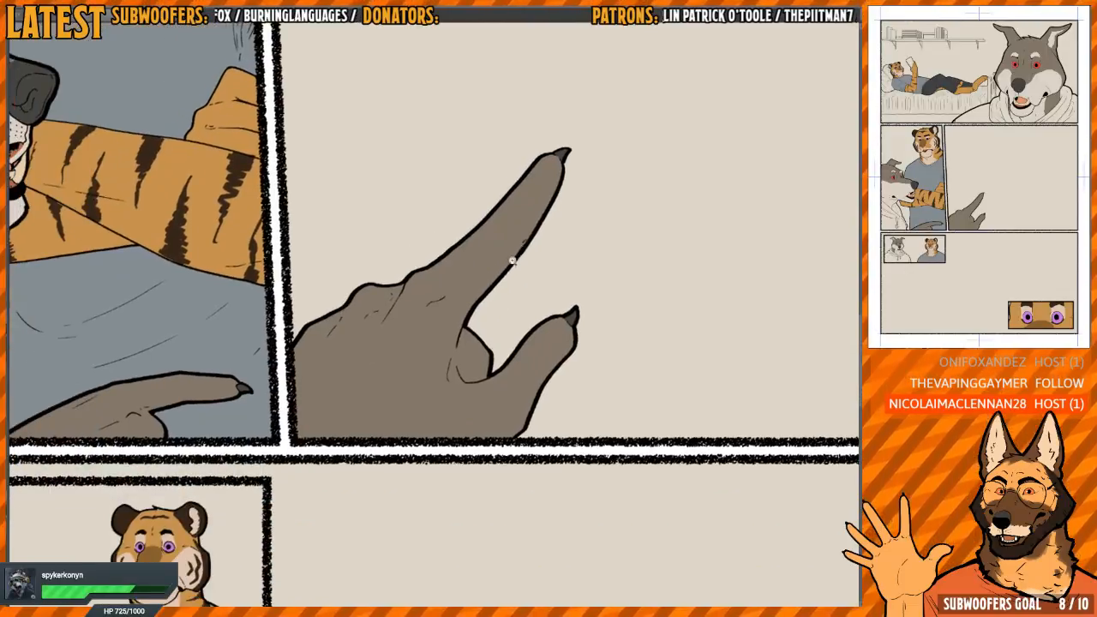
Fill the tongue with salmon pink in the bottom close-up panel of the wolf's open mouth on the other page
left_click_drag(423, 344, 488, 384)
left_click_drag(310, 266, 446, 425)
scroll(374, 407, "up", 6)
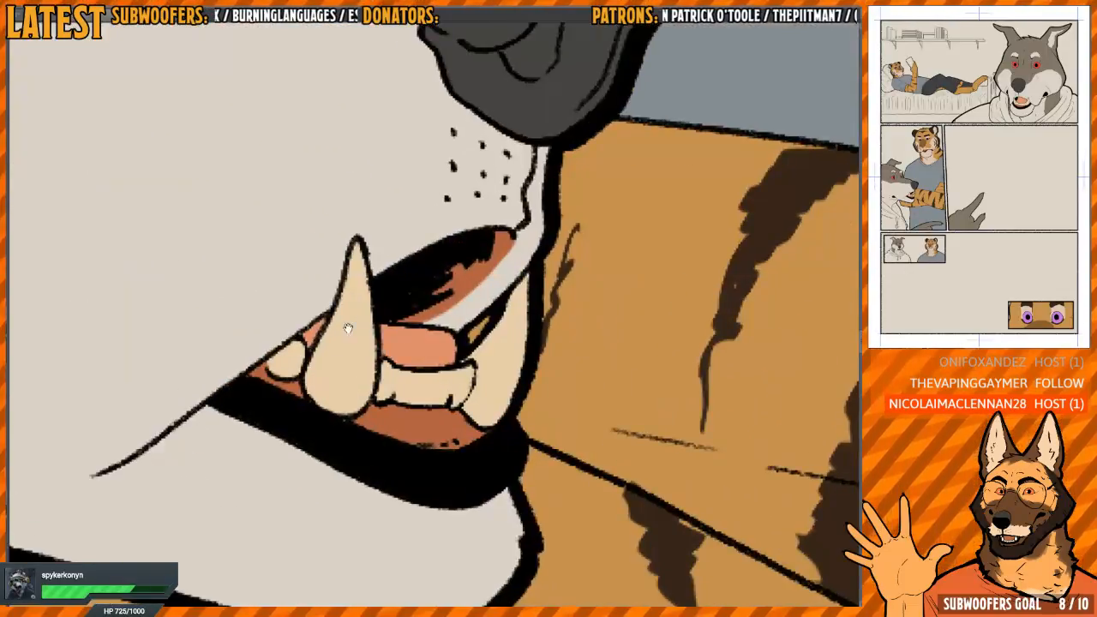
scroll(402, 355, "down", 6)
left_click_drag(560, 491, 438, 369)
scroll(438, 368, "down", 5)
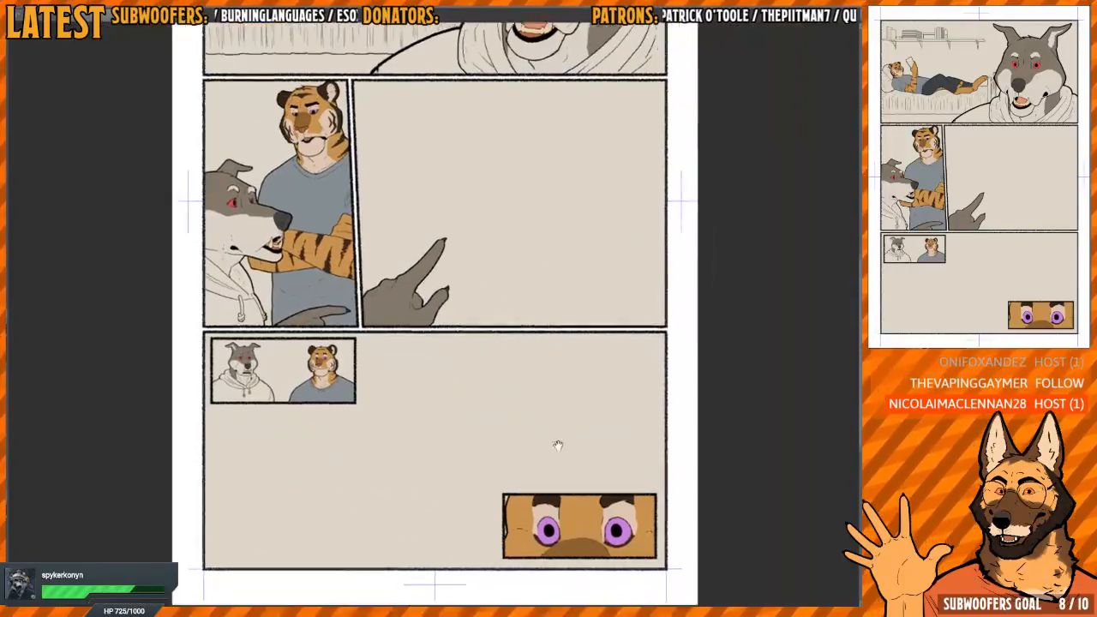
scroll(536, 213, "up", 8)
left_click_drag(552, 340, 529, 346)
scroll(519, 365, "down", 2)
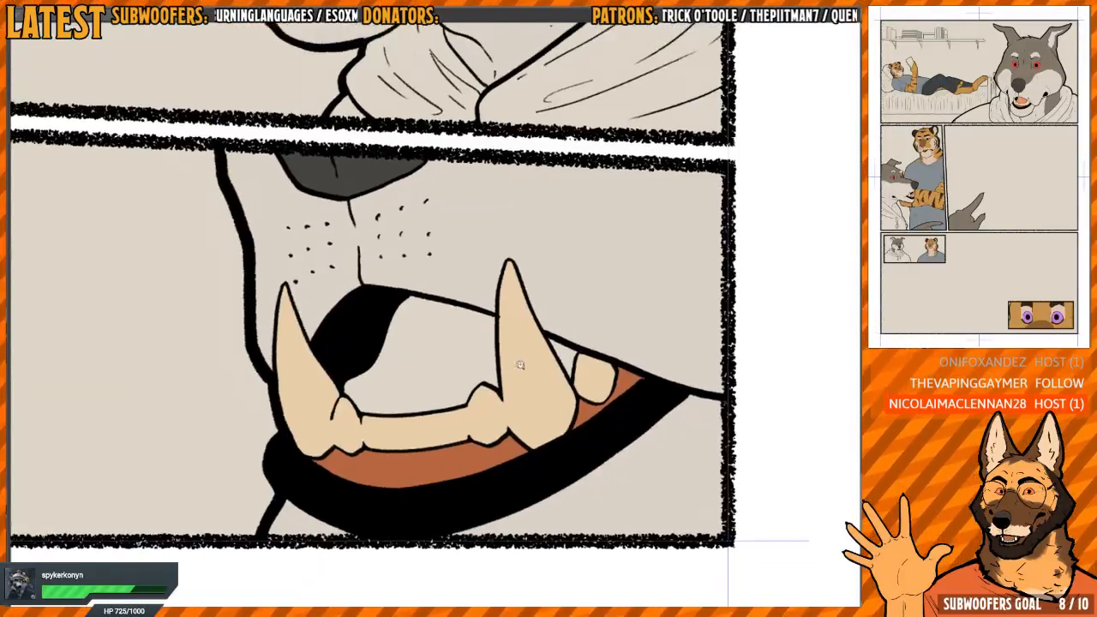
left_click(458, 373)
left_click_drag(460, 350, 457, 382)
Fill the wolf's tongue with the same salmon pink in the panel above the mouth close-up
left_click_drag(420, 123, 464, 375)
scroll(464, 374, "up", 5)
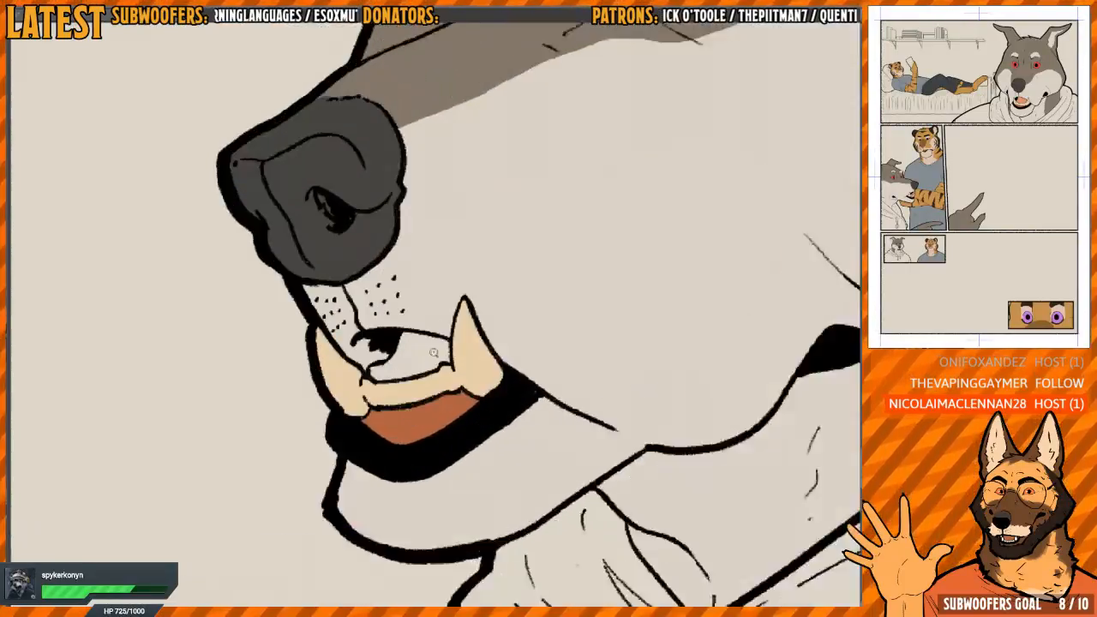
scroll(461, 343, "down", 6)
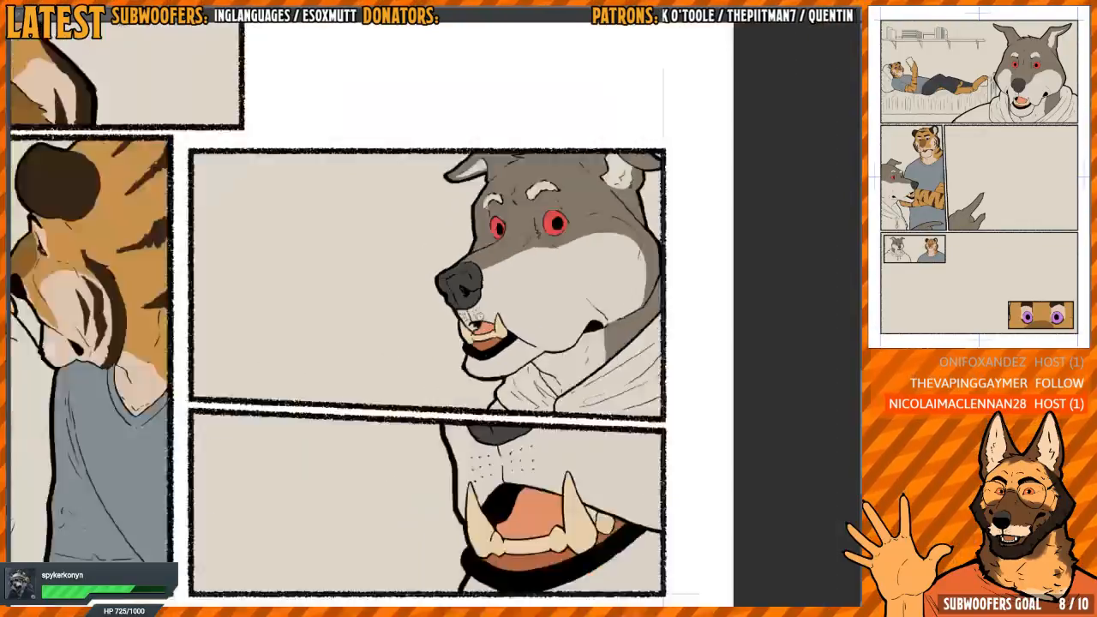
Colour the thin strip of tongue and the small gap behind the fang on the hooded wolf beside the tiger
scroll(460, 343, "up", 4)
scroll(477, 246, "up", 8)
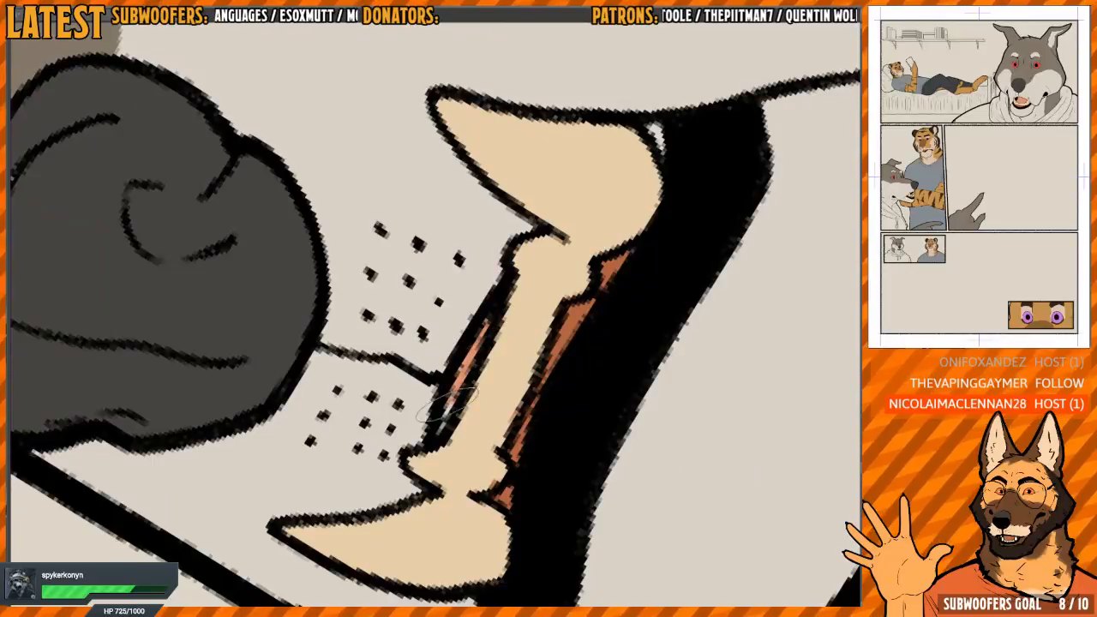
scroll(442, 420, "down", 4)
scroll(306, 394, "up", 6)
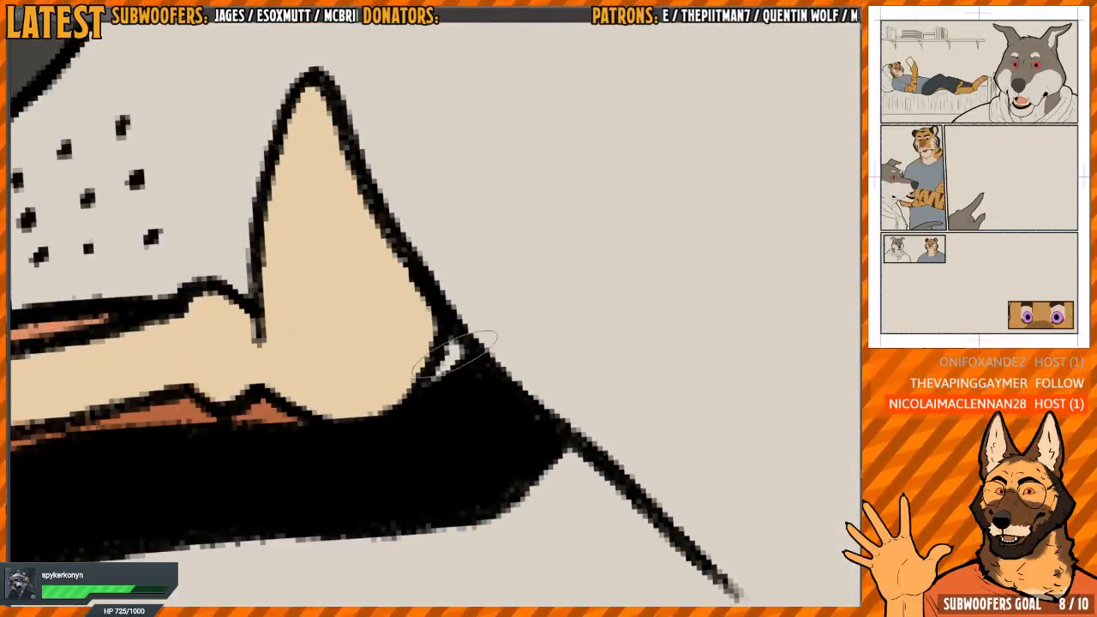
scroll(527, 349, "down", 8)
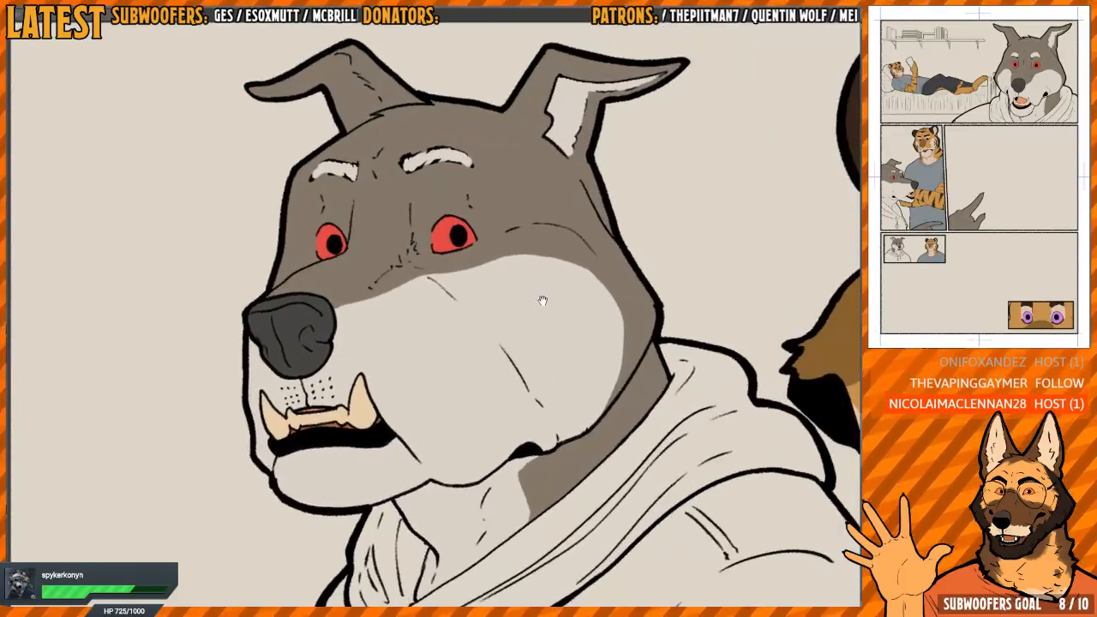
Bring up the finished comic page to pick the wolf's brown hoodie colour and return to the page in progress
scroll(544, 355, "down", 4)
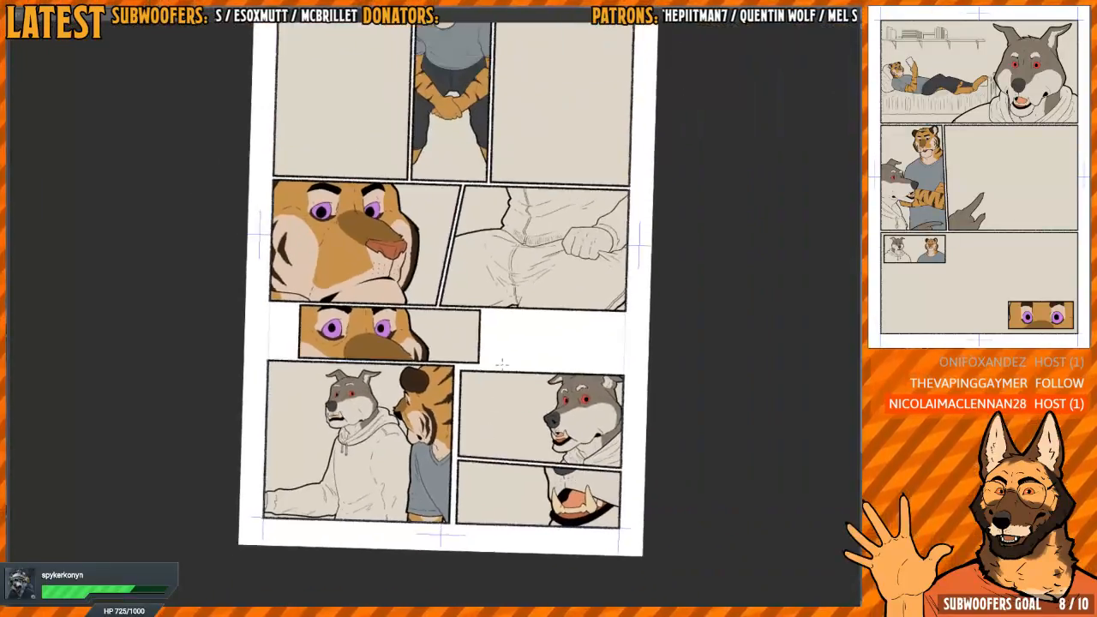
key("ctrl+at")
key("ctrl+Tab")
key("ctrl+Tab")
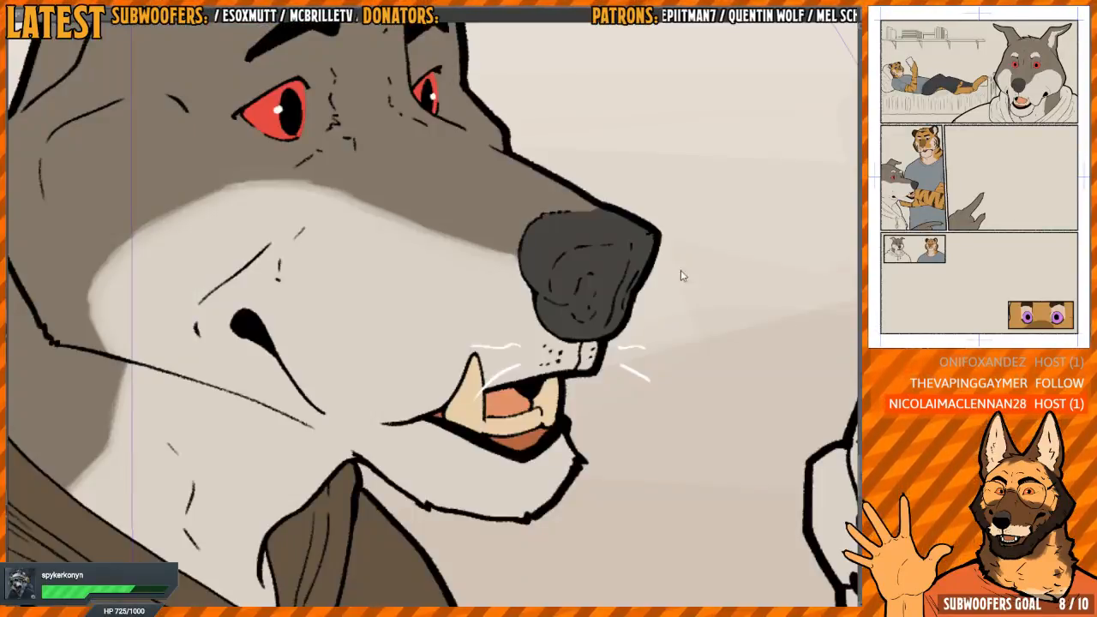
left_click_drag(632, 307, 556, 322)
scroll(556, 323, "down", 6)
scroll(572, 277, "up", 5)
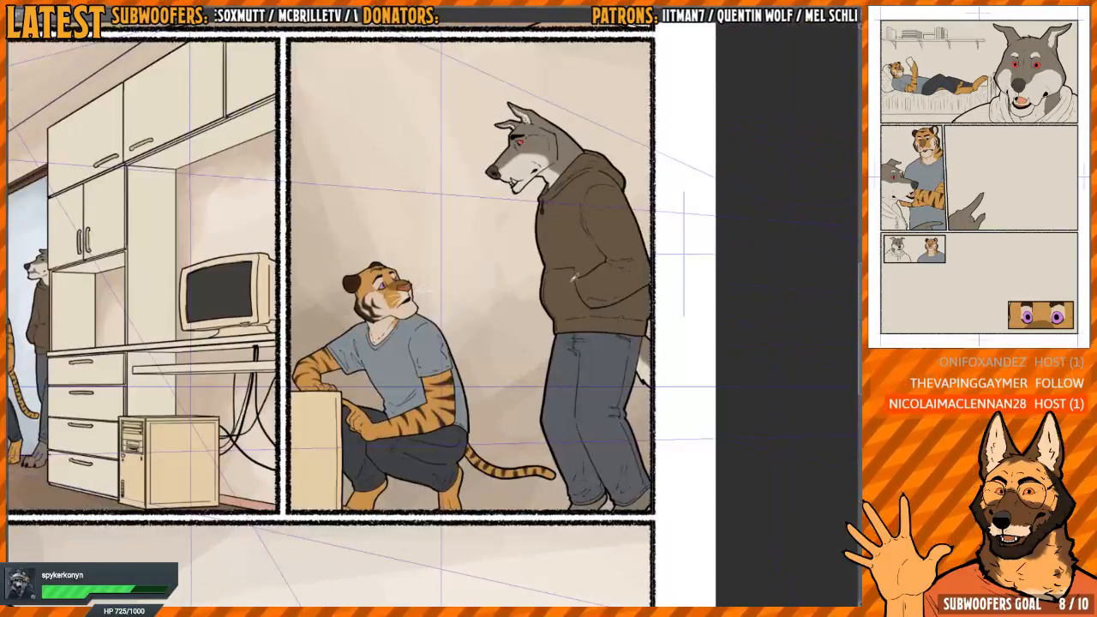
scroll(652, 261, "down", 3)
scroll(448, 372, "up", 6)
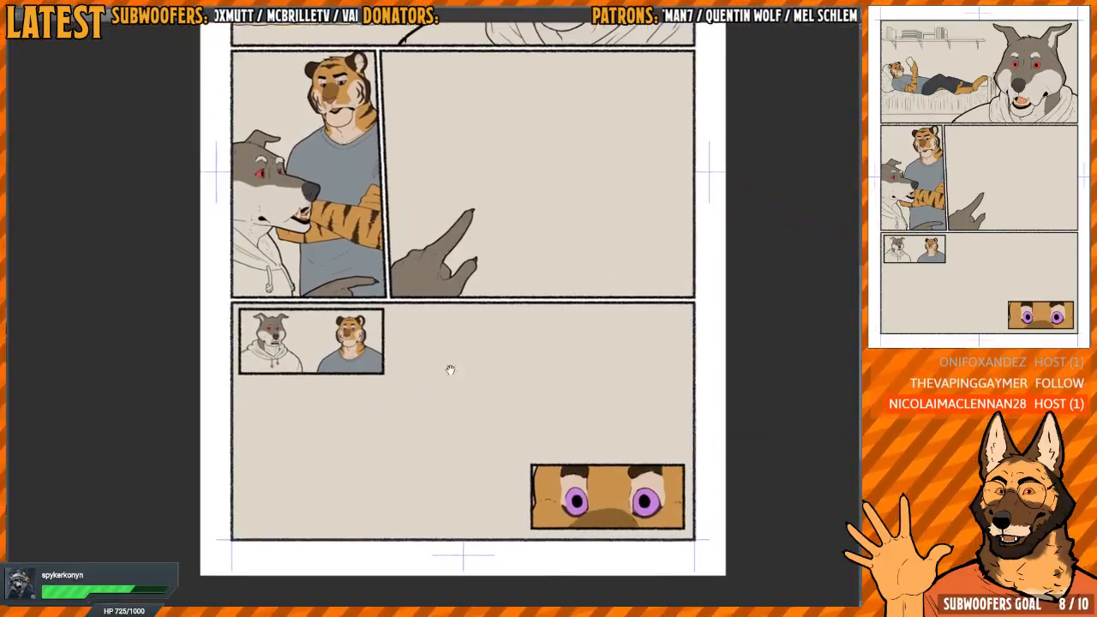
key("ctrl+Tab")
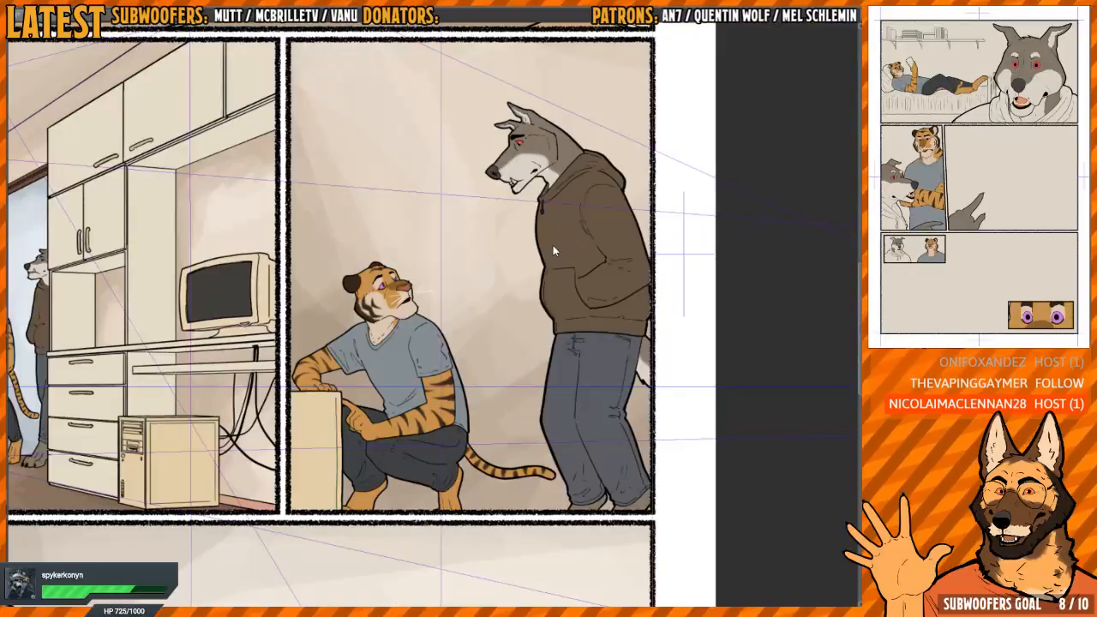
key("ctrl+Tab")
Fill the wolf's hoodie, drawstrings and knots with dark brown in the panel shared with the tiger
left_click(360, 373)
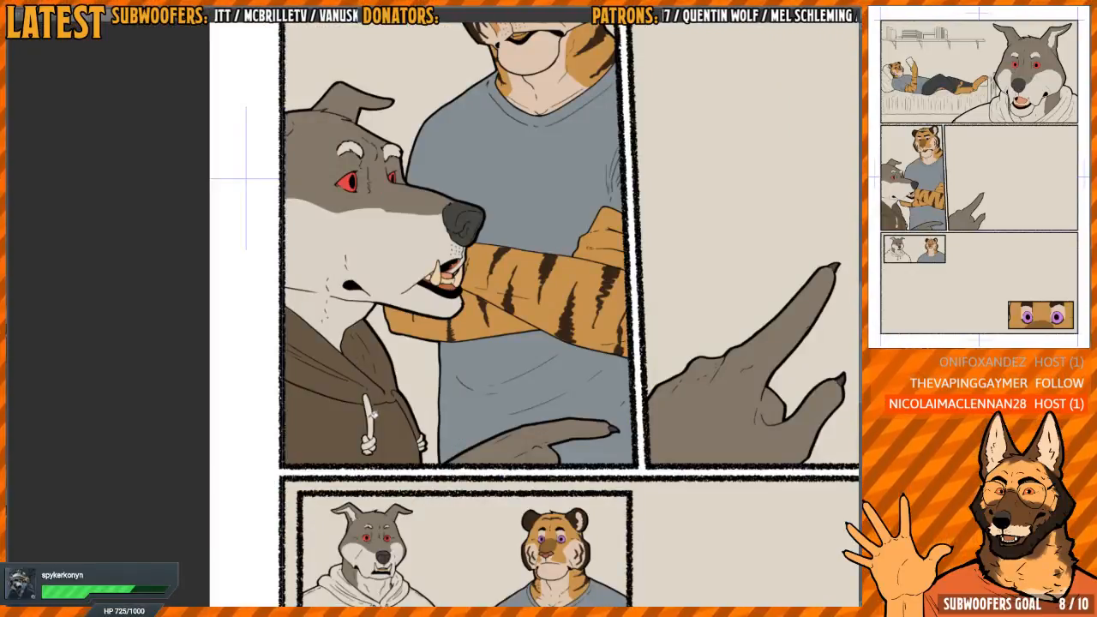
scroll(372, 435, "up", 5)
mouse_move(345, 333)
left_mouse_down()
mouse_move(356, 398)
mouse_move(349, 475)
left_mouse_up()
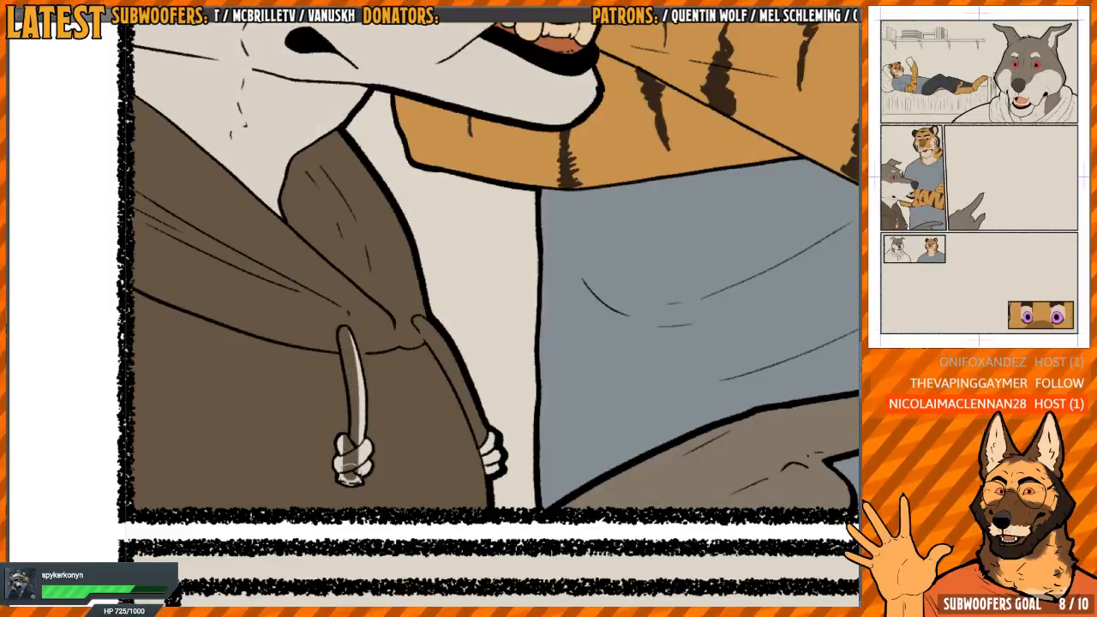
left_click(351, 463)
left_click(356, 354)
scroll(494, 474, "up", 2)
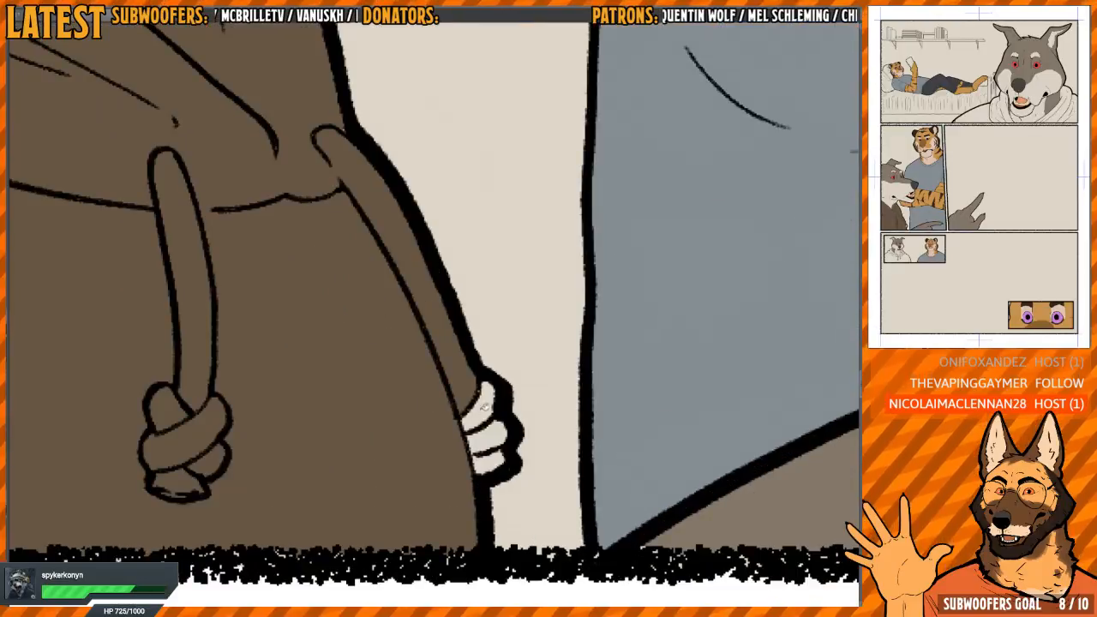
left_click(493, 460)
Fill the wolf's shoulders and both sides of the hood with dark brown in the top panel
scroll(477, 386, "down", 9)
left_click_drag(514, 257, 414, 411)
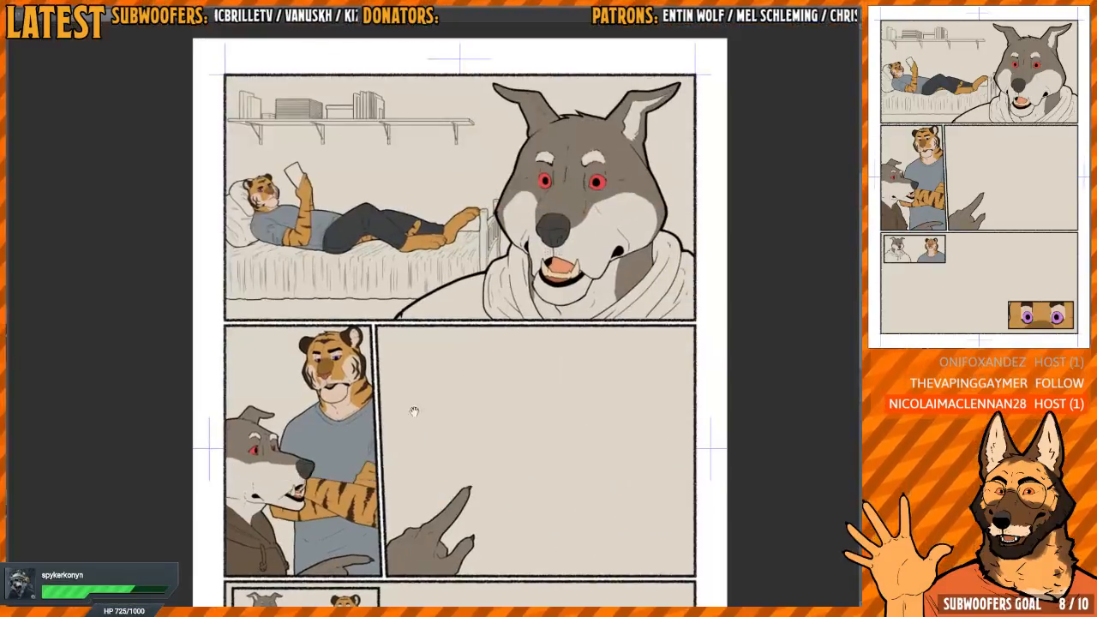
scroll(515, 343, "up", 2)
left_click_drag(660, 244, 535, 323)
left_click(386, 370)
left_click(293, 393)
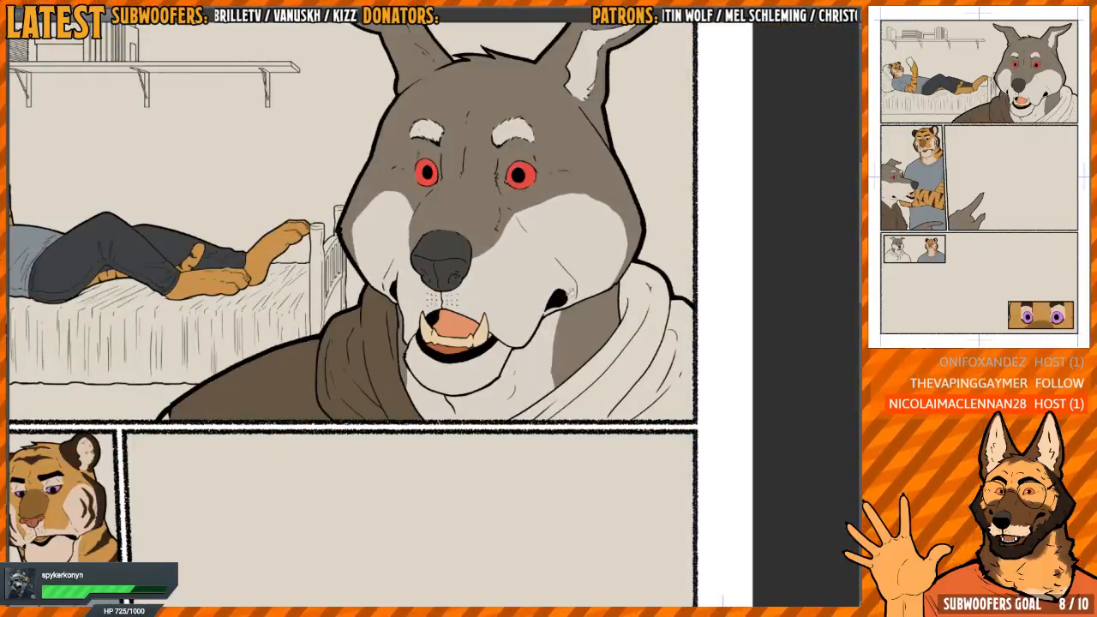
left_click(604, 360)
scroll(334, 400, "up", 3)
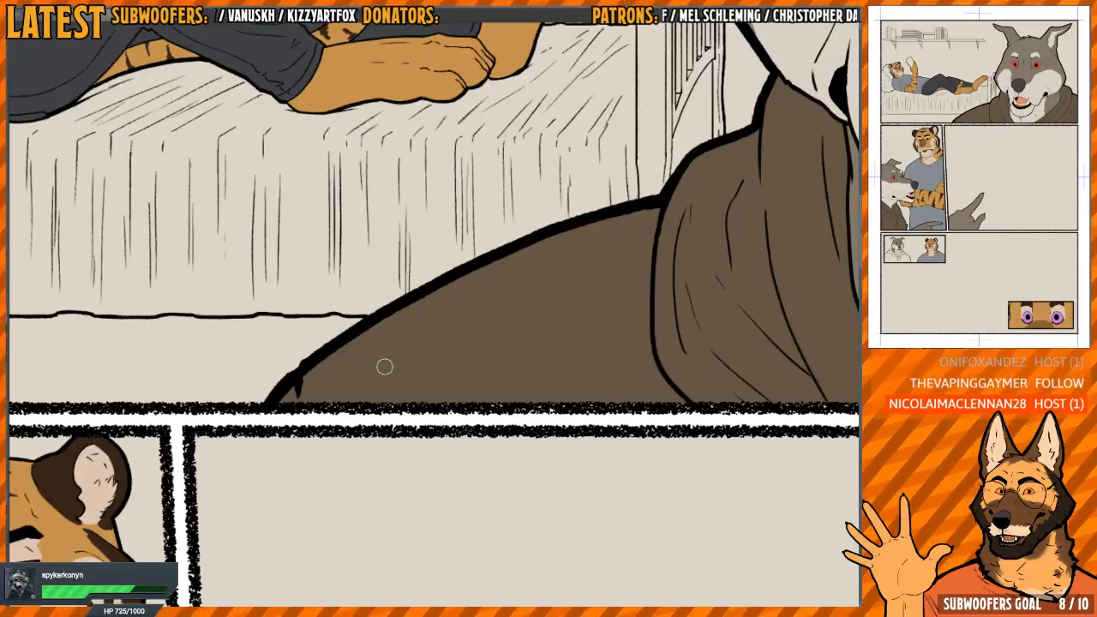
scroll(556, 331, "down", 6)
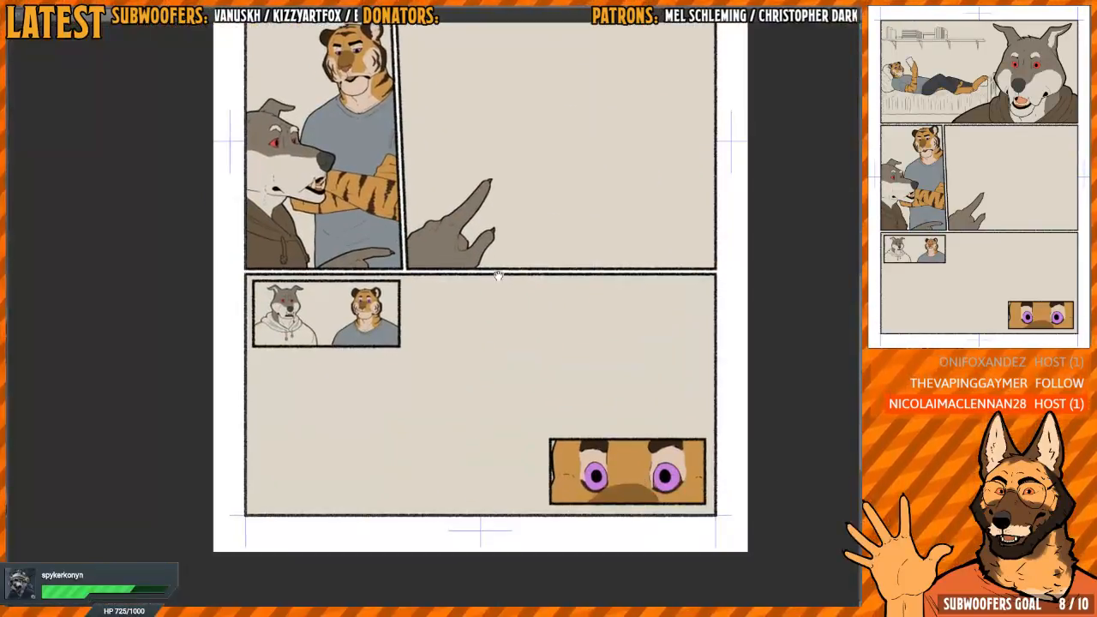
Fill the body and far hood side of the wolf's hoodie with dark brown in the small inset panel
left_click_drag(297, 338, 500, 382)
scroll(500, 381, "up", 6)
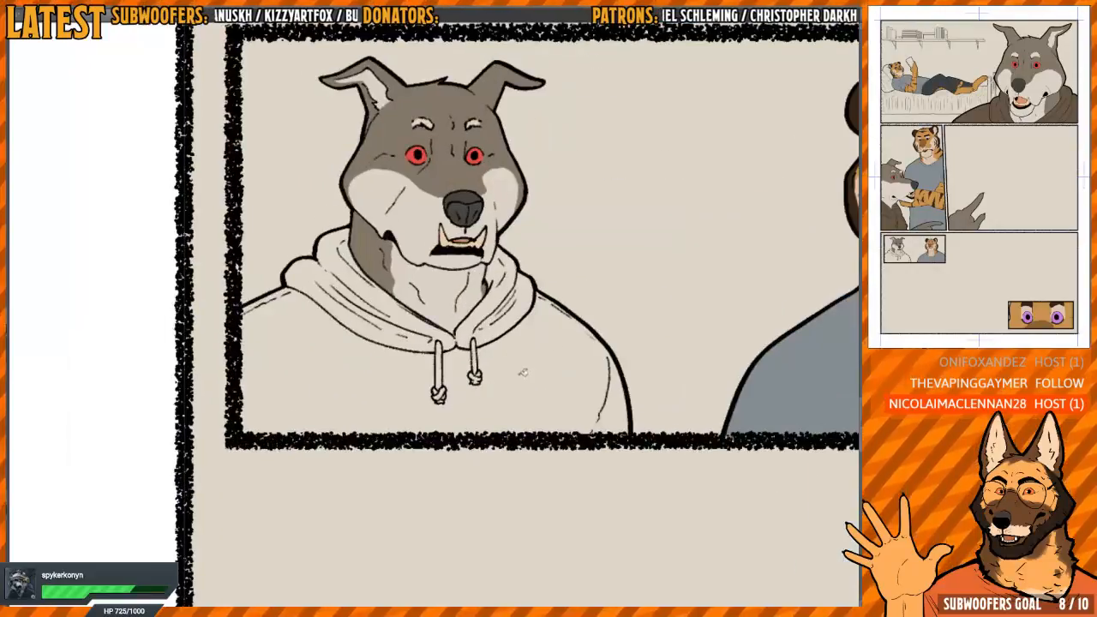
left_click(523, 372)
scroll(523, 372, "up", 4)
left_click(484, 364)
left_click(476, 361)
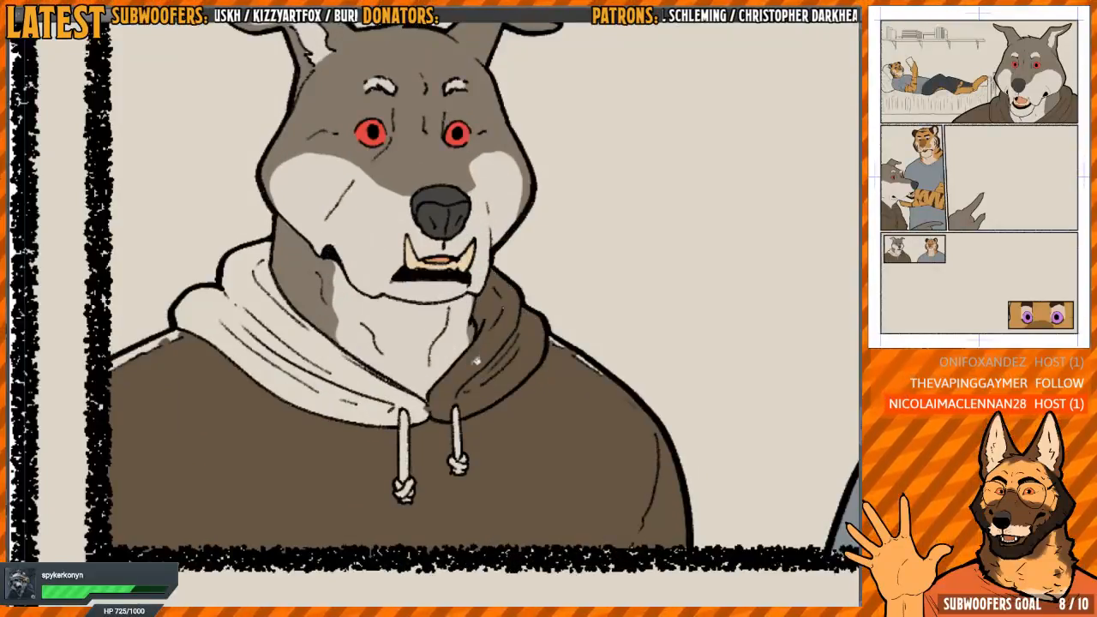
Fill the rest of the inset wolf's hood, the gap beside the neck, and both drawstrings with dark brown
left_click_drag(347, 366, 447, 442)
left_click(453, 385)
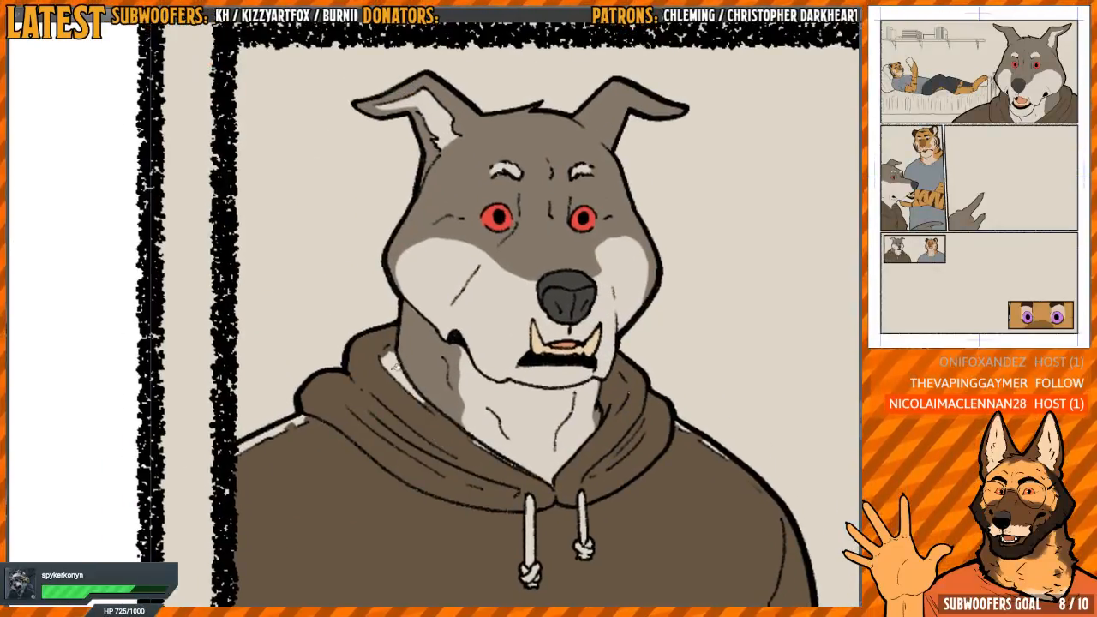
left_click(395, 364)
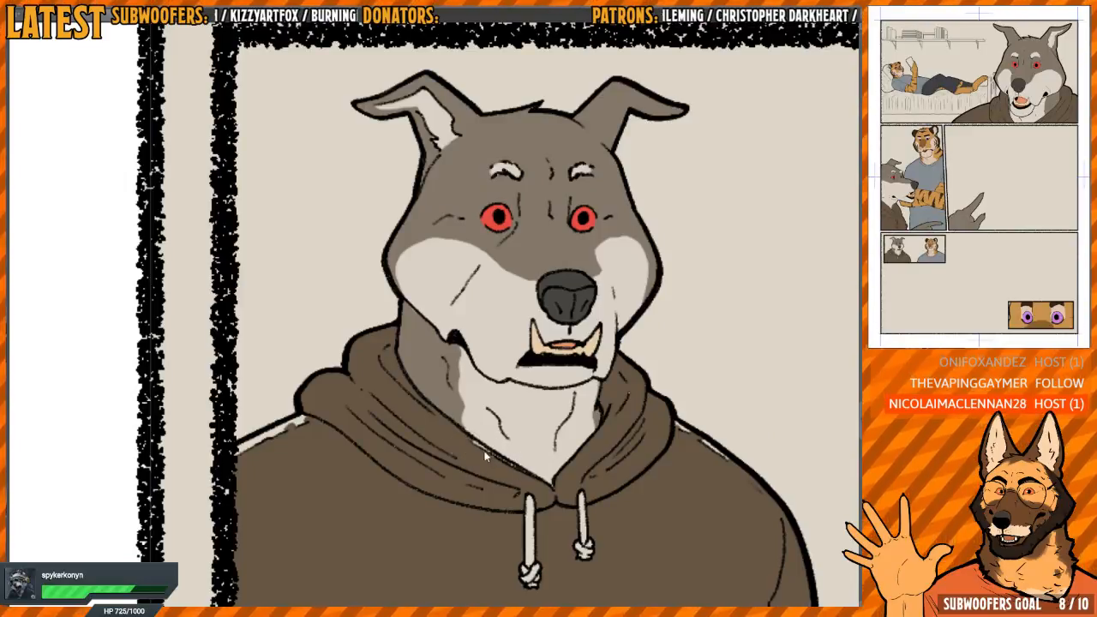
left_click_drag(518, 479, 469, 372)
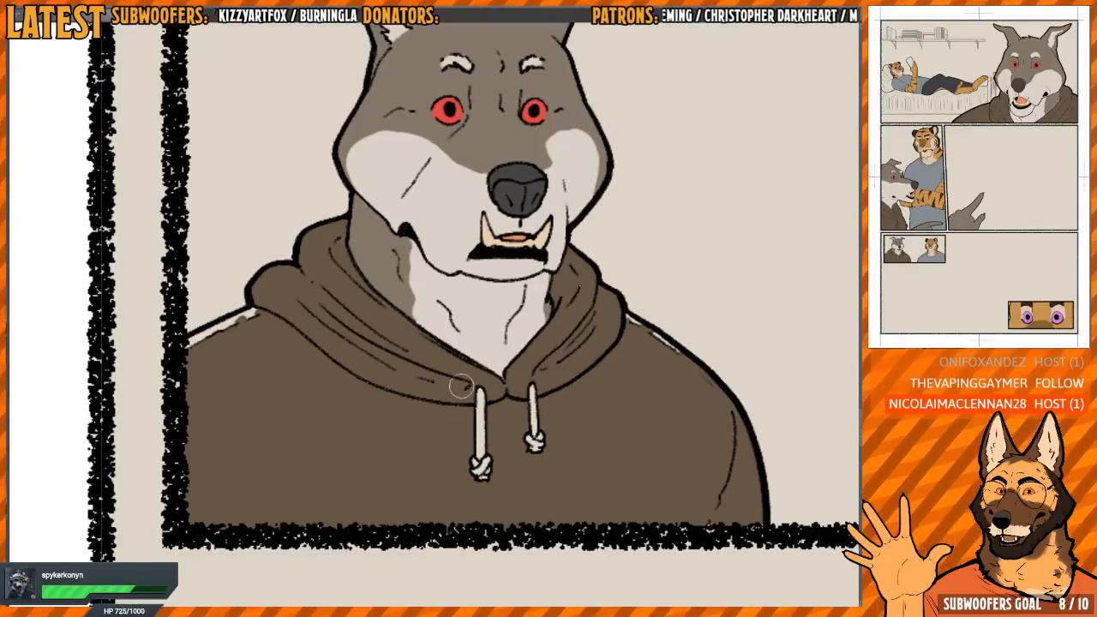
left_click_drag(481, 467, 481, 395)
left_click_drag(534, 440, 536, 385)
Paint dark brown into the uncoloured slivers along both shoulders and the small speck on the hood in the inset panel
left_click_drag(453, 375, 457, 240)
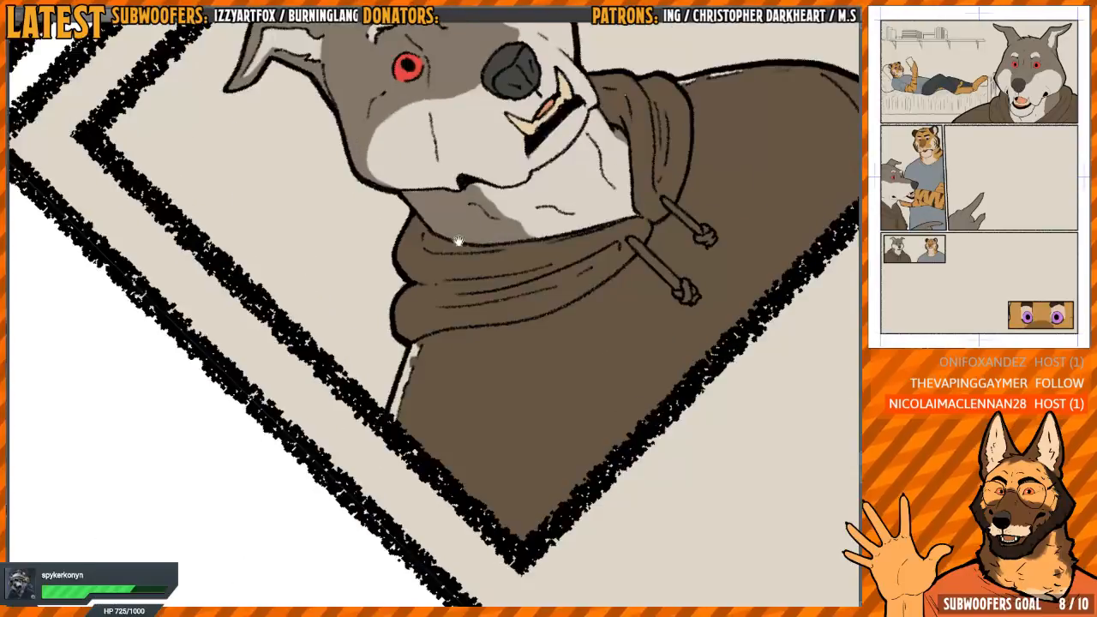
scroll(420, 335, "up", 2)
mouse_move(429, 335)
left_mouse_down()
mouse_move(400, 444)
mouse_move(414, 438)
left_mouse_up()
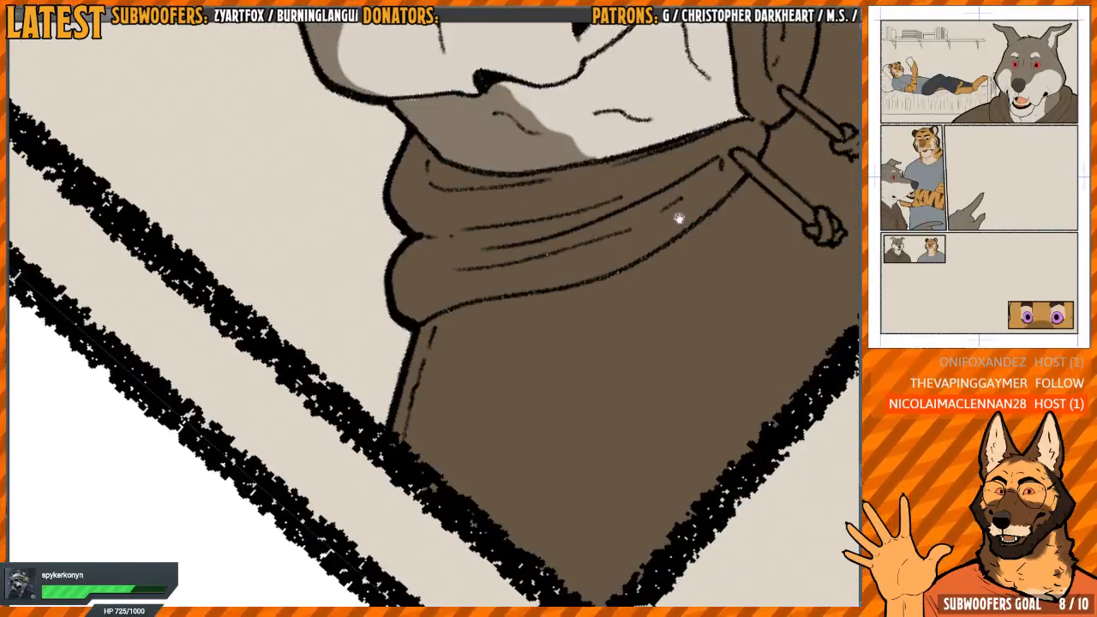
left_click_drag(679, 217, 467, 300)
scroll(467, 292, "up", 2)
left_click_drag(433, 341, 468, 274)
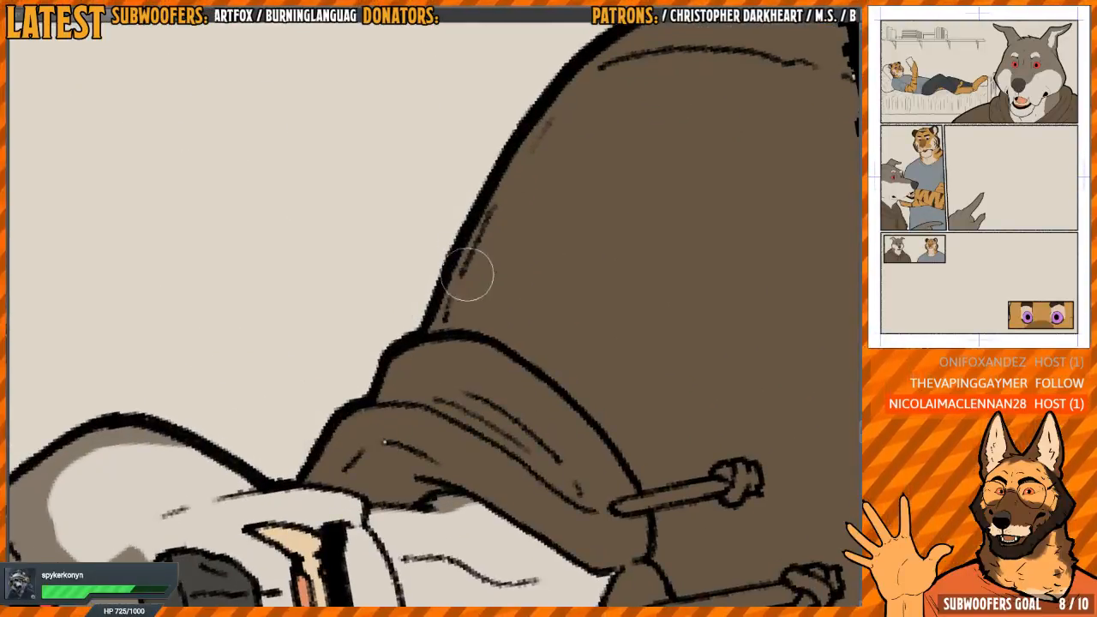
left_click(379, 441)
Touch up the dark brown of the inset wolf's hoodie where it meets the panel border
scroll(487, 321, "down", 4)
left_click_drag(558, 176, 607, 300)
left_click_drag(607, 300, 531, 247)
left_click_drag(560, 286, 550, 238)
key("h")
scroll(374, 257, "up", 2)
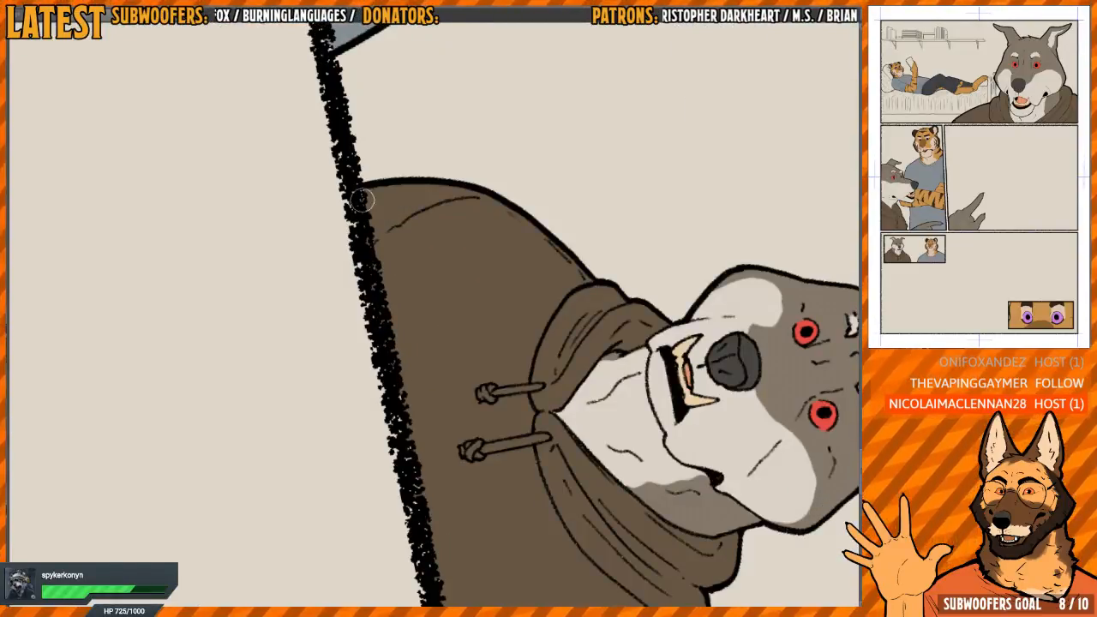
left_click_drag(411, 430, 386, 284)
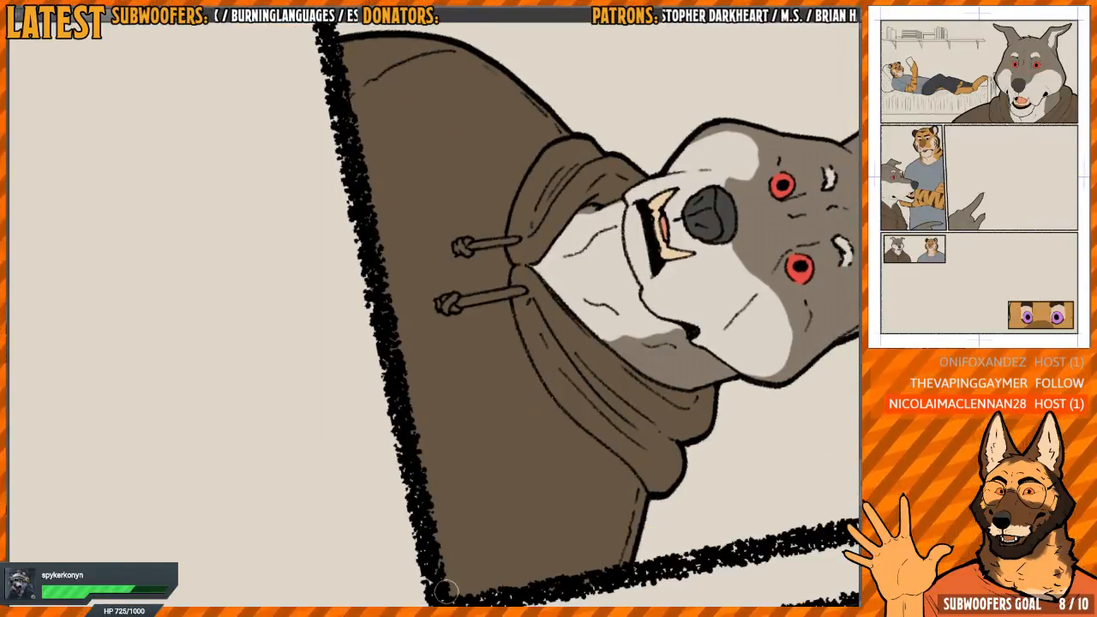
left_click_drag(446, 591, 408, 465)
key("h")
left_click_drag(553, 358, 470, 313)
scroll(515, 298, "up", 4)
scroll(492, 292, "down", 9)
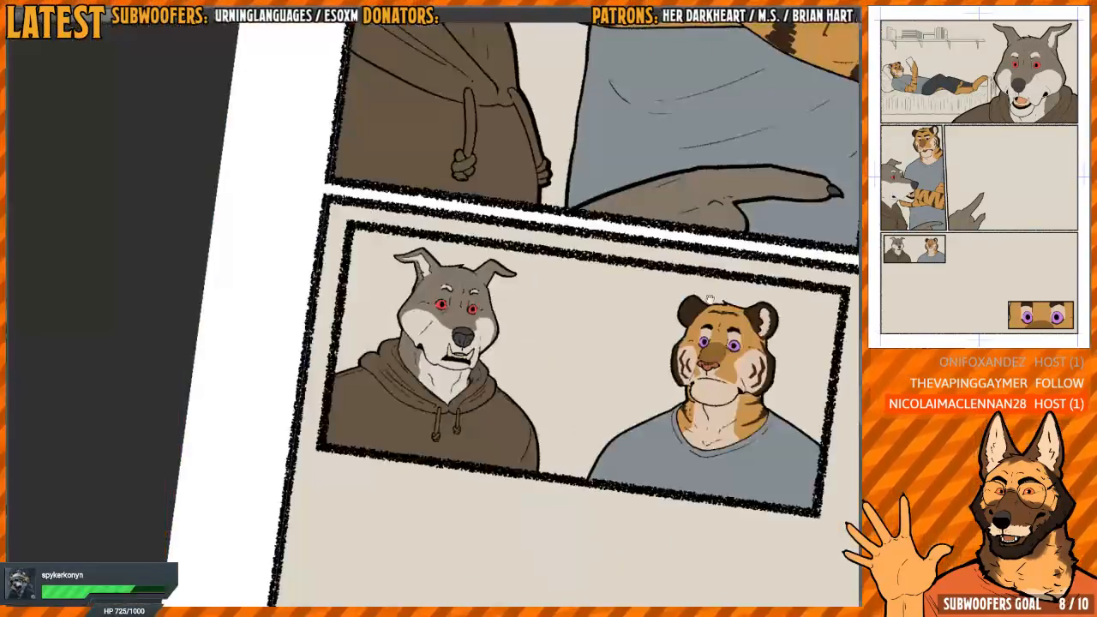
Switch to the other comic page and fill the wolf's hoodie body and near hood side with dark brown beside the tiger
left_click_drag(714, 296, 499, 417)
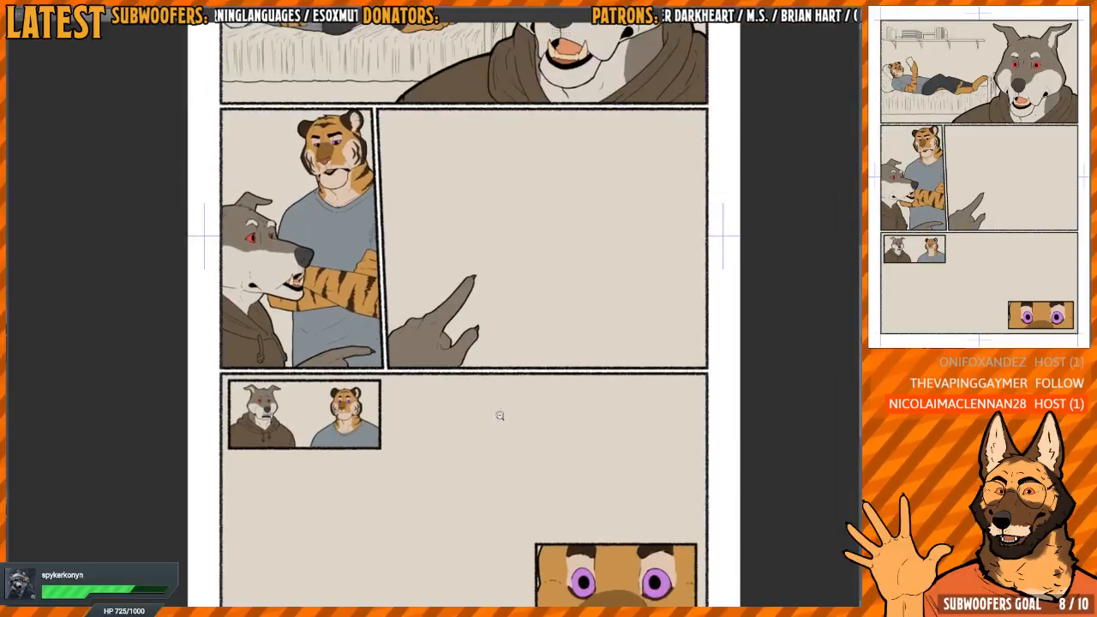
scroll(500, 416, "down", 2)
key("ctrl+Tab")
scroll(522, 423, "up", 5)
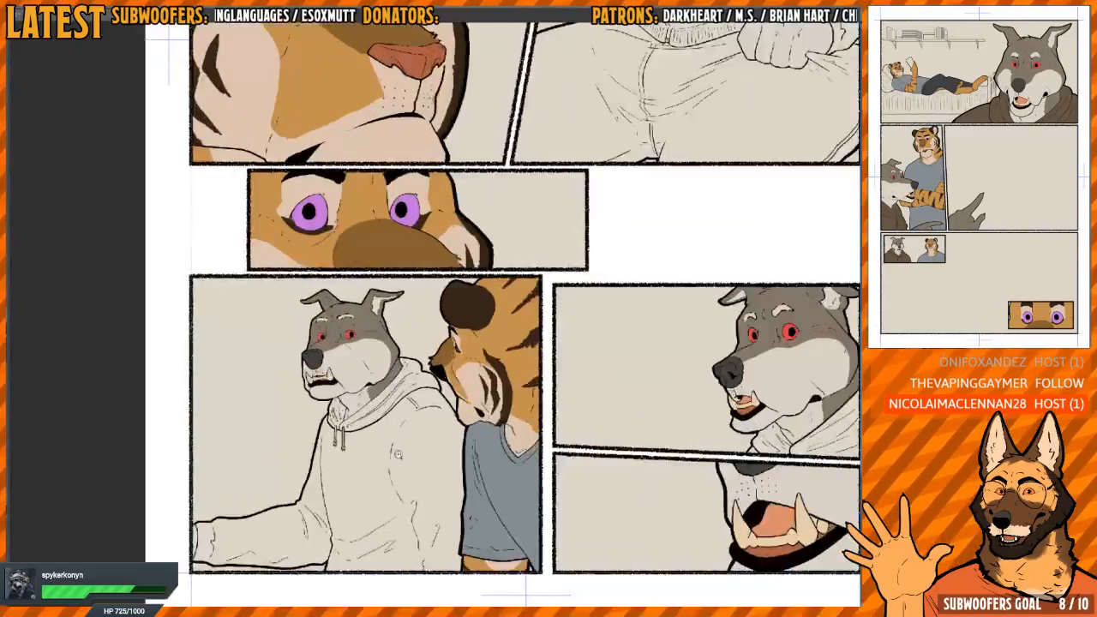
left_click(414, 405)
scroll(456, 391, "up", 2)
left_click(376, 388)
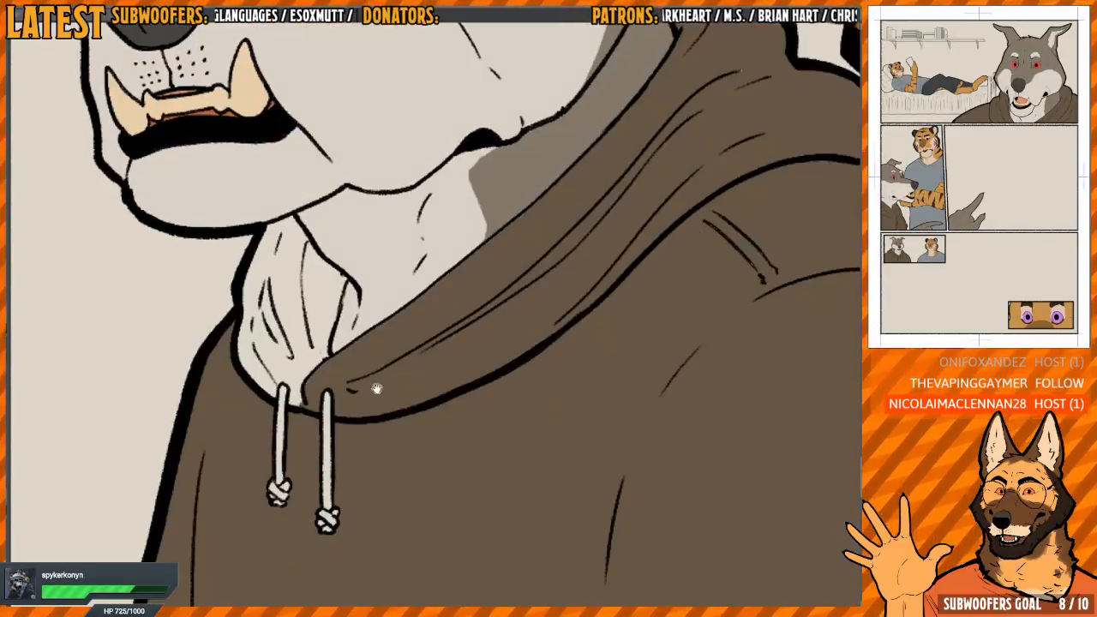
Fill the far side of the hood and both drawstrings with dark brown on the wolf beside the tiger
left_click(387, 398)
left_click_drag(374, 389, 410, 406)
left_click(364, 505)
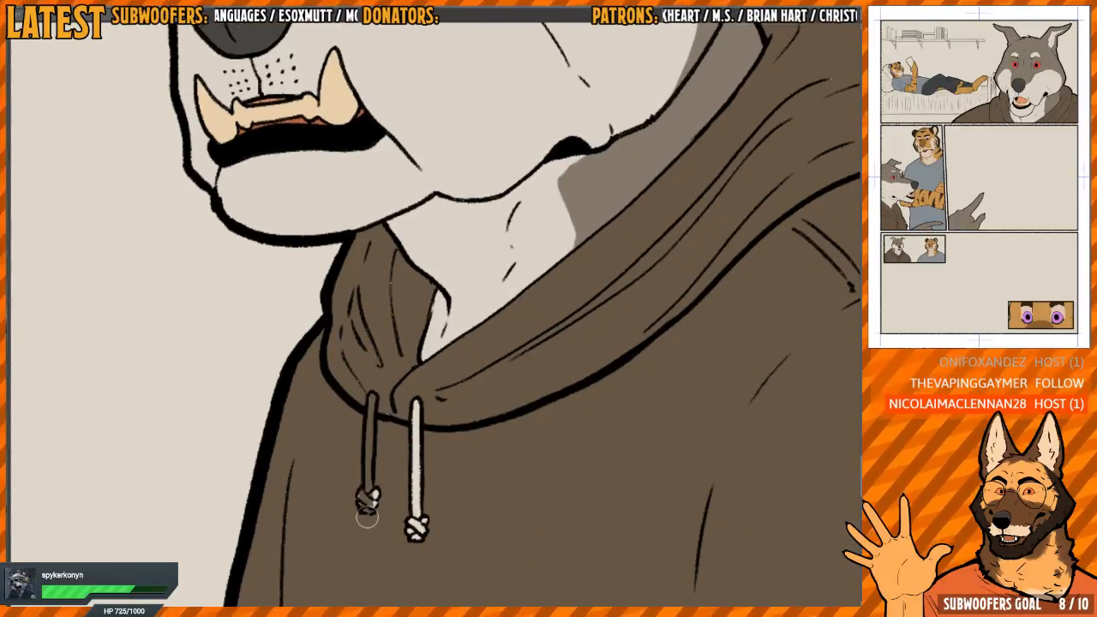
left_click(412, 414)
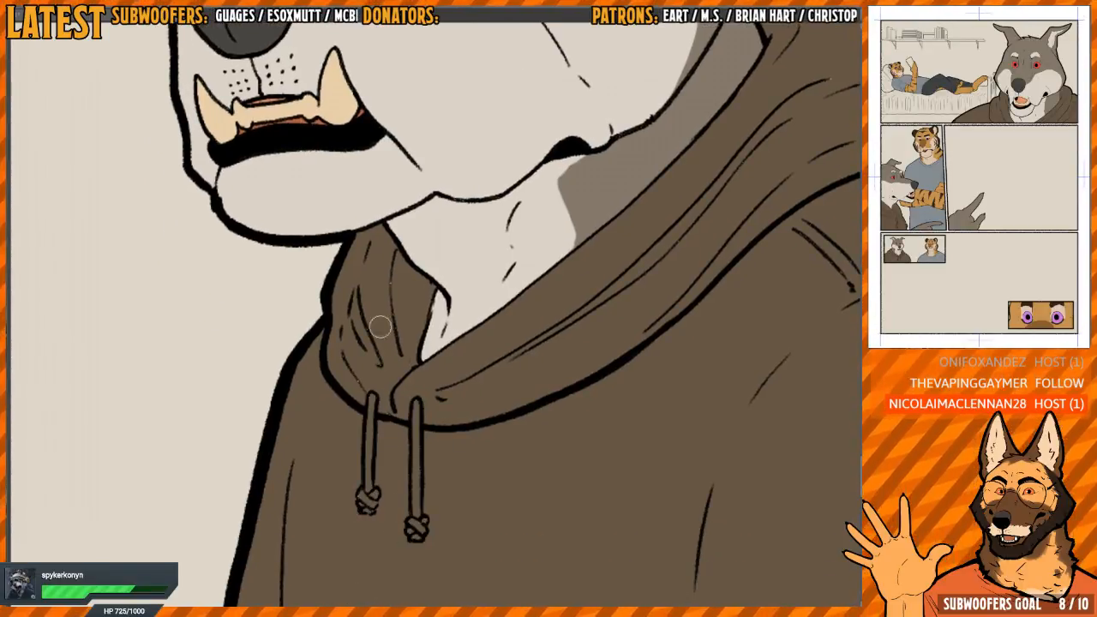
scroll(448, 310, "down", 7)
left_click_drag(428, 439, 543, 341)
scroll(566, 295, "down", 2)
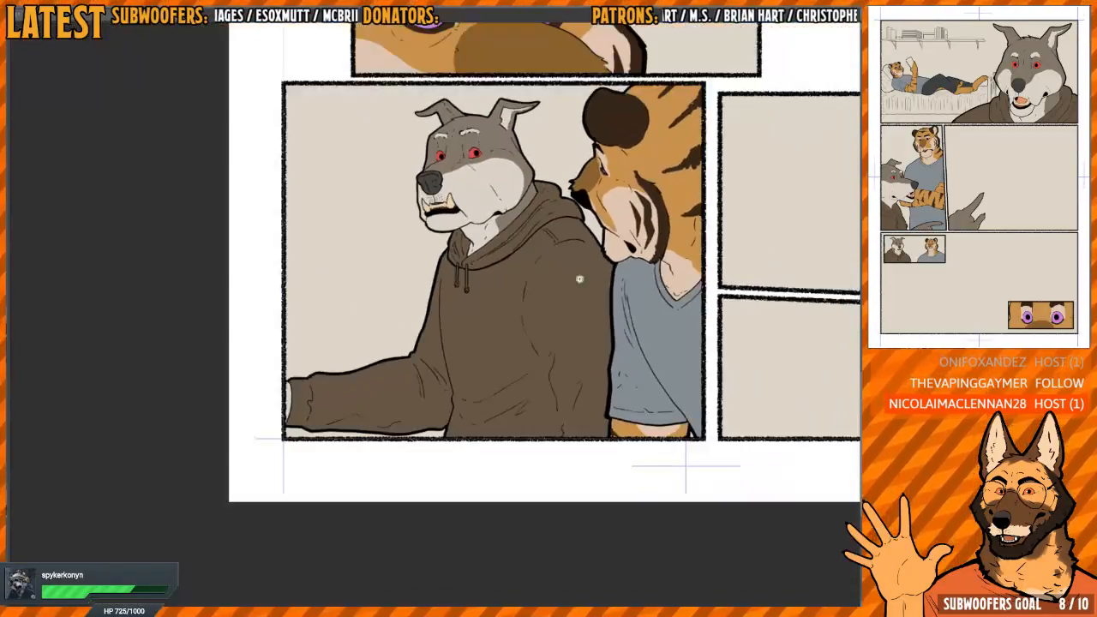
Fill both sides of the hood with dark brown in the wolf's close-up panel, covering up to the panel border
left_click_drag(668, 330, 434, 397)
left_click_drag(836, 322, 683, 370)
scroll(702, 379, "up", 5)
left_click(573, 356)
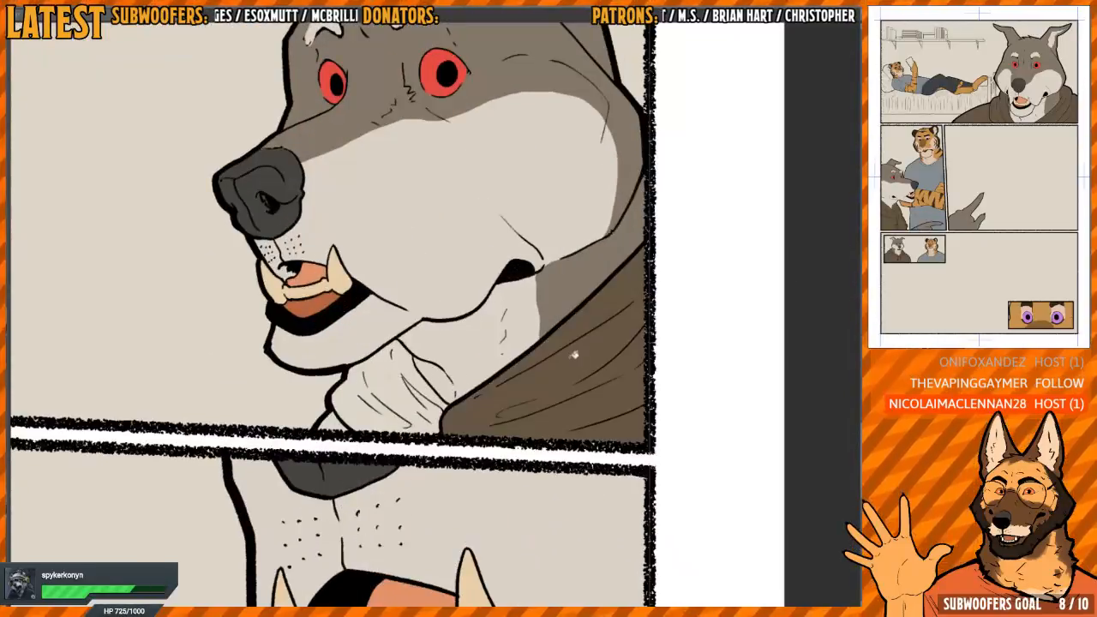
left_click(425, 379)
scroll(399, 393, "up", 3)
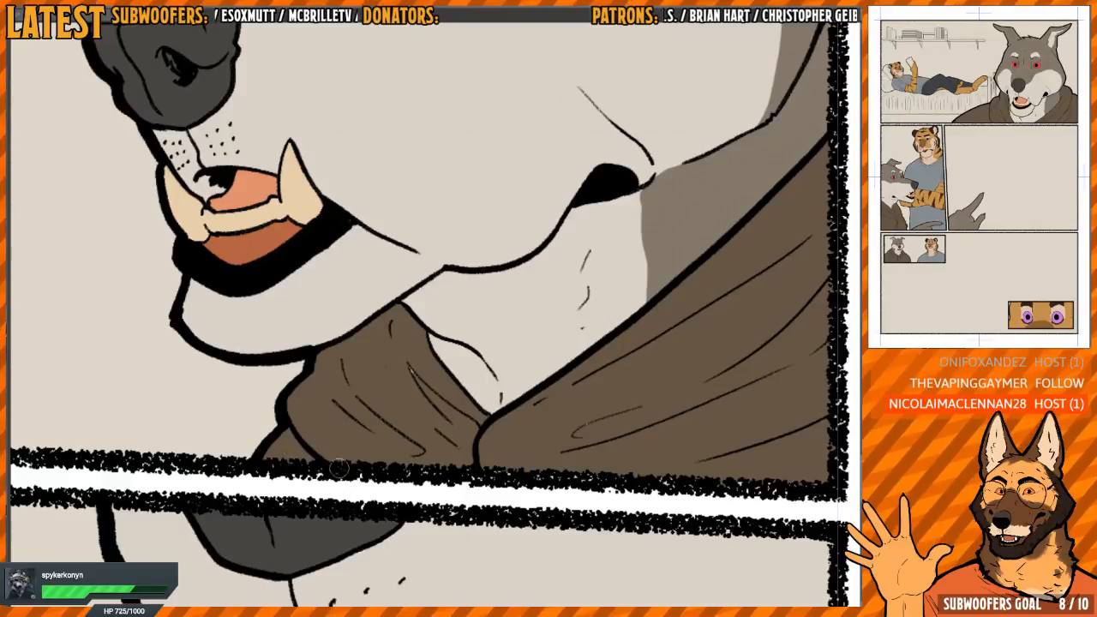
scroll(446, 474, "down", 3)
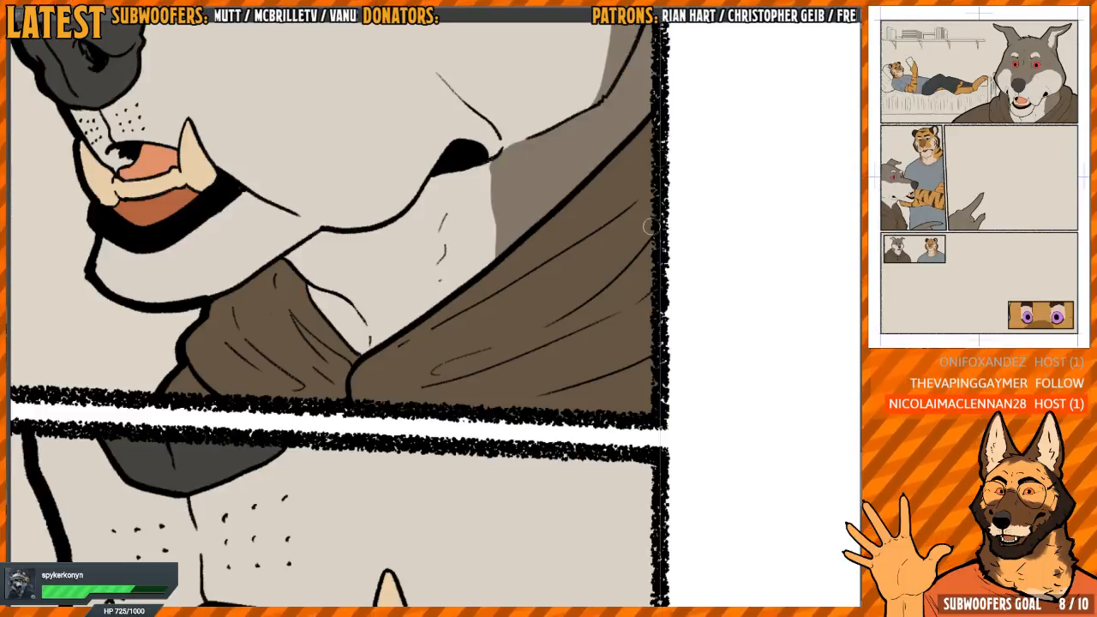
left_click_drag(641, 435, 638, 205)
Fill the hoodie's torso and ribbed hem with dark brown in the panel with the clenched fist
scroll(637, 205, "down", 4)
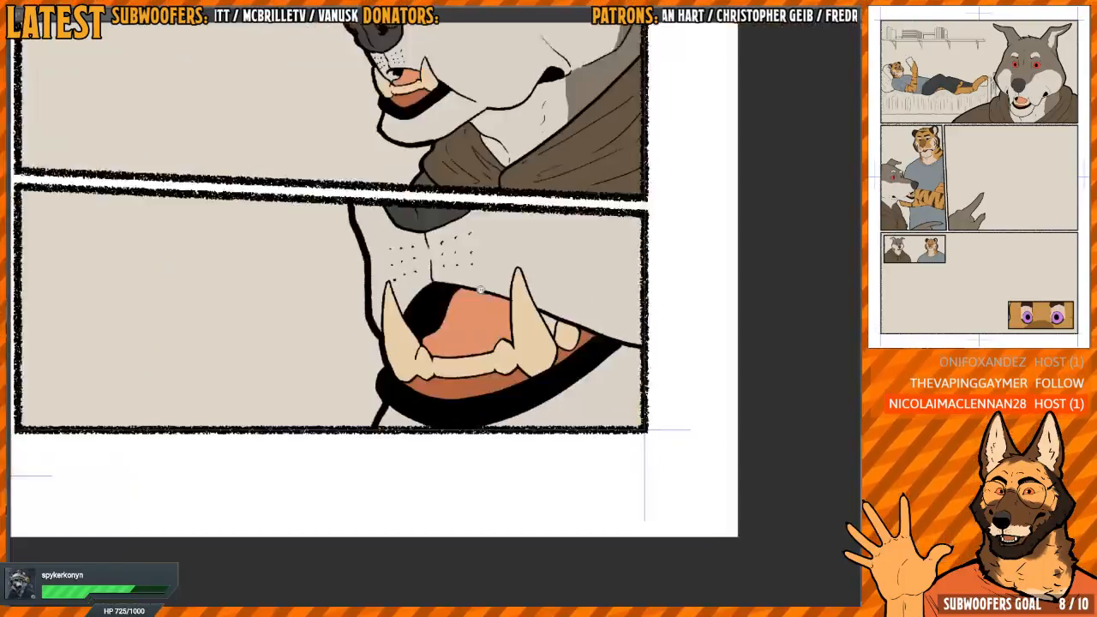
scroll(522, 275, "up", 5)
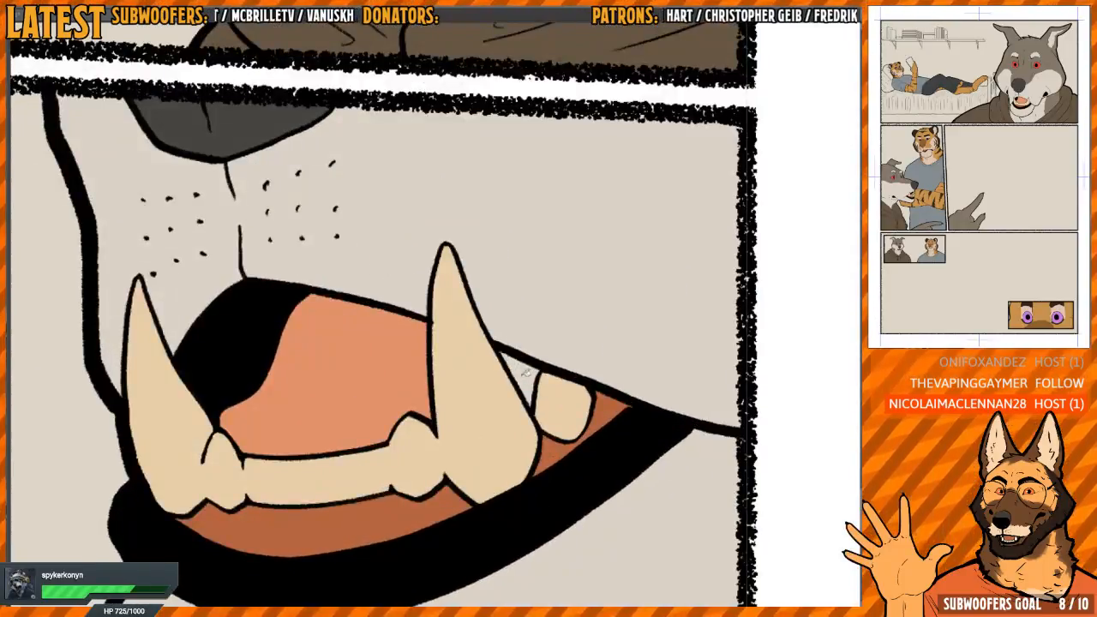
left_click_drag(526, 371, 518, 532)
scroll(556, 254, "down", 5)
left_click_drag(429, 146, 464, 475)
scroll(506, 328, "up", 2)
left_click(519, 340)
scroll(615, 351, "up", 2)
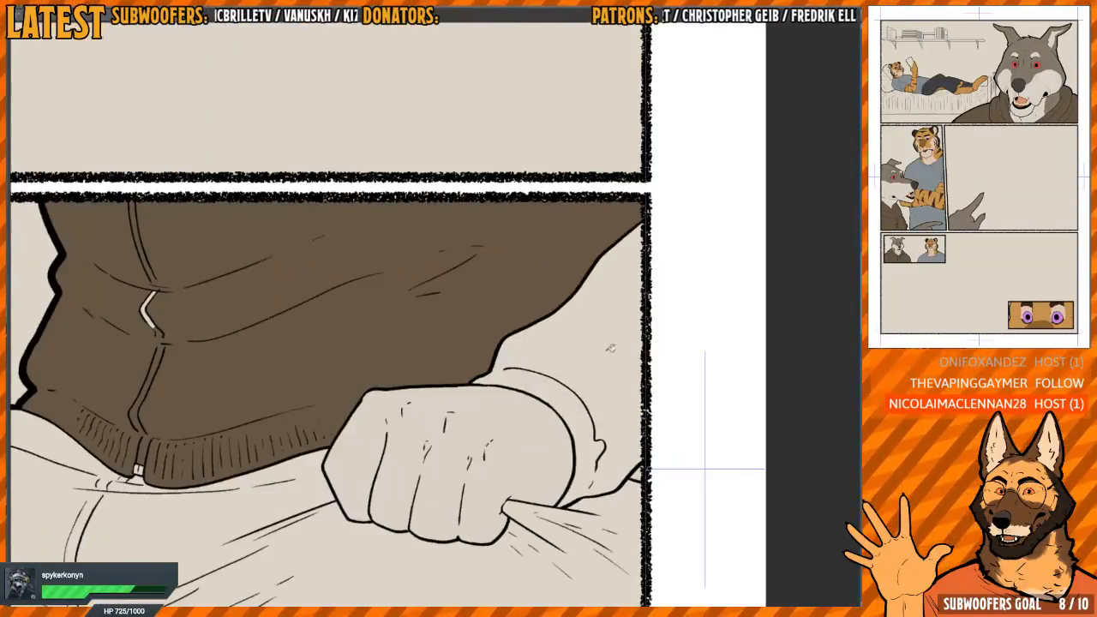
Fill the sleeve above the clenched fist and the leftover zip gap on the torso with dark brown
left_click(597, 368)
left_click_drag(229, 401, 469, 447)
scroll(390, 379, "up", 3)
mouse_move(393, 333)
left_mouse_down()
mouse_move(379, 303)
mouse_move(407, 284)
left_mouse_up()
scroll(357, 398, "down", 5)
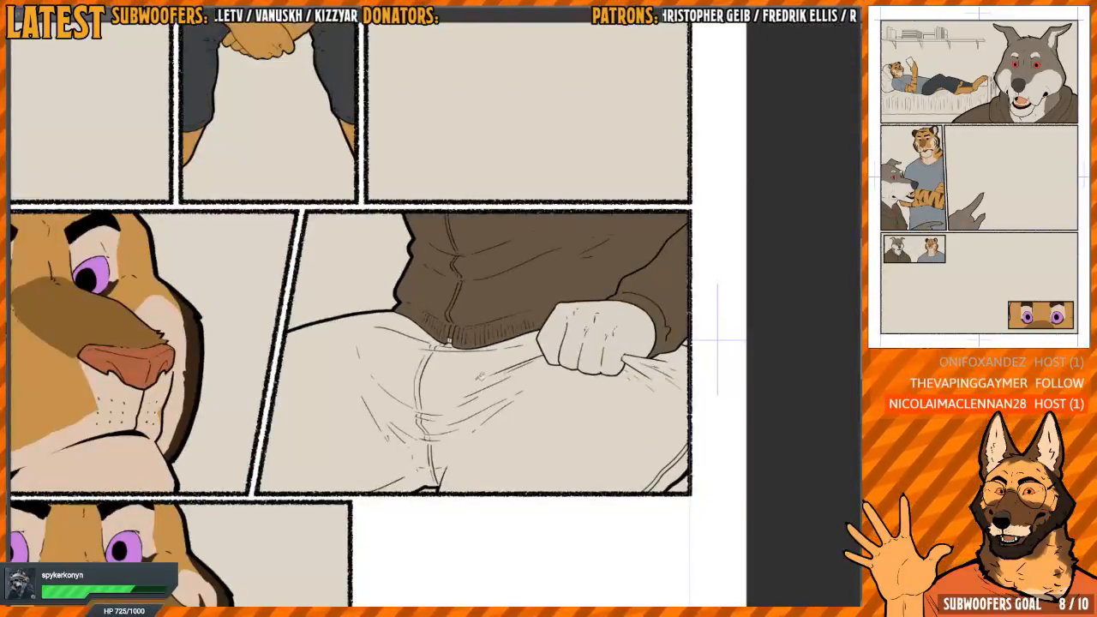
Fill the trousers and the outer seam strip near the panel corner with dark blue-grey in the clenched-fist panel
left_click(480, 375)
scroll(514, 360, "up", 5)
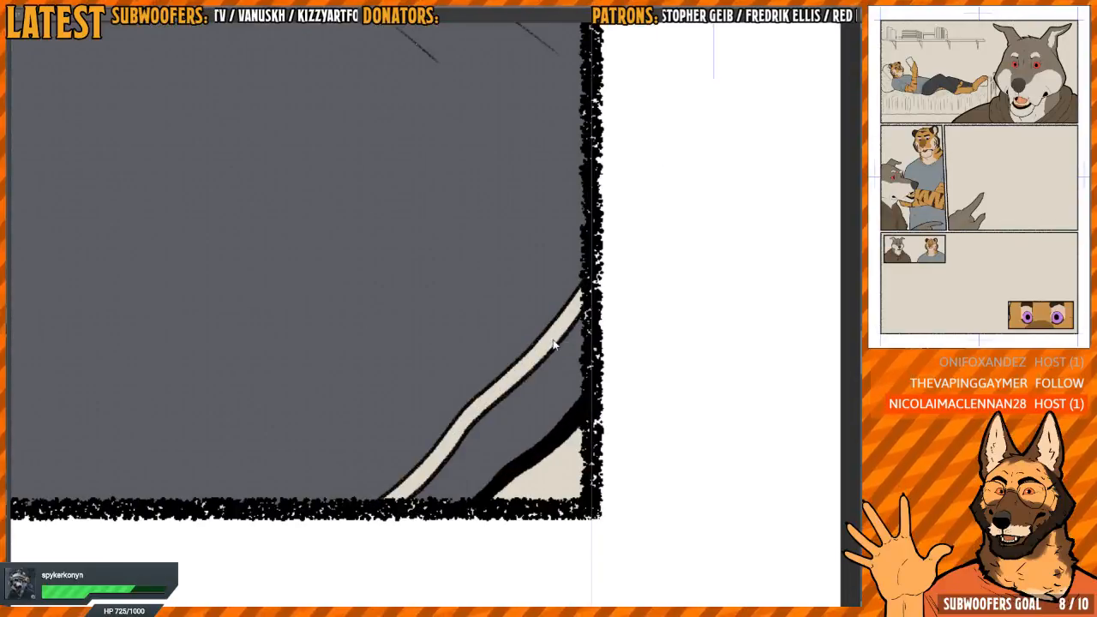
left_click(554, 344)
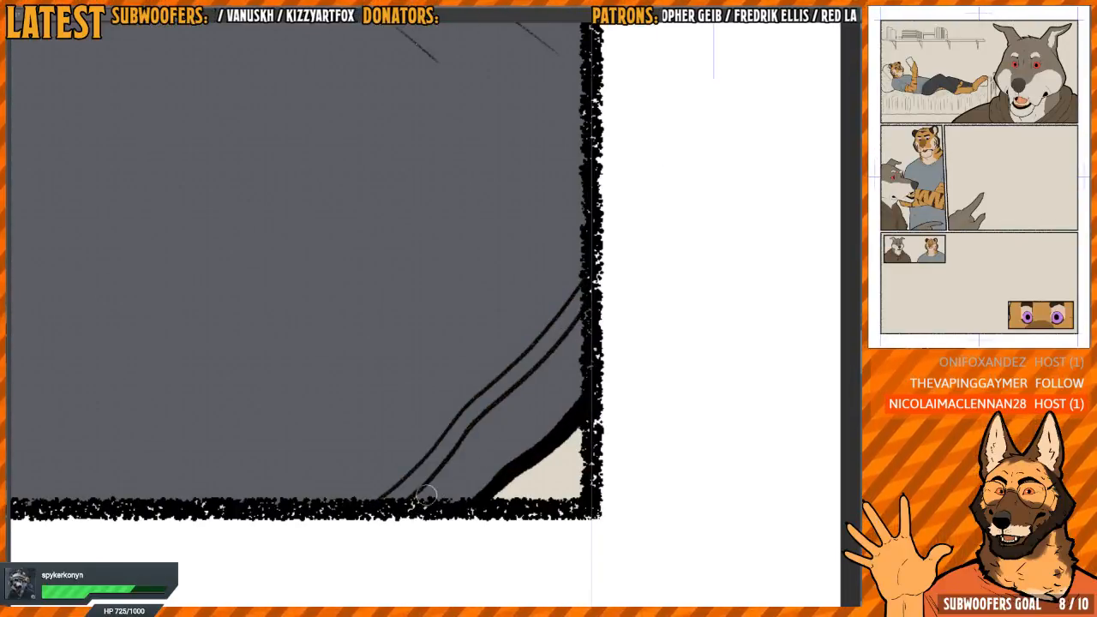
scroll(351, 420, "down", 3)
left_click_drag(381, 369, 433, 538)
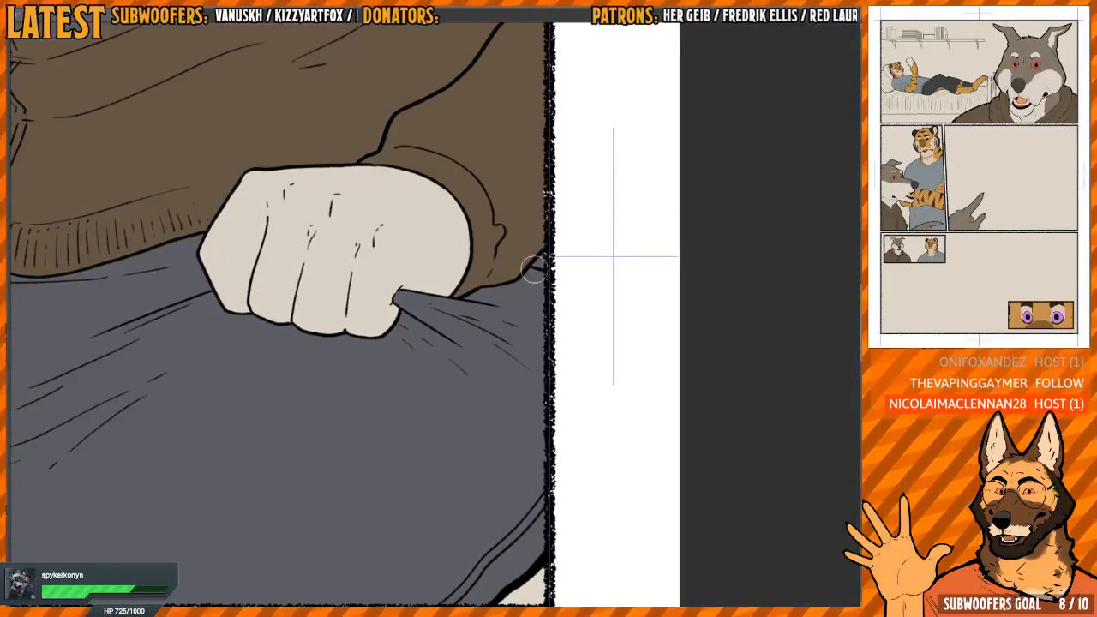
Colour the remaining gaps on the trousers' fly seam and waistband below the zip with dark blue-grey
left_click_drag(262, 357, 603, 287)
scroll(608, 285, "down", 2)
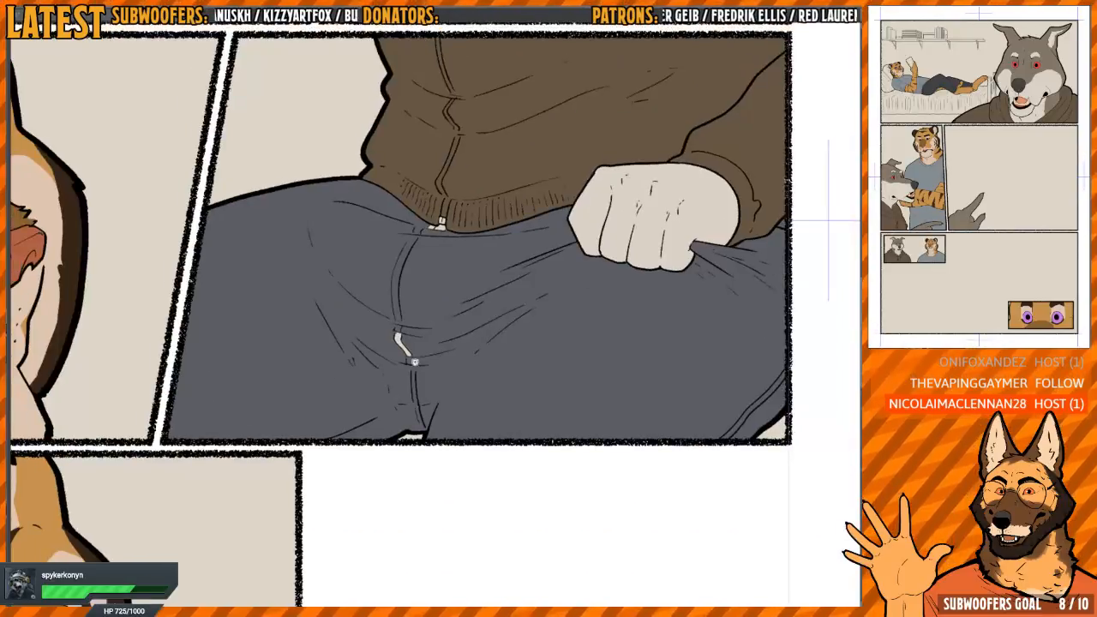
scroll(414, 361, "up", 1)
scroll(460, 304, "up", 6)
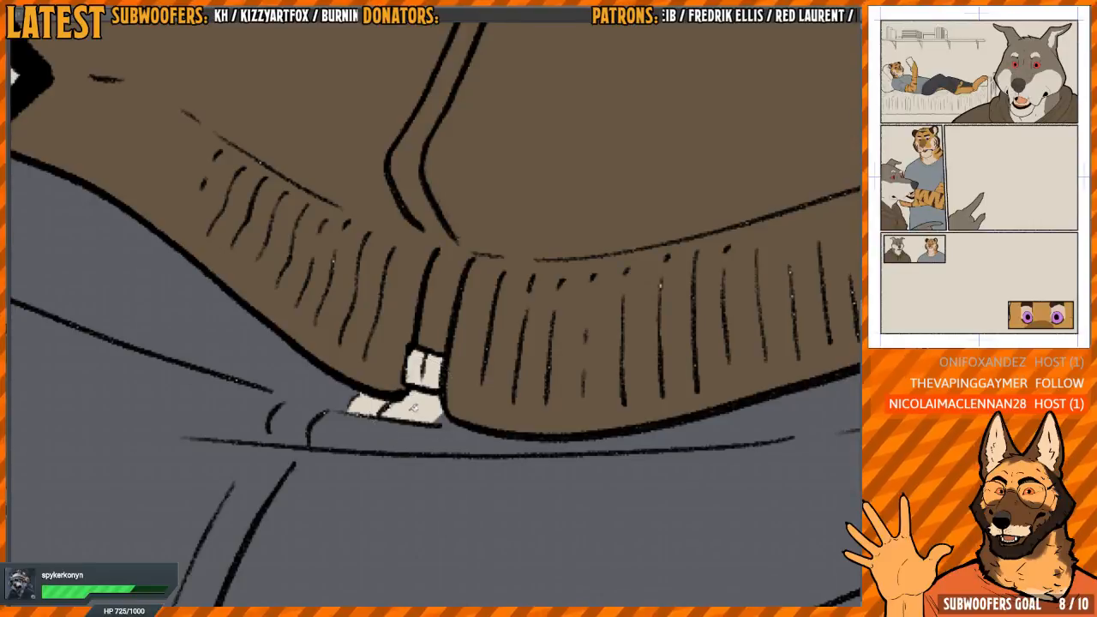
mouse_move(417, 408)
left_mouse_down()
mouse_move(375, 405)
mouse_move(401, 415)
left_mouse_up()
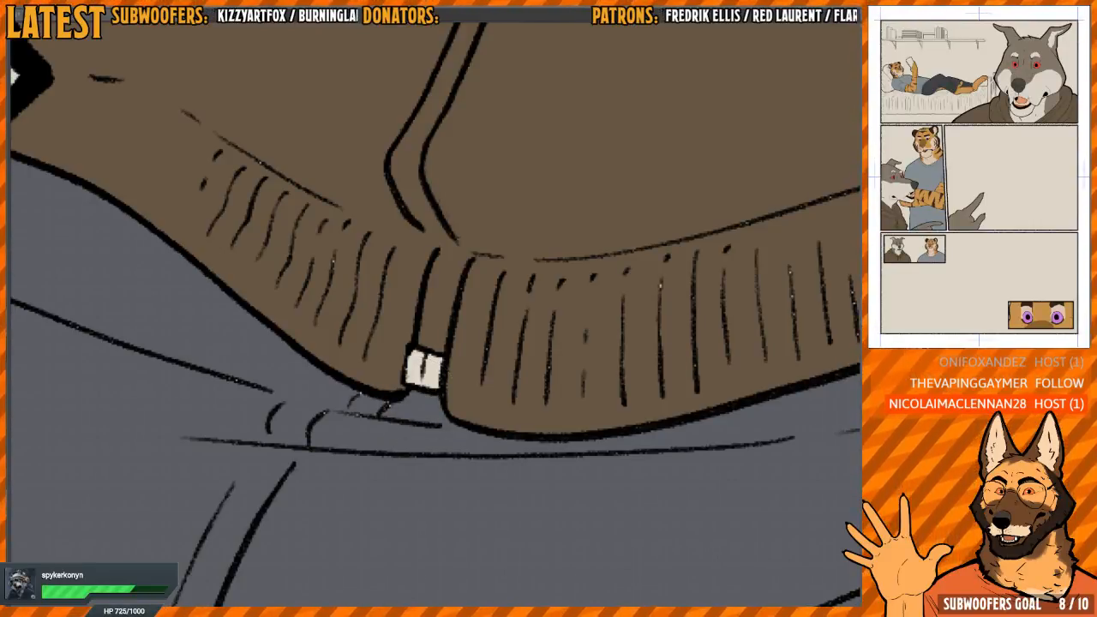
Colour the zip's end piece and the strip through the hoodie's ribbed hem dark grey
scroll(522, 312, "down", 3)
scroll(496, 282, "up", 4)
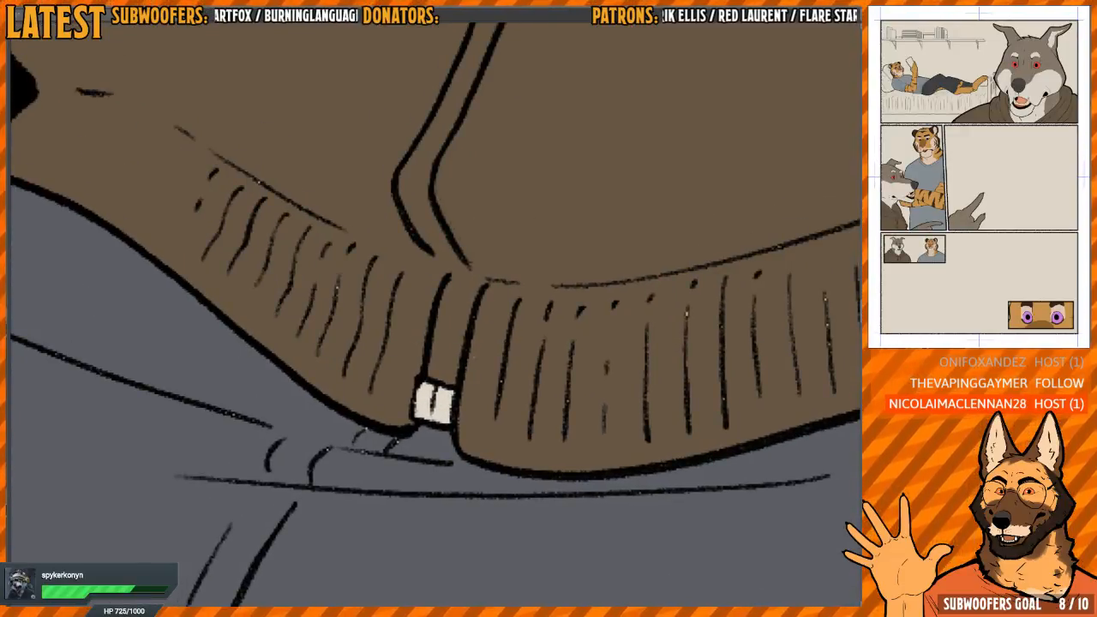
left_click(425, 403)
left_click(442, 405)
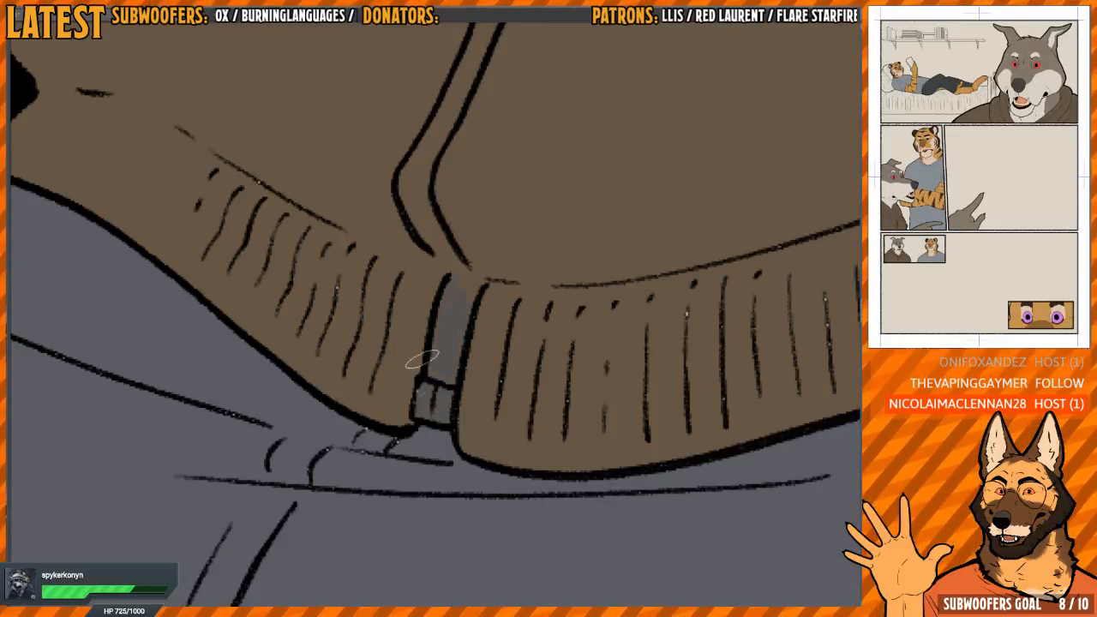
left_click_drag(423, 391, 443, 415)
left_click_drag(442, 348, 447, 387)
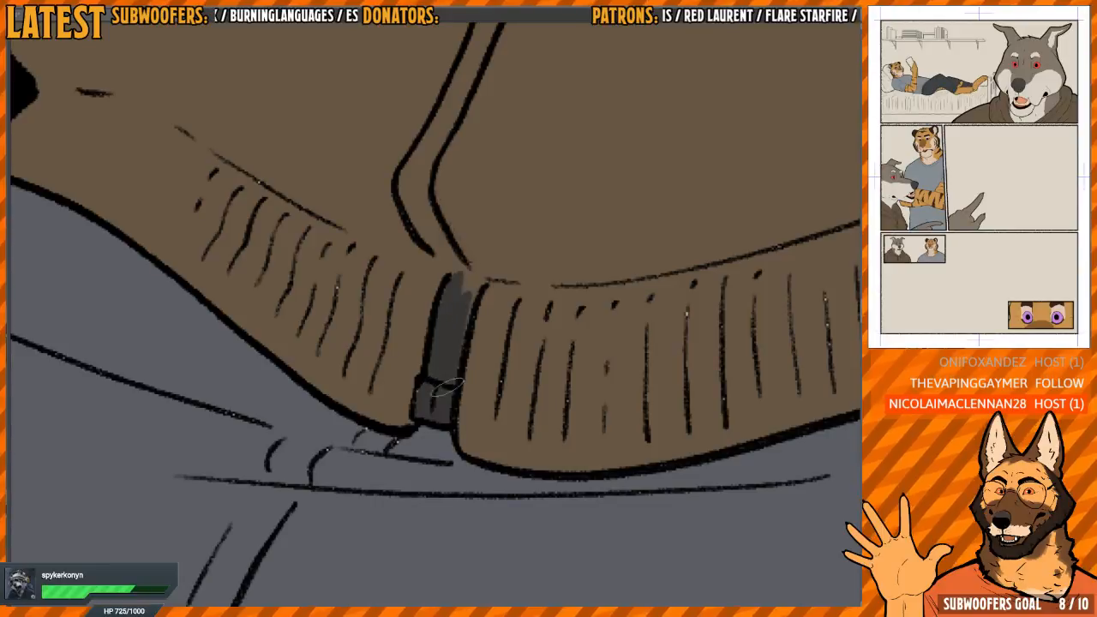
mouse_move(463, 299)
left_mouse_down()
mouse_move(472, 285)
mouse_move(438, 416)
left_mouse_up()
Paint the zip strip above the hoodie's ribbed hem dark grey, up to the first fabric fold
left_click_drag(384, 334, 437, 425)
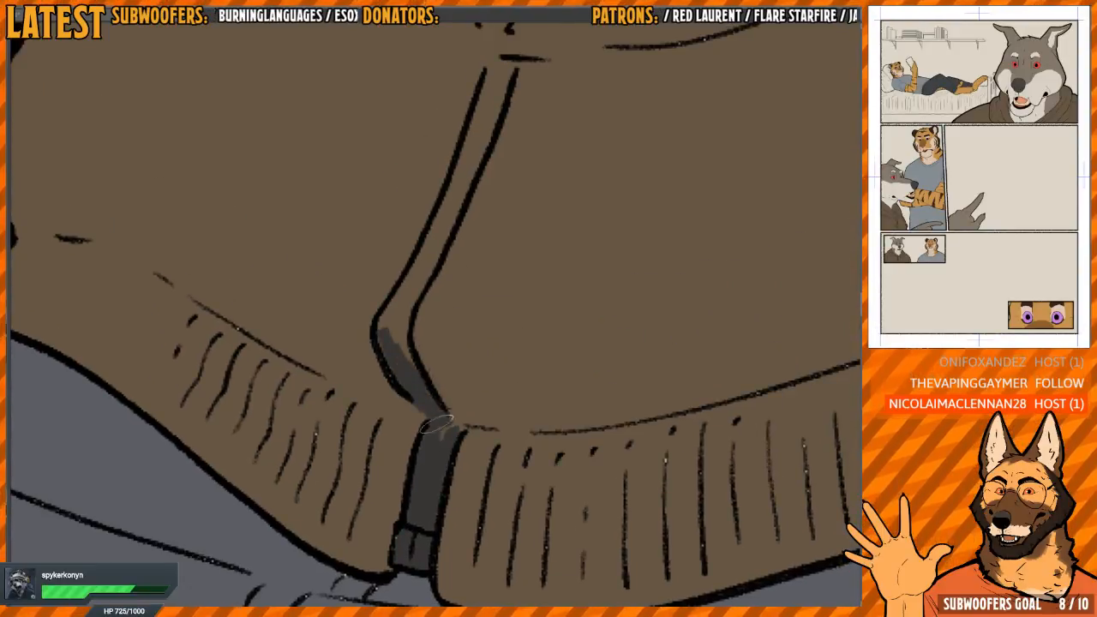
mouse_move(421, 349)
left_mouse_down()
mouse_move(415, 418)
mouse_move(385, 359)
mouse_move(393, 382)
mouse_move(447, 240)
left_mouse_up()
left_click_drag(487, 156, 456, 277)
mouse_move(442, 293)
left_mouse_down()
mouse_move(424, 341)
mouse_move(450, 243)
mouse_move(437, 327)
left_mouse_up()
left_click_drag(470, 217, 447, 400)
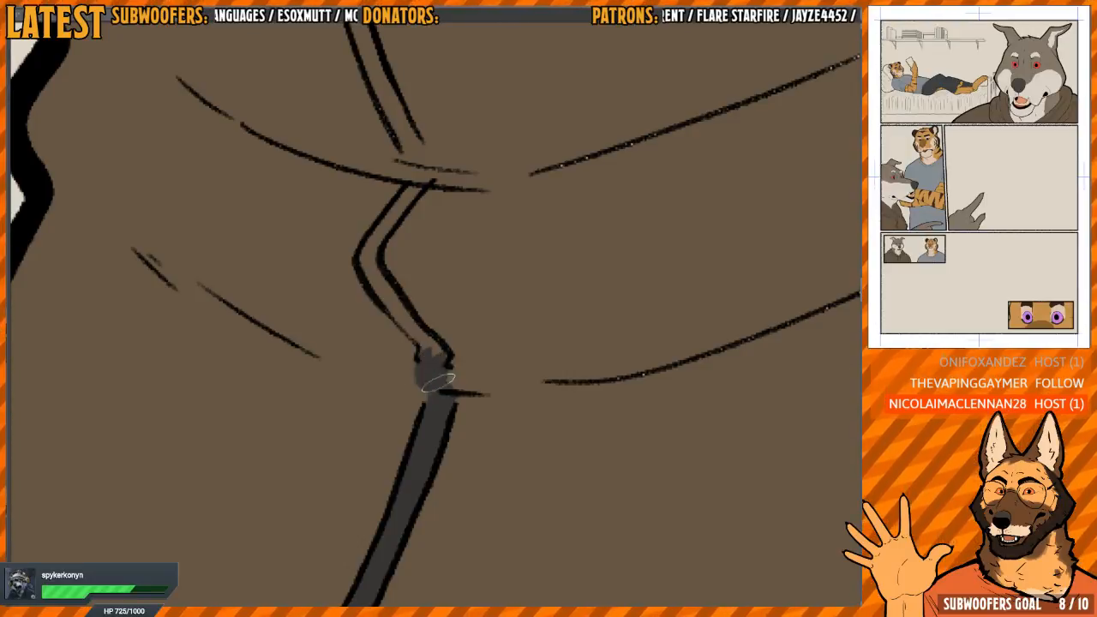
Continue the dark grey along the zip through both torso folds up to the panel's upper border
left_click_drag(410, 292, 444, 408)
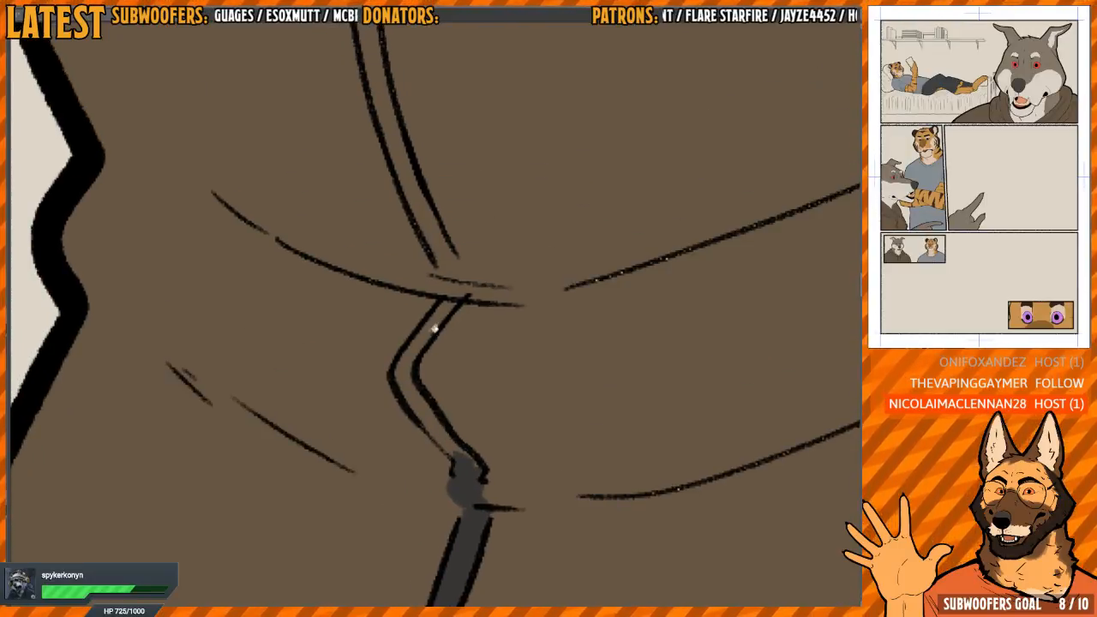
left_click_drag(434, 328, 463, 452)
left_click_drag(459, 279, 435, 336)
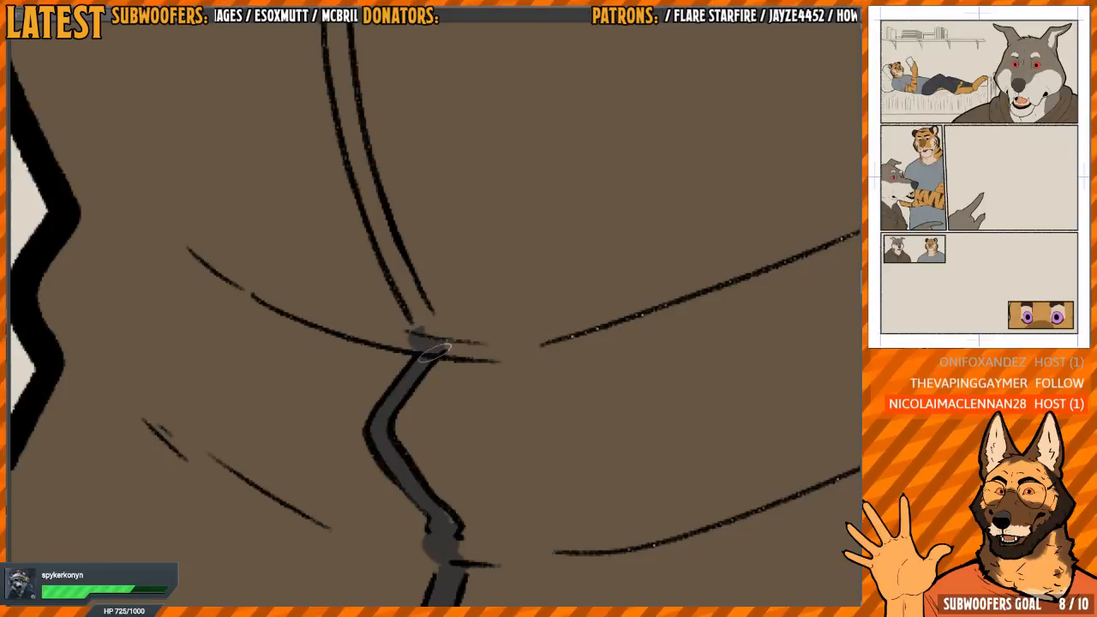
scroll(424, 346, "up", 2)
left_click_drag(406, 330, 341, 72)
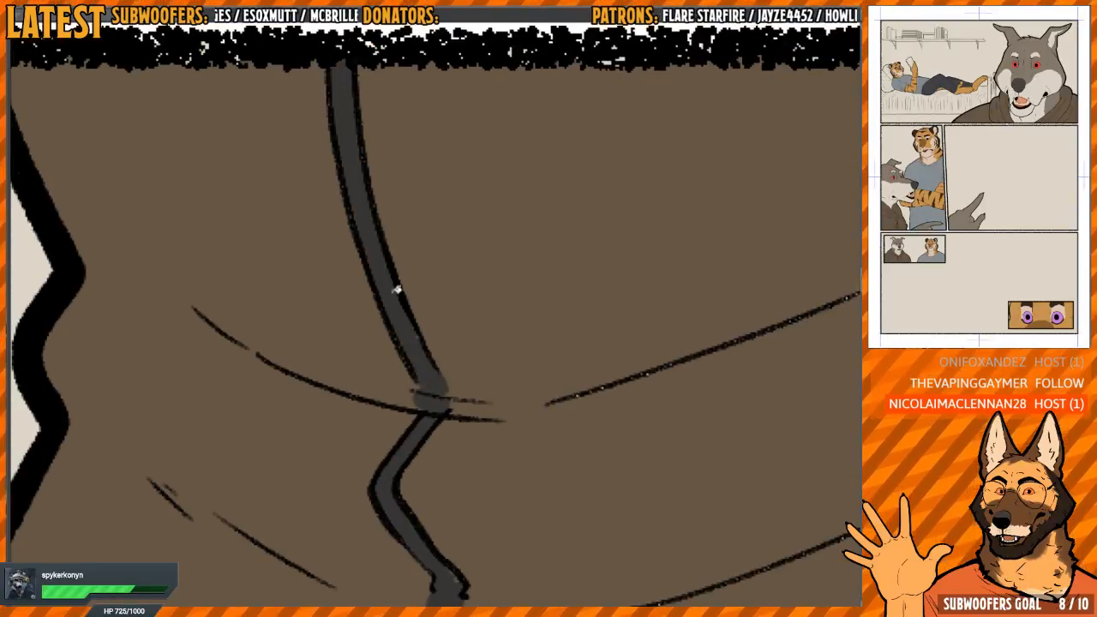
left_click_drag(400, 289, 419, 355)
Review the flat colours across the page's panels, including the close-up of the wolf beside the tiger
scroll(419, 354, "down", 5)
left_click_drag(516, 389, 542, 301)
scroll(542, 301, "down", 5)
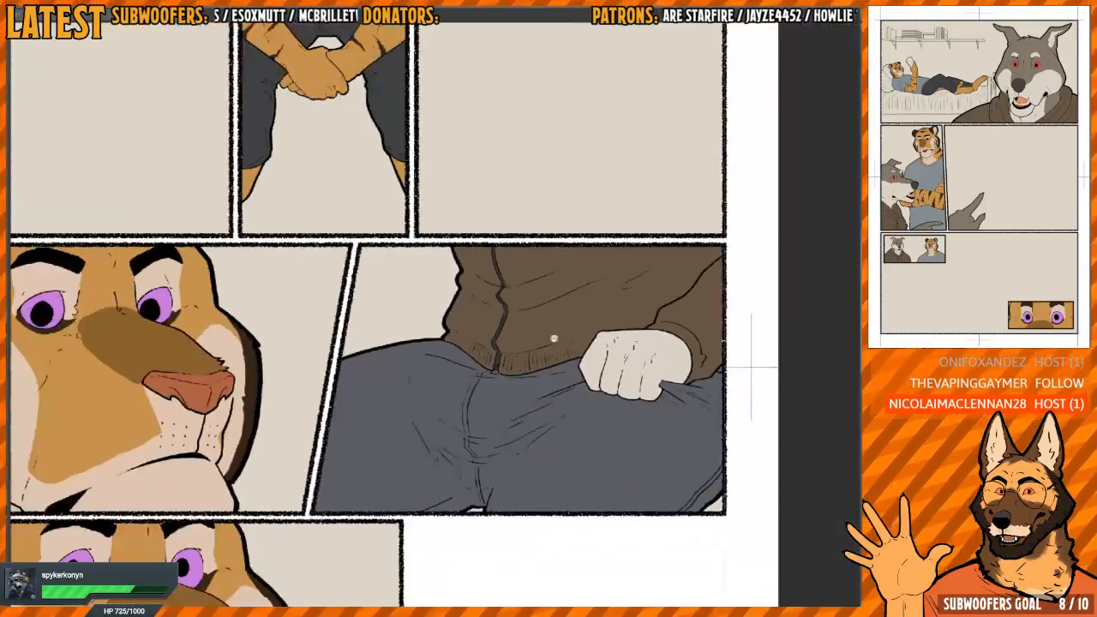
left_click_drag(539, 343, 502, 184)
scroll(528, 451, "down", 2)
scroll(502, 206, "down", 1)
scroll(407, 345, "up", 5)
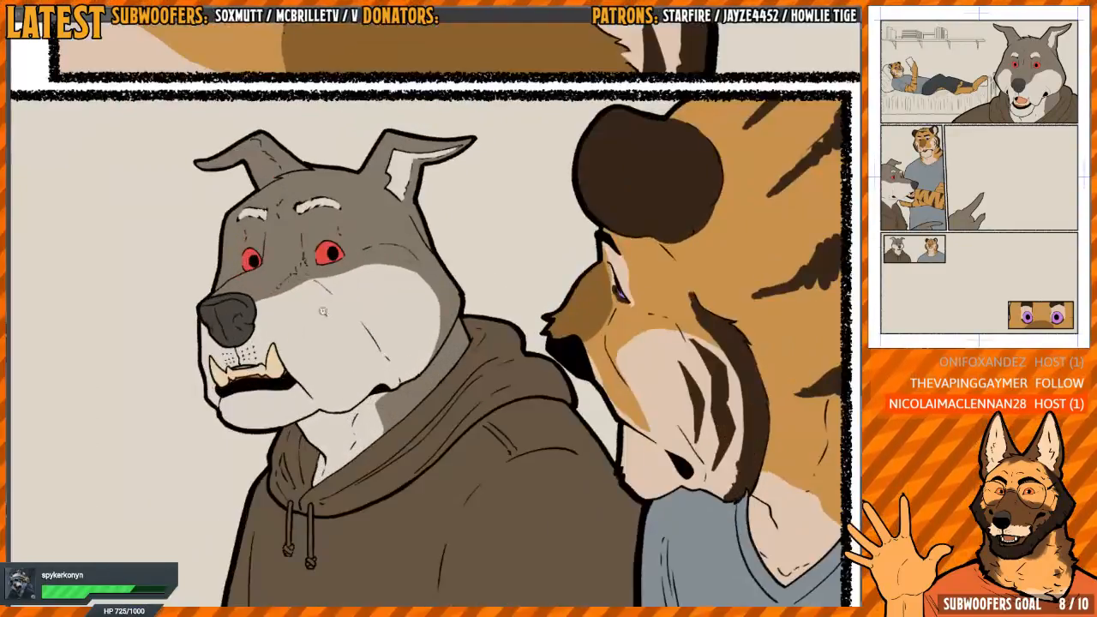
scroll(432, 325, "down", 5)
scroll(433, 325, "down", 5)
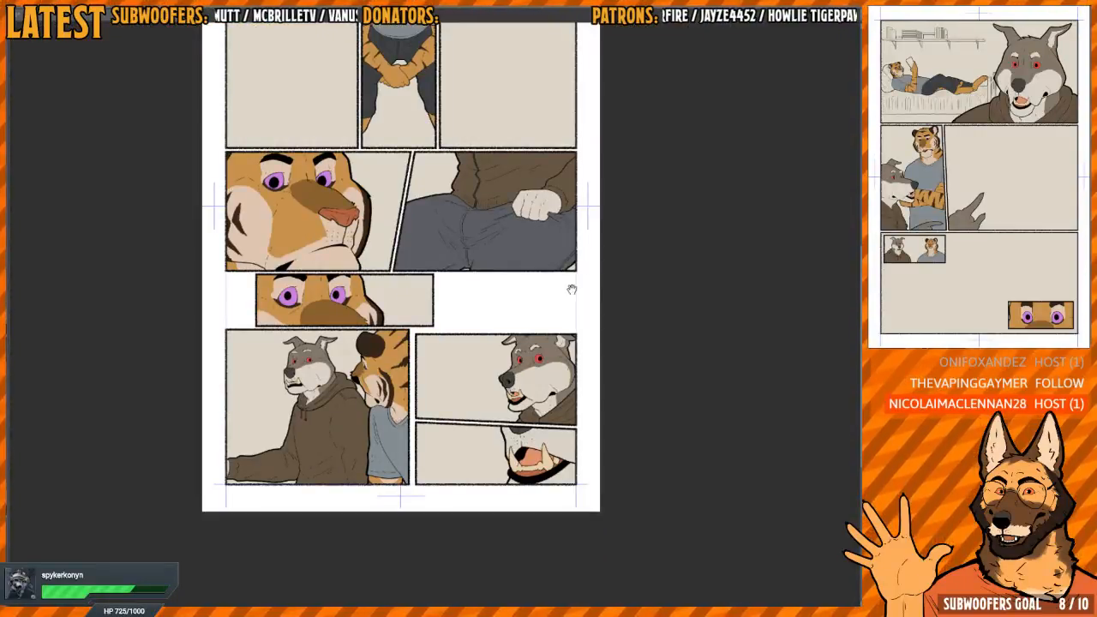
left_click_drag(572, 289, 570, 352)
scroll(625, 409, "down", 2)
scroll(571, 352, "up", 2)
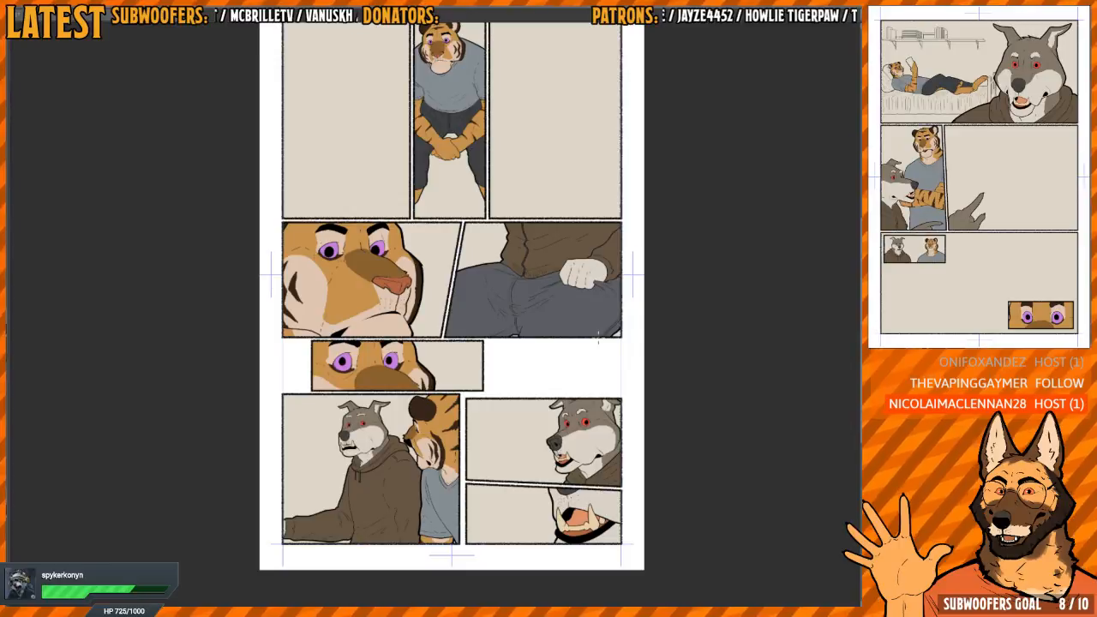
left_click_drag(506, 184, 471, 244)
scroll(489, 238, "up", 8)
scroll(494, 303, "down", 2)
scroll(489, 304, "down", 8)
left_click_drag(503, 562, 495, 384)
scroll(491, 334, "down", 2)
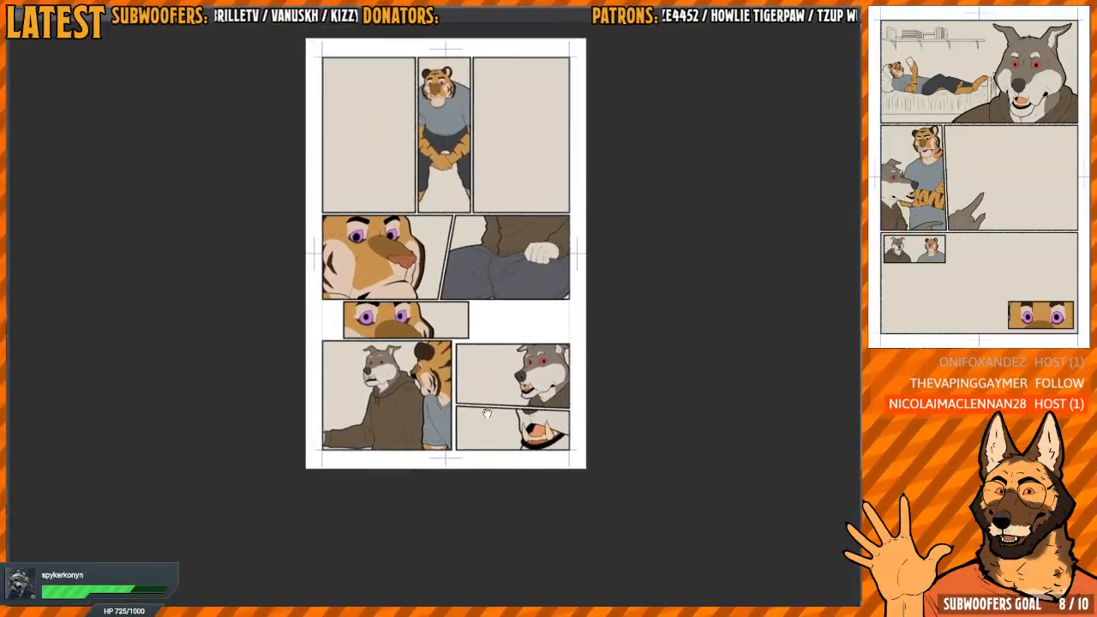
Check the tiger's face close-up in mirrored view and redraw the dark brown stripe on its cheek
scroll(502, 390, "up", 3)
key("h")
left_click_drag(629, 164, 556, 270)
scroll(556, 270, "up", 3)
scroll(556, 270, "up", 3)
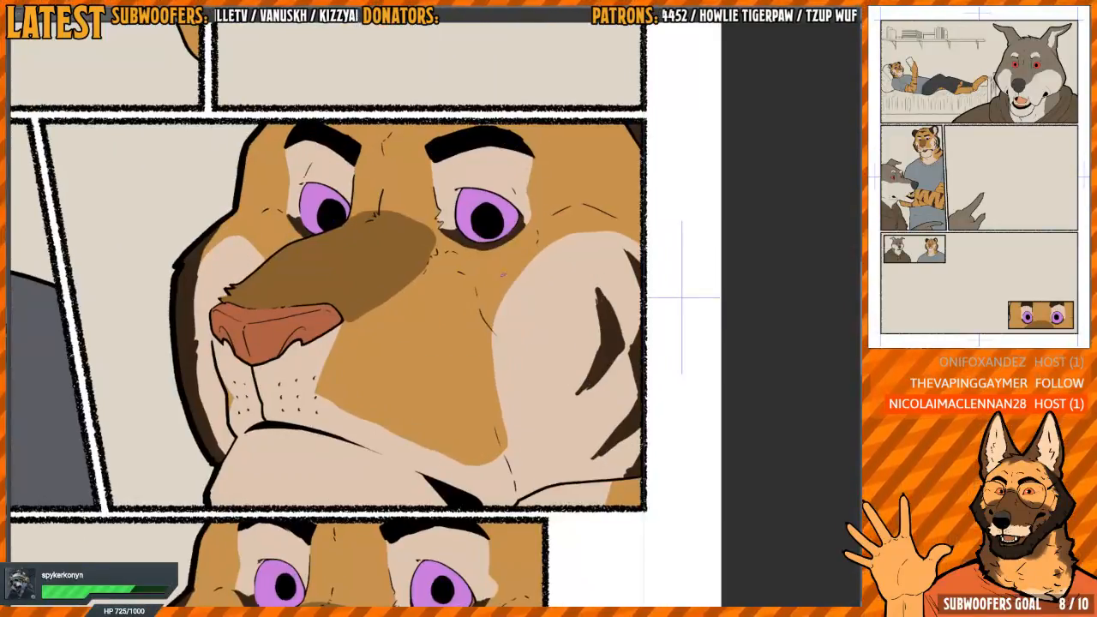
mouse_move(497, 319)
left_mouse_down()
mouse_move(562, 237)
mouse_move(549, 257)
left_mouse_up()
key("h")
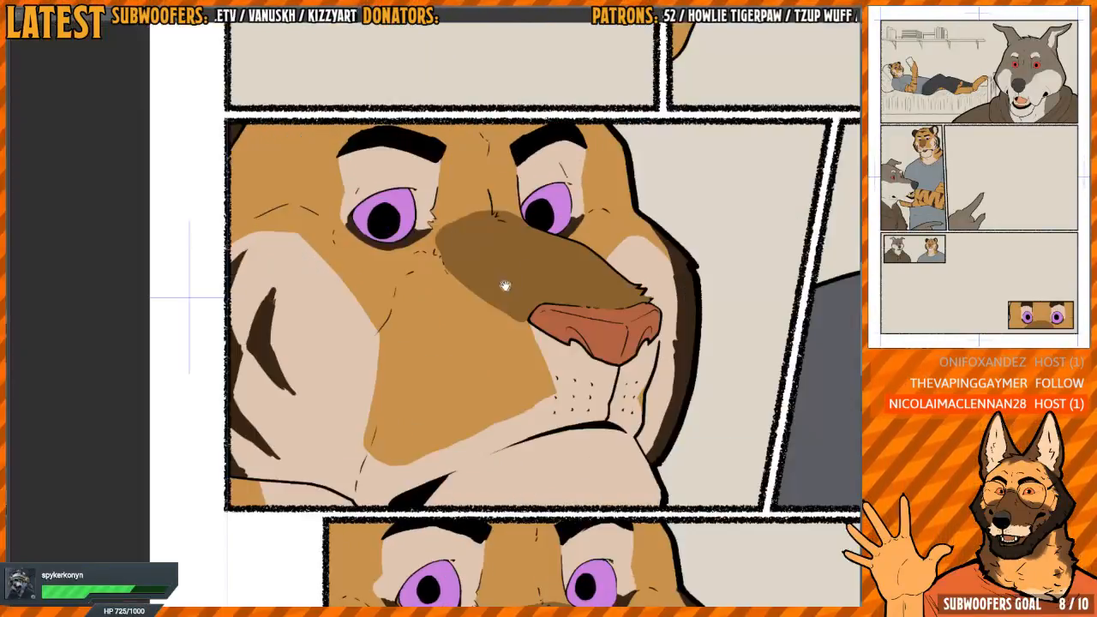
key("h")
key("h")
left_click_drag(403, 287, 524, 304)
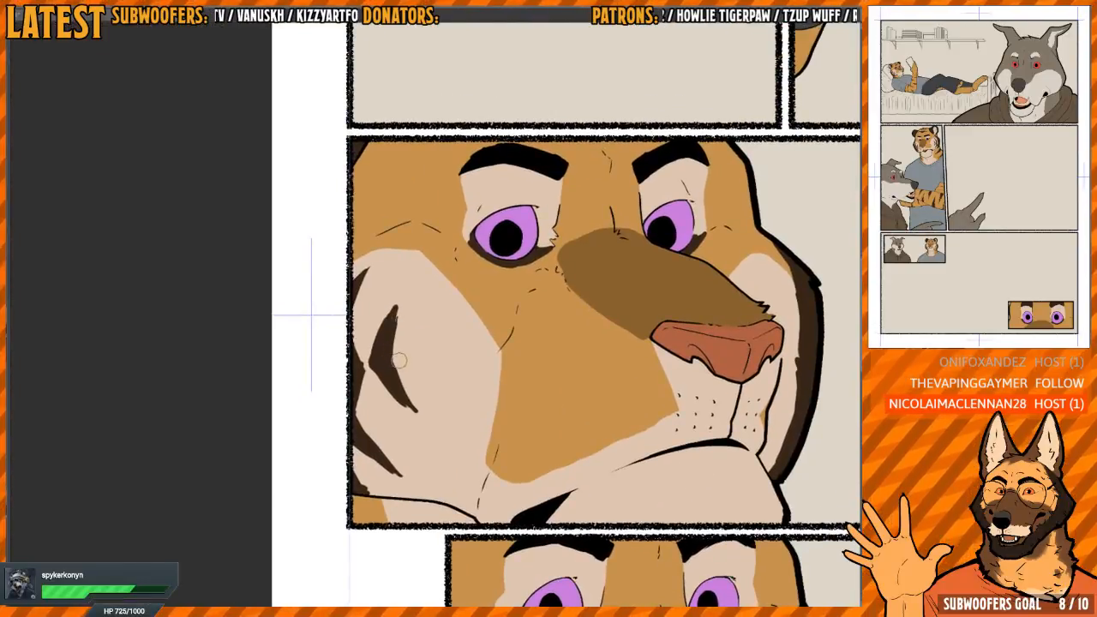
mouse_move(380, 312)
left_mouse_down()
mouse_move(379, 413)
mouse_move(379, 347)
left_mouse_up()
key("ctrl+z")
key("ctrl+z")
key("ctrl+z")
key("ctrl+z")
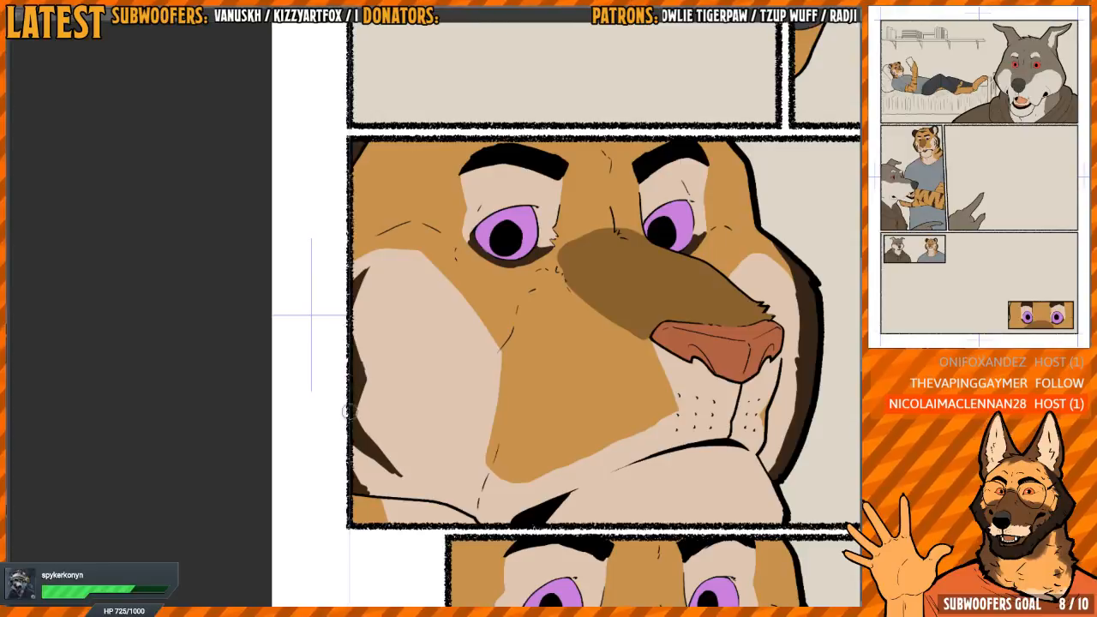
mouse_move(386, 403)
left_mouse_down()
mouse_move(401, 428)
mouse_move(378, 372)
mouse_move(405, 331)
mouse_move(393, 359)
mouse_move(400, 410)
left_mouse_up()
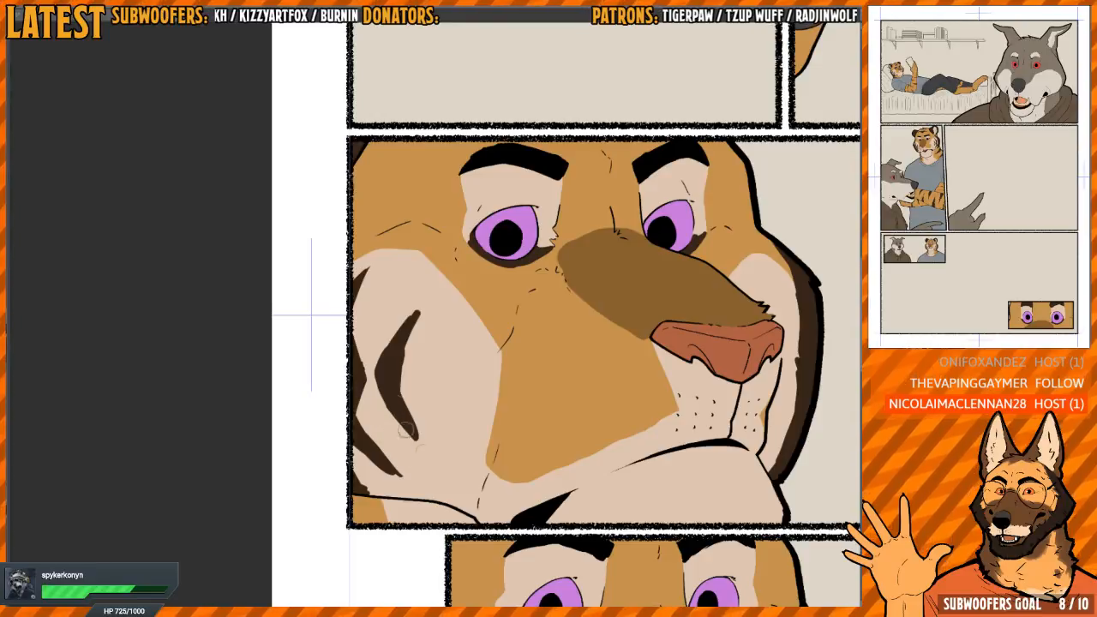
Switch to the other comic page with the tiger lying on the bed
scroll(428, 266, "down", 5)
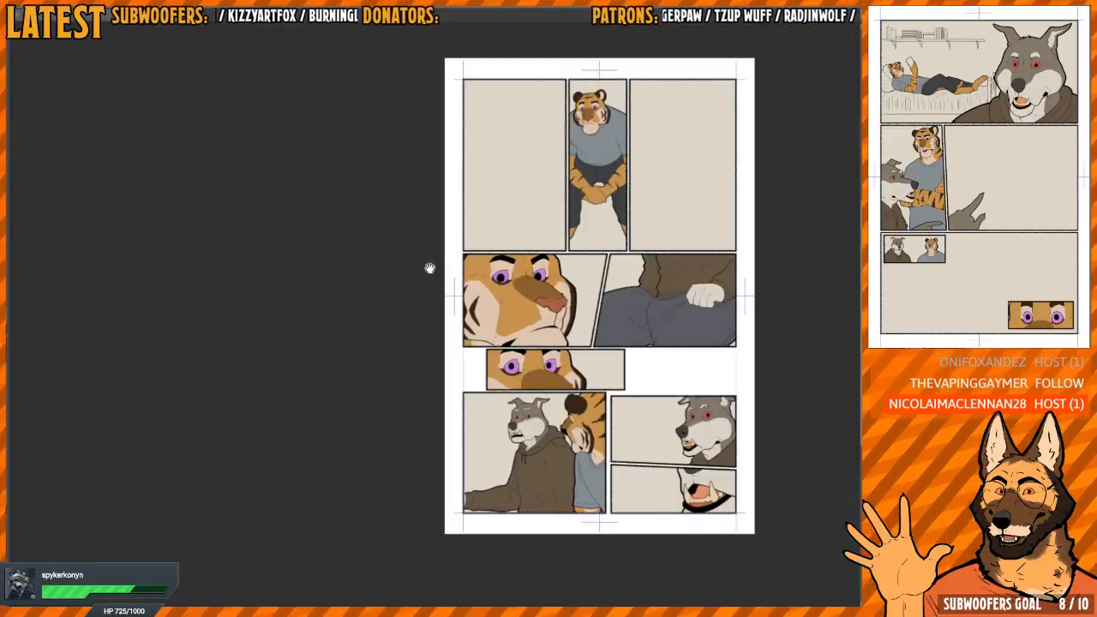
left_click_drag(429, 266, 358, 253)
scroll(520, 289, "up", 3)
scroll(553, 273, "down", 3)
scroll(558, 269, "down", 2)
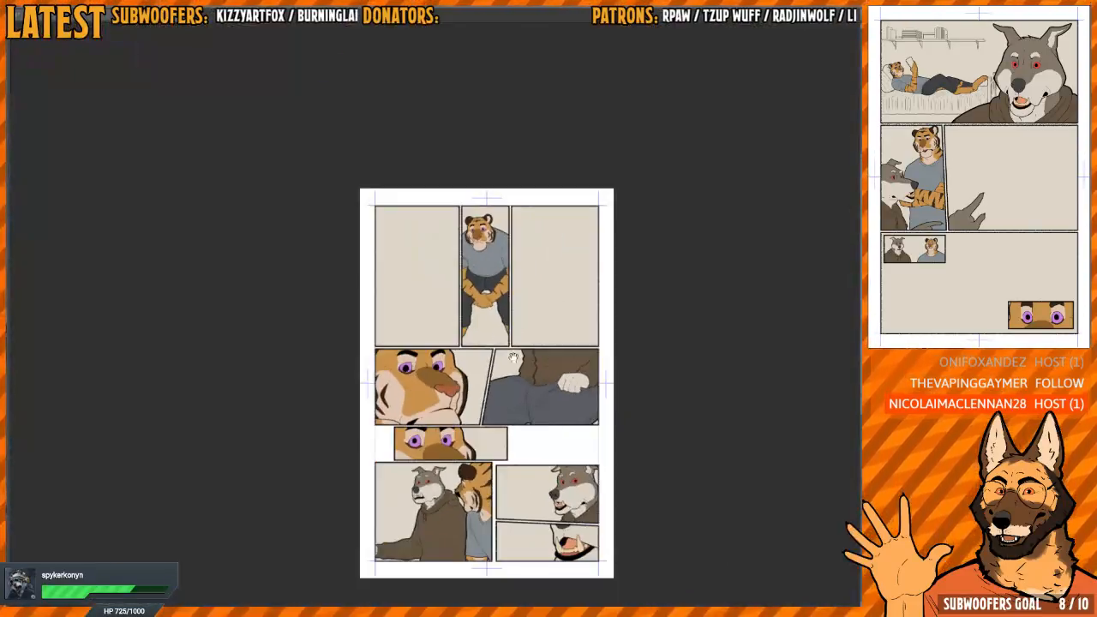
scroll(515, 324, "up", 4)
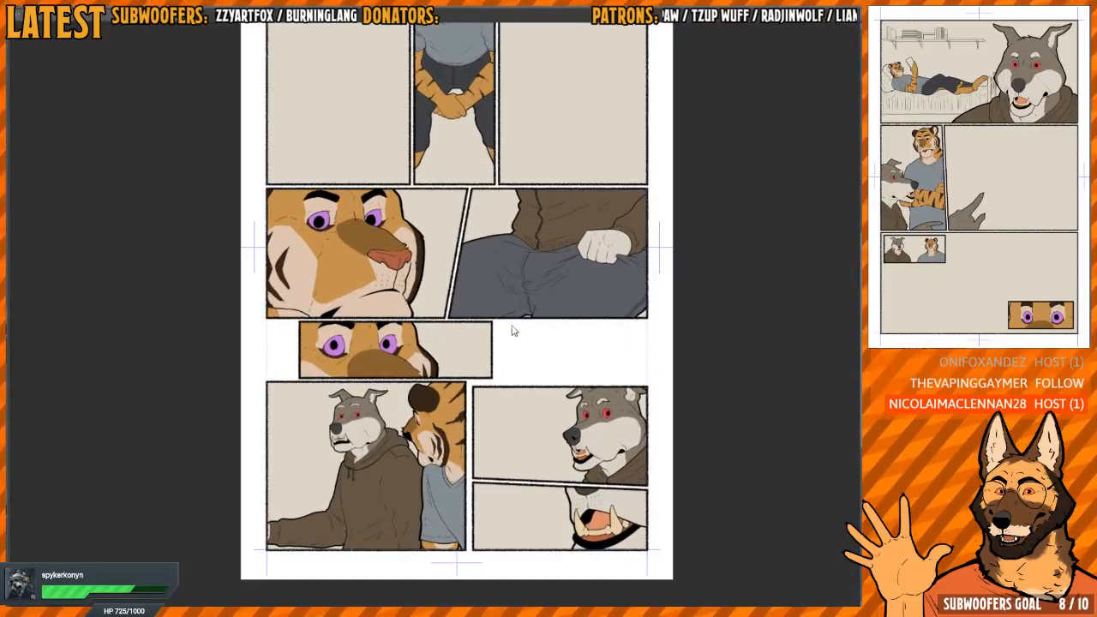
key("ctrl+Tab")
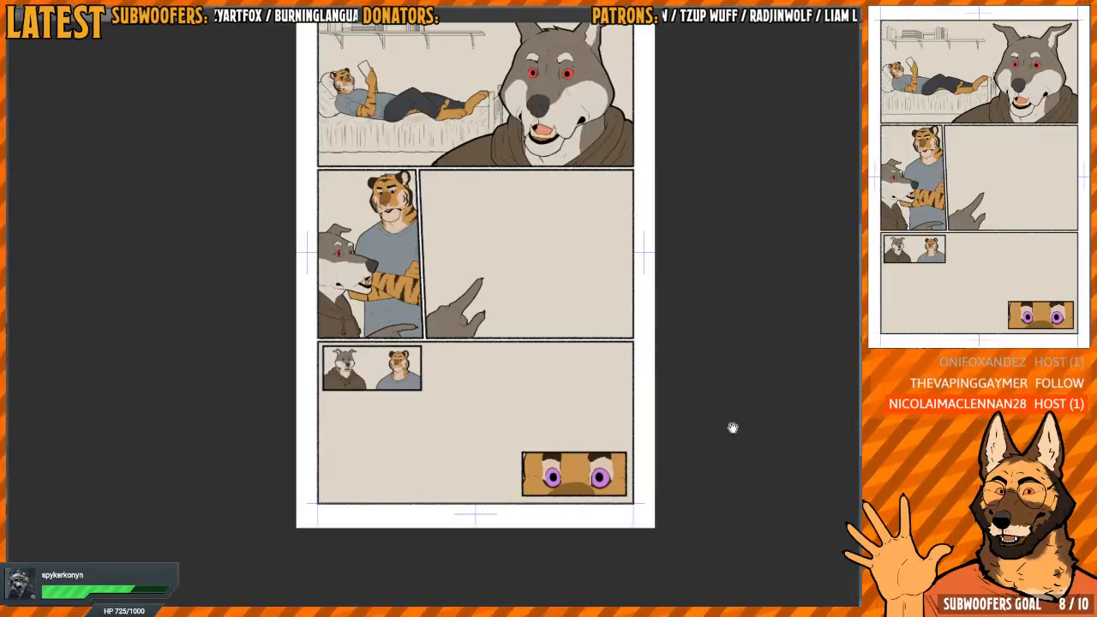
left_click_drag(732, 428, 717, 491)
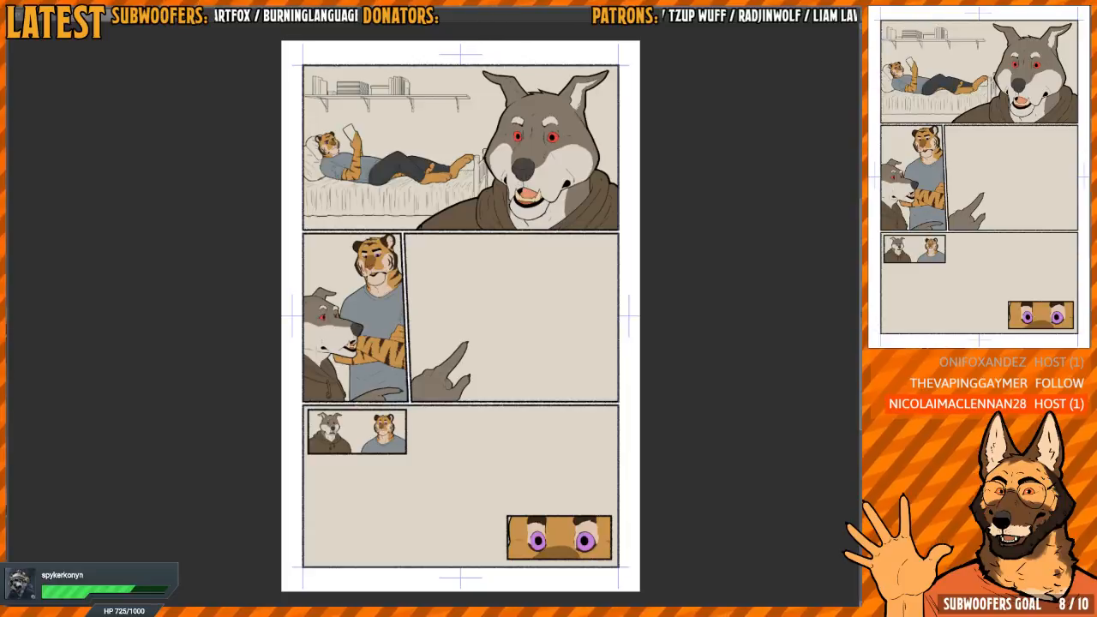
Fill the near bedpost at the foot of the bed with reddish brown in the first panel
scroll(492, 139, "up", 6)
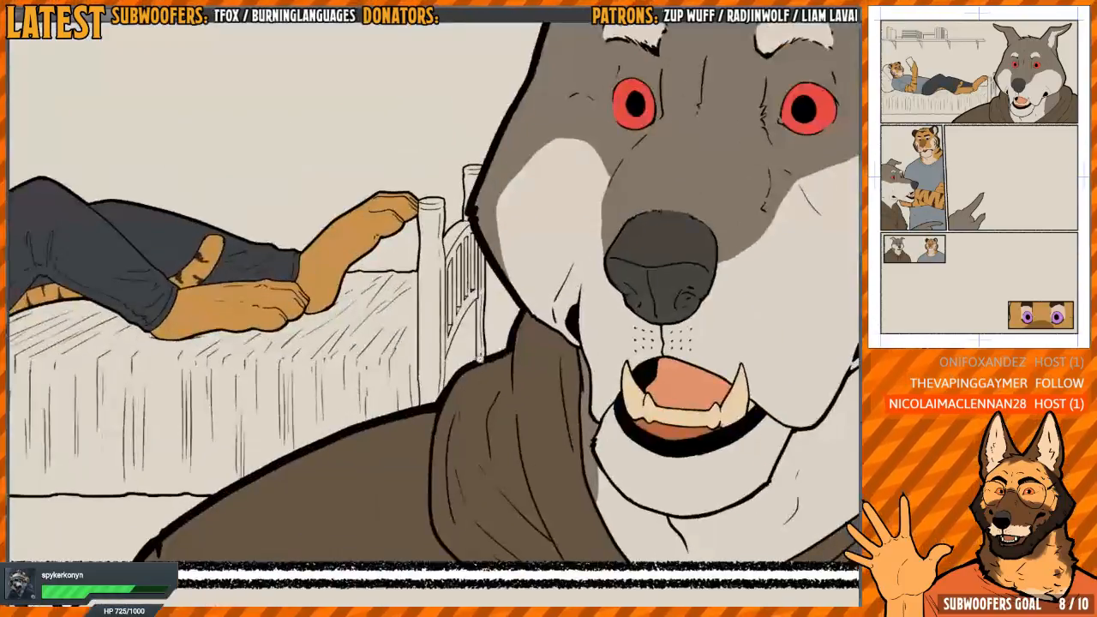
scroll(462, 378, "up", 2)
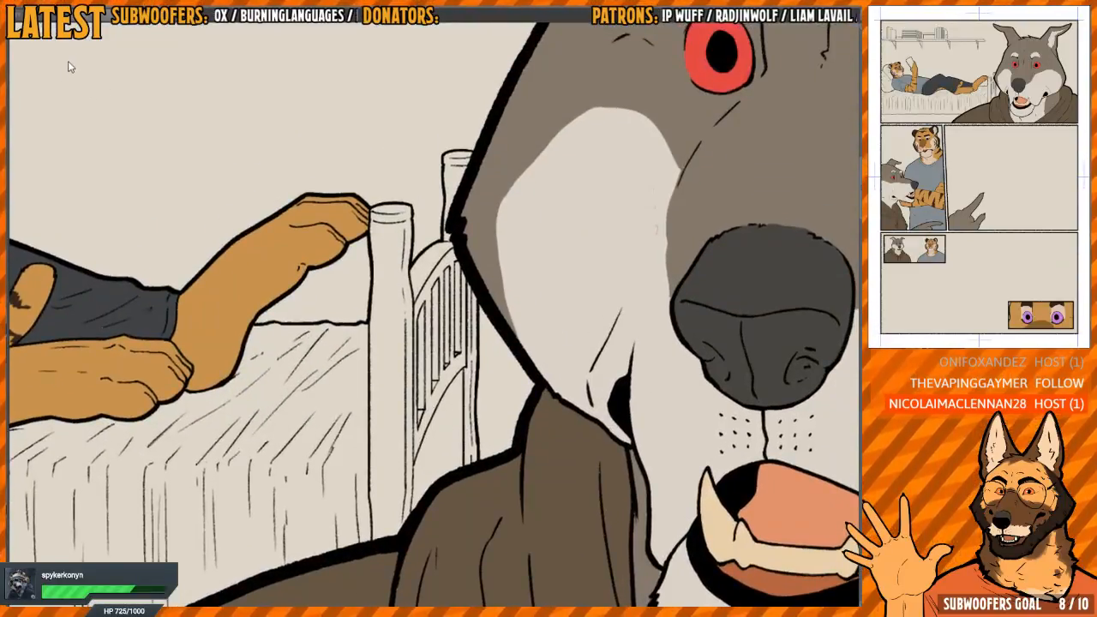
left_click(401, 416)
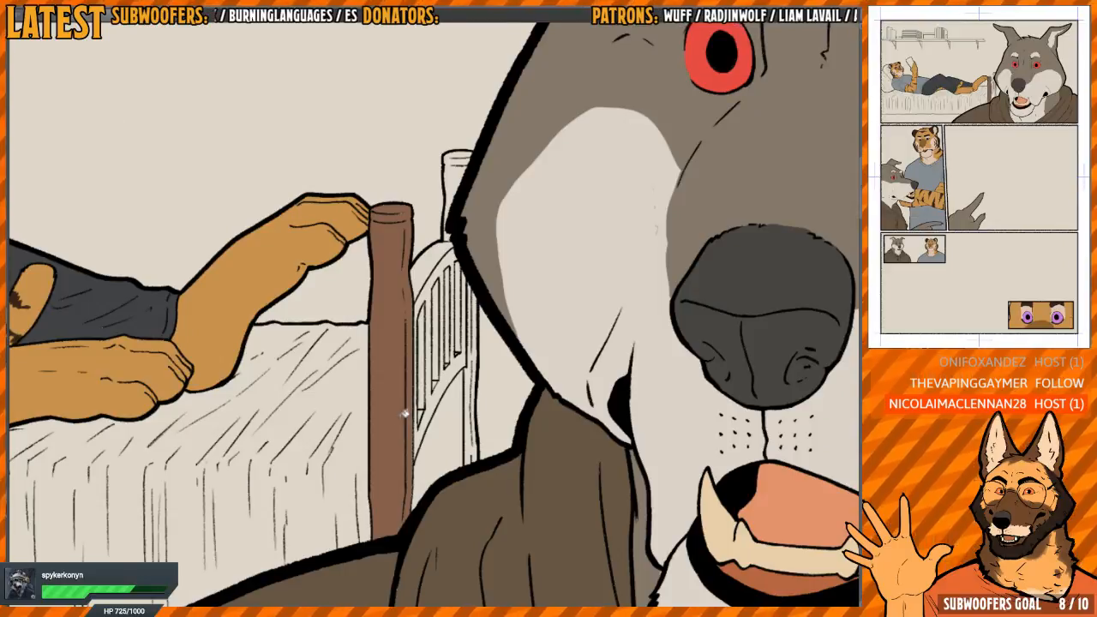
left_click_drag(401, 417, 382, 417)
key("ctrl+z")
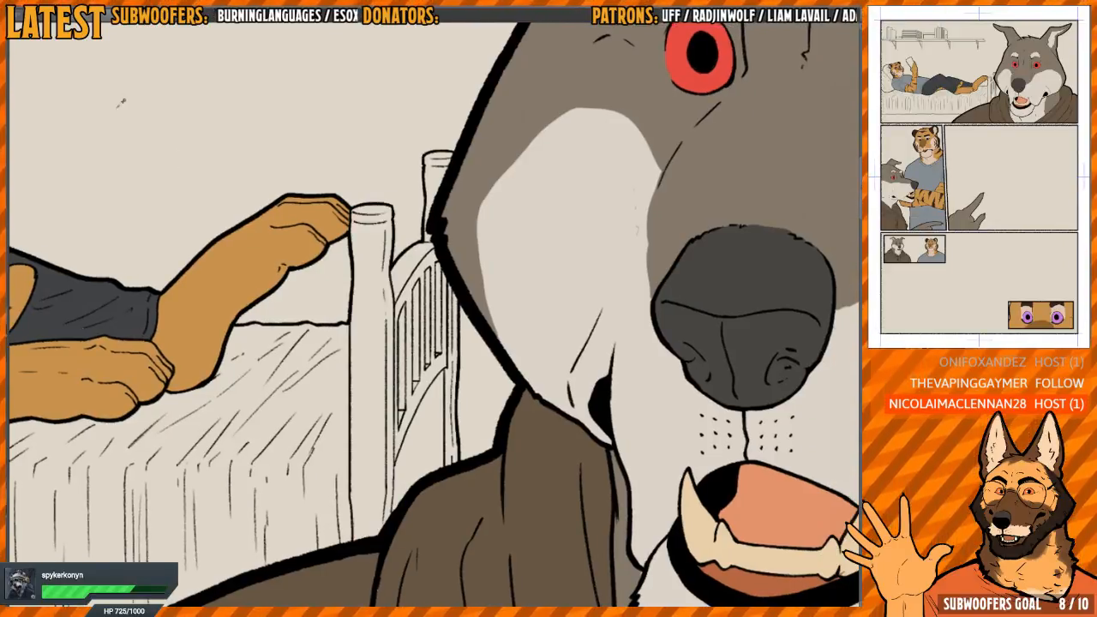
left_click(383, 442)
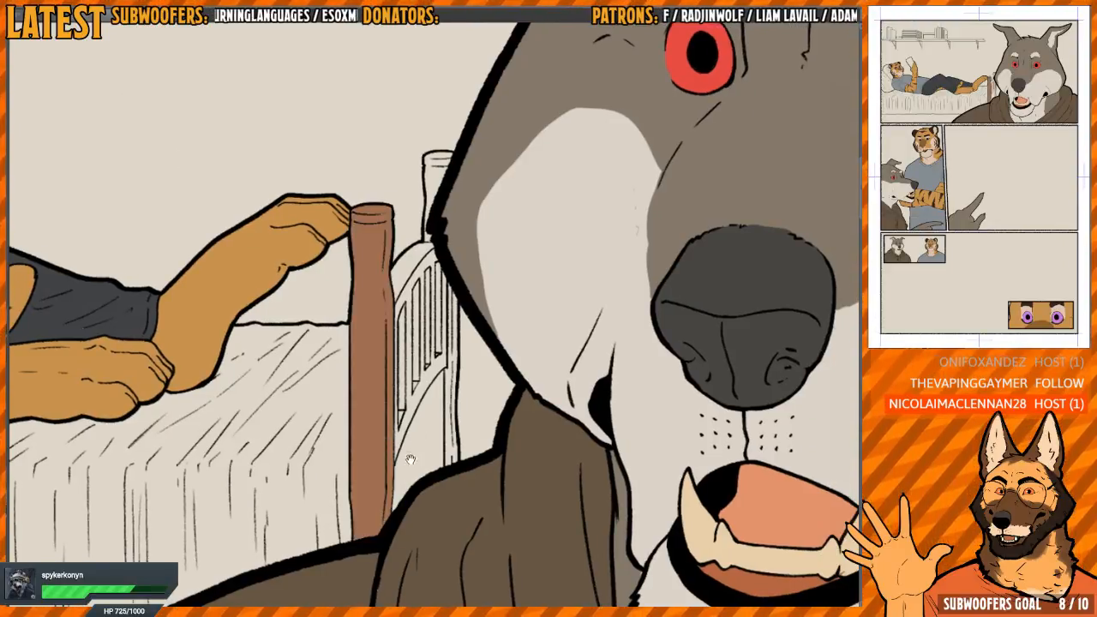
scroll(410, 459, "up", 2)
left_click(364, 452)
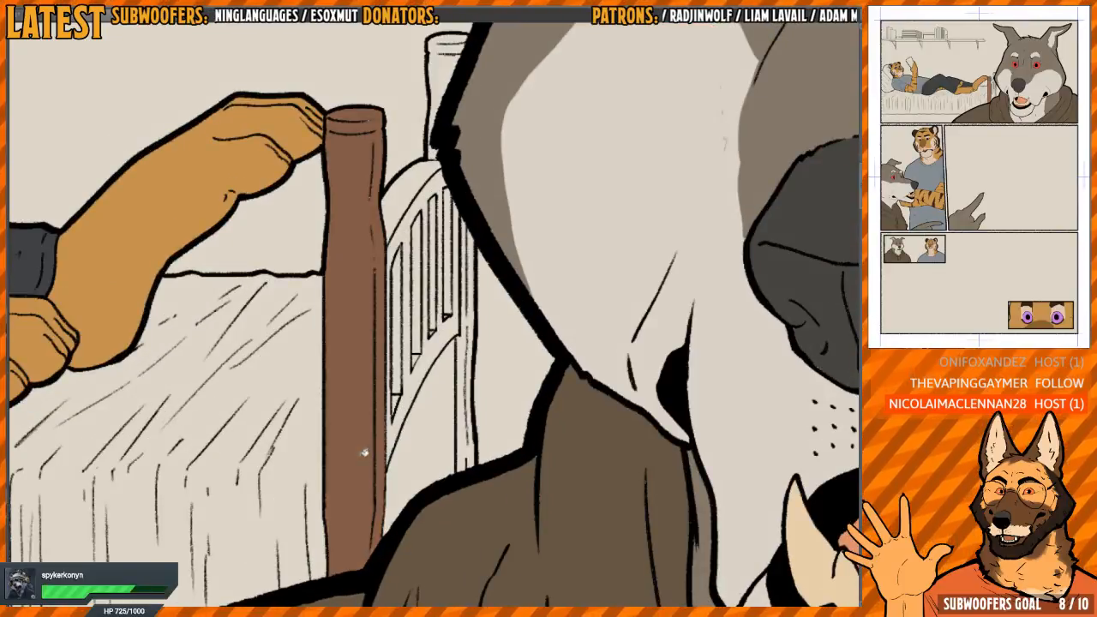
Fill the footboard's lower panel, frame and slats with the bedpost's reddish brown
left_click(447, 395)
left_click(464, 366)
mouse_move(465, 347)
left_mouse_down()
mouse_move(457, 330)
mouse_move(397, 357)
left_mouse_up()
left_click(387, 351)
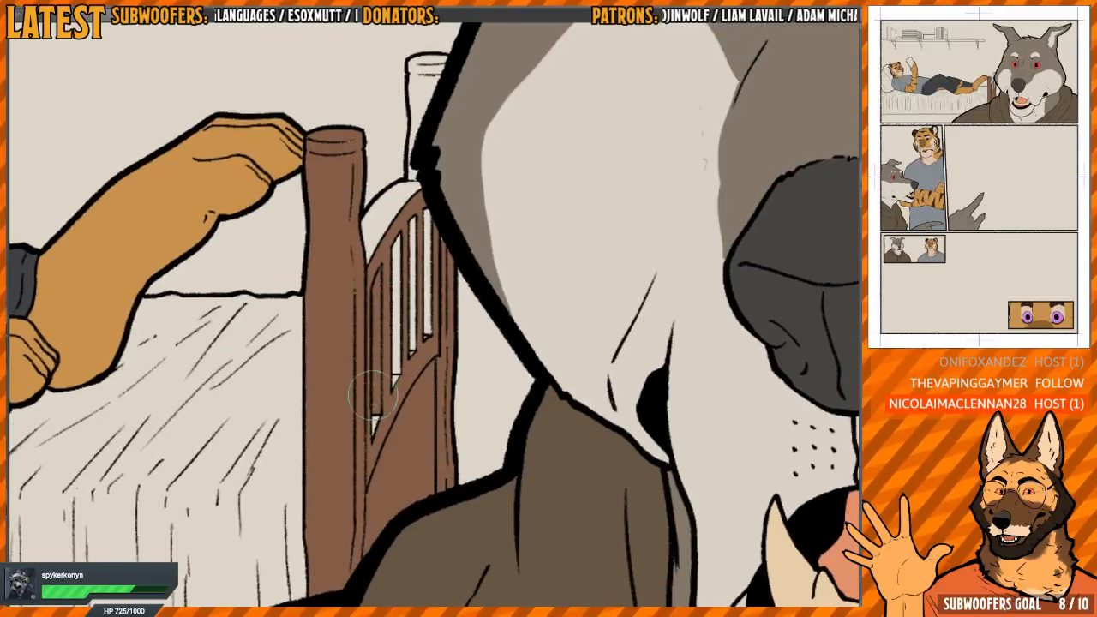
mouse_move(373, 407)
left_mouse_down()
mouse_move(395, 309)
mouse_move(405, 311)
mouse_move(390, 300)
mouse_move(394, 257)
mouse_move(424, 204)
mouse_move(426, 259)
left_mouse_up()
scroll(392, 203, "up", 3)
left_click_drag(393, 203, 390, 346)
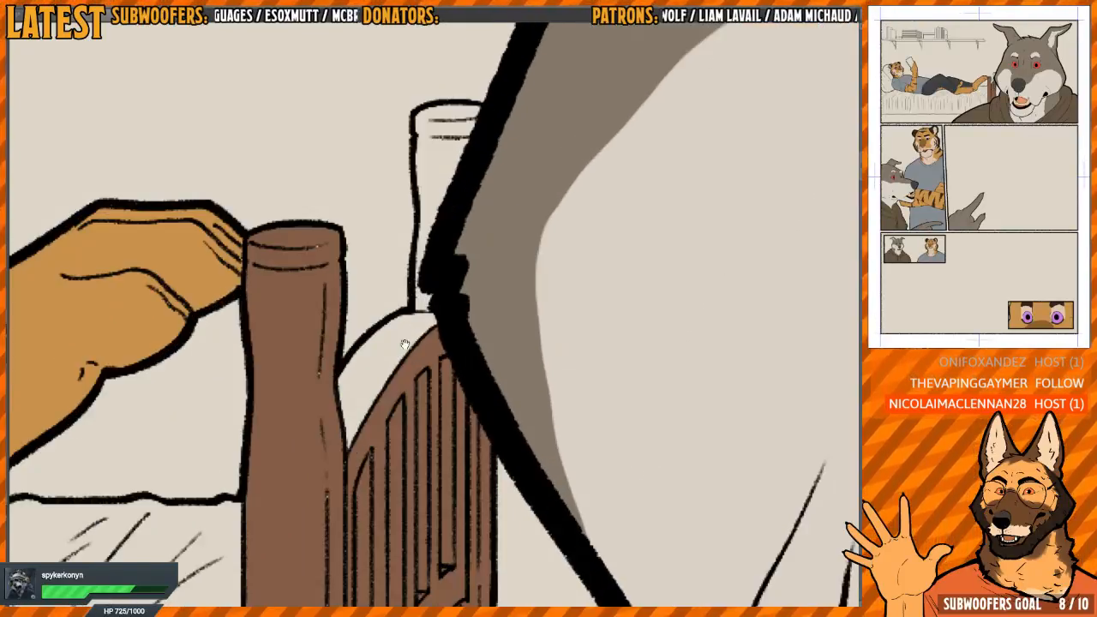
Fill the footboard's curved top rail and the far bedpost behind the wolf's face with reddish brown
left_click(405, 346)
left_click(439, 187)
left_click_drag(435, 212, 428, 279)
mouse_move(416, 318)
left_mouse_down()
mouse_move(434, 326)
mouse_move(450, 176)
left_mouse_up()
left_click_drag(423, 345, 455, 260)
mouse_move(331, 205)
left_mouse_down()
mouse_move(349, 486)
mouse_move(411, 294)
left_mouse_up()
Touch up the remaining gaps on the footboard's outer edge down to the wolf's hood with reddish brown
scroll(413, 294, "down", 3)
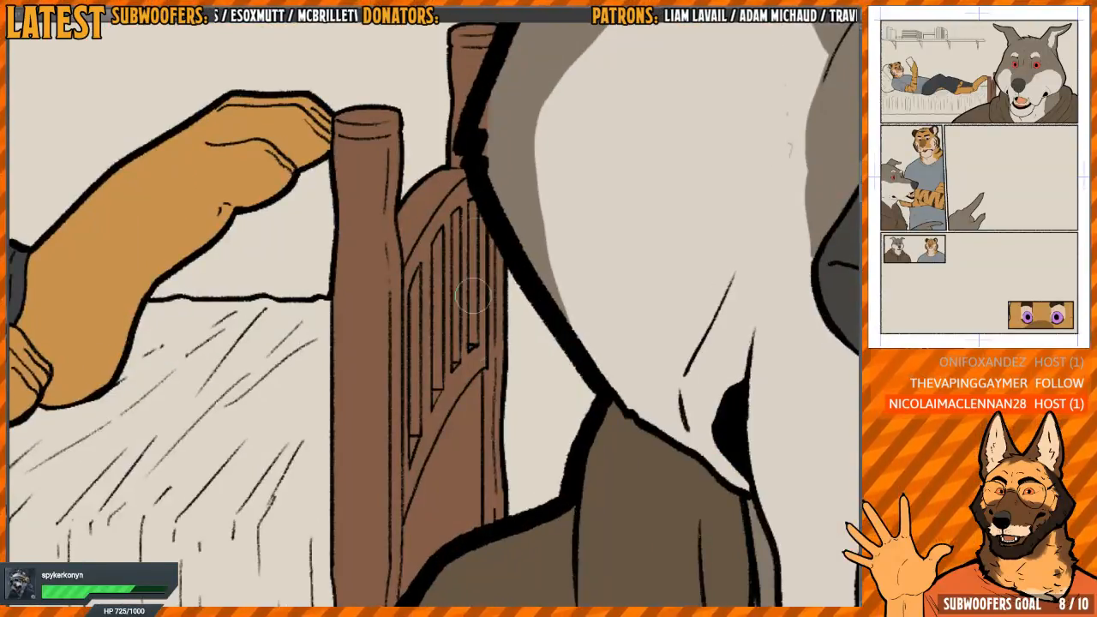
scroll(403, 466, "up", 2)
left_click_drag(477, 442, 468, 297)
scroll(468, 296, "down", 4)
left_click_drag(499, 371, 493, 344)
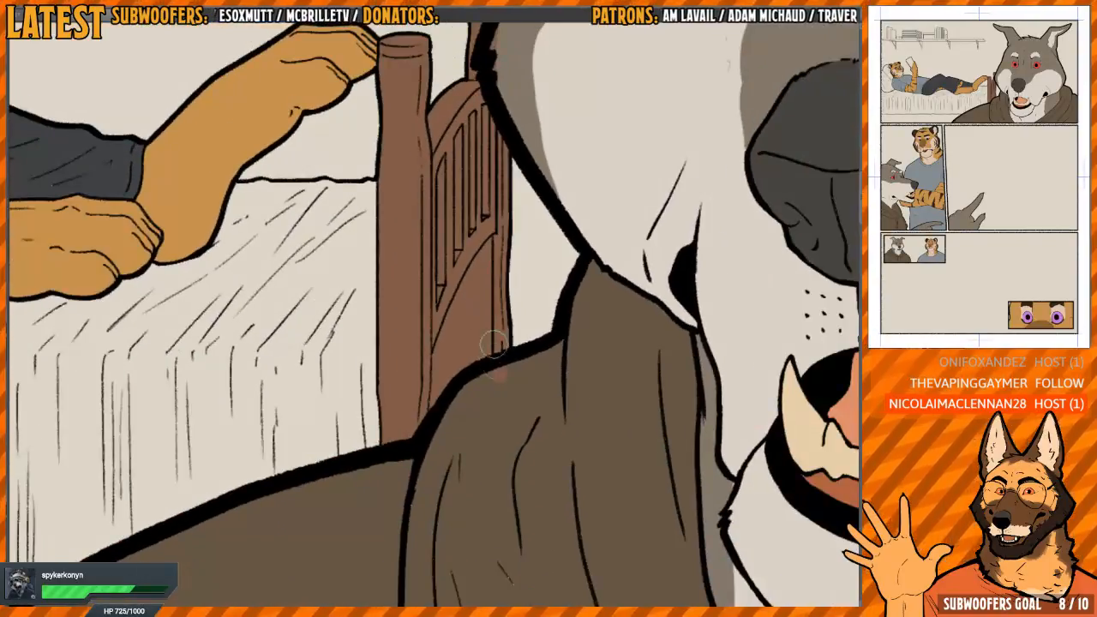
Fill the front edge and underside of the wall shelf above the bed with grey-brown
scroll(494, 345, "down", 3)
scroll(414, 407, "up", 1)
scroll(414, 407, "down", 3)
scroll(392, 433, "up", 1)
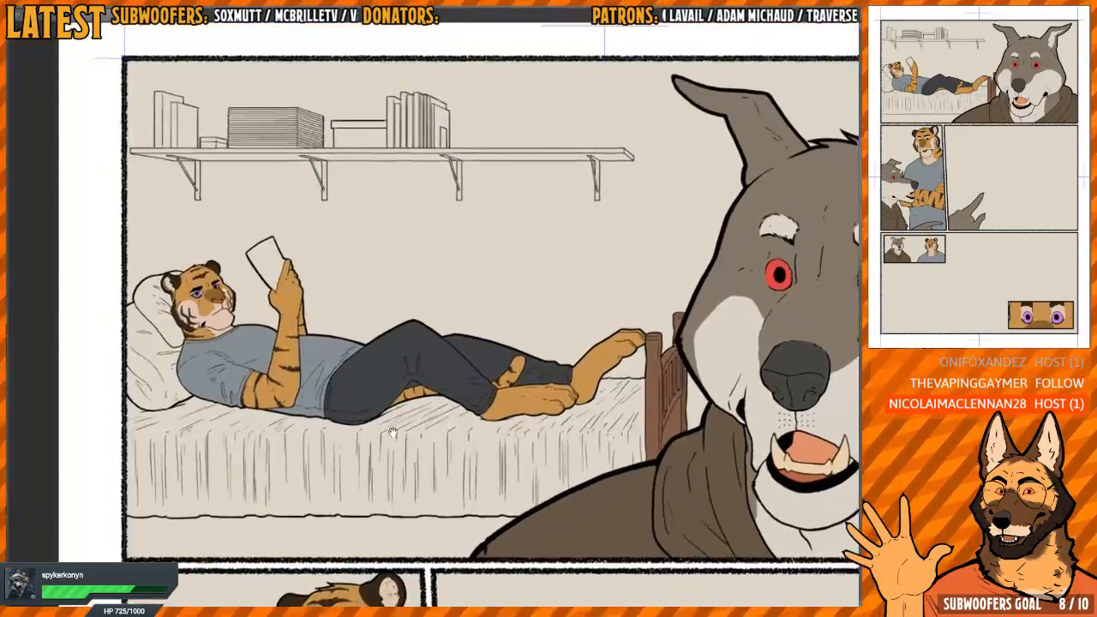
scroll(411, 342, "up", 5)
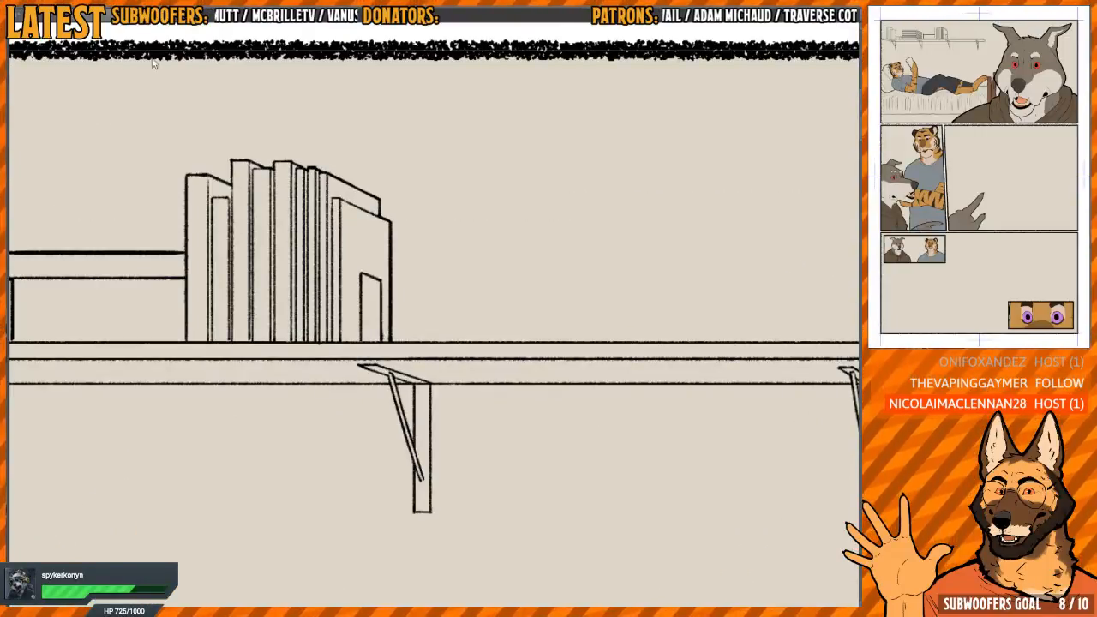
left_click(508, 369)
left_click(604, 350)
left_click_drag(844, 329, 617, 273)
left_click_drag(225, 357, 756, 404)
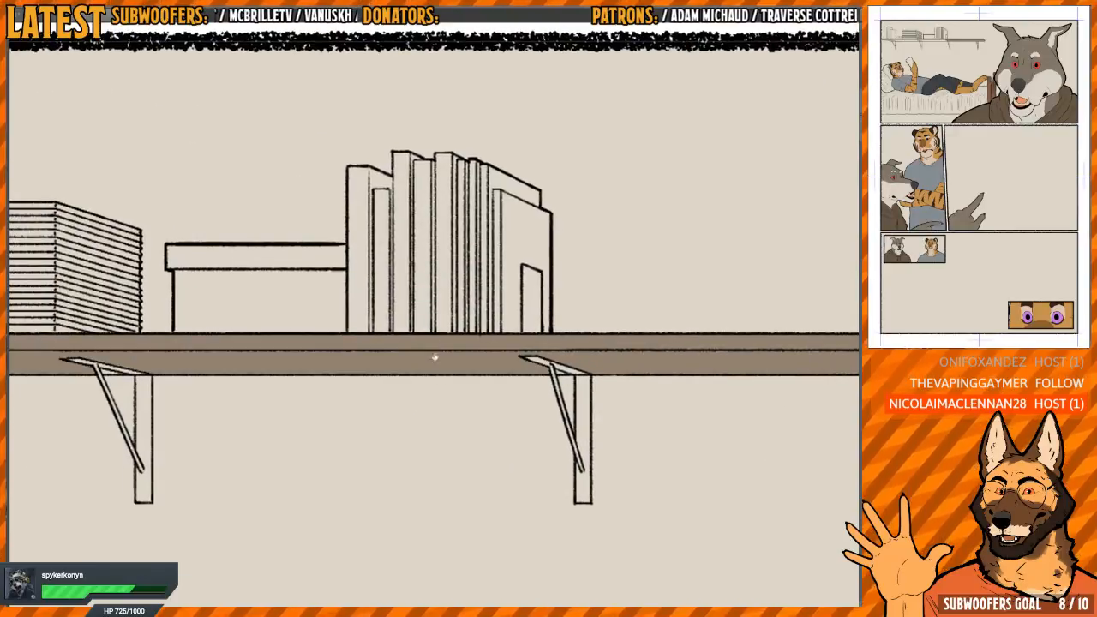
left_click_drag(301, 364, 738, 383)
Fill the shelf's left end and the small gaps around its brackets with the same grey-brown
scroll(553, 381, "up", 4)
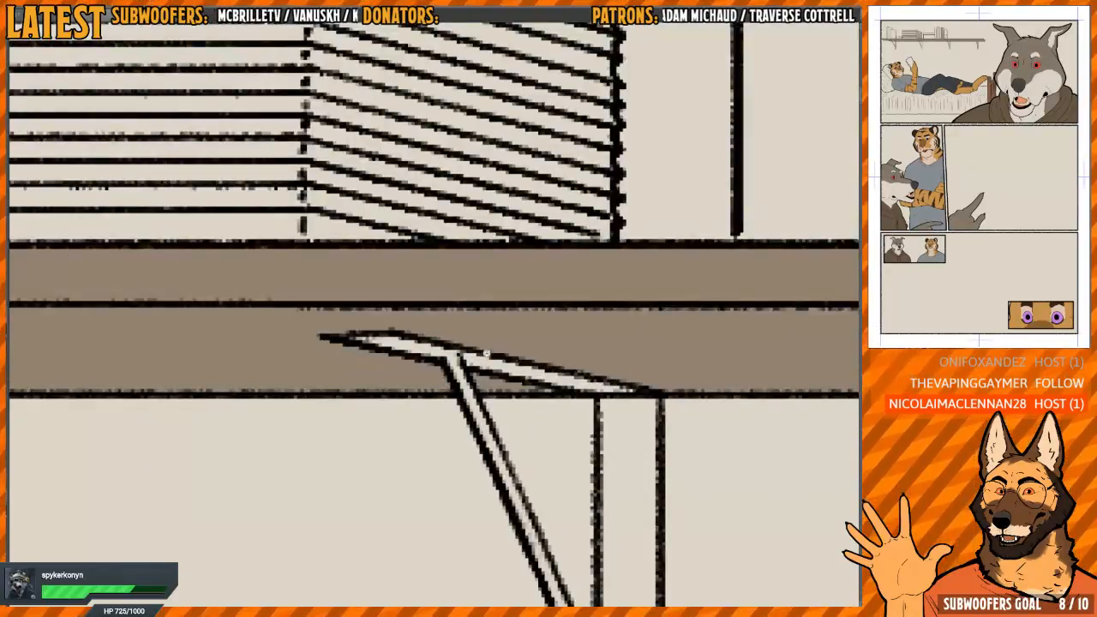
scroll(487, 353, "down", 3)
left_click_drag(225, 364, 620, 369)
left_click_drag(177, 384, 416, 396)
scroll(437, 367, "up", 4)
left_click(432, 385)
scroll(467, 368, "down", 3)
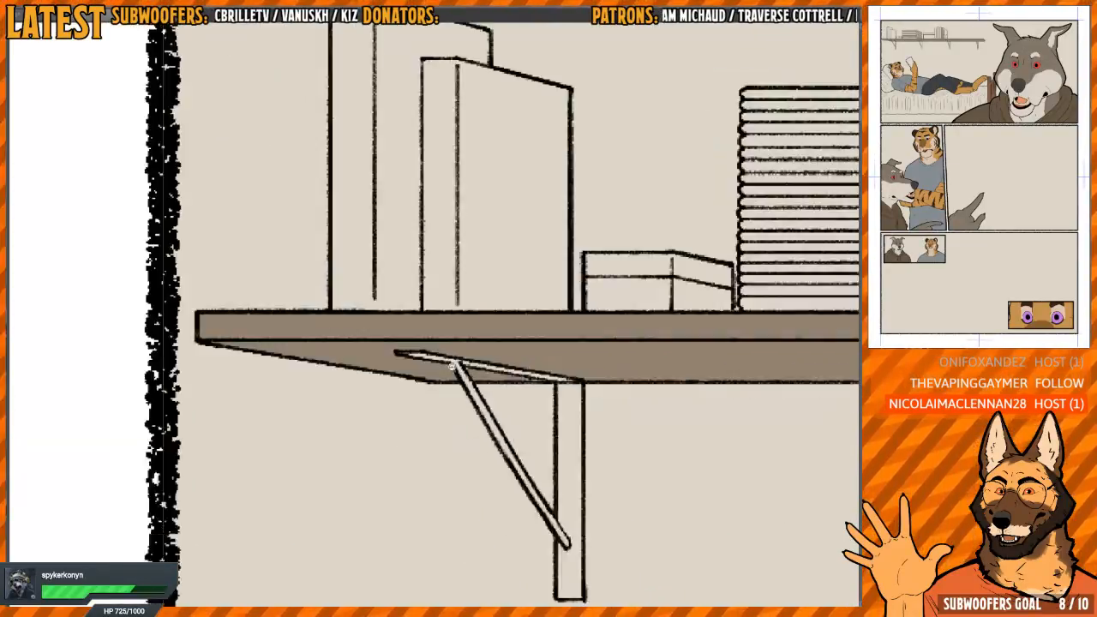
Touch up the small triangular gaps between the shelf's underside and its wall brackets with grey-brown
scroll(450, 352, "down", 4)
scroll(518, 351, "up", 8)
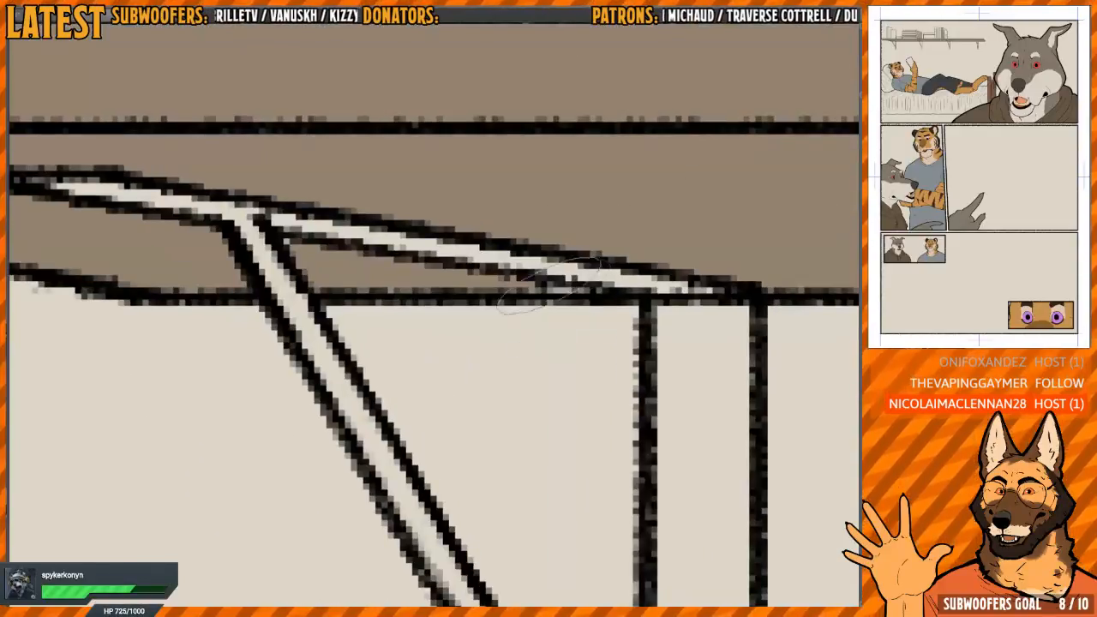
scroll(555, 287, "down", 6)
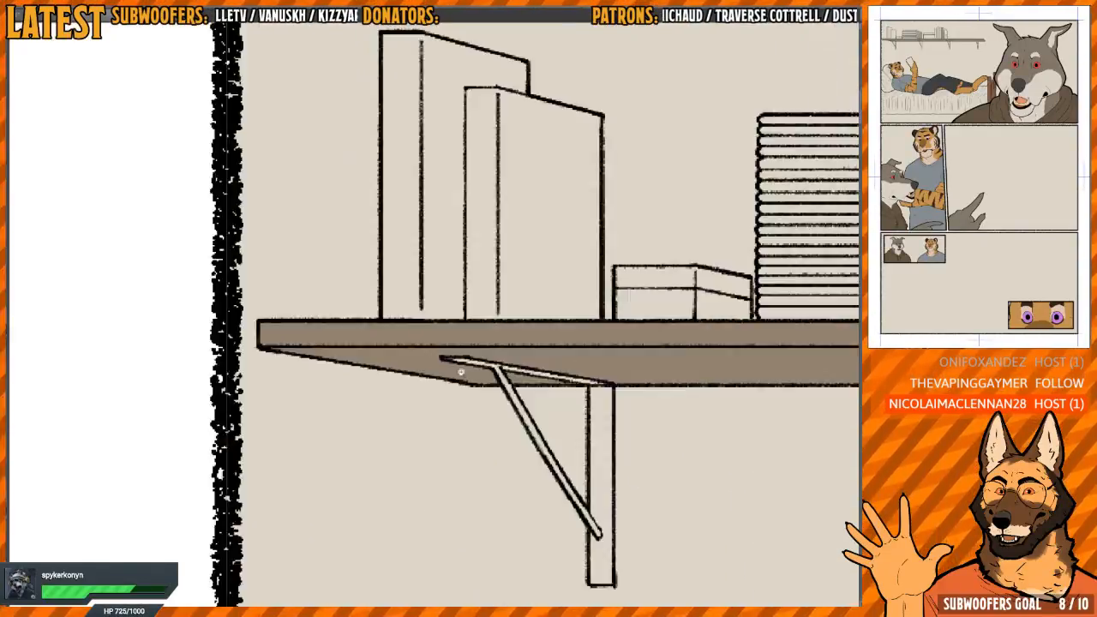
scroll(549, 334, "down", 3)
scroll(669, 295, "up", 8)
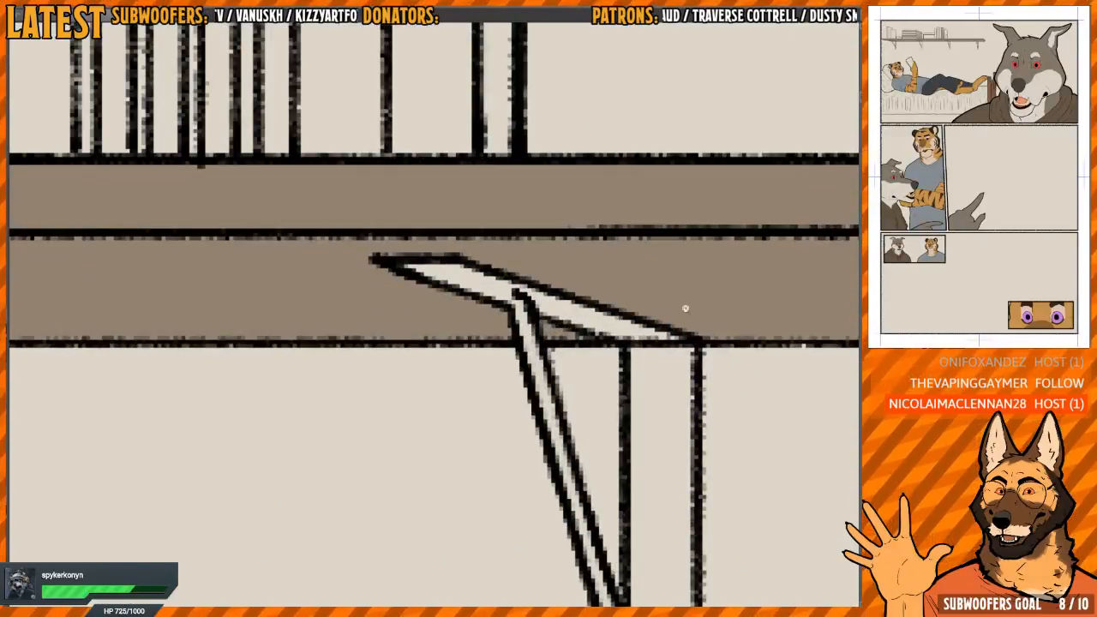
scroll(686, 309, "down", 4)
scroll(557, 306, "up", 7)
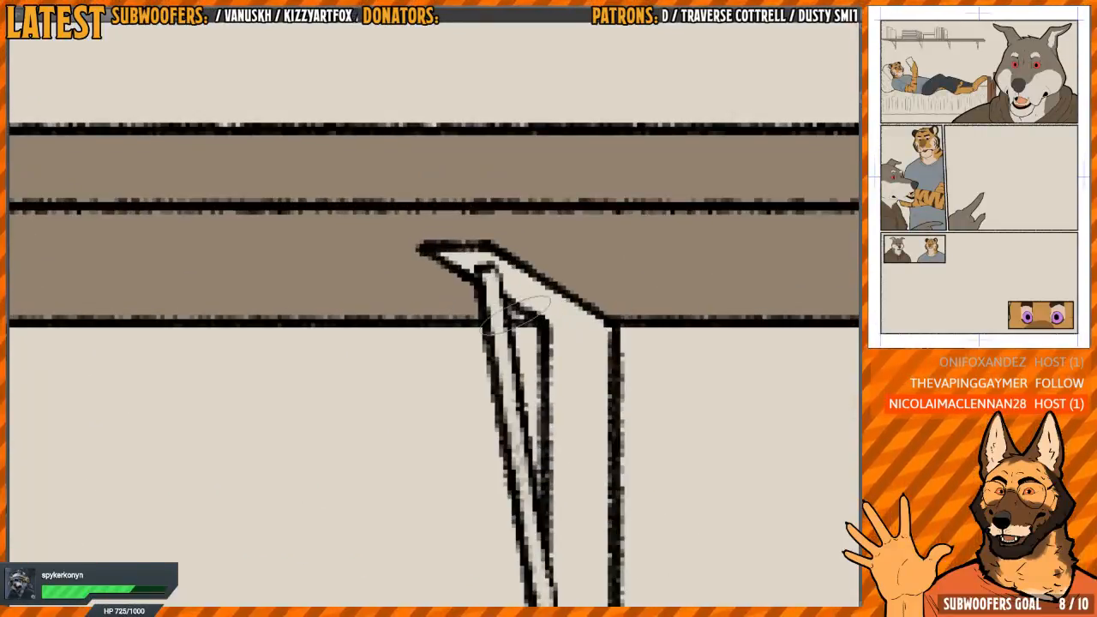
scroll(522, 311, "down", 4)
scroll(395, 321, "up", 6)
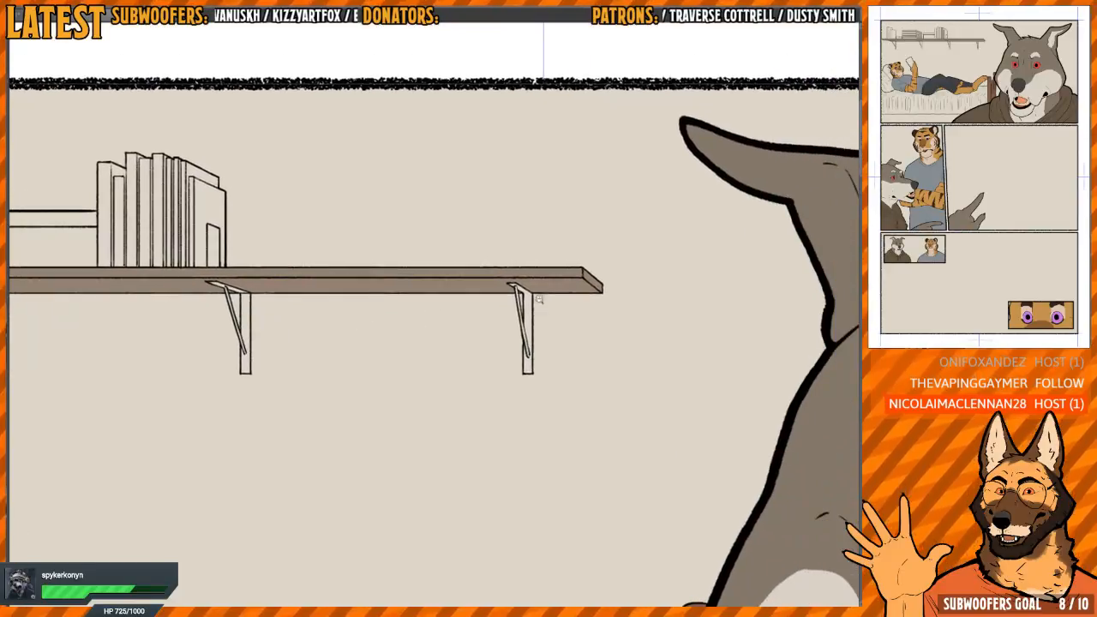
Fill the rightmost shelf bracket, including its upright, top arm and diagonal brace, with light grey
scroll(581, 300, "up", 1)
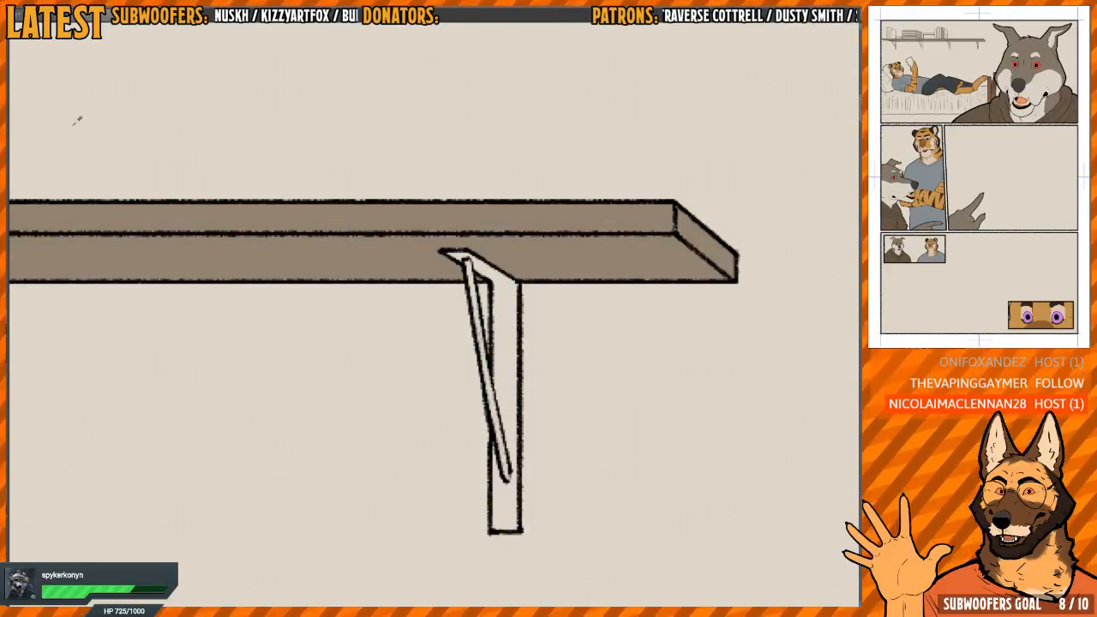
left_click(502, 342)
scroll(490, 360, "up", 1)
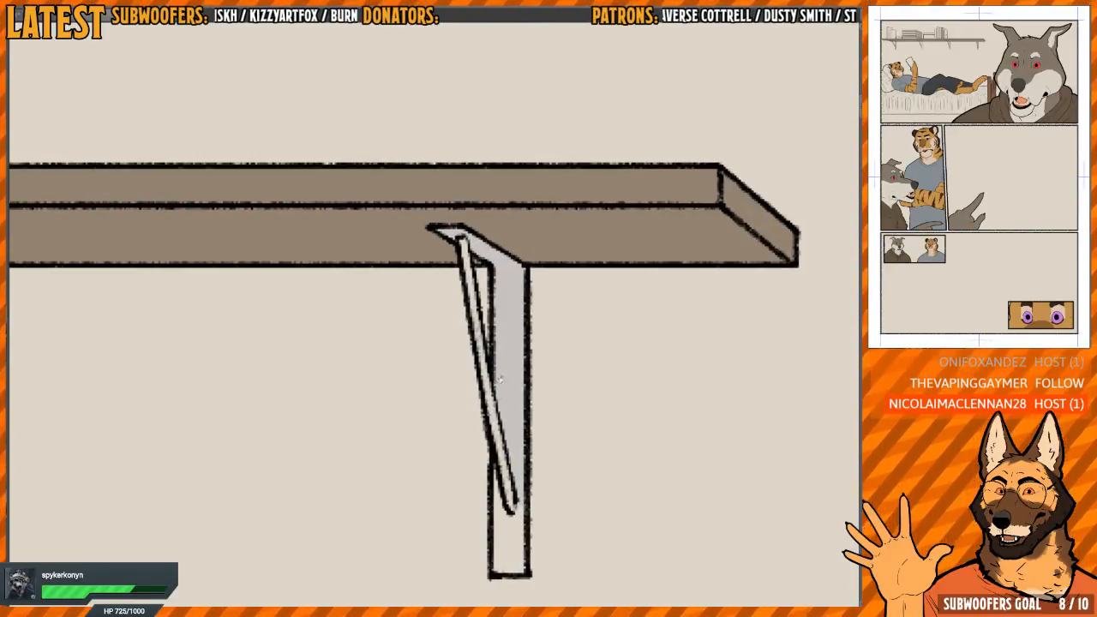
left_click(490, 388)
left_click(513, 540)
scroll(493, 446, "up", 2)
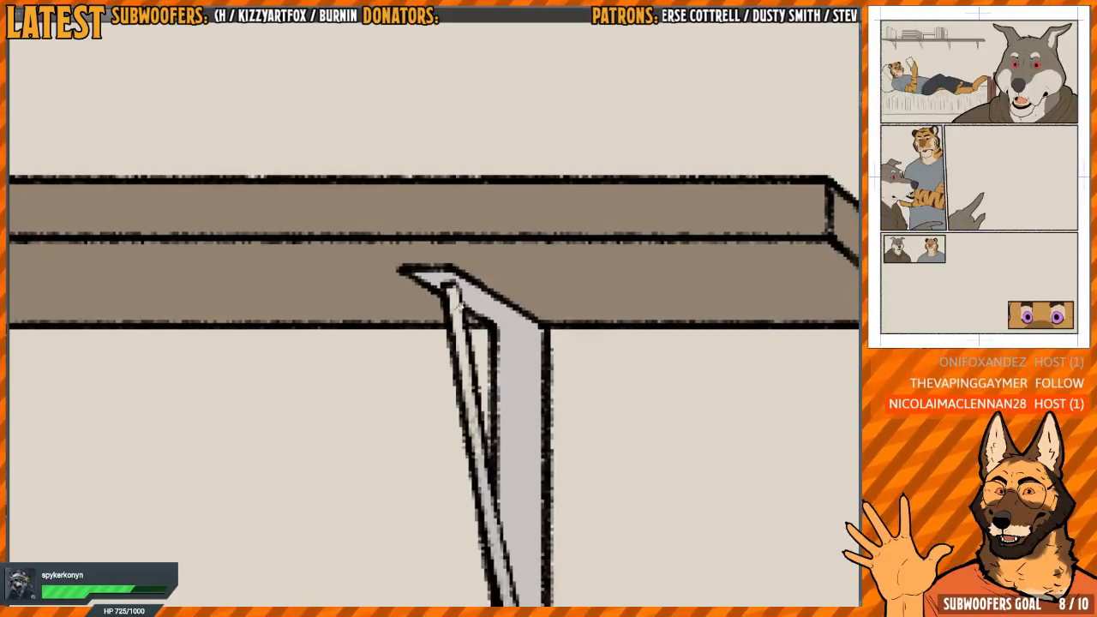
left_click_drag(470, 442, 488, 429)
scroll(464, 423, "down", 2)
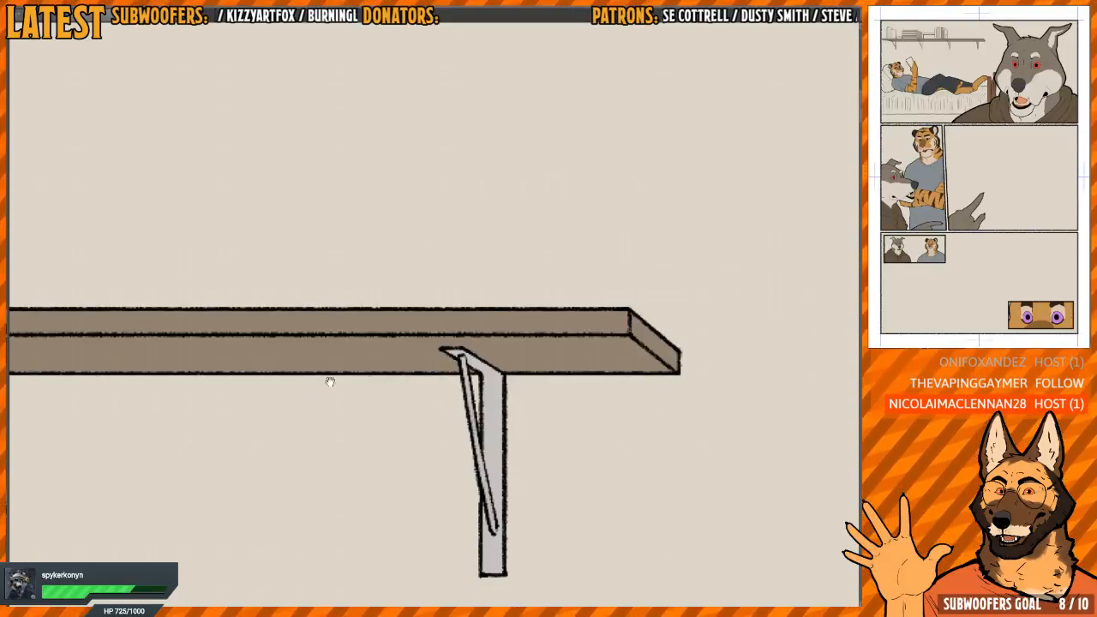
Fill the upright, top arm and diagonal brace of the bracket below the row of books with light grey
left_click_drag(328, 380, 661, 291)
left_click_drag(299, 363, 661, 385)
scroll(439, 347, "up", 1)
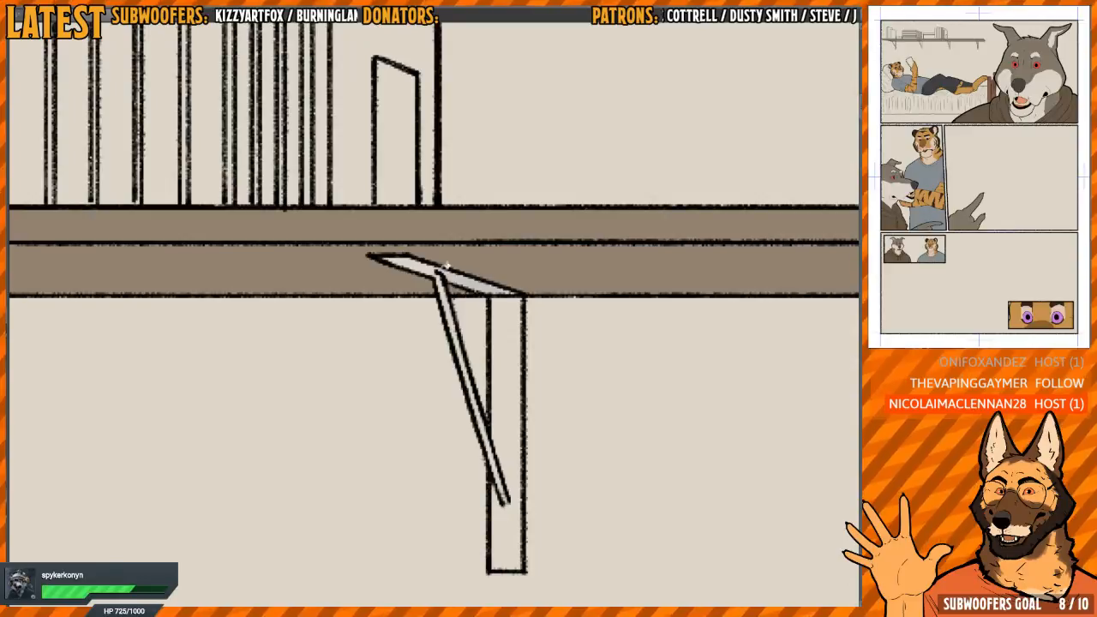
left_click(508, 354)
left_click_drag(477, 398, 455, 372)
scroll(457, 386, "up", 1)
left_click_drag(432, 304, 434, 364)
scroll(435, 365, "up", 1)
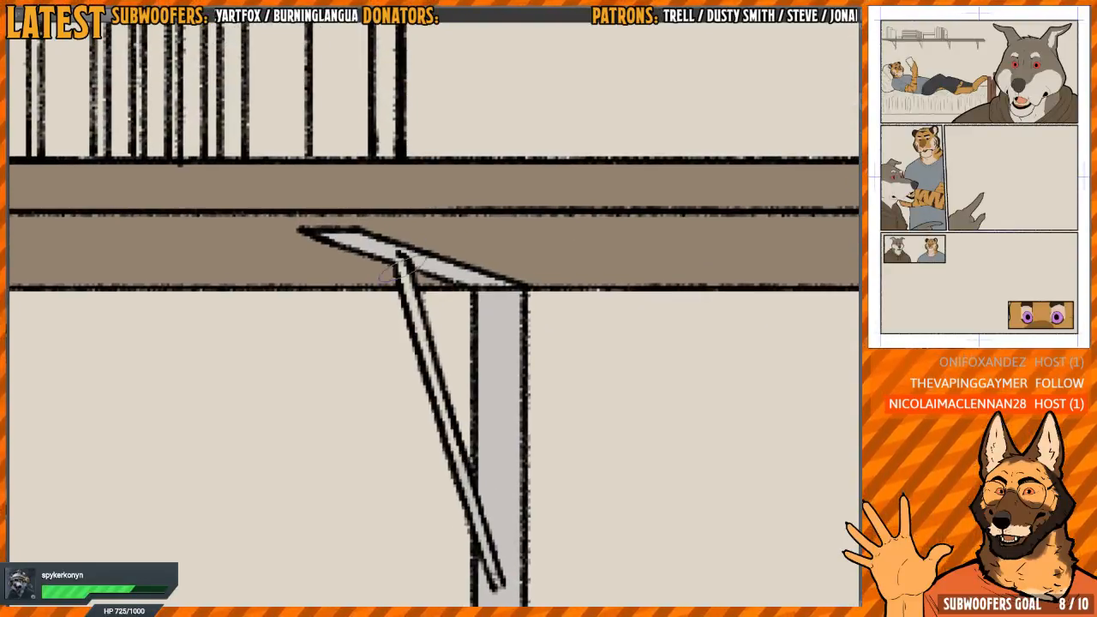
scroll(472, 443, "down", 4)
Fill the bracket beneath the stack of thin volumes with light grey, including its top arm and diagonal brace
left_click_drag(334, 392, 582, 326)
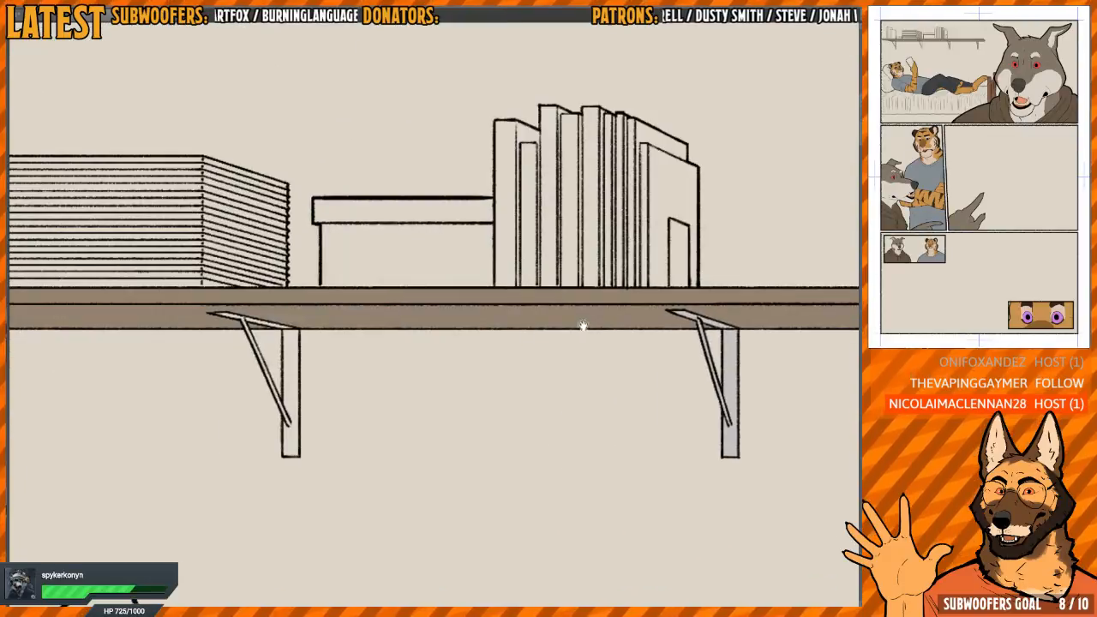
scroll(330, 385, "up", 4)
left_click_drag(248, 360, 537, 375)
left_click(522, 288)
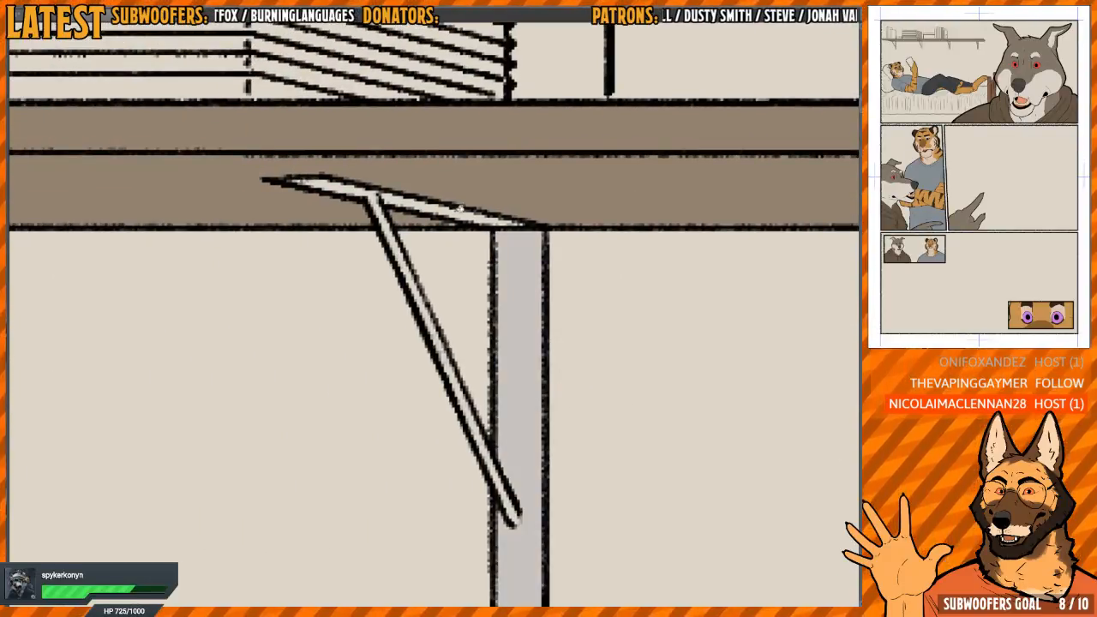
left_click(450, 207)
left_click_drag(378, 203, 427, 252)
left_click(401, 241)
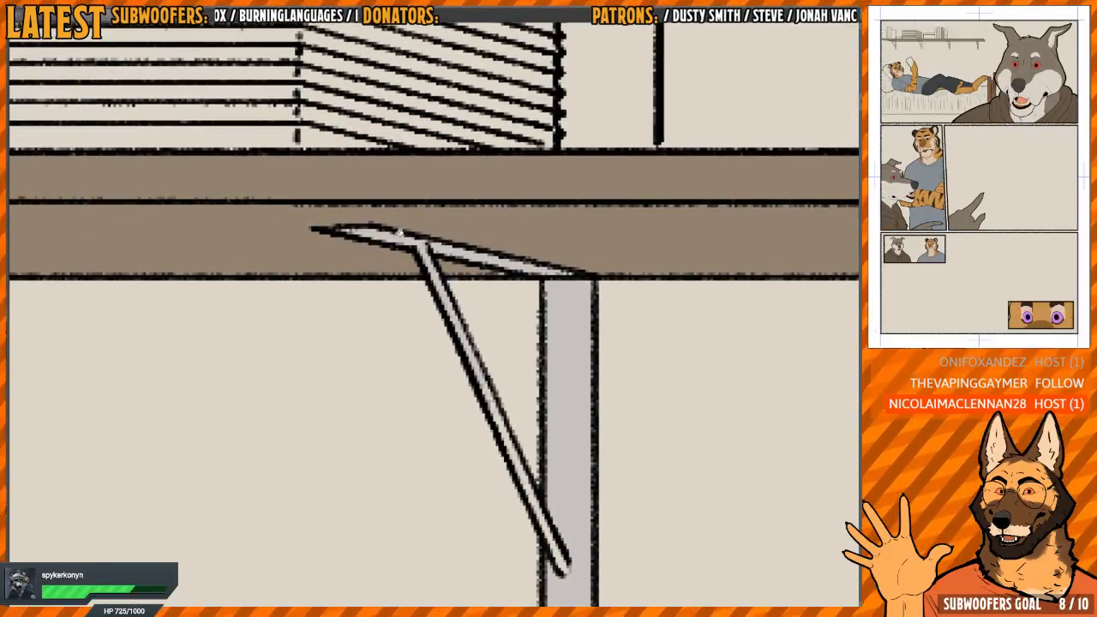
left_click_drag(502, 341, 428, 302)
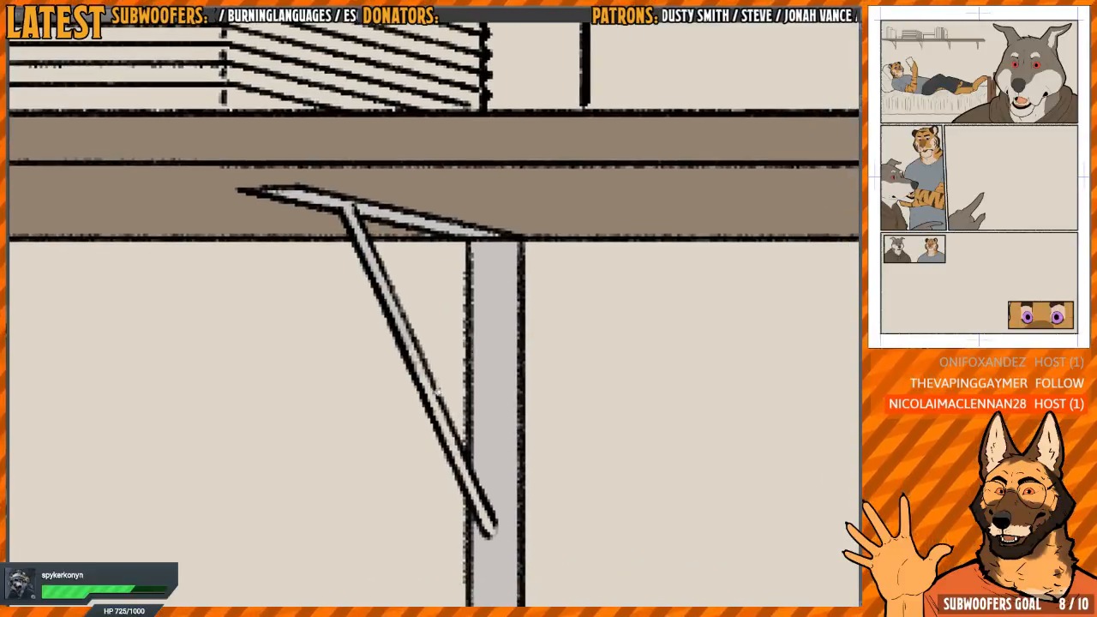
left_click_drag(486, 512, 494, 538)
Fill the leftmost bracket's upright and brace with light grey and paint along its narrow top arm
left_click_drag(342, 333, 307, 333)
mouse_move(307, 333)
left_mouse_down()
mouse_move(470, 365)
mouse_move(661, 297)
left_mouse_up()
left_click_drag(334, 333, 592, 387)
mouse_move(376, 331)
left_mouse_down()
mouse_move(404, 330)
mouse_move(436, 427)
left_mouse_up()
left_click(429, 331)
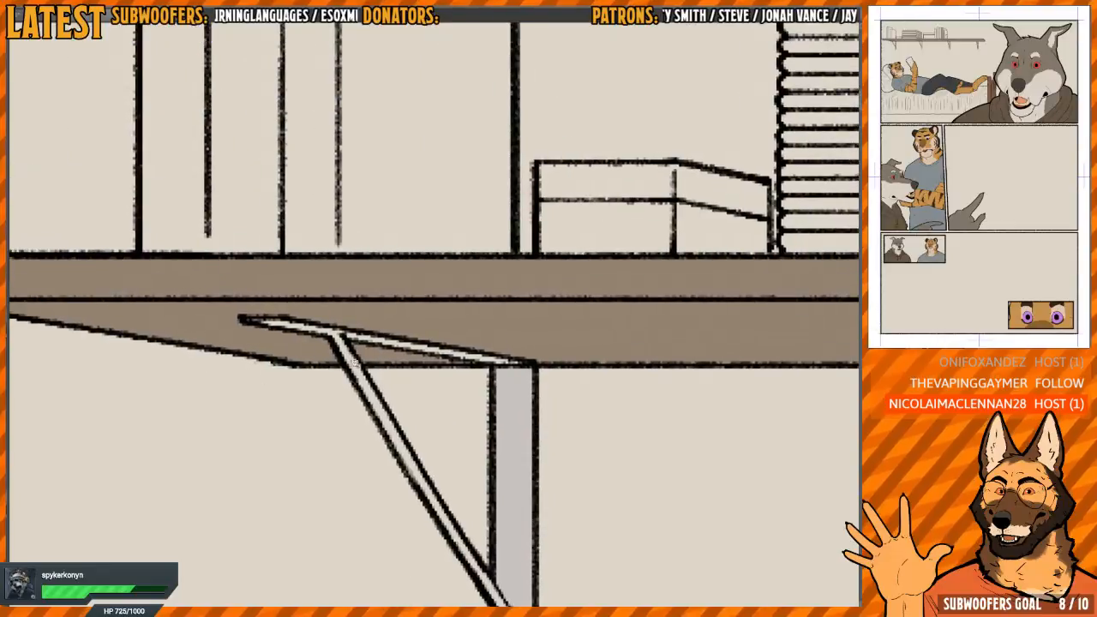
left_click_drag(355, 364, 381, 363)
left_click(355, 361)
left_click_drag(416, 320, 387, 257)
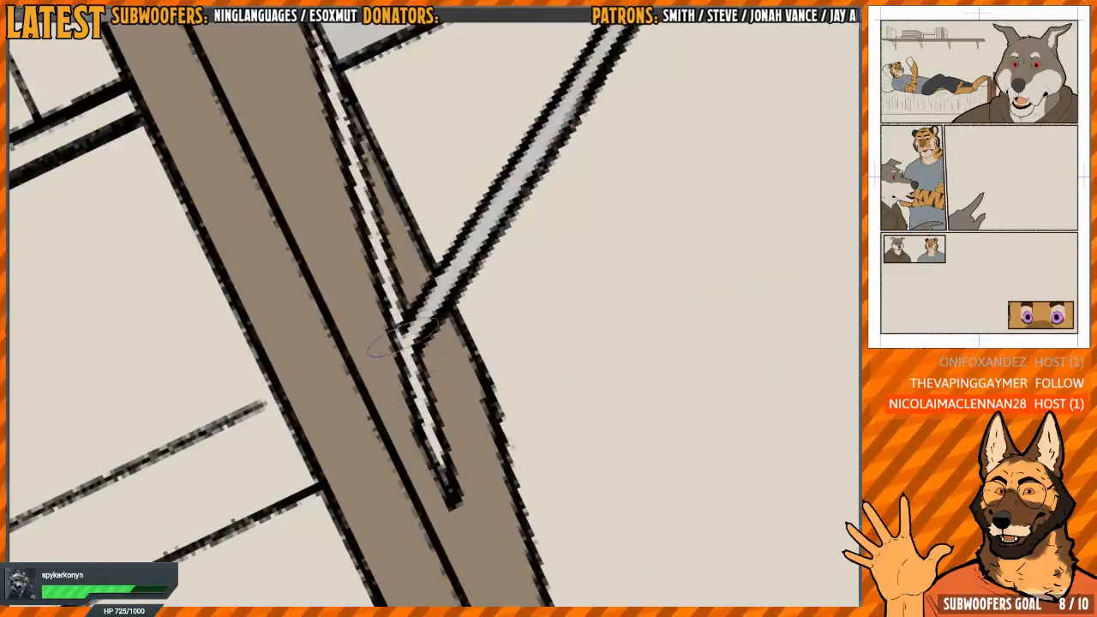
left_click_drag(403, 338, 437, 457)
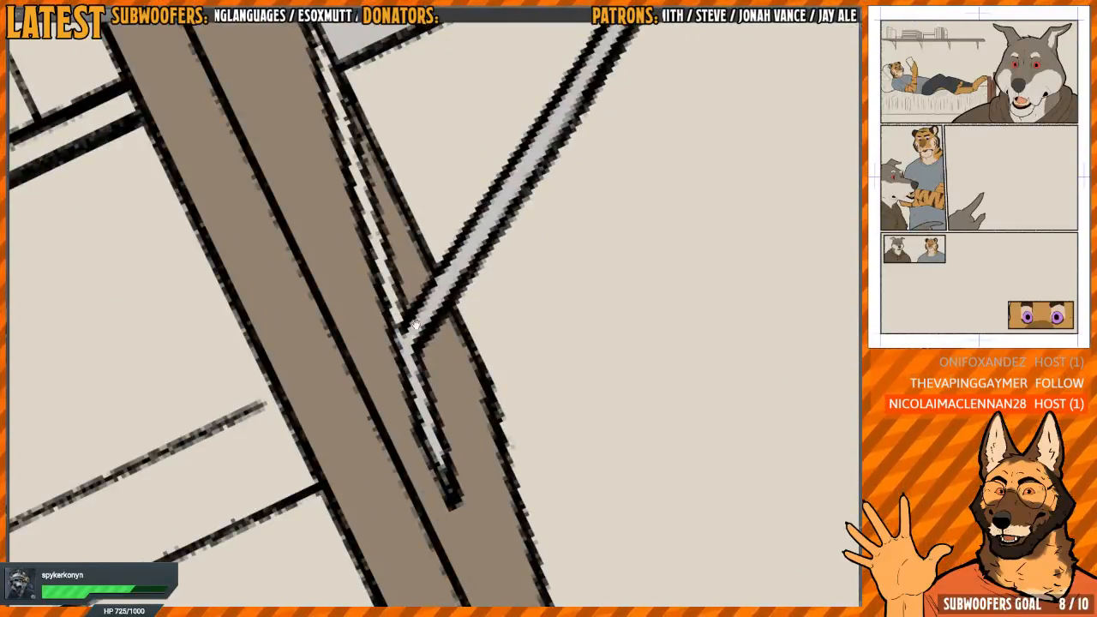
mouse_move(415, 324)
left_mouse_down()
mouse_move(466, 296)
mouse_move(466, 265)
mouse_move(431, 257)
mouse_move(435, 485)
left_mouse_up()
mouse_move(463, 300)
left_mouse_down()
mouse_move(484, 402)
mouse_move(390, 347)
mouse_move(411, 257)
left_mouse_up()
Fill the small label on the rightmost book of the shelf with pale peach
scroll(483, 402, "down", 5)
key("h")
scroll(565, 257, "down", 3)
left_click_drag(561, 274, 579, 219)
key("ctrl+at")
left_click_drag(763, 262, 578, 391)
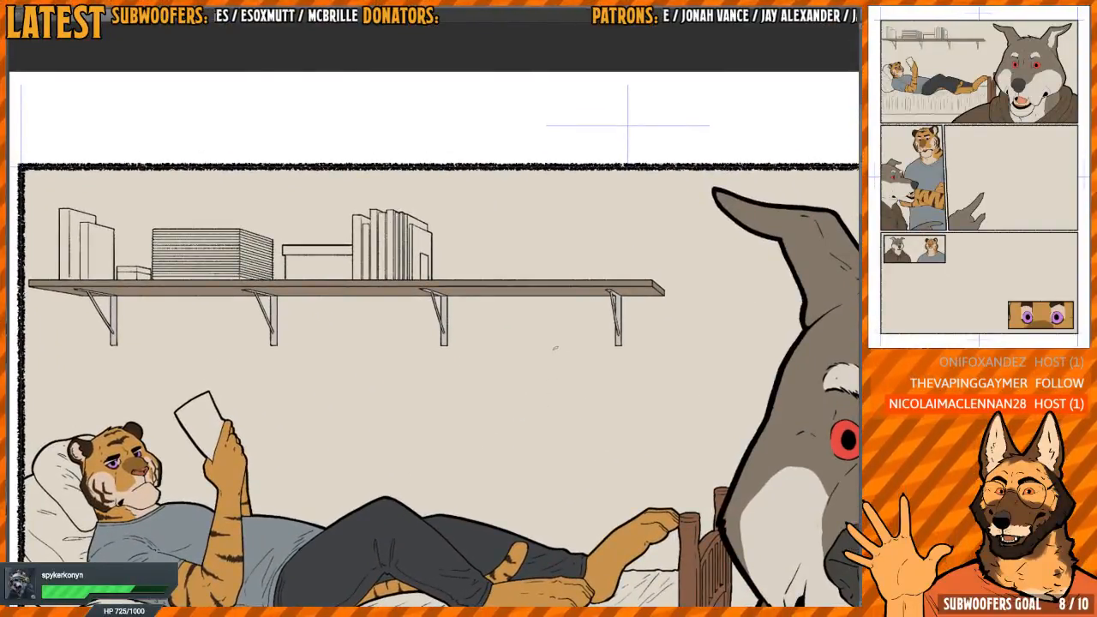
left_click_drag(555, 356, 515, 309)
left_click_drag(381, 287, 400, 310)
left_click_drag(400, 311, 482, 408)
left_click_drag(403, 338, 435, 331)
left_click_drag(436, 330, 484, 370)
left_click_drag(484, 369, 411, 343)
left_click_drag(532, 322, 552, 311)
left_click_drag(497, 367, 578, 333)
left_click_drag(575, 335, 686, 316)
left_click_drag(510, 334, 523, 328)
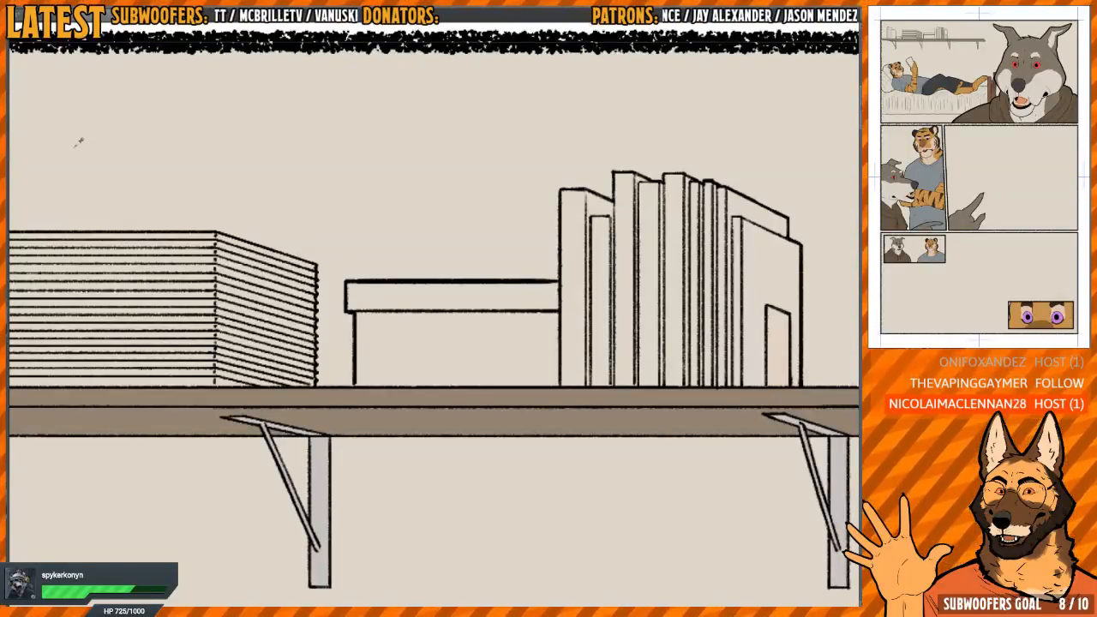
Fill the lidded box beside the books with dark grey and the small box near the shelf's left end with dark brown
left_click(452, 301)
left_click(442, 318)
left_click_drag(236, 354, 709, 325)
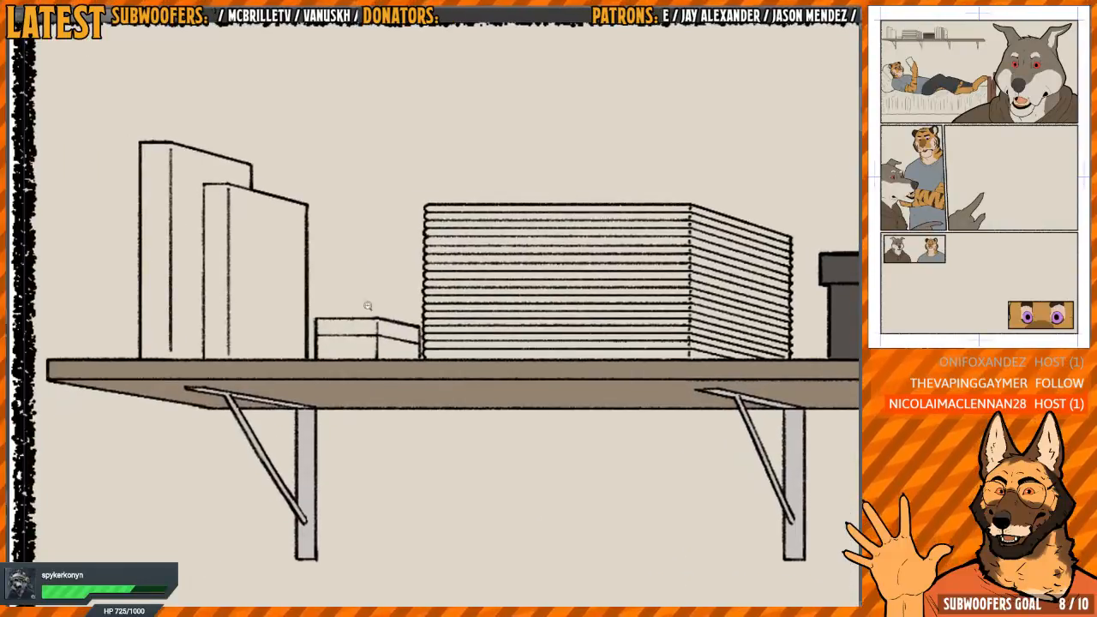
left_click_drag(360, 310, 386, 302)
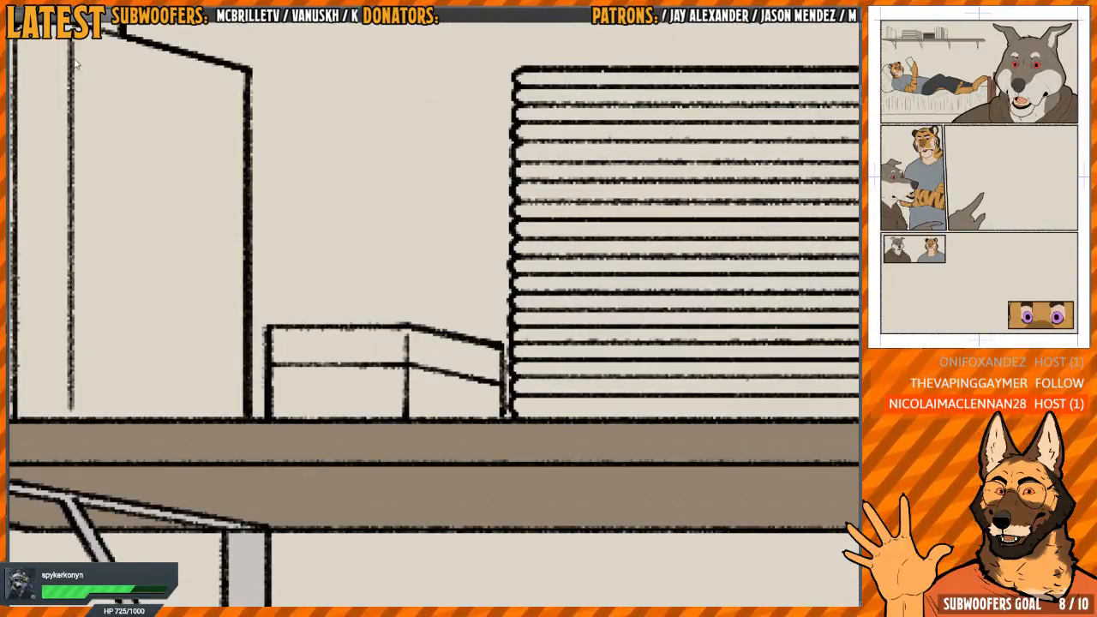
left_click(344, 354)
left_click(377, 373)
left_click(434, 357)
left_click(450, 378)
left_click_drag(466, 331, 391, 312)
Colour the tall book at the shelf's left end slate blue and the shorter book in front of it dark green
left_click_drag(352, 292, 382, 290)
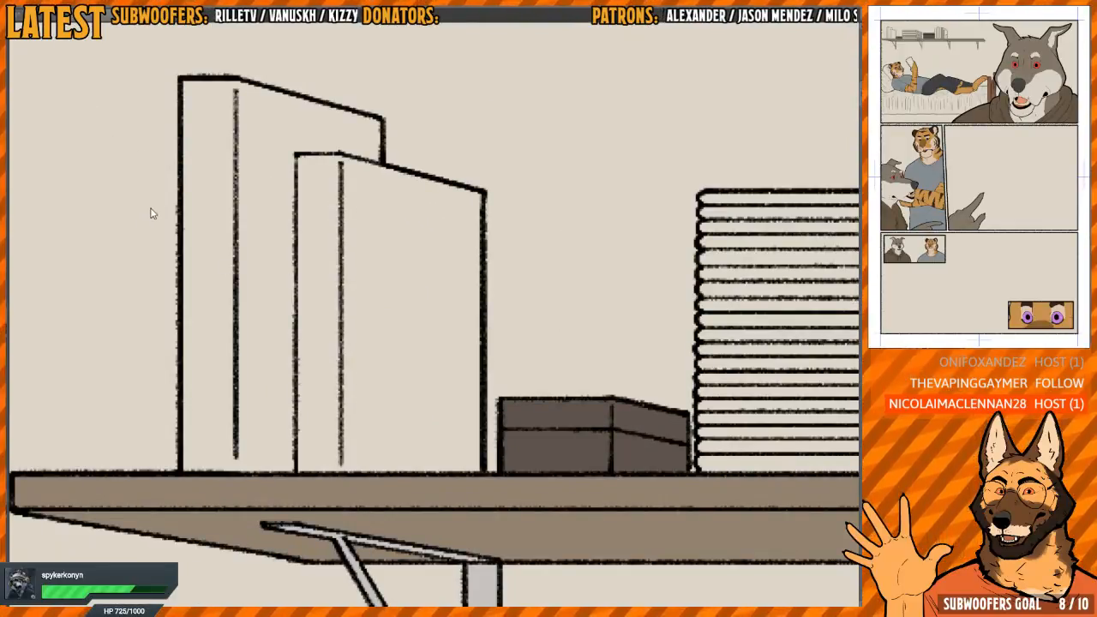
left_click(218, 340)
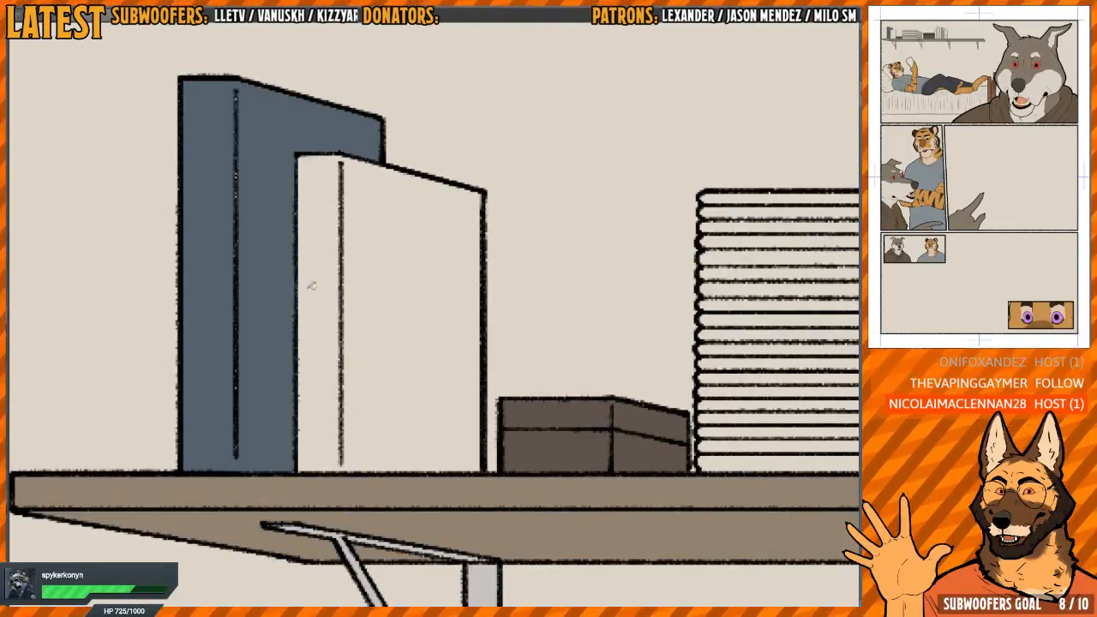
left_click_drag(314, 298, 339, 327)
key("b")
left_click_drag(262, 129, 258, 439)
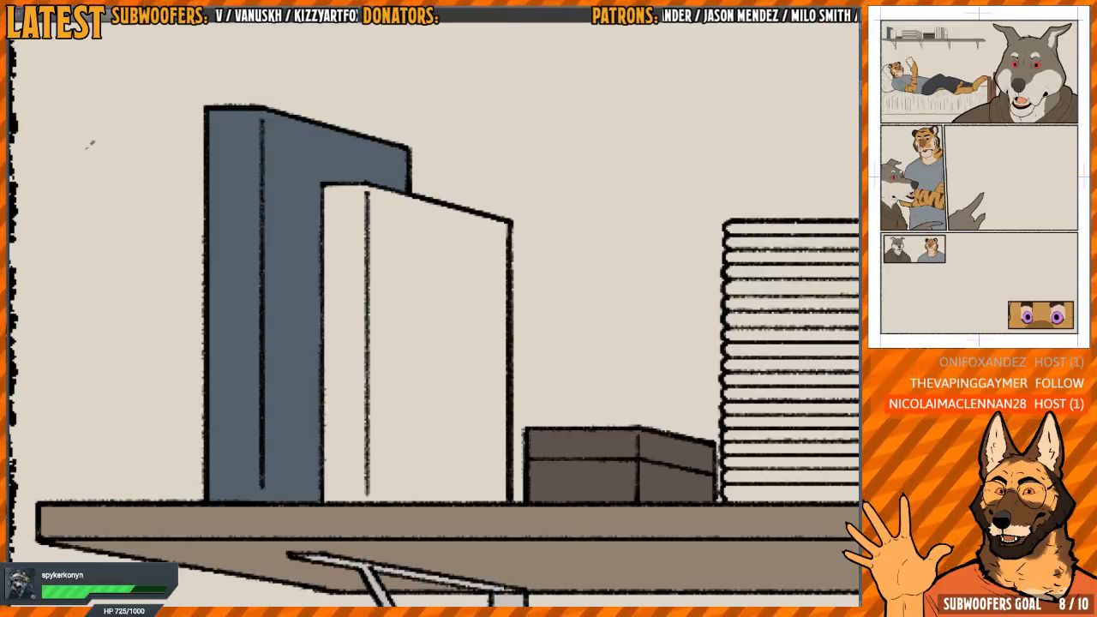
left_click(347, 329)
left_click(424, 353)
Fill the labelled book, the cover behind it and the neighbouring thin spines in the right-hand row with warm grey
left_click_drag(502, 387, 400, 208)
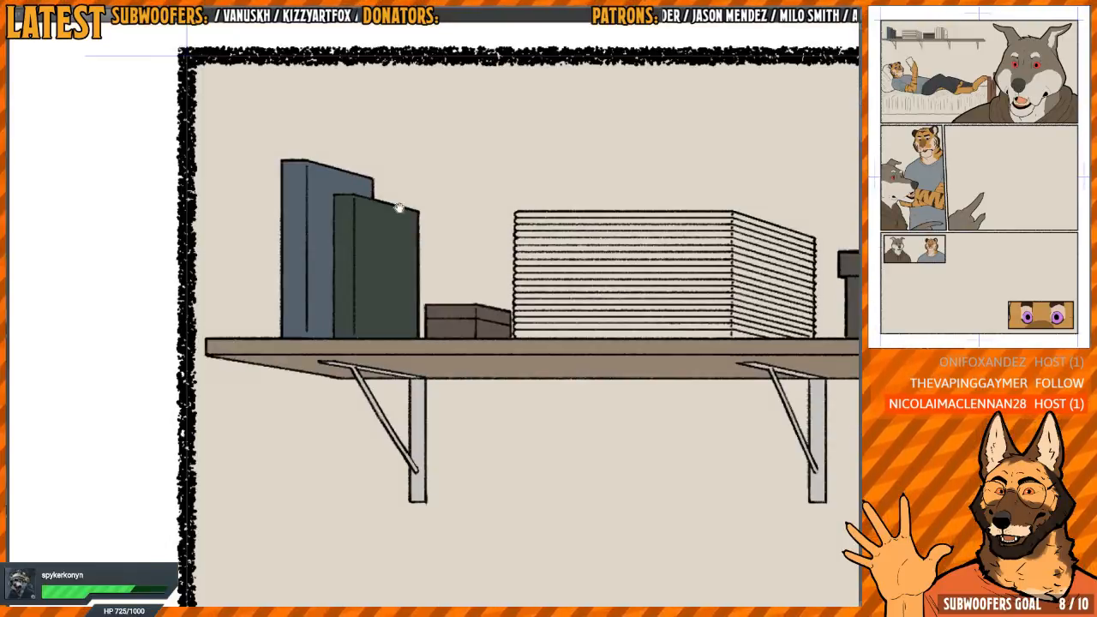
left_click_drag(760, 253, 448, 269)
scroll(572, 268, "up", 5)
left_click_drag(532, 292, 539, 324)
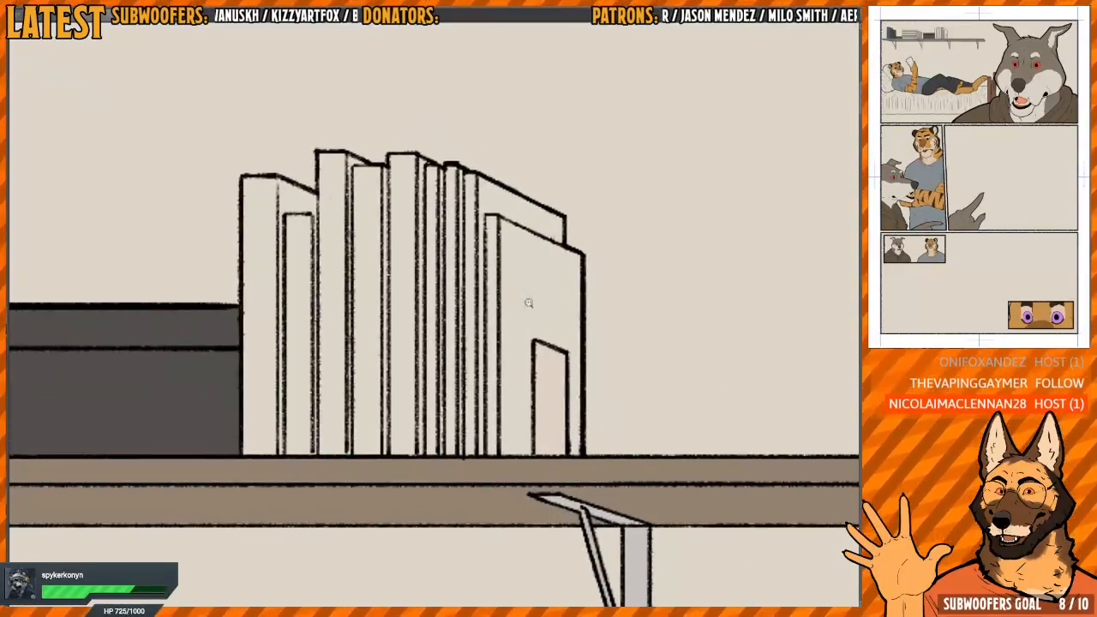
scroll(528, 304, "up", 1)
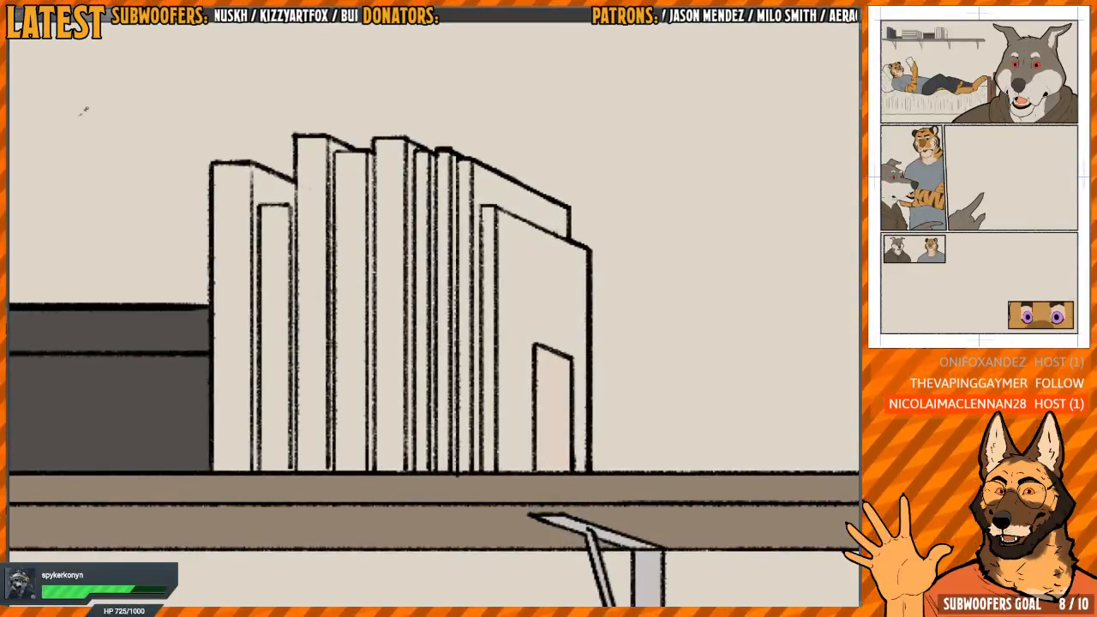
left_click(512, 290)
left_click(486, 283)
left_click(497, 196)
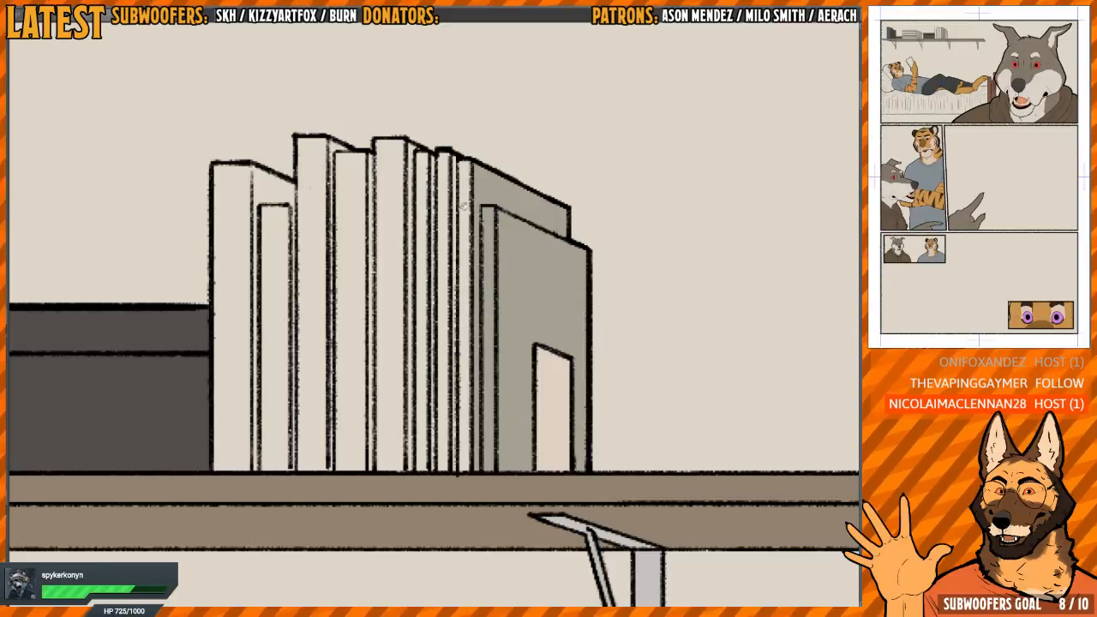
left_click(465, 210)
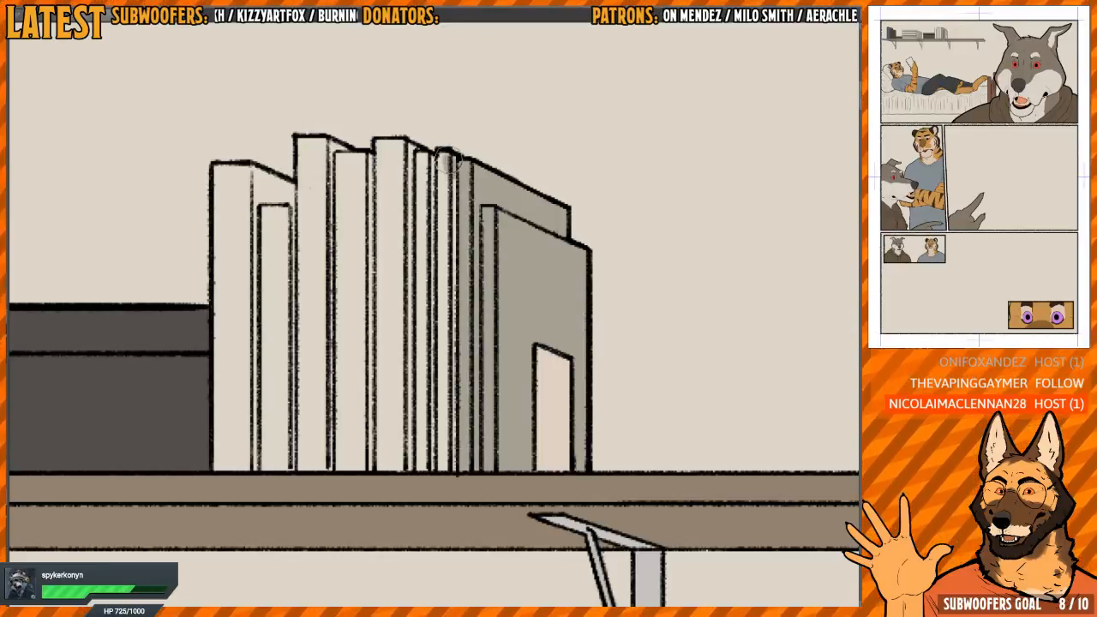
mouse_move(423, 161)
left_mouse_down()
mouse_move(429, 467)
mouse_move(447, 461)
mouse_move(441, 171)
mouse_move(441, 441)
left_mouse_up()
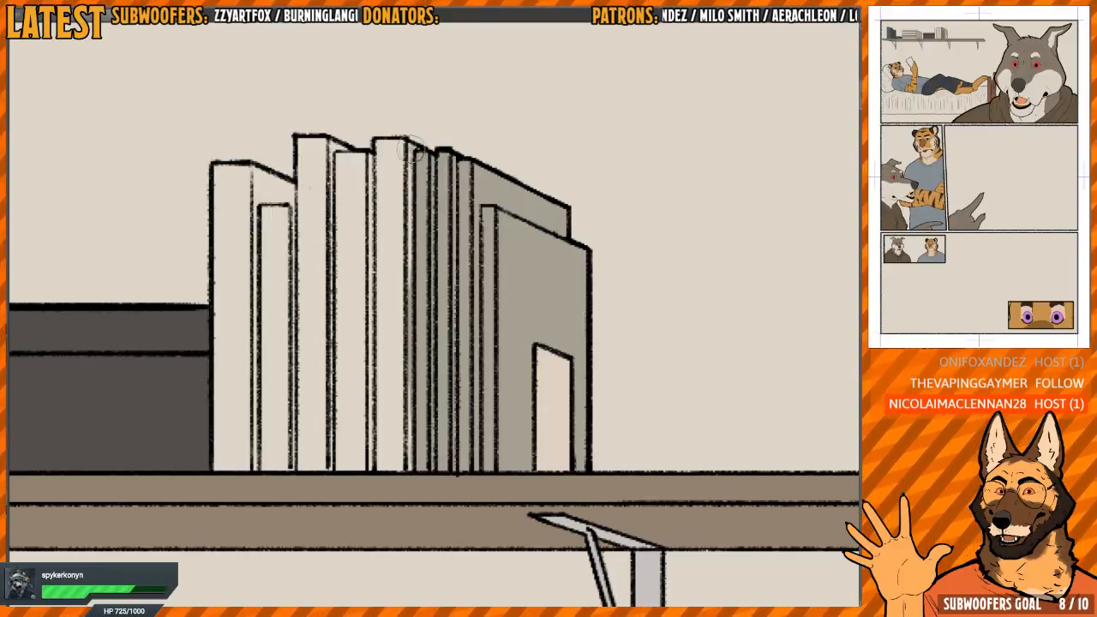
left_click_drag(410, 150, 411, 467)
Fill the remaining wider books in the row and the narrow gaps between their spines with the same warm grey
left_click_drag(387, 326, 432, 343)
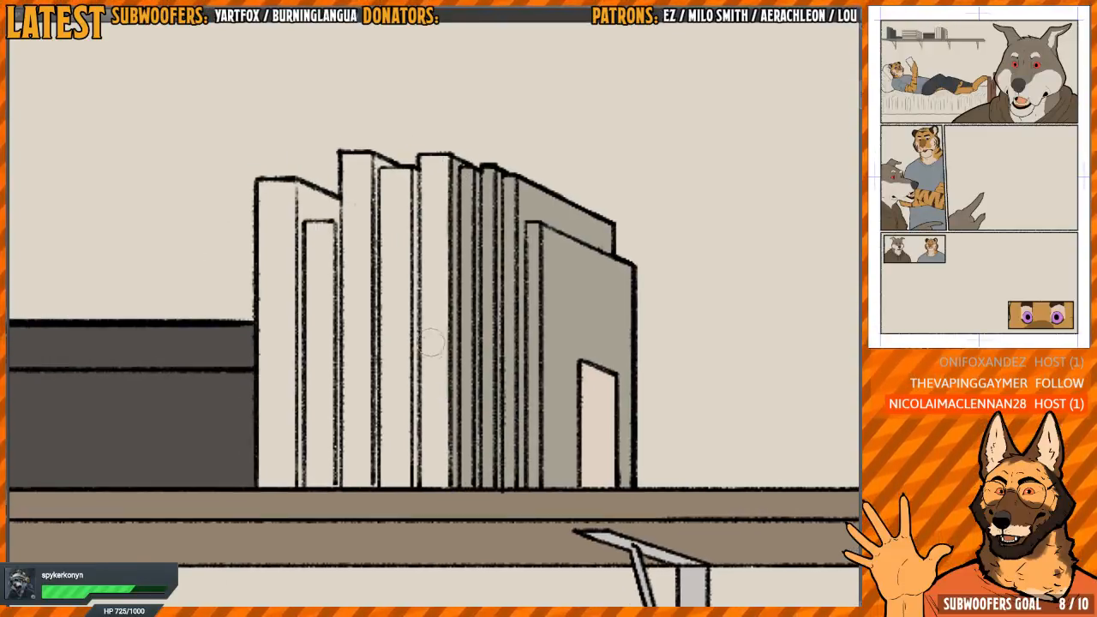
left_click(431, 334)
left_click(396, 328)
left_click(360, 322)
left_click(321, 322)
left_click(278, 317)
left_click(314, 209)
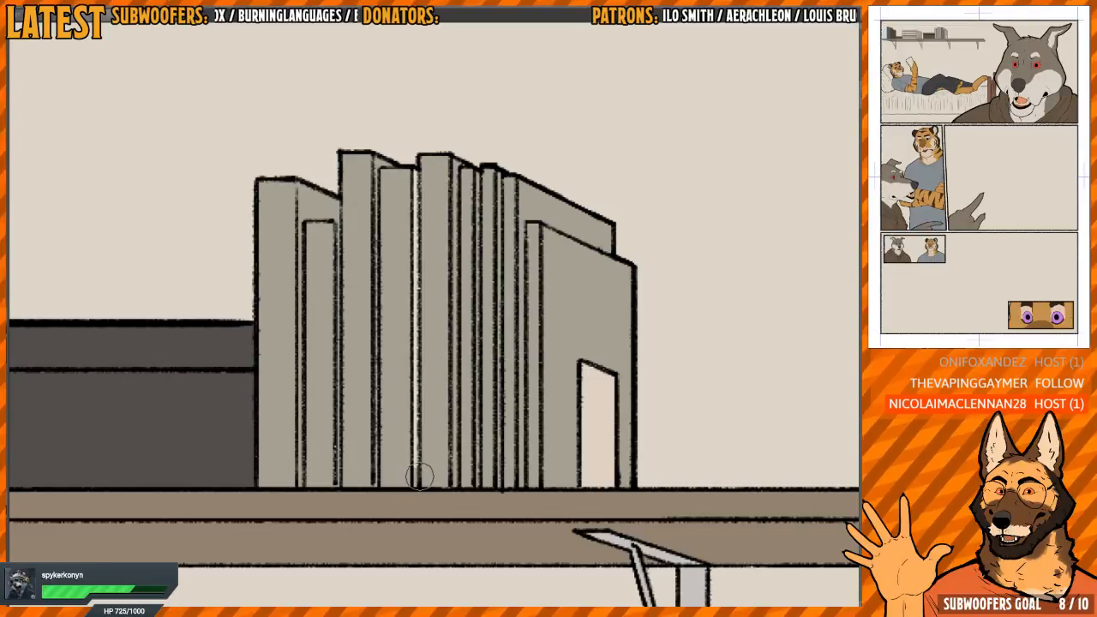
left_click_drag(474, 259, 473, 230)
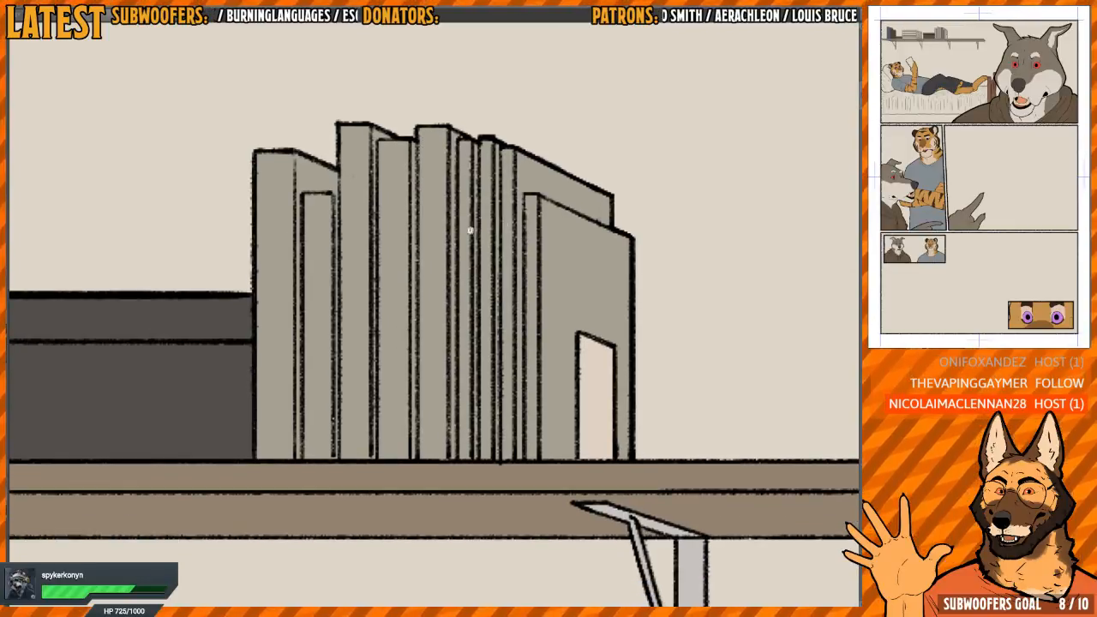
scroll(472, 232, "up", 3)
left_click_drag(311, 144, 354, 154)
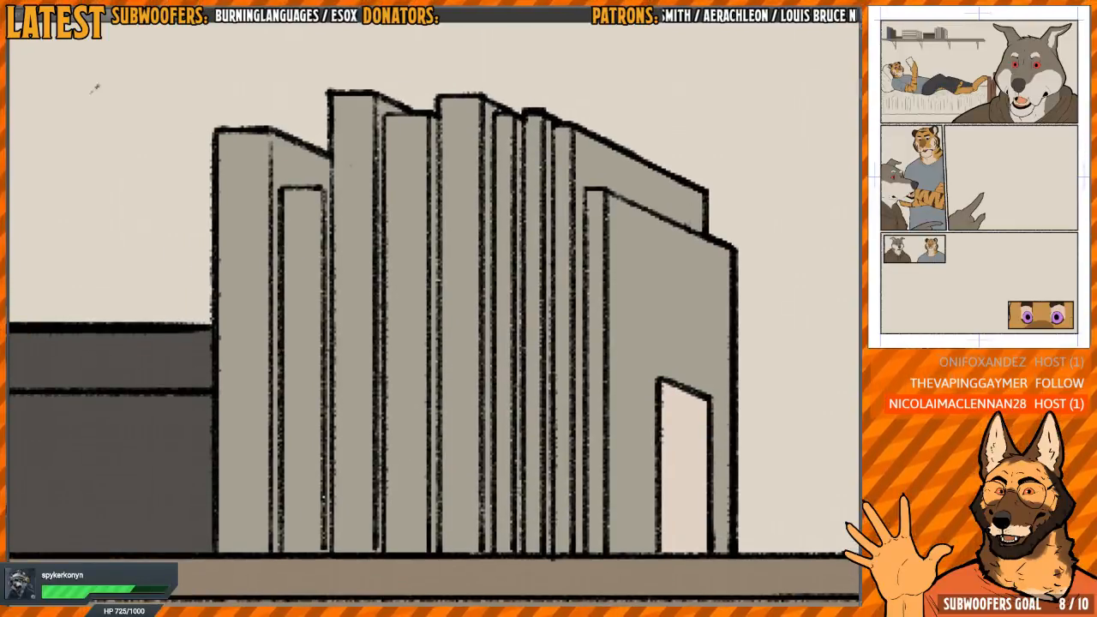
Recolour the first book of the right-hand row brown and the short book in front of it orange-brown
left_click(259, 335)
left_click(287, 163)
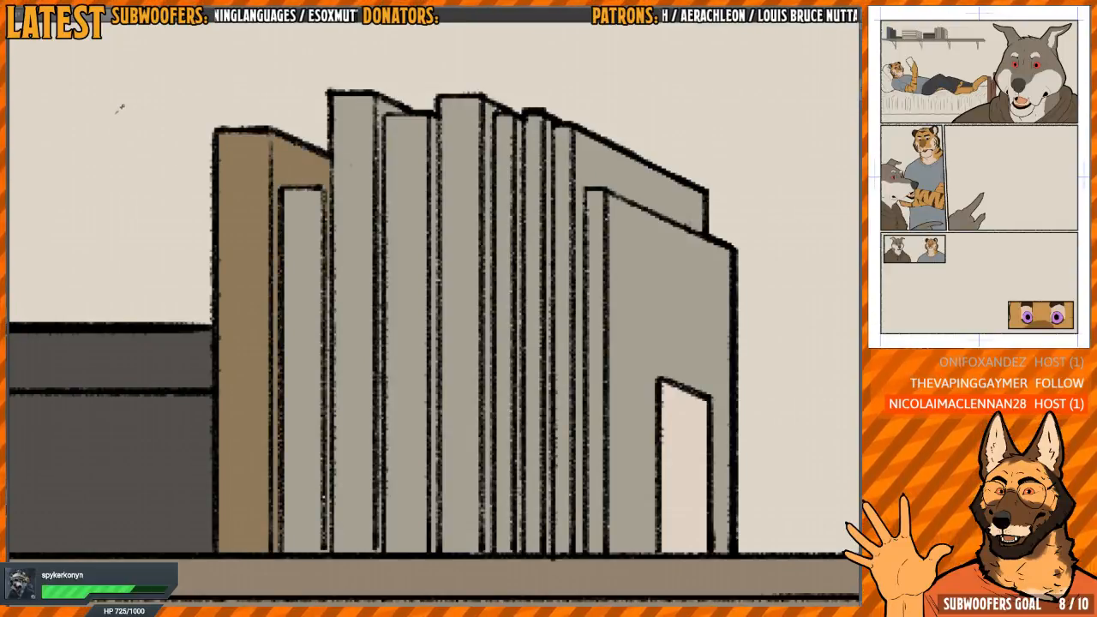
left_click(305, 339)
left_click_drag(336, 212, 333, 527)
mouse_move(342, 387)
left_mouse_down()
mouse_move(335, 372)
mouse_move(311, 382)
left_mouse_up()
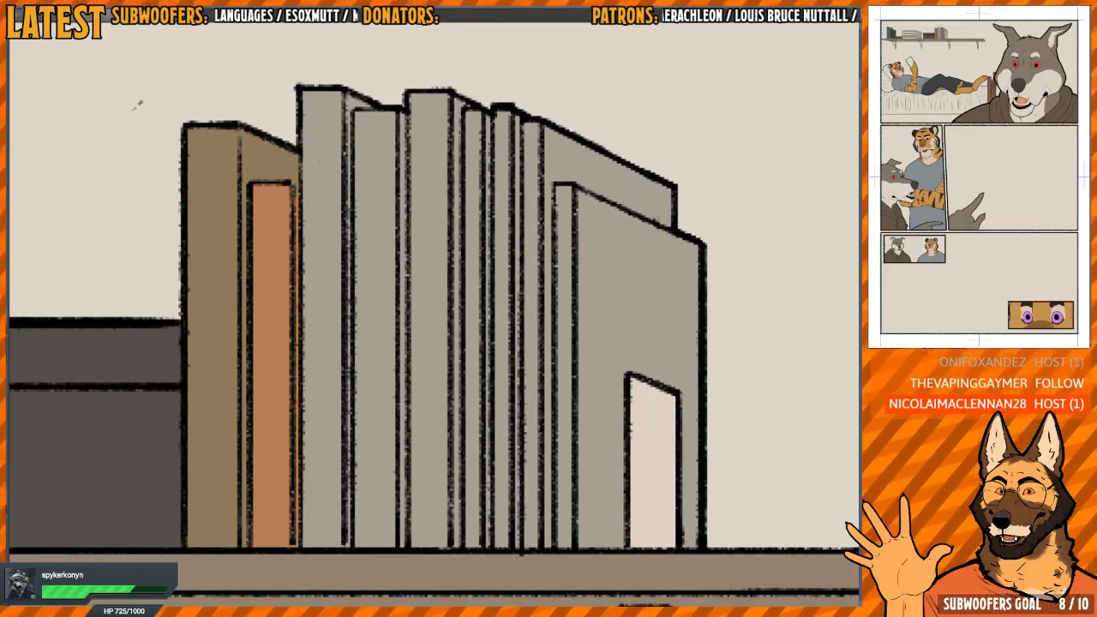
Recolour the tall book beside them orange-red and its neighbour muted crimson, including the narrow cover slivers
left_click(327, 246)
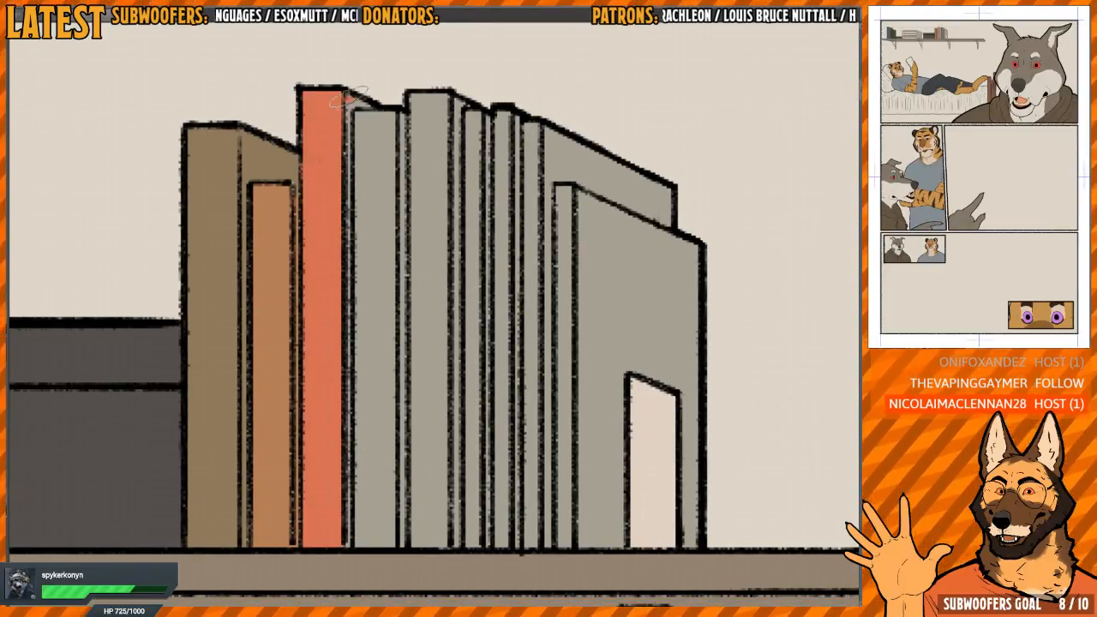
left_click_drag(350, 99, 347, 509)
left_click_drag(351, 99, 366, 106)
left_click_drag(417, 165, 357, 170)
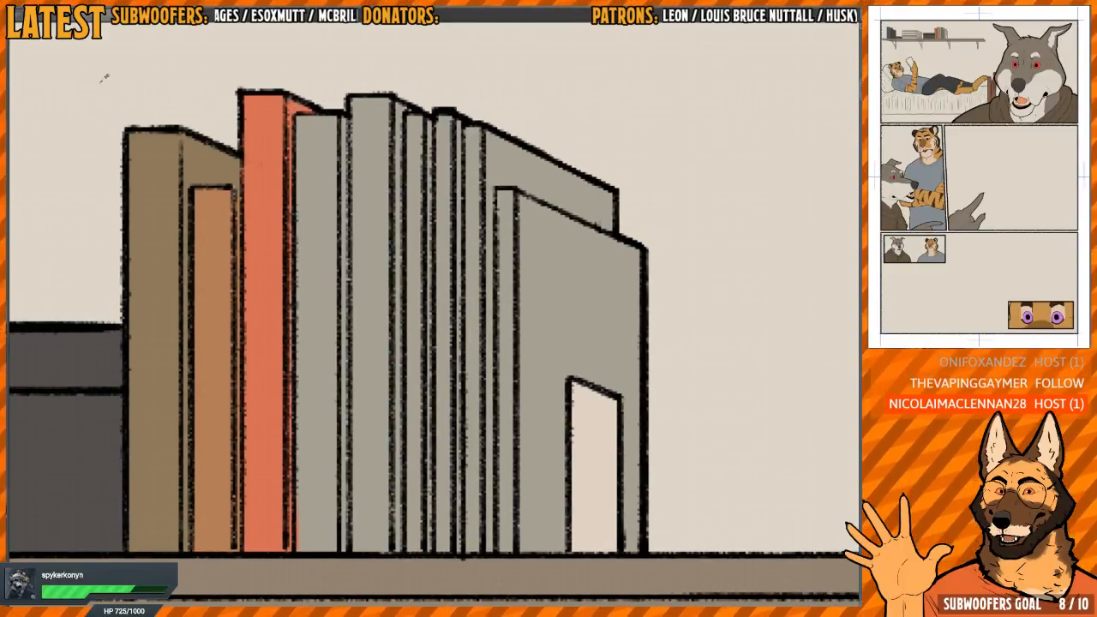
left_click(334, 171)
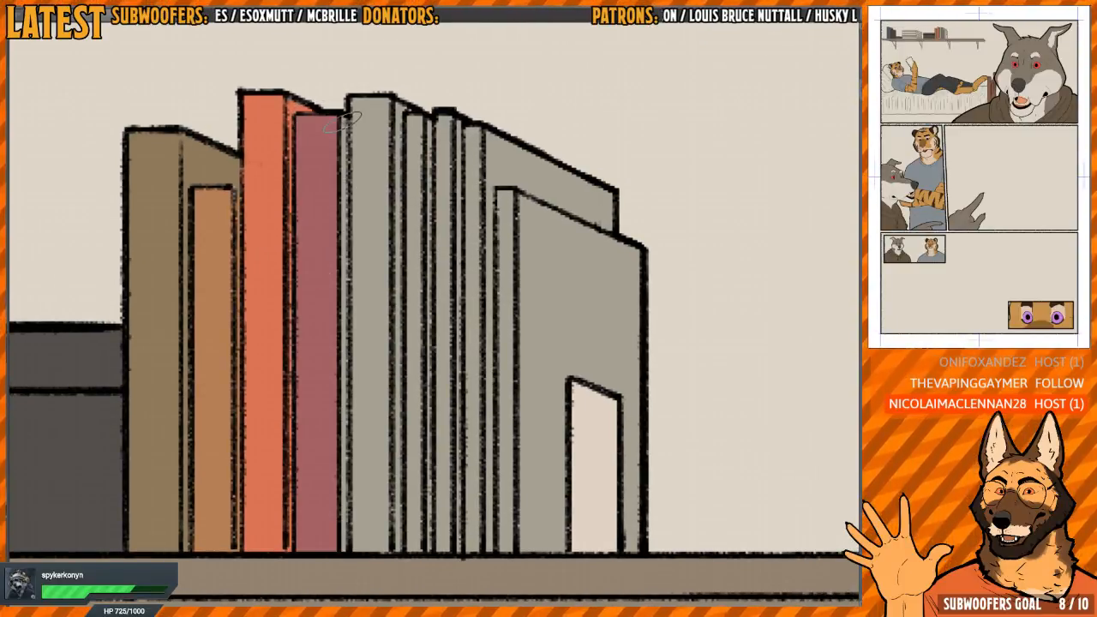
left_click_drag(343, 122, 346, 550)
left_click_drag(294, 202, 261, 200)
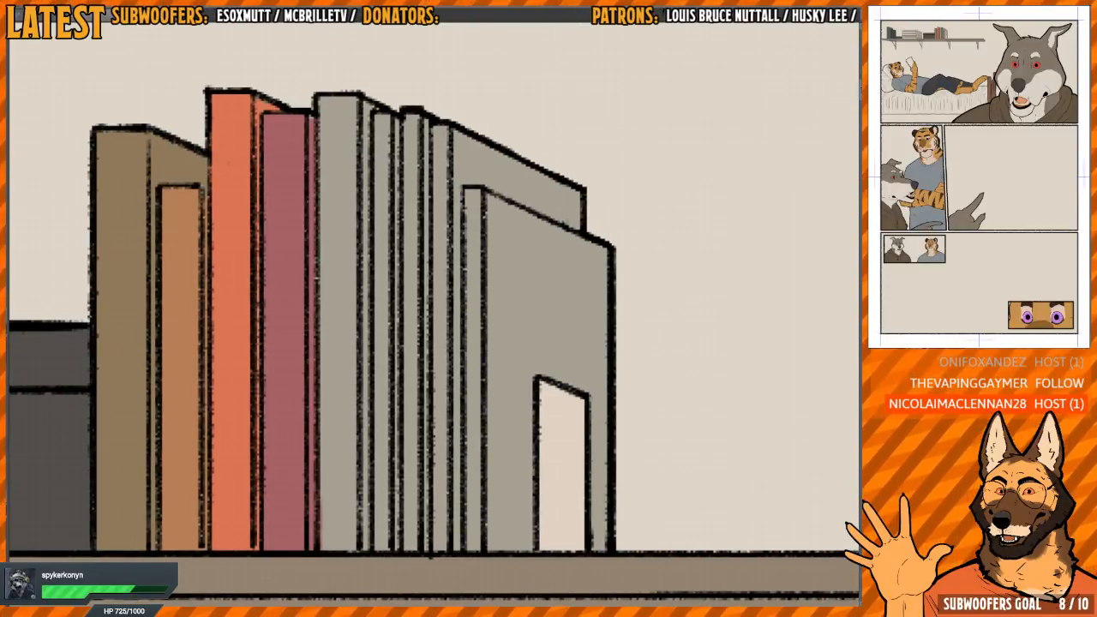
Recolour the tall middle book dark plum and the two thin spines after it pale yellow-green and light green
left_click(341, 204)
left_click_drag(353, 210, 343, 206)
left_click(361, 114)
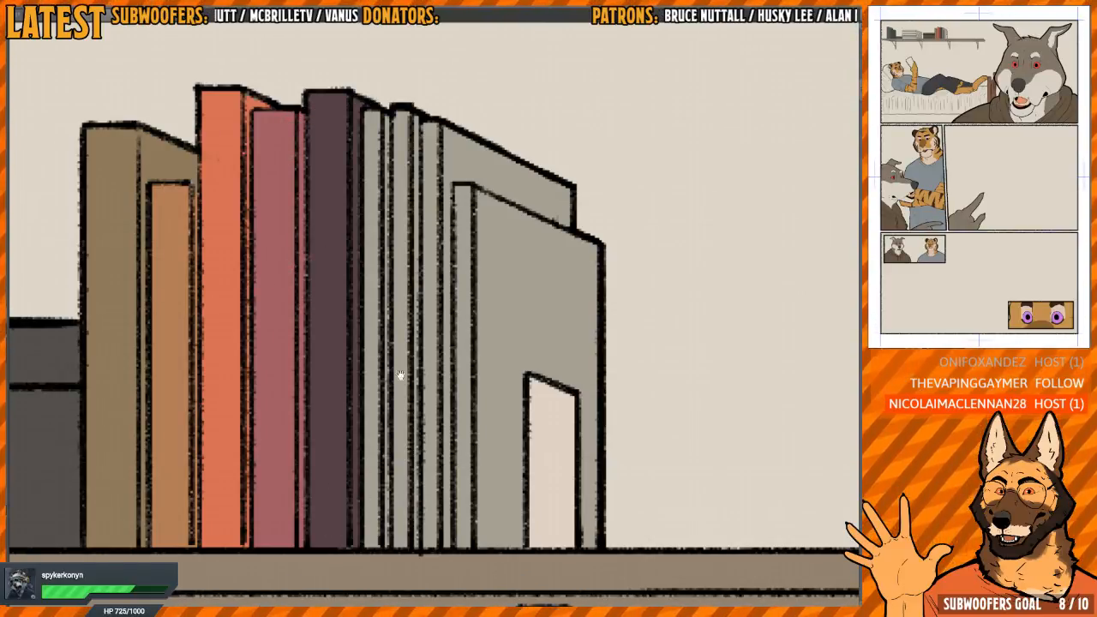
left_click_drag(400, 375, 354, 393)
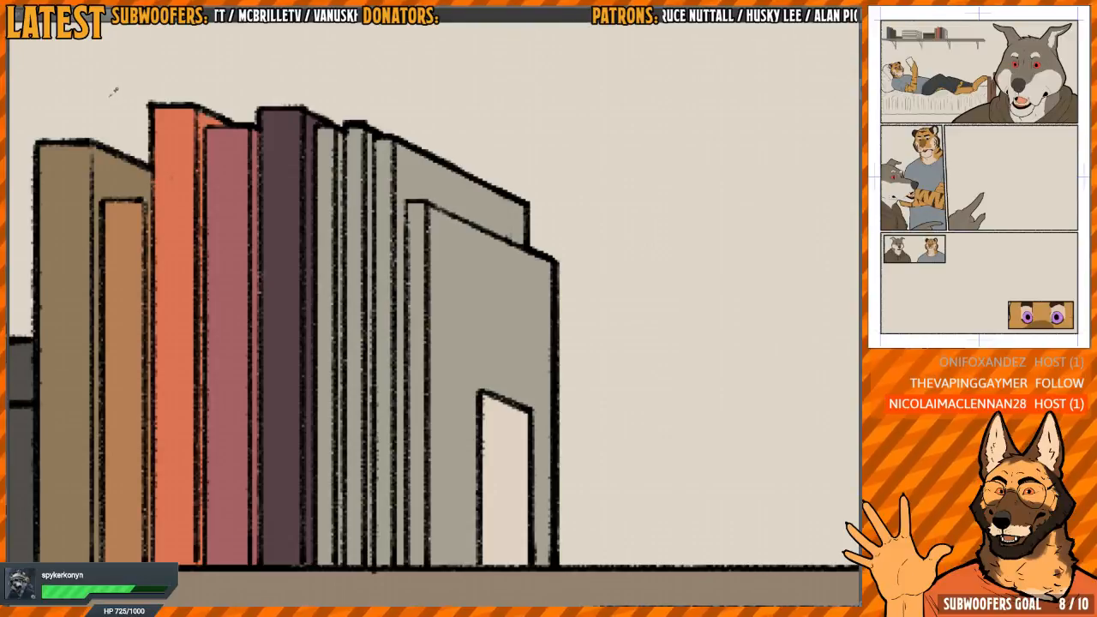
left_click(331, 198)
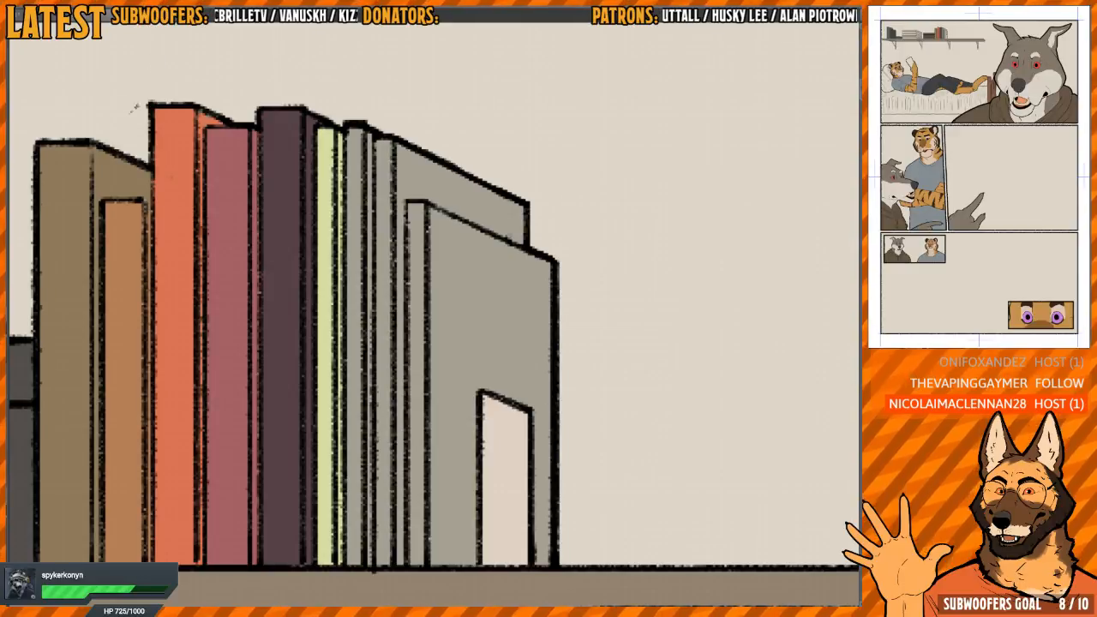
left_click(361, 239)
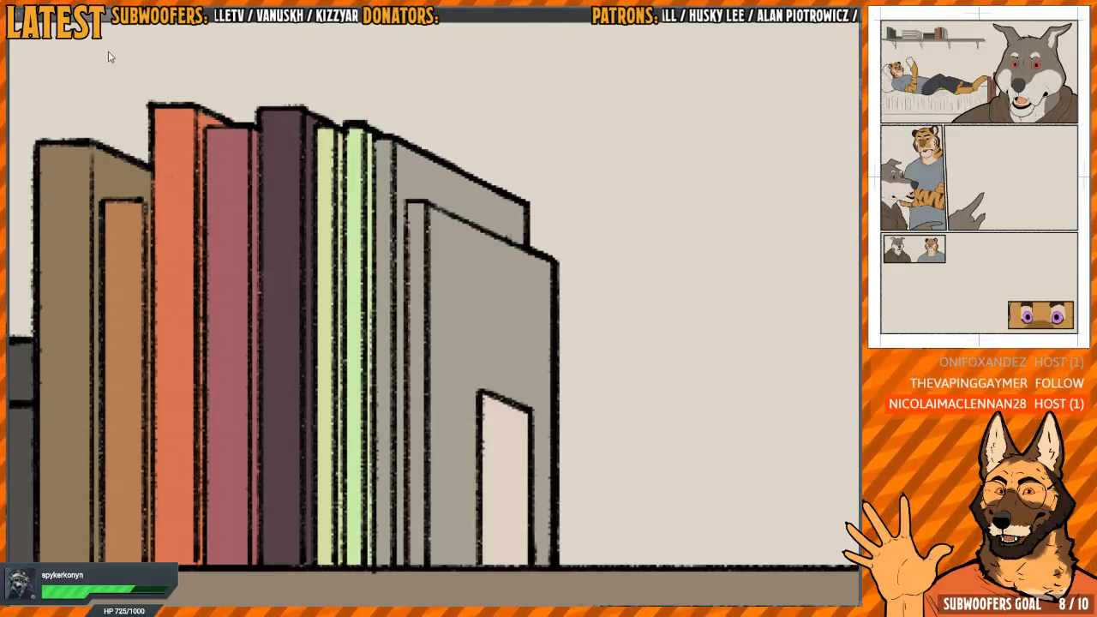
Colour the last tall book's spine and cover cream and the labelled book in front of it light blue
left_click(385, 221)
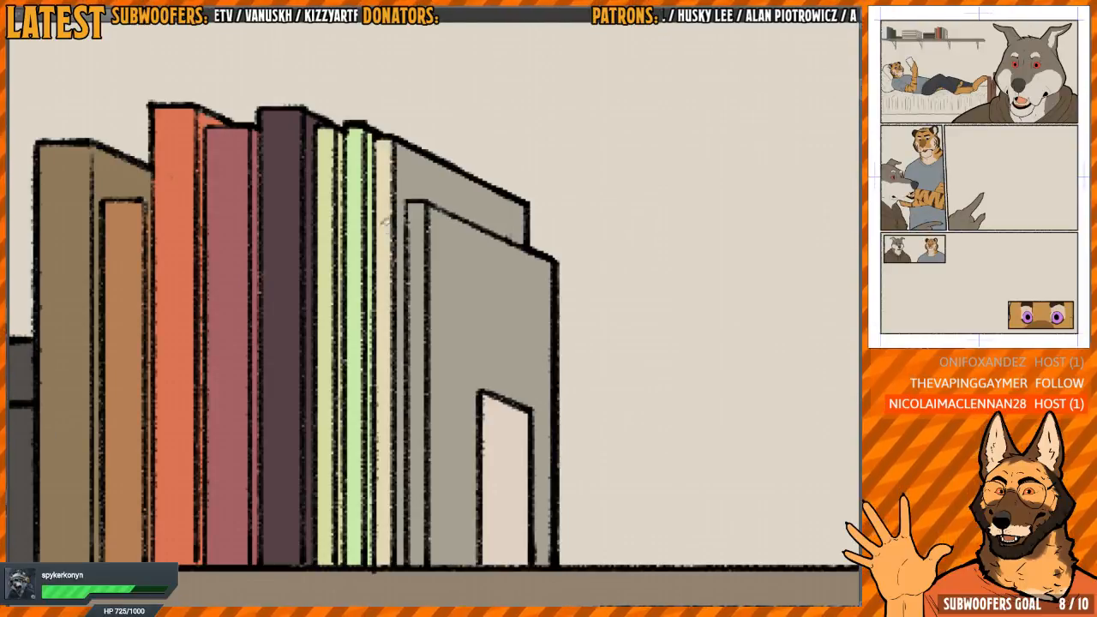
left_click(409, 159)
left_click_drag(440, 226, 360, 228)
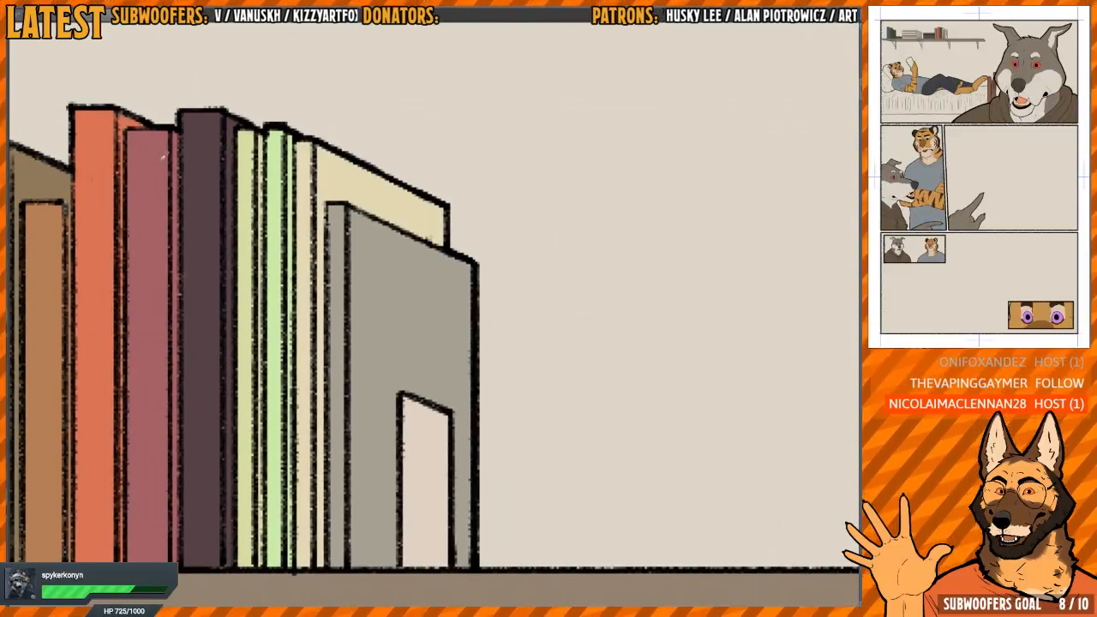
left_click(387, 308)
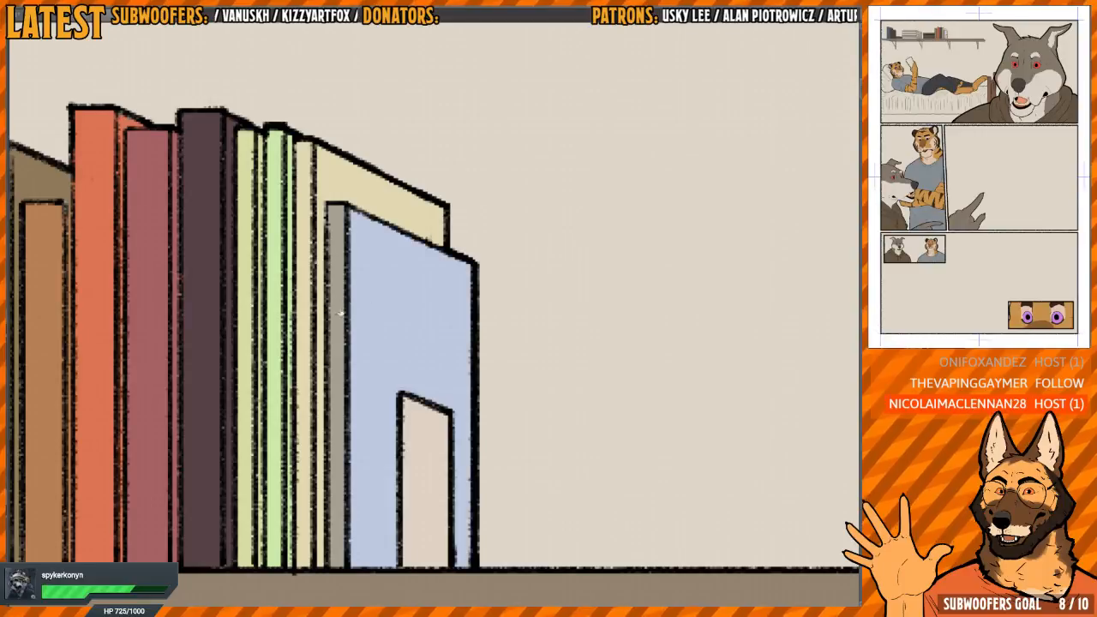
left_click(339, 315)
Fill all the strips on the long face of the thin-book stack, between the small brown box and the dark box, with grey
key("ctrl+minus")
key("ctrl+minus")
key("ctrl+minus")
key("ctrl+minus")
key("ctrl+minus")
key("ctrl+minus")
key("ctrl+minus")
key("ctrl+minus")
left_click_drag(494, 403, 549, 292)
scroll(503, 246, "down", 2)
scroll(503, 246, "up", 8)
key("minus")
key("minus")
key("ctrl+plus")
key("ctrl+plus")
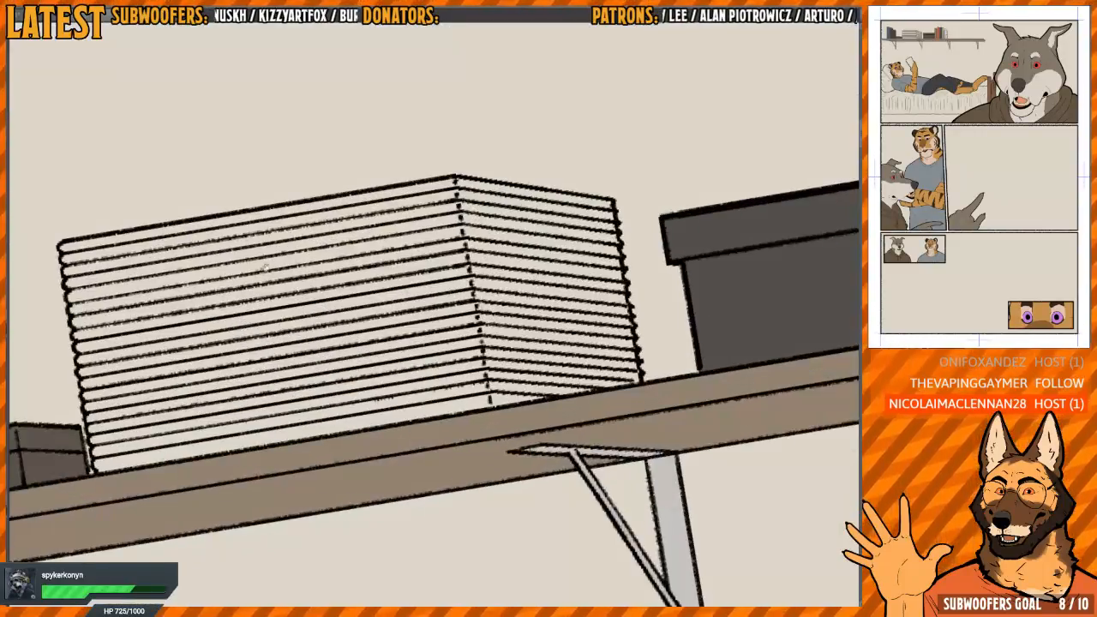
left_click_drag(373, 311, 472, 314)
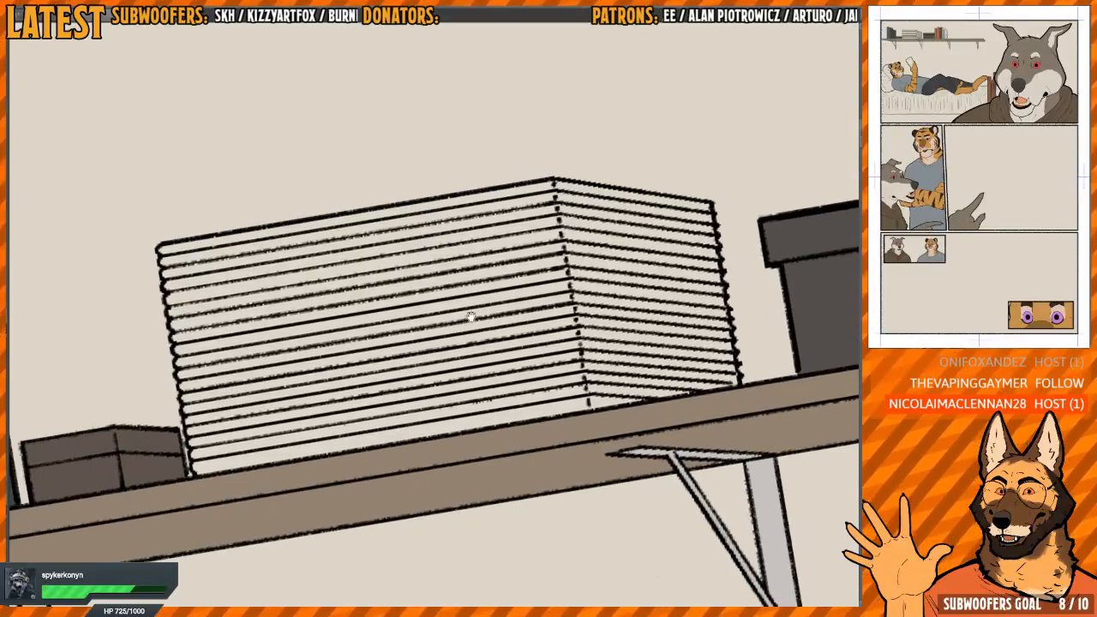
left_click(382, 421)
left_click(383, 415)
left_click(390, 399)
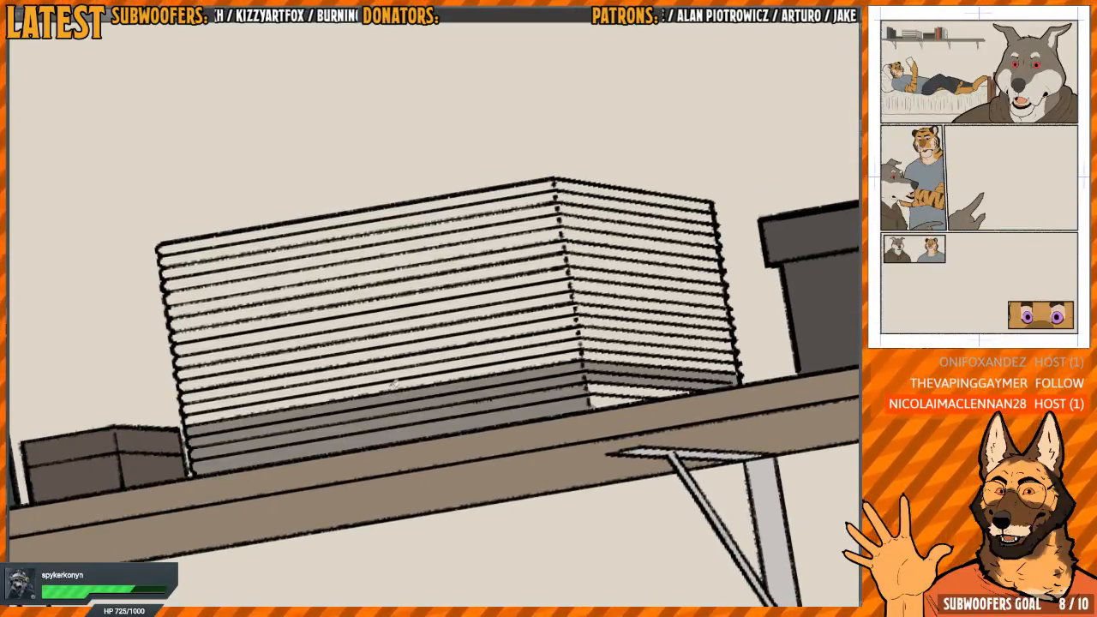
left_click(396, 384)
left_click(400, 368)
left_click(404, 352)
left_click(406, 339)
left_click(406, 328)
left_click(407, 313)
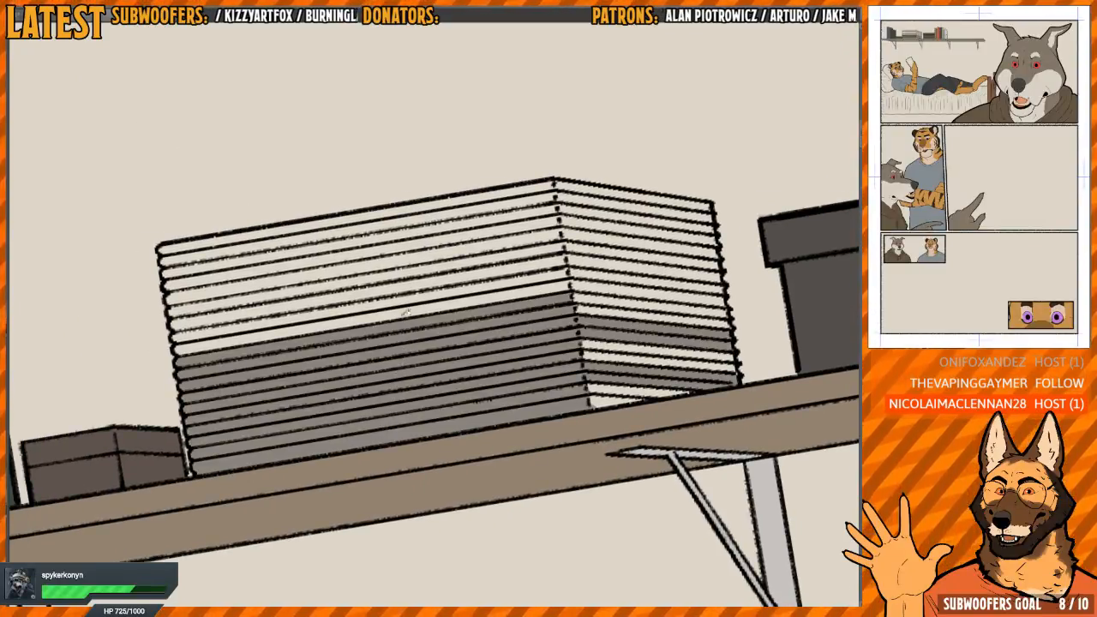
left_click(408, 300)
left_click(410, 288)
left_click(413, 267)
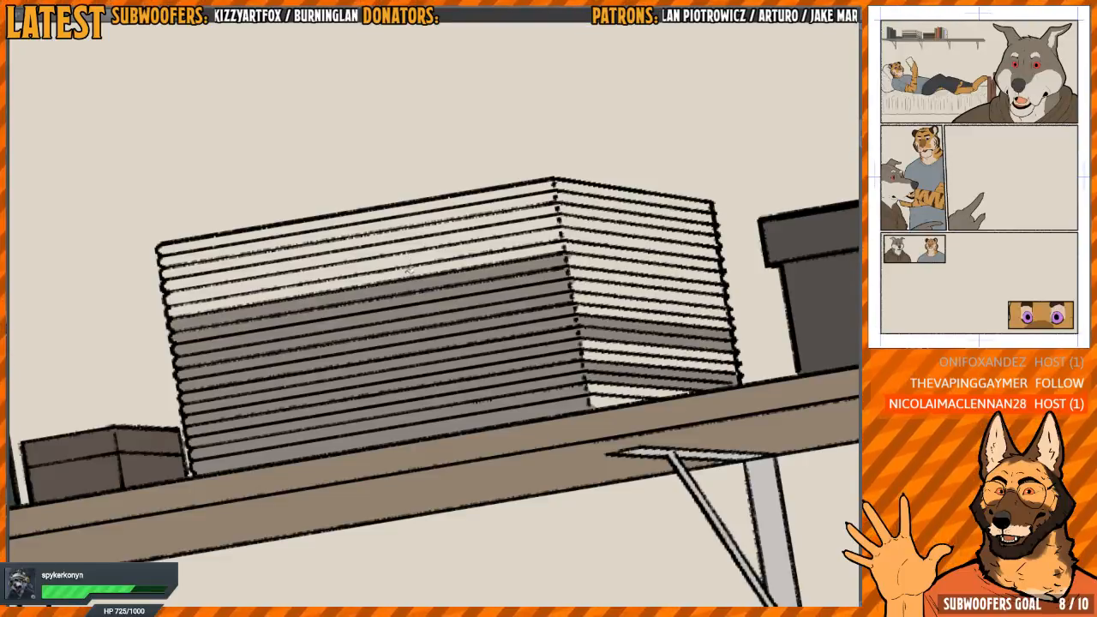
left_click(413, 260)
left_click(413, 249)
left_click(414, 238)
left_click(414, 228)
left_click(414, 217)
left_click(414, 207)
Fill the unpainted strips on the short side face of the stack with the same grey
left_click_drag(623, 245, 429, 281)
key("h")
left_click_drag(561, 303, 421, 248)
scroll(391, 268, "up", 3)
left_click(385, 278)
left_click(401, 284)
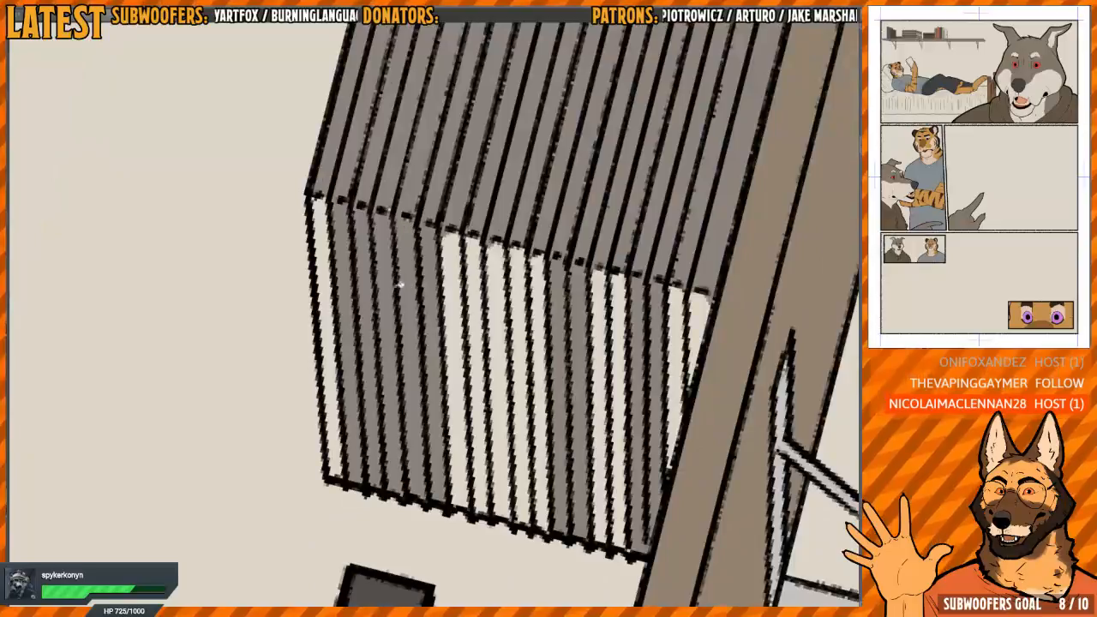
left_click(326, 265)
left_click(458, 326)
left_click(484, 334)
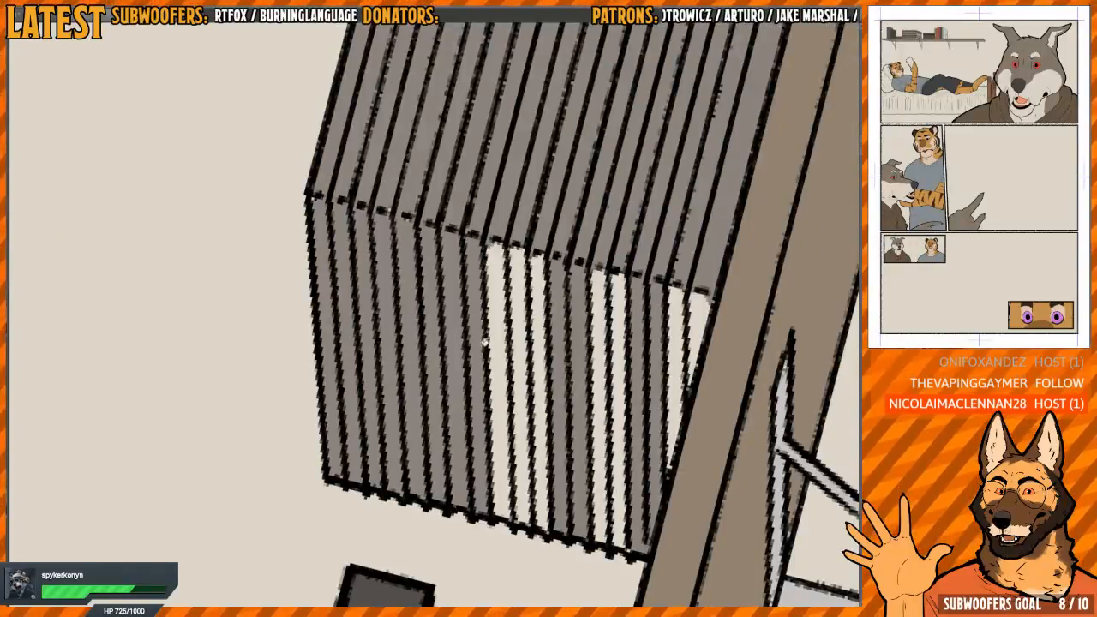
left_click(501, 346)
left_click(518, 358)
left_click(537, 361)
mouse_move(590, 383)
left_mouse_down()
mouse_move(573, 391)
mouse_move(444, 368)
left_mouse_up()
left_click(455, 344)
left_click(471, 340)
left_click(522, 340)
left_click(547, 317)
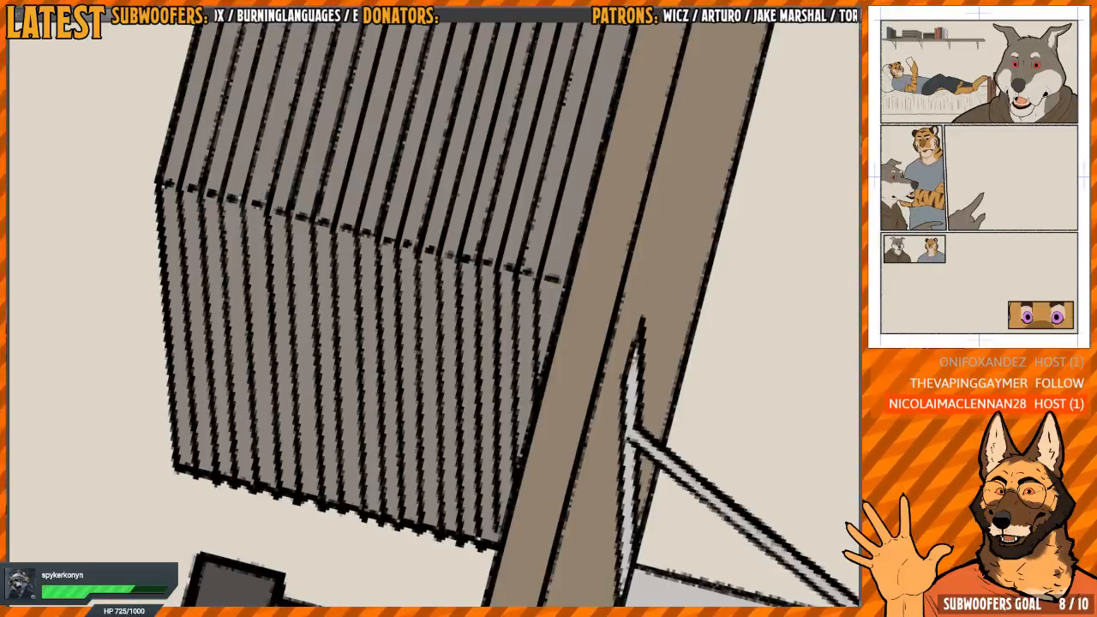
Recolour two thin books near the top of the stack dark grey and brown on both faces
scroll(471, 473, "down", 2)
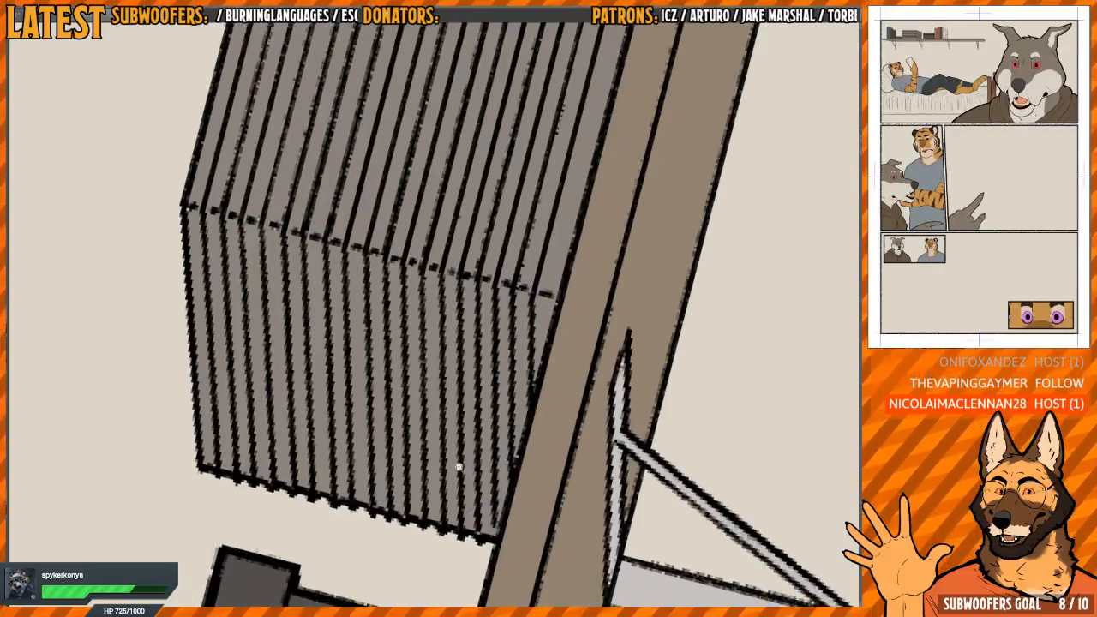
scroll(306, 262, "down", 2)
left_click_drag(395, 214, 403, 343)
left_click_drag(425, 158, 404, 158)
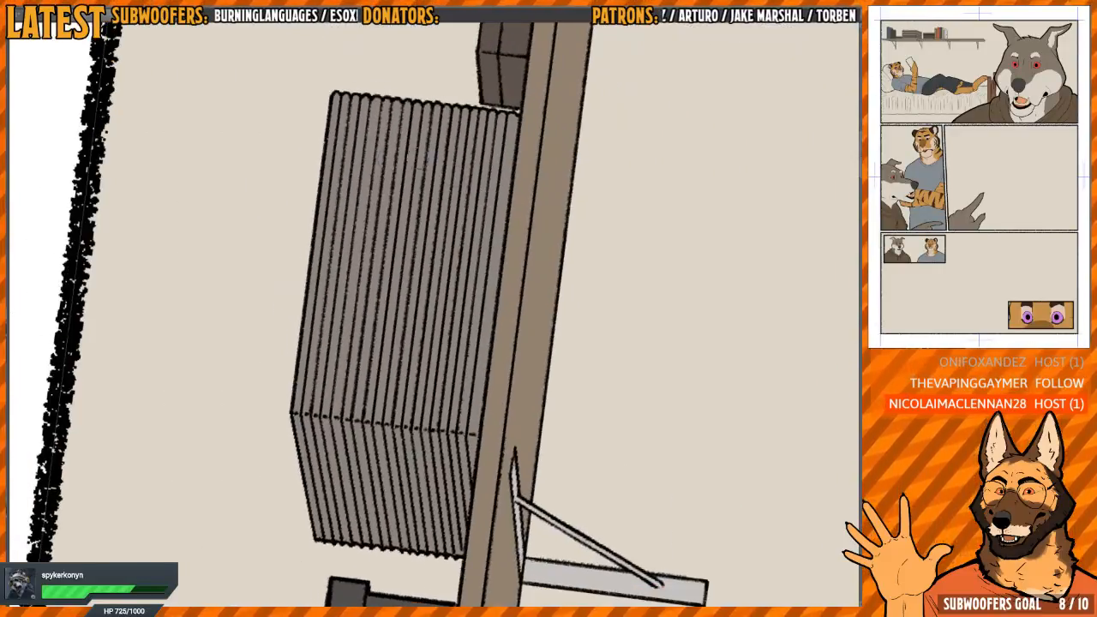
left_click(319, 323)
left_click_drag(247, 212, 212, 212)
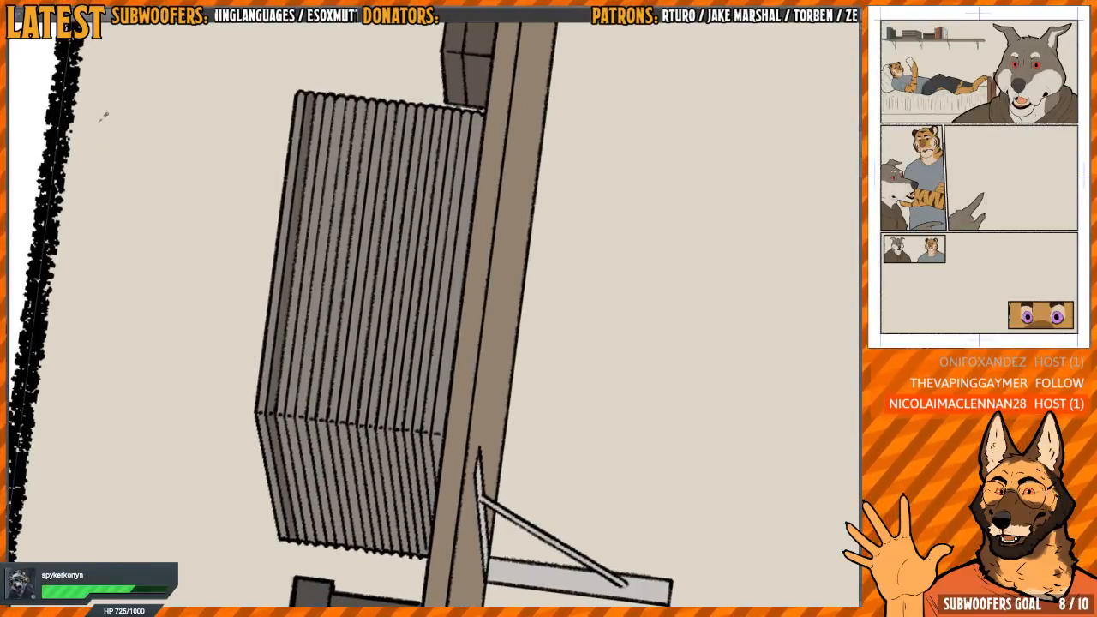
left_click(300, 391)
left_click(298, 425)
left_click_drag(438, 214, 413, 224)
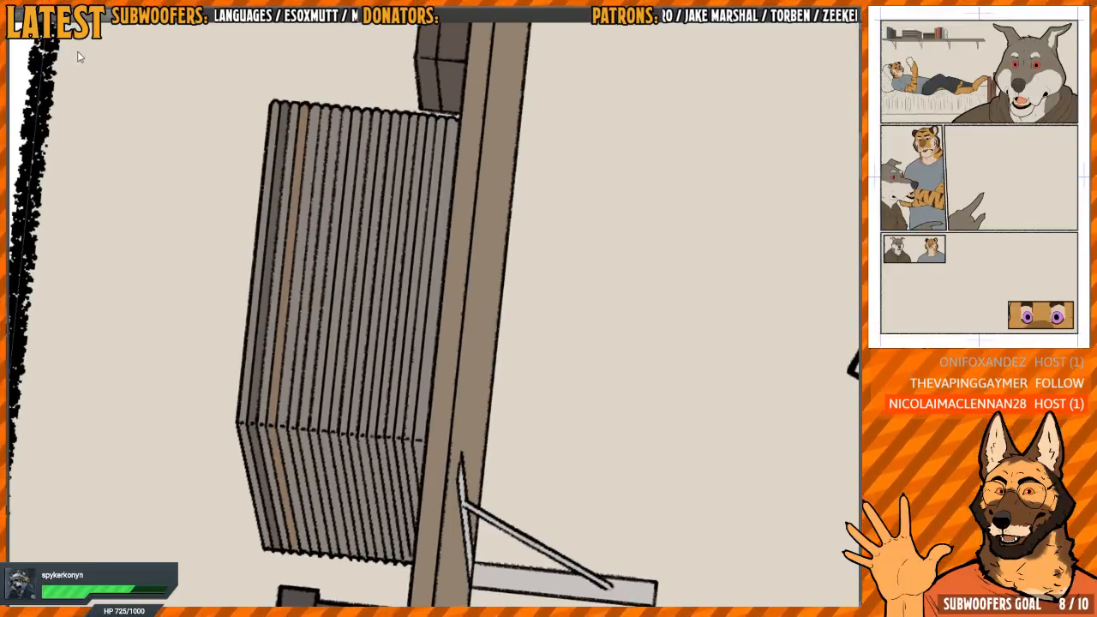
Recolour further thin books down the stack ochre, dark brown, brownish grey and orange-brown across both faces
left_click(291, 443)
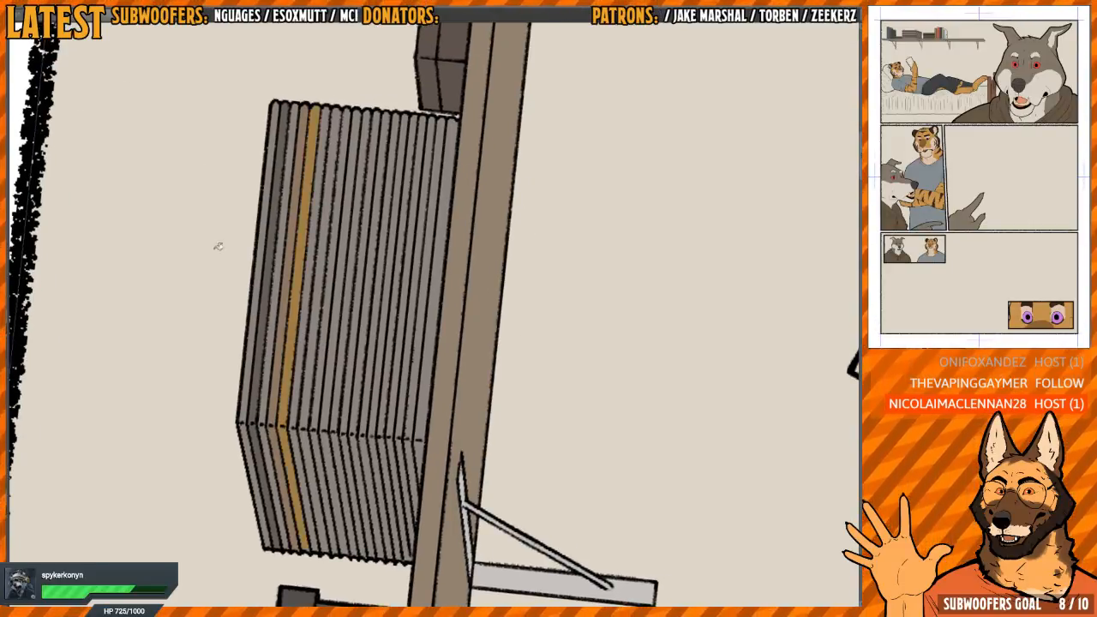
left_click(301, 391)
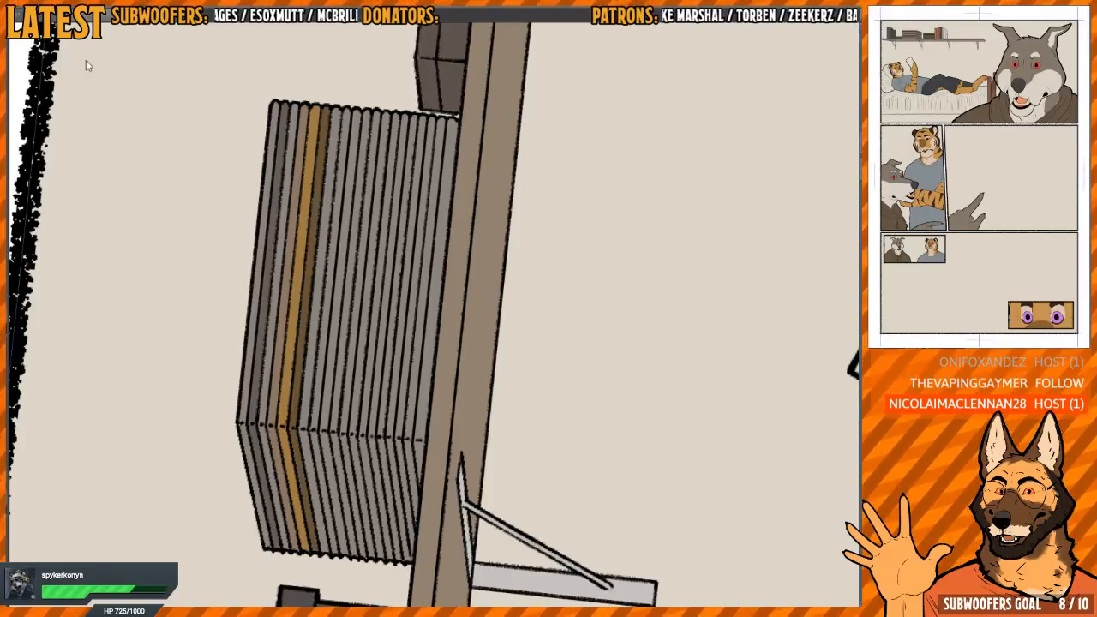
left_click(315, 391)
left_click(314, 438)
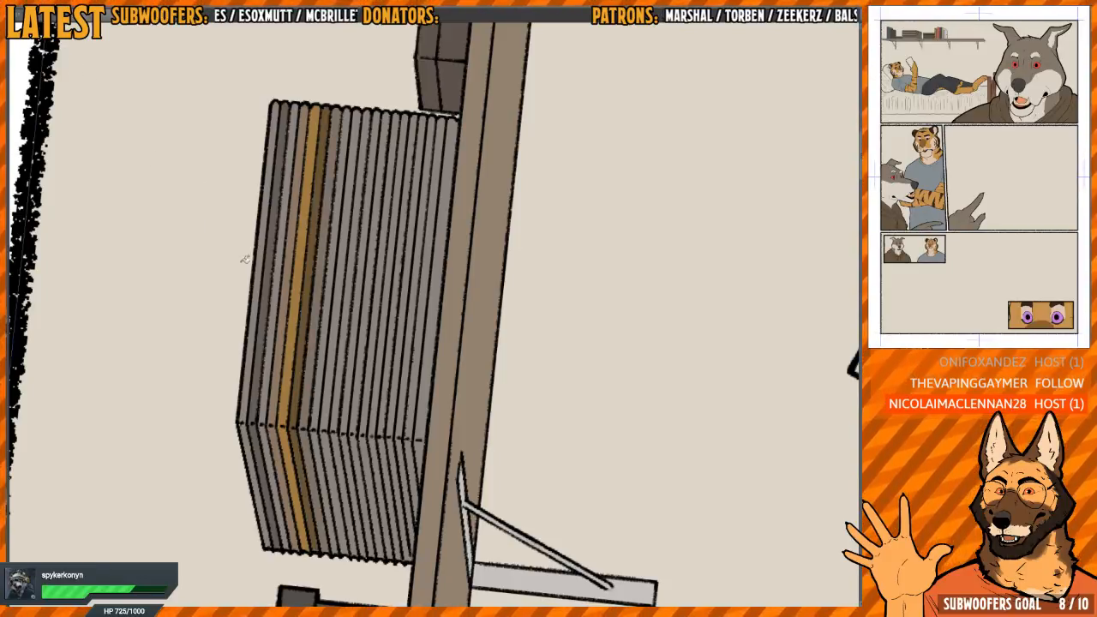
left_click(328, 404)
left_click(330, 440)
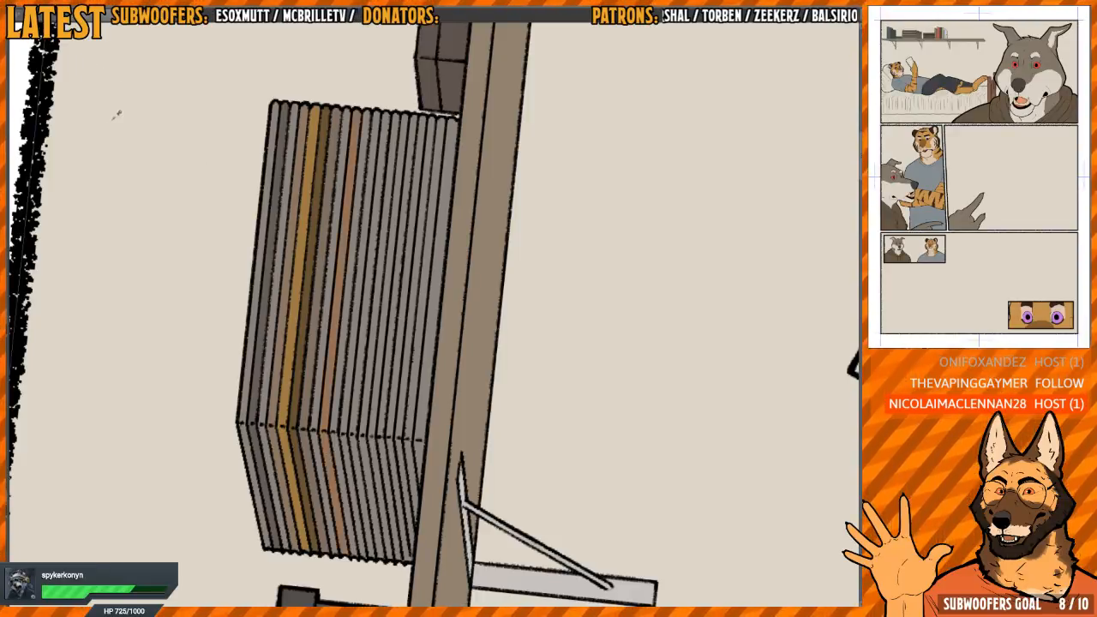
Recolour the two thin books below the orange-brown one dark brown and dark grey on both faces
left_click(340, 413)
left_click(330, 430)
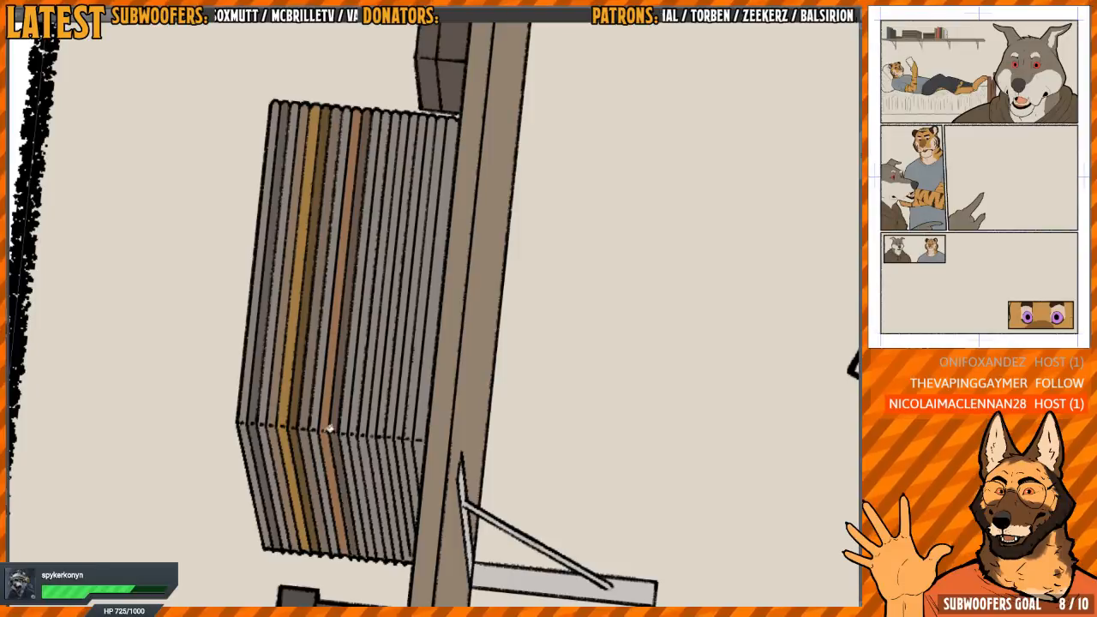
left_click(351, 420)
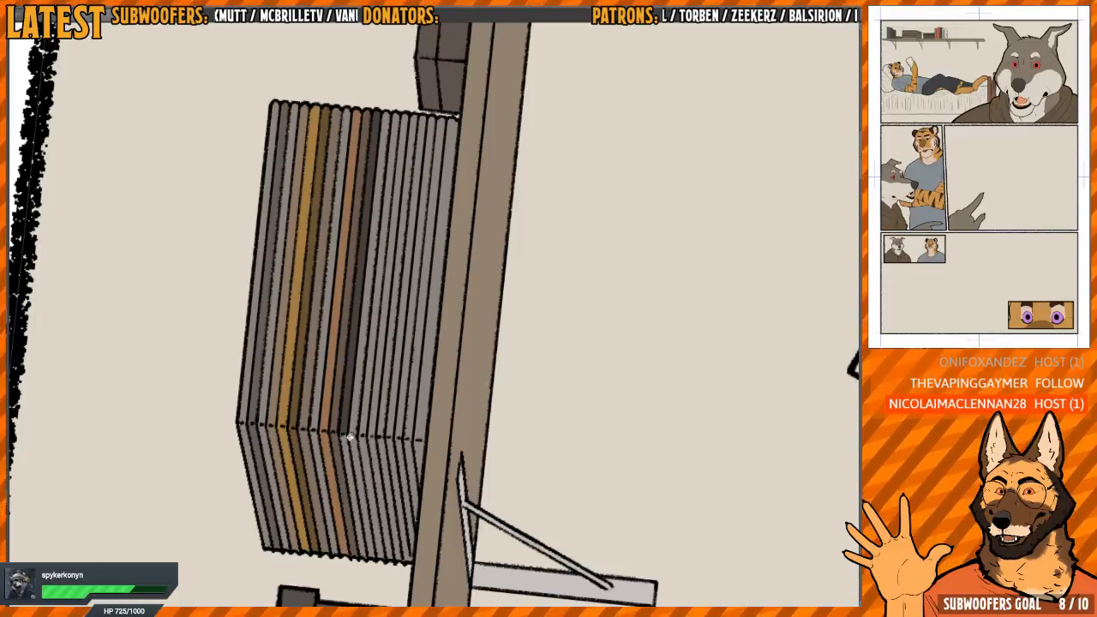
left_click(350, 445)
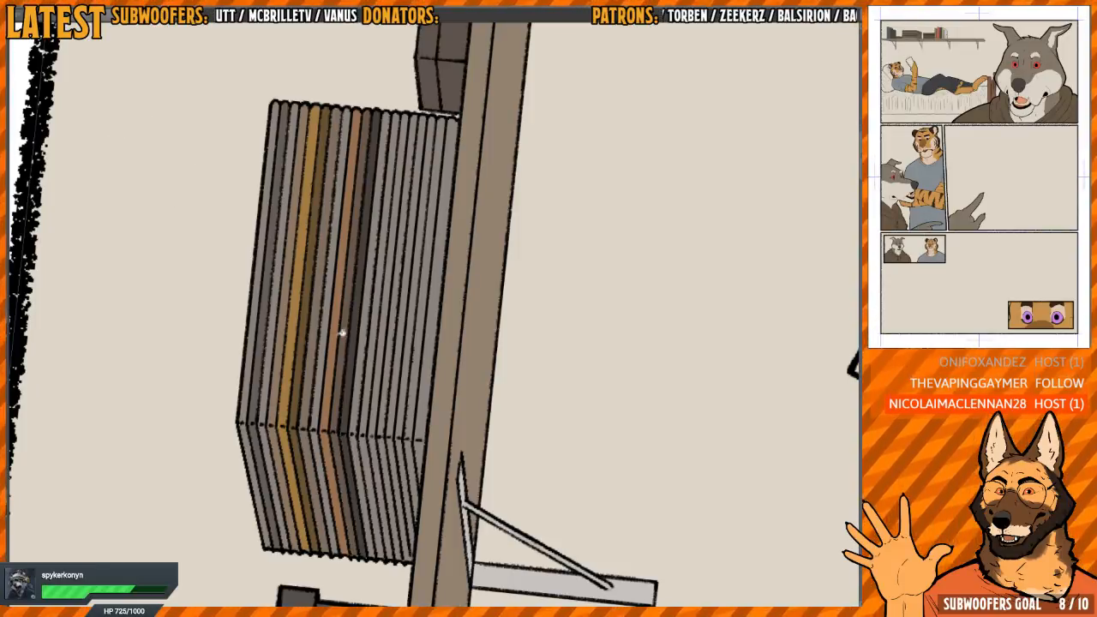
Recolour the next thin books down the stack brown, light orange and coral pink on both faces
left_click(367, 393)
left_click(367, 437)
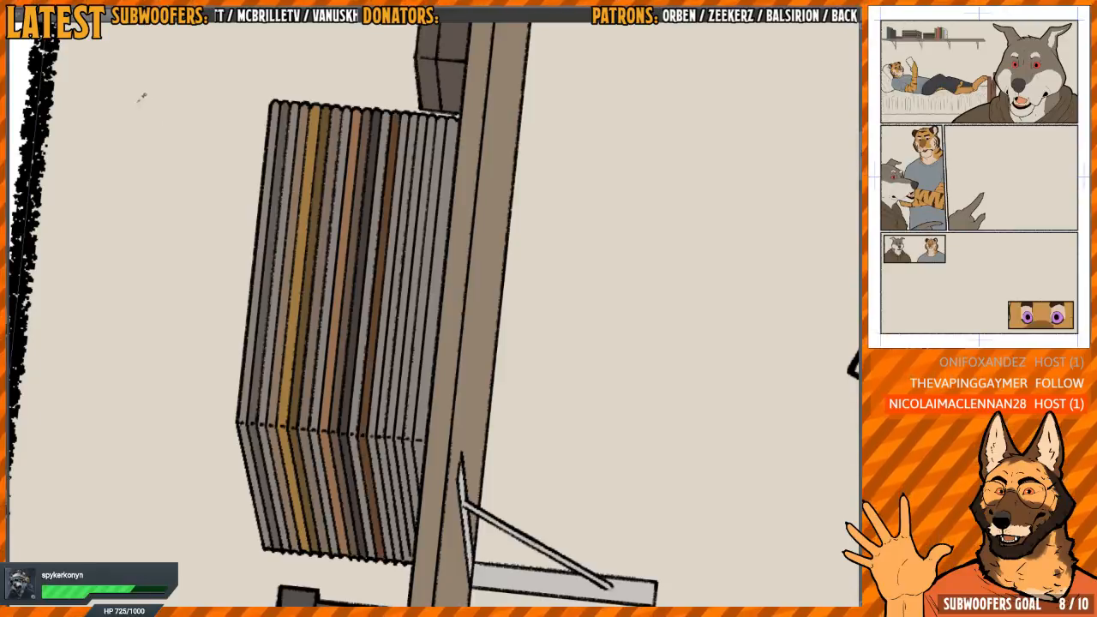
left_click(382, 390)
left_click(378, 447)
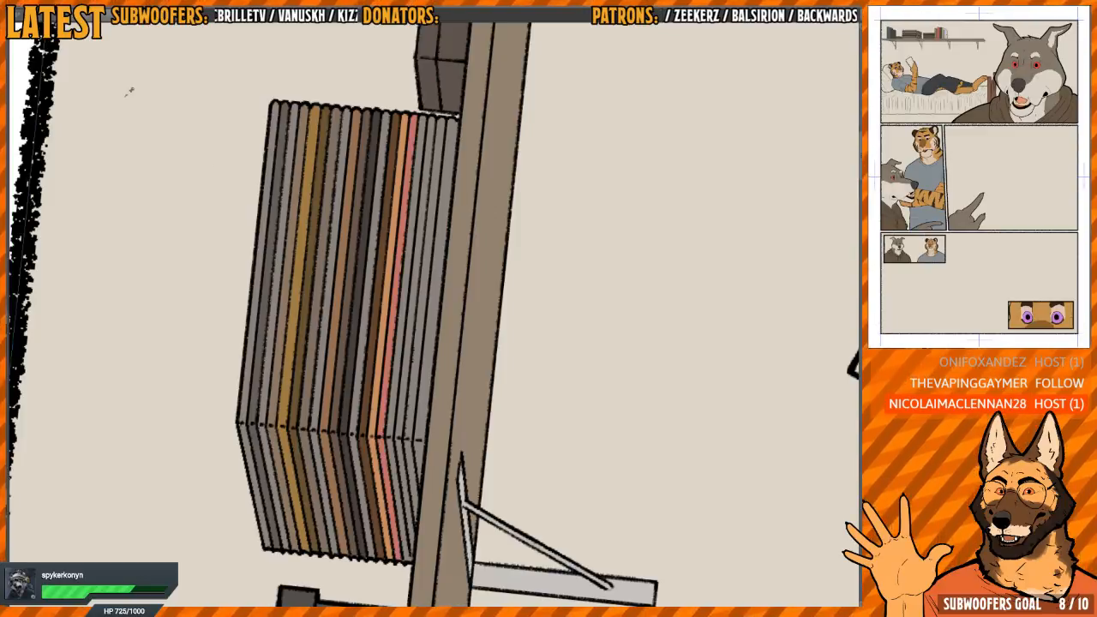
Recolour the lowest thin books in the stack dark reddish brown, blue-grey, light blue and dark slate blue
left_click(395, 424)
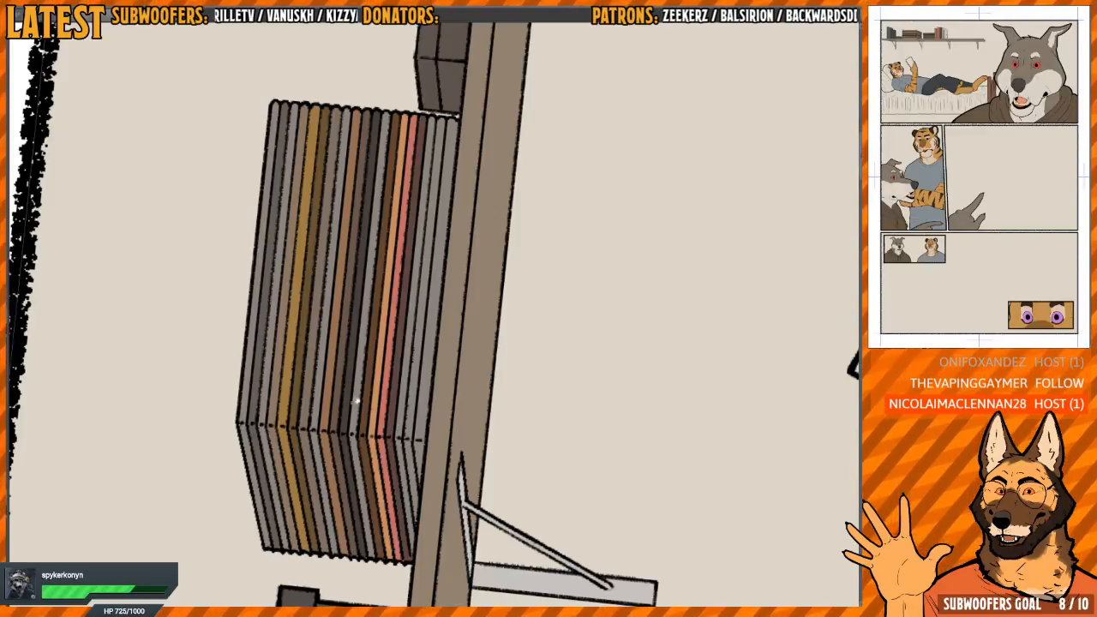
left_click(403, 431)
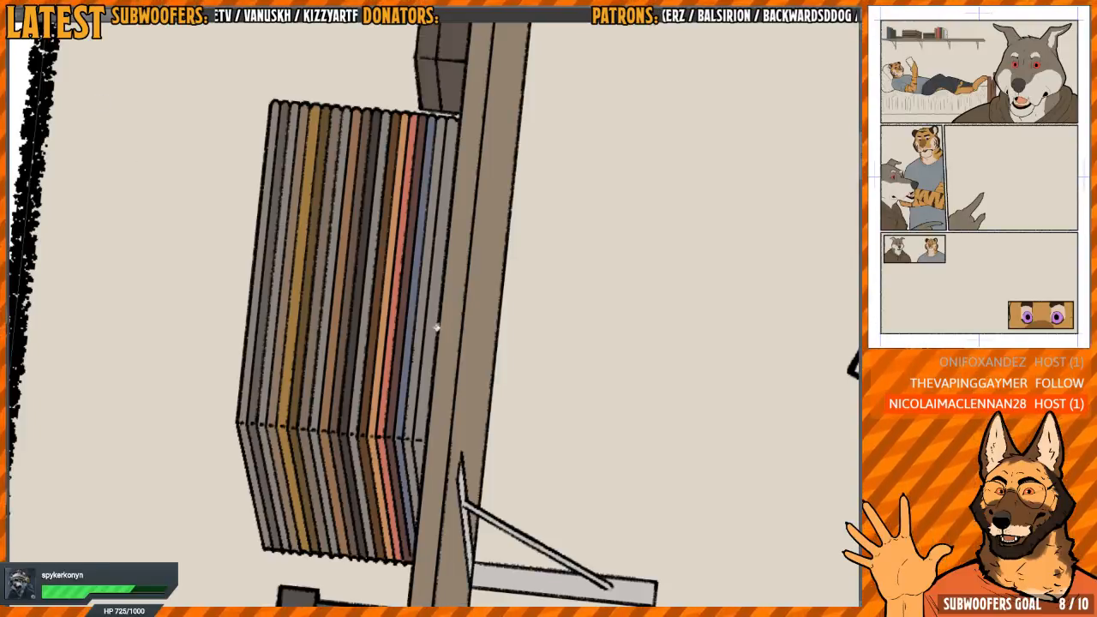
left_click(416, 421)
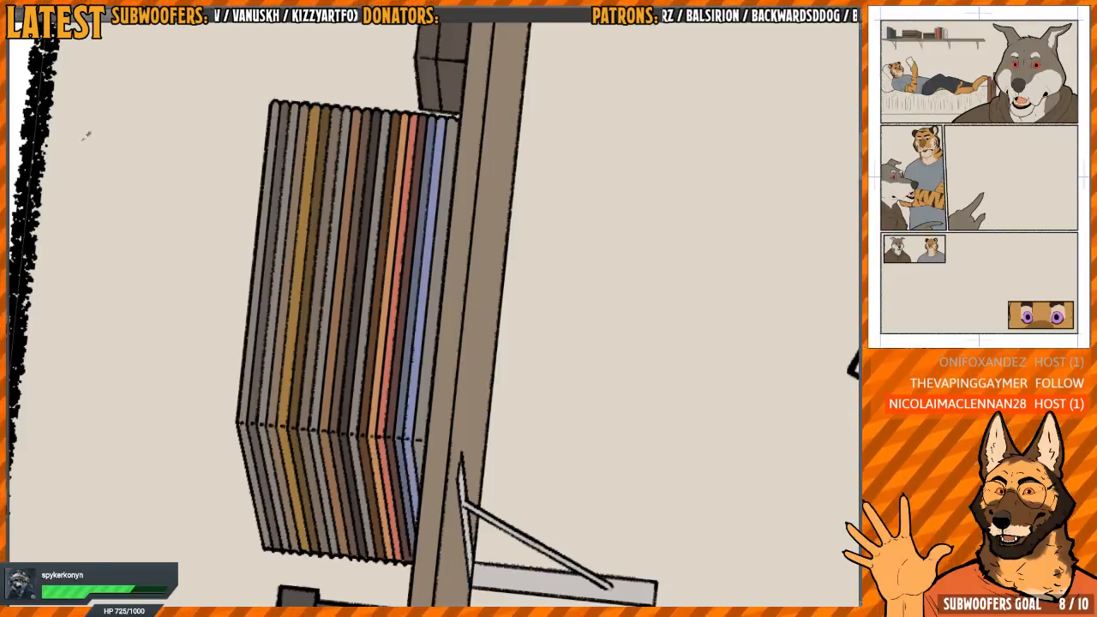
left_click(425, 402)
left_click(423, 447)
scroll(423, 360, "down", 5)
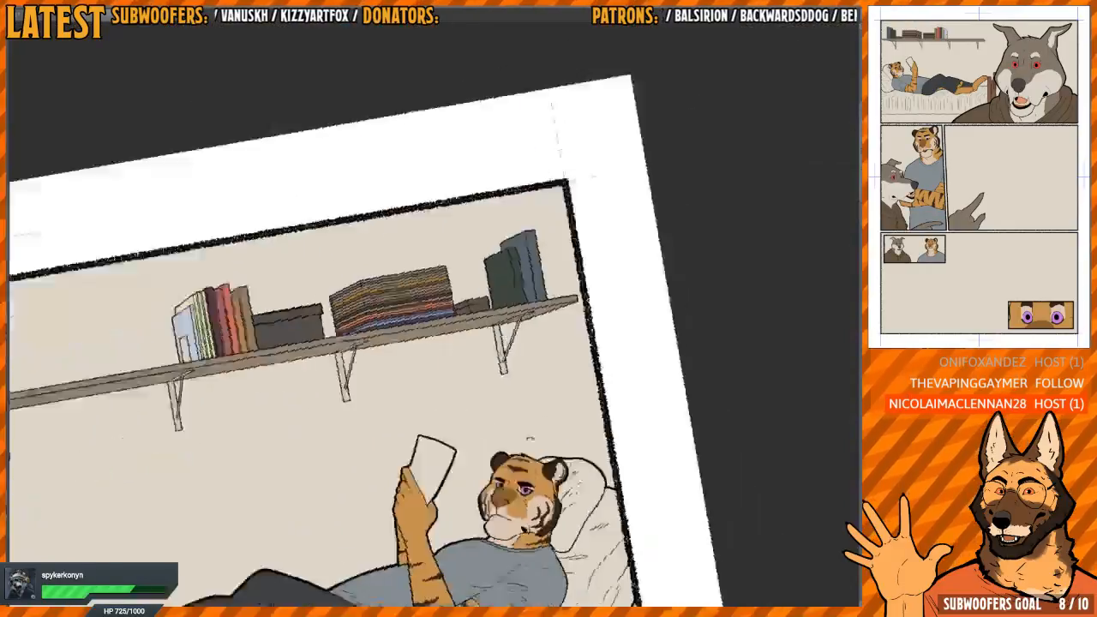
key("h")
left_click_drag(578, 306, 533, 314)
scroll(537, 314, "down", 3)
scroll(492, 273, "up", 9)
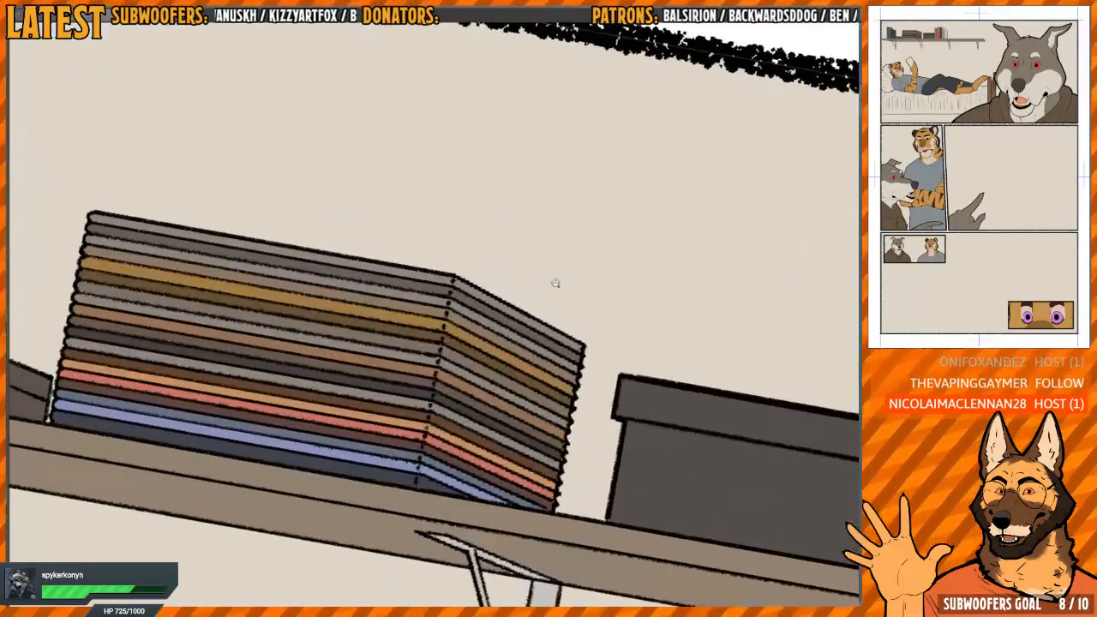
scroll(400, 404, "down", 8)
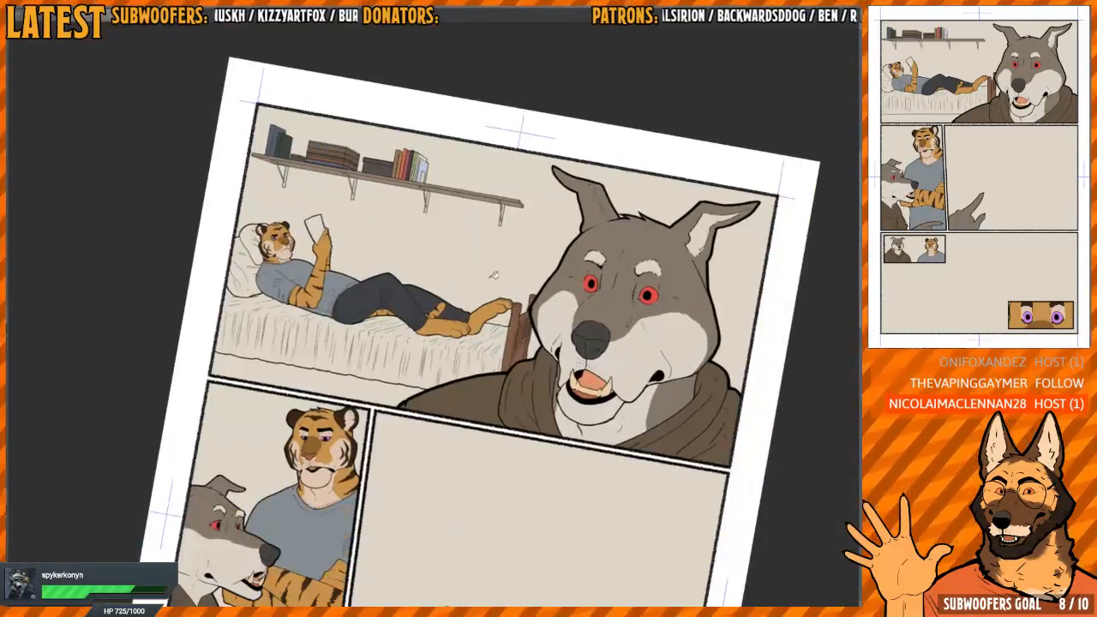
Fill the sheet in the reclining tiger's hand, trying pale blue before settling on a warm off-white
key("minus")
left_click_drag(502, 362, 558, 473)
scroll(368, 379, "up", 8)
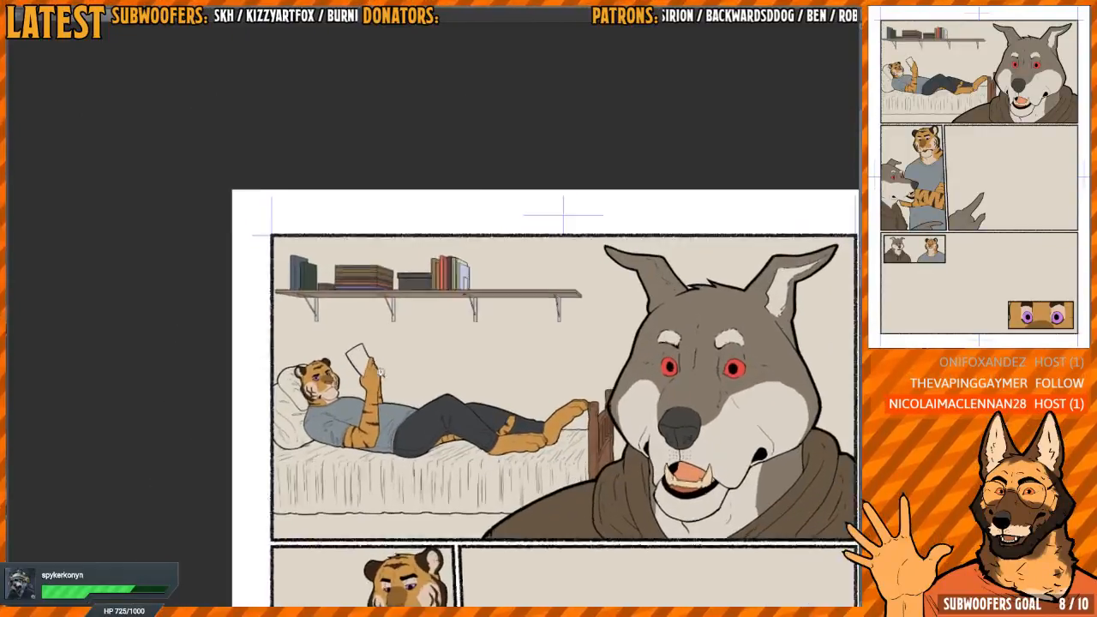
left_click(303, 198)
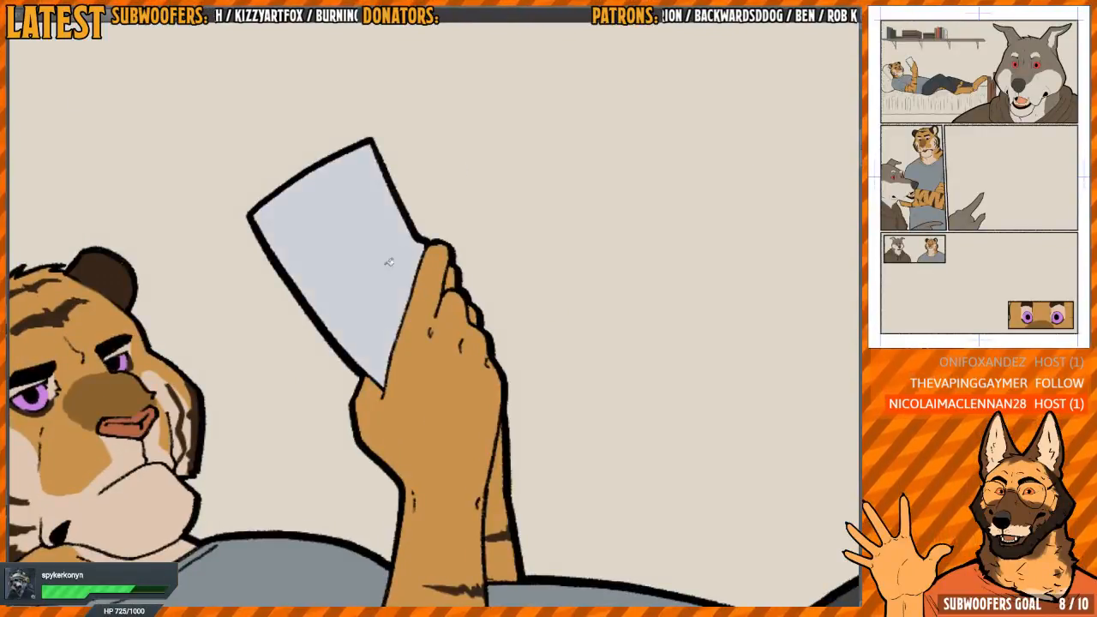
left_click_drag(454, 278, 437, 304)
scroll(416, 296, "down", 5)
scroll(407, 282, "up", 6)
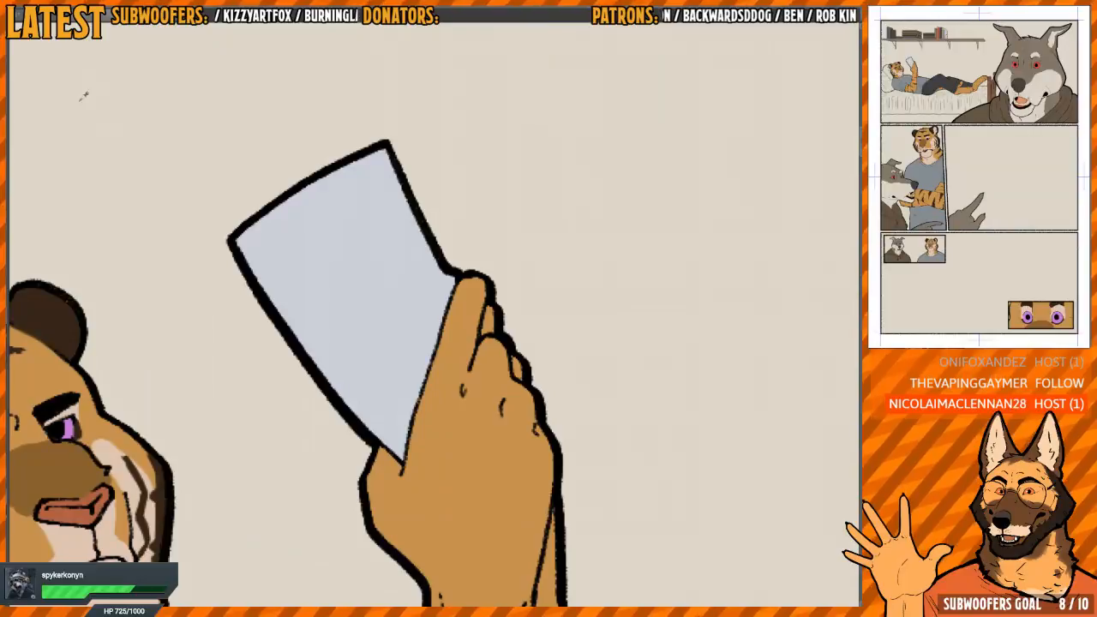
left_click(298, 268)
scroll(441, 311, "down", 6)
Fill the bed's blanket with pale blue on its top surface and hanging side
left_click_drag(532, 368, 441, 295)
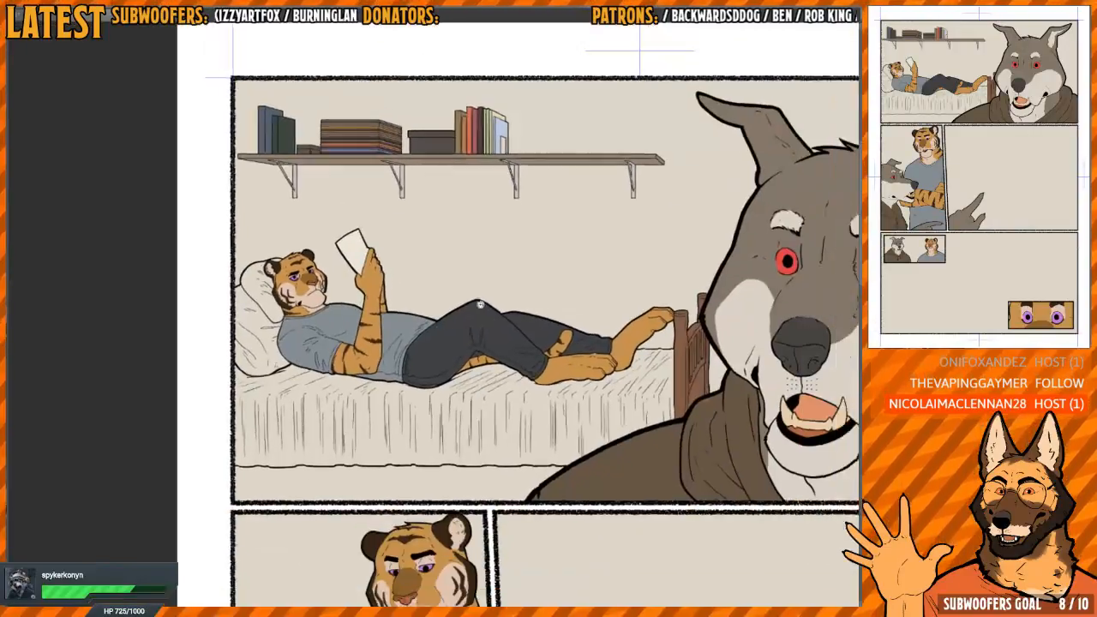
scroll(548, 338, "down", 2)
left_click_drag(561, 343, 489, 294)
scroll(491, 293, "up", 4)
left_click_drag(457, 348, 495, 391)
scroll(486, 355, "up", 3)
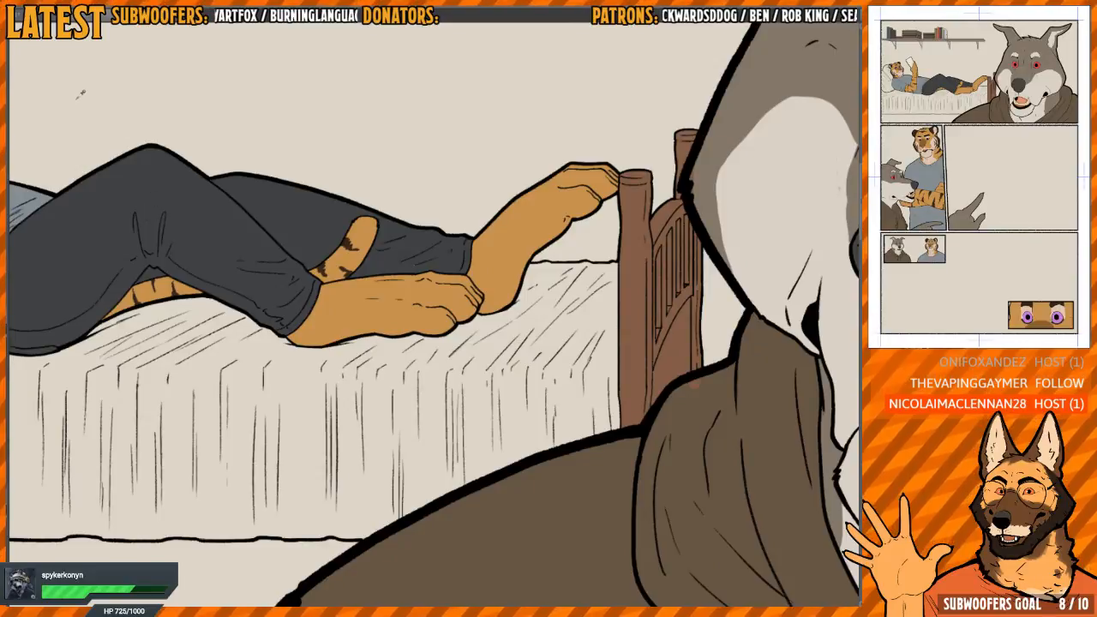
left_click(438, 433)
left_click_drag(517, 338, 792, 355)
left_click_drag(264, 373, 458, 424)
scroll(467, 399, "down", 1)
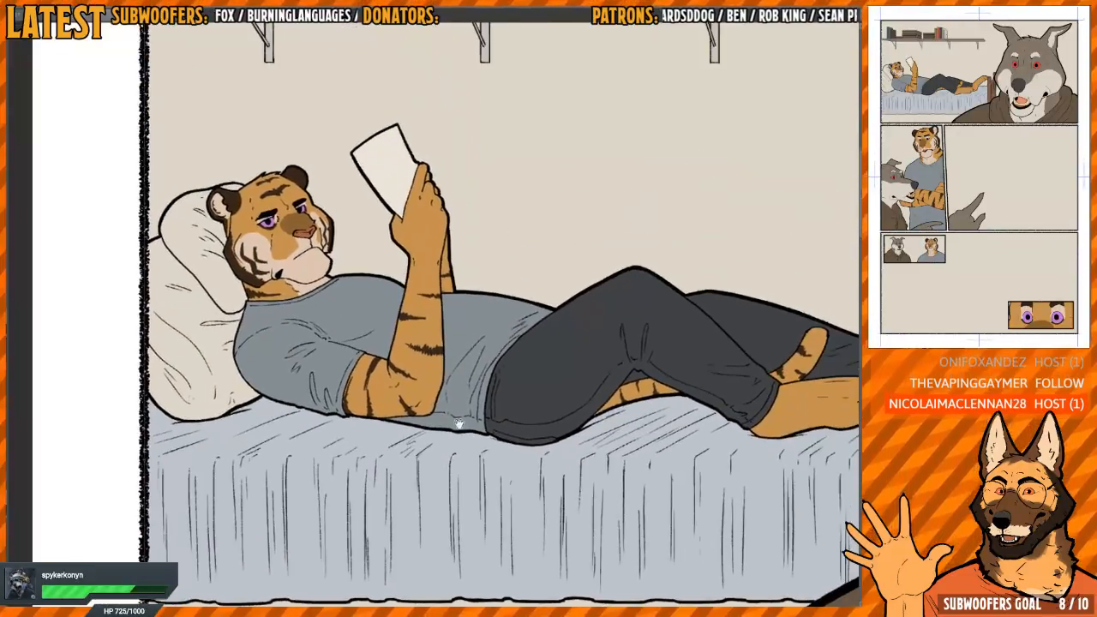
scroll(458, 420, "down", 2)
scroll(437, 374, "up", 2)
left_click_drag(436, 372, 407, 390)
scroll(407, 390, "down", 1)
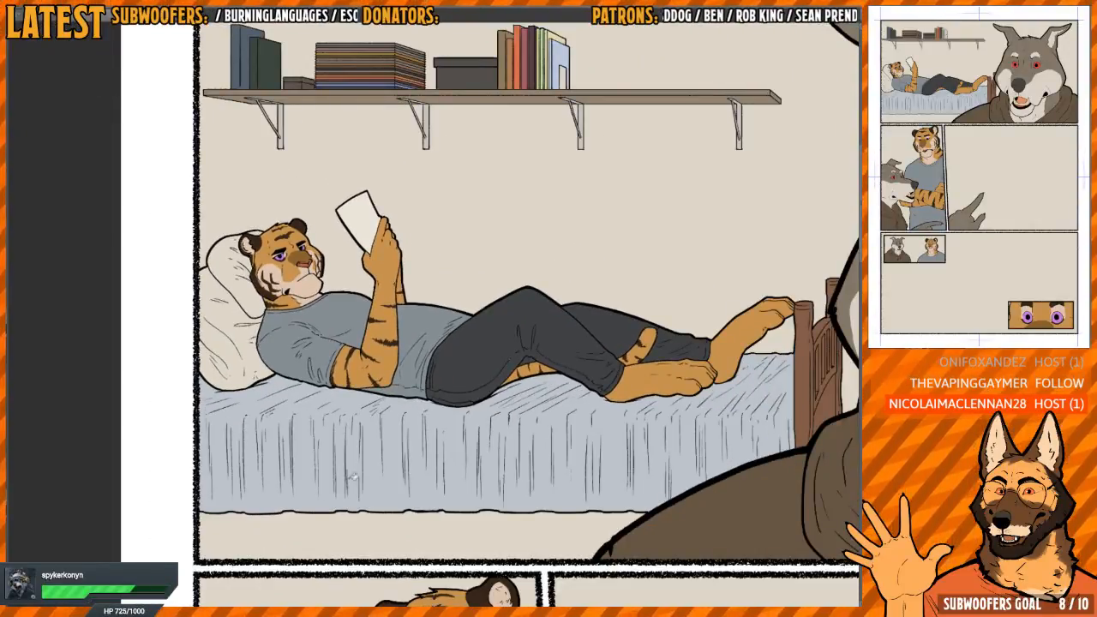
Recolour the whole bed blanket a soft orange
left_click(400, 465)
left_click_drag(628, 370, 501, 359)
left_click_drag(196, 315, 343, 391)
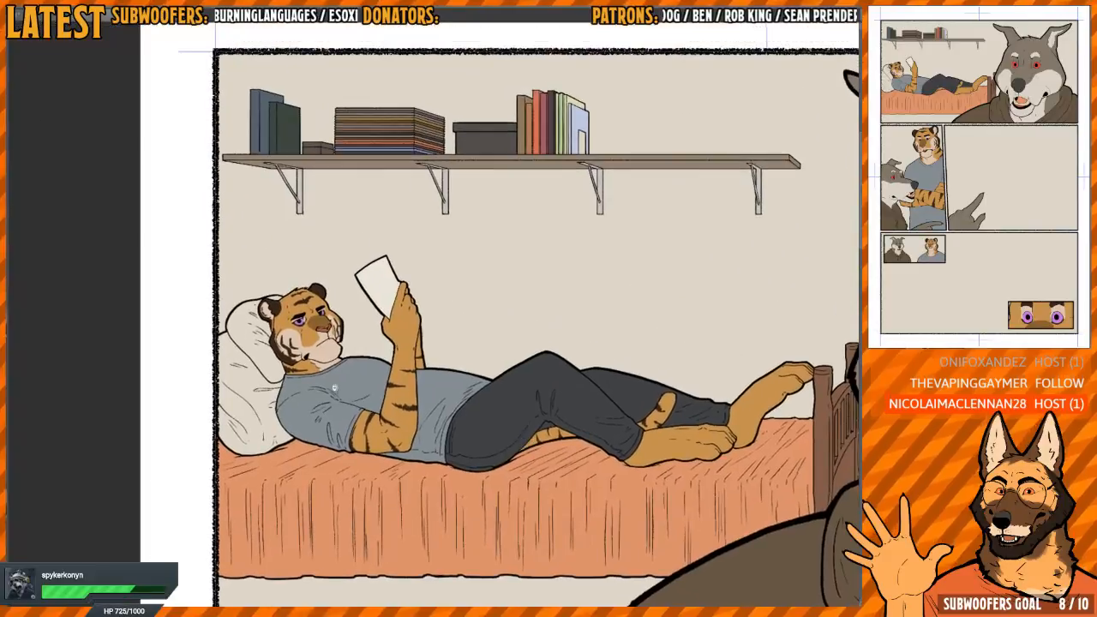
scroll(275, 400, "up", 5)
scroll(275, 399, "down", 1)
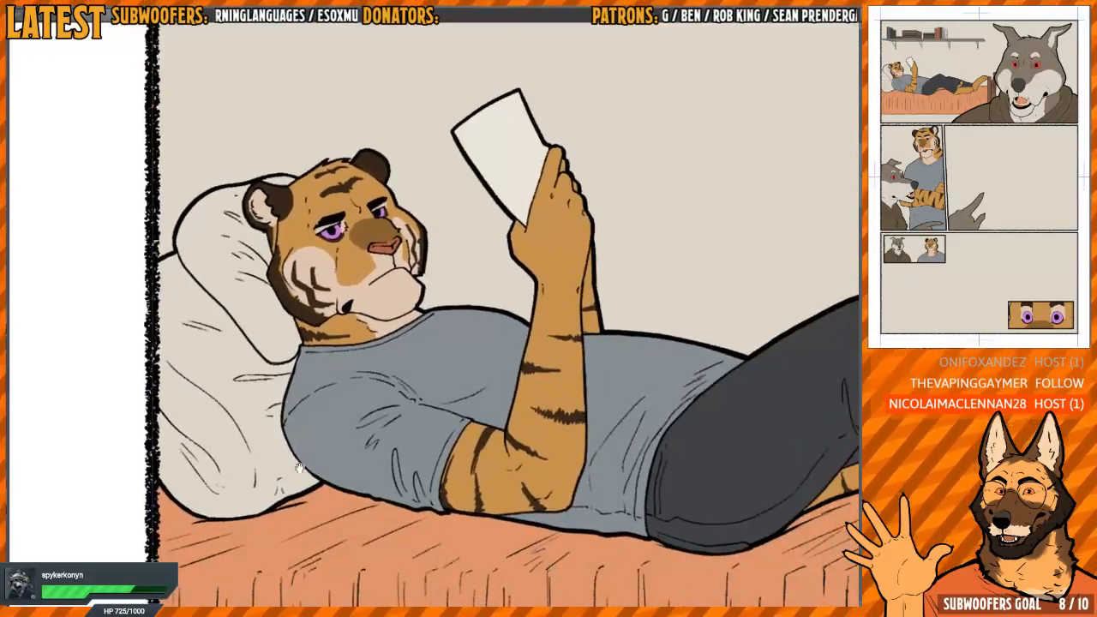
left_click_drag(309, 551, 375, 429)
scroll(375, 430, "up", 2)
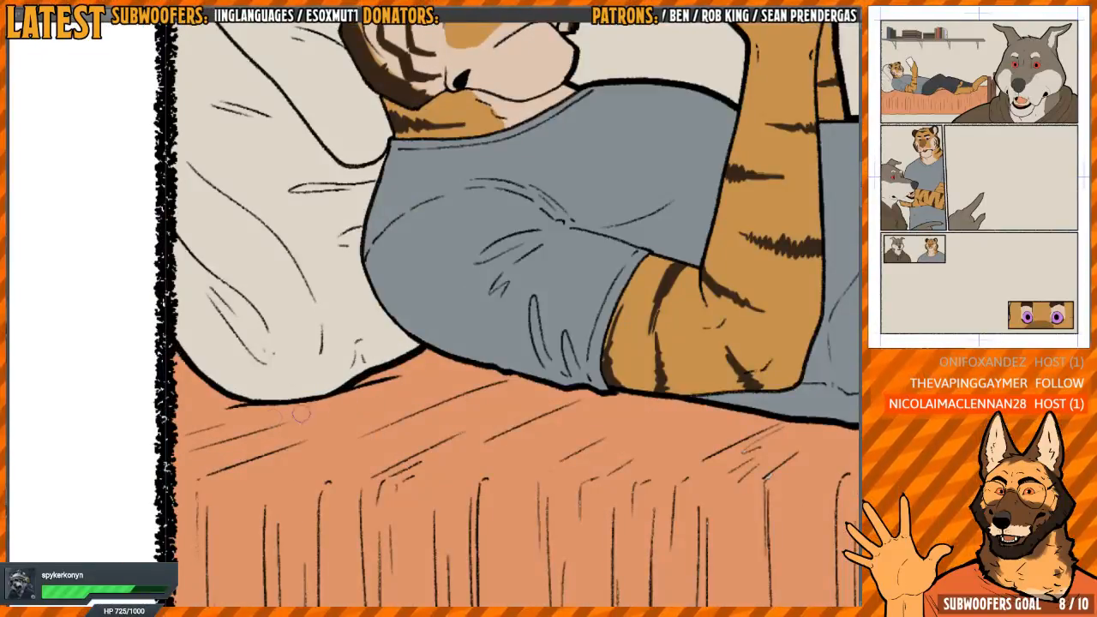
left_click_drag(441, 411, 368, 411)
Fill the lower pillow and its small fold with olive brown, after trying a greyish brown
scroll(368, 411, "down", 3)
left_click_drag(377, 365, 369, 455)
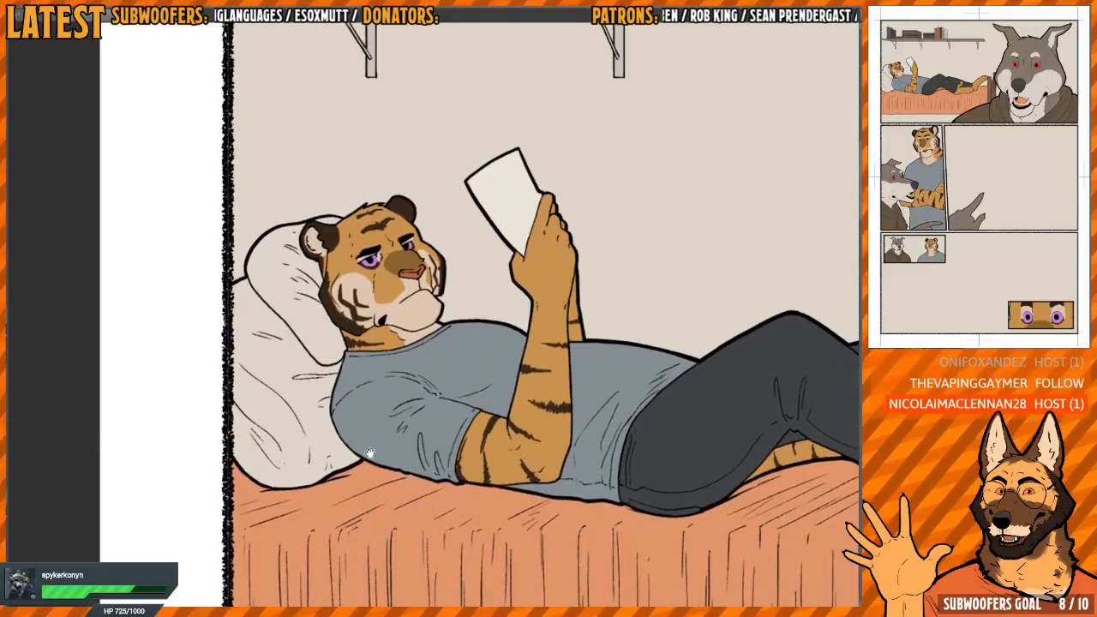
scroll(330, 408, "up", 2)
left_click_drag(351, 407, 342, 418)
scroll(342, 419, "up", 1)
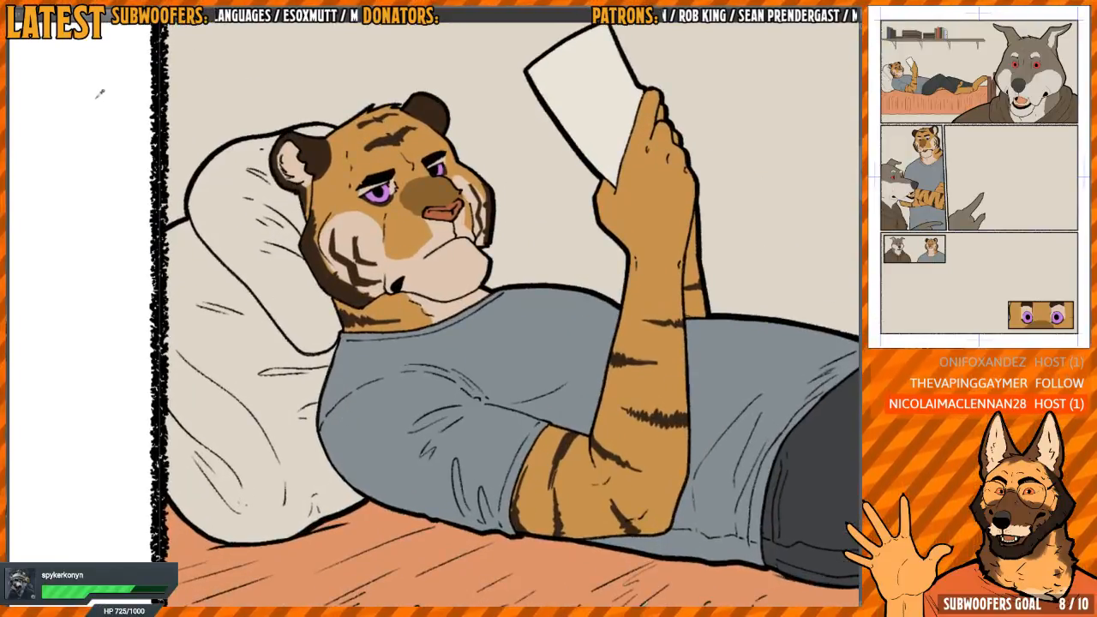
left_click(223, 314)
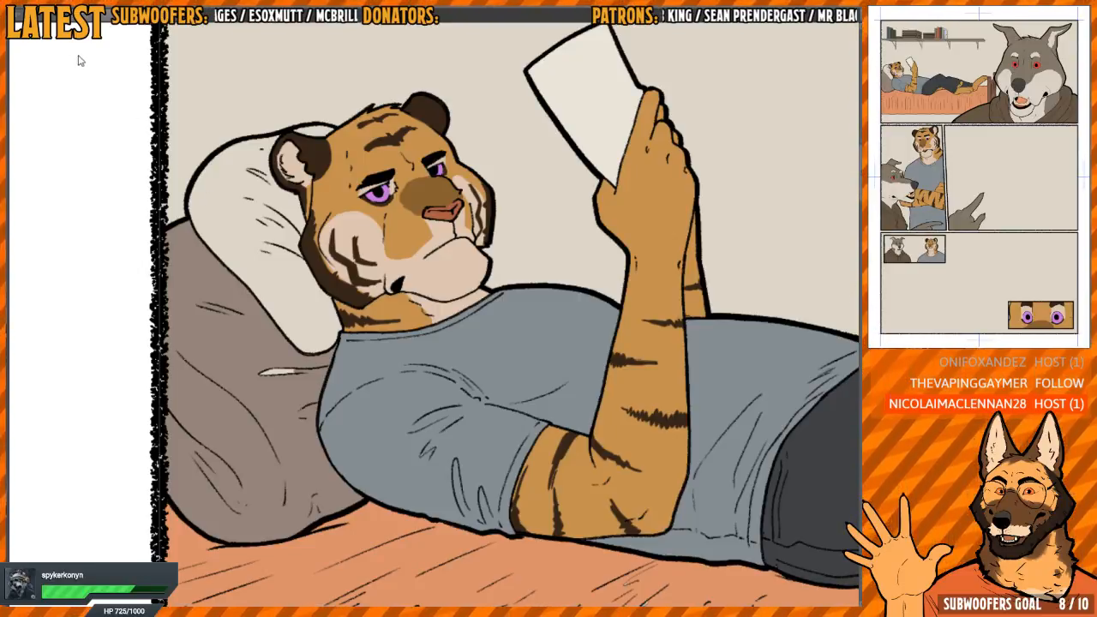
left_click(248, 354)
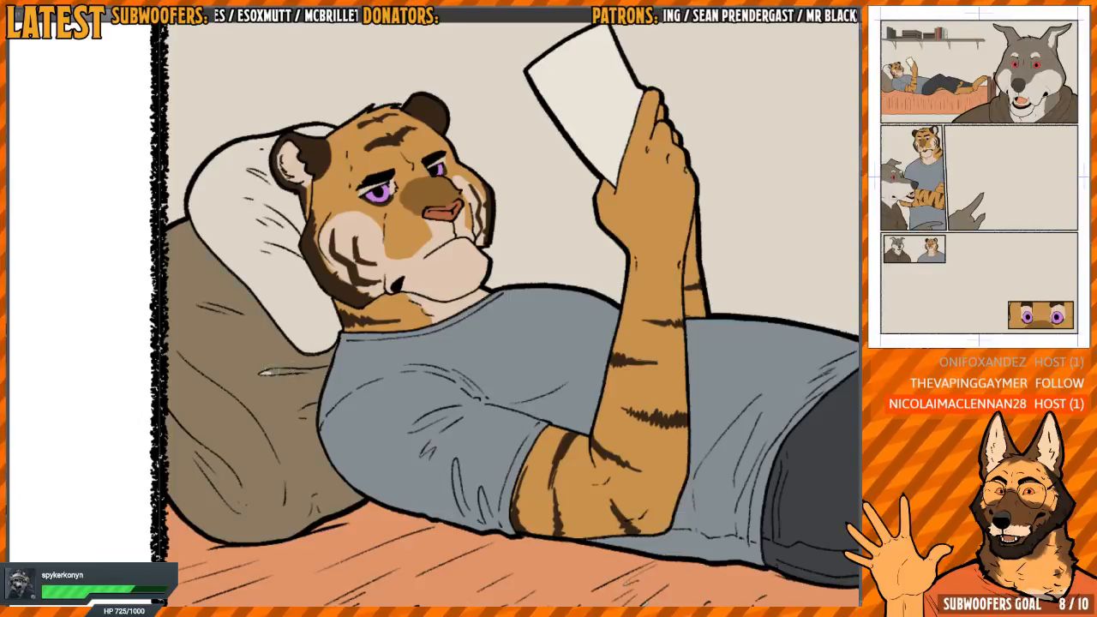
left_click_drag(306, 400, 322, 465)
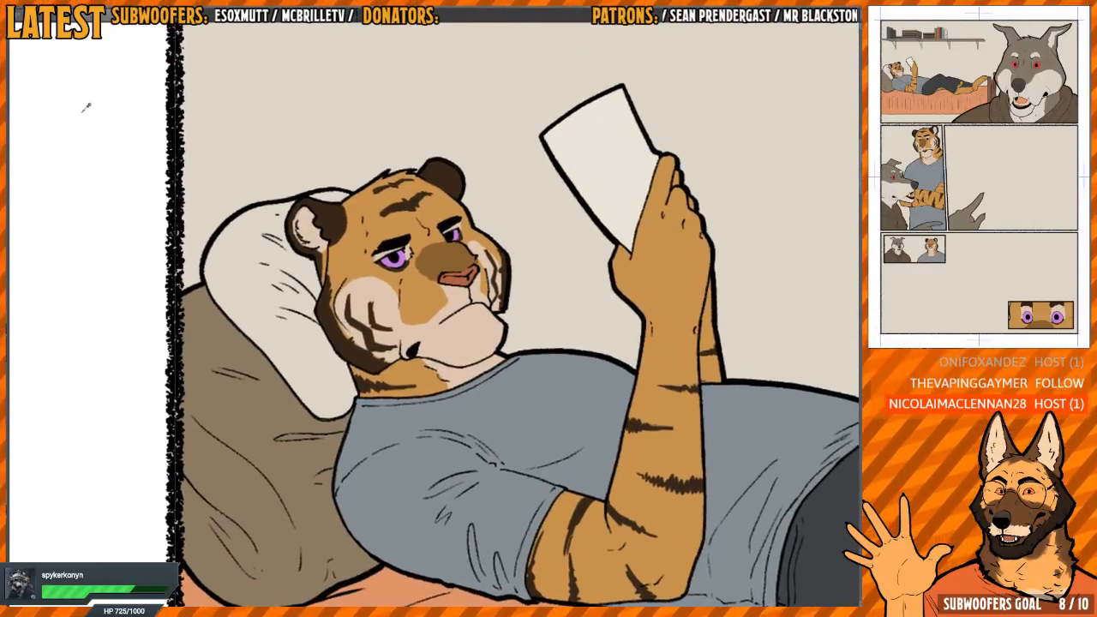
Try a light blue fill on the pillow under the tiger's head and undo it
left_click_drag(343, 358, 336, 358)
left_click(309, 351)
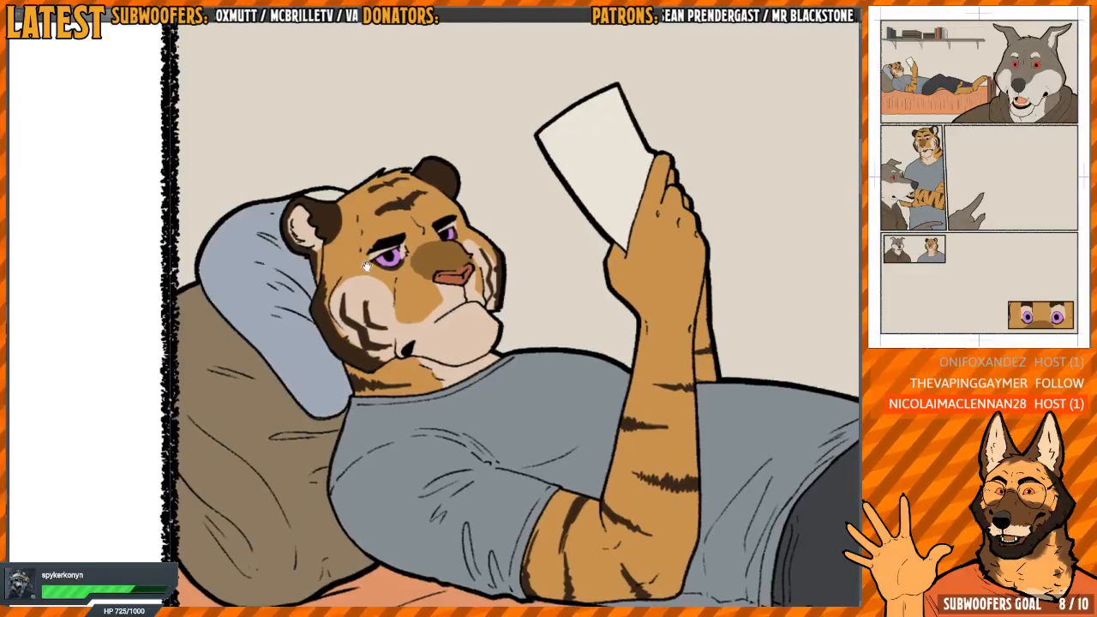
left_click_drag(363, 262, 361, 232)
key("ctrl+z")
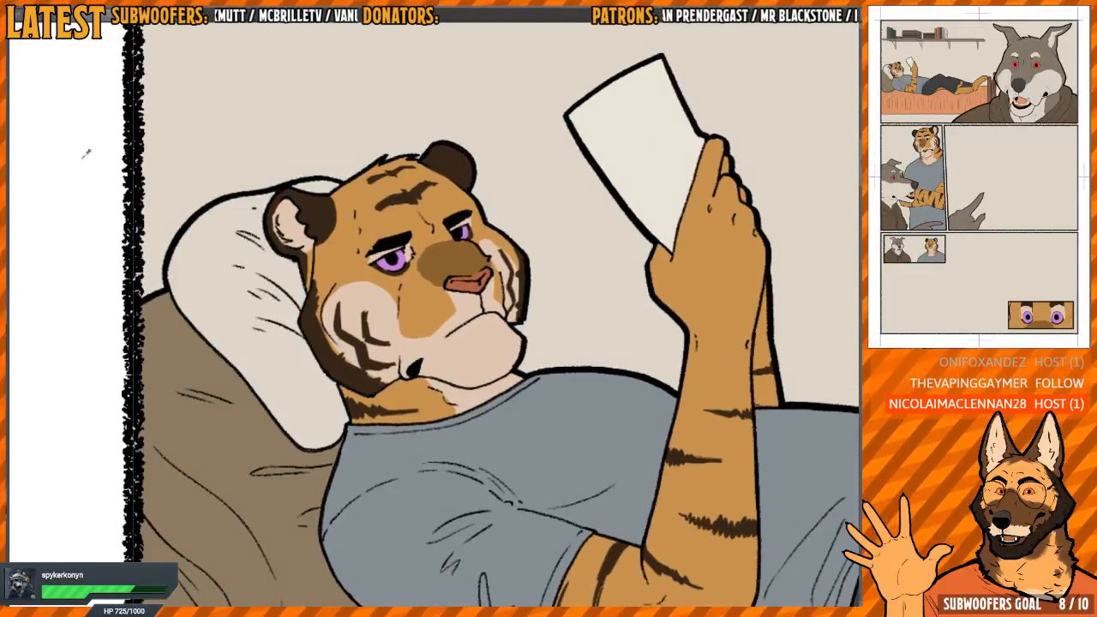
Fill the upper pillow under the tiger's head with dark grey
left_click(285, 354)
scroll(277, 221, "up", 2)
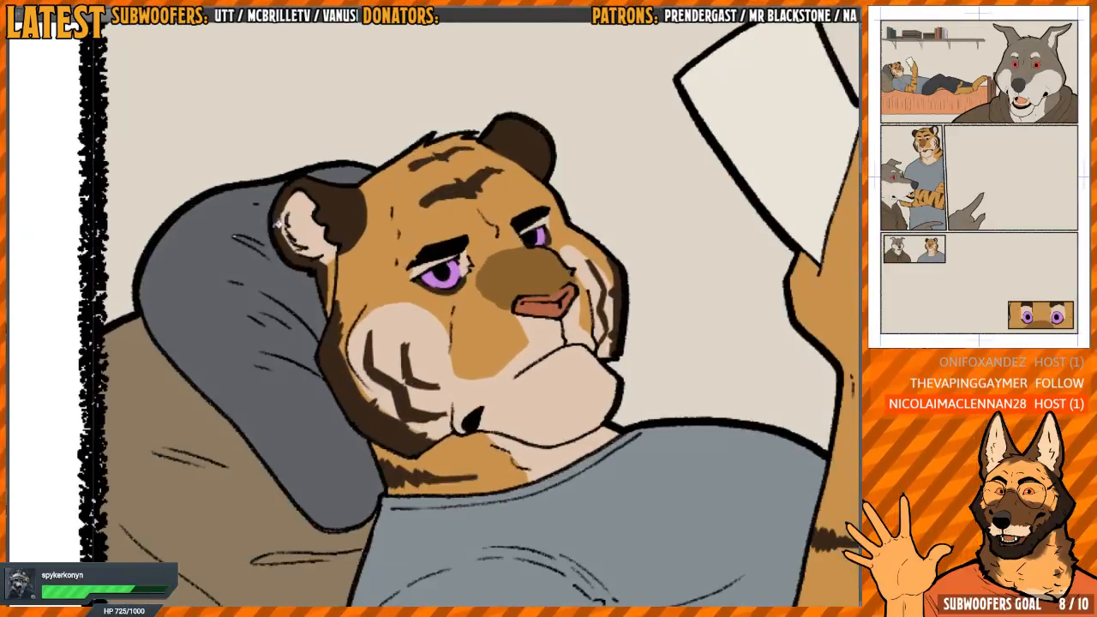
scroll(227, 253, "down", 5)
scroll(484, 291, "up", 1)
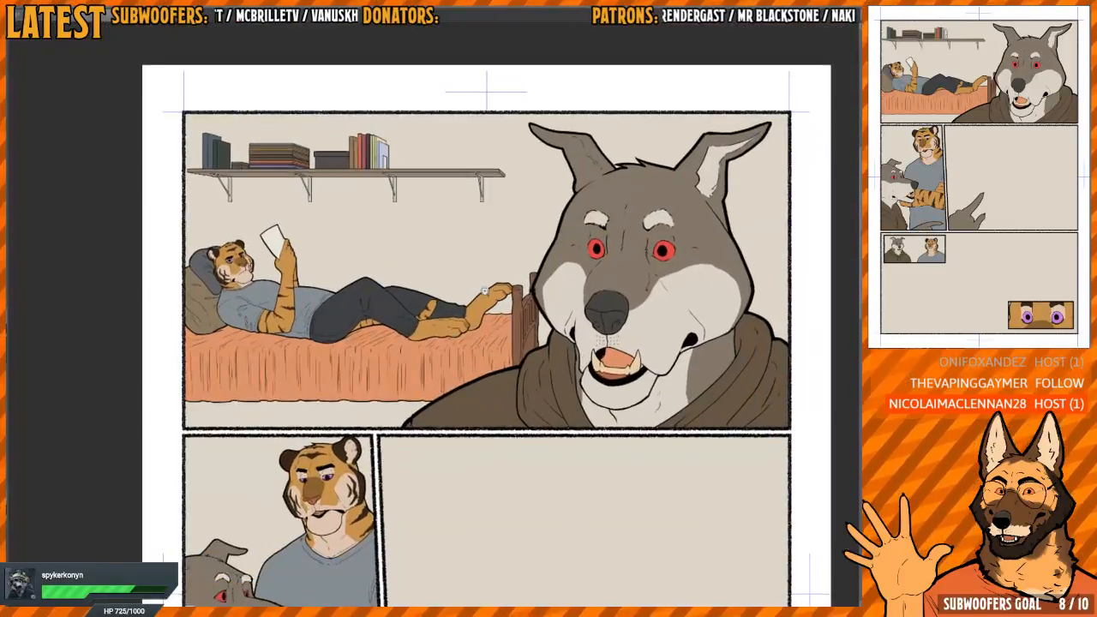
scroll(484, 291, "down", 2)
scroll(536, 304, "up", 1)
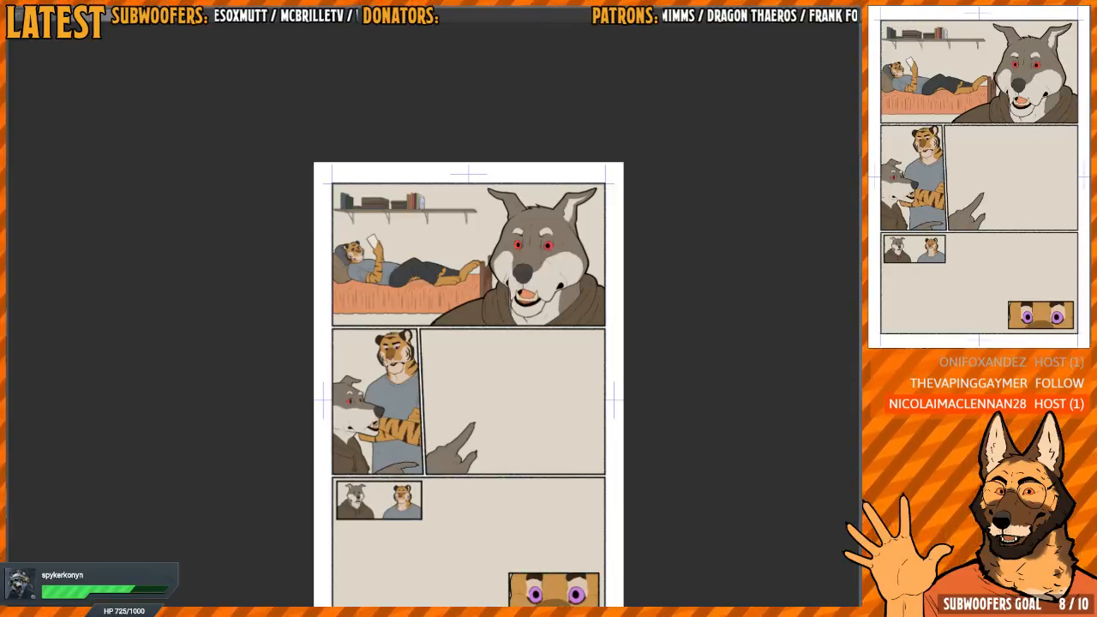
Look over the coloured page and compare it with the other open comic page
left_click_drag(565, 390, 570, 306)
left_click_drag(553, 366, 574, 364)
mouse_move(565, 341)
left_mouse_down()
mouse_move(567, 367)
mouse_move(570, 358)
left_mouse_up()
key("ctrl+Tab")
left_click_drag(570, 356, 590, 360)
left_click_drag(595, 454, 573, 317)
left_click_drag(572, 317, 534, 324)
left_click_drag(533, 237, 550, 363)
left_click_drag(545, 360, 538, 398)
key("ctrl+Tab")
mouse_move(572, 335)
left_mouse_down()
mouse_move(553, 333)
mouse_move(562, 326)
left_mouse_up()
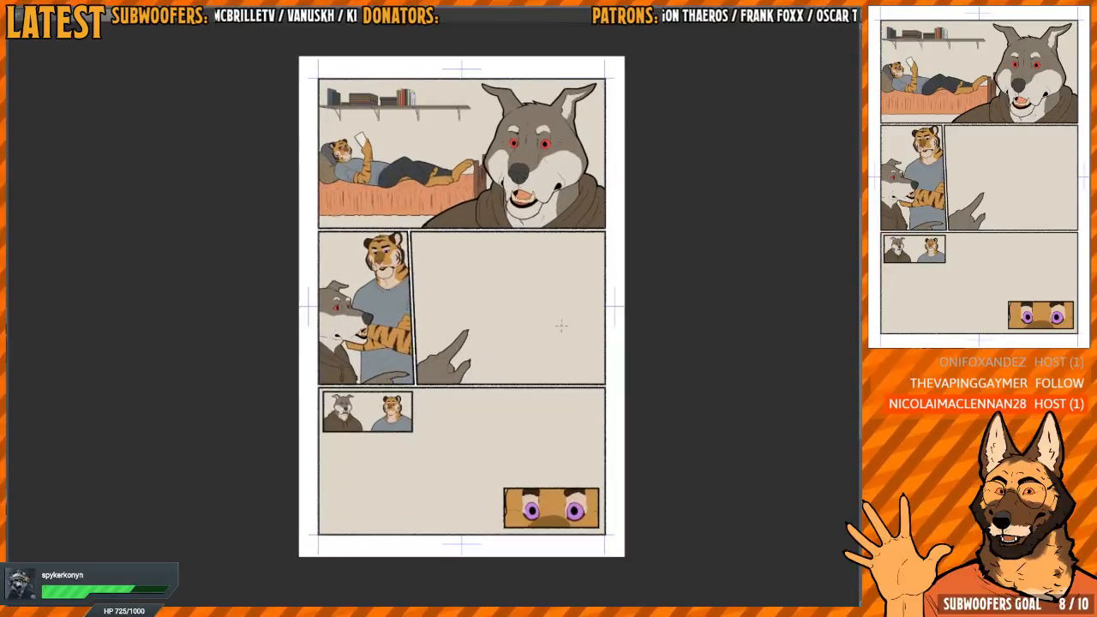
key("ctrl+Tab")
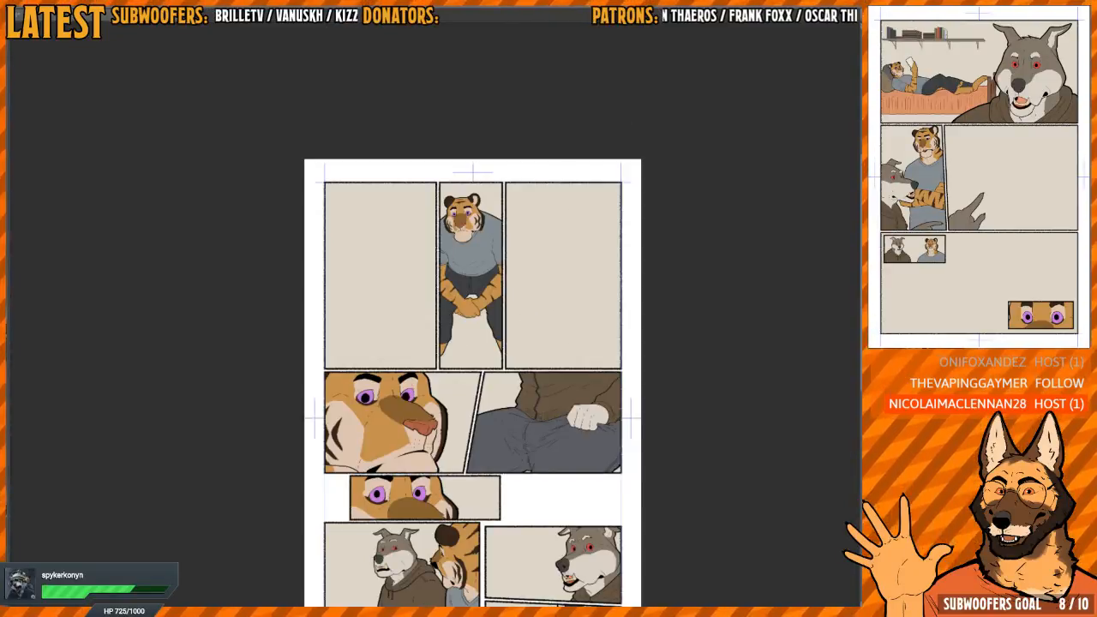
key("ctrl+Tab")
Soften the edge between the orange and cream fur beside the reclining tiger's nose
left_click_drag(421, 128, 532, 142)
left_click_drag(322, 281, 427, 299)
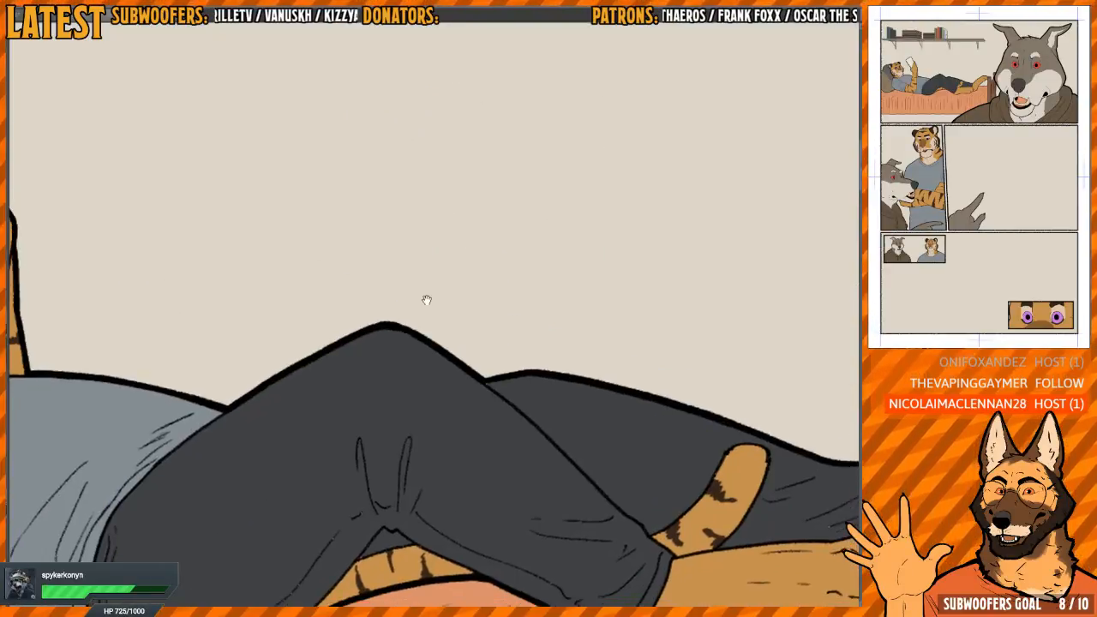
left_click_drag(176, 386, 458, 321)
mouse_move(201, 225)
left_mouse_down()
mouse_move(468, 320)
mouse_move(548, 377)
left_mouse_up()
key("h")
mouse_move(484, 343)
left_mouse_down()
mouse_move(558, 362)
mouse_move(465, 318)
left_mouse_up()
scroll(465, 318, "up", 2)
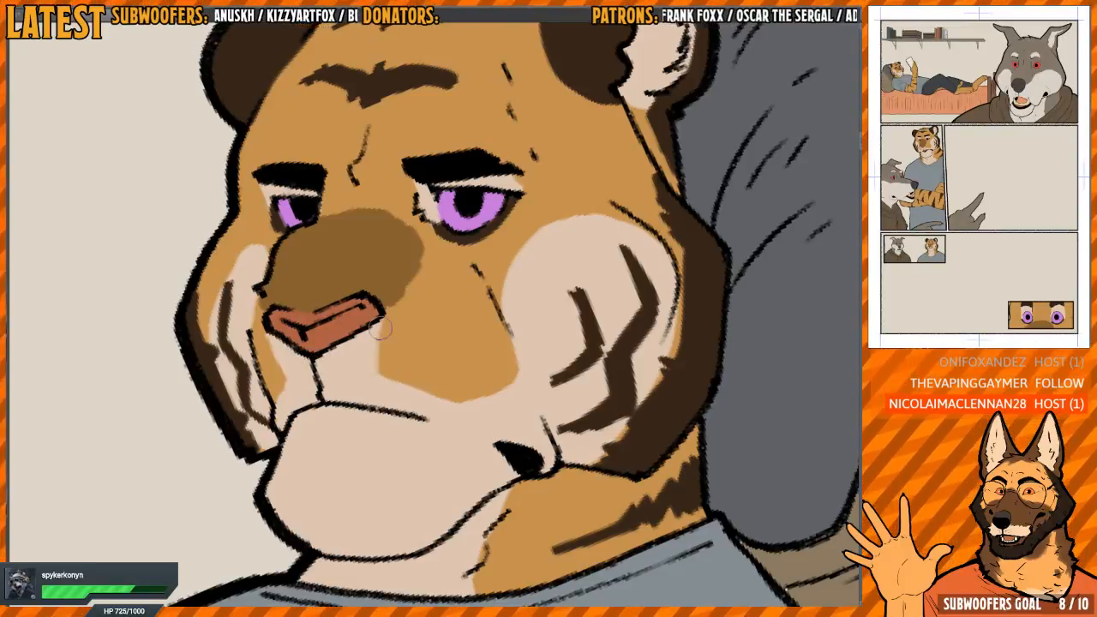
left_click_drag(412, 384, 361, 310)
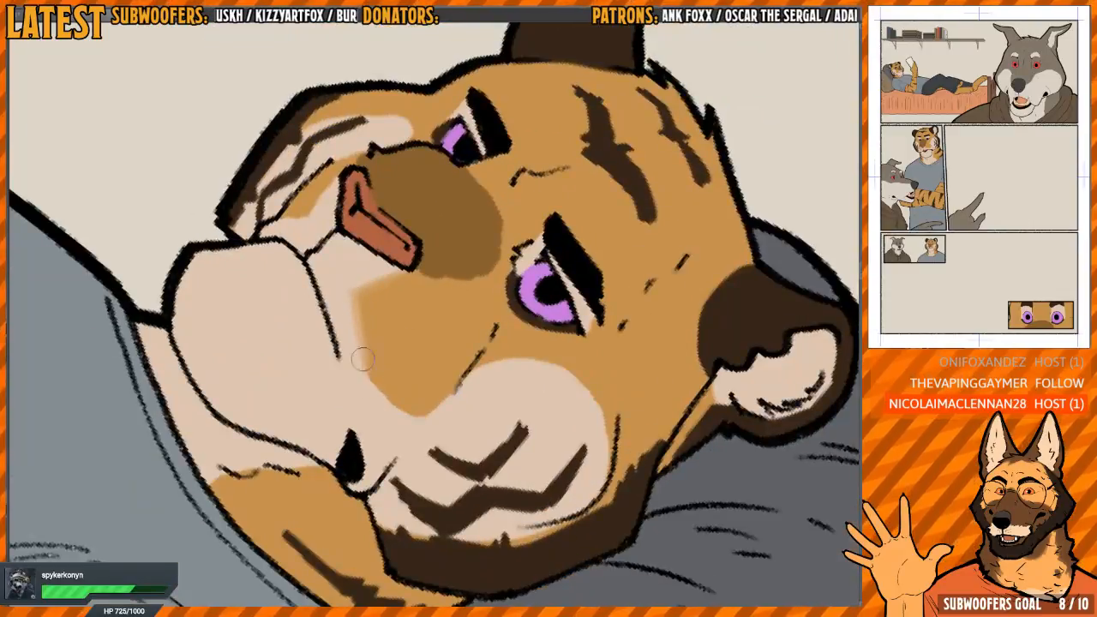
key("h")
Soften the lower edge of the orange muzzle patch and the border of the cream cheek patch
left_click_drag(406, 410, 443, 387)
key("h")
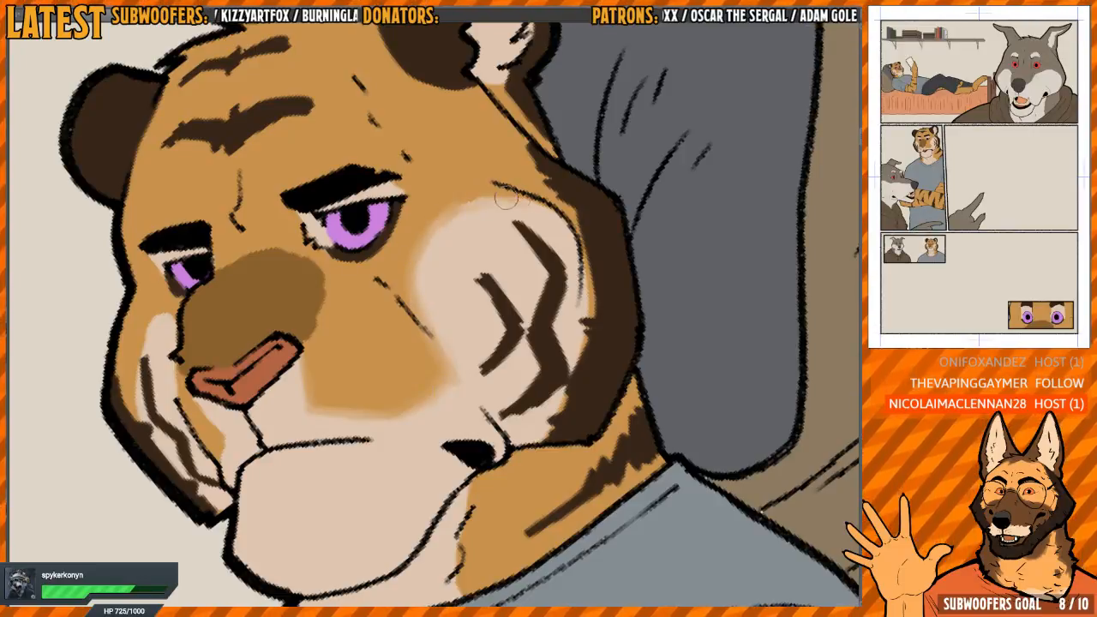
left_click_drag(557, 240, 534, 216)
left_click_drag(579, 249, 539, 302)
key("h")
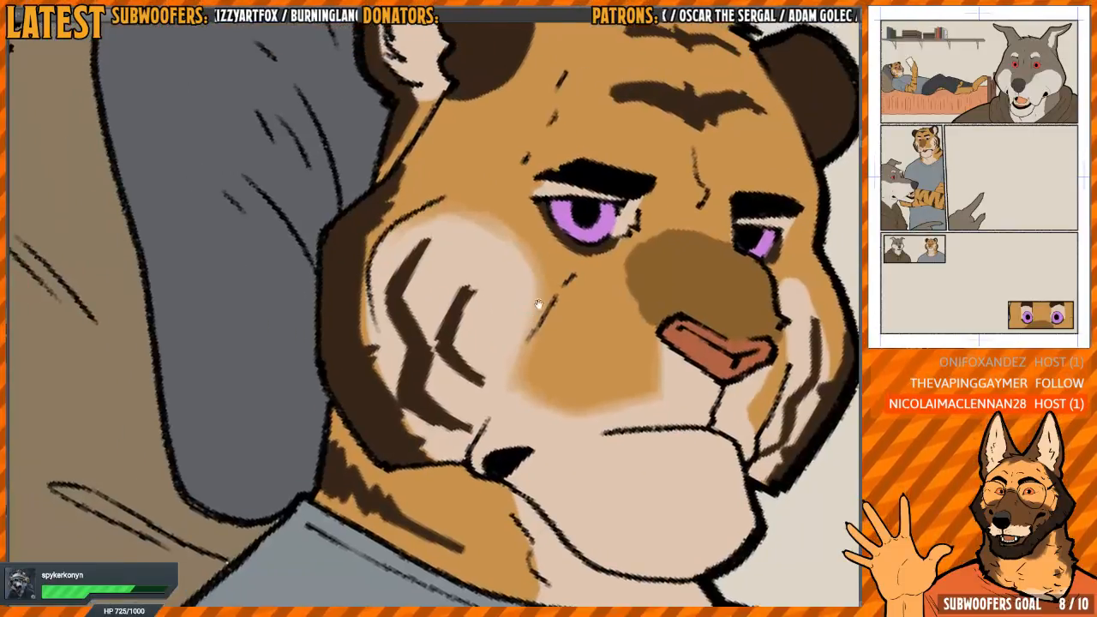
Soften the inner edge of the dark fur along the near cheek and the dark patch beside the near ear
left_click_drag(543, 176, 525, 174)
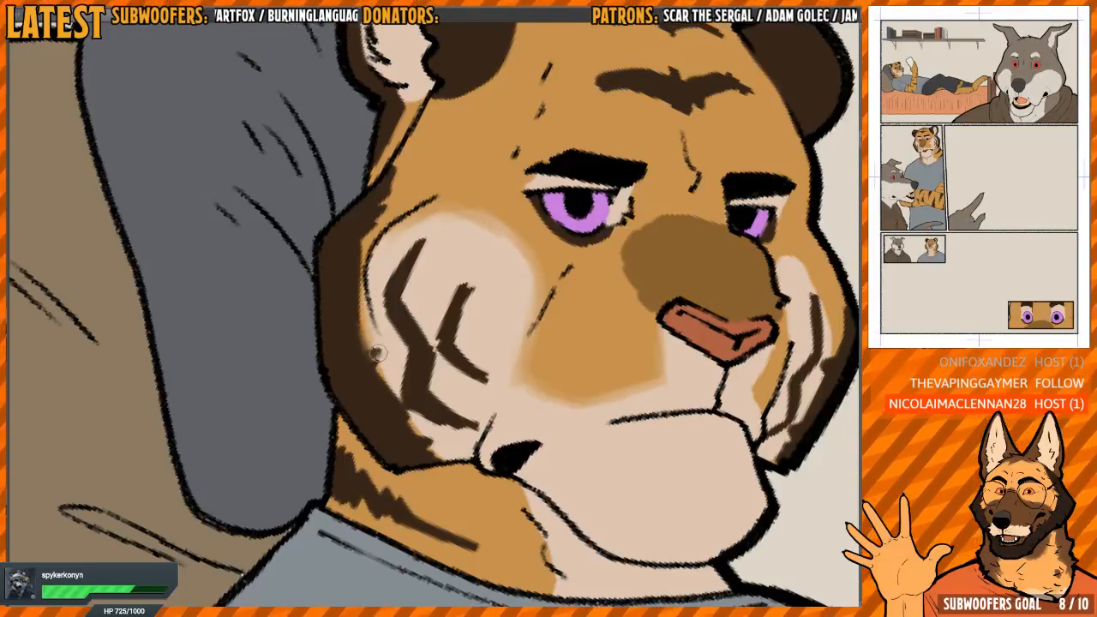
mouse_move(419, 424)
left_mouse_down()
mouse_move(428, 447)
mouse_move(420, 464)
left_mouse_up()
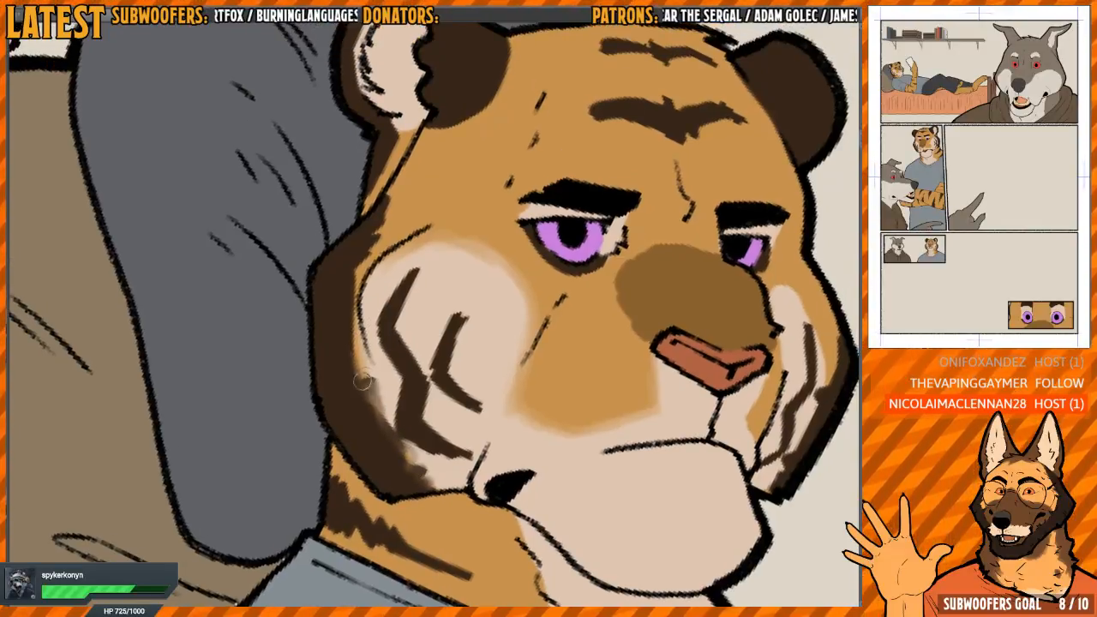
mouse_move(369, 382)
left_mouse_down()
mouse_move(354, 312)
mouse_move(359, 260)
mouse_move(388, 202)
mouse_move(378, 318)
mouse_move(358, 305)
left_mouse_up()
mouse_move(407, 274)
left_mouse_down()
mouse_move(372, 310)
mouse_move(411, 265)
left_mouse_up()
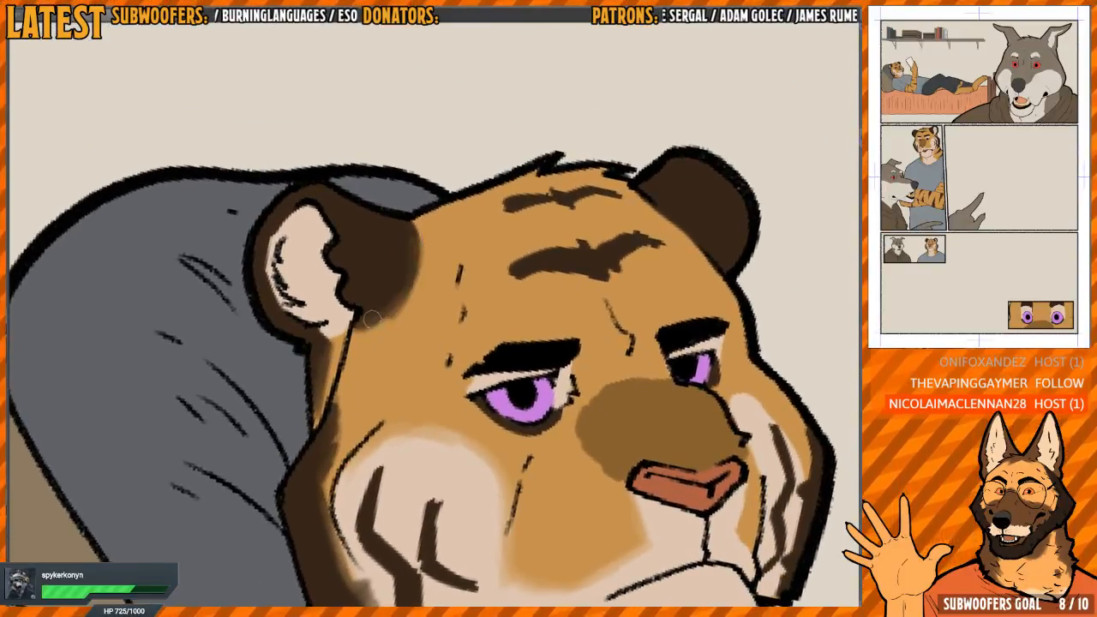
left_click_drag(372, 319, 355, 329)
Blend the edges of the two dark stripes on the tiger's forehead into the orange fur
mouse_move(557, 261)
left_mouse_down()
mouse_move(540, 283)
mouse_move(418, 235)
mouse_move(395, 336)
mouse_move(418, 300)
left_mouse_up()
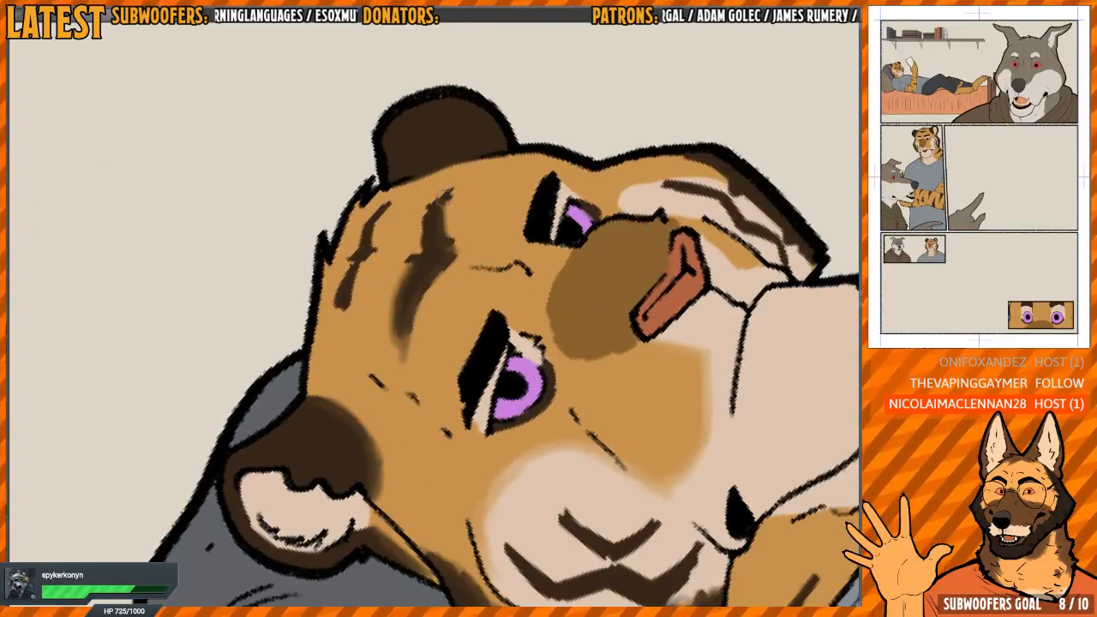
left_click_drag(444, 196, 423, 233)
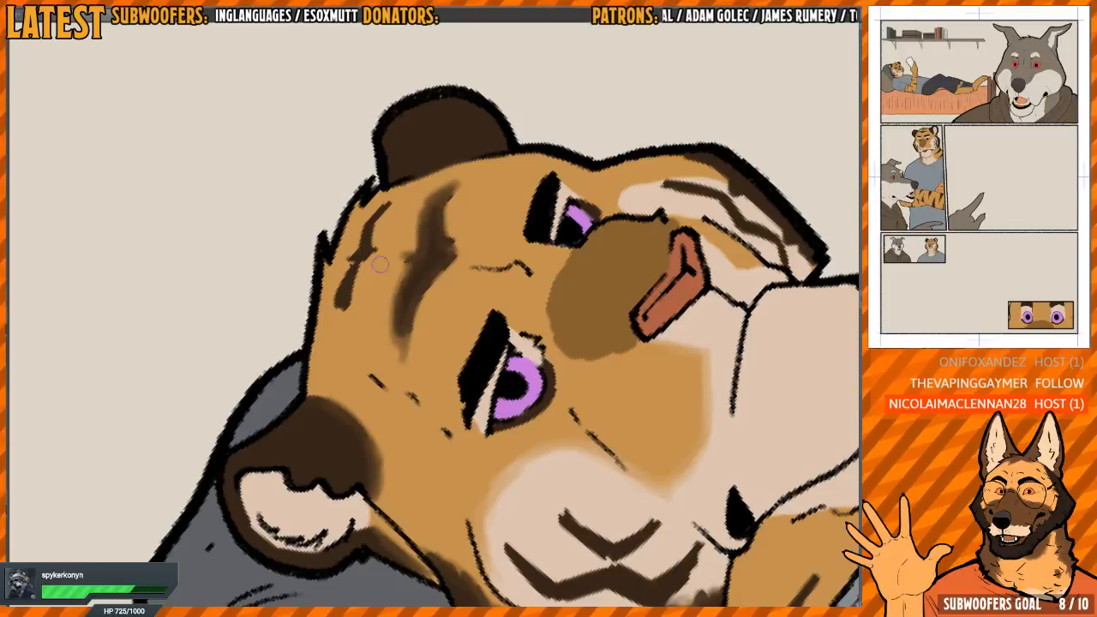
mouse_move(341, 283)
left_mouse_down()
mouse_move(387, 203)
mouse_move(356, 257)
left_mouse_up()
left_click_drag(461, 321, 334, 281)
Soften the dark rims around both of the tiger's eyes
scroll(411, 351, "up", 3)
mouse_move(419, 317)
left_mouse_down()
mouse_move(429, 382)
mouse_move(419, 320)
mouse_move(416, 395)
mouse_move(370, 425)
left_mouse_up()
key("h")
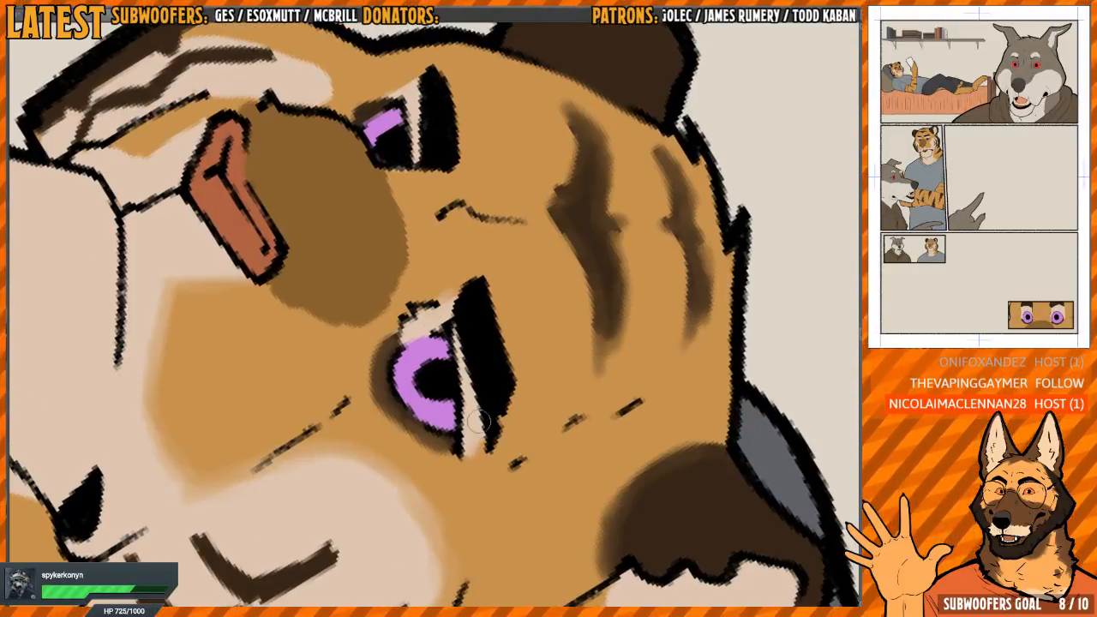
scroll(458, 343, "up", 3)
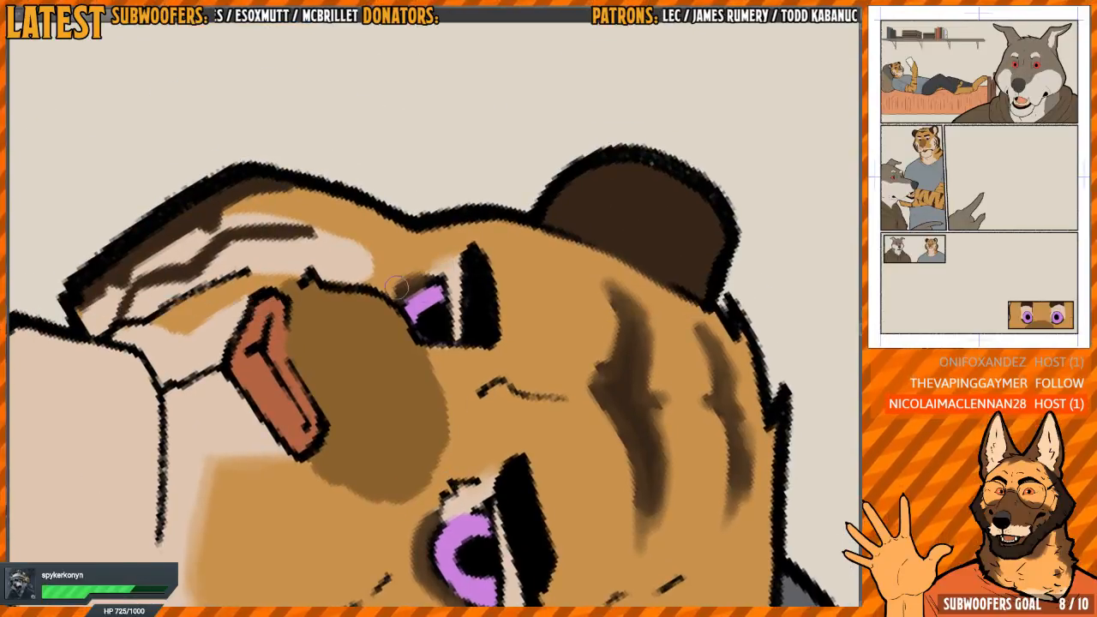
left_click_drag(420, 313, 422, 245)
key("minus")
key("minus")
key("minus")
key("minus")
key("minus")
key("minus")
Soften the dark stripes and edge fur on the far cheek, along with the top of its cream patch
mouse_move(375, 341)
left_mouse_down()
mouse_move(397, 249)
mouse_move(434, 222)
left_mouse_up()
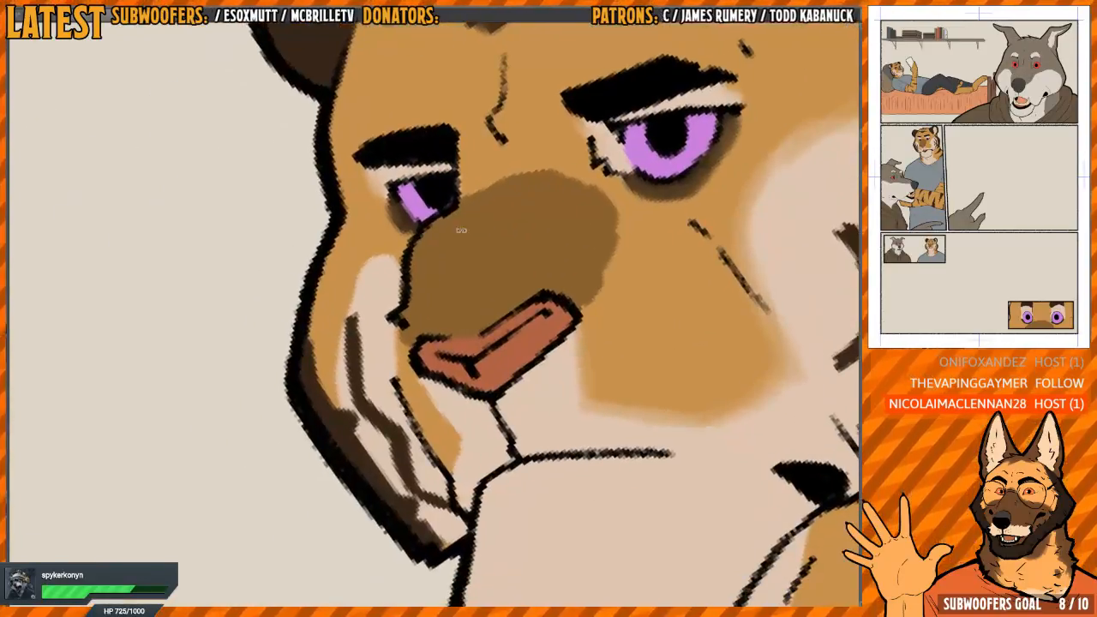
key("asciicircum")
mouse_move(347, 358)
left_mouse_down()
mouse_move(351, 326)
mouse_move(343, 360)
mouse_move(367, 403)
mouse_move(377, 480)
mouse_move(394, 497)
mouse_move(367, 461)
left_mouse_up()
mouse_move(319, 410)
left_mouse_down()
mouse_move(302, 311)
mouse_move(306, 371)
mouse_move(300, 331)
mouse_move(385, 546)
mouse_move(377, 505)
left_mouse_up()
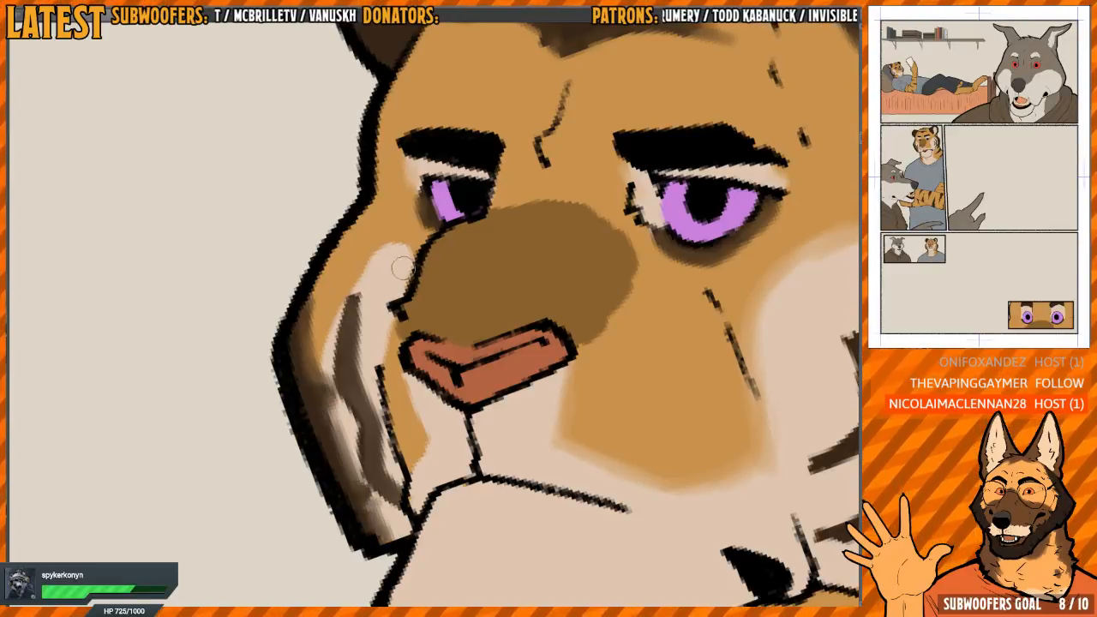
left_click_drag(370, 259, 345, 290)
Soften the orange strip on the far side of the muzzle and the orange-cream border on the neck
left_click_drag(421, 448, 347, 386)
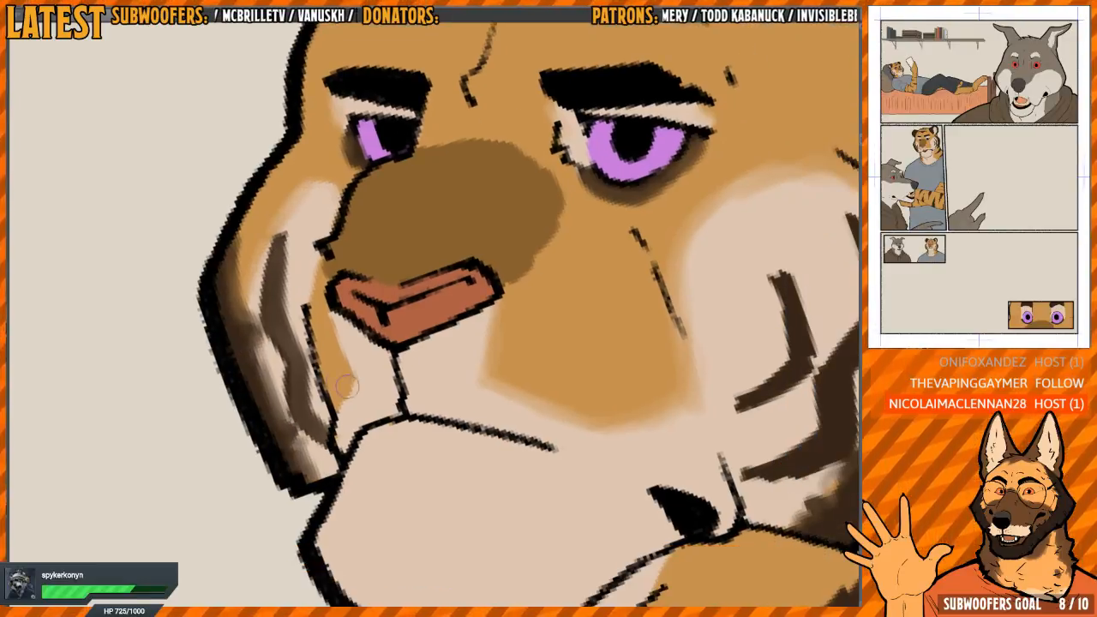
left_click_drag(331, 315, 342, 426)
left_click_drag(478, 379, 351, 353)
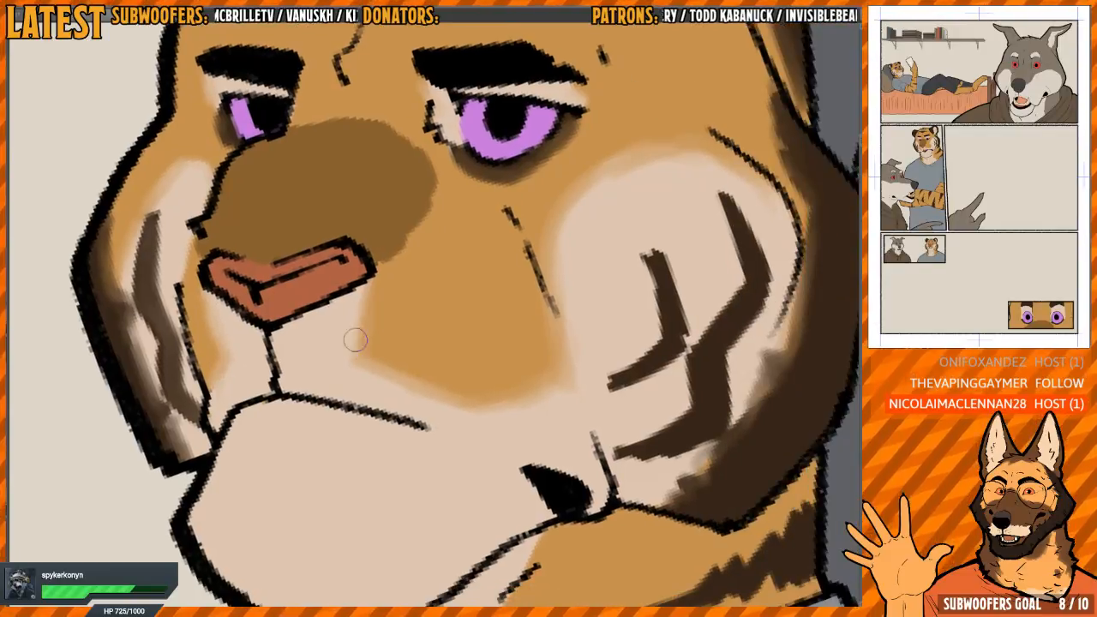
mouse_move(434, 360)
left_mouse_down()
mouse_move(415, 285)
mouse_move(419, 352)
mouse_move(451, 360)
mouse_move(426, 371)
mouse_move(433, 472)
left_mouse_up()
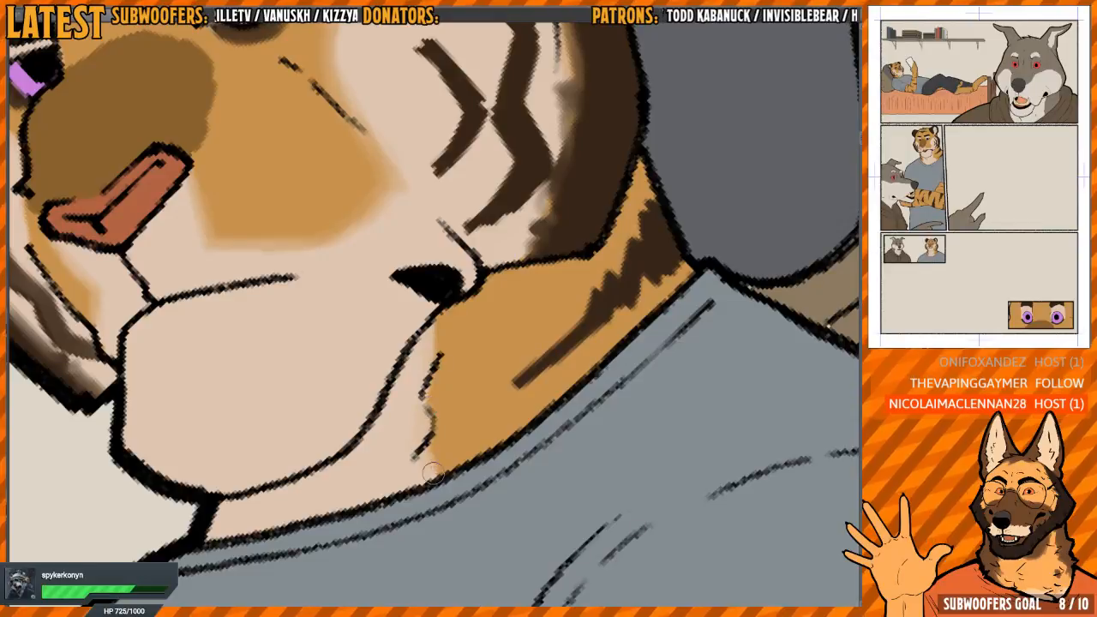
Blend the jagged dark stripe on the side of the tiger's neck into the orange fur
scroll(447, 293, "down", 3)
left_click_drag(554, 154, 526, 166)
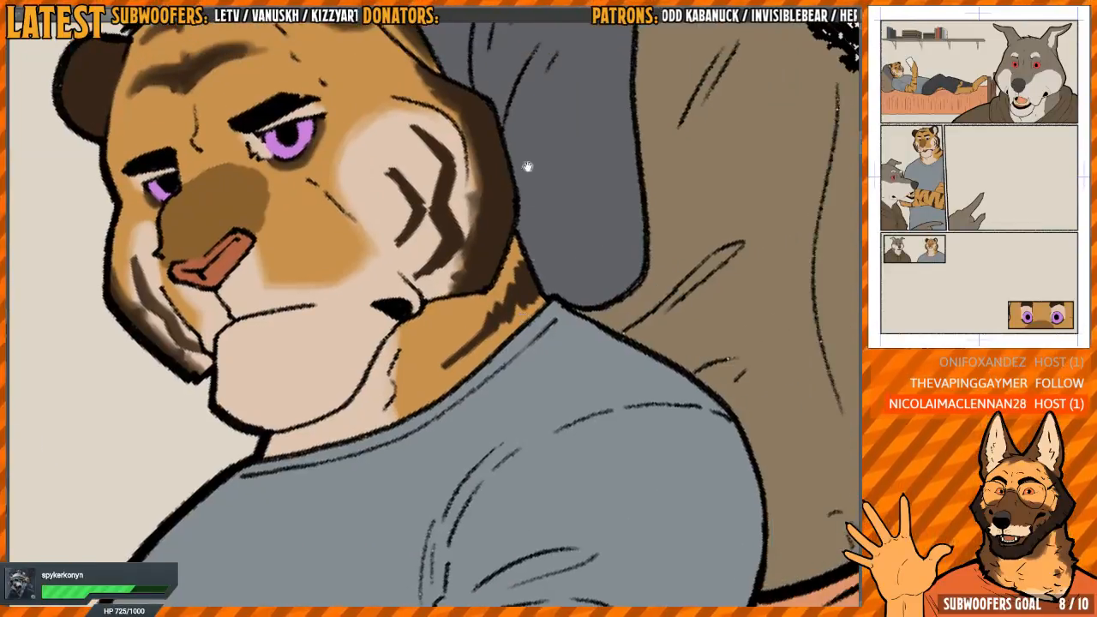
key("h")
left_click_drag(420, 287, 432, 353)
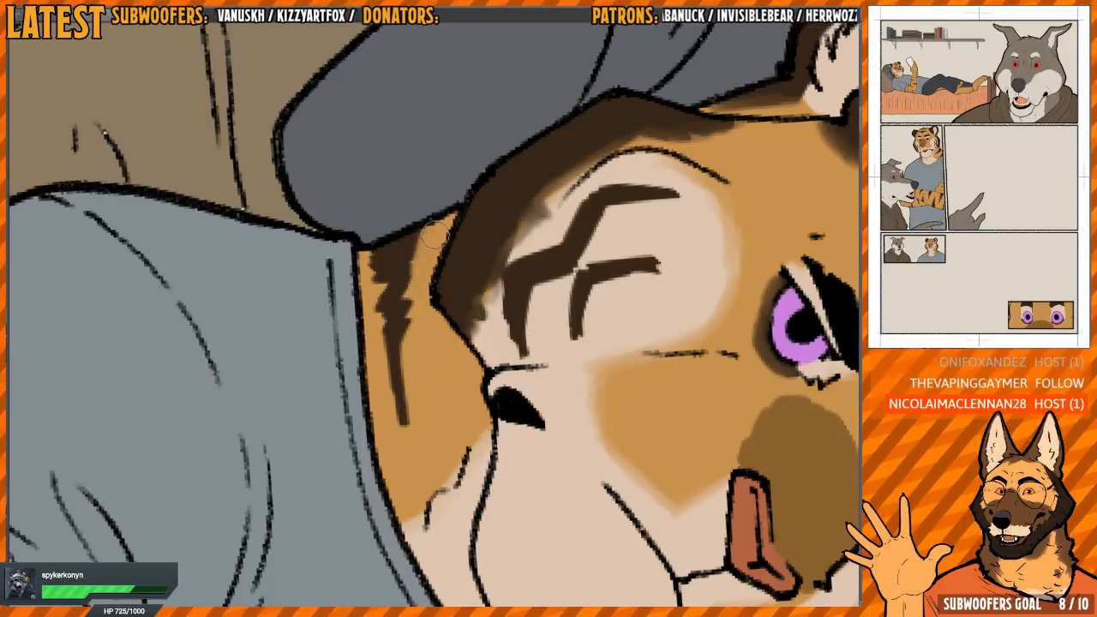
mouse_move(430, 230)
left_mouse_down()
mouse_move(403, 322)
mouse_move(405, 424)
mouse_move(375, 253)
mouse_move(383, 340)
left_mouse_up()
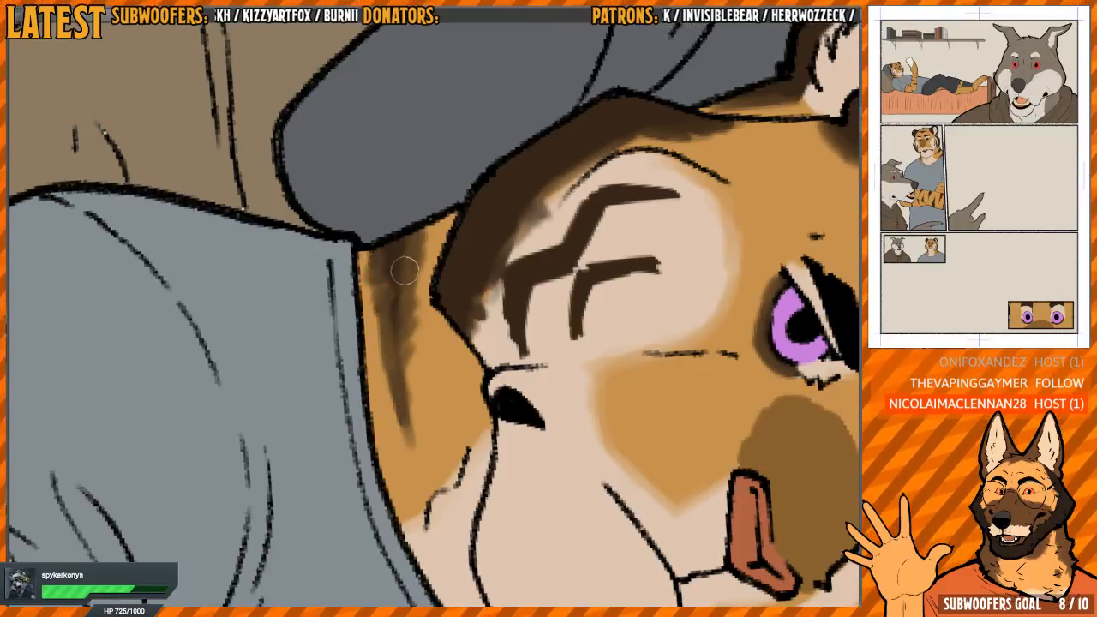
mouse_move(383, 255)
left_mouse_down()
mouse_move(392, 308)
mouse_move(403, 269)
mouse_move(380, 289)
mouse_move(407, 449)
left_mouse_up()
Soften the long curved stripe and the sleeve-side stripe on the tiger's upper arm
scroll(443, 352, "down", 4)
mouse_move(458, 377)
left_mouse_down()
mouse_move(477, 220)
mouse_move(448, 269)
mouse_move(486, 187)
left_mouse_up()
scroll(430, 319, "up", 4)
mouse_move(429, 311)
left_mouse_down()
mouse_move(405, 306)
mouse_move(406, 377)
mouse_move(449, 473)
mouse_move(422, 454)
mouse_move(408, 402)
mouse_move(416, 458)
mouse_move(395, 295)
mouse_move(409, 223)
mouse_move(430, 254)
mouse_move(395, 335)
left_mouse_up()
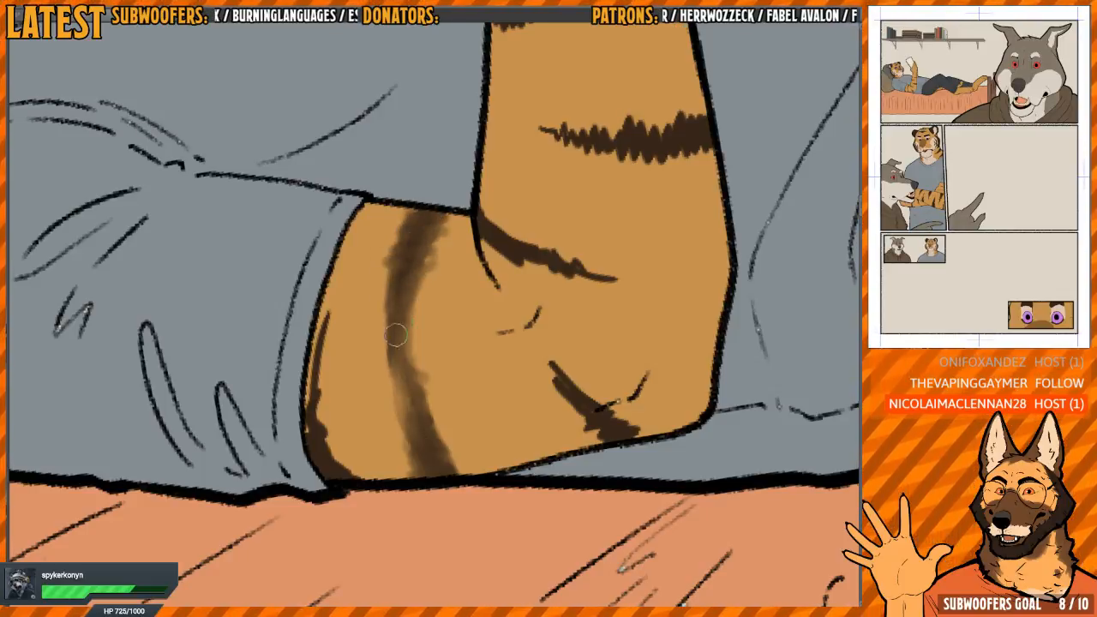
mouse_move(322, 339)
left_mouse_down()
mouse_move(325, 459)
mouse_move(359, 482)
mouse_move(333, 468)
left_mouse_up()
left_click_drag(308, 426, 319, 328)
Soften the short stripe at the elbow and the stripe at the inner bend of the arm
mouse_move(550, 349)
left_mouse_down()
mouse_move(384, 358)
mouse_move(446, 438)
mouse_move(479, 439)
mouse_move(449, 414)
left_mouse_up()
mouse_move(459, 240)
left_mouse_down()
mouse_move(433, 316)
mouse_move(441, 395)
mouse_move(404, 399)
left_mouse_up()
mouse_move(344, 347)
left_mouse_down()
mouse_move(344, 320)
mouse_move(341, 372)
mouse_move(425, 426)
mouse_move(378, 396)
mouse_move(417, 426)
mouse_move(389, 383)
left_mouse_up()
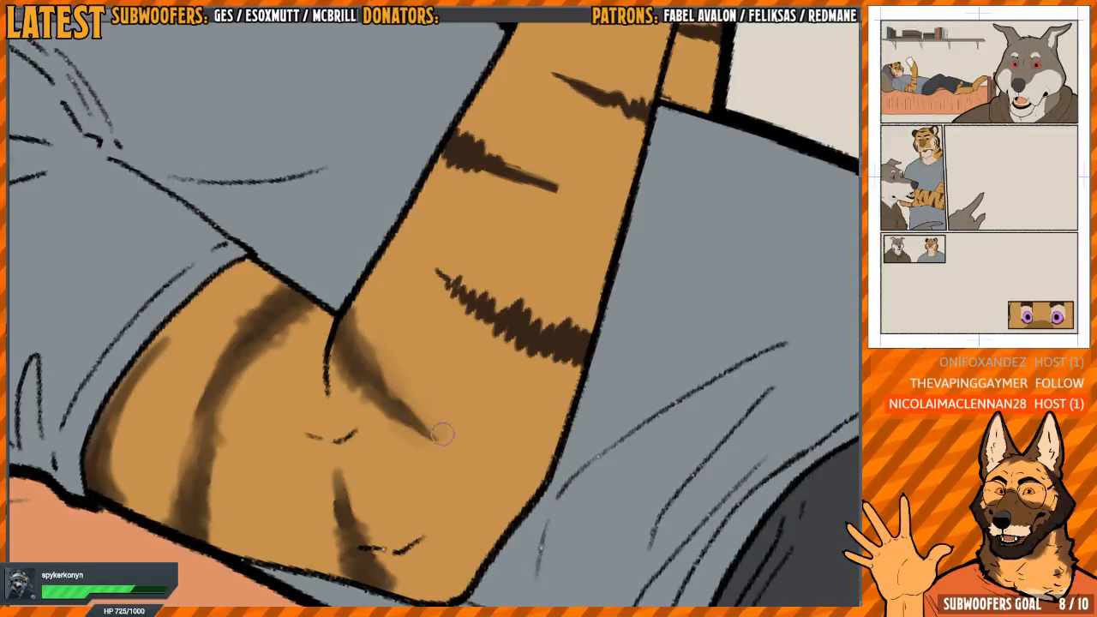
Smooth the wide jagged stripe on the forearm just above the elbow into a soft tapered marking
left_click_drag(532, 316, 524, 234)
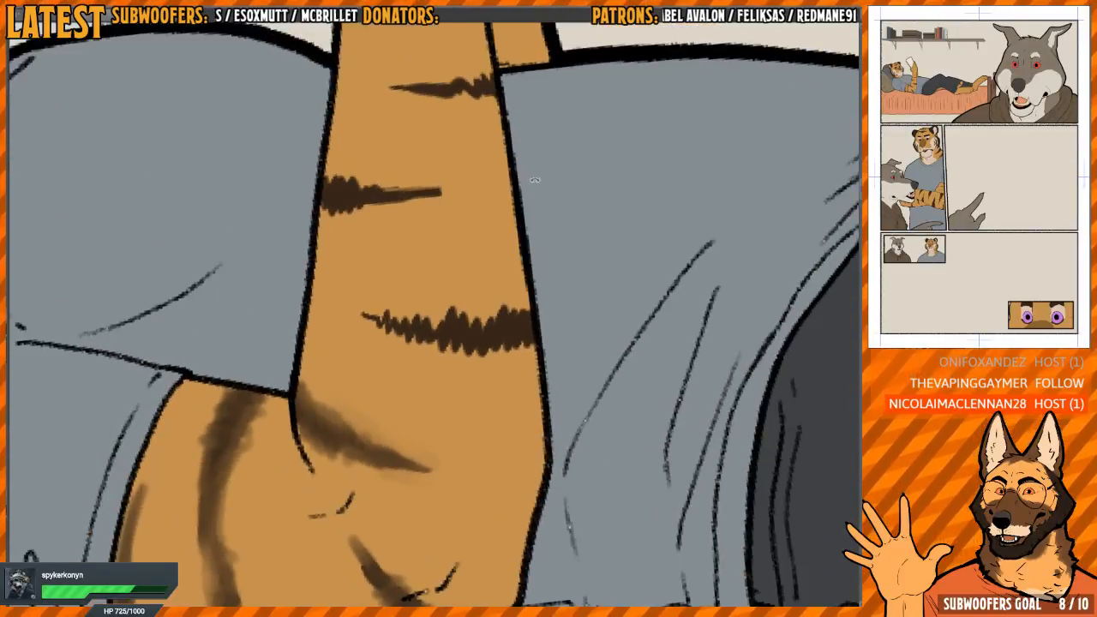
mouse_move(535, 180)
left_mouse_down()
mouse_move(473, 274)
mouse_move(480, 325)
left_mouse_up()
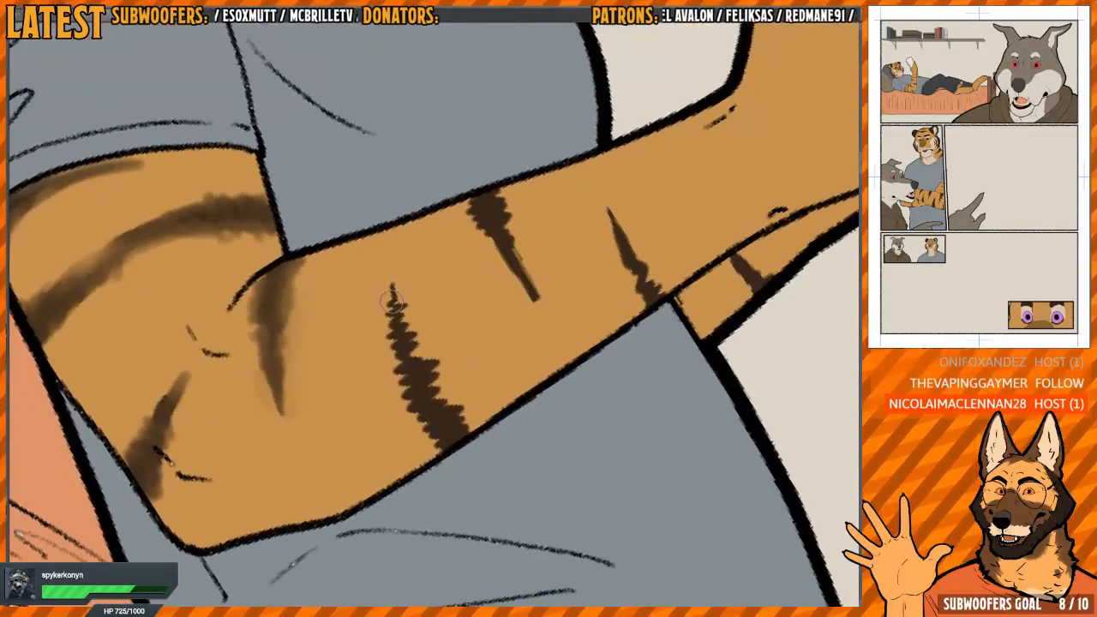
mouse_move(391, 285)
left_mouse_down()
mouse_move(400, 339)
mouse_move(440, 408)
mouse_move(439, 427)
mouse_move(454, 437)
mouse_move(453, 410)
mouse_move(432, 400)
mouse_move(394, 313)
mouse_move(398, 296)
mouse_move(463, 412)
left_mouse_up()
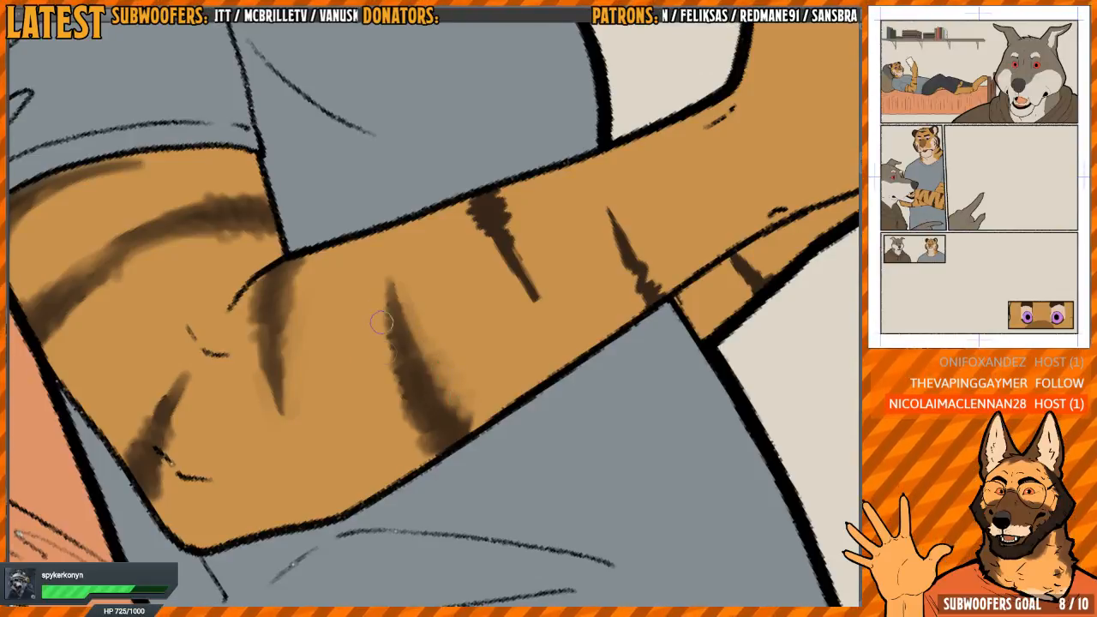
mouse_move(378, 268)
left_mouse_down()
mouse_move(392, 411)
mouse_move(385, 323)
left_mouse_up()
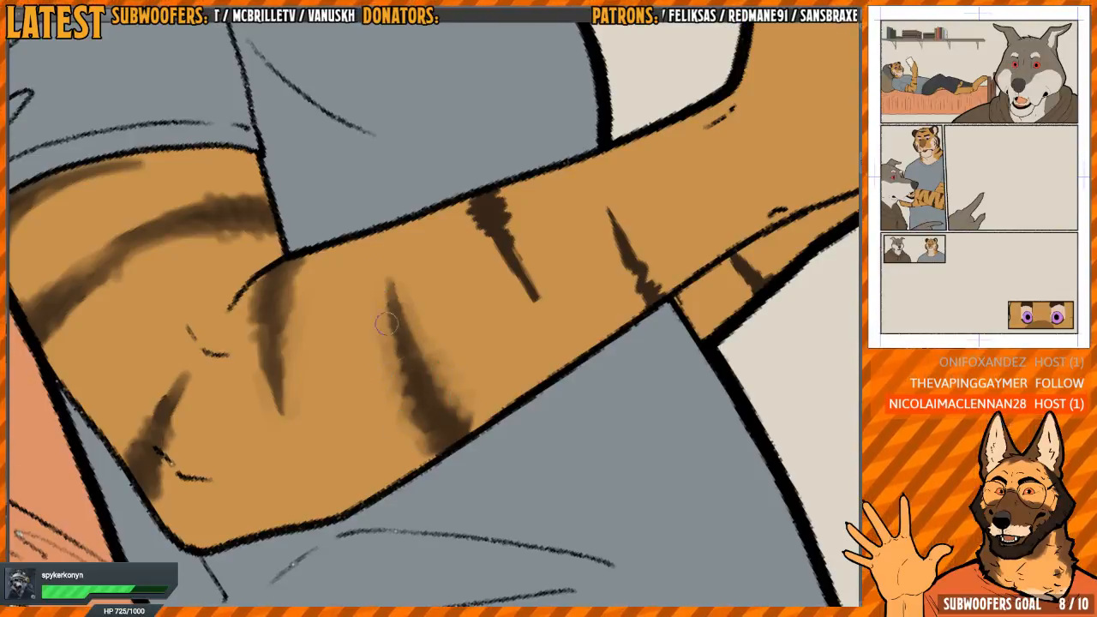
Soften the middle forearm stripe that tapers in from the arm's chest-side outline
left_click_drag(492, 362, 418, 450)
left_click_drag(418, 450, 545, 393)
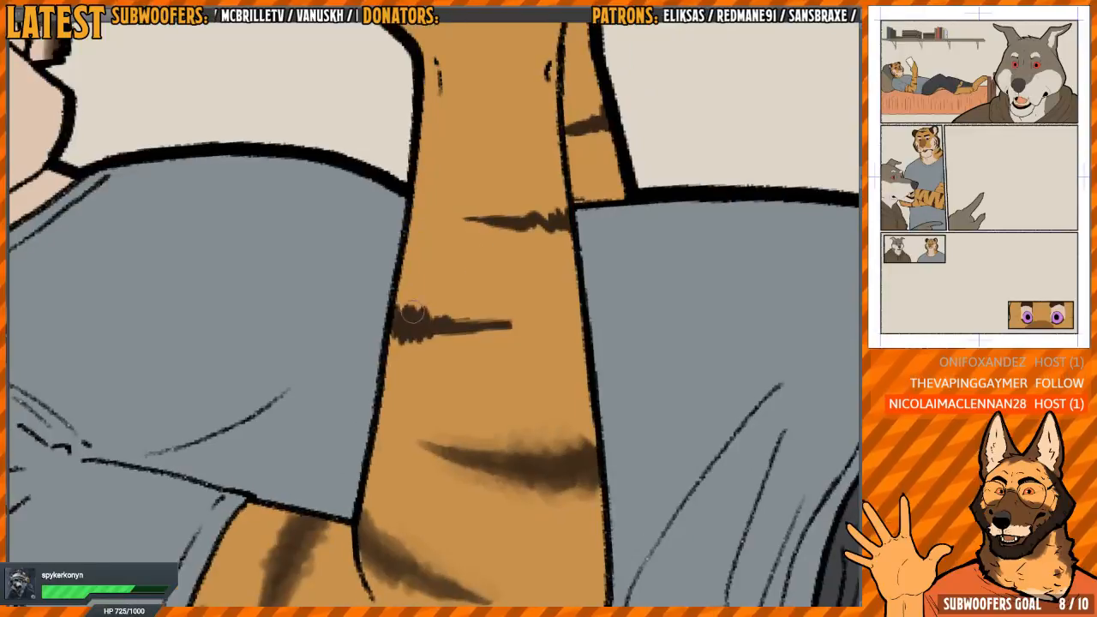
mouse_move(413, 316)
left_mouse_down()
mouse_move(397, 329)
mouse_move(413, 348)
mouse_move(440, 327)
left_mouse_up()
mouse_move(570, 266)
left_mouse_down()
mouse_move(492, 441)
mouse_move(475, 418)
left_mouse_up()
left_click_drag(421, 322, 424, 375)
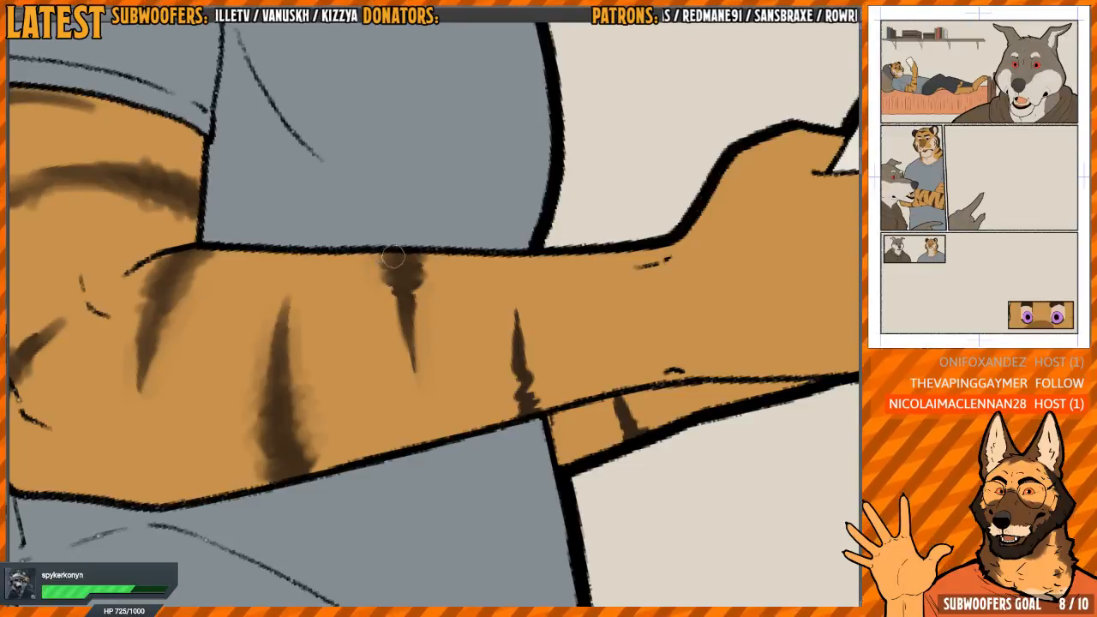
left_click_drag(393, 256, 407, 363)
left_click_drag(403, 310, 411, 384)
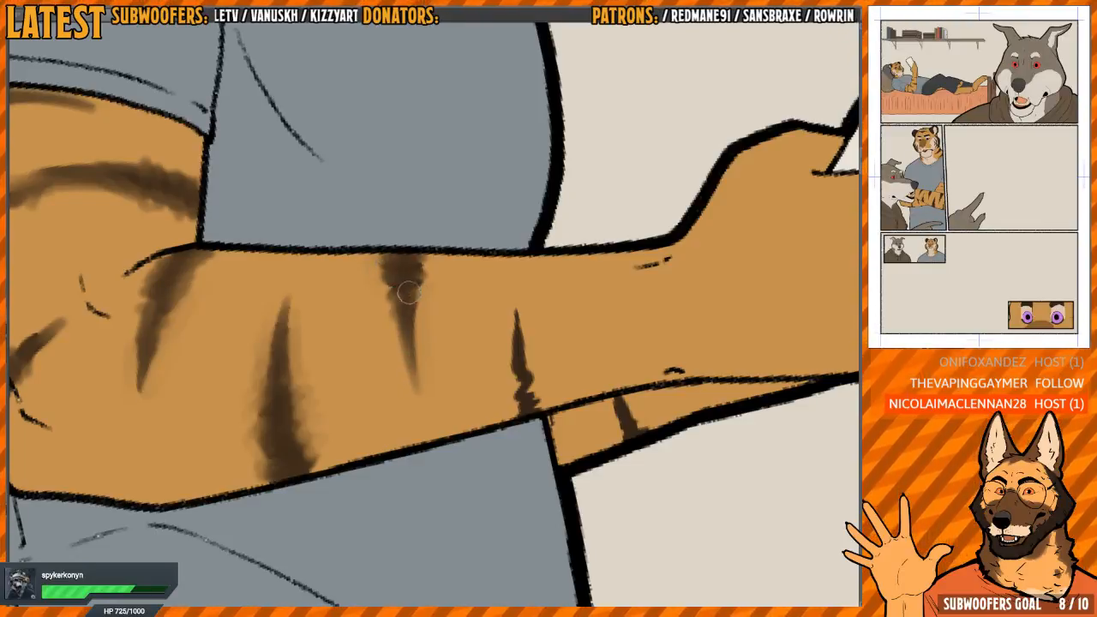
Soften the narrow stripe nearest the wrist and the small stripe on the far arm behind it
left_click_drag(557, 314, 438, 295)
mouse_move(406, 391)
left_mouse_down()
mouse_move(392, 287)
mouse_move(413, 367)
left_mouse_up()
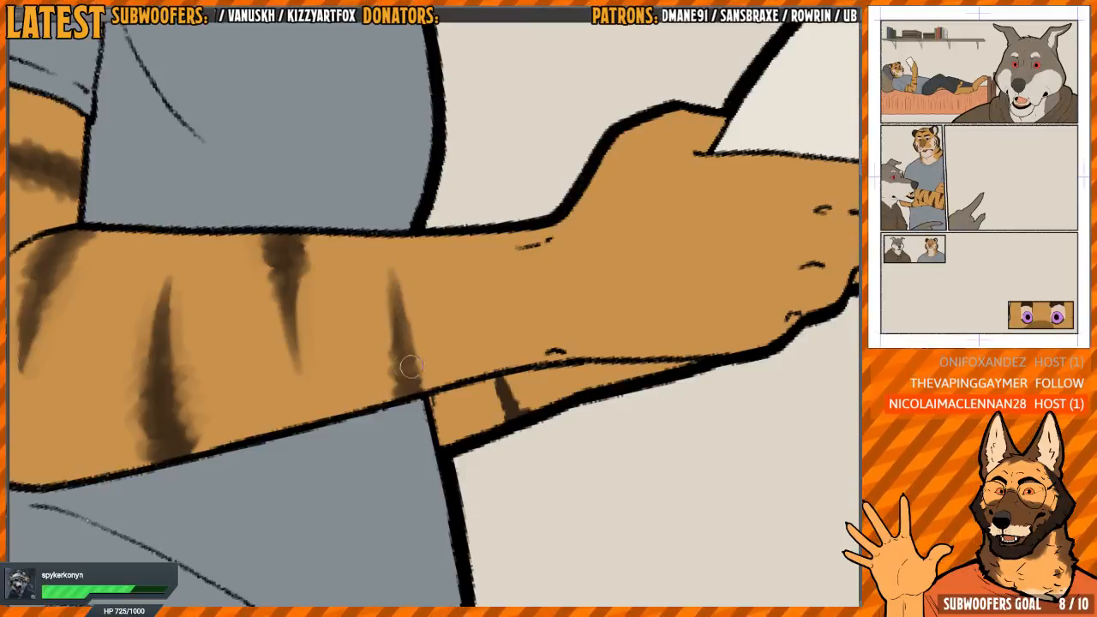
left_click_drag(492, 325, 438, 288)
mouse_move(616, 289)
left_mouse_down()
mouse_move(588, 209)
mouse_move(517, 152)
left_mouse_up()
scroll(484, 326, "up", 1)
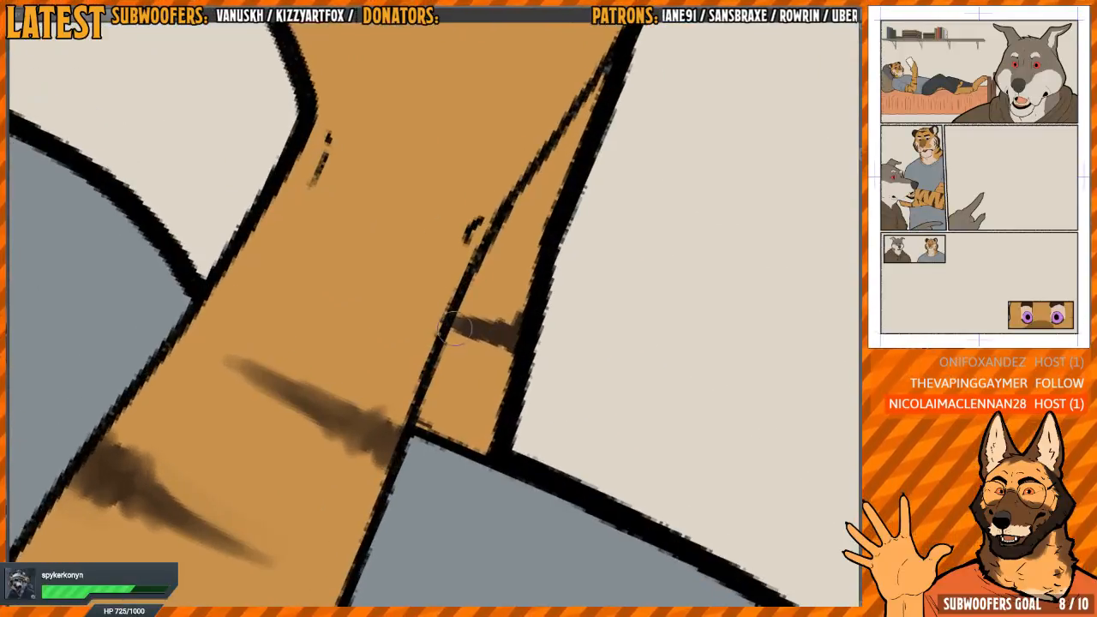
mouse_move(456, 322)
left_mouse_down()
mouse_move(472, 319)
mouse_move(494, 343)
mouse_move(519, 315)
mouse_move(469, 325)
left_mouse_up()
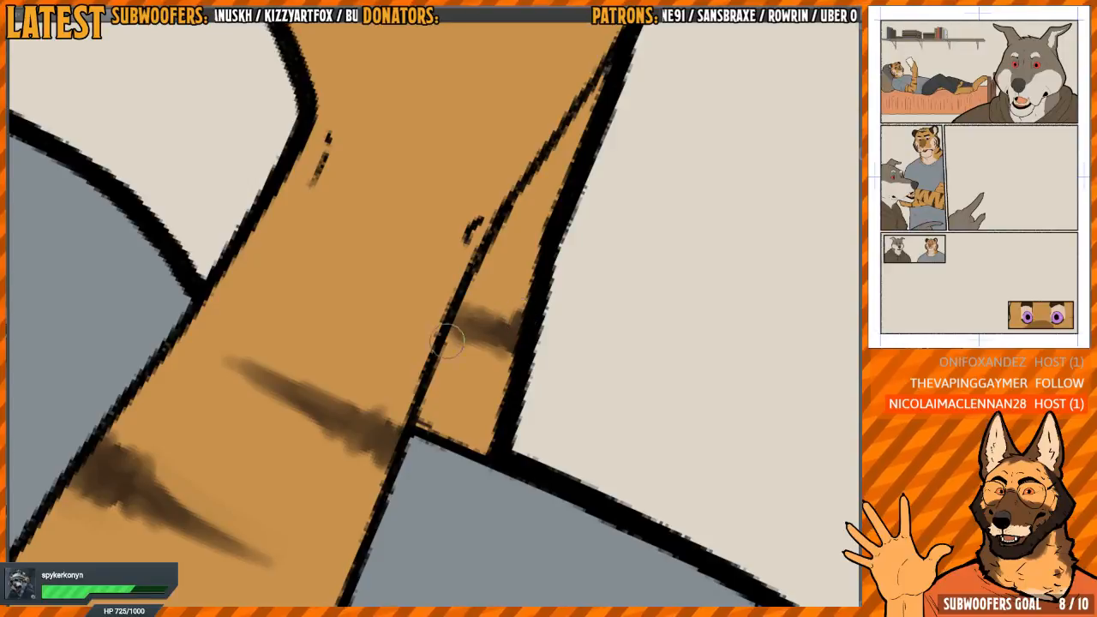
Soften the three dark stripes on the orange fur visible beneath the bent knee
scroll(461, 425, "down", 3)
mouse_move(467, 368)
left_mouse_down()
mouse_move(539, 220)
mouse_move(512, 319)
mouse_move(591, 277)
left_mouse_up()
scroll(539, 220, "down", 1)
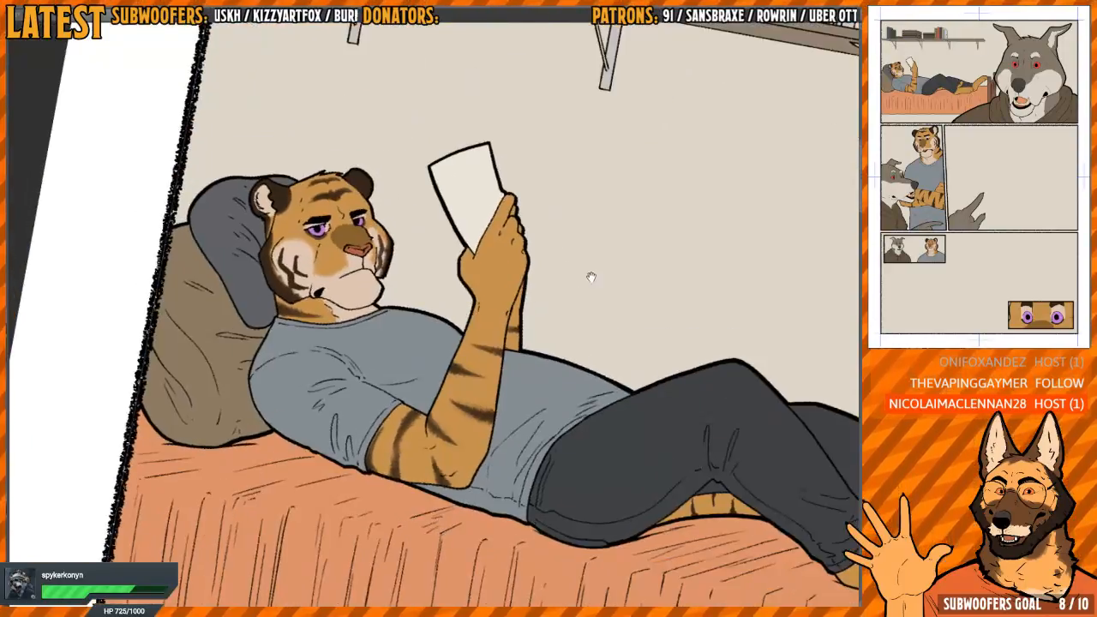
scroll(591, 277, "down", 1)
left_click_drag(737, 362, 497, 305)
scroll(497, 353, "up", 5)
mouse_move(454, 343)
left_mouse_down()
mouse_move(455, 380)
mouse_move(451, 308)
mouse_move(437, 343)
mouse_move(459, 284)
left_mouse_up()
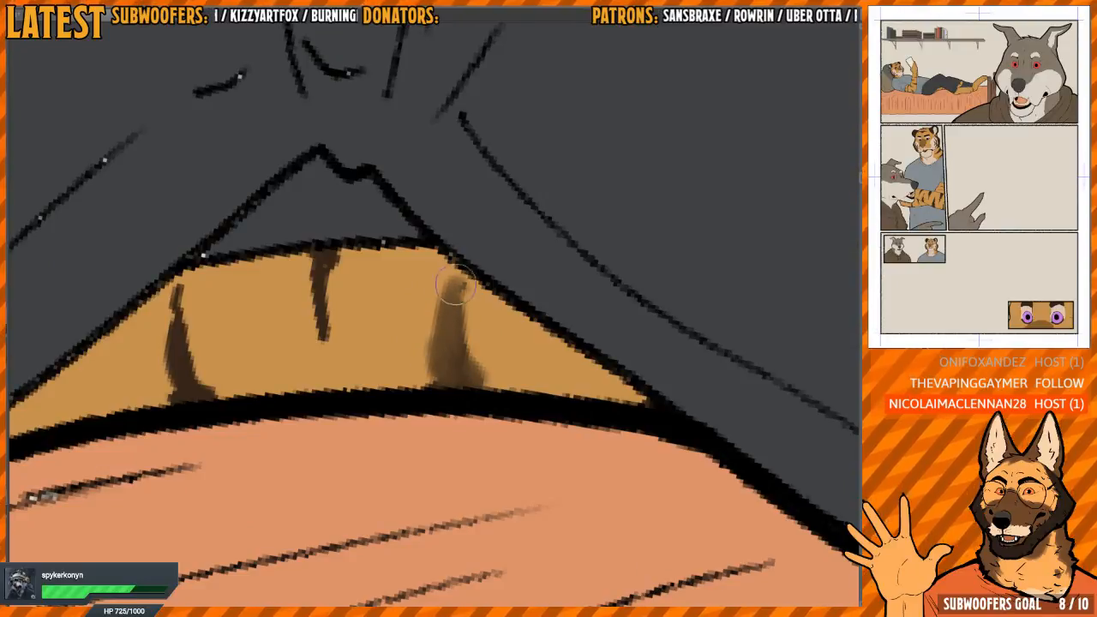
left_click_drag(409, 322, 478, 348)
mouse_move(383, 307)
left_mouse_down()
mouse_move(390, 377)
mouse_move(390, 283)
mouse_move(394, 362)
mouse_move(403, 283)
left_mouse_up()
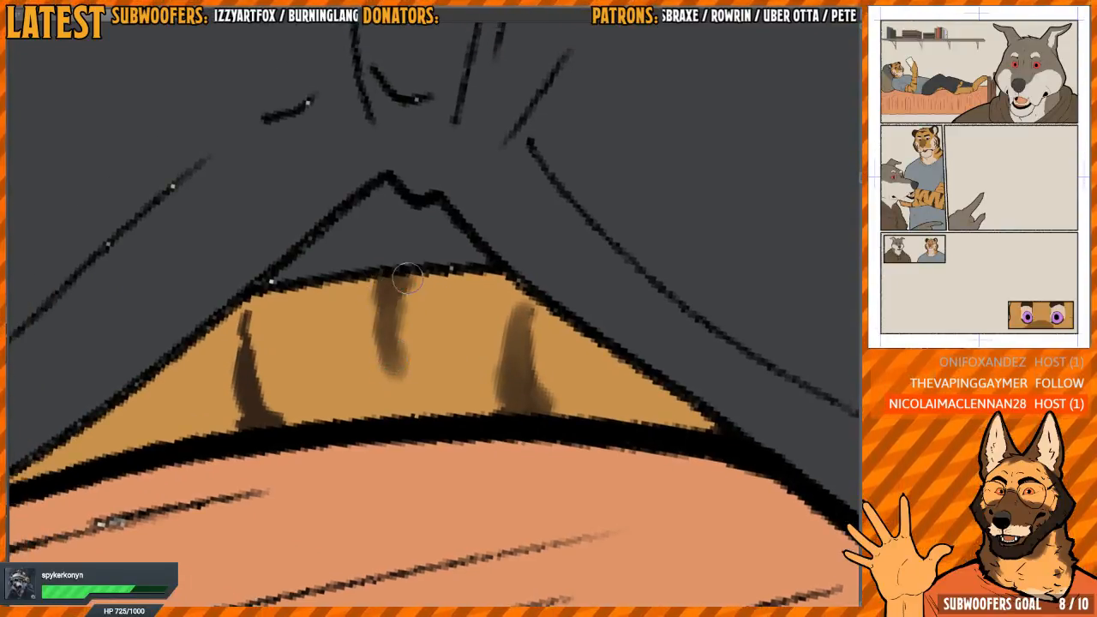
mouse_move(342, 330)
left_mouse_down()
mouse_move(446, 338)
mouse_move(345, 377)
mouse_move(354, 359)
mouse_move(366, 420)
mouse_move(355, 424)
mouse_move(367, 348)
mouse_move(375, 384)
left_mouse_up()
Soften the uppermost dark stripe on the curved orange fur section between the trouser legs
scroll(375, 384, "down", 5)
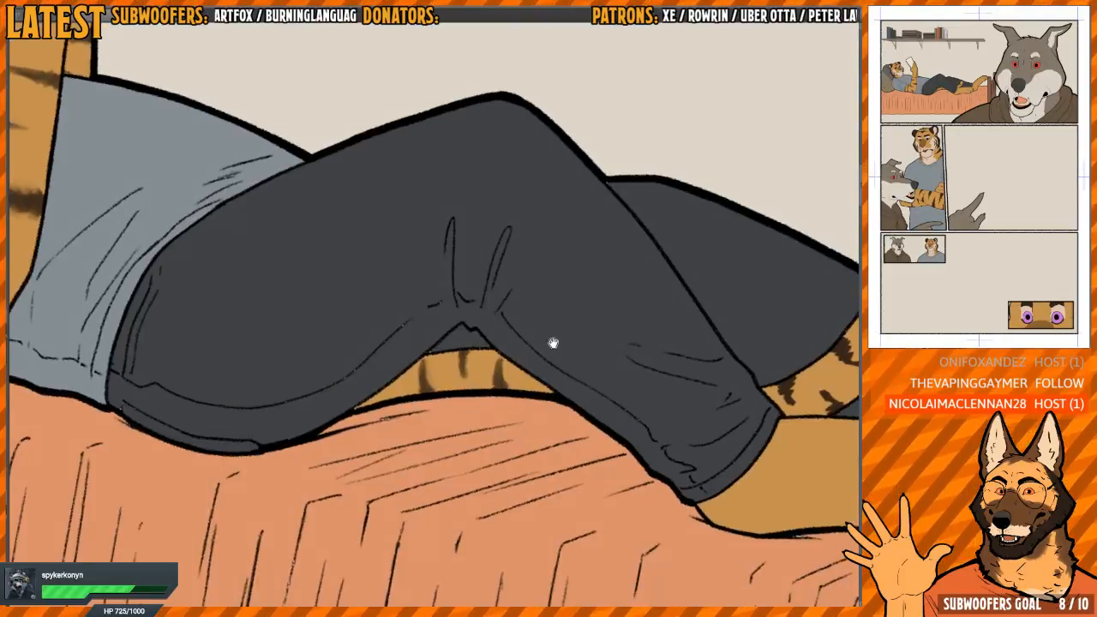
left_click_drag(553, 343, 350, 272)
left_click_drag(656, 331, 488, 287)
left_click_drag(484, 236, 408, 381)
key("h")
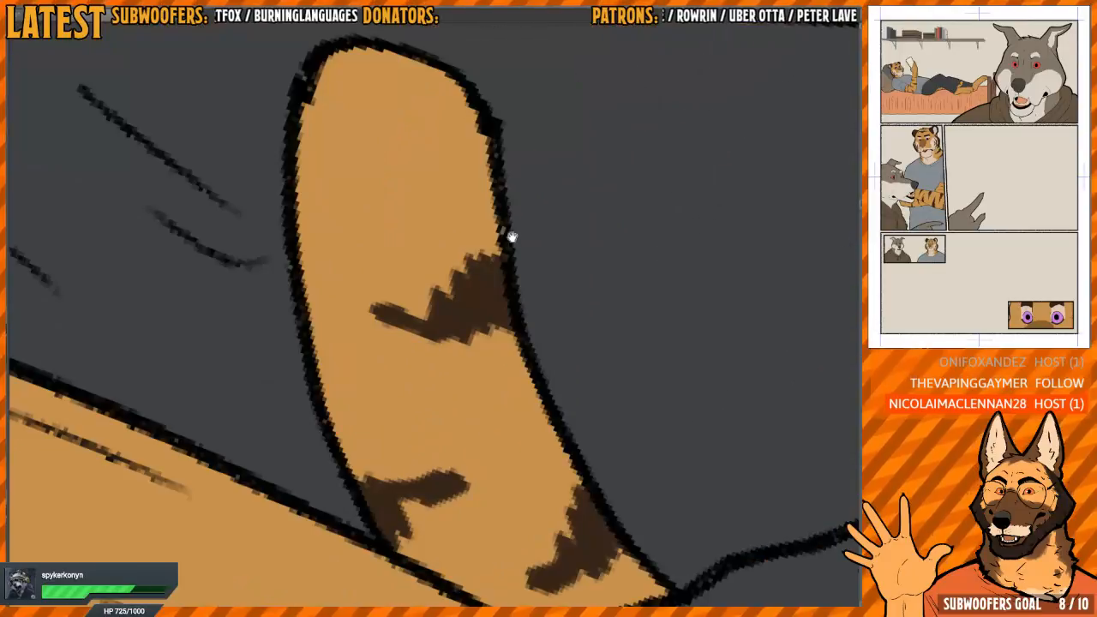
key("h")
left_click_drag(534, 257, 510, 227)
mouse_move(387, 344)
left_mouse_down()
mouse_move(412, 386)
mouse_move(437, 379)
mouse_move(473, 321)
mouse_move(481, 345)
mouse_move(513, 326)
mouse_move(486, 361)
mouse_move(395, 310)
mouse_move(386, 352)
mouse_move(437, 392)
left_mouse_up()
left_click_drag(506, 353, 458, 259)
scroll(457, 259, "down", 1)
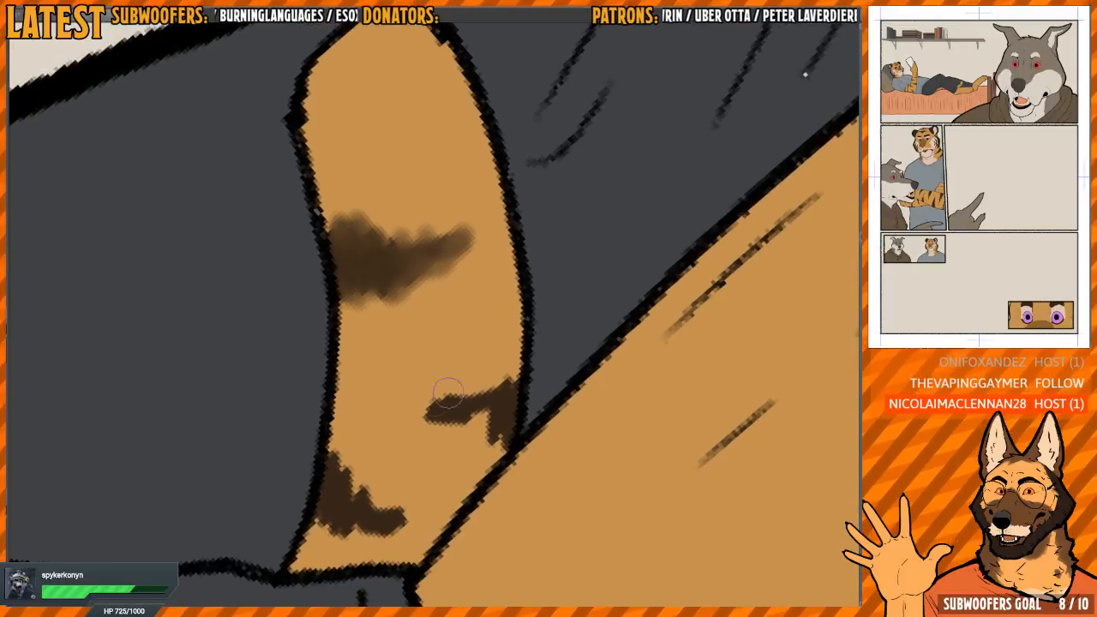
Blend the two lower stripes on the curved fur section between the trouser legs into the orange
mouse_move(449, 393)
left_mouse_down()
mouse_move(438, 428)
mouse_move(485, 424)
mouse_move(514, 379)
left_mouse_up()
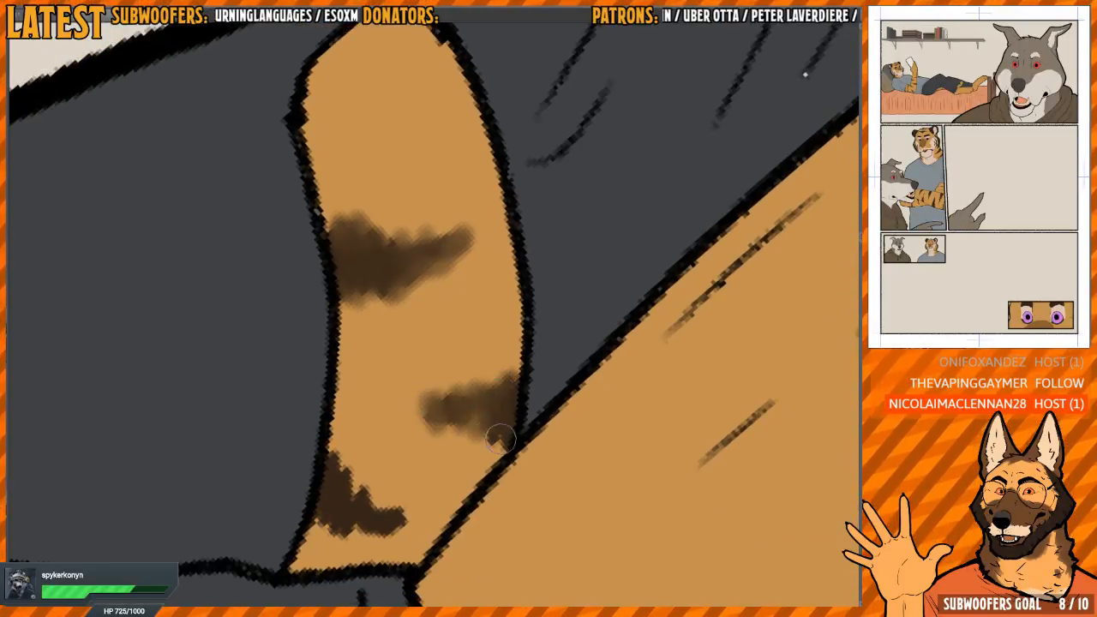
mouse_move(501, 438)
left_mouse_down()
mouse_move(489, 419)
mouse_move(416, 410)
mouse_move(426, 309)
left_mouse_up()
mouse_move(378, 374)
left_mouse_down()
mouse_move(356, 389)
mouse_move(355, 364)
mouse_move(364, 424)
mouse_move(381, 390)
mouse_move(420, 428)
mouse_move(417, 420)
left_mouse_up()
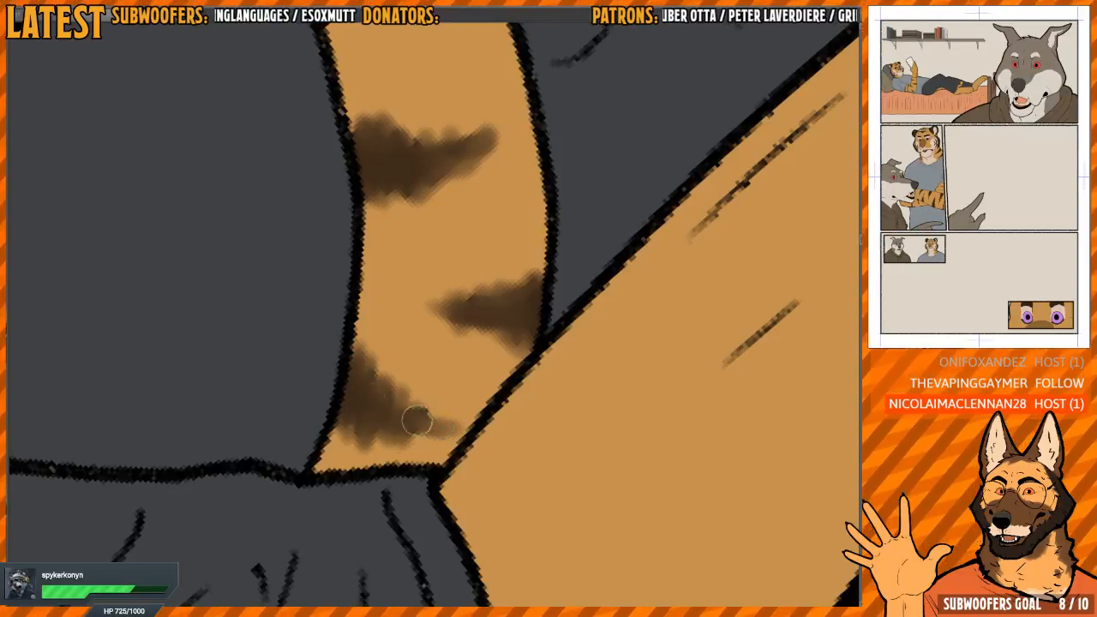
Cover the stray light spot beneath the hoodie's collar line in the top panel with the hoodie's brown
scroll(435, 391, "down", 8)
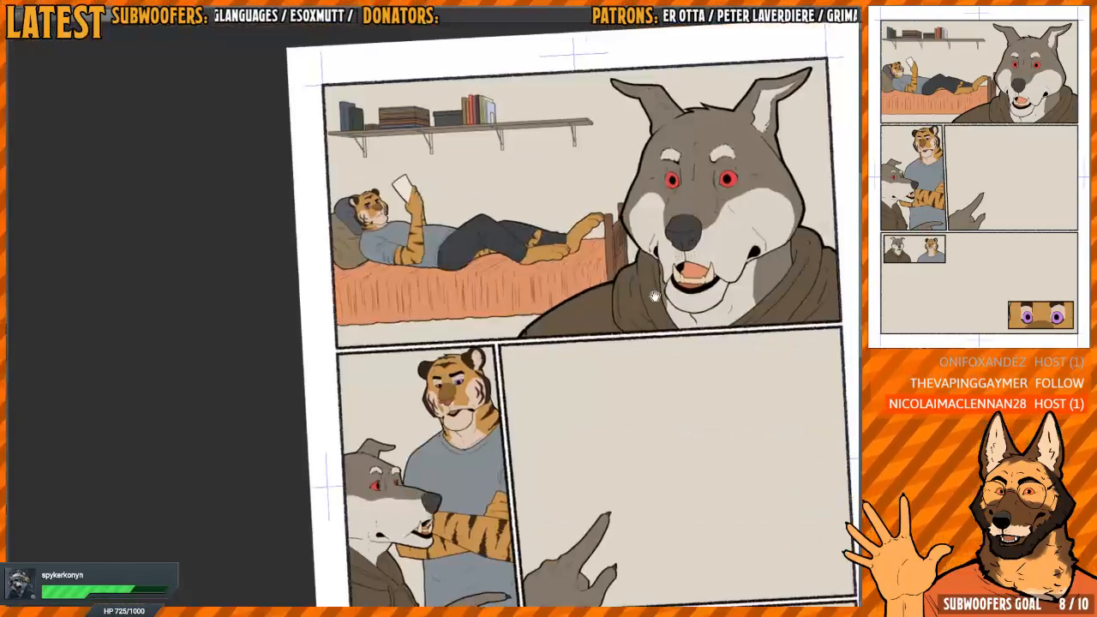
scroll(529, 310, "up", 8)
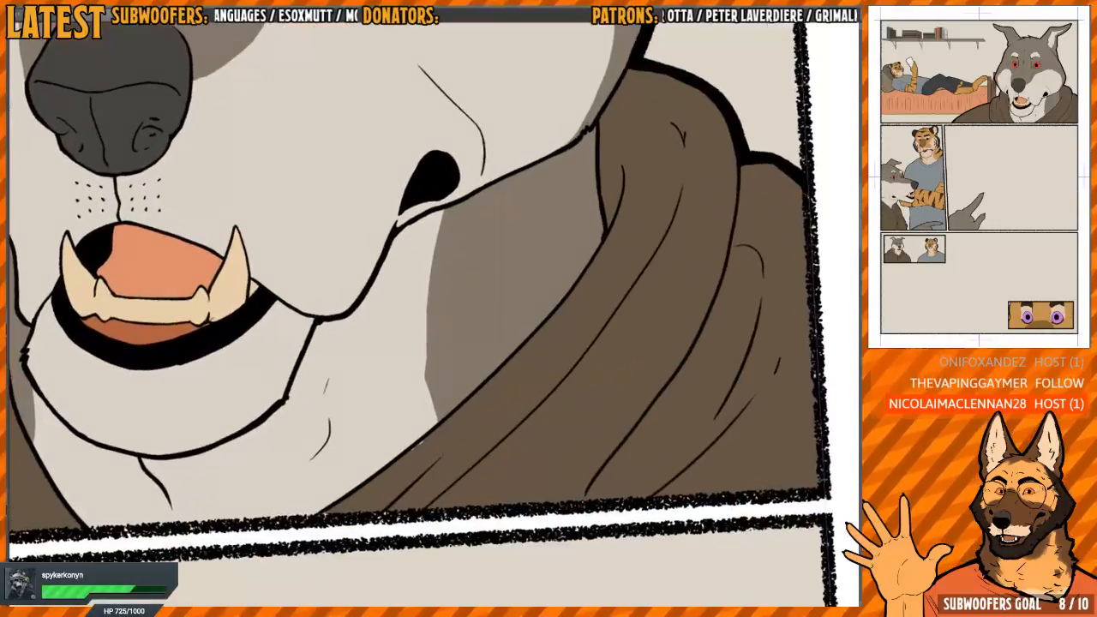
scroll(418, 420, "up", 3)
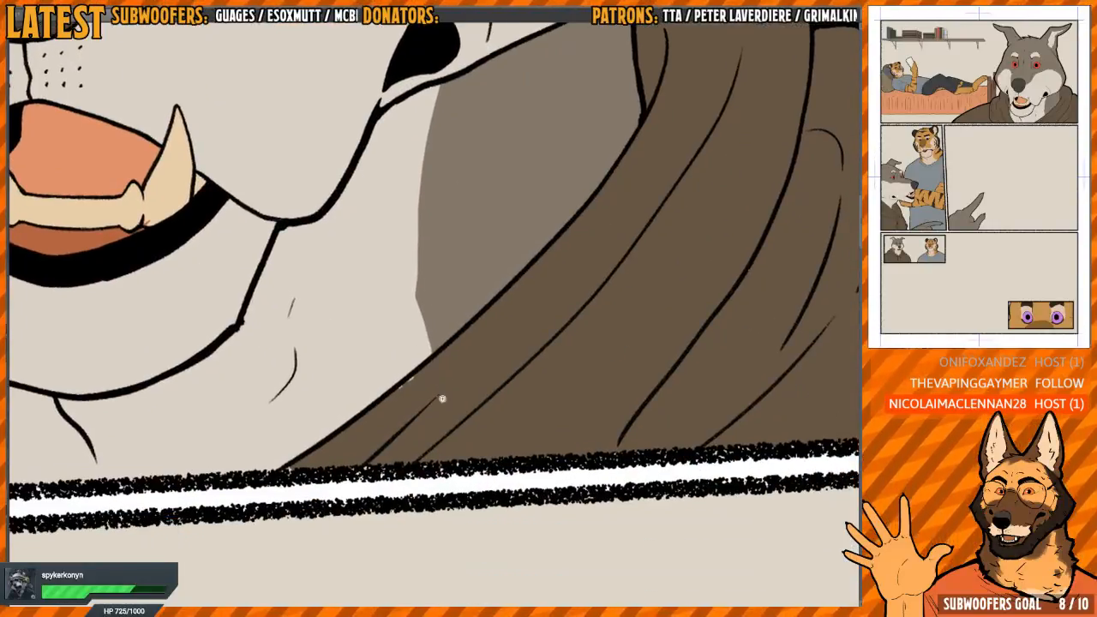
scroll(392, 385, "up", 1)
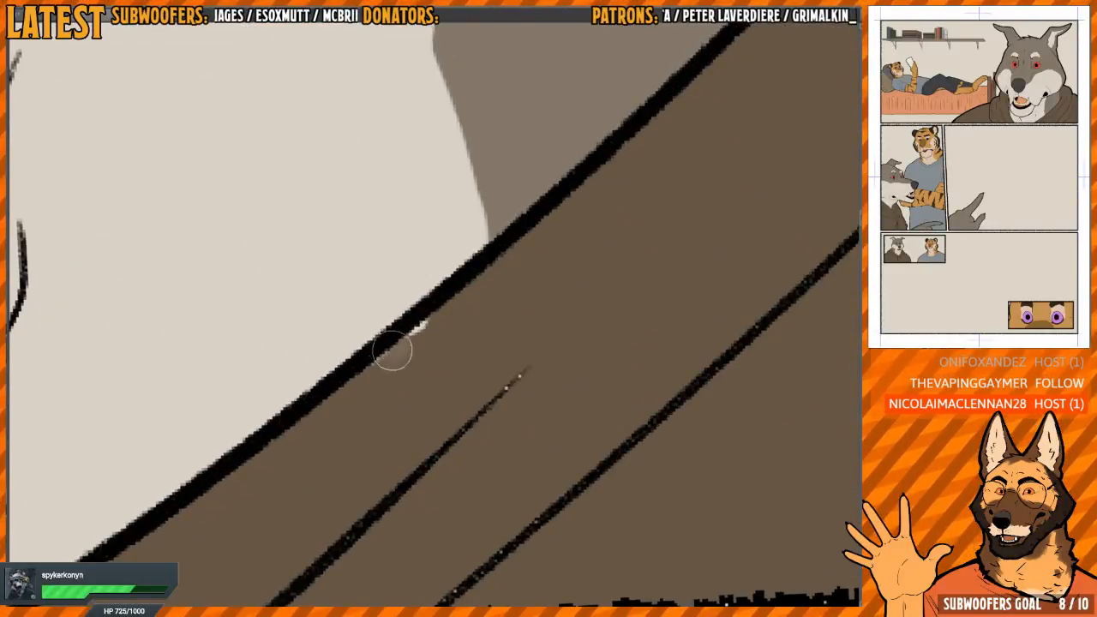
left_click_drag(427, 346, 412, 317)
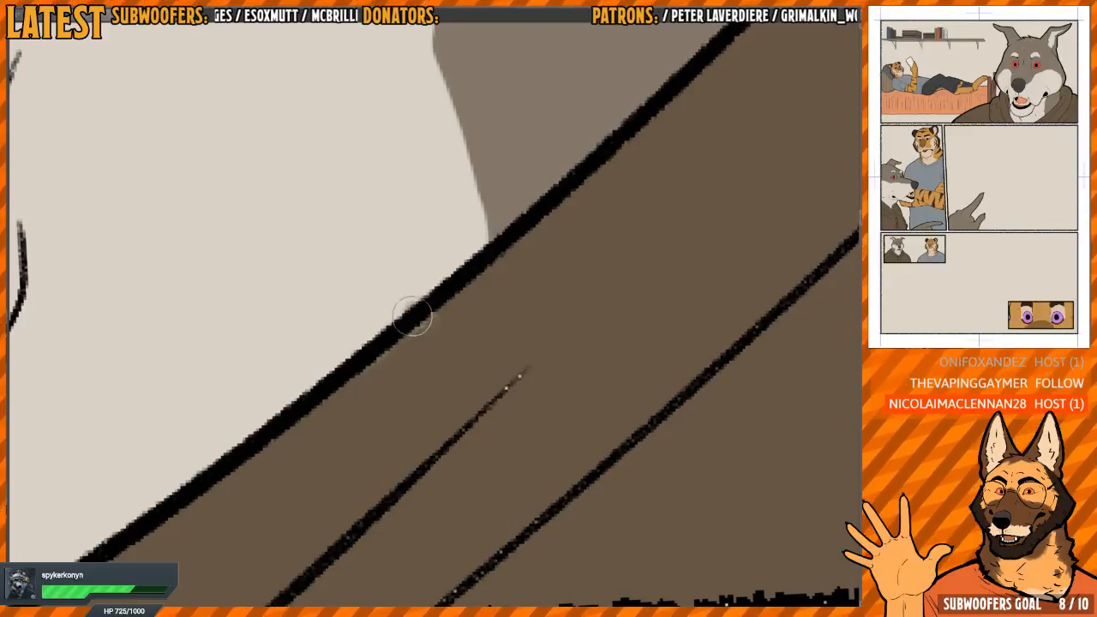
left_click_drag(392, 377, 375, 350)
left_click_drag(411, 292, 369, 341)
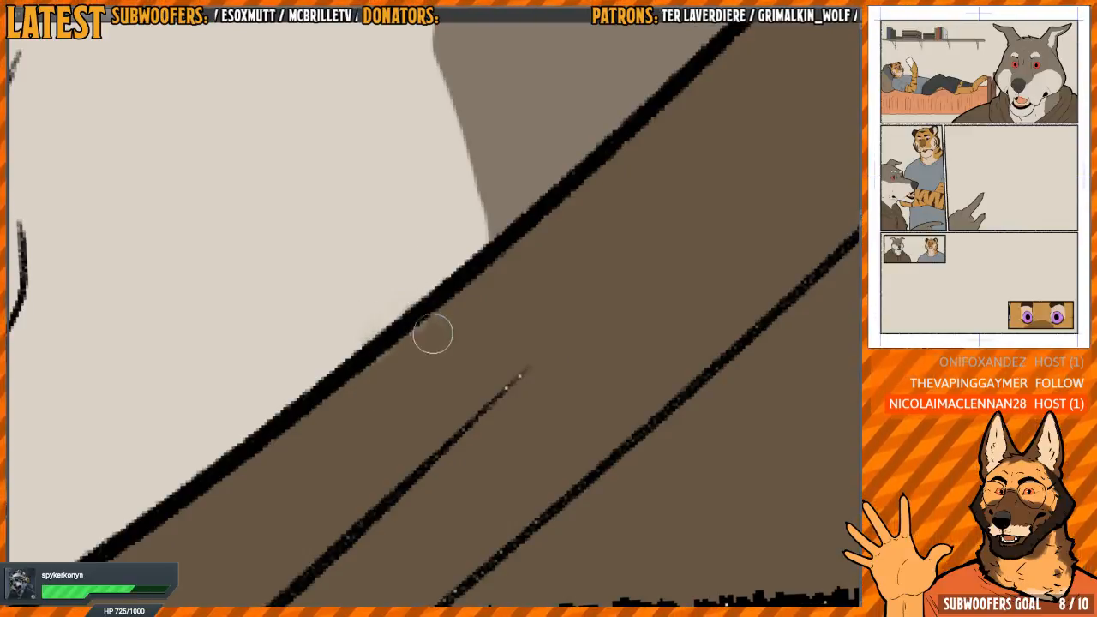
scroll(433, 334, "down", 2)
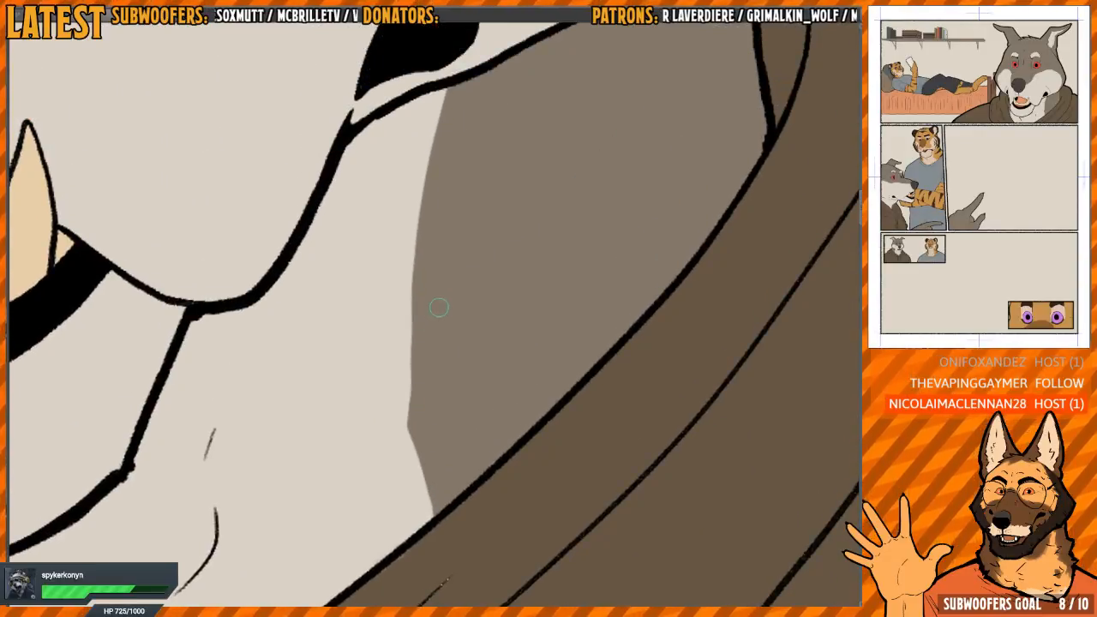
Soften the edge between grey and light fur on the wolf's neck beside the hoodie in the top panel
scroll(451, 318, "down", 3)
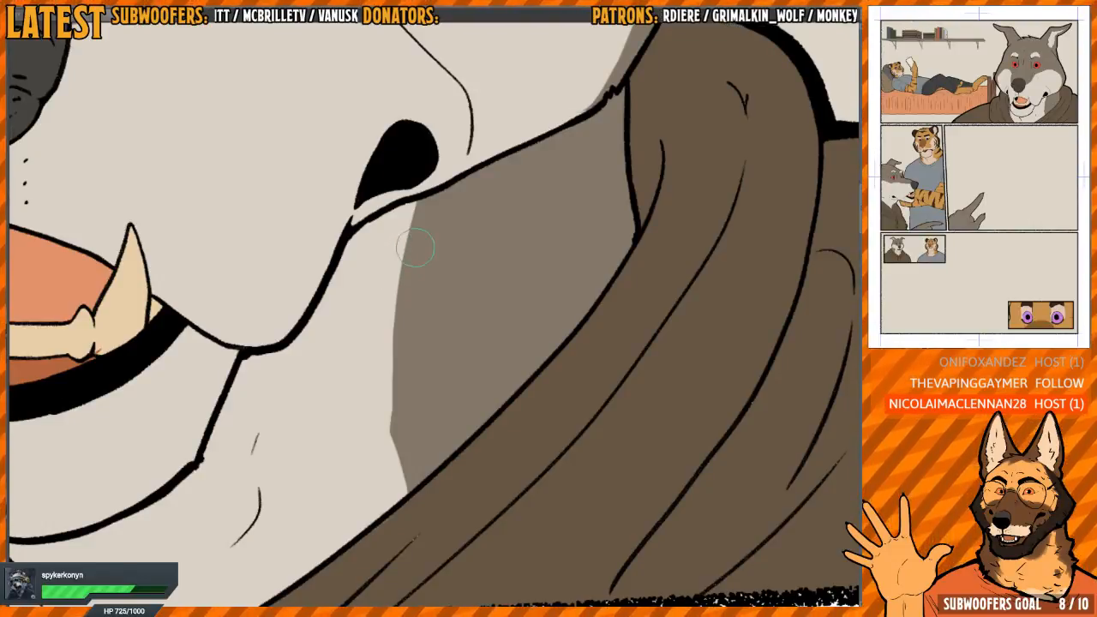
mouse_move(409, 230)
left_mouse_down()
mouse_move(391, 365)
mouse_move(412, 204)
mouse_move(388, 370)
mouse_move(391, 449)
left_mouse_up()
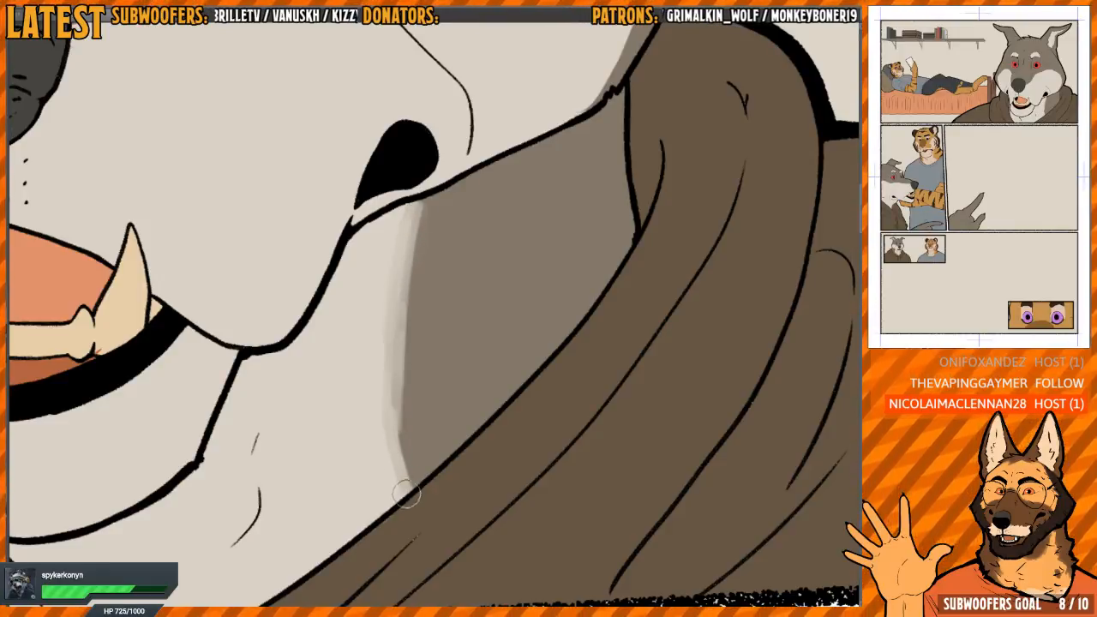
left_click_drag(406, 494, 401, 444)
scroll(398, 477, "down", 4)
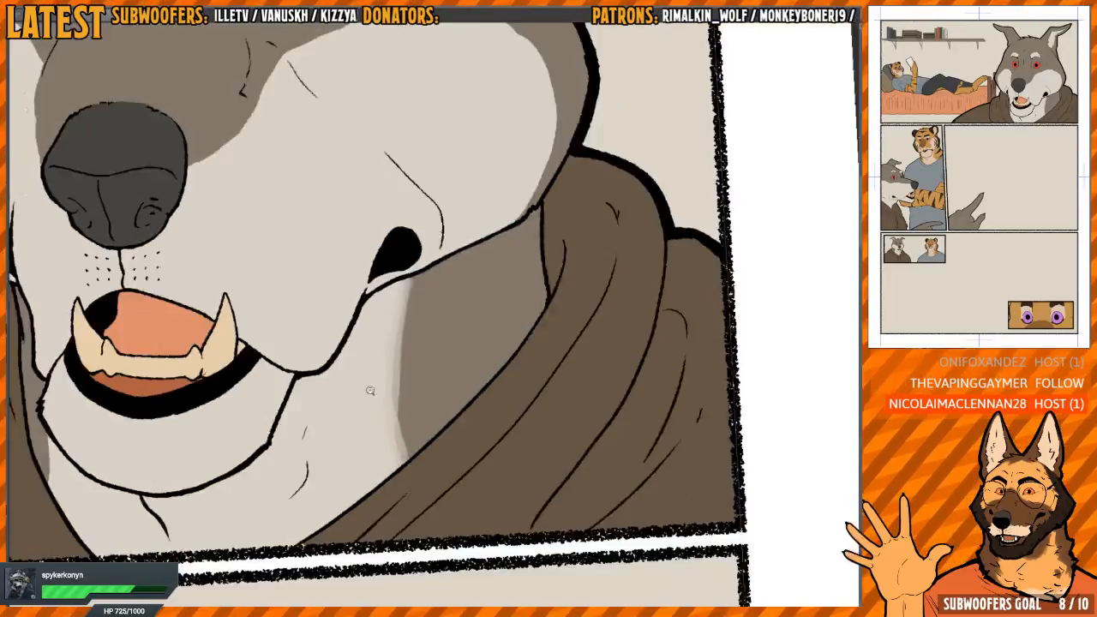
Soften the narrow grey fur edge on the opposite side of the wolf's neck, beside the chin
left_click_drag(463, 274, 472, 326)
left_click_drag(279, 345, 493, 210)
scroll(277, 363, "up", 6)
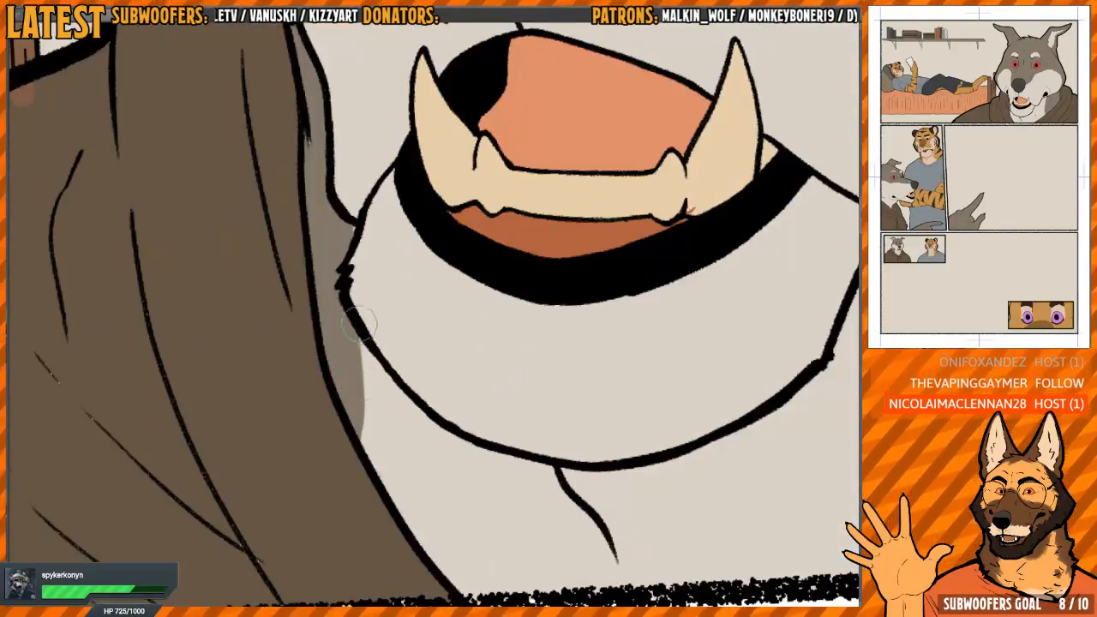
left_click_drag(358, 324, 363, 442)
left_click_drag(380, 284, 392, 475)
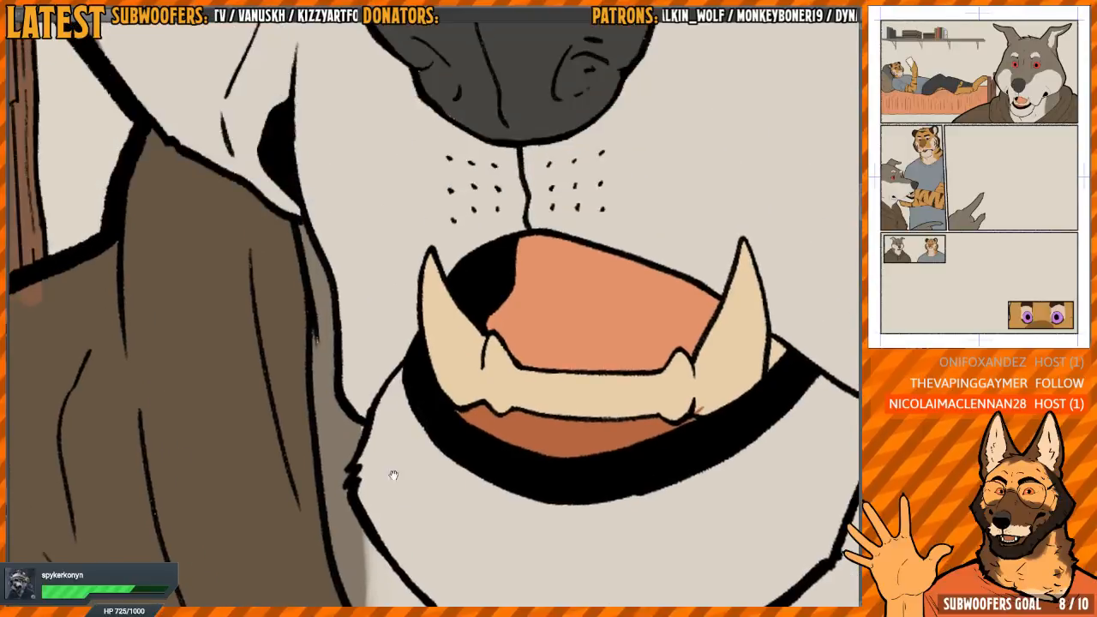
left_click_drag(333, 229, 368, 408)
left_click_drag(332, 137, 350, 494)
Blend the border between grey muzzle and light cheek beside the wolf's nose
scroll(386, 350, "down", 2)
mouse_move(391, 323)
left_mouse_down()
mouse_move(401, 306)
mouse_move(377, 260)
left_mouse_up()
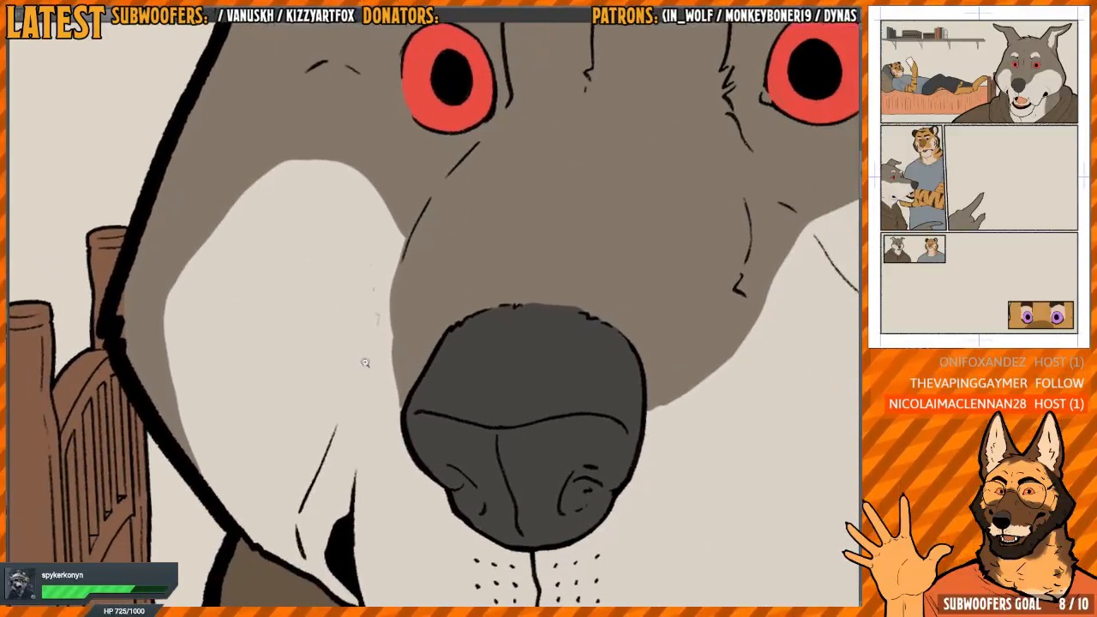
scroll(377, 353, "up", 2)
left_click_drag(408, 331, 368, 339)
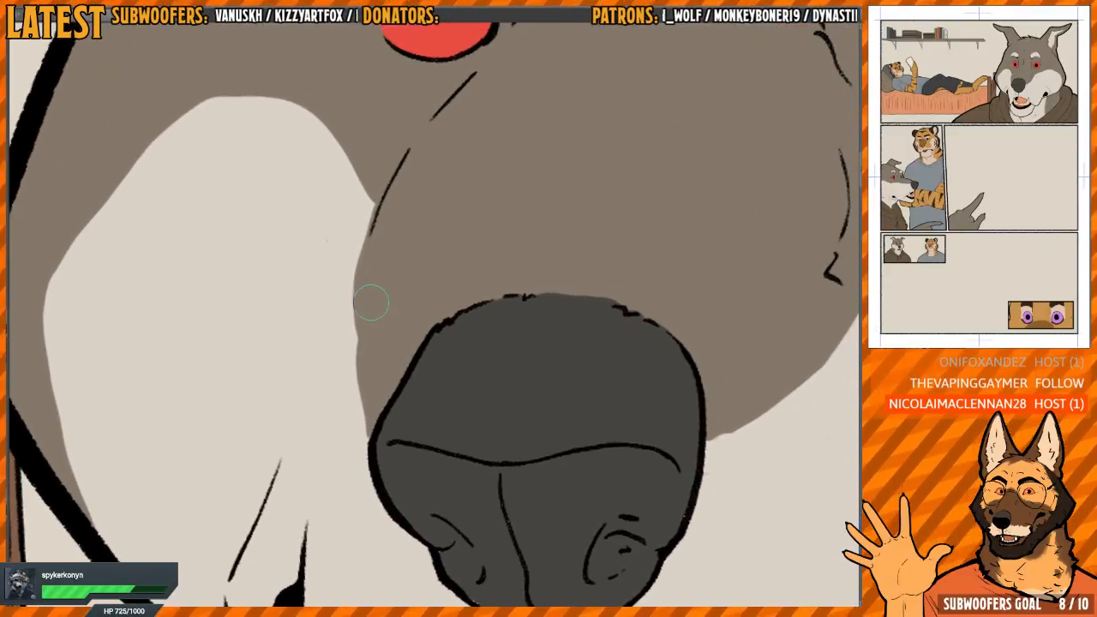
mouse_move(358, 250)
left_mouse_down()
mouse_move(351, 225)
mouse_move(343, 291)
left_mouse_up()
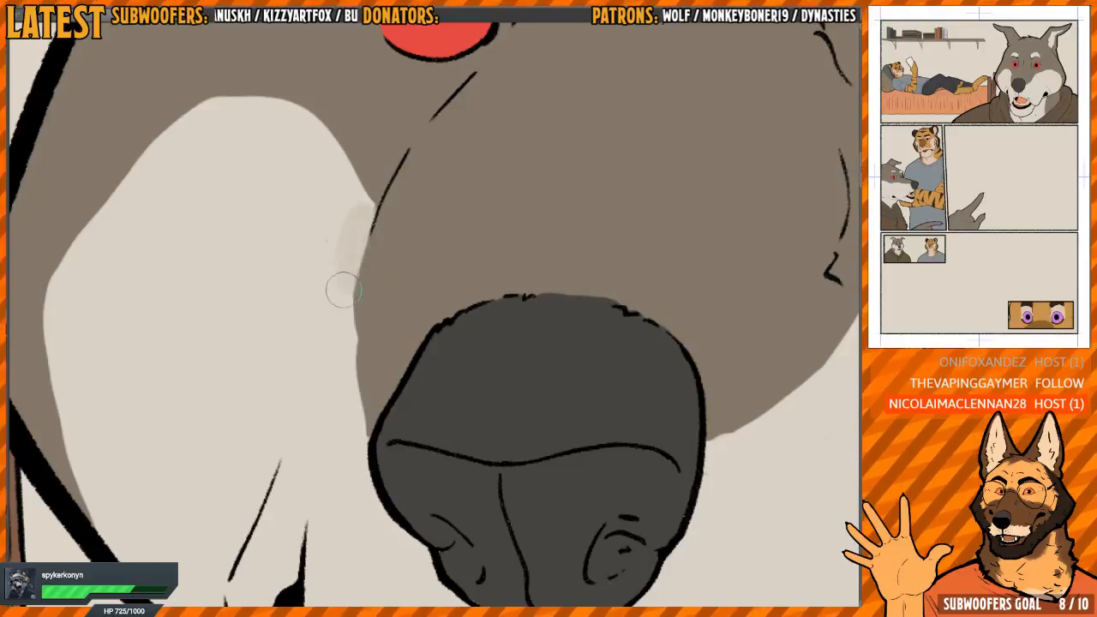
mouse_move(371, 253)
left_mouse_down()
mouse_move(359, 411)
mouse_move(349, 347)
left_mouse_up()
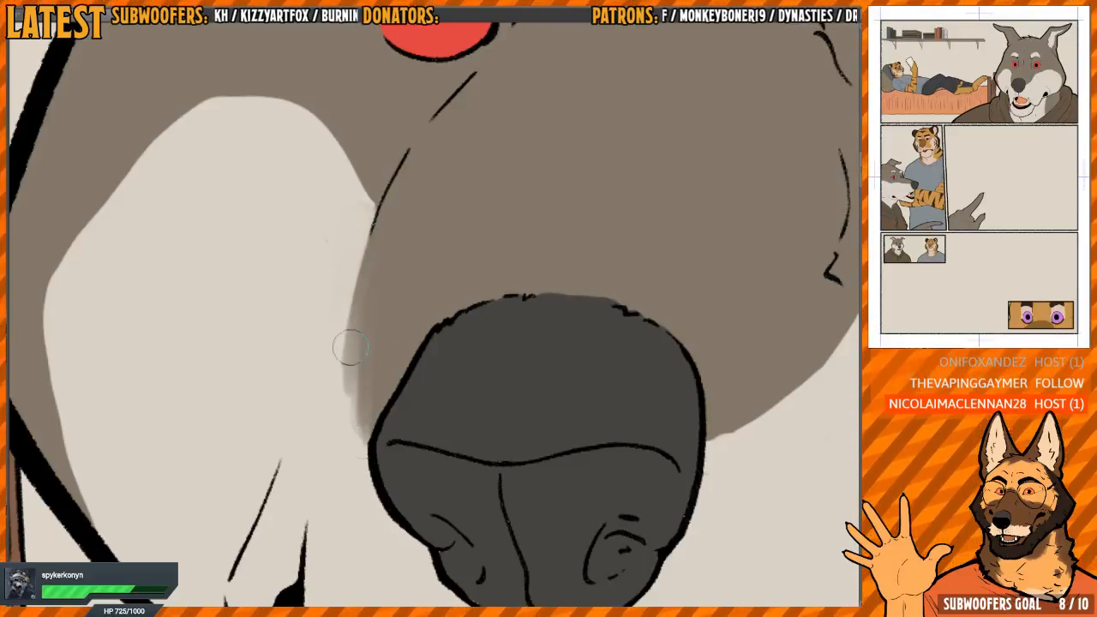
left_click_drag(307, 242, 475, 235)
Soften the outer edge of the same light cheek patch along the jaw facing the bed
scroll(474, 235, "down", 2)
scroll(347, 248, "up", 1)
mouse_move(370, 176)
left_mouse_down()
mouse_move(340, 221)
mouse_move(320, 299)
mouse_move(316, 262)
mouse_move(349, 430)
mouse_move(365, 457)
mouse_move(324, 268)
mouse_move(367, 450)
left_mouse_up()
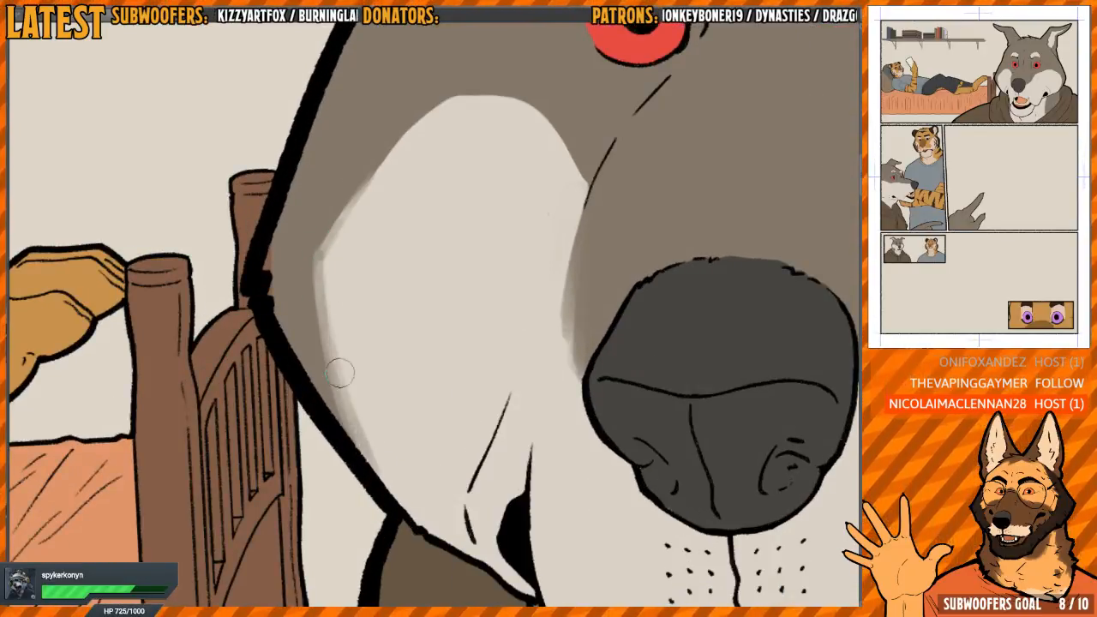
mouse_move(339, 372)
left_mouse_down()
mouse_move(321, 264)
mouse_move(369, 454)
mouse_move(325, 269)
mouse_move(322, 307)
mouse_move(326, 249)
left_mouse_up()
mouse_move(428, 205)
left_mouse_down()
mouse_move(360, 288)
mouse_move(348, 386)
mouse_move(355, 424)
left_mouse_up()
left_click_drag(337, 244, 355, 424)
mouse_move(335, 255)
left_mouse_down()
mouse_move(332, 360)
mouse_move(350, 417)
mouse_move(336, 251)
mouse_move(341, 409)
left_mouse_up()
left_click_drag(398, 202, 368, 344)
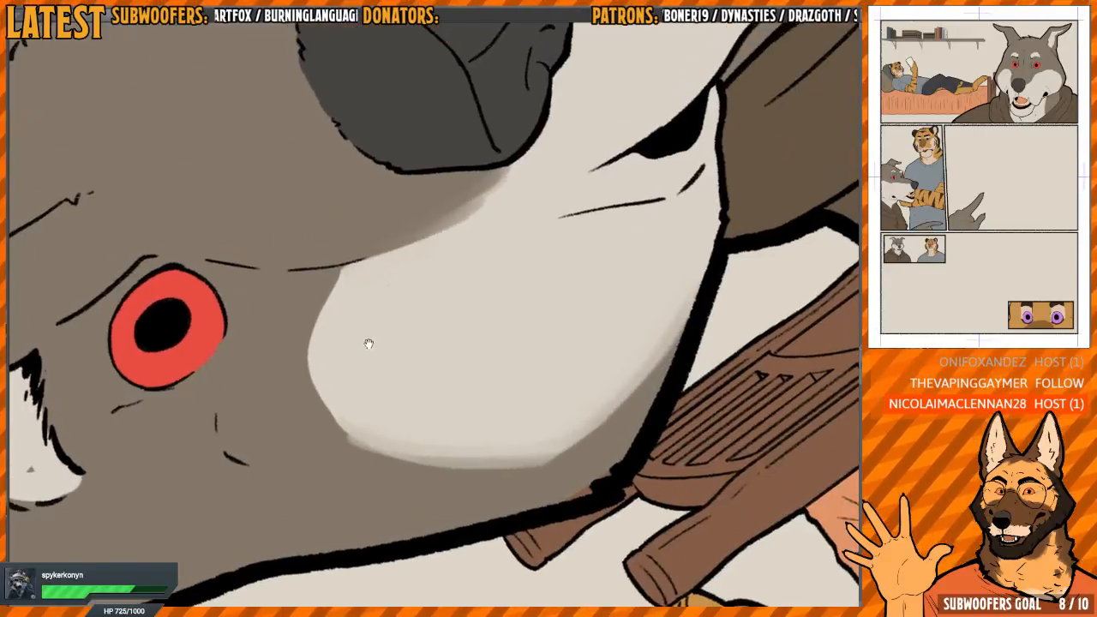
Soften the fur border between the grey muzzle and the opposite cheek, down to the nose
mouse_move(319, 314)
left_mouse_down()
mouse_move(334, 412)
mouse_move(334, 289)
mouse_move(333, 378)
mouse_move(391, 191)
mouse_move(489, 265)
mouse_move(558, 252)
mouse_move(571, 262)
mouse_move(435, 297)
mouse_move(406, 265)
mouse_move(374, 370)
mouse_move(367, 442)
mouse_move(382, 493)
left_mouse_up()
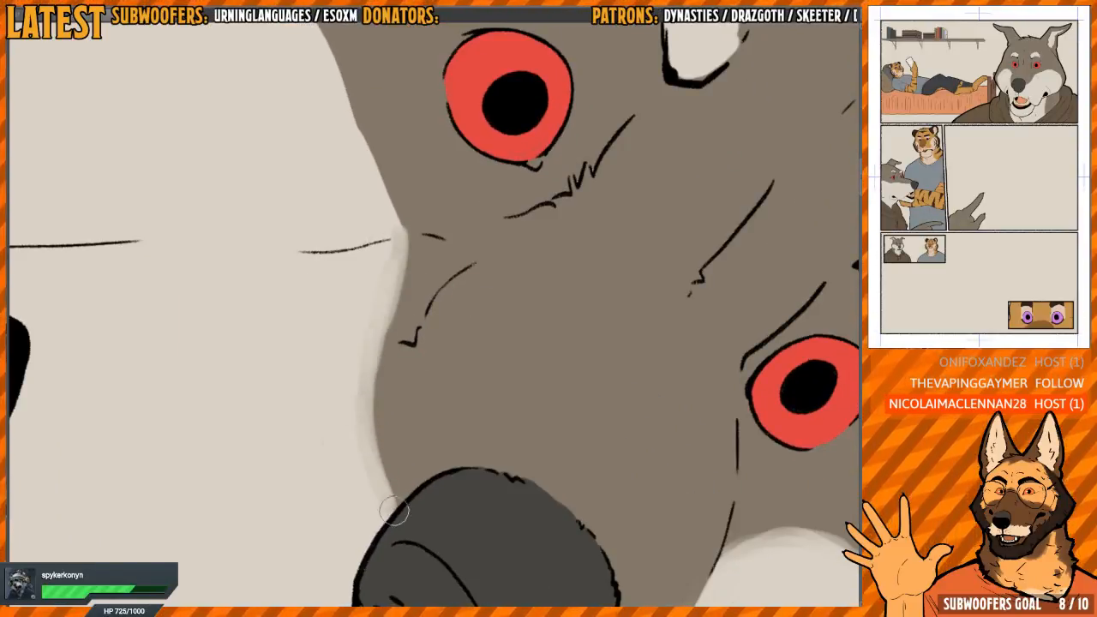
mouse_move(360, 418)
left_mouse_down()
mouse_move(388, 494)
mouse_move(371, 429)
mouse_move(378, 316)
left_mouse_up()
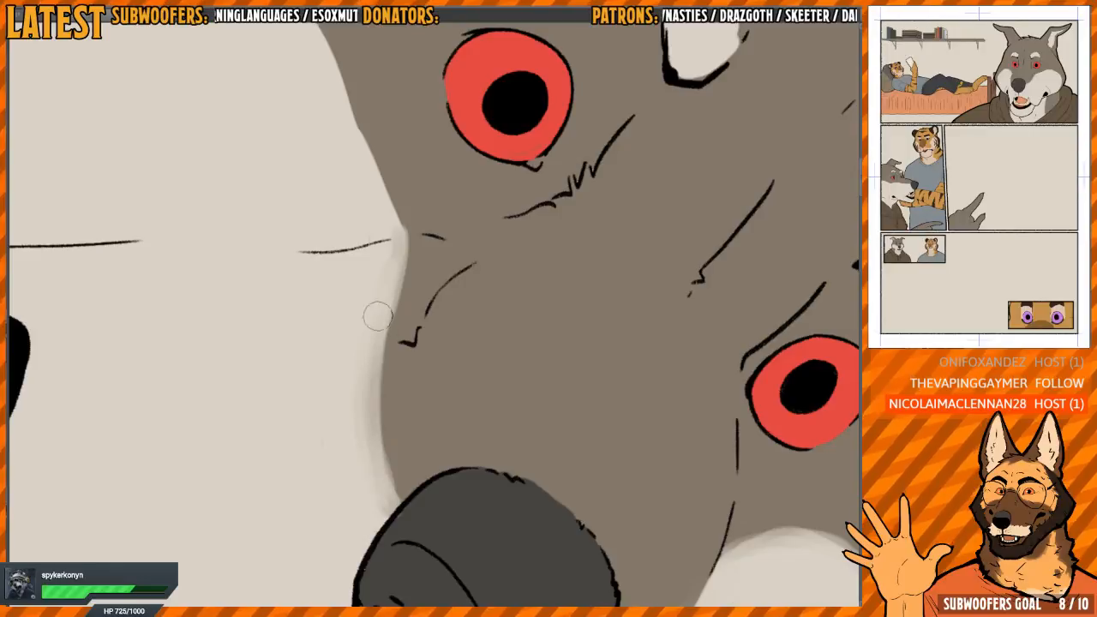
left_click_drag(487, 186, 399, 298)
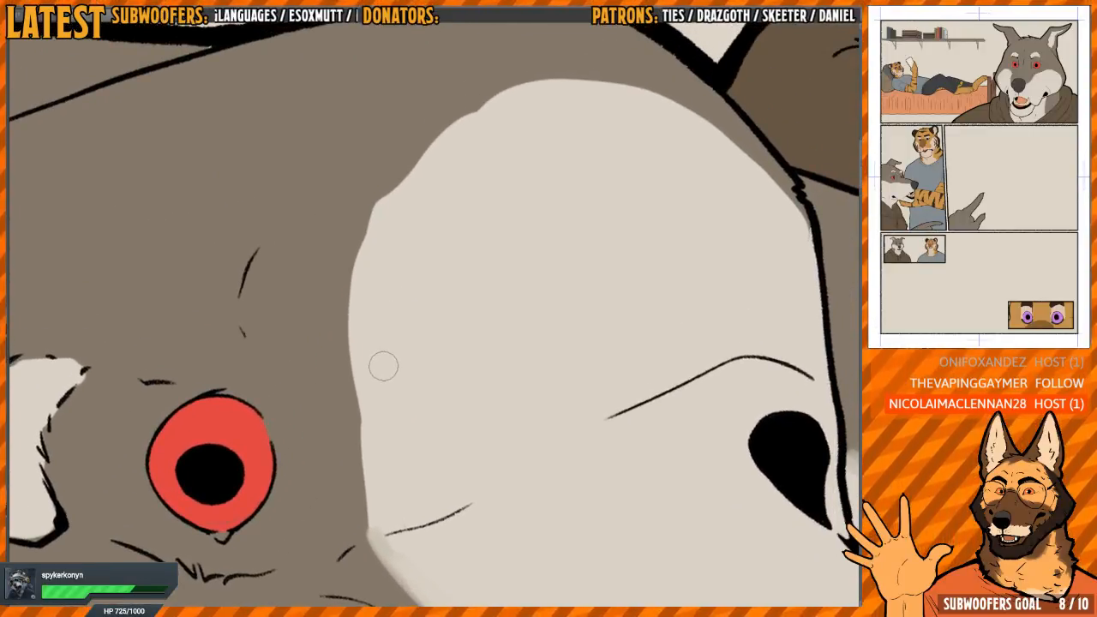
Soften the edge of the wolf's larger light cheek patch below the eye
mouse_move(378, 377)
left_mouse_down()
mouse_move(434, 300)
mouse_move(486, 260)
mouse_move(514, 193)
mouse_move(466, 260)
mouse_move(512, 247)
mouse_move(484, 244)
mouse_move(421, 277)
left_mouse_up()
mouse_move(320, 362)
left_mouse_down()
mouse_move(312, 367)
mouse_move(341, 353)
left_mouse_up()
left_click_drag(328, 346, 348, 446)
mouse_move(334, 381)
left_mouse_down()
mouse_move(343, 489)
mouse_move(350, 473)
left_mouse_up()
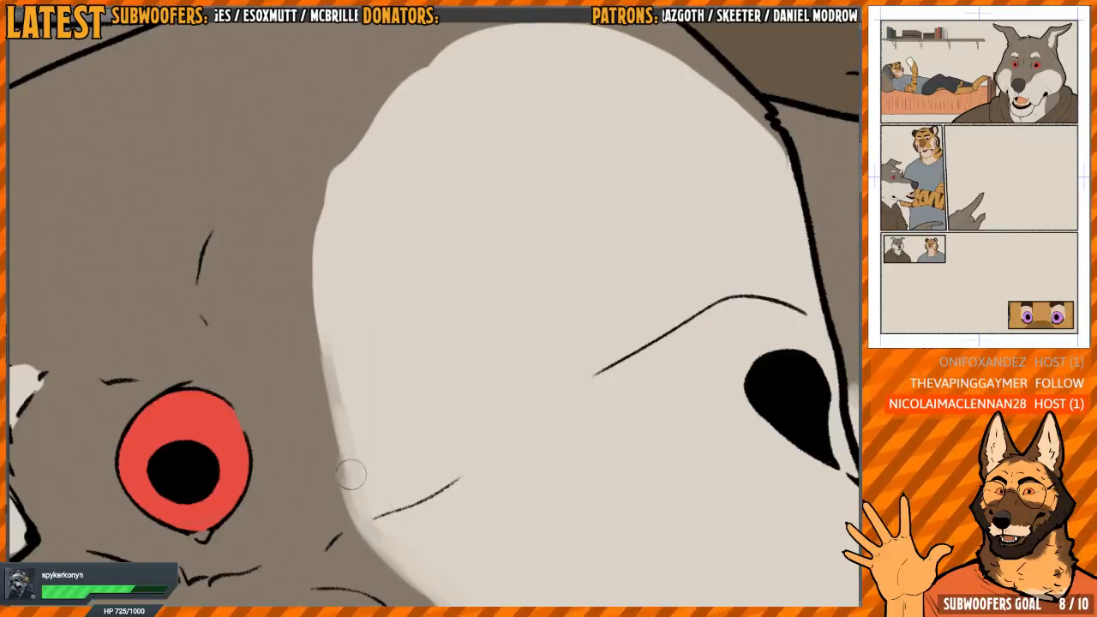
mouse_move(324, 309)
left_mouse_down()
mouse_move(333, 408)
mouse_move(337, 387)
mouse_move(379, 515)
left_mouse_up()
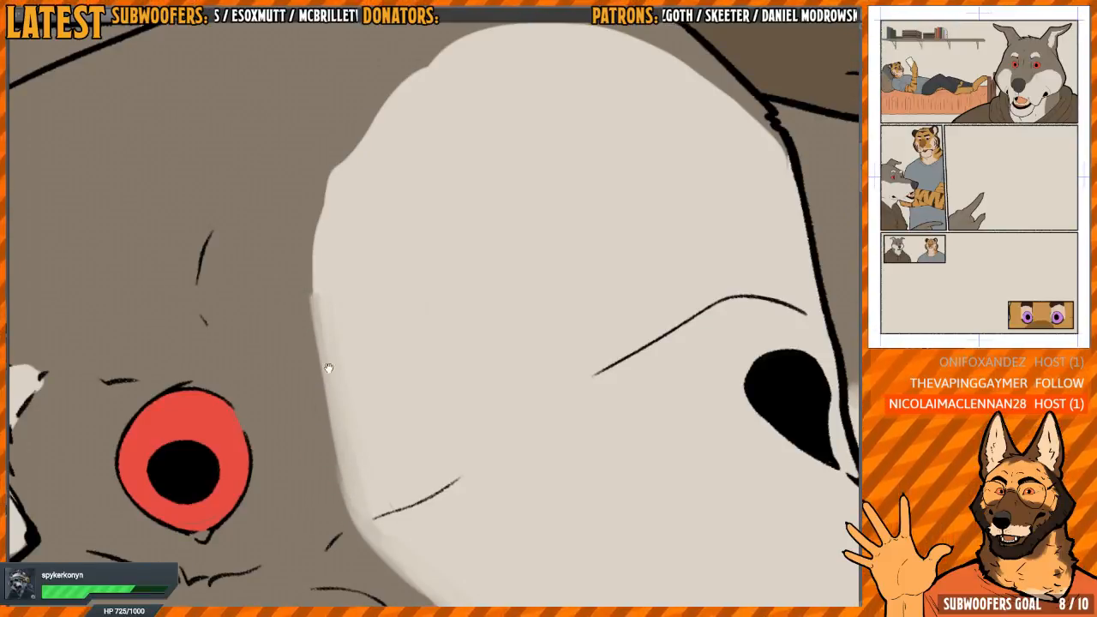
left_click_drag(328, 369, 354, 390)
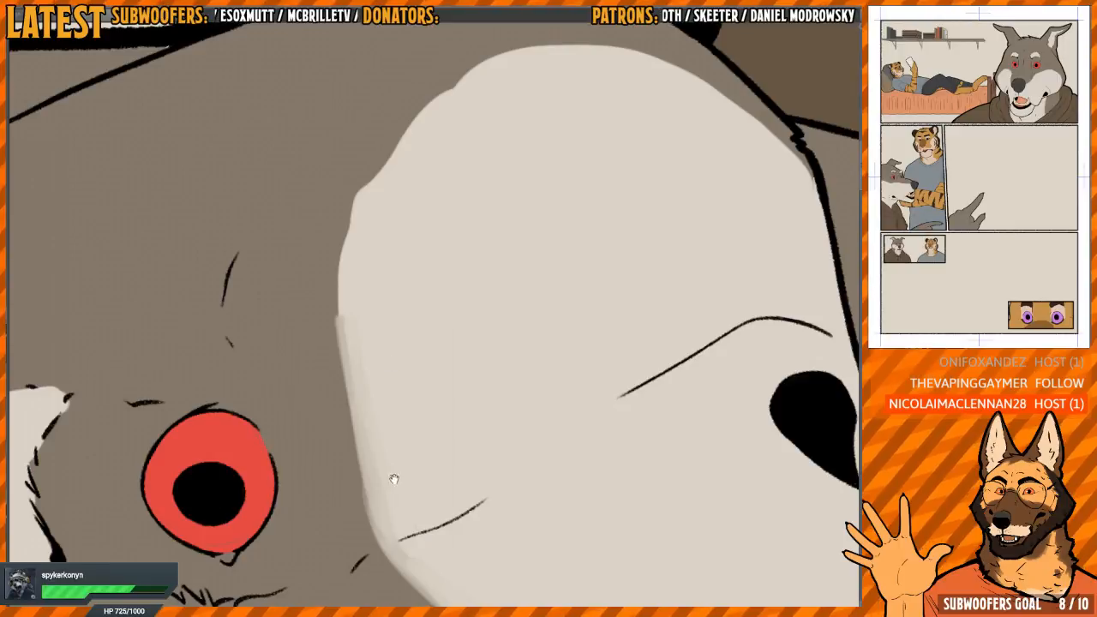
left_click_drag(404, 403, 396, 414)
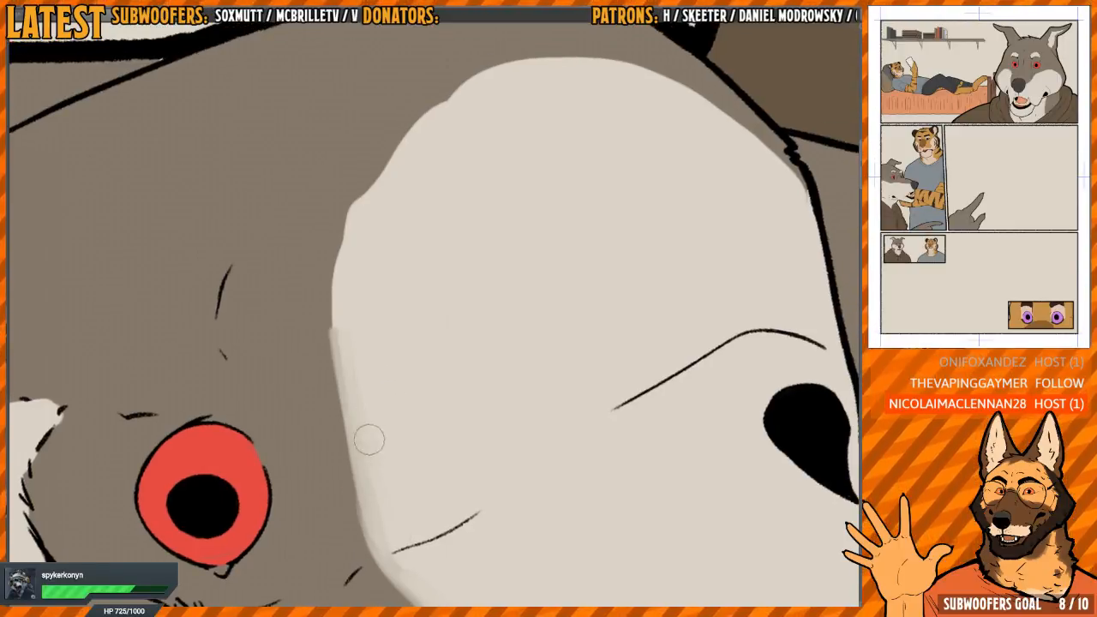
Blend the outer curve of the larger cheek patch into the grey fur around to the hoodie
mouse_move(384, 278)
left_mouse_down()
mouse_move(382, 357)
mouse_move(380, 321)
mouse_move(394, 349)
mouse_move(365, 382)
mouse_move(357, 350)
mouse_move(390, 196)
left_mouse_up()
mouse_move(463, 137)
left_mouse_down()
mouse_move(436, 240)
mouse_move(338, 257)
left_mouse_up()
left_click_drag(326, 365, 351, 344)
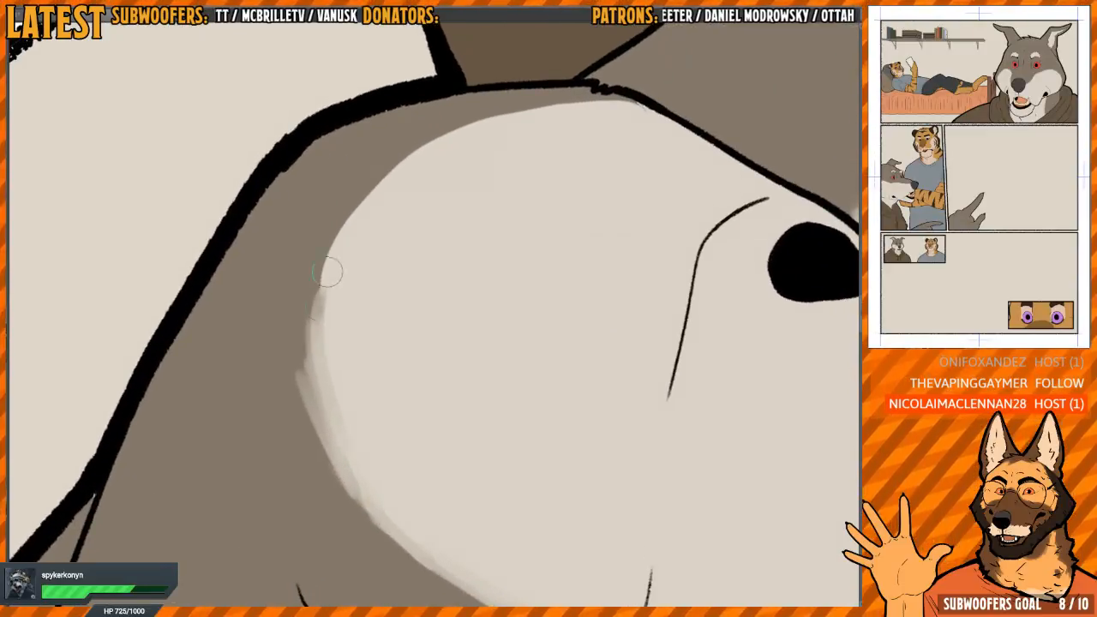
mouse_move(331, 275)
left_mouse_down()
mouse_move(357, 459)
mouse_move(346, 447)
mouse_move(320, 302)
mouse_move(336, 241)
left_mouse_up()
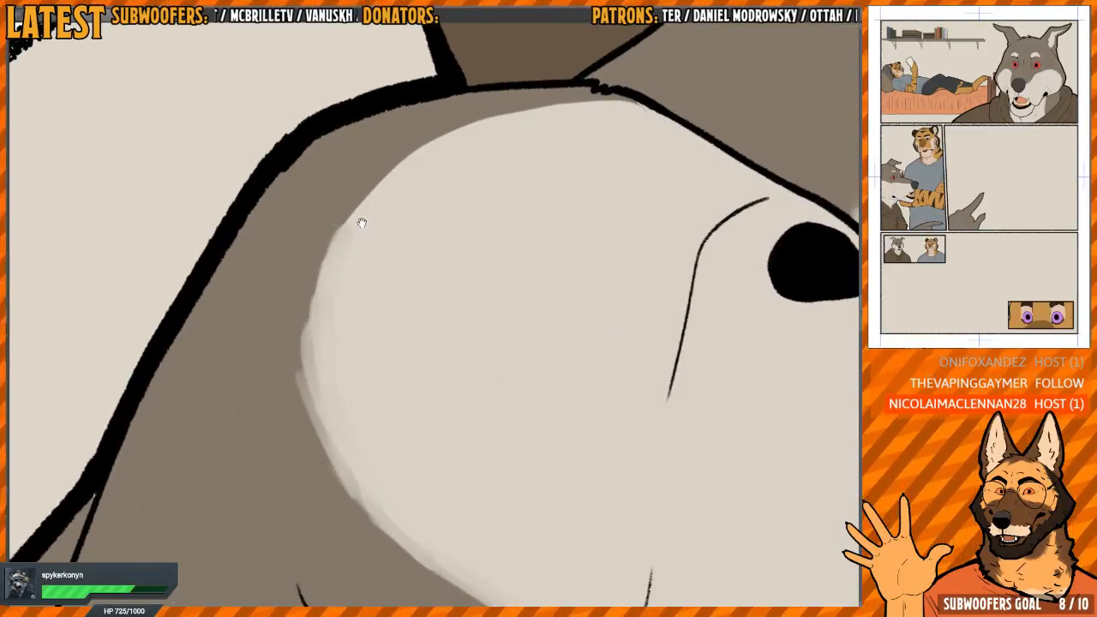
mouse_move(461, 158)
left_mouse_down()
mouse_move(352, 212)
mouse_move(344, 275)
left_mouse_up()
mouse_move(312, 377)
left_mouse_down()
mouse_move(338, 462)
mouse_move(303, 330)
mouse_move(314, 284)
mouse_move(401, 148)
mouse_move(473, 100)
left_mouse_up()
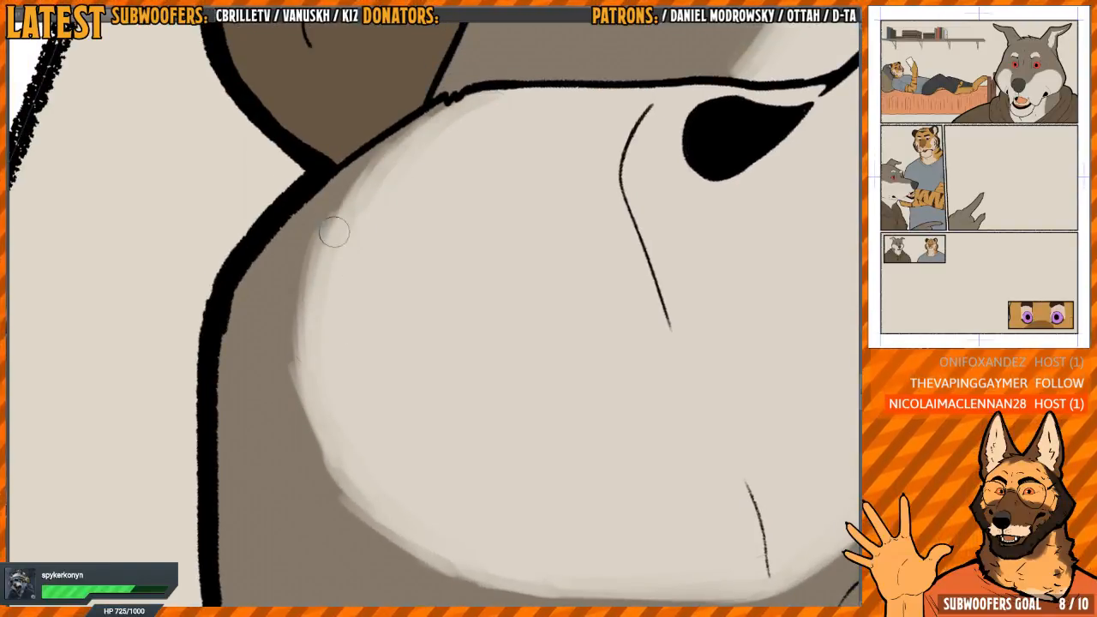
mouse_move(407, 453)
left_mouse_down()
mouse_move(522, 399)
mouse_move(454, 248)
mouse_move(455, 340)
mouse_move(569, 276)
mouse_move(588, 196)
mouse_move(478, 211)
left_mouse_up()
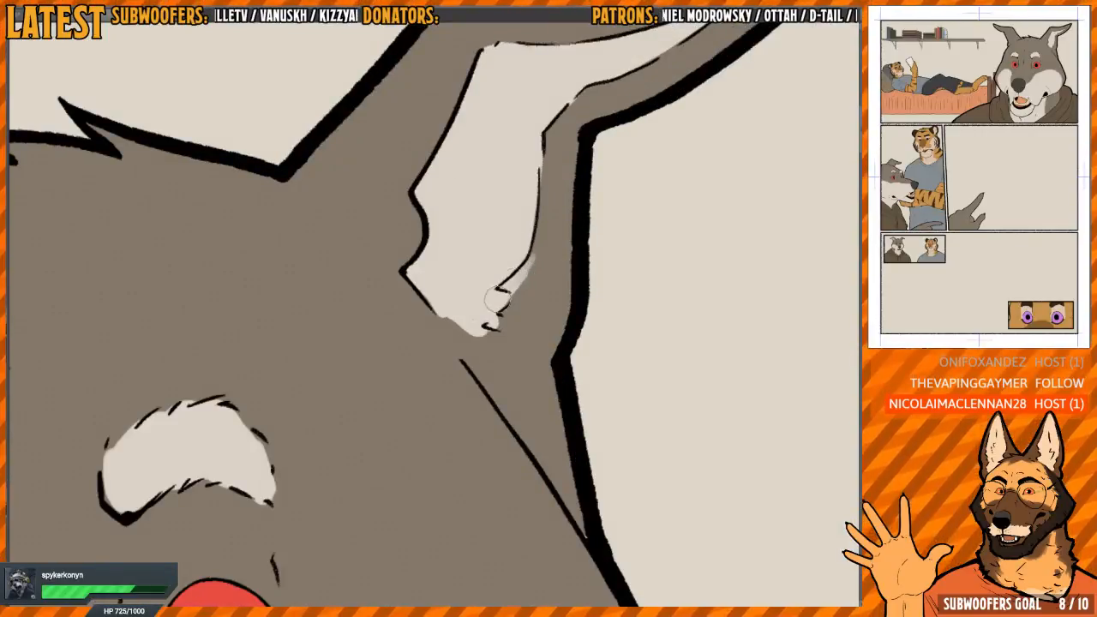
Blend the light inner-ear fur into the grey at the base of the wolf's ear
left_click_drag(497, 298, 507, 326)
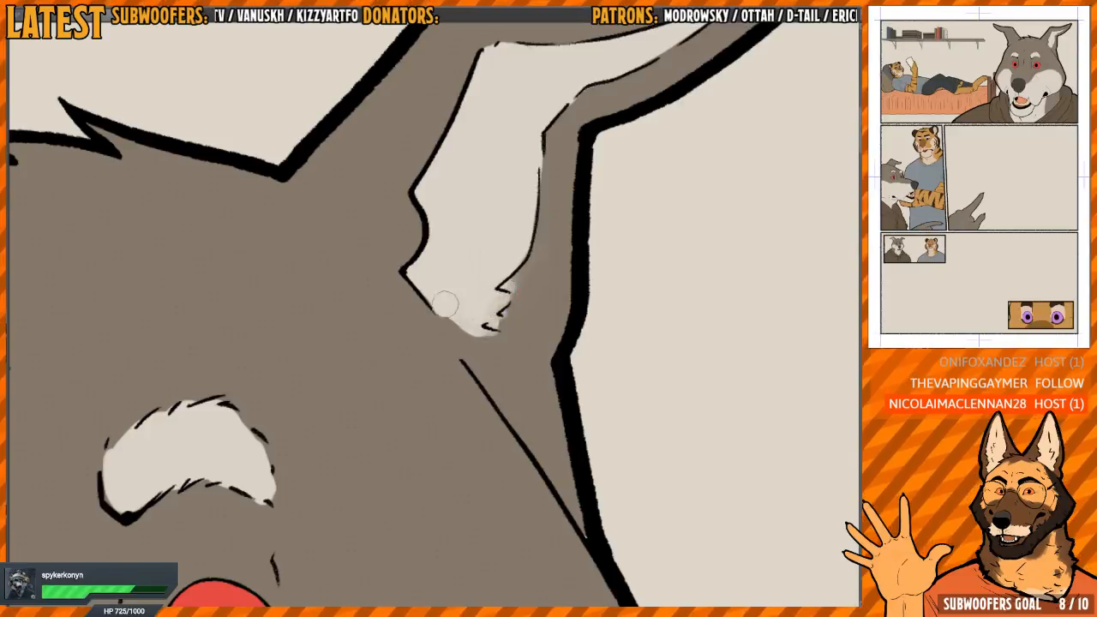
mouse_move(442, 317)
left_mouse_down()
mouse_move(470, 347)
mouse_move(499, 297)
left_mouse_up()
mouse_move(500, 297)
left_mouse_down()
mouse_move(395, 431)
mouse_move(441, 305)
mouse_move(433, 258)
left_mouse_up()
Recolour the pointing hand in front of the tiger's shirt from grey to the wolf's light fur colour
scroll(412, 320, "down", 5)
left_click_drag(411, 321, 514, 205)
scroll(433, 315, "down", 3)
mouse_move(397, 540)
left_mouse_down()
mouse_move(404, 378)
mouse_move(596, 262)
left_mouse_up()
scroll(433, 315, "up", 5)
left_click_drag(524, 553, 460, 305)
left_click(476, 300)
scroll(523, 280, "up", 4)
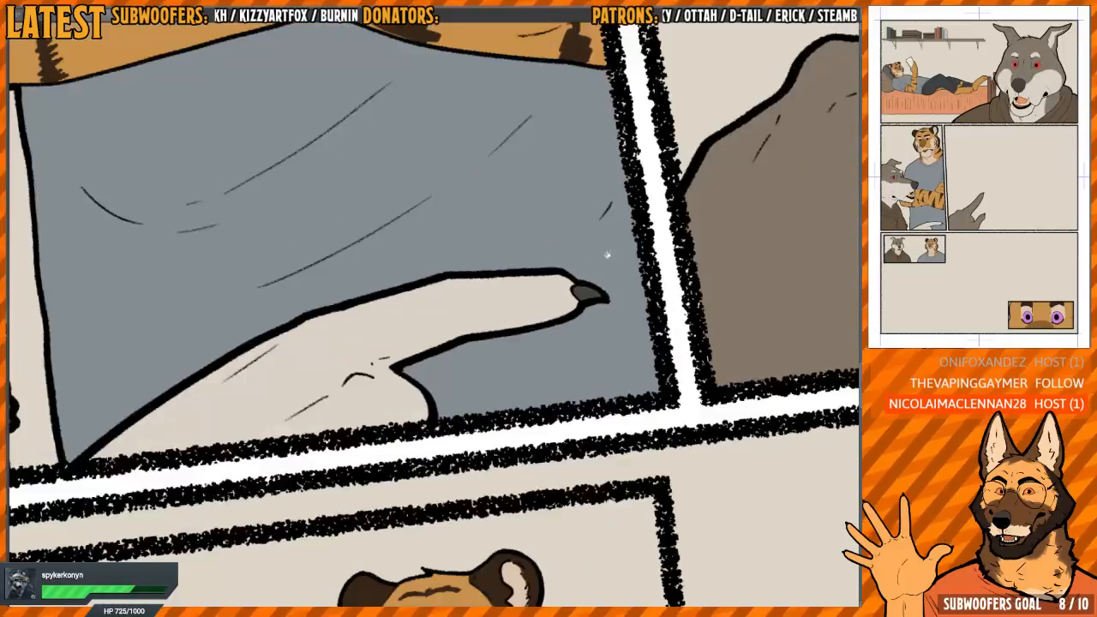
Recolour the wolf's large pointing hand in the wide middle panel to the same light fur colour
left_click_drag(598, 290, 474, 307)
scroll(474, 291, "down", 6)
left_click_drag(731, 170, 640, 194)
left_click(531, 282)
left_click_drag(561, 282, 527, 329)
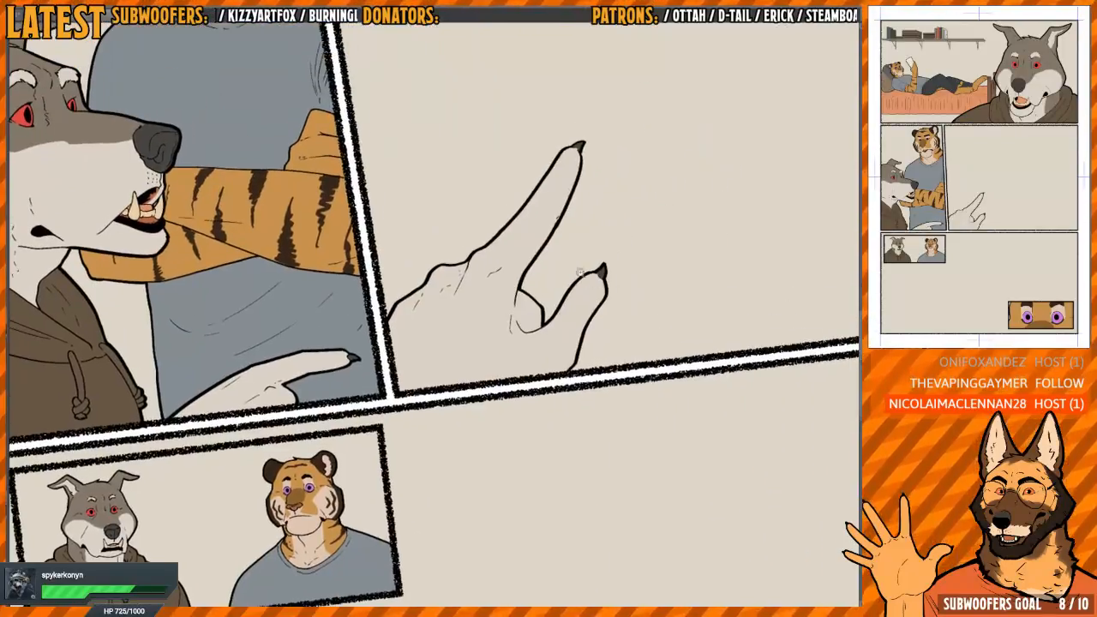
Soften the border between grey and light fur along the wolf's snout in the middle-row panel with the tiger
scroll(433, 315, "down", 4)
left_click_drag(332, 297, 470, 299)
left_click_drag(381, 235, 396, 341)
scroll(396, 341, "up", 8)
key("h")
left_click_drag(470, 311, 447, 214)
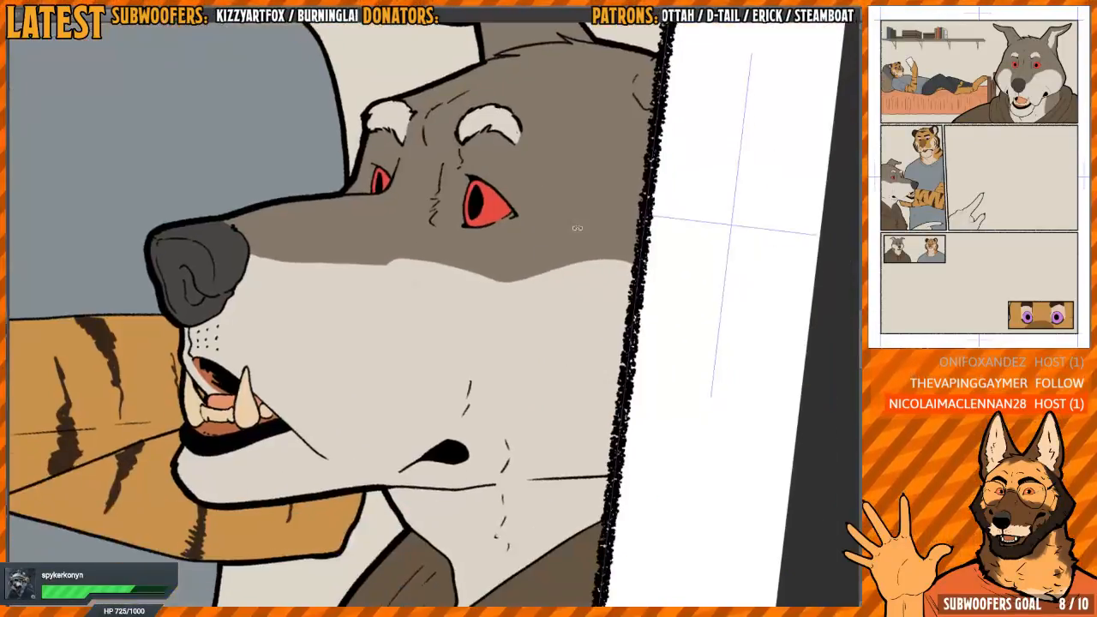
left_click_drag(475, 390, 432, 262)
key("h")
key("h")
left_click_drag(467, 225, 450, 220)
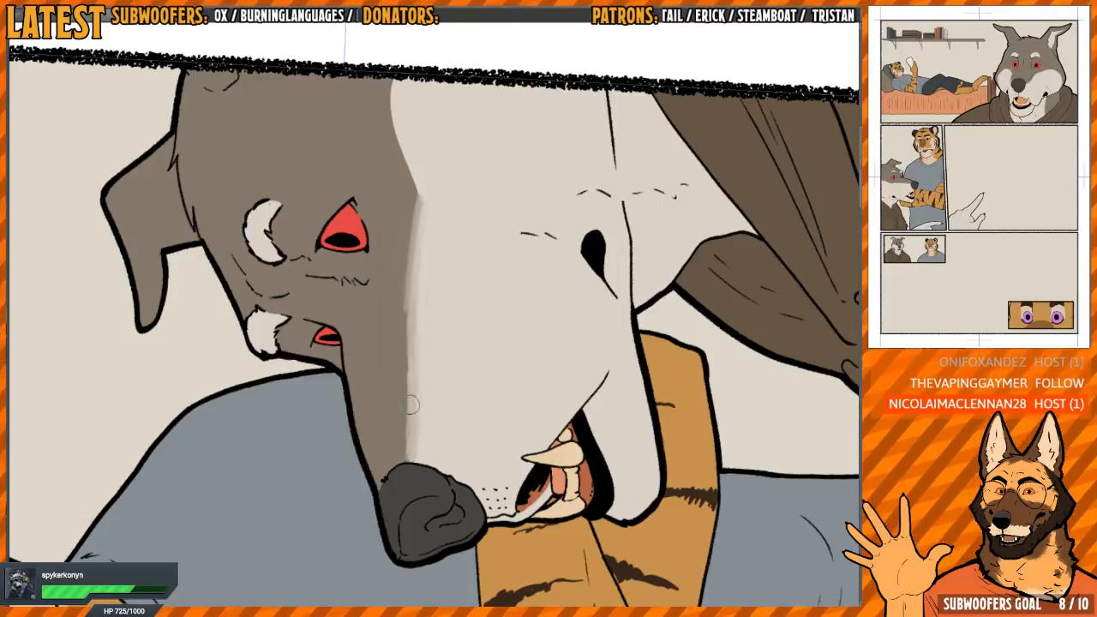
Soften the rest of the wolf's fur border below the eye and across the cheek to the panel edge
mouse_move(494, 114)
left_mouse_down()
mouse_move(497, 257)
mouse_move(548, 257)
left_mouse_up()
left_click_drag(452, 90, 423, 329)
mouse_move(425, 407)
left_mouse_down()
mouse_move(424, 251)
mouse_move(421, 417)
mouse_move(423, 379)
left_mouse_up()
left_click_drag(424, 277, 423, 218)
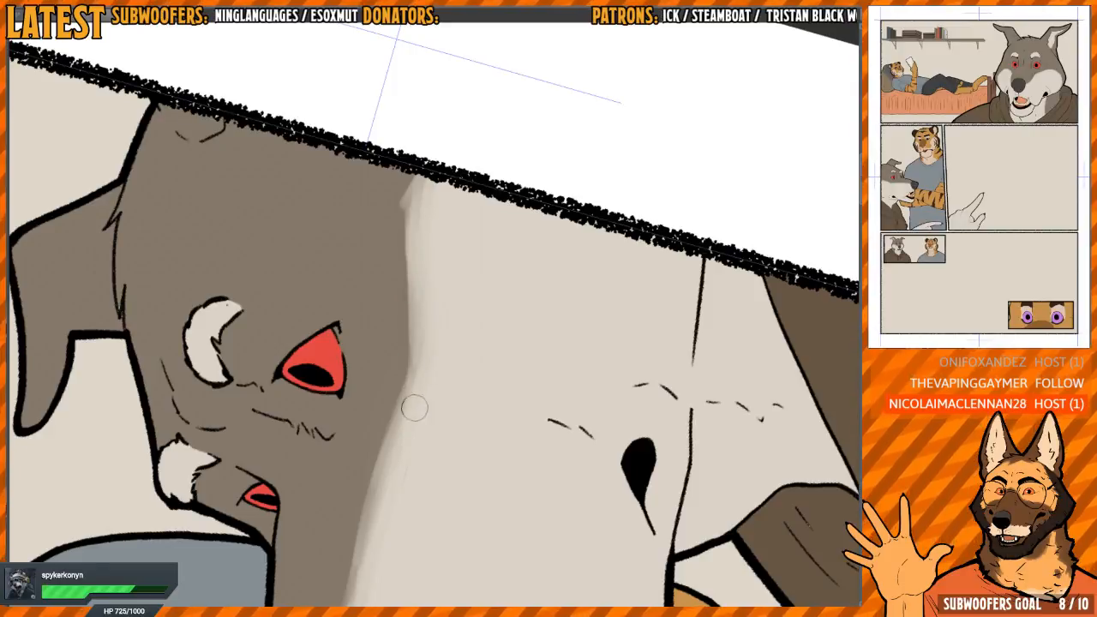
left_click_drag(414, 408, 392, 462)
mouse_move(453, 350)
left_mouse_down()
mouse_move(506, 294)
mouse_move(458, 283)
left_mouse_up()
mouse_move(455, 197)
left_mouse_down()
mouse_move(510, 227)
mouse_move(531, 296)
left_mouse_up()
left_click_drag(508, 214, 507, 306)
left_click_drag(635, 192, 548, 192)
left_click_drag(566, 296, 549, 257)
Soften the border of the light cheek patch from nose to jaw on the small wolf portrait
key("h")
left_click_drag(604, 309, 325, 321)
left_click_drag(553, 370, 420, 346)
left_click_drag(399, 306, 569, 232)
mouse_move(366, 302)
left_mouse_down()
mouse_move(480, 300)
mouse_move(472, 274)
left_mouse_up()
mouse_move(364, 314)
left_mouse_down()
mouse_move(465, 308)
mouse_move(402, 376)
left_mouse_up()
mouse_move(480, 377)
left_mouse_down()
mouse_move(507, 332)
mouse_move(460, 265)
mouse_move(370, 297)
left_mouse_up()
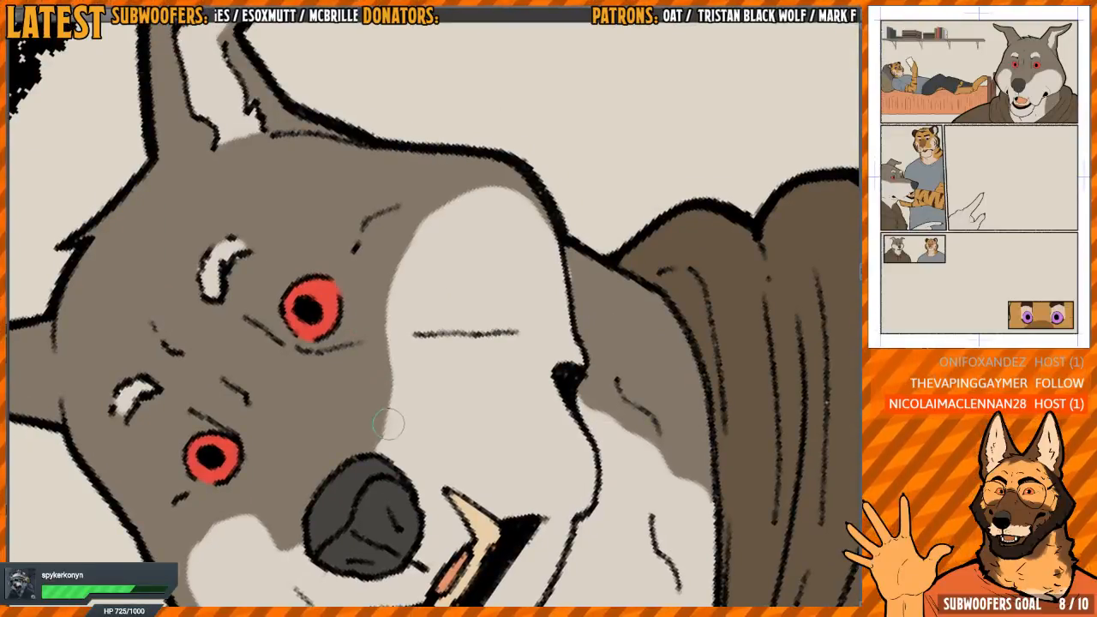
mouse_move(385, 443)
left_mouse_down()
mouse_move(402, 392)
mouse_move(389, 318)
mouse_move(414, 241)
mouse_move(459, 195)
mouse_move(548, 233)
left_mouse_up()
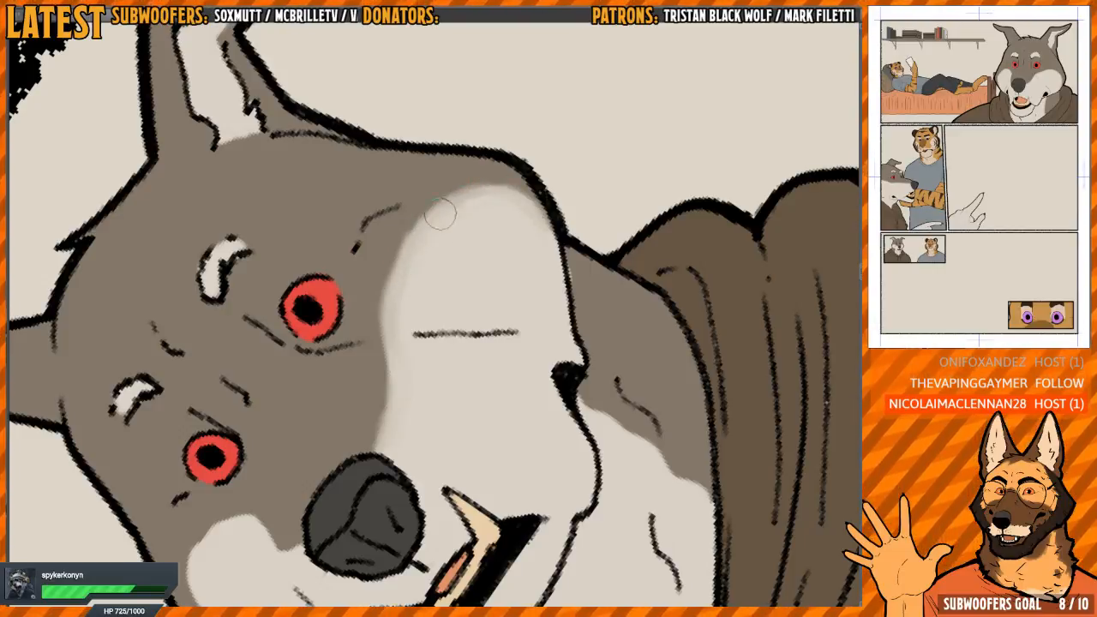
left_click_drag(450, 400, 406, 393)
Soften the edge between grey and light fur on the small wolf portrait's neck
left_click_drag(549, 372, 465, 262)
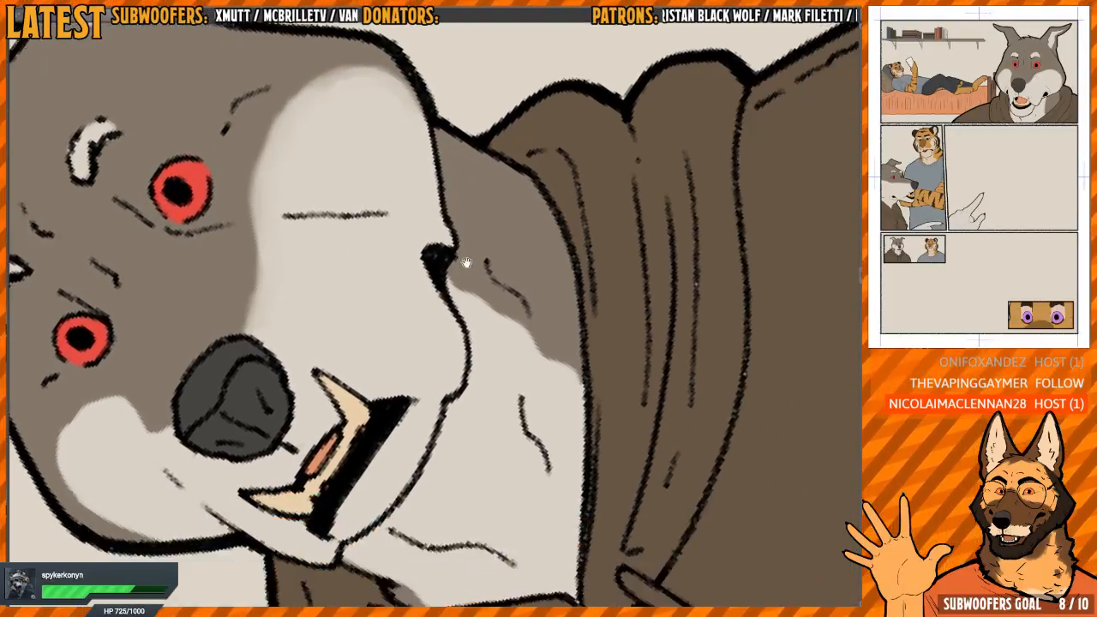
left_click_drag(547, 348, 513, 294)
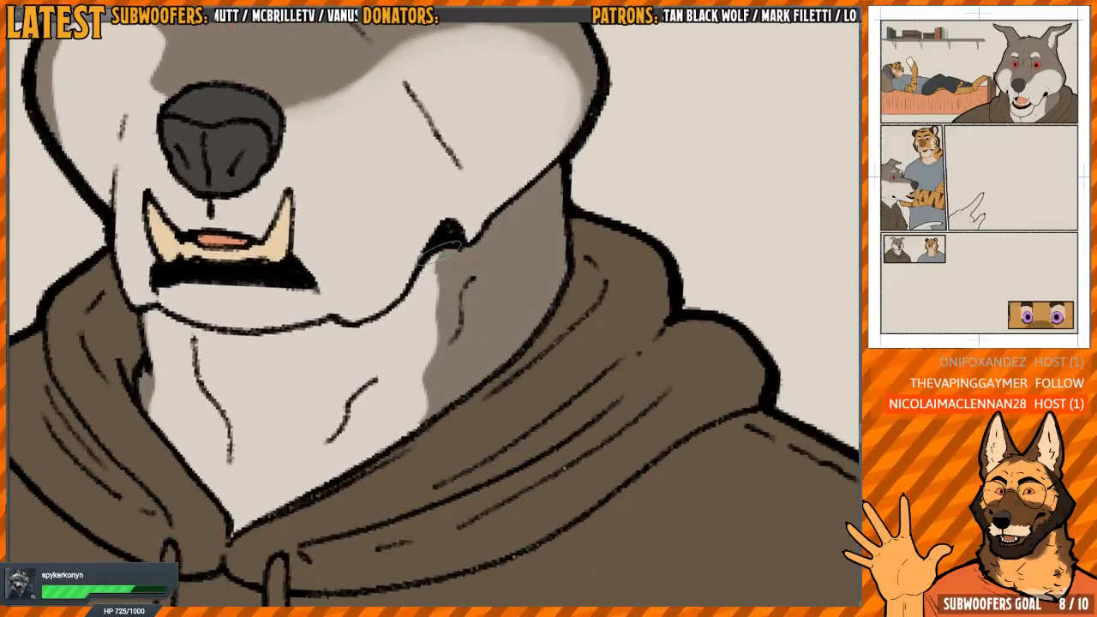
left_click_drag(426, 296, 422, 385)
mouse_move(299, 381)
left_mouse_down()
mouse_move(451, 431)
mouse_move(309, 446)
mouse_move(319, 468)
left_mouse_up()
Soften the edge of the opposite light cheek patch on the small wolf portrait
left_click_drag(351, 221, 481, 460)
left_click_drag(567, 236, 550, 216)
mouse_move(421, 364)
left_mouse_down()
mouse_move(425, 391)
mouse_move(408, 362)
left_mouse_up()
scroll(425, 391, "up", 1)
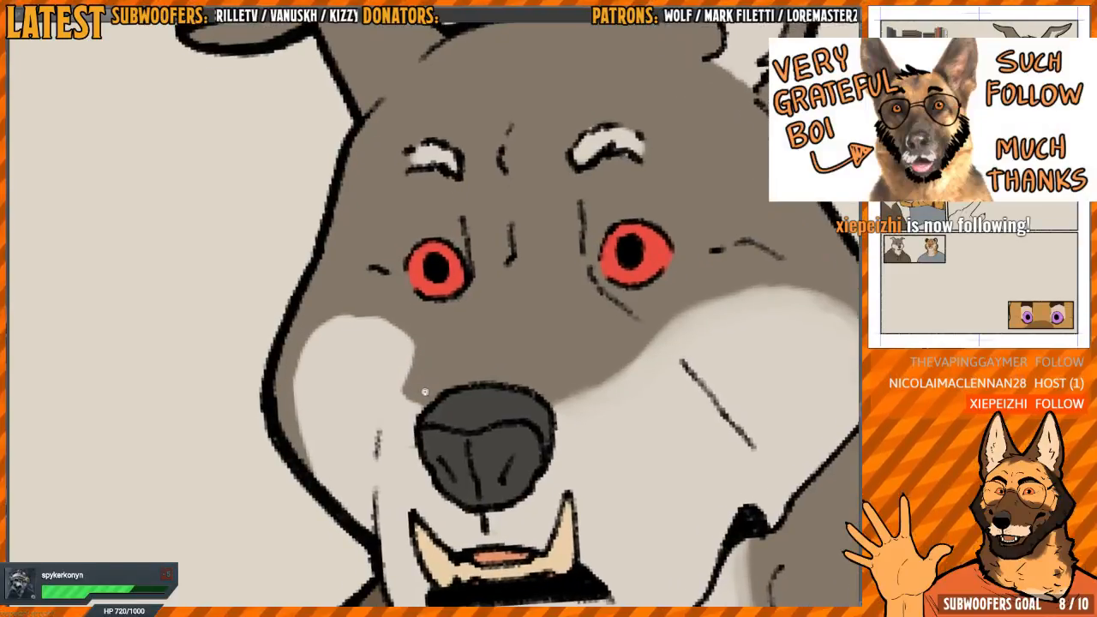
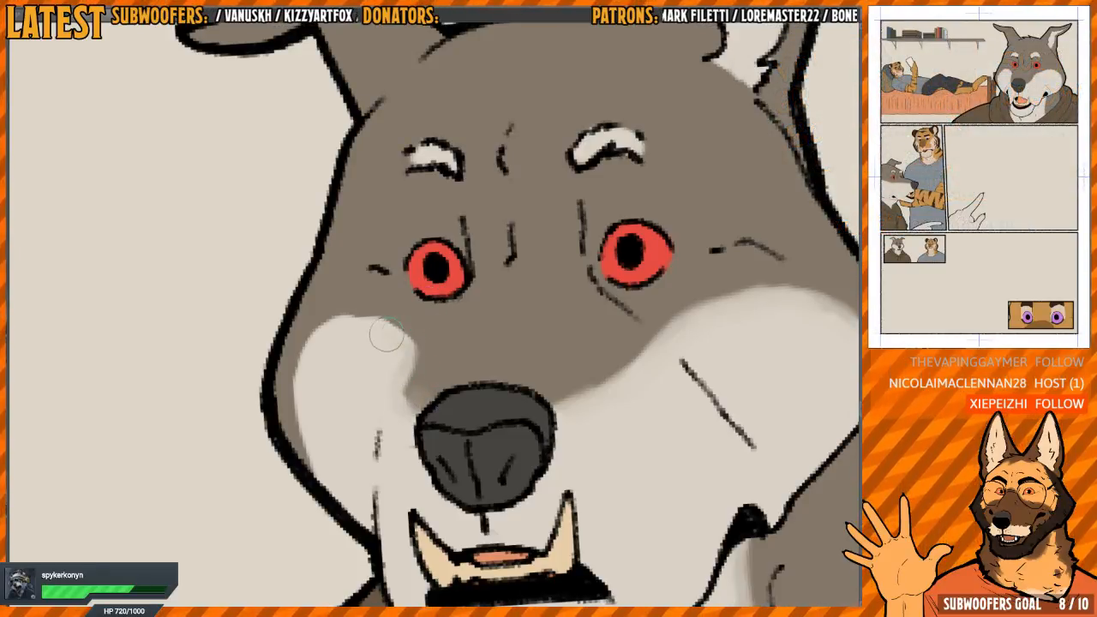
Soften the remaining outer edge of the light cheek patch on the small wolf portrait
mouse_move(368, 326)
left_mouse_down()
mouse_move(335, 325)
mouse_move(314, 344)
mouse_move(334, 486)
left_mouse_up()
left_click_drag(444, 315, 382, 291)
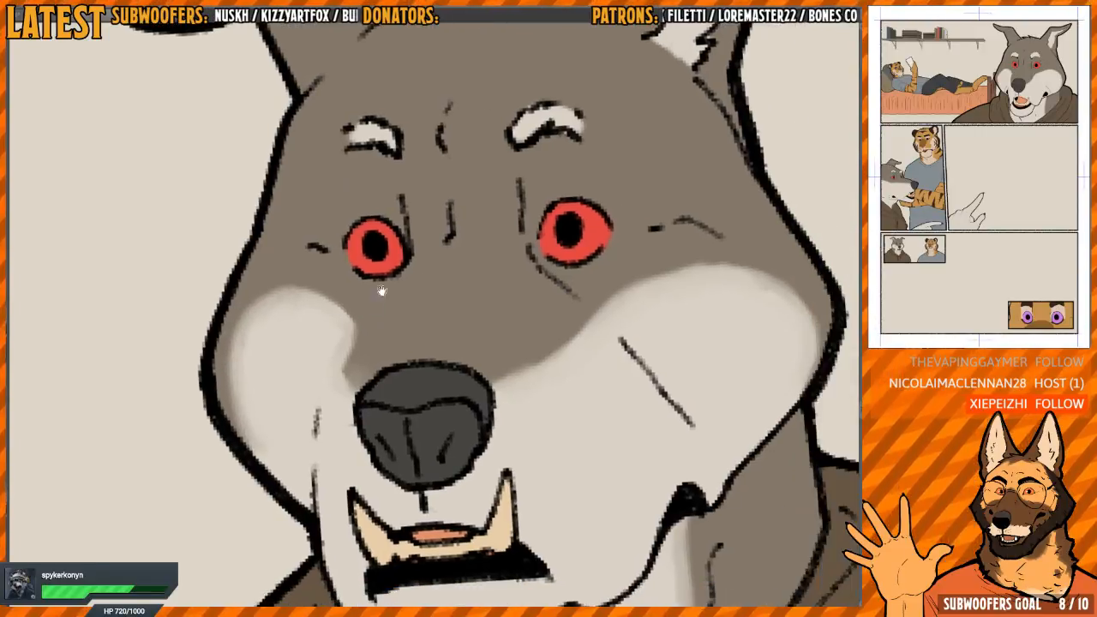
scroll(382, 291, "down", 2)
left_click_drag(485, 310, 434, 289)
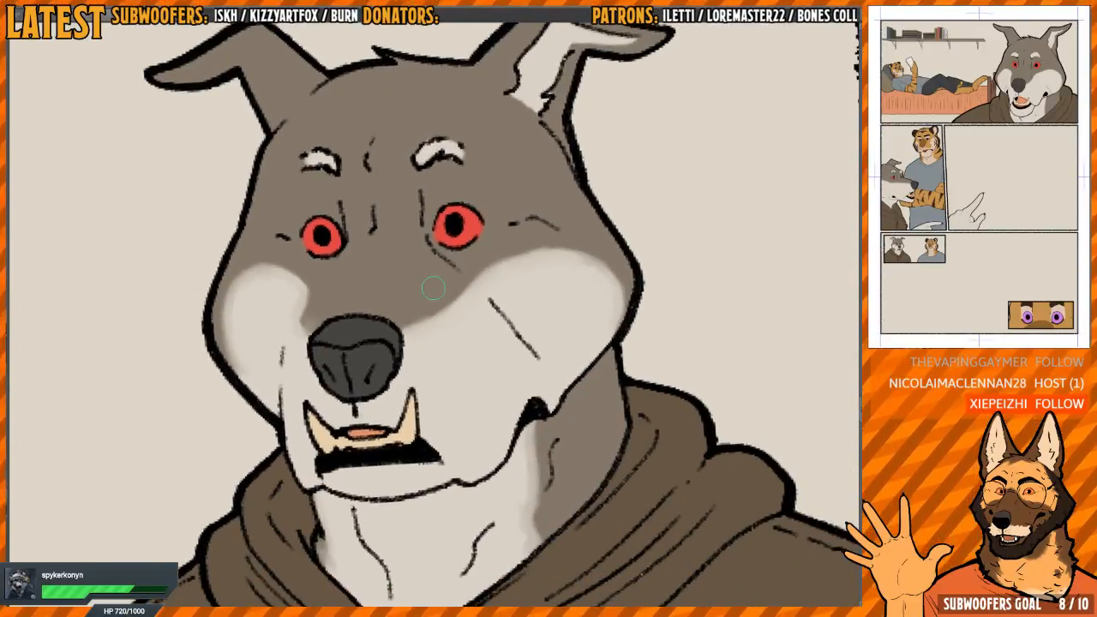
Soften the edges of the light inner-ear fur on the small wolf portrait
left_click_drag(500, 234, 392, 478)
scroll(392, 479, "up", 4)
left_click_drag(619, 304, 440, 309)
key("minus")
key("minus")
key("minus")
key("minus")
key("minus")
key("minus")
key("minus")
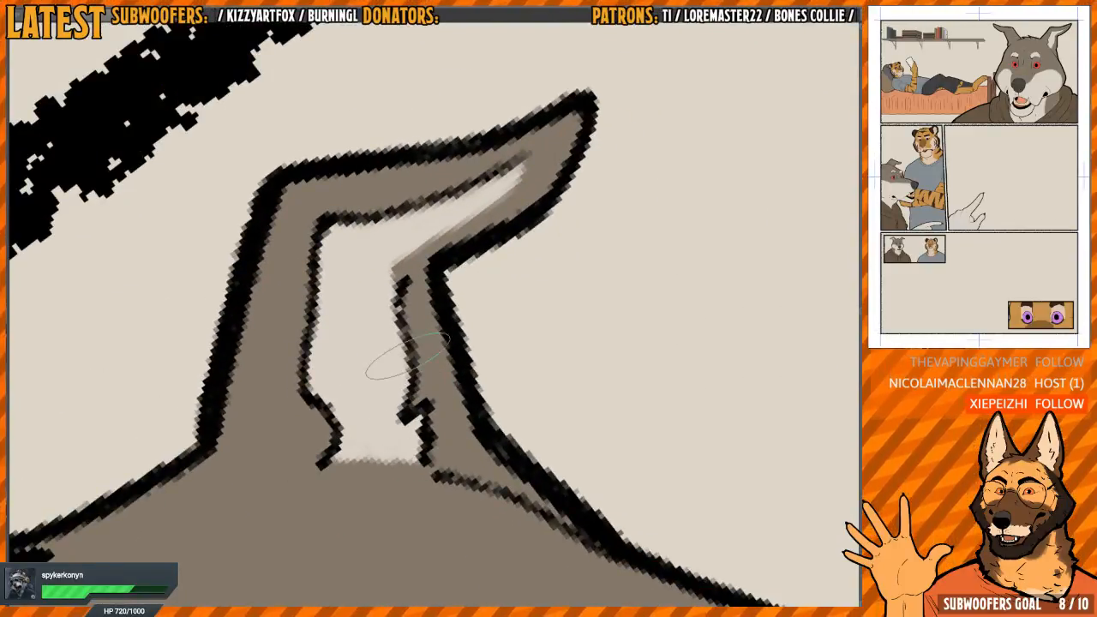
scroll(502, 185, "down", 2)
scroll(502, 185, "down", 8)
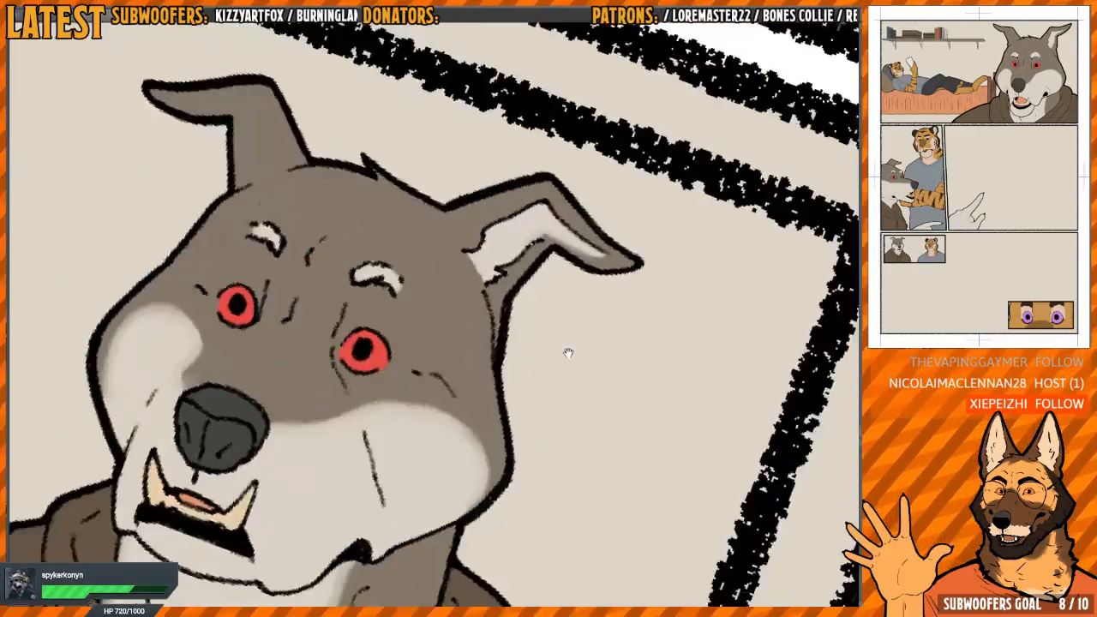
left_click_drag(544, 397, 561, 214)
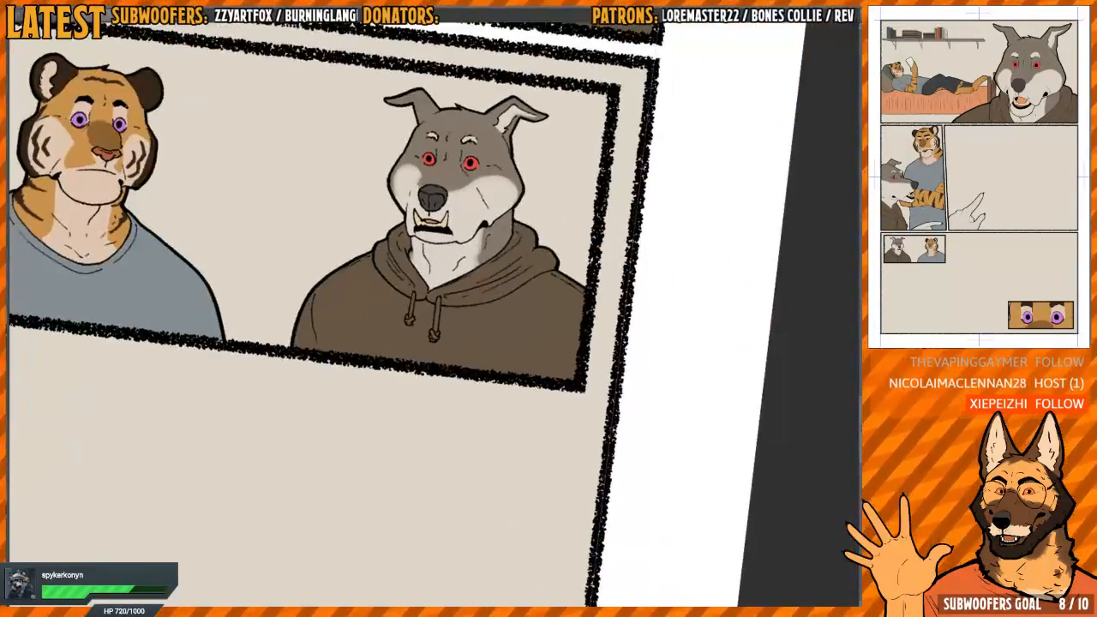
Soften the edge between orange and light fur on the wider side of the small tiger portrait's neck
key("ctrl+at")
left_click_drag(703, 249, 614, 303)
key("h")
left_click_drag(522, 318, 493, 366)
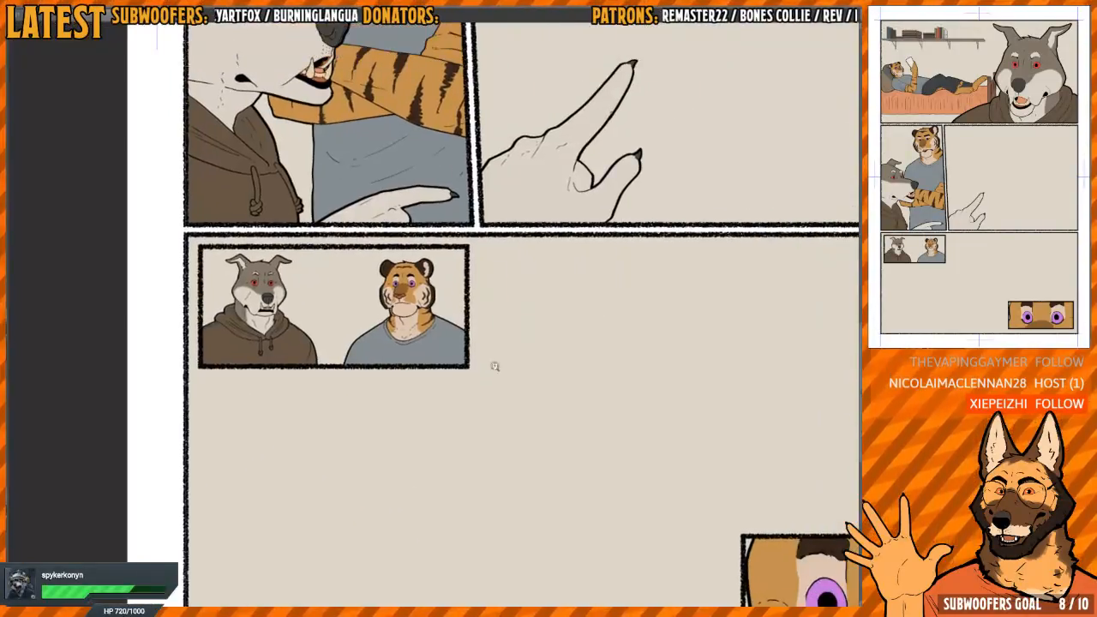
left_click_drag(461, 318, 579, 302)
scroll(579, 301, "down", 3)
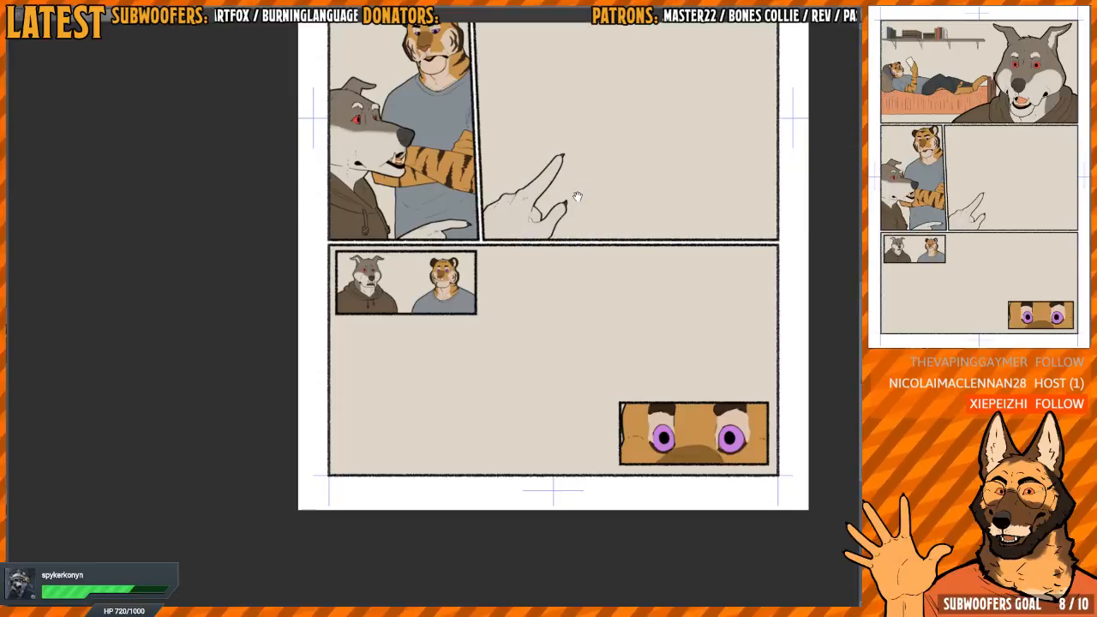
scroll(440, 286, "up", 10)
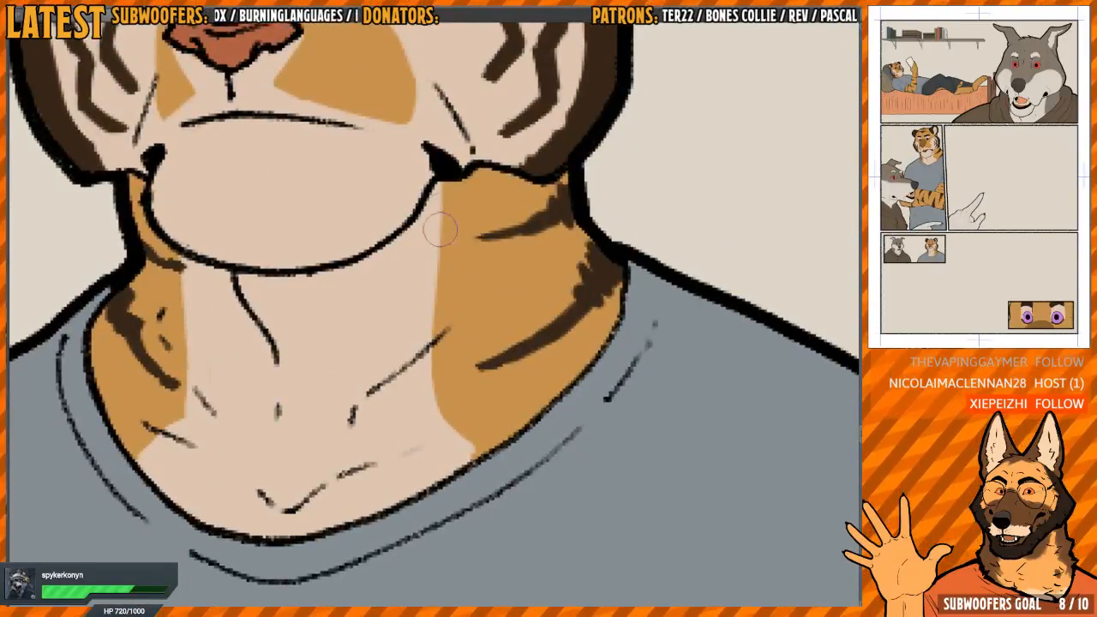
left_click_drag(440, 230, 436, 201)
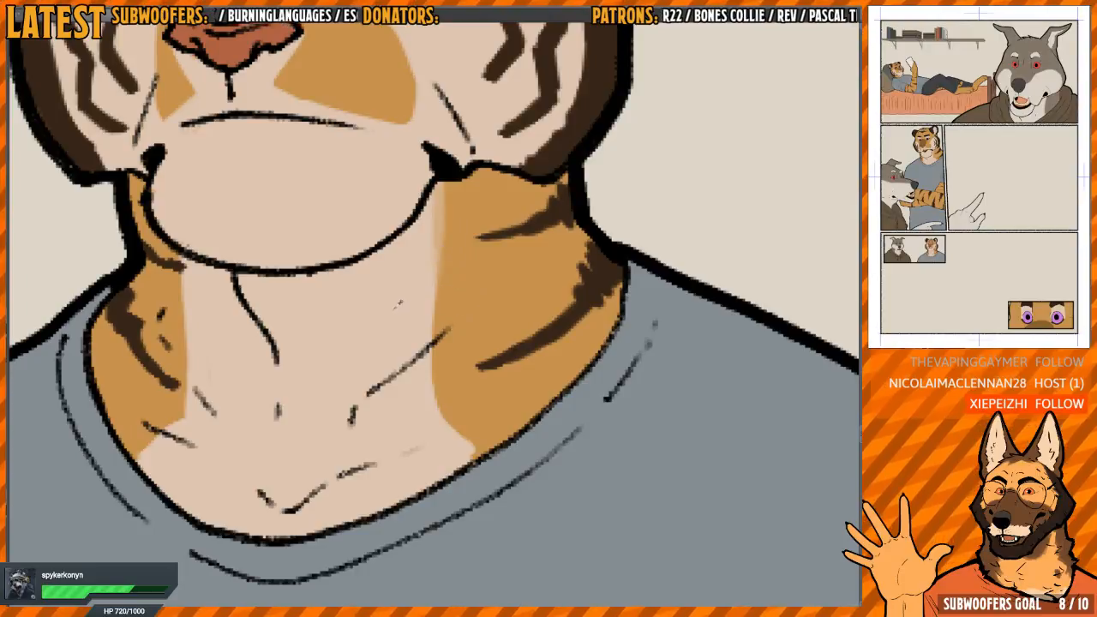
mouse_move(440, 238)
left_mouse_down()
mouse_move(436, 182)
mouse_move(425, 379)
mouse_move(433, 415)
mouse_move(461, 449)
left_mouse_up()
Soften the orange and light fur border on the narrower side of the small tiger portrait's neck
left_click_drag(391, 433, 554, 450)
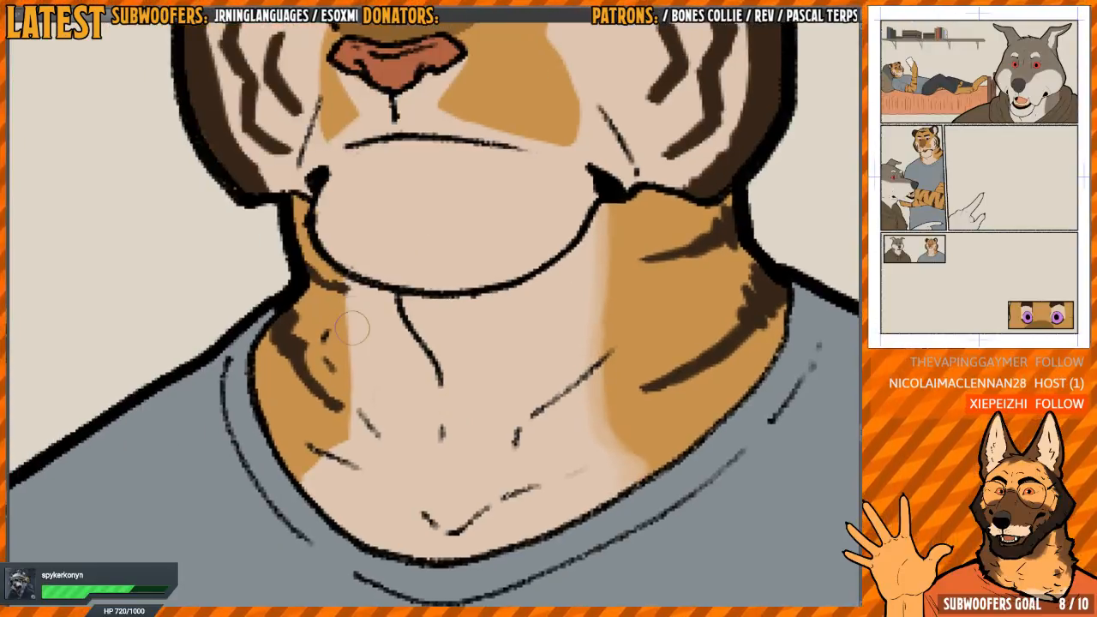
mouse_move(351, 274)
left_mouse_down()
mouse_move(352, 428)
mouse_move(331, 454)
left_mouse_up()
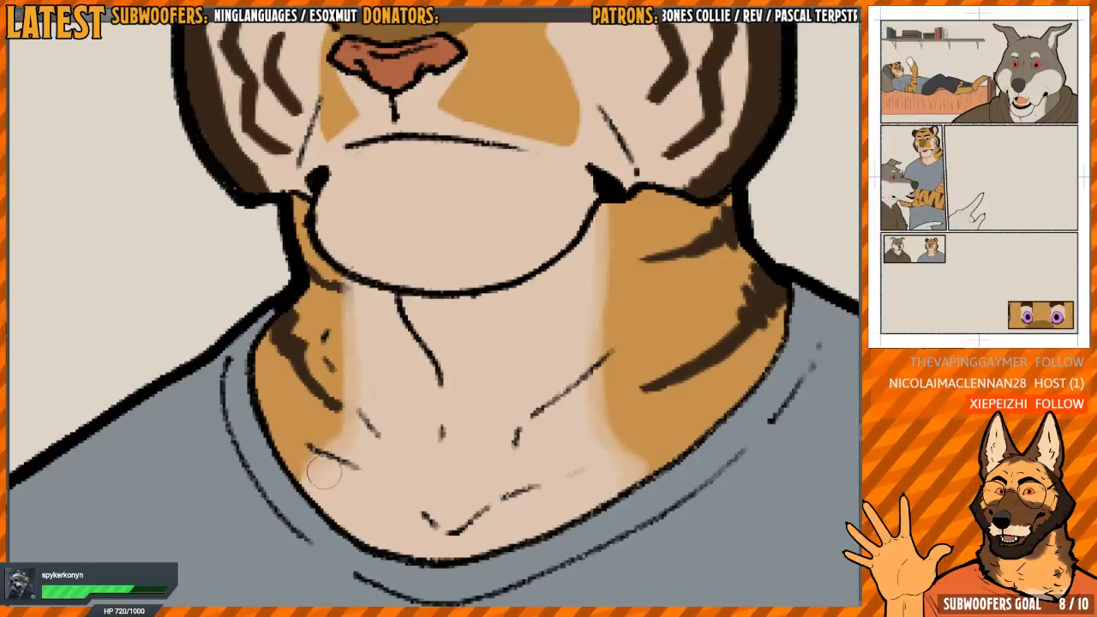
mouse_move(308, 338)
left_mouse_down()
mouse_move(360, 445)
mouse_move(300, 360)
mouse_move(317, 417)
left_mouse_up()
mouse_move(324, 319)
left_mouse_down()
mouse_move(331, 386)
mouse_move(369, 398)
mouse_move(514, 303)
mouse_move(581, 304)
mouse_move(523, 424)
left_mouse_up()
Smudge the dark stripes on the small tiger portrait's neck into the orange fur
key("h")
mouse_move(380, 316)
left_mouse_down()
mouse_move(418, 428)
mouse_move(407, 334)
mouse_move(392, 332)
mouse_move(418, 371)
mouse_move(395, 329)
left_mouse_up()
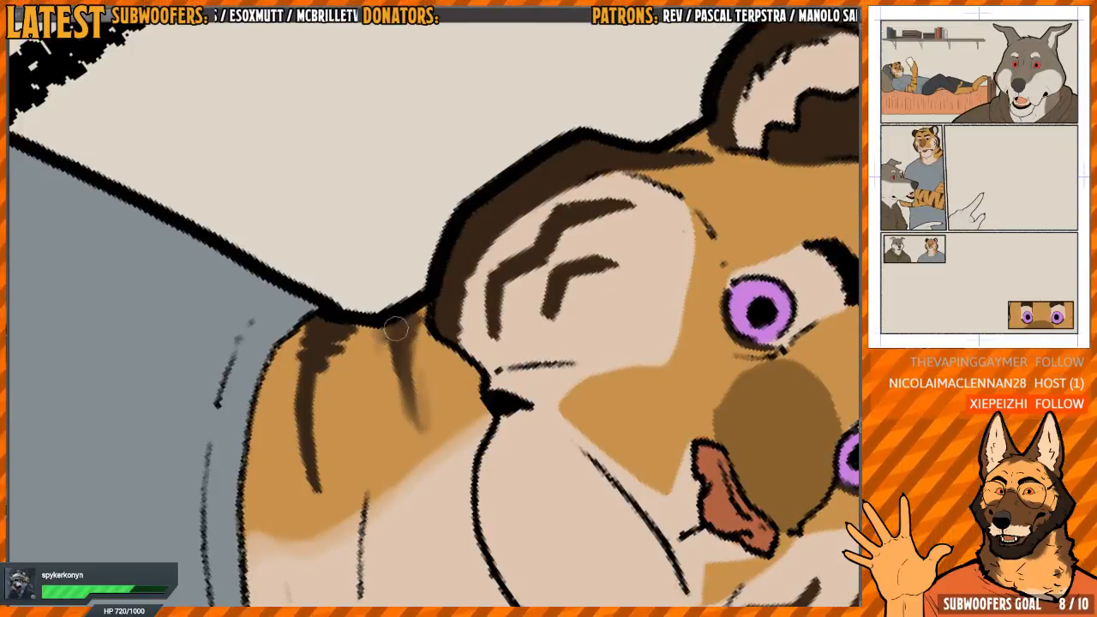
left_click_drag(407, 417, 465, 388)
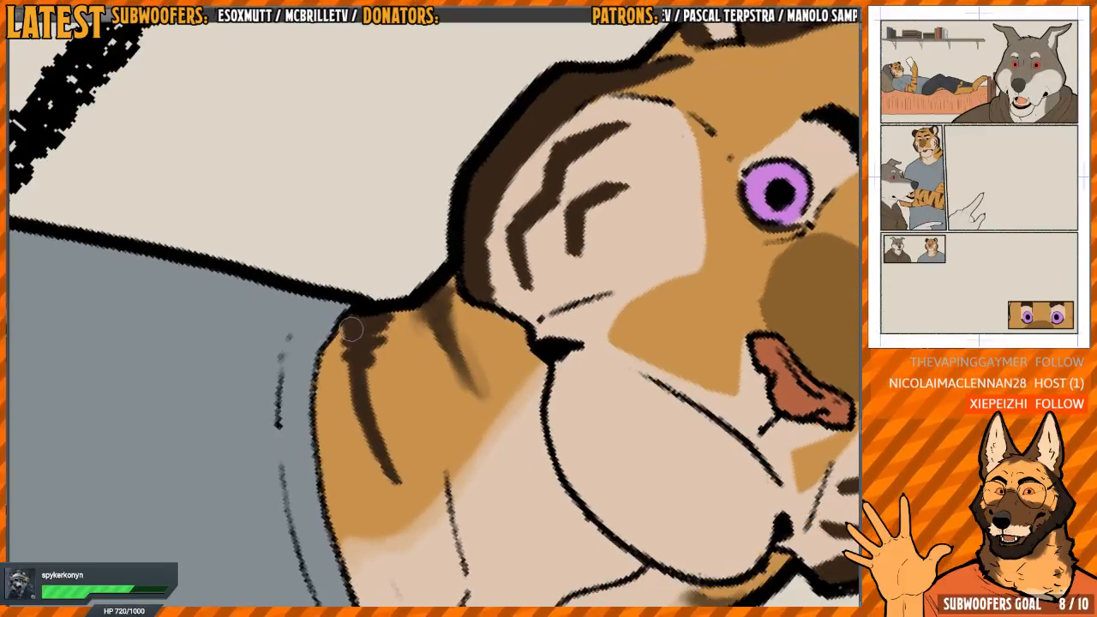
mouse_move(351, 328)
left_mouse_down()
mouse_move(344, 363)
mouse_move(399, 496)
mouse_move(363, 389)
mouse_move(391, 316)
mouse_move(354, 337)
mouse_move(371, 345)
mouse_move(382, 324)
mouse_move(369, 372)
mouse_move(369, 352)
mouse_move(384, 437)
left_mouse_up()
mouse_move(573, 265)
left_mouse_down()
mouse_move(405, 372)
mouse_move(452, 271)
mouse_move(465, 278)
left_mouse_up()
left_click_drag(391, 168, 385, 280)
Blend the dark marking at the tiger's temple, just below the ear, into the orange fur
scroll(377, 304, "up", 1)
left_click_drag(369, 319, 437, 230)
mouse_move(480, 214)
left_mouse_down()
mouse_move(408, 366)
mouse_move(378, 371)
left_mouse_up()
scroll(535, 181, "down", 1)
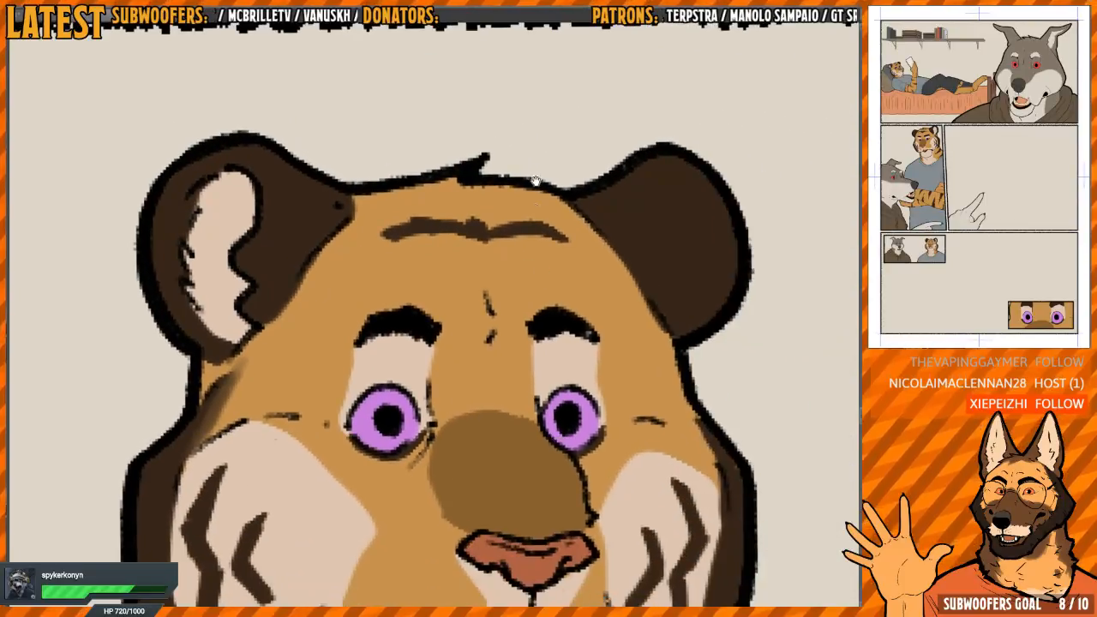
Soften the dark stripe across the small tiger portrait's forehead
mouse_move(535, 181)
left_mouse_down()
mouse_move(506, 320)
mouse_move(435, 245)
mouse_move(424, 295)
mouse_move(433, 227)
mouse_move(404, 373)
mouse_move(428, 278)
left_mouse_up()
mouse_move(505, 330)
left_mouse_down()
mouse_move(541, 360)
mouse_move(547, 213)
left_mouse_up()
key("h")
key("h")
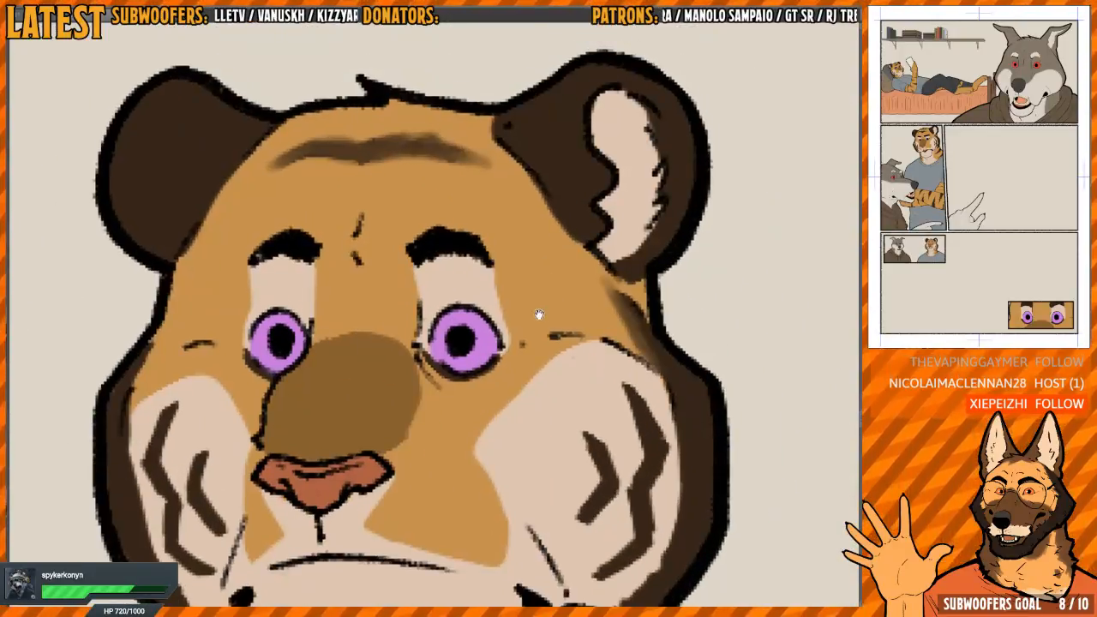
Soften the edges of the light patches around the small tiger portrait's eyes
left_click_drag(489, 331, 464, 287)
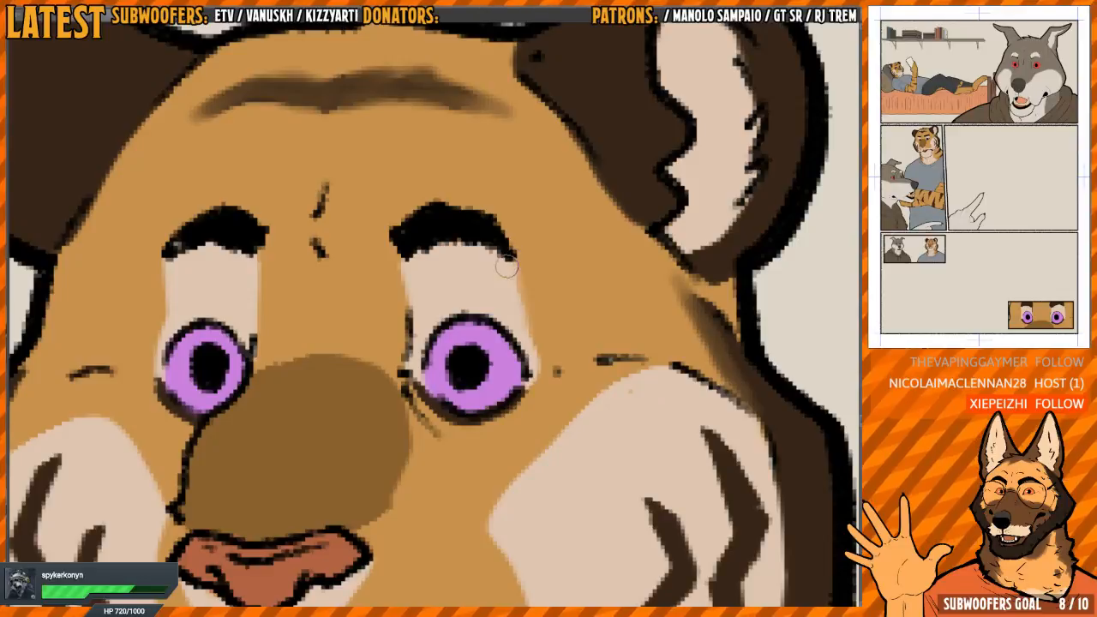
left_click_drag(490, 348, 521, 365)
mouse_move(219, 318)
left_mouse_down()
mouse_move(405, 310)
mouse_move(373, 380)
left_mouse_up()
mouse_move(336, 434)
left_mouse_down()
mouse_move(403, 262)
mouse_move(439, 217)
left_mouse_up()
left_click_drag(439, 217, 382, 291)
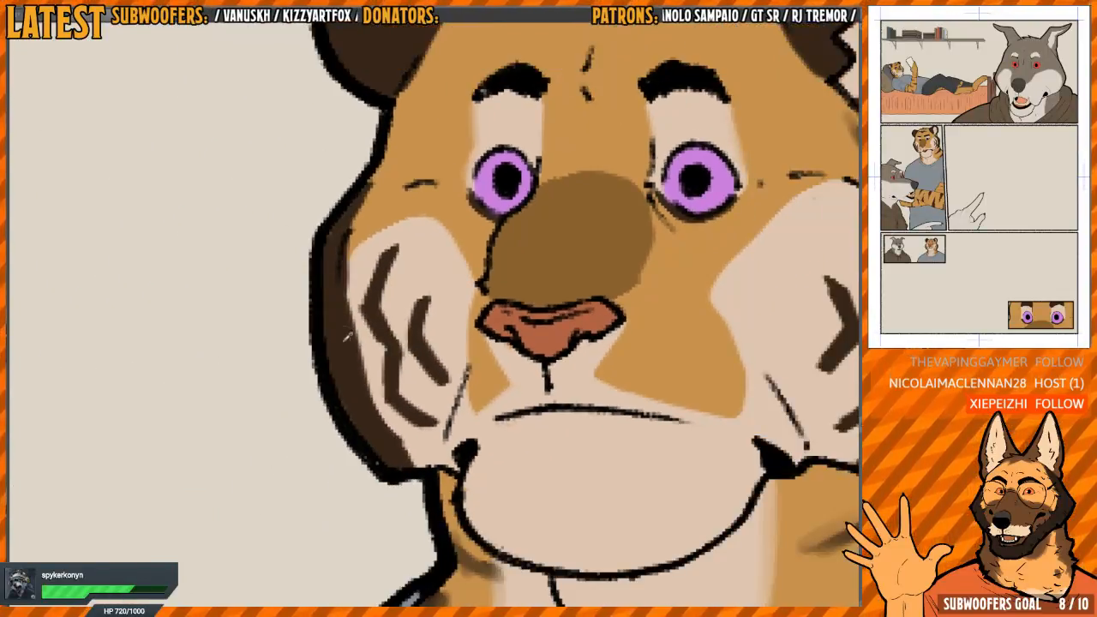
Soften the dark border and the light patch outline on the small tiger portrait's narrower cheek
mouse_move(370, 328)
left_mouse_down()
mouse_move(324, 387)
mouse_move(326, 296)
mouse_move(343, 250)
mouse_move(323, 367)
mouse_move(320, 345)
mouse_move(344, 455)
mouse_move(383, 521)
left_mouse_up()
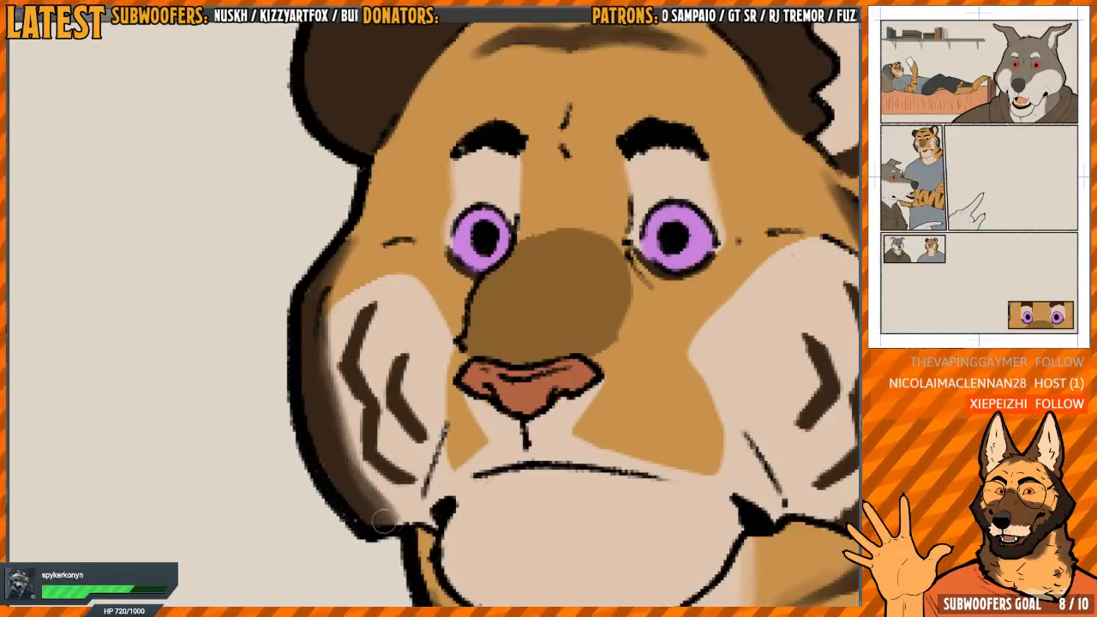
mouse_move(320, 449)
left_mouse_down()
mouse_move(352, 382)
mouse_move(319, 415)
mouse_move(319, 402)
mouse_move(363, 475)
mouse_move(323, 440)
mouse_move(303, 357)
mouse_move(304, 312)
mouse_move(320, 292)
mouse_move(306, 312)
mouse_move(331, 296)
mouse_move(318, 291)
mouse_move(307, 304)
mouse_move(329, 294)
mouse_move(303, 336)
mouse_move(318, 295)
mouse_move(339, 294)
mouse_move(342, 280)
mouse_move(311, 293)
left_mouse_up()
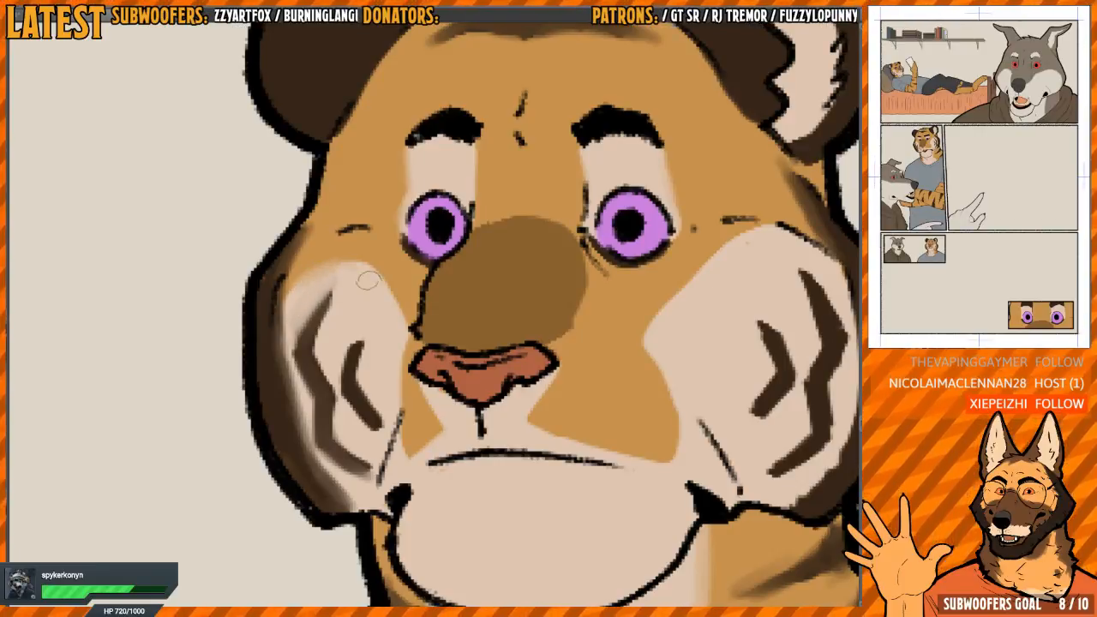
left_click_drag(390, 344, 372, 325)
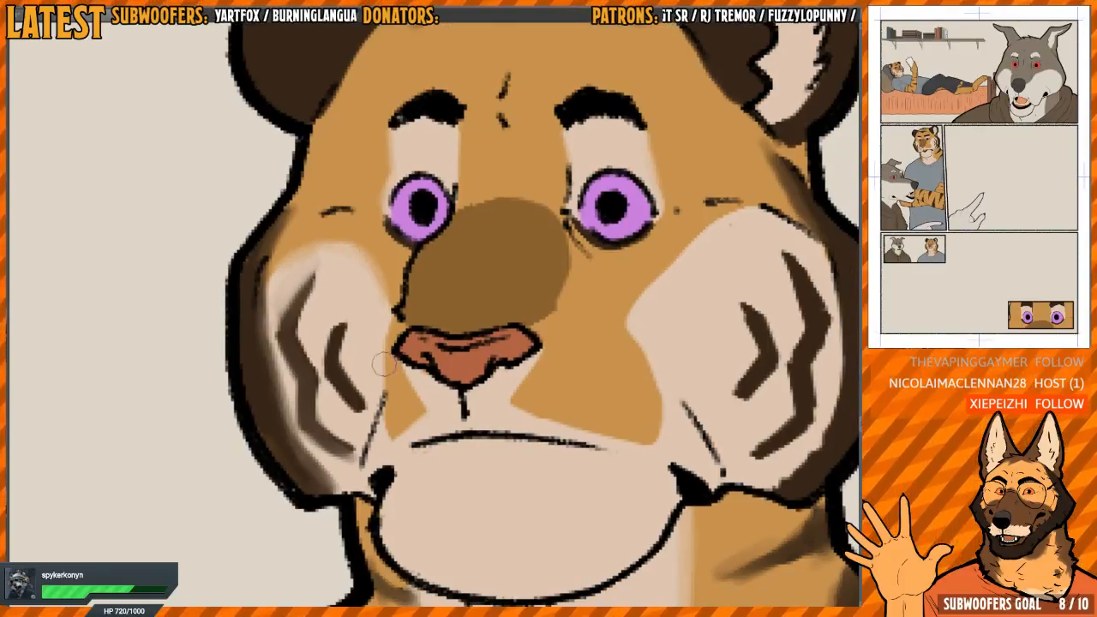
Soften the narrower cheek's stripes and the edges of the orange muzzle fur on the small tiger portrait
mouse_move(337, 364)
left_mouse_down()
mouse_move(349, 390)
mouse_move(340, 330)
mouse_move(334, 383)
mouse_move(326, 378)
mouse_move(311, 397)
mouse_move(302, 338)
mouse_move(316, 273)
left_mouse_up()
mouse_move(442, 382)
left_mouse_down()
mouse_move(391, 341)
mouse_move(350, 393)
left_mouse_up()
left_click_drag(527, 358, 436, 345)
mouse_move(385, 333)
left_mouse_down()
mouse_move(394, 306)
mouse_move(399, 360)
mouse_move(489, 387)
mouse_move(520, 354)
mouse_move(489, 248)
mouse_move(583, 165)
left_mouse_up()
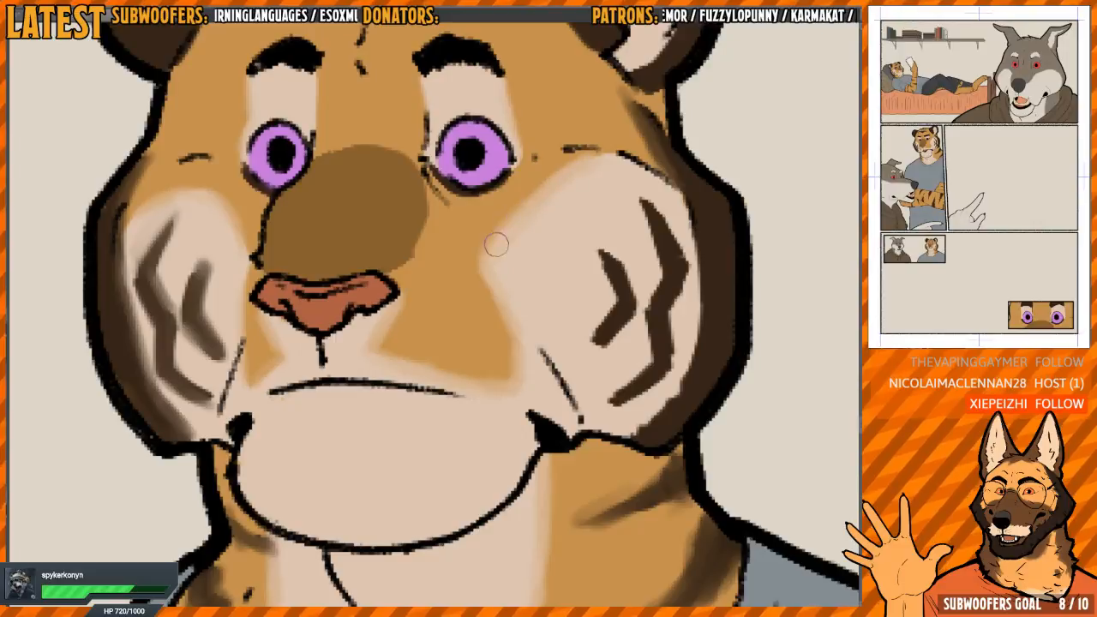
Soften the stripes and the dark outer border on the small tiger portrait's wider cheek
key("h")
left_click_drag(409, 306, 568, 346)
mouse_move(403, 342)
left_mouse_down()
mouse_move(408, 368)
mouse_move(424, 277)
mouse_move(407, 301)
mouse_move(427, 273)
left_mouse_up()
mouse_move(391, 309)
left_mouse_down()
mouse_move(415, 293)
mouse_move(386, 347)
mouse_move(409, 379)
mouse_move(355, 322)
mouse_move(369, 342)
mouse_move(352, 276)
mouse_move(336, 308)
mouse_move(357, 352)
mouse_move(353, 342)
mouse_move(348, 399)
mouse_move(388, 431)
mouse_move(369, 409)
mouse_move(373, 361)
mouse_move(363, 413)
left_mouse_up()
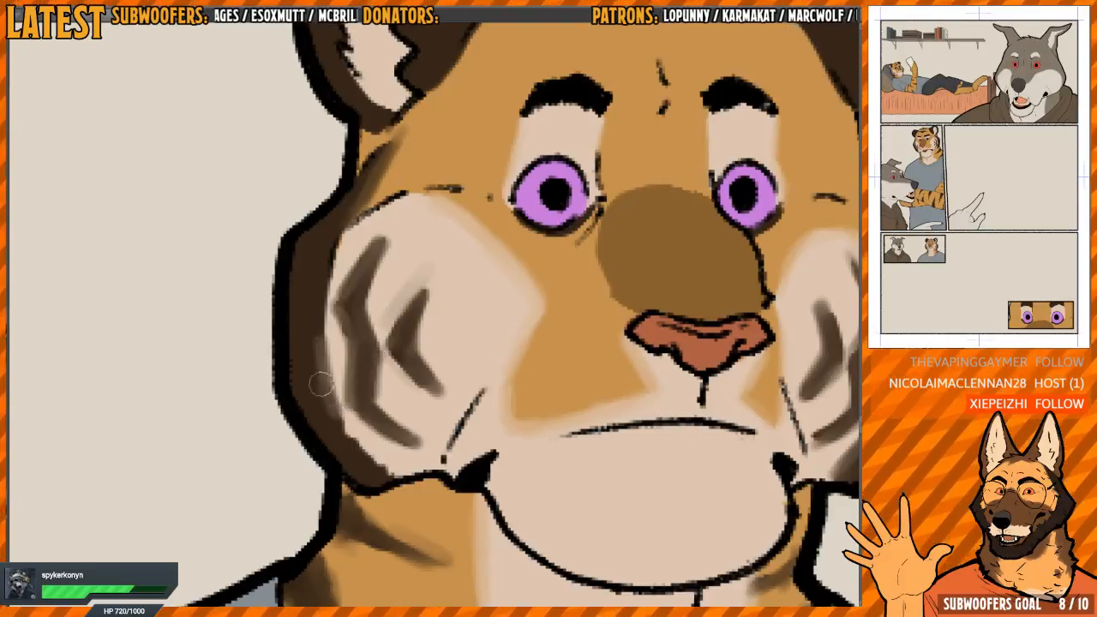
scroll(324, 344, "down", 1)
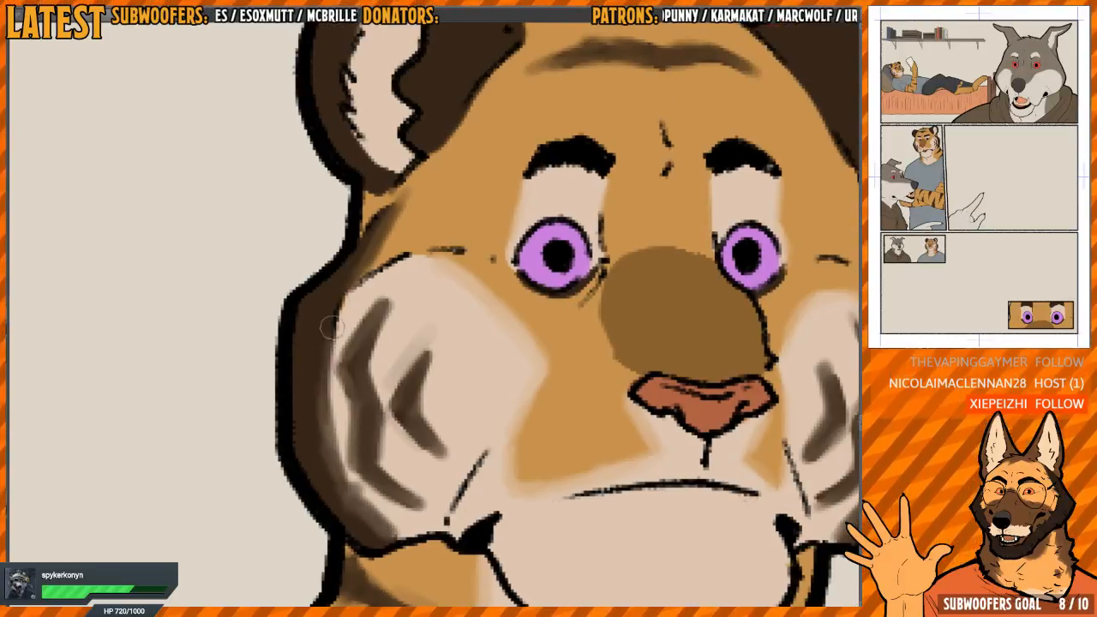
scroll(387, 330, "down", 1)
Soften the upper outer edge of the light patch around one eye in the tiger's eye close-up panel
key("h")
left_click_drag(461, 459, 489, 294)
scroll(489, 294, "down", 3)
left_click_drag(321, 317, 537, 418)
scroll(550, 382, "down", 3)
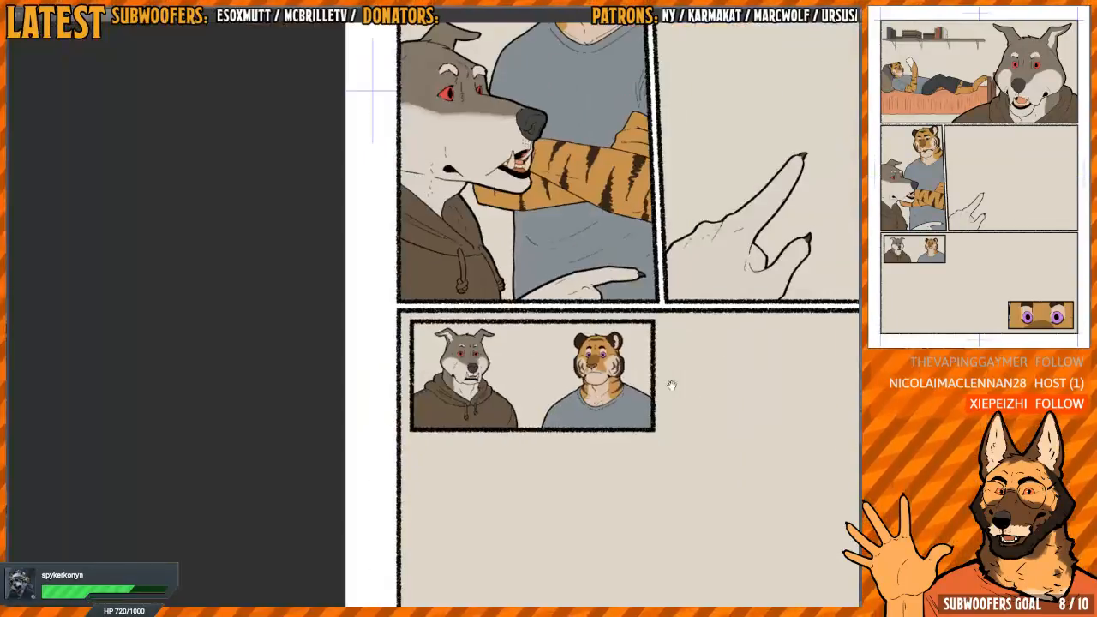
left_click_drag(671, 385, 443, 209)
left_click_drag(610, 321, 525, 272)
scroll(548, 275, "up", 2)
scroll(555, 276, "up", 4)
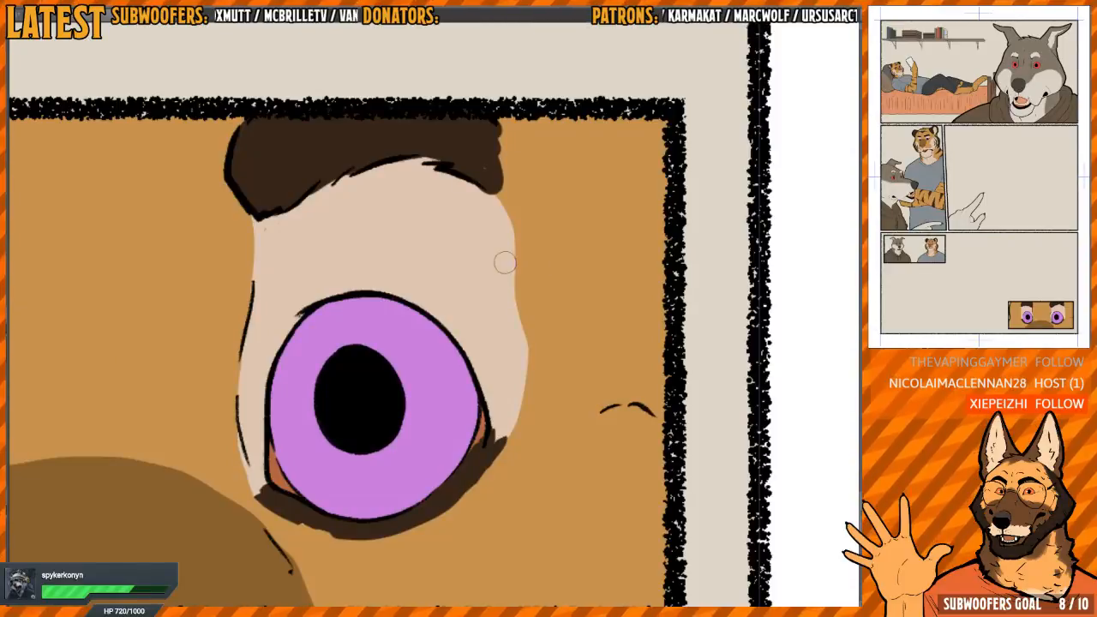
key("h")
mouse_move(439, 285)
left_mouse_down()
mouse_move(490, 318)
mouse_move(438, 301)
left_mouse_up()
scroll(490, 318, "down", 1)
left_click_drag(422, 219, 402, 245)
mouse_move(427, 264)
left_mouse_down()
mouse_move(387, 252)
mouse_move(392, 224)
mouse_move(386, 301)
mouse_move(387, 288)
mouse_move(403, 286)
left_mouse_up()
scroll(410, 298, "up", 1)
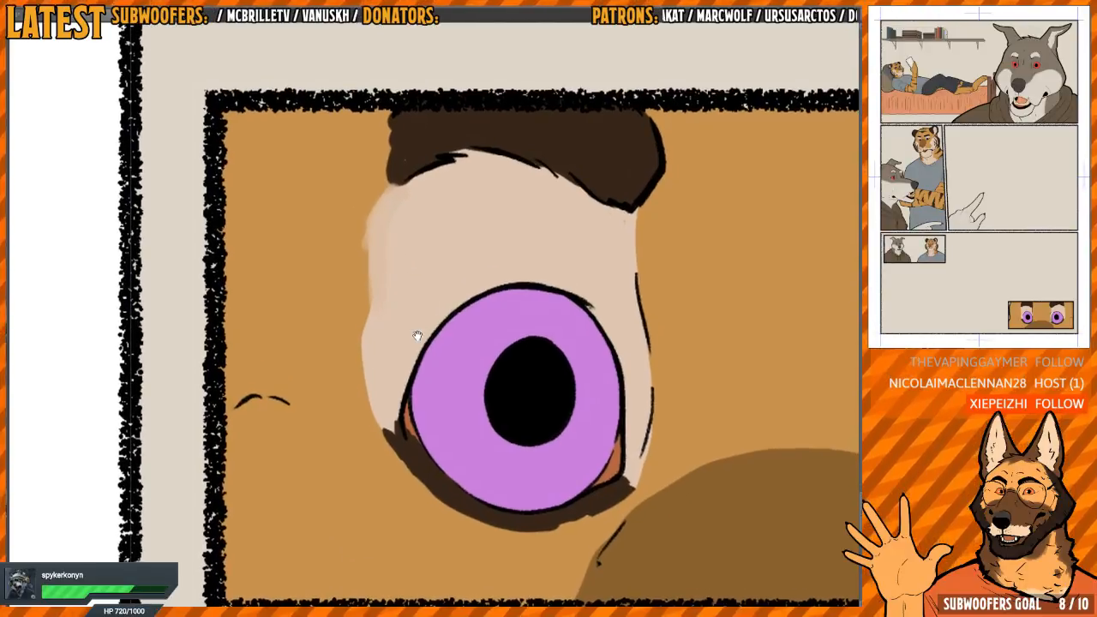
Blend the rest of that eye patch's outer edge into the orange fur down to the lower eyelid
left_click_drag(412, 348, 417, 346)
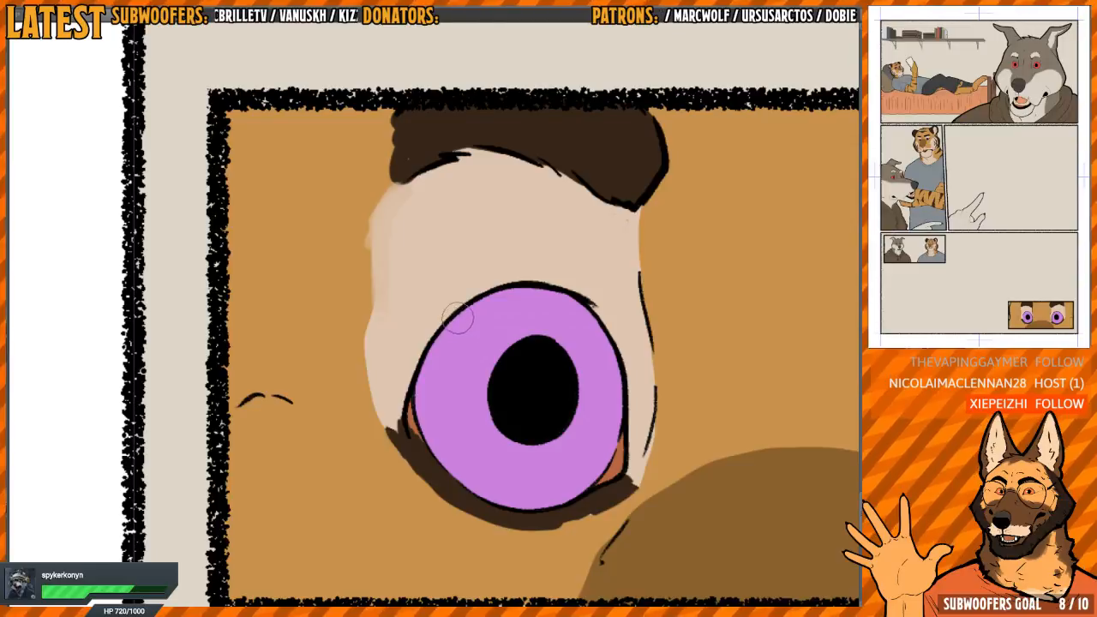
left_click_drag(452, 320, 447, 300)
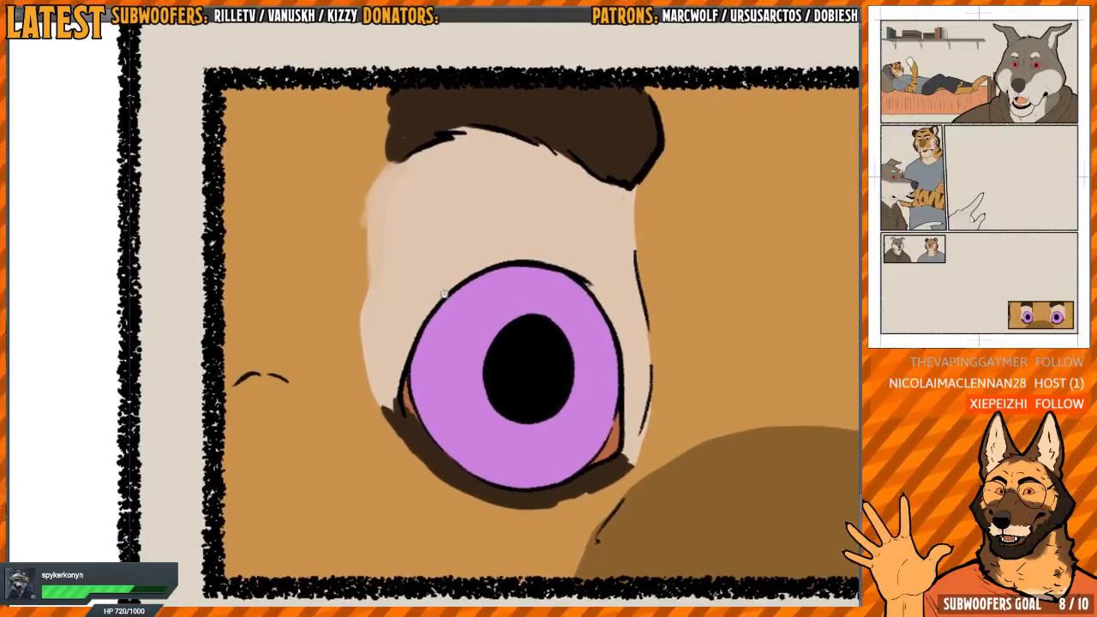
scroll(446, 297, "up", 1)
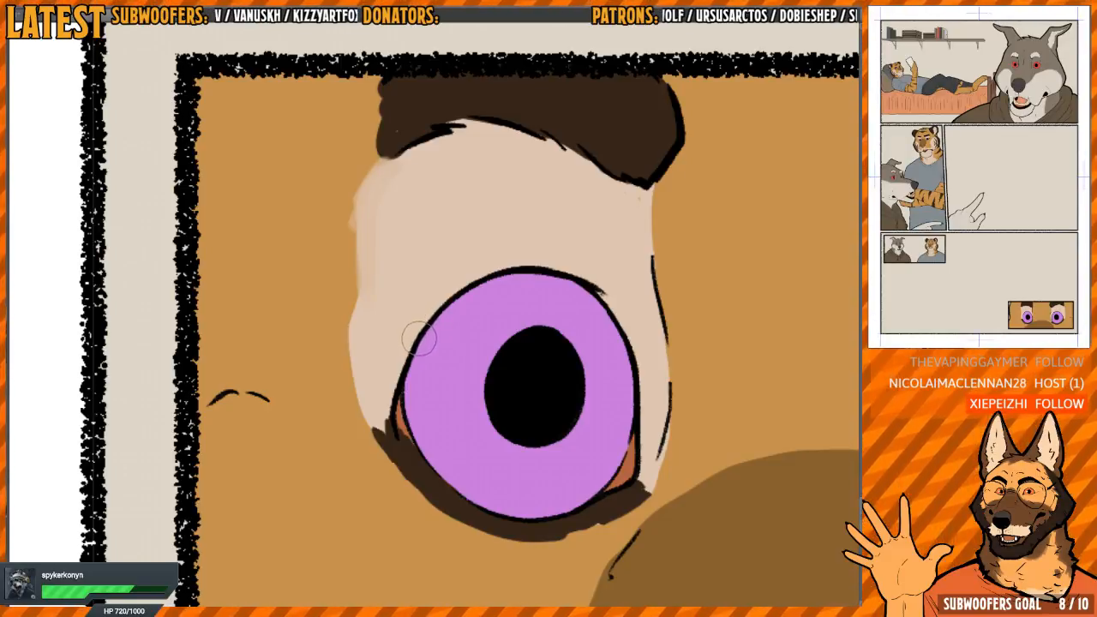
scroll(429, 287, "down", 1)
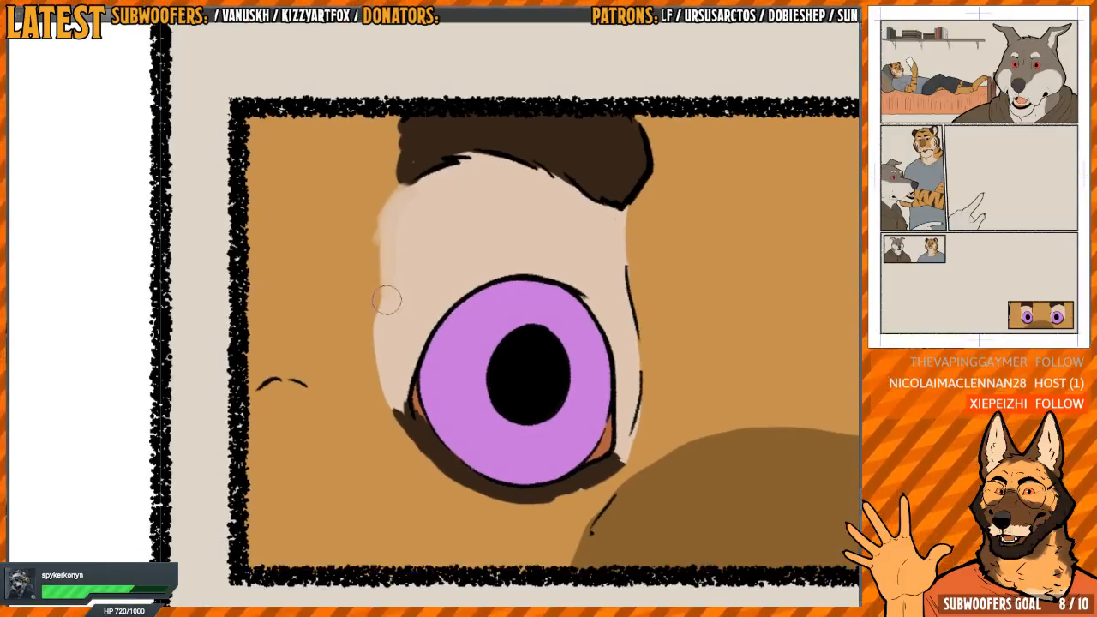
mouse_move(385, 299)
left_mouse_down()
mouse_move(377, 321)
mouse_move(392, 395)
left_mouse_up()
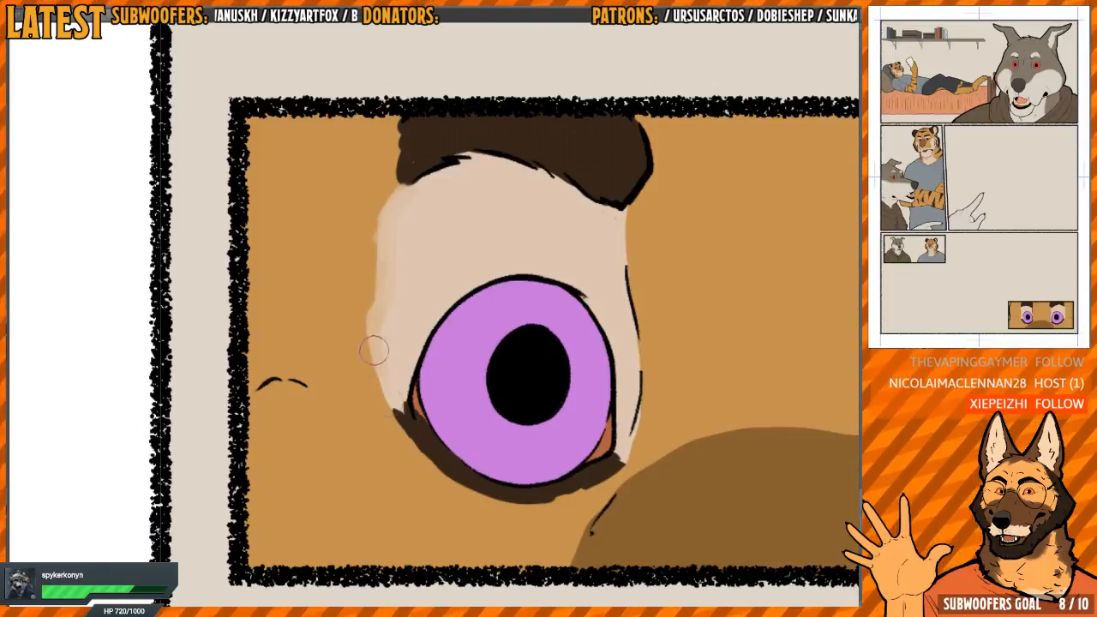
mouse_move(390, 228)
left_mouse_down()
mouse_move(367, 296)
mouse_move(384, 378)
left_mouse_up()
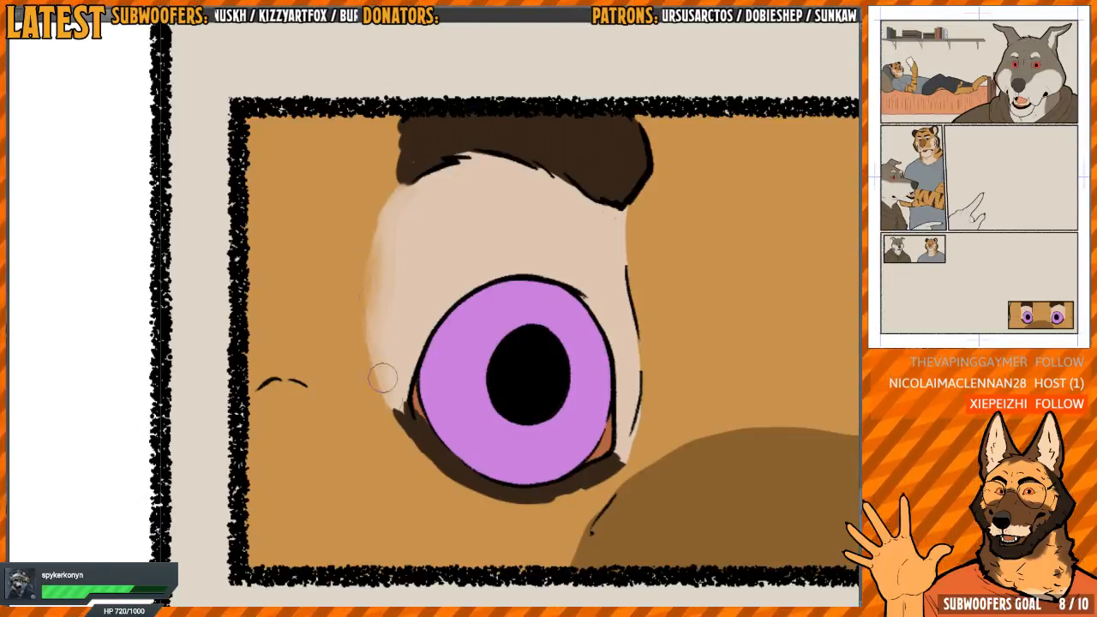
left_click_drag(382, 280, 389, 354)
Soften the dark marking beneath the same eye in the close-up panel, including both of its ends
left_click_drag(453, 235, 449, 177)
key("h")
left_click_drag(547, 246, 468, 422)
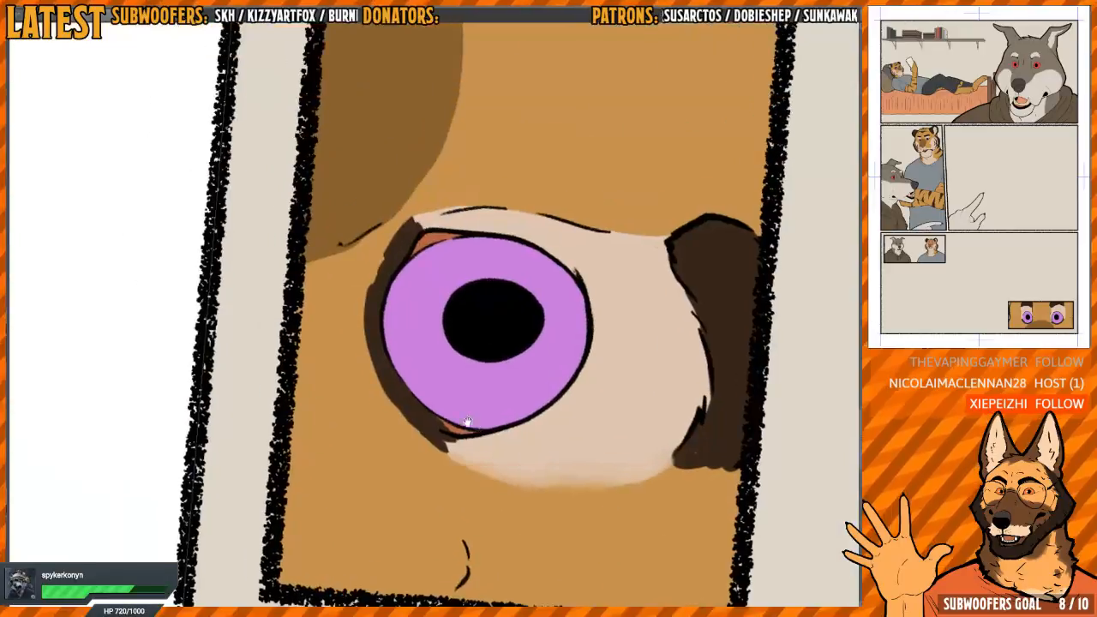
mouse_move(421, 291)
left_mouse_down()
mouse_move(385, 305)
mouse_move(366, 278)
mouse_move(389, 252)
left_mouse_up()
mouse_move(360, 301)
left_mouse_down()
mouse_move(379, 263)
mouse_move(345, 351)
left_mouse_up()
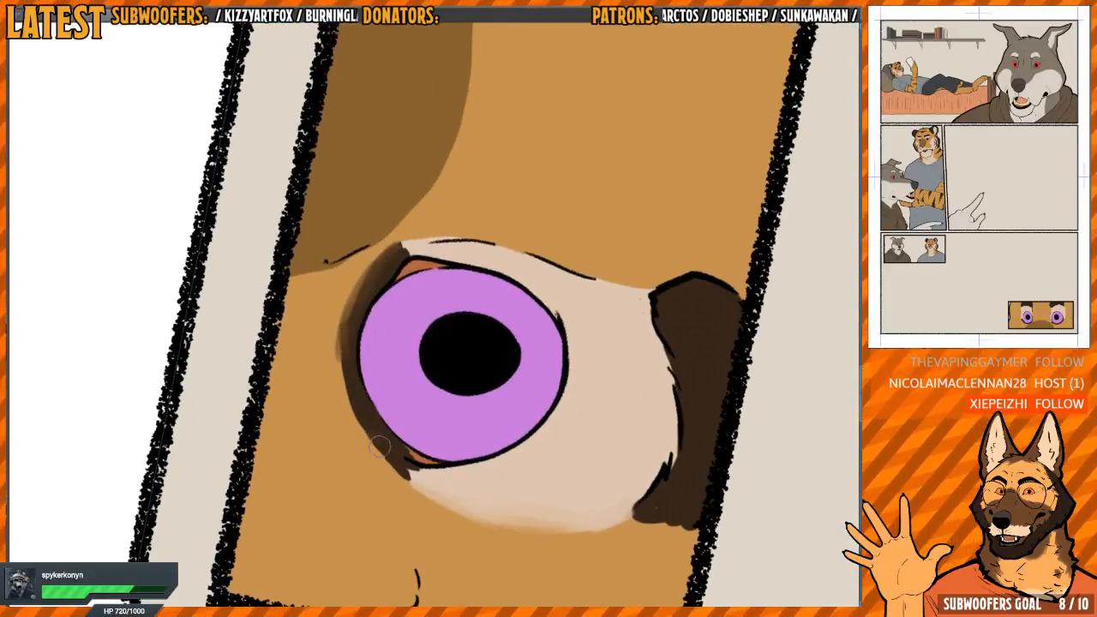
mouse_move(379, 446)
left_mouse_down()
mouse_move(343, 359)
mouse_move(360, 433)
mouse_move(407, 476)
mouse_move(391, 457)
mouse_move(381, 273)
mouse_move(390, 398)
mouse_move(381, 404)
left_mouse_up()
mouse_move(440, 297)
left_mouse_down()
mouse_move(442, 158)
mouse_move(385, 332)
mouse_move(385, 402)
left_mouse_up()
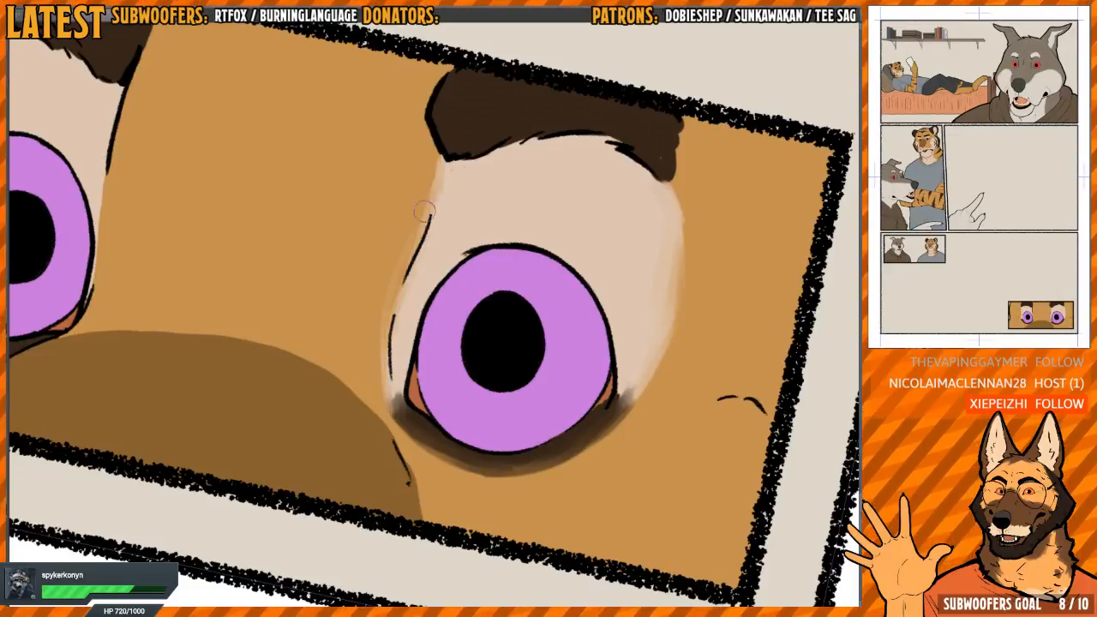
Soften the inner edge of the light patch around the same eye, beside the muzzle in the tiger's eye close-up panel
mouse_move(424, 317)
left_mouse_down()
mouse_move(421, 213)
mouse_move(492, 84)
left_mouse_up()
key("h")
mouse_move(436, 202)
left_mouse_down()
mouse_move(396, 209)
mouse_move(397, 289)
mouse_move(369, 358)
mouse_move(374, 386)
left_mouse_up()
left_click_drag(386, 222, 363, 312)
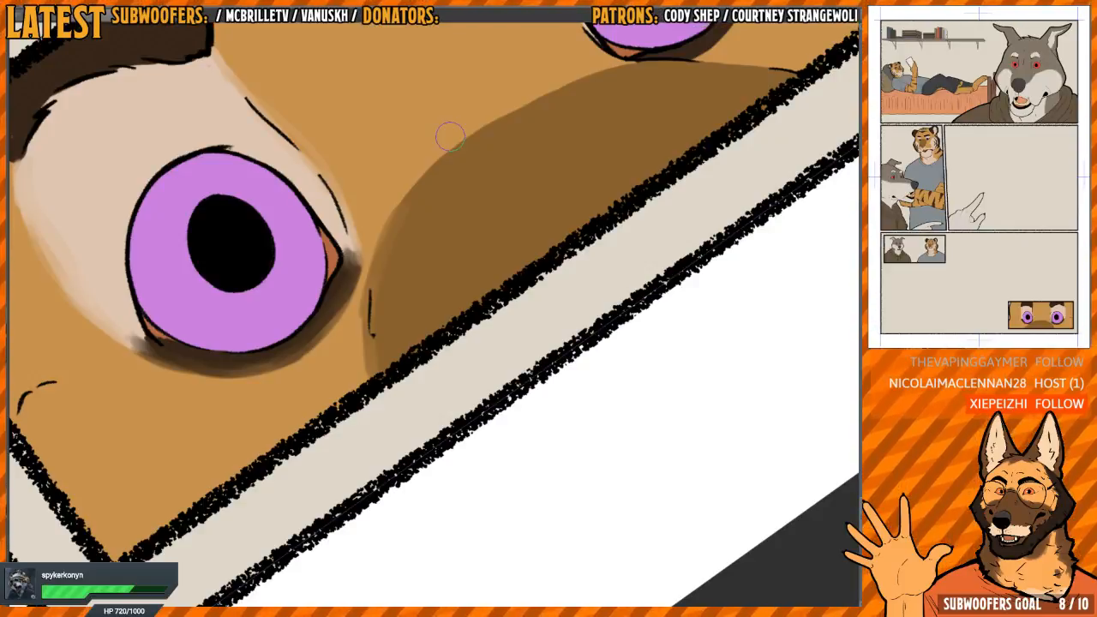
Blend the curved edge of the dark brown muzzle patch into the orange fur between the tiger's eyes
mouse_move(450, 136)
left_mouse_down()
mouse_move(502, 186)
mouse_move(553, 205)
mouse_move(429, 299)
mouse_move(506, 221)
mouse_move(460, 245)
mouse_move(472, 249)
mouse_move(385, 411)
mouse_move(372, 274)
mouse_move(380, 480)
mouse_move(386, 208)
left_mouse_up()
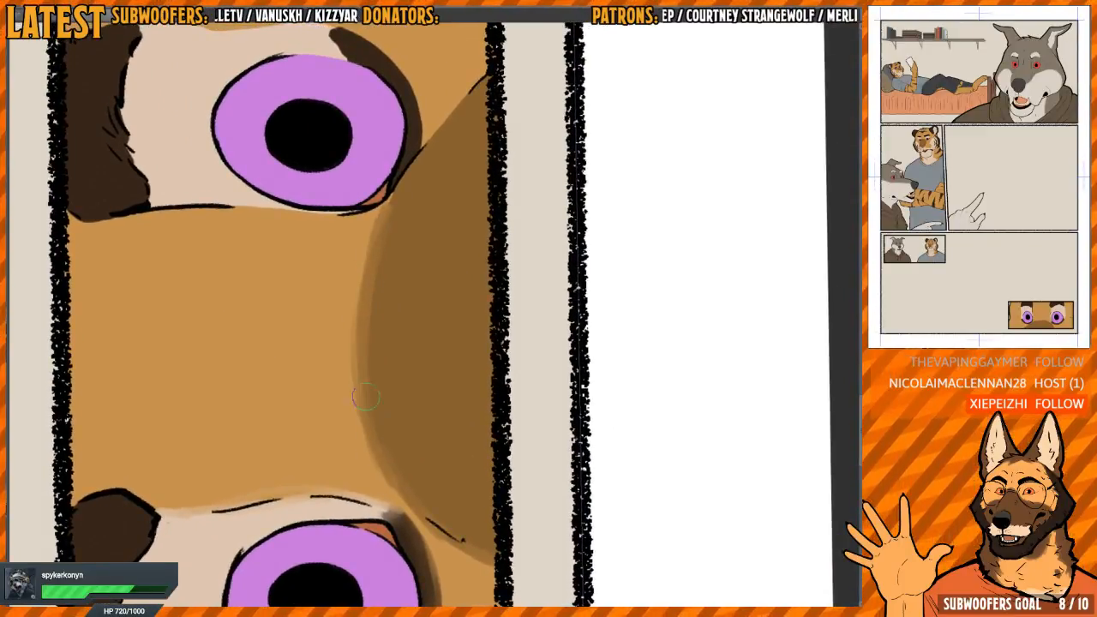
left_click_drag(363, 295, 365, 439)
mouse_move(413, 267)
left_mouse_down()
mouse_move(397, 292)
mouse_move(409, 264)
left_mouse_up()
scroll(416, 258, "up", 2)
mouse_move(401, 351)
left_mouse_down()
mouse_move(409, 251)
mouse_move(520, 332)
left_mouse_up()
Soften the dark marking beneath the tiger's other eye along its outer edge and at its tip against the light patch
key("h")
mouse_move(488, 205)
left_mouse_down()
mouse_move(443, 254)
mouse_move(449, 291)
mouse_move(375, 348)
mouse_move(365, 372)
left_mouse_up()
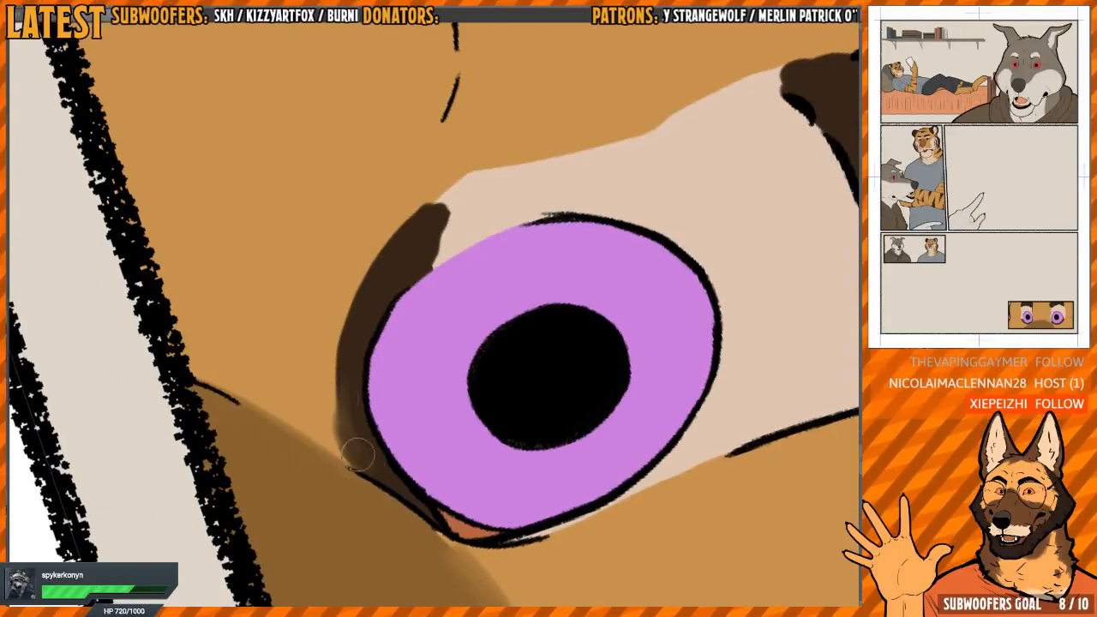
mouse_move(358, 454)
left_mouse_down()
mouse_move(347, 326)
mouse_move(360, 461)
mouse_move(372, 278)
left_mouse_up()
left_click_drag(372, 278, 364, 300)
mouse_move(362, 339)
left_mouse_down()
mouse_move(367, 271)
mouse_move(356, 353)
mouse_move(356, 308)
mouse_move(343, 337)
mouse_move(353, 415)
left_mouse_up()
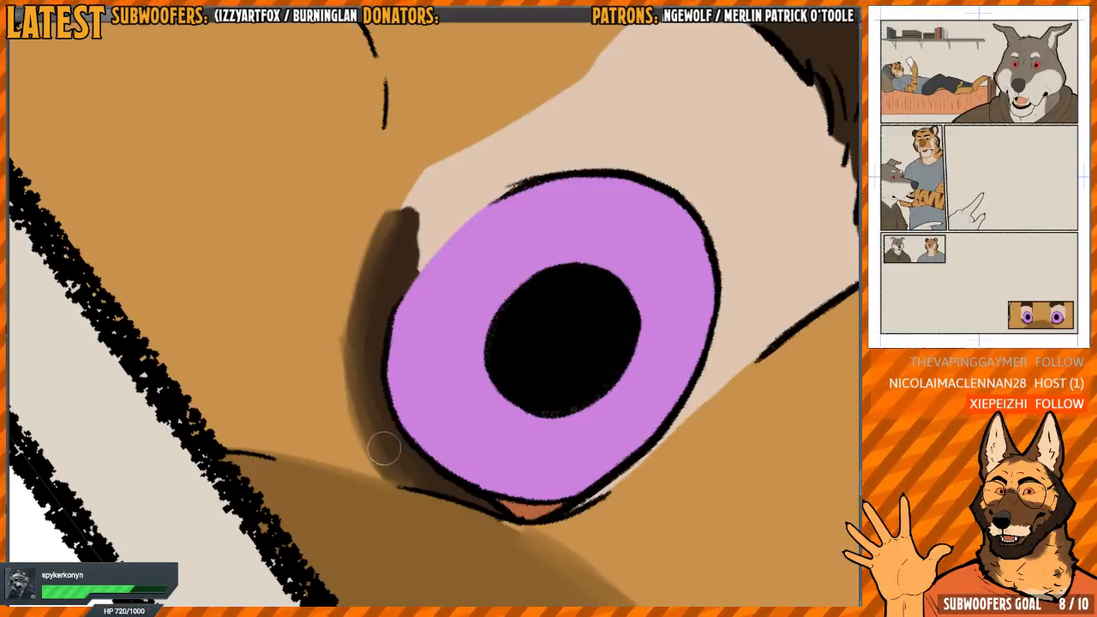
left_click_drag(405, 167, 387, 214)
mouse_move(332, 343)
left_mouse_down()
mouse_move(329, 420)
mouse_move(346, 506)
left_mouse_up()
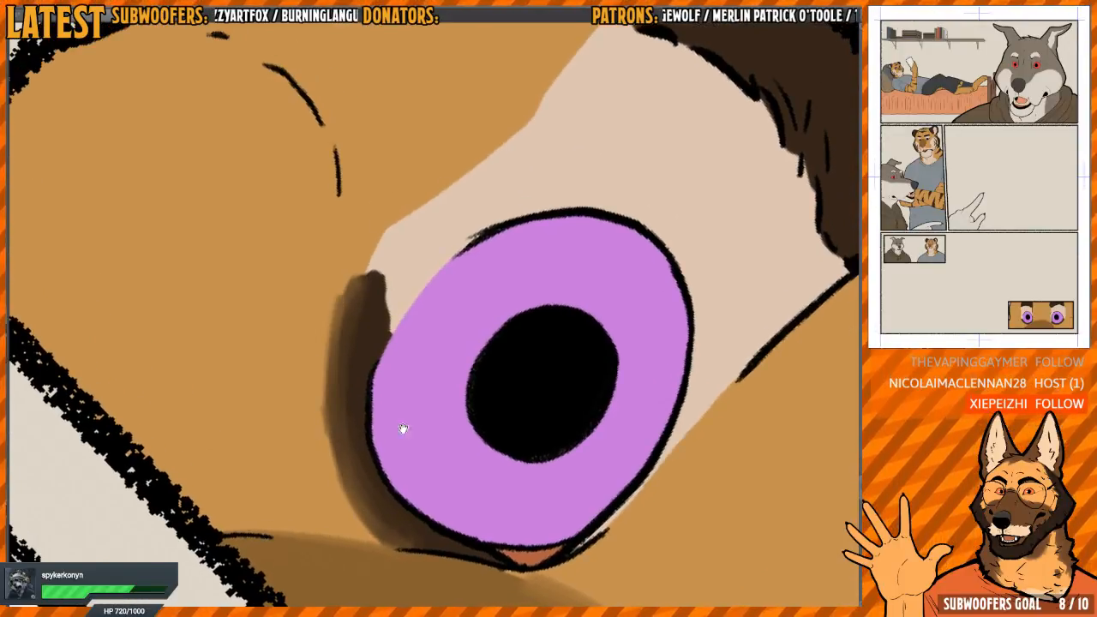
mouse_move(403, 431)
left_mouse_down()
mouse_move(434, 272)
mouse_move(529, 225)
mouse_move(460, 288)
left_mouse_up()
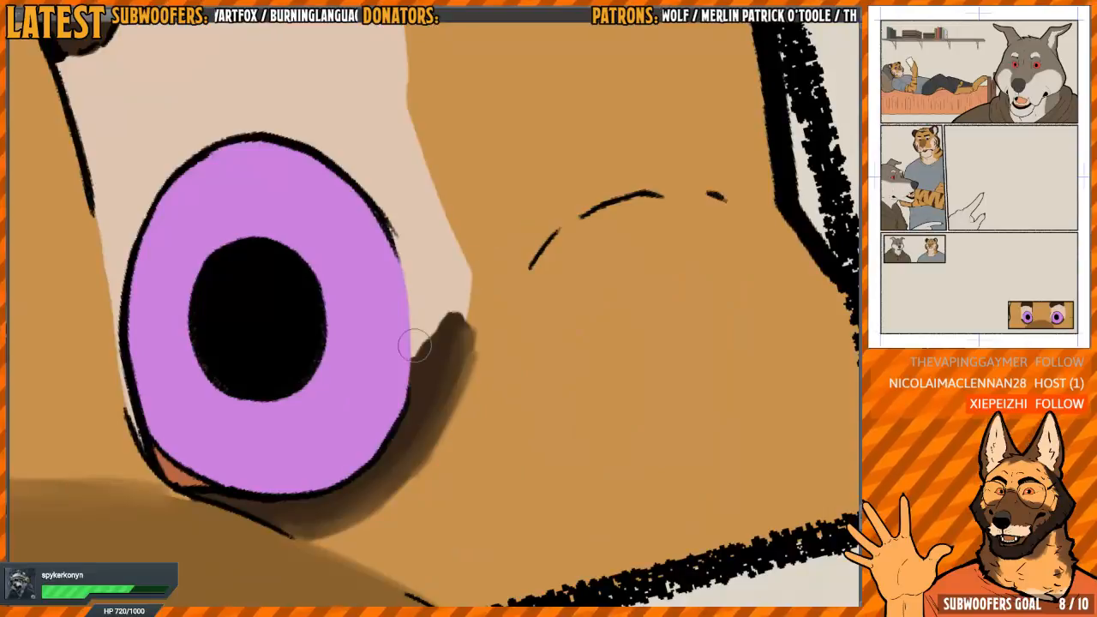
mouse_move(414, 345)
left_mouse_down()
mouse_move(441, 320)
mouse_move(451, 367)
mouse_move(465, 290)
left_mouse_up()
Blend the outer edge of that eye's light patch into the orange fur from the eyebrow down to the dark marking
key("h")
left_click_drag(463, 163, 423, 316)
scroll(420, 319, "down", 1)
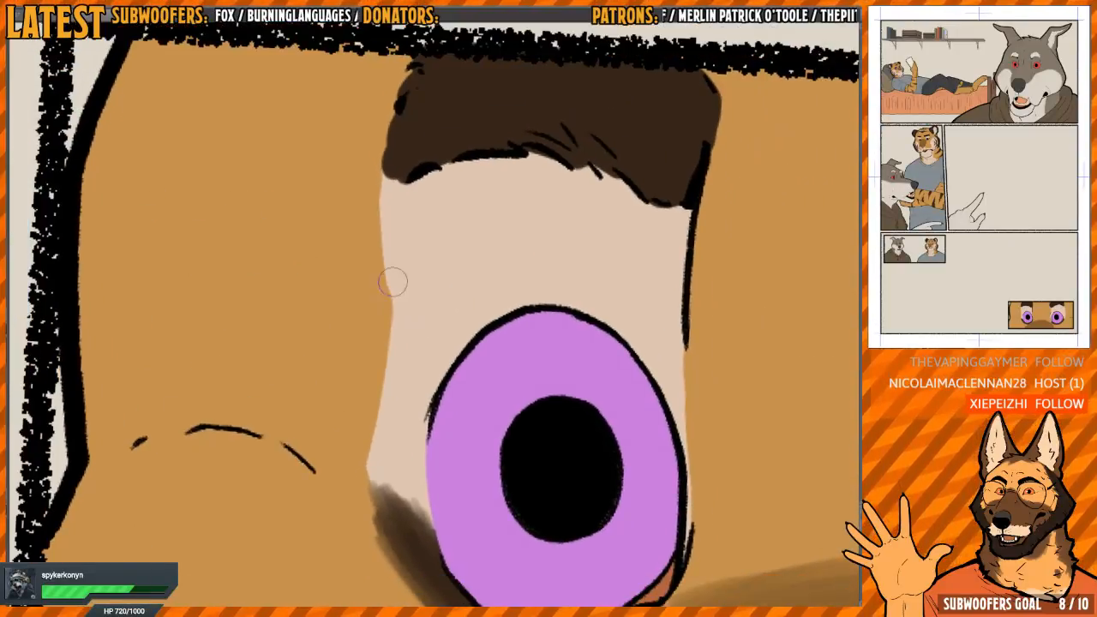
left_click_drag(367, 243, 377, 200)
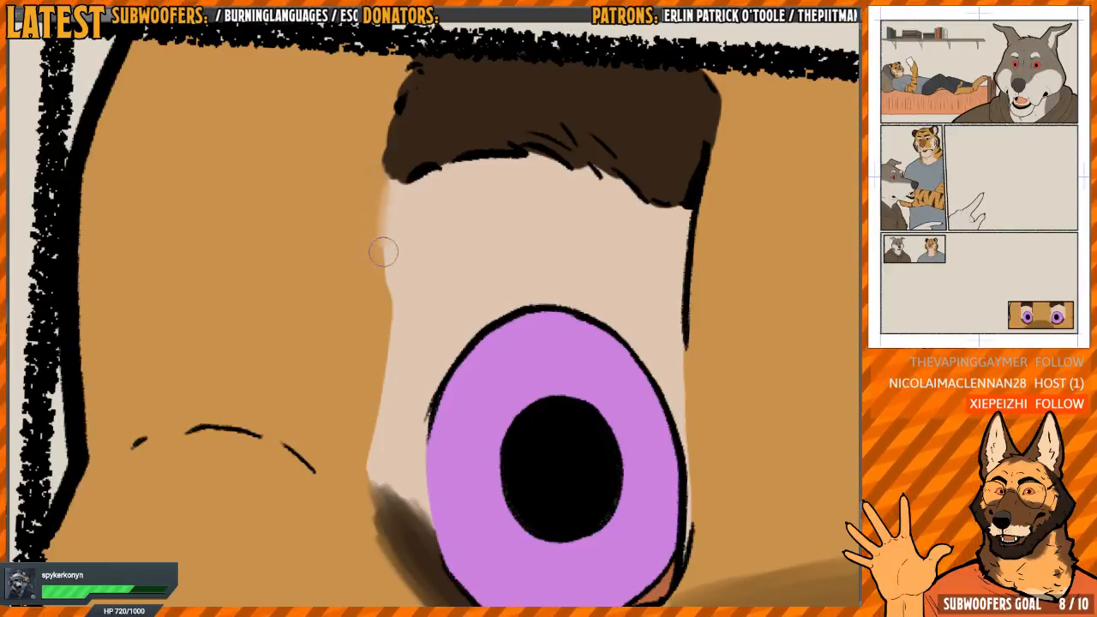
left_click_drag(384, 251, 374, 462)
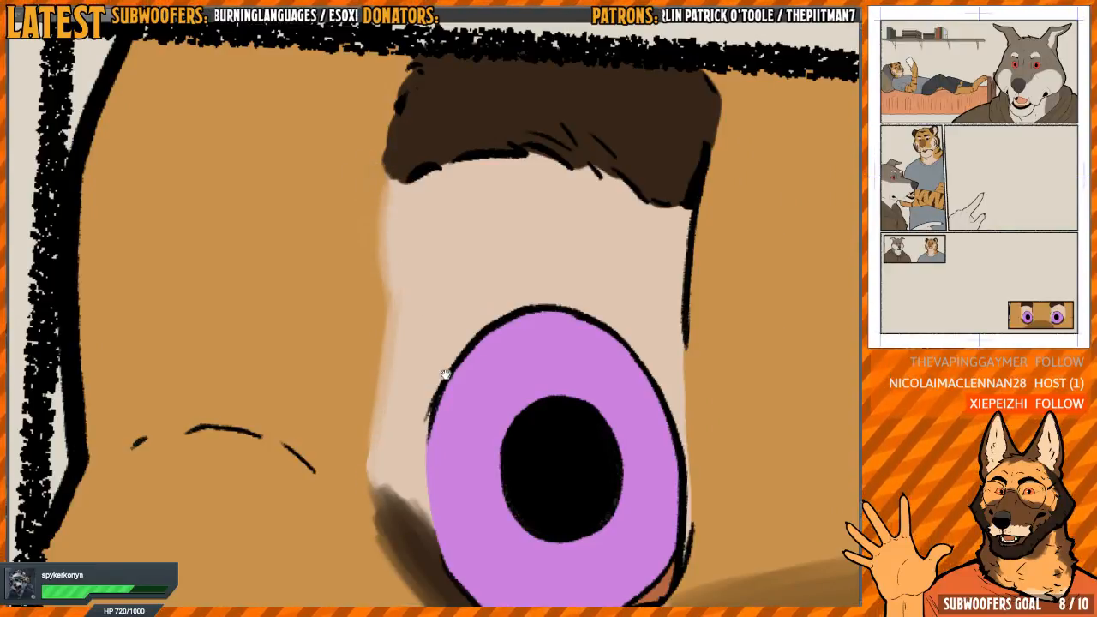
left_click_drag(444, 374, 422, 290)
left_click_drag(345, 418, 360, 276)
scroll(413, 232, "down", 2)
left_click_drag(541, 288, 458, 250)
scroll(459, 249, "down", 1)
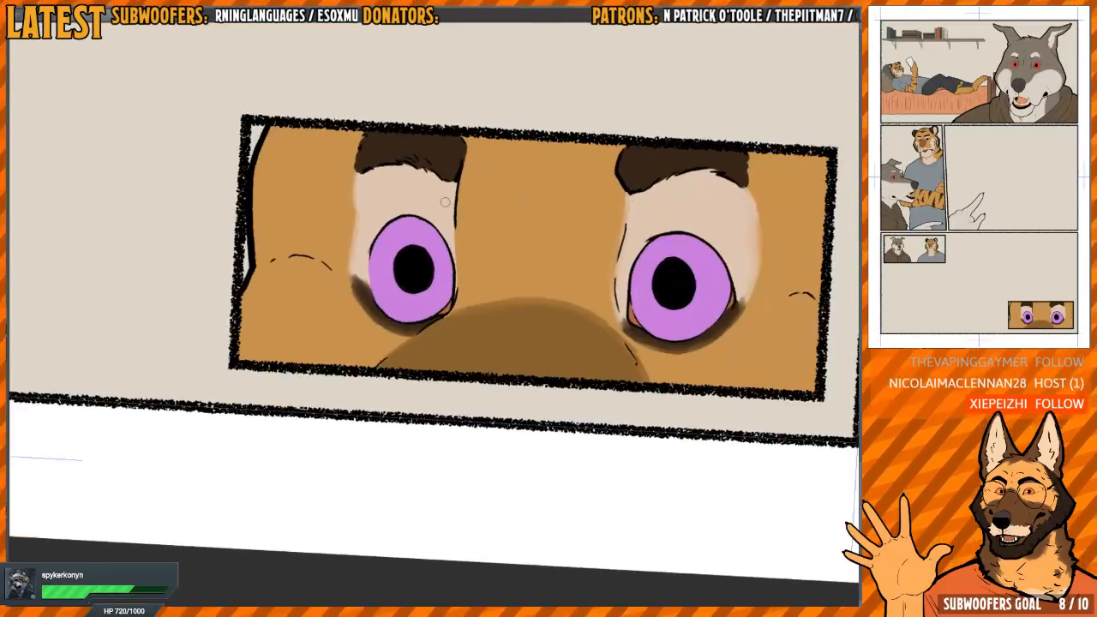
key("ctrl+at")
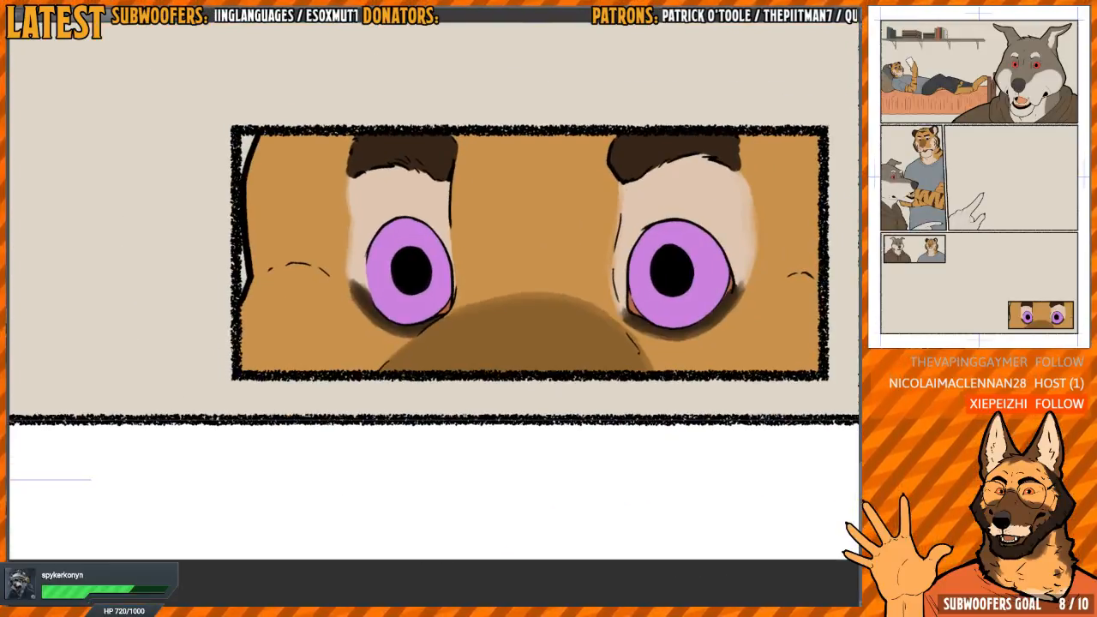
Paint the inner corner of the large wolf's eye in the first panel with the orange-brown swatch
left_click_drag(555, 300, 585, 289)
left_click_drag(612, 531, 565, 315)
left_click_drag(563, 183, 553, 435)
mouse_move(533, 299)
left_mouse_down()
mouse_move(588, 296)
mouse_move(583, 284)
mouse_move(519, 354)
mouse_move(594, 287)
left_mouse_up()
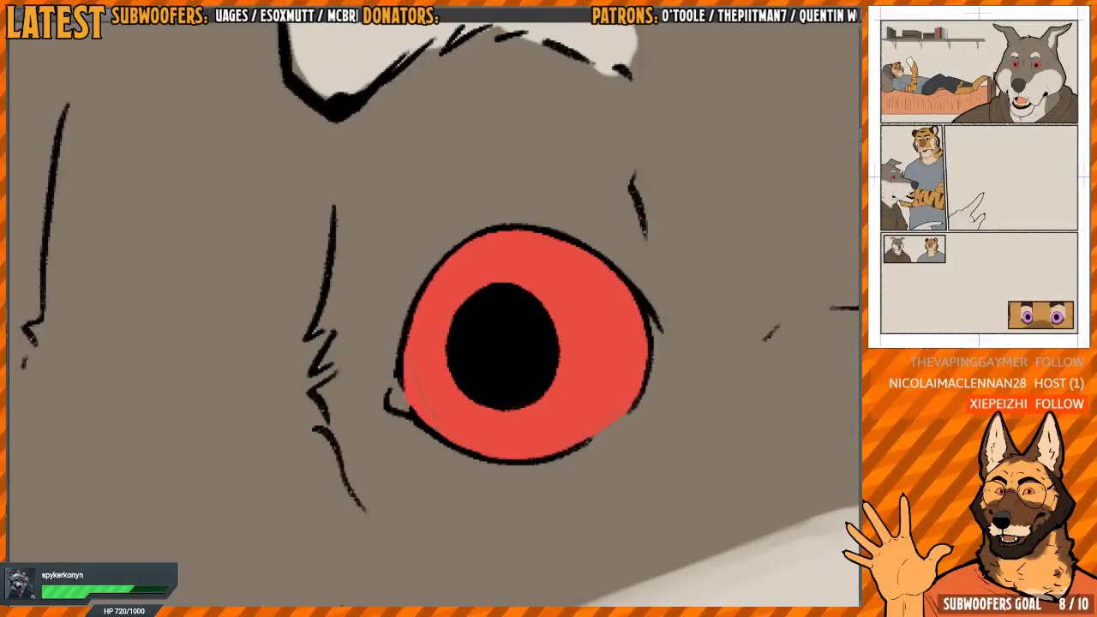
key("Tab")
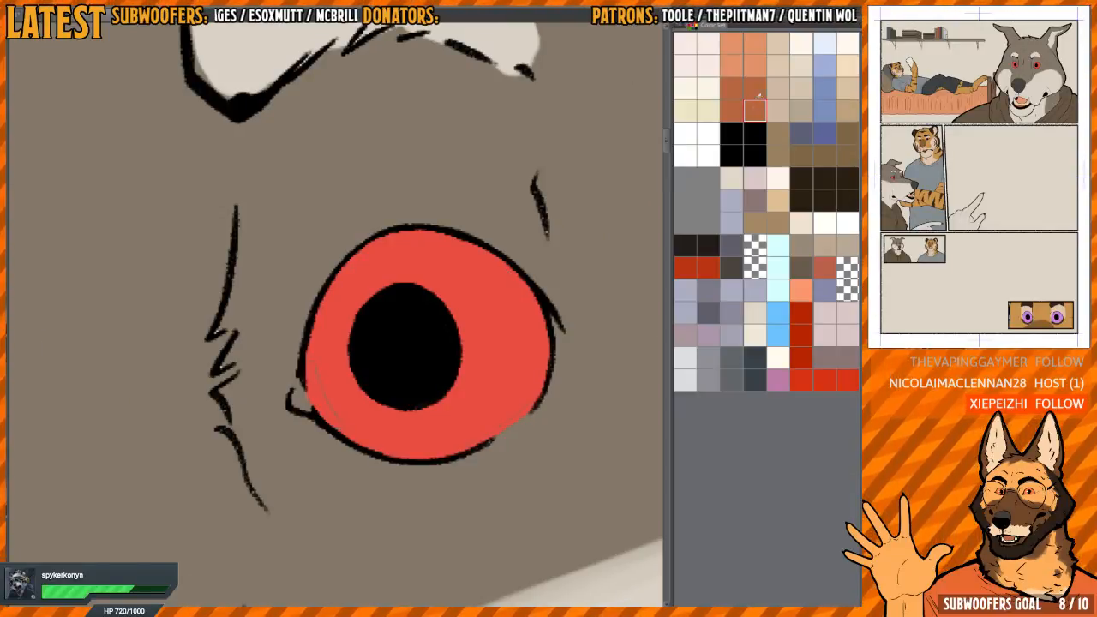
key("Tab")
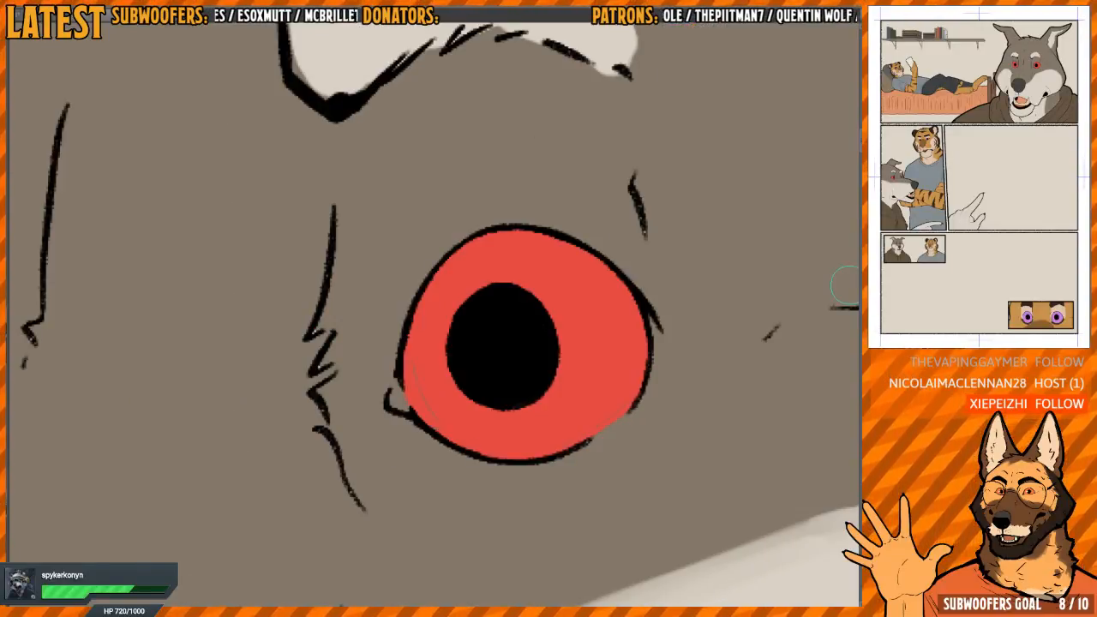
scroll(409, 387, "up", 2)
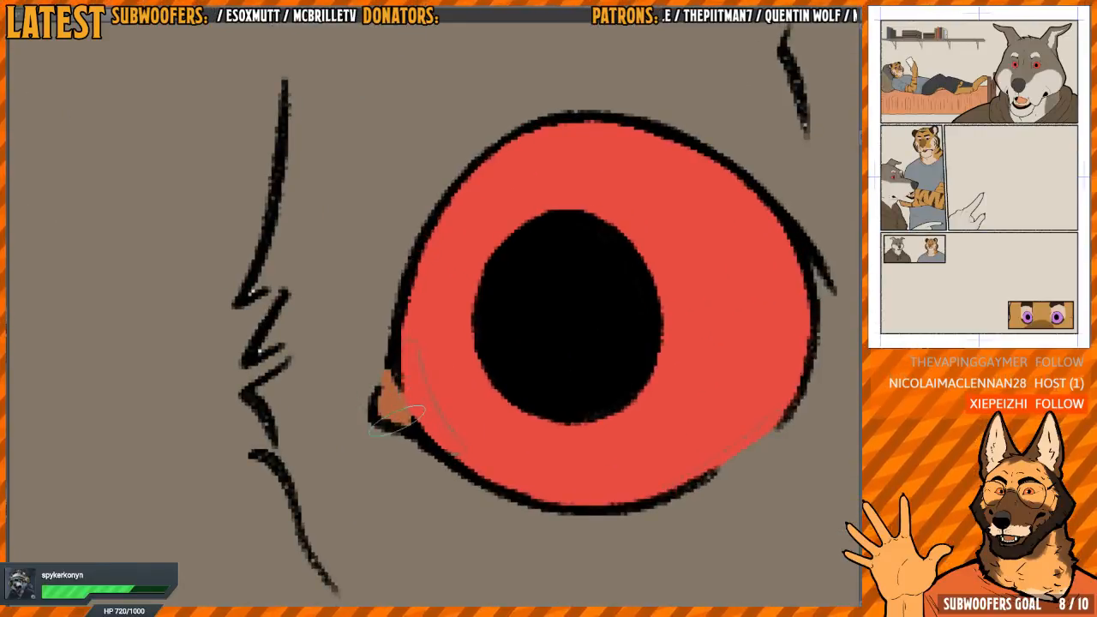
scroll(397, 421, "down", 3)
Examine the colouring of the wolf's and tiger's faces in the remaining panels of this page
left_click_drag(289, 414, 545, 293)
scroll(434, 374, "up", 2)
scroll(433, 374, "down", 6)
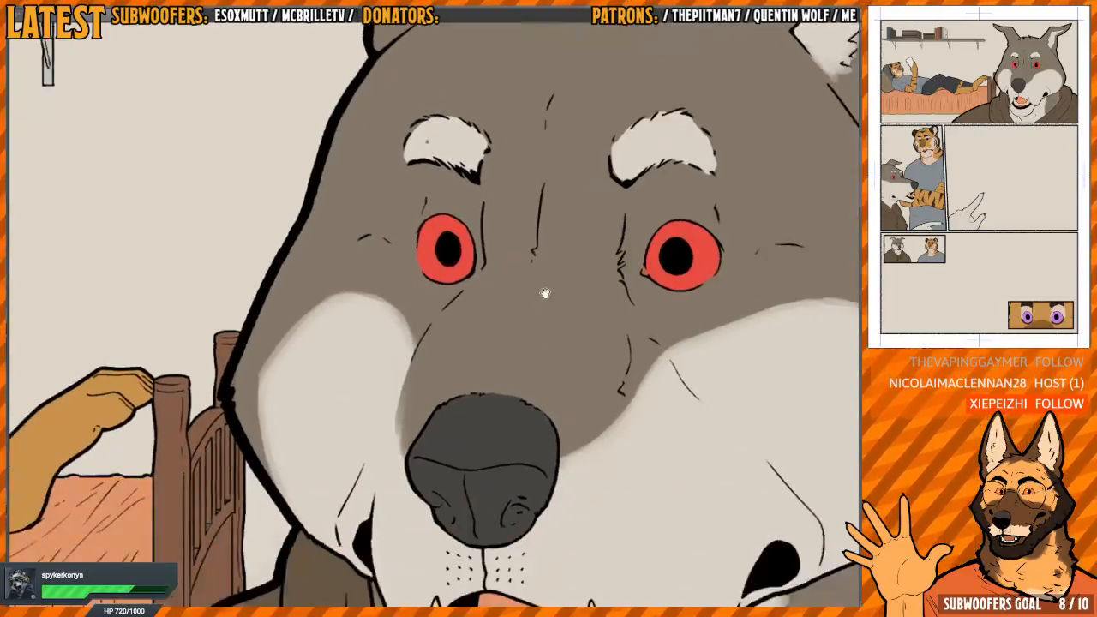
scroll(545, 293, "down", 4)
scroll(514, 309, "up", 8)
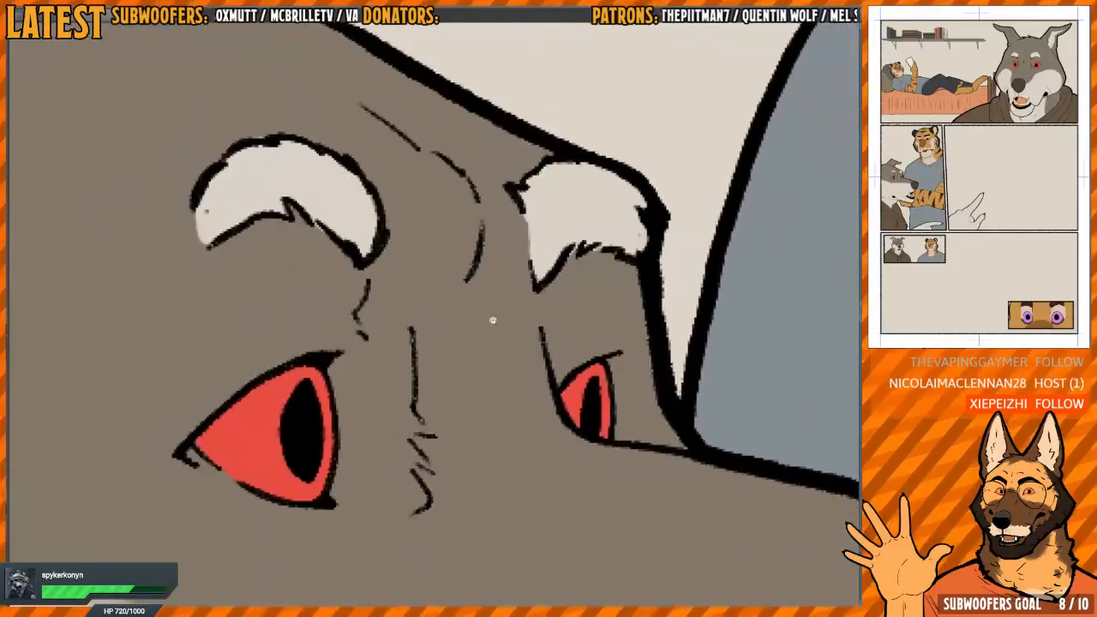
scroll(493, 320, "down", 8)
left_click_drag(493, 319, 341, 106)
scroll(343, 370, "up", 8)
scroll(343, 371, "down", 7)
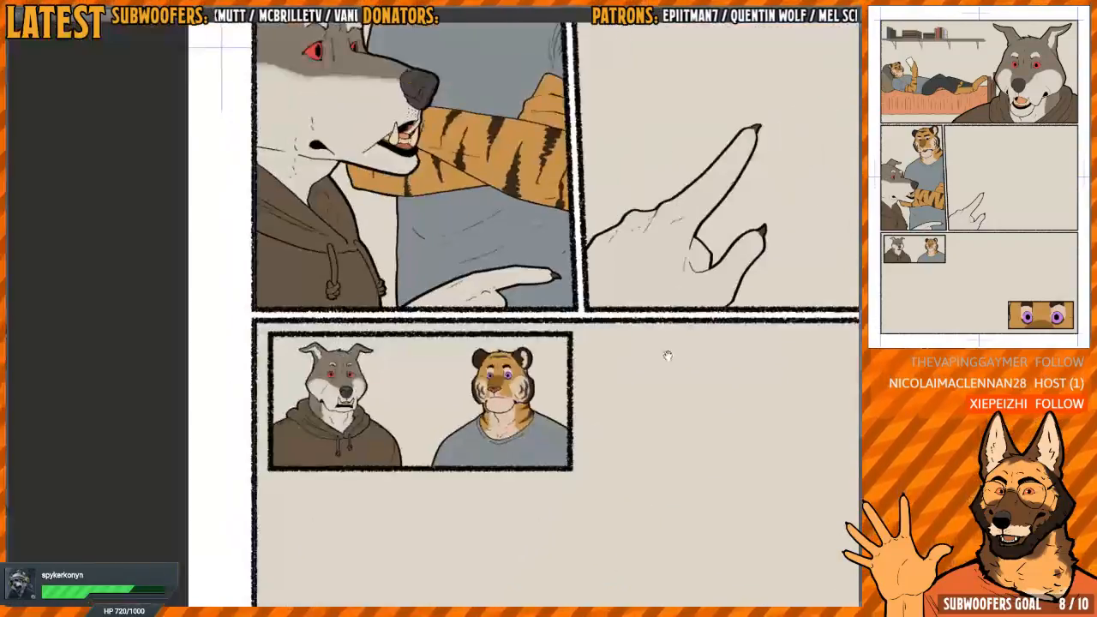
left_click_drag(668, 356, 492, 252)
scroll(493, 252, "down", 3)
left_click_drag(663, 281, 551, 254)
Compare the wolf and tiger colouring on the other comic page with the panels of this page
key("ctrl+Tab")
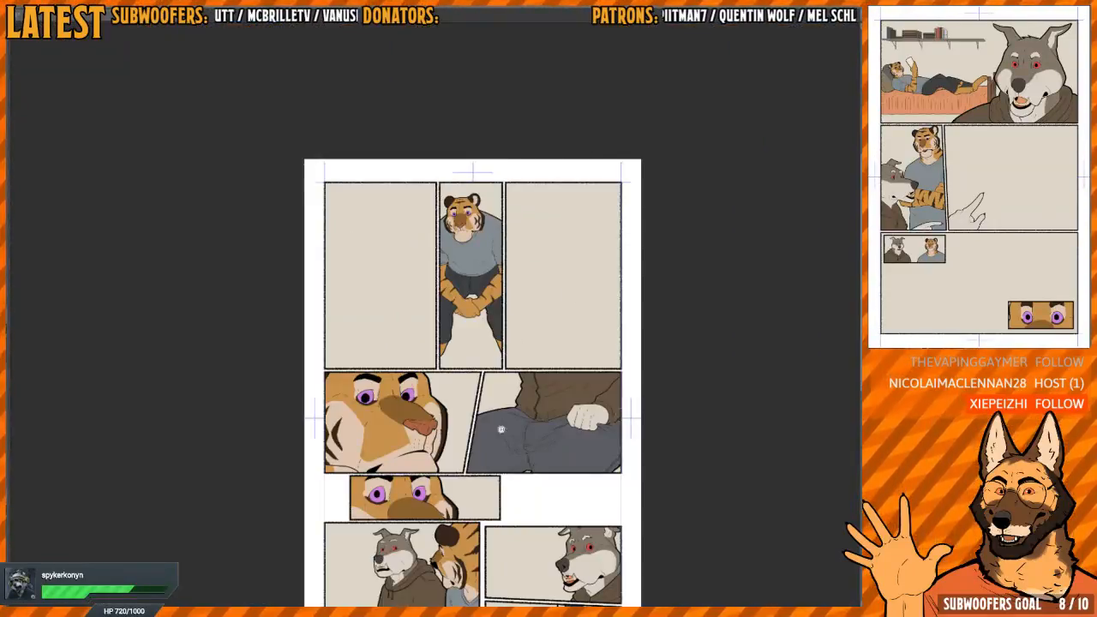
left_click_drag(520, 549, 488, 418)
scroll(586, 441, "up", 9)
scroll(383, 314, "down", 1)
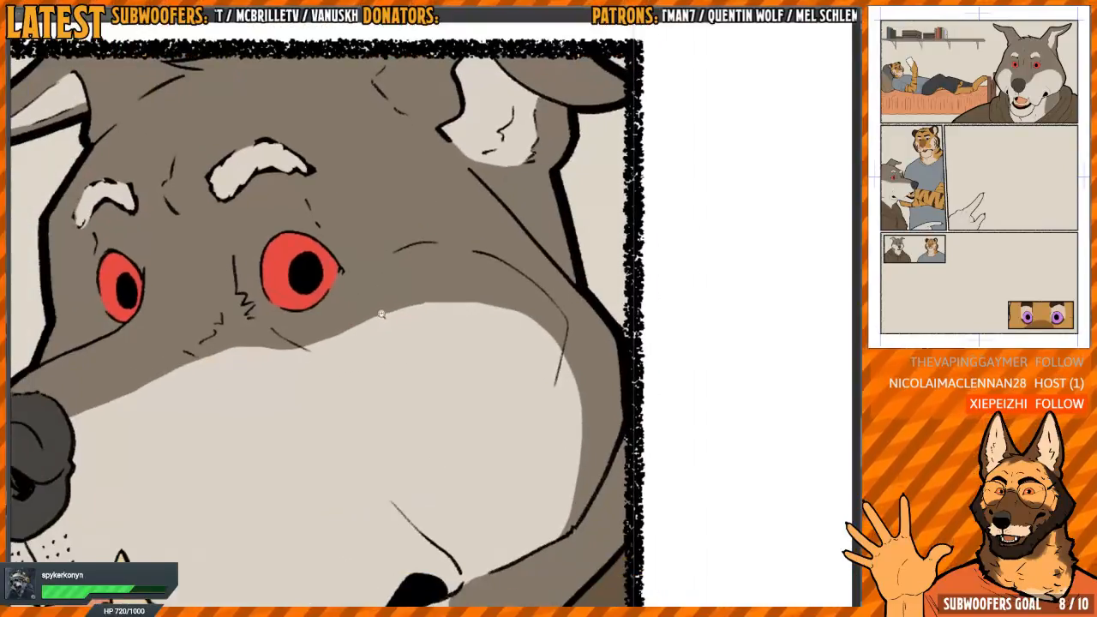
scroll(326, 268, "down", 5)
left_click_drag(367, 345, 792, 367)
left_click_drag(507, 431, 844, 467)
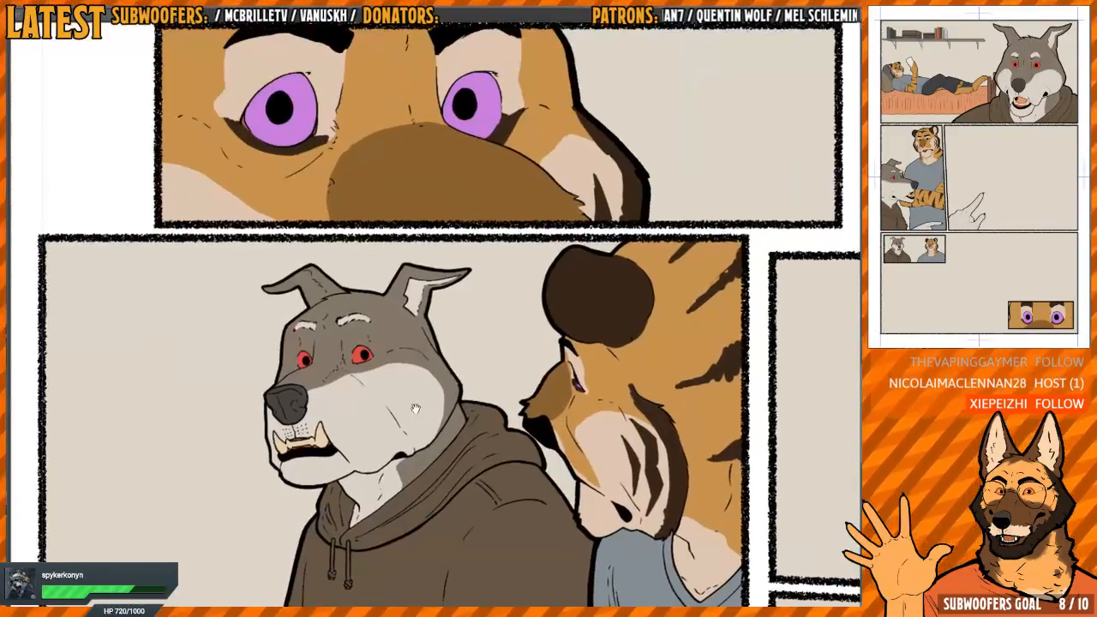
scroll(402, 355, "up", 8)
scroll(431, 340, "down", 8)
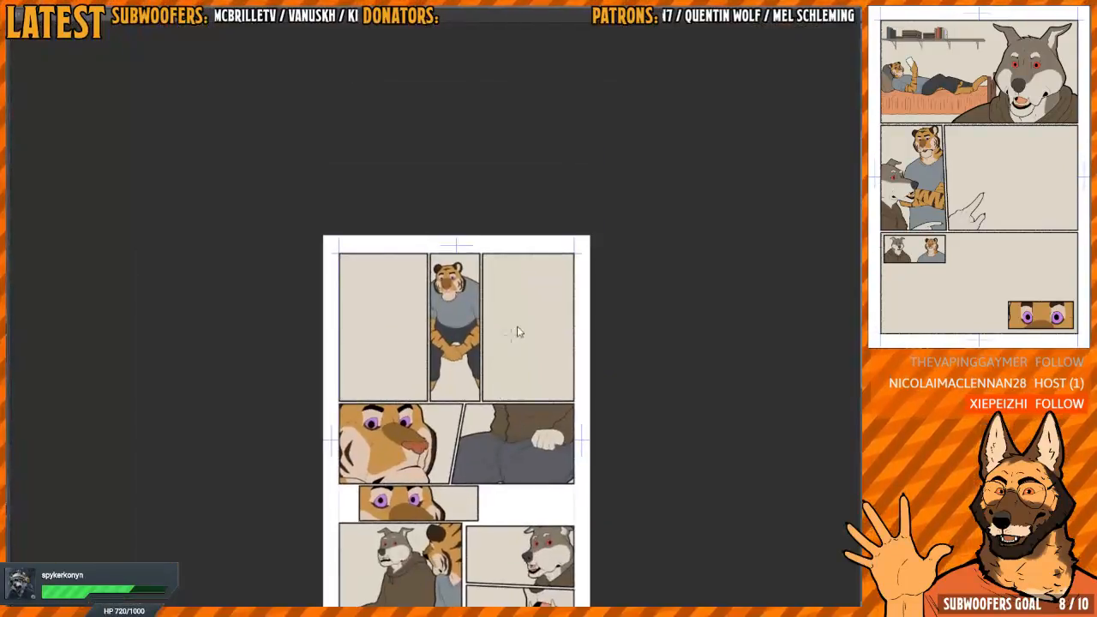
scroll(522, 343, "up", 5)
scroll(483, 280, "down", 5)
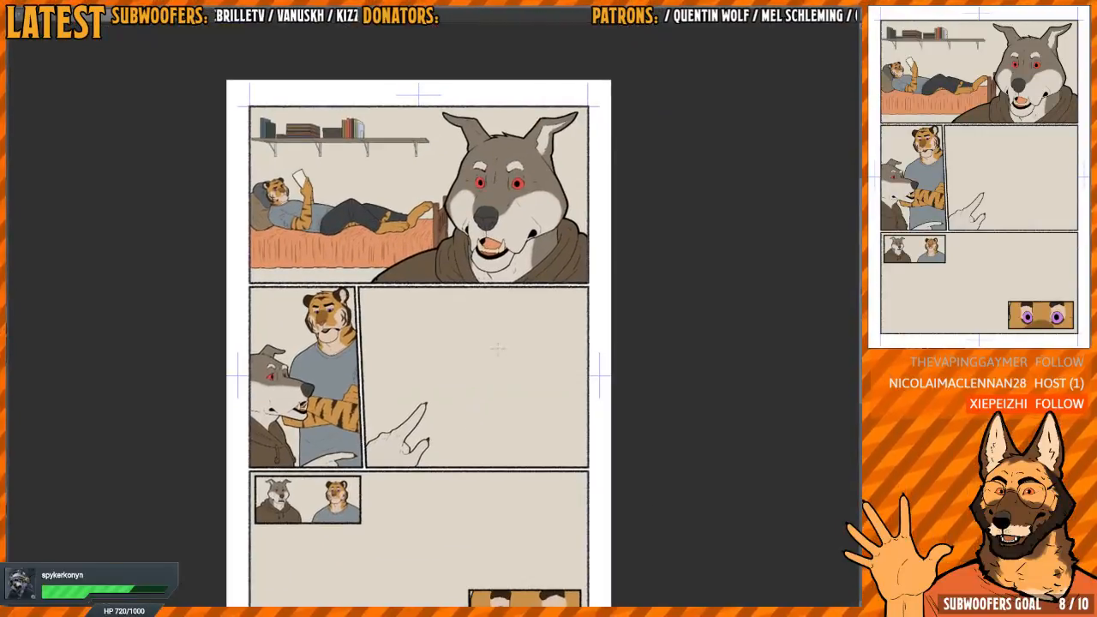
left_click_drag(514, 402, 515, 304)
scroll(547, 323, "up", 4)
scroll(549, 407, "up", 4)
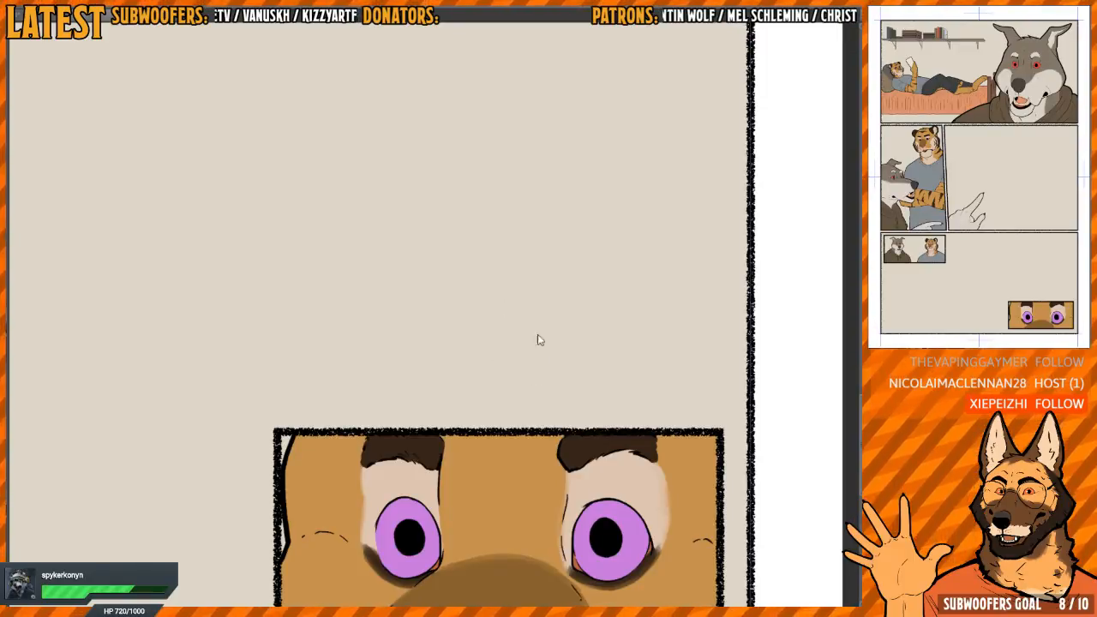
Extend the off-white fill of both the large wolf's eyebrows to their black outlines in the first panel
left_click_drag(572, 382, 550, 325)
left_click_drag(612, 416, 591, 394)
left_click_drag(554, 351, 497, 362)
left_click_drag(288, 366, 294, 332)
mouse_move(445, 236)
left_mouse_down()
mouse_move(434, 442)
mouse_move(479, 360)
mouse_move(477, 336)
mouse_move(467, 343)
mouse_move(526, 280)
mouse_move(548, 275)
mouse_move(411, 294)
left_mouse_up()
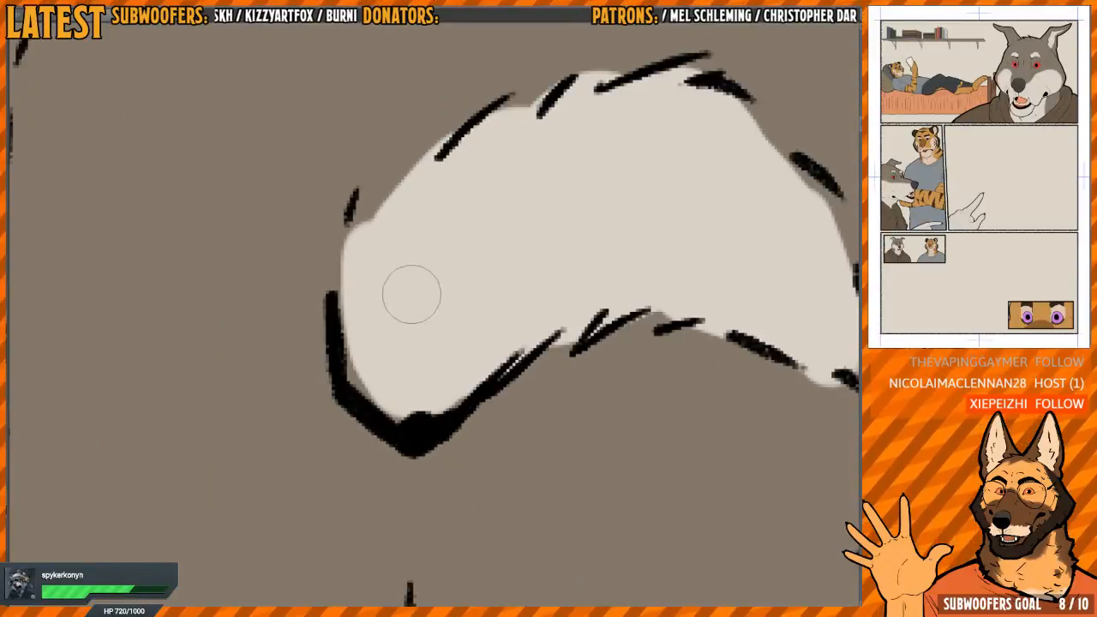
mouse_move(370, 347)
left_mouse_down()
mouse_move(380, 400)
mouse_move(360, 277)
left_mouse_up()
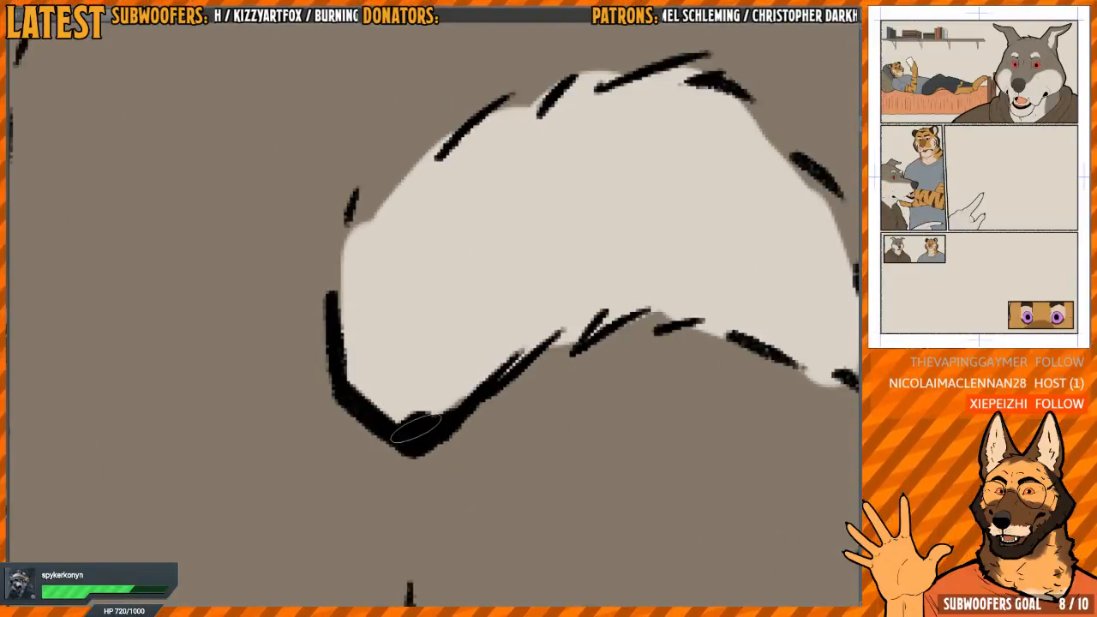
mouse_move(416, 431)
left_mouse_down()
mouse_move(511, 337)
mouse_move(445, 316)
mouse_move(497, 301)
mouse_move(538, 309)
left_mouse_up()
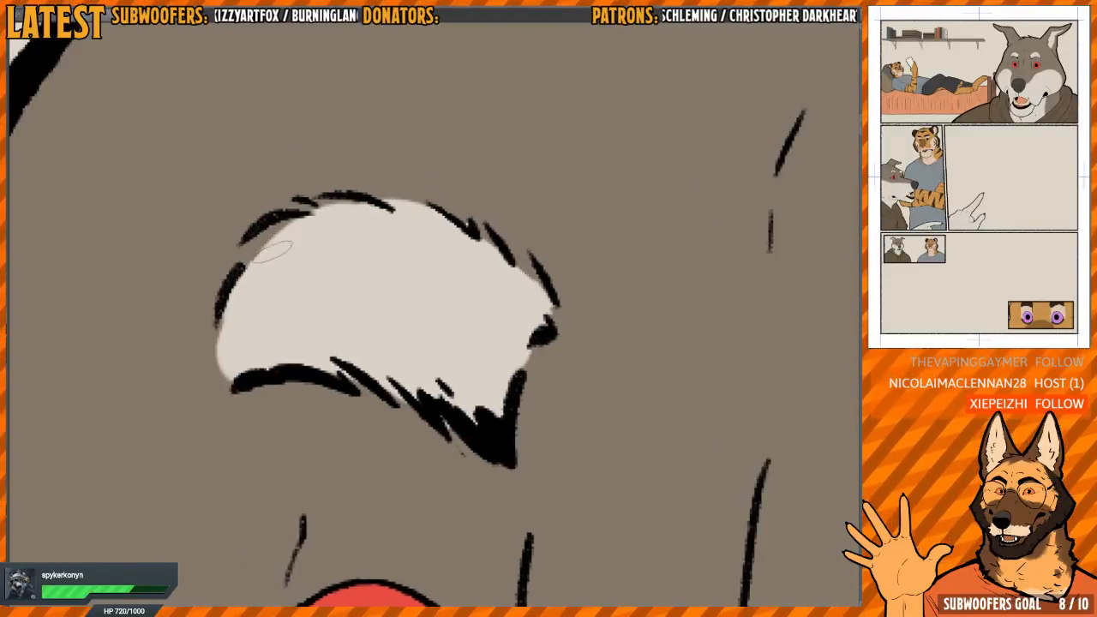
left_click_drag(270, 251, 276, 228)
left_click_drag(224, 344, 223, 376)
Check the finished colouring of the large wolf panel, the small portraits and the tiger's eye close-up panel
scroll(437, 315, "down", 8)
left_click_drag(569, 454, 526, 421)
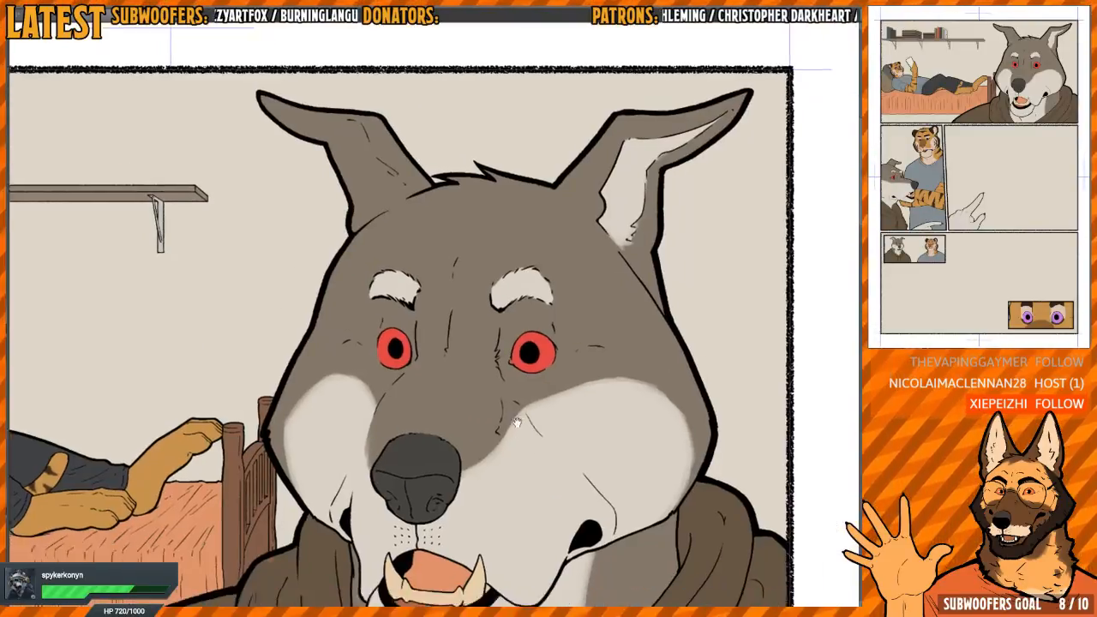
scroll(411, 334, "up", 6)
scroll(454, 242, "down", 10)
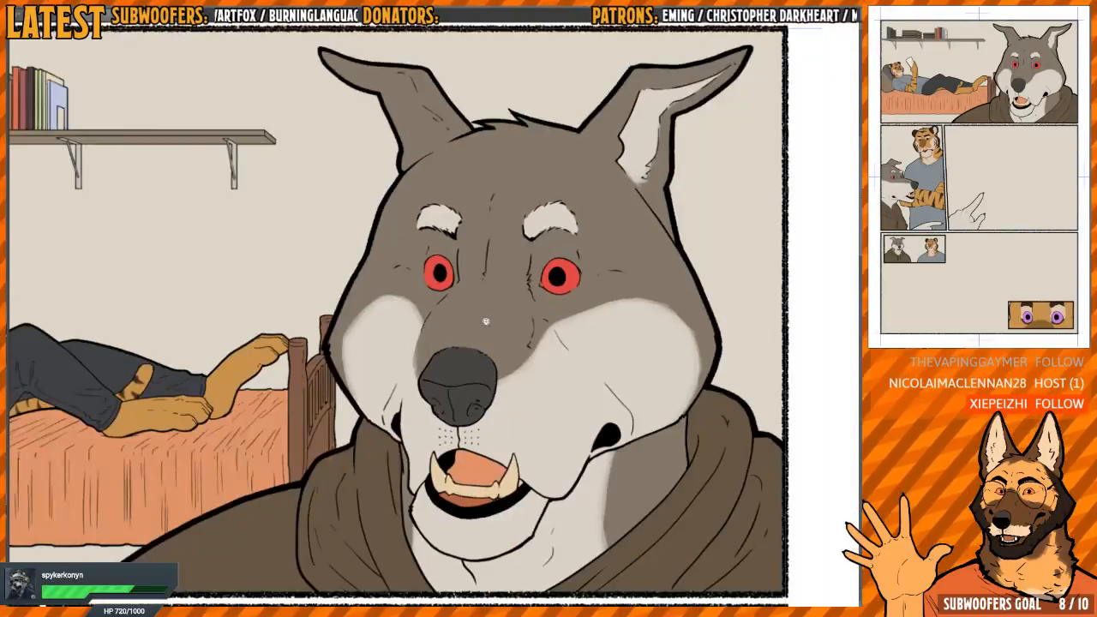
left_click_drag(485, 321, 496, 196)
scroll(497, 215, "down", 3)
left_click_drag(545, 463, 514, 289)
scroll(511, 296, "down", 1)
left_click_drag(508, 355, 515, 390)
scroll(515, 390, "up", 8)
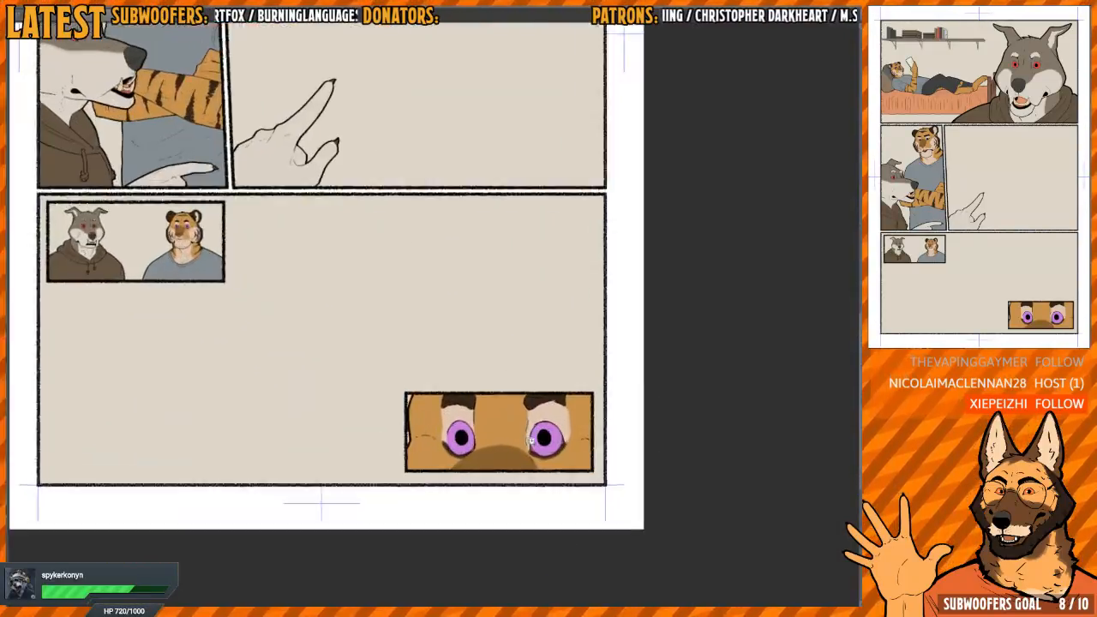
scroll(480, 390, "down", 2)
scroll(467, 389, "up", 6)
scroll(467, 389, "up", 2)
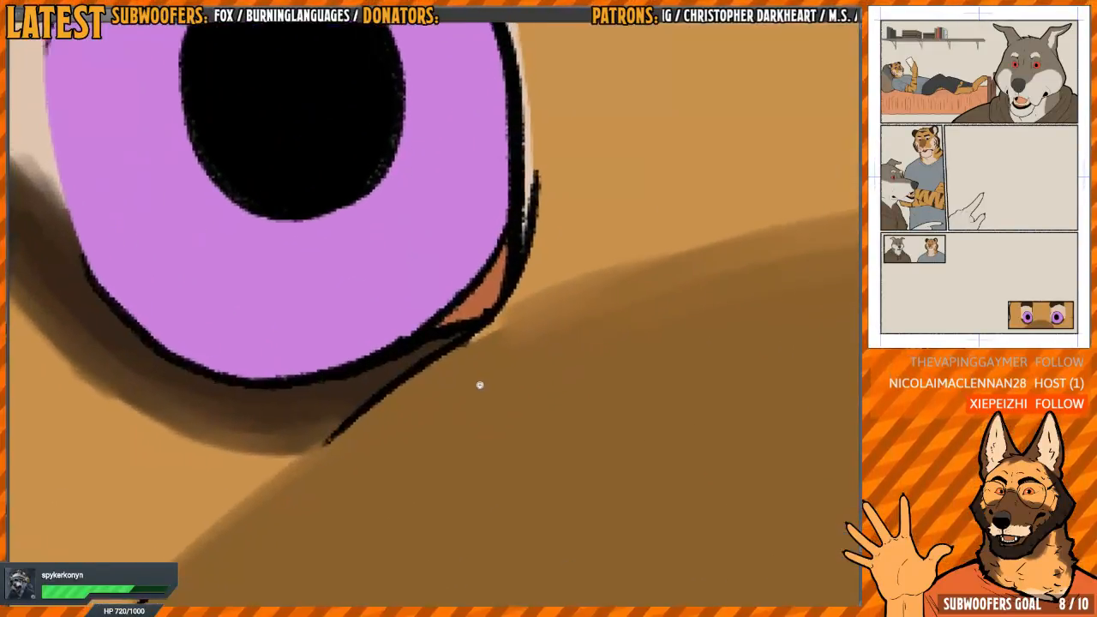
scroll(480, 385, "down", 4)
scroll(440, 397, "up", 4)
scroll(456, 386, "down", 7)
left_click_drag(437, 359, 467, 371)
scroll(497, 318, "down", 3)
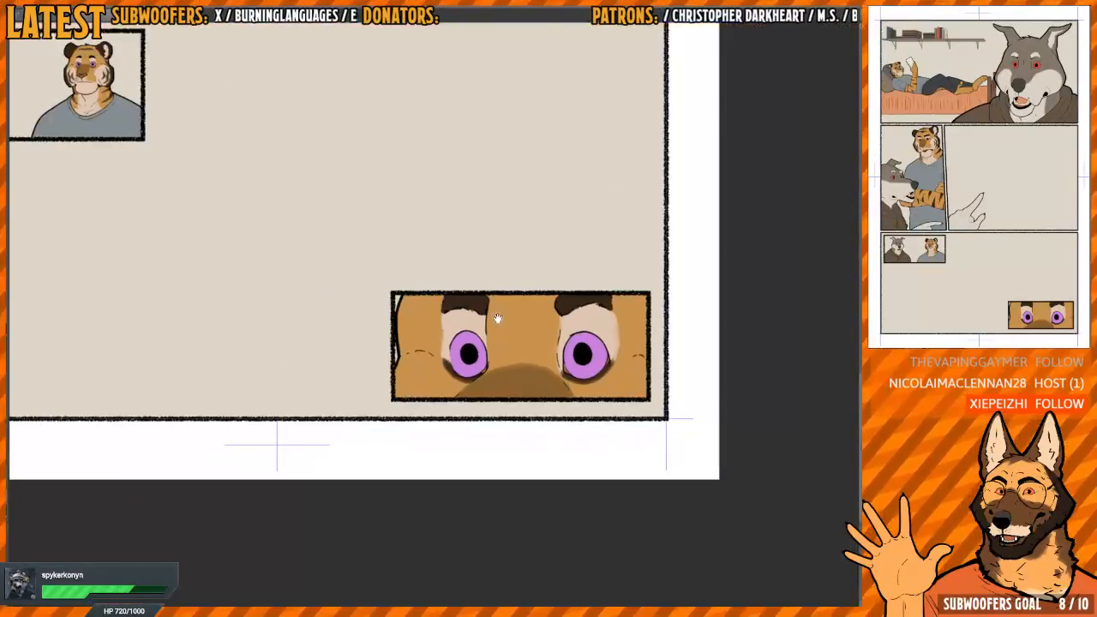
left_click_drag(497, 318, 534, 389)
scroll(494, 419, "down", 5)
scroll(445, 428, "up", 2)
left_click_drag(472, 416, 501, 411)
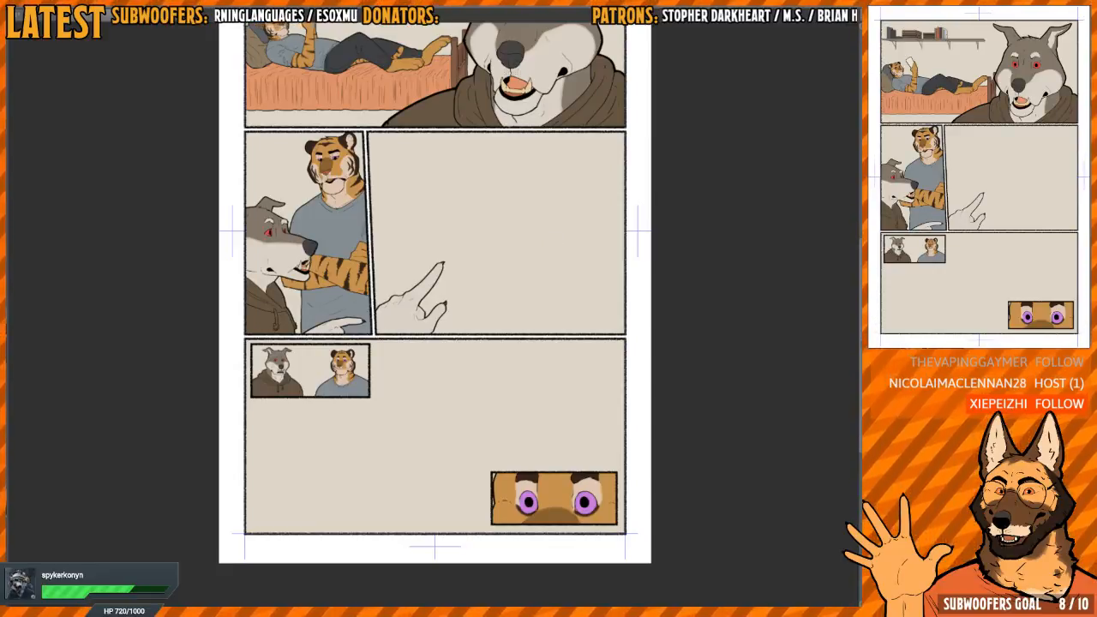
On the other comic page, soften the dark fur edge between the tiger's nearer cheek and ear in the top middle panel
key("ctrl+Tab")
left_click_drag(486, 328, 465, 281)
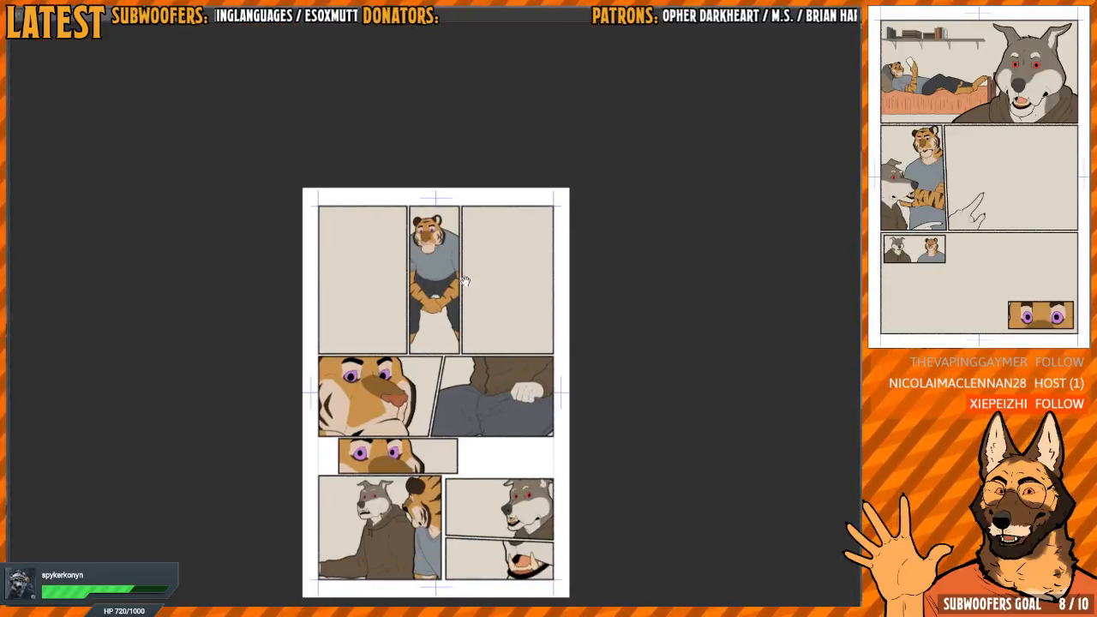
scroll(440, 248, "up", 6)
scroll(446, 260, "down", 2)
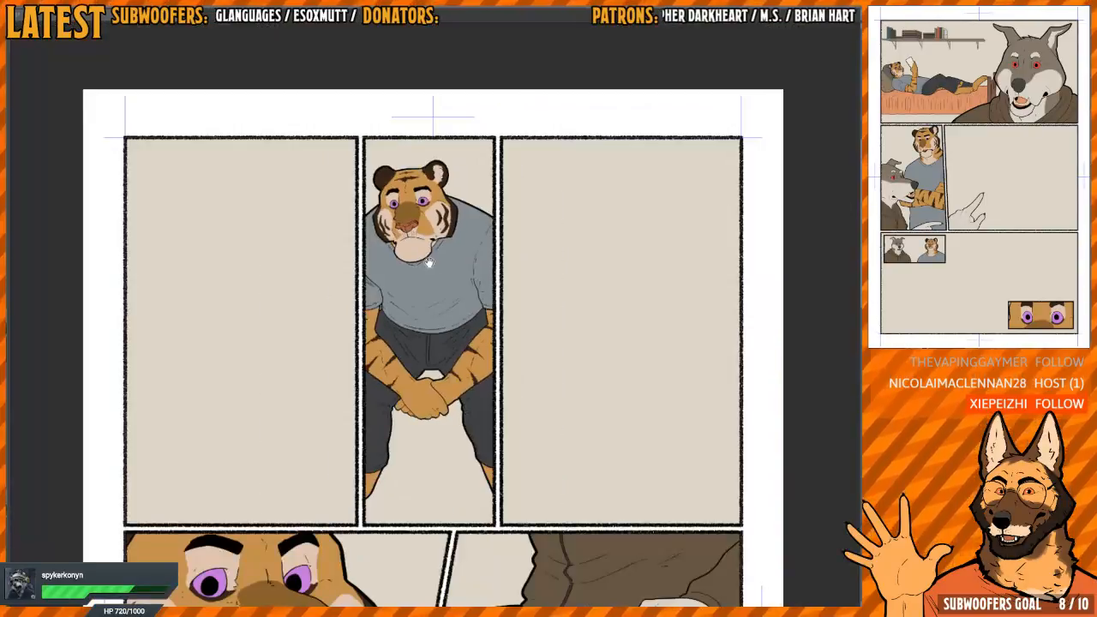
scroll(429, 263, "up", 7)
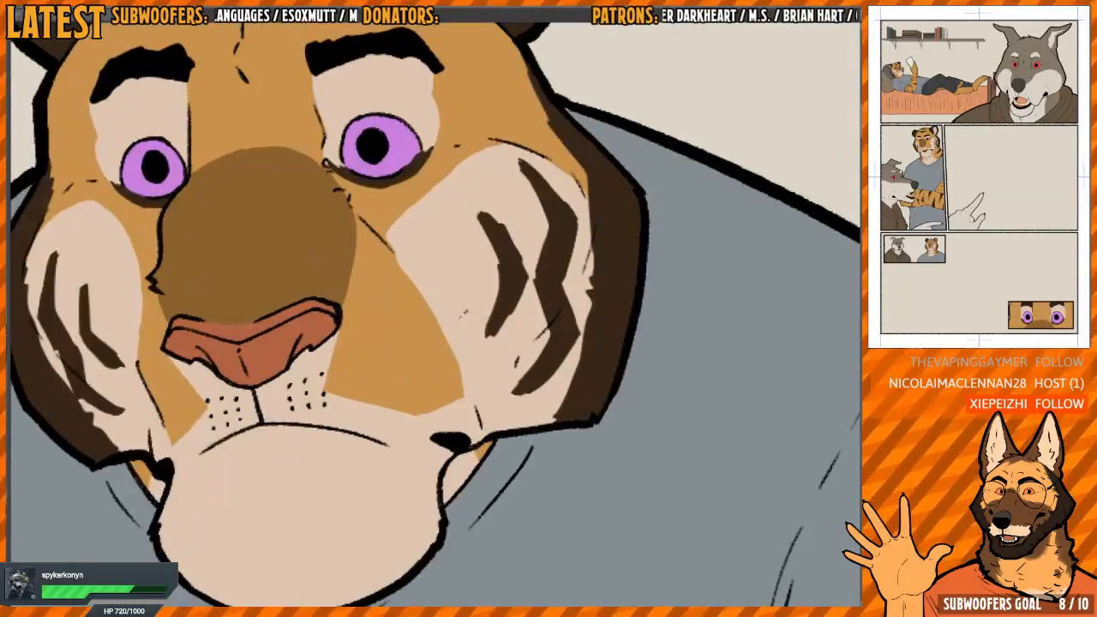
key("h")
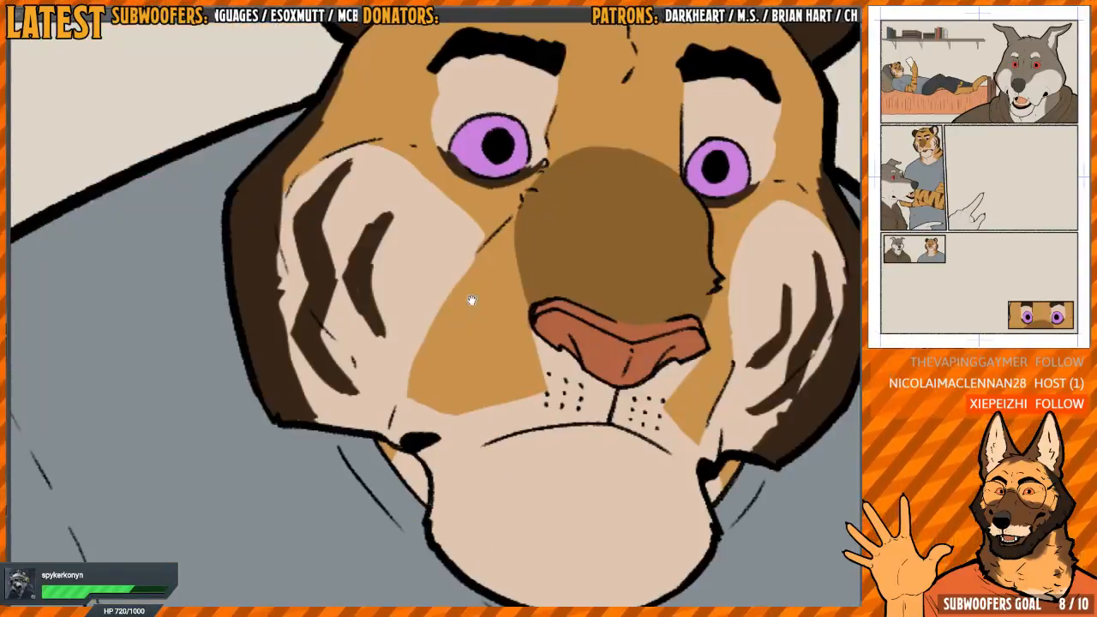
mouse_move(472, 301)
left_mouse_down()
mouse_move(443, 316)
mouse_move(463, 303)
left_mouse_up()
left_click_drag(363, 289, 368, 278)
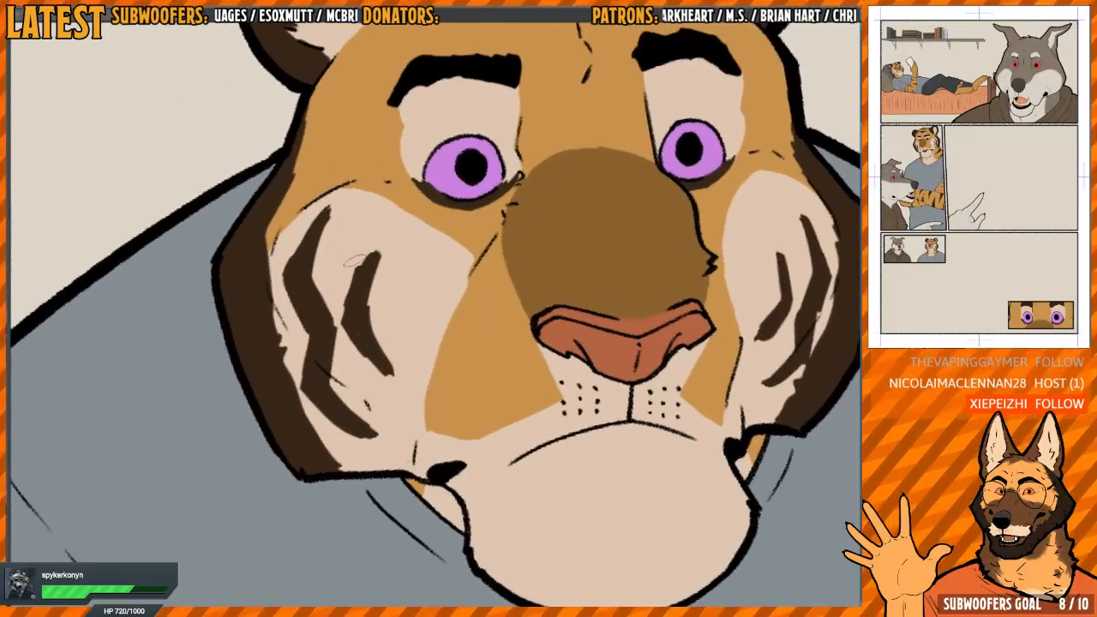
scroll(381, 316, "up", 3)
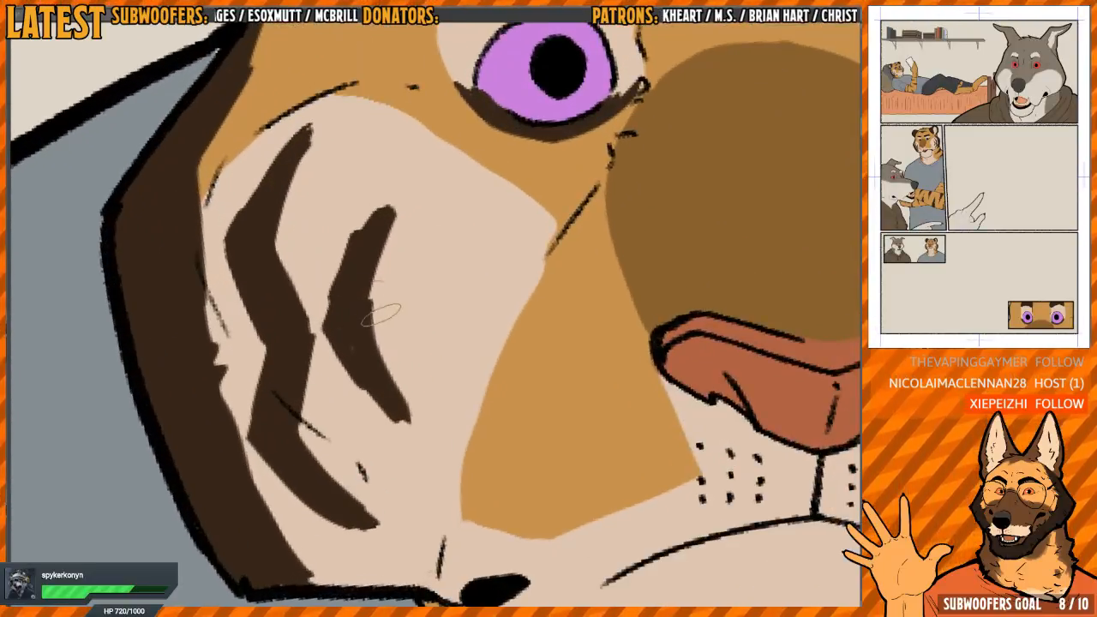
scroll(372, 309, "down", 3)
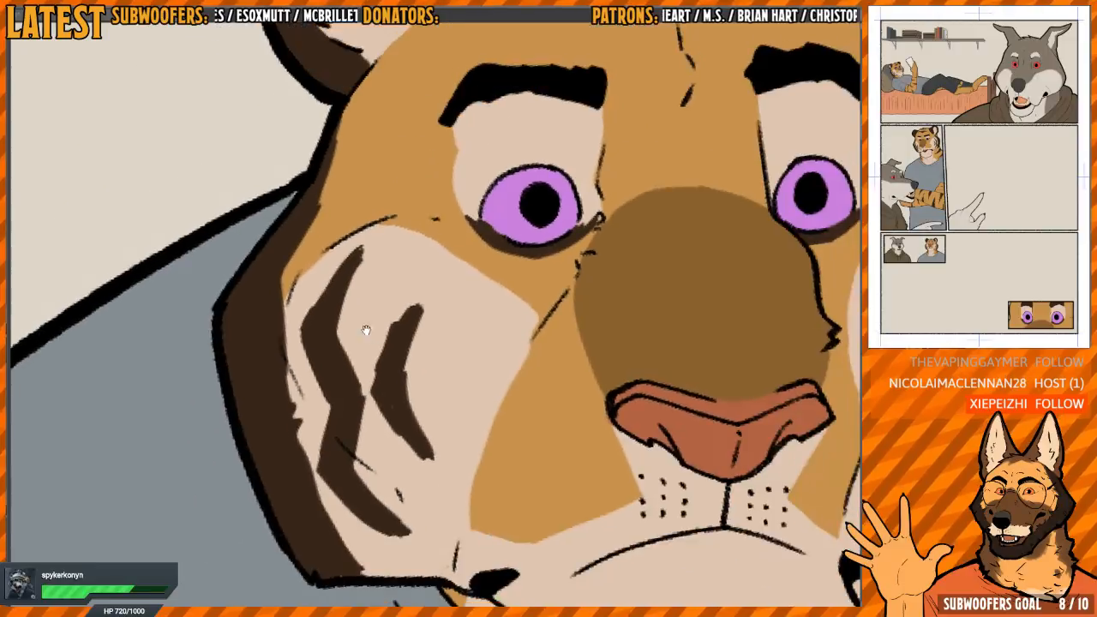
scroll(349, 250, "up", 1)
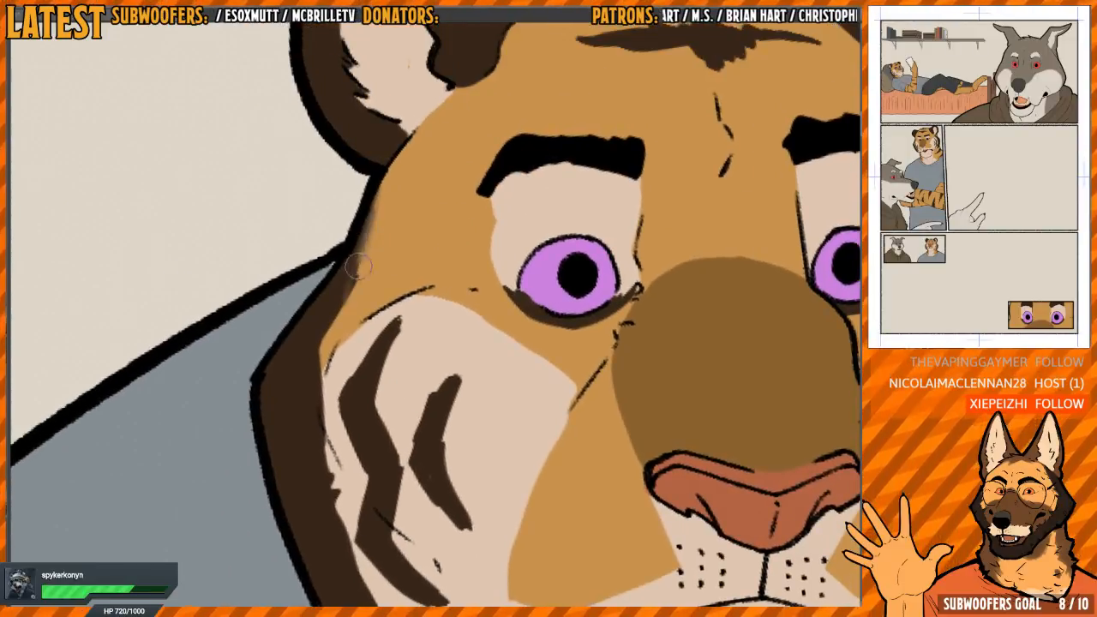
left_click_drag(359, 268, 375, 200)
mouse_move(324, 321)
left_mouse_down()
mouse_move(374, 188)
mouse_move(383, 244)
left_mouse_up()
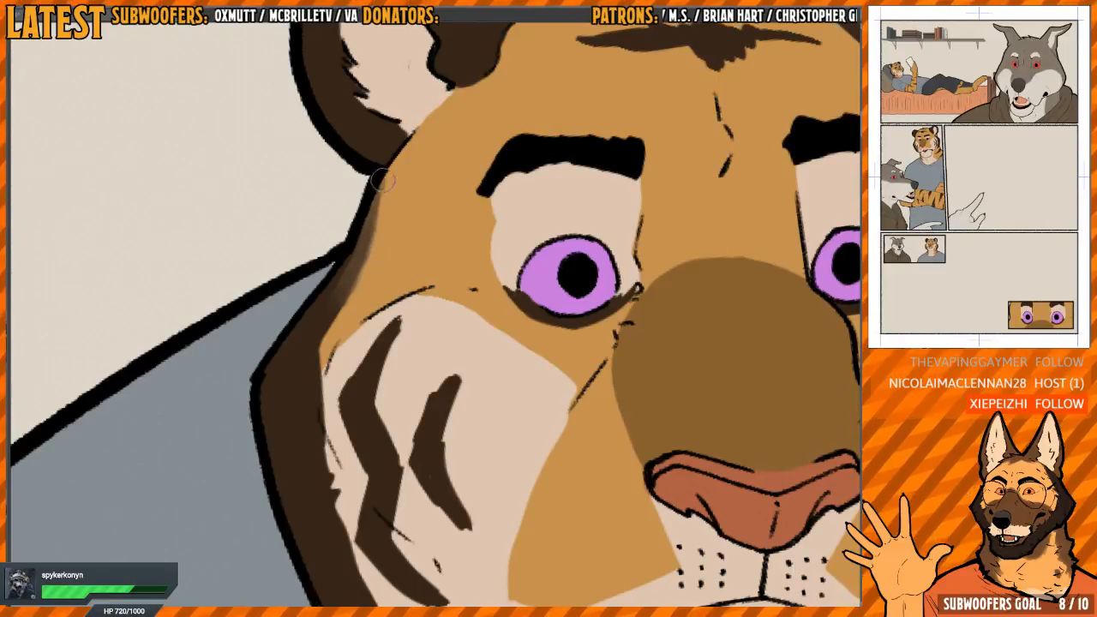
mouse_move(383, 180)
left_mouse_down()
mouse_move(347, 292)
mouse_move(311, 354)
mouse_move(343, 297)
left_mouse_up()
Blend the inner edge of the dark brown band along the tiger's nearer cheek, down to the jaw
left_click_drag(454, 347, 446, 241)
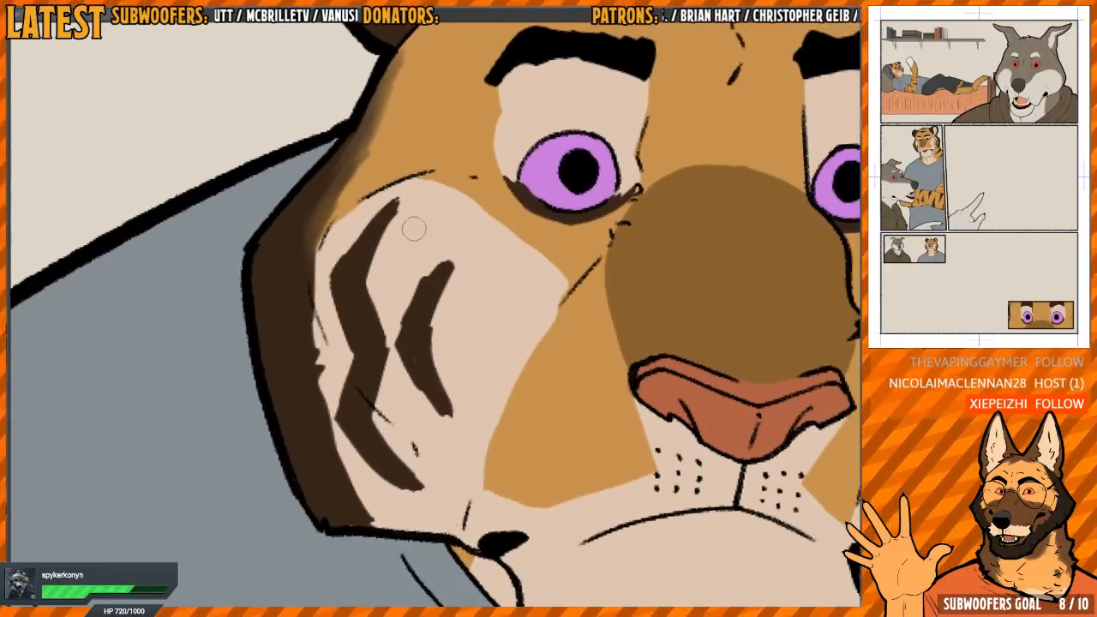
mouse_move(431, 365)
left_mouse_down()
mouse_move(420, 321)
mouse_move(438, 379)
left_mouse_up()
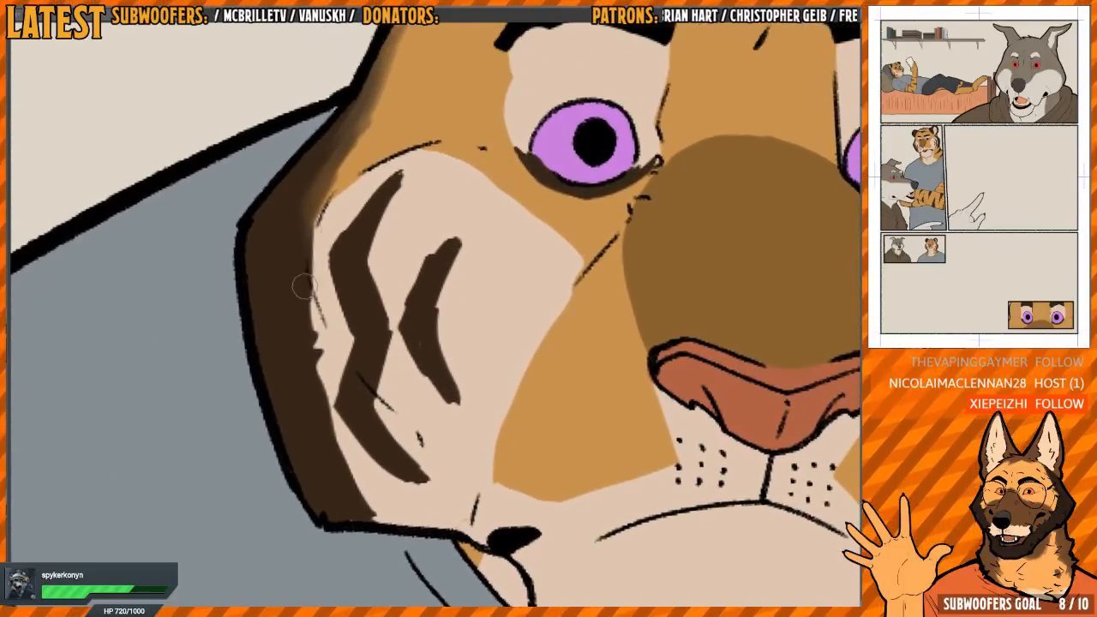
left_click_drag(310, 248, 330, 454)
mouse_move(319, 377)
left_mouse_down()
mouse_move(346, 496)
mouse_move(362, 480)
left_mouse_up()
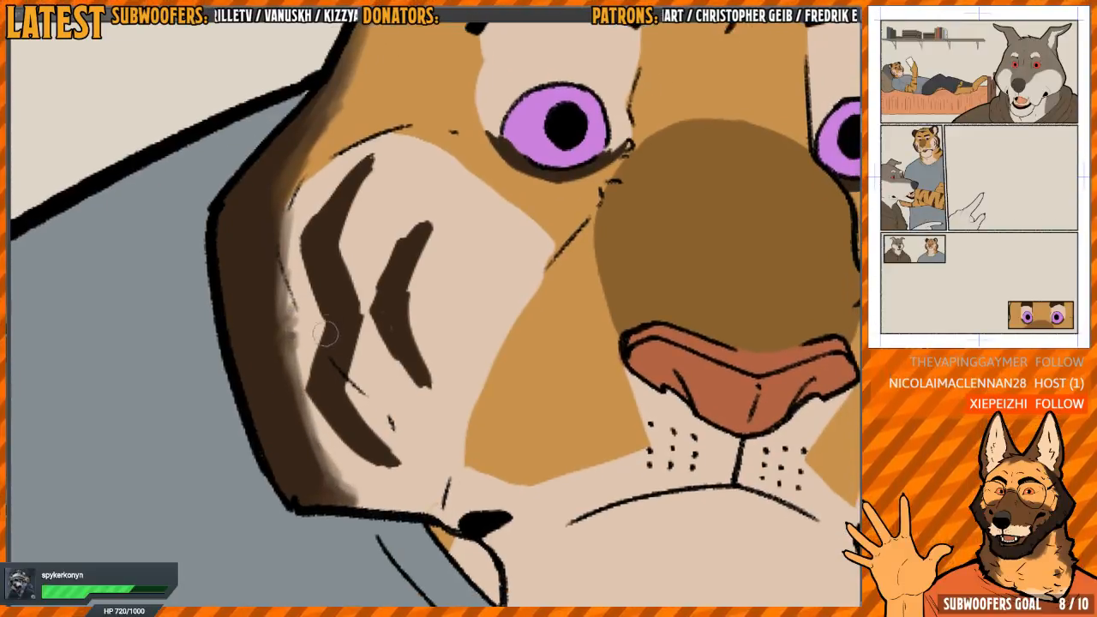
Soften the edges of the long zigzag stripe on the tiger's nearer cheek into the cream fur
mouse_move(325, 334)
left_mouse_down()
mouse_move(319, 368)
mouse_move(379, 469)
mouse_move(347, 437)
mouse_move(339, 384)
mouse_move(390, 458)
mouse_move(342, 400)
mouse_move(356, 330)
left_mouse_up()
mouse_move(348, 348)
left_mouse_down()
mouse_move(346, 387)
mouse_move(355, 372)
mouse_move(345, 300)
mouse_move(357, 347)
left_mouse_up()
left_click_drag(349, 307, 356, 343)
left_click_drag(356, 343, 345, 372)
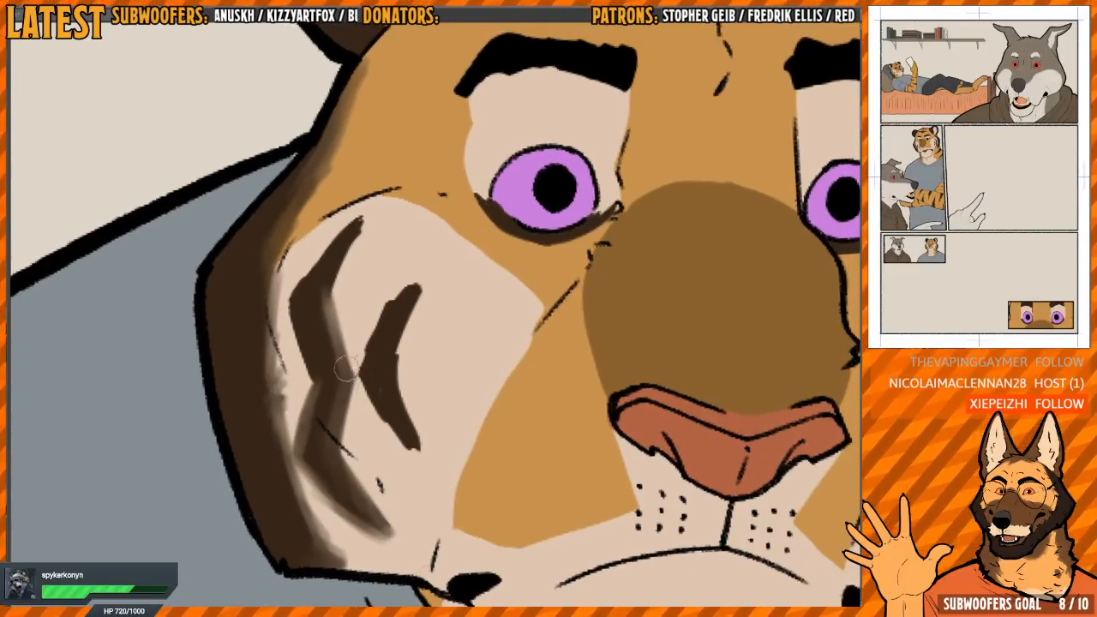
mouse_move(326, 324)
left_mouse_down()
mouse_move(339, 394)
mouse_move(300, 313)
mouse_move(295, 378)
mouse_move(291, 309)
mouse_move(343, 231)
left_mouse_up()
left_click_drag(287, 290, 358, 221)
mouse_move(341, 261)
left_mouse_down()
mouse_move(353, 233)
mouse_move(304, 328)
mouse_move(321, 306)
left_mouse_up()
Blend the shorter inner stripe on the tiger's nearer cheek into the surrounding cream fur
mouse_move(372, 372)
left_mouse_down()
mouse_move(346, 346)
mouse_move(337, 363)
mouse_move(388, 418)
mouse_move(378, 268)
mouse_move(342, 321)
mouse_move(366, 390)
left_mouse_up()
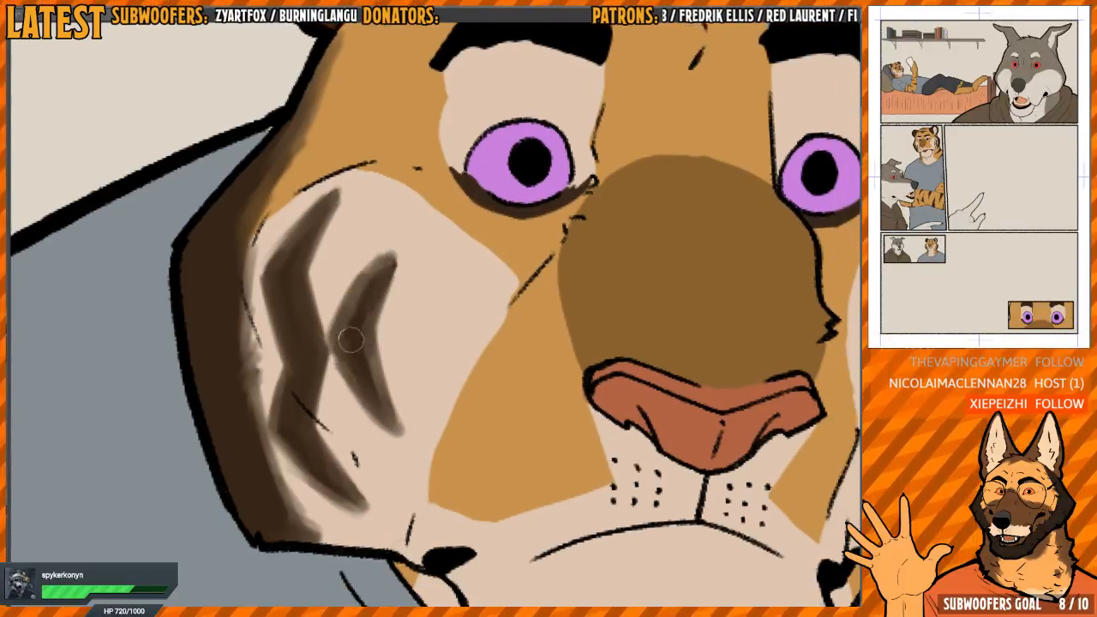
left_click_drag(350, 339, 340, 337)
mouse_move(481, 238)
left_mouse_down()
mouse_move(455, 184)
mouse_move(411, 181)
left_mouse_up()
mouse_move(370, 303)
left_mouse_down()
mouse_move(382, 370)
mouse_move(370, 281)
left_mouse_up()
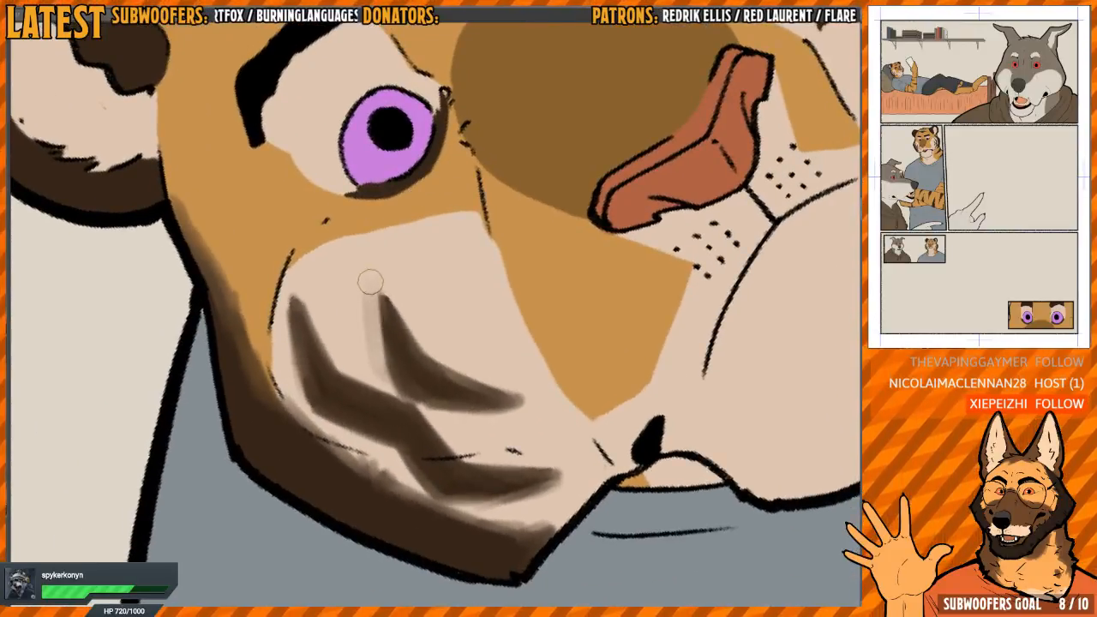
mouse_move(443, 269)
left_mouse_down()
mouse_move(431, 267)
mouse_move(449, 337)
left_mouse_up()
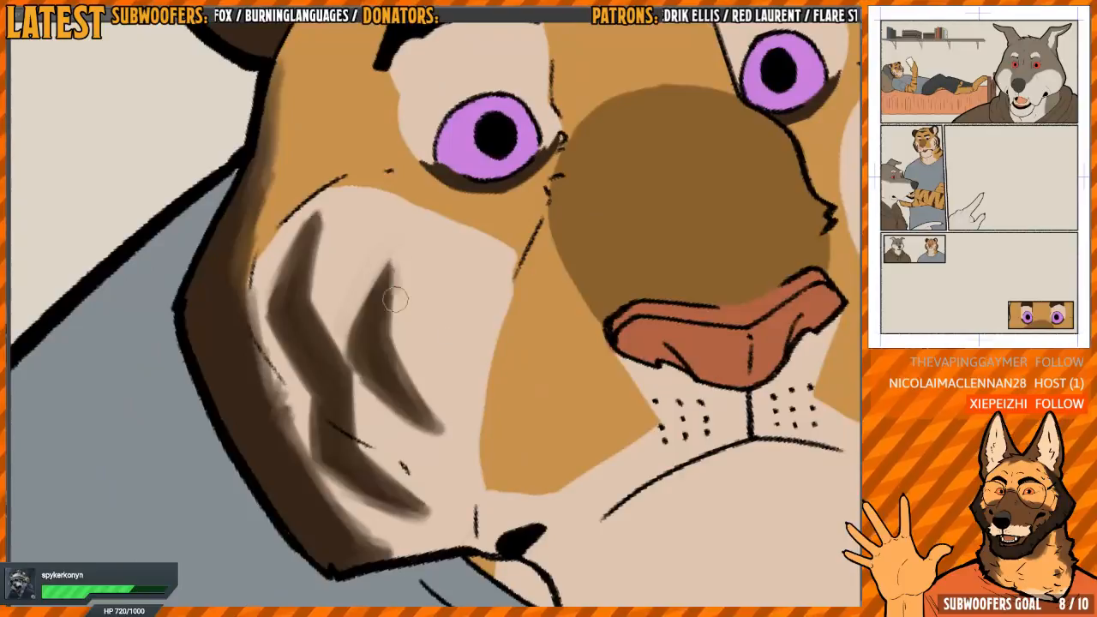
mouse_move(395, 298)
left_mouse_down()
mouse_move(398, 341)
mouse_move(359, 300)
mouse_move(370, 288)
left_mouse_up()
left_click_drag(397, 253, 372, 355)
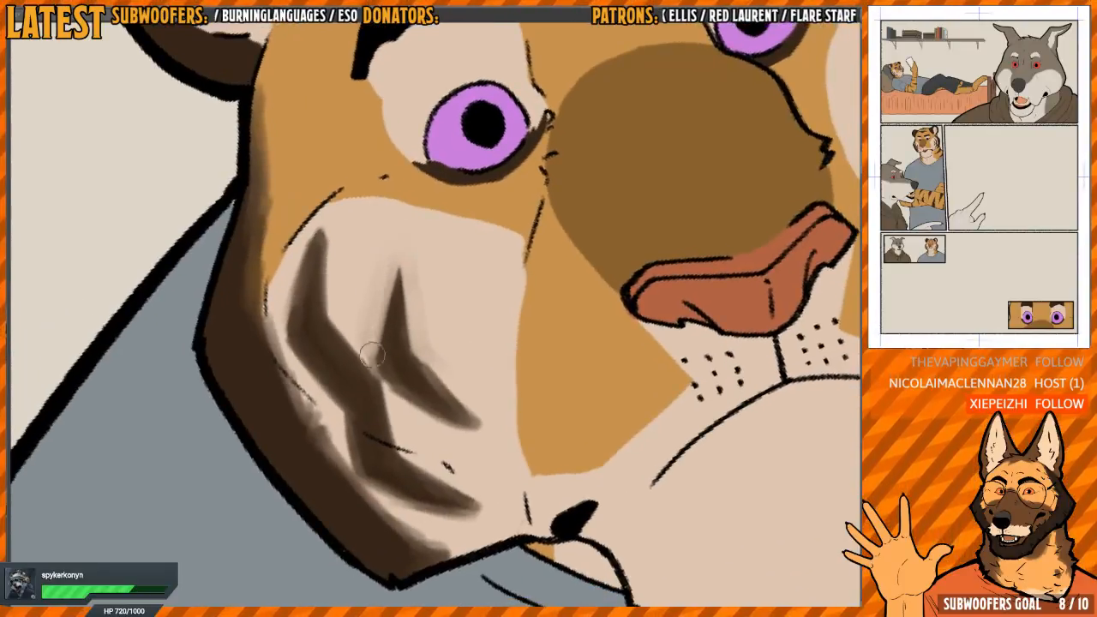
Soften the upper and inner edges of the nearer cheek's cream patch against the orange fur
mouse_move(351, 235)
left_mouse_down()
mouse_move(318, 314)
mouse_move(328, 348)
mouse_move(328, 297)
mouse_move(389, 267)
mouse_move(345, 287)
left_mouse_up()
left_click_drag(426, 239, 357, 281)
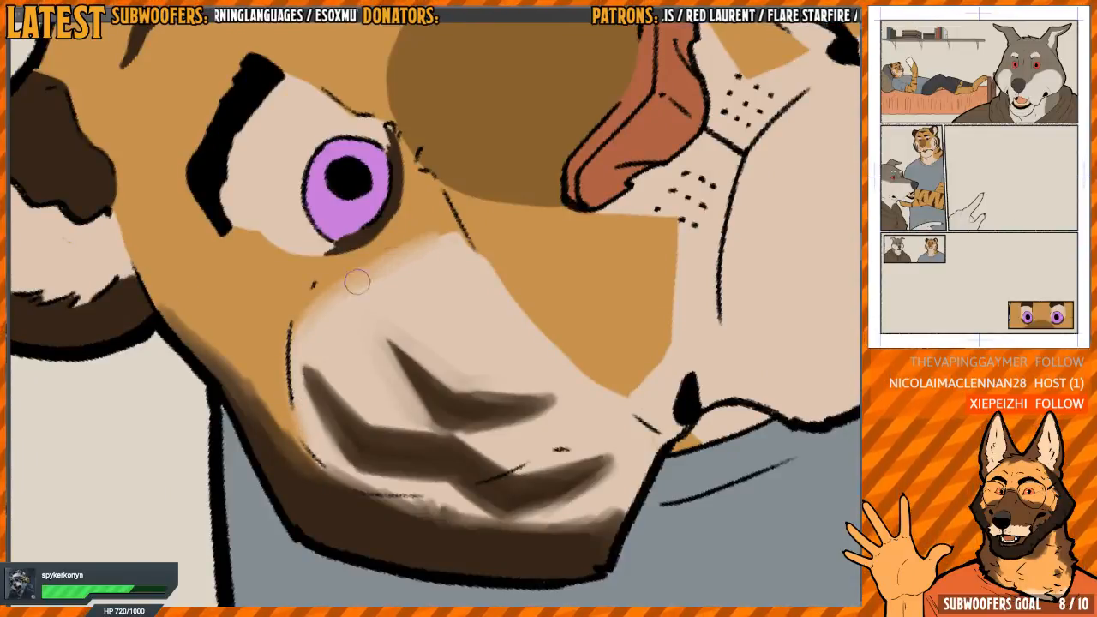
key("h")
key("h")
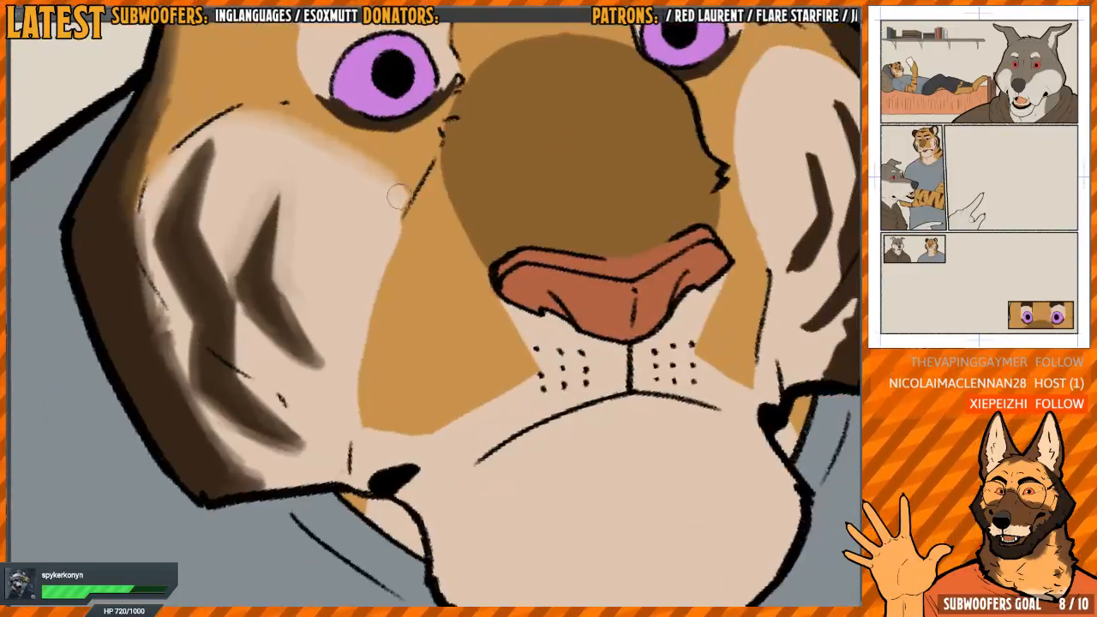
left_click_drag(413, 230, 382, 225)
left_click_drag(481, 192, 472, 188)
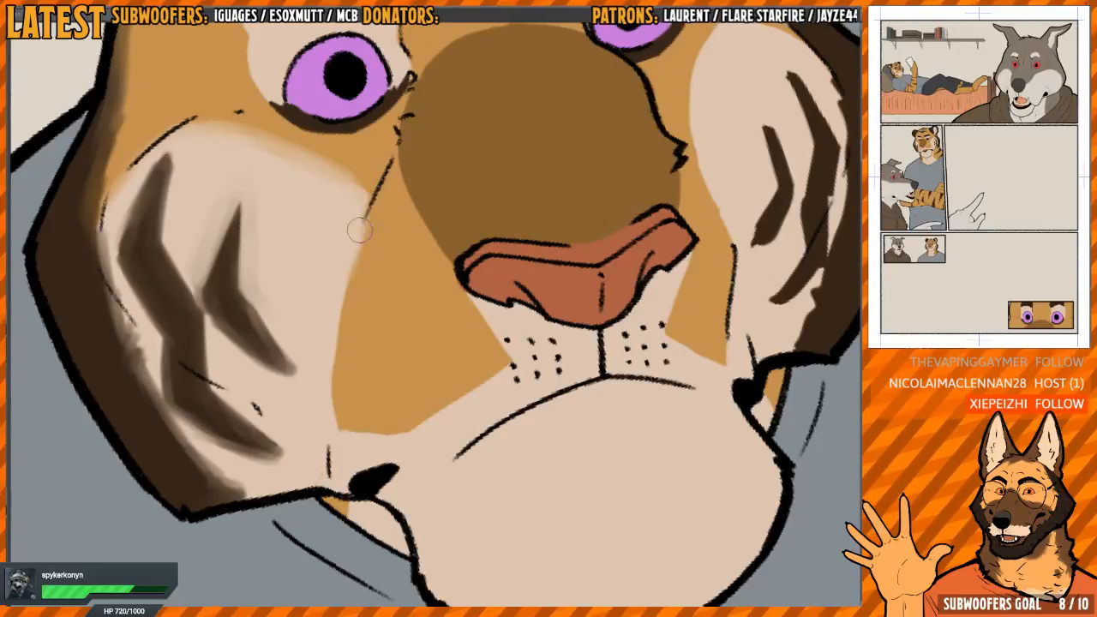
mouse_move(342, 306)
left_mouse_down()
mouse_move(336, 417)
mouse_move(343, 321)
left_mouse_up()
Blend the lower edges of the orange wedge beside the nose on the nearer side, and the orange sliver below the mouth corner
mouse_move(500, 248)
left_mouse_down()
mouse_move(506, 220)
mouse_move(496, 207)
mouse_move(454, 196)
left_mouse_up()
key("h")
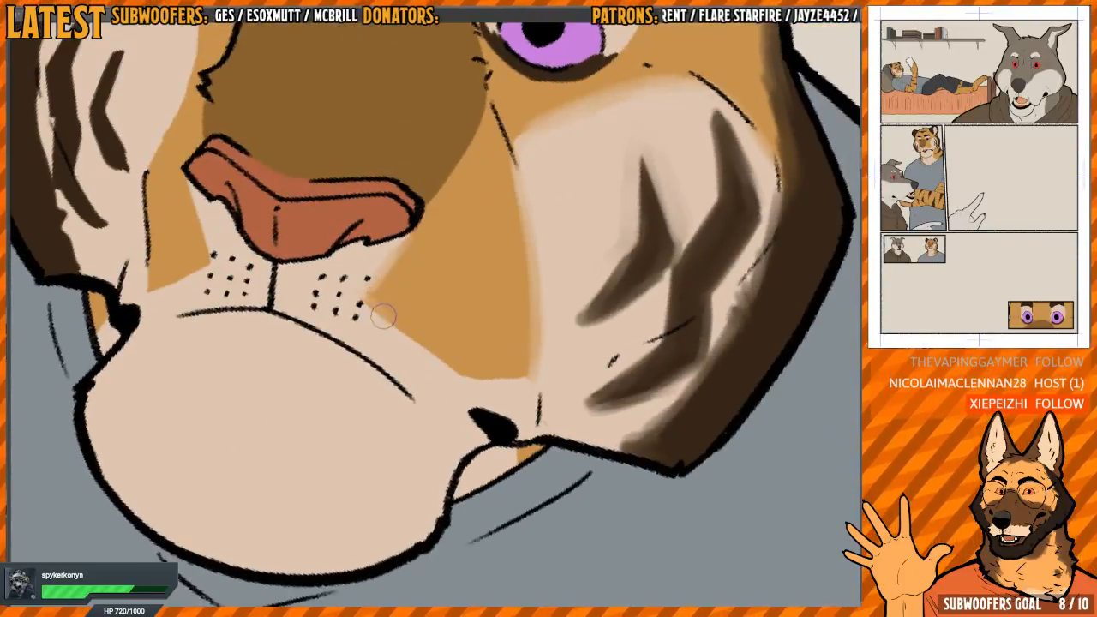
left_click_drag(383, 317, 442, 357)
left_click_drag(442, 357, 477, 290)
key("h")
left_click_drag(479, 230, 396, 227)
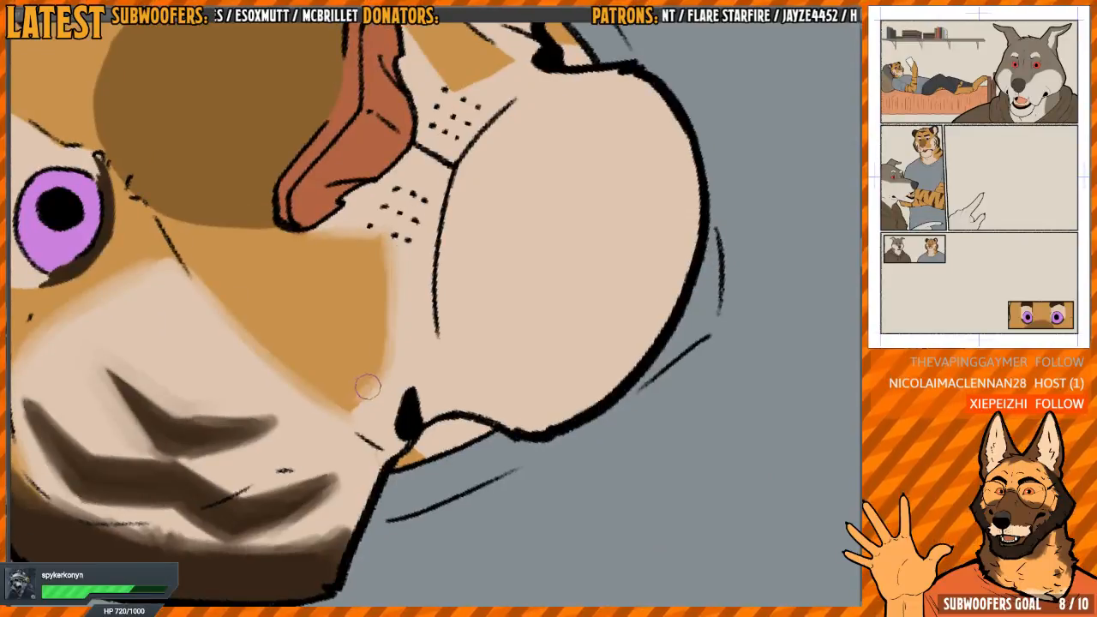
left_click_drag(425, 452, 411, 455)
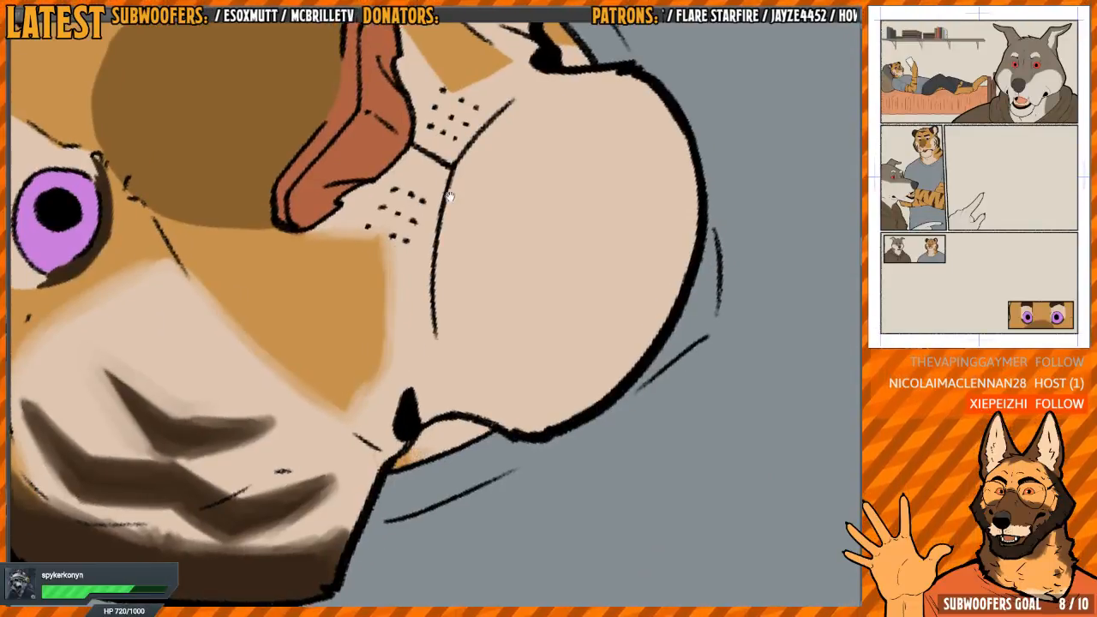
left_click_drag(448, 176, 382, 356)
Soften the edges of the orange wedge beside the whisker dots on the far side of the tiger's muzzle
key("h")
left_click_drag(444, 237, 387, 240)
left_click_drag(428, 252, 417, 307)
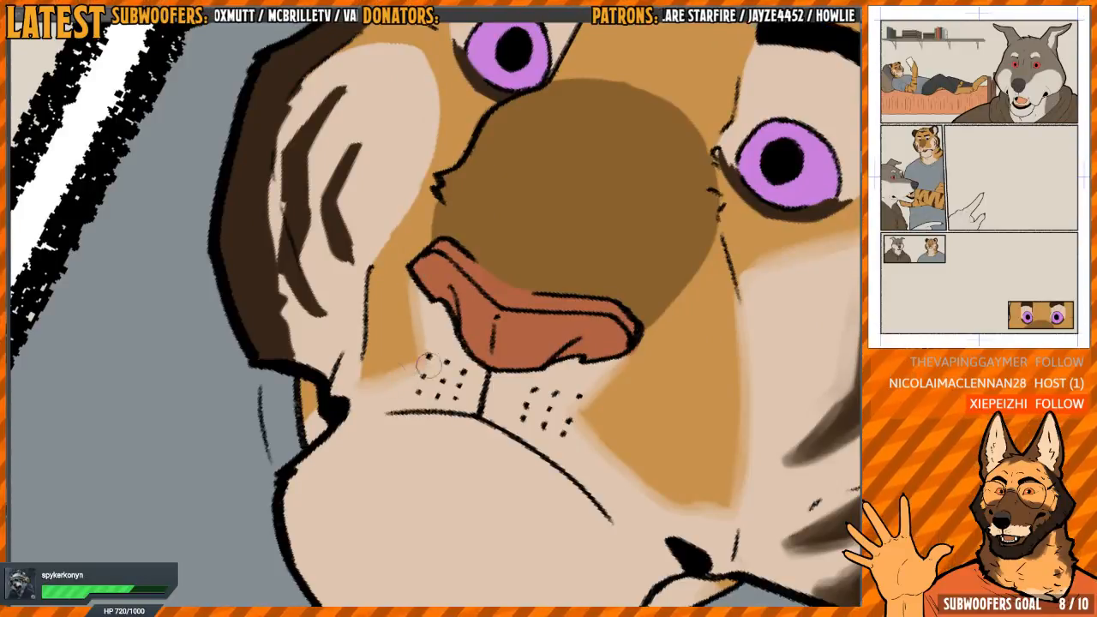
left_click_drag(428, 366, 425, 326)
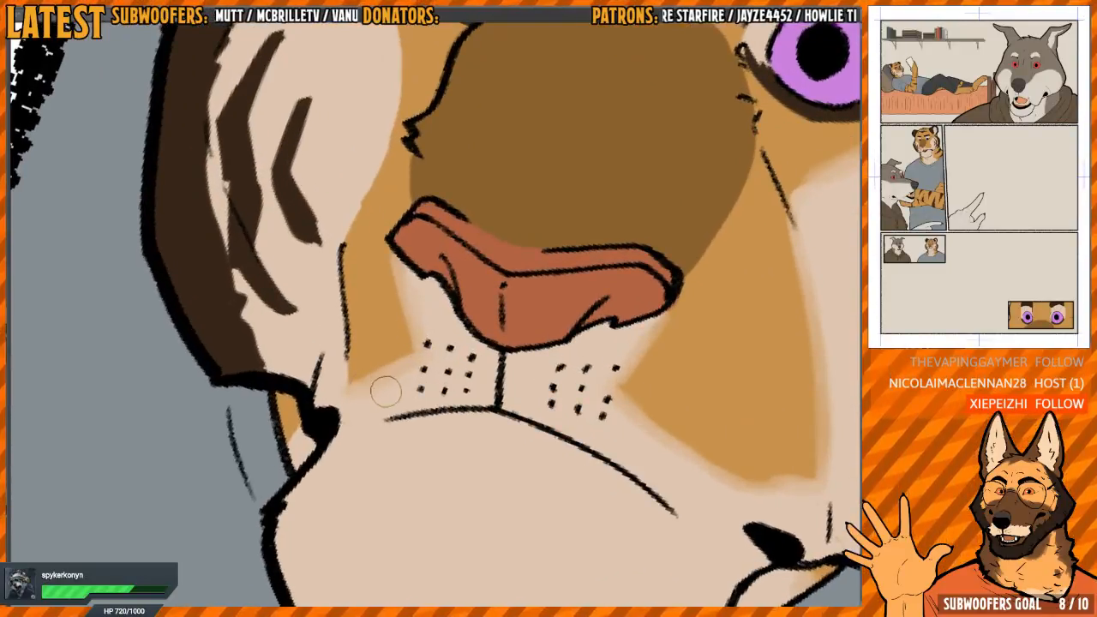
left_click_drag(341, 406, 365, 371)
left_click_drag(377, 297, 383, 369)
left_click_drag(502, 177, 509, 252)
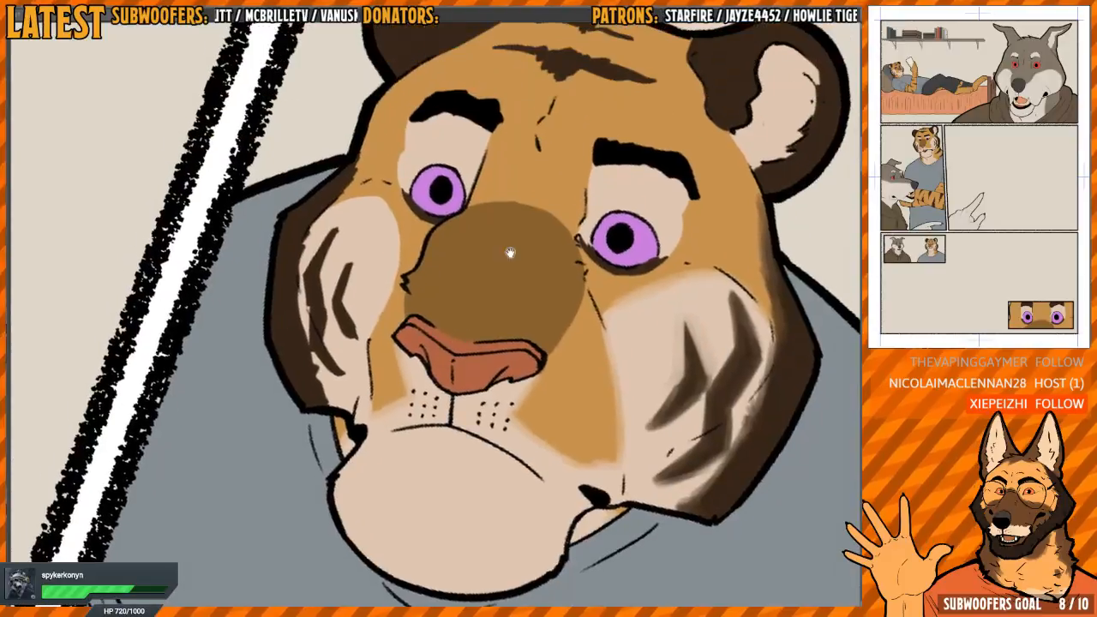
Blend the inner and upper edges of the far cheek's cream patch into the orange fur
key("h")
mouse_move(578, 248)
left_mouse_down()
mouse_move(451, 287)
mouse_move(427, 305)
left_mouse_up()
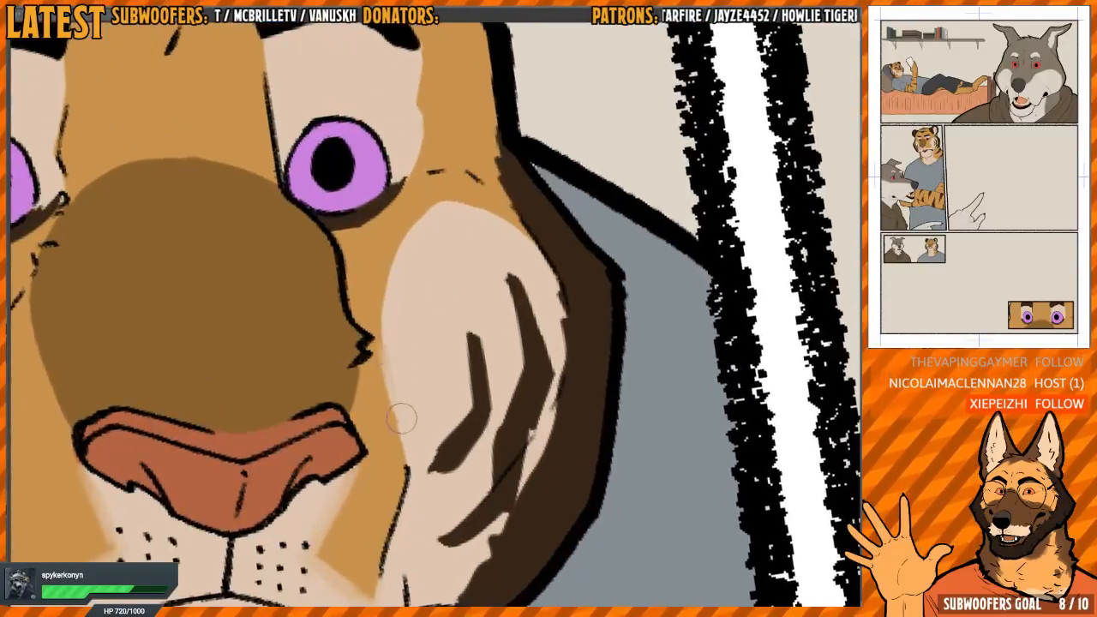
mouse_move(385, 337)
left_mouse_down()
mouse_move(385, 284)
mouse_move(438, 205)
mouse_move(337, 255)
mouse_move(319, 287)
left_mouse_up()
key("h")
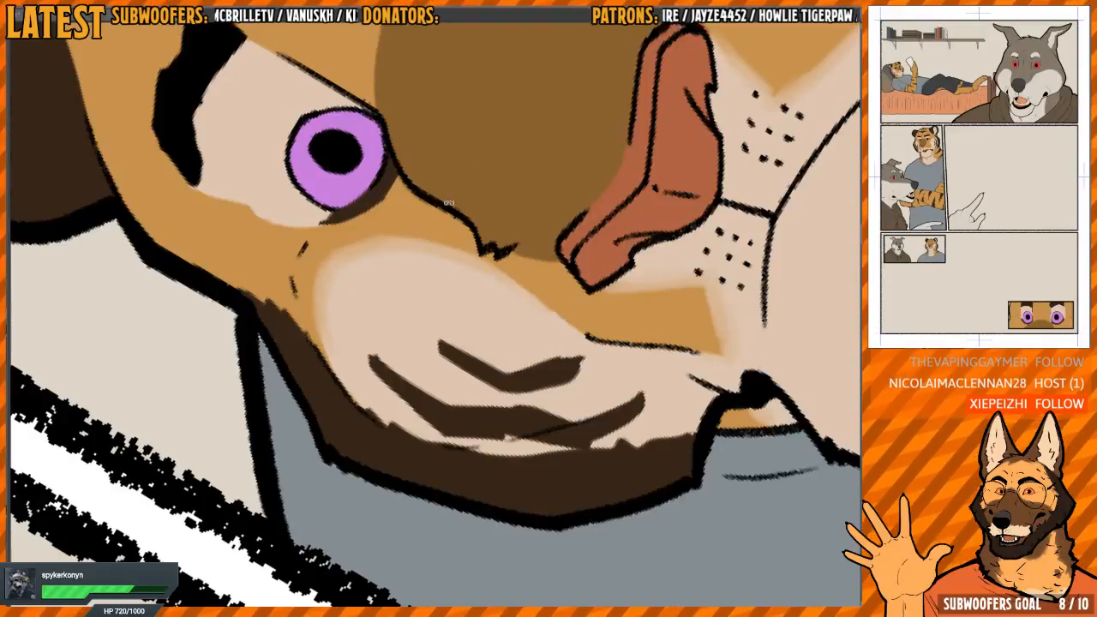
left_click_drag(449, 203, 528, 215)
left_click_drag(528, 215, 471, 345)
Soften the cream patch around the tiger's far eye and the dark marking beneath that eye
key("h")
mouse_move(536, 137)
left_mouse_down()
mouse_move(451, 191)
mouse_move(493, 347)
left_mouse_up()
mouse_move(340, 246)
left_mouse_down()
mouse_move(342, 316)
mouse_move(367, 288)
mouse_move(360, 274)
mouse_move(353, 333)
left_mouse_up()
left_click_drag(396, 373, 361, 310)
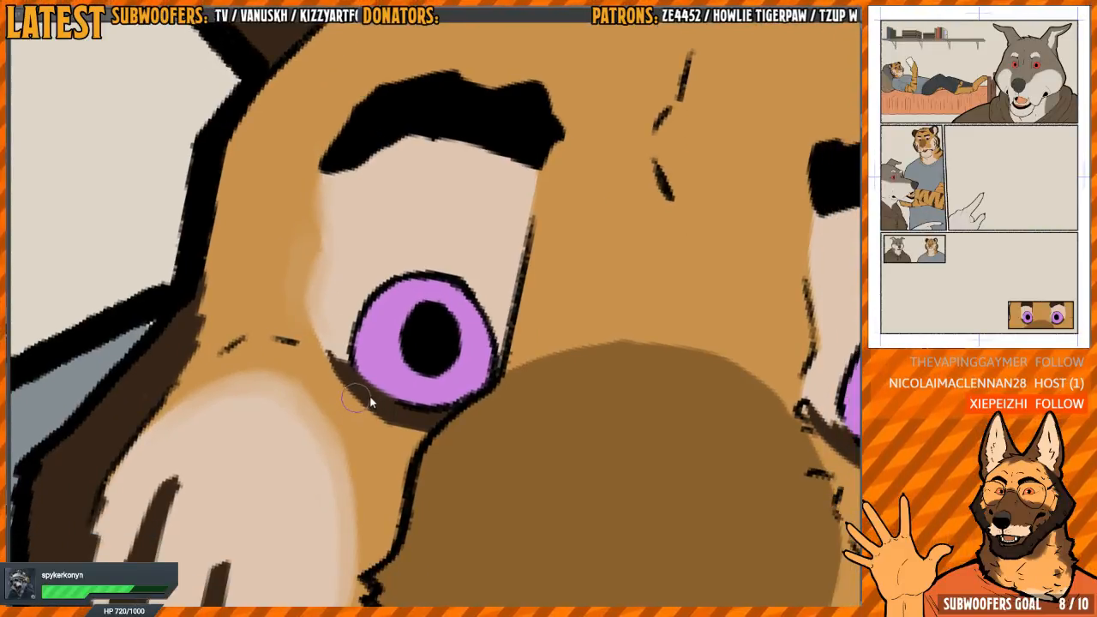
mouse_move(343, 350)
left_mouse_down()
mouse_move(343, 371)
mouse_move(377, 305)
mouse_move(409, 304)
left_mouse_up()
left_click_drag(334, 260, 328, 314)
mouse_move(345, 388)
left_mouse_down()
mouse_move(327, 306)
mouse_move(340, 378)
left_mouse_up()
left_click_drag(443, 401, 312, 201)
Blend the dark marking beneath the tiger's nearer eye into the orange and cream fur
mouse_move(589, 503)
left_mouse_down()
mouse_move(494, 328)
mouse_move(399, 246)
left_mouse_up()
left_click_drag(399, 246, 447, 240)
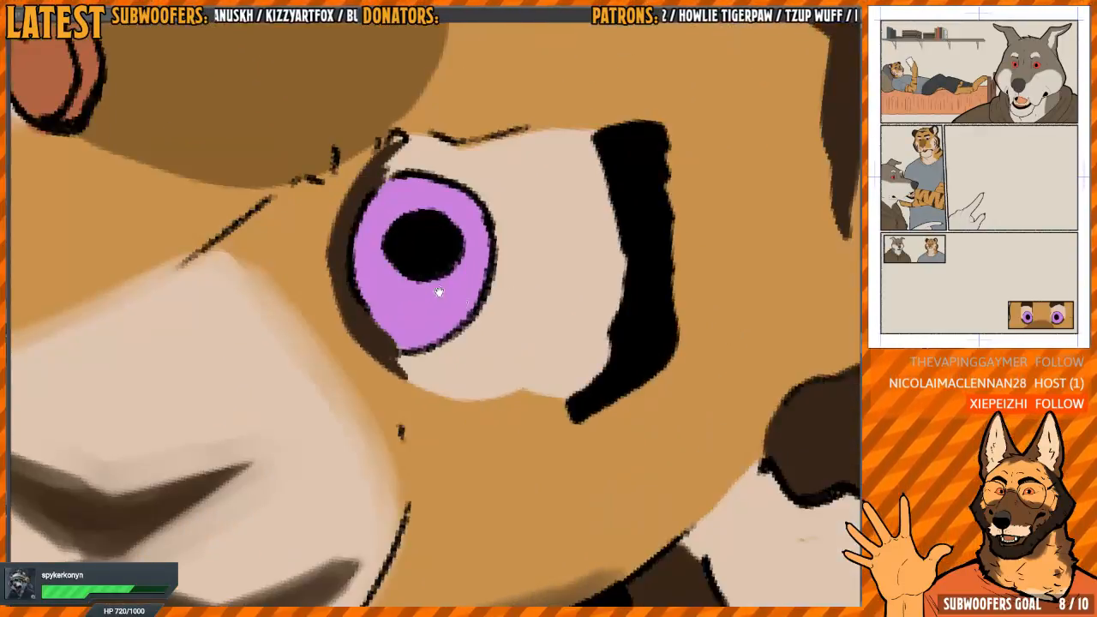
left_click_drag(438, 292, 458, 413)
mouse_move(361, 382)
left_mouse_down()
mouse_move(349, 342)
mouse_move(377, 303)
mouse_move(351, 380)
mouse_move(365, 434)
mouse_move(352, 418)
mouse_move(390, 478)
mouse_move(352, 424)
mouse_move(374, 341)
left_mouse_up()
left_click_drag(453, 413, 378, 333)
left_click_drag(334, 388, 353, 410)
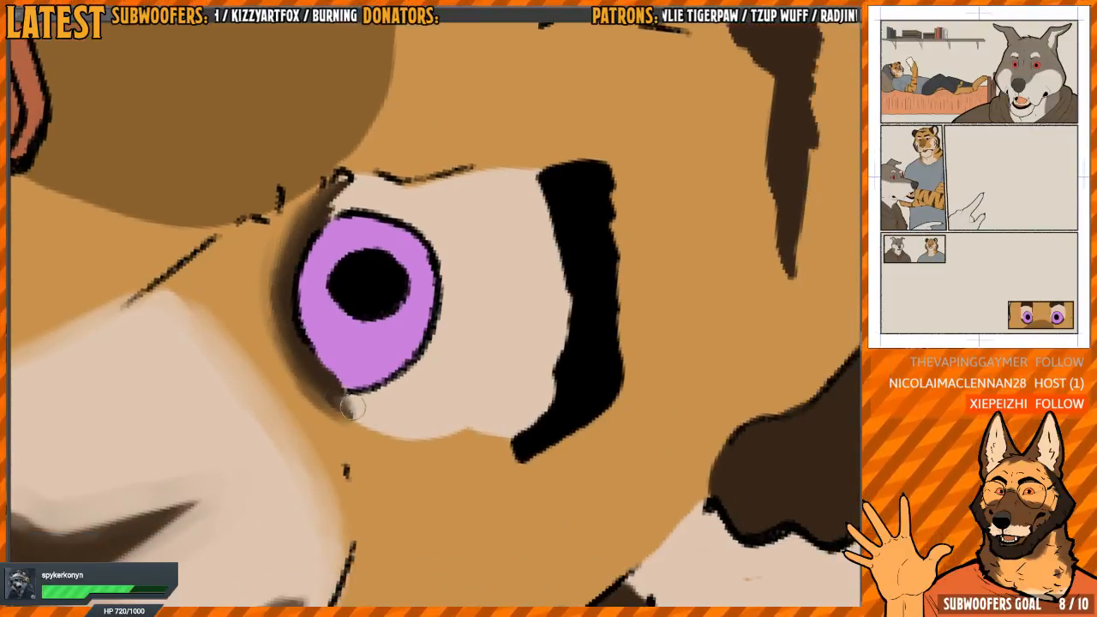
Soften the inner and outer edges of the cream patch between the nearer eye and its eyebrow
key("h")
left_click_drag(520, 284, 507, 308)
left_click_drag(476, 266, 489, 350)
key("h")
left_click_drag(591, 296, 530, 307)
left_click_drag(369, 295, 470, 358)
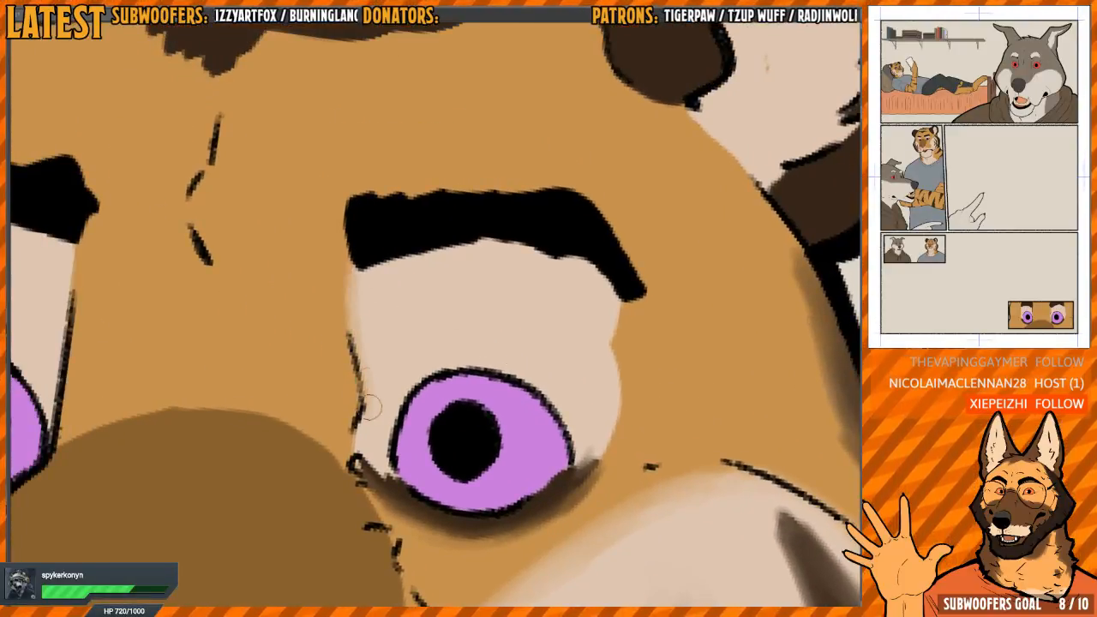
key("h")
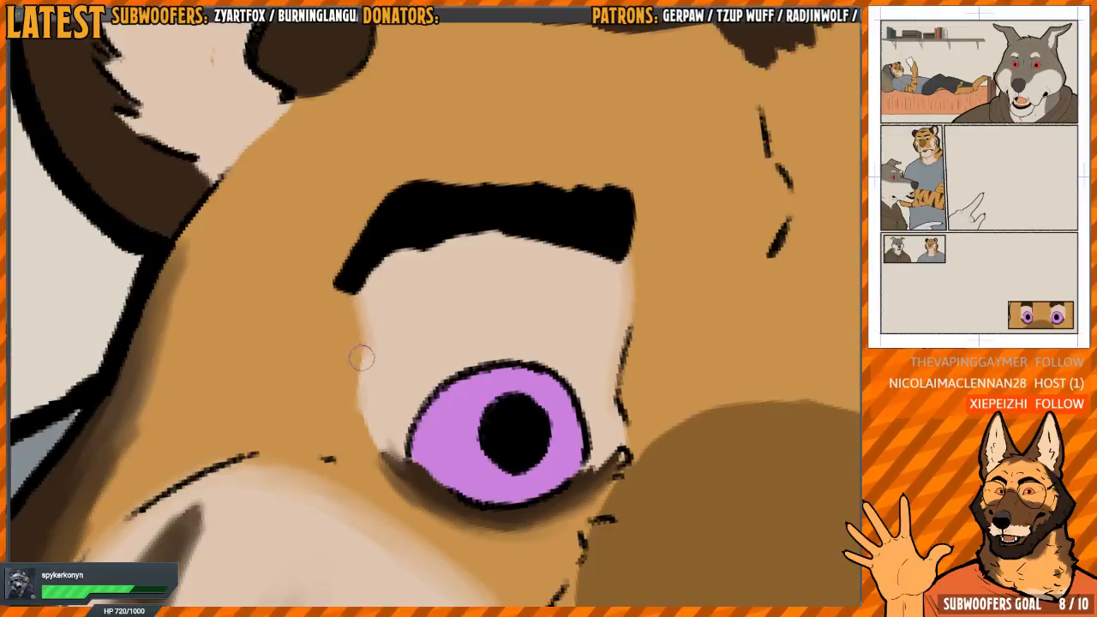
left_click_drag(361, 358, 360, 385)
left_click_drag(413, 461, 443, 280)
Blend the edges of the brown patch on the bridge of the tiger's muzzle into the orange fur
scroll(463, 300, "down", 1)
left_click_drag(471, 328, 502, 238)
mouse_move(610, 261)
left_mouse_down()
mouse_move(531, 224)
mouse_move(377, 258)
left_mouse_up()
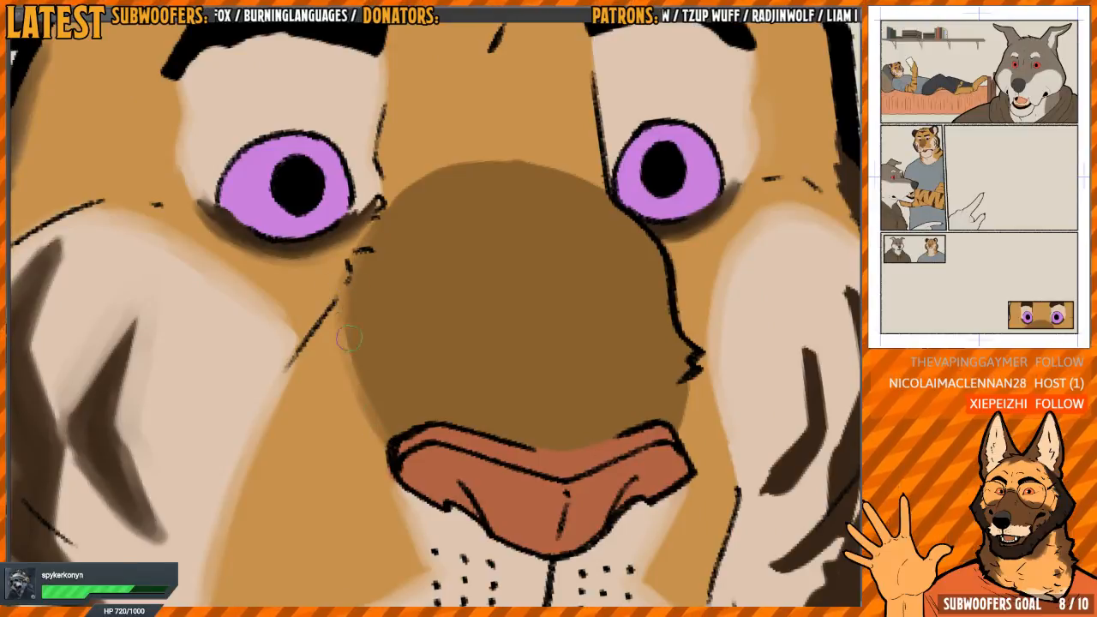
mouse_move(380, 254)
left_mouse_down()
mouse_move(424, 221)
mouse_move(499, 265)
mouse_move(360, 323)
mouse_move(339, 354)
left_mouse_up()
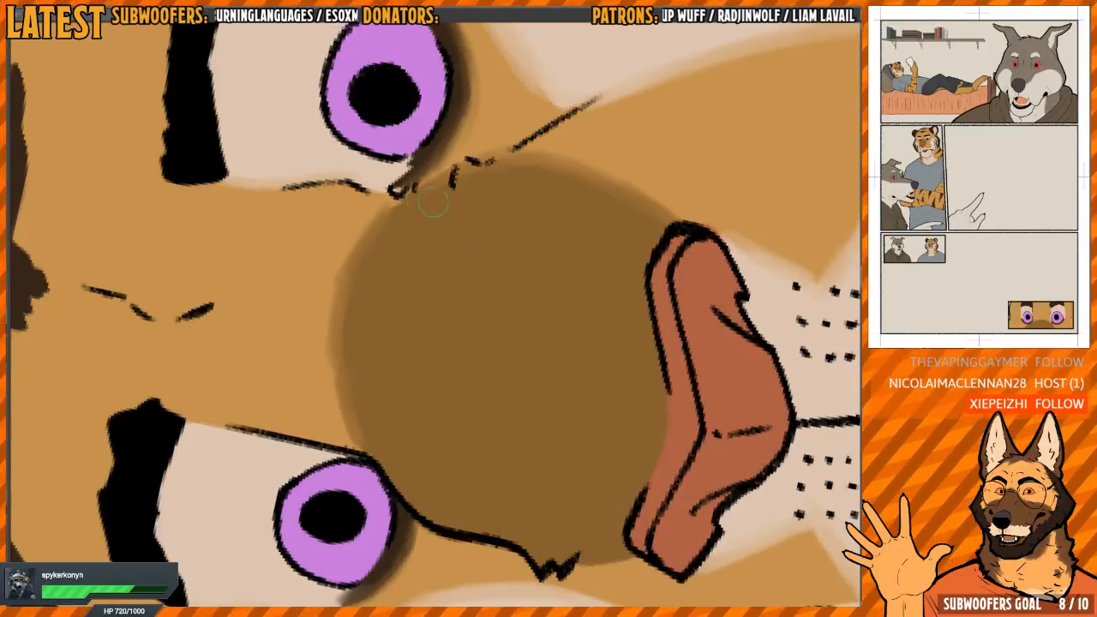
mouse_move(434, 202)
left_mouse_down()
mouse_move(534, 255)
mouse_move(534, 323)
mouse_move(524, 280)
mouse_move(542, 338)
mouse_move(526, 357)
mouse_move(461, 289)
mouse_move(461, 309)
mouse_move(407, 330)
left_mouse_up()
left_click_drag(592, 324, 490, 480)
left_click_drag(506, 266, 536, 257)
Soften the edge between the cream inside and the dark rim of the tiger's ear
key("h")
left_click_drag(421, 278, 417, 288)
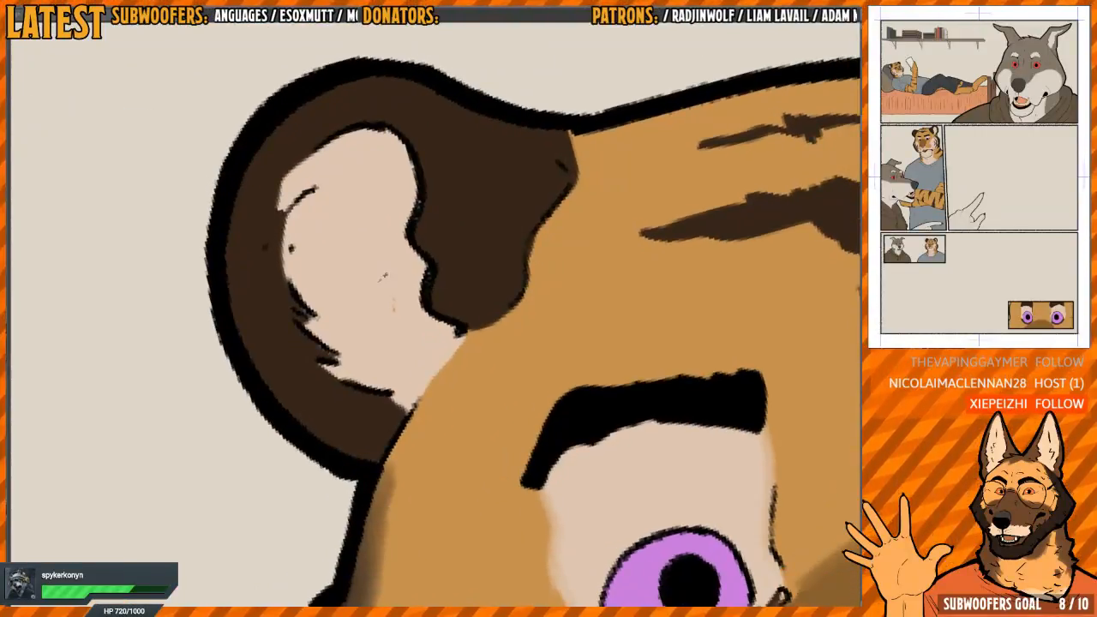
left_click_drag(380, 249, 424, 301)
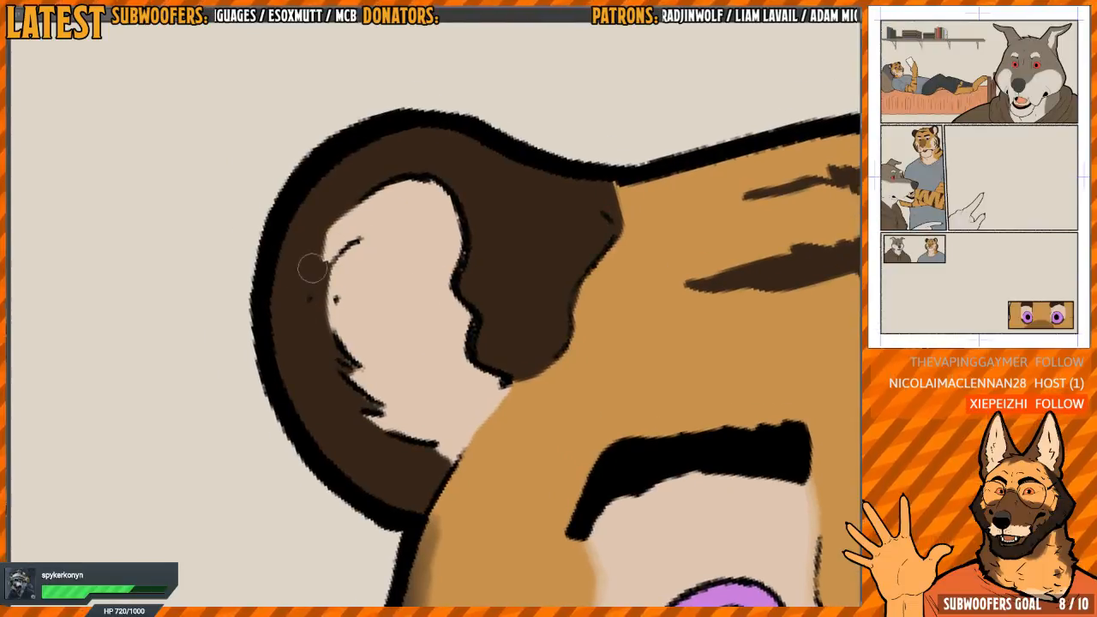
mouse_move(312, 268)
left_mouse_down()
mouse_move(336, 223)
mouse_move(363, 199)
mouse_move(315, 274)
mouse_move(306, 265)
mouse_move(324, 226)
mouse_move(311, 271)
mouse_move(331, 406)
left_mouse_up()
mouse_move(321, 284)
left_mouse_down()
mouse_move(351, 377)
mouse_move(336, 338)
left_mouse_up()
key("h")
mouse_move(486, 334)
left_mouse_down()
mouse_move(476, 270)
mouse_move(510, 319)
mouse_move(480, 373)
mouse_move(403, 403)
left_mouse_up()
Smooth and blend the dark stripe nearest the wrist on the standing tiger's forearm
scroll(445, 304, "down", 3)
scroll(439, 243, "down", 5)
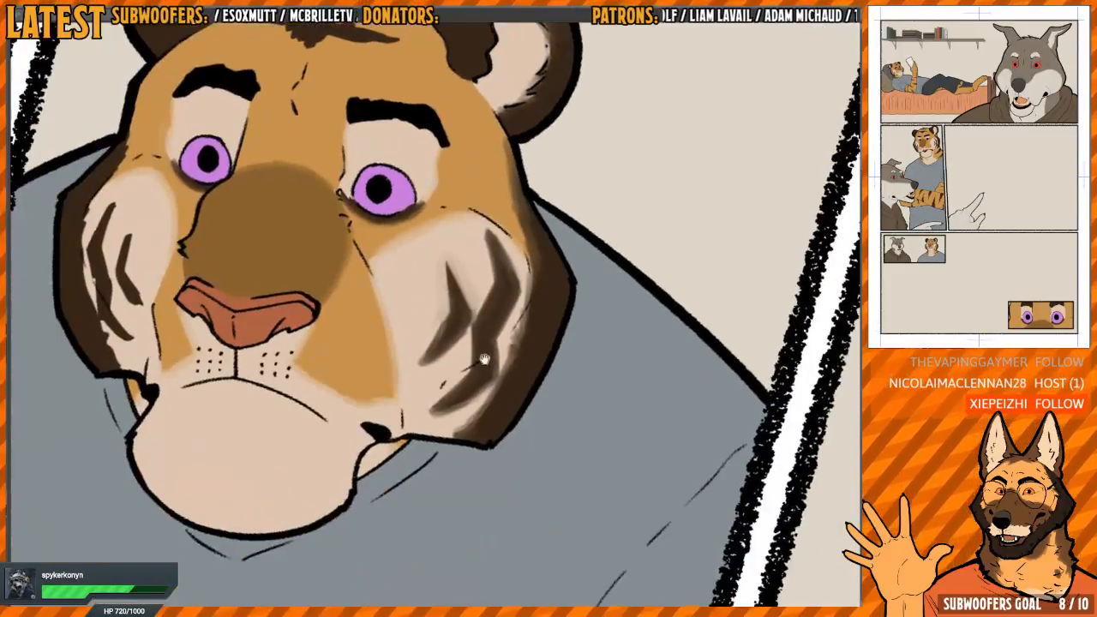
scroll(540, 240, "up", 4)
key("h")
left_click_drag(540, 239, 408, 311)
scroll(409, 311, "up", 5)
left_click_drag(453, 267, 527, 330)
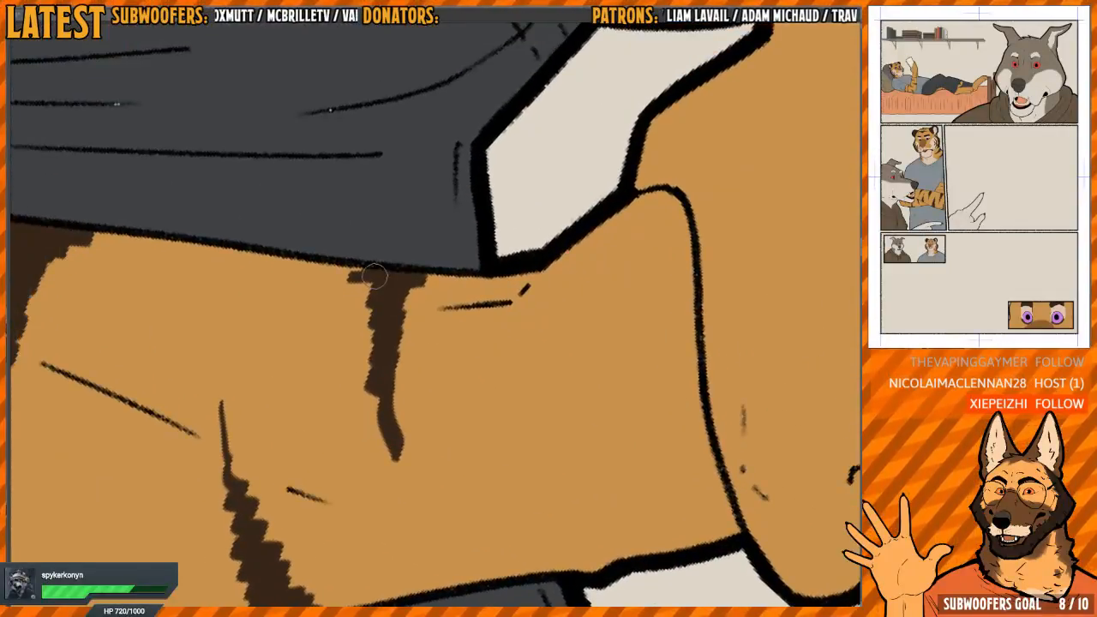
mouse_move(373, 275)
left_mouse_down()
mouse_move(377, 401)
mouse_move(374, 387)
mouse_move(397, 465)
left_mouse_up()
left_click_drag(390, 382, 408, 296)
mouse_move(487, 315)
left_mouse_down()
mouse_move(394, 317)
mouse_move(382, 354)
mouse_move(417, 357)
mouse_move(448, 385)
left_mouse_up()
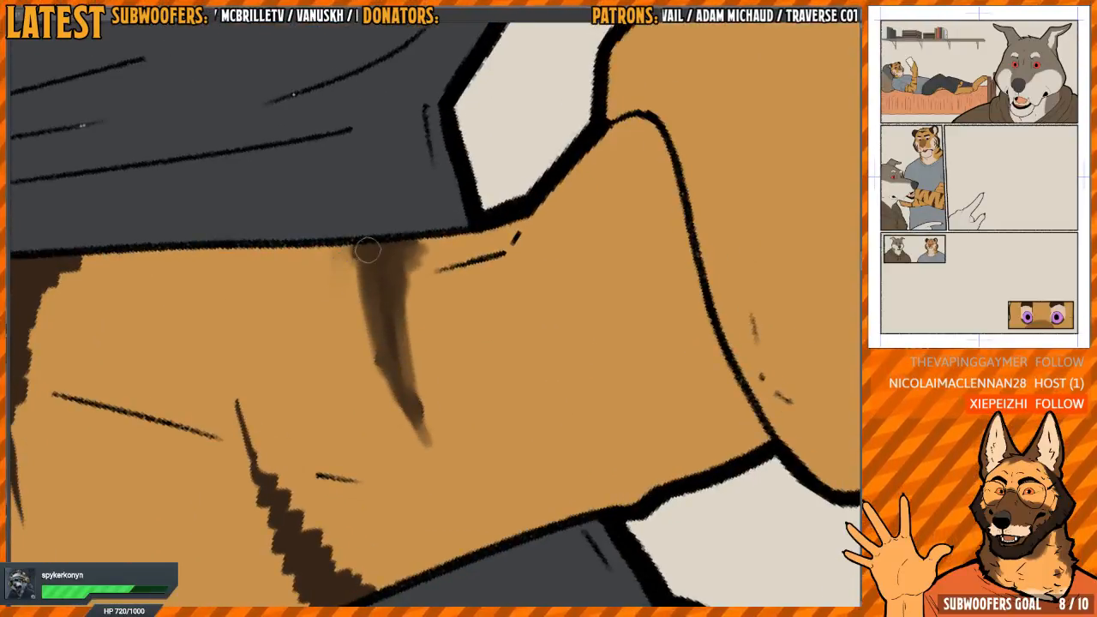
mouse_move(392, 356)
left_mouse_down()
mouse_move(416, 394)
mouse_move(400, 396)
mouse_move(355, 284)
mouse_move(430, 452)
left_mouse_up()
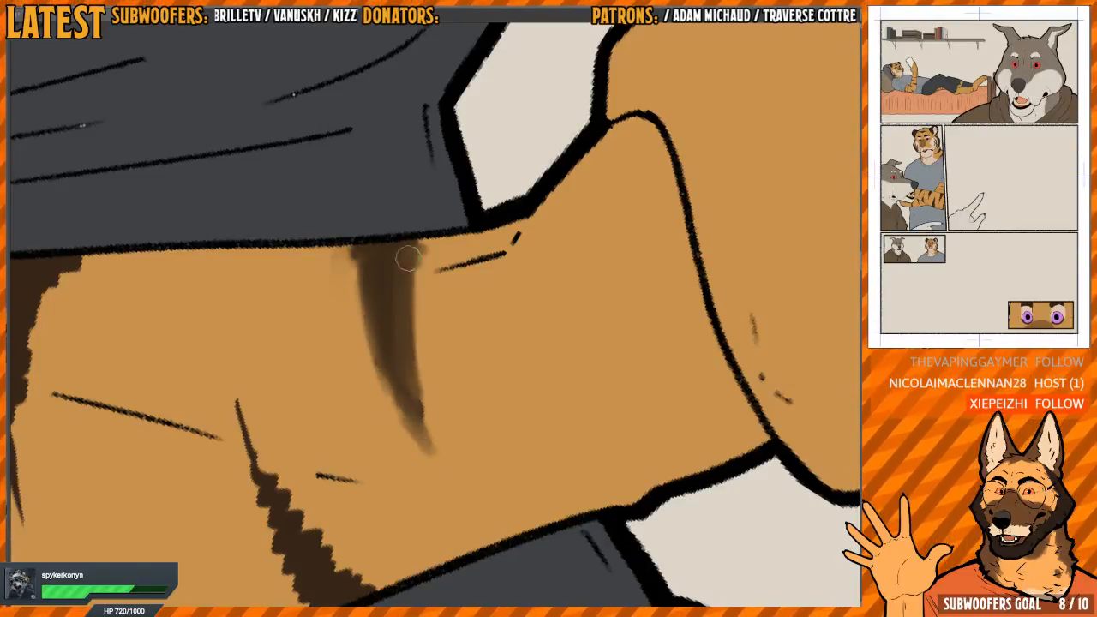
Blend the next two forearm stripes, one at the lower edge and one at the upper edge towards the elbow
left_click_drag(408, 259, 587, 312)
mouse_move(357, 335)
left_mouse_down()
mouse_move(360, 265)
mouse_move(363, 342)
mouse_move(414, 455)
mouse_move(402, 474)
mouse_move(409, 488)
mouse_move(370, 489)
mouse_move(345, 414)
mouse_move(359, 419)
mouse_move(369, 407)
mouse_move(347, 357)
mouse_move(343, 365)
mouse_move(366, 282)
mouse_move(409, 468)
left_mouse_up()
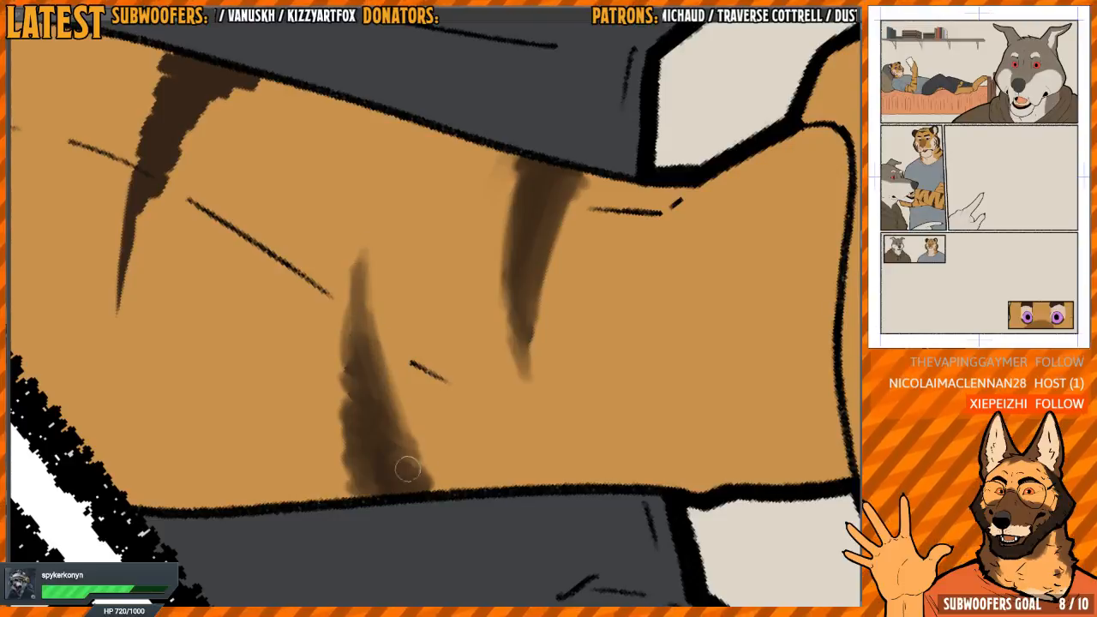
mouse_move(375, 313)
left_mouse_down()
mouse_move(533, 394)
mouse_move(523, 216)
left_mouse_up()
mouse_move(345, 236)
left_mouse_down()
mouse_move(338, 401)
mouse_move(374, 485)
mouse_move(360, 408)
mouse_move(368, 279)
mouse_move(398, 223)
mouse_move(422, 253)
mouse_move(405, 220)
mouse_move(388, 267)
left_mouse_up()
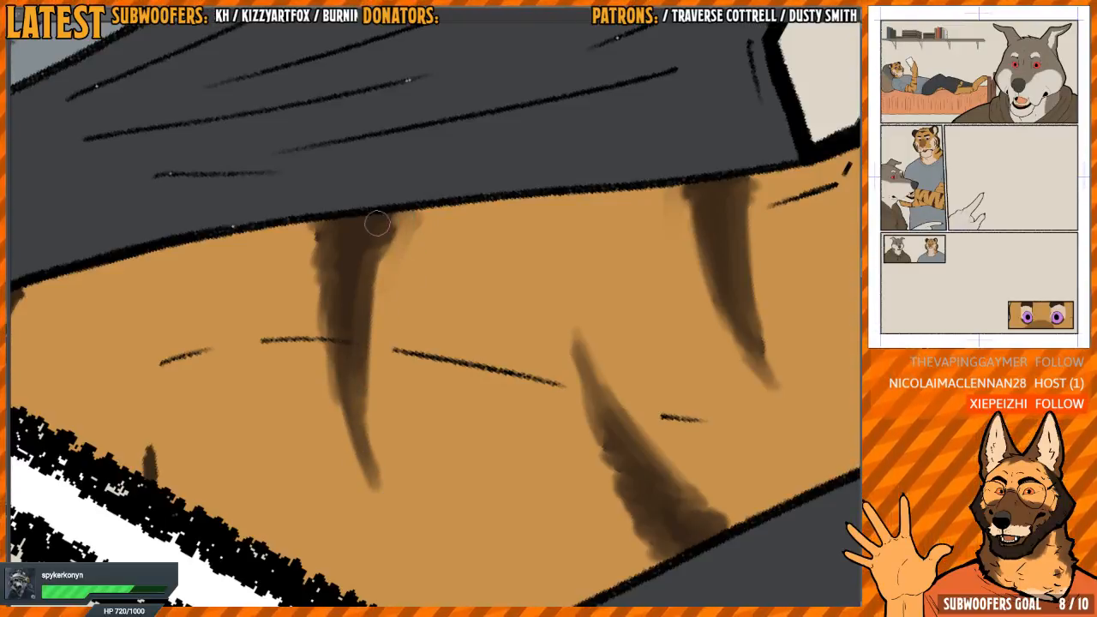
left_click_drag(317, 346, 481, 292)
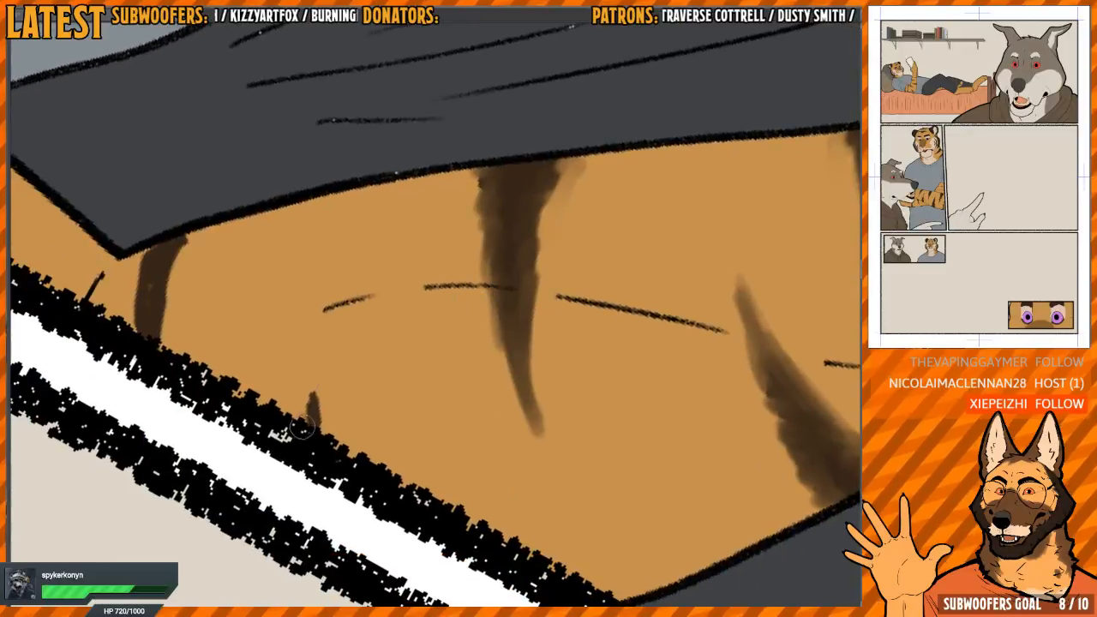
Soften the small stripe at the panel border and the stripe beside the shorts' hem on the same arm
left_click_drag(302, 426, 314, 355)
mouse_move(307, 407)
left_mouse_down()
mouse_move(312, 360)
mouse_move(473, 333)
left_mouse_up()
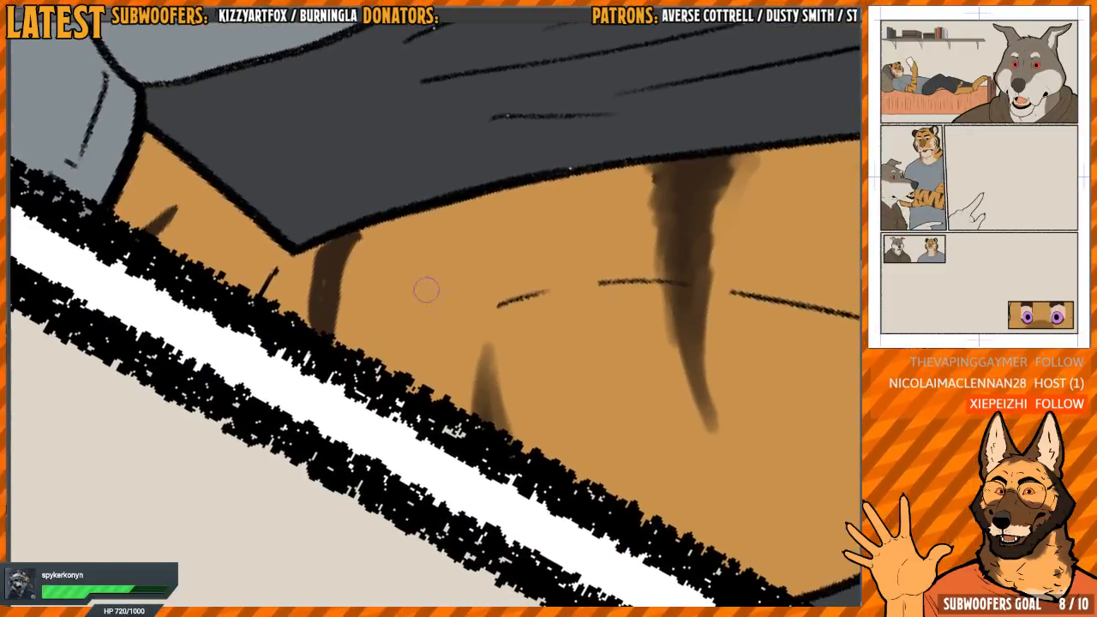
mouse_move(353, 246)
left_mouse_down()
mouse_move(327, 358)
mouse_move(319, 250)
mouse_move(353, 263)
left_mouse_up()
Blend the small stripe beside the shirt sleeve into the orange arm fur
scroll(372, 260, "down", 3)
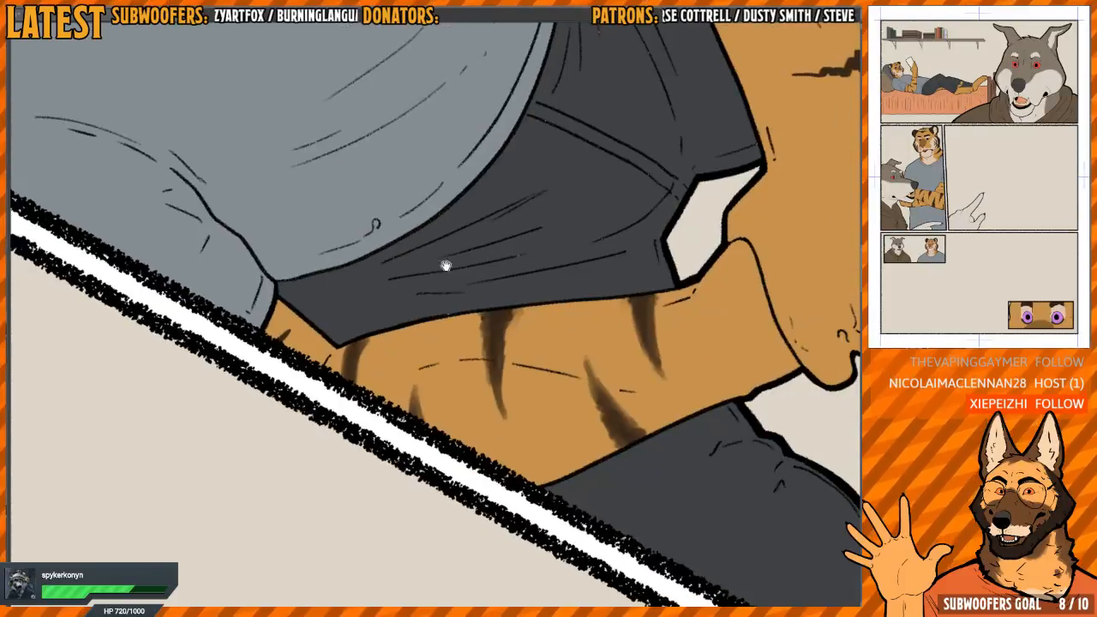
left_click_drag(445, 265, 384, 211)
scroll(312, 410, "up", 3)
key("h")
mouse_move(529, 402)
left_mouse_down()
mouse_move(365, 380)
mouse_move(396, 358)
mouse_move(394, 434)
left_mouse_up()
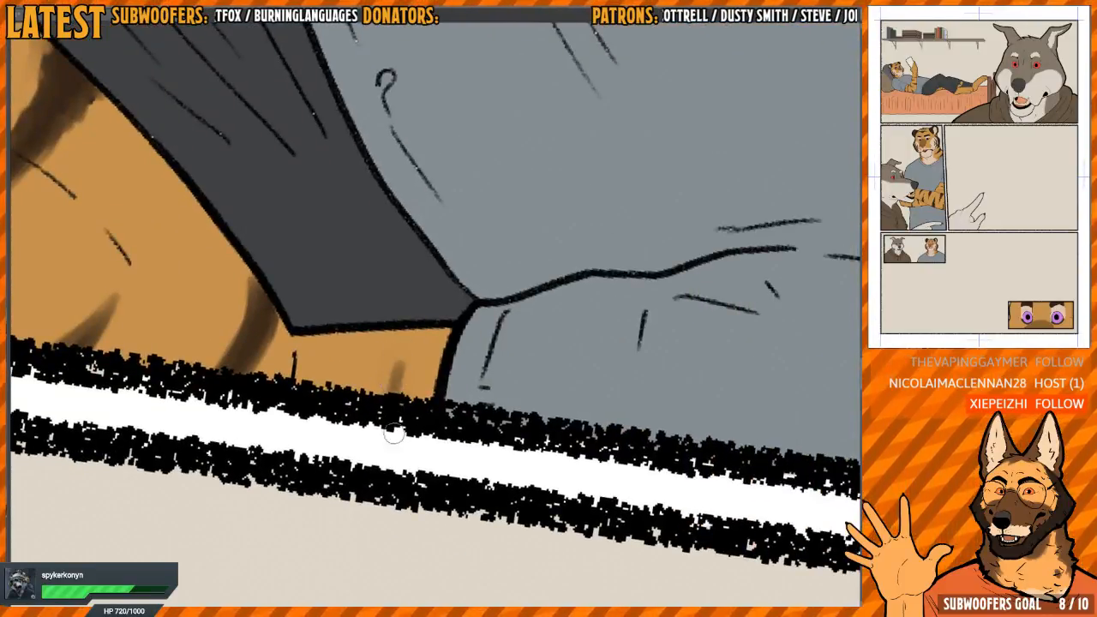
left_click_drag(397, 380, 396, 427)
Smooth and blend the dark stripe nearest the wrist on the tiger's other forearm
scroll(488, 337, "down", 3)
left_click_drag(493, 338, 563, 455)
left_click_drag(563, 455, 563, 371)
left_click_drag(680, 279, 443, 270)
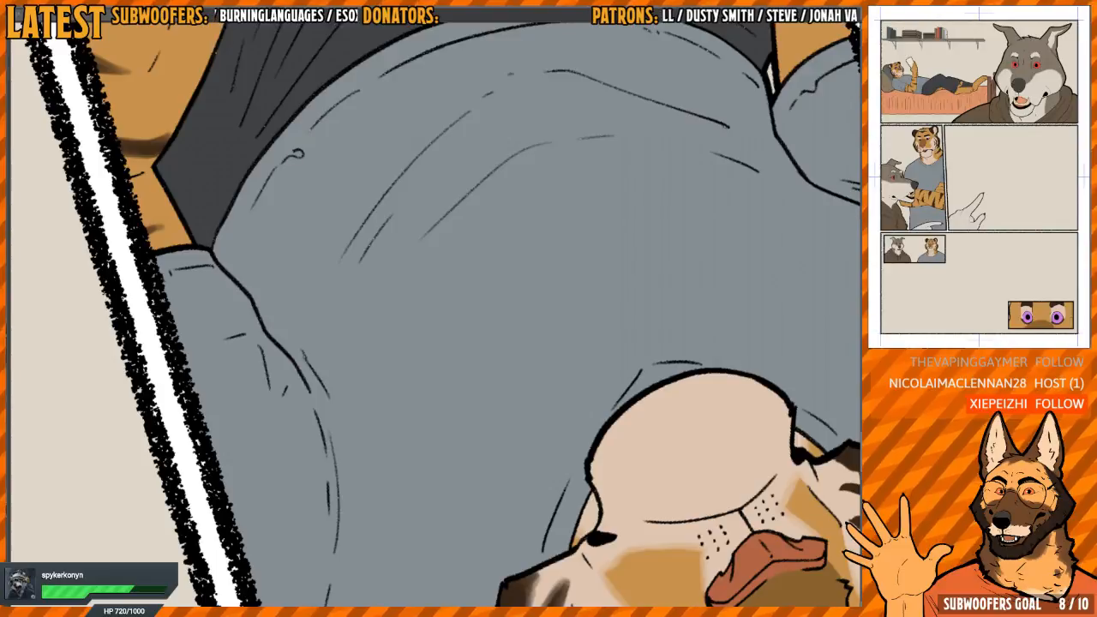
key("Escape")
left_click_drag(486, 372, 532, 226)
scroll(531, 226, "down", 2)
left_click_drag(642, 399, 597, 261)
scroll(518, 383, "up", 2)
scroll(505, 380, "down", 2)
left_click_drag(441, 355, 612, 335)
left_click_drag(557, 274, 471, 246)
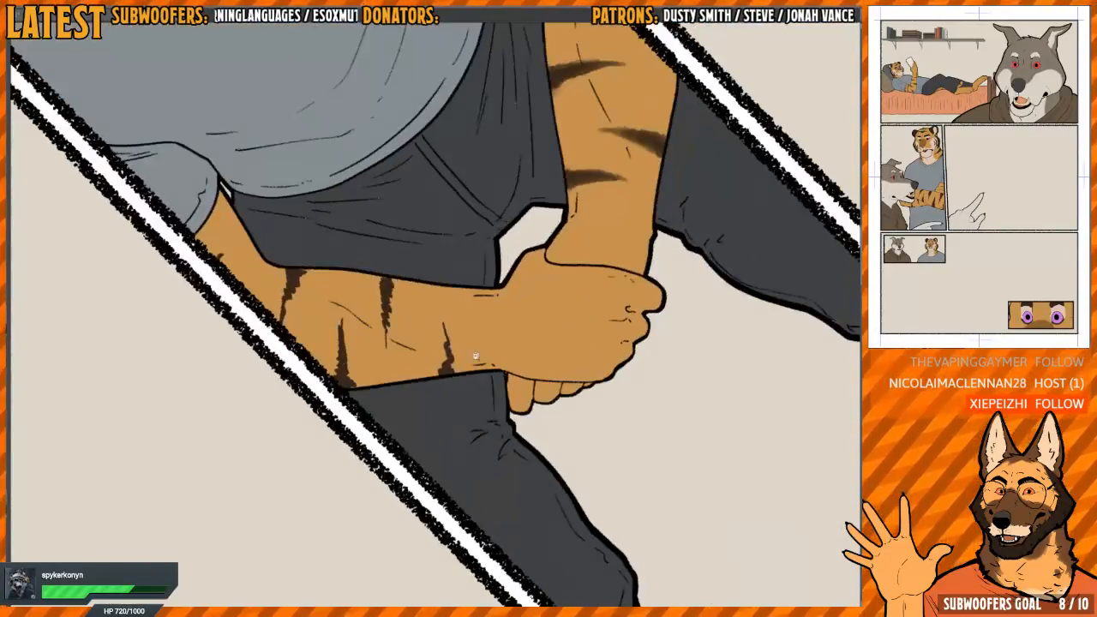
key("h")
scroll(476, 357, "up", 5)
mouse_move(477, 356)
left_mouse_down()
mouse_move(517, 313)
mouse_move(491, 363)
mouse_move(485, 314)
mouse_move(466, 335)
mouse_move(448, 324)
mouse_move(379, 369)
left_mouse_up()
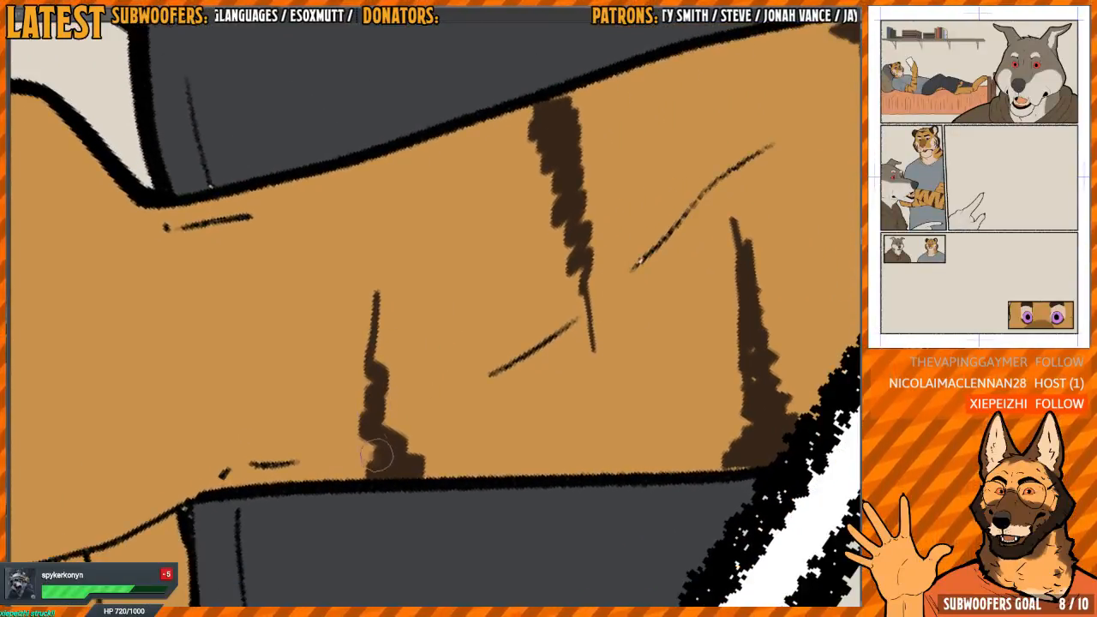
mouse_move(377, 454)
left_mouse_down()
mouse_move(374, 420)
mouse_move(353, 390)
mouse_move(356, 352)
mouse_move(375, 364)
mouse_move(382, 424)
mouse_move(374, 287)
mouse_move(397, 457)
mouse_move(382, 467)
mouse_move(367, 454)
mouse_move(364, 347)
left_mouse_up()
key("m")
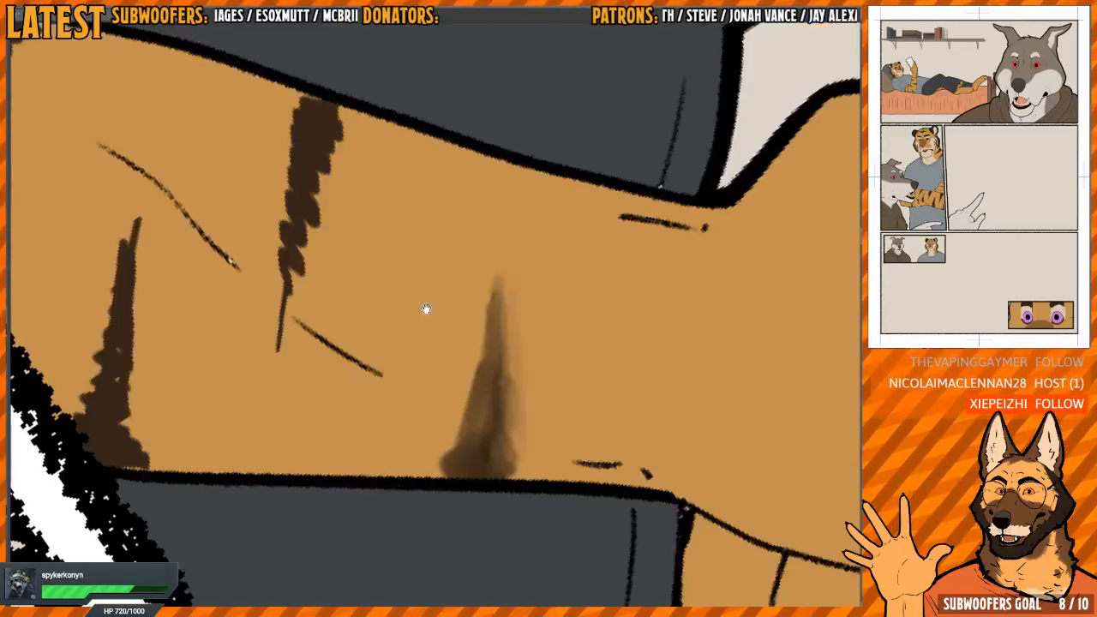
mouse_move(426, 309)
left_mouse_down()
mouse_move(480, 330)
mouse_move(489, 297)
left_mouse_up()
mouse_move(440, 360)
left_mouse_down()
mouse_move(435, 313)
mouse_move(437, 399)
mouse_move(437, 385)
mouse_move(417, 464)
left_mouse_up()
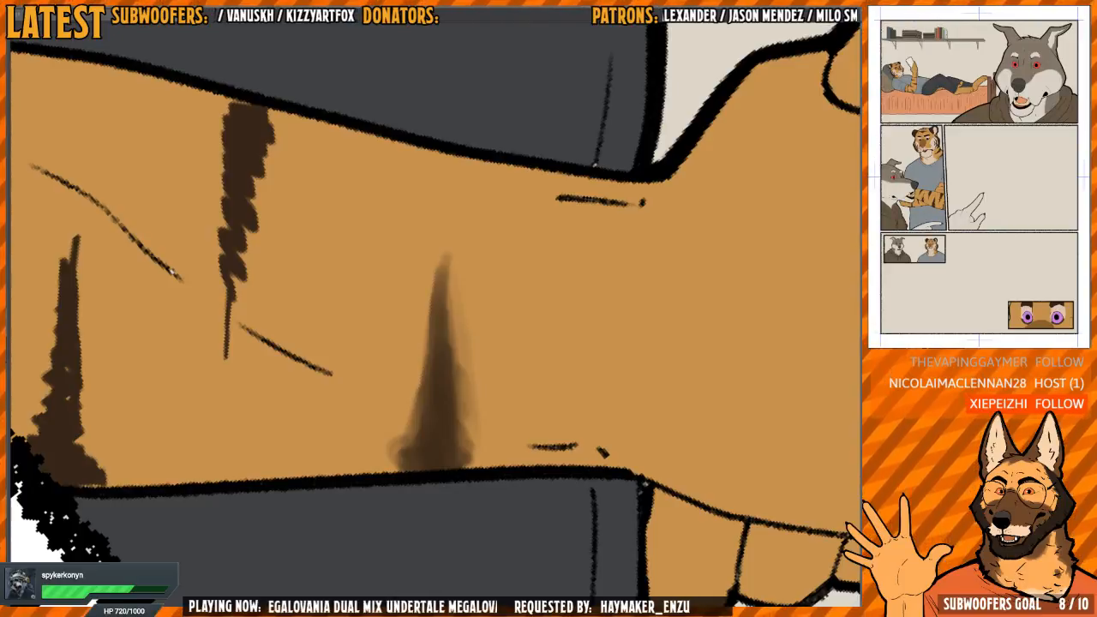
Smooth the jagged edges of the middle stripe that runs down from this forearm's upper edge
left_click_drag(470, 227, 581, 273)
left_click_drag(439, 244, 471, 290)
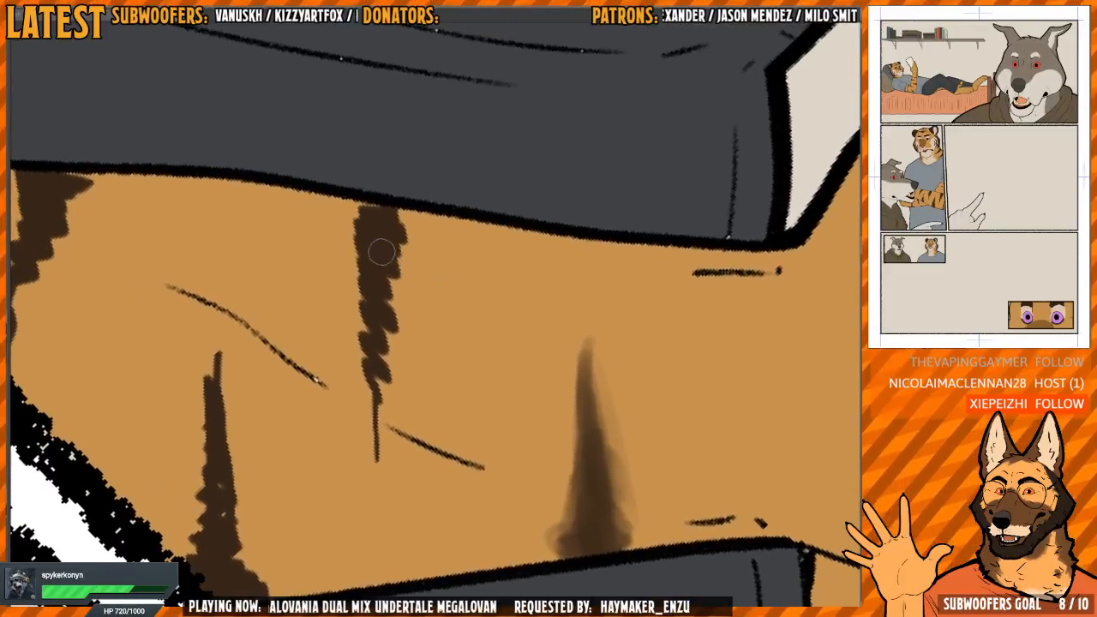
mouse_move(366, 218)
left_mouse_down()
mouse_move(350, 283)
mouse_move(365, 284)
left_mouse_up()
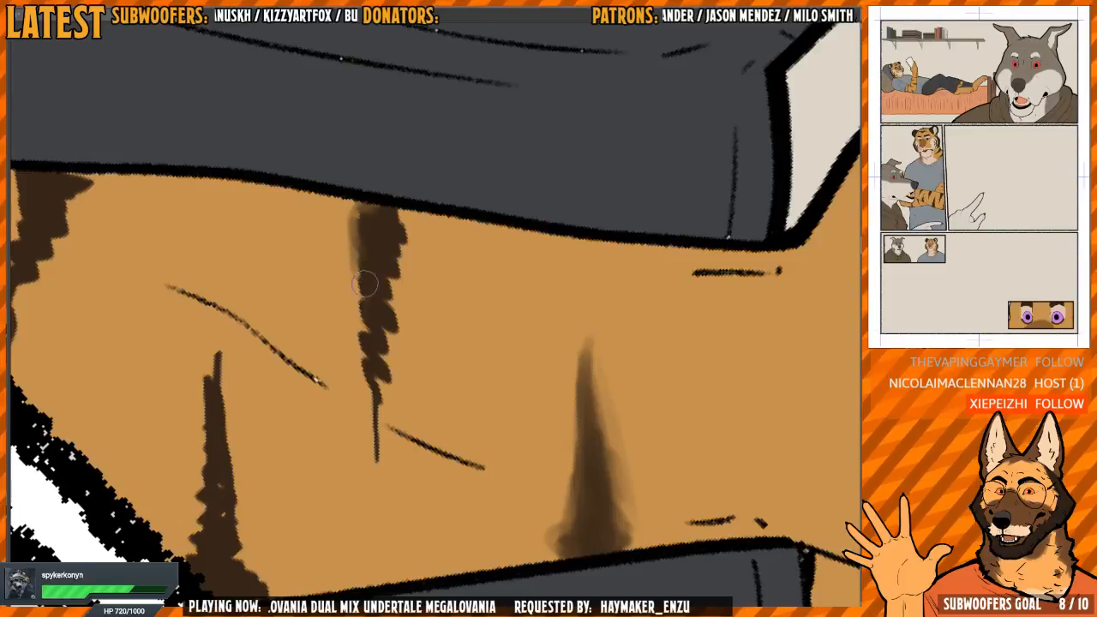
mouse_move(486, 199)
left_mouse_down()
mouse_move(442, 248)
mouse_move(442, 198)
mouse_move(384, 304)
mouse_move(380, 232)
mouse_move(369, 471)
mouse_move(381, 334)
mouse_move(353, 222)
mouse_move(347, 274)
mouse_move(367, 408)
mouse_move(359, 367)
left_mouse_up()
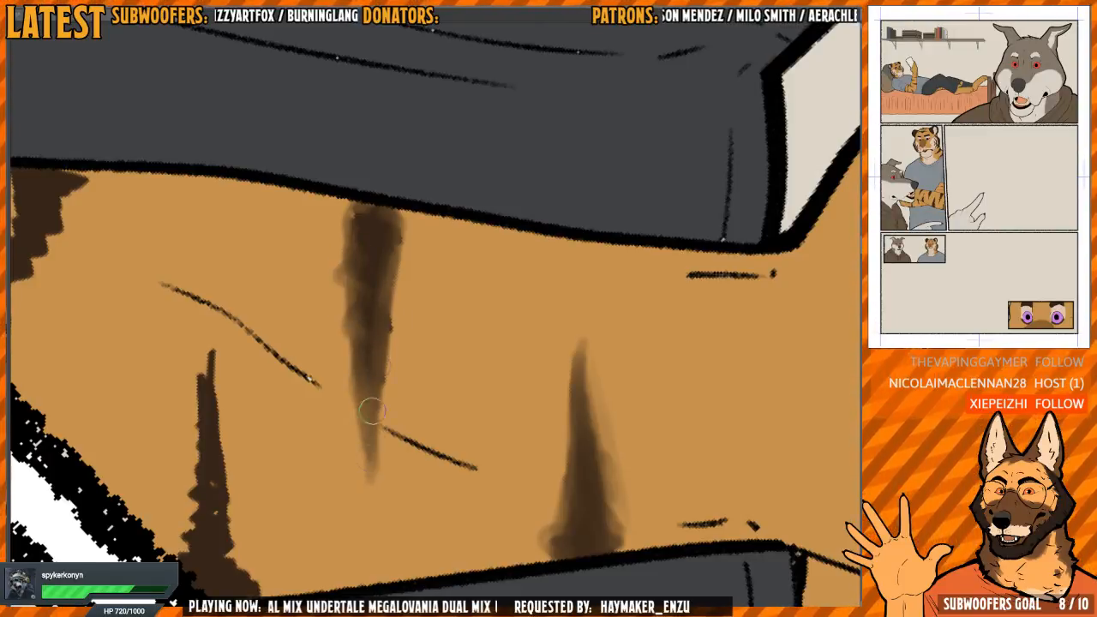
left_click_drag(372, 411, 370, 299)
Blend the stripe rising from this forearm's lower edge beside the panel border
mouse_move(255, 455)
left_mouse_down()
mouse_move(383, 321)
mouse_move(394, 344)
left_mouse_up()
scroll(386, 335, "up", 1)
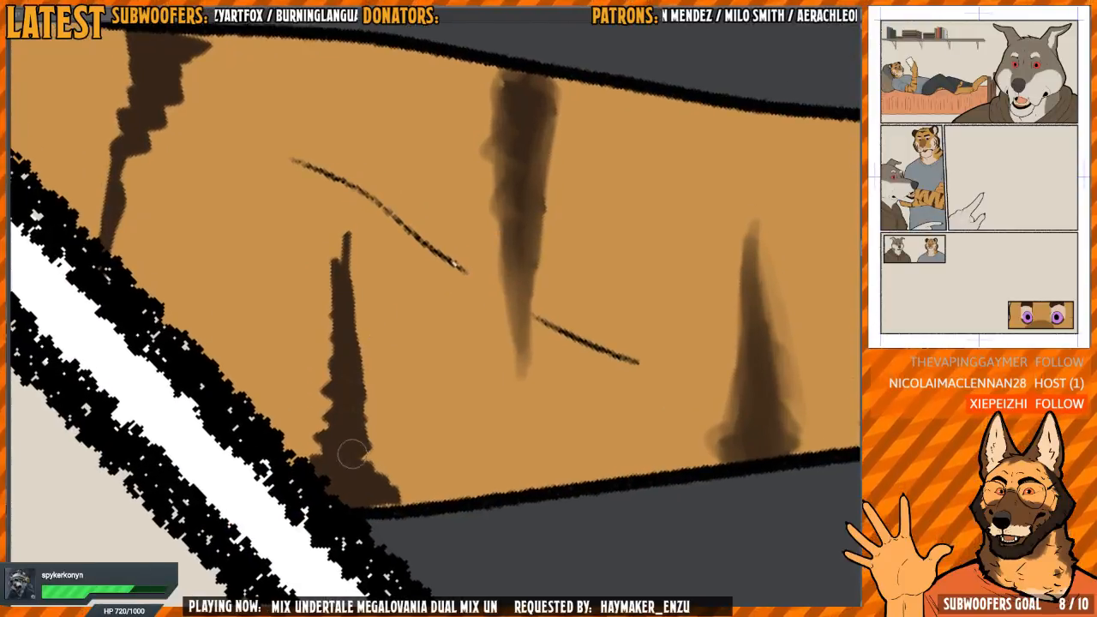
mouse_move(351, 454)
left_mouse_down()
mouse_move(377, 476)
mouse_move(371, 497)
mouse_move(347, 499)
mouse_move(323, 432)
mouse_move(335, 245)
mouse_move(349, 212)
mouse_move(353, 360)
mouse_move(373, 467)
mouse_move(354, 424)
mouse_move(366, 474)
left_mouse_up()
mouse_move(341, 350)
left_mouse_down()
mouse_move(385, 323)
mouse_move(385, 304)
mouse_move(371, 336)
mouse_move(382, 270)
mouse_move(387, 342)
mouse_move(384, 248)
mouse_move(453, 283)
left_mouse_up()
Smooth and taper the stripe near this arm's elbow, between the shorts and the panel border
left_click_drag(344, 289, 341, 321)
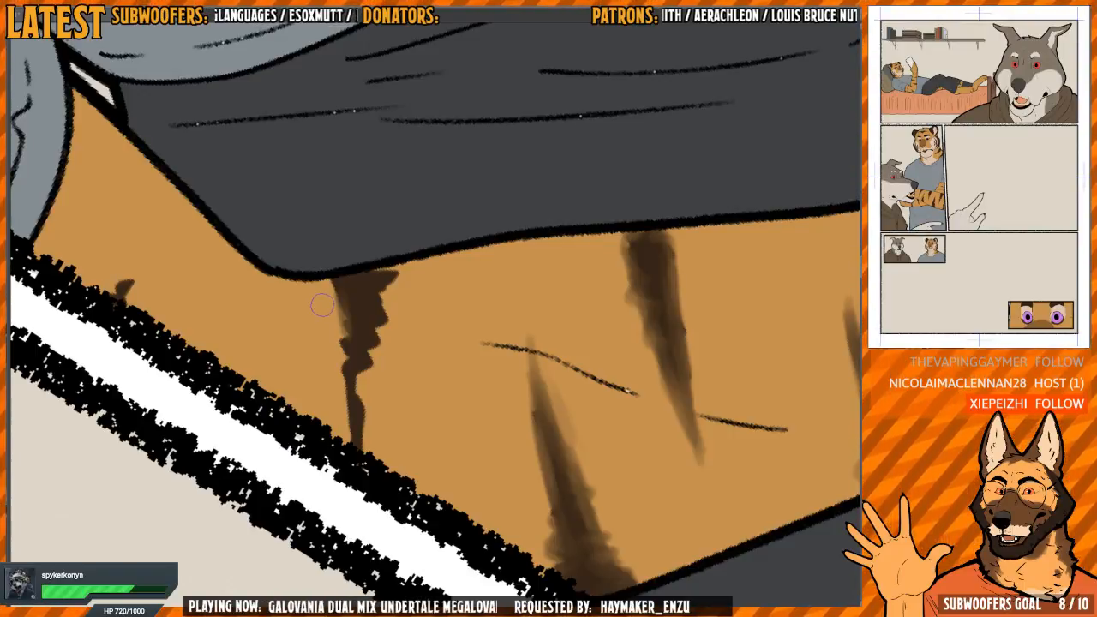
left_click_drag(367, 327, 365, 319)
left_click_drag(340, 279, 359, 437)
left_click_drag(366, 320, 365, 398)
mouse_move(368, 317)
left_mouse_down()
mouse_move(362, 294)
mouse_move(378, 260)
mouse_move(362, 393)
left_mouse_up()
left_click_drag(378, 299, 358, 441)
left_click_drag(351, 369, 362, 384)
left_click_drag(390, 264, 369, 380)
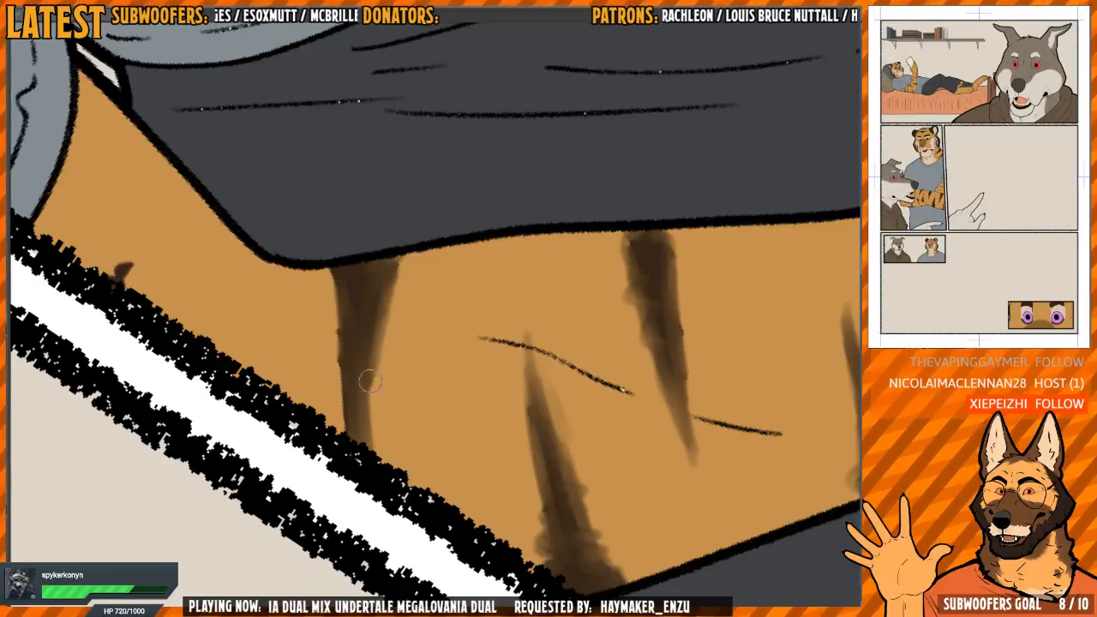
left_click_drag(374, 308, 368, 442)
left_click_drag(341, 324, 344, 429)
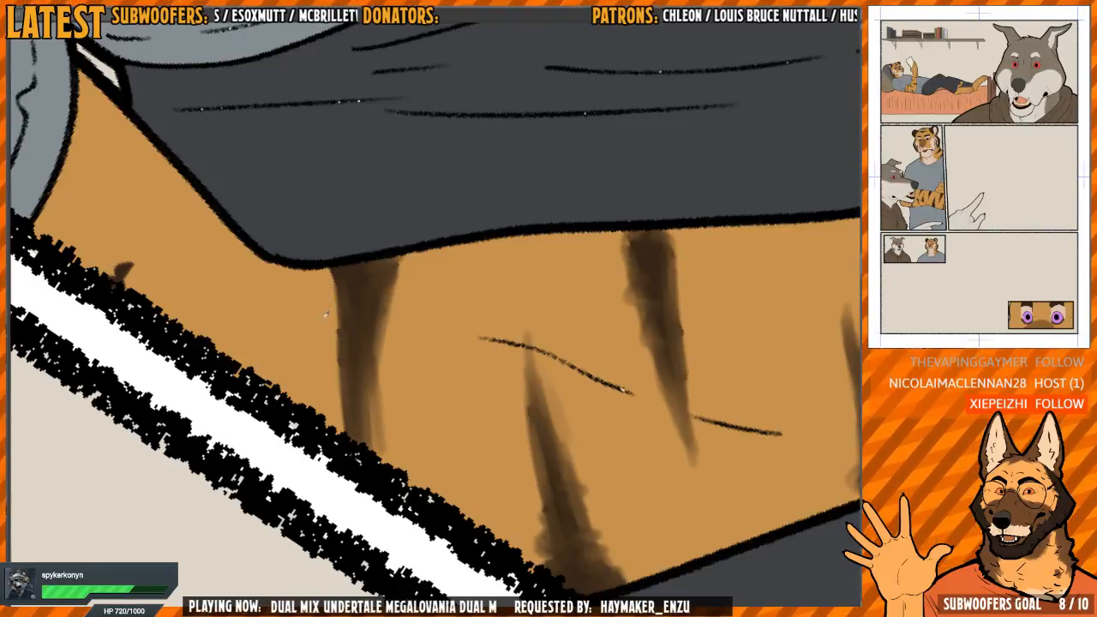
left_click_drag(326, 314, 350, 441)
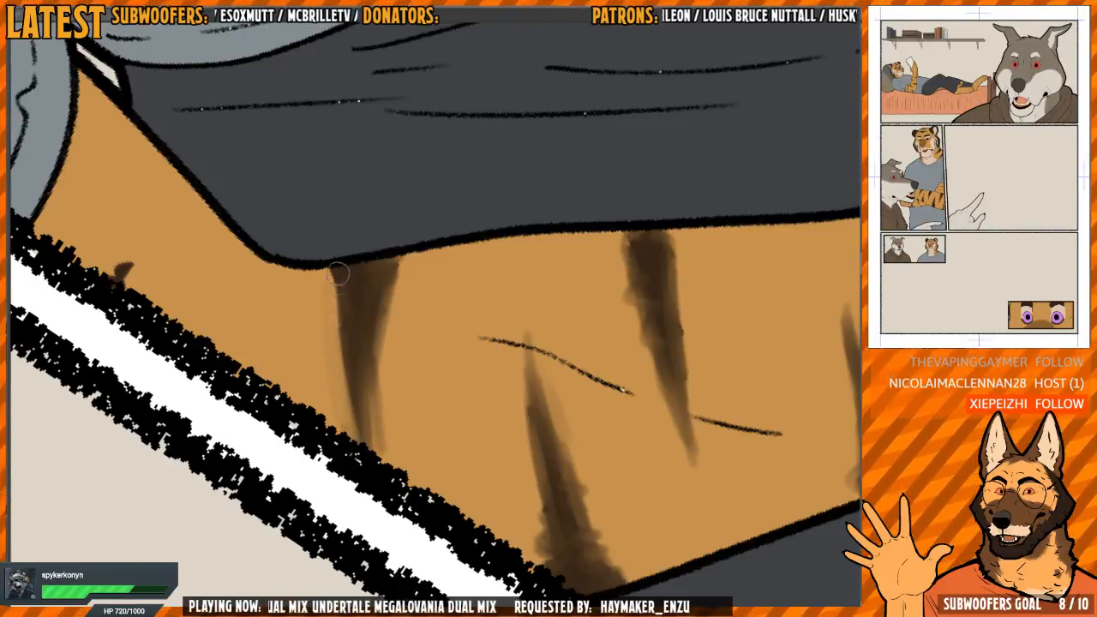
mouse_move(337, 273)
left_mouse_down()
mouse_move(339, 351)
mouse_move(377, 459)
mouse_move(366, 381)
left_mouse_up()
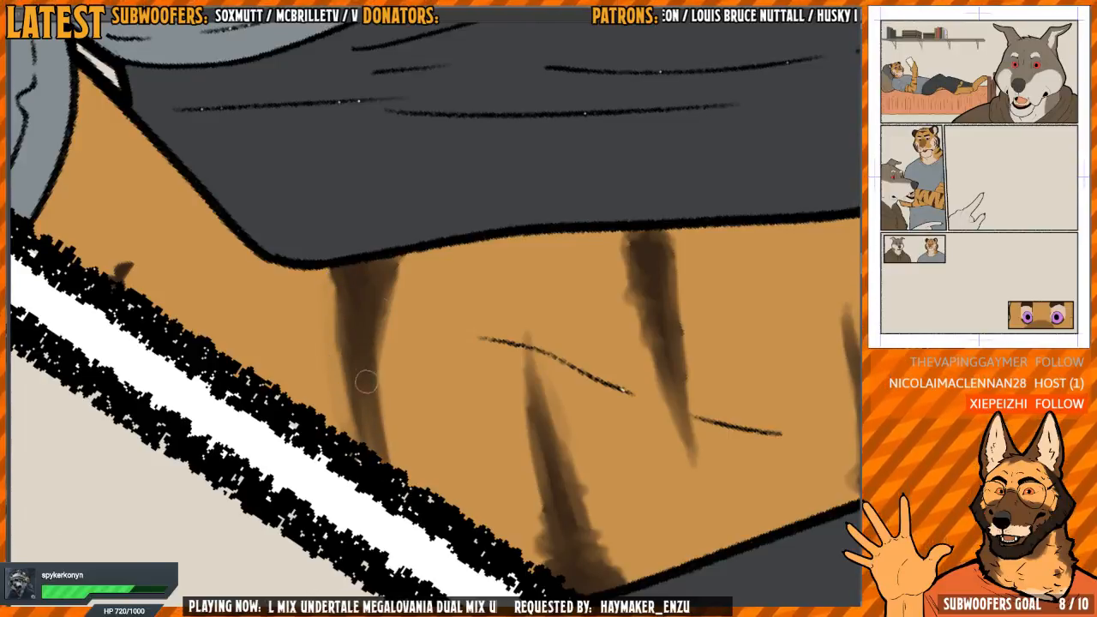
Soften the small stripe near the sleeve on this arm
mouse_move(341, 250)
left_mouse_down()
mouse_move(519, 296)
mouse_move(505, 260)
left_mouse_up()
mouse_move(309, 377)
left_mouse_down()
mouse_move(308, 394)
mouse_move(314, 360)
mouse_move(313, 379)
left_mouse_up()
left_click_drag(386, 305, 167, 297)
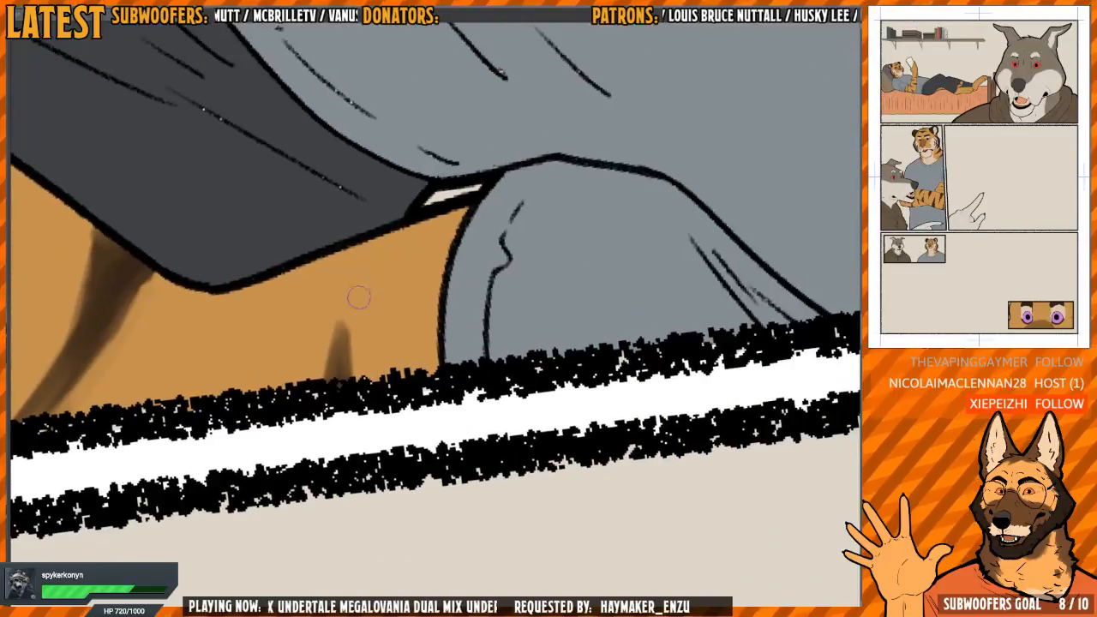
Check the tiger's forearms and lower legs in the shorts panel for markings that still need softening
scroll(340, 278, "down", 5)
left_click_drag(338, 263, 472, 300)
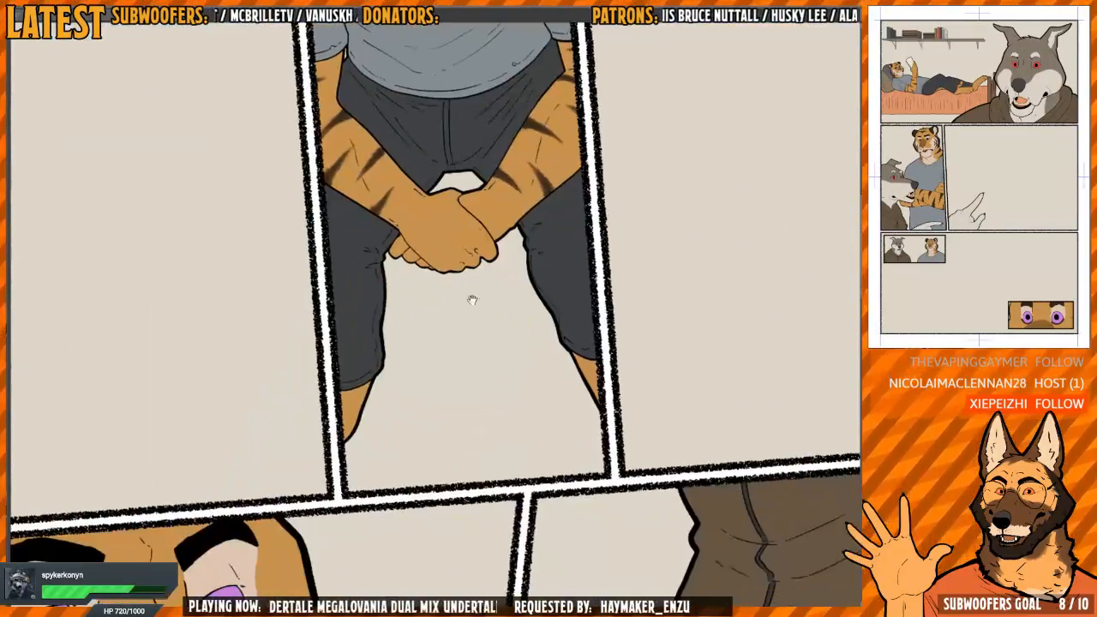
scroll(620, 356, "up", 5)
scroll(642, 348, "down", 3)
scroll(618, 352, "up", 4)
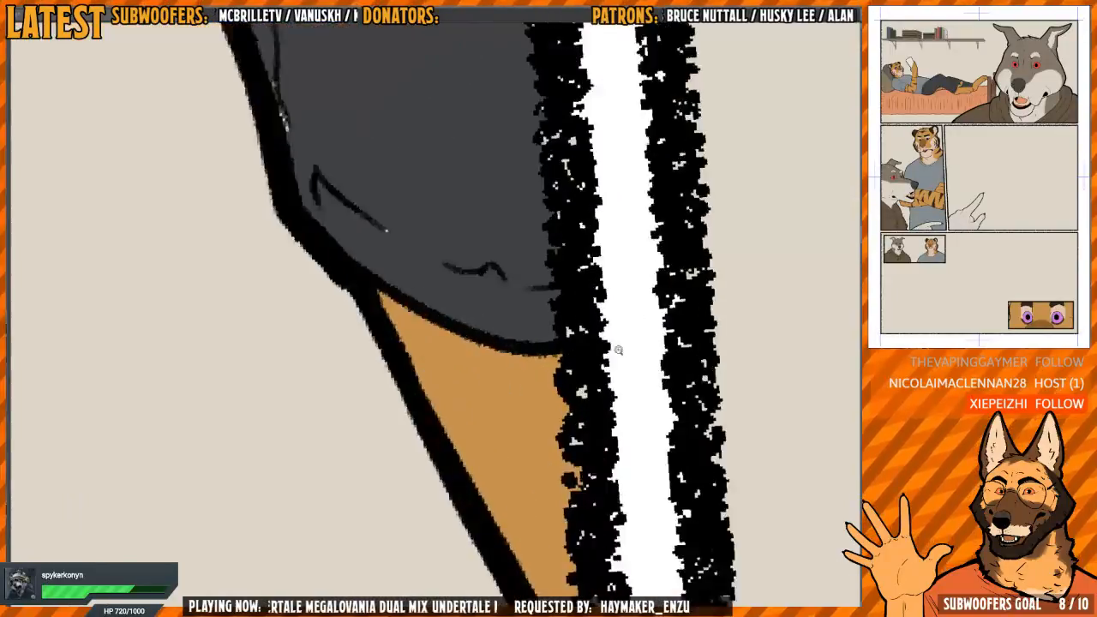
scroll(599, 353, "down", 7)
left_click_drag(505, 334, 550, 52)
key("h")
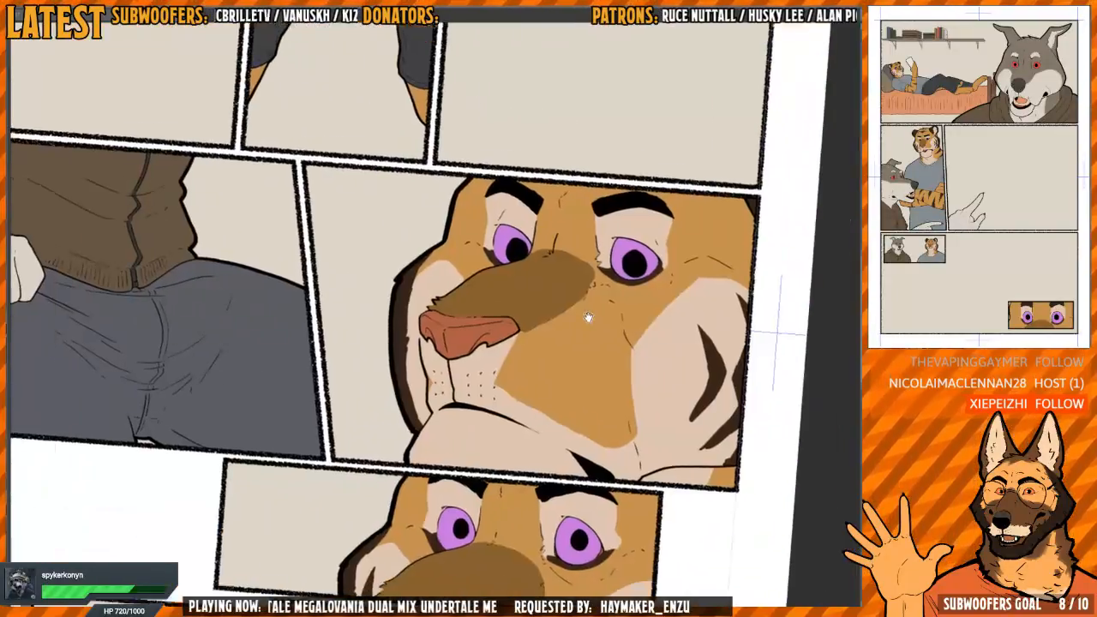
Soften the inner edge of the dark brown band along the tiger's far cheek in the close-up face panel
scroll(424, 314, "up", 5)
left_click_drag(421, 313, 387, 295)
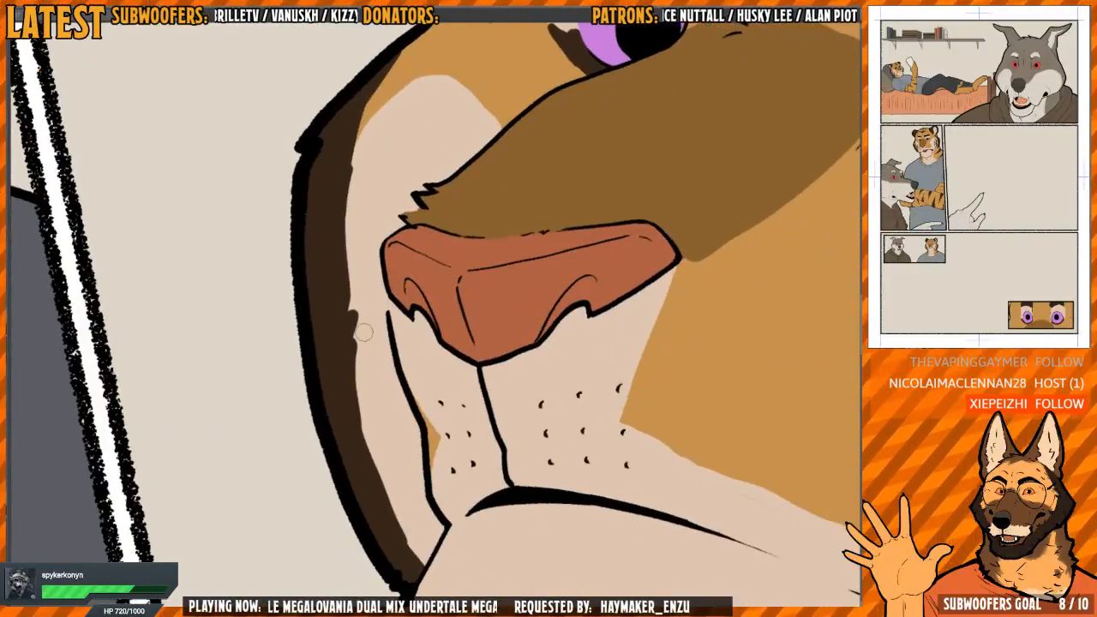
mouse_move(364, 332)
left_mouse_down()
mouse_move(376, 372)
mouse_move(325, 329)
mouse_move(339, 332)
mouse_move(378, 495)
mouse_move(352, 443)
mouse_move(378, 501)
mouse_move(341, 412)
mouse_move(413, 540)
left_mouse_up()
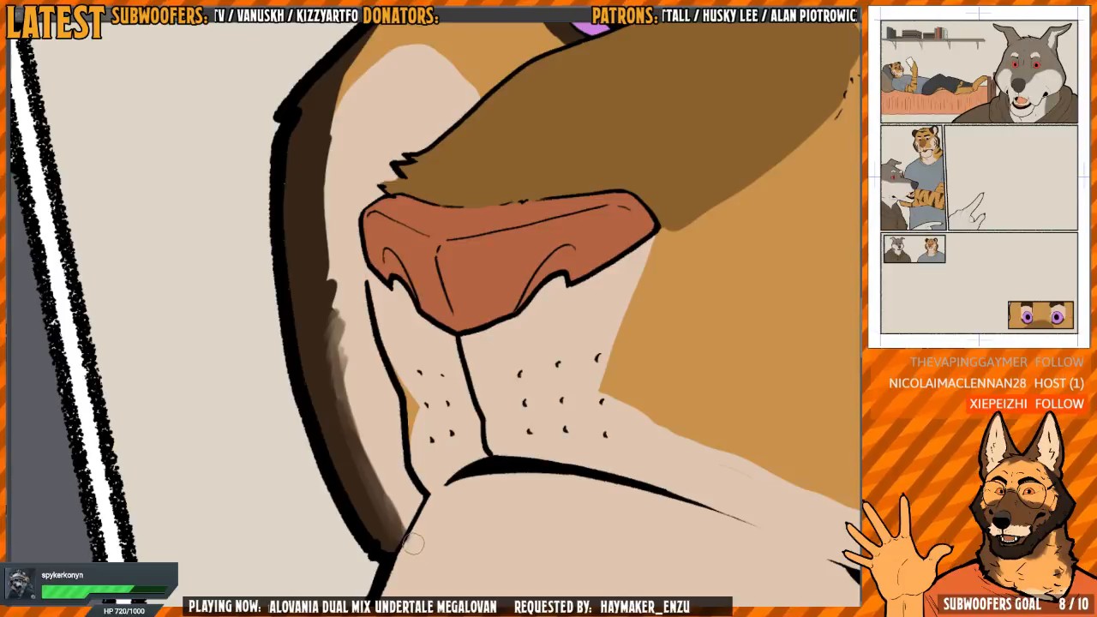
left_click_drag(366, 425, 357, 428)
mouse_move(336, 379)
left_mouse_down()
mouse_move(358, 462)
mouse_move(393, 520)
mouse_move(323, 364)
mouse_move(355, 466)
left_mouse_up()
left_click_drag(325, 356, 327, 401)
mouse_move(322, 327)
left_mouse_down()
mouse_move(346, 428)
mouse_move(345, 386)
left_mouse_up()
left_click_drag(341, 290, 336, 351)
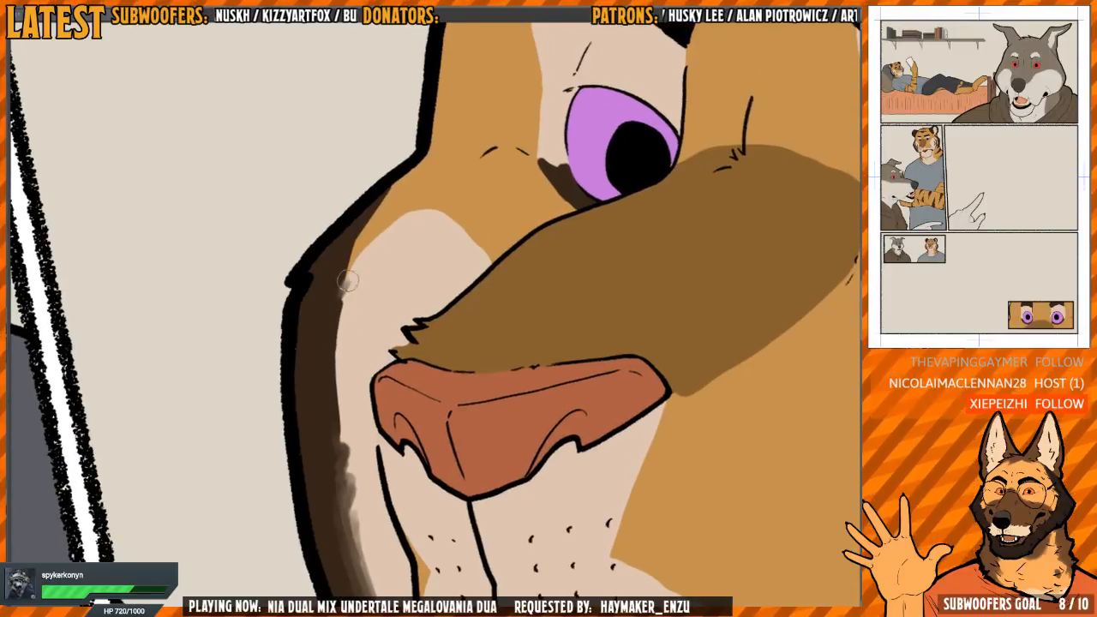
mouse_move(342, 292)
left_mouse_down()
mouse_move(341, 433)
mouse_move(336, 300)
mouse_move(381, 202)
mouse_move(356, 250)
left_mouse_up()
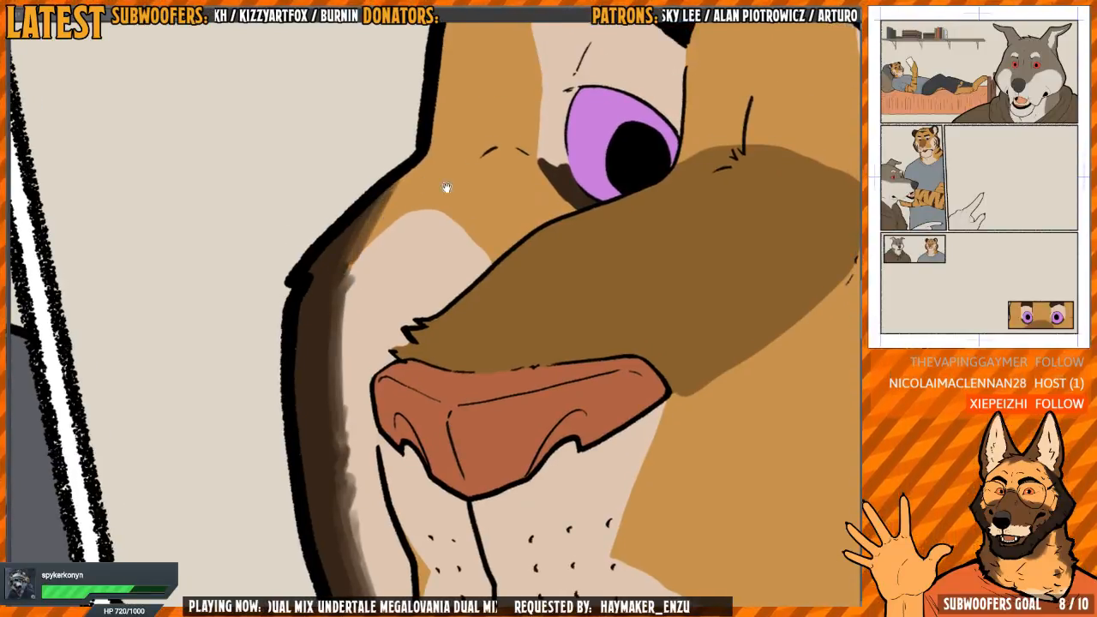
Blend the rounded edge of the pale far-cheek patch into the orange fur beside the muzzle
left_click_drag(446, 189, 431, 253)
left_click(432, 337)
left_click_drag(443, 316, 366, 352)
mouse_move(360, 399)
left_mouse_down()
mouse_move(371, 442)
mouse_move(364, 411)
mouse_move(376, 342)
left_mouse_up()
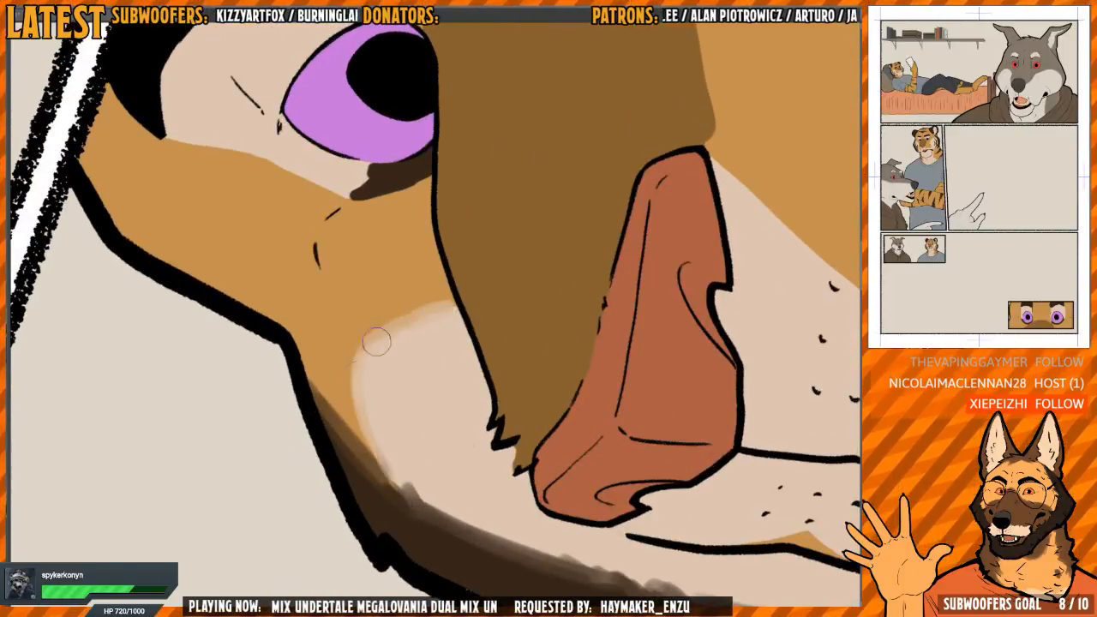
Blend the outer edge of the pale patch around the tiger's far eye, from the eyebrow to the dark shadow beneath
left_click_drag(500, 263, 509, 310)
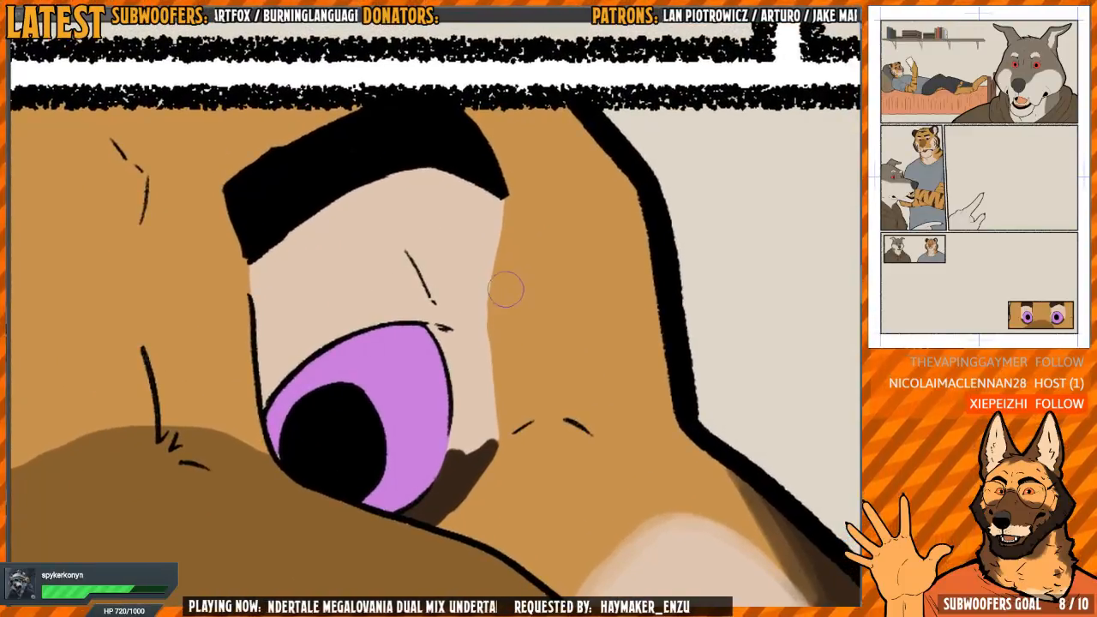
mouse_move(497, 262)
left_mouse_down()
mouse_move(488, 286)
mouse_move(498, 235)
mouse_move(488, 232)
mouse_move(492, 405)
left_mouse_up()
key("h")
mouse_move(519, 347)
left_mouse_down()
mouse_move(403, 373)
mouse_move(419, 384)
mouse_move(394, 334)
mouse_move(375, 450)
mouse_move(382, 394)
mouse_move(369, 339)
left_mouse_up()
Soften the dark brown rim under the tiger's near eye from the inner to the outer corner
scroll(473, 328, "down", 5)
scroll(454, 299, "up", 5)
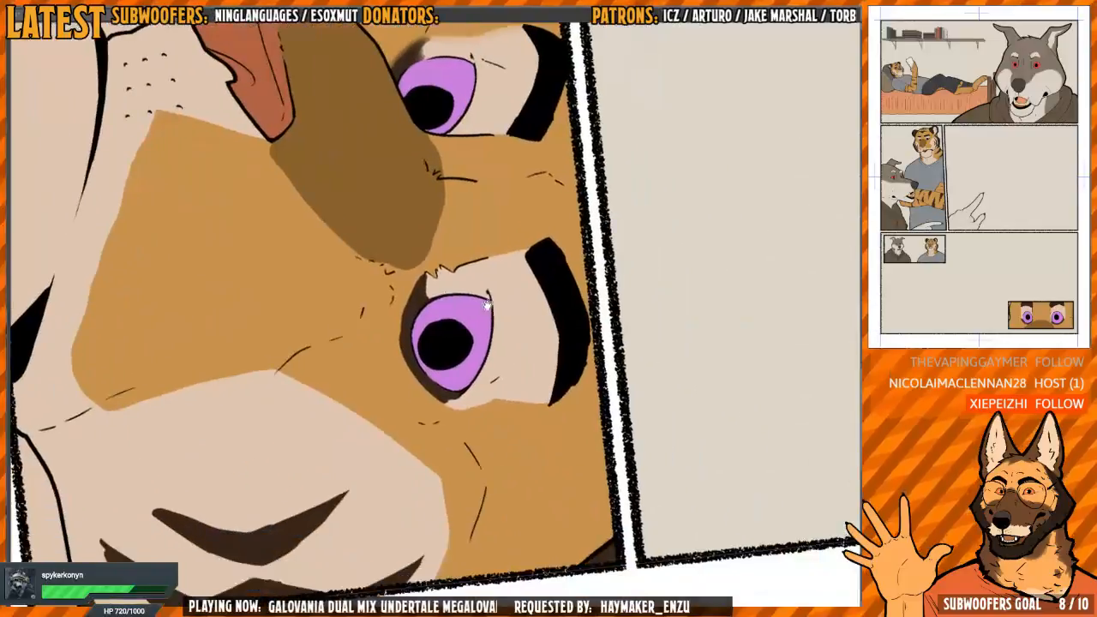
mouse_move(430, 267)
left_mouse_down()
mouse_move(434, 306)
mouse_move(429, 216)
mouse_move(351, 393)
left_mouse_up()
scroll(384, 282, "down", 2)
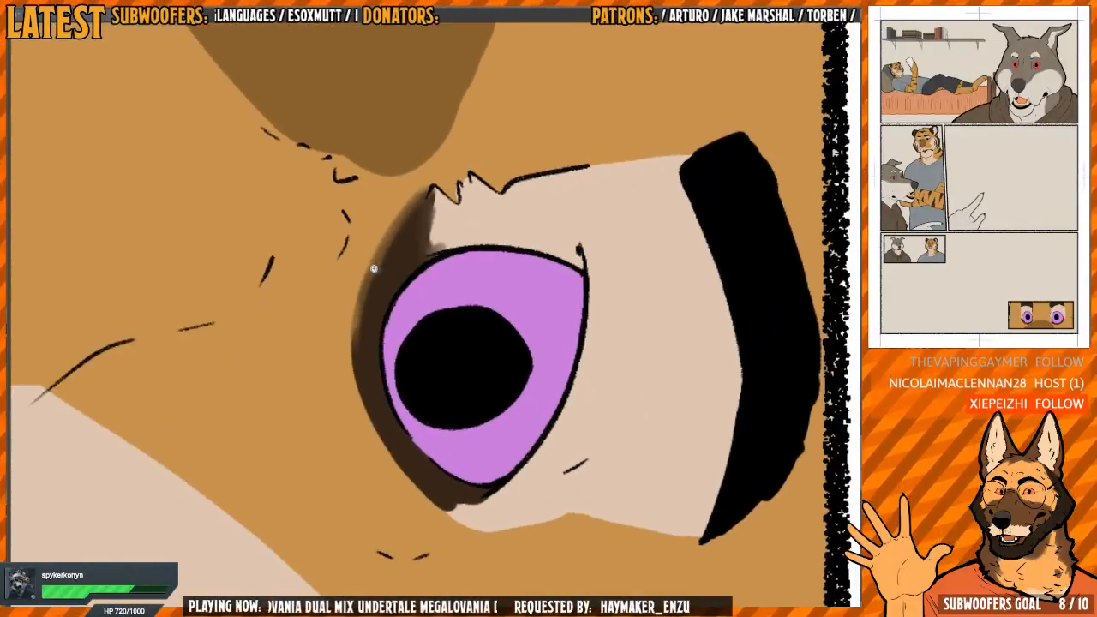
scroll(374, 267, "up", 3)
mouse_move(363, 320)
left_mouse_down()
mouse_move(352, 411)
mouse_move(377, 488)
mouse_move(408, 531)
left_mouse_up()
mouse_move(408, 525)
left_mouse_down()
mouse_move(311, 350)
mouse_move(312, 478)
mouse_move(368, 503)
mouse_move(495, 313)
mouse_move(558, 248)
mouse_move(491, 214)
left_mouse_up()
mouse_move(362, 341)
left_mouse_down()
mouse_move(387, 418)
mouse_move(418, 141)
mouse_move(393, 420)
left_mouse_up()
mouse_move(516, 161)
left_mouse_down()
mouse_move(327, 328)
mouse_move(326, 356)
left_mouse_up()
left_click_drag(360, 402, 381, 428)
Blend the outer edge of the near eye's pale patch into the orange fur, from the eye corner to the eyebrow
key("h")
left_click_drag(500, 403, 451, 213)
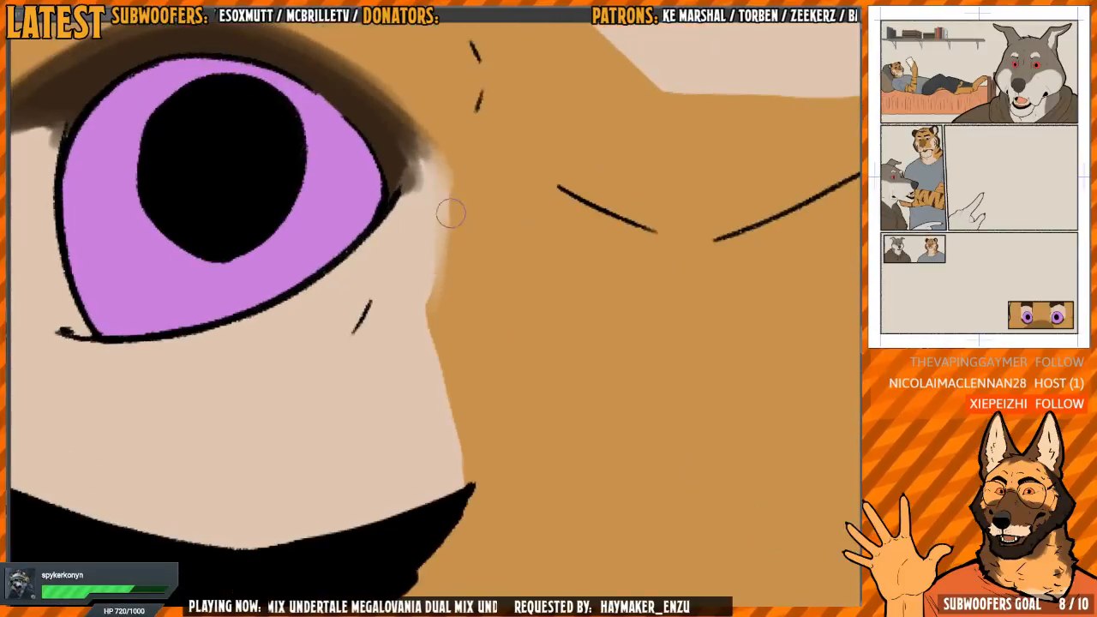
left_click_drag(422, 315, 450, 409)
left_click_drag(438, 341, 463, 469)
left_click_drag(437, 376, 459, 490)
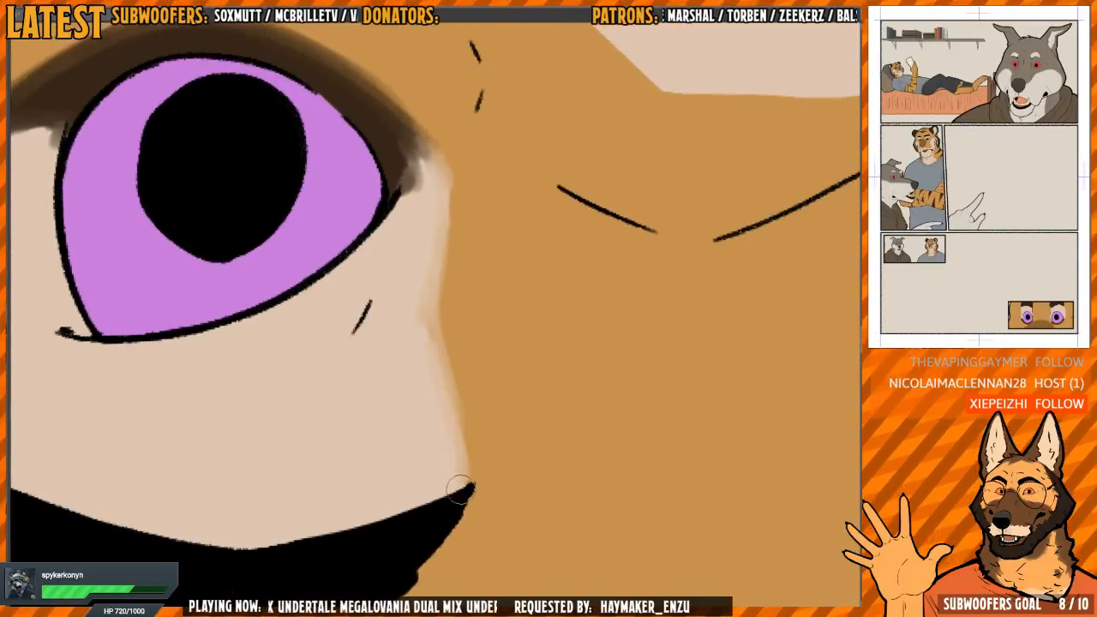
left_click_drag(427, 317, 468, 457)
Blend the near eye patch's inner edge between the jagged fur line and the eyebrow into the orange forehead
left_click_drag(456, 280, 588, 369)
left_click_drag(454, 401, 358, 331)
left_click_drag(392, 191, 659, 363)
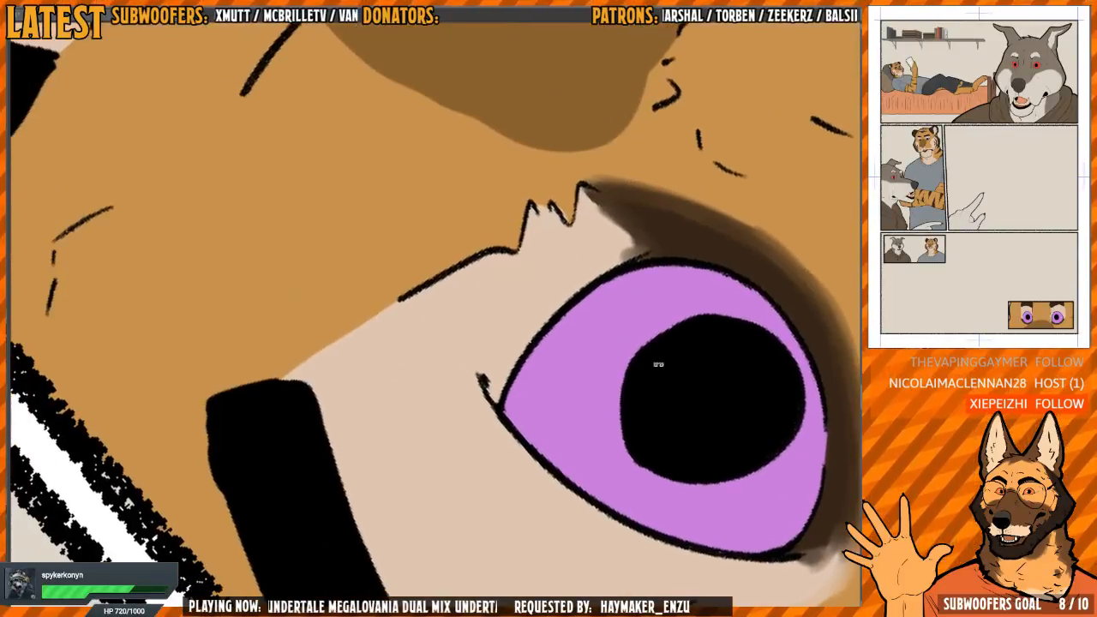
left_click_drag(634, 309, 463, 245)
left_click_drag(388, 337, 387, 438)
left_click_drag(384, 360, 392, 480)
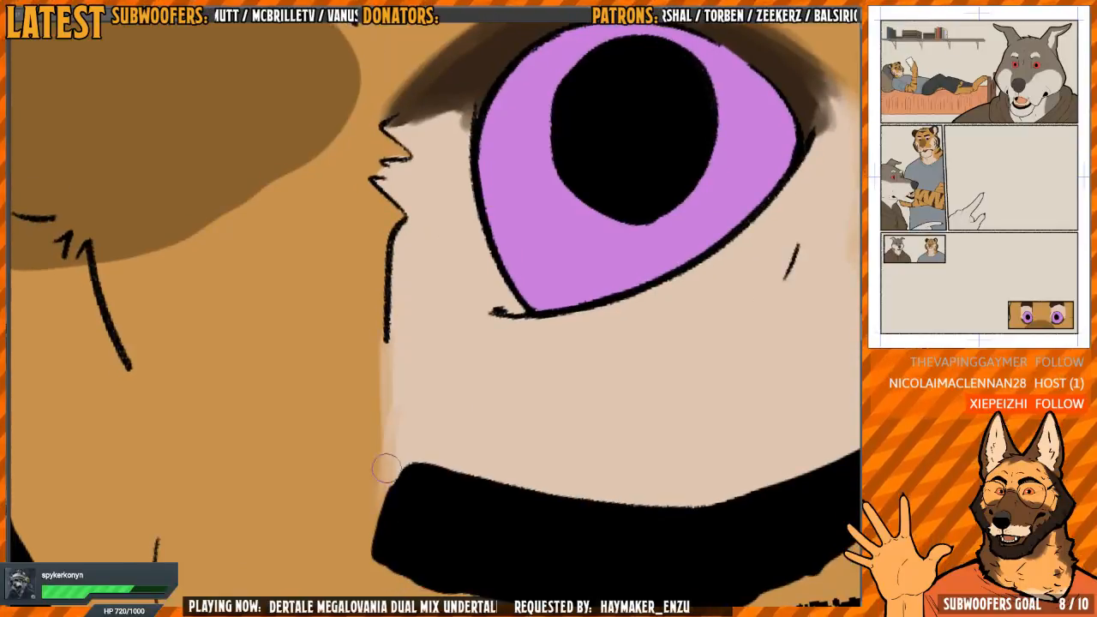
left_click_drag(380, 326, 391, 419)
Soften the top edge of the brown nose-bridge marking where it meets the orange forehead between the eyes
mouse_move(507, 185)
left_mouse_down()
mouse_move(567, 341)
mouse_move(436, 289)
left_mouse_up()
scroll(566, 341, "down", 3)
left_click_drag(582, 347, 558, 206)
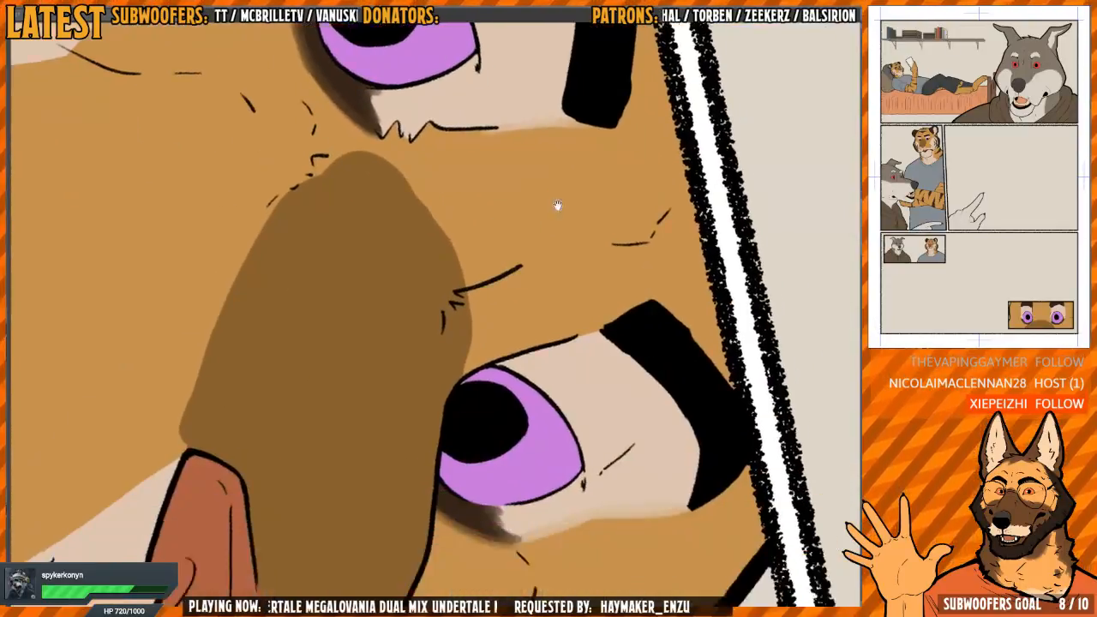
key("h")
left_click_drag(496, 281, 593, 296)
left_click_drag(593, 367, 503, 141)
left_click_drag(503, 140, 432, 282)
left_click_drag(343, 300, 335, 326)
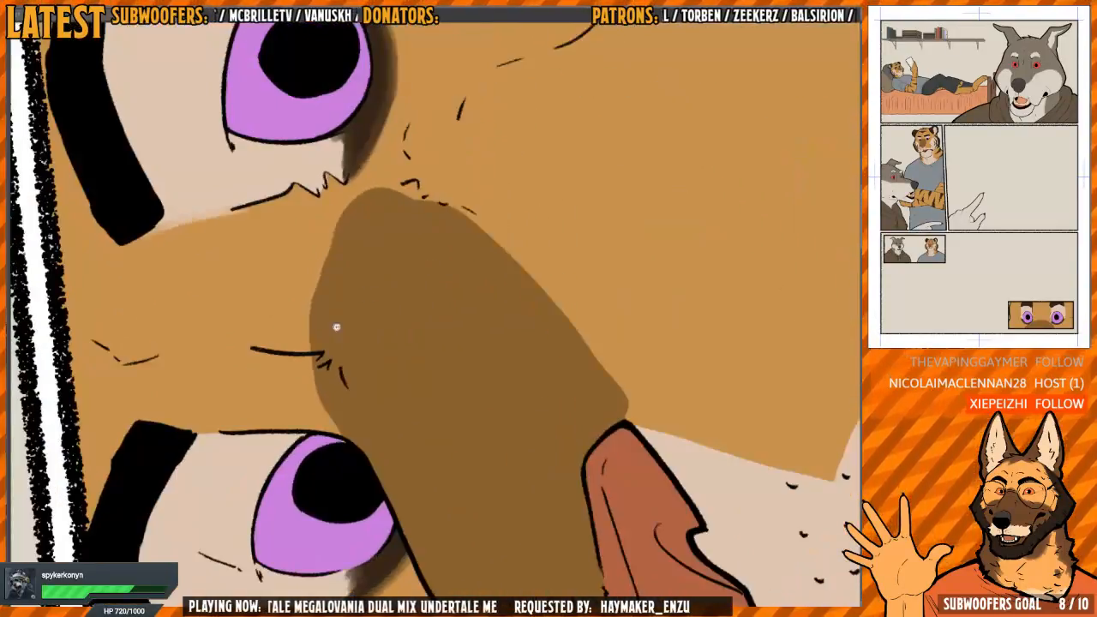
scroll(335, 325, "up", 3)
left_click_drag(431, 229, 481, 268)
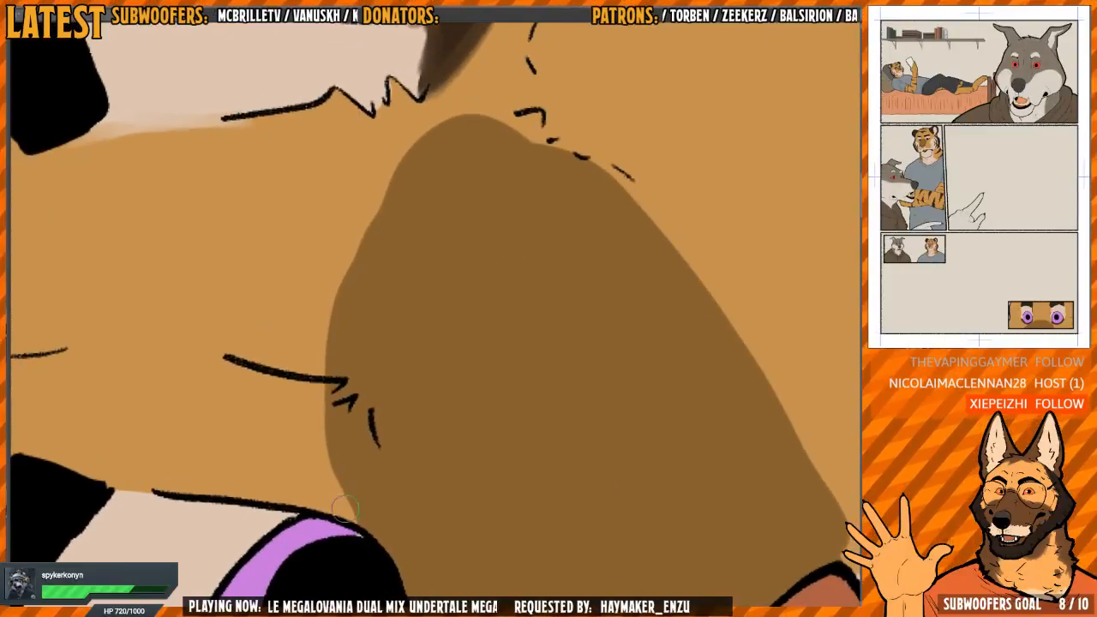
mouse_move(343, 507)
left_mouse_down()
mouse_move(338, 471)
mouse_move(353, 258)
mouse_move(380, 192)
mouse_move(341, 283)
mouse_move(352, 247)
left_mouse_up()
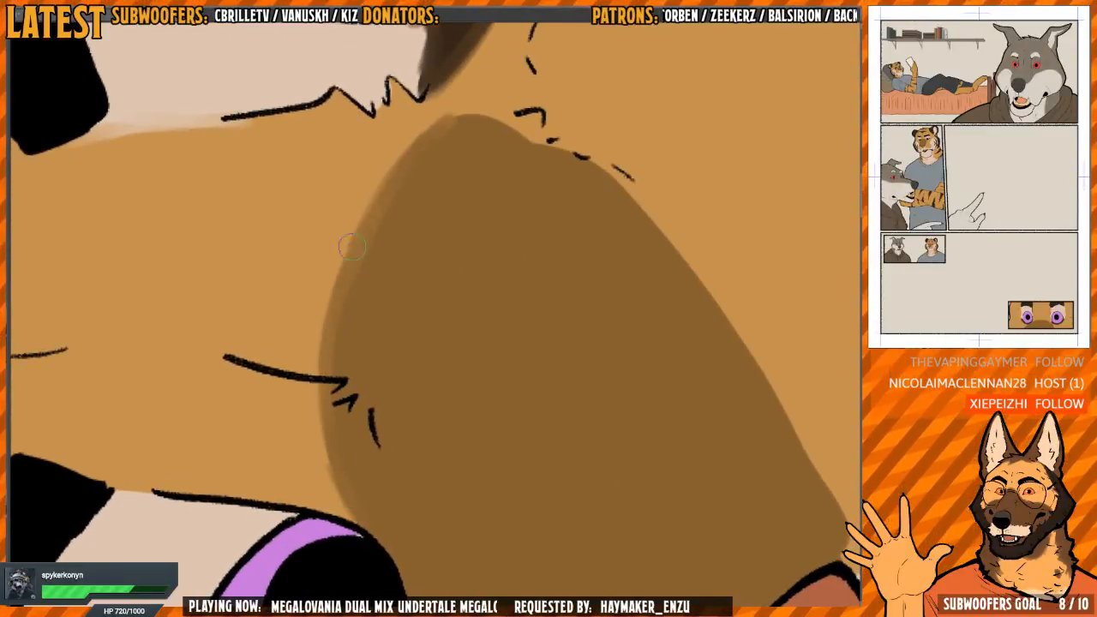
Soften the brown nose-bridge marking's long cheek-side edge from the forehead down to the nose
key("h")
mouse_move(421, 286)
left_mouse_down()
mouse_move(506, 338)
mouse_move(490, 256)
left_mouse_up()
left_click_drag(336, 209, 316, 298)
mouse_move(345, 181)
left_mouse_down()
mouse_move(330, 203)
mouse_move(320, 296)
left_mouse_up()
mouse_move(387, 440)
left_mouse_down()
mouse_move(372, 413)
mouse_move(457, 272)
mouse_move(423, 257)
left_mouse_up()
left_click_drag(345, 227, 352, 347)
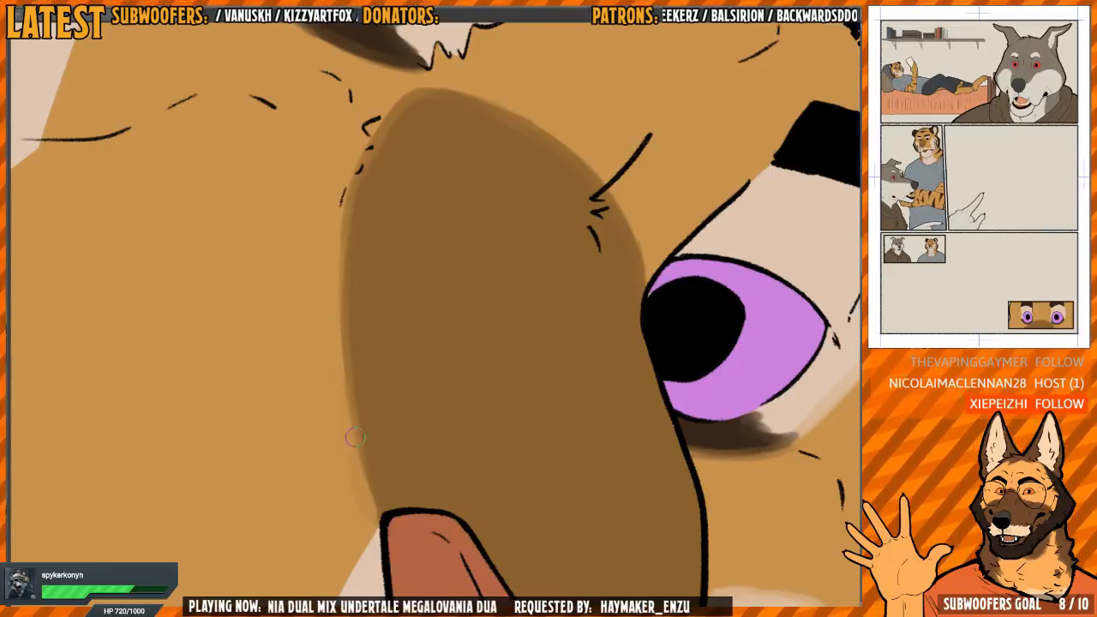
left_click_drag(394, 514, 401, 196)
Blend the edge between the pale muzzle and the orange cheek, from the nose corner to the whisker dots
key("h")
mouse_move(564, 311)
left_mouse_down()
mouse_move(551, 365)
mouse_move(551, 274)
mouse_move(516, 281)
left_mouse_up()
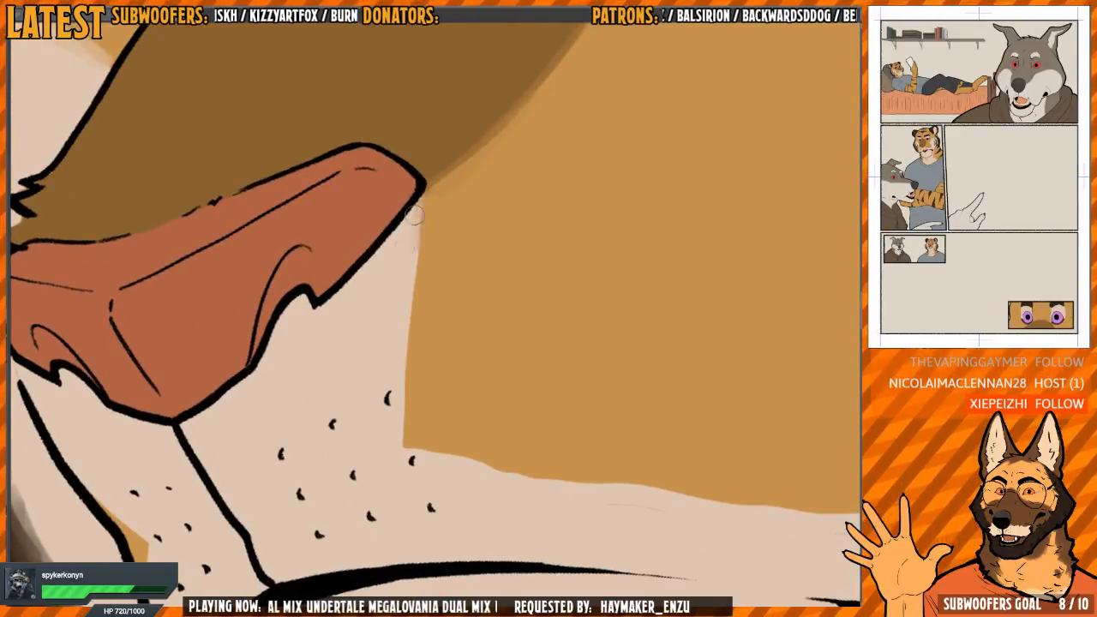
left_click_drag(416, 210, 395, 417)
Blend the lower edge of the orange cheek area into the pale jaw, from the whisker dots to the rounded corner
key("h")
mouse_move(468, 355)
left_mouse_down()
mouse_move(455, 341)
mouse_move(558, 294)
mouse_move(519, 267)
mouse_move(484, 326)
mouse_move(490, 294)
mouse_move(551, 294)
mouse_move(477, 212)
mouse_move(375, 295)
mouse_move(386, 271)
mouse_move(404, 302)
left_mouse_up()
key("h")
key("h")
key("h")
left_click_drag(383, 380, 387, 474)
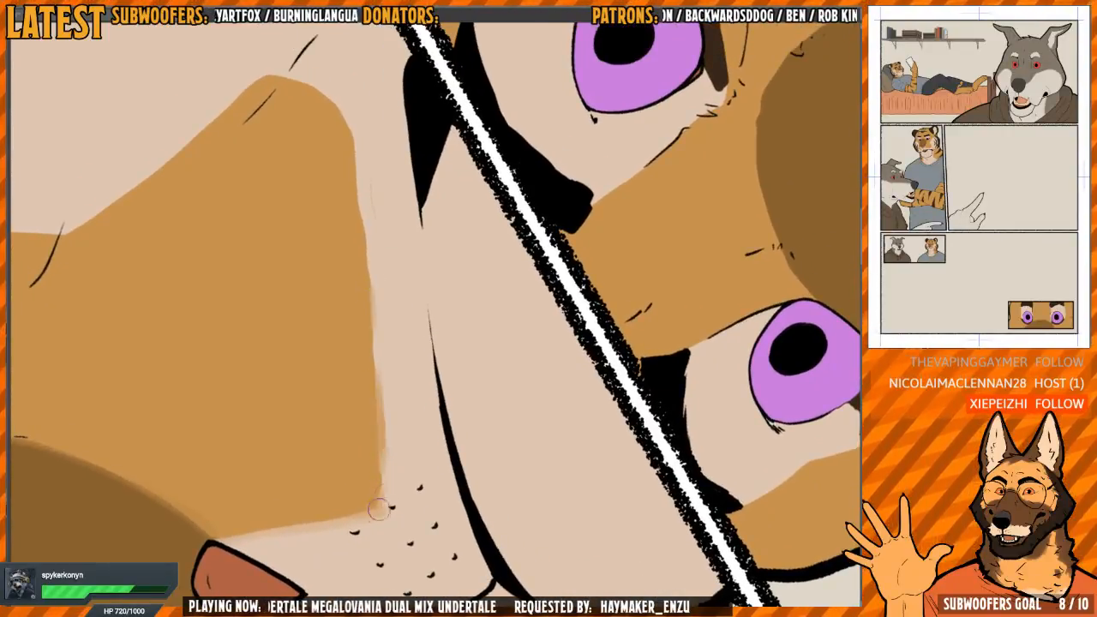
left_click_drag(371, 519, 399, 354)
mouse_move(344, 236)
left_mouse_down()
mouse_move(353, 317)
mouse_move(416, 528)
left_mouse_up()
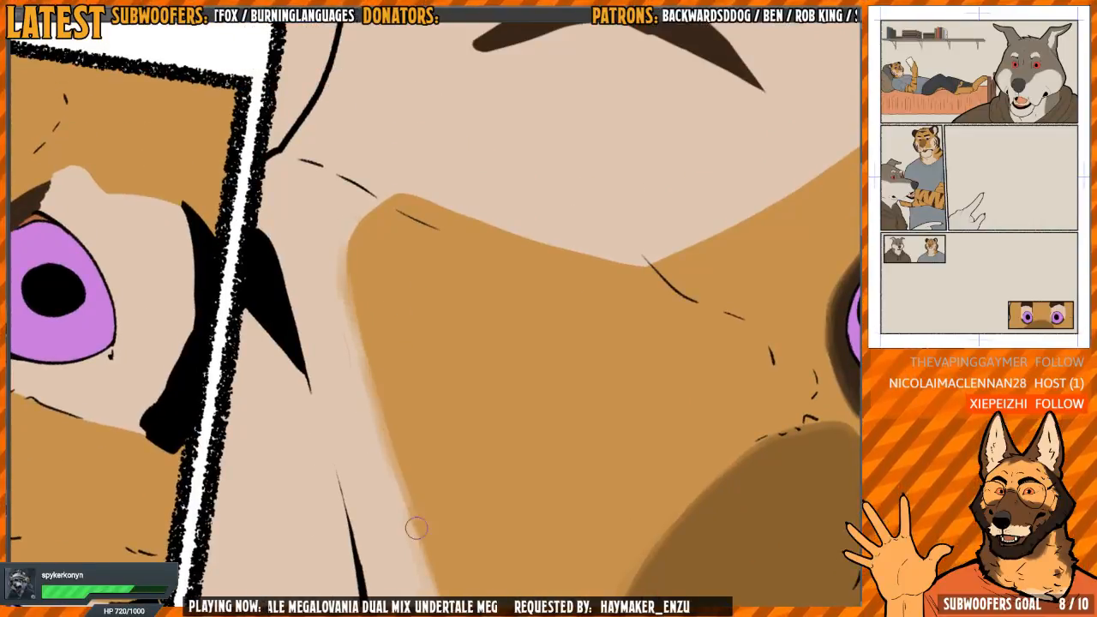
mouse_move(341, 309)
left_mouse_down()
mouse_move(348, 260)
mouse_move(385, 200)
mouse_move(343, 294)
mouse_move(346, 323)
left_mouse_up()
left_click_drag(323, 363, 327, 306)
Blend the edge of the large pale near-cheek patch into the orange fur, from the jaw corner up to the panel border
key("h")
mouse_move(385, 252)
left_mouse_down()
mouse_move(522, 340)
mouse_move(409, 340)
left_mouse_up()
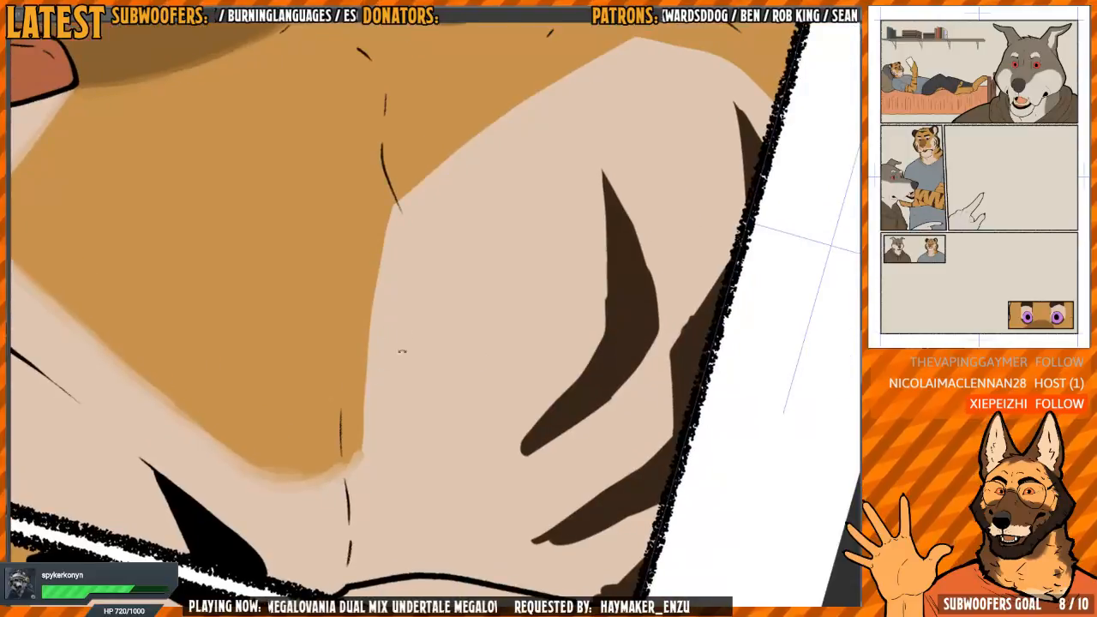
left_click_drag(401, 273, 389, 286)
mouse_move(379, 327)
left_mouse_down()
mouse_move(406, 463)
mouse_move(379, 434)
mouse_move(367, 221)
left_mouse_up()
left_click_drag(439, 229, 434, 398)
left_click_drag(422, 249, 382, 272)
mouse_move(385, 215)
left_mouse_down()
mouse_move(371, 400)
mouse_move(386, 184)
mouse_move(373, 400)
left_mouse_up()
left_click_drag(461, 213, 458, 388)
left_click_drag(437, 244, 388, 269)
mouse_move(374, 232)
left_mouse_down()
mouse_move(365, 303)
mouse_move(426, 148)
mouse_move(449, 130)
left_mouse_up()
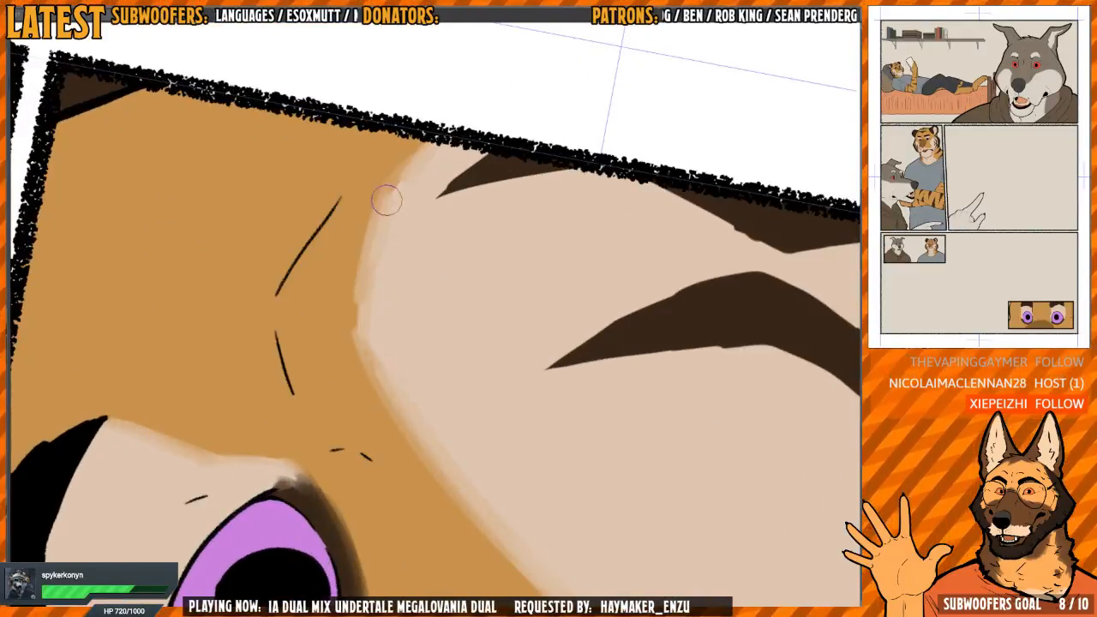
Soften the small orange patch beside the muzzle outline, next to the far-side whisker dots
mouse_move(378, 210)
left_mouse_down()
mouse_move(372, 316)
mouse_move(372, 245)
mouse_move(468, 301)
left_mouse_up()
scroll(372, 317, "down", 3)
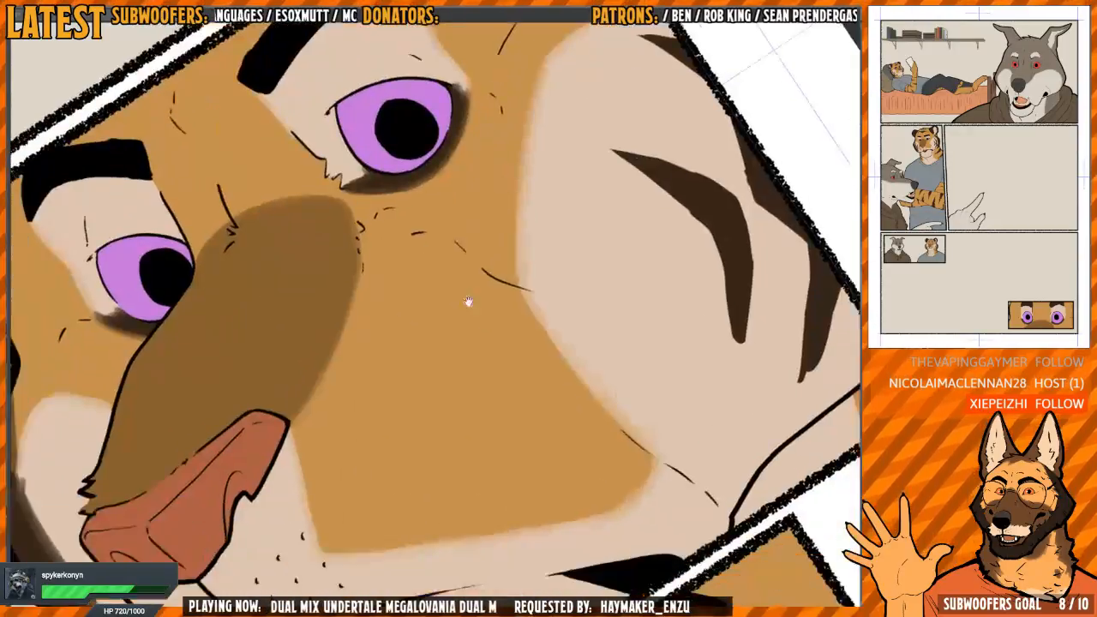
scroll(468, 301, "down", 3)
left_click_drag(385, 358, 453, 281)
key("h")
key("h")
left_click_drag(446, 323, 442, 369)
scroll(442, 369, "up", 4)
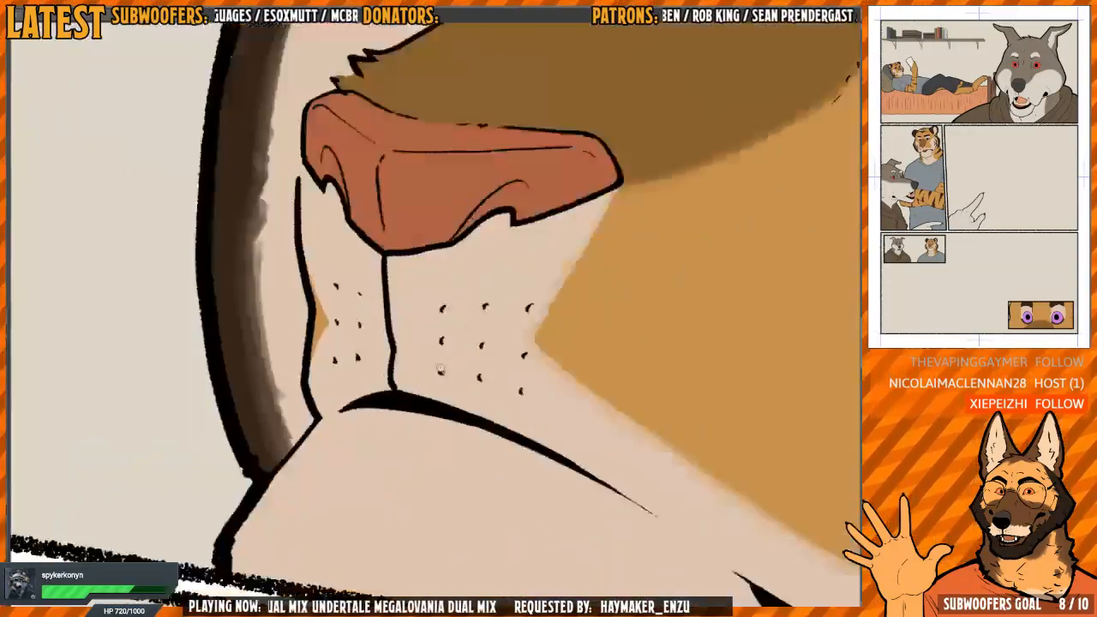
left_click_drag(353, 340, 392, 400)
left_click_drag(348, 331, 344, 414)
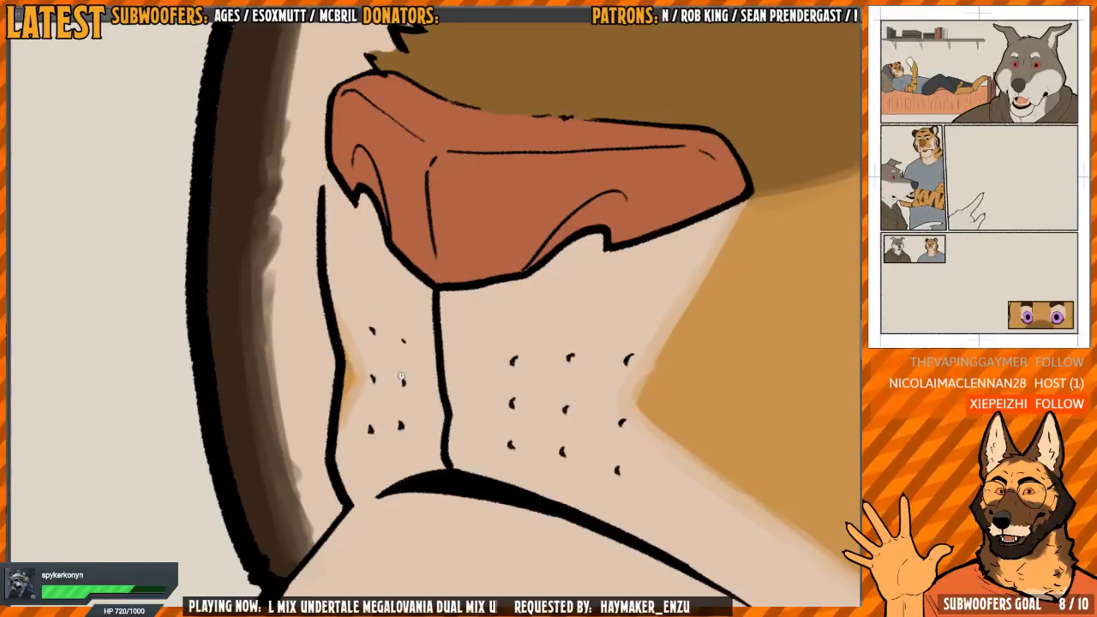
Soften both edges and taper the tips of the large bent dark stripe in the middle of the near cheek
scroll(401, 377, "down", 4)
left_click_drag(629, 364, 431, 306)
left_click_drag(589, 326, 543, 306)
left_click_drag(624, 255, 614, 222)
left_click_drag(537, 271, 479, 274)
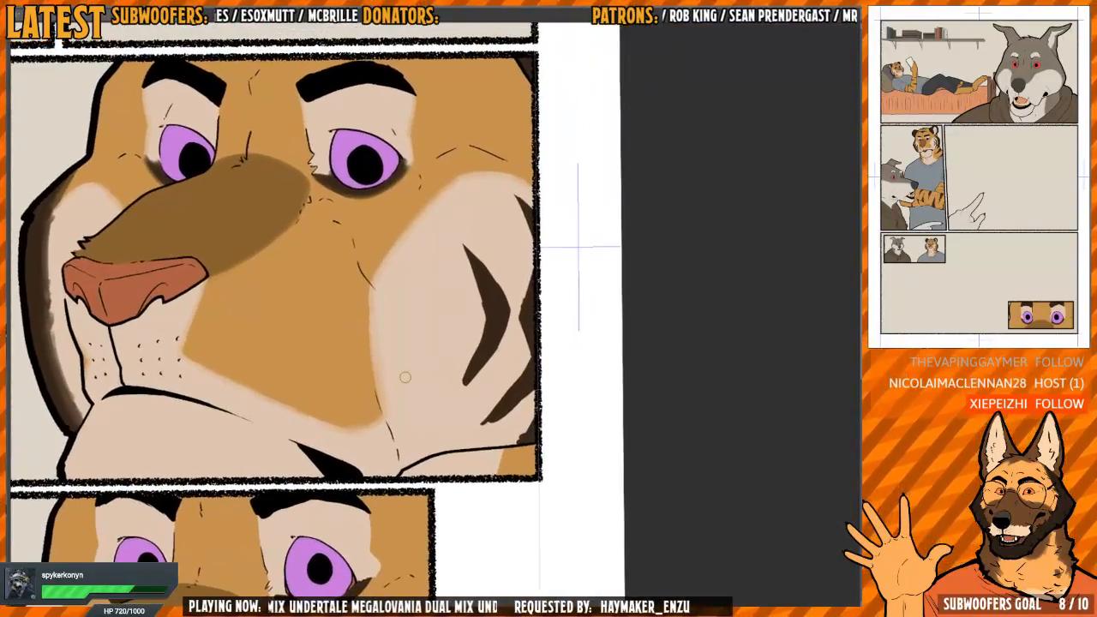
scroll(406, 377, "up", 5)
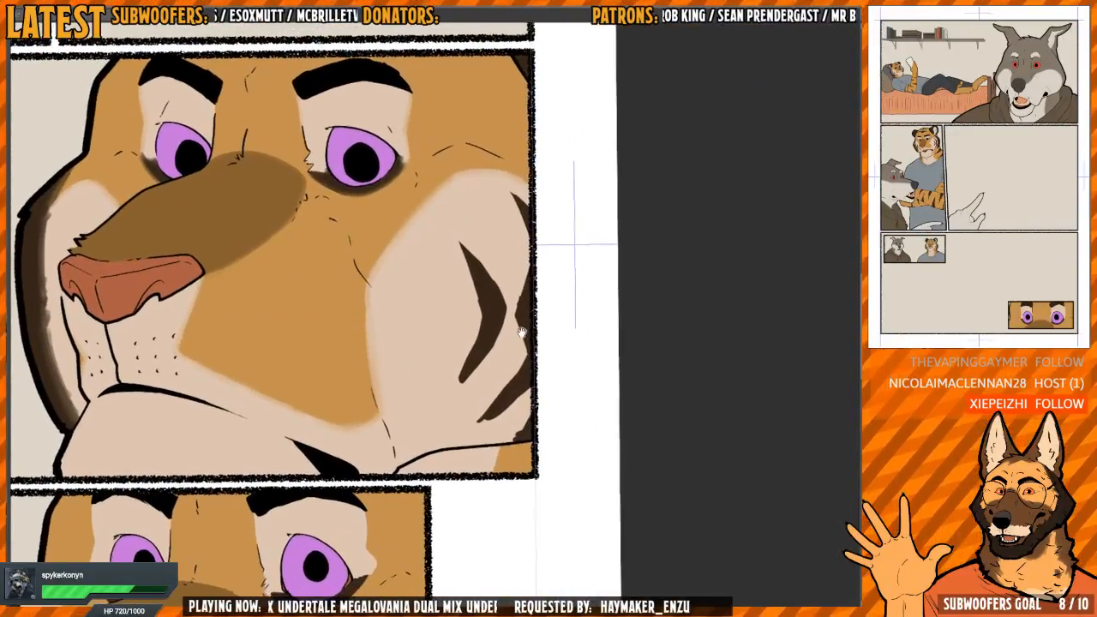
mouse_move(422, 362)
left_mouse_down()
mouse_move(432, 312)
mouse_move(446, 303)
mouse_move(430, 350)
mouse_move(445, 306)
left_mouse_up()
mouse_move(440, 345)
left_mouse_down()
mouse_move(415, 323)
mouse_move(429, 436)
left_mouse_up()
left_click_drag(403, 348, 432, 446)
left_click_drag(414, 393, 446, 474)
mouse_move(410, 433)
left_mouse_down()
mouse_move(356, 351)
mouse_move(372, 283)
mouse_move(396, 248)
mouse_move(386, 260)
mouse_move(397, 341)
left_mouse_up()
mouse_move(381, 284)
left_mouse_down()
mouse_move(350, 333)
mouse_move(393, 420)
left_mouse_up()
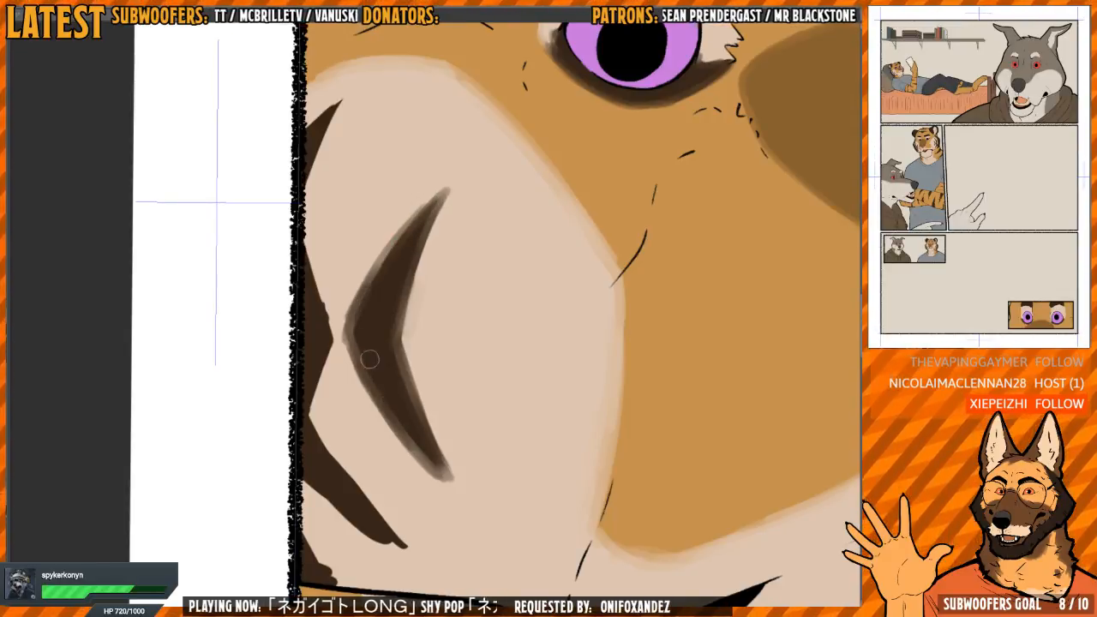
mouse_move(369, 357)
left_mouse_down()
mouse_move(433, 483)
mouse_move(395, 452)
mouse_move(360, 386)
left_mouse_up()
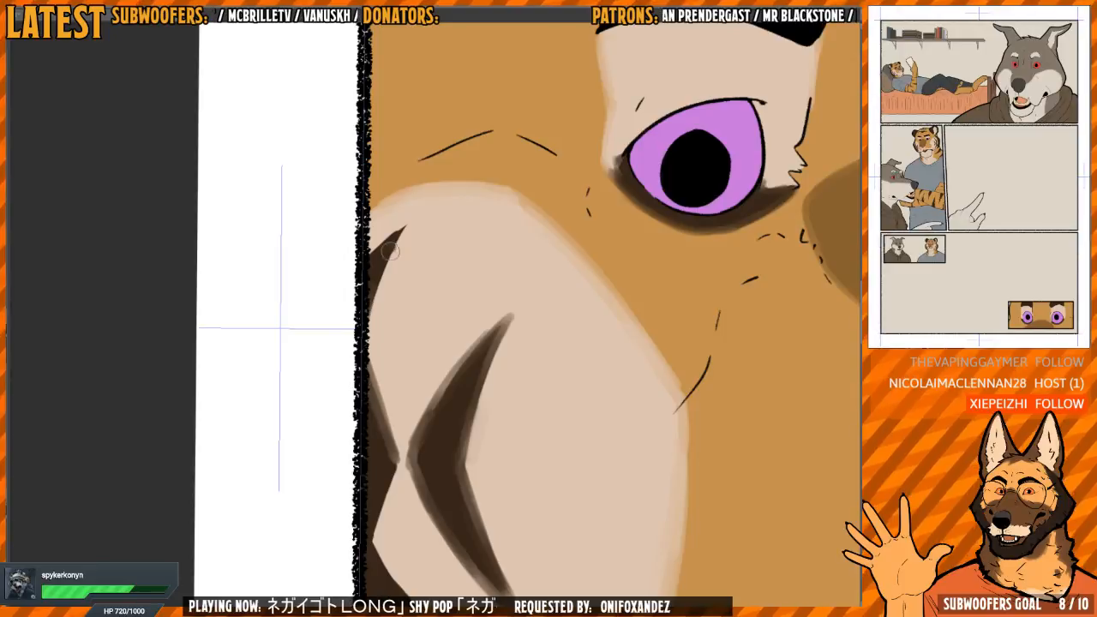
Soften the upper and middle dark cheek stripes that run into the panel border
left_click_drag(390, 250, 395, 231)
left_click_drag(382, 435, 373, 366)
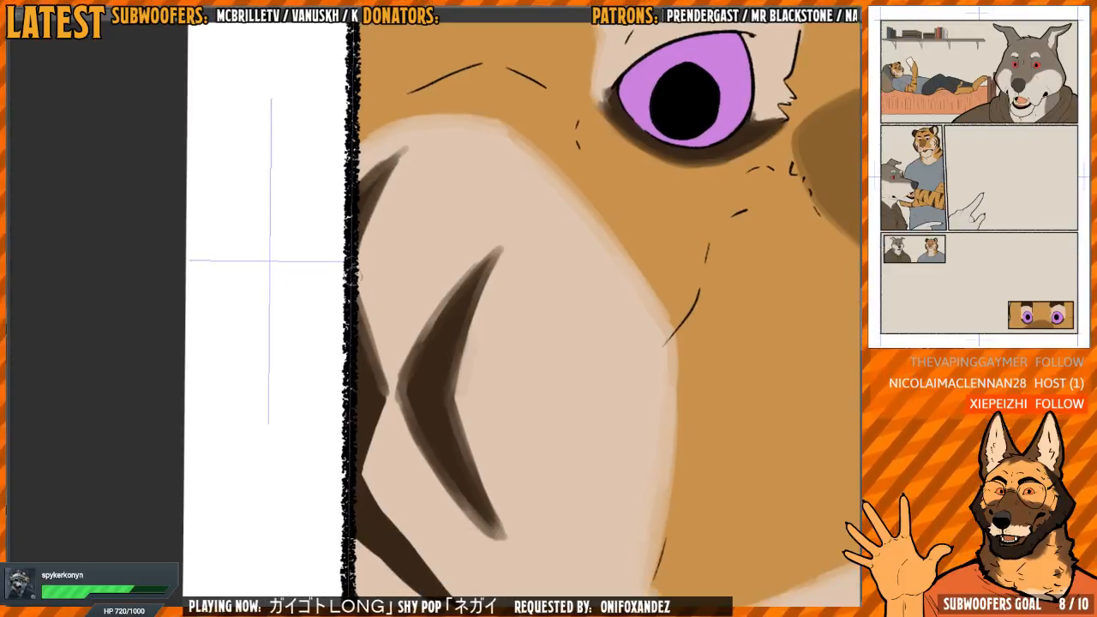
mouse_move(358, 290)
left_mouse_down()
mouse_move(385, 389)
mouse_move(375, 292)
mouse_move(359, 362)
mouse_move(393, 422)
left_mouse_up()
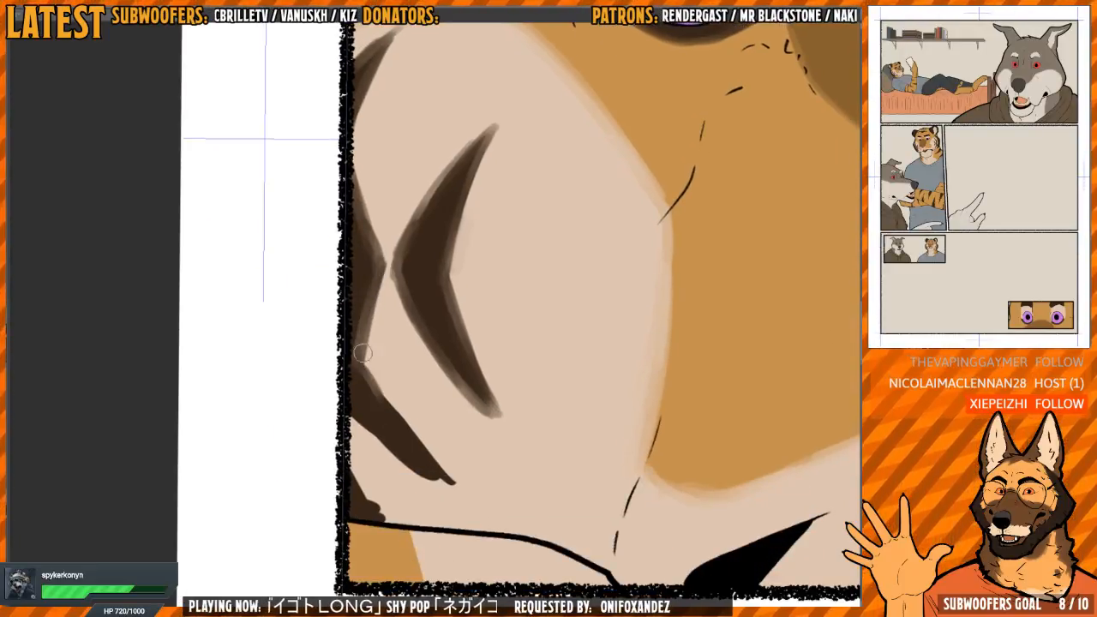
Soften both edges and the tip of the lowest dark near-cheek stripe, and the dark fur patch in the corner above the jawline
mouse_move(362, 359)
left_mouse_down()
mouse_move(396, 423)
mouse_move(438, 468)
left_mouse_up()
left_click_drag(529, 288, 521, 358)
left_click_drag(300, 341, 317, 414)
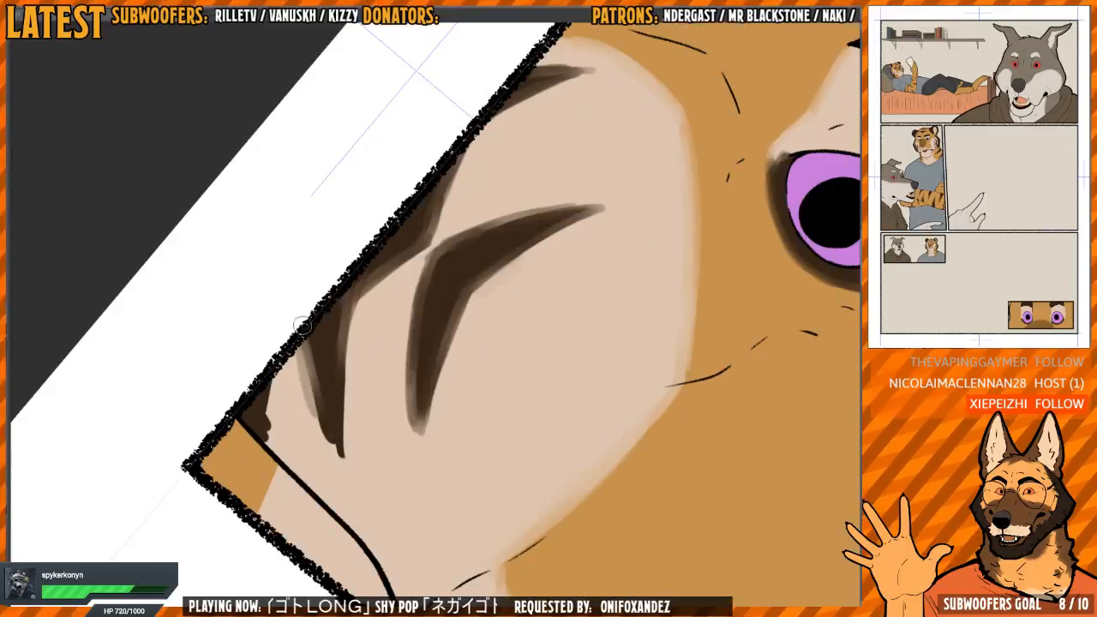
mouse_move(309, 319)
left_mouse_down()
mouse_move(340, 472)
mouse_move(329, 426)
left_mouse_up()
mouse_move(311, 341)
left_mouse_down()
mouse_move(321, 419)
mouse_move(314, 398)
left_mouse_up()
left_click_drag(314, 398, 367, 362)
scroll(317, 365, "up", 3)
mouse_move(323, 324)
left_mouse_down()
mouse_move(328, 441)
mouse_move(333, 284)
mouse_move(327, 374)
mouse_move(343, 441)
left_mouse_up()
left_click_drag(452, 330, 421, 179)
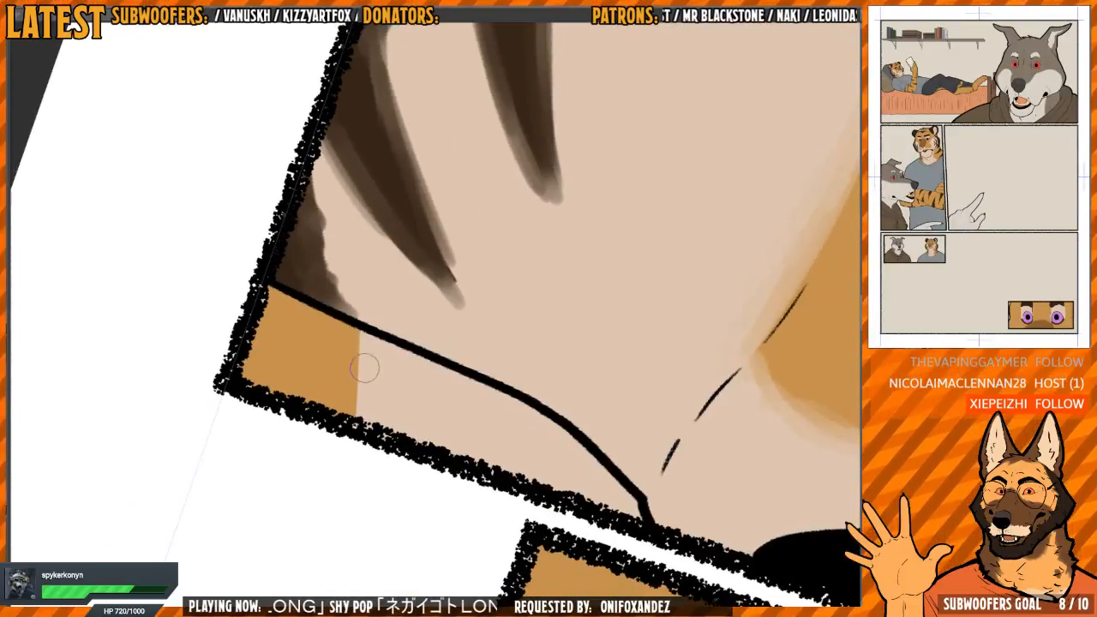
Blend the edge of the small orange patch below the jawline into the pale neck fur
mouse_move(364, 368)
left_mouse_down()
mouse_move(350, 335)
mouse_move(353, 382)
mouse_move(350, 341)
left_mouse_up()
scroll(431, 330, "down", 5)
mouse_move(523, 309)
left_mouse_down()
mouse_move(390, 341)
mouse_move(385, 361)
mouse_move(405, 321)
left_mouse_up()
scroll(495, 261, "up", 4)
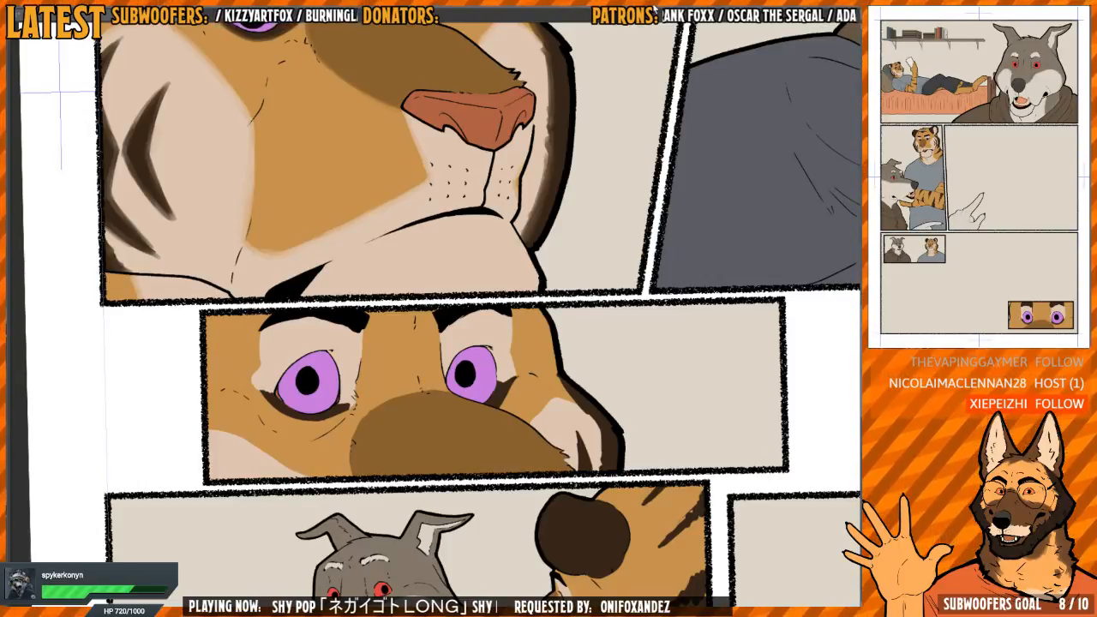
In the tiger's close-up eyes panel, blend the edge of the pale far-cheek patch into the orange fur
scroll(503, 374, "down", 2)
scroll(503, 374, "up", 6)
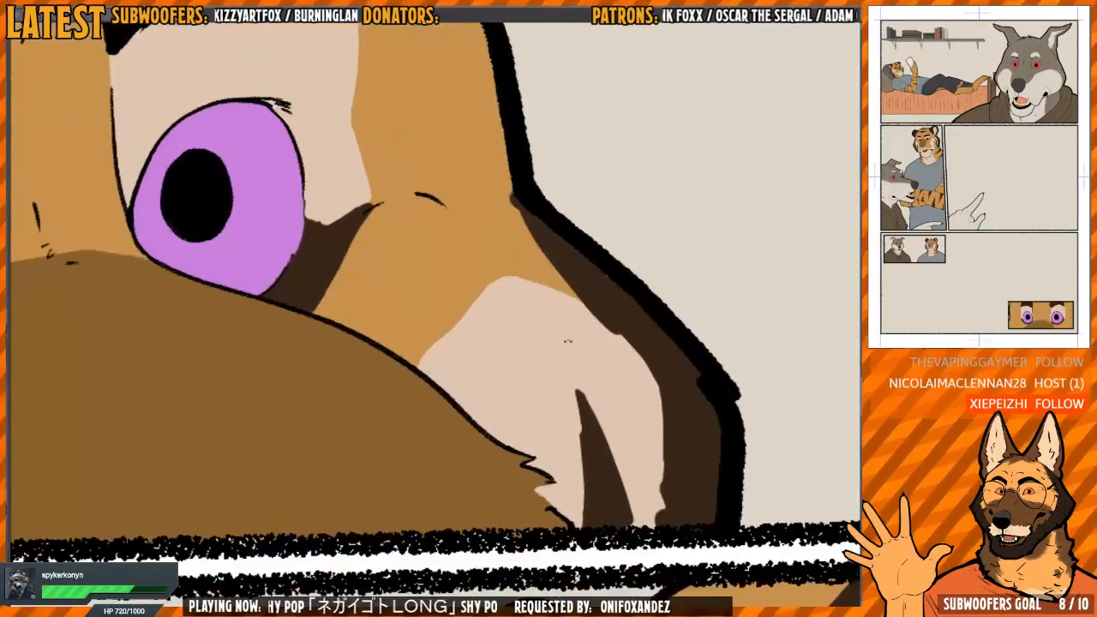
left_click_drag(503, 374, 541, 297)
scroll(540, 296, "up", 3)
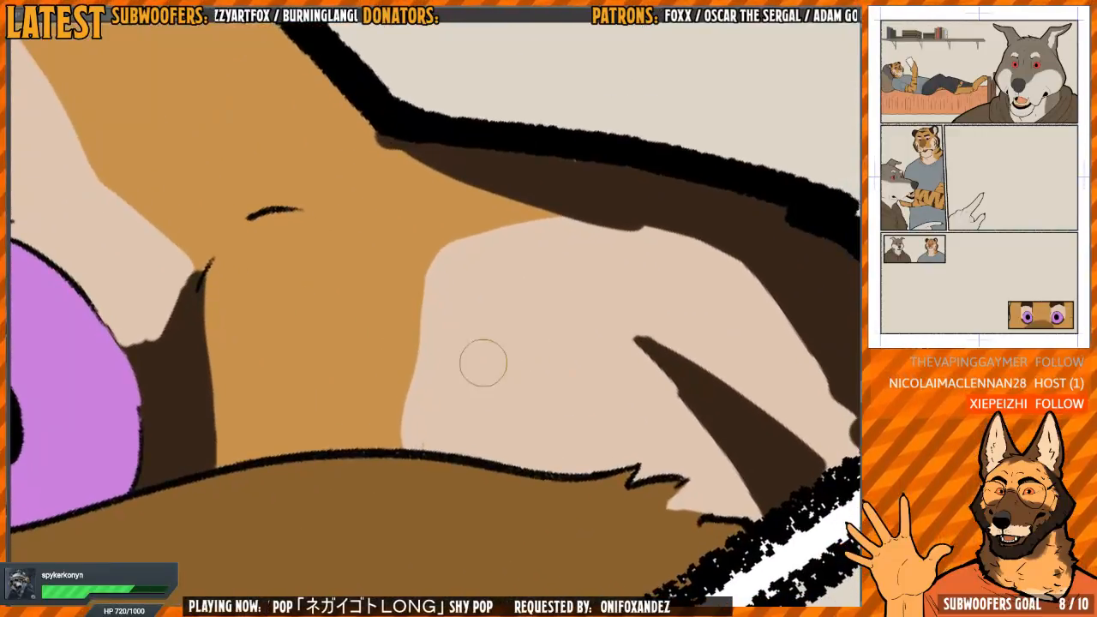
left_click_drag(430, 313, 503, 254)
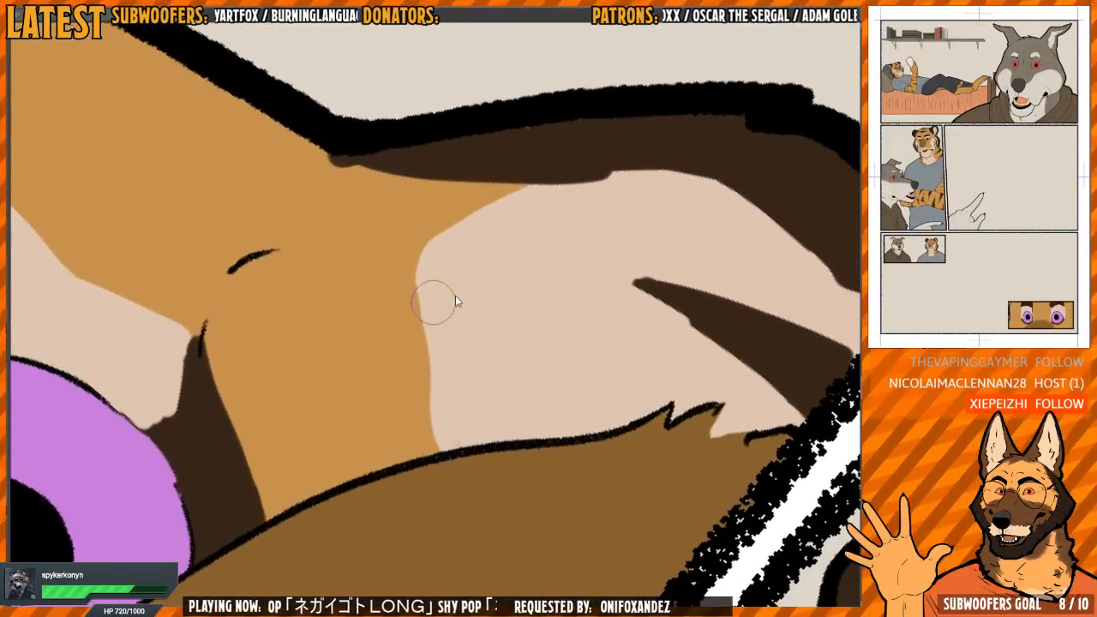
mouse_move(438, 285)
left_mouse_down()
mouse_move(420, 304)
mouse_move(426, 281)
mouse_move(442, 443)
mouse_move(446, 425)
mouse_move(454, 435)
mouse_move(459, 355)
mouse_move(528, 275)
mouse_move(446, 343)
mouse_move(480, 332)
left_mouse_up()
left_click_drag(597, 262, 593, 358)
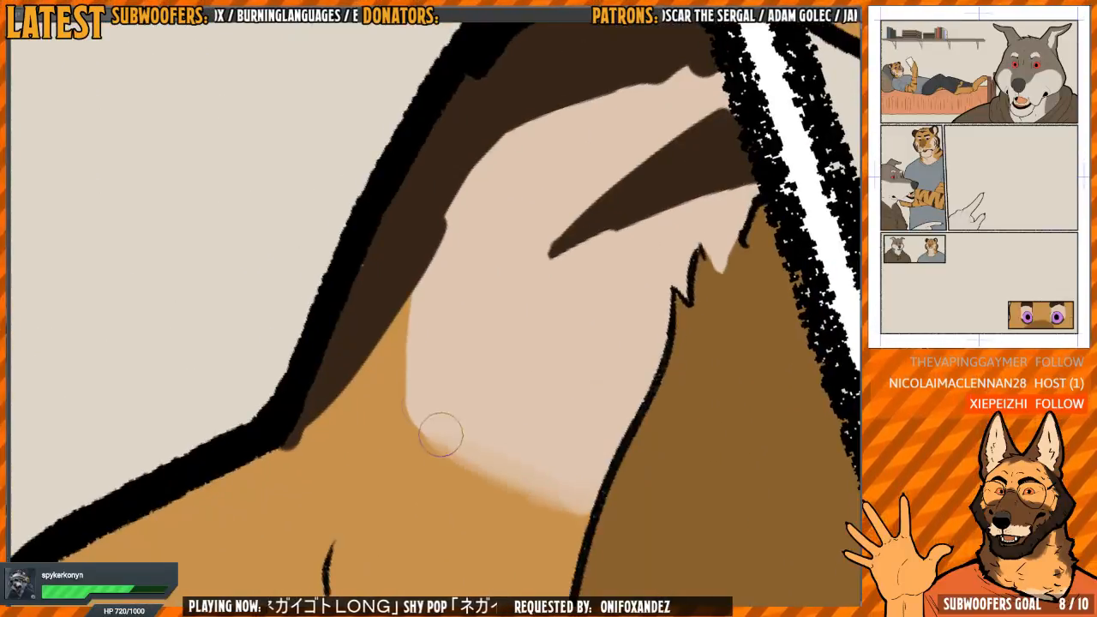
mouse_move(411, 330)
left_mouse_down()
mouse_move(408, 303)
mouse_move(411, 401)
mouse_move(439, 429)
left_mouse_up()
mouse_move(579, 185)
left_mouse_down()
mouse_move(558, 254)
mouse_move(559, 314)
mouse_move(443, 314)
mouse_move(417, 277)
left_mouse_up()
Soften both edges and taper the tip of the small dark stripe on the pale far-cheek patch
key("h")
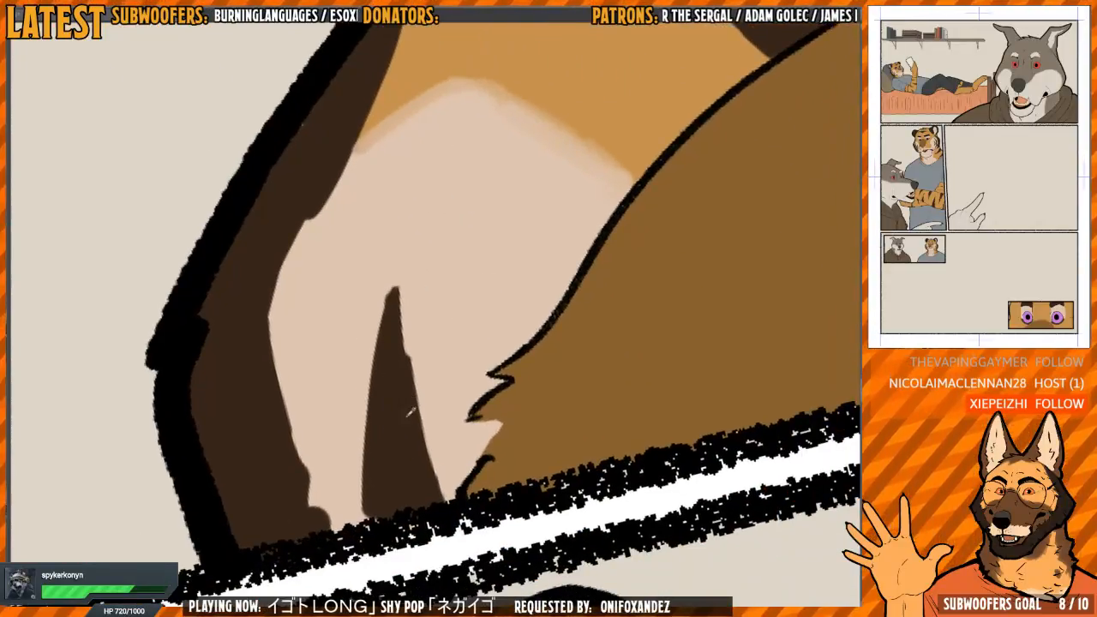
mouse_move(396, 396)
left_mouse_down()
mouse_move(439, 491)
mouse_move(424, 436)
mouse_move(445, 510)
mouse_move(427, 408)
mouse_move(392, 314)
mouse_move(364, 482)
mouse_move(377, 319)
left_mouse_up()
key("ctrl+minus")
mouse_move(392, 336)
left_mouse_down()
mouse_move(381, 331)
mouse_move(378, 457)
left_mouse_up()
left_click_drag(372, 375, 392, 429)
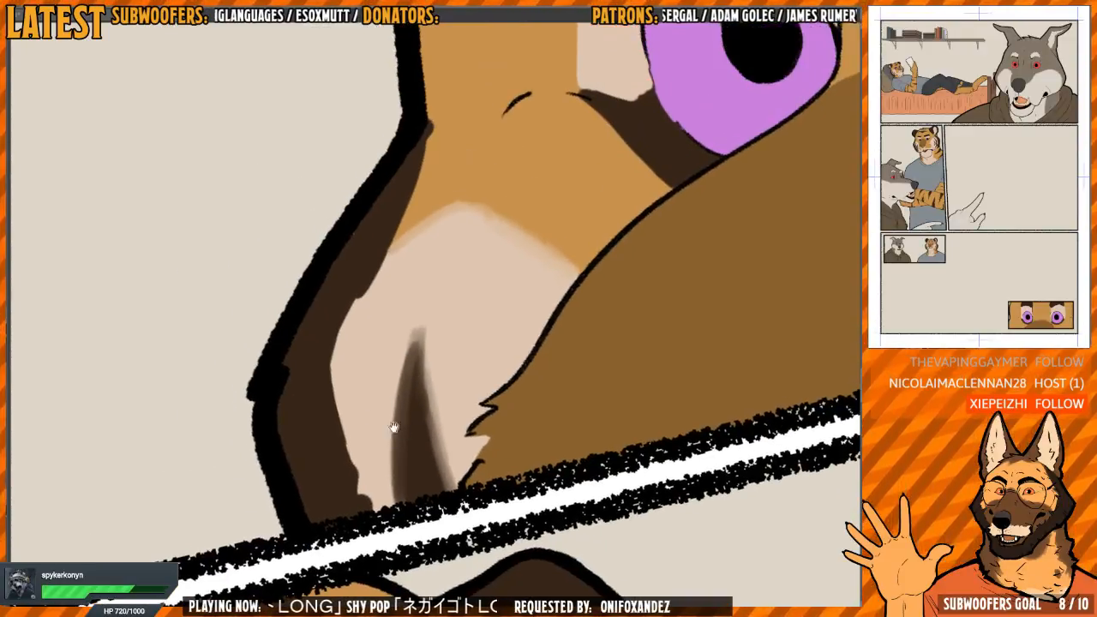
Soften the lower inner edge of the dark marking along the far-cheek outline, down to the panel border
scroll(335, 397, "up", 1)
mouse_move(331, 385)
left_mouse_down()
mouse_move(321, 382)
mouse_move(381, 527)
mouse_move(346, 481)
mouse_move(321, 358)
mouse_move(350, 481)
left_mouse_up()
left_click_drag(414, 300, 405, 347)
mouse_move(312, 466)
left_mouse_down()
mouse_move(308, 395)
mouse_move(337, 523)
left_mouse_up()
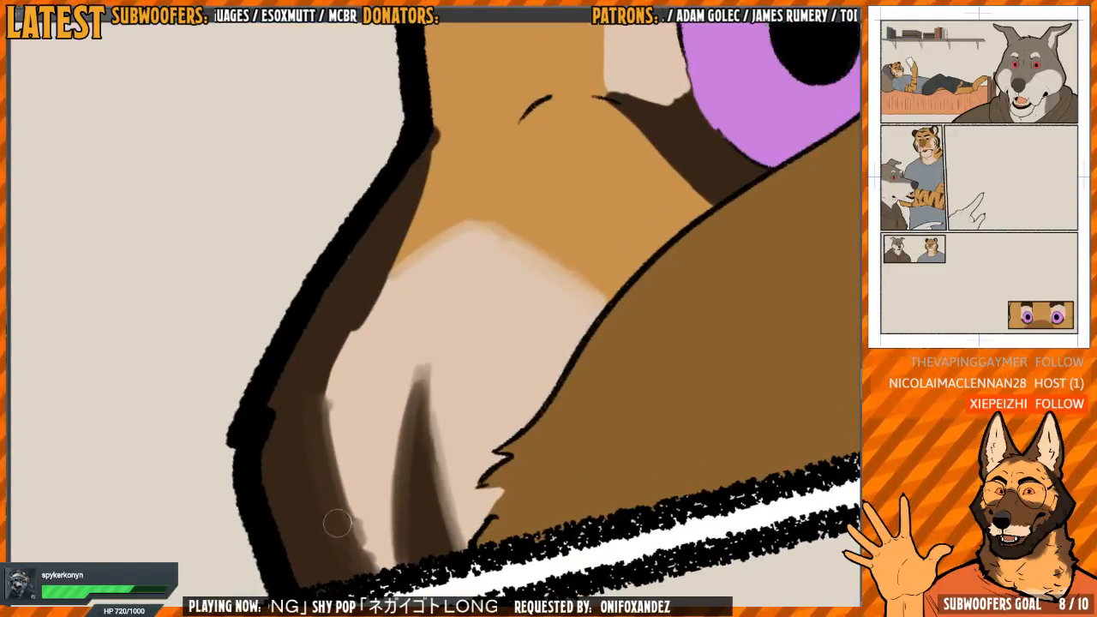
left_click_drag(386, 371, 412, 399)
key("h")
Soften the tapered upper end of the far-cheek outline marking where it meets the orange fur
key("h")
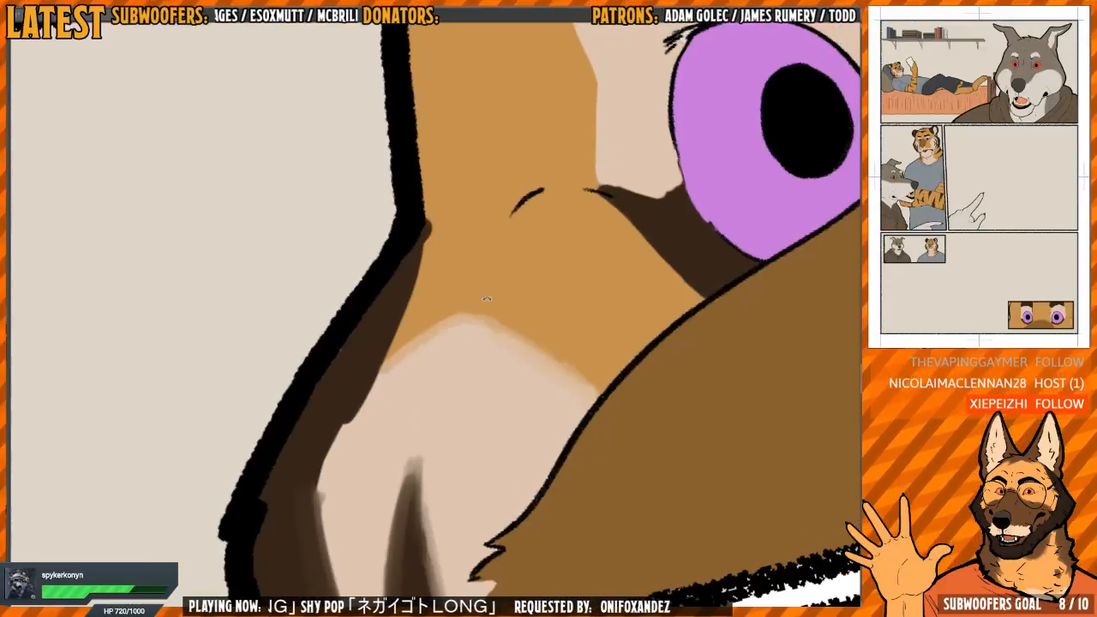
key("h")
key("h")
left_click_drag(442, 326, 443, 308)
mouse_move(365, 426)
left_mouse_down()
mouse_move(342, 477)
mouse_move(366, 401)
left_mouse_up()
key("h")
key("h")
mouse_move(427, 253)
left_mouse_down()
mouse_move(420, 324)
mouse_move(408, 241)
mouse_move(421, 252)
mouse_move(410, 329)
left_mouse_up()
mouse_move(411, 284)
left_mouse_down()
mouse_move(400, 334)
mouse_move(421, 241)
mouse_move(393, 345)
left_mouse_up()
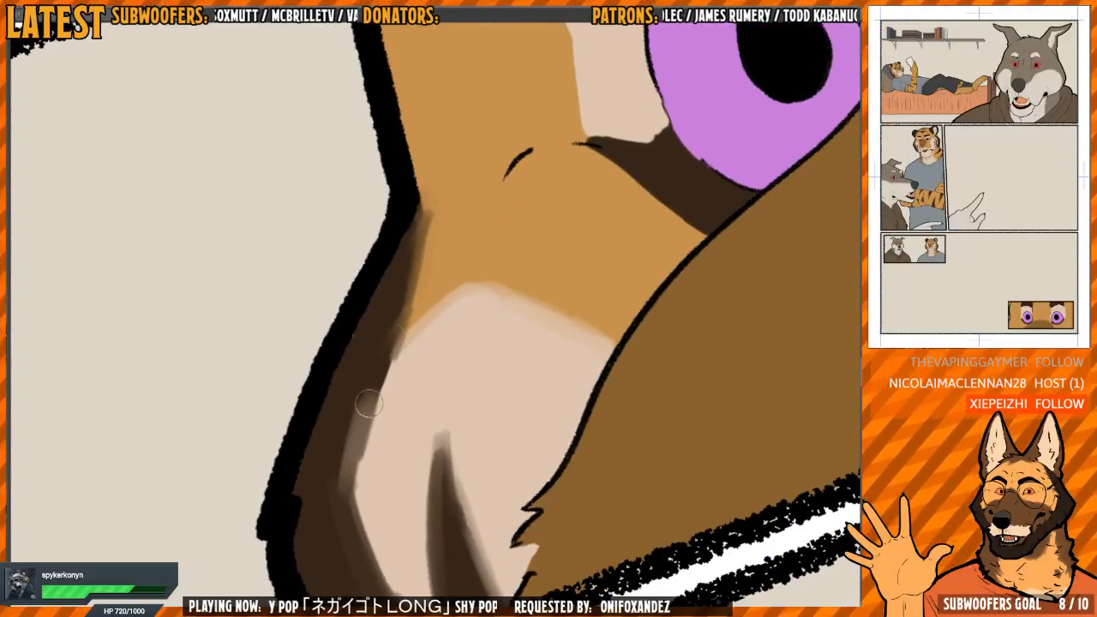
Smooth the middle of the dark outline marking into the pale far-cheek fur, evening out its bumpy edge
mouse_move(369, 403)
left_mouse_down()
mouse_move(354, 476)
mouse_move(360, 423)
mouse_move(340, 464)
mouse_move(384, 385)
left_mouse_up()
left_click_drag(370, 438, 367, 361)
left_click_drag(377, 311, 341, 451)
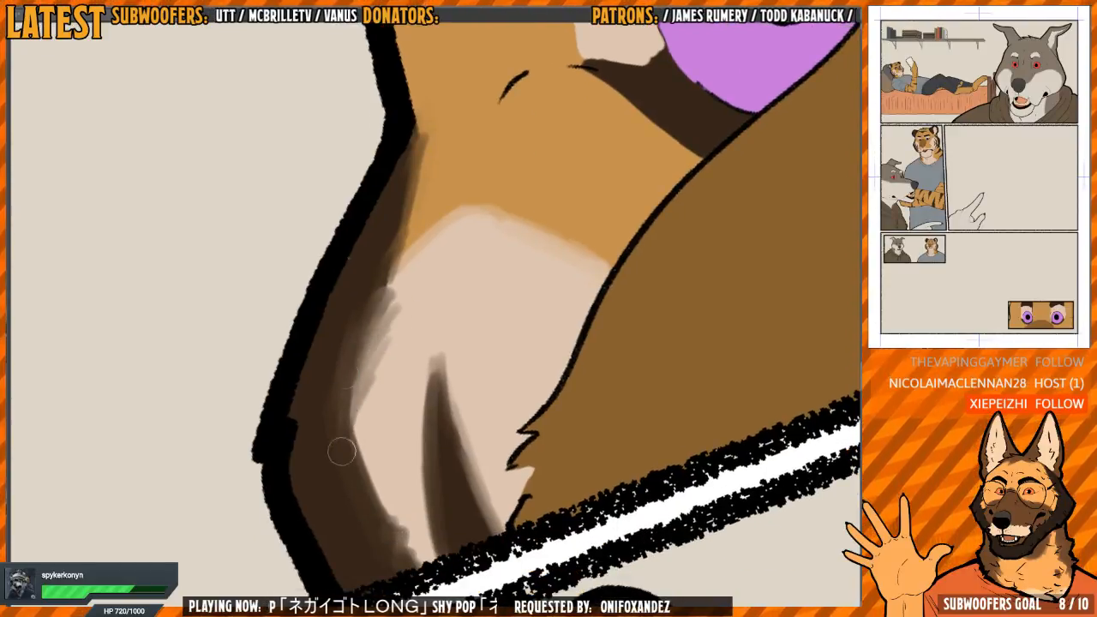
mouse_move(387, 318)
left_mouse_down()
mouse_move(387, 295)
mouse_move(407, 329)
mouse_move(374, 381)
left_mouse_up()
left_click_drag(371, 296, 356, 379)
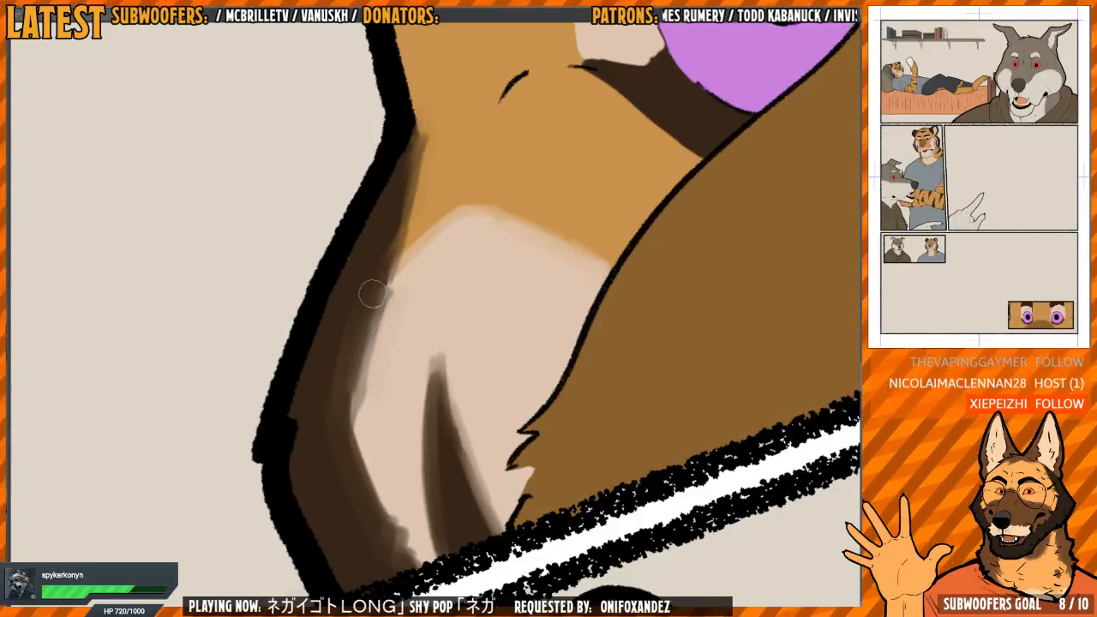
mouse_move(368, 299)
left_mouse_down()
mouse_move(356, 375)
mouse_move(372, 470)
left_mouse_up()
Soften the edges of the dark marking at the far eye's outer corner into the orange and pale fur
scroll(368, 429, "down", 5)
left_click_drag(614, 301, 591, 319)
scroll(433, 304, "up", 5)
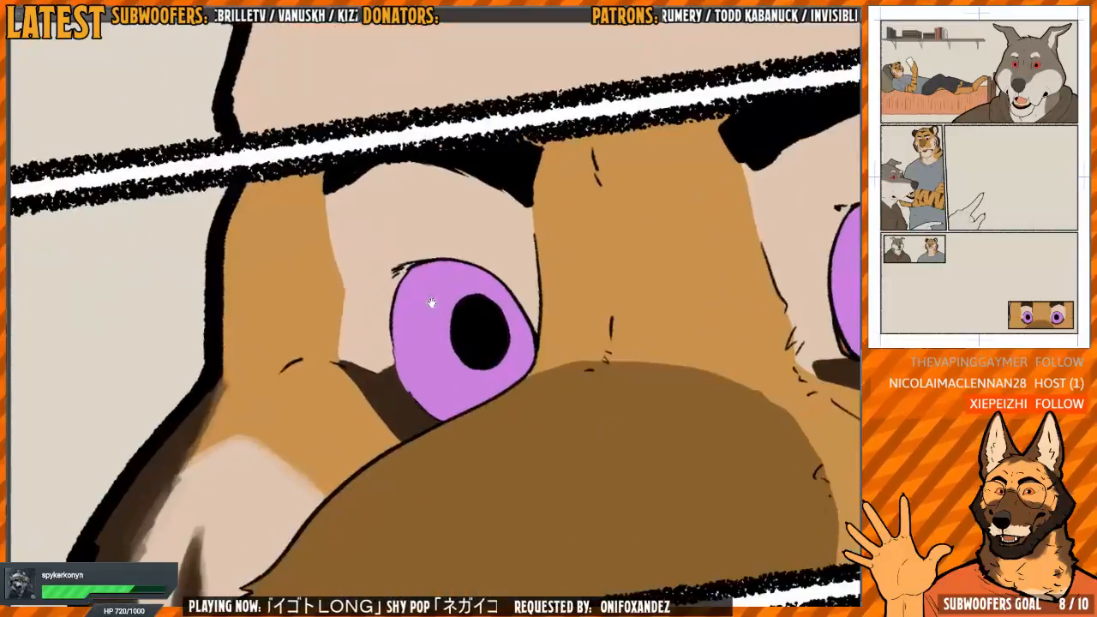
left_click_drag(433, 303, 387, 357)
scroll(400, 374, "up", 6)
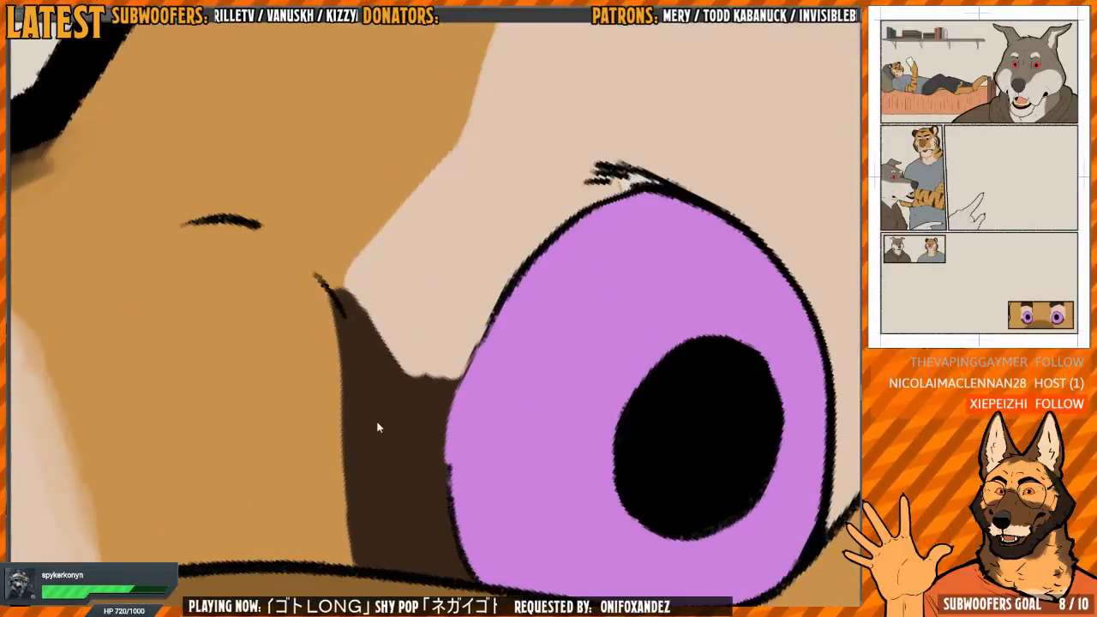
mouse_move(334, 300)
left_mouse_down()
mouse_move(335, 478)
mouse_move(331, 311)
mouse_move(364, 512)
left_mouse_up()
left_click_drag(396, 363, 382, 334)
mouse_move(417, 380)
left_mouse_down()
mouse_move(434, 352)
mouse_move(419, 358)
mouse_move(391, 337)
left_mouse_up()
left_click_drag(419, 317, 427, 374)
mouse_move(460, 408)
left_mouse_down()
mouse_move(472, 386)
mouse_move(466, 360)
mouse_move(458, 417)
mouse_move(416, 420)
mouse_move(379, 380)
mouse_move(370, 392)
mouse_move(393, 417)
mouse_move(330, 364)
mouse_move(360, 377)
left_mouse_up()
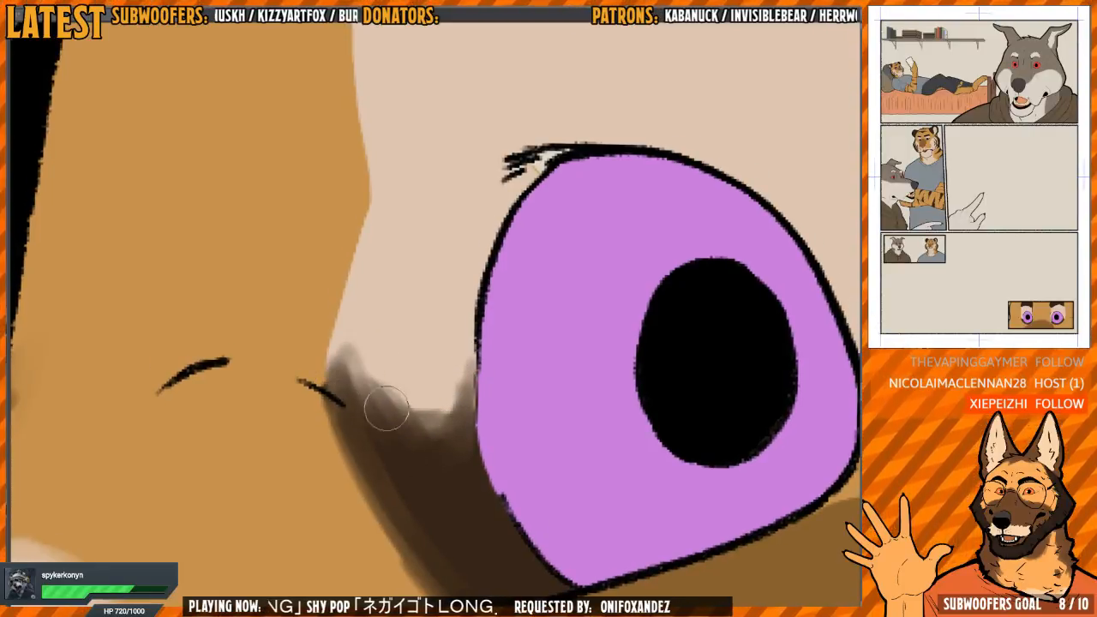
Blend the outer edge of the pale patch around the far eye into the orange fur, from eyebrow to dark corner marking
scroll(415, 397, "down", 2)
left_click_drag(412, 314, 417, 437)
mouse_move(392, 263)
left_mouse_down()
mouse_move(385, 221)
mouse_move(399, 366)
mouse_move(382, 417)
mouse_move(396, 399)
mouse_move(393, 295)
left_mouse_up()
mouse_move(399, 363)
left_mouse_down()
mouse_move(392, 209)
mouse_move(405, 512)
left_mouse_up()
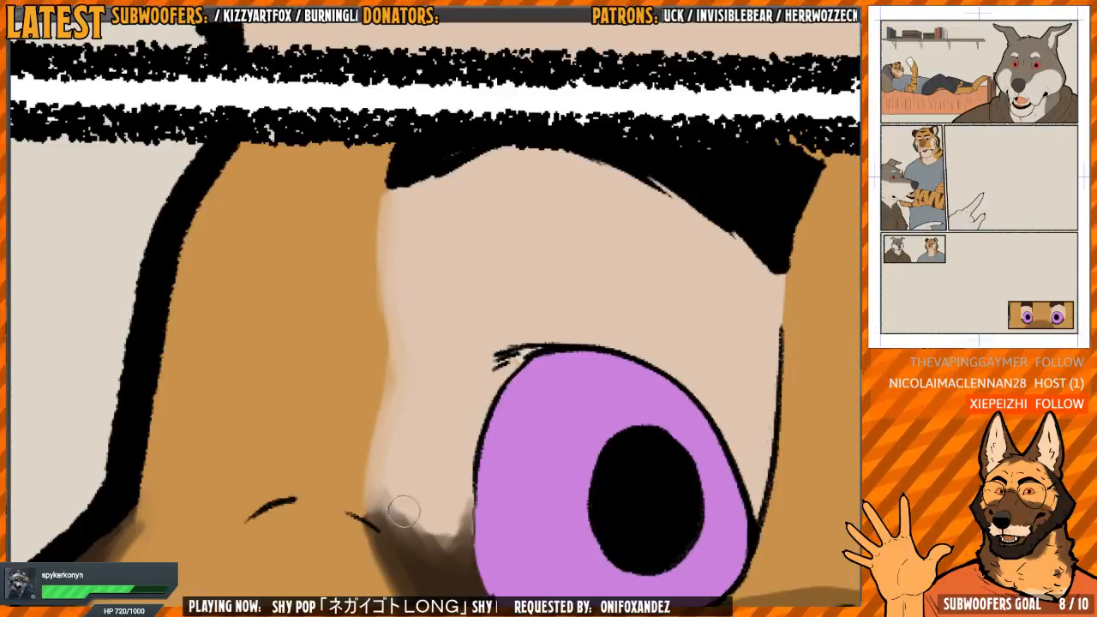
Soften the near-side edge of the brown muzzle patch, starting from the lower panel border
scroll(404, 512, "down", 3)
mouse_move(732, 333)
left_mouse_down()
mouse_move(594, 302)
mouse_move(531, 210)
left_mouse_up()
key("h")
left_click_drag(509, 301, 549, 281)
key("h")
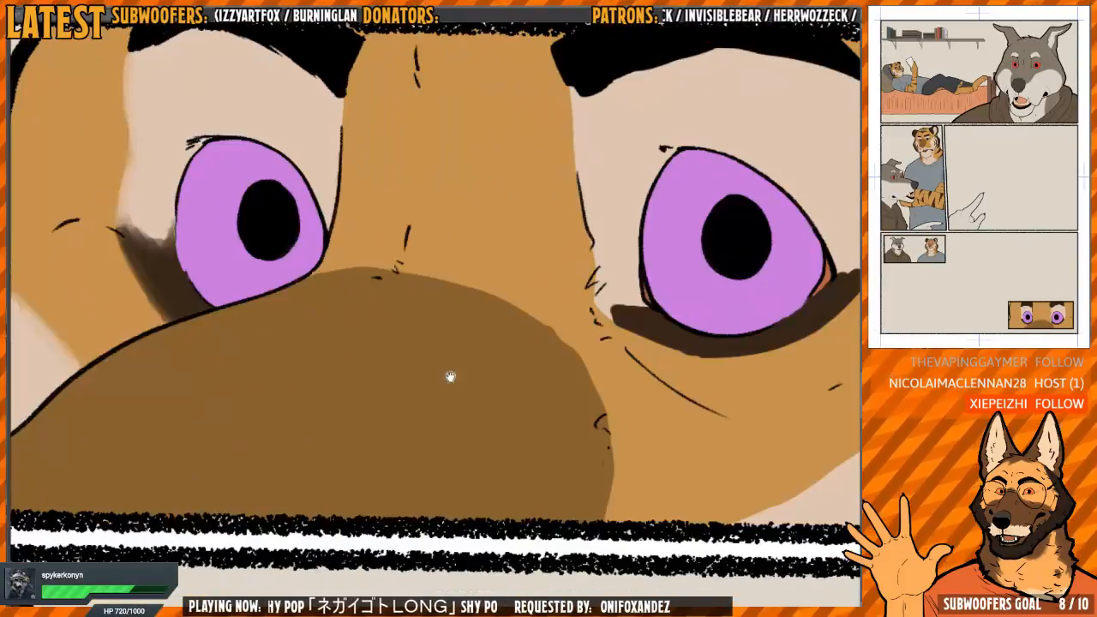
key("h")
left_click_drag(377, 369, 427, 353)
left_click_drag(322, 415, 326, 394)
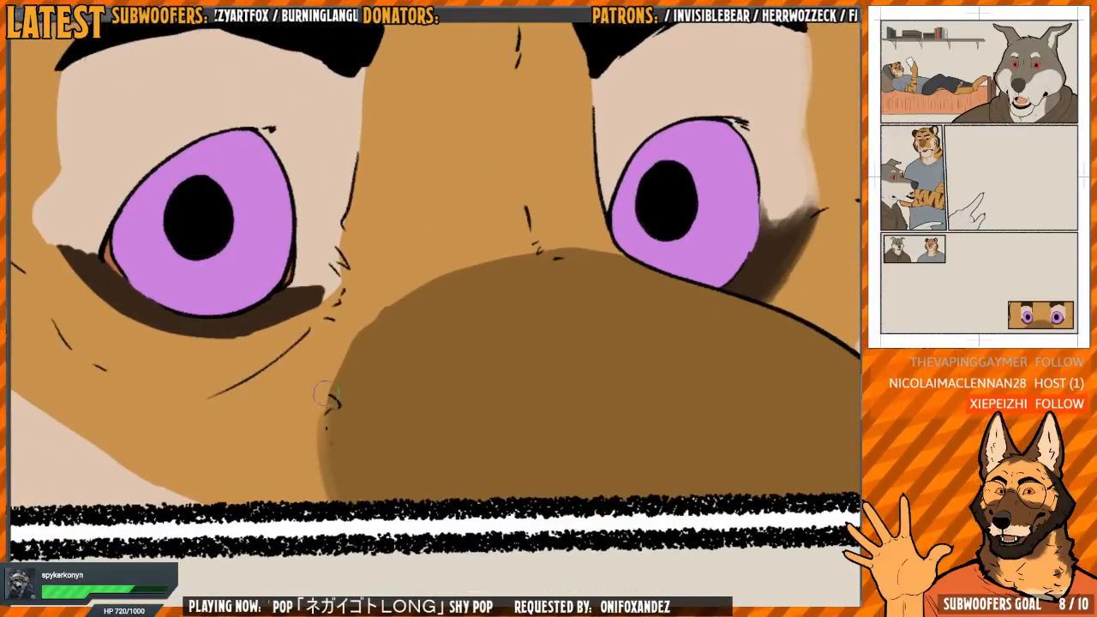
left_click_drag(325, 474, 364, 327)
Blend the rest of the brown muzzle patch's curved edge into the orange fur, up across the nose bridge to the far eye
left_click_drag(385, 282, 414, 325)
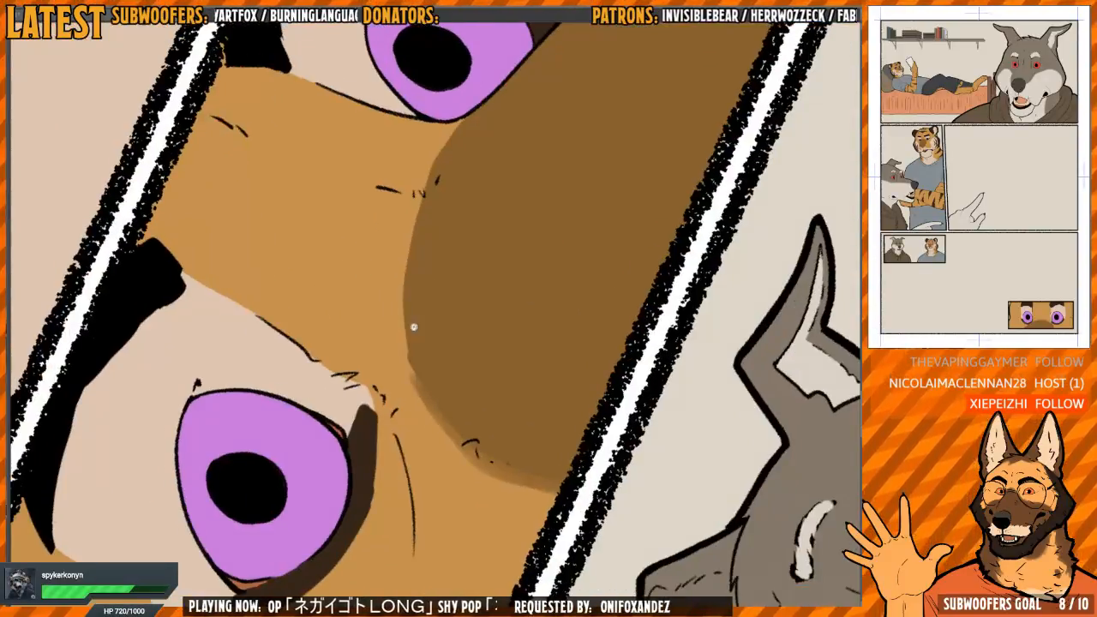
left_click_drag(490, 238, 537, 269)
left_click_drag(420, 349, 391, 401)
scroll(391, 387, "up", 1)
left_click_drag(377, 467, 389, 306)
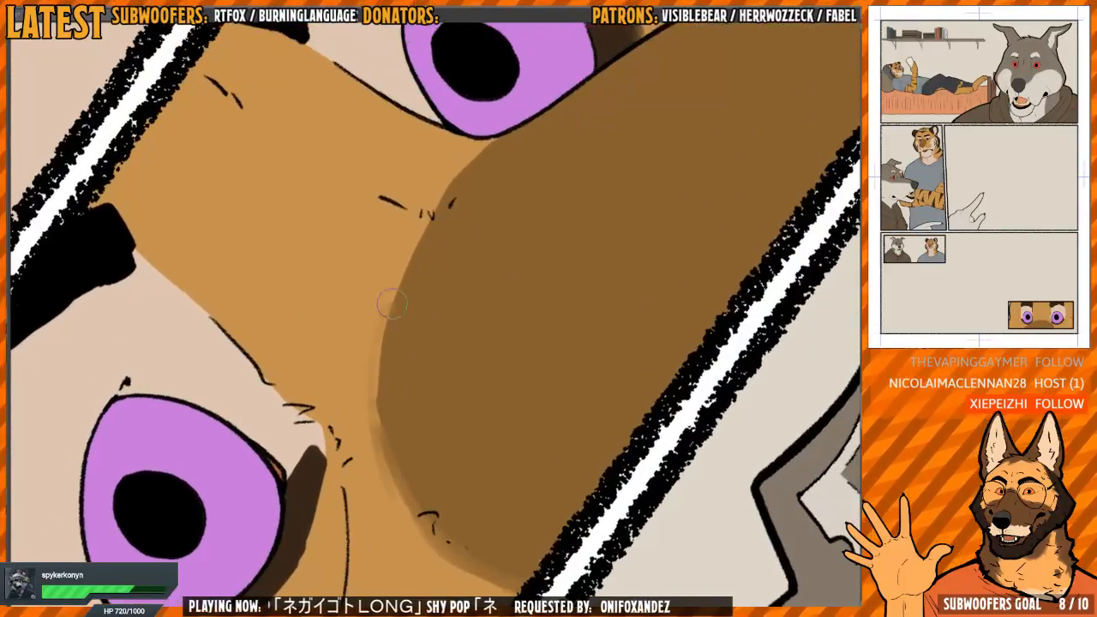
mouse_move(374, 415)
left_mouse_down()
mouse_move(389, 304)
mouse_move(449, 185)
mouse_move(387, 377)
mouse_move(426, 214)
left_mouse_up()
Blend the inner edge of the pale patch around the near eye into the nose bridge, from the eyebrow to the inner corner
key("h")
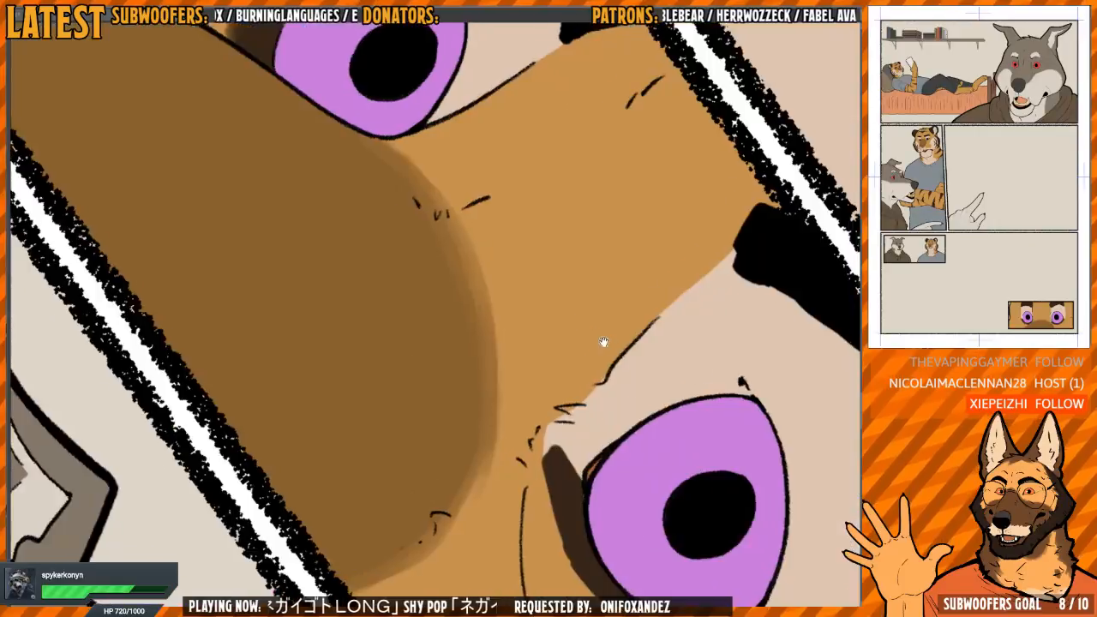
left_click_drag(603, 343, 681, 223)
mouse_move(681, 223)
left_mouse_down()
mouse_move(542, 255)
mouse_move(486, 289)
left_mouse_up()
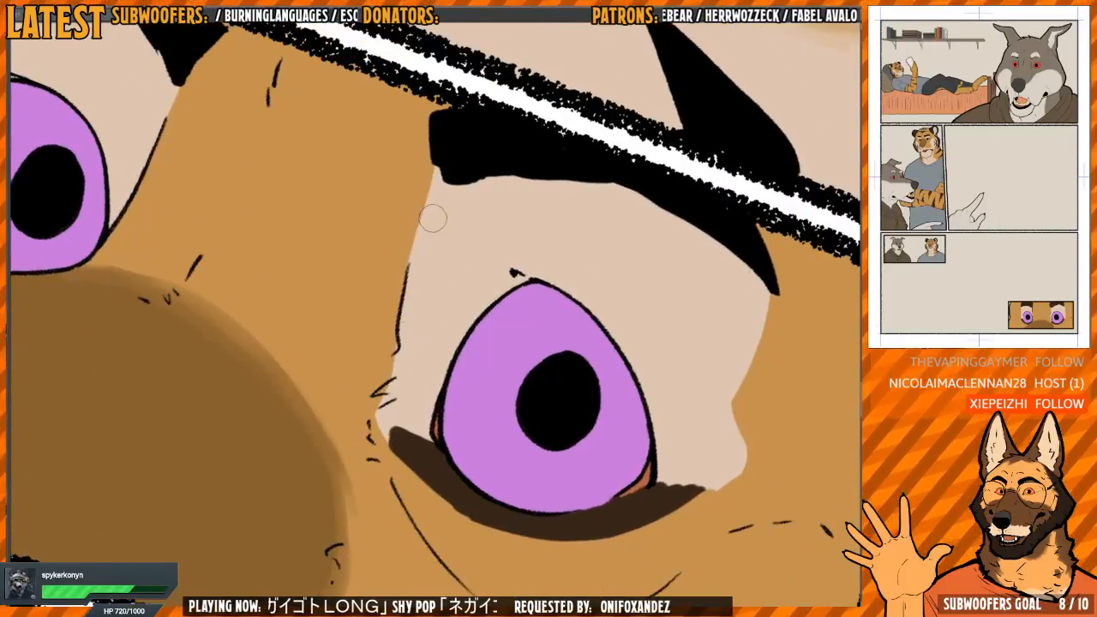
mouse_move(433, 219)
left_mouse_down()
mouse_move(443, 161)
mouse_move(407, 261)
mouse_move(424, 171)
mouse_move(422, 190)
left_mouse_up()
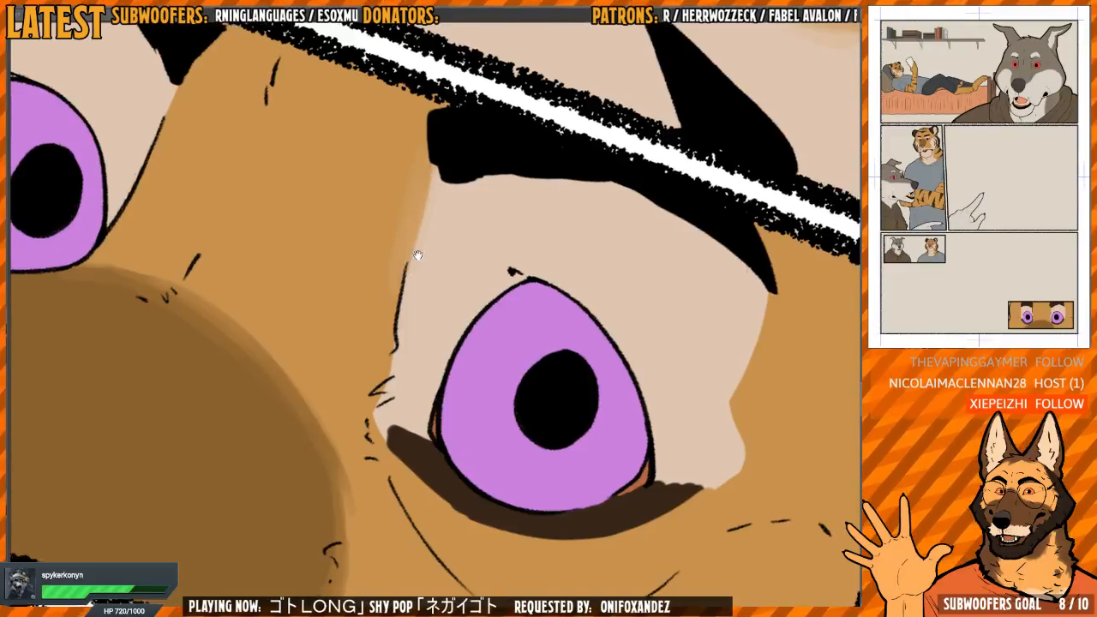
left_click_drag(416, 252, 399, 269)
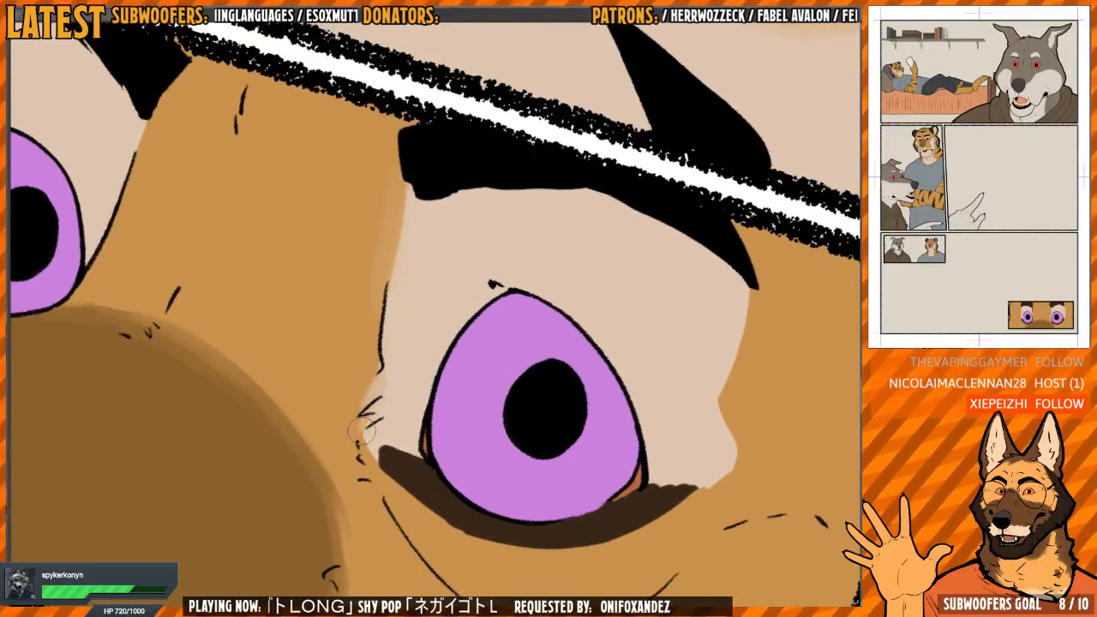
mouse_move(378, 457)
left_mouse_down()
mouse_move(416, 341)
mouse_move(372, 420)
mouse_move(341, 370)
mouse_move(322, 374)
mouse_move(330, 398)
mouse_move(314, 353)
mouse_move(411, 225)
mouse_move(452, 301)
left_mouse_up()
left_click_drag(511, 247, 458, 219)
mouse_move(399, 245)
left_mouse_down()
mouse_move(382, 251)
mouse_move(369, 223)
mouse_move(355, 281)
mouse_move(379, 283)
mouse_move(363, 239)
mouse_move(322, 386)
mouse_move(330, 424)
left_mouse_up()
Soften the dark marking under the near eye along its inner end and long lower edge
scroll(387, 245, "down", 2)
left_click_drag(329, 384, 340, 460)
mouse_move(394, 382)
left_mouse_down()
mouse_move(380, 341)
mouse_move(391, 355)
left_mouse_up()
mouse_move(327, 311)
left_mouse_down()
mouse_move(381, 283)
mouse_move(345, 393)
mouse_move(348, 431)
left_mouse_up()
left_click_drag(352, 292, 361, 463)
left_click_drag(347, 355, 388, 512)
mouse_move(342, 300)
left_mouse_down()
mouse_move(348, 455)
mouse_move(459, 165)
mouse_move(552, 218)
left_mouse_up()
left_click_drag(372, 337, 408, 306)
left_click_drag(341, 344, 333, 461)
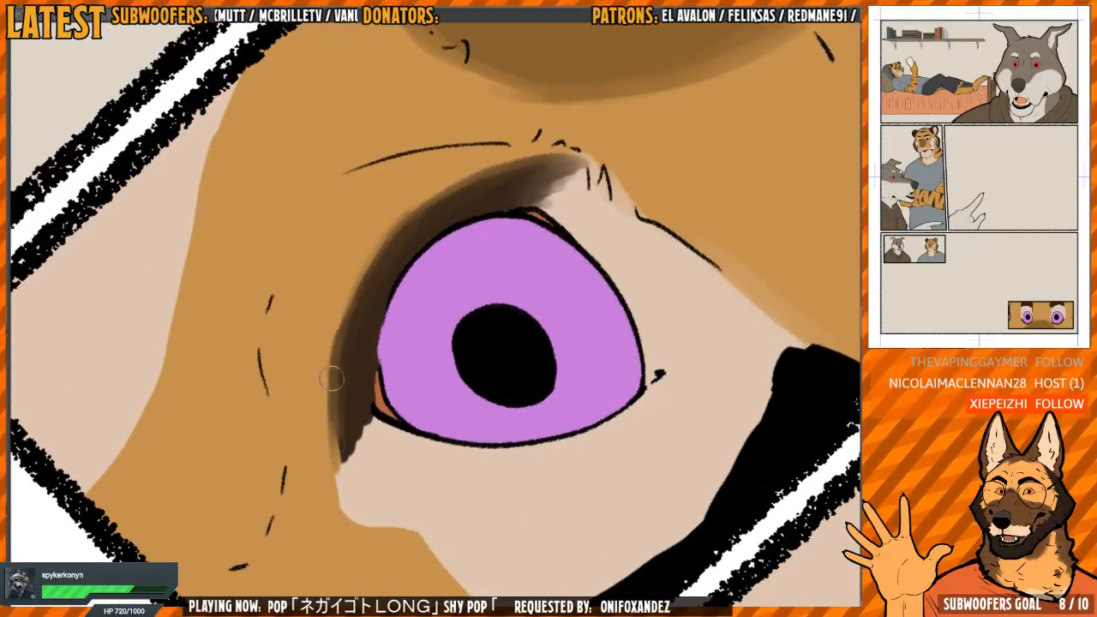
Soften and taper the outer end of the dark marking under the near eye into the pale fur
left_click_drag(333, 380, 336, 467)
left_click_drag(340, 353, 334, 480)
left_click_drag(335, 406, 341, 468)
mouse_move(348, 430)
left_mouse_down()
mouse_move(350, 456)
mouse_move(371, 422)
mouse_move(351, 444)
left_mouse_up()
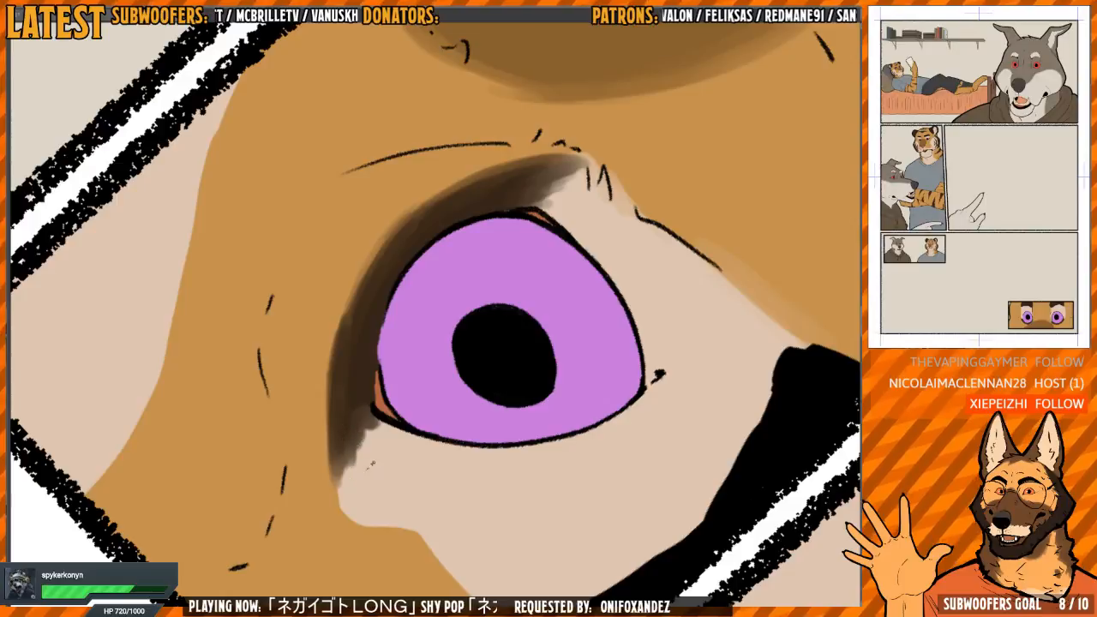
mouse_move(351, 484)
left_mouse_down()
mouse_move(369, 413)
mouse_move(348, 441)
left_mouse_up()
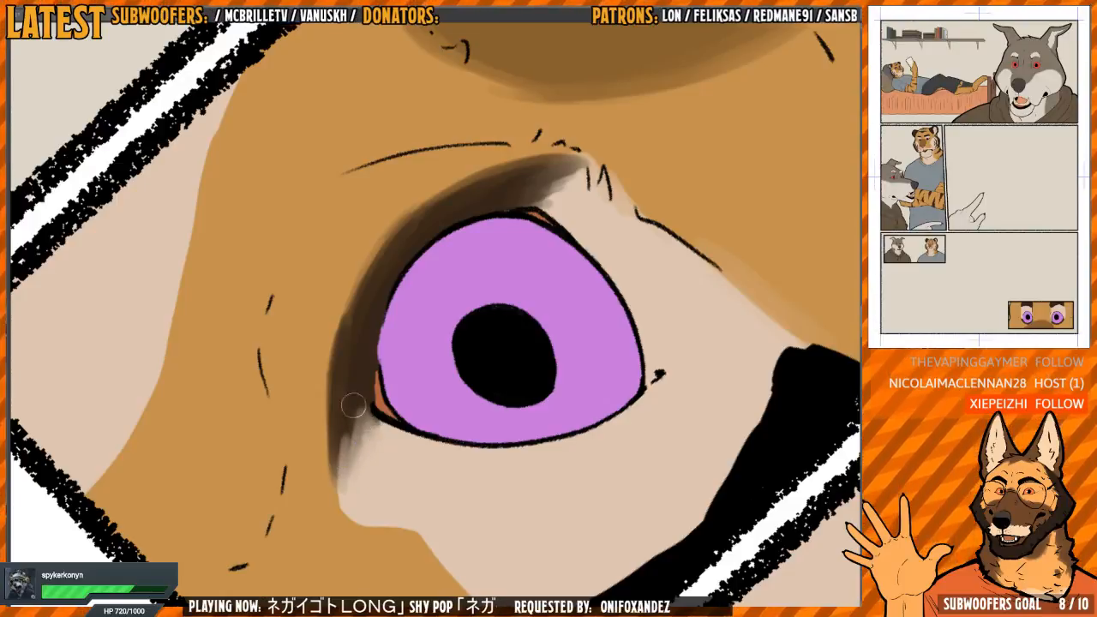
mouse_move(364, 396)
left_mouse_down()
mouse_move(336, 279)
mouse_move(364, 377)
mouse_move(472, 343)
mouse_move(363, 310)
left_mouse_up()
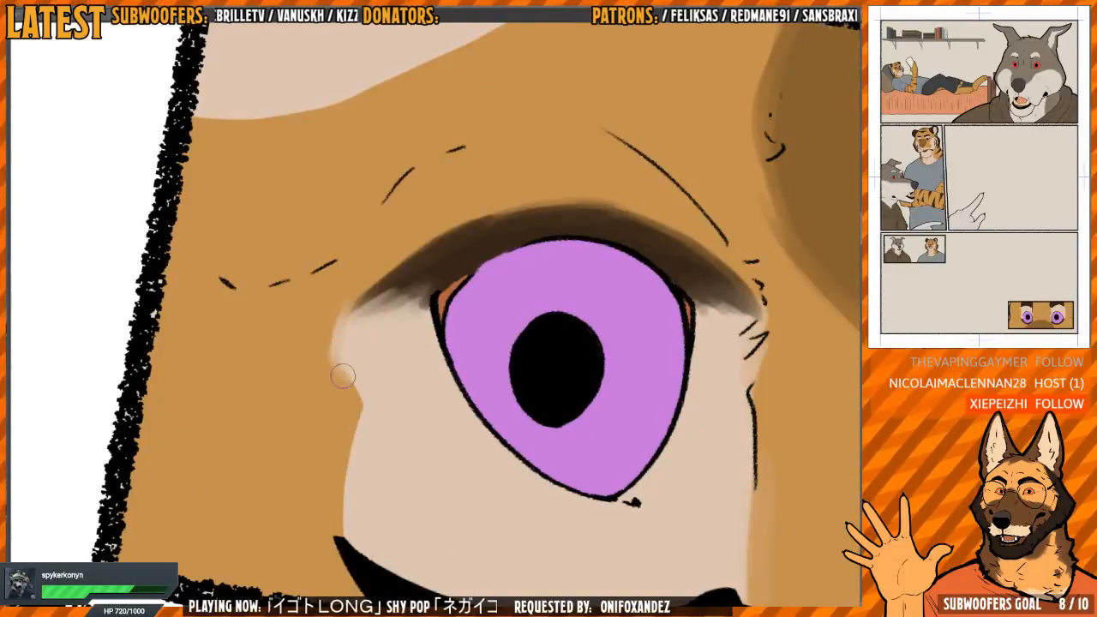
Blend the outer edge of the pale patch around the near eye into the orange fur, up to the eyebrow tip
mouse_move(358, 401)
left_mouse_down()
mouse_move(346, 533)
mouse_move(351, 460)
left_mouse_up()
mouse_move(344, 384)
left_mouse_down()
mouse_move(332, 351)
mouse_move(349, 294)
left_mouse_up()
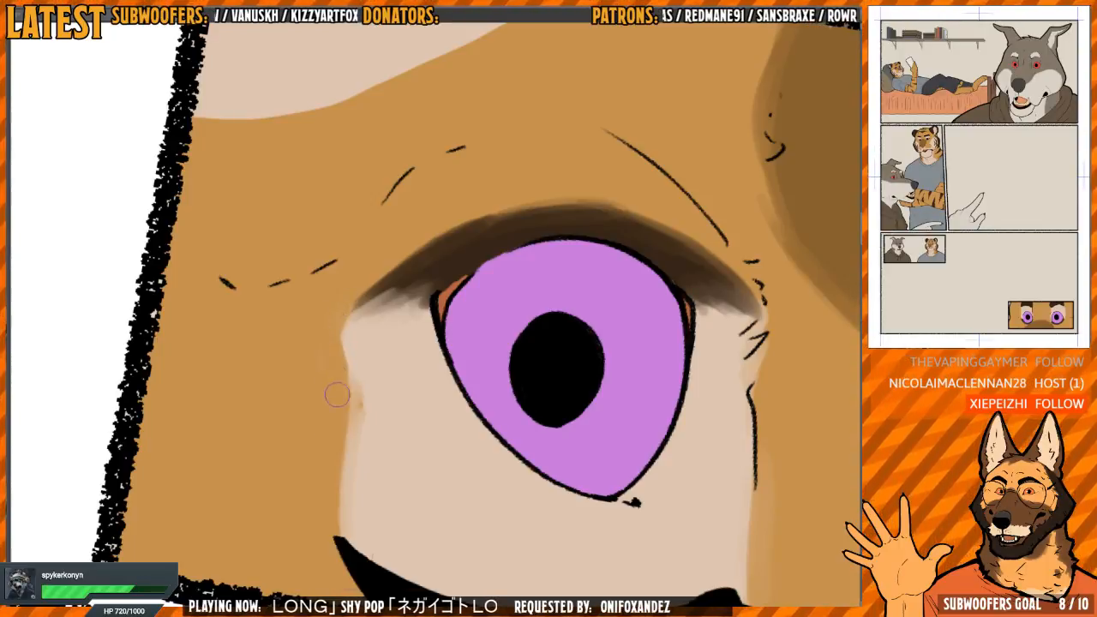
left_click_drag(340, 386, 340, 497)
left_click_drag(349, 418, 339, 297)
left_click_drag(377, 394, 362, 400)
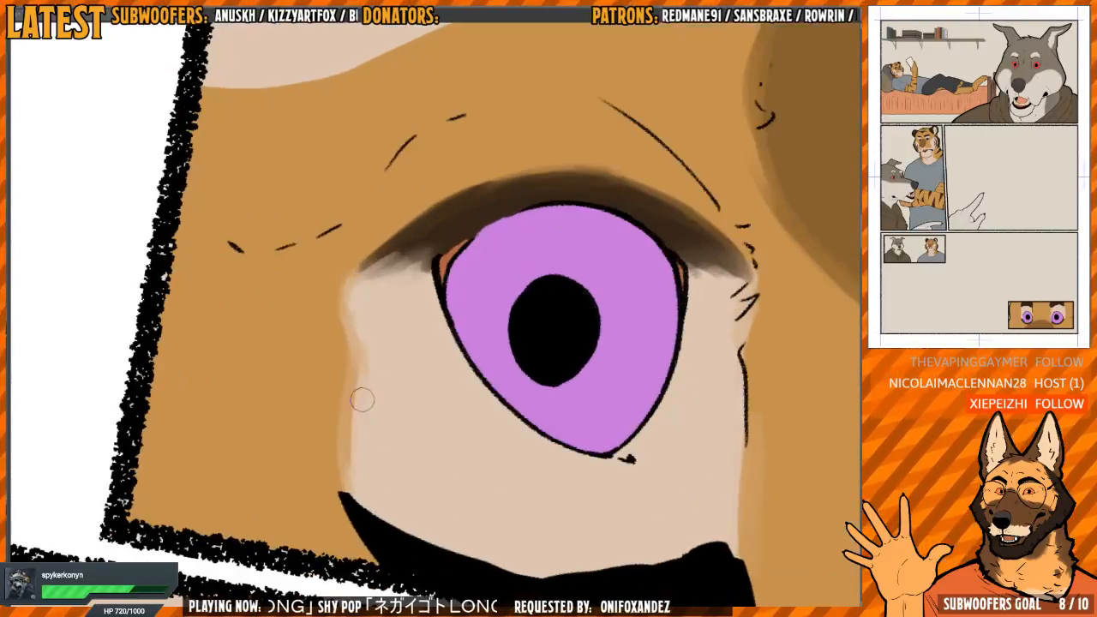
Blend the edge of the pale near-cheek patch in the eyes panel's lower corner into the orange fur
mouse_move(472, 266)
left_mouse_down()
mouse_move(377, 278)
mouse_move(448, 335)
mouse_move(581, 335)
mouse_move(516, 225)
mouse_move(496, 257)
left_mouse_up()
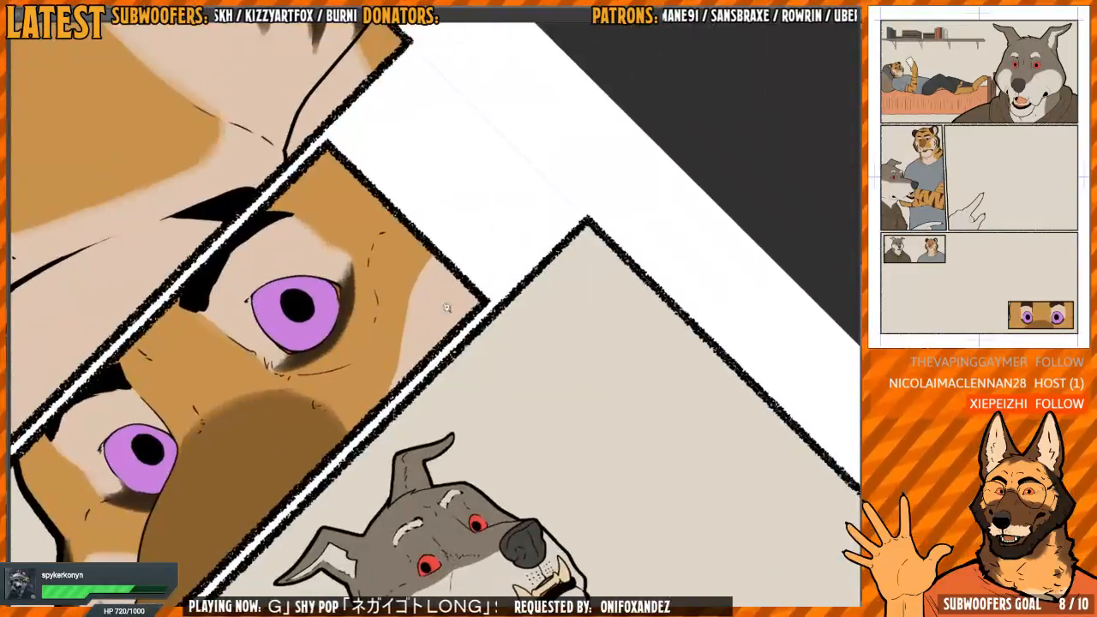
left_click_drag(446, 308, 485, 416)
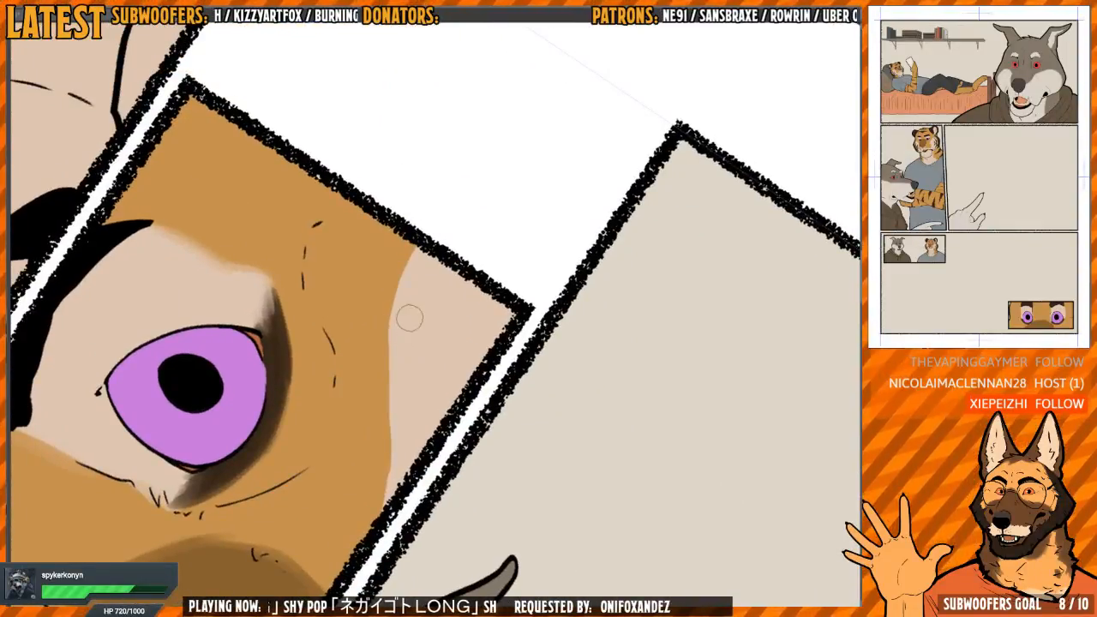
left_click_drag(409, 318, 417, 283)
left_click_drag(417, 234, 396, 491)
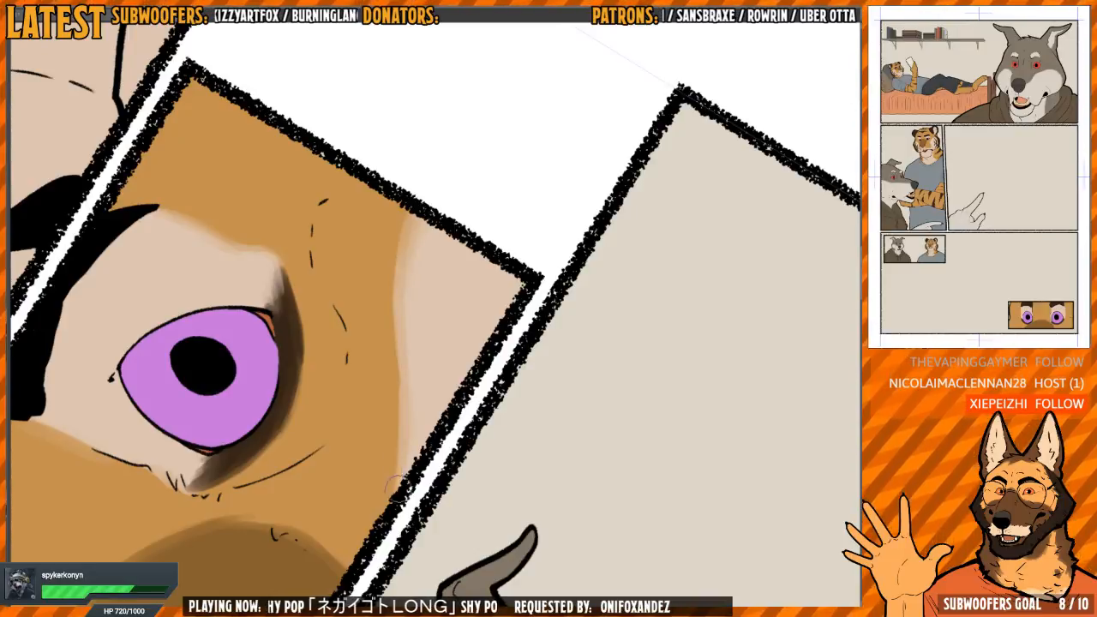
Smooth the long inner edge of the pale cheek patch in the eyes panel into the orange fur
left_click_drag(410, 302, 400, 468)
mouse_move(405, 343)
left_mouse_down()
mouse_move(419, 287)
mouse_move(401, 447)
left_mouse_up()
left_click_drag(412, 245, 412, 218)
Blend the edge of the pale chest patch beside the tiger's shirt collar into the orange fur in the small wolf-and-tiger panel
mouse_move(498, 202)
left_mouse_down()
mouse_move(539, 390)
mouse_move(467, 283)
mouse_move(524, 233)
mouse_move(478, 440)
mouse_move(428, 163)
mouse_move(486, 425)
mouse_move(453, 380)
mouse_move(379, 466)
mouse_move(397, 292)
left_mouse_up()
key("h")
left_click_drag(683, 347, 453, 245)
mouse_move(408, 347)
left_mouse_down()
mouse_move(531, 311)
mouse_move(428, 294)
mouse_move(477, 306)
mouse_move(454, 272)
mouse_move(473, 212)
mouse_move(455, 236)
mouse_move(446, 219)
mouse_move(415, 353)
left_mouse_up()
key("h")
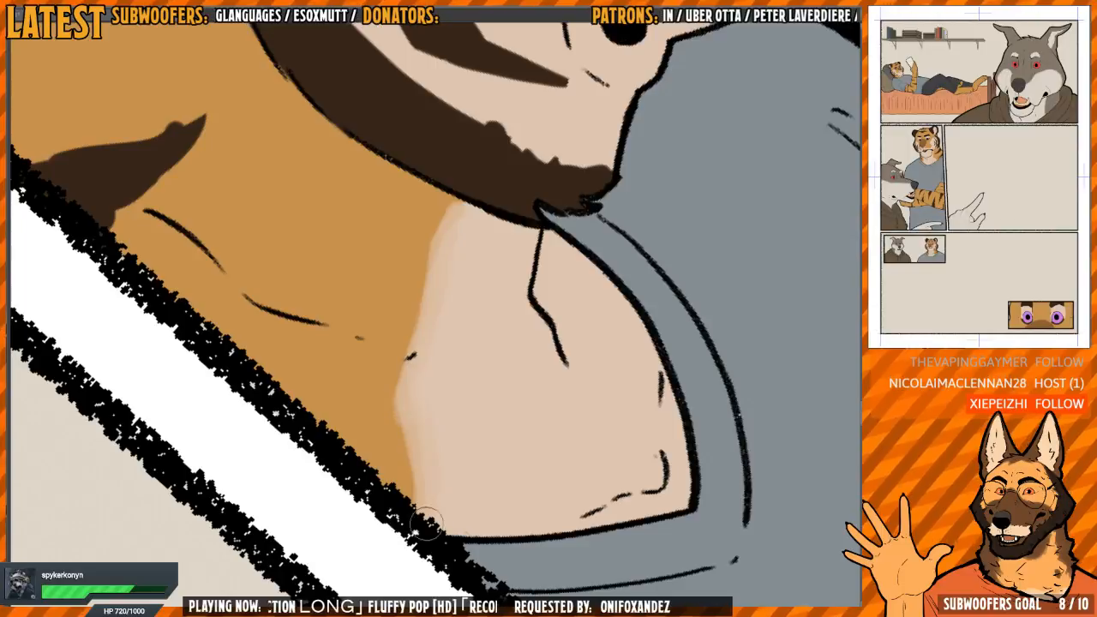
Soften both sides and the tip of the tiger's neck stripe nearest the collar, down to the panel border
left_click_drag(307, 216, 531, 406)
key("h")
left_click_drag(551, 275, 548, 403)
mouse_move(580, 404)
left_mouse_down()
mouse_move(533, 333)
mouse_move(526, 372)
left_mouse_up()
left_click_drag(479, 312, 473, 301)
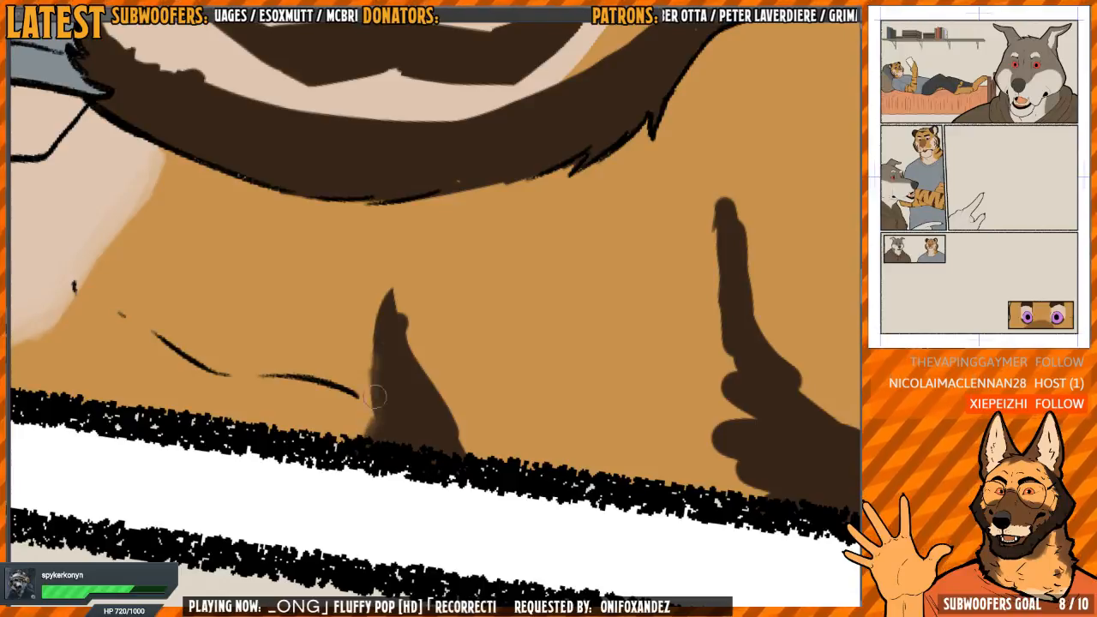
mouse_move(375, 395)
left_mouse_down()
mouse_move(369, 366)
mouse_move(394, 327)
left_mouse_up()
left_click_drag(443, 357, 430, 369)
mouse_move(381, 324)
left_mouse_down()
mouse_move(409, 391)
mouse_move(378, 356)
mouse_move(385, 297)
mouse_move(400, 375)
left_mouse_up()
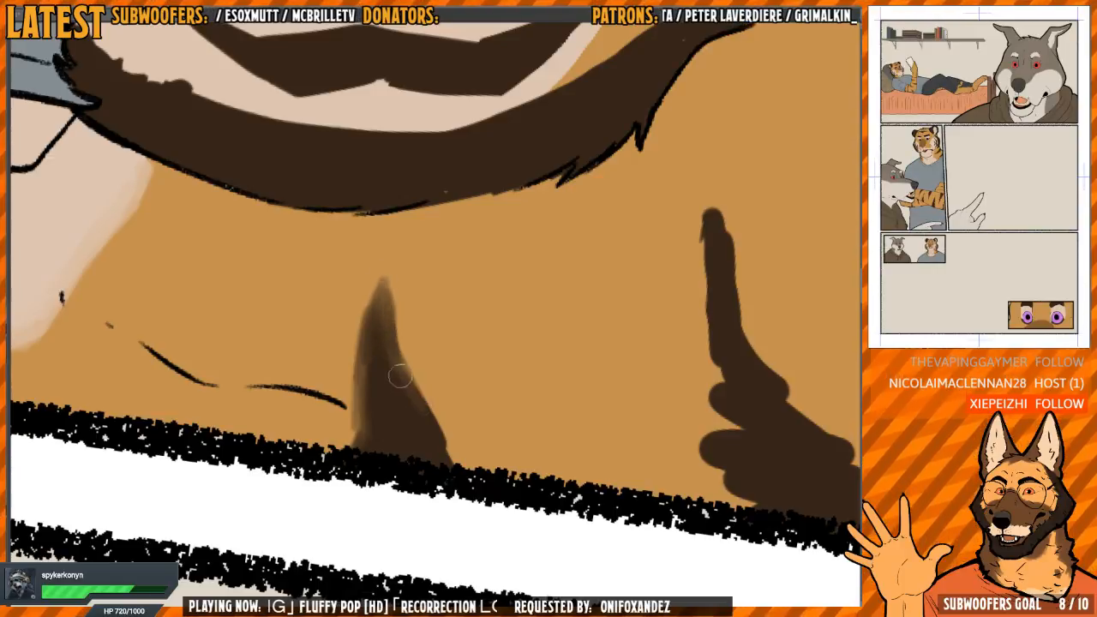
mouse_move(453, 451)
left_mouse_down()
mouse_move(400, 356)
mouse_move(384, 288)
mouse_move(369, 317)
mouse_move(352, 443)
left_mouse_up()
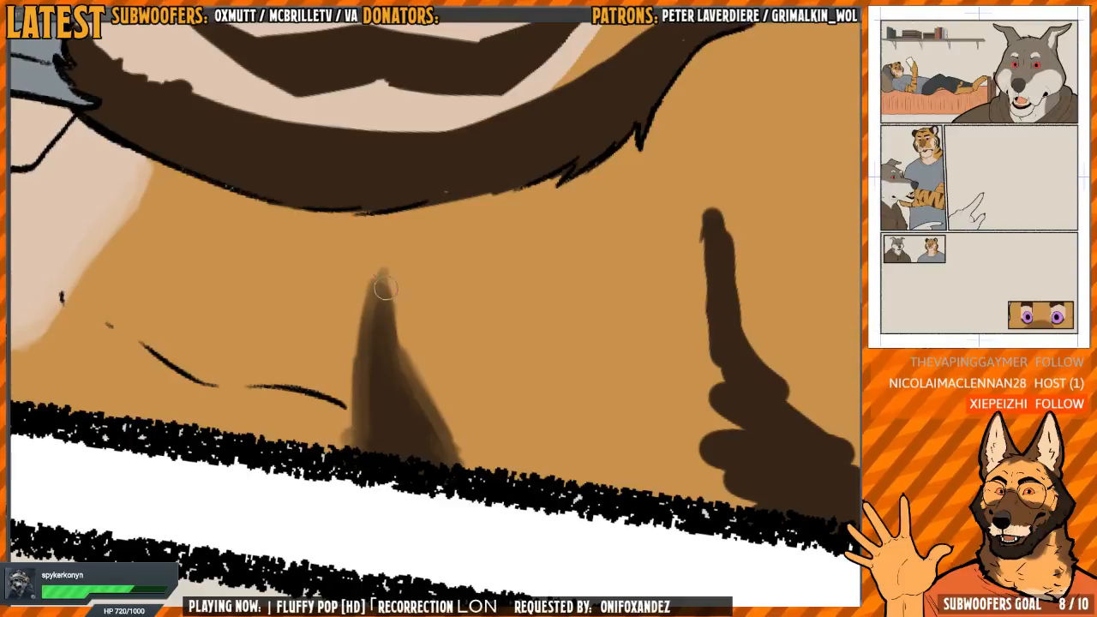
Taper the tip of the second neck stripe and soften its smoother side into the orange fur
left_click_drag(623, 312, 351, 280)
left_click_drag(425, 298, 480, 309)
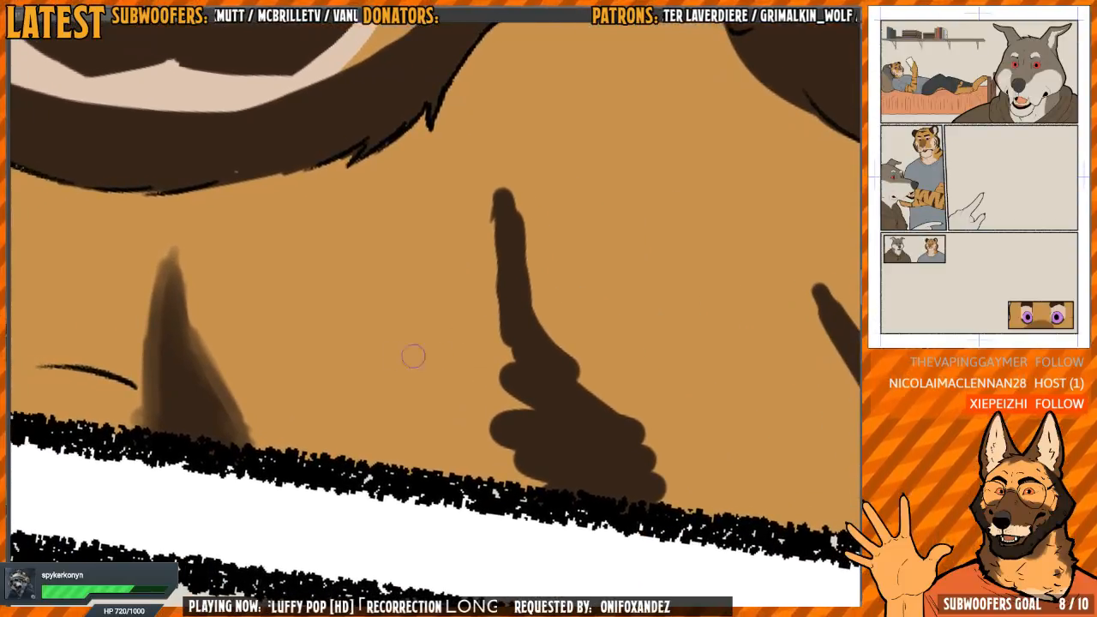
left_click_drag(365, 357, 379, 357)
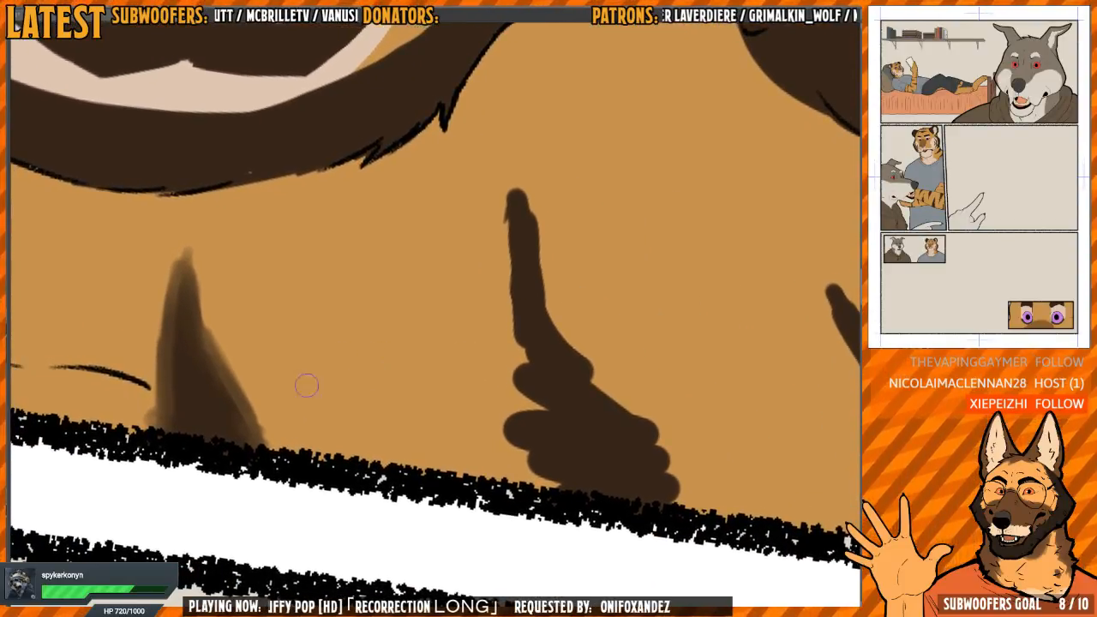
left_click_drag(526, 360, 378, 334)
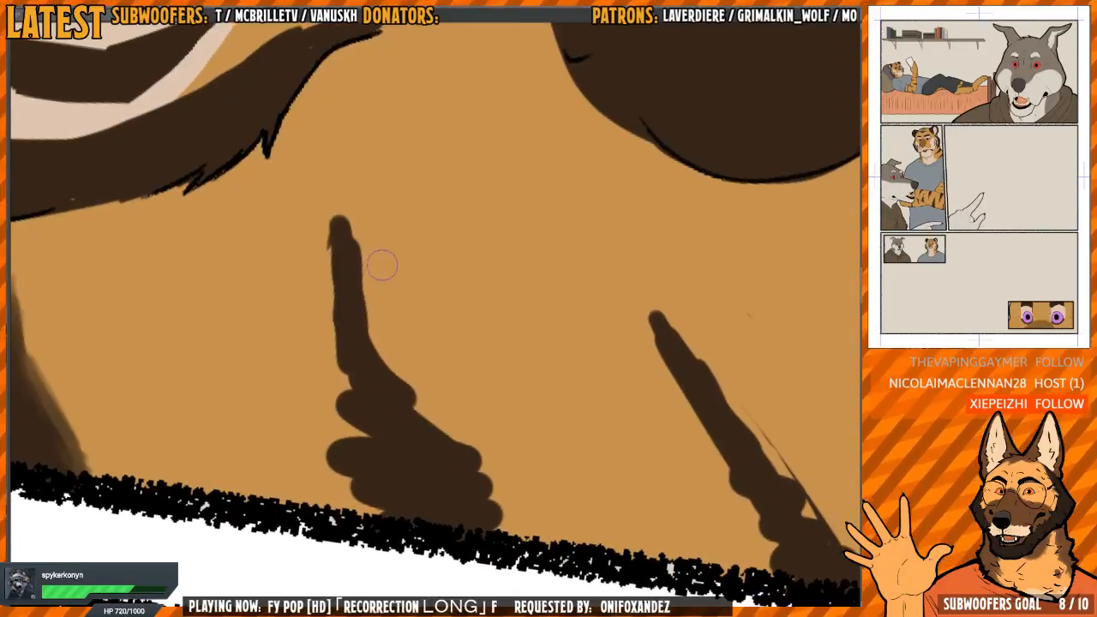
mouse_move(338, 206)
left_mouse_down()
mouse_move(364, 353)
mouse_move(387, 406)
mouse_move(355, 243)
mouse_move(346, 249)
mouse_move(340, 230)
mouse_move(365, 296)
left_mouse_up()
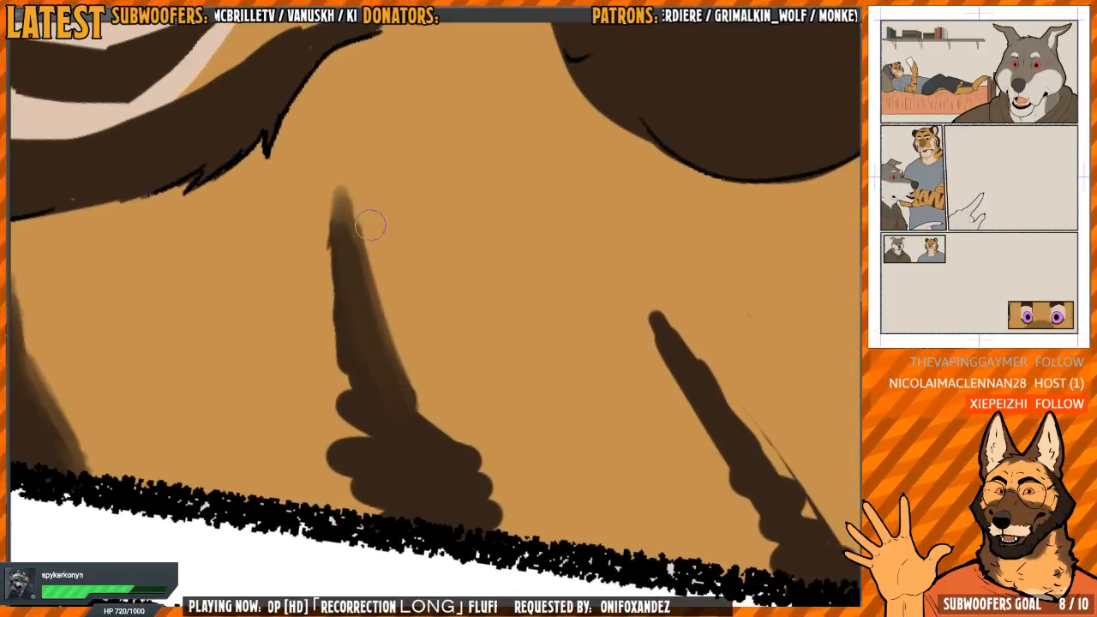
mouse_move(370, 225)
left_mouse_down()
mouse_move(429, 422)
mouse_move(451, 436)
left_mouse_up()
Soften the lower part of the second neck stripe's smoother side down to the panel border
key("h")
left_click_drag(520, 424, 485, 308)
left_click_drag(504, 271, 480, 246)
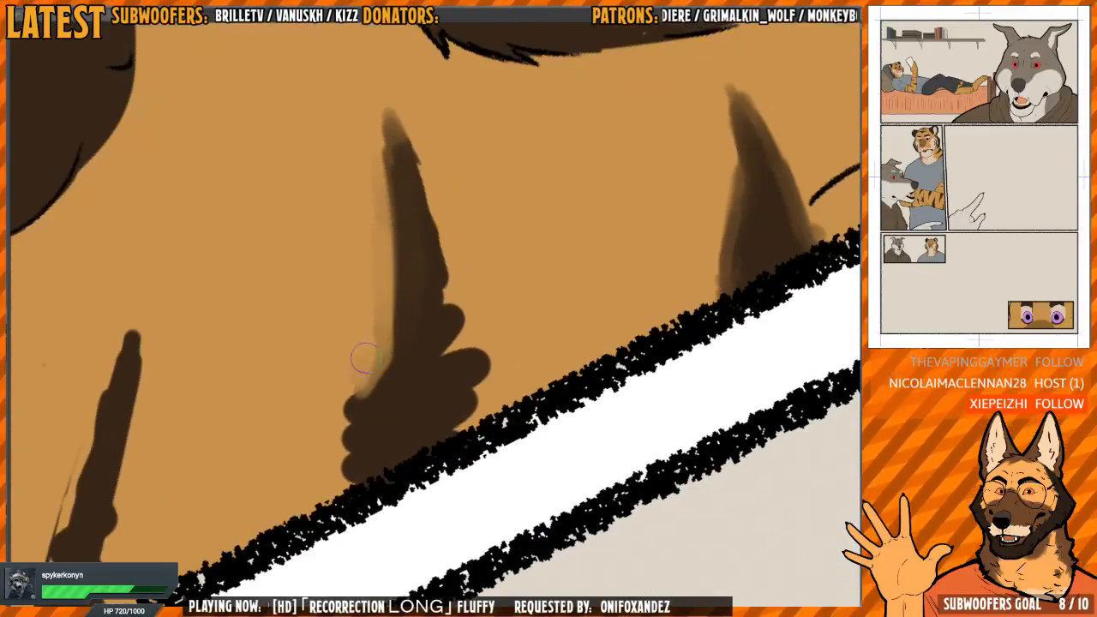
mouse_move(364, 358)
left_mouse_down()
mouse_move(338, 440)
mouse_move(351, 515)
left_mouse_up()
key("h")
left_click_drag(465, 385, 470, 497)
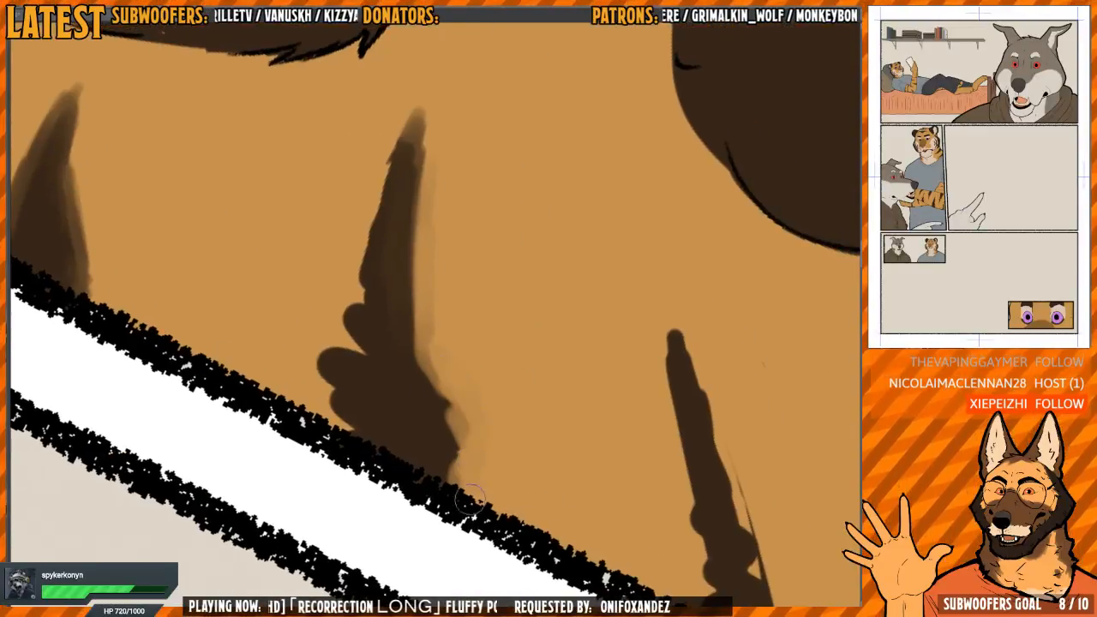
left_click_drag(426, 374, 439, 408)
left_click_drag(404, 350, 439, 391)
Smudge the lumpy opposite side of the second neck stripe into soft fur strokes up to its tip
left_click_drag(472, 262, 524, 353)
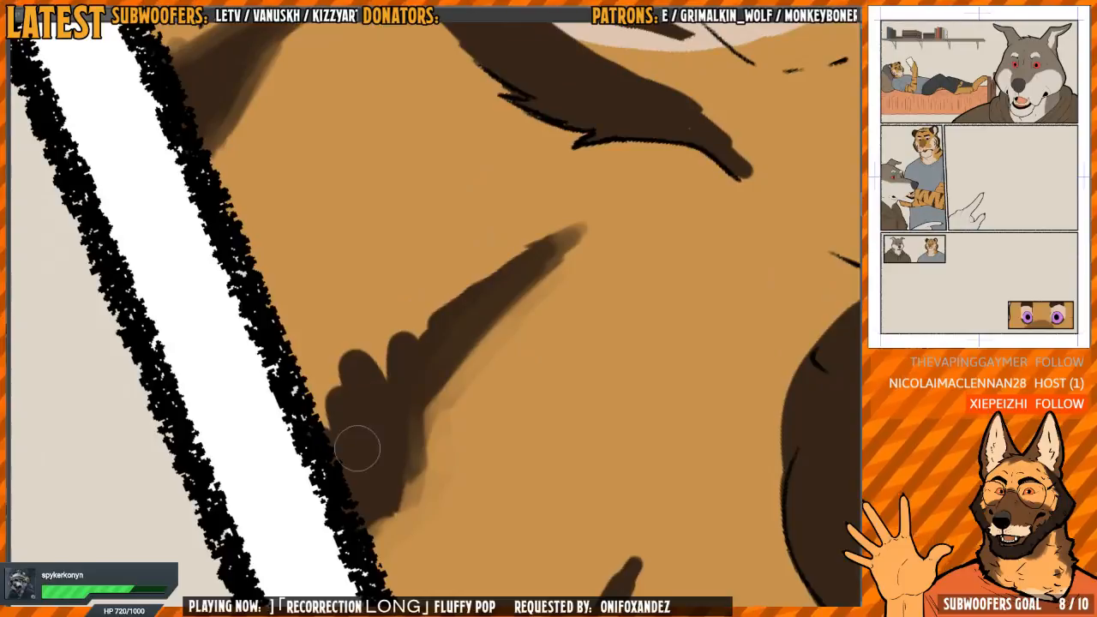
mouse_move(357, 448)
left_mouse_down()
mouse_move(338, 468)
mouse_move(350, 347)
mouse_move(375, 344)
mouse_move(385, 379)
mouse_move(507, 261)
mouse_move(546, 252)
left_mouse_up()
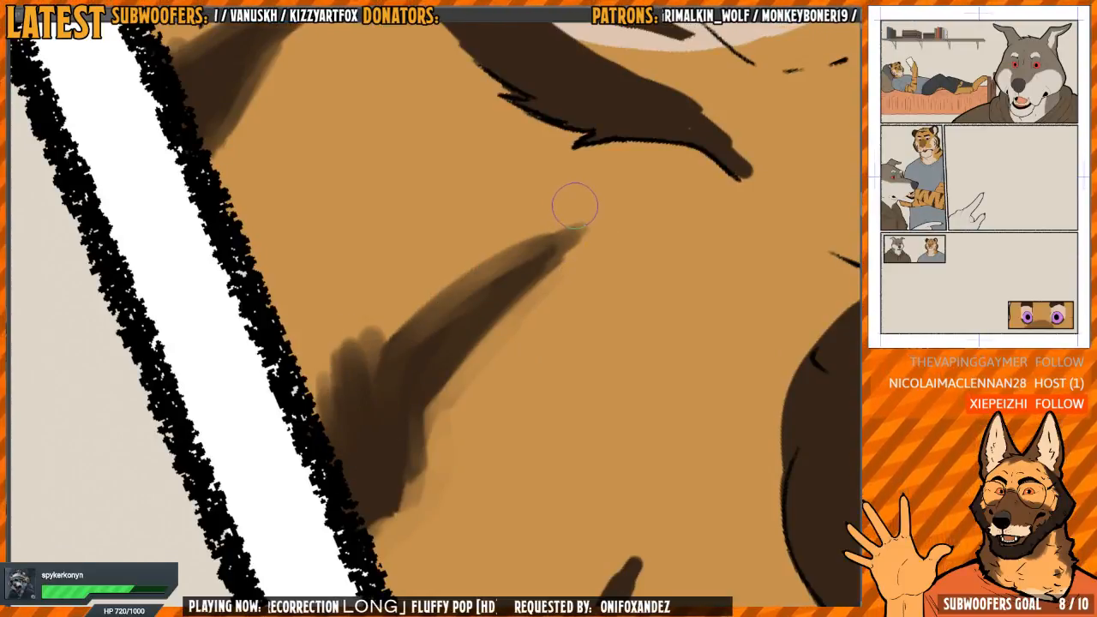
mouse_move(574, 206)
left_mouse_down()
mouse_move(421, 289)
mouse_move(514, 237)
mouse_move(472, 289)
mouse_move(456, 341)
mouse_move(416, 387)
mouse_move(377, 409)
mouse_move(341, 390)
left_mouse_up()
Soften and taper the third stripe beside the tiger's ear, breaking up its long edges with short fur-like strokes
mouse_move(385, 558)
left_mouse_down()
mouse_move(383, 300)
mouse_move(500, 254)
mouse_move(608, 320)
mouse_move(547, 178)
mouse_move(463, 169)
mouse_move(453, 239)
mouse_move(493, 181)
mouse_move(446, 220)
left_mouse_up()
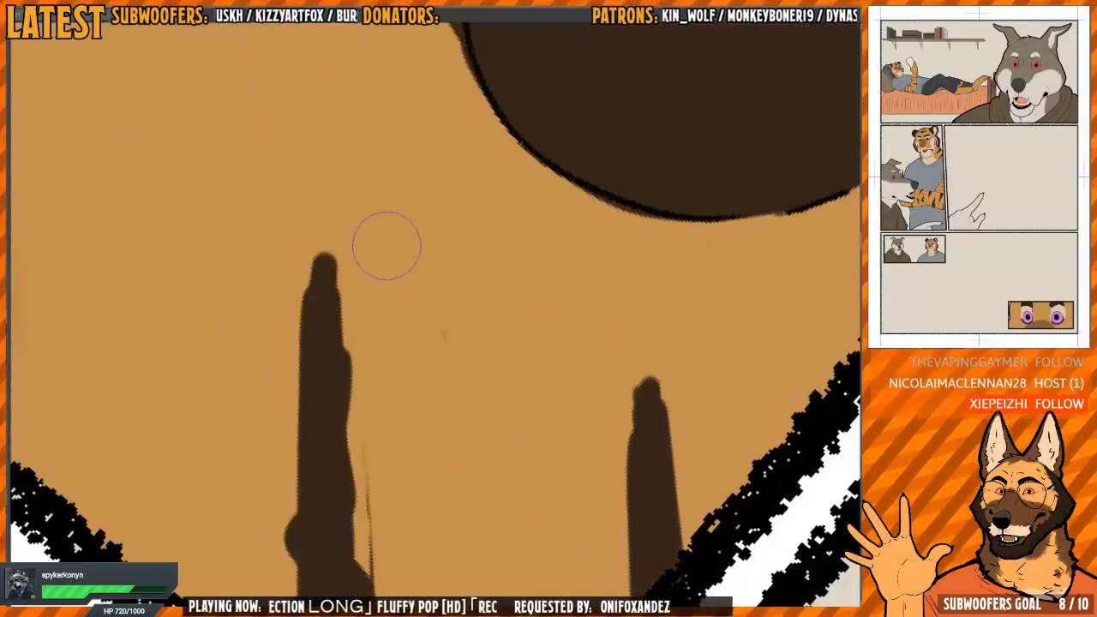
mouse_move(387, 246)
left_mouse_down()
mouse_move(368, 282)
mouse_move(373, 329)
mouse_move(376, 242)
mouse_move(389, 437)
mouse_move(380, 469)
mouse_move(359, 459)
mouse_move(347, 488)
mouse_move(368, 270)
mouse_move(374, 297)
left_mouse_up()
mouse_move(463, 295)
left_mouse_down()
mouse_move(452, 347)
mouse_move(502, 266)
left_mouse_up()
scroll(433, 295, "down", 1)
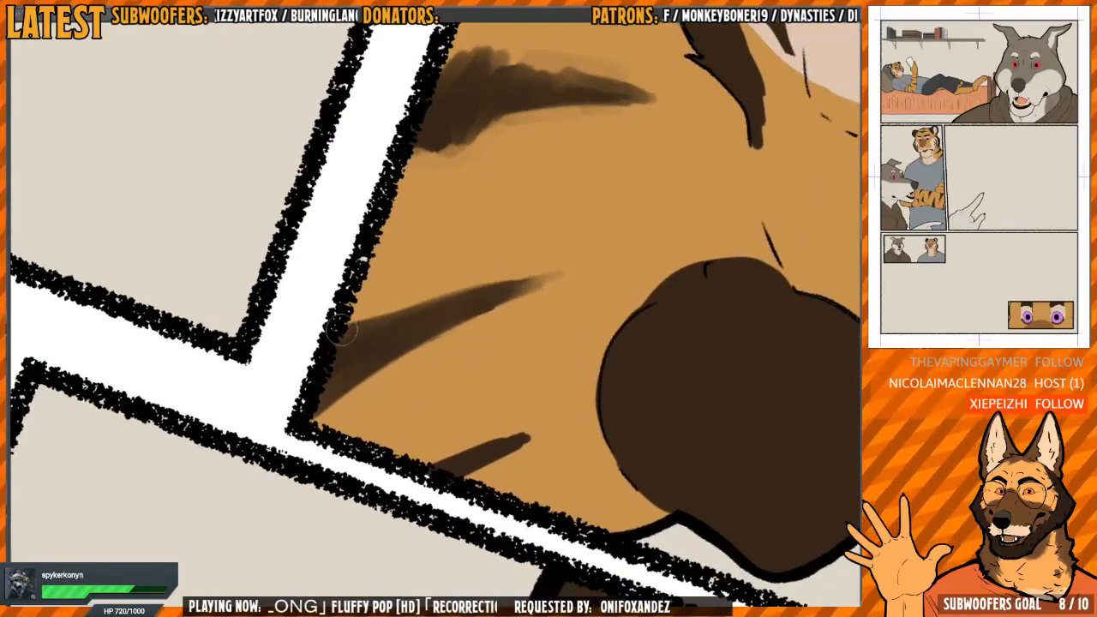
mouse_move(340, 330)
left_mouse_down()
mouse_move(377, 328)
mouse_move(382, 357)
mouse_move(429, 295)
mouse_move(451, 329)
mouse_move(522, 274)
left_mouse_up()
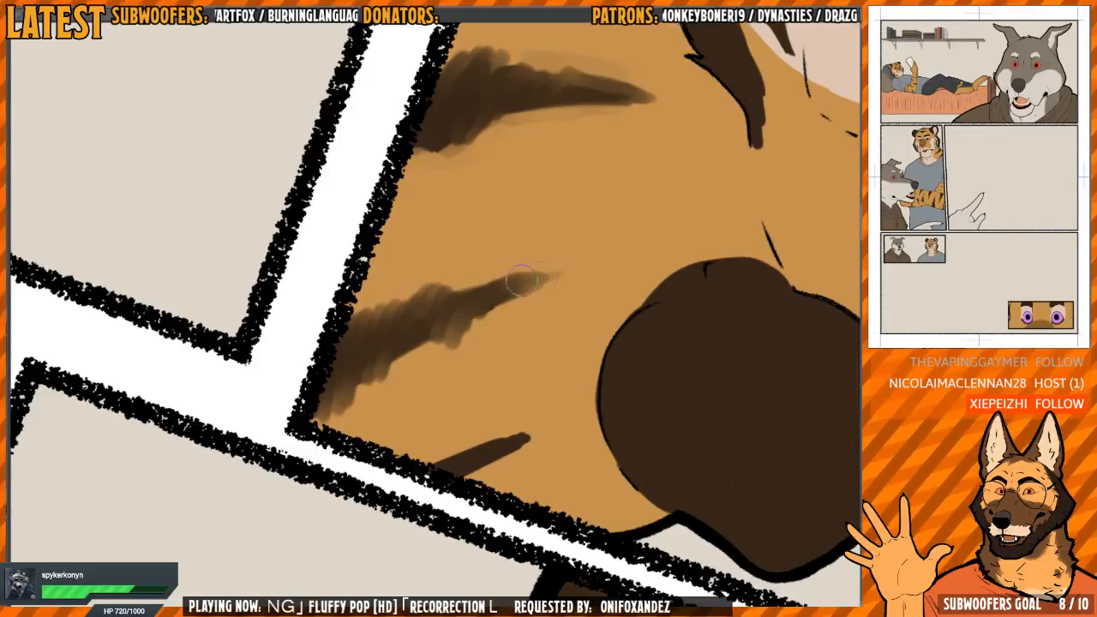
left_click_drag(437, 326, 406, 350)
left_click_drag(482, 278, 524, 260)
Soften and taper the small fourth stripe in the panel corner by the tiger's ear
mouse_move(502, 331)
left_mouse_down()
mouse_move(478, 312)
mouse_move(460, 237)
left_mouse_up()
mouse_move(484, 347)
left_mouse_down()
mouse_move(432, 355)
mouse_move(453, 359)
mouse_move(433, 382)
left_mouse_up()
mouse_move(589, 315)
left_mouse_down()
mouse_move(523, 234)
mouse_move(465, 216)
mouse_move(460, 314)
left_mouse_up()
left_click_drag(451, 213, 456, 320)
mouse_move(425, 236)
left_mouse_down()
mouse_move(401, 371)
mouse_move(416, 292)
mouse_move(407, 258)
mouse_move(435, 286)
mouse_move(423, 364)
mouse_move(437, 324)
left_mouse_up()
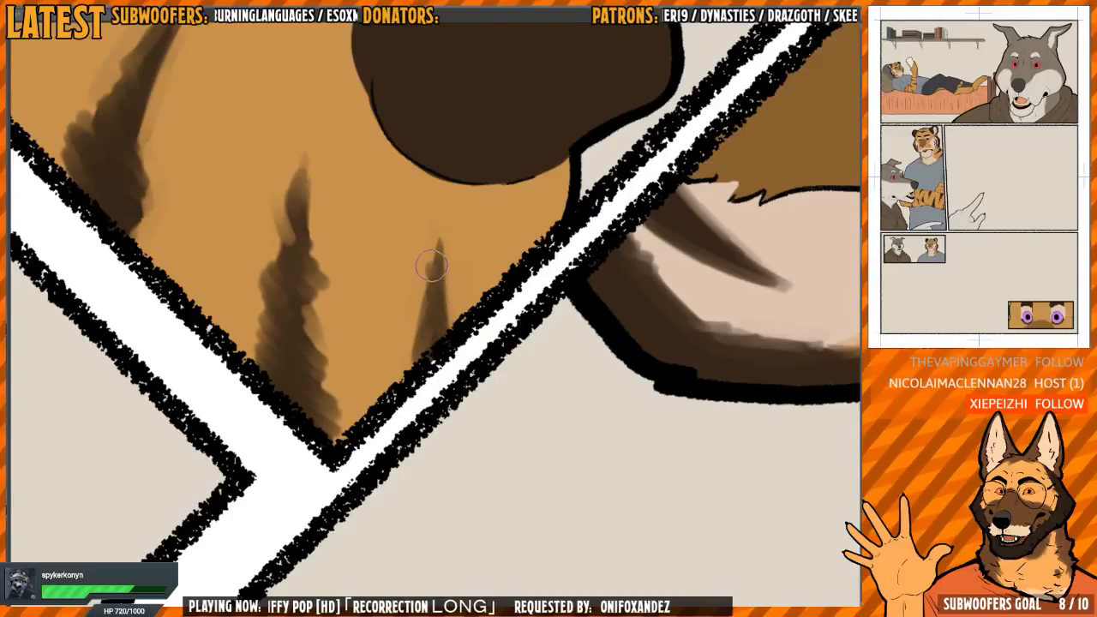
Soften the upper end of the dark band around the tiger's cheek and taper it into the orange fur
scroll(423, 303, "down", 3)
left_click_drag(448, 228, 540, 125)
key("h")
left_click_drag(587, 241, 553, 375)
mouse_move(477, 348)
left_mouse_down()
mouse_move(451, 322)
mouse_move(453, 352)
mouse_move(422, 340)
left_mouse_up()
scroll(437, 320, "up", 5)
left_click_drag(339, 461, 352, 370)
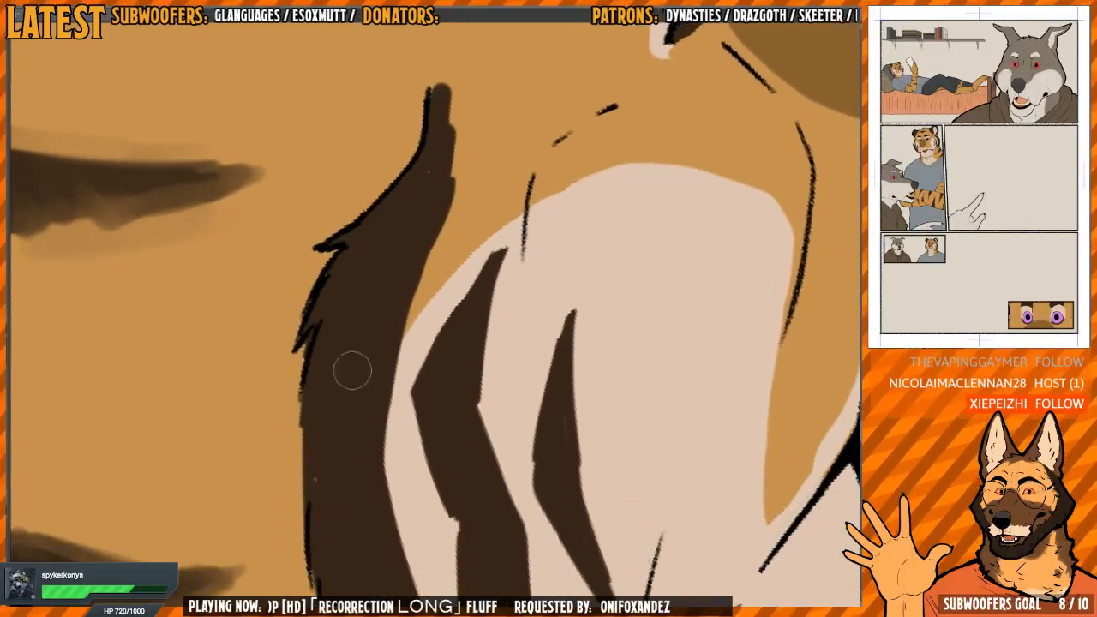
left_click_drag(402, 301, 387, 368)
key("m")
mouse_move(490, 299)
left_mouse_down()
mouse_move(471, 398)
mouse_move(431, 444)
mouse_move(396, 384)
mouse_move(414, 363)
mouse_move(408, 289)
left_mouse_up()
key("m")
mouse_move(434, 346)
left_mouse_down()
mouse_move(438, 245)
mouse_move(452, 227)
mouse_move(437, 271)
mouse_move(433, 256)
mouse_move(450, 208)
mouse_move(441, 272)
left_mouse_up()
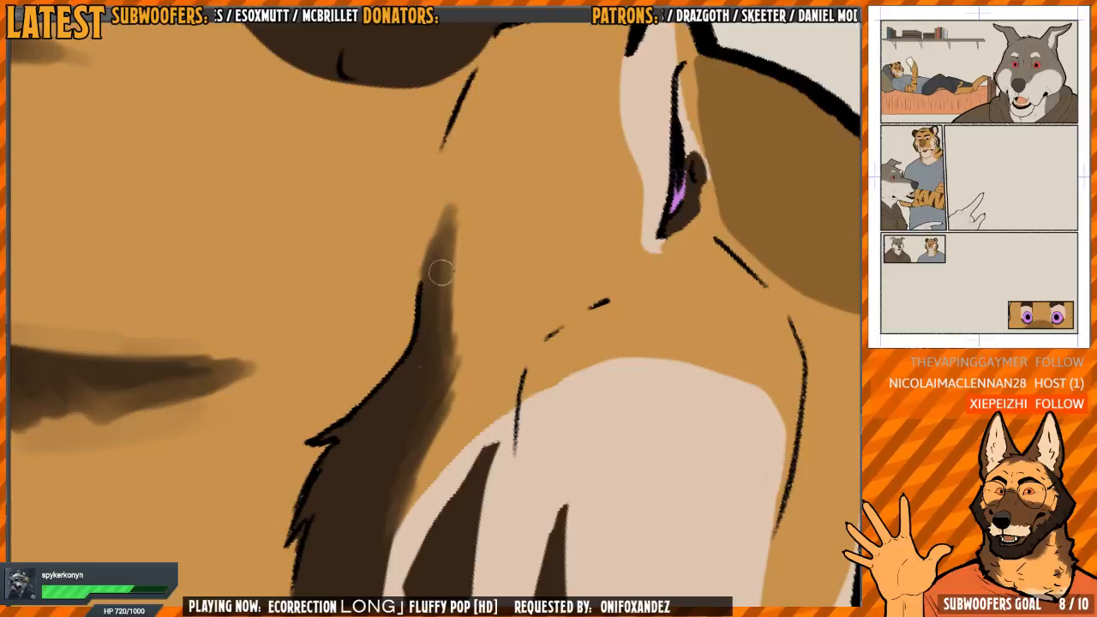
Blend the unlined base of the tiger's dark ear into the orange fur
mouse_move(447, 72)
left_mouse_down()
mouse_move(497, 399)
mouse_move(506, 352)
mouse_move(506, 374)
left_mouse_up()
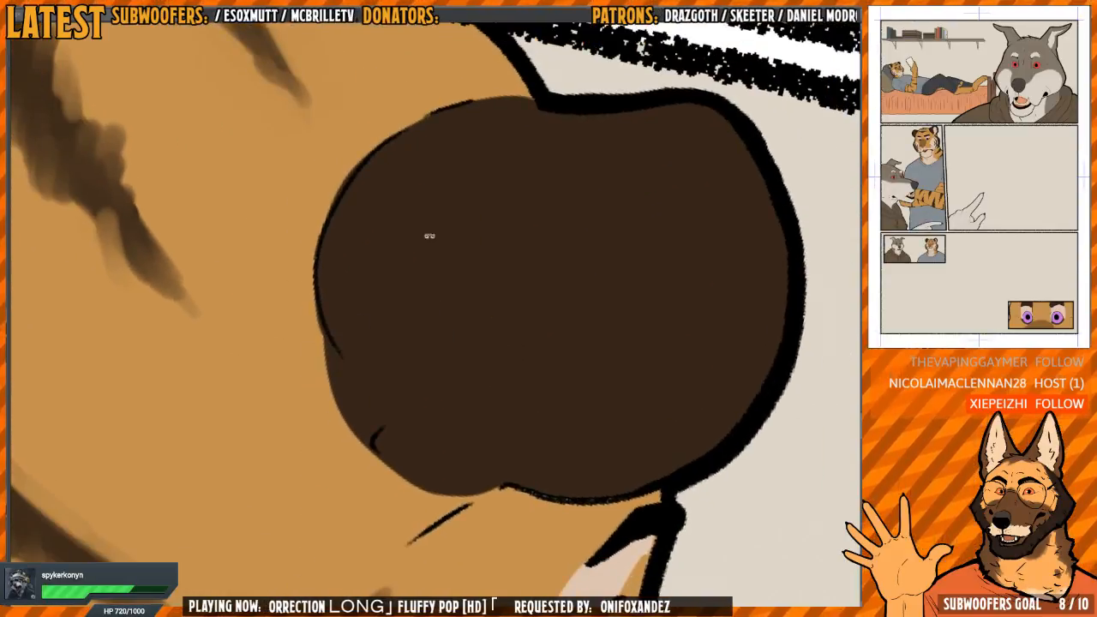
mouse_move(429, 235)
left_mouse_down()
mouse_move(355, 391)
mouse_move(341, 472)
mouse_move(374, 497)
mouse_move(318, 351)
mouse_move(319, 411)
mouse_move(343, 267)
mouse_move(324, 395)
left_mouse_up()
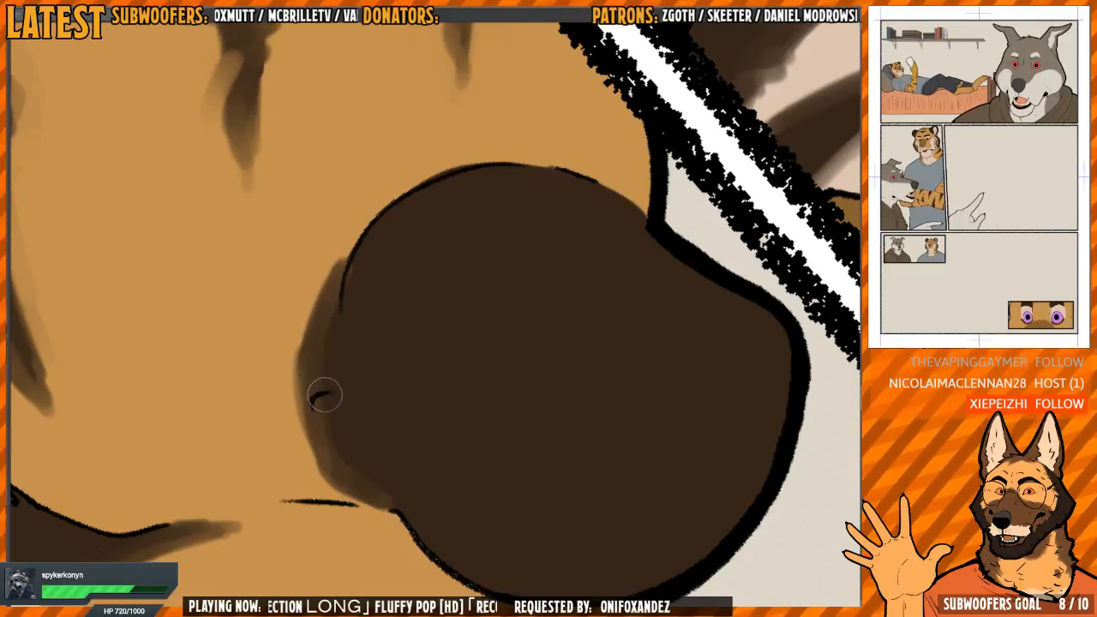
left_click_drag(326, 318, 343, 283)
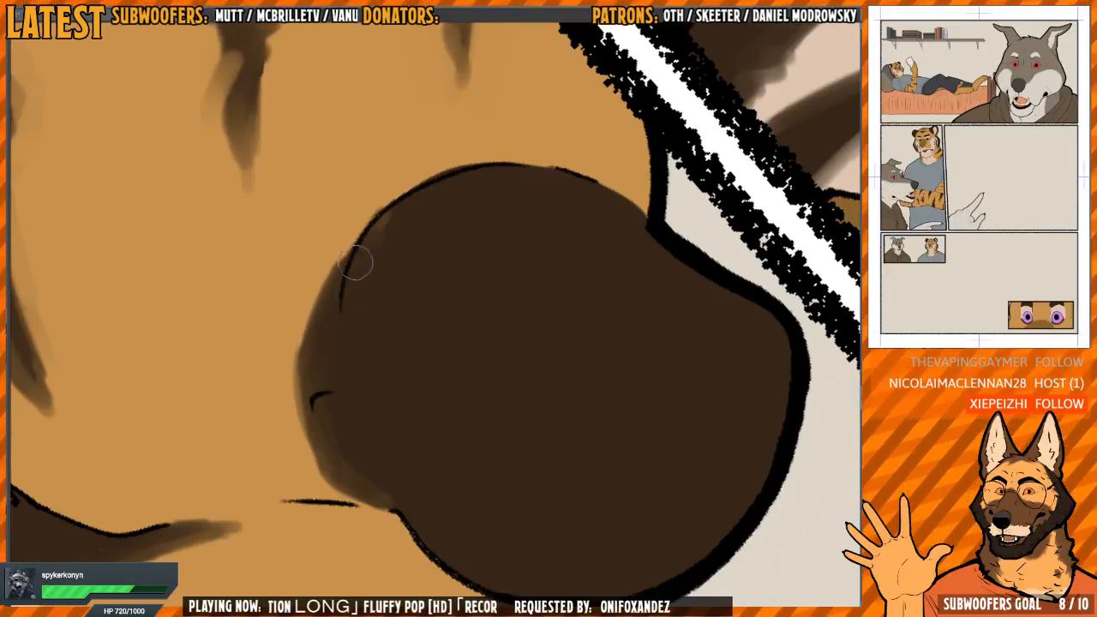
mouse_move(517, 208)
left_mouse_down()
mouse_move(324, 268)
mouse_move(433, 414)
left_mouse_up()
left_click_drag(344, 339, 350, 306)
Soften the inner edge of the dark cheek band along the pale cheek fur, down to the collar
mouse_move(419, 248)
left_mouse_down()
mouse_move(438, 252)
mouse_move(536, 110)
mouse_move(520, 206)
mouse_move(475, 257)
left_mouse_up()
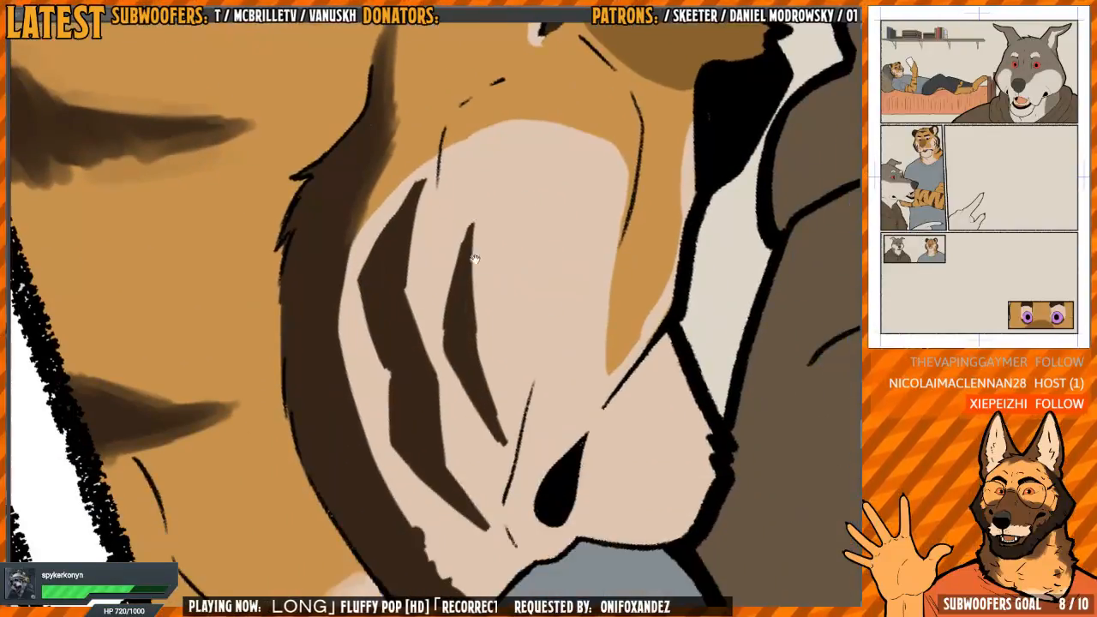
mouse_move(536, 221)
left_mouse_down()
mouse_move(428, 278)
mouse_move(461, 298)
left_mouse_up()
mouse_move(384, 259)
left_mouse_down()
mouse_move(369, 362)
mouse_move(377, 345)
mouse_move(405, 462)
left_mouse_up()
mouse_move(460, 337)
left_mouse_down()
mouse_move(448, 238)
mouse_move(464, 279)
left_mouse_up()
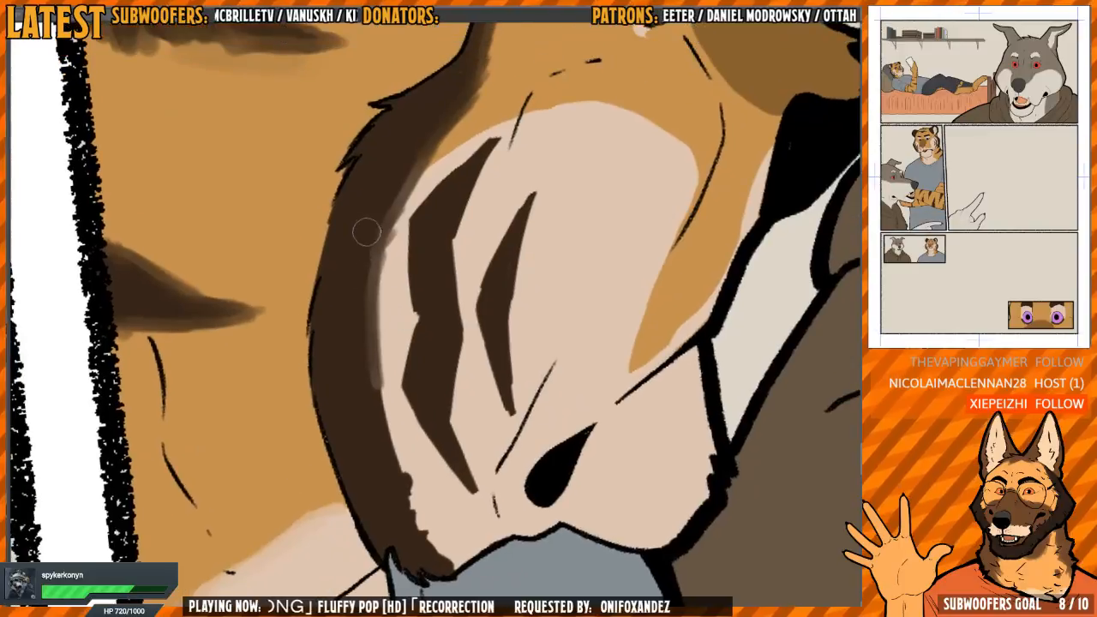
mouse_move(399, 182)
left_mouse_down()
mouse_move(374, 276)
mouse_move(383, 429)
mouse_move(439, 552)
left_mouse_up()
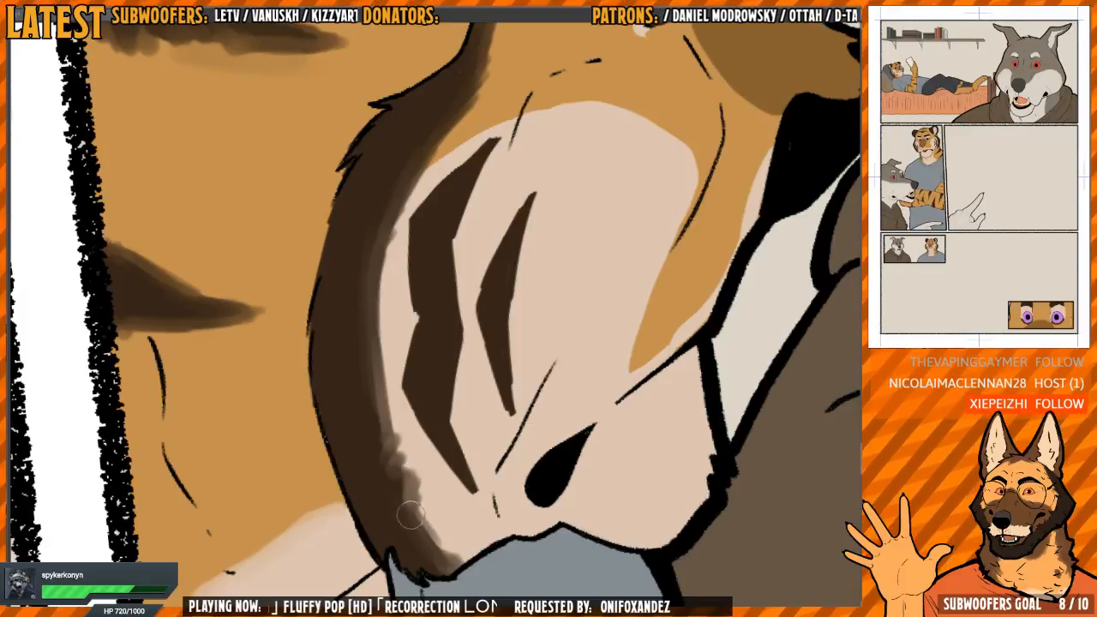
left_click_drag(375, 431, 370, 315)
Soften the outer edge and both ends of the longer dark stripe on the tiger's pale cheek
mouse_move(440, 298)
left_mouse_down()
mouse_move(419, 309)
mouse_move(436, 303)
left_mouse_up()
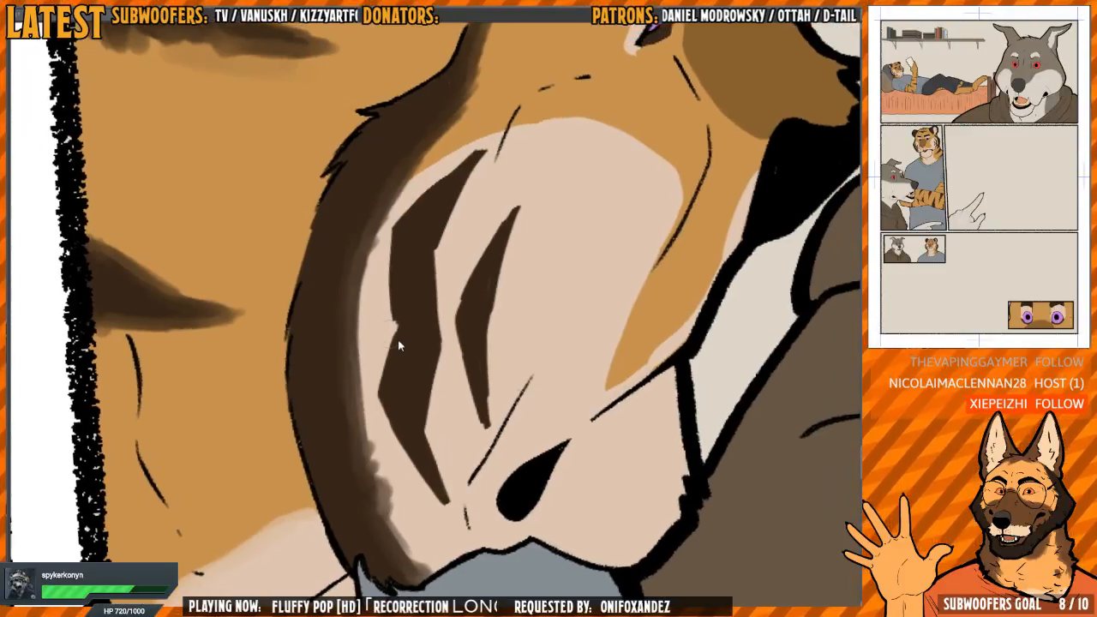
mouse_move(402, 336)
left_mouse_down()
mouse_move(389, 375)
mouse_move(387, 359)
mouse_move(431, 497)
left_mouse_up()
left_click_drag(394, 439, 436, 494)
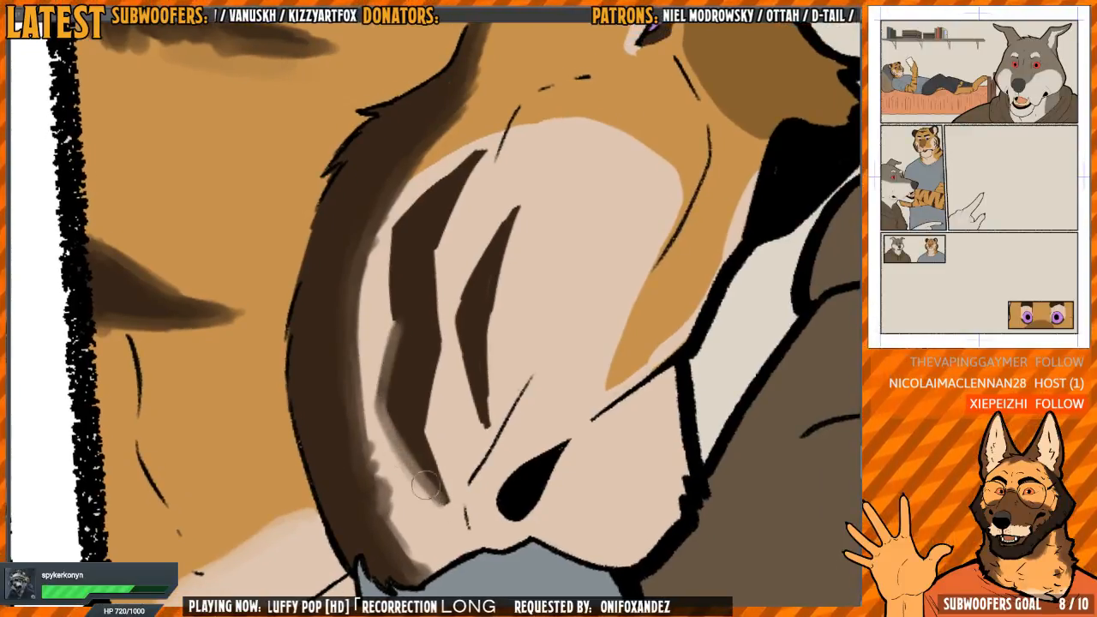
mouse_move(418, 401)
left_mouse_down()
mouse_move(435, 493)
mouse_move(383, 409)
mouse_move(390, 257)
mouse_move(396, 230)
mouse_move(490, 150)
left_mouse_up()
Blend the upper curved edge of the tiger's pale cheek patch into the orange fur, down to the dark band
scroll(491, 150, "down", 2)
scroll(444, 235, "up", 3)
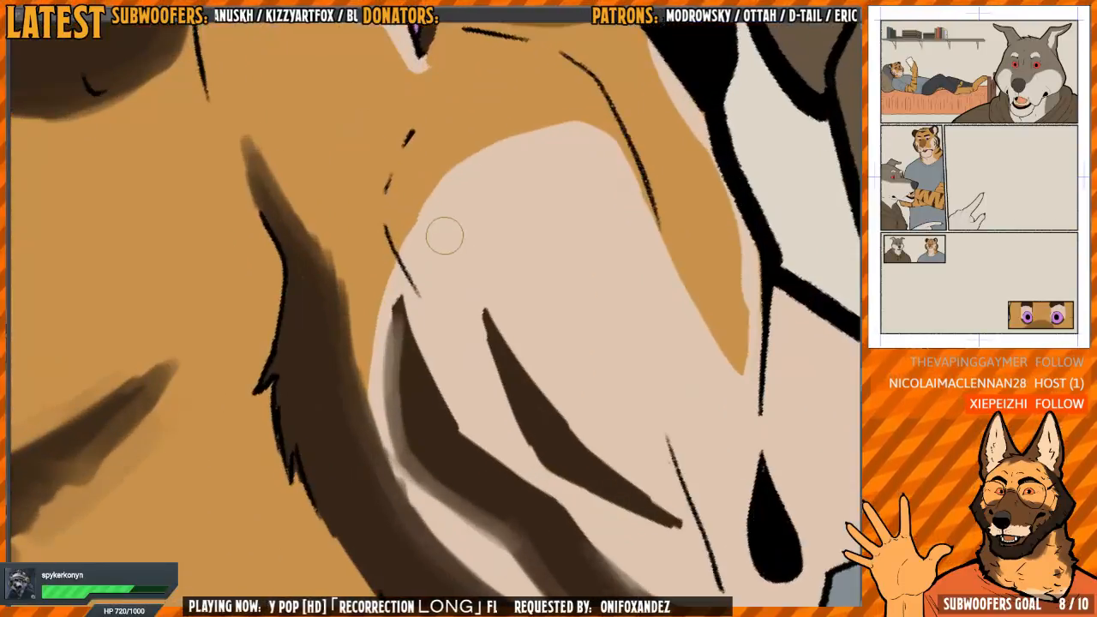
mouse_move(444, 230)
left_mouse_down()
mouse_move(390, 217)
mouse_move(384, 370)
left_mouse_up()
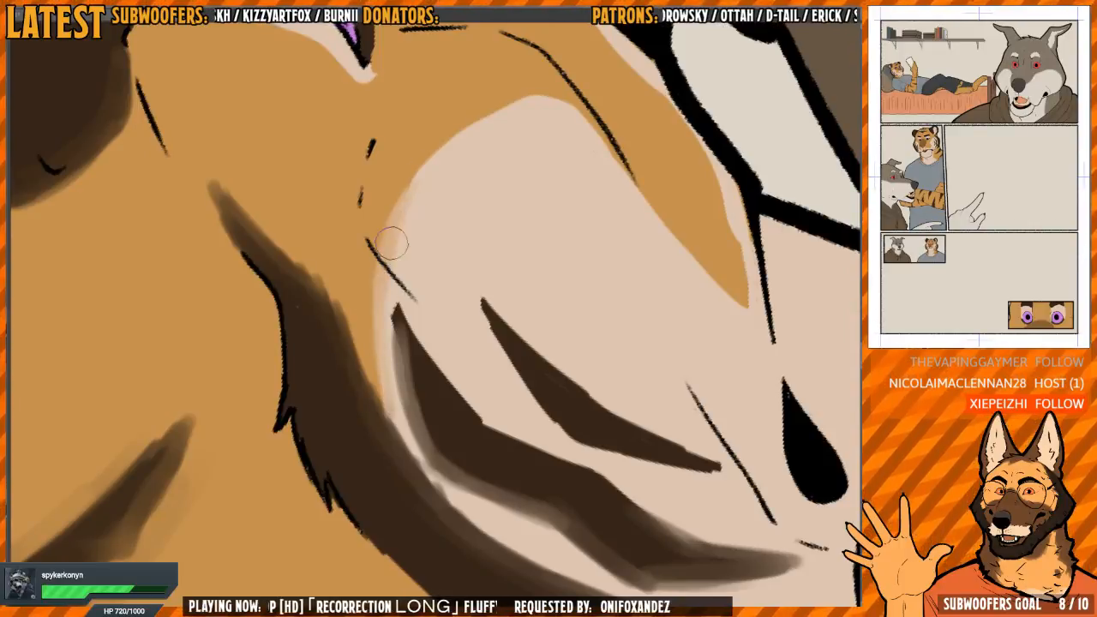
mouse_move(441, 148)
left_mouse_down()
mouse_move(419, 245)
mouse_move(409, 245)
mouse_move(454, 178)
left_mouse_up()
left_click_drag(454, 178, 375, 341)
left_click_drag(379, 287, 385, 395)
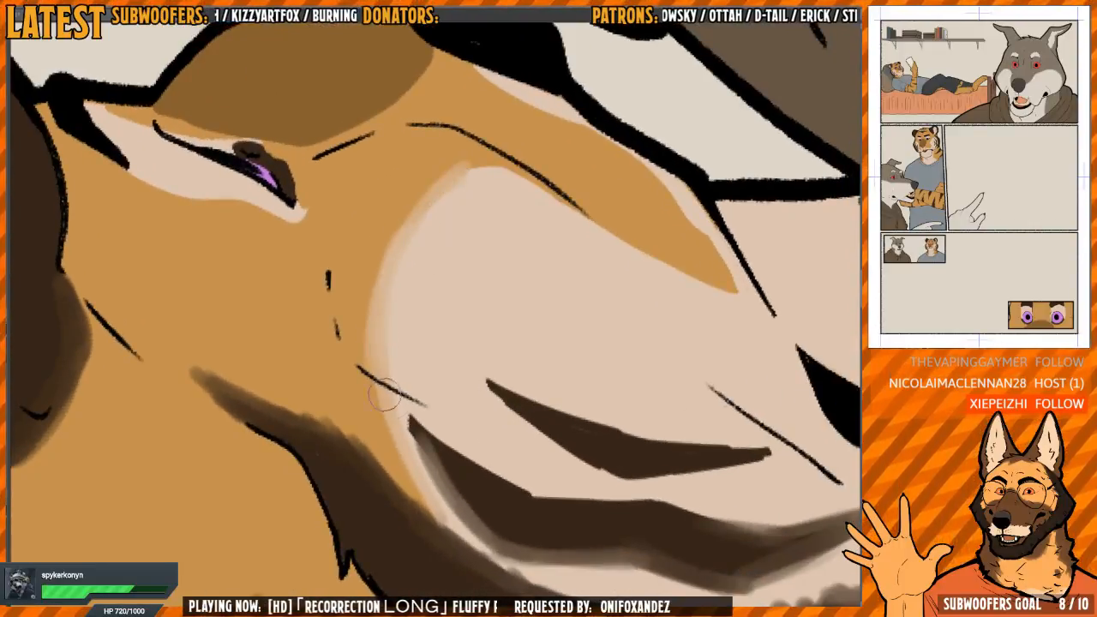
left_click_drag(403, 438, 434, 505)
left_click_drag(478, 343, 477, 436)
Blend the muzzle-side edge of the pale cheek patch into the orange fur, up to the orange area's pointed tip
left_click_drag(488, 311, 421, 262)
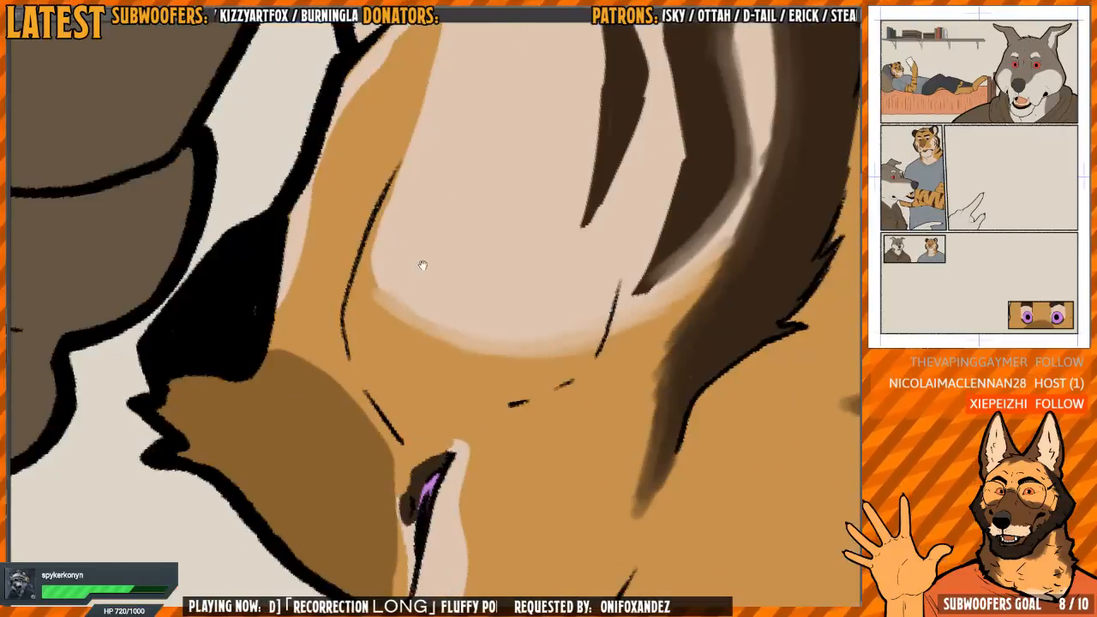
key("h")
mouse_move(460, 203)
left_mouse_down()
mouse_move(451, 316)
mouse_move(430, 310)
left_mouse_up()
key("h")
mouse_move(430, 173)
left_mouse_down()
mouse_move(375, 306)
mouse_move(365, 402)
left_mouse_up()
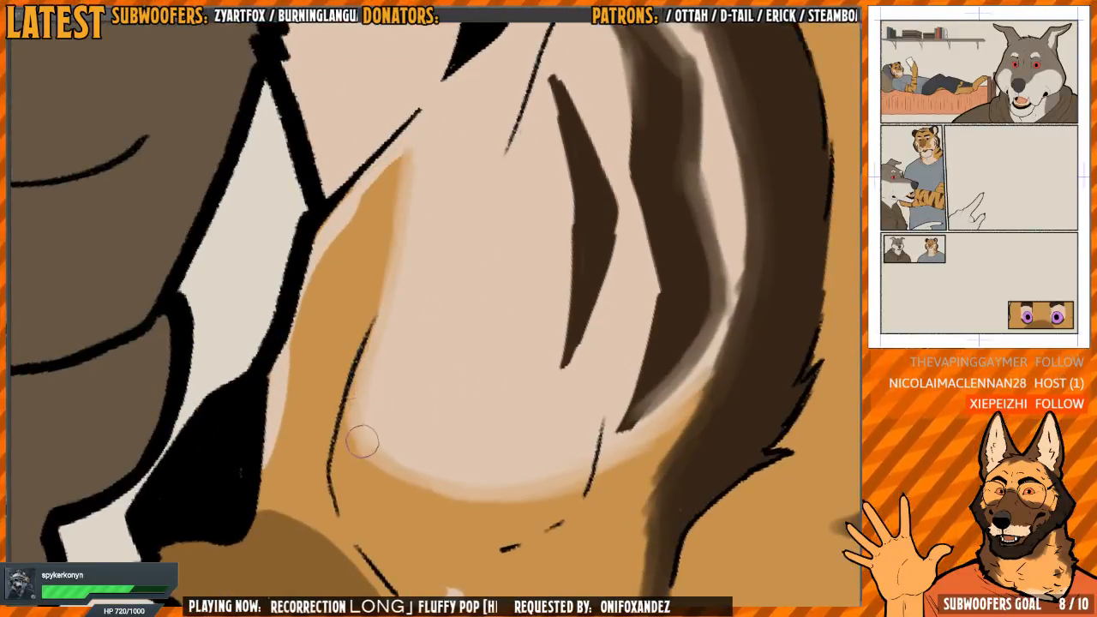
mouse_move(412, 181)
left_mouse_down()
mouse_move(383, 214)
mouse_move(411, 176)
mouse_move(401, 168)
left_mouse_up()
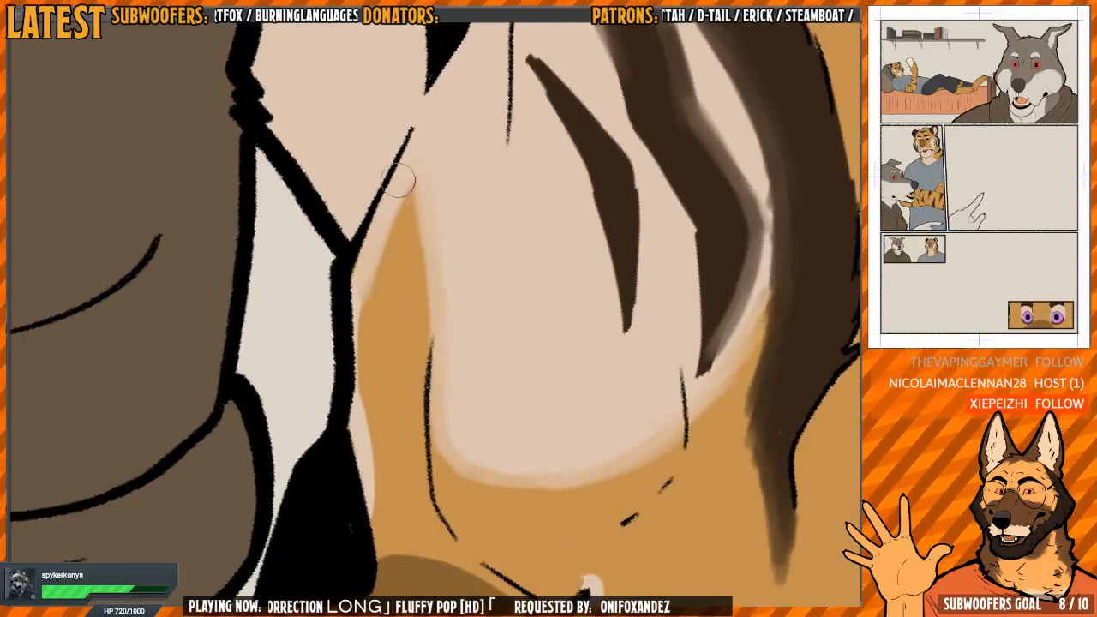
Soften the edge of the narrow pale strip along the tiger's face outline into the orange fur
mouse_move(369, 254)
left_mouse_down()
mouse_move(360, 377)
mouse_move(374, 518)
left_mouse_up()
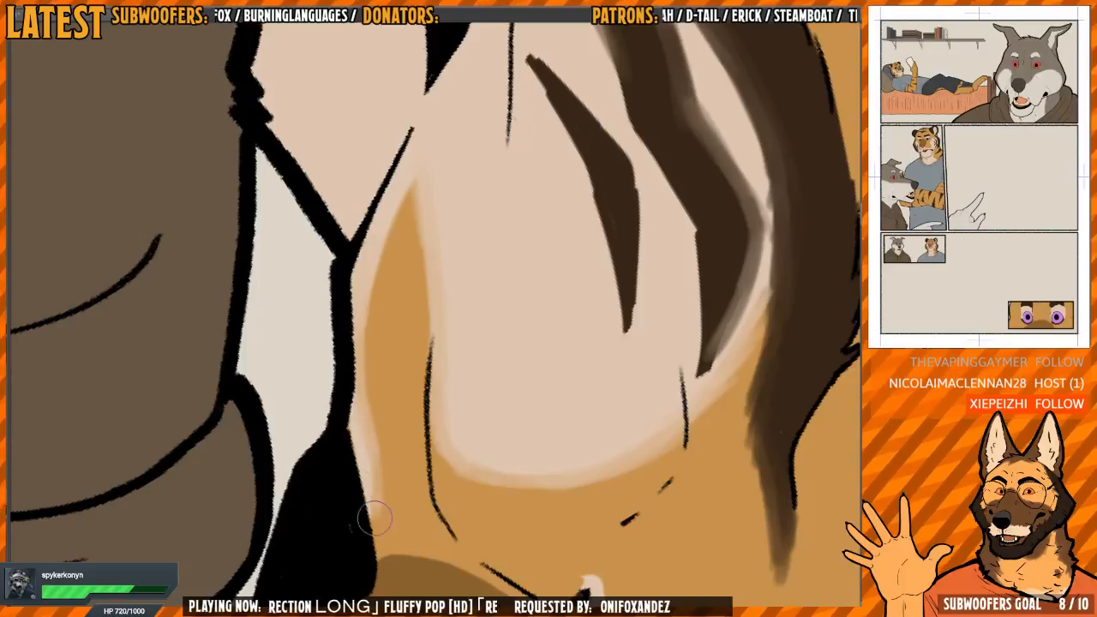
left_click_drag(362, 333, 382, 241)
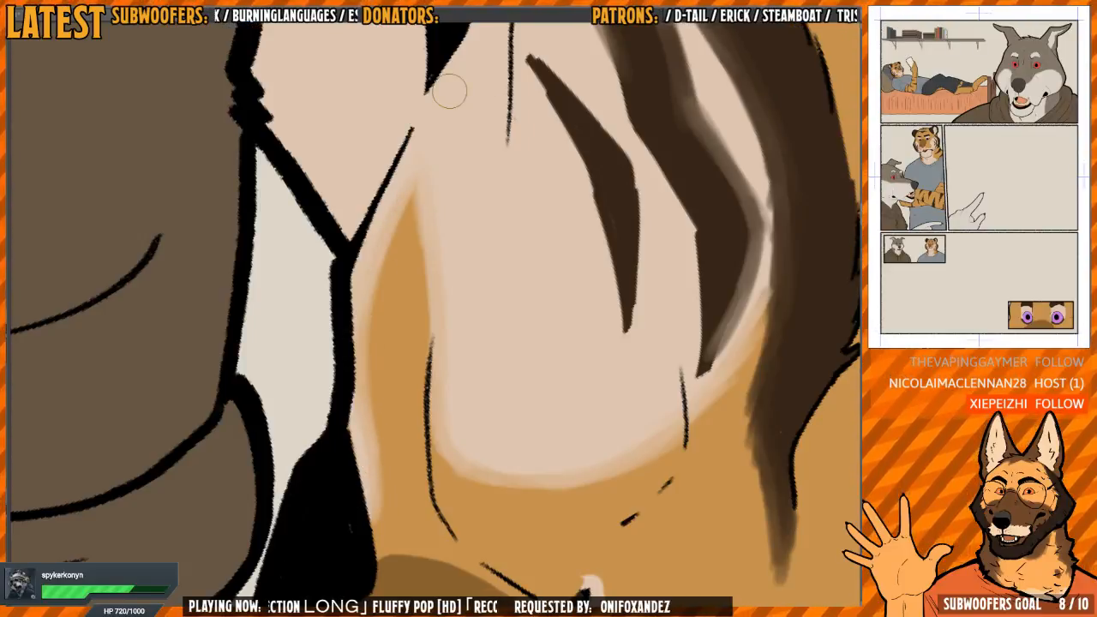
left_click_drag(521, 183, 484, 247)
key("h")
key("h")
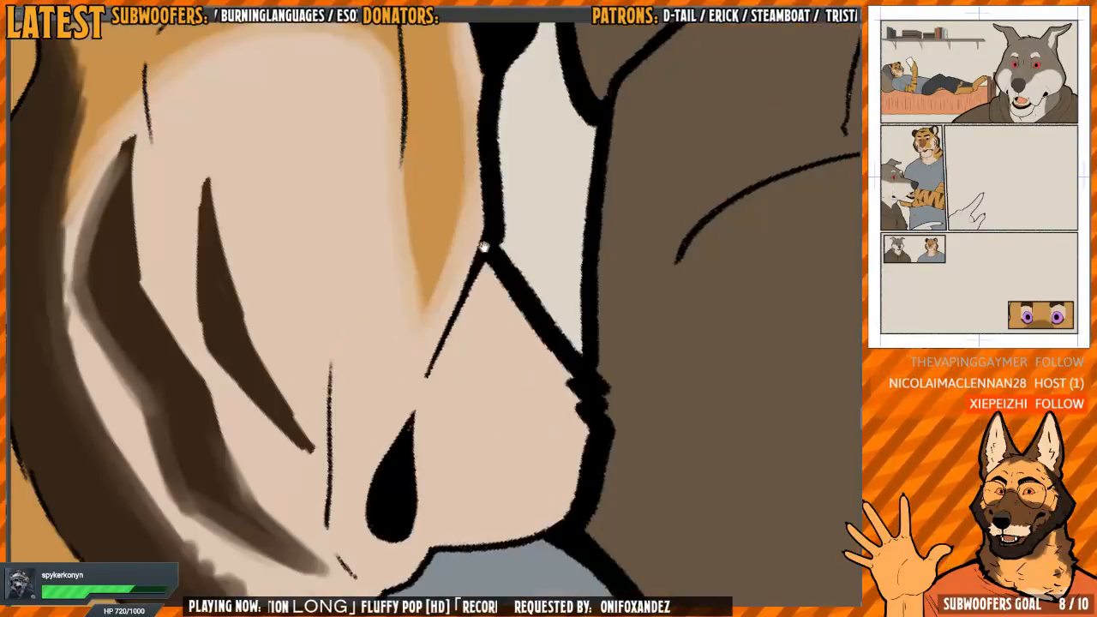
Soften the muzzle-side edge of the longer dark stripe on the tiger's pale cheek along its full length
left_click_drag(555, 196, 587, 249)
left_click_drag(435, 289, 571, 398)
left_click_drag(477, 323, 493, 337)
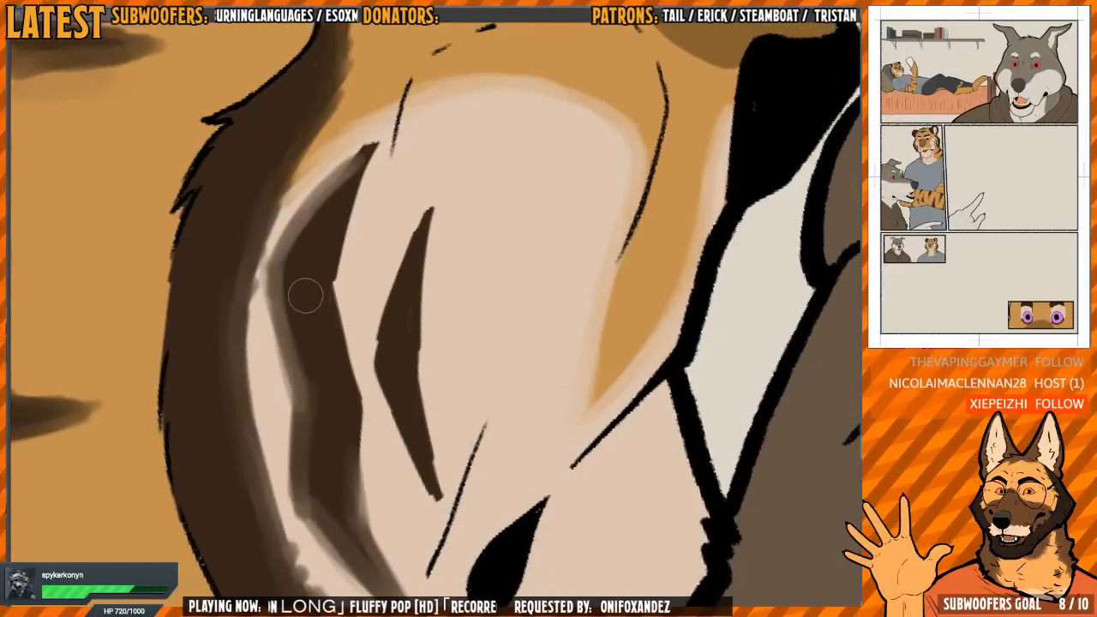
mouse_move(305, 296)
left_mouse_down()
mouse_move(289, 335)
mouse_move(330, 237)
mouse_move(342, 257)
mouse_move(381, 137)
mouse_move(369, 150)
mouse_move(343, 331)
mouse_move(323, 277)
mouse_move(359, 403)
left_mouse_up()
left_click_drag(360, 439, 326, 336)
mouse_move(328, 420)
left_mouse_down()
mouse_move(321, 335)
mouse_move(318, 438)
mouse_move(368, 504)
left_mouse_up()
left_click_drag(363, 350, 360, 435)
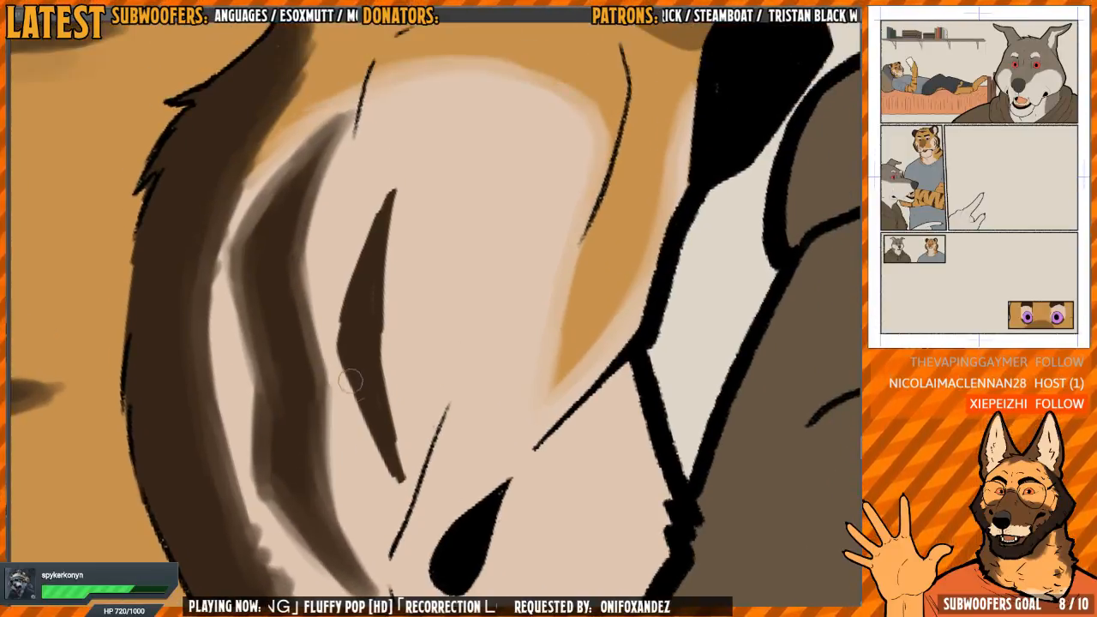
Soften both edges and the pointed ends of the shorter dark stripe on the tiger's pale cheek
mouse_move(350, 381)
left_mouse_down()
mouse_move(400, 490)
mouse_move(402, 472)
left_mouse_up()
left_click_drag(388, 408, 376, 394)
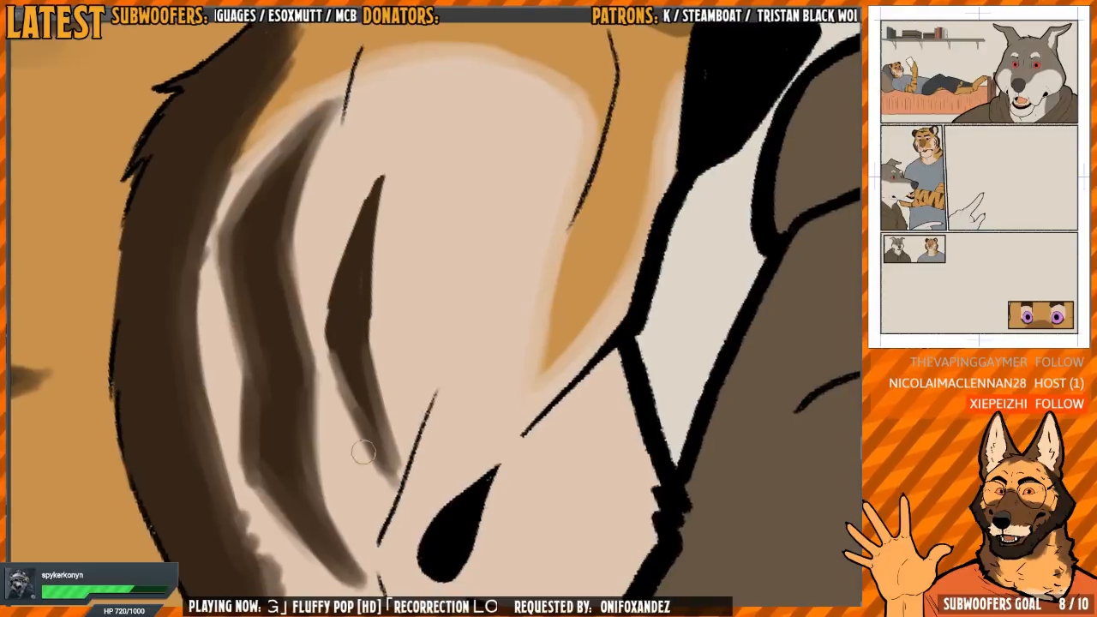
left_click_drag(380, 481, 330, 395)
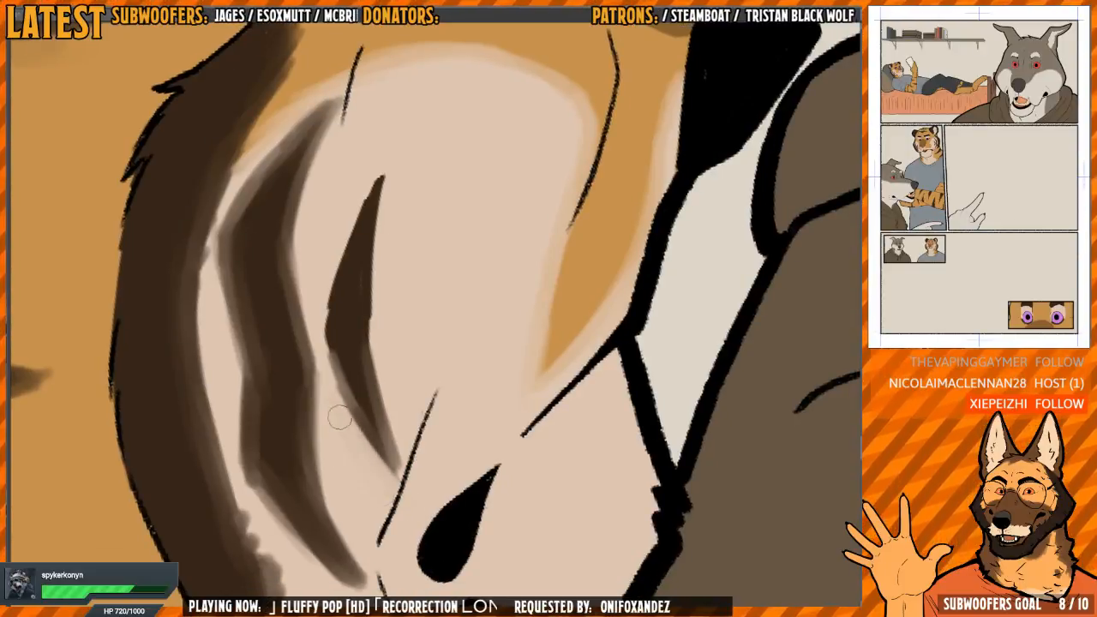
mouse_move(399, 443)
left_mouse_down()
mouse_move(373, 269)
mouse_move(369, 324)
left_mouse_up()
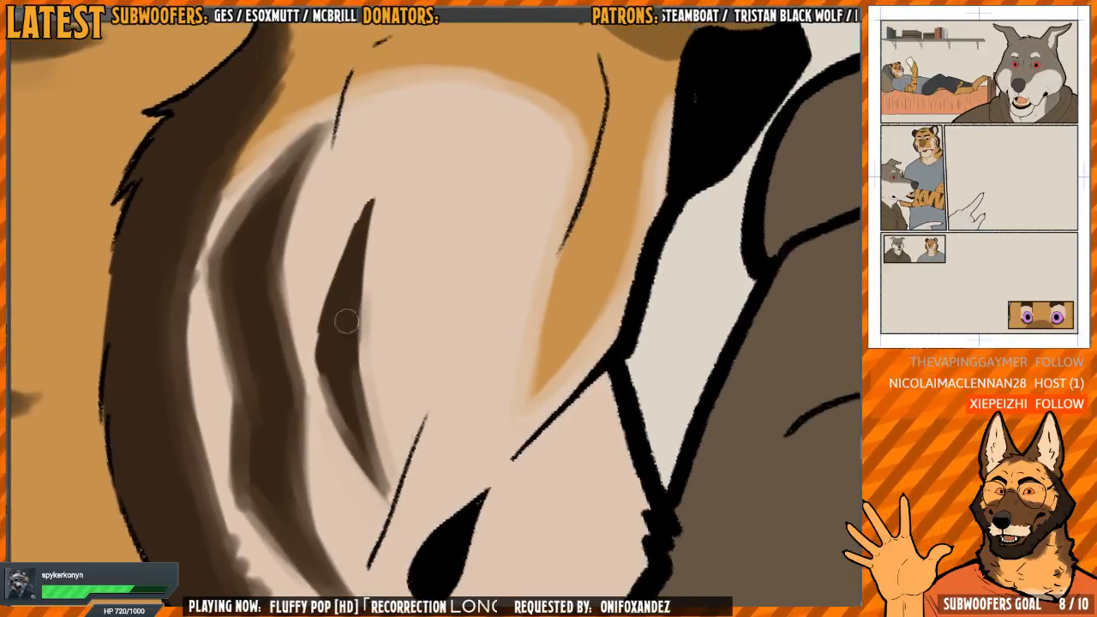
left_click_drag(376, 372, 374, 370)
mouse_move(353, 324)
left_mouse_down()
mouse_move(368, 205)
mouse_move(316, 358)
mouse_move(379, 181)
mouse_move(360, 269)
mouse_move(377, 467)
mouse_move(366, 466)
left_mouse_up()
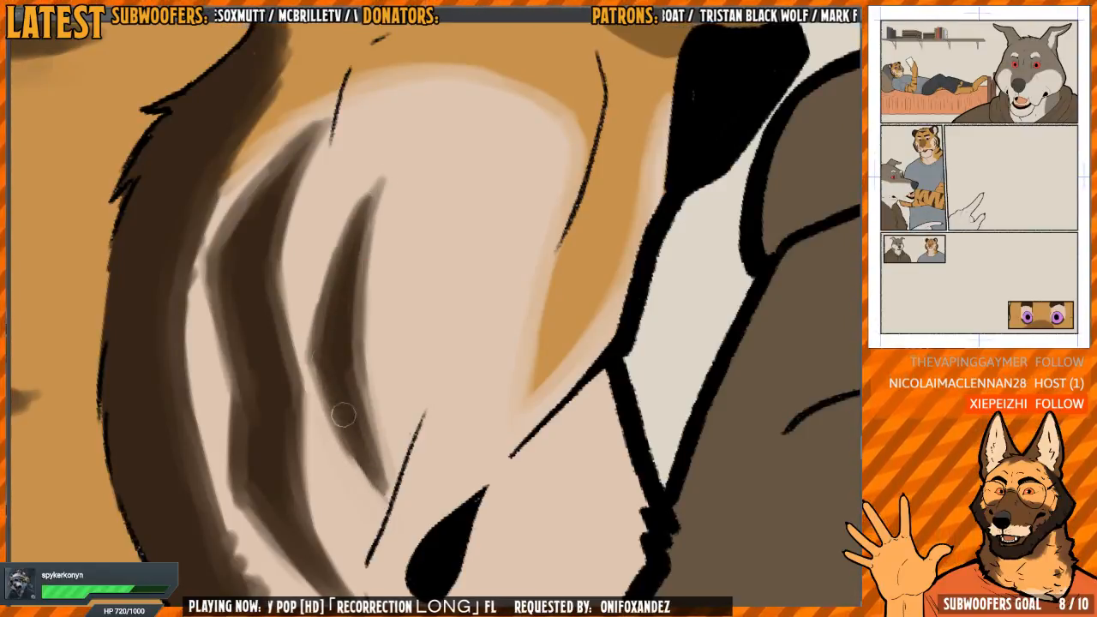
Blend the curved edge of the brown patch on the tiger's muzzle into the orange fur, up to the inner brow
scroll(355, 237, "down", 3)
left_click_drag(481, 338, 471, 308)
left_click_drag(407, 186, 368, 271)
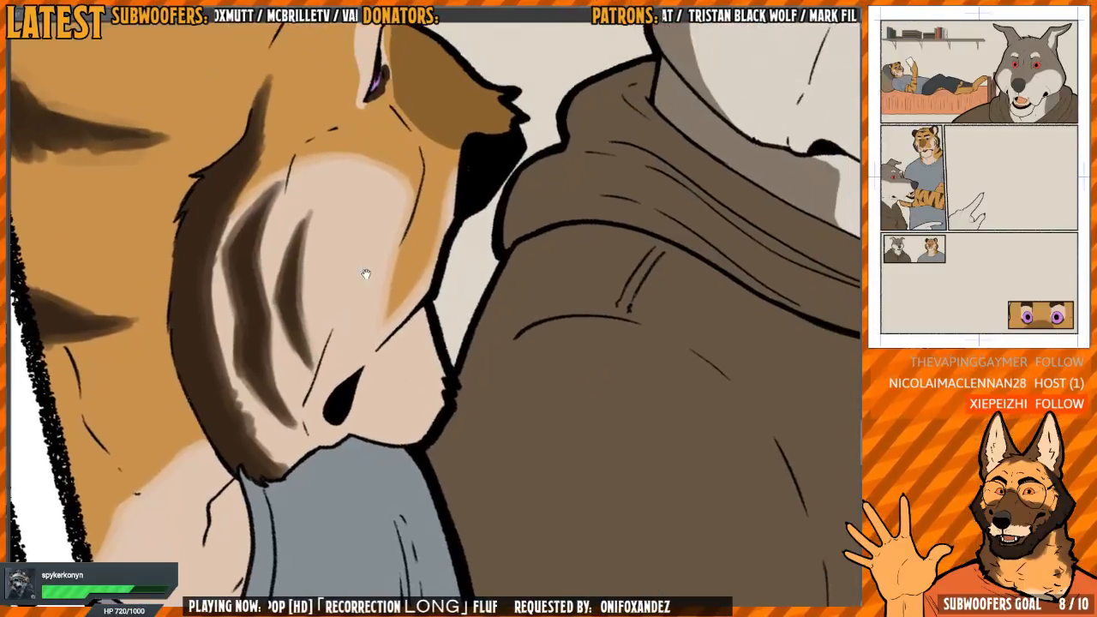
left_click_drag(356, 111, 367, 329)
scroll(367, 328, "up", 4)
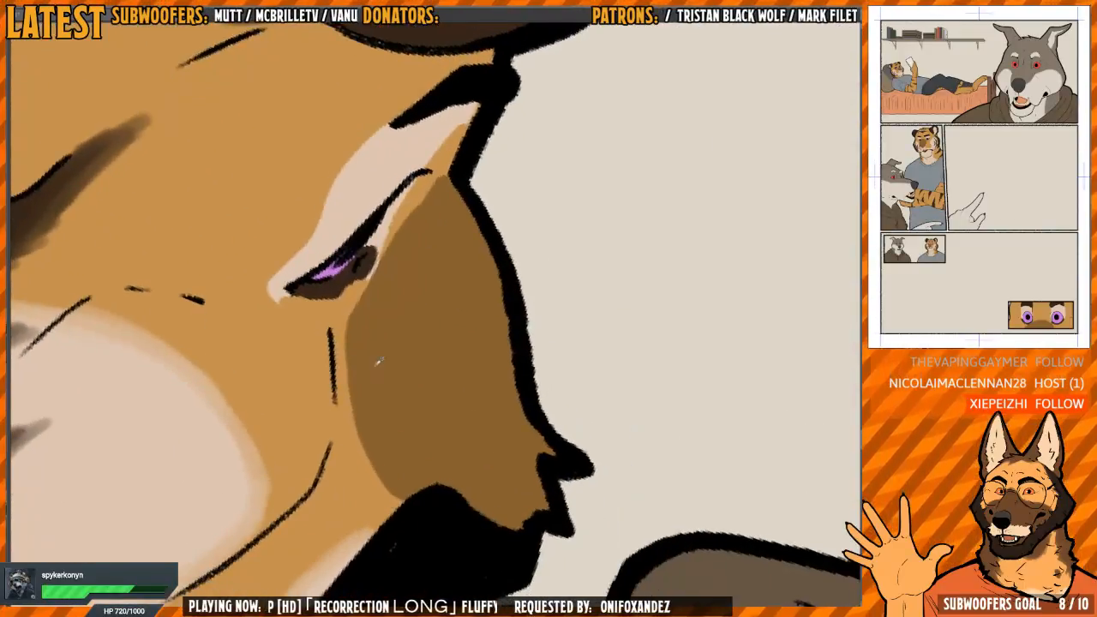
left_click_drag(373, 463, 381, 480)
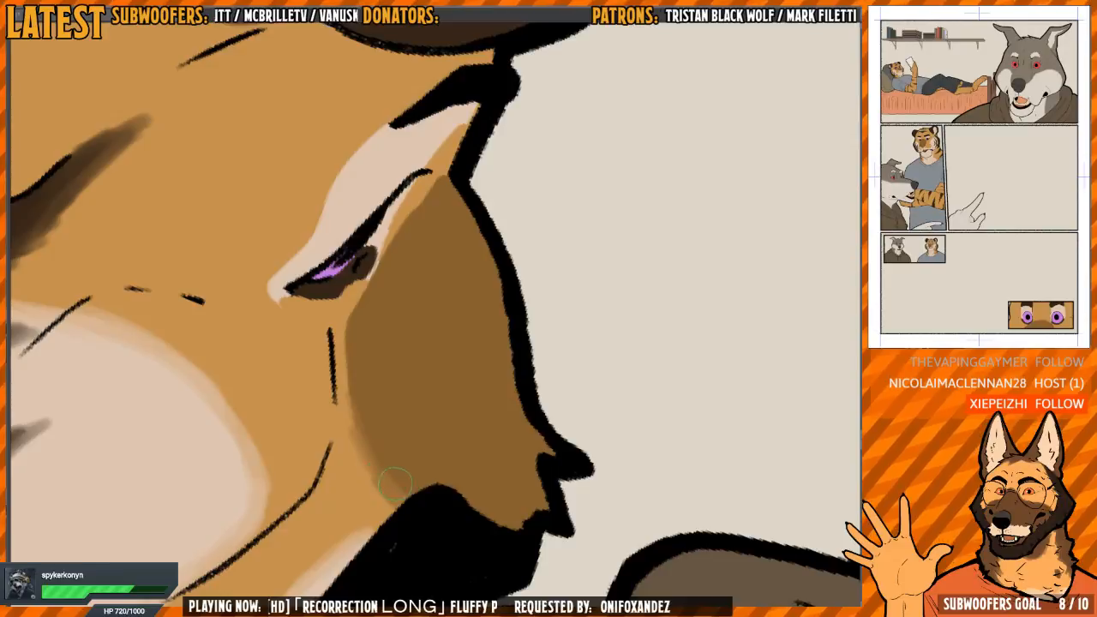
mouse_move(365, 427)
left_mouse_down()
mouse_move(345, 341)
mouse_move(445, 175)
left_mouse_up()
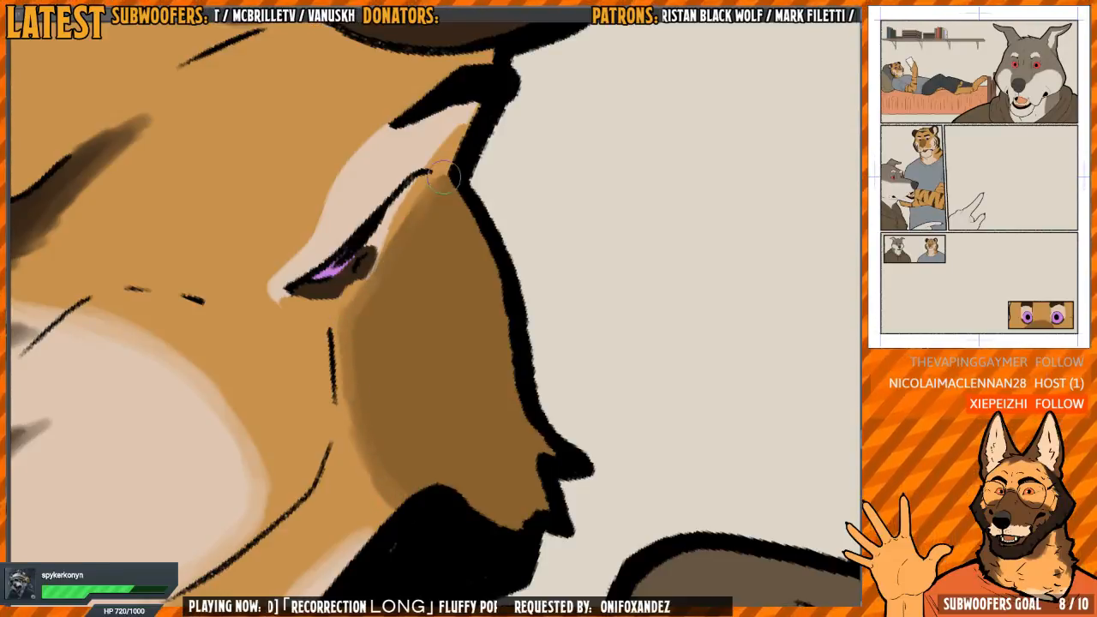
Narrow the pale patch above the tiger's eye with orange, soften its edges, and blend the dark mark under the eye
mouse_move(479, 109)
left_mouse_down()
mouse_move(485, 164)
mouse_move(445, 155)
left_mouse_up()
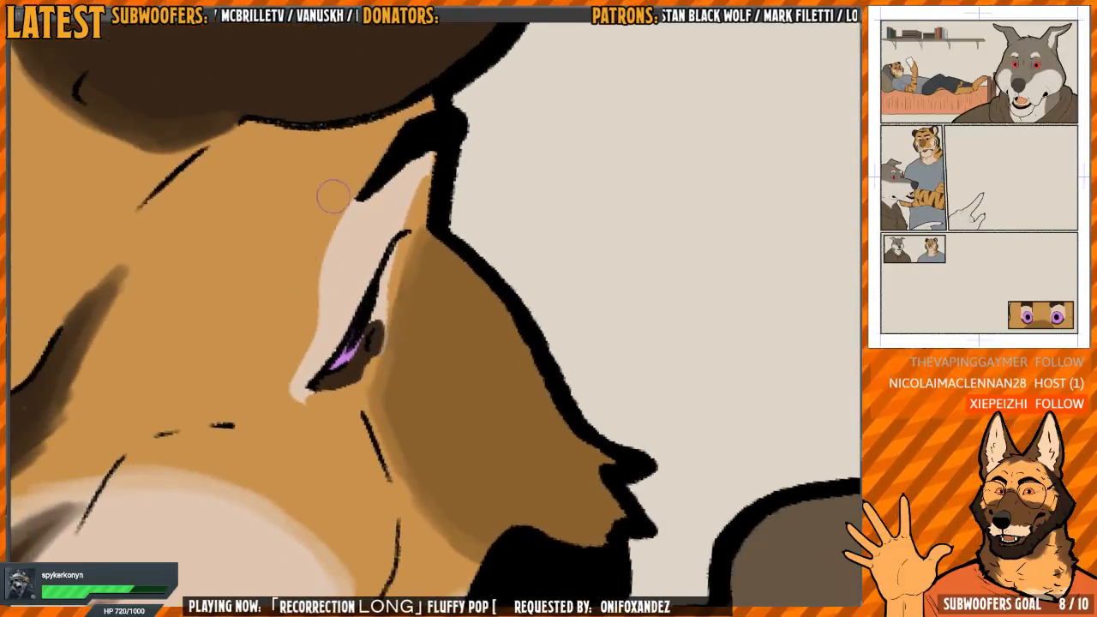
mouse_move(333, 196)
left_mouse_down()
mouse_move(314, 286)
mouse_move(325, 264)
left_mouse_up()
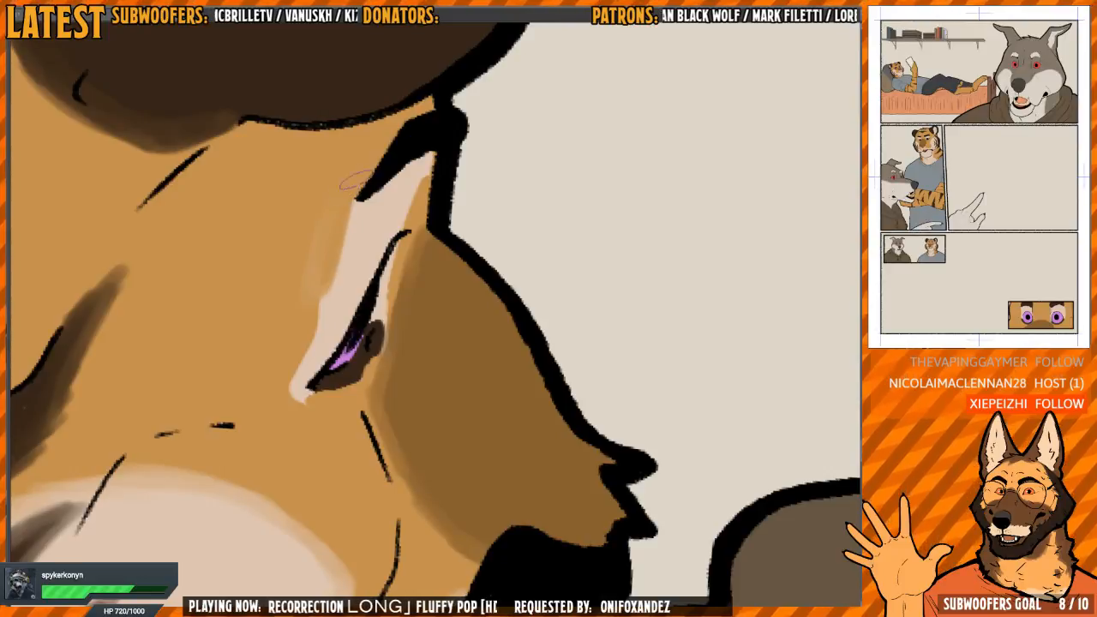
mouse_move(354, 180)
left_mouse_down()
mouse_move(344, 226)
mouse_move(332, 214)
left_mouse_up()
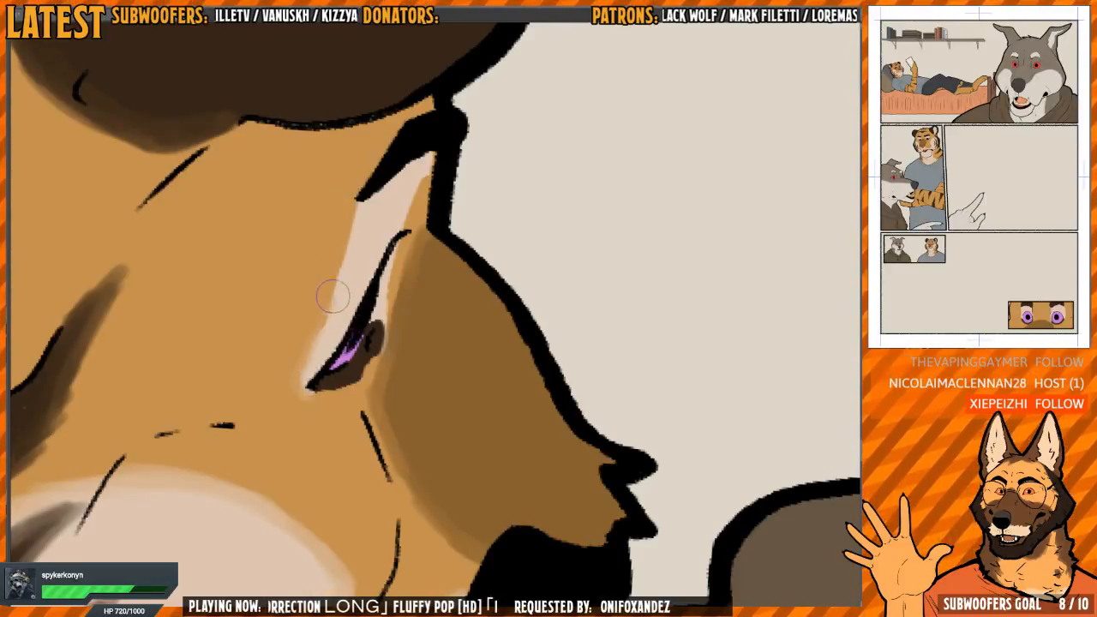
left_click_drag(333, 295, 335, 287)
left_click_drag(399, 234, 388, 257)
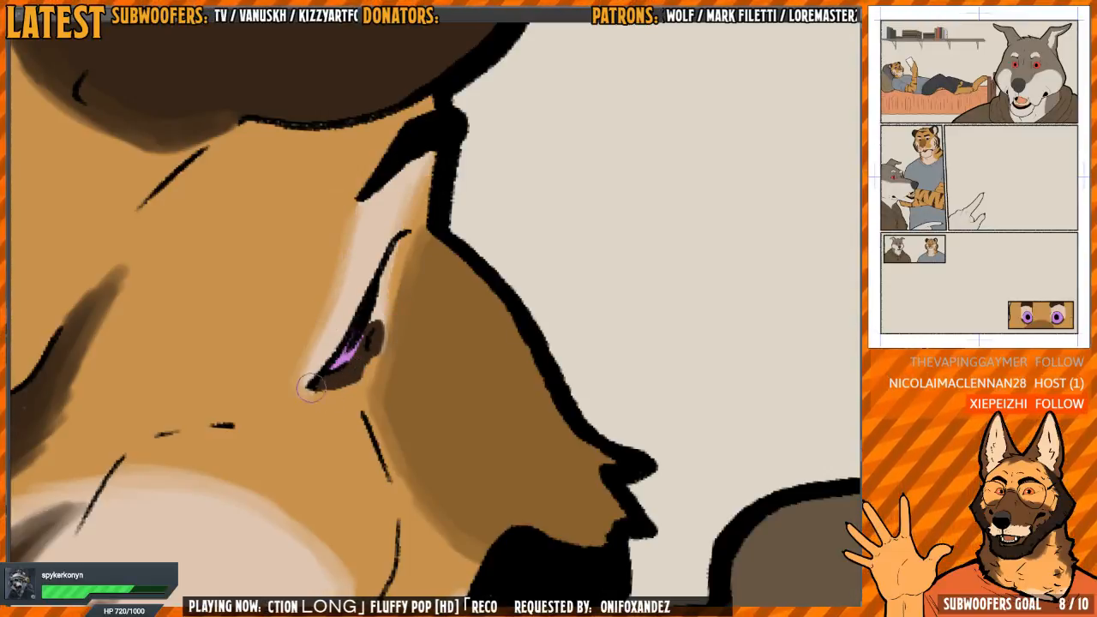
left_click_drag(311, 387, 347, 377)
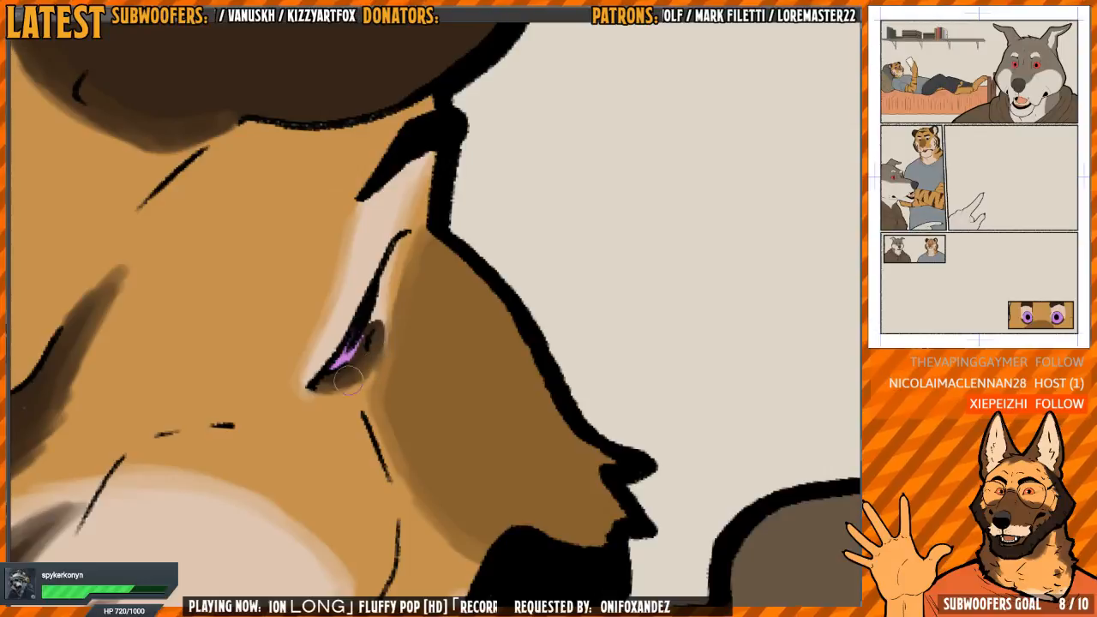
Blend the hoodie-side end of the pale patch on the tiger's arm below the shirt sleeve into the orange fur
scroll(421, 306, "down", 3)
left_click_drag(421, 306, 519, 213)
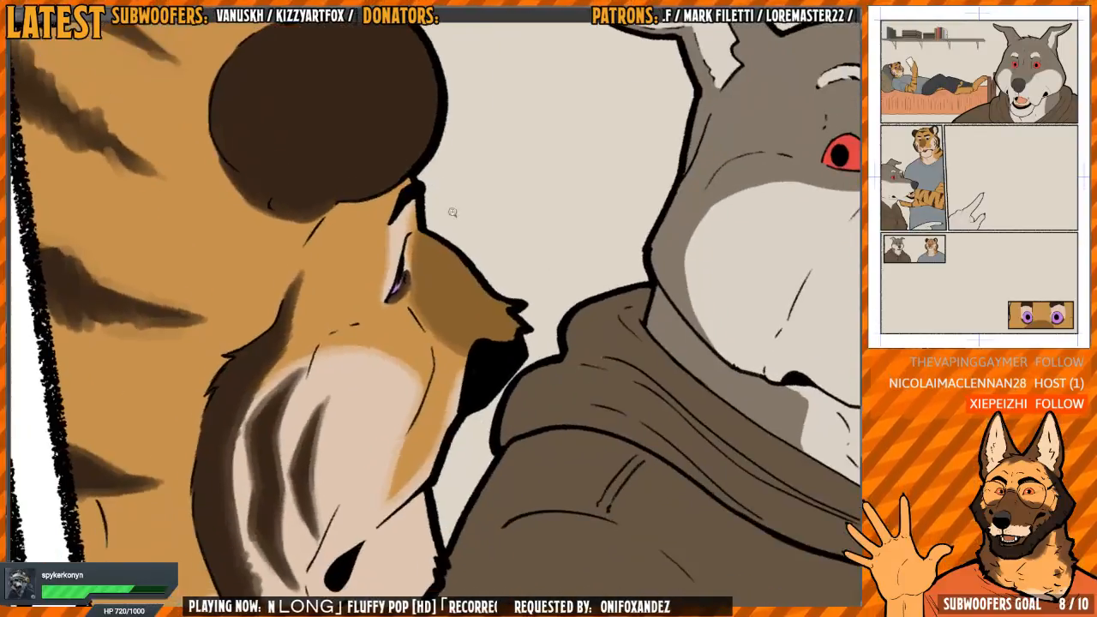
scroll(420, 304, "down", 4)
left_click_drag(424, 350, 418, 304)
left_click_drag(324, 270, 332, 254)
left_click_drag(392, 497, 350, 413)
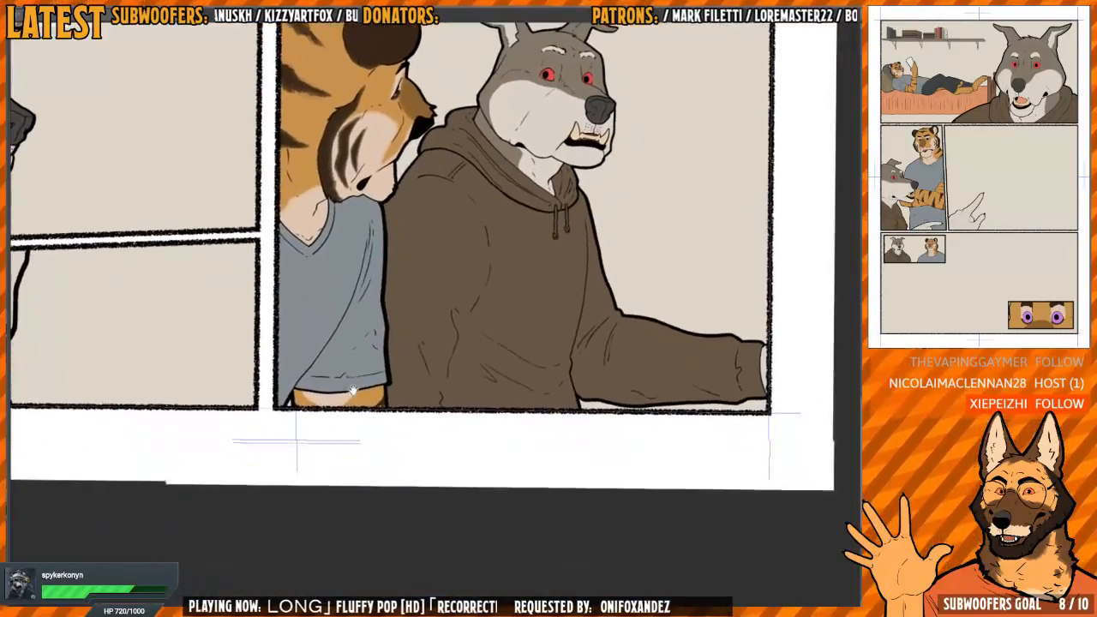
scroll(350, 413, "up", 5)
key("h")
left_click_drag(700, 239, 497, 377)
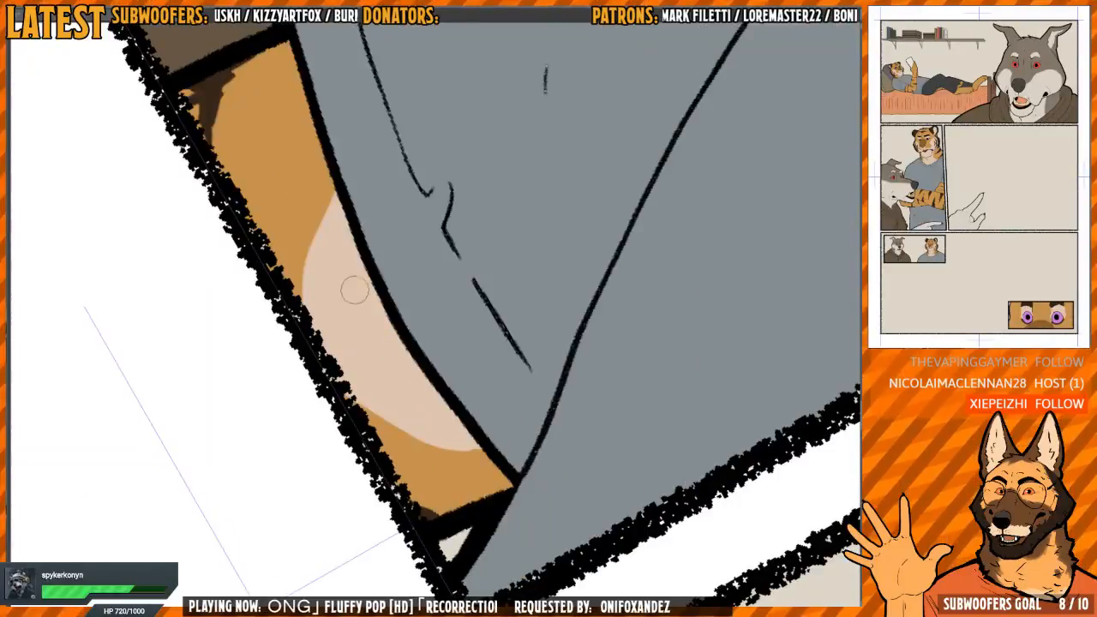
mouse_move(436, 202)
left_mouse_down()
mouse_move(454, 204)
mouse_move(447, 280)
left_mouse_up()
mouse_move(362, 256)
left_mouse_down()
mouse_move(343, 312)
mouse_move(329, 318)
left_mouse_up()
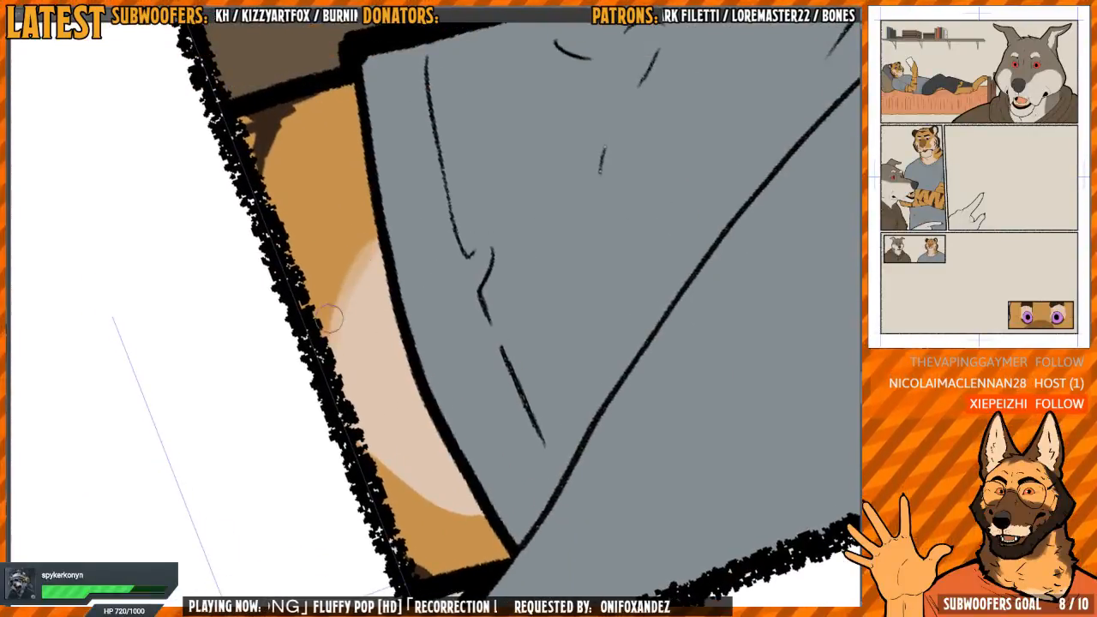
left_click_drag(370, 229, 324, 328)
Blend the opposite end of the arm's pale patch into the orange fur and soften the small dark mark in the corner
mouse_move(417, 361)
left_mouse_down()
mouse_move(423, 291)
mouse_move(437, 329)
left_mouse_up()
left_click_drag(352, 332, 344, 409)
left_click_drag(344, 319, 344, 422)
mouse_move(343, 338)
left_mouse_down()
mouse_move(345, 410)
mouse_move(341, 395)
left_mouse_up()
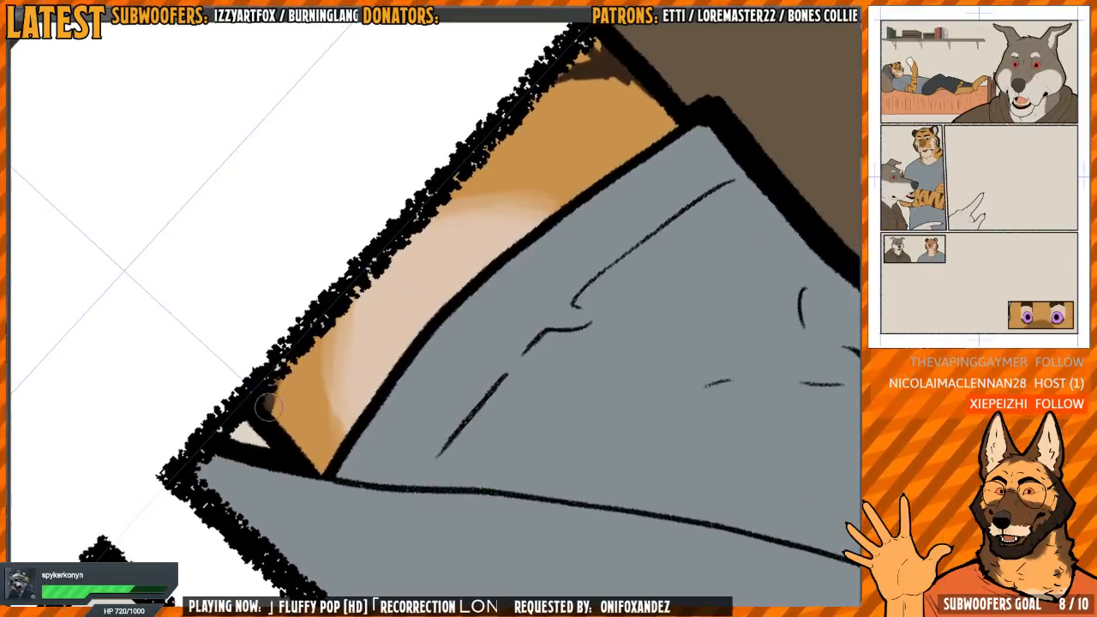
Soften the edge of the dark stripe on the tiger's arm where it meets the wolf's hoodie
left_click_drag(548, 129, 435, 335)
mouse_move(534, 294)
left_mouse_down()
mouse_move(471, 218)
mouse_move(410, 215)
left_mouse_up()
left_click_drag(407, 276, 366, 297)
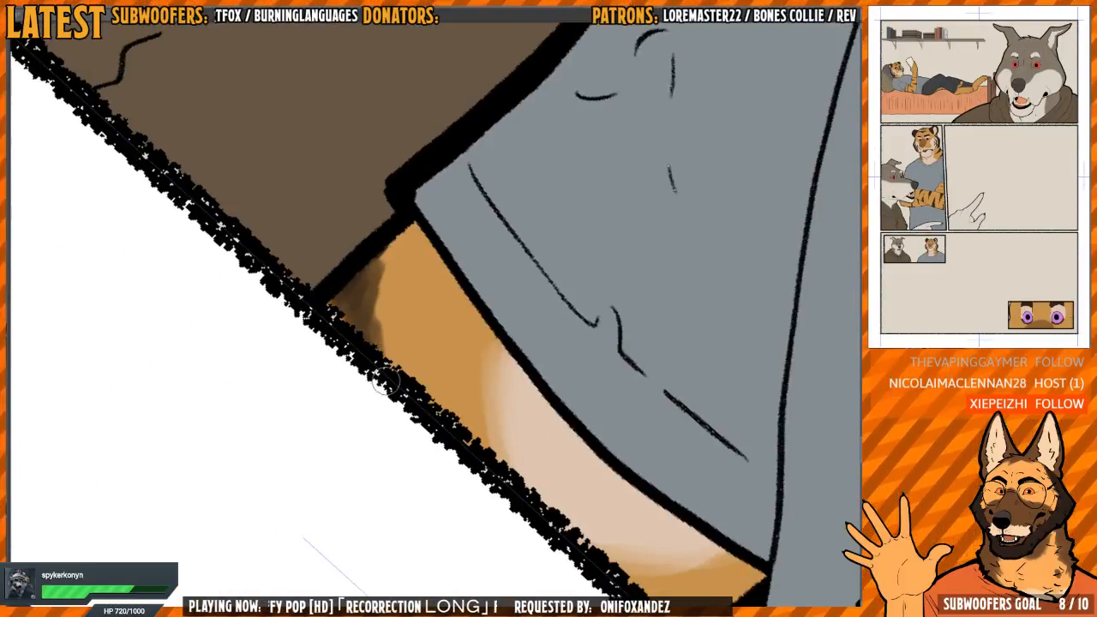
left_click_drag(369, 260, 394, 247)
Blend the edge of the grey fur on the wolf's neck into the pale throat, between the jaw and the hood
scroll(420, 198, "down", 4)
left_click_drag(421, 198, 317, 394)
scroll(468, 174, "down", 4)
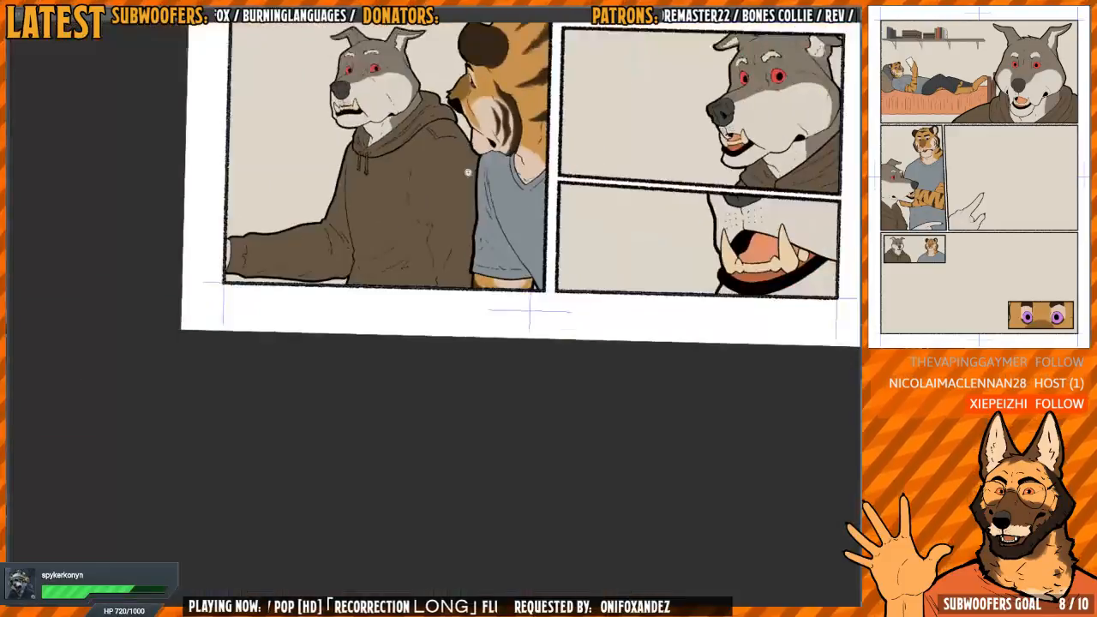
left_click_drag(470, 129, 430, 321)
key("h")
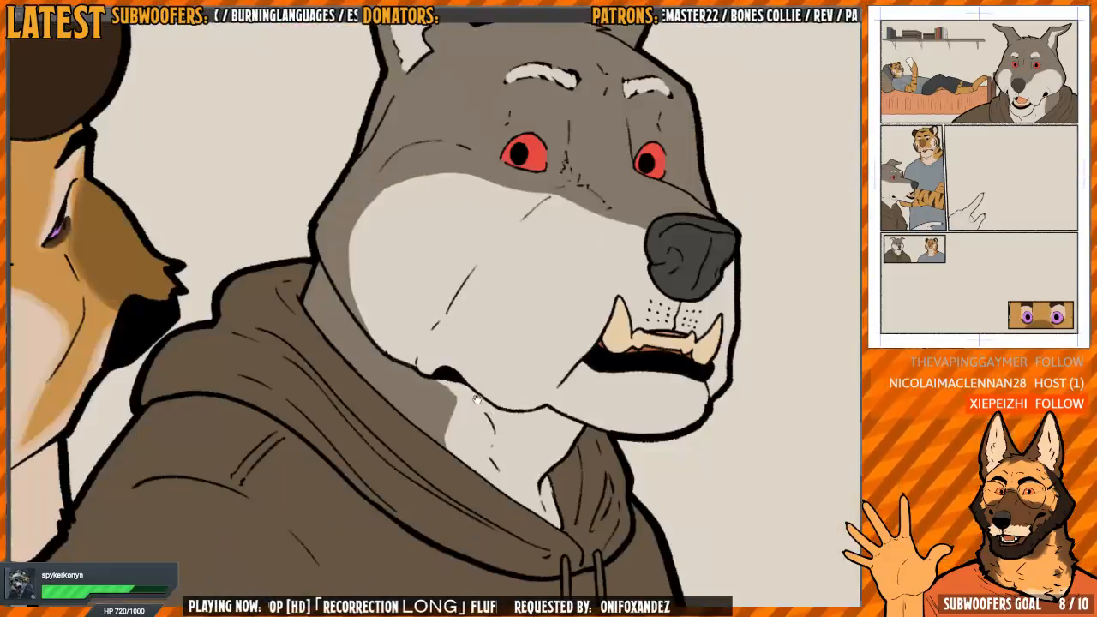
scroll(436, 308, "up", 4)
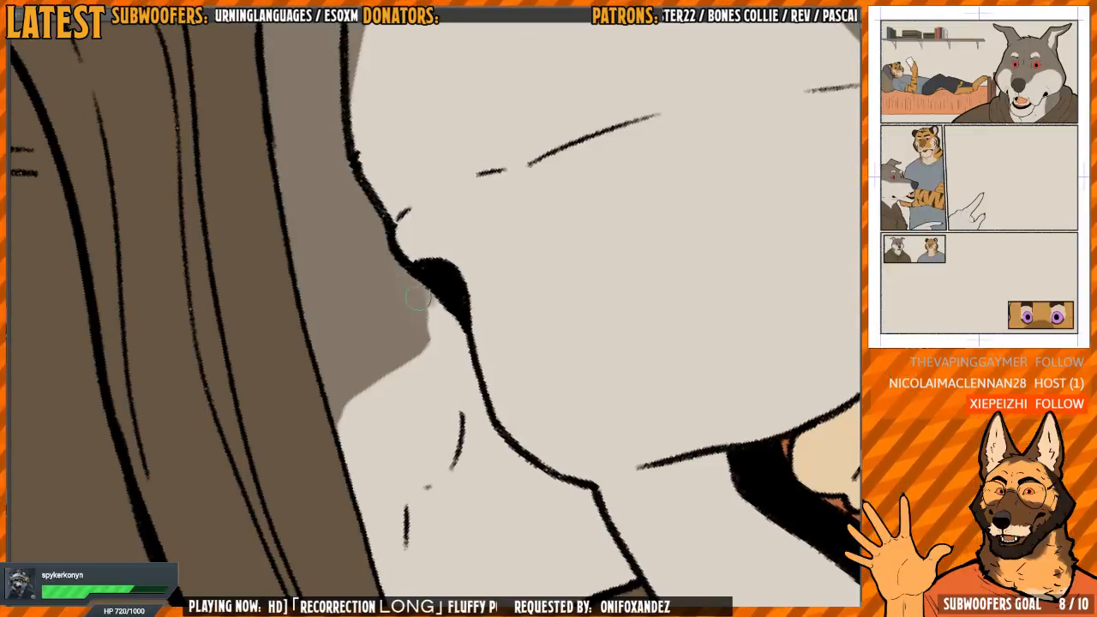
left_click_drag(436, 337, 431, 312)
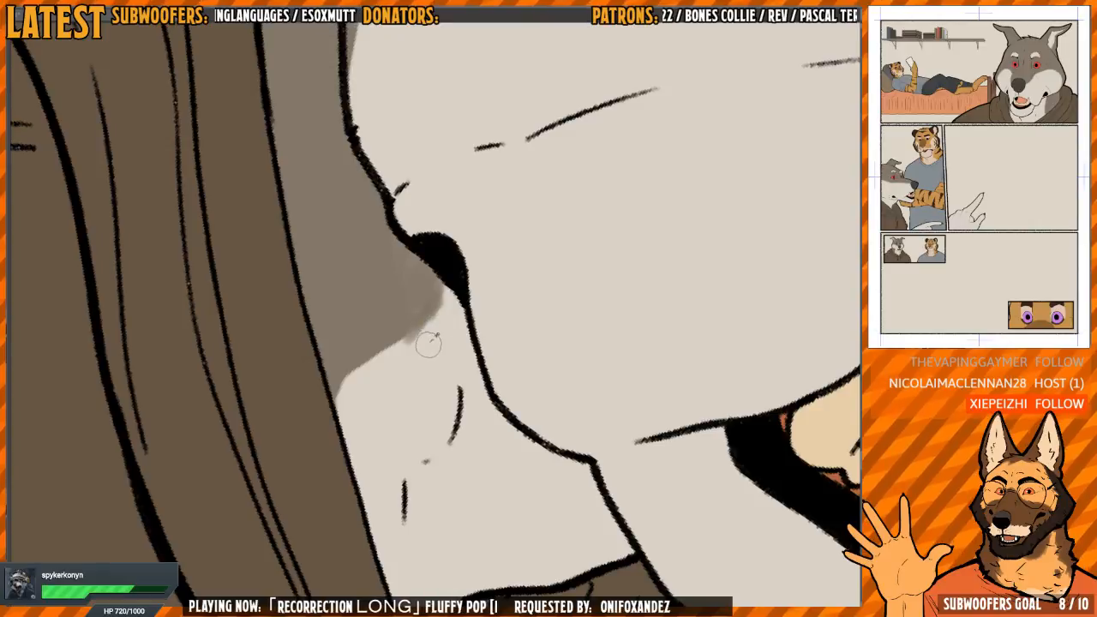
left_click_drag(420, 327, 437, 297)
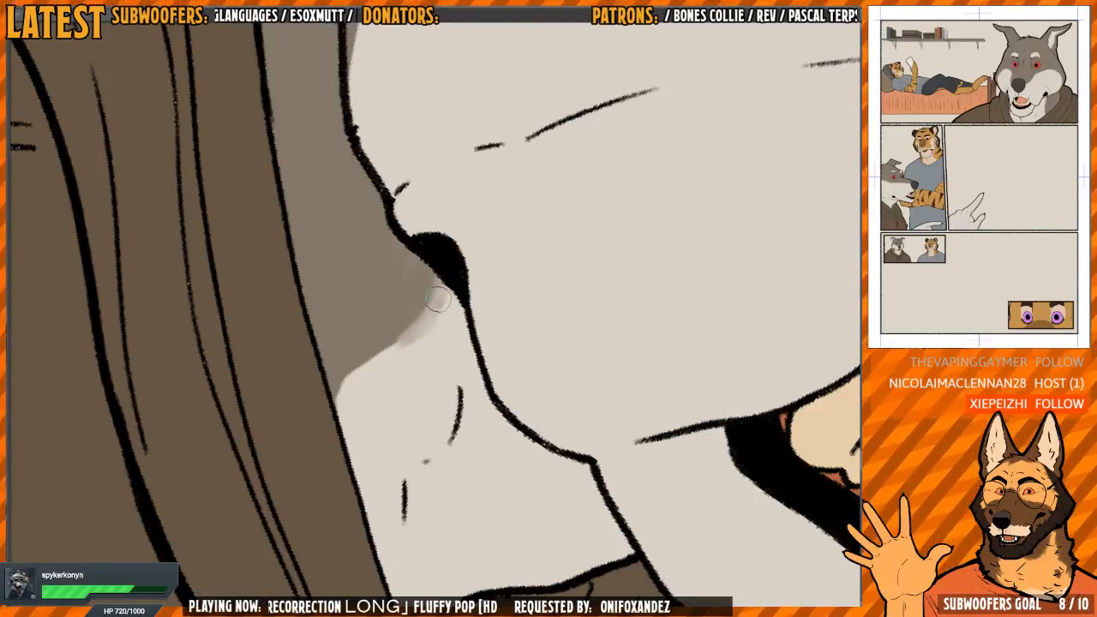
left_click_drag(406, 336, 387, 341)
left_click_drag(355, 394, 344, 398)
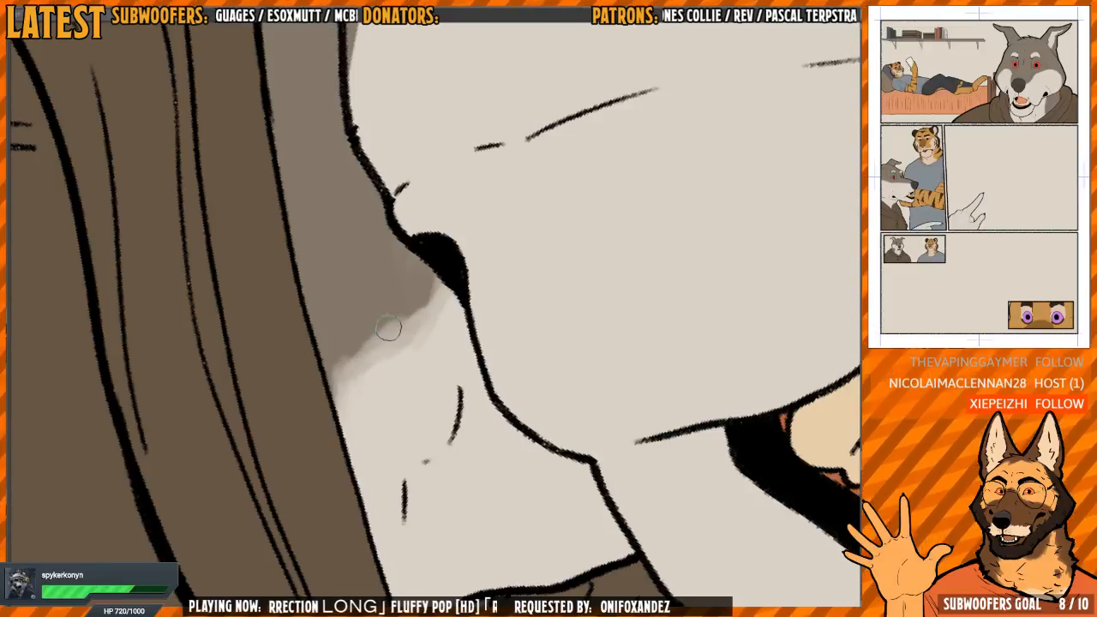
Soften the curved edge between the wolf's pale cheek and the grey fur at the side of the face
left_click_drag(488, 424, 468, 155)
left_click_drag(535, 294, 508, 238)
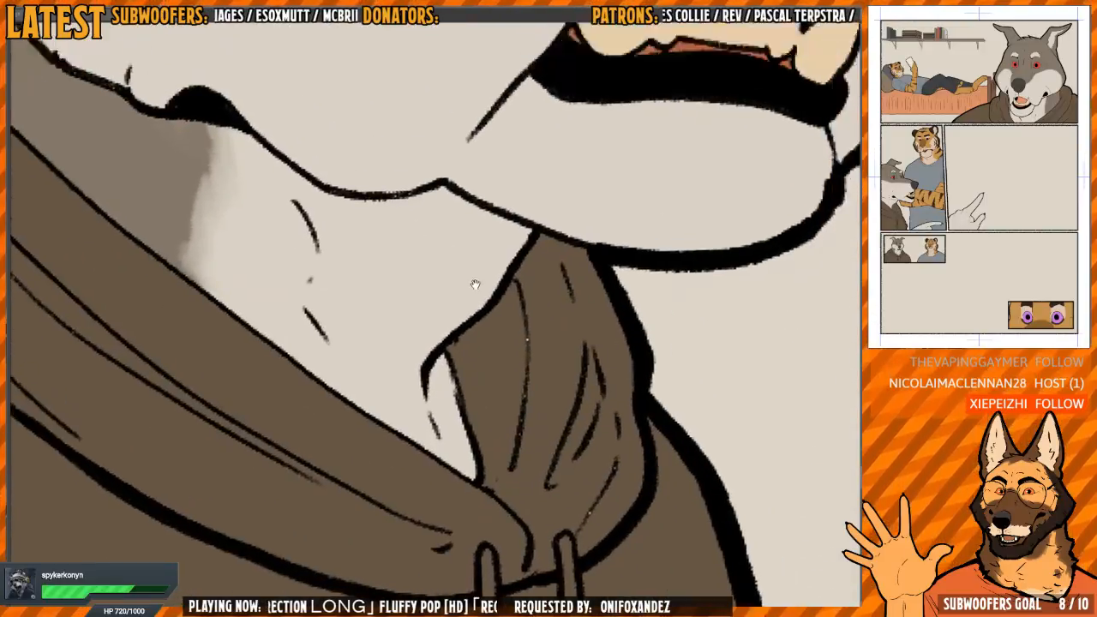
left_click_drag(475, 283, 531, 536)
left_click_drag(275, 209, 553, 472)
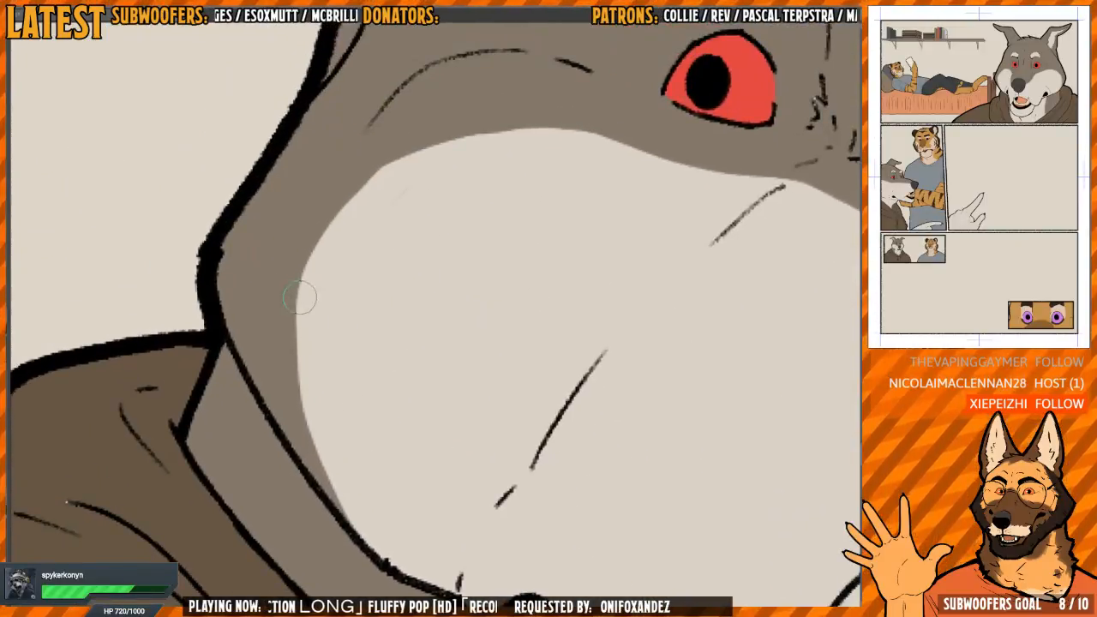
mouse_move(299, 297)
left_mouse_down()
mouse_move(290, 325)
mouse_move(318, 445)
mouse_move(311, 438)
mouse_move(359, 518)
mouse_move(298, 310)
left_mouse_up()
left_click_drag(474, 160, 390, 162)
left_click_drag(390, 163, 384, 208)
mouse_move(287, 317)
left_mouse_down()
mouse_move(297, 422)
mouse_move(312, 251)
mouse_move(297, 320)
mouse_move(349, 497)
mouse_move(322, 459)
mouse_move(388, 503)
left_mouse_up()
left_click_drag(406, 374, 383, 366)
Soften the boundary between grey and pale fur beneath the wolf's eyes and along the muzzle to the nose
mouse_move(532, 333)
left_mouse_down()
mouse_move(433, 216)
mouse_move(415, 218)
left_mouse_up()
mouse_move(439, 174)
left_mouse_down()
mouse_move(443, 246)
mouse_move(391, 262)
mouse_move(389, 360)
mouse_move(427, 219)
mouse_move(329, 225)
mouse_move(368, 426)
mouse_move(382, 432)
left_mouse_up()
left_click_drag(360, 276, 347, 381)
mouse_move(358, 273)
left_mouse_down()
mouse_move(411, 240)
mouse_move(395, 265)
mouse_move(370, 468)
left_mouse_up()
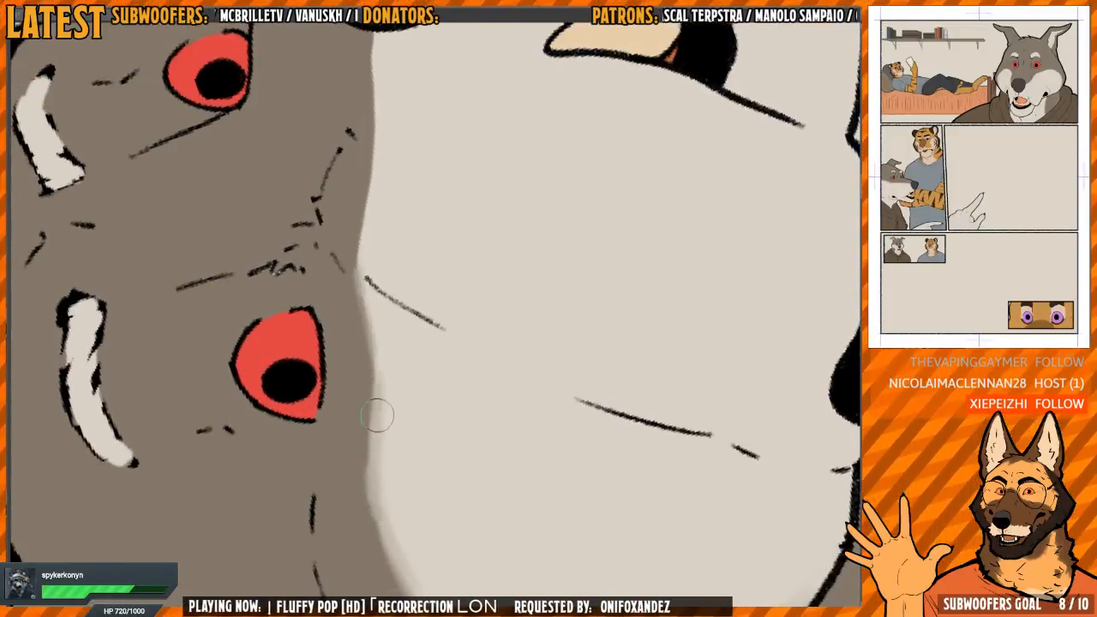
mouse_move(377, 416)
left_mouse_down()
mouse_move(365, 272)
mouse_move(378, 354)
mouse_move(372, 450)
left_mouse_up()
scroll(417, 201, "up", 4)
left_click_drag(373, 498, 362, 414)
mouse_move(352, 321)
left_mouse_down()
mouse_move(343, 345)
mouse_move(362, 144)
left_mouse_up()
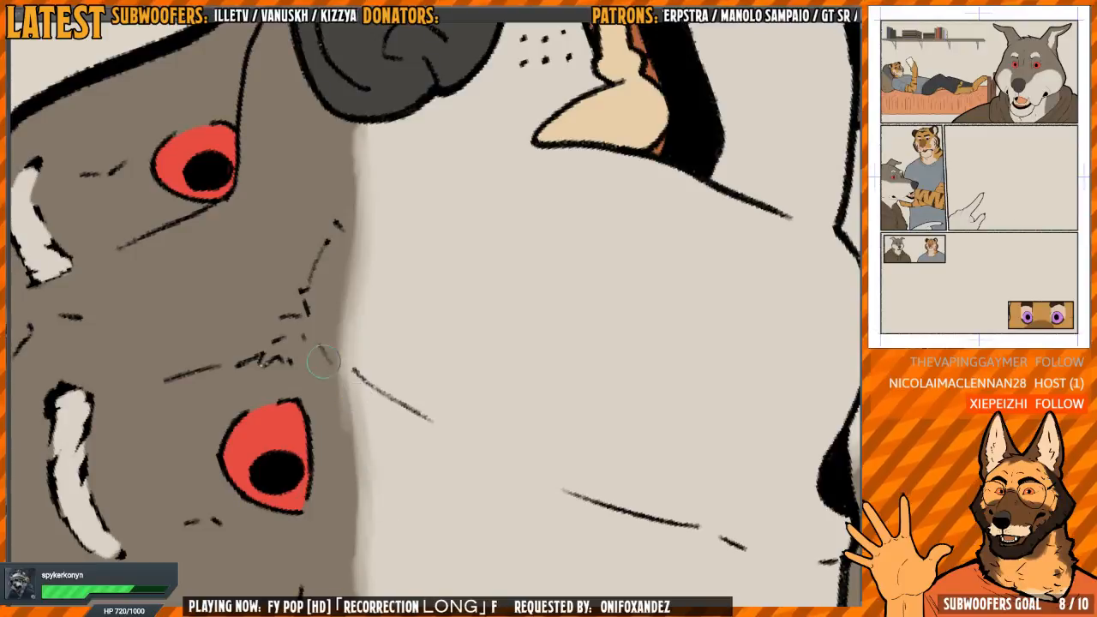
left_click_drag(335, 410, 336, 306)
Finish softening the wolf's muzzle edge, and blend the grey neck fur into the pale throat in the neighbouring wolf close-up panel
left_click_drag(371, 153, 412, 259)
key("h")
left_click_drag(452, 211, 369, 283)
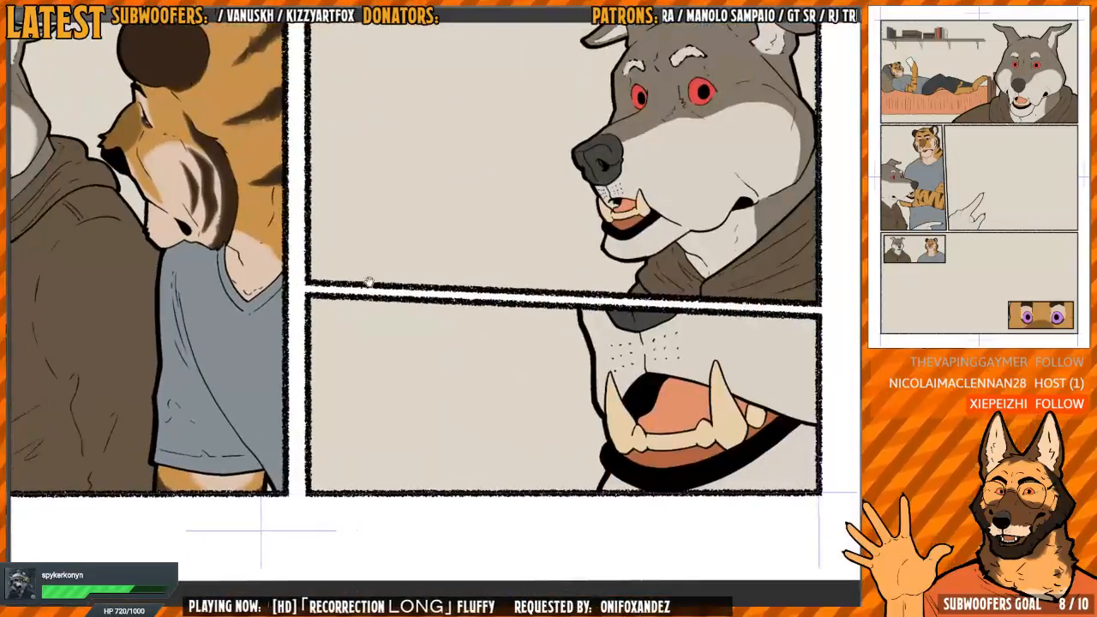
left_click_drag(733, 138, 518, 224)
key("h")
left_click_drag(557, 303, 405, 308)
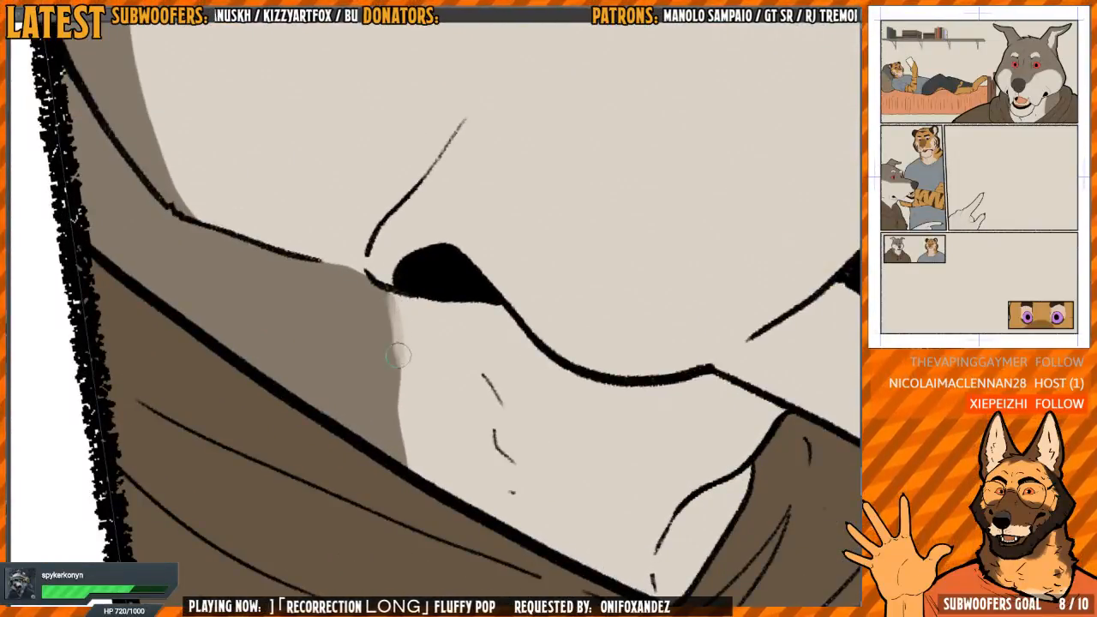
mouse_move(398, 355)
left_mouse_down()
mouse_move(406, 364)
mouse_move(393, 428)
left_mouse_up()
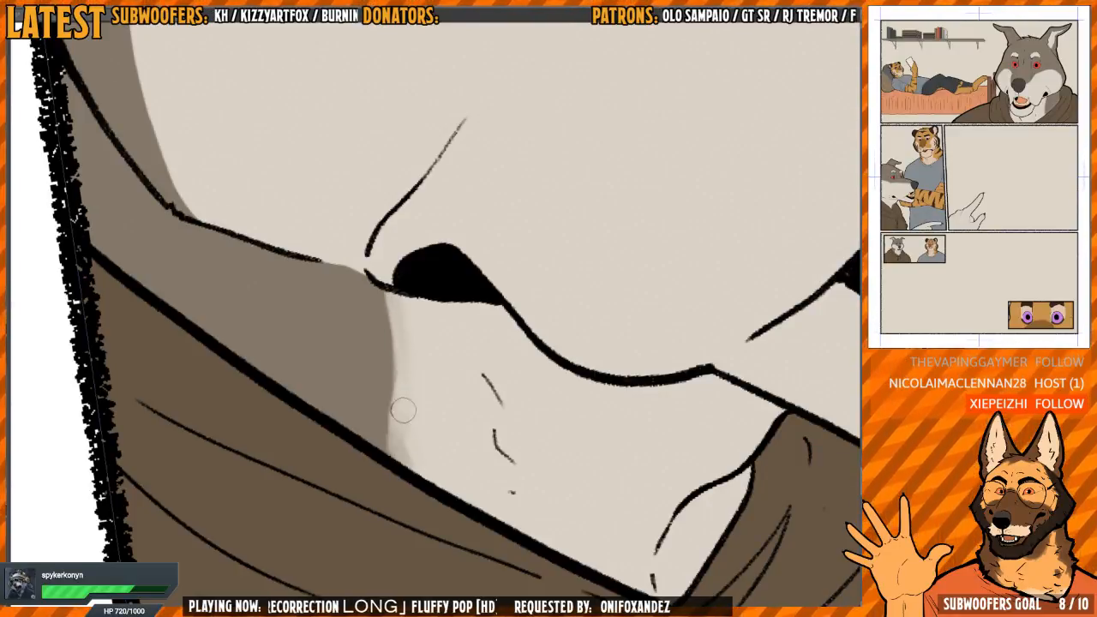
left_click_drag(409, 377, 383, 274)
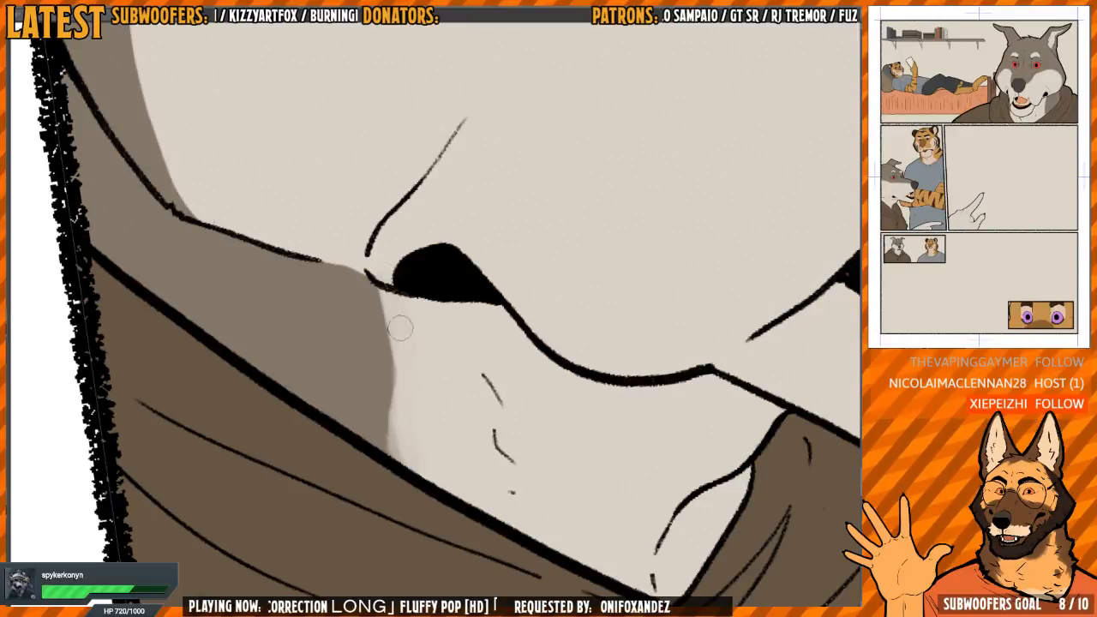
mouse_move(399, 327)
left_mouse_down()
mouse_move(402, 395)
mouse_move(382, 418)
left_mouse_up()
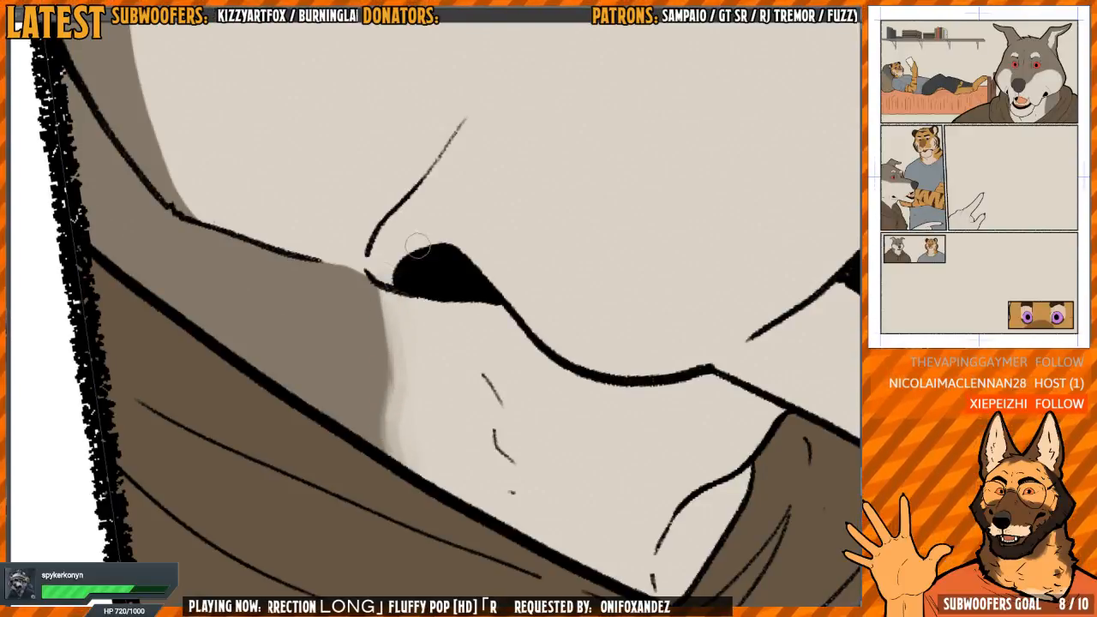
Soften the curved edge between the pale cheek and grey fur, from the jaw up the side of the wolf's face
key("h")
left_click_drag(534, 274, 534, 363)
key("h")
left_click_drag(450, 211, 470, 424)
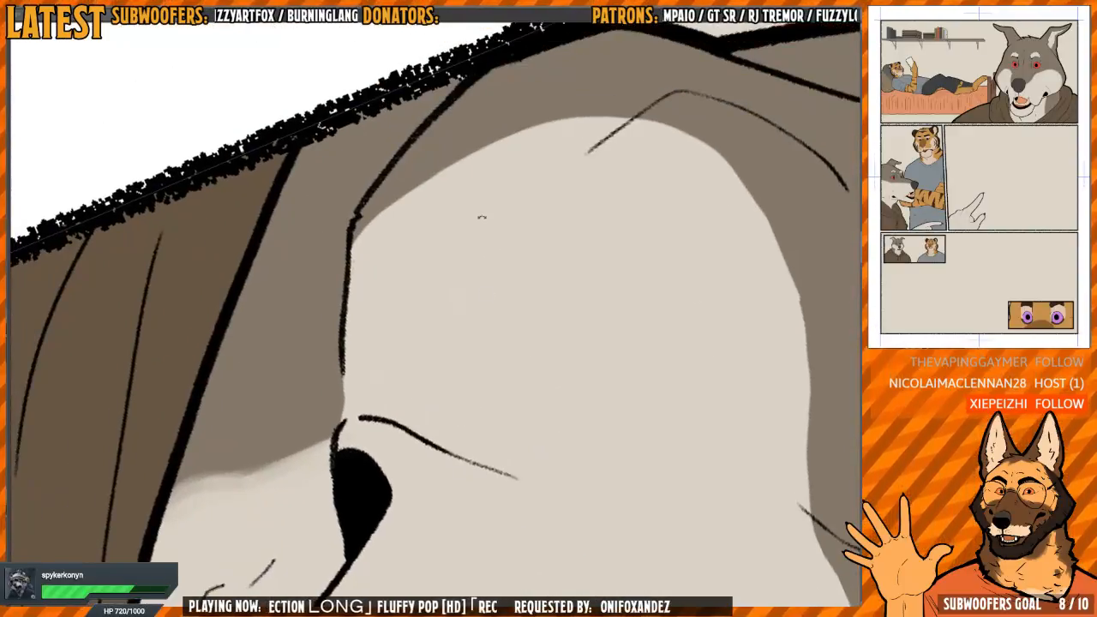
left_click_drag(482, 217, 438, 292)
mouse_move(335, 246)
left_mouse_down()
mouse_move(330, 378)
mouse_move(325, 306)
mouse_move(347, 446)
mouse_move(334, 415)
mouse_move(365, 488)
mouse_move(324, 264)
left_mouse_up()
left_click_drag(330, 341, 339, 432)
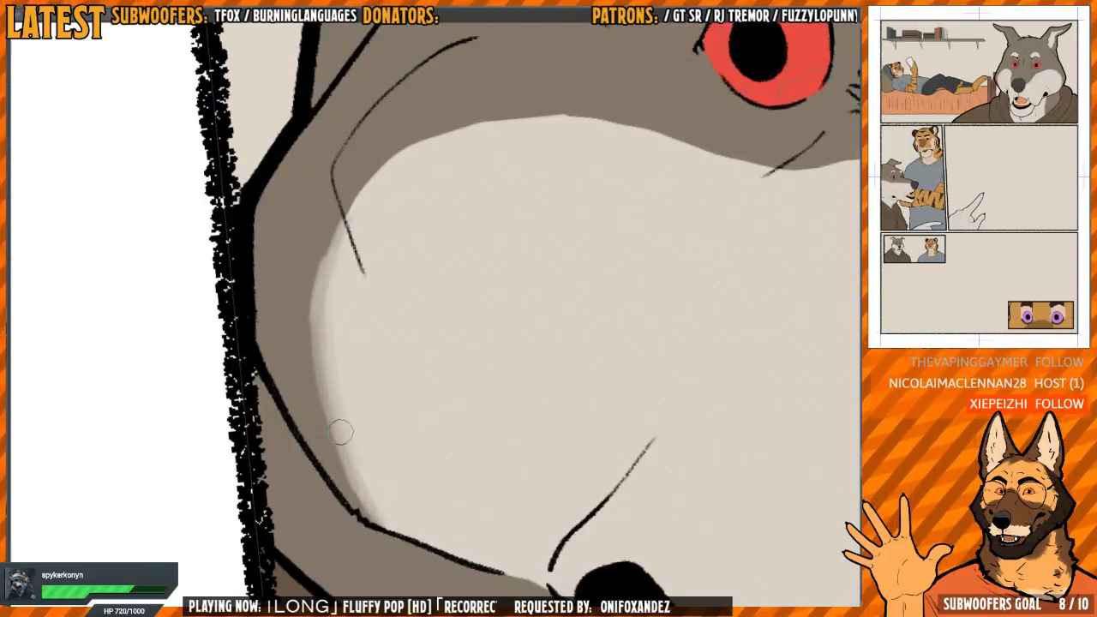
mouse_move(394, 526)
left_mouse_down()
mouse_move(450, 229)
mouse_move(394, 294)
mouse_move(419, 312)
mouse_move(477, 211)
mouse_move(514, 218)
left_mouse_up()
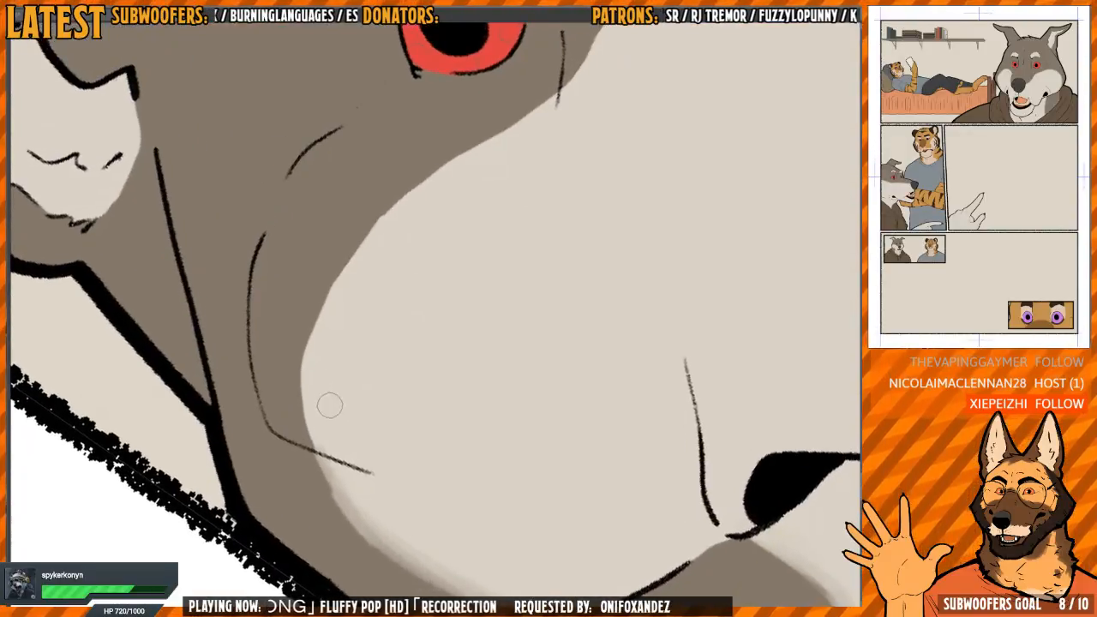
mouse_move(343, 508)
left_mouse_down()
mouse_move(296, 366)
mouse_move(334, 275)
mouse_move(348, 252)
mouse_move(326, 306)
mouse_move(393, 205)
mouse_move(526, 107)
mouse_move(309, 339)
left_mouse_up()
left_click_drag(466, 150, 478, 139)
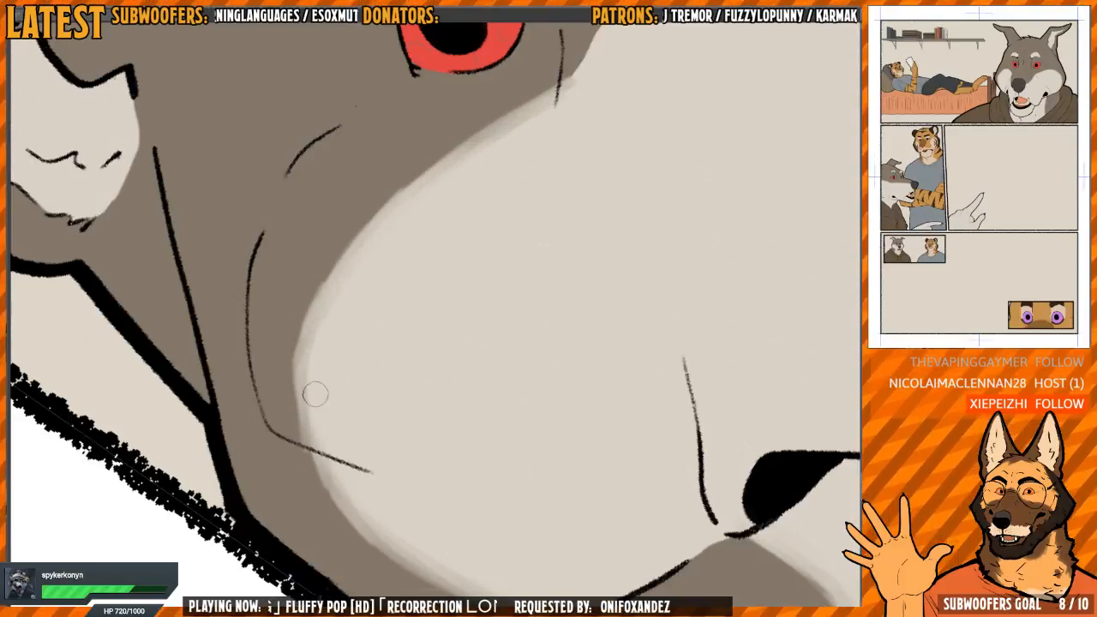
Blend the boundary between grey and pale fur from beneath the wolf's near eye along the muzzle to the nose
left_click_drag(553, 112, 403, 343)
left_click_drag(470, 130, 373, 182)
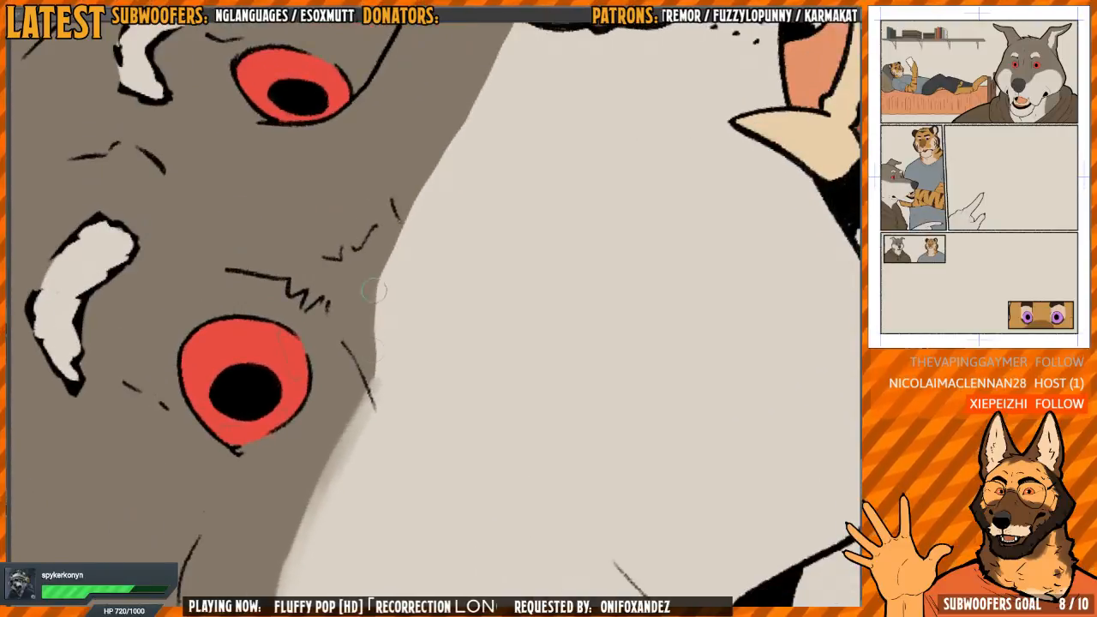
mouse_move(377, 294)
left_mouse_down()
mouse_move(368, 389)
mouse_move(391, 230)
mouse_move(436, 171)
mouse_move(379, 301)
left_mouse_up()
left_click_drag(404, 161, 400, 188)
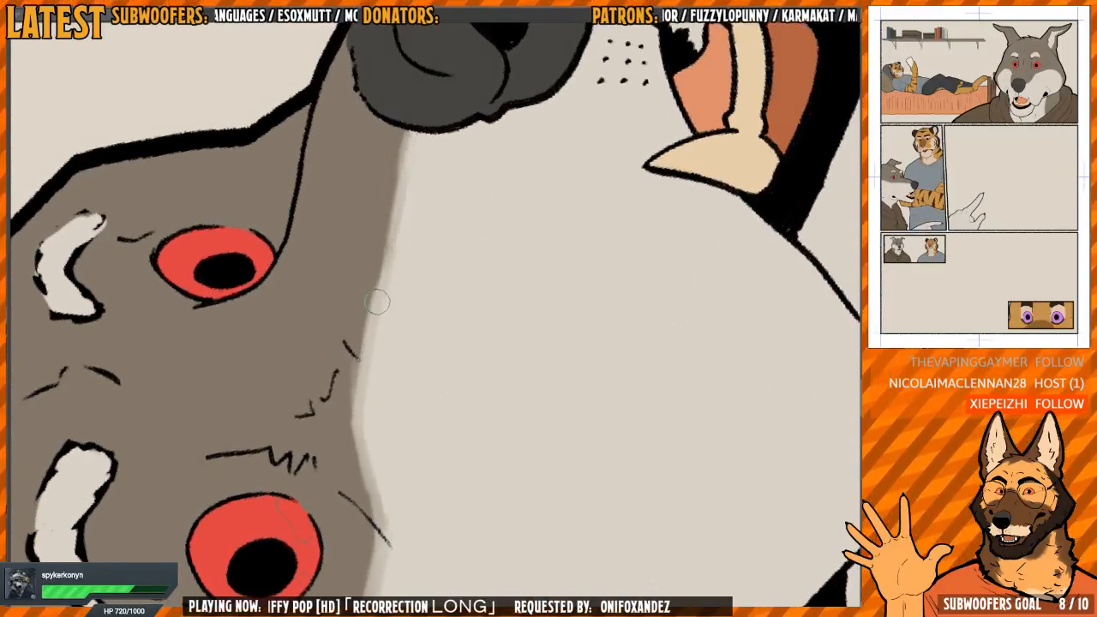
left_click_drag(377, 302, 385, 247)
left_click_drag(407, 177, 370, 330)
left_click_drag(370, 330, 382, 259)
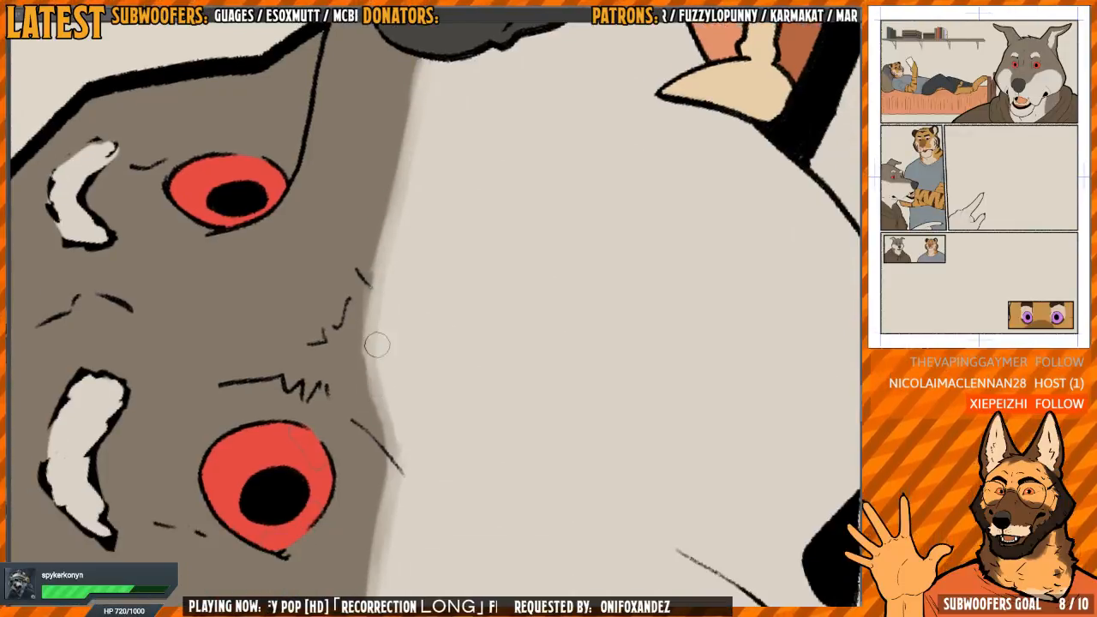
Soften the edges of the pale fur inside the wolf's near ear where it meets the grey fur
scroll(470, 214, "down", 5)
key("h")
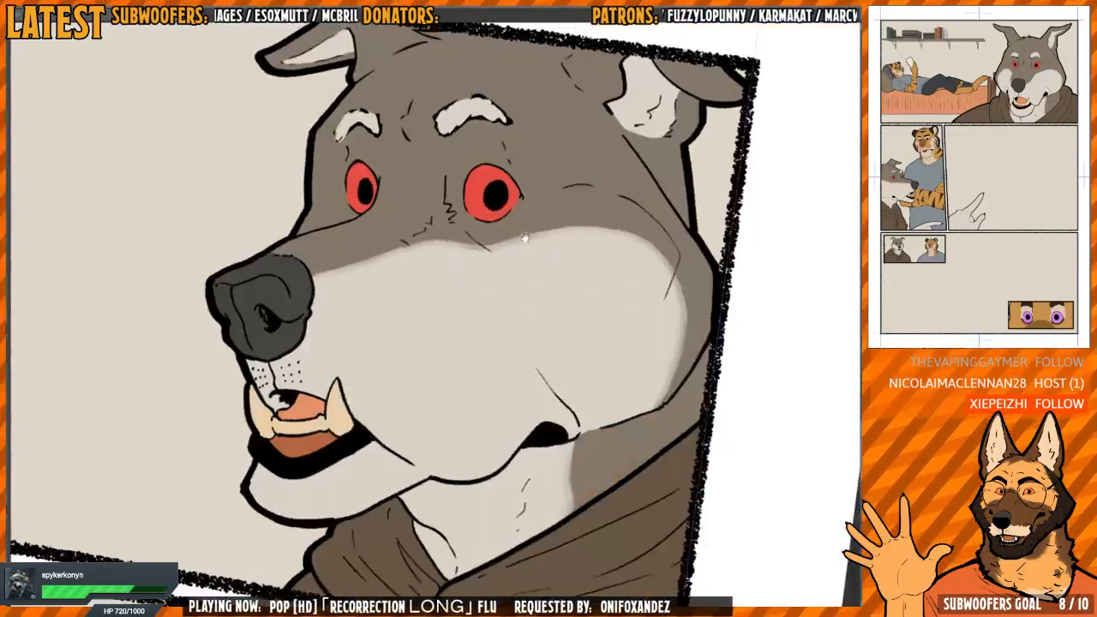
scroll(641, 246, "up", 4)
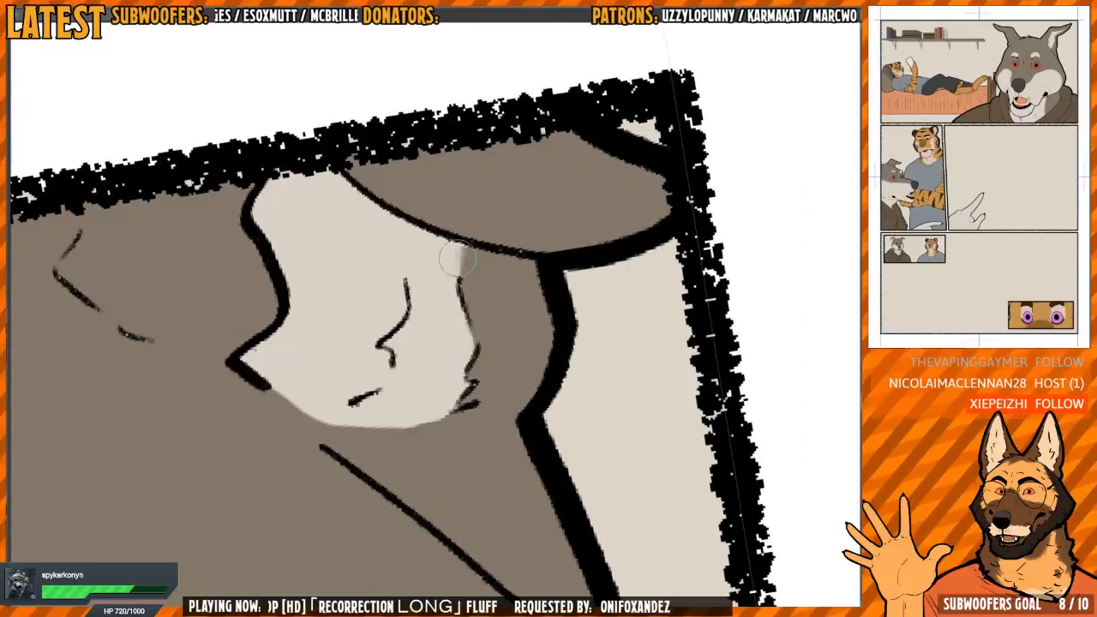
left_click_drag(475, 337, 437, 387)
scroll(436, 386, "down", 5)
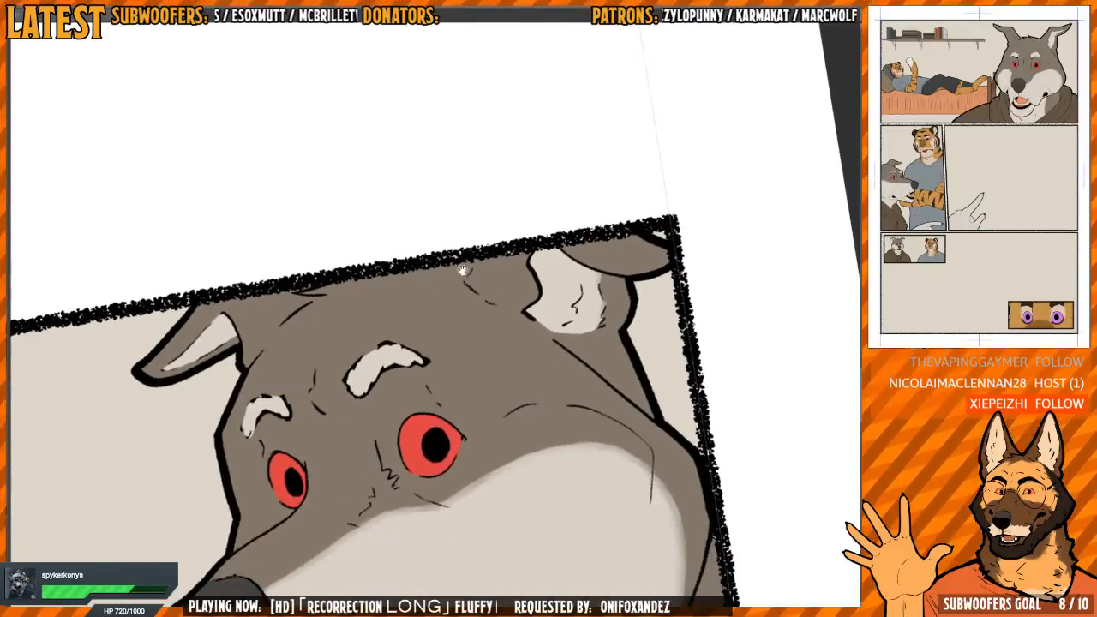
mouse_move(511, 372)
left_mouse_down()
mouse_move(561, 348)
mouse_move(507, 342)
left_mouse_up()
scroll(506, 341, "up", 3)
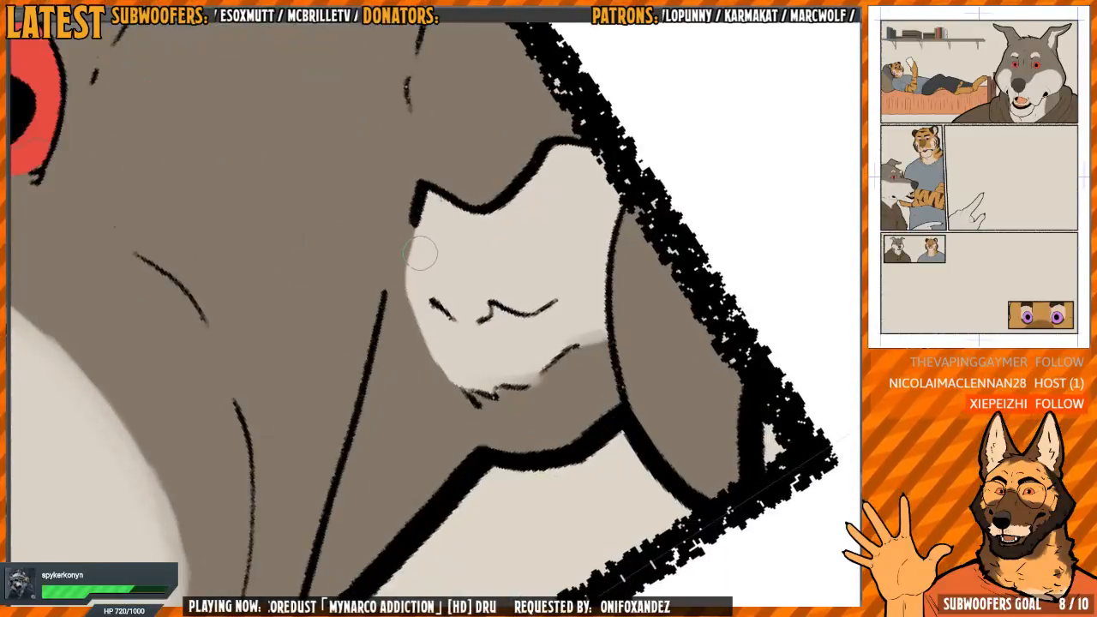
mouse_move(419, 250)
left_mouse_down()
mouse_move(408, 275)
mouse_move(427, 334)
left_mouse_up()
left_click_drag(440, 373, 458, 381)
mouse_move(425, 324)
left_mouse_down()
mouse_move(426, 348)
mouse_move(471, 240)
mouse_move(344, 292)
mouse_move(483, 257)
mouse_move(462, 231)
left_mouse_up()
Examine the finished fur markings across the page's panels, and switch to the other comic page
scroll(429, 326, "down", 4)
scroll(467, 238, "down", 3)
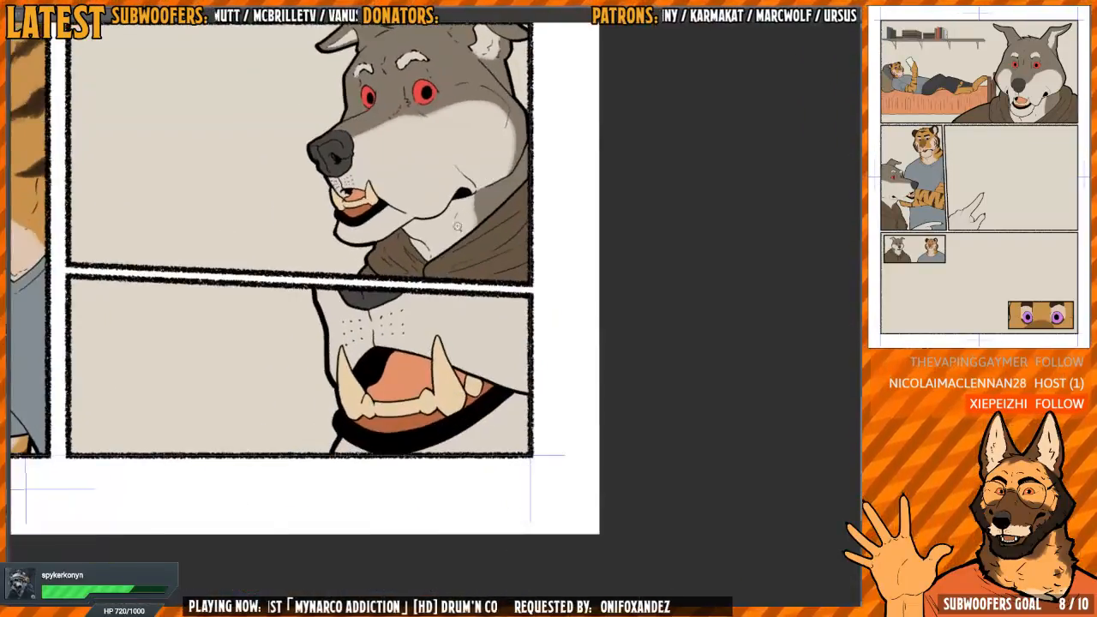
scroll(462, 343, "down", 3)
left_click_drag(455, 319, 464, 368)
scroll(463, 366, "up", 2)
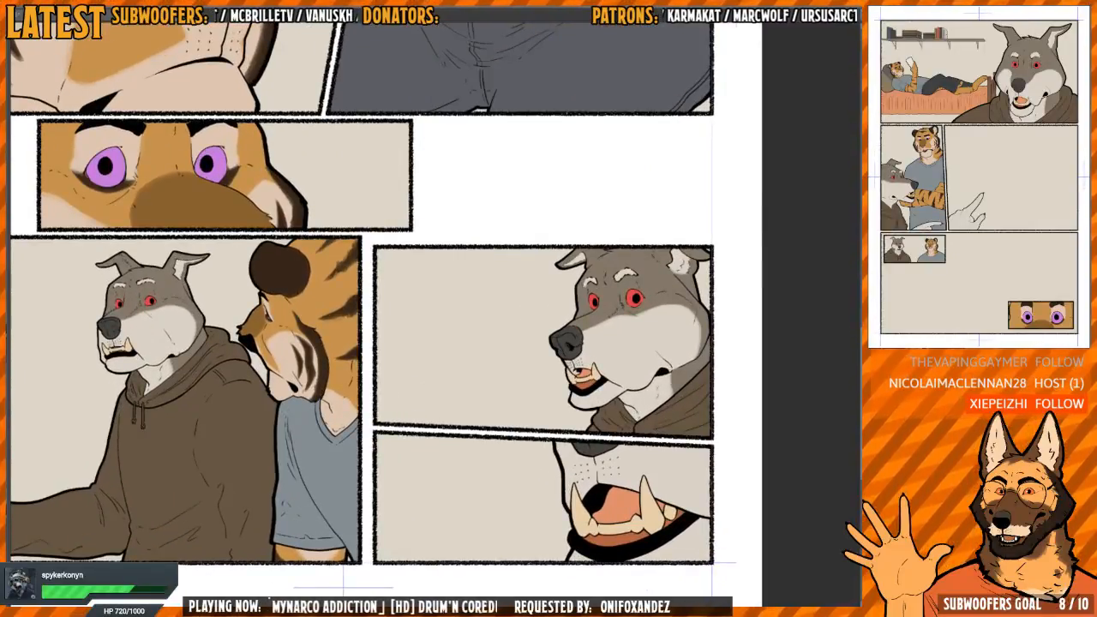
left_click_drag(540, 206, 510, 424)
scroll(548, 372, "down", 4)
scroll(472, 248, "up", 4)
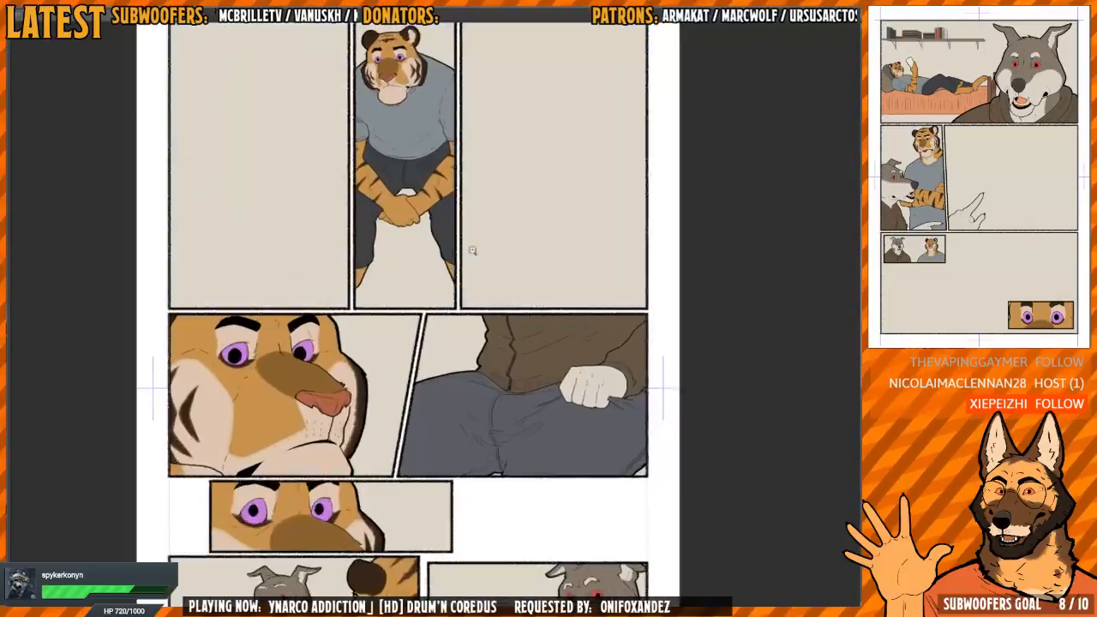
scroll(463, 338, "down", 5)
scroll(477, 345, "up", 1)
scroll(477, 345, "up", 1)
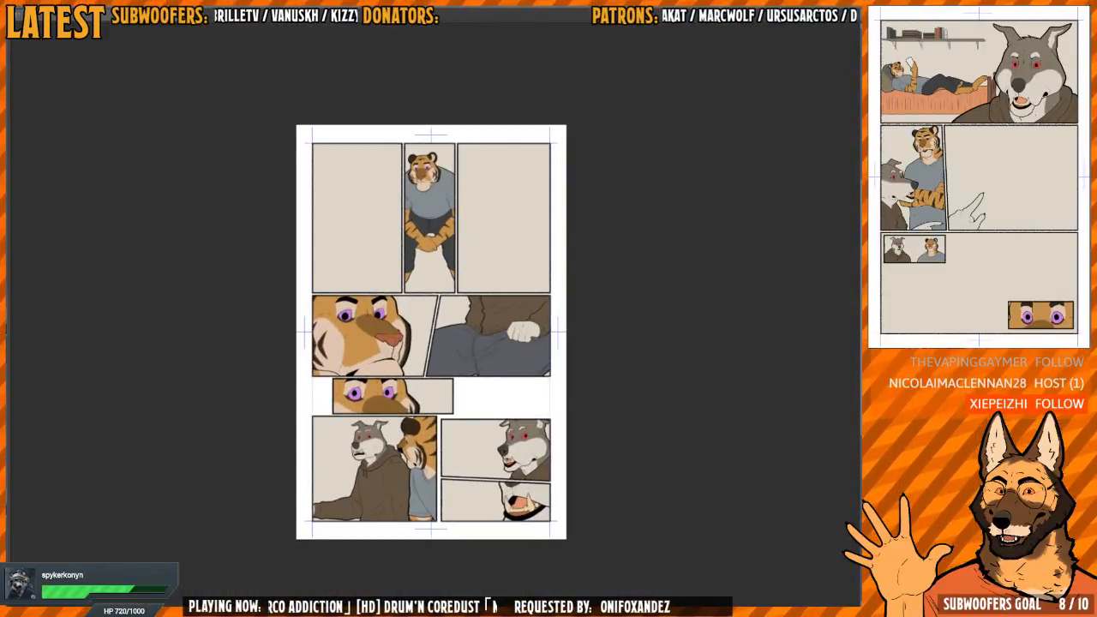
key("ctrl+Tab")
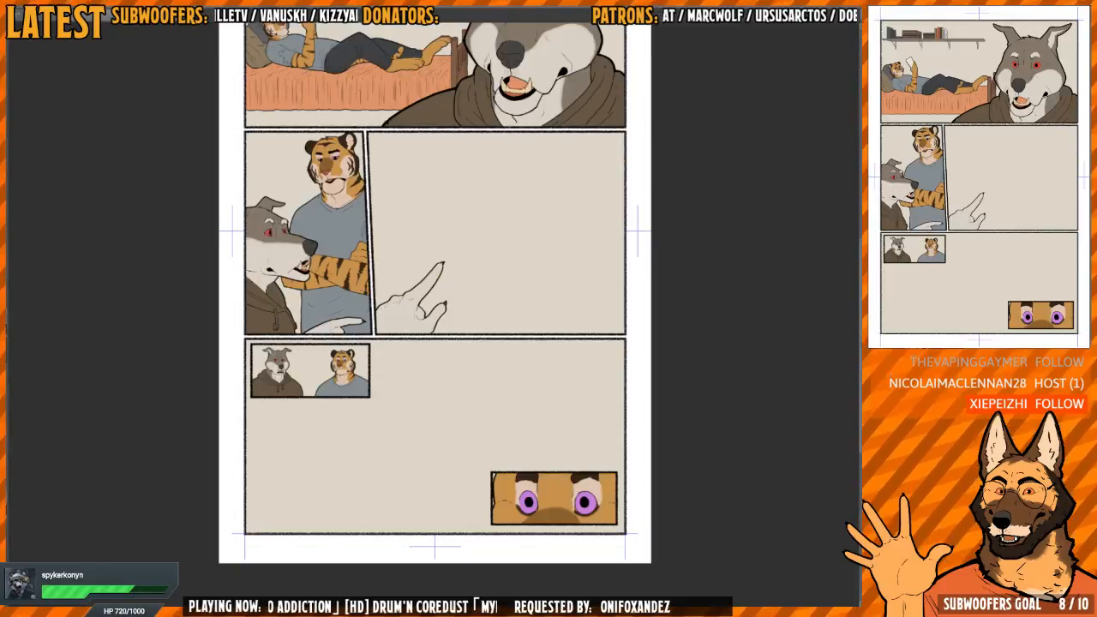
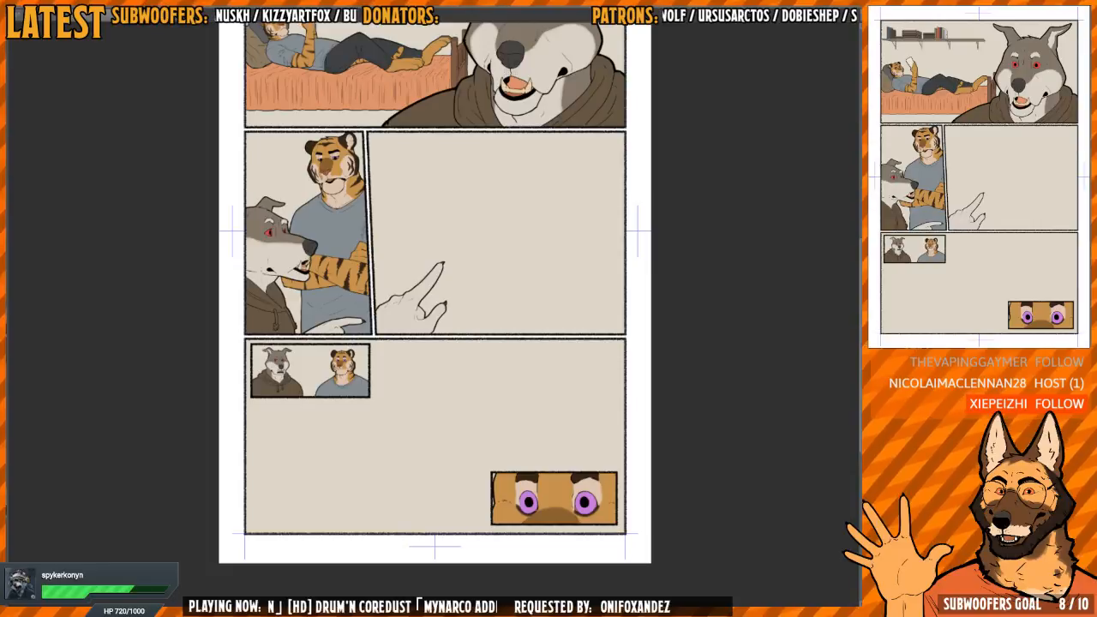
Hide the line art and panel borders, and select the empty background around the flat-coloured figures in every panel
left_click_drag(563, 303, 530, 363)
scroll(549, 381, "down", 1)
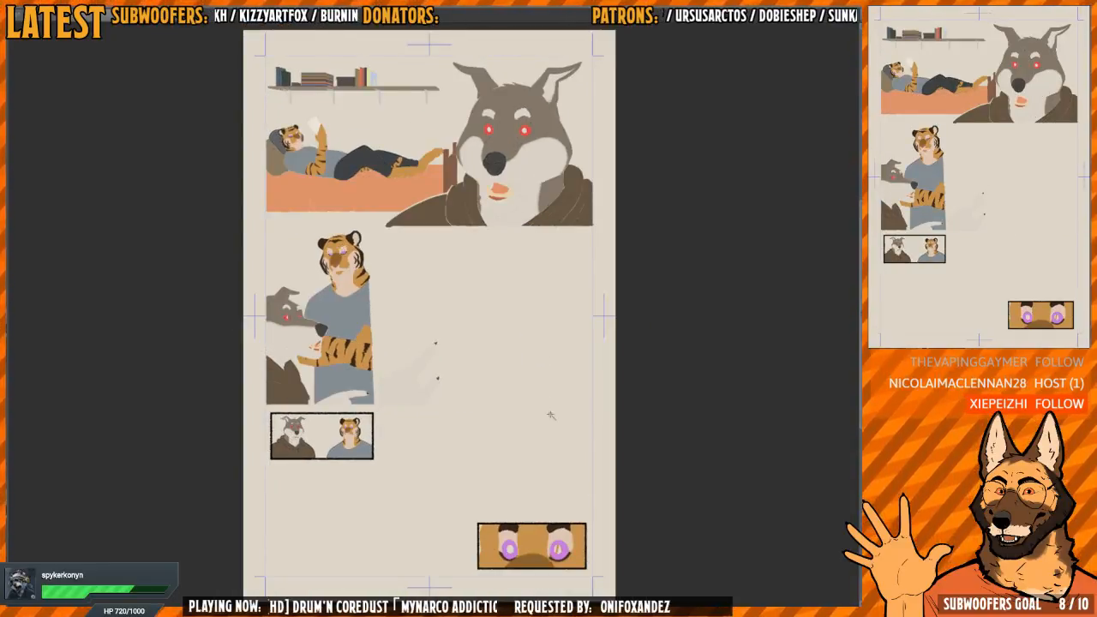
left_click(548, 405)
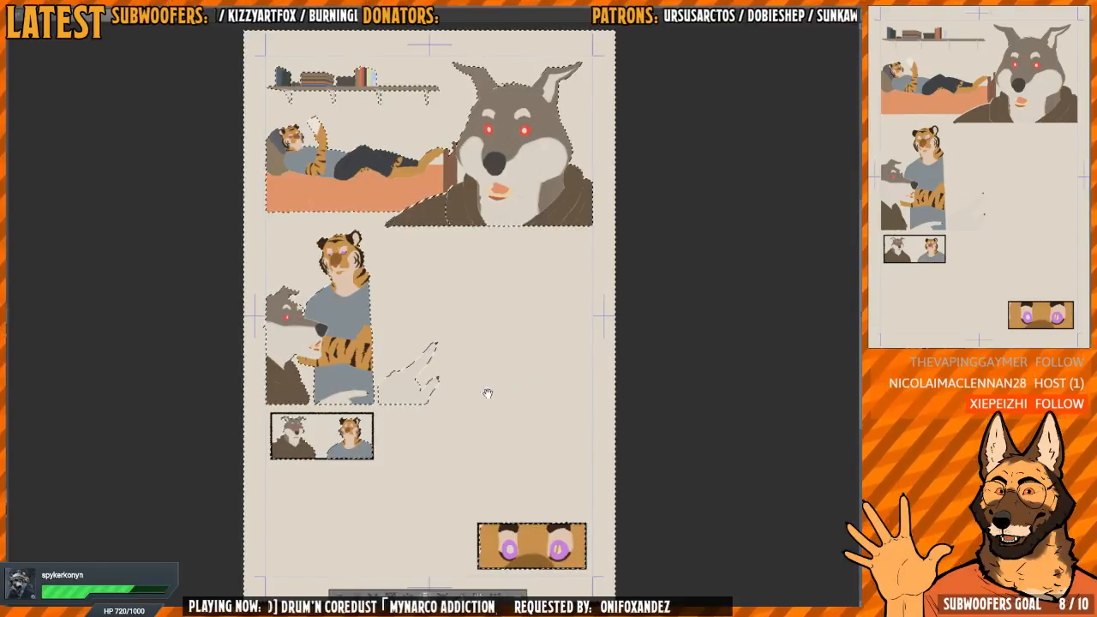
scroll(477, 412, "down", 1)
left_click_drag(475, 441, 471, 422)
scroll(470, 422, "up", 1)
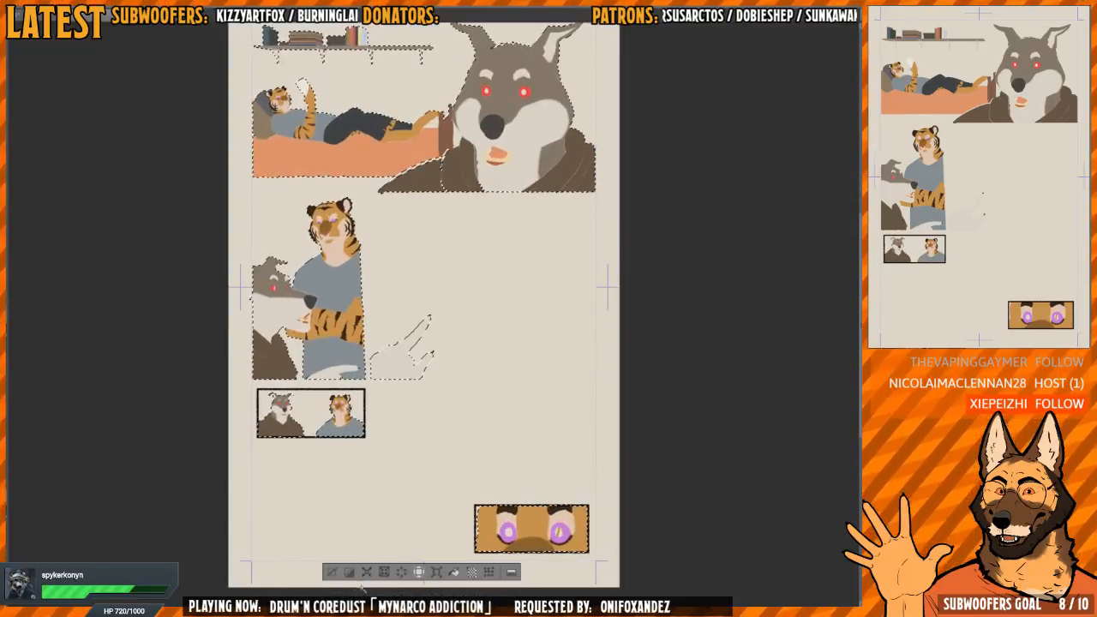
left_click_drag(475, 366, 480, 503)
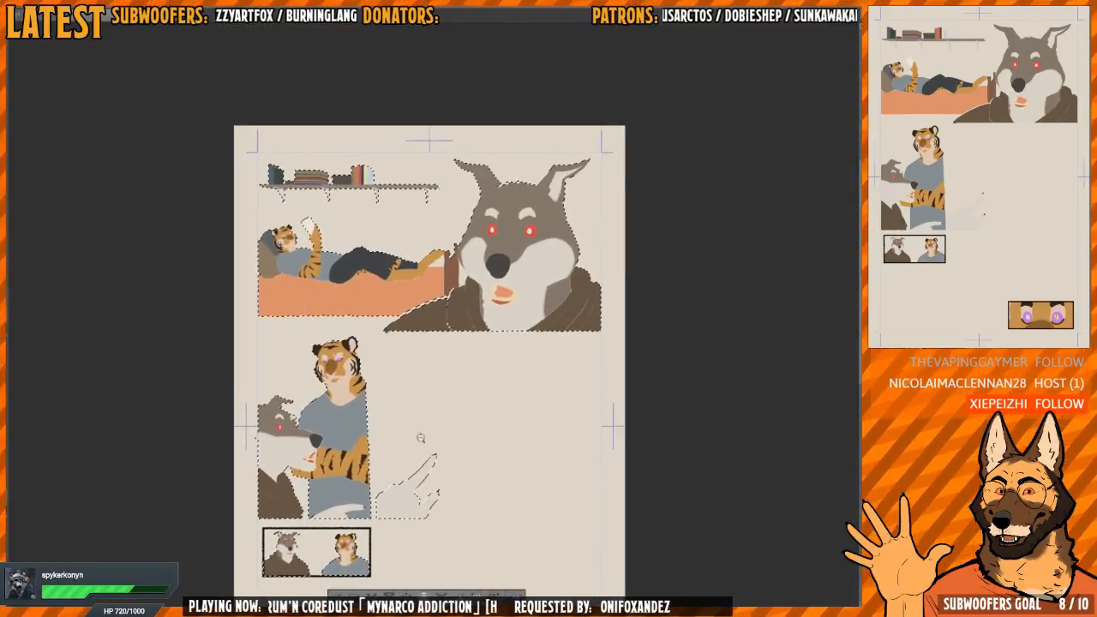
left_click_drag(305, 489, 448, 409)
scroll(448, 409, "down", 2)
left_click_drag(520, 249, 469, 328)
scroll(524, 341, "up", 3)
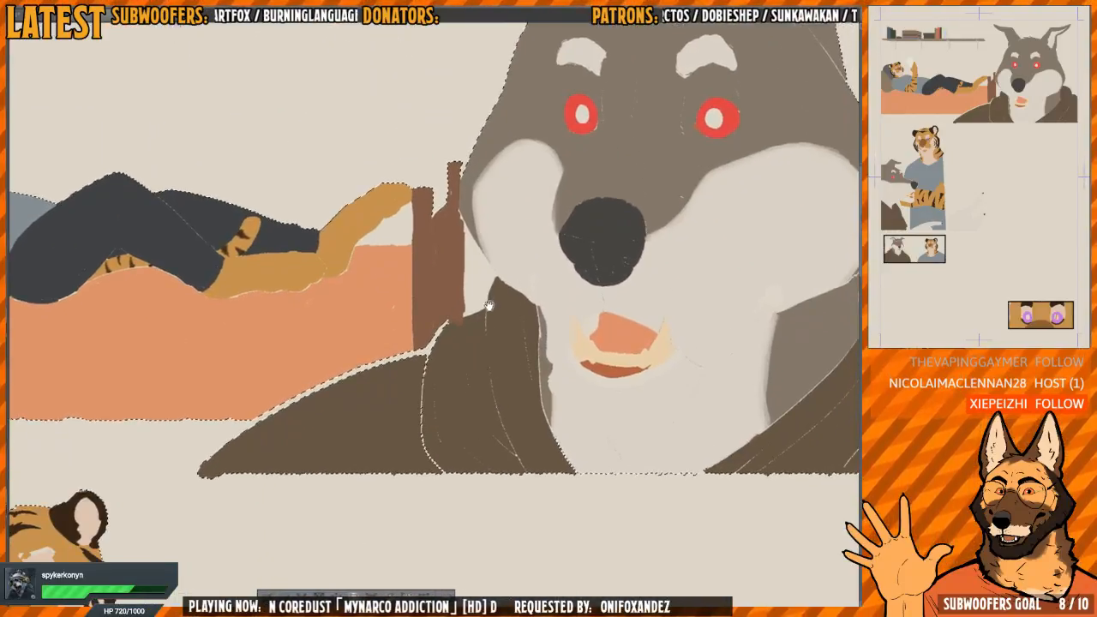
scroll(488, 310, "down", 1)
scroll(495, 395, "down", 3)
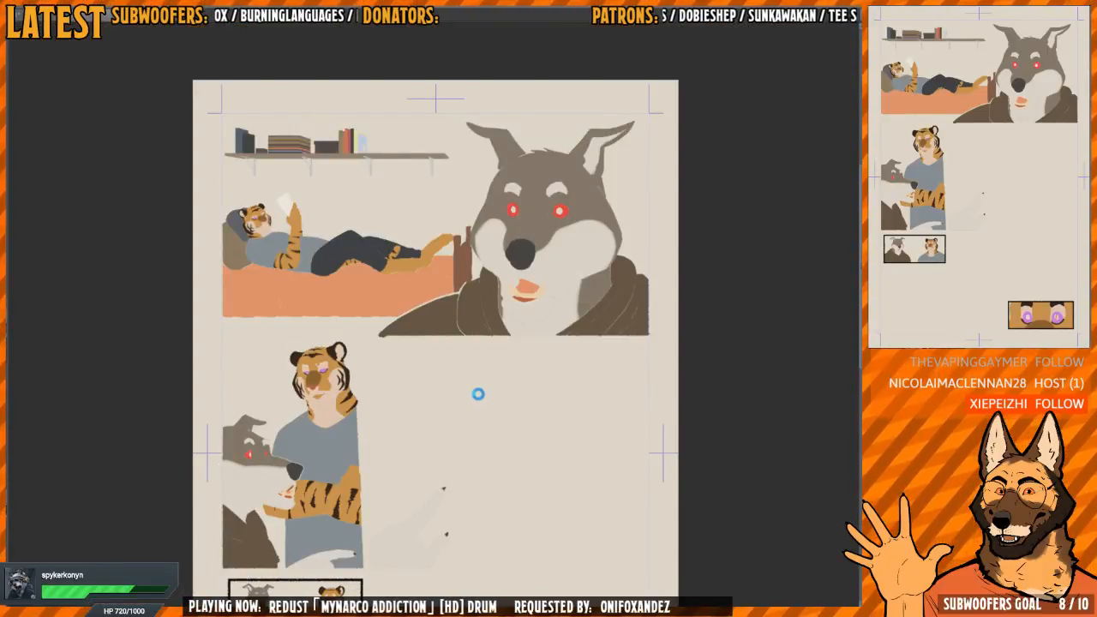
Examine the selection edges around the bookshelf, its brackets, the lying tiger and the wolf for stray gaps
left_click_drag(462, 275, 474, 378)
scroll(474, 379, "up", 3)
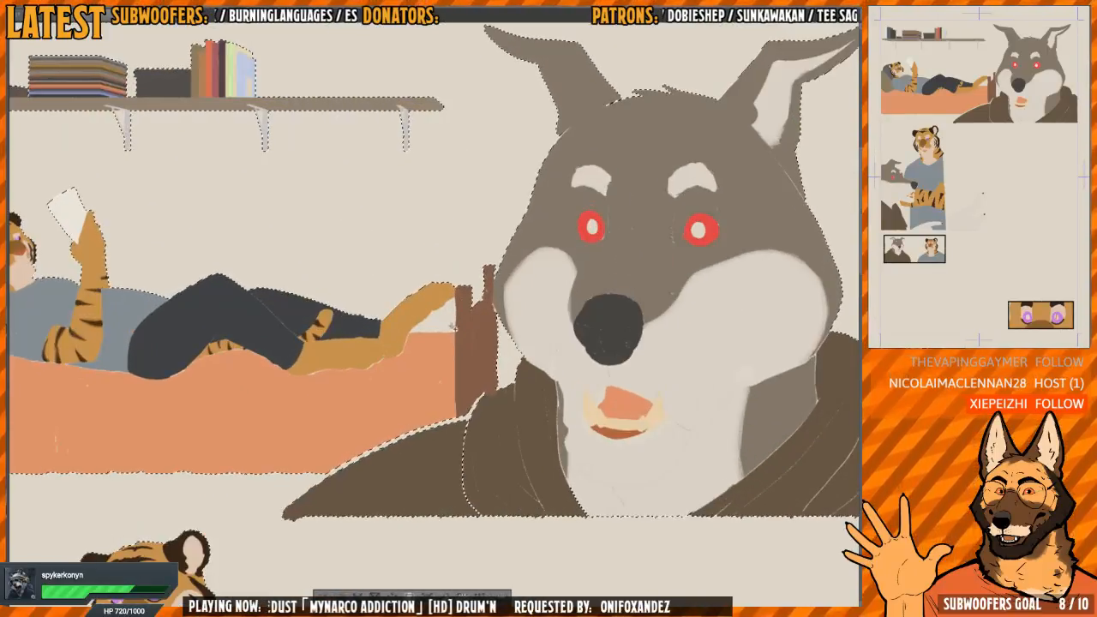
scroll(451, 327, "down", 2)
left_click_drag(480, 305, 528, 404)
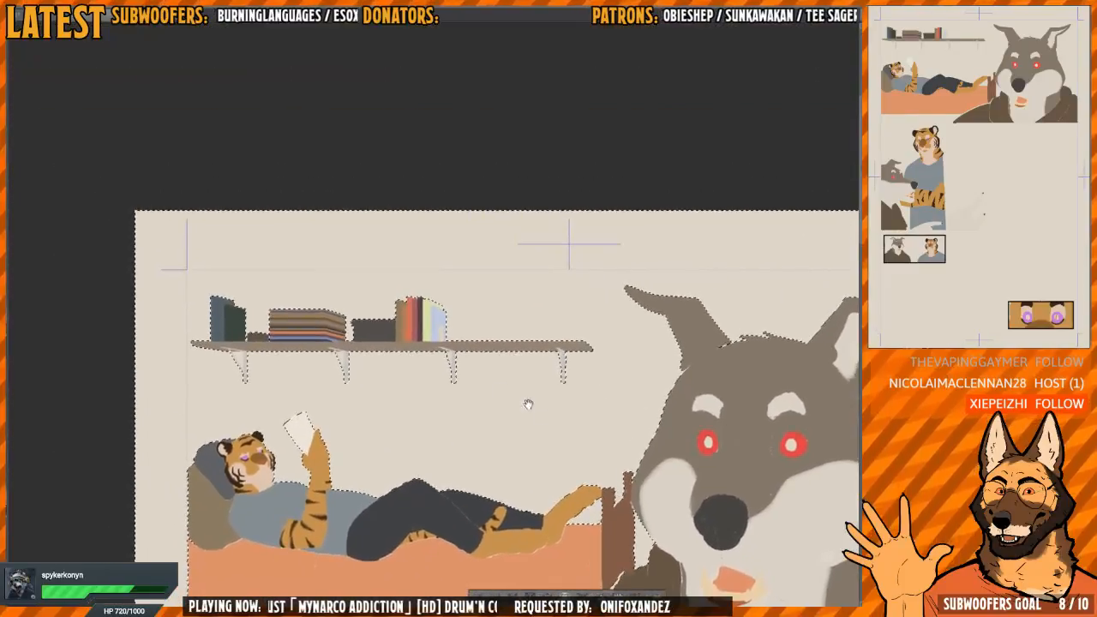
scroll(361, 358, "up", 6)
left_click_drag(681, 399, 526, 342)
scroll(526, 342, "down", 3)
left_click_drag(282, 360, 649, 371)
scroll(294, 369, "up", 3)
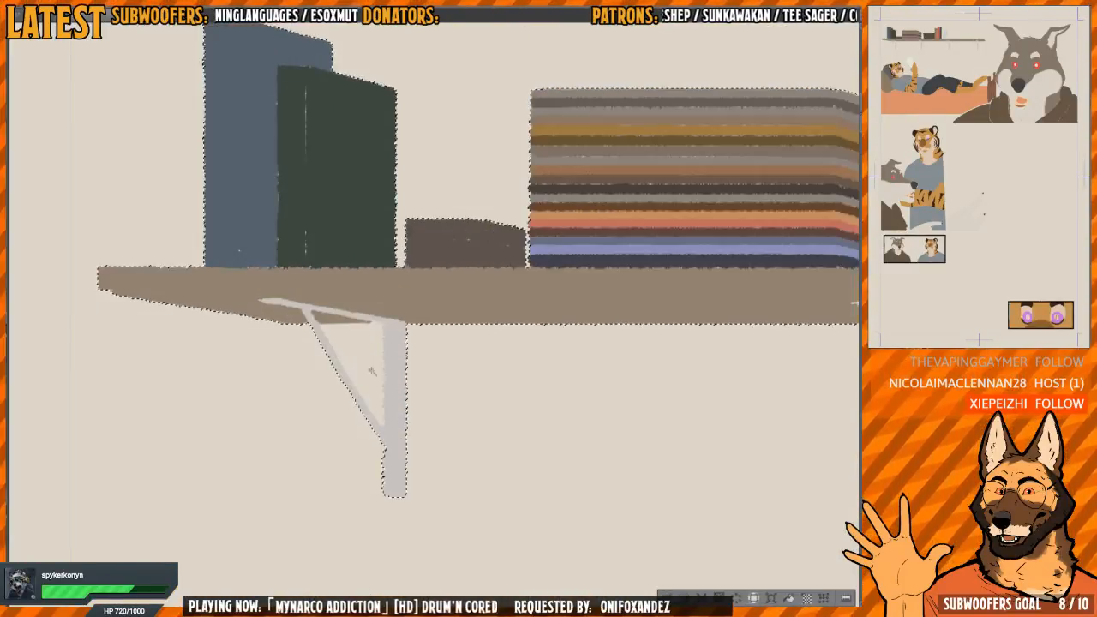
scroll(473, 386, "down", 4)
scroll(551, 285, "up", 4)
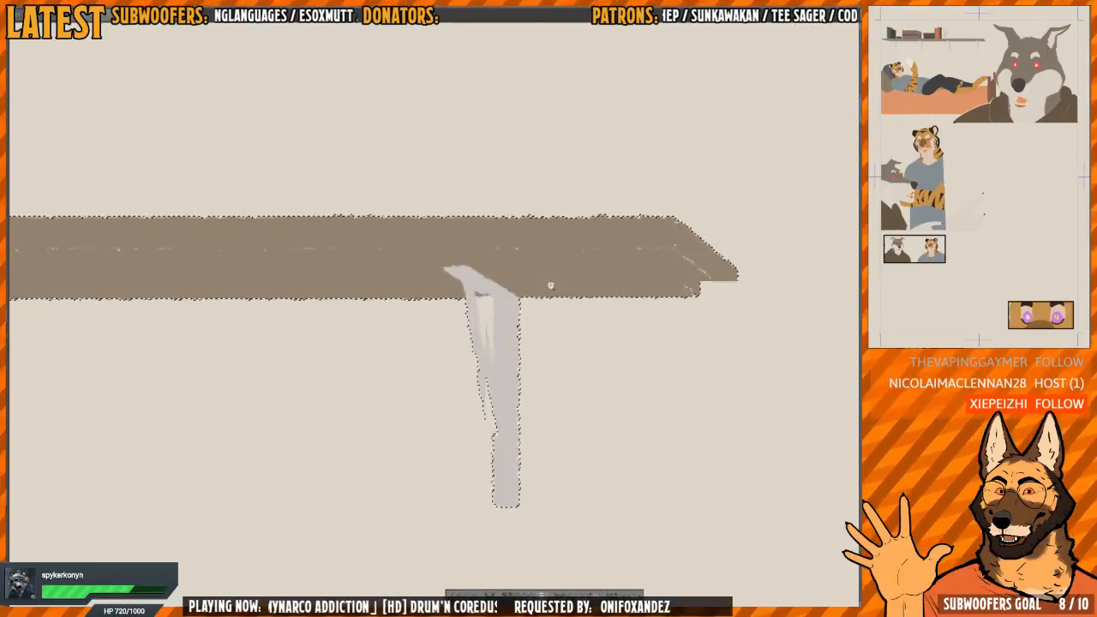
scroll(550, 285, "up", 3)
scroll(508, 322, "down", 5)
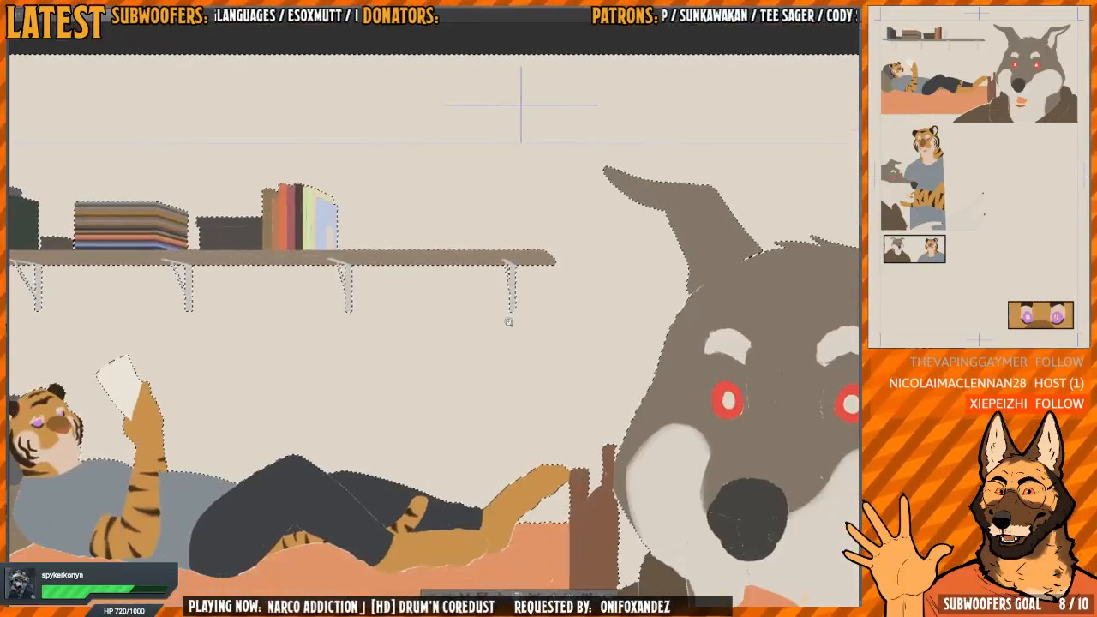
left_click_drag(508, 321, 491, 330)
left_click_drag(390, 315, 488, 436)
mouse_move(366, 397)
left_mouse_down()
mouse_move(416, 384)
mouse_move(349, 397)
left_mouse_up()
left_click_drag(501, 413, 450, 242)
left_click_drag(539, 424, 455, 183)
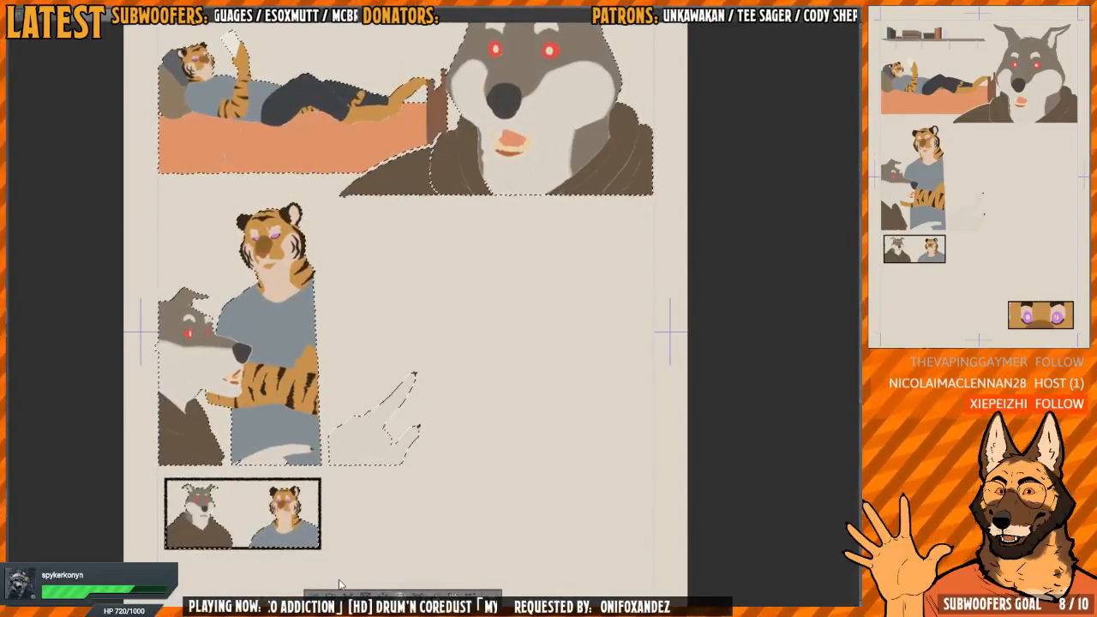
Invert the selection, fill the figures in every panel with solid black, and deselect
scroll(561, 358, "down", 3)
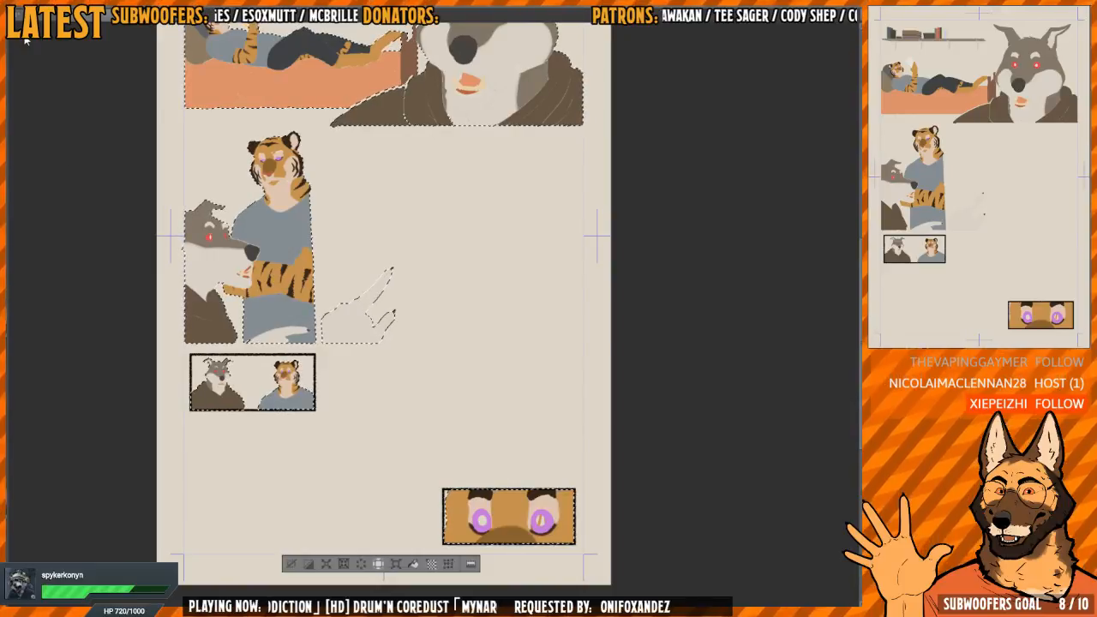
left_click(412, 564)
key("ctrl+d")
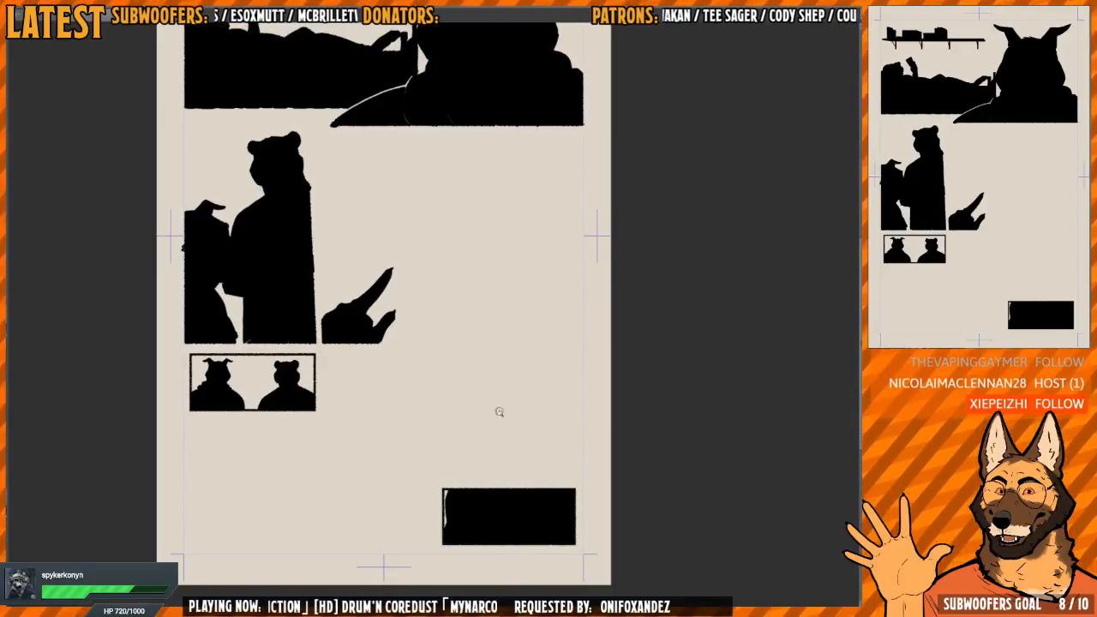
Paint over the light slivers along the lower edge of the standing tiger's black silhouette in the middle panel
scroll(448, 306, "up", 3)
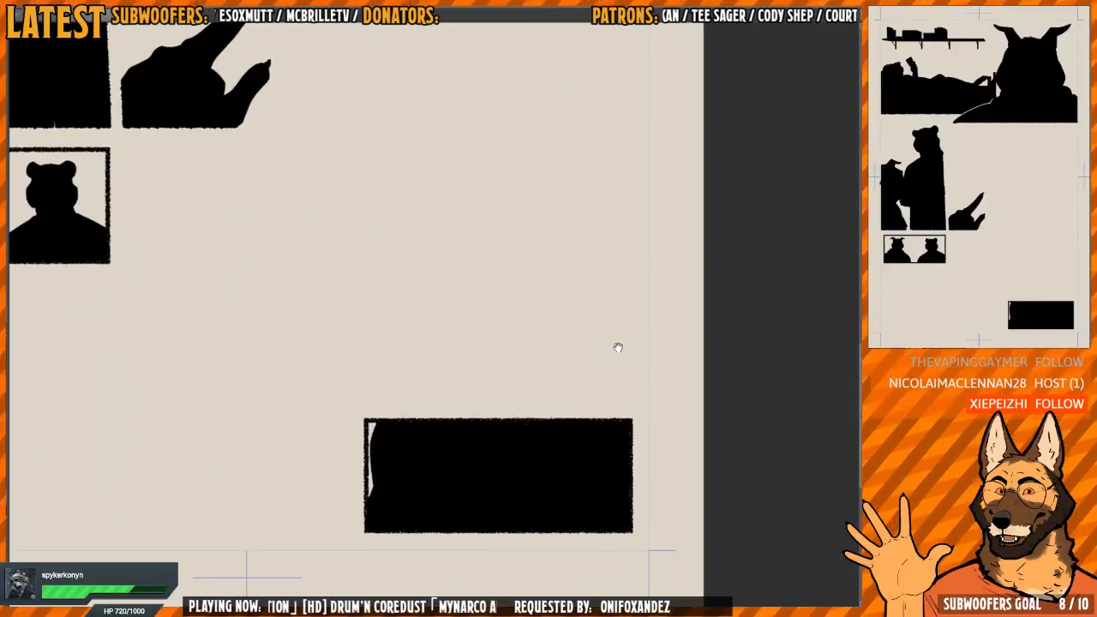
left_click_drag(348, 276, 666, 485)
left_click_drag(285, 312, 317, 318)
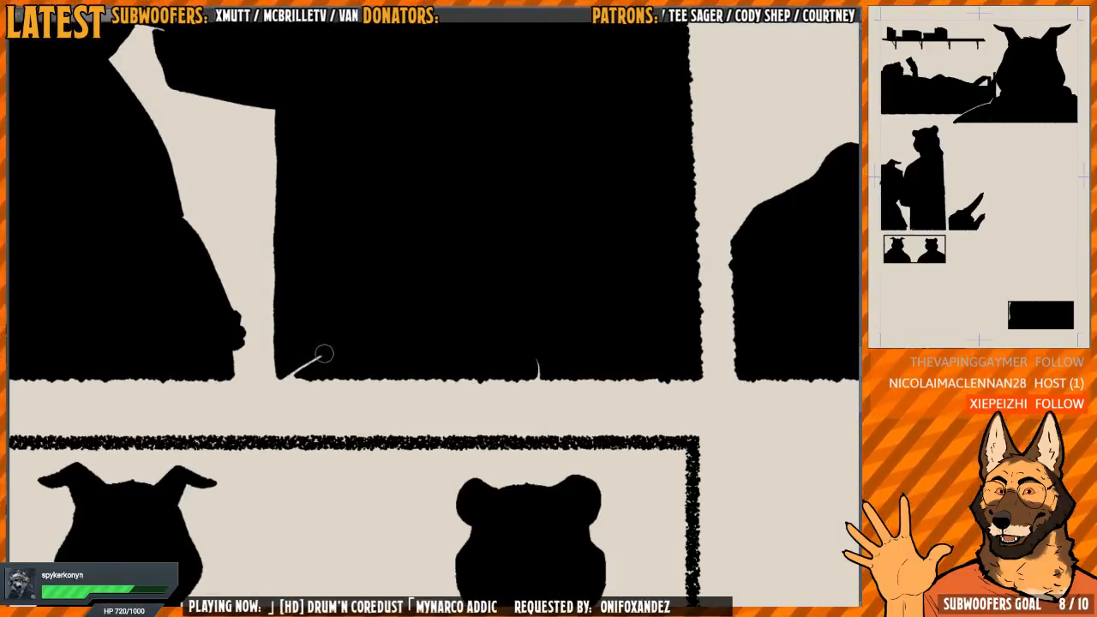
left_click_drag(324, 353, 289, 372)
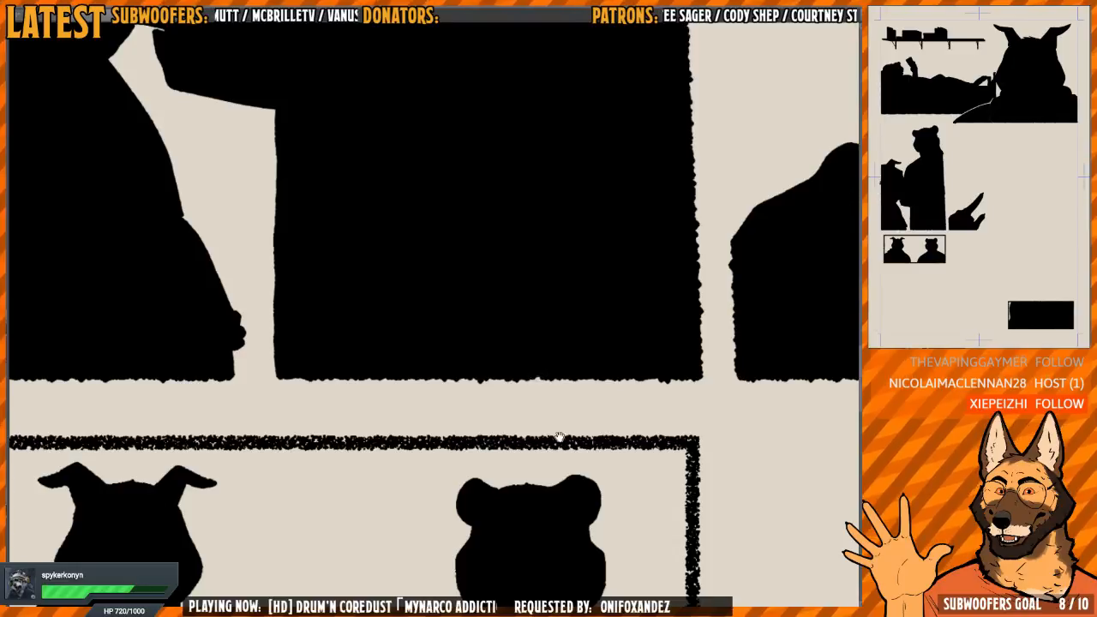
Fill the thin light sliver above the opening between the wolf's and tiger's silhouettes in the middle panel
left_click_drag(560, 437, 546, 255)
left_click_drag(589, 97, 560, 245)
left_click_drag(797, 94, 511, 257)
scroll(511, 258, "down", 1)
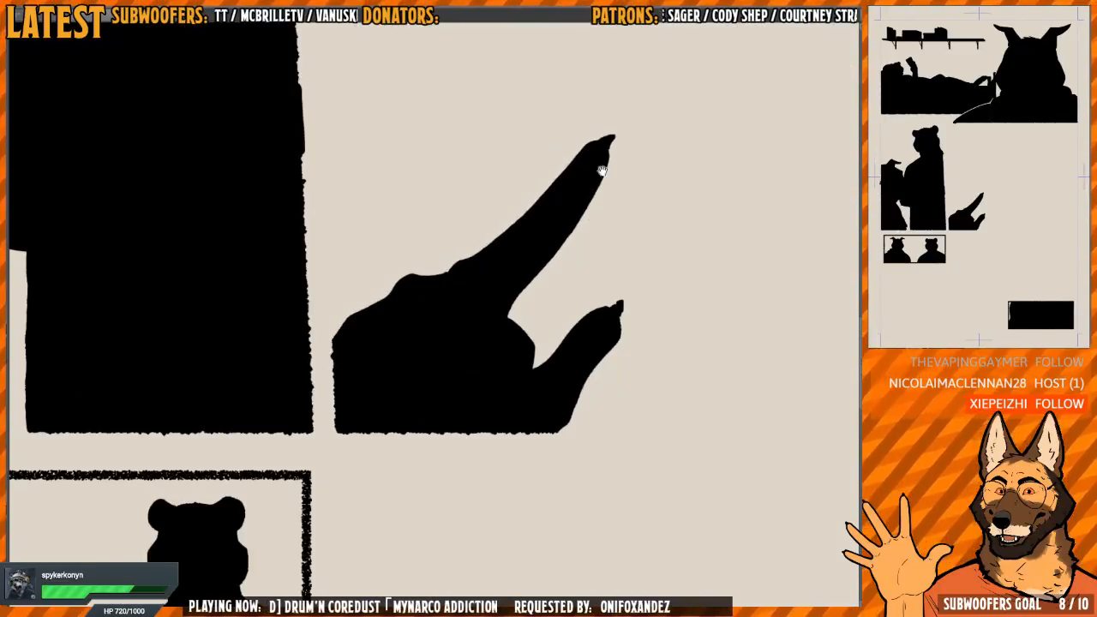
mouse_move(208, 26)
left_mouse_down()
mouse_move(426, 245)
mouse_move(554, 223)
left_mouse_up()
left_click_drag(276, 387, 348, 382)
scroll(348, 382, "up", 3)
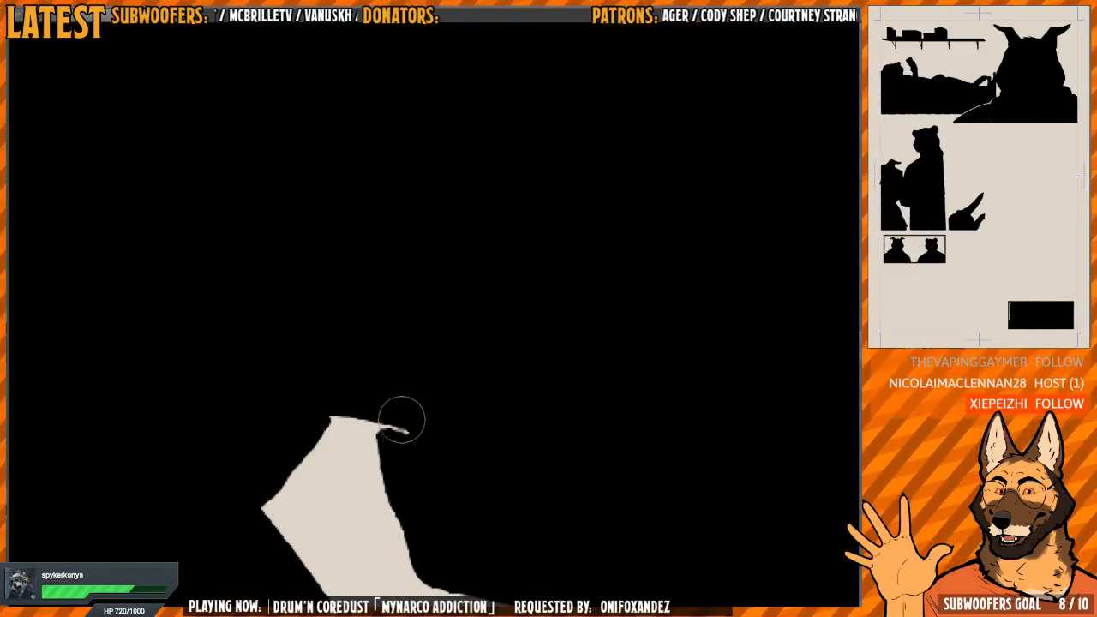
left_click_drag(401, 419, 399, 424)
Paint out the thin light lines running through the wolf's hoodie silhouette in the top panel
scroll(429, 321, "down", 3)
mouse_move(428, 321)
left_mouse_down()
mouse_move(340, 429)
mouse_move(292, 565)
left_mouse_up()
scroll(505, 314, "down", 3)
mouse_move(505, 314)
left_mouse_down()
mouse_move(386, 439)
mouse_move(325, 468)
left_mouse_up()
scroll(455, 340, "up", 3)
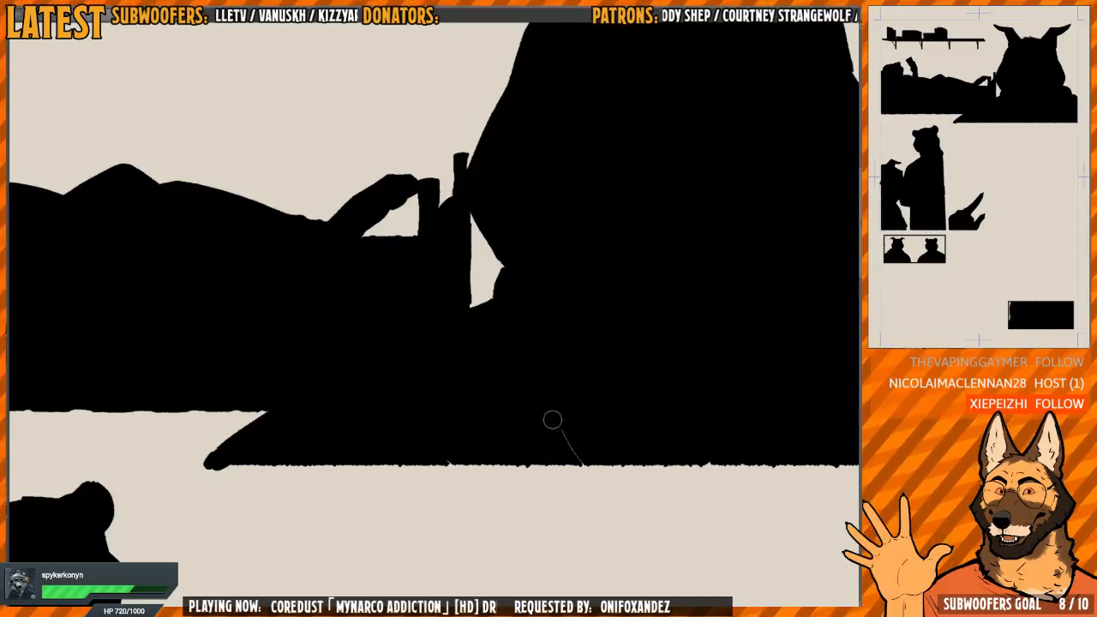
left_click_drag(566, 435, 511, 493)
Examine the black silhouettes of the shelf, the lying tiger and the wolf in the top panel for remaining gaps
scroll(522, 244, "down", 3)
left_click_drag(516, 232, 514, 242)
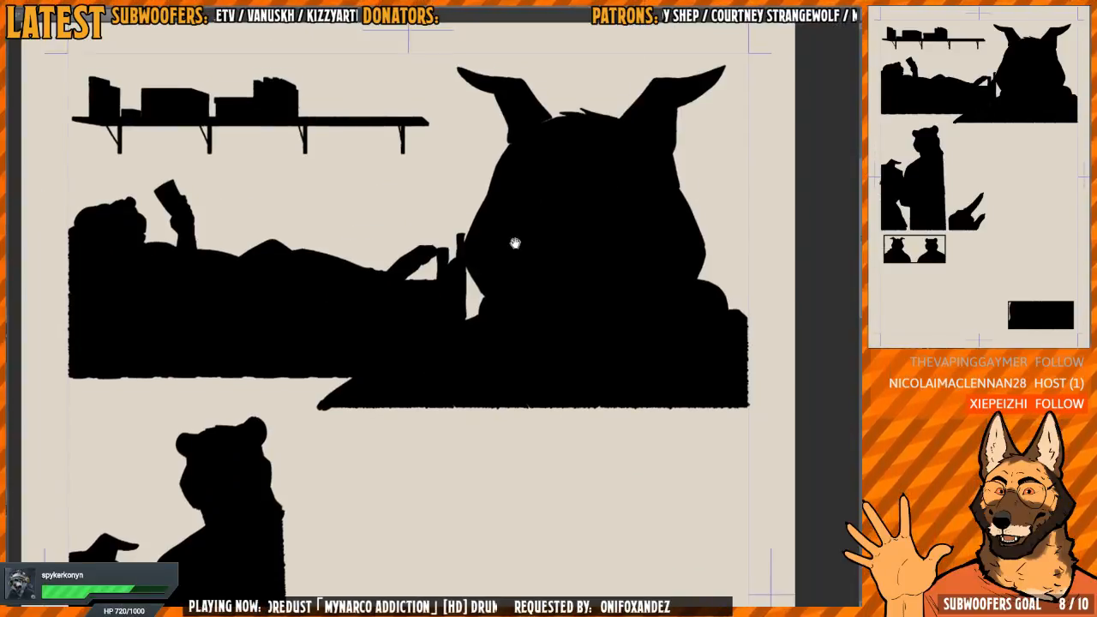
scroll(577, 123, "up", 4)
left_click_drag(578, 122, 627, 207)
left_click_drag(449, 291, 666, 307)
left_click_drag(413, 349, 737, 246)
left_click_drag(512, 235, 492, 487)
left_click_drag(667, 191, 515, 358)
left_click_drag(606, 322, 409, 283)
left_click_drag(554, 291, 300, 295)
scroll(631, 374, "down", 6)
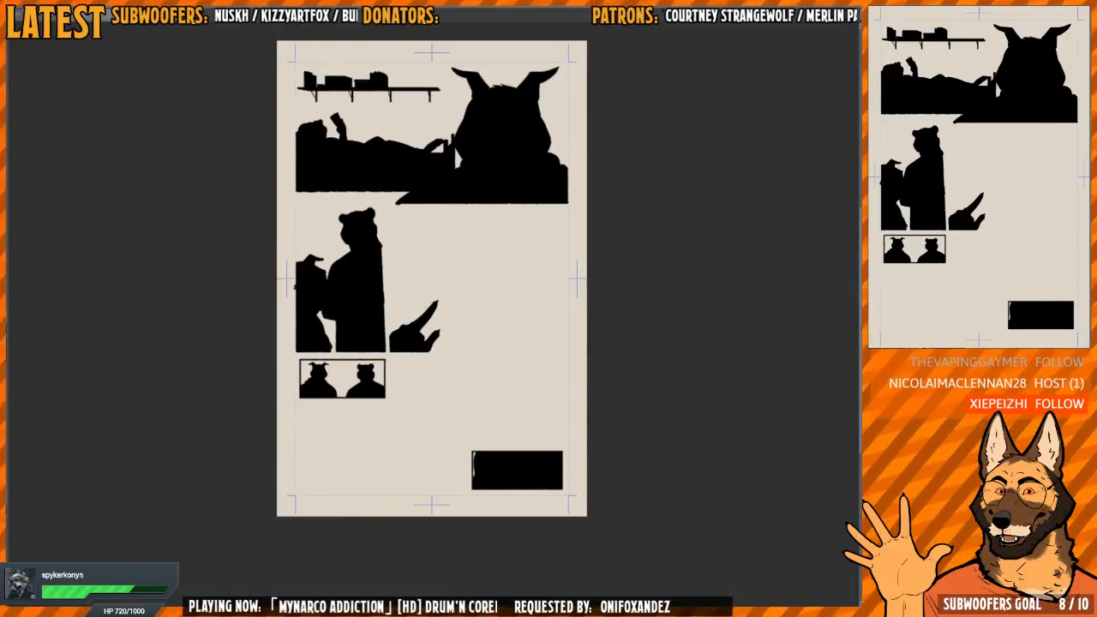
Bring the flat colours, line art and panel borders back into view over the black silhouettes
key("ctrl+z")
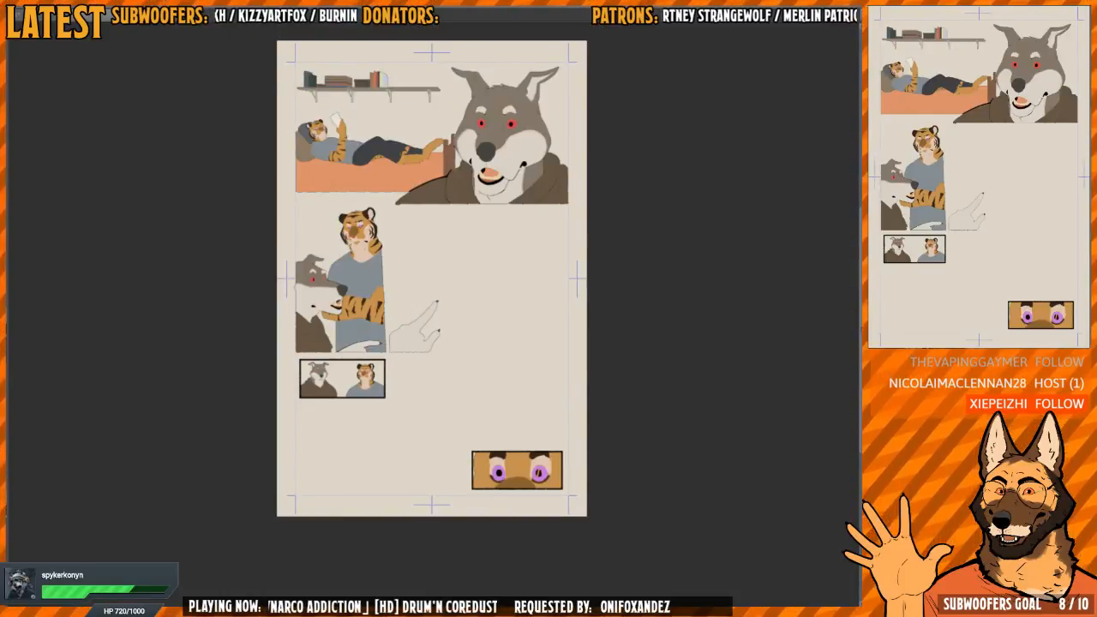
key("ctrl+z")
key("ctrl+z")
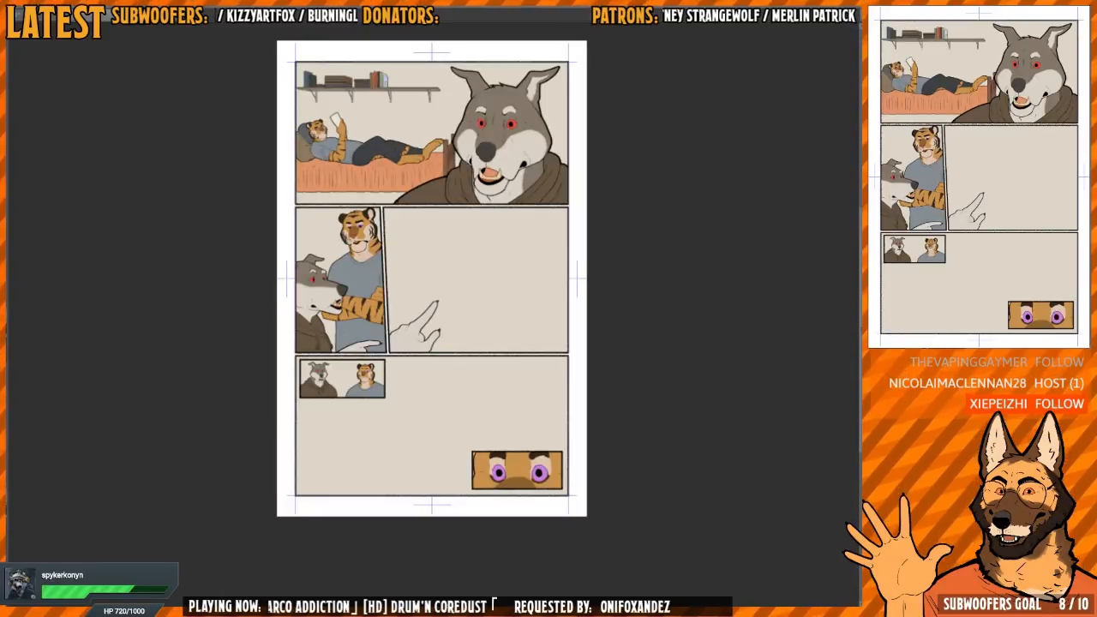
scroll(500, 256, "up", 2)
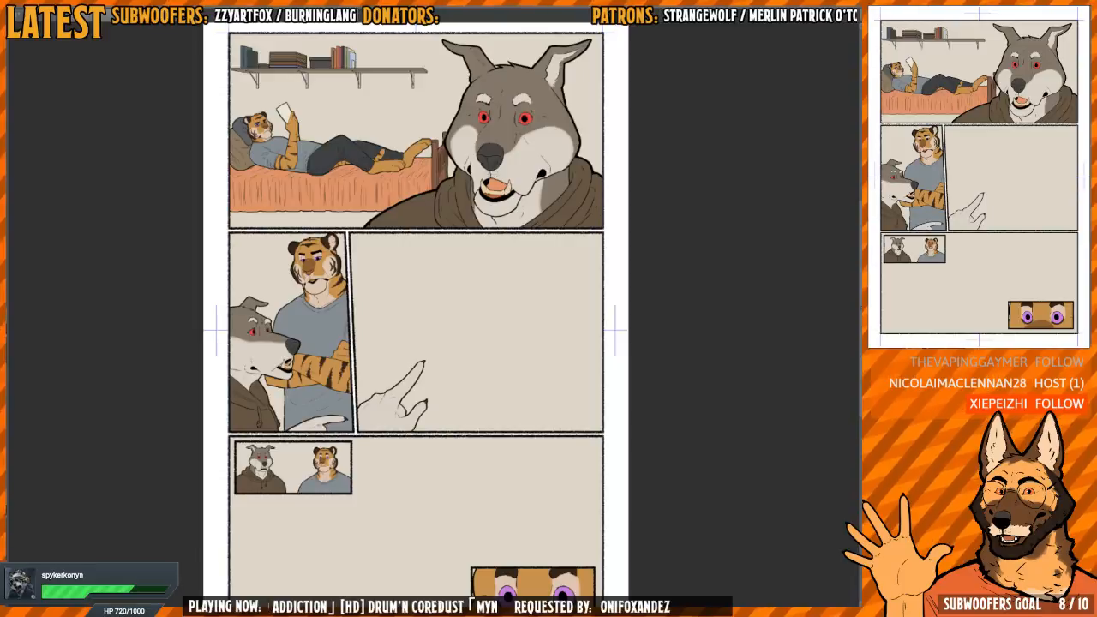
Switch to the other comic page and select the empty background around its flat-coloured figures
key("ctrl+Tab")
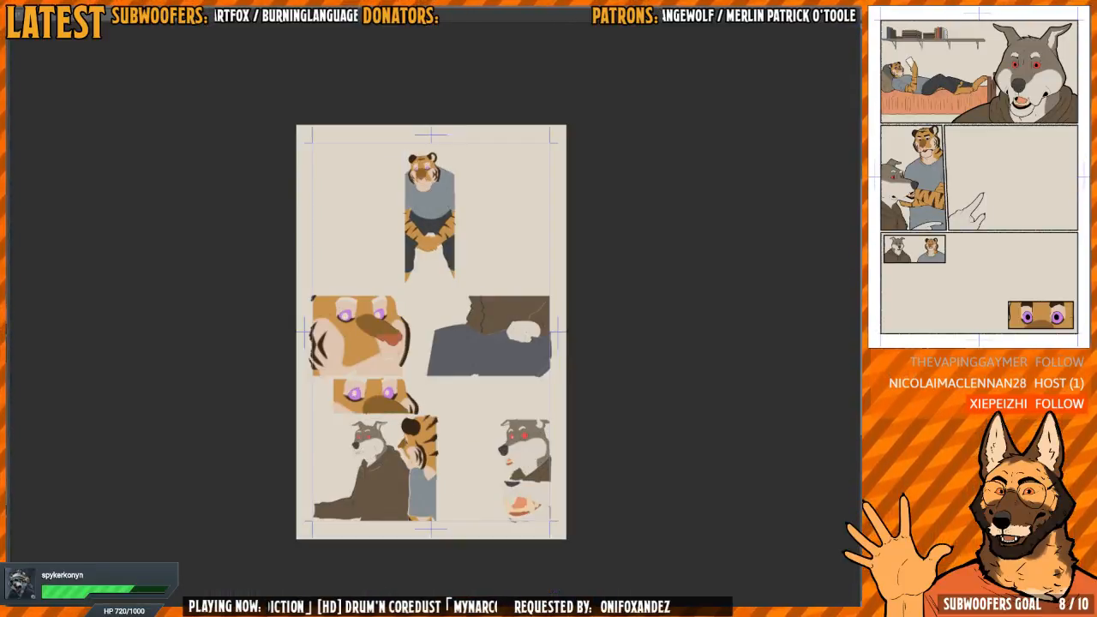
left_click_drag(516, 367, 504, 320)
scroll(483, 322, "up", 3)
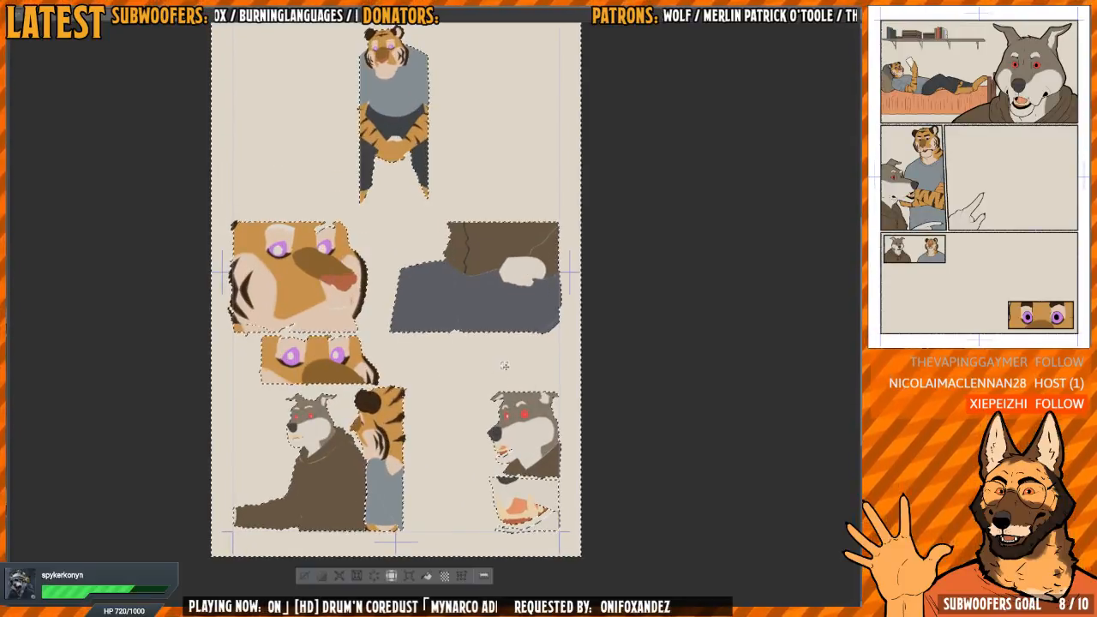
left_click_drag(477, 459, 486, 451)
Examine the selection edges around the seated tiger, the close-ups and the lower wolf and tiger panels
left_click_drag(474, 307, 471, 473)
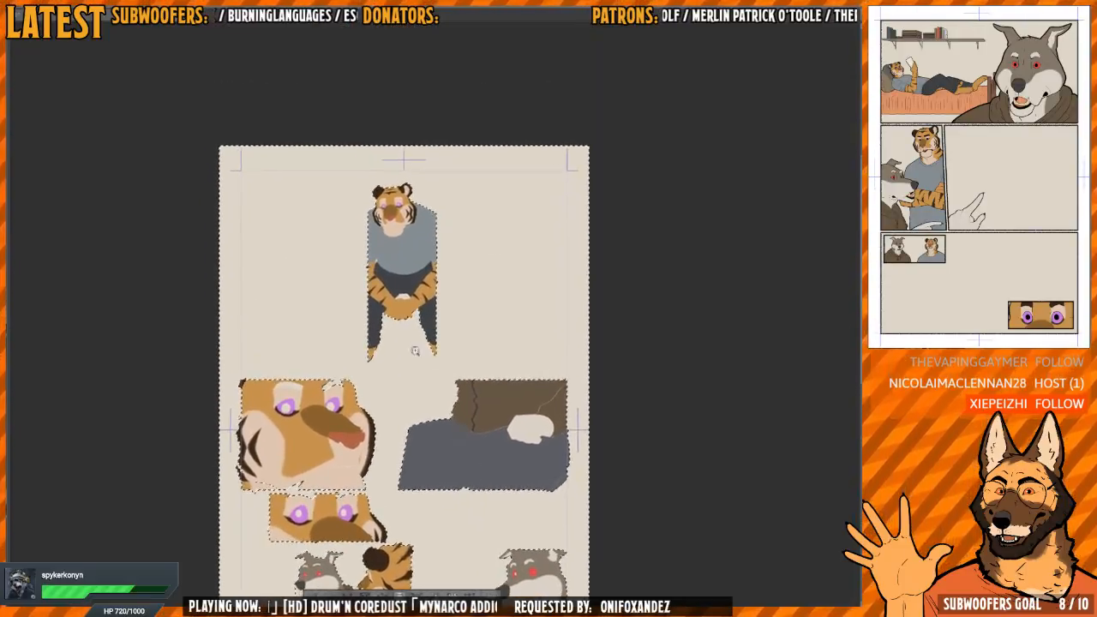
scroll(410, 313, "up", 5)
left_click_drag(476, 248, 447, 465)
scroll(517, 291, "down", 3)
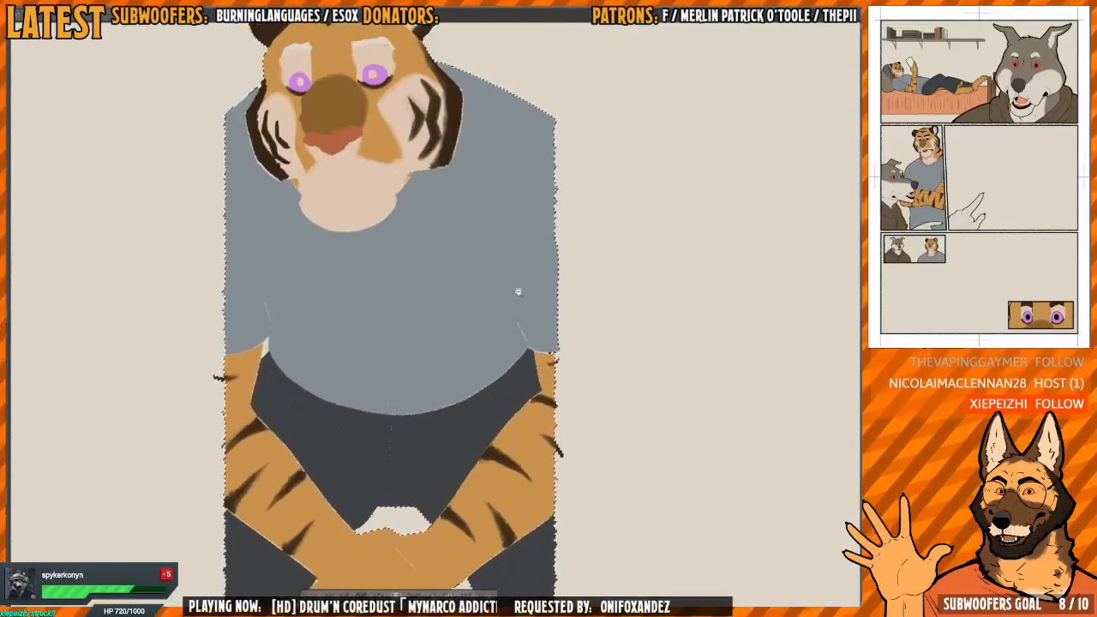
left_click_drag(509, 315, 496, 390)
scroll(382, 391, "up", 6)
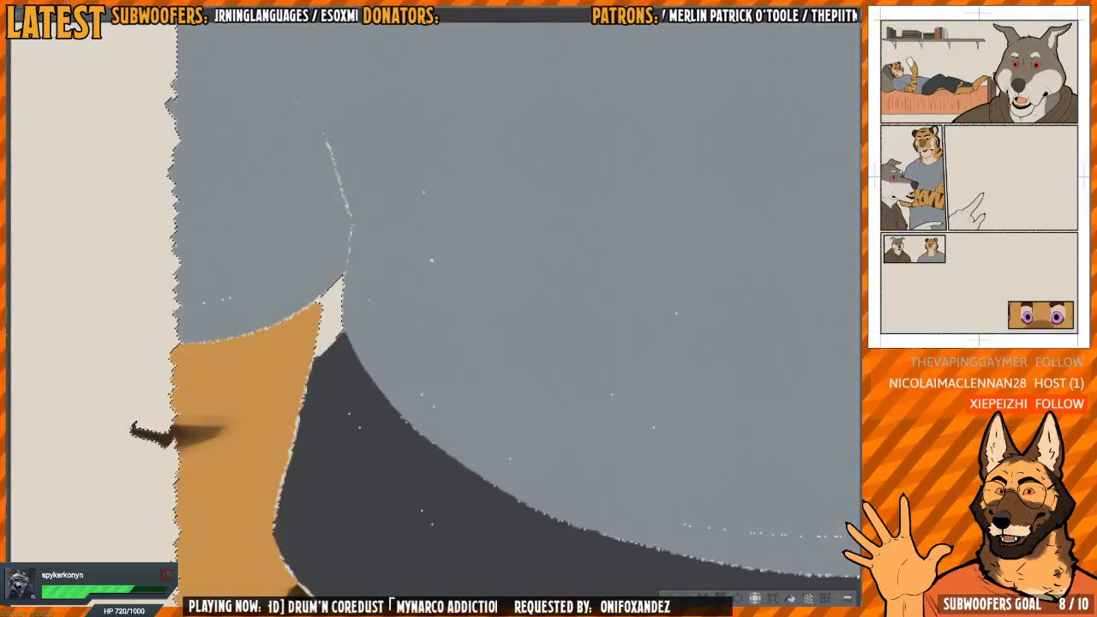
scroll(440, 308, "down", 6)
left_click_drag(612, 314, 510, 250)
scroll(501, 343, "down", 3)
left_click_drag(500, 388, 503, 253)
left_click_drag(509, 441, 506, 260)
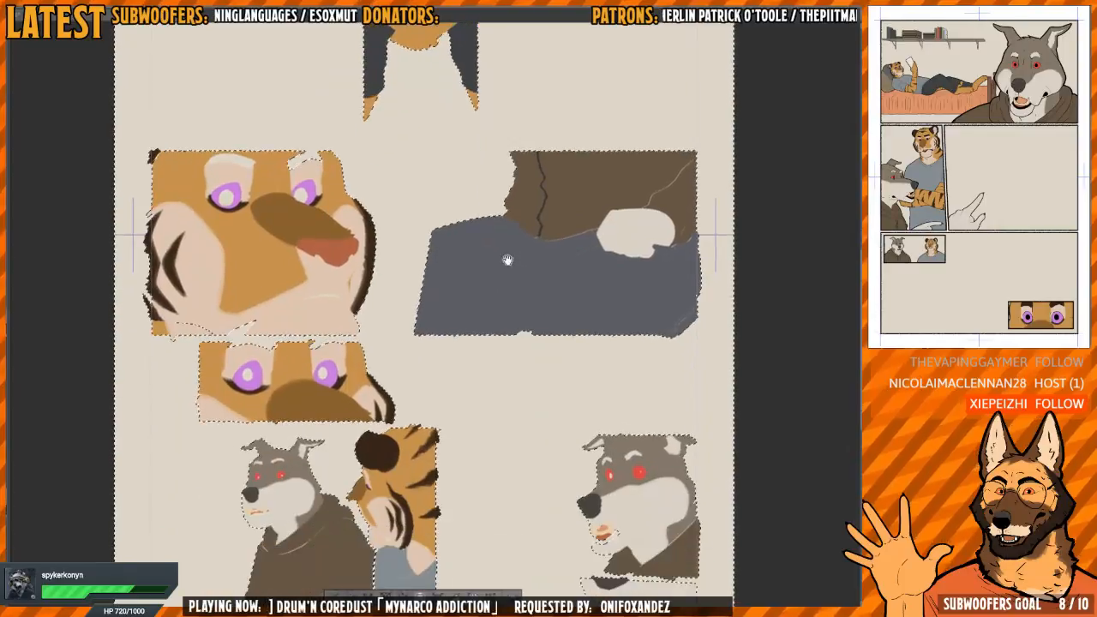
scroll(507, 259, "down", 1)
left_click_drag(614, 398, 589, 211)
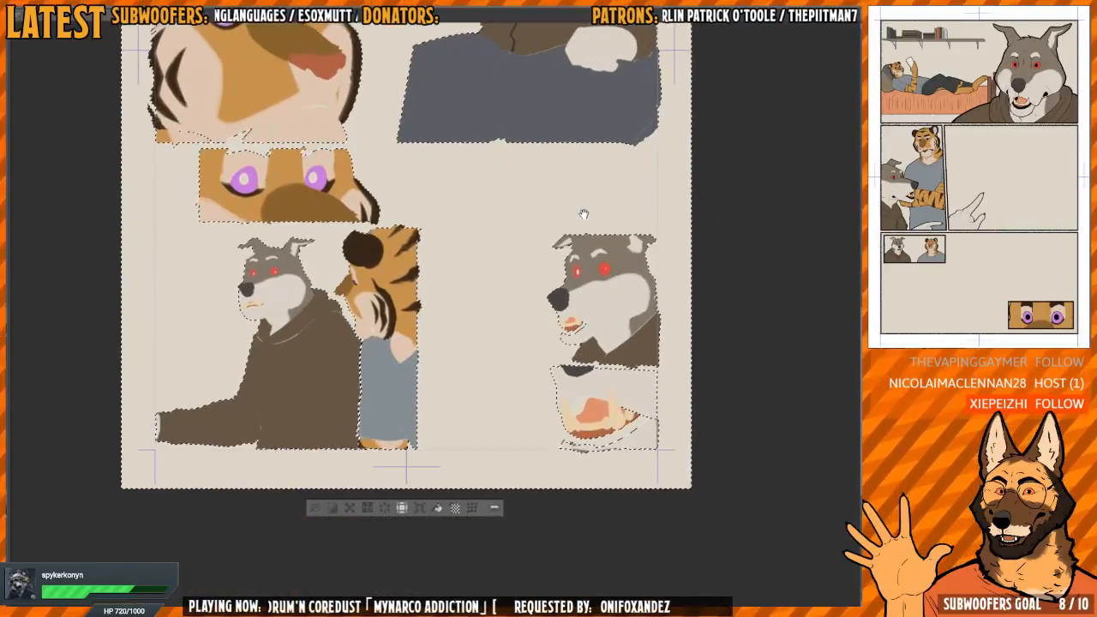
Fill the selected figures with solid black to make silhouettes, and clear the selection
left_click_drag(510, 329, 512, 336)
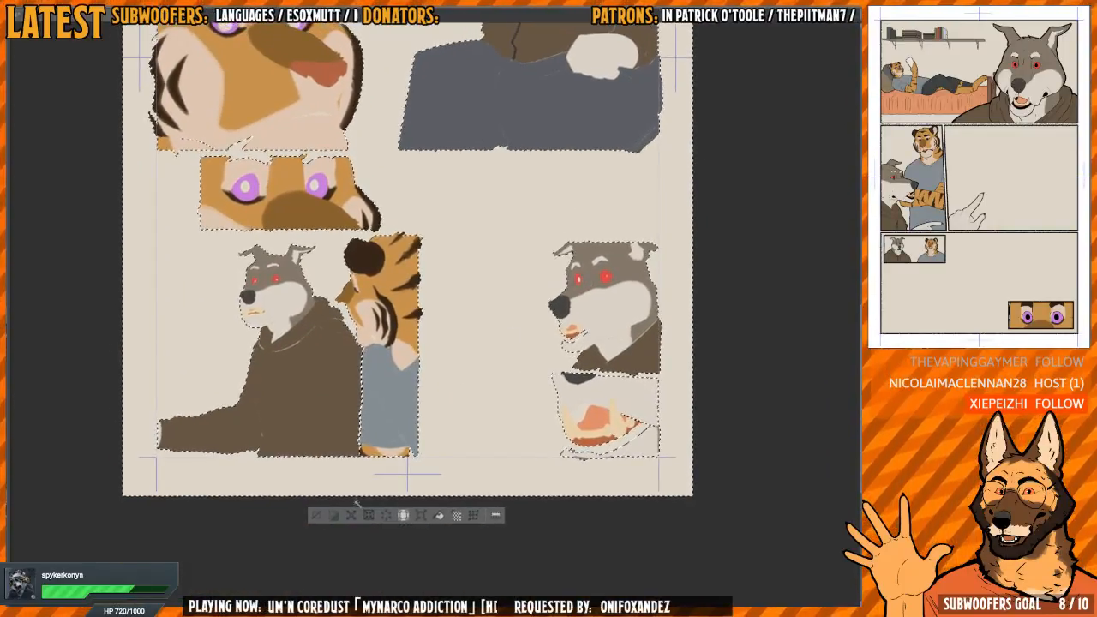
left_click(350, 517)
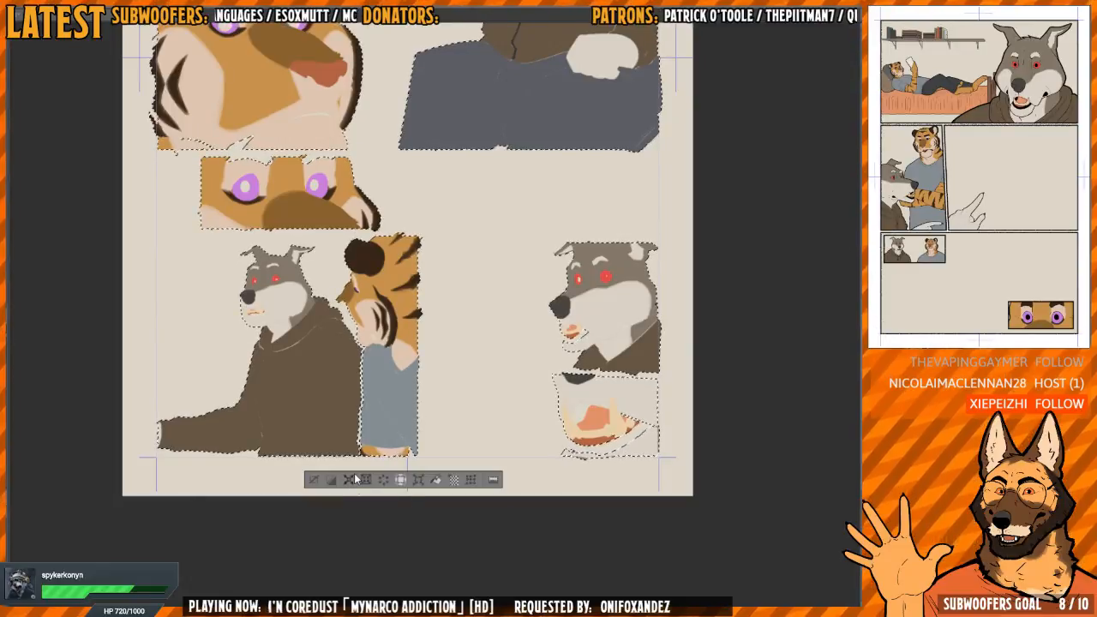
left_click_drag(483, 300, 479, 371)
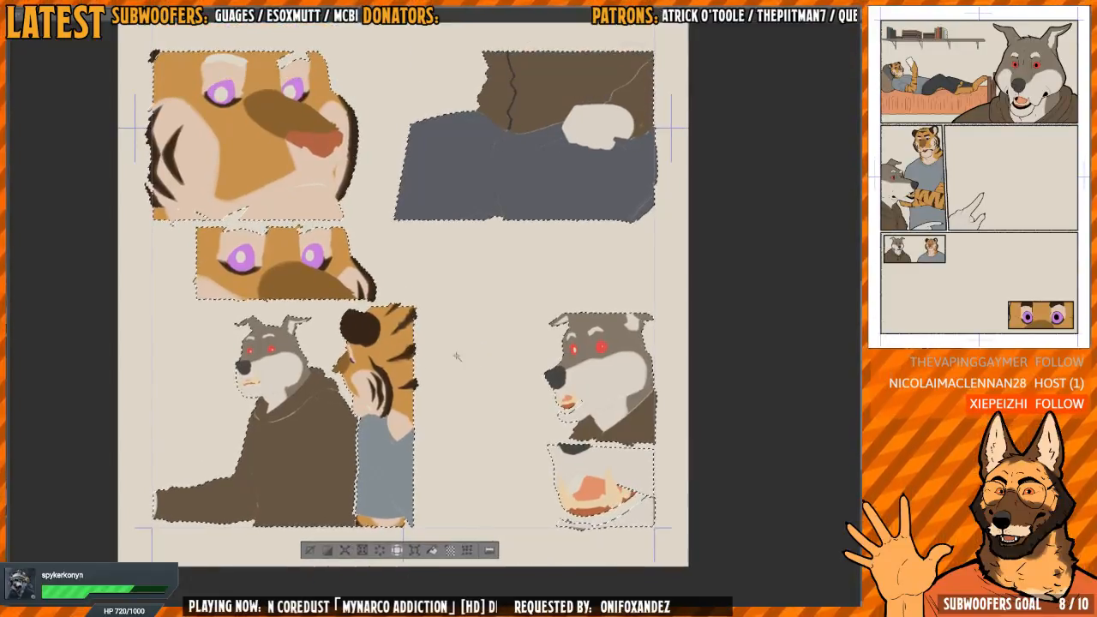
left_click(432, 550)
key("ctrl+d")
Fill the mouth gaps and thin light lines in the open-jaw close-up and the wolf's head above it with black
scroll(597, 509, "up", 3)
left_click_drag(597, 509, 547, 442)
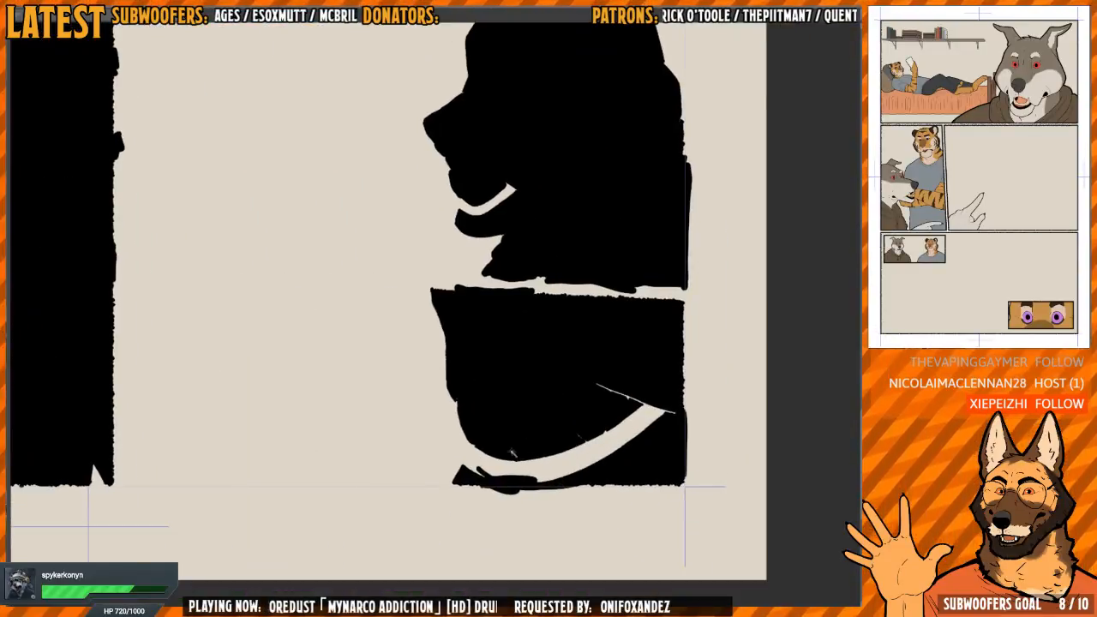
mouse_move(471, 458)
left_mouse_down()
mouse_move(472, 477)
mouse_move(480, 436)
mouse_move(489, 469)
left_mouse_up()
key("g")
left_click(607, 431)
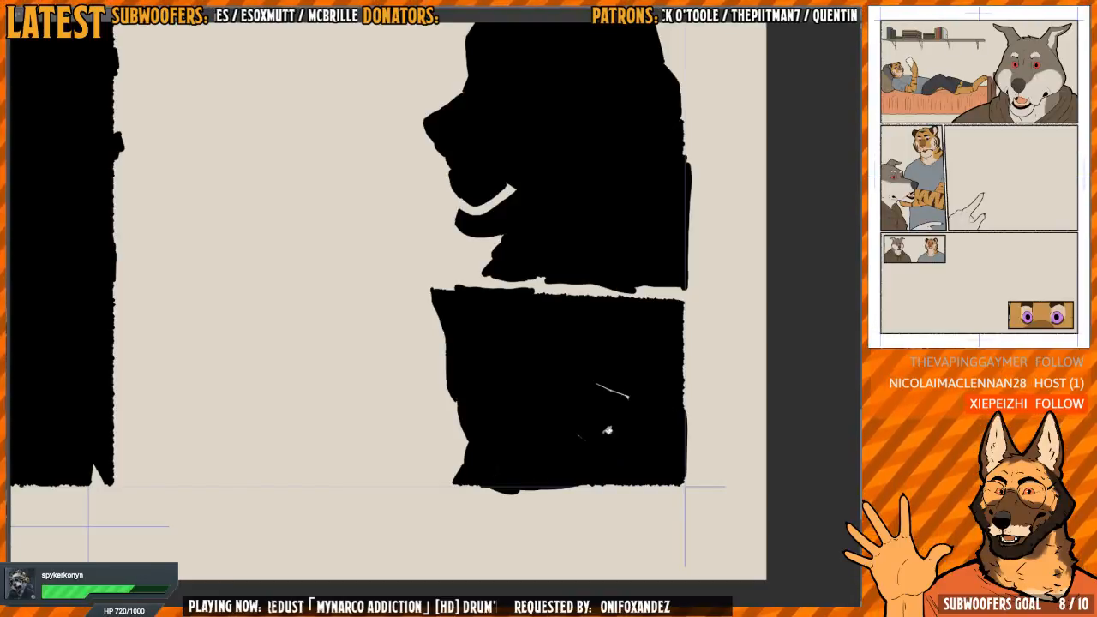
key("p")
left_click_drag(584, 440, 576, 432)
left_click_drag(598, 385, 627, 397)
left_click_drag(594, 330, 627, 508)
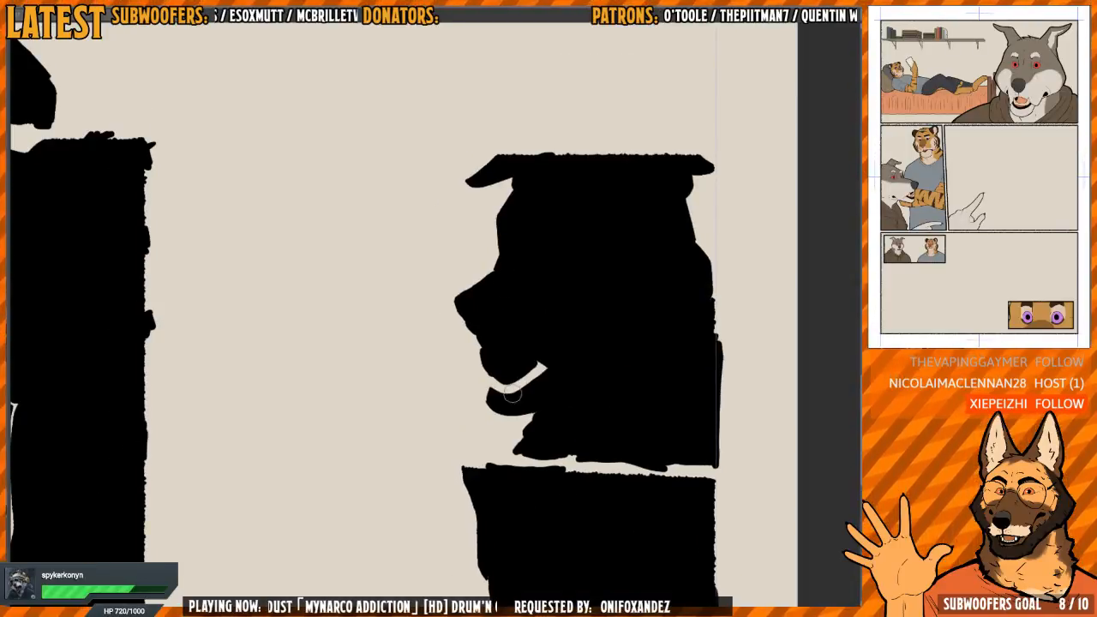
mouse_move(512, 385)
left_mouse_down()
mouse_move(499, 392)
mouse_move(546, 367)
left_mouse_up()
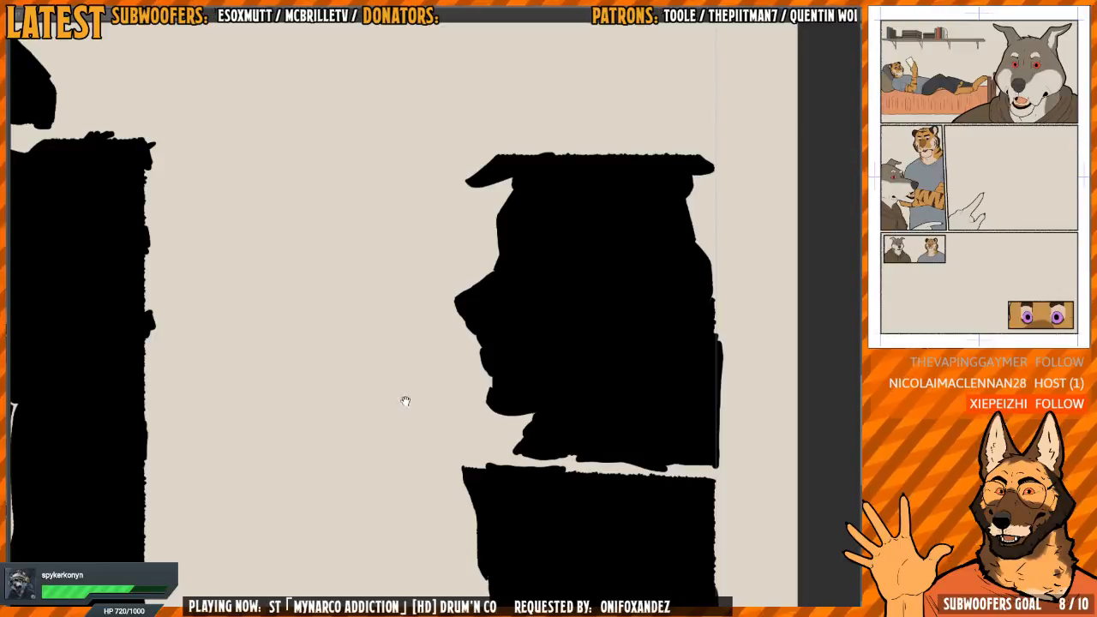
Paint the gaps black along the lower edge of the tiger's face close-up and the upper edge of the tiger's eyes panel
scroll(489, 375, "down", 3)
left_click_drag(514, 323, 516, 585)
left_click_drag(460, 329, 506, 549)
left_click_drag(504, 245, 504, 600)
scroll(497, 406, "down", 3)
scroll(509, 420, "up", 3)
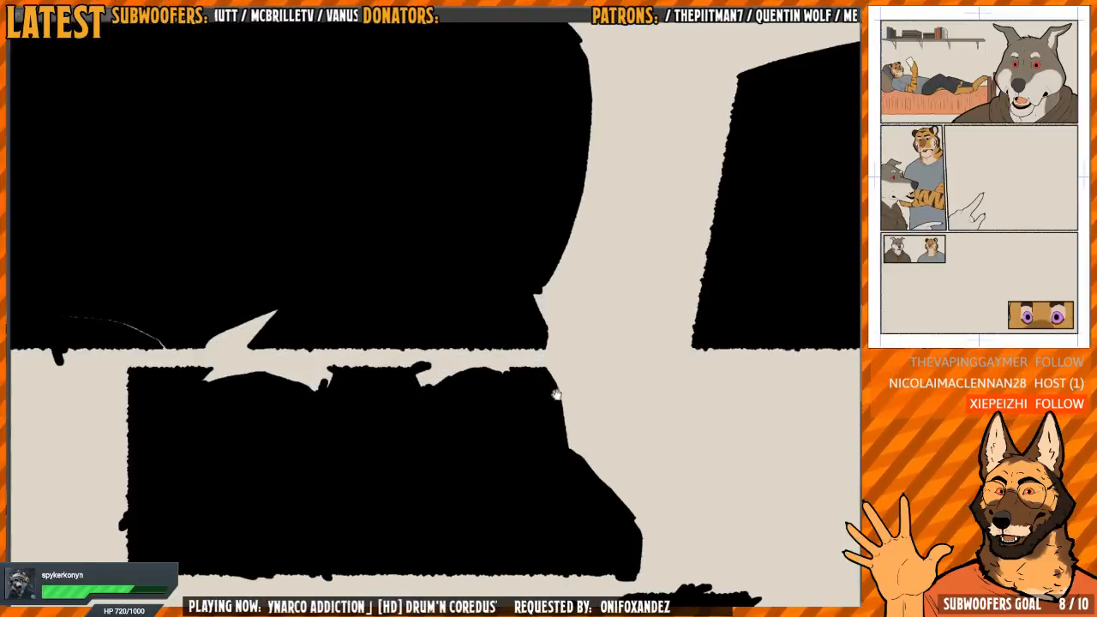
mouse_move(192, 377)
left_mouse_down()
mouse_move(457, 372)
mouse_move(522, 385)
left_mouse_up()
mouse_move(387, 271)
left_mouse_down()
mouse_move(505, 386)
mouse_move(518, 380)
left_mouse_up()
mouse_move(390, 446)
left_mouse_down()
mouse_move(346, 442)
mouse_move(380, 441)
mouse_move(354, 440)
mouse_move(375, 424)
left_mouse_up()
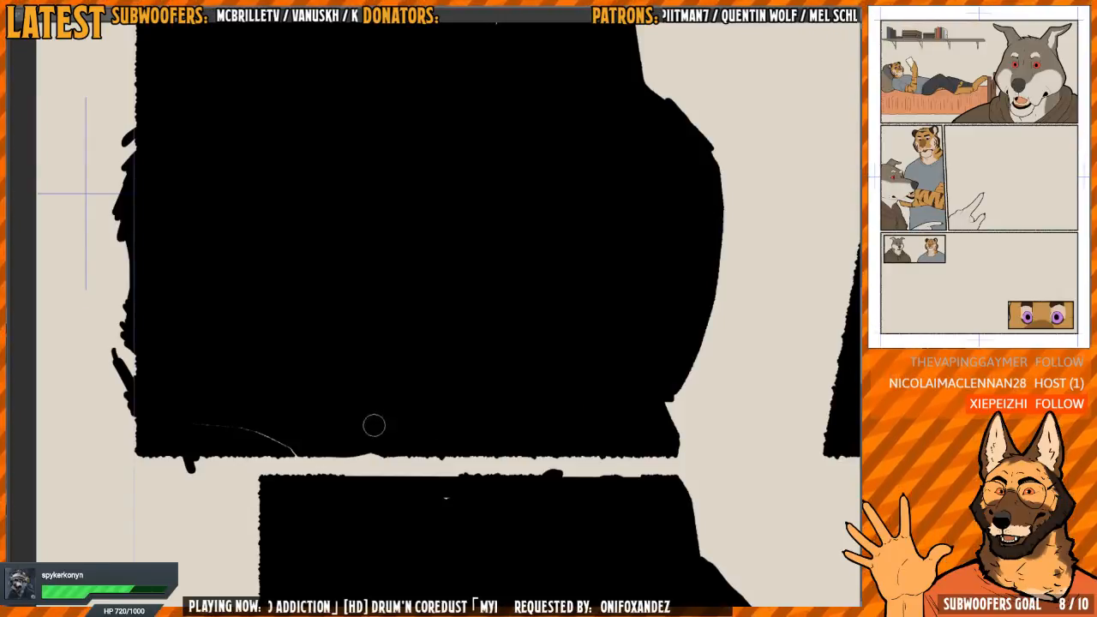
left_click_drag(288, 447, 199, 422)
Fill the remaining gap at the upper edge of the tiger's face close-up with black
left_click_drag(565, 257, 446, 432)
left_click_drag(489, 339, 387, 337)
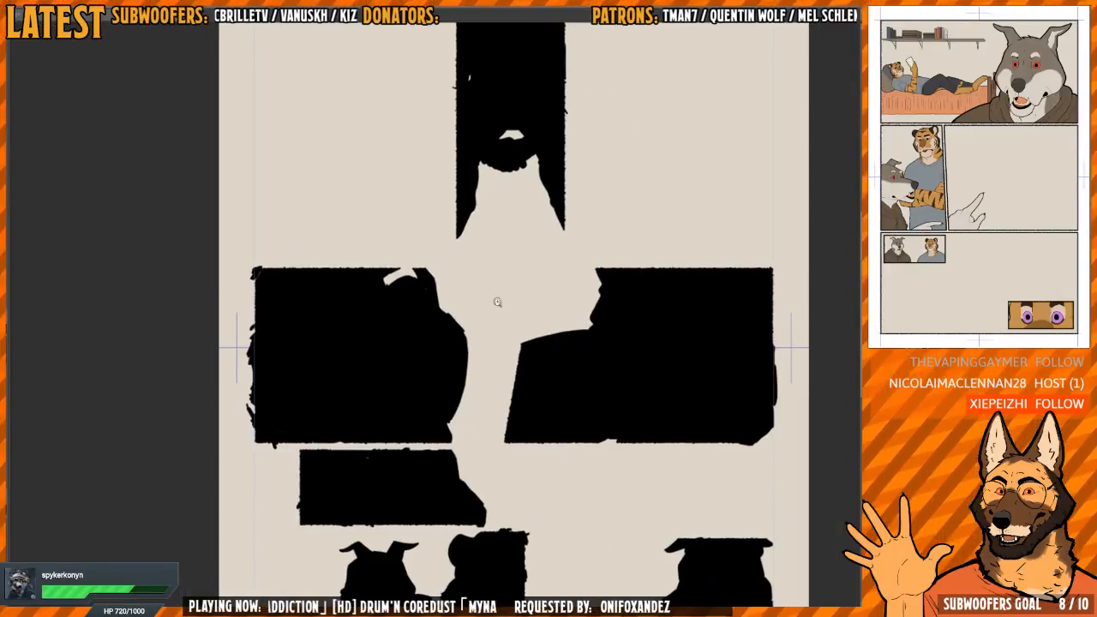
left_click_drag(497, 301, 598, 300)
mouse_move(330, 240)
left_mouse_down()
mouse_move(389, 221)
mouse_move(440, 248)
mouse_move(350, 247)
mouse_move(465, 257)
mouse_move(508, 352)
mouse_move(468, 332)
left_mouse_up()
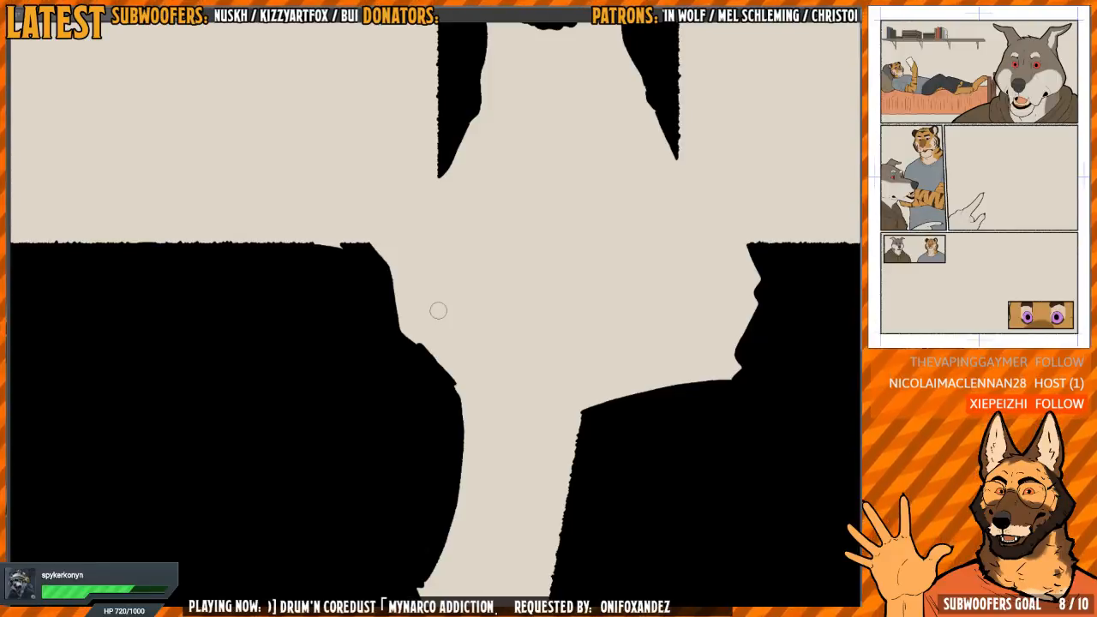
Examine the black silhouettes of the upper tiger, the seated wolf and the lower panels for remaining gaps
key("space")
left_click_drag(561, 347, 502, 289)
scroll(515, 307, "down", 2)
left_click_drag(719, 348, 555, 329)
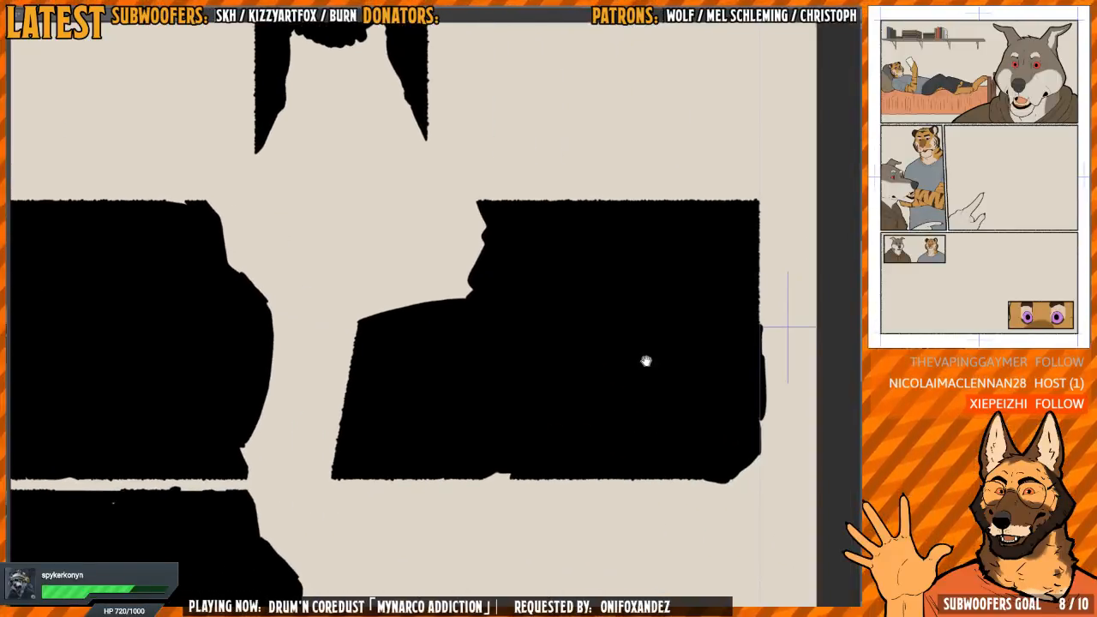
left_click_drag(646, 361, 586, 315)
left_click_drag(406, 422, 465, 419)
left_click_drag(512, 356, 399, 356)
left_click_drag(481, 174, 470, 429)
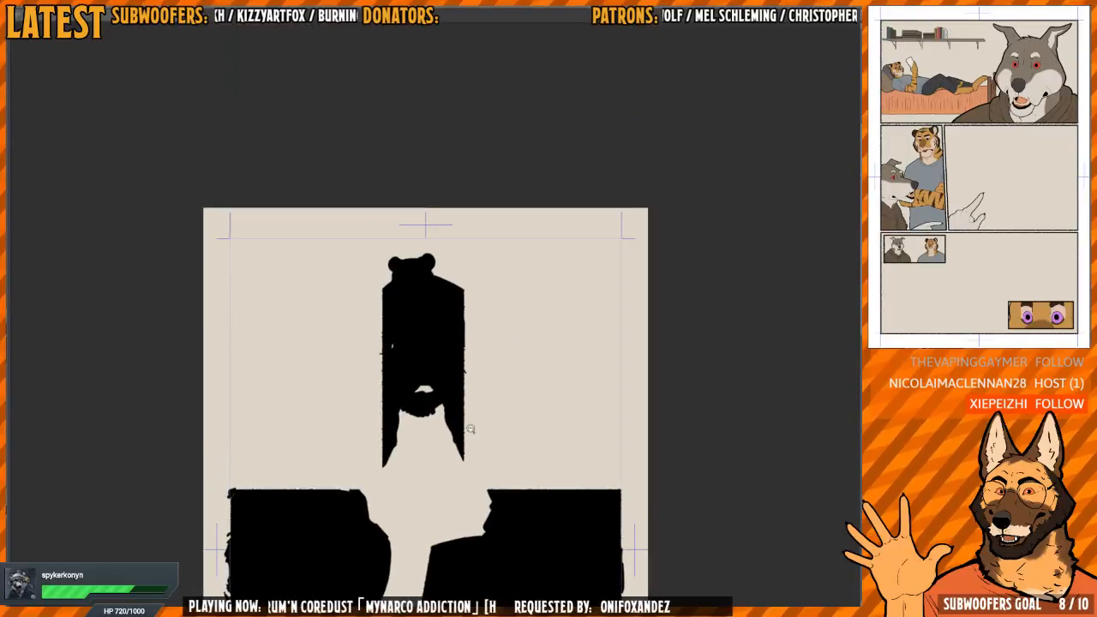
left_click_drag(406, 383, 455, 379)
left_click_drag(411, 295, 412, 249)
left_click_drag(486, 342, 459, 108)
left_click_drag(541, 346, 570, 391)
left_click_drag(567, 379, 556, 348)
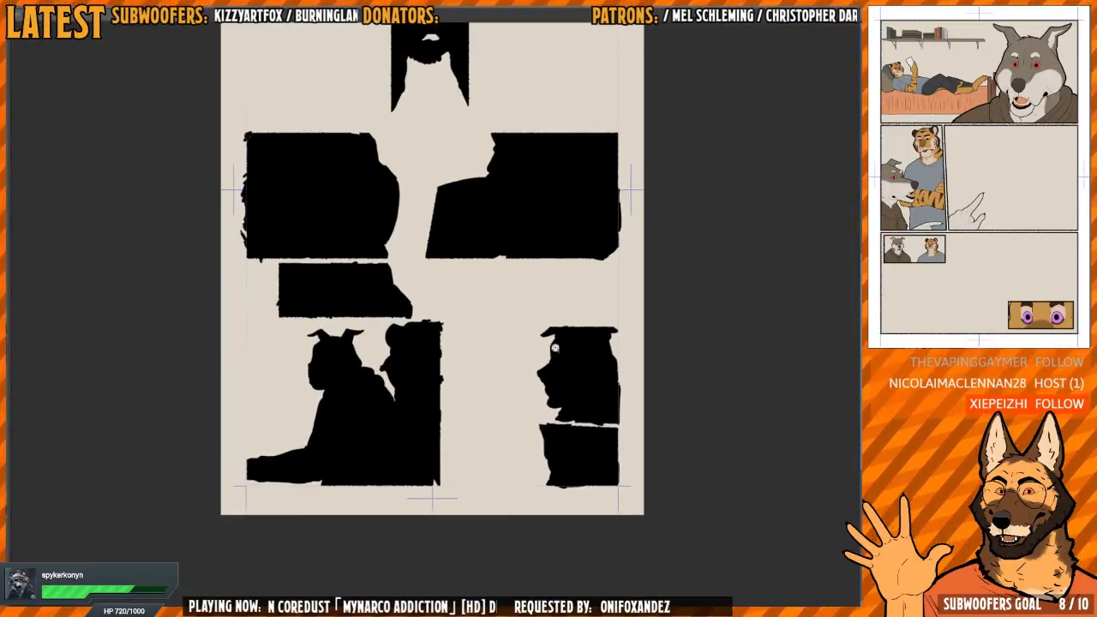
Show the flat colours, line art and panel borders over the finished silhouettes again
key("ctrl+z")
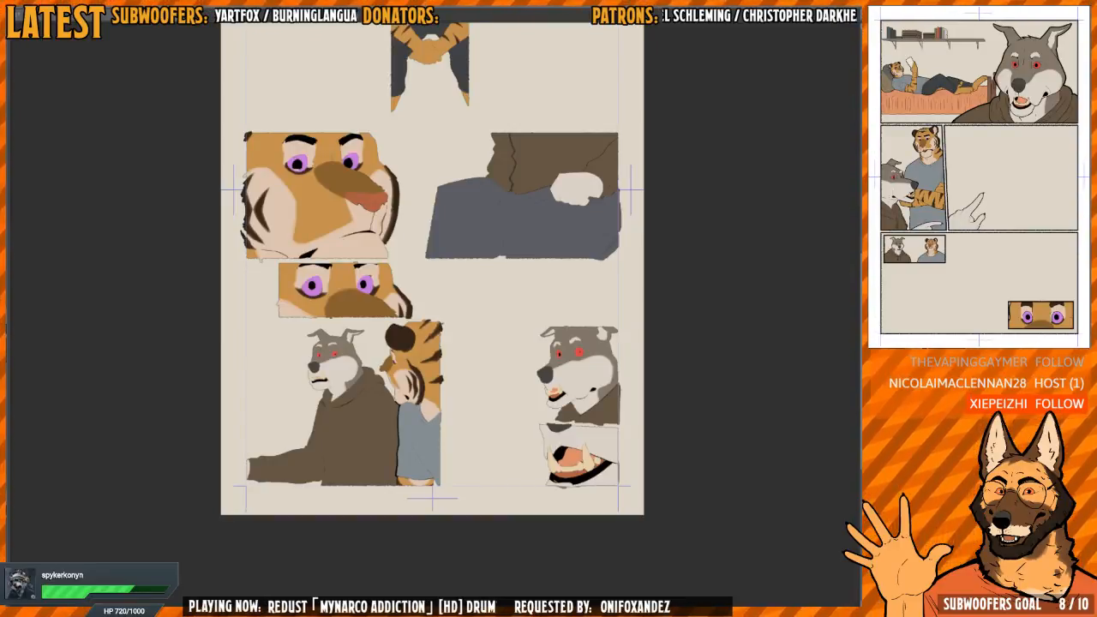
key("ctrl+z")
key("ctrl+z")
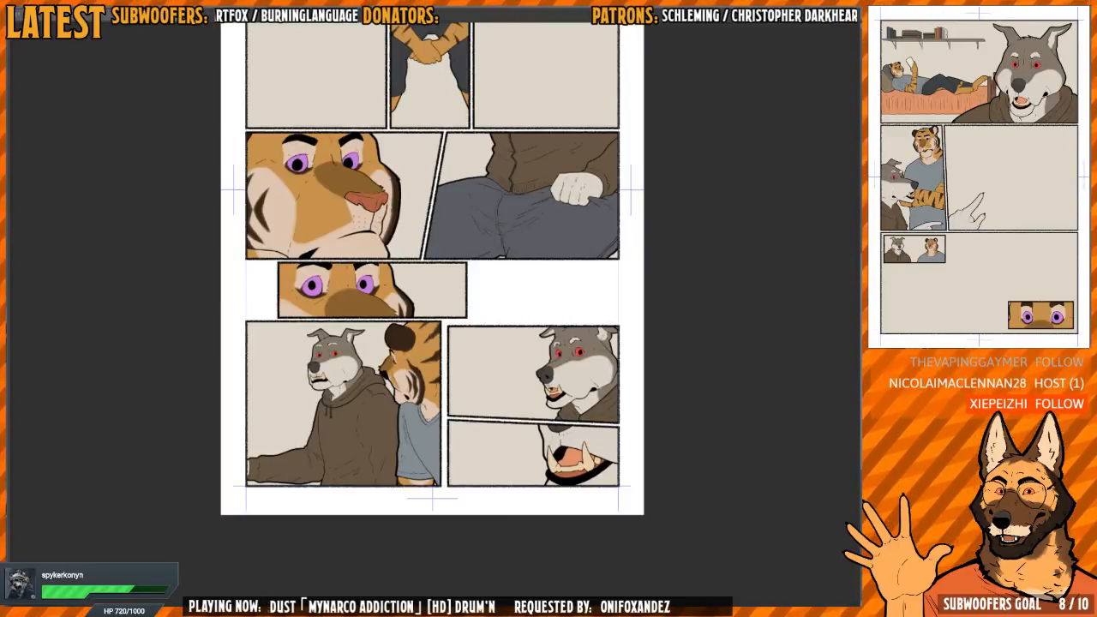
left_click_drag(560, 276, 556, 292)
left_click_drag(579, 382, 581, 320)
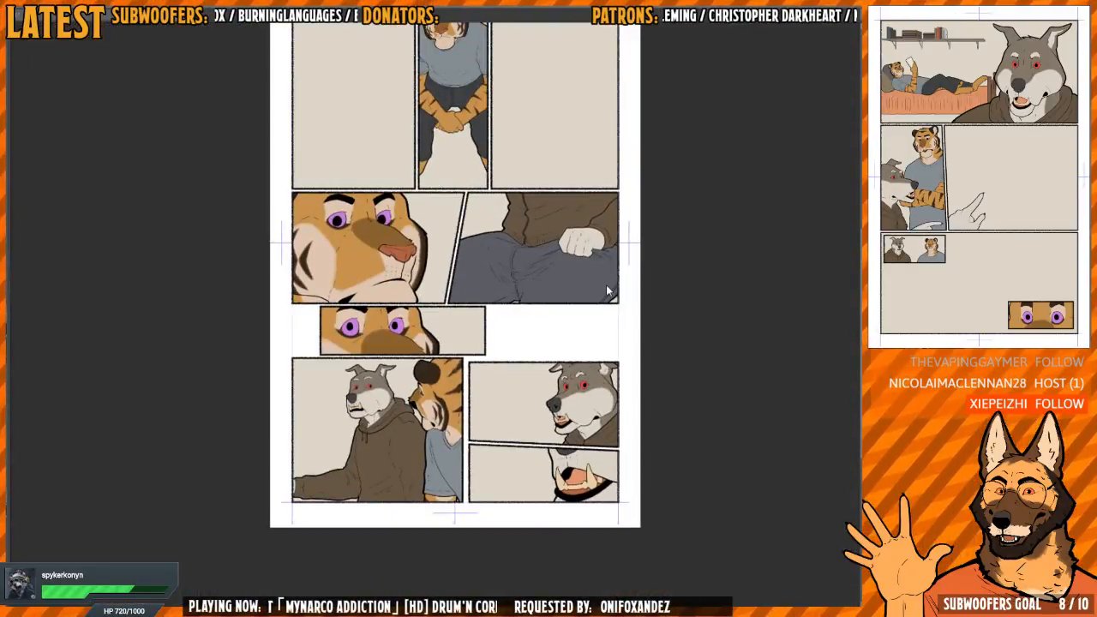
Switch to the comic page with the tiger lying on the bed and the large wolf portrait
key("ctrl+Tab")
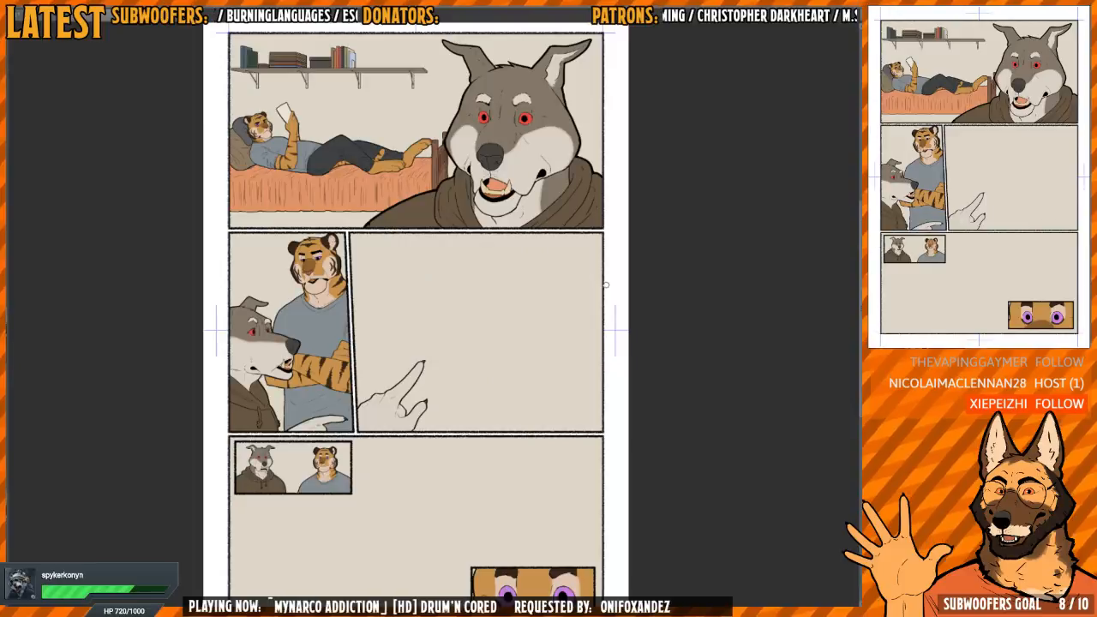
key("ctrl+Tab")
key("ctrl+Tab")
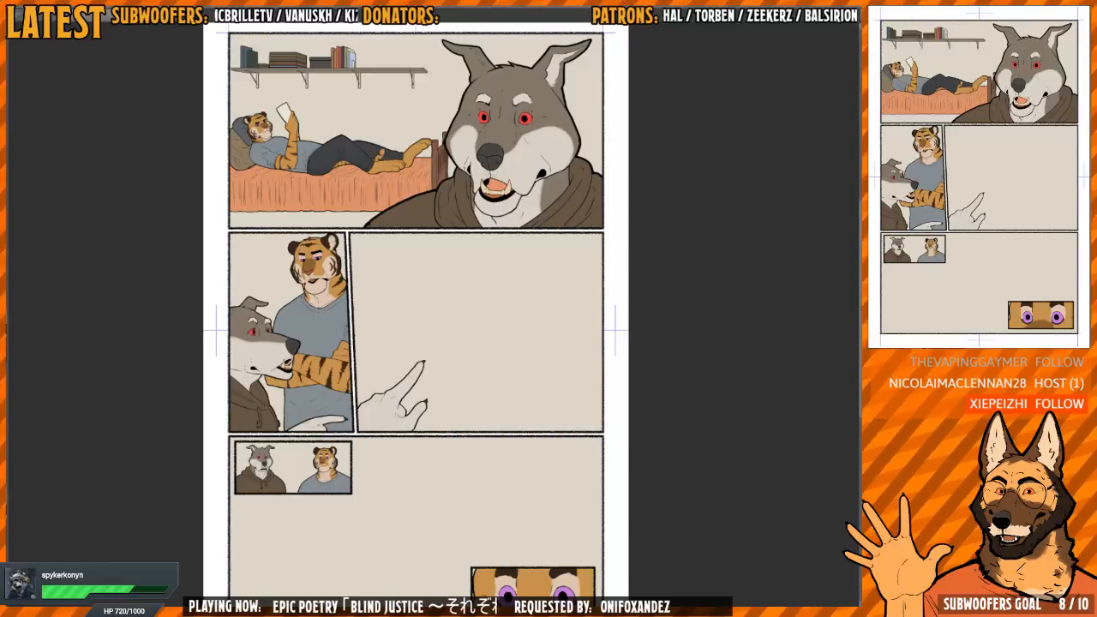
left_click_drag(522, 352, 535, 437)
left_click_drag(516, 367, 535, 360)
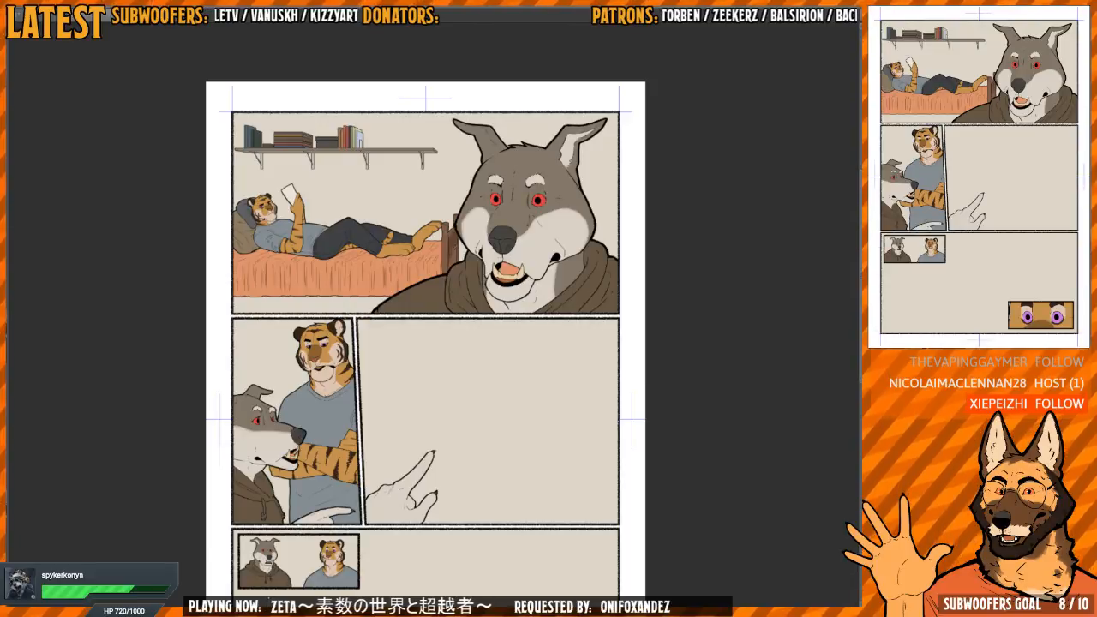
Examine the finished house-and-room page as a shading reference, with the characters' flat colours shown and hidden
key("ctrl+Tab")
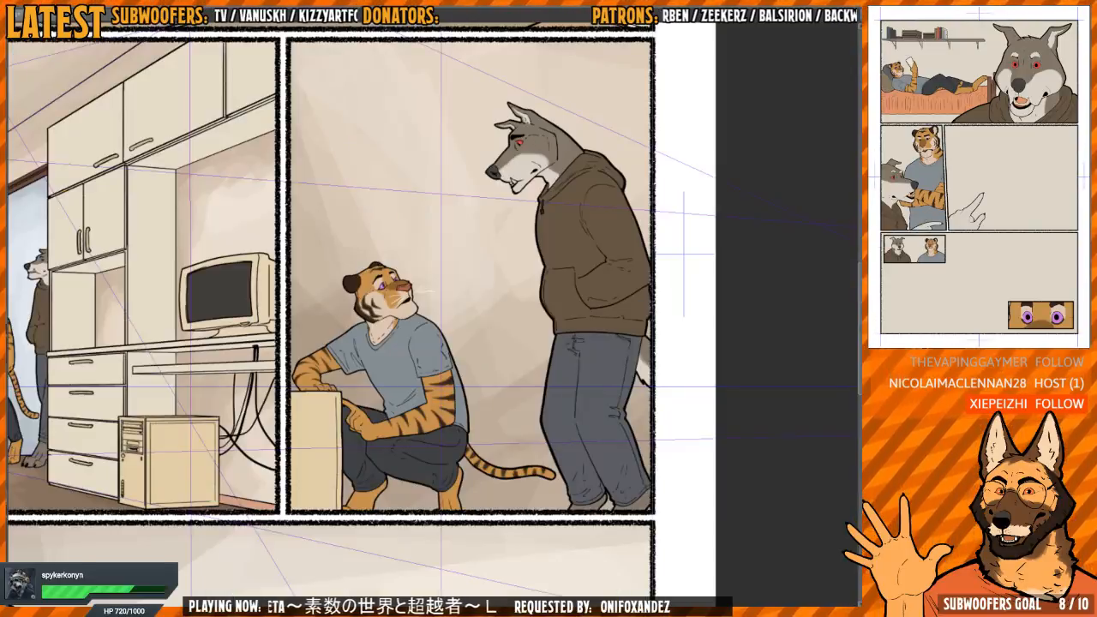
scroll(584, 315, "down", 4)
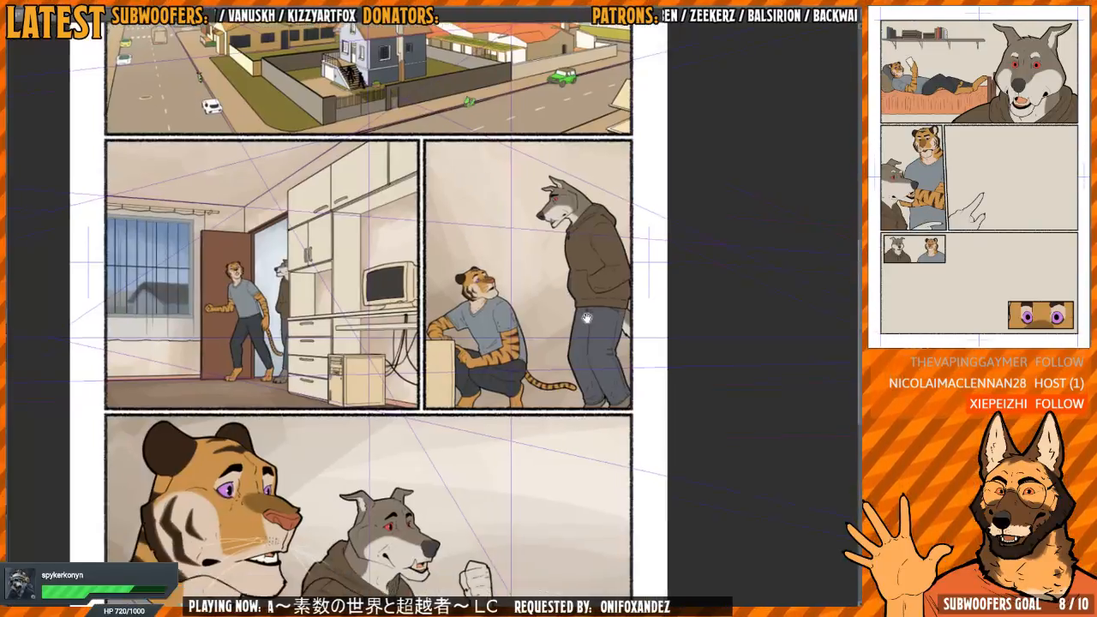
left_click_drag(578, 415, 593, 318)
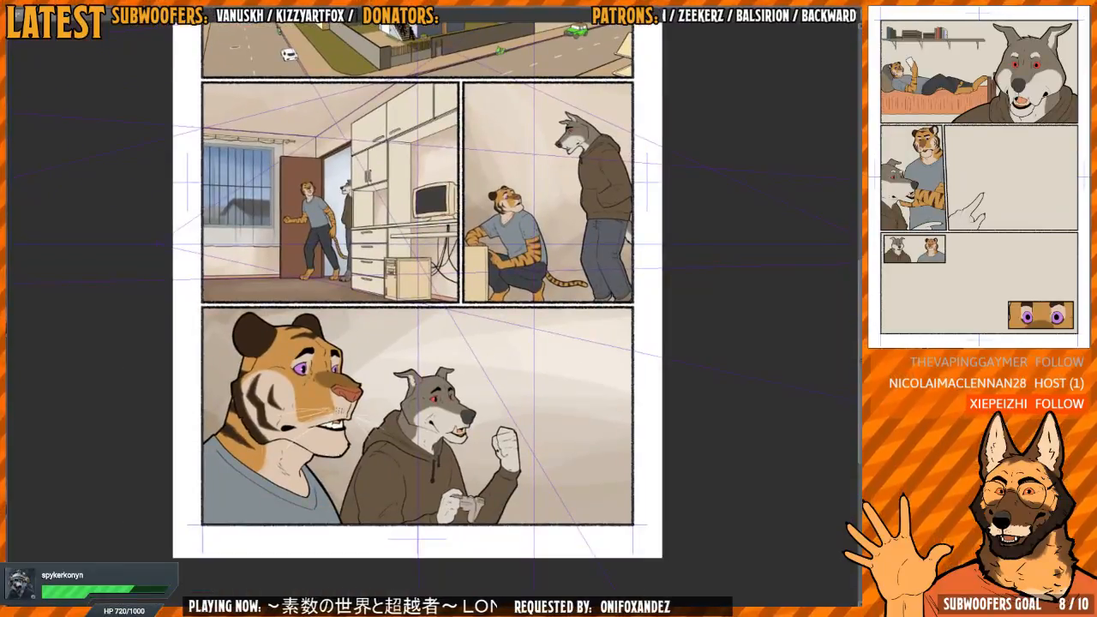
scroll(565, 403, "up", 4)
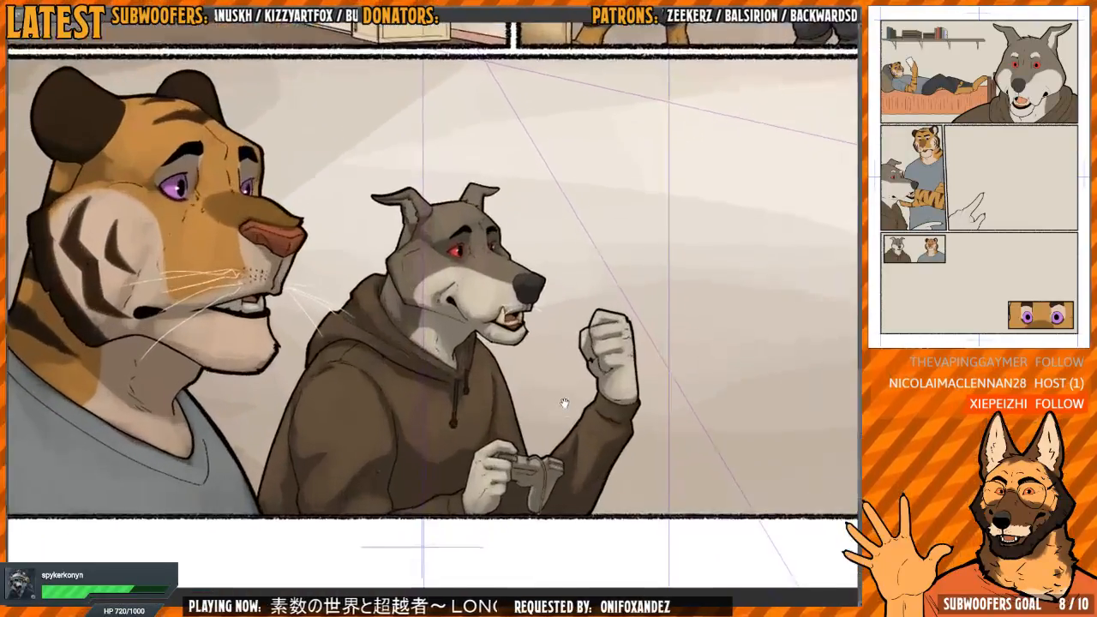
left_click_drag(565, 403, 586, 408)
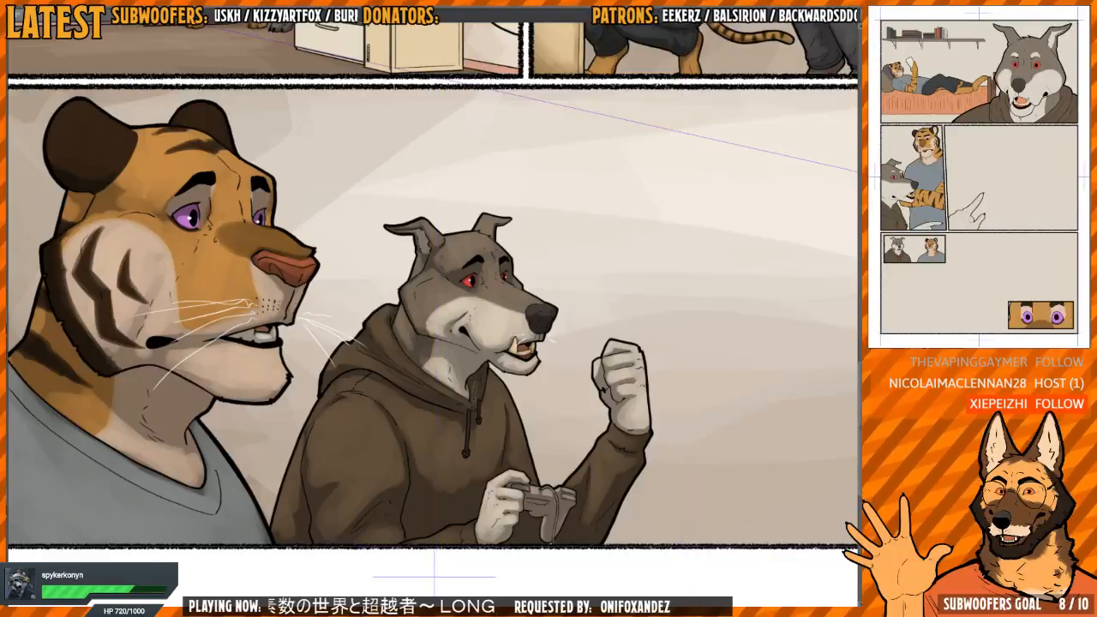
left_click_drag(584, 331, 632, 330)
scroll(631, 335, "down", 4)
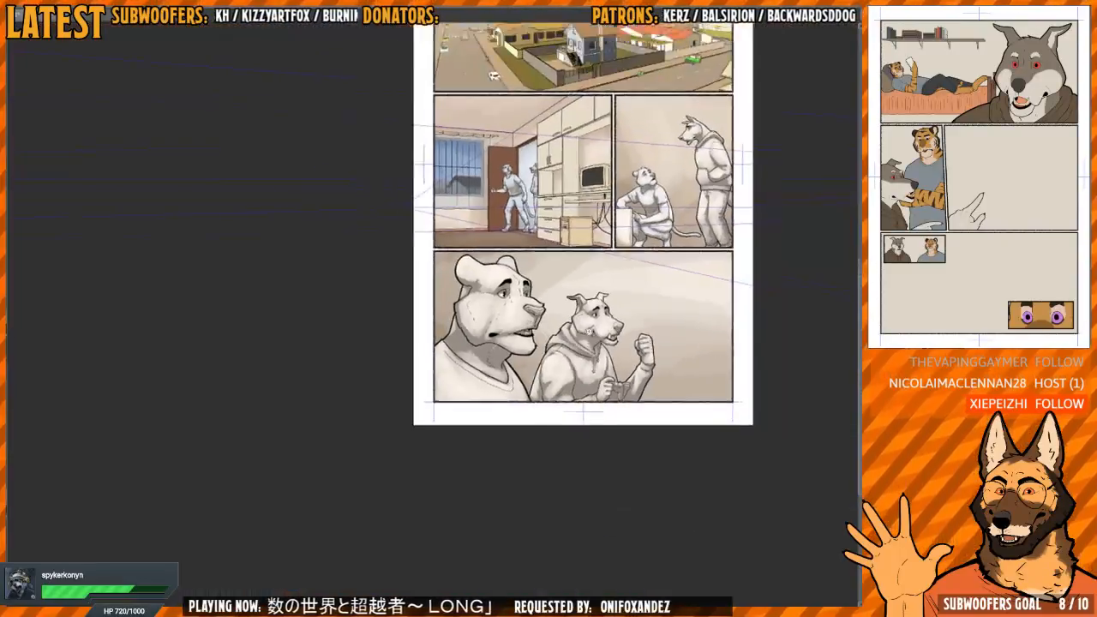
scroll(627, 335, "up", 2)
scroll(627, 333, "up", 2)
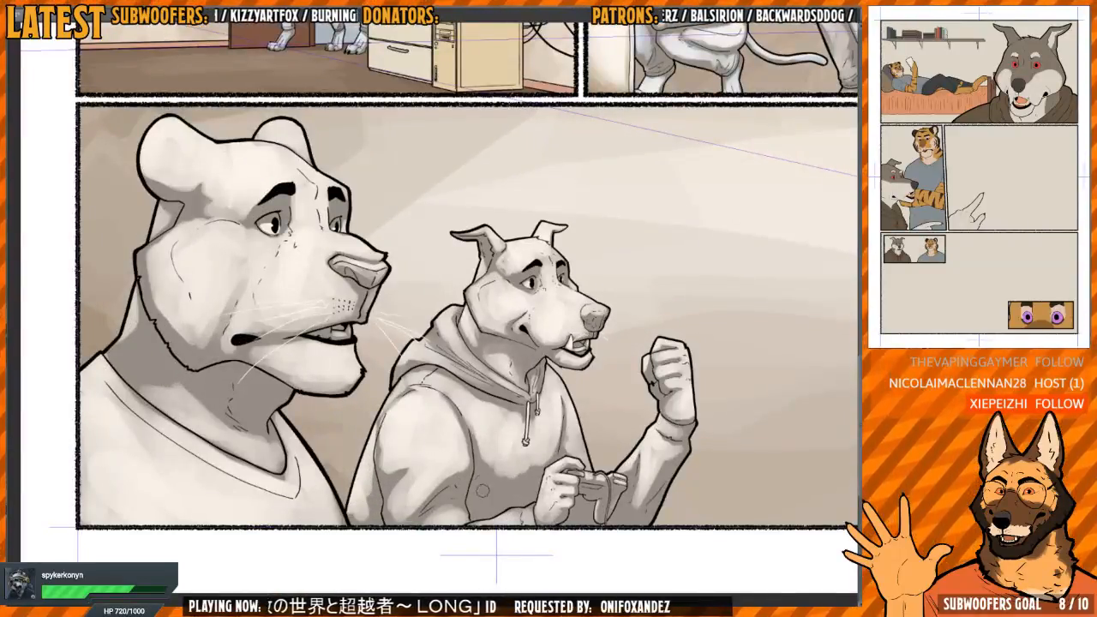
scroll(466, 437, "down", 10)
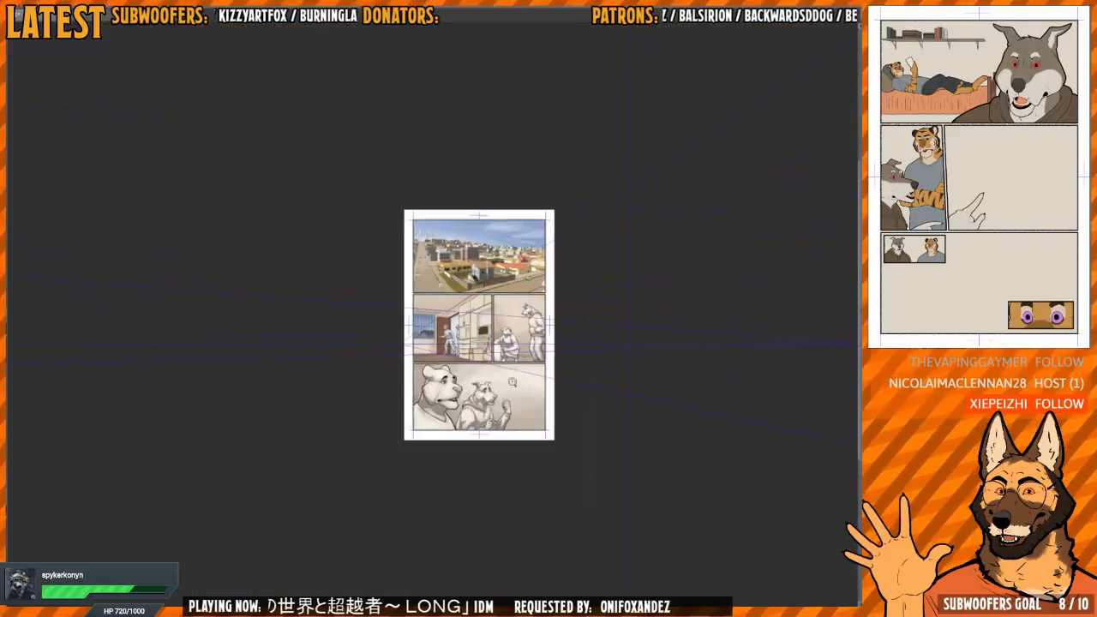
Return to the wolf portrait page, select the whole canvas, hide the flat colours and fill a brown shadow tone beneath the line art
key("ctrl+Tab")
scroll(607, 358, "down", 1)
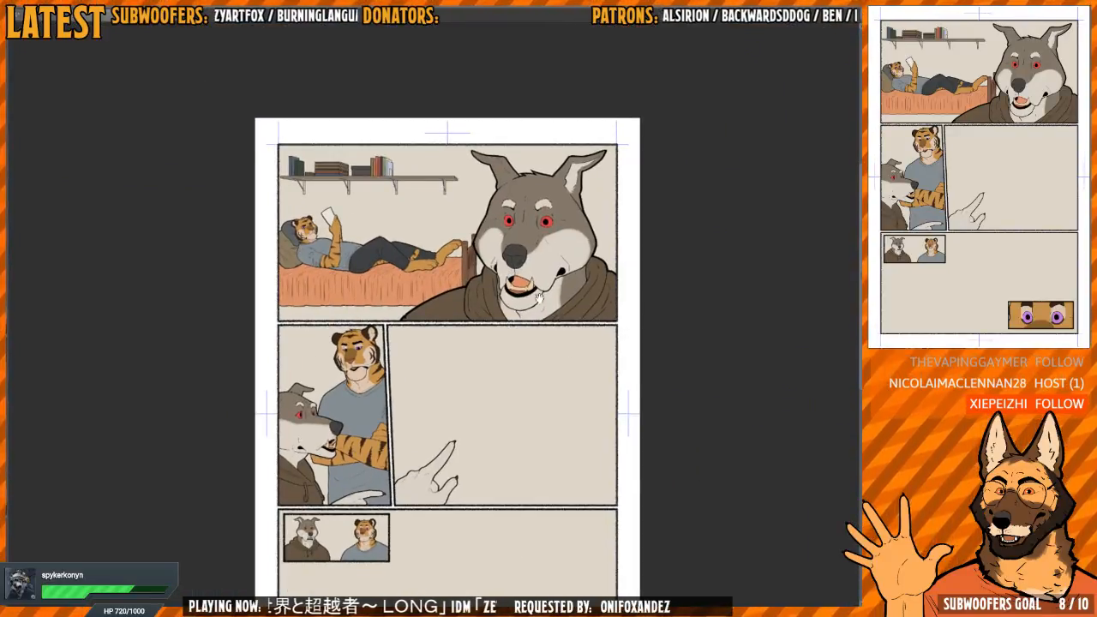
scroll(538, 295, "up", 3)
scroll(529, 333, "down", 1)
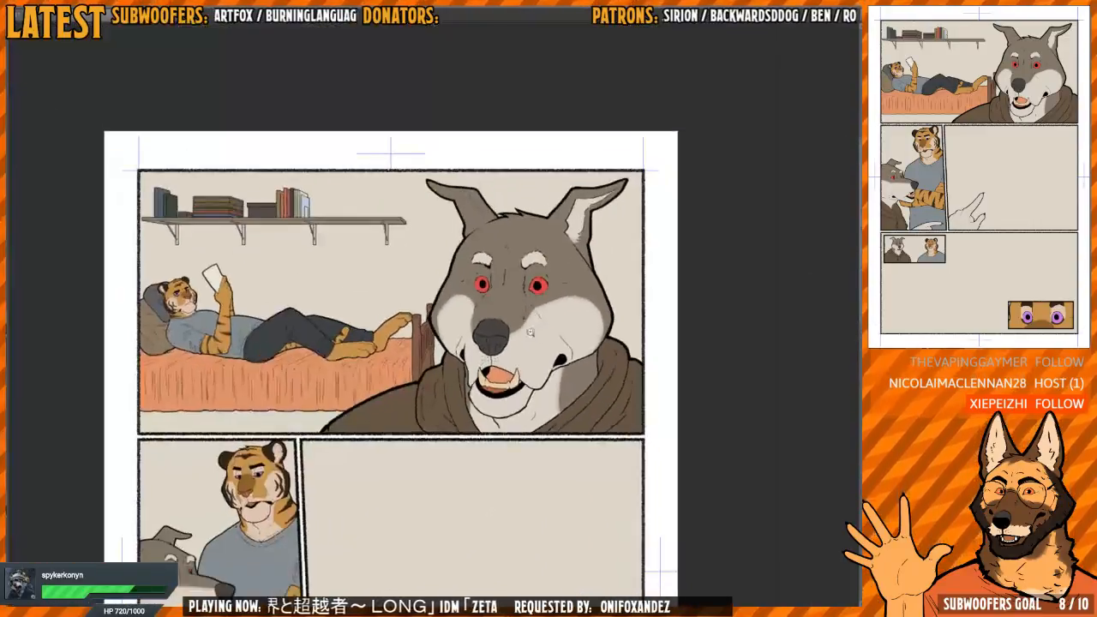
scroll(529, 332, "down", 2)
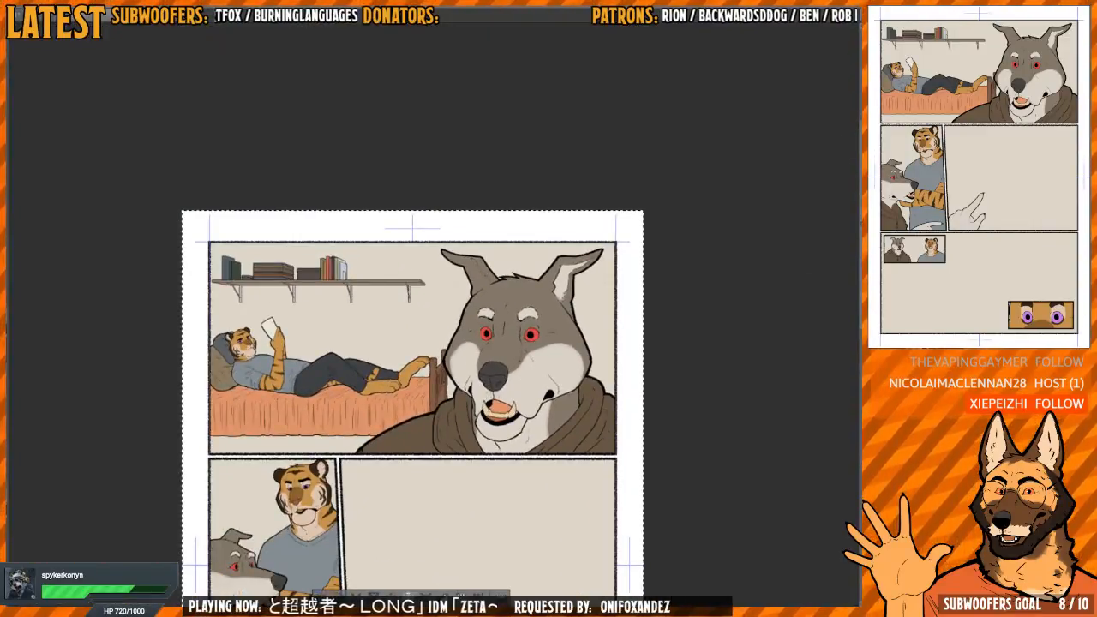
left_click(461, 595)
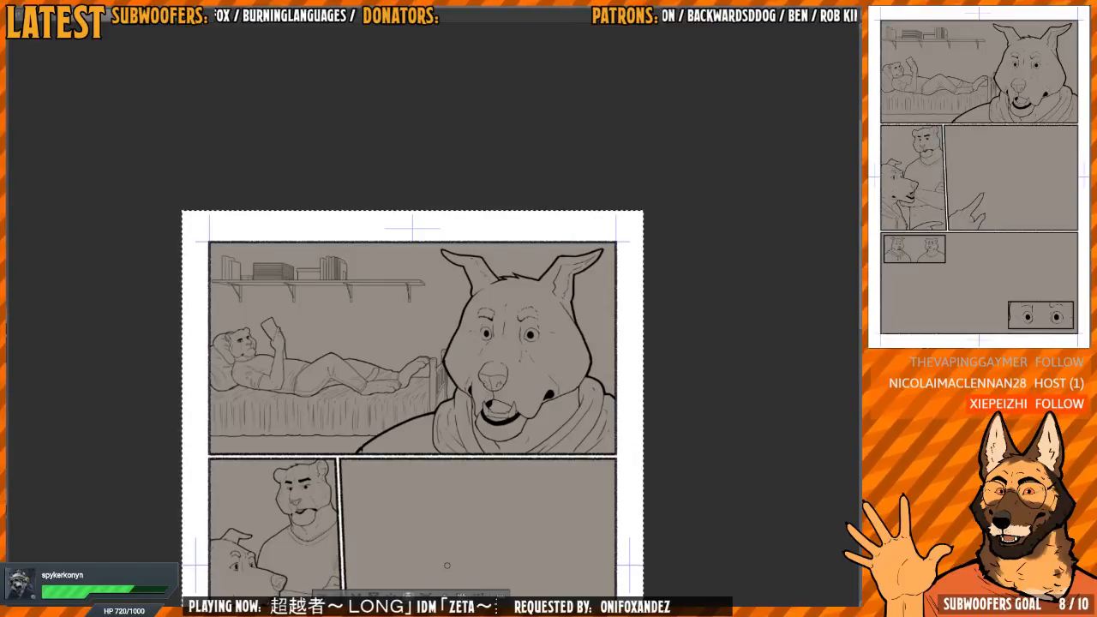
scroll(560, 360, "up", 5)
scroll(531, 355, "down", 10)
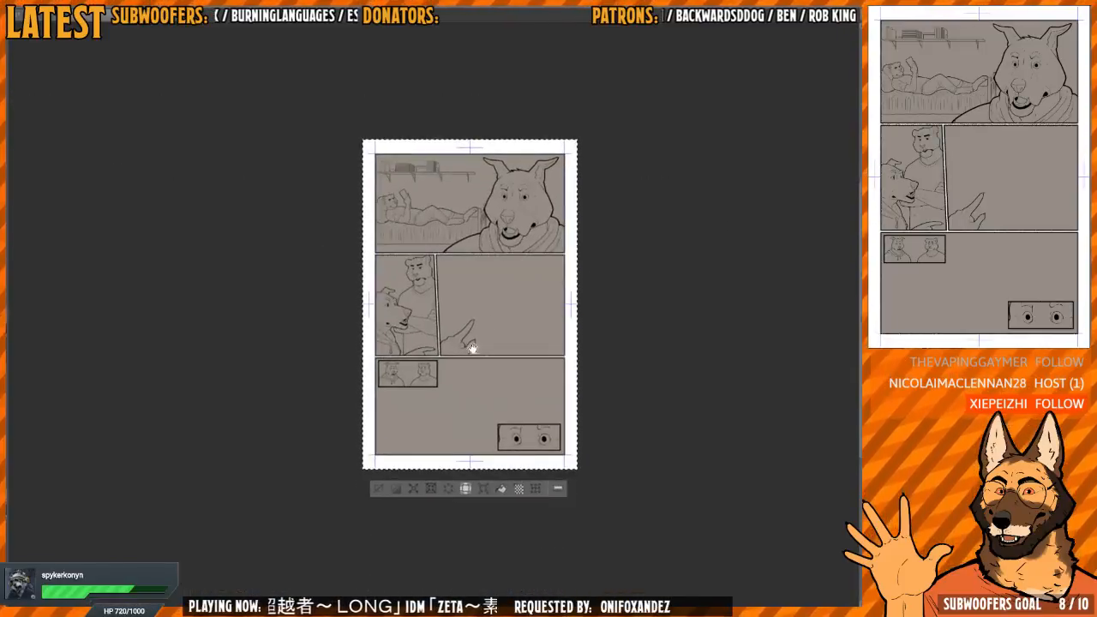
scroll(472, 347, "up", 6)
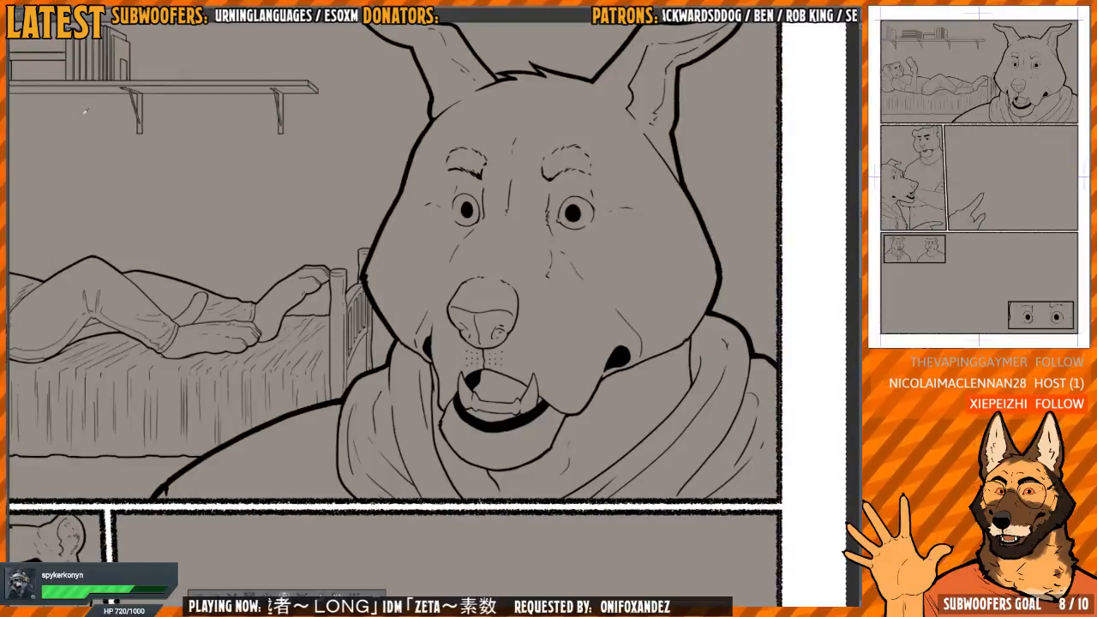
key("alt+Delete")
Try blocking hard-edged light patches onto the wolf's ears, forehead, muzzle and both cheeks
mouse_move(538, 248)
left_mouse_down()
mouse_move(481, 341)
mouse_move(407, 388)
mouse_move(455, 382)
mouse_move(420, 338)
mouse_move(458, 322)
mouse_move(480, 328)
left_mouse_up()
mouse_move(484, 261)
left_mouse_down()
mouse_move(515, 214)
mouse_move(473, 249)
mouse_move(524, 221)
mouse_move(541, 240)
mouse_move(441, 210)
mouse_move(386, 233)
mouse_move(467, 165)
mouse_move(441, 219)
mouse_move(484, 231)
mouse_move(471, 170)
mouse_move(534, 139)
mouse_move(554, 156)
mouse_move(582, 118)
mouse_move(700, 92)
left_mouse_up()
mouse_move(457, 156)
left_mouse_down()
mouse_move(509, 245)
mouse_move(472, 243)
mouse_move(454, 264)
mouse_move(410, 213)
mouse_move(379, 199)
left_mouse_up()
left_click_drag(478, 240, 432, 148)
scroll(508, 227, "down", 2)
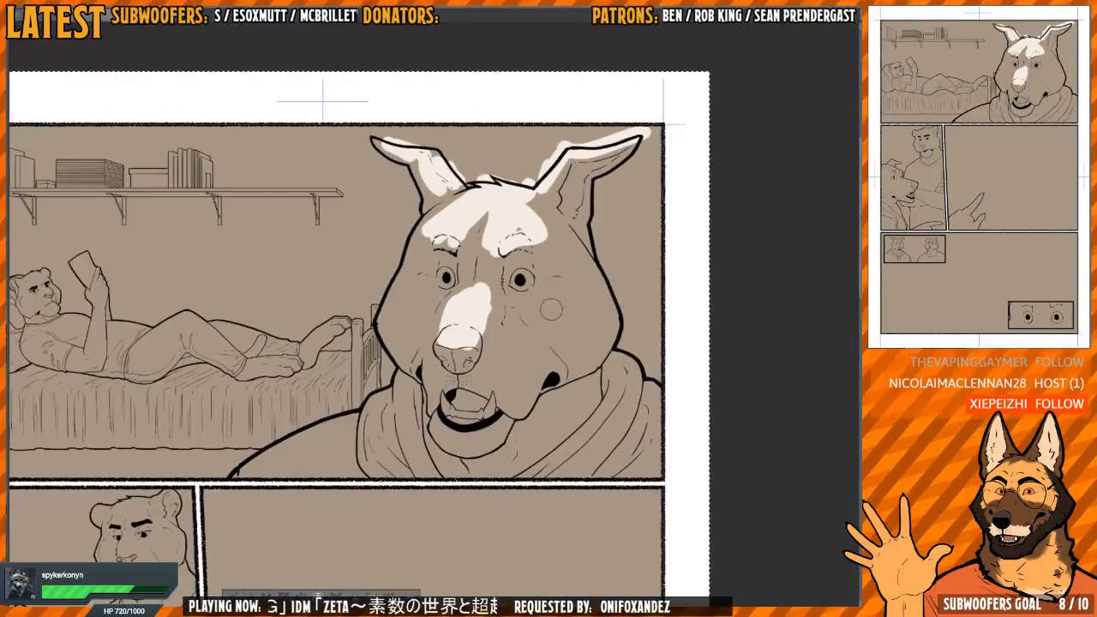
mouse_move(552, 310)
left_mouse_down()
mouse_move(582, 291)
mouse_move(544, 306)
mouse_move(560, 311)
mouse_move(579, 296)
mouse_move(579, 331)
mouse_move(487, 304)
mouse_move(490, 328)
mouse_move(509, 323)
mouse_move(514, 346)
mouse_move(499, 351)
mouse_move(521, 367)
left_mouse_up()
mouse_move(428, 316)
left_mouse_down()
mouse_move(411, 297)
mouse_move(393, 309)
mouse_move(410, 343)
left_mouse_up()
left_click_drag(547, 283, 550, 292)
mouse_move(464, 312)
left_mouse_down()
mouse_move(447, 312)
mouse_move(467, 300)
mouse_move(494, 310)
mouse_move(445, 347)
mouse_move(436, 404)
left_mouse_up()
mouse_move(503, 370)
left_mouse_down()
mouse_move(493, 381)
mouse_move(514, 381)
mouse_move(523, 360)
mouse_move(512, 387)
left_mouse_up()
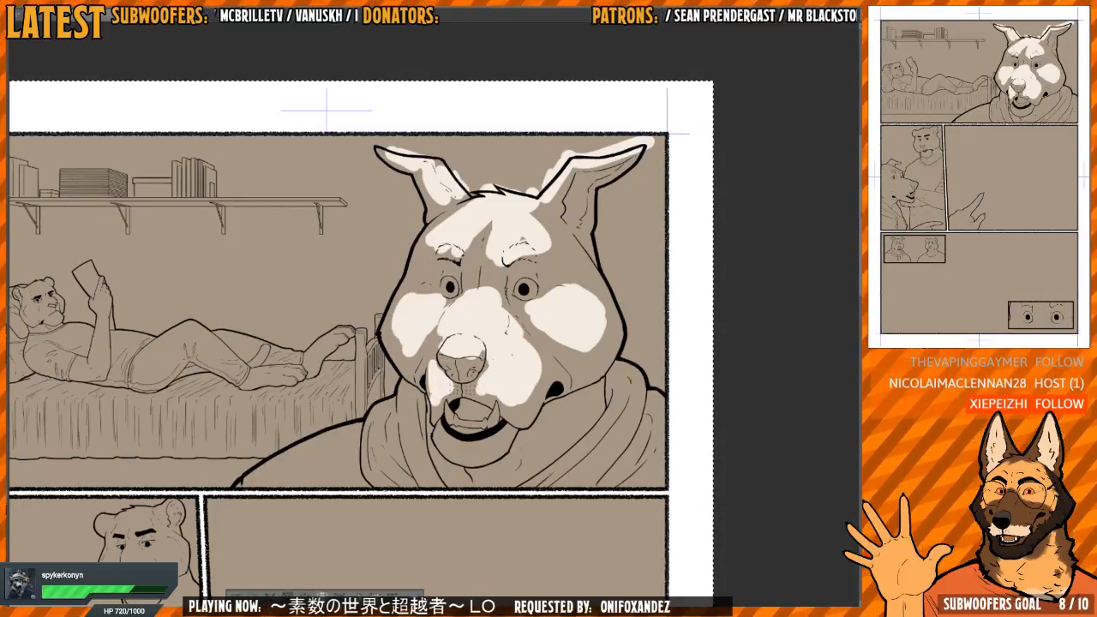
left_click_drag(566, 343, 593, 344)
Confine the brown shadow tone to the figures and furniture, leaving the background light, and clear the trial light patches from the wolf
scroll(600, 359, "up", 1)
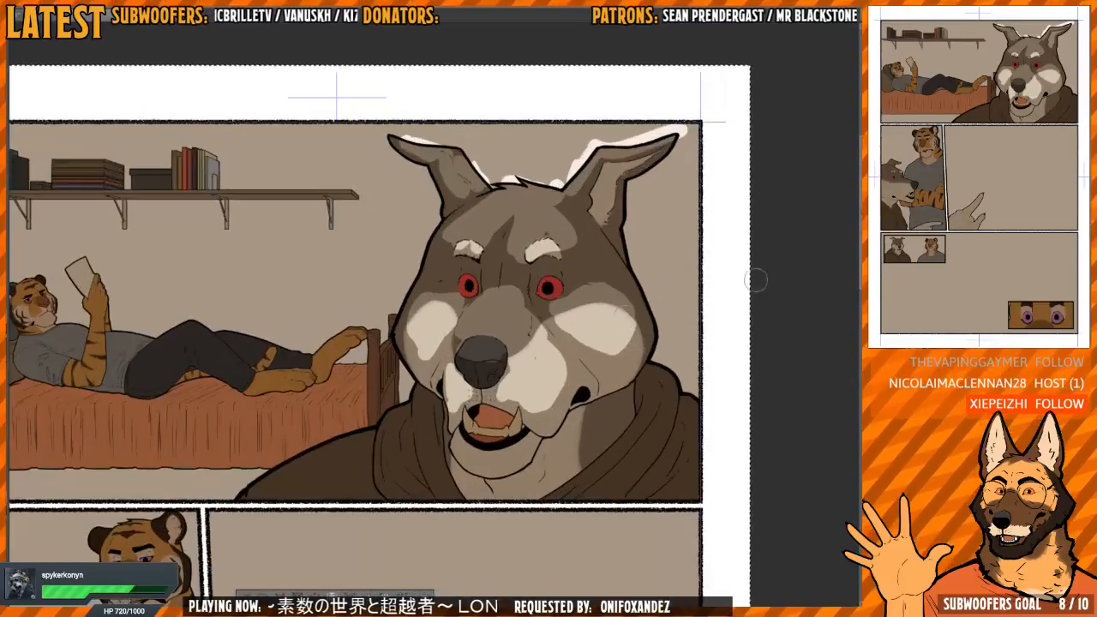
scroll(582, 355, "down", 5)
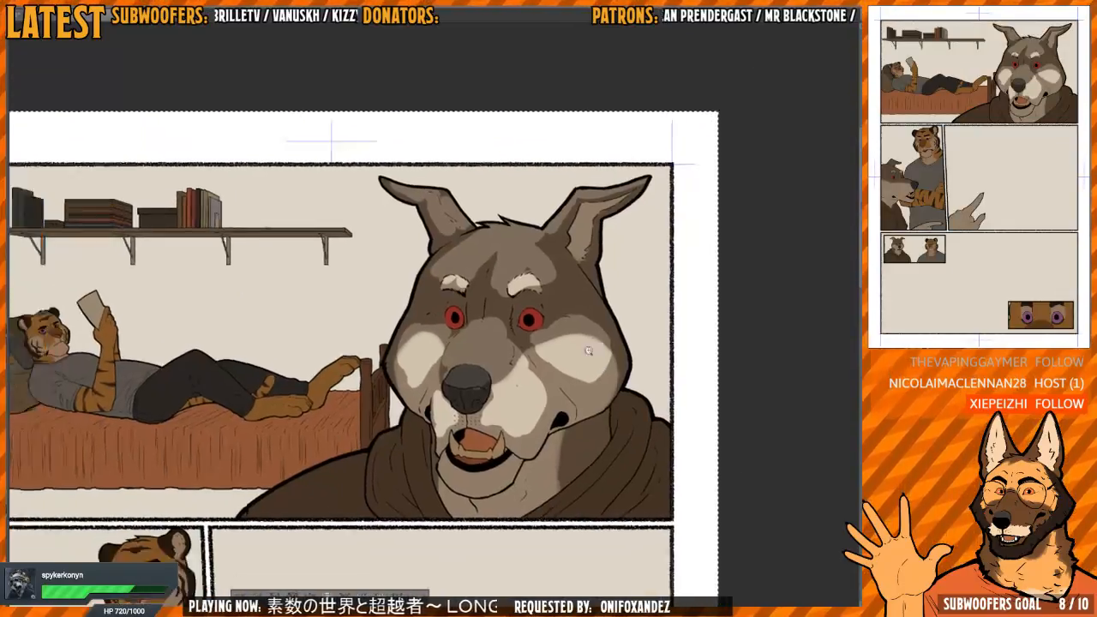
scroll(582, 355, "up", 6)
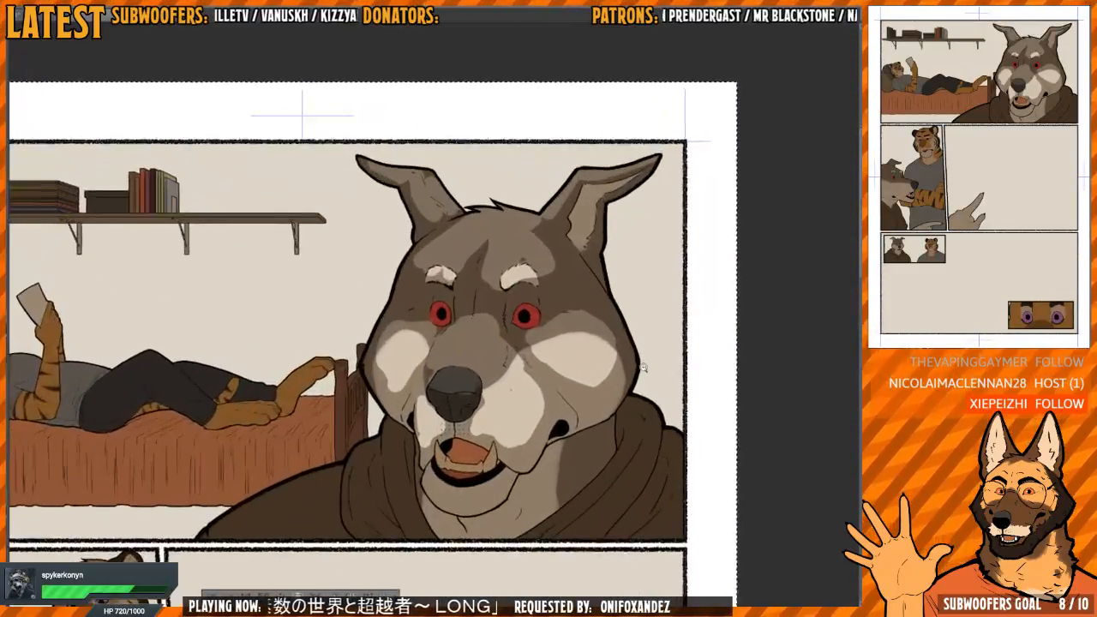
scroll(656, 369, "down", 3)
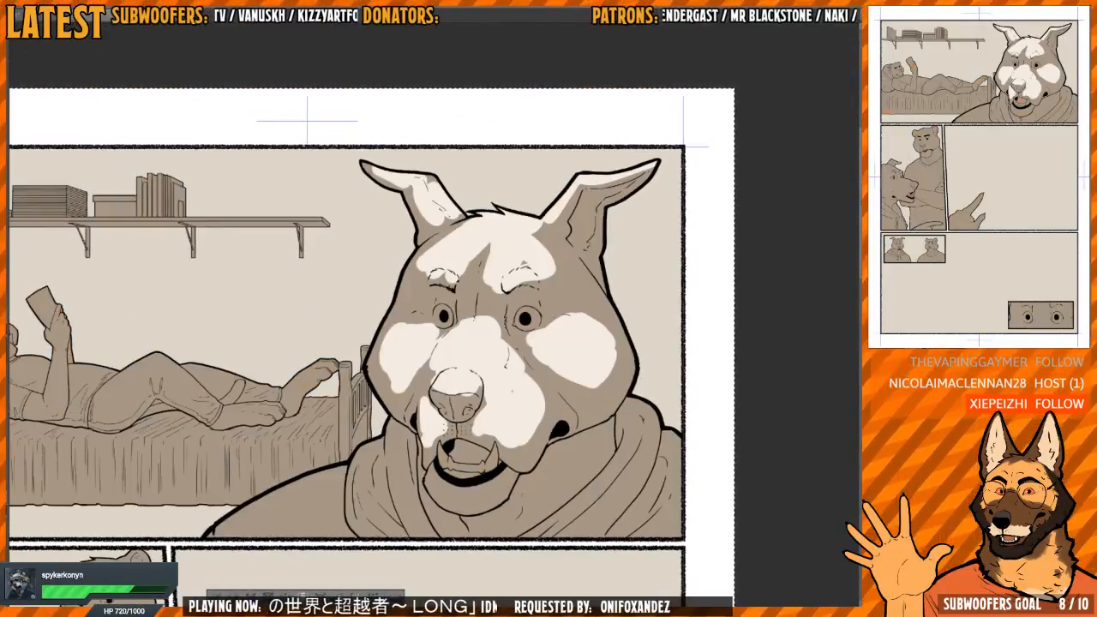
left_click_drag(561, 310, 550, 334)
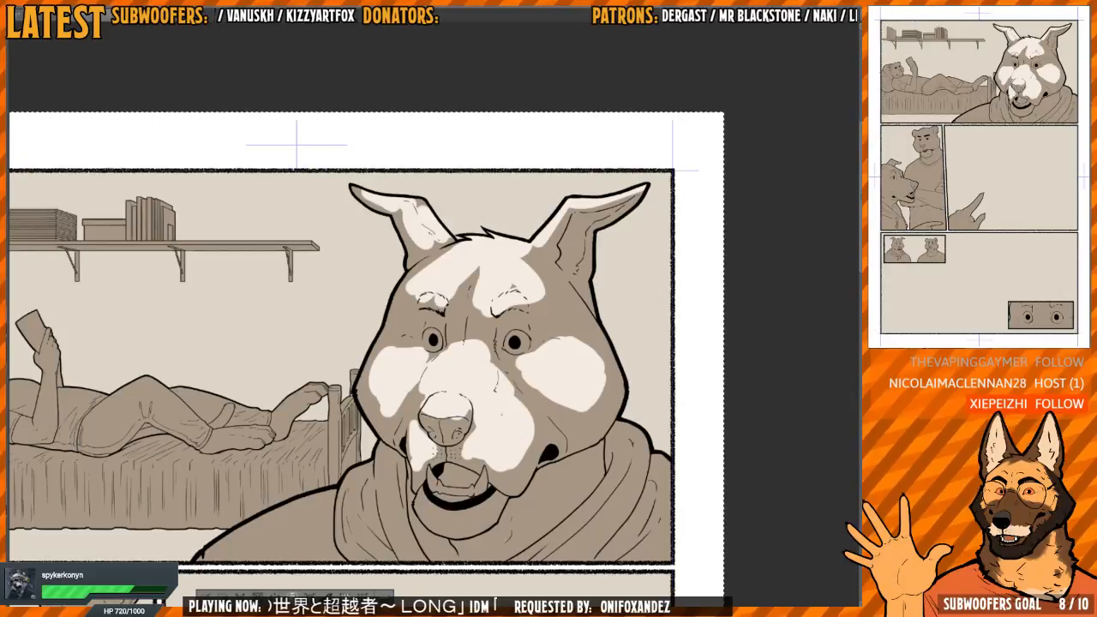
key("Delete")
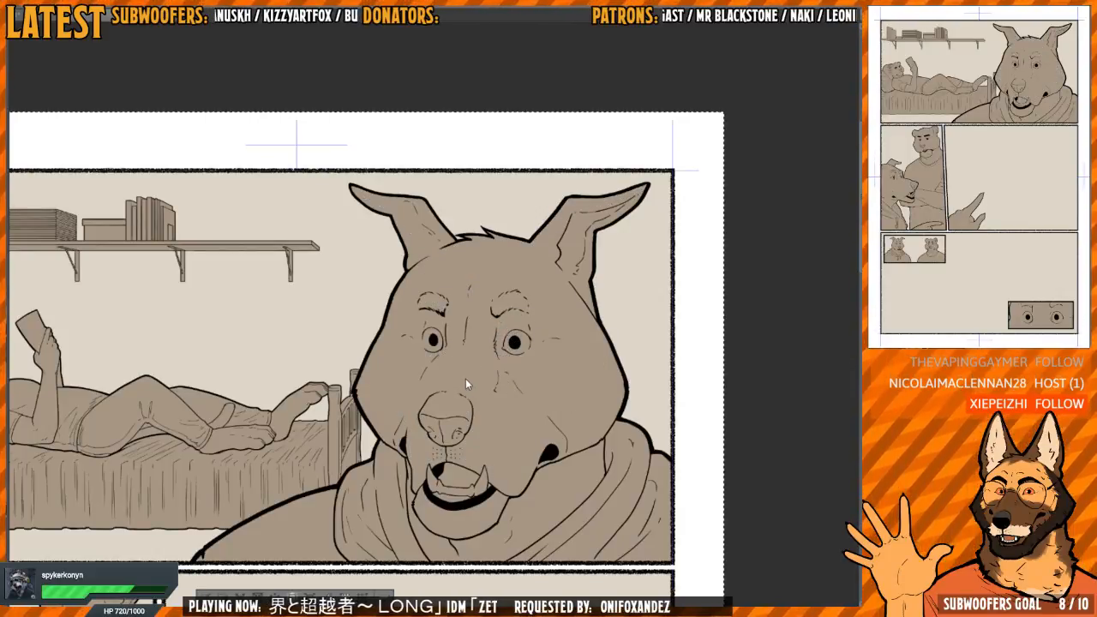
Paint soft light over the top of the wolf's nose and start it along the muzzle beside the nose
scroll(465, 377, "up", 3)
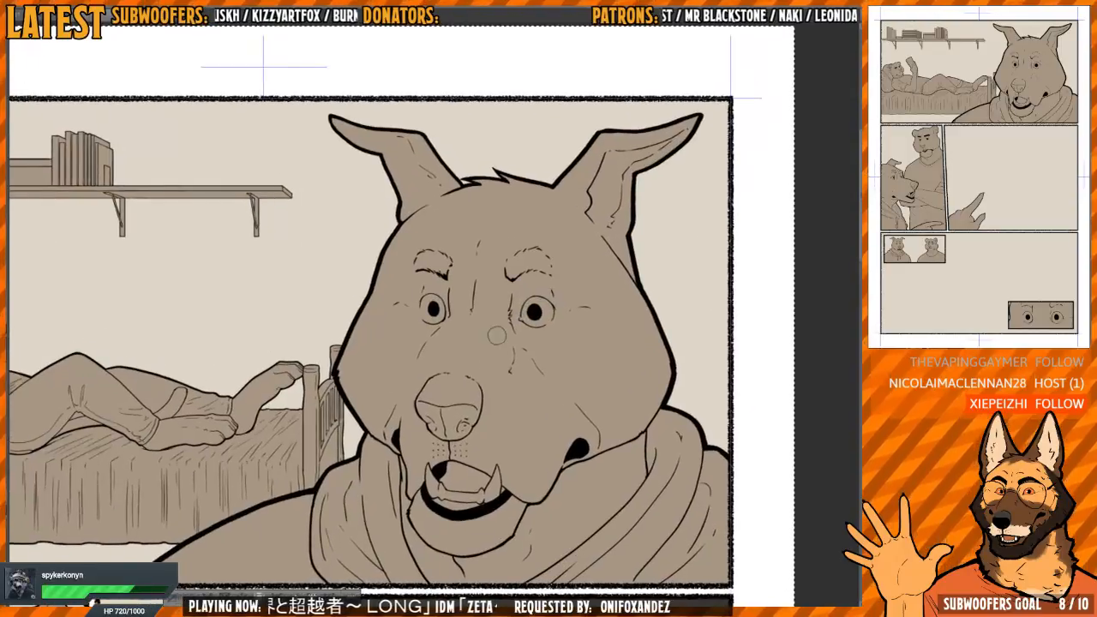
scroll(496, 335, "up", 3)
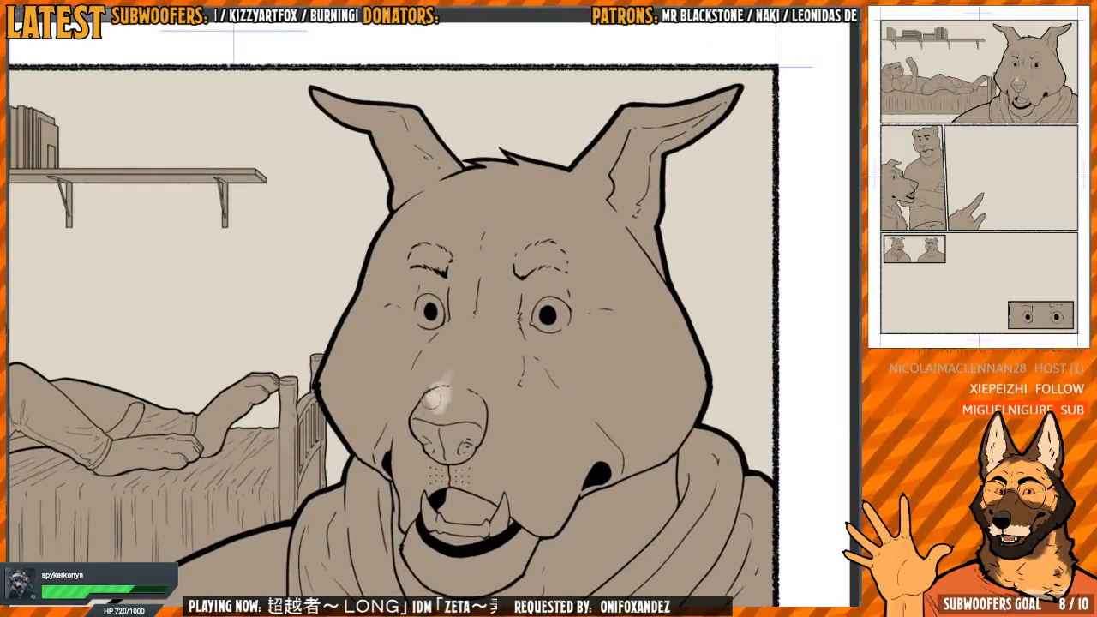
scroll(435, 396, "up", 3)
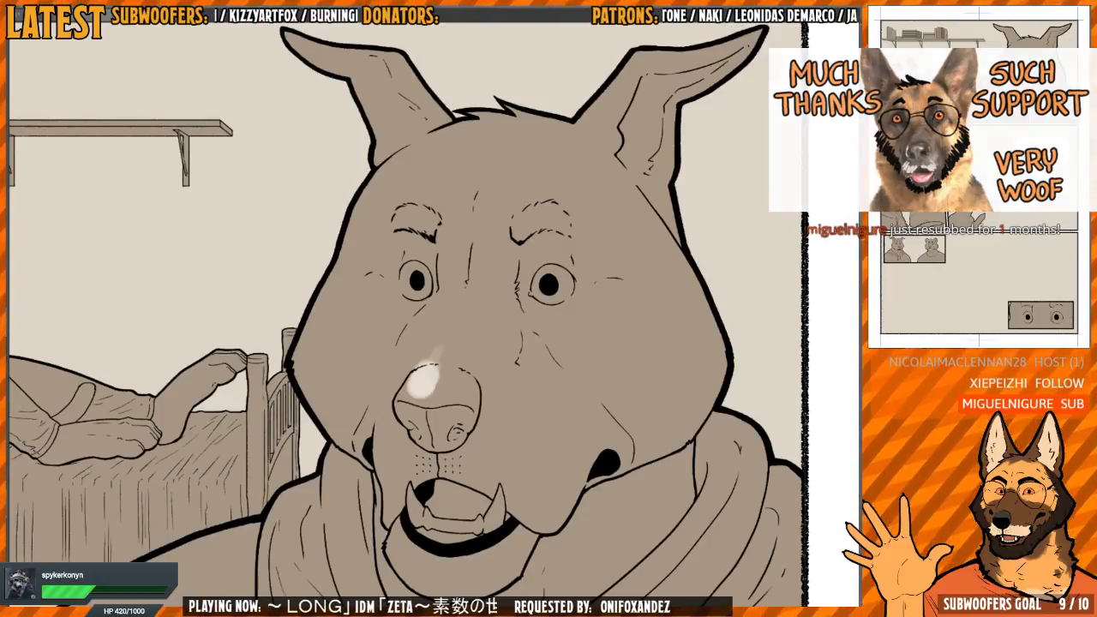
scroll(441, 386, "up", 2)
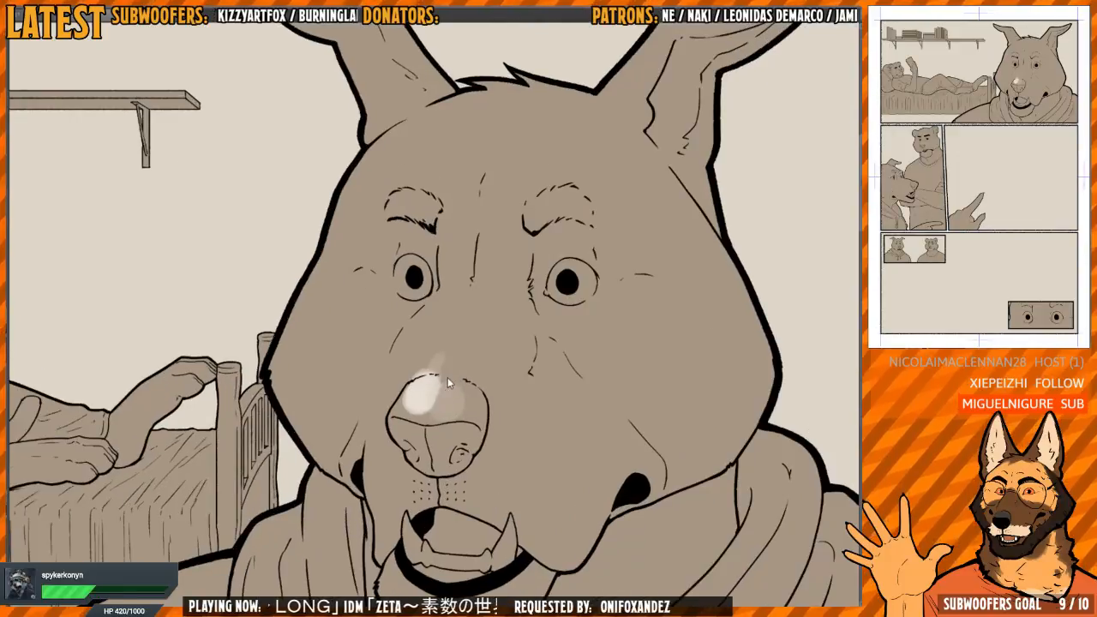
mouse_move(438, 405)
left_mouse_down()
mouse_move(405, 401)
mouse_move(432, 367)
left_mouse_up()
scroll(434, 370, "down", 1)
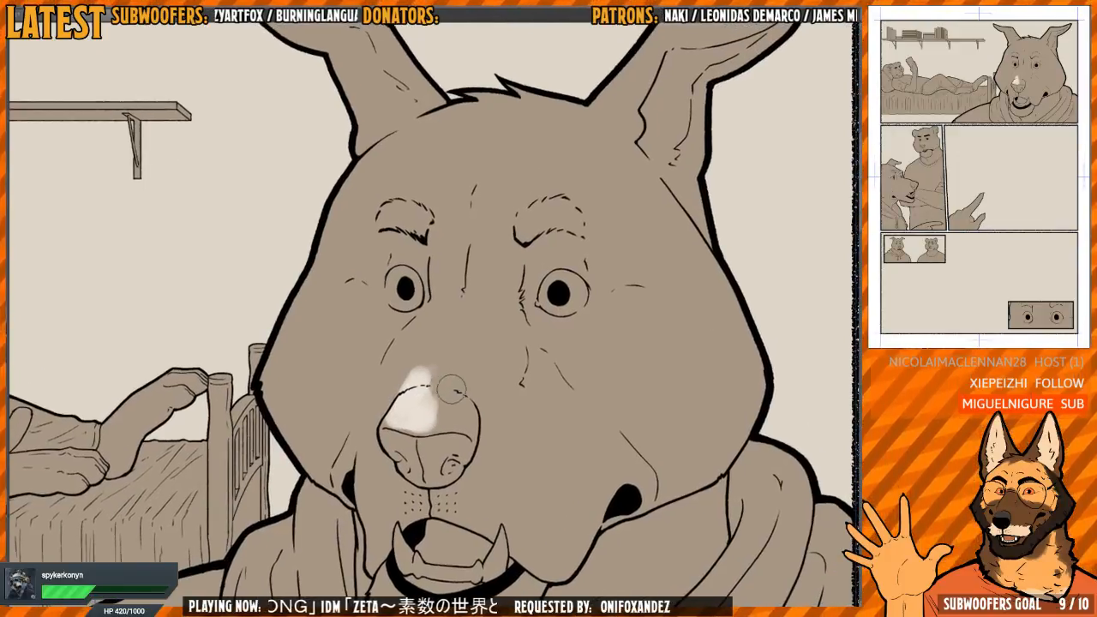
scroll(438, 382, "down", 1)
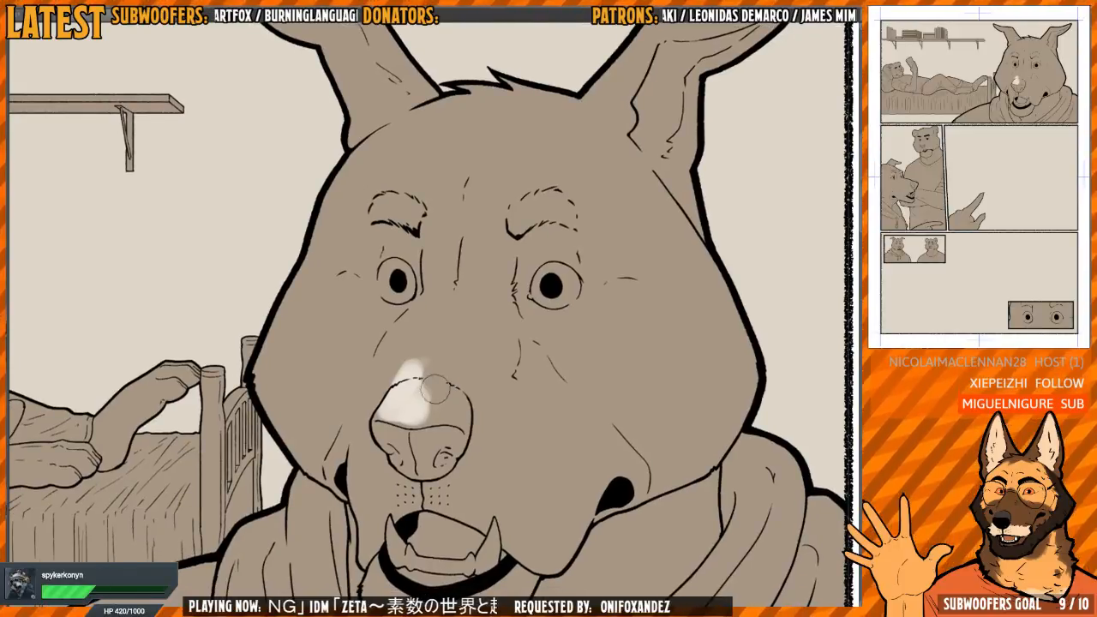
mouse_move(403, 414)
left_mouse_down()
mouse_move(428, 385)
mouse_move(442, 407)
mouse_move(452, 404)
mouse_move(437, 395)
mouse_move(416, 414)
mouse_move(470, 416)
mouse_move(478, 407)
left_mouse_up()
mouse_move(486, 400)
left_mouse_down()
mouse_move(466, 400)
mouse_move(463, 456)
left_mouse_up()
mouse_move(457, 412)
left_mouse_down()
mouse_move(449, 359)
mouse_move(443, 430)
left_mouse_up()
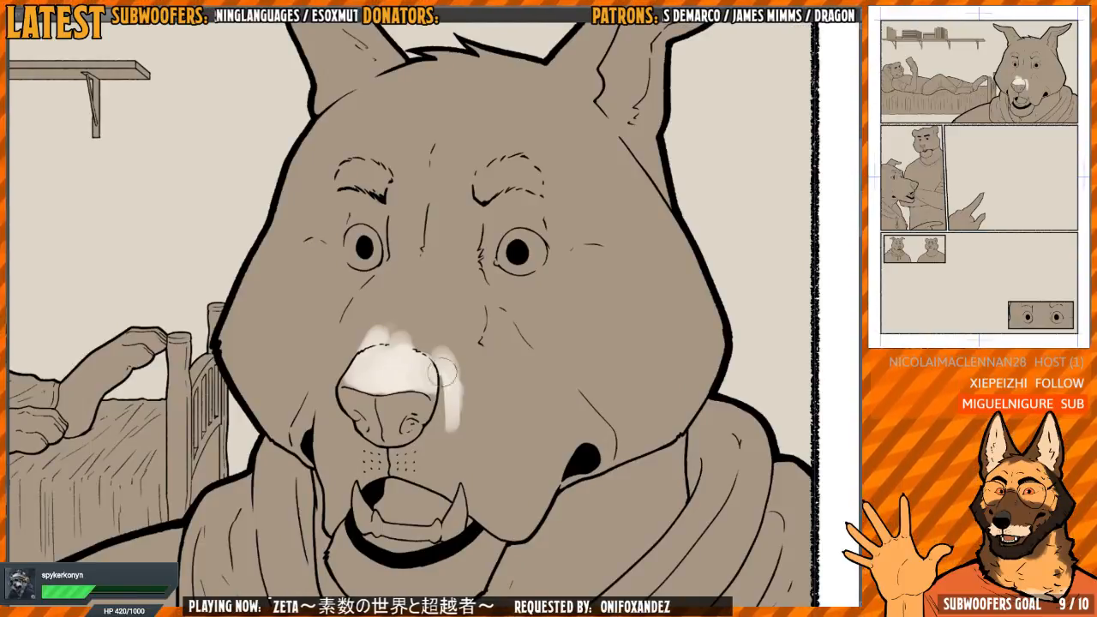
Spread the soft light over the bridge of the muzzle and down its broad side toward the upper lip
mouse_move(450, 381)
left_mouse_down()
mouse_move(444, 433)
mouse_move(412, 462)
mouse_move(448, 465)
mouse_move(452, 454)
mouse_move(434, 453)
mouse_move(462, 424)
mouse_move(450, 470)
mouse_move(459, 465)
mouse_move(510, 503)
mouse_move(528, 466)
mouse_move(514, 446)
mouse_move(499, 480)
mouse_move(486, 469)
mouse_move(495, 499)
mouse_move(468, 367)
left_mouse_up()
mouse_move(442, 321)
left_mouse_down()
mouse_move(463, 390)
mouse_move(437, 411)
mouse_move(411, 377)
mouse_move(405, 386)
mouse_move(416, 347)
left_mouse_up()
mouse_move(395, 375)
left_mouse_down()
mouse_move(440, 361)
mouse_move(432, 384)
mouse_move(451, 362)
mouse_move(477, 419)
mouse_move(476, 357)
mouse_move(449, 357)
mouse_move(483, 356)
mouse_move(485, 398)
mouse_move(429, 352)
mouse_move(405, 365)
left_mouse_up()
mouse_move(483, 360)
left_mouse_down()
mouse_move(458, 367)
mouse_move(448, 312)
left_mouse_up()
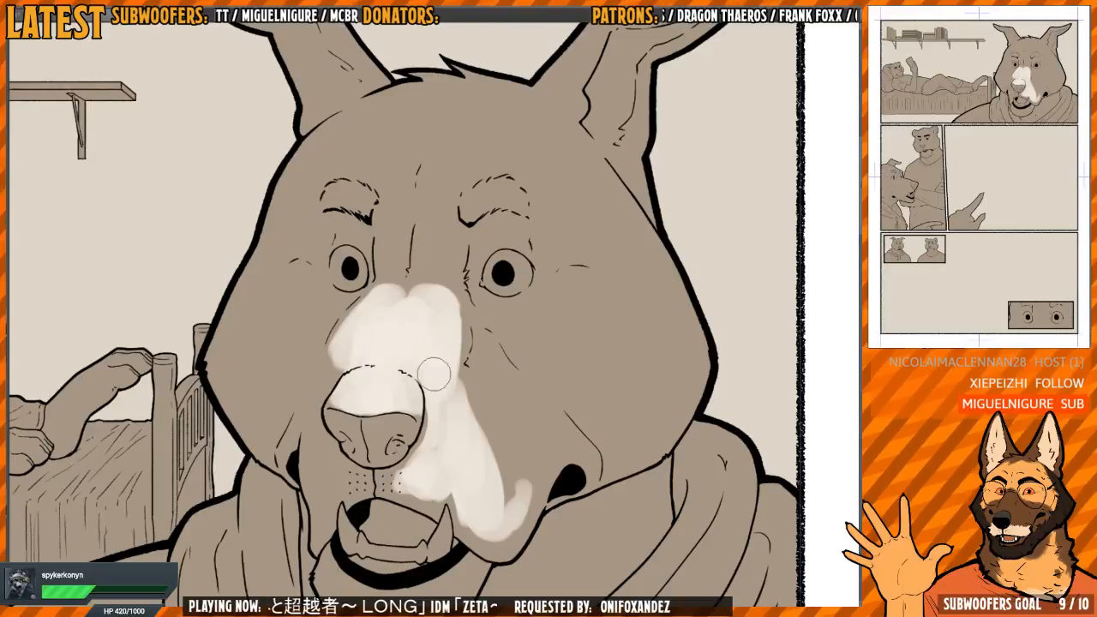
Fill and blend the light across the broad side of the muzzle to the mouth corner, checking it with the canvas mirrored
mouse_move(431, 367)
left_mouse_down()
mouse_move(448, 323)
mouse_move(466, 329)
mouse_move(504, 473)
left_mouse_up()
key("h")
left_click_drag(480, 446, 534, 419)
mouse_move(398, 435)
left_mouse_down()
mouse_move(415, 479)
mouse_move(358, 438)
mouse_move(424, 383)
mouse_move(422, 408)
mouse_move(451, 338)
mouse_move(405, 422)
mouse_move(390, 419)
mouse_move(357, 447)
mouse_move(406, 482)
mouse_move(370, 443)
mouse_move(423, 501)
mouse_move(394, 493)
left_mouse_up()
left_click(413, 472, "alt")
key("h")
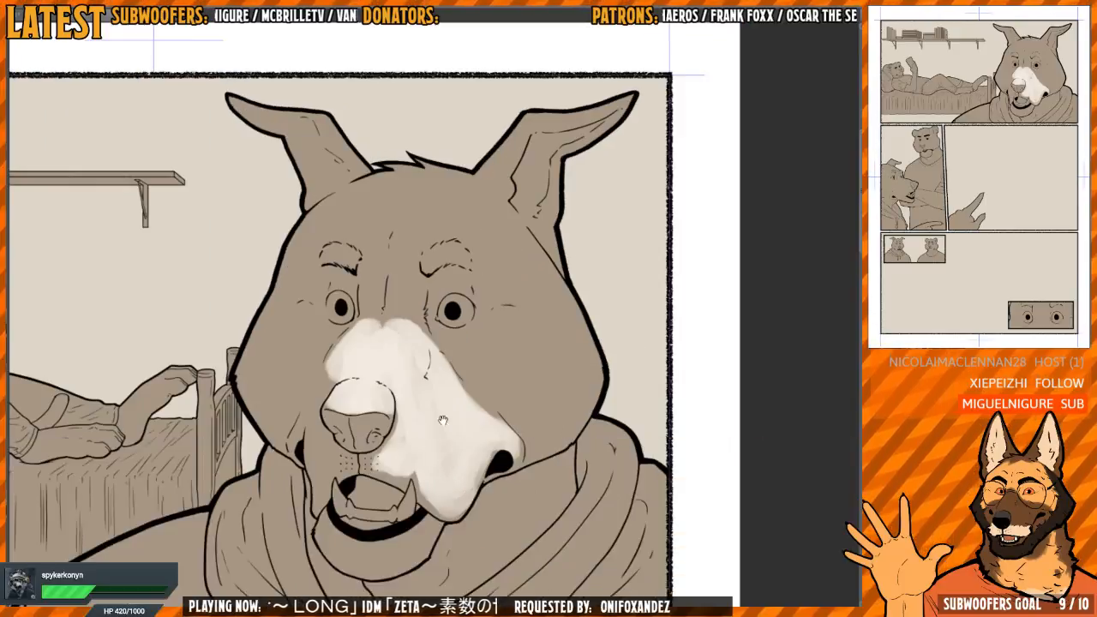
left_click_drag(415, 453, 450, 436)
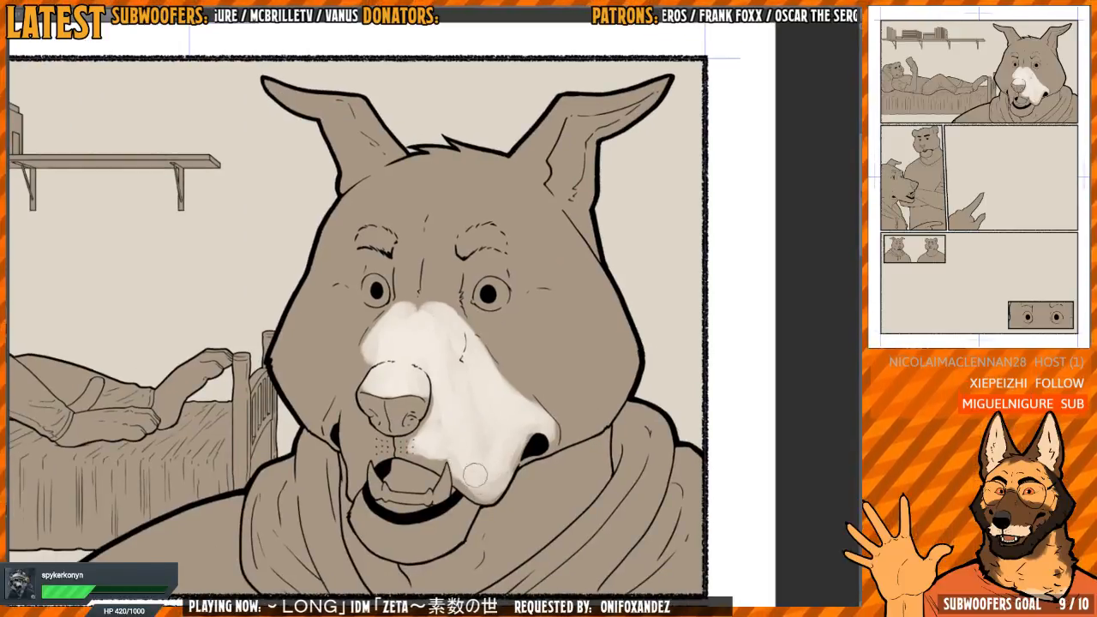
left_click_drag(426, 424, 454, 452)
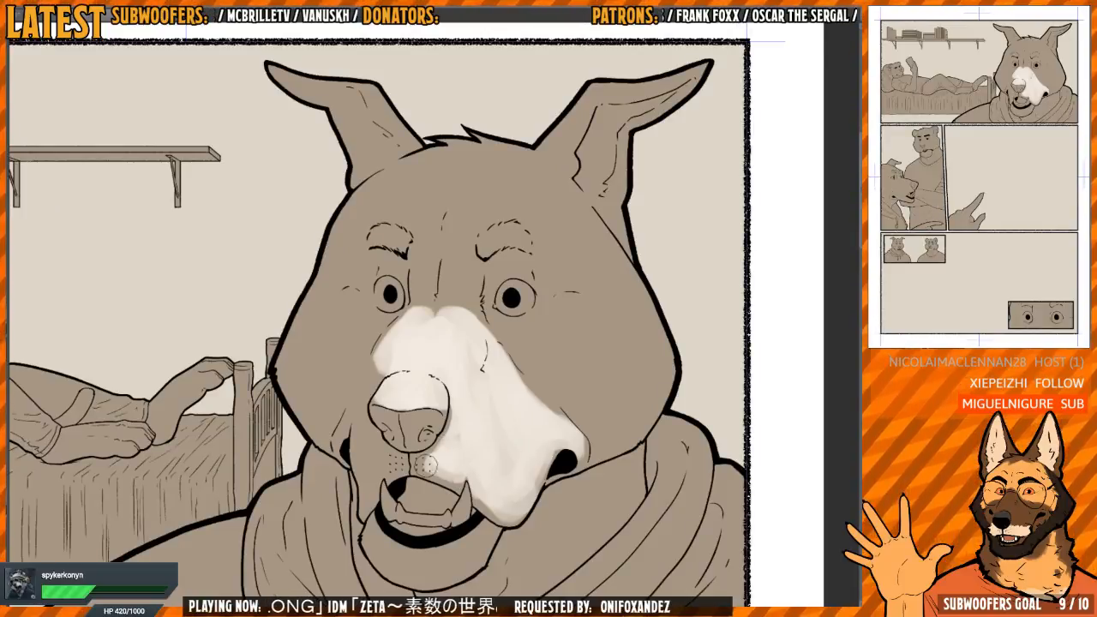
Paint light around the whisker dots under the nose and over the narrow far side of the muzzle
left_click_drag(423, 463, 451, 470)
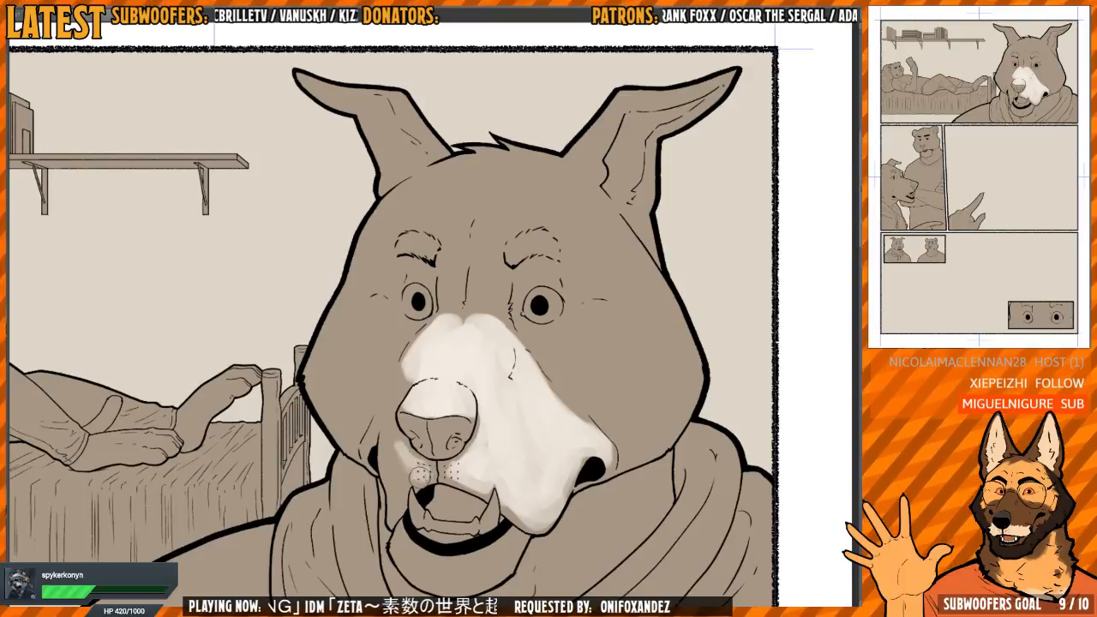
left_click_drag(406, 470, 398, 497)
left_click_drag(399, 458, 388, 418)
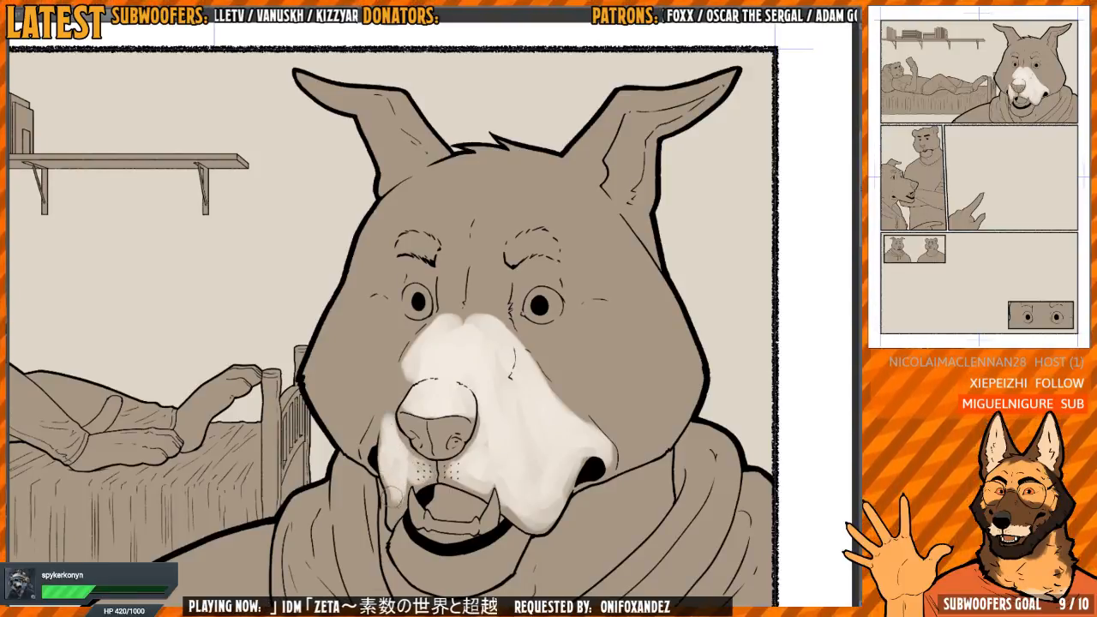
mouse_move(445, 438)
left_mouse_down()
mouse_move(433, 421)
mouse_move(417, 456)
mouse_move(423, 475)
left_mouse_up()
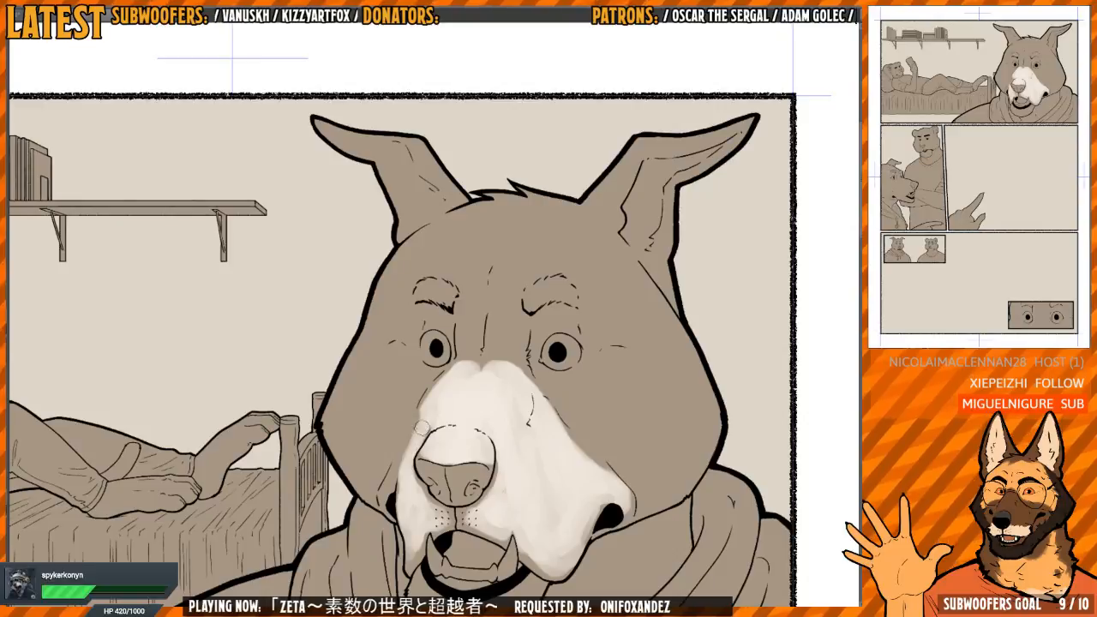
Extend the light up between the wolf's eyes and fan it across the forehead above both brows
mouse_move(483, 356)
left_mouse_down()
mouse_move(438, 400)
mouse_move(440, 430)
mouse_move(453, 380)
mouse_move(466, 429)
mouse_move(460, 412)
mouse_move(446, 420)
mouse_move(419, 351)
mouse_move(424, 391)
left_mouse_up()
mouse_move(441, 383)
left_mouse_down()
mouse_move(427, 358)
mouse_move(415, 371)
mouse_move(426, 354)
mouse_move(434, 407)
mouse_move(445, 371)
left_mouse_up()
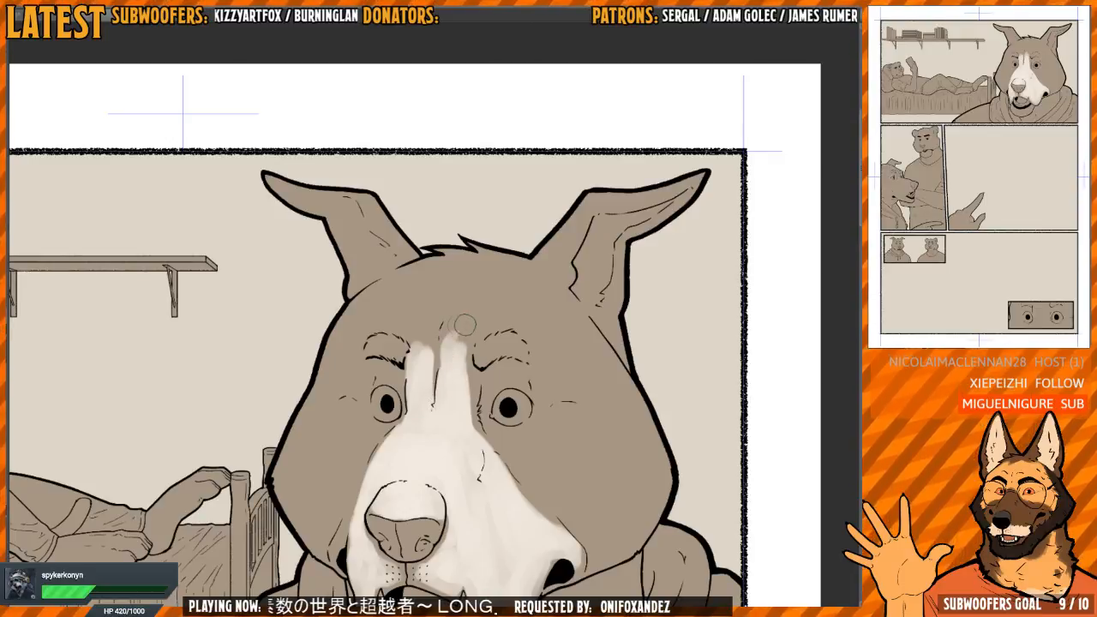
mouse_move(465, 325)
left_mouse_down()
mouse_move(466, 345)
mouse_move(436, 342)
mouse_move(443, 328)
left_mouse_up()
mouse_move(413, 361)
left_mouse_down()
mouse_move(366, 332)
mouse_move(394, 307)
mouse_move(407, 341)
mouse_move(426, 349)
mouse_move(419, 357)
mouse_move(397, 342)
mouse_move(395, 351)
mouse_move(455, 345)
mouse_move(449, 363)
mouse_move(442, 354)
mouse_move(457, 335)
mouse_move(468, 344)
mouse_move(431, 376)
mouse_move(424, 407)
mouse_move(452, 342)
mouse_move(465, 356)
mouse_move(488, 344)
mouse_move(462, 382)
mouse_move(465, 434)
mouse_move(490, 466)
left_mouse_up()
mouse_move(476, 364)
left_mouse_down()
mouse_move(533, 355)
mouse_move(552, 326)
mouse_move(524, 302)
mouse_move(487, 296)
mouse_move(512, 336)
left_mouse_up()
mouse_move(533, 380)
left_mouse_down()
mouse_move(515, 231)
mouse_move(532, 288)
mouse_move(513, 251)
left_mouse_up()
mouse_move(453, 310)
left_mouse_down()
mouse_move(454, 391)
mouse_move(433, 359)
mouse_move(413, 276)
mouse_move(400, 344)
mouse_move(425, 351)
mouse_move(449, 395)
mouse_move(452, 304)
mouse_move(431, 262)
mouse_move(491, 248)
mouse_move(530, 372)
left_mouse_up()
left_click_drag(539, 258, 549, 282)
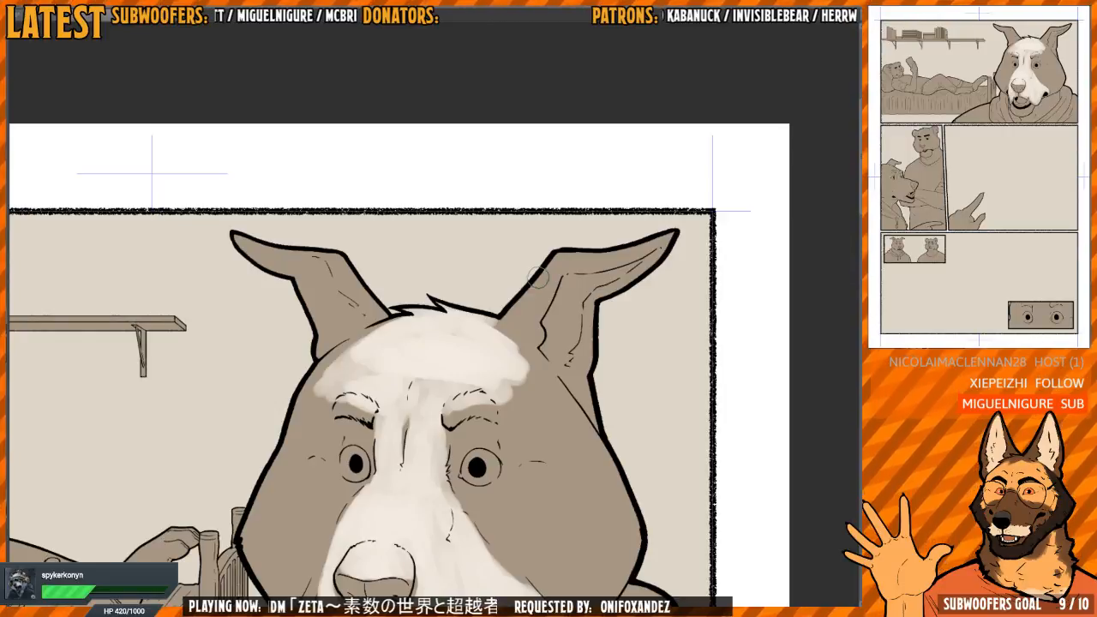
Refine the forehead light around the eyebrows and up to the hairline, shaping its edge below the right-hand ear
left_click_drag(481, 342, 461, 333)
scroll(467, 332, "up", 2)
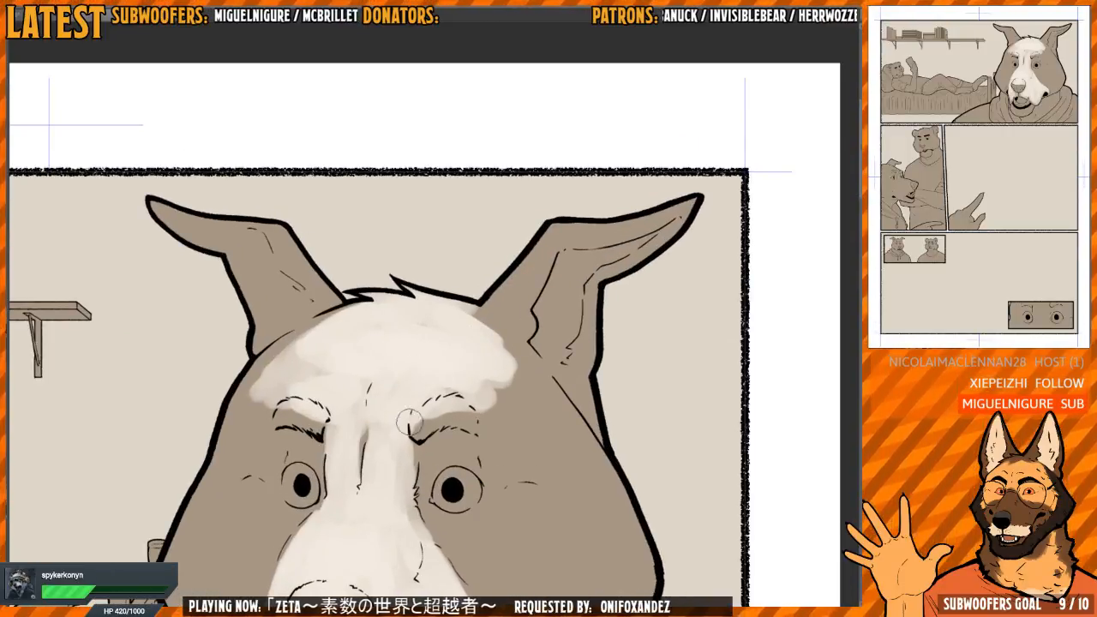
left_click_drag(410, 392, 512, 377)
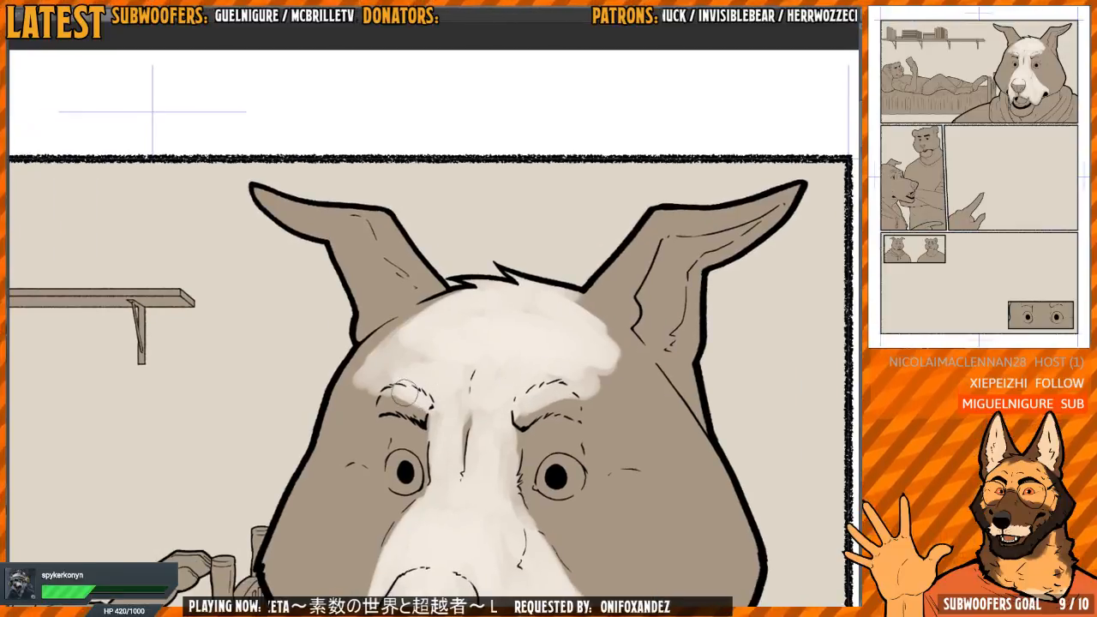
mouse_move(427, 335)
left_mouse_down()
mouse_move(382, 360)
mouse_move(460, 298)
mouse_move(370, 357)
left_mouse_up()
mouse_move(405, 348)
left_mouse_down()
mouse_move(407, 329)
mouse_move(367, 360)
mouse_move(384, 315)
mouse_move(364, 345)
mouse_move(402, 301)
mouse_move(379, 343)
mouse_move(381, 367)
mouse_move(375, 354)
mouse_move(420, 298)
left_mouse_up()
mouse_move(654, 333)
left_mouse_down()
mouse_move(502, 299)
mouse_move(502, 348)
left_mouse_up()
mouse_move(448, 321)
left_mouse_down()
mouse_move(454, 336)
mouse_move(448, 314)
mouse_move(423, 377)
mouse_move(441, 386)
mouse_move(449, 375)
left_mouse_up()
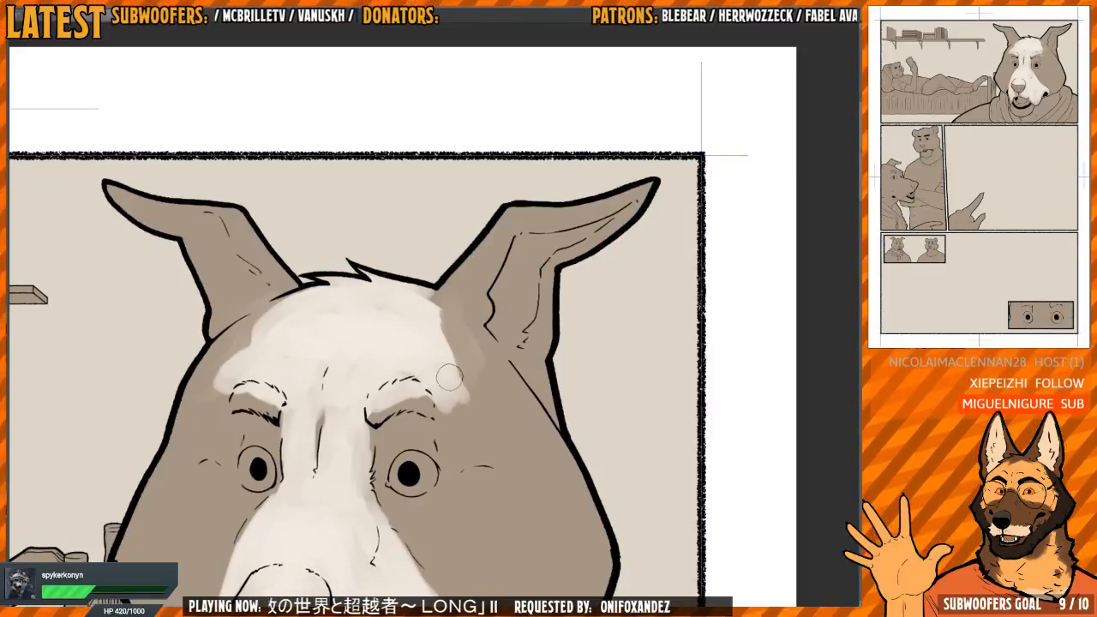
Brush streaky light from the forehead down the temple beneath the right-hand ear, working on the mirrored canvas
left_click_drag(428, 294, 485, 352)
key("h")
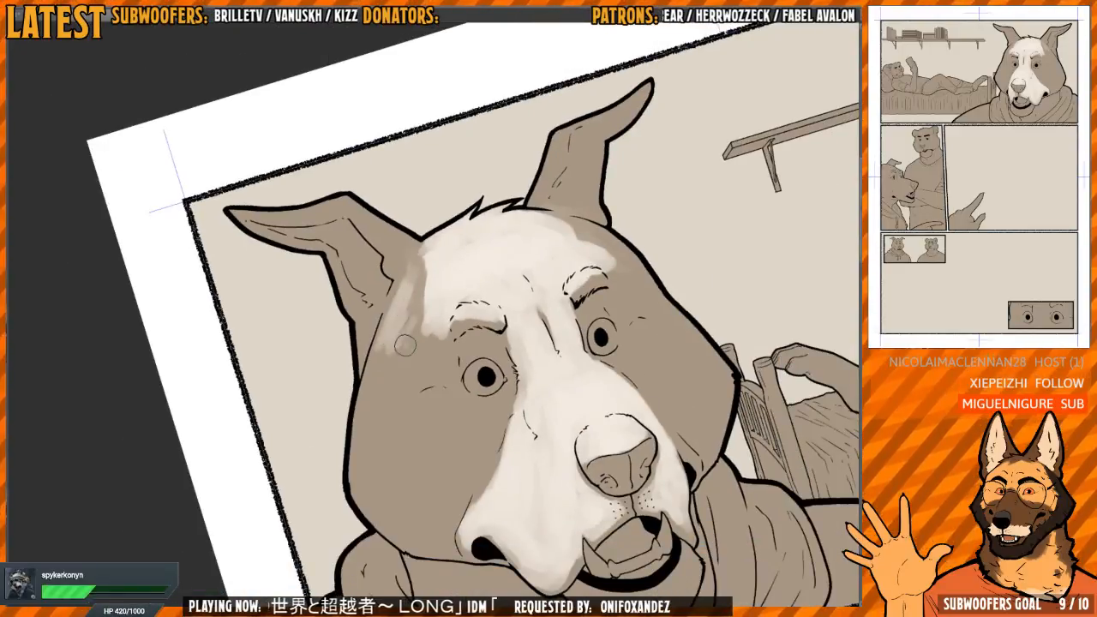
left_click_drag(405, 344, 424, 269)
mouse_move(415, 313)
left_mouse_down()
mouse_move(388, 361)
mouse_move(385, 351)
mouse_move(369, 405)
mouse_move(426, 358)
mouse_move(414, 333)
mouse_move(425, 267)
mouse_move(405, 292)
left_mouse_up()
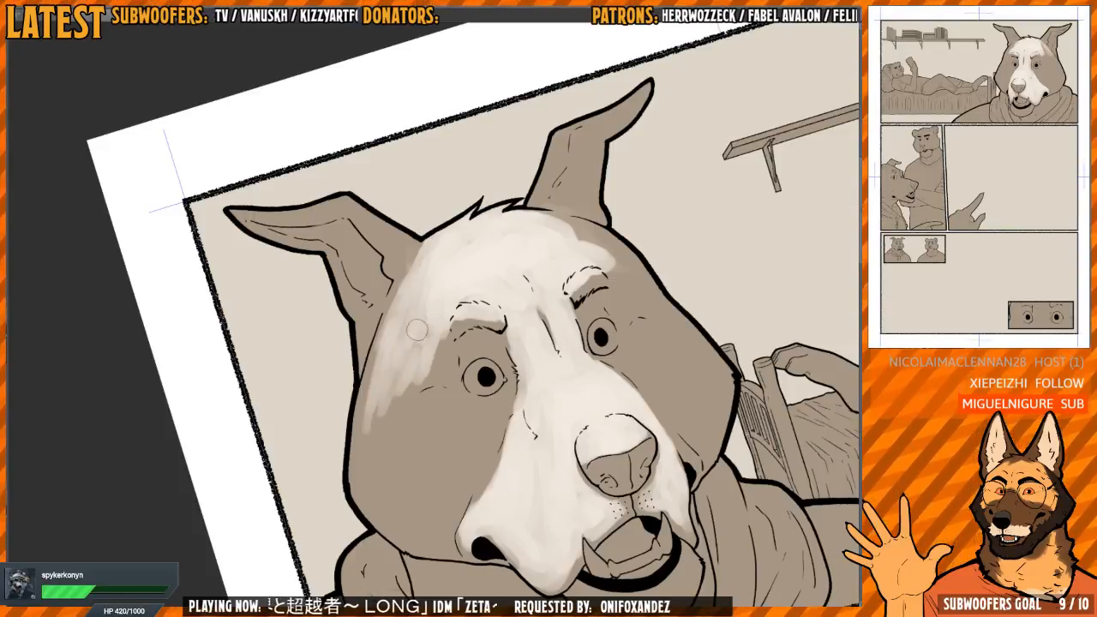
key("h")
Paint light along the outer edge of the wolf's right-hand ear, from its base up to the tip
left_click_drag(503, 373, 480, 283)
scroll(479, 284, "up", 1)
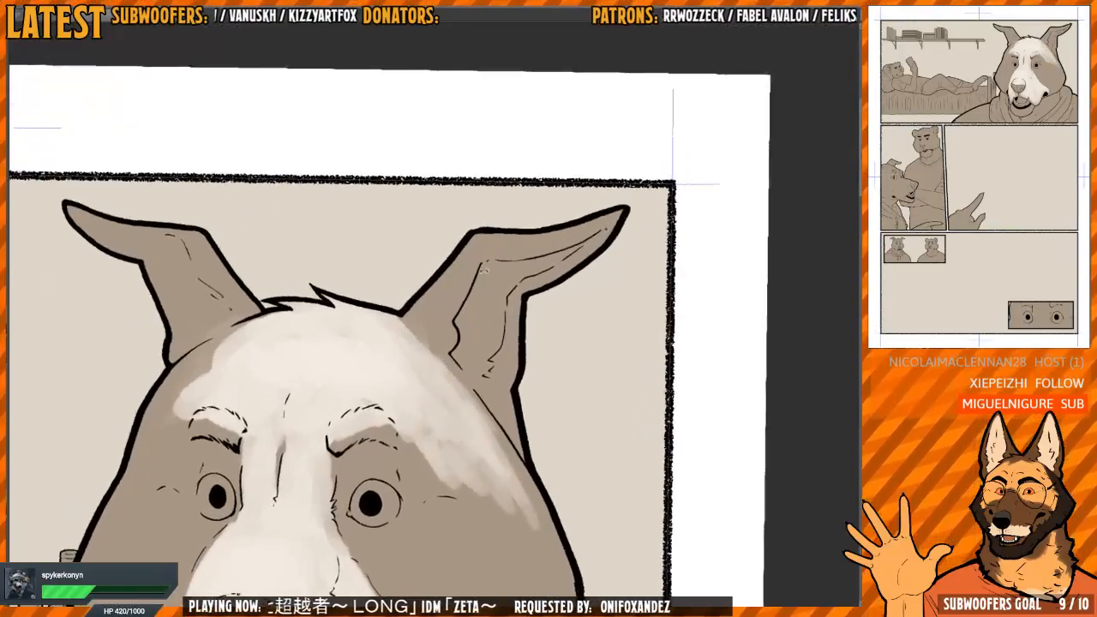
mouse_move(433, 326)
left_mouse_down()
mouse_move(423, 325)
mouse_move(426, 333)
mouse_move(438, 307)
left_mouse_up()
mouse_move(481, 259)
left_mouse_down()
mouse_move(516, 227)
mouse_move(413, 300)
left_mouse_up()
mouse_move(478, 228)
left_mouse_down()
mouse_move(516, 263)
mouse_move(517, 364)
left_mouse_up()
mouse_move(438, 291)
left_mouse_down()
mouse_move(447, 287)
mouse_move(476, 437)
mouse_move(447, 344)
mouse_move(479, 360)
mouse_move(429, 397)
left_mouse_up()
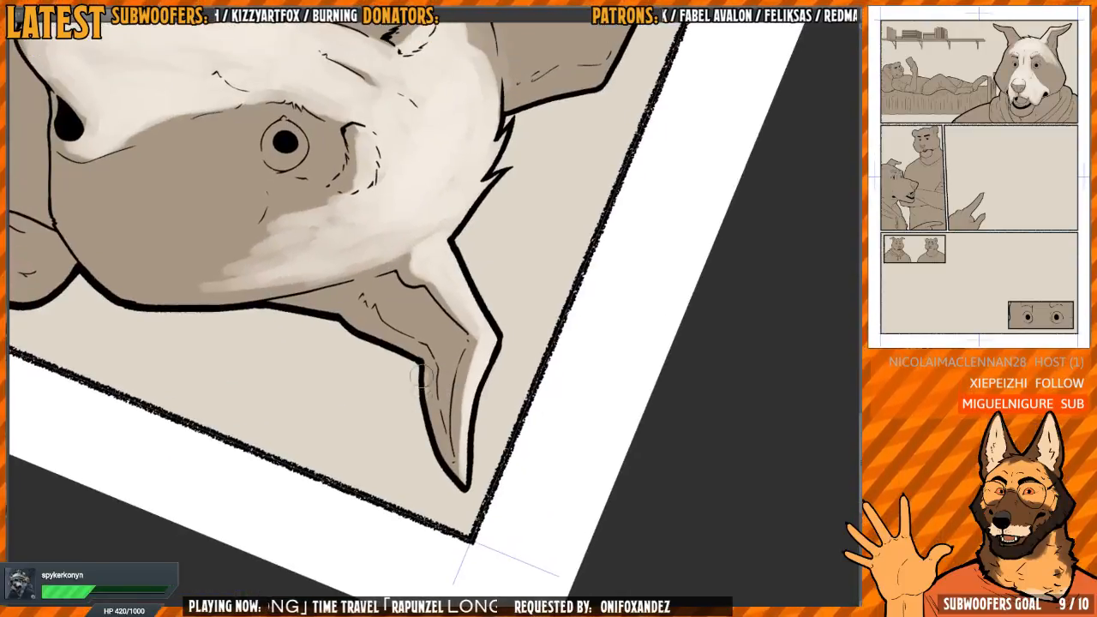
Light the lower rim and tip of the right-hand ear and continue down its back edge to the head
left_click_drag(427, 437, 462, 472)
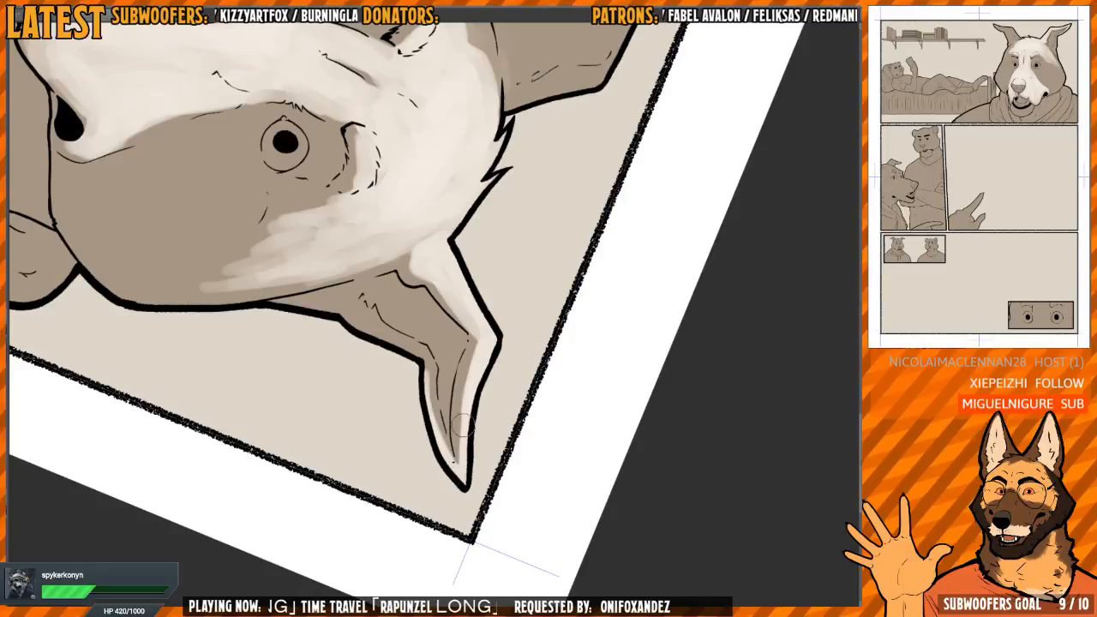
mouse_move(460, 426)
left_mouse_down()
mouse_move(480, 347)
mouse_move(459, 461)
left_mouse_up()
mouse_move(426, 369)
left_mouse_down()
mouse_move(457, 456)
mouse_move(534, 391)
mouse_move(557, 311)
mouse_move(532, 245)
left_mouse_up()
left_click_drag(399, 332, 412, 304)
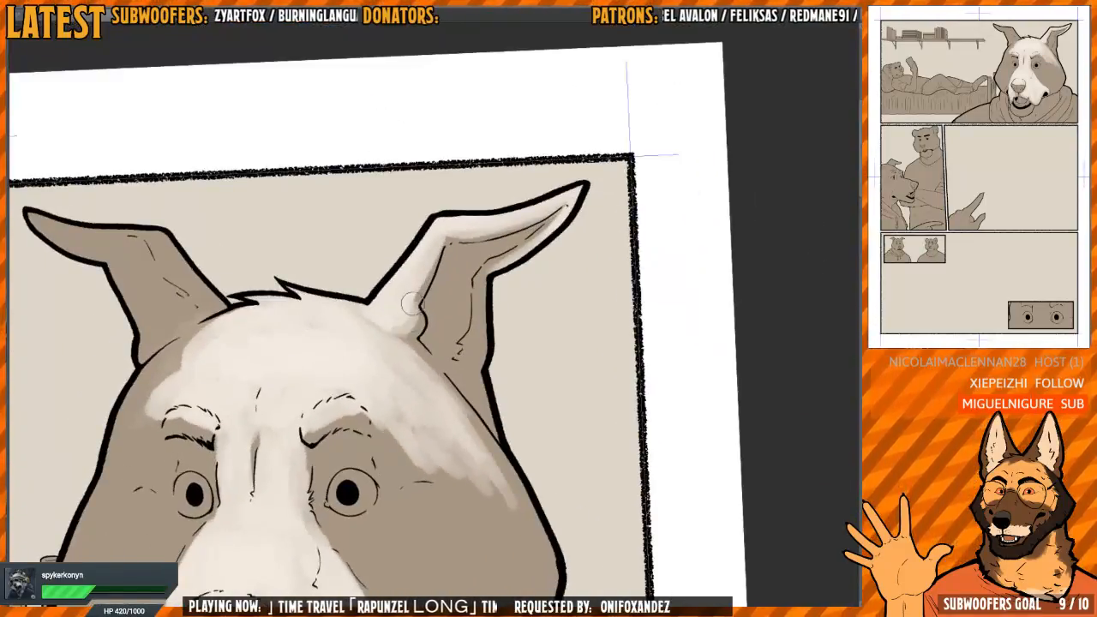
left_click_drag(442, 249, 417, 239)
mouse_move(462, 285)
left_mouse_down()
mouse_move(453, 349)
mouse_move(465, 398)
left_mouse_up()
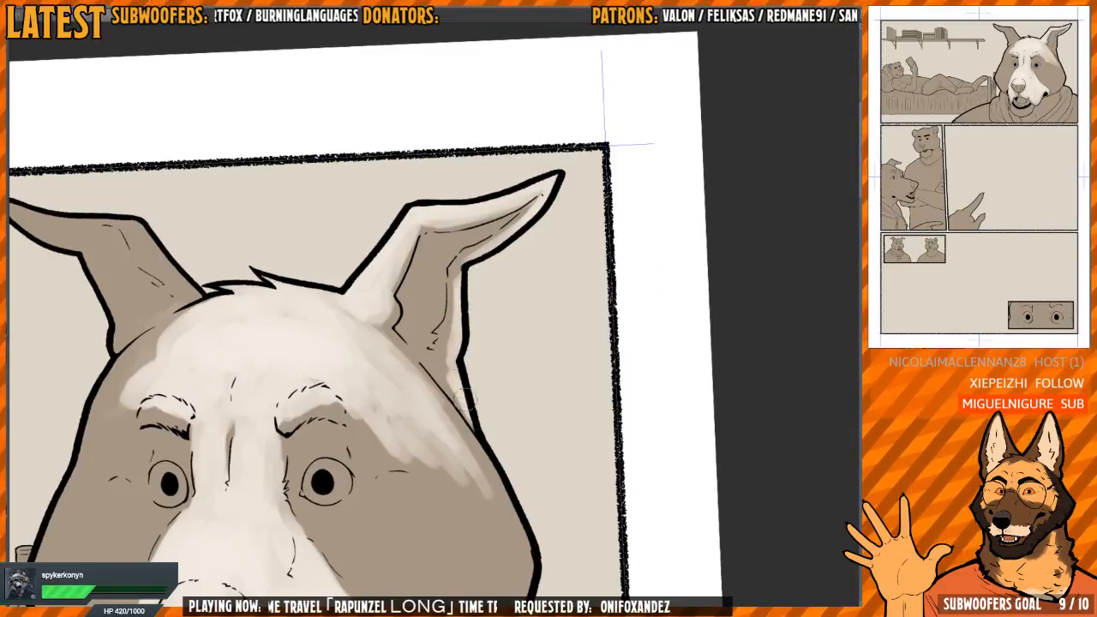
left_click_drag(428, 344, 390, 342)
left_click_drag(250, 321, 461, 331)
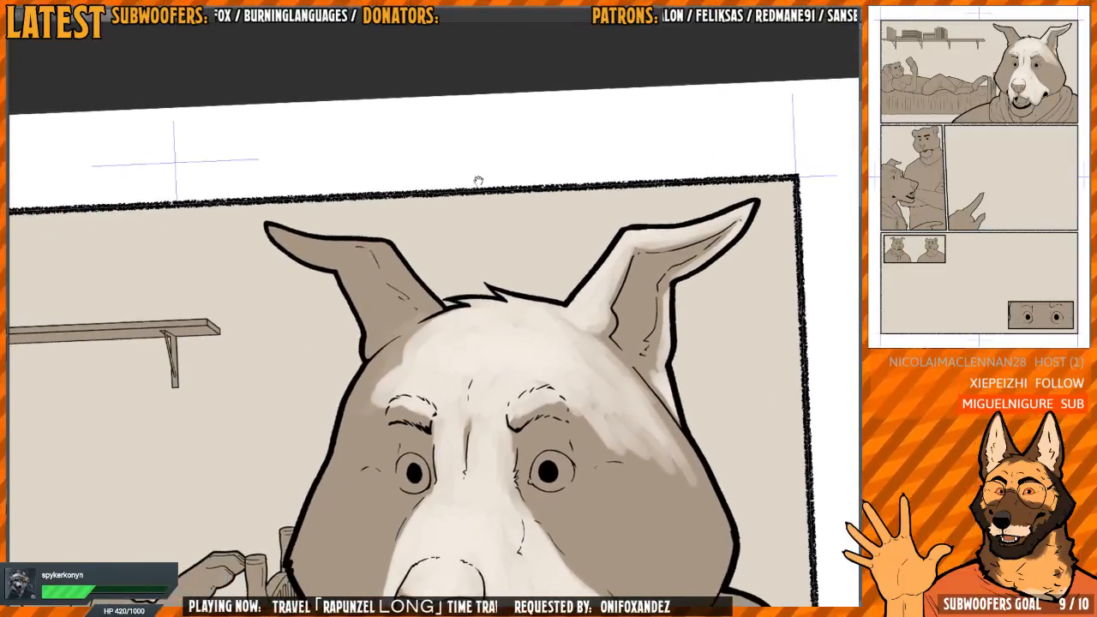
Extend the forehead light to the head outline below the left-hand ear and streak it down toward the left-hand eyebrow
left_click_drag(478, 272, 482, 277)
left_click_drag(550, 294, 542, 269)
left_click_drag(562, 276, 537, 266)
left_click_drag(432, 337, 447, 358)
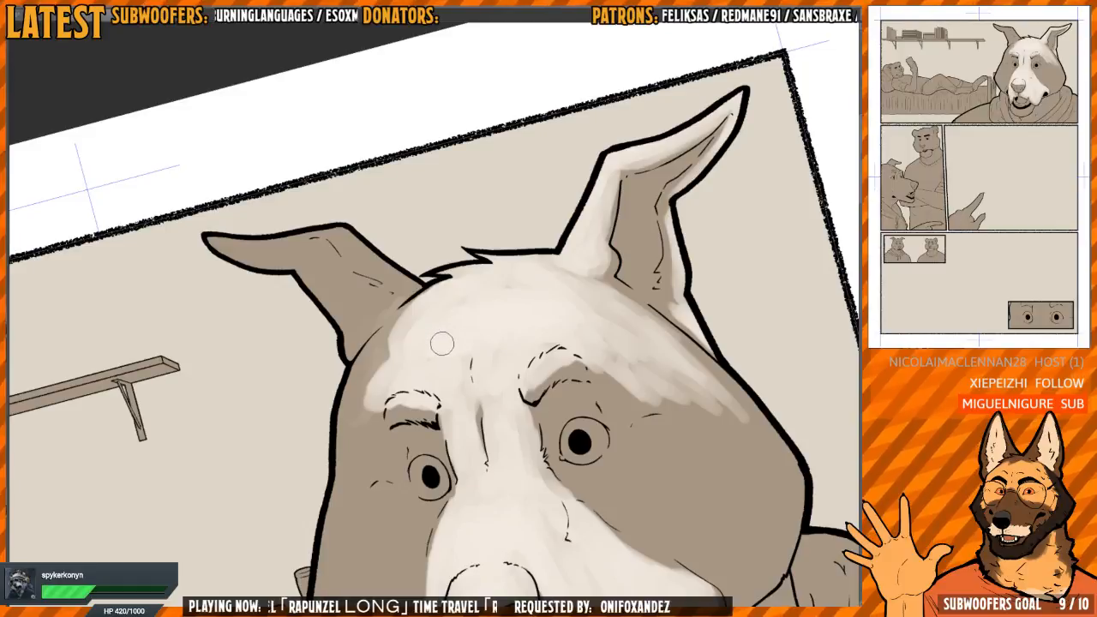
mouse_move(441, 345)
left_mouse_down()
mouse_move(446, 330)
mouse_move(378, 379)
mouse_move(360, 362)
left_mouse_up()
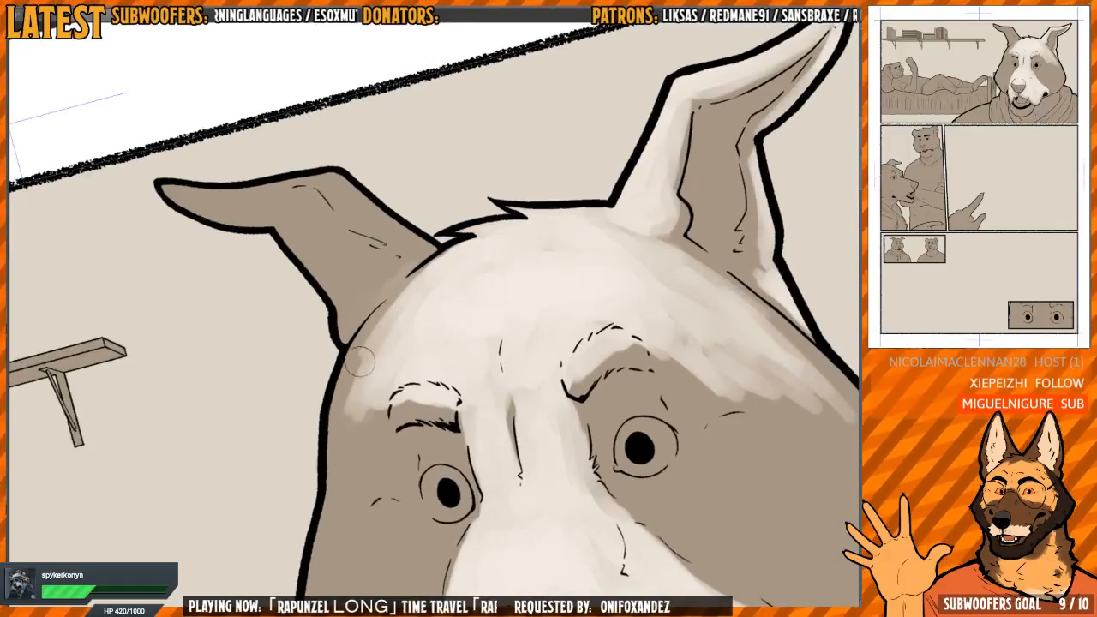
left_click_drag(448, 261, 345, 385)
mouse_move(381, 313)
left_mouse_down()
mouse_move(341, 389)
mouse_move(376, 412)
left_mouse_up()
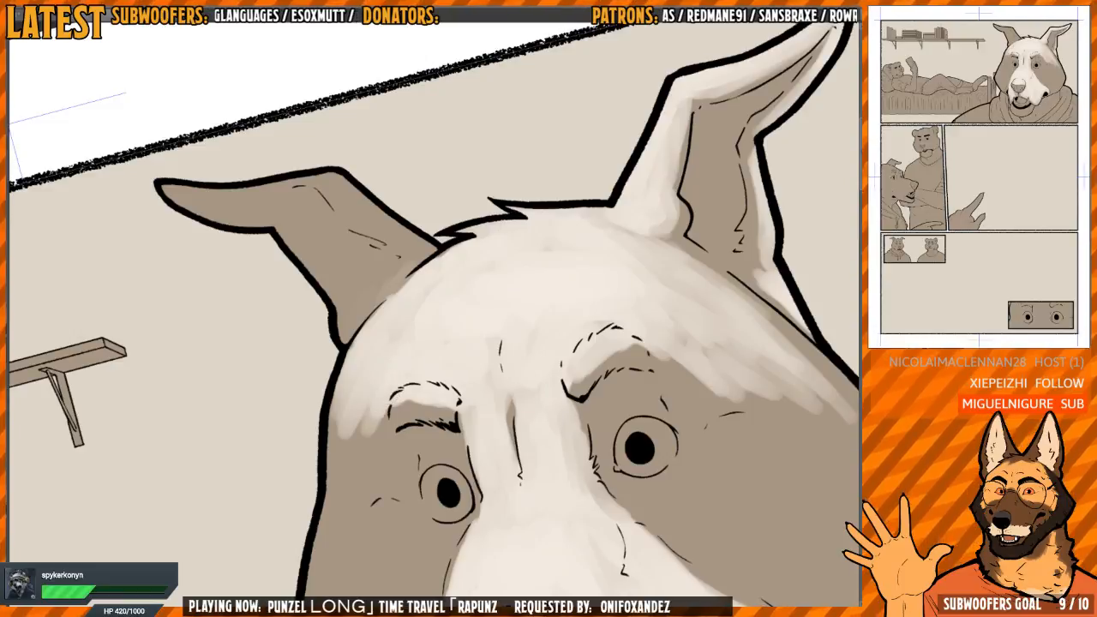
Paint light over the left-hand ear from base to tip, leaving shadow along its lower edge and where it meets the head
key("h")
key("r")
mouse_move(473, 241)
left_mouse_down()
mouse_move(460, 302)
mouse_move(472, 318)
mouse_move(497, 308)
mouse_move(510, 253)
mouse_move(465, 268)
mouse_move(446, 252)
mouse_move(452, 270)
mouse_move(494, 227)
mouse_move(590, 284)
mouse_move(457, 248)
mouse_move(404, 279)
mouse_move(440, 295)
mouse_move(417, 321)
mouse_move(409, 387)
left_mouse_up()
key("h")
scroll(411, 306, "up", 1)
mouse_move(416, 331)
left_mouse_down()
mouse_move(397, 343)
mouse_move(389, 258)
mouse_move(419, 326)
mouse_move(393, 415)
mouse_move(416, 304)
mouse_move(513, 259)
left_mouse_up()
left_click_drag(443, 212, 488, 227)
mouse_move(488, 227)
left_mouse_down()
mouse_move(470, 275)
mouse_move(444, 261)
left_mouse_up()
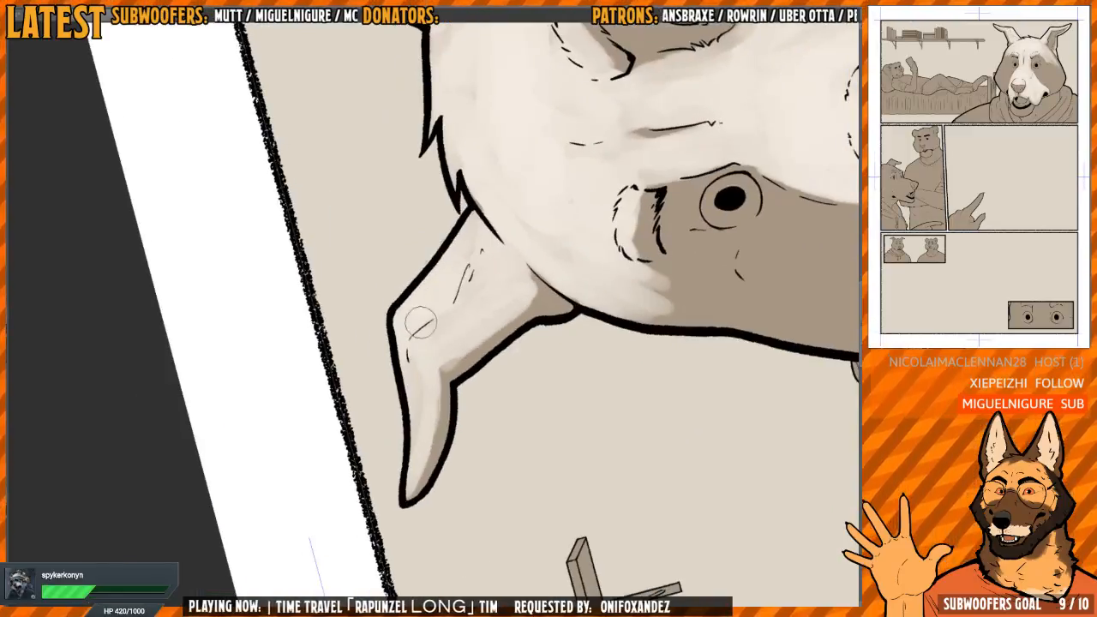
mouse_move(421, 320)
left_mouse_down()
mouse_move(465, 316)
mouse_move(486, 251)
left_mouse_up()
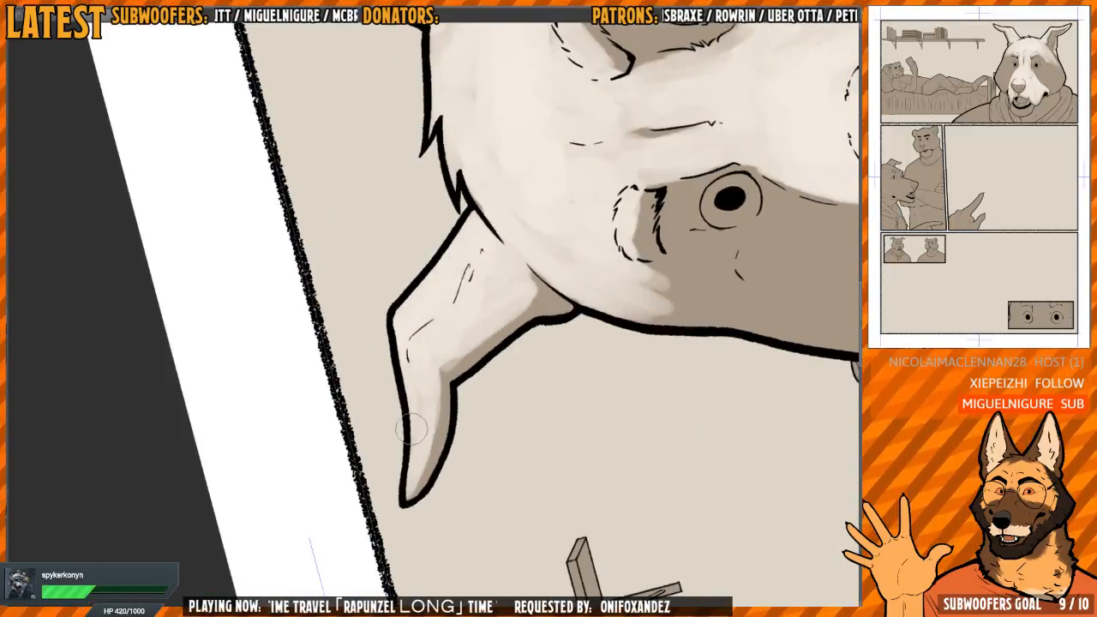
left_click_drag(411, 427, 428, 349)
left_click_drag(413, 464, 428, 396)
mouse_move(520, 365)
left_mouse_down()
mouse_move(519, 333)
mouse_move(473, 312)
left_mouse_up()
Review the balance of light across the wolf's ears and forehead in upright and mirrored views
key("minus")
mouse_move(513, 242)
left_mouse_down()
mouse_move(449, 327)
mouse_move(433, 427)
left_mouse_up()
mouse_move(433, 426)
left_mouse_down()
mouse_move(384, 415)
mouse_move(324, 341)
left_mouse_up()
left_click_drag(493, 349, 477, 269)
scroll(477, 269, "down", 1)
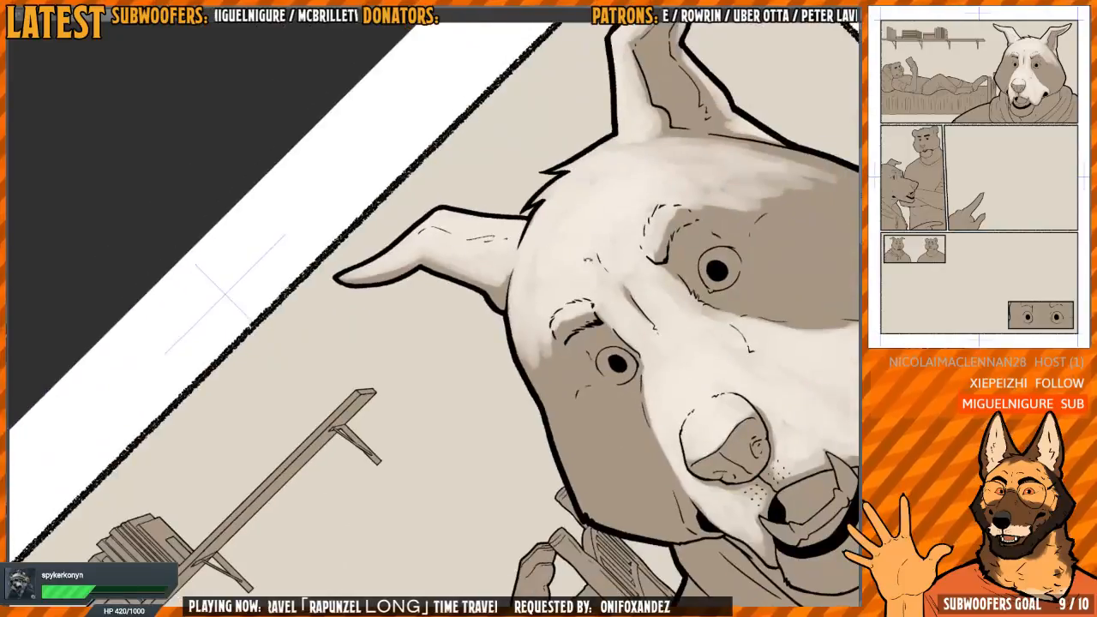
left_click_drag(591, 292, 589, 346)
left_click_drag(613, 404, 497, 295)
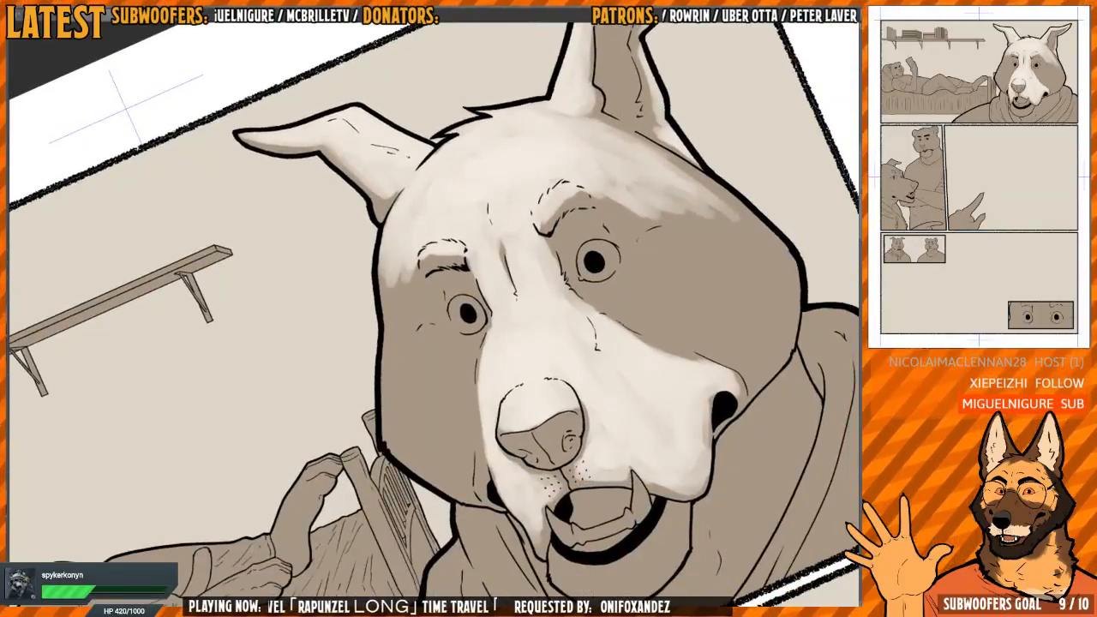
key("ctrl+at")
key("h")
key("h")
key("h")
mouse_move(451, 355)
left_mouse_down()
mouse_move(500, 320)
mouse_move(482, 323)
mouse_move(483, 346)
left_mouse_up()
scroll(500, 320, "down", 1)
key("h")
scroll(485, 345, "up", 1)
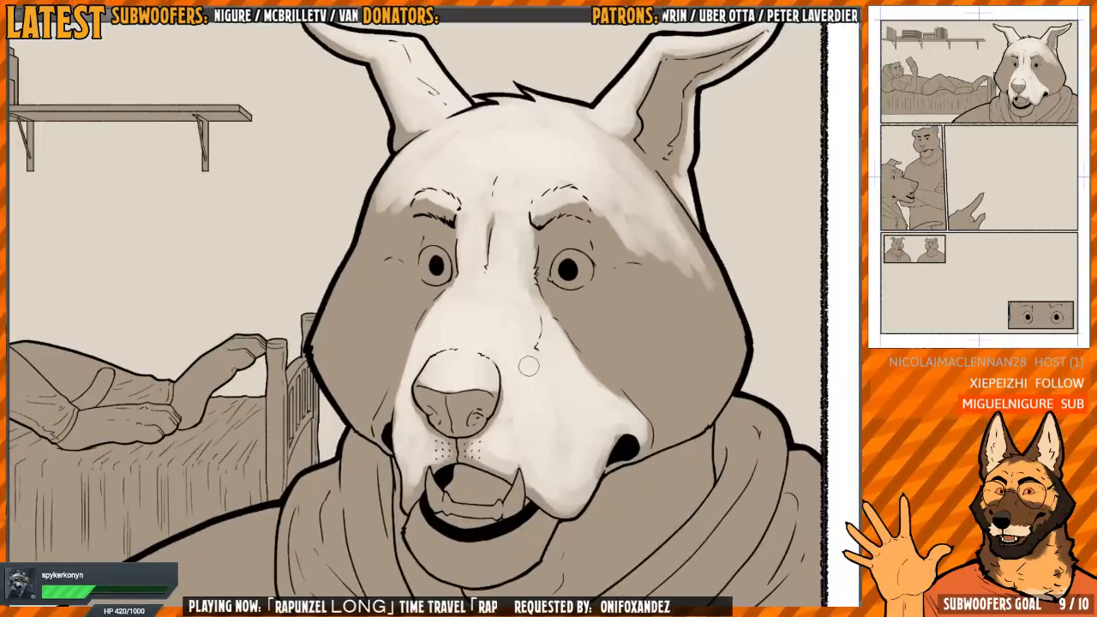
Block in a patch of light on the left-hand cheek beneath the eye
left_click_drag(537, 302, 541, 333)
mouse_move(425, 316)
left_mouse_down()
mouse_move(460, 326)
mouse_move(426, 329)
mouse_move(468, 325)
mouse_move(482, 386)
left_mouse_up()
key("h")
left_click_drag(497, 336, 485, 377)
key("h")
scroll(343, 377, "up", 1)
mouse_move(384, 336)
left_mouse_down()
mouse_move(399, 394)
mouse_move(410, 289)
mouse_move(402, 340)
left_mouse_up()
left_click_drag(412, 368, 440, 337)
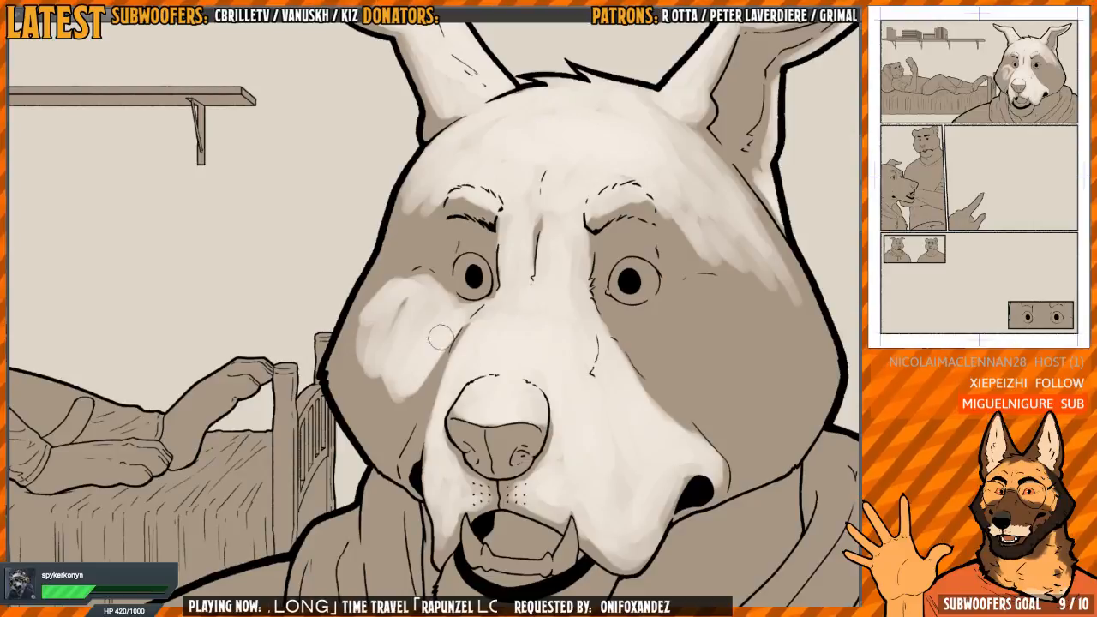
Spread the left-hand cheek light out to the face outline and down toward the corner of the mouth
mouse_move(417, 290)
left_mouse_down()
mouse_move(397, 330)
mouse_move(415, 288)
mouse_move(403, 284)
mouse_move(439, 300)
mouse_move(376, 302)
mouse_move(354, 341)
mouse_move(373, 312)
mouse_move(407, 373)
mouse_move(465, 307)
mouse_move(476, 318)
mouse_move(457, 352)
mouse_move(446, 329)
mouse_move(410, 312)
mouse_move(421, 293)
mouse_move(408, 390)
mouse_move(456, 320)
left_mouse_up()
mouse_move(372, 351)
left_mouse_down()
mouse_move(346, 349)
mouse_move(346, 323)
mouse_move(345, 346)
mouse_move(372, 285)
mouse_move(359, 396)
mouse_move(390, 281)
mouse_move(368, 304)
mouse_move(381, 290)
mouse_move(367, 390)
mouse_move(356, 332)
left_mouse_up()
mouse_move(358, 382)
left_mouse_down()
mouse_move(351, 337)
mouse_move(372, 299)
mouse_move(352, 335)
mouse_move(357, 380)
left_mouse_up()
mouse_move(351, 337)
left_mouse_down()
mouse_move(383, 277)
mouse_move(343, 337)
mouse_move(354, 390)
mouse_move(366, 351)
mouse_move(374, 397)
mouse_move(392, 395)
mouse_move(399, 435)
left_mouse_up()
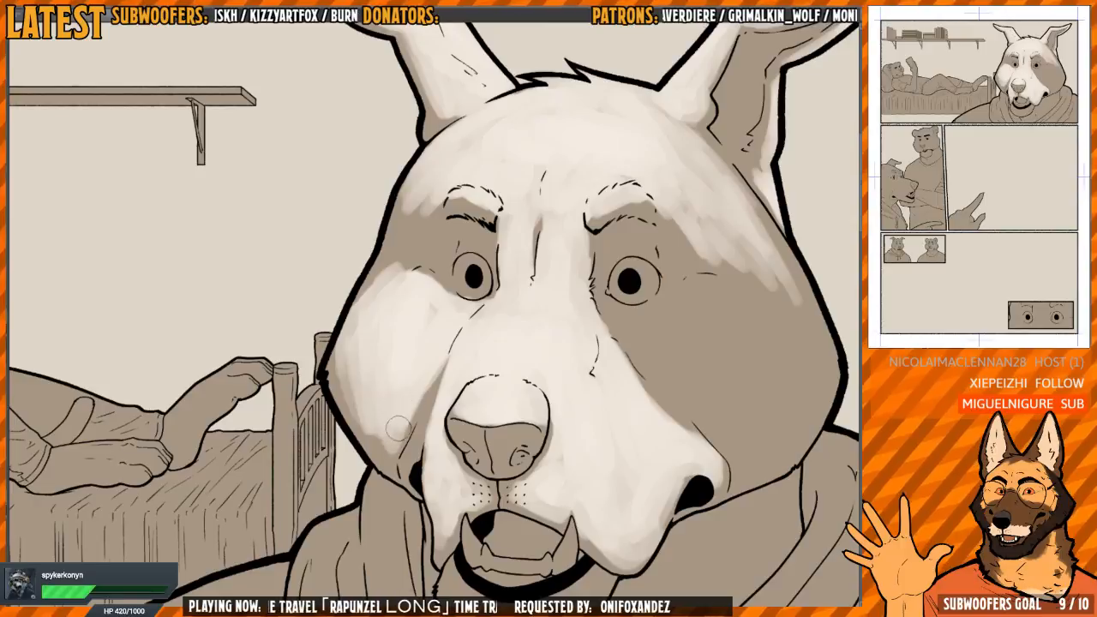
mouse_move(463, 357)
left_mouse_down()
mouse_move(440, 310)
mouse_move(447, 301)
left_mouse_up()
Blend the left-hand cheek light into the muzzle, keeping a narrow shadow crease above the corner of the mouth
key("h")
scroll(539, 336, "up", 1)
key("h")
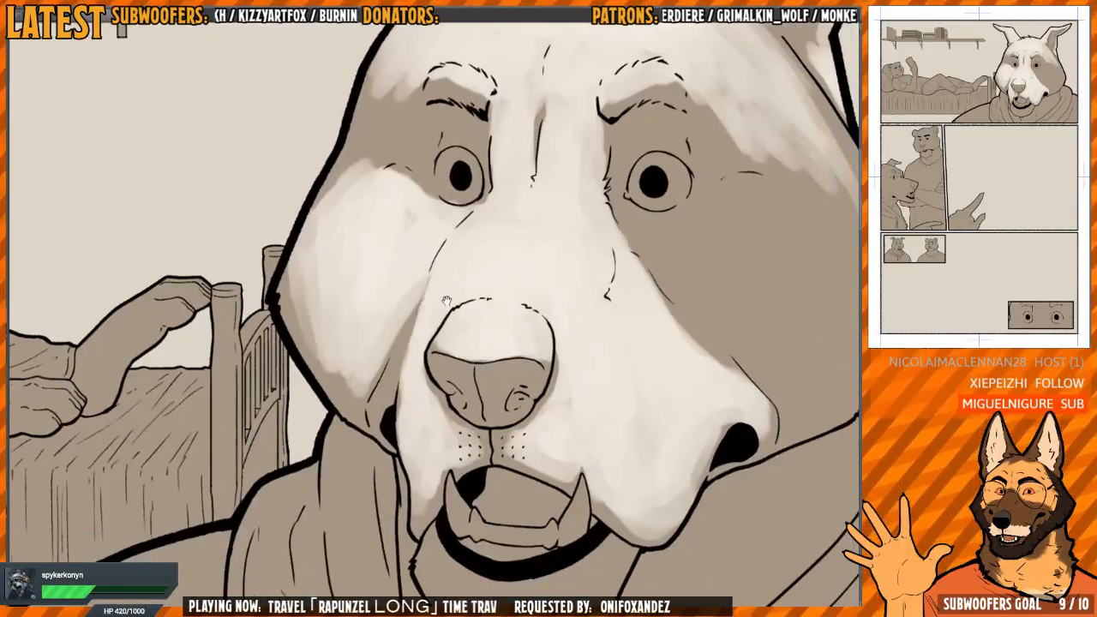
mouse_move(388, 375)
left_mouse_down()
mouse_move(375, 407)
mouse_move(426, 265)
mouse_move(413, 298)
left_mouse_up()
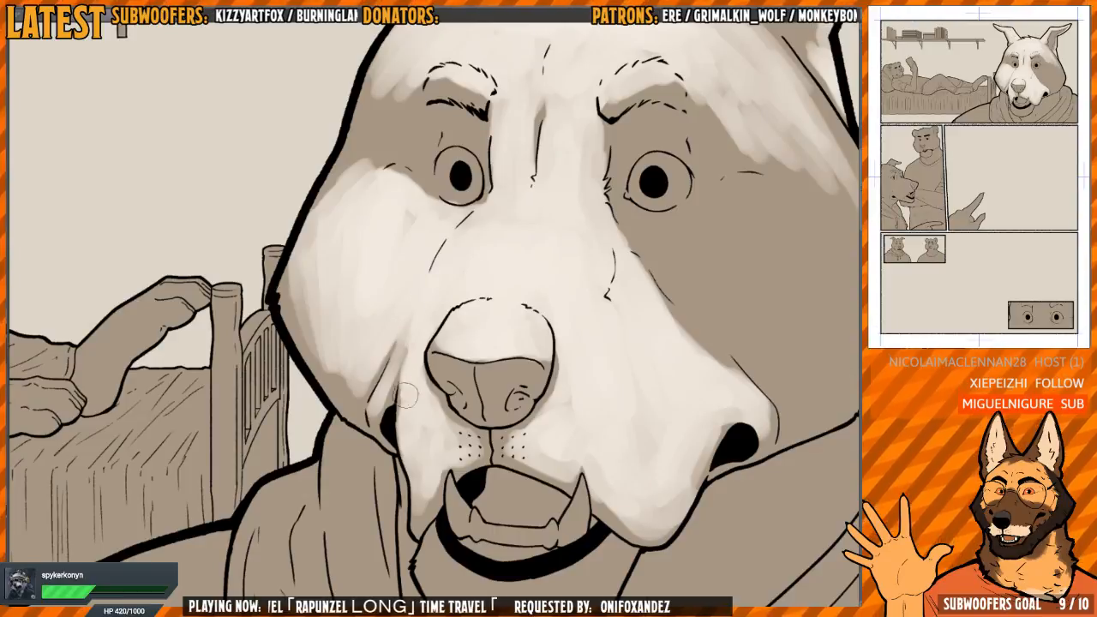
left_click_drag(385, 382, 402, 342)
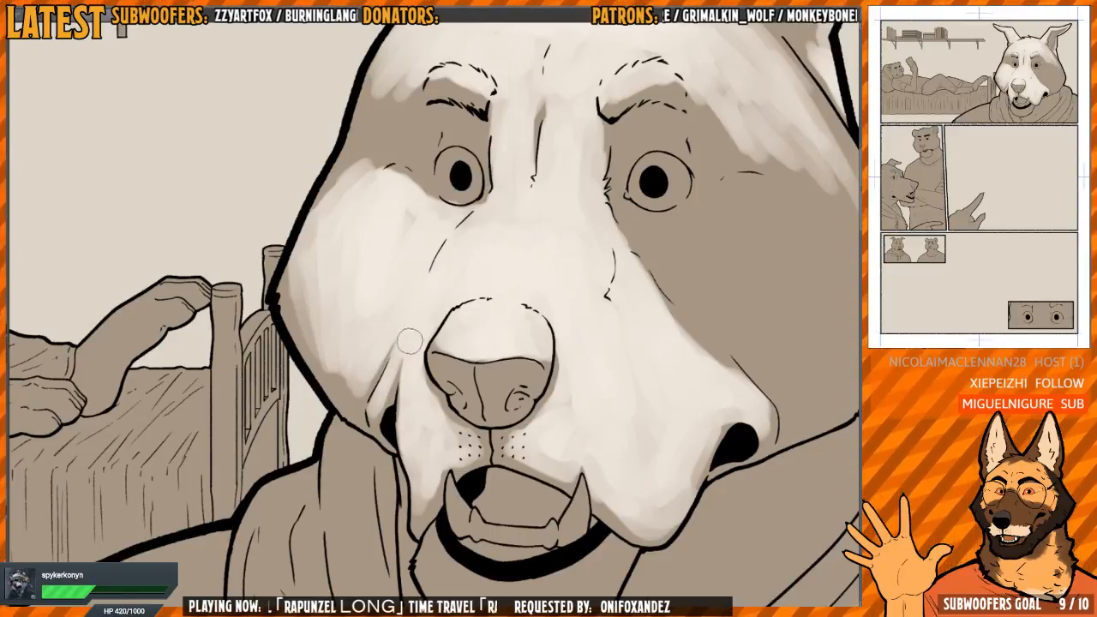
left_click_drag(399, 284, 382, 436)
key("h")
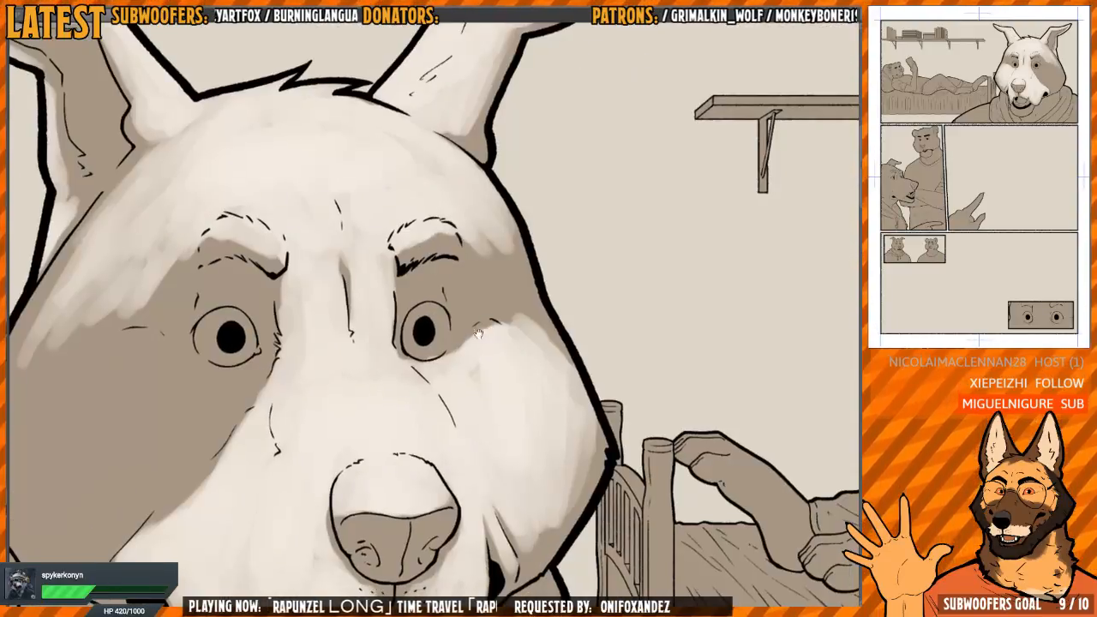
Refine the cheek light below the left-hand eye and lighten the eyeball around the pupil with a smaller brush
key("ctrl+plus")
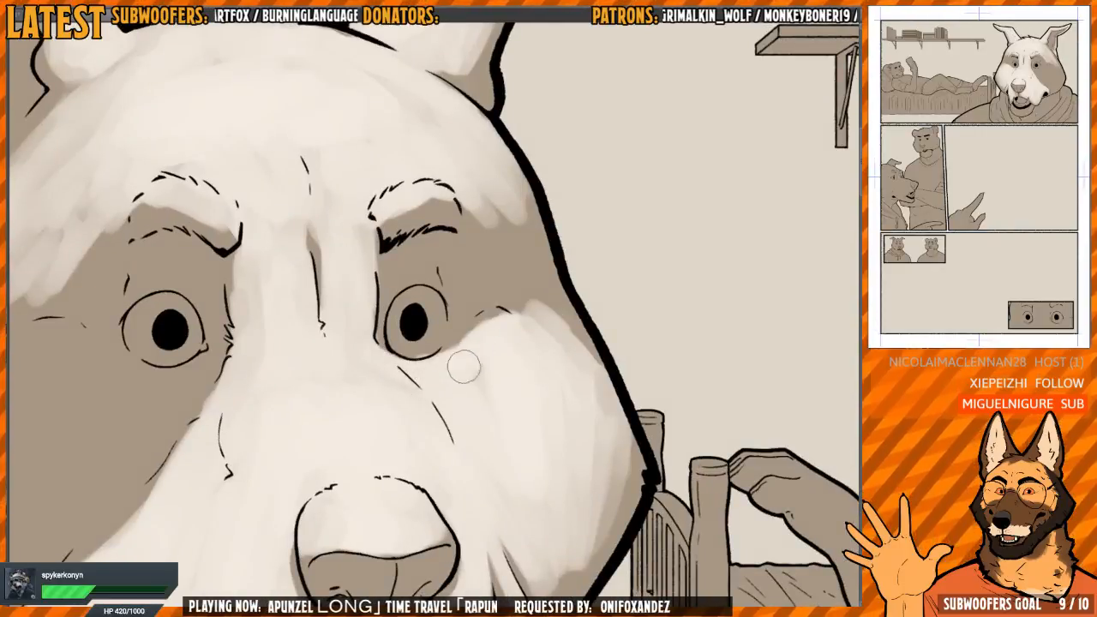
mouse_move(463, 365)
left_mouse_down()
mouse_move(460, 345)
mouse_move(488, 327)
mouse_move(502, 340)
mouse_move(485, 347)
left_mouse_up()
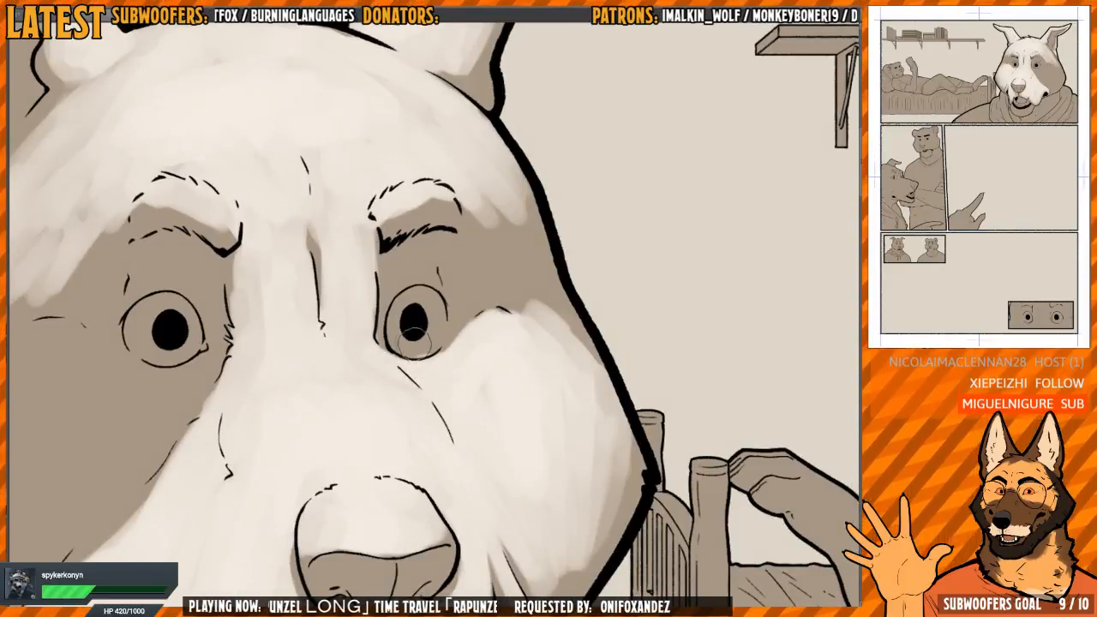
key("h")
key("ctrl+plus")
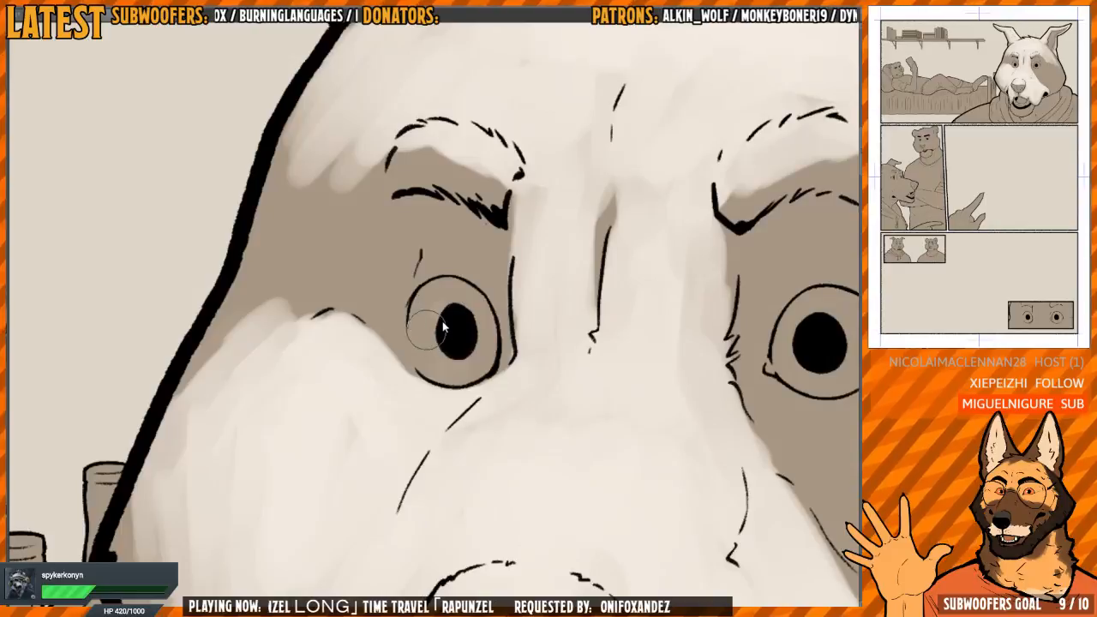
left_click_drag(421, 318, 441, 339)
key("[")
key("[")
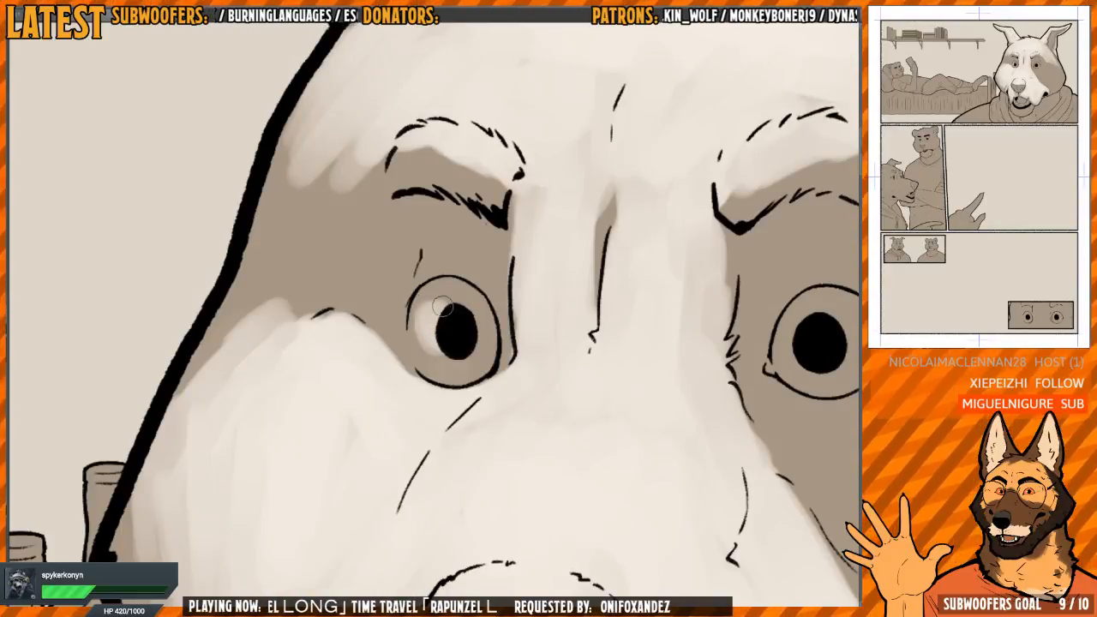
mouse_move(433, 302)
left_mouse_down()
mouse_move(482, 337)
mouse_move(463, 313)
mouse_move(472, 361)
mouse_move(427, 324)
mouse_move(432, 344)
mouse_move(433, 300)
left_mouse_up()
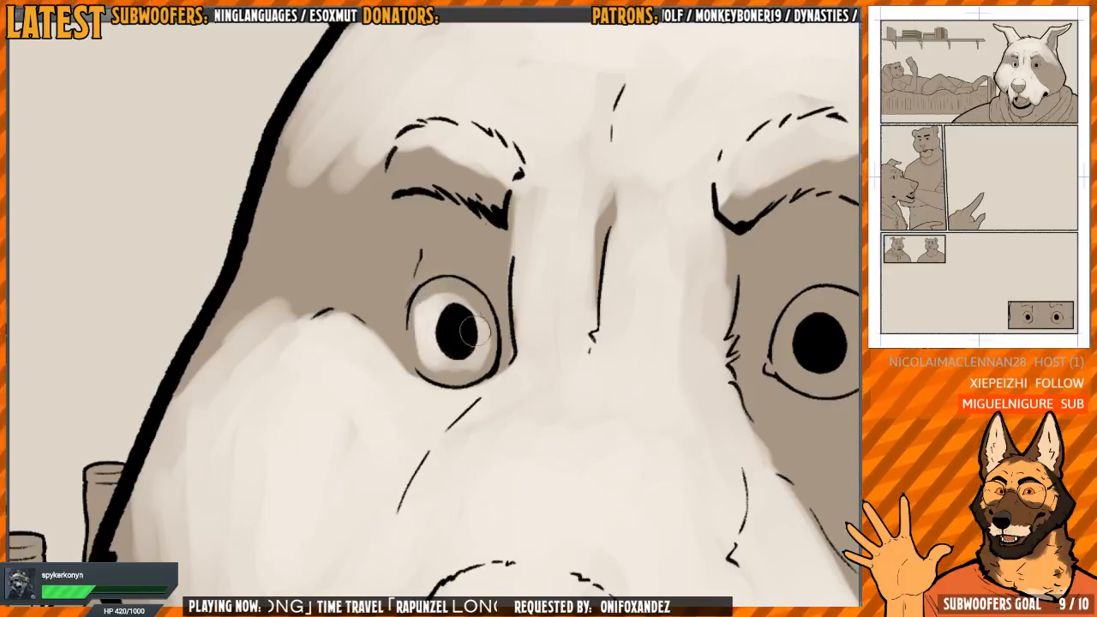
mouse_move(467, 321)
left_mouse_down()
mouse_move(431, 329)
mouse_move(429, 343)
mouse_move(466, 368)
mouse_move(425, 322)
mouse_move(431, 375)
mouse_move(440, 321)
left_mouse_up()
Brighten the white of the left-hand eye, keeping a shadow under the upper lid, while working on the mirrored canvas
scroll(471, 254, "down", 4)
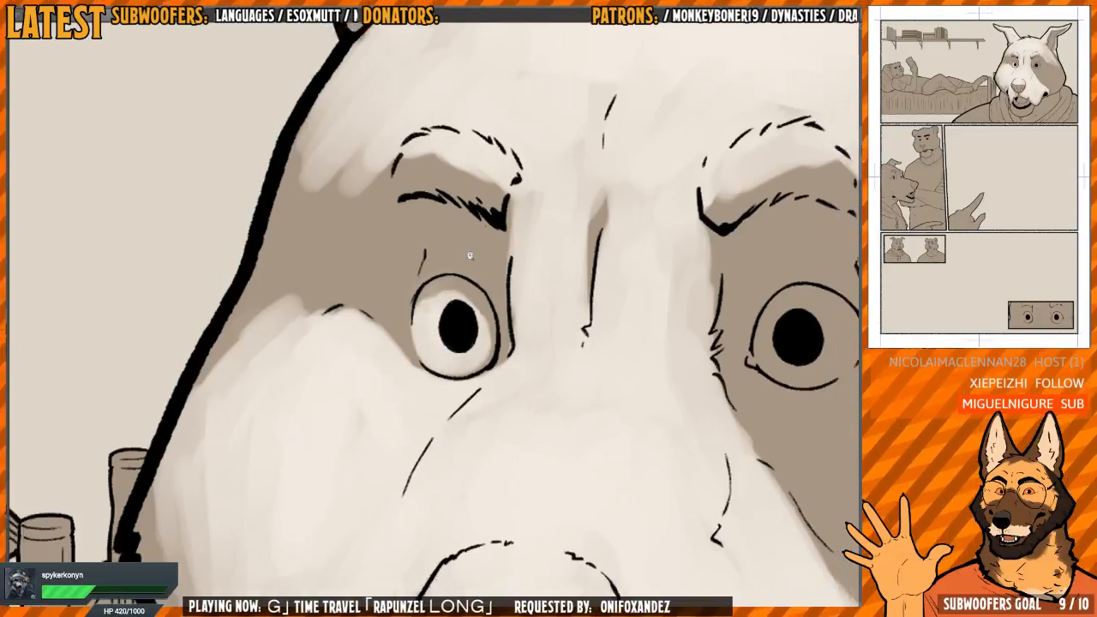
key("h")
left_click_drag(520, 226, 513, 224)
scroll(453, 301, "up", 4)
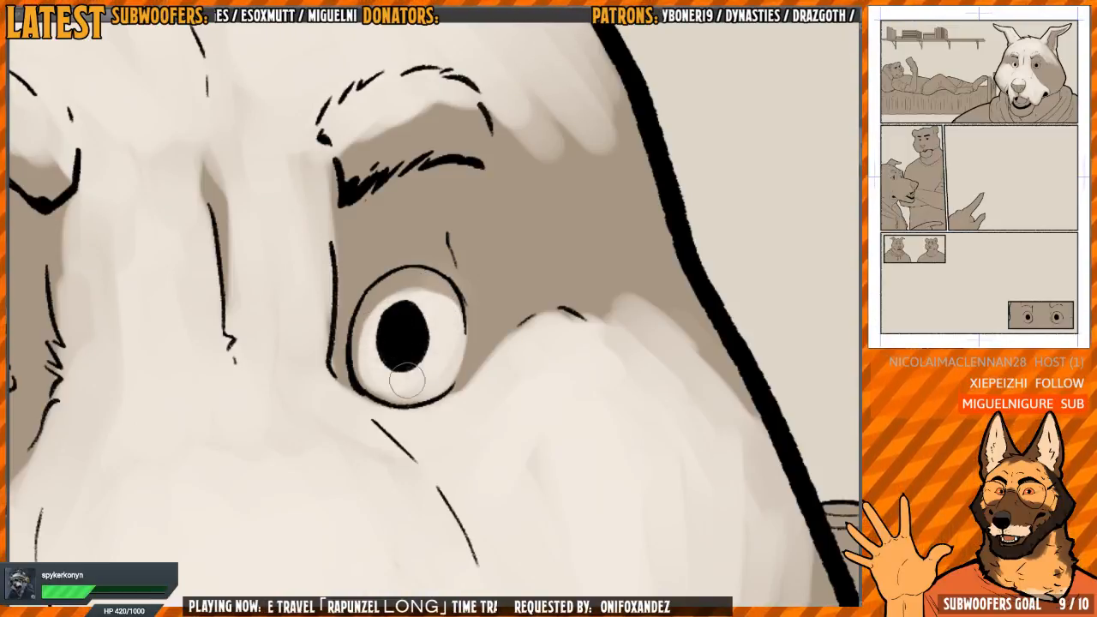
scroll(454, 344, "down", 1)
scroll(444, 338, "up", 1)
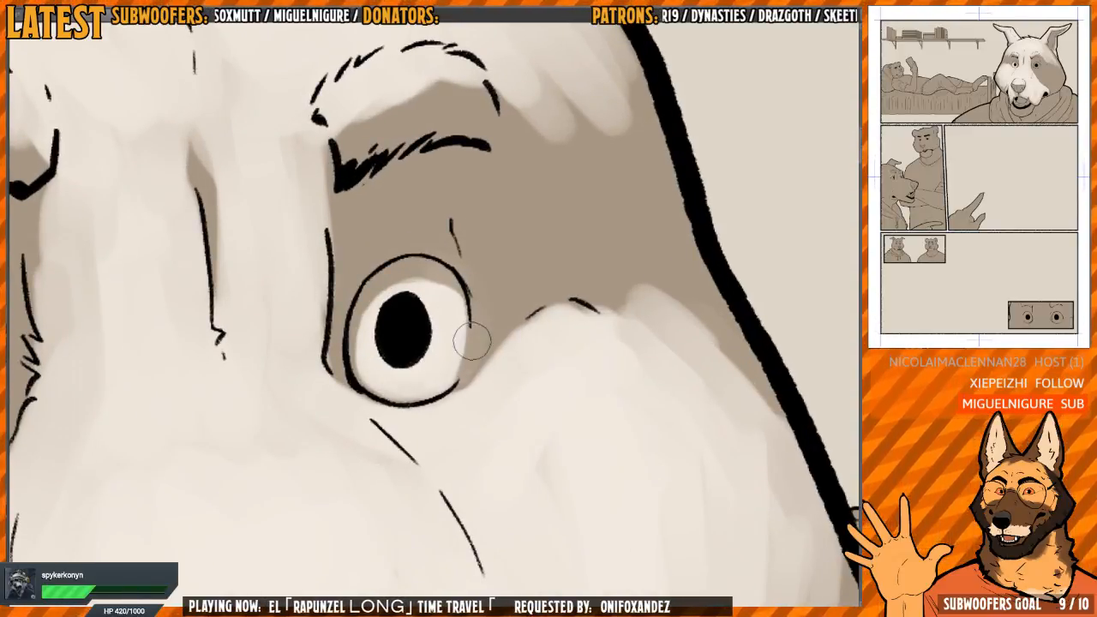
scroll(453, 364, "down", 2)
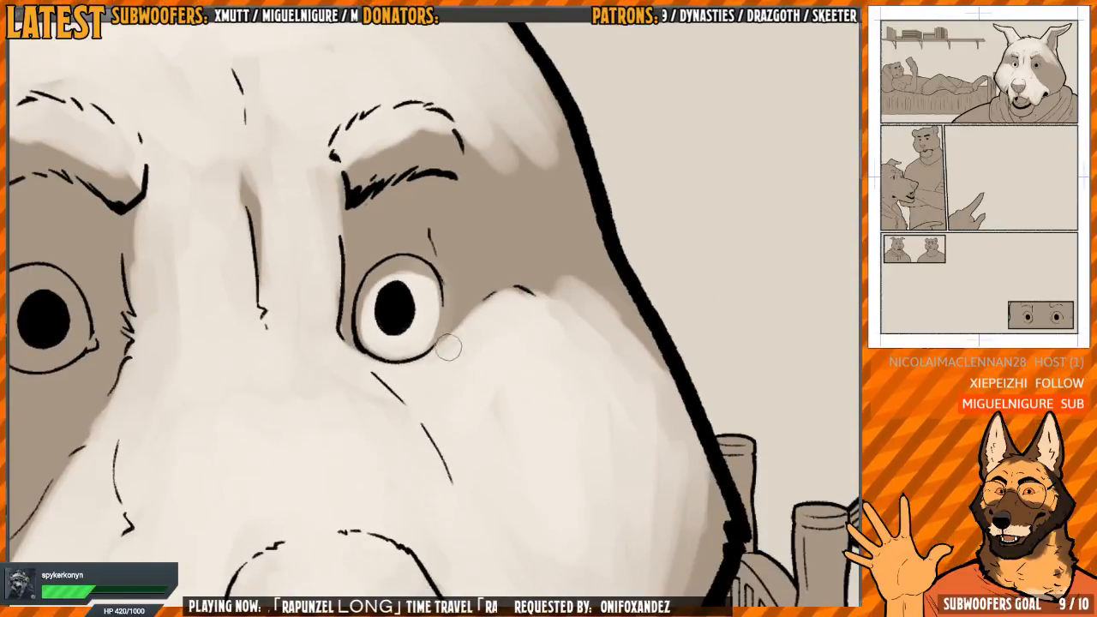
Soften the light along the outer edge of the left-hand cheek with a larger brush
key("h")
scroll(661, 310, "down", 2)
key("]")
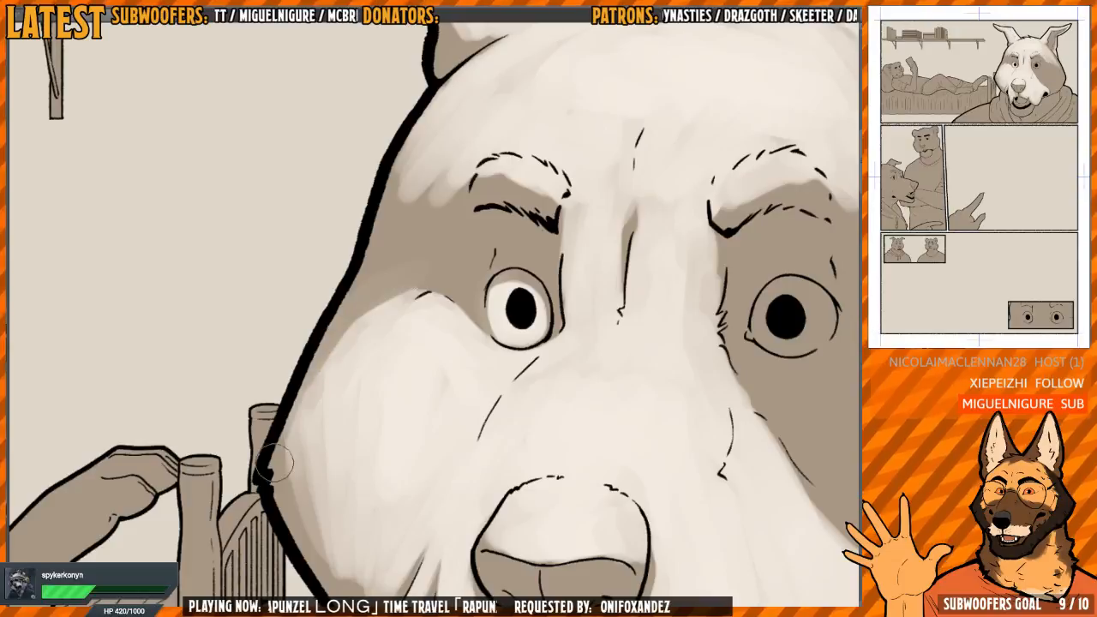
scroll(278, 465, "down", 1)
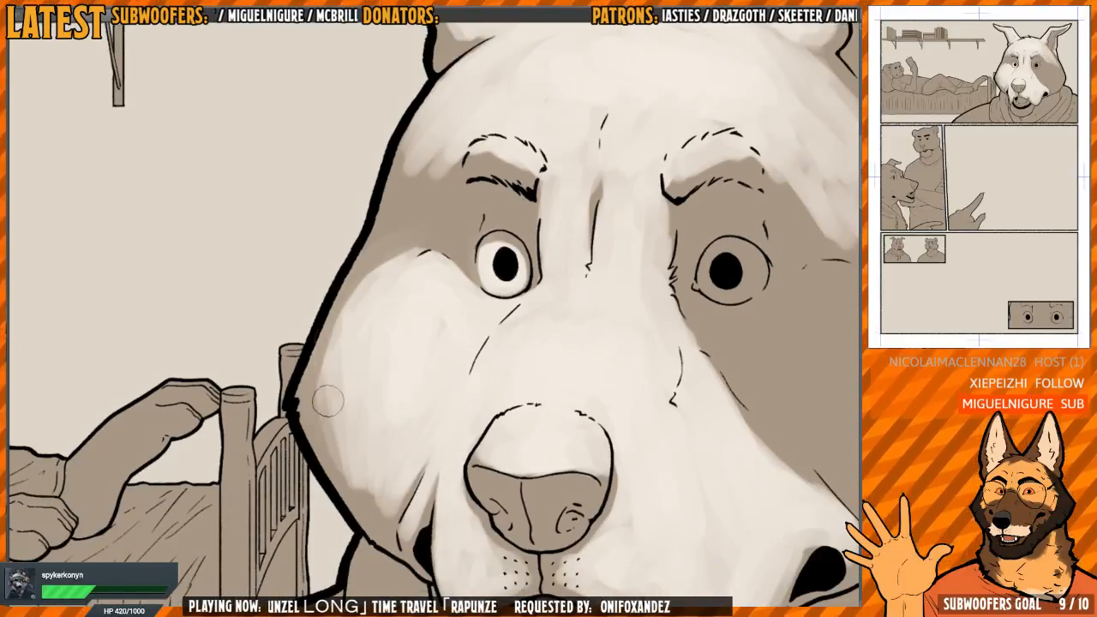
left_click_drag(533, 243, 499, 250)
Bring light down the left-hand temple beside the eyebrow to the top of the cheek, leaving shadow around the eye
scroll(499, 251, "down", 2)
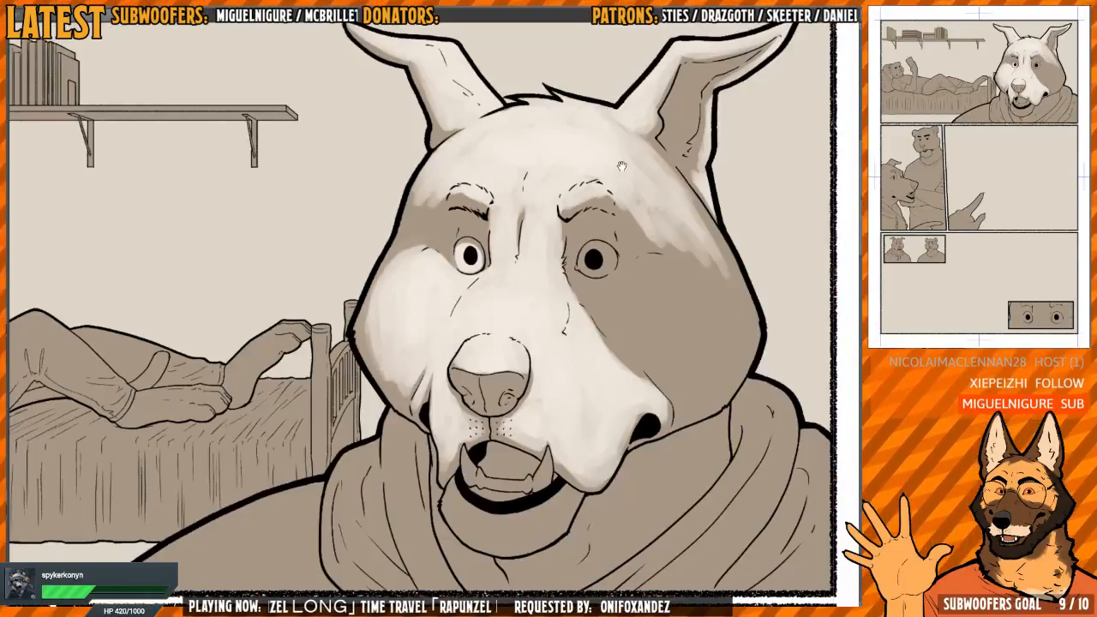
left_click_drag(637, 252, 540, 295)
key("h")
scroll(497, 313, "up", 2)
left_click_drag(612, 289, 551, 282)
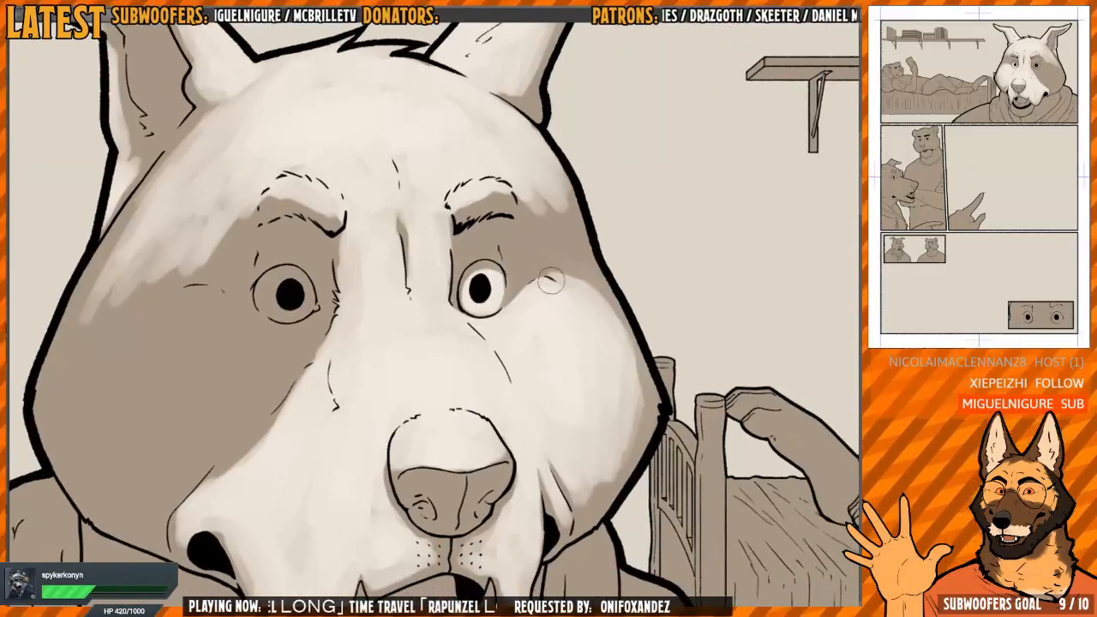
key("h")
left_click_drag(355, 254, 448, 316)
left_click_drag(404, 243, 400, 284)
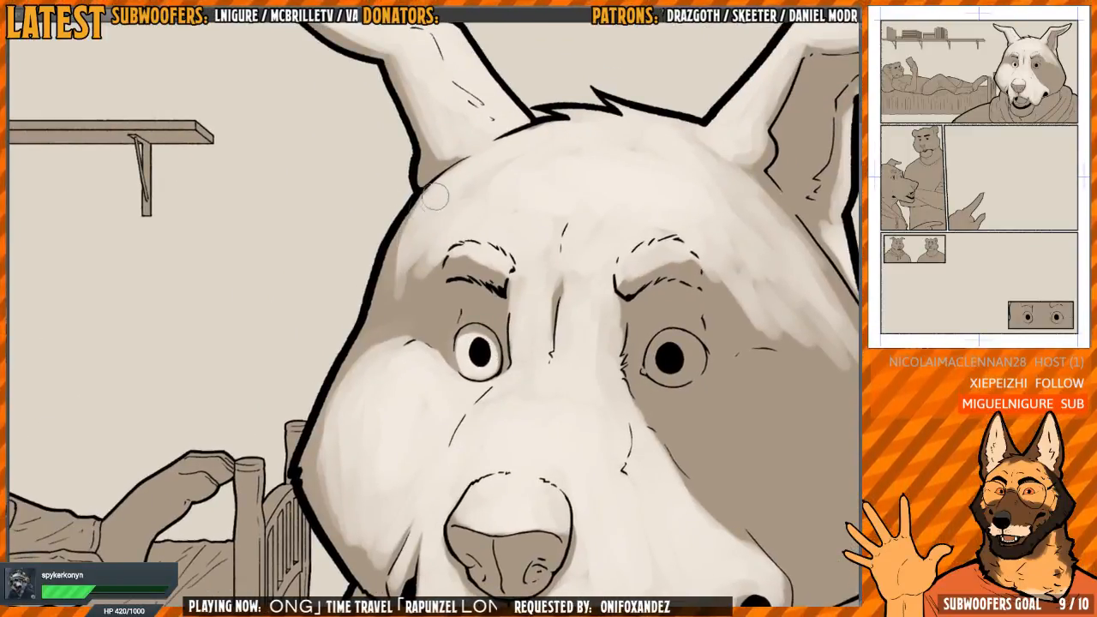
mouse_move(435, 197)
left_mouse_down()
mouse_move(414, 267)
mouse_move(436, 249)
mouse_move(419, 269)
mouse_move(421, 280)
mouse_move(433, 253)
mouse_move(425, 303)
mouse_move(410, 308)
mouse_move(427, 320)
mouse_move(400, 322)
mouse_move(393, 305)
mouse_move(385, 315)
mouse_move(414, 218)
left_mouse_up()
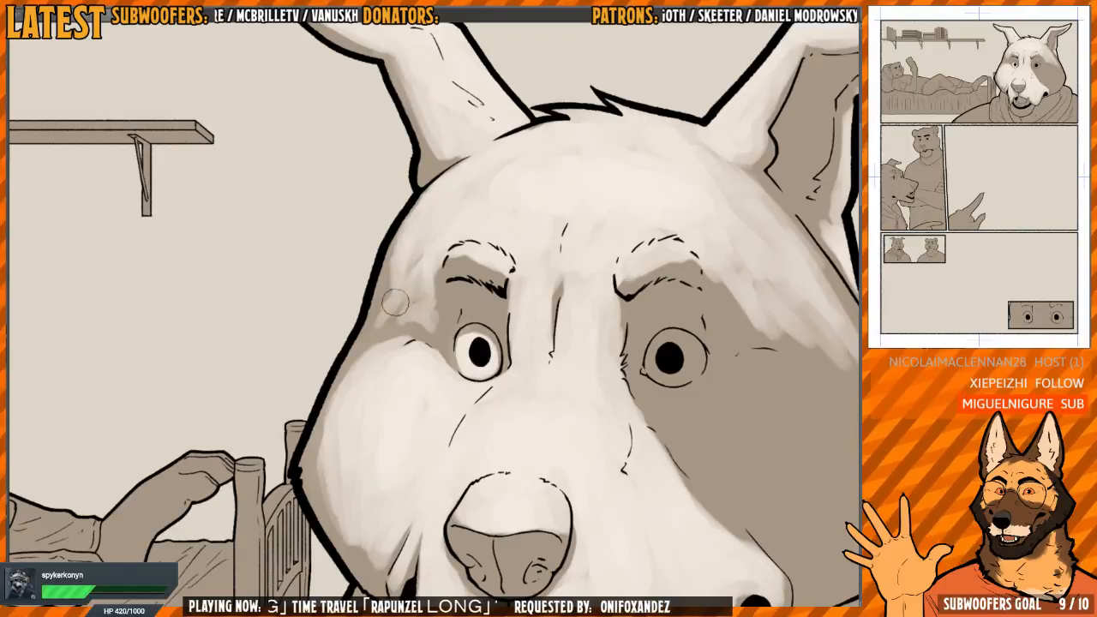
mouse_move(395, 301)
left_mouse_down()
mouse_move(420, 294)
mouse_move(395, 323)
left_mouse_up()
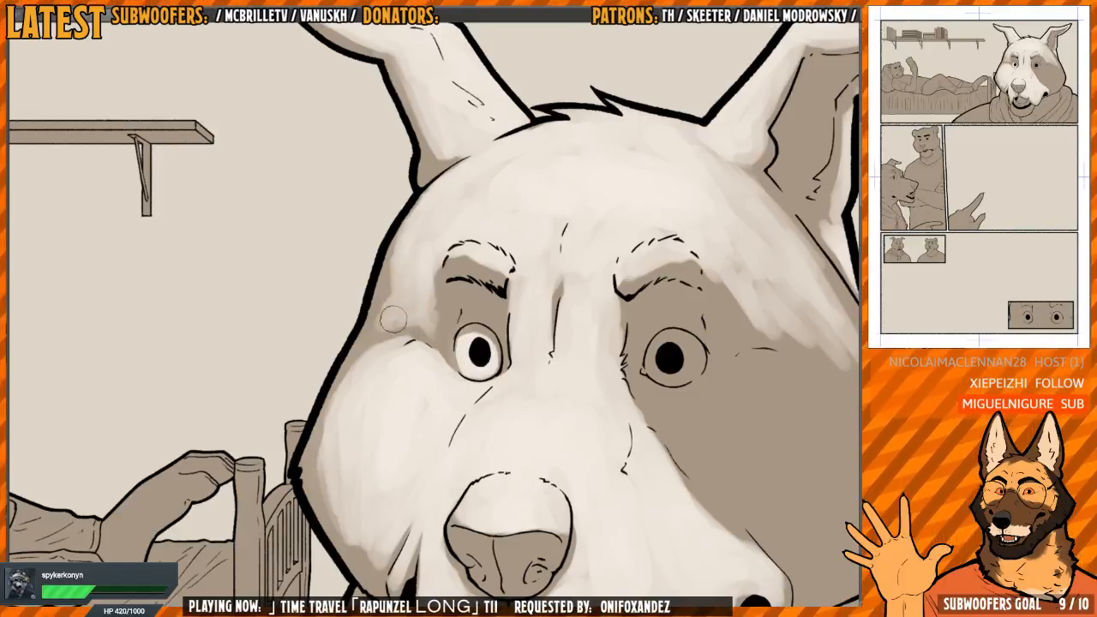
Brush the first strokes of light beneath the inner corner of the right-hand eye, over the shadow patch beside the muzzle
key("h")
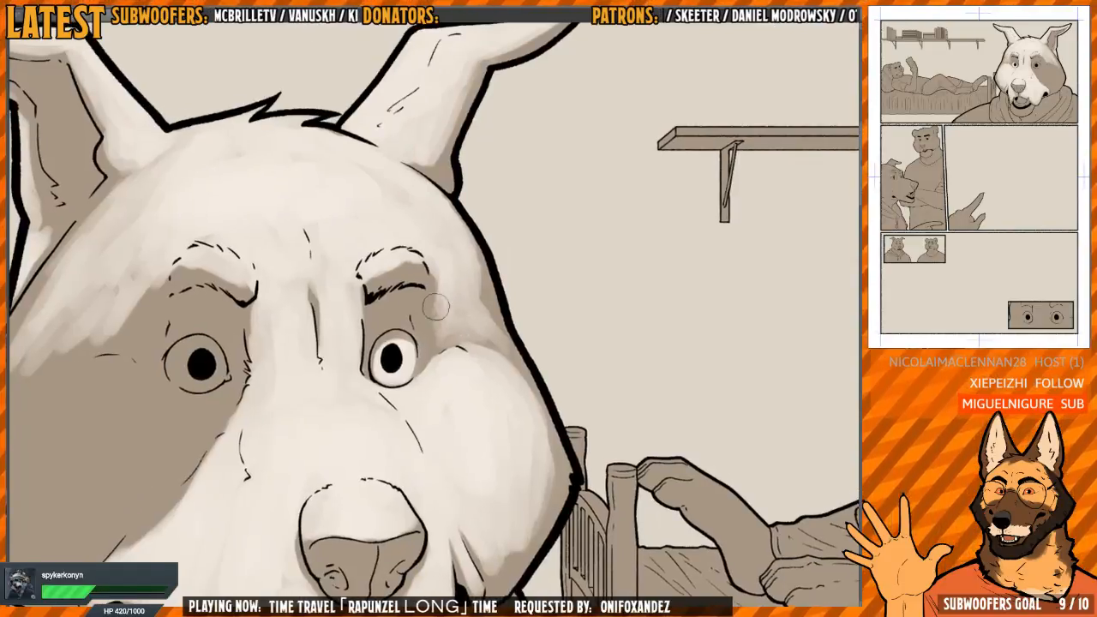
key("h")
left_click_drag(584, 300, 452, 266)
key("h")
left_click_drag(497, 352, 586, 327)
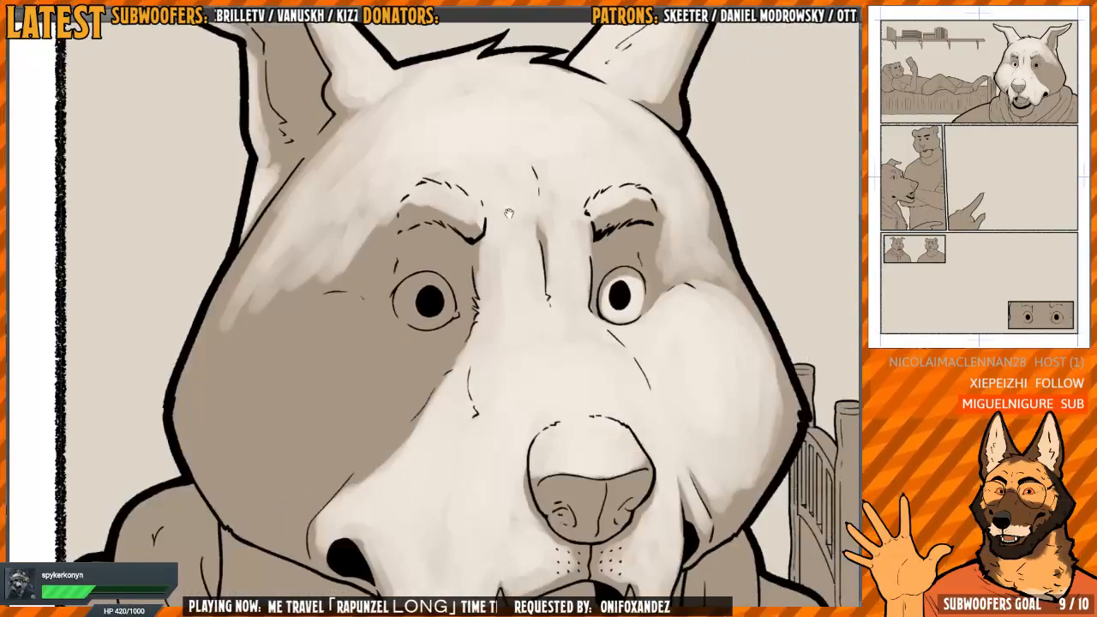
key("h")
left_click_drag(590, 373, 494, 256)
key("h")
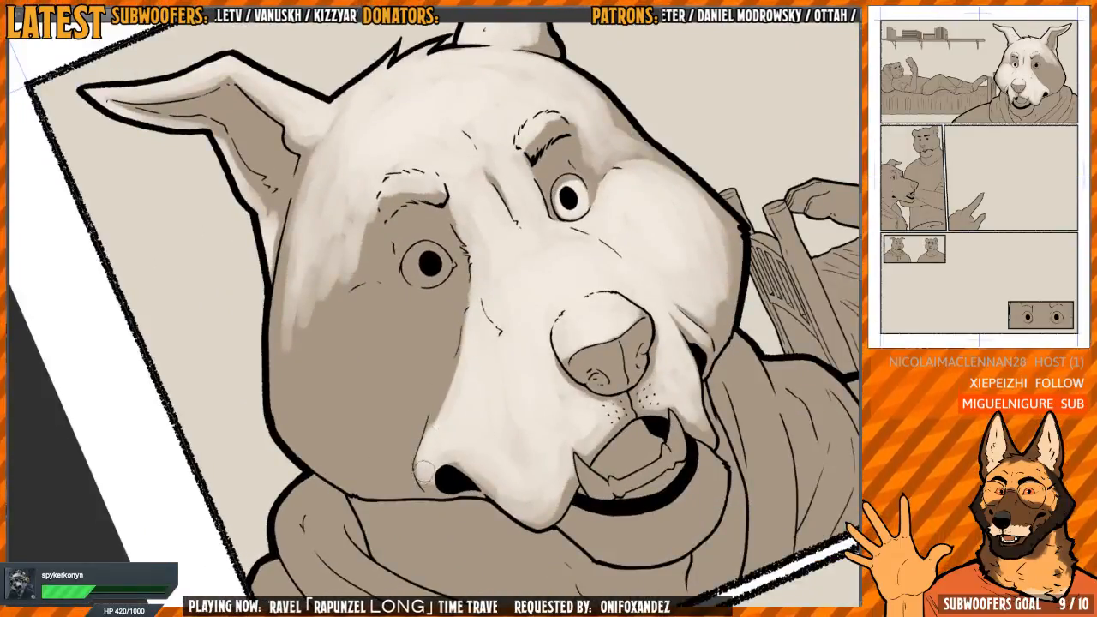
key("h")
left_click_drag(502, 318, 497, 366)
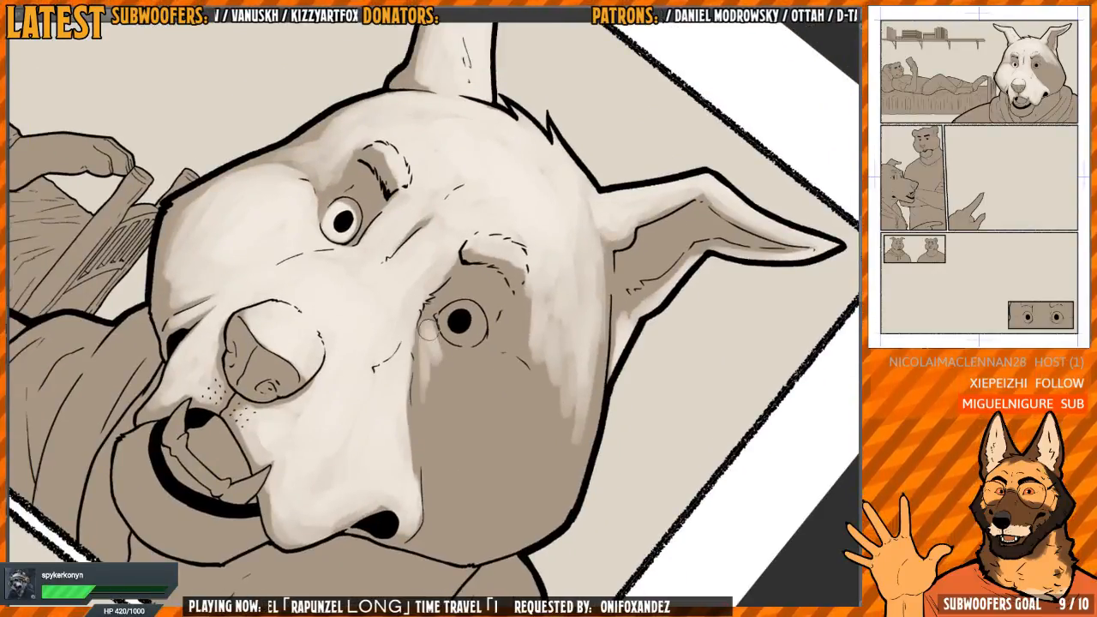
mouse_move(420, 337)
left_mouse_down()
mouse_move(422, 404)
mouse_move(442, 365)
left_mouse_up()
left_click_drag(493, 287, 498, 316)
mouse_move(498, 316)
left_mouse_down()
mouse_move(497, 253)
mouse_move(485, 242)
left_mouse_up()
key("h")
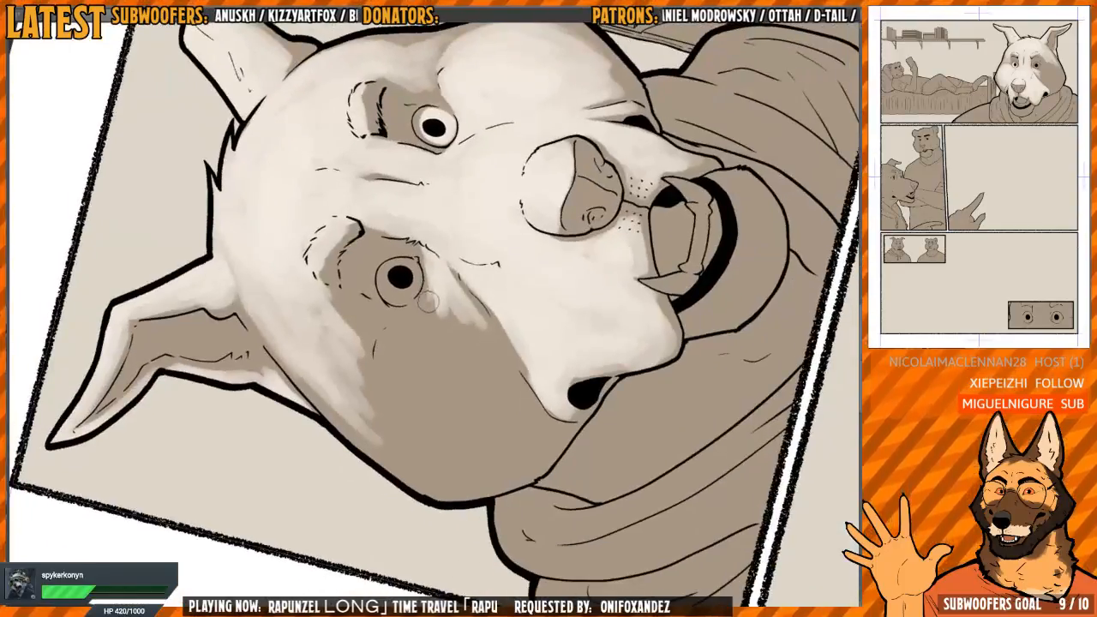
Paint a curved band of light under the right-hand eye to define the upper edge of the cheek
mouse_move(420, 306)
left_mouse_down()
mouse_move(393, 341)
mouse_move(391, 380)
mouse_move(407, 422)
left_mouse_up()
mouse_move(406, 365)
left_mouse_down()
mouse_move(379, 351)
mouse_move(358, 406)
left_mouse_up()
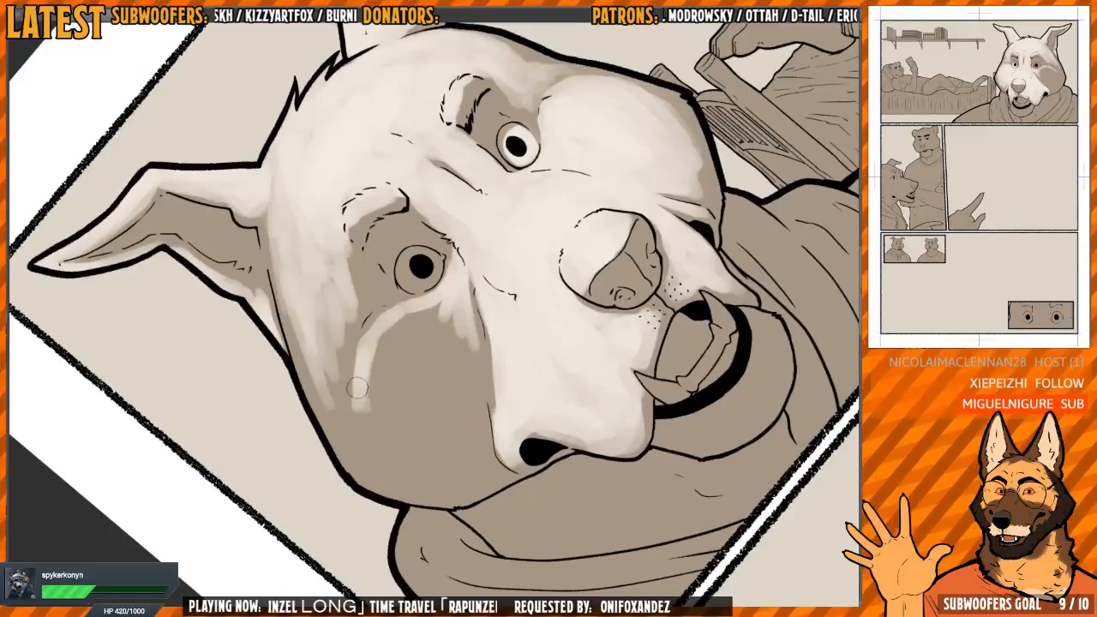
key("h")
mouse_move(493, 291)
left_mouse_down()
mouse_move(472, 259)
mouse_move(503, 306)
mouse_move(524, 311)
mouse_move(493, 329)
left_mouse_up()
key("h")
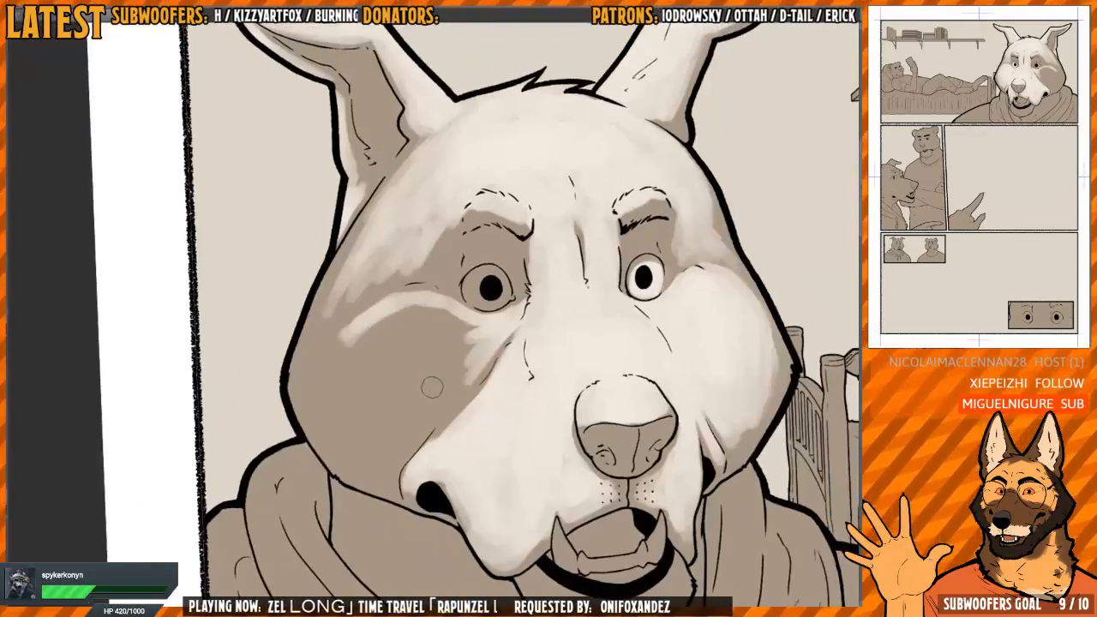
Fill the right-hand cheek with soft light down towards the jaw, leaving shadow around its outer and lower edges
mouse_move(341, 350)
left_mouse_down()
mouse_move(373, 436)
mouse_move(482, 373)
left_mouse_up()
key("h")
left_click_drag(385, 368, 362, 318)
mouse_move(362, 318)
left_mouse_down()
mouse_move(405, 380)
mouse_move(403, 416)
left_mouse_up()
mouse_move(398, 360)
left_mouse_down()
mouse_move(407, 500)
mouse_move(413, 393)
mouse_move(461, 493)
left_mouse_up()
mouse_move(426, 394)
left_mouse_down()
mouse_move(453, 367)
mouse_move(485, 386)
mouse_move(458, 484)
mouse_move(484, 407)
mouse_move(527, 429)
mouse_move(515, 420)
mouse_move(511, 371)
left_mouse_up()
key("h")
left_click_drag(511, 371, 467, 374)
left_click_drag(420, 327, 483, 326)
mouse_move(429, 301)
left_mouse_down()
mouse_move(393, 313)
mouse_move(437, 290)
mouse_move(378, 321)
mouse_move(354, 353)
mouse_move(362, 347)
mouse_move(401, 435)
left_mouse_up()
mouse_move(383, 323)
left_mouse_down()
mouse_move(372, 360)
mouse_move(427, 429)
left_mouse_up()
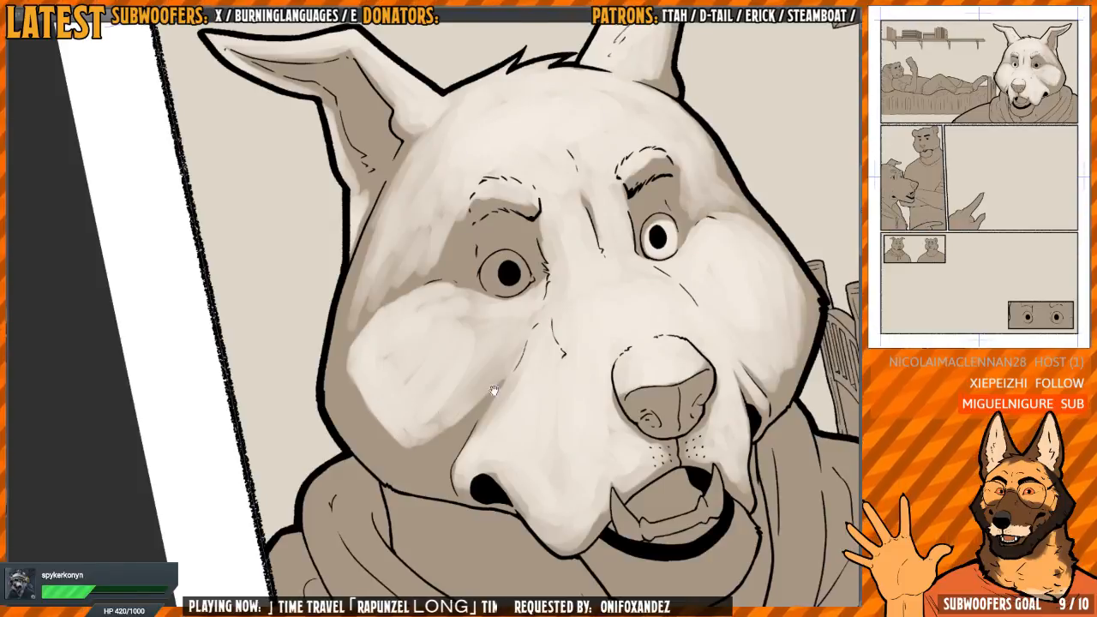
Blend the right-hand cheek light into the side of the muzzle, keeping a narrow shadow crease above the mouth corner
left_click_drag(494, 386, 528, 328)
left_click_drag(524, 240, 473, 227)
mouse_move(386, 291)
left_mouse_down()
mouse_move(455, 279)
mouse_move(455, 384)
left_mouse_up()
key("h")
left_click_drag(493, 296, 494, 303)
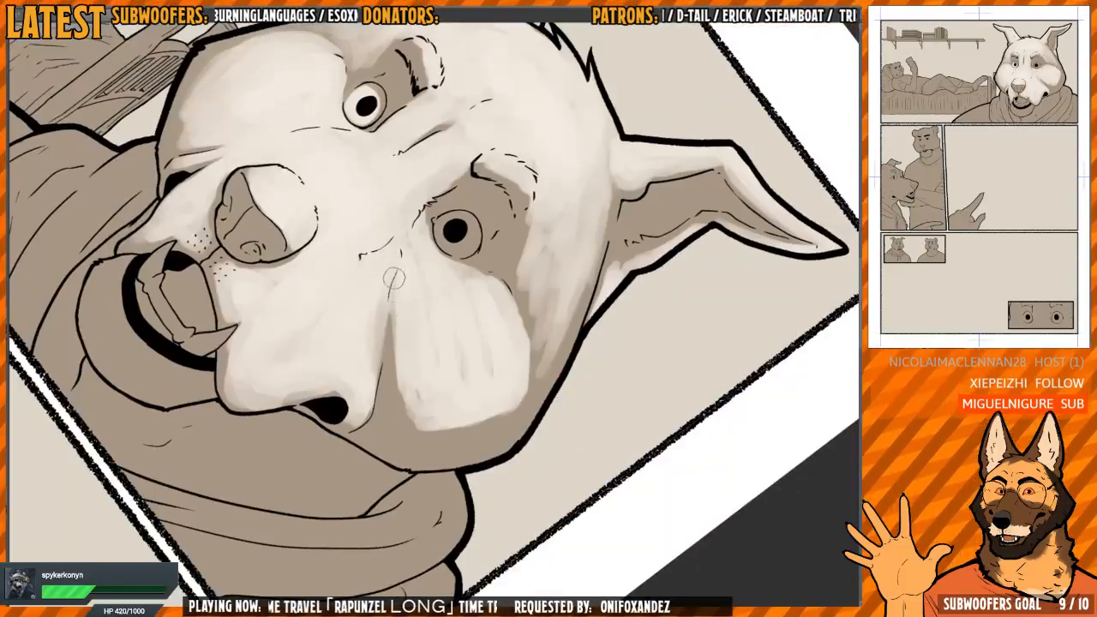
left_click_drag(393, 321, 396, 389)
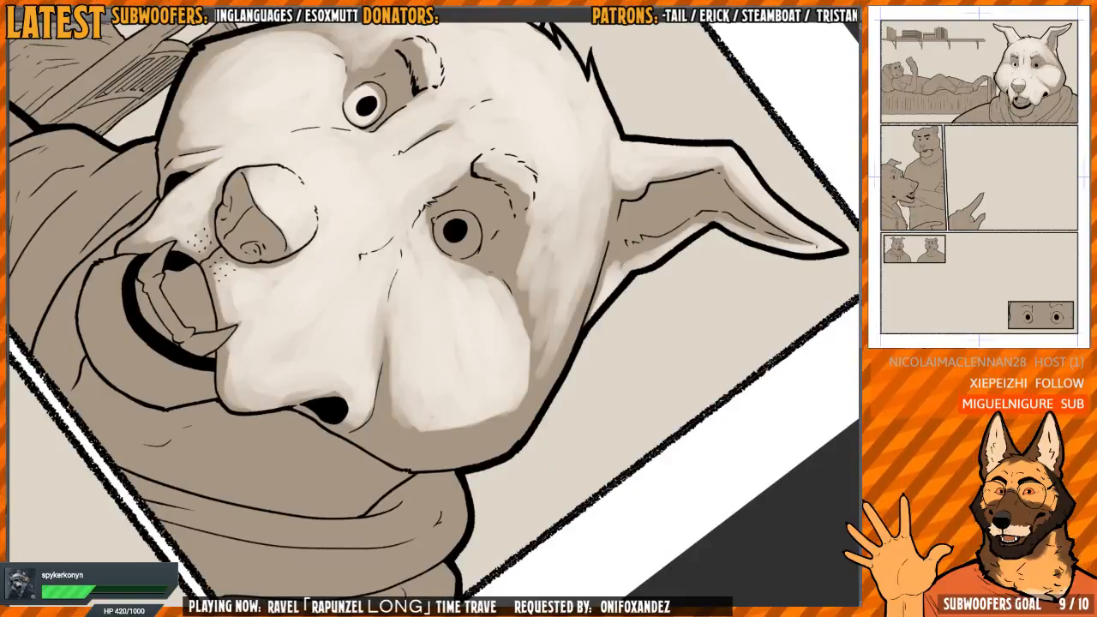
key("Escape")
Extend and soften the light towards the outer edge of the right-hand cheek, leaving a thin rim of shadow
key("h")
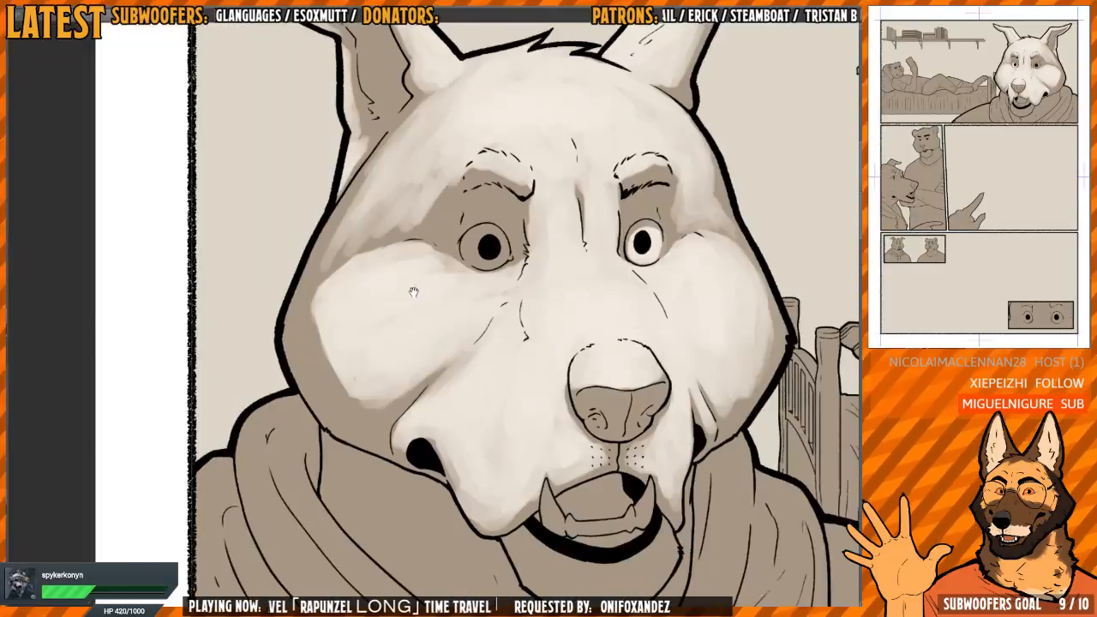
key("h")
key("h")
left_click_drag(375, 320, 409, 324)
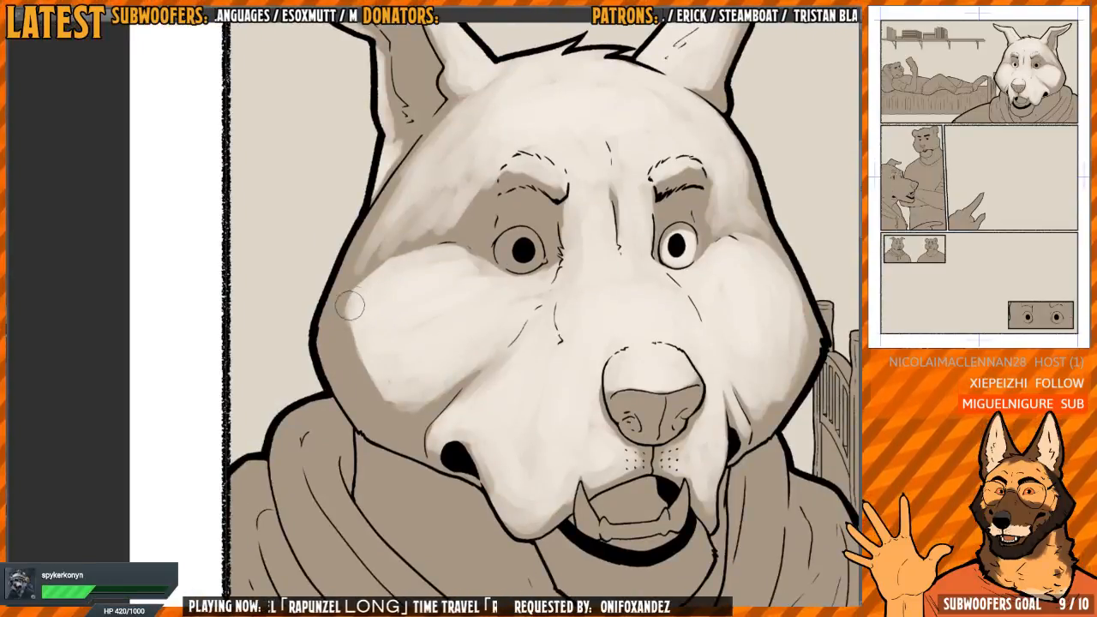
mouse_move(349, 304)
left_mouse_down()
mouse_move(355, 286)
mouse_move(342, 324)
mouse_move(354, 294)
mouse_move(364, 377)
mouse_move(381, 399)
mouse_move(408, 403)
mouse_move(476, 364)
mouse_move(420, 403)
mouse_move(432, 398)
left_mouse_up()
left_click_drag(494, 354, 533, 316)
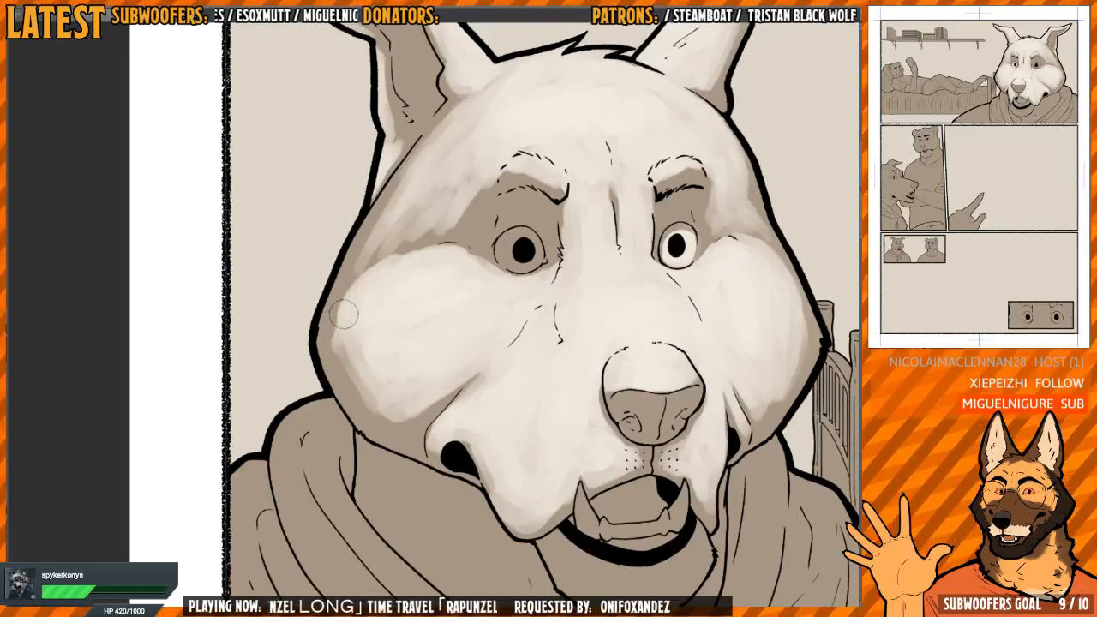
mouse_move(334, 328)
left_mouse_down()
mouse_move(360, 283)
mouse_move(330, 335)
mouse_move(369, 401)
mouse_move(361, 339)
left_mouse_up()
Even out the light on the right-hand temple and forehead below the ear, keeping a shadow fold above the cheek
key("h")
left_click_drag(494, 246, 516, 338)
scroll(463, 308, "up", 1)
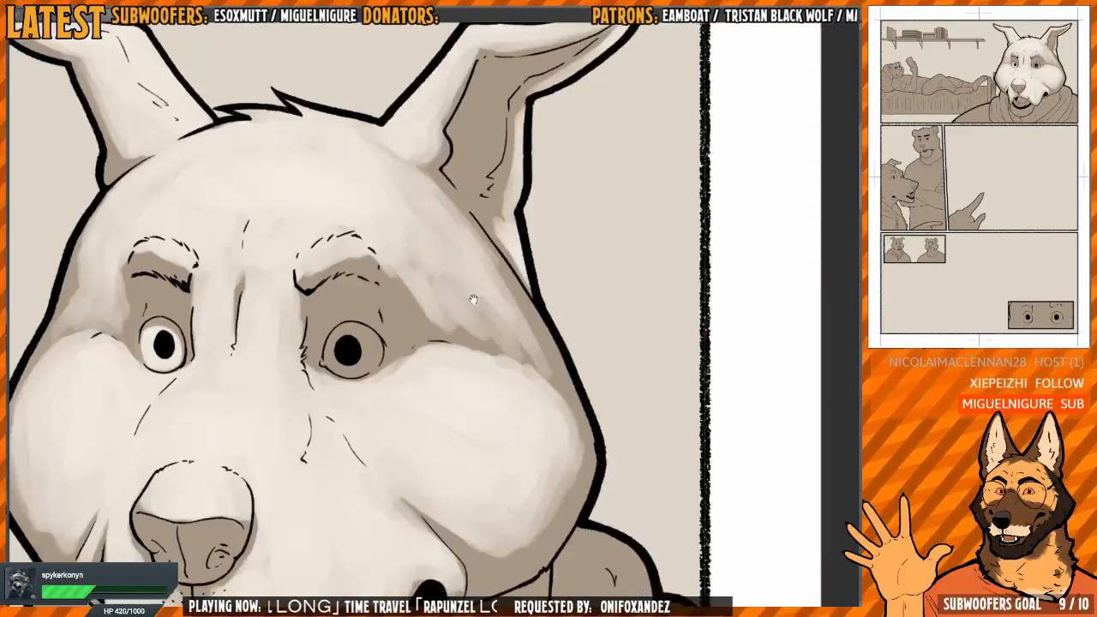
left_click_drag(475, 299, 478, 329)
key("h")
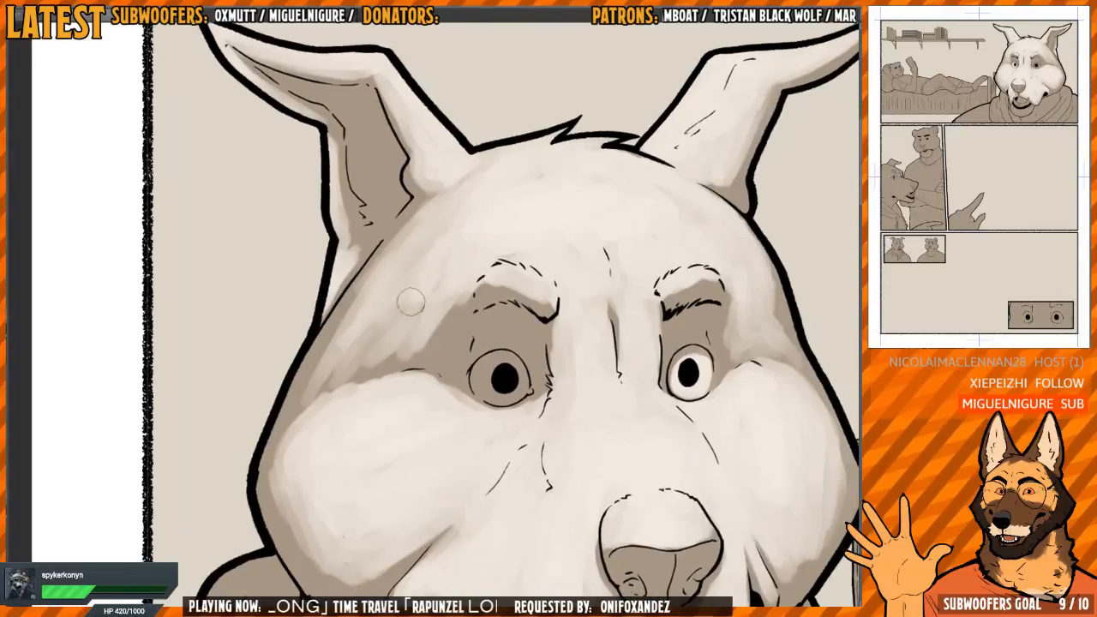
left_click_drag(456, 216, 394, 261)
mouse_move(322, 353)
left_mouse_down()
mouse_move(351, 317)
mouse_move(326, 372)
mouse_move(357, 310)
mouse_move(381, 343)
mouse_move(433, 353)
mouse_move(442, 326)
mouse_move(419, 297)
mouse_move(437, 228)
mouse_move(437, 344)
mouse_move(368, 314)
mouse_move(439, 202)
left_mouse_up()
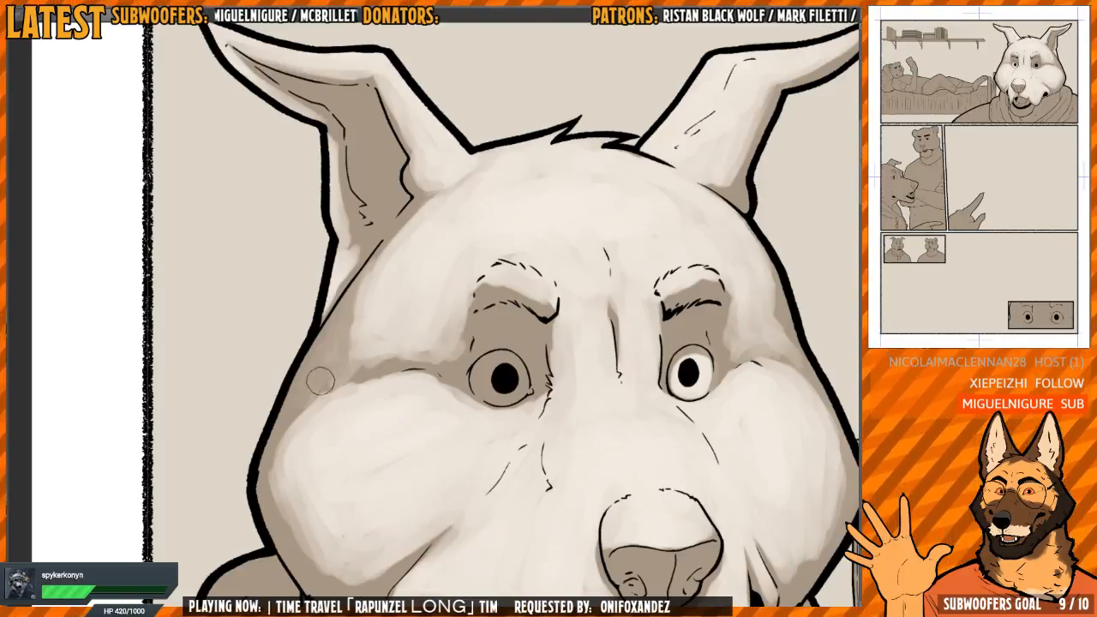
left_click_drag(410, 336, 382, 313)
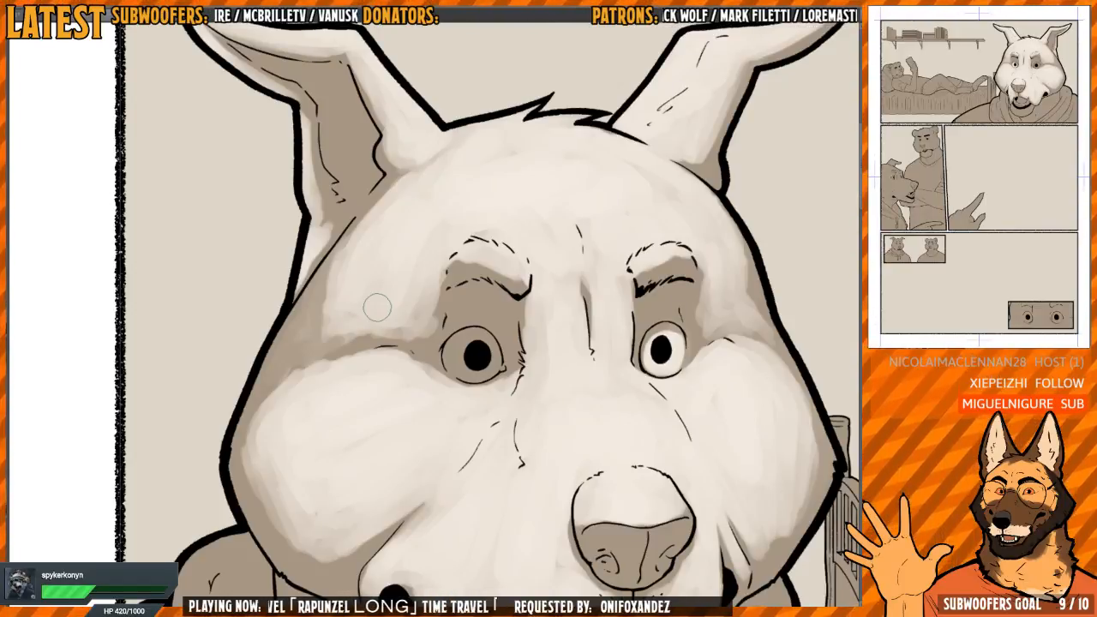
Soften the shadow at the outer corner of the right-hand eye and add light to the upper lids of both eyes
key("h")
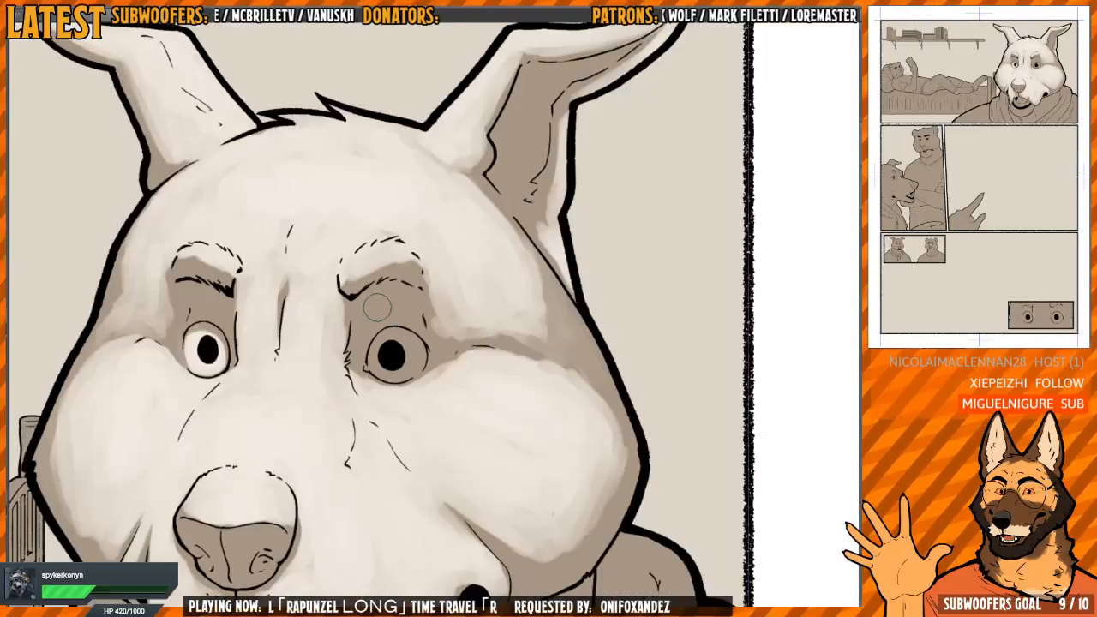
key("h")
scroll(437, 298, "up", 3)
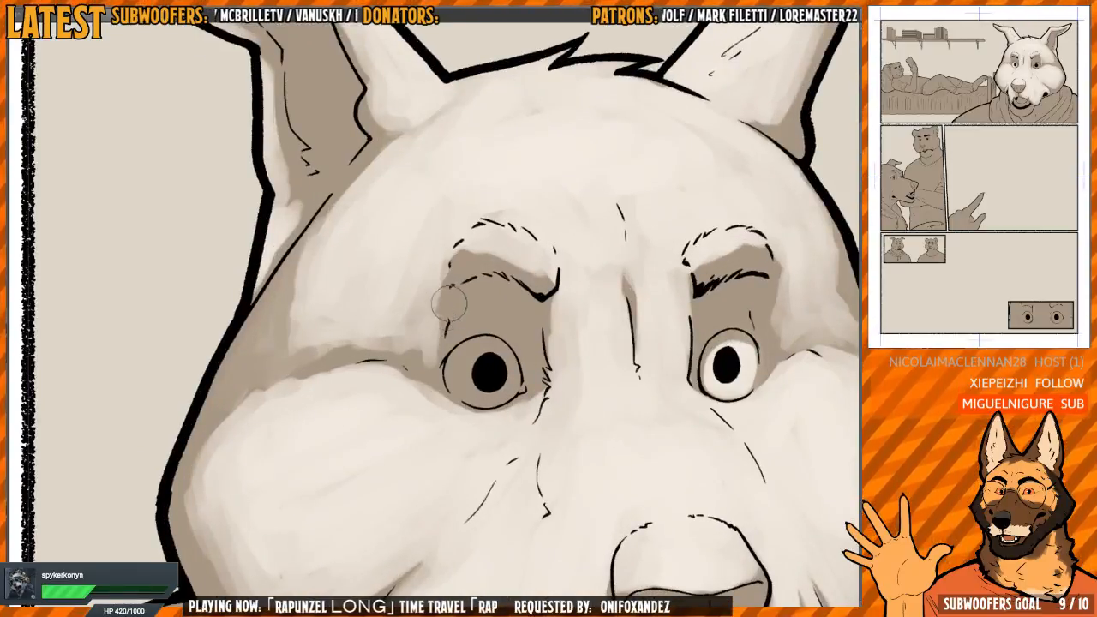
key("h")
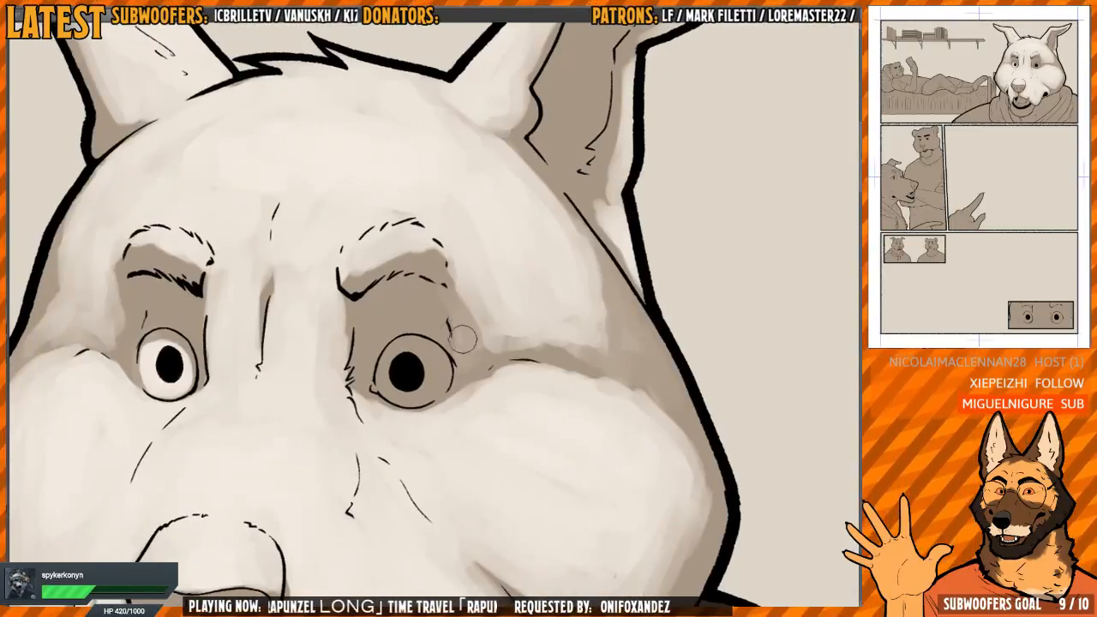
key("h")
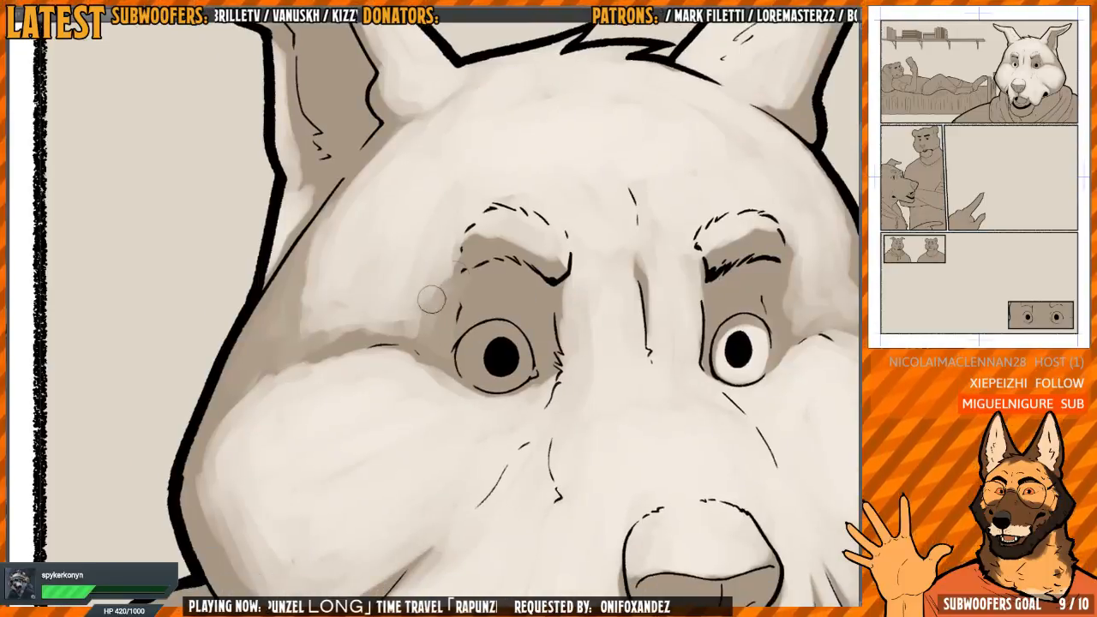
key("h")
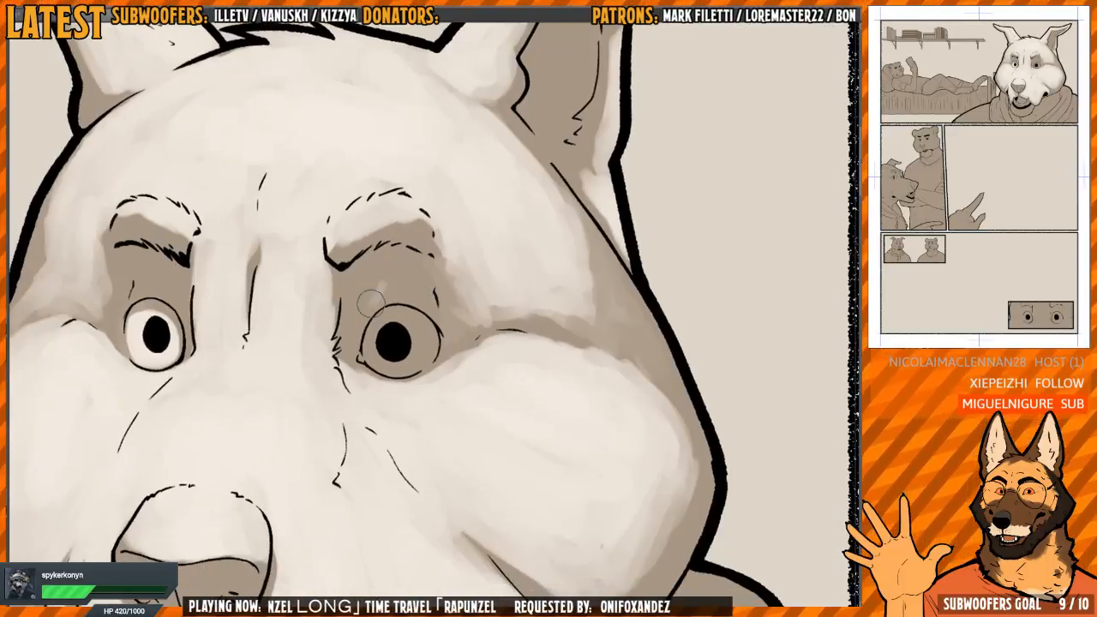
left_click_drag(383, 279, 391, 296)
scroll(383, 283, "down", 2)
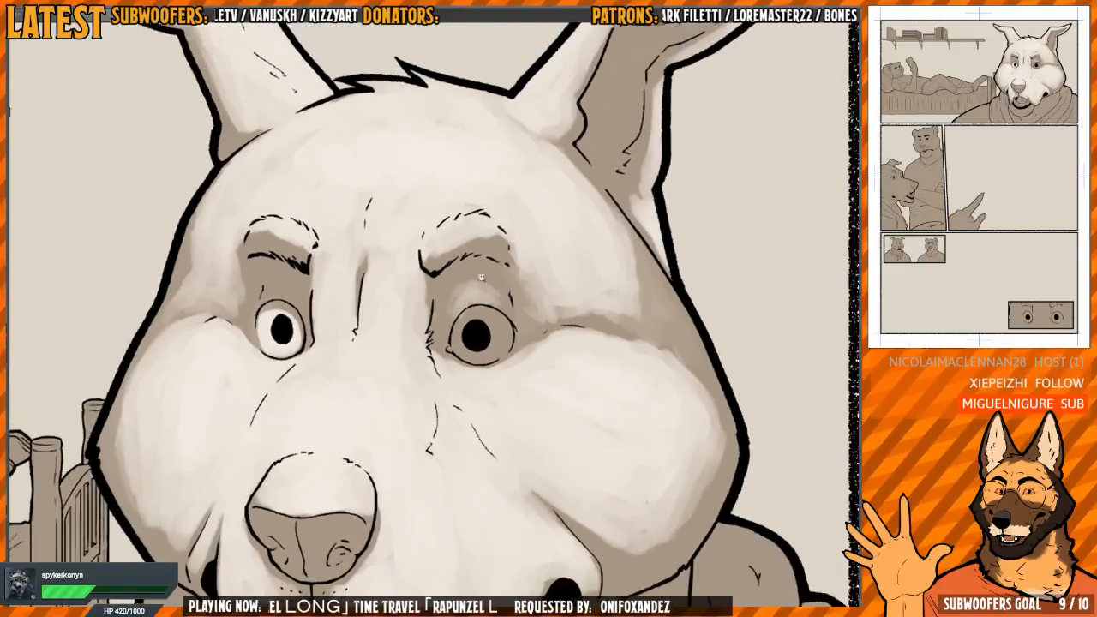
mouse_move(246, 300)
left_mouse_down()
mouse_move(335, 333)
mouse_move(346, 321)
left_mouse_up()
scroll(332, 330, "up", 3)
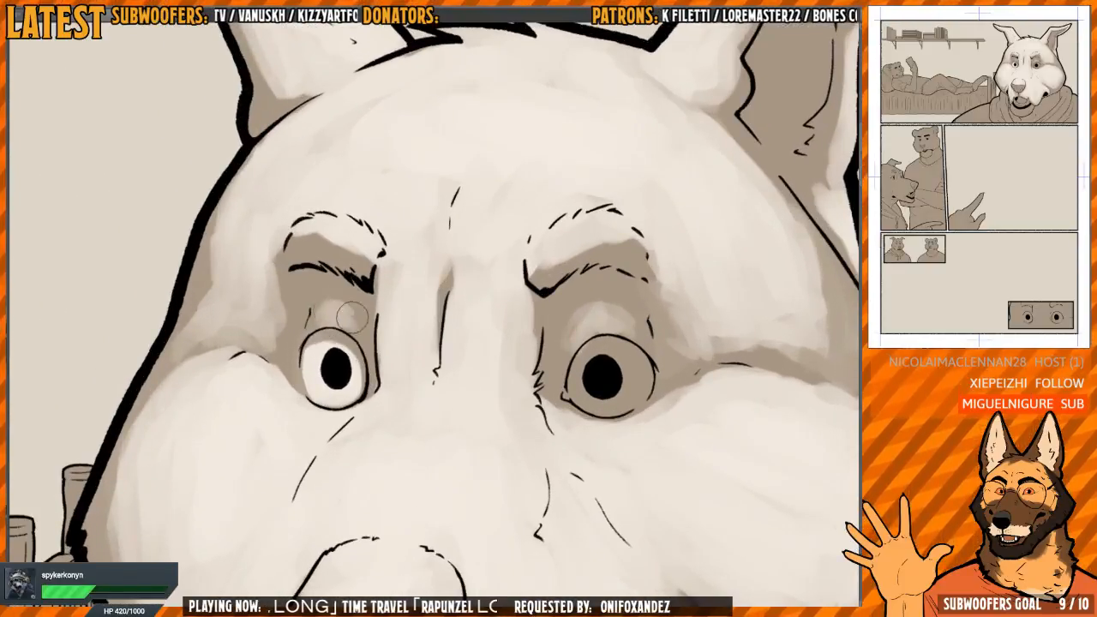
Lighten the white of the right-hand eye around the pupil to match the other eye
mouse_move(623, 365)
left_mouse_down()
mouse_move(456, 307)
mouse_move(426, 344)
mouse_move(456, 347)
mouse_move(481, 325)
mouse_move(480, 313)
mouse_move(467, 345)
mouse_move(420, 321)
mouse_move(439, 354)
left_mouse_up()
scroll(490, 316, "up", 2)
left_click(520, 288, "alt")
left_click(544, 257, "alt")
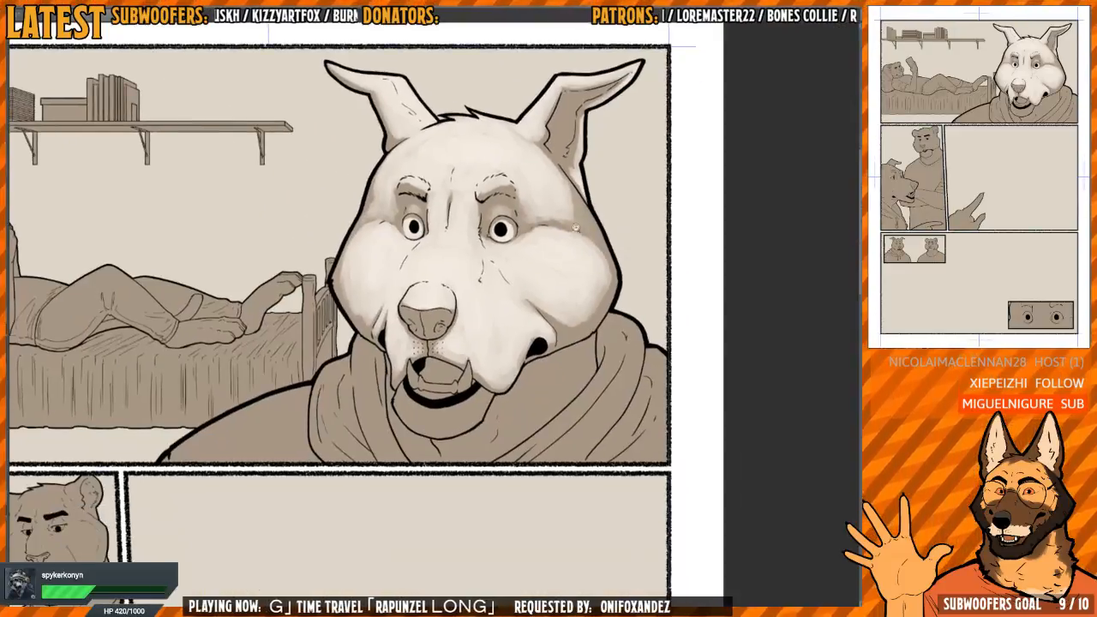
Examine the shading of the wolf's whole head within the panel, both normally and on the mirrored canvas
left_click(531, 245, "alt")
left_click_drag(565, 261, 499, 334)
left_click(519, 277, "ctrl")
key("h")
key("h")
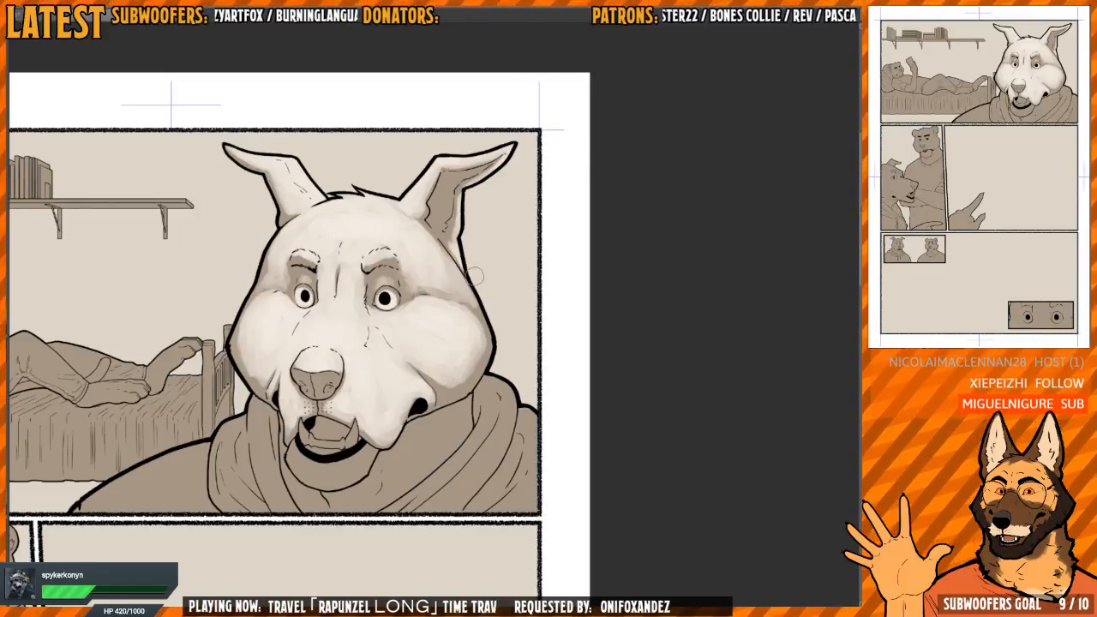
left_click_drag(442, 388, 450, 377)
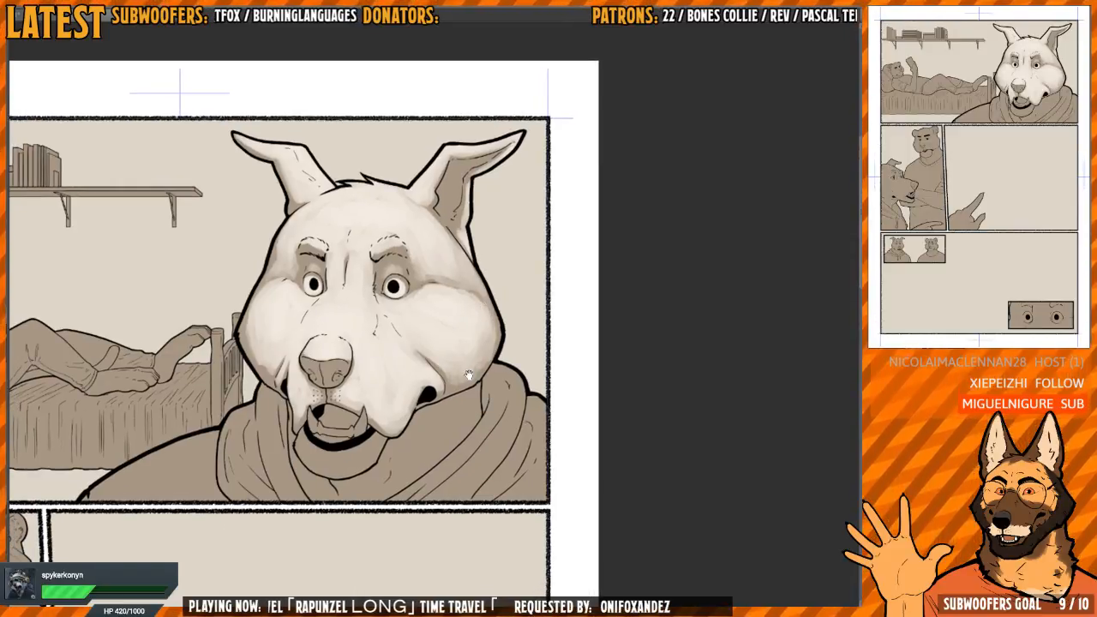
left_click_drag(469, 374, 491, 283)
left_click_drag(568, 322, 550, 248)
mouse_move(529, 287)
left_mouse_down()
mouse_move(488, 268)
mouse_move(448, 323)
left_mouse_up()
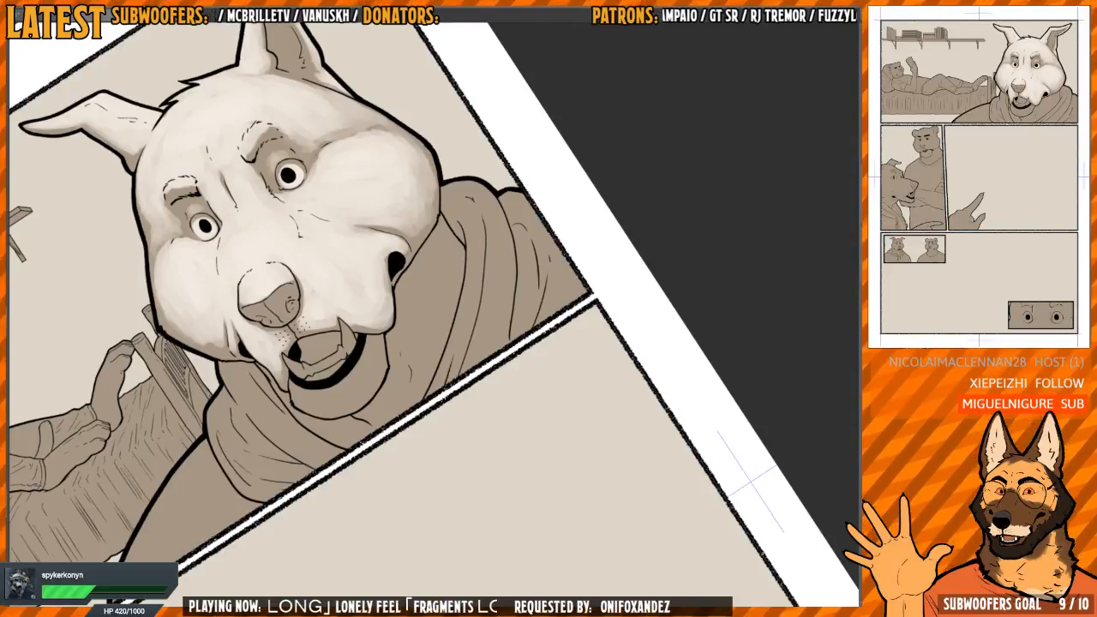
Lay light strokes on the wolf's neck between the right-hand jaw and the scarf folds
left_click_drag(428, 200, 424, 287)
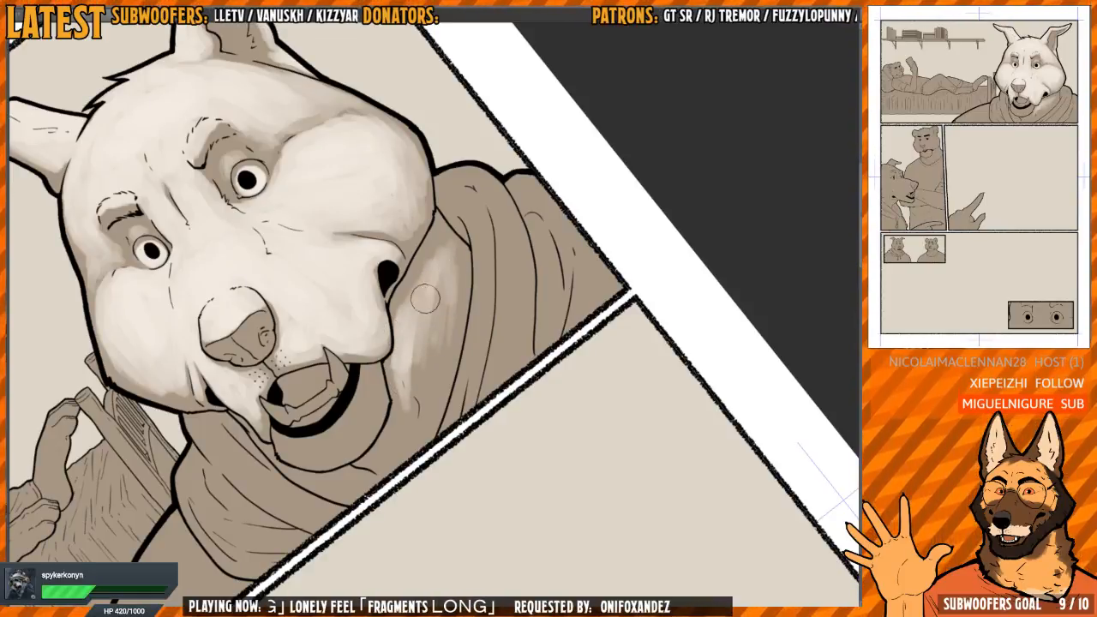
key("h")
mouse_move(435, 283)
left_mouse_down()
mouse_move(445, 308)
mouse_move(441, 276)
left_mouse_up()
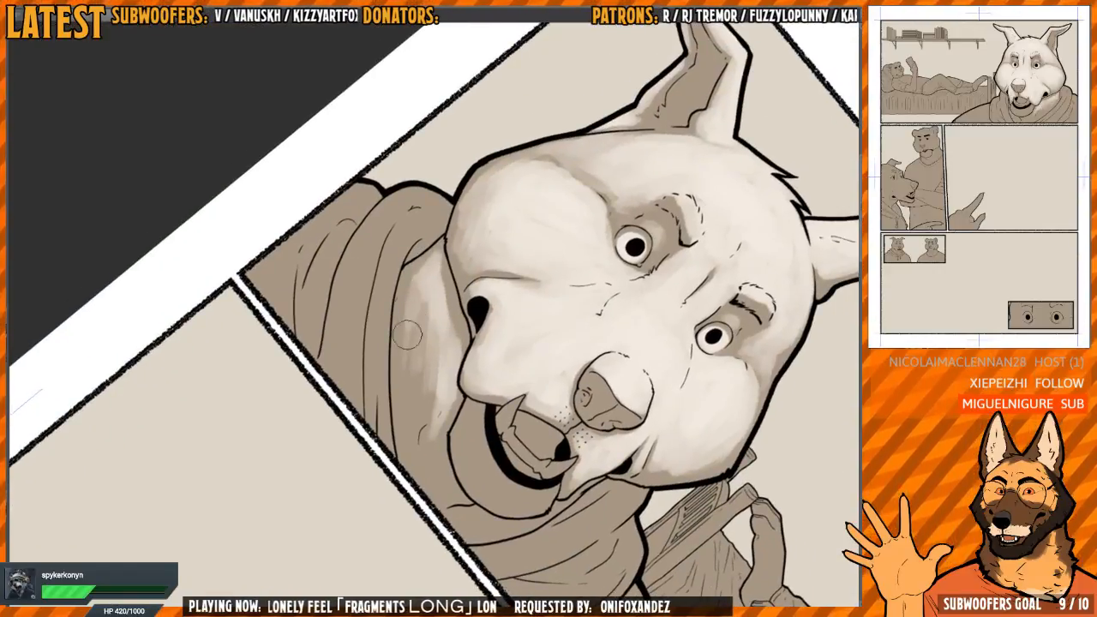
mouse_move(412, 295)
left_mouse_down()
mouse_move(416, 402)
mouse_move(439, 394)
left_mouse_up()
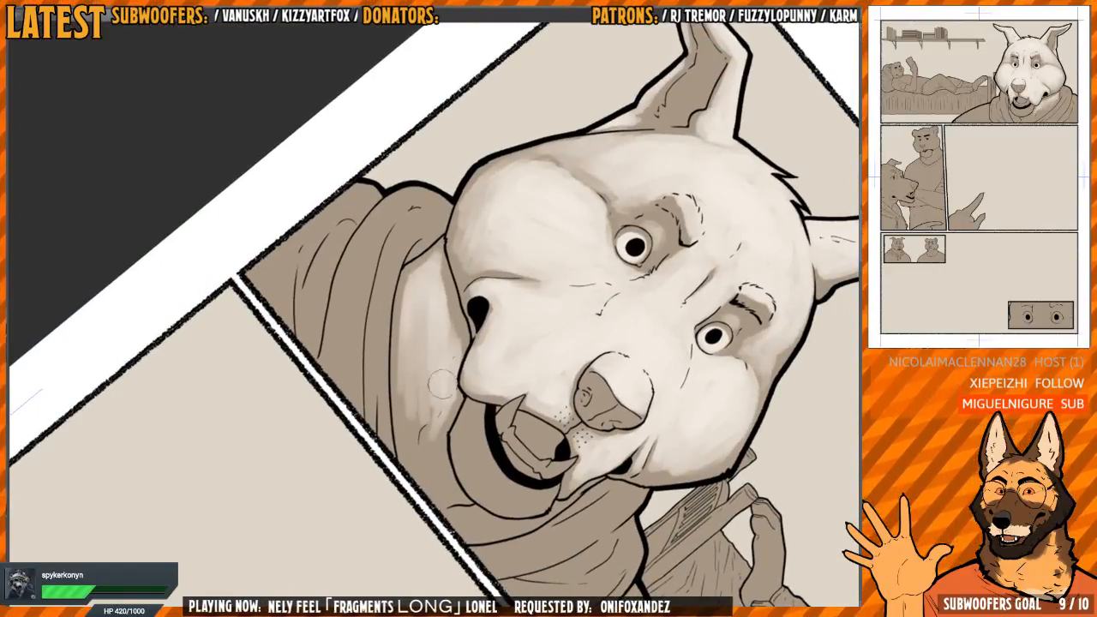
Fill the neck with smooth light down to the panel border, leaving soft shadow along the jaw line
left_click_drag(429, 351, 420, 452)
mouse_move(418, 381)
left_mouse_down()
mouse_move(405, 447)
mouse_move(402, 343)
left_mouse_up()
mouse_move(401, 300)
left_mouse_down()
mouse_move(402, 428)
mouse_move(411, 282)
left_mouse_up()
left_click_drag(424, 377, 405, 316)
mouse_move(410, 428)
left_mouse_down()
mouse_move(409, 451)
mouse_move(425, 459)
left_mouse_up()
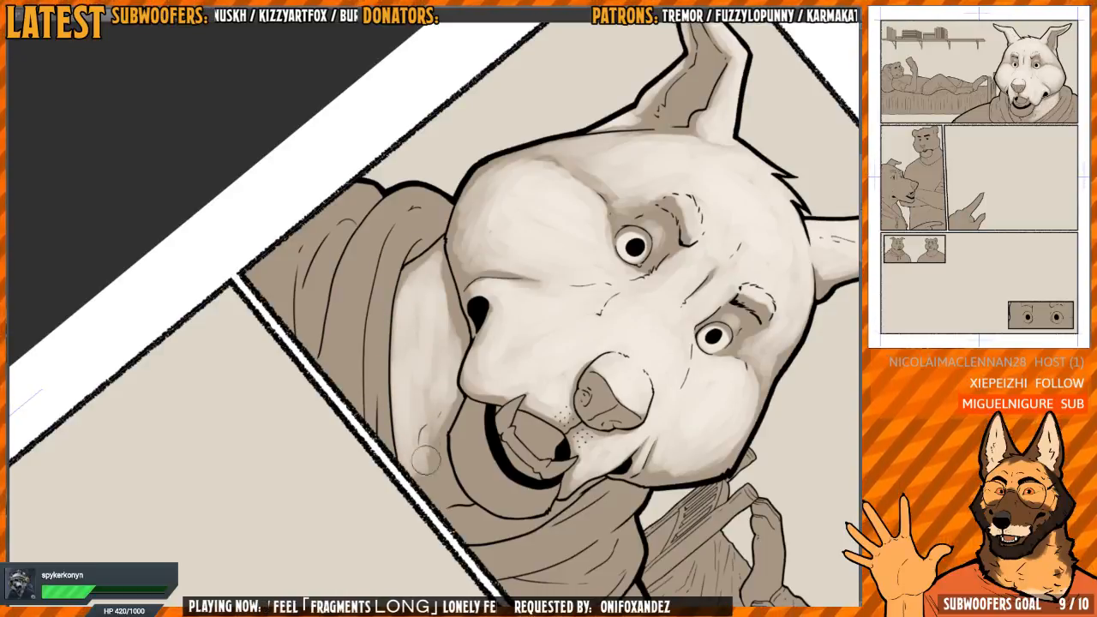
mouse_move(430, 410)
left_mouse_down()
mouse_move(444, 471)
mouse_move(445, 407)
mouse_move(431, 478)
mouse_move(441, 507)
left_mouse_up()
mouse_move(411, 433)
left_mouse_down()
mouse_move(444, 499)
mouse_move(444, 377)
left_mouse_up()
Continue the neck light beneath the lower jaw to the opposite edge of the scarf
key("h")
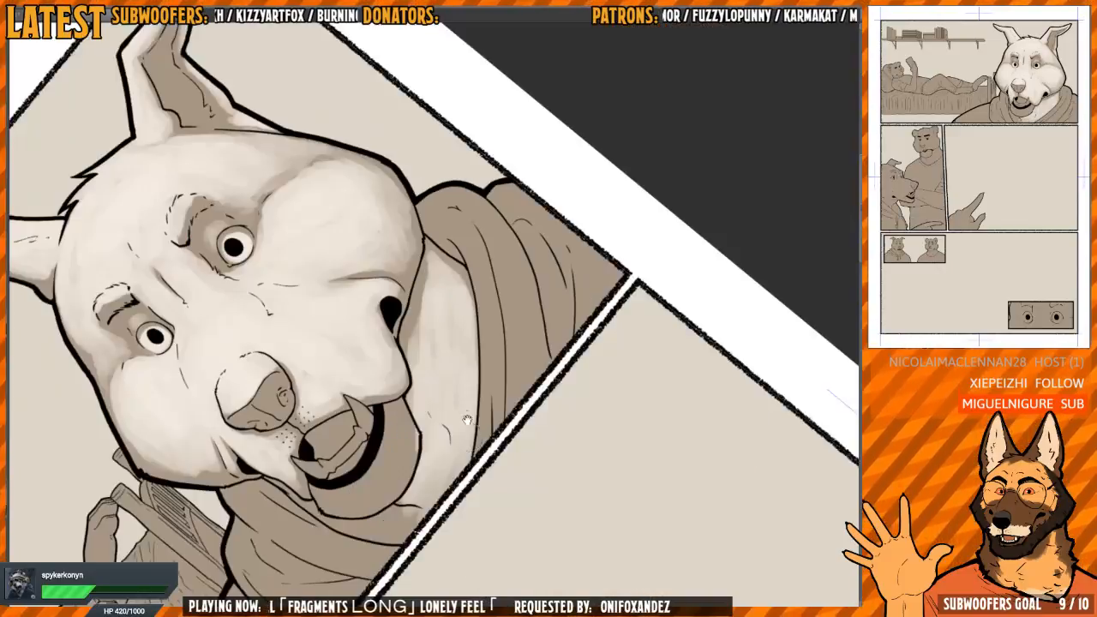
left_click_drag(423, 437, 425, 334)
key("h")
key("h")
left_click_drag(543, 331, 539, 282)
left_click_drag(581, 212, 616, 260)
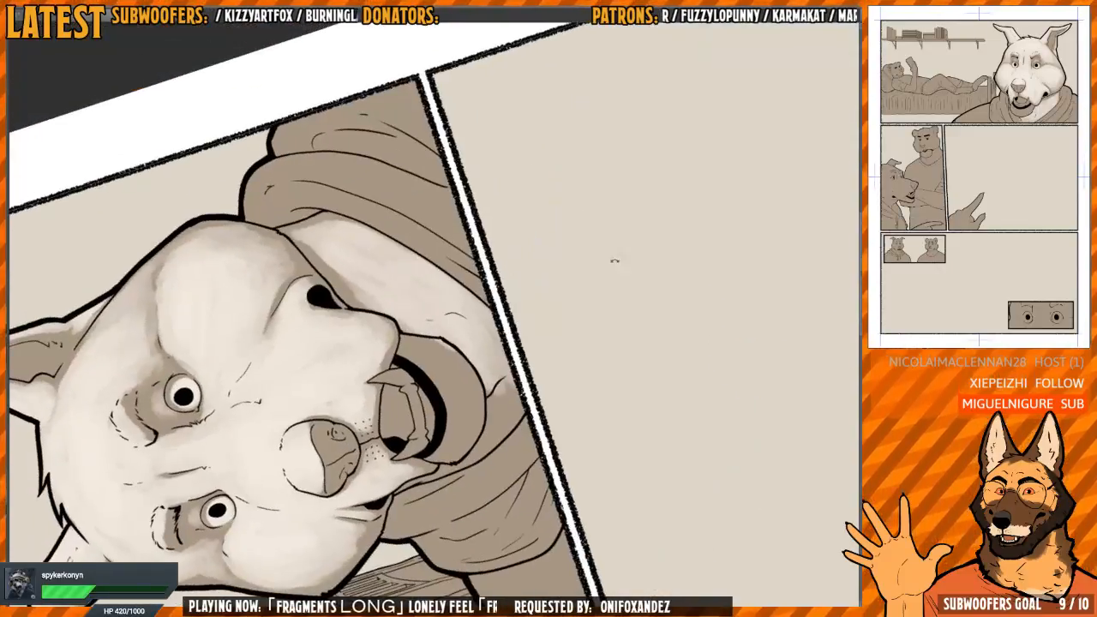
key("h")
mouse_move(655, 309)
left_mouse_down()
mouse_move(610, 279)
mouse_move(485, 353)
left_mouse_up()
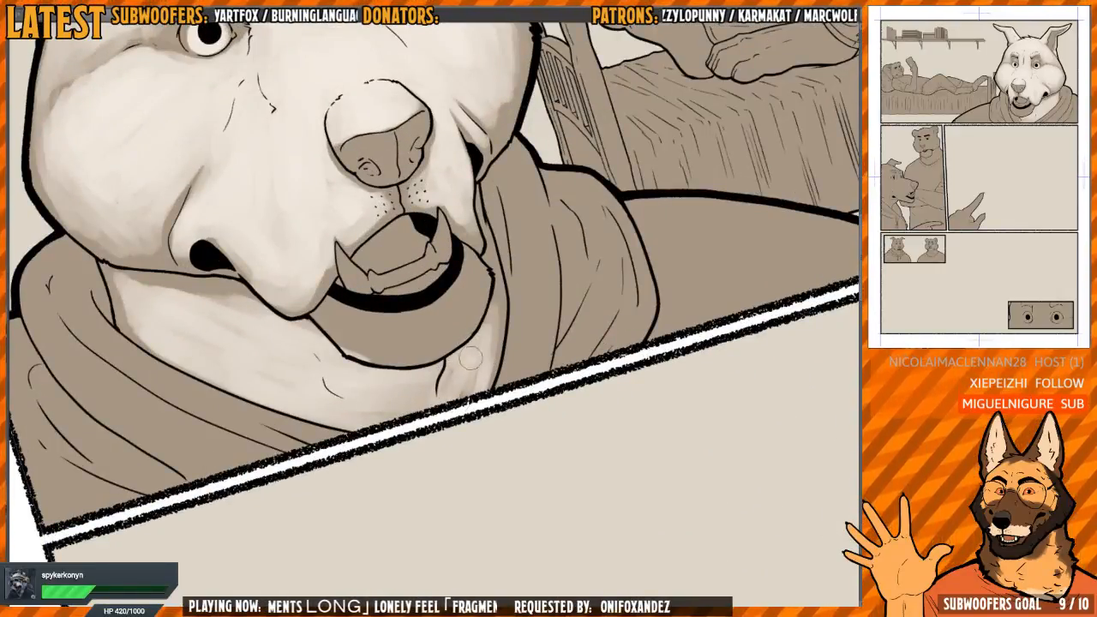
Paint light across the wolf's lower jaw, leaving soft shadow beneath the upper lip and along the mouth edge
mouse_move(476, 385)
left_mouse_down()
mouse_move(500, 446)
mouse_move(429, 343)
mouse_move(397, 236)
left_mouse_up()
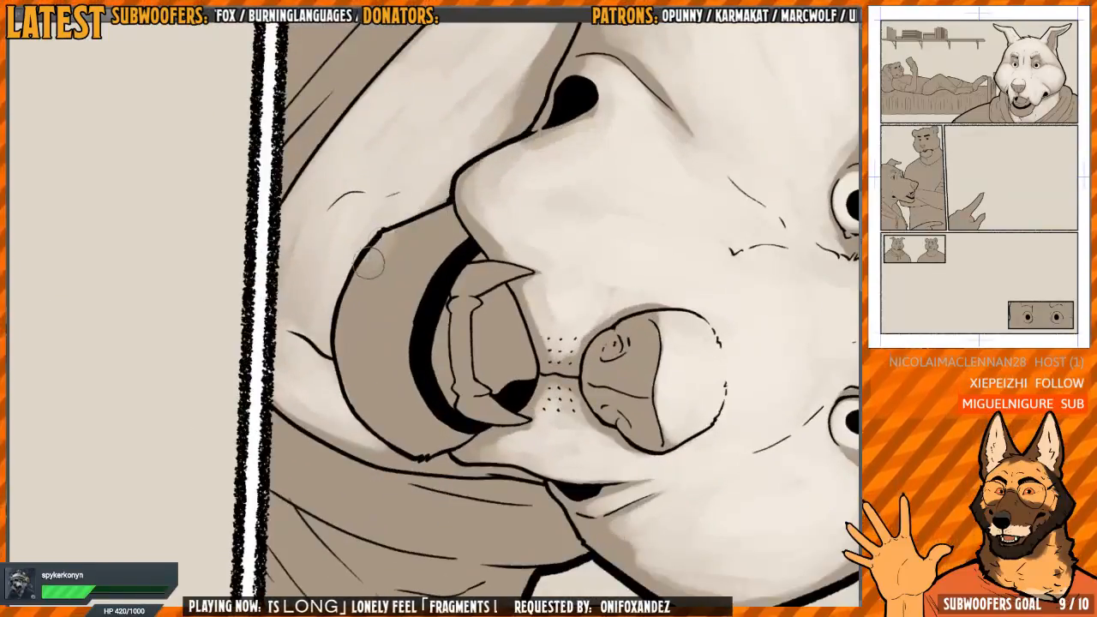
mouse_move(390, 360)
left_mouse_down()
mouse_move(351, 368)
mouse_move(348, 380)
mouse_move(349, 351)
mouse_move(364, 343)
mouse_move(375, 401)
mouse_move(374, 278)
mouse_move(415, 410)
mouse_move(444, 429)
mouse_move(425, 431)
mouse_move(456, 433)
mouse_move(389, 421)
mouse_move(373, 404)
mouse_move(445, 447)
mouse_move(399, 353)
left_mouse_up()
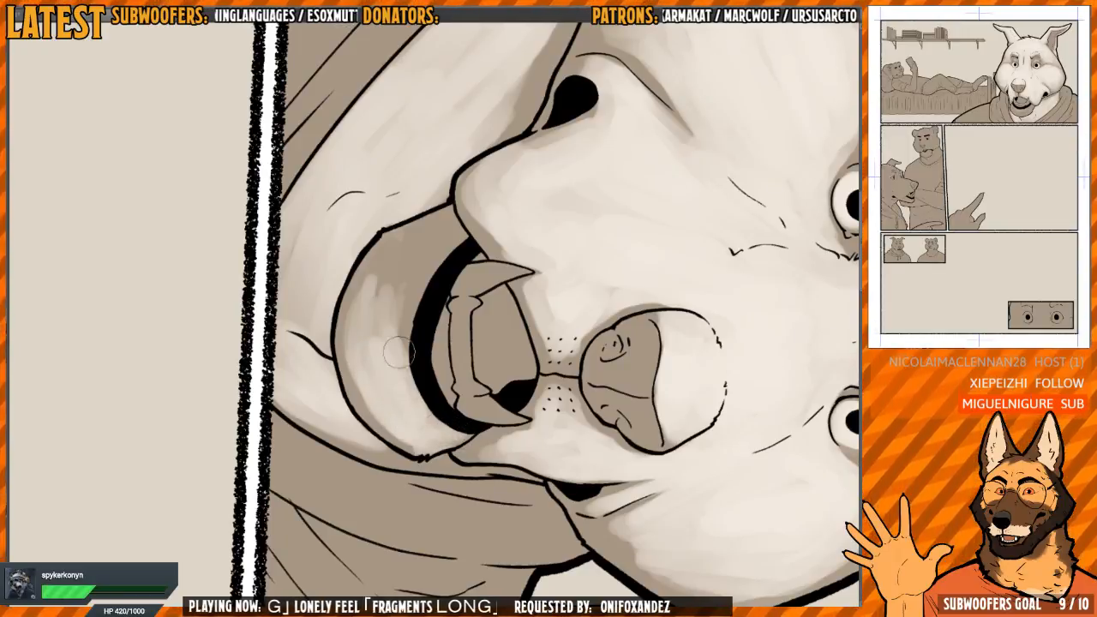
left_click_drag(471, 325, 476, 252)
scroll(421, 328, "up", 1)
mouse_move(404, 364)
left_mouse_down()
mouse_move(420, 400)
mouse_move(401, 362)
mouse_move(408, 303)
mouse_move(399, 353)
mouse_move(413, 321)
mouse_move(410, 238)
mouse_move(371, 270)
mouse_move(375, 335)
mouse_move(413, 248)
mouse_move(407, 232)
mouse_move(382, 242)
mouse_move(359, 332)
mouse_move(398, 430)
mouse_move(456, 454)
mouse_move(351, 368)
mouse_move(356, 267)
mouse_move(364, 399)
left_mouse_up()
mouse_move(376, 248)
left_mouse_down()
mouse_move(379, 278)
mouse_move(378, 245)
mouse_move(399, 276)
mouse_move(416, 236)
mouse_move(433, 245)
mouse_move(431, 235)
mouse_move(389, 316)
mouse_move(427, 358)
mouse_move(452, 420)
mouse_move(466, 422)
mouse_move(367, 297)
mouse_move(395, 414)
mouse_move(413, 433)
mouse_move(435, 428)
mouse_move(449, 447)
mouse_move(353, 360)
mouse_move(386, 425)
mouse_move(394, 237)
left_mouse_up()
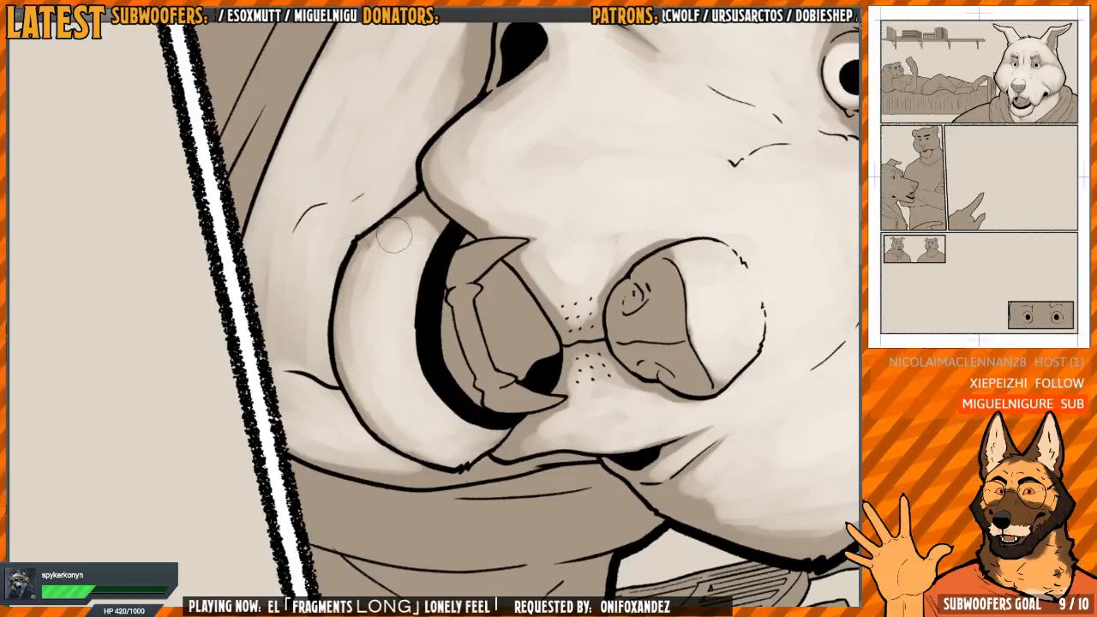
Smooth the lower jaw's light and extend it along the outer chin contour, keeping a thin soft shadow at the outline
left_click_drag(455, 210, 413, 212)
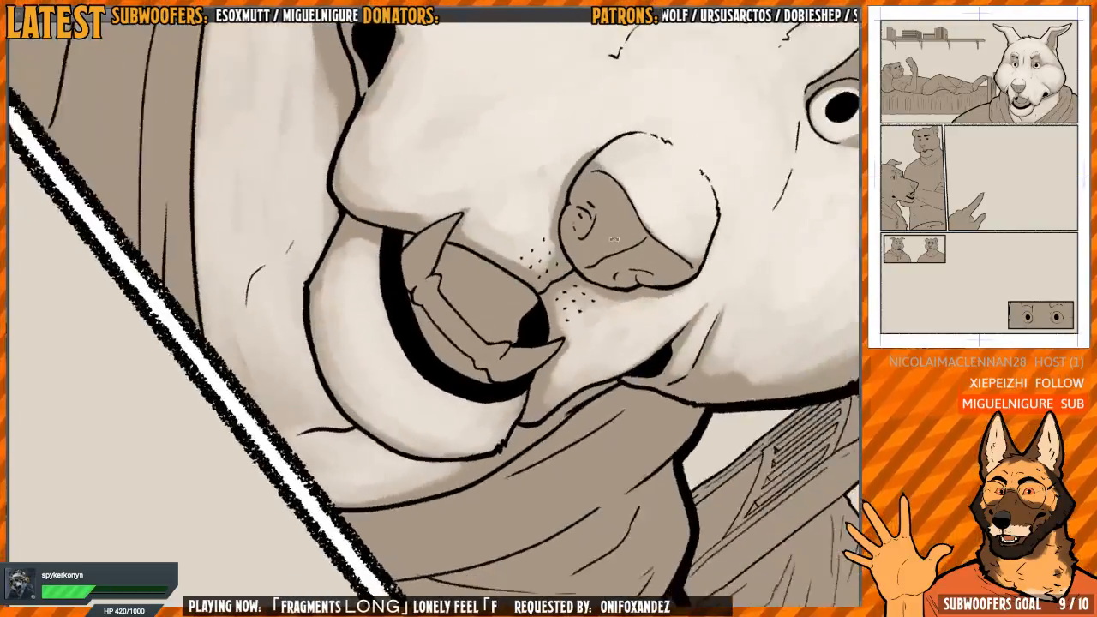
left_click_drag(472, 288, 458, 328)
scroll(341, 322, "up", 1)
mouse_move(343, 333)
left_mouse_down()
mouse_move(326, 340)
mouse_move(332, 388)
mouse_move(385, 484)
left_mouse_up()
left_click_drag(326, 330, 379, 467)
left_click_drag(493, 269, 504, 300)
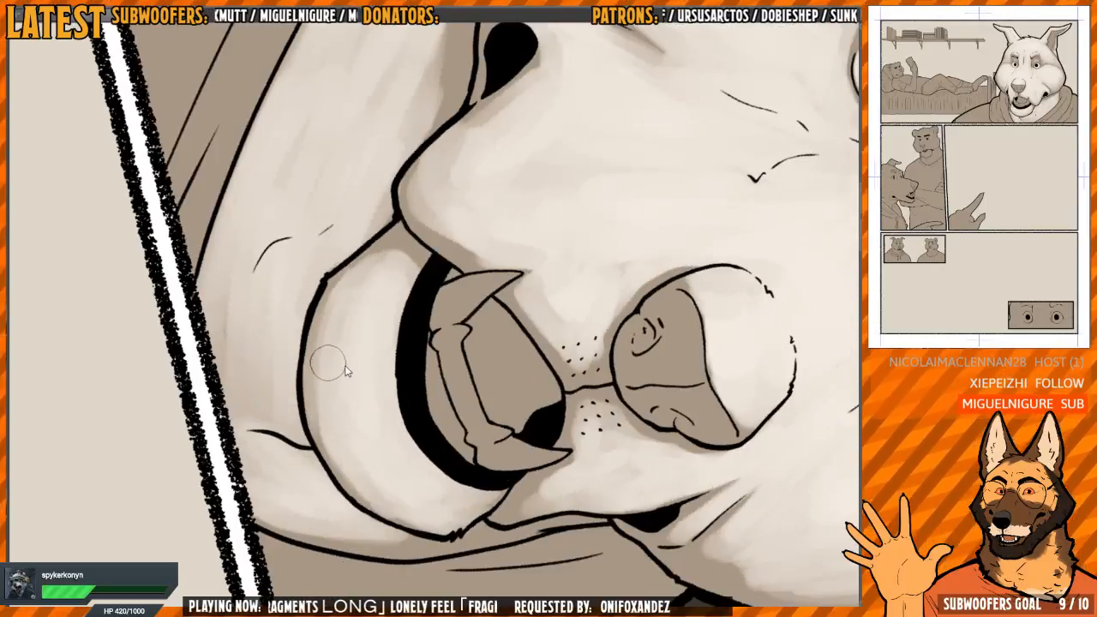
key("[")
left_click_drag(308, 421, 356, 477)
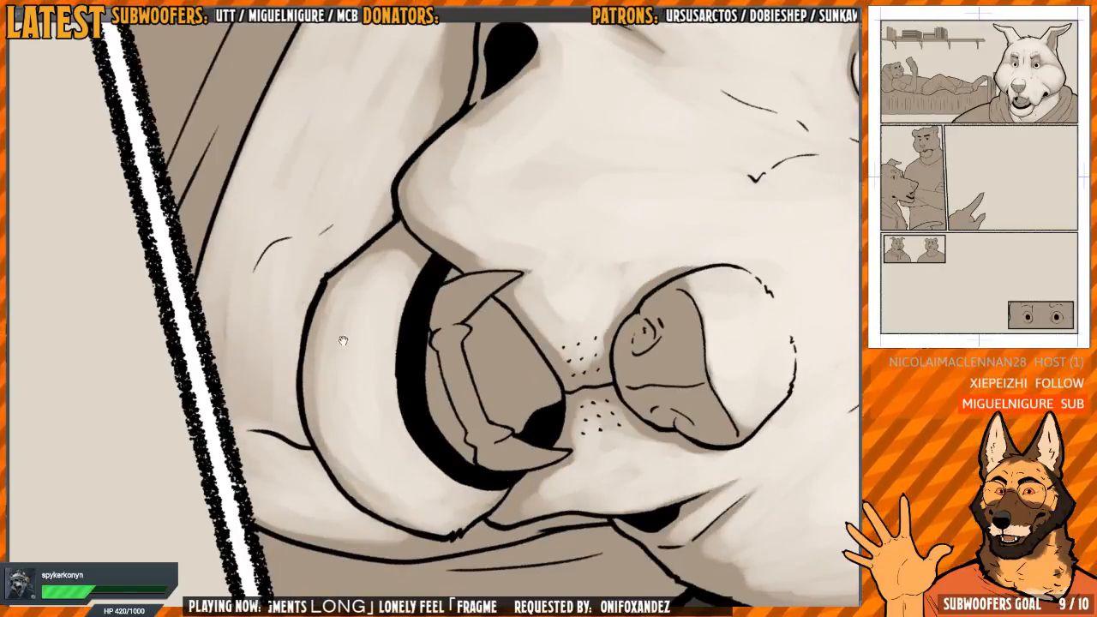
mouse_move(343, 340)
left_mouse_down()
mouse_move(364, 360)
mouse_move(360, 337)
left_mouse_up()
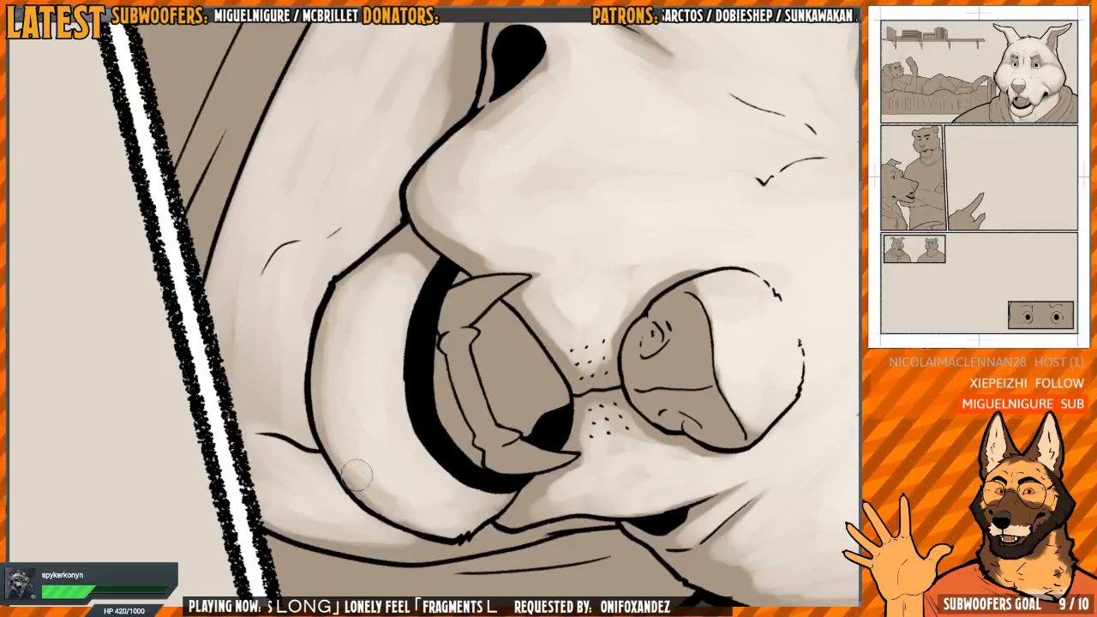
Paint light on the row of lower front teeth, leaving shadow at the ends and along the gum
left_click_drag(520, 424, 455, 322)
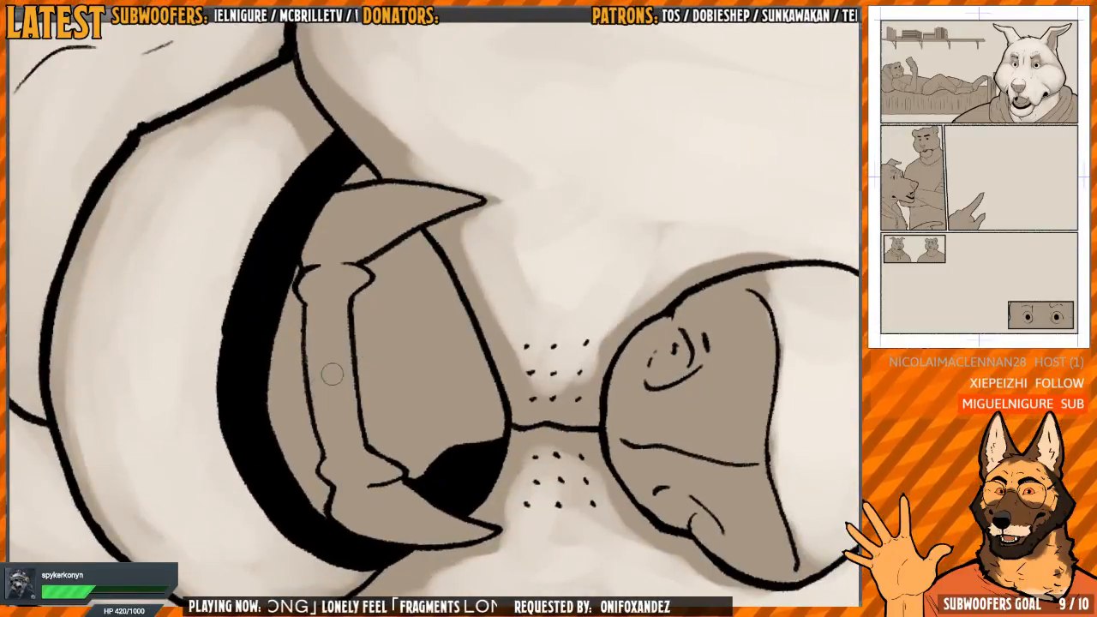
mouse_move(337, 350)
left_mouse_down()
mouse_move(348, 431)
mouse_move(339, 308)
mouse_move(325, 341)
mouse_move(337, 427)
mouse_move(348, 417)
mouse_move(343, 321)
mouse_move(332, 392)
left_mouse_up()
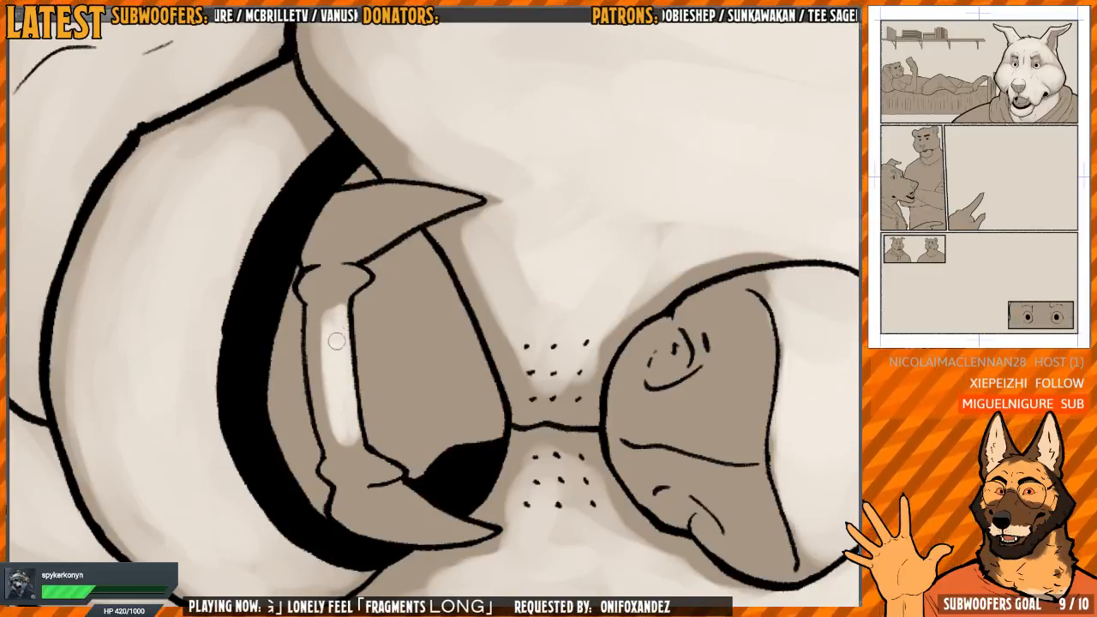
left_click_drag(336, 341, 343, 322)
left_click_drag(377, 425, 358, 369)
mouse_move(443, 384)
left_mouse_down()
mouse_move(528, 318)
mouse_move(499, 255)
mouse_move(504, 274)
mouse_move(419, 332)
mouse_move(491, 282)
mouse_move(385, 302)
left_mouse_up()
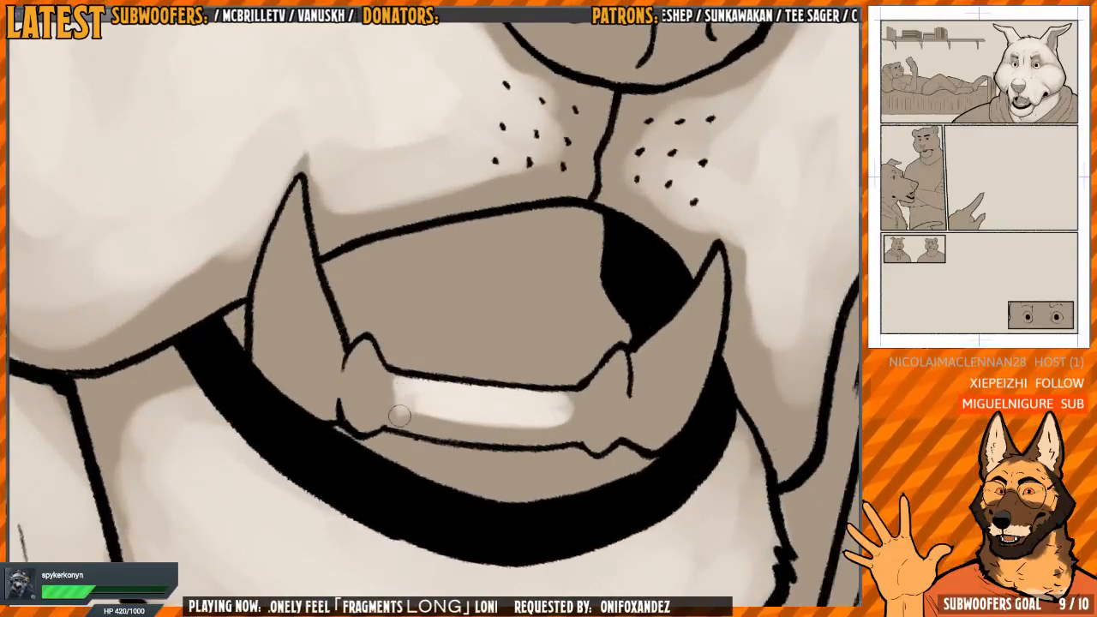
Lighten the small lower tooth next to the canine on the black mouth-corner side
mouse_move(548, 391)
left_mouse_down()
mouse_move(490, 350)
mouse_move(520, 312)
mouse_move(465, 326)
mouse_move(462, 287)
left_mouse_up()
left_click_drag(469, 324, 473, 352)
mouse_move(486, 278)
left_mouse_down()
mouse_move(476, 326)
mouse_move(491, 291)
mouse_move(483, 358)
mouse_move(475, 342)
mouse_move(473, 358)
mouse_move(485, 362)
mouse_move(491, 308)
mouse_move(482, 345)
left_mouse_up()
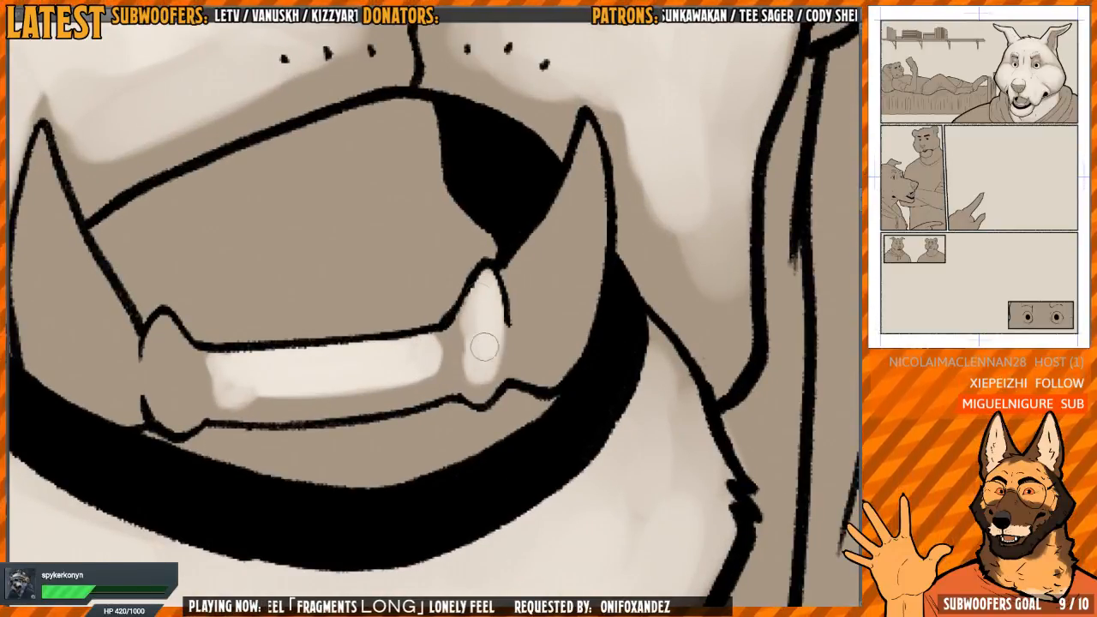
left_click_drag(521, 299, 463, 340)
mouse_move(486, 285)
left_mouse_down()
mouse_move(475, 325)
mouse_move(468, 320)
mouse_move(470, 301)
mouse_move(479, 333)
mouse_move(503, 349)
left_mouse_up()
Mirror the canvas and fill the canine beside the black mouth corner with light, leaving shadow at its base
key("h")
left_click_drag(402, 316, 423, 352)
mouse_move(346, 235)
left_mouse_down()
mouse_move(366, 372)
mouse_move(351, 275)
mouse_move(359, 250)
mouse_move(383, 349)
mouse_move(403, 345)
mouse_move(401, 377)
mouse_move(385, 374)
mouse_move(357, 258)
mouse_move(343, 286)
mouse_move(351, 358)
left_mouse_up()
left_click_drag(346, 313, 380, 433)
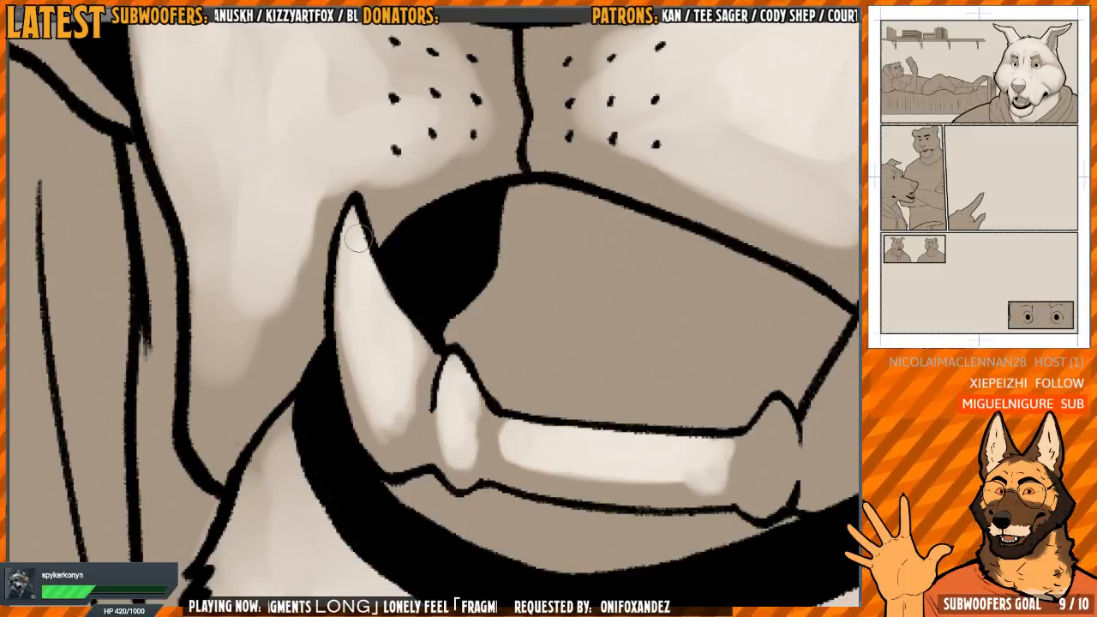
mouse_move(358, 240)
left_mouse_down()
mouse_move(342, 347)
mouse_move(391, 386)
mouse_move(421, 355)
mouse_move(404, 426)
mouse_move(386, 436)
left_mouse_up()
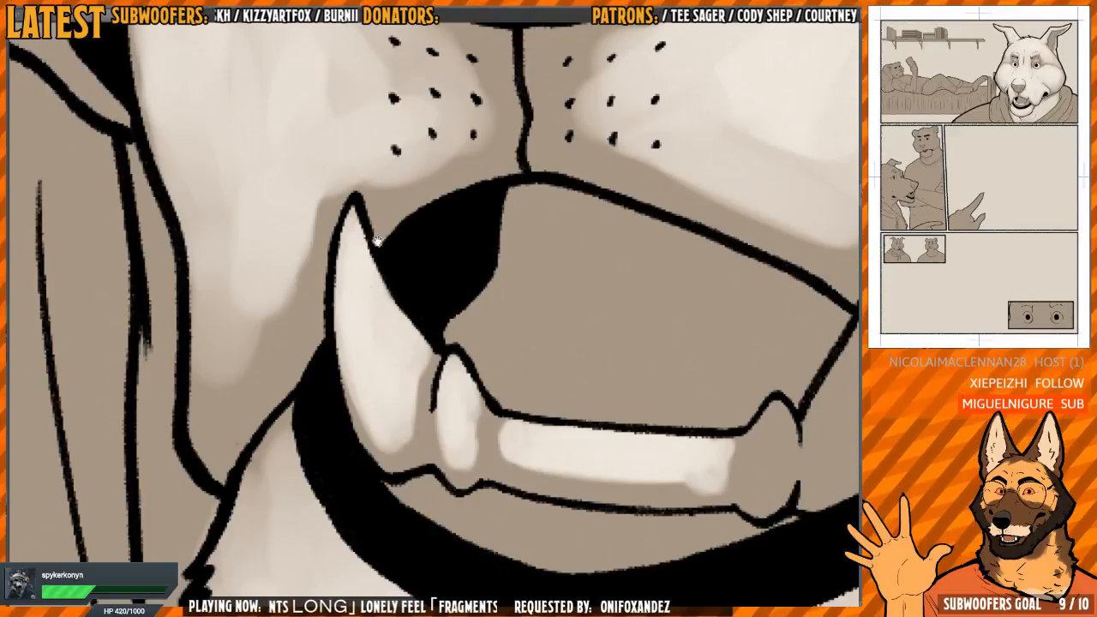
Lighten the small tooth at the opposite end of the front row and extend the front teeth's light
left_click_drag(585, 300, 286, 236)
left_click_drag(620, 270, 509, 222)
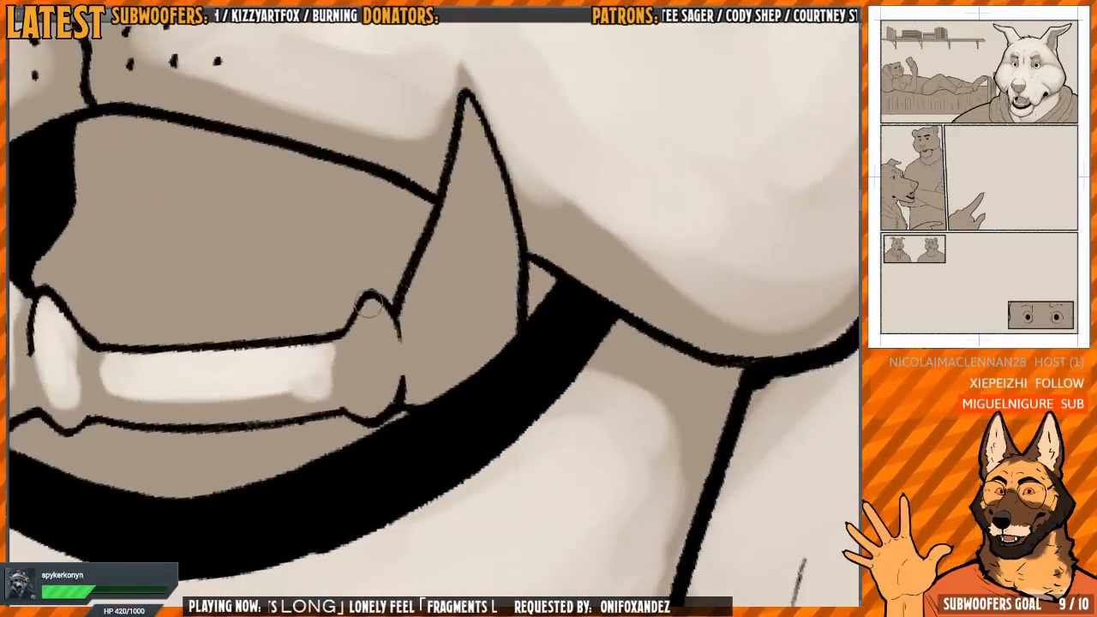
left_click_drag(324, 363, 302, 377)
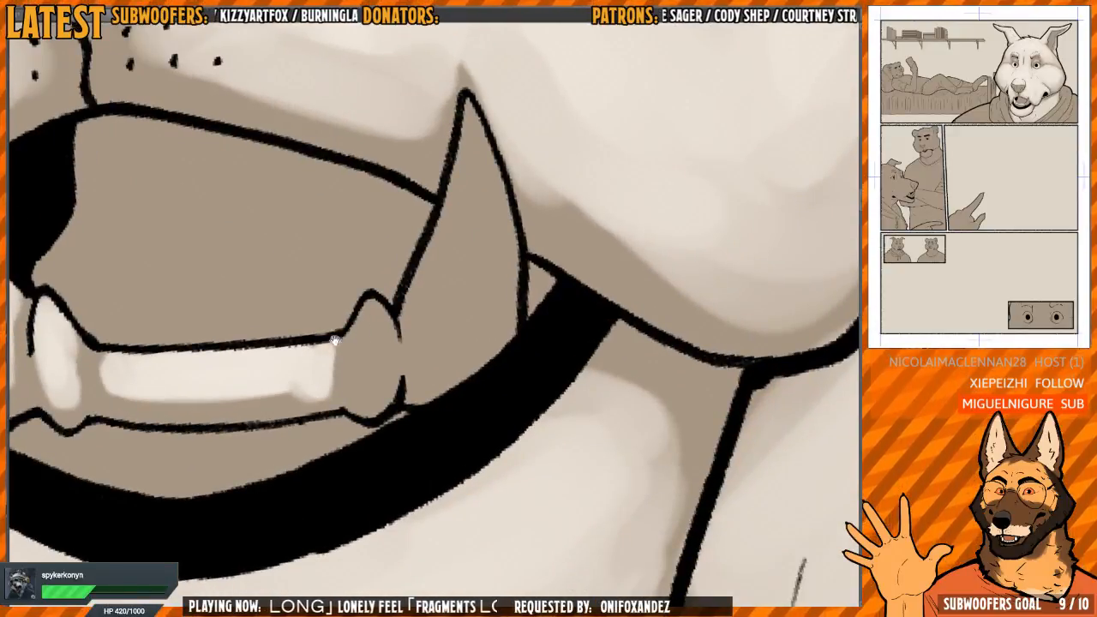
mouse_move(363, 318)
left_mouse_down()
mouse_move(357, 360)
mouse_move(359, 377)
mouse_move(364, 318)
mouse_move(369, 390)
mouse_move(317, 366)
left_mouse_up()
left_click_drag(277, 375, 473, 387)
left_click_drag(293, 393, 301, 409)
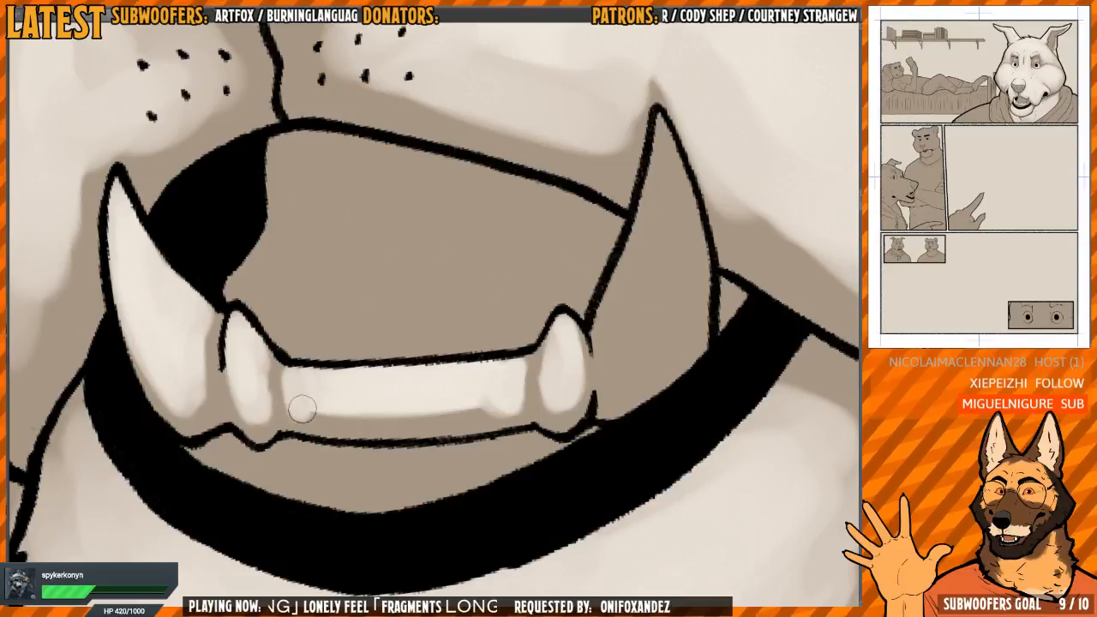
Touch up the front teeth and blend the muzzle light around the tip of the unlit canine
left_click_drag(658, 314, 486, 319)
mouse_move(355, 381)
left_mouse_down()
mouse_move(335, 403)
mouse_move(342, 368)
left_mouse_up()
left_click_drag(498, 304, 465, 323)
left_click_drag(465, 226, 467, 296)
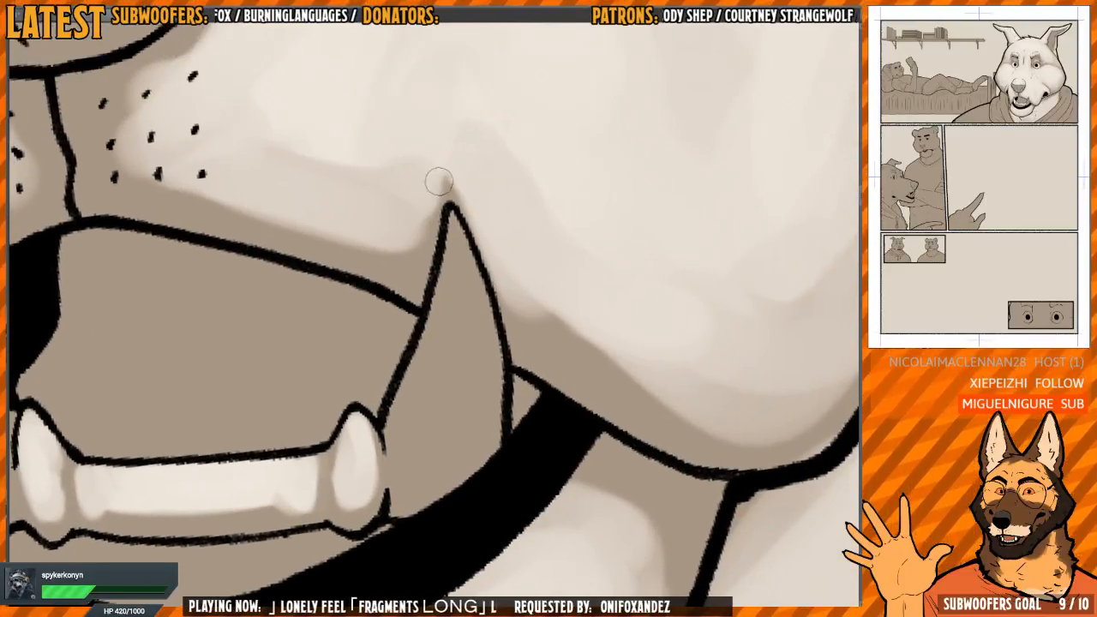
mouse_move(439, 182)
left_mouse_down()
mouse_move(428, 233)
mouse_move(451, 189)
left_mouse_up()
mouse_move(457, 252)
left_mouse_down()
mouse_move(458, 225)
mouse_move(454, 245)
left_mouse_up()
Fill the second canine with smooth light from tip to base, checking it on the mirrored canvas
scroll(456, 225, "down", 1)
left_click_drag(452, 196, 468, 275)
mouse_move(464, 234)
left_mouse_down()
mouse_move(460, 358)
mouse_move(448, 385)
mouse_move(421, 369)
mouse_move(421, 350)
mouse_move(438, 358)
mouse_move(446, 282)
left_mouse_up()
key("h")
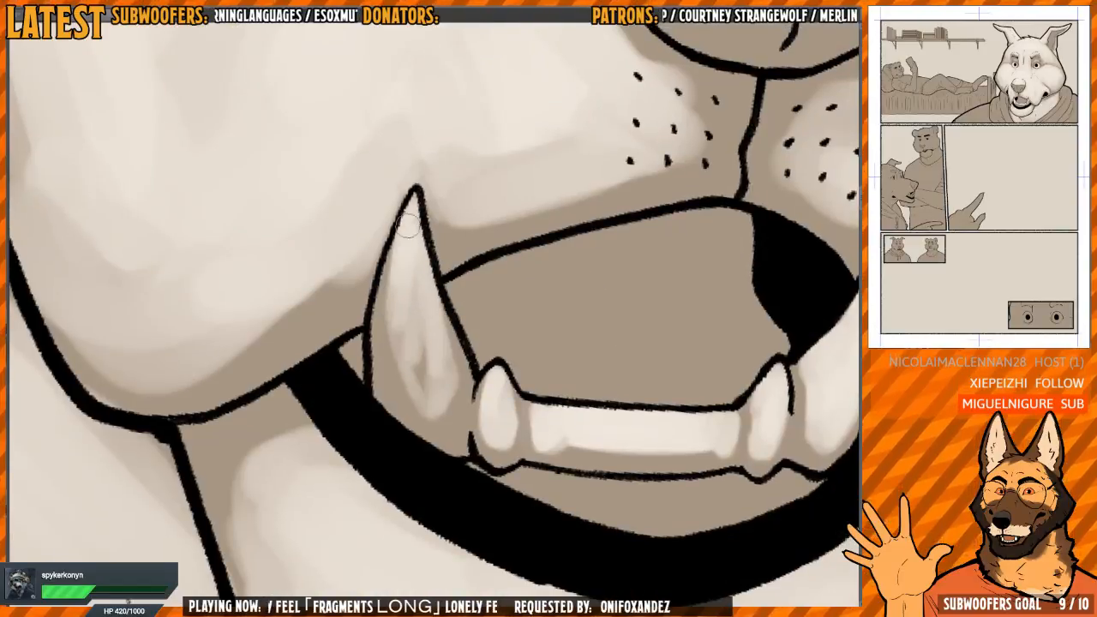
mouse_move(411, 239)
left_mouse_down()
mouse_move(435, 289)
mouse_move(451, 380)
mouse_move(389, 326)
mouse_move(399, 304)
mouse_move(417, 311)
mouse_move(452, 362)
mouse_move(446, 408)
mouse_move(410, 397)
mouse_move(398, 251)
mouse_move(375, 342)
left_mouse_up()
mouse_move(392, 297)
left_mouse_down()
mouse_move(401, 399)
mouse_move(425, 422)
mouse_move(458, 383)
left_mouse_up()
mouse_move(452, 423)
left_mouse_down()
mouse_move(410, 414)
mouse_move(395, 254)
left_mouse_up()
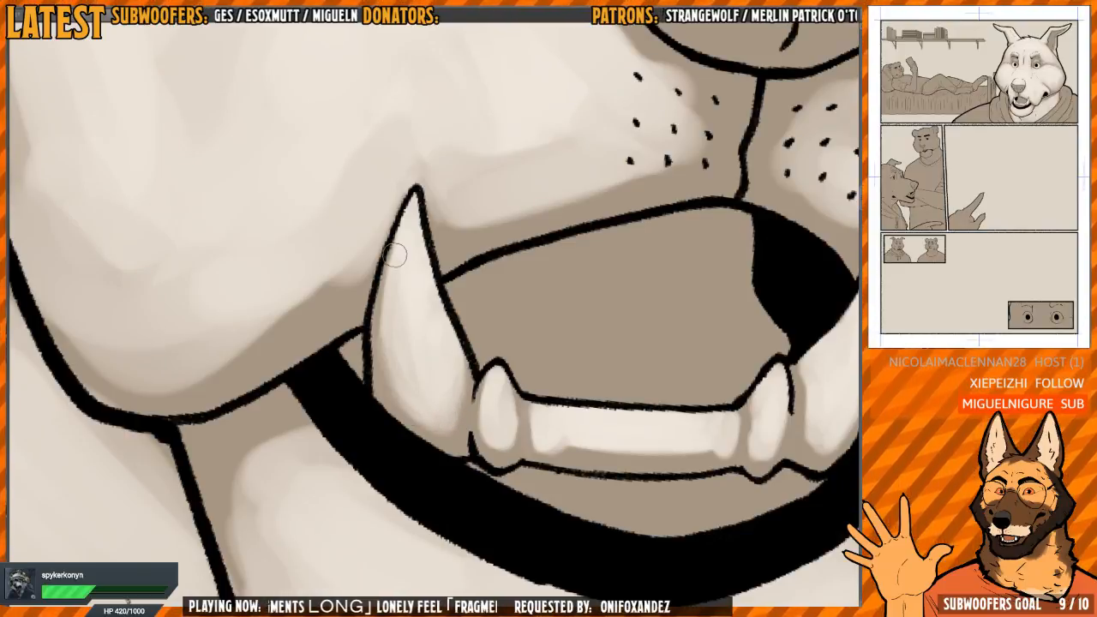
Lighten the muzzle's lip edge from below the second canine down to the jaw
left_click_drag(487, 217, 375, 272)
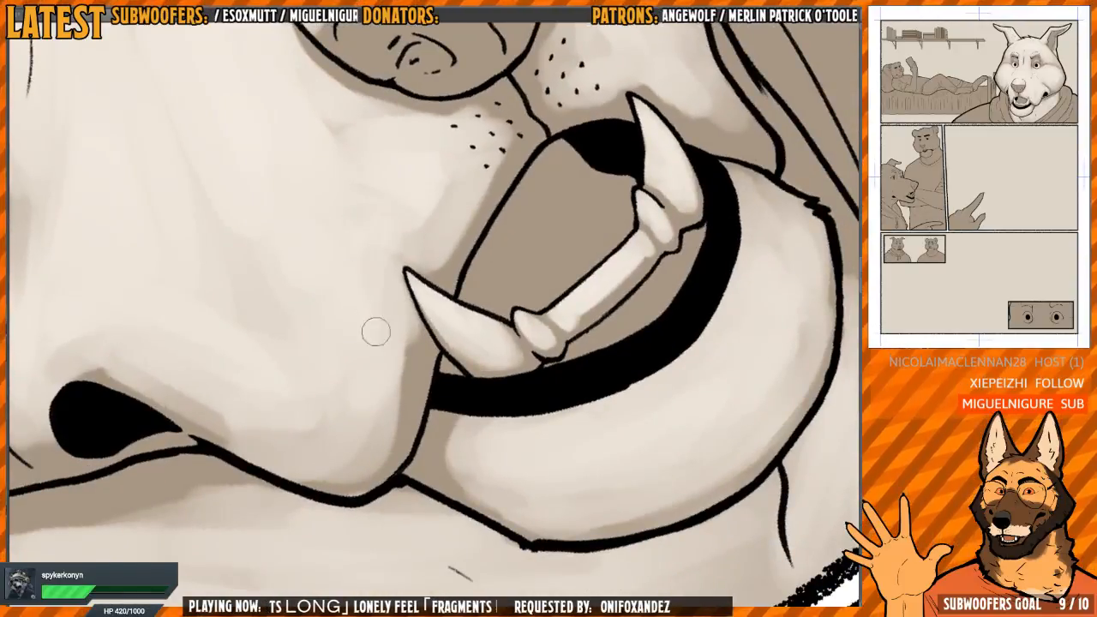
left_click_drag(401, 333, 399, 429)
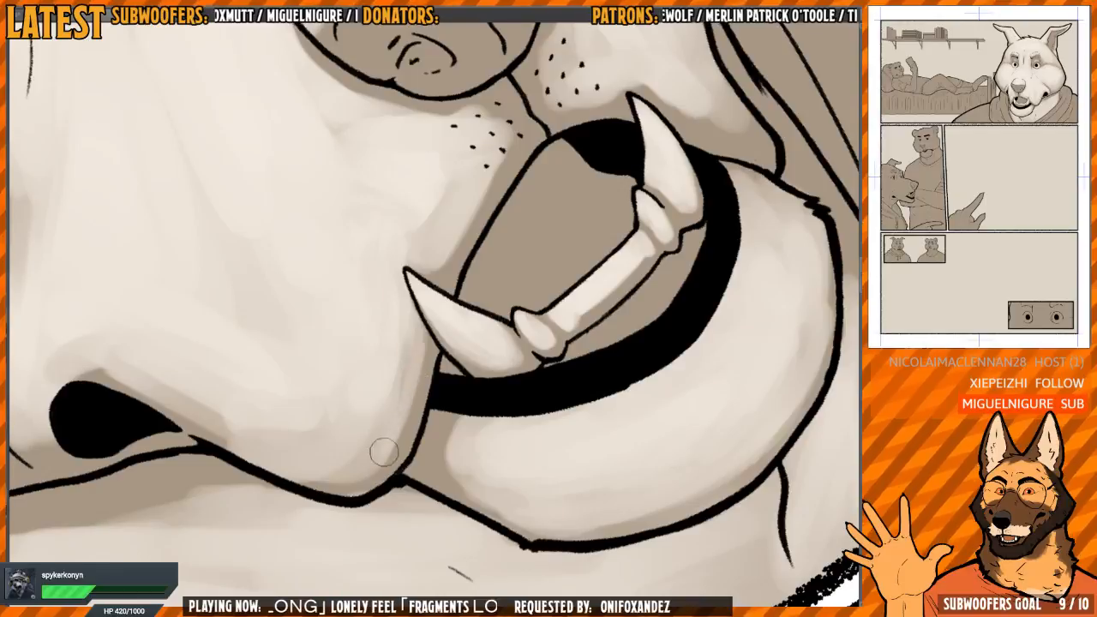
key("h")
Soften the shadow along the upper lip between the second canine and whisker dots and around the side of the nose
left_click_drag(479, 297, 405, 370)
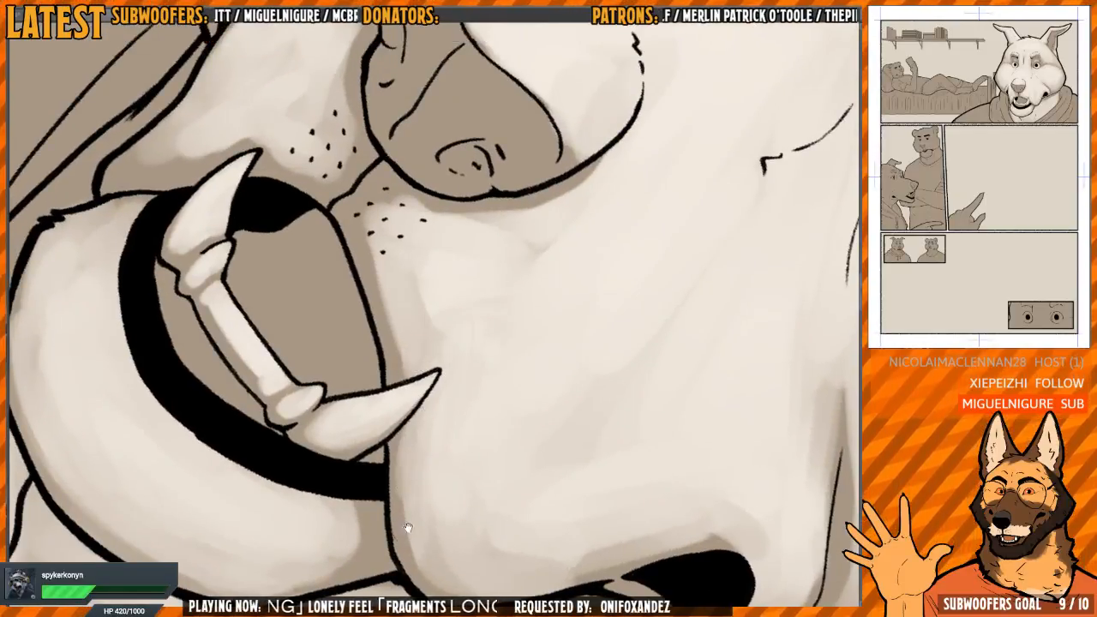
left_click_drag(407, 527, 410, 494)
left_click_drag(420, 406, 410, 428)
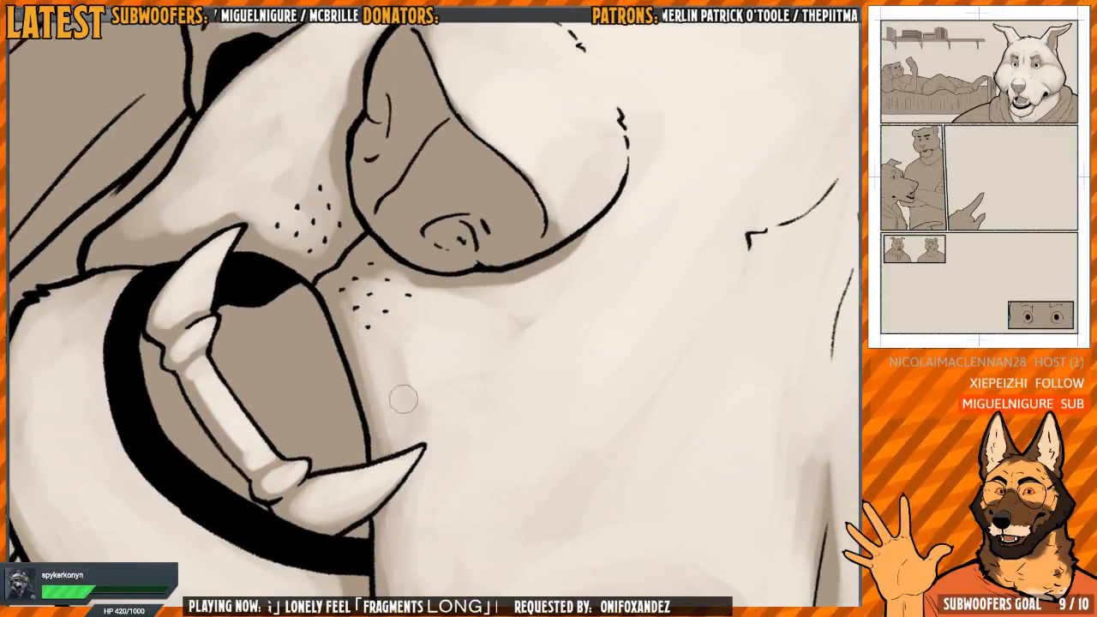
left_click_drag(427, 394, 431, 370)
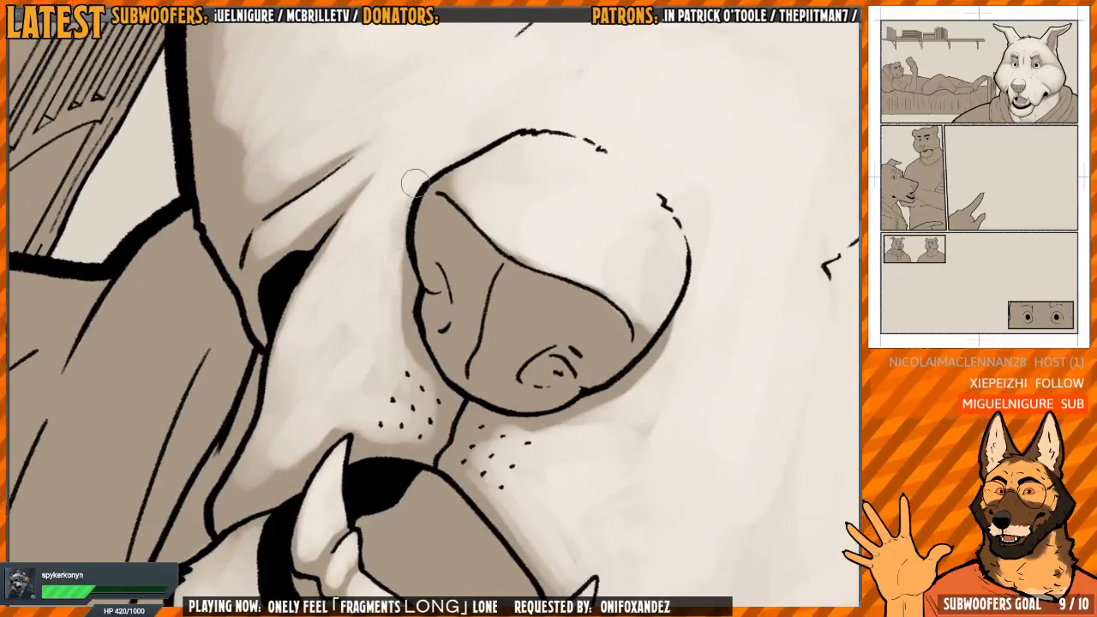
left_click_drag(420, 379, 428, 258)
left_click_drag(428, 257, 327, 349)
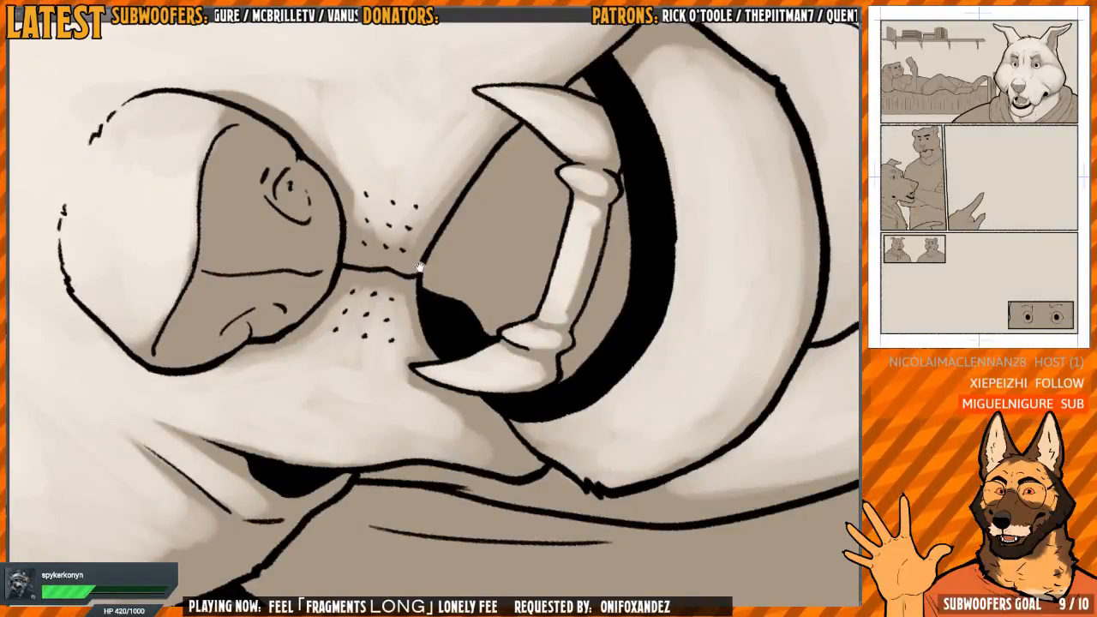
Extend light over the far lip flap beneath the canine beside the black mouth corner
left_click_drag(419, 268, 388, 342)
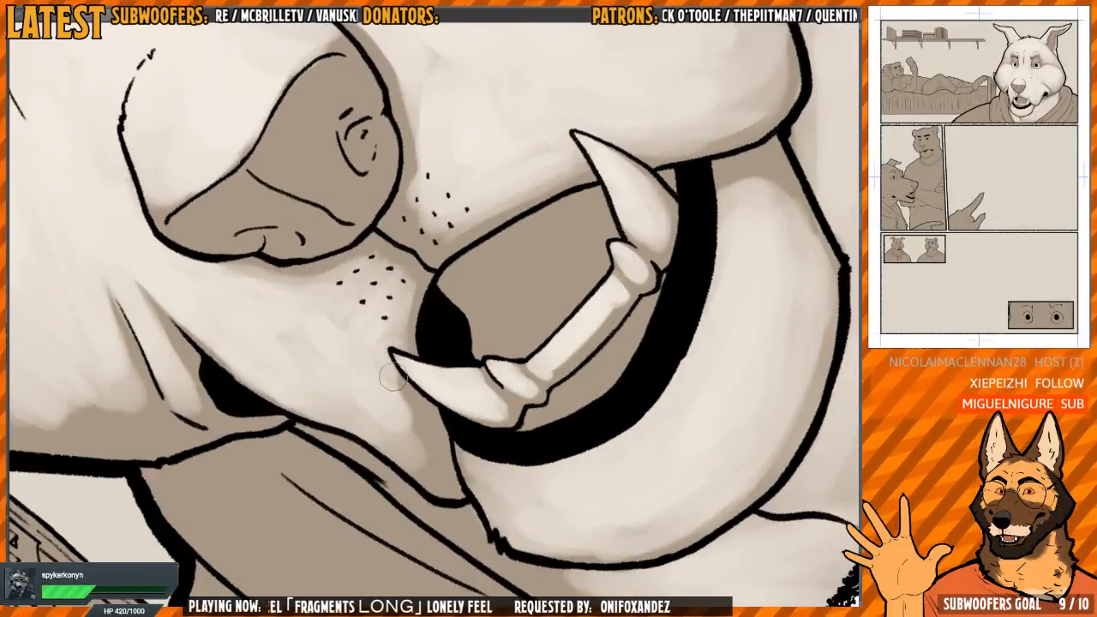
left_click_drag(402, 319, 393, 259)
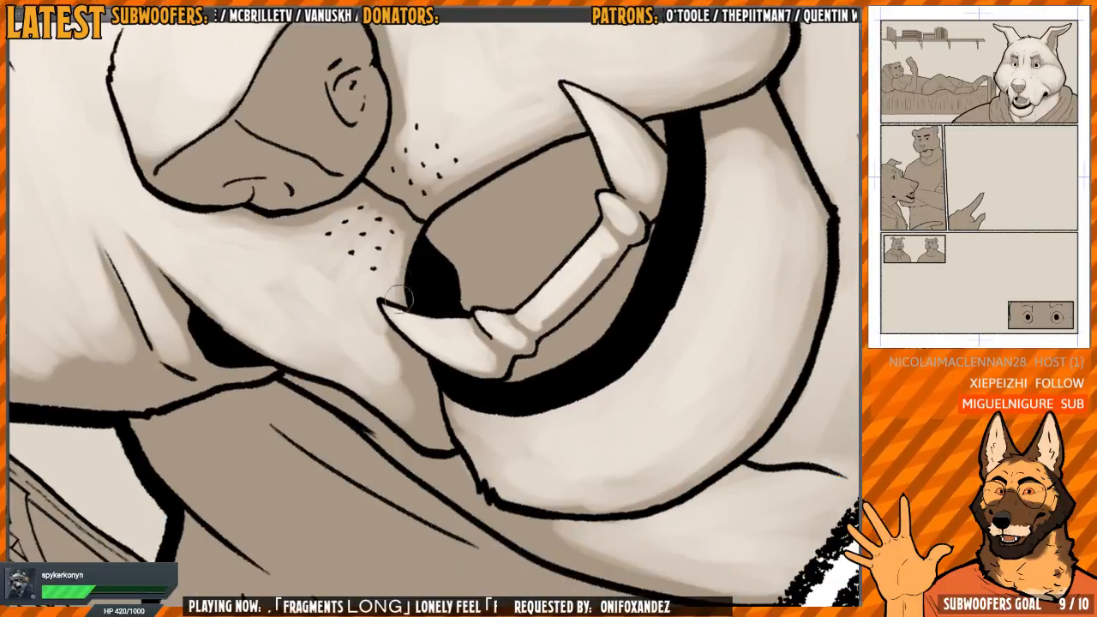
left_click_drag(386, 367, 380, 336)
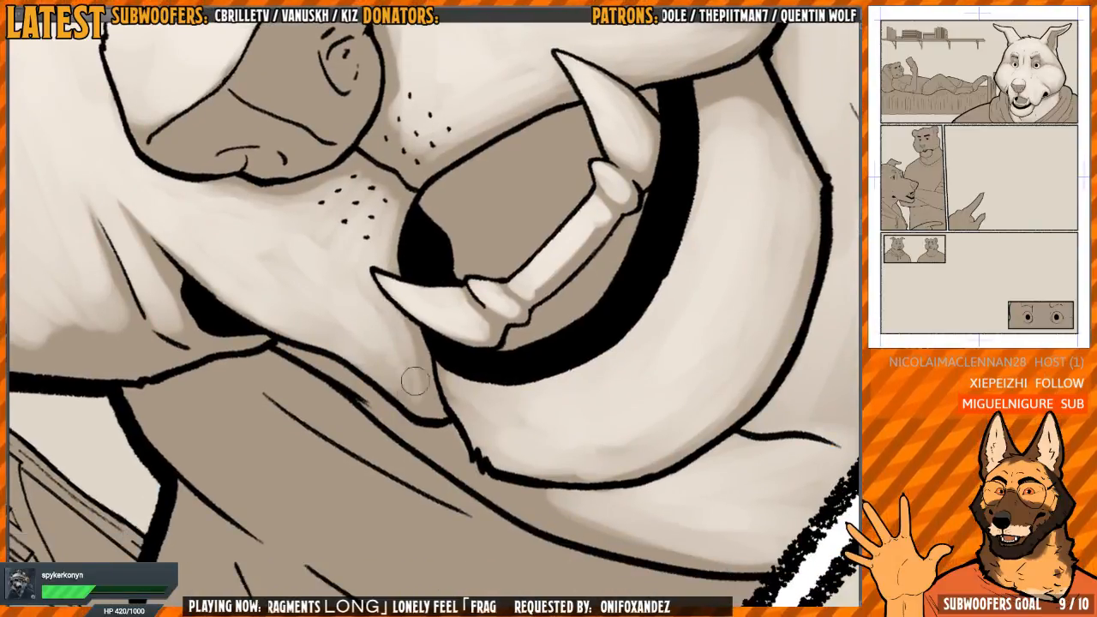
Blend light along the upper lip and around the whisker dots on both sides of the line below the nose
left_click_drag(490, 185, 401, 304)
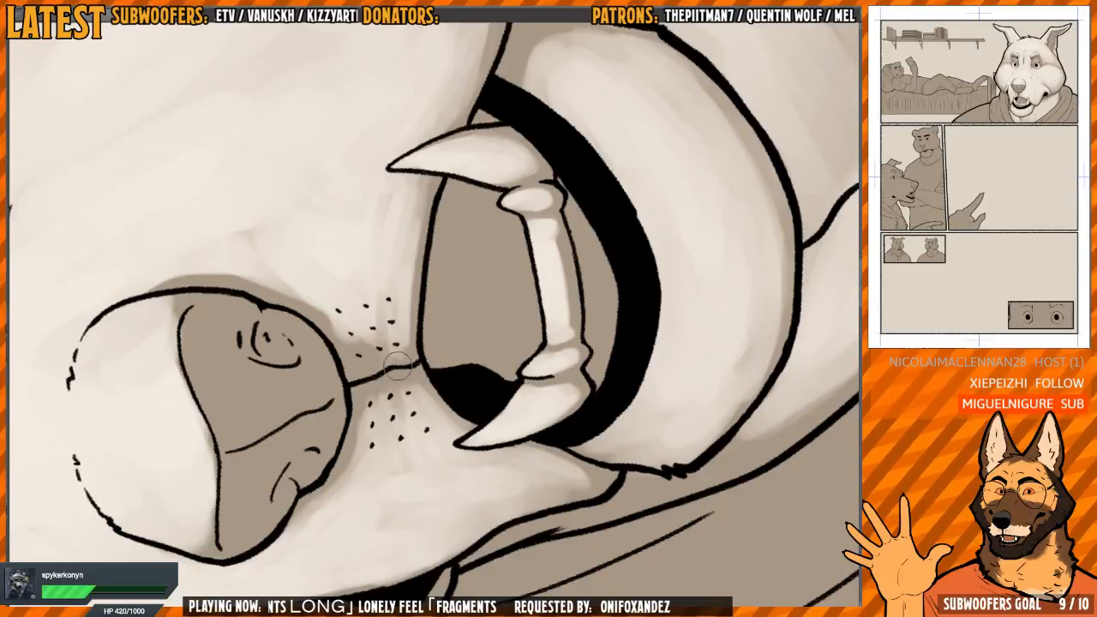
left_click_drag(465, 232, 446, 391)
left_click_drag(446, 249, 491, 303)
left_click_drag(489, 196, 456, 186)
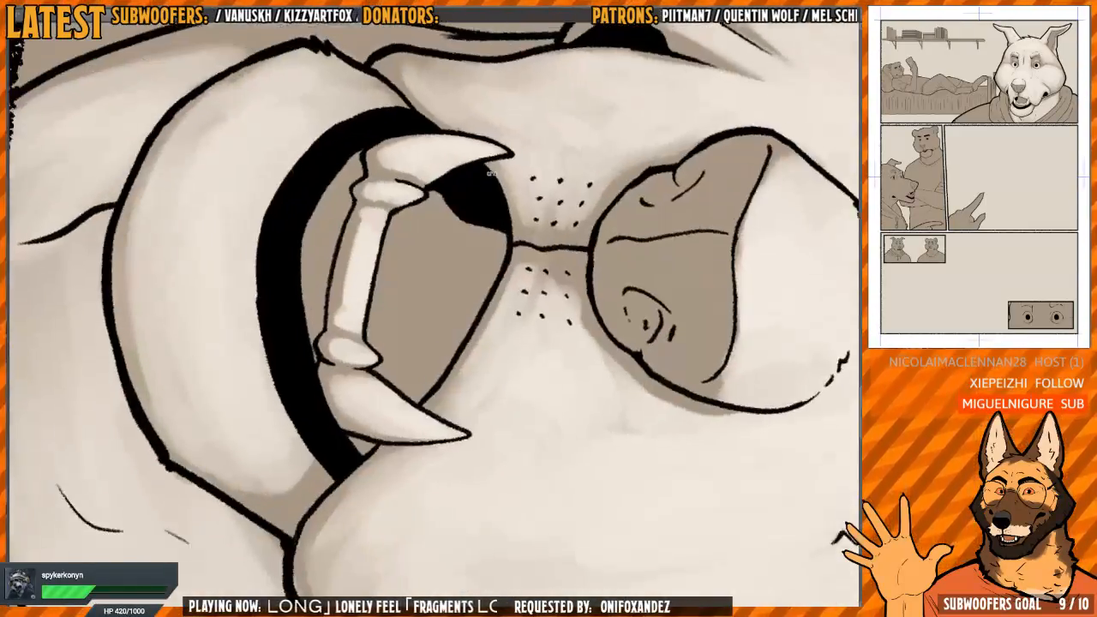
Paint a soft band of light on the tongue behind the lower teeth, leaving the rear of the mouth in shadow
left_click_drag(404, 281, 381, 296)
scroll(385, 294, "up", 2)
mouse_move(387, 257)
left_mouse_down()
mouse_move(394, 377)
mouse_move(377, 328)
mouse_move(373, 339)
mouse_move(389, 230)
mouse_move(374, 289)
mouse_move(378, 367)
mouse_move(385, 309)
mouse_move(388, 338)
mouse_move(386, 413)
mouse_move(396, 243)
mouse_move(402, 380)
mouse_move(398, 403)
mouse_move(394, 291)
mouse_move(386, 421)
mouse_move(364, 340)
mouse_move(378, 242)
left_mouse_up()
mouse_move(400, 396)
left_mouse_down()
mouse_move(414, 260)
mouse_move(402, 223)
mouse_move(401, 401)
mouse_move(426, 247)
mouse_move(423, 283)
mouse_move(440, 259)
mouse_move(408, 281)
mouse_move(397, 222)
left_mouse_up()
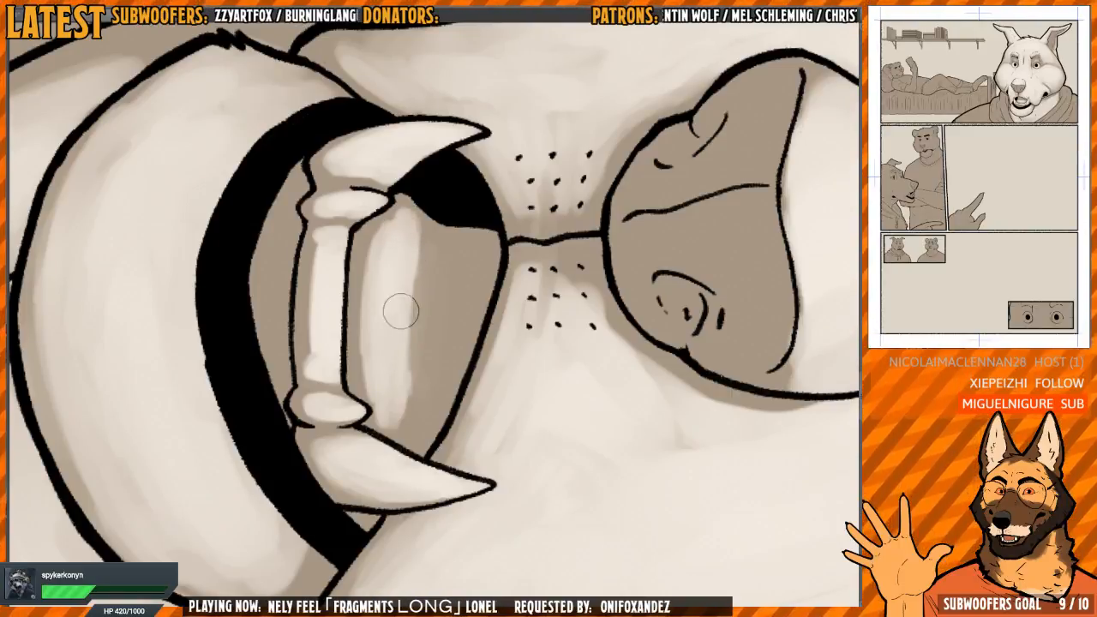
left_click_drag(402, 427, 401, 430)
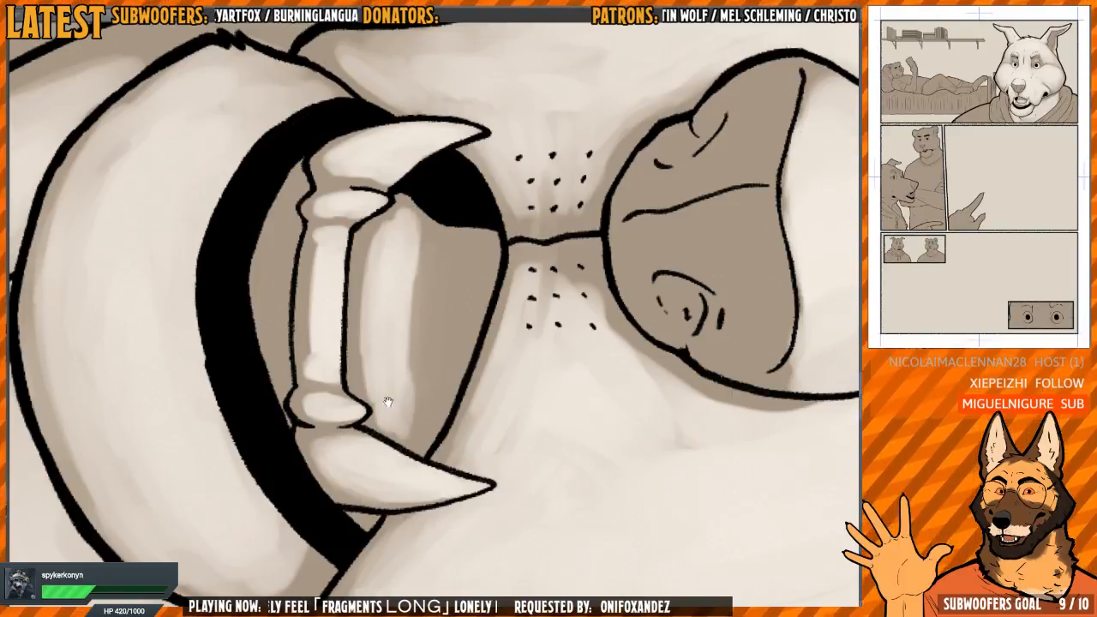
left_click_drag(391, 325, 432, 357)
Add a faint light stroke to the gum strip in front of the lower teeth and review the wolf's whole face
left_click_drag(320, 288, 329, 267)
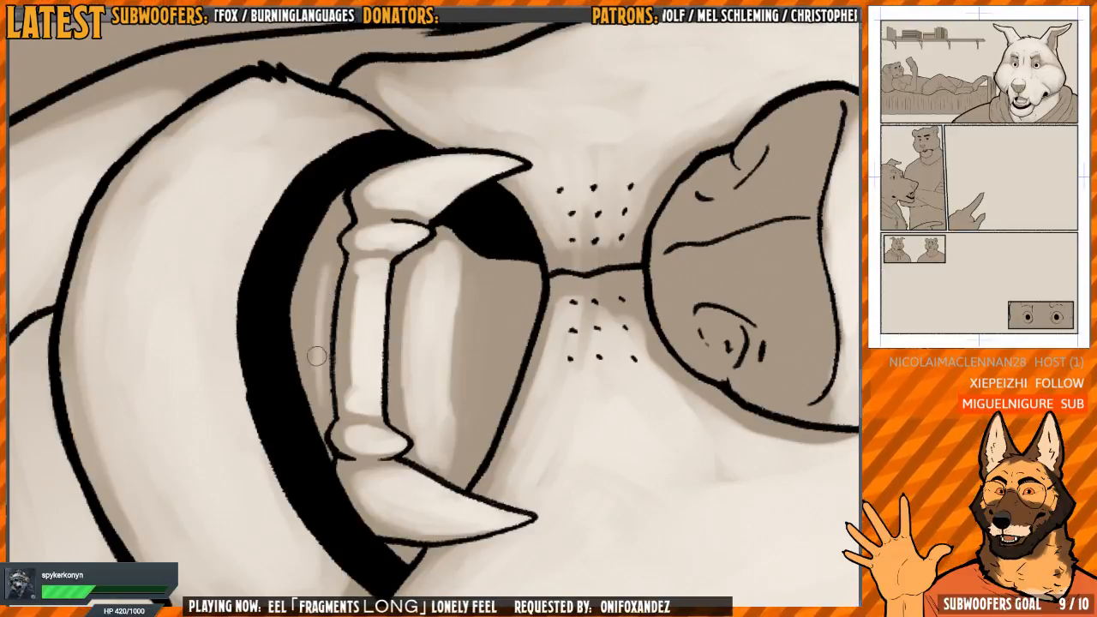
mouse_move(316, 355)
left_mouse_down()
mouse_move(317, 385)
mouse_move(306, 314)
mouse_move(335, 294)
mouse_move(542, 45)
left_mouse_up()
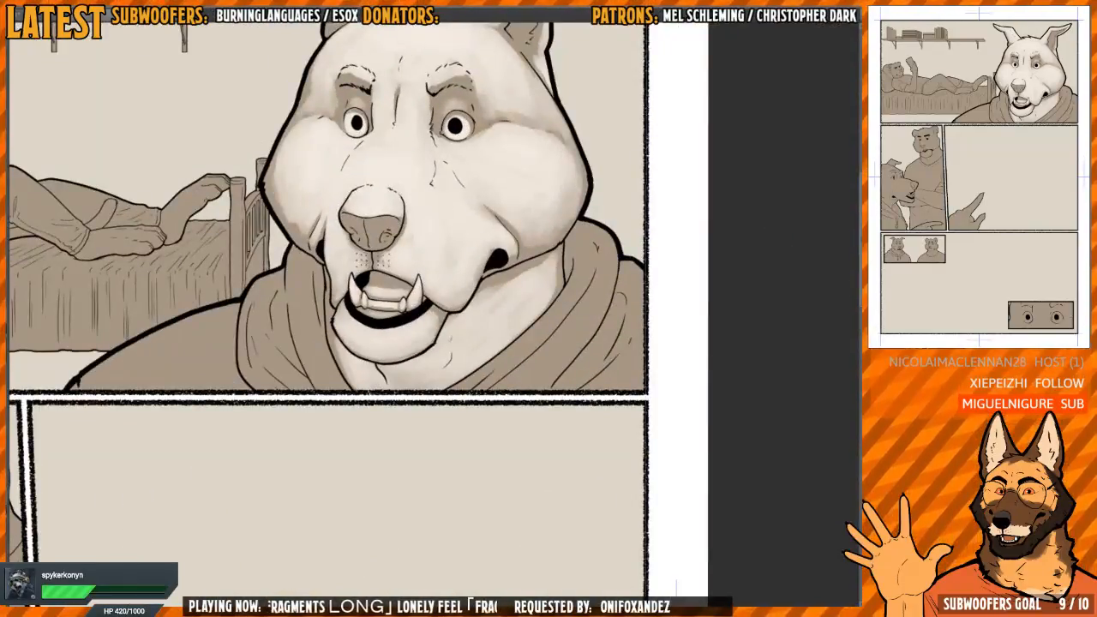
scroll(521, 106, "up", 6)
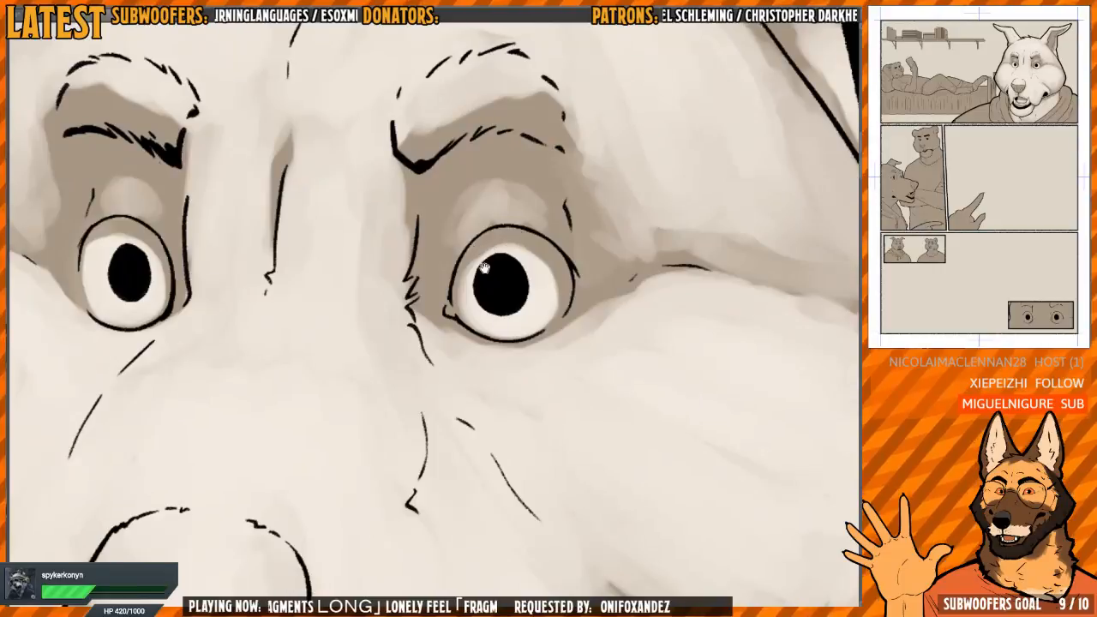
Paint soft light over the front of the wolf's nose pad on both sides of the centre crease and around the nostrils
scroll(484, 268, "down", 2)
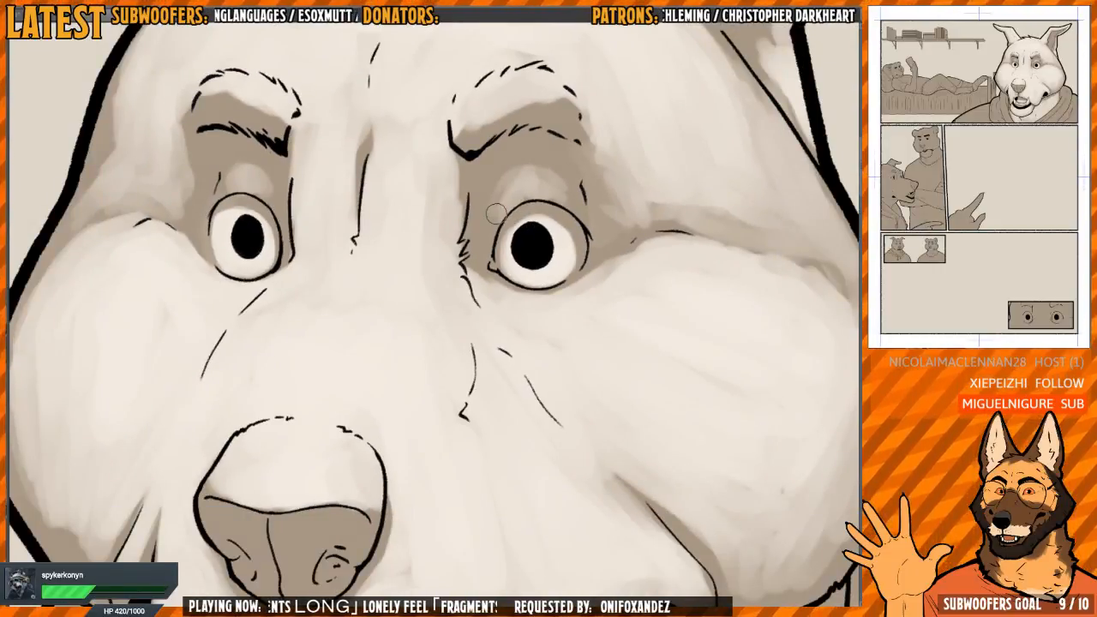
scroll(422, 397, "down", 3)
scroll(435, 350, "up", 5)
left_click_drag(436, 314, 458, 402)
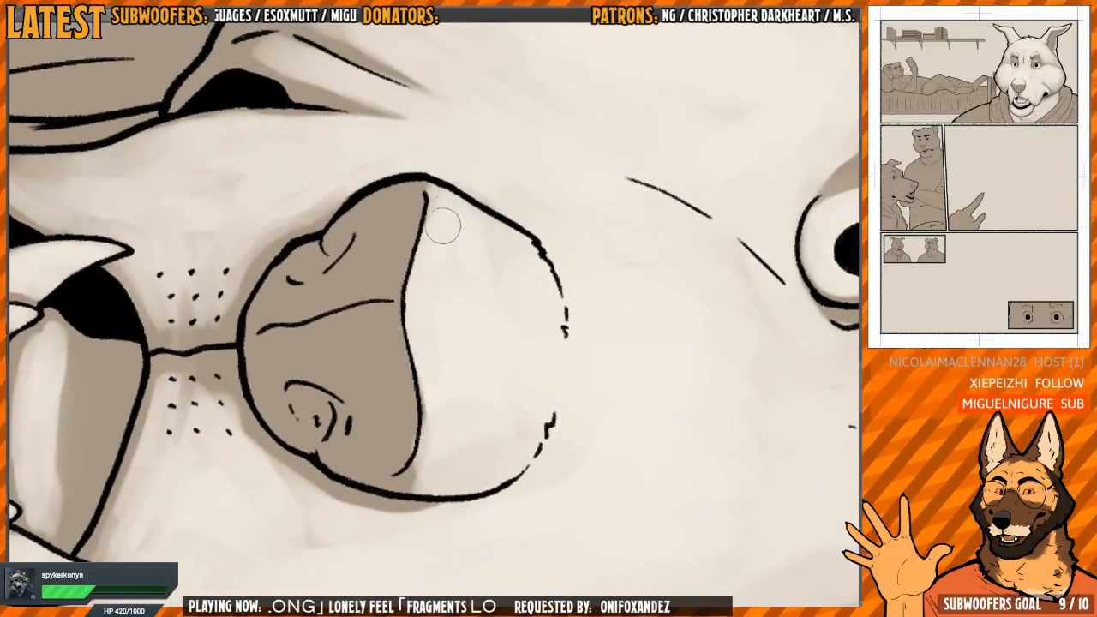
left_click_drag(470, 220, 464, 217)
mouse_move(480, 314)
left_mouse_down()
mouse_move(549, 250)
mouse_move(457, 212)
left_mouse_up()
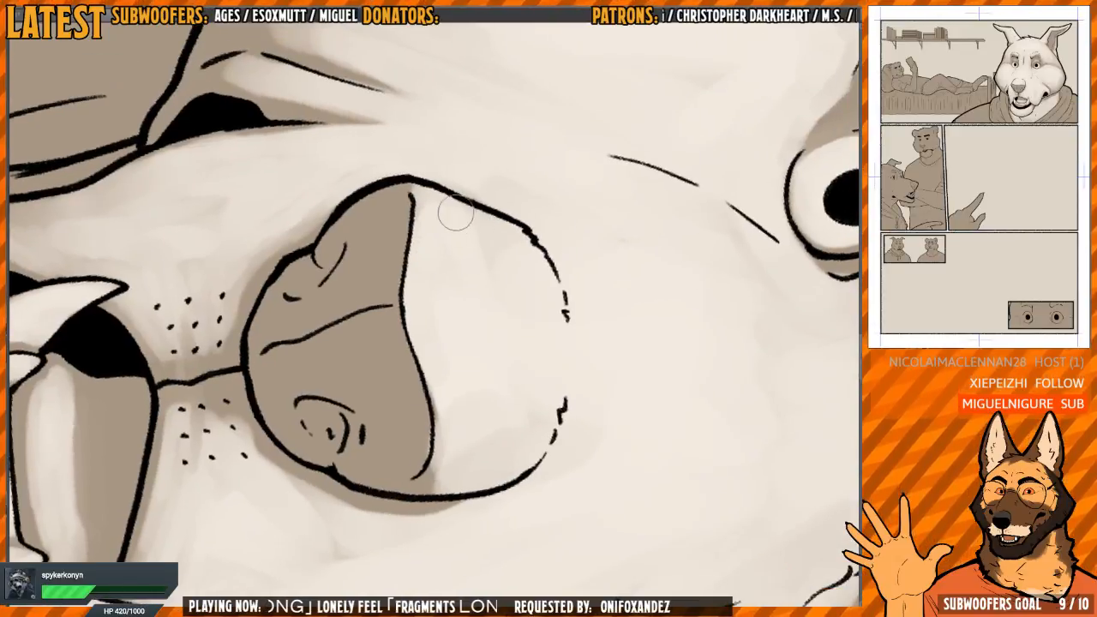
left_click_drag(424, 342, 430, 381)
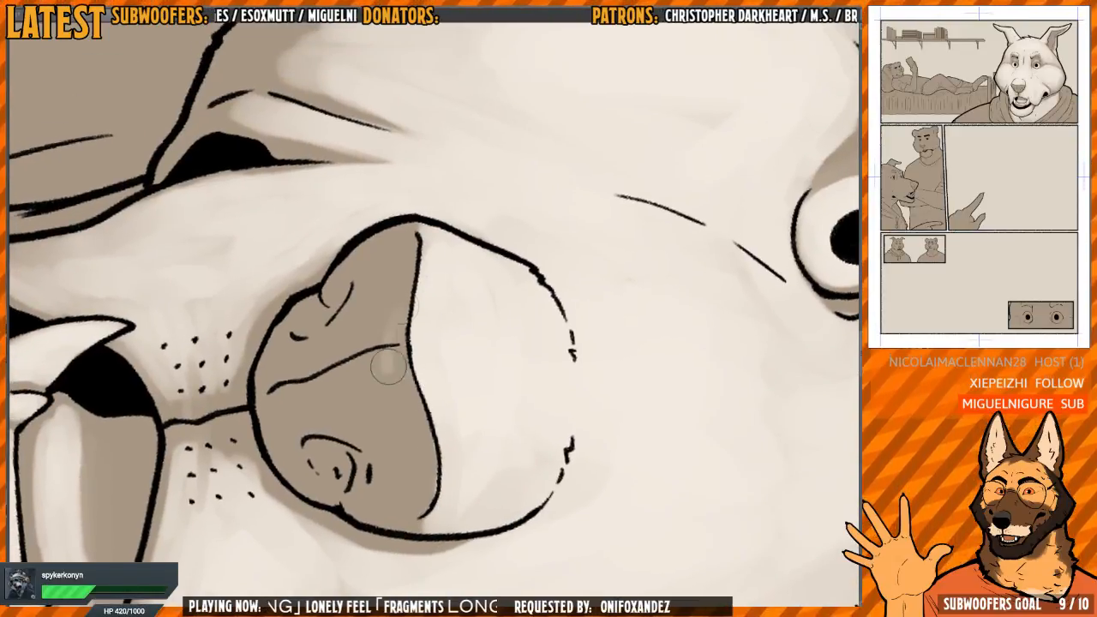
mouse_move(394, 283)
left_mouse_down()
mouse_move(403, 386)
mouse_move(433, 506)
mouse_move(401, 394)
mouse_move(400, 483)
mouse_move(377, 346)
mouse_move(410, 238)
mouse_move(396, 219)
mouse_move(402, 233)
left_mouse_up()
mouse_move(414, 315)
left_mouse_down()
mouse_move(386, 289)
mouse_move(383, 256)
mouse_move(356, 355)
mouse_move(373, 252)
mouse_move(376, 328)
mouse_move(388, 302)
mouse_move(342, 356)
mouse_move(362, 357)
mouse_move(344, 357)
mouse_move(402, 438)
mouse_move(404, 489)
mouse_move(360, 378)
mouse_move(350, 394)
mouse_move(334, 365)
mouse_move(315, 362)
mouse_move(301, 385)
mouse_move(286, 359)
mouse_move(277, 378)
mouse_move(304, 344)
mouse_move(323, 346)
mouse_move(338, 373)
mouse_move(314, 357)
mouse_move(334, 362)
mouse_move(346, 330)
mouse_move(328, 400)
mouse_move(372, 414)
mouse_move(391, 439)
left_mouse_up()
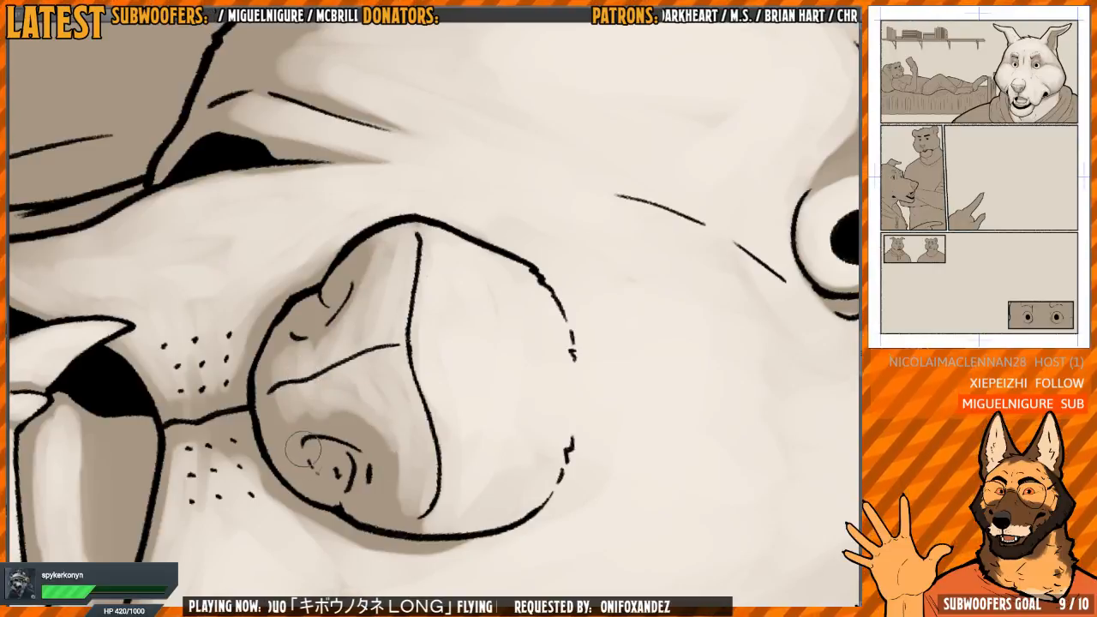
left_click_drag(304, 449, 334, 471)
mouse_move(305, 330)
left_mouse_down()
mouse_move(313, 342)
mouse_move(352, 322)
left_mouse_up()
Paint a long band of light down the inner hood fold beside the wolf's jaw on the bed side
key("ctrl+minus")
key("ctrl+minus")
key("ctrl+minus")
left_click_drag(574, 338, 489, 287)
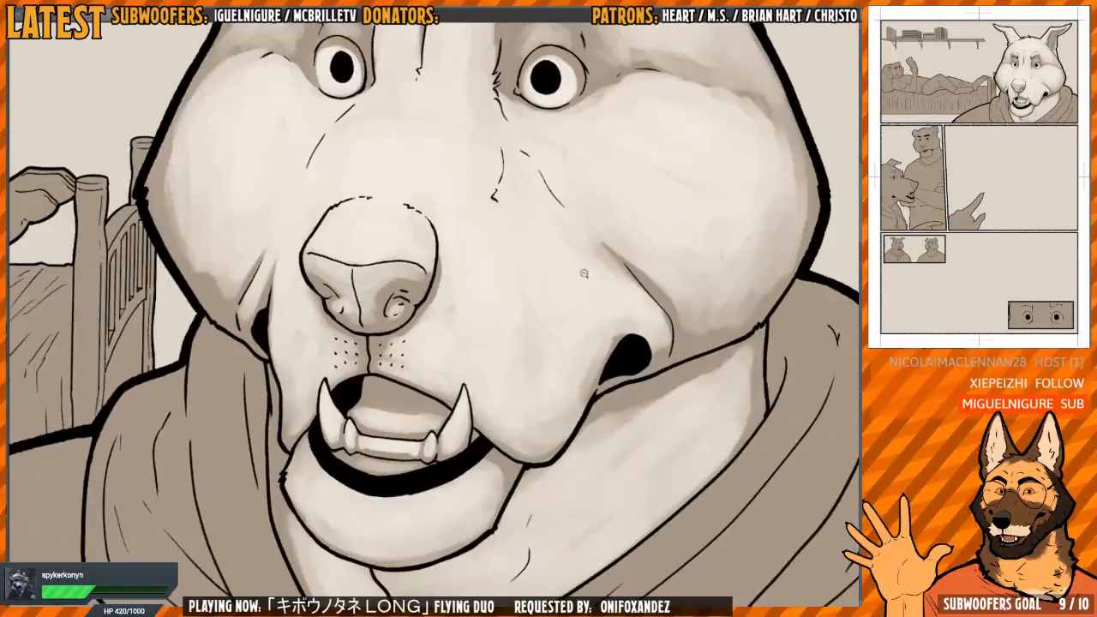
left_click_drag(583, 272, 532, 186)
left_click_drag(362, 310, 485, 366)
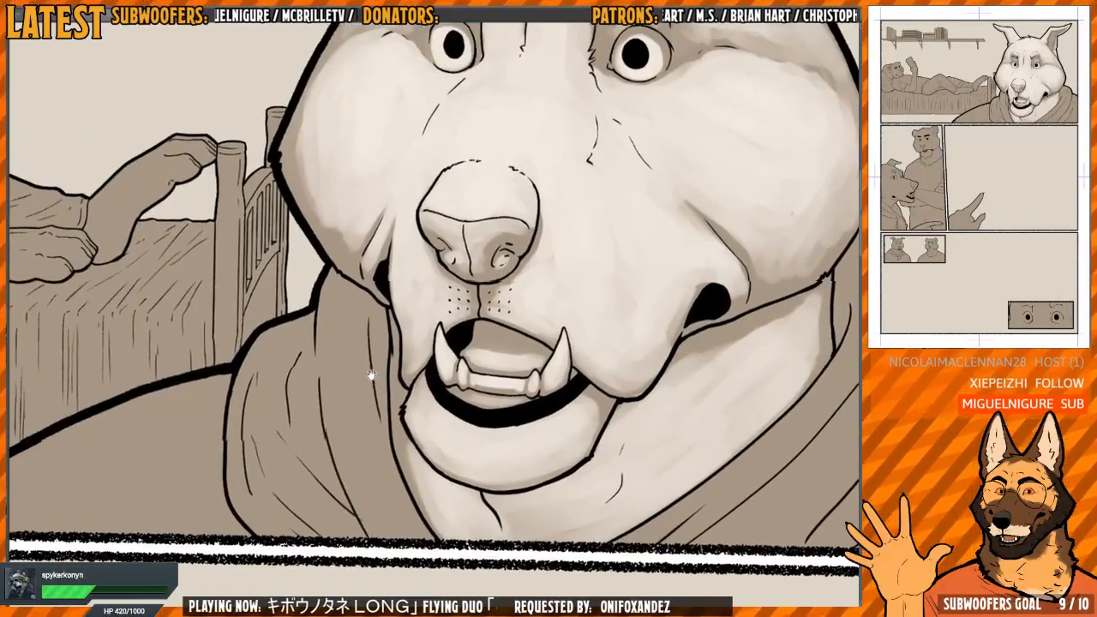
scroll(370, 372, "up", 3)
scroll(335, 354, "down", 3)
left_click_drag(346, 369, 335, 368)
left_click_drag(323, 302, 356, 469)
left_click_drag(329, 381, 368, 502)
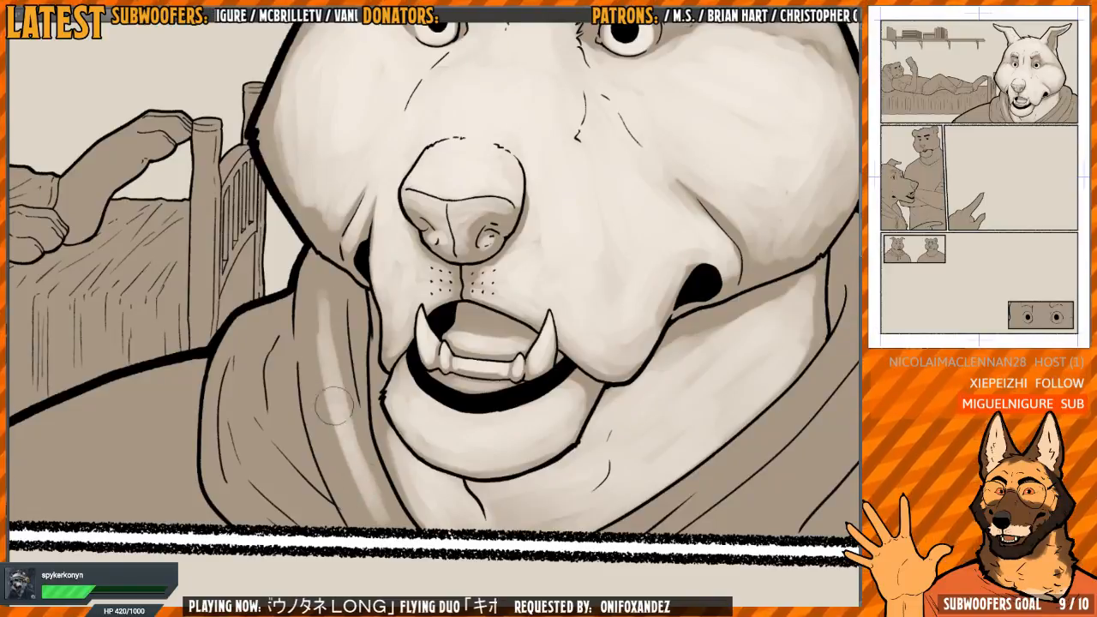
Widen the light on the bed-side inner hood fold and carry it down to the panel border
mouse_move(354, 456)
left_mouse_down()
mouse_move(381, 509)
mouse_move(358, 503)
left_mouse_up()
mouse_move(319, 284)
left_mouse_down()
mouse_move(341, 450)
mouse_move(316, 341)
mouse_move(321, 276)
mouse_move(350, 435)
mouse_move(390, 518)
left_mouse_up()
left_click_drag(377, 462, 395, 527)
left_click_drag(327, 432, 344, 419)
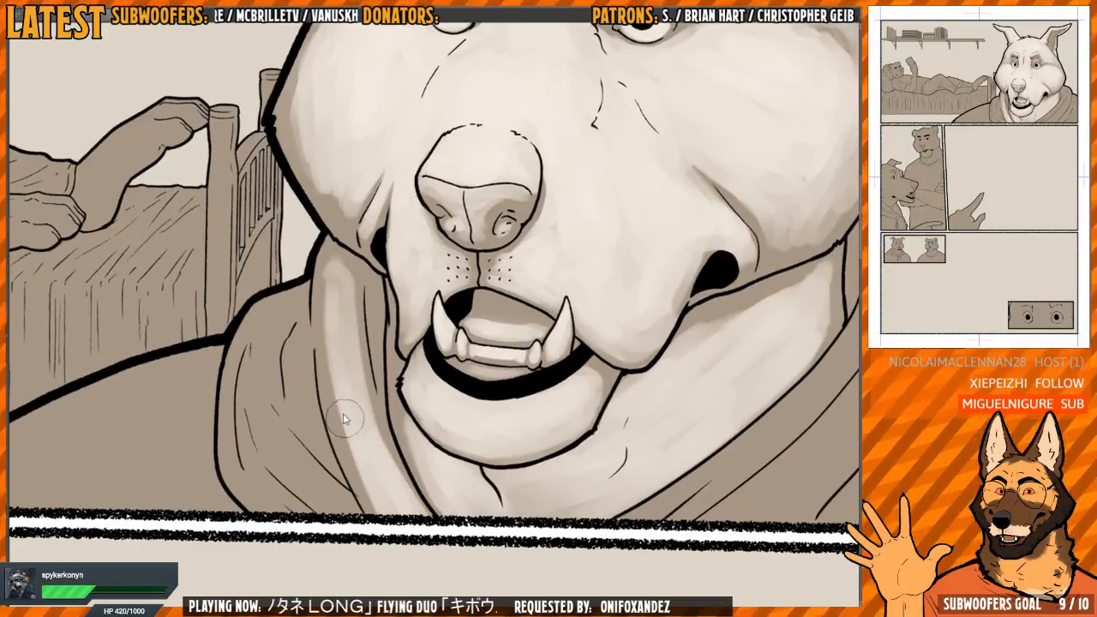
Paint light along the outer bed-side hood folds and across the shoulder, keeping brown shadow in the creases
left_click_drag(310, 356, 339, 372)
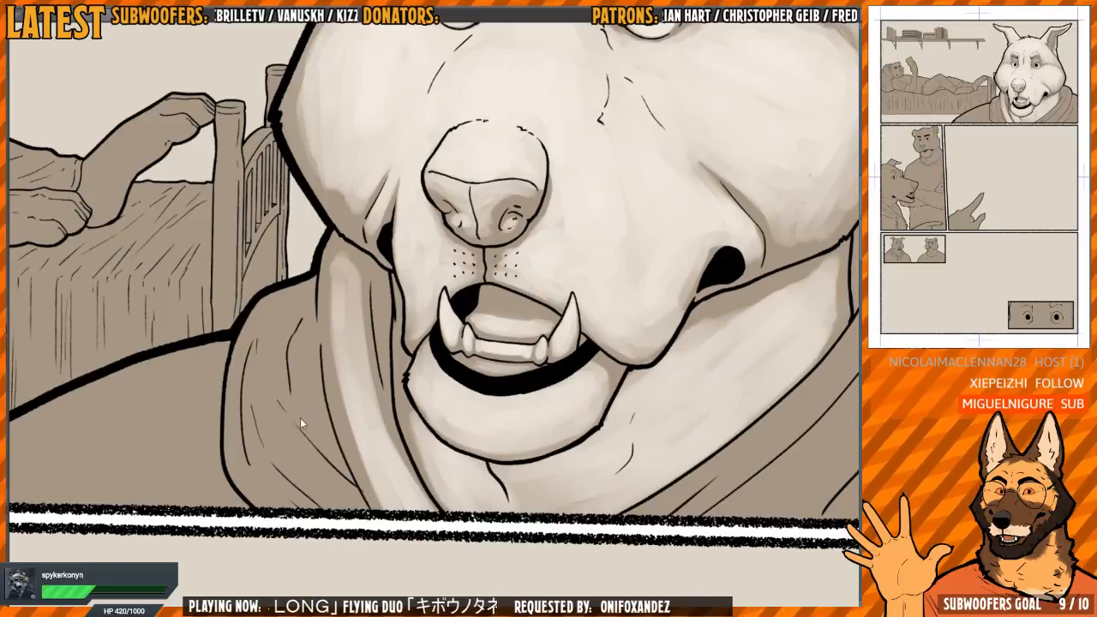
left_click_drag(298, 436, 317, 471)
mouse_move(274, 411)
left_mouse_down()
mouse_move(347, 510)
mouse_move(289, 449)
mouse_move(270, 378)
left_mouse_up()
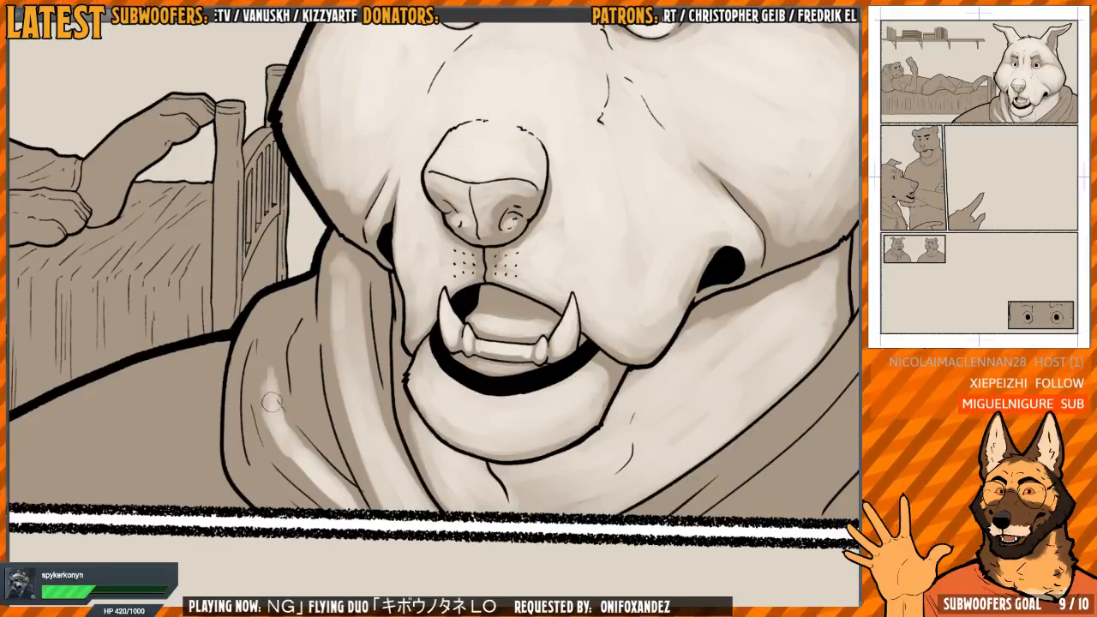
mouse_move(269, 399)
left_mouse_down()
mouse_move(267, 327)
mouse_move(285, 291)
mouse_move(256, 313)
mouse_move(231, 428)
mouse_move(257, 488)
mouse_move(274, 331)
mouse_move(272, 369)
mouse_move(265, 317)
mouse_move(259, 341)
mouse_move(284, 420)
mouse_move(325, 472)
mouse_move(558, 400)
mouse_move(523, 220)
left_mouse_up()
mouse_move(523, 220)
left_mouse_down()
mouse_move(456, 161)
mouse_move(431, 240)
mouse_move(358, 325)
mouse_move(311, 248)
mouse_move(407, 297)
mouse_move(438, 268)
mouse_move(336, 274)
mouse_move(312, 254)
mouse_move(319, 374)
mouse_move(342, 360)
mouse_move(367, 386)
mouse_move(387, 360)
mouse_move(339, 489)
mouse_move(352, 510)
mouse_move(372, 385)
mouse_move(311, 255)
left_mouse_up()
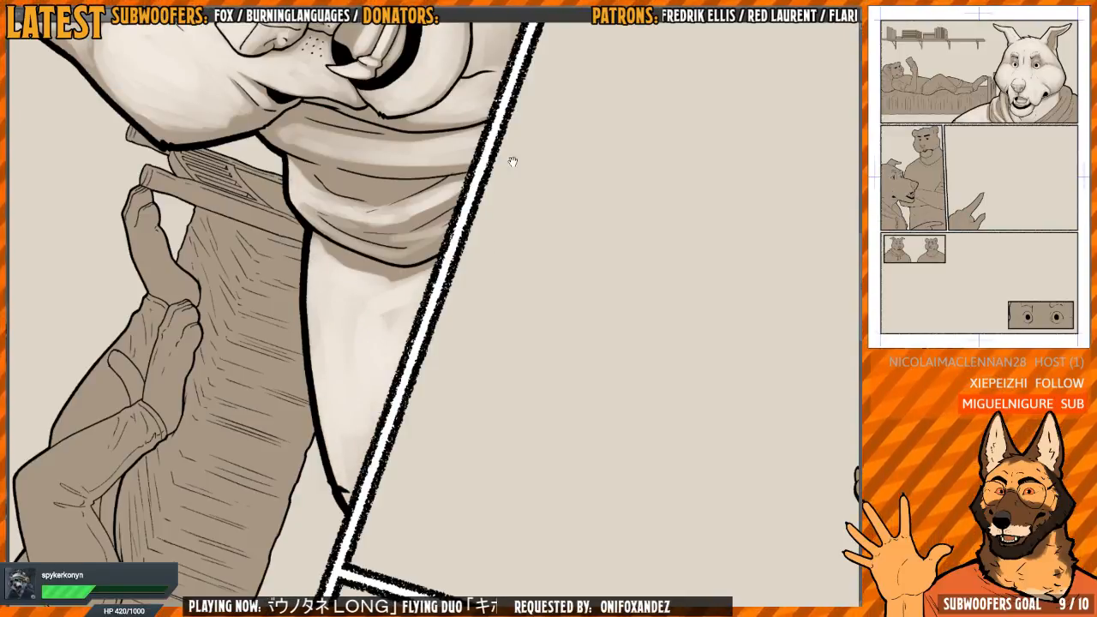
Paint long light bands along the inner hood folds on the opposite side of the wolf's neck, leaving the creases dark
left_click_drag(513, 161, 453, 355)
key("h")
left_click_drag(459, 107, 396, 203)
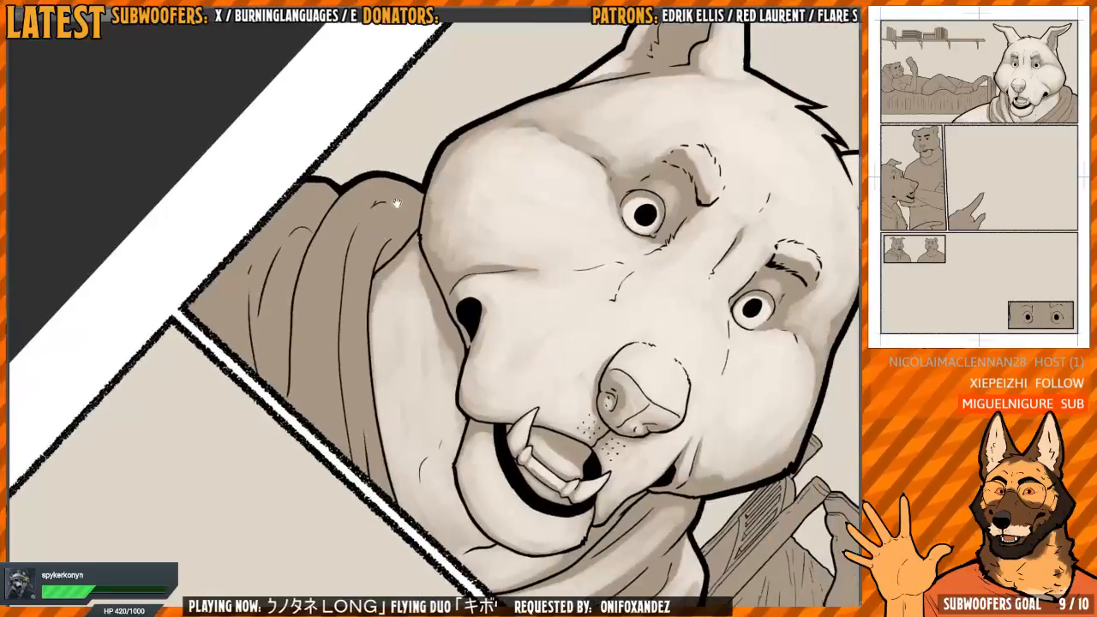
mouse_move(371, 246)
left_mouse_down()
mouse_move(355, 429)
mouse_move(369, 485)
mouse_move(353, 354)
mouse_move(387, 214)
left_mouse_up()
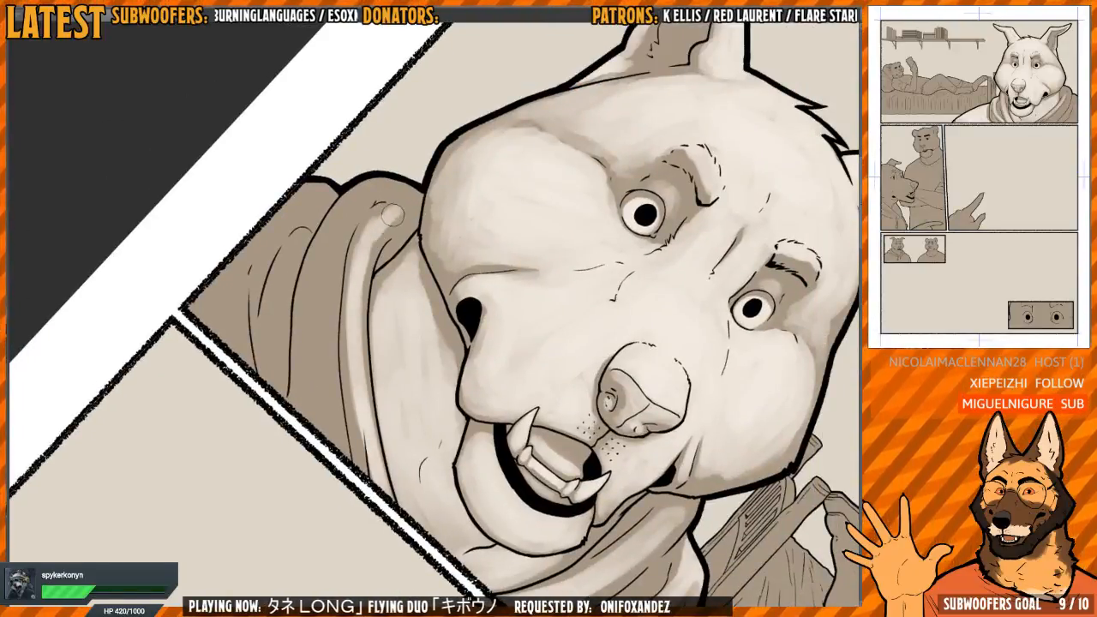
left_click_drag(365, 262, 361, 397)
mouse_move(446, 174)
left_mouse_down()
mouse_move(338, 212)
mouse_move(328, 229)
mouse_move(330, 429)
mouse_move(345, 469)
mouse_move(329, 257)
mouse_move(339, 219)
mouse_move(326, 433)
mouse_move(342, 448)
left_mouse_up()
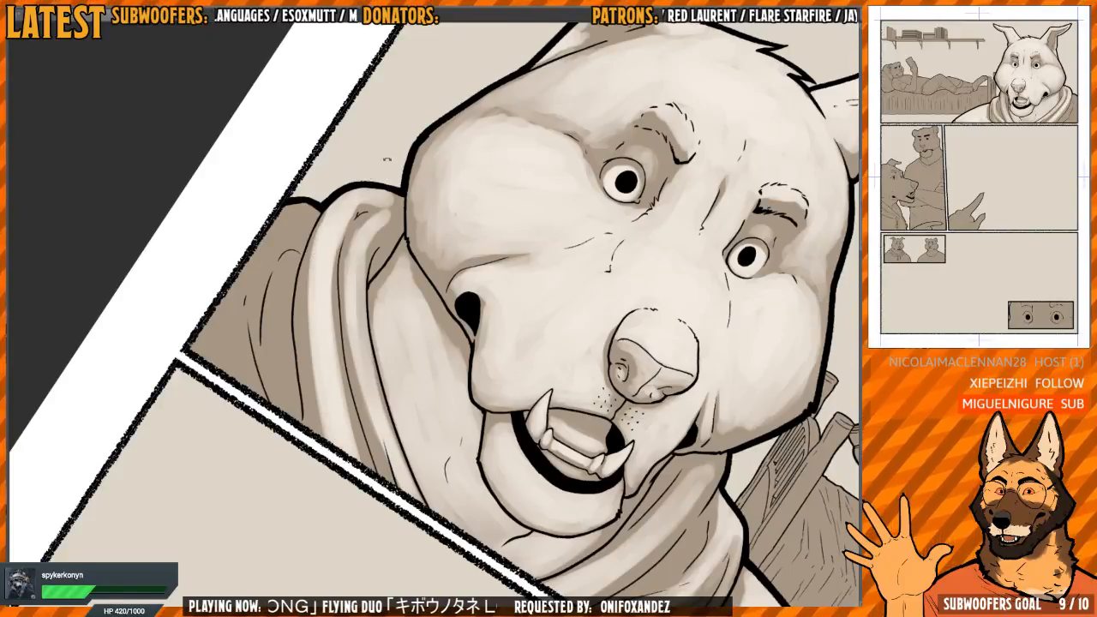
Lay light over the outermost hood fold and the small shoulder area against the panel's side border
mouse_move(387, 159)
left_mouse_down()
mouse_move(345, 181)
mouse_move(354, 192)
left_mouse_up()
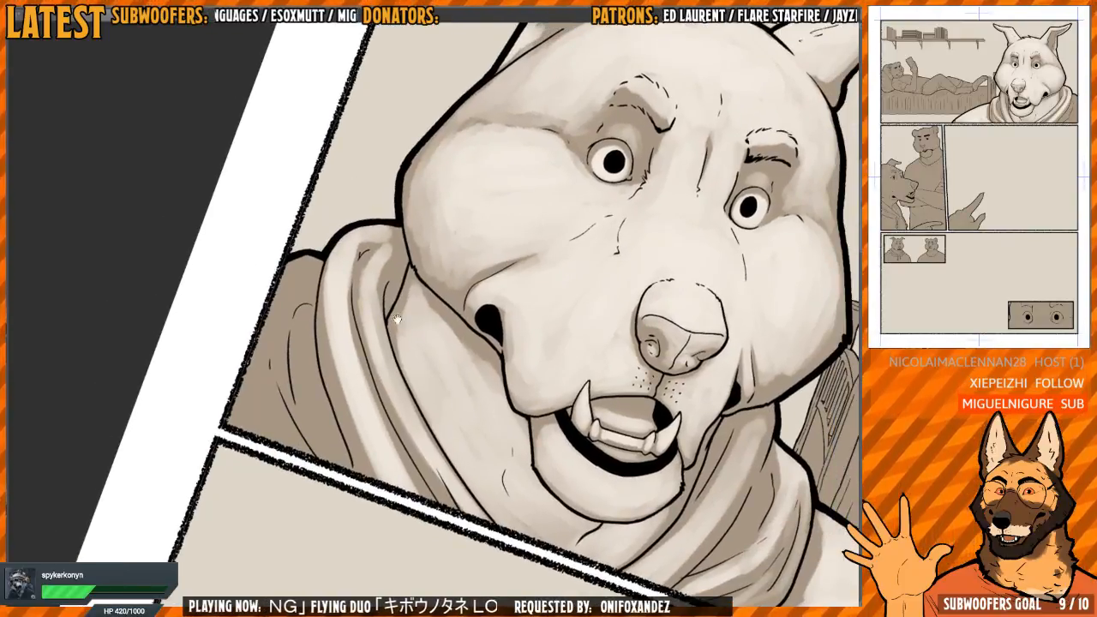
mouse_move(396, 319)
left_mouse_down()
mouse_move(376, 284)
mouse_move(380, 303)
left_mouse_up()
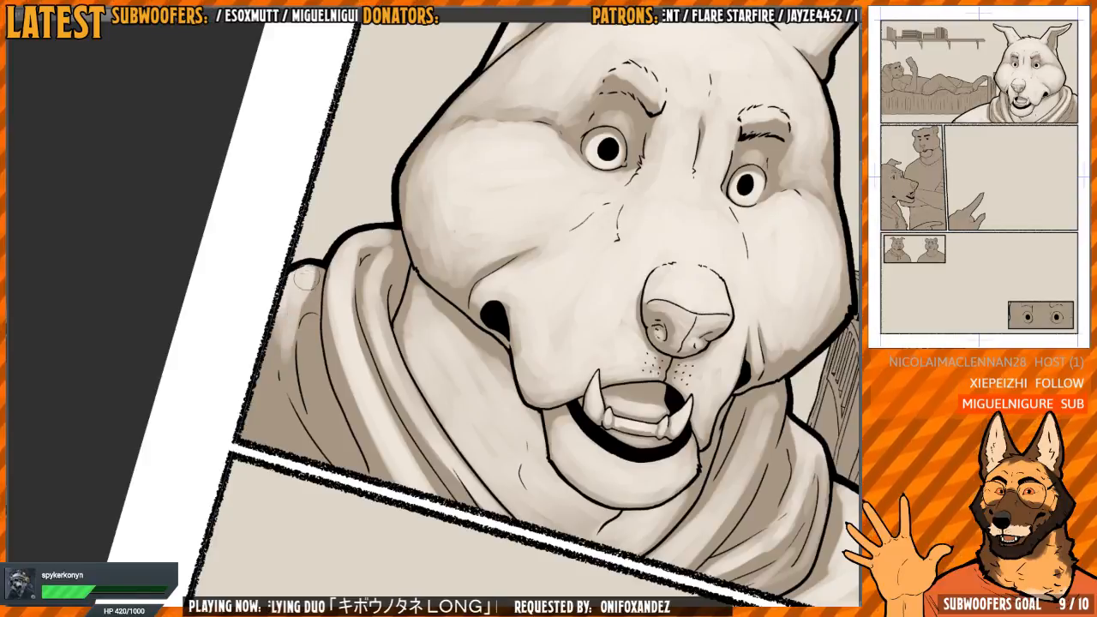
mouse_move(301, 294)
left_mouse_down()
mouse_move(300, 310)
mouse_move(285, 306)
mouse_move(287, 333)
mouse_move(262, 353)
mouse_move(285, 428)
mouse_move(303, 445)
mouse_move(256, 334)
mouse_move(289, 463)
mouse_move(230, 377)
mouse_move(221, 384)
mouse_move(302, 470)
mouse_move(318, 453)
left_mouse_up()
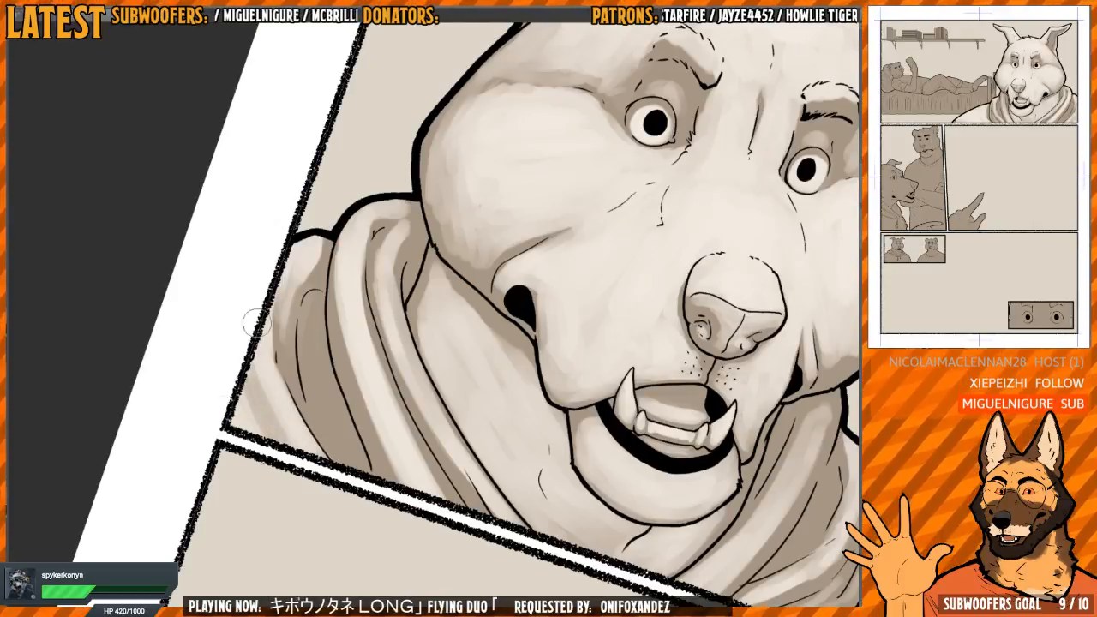
Blend the light on the outer shoulder folds and soften the lower crease shadow near the panel corner
left_click_drag(255, 323, 257, 384)
left_click_drag(273, 331, 273, 364)
left_click_drag(277, 266, 292, 385)
mouse_move(288, 337)
left_mouse_down()
mouse_move(289, 377)
mouse_move(310, 253)
left_mouse_up()
mouse_move(307, 347)
left_mouse_down()
mouse_move(332, 445)
mouse_move(359, 485)
left_mouse_up()
left_click_drag(302, 352, 323, 437)
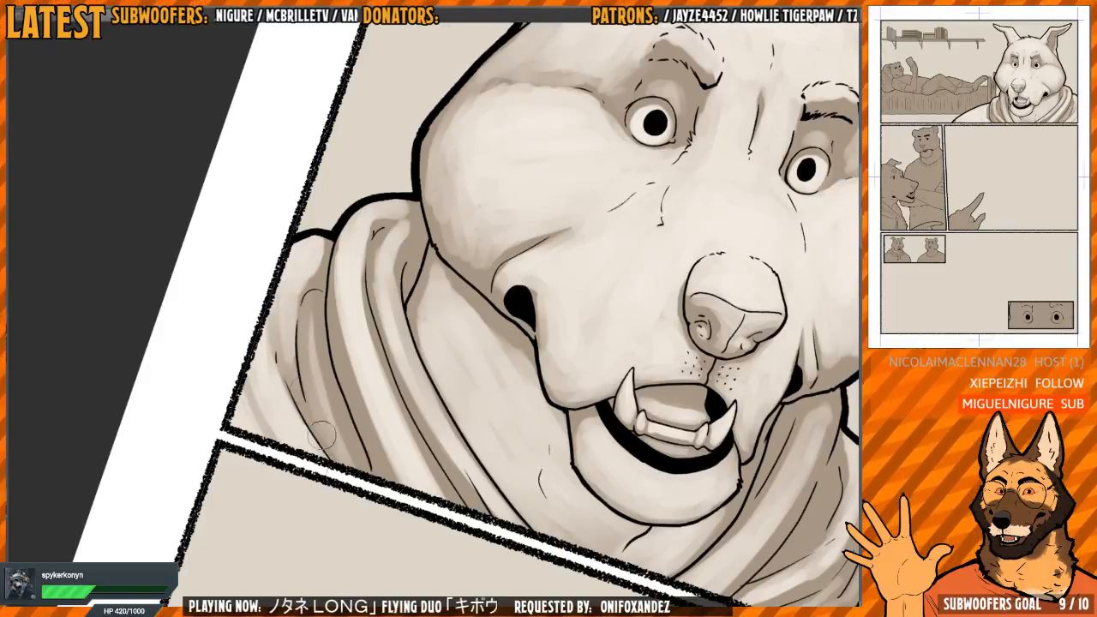
mouse_move(311, 333)
left_mouse_down()
mouse_move(323, 411)
mouse_move(344, 455)
left_mouse_up()
left_click_drag(315, 373, 344, 452)
Blend light into the shadowed top of the bed-side hood fold directly beneath the wolf's cheek
left_click_drag(574, 311, 533, 200)
scroll(533, 200, "down", 5)
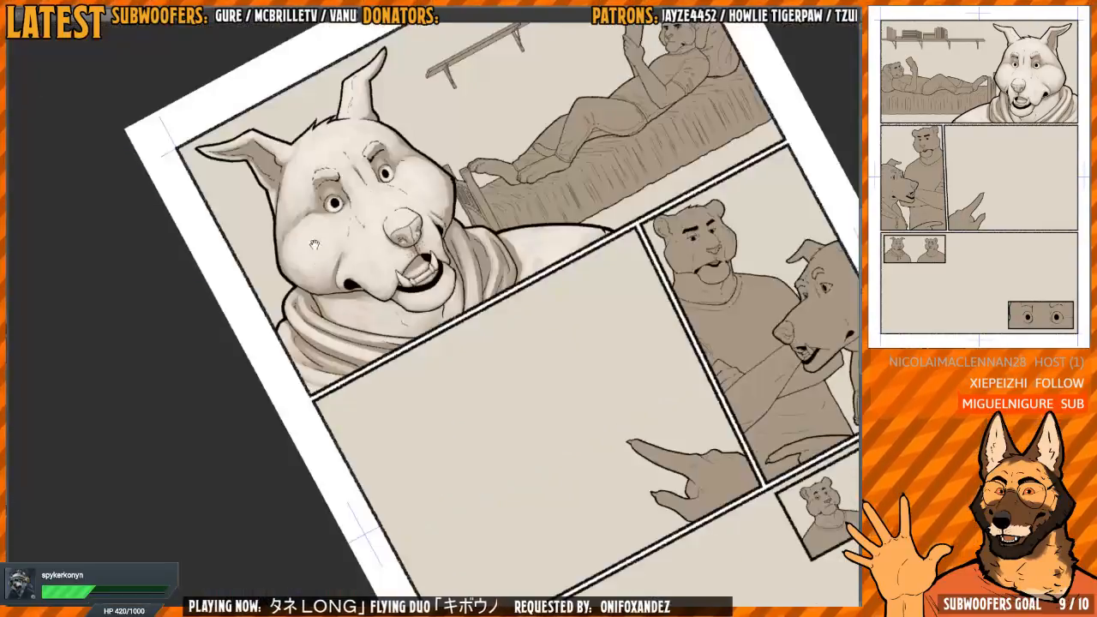
left_click_drag(385, 188, 471, 309)
key("h")
key("h")
key("h")
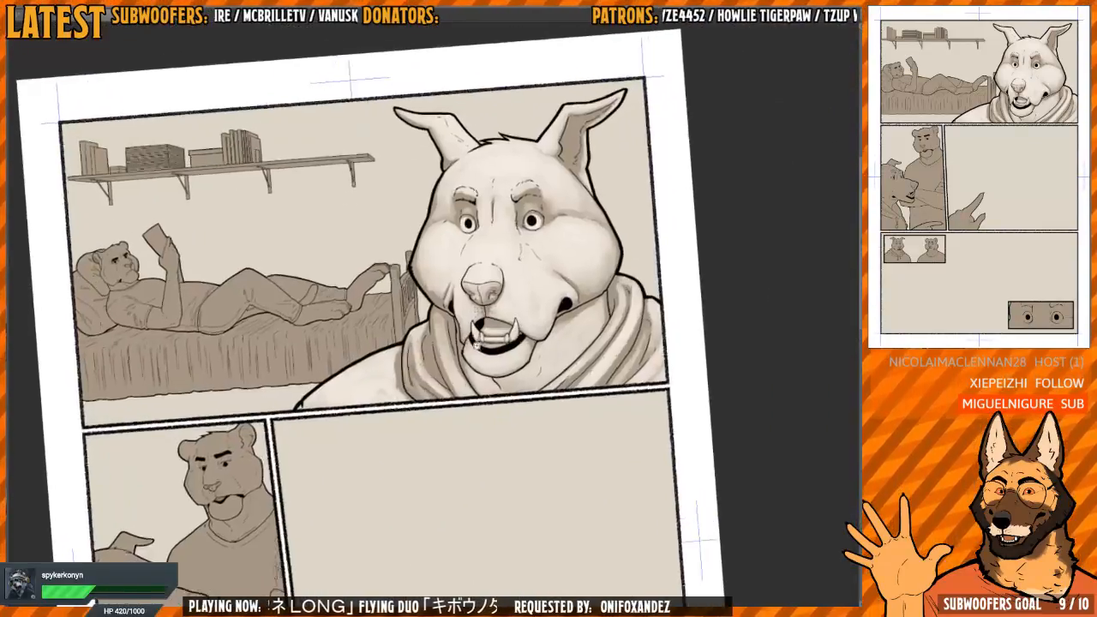
scroll(409, 269, "up", 5)
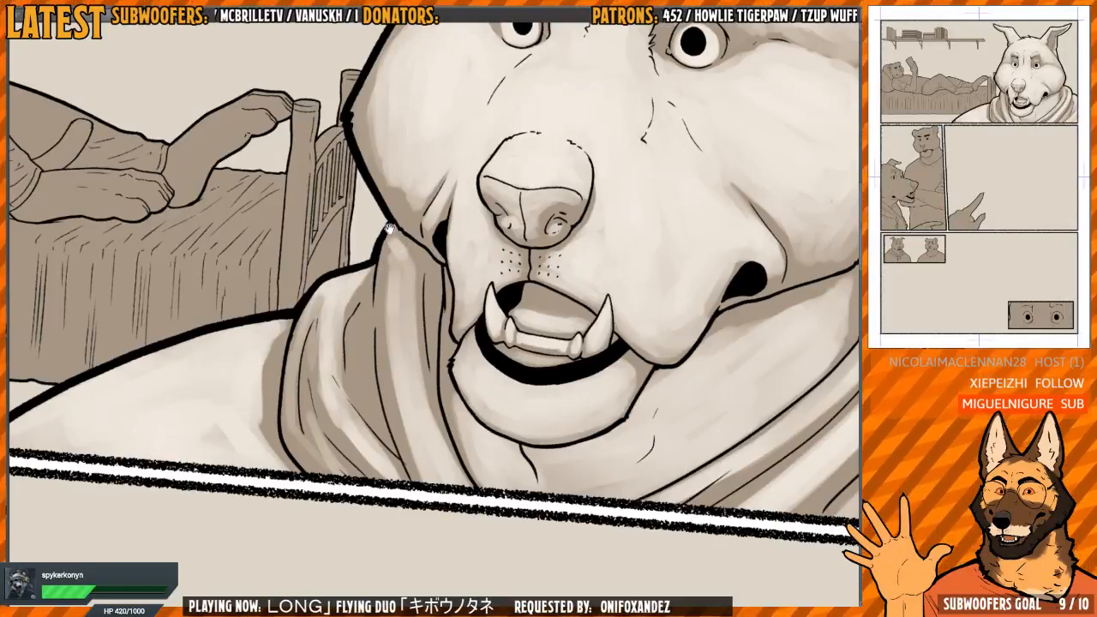
left_click_drag(391, 249, 393, 315)
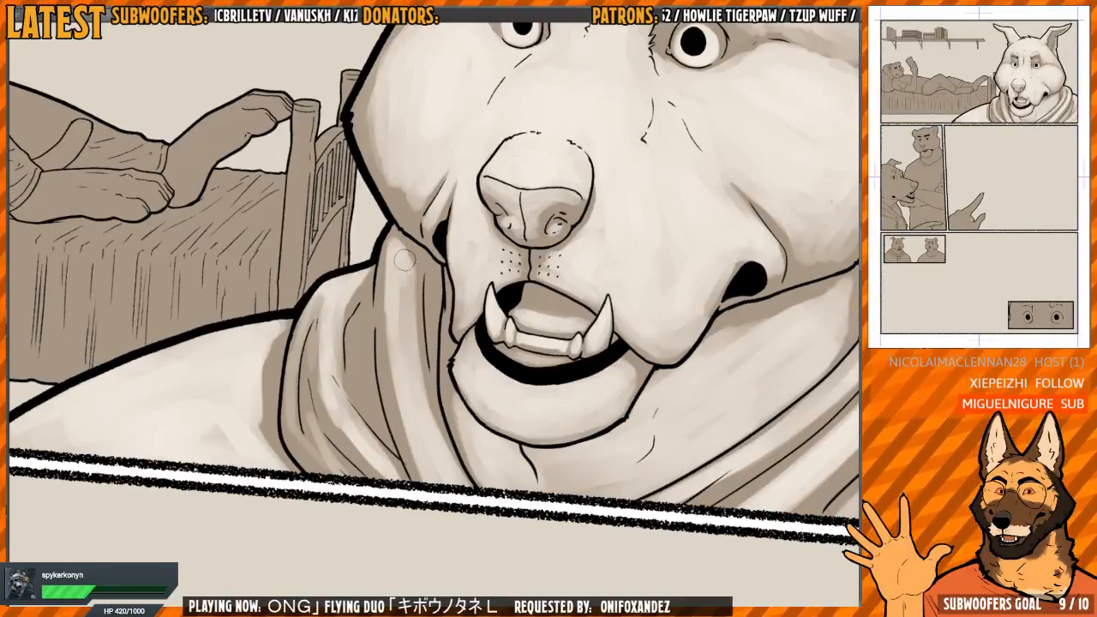
mouse_move(405, 259)
left_mouse_down()
mouse_move(411, 390)
mouse_move(387, 257)
mouse_move(426, 493)
mouse_move(387, 316)
left_mouse_up()
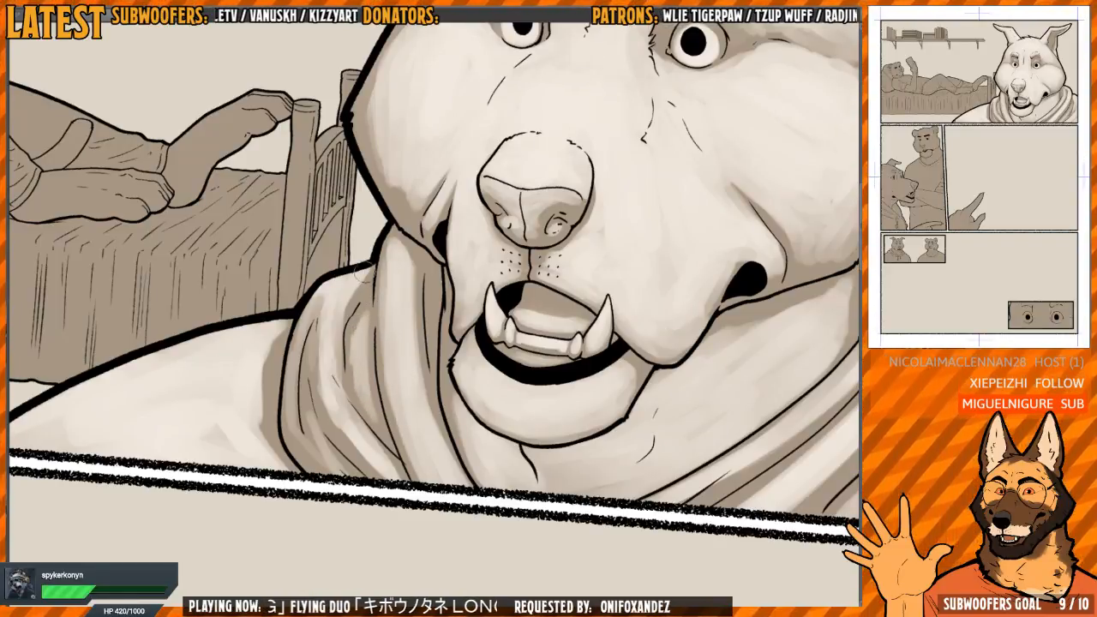
Review the shaded wolf in the first panel and inspect the unshaded panel with the tiger standing behind the wolf
scroll(394, 250, "down", 4)
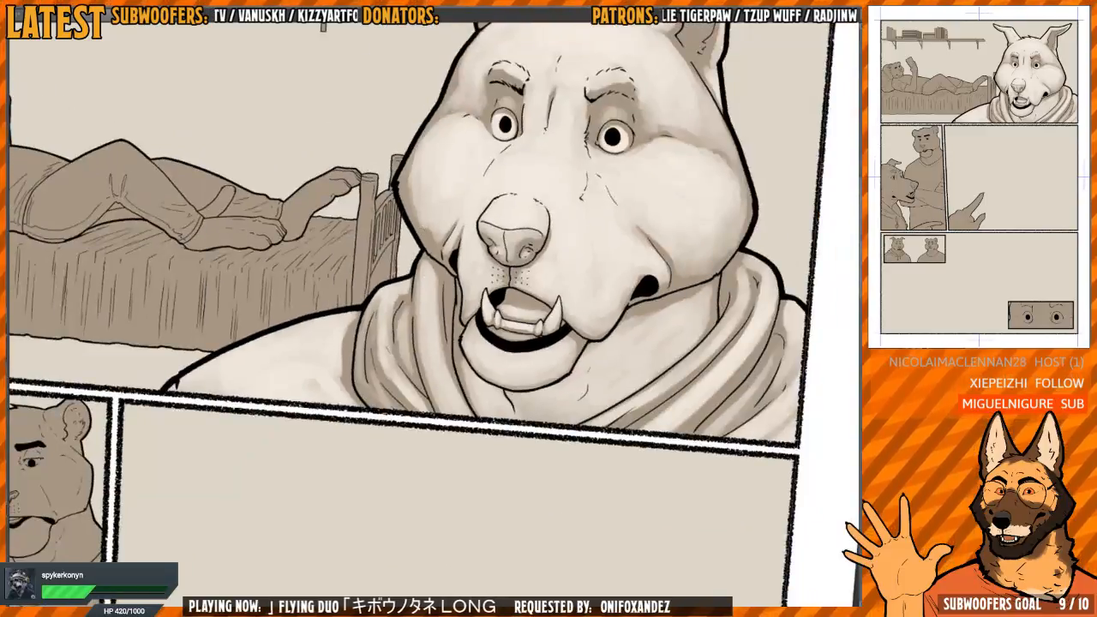
scroll(455, 428, "down", 4)
left_click_drag(583, 285, 540, 348)
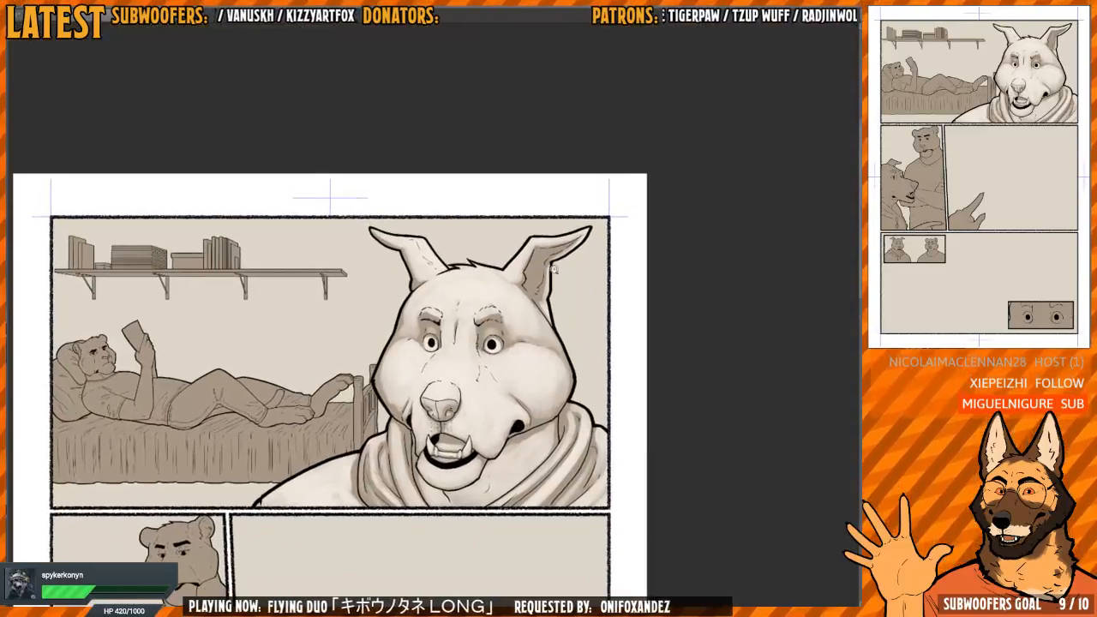
scroll(554, 268, "up", 6)
left_click_drag(549, 294, 533, 370)
scroll(529, 367, "down", 5)
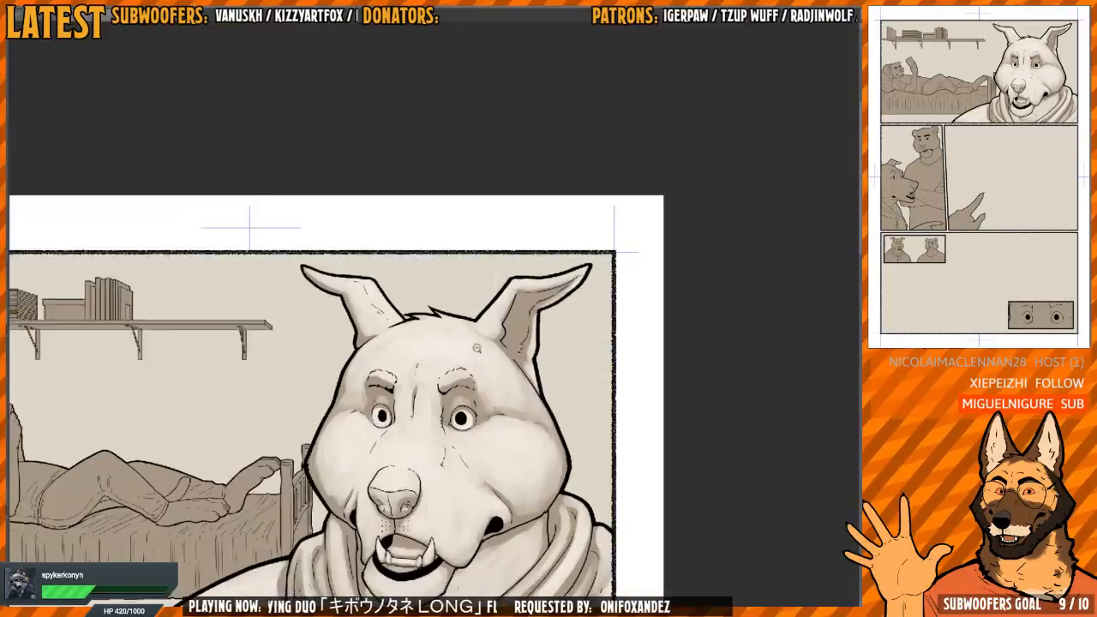
left_click_drag(418, 399, 566, 283)
scroll(514, 343, "down", 2)
mouse_move(484, 356)
left_mouse_down()
mouse_move(533, 418)
mouse_move(542, 301)
left_mouse_up()
scroll(369, 424, "up", 4)
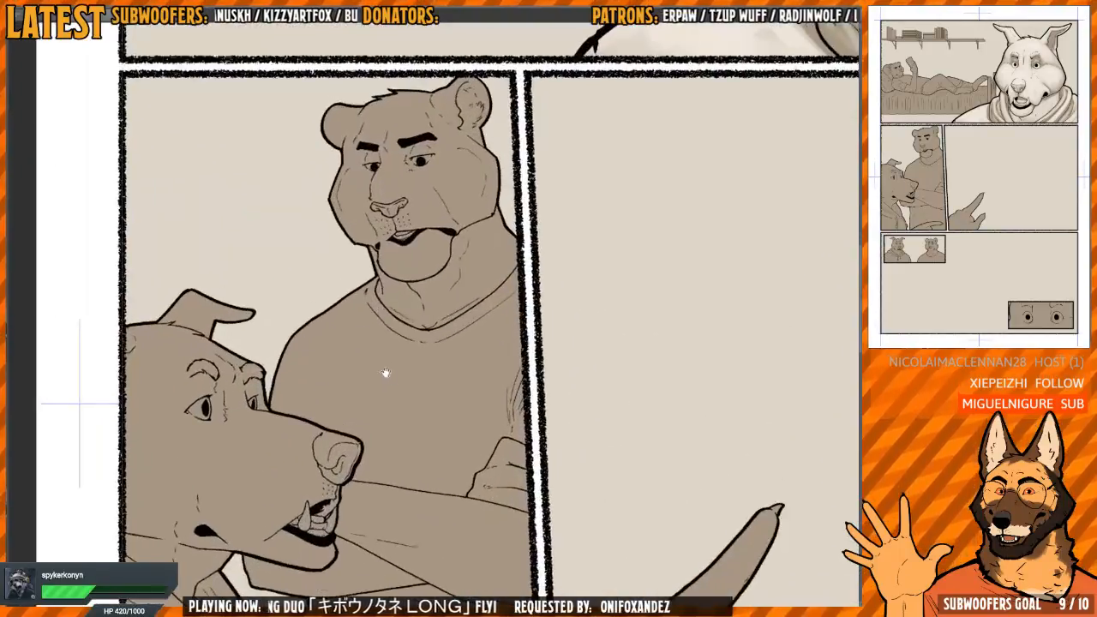
mouse_move(385, 372)
left_mouse_down()
mouse_move(409, 374)
mouse_move(391, 354)
left_mouse_up()
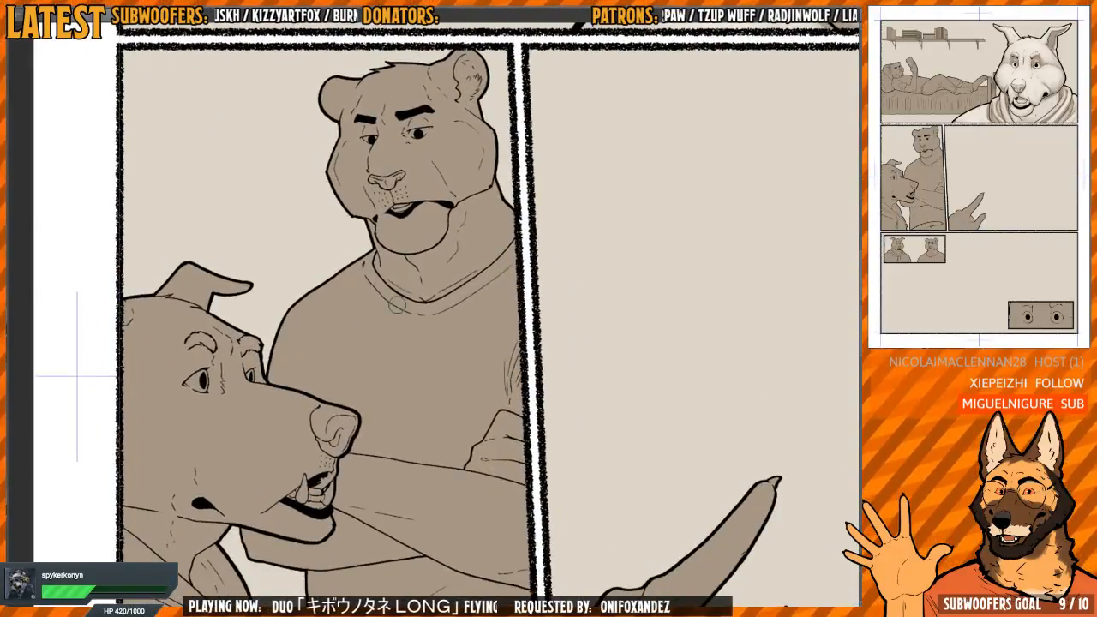
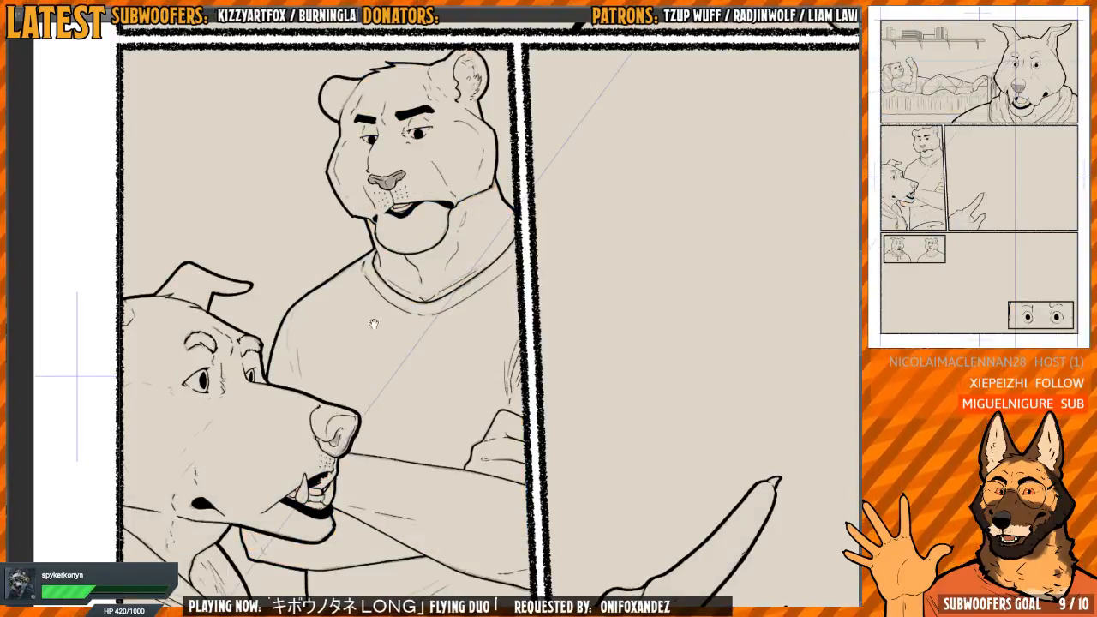
Ink the first sleeve crease below the tiger's shoulder, following the faint sketch line, and undo the stray strokes beside it
scroll(238, 268, "up", 3)
left_click_drag(301, 309, 340, 278)
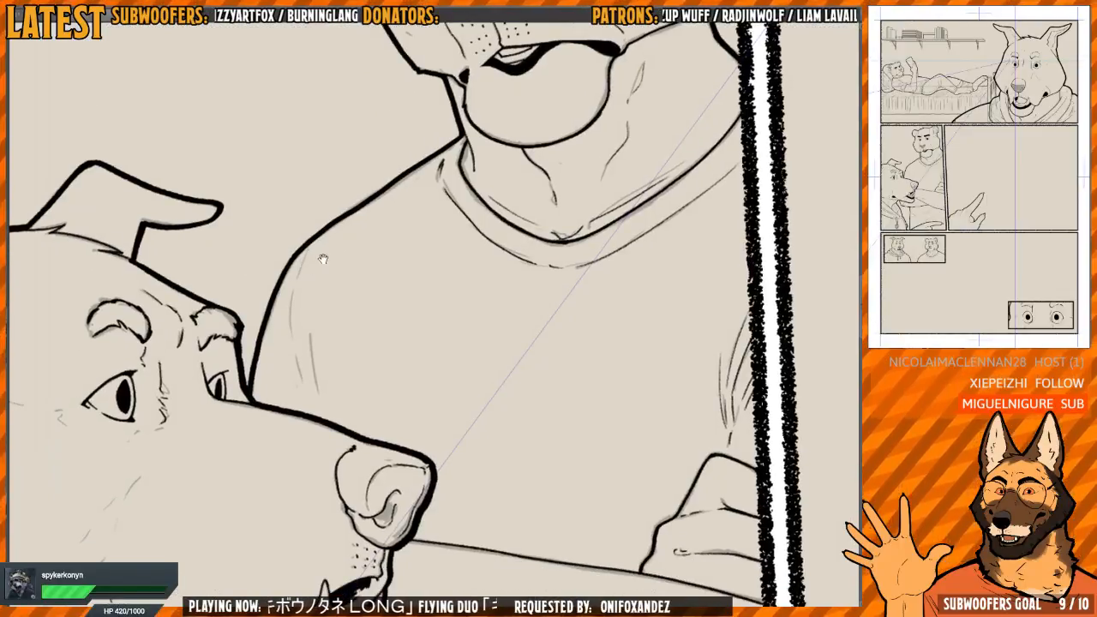
scroll(316, 296, "up", 1)
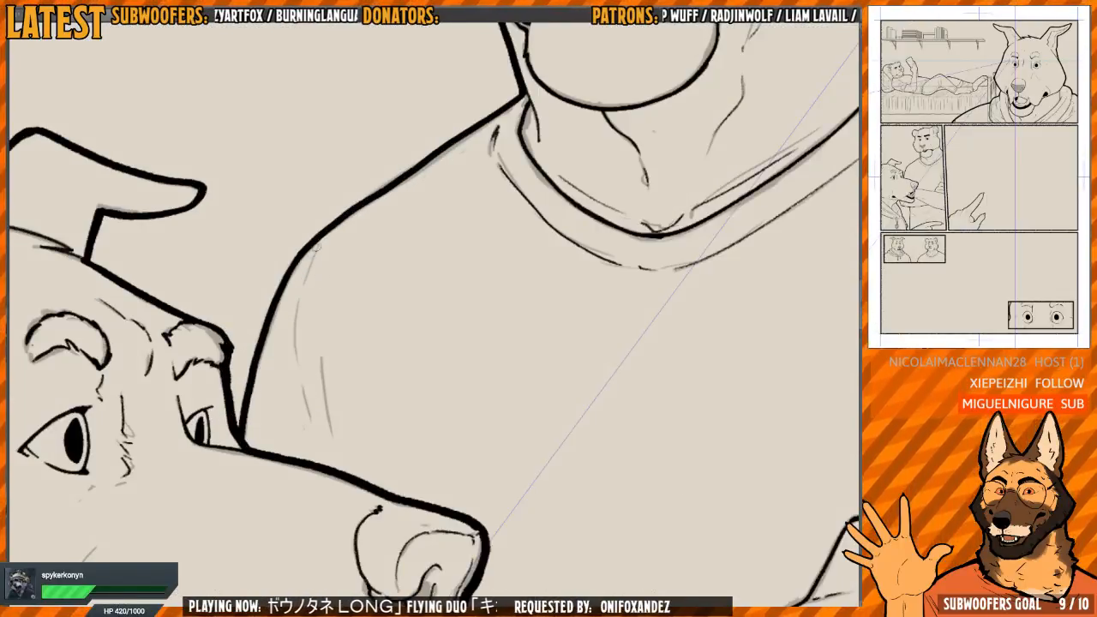
left_click_drag(303, 324, 305, 282)
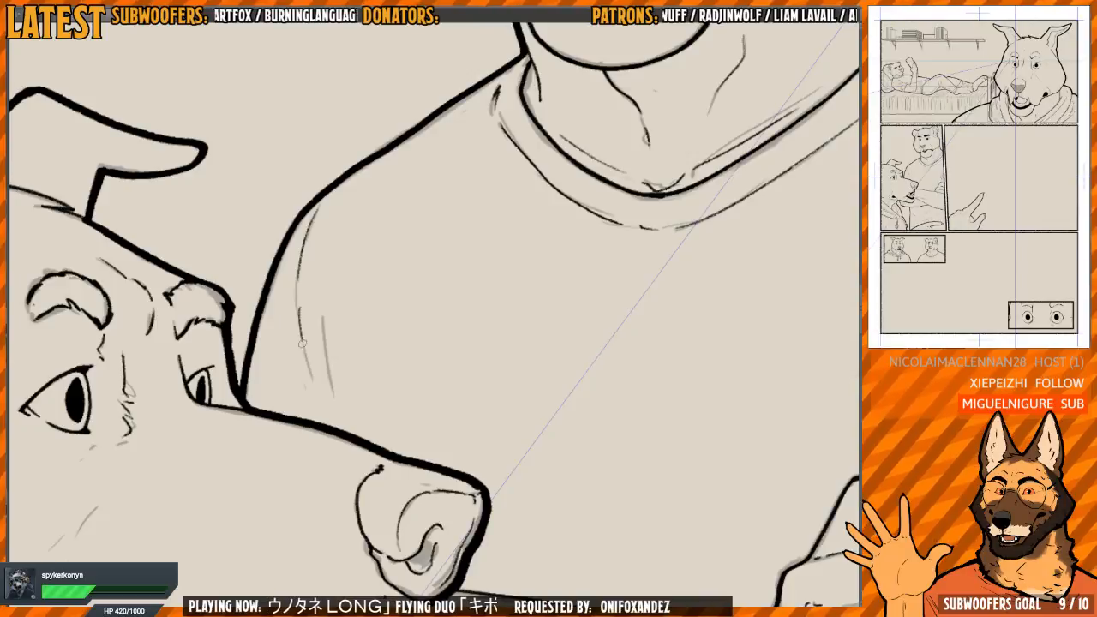
left_click_drag(330, 414, 317, 356)
scroll(317, 357, "up", 2)
left_click_drag(306, 260, 309, 290)
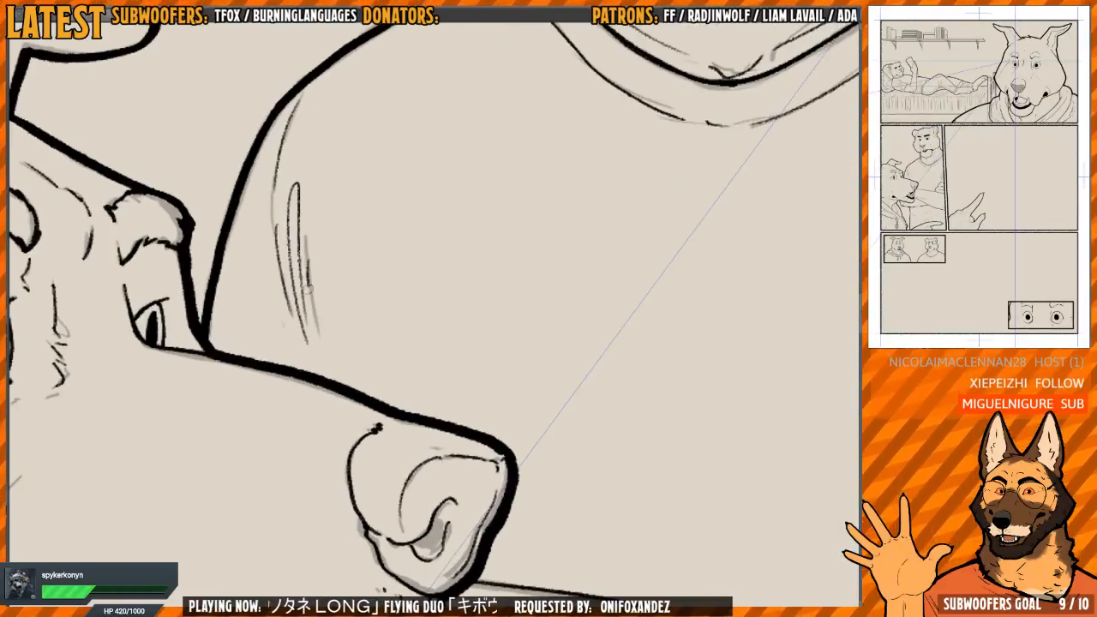
scroll(320, 308, "up", 1)
key("ctrl+z")
key("ctrl+z")
scroll(314, 259, "down", 1)
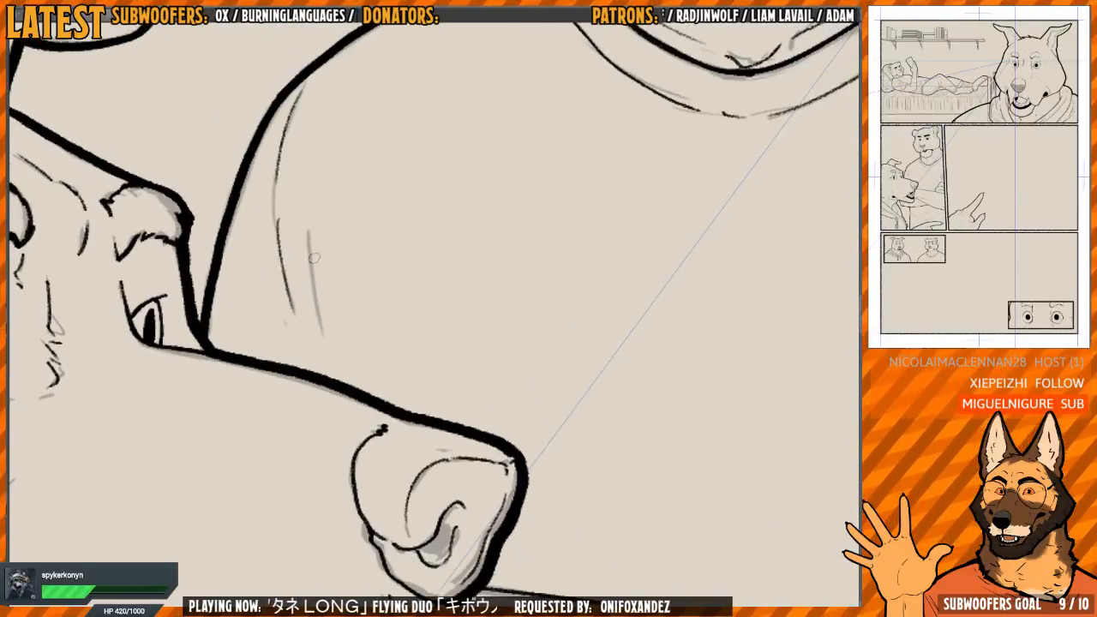
Ink two more long, thin sleeve creases beside the first one, ending near the wolf's brow and muzzle, redrawing strokes that miss
left_click_drag(308, 233, 333, 379)
left_click_drag(320, 335, 327, 403)
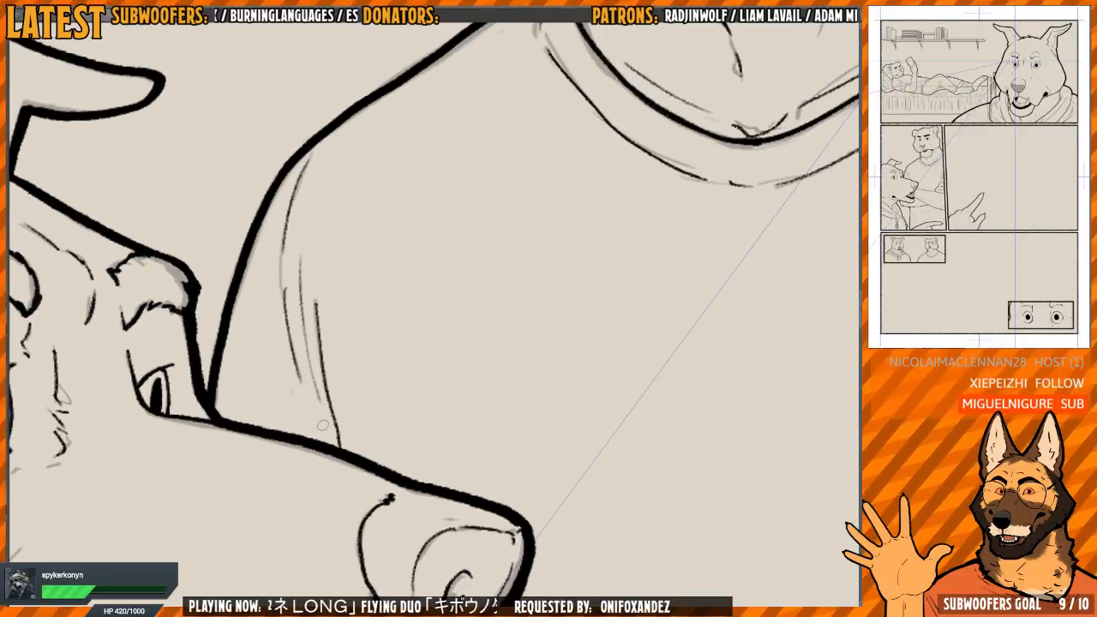
scroll(296, 317, "down", 1)
key("ctrl+z")
scroll(310, 280, "up", 1)
left_click_drag(307, 255, 317, 395)
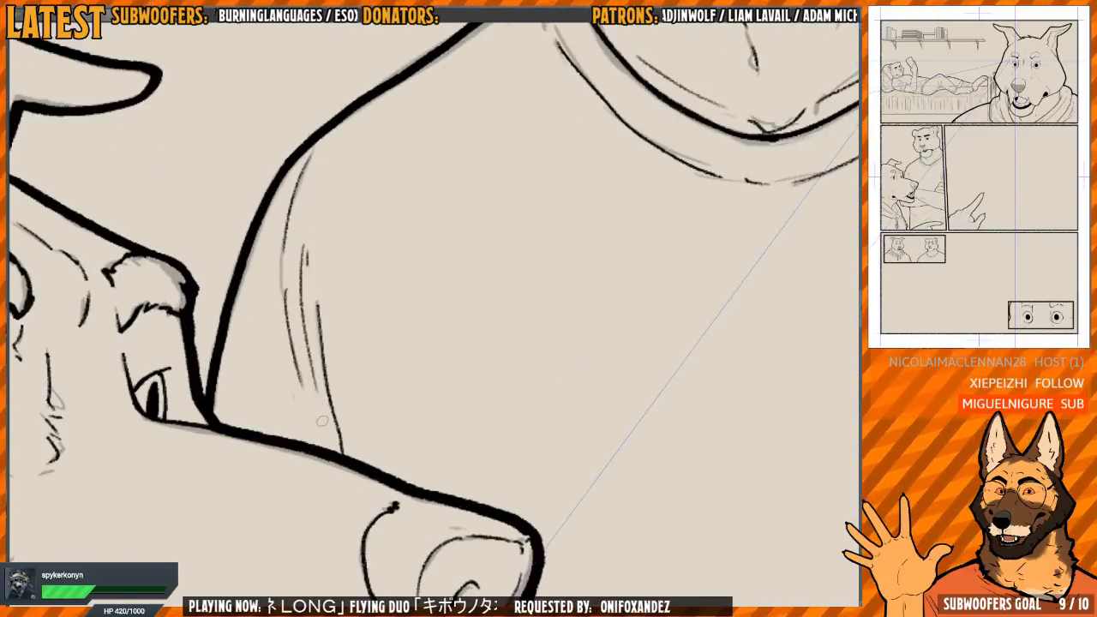
key("ctrl+z")
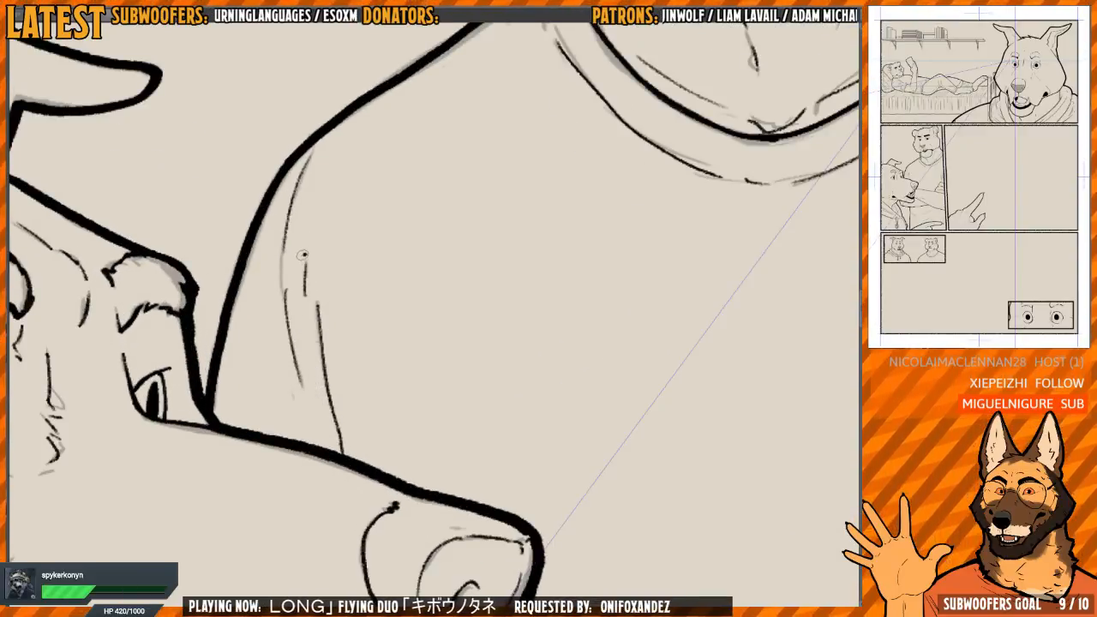
left_click_drag(303, 254, 319, 406)
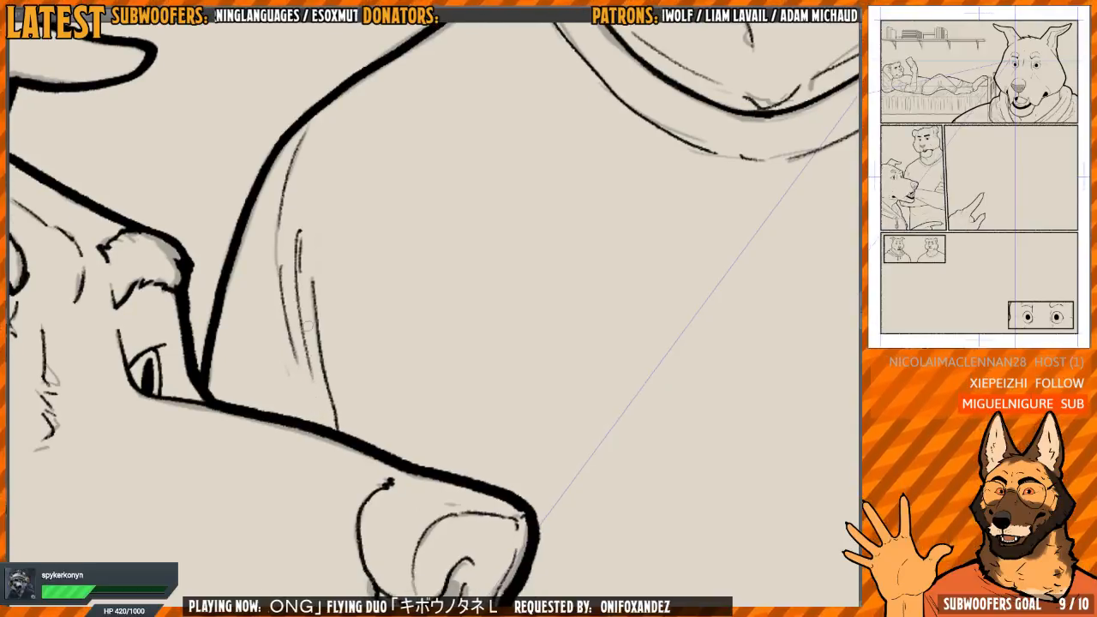
scroll(321, 344, "down", 5)
left_click_drag(455, 318, 433, 258)
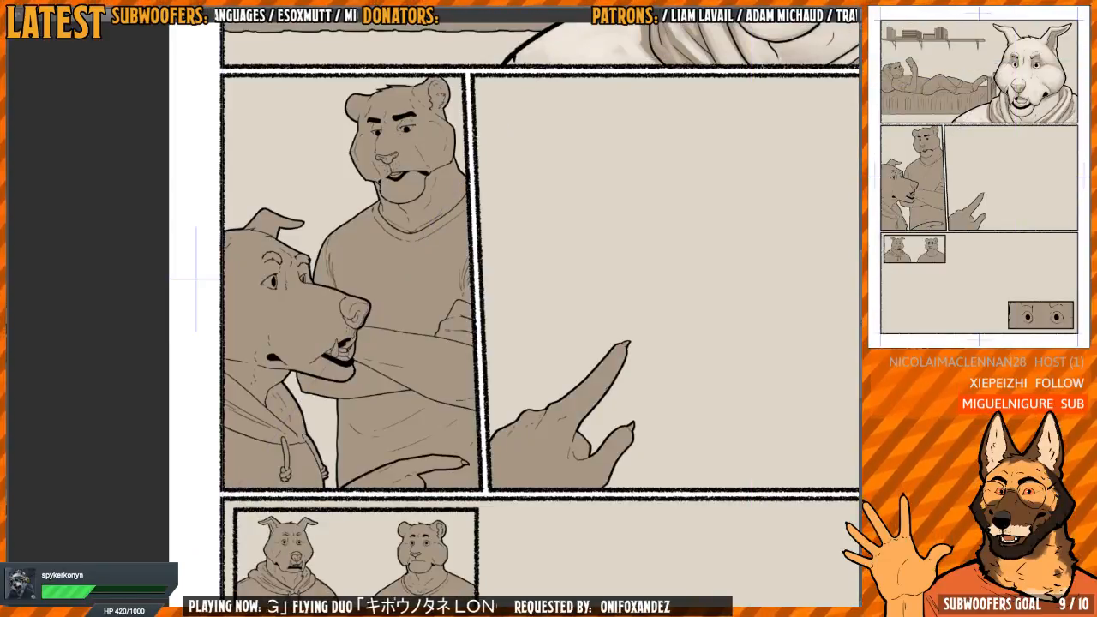
Lay the first soft light on the tiger's neck just beneath the jaw corner beside the panel border
left_click_drag(494, 186, 203, 596)
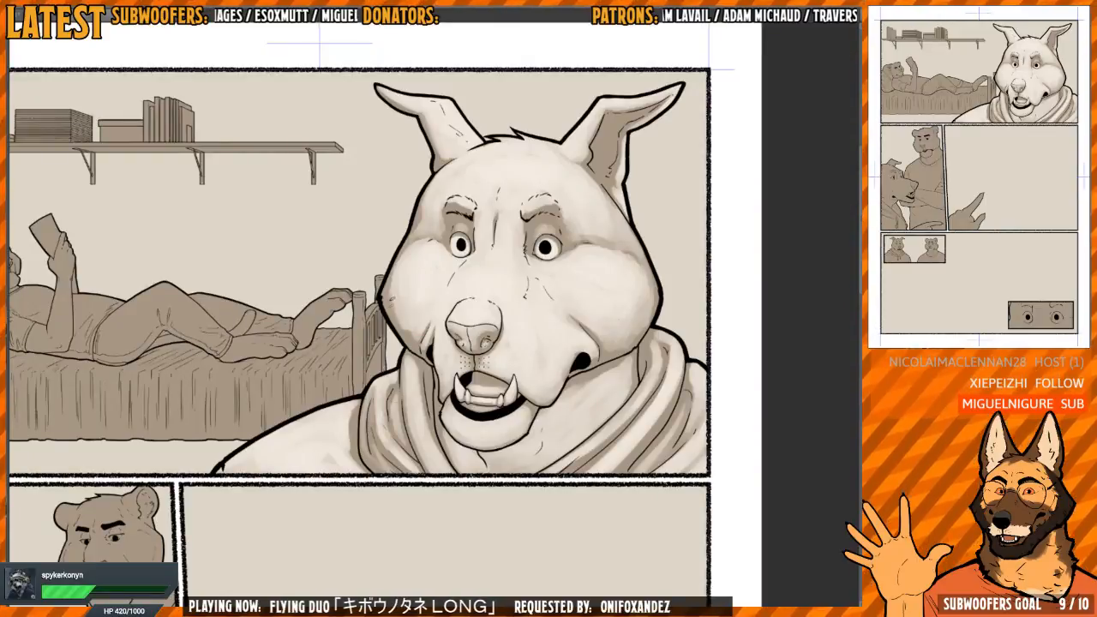
left_click_drag(356, 310, 451, 260)
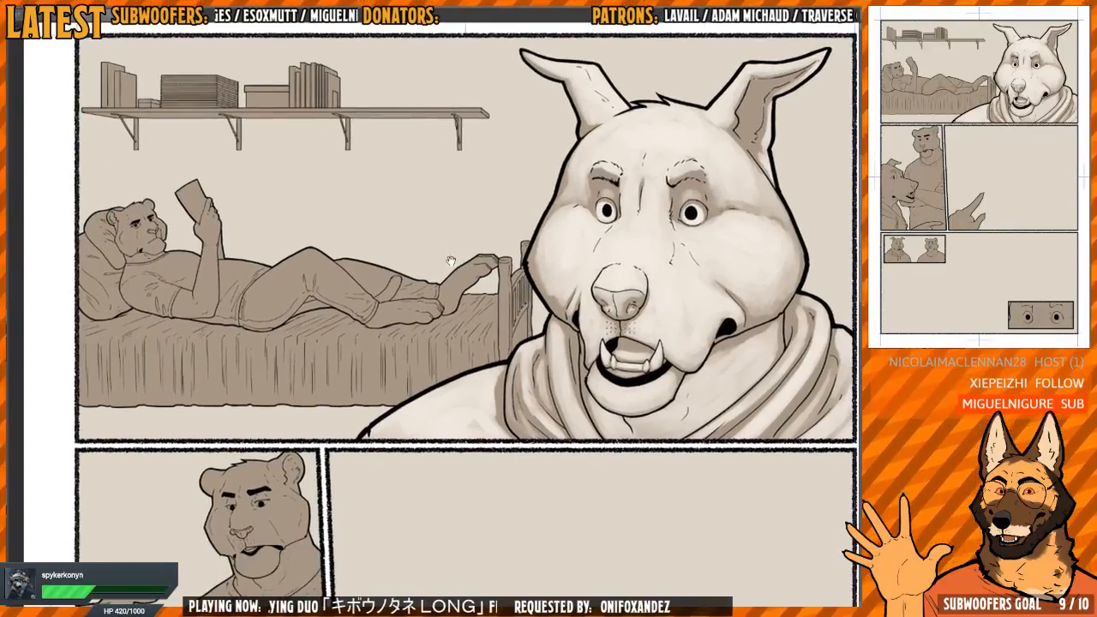
left_click_drag(434, 322, 381, 330)
left_click_drag(425, 435, 422, 294)
left_click_drag(377, 292, 401, 284)
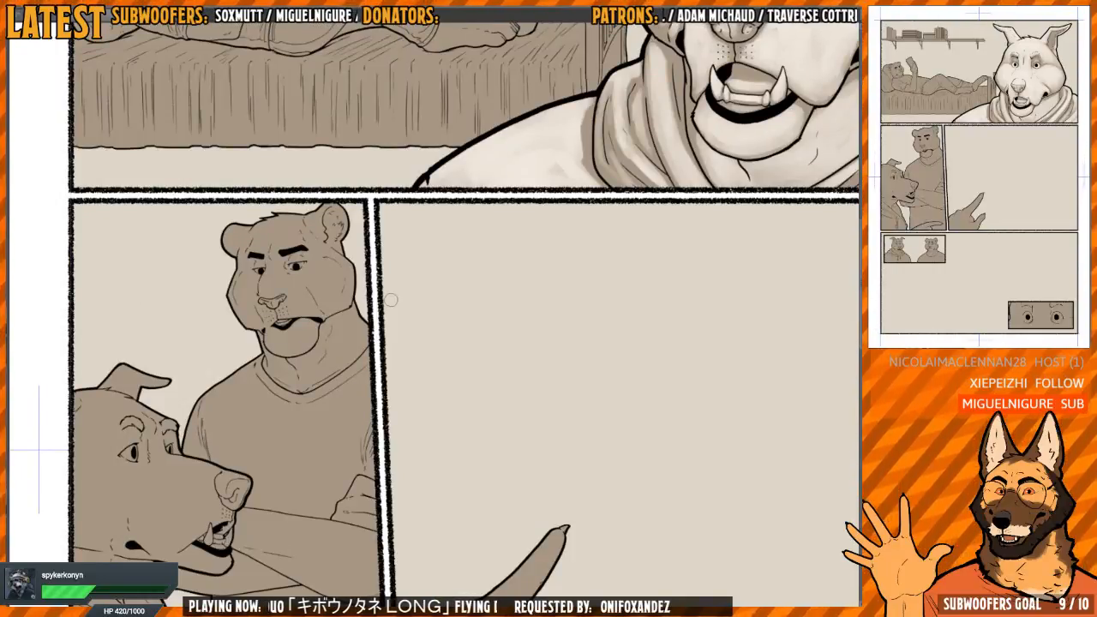
left_click_drag(372, 377, 434, 357)
left_click_drag(399, 311, 426, 342)
left_click_drag(425, 332, 432, 334)
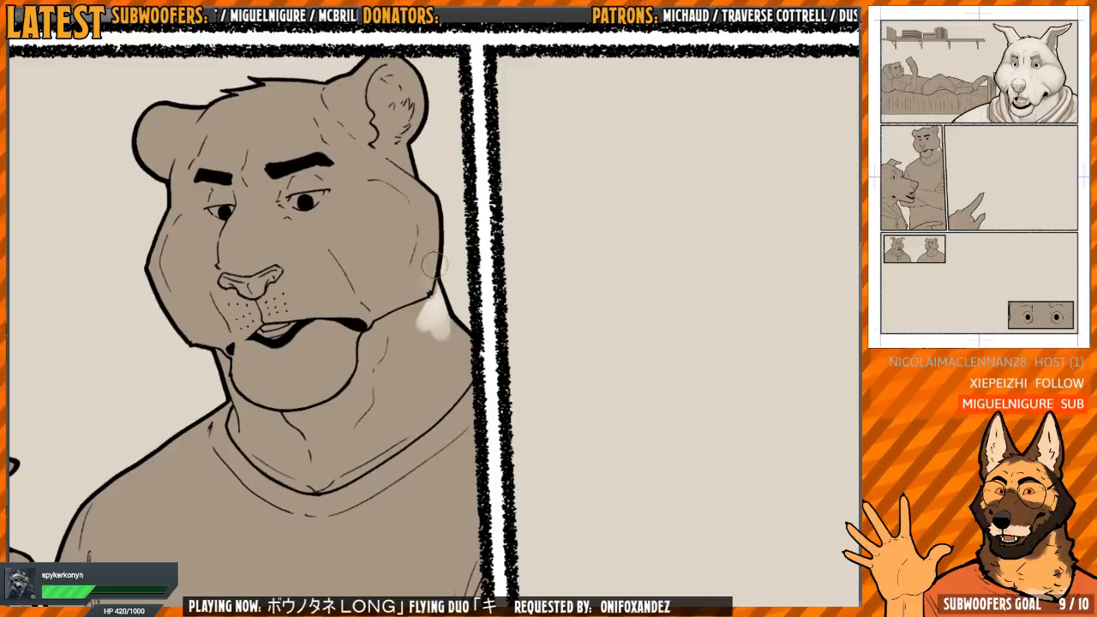
mouse_move(437, 297)
left_mouse_down()
mouse_move(422, 368)
mouse_move(449, 321)
mouse_move(457, 360)
mouse_move(433, 403)
mouse_move(458, 346)
mouse_move(412, 385)
left_mouse_up()
key("h")
Spread the light from the jaw corner down the border-side neck and along the collar to the throat hollow
left_click_drag(467, 322, 504, 342)
left_click_drag(413, 307, 417, 364)
left_click_drag(425, 358, 418, 328)
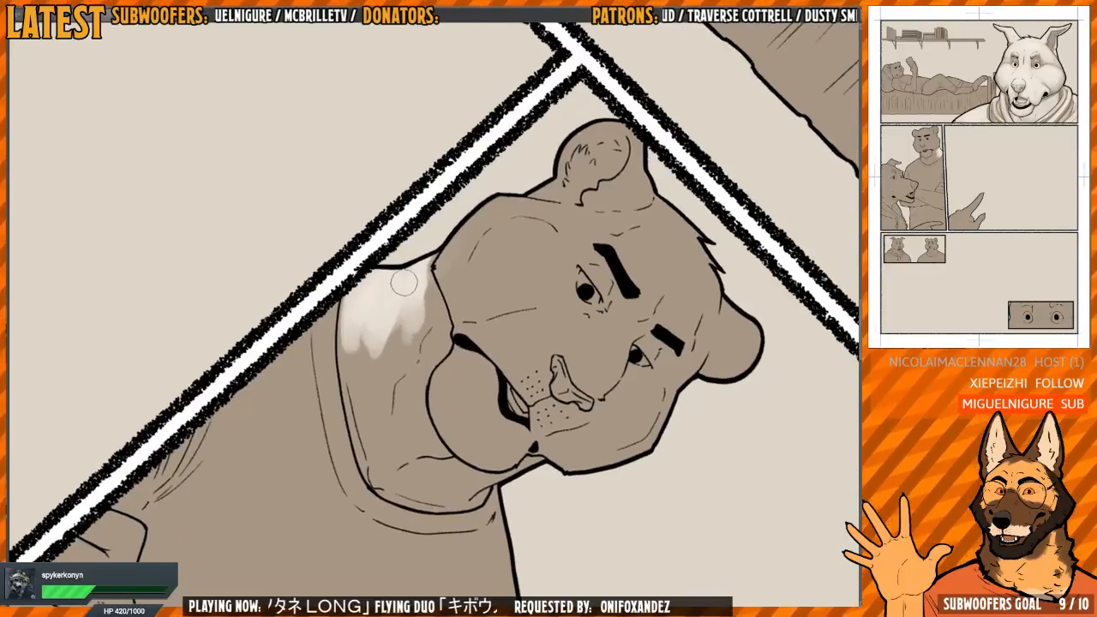
mouse_move(404, 282)
left_mouse_down()
mouse_move(372, 417)
mouse_move(357, 381)
mouse_move(362, 399)
mouse_move(361, 340)
mouse_move(384, 445)
mouse_move(387, 381)
mouse_move(405, 354)
mouse_move(375, 443)
mouse_move(360, 392)
mouse_move(381, 447)
mouse_move(353, 376)
mouse_move(354, 410)
mouse_move(349, 371)
mouse_move(374, 291)
mouse_move(506, 330)
mouse_move(452, 314)
mouse_move(521, 302)
mouse_move(482, 326)
mouse_move(469, 403)
mouse_move(412, 340)
mouse_move(565, 262)
mouse_move(548, 287)
left_mouse_up()
scroll(468, 340, "up", 2)
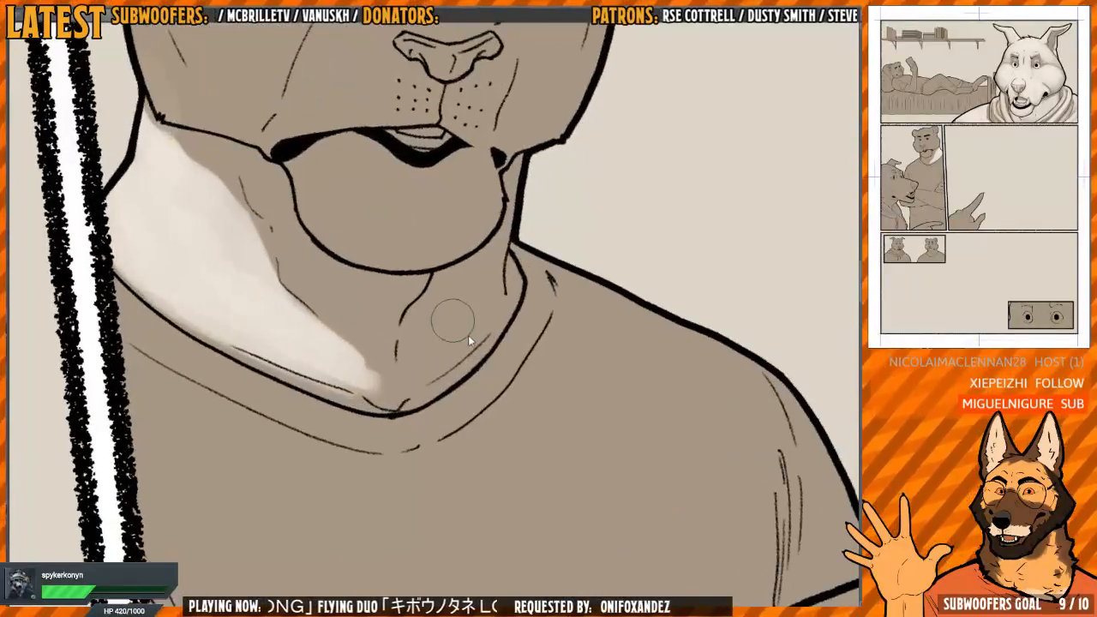
Paint light on the opposite side of the tiger's neck, from below the jaw down along the collar
mouse_move(426, 354)
left_mouse_down()
mouse_move(428, 375)
mouse_move(490, 323)
mouse_move(487, 304)
mouse_move(454, 343)
mouse_move(501, 266)
mouse_move(514, 283)
mouse_move(507, 314)
left_mouse_up()
key("m")
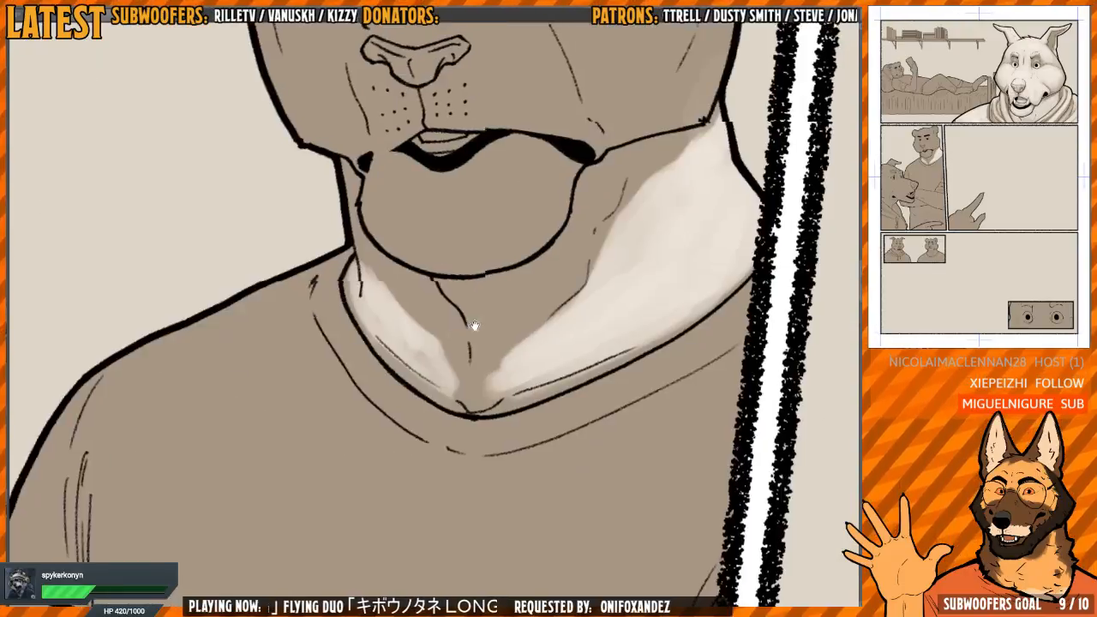
mouse_move(388, 403)
left_mouse_down()
mouse_move(353, 399)
mouse_move(390, 436)
left_mouse_up()
left_click_drag(339, 349, 379, 438)
mouse_move(332, 312)
left_mouse_down()
mouse_move(370, 424)
mouse_move(394, 440)
mouse_move(423, 497)
left_mouse_up()
scroll(424, 497, "down", 2)
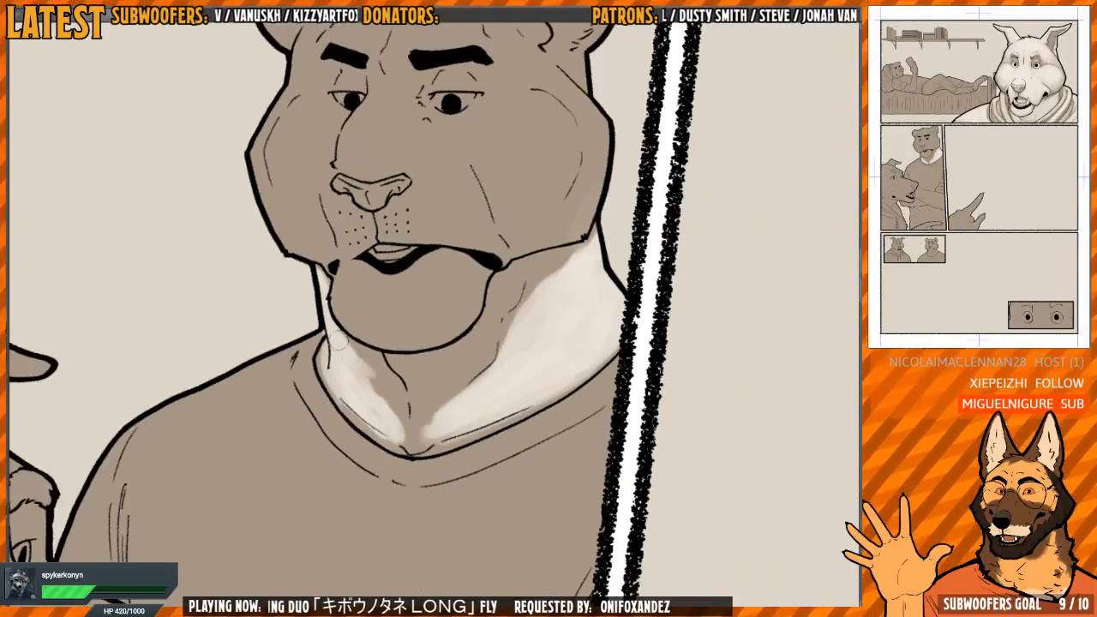
Smooth the light on the wolf-side neck and carry it up to the throat tendon line
mouse_move(339, 344)
left_mouse_down()
mouse_move(370, 372)
mouse_move(402, 443)
left_mouse_up()
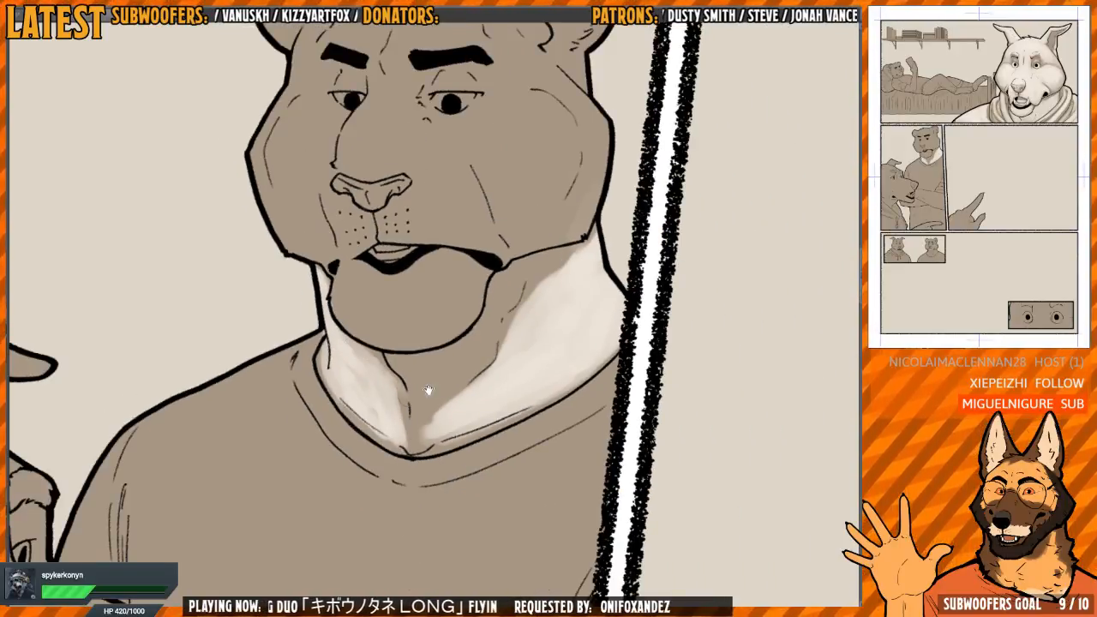
left_click_drag(428, 390, 408, 380)
left_click_drag(382, 382, 392, 439)
left_click_drag(420, 368, 404, 419)
Blend light across the throat between the tendon lines, keeping a shadow beneath the tiger's chin and jaw
mouse_move(498, 350)
left_mouse_down()
mouse_move(485, 215)
mouse_move(443, 399)
mouse_move(461, 400)
mouse_move(467, 268)
mouse_move(483, 282)
mouse_move(478, 230)
mouse_move(511, 219)
mouse_move(456, 375)
mouse_move(432, 394)
mouse_move(449, 392)
mouse_move(454, 433)
left_mouse_up()
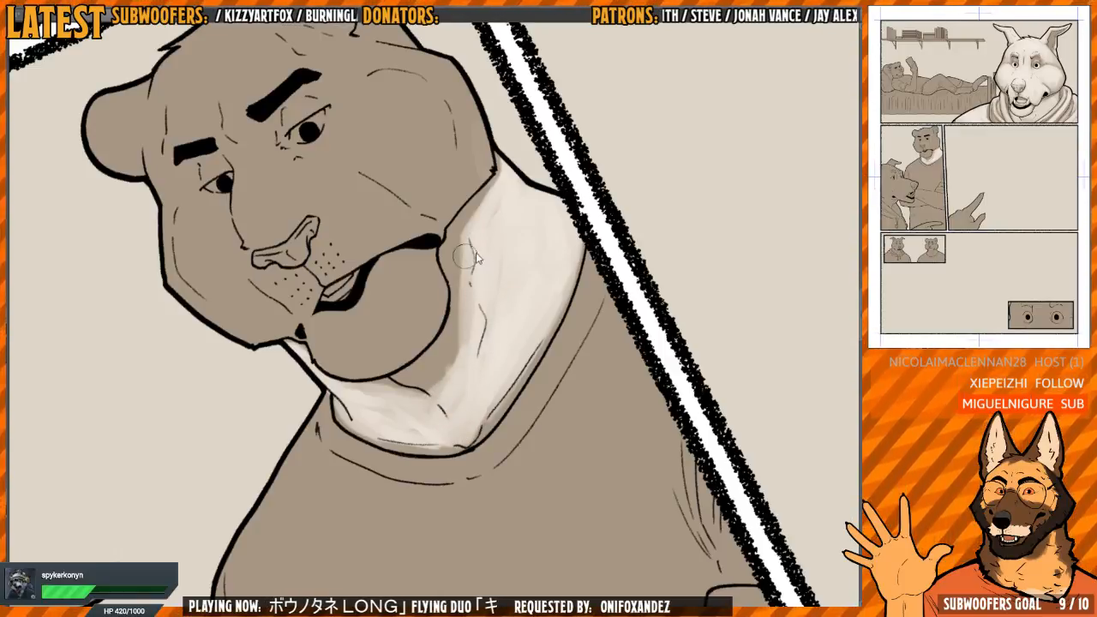
left_click_drag(481, 331, 477, 374)
left_click_drag(582, 230, 591, 321)
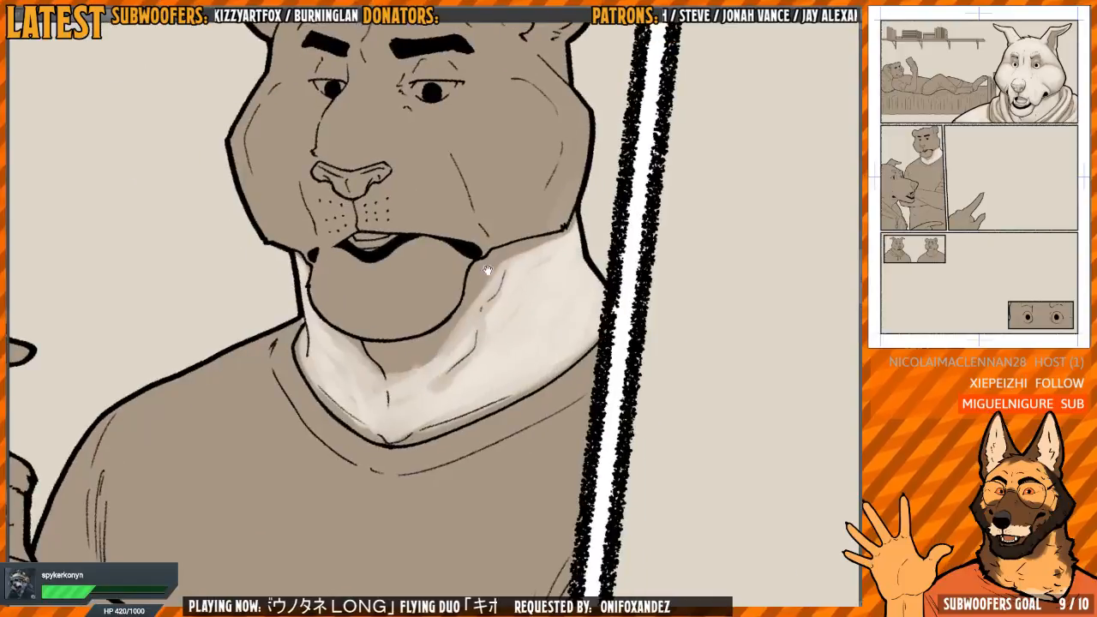
mouse_move(481, 296)
left_mouse_down()
mouse_move(530, 293)
mouse_move(488, 360)
left_mouse_up()
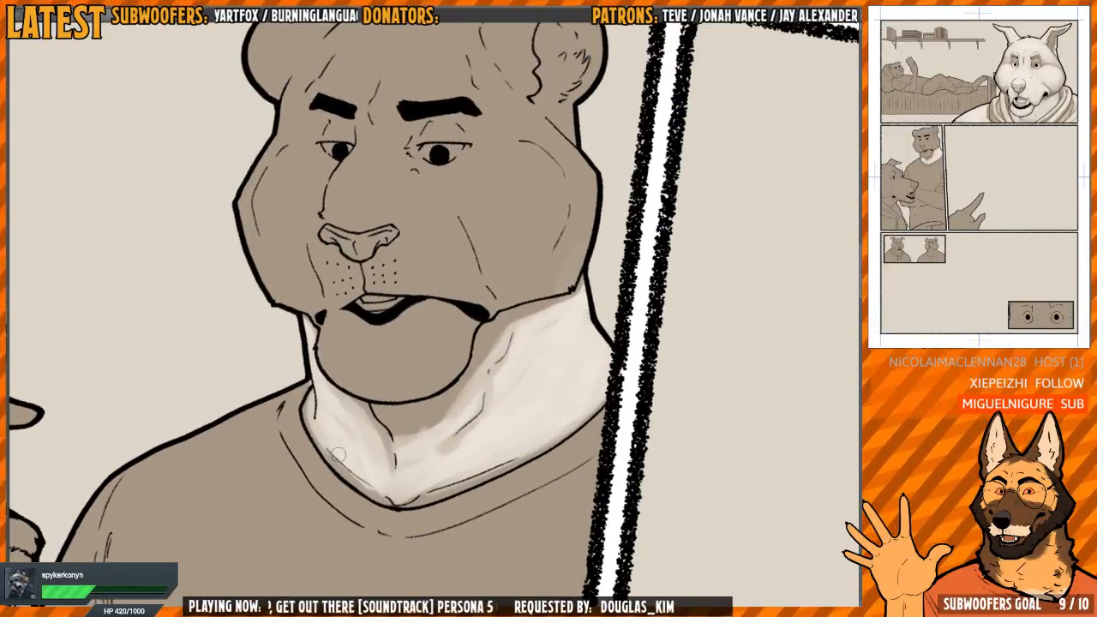
Check the neck shading in a mirrored view and soften the shadow edges under the chin and beside the neck creases
scroll(480, 221, "down", 2)
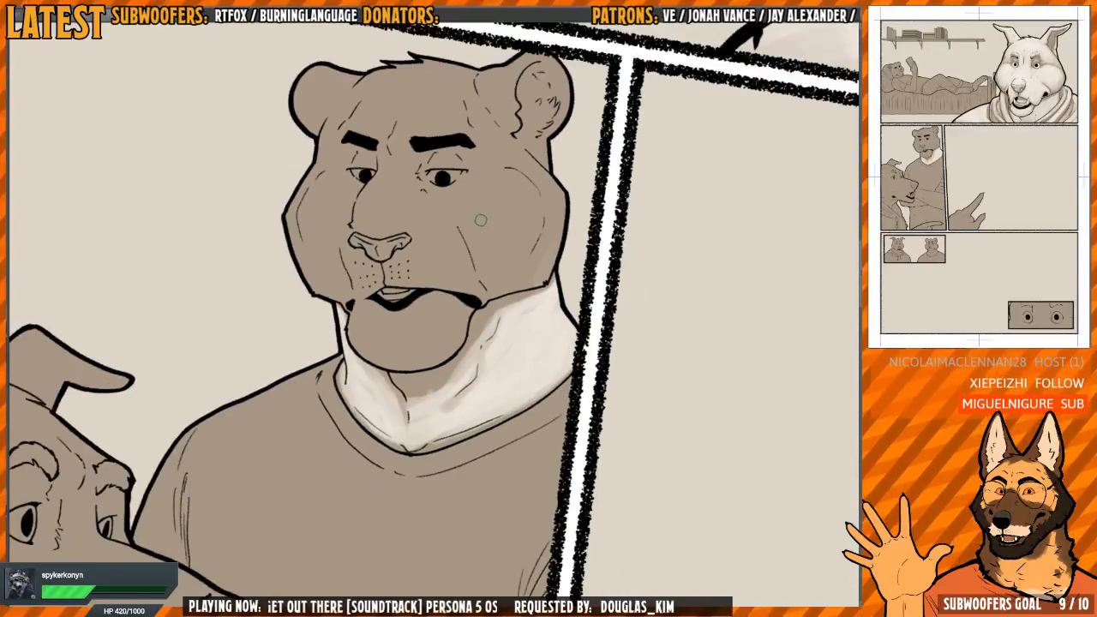
key("r")
key("h")
key("h")
scroll(478, 297, "down", 3)
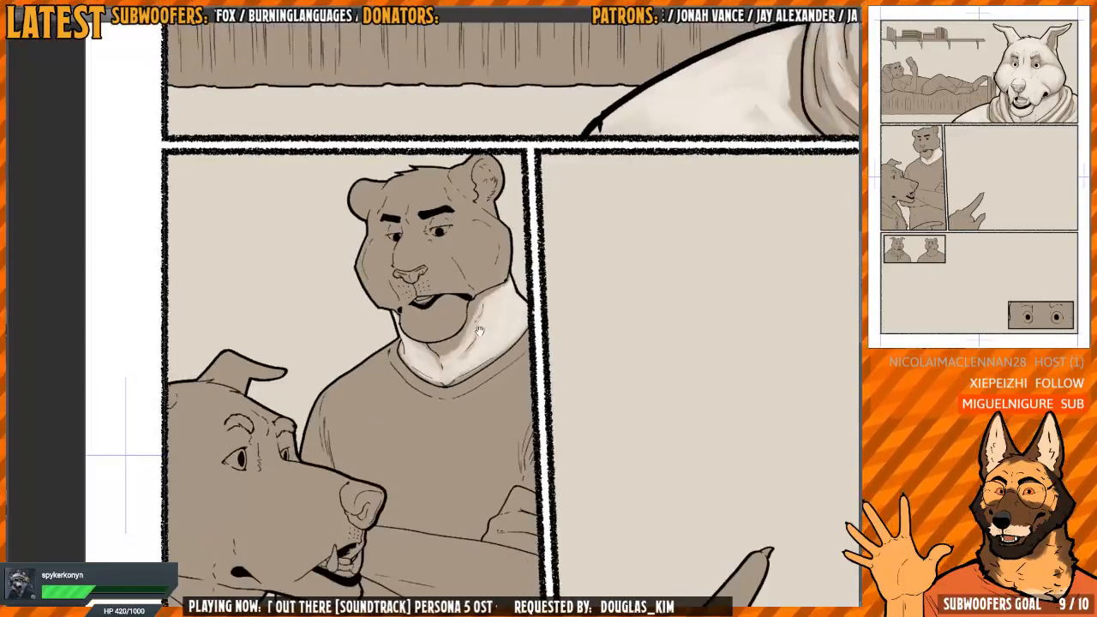
scroll(476, 329, "up", 5)
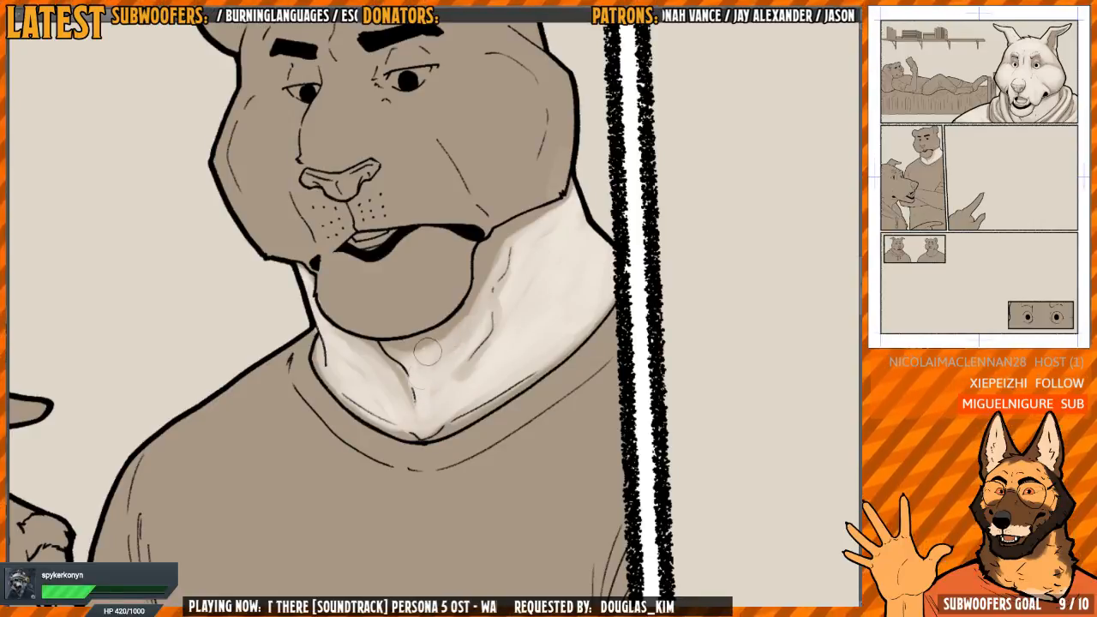
scroll(477, 283, "up", 2)
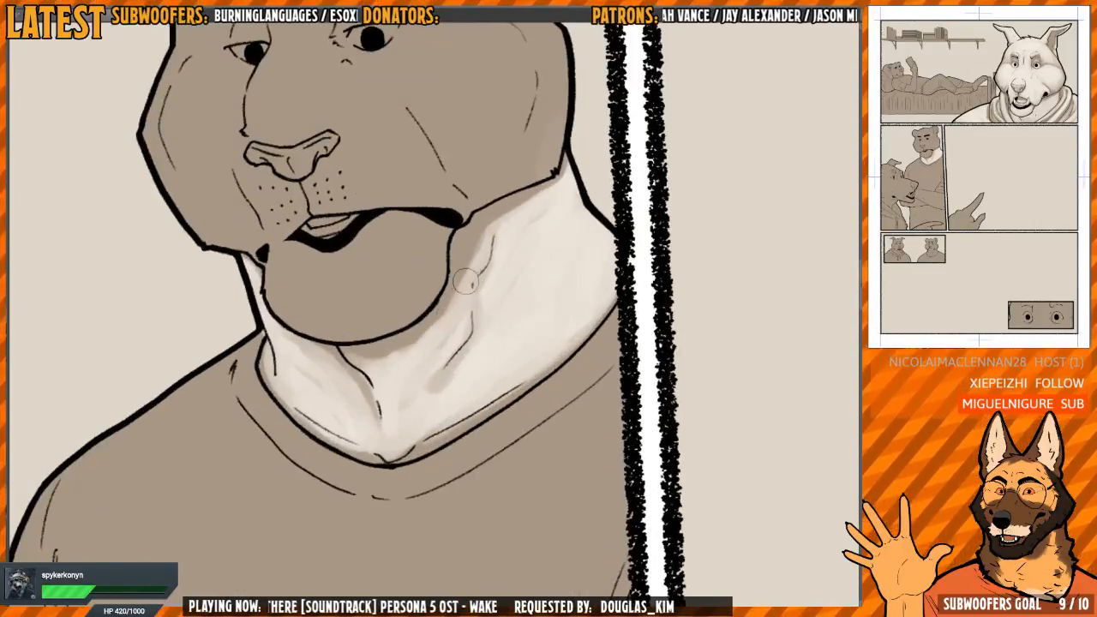
left_click_drag(490, 273, 482, 280)
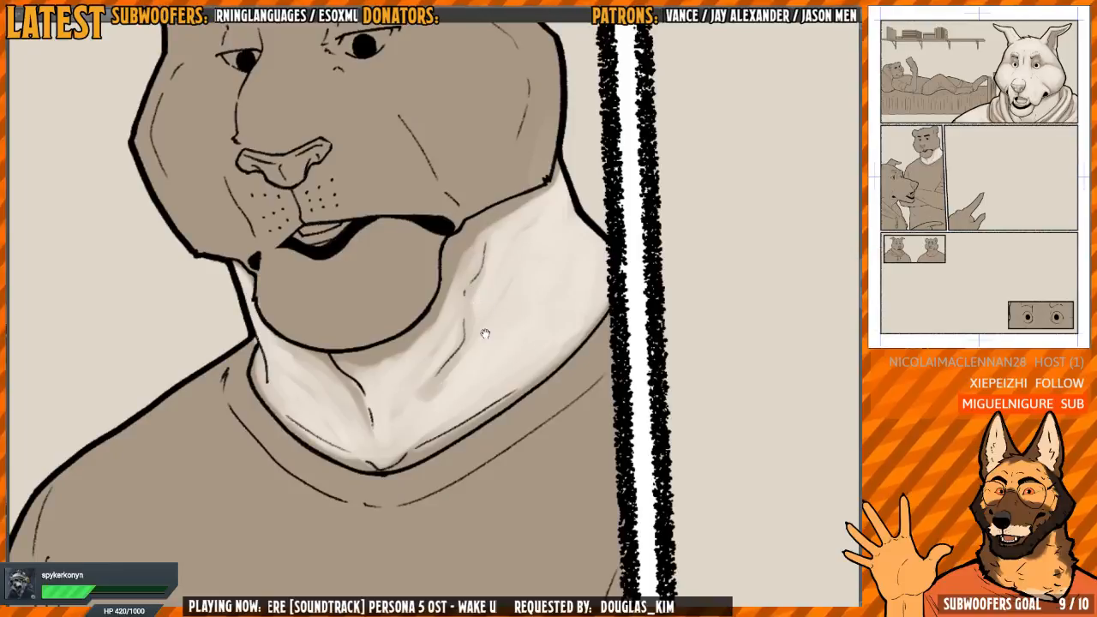
scroll(485, 334, "down", 2)
left_click_drag(484, 332, 480, 263)
scroll(473, 279, "down", 2)
scroll(483, 267, "down", 3)
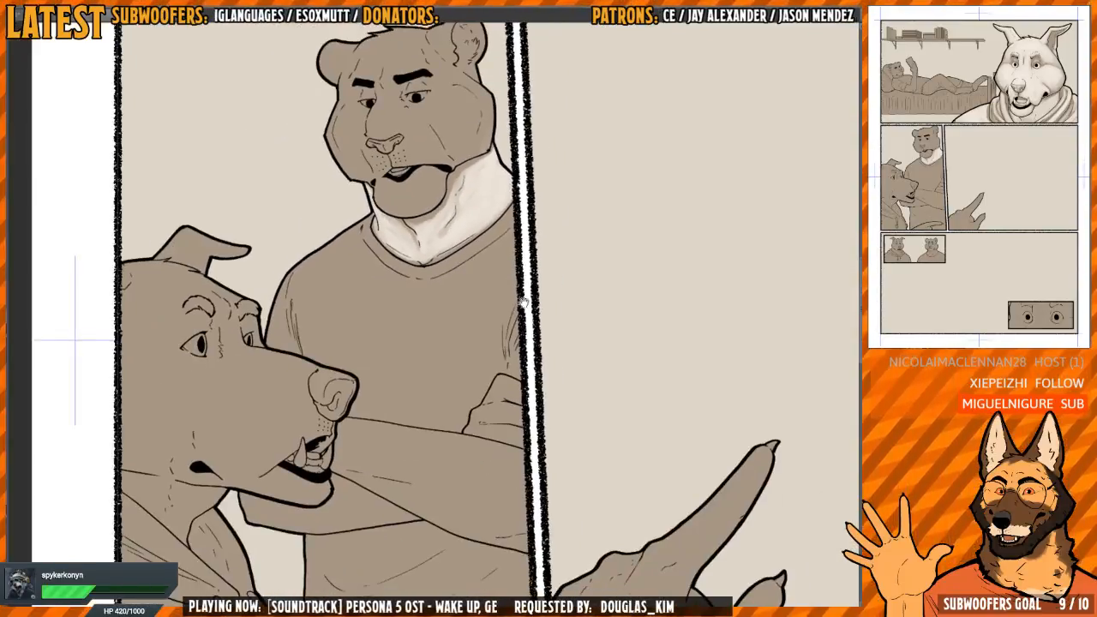
Lay a band of light along the tiger's shirt collar, from the panel border around the neckline point
left_click_drag(525, 302, 517, 282)
scroll(517, 282, "up", 2)
mouse_move(478, 240)
left_mouse_down()
mouse_move(440, 368)
mouse_move(390, 342)
mouse_move(380, 308)
mouse_move(375, 374)
mouse_move(392, 422)
mouse_move(433, 467)
left_mouse_up()
mouse_move(507, 257)
left_mouse_down()
mouse_move(477, 206)
mouse_move(438, 255)
left_mouse_up()
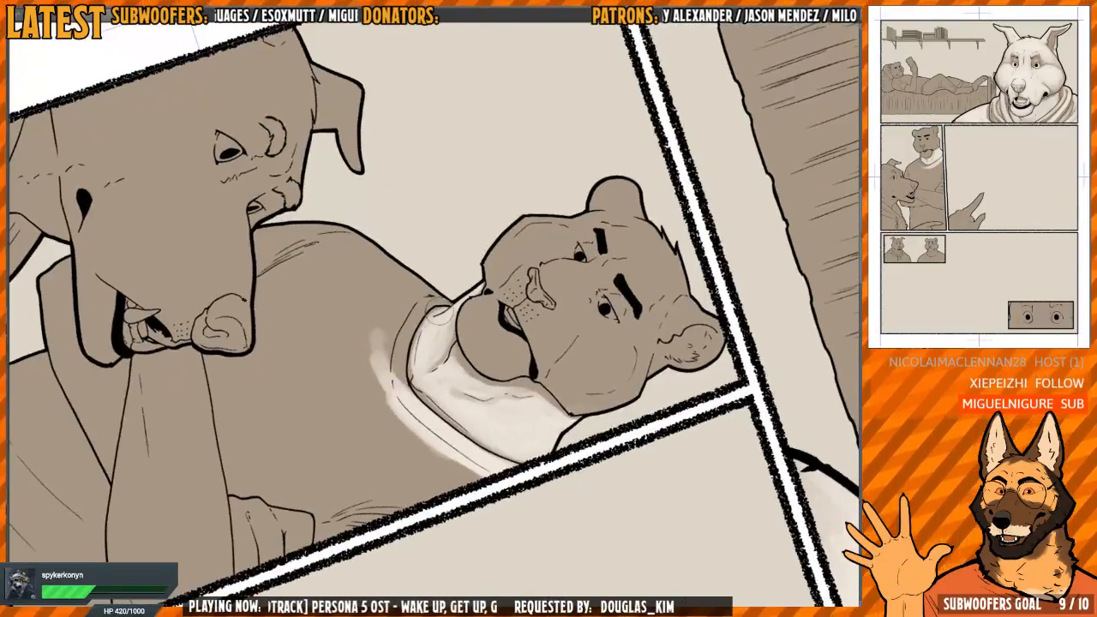
Paint light across the top of the tiger's wolf-side shoulder, between the collar and the sleeve
mouse_move(402, 310)
left_mouse_down()
mouse_move(427, 296)
mouse_move(396, 351)
mouse_move(403, 282)
mouse_move(363, 254)
mouse_move(333, 288)
left_mouse_up()
mouse_move(425, 253)
left_mouse_down()
mouse_move(451, 235)
mouse_move(526, 220)
mouse_move(570, 252)
mouse_move(538, 274)
left_mouse_up()
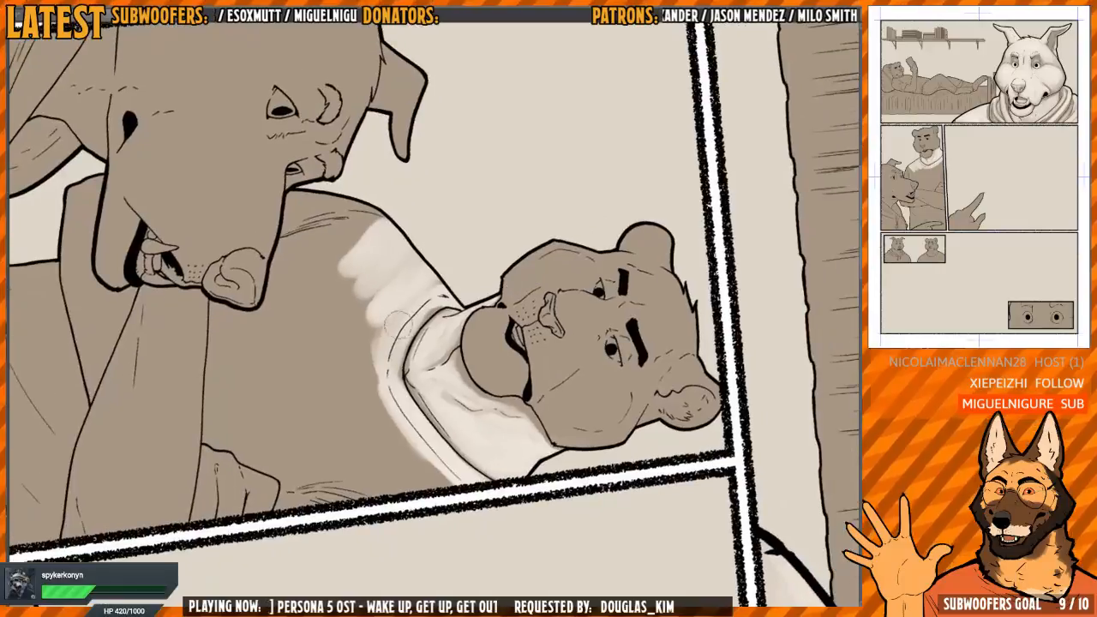
left_click_drag(477, 225, 487, 245)
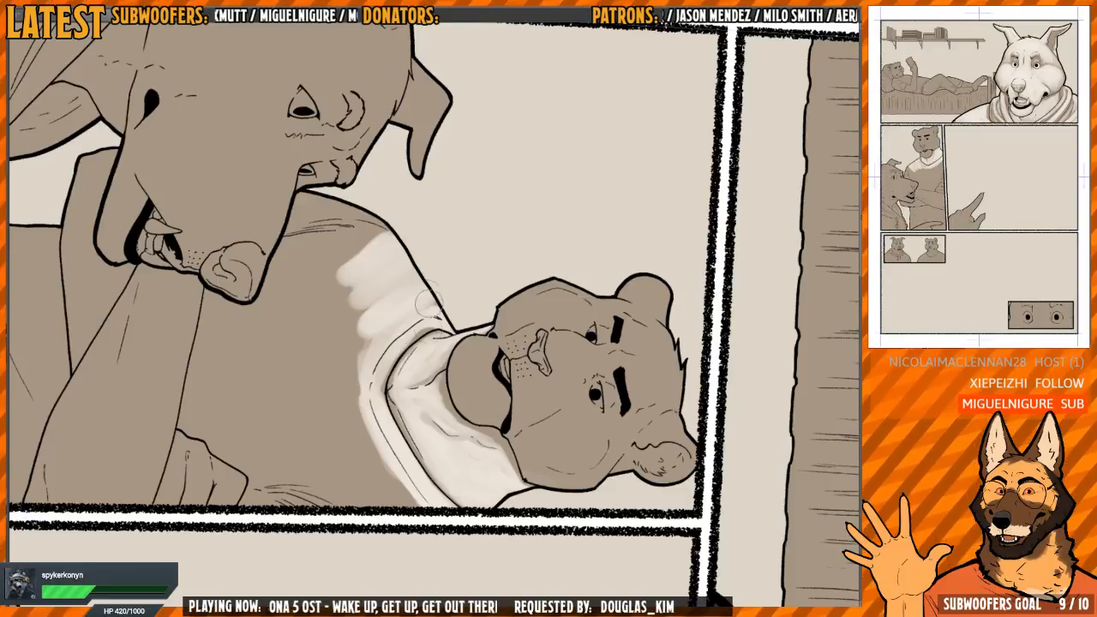
scroll(377, 319, "down", 2)
Spread light over the tiger's upper chest and around the sleeve creases, leaving the folds in shadow
mouse_move(346, 299)
left_mouse_down()
mouse_move(339, 380)
mouse_move(359, 366)
mouse_move(399, 286)
mouse_move(360, 403)
mouse_move(386, 463)
mouse_move(351, 394)
mouse_move(332, 383)
mouse_move(339, 274)
mouse_move(359, 253)
mouse_move(311, 377)
mouse_move(295, 261)
mouse_move(313, 429)
mouse_move(326, 296)
mouse_move(364, 455)
mouse_move(335, 453)
mouse_move(304, 403)
mouse_move(331, 299)
mouse_move(357, 363)
left_mouse_up()
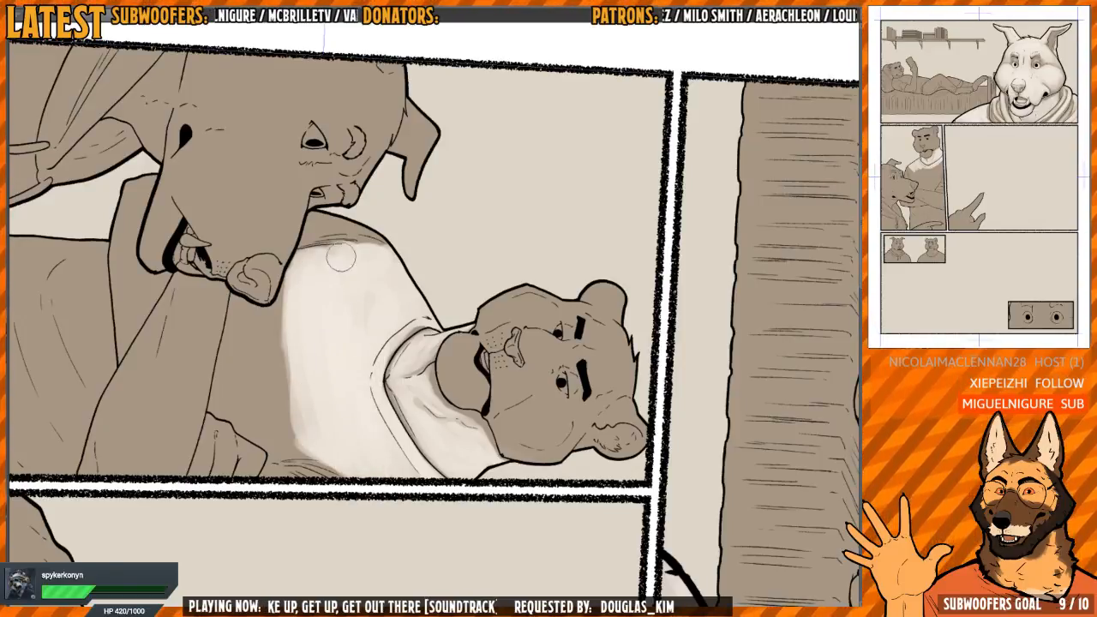
left_click_drag(450, 231, 244, 330)
left_click_drag(201, 462, 325, 360)
mouse_move(412, 271)
left_mouse_down()
mouse_move(418, 232)
mouse_move(364, 305)
mouse_move(364, 335)
mouse_move(348, 274)
mouse_move(336, 360)
mouse_move(341, 272)
mouse_move(308, 360)
mouse_move(334, 385)
mouse_move(355, 257)
mouse_move(386, 232)
mouse_move(371, 378)
left_mouse_up()
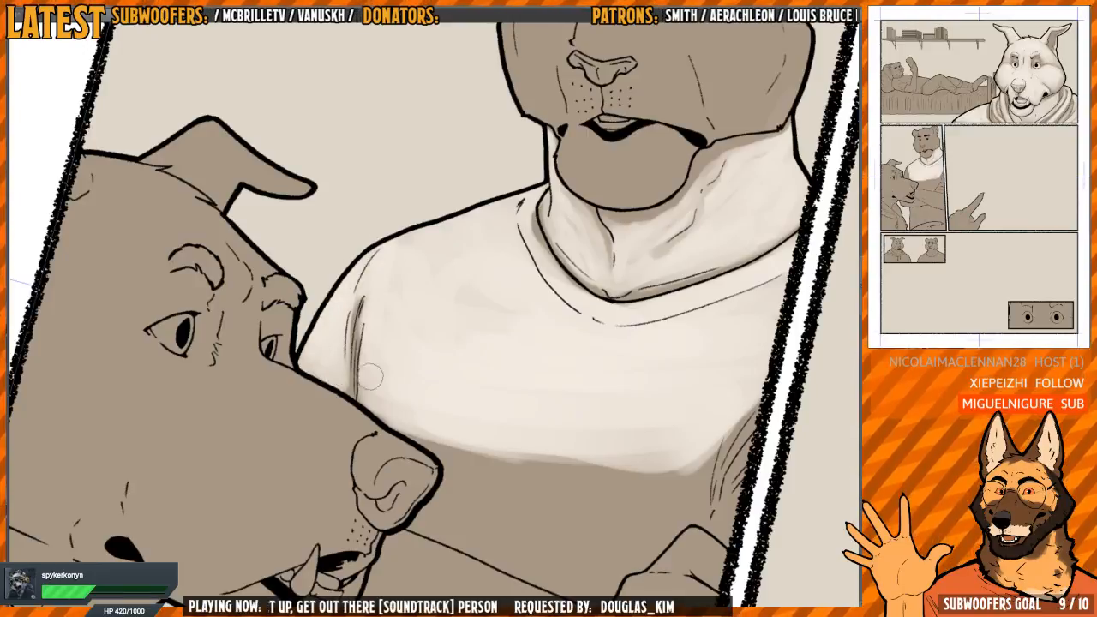
Extend the light over the lower chest to the folded arms, keeping soft shadow above the forearm and hand
mouse_move(444, 410)
left_mouse_down()
mouse_move(533, 208)
mouse_move(527, 301)
mouse_move(477, 267)
mouse_move(370, 312)
mouse_move(382, 274)
mouse_move(425, 223)
mouse_move(415, 282)
mouse_move(403, 252)
mouse_move(411, 429)
mouse_move(427, 286)
mouse_move(372, 323)
mouse_move(364, 257)
mouse_move(356, 444)
mouse_move(377, 343)
mouse_move(360, 443)
mouse_move(400, 385)
mouse_move(343, 248)
mouse_move(334, 412)
mouse_move(348, 445)
mouse_move(338, 247)
mouse_move(360, 448)
mouse_move(583, 339)
mouse_move(566, 300)
mouse_move(486, 306)
mouse_move(435, 274)
mouse_move(463, 240)
mouse_move(458, 283)
left_mouse_up()
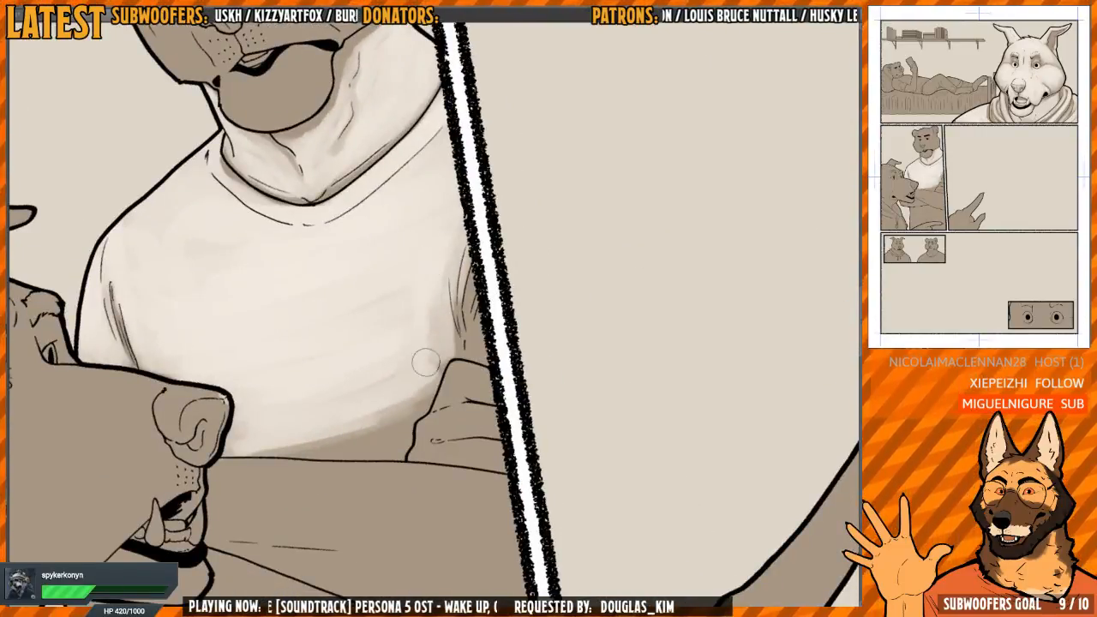
mouse_move(426, 362)
left_mouse_down()
mouse_move(412, 399)
mouse_move(427, 381)
left_mouse_up()
mouse_move(531, 334)
left_mouse_down()
mouse_move(473, 387)
mouse_move(539, 286)
mouse_move(447, 327)
left_mouse_up()
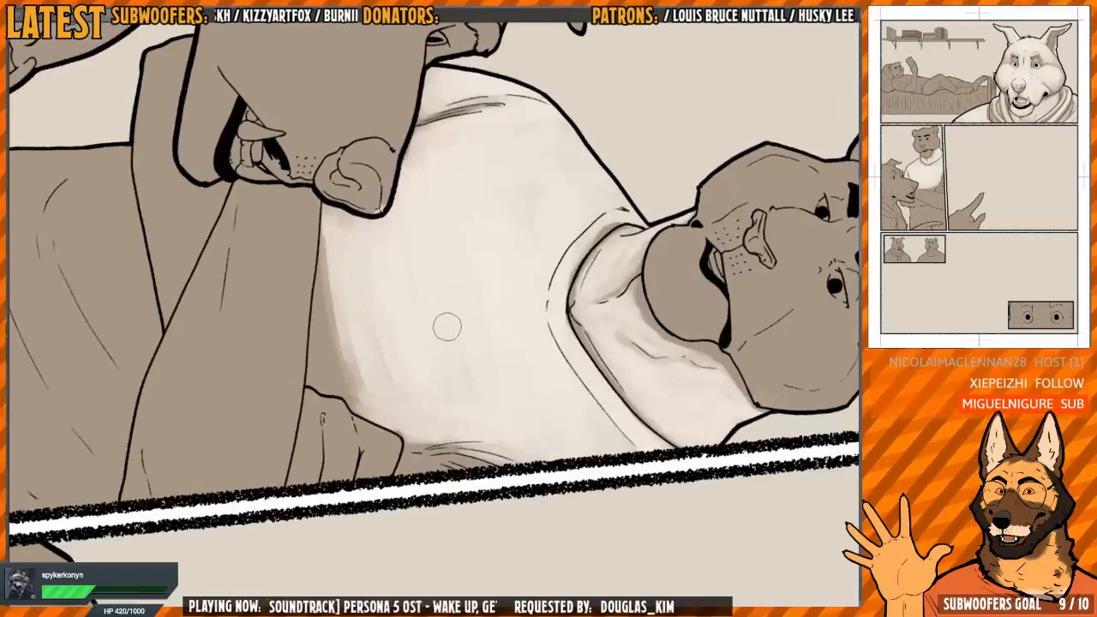
Brighten the shadow left on the tiger's lower chest along the forearm and blend it into the lit shirt
mouse_move(376, 349)
left_mouse_down()
mouse_move(330, 253)
mouse_move(328, 330)
mouse_move(343, 377)
mouse_move(358, 385)
mouse_move(330, 403)
mouse_move(317, 292)
mouse_move(326, 399)
mouse_move(317, 295)
mouse_move(348, 264)
left_mouse_up()
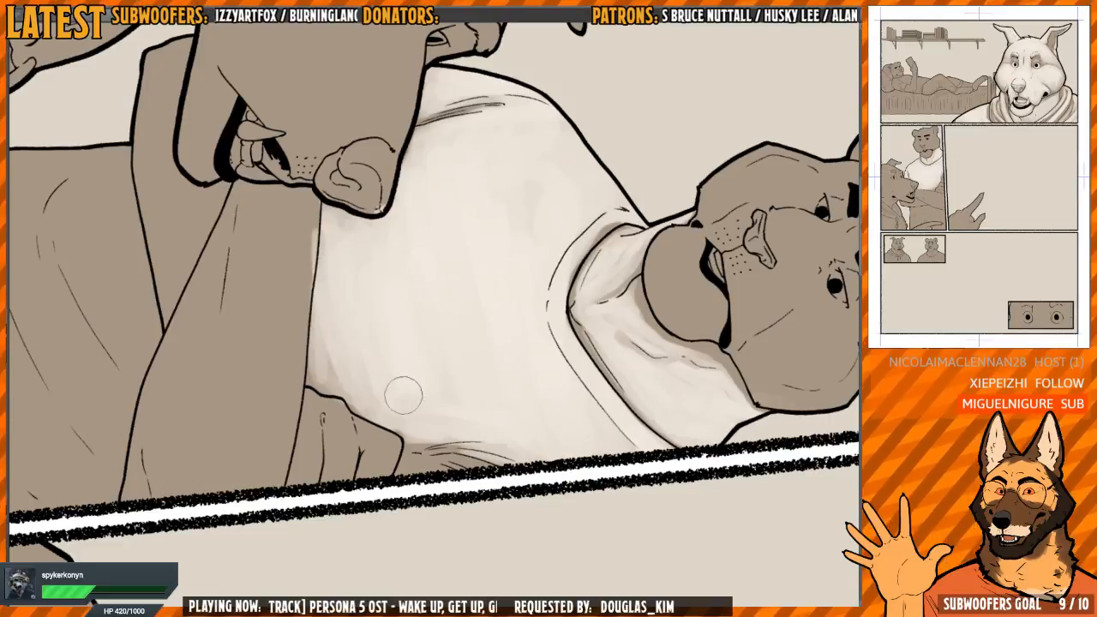
mouse_move(516, 241)
left_mouse_down()
mouse_move(369, 237)
mouse_move(439, 294)
mouse_move(482, 175)
mouse_move(438, 325)
mouse_move(502, 276)
mouse_move(510, 250)
mouse_move(468, 211)
mouse_move(463, 232)
left_mouse_up()
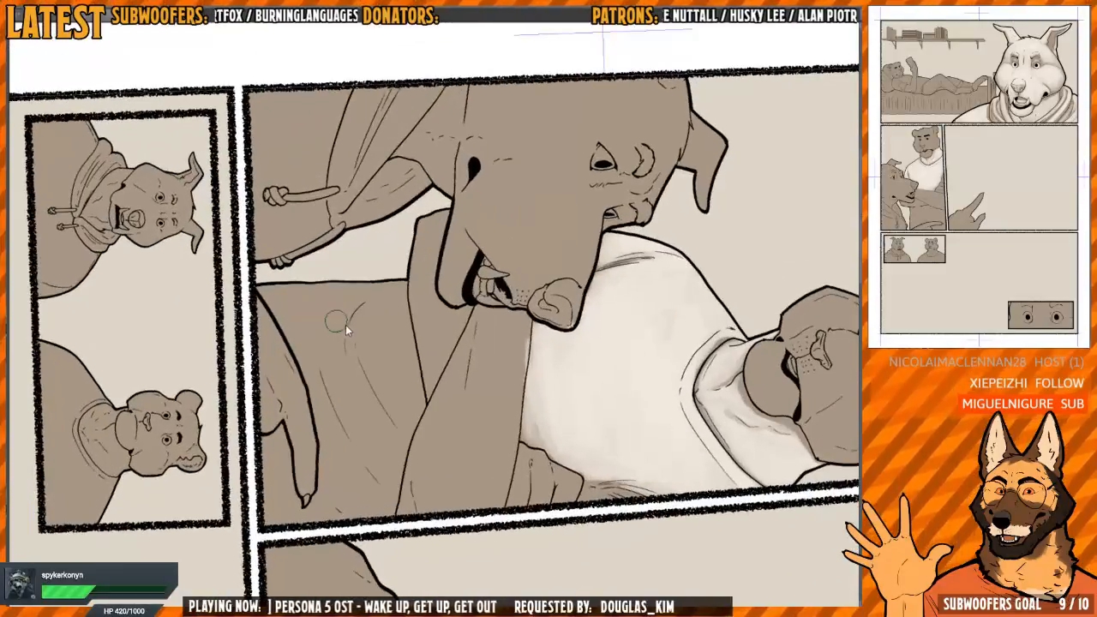
Paint bands of light on both sides of the curved crease in the tiger's shirt below the folded arms
mouse_move(347, 298)
left_mouse_down()
mouse_move(338, 318)
mouse_move(369, 420)
left_mouse_up()
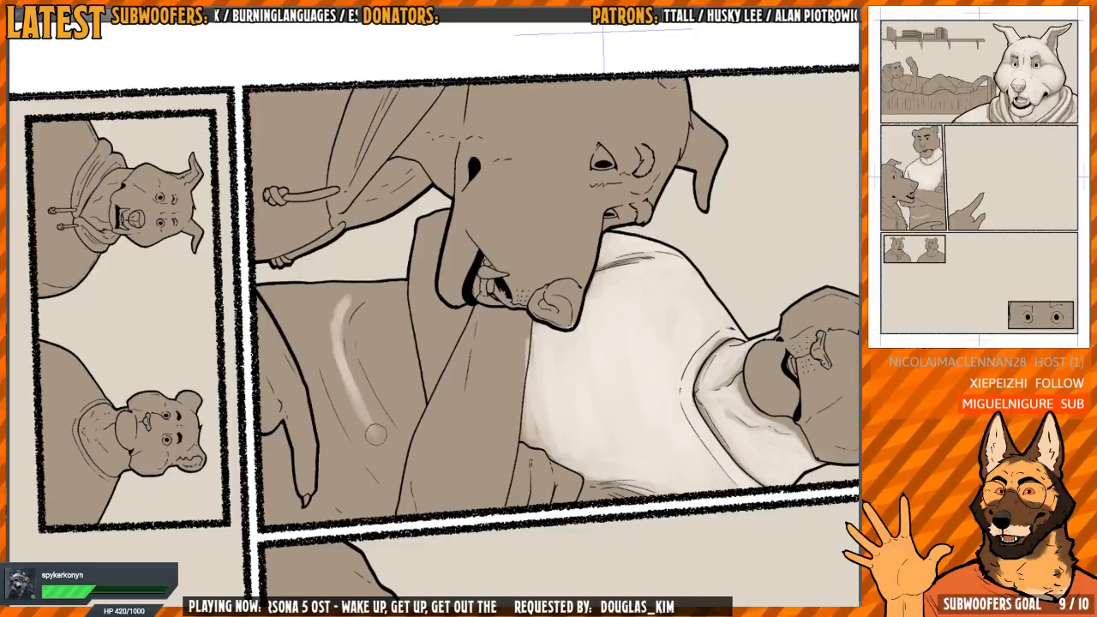
left_click_drag(376, 435, 362, 406)
mouse_move(362, 326)
left_mouse_down()
mouse_move(384, 404)
mouse_move(372, 311)
mouse_move(364, 316)
mouse_move(400, 416)
mouse_move(360, 321)
mouse_move(389, 396)
mouse_move(386, 360)
left_mouse_up()
left_click_drag(398, 442, 407, 423)
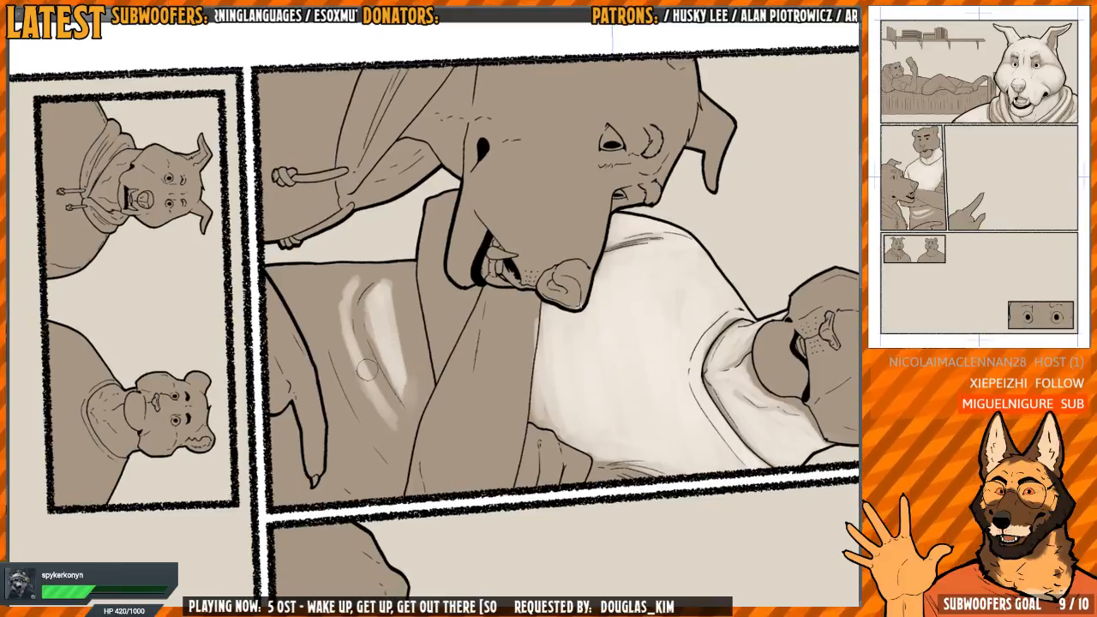
mouse_move(345, 328)
left_mouse_down()
mouse_move(359, 279)
mouse_move(345, 293)
mouse_move(346, 336)
mouse_move(394, 421)
mouse_move(347, 373)
mouse_move(399, 418)
left_mouse_up()
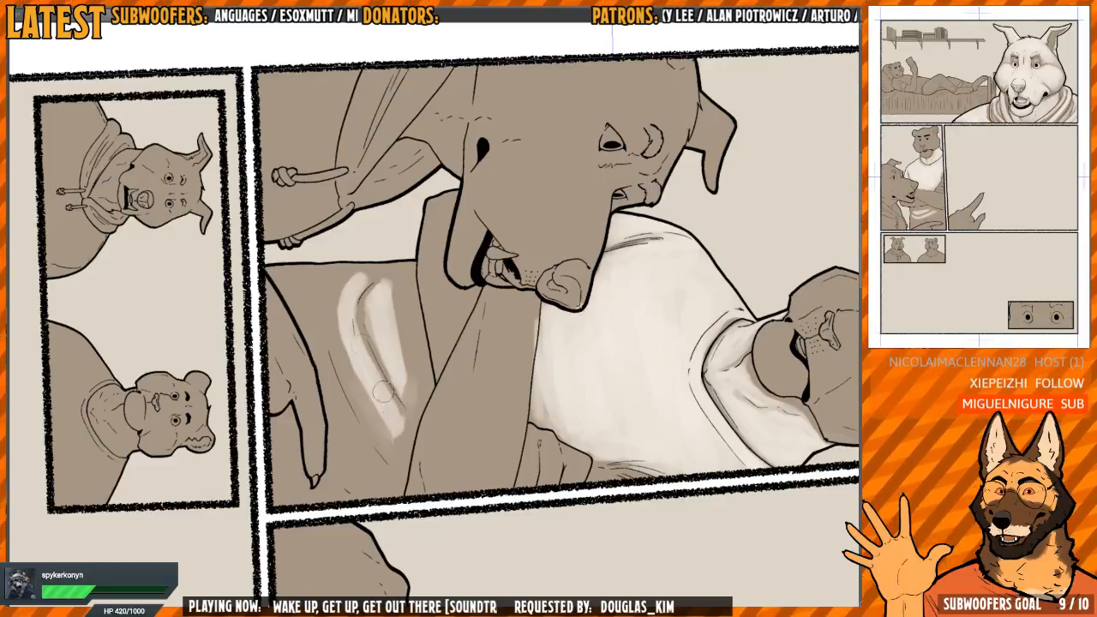
left_click_drag(360, 295, 359, 339)
left_click_drag(359, 334, 383, 314)
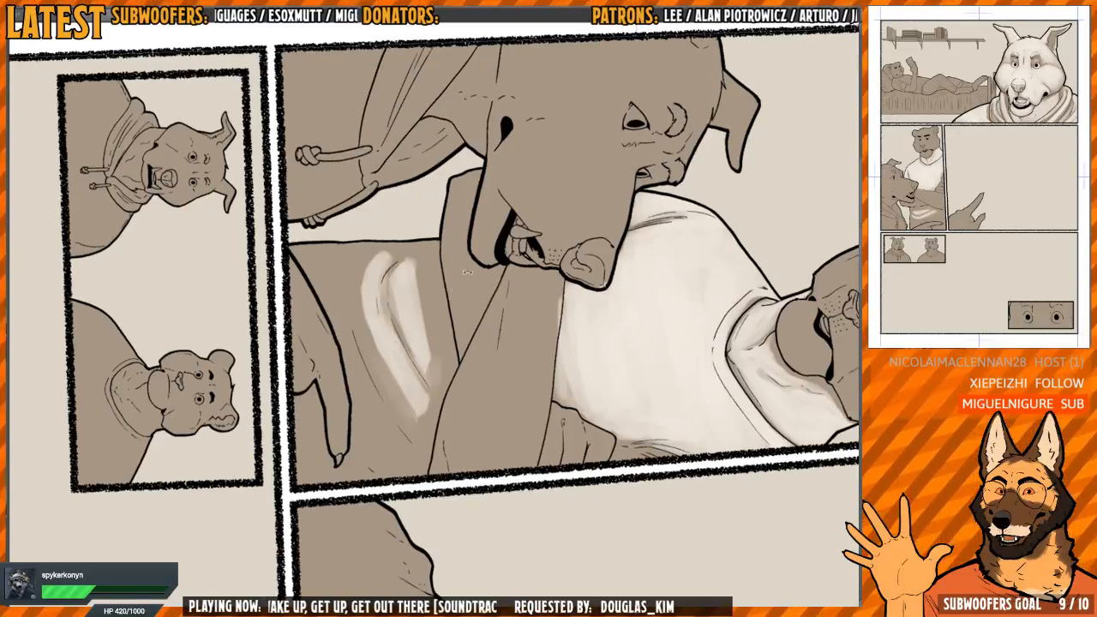
Spread light over the tiger's lower shirt between the outer fold, the shirt's outline and the wolf's hand
mouse_move(337, 265)
left_mouse_down()
mouse_move(327, 303)
mouse_move(336, 284)
mouse_move(302, 289)
mouse_move(300, 322)
mouse_move(319, 287)
mouse_move(327, 328)
mouse_move(331, 275)
mouse_move(351, 366)
left_mouse_up()
mouse_move(331, 329)
left_mouse_down()
mouse_move(338, 291)
mouse_move(388, 269)
mouse_move(406, 274)
mouse_move(410, 249)
left_mouse_up()
key("h")
Extend the shirt light down around the wolf's pointing finger to the panel border, leaving the fold in shadow
key("h")
left_click_drag(338, 214, 377, 232)
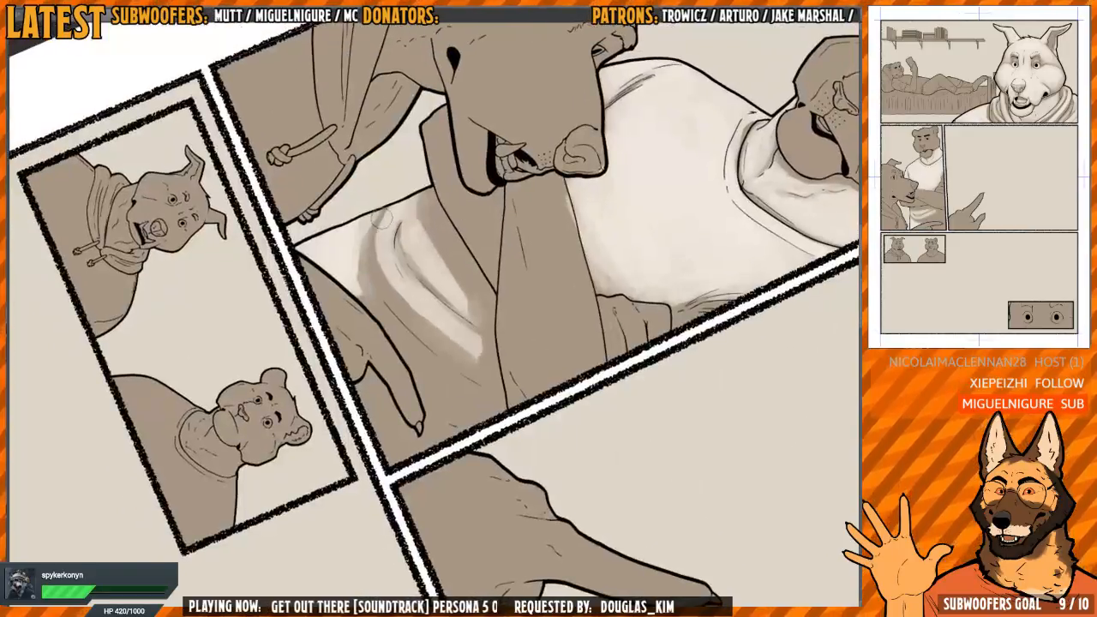
key("h")
mouse_move(450, 315)
left_mouse_down()
mouse_move(431, 292)
mouse_move(401, 300)
left_mouse_up()
mouse_move(412, 183)
left_mouse_down()
mouse_move(396, 308)
mouse_move(405, 348)
mouse_move(424, 274)
mouse_move(432, 313)
left_mouse_up()
key("h")
left_click_drag(500, 273, 436, 317)
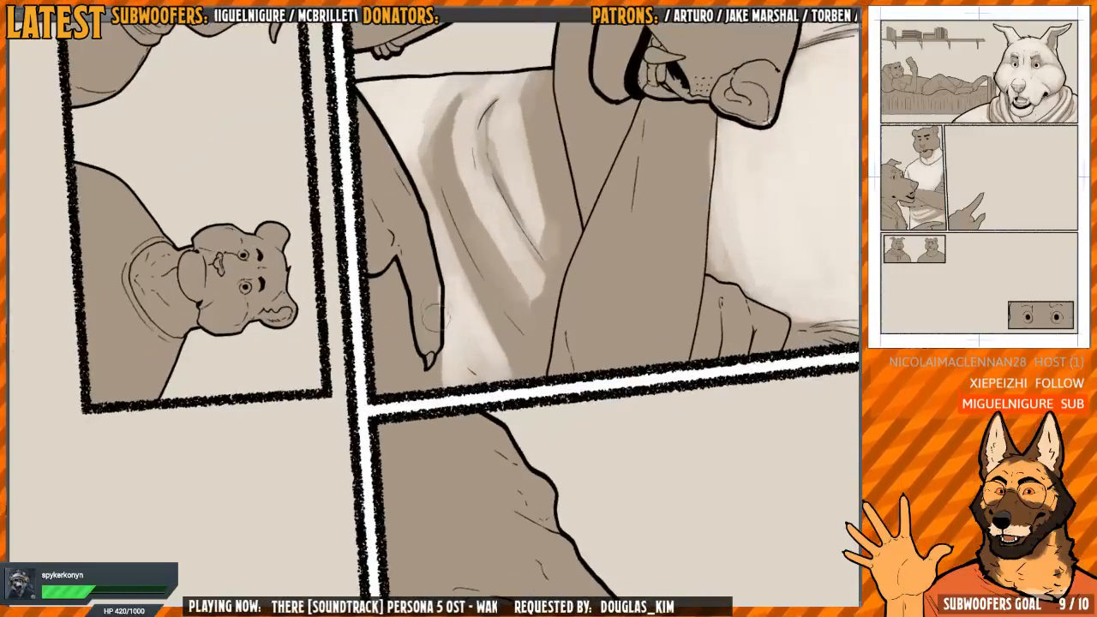
key("h")
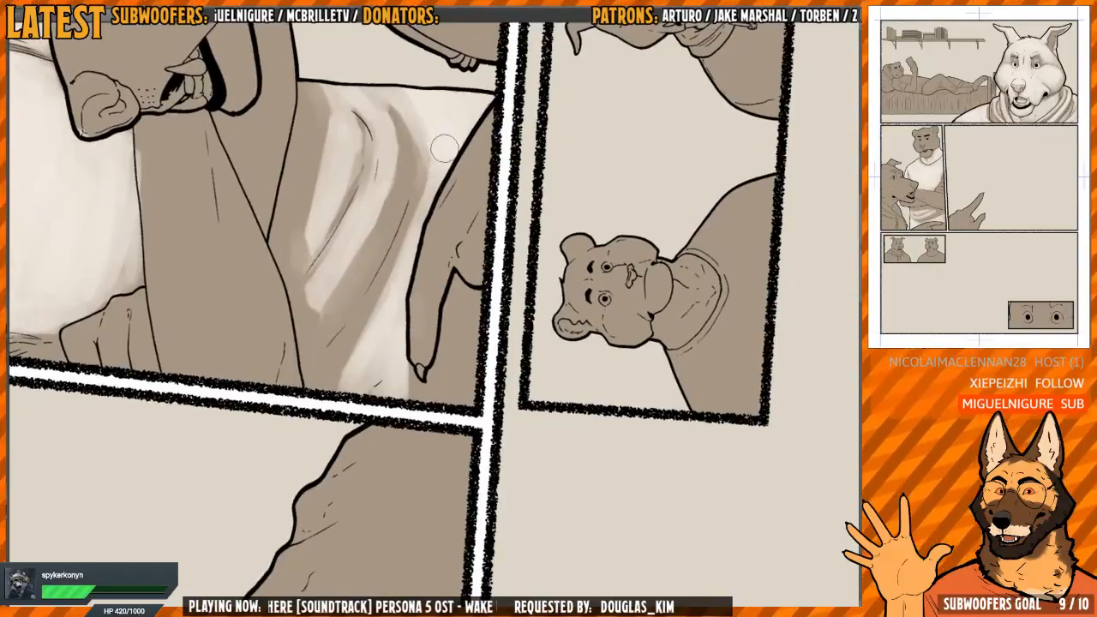
key("h")
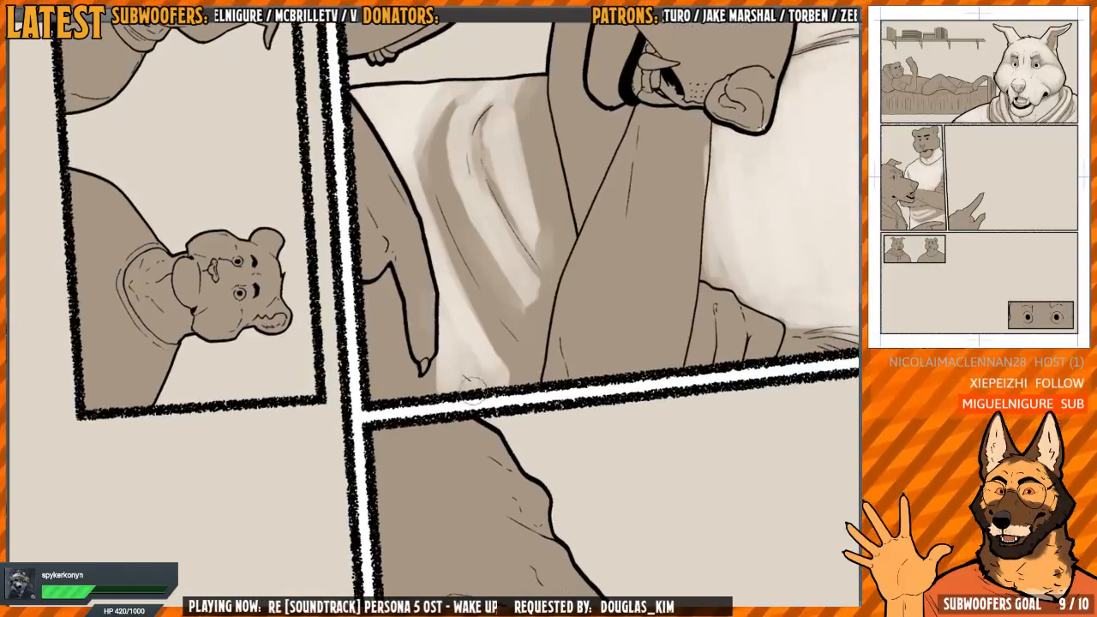
mouse_move(480, 362)
left_mouse_down()
mouse_move(434, 383)
mouse_move(441, 364)
mouse_move(428, 376)
mouse_move(408, 367)
mouse_move(402, 379)
mouse_move(382, 288)
mouse_move(364, 346)
mouse_move(374, 389)
mouse_move(399, 398)
mouse_move(382, 378)
mouse_move(374, 392)
mouse_move(390, 342)
mouse_move(408, 371)
left_mouse_up()
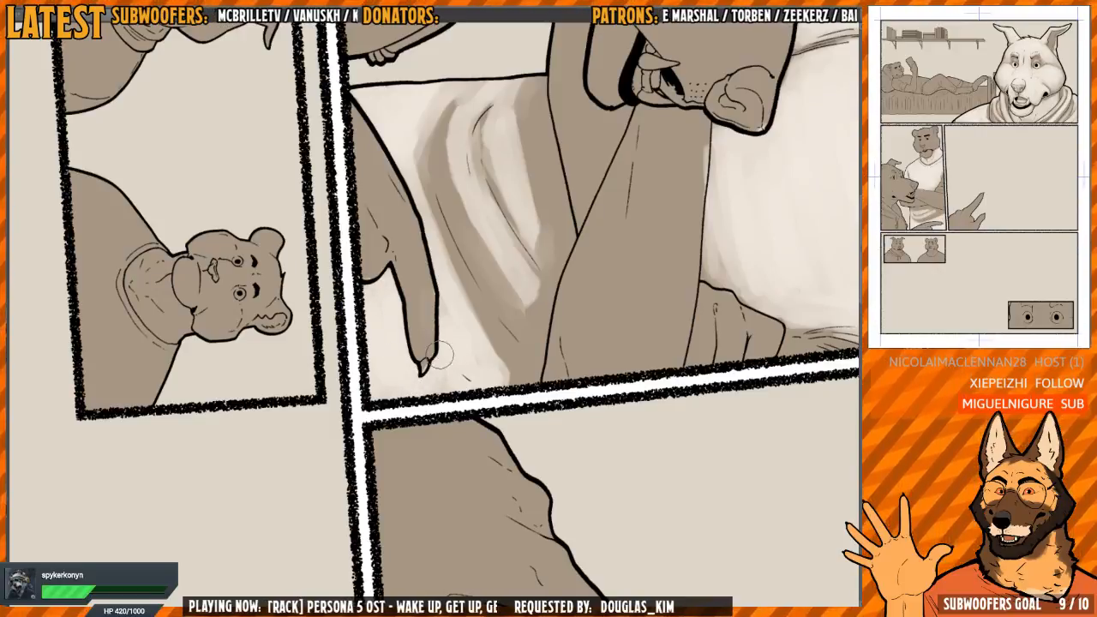
Soften the edge of the shadow band on the shirt's outer fold next to the wolf's pointing hand
key("m")
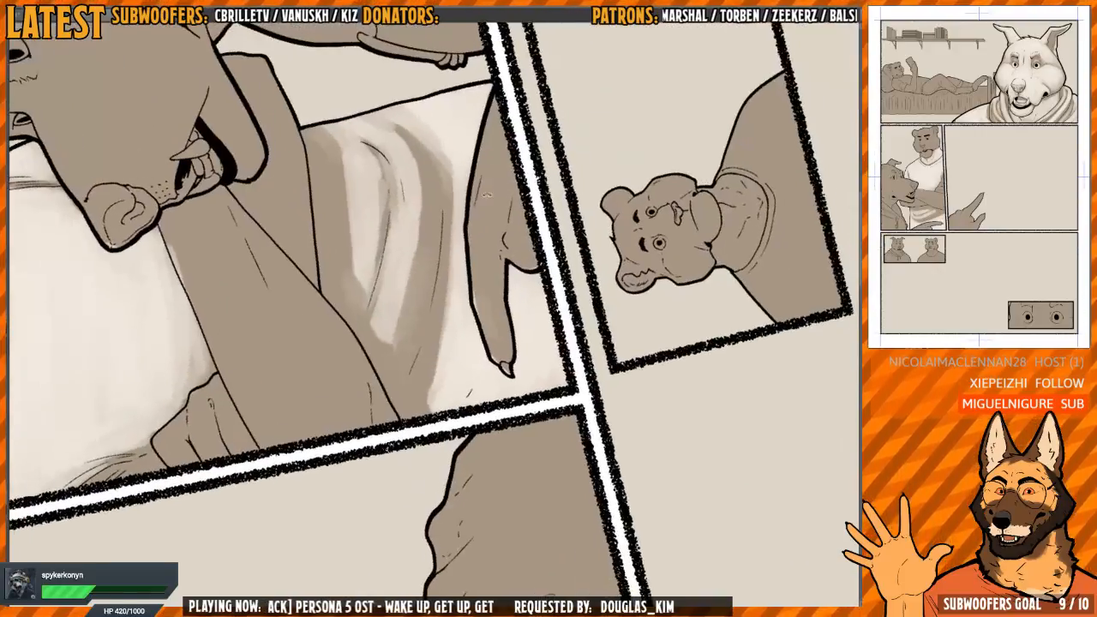
key("m")
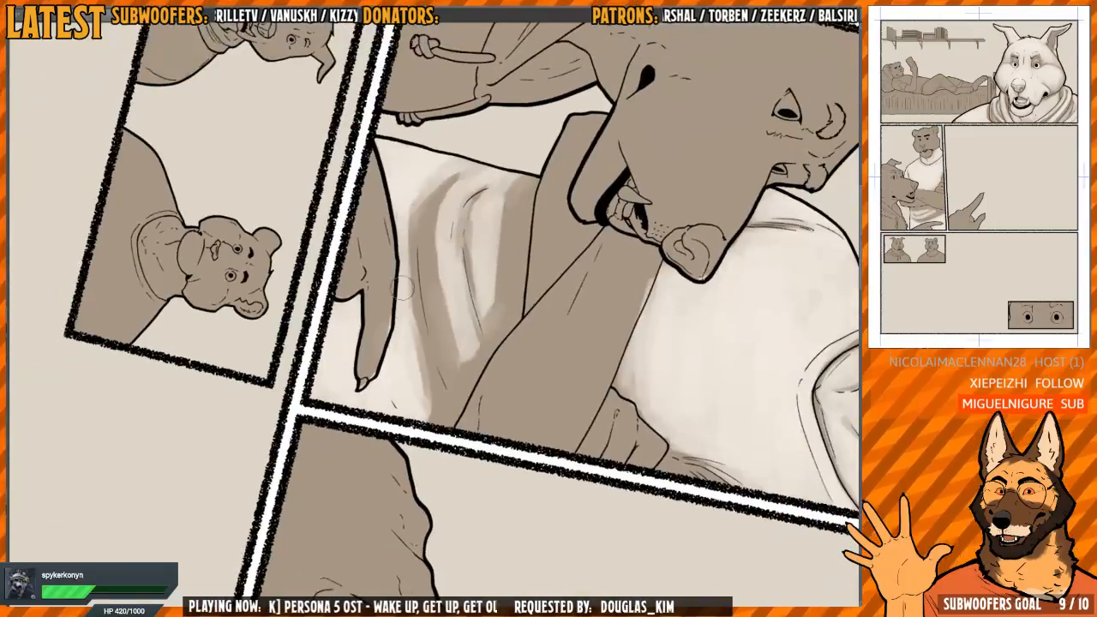
mouse_move(402, 288)
left_mouse_down()
mouse_move(425, 187)
mouse_move(404, 324)
left_mouse_up()
left_click_drag(408, 221, 423, 370)
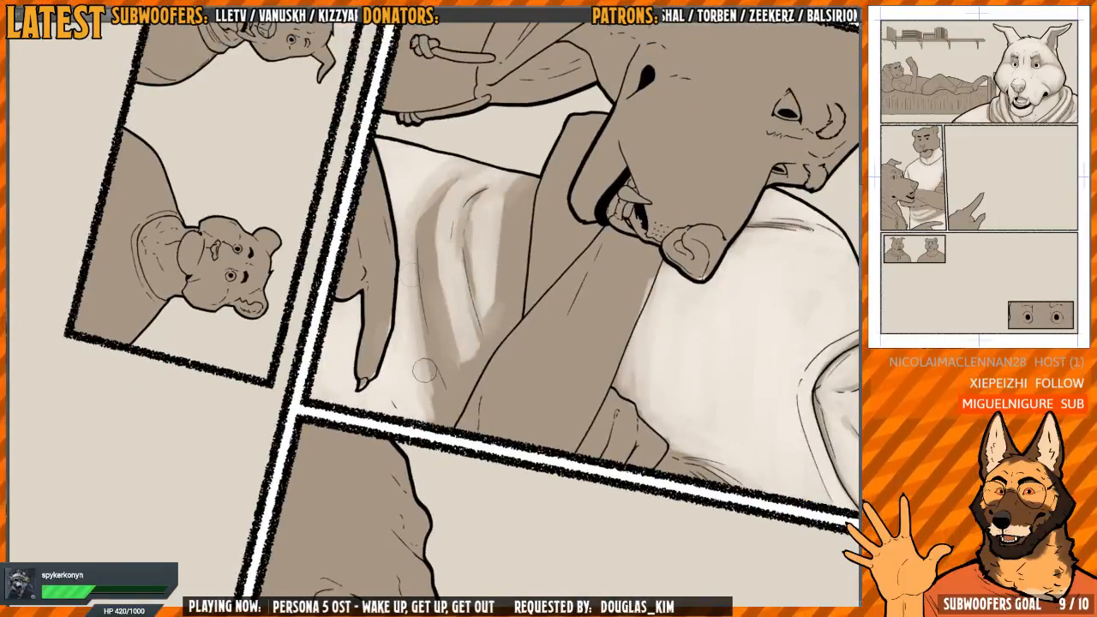
left_click_drag(412, 234, 433, 399)
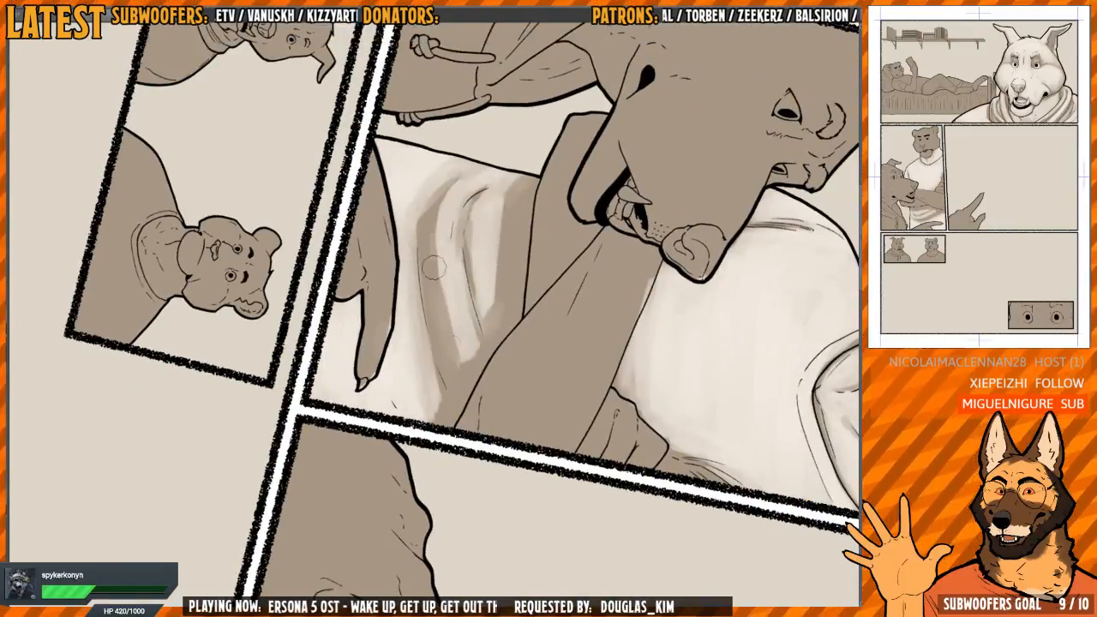
Brighten the ridges around the shirt's central crease and blend the fold shadows toward the tiger's arm
mouse_move(434, 267)
left_mouse_down()
mouse_move(441, 192)
mouse_move(444, 343)
mouse_move(464, 362)
mouse_move(482, 325)
left_mouse_up()
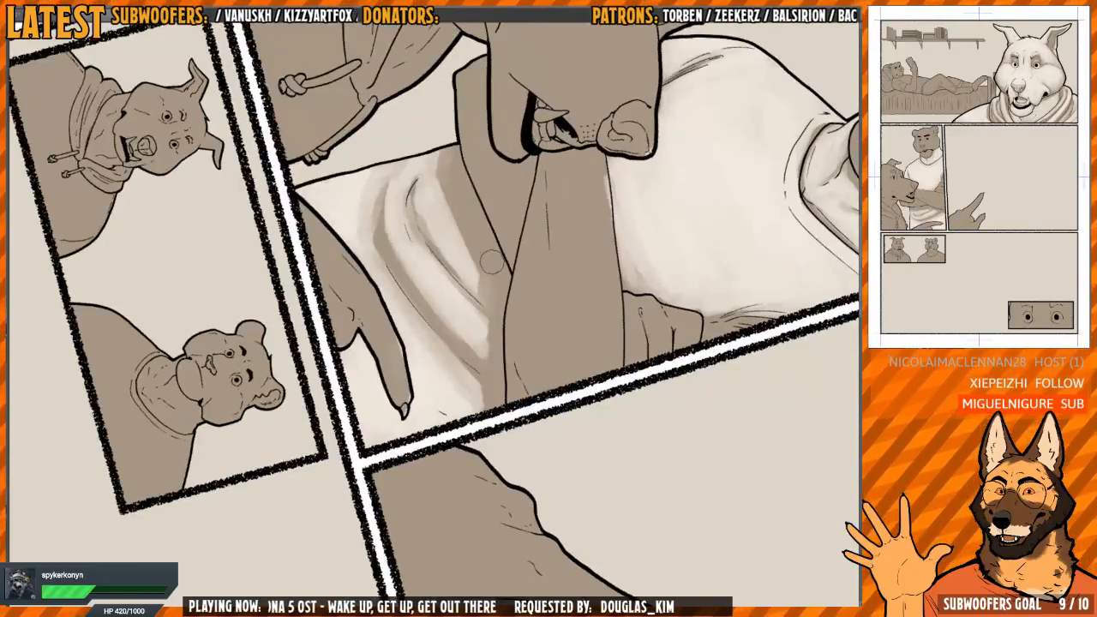
mouse_move(491, 263)
left_mouse_down()
mouse_move(471, 392)
mouse_move(509, 288)
mouse_move(415, 325)
mouse_move(394, 274)
mouse_move(398, 287)
mouse_move(425, 230)
left_mouse_up()
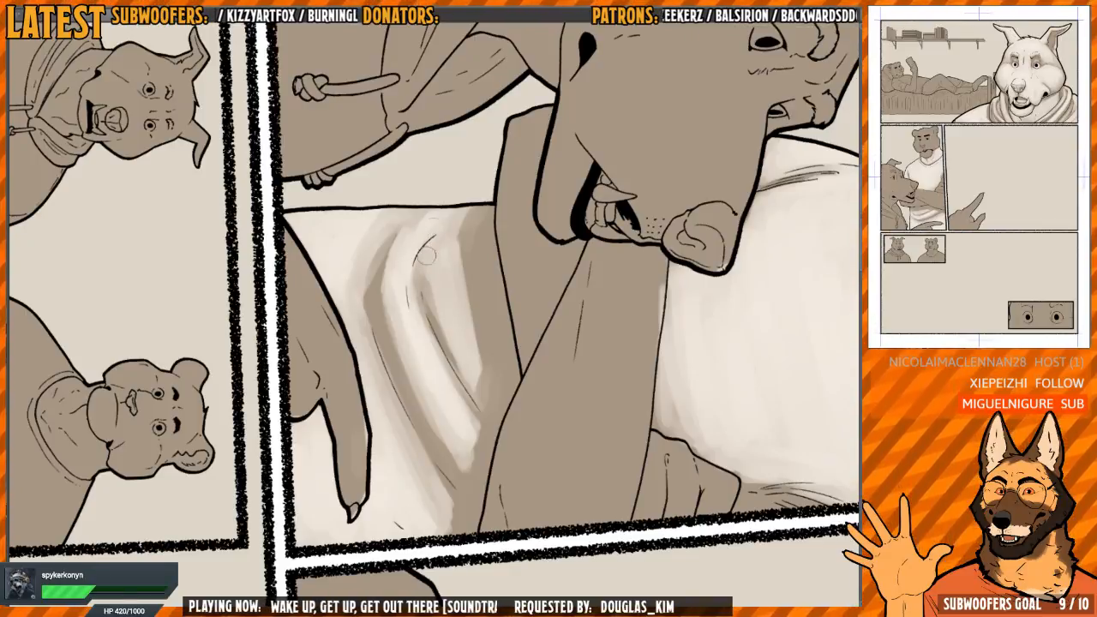
left_click_drag(425, 254, 431, 277)
mouse_move(356, 301)
left_mouse_down()
mouse_move(377, 244)
mouse_move(395, 257)
mouse_move(384, 321)
mouse_move(465, 485)
mouse_move(424, 416)
left_mouse_up()
left_click_drag(529, 371, 520, 245)
left_click_drag(520, 245, 467, 270)
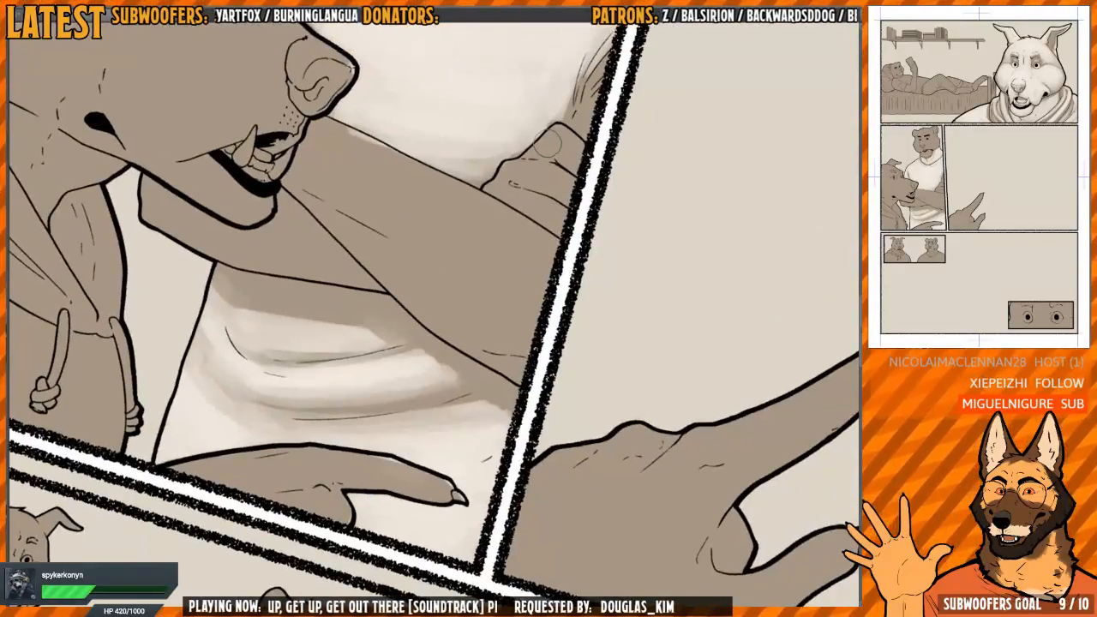
Cover the tiger's forearm with light from the wolf's muzzle to the panel border, leaving shadow along its lower edge
left_click_drag(549, 146, 481, 243)
key("m")
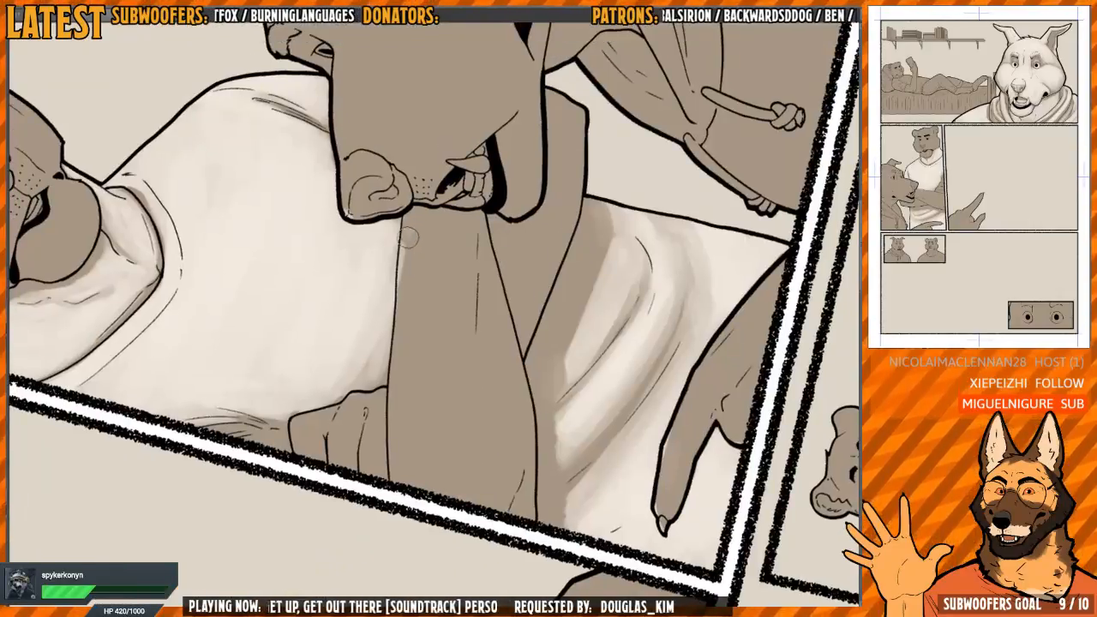
mouse_move(410, 236)
left_mouse_down()
mouse_move(424, 211)
mouse_move(447, 221)
mouse_move(452, 263)
left_mouse_up()
mouse_move(453, 218)
left_mouse_down()
mouse_move(459, 313)
mouse_move(481, 383)
mouse_move(482, 296)
mouse_move(497, 461)
mouse_move(487, 360)
mouse_move(447, 323)
mouse_move(441, 291)
left_mouse_up()
key("h")
mouse_move(407, 232)
left_mouse_down()
mouse_move(446, 347)
mouse_move(447, 294)
mouse_move(454, 328)
mouse_move(463, 478)
left_mouse_up()
key("h")
mouse_move(423, 389)
left_mouse_down()
mouse_move(408, 351)
mouse_move(421, 318)
mouse_move(412, 319)
left_mouse_up()
key("h")
mouse_move(399, 255)
left_mouse_down()
mouse_move(396, 219)
mouse_move(417, 221)
mouse_move(436, 399)
mouse_move(412, 454)
mouse_move(386, 428)
mouse_move(416, 333)
mouse_move(403, 377)
left_mouse_up()
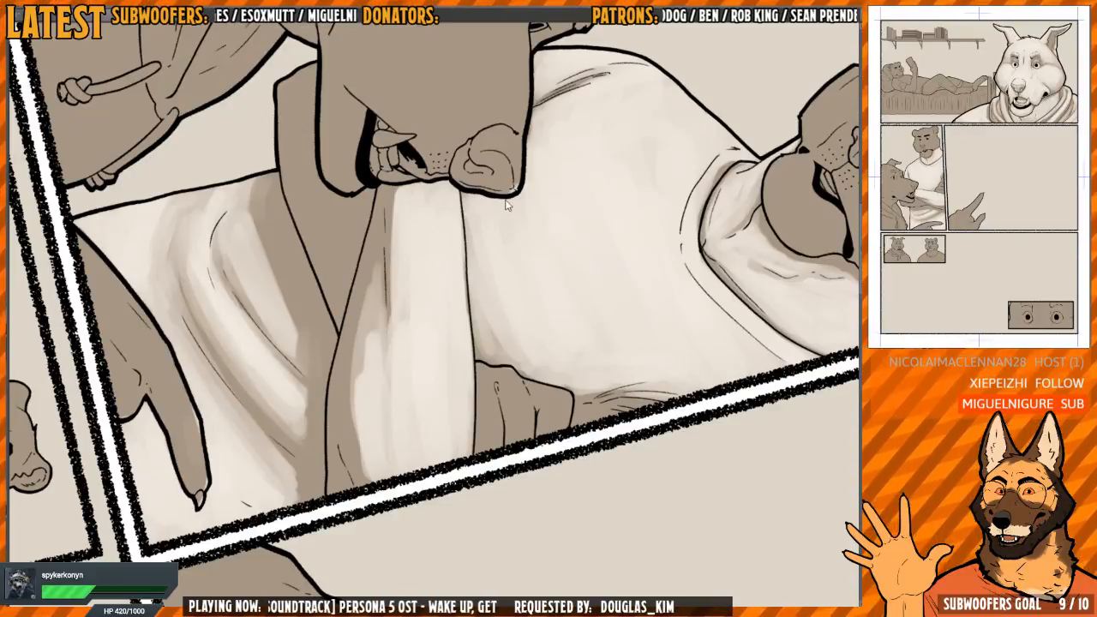
Refine the light around the forearm's crease line and soften the shadow beside it
left_click_drag(576, 172, 574, 169)
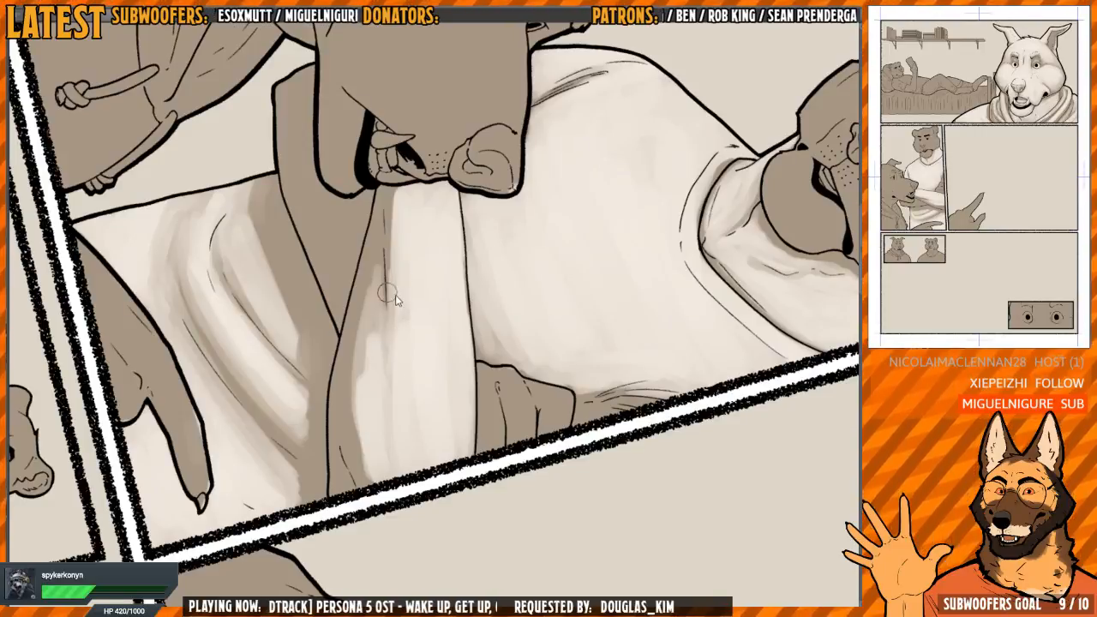
left_click_drag(391, 339, 396, 192)
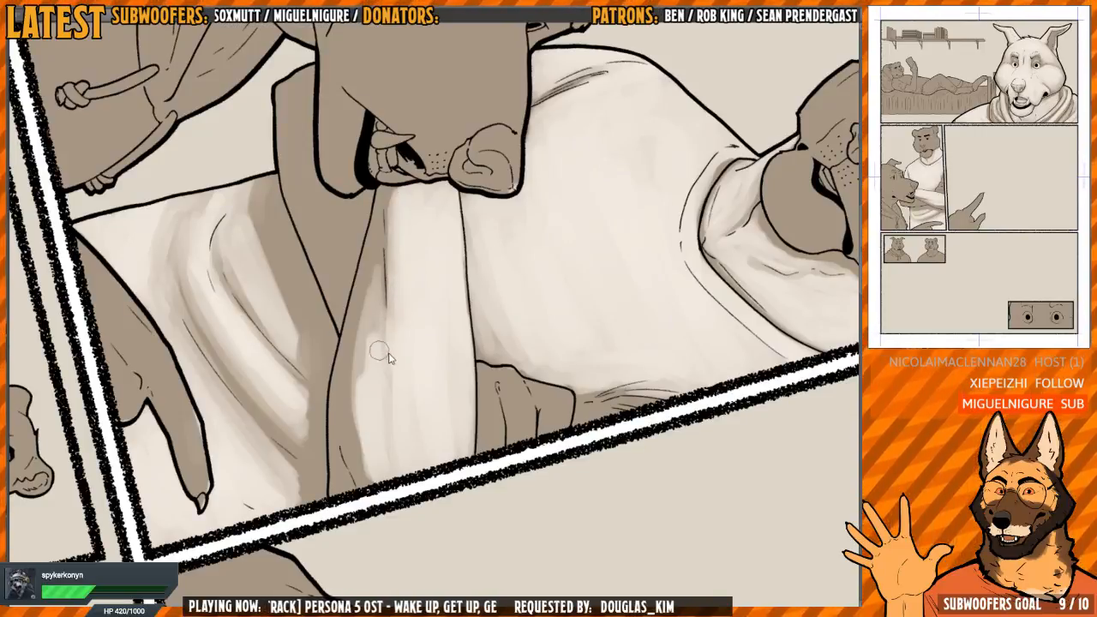
mouse_move(380, 351)
left_mouse_down()
mouse_move(384, 388)
mouse_move(382, 349)
mouse_move(366, 357)
mouse_move(363, 319)
mouse_move(353, 414)
mouse_move(364, 476)
mouse_move(357, 345)
mouse_move(379, 250)
mouse_move(365, 276)
mouse_move(348, 435)
mouse_move(377, 490)
left_mouse_up()
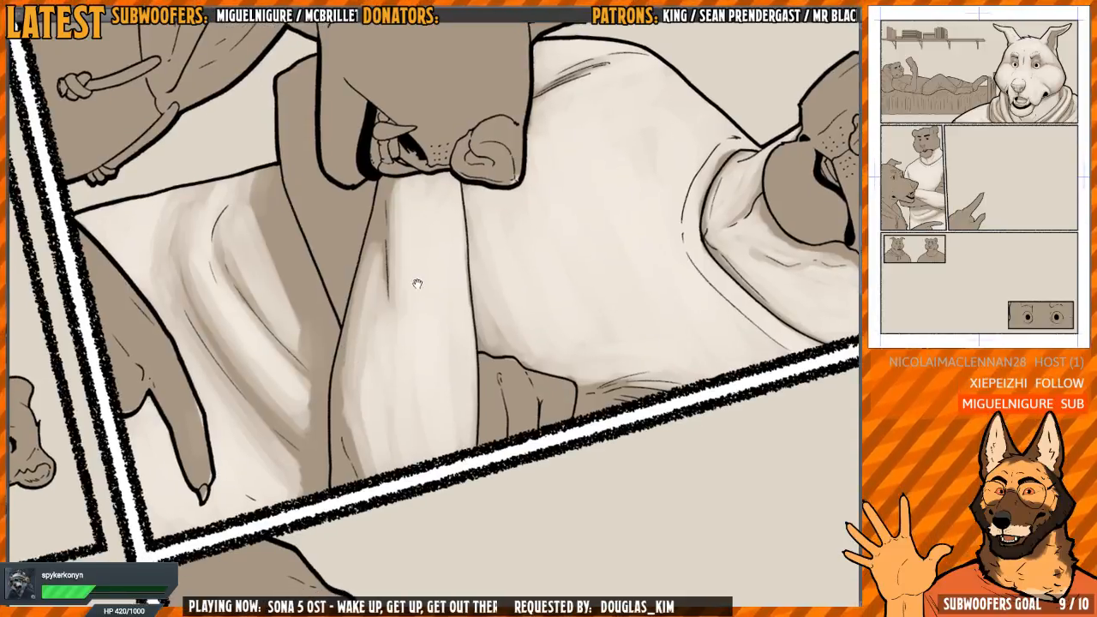
scroll(400, 303, "up", 2)
left_click_drag(387, 396, 390, 369)
left_click_drag(445, 220, 438, 221)
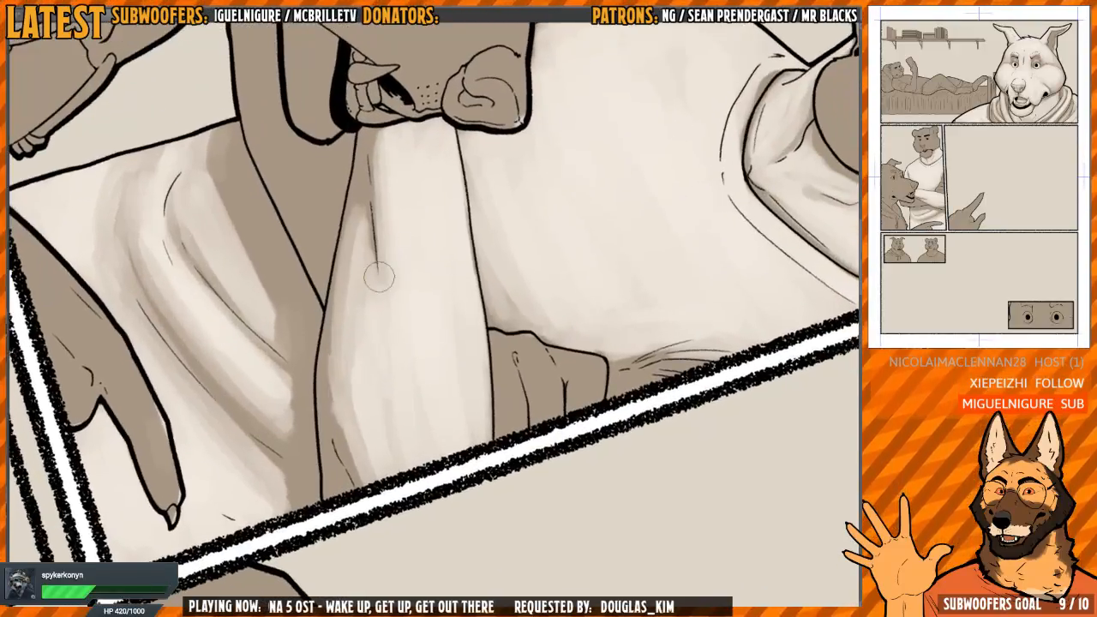
mouse_move(378, 274)
left_mouse_down()
mouse_move(383, 302)
mouse_move(374, 188)
mouse_move(380, 247)
left_mouse_up()
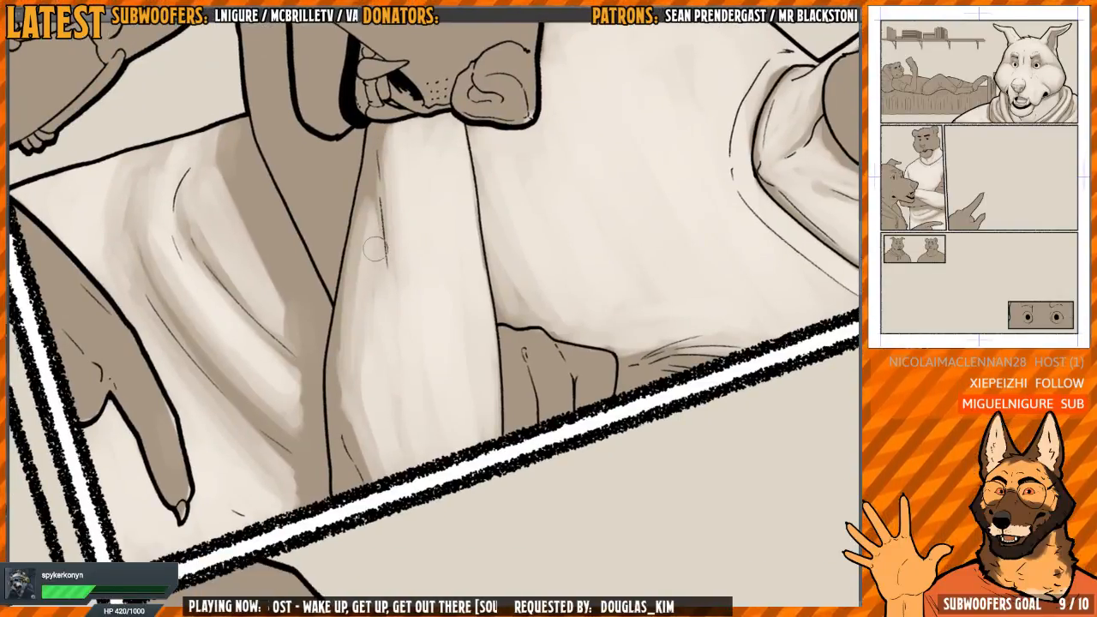
Blend a soft midtone along the shadowed underside of the tiger's forearm
scroll(380, 247, "down", 1)
left_click_drag(388, 203, 374, 208)
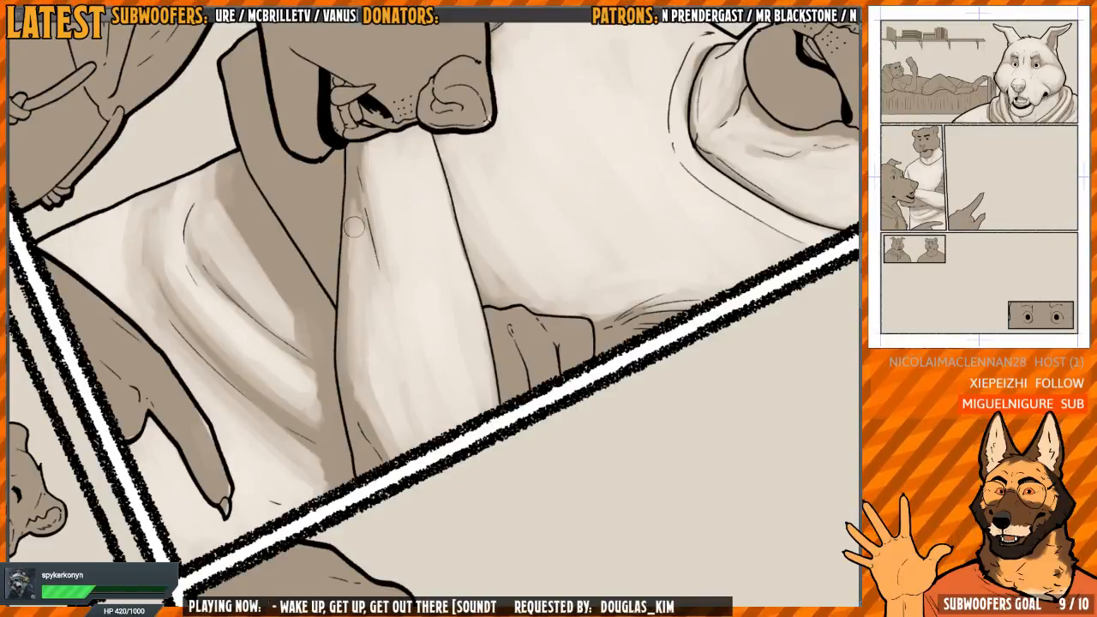
left_click_drag(353, 227, 361, 410)
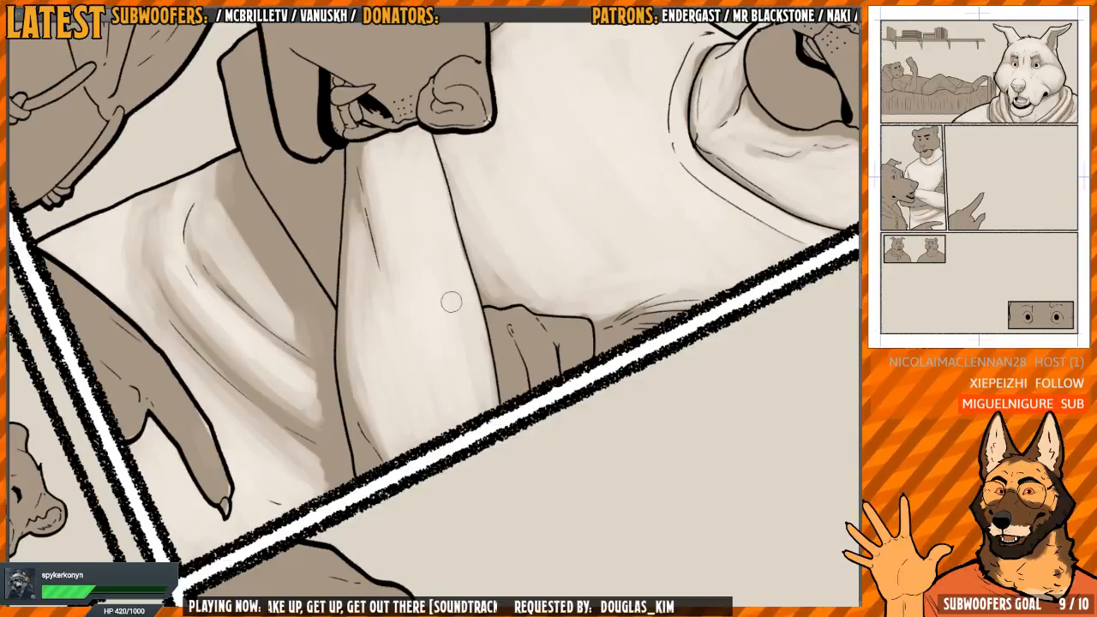
Carry the forearm light up to its outline against the chest, from the wolf's nose to the panel border
key("h")
mouse_move(474, 296)
left_mouse_down()
mouse_move(402, 225)
mouse_move(433, 166)
left_mouse_up()
left_click_drag(391, 208, 393, 257)
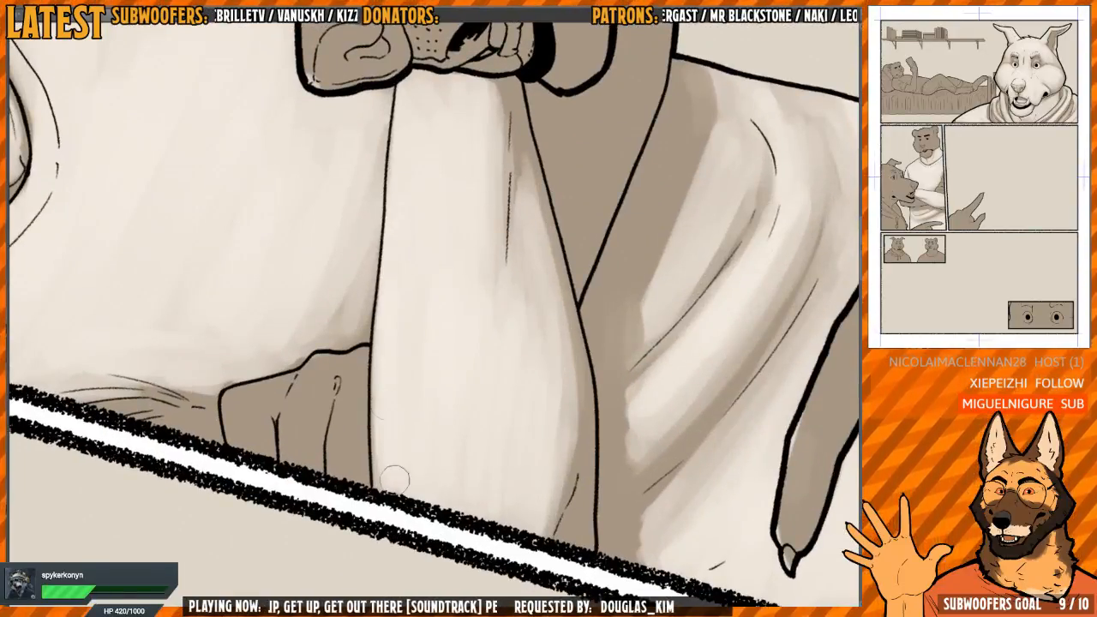
left_click_drag(497, 162, 479, 272)
left_click_drag(372, 229, 381, 228)
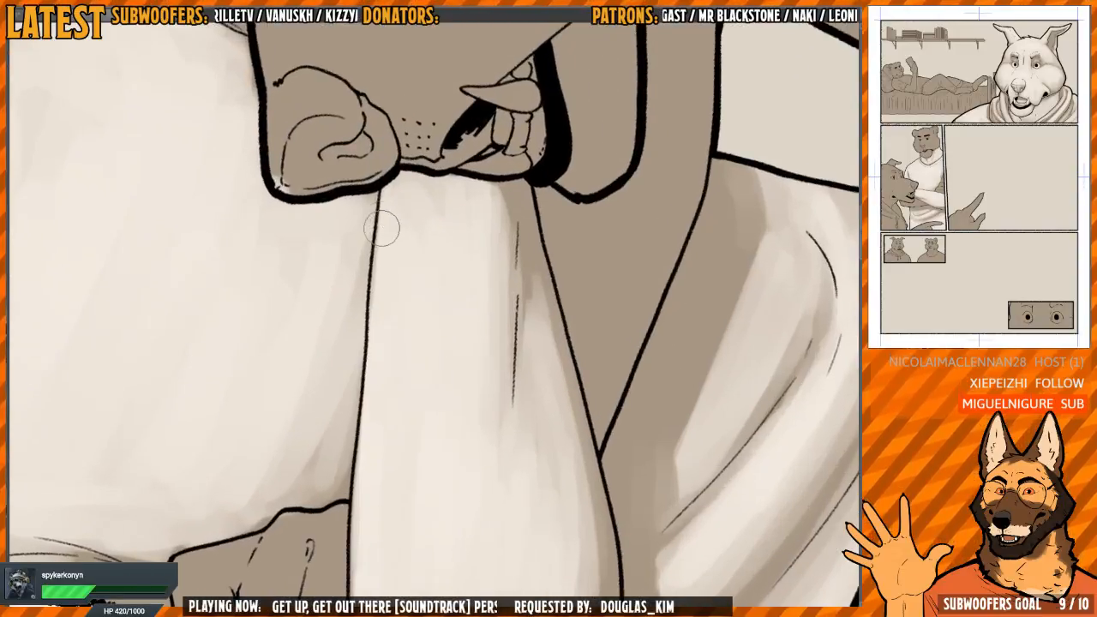
mouse_move(408, 349)
left_mouse_down()
mouse_move(419, 191)
mouse_move(480, 245)
mouse_move(369, 300)
mouse_move(371, 286)
mouse_move(386, 288)
left_mouse_up()
Paint light on the fingers of the tiger's tucked hand, keeping shadow in the gaps between them
mouse_move(337, 255)
left_mouse_down()
mouse_move(327, 294)
mouse_move(318, 277)
mouse_move(298, 348)
mouse_move(309, 402)
mouse_move(343, 249)
mouse_move(313, 316)
mouse_move(363, 235)
mouse_move(366, 257)
mouse_move(338, 317)
mouse_move(351, 378)
mouse_move(345, 435)
mouse_move(353, 291)
mouse_move(386, 249)
mouse_move(382, 334)
mouse_move(381, 253)
mouse_move(409, 230)
mouse_move(368, 343)
mouse_move(393, 410)
mouse_move(412, 267)
mouse_move(391, 380)
mouse_move(385, 237)
mouse_move(406, 321)
mouse_move(421, 316)
mouse_move(399, 399)
mouse_move(415, 355)
left_mouse_up()
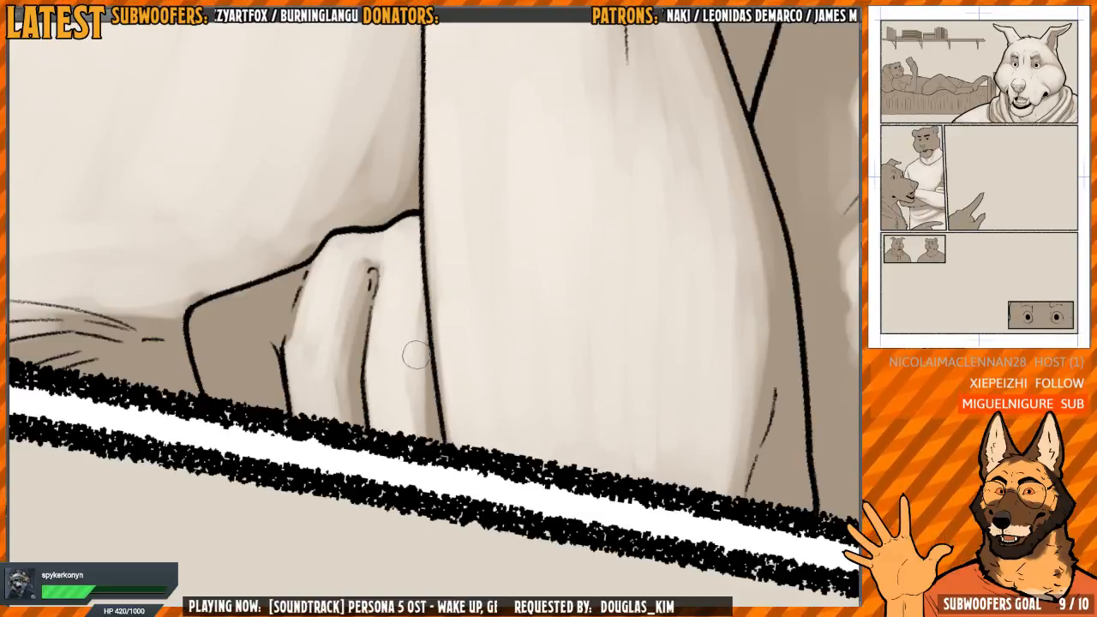
mouse_move(432, 224)
left_mouse_down()
mouse_move(428, 299)
mouse_move(412, 275)
left_mouse_up()
left_click_drag(474, 256, 478, 388)
left_click_drag(358, 322, 412, 296)
mouse_move(318, 292)
left_mouse_down()
mouse_move(365, 398)
mouse_move(347, 360)
mouse_move(321, 403)
mouse_move(314, 369)
left_mouse_up()
scroll(330, 337, "up", 1)
key("m")
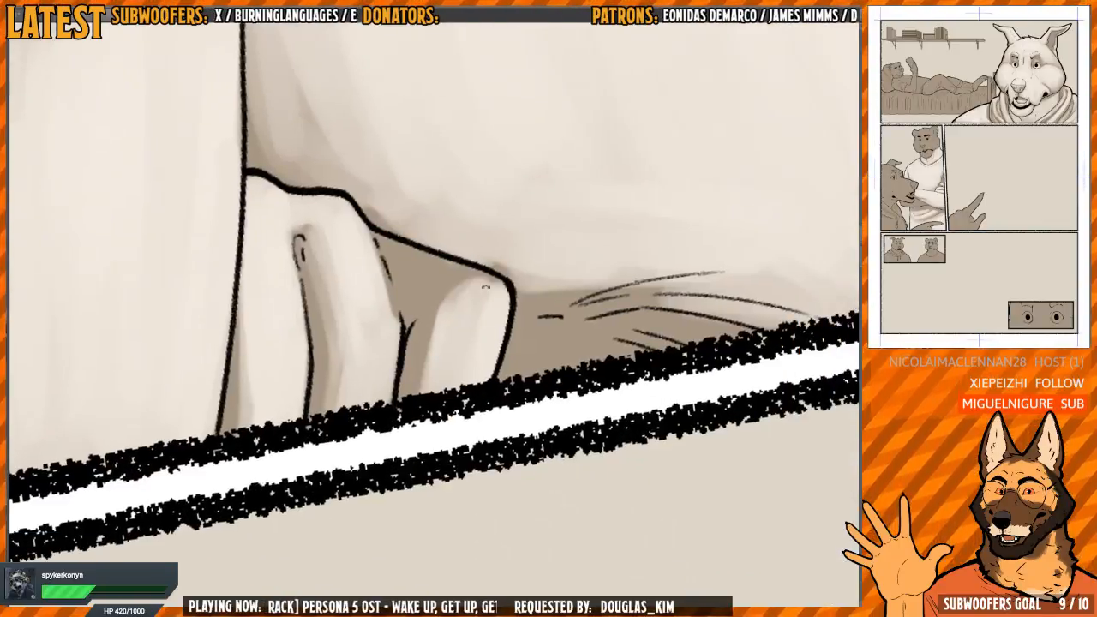
Fill the outer finger and knuckle area of the tucked hand with light up to the hand's outline
mouse_move(505, 278)
left_mouse_down()
mouse_move(396, 273)
mouse_move(390, 360)
mouse_move(400, 348)
mouse_move(385, 377)
mouse_move(409, 345)
left_mouse_up()
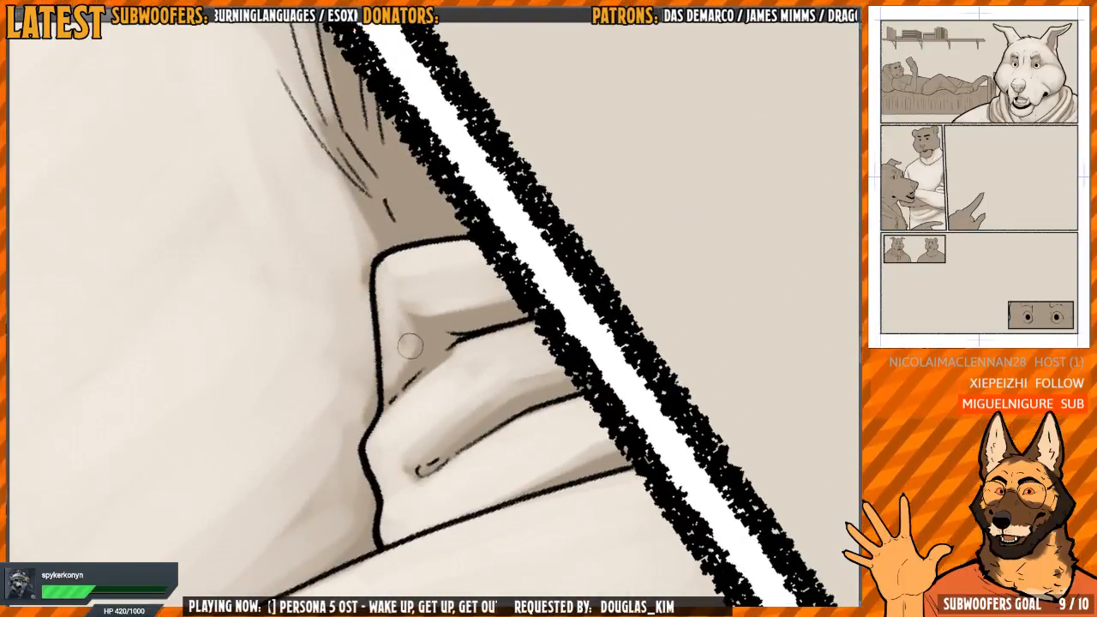
mouse_move(392, 289)
left_mouse_down()
mouse_move(378, 402)
mouse_move(397, 314)
mouse_move(422, 340)
left_mouse_up()
left_click_drag(356, 293, 372, 401)
Paint light over the shadowed shirt fold between the tucked hand, the crease lines and the panel border
key("h")
key("ctrl+minus")
key("ctrl+minus")
key("ctrl+minus")
left_click_drag(547, 215, 539, 186)
key("h")
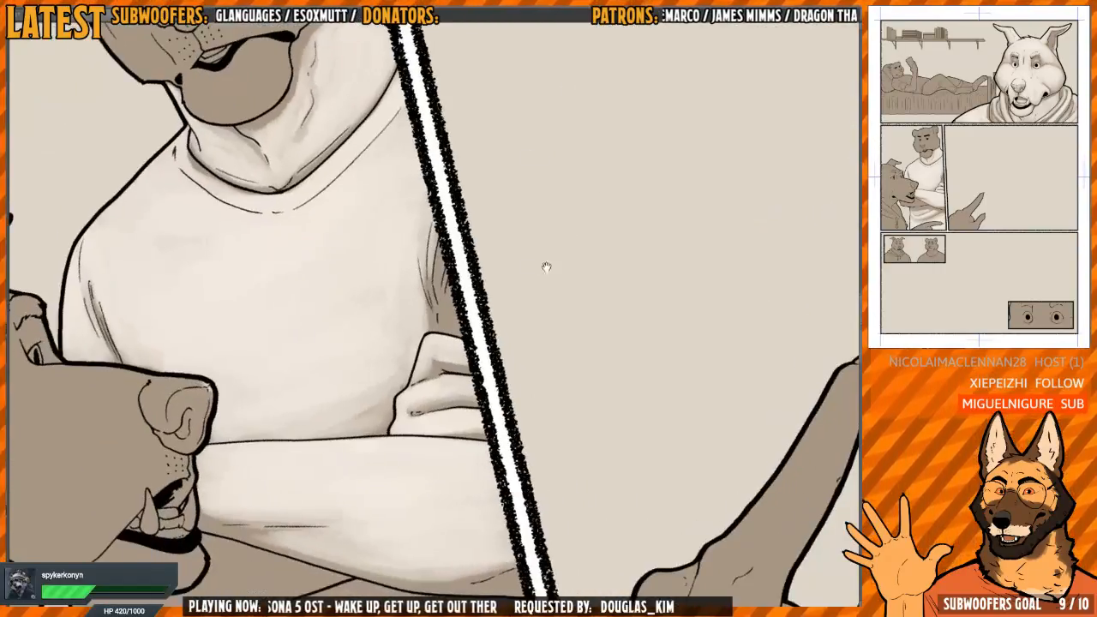
key("ctrl+plus")
key("ctrl+plus")
left_click_drag(346, 413, 371, 414)
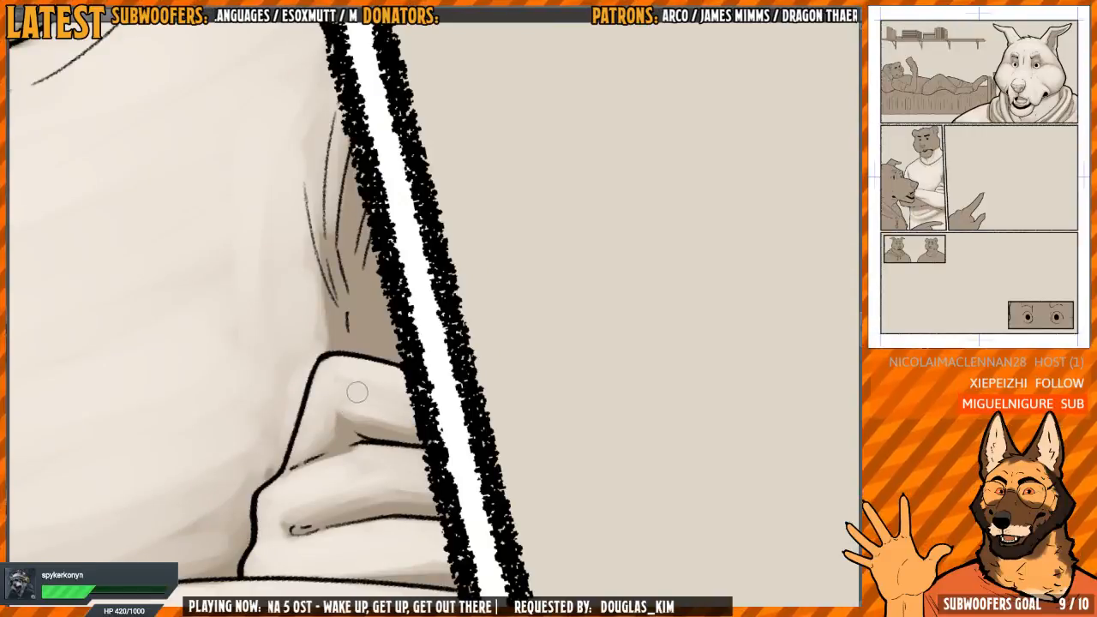
mouse_move(347, 199)
left_mouse_down()
mouse_move(350, 250)
mouse_move(390, 322)
left_mouse_up()
key("ctrl+minus")
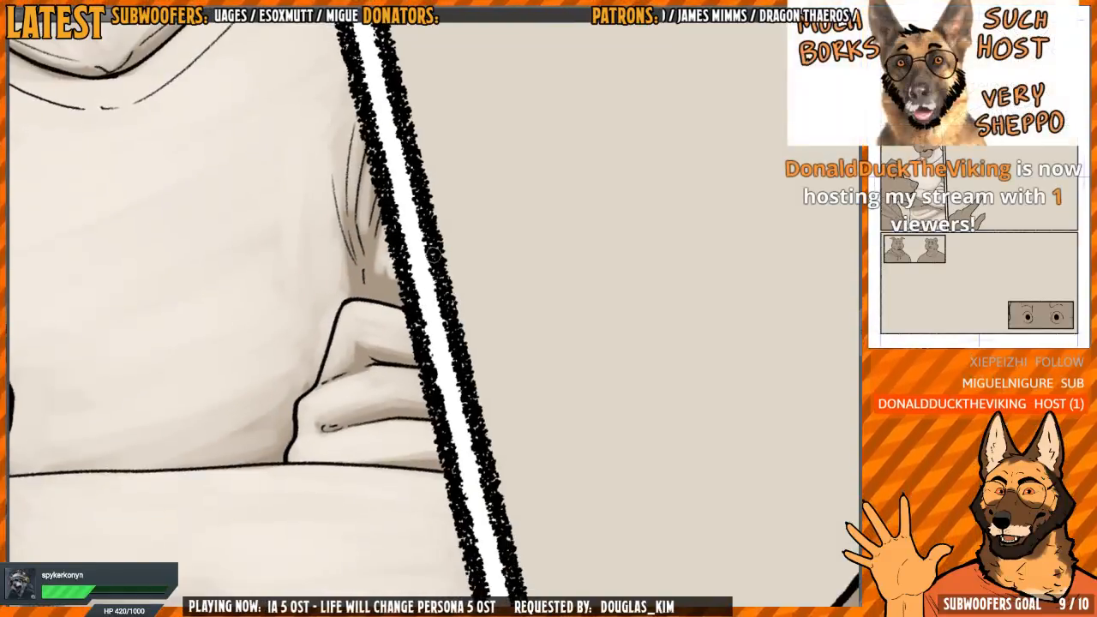
key("Escape")
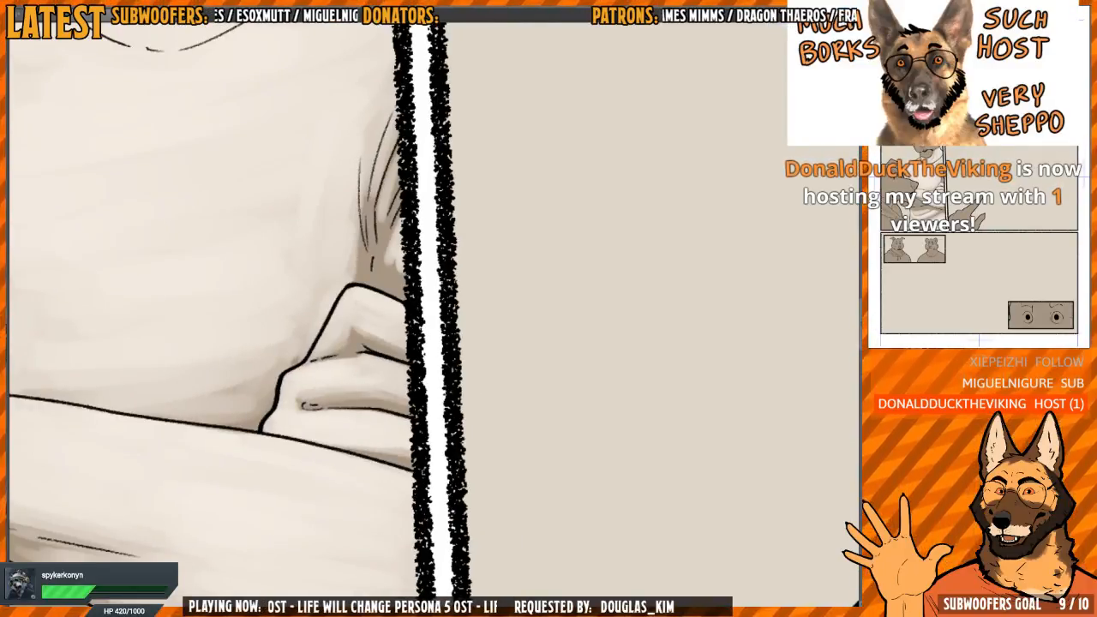
Lay the first light streaks on the brown cloth wedge directly beneath the wolf's lower jaw
key("ctrl+minus")
key("ctrl+minus")
key("h")
left_click_drag(543, 401, 450, 287)
mouse_move(541, 286)
left_mouse_down()
mouse_move(528, 194)
mouse_move(489, 269)
mouse_move(465, 257)
mouse_move(433, 350)
mouse_move(501, 363)
mouse_move(445, 321)
mouse_move(426, 372)
left_mouse_up()
key("h")
key("h")
key("ctrl+plus")
key("ctrl+plus")
left_click_drag(442, 318, 415, 316)
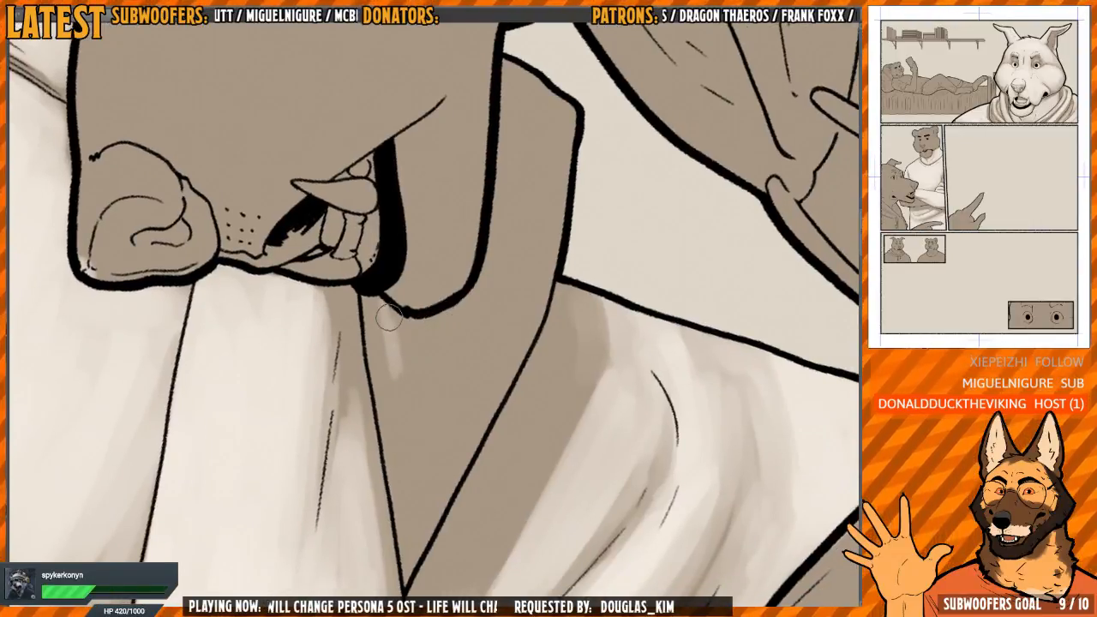
mouse_move(388, 317)
left_mouse_down()
mouse_move(393, 351)
mouse_move(431, 351)
mouse_move(404, 330)
mouse_move(451, 291)
left_mouse_up()
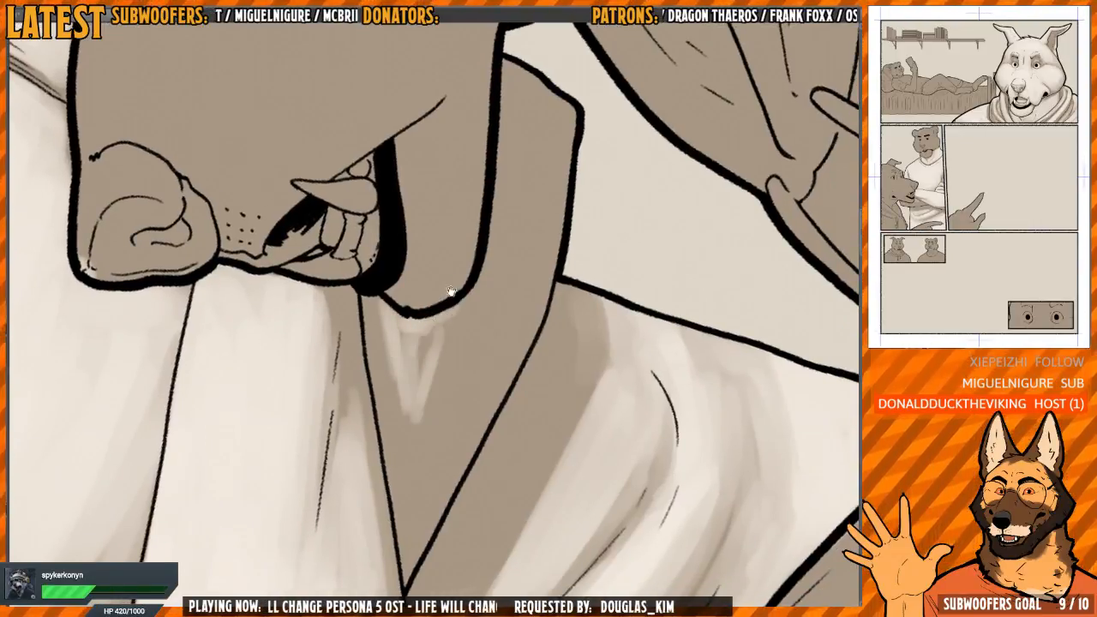
Widen the light under the wolf's jaw into a V shape and carry it up beside the chin
key("h")
mouse_move(486, 240)
left_mouse_down()
mouse_move(506, 240)
mouse_move(472, 309)
left_mouse_up()
mouse_move(379, 362)
left_mouse_down()
mouse_move(421, 401)
mouse_move(443, 391)
mouse_move(423, 410)
mouse_move(368, 321)
mouse_move(377, 327)
mouse_move(392, 222)
mouse_move(365, 301)
mouse_move(363, 367)
mouse_move(372, 365)
mouse_move(372, 337)
mouse_move(405, 426)
mouse_move(422, 395)
mouse_move(386, 375)
mouse_move(393, 488)
mouse_move(370, 431)
mouse_move(396, 485)
mouse_move(408, 450)
mouse_move(377, 447)
mouse_move(387, 394)
left_mouse_up()
left_click_drag(369, 447, 436, 377)
left_click_drag(416, 336, 415, 384)
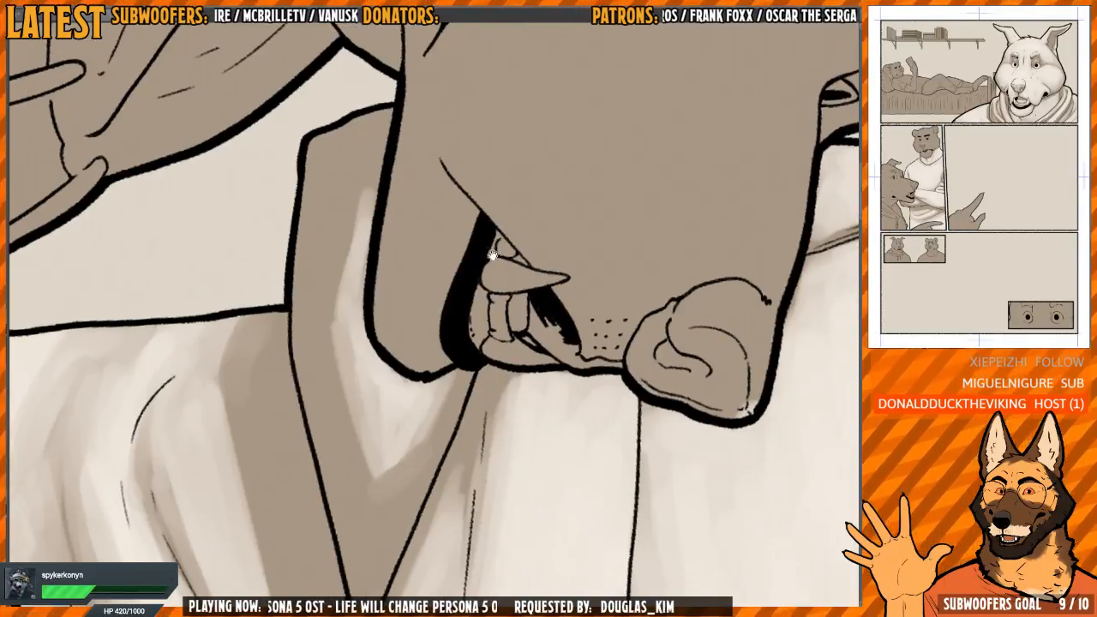
left_click_drag(483, 264, 470, 277)
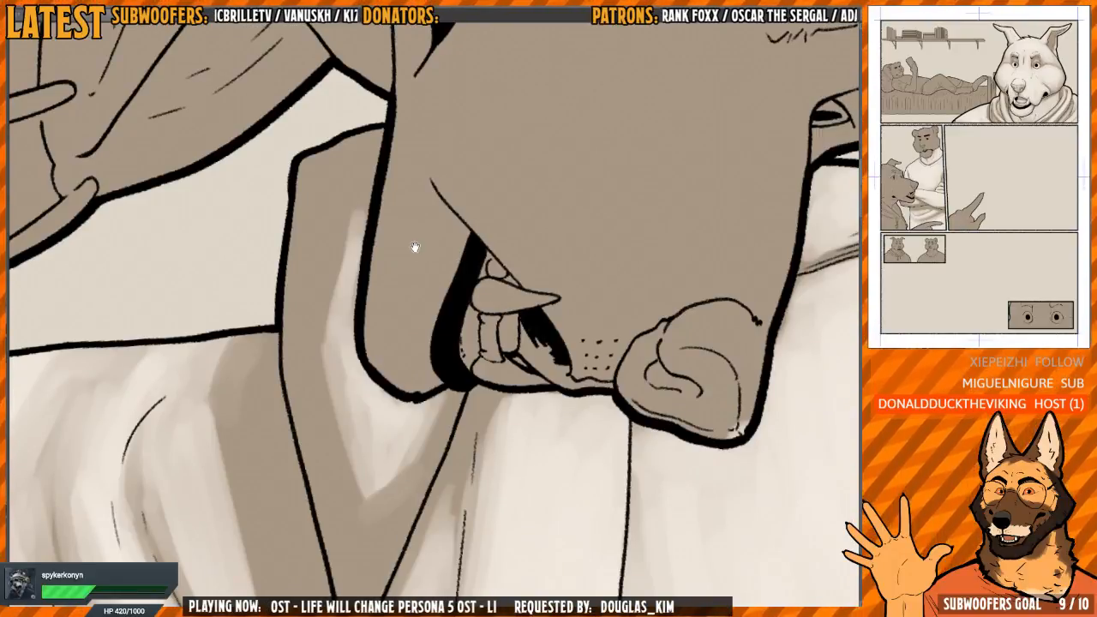
Extend the light up the cloth strip behind the wolf's jaw and blend it toward the outer edge
mouse_move(414, 246)
left_mouse_down()
mouse_move(409, 286)
mouse_move(374, 304)
left_mouse_up()
scroll(360, 298, "down", 1)
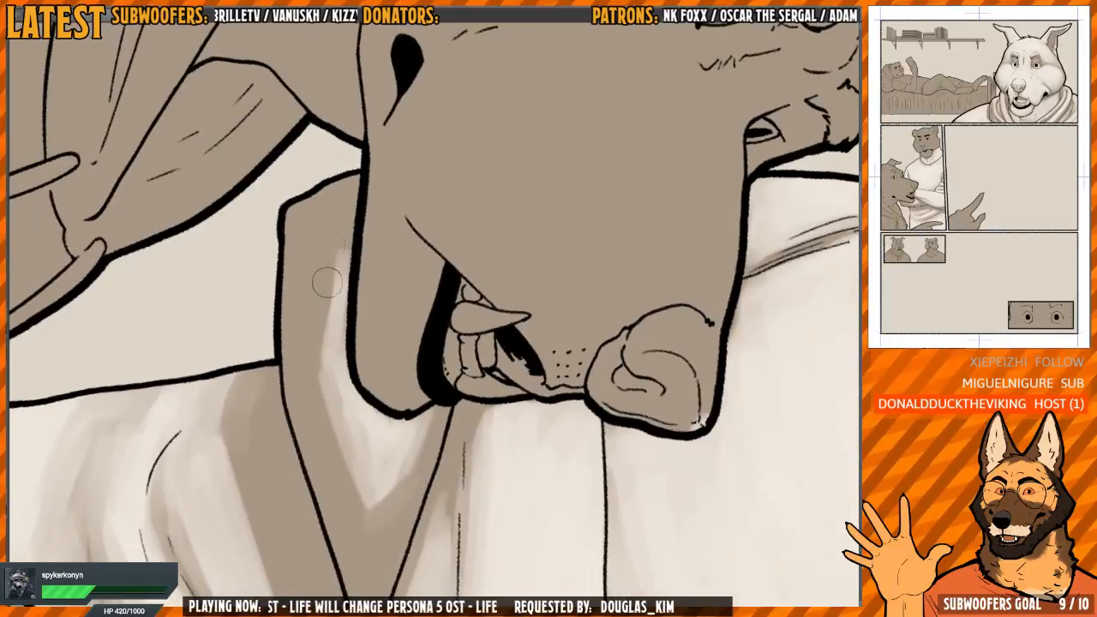
mouse_move(349, 205)
left_mouse_down()
mouse_move(329, 282)
mouse_move(338, 240)
mouse_move(318, 254)
mouse_move(312, 349)
mouse_move(333, 441)
left_mouse_up()
mouse_move(353, 276)
left_mouse_down()
mouse_move(400, 200)
mouse_move(349, 242)
mouse_move(315, 230)
mouse_move(336, 195)
mouse_move(325, 242)
mouse_move(332, 210)
mouse_move(312, 221)
mouse_move(338, 185)
mouse_move(317, 296)
mouse_move(314, 282)
mouse_move(312, 352)
mouse_move(325, 401)
left_mouse_up()
scroll(350, 242, "down", 1)
mouse_move(323, 377)
left_mouse_down()
mouse_move(320, 238)
mouse_move(307, 320)
mouse_move(322, 288)
mouse_move(358, 435)
mouse_move(339, 369)
mouse_move(318, 360)
mouse_move(301, 328)
mouse_move(323, 306)
left_mouse_up()
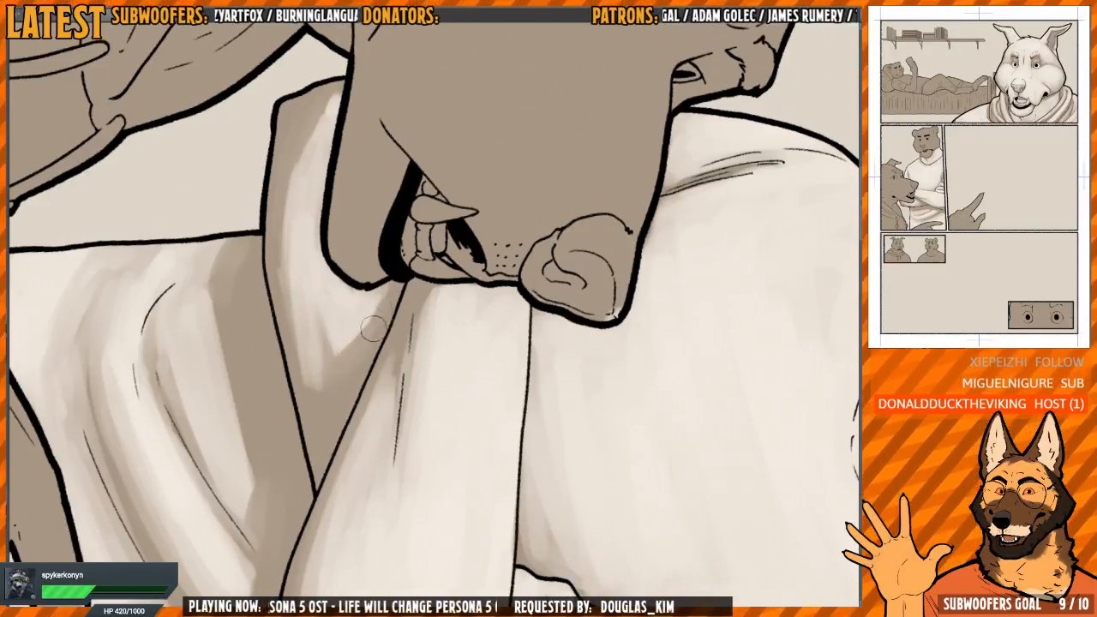
mouse_move(274, 277)
left_mouse_down()
mouse_move(288, 261)
mouse_move(286, 205)
mouse_move(286, 291)
mouse_move(322, 274)
mouse_move(375, 185)
mouse_move(428, 171)
mouse_move(442, 287)
left_mouse_up()
Paint soft light over the bridge of the tiger's muzzle, from between the eyes down to the nose
scroll(463, 173, "up", 3)
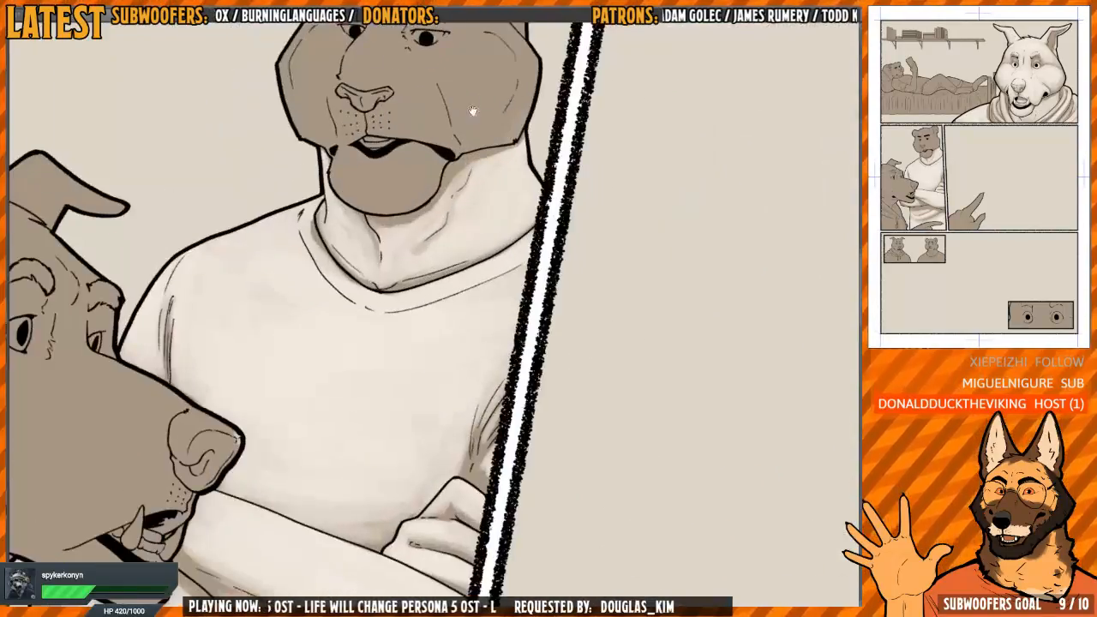
mouse_move(472, 111)
left_mouse_down()
mouse_move(428, 279)
mouse_move(397, 258)
mouse_move(458, 328)
left_mouse_up()
scroll(411, 227, "up", 3)
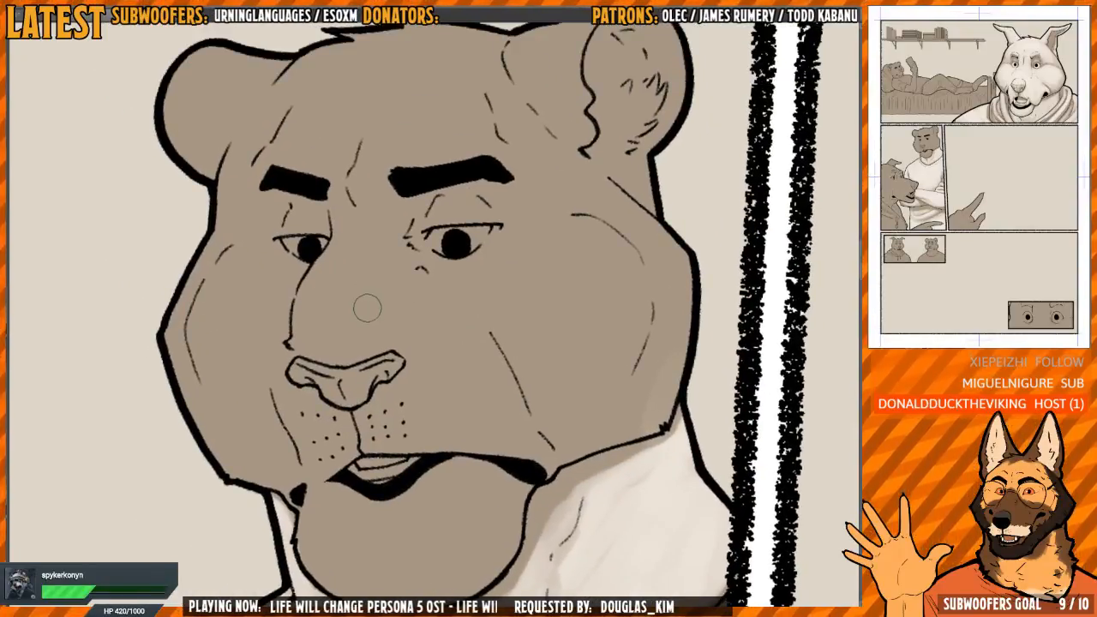
mouse_move(355, 310)
left_mouse_down()
mouse_move(324, 327)
mouse_move(337, 357)
mouse_move(421, 343)
mouse_move(349, 315)
mouse_move(326, 344)
mouse_move(331, 302)
mouse_move(339, 329)
mouse_move(359, 320)
mouse_move(393, 270)
mouse_move(336, 288)
mouse_move(323, 320)
mouse_move(404, 312)
mouse_move(420, 276)
mouse_move(427, 296)
mouse_move(406, 301)
mouse_move(388, 280)
mouse_move(412, 281)
mouse_move(416, 312)
left_mouse_up()
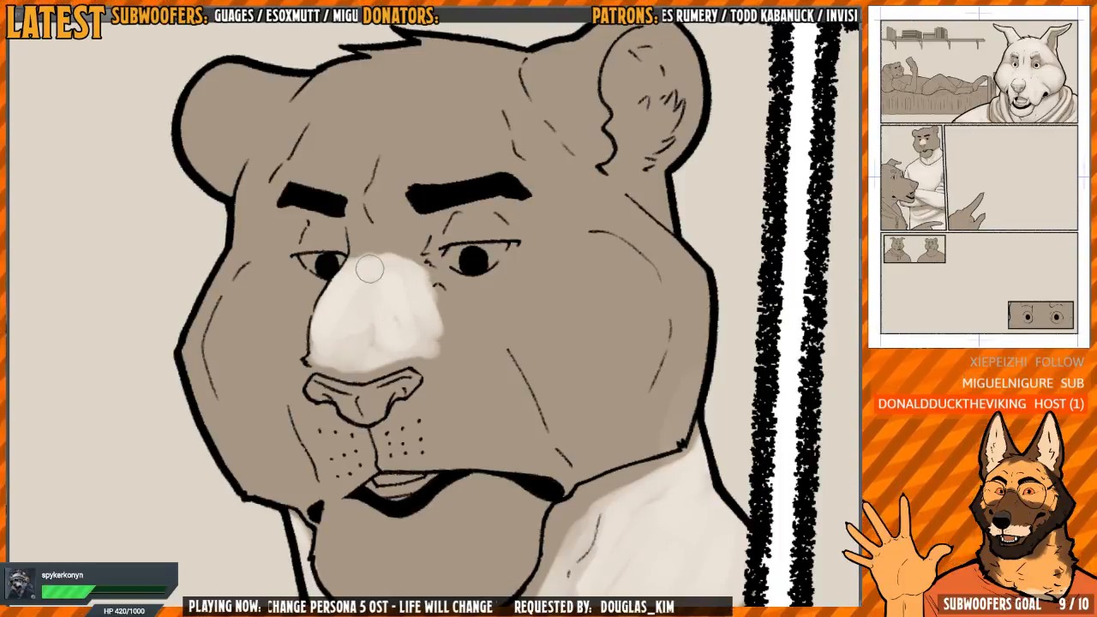
left_click_drag(468, 259, 471, 273)
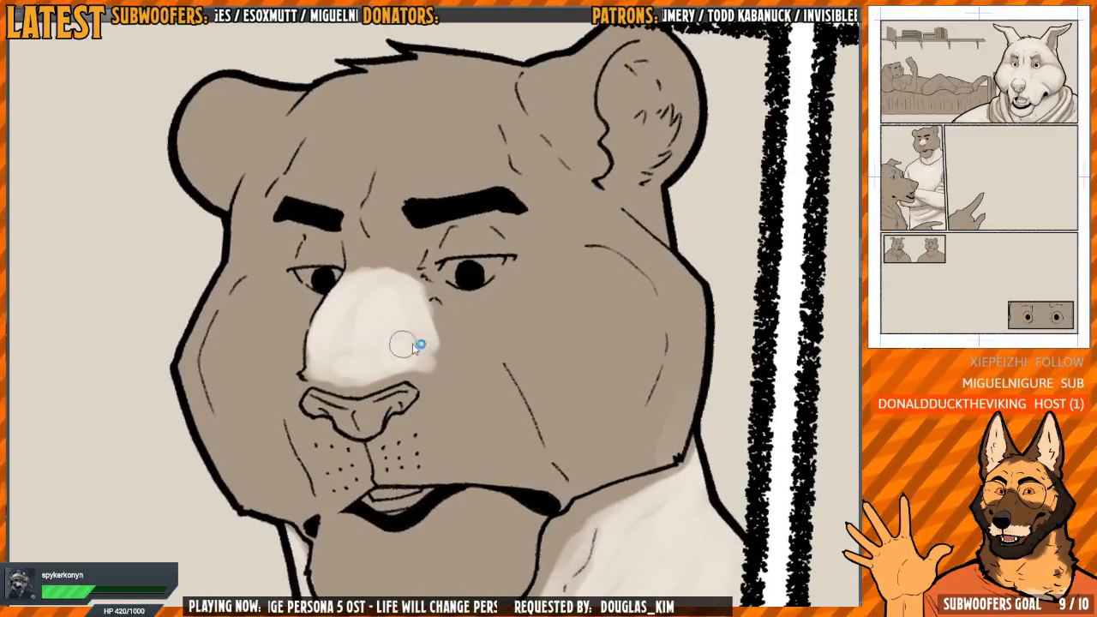
mouse_move(412, 360)
left_mouse_down()
mouse_move(420, 330)
mouse_move(408, 302)
mouse_move(379, 327)
left_mouse_up()
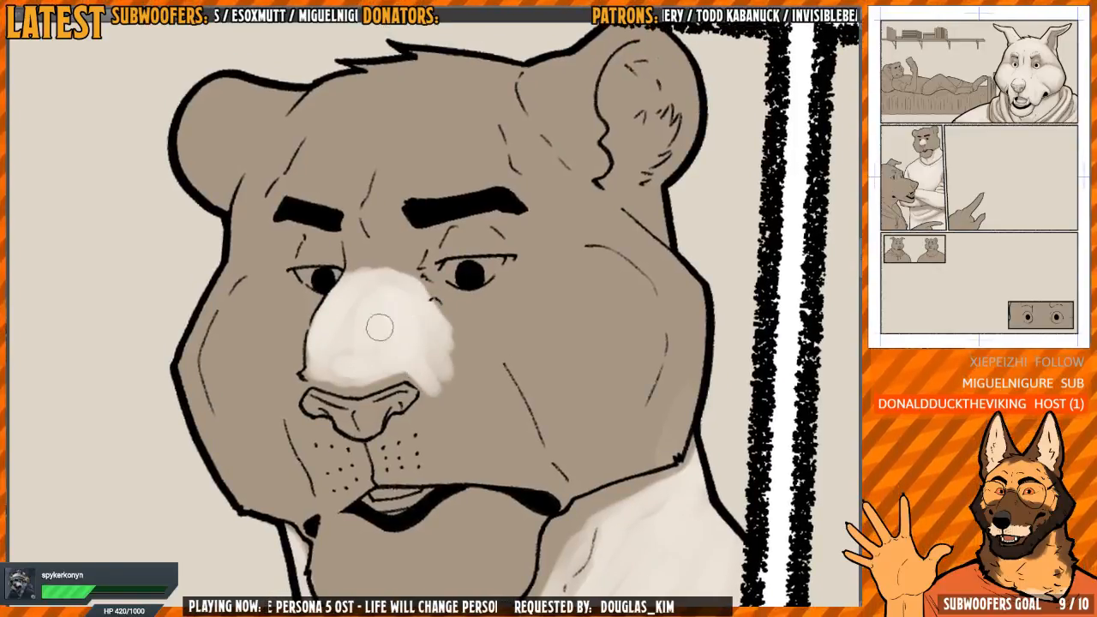
Spread light over the near side of the tiger's muzzle to the mouth corner and over the far whisker pad
mouse_move(429, 377)
left_mouse_down()
mouse_move(429, 331)
mouse_move(402, 330)
mouse_move(417, 368)
mouse_move(388, 405)
mouse_move(386, 434)
mouse_move(462, 427)
mouse_move(527, 449)
mouse_move(543, 469)
mouse_move(499, 440)
mouse_move(536, 451)
mouse_move(442, 302)
mouse_move(483, 377)
mouse_move(451, 415)
mouse_move(422, 379)
mouse_move(397, 423)
mouse_move(421, 304)
mouse_move(434, 311)
mouse_move(416, 288)
left_mouse_up()
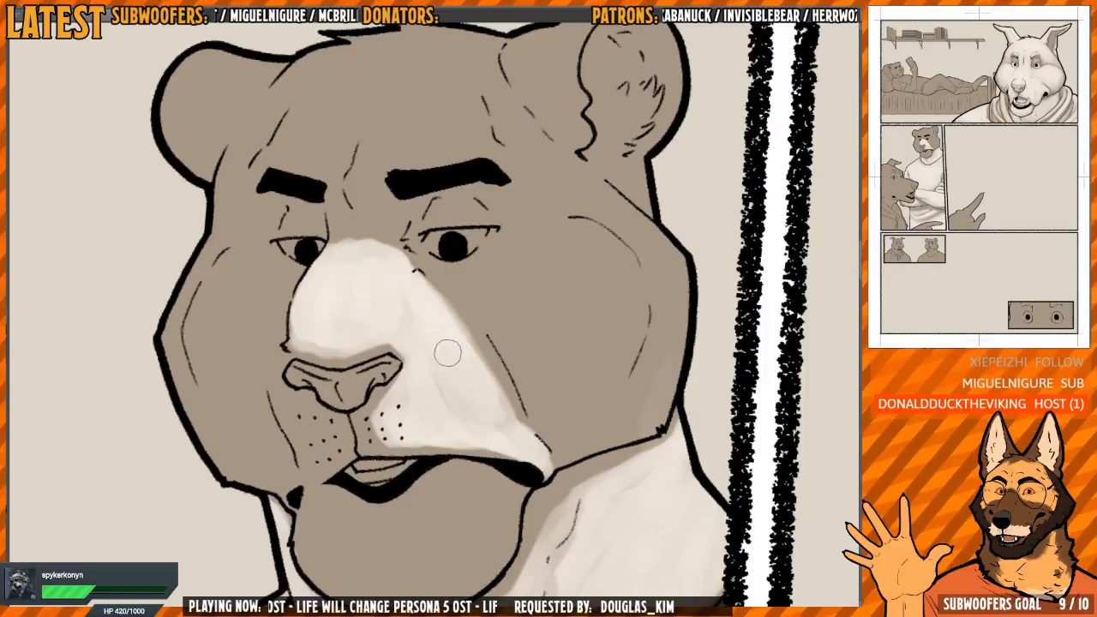
left_click_drag(480, 308, 475, 291)
mouse_move(394, 250)
left_mouse_down()
mouse_move(437, 289)
mouse_move(476, 357)
left_mouse_up()
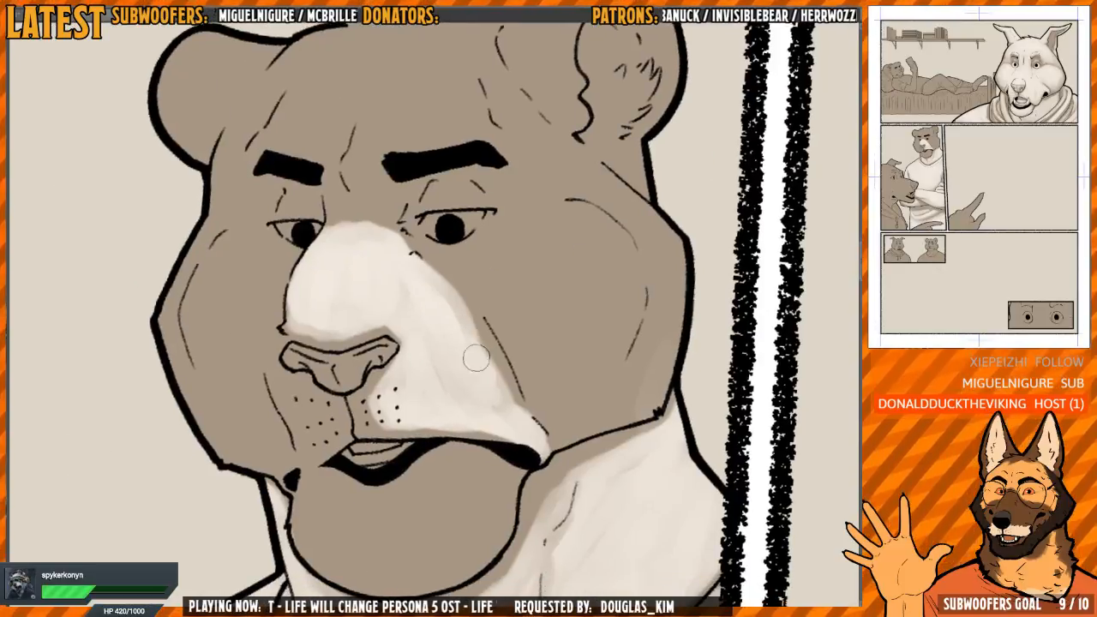
mouse_move(404, 293)
left_mouse_down()
mouse_move(426, 348)
mouse_move(499, 403)
mouse_move(476, 322)
left_mouse_up()
mouse_move(318, 403)
left_mouse_down()
mouse_move(322, 389)
mouse_move(295, 398)
mouse_move(329, 396)
mouse_move(338, 424)
mouse_move(315, 401)
mouse_move(304, 442)
mouse_move(278, 366)
left_mouse_up()
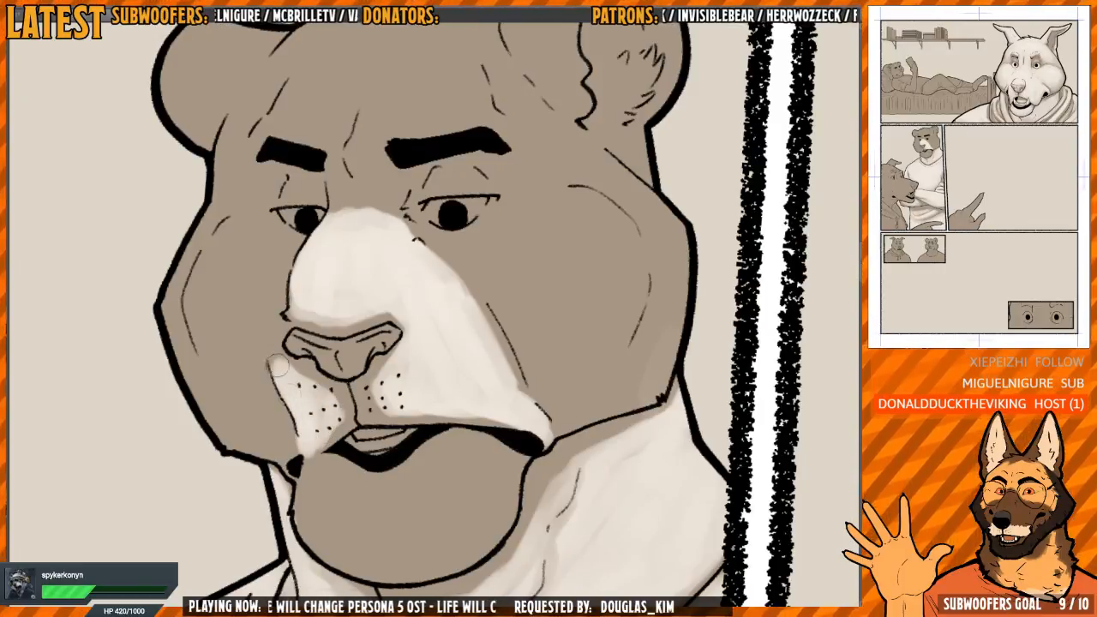
Fill the tiger's chin with rounded light, leaving a soft shadow along its outline and under the lip
key("h")
mouse_move(288, 428)
left_mouse_down()
mouse_move(520, 249)
mouse_move(539, 337)
mouse_move(582, 379)
mouse_move(465, 350)
mouse_move(477, 354)
mouse_move(541, 320)
mouse_move(355, 365)
mouse_move(369, 328)
mouse_move(375, 384)
mouse_move(368, 331)
mouse_move(361, 350)
mouse_move(354, 342)
mouse_move(357, 309)
mouse_move(332, 313)
mouse_move(316, 335)
mouse_move(318, 358)
mouse_move(343, 373)
mouse_move(366, 338)
mouse_move(375, 362)
mouse_move(363, 362)
mouse_move(414, 422)
mouse_move(403, 398)
mouse_move(414, 443)
mouse_move(343, 404)
mouse_move(375, 445)
mouse_move(313, 351)
mouse_move(312, 408)
mouse_move(313, 305)
mouse_move(300, 378)
mouse_move(345, 454)
mouse_move(386, 478)
mouse_move(416, 471)
mouse_move(418, 439)
mouse_move(332, 434)
mouse_move(392, 451)
mouse_move(358, 438)
mouse_move(323, 306)
mouse_move(309, 360)
mouse_move(357, 458)
mouse_move(385, 478)
left_mouse_up()
key("h")
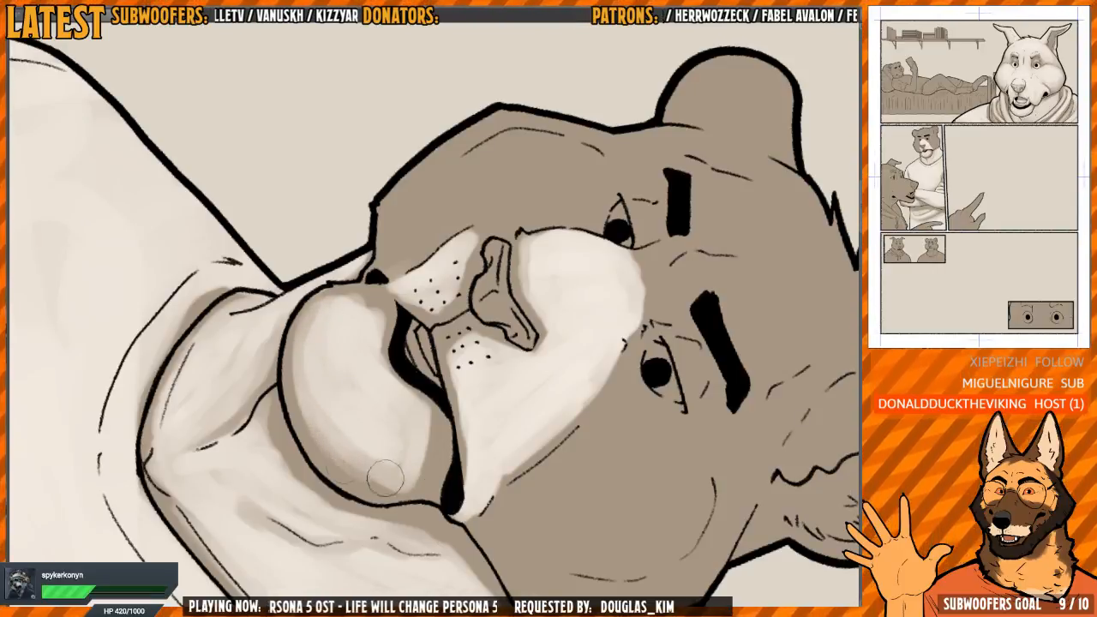
mouse_move(336, 424)
left_mouse_down()
mouse_move(381, 460)
mouse_move(345, 462)
mouse_move(347, 473)
mouse_move(299, 369)
mouse_move(296, 385)
mouse_move(296, 332)
mouse_move(315, 436)
mouse_move(326, 308)
mouse_move(303, 354)
mouse_move(361, 303)
mouse_move(372, 309)
mouse_move(382, 390)
mouse_move(392, 384)
mouse_move(394, 400)
mouse_move(377, 316)
mouse_move(388, 388)
mouse_move(422, 418)
mouse_move(428, 408)
mouse_move(420, 459)
left_mouse_up()
left_click_drag(543, 265, 421, 283)
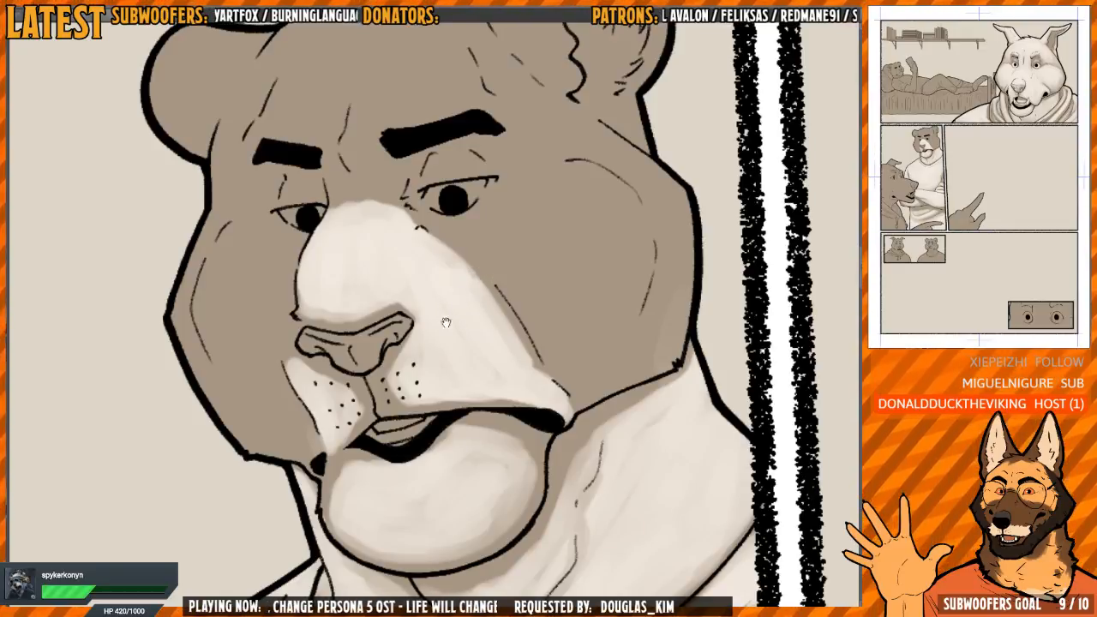
Paint light on the tiger's nose and soften the shadow in the groove between the whisker pads
scroll(448, 319, "down", 2)
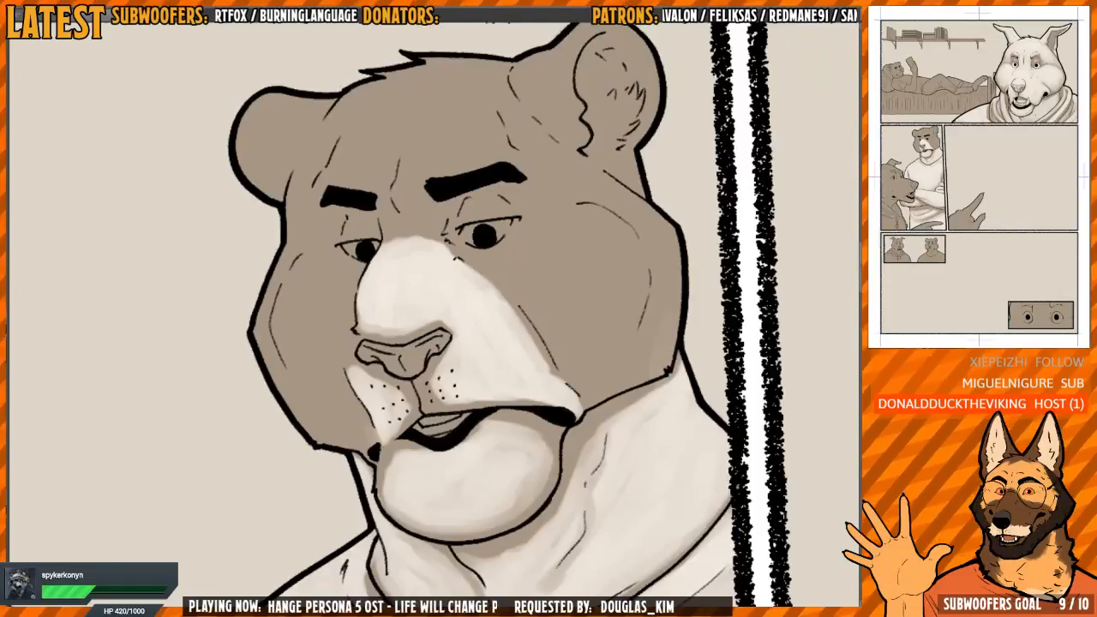
scroll(412, 356, "up", 4)
left_click_drag(480, 302, 457, 291)
left_click_drag(527, 268, 491, 337)
scroll(490, 339, "down", 1)
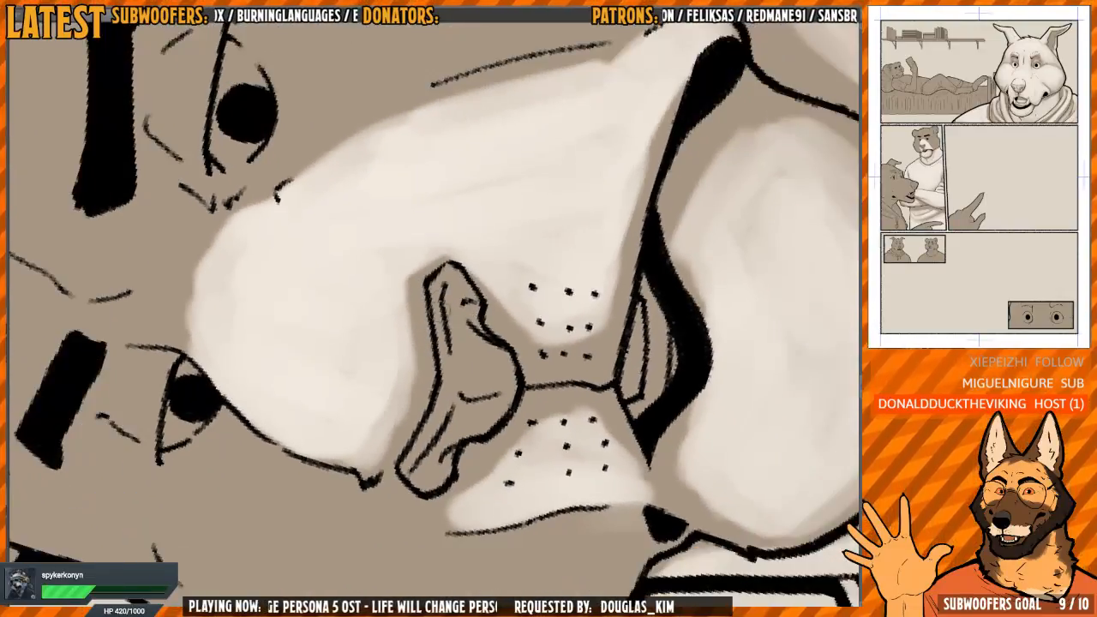
mouse_move(441, 314)
left_mouse_down()
mouse_move(450, 369)
mouse_move(452, 272)
mouse_move(451, 396)
mouse_move(415, 487)
left_mouse_up()
mouse_move(443, 414)
left_mouse_down()
mouse_move(453, 277)
mouse_move(467, 396)
mouse_move(465, 370)
mouse_move(456, 425)
mouse_move(490, 382)
mouse_move(485, 368)
mouse_move(460, 420)
left_mouse_up()
mouse_move(647, 227)
left_mouse_down()
mouse_move(548, 291)
mouse_move(488, 430)
mouse_move(463, 388)
mouse_move(410, 344)
mouse_move(459, 313)
mouse_move(440, 297)
left_mouse_up()
key("h")
left_click_drag(441, 300, 451, 412)
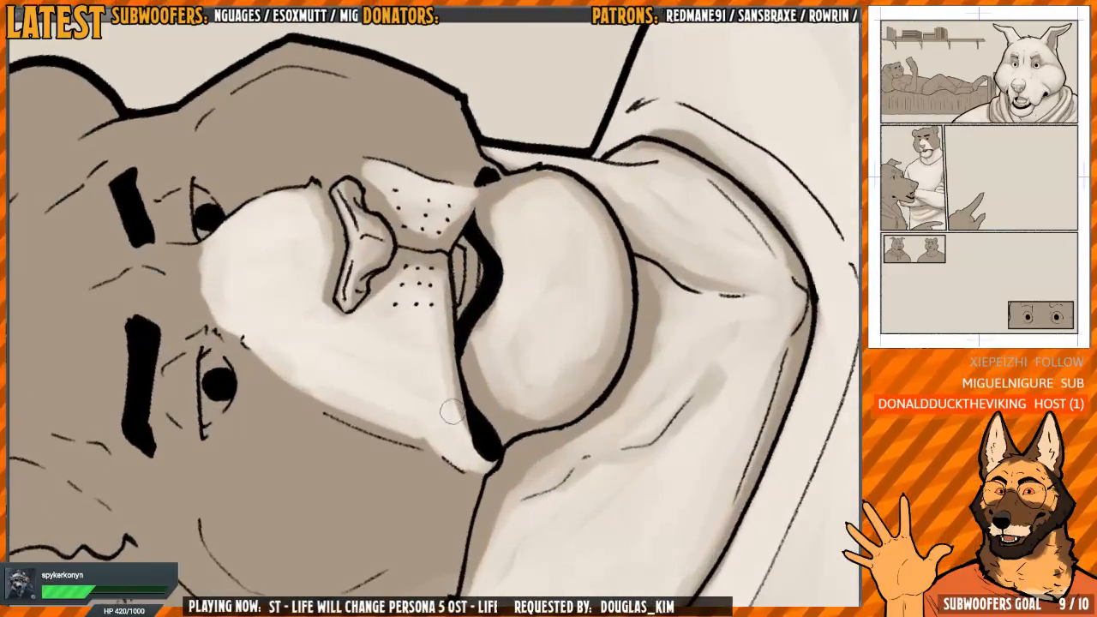
key("h")
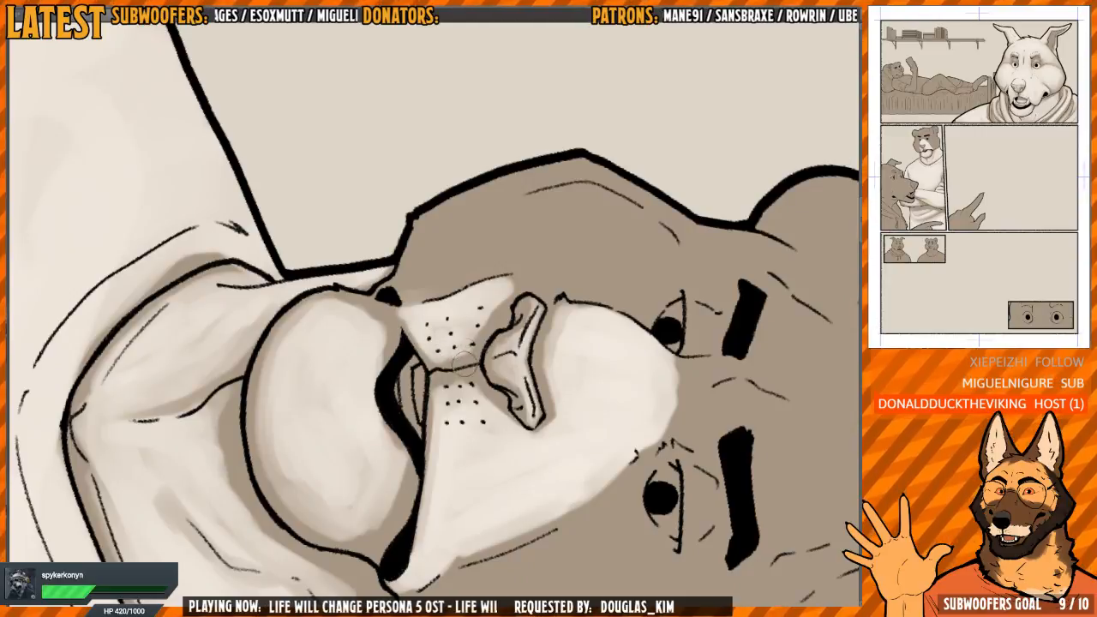
left_click_drag(441, 337, 435, 230)
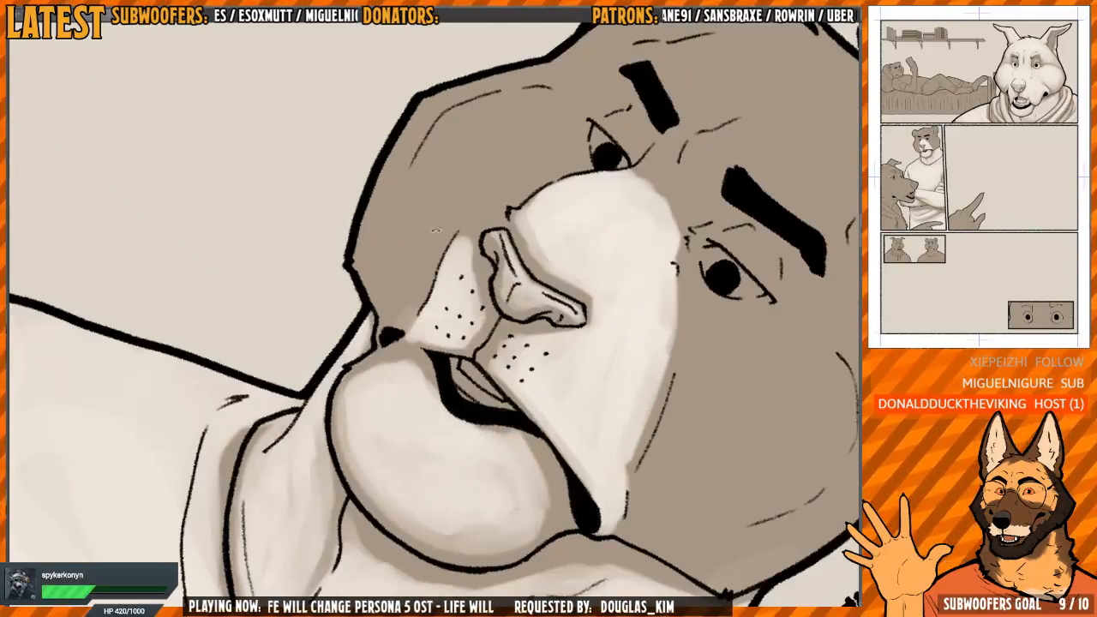
Review the tiger's muzzle shading in both mirrored and normal views
left_click_drag(420, 369, 367, 358)
left_click_drag(626, 198, 534, 113)
mouse_move(534, 112)
left_mouse_down()
mouse_move(503, 211)
mouse_move(461, 269)
left_mouse_up()
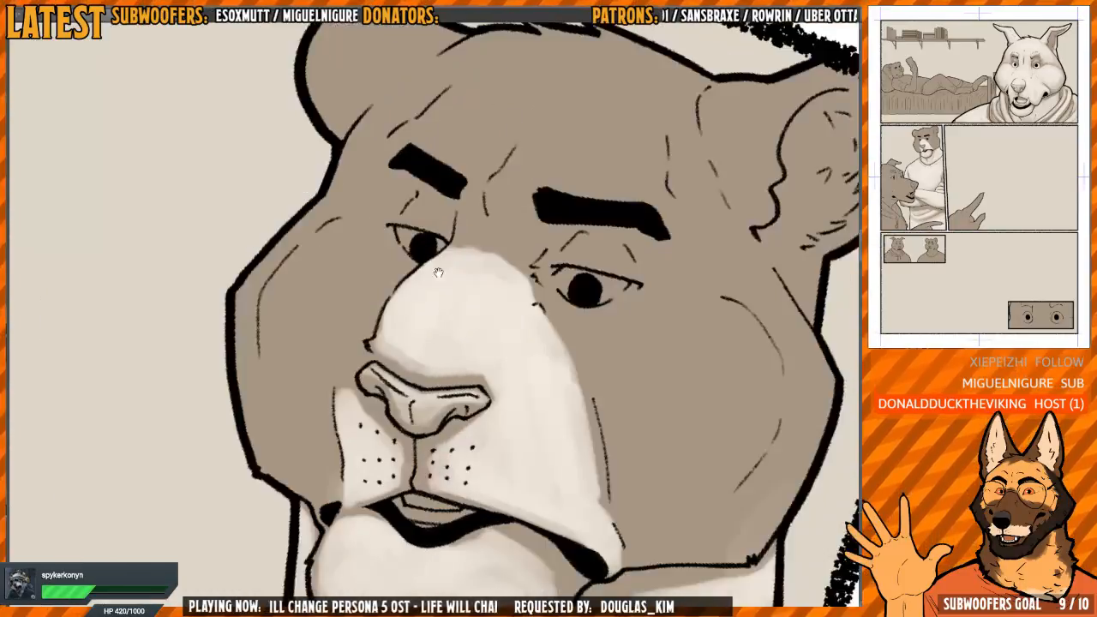
mouse_move(470, 228)
left_mouse_down()
mouse_move(504, 249)
mouse_move(377, 301)
left_mouse_up()
scroll(430, 300, "down", 1)
key("h")
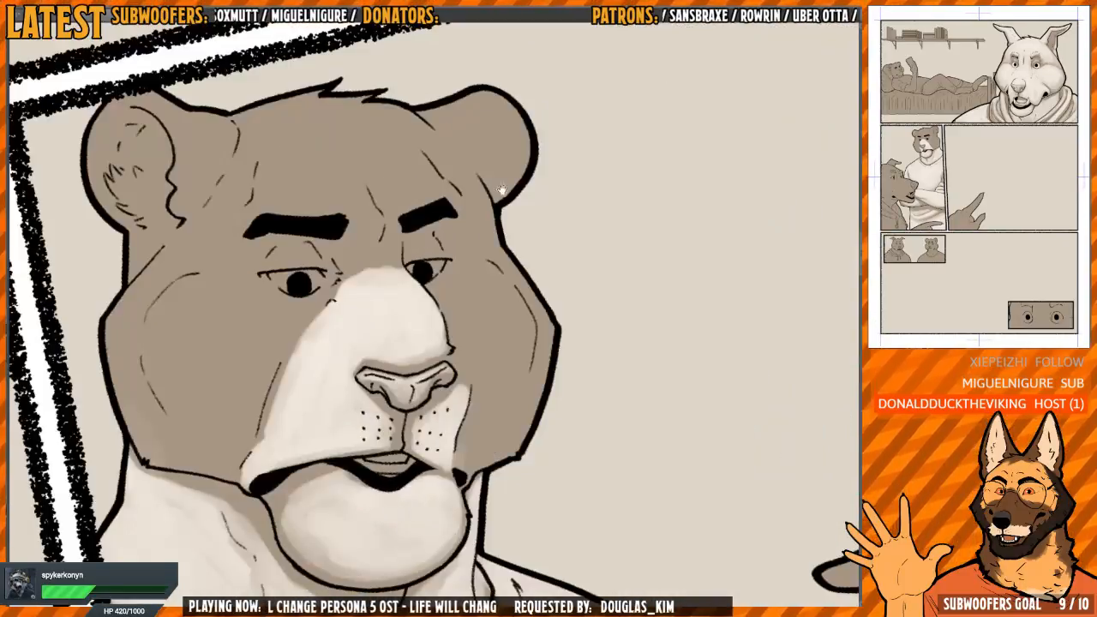
key("h")
left_click_drag(379, 324, 368, 306)
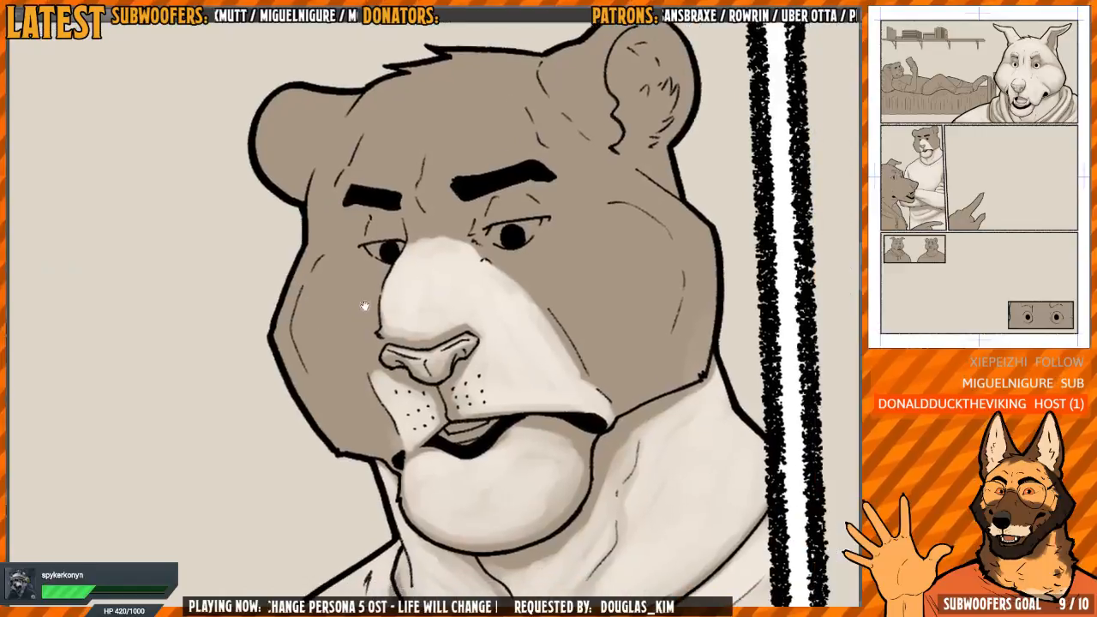
scroll(370, 306, "up", 1)
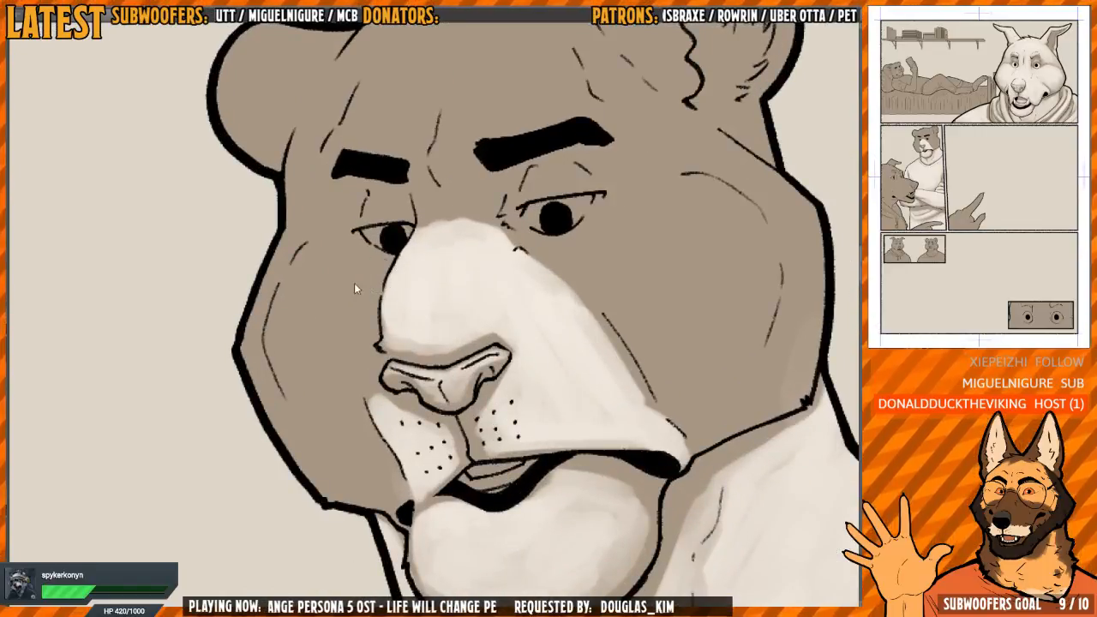
Paint light on the tiger's far cheek below the eye, tapering down beside the whisker pad
scroll(360, 296, "down", 1)
mouse_move(360, 296)
left_mouse_down()
mouse_move(364, 311)
mouse_move(367, 282)
mouse_move(334, 255)
mouse_move(301, 288)
mouse_move(334, 258)
mouse_move(360, 257)
mouse_move(310, 358)
mouse_move(362, 299)
mouse_move(358, 336)
left_mouse_up()
left_click_drag(375, 392, 366, 321)
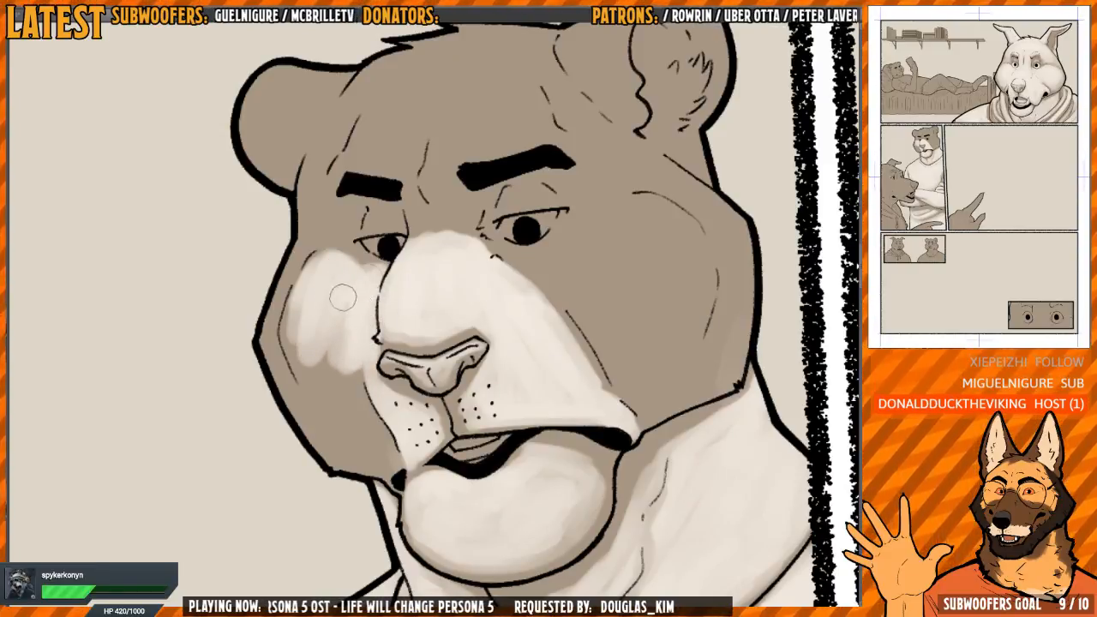
mouse_move(363, 266)
left_mouse_down()
mouse_move(346, 292)
mouse_move(346, 338)
mouse_move(308, 351)
mouse_move(299, 300)
mouse_move(347, 403)
mouse_move(329, 321)
mouse_move(301, 335)
mouse_move(354, 383)
mouse_move(320, 284)
mouse_move(306, 381)
mouse_move(313, 274)
left_mouse_up()
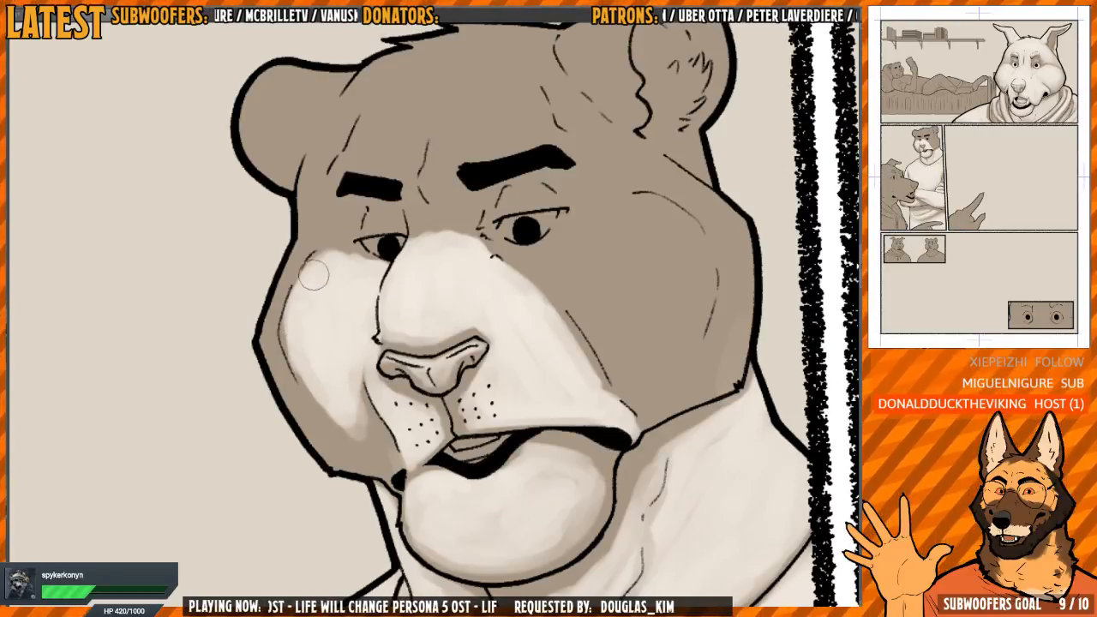
mouse_move(286, 334)
left_mouse_down()
mouse_move(332, 418)
mouse_move(290, 319)
mouse_move(299, 283)
mouse_move(283, 319)
mouse_move(287, 377)
mouse_move(312, 413)
mouse_move(307, 374)
mouse_move(271, 324)
mouse_move(297, 264)
left_mouse_up()
Begin lighting the tiger's near cheek with strokes along the muzzle fold below the near eye
key("h")
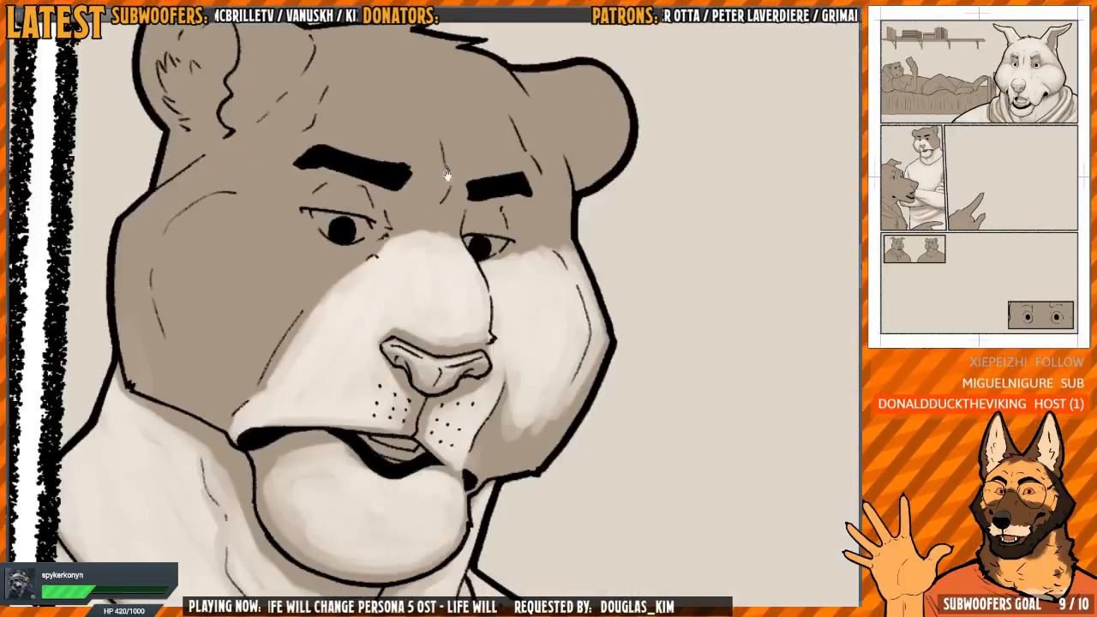
key("h")
left_click_drag(578, 242, 542, 263)
mouse_move(640, 227)
left_mouse_down()
mouse_move(521, 227)
mouse_move(435, 206)
left_mouse_up()
key("h")
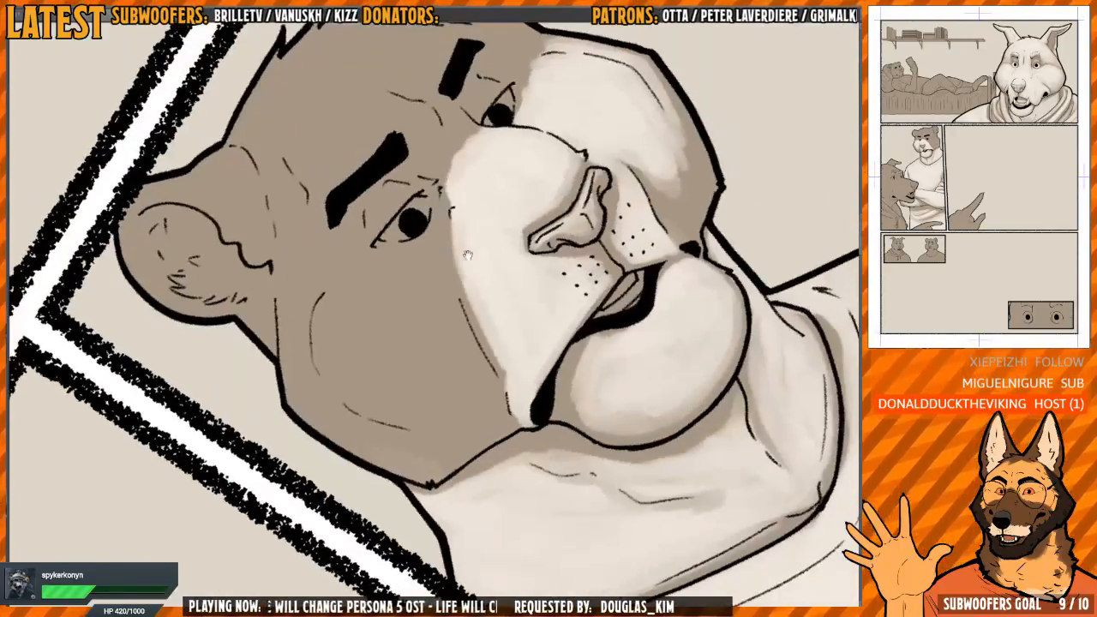
left_click_drag(470, 242, 418, 271)
mouse_move(418, 229)
left_mouse_down()
mouse_move(407, 339)
mouse_move(415, 274)
mouse_move(436, 338)
left_mouse_up()
key("h")
left_click_drag(524, 291, 456, 290)
key("h")
Paint light across the tiger's near cheek below the near eye, filling the rounded cheek out from the muzzle fold
key("h")
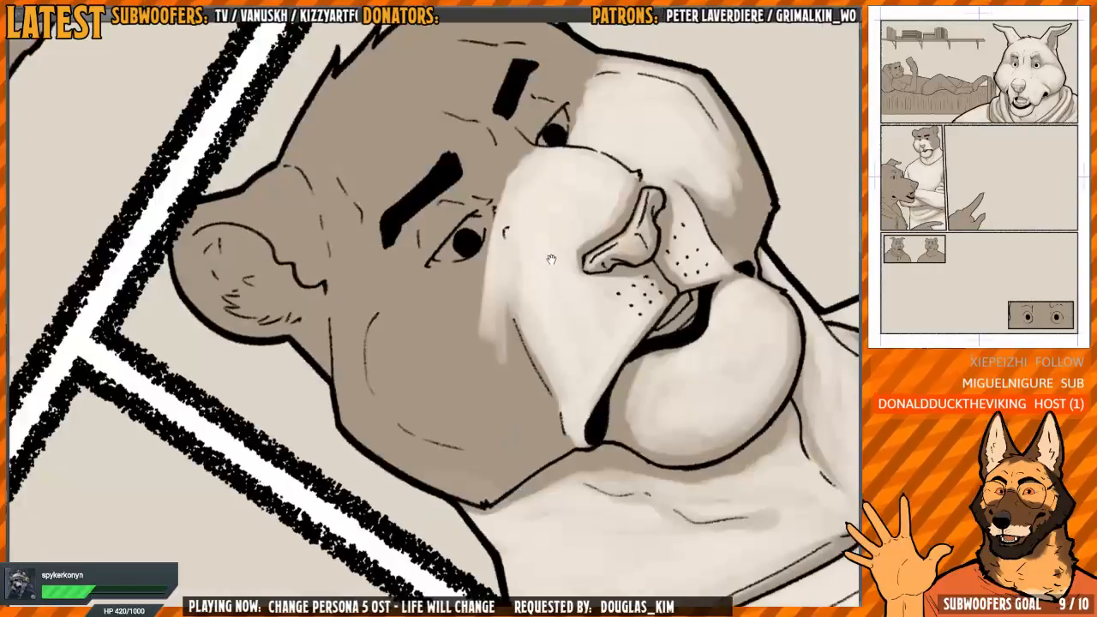
left_click_drag(524, 198, 473, 167)
mouse_move(463, 242)
left_mouse_down()
mouse_move(453, 282)
mouse_move(421, 289)
mouse_move(401, 315)
mouse_move(398, 307)
mouse_move(430, 372)
left_mouse_up()
key("h")
left_click_drag(532, 299, 474, 174)
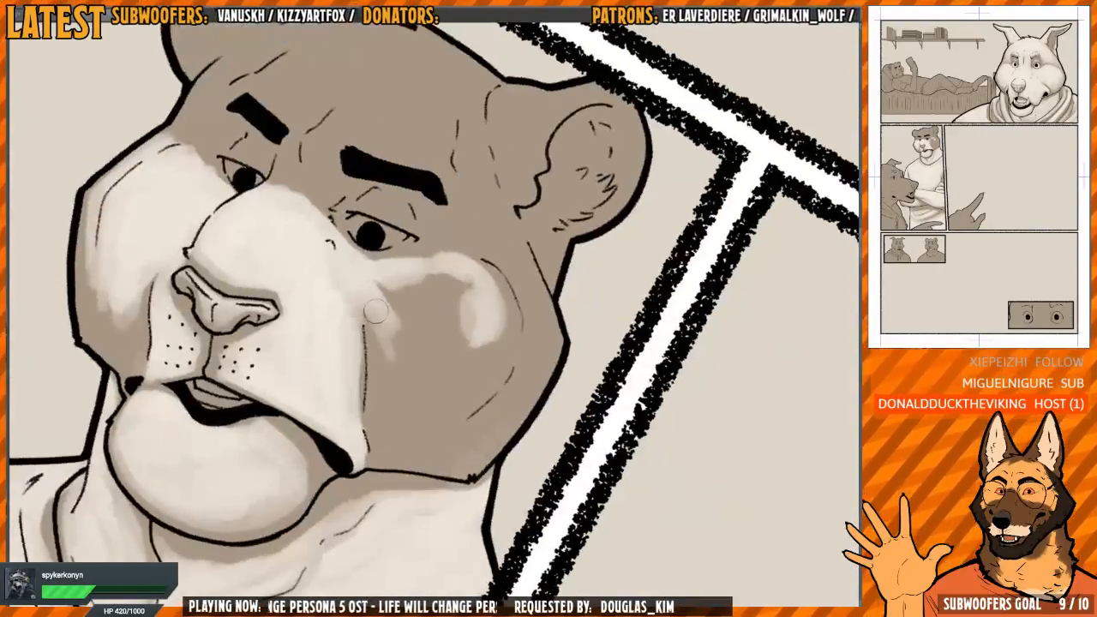
left_click_drag(375, 312, 406, 348)
key("h")
mouse_move(514, 243)
left_mouse_down()
mouse_move(536, 284)
mouse_move(542, 329)
left_mouse_up()
mouse_move(426, 272)
left_mouse_down()
mouse_move(382, 266)
mouse_move(362, 325)
mouse_move(403, 377)
mouse_move(471, 341)
mouse_move(467, 369)
mouse_move(394, 403)
mouse_move(370, 390)
left_mouse_up()
left_click_drag(432, 295, 416, 296)
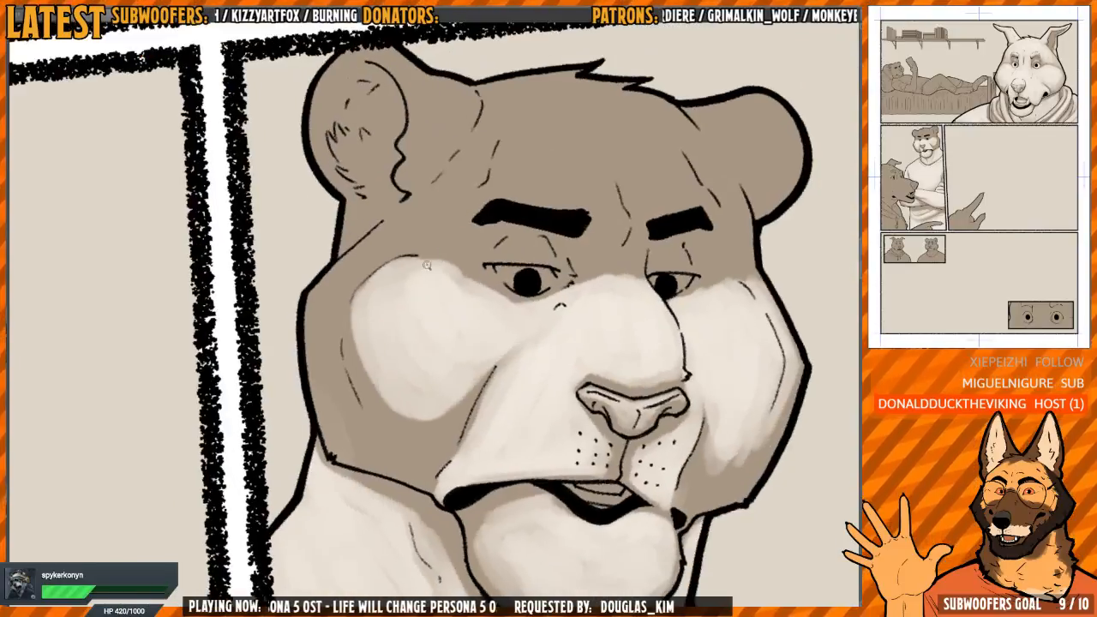
Extend the near cheek's light to its lower crease and smooth its rounded edge up toward the outer eye corner
scroll(416, 296, "up", 2)
scroll(351, 333, "down", 2)
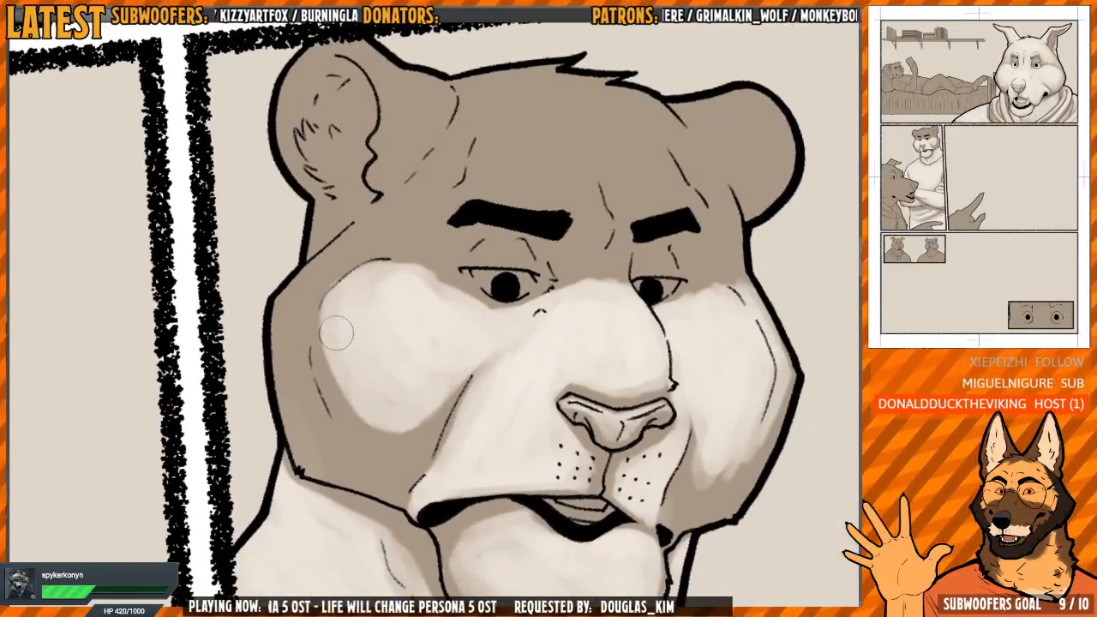
mouse_move(323, 350)
left_mouse_down()
mouse_move(326, 380)
mouse_move(359, 434)
mouse_move(379, 442)
left_mouse_up()
left_click_drag(493, 393, 392, 309)
mouse_move(395, 370)
left_mouse_down()
mouse_move(391, 283)
mouse_move(409, 311)
mouse_move(408, 383)
left_mouse_up()
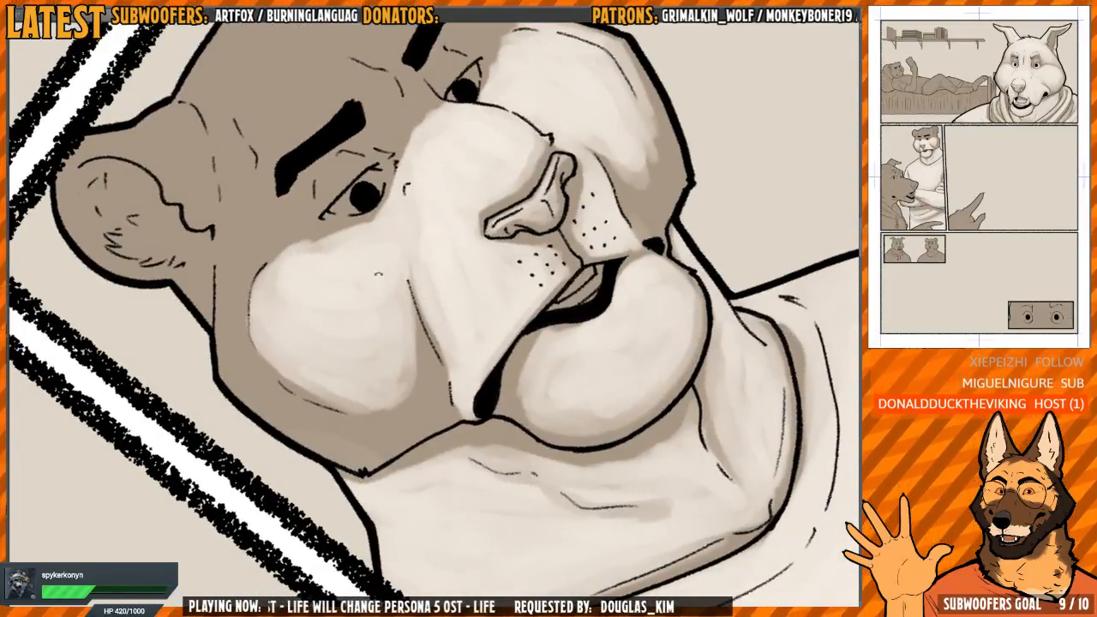
left_click_drag(378, 275, 372, 240)
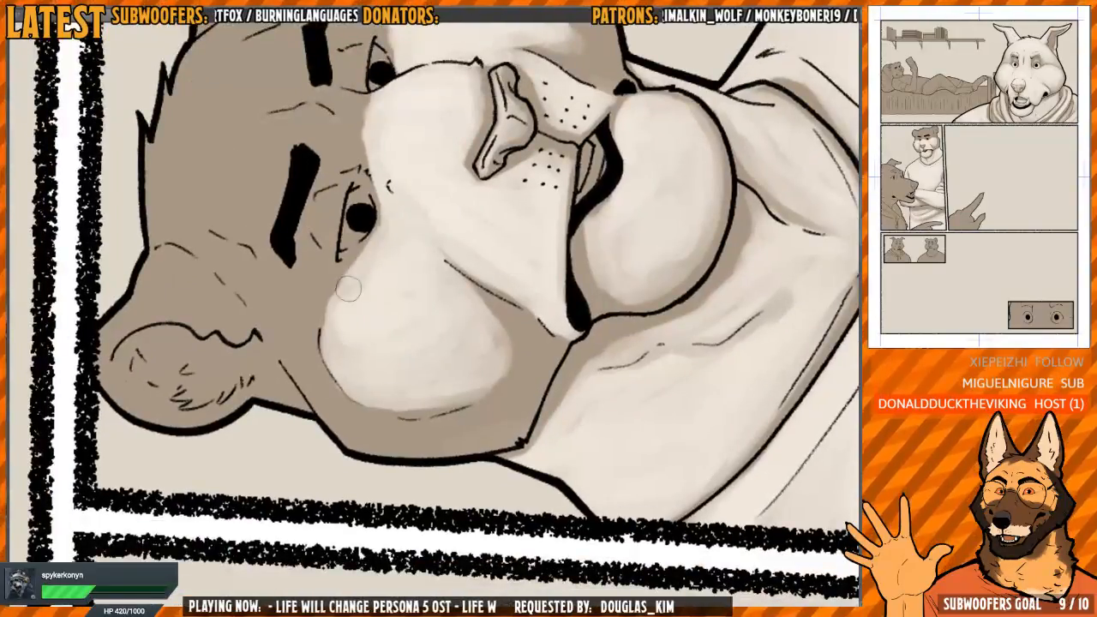
left_click_drag(355, 298, 450, 241)
left_click_drag(450, 241, 425, 251)
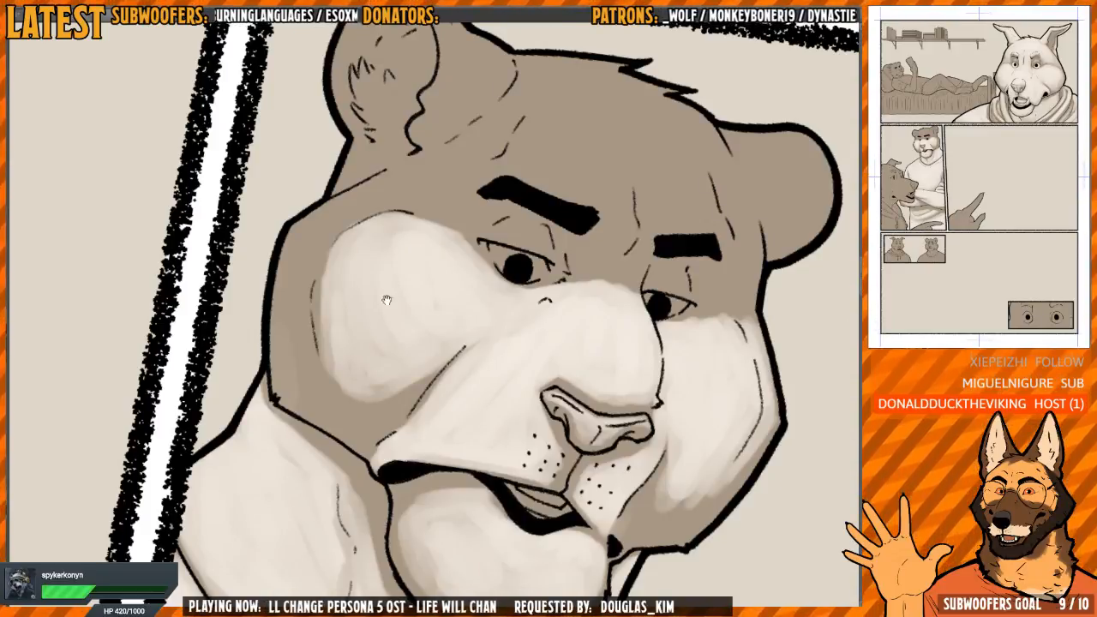
Paint light beyond the near cheek's outer crease, covering the side of the face as far as the outline
left_click_drag(386, 300, 486, 206)
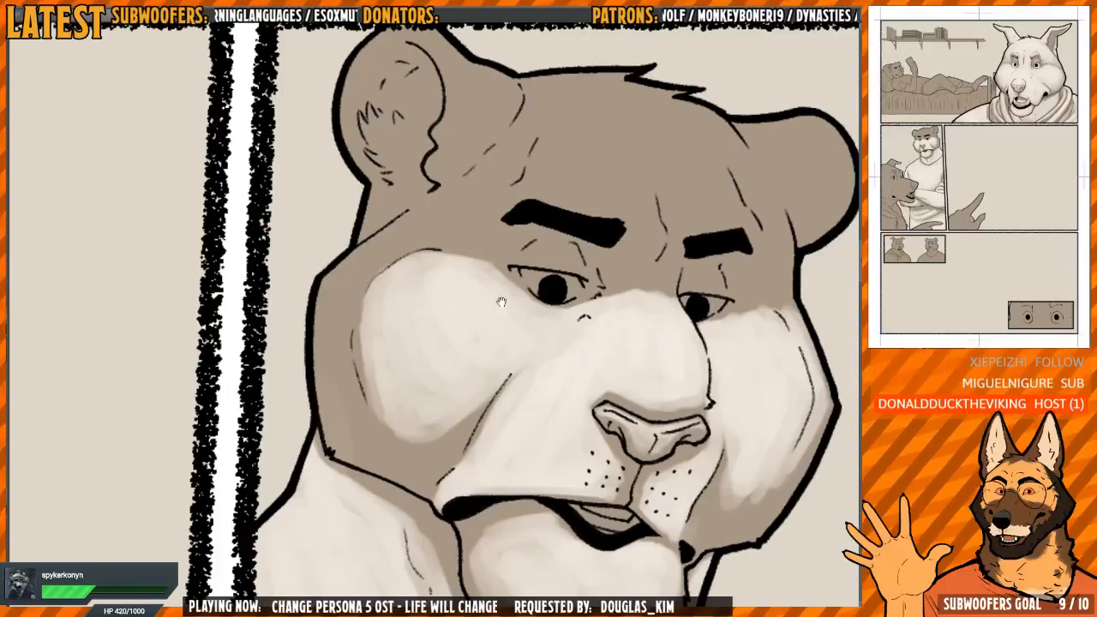
mouse_move(345, 308)
left_mouse_down()
mouse_move(414, 269)
mouse_move(396, 232)
mouse_move(411, 219)
mouse_move(514, 251)
mouse_move(459, 221)
mouse_move(392, 245)
mouse_move(413, 235)
left_mouse_up()
left_click_drag(514, 208, 431, 210)
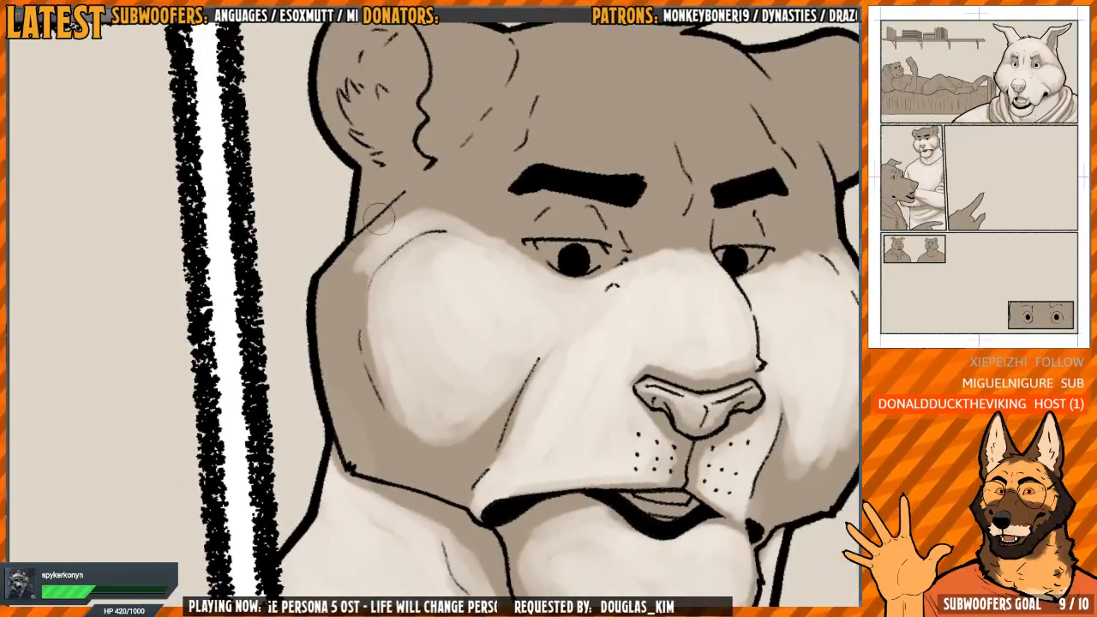
mouse_move(387, 239)
left_mouse_down()
mouse_move(354, 266)
mouse_move(338, 355)
mouse_move(334, 299)
mouse_move(344, 293)
mouse_move(348, 379)
mouse_move(368, 279)
mouse_move(374, 339)
mouse_move(374, 350)
mouse_move(372, 288)
mouse_move(346, 286)
mouse_move(333, 331)
mouse_move(392, 226)
mouse_move(353, 258)
mouse_move(331, 305)
mouse_move(337, 275)
mouse_move(326, 288)
mouse_move(328, 332)
mouse_move(332, 299)
mouse_move(344, 299)
mouse_move(344, 357)
mouse_move(351, 296)
mouse_move(357, 305)
mouse_move(376, 281)
mouse_move(366, 305)
mouse_move(394, 394)
mouse_move(367, 355)
mouse_move(355, 301)
mouse_move(353, 421)
left_mouse_up()
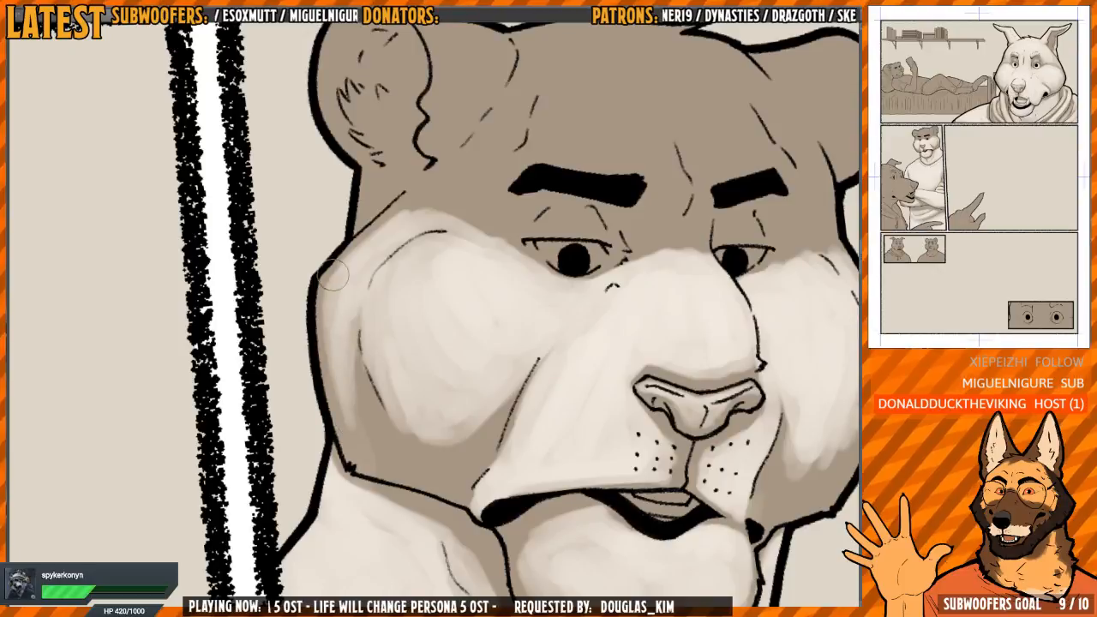
Review the tiger's near cheek shading in both mirrored and normal views
key("h")
key("h")
key("h")
left_click_drag(525, 275, 509, 273)
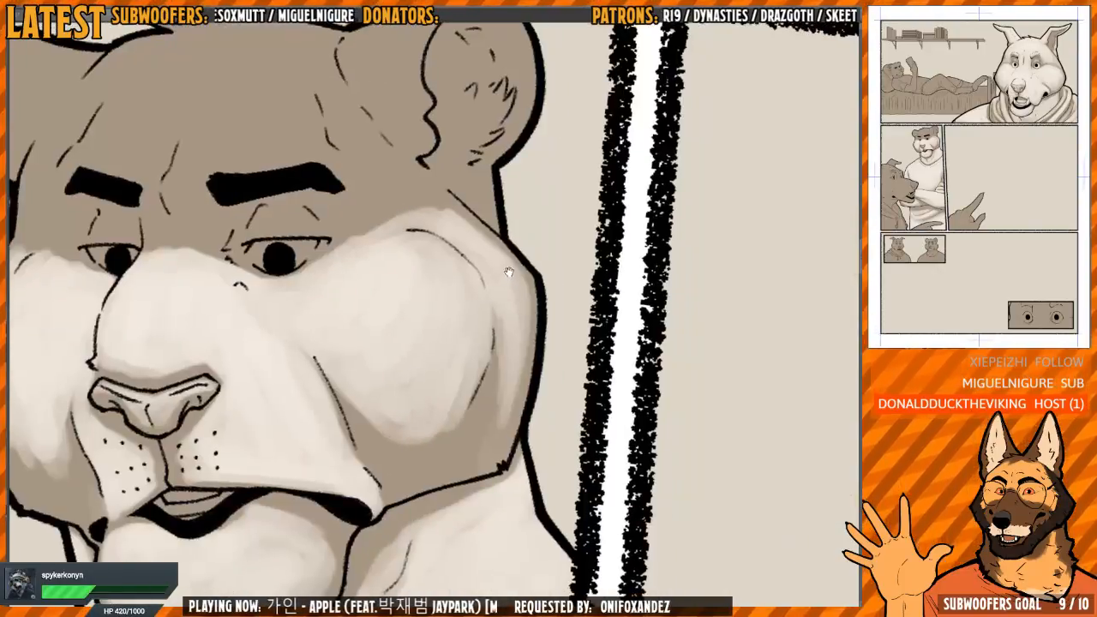
scroll(509, 275, "down", 4)
scroll(480, 304, "up", 2)
left_click_drag(487, 323, 455, 352)
key("h")
scroll(381, 339, "up", 2)
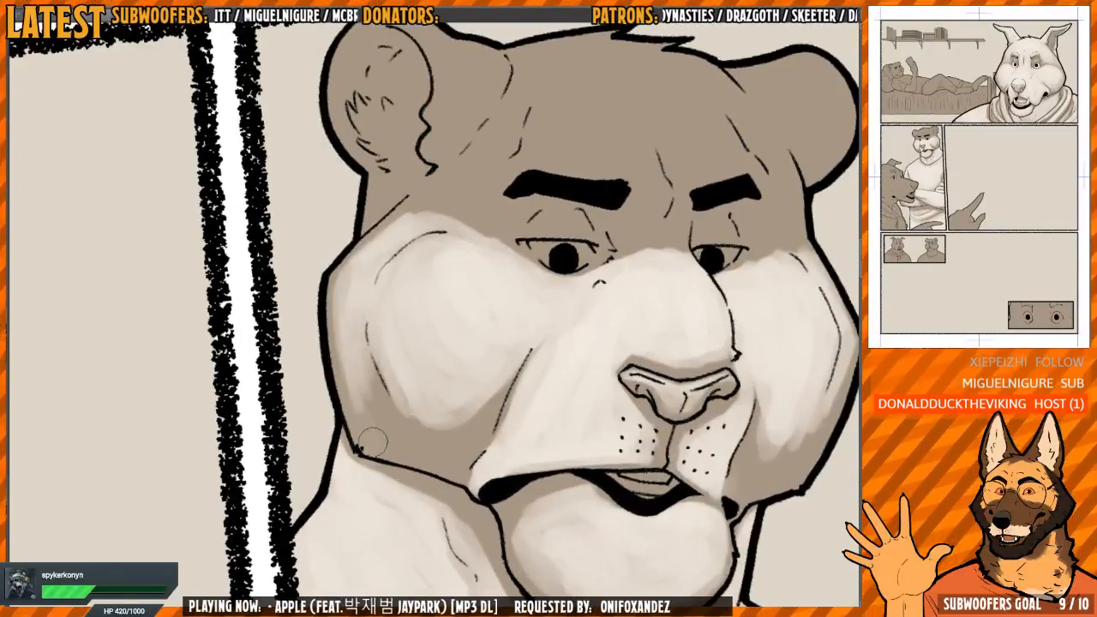
scroll(365, 440, "down", 1)
scroll(343, 444, "down", 1)
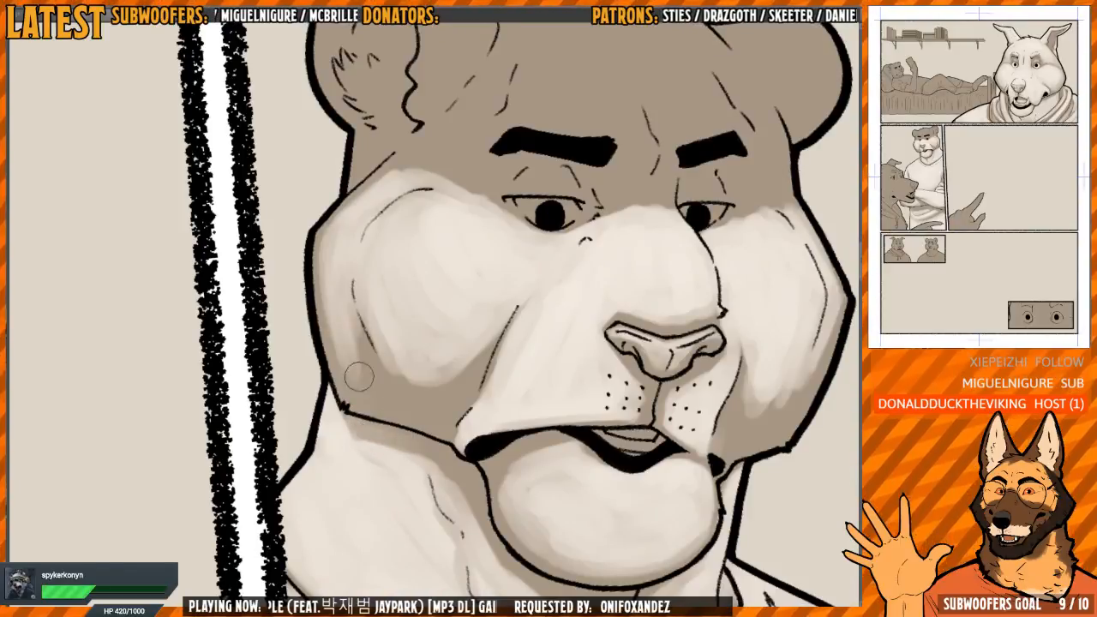
Lighten the lower near cheek and soften the shadow along the muzzle fold and jaw
mouse_move(359, 377)
left_mouse_down()
mouse_move(369, 347)
mouse_move(447, 391)
mouse_move(485, 348)
left_mouse_up()
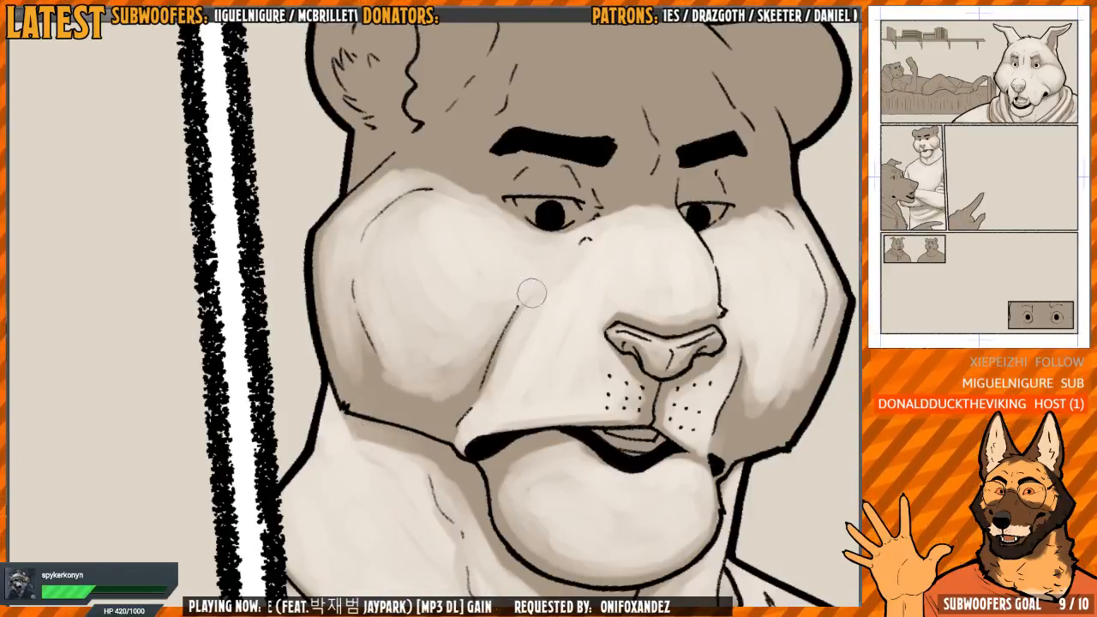
mouse_move(531, 293)
left_mouse_down()
mouse_move(493, 279)
mouse_move(454, 322)
left_mouse_up()
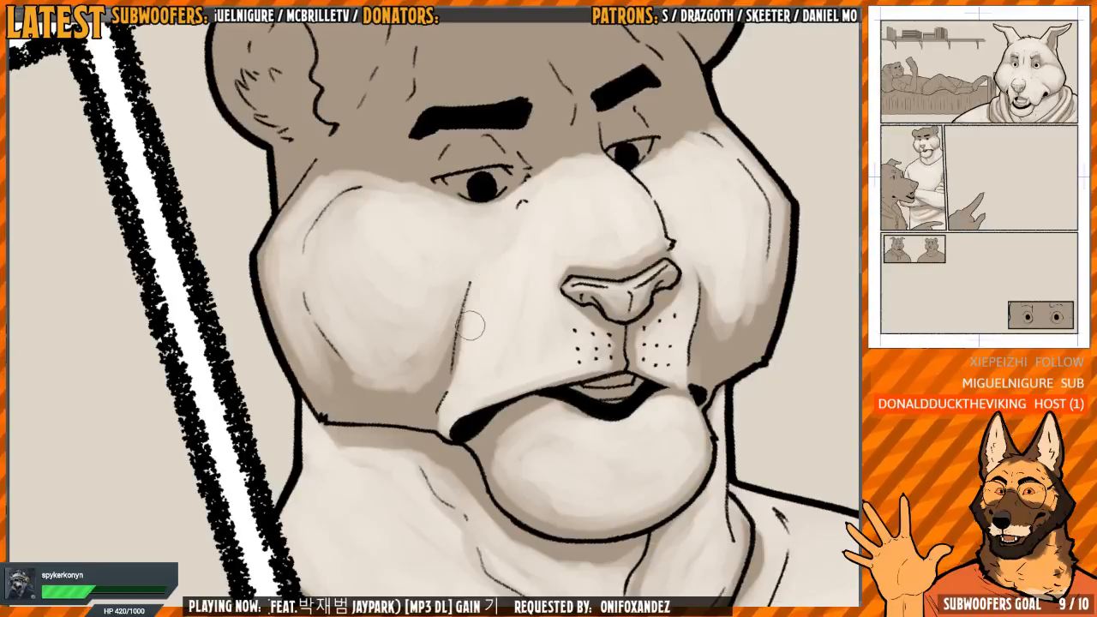
left_click_drag(471, 261, 471, 390)
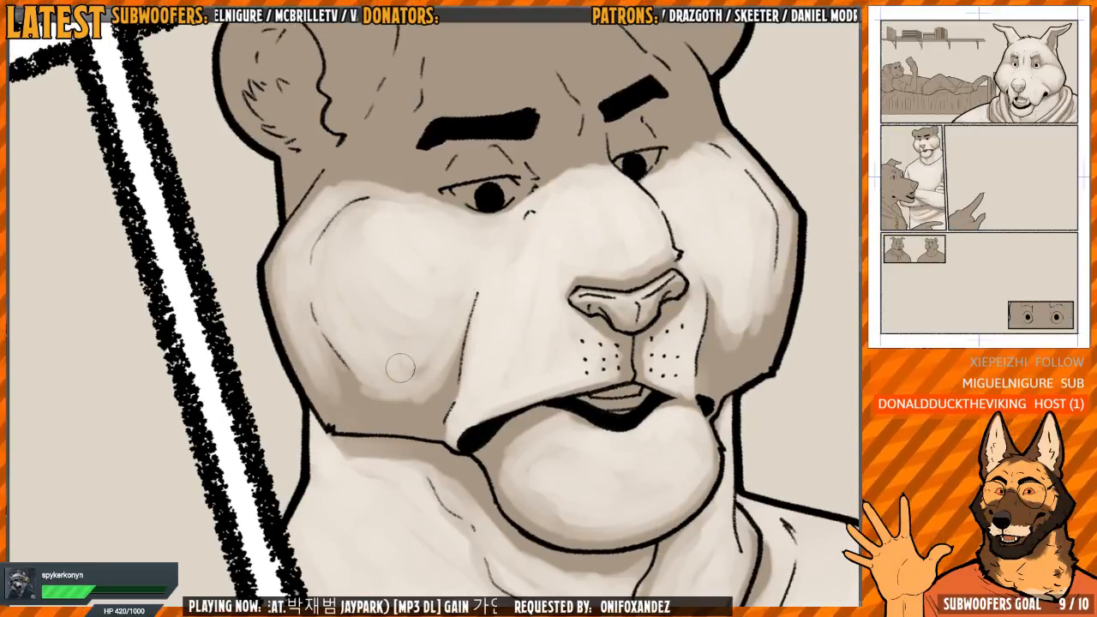
left_click_drag(400, 368, 364, 400)
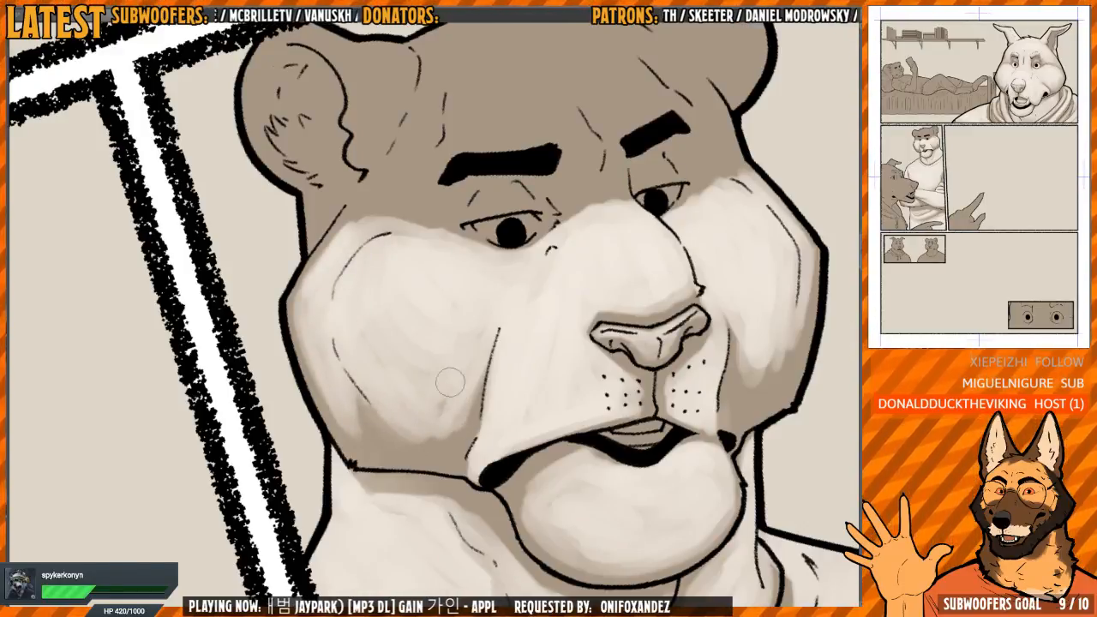
left_click_drag(528, 263, 417, 392)
Extend the light from the tiger's nose bridge up between the eyes toward the brows
key("h")
key("h")
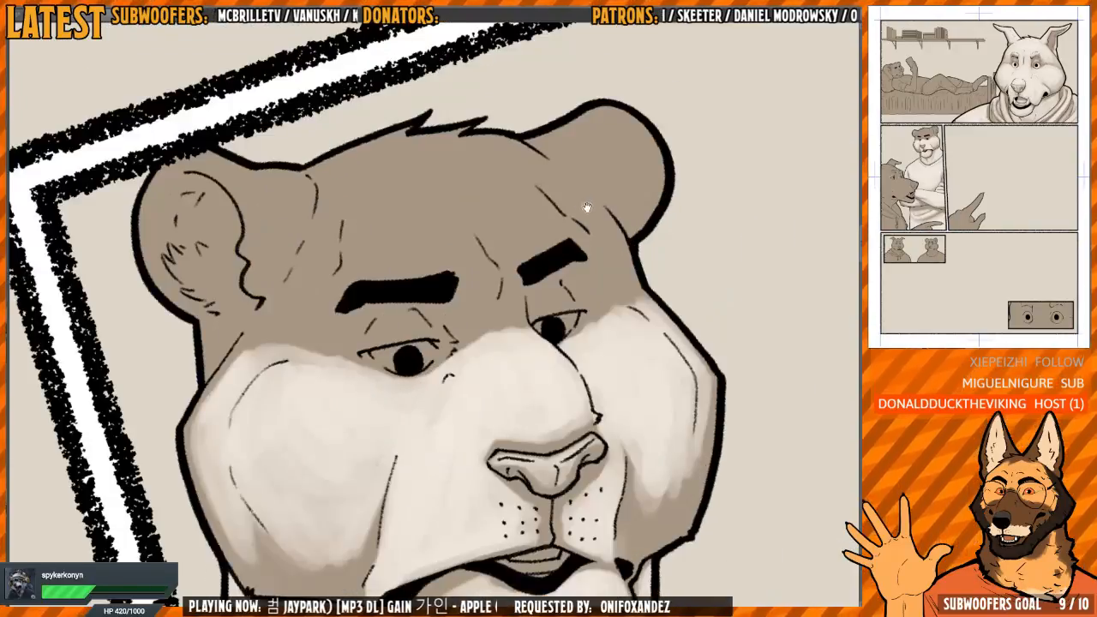
key("h")
left_click_drag(590, 207, 603, 165)
scroll(385, 322, "up", 1)
mouse_move(377, 348)
left_mouse_down()
mouse_move(385, 371)
mouse_move(350, 372)
mouse_move(374, 349)
left_mouse_up()
mouse_move(399, 386)
left_mouse_down()
mouse_move(406, 366)
mouse_move(417, 380)
left_mouse_up()
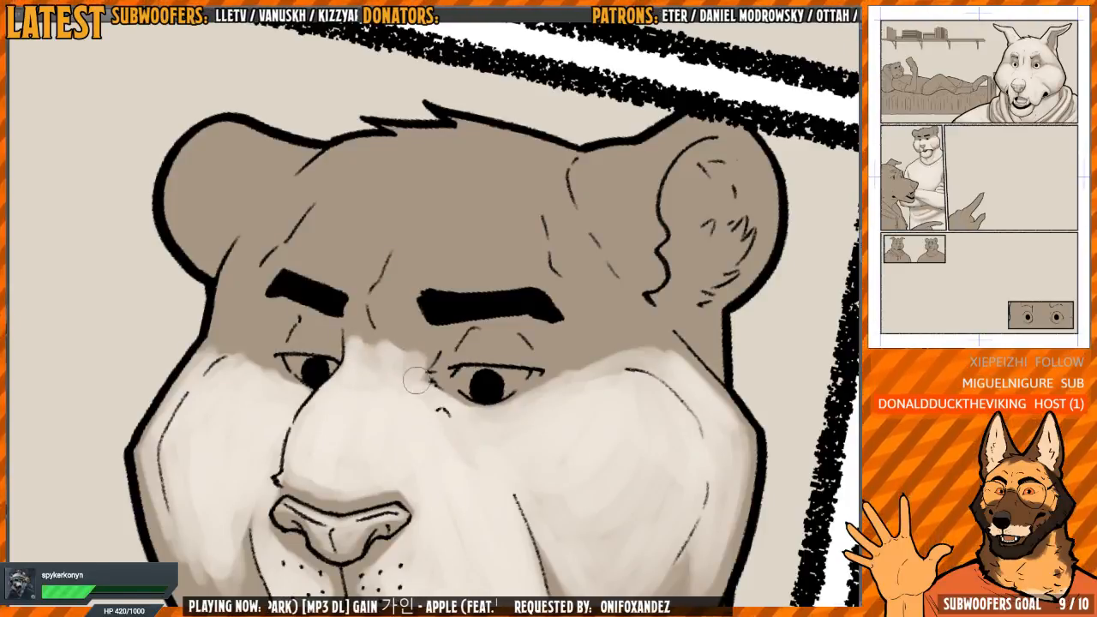
Paint light over the middle of the tiger's forehead, from the brows up to the hair tuft
mouse_move(383, 309)
left_mouse_down()
mouse_move(398, 360)
mouse_move(399, 305)
mouse_move(407, 311)
mouse_move(402, 322)
mouse_move(389, 296)
mouse_move(381, 301)
mouse_move(414, 239)
mouse_move(425, 285)
mouse_move(508, 285)
left_mouse_up()
mouse_move(518, 225)
left_mouse_down()
mouse_move(514, 278)
mouse_move(504, 231)
mouse_move(529, 321)
mouse_move(486, 249)
mouse_move(499, 251)
mouse_move(515, 225)
mouse_move(492, 237)
mouse_move(446, 220)
mouse_move(383, 257)
mouse_move(353, 320)
mouse_move(332, 335)
mouse_move(279, 332)
mouse_move(371, 182)
mouse_move(369, 211)
mouse_move(413, 183)
mouse_move(362, 214)
mouse_move(379, 257)
mouse_move(421, 216)
mouse_move(408, 283)
mouse_move(435, 227)
mouse_move(452, 238)
mouse_move(490, 169)
mouse_move(497, 209)
mouse_move(508, 200)
mouse_move(495, 254)
mouse_move(498, 281)
mouse_move(516, 256)
mouse_move(514, 319)
left_mouse_up()
mouse_move(424, 286)
left_mouse_down()
mouse_move(469, 280)
mouse_move(396, 342)
mouse_move(439, 267)
left_mouse_up()
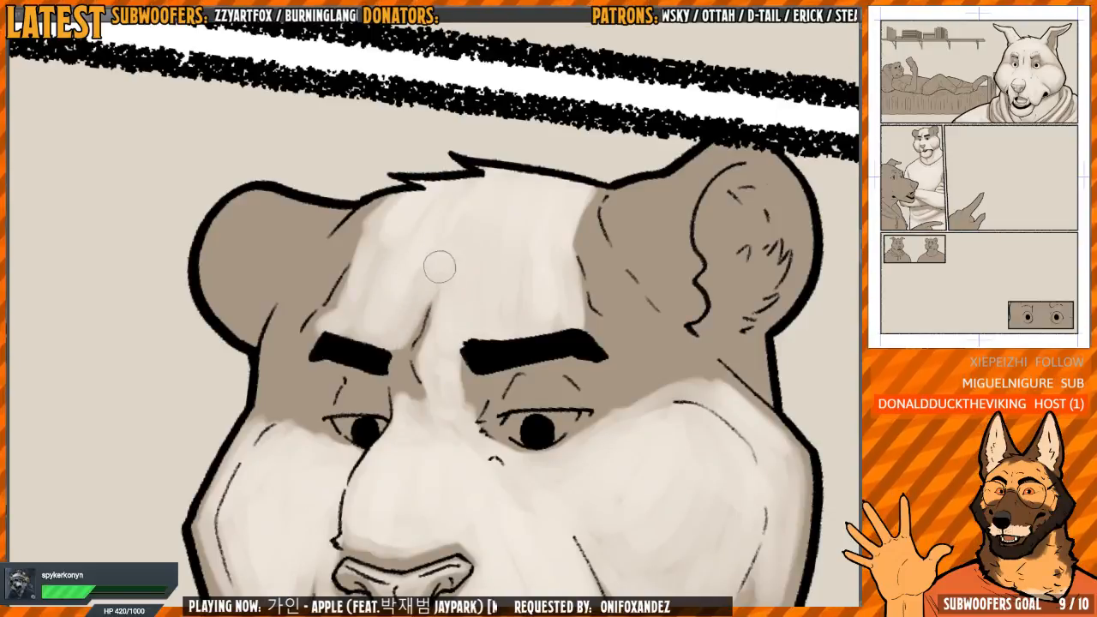
Refine the light around the frown crease between the brows, leaving soft shadow beside the lines
left_click_drag(426, 359, 429, 368)
mouse_move(429, 368)
left_mouse_down()
mouse_move(426, 351)
mouse_move(391, 360)
mouse_move(396, 353)
left_mouse_up()
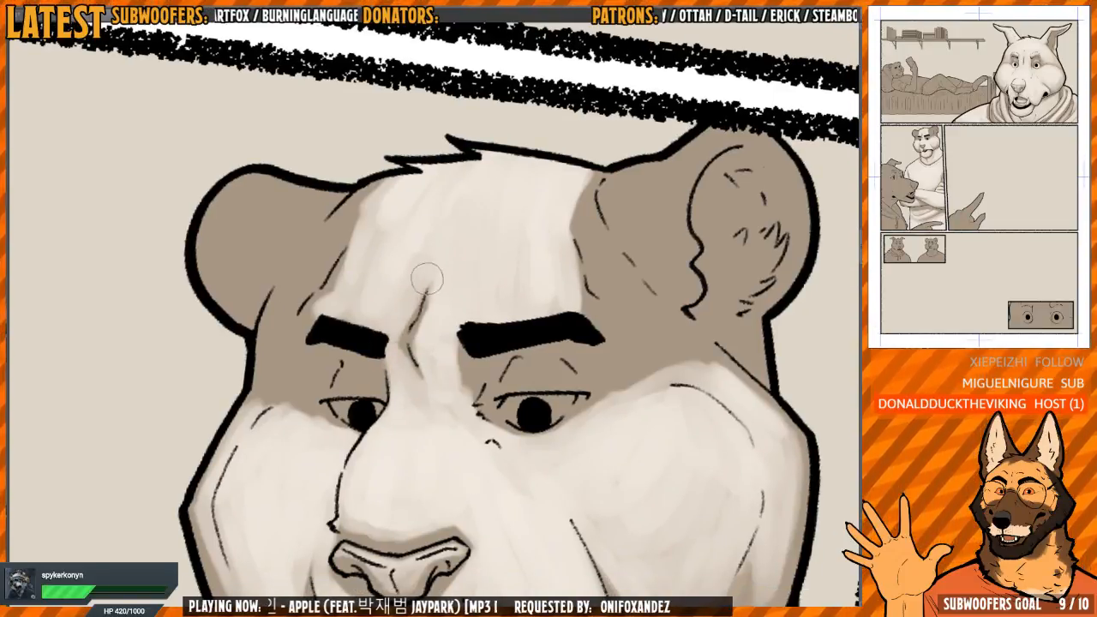
left_click_drag(427, 279, 420, 340)
left_click_drag(402, 296, 459, 327)
left_click_drag(506, 245, 495, 234)
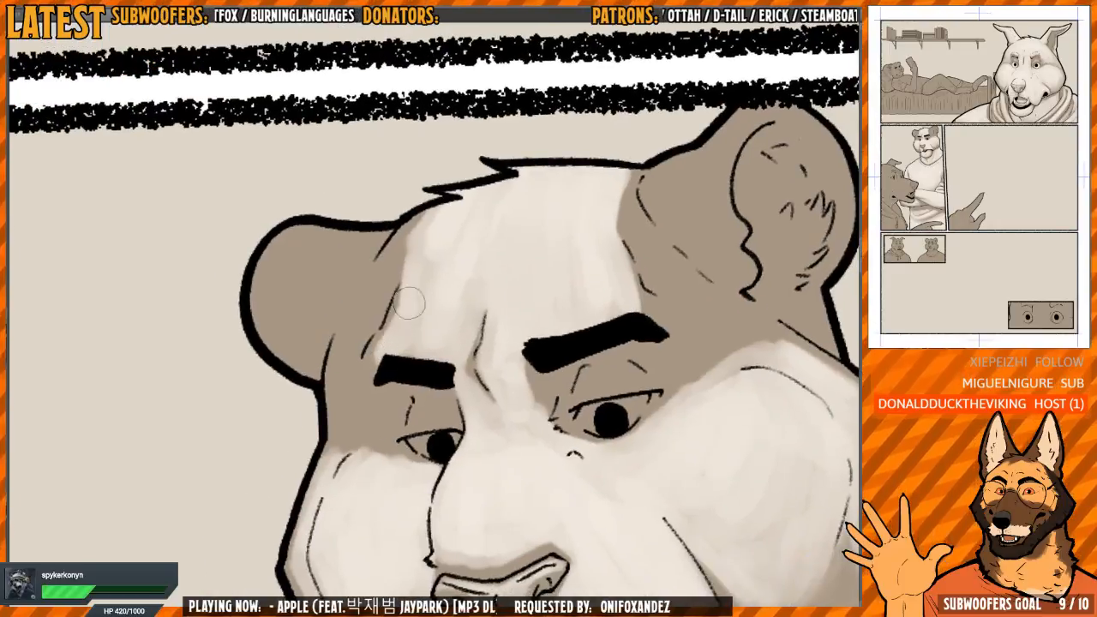
Paint light down the far side of the forehead and temple to the outer corner of the far eye
mouse_move(424, 227)
left_mouse_down()
mouse_move(375, 290)
mouse_move(359, 340)
left_mouse_up()
left_click_drag(383, 277, 368, 340)
mouse_move(419, 257)
left_mouse_down()
mouse_move(393, 319)
mouse_move(364, 345)
left_mouse_up()
left_click_drag(390, 247, 349, 343)
left_click_drag(375, 289, 388, 255)
left_click_drag(370, 279, 352, 310)
left_click_drag(384, 276, 378, 269)
left_click_drag(369, 281, 355, 322)
mouse_move(363, 324)
left_mouse_down()
mouse_move(351, 306)
mouse_move(337, 329)
left_mouse_up()
left_click_drag(349, 296, 334, 334)
mouse_move(345, 300)
left_mouse_down()
mouse_move(333, 324)
mouse_move(368, 355)
mouse_move(377, 386)
left_mouse_up()
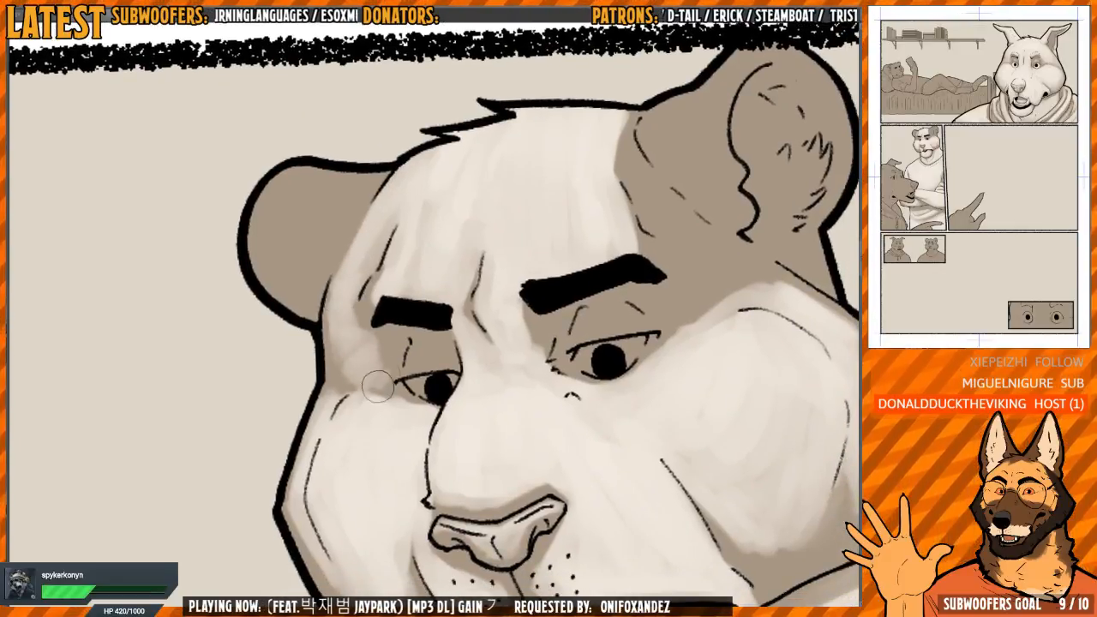
Fill the tiger's far ear with light, leaving a thin soft shadow along its edge
mouse_move(388, 192)
left_mouse_down()
mouse_move(409, 236)
mouse_move(347, 311)
left_mouse_up()
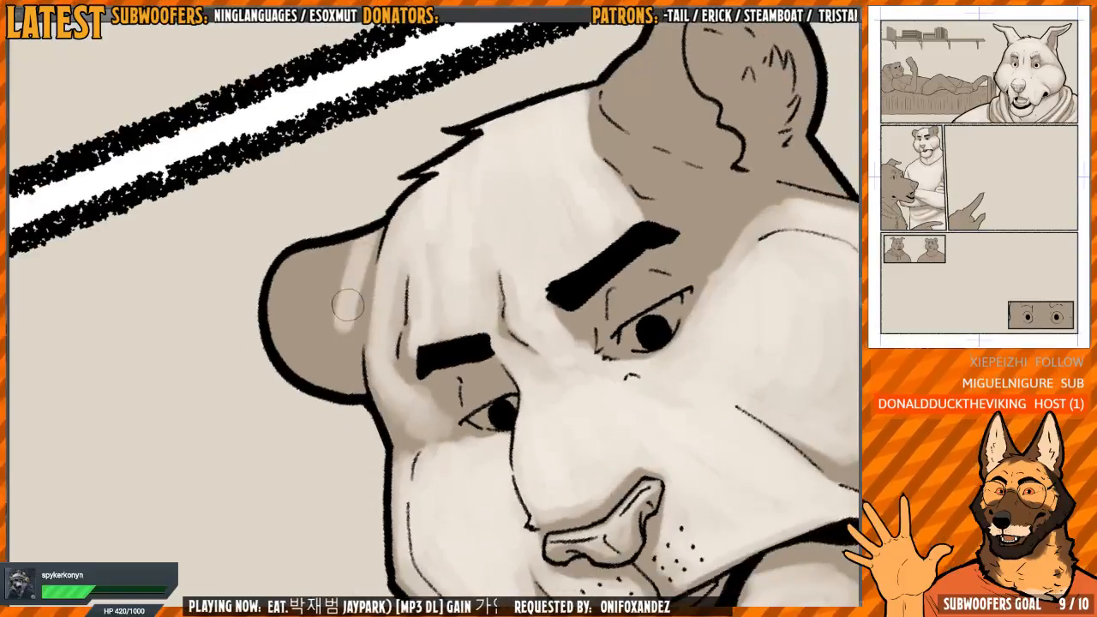
mouse_move(365, 244)
left_mouse_down()
mouse_move(355, 311)
mouse_move(333, 347)
left_mouse_up()
mouse_move(332, 248)
left_mouse_down()
mouse_move(314, 341)
mouse_move(303, 322)
left_mouse_up()
mouse_move(295, 262)
left_mouse_down()
mouse_move(299, 325)
mouse_move(313, 347)
left_mouse_up()
left_click_drag(293, 291, 350, 373)
left_click_drag(348, 280, 346, 355)
left_click_drag(305, 259, 312, 310)
left_click_drag(289, 272, 296, 350)
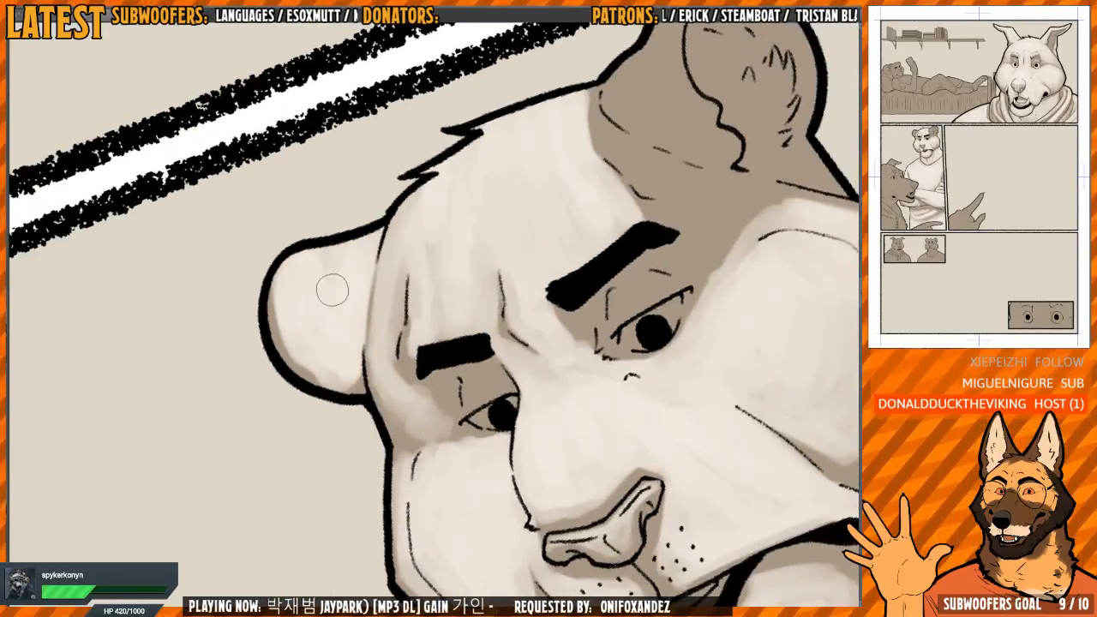
left_click_drag(333, 290, 350, 264)
mouse_move(275, 287)
left_mouse_down()
mouse_move(309, 353)
mouse_move(340, 369)
left_mouse_up()
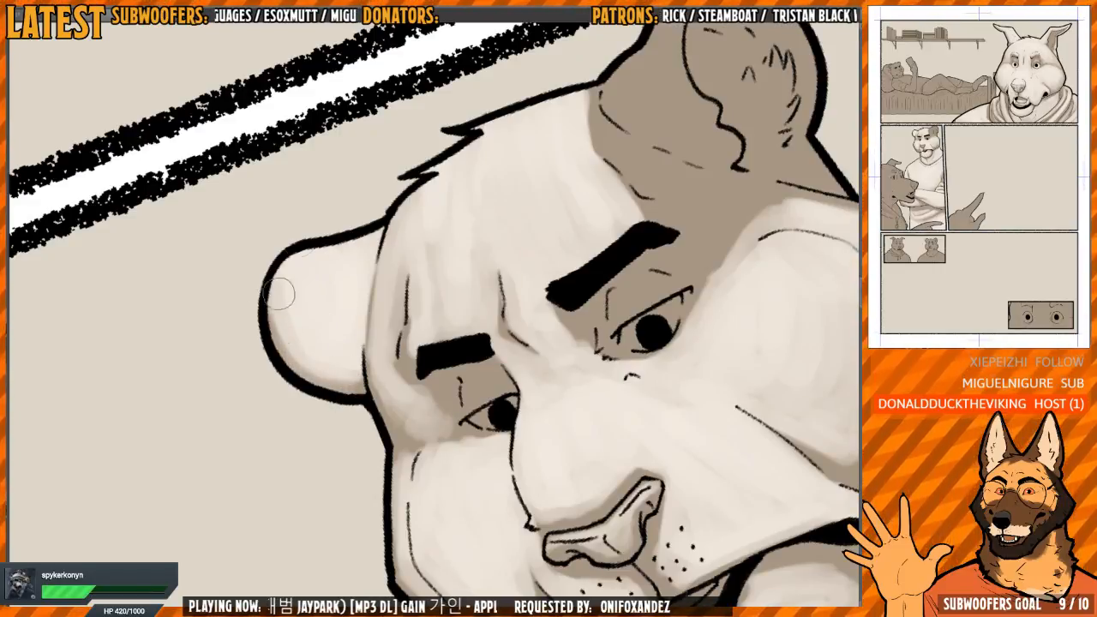
Soften the shading around the frown crease and the far temple, checking the face in the mirrored view
left_click_drag(594, 181, 364, 289)
mouse_move(364, 289)
left_mouse_down("shift")
mouse_move(354, 264)
mouse_move(500, 267)
mouse_move(336, 382)
left_mouse_up("shift")
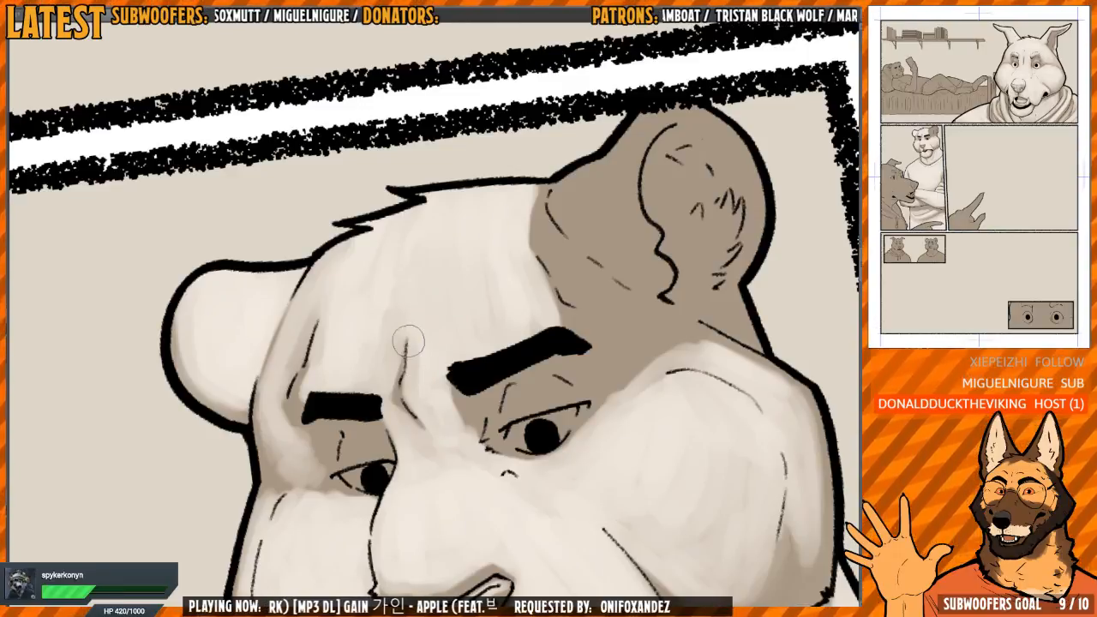
left_click_drag(324, 378, 353, 359)
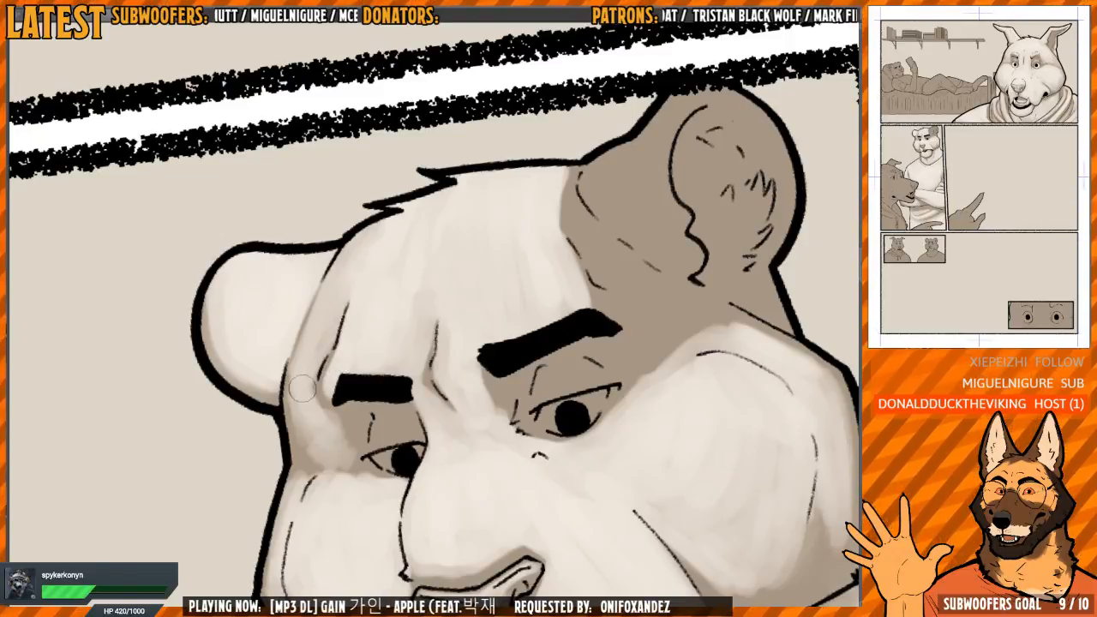
key("h")
Extend the forehead light past the crease above the near brow toward the base of the near ear
key("h")
left_click_drag(633, 235, 497, 188)
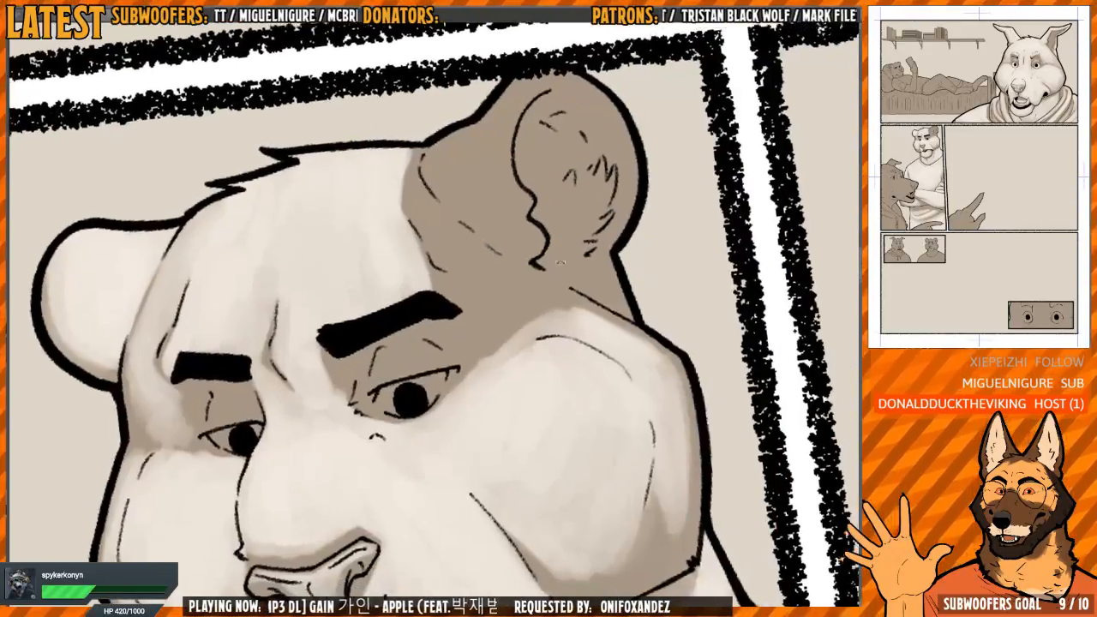
key("h")
mouse_move(440, 264)
left_mouse_down()
mouse_move(497, 304)
mouse_move(474, 252)
mouse_move(418, 299)
mouse_move(412, 268)
left_mouse_up()
key("h")
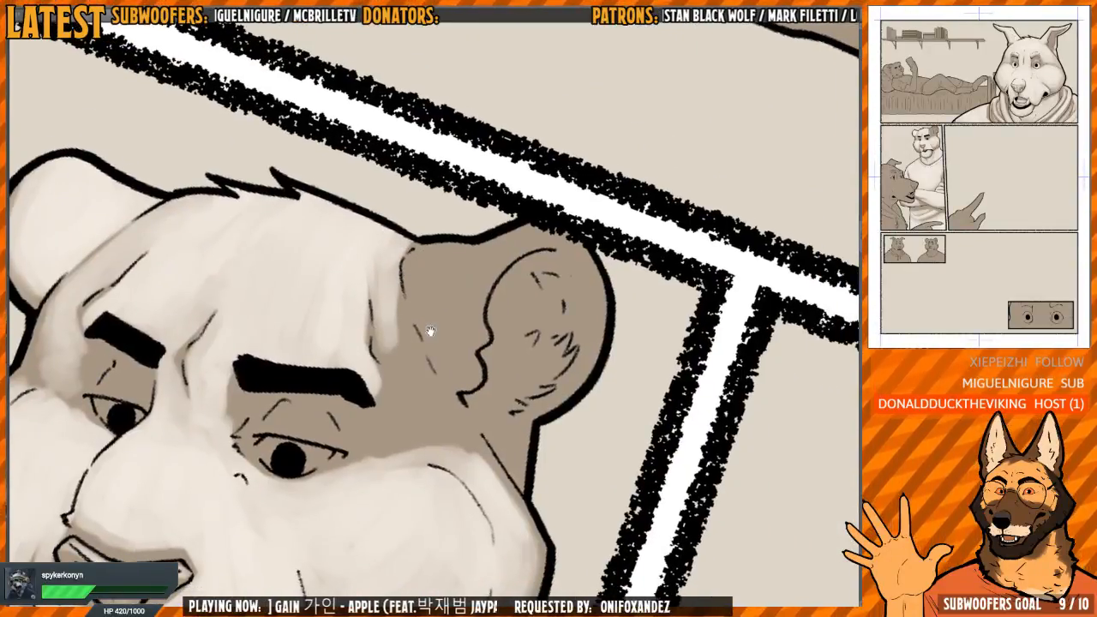
mouse_move(430, 331)
left_mouse_down()
mouse_move(435, 314)
mouse_move(404, 327)
left_mouse_up()
mouse_move(411, 274)
left_mouse_down()
mouse_move(404, 344)
mouse_move(401, 317)
mouse_move(388, 331)
mouse_move(409, 362)
left_mouse_up()
mouse_move(392, 320)
left_mouse_down()
mouse_move(419, 375)
mouse_move(421, 362)
left_mouse_up()
Paint light down the near temple between the outer end of the brow and the near ear
key("h")
mouse_move(521, 300)
left_mouse_down()
mouse_move(514, 244)
mouse_move(500, 235)
mouse_move(451, 320)
mouse_move(447, 283)
mouse_move(454, 343)
mouse_move(476, 331)
left_mouse_up()
key("h")
mouse_move(503, 249)
left_mouse_down()
mouse_move(514, 220)
mouse_move(519, 289)
left_mouse_up()
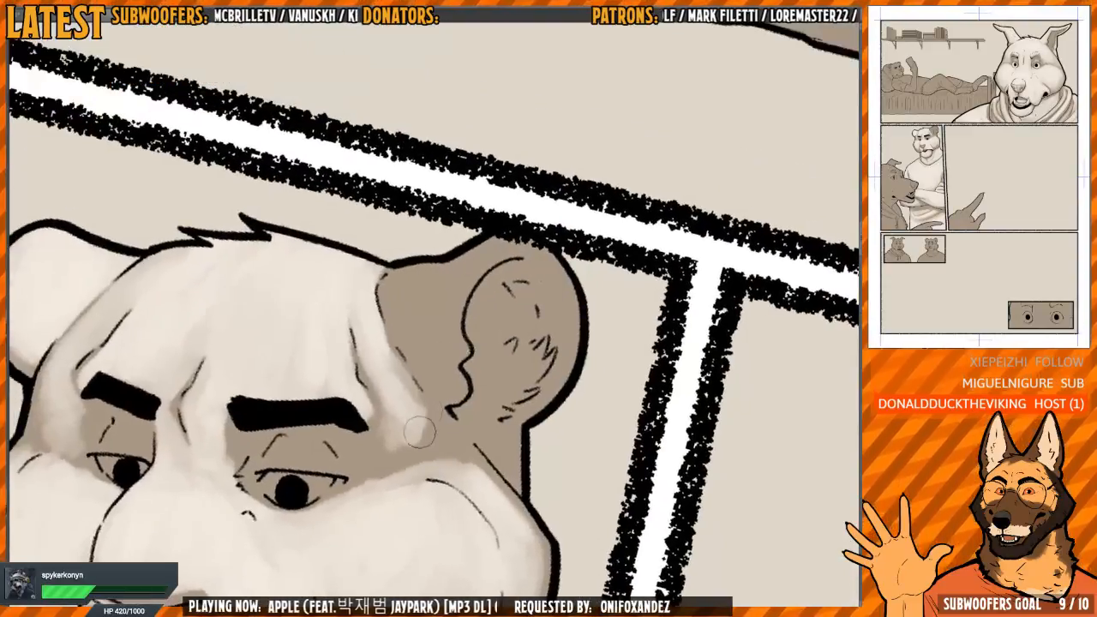
mouse_move(411, 435)
left_mouse_down()
mouse_move(457, 337)
mouse_move(408, 404)
left_mouse_up()
Paint light on the near ear's base, rim and inner fur, keeping the inner hollow in shadow
mouse_move(443, 290)
left_mouse_down()
mouse_move(439, 343)
mouse_move(468, 271)
mouse_move(468, 290)
left_mouse_up()
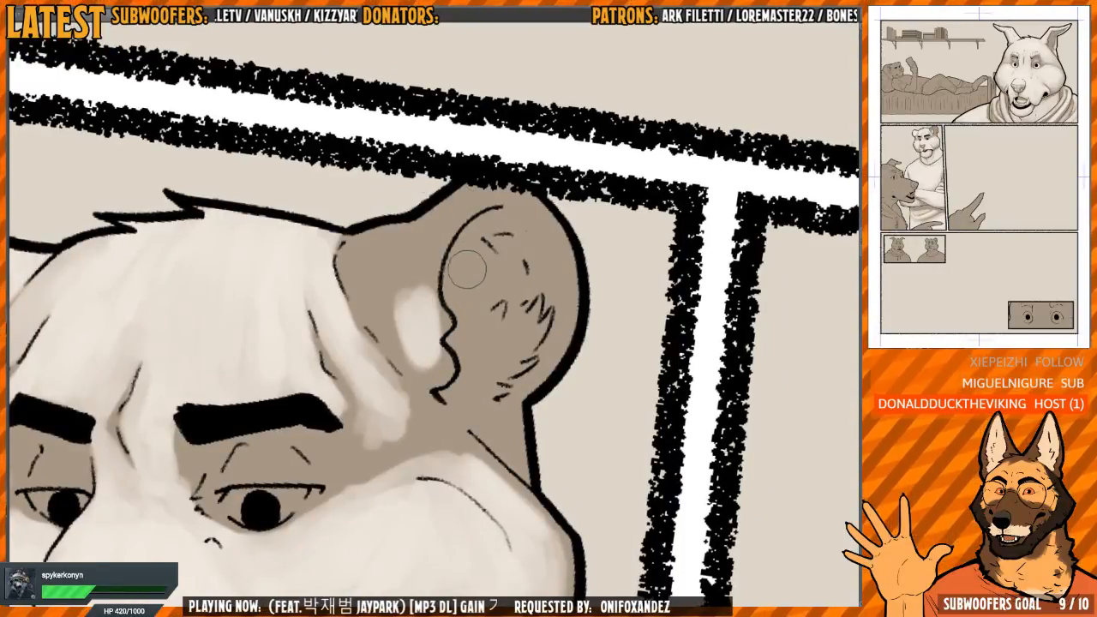
mouse_move(421, 309)
left_mouse_down()
mouse_move(433, 330)
mouse_move(362, 262)
mouse_move(397, 304)
mouse_move(467, 202)
mouse_move(540, 210)
mouse_move(572, 351)
mouse_move(509, 253)
mouse_move(497, 270)
mouse_move(524, 326)
mouse_move(516, 334)
left_mouse_up()
scroll(514, 291, "down", 2)
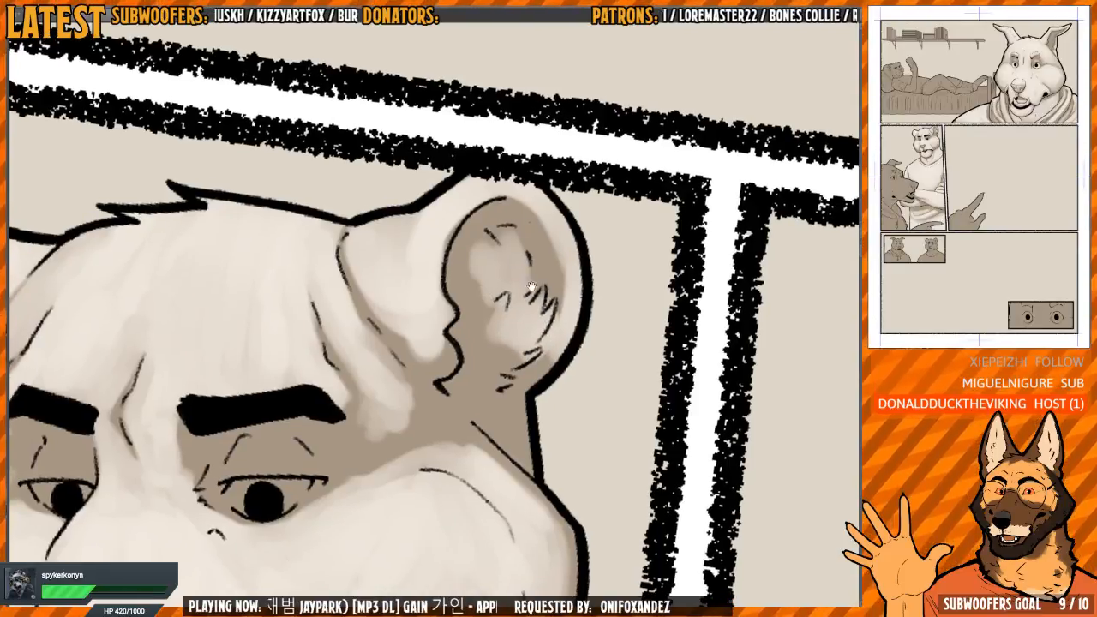
scroll(513, 289, "up", 2)
mouse_move(490, 289)
left_mouse_down()
mouse_move(466, 293)
mouse_move(492, 368)
mouse_move(471, 402)
mouse_move(523, 432)
mouse_move(517, 476)
left_mouse_up()
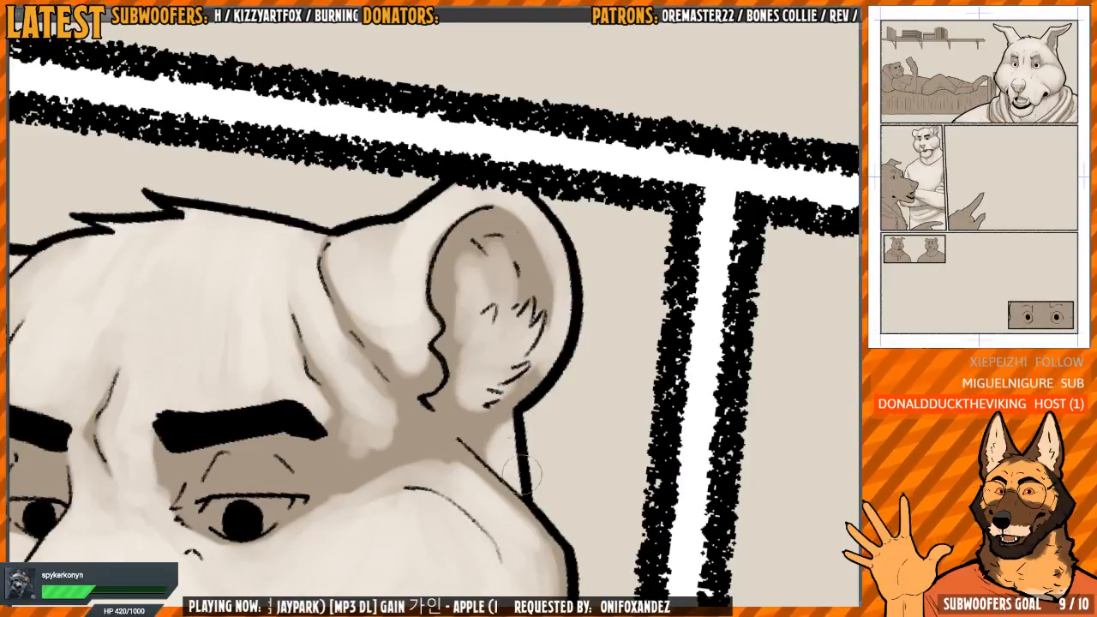
Blend the light across the tiger's near temple between the brow and ear, checking the face in the mirrored view
scroll(552, 270, "down", 3)
left_click_drag(446, 353, 463, 363)
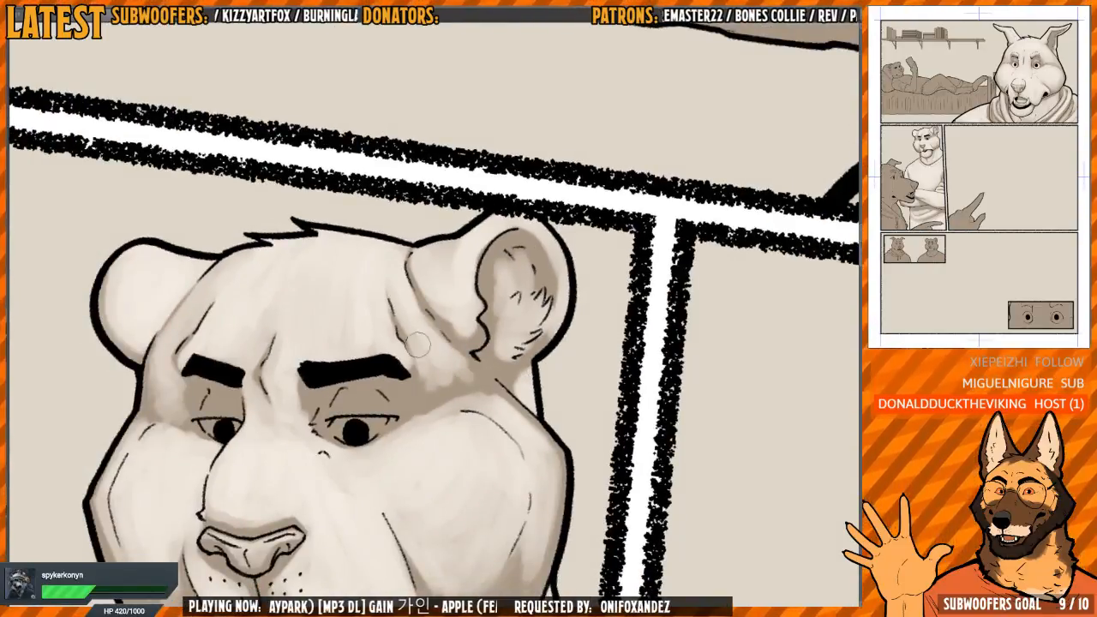
key("m")
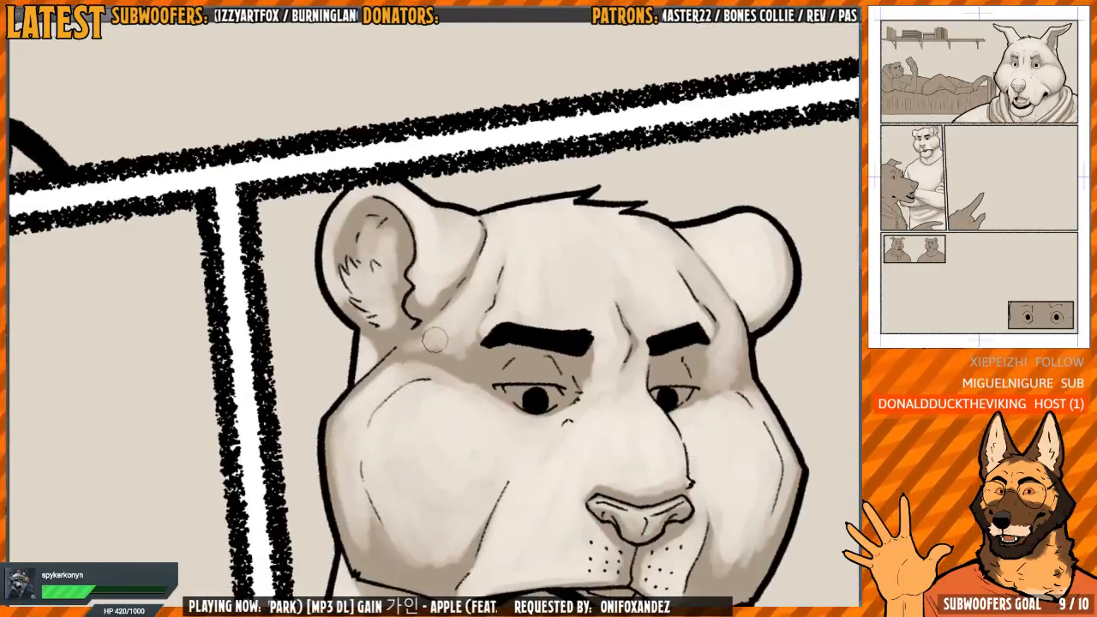
mouse_move(433, 342)
left_mouse_down()
mouse_move(448, 355)
mouse_move(516, 325)
left_mouse_up()
key("m")
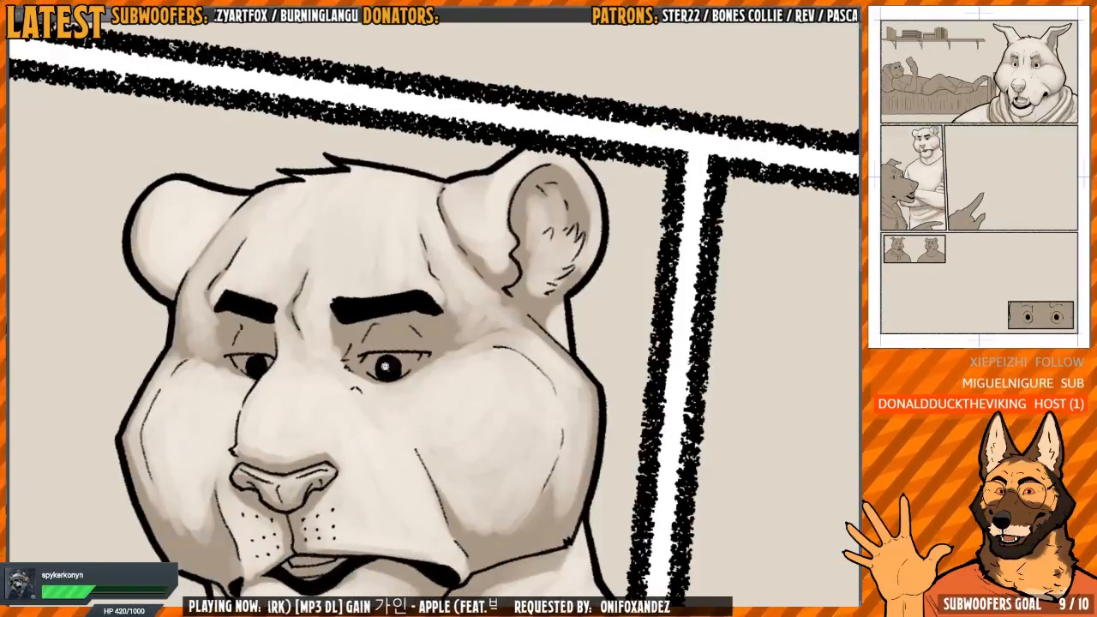
Paint light on the tiger's near upper eyelid and the white of the near eye, leaving shadow under the brow
left_click_drag(385, 367, 496, 321)
scroll(496, 318, "up", 3)
mouse_move(473, 281)
left_mouse_down()
mouse_move(531, 301)
mouse_move(528, 292)
left_mouse_up()
left_click_drag(504, 307, 420, 324)
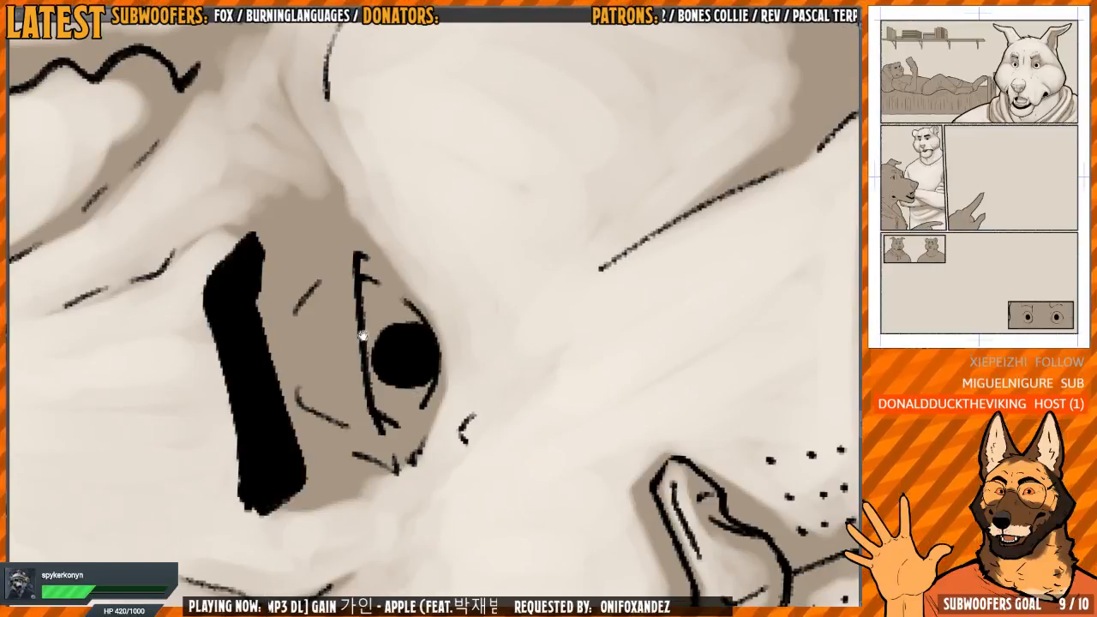
left_click_drag(362, 334, 370, 323)
mouse_move(365, 403)
left_mouse_down()
mouse_move(350, 382)
mouse_move(360, 288)
mouse_move(327, 361)
mouse_move(405, 347)
mouse_move(391, 304)
left_mouse_up()
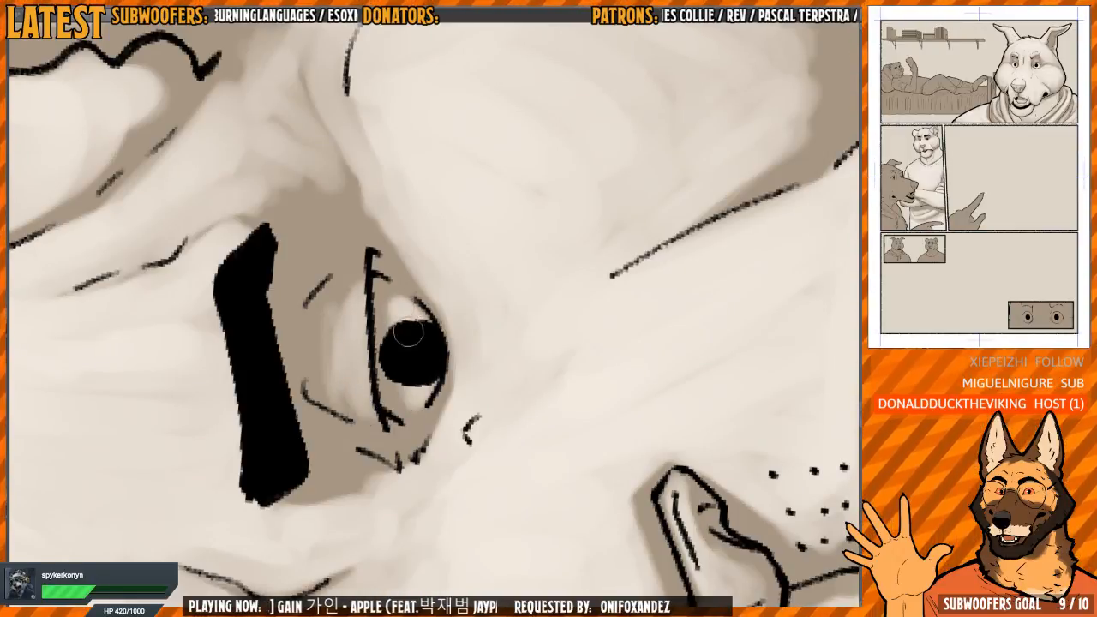
left_click_drag(409, 333, 391, 171)
Paint light on the white and upper lid of the tiger's far eye
scroll(391, 171, "down", 4)
scroll(377, 343, "up", 6)
left_click_drag(418, 361, 434, 346)
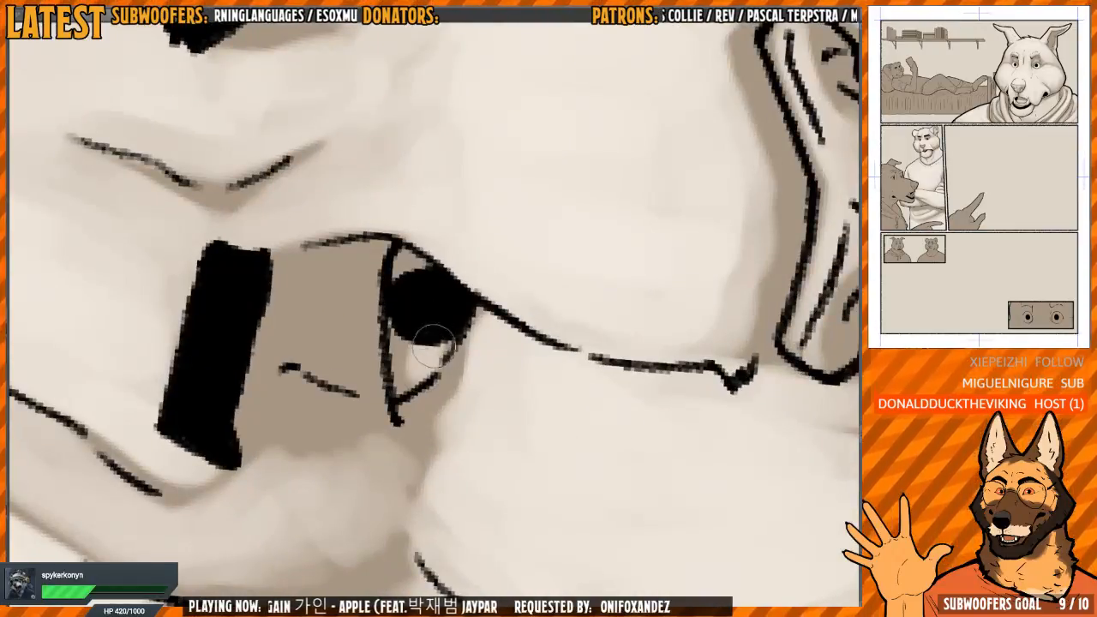
mouse_move(359, 298)
left_mouse_down()
mouse_move(372, 379)
mouse_move(361, 312)
mouse_move(351, 365)
mouse_move(327, 310)
mouse_move(354, 379)
mouse_move(340, 287)
mouse_move(326, 295)
mouse_move(338, 360)
left_mouse_up()
scroll(379, 283, "down", 6)
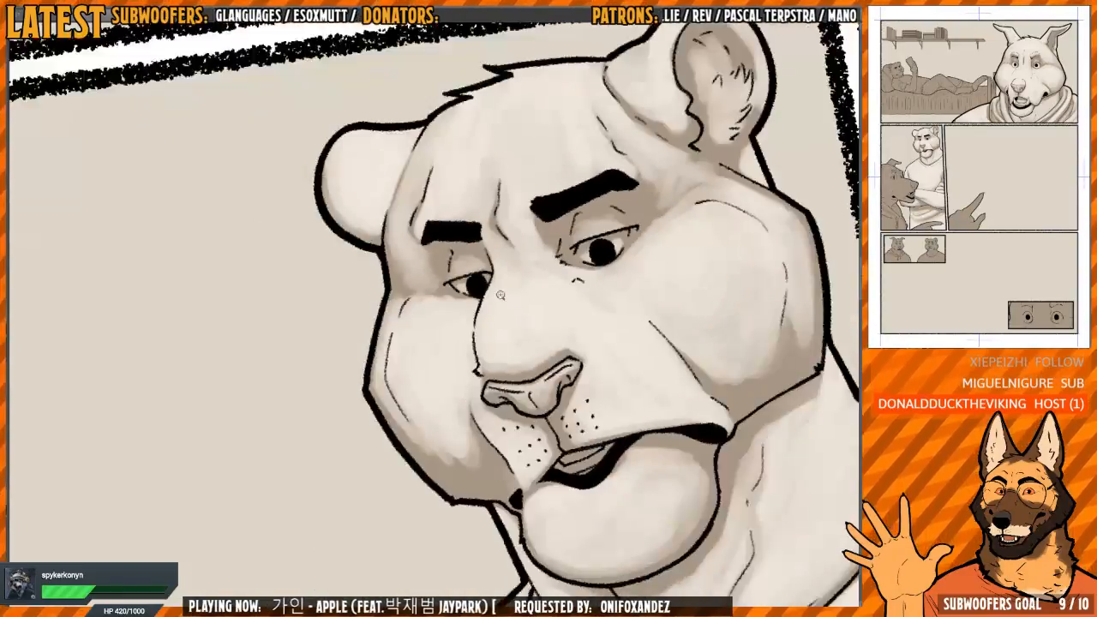
Examine the shading of the tiger's face up close and within the whole panel
left_click_drag(633, 266, 544, 180)
scroll(589, 172, "down", 6)
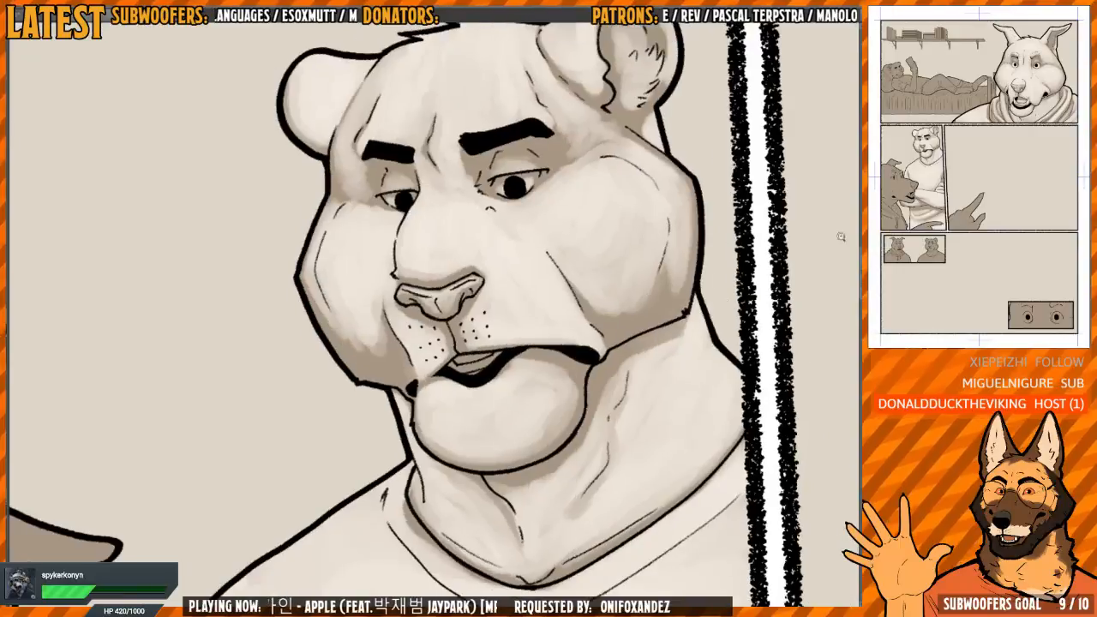
key("h")
left_click_drag(481, 382, 498, 254)
key("h")
scroll(499, 254, "down", 2)
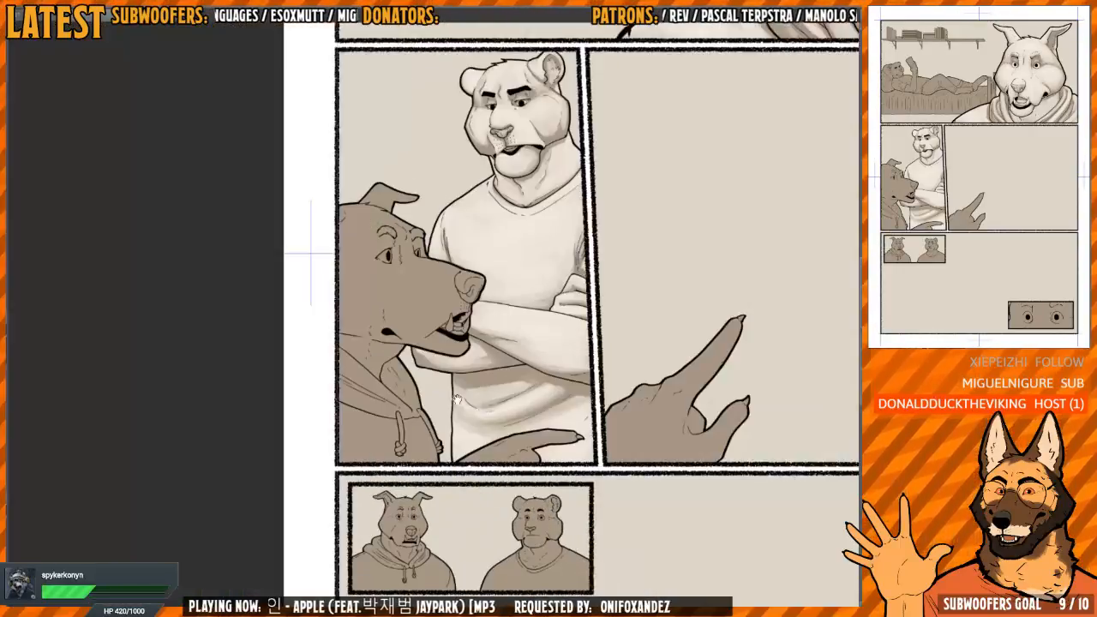
left_click_drag(548, 360, 562, 314)
left_click_drag(514, 343, 436, 242)
left_click_drag(557, 360, 559, 275)
Paint light on the wolf's pointing finger and claw in front of the tiger's shirt, keeping a shadow along the inner edge
scroll(432, 239, "up", 5)
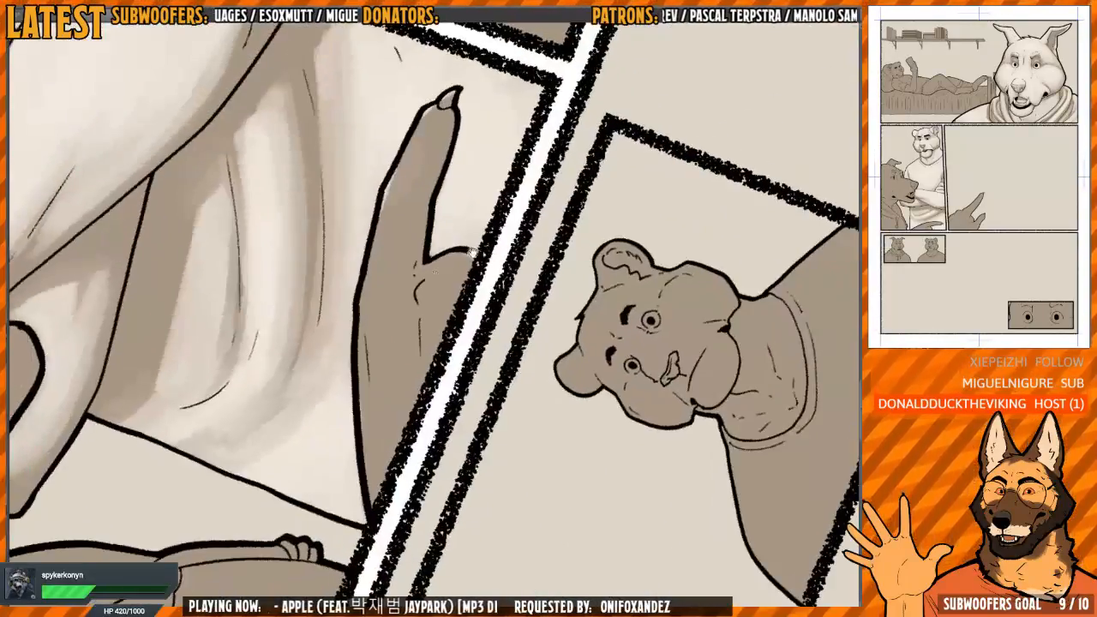
scroll(396, 307, "up", 2)
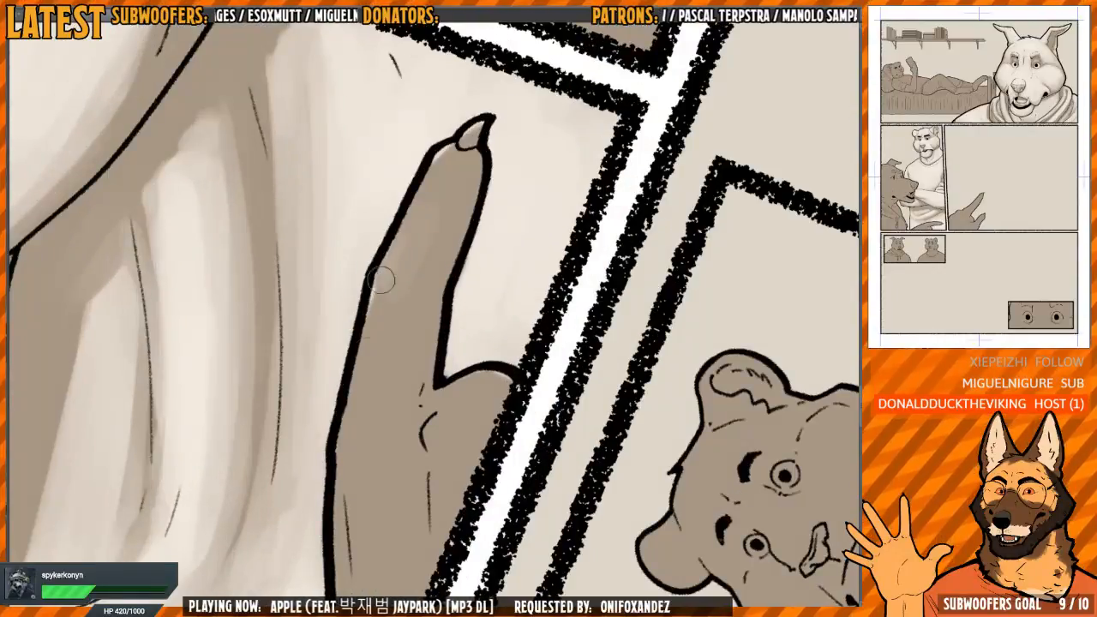
left_click_drag(420, 227, 389, 298)
left_click_drag(431, 210, 442, 204)
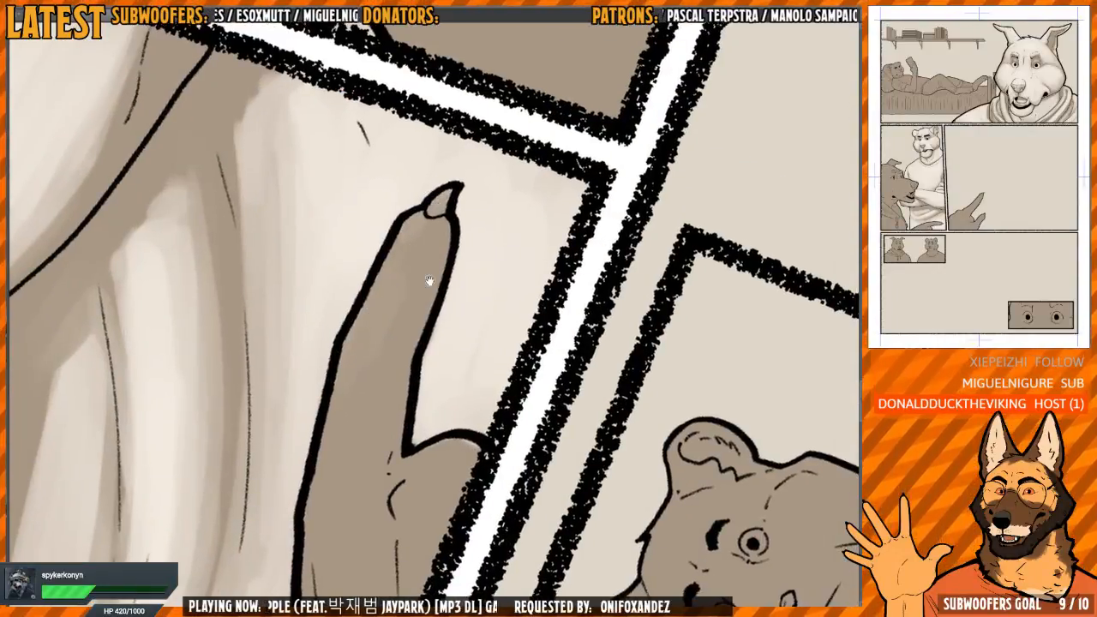
scroll(432, 242, "down", 1)
mouse_move(429, 282)
left_mouse_down()
mouse_move(432, 243)
mouse_move(411, 276)
mouse_move(420, 256)
mouse_move(384, 416)
mouse_move(377, 308)
mouse_move(370, 336)
mouse_move(382, 257)
mouse_move(416, 221)
mouse_move(420, 193)
mouse_move(421, 206)
mouse_move(439, 183)
left_mouse_up()
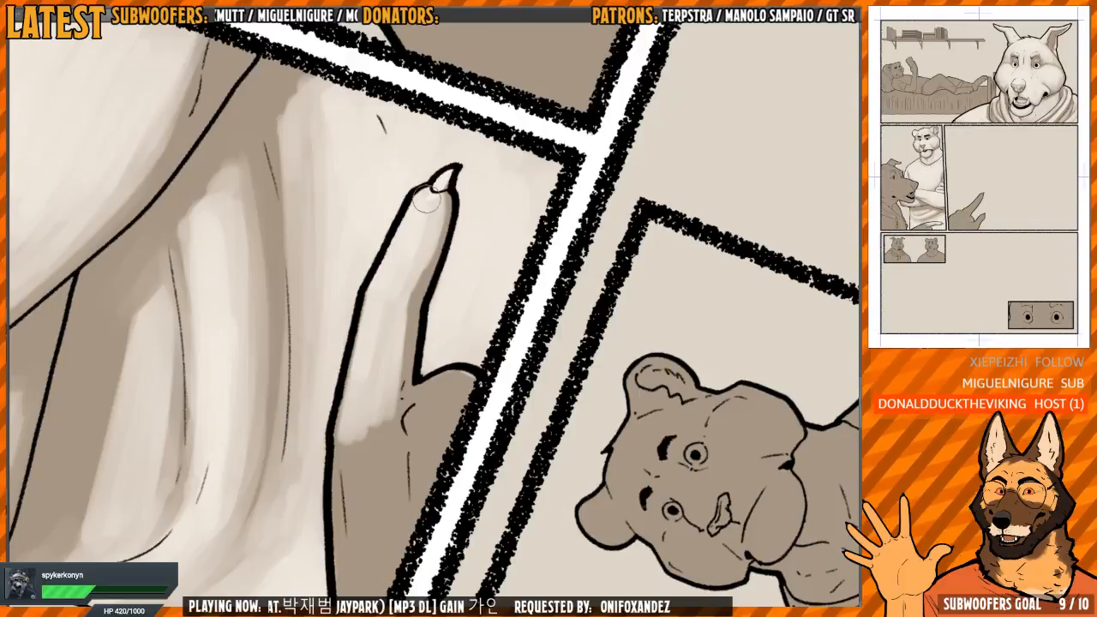
left_click_drag(444, 208, 434, 230)
left_click_drag(395, 321, 403, 272)
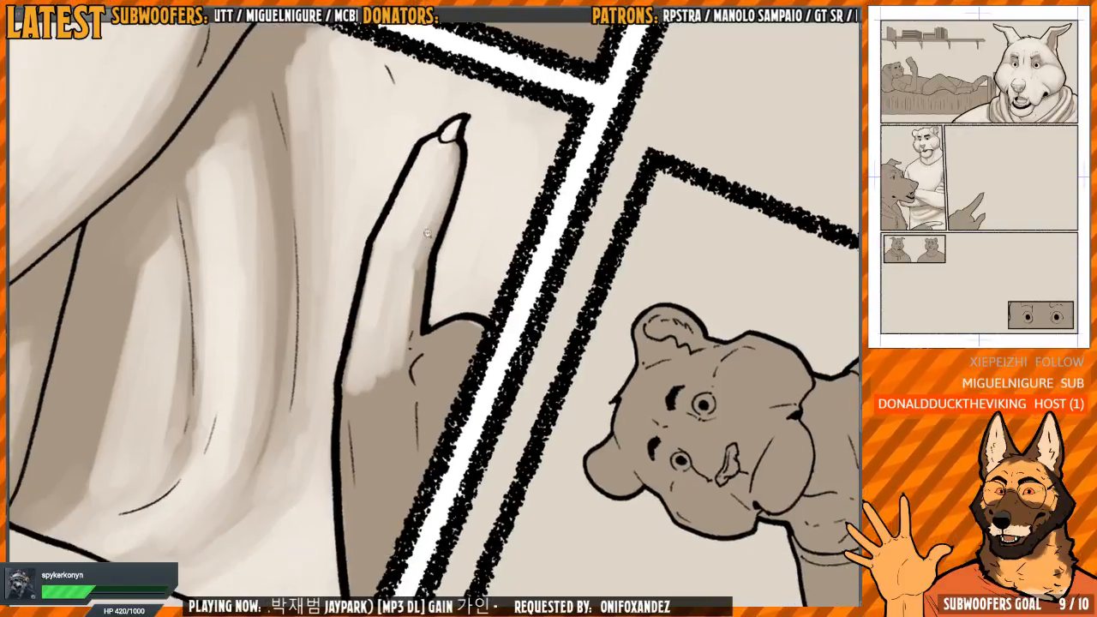
Extend the light from the pointing finger down over the back of the wolf's hand to the panel border
scroll(431, 224, "down", 1)
mouse_move(440, 206)
left_mouse_down()
mouse_move(387, 326)
mouse_move(375, 309)
mouse_move(364, 463)
mouse_move(373, 514)
mouse_move(377, 381)
mouse_move(399, 320)
mouse_move(406, 426)
left_mouse_up()
scroll(377, 282, "down", 1)
left_click_drag(408, 316, 411, 413)
left_click_drag(423, 285, 420, 402)
mouse_move(407, 314)
left_mouse_down()
mouse_move(377, 289)
mouse_move(373, 430)
left_mouse_up()
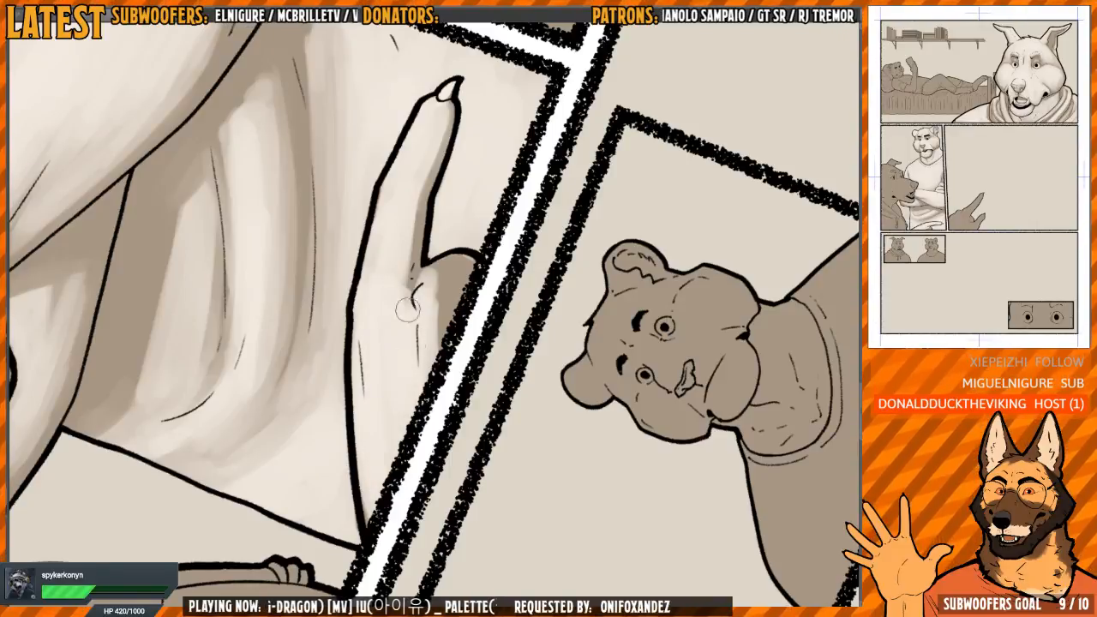
Paint light over the base of the wolf's thumb and soften the shading around its crease
mouse_move(407, 308)
left_mouse_down()
mouse_move(411, 206)
mouse_move(452, 88)
left_mouse_up()
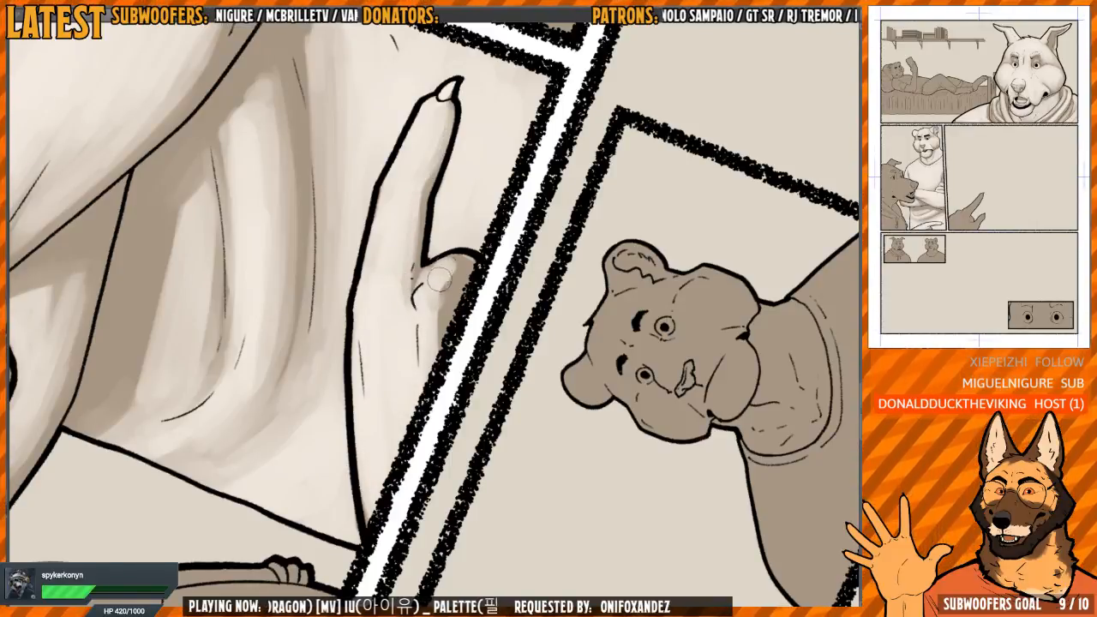
left_click_drag(438, 279, 436, 353)
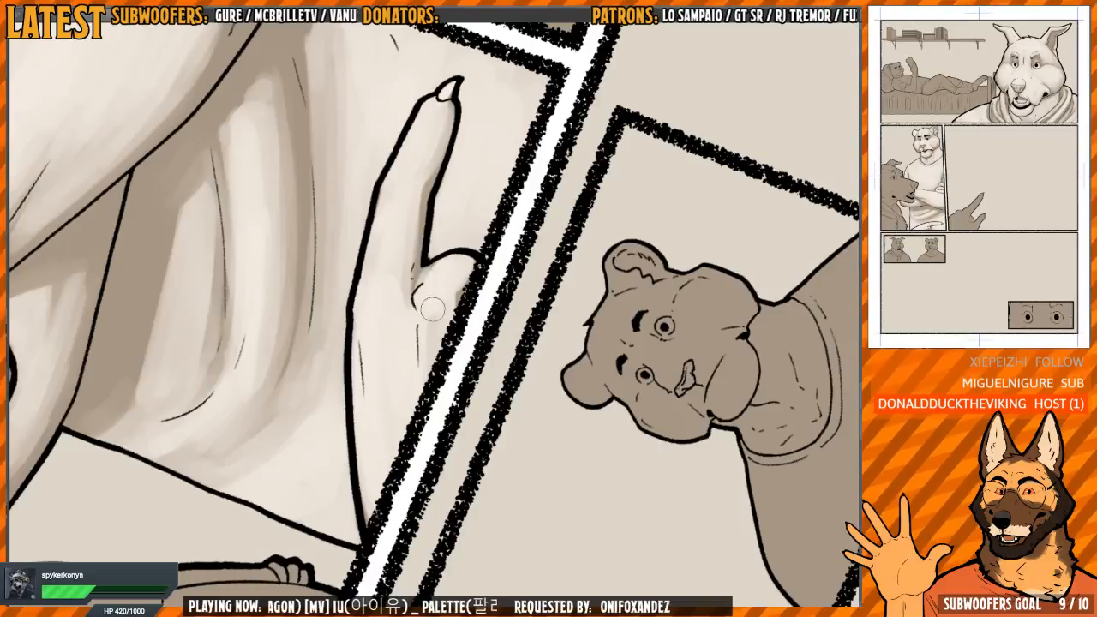
mouse_move(428, 361)
left_mouse_down()
mouse_move(386, 347)
mouse_move(437, 283)
left_mouse_up()
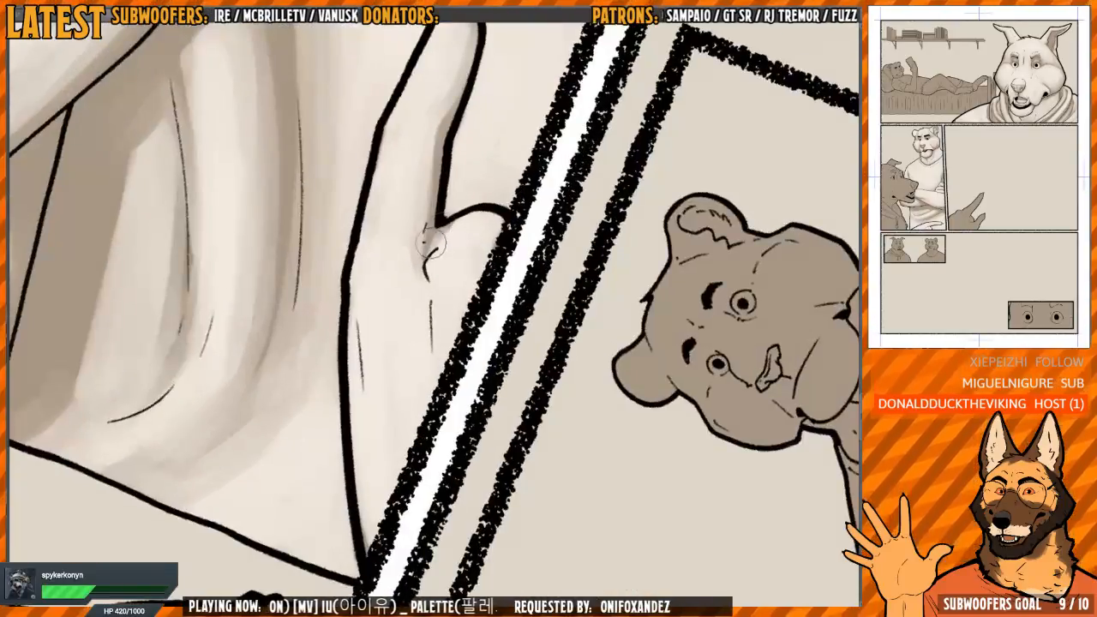
left_click_drag(413, 214, 385, 210)
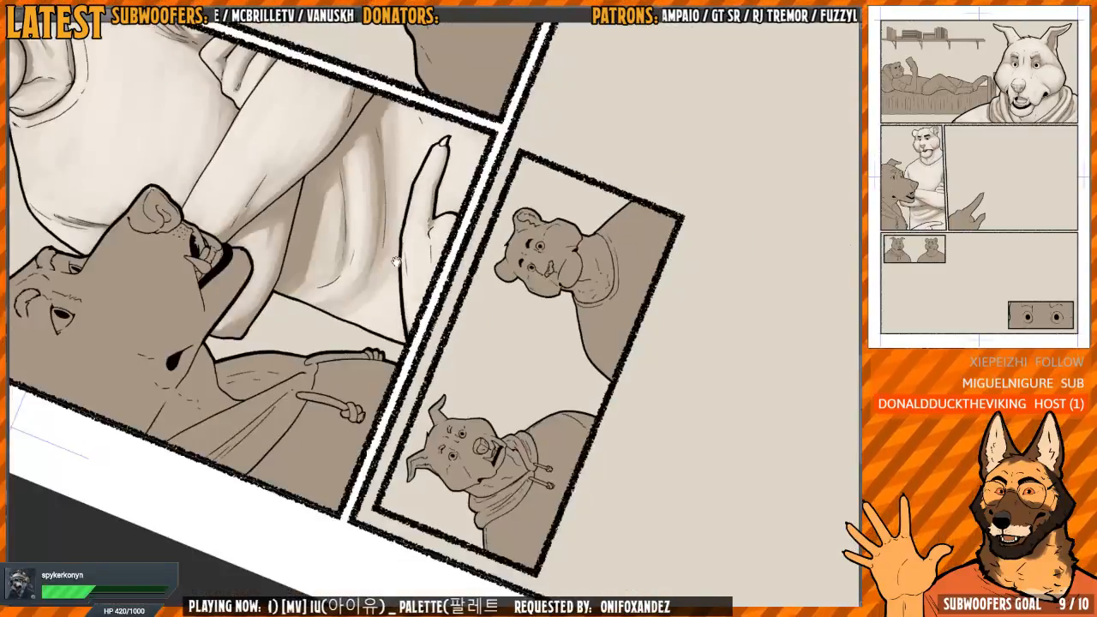
Paint light on the front of the wolf's hoodie between the two drawstrings, checking it in the mirrored view
mouse_move(522, 214)
left_mouse_down()
mouse_move(570, 282)
mouse_move(517, 331)
mouse_move(506, 324)
left_mouse_up()
key("h")
left_click_drag(362, 377, 382, 289)
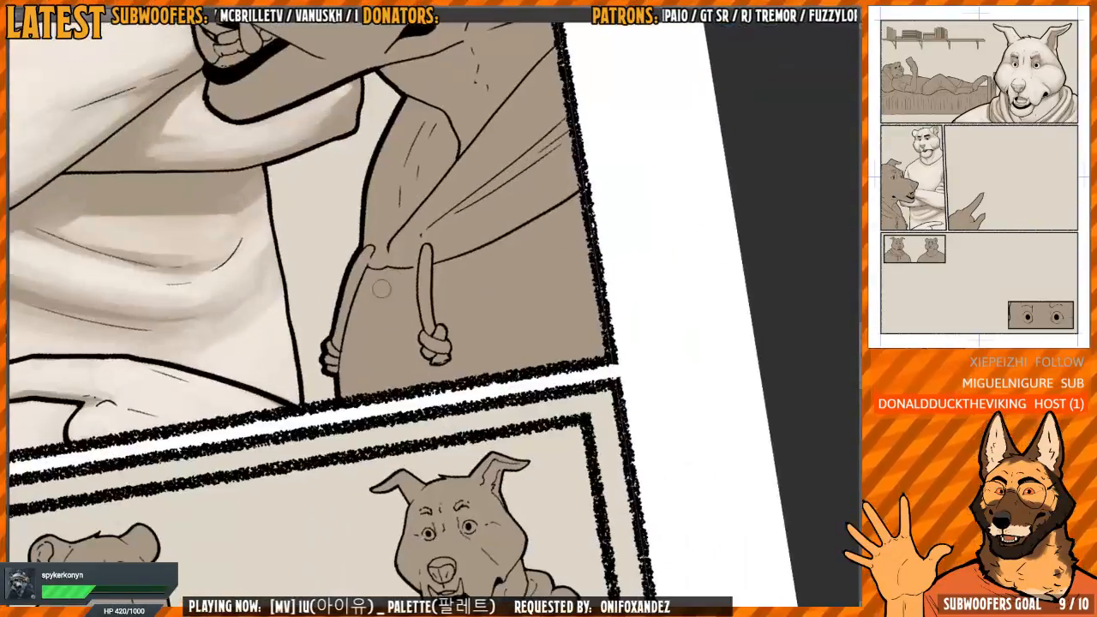
mouse_move(375, 330)
left_mouse_down()
mouse_move(354, 374)
mouse_move(364, 311)
mouse_move(395, 278)
mouse_move(402, 297)
mouse_move(387, 283)
mouse_move(367, 390)
mouse_move(392, 381)
mouse_move(401, 297)
left_mouse_up()
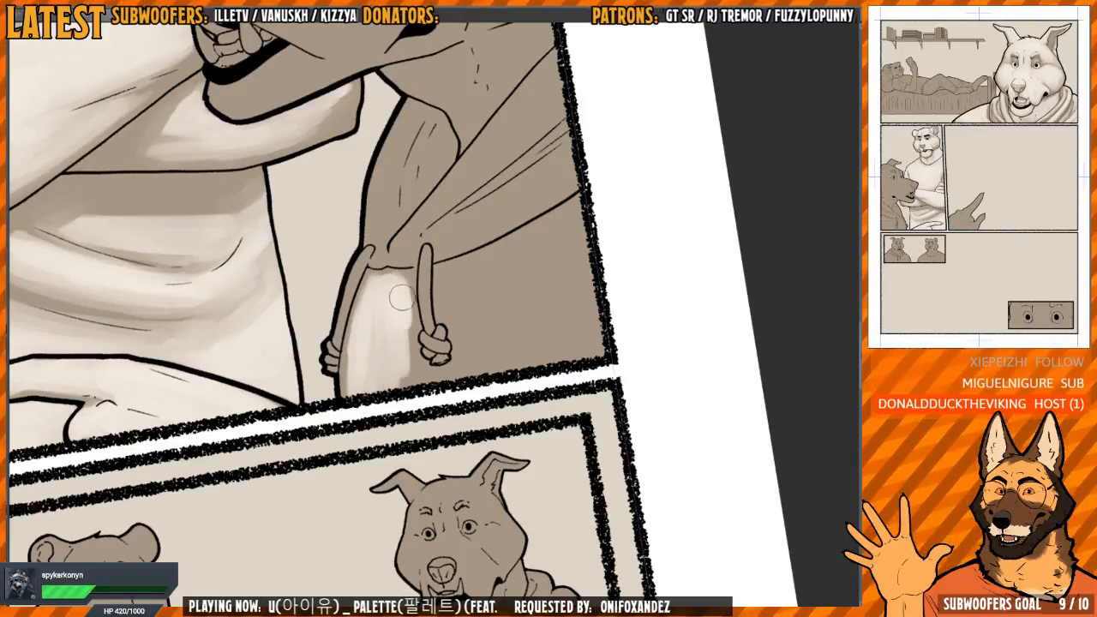
left_click_drag(417, 387, 361, 351)
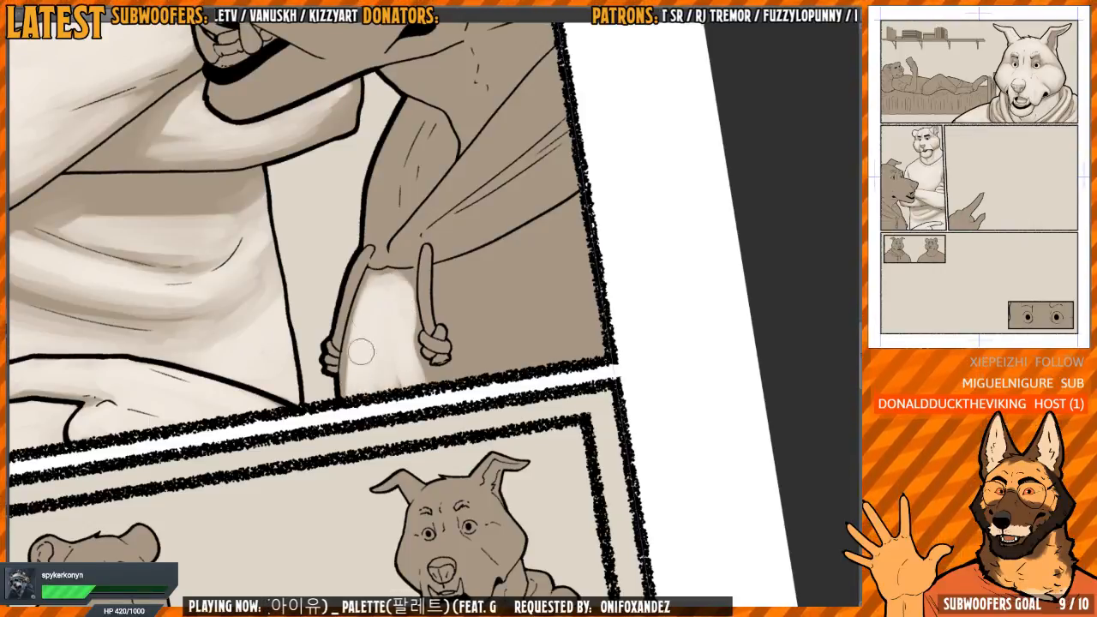
key("m")
key("m")
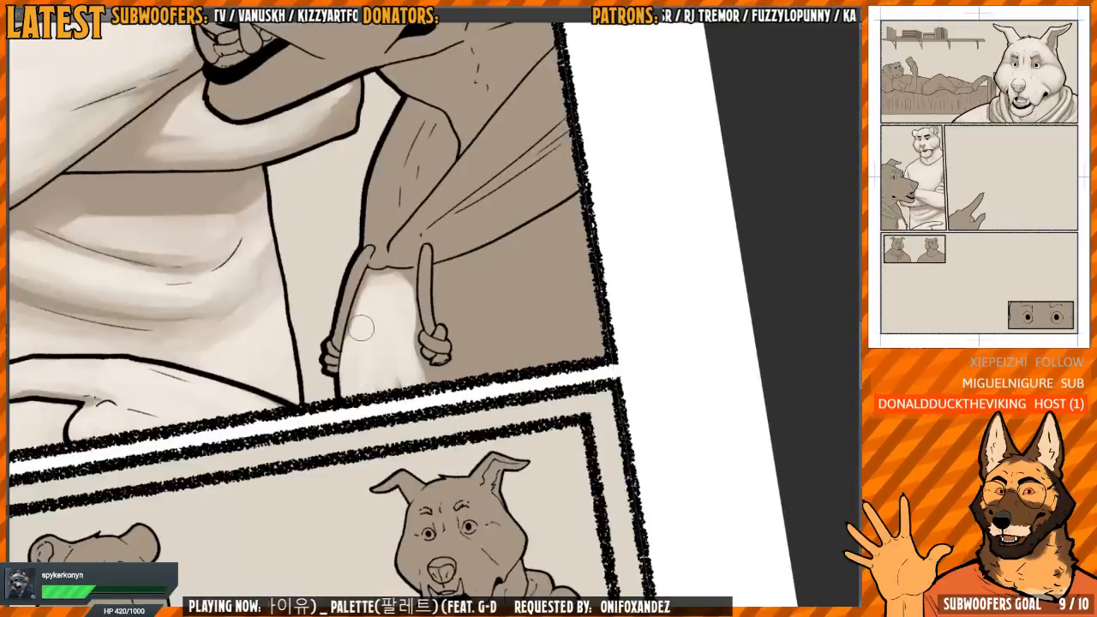
key("m")
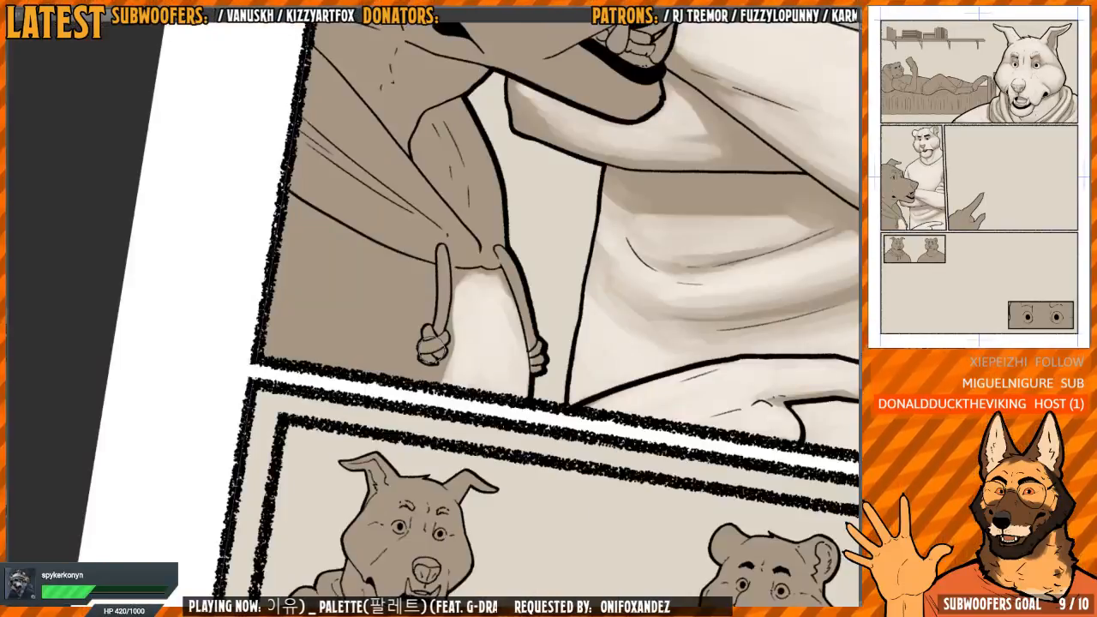
key("m")
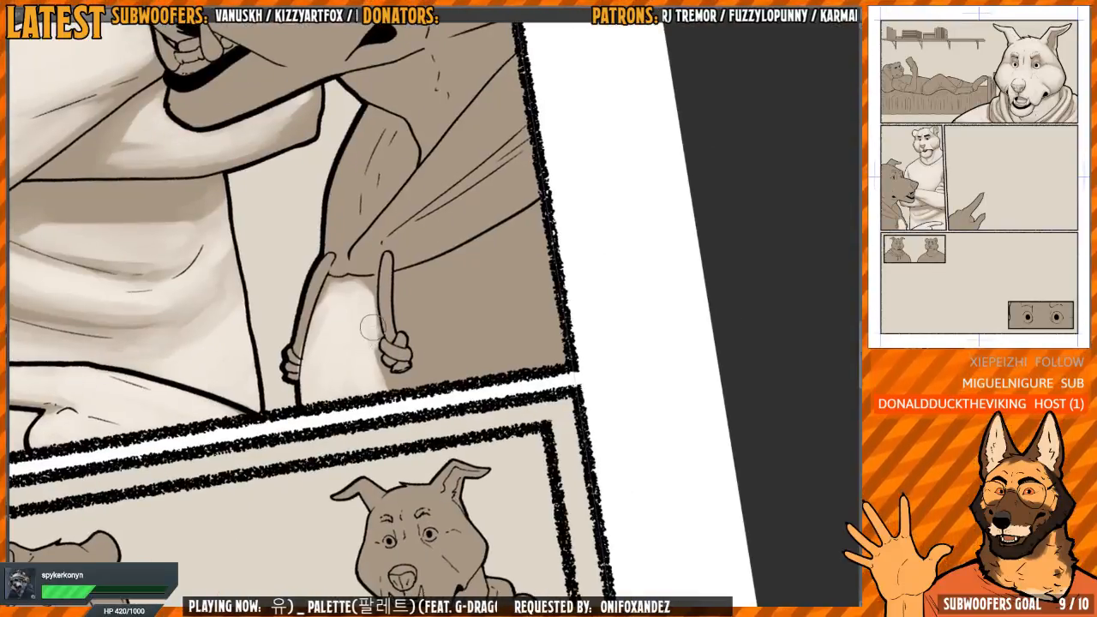
Paint light over the hoodie's chest from the near drawstring to the panel border, leaving cast shadow under the hood and knot
key("m")
key("m")
left_click_drag(595, 250, 515, 223)
mouse_move(377, 370)
left_mouse_down()
mouse_move(383, 393)
mouse_move(450, 253)
mouse_move(385, 359)
left_mouse_up()
key("m")
left_click_drag(558, 179, 610, 279)
left_click_drag(610, 279, 613, 329)
mouse_move(420, 350)
left_mouse_down()
mouse_move(445, 361)
mouse_move(452, 399)
mouse_move(411, 406)
mouse_move(421, 244)
mouse_move(441, 209)
left_mouse_up()
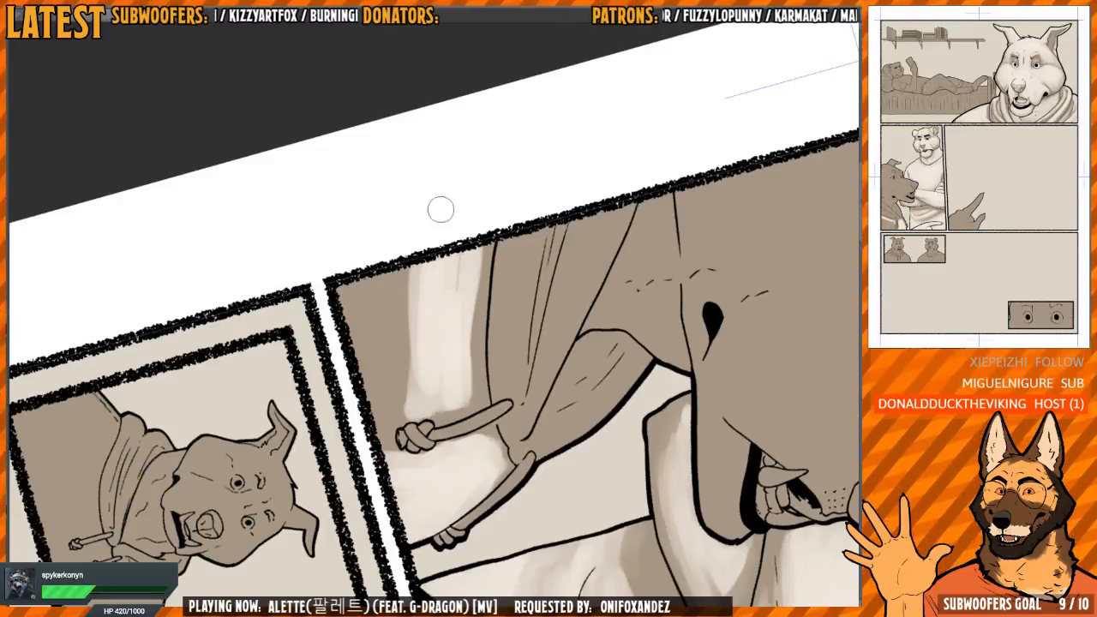
mouse_move(399, 284)
left_mouse_down()
mouse_move(395, 394)
mouse_move(407, 385)
mouse_move(360, 340)
mouse_move(383, 437)
mouse_move(378, 332)
mouse_move(397, 310)
left_mouse_up()
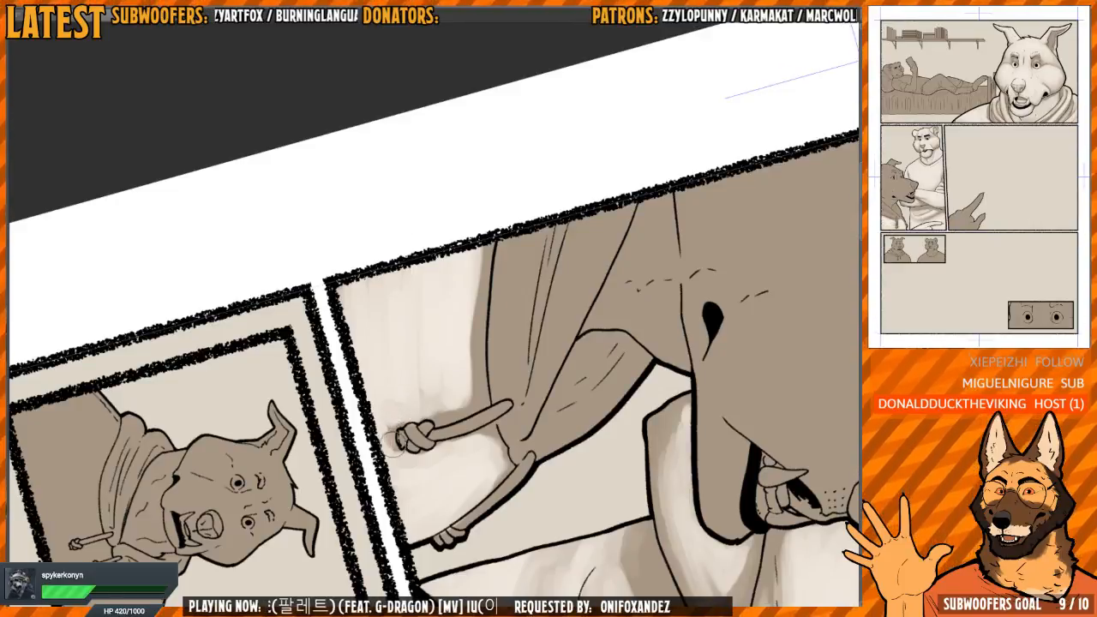
left_click_drag(394, 440, 418, 399)
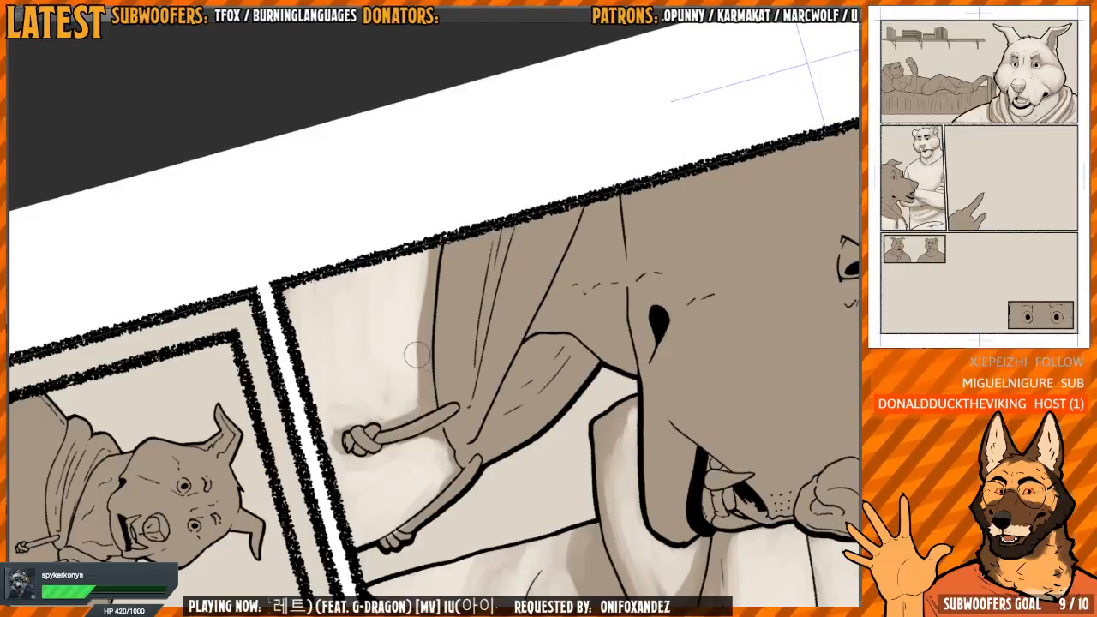
mouse_move(418, 355)
left_mouse_down()
mouse_move(414, 319)
mouse_move(410, 349)
left_mouse_up()
Paint light along the far hoodie drawstring and on the coils of its knot
mouse_move(436, 361)
left_mouse_down()
mouse_move(419, 299)
mouse_move(297, 481)
mouse_move(528, 251)
left_mouse_up()
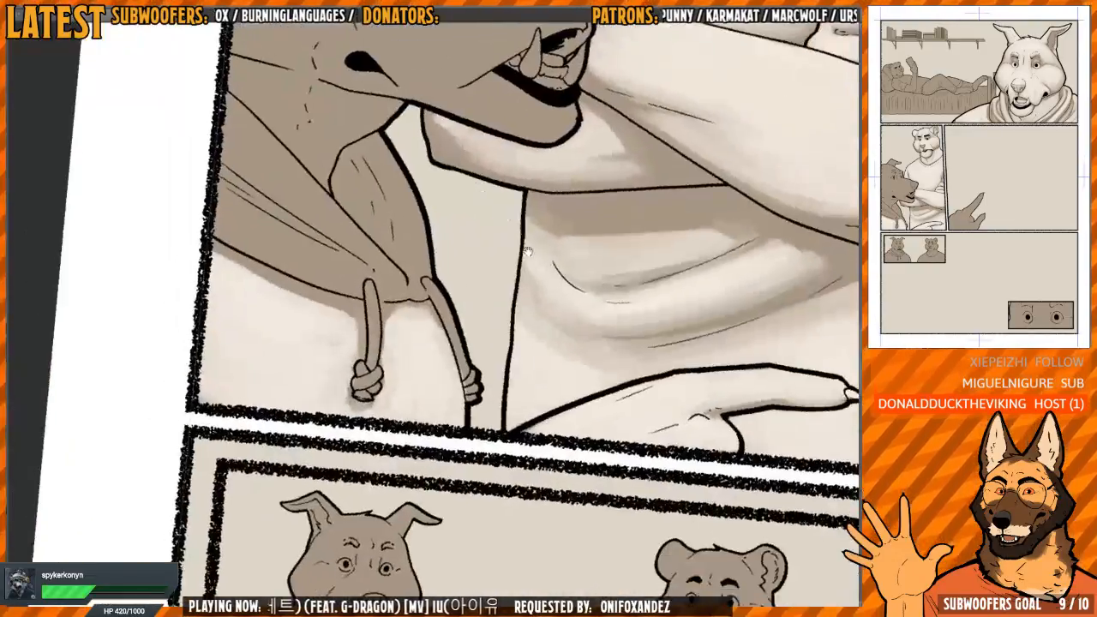
scroll(397, 313, "up", 5)
scroll(379, 309, "down", 2)
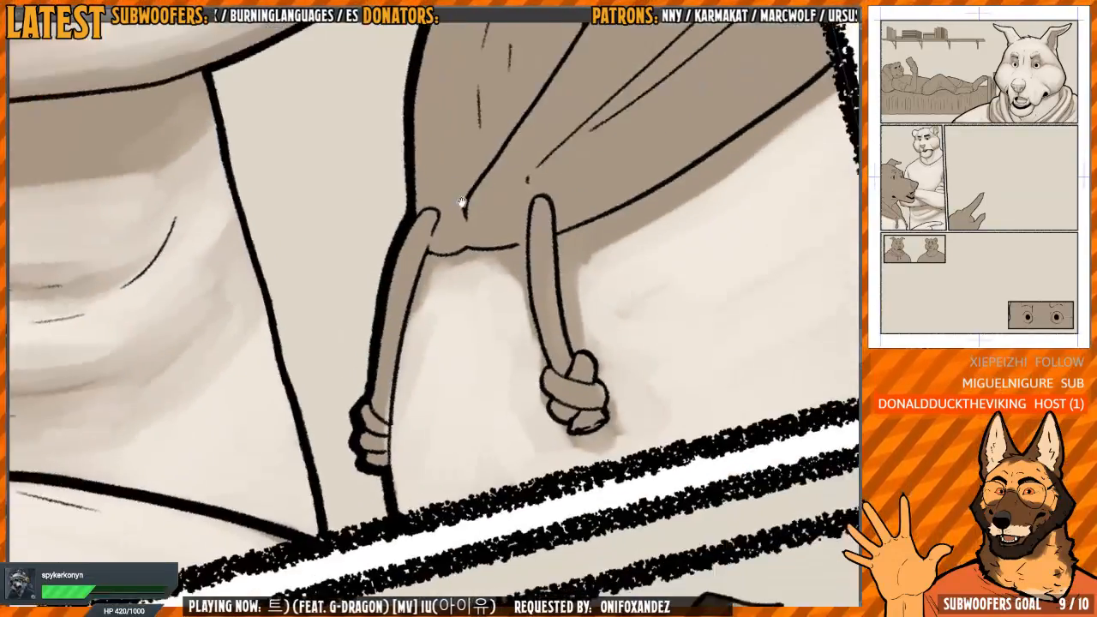
mouse_move(392, 293)
left_mouse_down()
mouse_move(416, 229)
mouse_move(394, 257)
mouse_move(375, 392)
left_mouse_up()
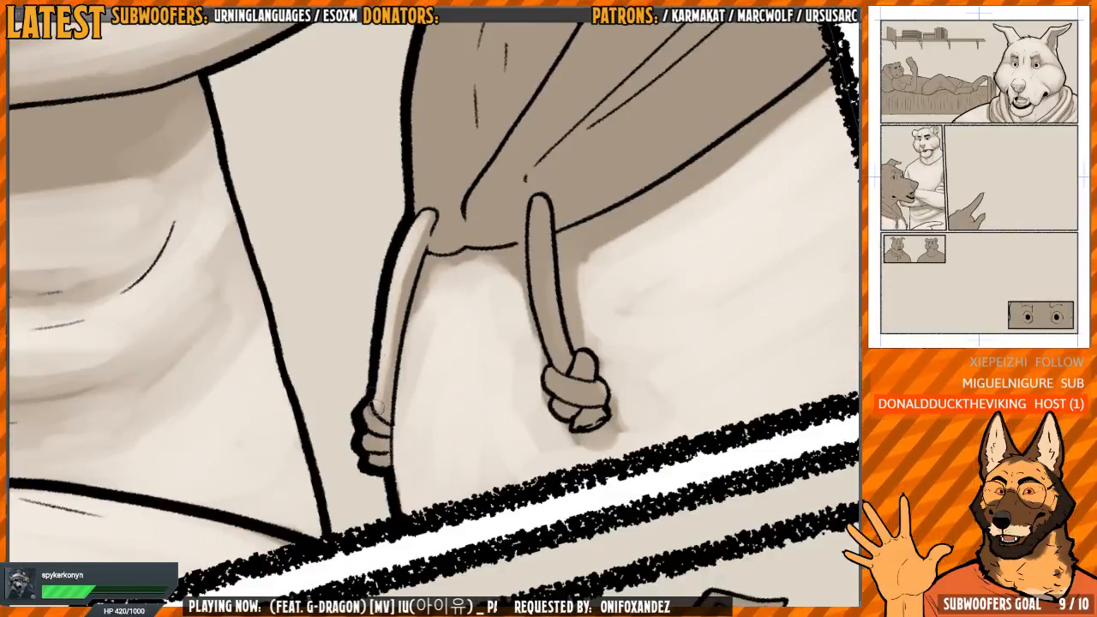
scroll(377, 407, "up", 2)
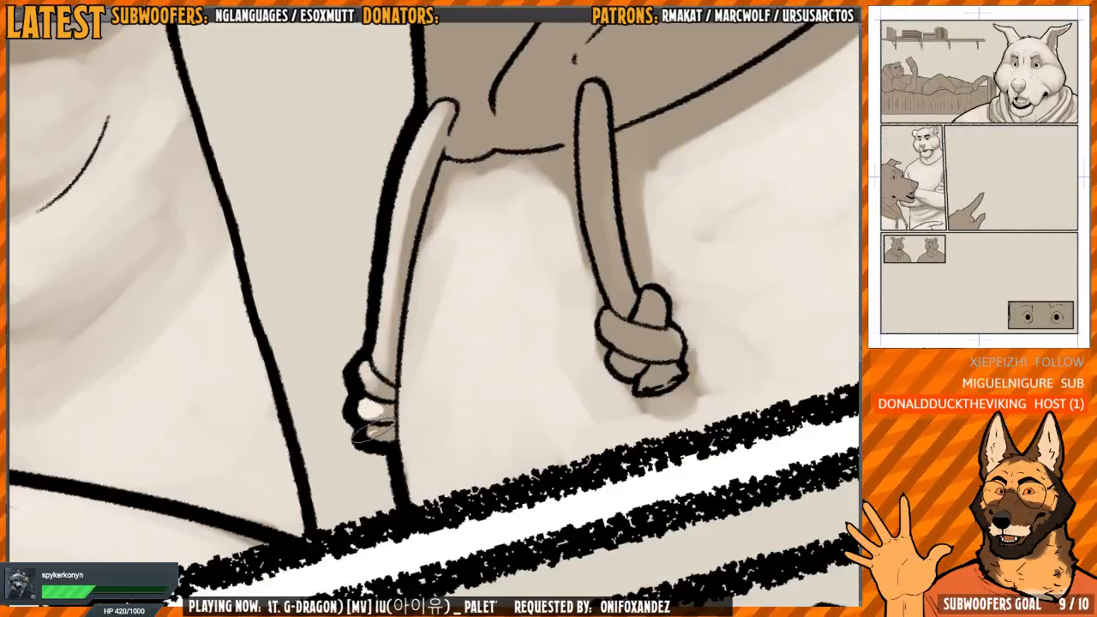
scroll(510, 311, "down", 2)
Paint light along the near hoodie drawstring and on its knot, keeping one side in shadow
mouse_move(453, 304)
left_mouse_down()
mouse_move(486, 256)
mouse_move(415, 313)
mouse_move(468, 255)
mouse_move(406, 281)
mouse_move(395, 381)
left_mouse_up()
scroll(405, 280, "up", 1)
mouse_move(392, 314)
left_mouse_down()
mouse_move(393, 392)
mouse_move(380, 387)
left_mouse_up()
scroll(409, 343, "up", 2)
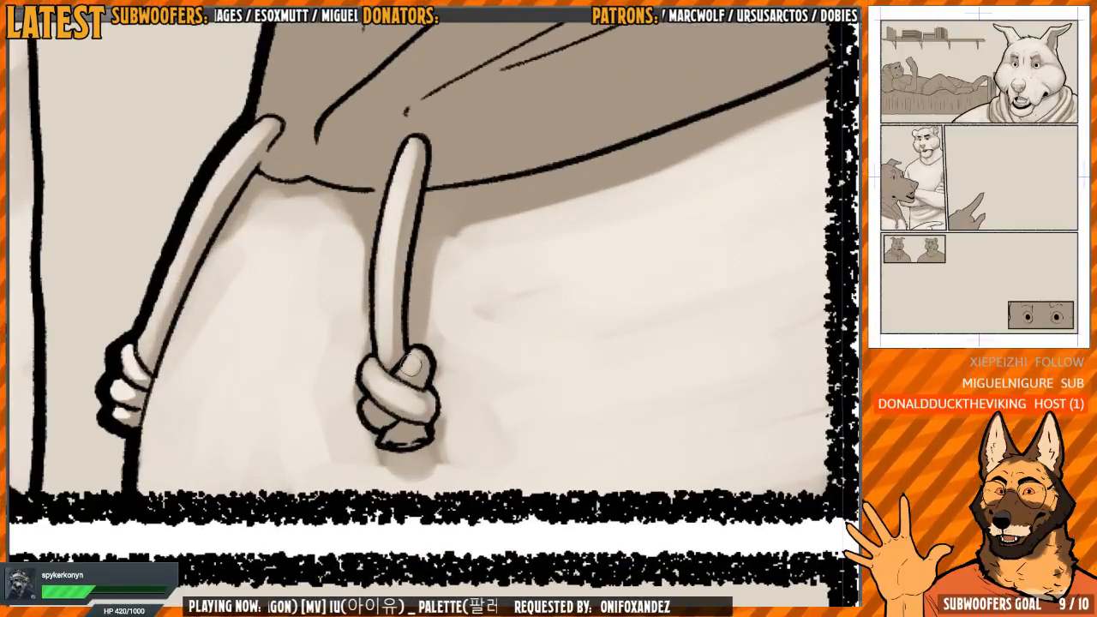
Paint soft light on the far side of the wolf's hood below the jaw, following its fold lines
scroll(396, 442, "down", 4)
left_click_drag(449, 163, 390, 266)
mouse_move(369, 321)
left_mouse_down()
mouse_move(357, 396)
mouse_move(388, 256)
mouse_move(390, 302)
mouse_move(392, 245)
mouse_move(526, 226)
mouse_move(412, 310)
mouse_move(487, 265)
mouse_move(457, 280)
mouse_move(425, 265)
left_mouse_up()
Paint soft light down the neck-side edge of the near half of the wolf's hood, from the panel border toward the drawstring
key("h")
key("h")
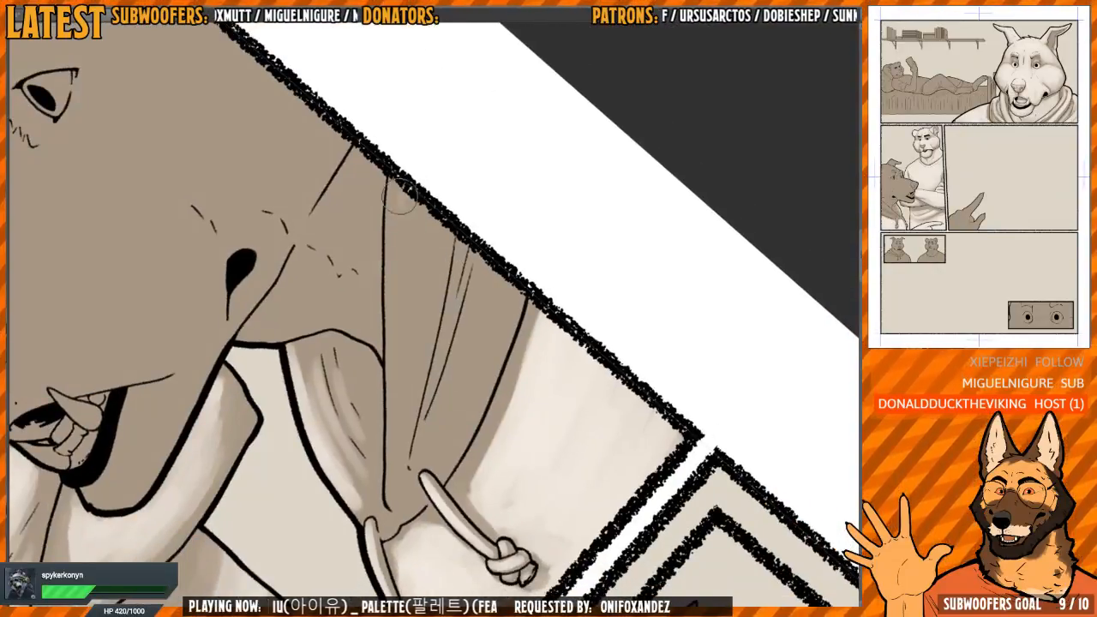
left_click_drag(400, 198, 398, 383)
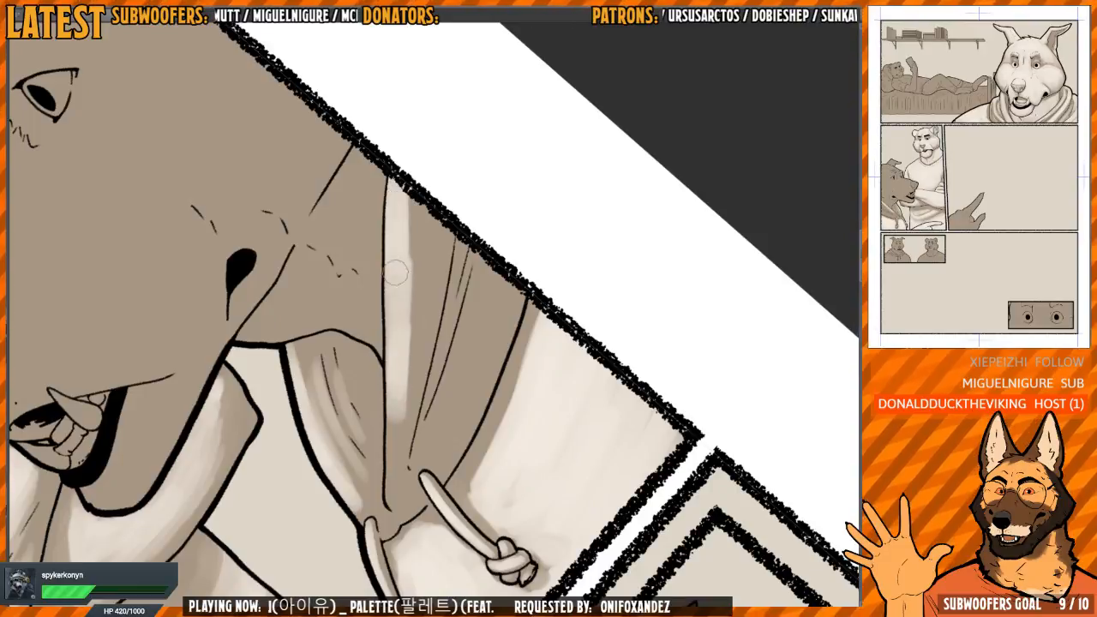
left_click_drag(396, 273, 394, 469)
left_click_drag(419, 219, 401, 336)
left_click_drag(401, 335, 406, 270)
Extend the near hood's light across to the thin fold lines, leaving a soft shadow streak between the lit bands
left_click_drag(410, 197, 420, 343)
left_click_drag(443, 188, 429, 360)
left_click_drag(441, 252, 412, 418)
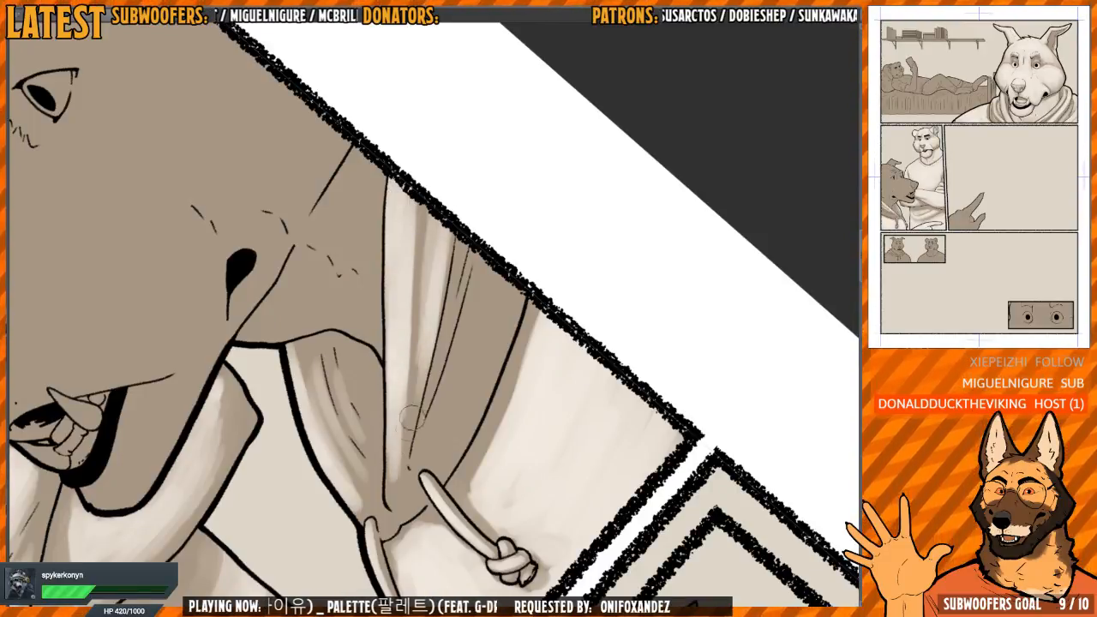
mouse_move(451, 188)
left_mouse_down()
mouse_move(443, 330)
mouse_move(426, 302)
mouse_move(419, 318)
left_mouse_up()
left_click_drag(421, 228, 413, 399)
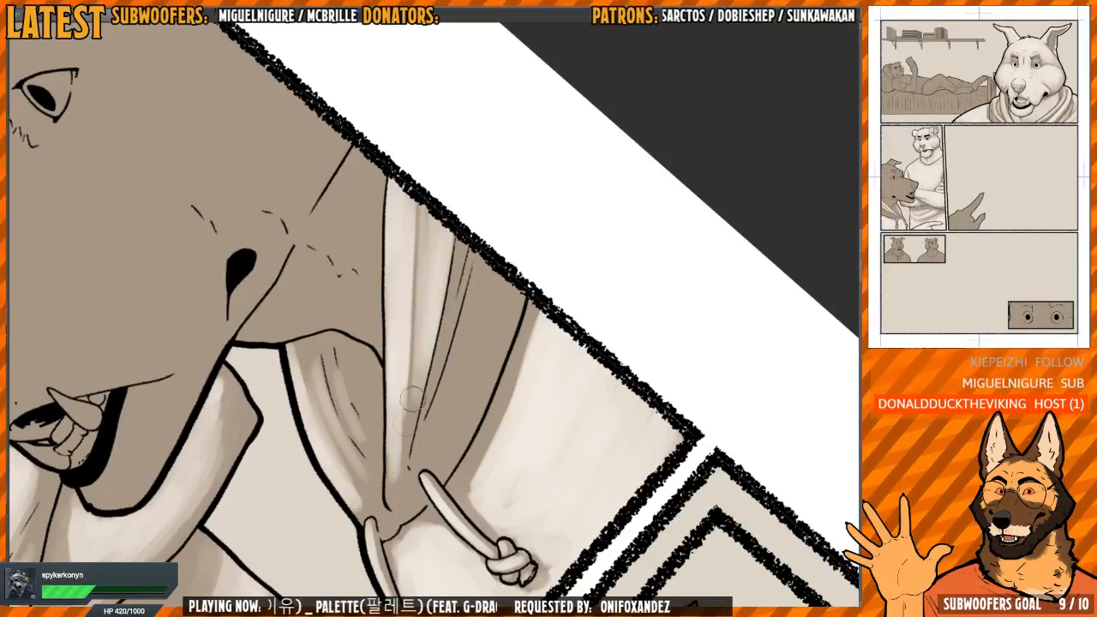
key("h")
key("h")
left_click_drag(491, 286, 470, 237)
mouse_move(396, 249)
left_mouse_down()
mouse_move(407, 309)
mouse_move(388, 444)
left_mouse_up()
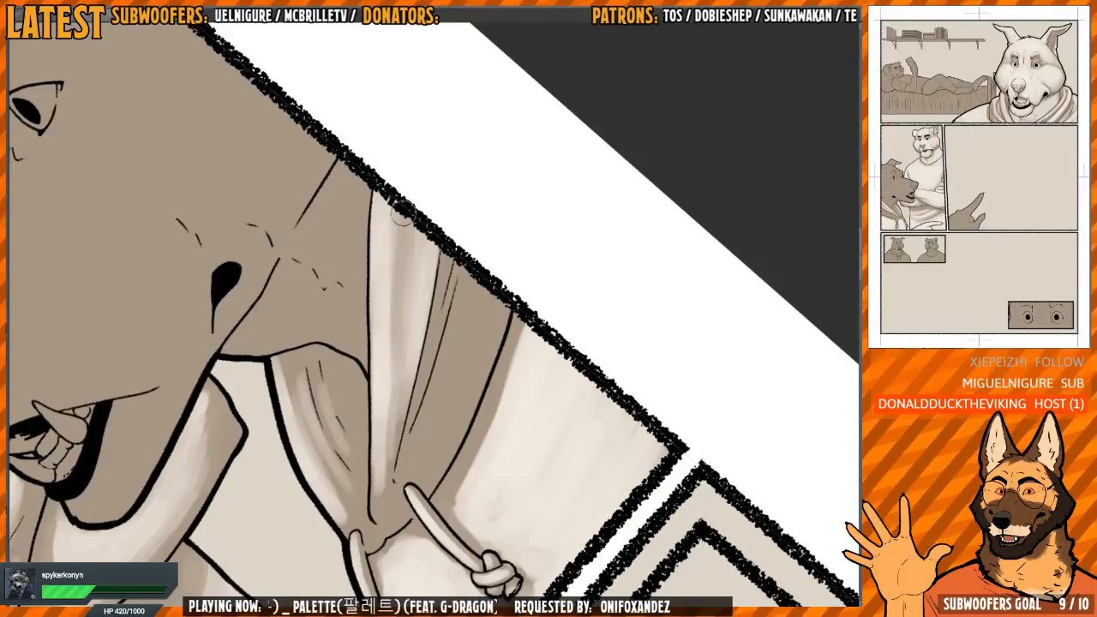
mouse_move(403, 240)
left_mouse_down()
mouse_move(396, 356)
mouse_move(412, 236)
mouse_move(387, 411)
left_mouse_up()
Paint light on the hood's outer fold, between the thin fold lines and the outer edge, down to the near drawstring
left_click_drag(536, 324, 510, 278)
left_click_drag(521, 209, 490, 190)
left_click_drag(420, 297, 420, 398)
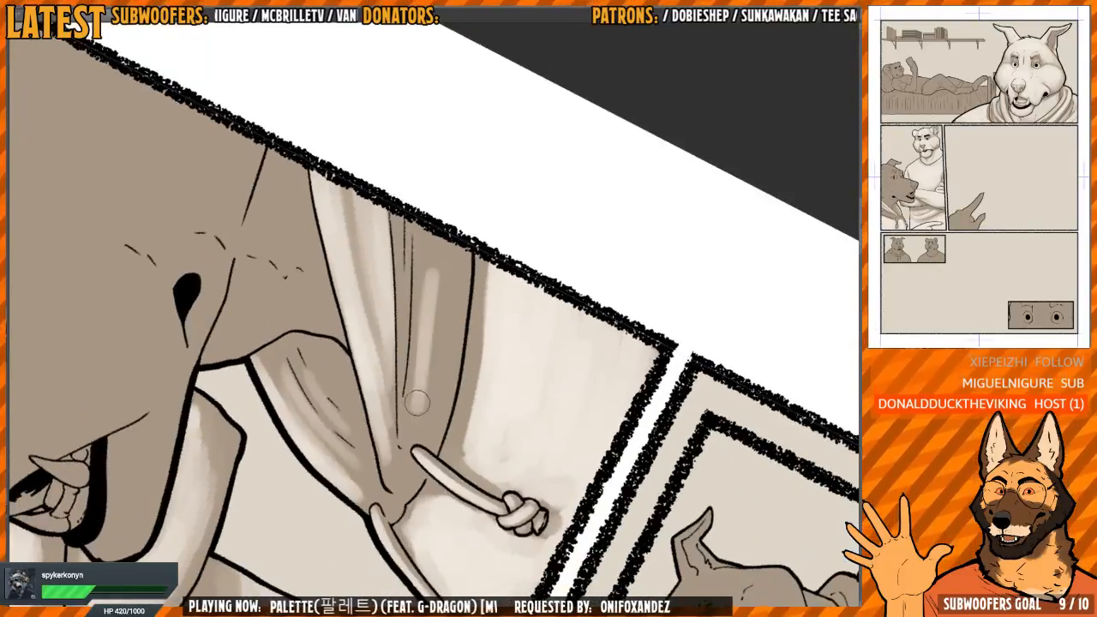
left_click_drag(436, 248, 437, 364)
key("h")
mouse_move(417, 224)
left_mouse_down()
mouse_move(421, 334)
mouse_move(403, 368)
mouse_move(389, 306)
mouse_move(408, 417)
left_mouse_up()
left_click_drag(404, 317, 423, 433)
left_click_drag(425, 343, 431, 442)
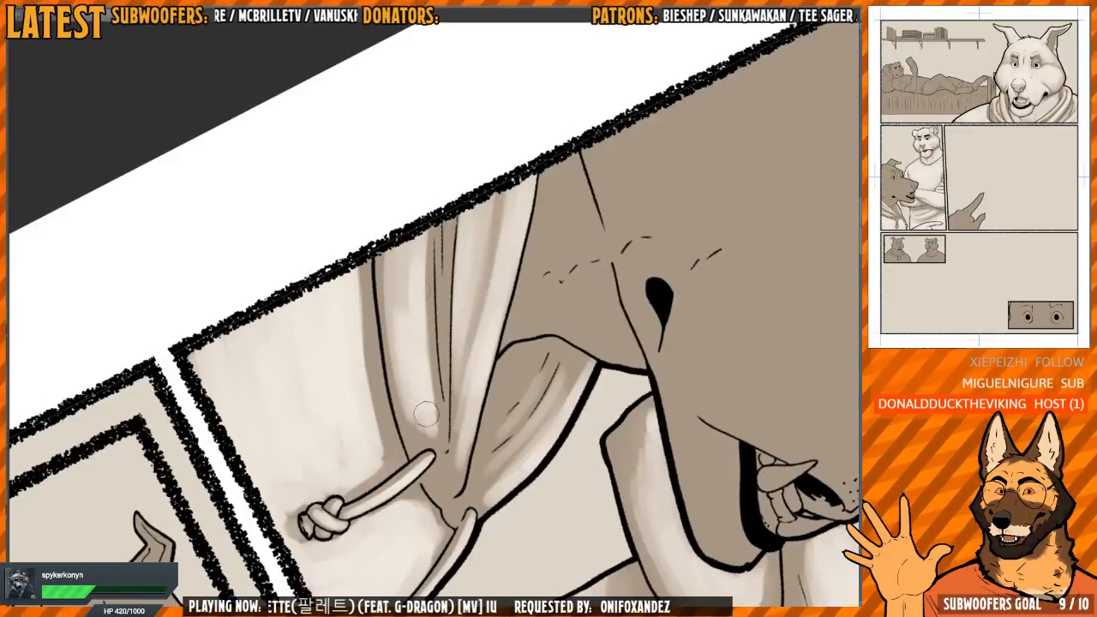
mouse_move(420, 219)
left_mouse_down()
mouse_move(423, 403)
mouse_move(435, 424)
left_mouse_up()
left_click_drag(426, 364, 428, 195)
mouse_move(409, 244)
left_mouse_down()
mouse_move(397, 340)
mouse_move(412, 428)
left_mouse_up()
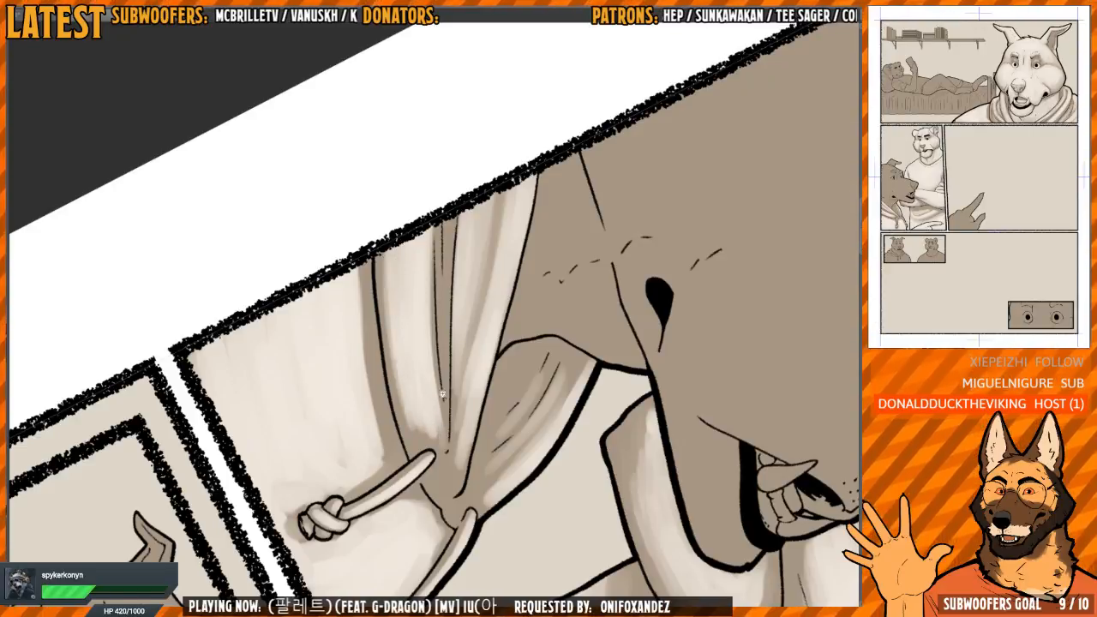
Paint soft light on the wolf's neck between the cheek line and the hood, starting at the panel border
key("h")
scroll(502, 176, "down", 3)
left_click_drag(502, 176, 569, 222)
scroll(451, 291, "up", 2)
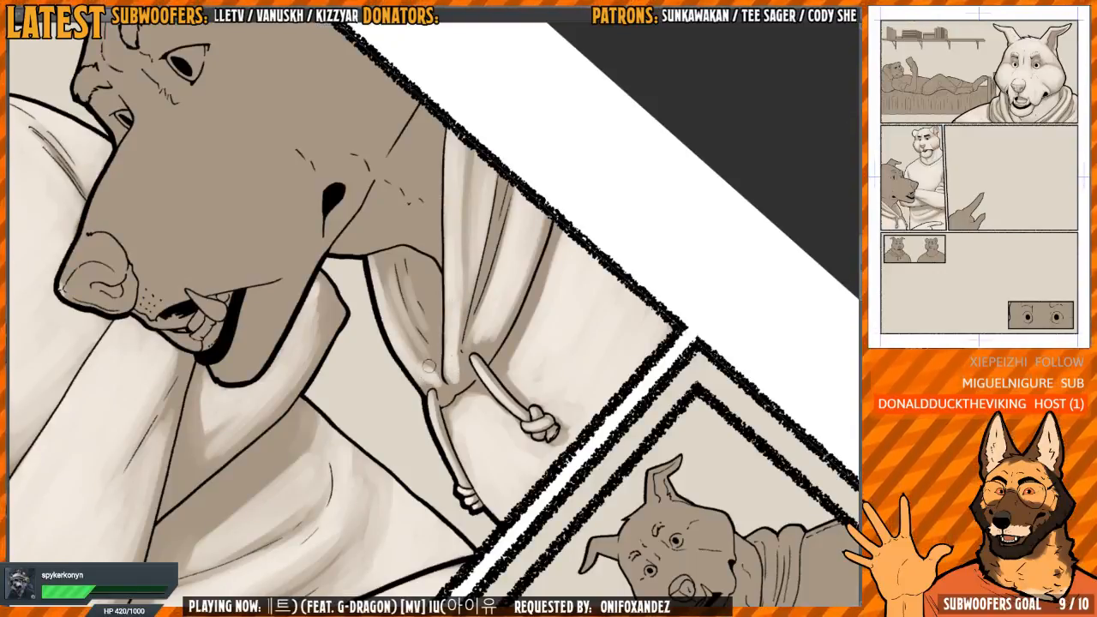
left_click_drag(568, 218, 500, 226)
key("h")
left_click_drag(514, 171, 522, 269)
mouse_move(598, 266)
left_mouse_down()
mouse_move(617, 228)
mouse_move(591, 288)
mouse_move(546, 220)
mouse_move(489, 184)
left_mouse_up()
key("h")
mouse_move(458, 294)
left_mouse_down()
mouse_move(458, 252)
mouse_move(456, 292)
mouse_move(472, 265)
mouse_move(470, 320)
mouse_move(441, 316)
mouse_move(467, 187)
left_mouse_up()
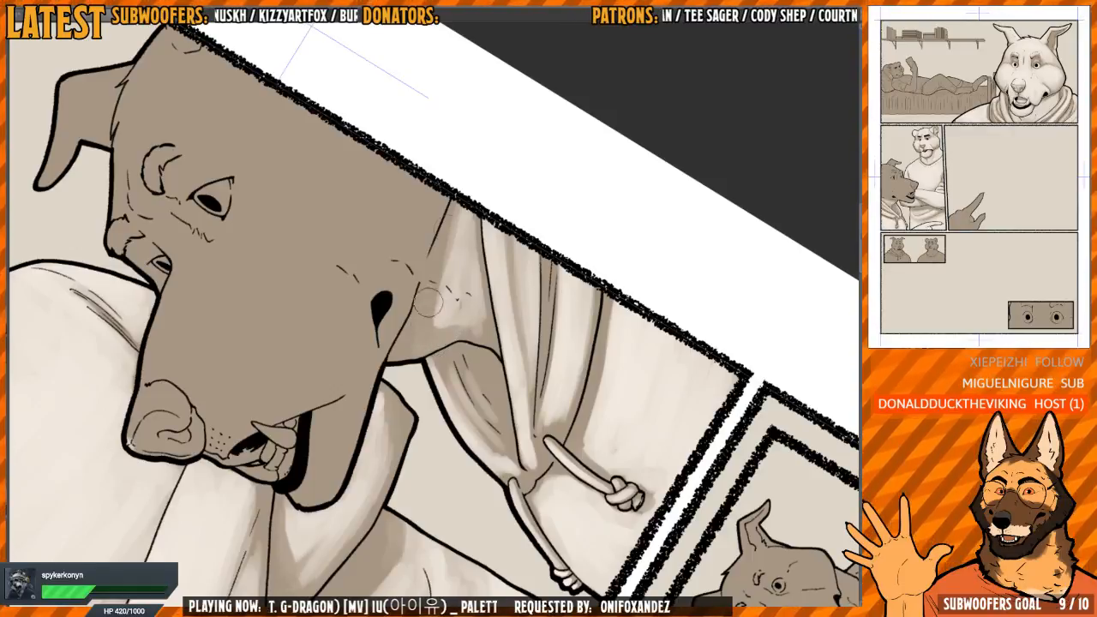
Blend the neck light around the dashed fur marks and toward the throat, keeping shadow below the jaw
left_click_drag(473, 229, 480, 327)
mouse_move(454, 201)
left_mouse_down()
mouse_move(606, 161)
mouse_move(623, 175)
left_mouse_up()
key("h")
left_click_drag(429, 353, 457, 394)
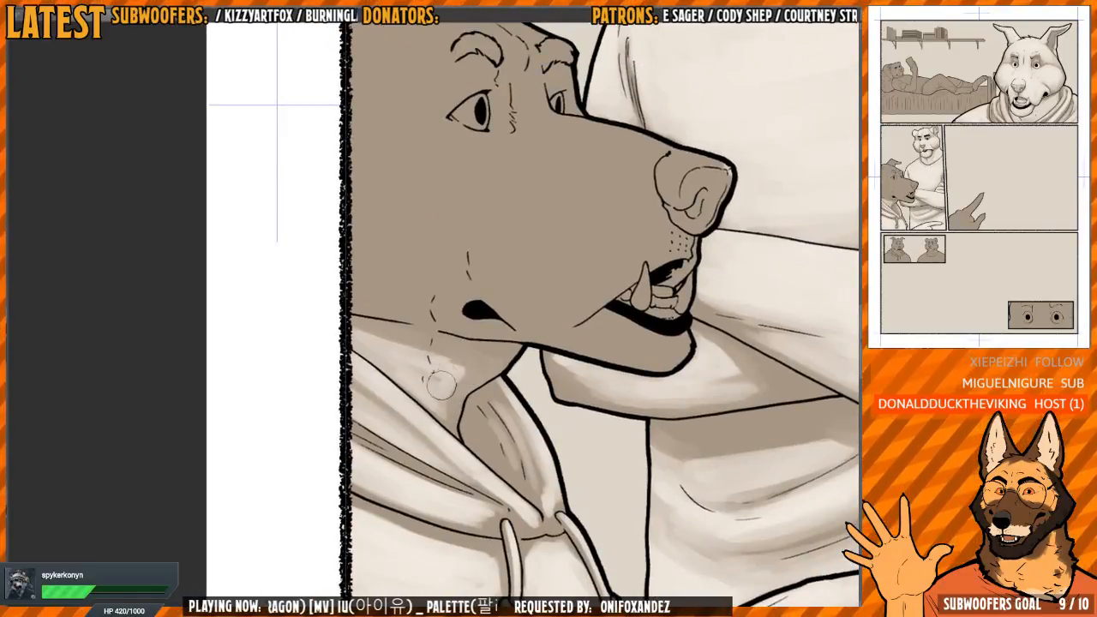
key("h")
mouse_move(629, 239)
left_mouse_down()
mouse_move(523, 496)
mouse_move(484, 505)
left_mouse_up()
left_click_drag(385, 287, 411, 341)
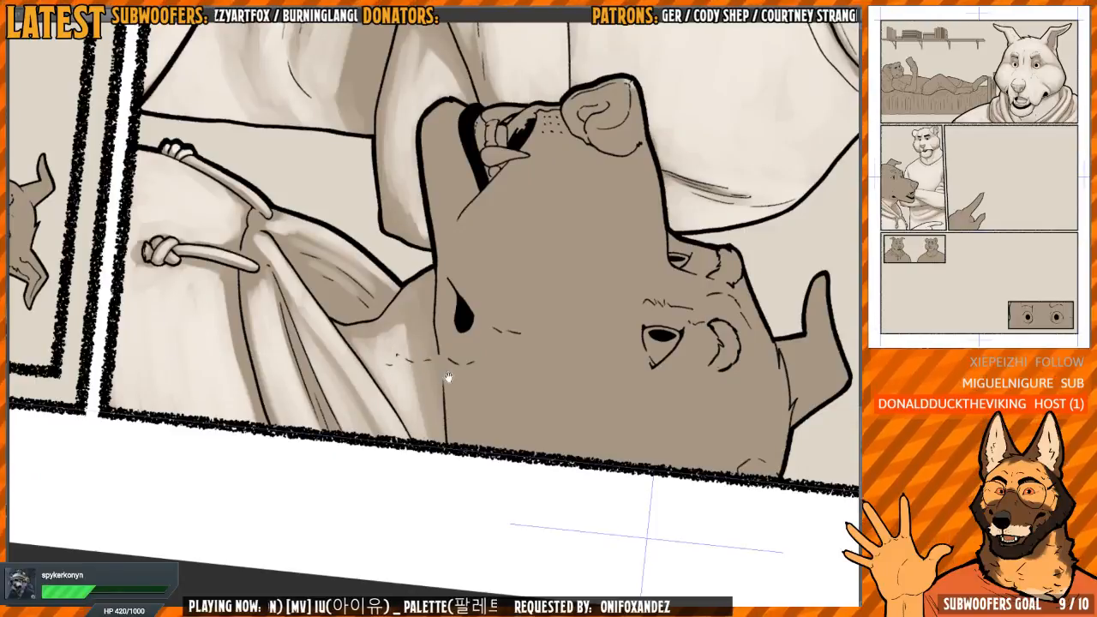
left_click_drag(448, 377, 448, 448)
Paint light on the wolf's lower jaw from the chin to the mouth corner, keeping its underside in shadow
key("h")
key("h")
left_click_drag(548, 250, 453, 240)
left_click_drag(443, 226, 454, 333)
scroll(353, 343, "up", 3)
mouse_move(383, 351)
left_mouse_down()
mouse_move(356, 296)
mouse_move(343, 342)
mouse_move(402, 403)
mouse_move(437, 467)
mouse_move(406, 449)
mouse_move(342, 314)
mouse_move(345, 382)
mouse_move(438, 507)
left_mouse_up()
key("h")
mouse_move(560, 325)
left_mouse_down()
mouse_move(592, 254)
mouse_move(595, 273)
left_mouse_up()
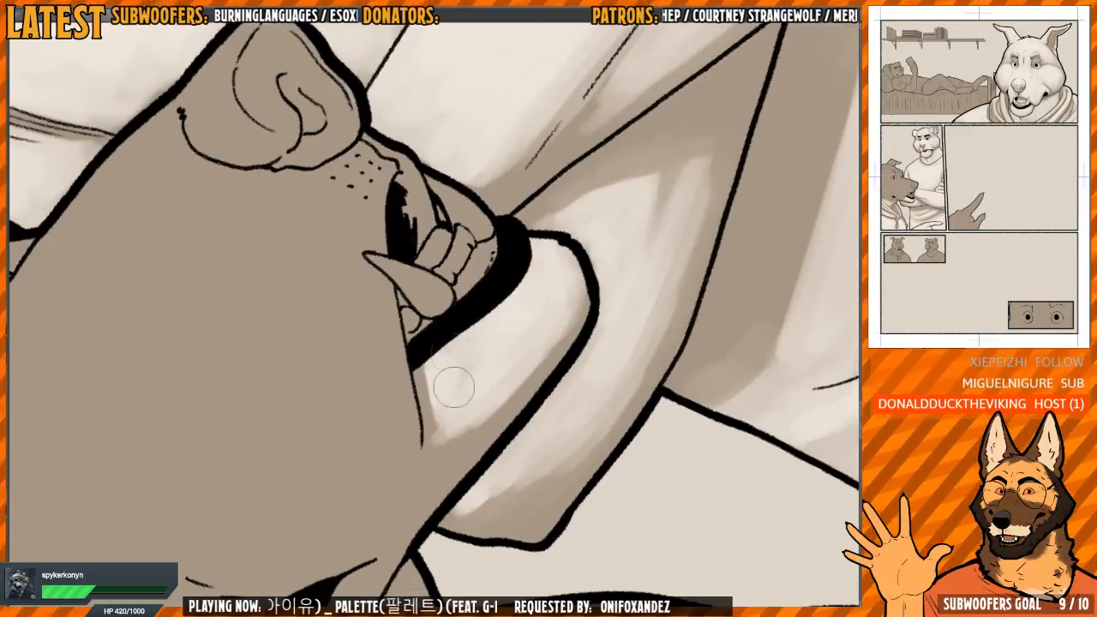
key("h")
left_click_drag(542, 337, 465, 312)
left_click_drag(425, 426, 432, 449)
left_click_drag(496, 342, 460, 395)
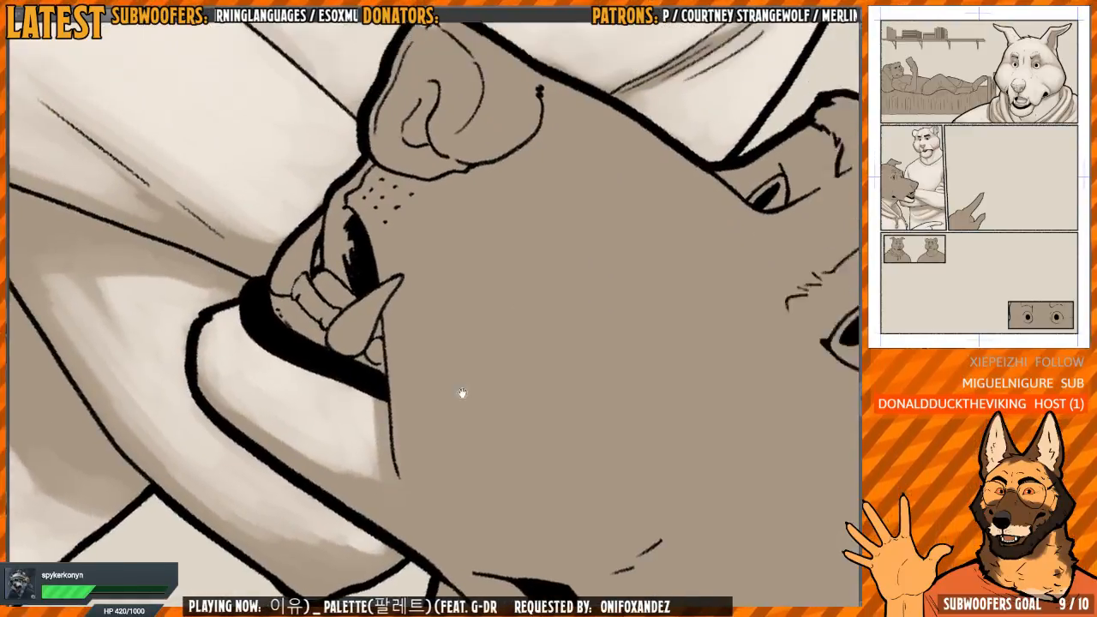
Paint bright light on the top plane of the wolf's nose, between the heavy outline and the upper nose contour
key("h")
mouse_move(442, 63)
left_mouse_down()
mouse_move(460, 42)
mouse_move(463, 304)
mouse_move(446, 237)
left_mouse_up()
key("h")
mouse_move(369, 322)
left_mouse_down()
mouse_move(391, 332)
mouse_move(363, 311)
left_mouse_up()
left_click_drag(479, 270, 493, 193)
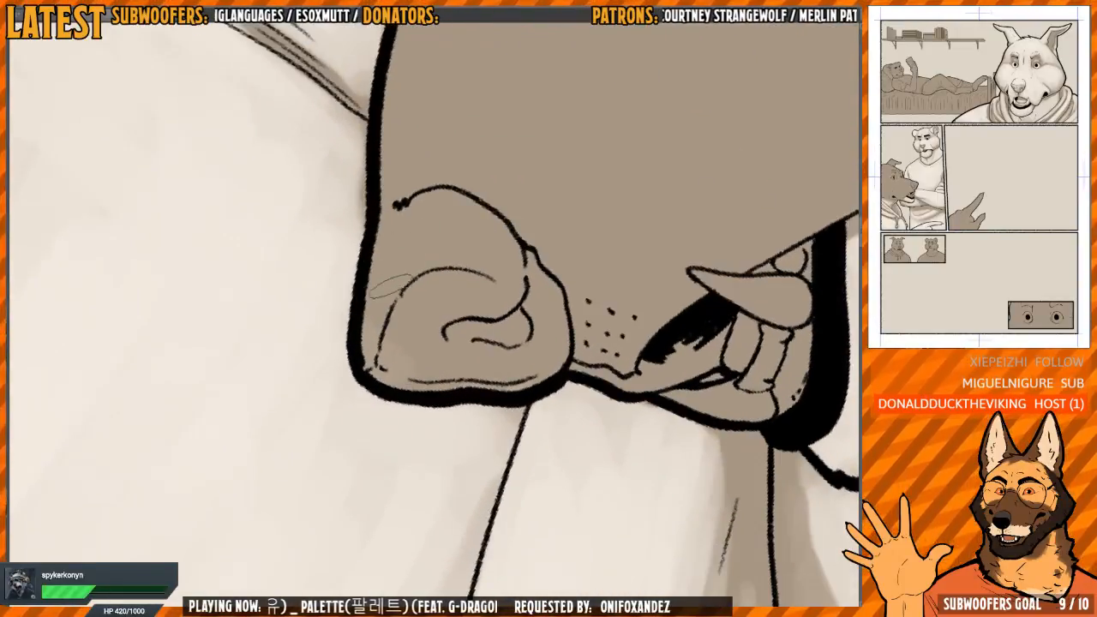
left_click_drag(379, 254, 370, 364)
left_click_drag(395, 283, 372, 361)
left_click_drag(493, 193, 399, 185)
left_click_drag(398, 206, 393, 237)
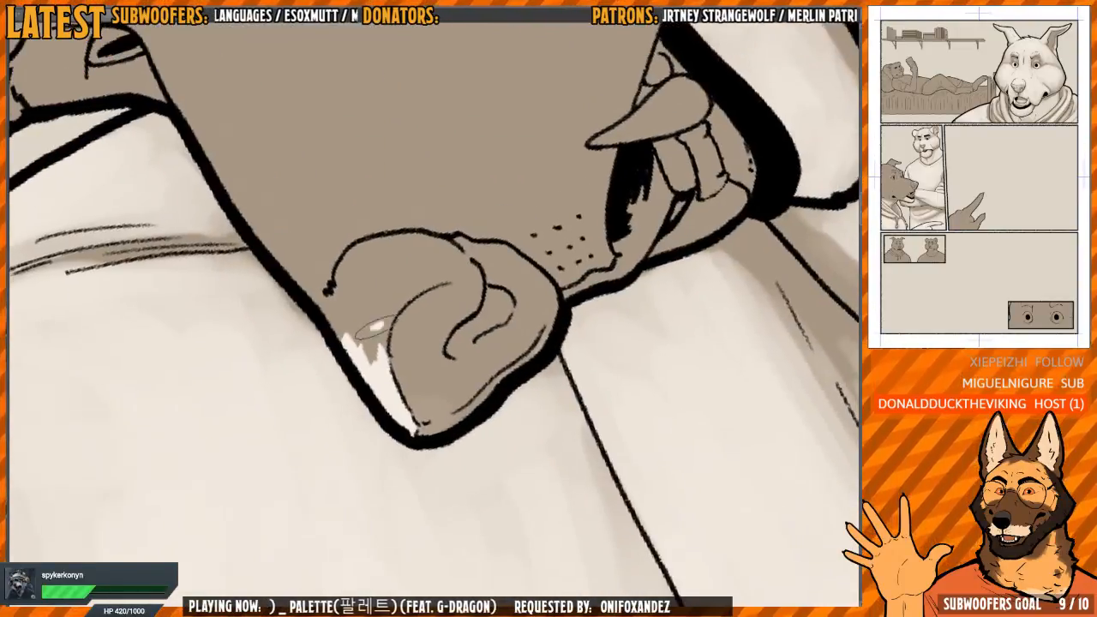
mouse_move(399, 298)
left_mouse_down()
mouse_move(373, 353)
mouse_move(355, 359)
left_mouse_up()
mouse_move(354, 336)
left_mouse_down()
mouse_move(345, 297)
mouse_move(360, 261)
mouse_move(360, 288)
mouse_move(380, 279)
left_mouse_up()
Paint light over the side and front of the wolf's nose and around the nostril, leaving the nostril and lower edge shaded
key("h")
mouse_move(542, 185)
left_mouse_down()
mouse_move(407, 270)
mouse_move(415, 300)
mouse_move(360, 339)
mouse_move(368, 289)
mouse_move(367, 315)
mouse_move(396, 354)
mouse_move(365, 346)
mouse_move(398, 308)
left_mouse_up()
left_click_drag(482, 294, 455, 245)
key("h")
key("h")
key("h")
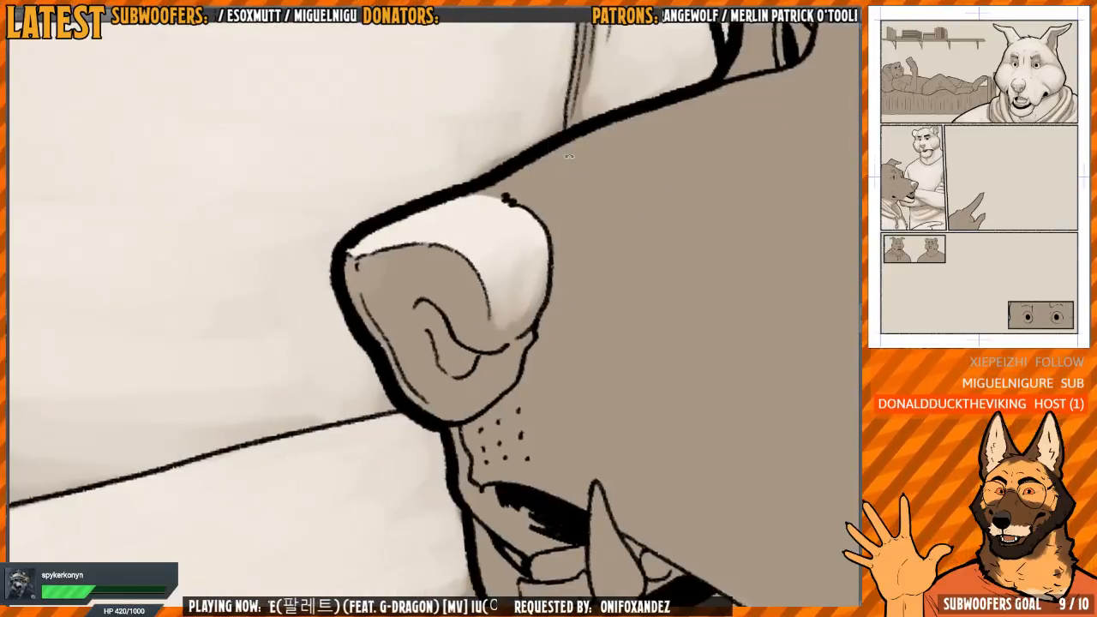
mouse_move(411, 297)
left_mouse_down()
mouse_move(384, 254)
mouse_move(402, 347)
mouse_move(420, 276)
mouse_move(433, 317)
mouse_move(471, 287)
mouse_move(447, 274)
mouse_move(413, 364)
mouse_move(452, 300)
left_mouse_up()
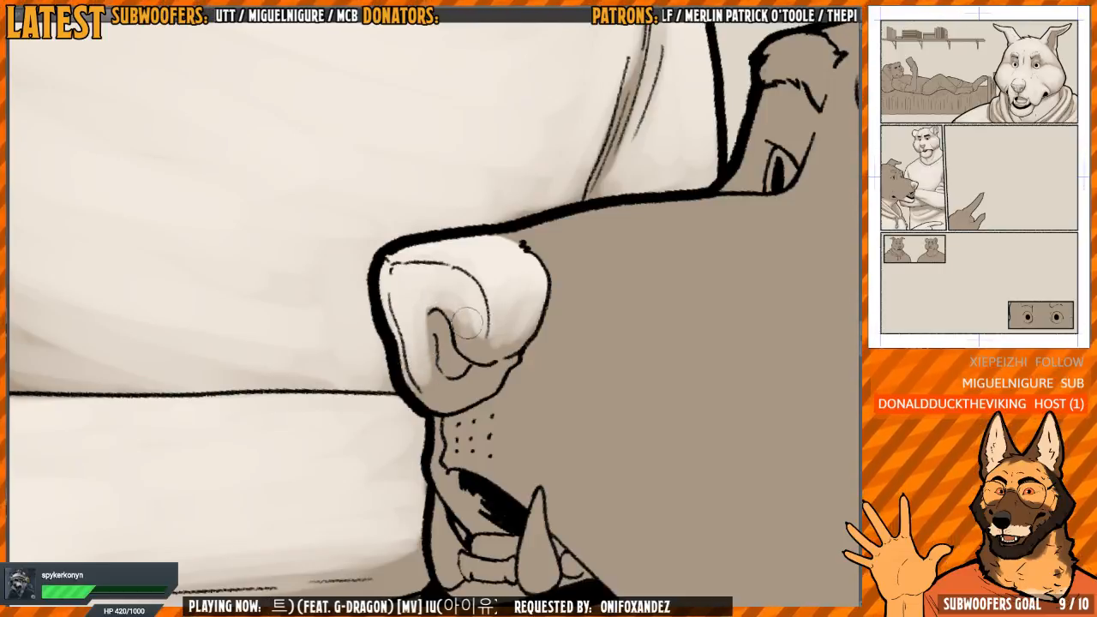
mouse_move(433, 364)
left_mouse_down()
mouse_move(453, 378)
mouse_move(427, 367)
left_mouse_up()
scroll(478, 274, "down", 1)
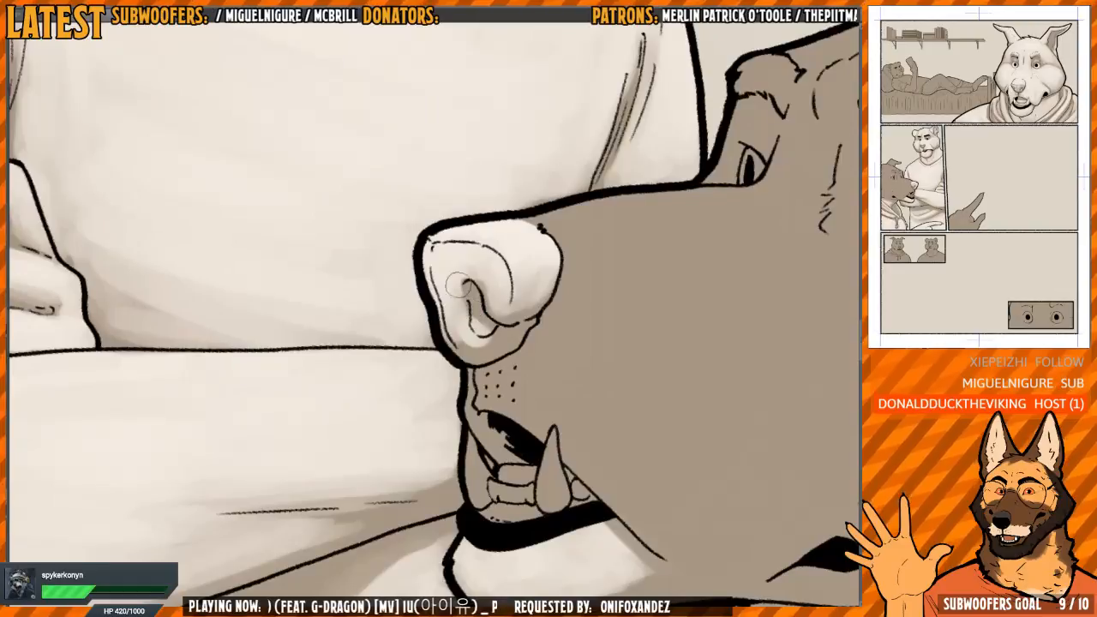
Paint soft light along the wolf's muzzle bridge from the far eye to the nose and down toward the whisker dots
mouse_move(572, 265)
left_mouse_down()
mouse_move(528, 223)
mouse_move(471, 284)
mouse_move(523, 202)
mouse_move(436, 289)
mouse_move(359, 321)
mouse_move(359, 303)
mouse_move(335, 333)
mouse_move(409, 244)
mouse_move(353, 327)
mouse_move(384, 322)
left_mouse_up()
key("h")
key("h")
key("h")
key("h")
mouse_move(480, 245)
left_mouse_down()
mouse_move(360, 328)
mouse_move(315, 389)
mouse_move(355, 405)
mouse_move(355, 431)
mouse_move(339, 379)
mouse_move(363, 324)
mouse_move(344, 339)
mouse_move(374, 307)
mouse_move(386, 340)
mouse_move(403, 329)
mouse_move(389, 397)
left_mouse_up()
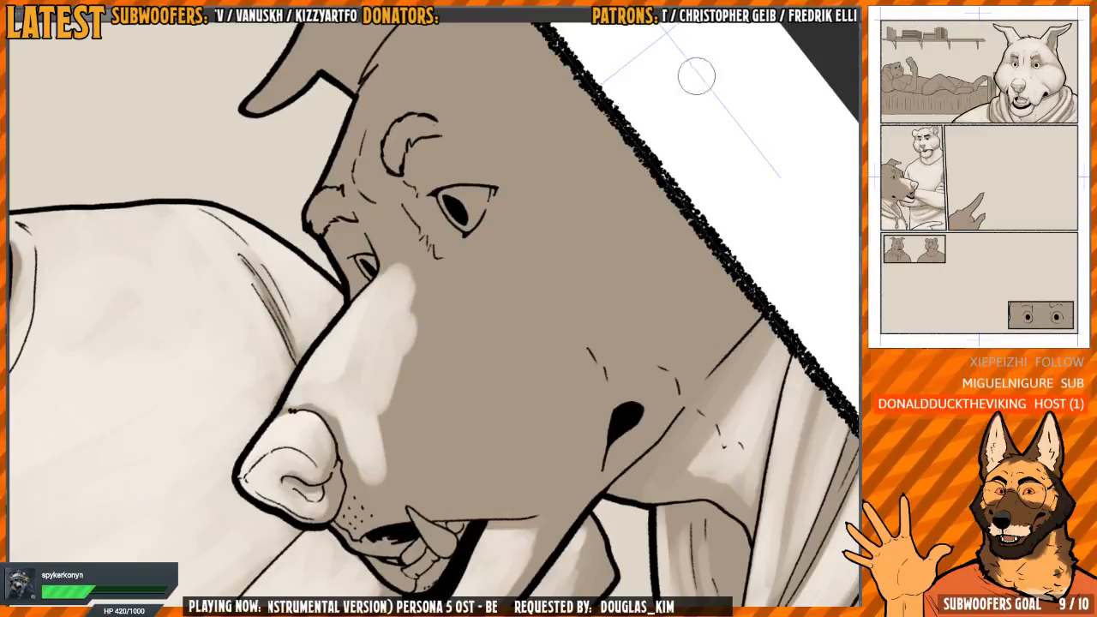
left_click_drag(622, 213, 588, 215)
scroll(590, 213, "up", 2)
scroll(677, 313, "down", 4)
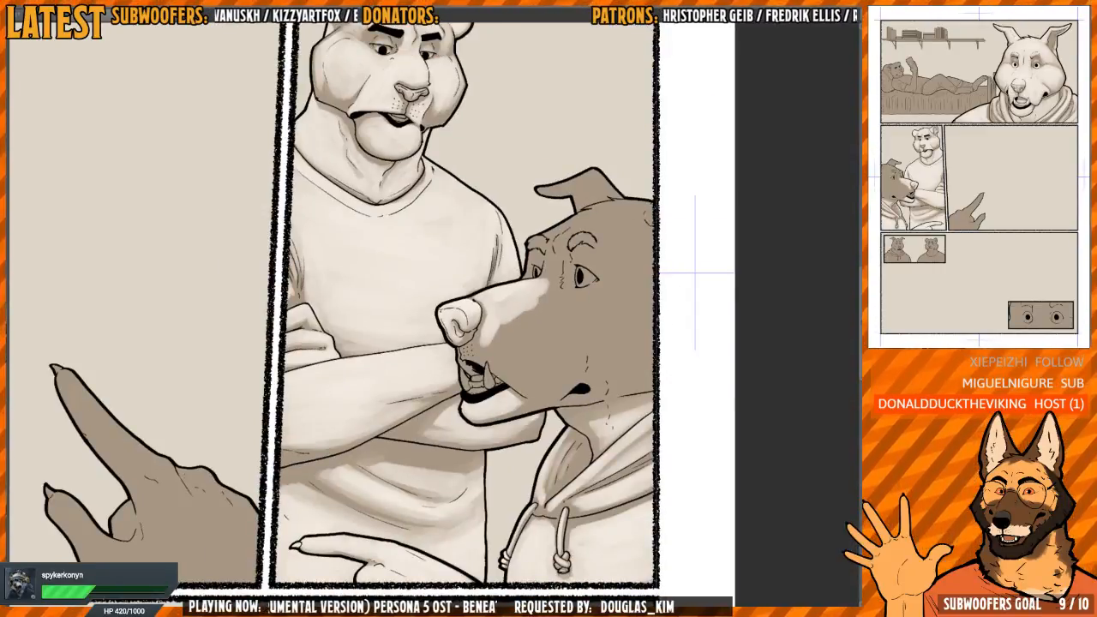
Switch to the blank canvas and paste in the reference painting of a woman applying makeup at a mirror
left_click(159, 26)
left_click(158, 25)
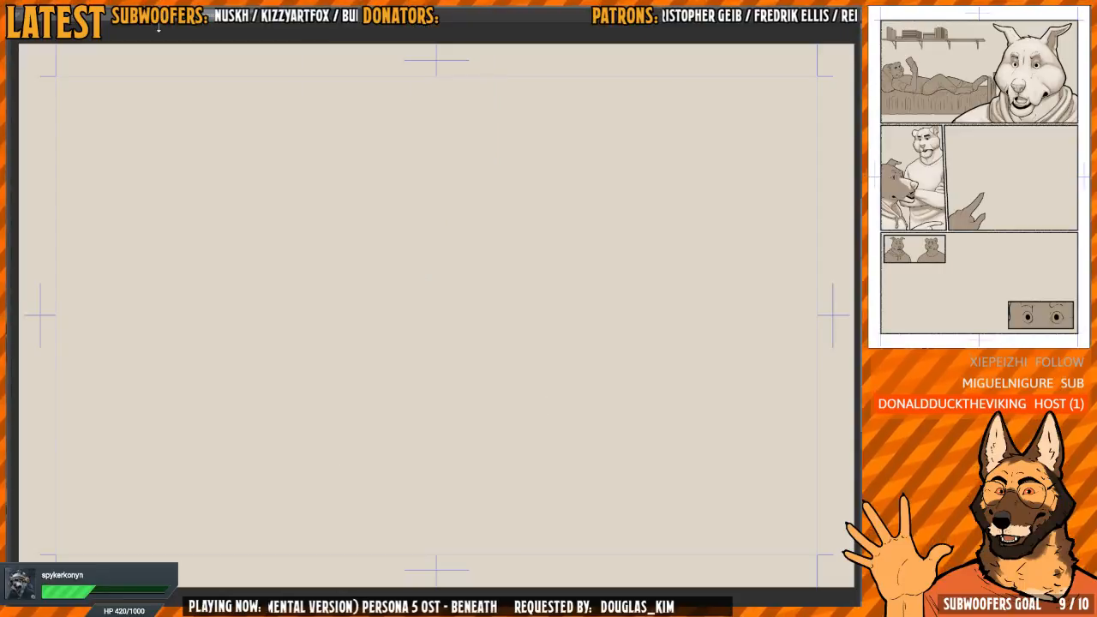
key("ctrl+v")
mouse_move(363, 256)
left_mouse_down()
mouse_move(595, 345)
mouse_move(607, 339)
left_mouse_up()
left_click_drag(450, 216, 529, 200)
mouse_move(463, 122)
left_mouse_down()
mouse_move(596, 198)
mouse_move(661, 196)
left_mouse_up()
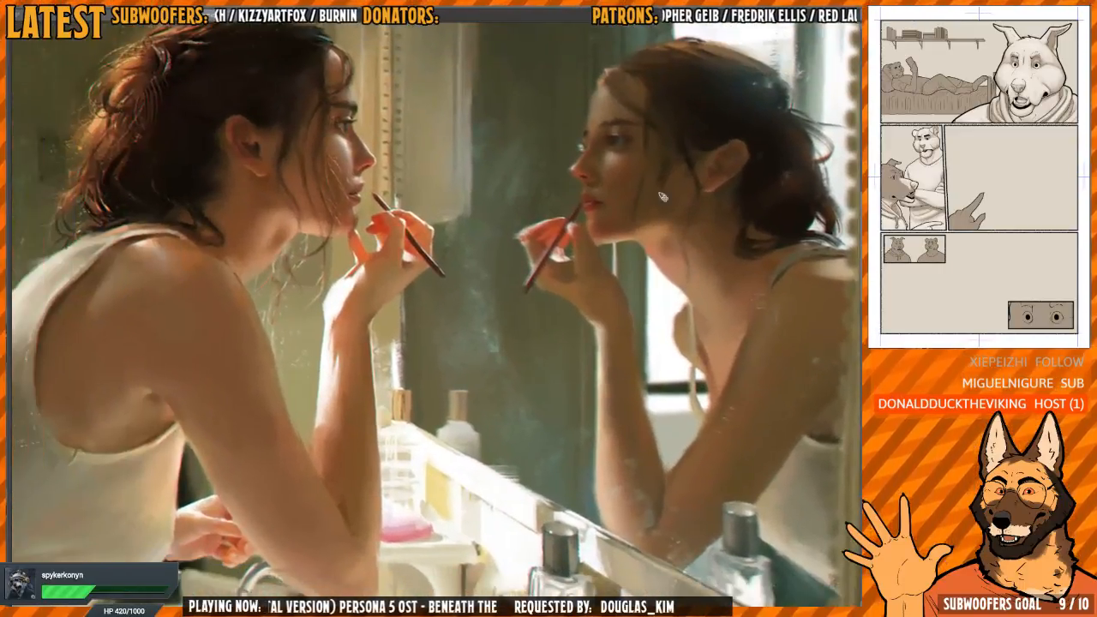
Examine how light falls on the woman's hand holding the makeup pencil and on her lower face in the reference painting
left_click_drag(627, 308, 637, 297)
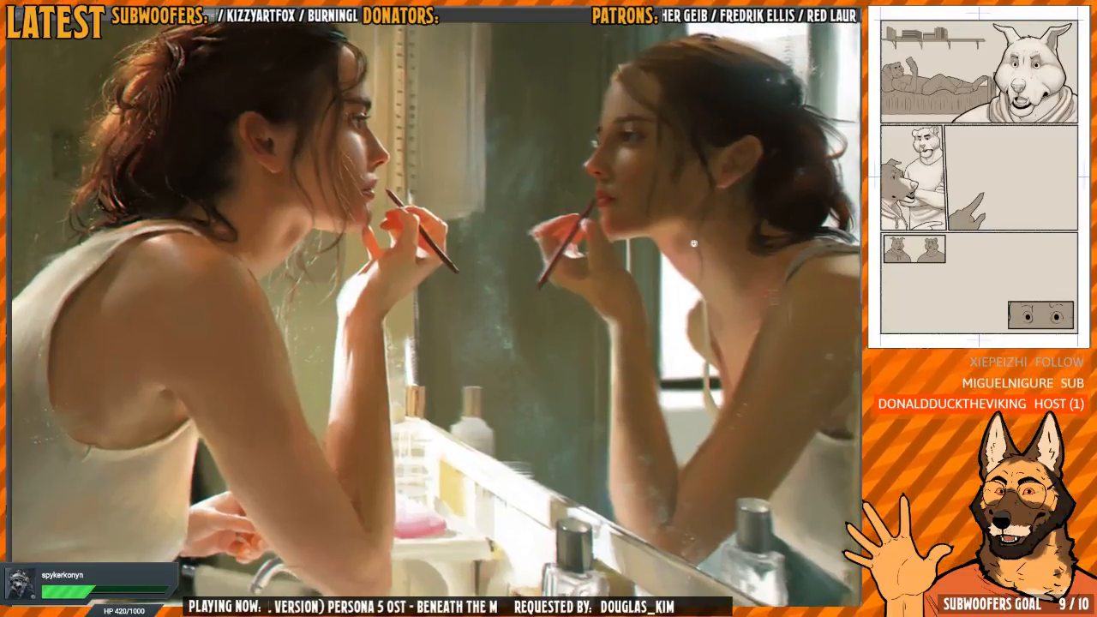
left_click_drag(695, 245, 682, 246)
mouse_move(696, 247)
left_mouse_down()
mouse_move(663, 265)
mouse_move(648, 291)
mouse_move(664, 284)
left_mouse_up()
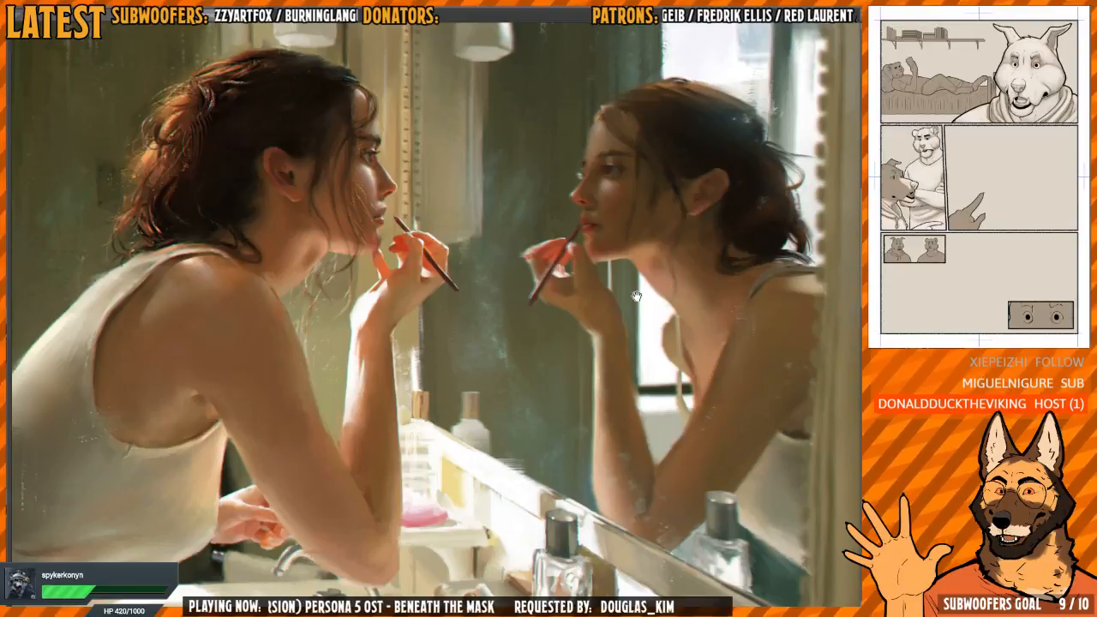
scroll(418, 322, "up", 5)
scroll(479, 365, "down", 5)
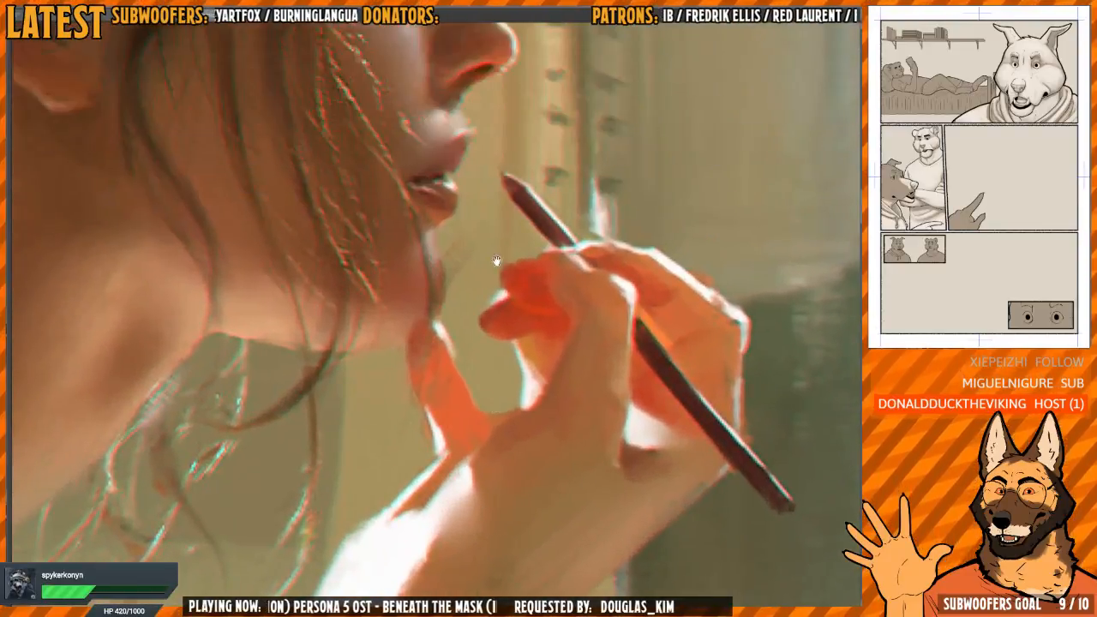
scroll(639, 375, "down", 3)
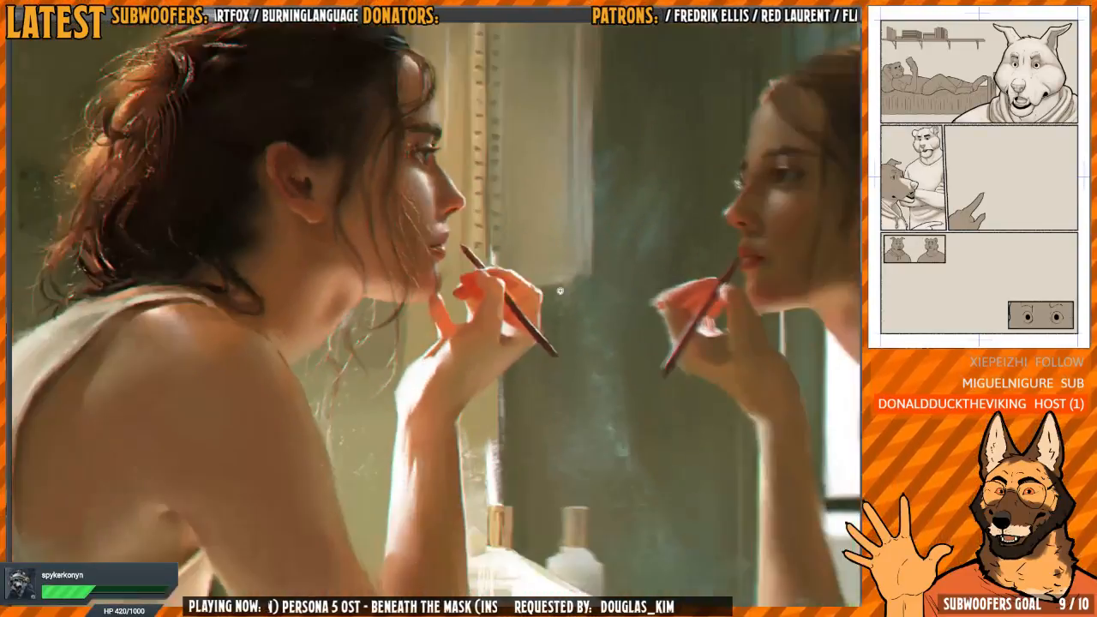
scroll(498, 237, "up", 5)
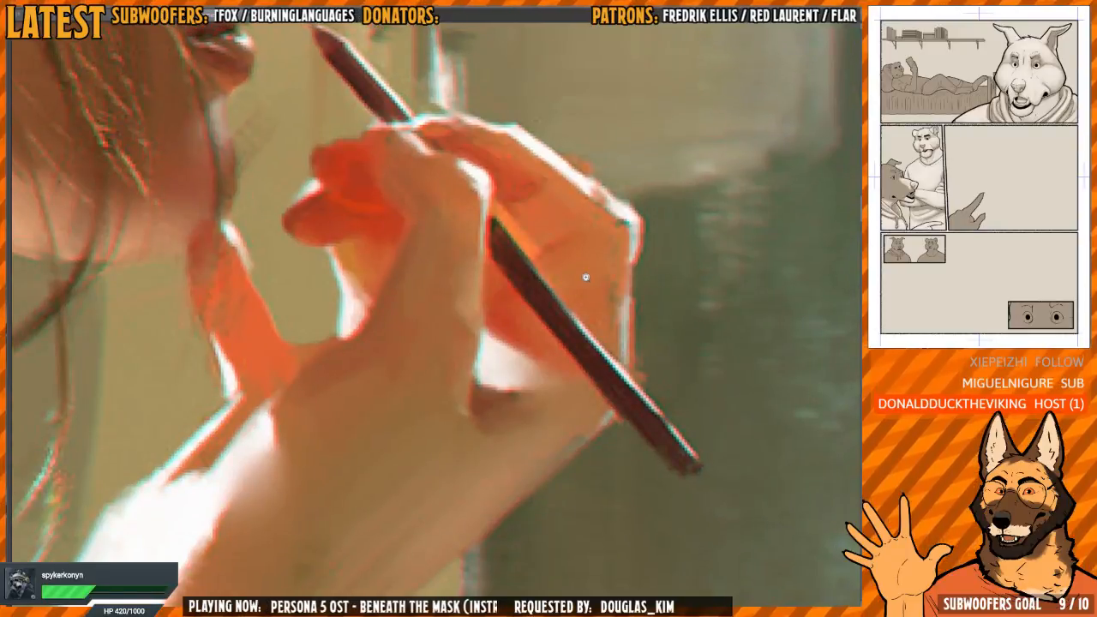
scroll(585, 277, "down", 5)
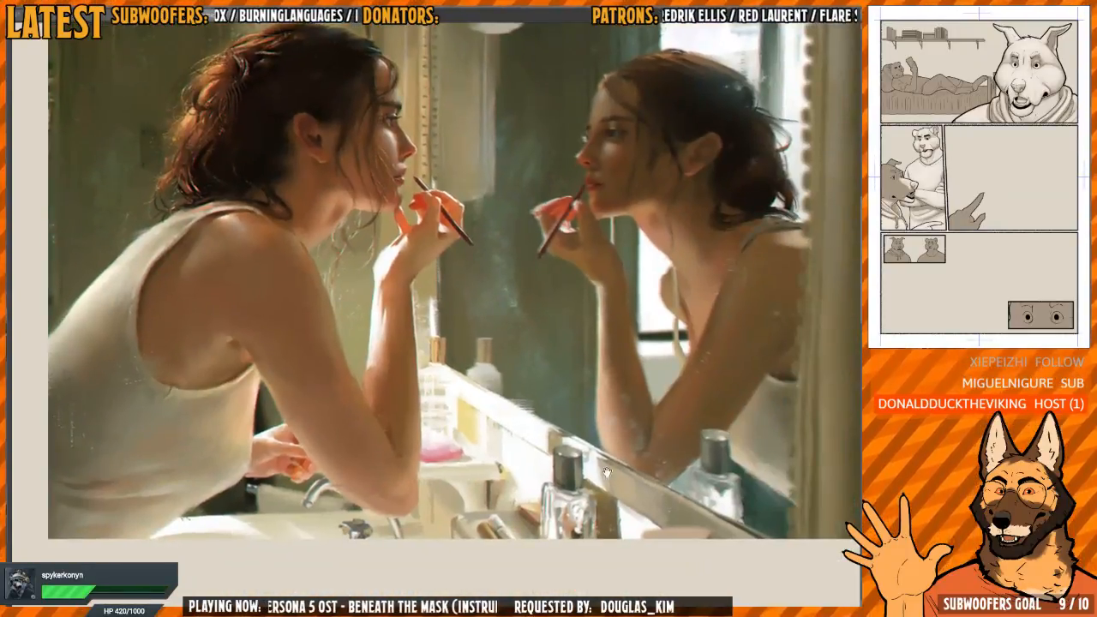
Study the reference painting's light and shadow on the bottles, mirror ledge and facial profile, and across the whole composition
scroll(687, 467, "up", 3)
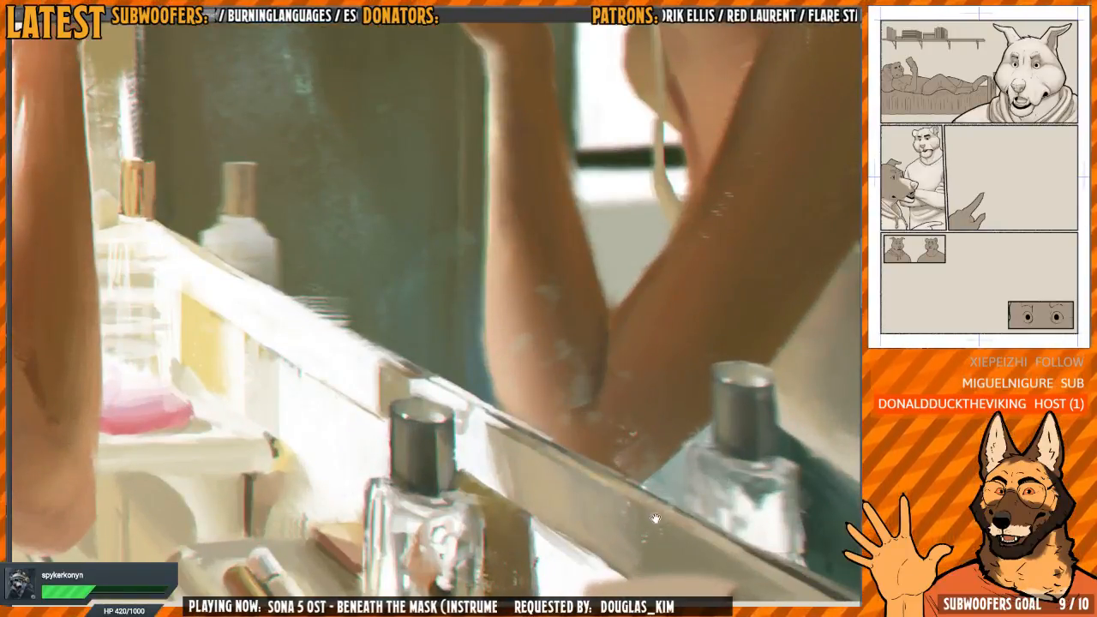
mouse_move(487, 293)
left_mouse_down()
mouse_move(516, 264)
mouse_move(507, 372)
mouse_move(528, 342)
left_mouse_up()
scroll(478, 274, "down", 1)
left_click_drag(340, 374, 480, 551)
scroll(296, 369, "up", 1)
scroll(338, 377, "down", 2)
scroll(382, 238, "up", 2)
left_click_drag(401, 256, 427, 332)
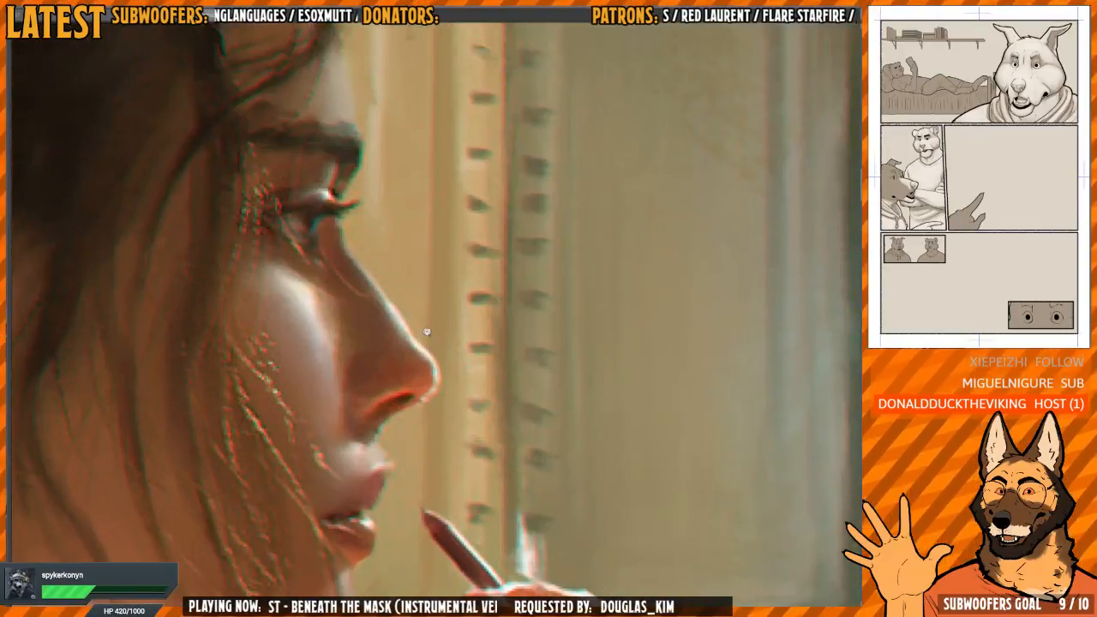
scroll(427, 332, "down", 3)
left_click_drag(434, 389, 426, 363)
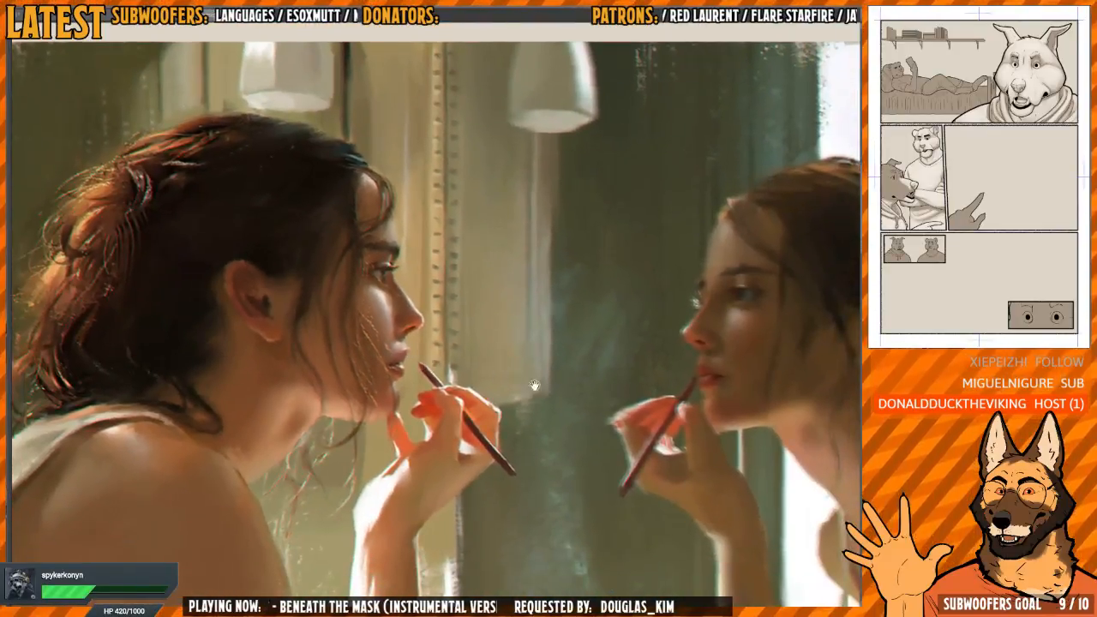
scroll(533, 386, "down", 1)
scroll(519, 355, "down", 2)
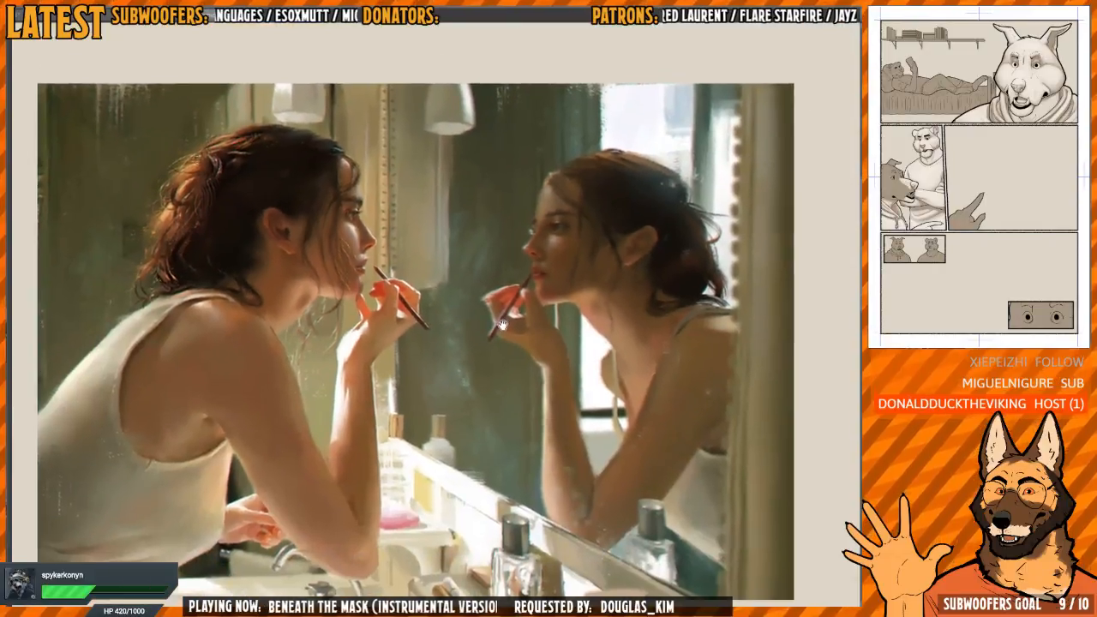
left_click_drag(504, 324, 562, 302)
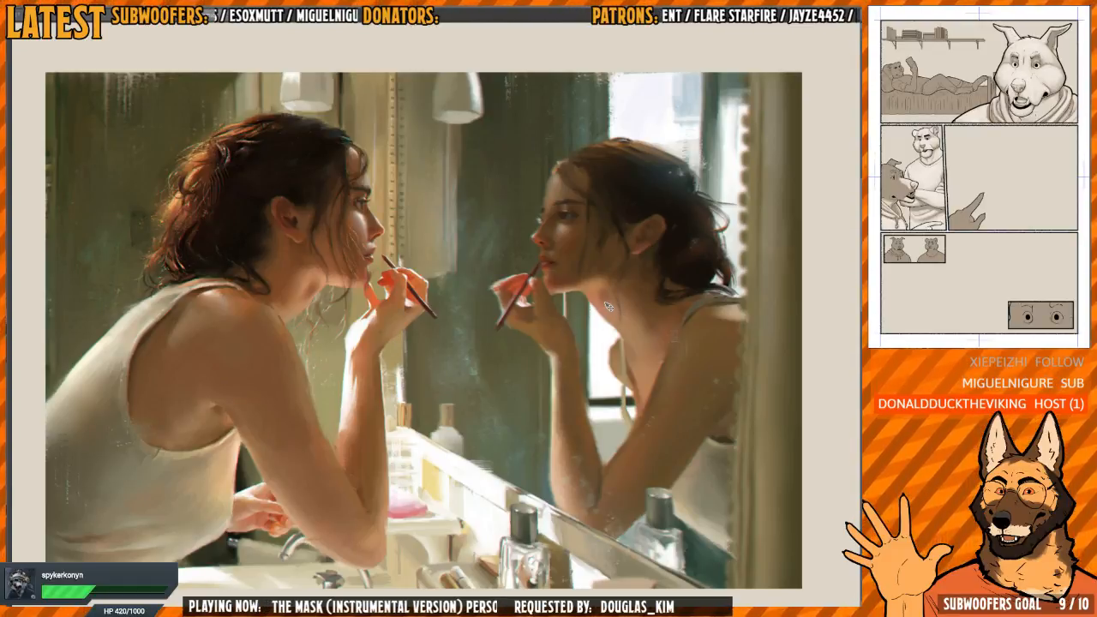
left_click_drag(591, 317, 577, 325)
left_click_drag(690, 288, 693, 276)
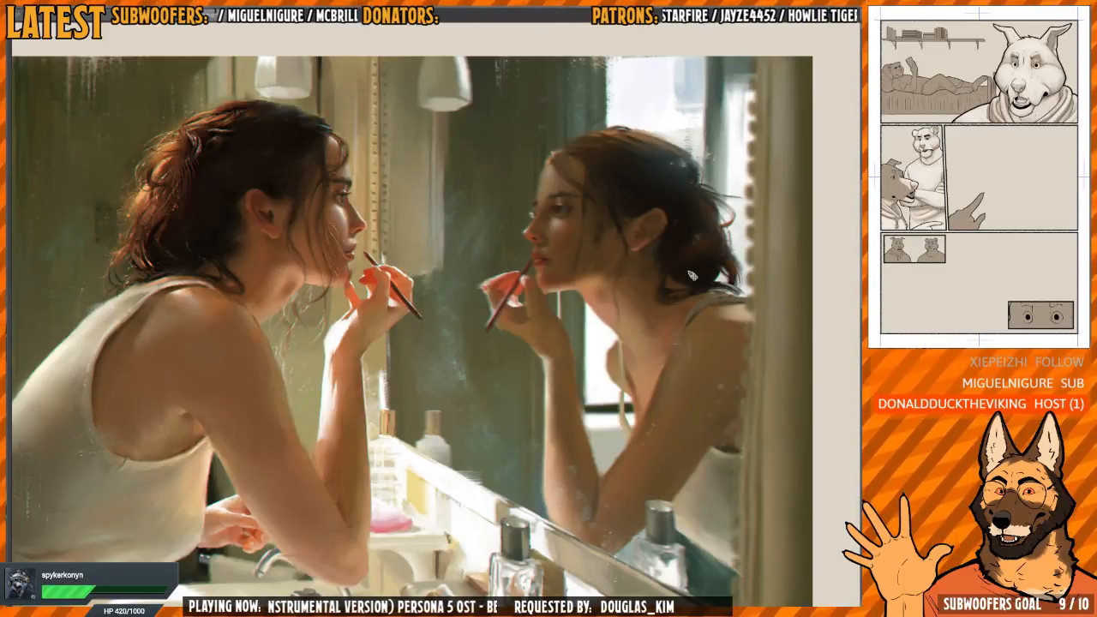
Return to the comic page and extend the soft light over the side of the second-row wolf's muzzle behind the nose
left_click_drag(659, 362, 699, 343)
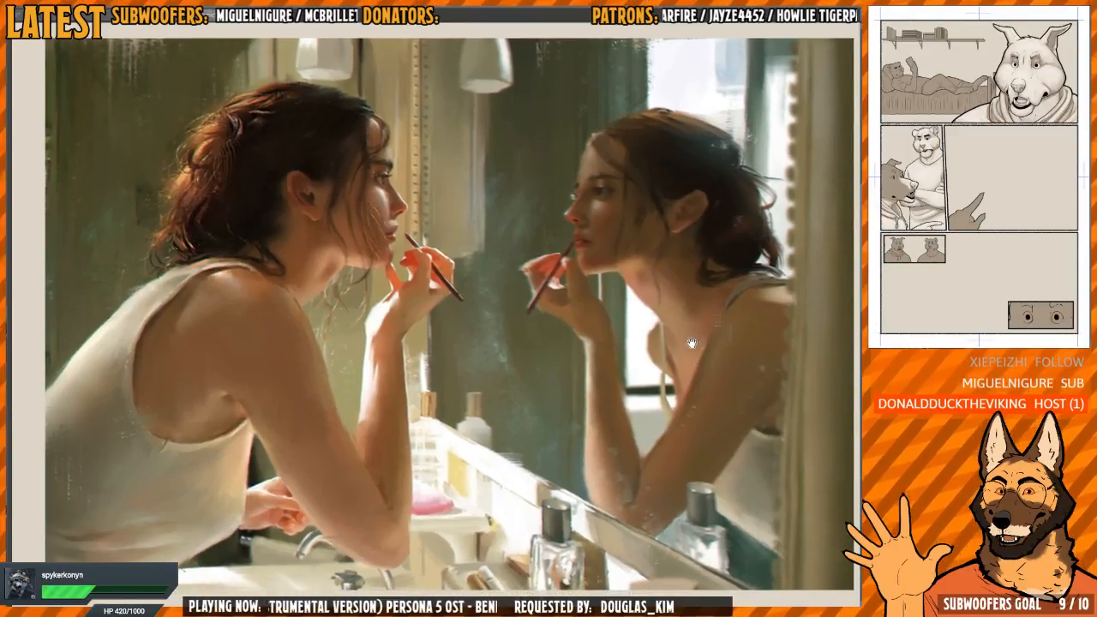
scroll(612, 347, "up", 3)
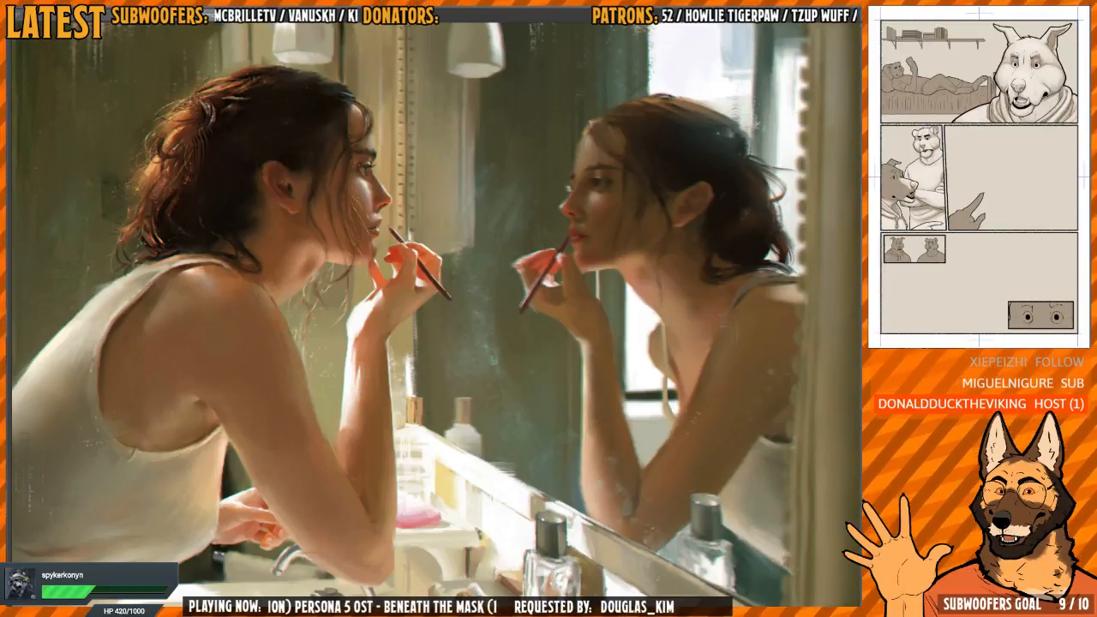
key("ctrl+Tab")
key("ctrl+Tab")
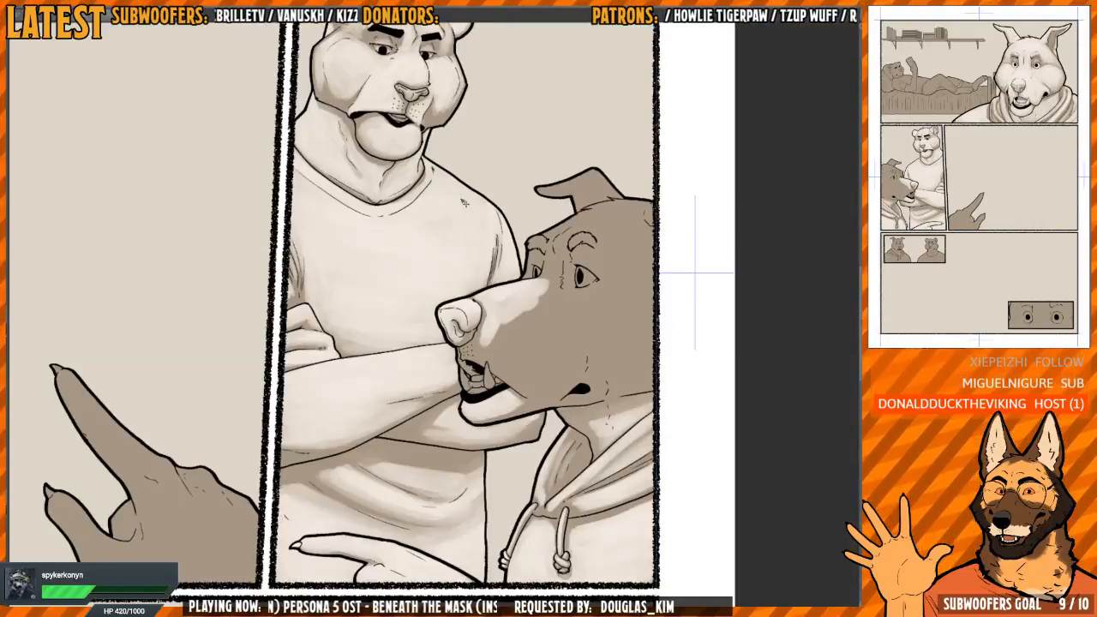
scroll(525, 250, "up", 3)
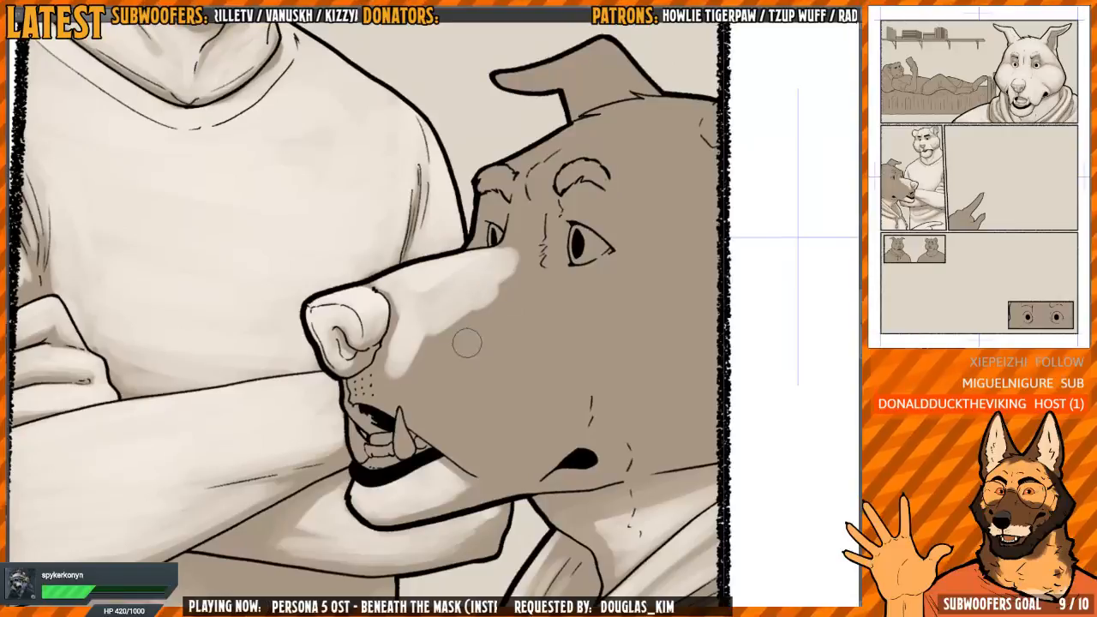
mouse_move(438, 305)
left_mouse_down()
mouse_move(430, 380)
mouse_move(443, 389)
mouse_move(431, 376)
mouse_move(463, 362)
mouse_move(452, 383)
mouse_move(480, 401)
left_mouse_up()
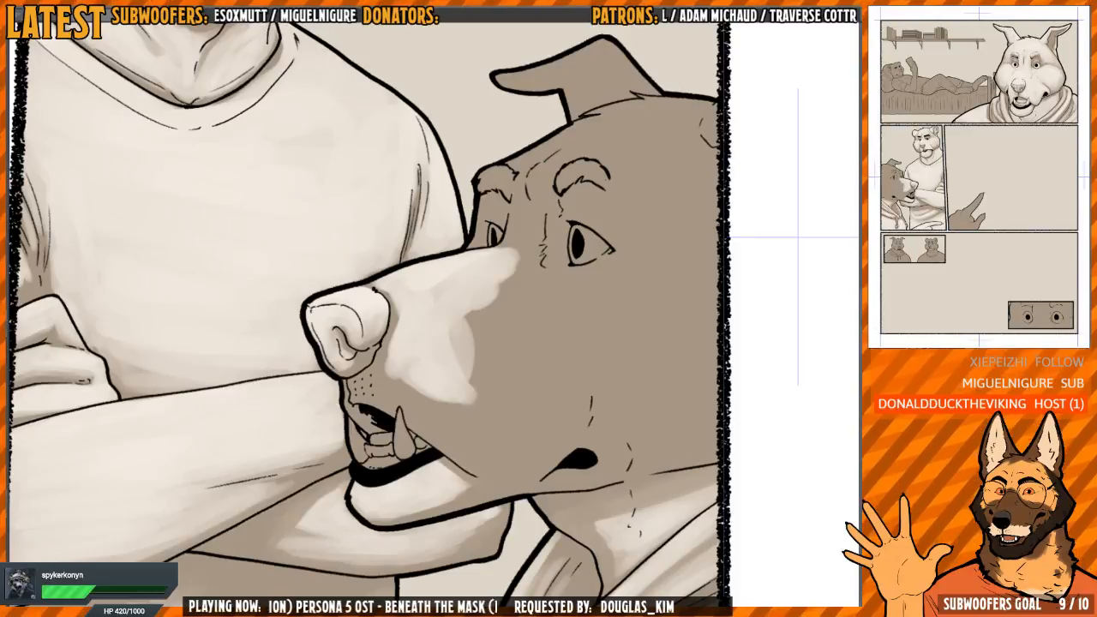
Switch to the blank canvas and paste in the reference landscape painting of a rock-top fortress and two archers
key("ctrl+Tab")
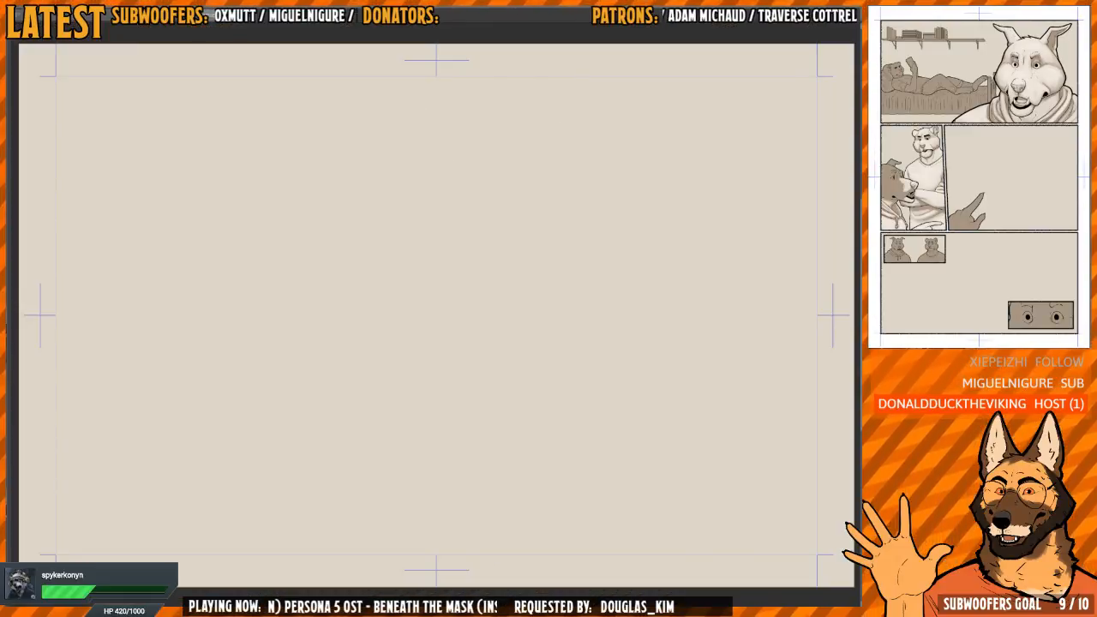
key("ctrl+v")
mouse_move(161, 192)
left_mouse_down()
mouse_move(558, 287)
mouse_move(582, 251)
left_mouse_up()
scroll(480, 268, "up", 6)
scroll(558, 283, "up", 1)
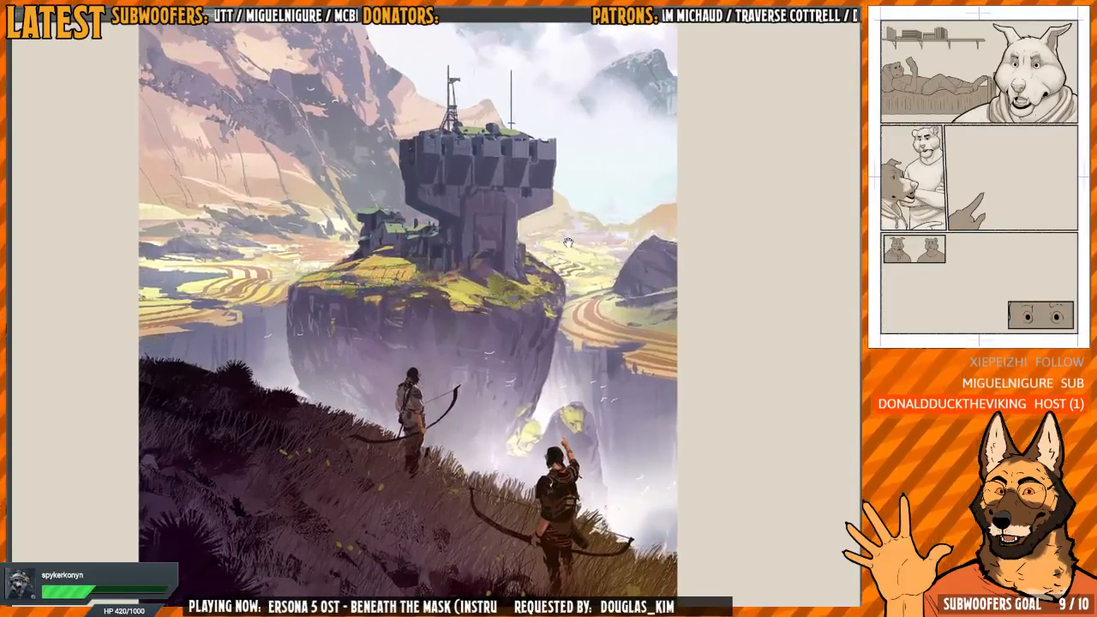
left_click_drag(585, 357, 571, 302)
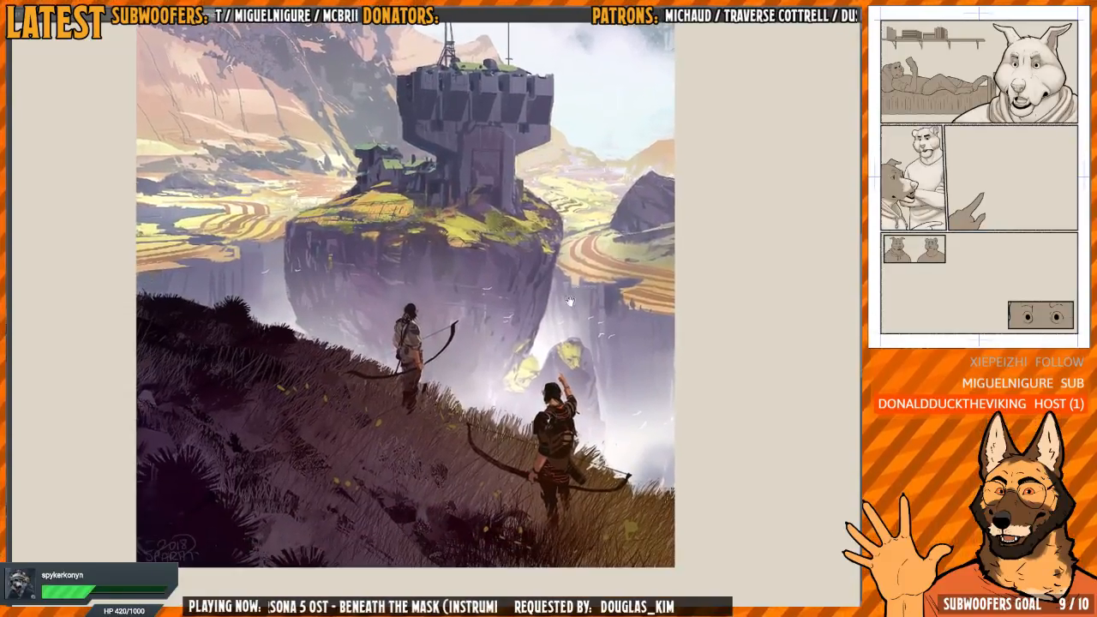
Examine the two foreground archers against the pale mist, and compare them with the fortress and the whole composition
scroll(504, 436, "up", 3)
scroll(629, 432, "up", 2)
left_click_drag(633, 432, 626, 404)
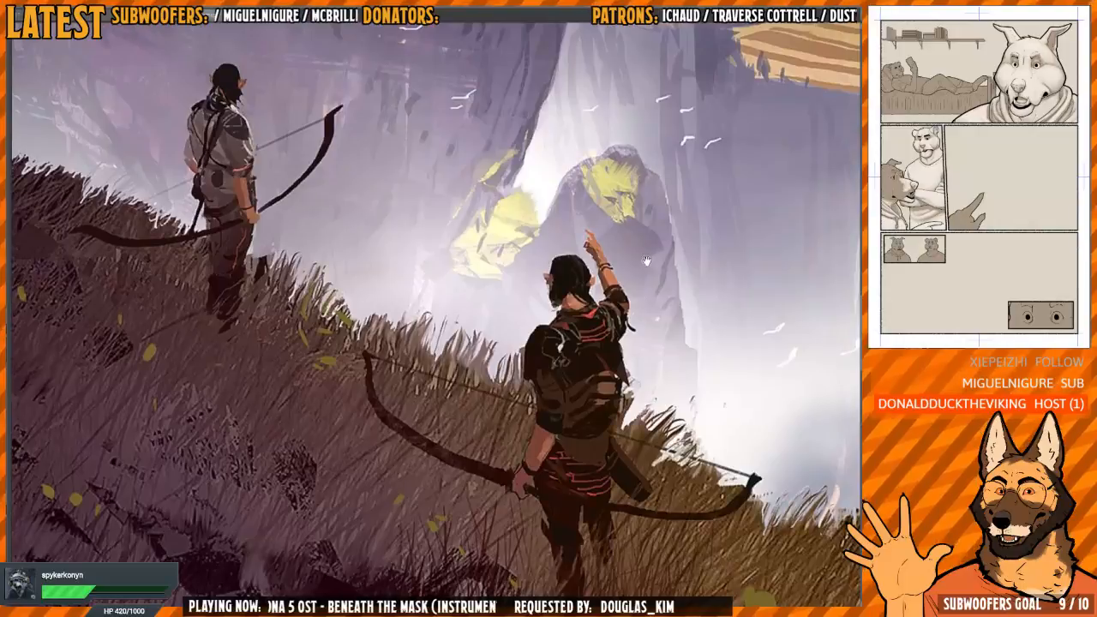
scroll(638, 256, "up", 4)
scroll(638, 255, "down", 3)
mouse_move(653, 192)
left_mouse_down()
mouse_move(636, 254)
mouse_move(626, 433)
left_mouse_up()
scroll(668, 278, "down", 2)
left_click_drag(672, 278, 667, 335)
scroll(667, 335, "down", 3)
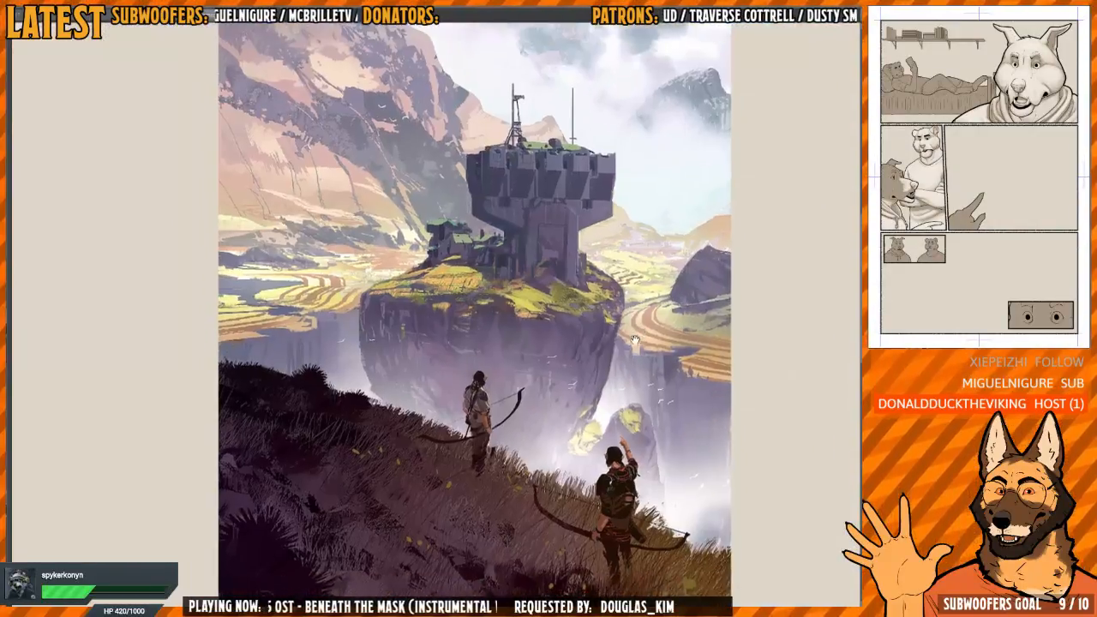
scroll(566, 335, "up", 3)
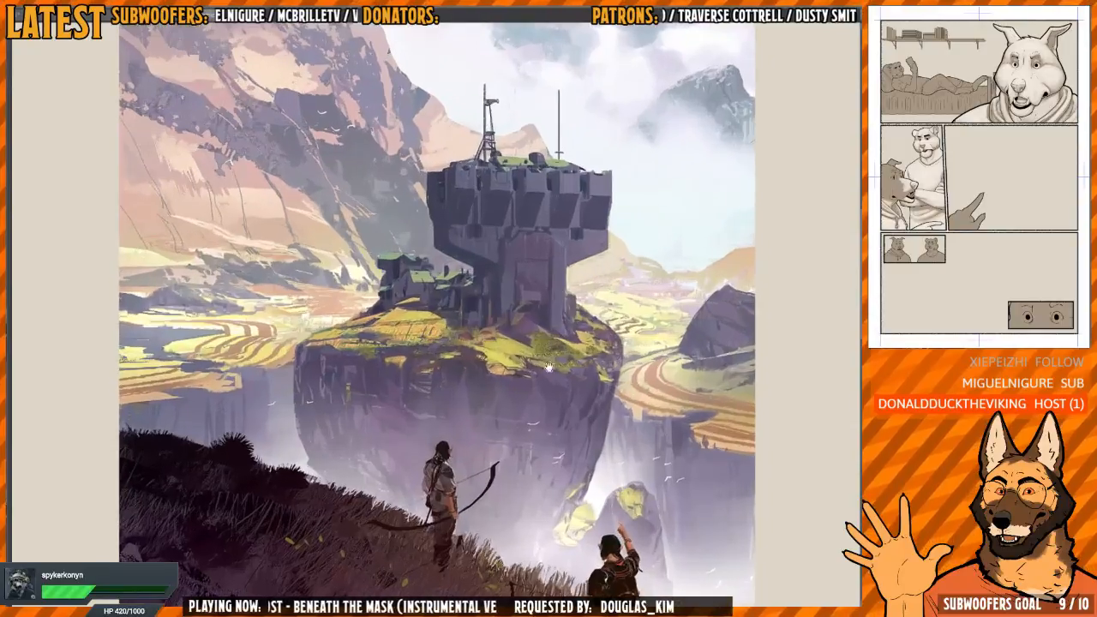
scroll(552, 335, "down", 1)
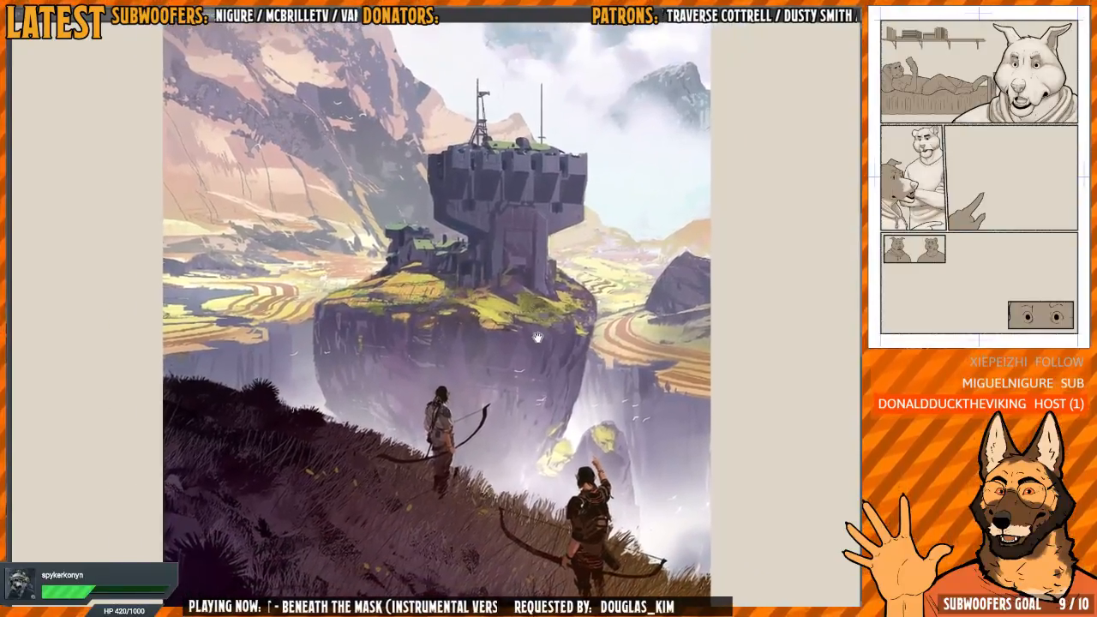
Study the dark grassy slope's texture, the standing archer's silhouette and the misty cliff within the landscape reference
scroll(388, 470, "up", 3)
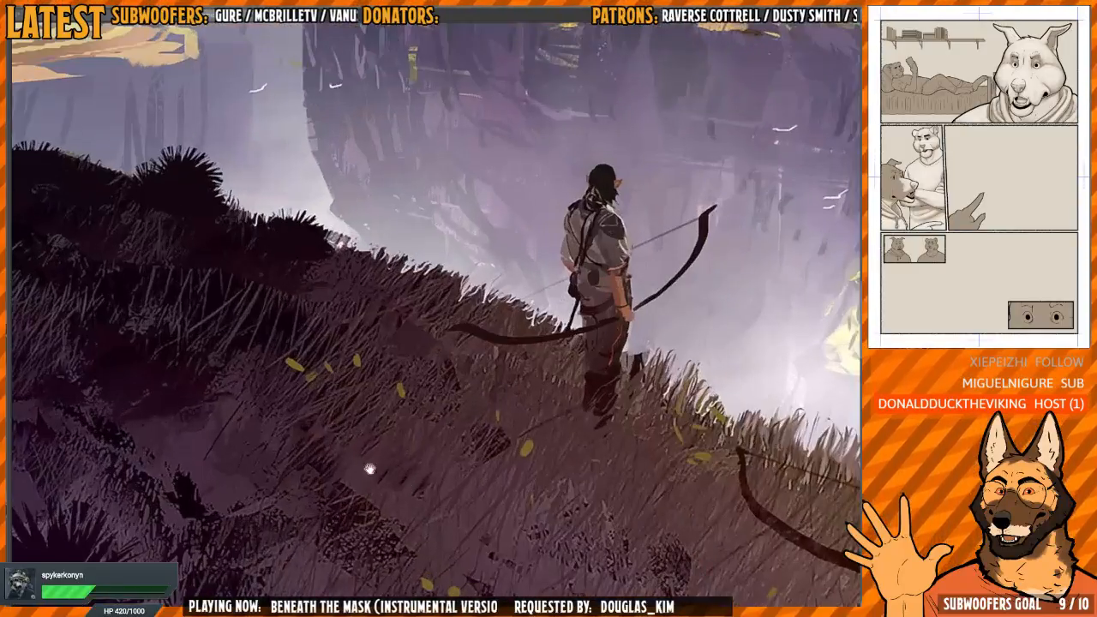
scroll(392, 417, "up", 3)
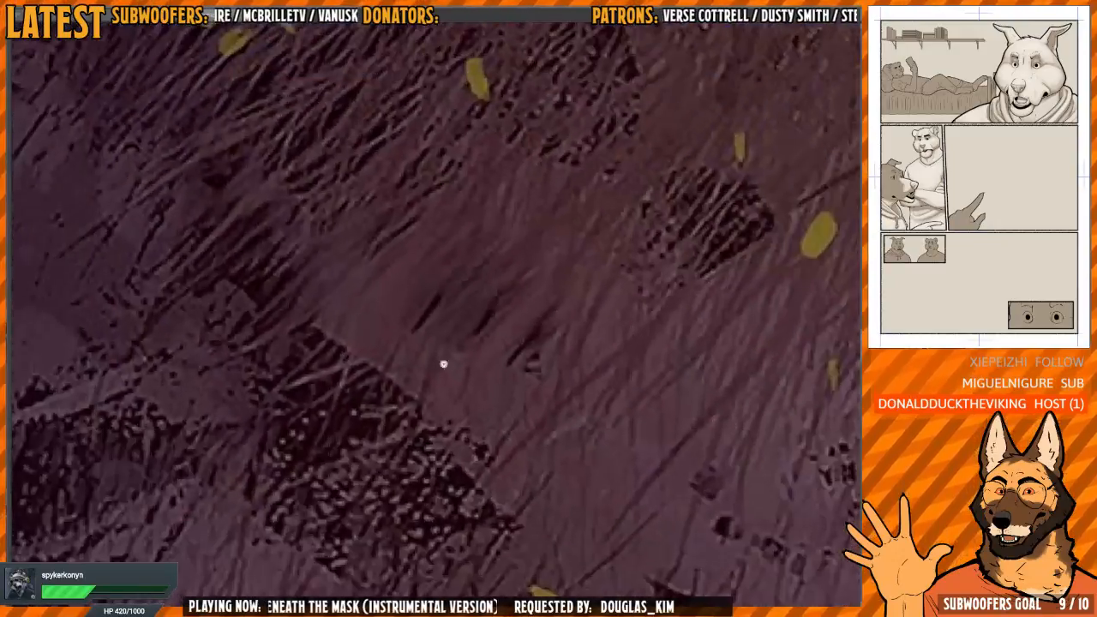
scroll(443, 365, "down", 5)
mouse_move(528, 328)
left_mouse_down()
mouse_move(455, 330)
mouse_move(422, 452)
left_mouse_up()
scroll(423, 451, "up", 3)
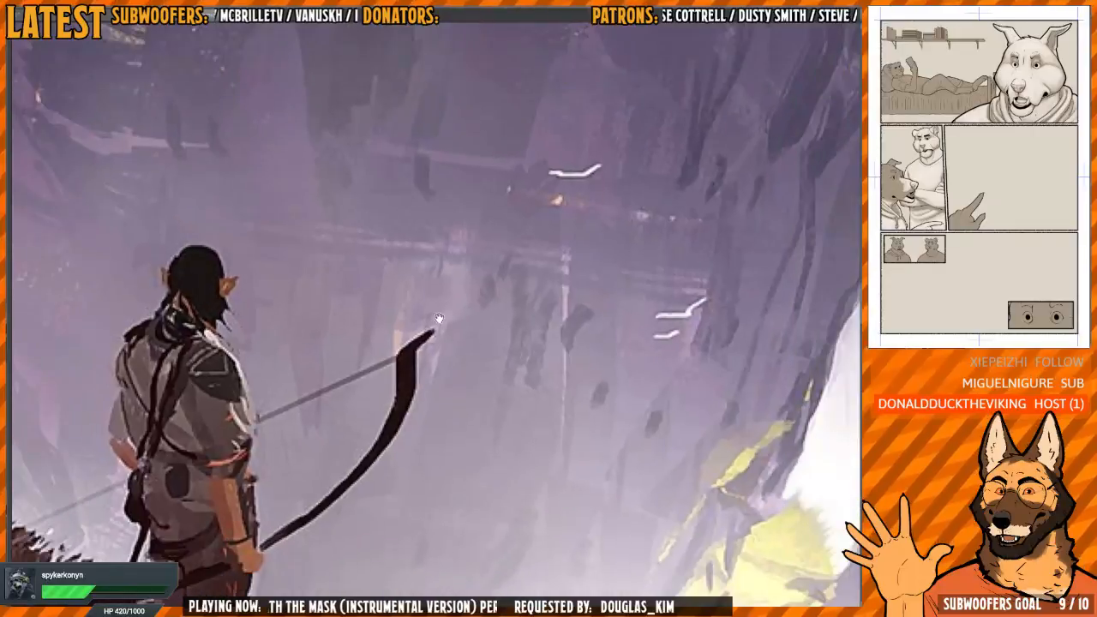
scroll(464, 348, "down", 3)
mouse_move(473, 308)
left_mouse_down()
mouse_move(448, 383)
mouse_move(448, 454)
left_mouse_up()
left_click_drag(466, 341, 472, 399)
scroll(472, 399, "down", 3)
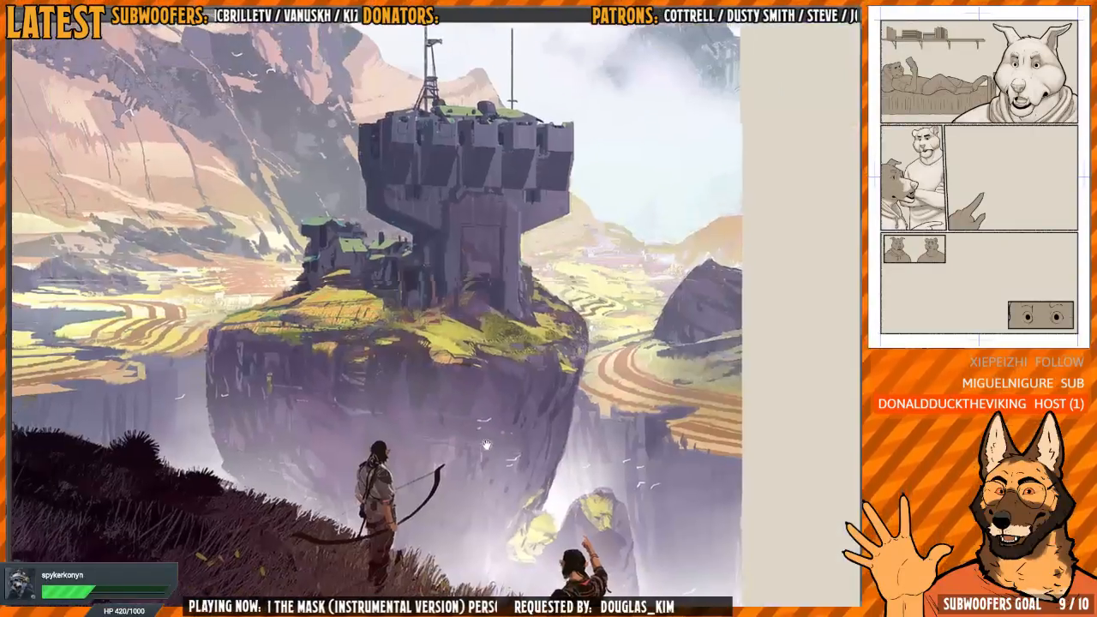
left_click_drag(510, 450, 506, 404)
scroll(505, 405, "down", 2)
scroll(506, 404, "up", 5)
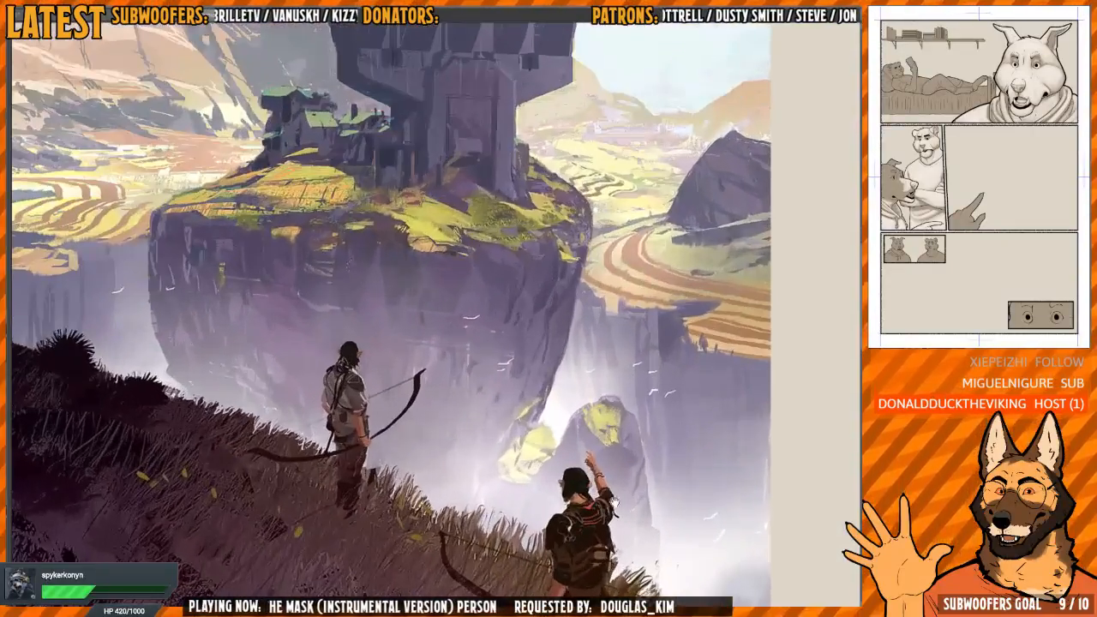
scroll(455, 314, "down", 5)
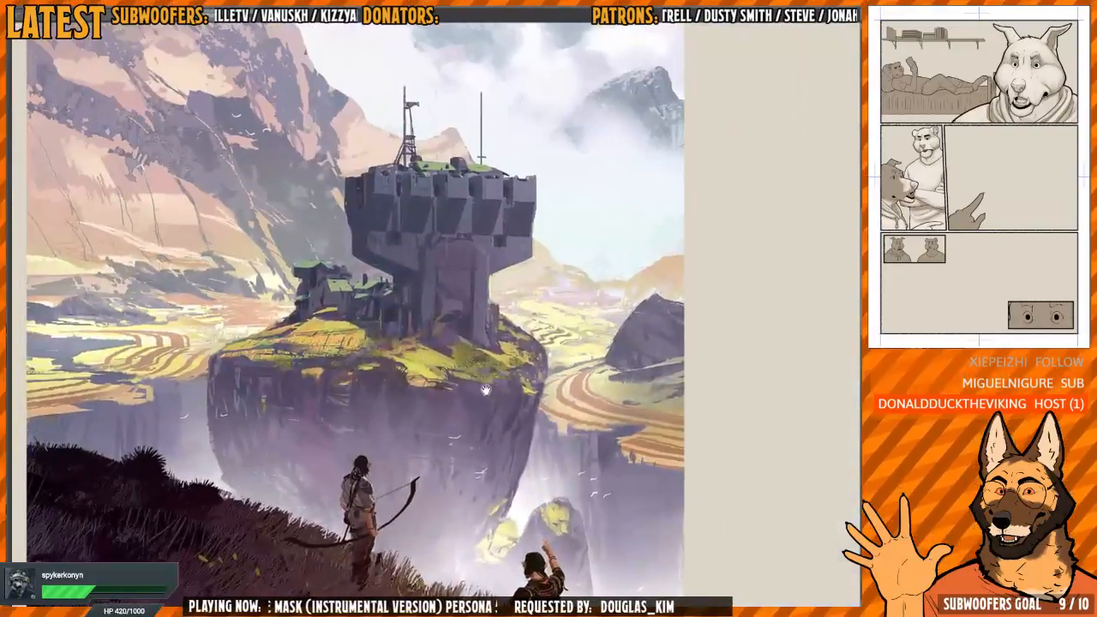
left_click_drag(443, 308, 461, 315)
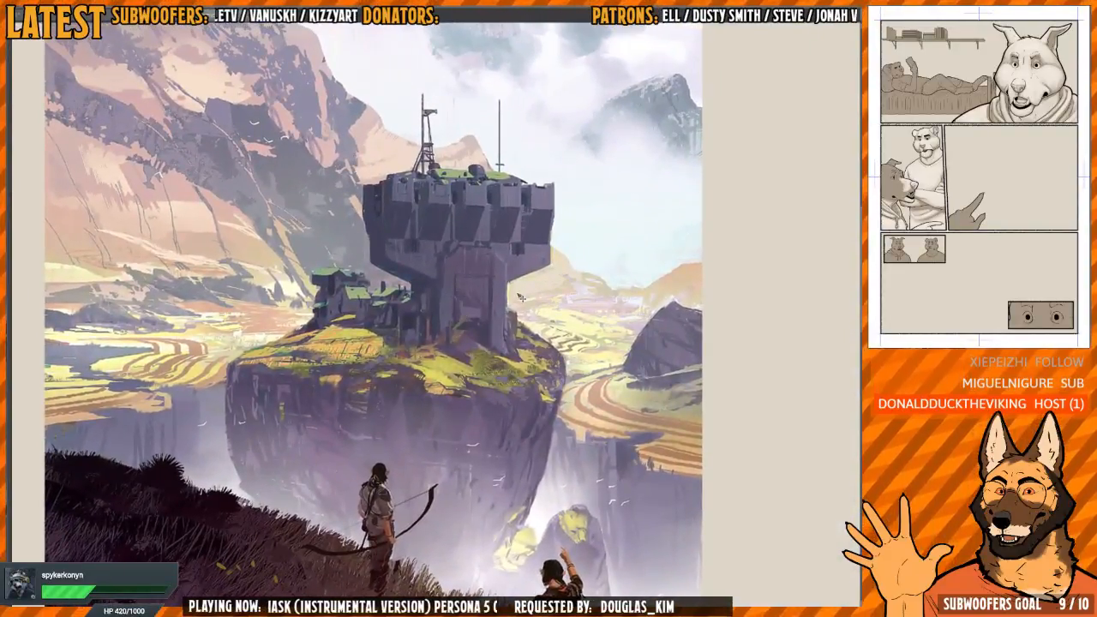
Mark the fortress tower in the landscape reference with a short stroke and undo it
mouse_move(422, 246)
left_mouse_down()
mouse_move(437, 316)
mouse_move(432, 283)
left_mouse_up()
scroll(428, 286, "up", 3)
key("ctrl+z")
scroll(450, 358, "down", 3)
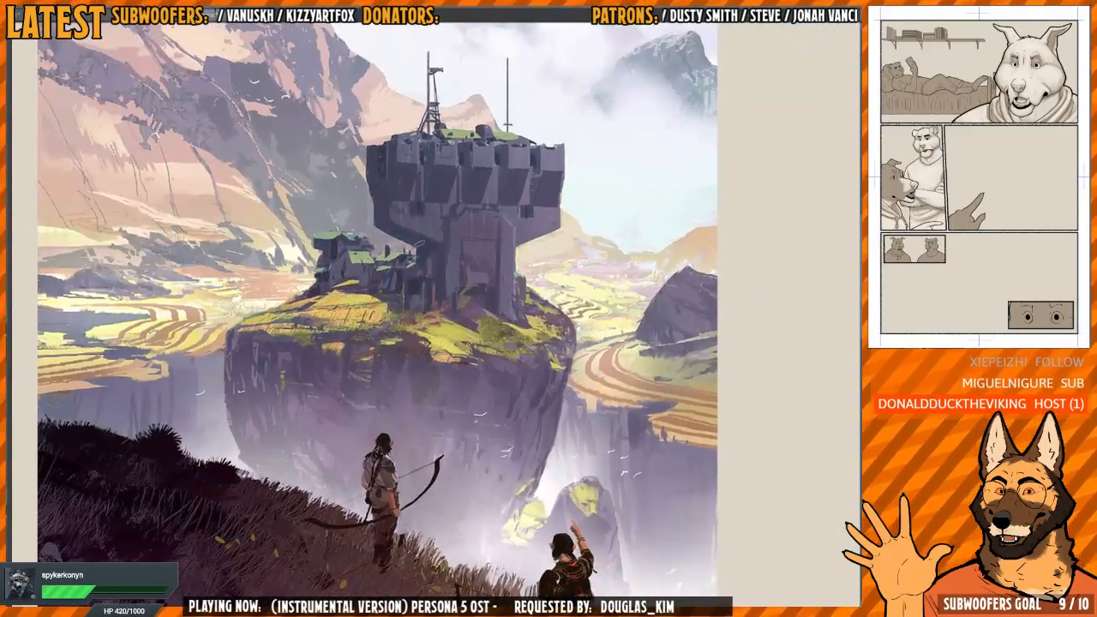
left_click_drag(417, 416, 403, 378)
key("ctrl+z")
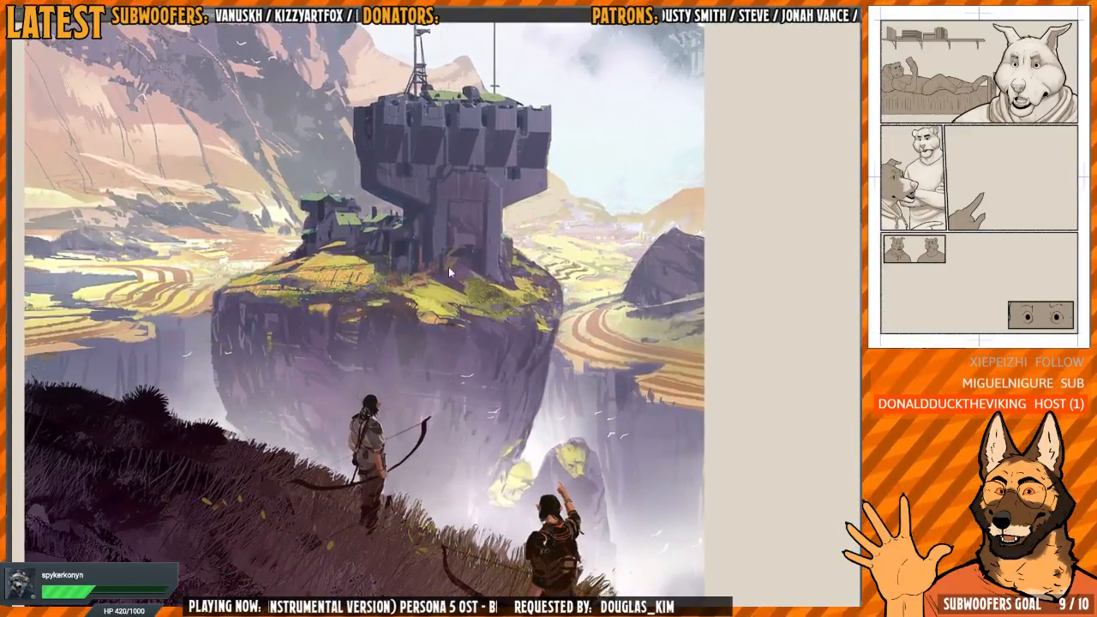
Paint a short light stroke on the misty cliff just beside the standing archer
scroll(390, 452, "up", 3)
scroll(415, 443, "up", 3)
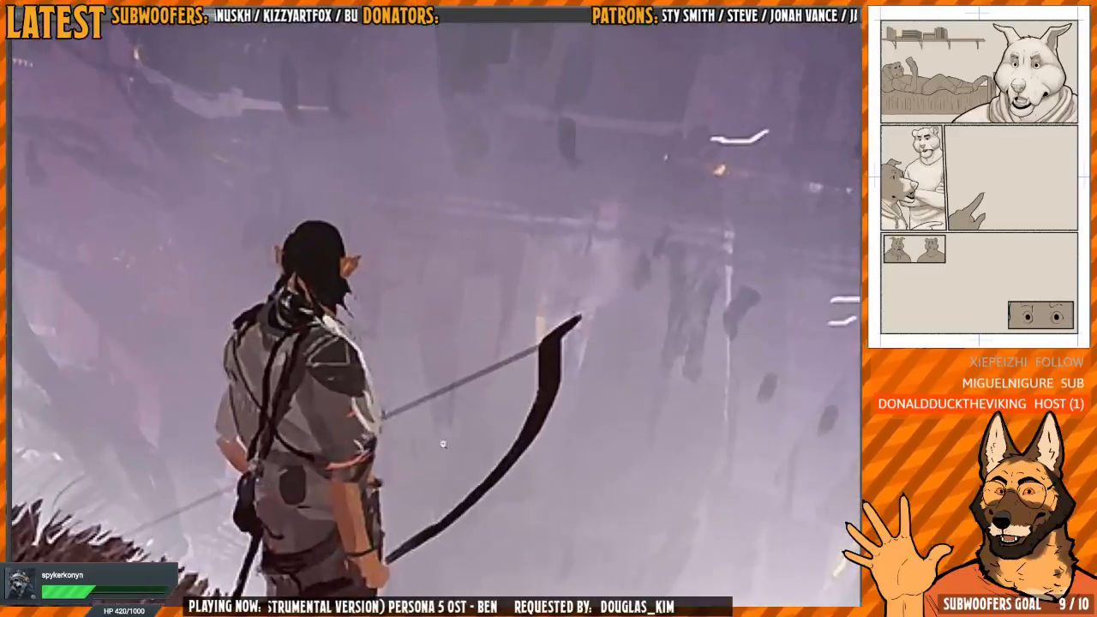
scroll(445, 447, "down", 1)
mouse_move(444, 446)
left_mouse_down()
mouse_move(425, 387)
mouse_move(414, 399)
left_mouse_up()
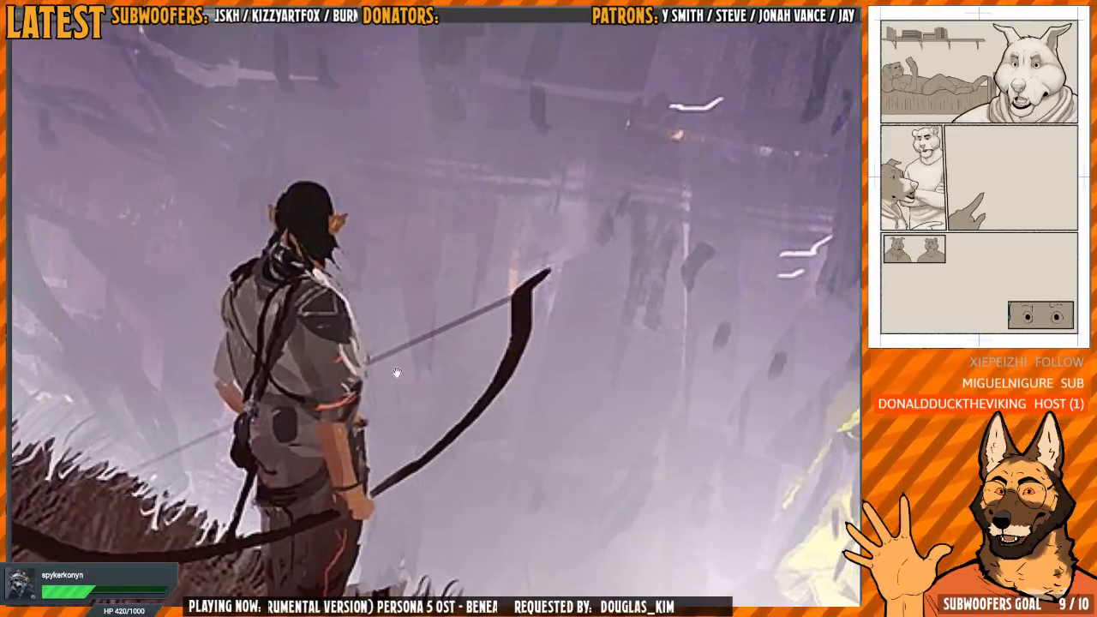
mouse_move(408, 257)
left_mouse_down()
mouse_move(415, 401)
mouse_move(402, 366)
left_mouse_up()
scroll(415, 401, "down", 3)
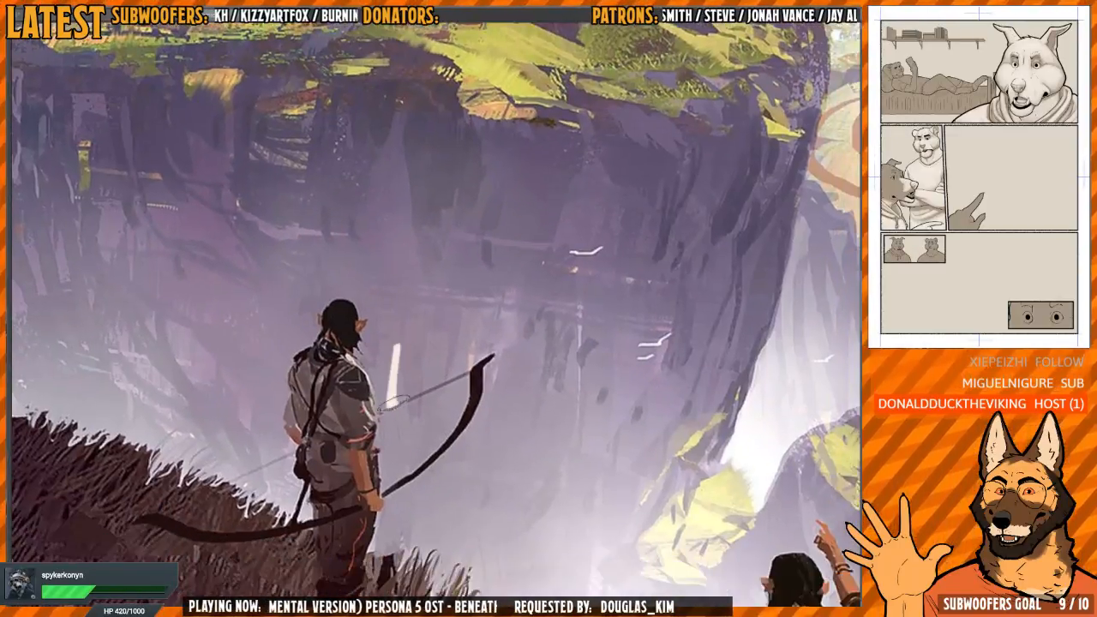
Mark the shadowed battlements of the fortress tower with a short stroke and undo the mark
scroll(464, 201, "down", 3)
left_click_drag(463, 201, 432, 398)
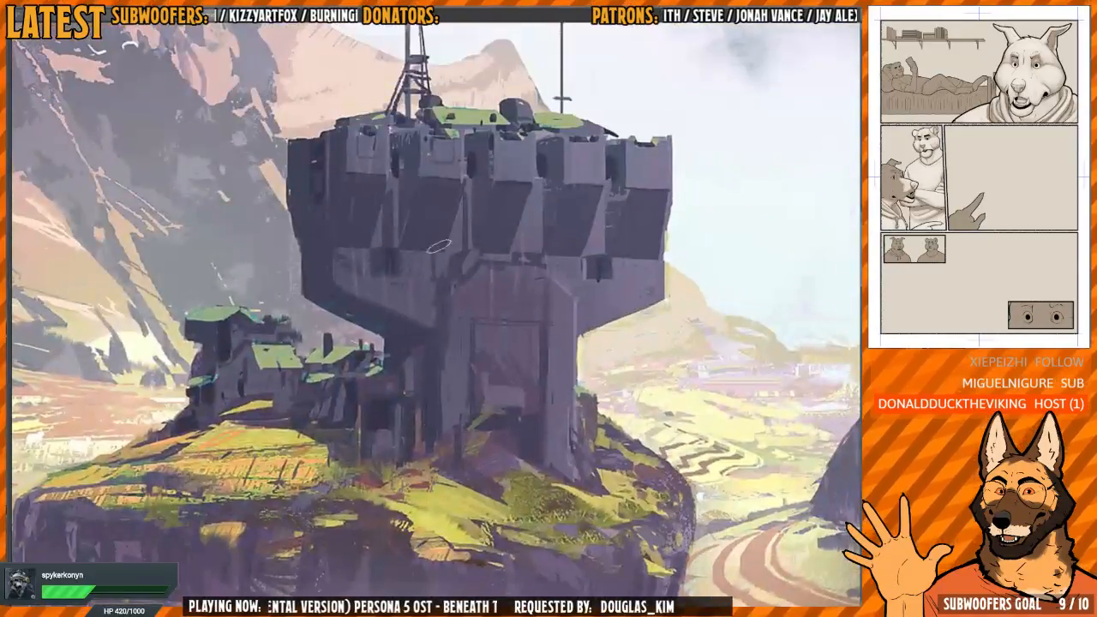
scroll(444, 249, "up", 2)
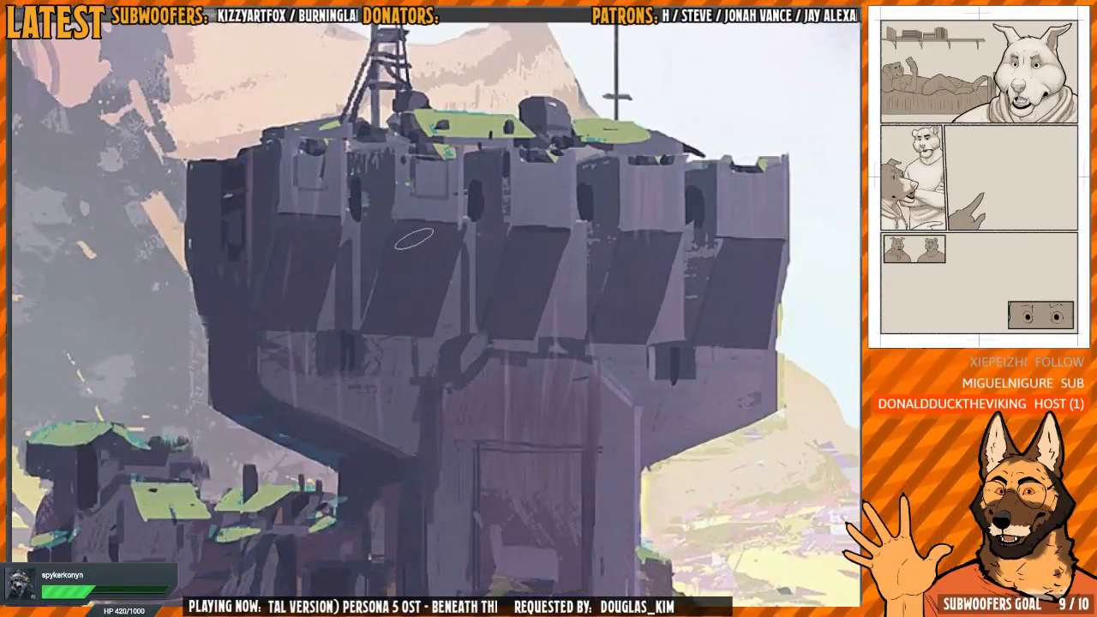
left_click_drag(405, 240, 416, 317)
key("ctrl+z")
scroll(436, 300, "down", 3)
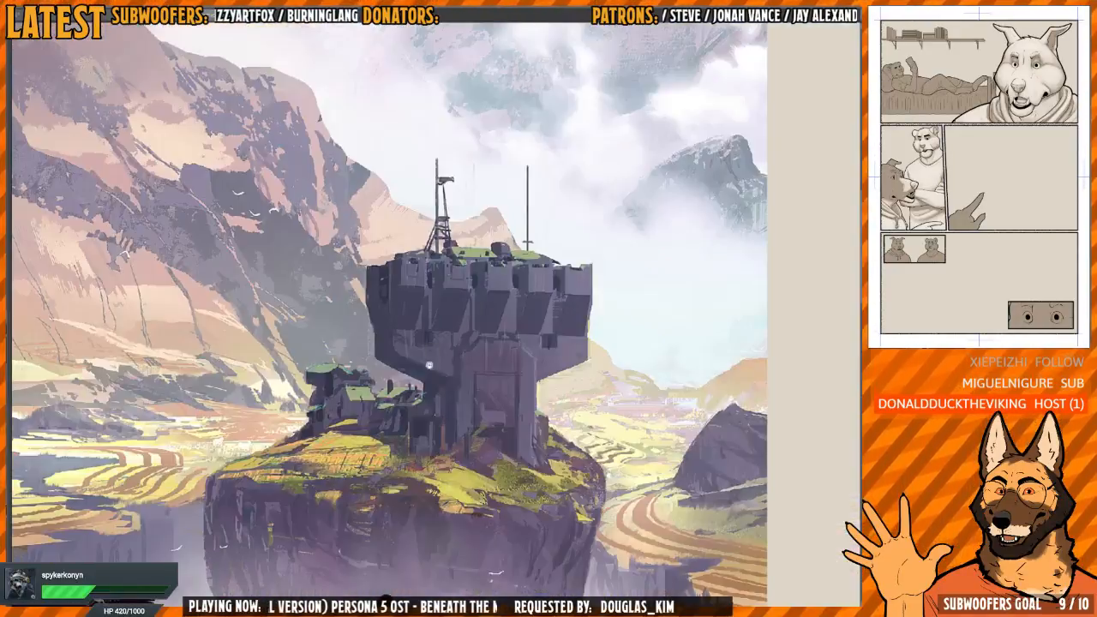
Examine the standing archer's contrast with the hazy cliff and compare it with the midground rock and fields
mouse_move(429, 365)
left_mouse_down()
mouse_move(441, 285)
mouse_move(421, 255)
left_mouse_up()
scroll(381, 338, "up", 1)
scroll(410, 297, "up", 2)
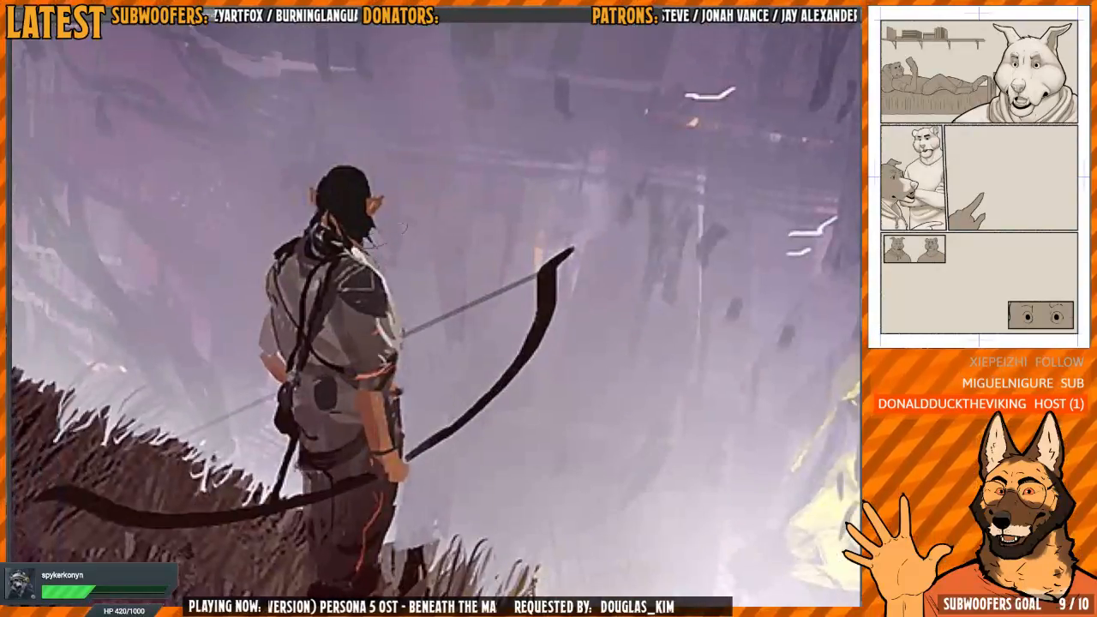
scroll(382, 313, "down", 3)
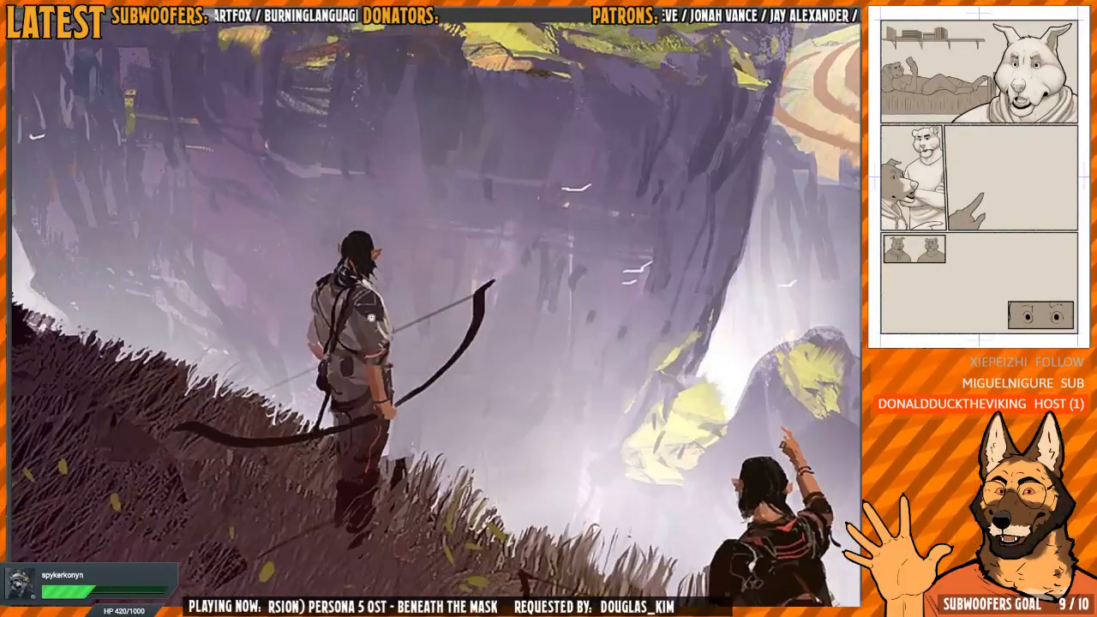
left_click_drag(407, 370, 401, 567)
left_click_drag(473, 103, 457, 137)
scroll(451, 205, "down", 2)
left_click_drag(404, 458, 397, 387)
scroll(375, 404, "up", 3)
scroll(375, 405, "down", 2)
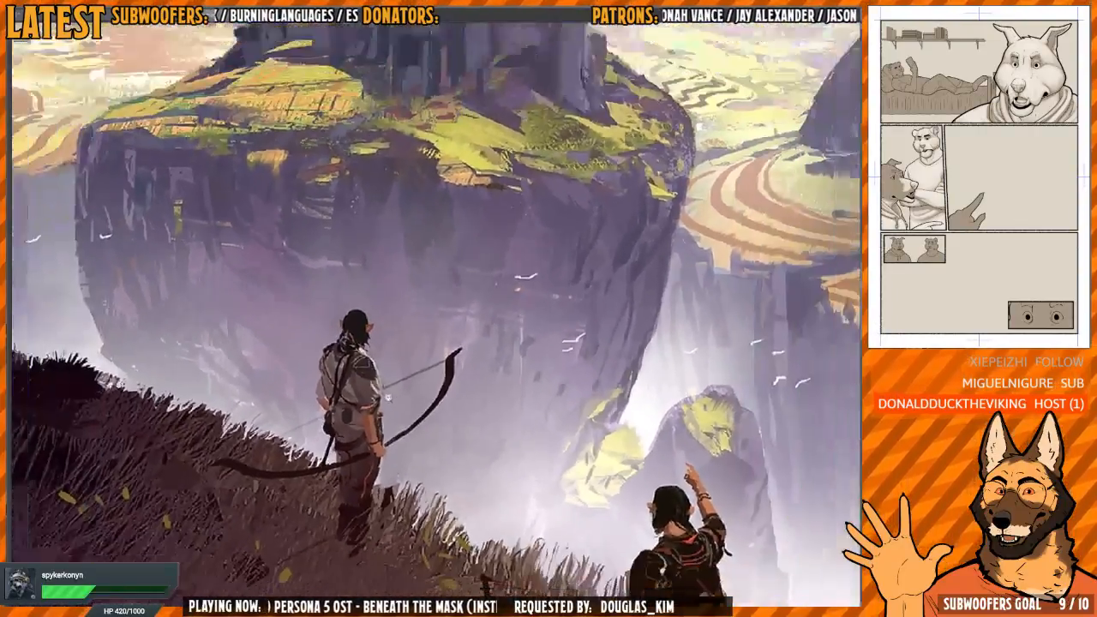
mouse_move(435, 352)
left_mouse_down()
mouse_move(432, 385)
mouse_move(446, 339)
left_mouse_up()
scroll(446, 340, "up", 1)
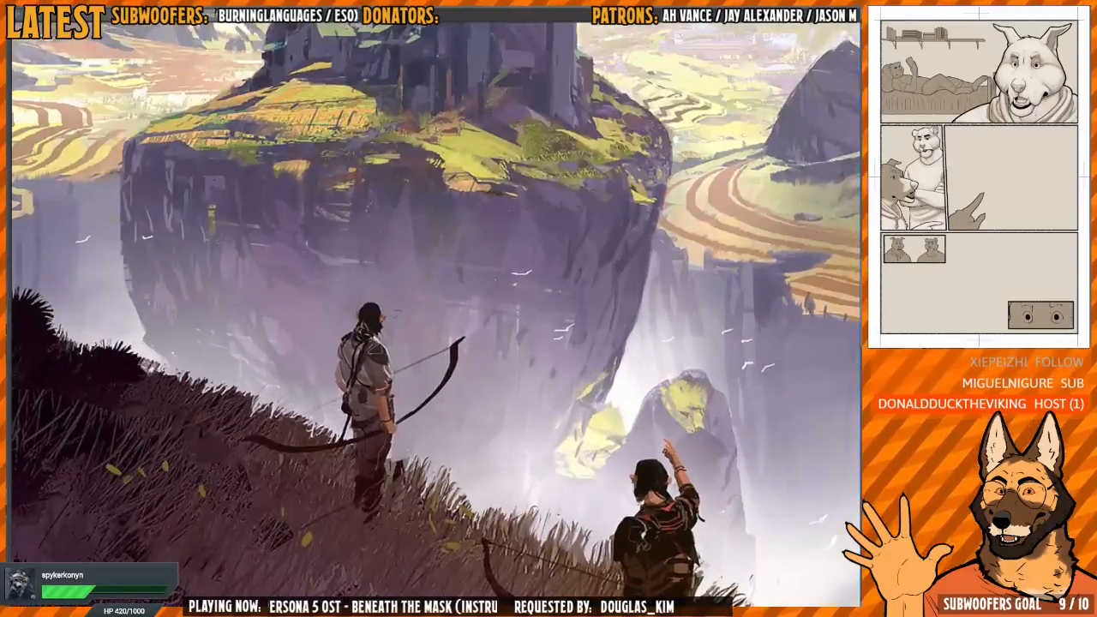
Draw a stroke from the standing archer's head across the hazy cliff and undo it
mouse_move(396, 294)
left_mouse_down()
mouse_move(421, 440)
mouse_move(467, 319)
mouse_move(561, 331)
mouse_move(589, 321)
mouse_move(520, 338)
mouse_move(528, 492)
mouse_move(520, 442)
mouse_move(503, 426)
left_mouse_up()
key("ctrl+z")
scroll(574, 343, "down", 2)
scroll(519, 439, "down", 2)
scroll(503, 427, "down", 3)
mouse_move(549, 352)
left_mouse_down()
mouse_move(523, 322)
mouse_move(524, 280)
left_mouse_up()
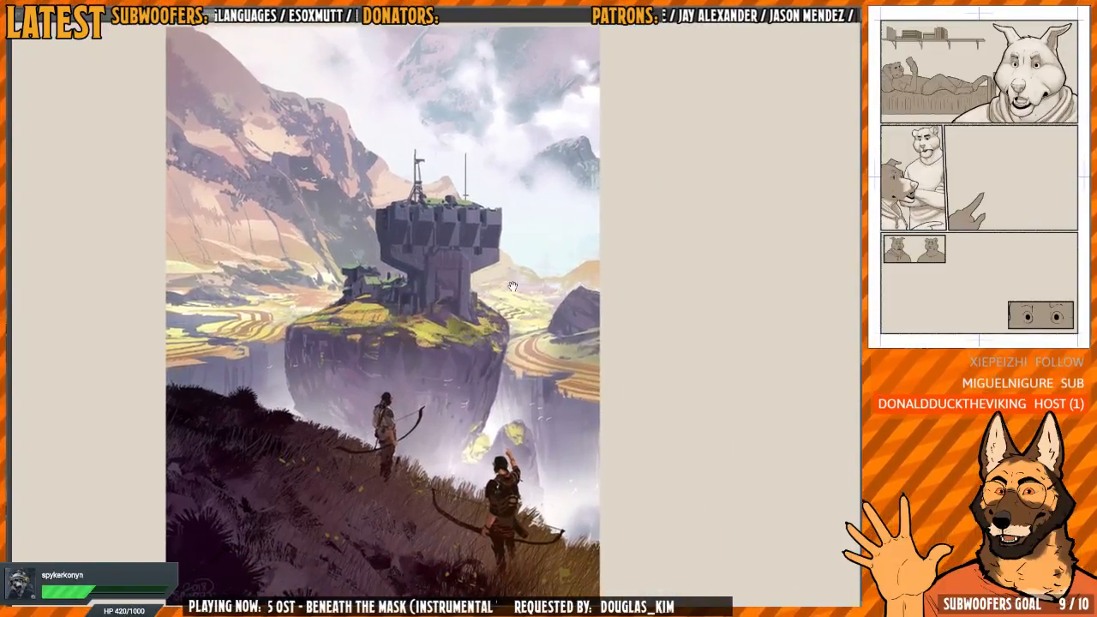
Draw trial horizontal lines across the full width of the painting through the fortress tower, undoing each one
left_click_drag(172, 238, 621, 248)
key("ctrl+z")
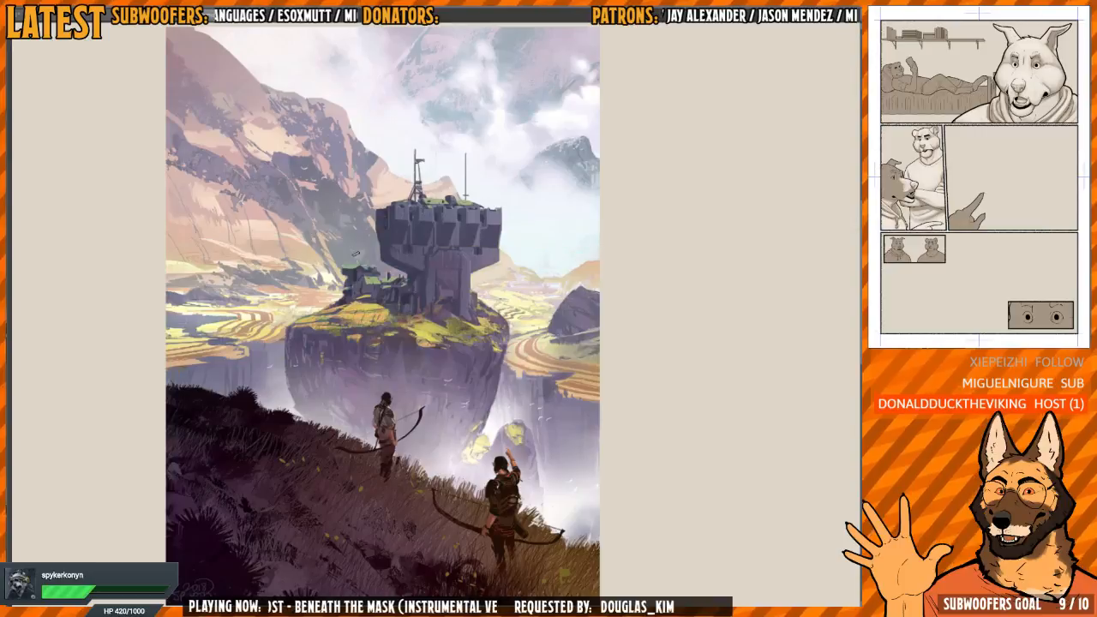
left_click_drag(133, 241, 649, 218)
key("ctrl+z")
left_click_drag(117, 241, 660, 240)
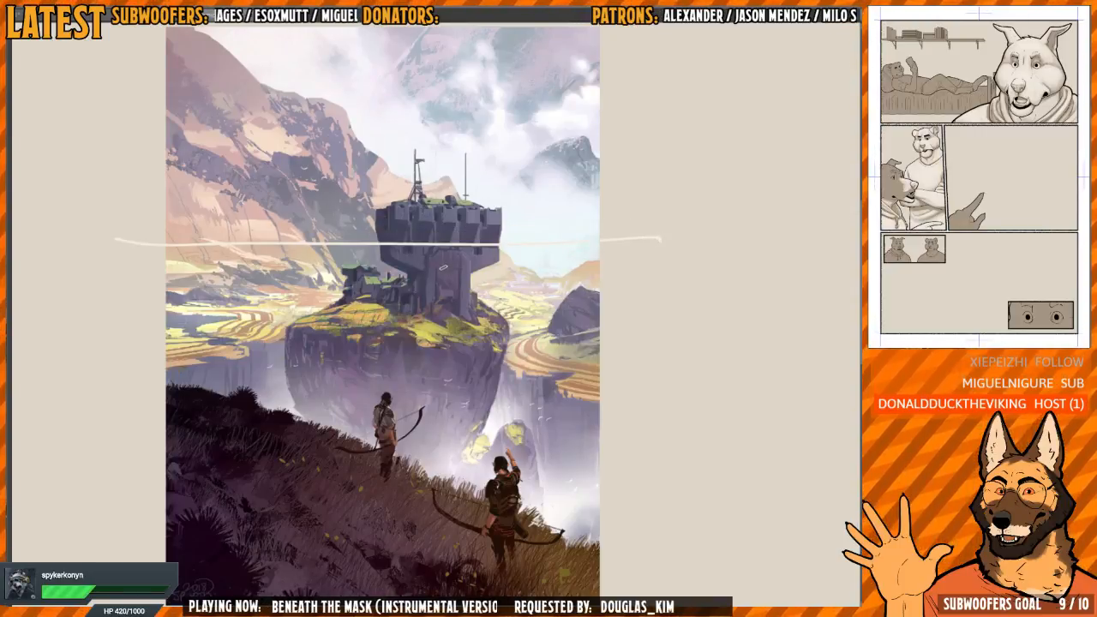
key("ctrl+z")
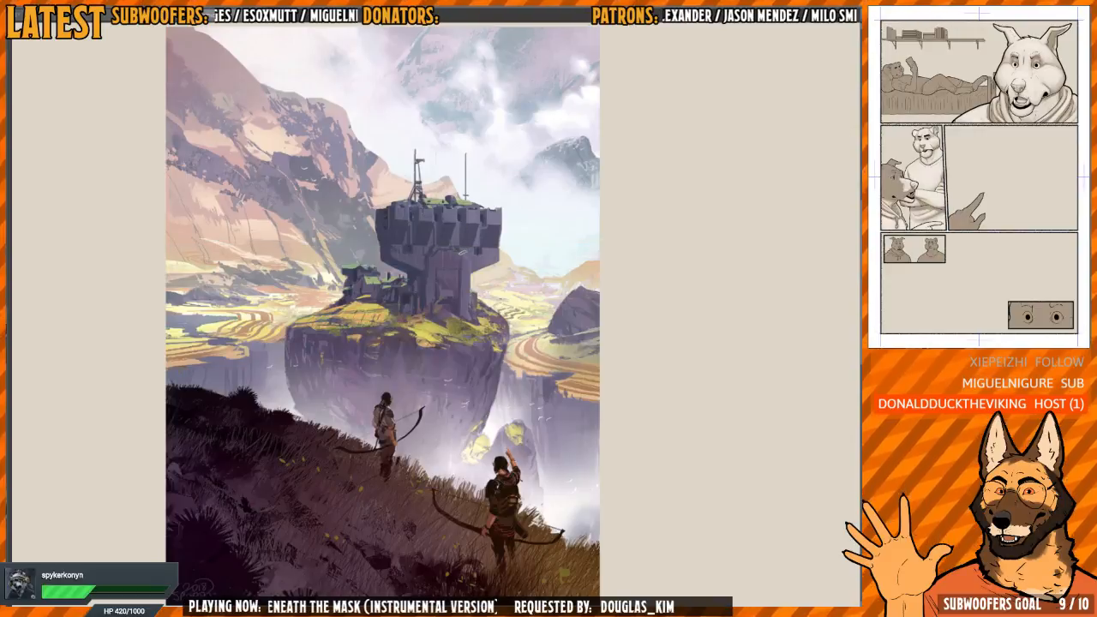
Underline the fortress tower's battlements and draw a horizontal line across the foreground hillside through the pointing archer
left_click_drag(385, 249, 501, 257)
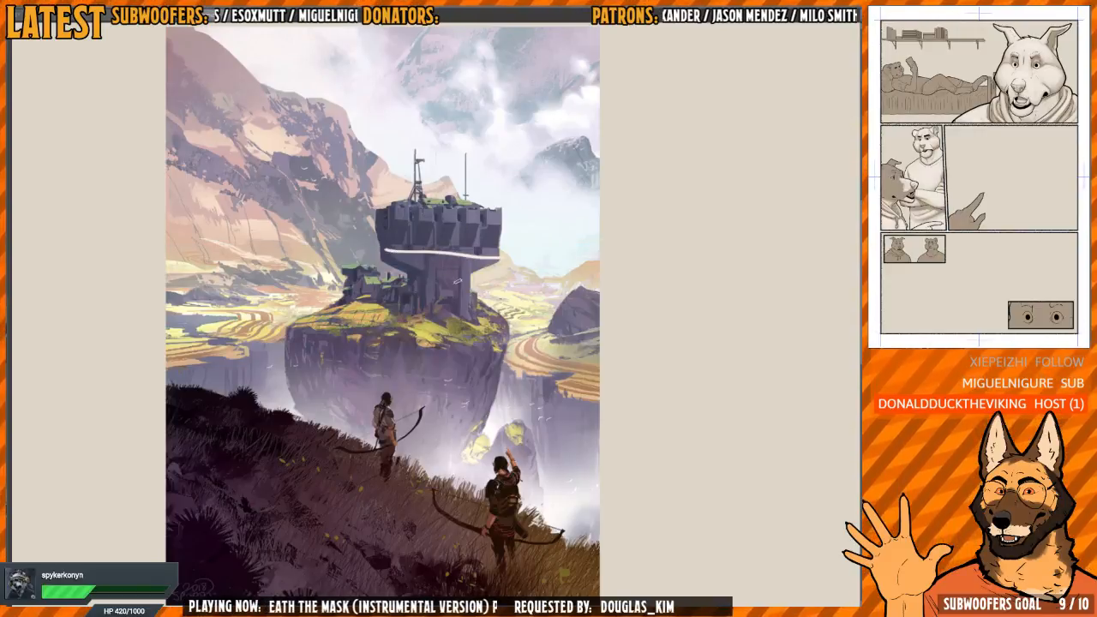
left_click_drag(159, 420, 568, 464)
key("ctrl+z")
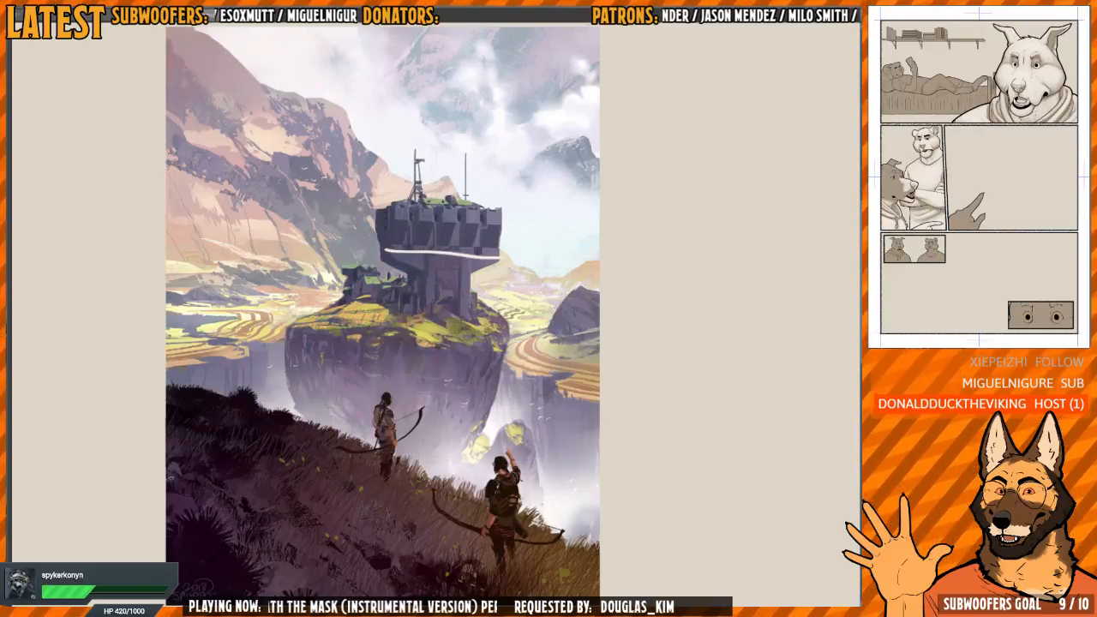
left_click_drag(121, 458, 461, 494)
key("ctrl+z")
left_click_drag(106, 486, 617, 497)
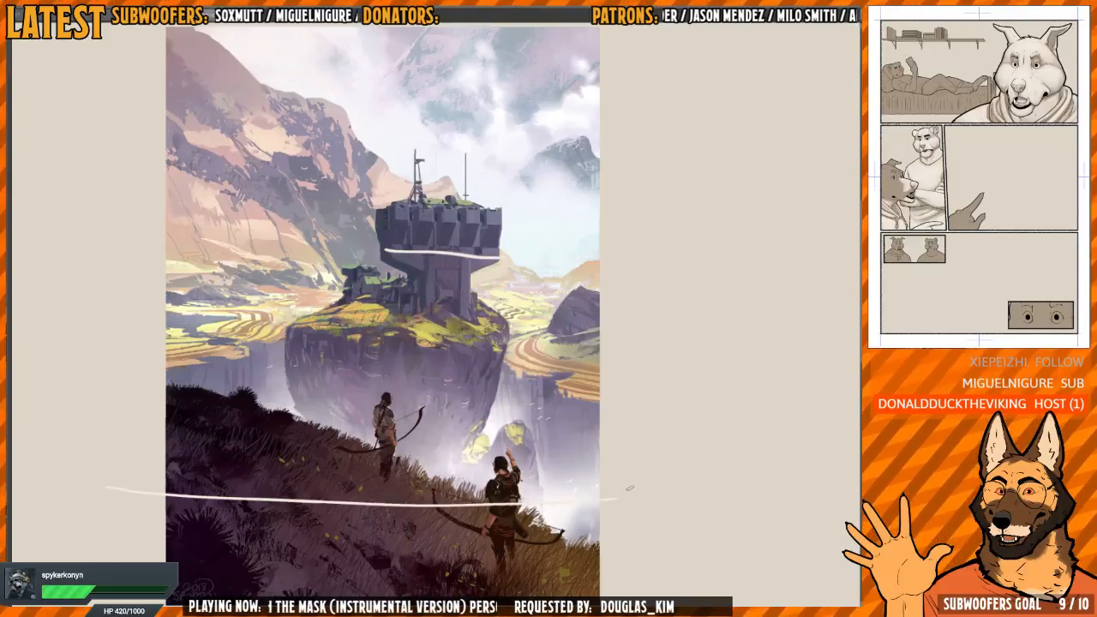
left_click_drag(370, 248, 500, 248)
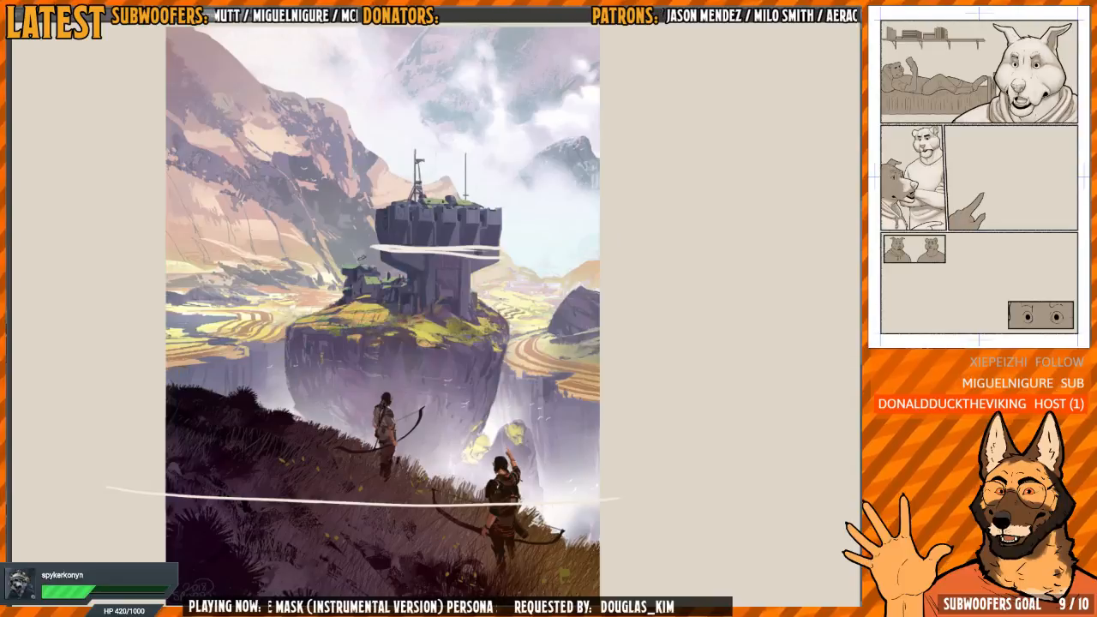
Draw diagonal guide lines from the fortress tower's battlements down past both sides of the painting
left_click_drag(93, 381, 503, 219)
key("ctrl+z")
mouse_move(110, 357)
left_mouse_down()
mouse_move(441, 222)
mouse_move(502, 264)
mouse_move(681, 443)
left_mouse_up()
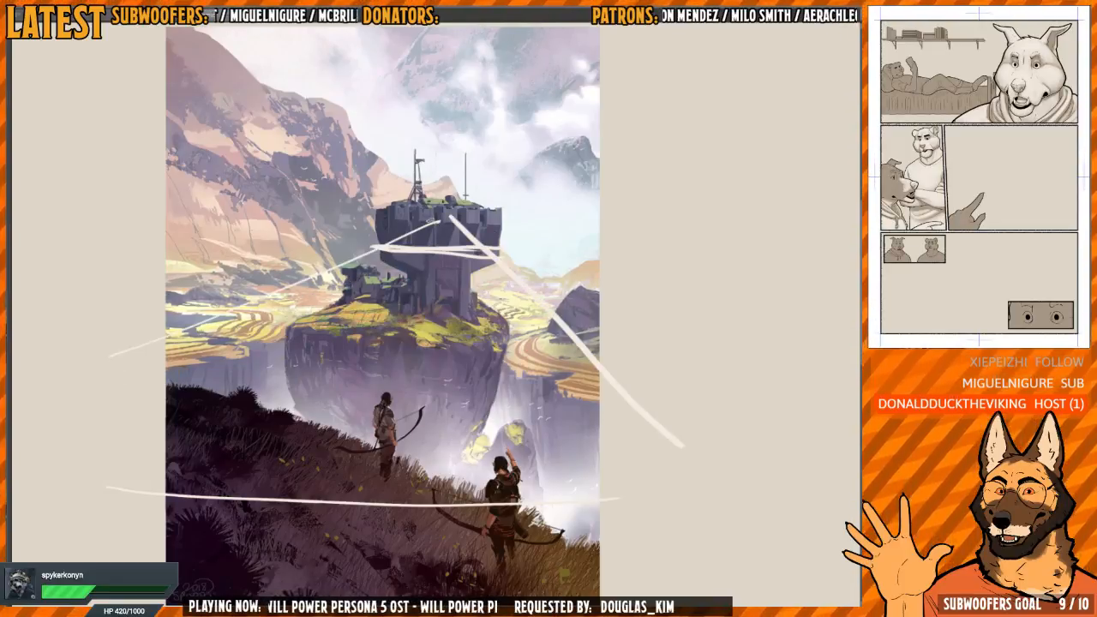
left_click_drag(441, 220, 105, 355)
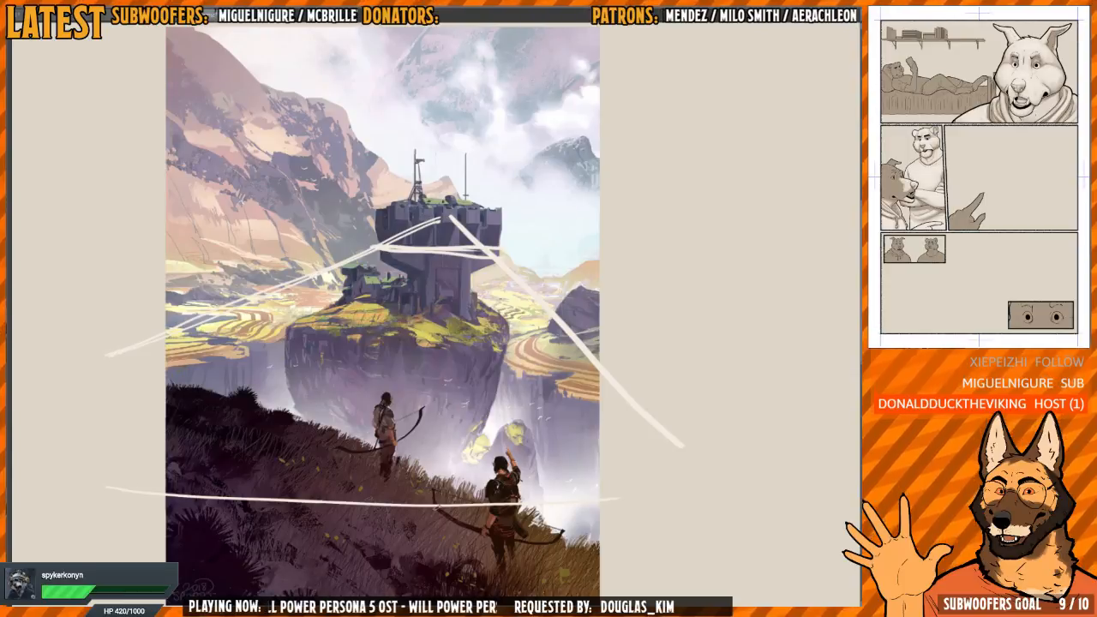
Examine the two archers on the dark hillside up close and undo the guide lines drawn over the painting
left_click_drag(487, 283, 513, 259)
left_click_drag(339, 412, 363, 411)
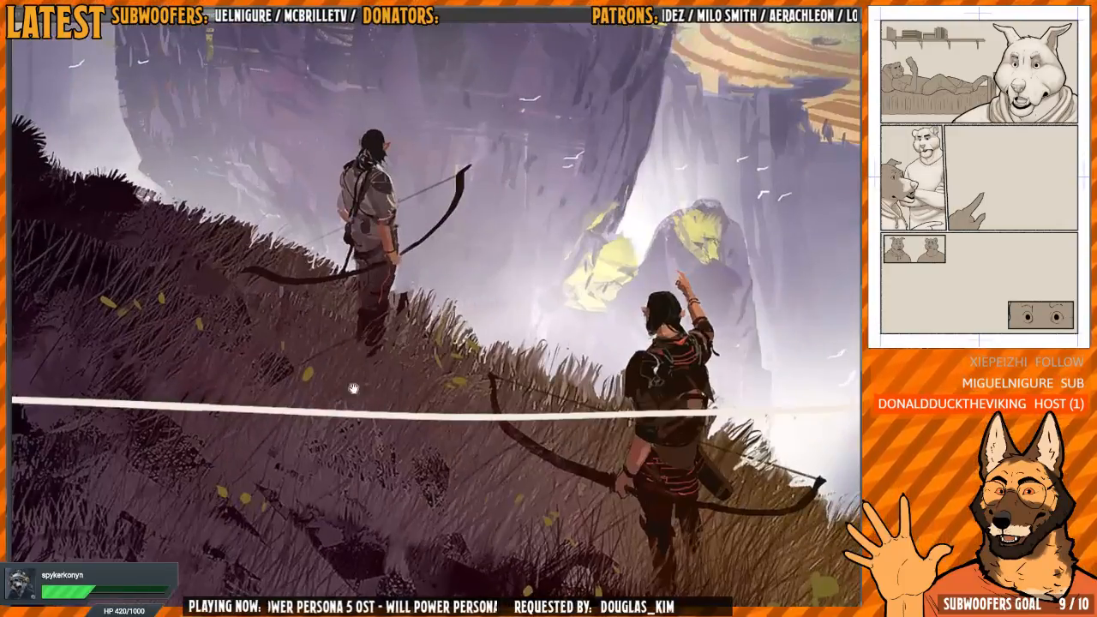
key("ctrl+0")
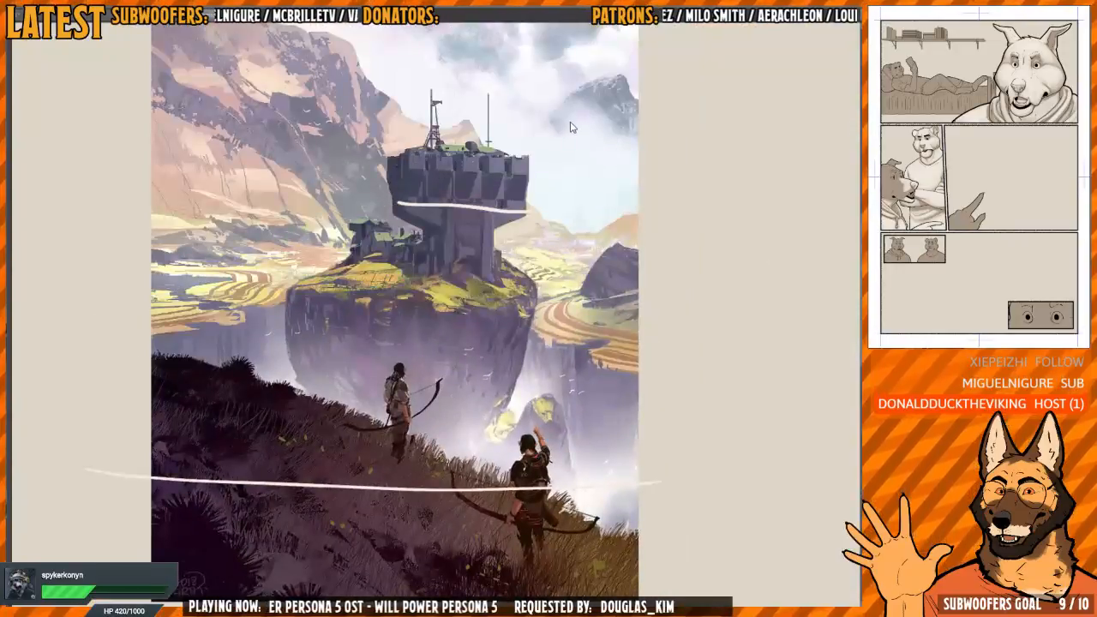
key("ctrl+z")
Examine the painting's depth from the dark foreground hillside past the fortress tower to the clouded mountains
left_click_drag(509, 332, 538, 363)
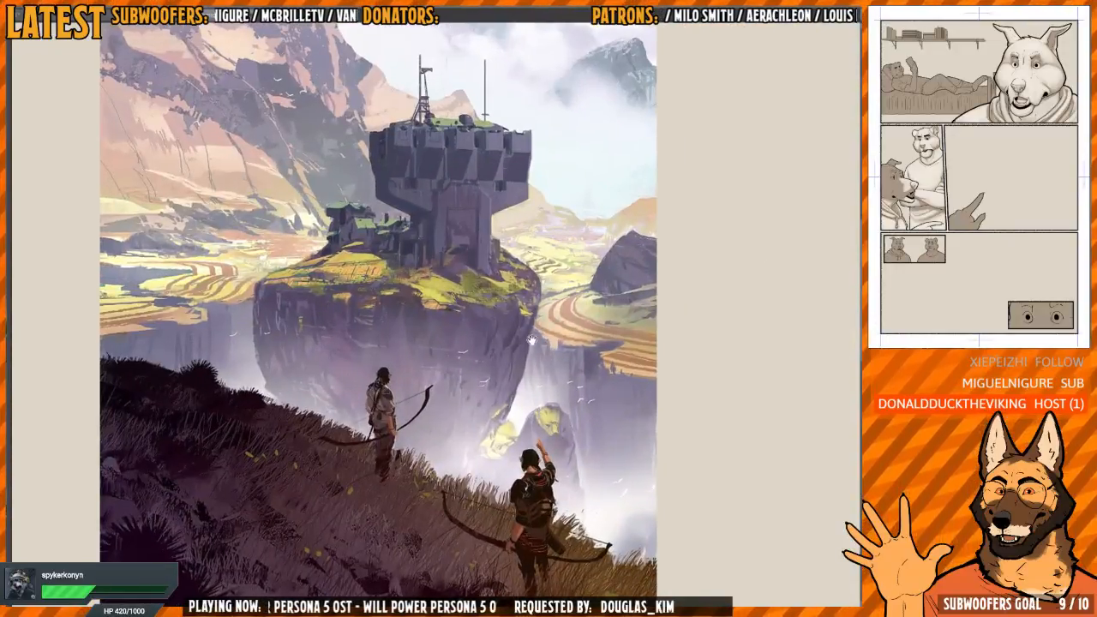
left_click_drag(559, 244, 554, 349)
mouse_move(543, 204)
left_mouse_down()
mouse_move(575, 199)
mouse_move(541, 195)
left_mouse_up()
left_click_drag(541, 148, 551, 321)
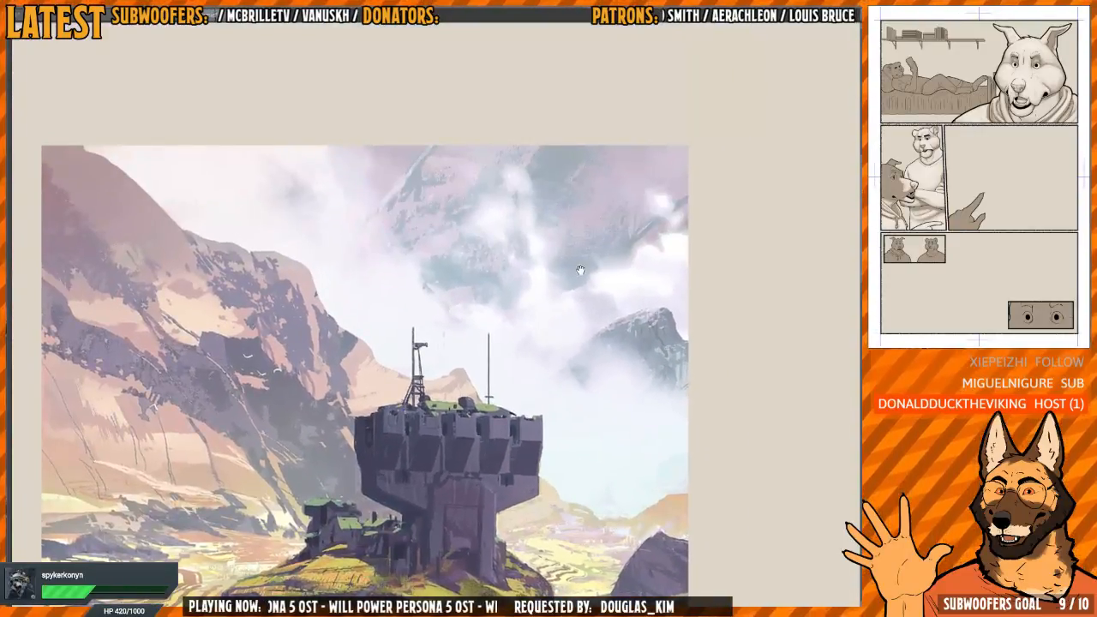
left_click_drag(598, 286, 561, 248)
left_click_drag(570, 264, 545, 236)
left_click_drag(552, 349, 533, 314)
left_click_drag(504, 331, 515, 307)
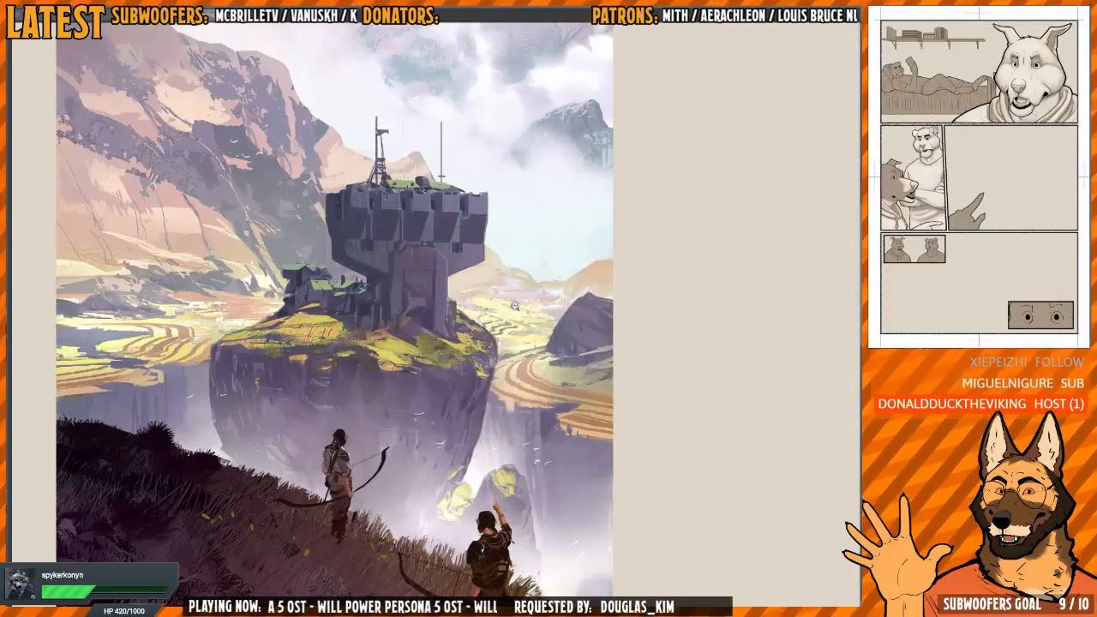
Compare the painting with the wolf's panel and extend the light tone along the shadow edge on the wolf's muzzle
key("ctrl+Tab")
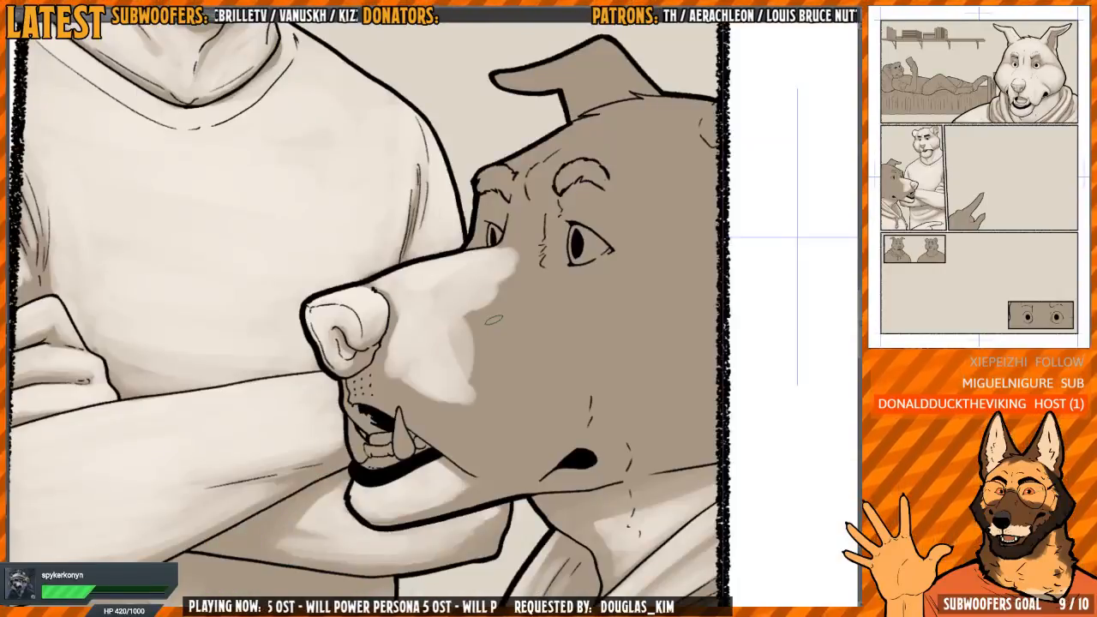
key("ctrl+Tab")
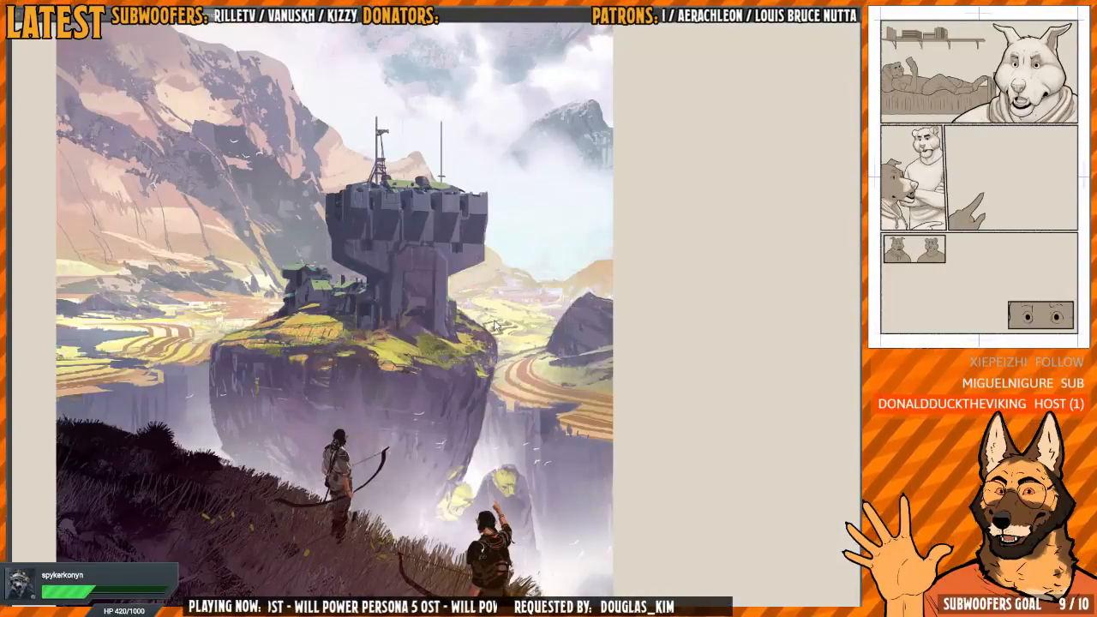
key("ctrl+Tab")
key("ctrl+Tab")
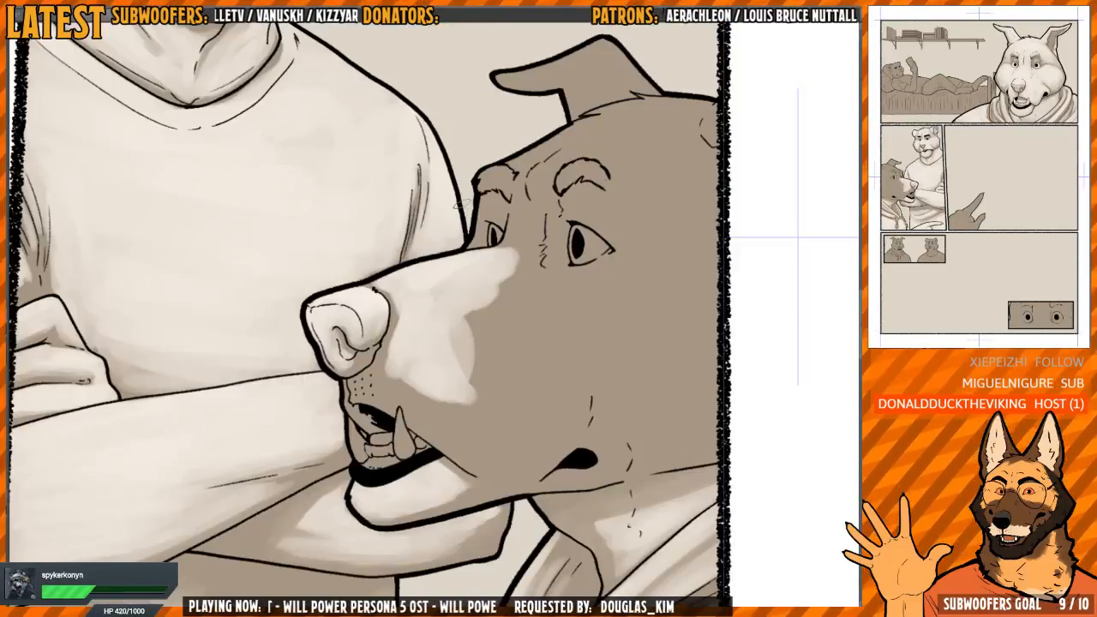
left_click_drag(525, 302, 492, 323)
scroll(473, 315, "up", 1)
key("ctrl+Tab")
key("ctrl+Tab")
scroll(473, 310, "down", 1)
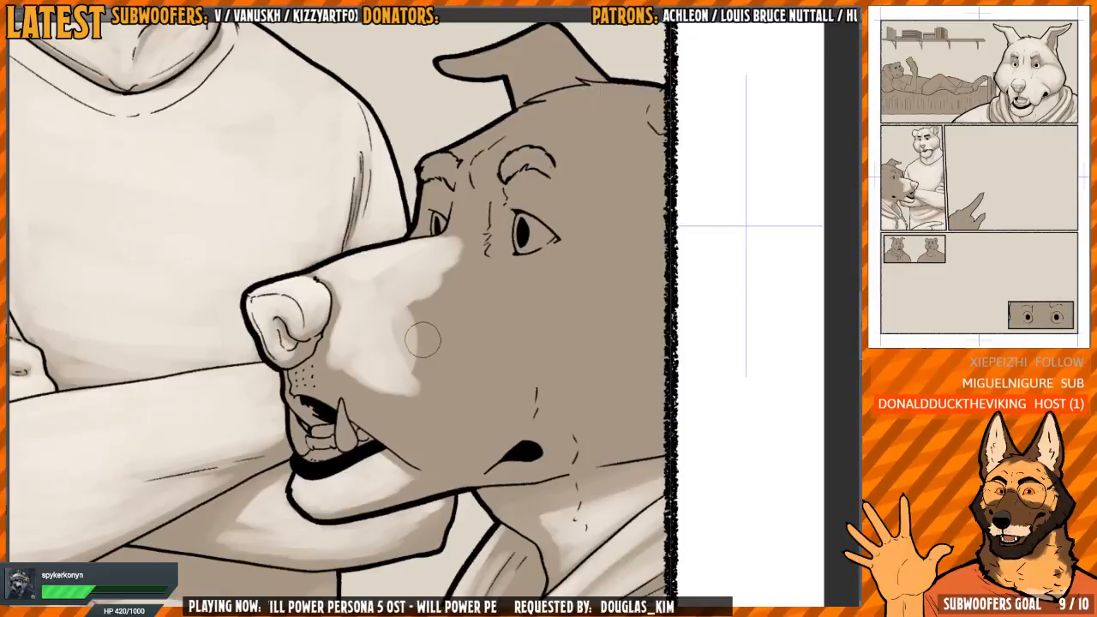
mouse_move(403, 293)
left_mouse_down()
mouse_move(395, 328)
mouse_move(415, 350)
left_mouse_up()
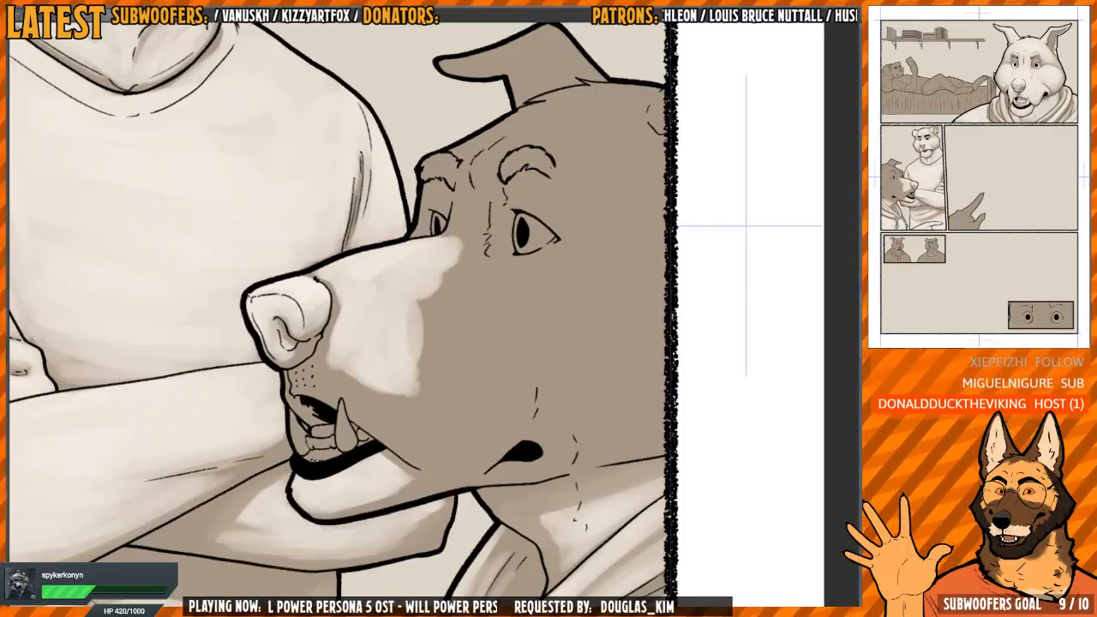
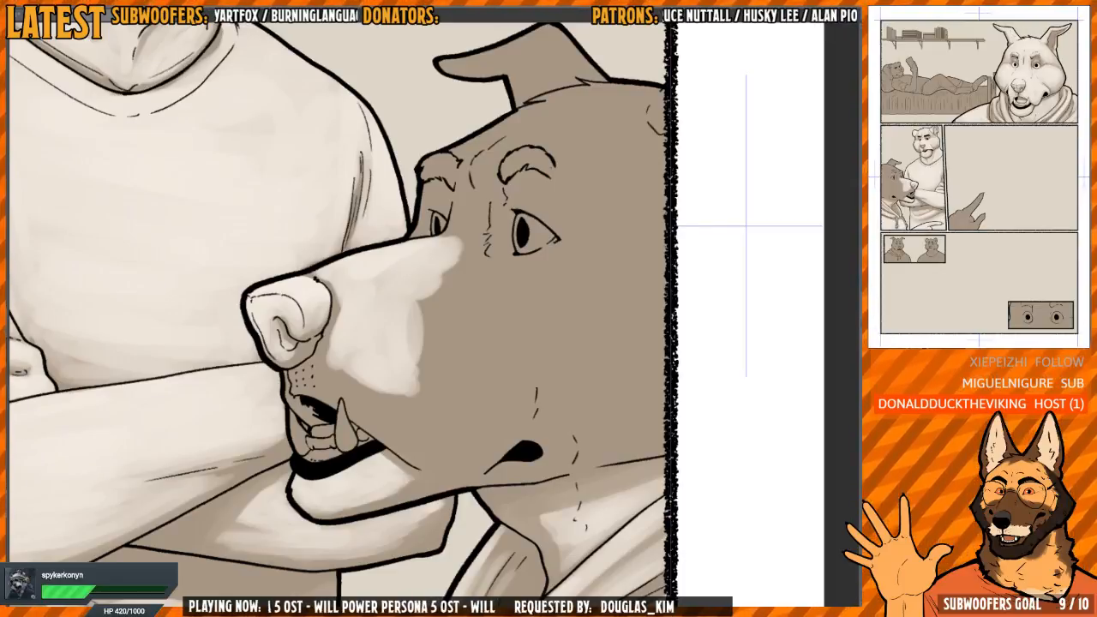
Paint the light tone across the side of the dog's muzzle, from the nose back to the cheek
left_click_drag(486, 248, 485, 237)
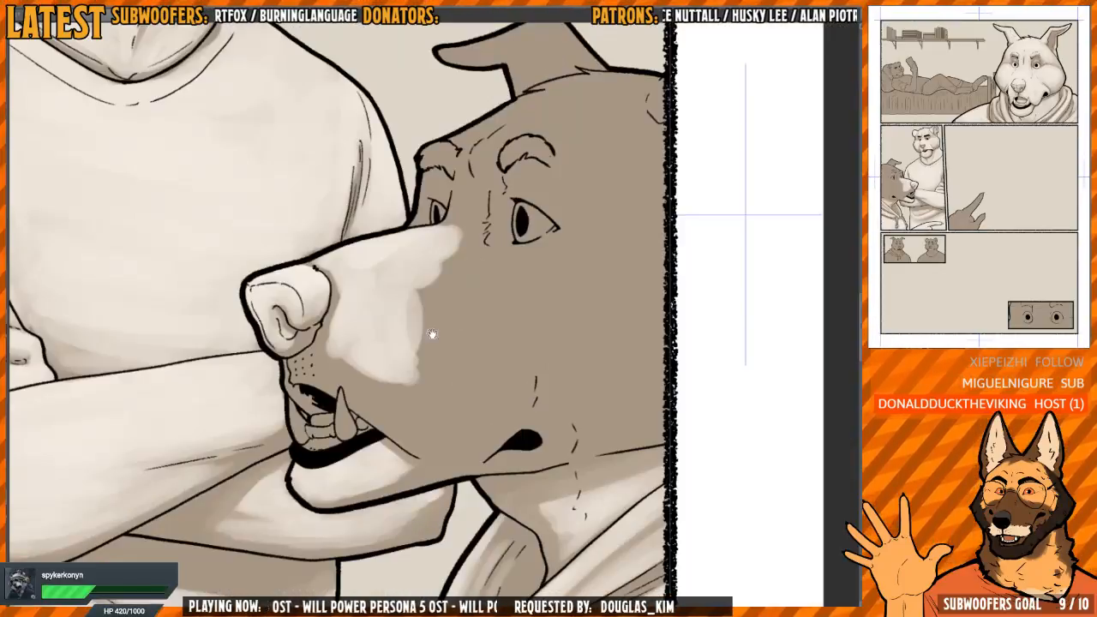
mouse_move(388, 358)
left_mouse_down()
mouse_move(377, 390)
mouse_move(347, 356)
mouse_move(319, 368)
mouse_move(334, 355)
mouse_move(325, 341)
mouse_move(339, 287)
mouse_move(319, 353)
mouse_move(327, 377)
mouse_move(405, 420)
left_mouse_up()
key("h")
key("h")
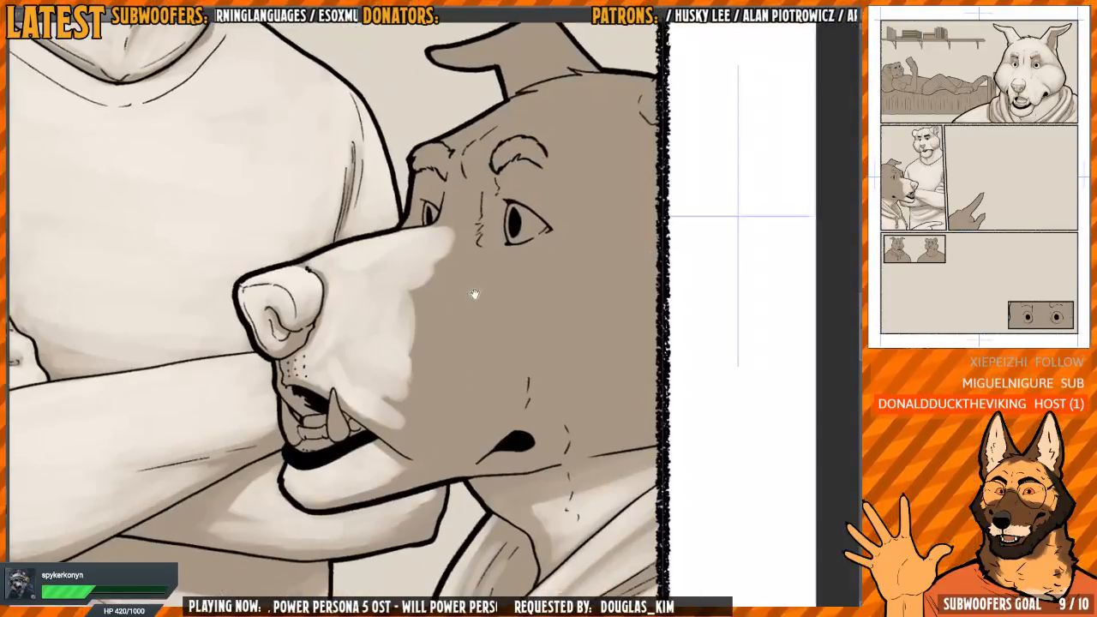
scroll(426, 314, "up", 1)
scroll(408, 330, "down", 2)
left_click_drag(396, 385, 410, 302)
key("h")
mouse_move(457, 320)
left_mouse_down()
mouse_move(408, 368)
mouse_move(391, 371)
mouse_move(411, 388)
mouse_move(457, 396)
mouse_move(429, 393)
mouse_move(458, 299)
mouse_move(431, 277)
mouse_move(400, 335)
mouse_move(389, 303)
mouse_move(396, 323)
mouse_move(373, 347)
mouse_move(403, 255)
mouse_move(391, 274)
mouse_move(419, 336)
mouse_move(461, 366)
mouse_move(514, 309)
left_mouse_up()
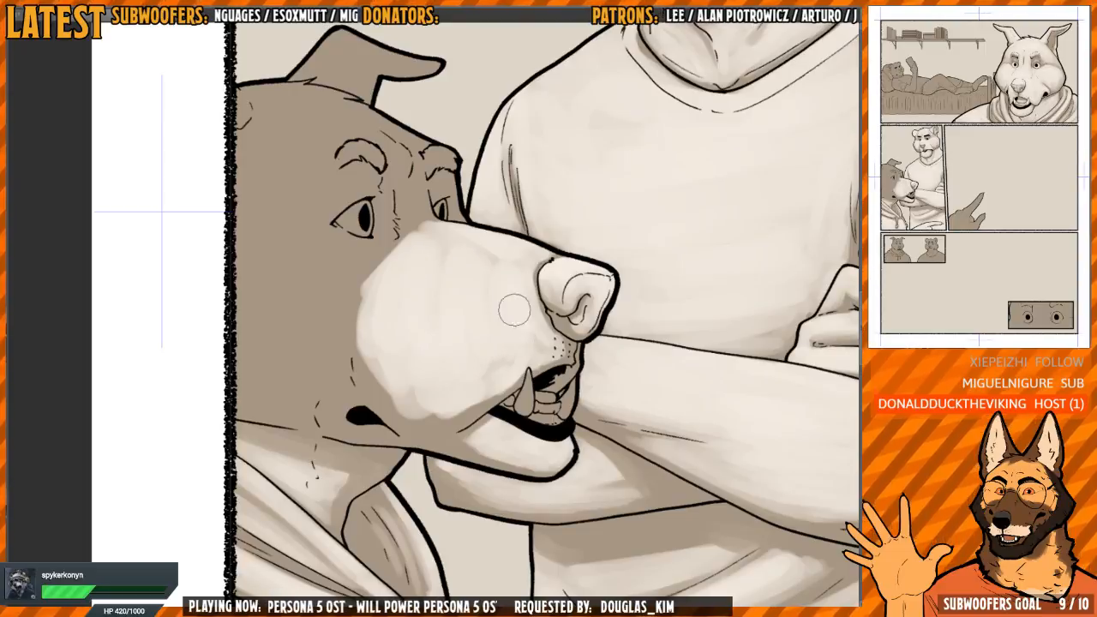
Even out the muzzle highlight and smooth its edge above the lip line
left_click_drag(433, 271, 391, 302)
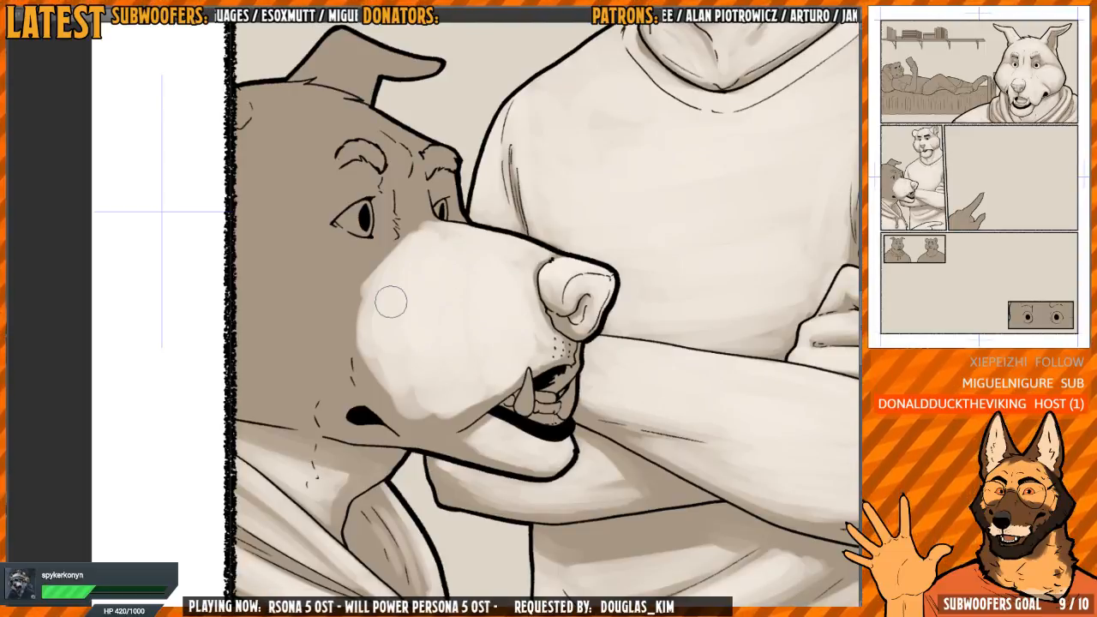
key("h")
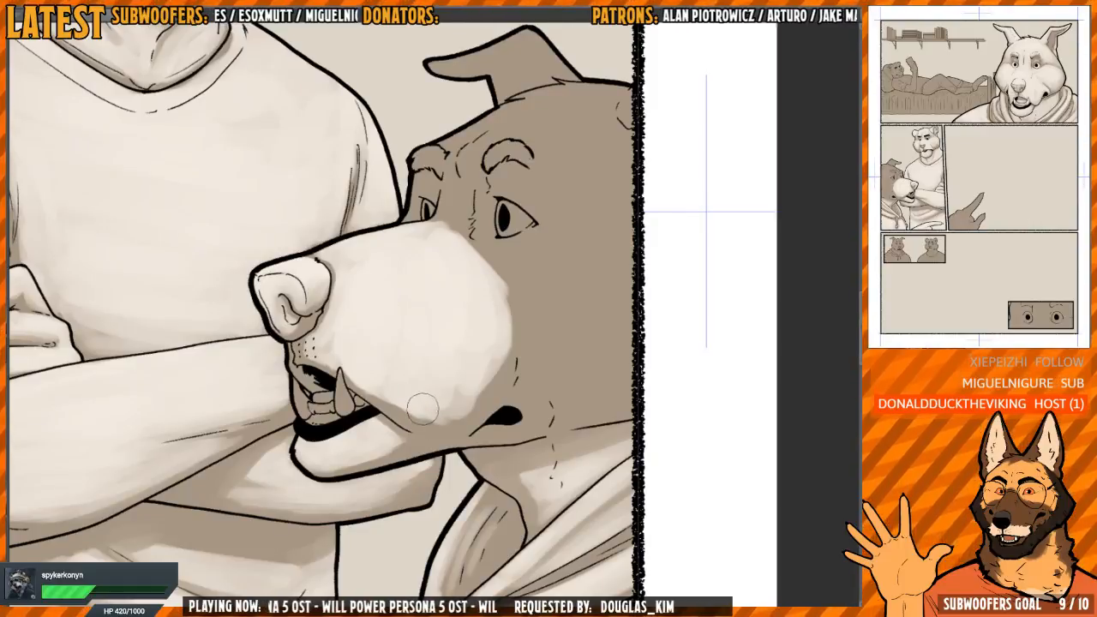
left_click_drag(423, 409, 503, 388)
key("h")
Paint light around the corner of the dog's mouth and extend the muzzle highlight back towards the near eye
key("h")
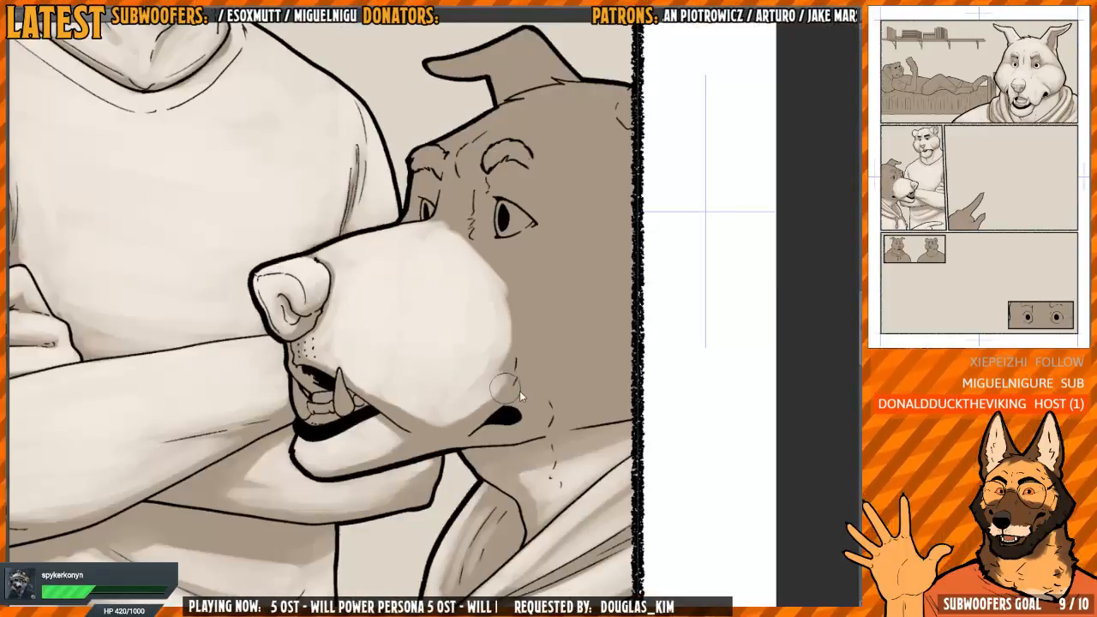
key("h")
mouse_move(428, 401)
left_mouse_down()
mouse_move(367, 402)
mouse_move(351, 419)
mouse_move(386, 402)
mouse_move(383, 340)
left_mouse_up()
left_click_drag(375, 388, 359, 397)
key("h")
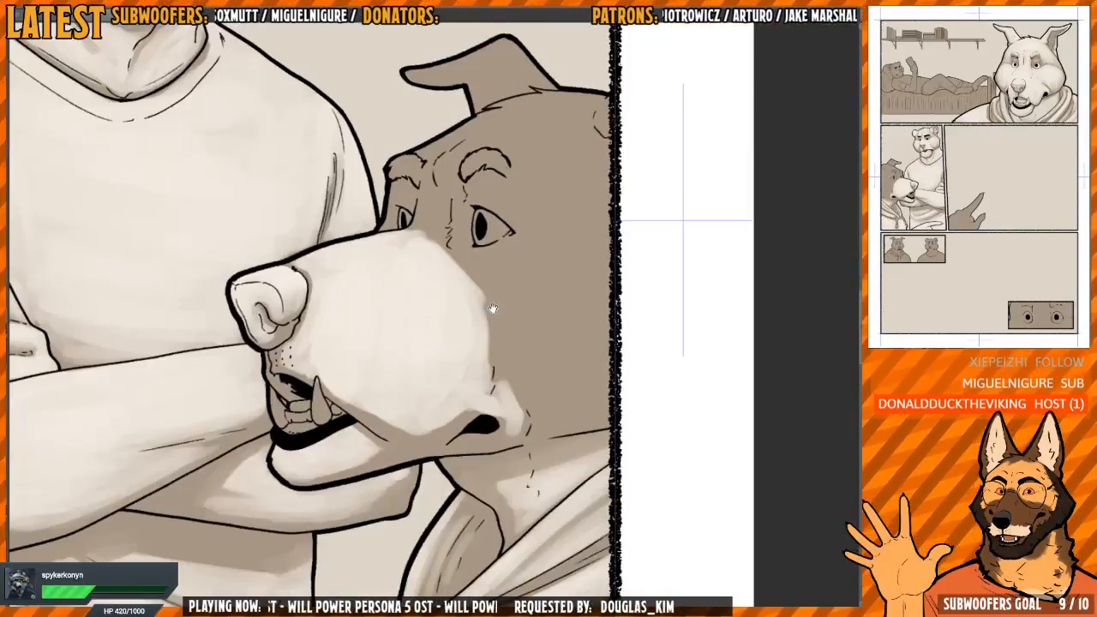
left_click_drag(476, 265, 488, 279)
key("h")
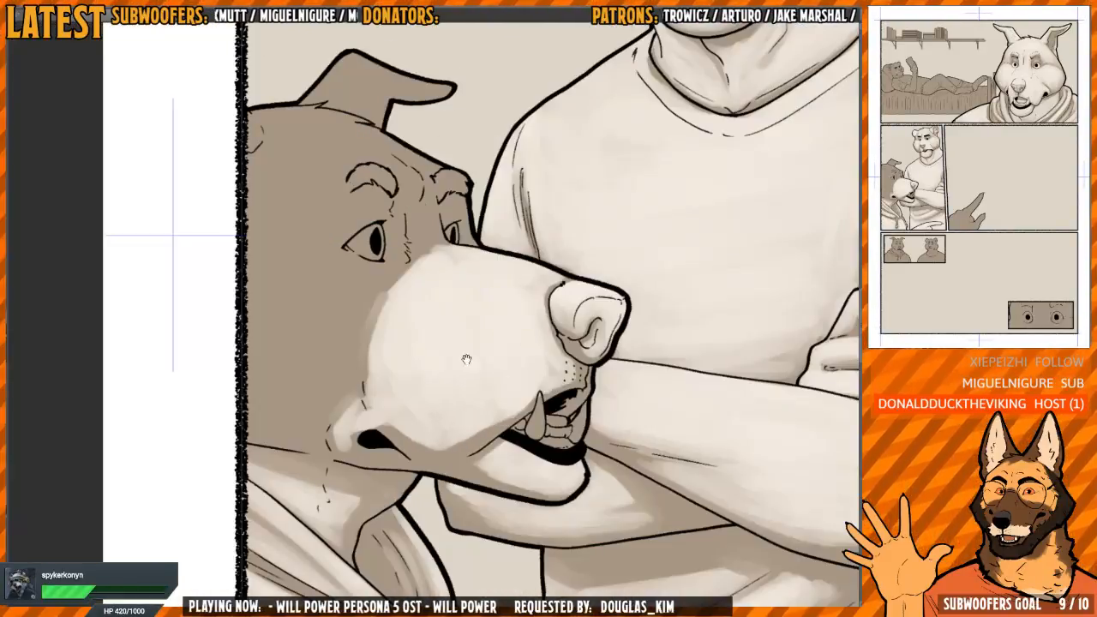
left_click_drag(362, 401, 420, 261)
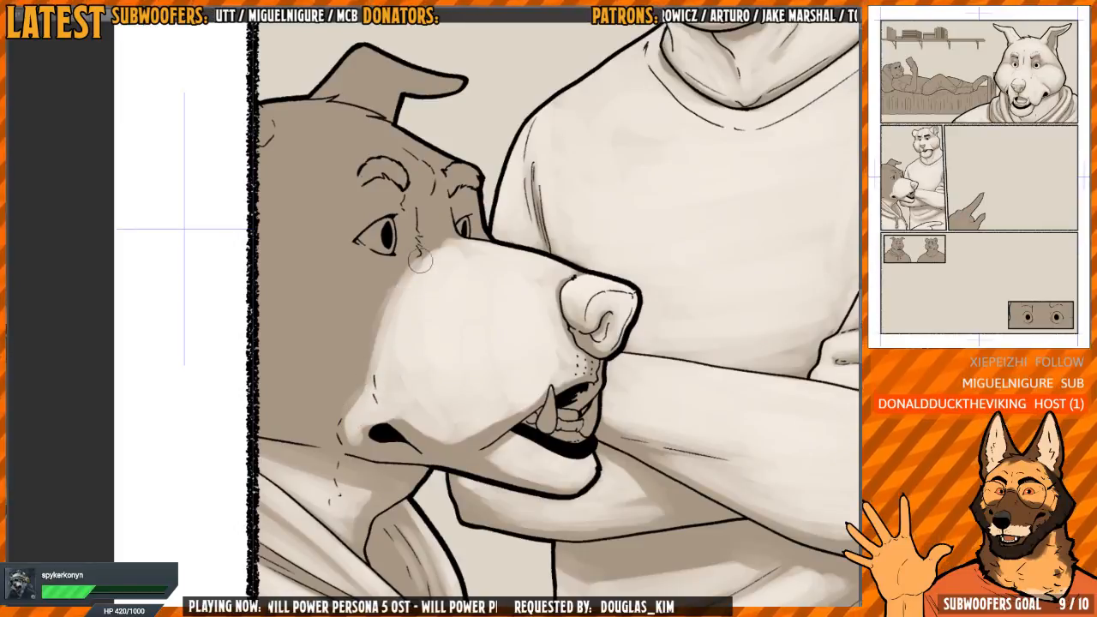
Paint the light tone up the nose bridge between the eyes and over the brows
mouse_move(461, 214)
left_mouse_down()
mouse_move(471, 323)
mouse_move(419, 362)
mouse_move(388, 409)
mouse_move(404, 351)
mouse_move(423, 345)
mouse_move(414, 369)
mouse_move(424, 343)
mouse_move(431, 295)
mouse_move(499, 256)
left_mouse_up()
key("h")
key("ctrl+plus")
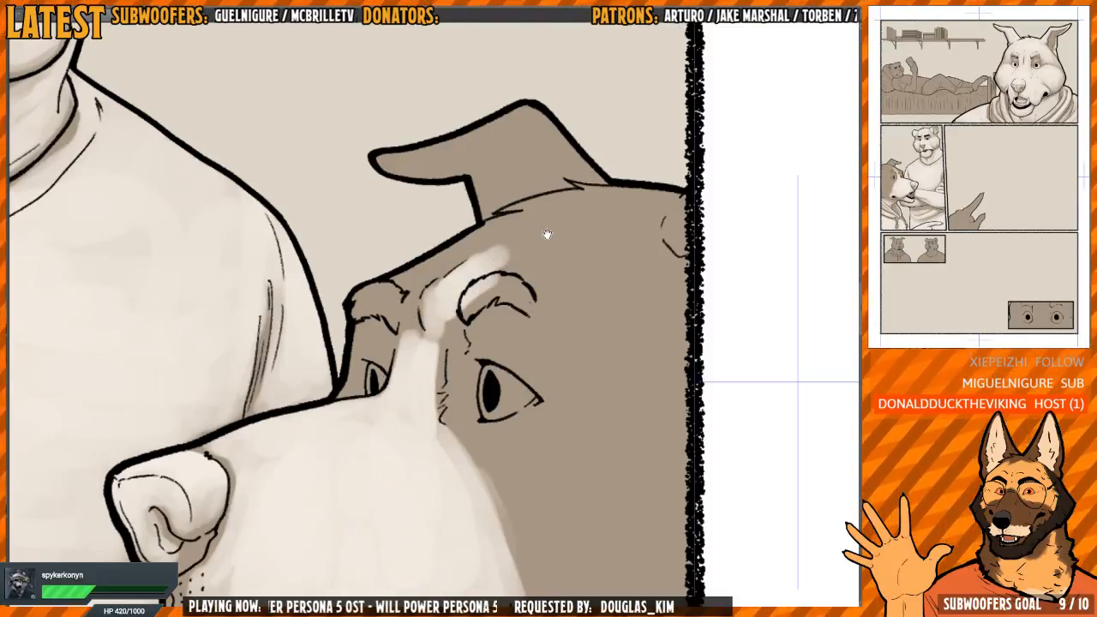
left_click_drag(565, 184, 482, 141)
left_click_drag(420, 275, 416, 312)
mouse_move(386, 360)
left_mouse_down()
mouse_move(362, 377)
mouse_move(393, 374)
mouse_move(418, 298)
mouse_move(466, 216)
mouse_move(479, 263)
mouse_move(463, 304)
mouse_move(446, 285)
mouse_move(438, 306)
mouse_move(483, 271)
mouse_move(516, 272)
mouse_move(546, 219)
mouse_move(552, 146)
mouse_move(516, 171)
mouse_move(544, 157)
mouse_move(545, 185)
mouse_move(564, 154)
mouse_move(560, 202)
mouse_move(545, 202)
mouse_move(565, 203)
mouse_move(543, 281)
left_mouse_up()
Fill the forehead and folded ear with the light tone, leaving a soft shadow along the ear's lower fold
left_click_drag(534, 192, 594, 265)
left_click_drag(566, 197, 529, 166)
mouse_move(528, 205)
left_mouse_down()
mouse_move(493, 292)
mouse_move(470, 275)
mouse_move(473, 230)
mouse_move(476, 262)
mouse_move(444, 204)
mouse_move(436, 209)
mouse_move(387, 308)
mouse_move(353, 346)
left_mouse_up()
mouse_move(425, 263)
left_mouse_down()
mouse_move(384, 331)
mouse_move(458, 213)
left_mouse_up()
left_click_drag(529, 204, 576, 317)
left_click_drag(476, 294, 478, 281)
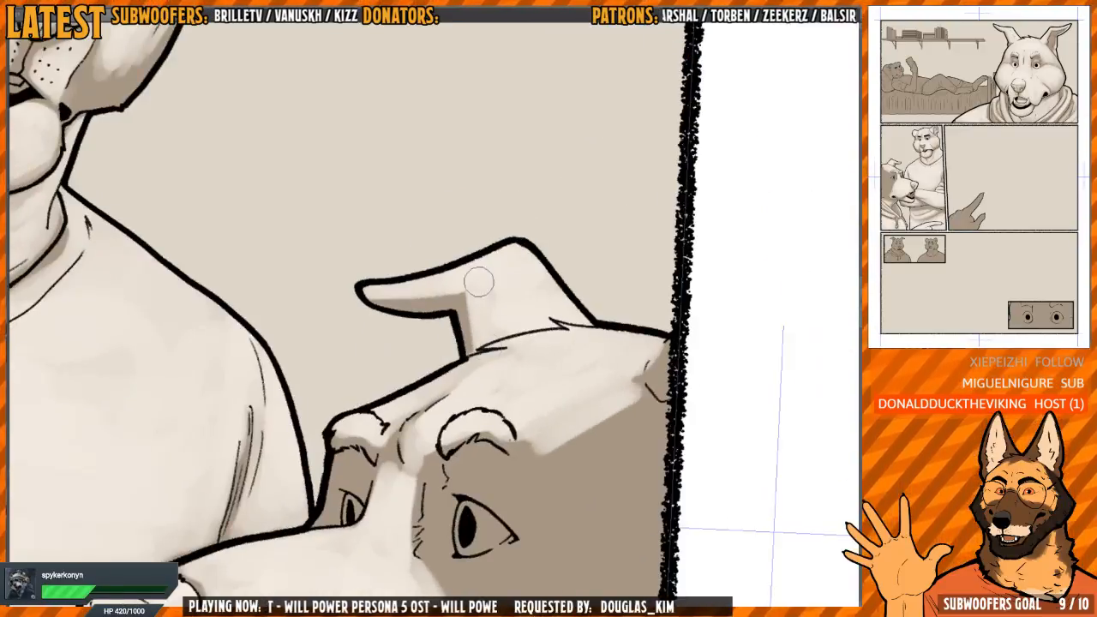
mouse_move(398, 293)
left_mouse_down()
mouse_move(455, 287)
mouse_move(474, 341)
left_mouse_up()
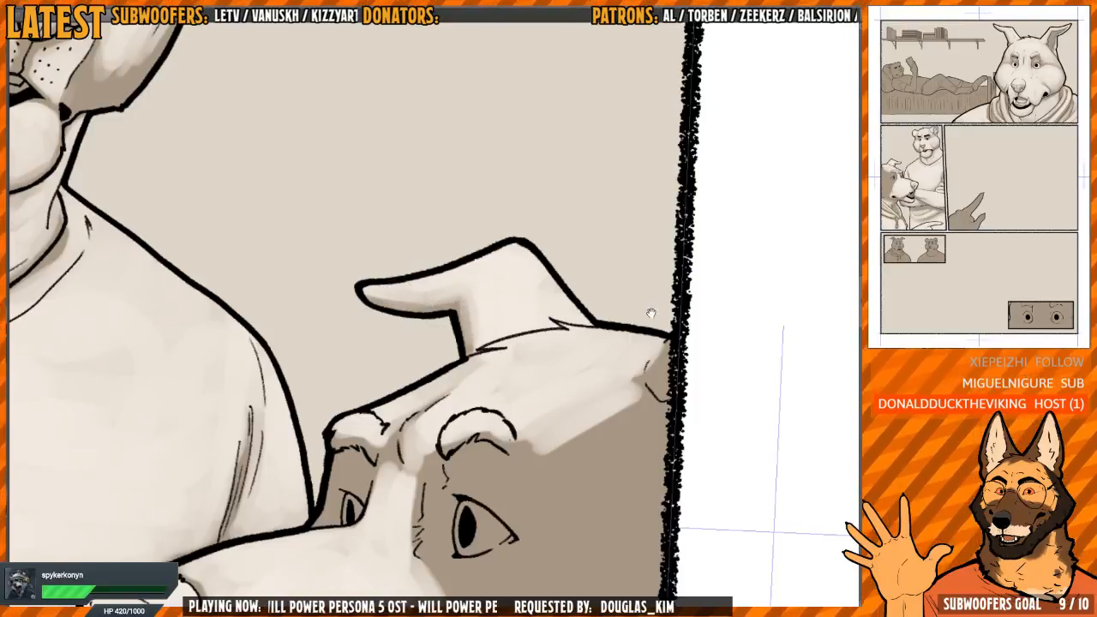
left_click_drag(654, 315, 522, 297)
left_click_drag(537, 375, 530, 336)
scroll(527, 336, "down", 3)
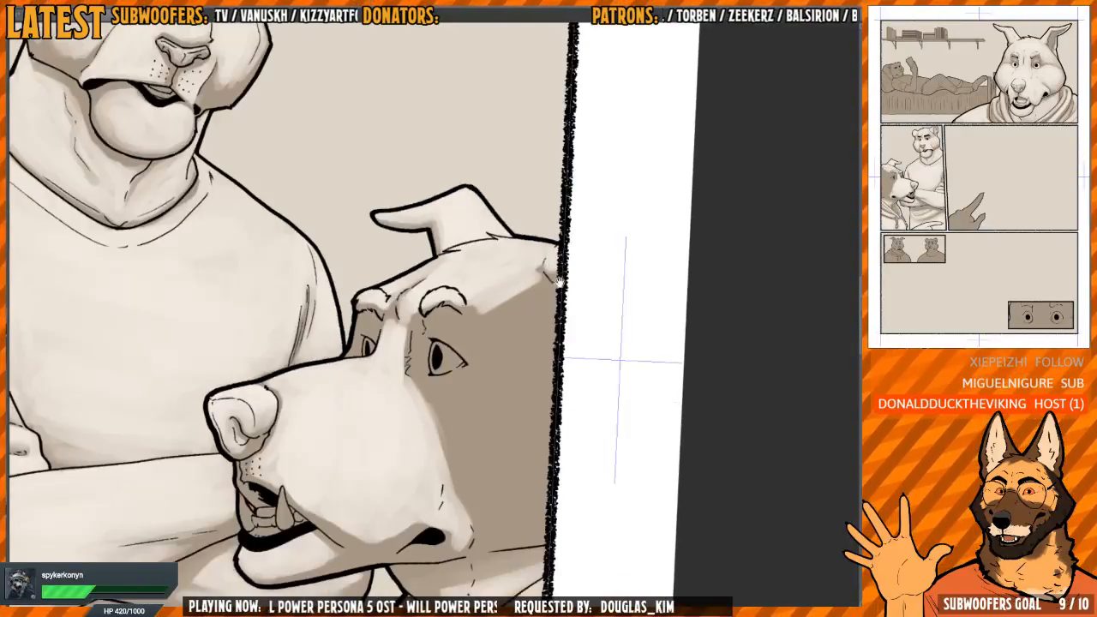
Extend the forehead highlight down the side of the head above the near eye and round its lower edge
key("h")
mouse_move(463, 336)
left_mouse_down()
mouse_move(492, 301)
mouse_move(466, 288)
mouse_move(490, 304)
mouse_move(520, 252)
mouse_move(520, 305)
mouse_move(474, 288)
mouse_move(533, 309)
left_mouse_up()
key("h")
Paint the light tone over the cheek behind the muzzle, keeping a shadow fold at the mouth corner and along the jaw
key("h")
left_click_drag(483, 300, 491, 290)
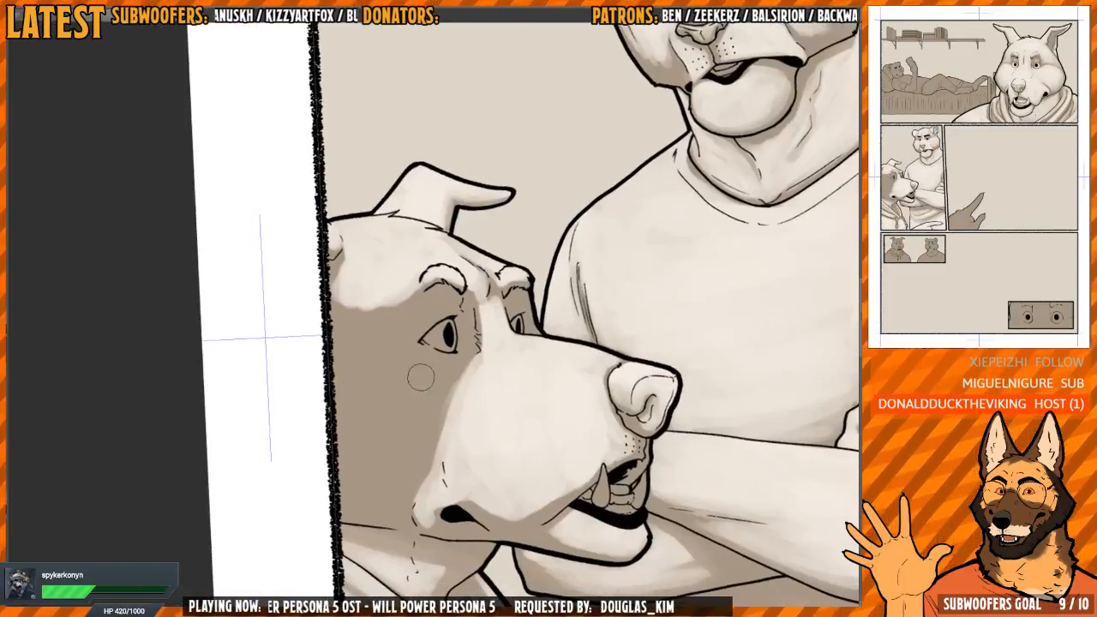
mouse_move(421, 378)
left_mouse_down()
mouse_move(415, 321)
mouse_move(383, 309)
mouse_move(418, 331)
mouse_move(417, 351)
mouse_move(463, 398)
mouse_move(434, 307)
mouse_move(490, 307)
mouse_move(484, 374)
mouse_move(451, 357)
mouse_move(437, 330)
mouse_move(442, 357)
mouse_move(470, 319)
mouse_move(473, 348)
mouse_move(492, 368)
mouse_move(485, 384)
mouse_move(438, 349)
mouse_move(466, 343)
mouse_move(472, 315)
mouse_move(503, 317)
mouse_move(465, 372)
left_mouse_up()
key("h")
key("h")
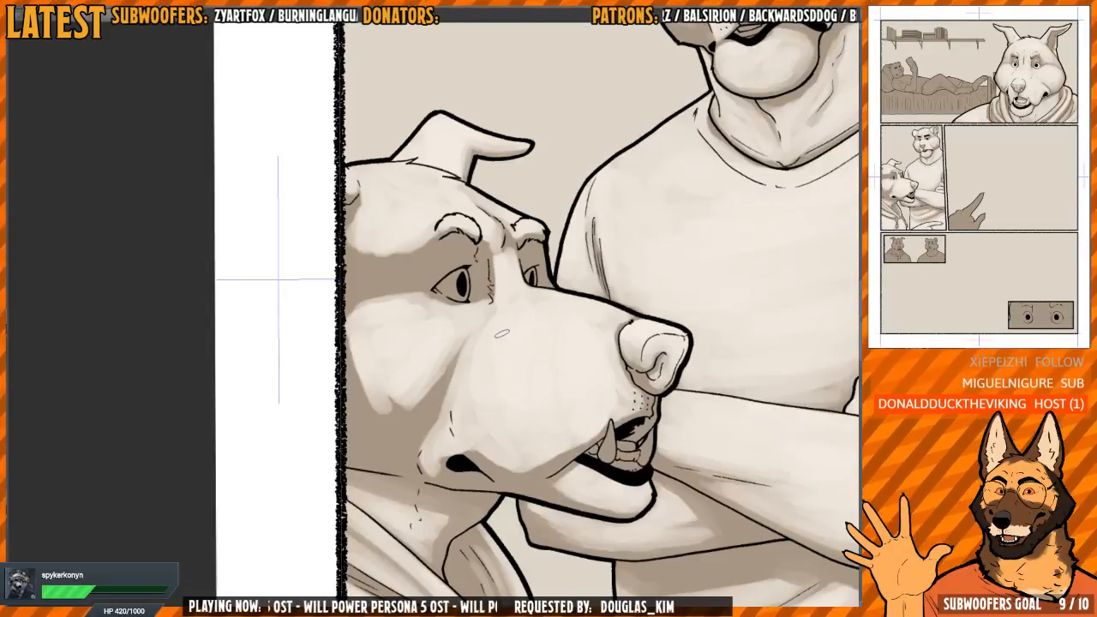
left_click_drag(501, 334, 517, 315)
mouse_move(368, 334)
left_mouse_down()
mouse_move(374, 367)
mouse_move(360, 342)
mouse_move(388, 399)
mouse_move(494, 307)
mouse_move(458, 405)
mouse_move(465, 364)
mouse_move(449, 367)
mouse_move(427, 401)
mouse_move(359, 365)
mouse_move(348, 390)
mouse_move(353, 408)
mouse_move(404, 425)
mouse_move(420, 417)
mouse_move(398, 414)
mouse_move(428, 391)
left_mouse_up()
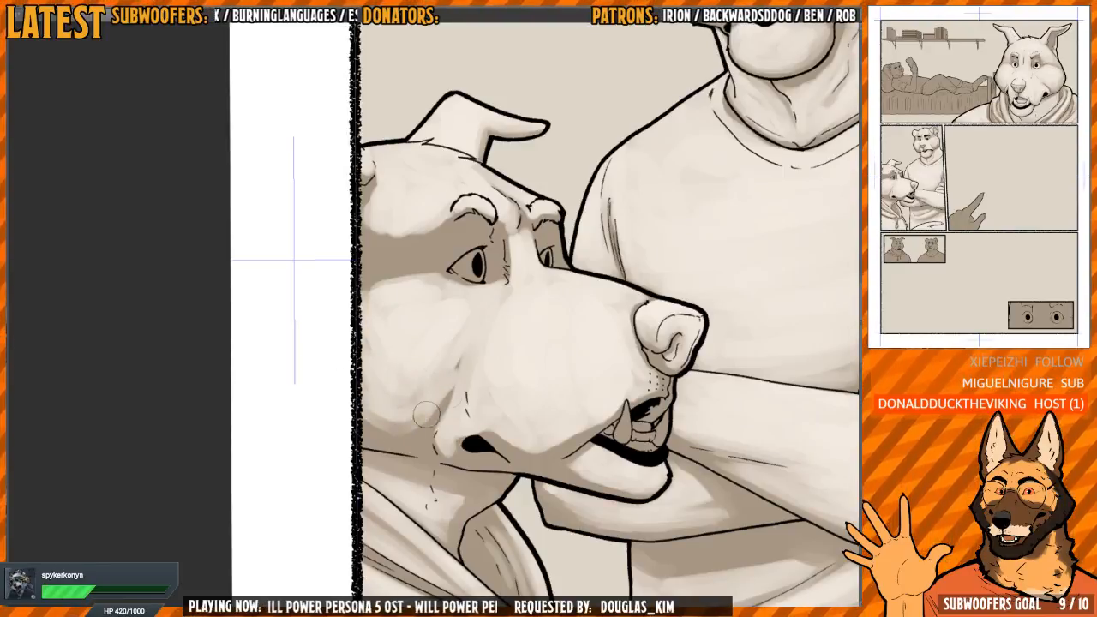
key("h")
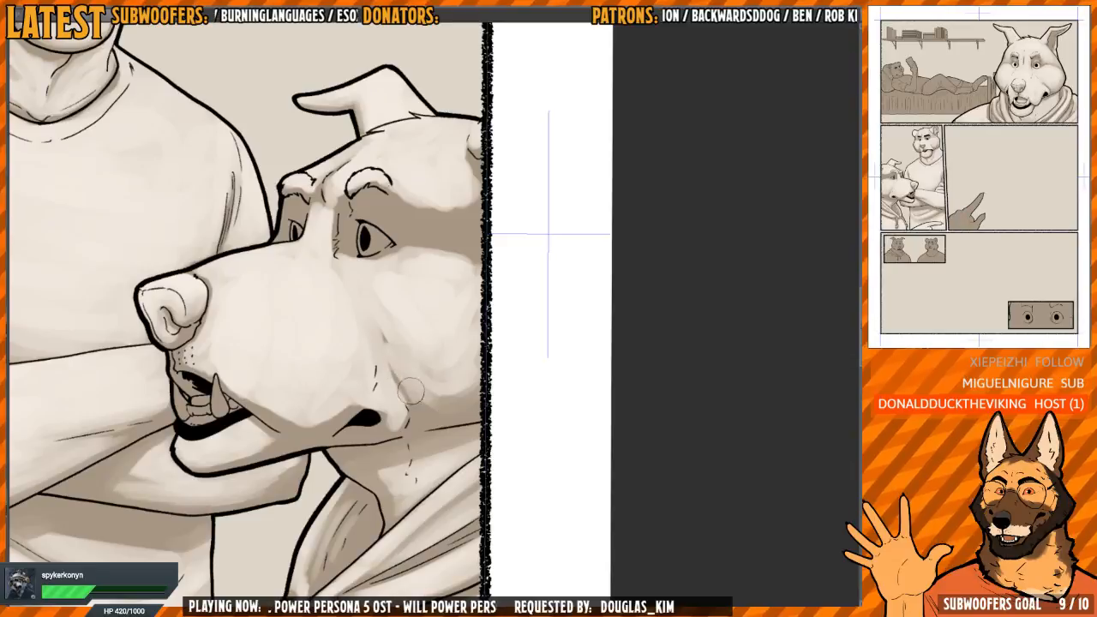
left_click_drag(419, 393, 455, 388)
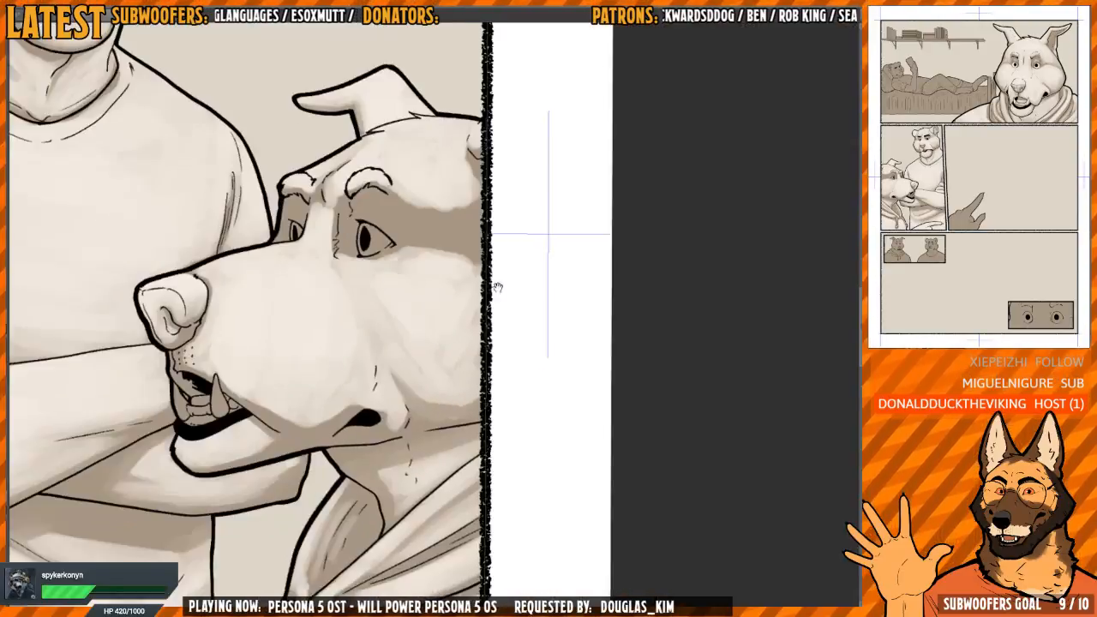
Blend the cheek highlight into the muzzle and lighten the wrinkled skin between the near eye and nose bridge
mouse_move(497, 289)
left_mouse_down()
mouse_move(488, 327)
mouse_move(463, 329)
left_mouse_up()
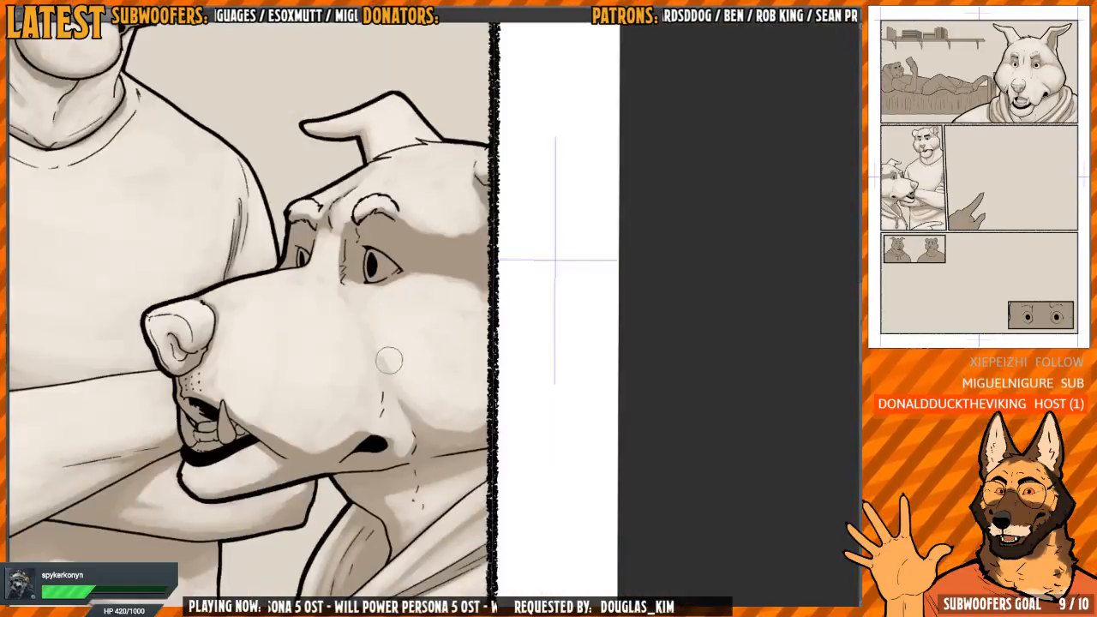
key("h")
left_click_drag(500, 240, 537, 242)
mouse_move(469, 294)
left_mouse_down()
mouse_move(465, 352)
mouse_move(452, 332)
mouse_move(460, 391)
mouse_move(462, 313)
mouse_move(458, 370)
mouse_move(473, 386)
mouse_move(454, 353)
mouse_move(462, 299)
mouse_move(450, 345)
left_mouse_up()
mouse_move(449, 302)
left_mouse_down()
mouse_move(438, 345)
mouse_move(440, 319)
left_mouse_up()
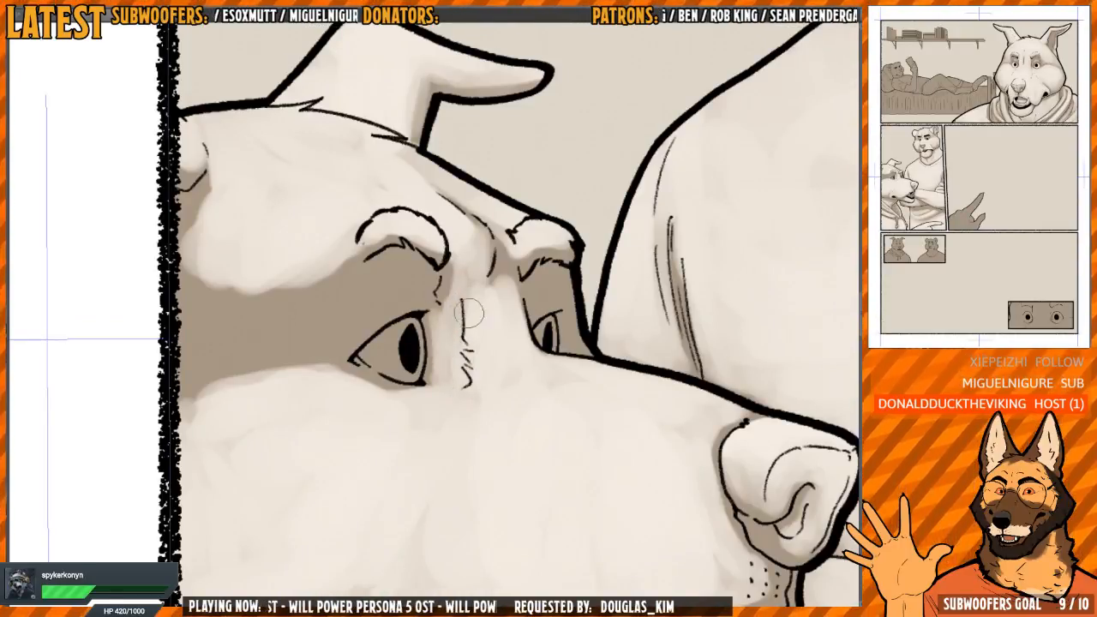
key("h")
key("h")
key("h")
mouse_move(634, 348)
left_mouse_down()
mouse_move(605, 366)
mouse_move(582, 331)
left_mouse_up()
Paint the white of the dog's near eye, leaving a thin shadow along its edge
scroll(582, 332, "up", 1)
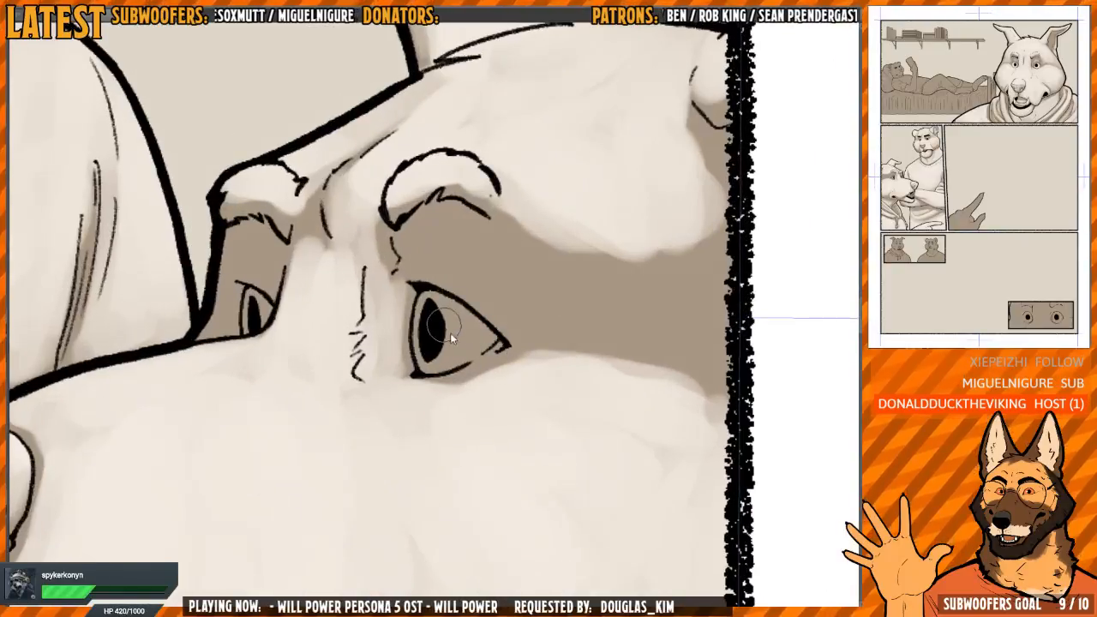
scroll(450, 333, "up", 2)
mouse_move(400, 303)
left_mouse_down()
mouse_move(403, 356)
mouse_move(398, 324)
left_mouse_up()
key("h")
left_click_drag(506, 311, 524, 306)
left_click_drag(523, 306, 486, 240)
left_click_drag(431, 298, 424, 348)
mouse_move(440, 279)
left_mouse_down()
mouse_move(428, 359)
mouse_move(445, 283)
mouse_move(475, 347)
mouse_move(507, 326)
mouse_move(501, 341)
mouse_move(454, 272)
mouse_move(506, 317)
mouse_move(446, 372)
mouse_move(504, 347)
mouse_move(435, 316)
mouse_move(443, 364)
left_mouse_up()
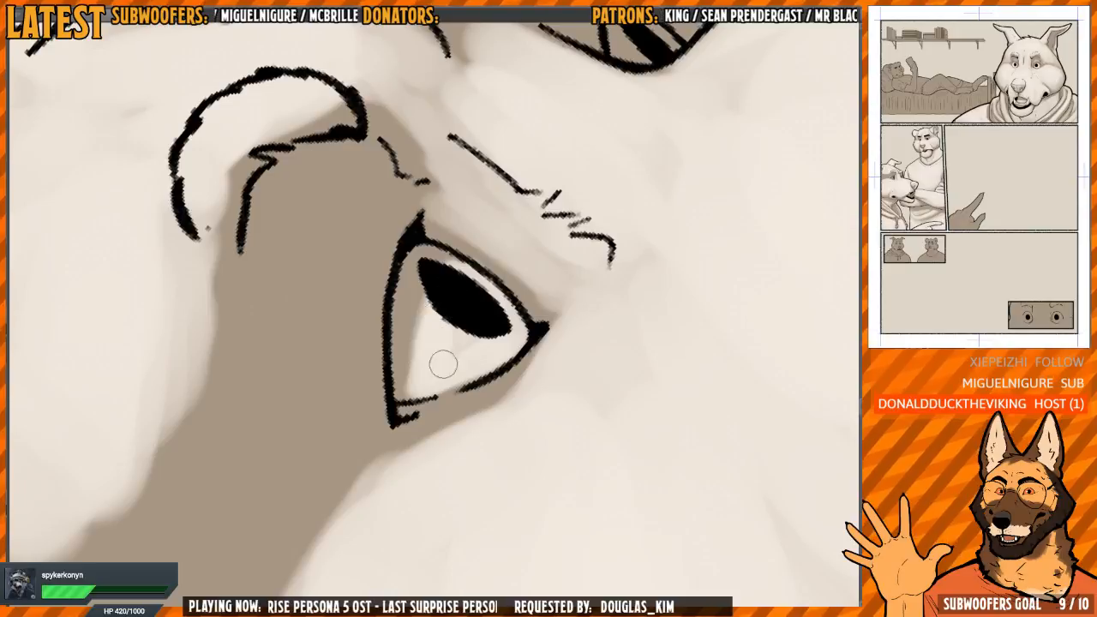
Paint the white of the dog's far eye around the pupil
left_click_drag(526, 200, 385, 442)
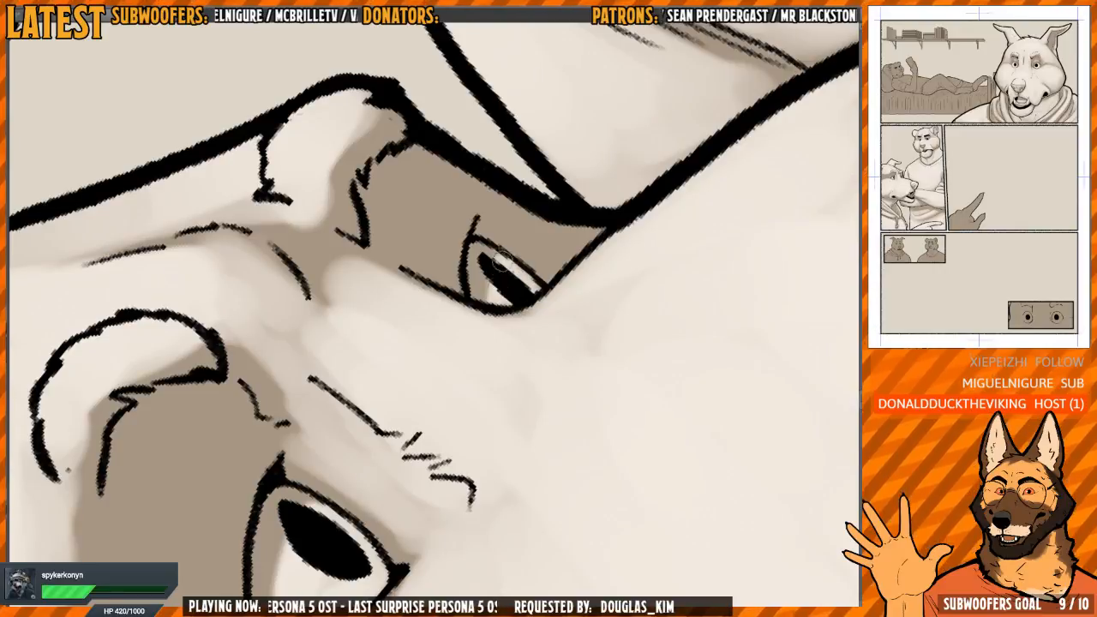
left_click_drag(535, 280, 533, 359)
scroll(542, 318, "down", 4)
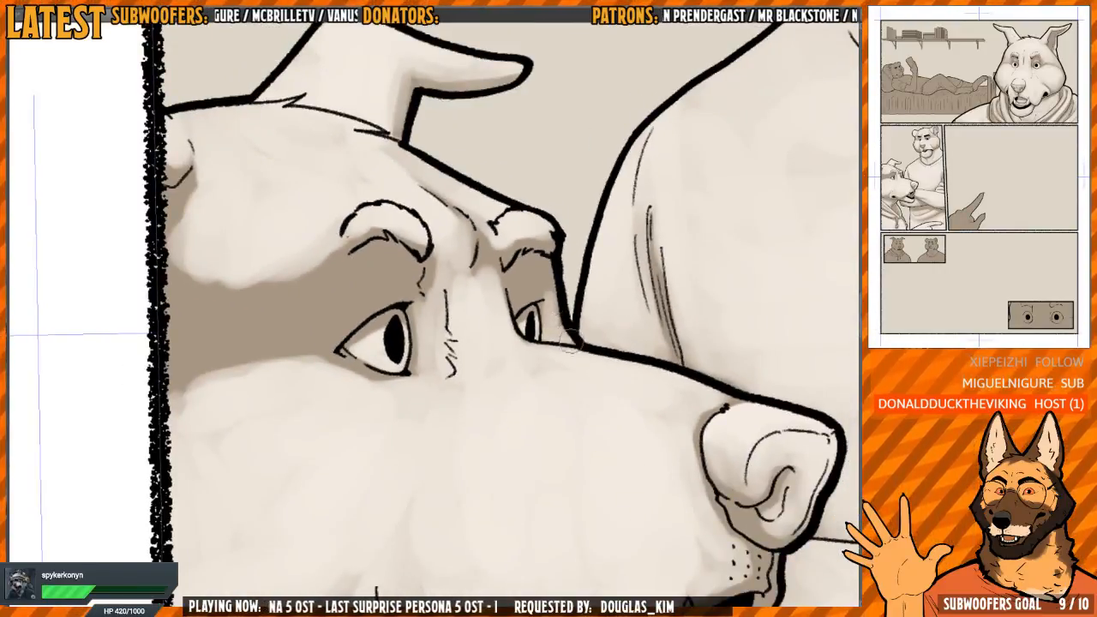
left_click_drag(495, 343, 591, 287)
left_click_drag(510, 377, 471, 295)
left_click_drag(426, 314, 441, 271)
scroll(440, 271, "down", 1)
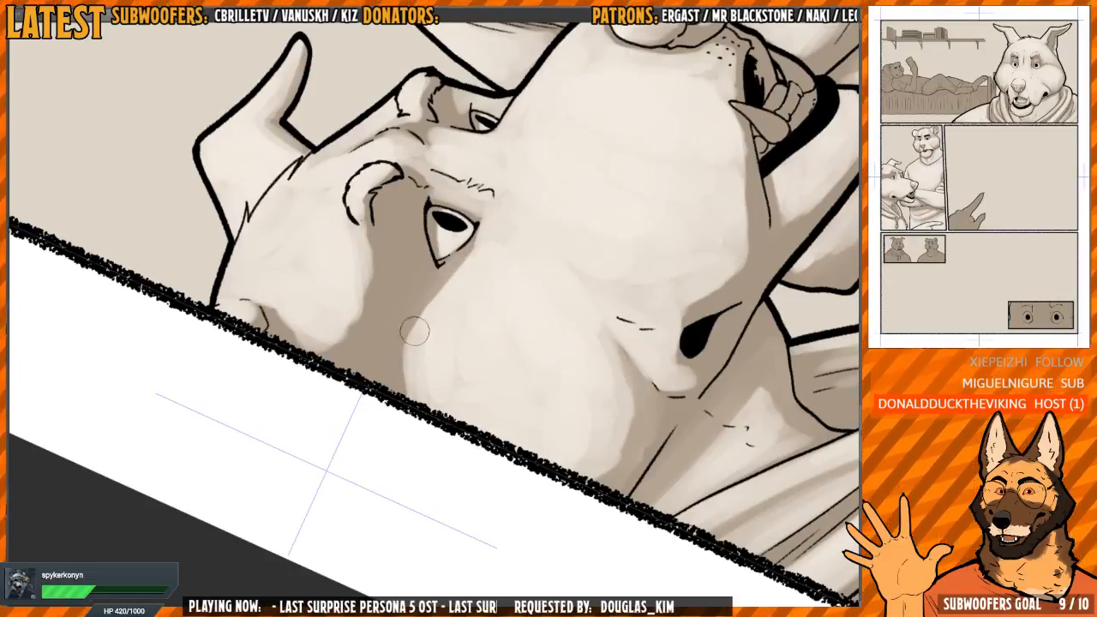
Narrow and soften the dark shadow band running from the near eye to the panel border
key("h")
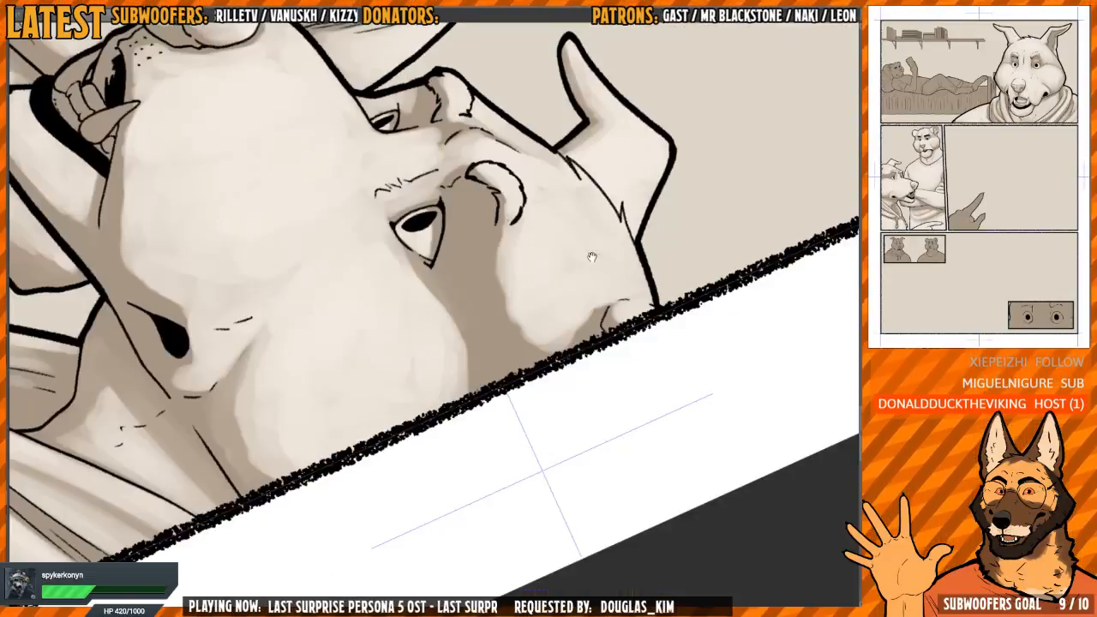
left_click_drag(549, 283, 480, 313)
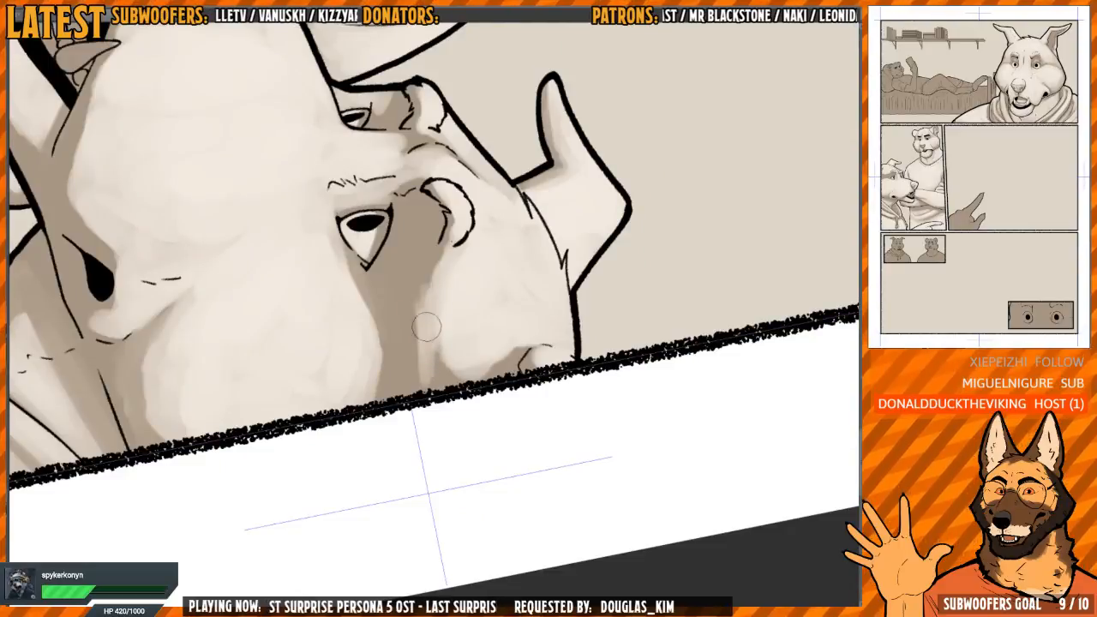
key("h")
left_click_drag(458, 250, 480, 264)
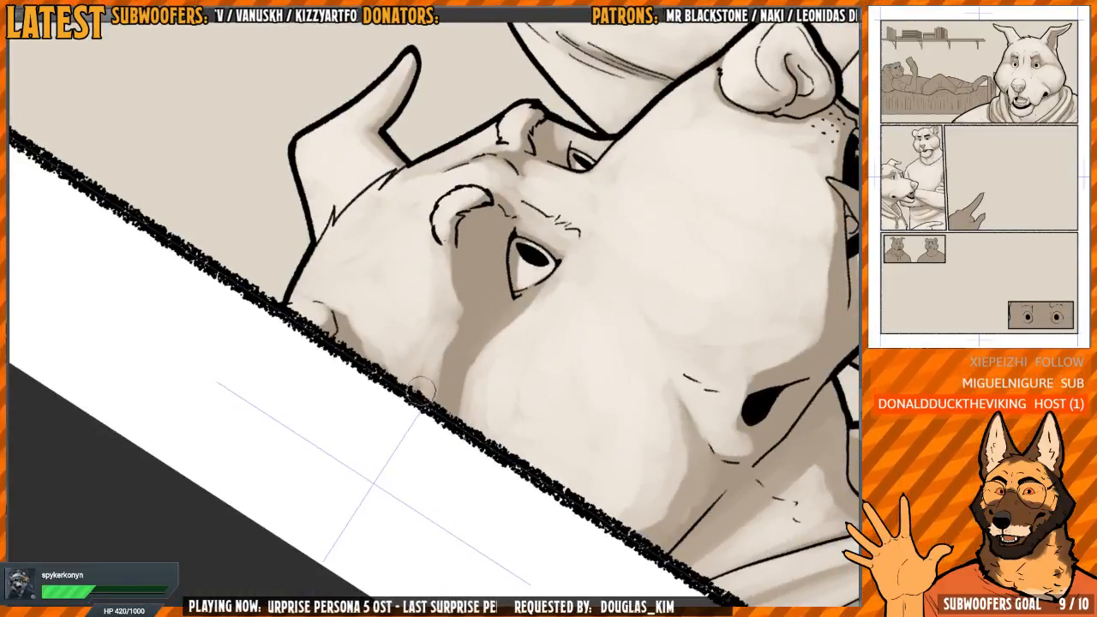
left_click_drag(459, 272, 555, 296)
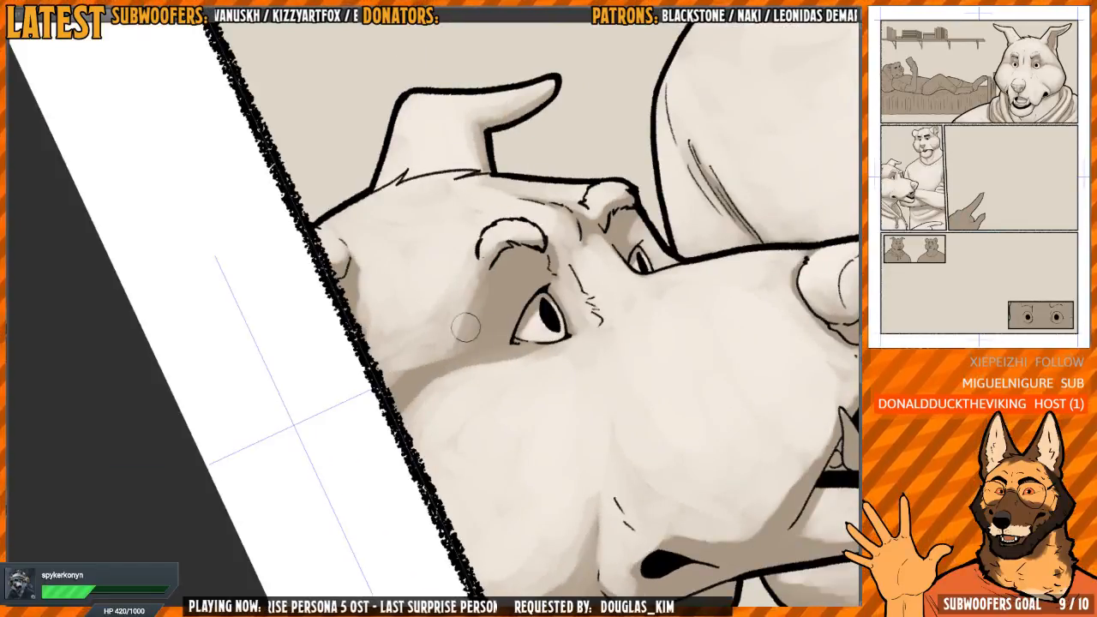
left_click_drag(402, 369, 440, 325)
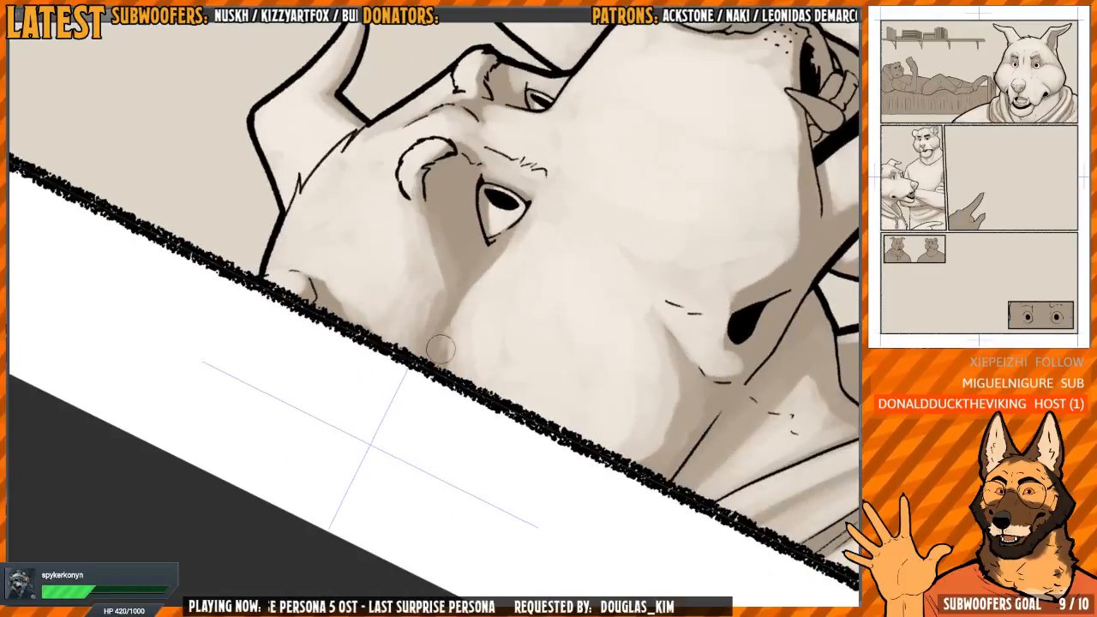
mouse_move(493, 263)
left_mouse_down()
mouse_move(455, 288)
mouse_move(434, 342)
left_mouse_up()
Check the shading of the whole panel in mirrored and normal views, including the hoodie, folded arms and pointing hand
left_click_drag(618, 175, 592, 428)
mouse_move(563, 297)
left_mouse_down()
mouse_move(614, 245)
mouse_move(590, 199)
left_mouse_up()
scroll(527, 253, "up", 1)
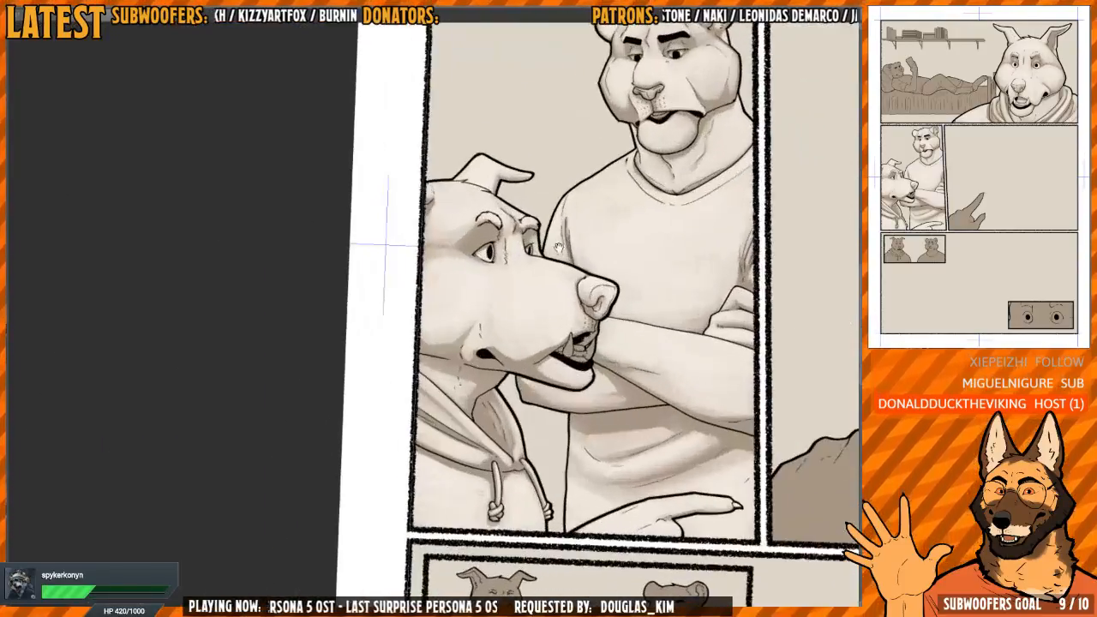
key("h")
left_click_drag(523, 331, 592, 265)
scroll(491, 292, "up", 3)
key("h")
scroll(600, 343, "down", 2)
left_click_drag(677, 402, 531, 207)
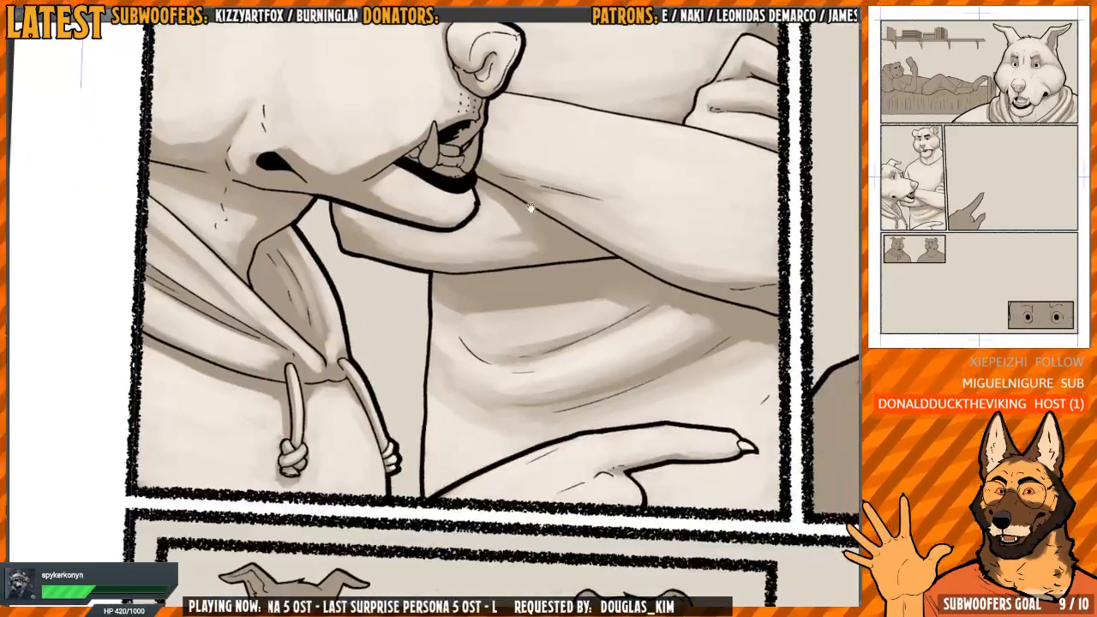
left_click_drag(620, 370, 595, 270)
scroll(595, 269, "down", 2)
left_click_drag(677, 291, 475, 432)
left_click_drag(682, 347, 538, 300)
left_click_drag(535, 338, 537, 304)
left_click_drag(306, 373, 375, 362)
key("h")
Paint the dog's near fang and front fang with the light tone
mouse_move(691, 316)
left_mouse_down()
mouse_move(473, 323)
mouse_move(541, 305)
mouse_move(470, 295)
mouse_move(470, 385)
mouse_move(456, 359)
mouse_move(440, 391)
mouse_move(472, 308)
mouse_move(454, 421)
left_mouse_up()
scroll(484, 338, "up", 4)
scroll(541, 305, "up", 2)
left_click_drag(467, 310, 535, 357)
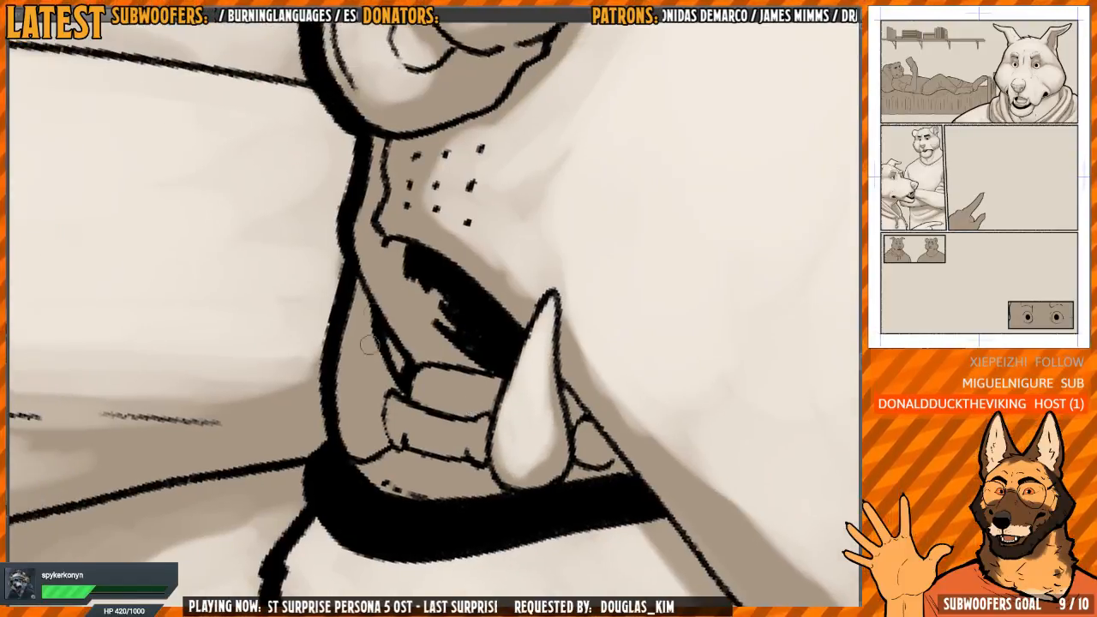
mouse_move(353, 302)
left_mouse_down()
mouse_move(351, 415)
mouse_move(352, 315)
mouse_move(360, 386)
left_mouse_up()
left_click_drag(384, 284, 392, 434)
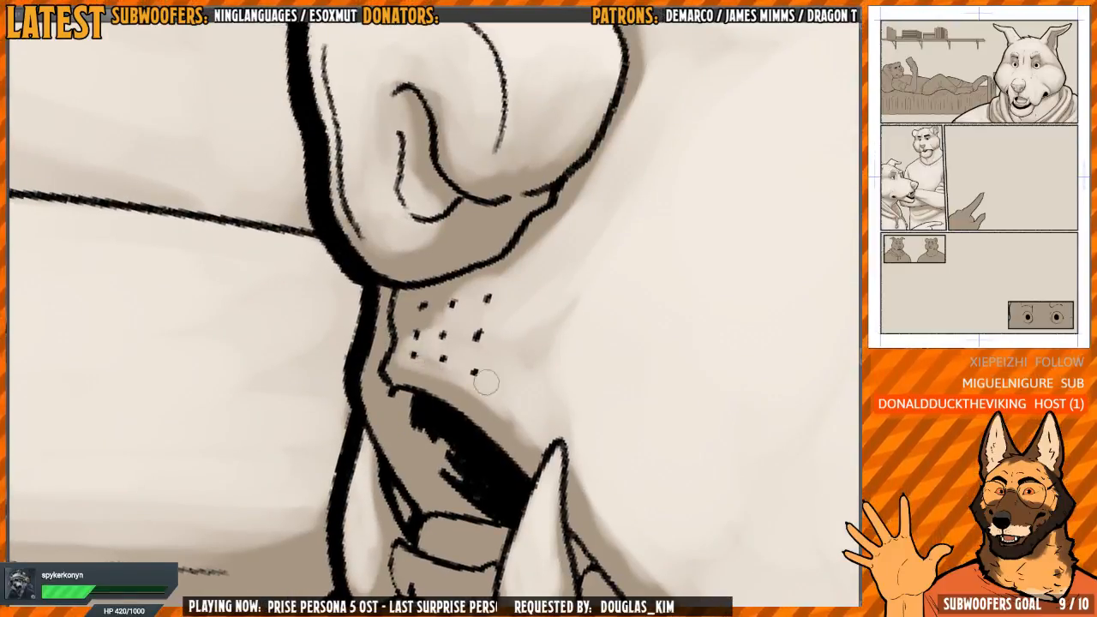
Paint the dog's small lower teeth between the two fangs with the light tone
left_click_drag(485, 382, 506, 399)
mouse_move(426, 323)
left_mouse_down()
mouse_move(450, 297)
mouse_move(557, 260)
left_mouse_up()
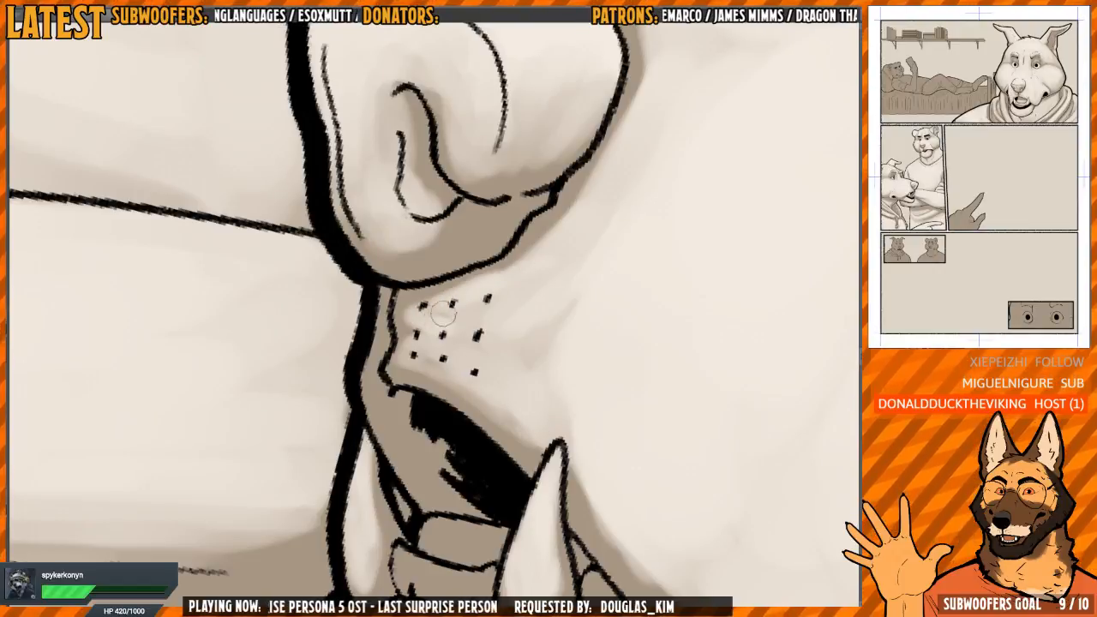
left_click_drag(366, 353, 375, 372)
left_click_drag(393, 424, 385, 310)
scroll(385, 310, "down", 1)
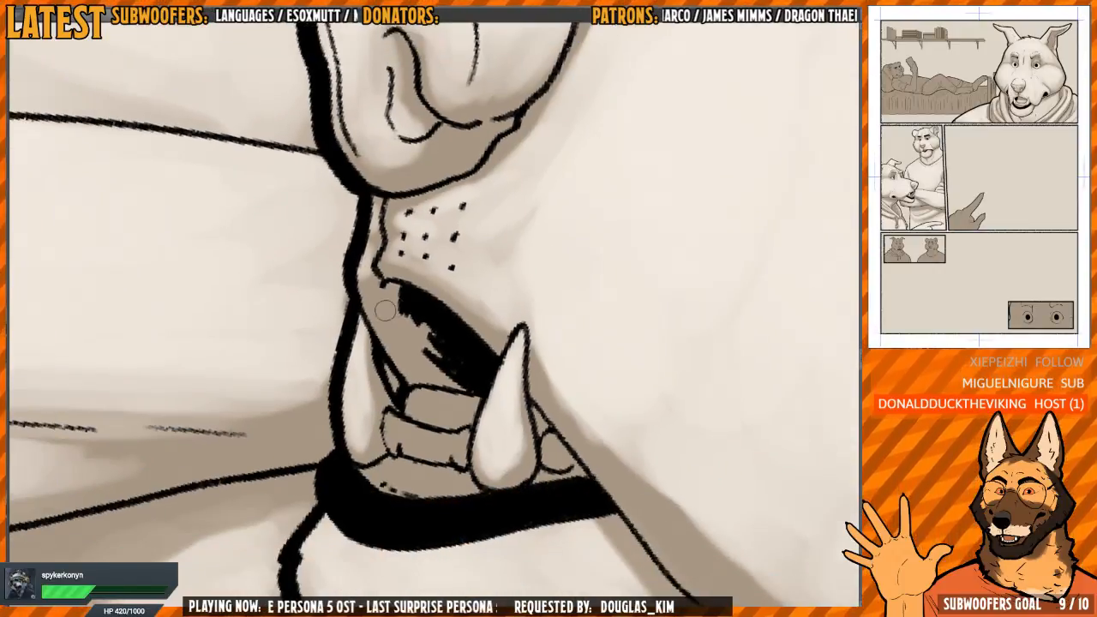
scroll(410, 336, "up", 1)
mouse_move(424, 390)
left_mouse_down()
mouse_move(410, 336)
mouse_move(403, 344)
mouse_move(411, 329)
mouse_move(428, 364)
left_mouse_up()
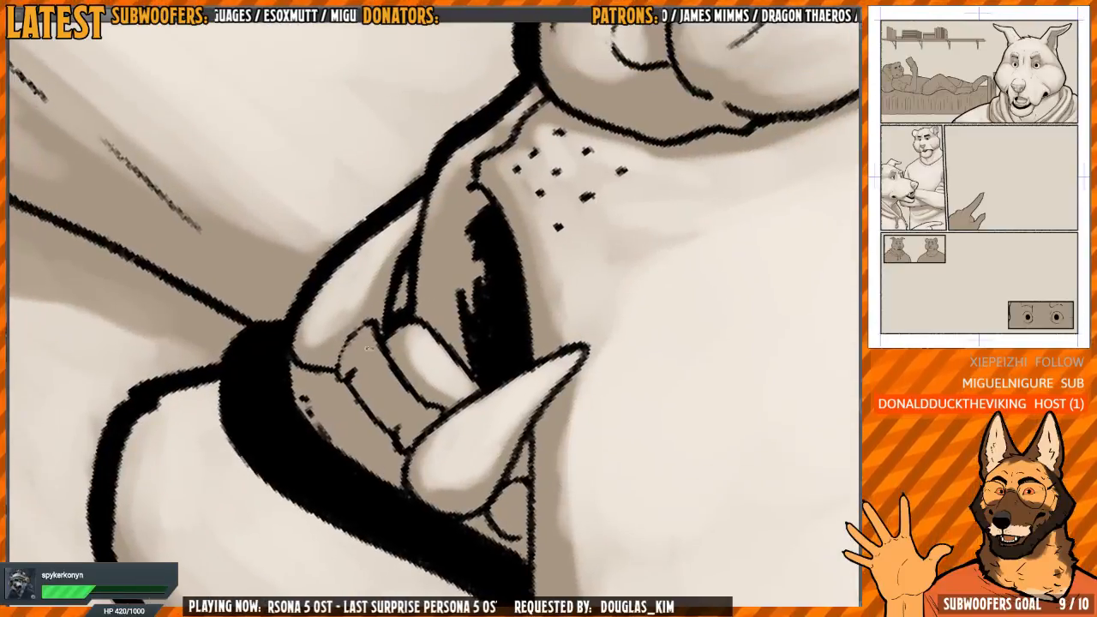
scroll(377, 357, "up", 3)
mouse_move(380, 337)
left_mouse_down()
mouse_move(419, 413)
mouse_move(375, 357)
mouse_move(421, 458)
mouse_move(367, 288)
mouse_move(375, 261)
mouse_move(367, 275)
left_mouse_up()
key("j")
mouse_move(367, 275)
left_mouse_down()
mouse_move(362, 289)
mouse_move(394, 347)
left_mouse_up()
Check the shading of the dog's whole head and mouth at wider zooms and in mirrored view
scroll(428, 299, "down", 5)
scroll(463, 295, "down", 2)
left_click_drag(494, 307, 445, 273)
scroll(462, 283, "down", 5)
left_click_drag(549, 253, 491, 272)
scroll(446, 283, "up", 5)
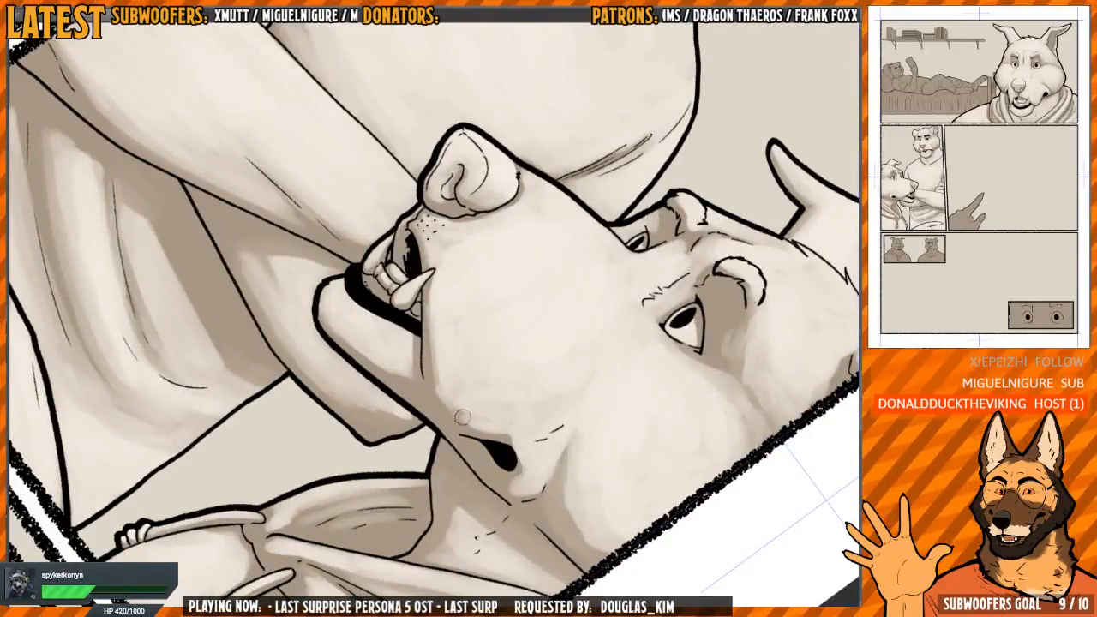
scroll(454, 377, "down", 5)
left_click_drag(506, 351, 401, 286)
scroll(480, 300, "down", 1)
key("h")
left_click_drag(497, 285, 501, 292)
Paint the thumb and its base on the hand in the wide second-row panel with the light tone, leaving a brown shadow along its outer edge
scroll(500, 292, "up", 5)
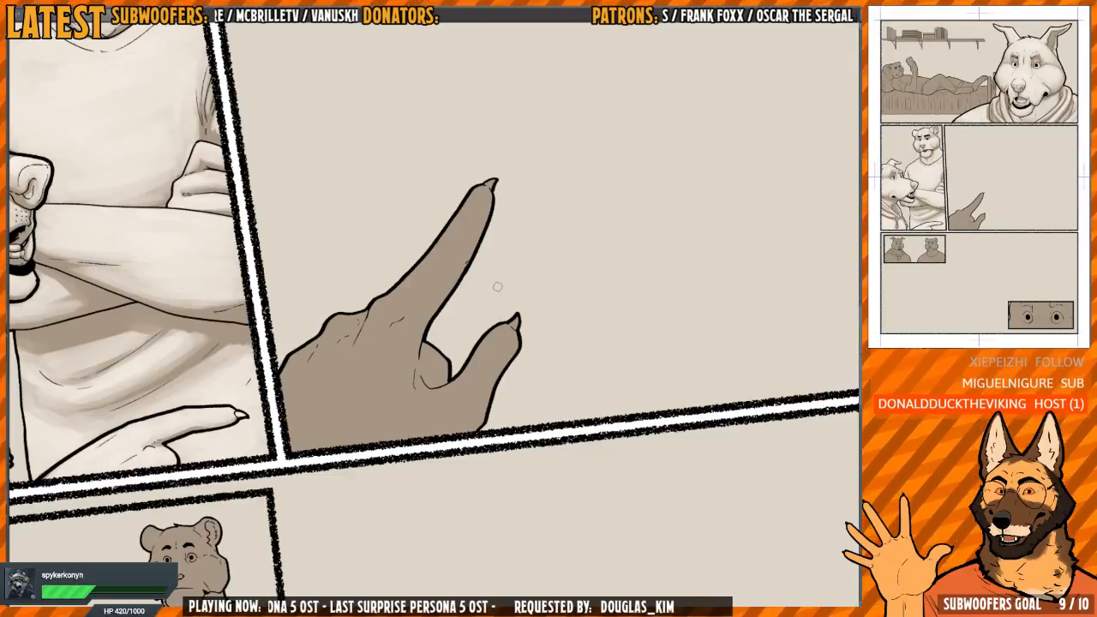
left_click_drag(565, 250, 535, 204)
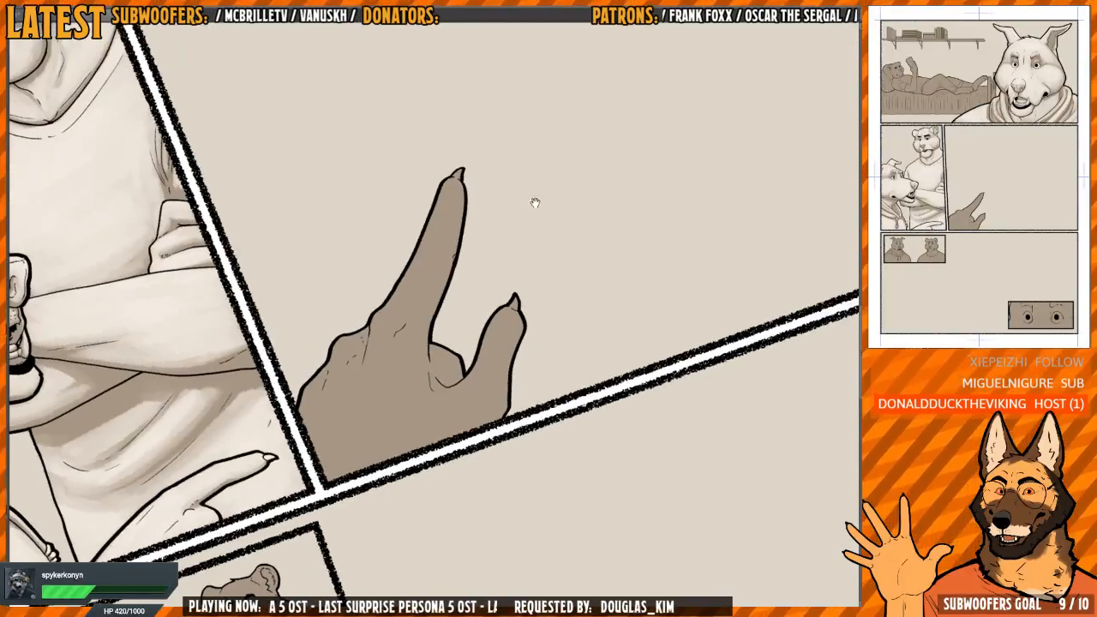
scroll(491, 358, "up", 2)
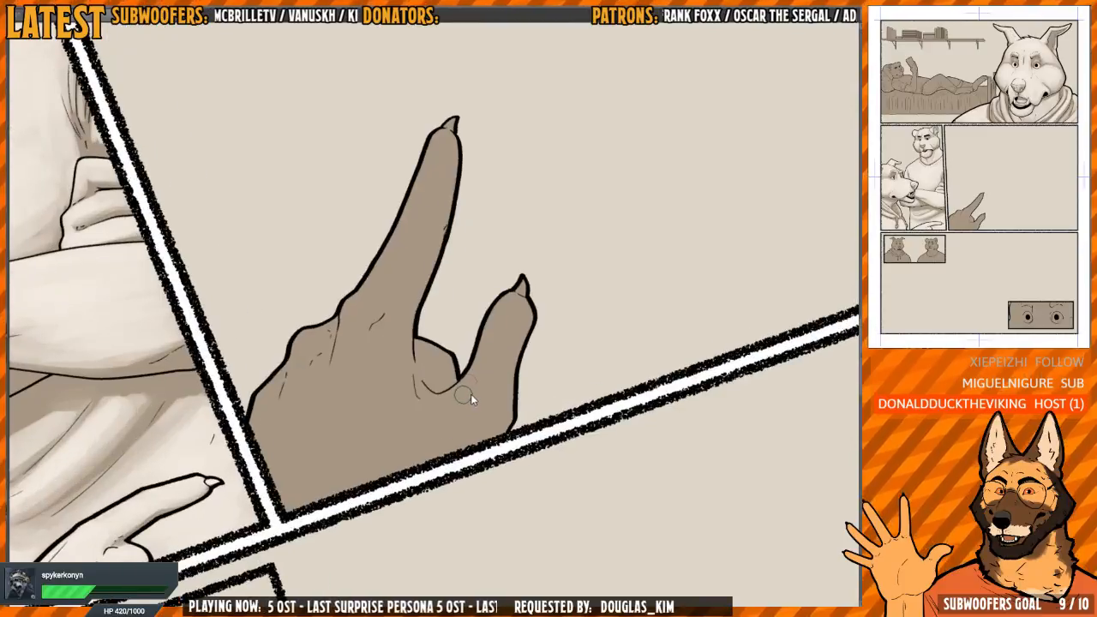
mouse_move(447, 409)
left_mouse_down()
mouse_move(492, 315)
mouse_move(506, 303)
mouse_move(518, 317)
mouse_move(506, 314)
mouse_move(503, 290)
mouse_move(514, 320)
mouse_move(509, 293)
mouse_move(512, 323)
mouse_move(492, 343)
mouse_move(512, 303)
mouse_move(485, 328)
mouse_move(477, 388)
mouse_move(494, 341)
mouse_move(495, 354)
mouse_move(452, 458)
mouse_move(485, 350)
mouse_move(505, 337)
mouse_move(505, 280)
left_mouse_up()
scroll(504, 311, "up", 1)
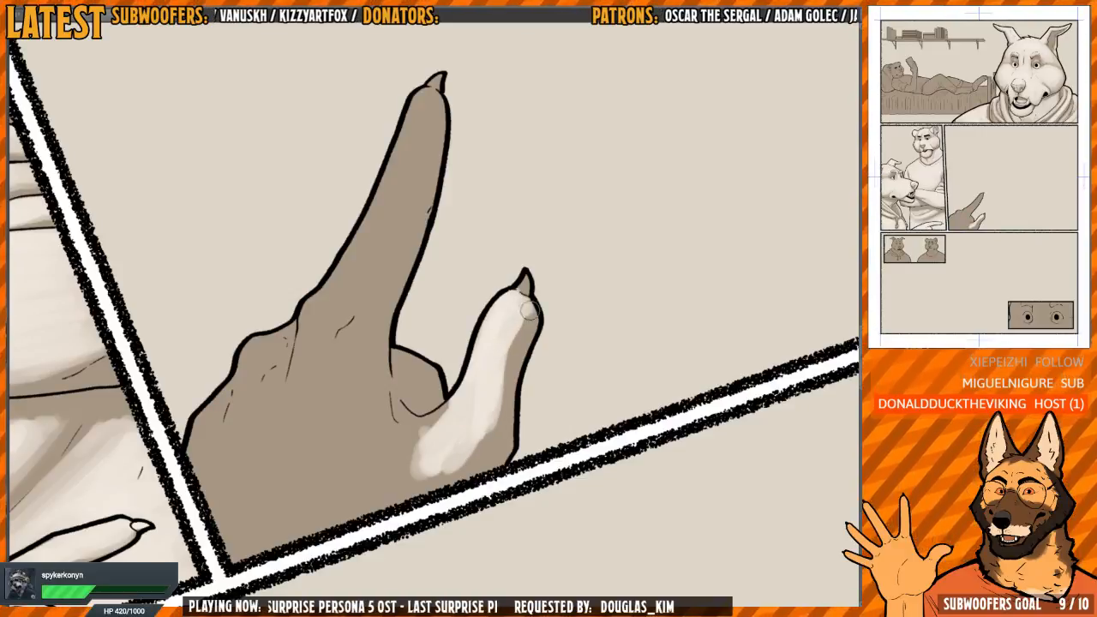
left_click_drag(473, 390, 489, 327)
scroll(493, 336, "down", 2)
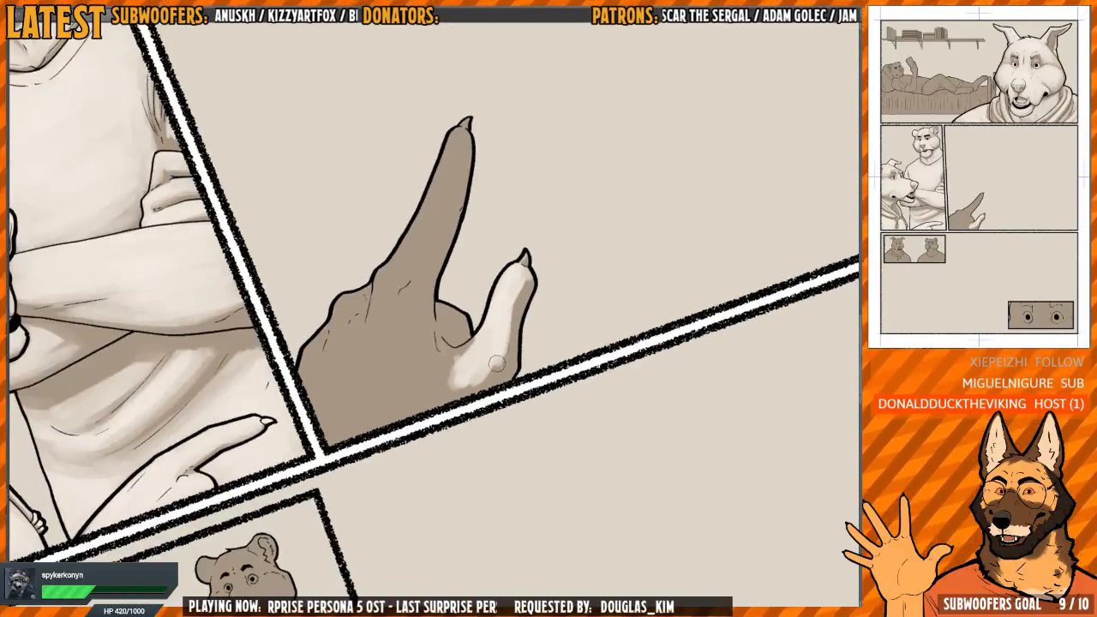
left_click_drag(476, 383, 458, 392)
mouse_move(466, 351)
left_mouse_down()
mouse_move(446, 378)
mouse_move(433, 365)
left_mouse_up()
left_click_drag(421, 348, 427, 375)
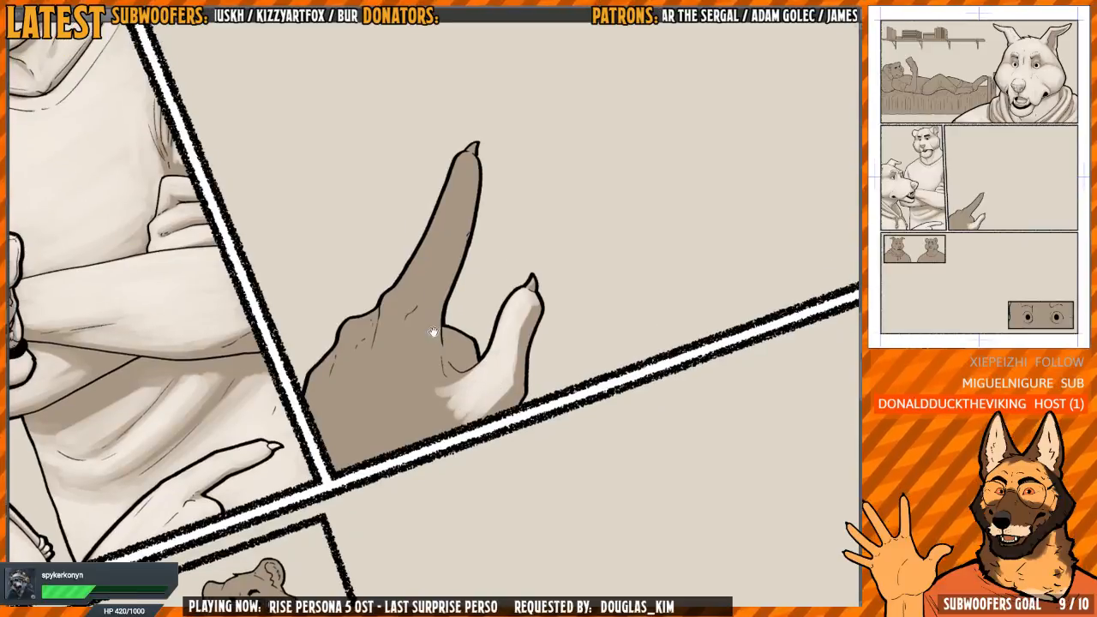
Paint the hand's raised index finger and its knuckle with the light tone, leaving a thin shadow along the inner edge
left_click_drag(421, 315, 428, 390)
mouse_move(418, 288)
left_mouse_down()
mouse_move(394, 353)
mouse_move(415, 258)
mouse_move(463, 159)
mouse_move(422, 304)
mouse_move(463, 179)
left_mouse_up()
left_click_drag(463, 179, 443, 257)
scroll(443, 246, "up", 2)
mouse_move(444, 219)
left_mouse_down()
mouse_move(452, 205)
mouse_move(429, 249)
mouse_move(424, 232)
mouse_move(422, 309)
mouse_move(426, 242)
mouse_move(434, 340)
mouse_move(468, 452)
mouse_move(435, 332)
mouse_move(498, 167)
left_mouse_up()
key("ctrl+z")
key("bracketleft")
key("h")
scroll(424, 243, "down", 1)
key("bracketright")
key("h")
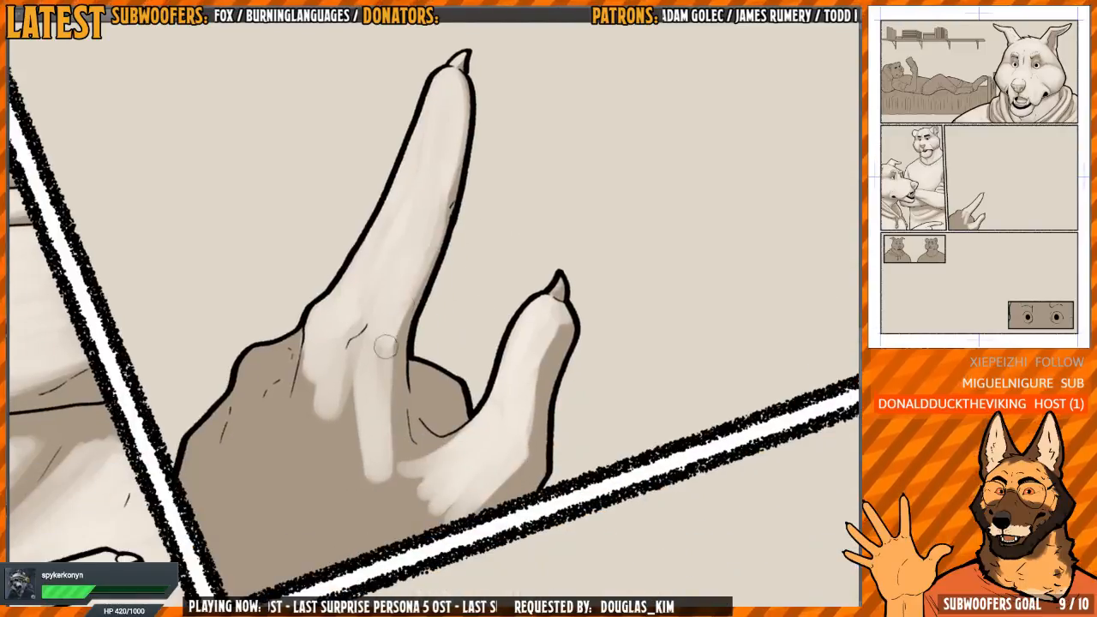
Blend light tone from the index knuckle to the thumb base, keeping the crease and the curled finger behind darker
mouse_move(374, 343)
left_mouse_down()
mouse_move(423, 288)
mouse_move(400, 309)
mouse_move(419, 402)
mouse_move(459, 452)
mouse_move(470, 440)
mouse_move(458, 446)
mouse_move(413, 361)
mouse_move(434, 433)
mouse_move(426, 399)
left_mouse_up()
scroll(411, 304, "down", 1)
scroll(428, 403, "down", 2)
left_click_drag(450, 361, 464, 358)
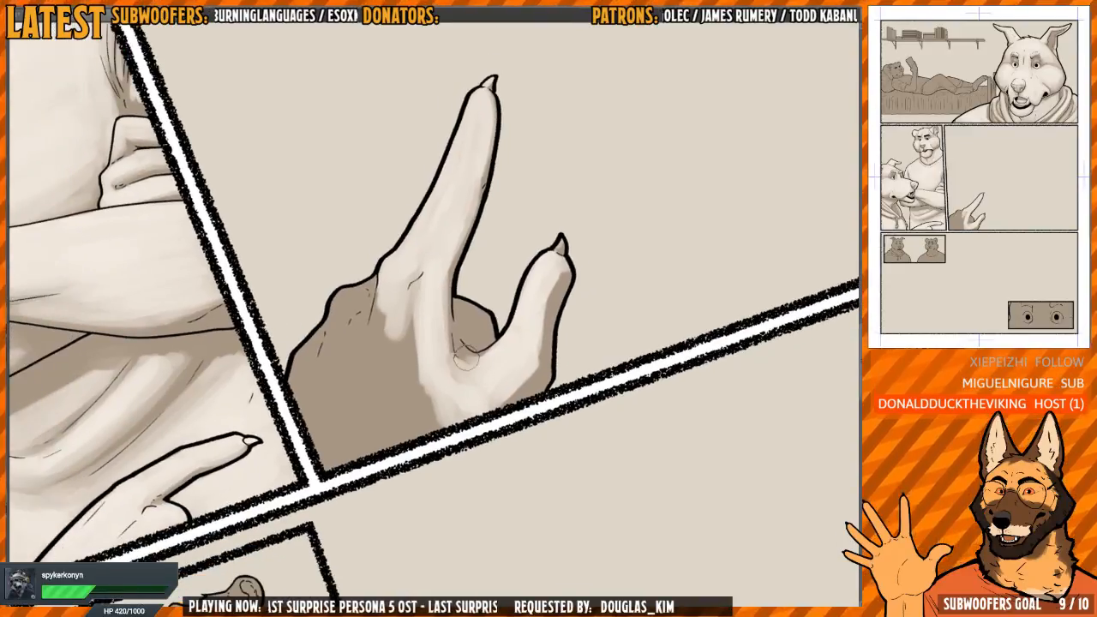
left_click_drag(468, 298, 480, 321)
Cover the rest of the back of the hand with the light tone, leaving soft shadows at the knuckle creases
mouse_move(415, 310)
left_mouse_down()
mouse_move(404, 396)
mouse_move(384, 406)
mouse_move(371, 437)
mouse_move(416, 429)
mouse_move(436, 346)
mouse_move(417, 419)
mouse_move(369, 428)
left_mouse_up()
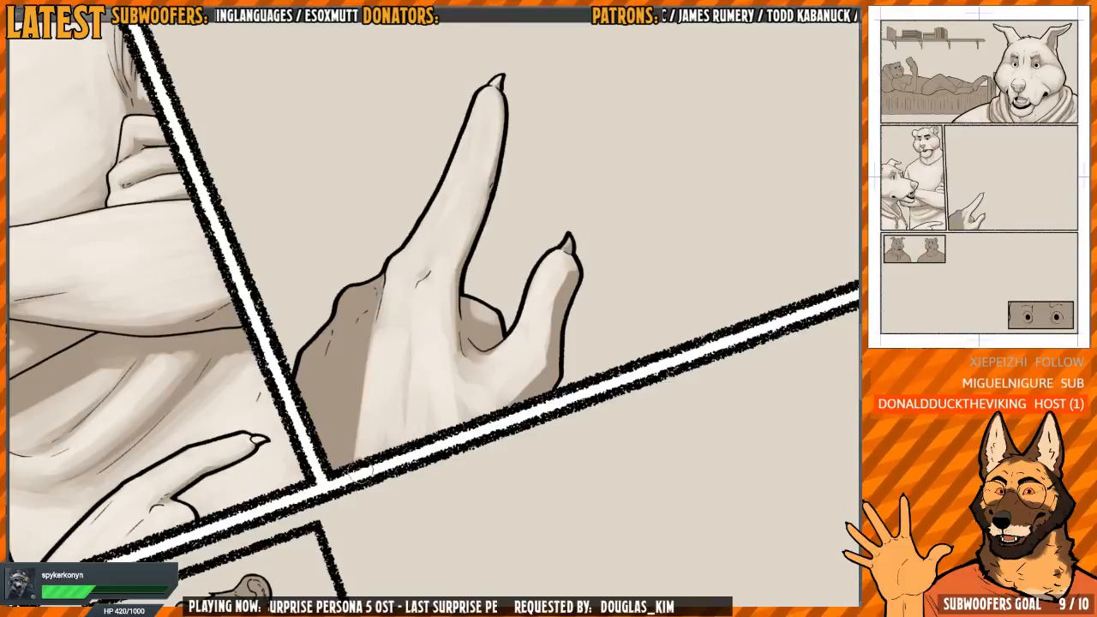
mouse_move(360, 324)
left_mouse_down()
mouse_move(365, 375)
mouse_move(344, 420)
mouse_move(328, 331)
mouse_move(348, 288)
mouse_move(393, 254)
mouse_move(387, 320)
mouse_move(343, 364)
mouse_move(377, 447)
mouse_move(414, 422)
mouse_move(434, 367)
mouse_move(456, 365)
mouse_move(476, 395)
mouse_move(493, 375)
left_mouse_up()
mouse_move(380, 411)
left_mouse_down()
mouse_move(388, 385)
mouse_move(363, 328)
left_mouse_up()
scroll(376, 315, "up", 2)
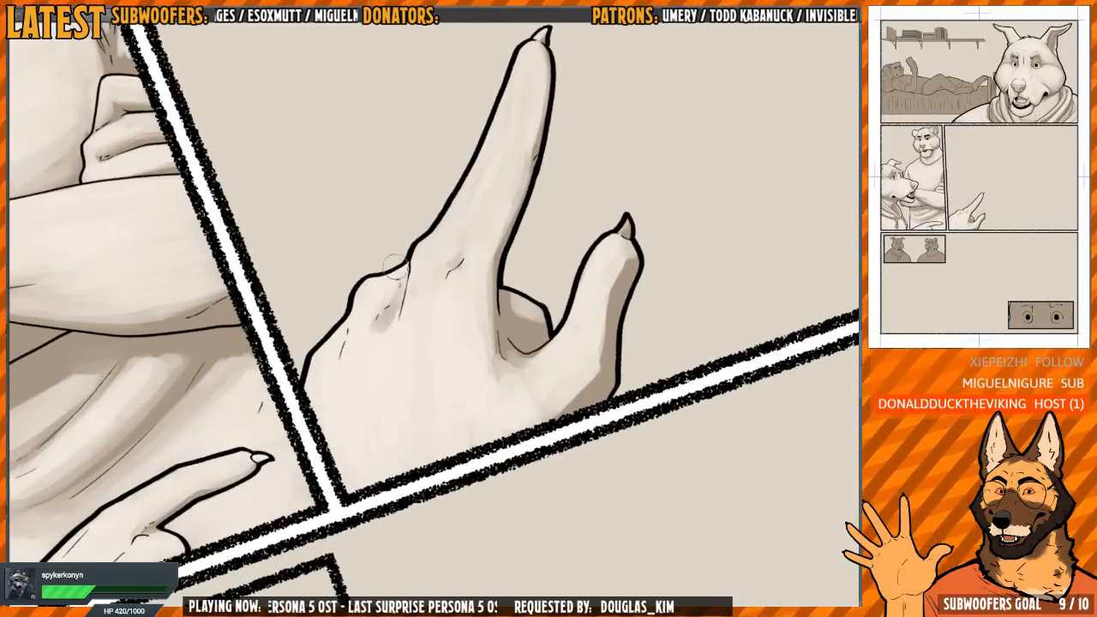
scroll(403, 275, "right", 2)
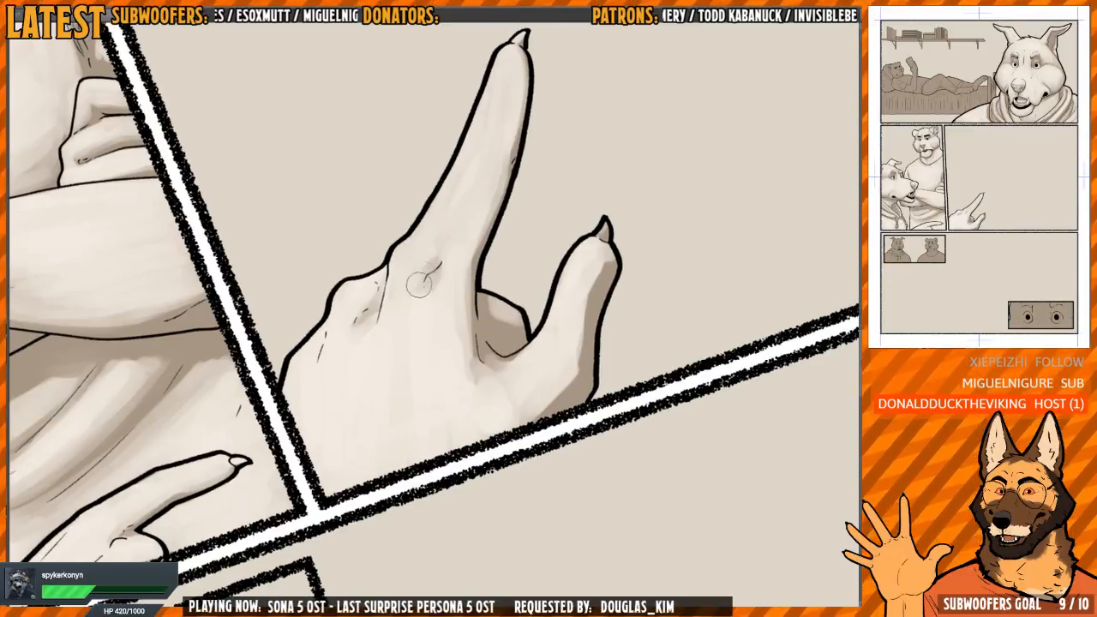
scroll(439, 248, "down", 3)
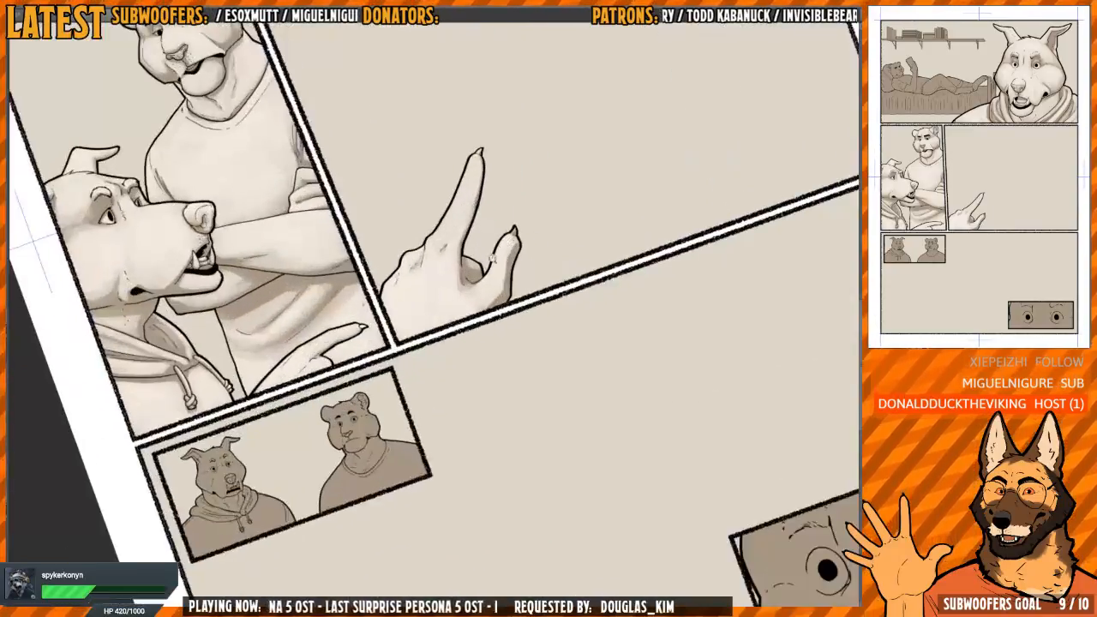
scroll(440, 274, "up", 3)
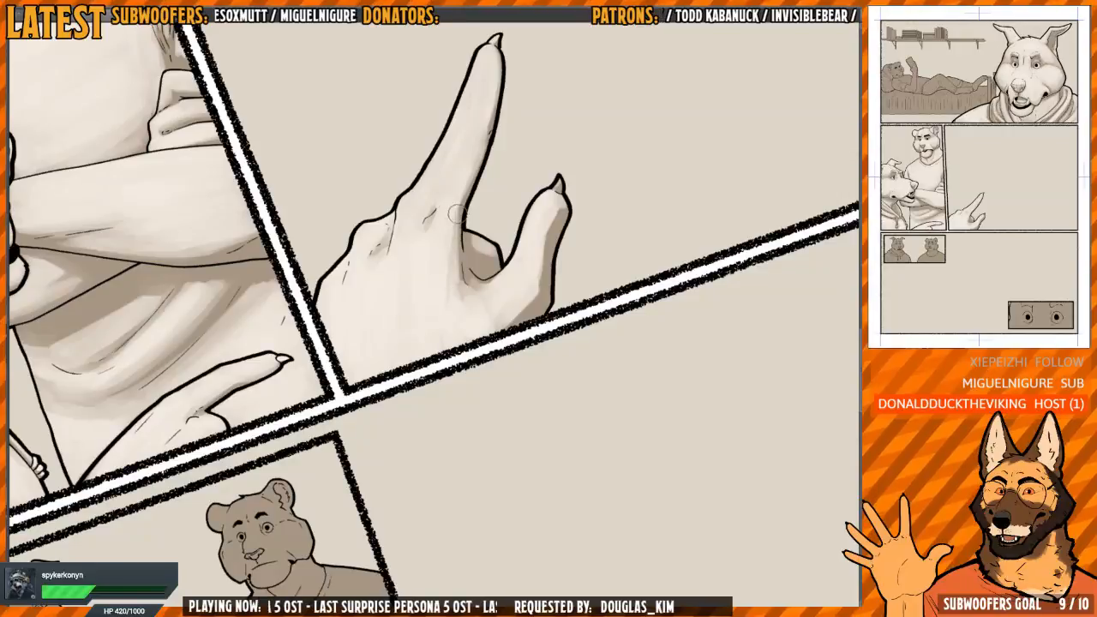
Deepen the shadow below the base of the index finger and soften the shadow along the thumb's outer edge
mouse_move(455, 229)
left_mouse_down()
mouse_move(448, 308)
mouse_move(455, 268)
left_mouse_up()
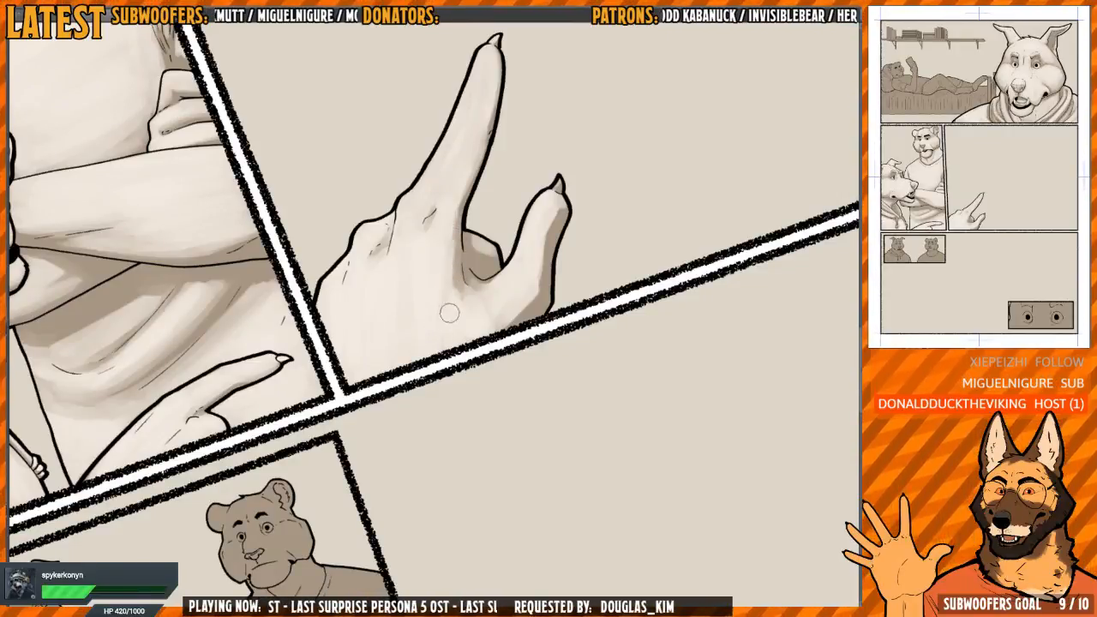
scroll(506, 214, "down", 2)
left_click_drag(558, 154, 624, 247)
scroll(517, 279, "up", 3)
key("h")
mouse_move(452, 294)
left_mouse_down()
mouse_move(423, 309)
mouse_move(422, 299)
mouse_move(420, 349)
mouse_move(416, 307)
mouse_move(411, 316)
mouse_move(442, 431)
mouse_move(431, 403)
mouse_move(432, 423)
mouse_move(418, 403)
mouse_move(440, 440)
left_mouse_up()
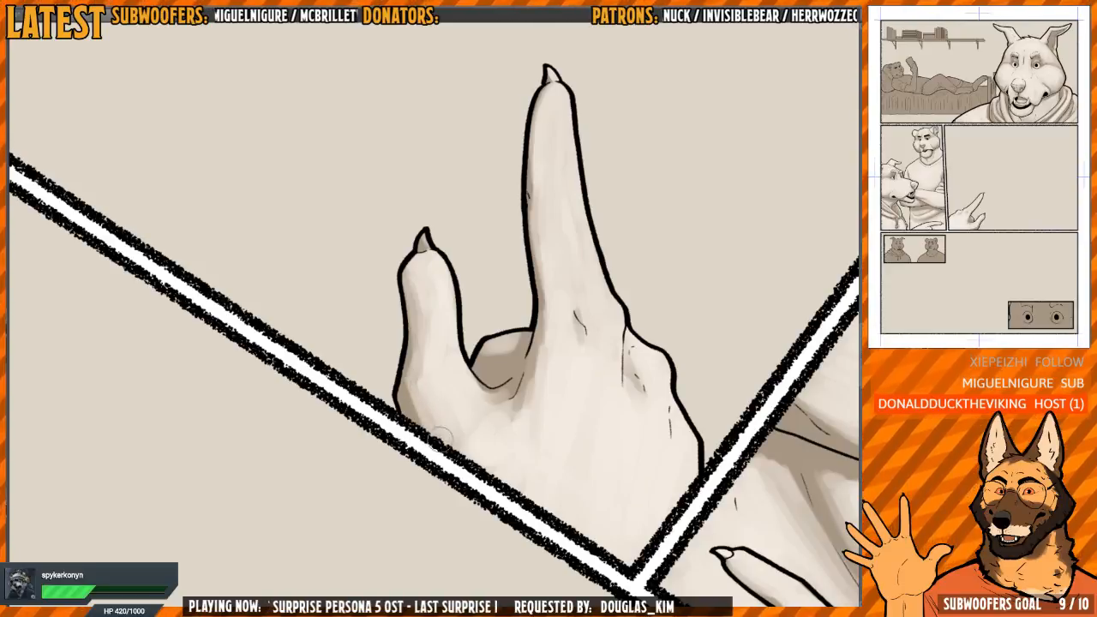
Smooth the shadow along the inner edge of the index finger from the claw to the base
key("h")
mouse_move(525, 185)
left_mouse_down()
mouse_move(574, 306)
mouse_move(603, 309)
left_mouse_up()
mouse_move(482, 251)
left_mouse_down()
mouse_move(497, 262)
mouse_move(486, 237)
mouse_move(499, 225)
left_mouse_up()
key("h")
scroll(487, 260, "up", 3)
scroll(458, 257, "down", 1)
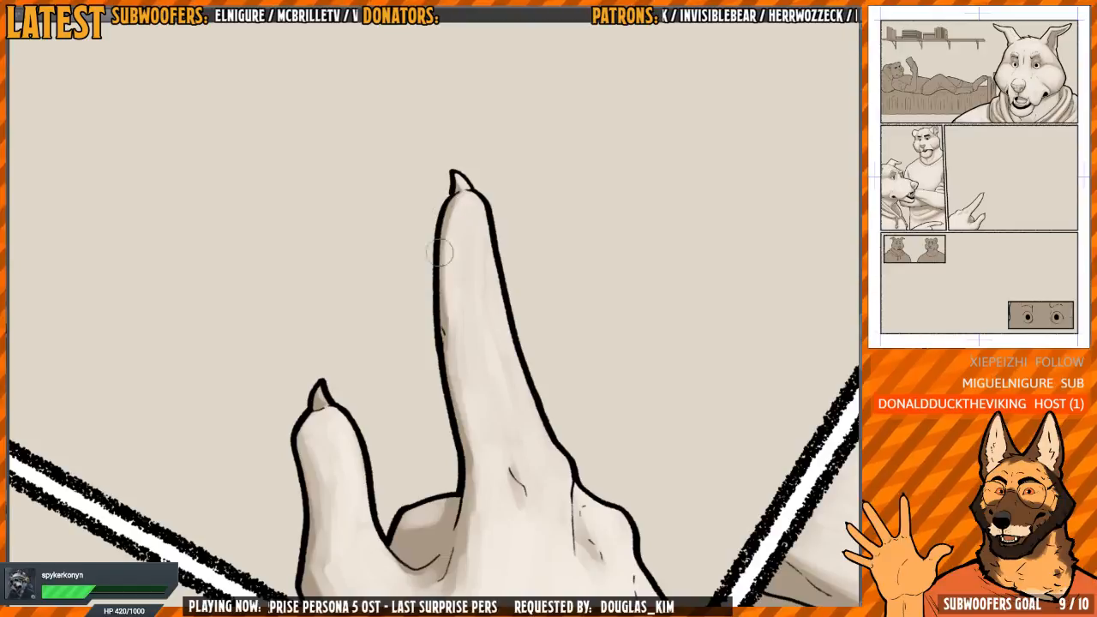
left_click_drag(440, 253, 441, 295)
mouse_move(450, 204)
left_mouse_down()
mouse_move(448, 374)
mouse_move(468, 461)
left_mouse_up()
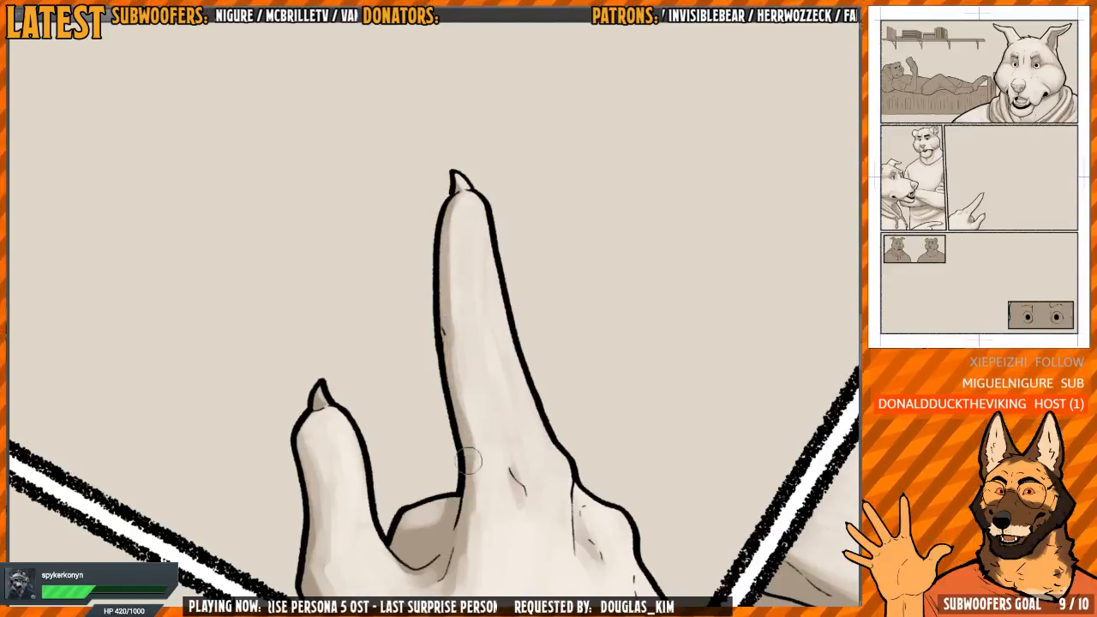
mouse_move(452, 337)
left_mouse_down()
mouse_move(446, 276)
mouse_move(462, 206)
left_mouse_up()
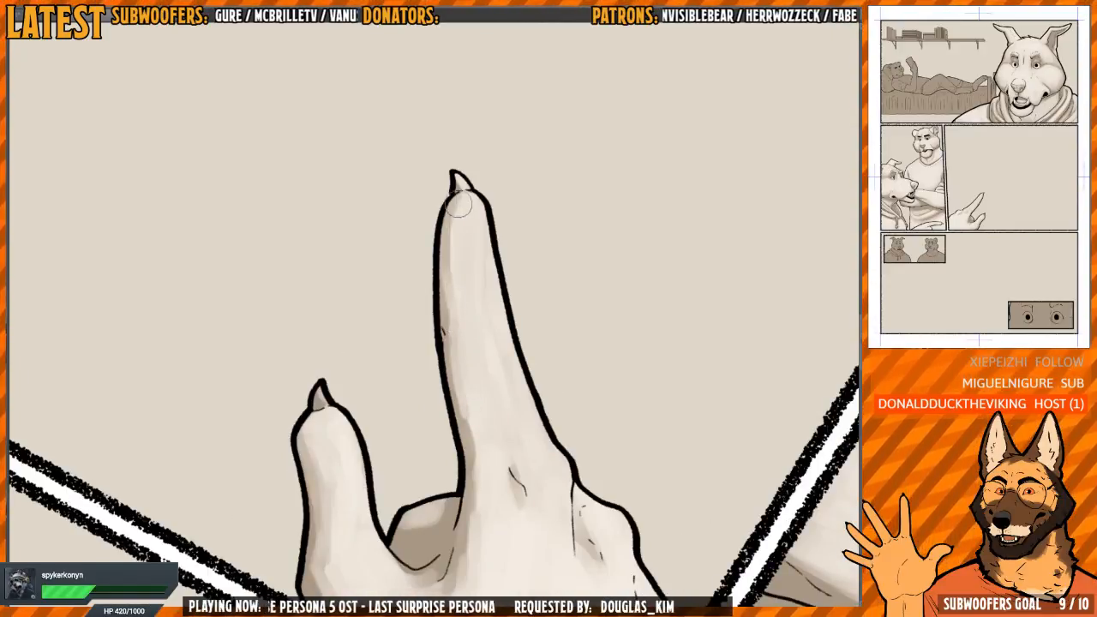
left_click_drag(446, 266, 468, 197)
Paint a light highlight on the thumb's claw
key("h")
left_click_drag(559, 146, 568, 297)
left_click_drag(601, 192, 615, 345)
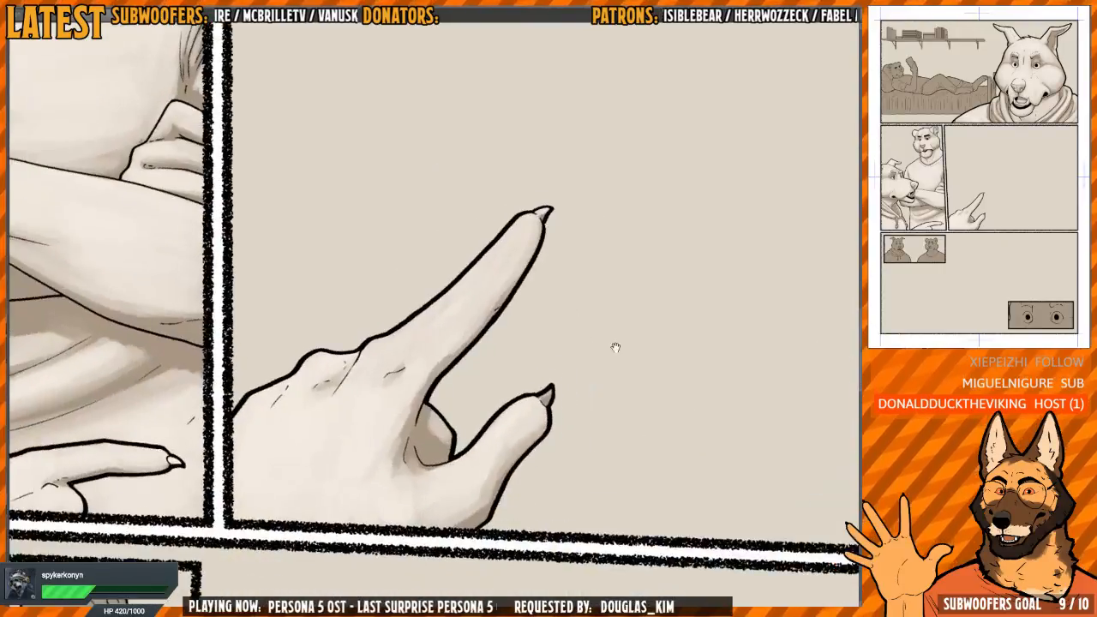
left_click_drag(561, 436, 523, 274)
key("b")
left_click_drag(493, 341, 506, 333)
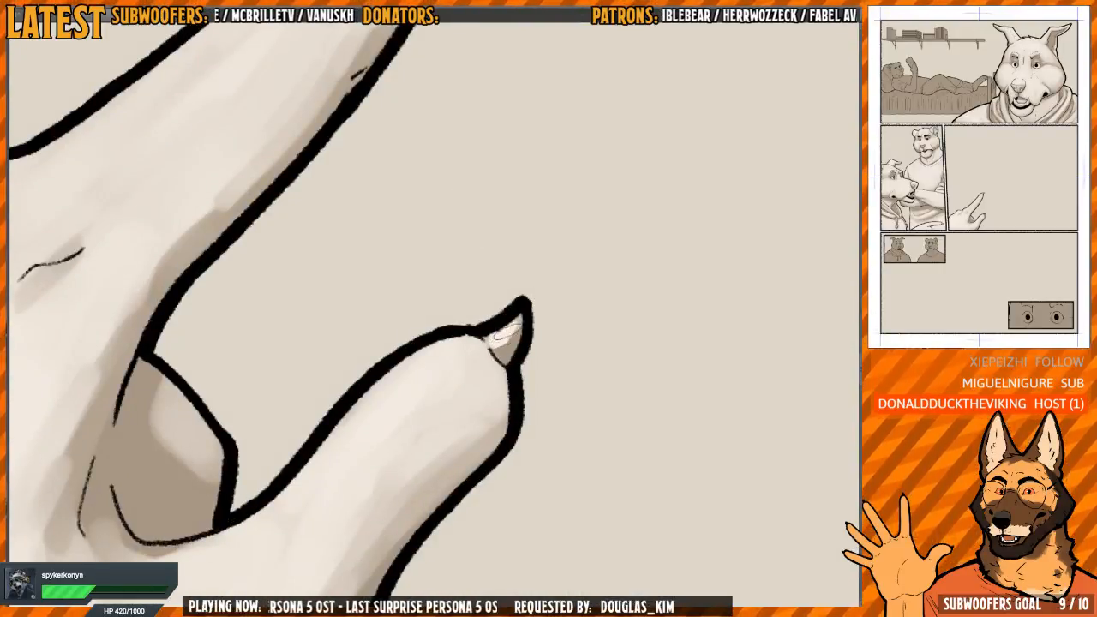
scroll(520, 300, "down", 10)
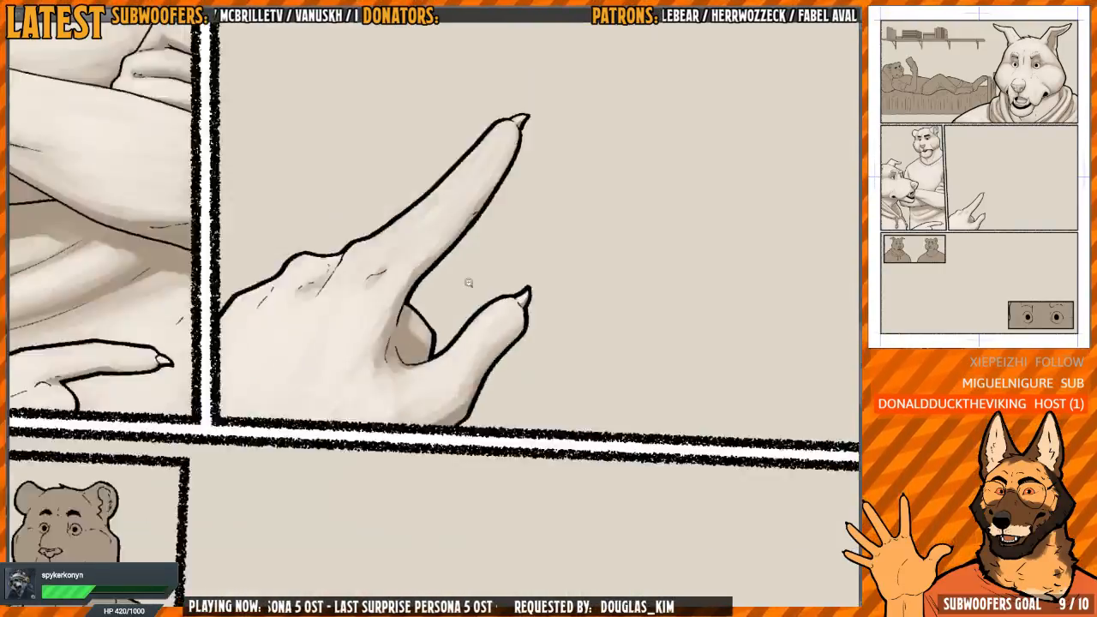
key("Escape")
Paint the nose bridge and the forehead above one eyebrow of the bear in the third-row inset panel with the light tone
left_click_drag(539, 399, 540, 377)
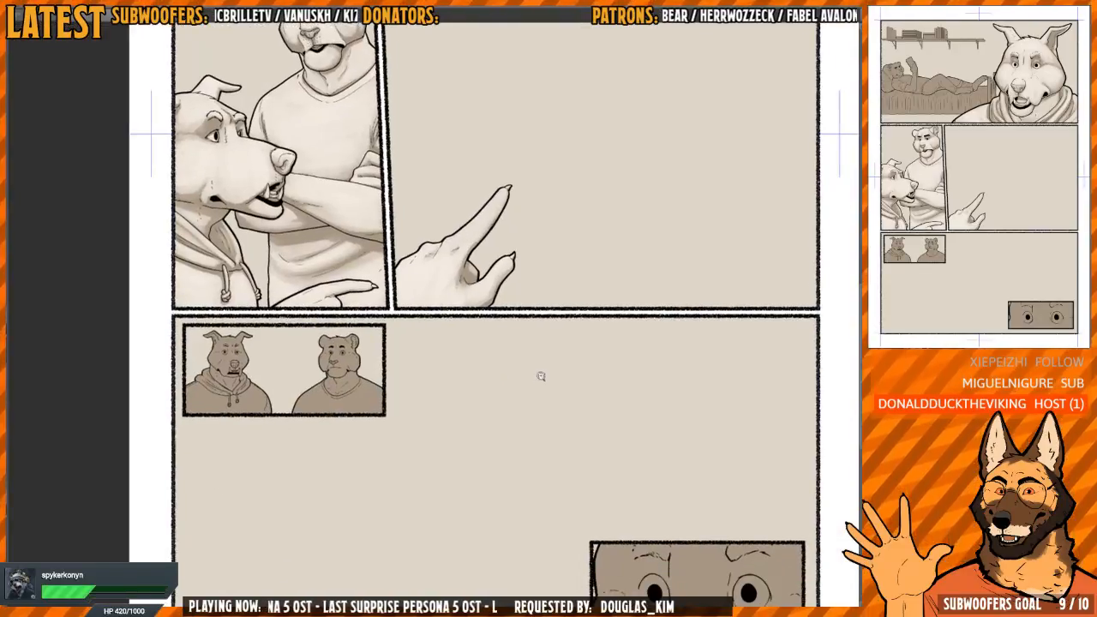
scroll(550, 372, "up", 2)
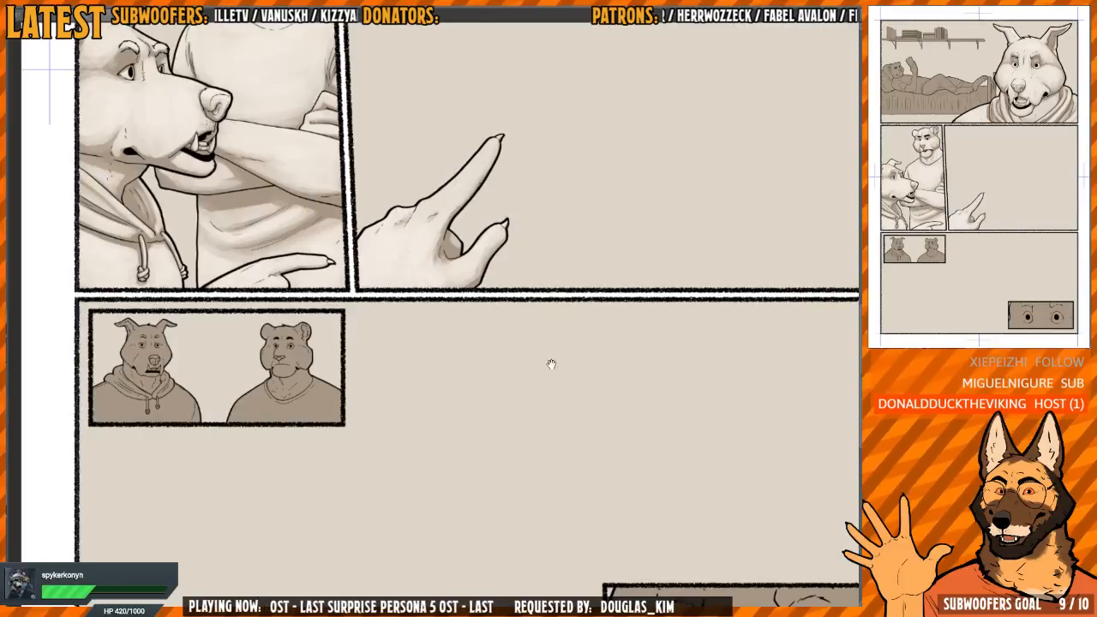
left_click_drag(551, 364, 737, 350)
scroll(482, 337, "up", 10)
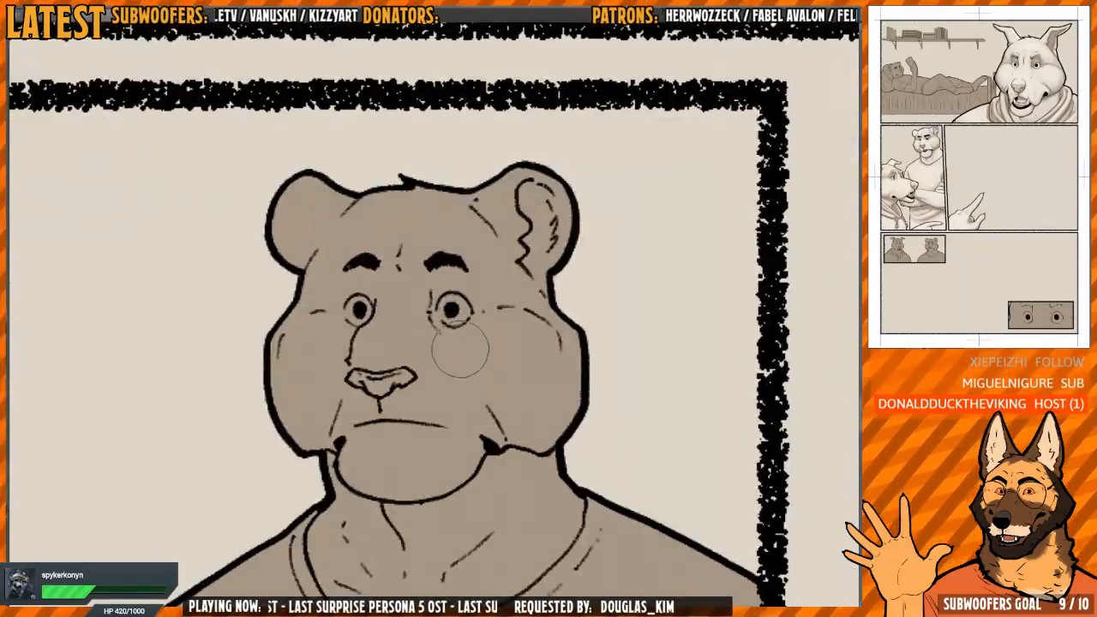
mouse_move(400, 349)
left_mouse_down()
mouse_move(389, 351)
mouse_move(389, 336)
mouse_move(393, 319)
mouse_move(409, 335)
mouse_move(425, 331)
mouse_move(423, 352)
mouse_move(409, 349)
mouse_move(418, 328)
mouse_move(398, 337)
mouse_move(399, 323)
mouse_move(423, 311)
mouse_move(434, 325)
mouse_move(414, 354)
mouse_move(390, 341)
left_mouse_up()
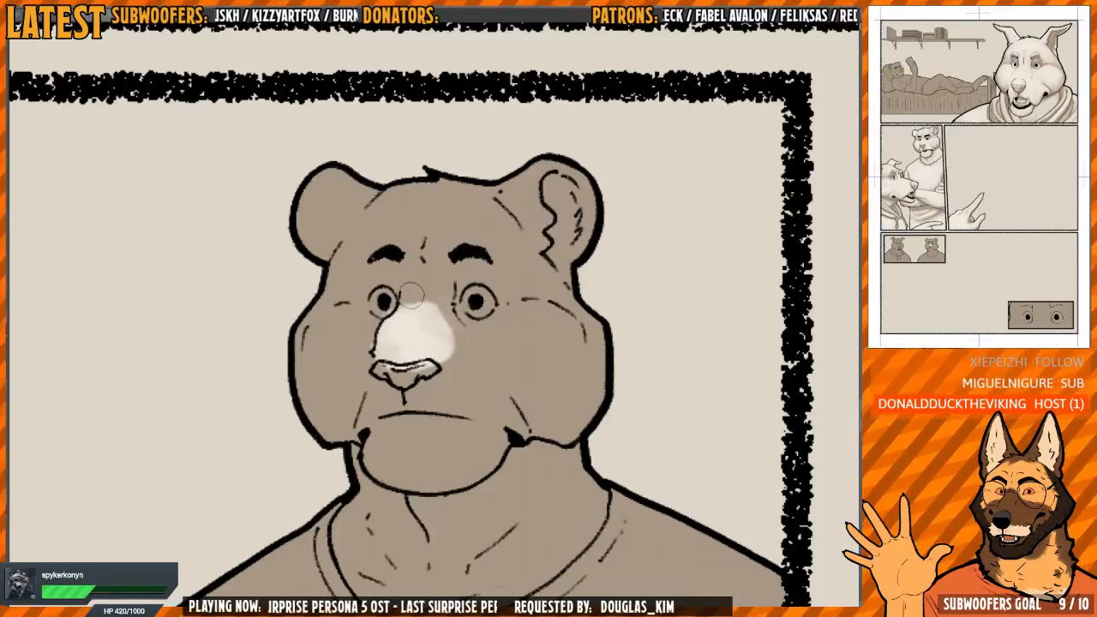
mouse_move(410, 294)
left_mouse_down()
mouse_move(433, 310)
mouse_move(449, 252)
mouse_move(492, 235)
mouse_move(477, 220)
mouse_move(464, 254)
left_mouse_up()
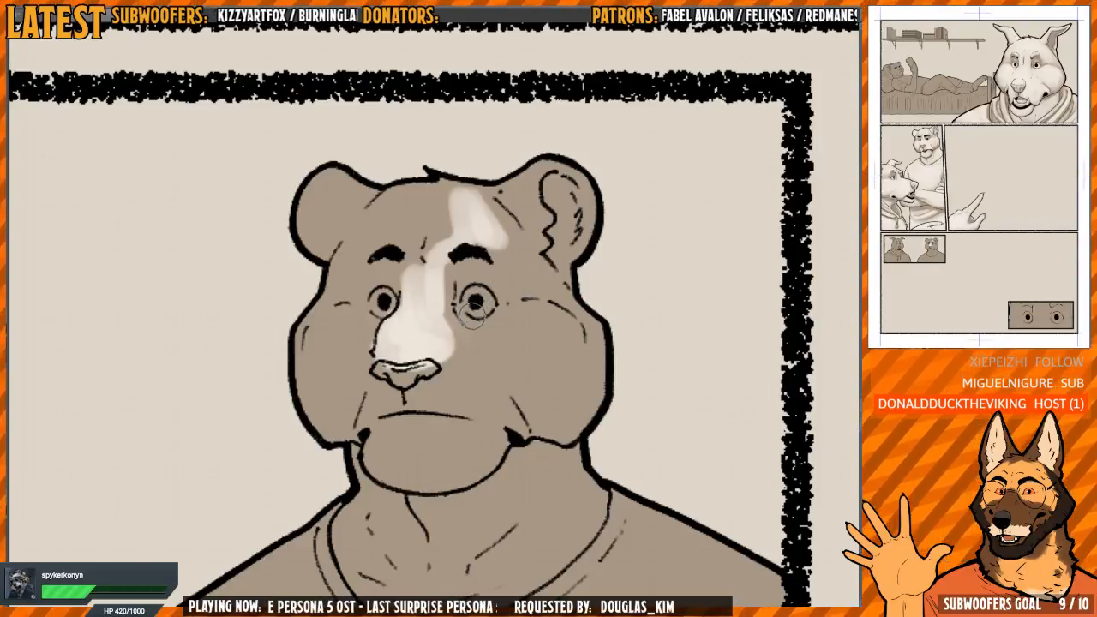
left_click_drag(447, 259, 446, 273)
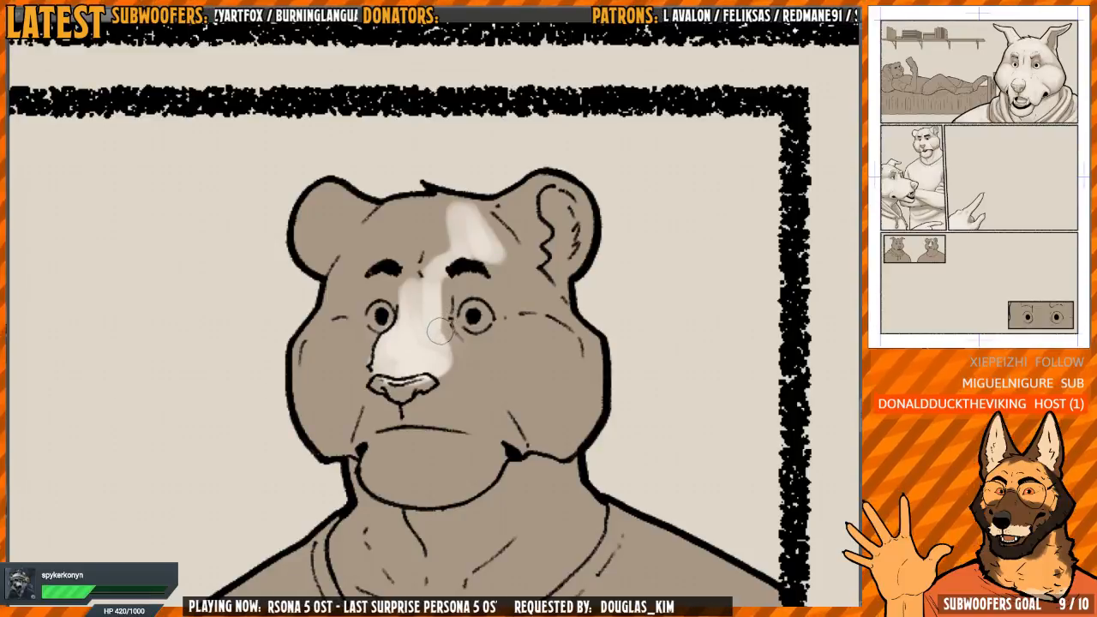
Extend the light tone across the bear's forehead above both eyebrows and blend it into the nose bridge
mouse_move(438, 287)
left_mouse_down()
mouse_move(402, 287)
mouse_move(387, 276)
mouse_move(375, 326)
left_mouse_up()
mouse_move(406, 259)
left_mouse_down()
mouse_move(396, 296)
mouse_move(345, 234)
mouse_move(404, 212)
mouse_move(402, 265)
left_mouse_up()
scroll(400, 296, "up", 2)
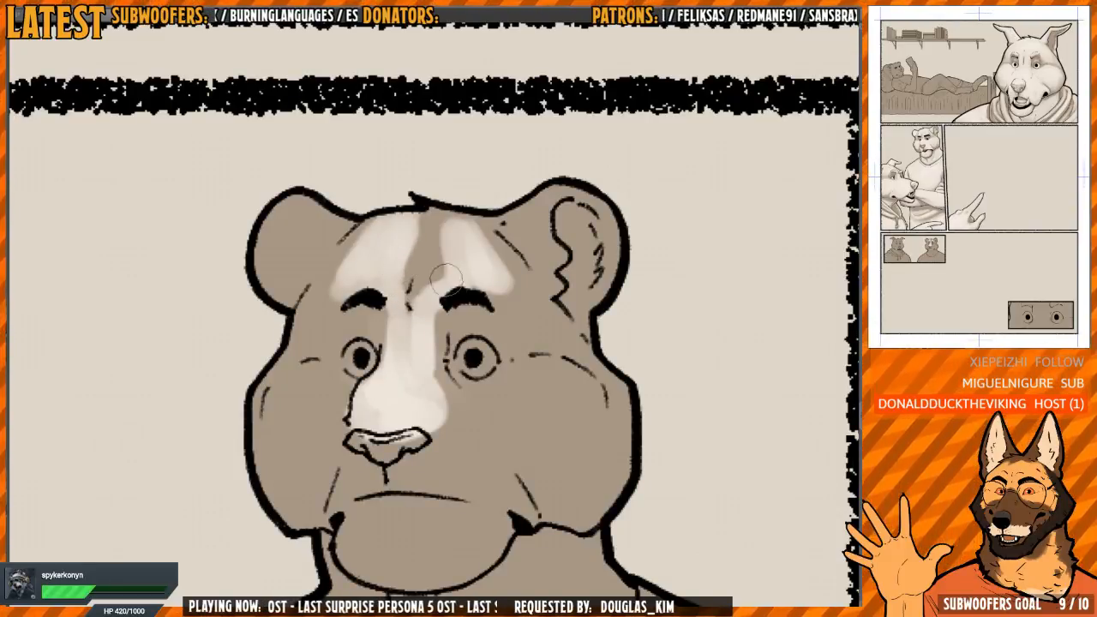
mouse_move(460, 290)
left_mouse_down()
mouse_move(413, 283)
mouse_move(433, 225)
mouse_move(396, 257)
mouse_move(472, 237)
mouse_move(497, 283)
left_mouse_up()
mouse_move(373, 266)
left_mouse_down()
mouse_move(409, 256)
mouse_move(417, 202)
mouse_move(372, 269)
left_mouse_up()
mouse_move(397, 241)
left_mouse_down()
mouse_move(410, 282)
mouse_move(365, 269)
mouse_move(366, 235)
mouse_move(343, 282)
mouse_move(355, 292)
mouse_move(370, 264)
left_mouse_up()
Paint both of the bear's ears with the light tone, keeping the inside of the detailed ear brown
scroll(372, 257, "down", 3)
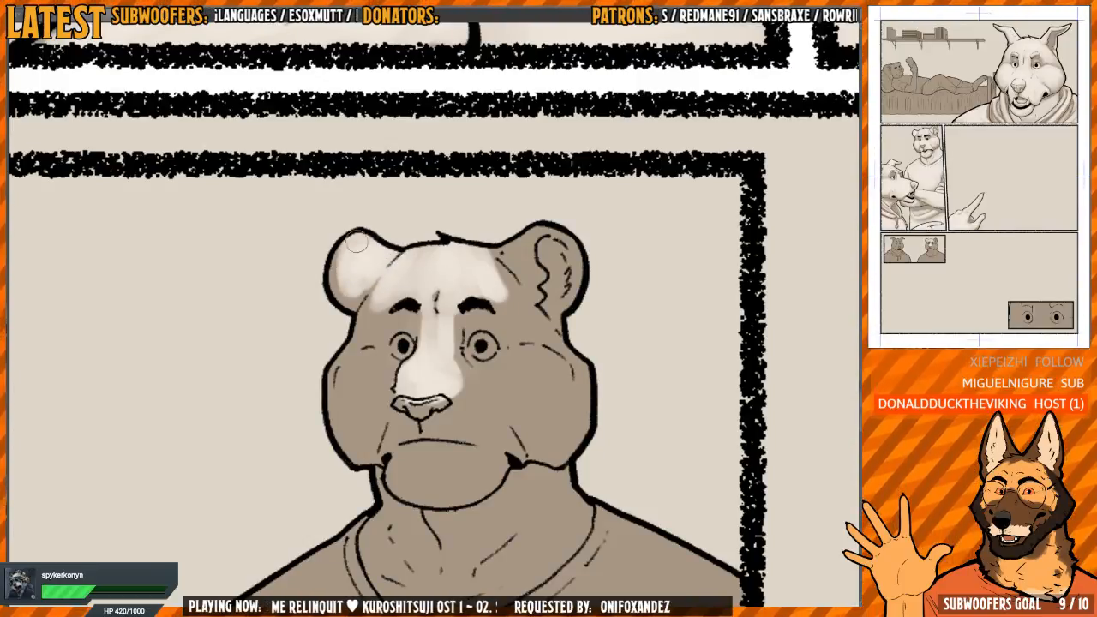
left_click_drag(591, 280, 532, 266)
mouse_move(464, 256)
left_mouse_down()
mouse_move(436, 237)
mouse_move(449, 274)
mouse_move(439, 245)
mouse_move(463, 249)
mouse_move(422, 244)
mouse_move(466, 272)
mouse_move(471, 216)
mouse_move(517, 211)
mouse_move(512, 235)
left_mouse_up()
scroll(506, 204, "up", 1)
left_click_drag(465, 256, 488, 220)
left_click_drag(387, 295, 390, 296)
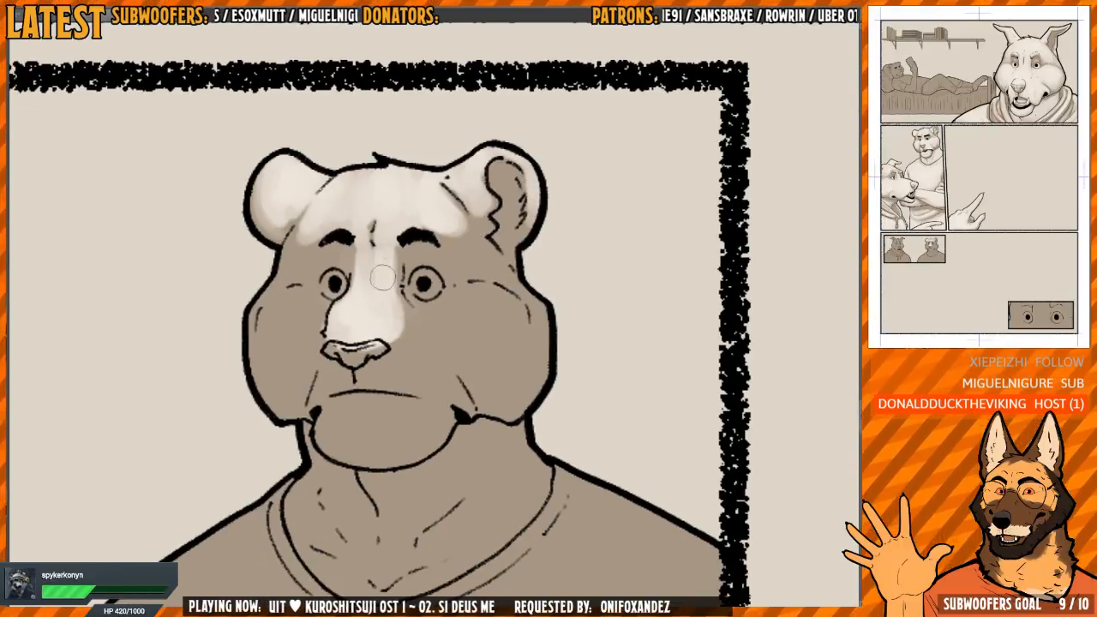
Paint the bear's cheek beside the nose with the light tone, leaving brown shadow around the eye and mouth
left_click_drag(364, 257, 355, 288)
mouse_move(317, 278)
left_mouse_down()
mouse_move(360, 274)
mouse_move(355, 309)
mouse_move(342, 300)
mouse_move(326, 334)
mouse_move(360, 293)
mouse_move(305, 296)
mouse_move(295, 351)
mouse_move(313, 377)
mouse_move(317, 369)
mouse_move(336, 383)
mouse_move(344, 361)
left_mouse_up()
left_click_drag(504, 309, 463, 301)
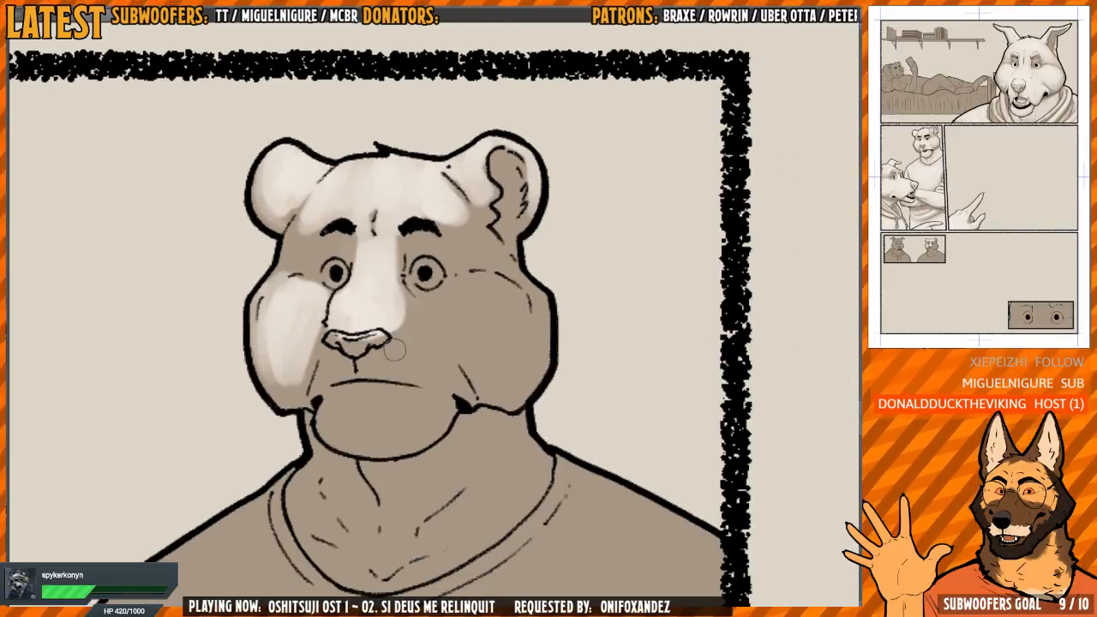
Paint the rest of the bear's muzzle and its chin with the light tone, blending the muzzle into the already lightened cheek
mouse_move(395, 324)
left_mouse_down()
mouse_move(390, 362)
mouse_move(402, 368)
mouse_move(403, 317)
mouse_move(403, 356)
mouse_move(420, 351)
mouse_move(454, 382)
mouse_move(404, 350)
mouse_move(326, 362)
mouse_move(317, 381)
left_mouse_up()
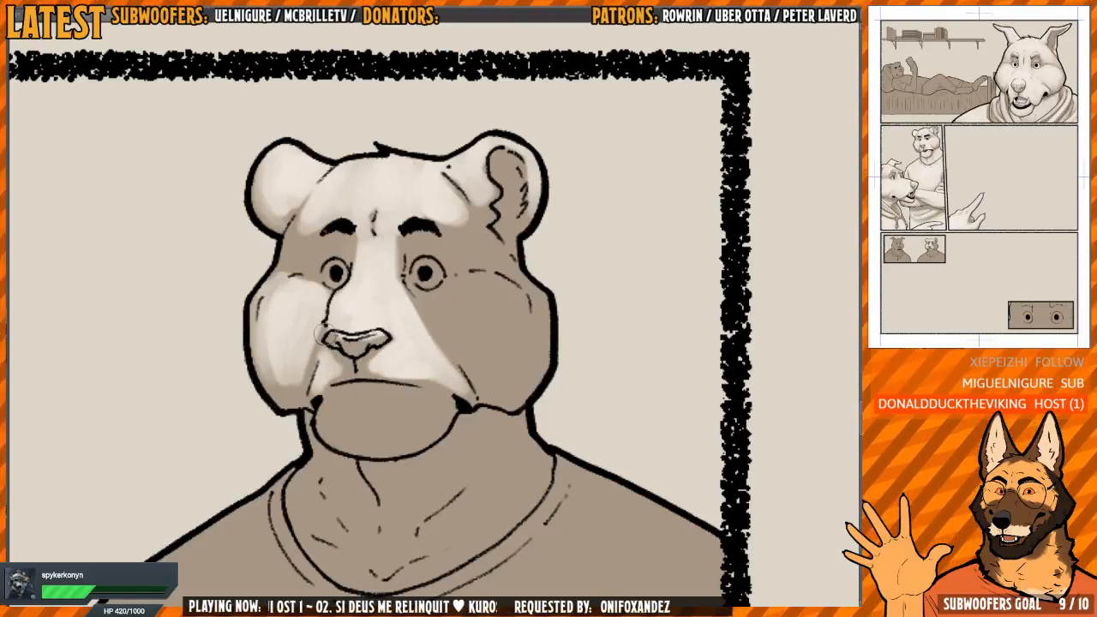
mouse_move(320, 327)
left_mouse_down()
mouse_move(321, 360)
mouse_move(269, 309)
left_mouse_up()
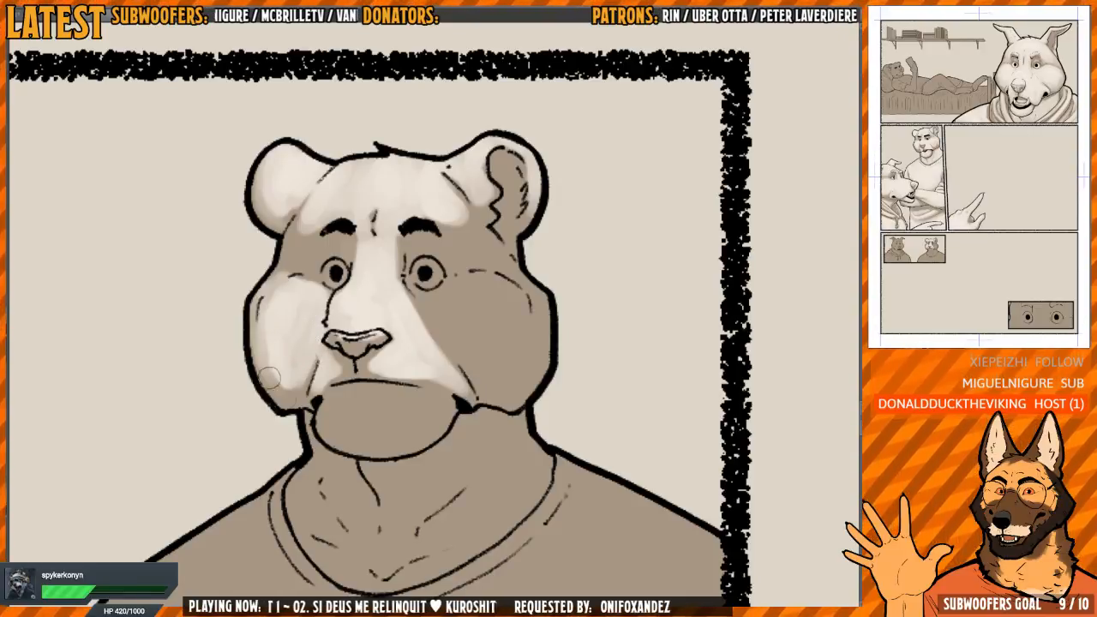
scroll(413, 346, "down", 1)
mouse_move(297, 388)
left_mouse_down()
mouse_move(329, 358)
mouse_move(317, 370)
mouse_move(341, 383)
mouse_move(364, 376)
mouse_move(344, 354)
mouse_move(369, 351)
mouse_move(399, 369)
mouse_move(377, 382)
mouse_move(394, 384)
mouse_move(325, 387)
mouse_move(399, 382)
left_mouse_up()
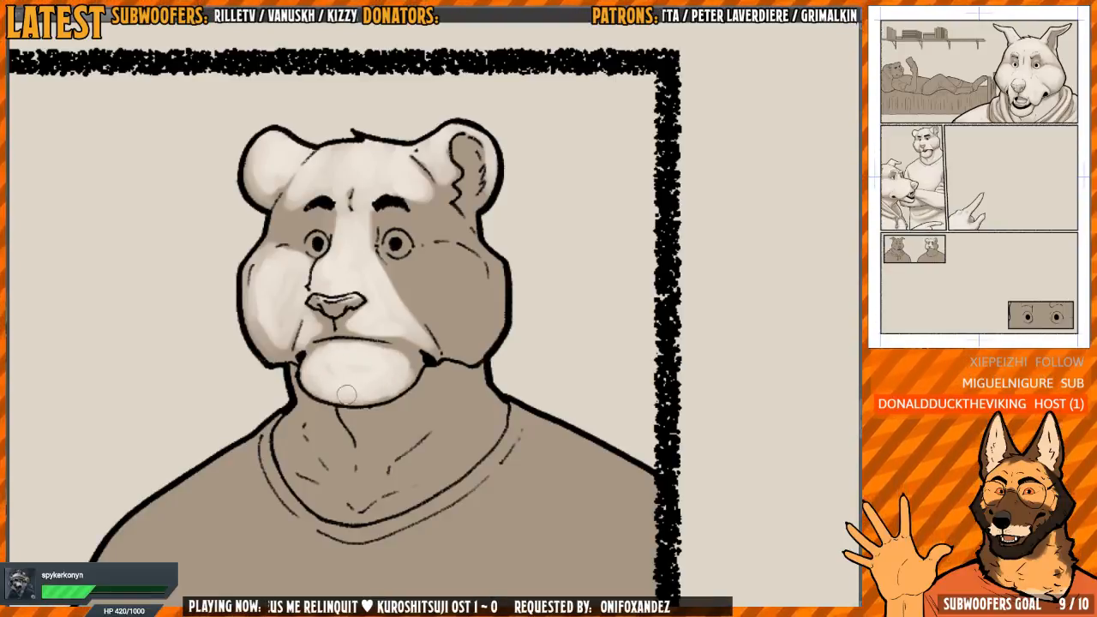
Paint the bear's remaining brown cheek with the light tone up to the eye, leaving soft shadow along the jaw
mouse_move(403, 332)
left_mouse_down()
mouse_move(404, 369)
mouse_move(389, 330)
mouse_move(399, 351)
mouse_move(416, 330)
mouse_move(424, 344)
mouse_move(463, 343)
mouse_move(462, 313)
mouse_move(446, 290)
mouse_move(423, 294)
mouse_move(401, 324)
mouse_move(429, 296)
mouse_move(453, 358)
mouse_move(457, 301)
left_mouse_up()
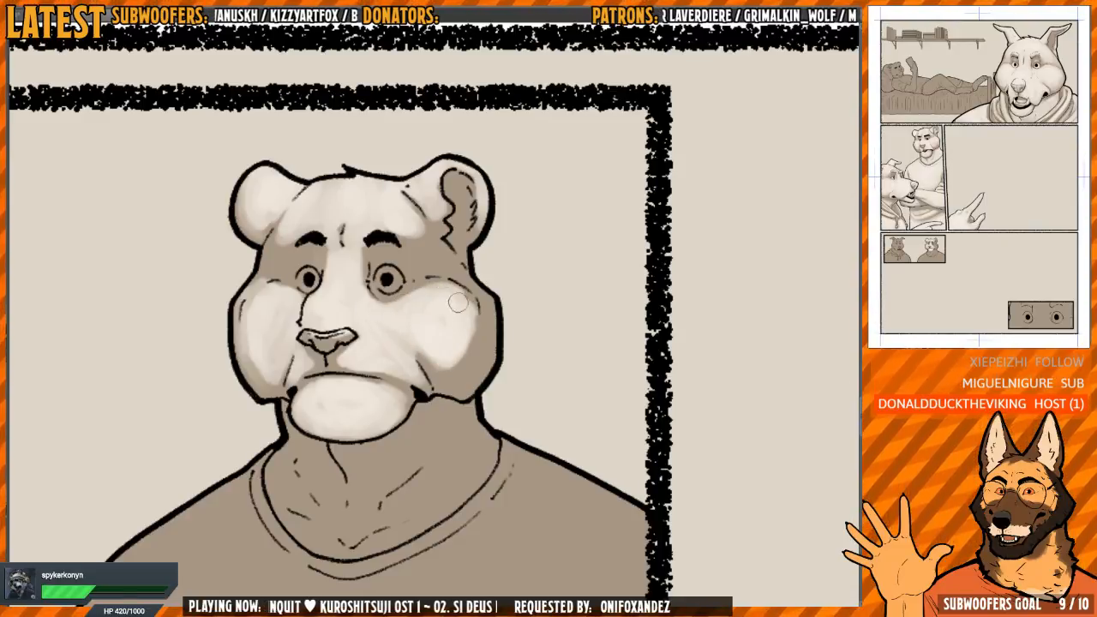
left_click_drag(395, 325, 422, 344)
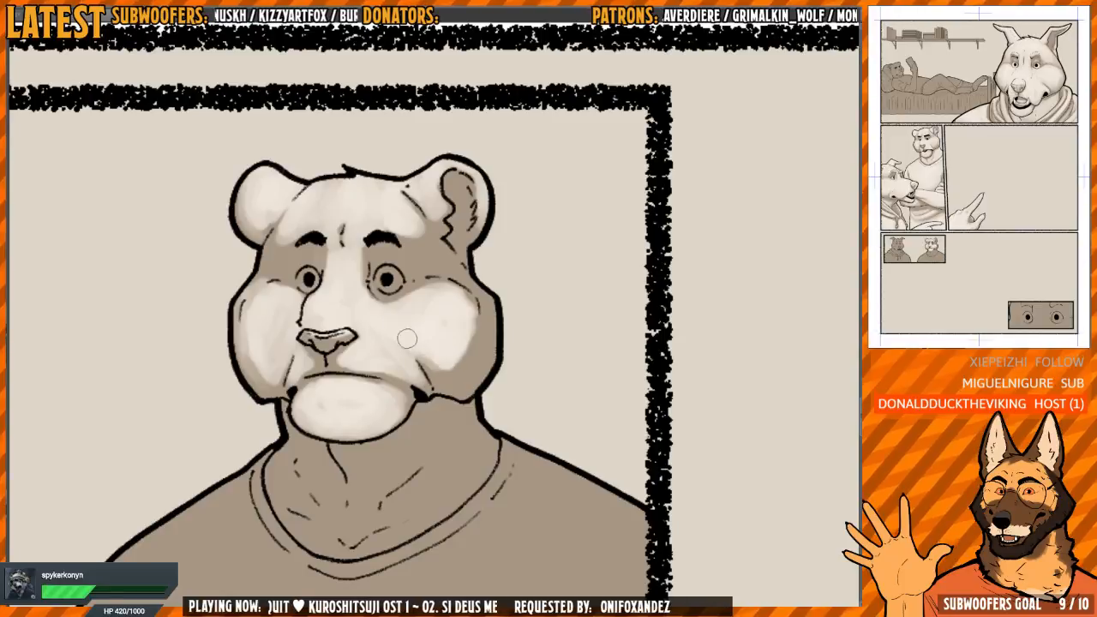
key("h")
left_click_drag(429, 307, 461, 311)
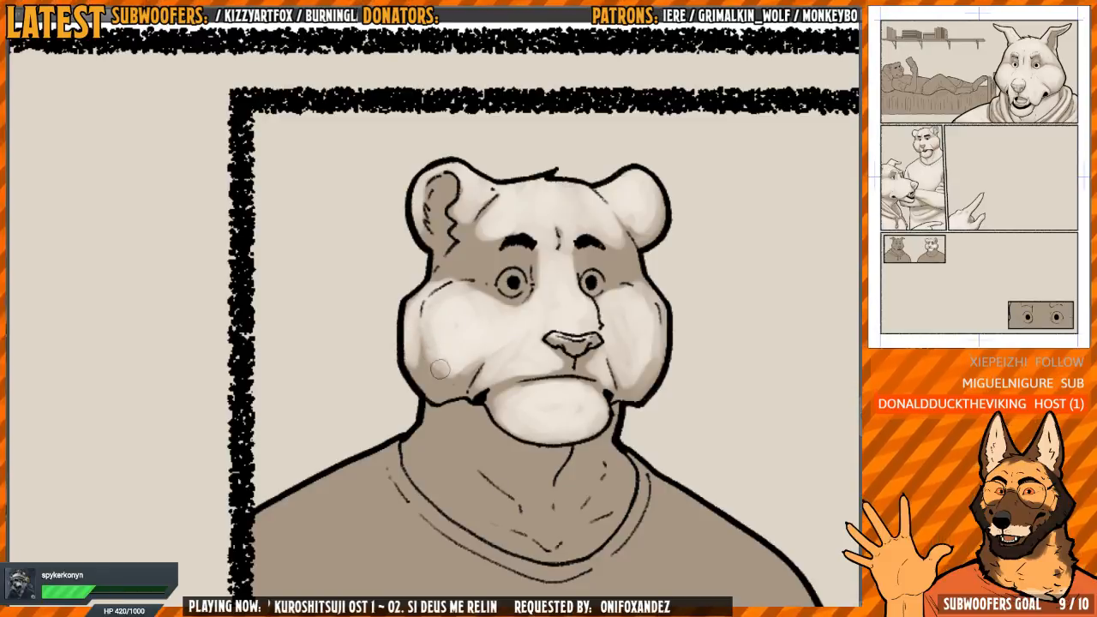
key("h")
left_click_drag(461, 292, 459, 321)
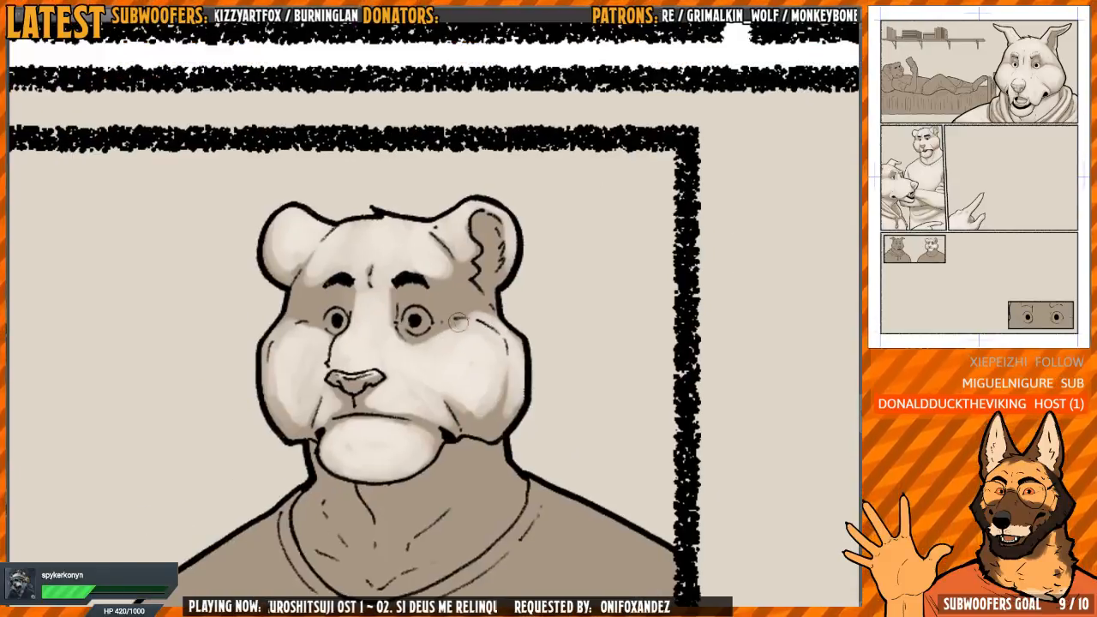
Fill the whites of both of the bear's eyes with the light tone around the pupils
scroll(440, 338, "up", 4)
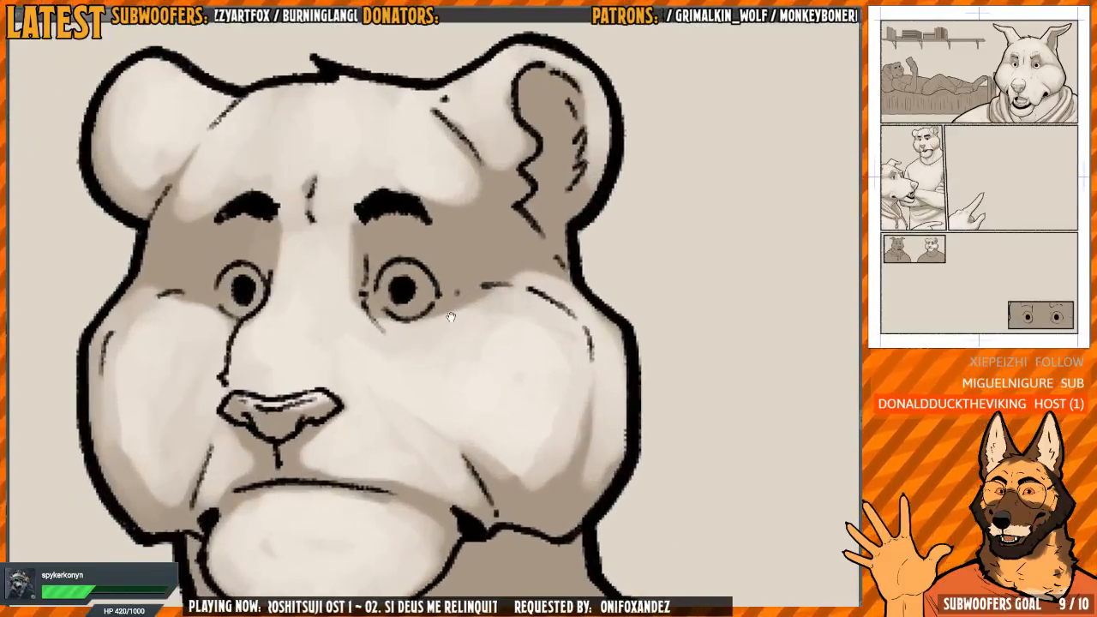
mouse_move(423, 315)
left_mouse_down()
mouse_move(473, 359)
mouse_move(474, 339)
mouse_move(442, 360)
mouse_move(437, 346)
left_mouse_up()
left_click_drag(439, 341, 478, 346)
left_click_drag(386, 350, 471, 354)
mouse_move(362, 353)
left_mouse_down()
mouse_move(395, 349)
mouse_move(403, 332)
mouse_move(360, 355)
mouse_move(395, 348)
left_mouse_up()
scroll(377, 317, "down", 7)
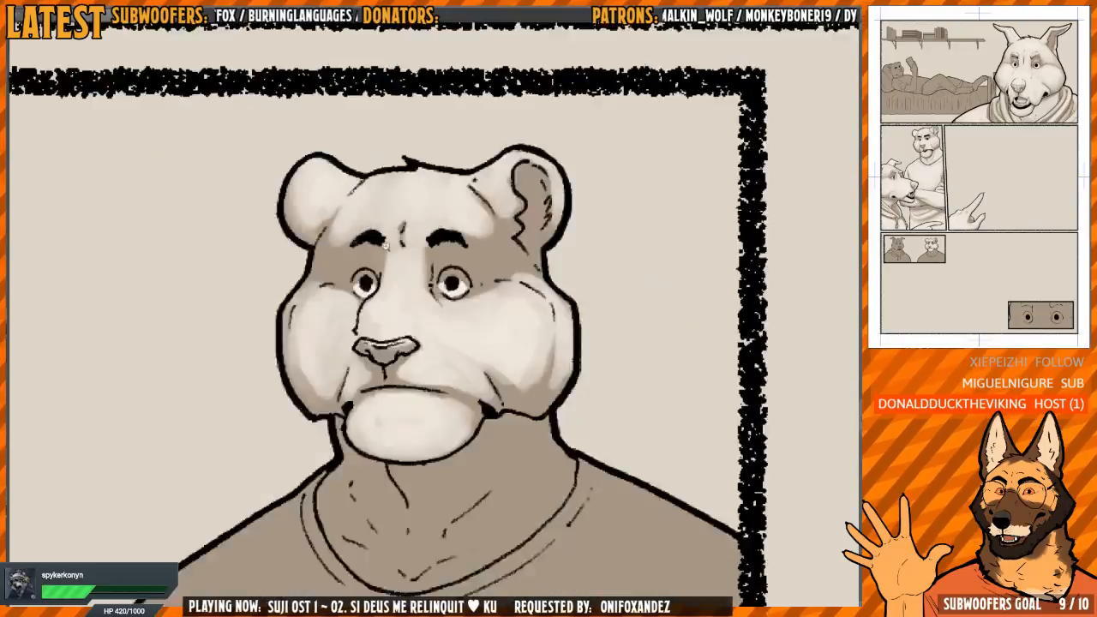
Cover the bear's brown shirt with broad light-tone strokes across both shoulders and the chest
mouse_move(545, 333)
left_mouse_down()
mouse_move(505, 287)
mouse_move(471, 296)
mouse_move(467, 279)
mouse_move(454, 343)
mouse_move(503, 323)
mouse_move(544, 343)
mouse_move(508, 353)
mouse_move(495, 310)
left_mouse_up()
scroll(504, 287, "up", 3)
left_click_drag(351, 312, 369, 331)
scroll(375, 345, "up", 1)
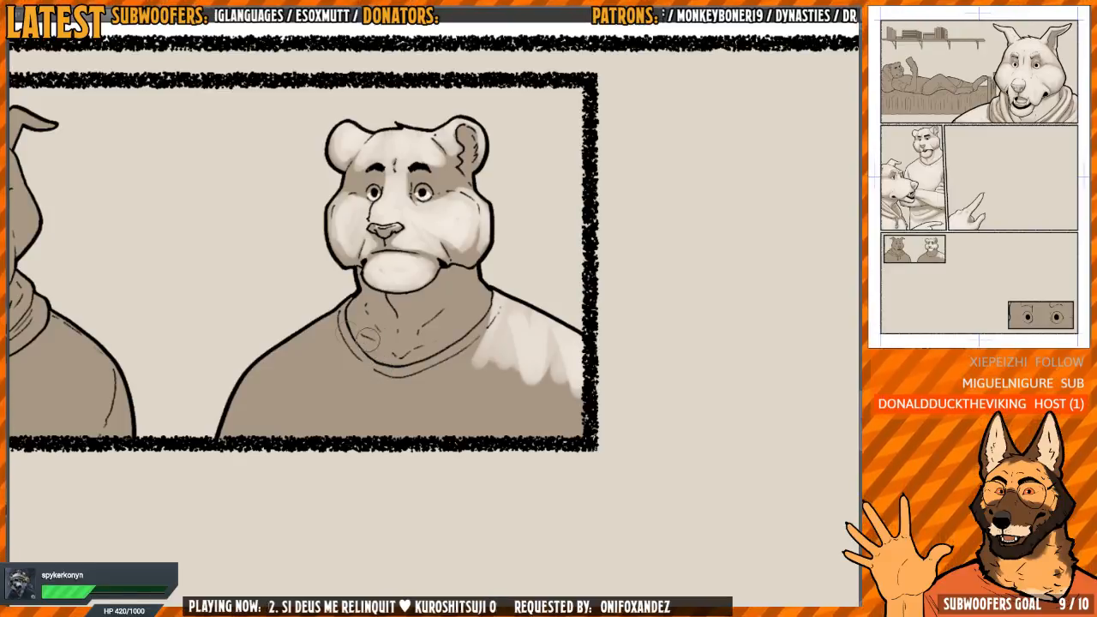
mouse_move(328, 323)
left_mouse_down()
mouse_move(247, 369)
mouse_move(244, 390)
mouse_move(286, 394)
mouse_move(256, 407)
mouse_move(252, 421)
left_mouse_up()
mouse_move(558, 266)
left_mouse_down()
mouse_move(501, 422)
mouse_move(454, 435)
left_mouse_up()
left_click_drag(460, 260, 455, 315)
mouse_move(375, 284)
left_mouse_down()
mouse_move(371, 330)
mouse_move(397, 380)
mouse_move(358, 324)
mouse_move(381, 356)
mouse_move(375, 299)
mouse_move(361, 356)
mouse_move(371, 289)
mouse_move(406, 243)
mouse_move(377, 226)
mouse_move(370, 237)
mouse_move(344, 234)
mouse_move(362, 267)
mouse_move(372, 400)
mouse_move(358, 441)
mouse_move(372, 364)
mouse_move(390, 393)
left_mouse_up()
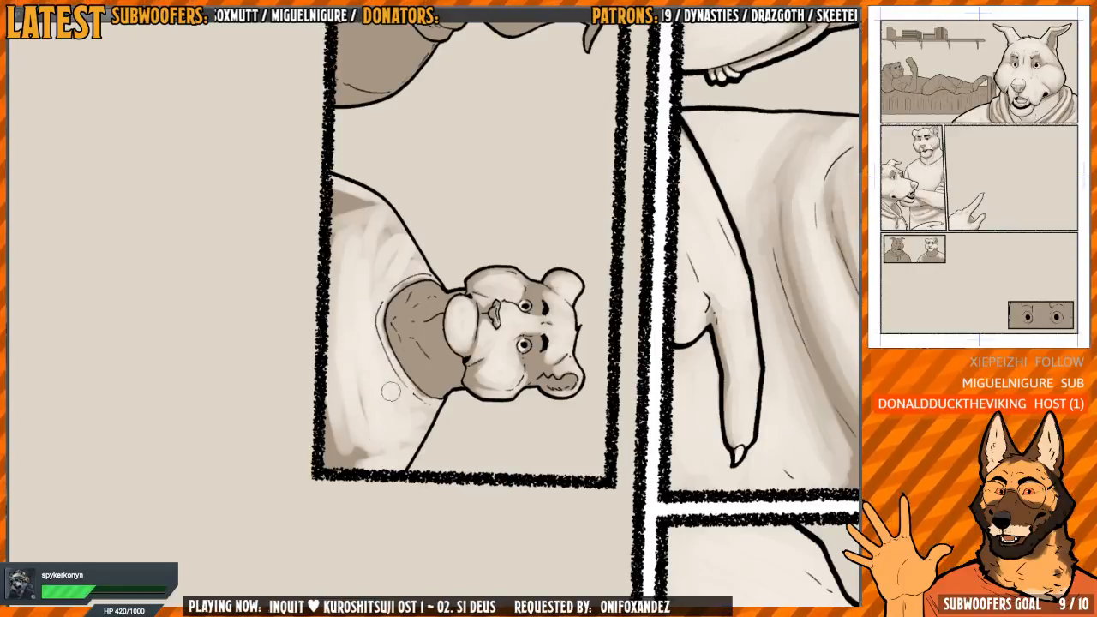
Cover the leftover brown patches at the shirt's lower corners and shoulder with the light tone and smooth the streaks
left_click_drag(495, 276, 497, 207)
left_click_drag(408, 338, 436, 360)
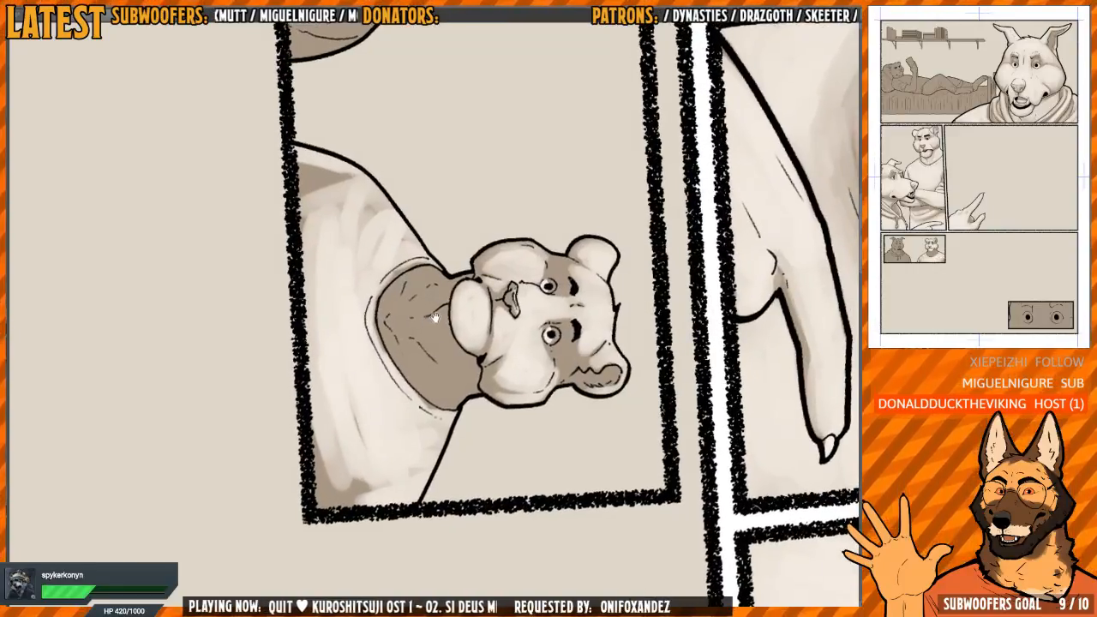
left_click_drag(435, 317, 399, 352)
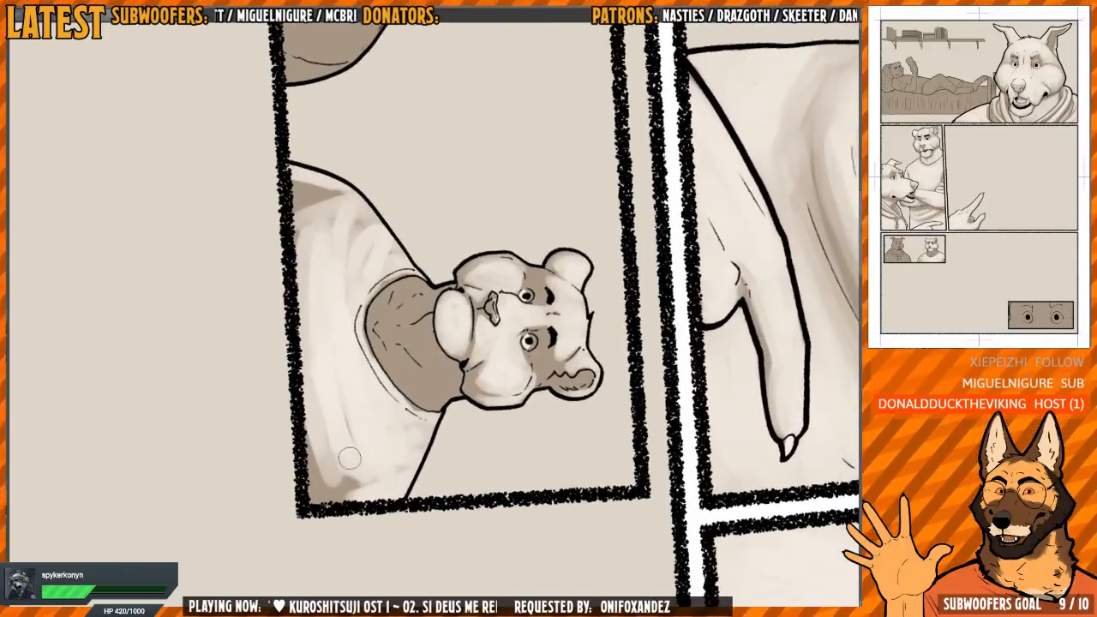
mouse_move(349, 458)
left_mouse_down()
mouse_move(314, 463)
mouse_move(328, 409)
mouse_move(323, 470)
left_mouse_up()
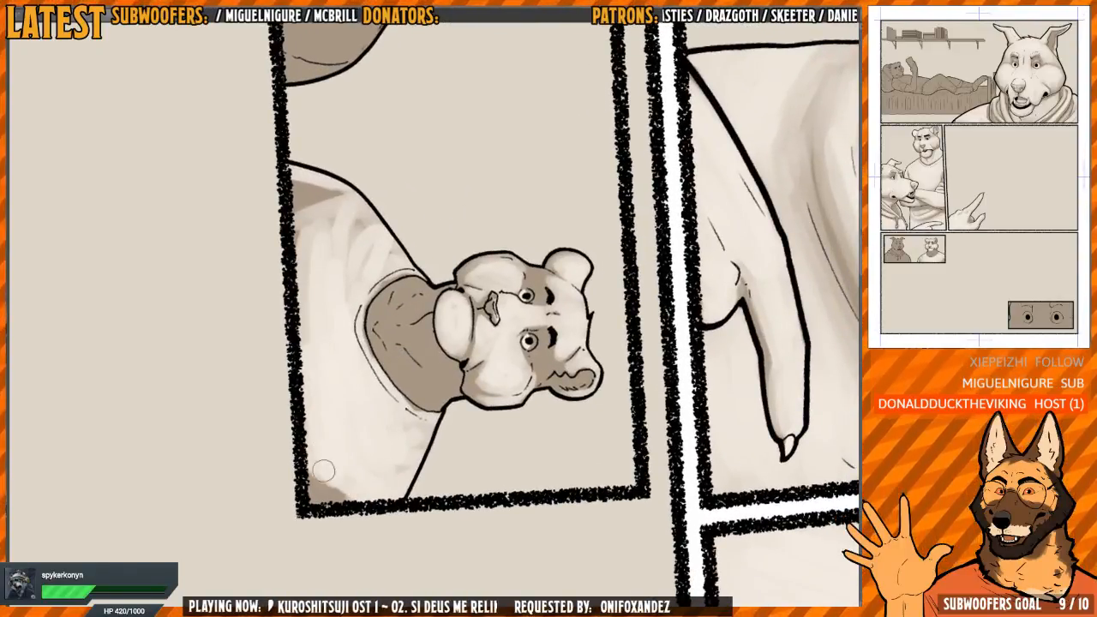
mouse_move(400, 477)
left_mouse_down()
mouse_move(324, 485)
mouse_move(362, 502)
mouse_move(415, 434)
mouse_move(454, 274)
mouse_move(397, 262)
mouse_move(381, 331)
left_mouse_up()
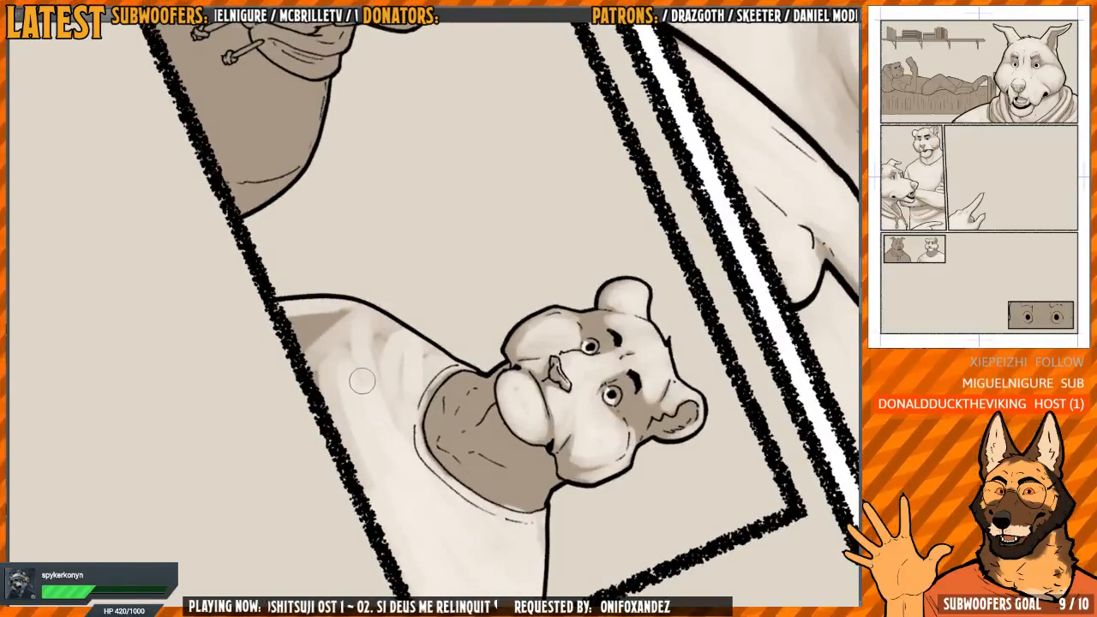
left_click_drag(377, 404, 353, 395)
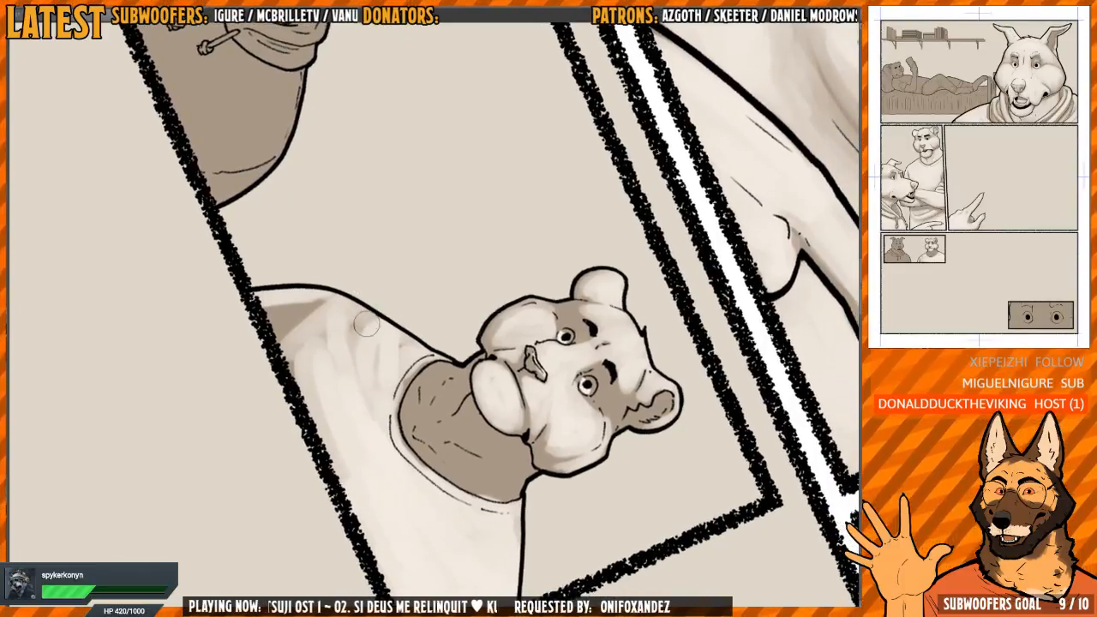
mouse_move(383, 384)
left_mouse_down()
mouse_move(418, 357)
mouse_move(426, 332)
mouse_move(378, 329)
mouse_move(319, 387)
mouse_move(282, 384)
mouse_move(341, 423)
mouse_move(326, 396)
left_mouse_up()
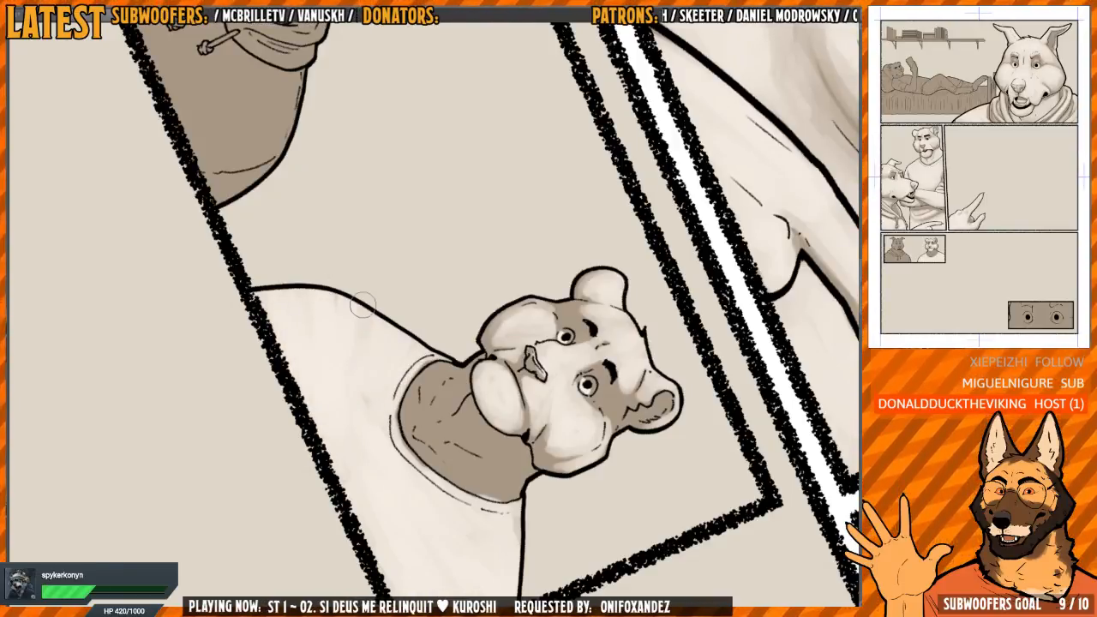
Add thin shaded sleeve creases on both sides of the bear's shirt near the lower panel border, and undo the last stroke
key("ctrl+at")
mouse_move(761, 389)
left_mouse_down()
mouse_move(619, 340)
mouse_move(602, 318)
left_mouse_up()
scroll(576, 344, "up", 2)
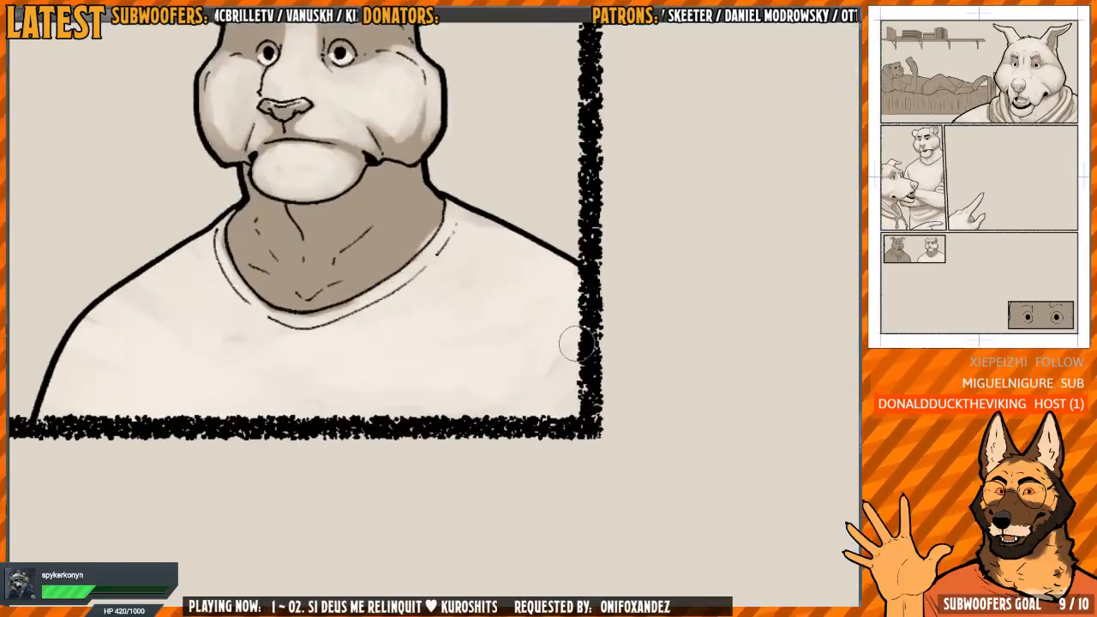
key("h")
left_click_drag(676, 359, 523, 354)
key("h")
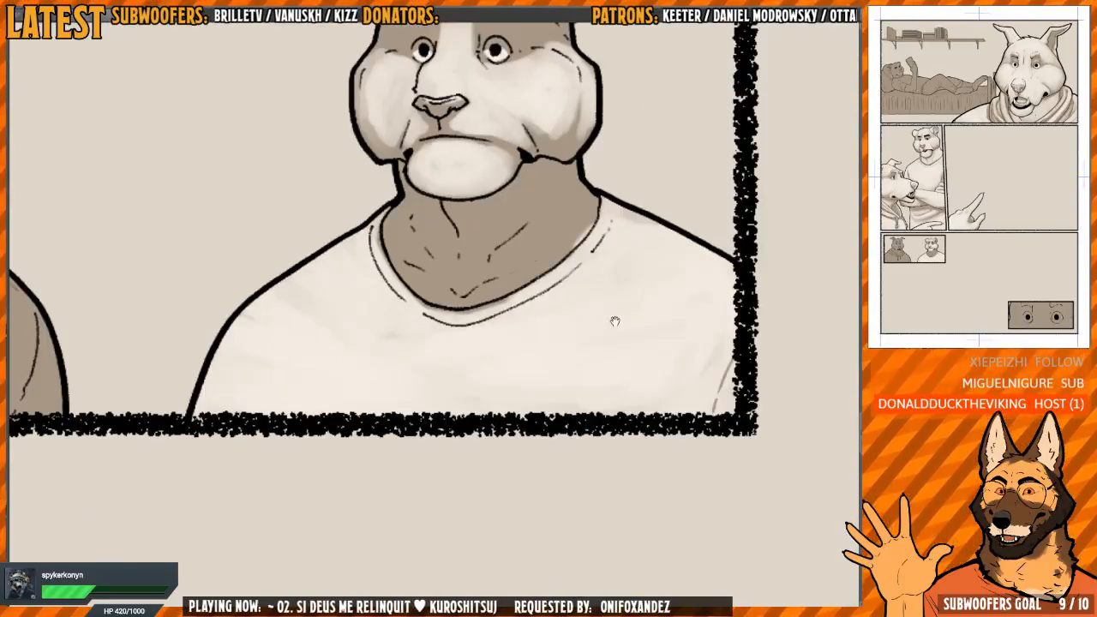
left_click_drag(240, 352, 253, 337)
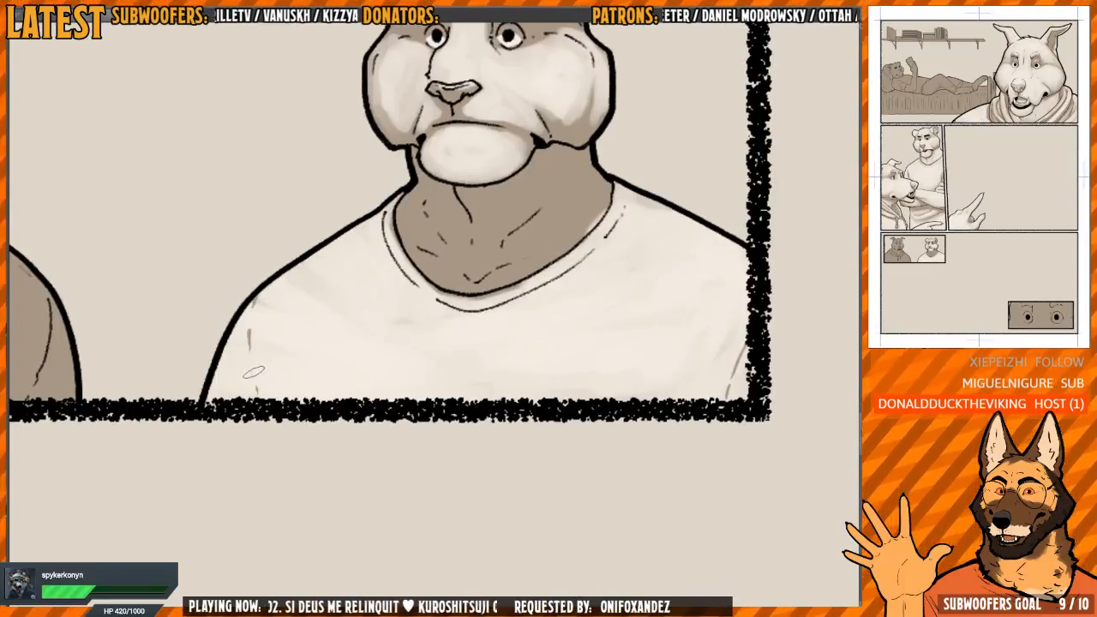
scroll(254, 324, "up", 2)
key("ctrl+z")
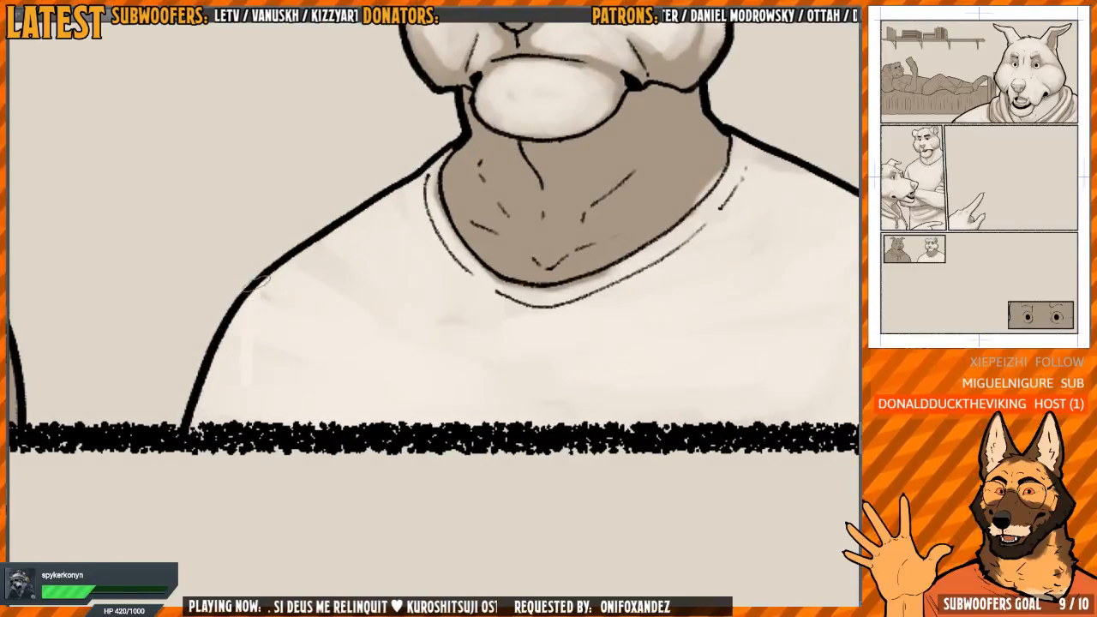
Clean up the shirt's collar band with the light tone, following the neckline from shoulder to shoulder
scroll(255, 411, "down", 3)
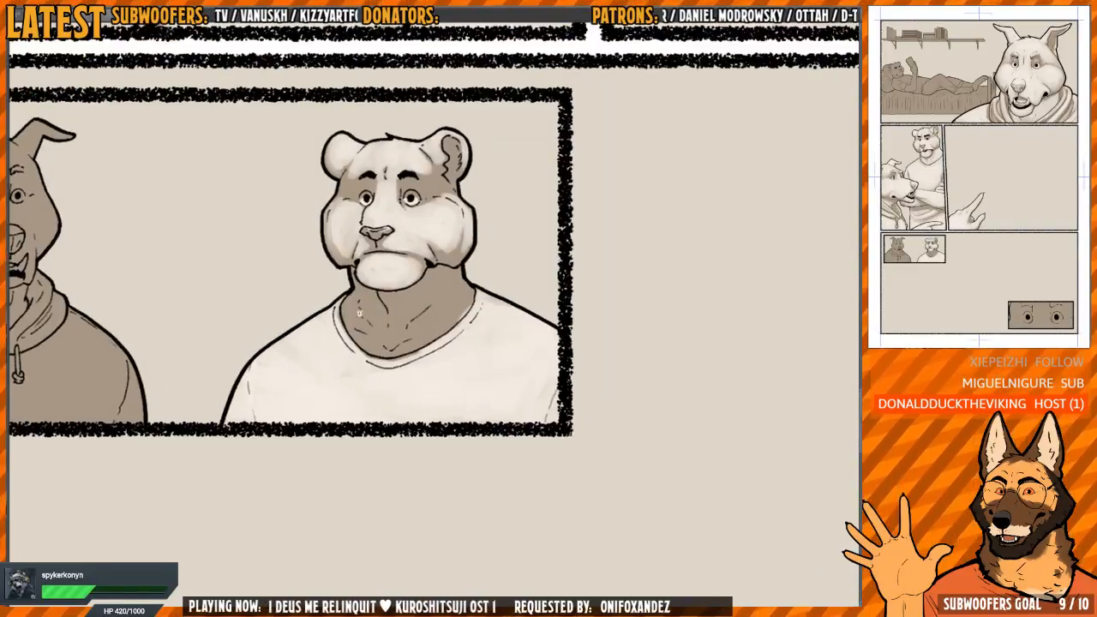
scroll(321, 317, "up", 4)
mouse_move(324, 308)
left_mouse_down()
mouse_move(329, 352)
mouse_move(323, 324)
mouse_move(338, 267)
left_mouse_up()
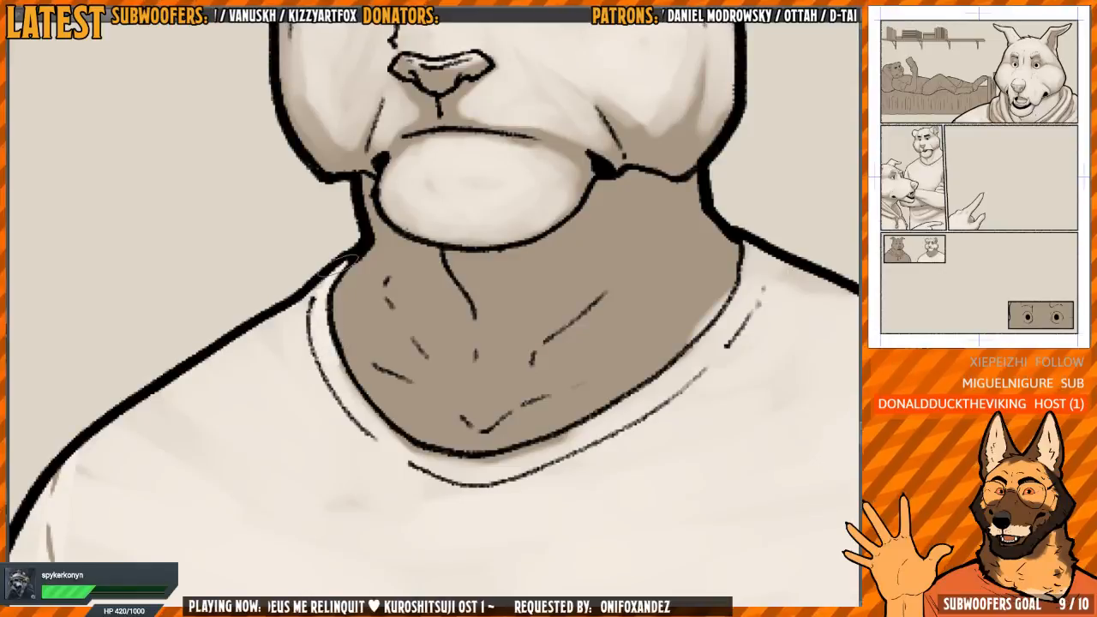
mouse_move(424, 364)
left_mouse_down()
mouse_move(371, 330)
mouse_move(502, 349)
mouse_move(452, 386)
left_mouse_up()
mouse_move(351, 246)
left_mouse_down()
mouse_move(342, 301)
mouse_move(395, 408)
left_mouse_up()
left_click_drag(514, 395, 469, 304)
mouse_move(454, 267)
left_mouse_down()
mouse_move(470, 275)
mouse_move(463, 342)
left_mouse_up()
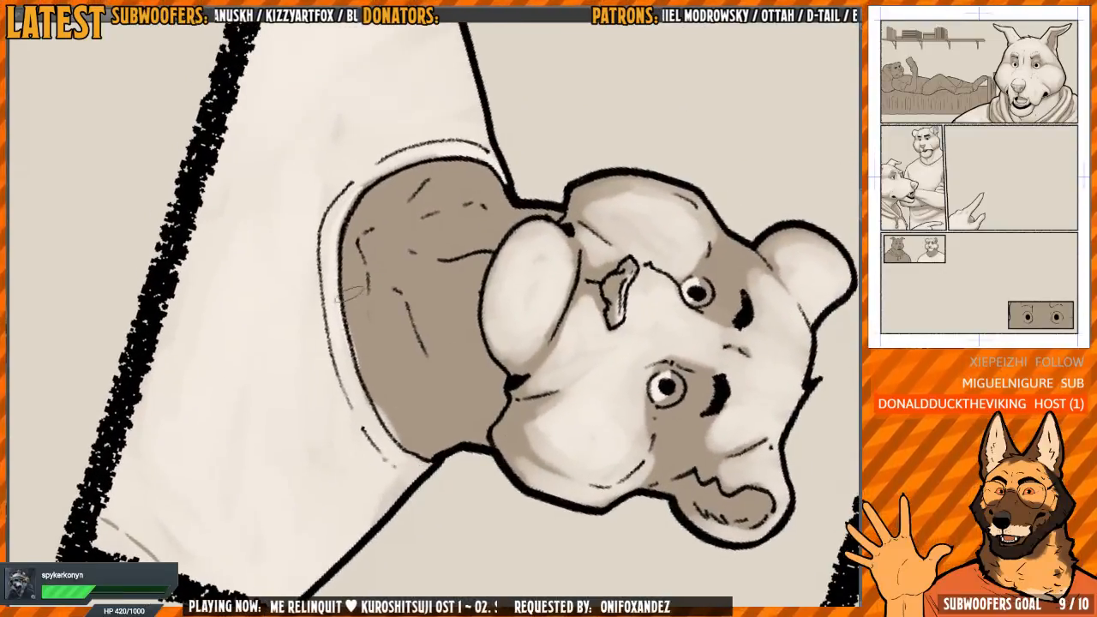
left_click_drag(385, 323, 334, 327)
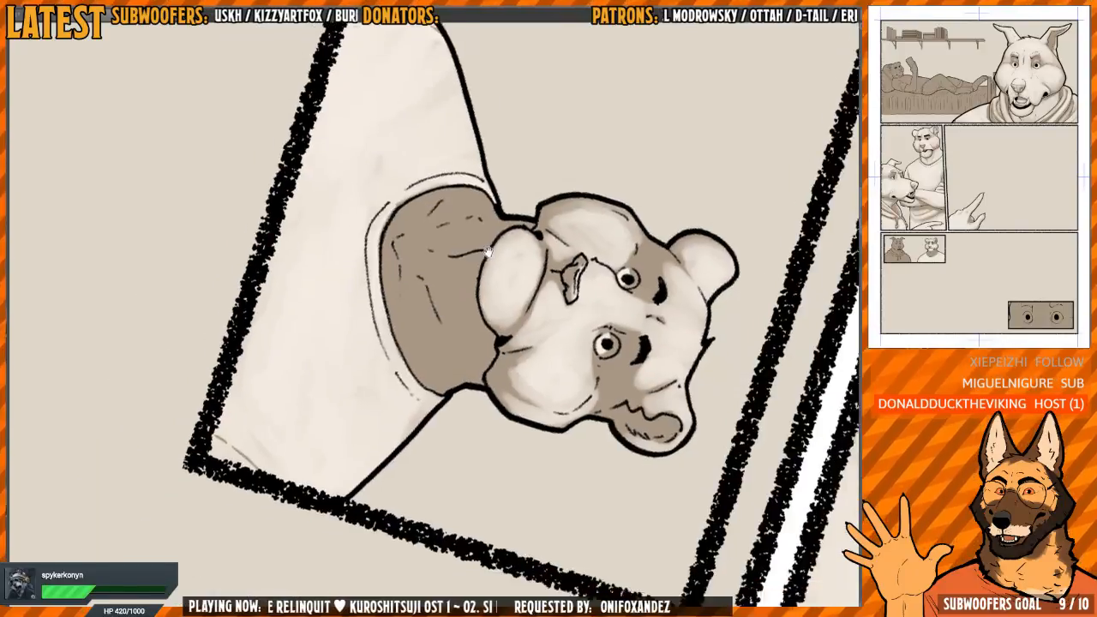
Strengthen the shaded sleeve crease on the shirt beside the vertical panel border
left_click_drag(506, 430, 534, 207)
left_click_drag(603, 173, 570, 159)
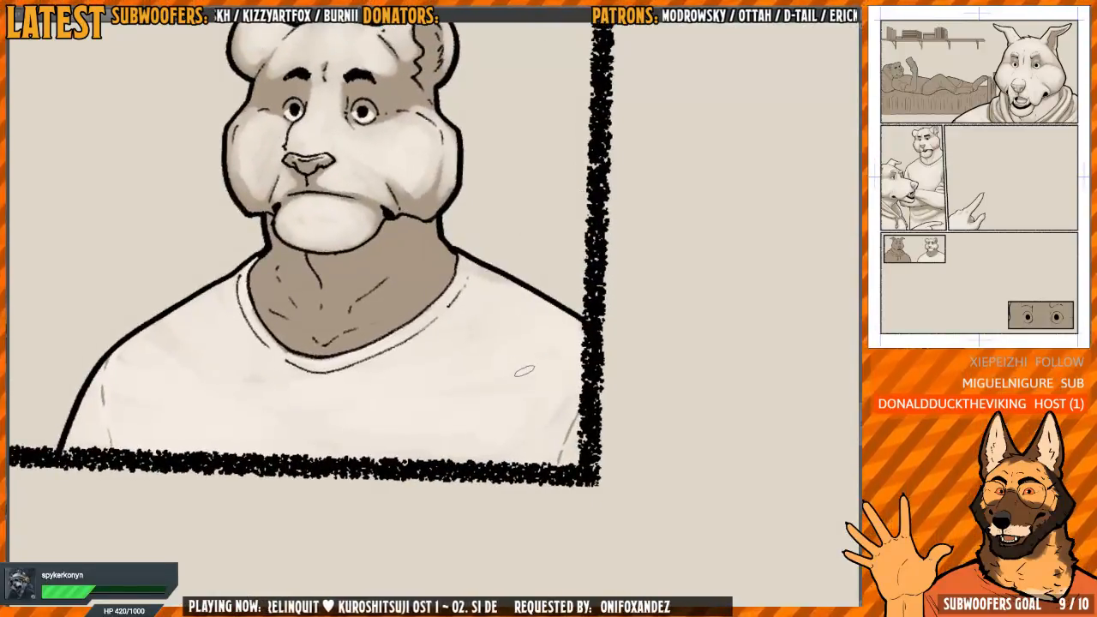
mouse_move(547, 394)
left_mouse_down()
mouse_move(549, 315)
mouse_move(609, 309)
left_mouse_up()
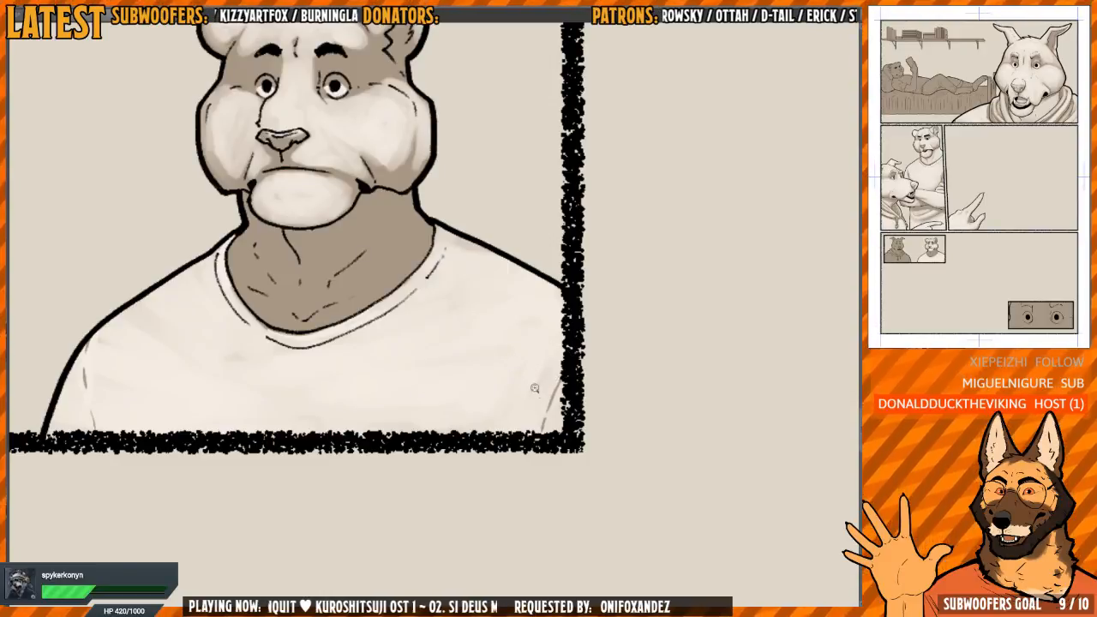
left_click_drag(534, 389, 535, 380)
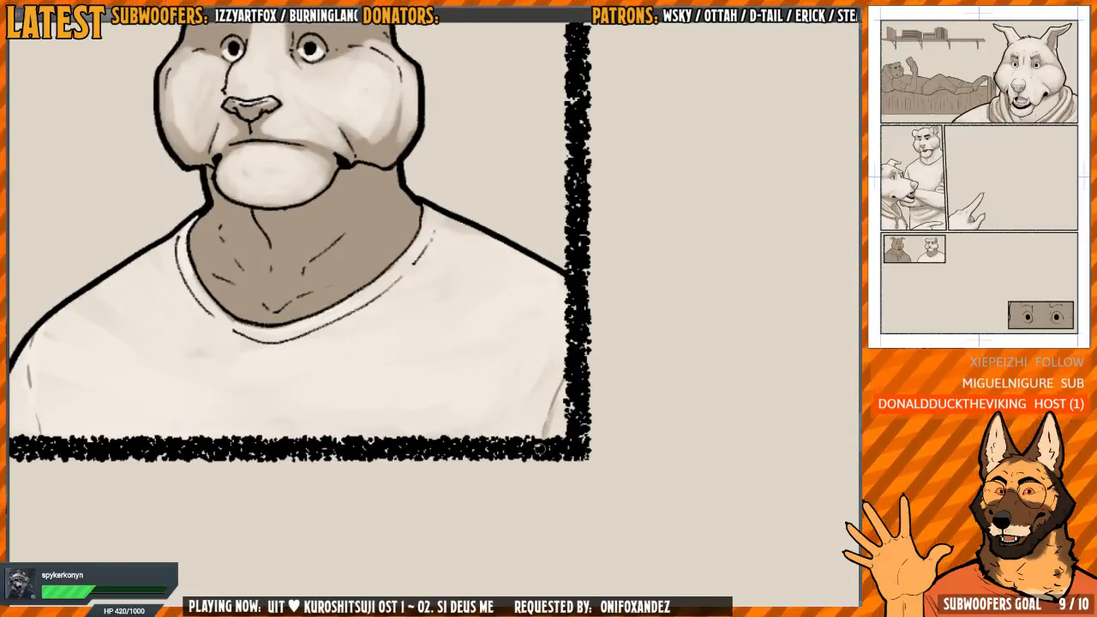
left_click_drag(312, 384, 469, 386)
Extend the opposite sleeve's crease up to the shoulder outline and soften it with the light tone
left_click_drag(201, 414, 200, 384)
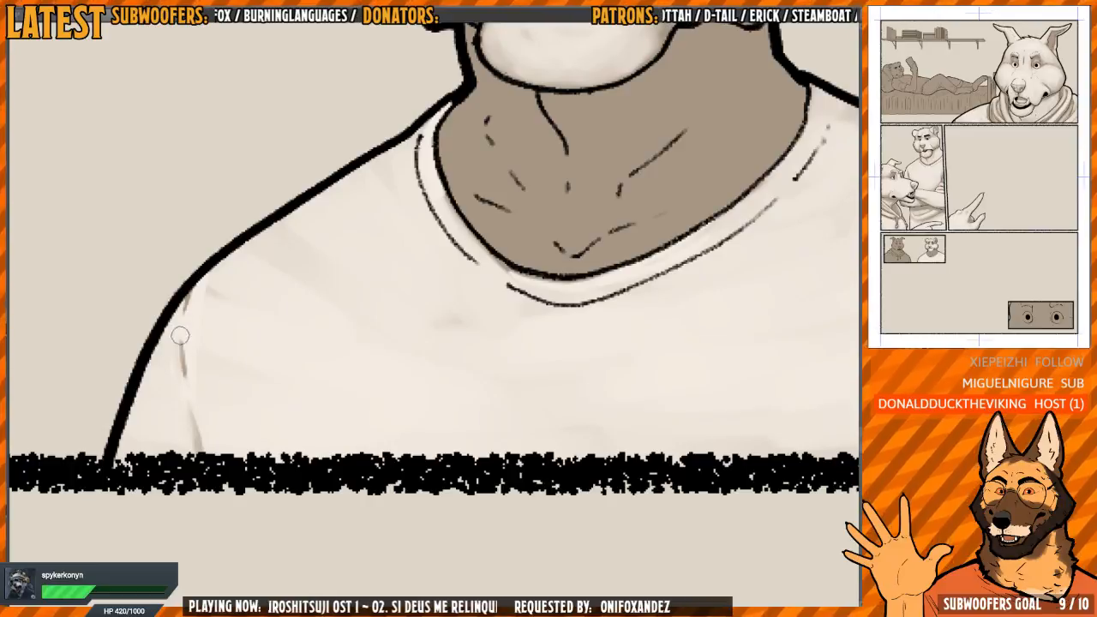
mouse_move(181, 352)
left_mouse_down()
mouse_move(203, 383)
mouse_move(207, 317)
left_mouse_up()
scroll(204, 391, "up", 2)
left_click_drag(199, 376, 202, 352)
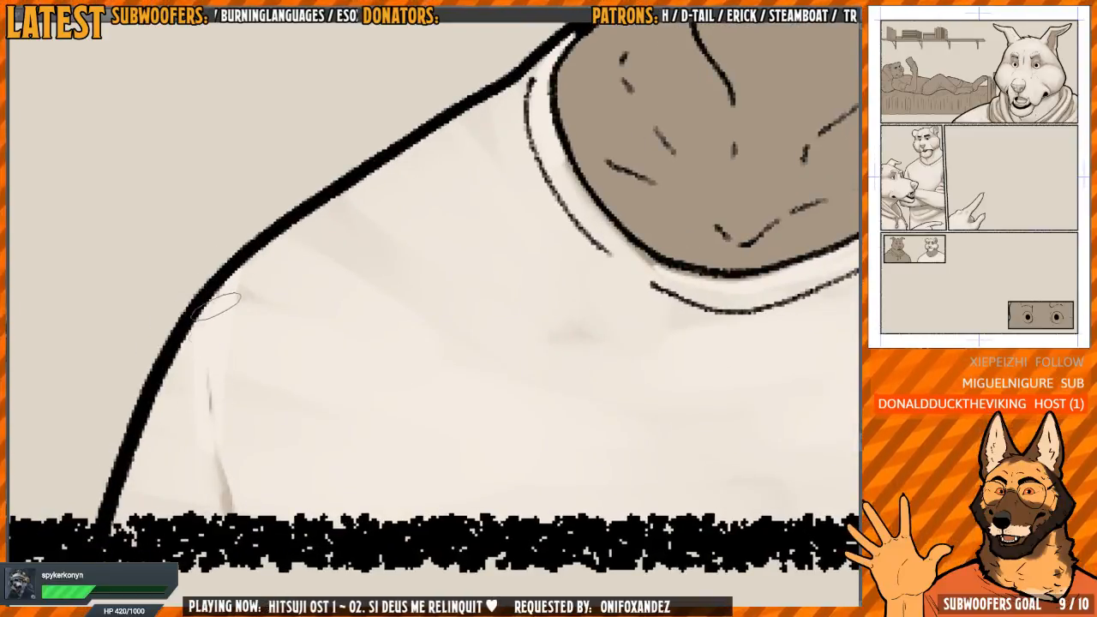
mouse_move(224, 279)
left_mouse_down()
mouse_move(214, 373)
mouse_move(239, 264)
mouse_move(214, 373)
mouse_move(212, 322)
left_mouse_up()
scroll(246, 452, "down", 5)
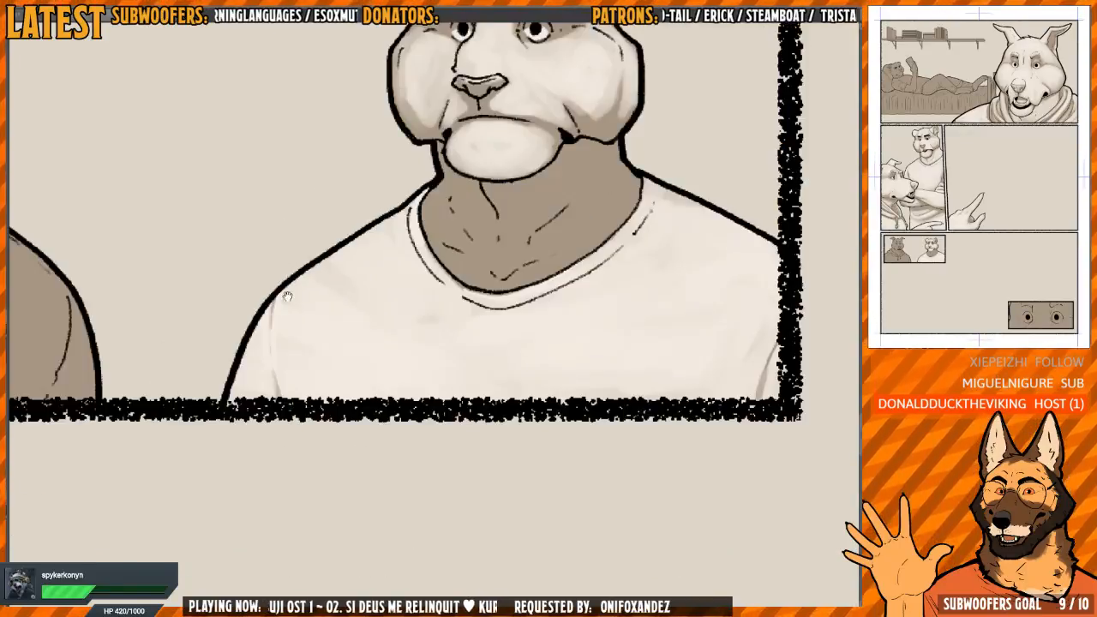
Paint the sides and base of the bear's neck with the light tone, leaving brown shadow beneath the chin
mouse_move(566, 333)
left_mouse_down()
mouse_move(380, 389)
mouse_move(350, 274)
mouse_move(381, 323)
mouse_move(350, 311)
mouse_move(311, 350)
mouse_move(302, 344)
mouse_move(299, 368)
mouse_move(283, 287)
mouse_move(382, 246)
mouse_move(296, 273)
mouse_move(282, 304)
mouse_move(309, 386)
mouse_move(296, 315)
mouse_move(368, 244)
mouse_move(351, 240)
mouse_move(307, 329)
mouse_move(317, 386)
mouse_move(313, 369)
mouse_move(377, 454)
mouse_move(304, 394)
mouse_move(274, 343)
mouse_move(368, 463)
mouse_move(570, 362)
mouse_move(510, 333)
mouse_move(523, 322)
left_mouse_up()
scroll(382, 323, "up", 2)
key("]")
left_click_drag(522, 245, 533, 228)
left_click(465, 356, "ctrl")
left_click(470, 363, "alt")
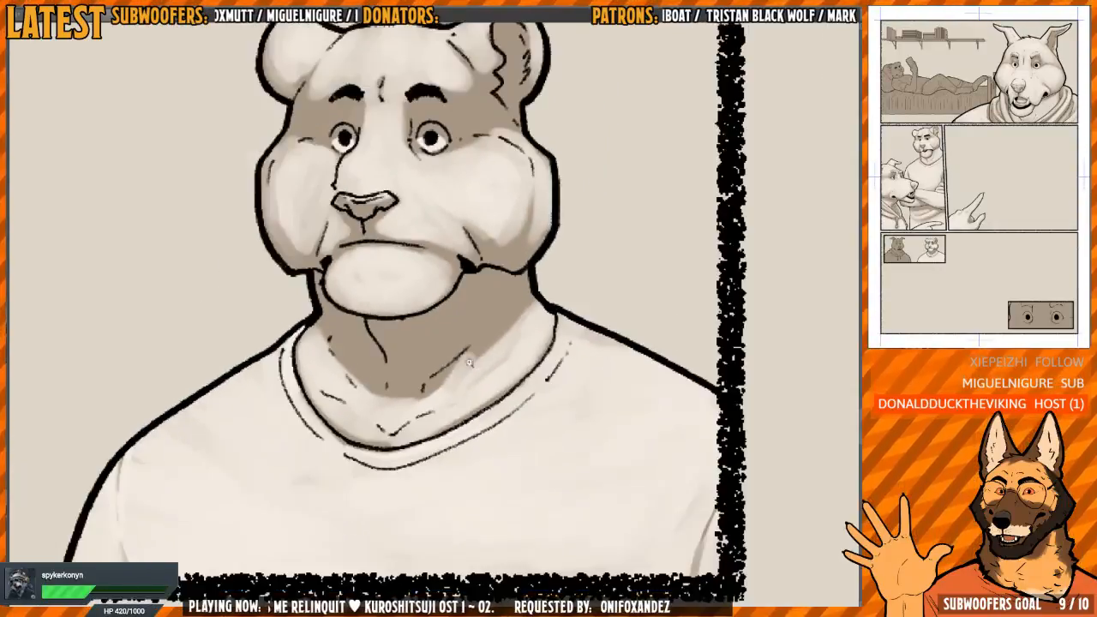
Refine the neck shadow into a tapered shape under the chin, blending its edges into the light tone
mouse_move(472, 400)
left_mouse_down()
mouse_move(442, 417)
mouse_move(504, 370)
mouse_move(472, 367)
mouse_move(473, 350)
mouse_move(540, 285)
mouse_move(459, 334)
mouse_move(442, 368)
mouse_move(433, 401)
left_mouse_up()
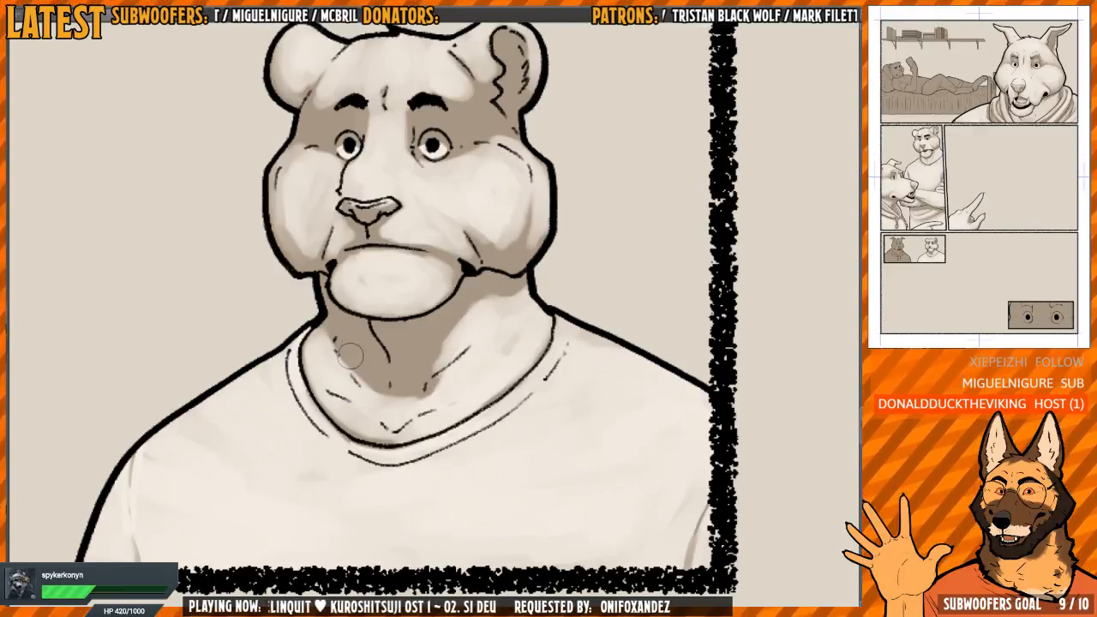
mouse_move(319, 324)
left_mouse_down()
mouse_move(360, 399)
mouse_move(364, 387)
mouse_move(374, 402)
mouse_move(359, 358)
mouse_move(381, 402)
mouse_move(426, 384)
mouse_move(460, 333)
left_mouse_up()
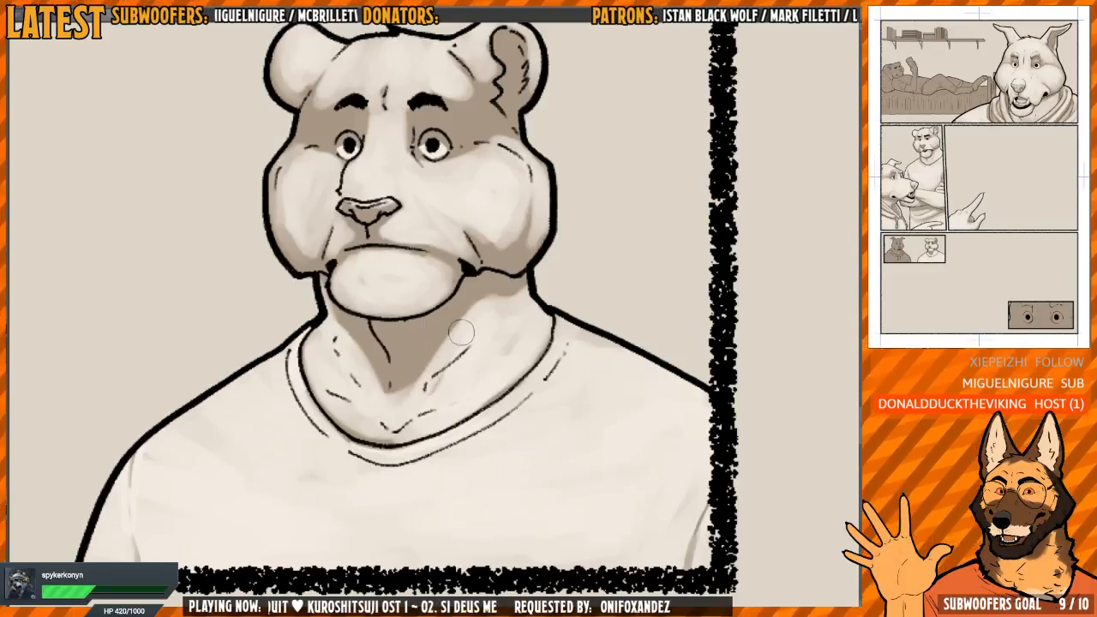
mouse_move(351, 342)
left_mouse_down()
mouse_move(378, 387)
mouse_move(470, 313)
mouse_move(525, 295)
mouse_move(440, 335)
mouse_move(336, 321)
mouse_move(381, 390)
mouse_move(369, 428)
mouse_move(385, 433)
mouse_move(381, 369)
mouse_move(446, 349)
left_mouse_up()
left_click_drag(467, 307, 421, 355)
scroll(497, 312, "down", 5)
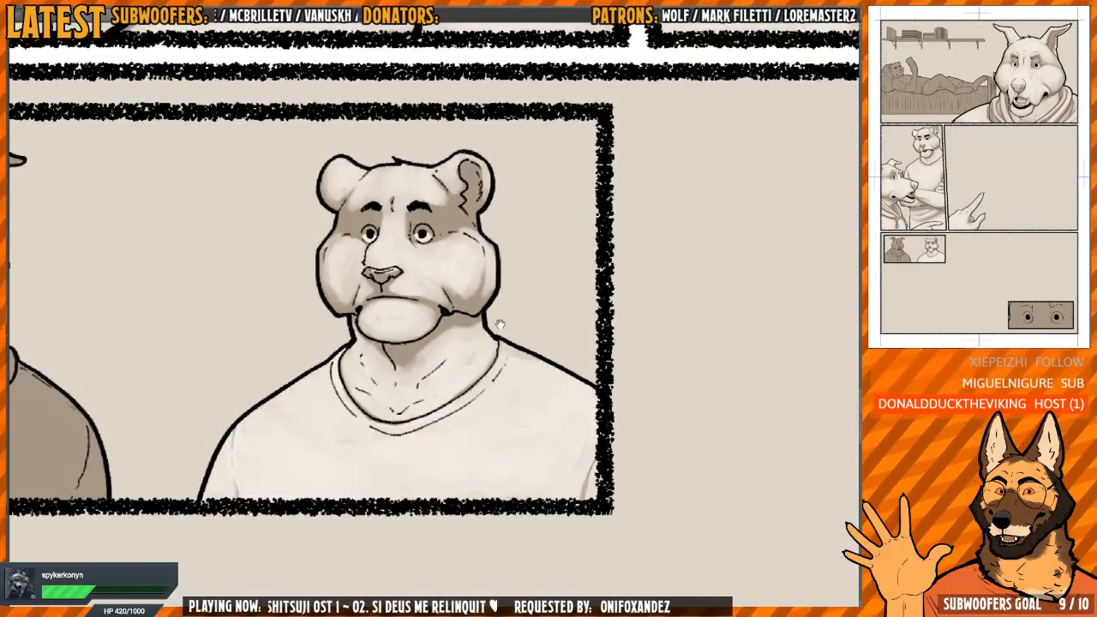
Paint the hoodie shoulder beside the panel border with the light tone on the third-row inset's brown dog
scroll(486, 232, "down", 3)
left_click_drag(231, 345, 332, 364)
scroll(365, 366, "up", 6)
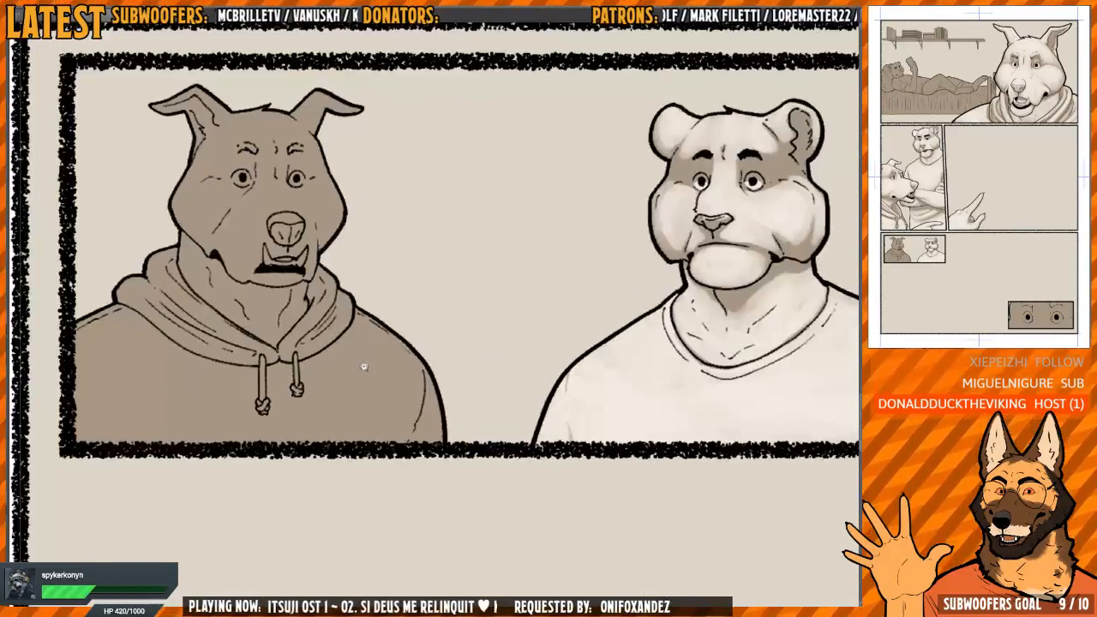
mouse_move(441, 377)
left_mouse_down()
mouse_move(429, 378)
mouse_move(441, 380)
left_mouse_up()
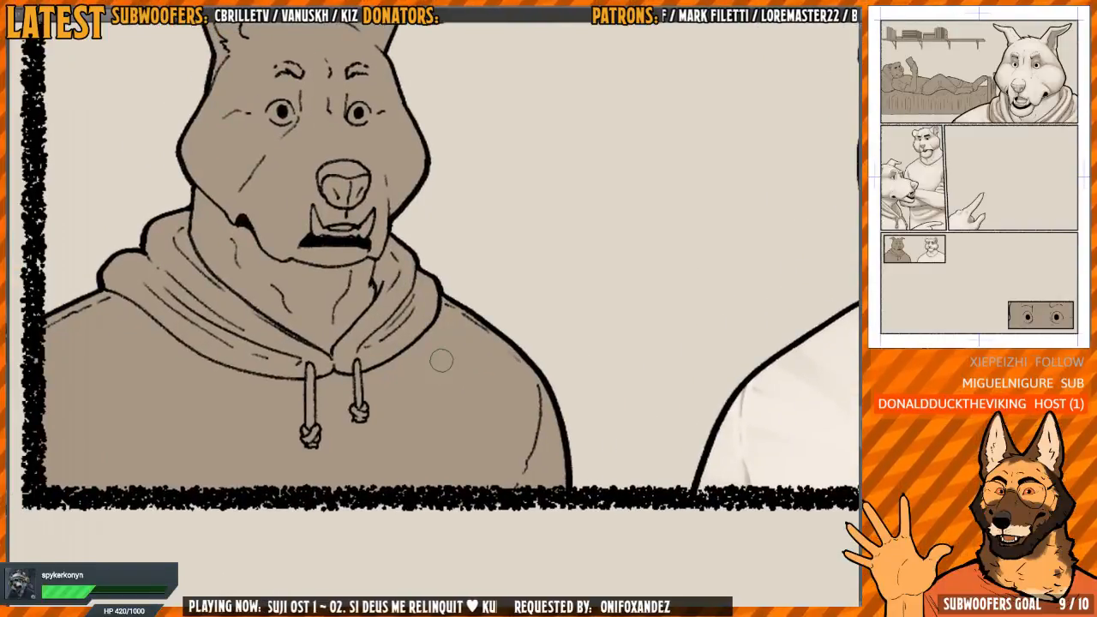
key("h")
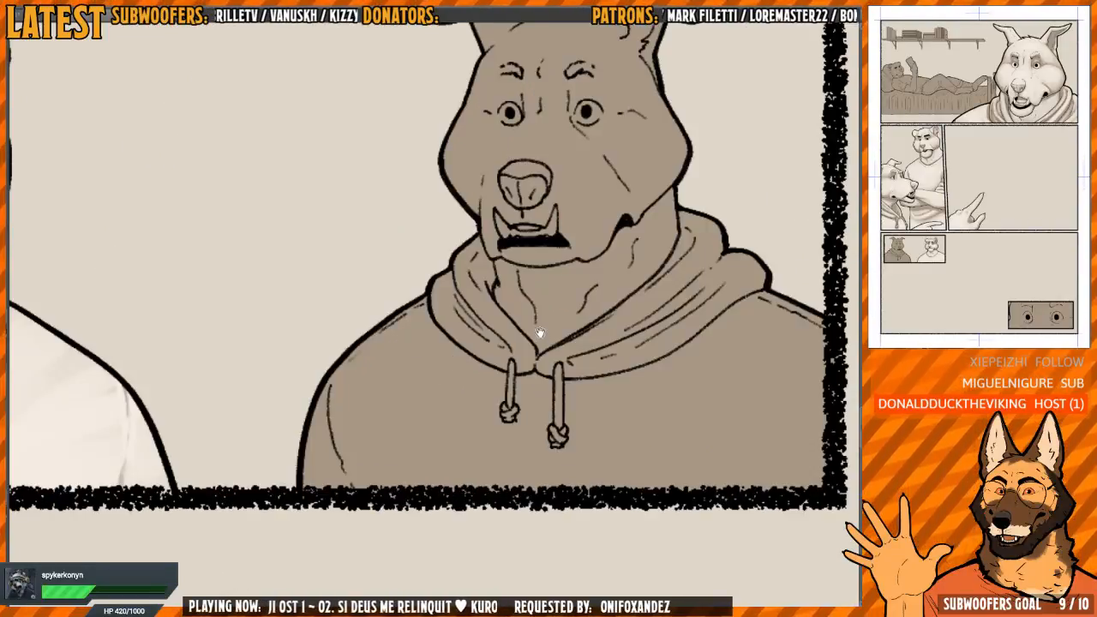
left_click_drag(539, 333, 515, 327)
left_click_drag(585, 335, 459, 316)
scroll(480, 306, "down", 1)
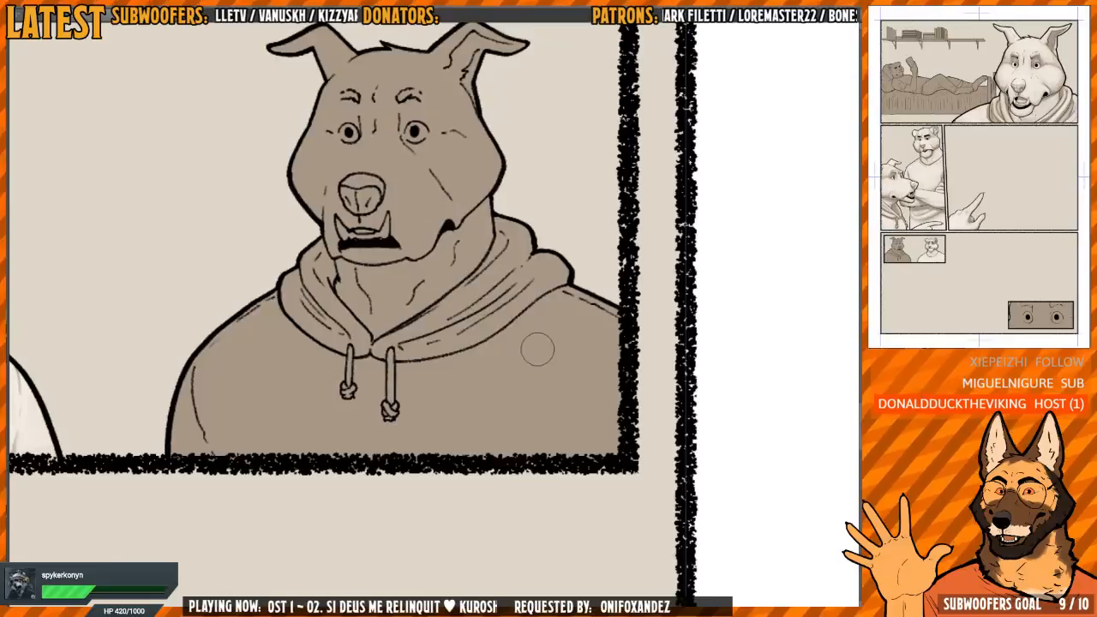
mouse_move(537, 349)
left_mouse_down()
mouse_move(515, 360)
mouse_move(583, 309)
mouse_move(610, 321)
mouse_move(581, 342)
mouse_move(572, 305)
left_mouse_up()
left_click_drag(521, 339, 536, 352)
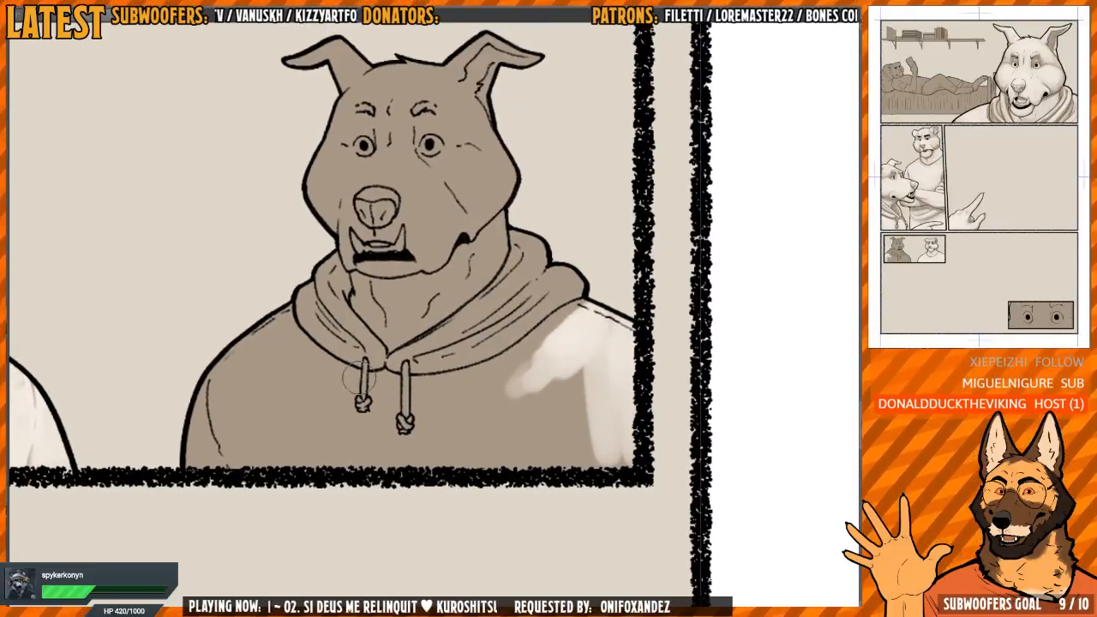
Paint the hoodie's opposite shoulder and chest with the light tone, filling in around and between the drawstrings
mouse_move(261, 333)
left_mouse_down()
mouse_move(270, 307)
mouse_move(283, 351)
mouse_move(321, 377)
mouse_move(302, 366)
mouse_move(250, 403)
mouse_move(232, 436)
mouse_move(273, 420)
mouse_move(296, 445)
mouse_move(338, 396)
mouse_move(353, 403)
mouse_move(353, 443)
mouse_move(324, 441)
mouse_move(274, 360)
mouse_move(230, 411)
mouse_move(251, 353)
mouse_move(249, 377)
left_mouse_up()
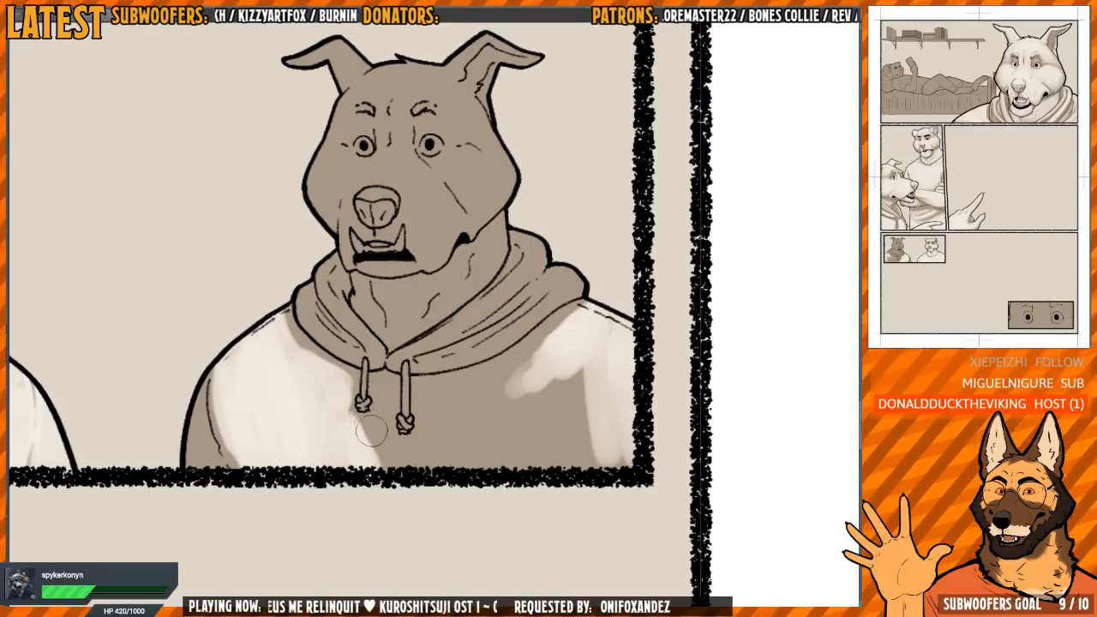
mouse_move(362, 421)
left_mouse_down()
mouse_move(347, 428)
mouse_move(377, 463)
mouse_move(381, 386)
mouse_move(381, 424)
left_mouse_up()
left_click_drag(518, 366, 508, 364)
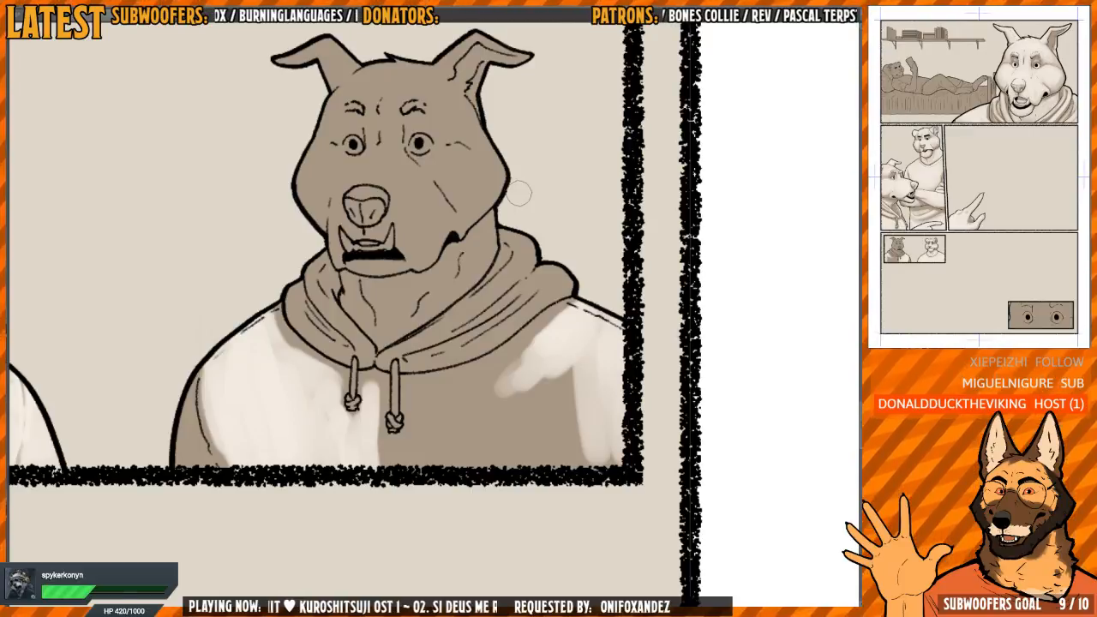
left_click_drag(494, 349, 493, 343)
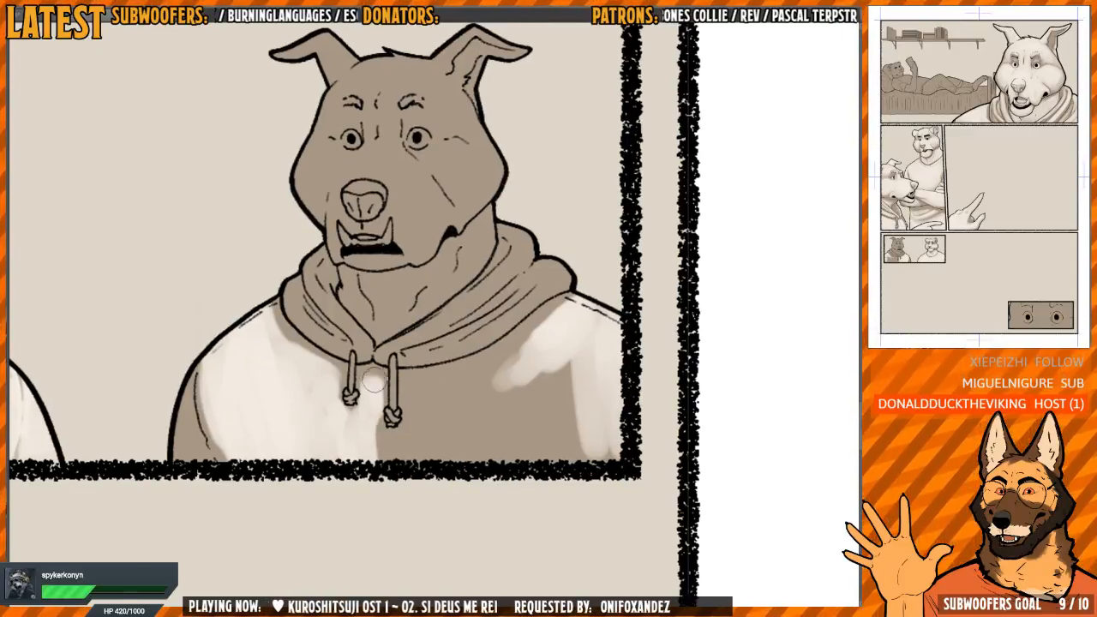
left_click_drag(367, 390, 361, 442)
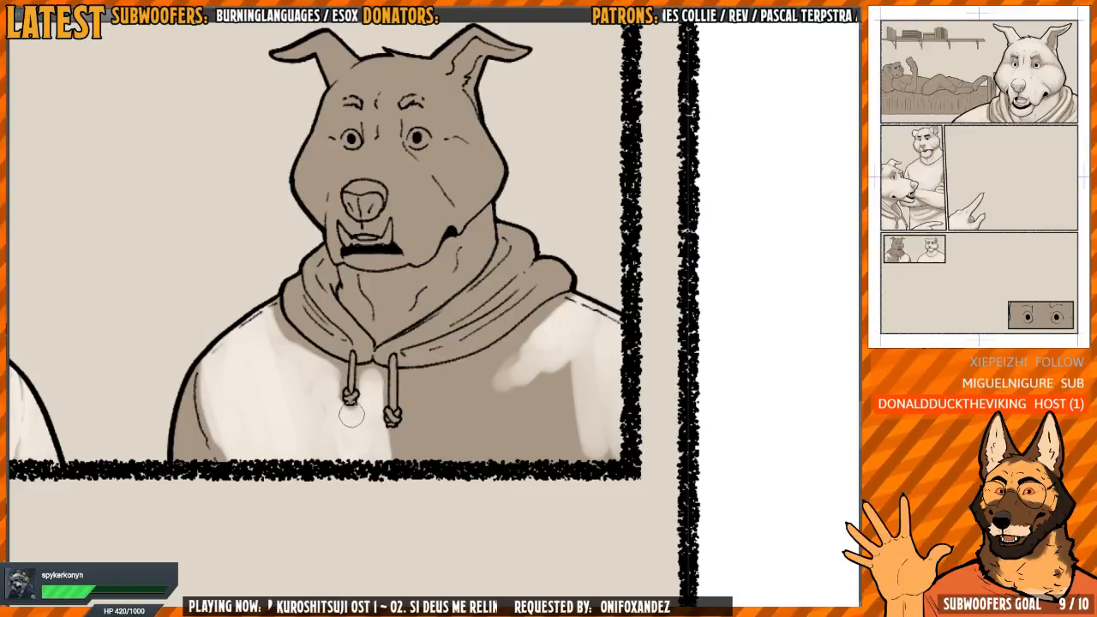
left_click_drag(419, 423, 409, 415)
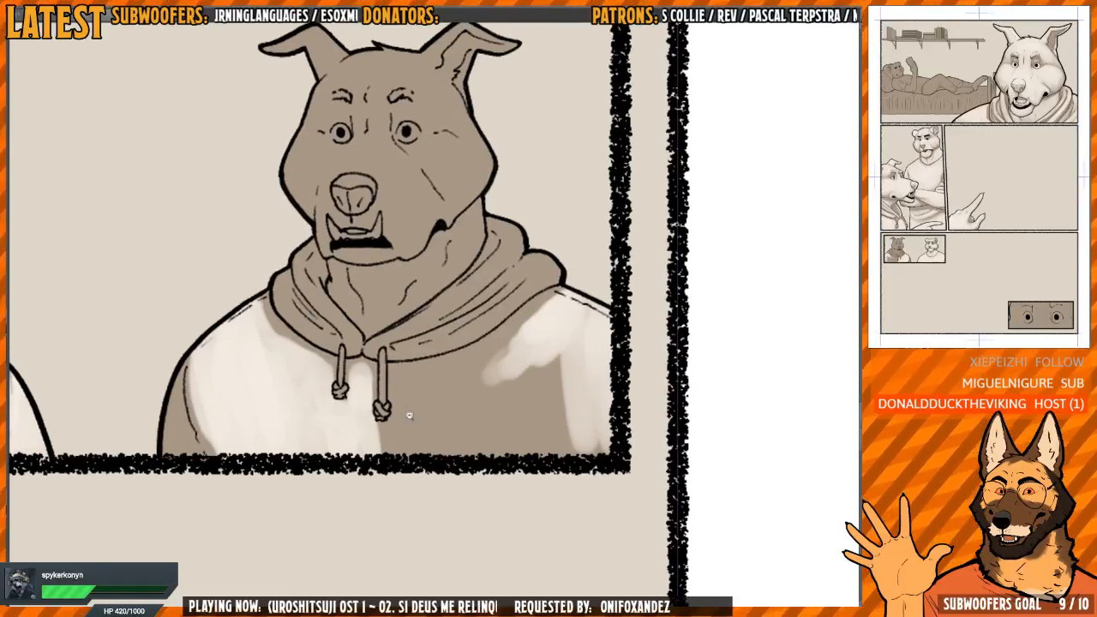
Fill the rest of the hoodie's chest with the light tone, leaving a brown cast shadow beneath the hood
scroll(412, 418, "up", 1)
mouse_move(390, 470)
left_mouse_down()
mouse_move(375, 455)
mouse_move(402, 461)
mouse_move(397, 371)
left_mouse_up()
mouse_move(401, 360)
left_mouse_down()
mouse_move(401, 458)
mouse_move(413, 361)
mouse_move(474, 355)
mouse_move(548, 317)
mouse_move(450, 374)
mouse_move(417, 469)
mouse_move(456, 449)
mouse_move(479, 401)
mouse_move(494, 406)
mouse_move(526, 336)
mouse_move(604, 307)
mouse_move(614, 342)
mouse_move(637, 275)
mouse_move(623, 355)
mouse_move(583, 389)
mouse_move(562, 457)
mouse_move(525, 354)
mouse_move(481, 354)
mouse_move(395, 439)
mouse_move(457, 448)
left_mouse_up()
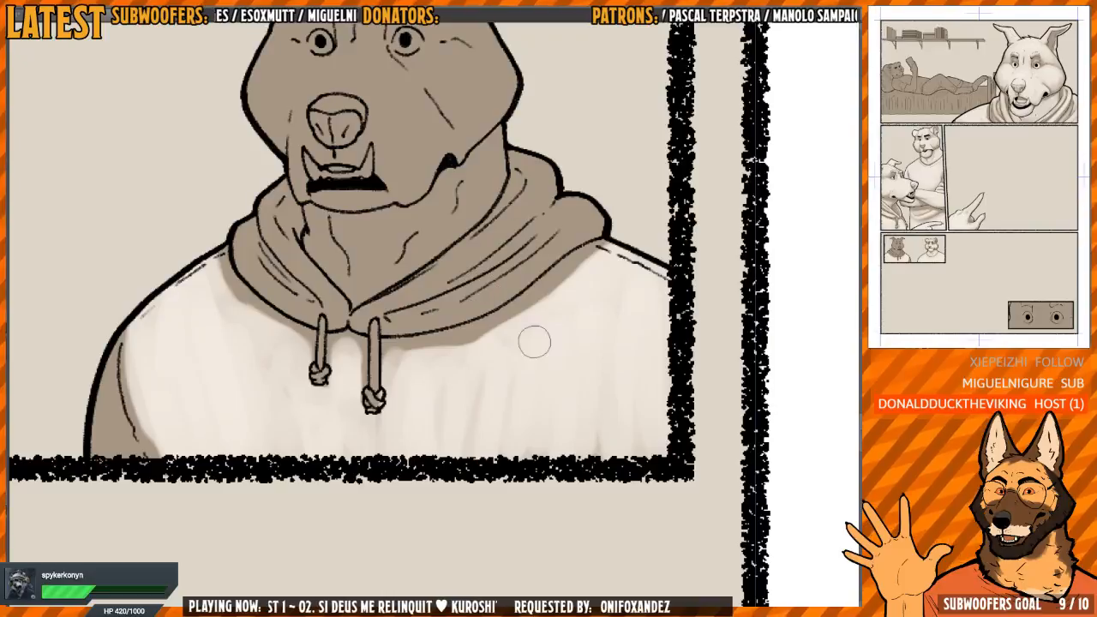
mouse_move(527, 378)
left_mouse_down()
mouse_move(467, 372)
mouse_move(432, 395)
mouse_move(541, 452)
mouse_move(615, 430)
mouse_move(602, 380)
mouse_move(639, 419)
left_mouse_up()
mouse_move(397, 395)
left_mouse_down()
mouse_move(465, 402)
mouse_move(423, 383)
mouse_move(440, 442)
left_mouse_up()
left_click_drag(394, 408, 484, 387)
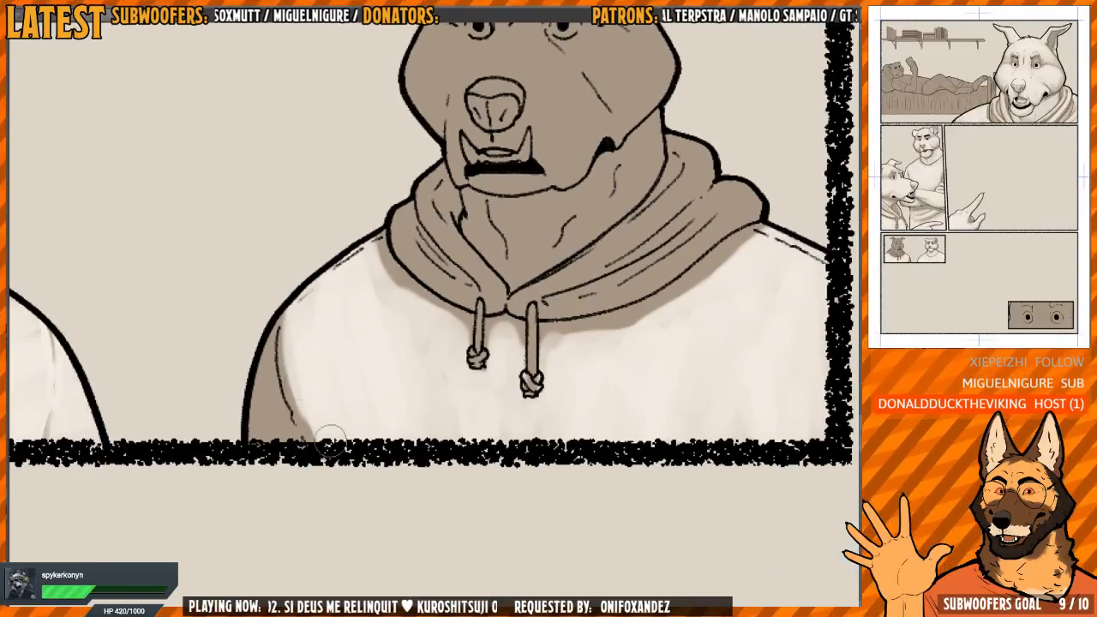
Lighten the sleeve outside its crease, keeping the lower crease shaded, and paint both drawstrings with the light tone
mouse_move(267, 383)
left_mouse_down()
mouse_move(256, 364)
mouse_move(262, 442)
mouse_move(249, 390)
left_mouse_up()
left_click_drag(288, 319, 309, 419)
left_click_drag(467, 315, 364, 353)
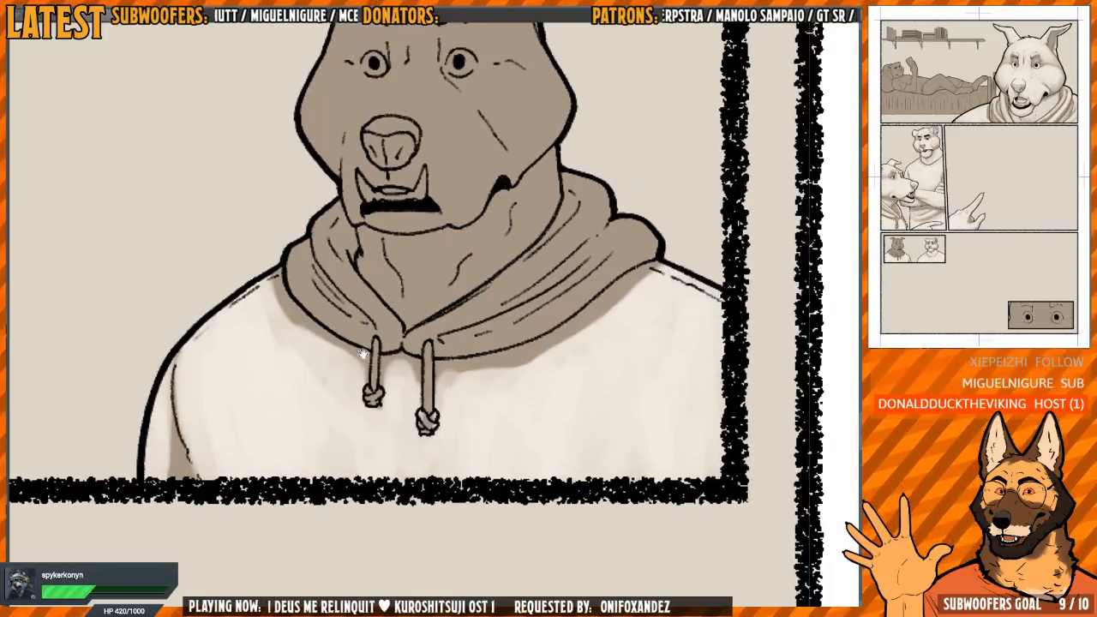
scroll(363, 353, "up", 2)
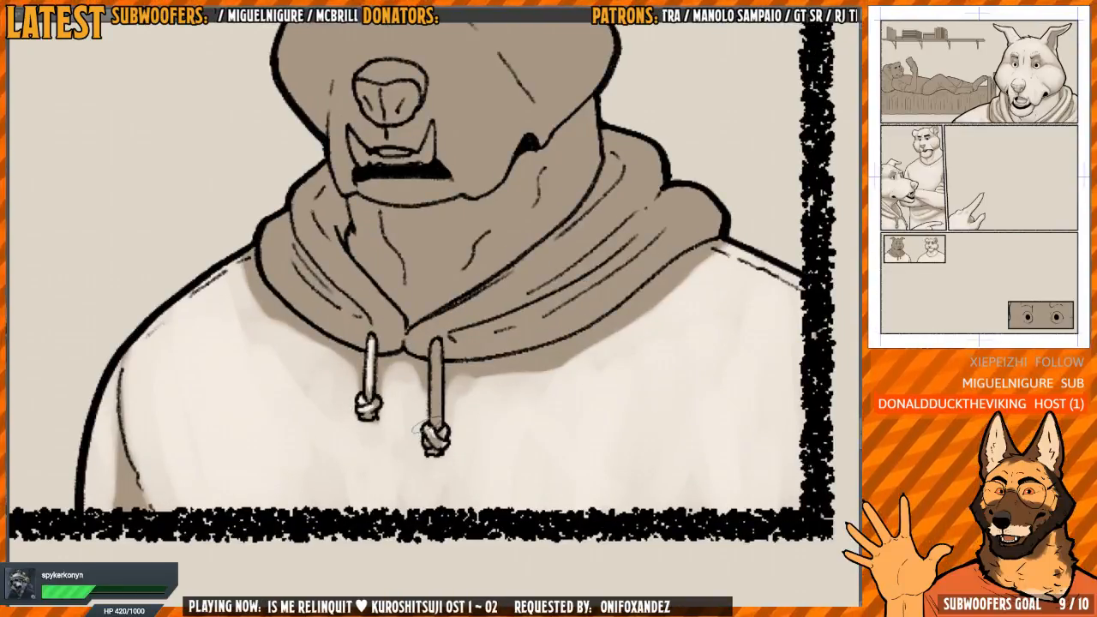
left_click_drag(434, 416, 436, 349)
Paint the inner fold on the narrower side of the hood with the light tone, down to the neckline point
left_click_drag(389, 286, 398, 399)
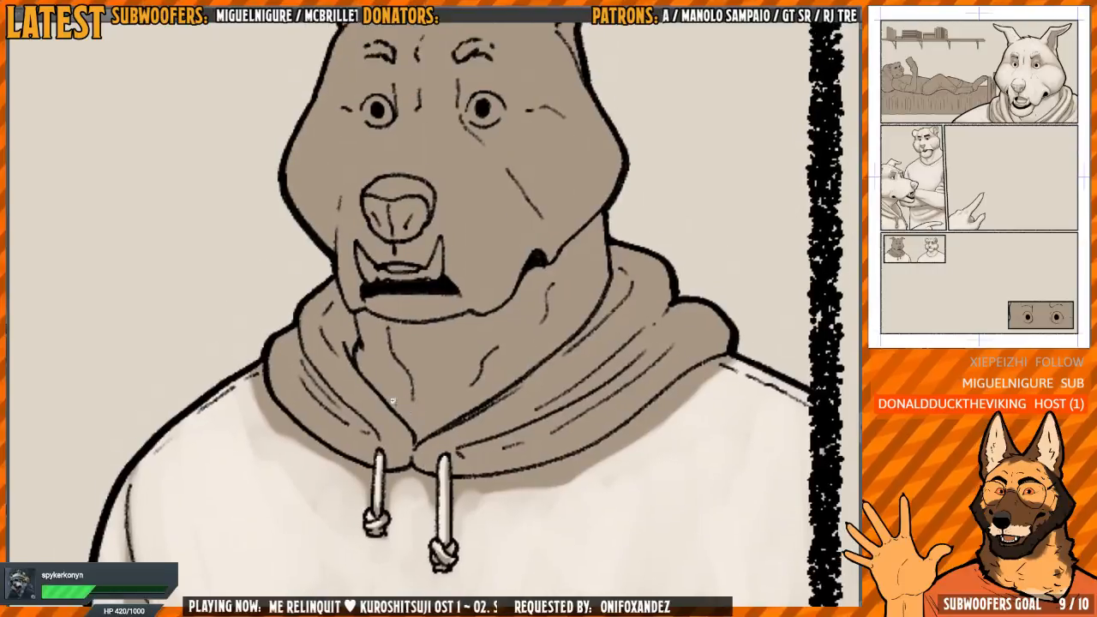
scroll(398, 399, "up", 1)
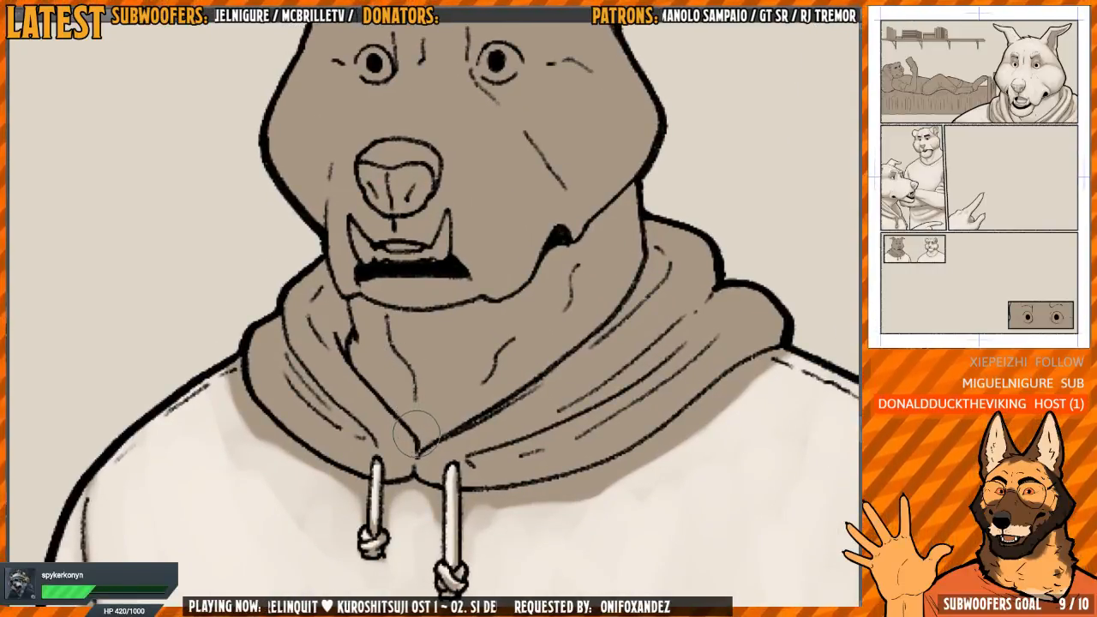
left_click_drag(523, 221, 545, 249)
left_click_drag(458, 307, 468, 340)
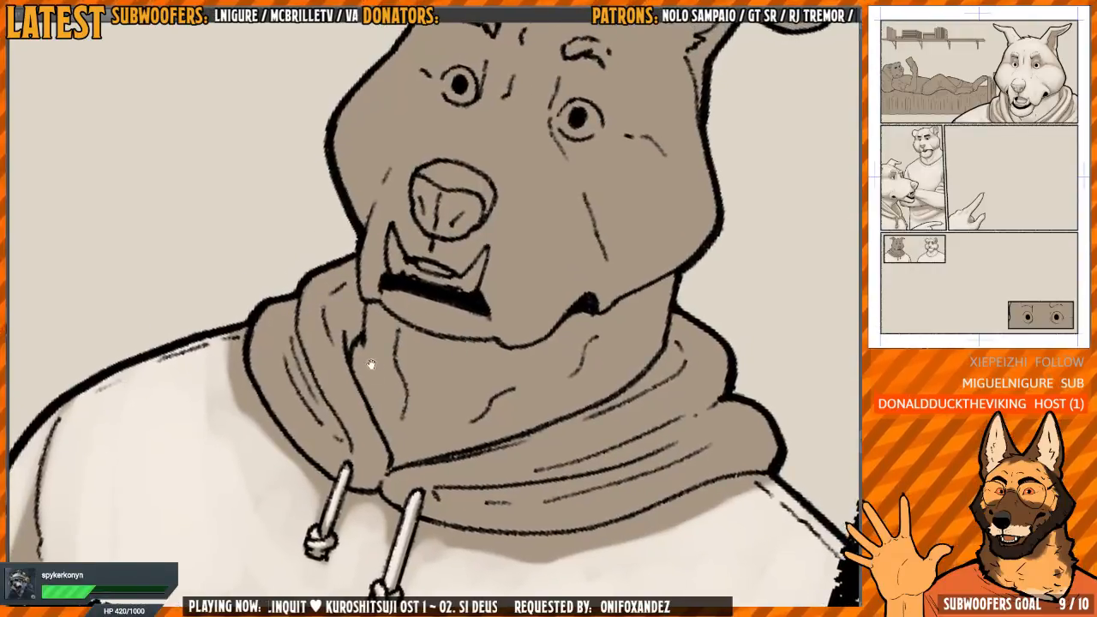
left_click_drag(436, 433, 419, 435)
mouse_move(328, 360)
left_mouse_down()
mouse_move(350, 438)
mouse_move(326, 357)
left_mouse_up()
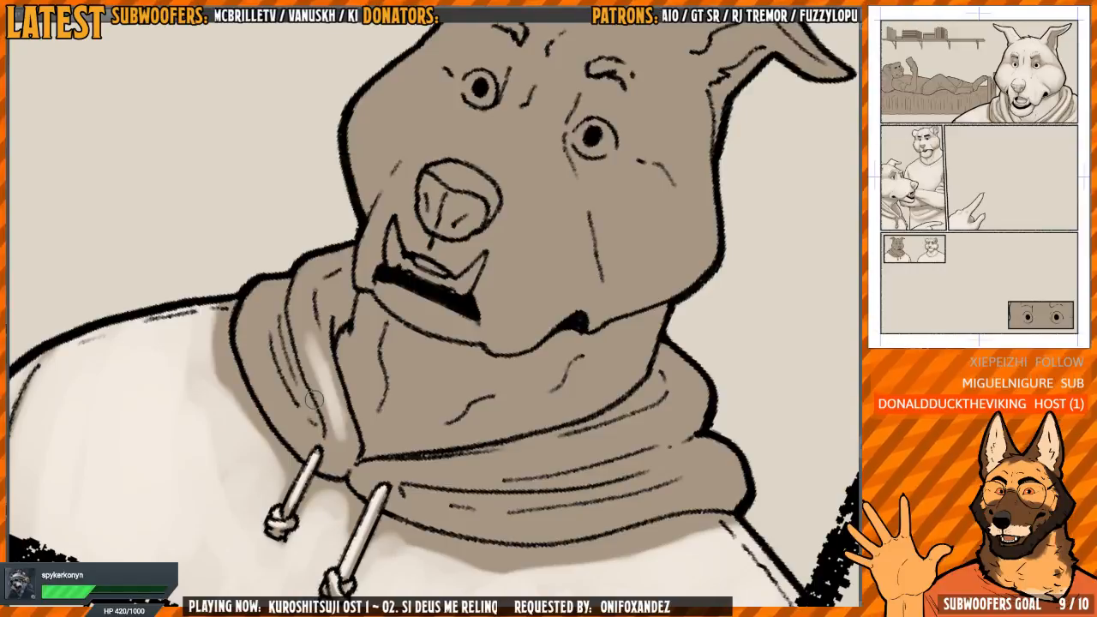
mouse_move(305, 329)
left_mouse_down()
mouse_move(314, 262)
mouse_move(318, 369)
mouse_move(342, 454)
left_mouse_up()
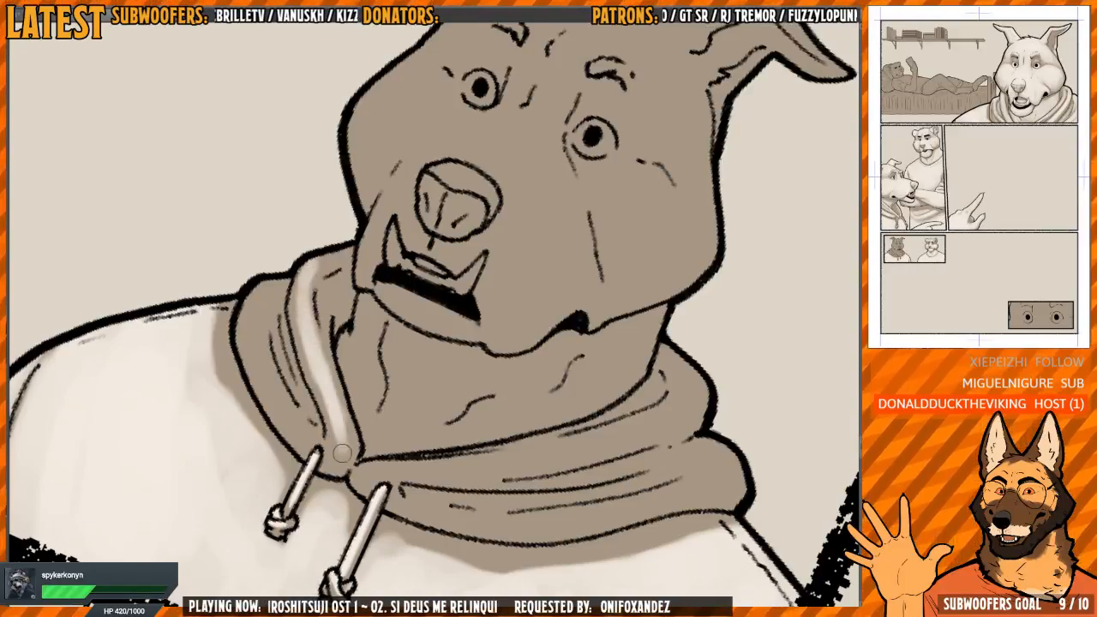
left_click_drag(325, 383, 339, 446)
Lighten the outer fold and upper edge on the narrower side of the hood, leaving brown between the creases
mouse_move(260, 330)
left_mouse_down()
mouse_move(257, 299)
mouse_move(256, 354)
mouse_move(301, 428)
mouse_move(260, 304)
mouse_move(251, 346)
mouse_move(212, 302)
left_mouse_up()
left_click_drag(212, 344, 274, 480)
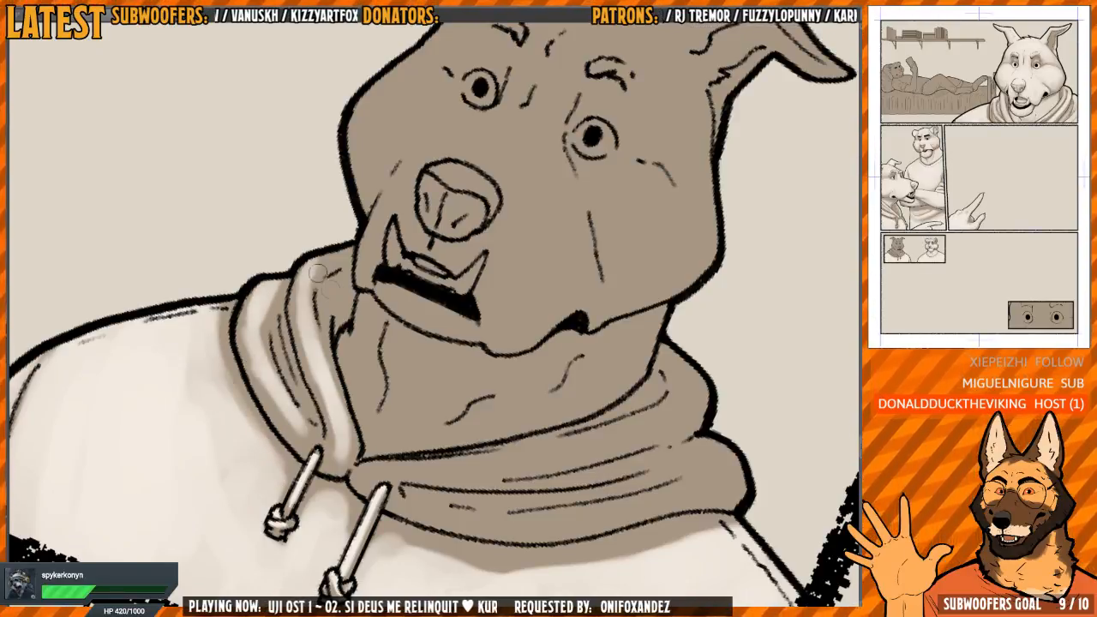
left_click_drag(317, 273, 338, 254)
left_click_drag(331, 325, 309, 305)
Narrow the cast shadow beneath the wider side of the hood by painting light tone along its edge
left_click_drag(506, 353, 575, 260)
key("h")
left_click_drag(480, 236, 514, 240)
key("h")
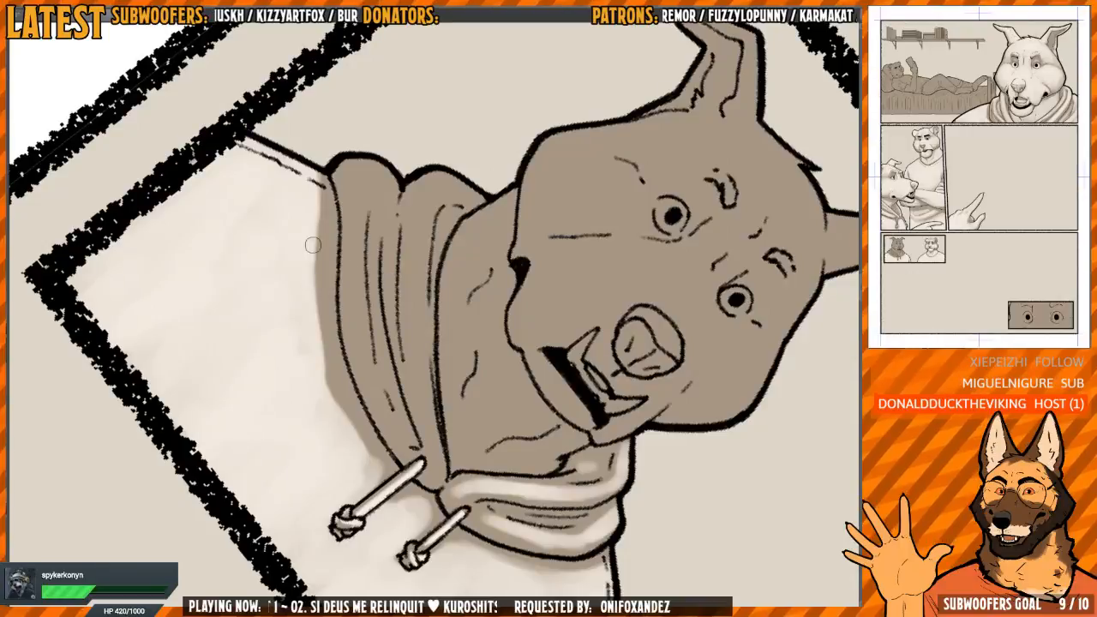
mouse_move(311, 182)
left_mouse_down()
mouse_move(322, 366)
mouse_move(374, 465)
mouse_move(351, 427)
left_mouse_up()
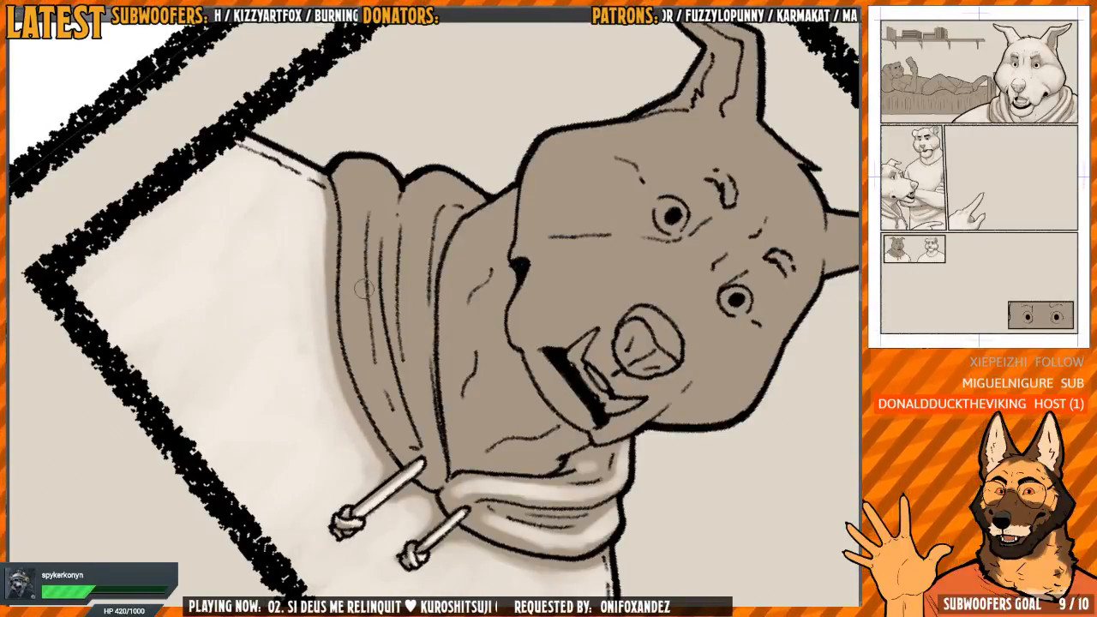
Paint the folds on the wider side of the hood with the light tone, keeping brown shading along the creases
mouse_move(347, 262)
left_mouse_down()
mouse_move(351, 318)
mouse_move(367, 379)
mouse_move(340, 152)
mouse_move(350, 186)
mouse_move(363, 153)
mouse_move(375, 160)
mouse_move(380, 251)
left_mouse_up()
mouse_move(398, 168)
left_mouse_down()
mouse_move(376, 143)
mouse_move(372, 174)
mouse_move(341, 154)
left_mouse_up()
left_click_drag(381, 361, 345, 364)
left_click_drag(353, 257, 376, 411)
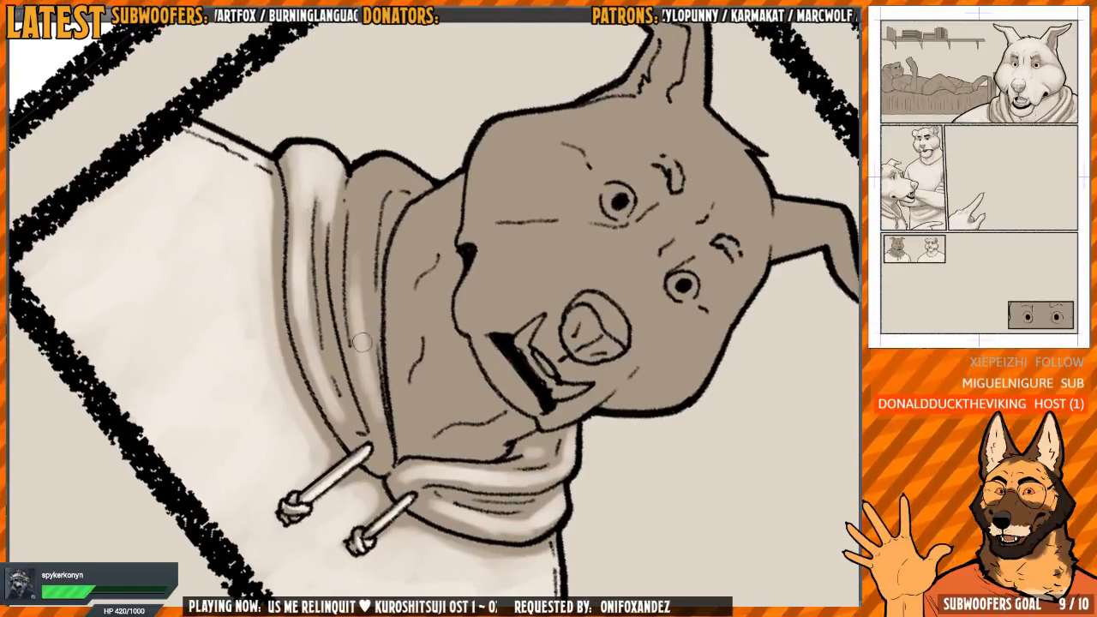
mouse_move(369, 372)
left_mouse_down()
mouse_move(374, 191)
mouse_move(355, 263)
mouse_move(376, 169)
mouse_move(395, 163)
mouse_move(408, 176)
mouse_move(383, 164)
mouse_move(361, 231)
mouse_move(374, 363)
left_mouse_up()
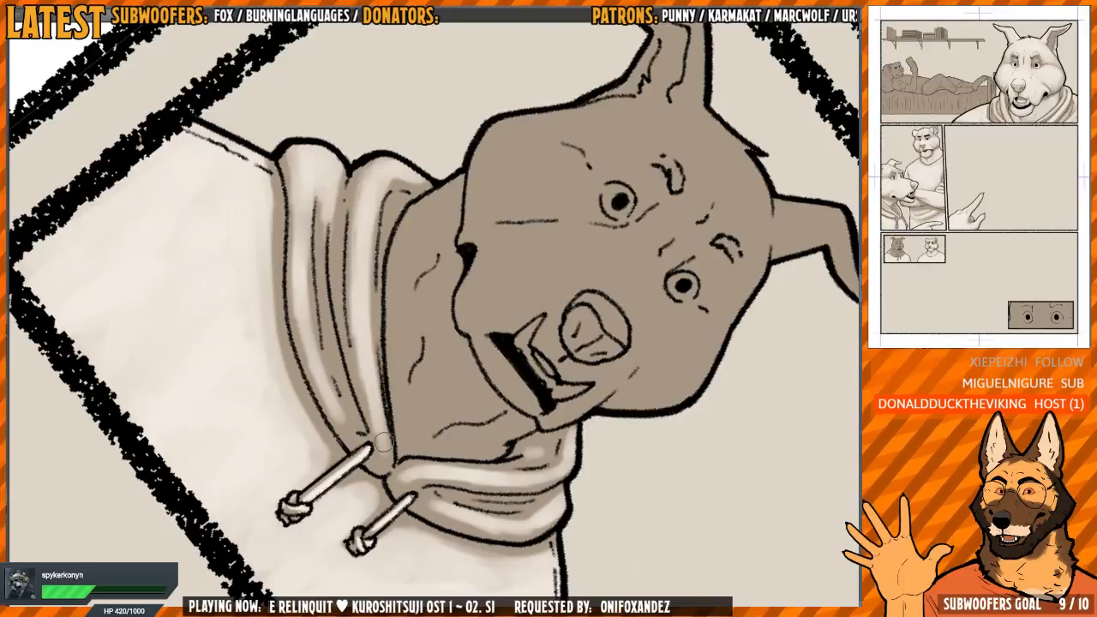
Paint the front of the dog's neck with the light tone, leaving brown shadow beneath the chin
key("ctrl+at")
key("h")
key("h")
key("h")
left_click_drag(451, 332, 441, 363)
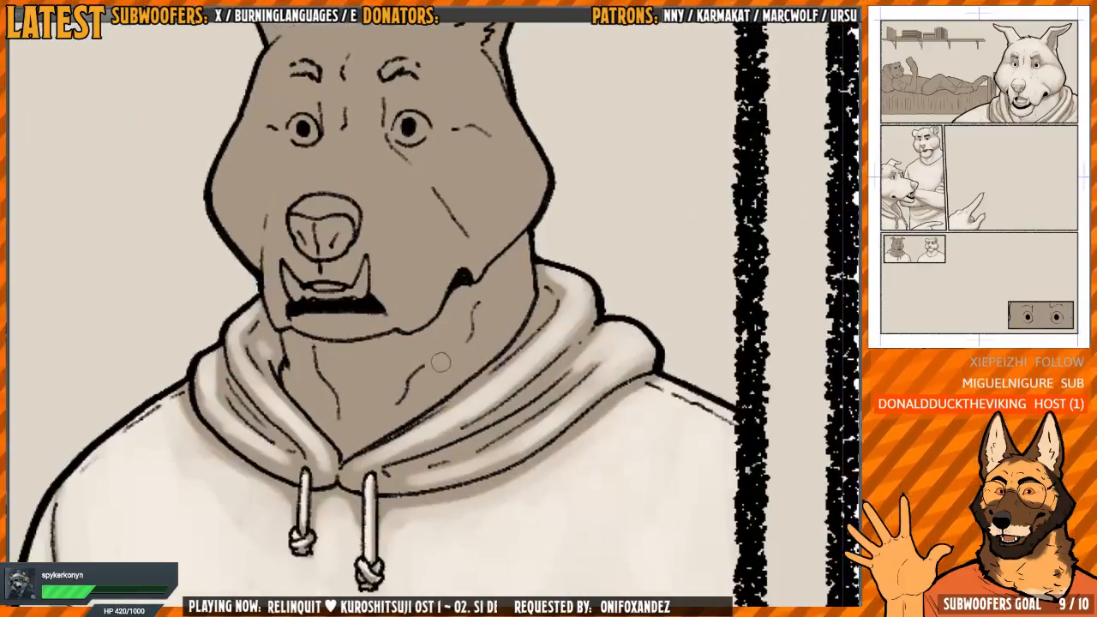
mouse_move(391, 392)
left_mouse_down()
mouse_move(366, 409)
mouse_move(350, 402)
mouse_move(360, 414)
mouse_move(339, 386)
mouse_move(369, 424)
mouse_move(340, 399)
mouse_move(367, 441)
mouse_move(385, 400)
mouse_move(346, 379)
mouse_move(387, 373)
mouse_move(371, 379)
mouse_move(324, 357)
mouse_move(327, 395)
mouse_move(385, 415)
mouse_move(401, 373)
mouse_move(396, 391)
mouse_move(429, 368)
mouse_move(452, 386)
mouse_move(439, 388)
mouse_move(445, 354)
mouse_move(491, 348)
left_mouse_up()
key("h")
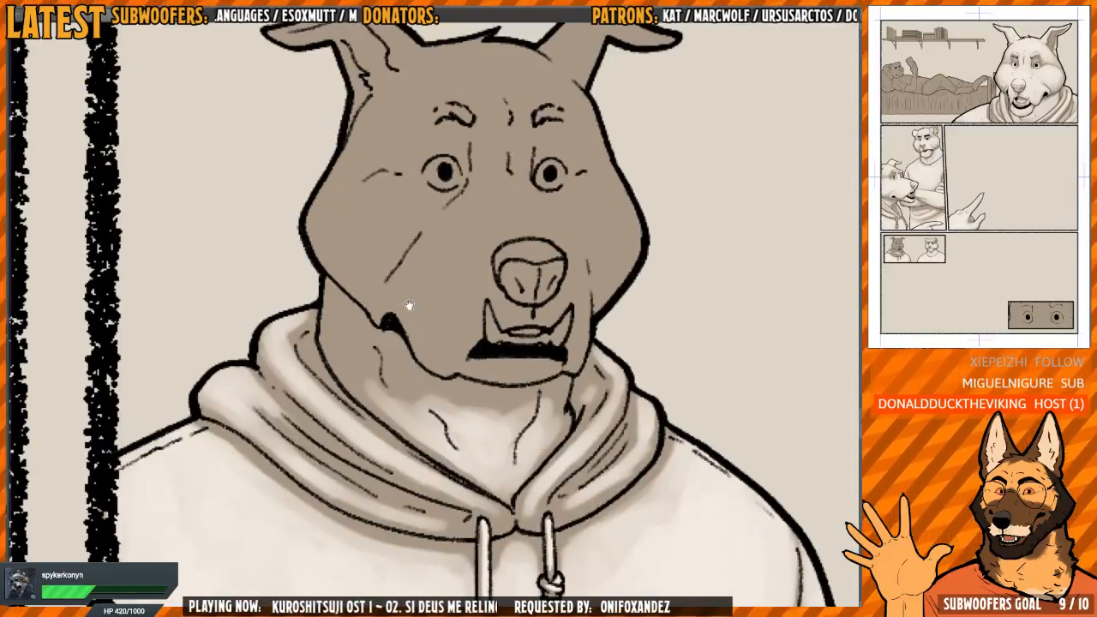
Extend the light tone up the side of the dog's neck to the jaw and hood edge
left_click_drag(409, 305, 398, 301)
left_click_drag(417, 369, 413, 372)
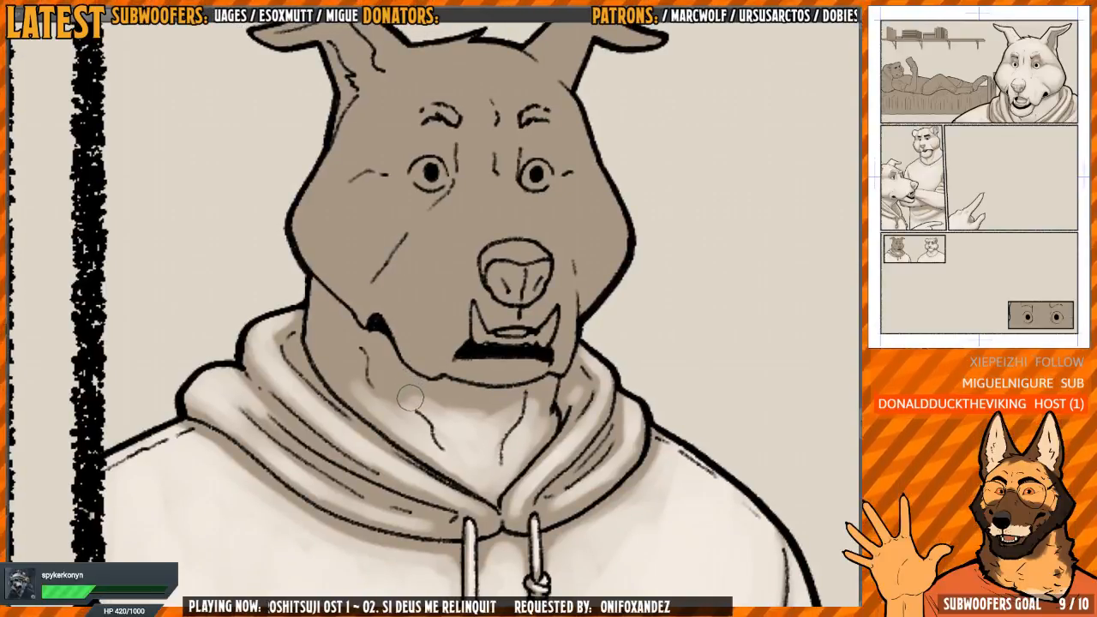
mouse_move(394, 385)
left_mouse_down()
mouse_move(329, 328)
mouse_move(348, 373)
mouse_move(385, 383)
mouse_move(364, 356)
mouse_move(433, 422)
mouse_move(406, 426)
mouse_move(441, 472)
left_mouse_up()
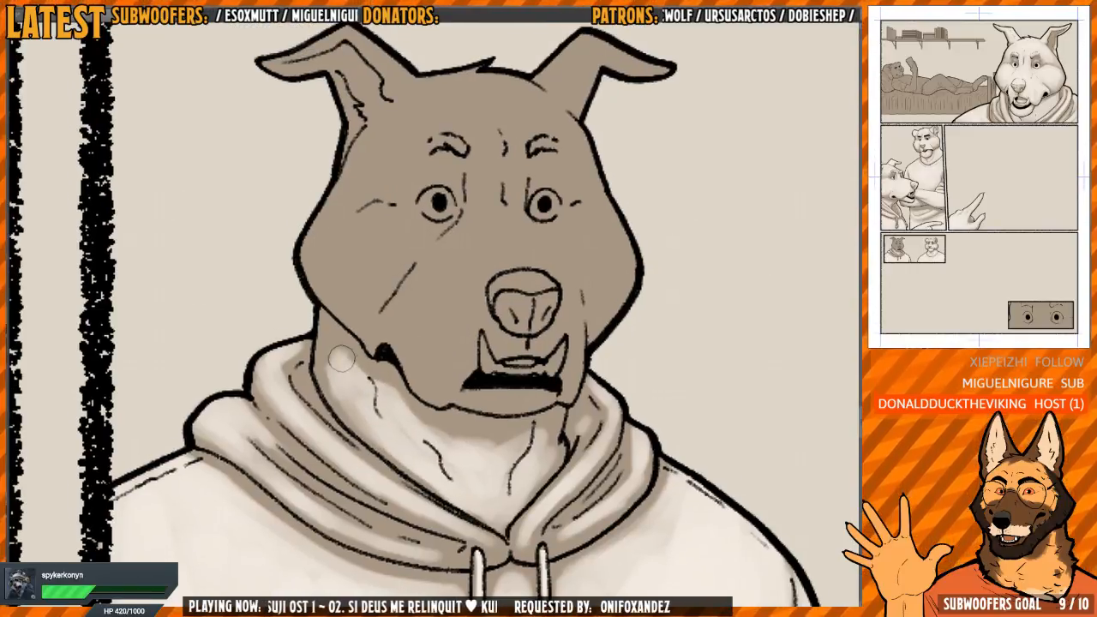
mouse_move(341, 359)
left_mouse_down()
mouse_move(322, 340)
mouse_move(323, 366)
mouse_move(354, 388)
mouse_move(340, 390)
mouse_move(343, 408)
mouse_move(337, 400)
mouse_move(366, 426)
mouse_move(382, 387)
left_mouse_up()
Refine the dog's neck shading, blending the shadow under the chin into the light tone
key("h")
left_click_drag(517, 385, 514, 358)
mouse_move(429, 407)
left_mouse_down()
mouse_move(335, 415)
mouse_move(316, 403)
mouse_move(319, 441)
mouse_move(306, 430)
mouse_move(350, 482)
left_mouse_up()
key("h")
key("h")
left_click_drag(480, 403, 456, 382)
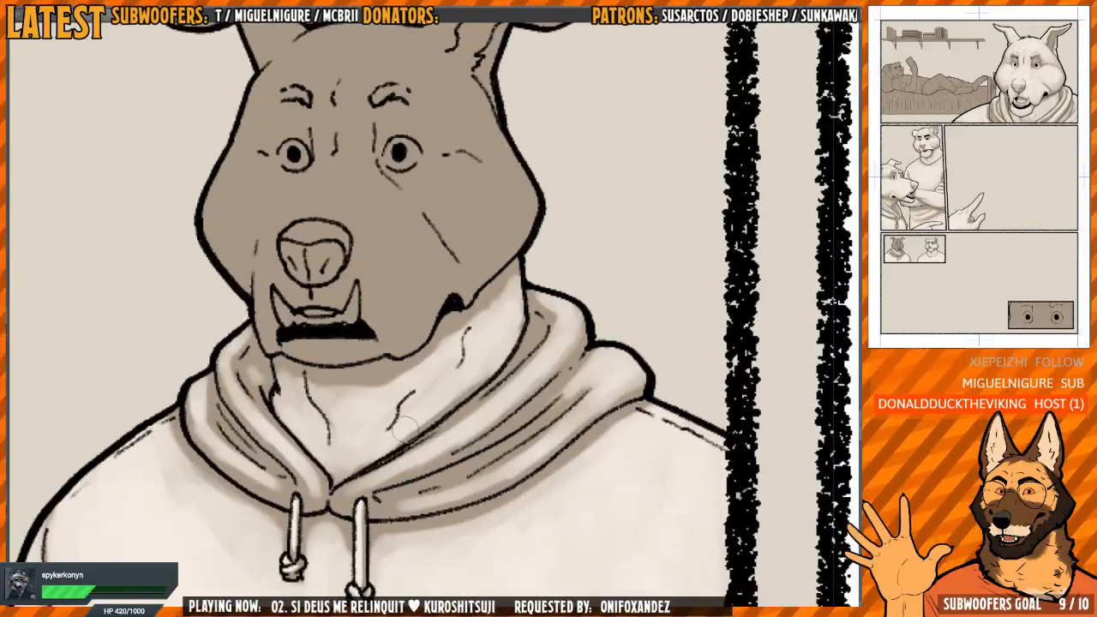
mouse_move(406, 430)
left_mouse_down()
mouse_move(459, 389)
mouse_move(353, 397)
mouse_move(382, 383)
mouse_move(384, 419)
left_mouse_up()
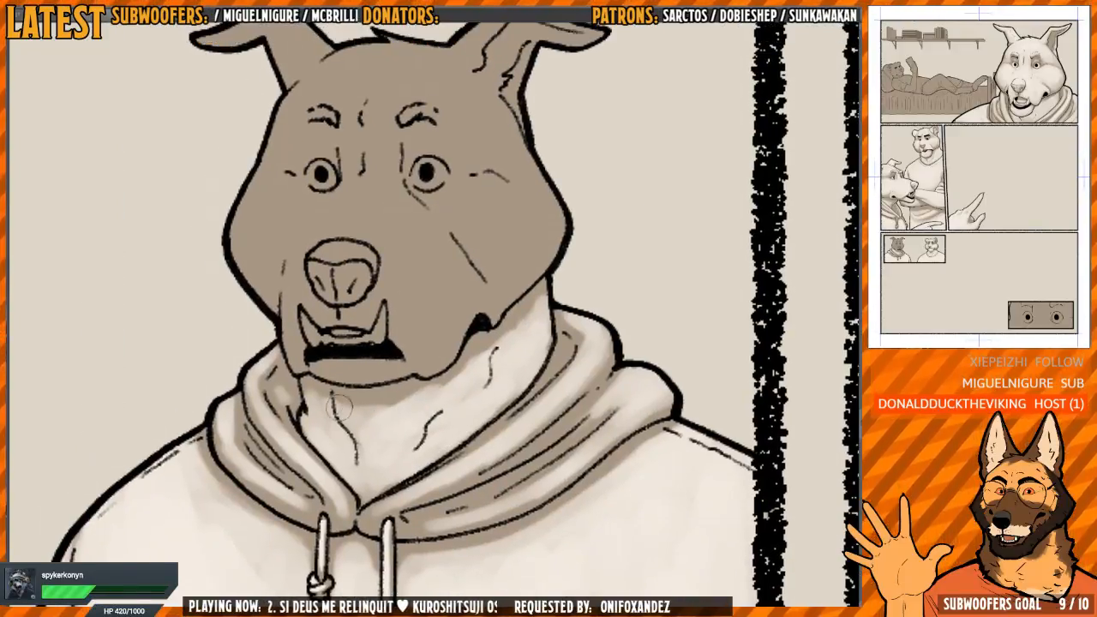
Paint the side of the dog's muzzle with the light tone, from beside the nose down to the jaw
left_click_drag(412, 351, 412, 376)
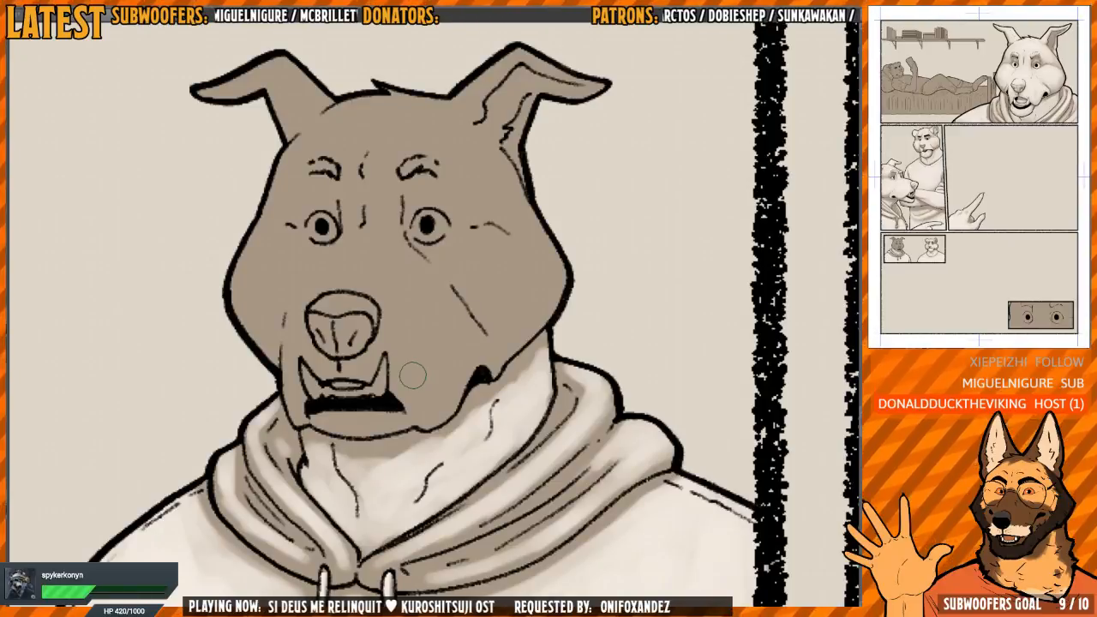
mouse_move(432, 363)
left_mouse_down()
mouse_move(433, 352)
mouse_move(429, 397)
mouse_move(417, 365)
left_mouse_up()
scroll(432, 361, "up", 2)
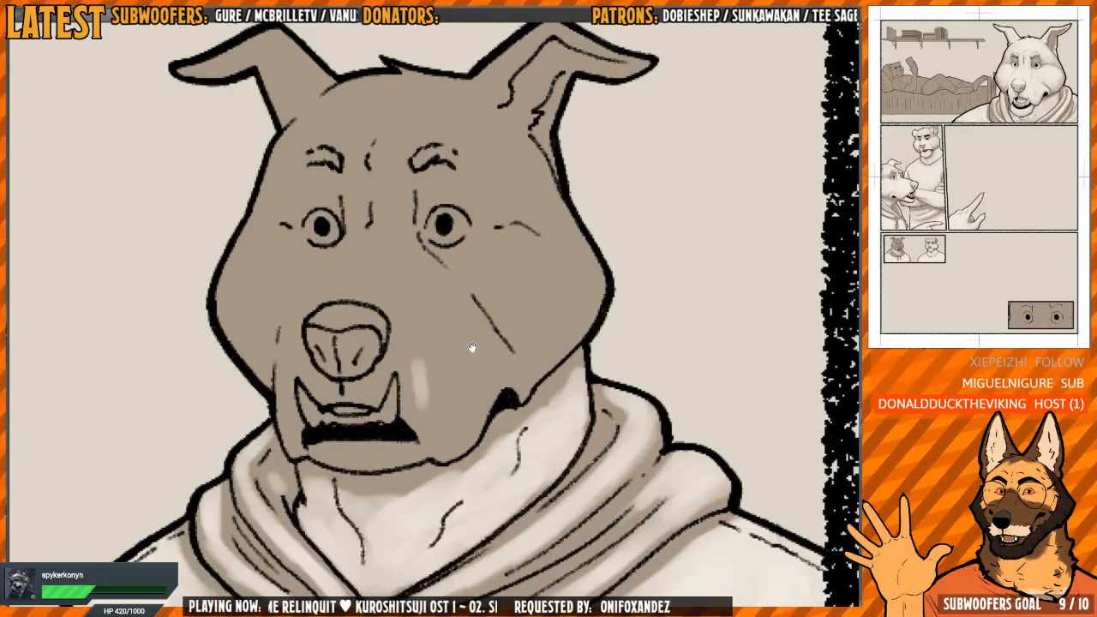
left_click_drag(472, 347, 468, 377)
scroll(461, 361, "up", 1)
scroll(430, 381, "down", 1)
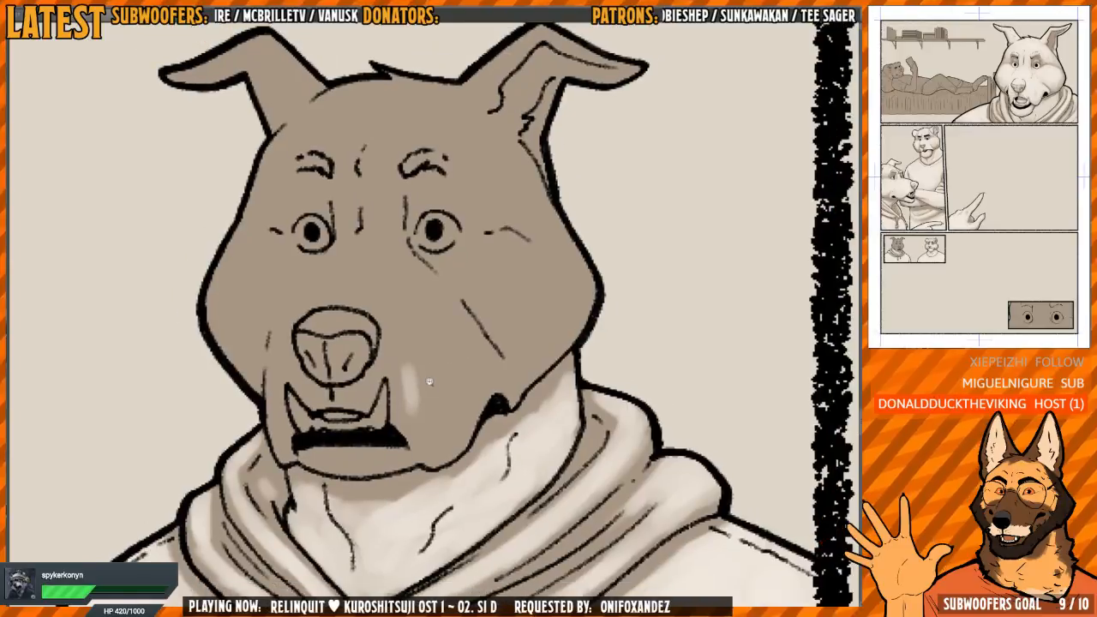
scroll(429, 382, "down", 1)
mouse_move(399, 380)
left_mouse_down()
mouse_move(428, 427)
mouse_move(456, 388)
mouse_move(463, 432)
mouse_move(433, 373)
mouse_move(383, 360)
mouse_move(372, 384)
mouse_move(448, 392)
left_mouse_up()
Extend the muzzle's light tone out to the diagonal cheek crease and the corner of the mouth
key("h")
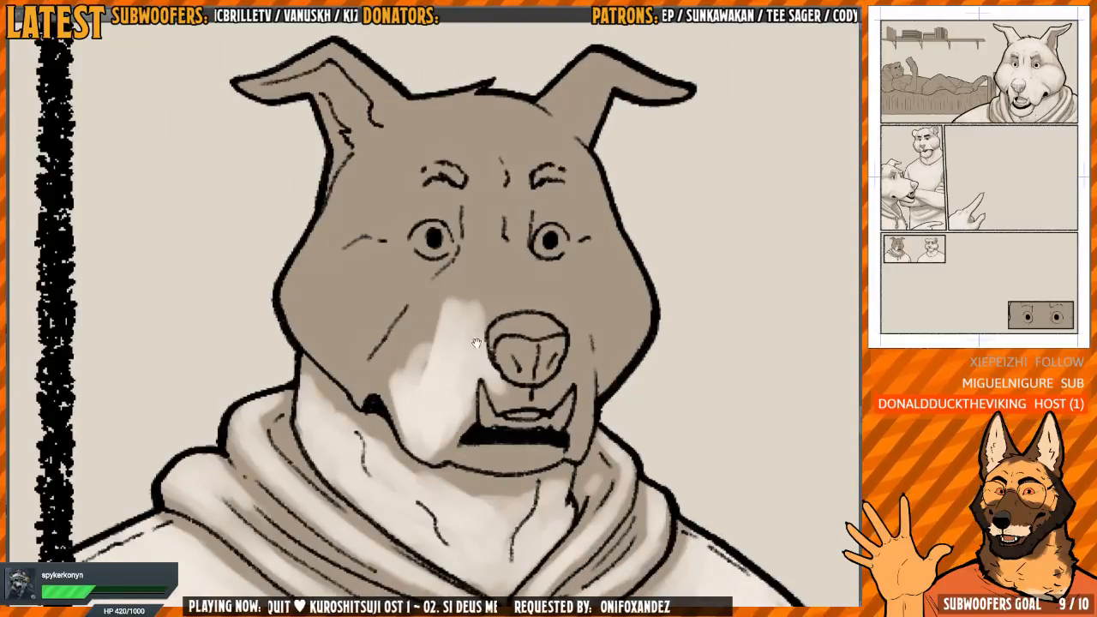
left_click_drag(476, 343, 471, 342)
mouse_move(420, 337)
left_mouse_down()
mouse_move(392, 348)
mouse_move(379, 376)
mouse_move(411, 387)
mouse_move(381, 355)
mouse_move(358, 394)
left_mouse_up()
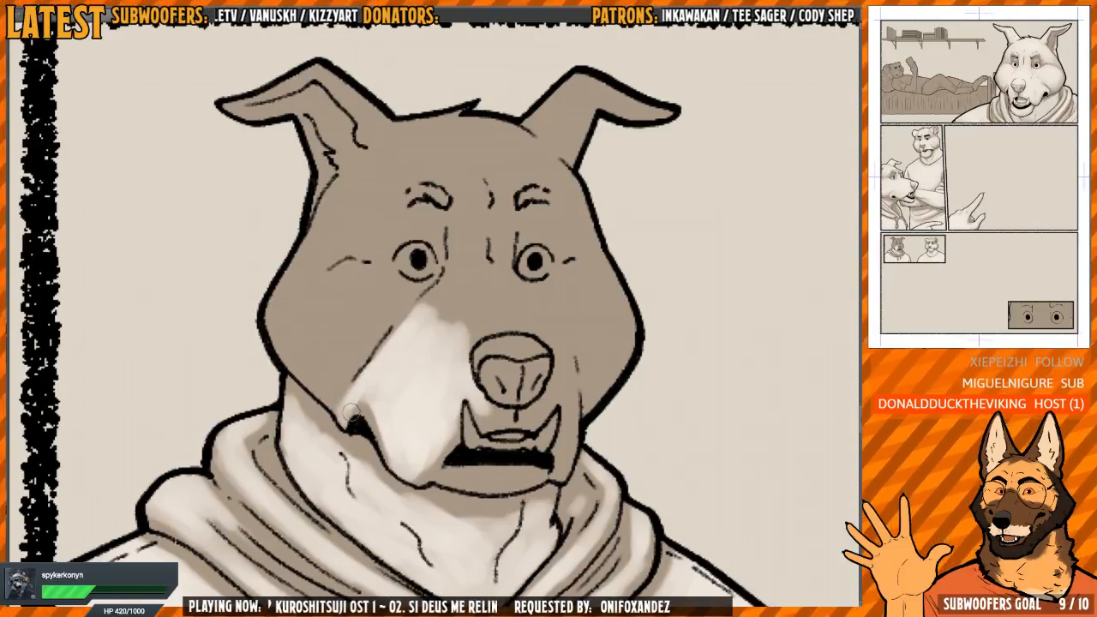
Paint the light tone up the bridge of the dog's muzzle and between the eyes to the middle of the forehead
key("h")
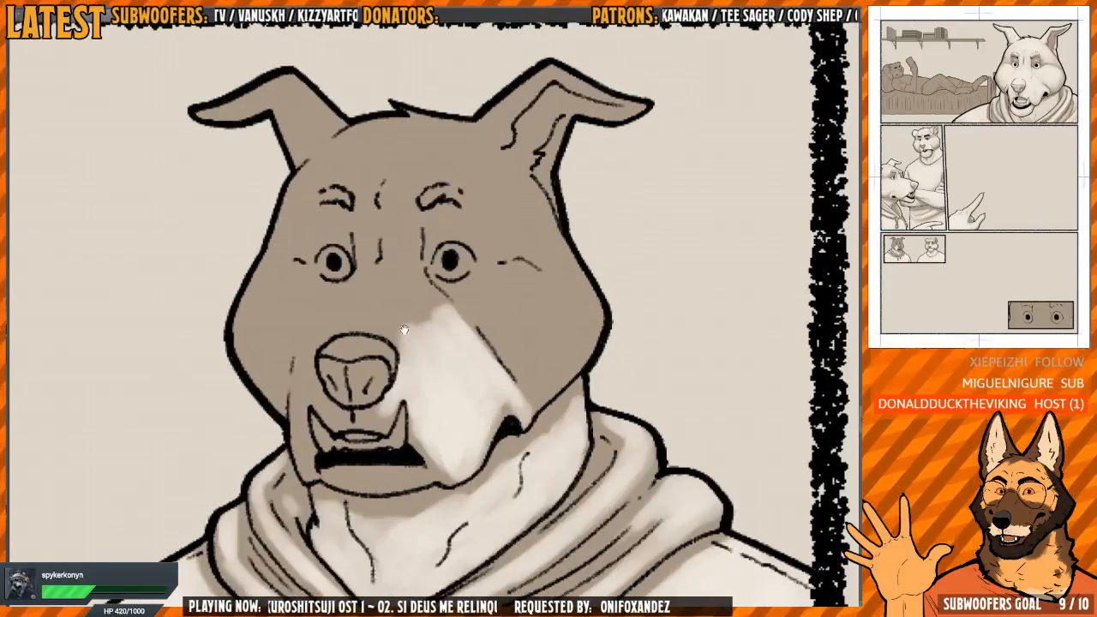
mouse_move(401, 329)
left_mouse_down()
mouse_move(416, 372)
mouse_move(399, 365)
mouse_move(368, 390)
mouse_move(358, 347)
mouse_move(390, 338)
mouse_move(459, 362)
mouse_move(432, 401)
mouse_move(388, 318)
mouse_move(370, 339)
mouse_move(382, 250)
mouse_move(411, 249)
mouse_move(418, 301)
left_mouse_up()
left_click_drag(438, 278, 402, 295)
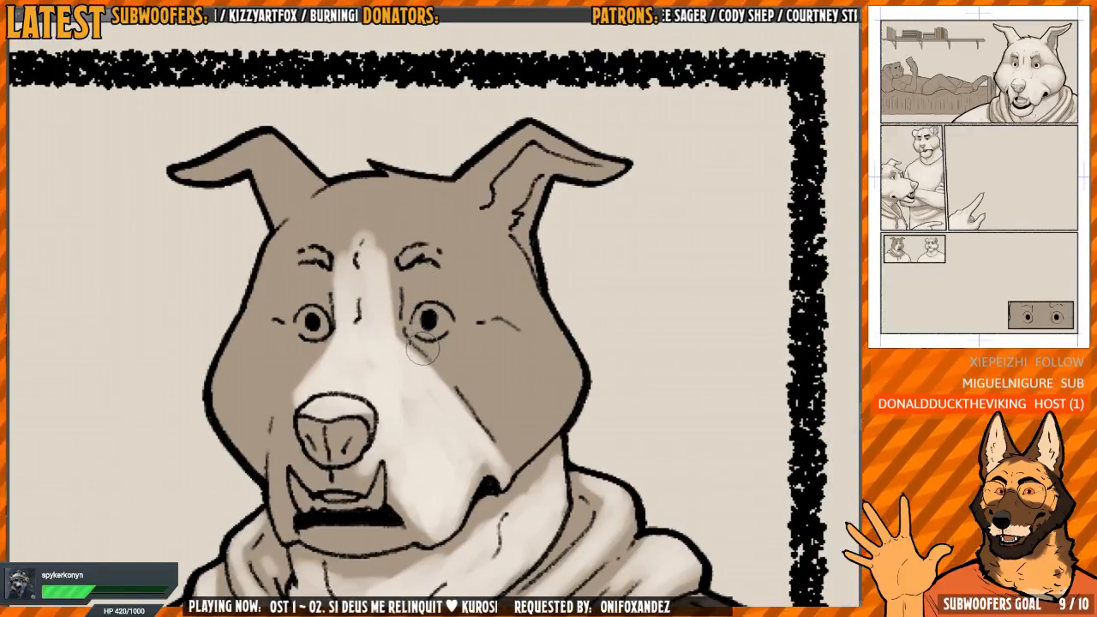
left_click_drag(432, 278, 435, 287)
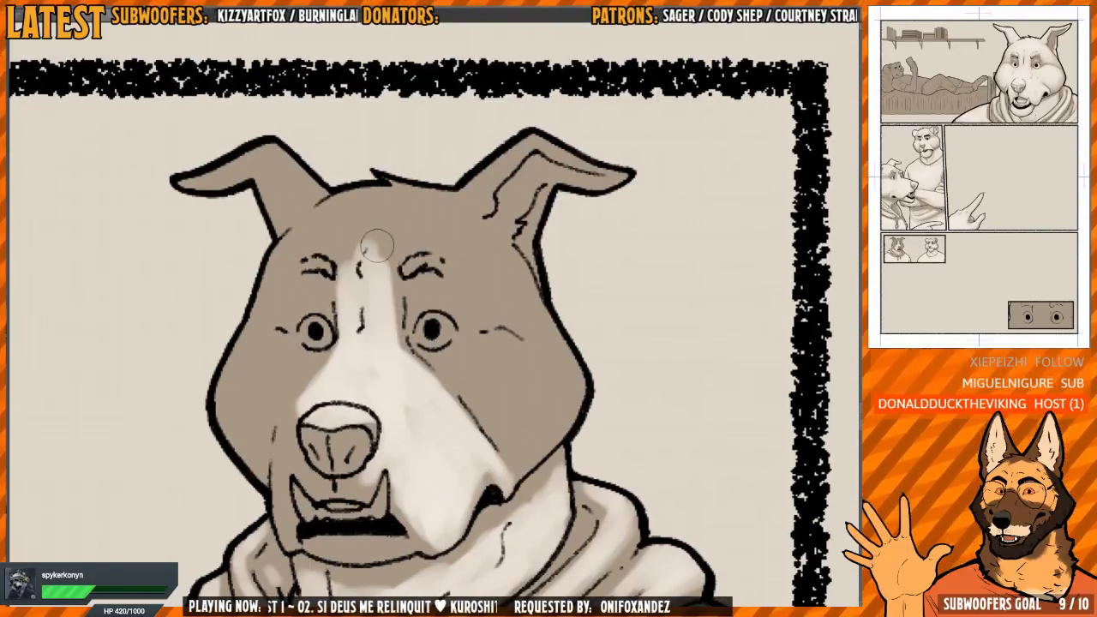
Spread the light tone across the dog's forehead above the brows and onto the ear without inner folds
mouse_move(377, 246)
left_mouse_down()
mouse_move(418, 257)
mouse_move(383, 266)
mouse_move(432, 204)
mouse_move(370, 224)
mouse_move(352, 258)
mouse_move(324, 241)
mouse_move(341, 236)
mouse_move(341, 211)
mouse_move(309, 237)
mouse_move(380, 165)
mouse_move(330, 188)
left_mouse_up()
key("[")
mouse_move(318, 141)
left_mouse_down()
mouse_move(350, 255)
mouse_move(382, 276)
mouse_move(350, 274)
mouse_move(336, 253)
mouse_move(373, 269)
mouse_move(361, 243)
left_mouse_up()
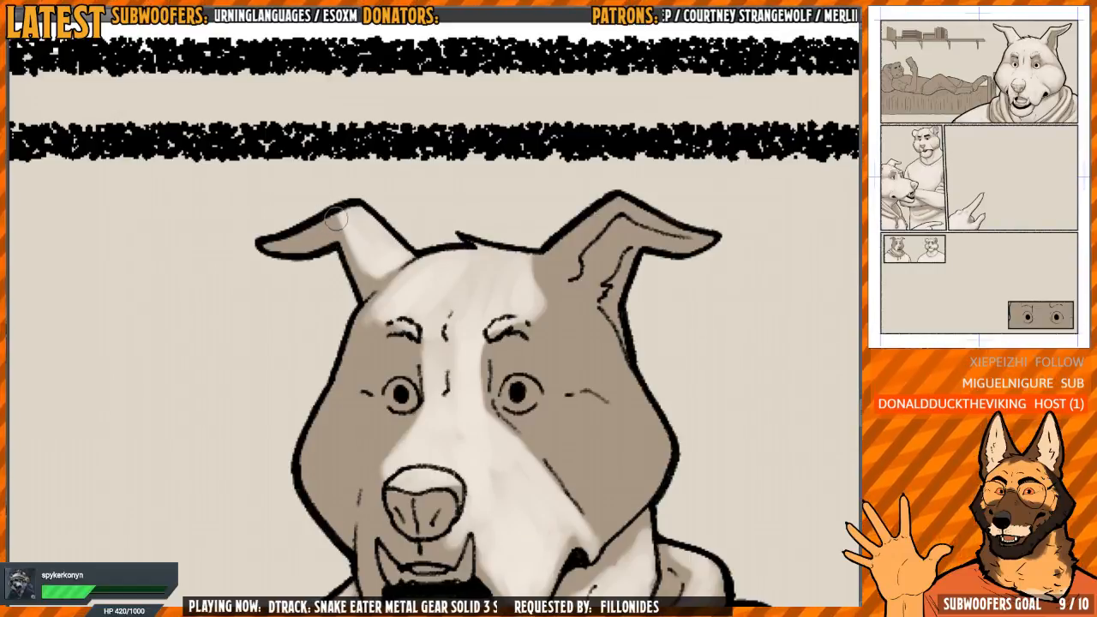
Paint the light tone along the outer edge of the dog's other ear, leaving its inner folds in shadow
left_click_drag(687, 203, 443, 196)
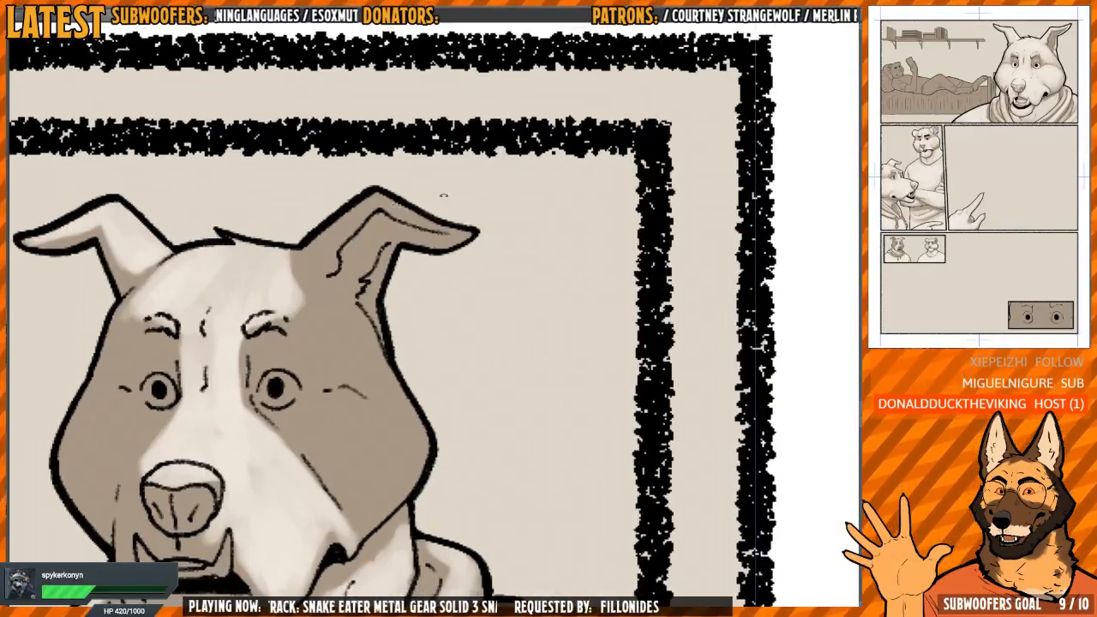
mouse_move(758, 343)
left_mouse_down()
mouse_move(668, 540)
mouse_move(754, 216)
left_mouse_up()
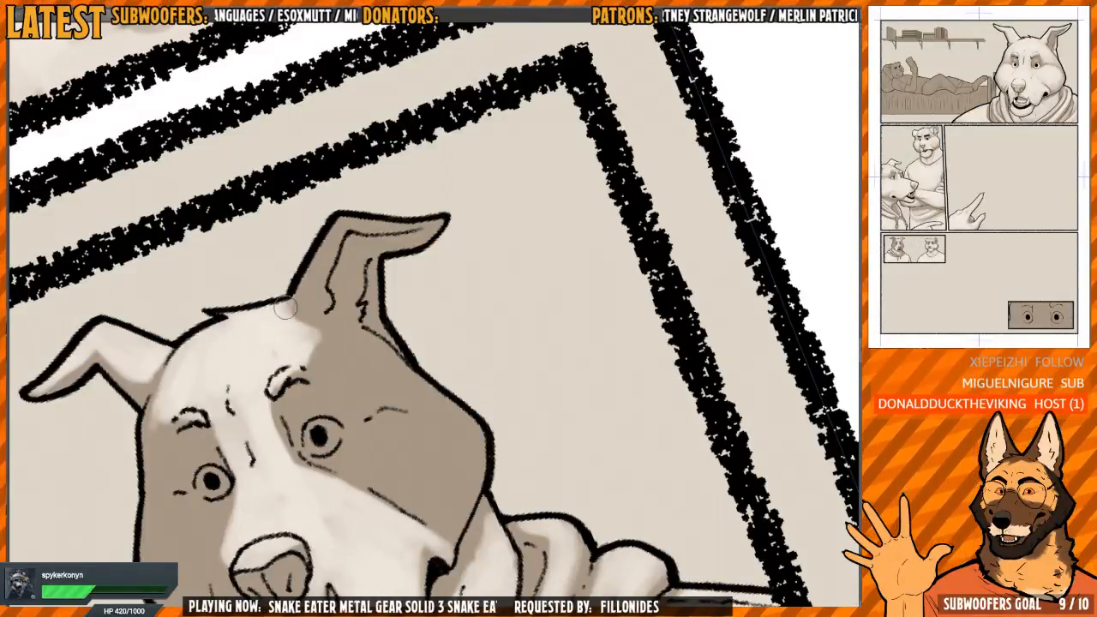
mouse_move(285, 309)
left_mouse_down()
mouse_move(319, 343)
mouse_move(300, 293)
mouse_move(320, 233)
mouse_move(336, 225)
mouse_move(310, 294)
left_mouse_up()
key("h")
left_click_drag(522, 186, 355, 257)
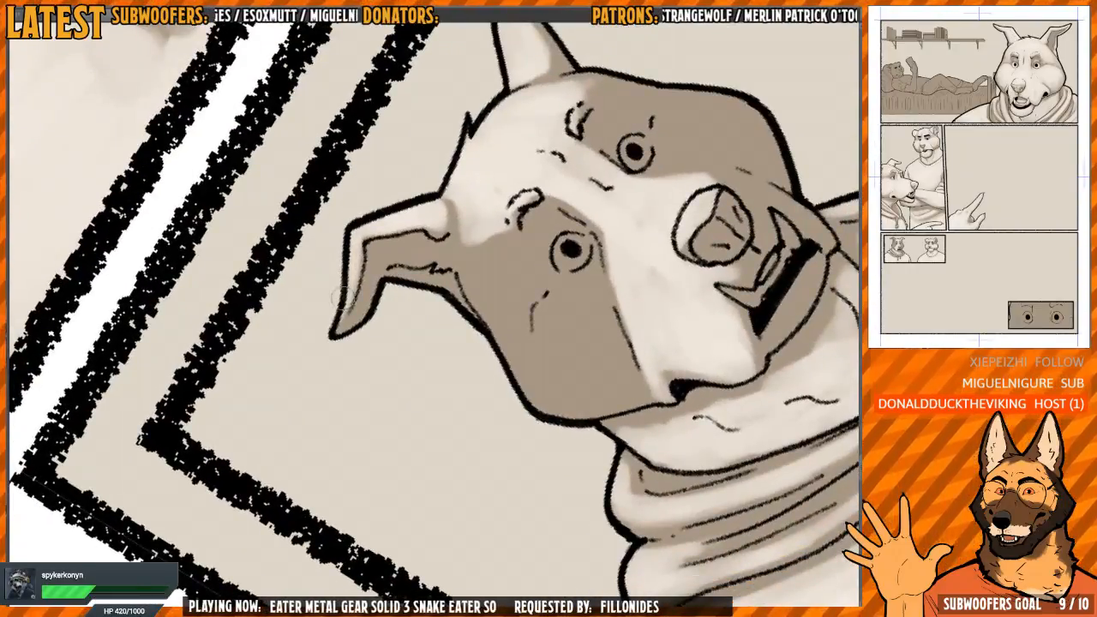
key("ctrl+at")
key("h")
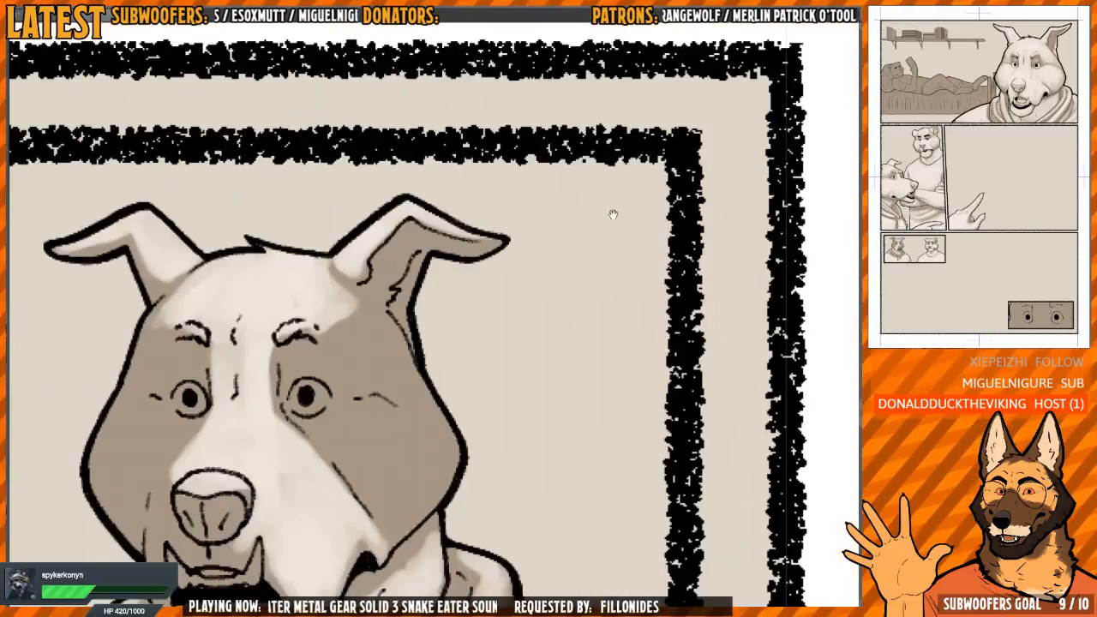
Paint a narrow light strip down the far side of the dog's muzzle, from beside the nose to the jaw
key("h")
key("h")
left_click_drag(468, 360, 529, 289)
scroll(510, 302, "down", 1)
scroll(387, 304, "up", 2)
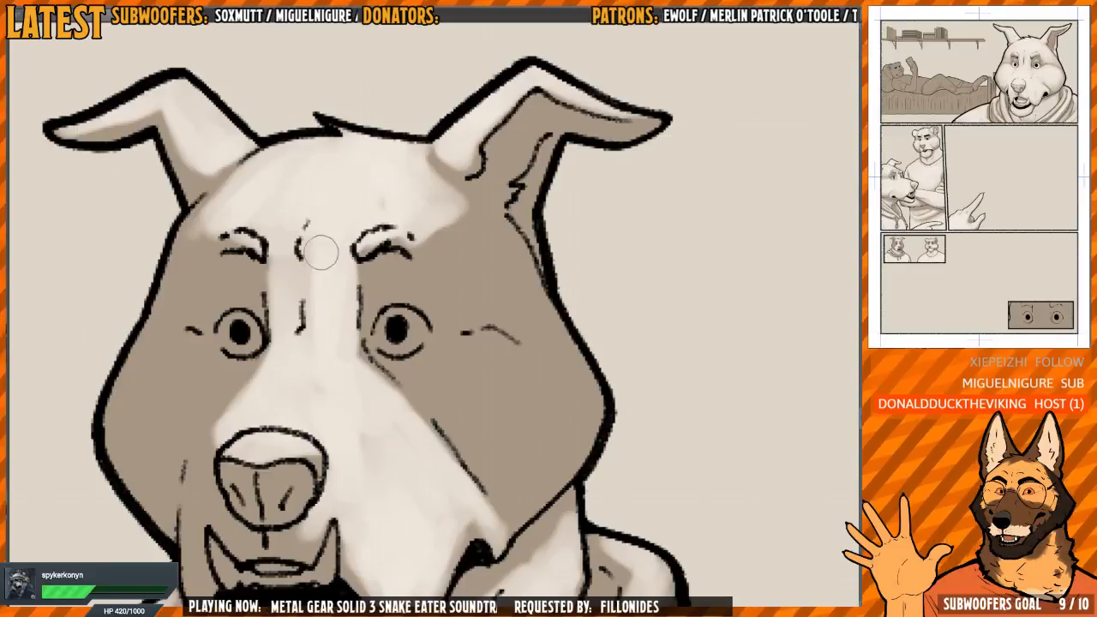
left_click_drag(300, 286, 385, 288)
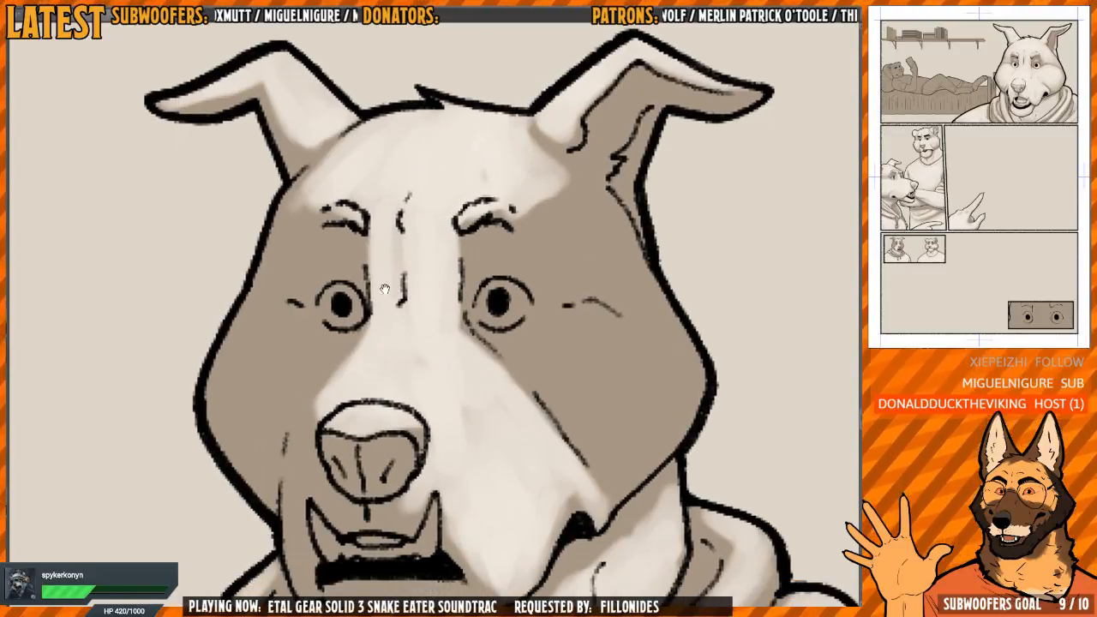
scroll(371, 308, "down", 1)
scroll(362, 320, "up", 1)
mouse_move(360, 334)
left_mouse_down()
mouse_move(385, 287)
mouse_move(328, 401)
left_mouse_up()
mouse_move(330, 386)
left_mouse_down()
mouse_move(333, 332)
mouse_move(327, 437)
mouse_move(328, 412)
left_mouse_up()
scroll(347, 328, "down", 1)
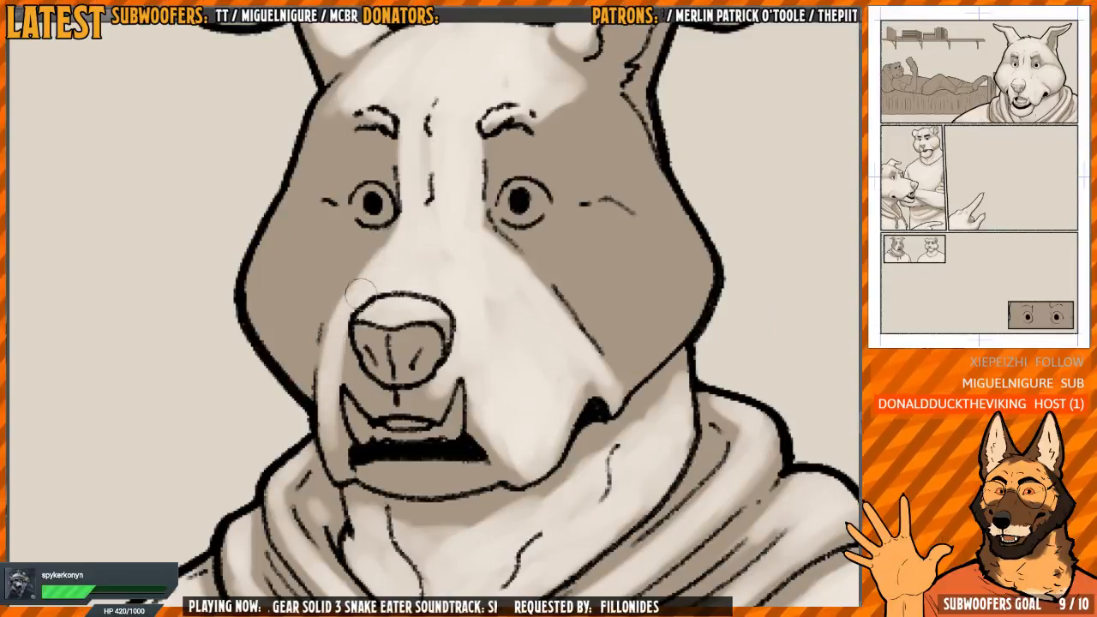
Fill the dog's far cheek with the light tone, from under the eye out towards the face outline
mouse_move(377, 259)
left_mouse_down()
mouse_move(386, 297)
mouse_move(323, 284)
mouse_move(327, 333)
mouse_move(315, 257)
mouse_move(313, 283)
mouse_move(297, 277)
mouse_move(299, 321)
mouse_move(400, 272)
left_mouse_up()
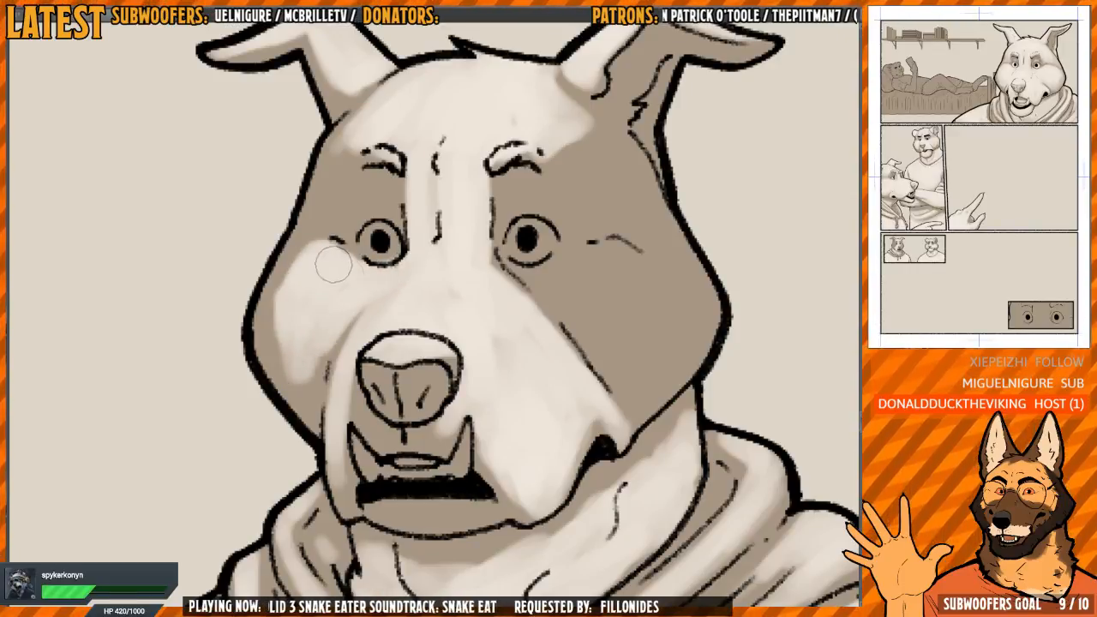
left_click_drag(287, 302, 277, 338)
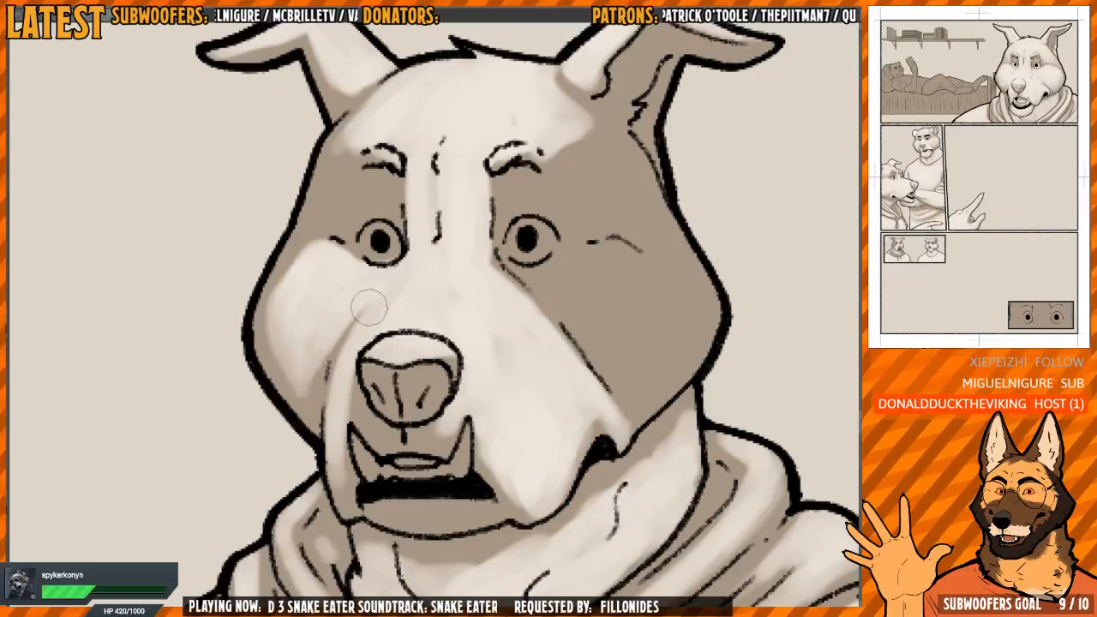
scroll(352, 313, "up", 2)
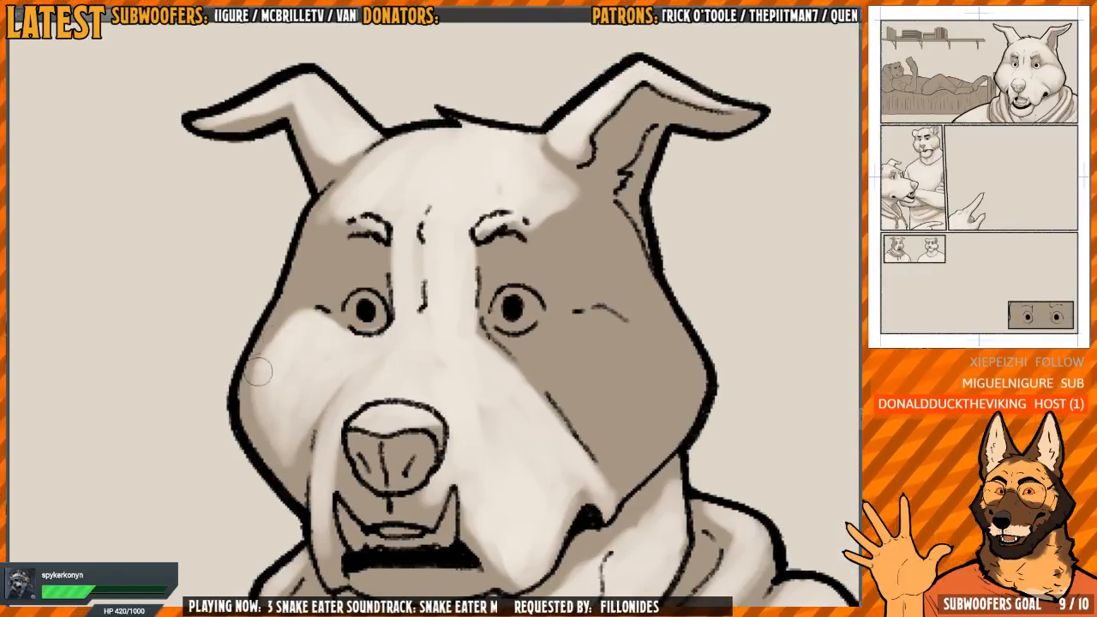
Lighten the dog's upper lip around the tusks and add the light tone to the chin below the mouth
left_click_drag(532, 409, 415, 340)
key("h")
key("h")
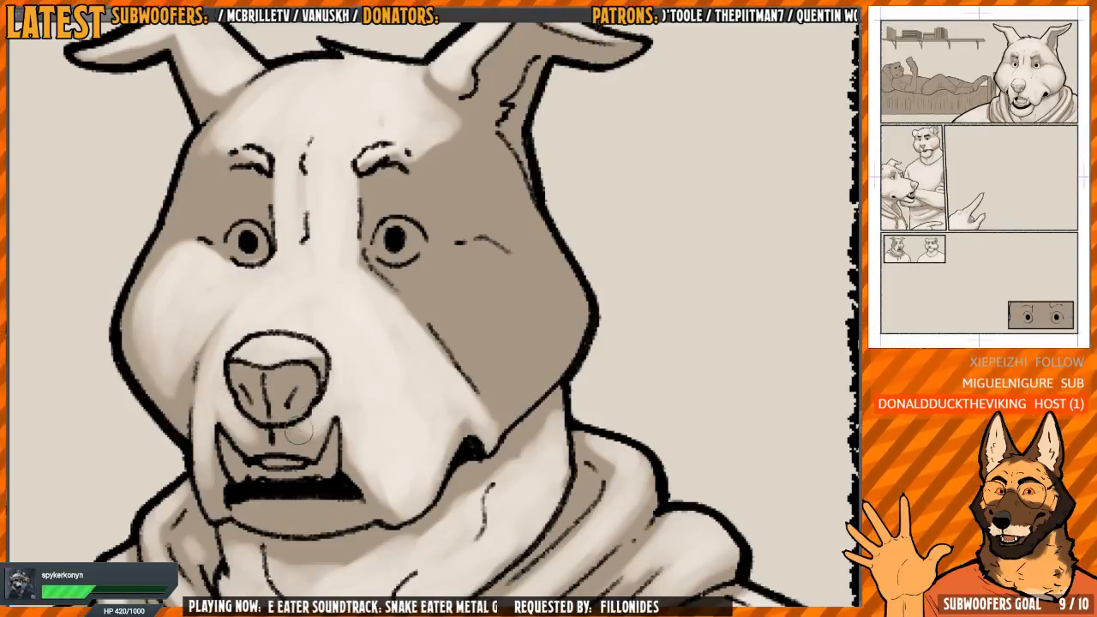
left_click_drag(347, 428, 327, 372)
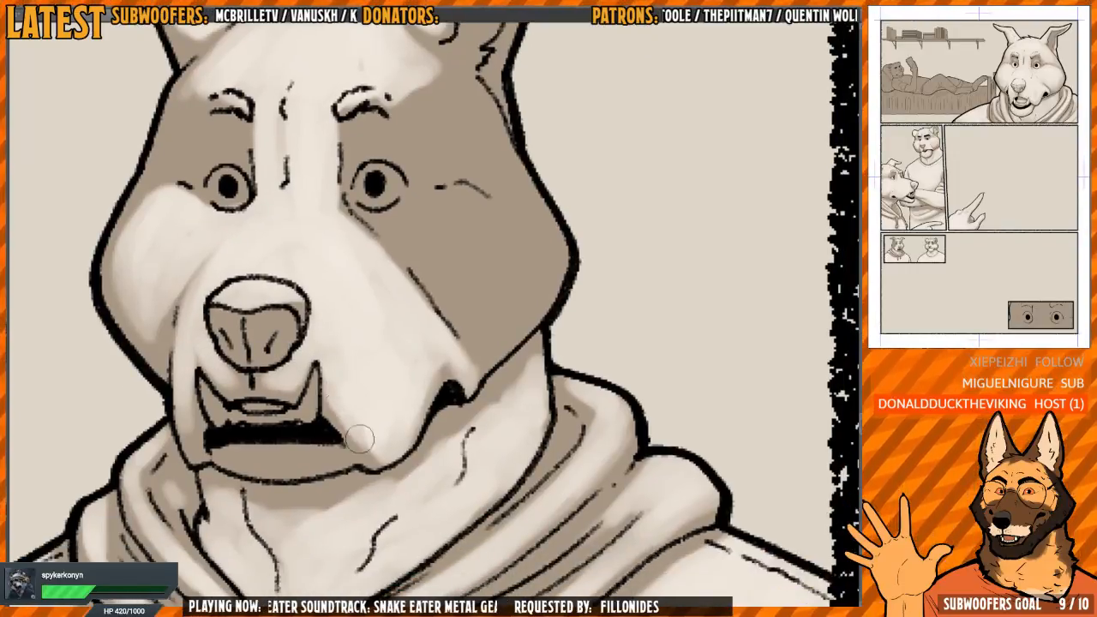
left_click_drag(362, 456, 395, 437)
mouse_move(257, 437)
left_mouse_down()
mouse_move(301, 437)
mouse_move(282, 437)
left_mouse_up()
Fill the dog's near cheek with the light tone, from below the eye past the crease to the face outline
scroll(408, 358, "down", 2)
mouse_move(438, 276)
left_mouse_down()
mouse_move(480, 275)
mouse_move(413, 310)
mouse_move(377, 298)
mouse_move(396, 293)
mouse_move(414, 319)
mouse_move(372, 300)
mouse_move(414, 284)
mouse_move(426, 303)
mouse_move(409, 324)
mouse_move(428, 346)
mouse_move(430, 269)
mouse_move(450, 286)
mouse_move(470, 345)
mouse_move(470, 292)
mouse_move(349, 324)
mouse_move(359, 296)
mouse_move(335, 316)
mouse_move(363, 353)
mouse_move(394, 316)
mouse_move(423, 324)
mouse_move(465, 308)
mouse_move(443, 338)
left_mouse_up()
scroll(408, 308, "up", 1)
key("h")
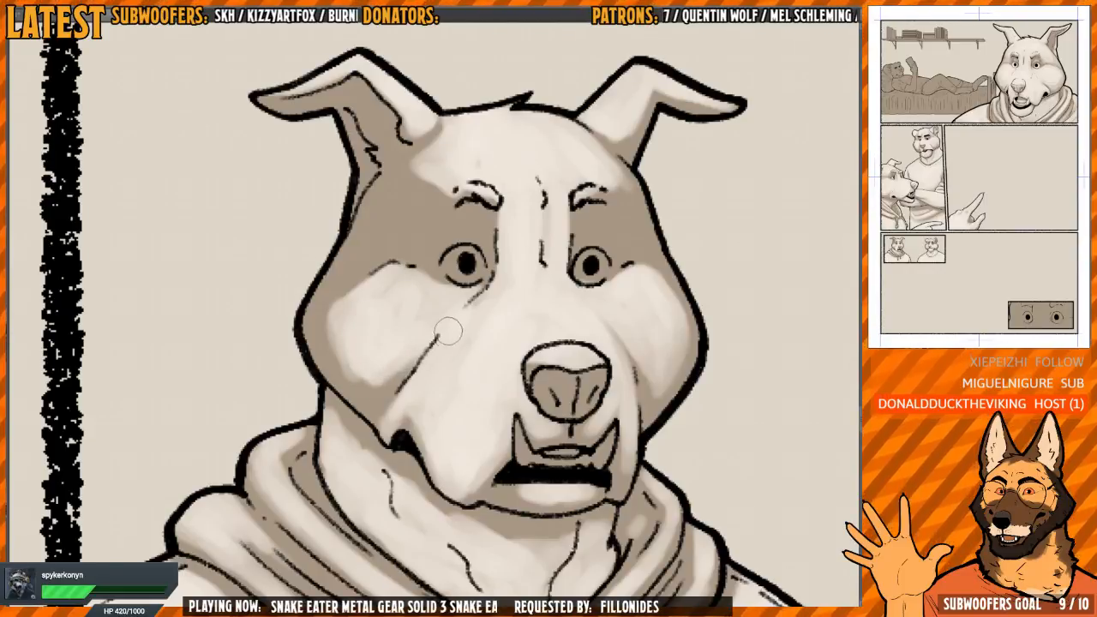
mouse_move(393, 271)
left_mouse_down()
mouse_move(332, 295)
mouse_move(322, 313)
mouse_move(333, 352)
mouse_move(323, 307)
left_mouse_up()
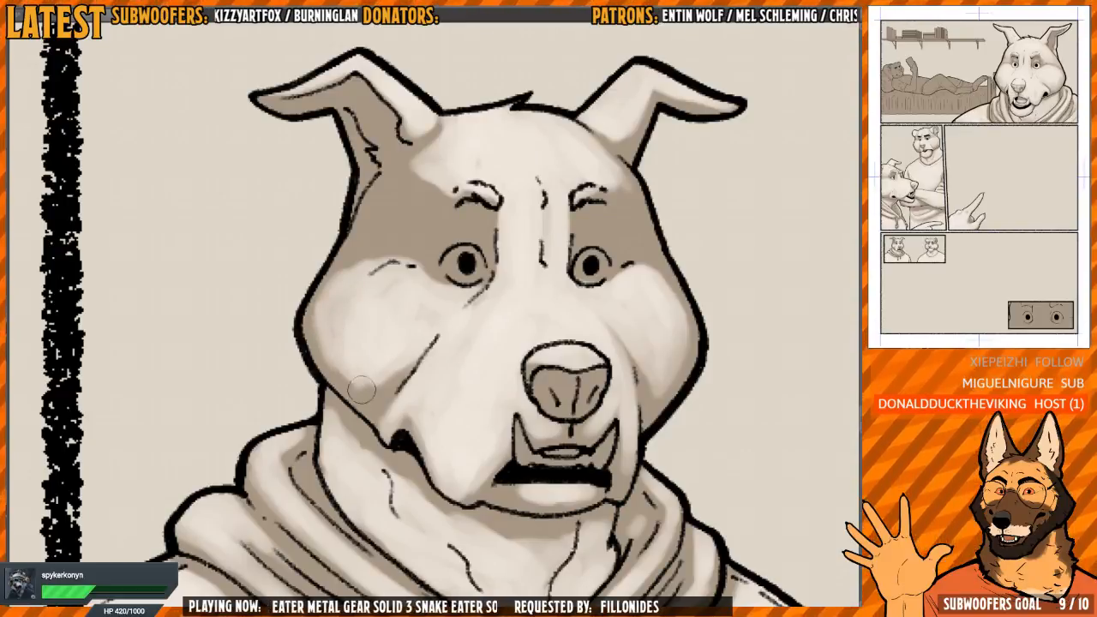
Soften the near cheek's edge and blend a lighter tone over the temples beside both of the dog's eyebrows
key("h")
left_click_drag(453, 202, 445, 232)
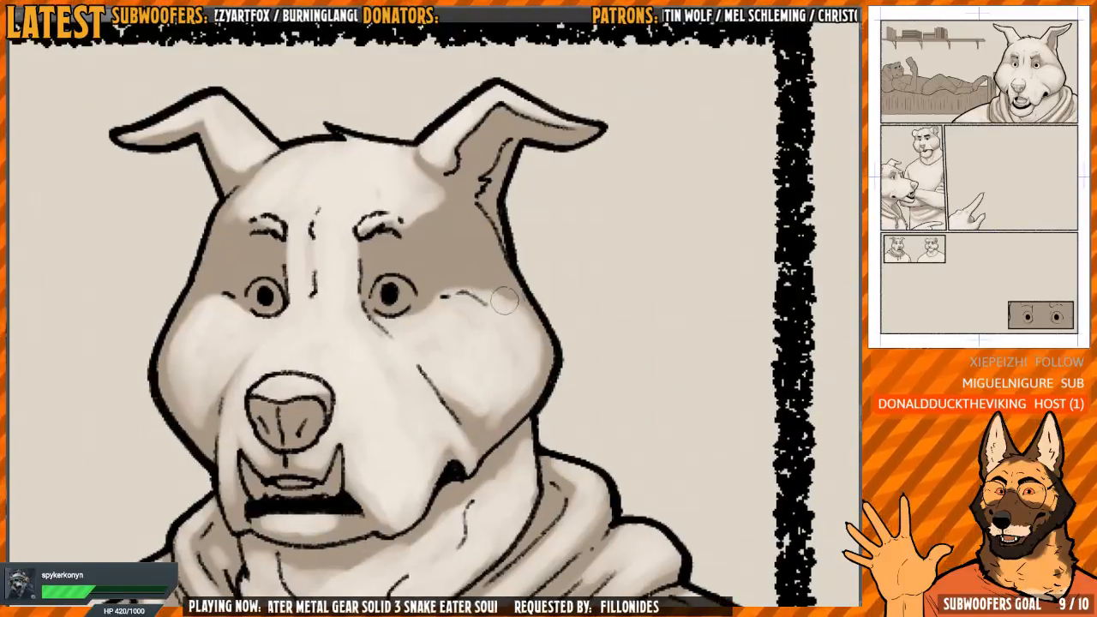
mouse_move(509, 312)
left_mouse_down()
mouse_move(445, 297)
mouse_move(496, 327)
left_mouse_up()
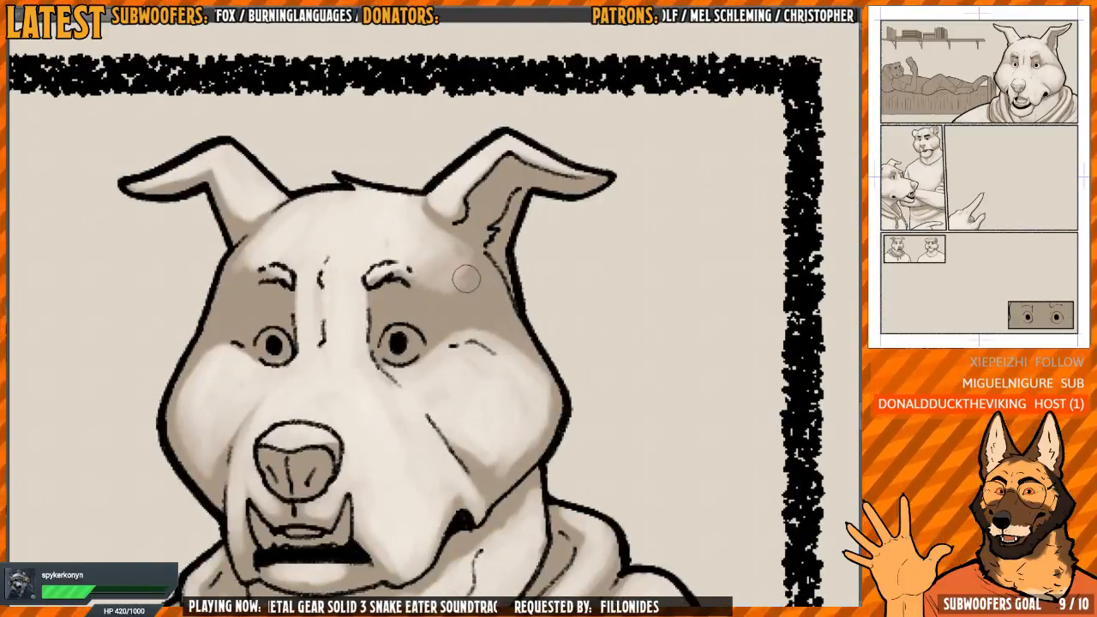
left_click_drag(411, 289, 493, 283)
scroll(332, 264, "up", 1)
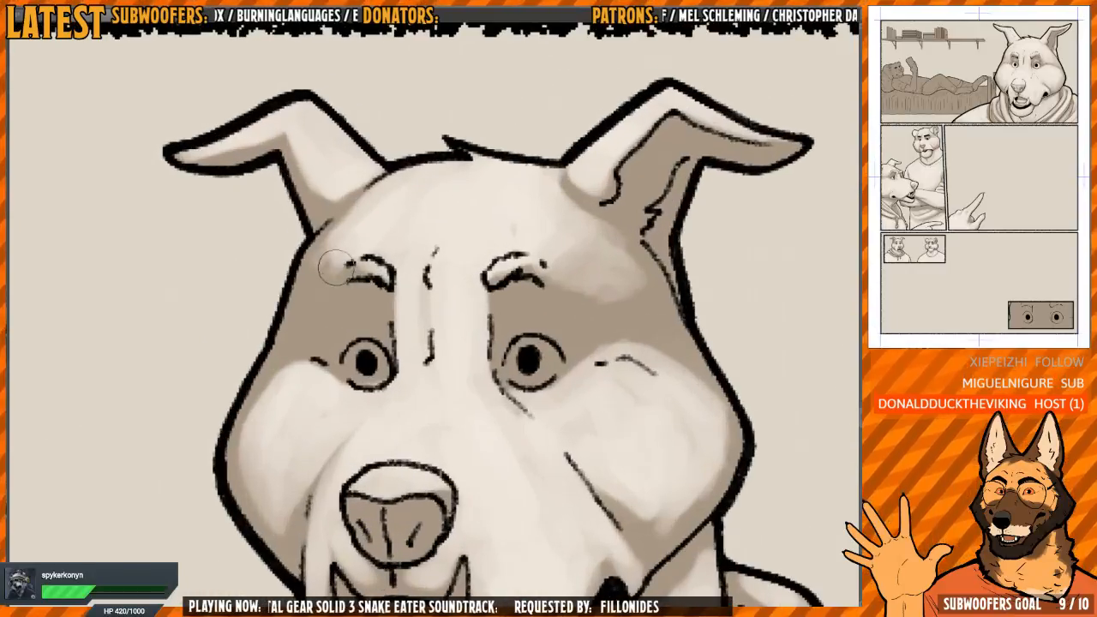
mouse_move(335, 262)
left_mouse_down()
mouse_move(326, 255)
mouse_move(353, 217)
left_mouse_up()
Paint the whites of both of the dog's eyes around the lower part of the pupils
scroll(334, 259, "down", 1)
scroll(558, 240, "up", 4)
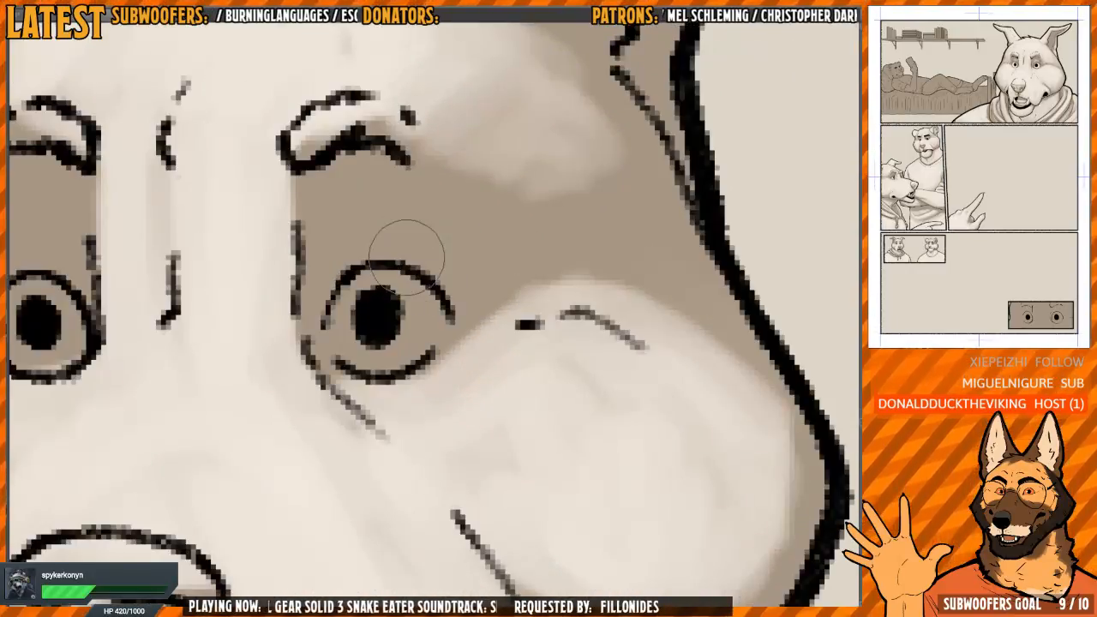
scroll(377, 330, "up", 1)
mouse_move(337, 327)
left_mouse_down()
mouse_move(384, 360)
mouse_move(402, 330)
mouse_move(415, 330)
mouse_move(388, 358)
left_mouse_up()
mouse_move(171, 326)
left_mouse_down()
mouse_move(426, 294)
mouse_move(509, 325)
left_mouse_up()
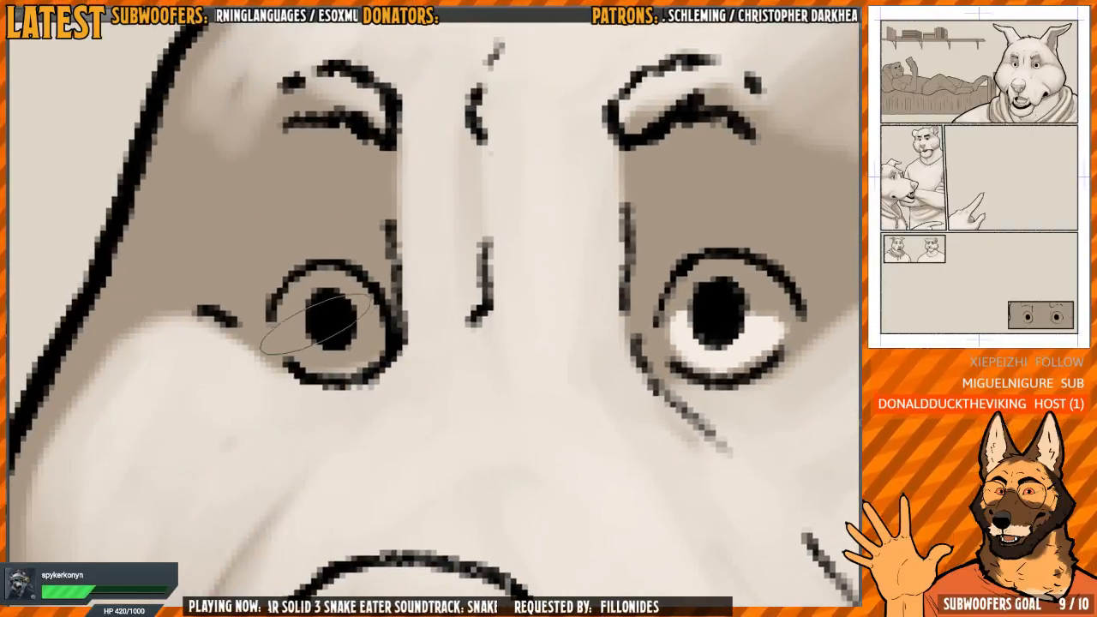
mouse_move(313, 325)
left_mouse_down()
mouse_move(309, 338)
mouse_move(343, 342)
left_mouse_up()
scroll(342, 343, "down", 3)
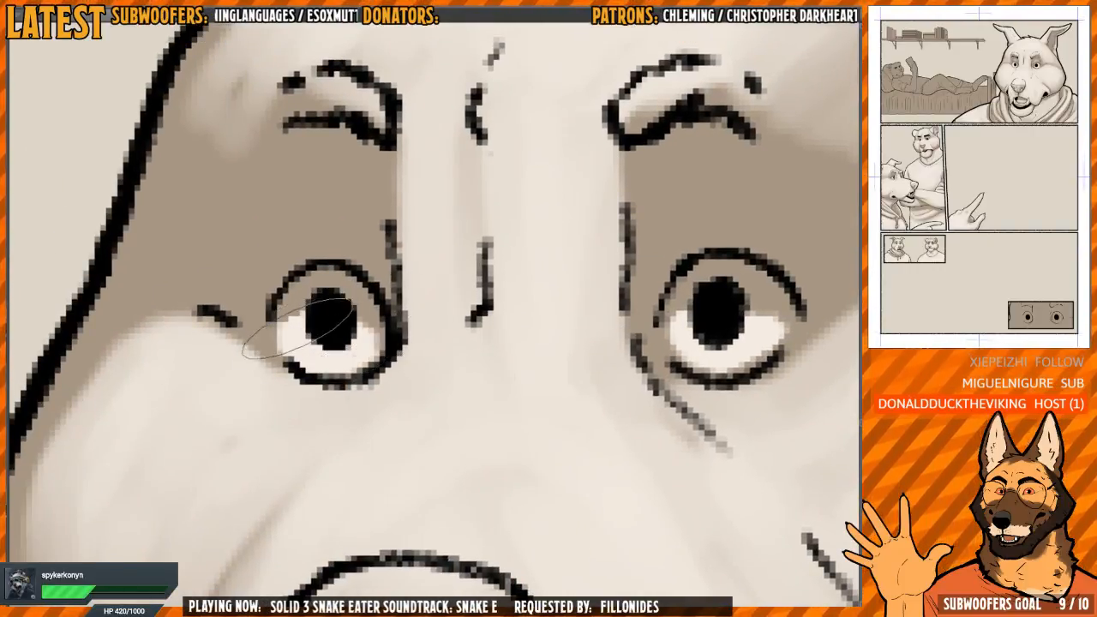
scroll(394, 254, "down", 1)
scroll(380, 311, "up", 1)
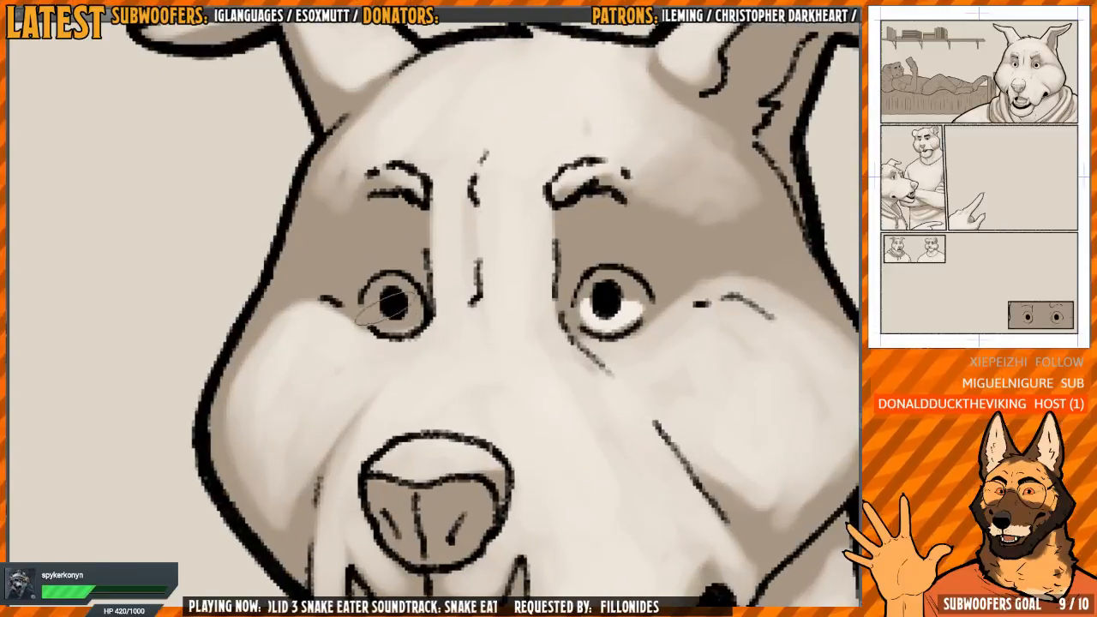
left_click_drag(370, 306, 413, 309)
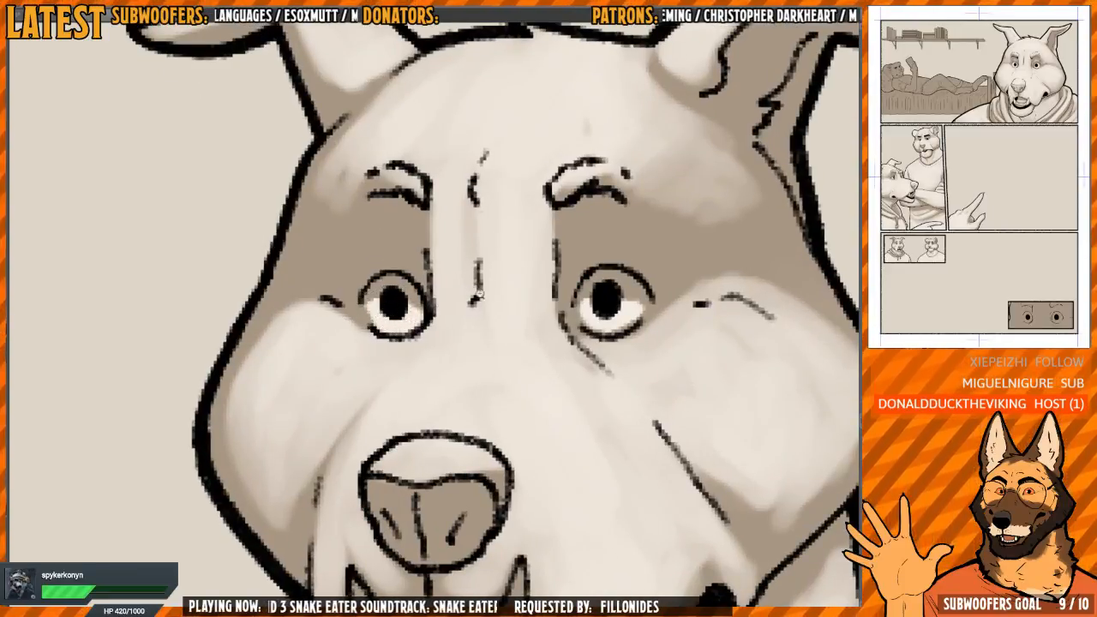
Paint white highlights on the dog's tusks and lower front teeth, softening them with shadow at their bases
scroll(478, 295, "down", 3)
scroll(443, 279, "up", 5)
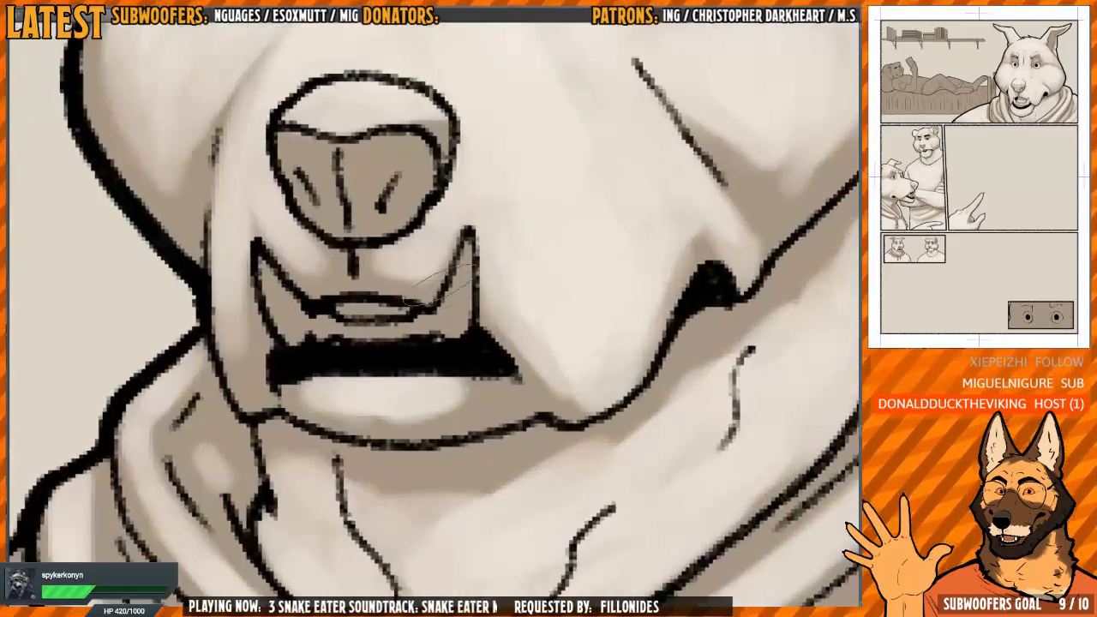
left_click_drag(467, 254, 455, 296)
mouse_move(324, 319)
left_mouse_down()
mouse_move(373, 384)
mouse_move(385, 376)
left_mouse_up()
left_click(369, 384)
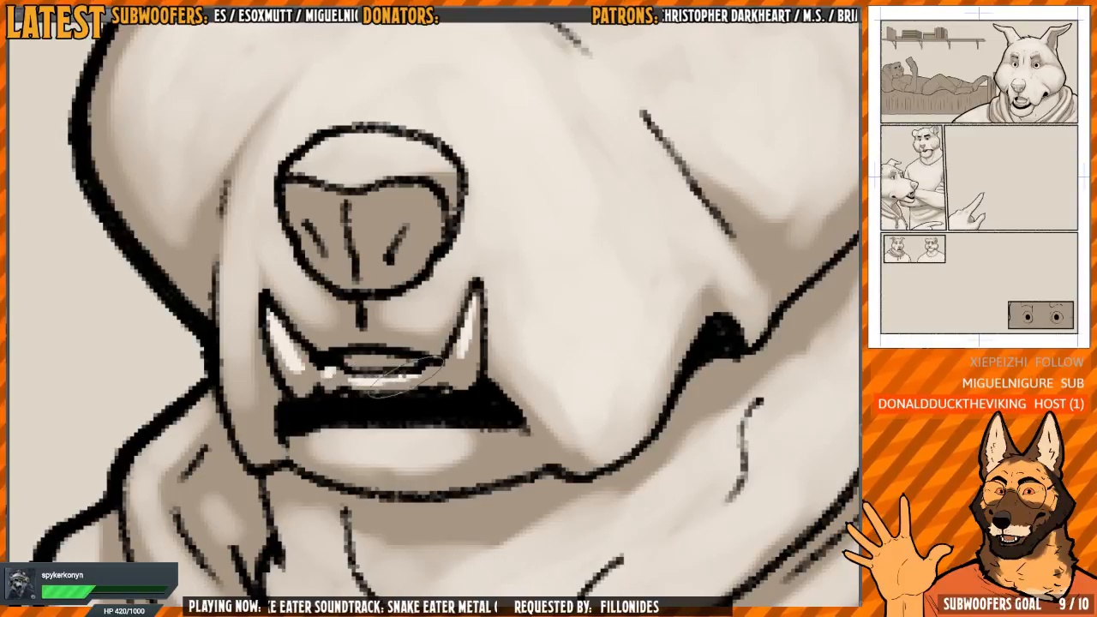
scroll(433, 368, "down", 3)
scroll(445, 356, "up", 3)
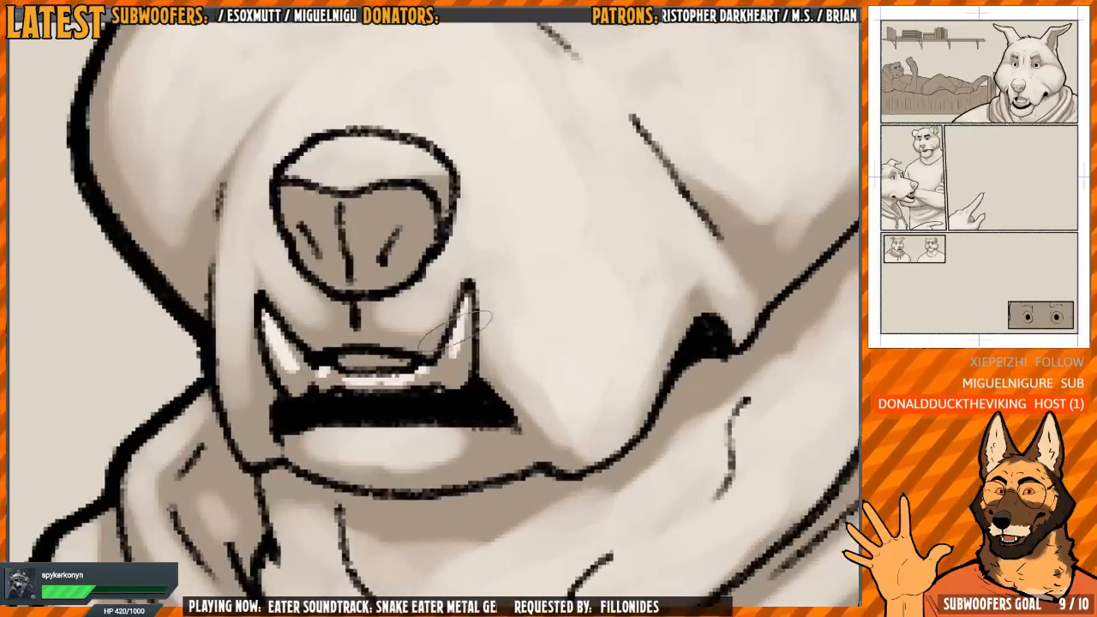
mouse_move(460, 347)
left_mouse_down()
mouse_move(451, 375)
mouse_move(378, 373)
mouse_move(396, 383)
mouse_move(309, 385)
left_mouse_up()
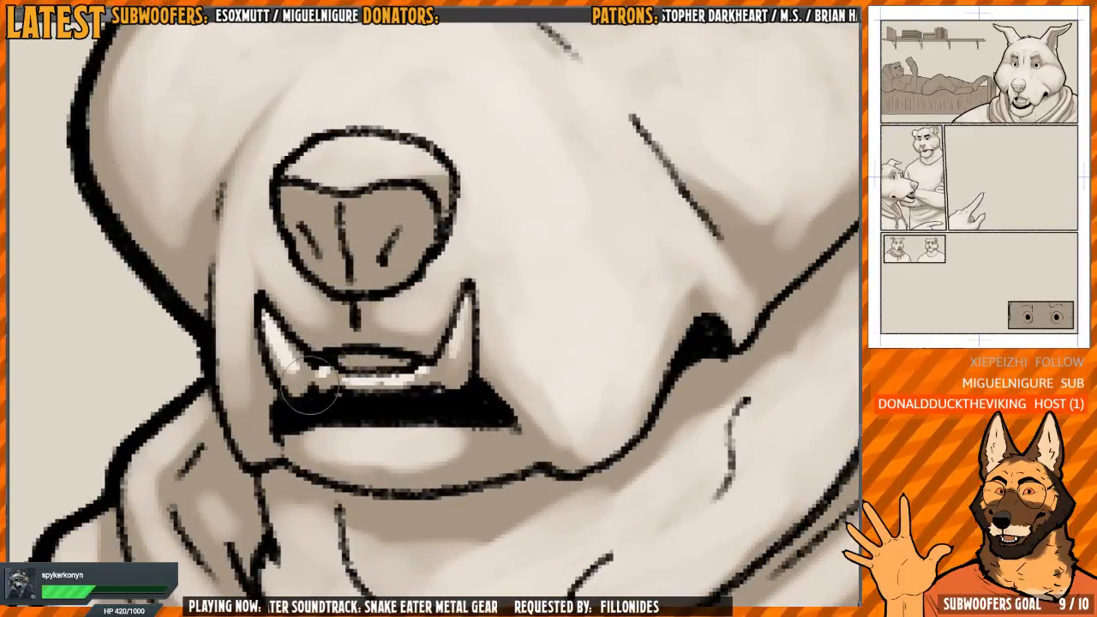
Review the shaded dog and the whole page, and bring the close-up eye panel at the page's bottom into view
scroll(373, 290, "down", 5)
scroll(427, 260, "down", 2)
scroll(428, 260, "up", 6)
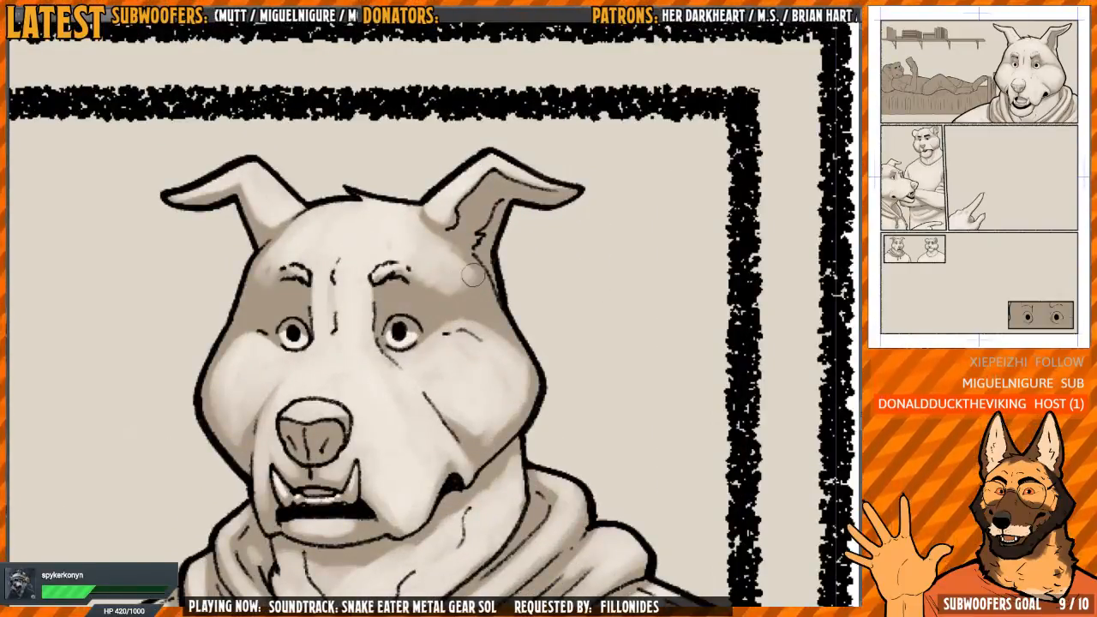
scroll(442, 292, "down", 2)
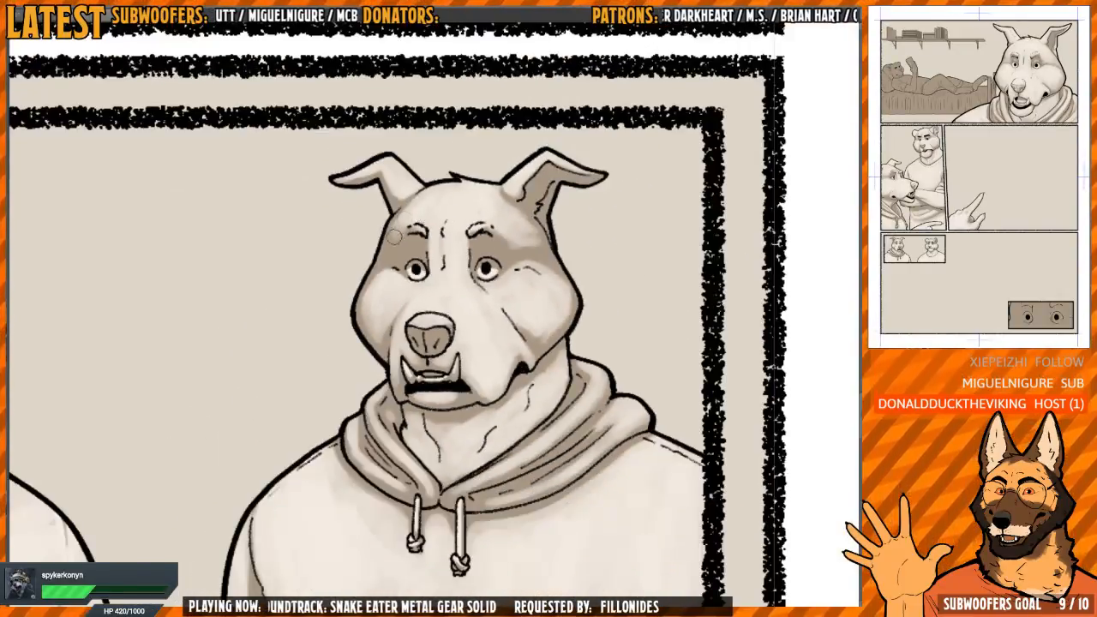
scroll(399, 233, "down", 6)
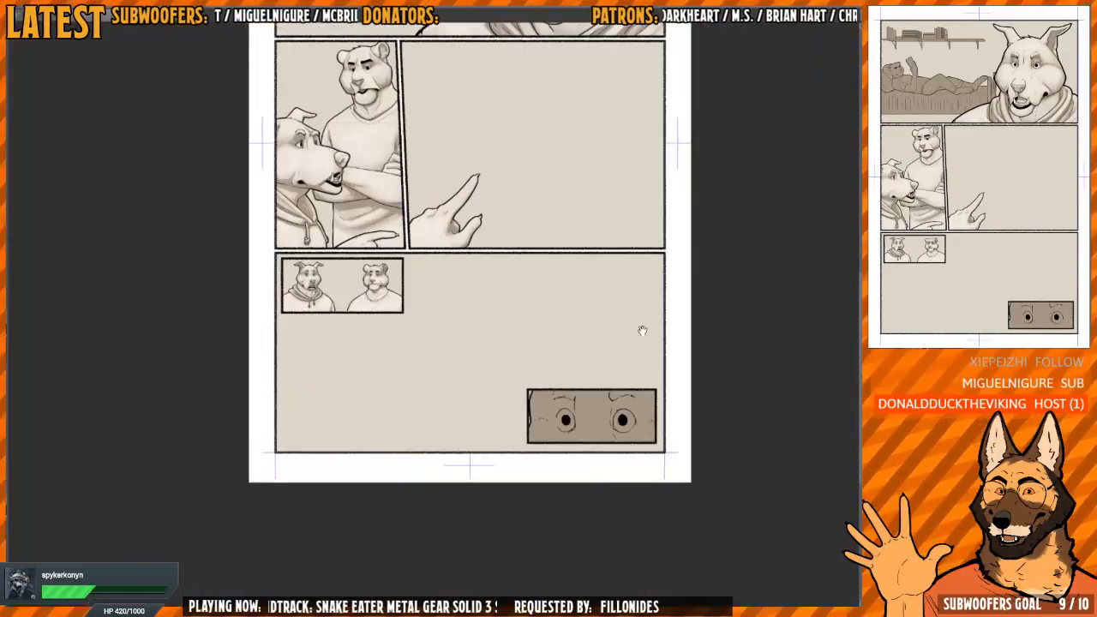
left_click_drag(642, 331, 558, 311)
scroll(434, 269, "up", 3)
scroll(434, 270, "down", 5)
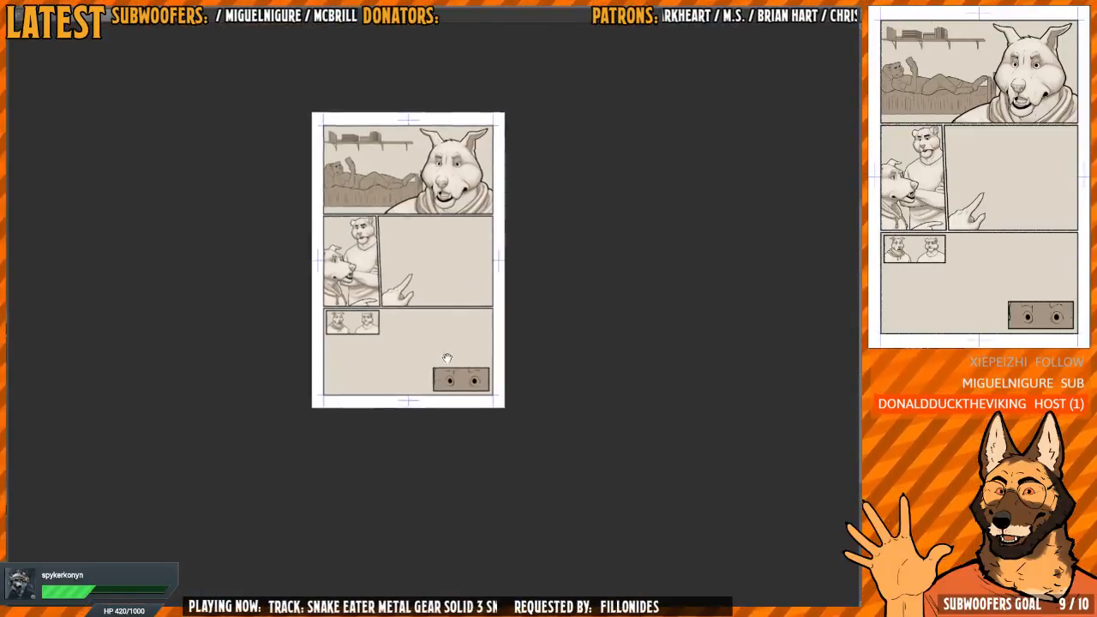
scroll(484, 367, "up", 2)
scroll(484, 367, "up", 4)
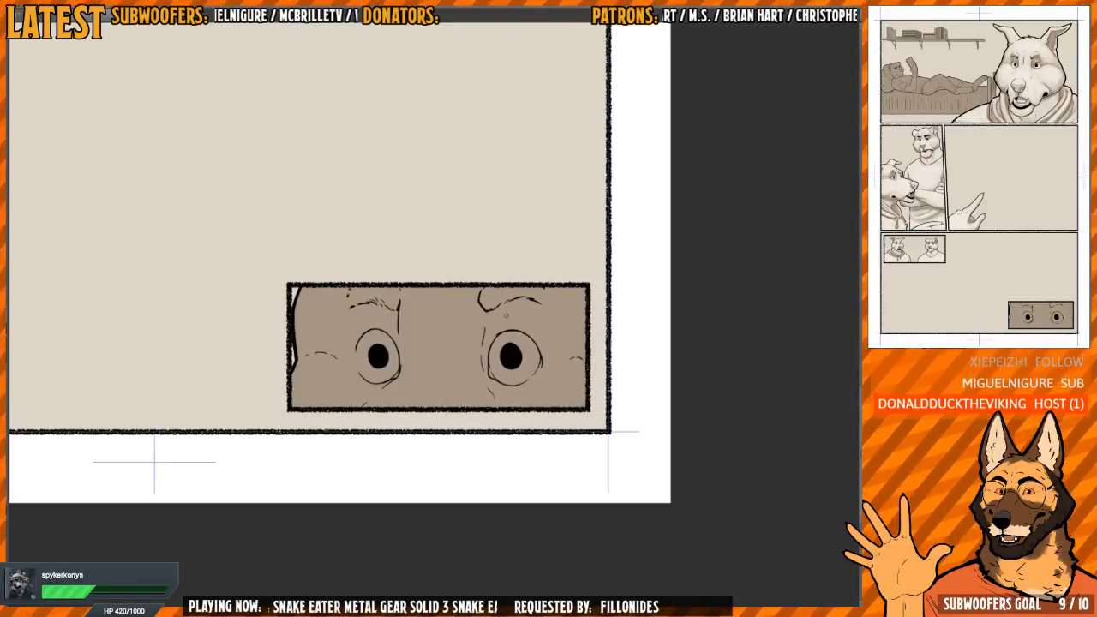
Paint a light tone over the bridge between the close-up panel's two eyes, spreading it above the right eye's brow
scroll(463, 314, "down", 1)
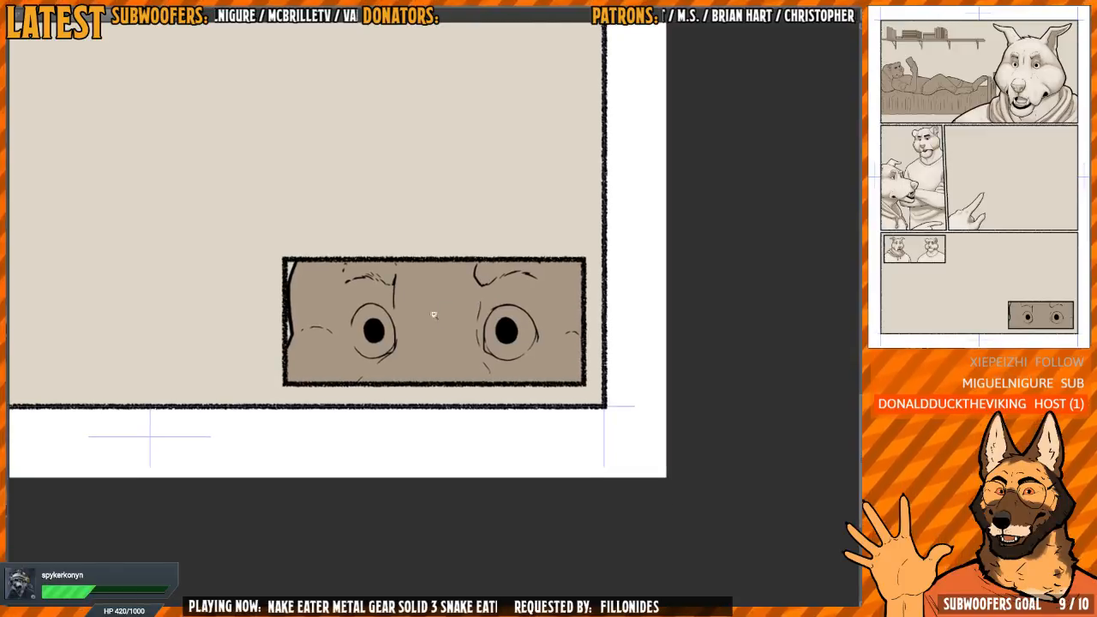
scroll(433, 310, "up", 1)
scroll(441, 305, "up", 1)
mouse_move(403, 291)
left_mouse_down()
mouse_move(401, 347)
mouse_move(400, 312)
left_mouse_up()
mouse_move(401, 358)
left_mouse_down()
mouse_move(358, 410)
mouse_move(406, 407)
mouse_move(420, 361)
left_mouse_up()
scroll(421, 360, "up", 1)
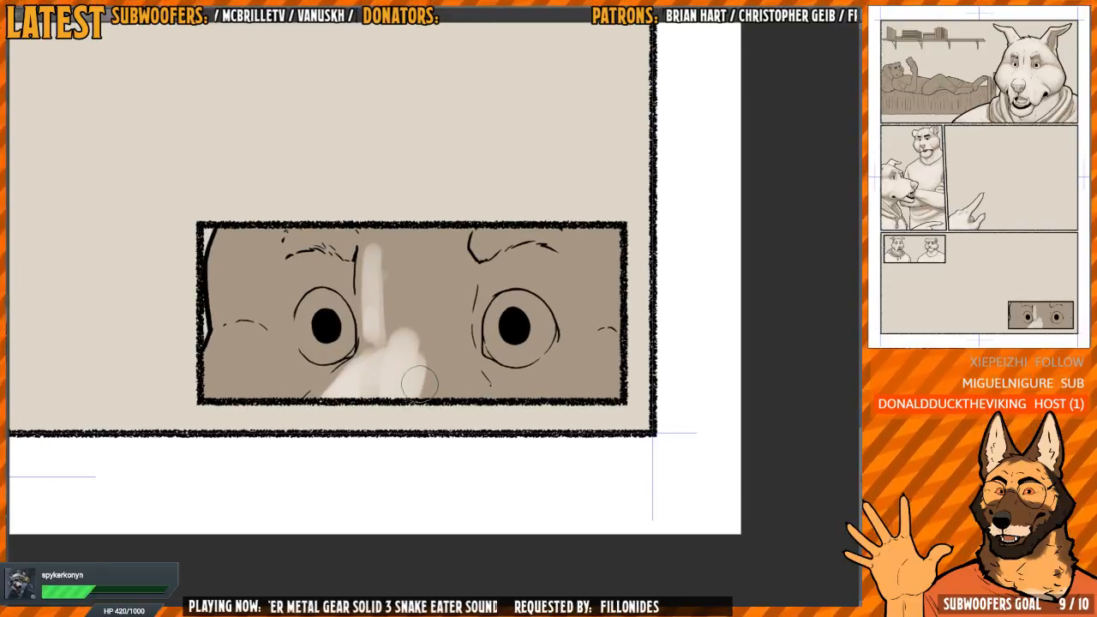
left_click_drag(408, 378, 438, 392)
scroll(437, 392, "up", 2)
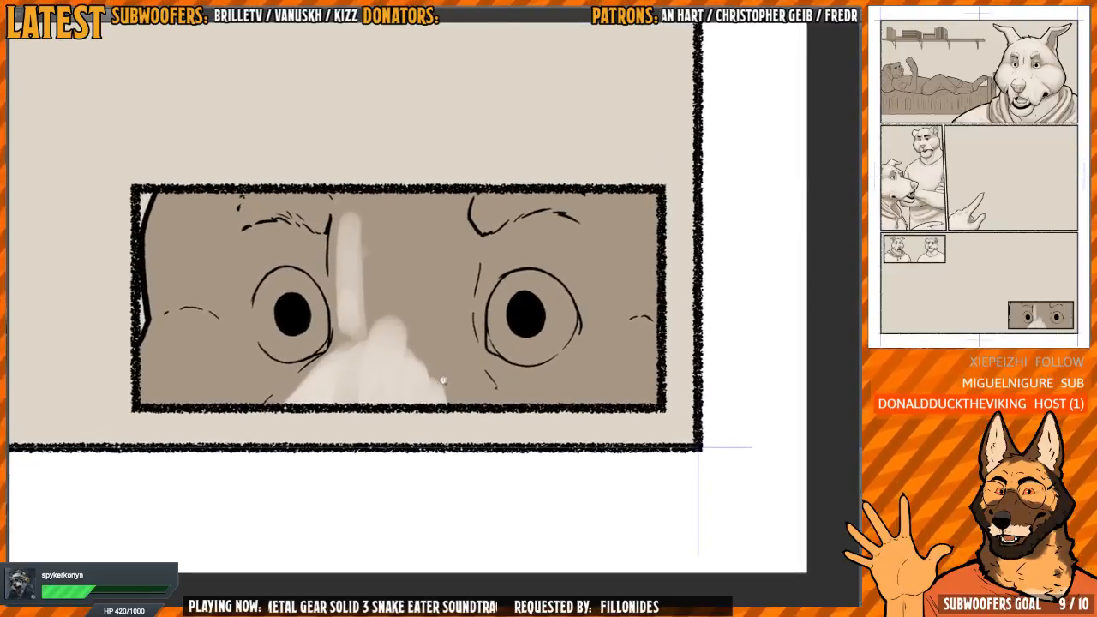
scroll(439, 388, "down", 1)
scroll(445, 385, "up", 1)
mouse_move(445, 386)
left_mouse_down()
mouse_move(470, 395)
mouse_move(381, 375)
mouse_move(298, 402)
mouse_move(348, 365)
mouse_move(365, 335)
left_mouse_up()
mouse_move(345, 360)
left_mouse_down()
mouse_move(350, 322)
mouse_move(402, 269)
mouse_move(385, 368)
mouse_move(453, 396)
mouse_move(416, 206)
mouse_move(347, 258)
mouse_move(390, 189)
mouse_move(434, 249)
mouse_move(555, 212)
left_mouse_up()
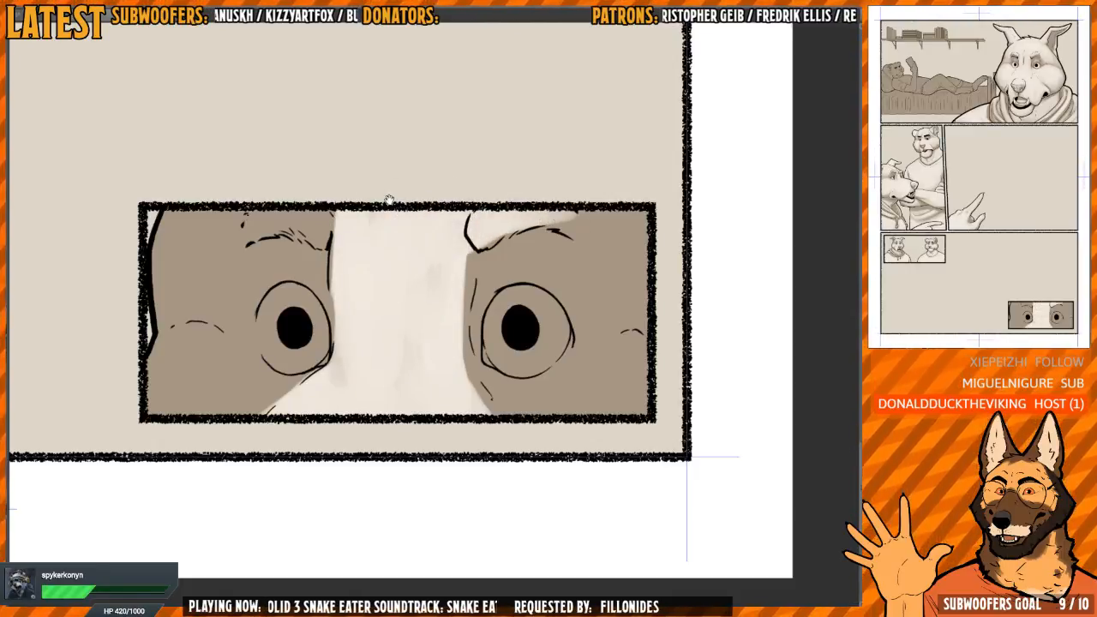
Paint a light tone across the forehead above the left eye's brow and partway down its outer temple, softening the bridge edge
mouse_move(389, 199)
left_mouse_down()
mouse_move(426, 255)
mouse_move(398, 238)
mouse_move(305, 263)
mouse_move(306, 247)
mouse_move(322, 246)
mouse_move(304, 248)
mouse_move(294, 211)
left_mouse_up()
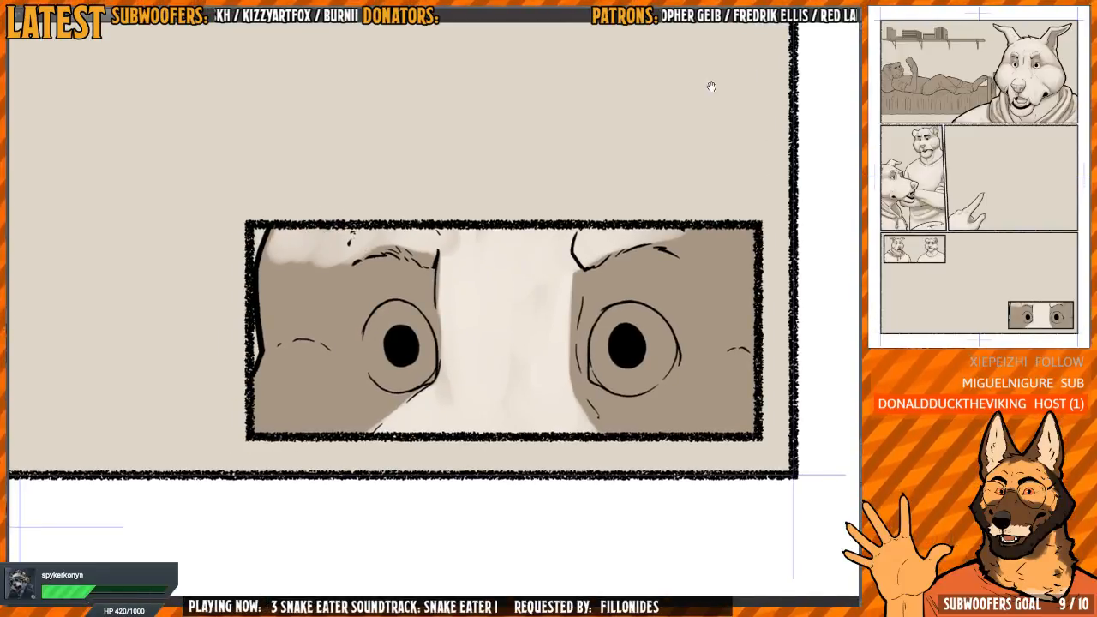
left_click_drag(712, 87, 685, 83)
left_click_drag(458, 254, 468, 263)
mouse_move(284, 231)
left_mouse_down()
mouse_move(264, 288)
mouse_move(309, 250)
mouse_move(319, 259)
mouse_move(312, 283)
mouse_move(256, 266)
mouse_move(255, 295)
left_mouse_up()
left_click_drag(590, 237, 444, 205)
left_click_drag(402, 238, 410, 348)
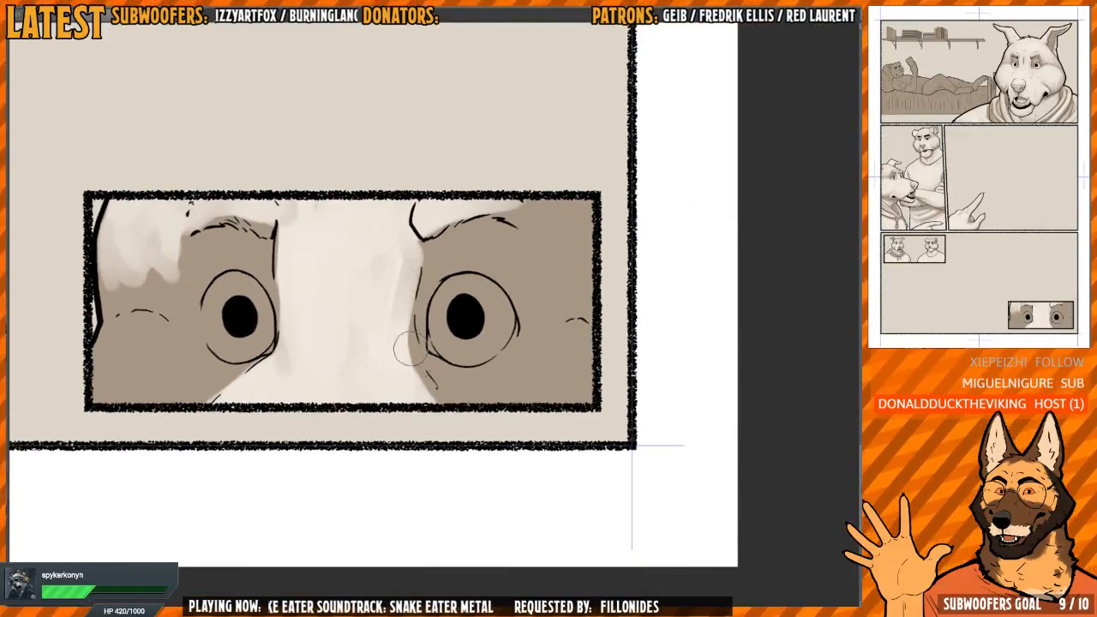
Paint the cheeks beneath both close-up eyes with the light tone up to the cheek crease lines
mouse_move(397, 261)
left_mouse_down()
mouse_move(399, 359)
mouse_move(437, 407)
mouse_move(423, 387)
mouse_move(432, 373)
mouse_move(489, 392)
mouse_move(467, 386)
mouse_move(508, 385)
mouse_move(544, 362)
mouse_move(581, 395)
mouse_move(587, 353)
mouse_move(568, 342)
mouse_move(520, 373)
mouse_move(452, 388)
mouse_move(490, 406)
mouse_move(510, 401)
mouse_move(441, 382)
mouse_move(507, 372)
mouse_move(571, 340)
left_mouse_up()
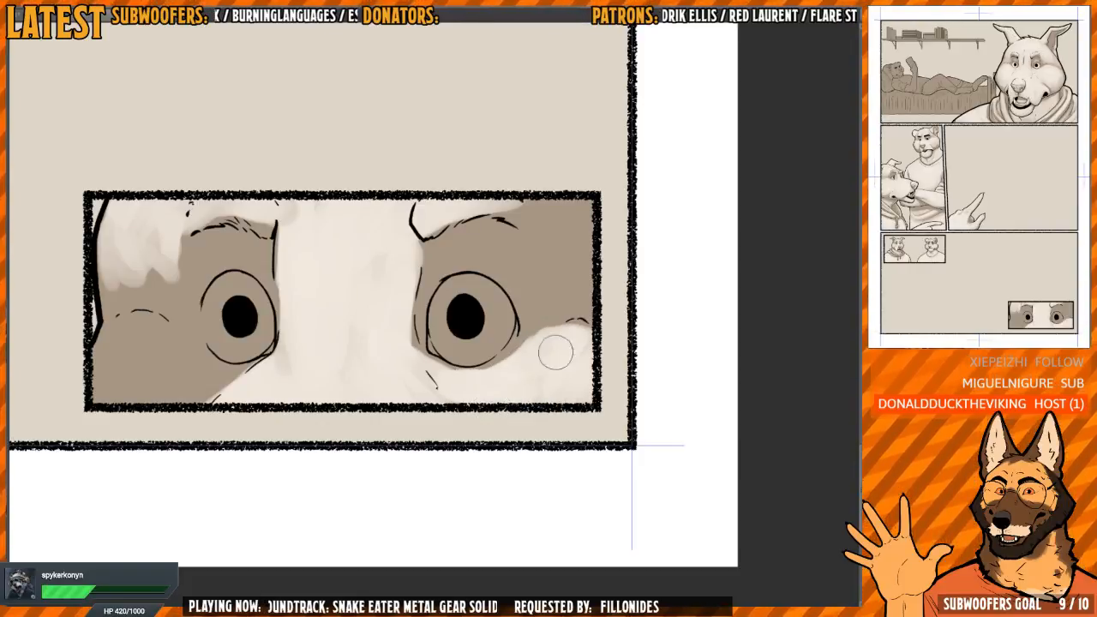
key("h")
left_click_drag(523, 232, 467, 213)
scroll(668, 317, "up", 1)
left_click_drag(677, 317, 553, 299)
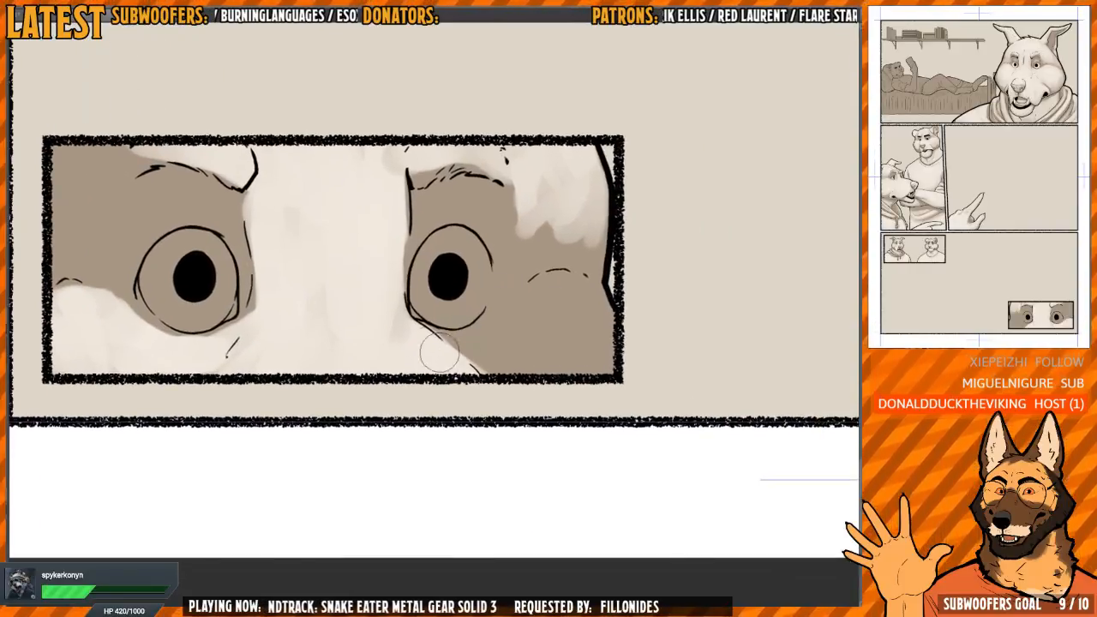
mouse_move(438, 351)
left_mouse_down()
mouse_move(507, 333)
mouse_move(556, 297)
mouse_move(602, 315)
mouse_move(507, 332)
mouse_move(530, 368)
mouse_move(609, 358)
mouse_move(550, 312)
mouse_move(501, 345)
mouse_move(562, 337)
mouse_move(477, 334)
mouse_move(503, 283)
mouse_move(574, 269)
mouse_move(502, 303)
left_mouse_up()
key("h")
key("h")
key("h")
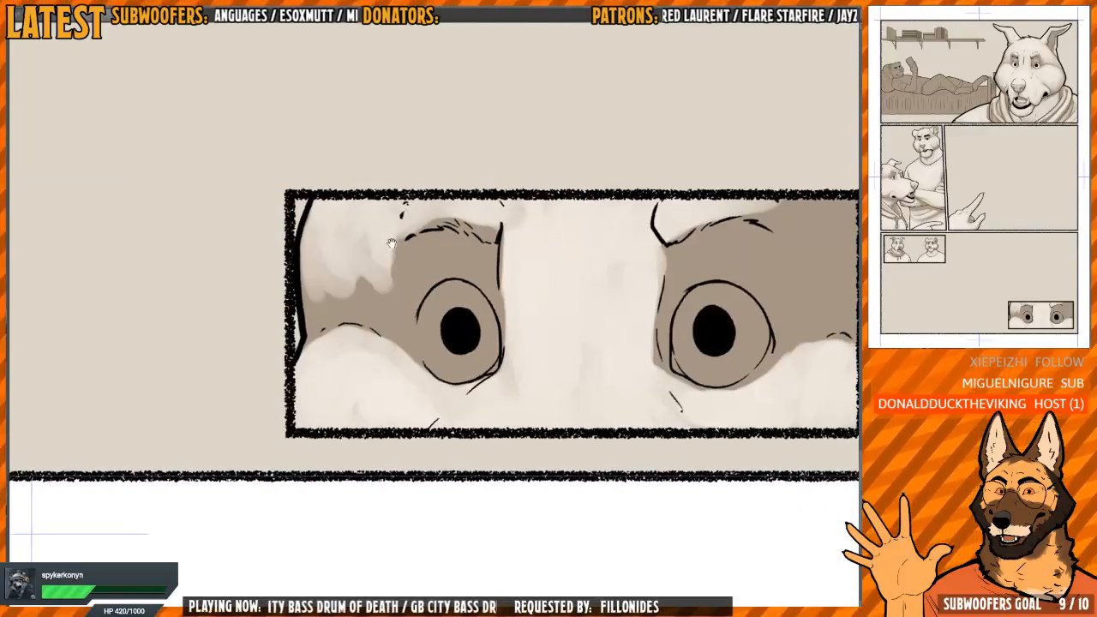
Extend and blend the light tone down the outer temple beside the left close-up eye, leaving shadow above the cheek crease
mouse_move(391, 244)
left_mouse_down()
mouse_move(386, 326)
mouse_move(302, 313)
mouse_move(304, 257)
mouse_move(317, 342)
mouse_move(336, 317)
mouse_move(304, 341)
mouse_move(390, 343)
mouse_move(400, 282)
mouse_move(397, 331)
left_mouse_up()
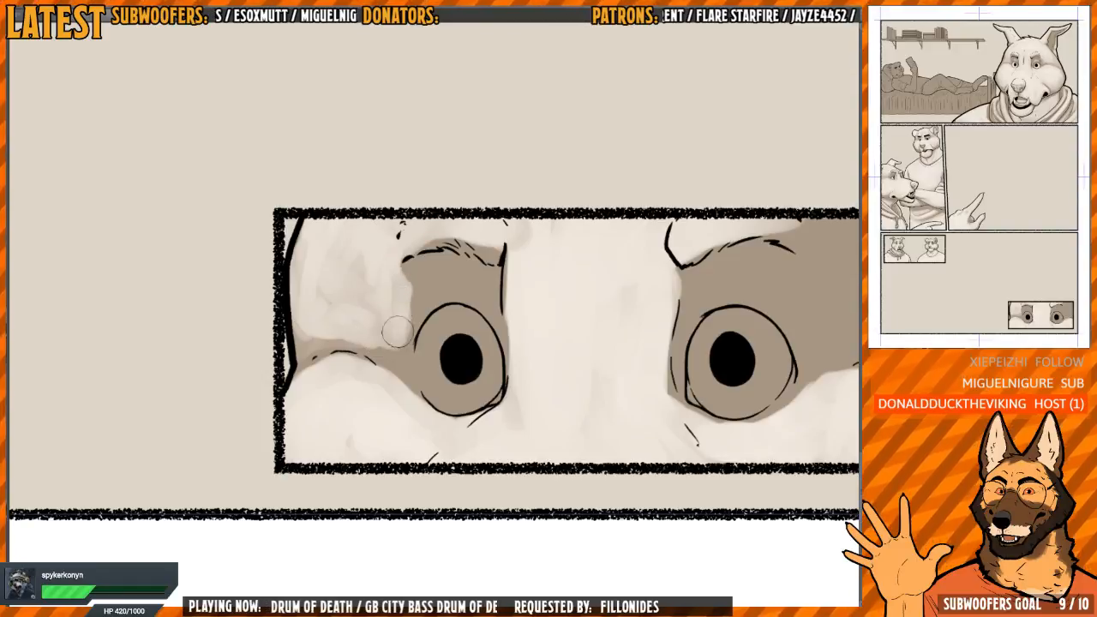
mouse_move(401, 293)
left_mouse_down()
mouse_move(416, 289)
mouse_move(320, 267)
left_mouse_up()
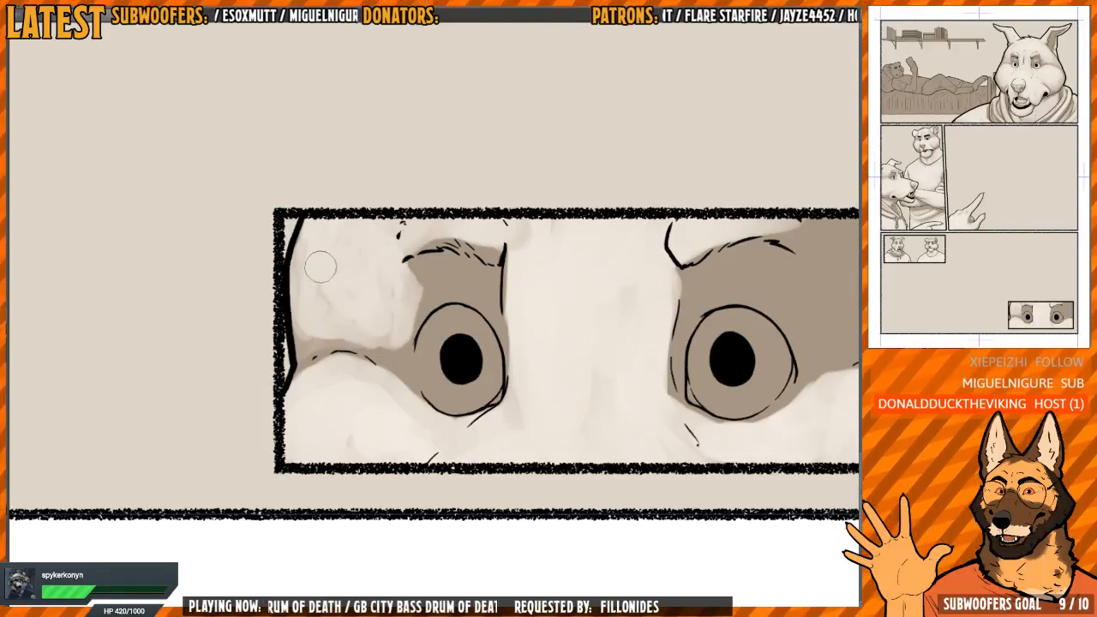
left_click_drag(394, 328, 341, 311)
mouse_move(467, 274)
left_mouse_down()
mouse_move(423, 257)
mouse_move(254, 238)
left_mouse_up()
Blend a light tone along the right close-up eye's inner edge and over its outer temple
mouse_move(403, 245)
left_mouse_down()
mouse_move(412, 355)
mouse_move(414, 247)
left_mouse_up()
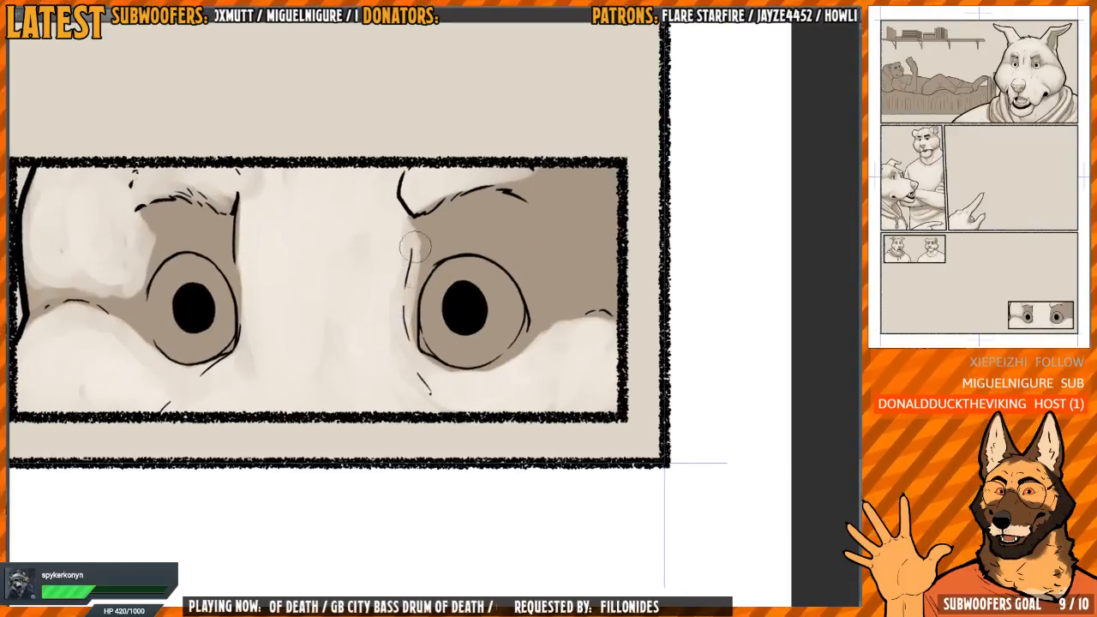
left_click_drag(477, 179, 543, 200)
mouse_move(594, 255)
left_mouse_down()
mouse_move(542, 238)
mouse_move(536, 227)
mouse_move(580, 247)
mouse_move(542, 171)
mouse_move(477, 156)
mouse_move(562, 161)
mouse_move(530, 263)
mouse_move(551, 259)
left_mouse_up()
mouse_move(497, 229)
left_mouse_down()
mouse_move(520, 248)
mouse_move(522, 149)
mouse_move(509, 234)
mouse_move(572, 302)
left_mouse_up()
Paint the whites of both close-up eyes around the black pupils
scroll(528, 225, "up", 2)
mouse_move(389, 287)
left_mouse_down()
mouse_move(403, 342)
mouse_move(375, 325)
mouse_move(425, 356)
mouse_move(441, 325)
mouse_move(433, 291)
mouse_move(386, 279)
mouse_move(364, 356)
mouse_move(416, 386)
mouse_move(452, 351)
mouse_move(443, 317)
mouse_move(458, 357)
left_mouse_up()
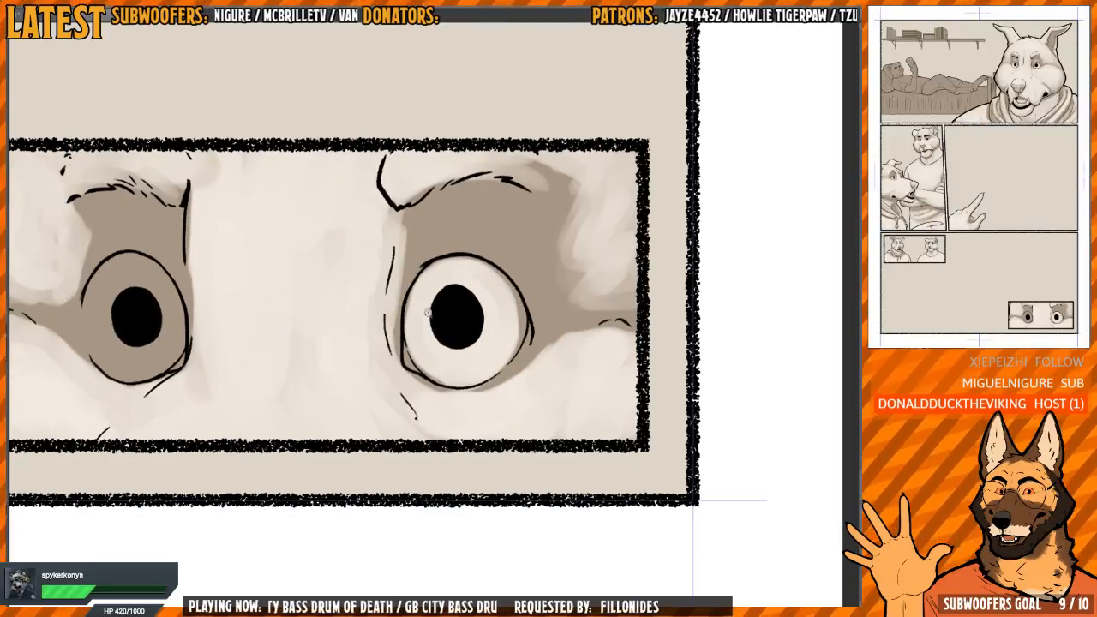
scroll(416, 305, "up", 3)
left_click_drag(299, 346, 604, 366)
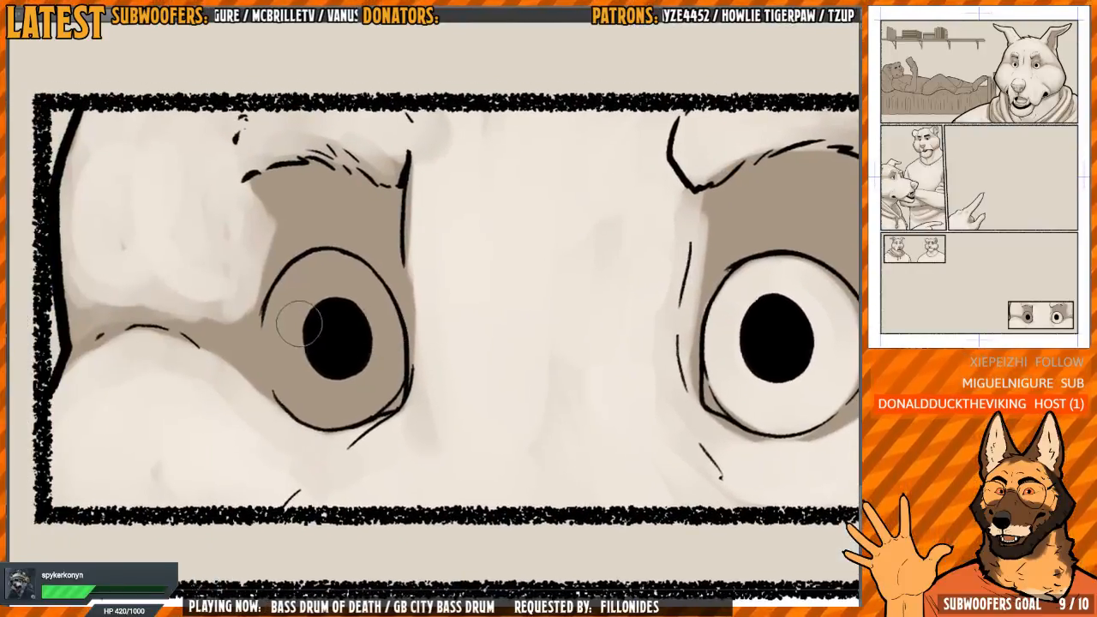
mouse_move(295, 304)
left_mouse_down()
mouse_move(281, 364)
mouse_move(300, 403)
mouse_move(291, 322)
mouse_move(322, 408)
mouse_move(362, 404)
mouse_move(386, 360)
mouse_move(384, 322)
mouse_move(330, 281)
mouse_move(283, 310)
left_mouse_up()
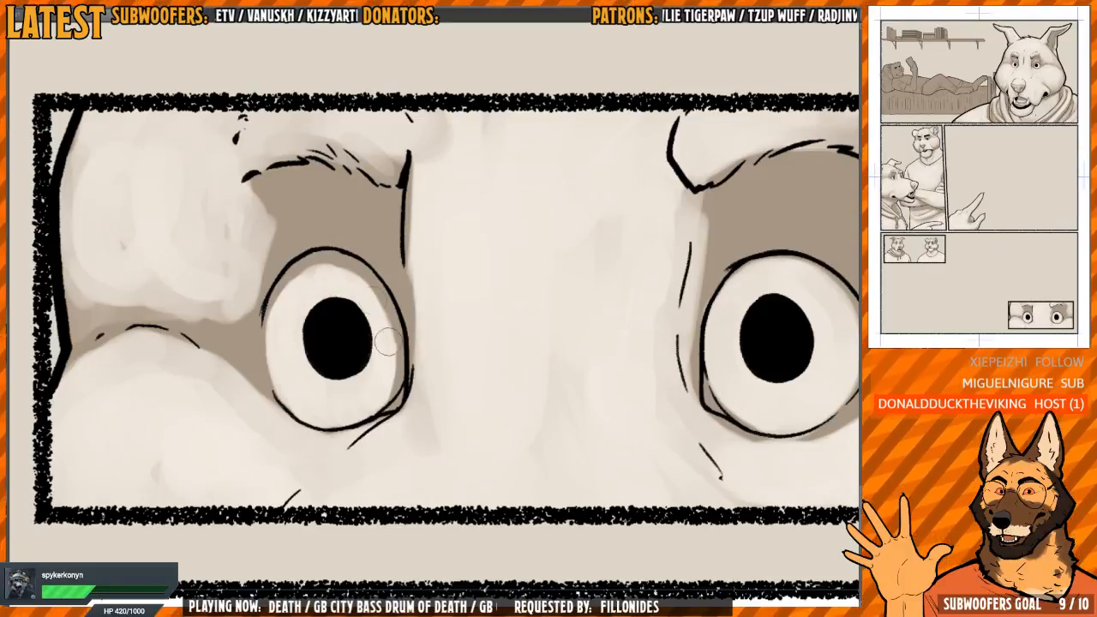
Blend a lighter tone over the upper eyelids of both close-up eyes, keeping shadow beneath the brows
mouse_move(385, 343)
left_mouse_down()
mouse_move(388, 379)
mouse_move(372, 298)
mouse_move(314, 267)
mouse_move(274, 326)
mouse_move(348, 267)
left_mouse_up()
mouse_move(432, 255)
left_mouse_down()
mouse_move(468, 250)
mouse_move(380, 250)
left_mouse_up()
scroll(302, 244, "up", 2)
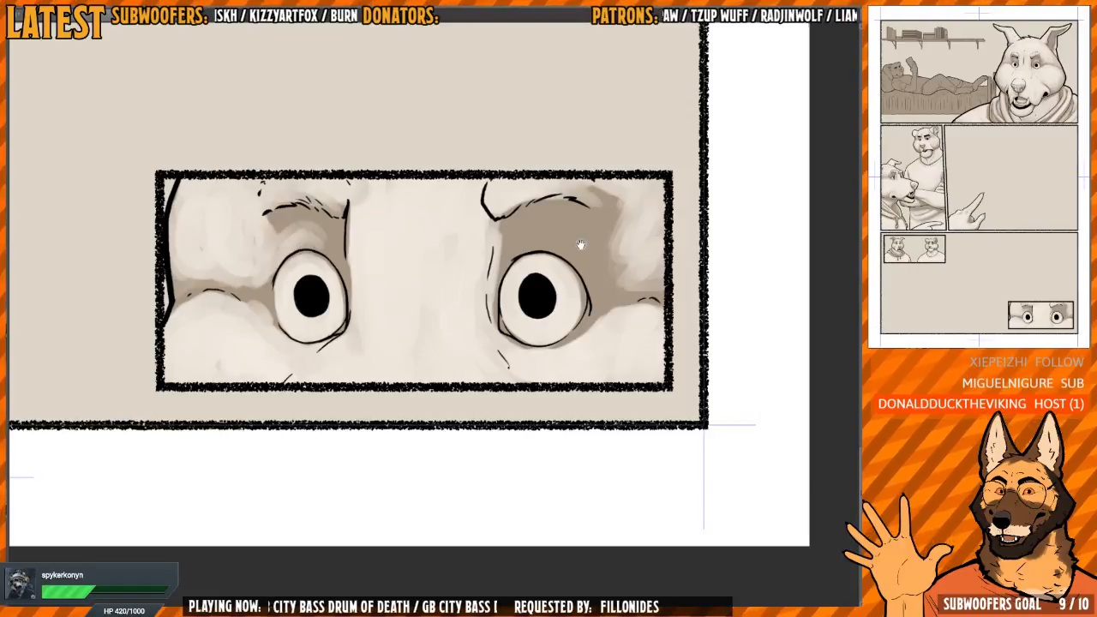
left_click_drag(580, 244, 541, 248)
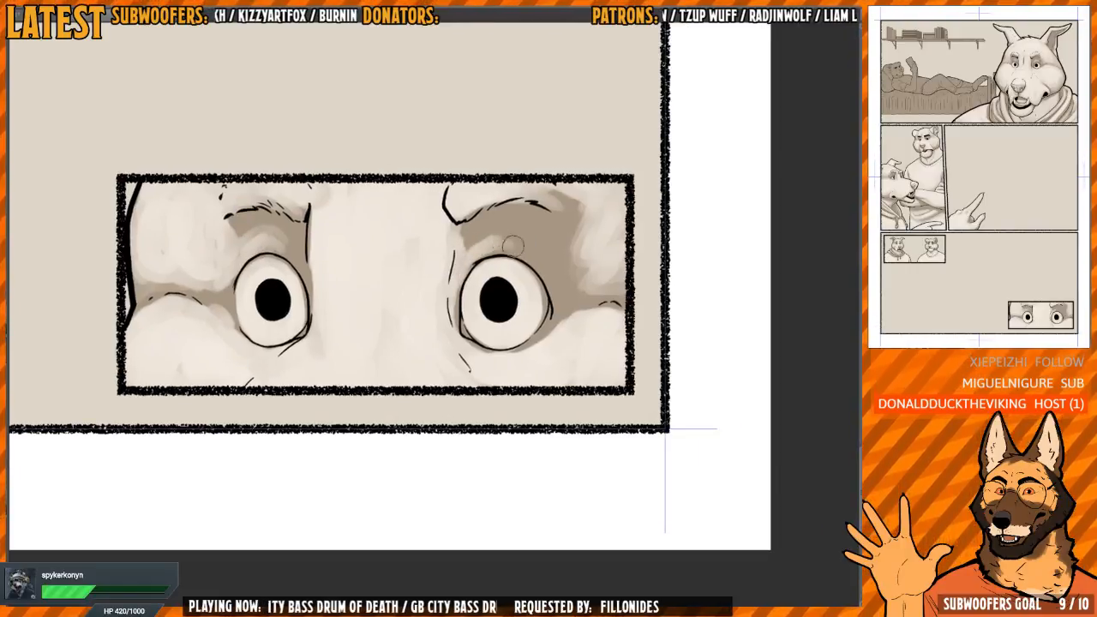
mouse_move(510, 229)
left_mouse_down()
mouse_move(544, 267)
mouse_move(547, 257)
left_mouse_up()
scroll(478, 373, "down", 5)
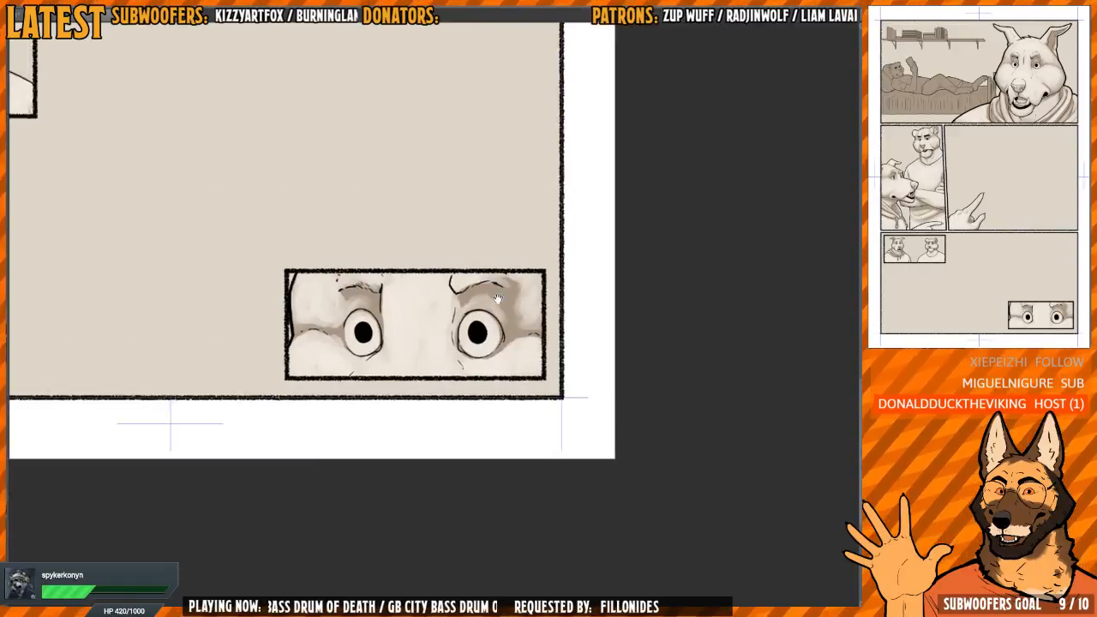
scroll(499, 368, "up", 4)
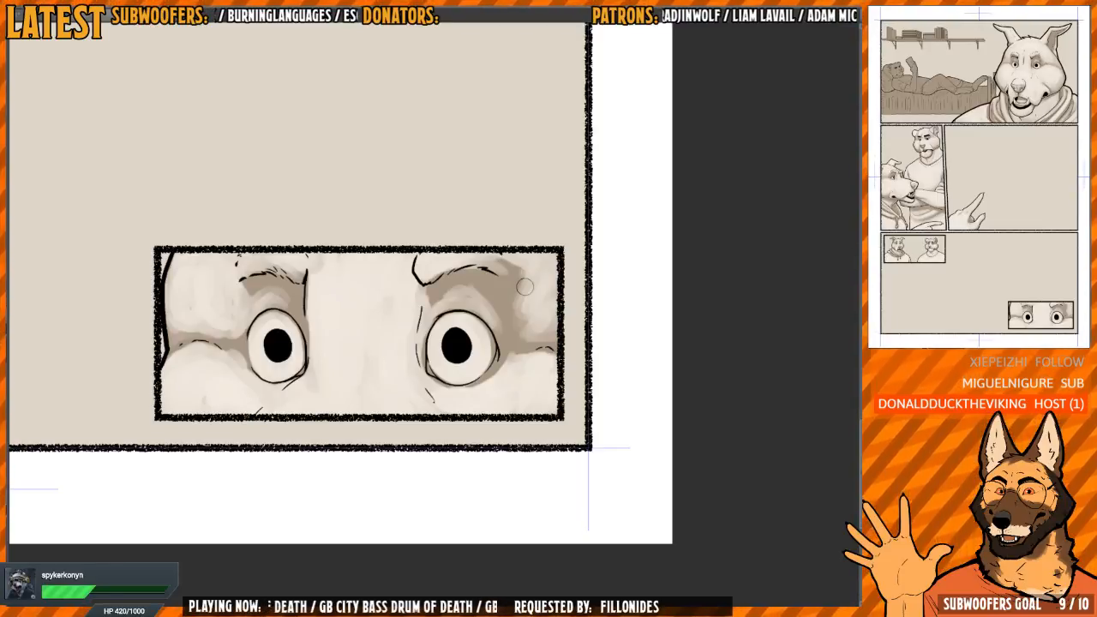
left_click_drag(525, 288, 571, 385)
Paint a light tone on the chin of the figure reading on the bed in the top panel
scroll(553, 373, "down", 3)
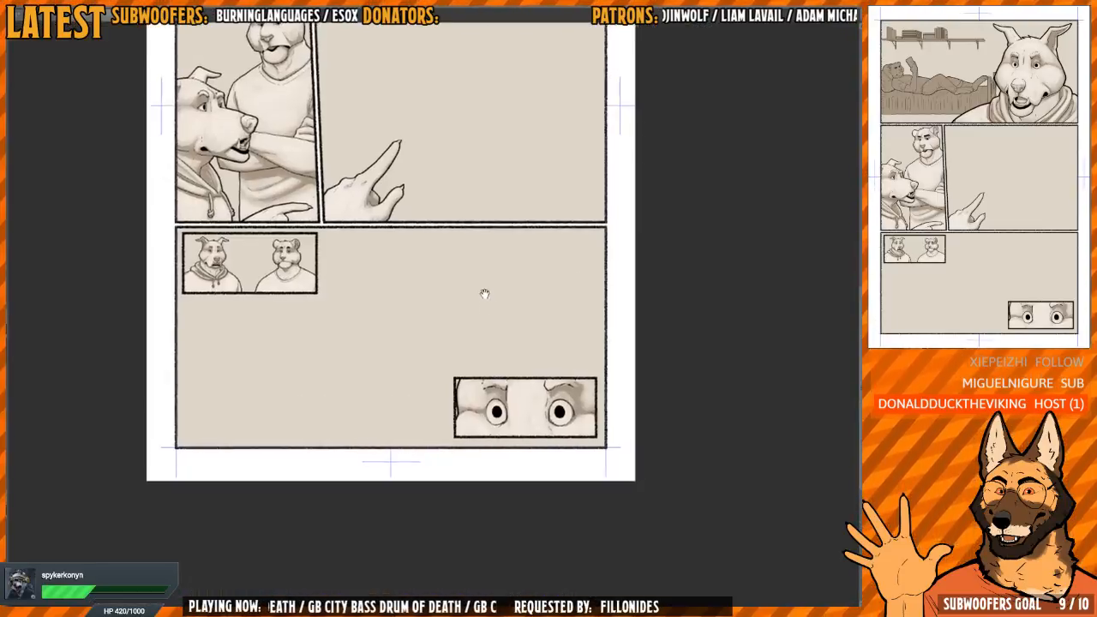
left_click_drag(483, 294, 468, 524)
key("h")
left_click_drag(551, 284, 513, 313)
scroll(516, 291, "up", 2)
left_click_drag(614, 291, 583, 193)
scroll(561, 273, "up", 3)
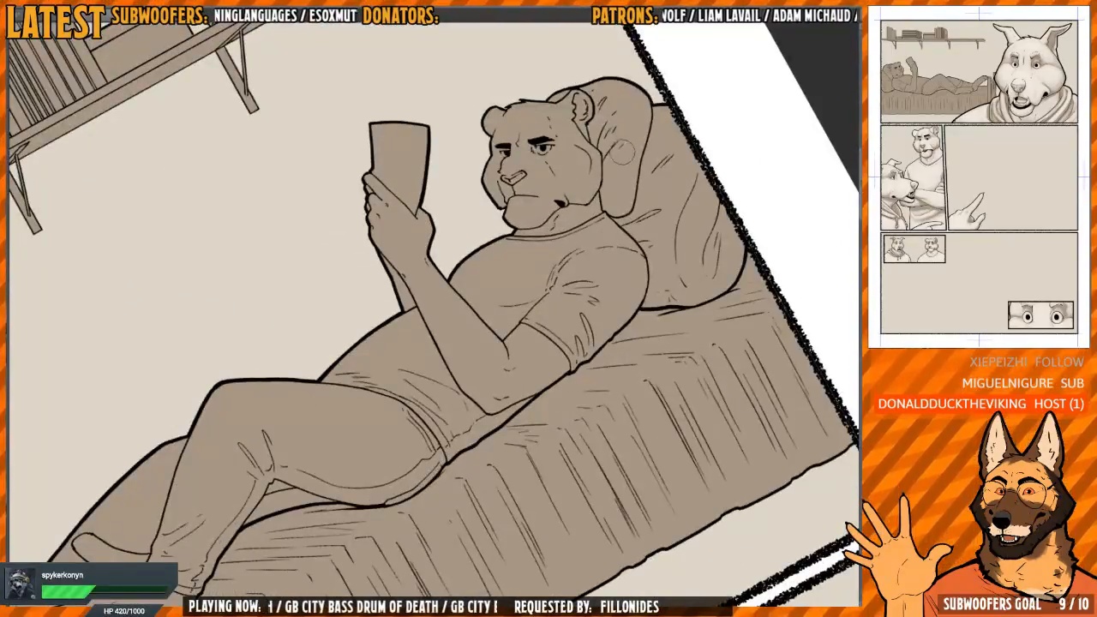
key("h")
key("h")
left_click_drag(573, 250, 482, 344)
scroll(480, 307, "up", 3)
mouse_move(469, 308)
left_mouse_down()
mouse_move(409, 377)
mouse_move(418, 387)
mouse_move(439, 365)
mouse_move(468, 378)
mouse_move(447, 397)
mouse_move(424, 393)
mouse_move(457, 372)
mouse_move(449, 401)
mouse_move(466, 378)
mouse_move(432, 365)
mouse_move(412, 389)
mouse_move(433, 405)
mouse_move(483, 391)
left_mouse_up()
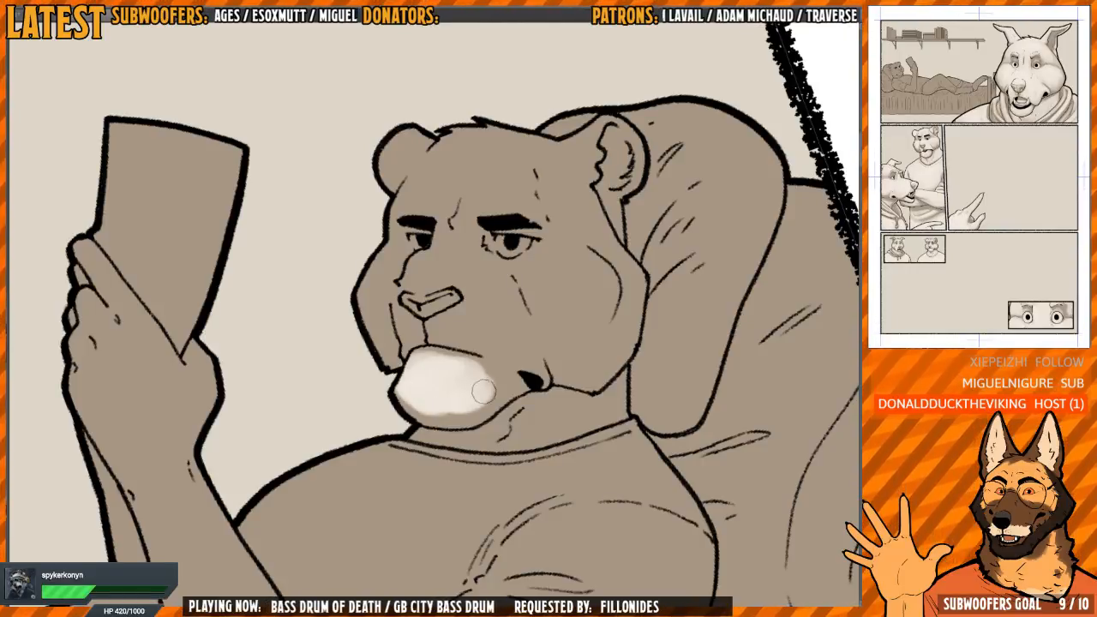
Extend the reading figure's light chin tone to the mouth corner, keeping shadow along its lower edge
left_click_drag(492, 309, 479, 306)
mouse_move(475, 377)
left_mouse_down()
mouse_move(482, 386)
mouse_move(506, 374)
mouse_move(497, 345)
left_mouse_up()
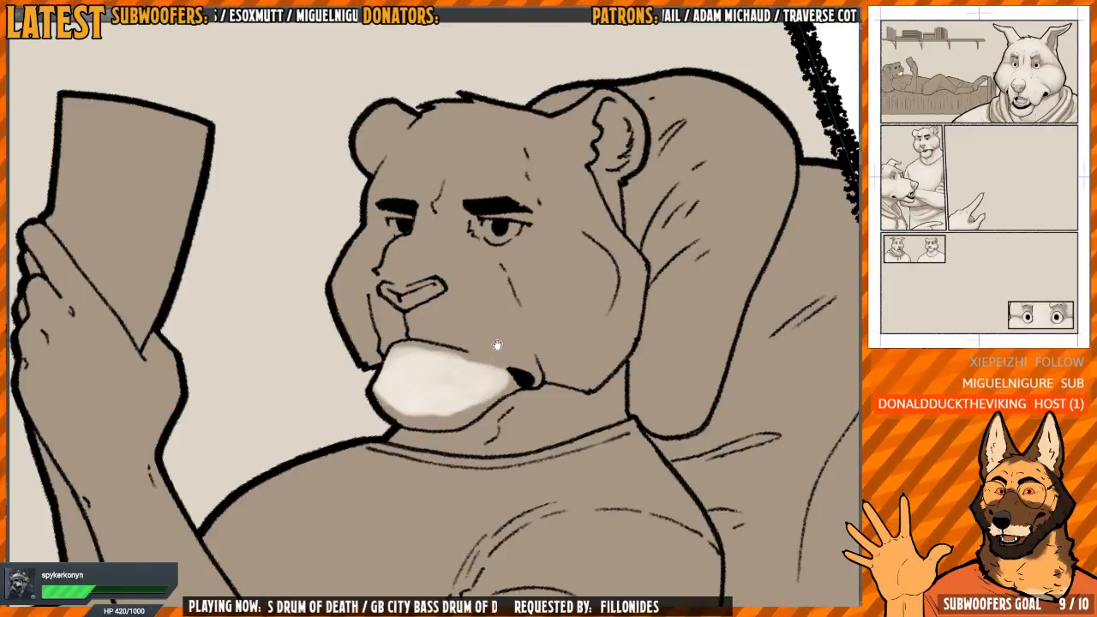
left_click_drag(469, 299, 487, 358)
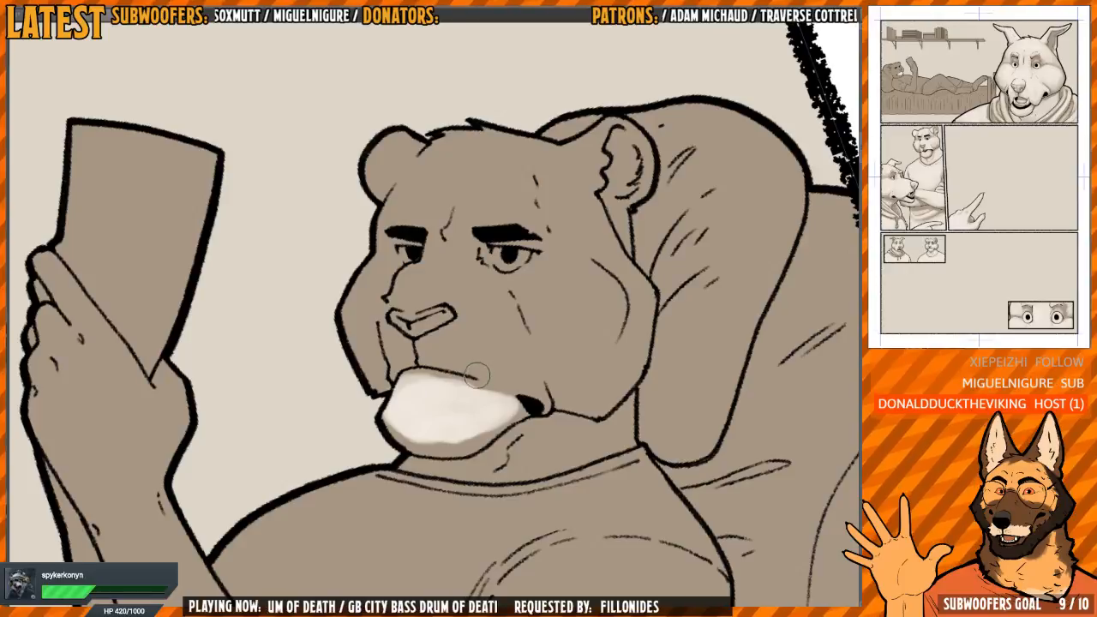
scroll(492, 326, "down", 1)
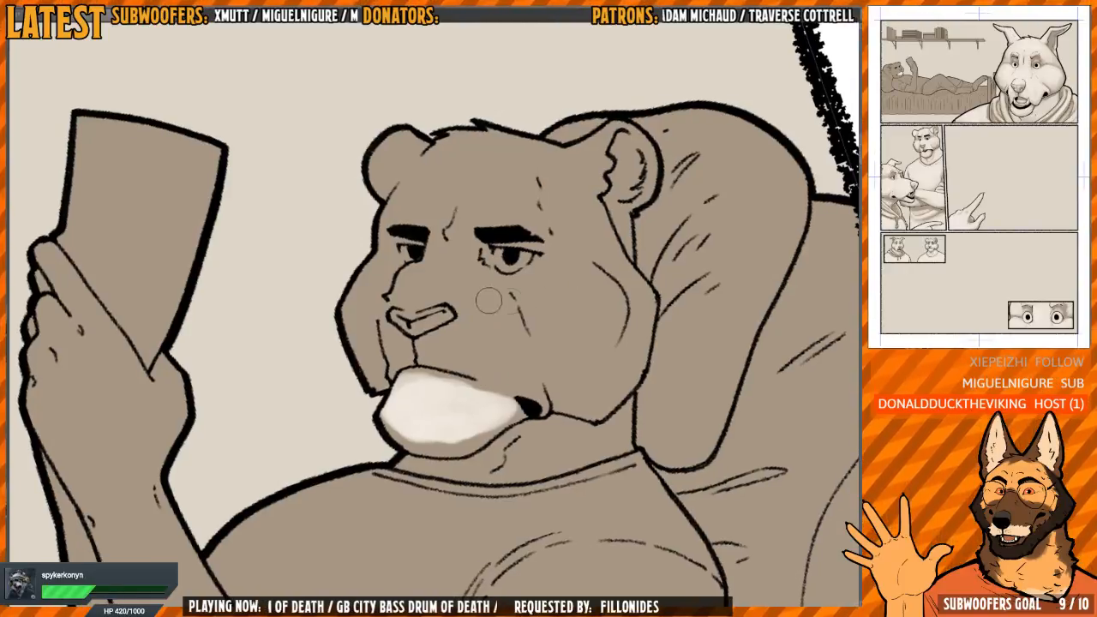
Paint both sides of the reading figure's muzzle and the nose bridge with a light tone, leaving the nose dark
scroll(467, 329, "up", 2)
mouse_move(536, 420)
left_mouse_down()
mouse_move(515, 399)
mouse_move(545, 416)
mouse_move(463, 380)
mouse_move(549, 419)
left_mouse_up()
mouse_move(509, 370)
left_mouse_down()
mouse_move(557, 425)
mouse_move(518, 364)
mouse_move(501, 303)
mouse_move(437, 261)
mouse_move(450, 283)
mouse_move(462, 280)
mouse_move(377, 287)
mouse_move(382, 262)
mouse_move(428, 278)
left_mouse_up()
mouse_move(435, 277)
left_mouse_down()
mouse_move(417, 309)
mouse_move(400, 296)
mouse_move(447, 297)
mouse_move(464, 322)
mouse_move(449, 320)
mouse_move(450, 369)
mouse_move(435, 378)
mouse_move(466, 394)
mouse_move(452, 396)
mouse_move(478, 369)
mouse_move(527, 434)
mouse_move(507, 356)
mouse_move(508, 393)
mouse_move(493, 409)
mouse_move(503, 422)
mouse_move(424, 386)
mouse_move(466, 399)
mouse_move(432, 374)
mouse_move(459, 350)
mouse_move(412, 382)
left_mouse_up()
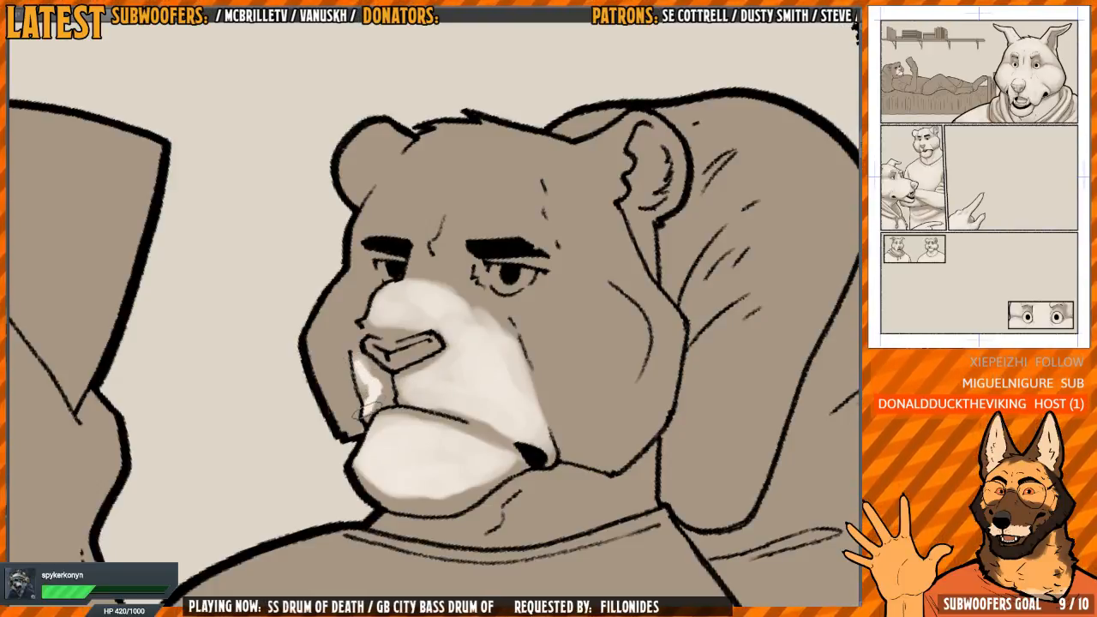
mouse_move(358, 371)
left_mouse_down()
mouse_move(380, 396)
mouse_move(369, 403)
left_mouse_up()
Paint a light tone on the reading figure's far cheek beside the muzzle
scroll(380, 351, "down", 1)
scroll(378, 352, "down", 1)
scroll(367, 353, "up", 3)
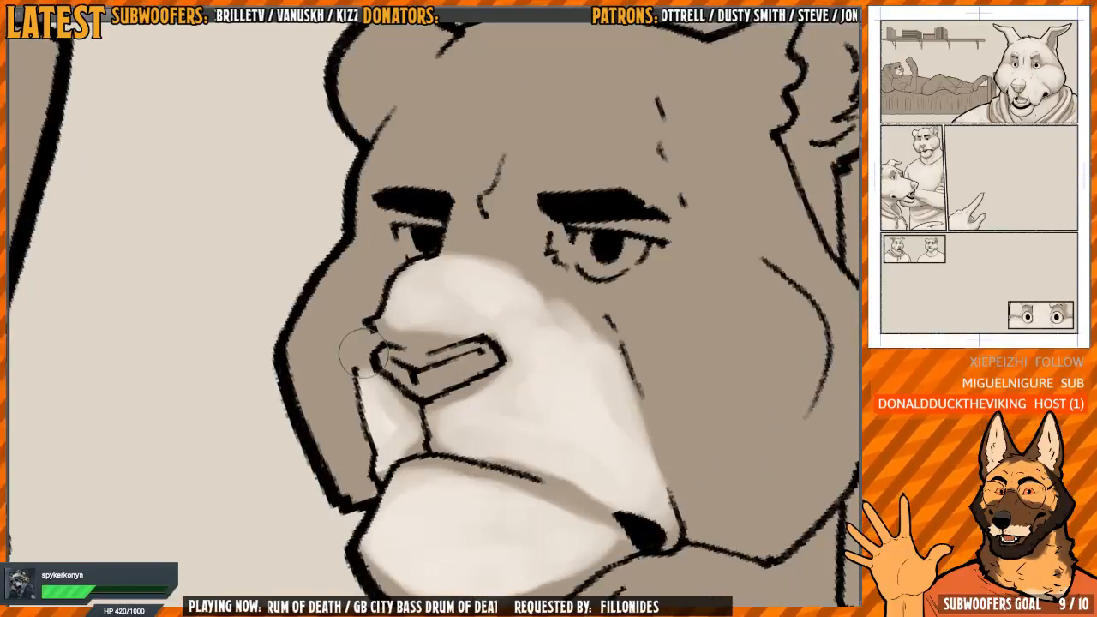
scroll(366, 350, "down", 3)
mouse_move(369, 331)
left_mouse_down()
mouse_move(361, 345)
mouse_move(377, 319)
mouse_move(365, 371)
left_mouse_up()
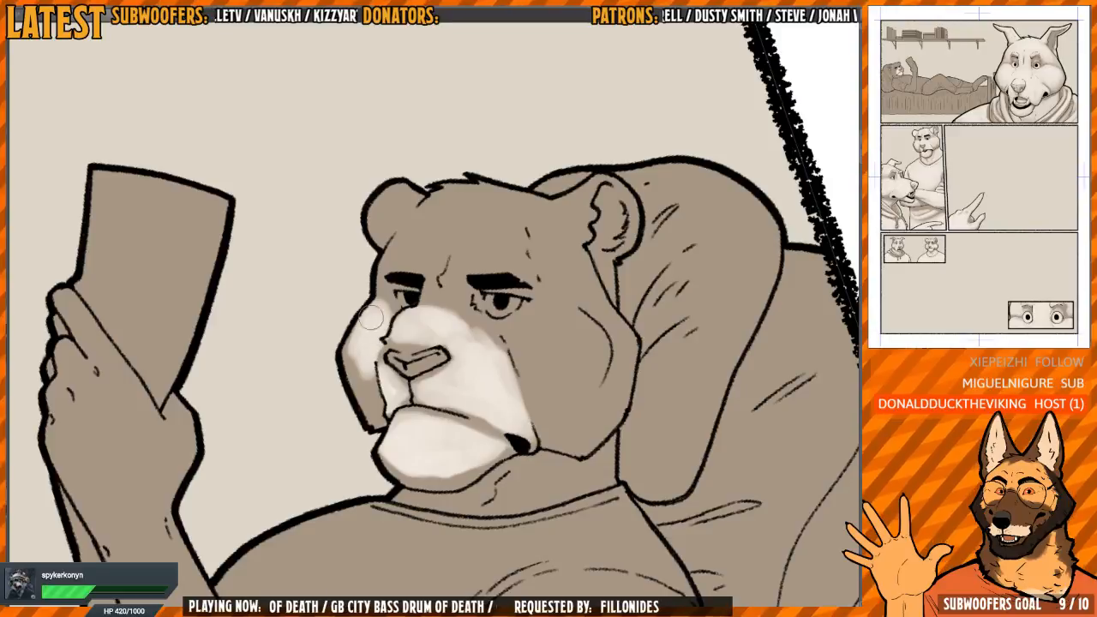
mouse_move(372, 317)
left_mouse_down()
mouse_move(350, 347)
mouse_move(366, 367)
mouse_move(356, 365)
mouse_move(373, 314)
left_mouse_up()
mouse_move(425, 245)
left_mouse_down()
mouse_move(394, 252)
mouse_move(381, 239)
left_mouse_up()
Smooth the light tone along the reading figure's near muzzle edge and nose bridge, checking the face in mirrored view
key("h")
key("h")
key("h")
left_click_drag(446, 265, 424, 264)
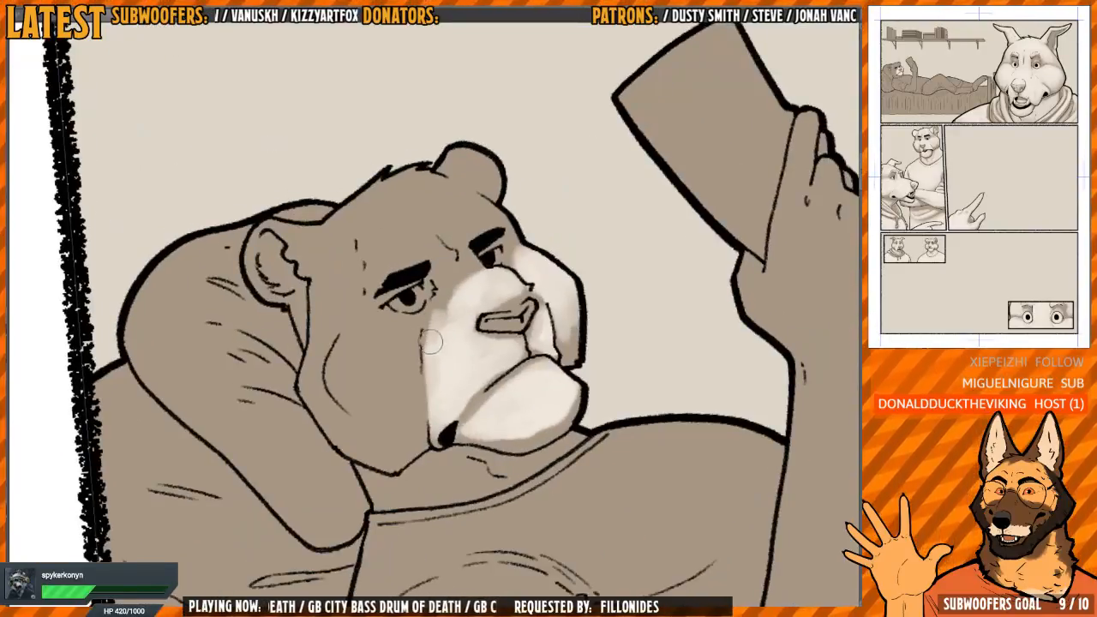
left_click_drag(429, 341, 470, 271)
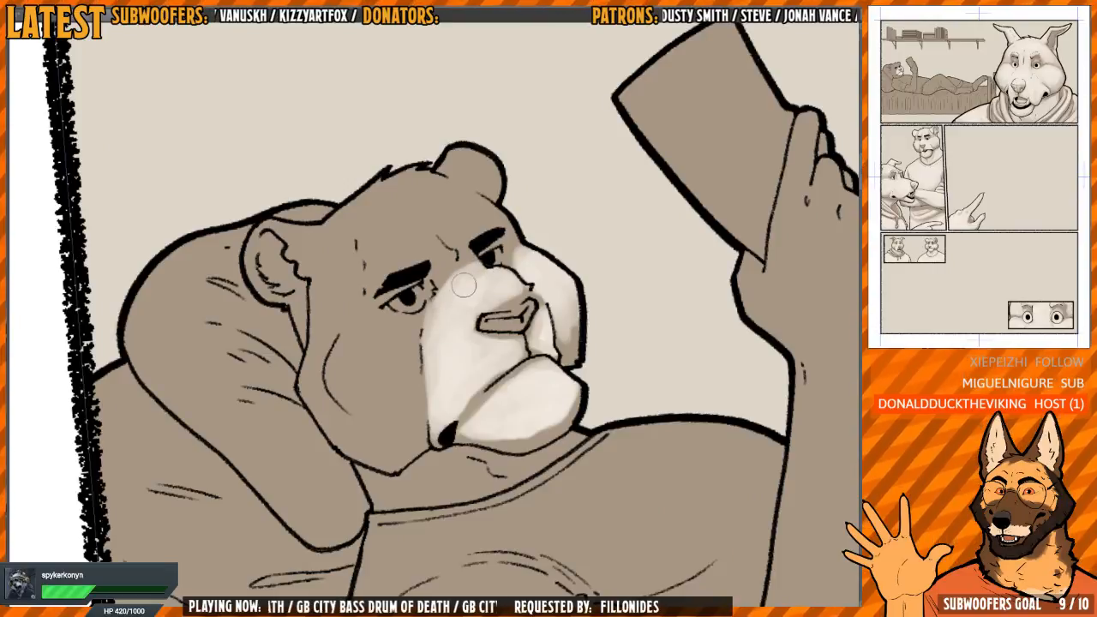
key("h")
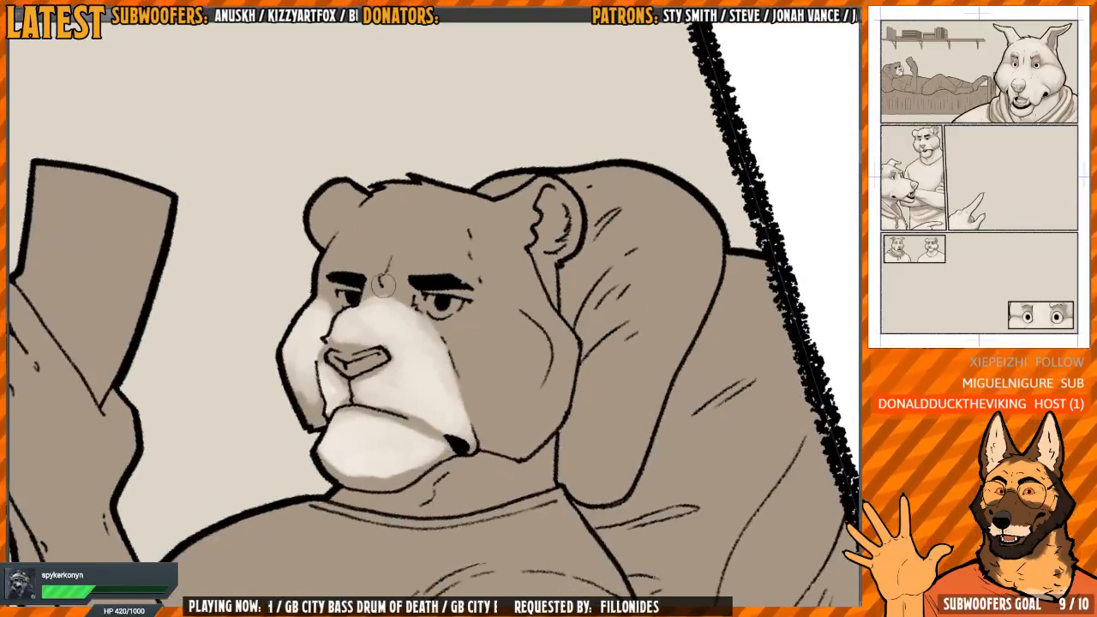
Fill the reading figure's near cheek with a light tone and blend it out past the crease to the jaw edge
mouse_move(516, 242)
left_mouse_down()
mouse_move(552, 270)
mouse_move(541, 247)
left_mouse_up()
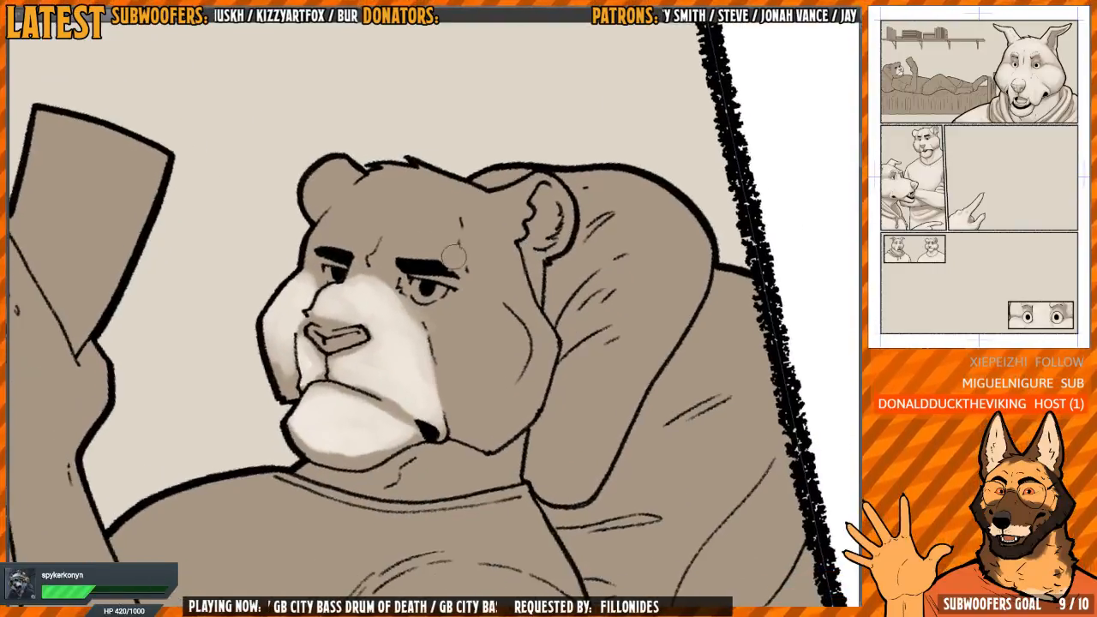
mouse_move(448, 347)
left_mouse_down()
mouse_move(446, 314)
mouse_move(435, 323)
mouse_move(440, 345)
mouse_move(428, 347)
mouse_move(420, 317)
mouse_move(441, 319)
mouse_move(449, 346)
mouse_move(436, 317)
mouse_move(455, 300)
mouse_move(485, 305)
mouse_move(515, 334)
mouse_move(512, 354)
mouse_move(488, 317)
mouse_move(434, 334)
mouse_move(458, 332)
mouse_move(468, 360)
mouse_move(498, 372)
mouse_move(486, 402)
mouse_move(500, 381)
mouse_move(493, 322)
mouse_move(507, 325)
mouse_move(505, 374)
mouse_move(457, 336)
mouse_move(470, 401)
left_mouse_up()
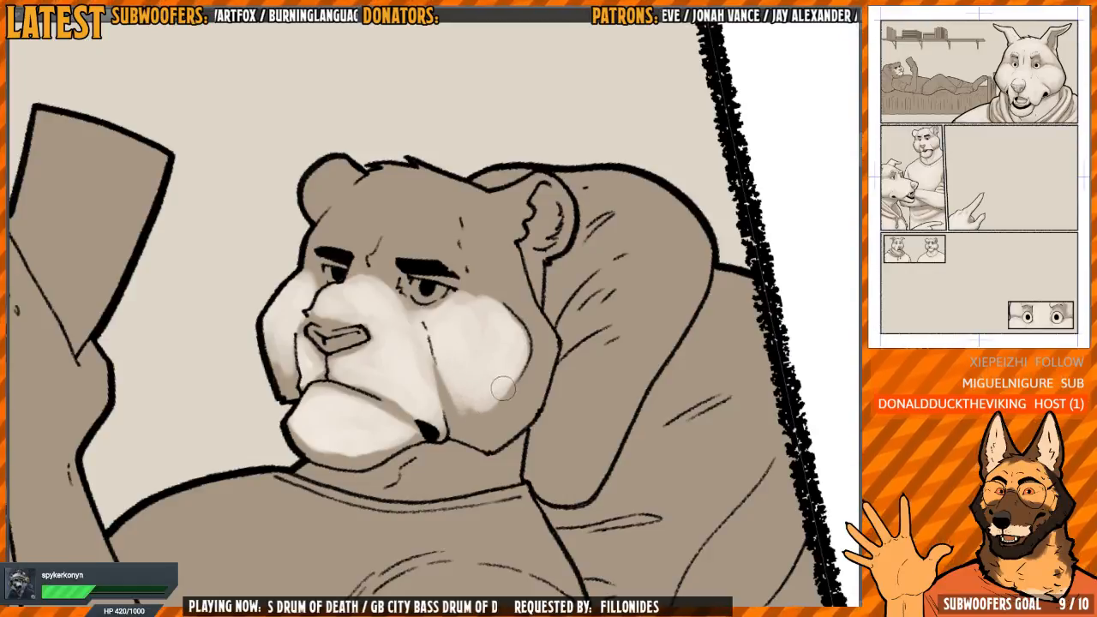
mouse_move(503, 388)
left_mouse_down()
mouse_move(440, 374)
mouse_move(467, 414)
left_mouse_up()
key("h")
left_click_drag(382, 296, 405, 304)
mouse_move(388, 327)
left_mouse_down()
mouse_move(366, 350)
mouse_move(394, 312)
mouse_move(355, 346)
mouse_move(369, 413)
mouse_move(347, 370)
mouse_move(360, 362)
left_mouse_up()
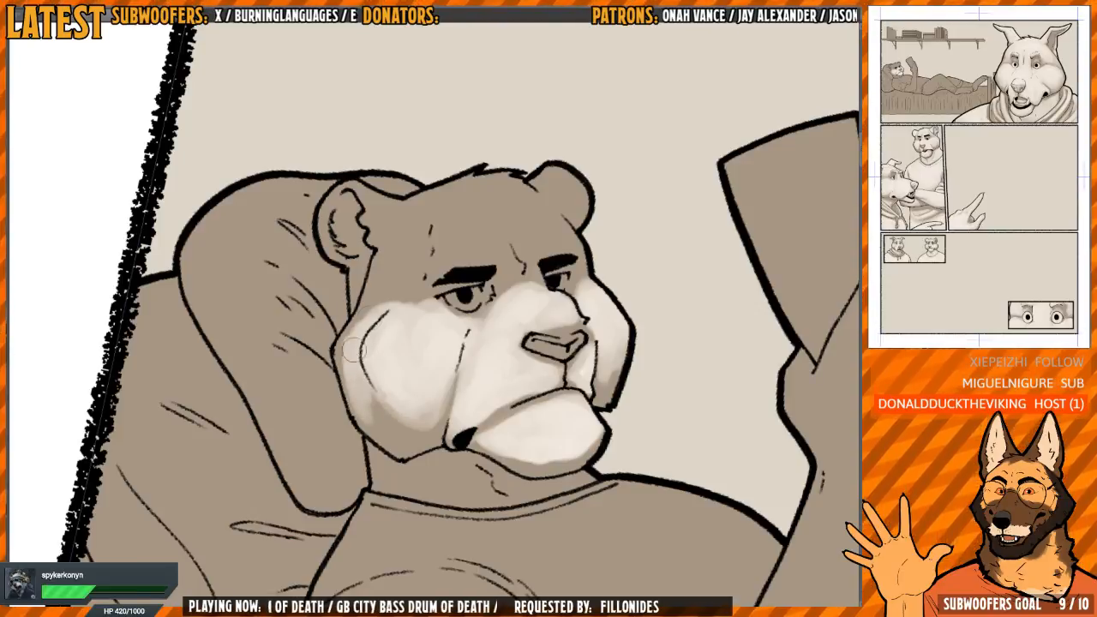
left_click_drag(341, 354, 345, 393)
Paint a light tone across the reading figure's forehead and brow, leaving the frown creases and the areas around the eyes dark
mouse_move(450, 251)
left_mouse_down()
mouse_move(434, 299)
mouse_move(469, 292)
left_mouse_up()
mouse_move(404, 329)
left_mouse_down()
mouse_move(467, 310)
mouse_move(420, 296)
mouse_move(424, 272)
mouse_move(469, 324)
mouse_move(433, 296)
mouse_move(392, 300)
mouse_move(398, 283)
mouse_move(370, 330)
mouse_move(390, 276)
mouse_move(416, 253)
mouse_move(403, 275)
mouse_move(414, 268)
left_mouse_up()
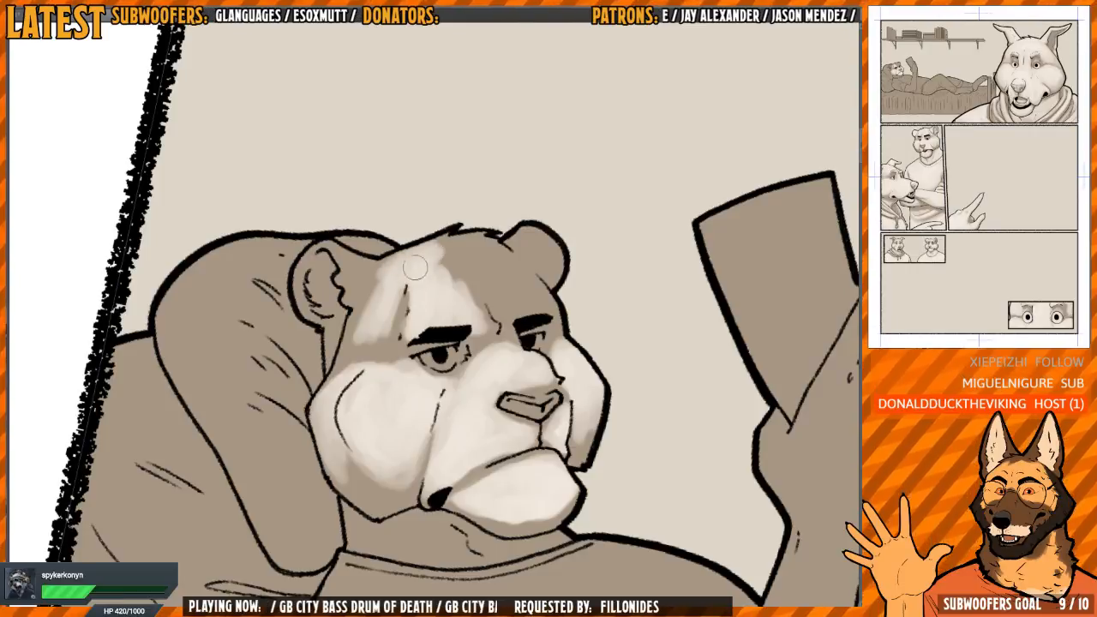
left_click_drag(371, 297, 382, 271)
mouse_move(497, 236)
left_mouse_down()
mouse_move(457, 223)
mouse_move(467, 223)
left_mouse_up()
mouse_move(417, 274)
left_mouse_down()
mouse_move(410, 214)
mouse_move(401, 275)
mouse_move(435, 305)
mouse_move(429, 313)
mouse_move(466, 294)
mouse_move(423, 232)
mouse_move(437, 230)
mouse_move(449, 251)
mouse_move(455, 234)
mouse_move(462, 257)
mouse_move(460, 244)
mouse_move(503, 292)
mouse_move(424, 220)
mouse_move(448, 256)
mouse_move(420, 244)
left_mouse_up()
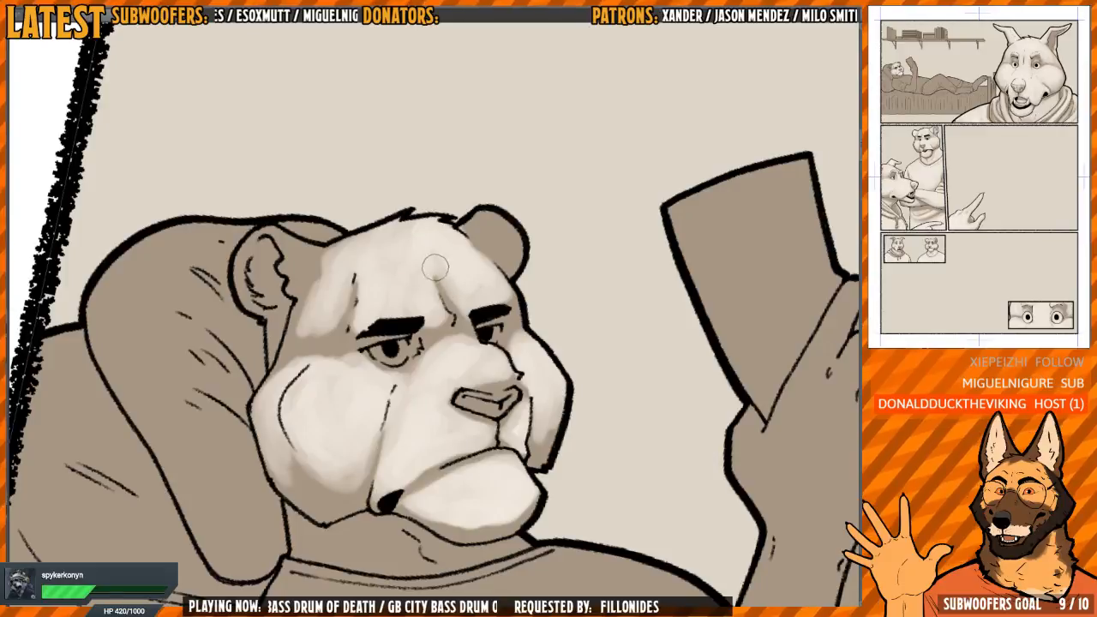
Paint a light tone on the reading figure's far ear, the near ear's fur and rim, and the pillow sliver behind it
mouse_move(484, 225)
left_mouse_down()
mouse_move(512, 255)
mouse_move(494, 234)
left_mouse_up()
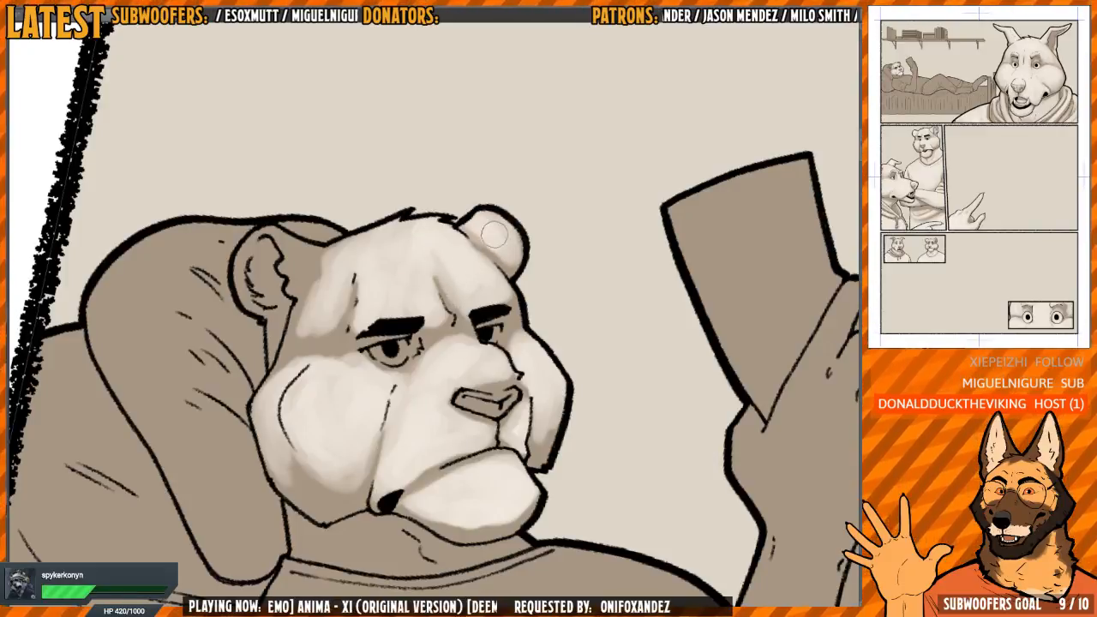
mouse_move(293, 264)
left_mouse_down()
mouse_move(401, 300)
mouse_move(382, 259)
mouse_move(403, 306)
left_mouse_up()
scroll(392, 290, "up", 2)
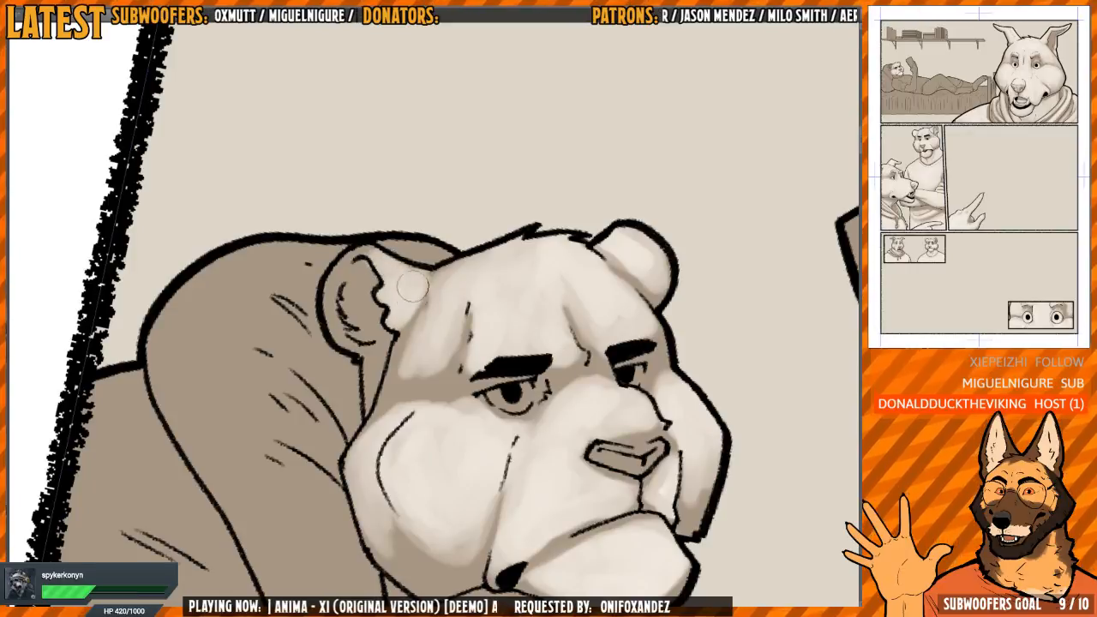
mouse_move(366, 249)
left_mouse_down()
mouse_move(340, 262)
mouse_move(337, 284)
left_mouse_up()
mouse_move(461, 242)
left_mouse_down()
mouse_move(472, 223)
mouse_move(430, 227)
left_mouse_up()
scroll(463, 225, "down", 2)
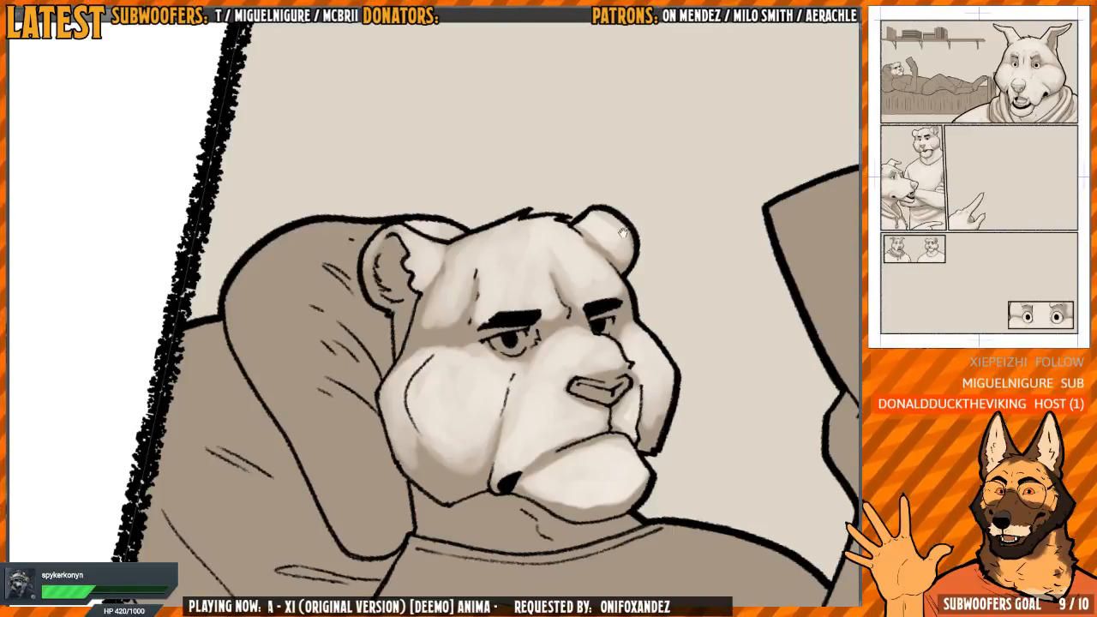
Paint the whites of both of the reading figure's eyes and add a light highlight along the top of the nose
scroll(439, 289, "up", 5)
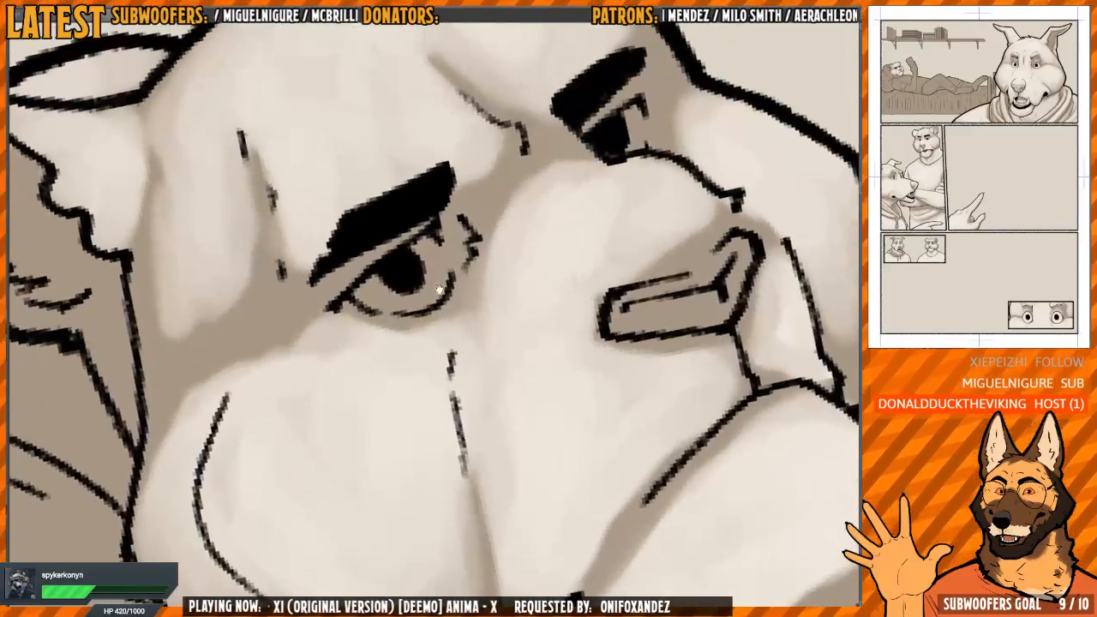
mouse_move(377, 307)
left_mouse_down()
mouse_move(433, 300)
mouse_move(448, 276)
left_mouse_up()
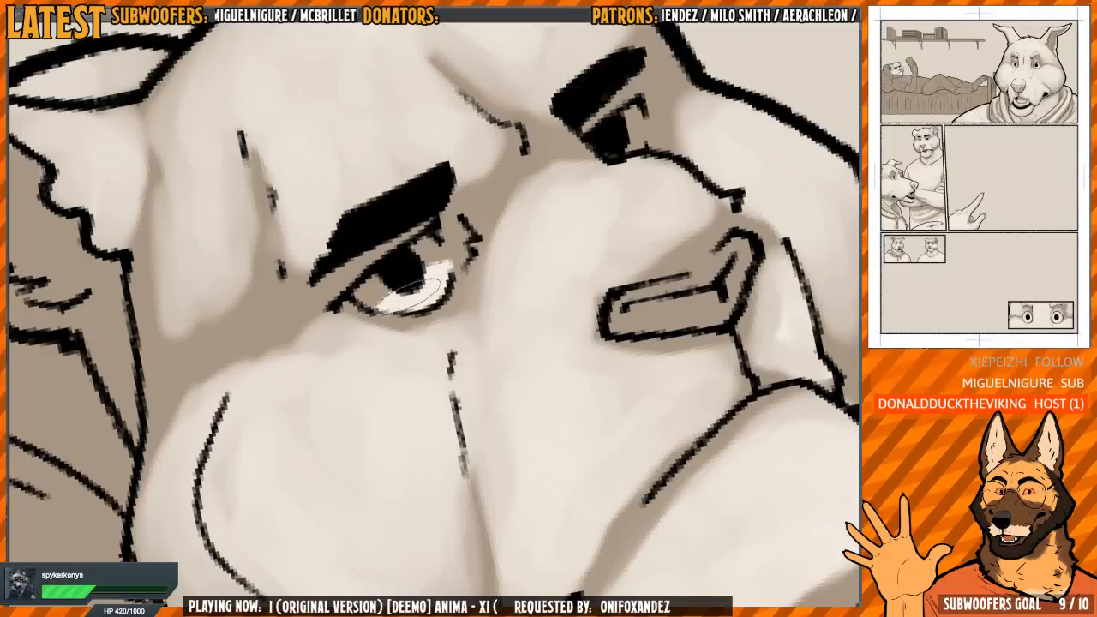
left_click_drag(608, 201, 484, 278)
mouse_move(516, 217)
left_mouse_down()
mouse_move(505, 228)
mouse_move(582, 182)
left_mouse_up()
scroll(402, 305, "down", 6)
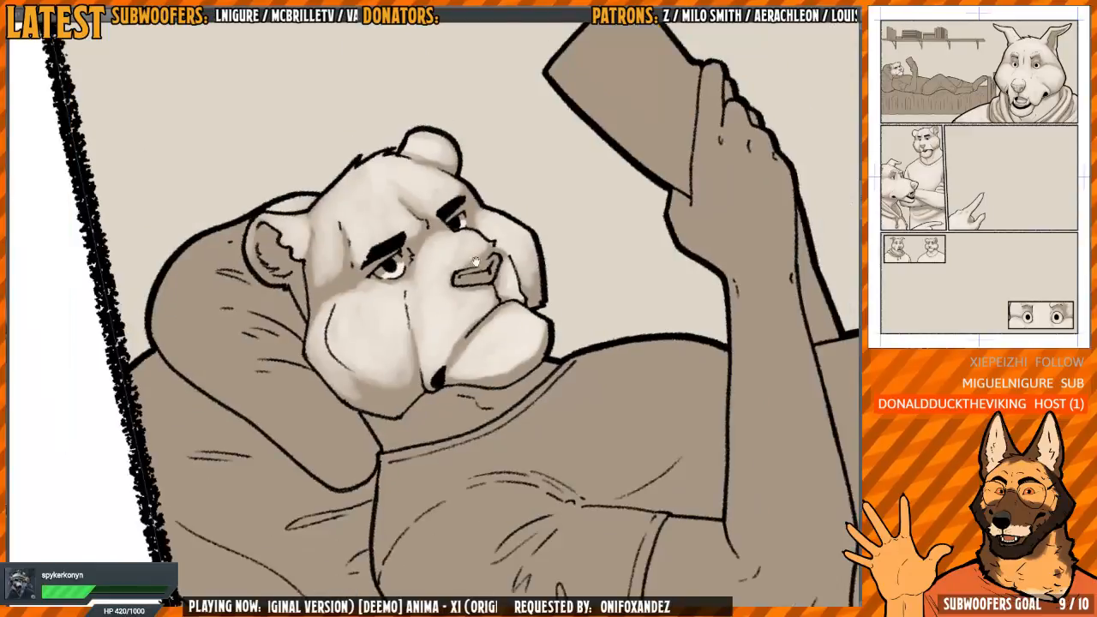
scroll(448, 262, "up", 6)
left_click_drag(475, 261, 396, 280)
scroll(482, 257, "down", 5)
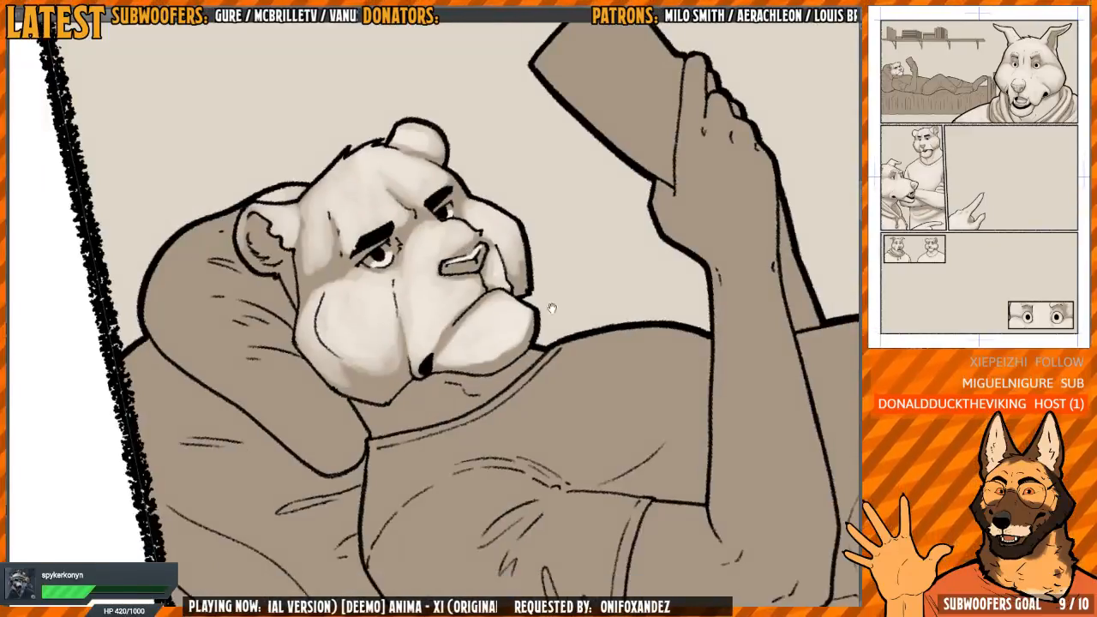
Mirror the view and paint light tones on the pillow behind the reading figure's head, leaving the folds dark
left_click_drag(551, 306, 568, 259)
scroll(514, 251, "down", 4)
left_click_drag(470, 247, 487, 308)
scroll(487, 309, "up", 2)
key("h")
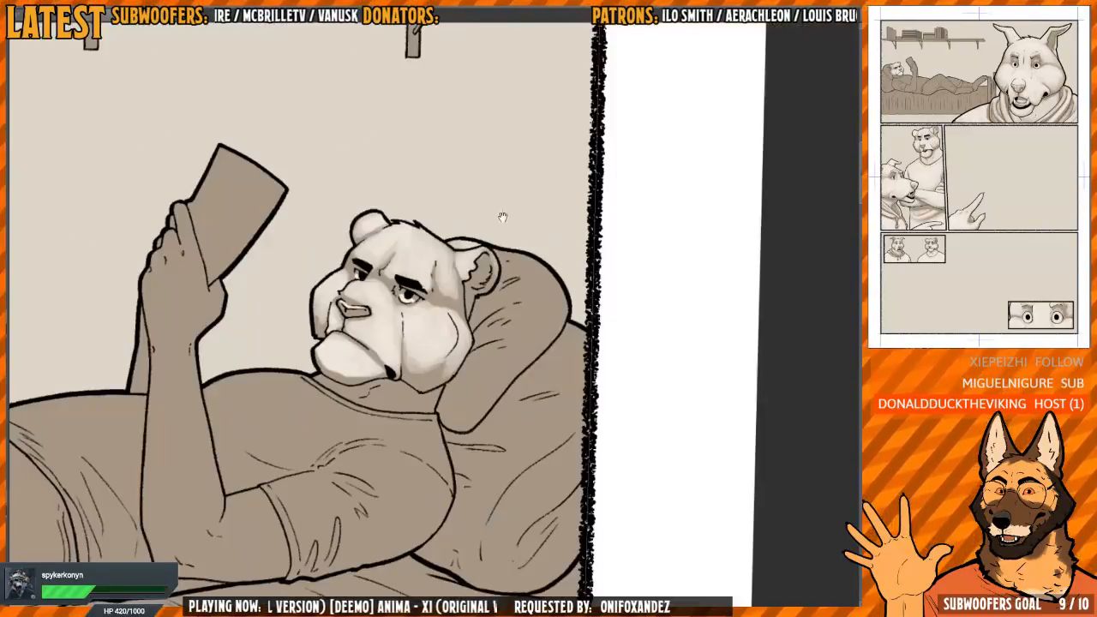
left_click_drag(502, 215, 450, 233)
left_click_drag(497, 328, 487, 266)
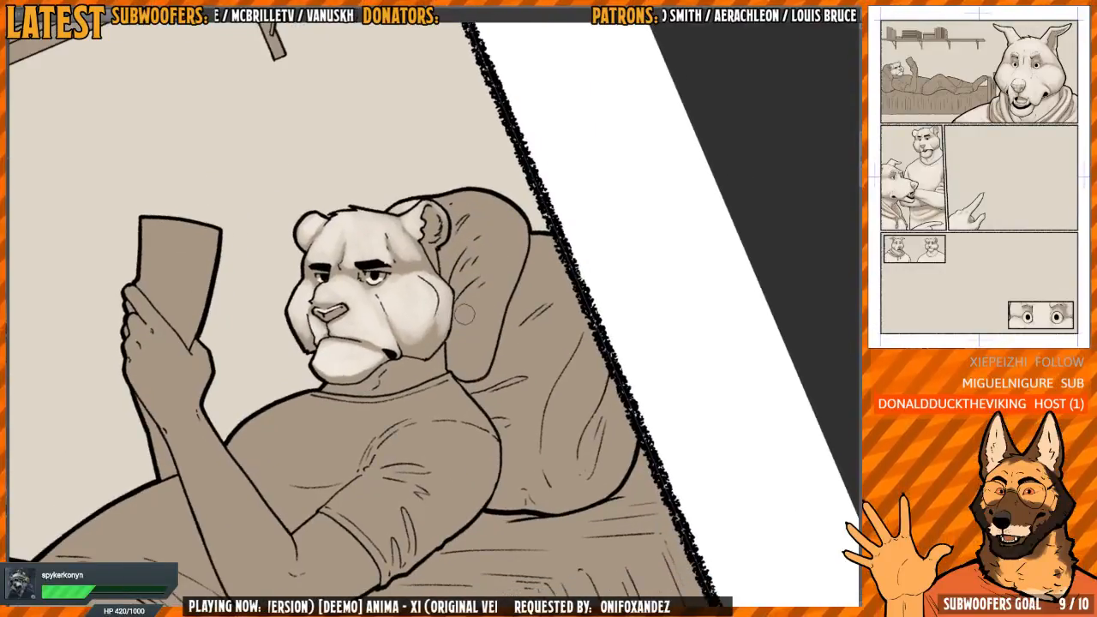
left_click_drag(464, 314, 470, 355)
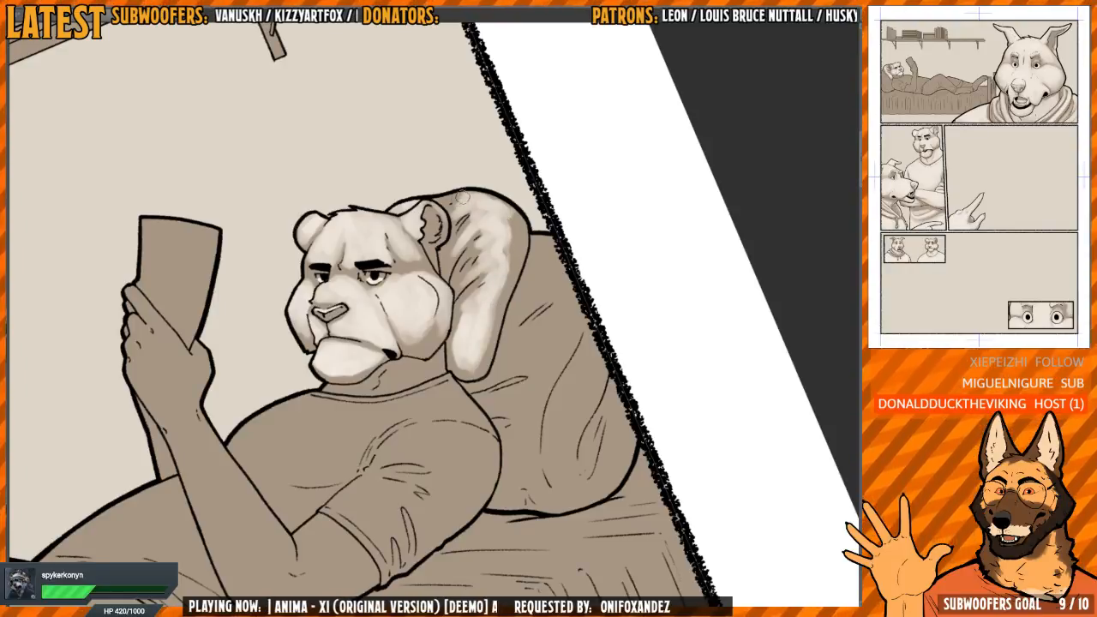
Fill the chest of the reading figure's shirt with a light tone and extend it up to the collar and shoulder
mouse_move(472, 270)
left_mouse_down()
mouse_move(480, 235)
mouse_move(449, 240)
left_mouse_up()
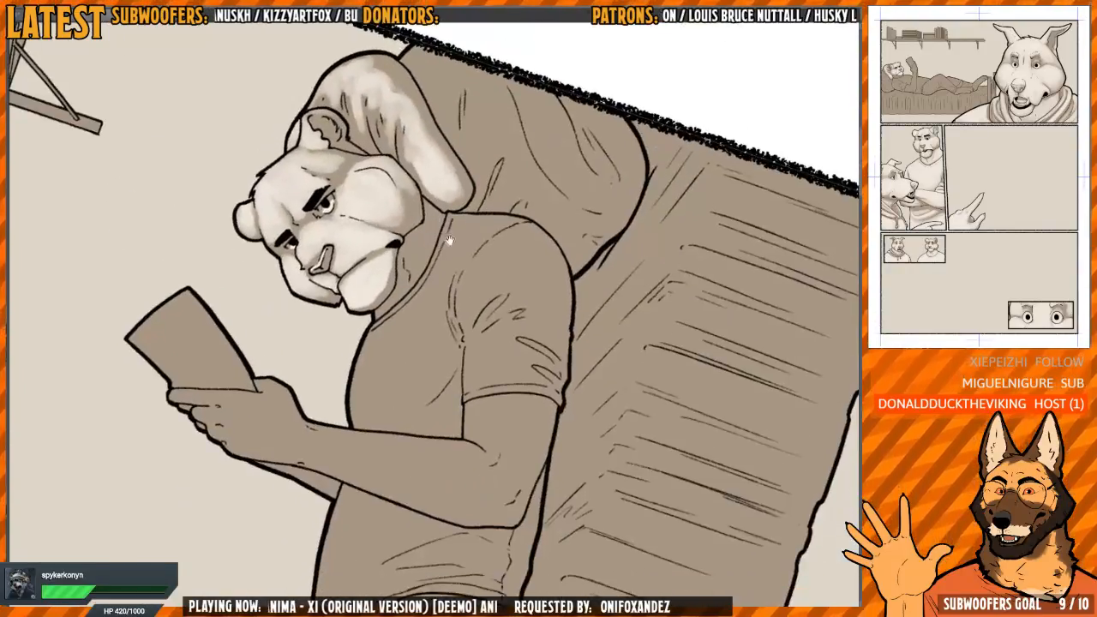
scroll(397, 315, "up", 1)
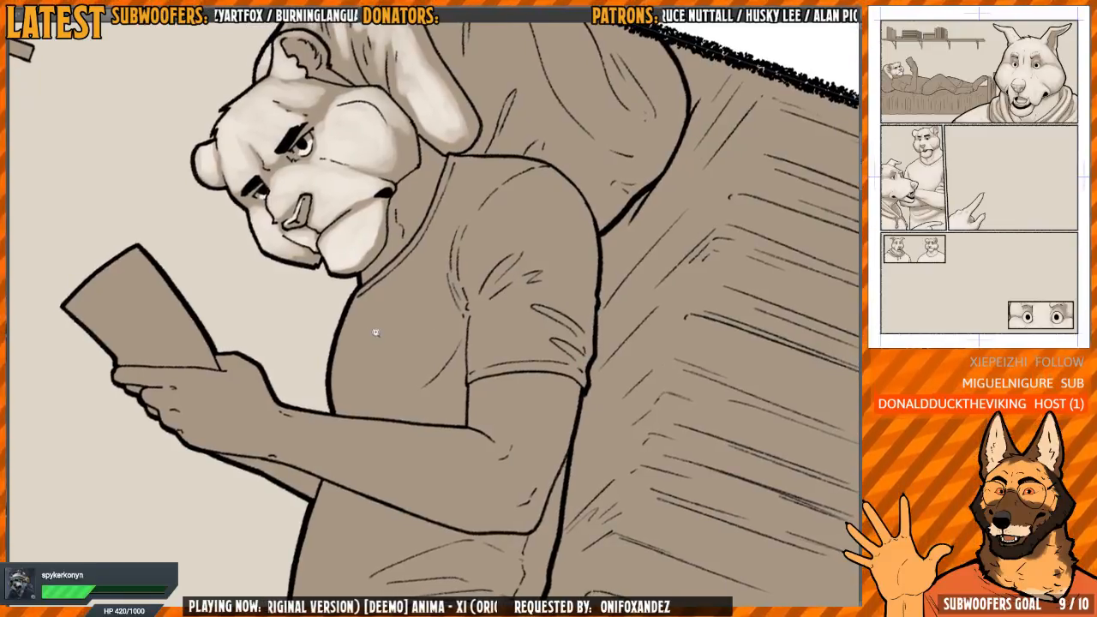
left_click_drag(376, 333, 383, 333)
mouse_move(359, 329)
left_mouse_down()
mouse_move(343, 388)
mouse_move(399, 365)
mouse_move(429, 322)
mouse_move(373, 386)
mouse_move(343, 377)
mouse_move(361, 357)
mouse_move(362, 301)
mouse_move(391, 350)
mouse_move(447, 276)
mouse_move(436, 346)
mouse_move(341, 409)
mouse_move(399, 389)
mouse_move(362, 396)
mouse_move(447, 335)
mouse_move(429, 366)
mouse_move(359, 416)
mouse_move(323, 412)
left_mouse_up()
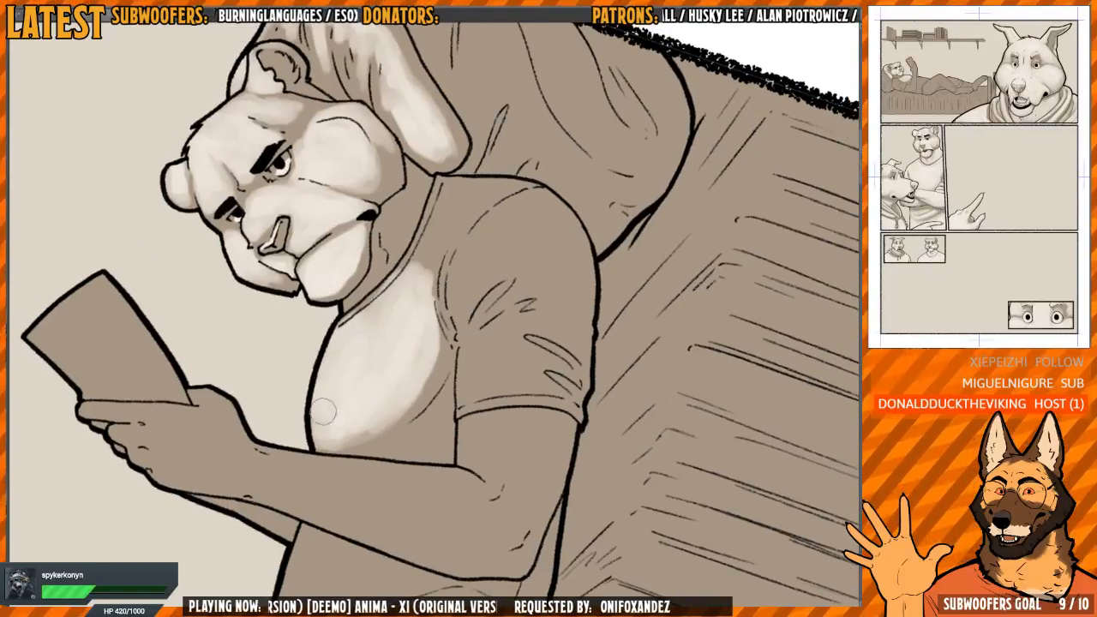
mouse_move(330, 355)
left_mouse_down()
mouse_move(315, 403)
mouse_move(405, 281)
mouse_move(429, 267)
mouse_move(382, 296)
mouse_move(411, 283)
mouse_move(429, 258)
mouse_move(443, 273)
mouse_move(444, 364)
mouse_move(489, 257)
mouse_move(459, 327)
mouse_move(523, 278)
mouse_move(484, 317)
mouse_move(489, 262)
mouse_move(445, 280)
mouse_move(467, 258)
mouse_move(433, 246)
left_mouse_up()
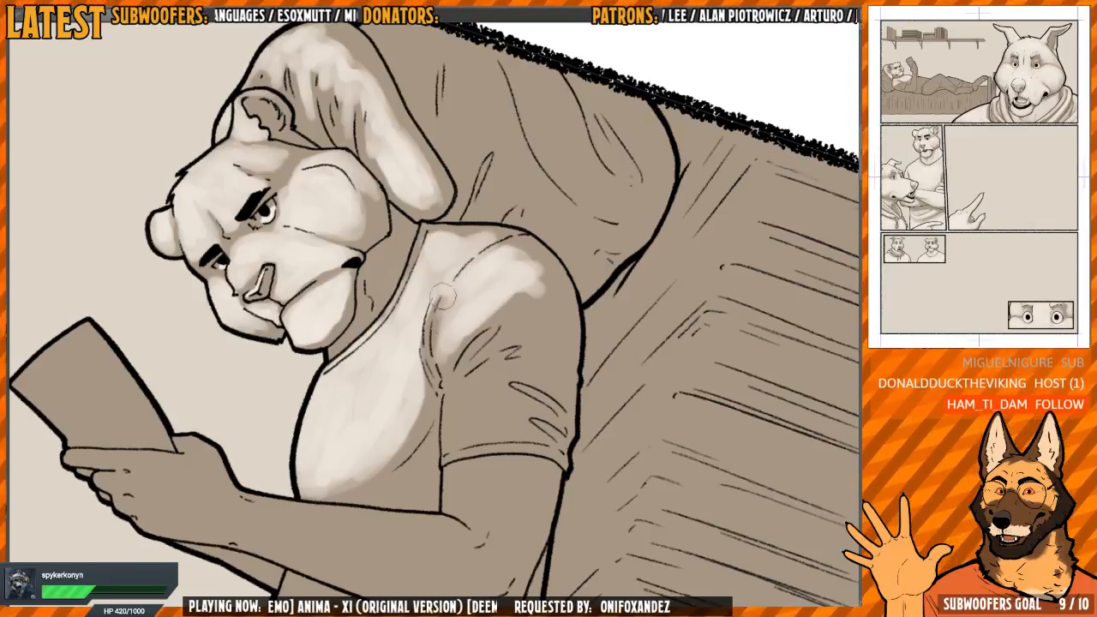
Blend the light tone over the shirt's shoulder and upper sleeve, working around the armpit folds
mouse_move(442, 296)
left_mouse_down()
mouse_move(438, 364)
mouse_move(519, 301)
left_mouse_up()
left_click_drag(453, 314, 407, 274)
left_click_drag(479, 252, 506, 208)
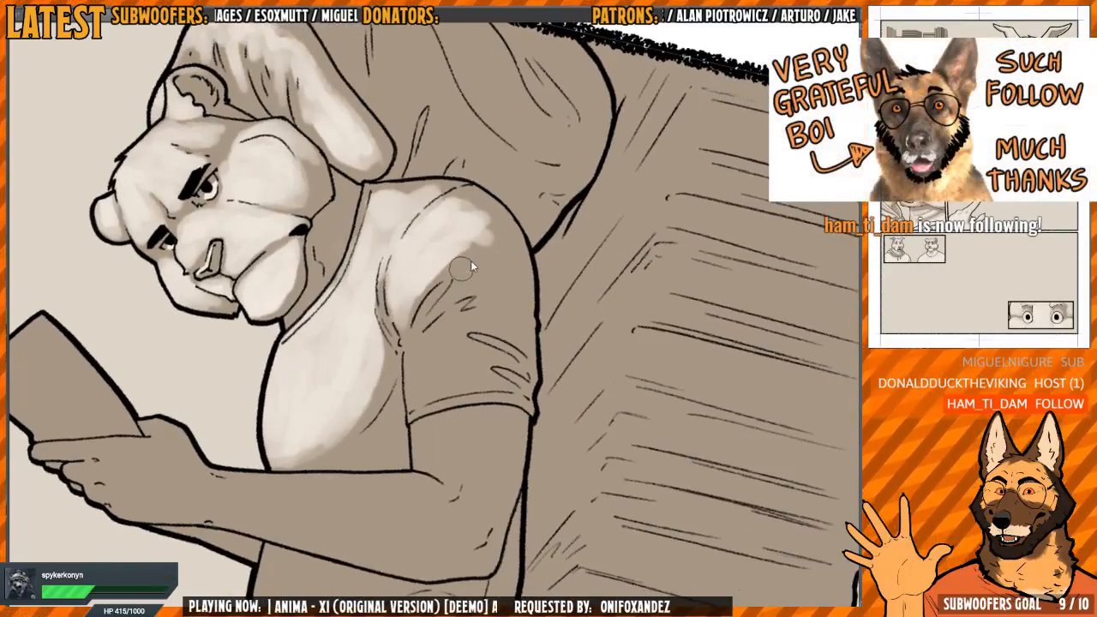
left_click_drag(461, 267, 464, 247)
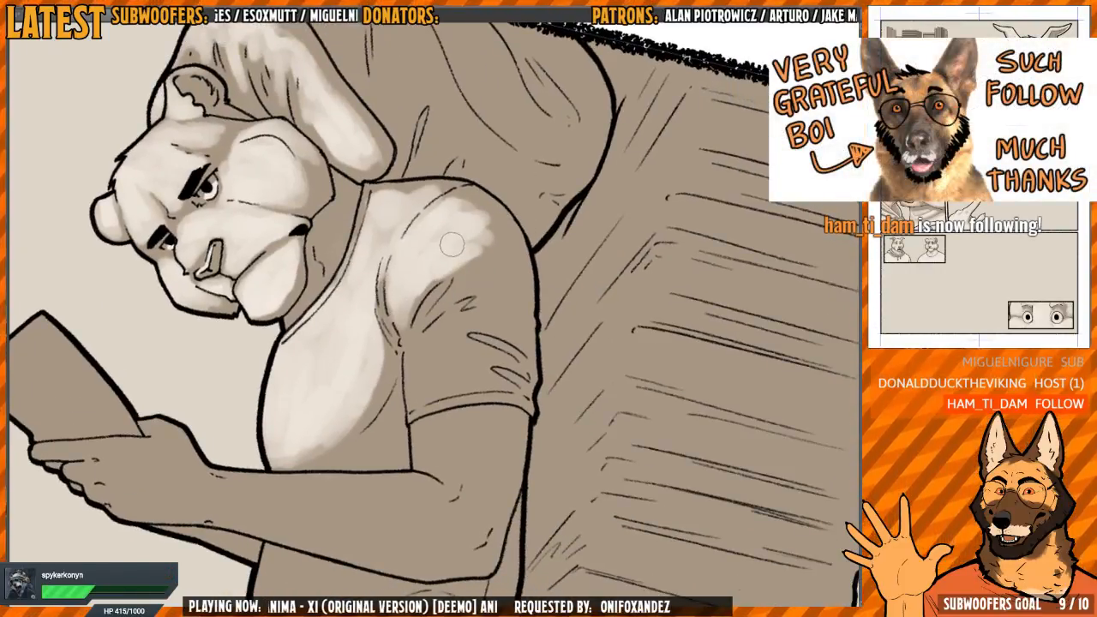
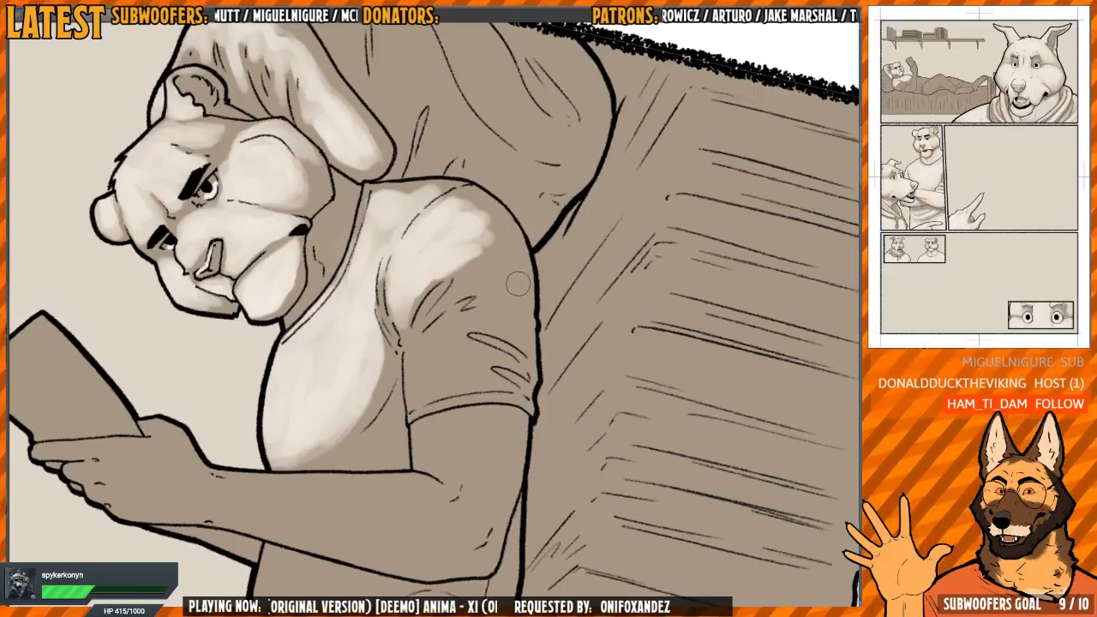
Extend the light tone over the reading figure's rounded shoulder and onto the sleeve below the armpit folds
mouse_move(501, 232)
left_mouse_down()
mouse_move(500, 282)
mouse_move(481, 248)
left_mouse_up()
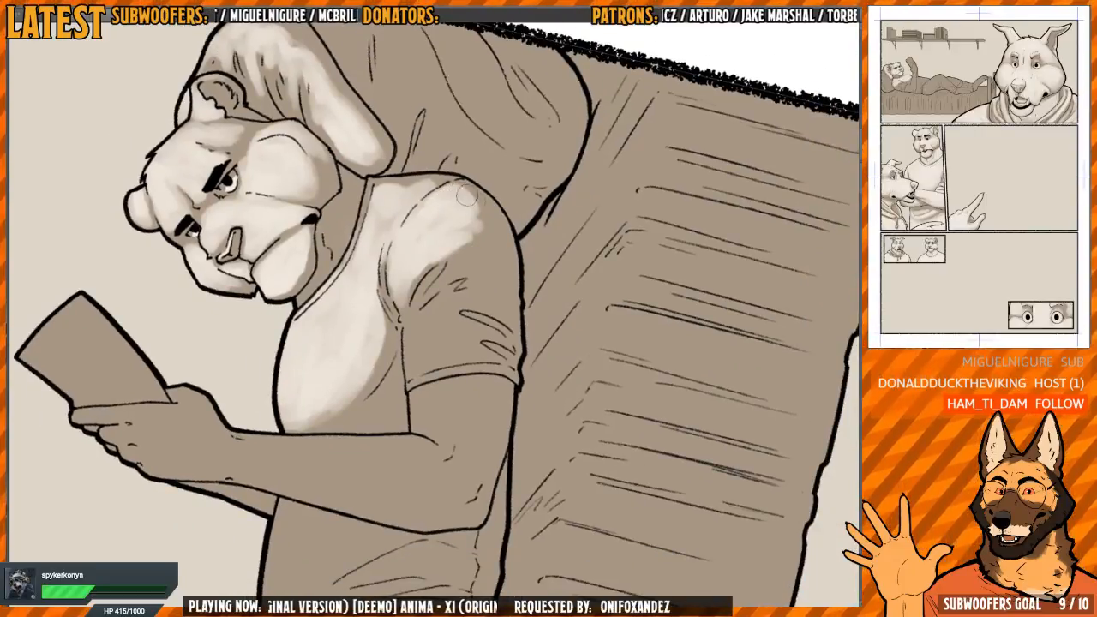
mouse_move(467, 214)
left_mouse_down()
mouse_move(477, 254)
mouse_move(456, 247)
mouse_move(455, 232)
mouse_move(452, 268)
left_mouse_up()
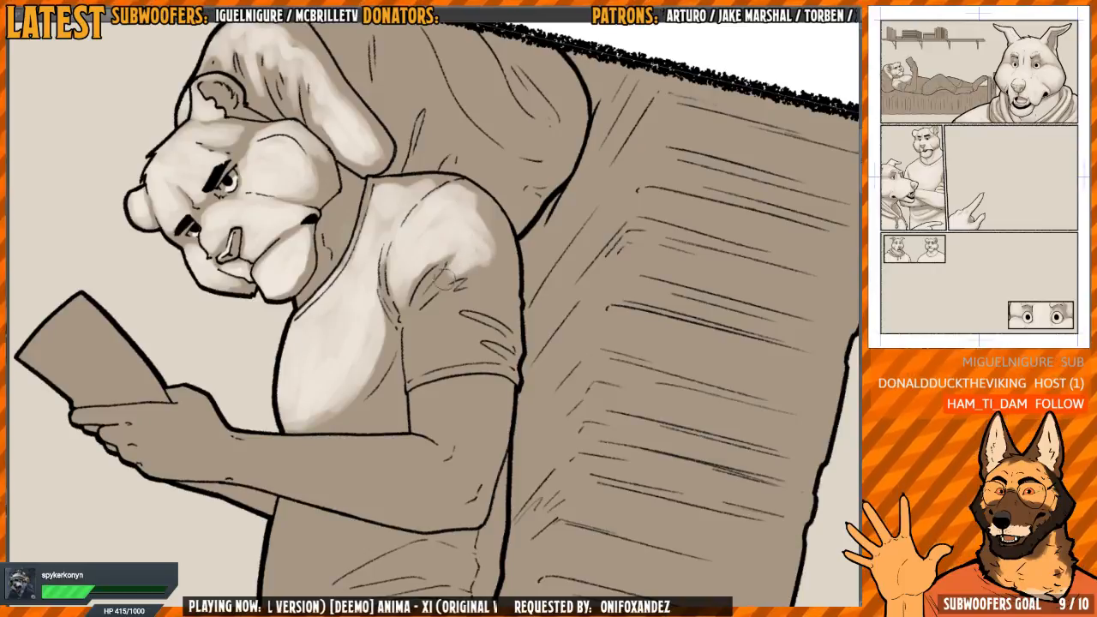
left_click_drag(477, 263, 465, 251)
mouse_move(489, 294)
left_mouse_down()
mouse_move(557, 280)
mouse_move(493, 234)
mouse_move(488, 186)
mouse_move(424, 266)
left_mouse_up()
Mirror the view and paint light tones between the sleeve's folds down to the cuff, leaving the creases dark
key("h")
scroll(424, 266, "up", 2)
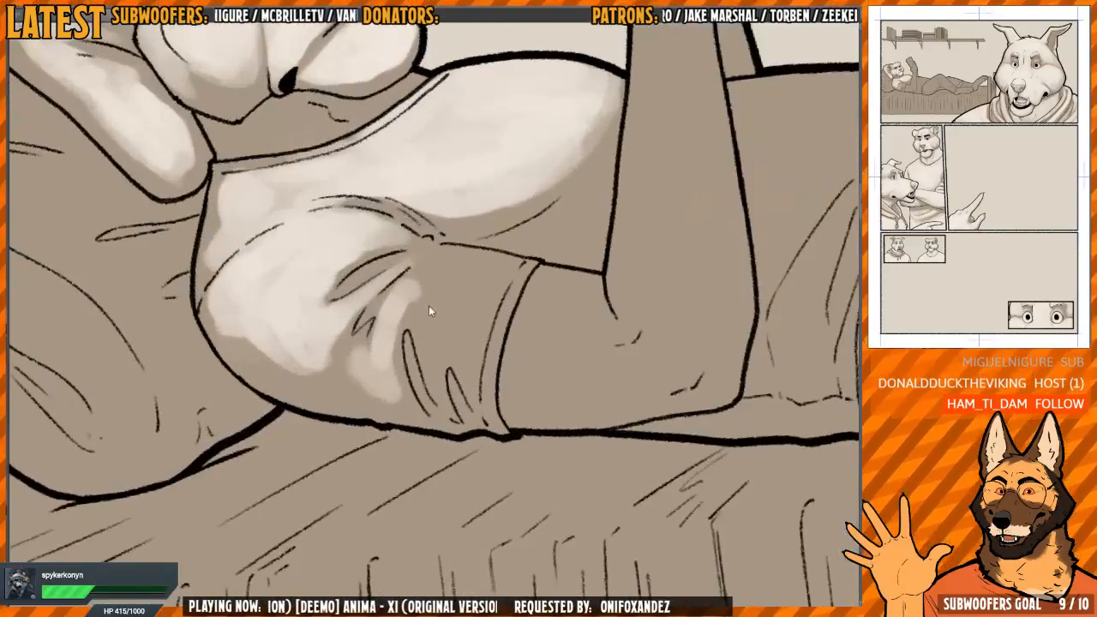
mouse_move(387, 329)
left_mouse_down()
mouse_move(395, 387)
mouse_move(398, 319)
mouse_move(421, 319)
mouse_move(415, 305)
mouse_move(440, 312)
mouse_move(459, 279)
mouse_move(453, 319)
mouse_move(462, 307)
mouse_move(469, 368)
mouse_move(505, 290)
mouse_move(486, 328)
mouse_move(489, 273)
mouse_move(478, 264)
mouse_move(518, 267)
mouse_move(509, 284)
mouse_move(471, 276)
mouse_move(452, 288)
mouse_move(469, 258)
mouse_move(444, 270)
mouse_move(433, 250)
mouse_move(446, 263)
mouse_move(436, 257)
mouse_move(440, 276)
mouse_move(452, 271)
mouse_move(435, 359)
left_mouse_up()
mouse_move(448, 321)
left_mouse_down()
mouse_move(473, 375)
mouse_move(485, 377)
left_mouse_up()
scroll(443, 299, "down", 5)
scroll(443, 299, "up", 5)
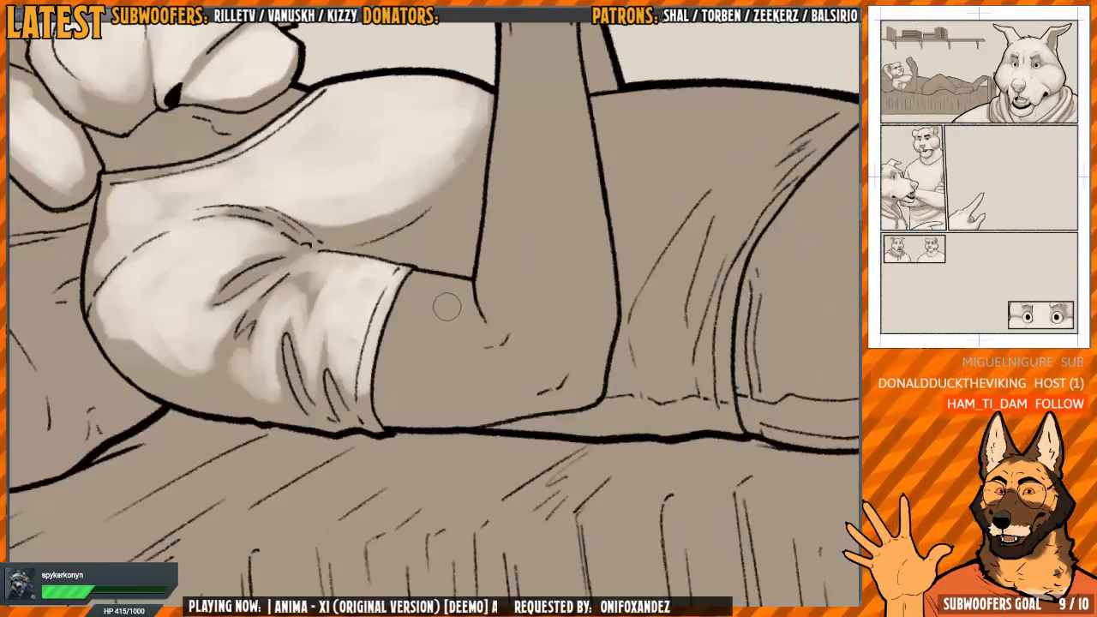
Paint light tones on the bare upper arm below the cuff and along the forearm from elbow to wrist
mouse_move(443, 303)
left_mouse_down()
mouse_move(458, 314)
mouse_move(454, 291)
mouse_move(422, 301)
mouse_move(413, 285)
mouse_move(404, 336)
mouse_move(391, 344)
mouse_move(394, 374)
mouse_move(418, 370)
mouse_move(457, 313)
mouse_move(470, 375)
mouse_move(409, 392)
mouse_move(465, 393)
left_mouse_up()
key("h")
mouse_move(445, 161)
left_mouse_down()
mouse_move(510, 265)
mouse_move(424, 292)
left_mouse_up()
key("h")
left_click_drag(403, 193, 382, 413)
mouse_move(396, 259)
left_mouse_down()
mouse_move(391, 368)
mouse_move(411, 438)
mouse_move(384, 435)
left_mouse_up()
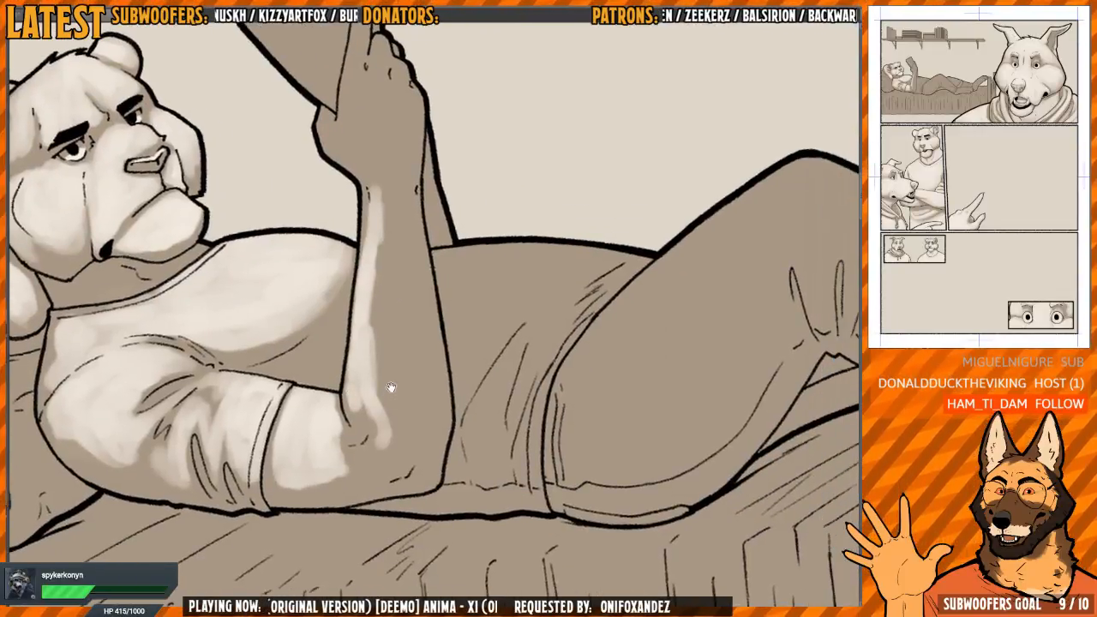
mouse_move(377, 347)
left_mouse_down()
mouse_move(407, 446)
mouse_move(393, 315)
mouse_move(381, 403)
left_mouse_up()
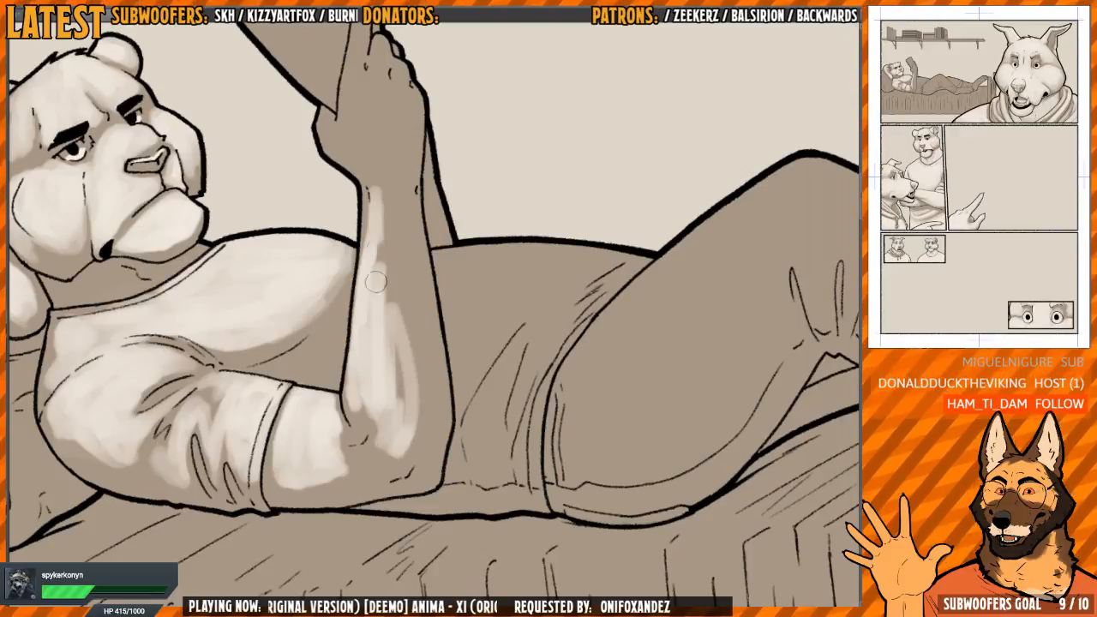
left_click_drag(377, 236, 381, 334)
left_click_drag(393, 288, 399, 334)
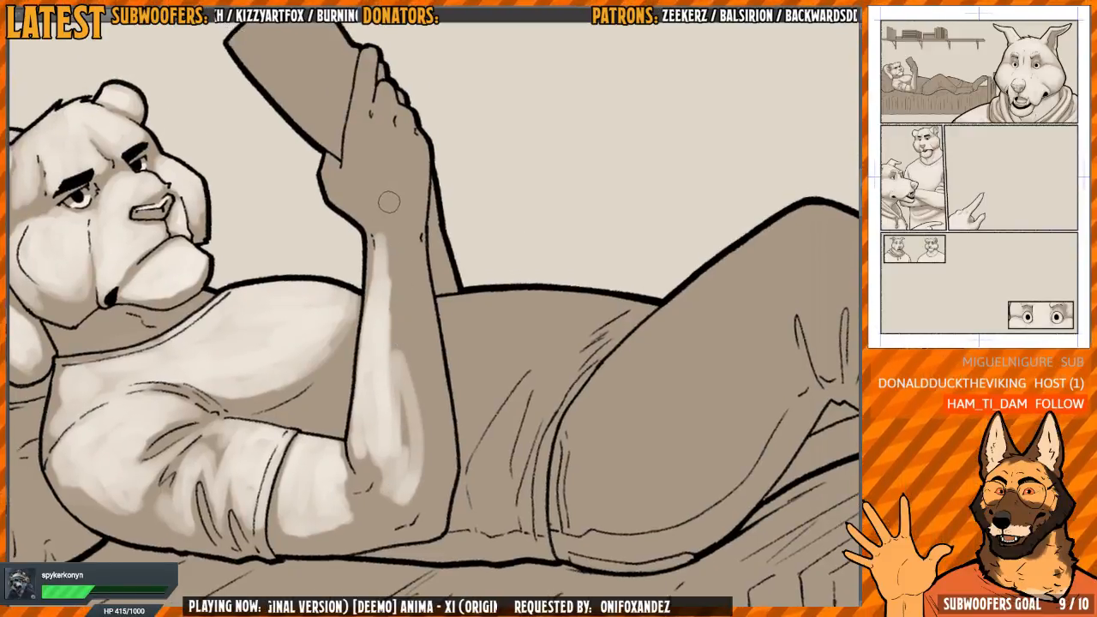
Mirror the view and widen the light tone across the forearm, blending it up to the wrist
key("h")
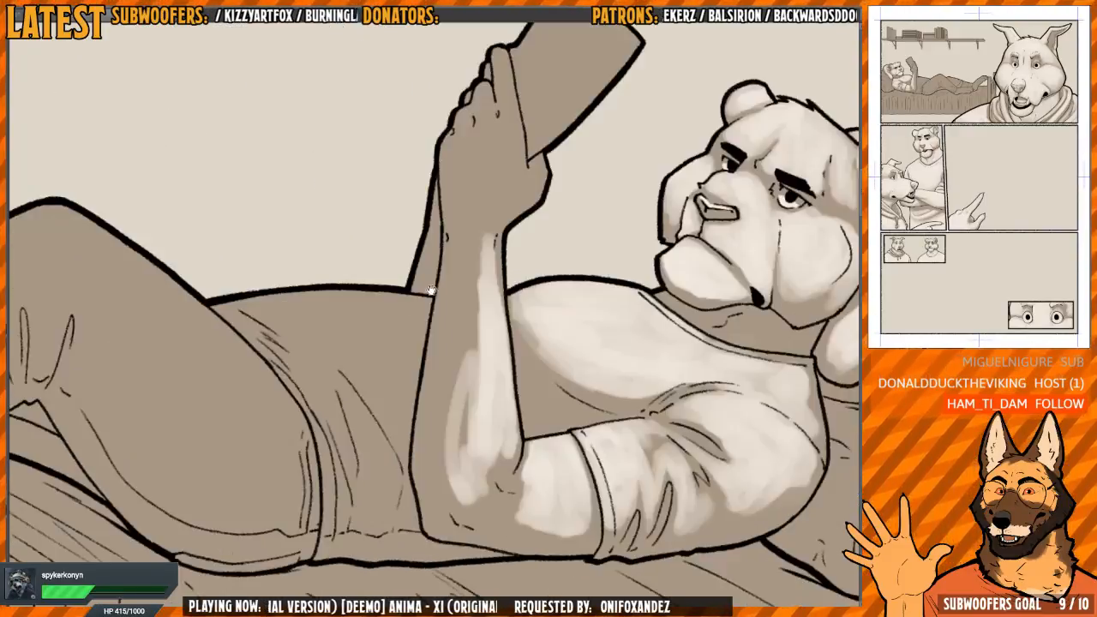
key("h")
left_click_drag(502, 281, 480, 280)
key("h")
left_click_drag(572, 221, 458, 229)
left_click_drag(391, 259, 361, 365)
mouse_move(369, 311)
left_mouse_down()
mouse_move(364, 428)
mouse_move(381, 454)
left_mouse_up()
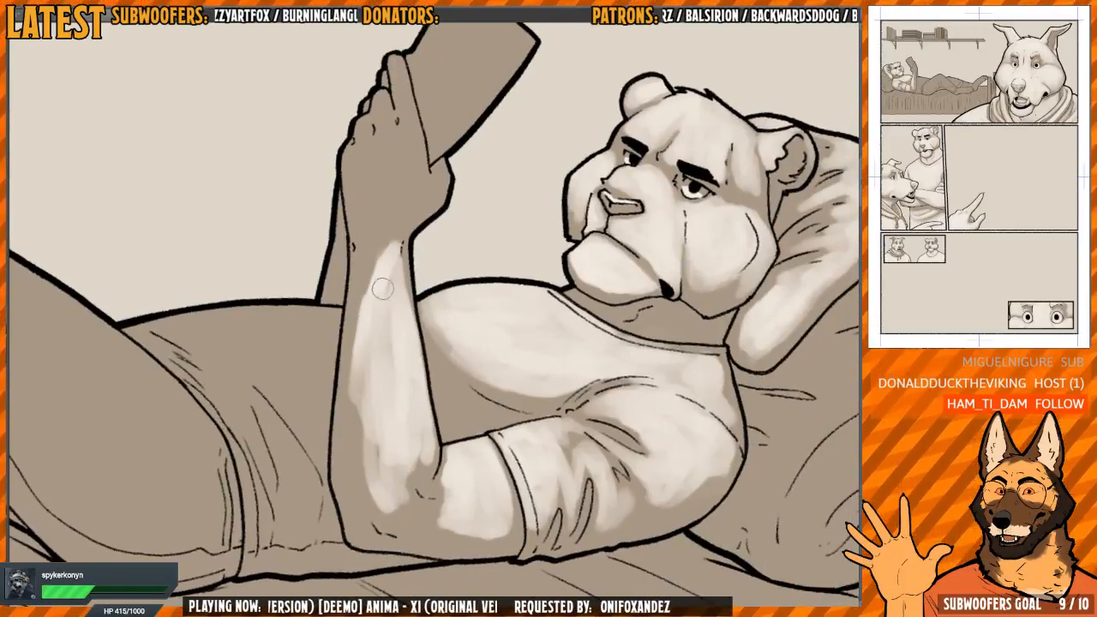
mouse_move(380, 282)
left_mouse_down()
mouse_move(377, 411)
mouse_move(355, 386)
left_mouse_up()
left_click_drag(381, 310, 373, 291)
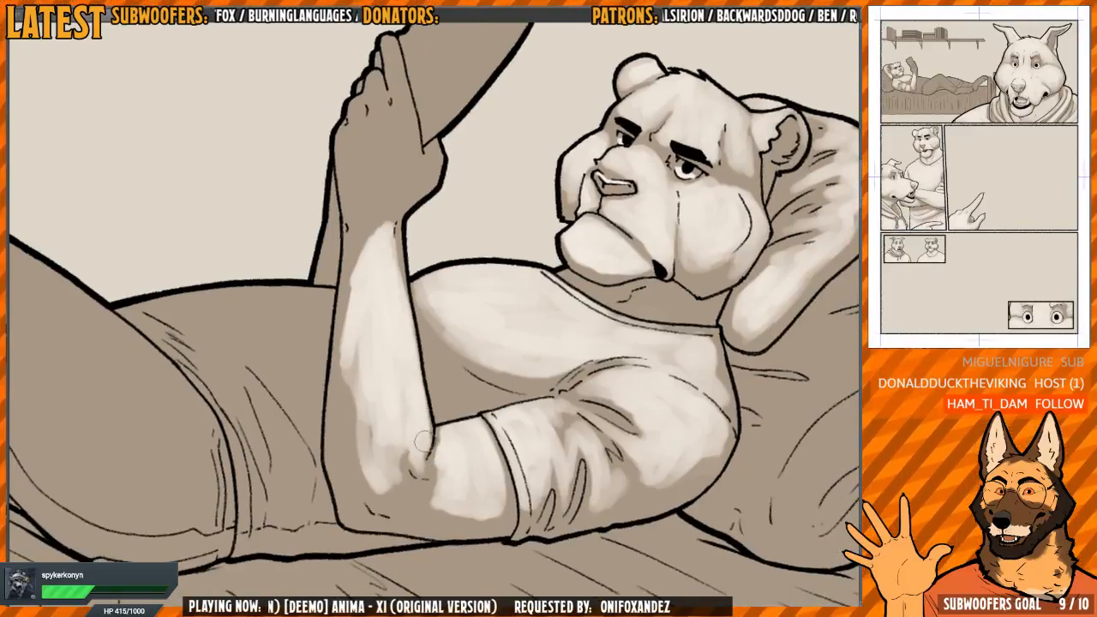
Blend the light tone around the elbow crease and soften the shadow along the forearm's outer edge
left_click_drag(400, 454, 392, 495)
mouse_move(360, 417)
left_mouse_down()
mouse_move(373, 492)
mouse_move(371, 446)
left_mouse_up()
mouse_move(372, 392)
left_mouse_down()
mouse_move(395, 358)
mouse_move(382, 455)
left_mouse_up()
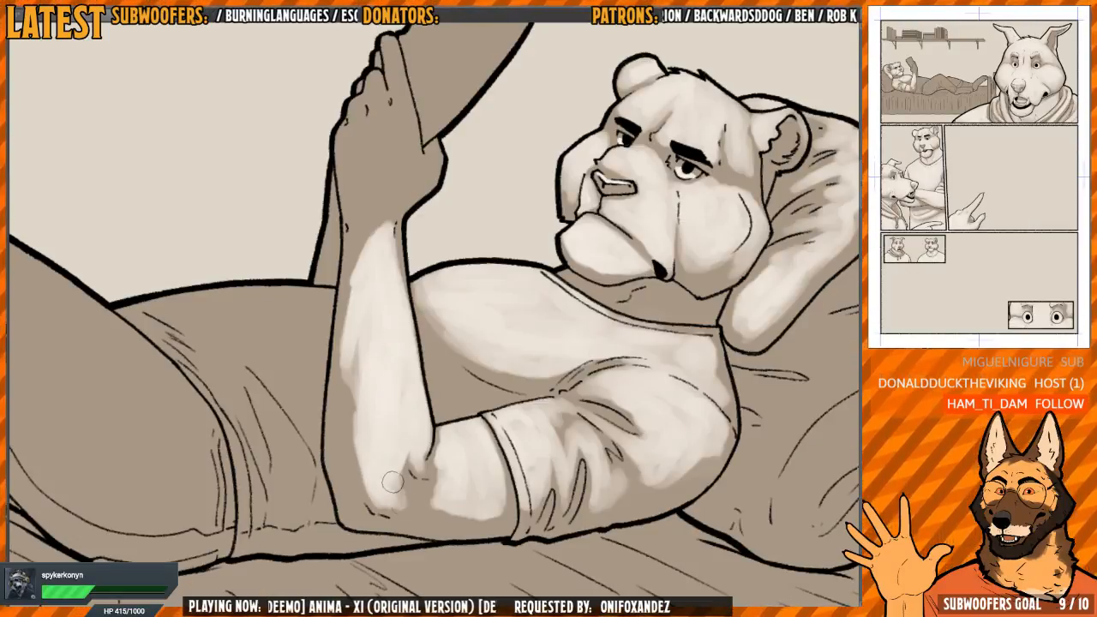
left_click_drag(396, 496, 410, 504)
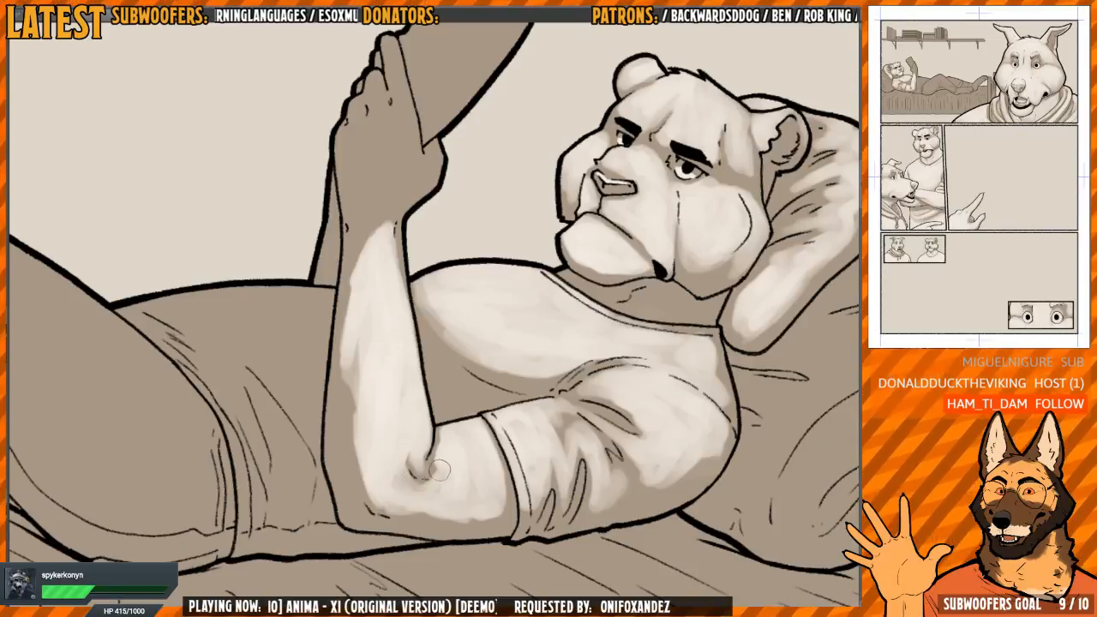
mouse_move(381, 377)
left_mouse_down()
mouse_move(380, 367)
mouse_move(393, 384)
left_mouse_up()
mouse_move(464, 263)
left_mouse_down()
mouse_move(446, 306)
mouse_move(441, 298)
mouse_move(357, 319)
left_mouse_up()
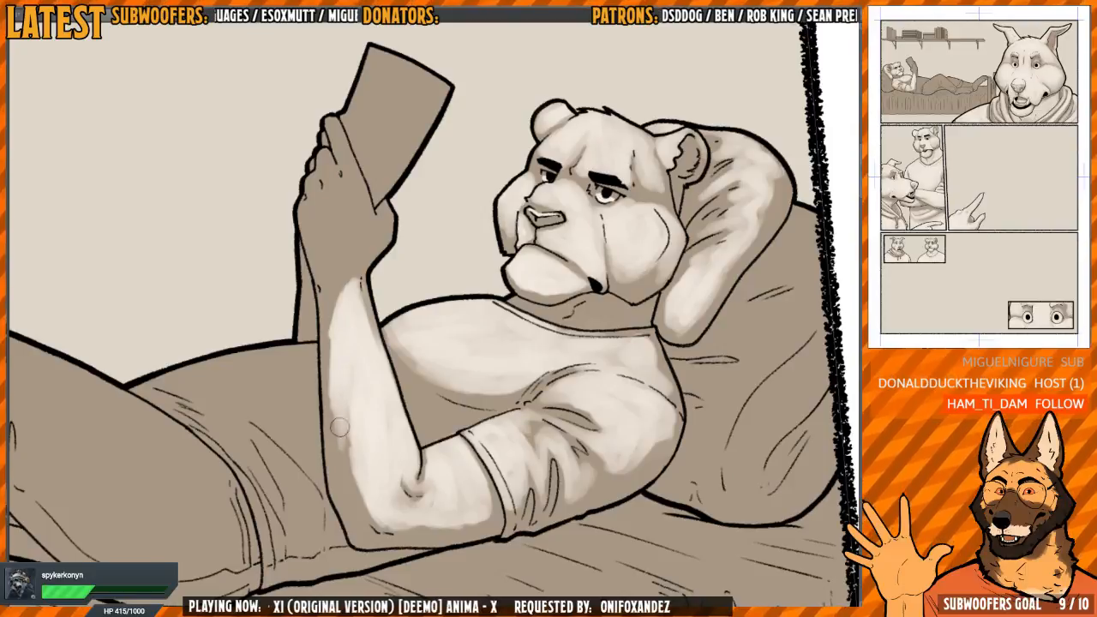
left_click_drag(340, 427, 335, 456)
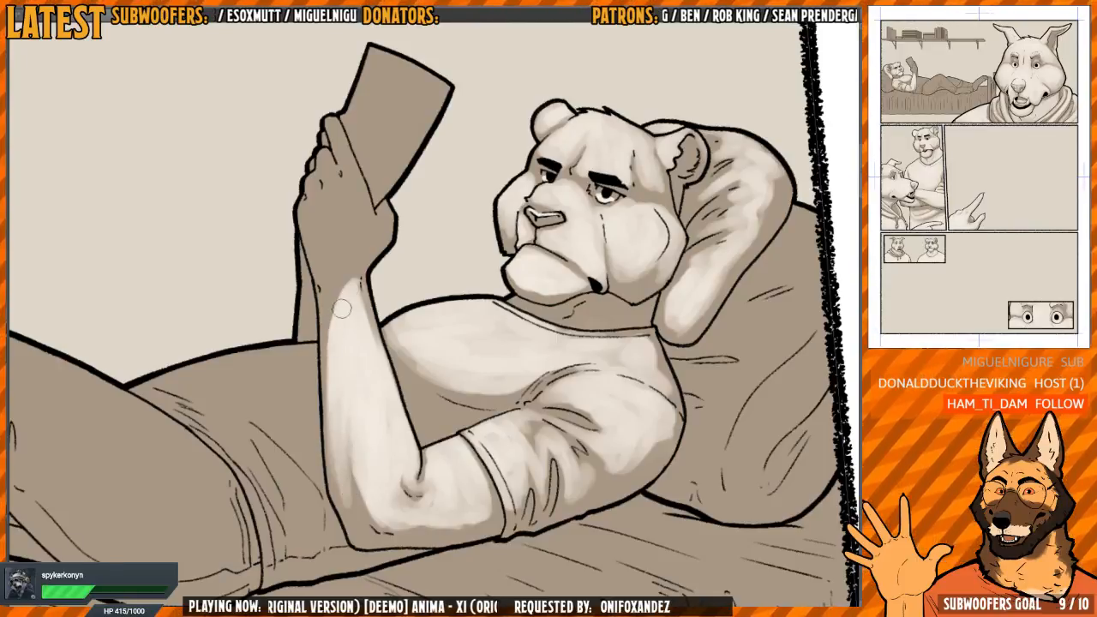
Carry the light tone over the wrist and fill the back of the hand holding the book, mirroring the view
scroll(341, 309, "up", 3)
mouse_move(341, 360)
left_mouse_down()
mouse_move(404, 266)
mouse_move(387, 312)
left_mouse_up()
left_click_drag(403, 274, 411, 309)
key("h")
scroll(521, 254, "down", 3)
left_click_drag(521, 255, 462, 268)
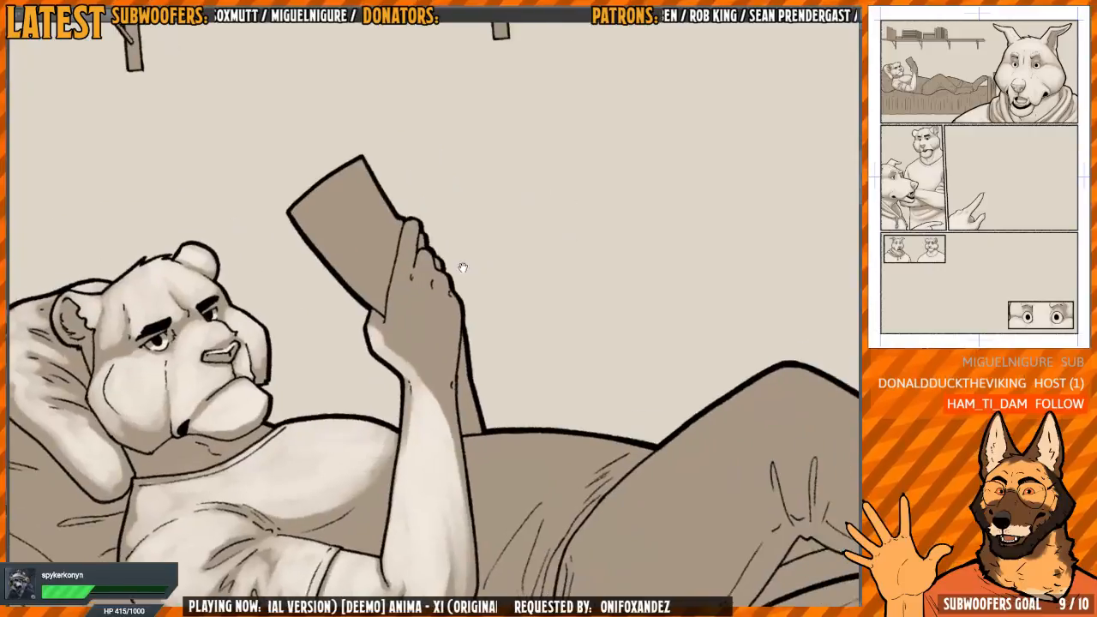
scroll(463, 267, "up", 2)
mouse_move(374, 310)
left_mouse_down()
mouse_move(376, 374)
mouse_move(438, 448)
mouse_move(445, 406)
mouse_move(419, 416)
mouse_move(378, 322)
mouse_move(375, 341)
mouse_move(387, 283)
mouse_move(368, 298)
mouse_move(382, 321)
mouse_move(408, 294)
mouse_move(451, 346)
mouse_move(446, 419)
mouse_move(380, 354)
left_mouse_up()
Paint light tones on the hand's fingers and thumb, keeping thin shadows between the fingers
scroll(386, 285, "up", 2)
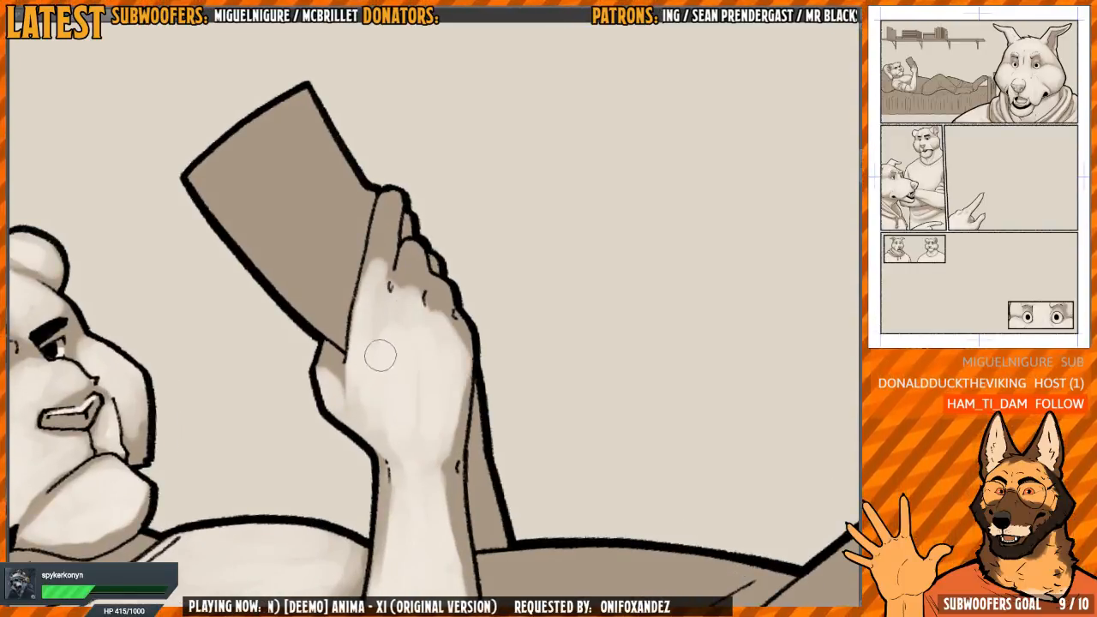
mouse_move(380, 244)
left_mouse_down()
mouse_move(369, 287)
mouse_move(380, 236)
left_mouse_up()
mouse_move(393, 347)
left_mouse_down()
mouse_move(402, 295)
mouse_move(418, 283)
mouse_move(433, 367)
mouse_move(428, 295)
left_mouse_up()
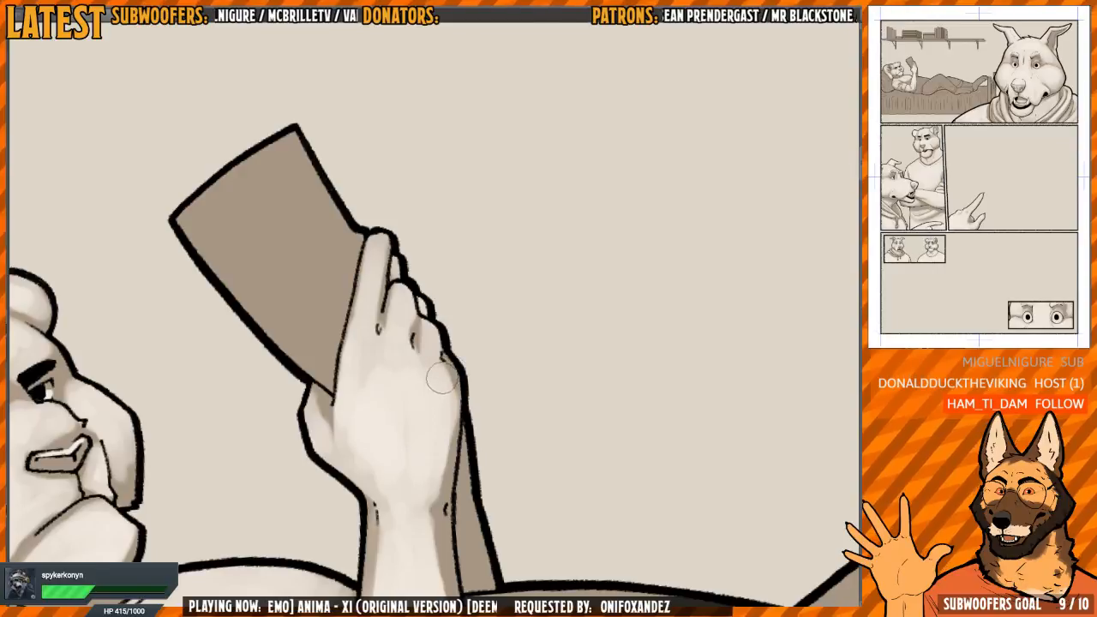
mouse_move(381, 351)
left_mouse_down()
mouse_move(365, 311)
mouse_move(395, 276)
left_mouse_up()
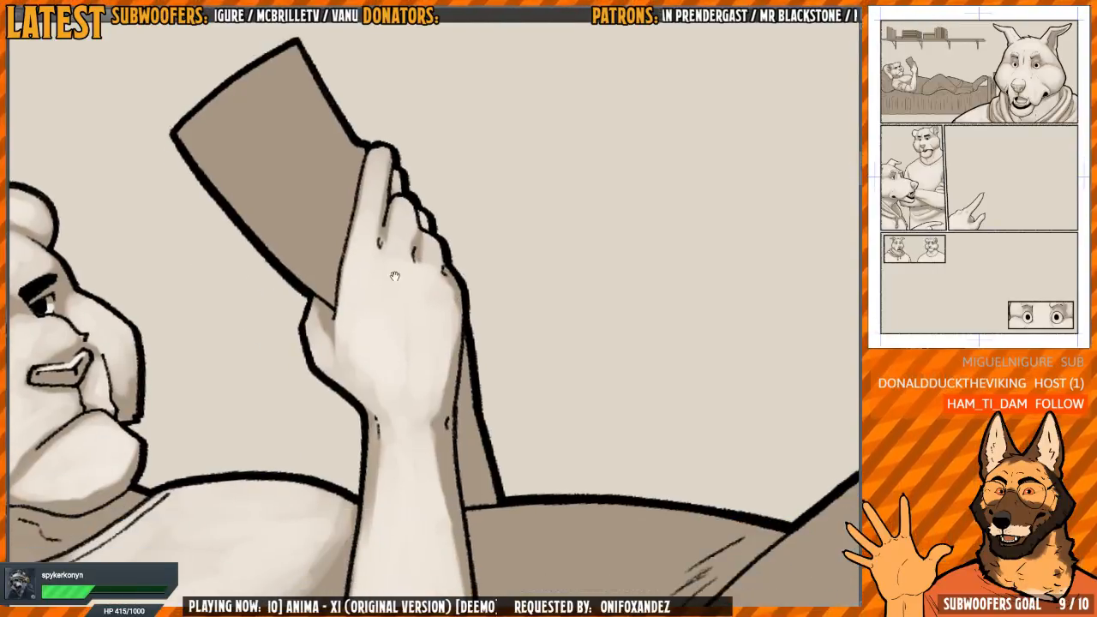
left_click_drag(327, 342, 375, 397)
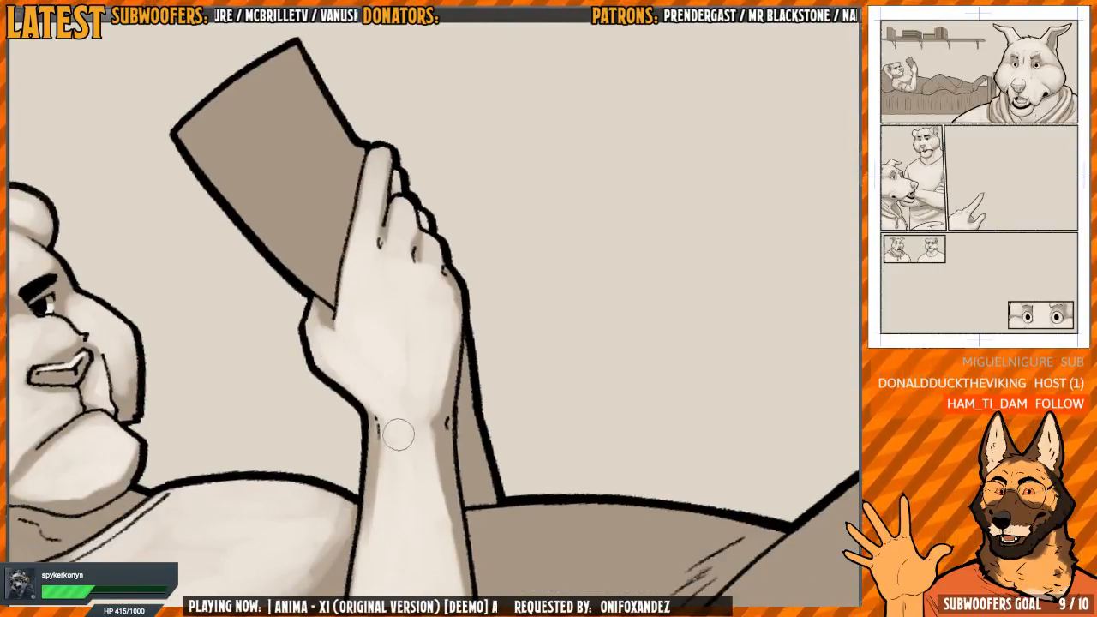
Blend the light tone at the wrist and lighten the far forearm behind the raised arm
scroll(377, 321, "down", 3)
mouse_move(399, 435)
left_mouse_down()
mouse_move(377, 321)
mouse_move(431, 407)
left_mouse_up()
mouse_move(441, 475)
left_mouse_down()
mouse_move(426, 289)
mouse_move(519, 293)
mouse_move(485, 299)
mouse_move(510, 194)
mouse_move(448, 214)
left_mouse_up()
left_click_drag(448, 257, 435, 346)
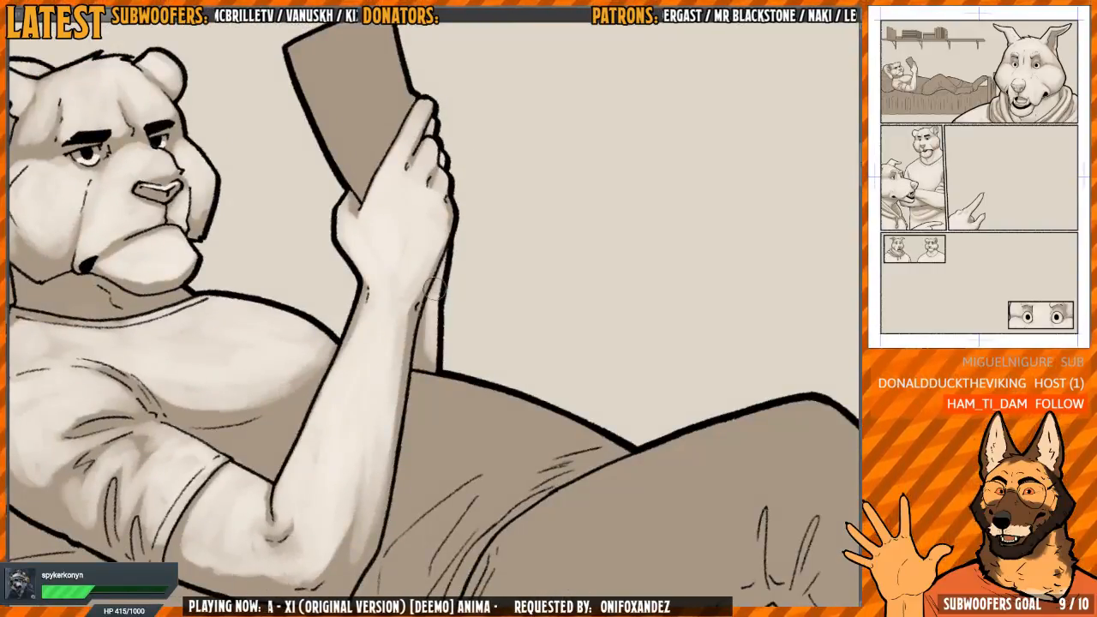
Fill the book's cover with a light tone, leaving a soft shadow at its lower corner beside the hand
left_click_drag(366, 86, 367, 294)
scroll(367, 294, "up", 2)
mouse_move(295, 267)
left_mouse_down()
mouse_move(337, 380)
mouse_move(367, 383)
mouse_move(384, 261)
mouse_move(413, 261)
left_mouse_up()
scroll(403, 264, "down", 1)
left_click_drag(487, 206, 464, 209)
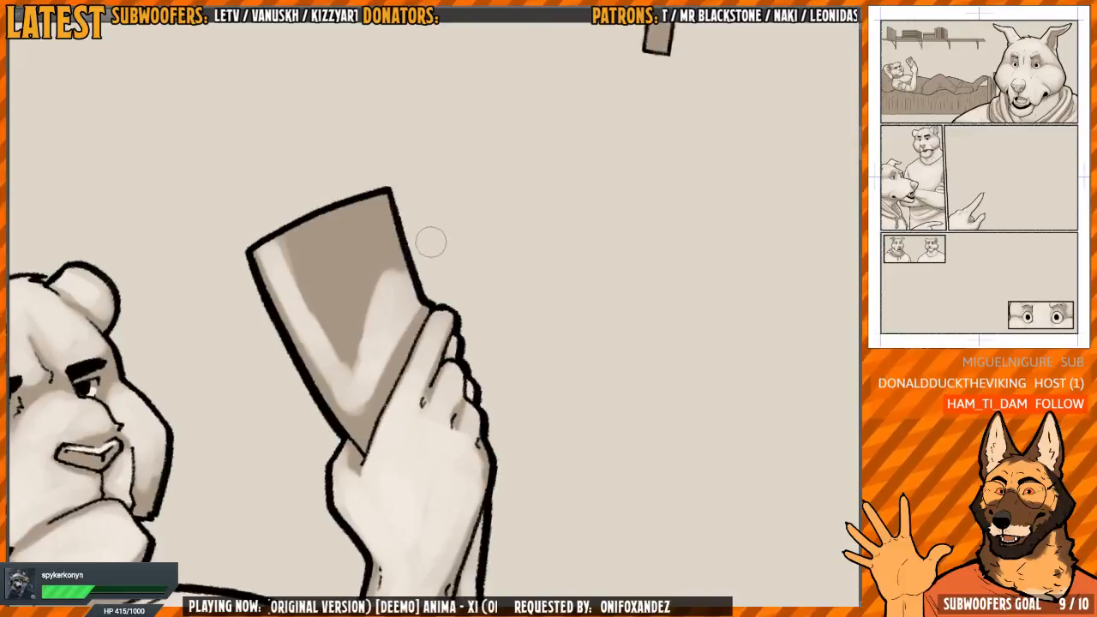
left_click_drag(412, 266, 401, 256)
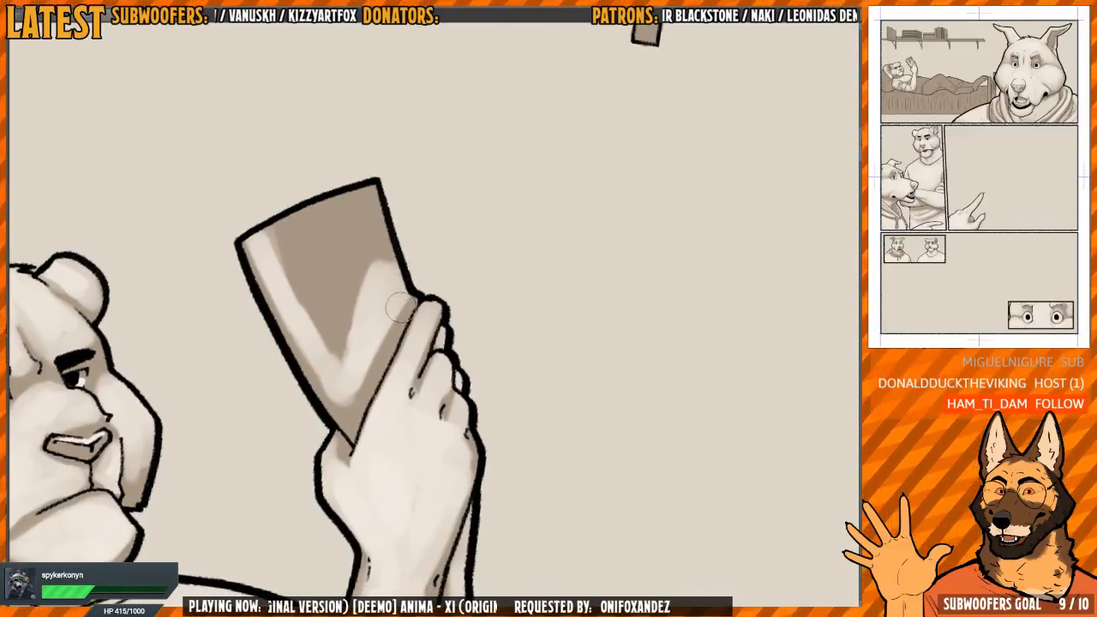
mouse_move(400, 306)
left_mouse_down()
mouse_move(348, 377)
mouse_move(396, 295)
mouse_move(409, 245)
mouse_move(366, 281)
mouse_move(352, 262)
mouse_move(321, 306)
mouse_move(326, 320)
mouse_move(299, 314)
mouse_move(270, 249)
mouse_move(319, 194)
mouse_move(386, 235)
mouse_move(372, 362)
mouse_move(403, 295)
left_mouse_up()
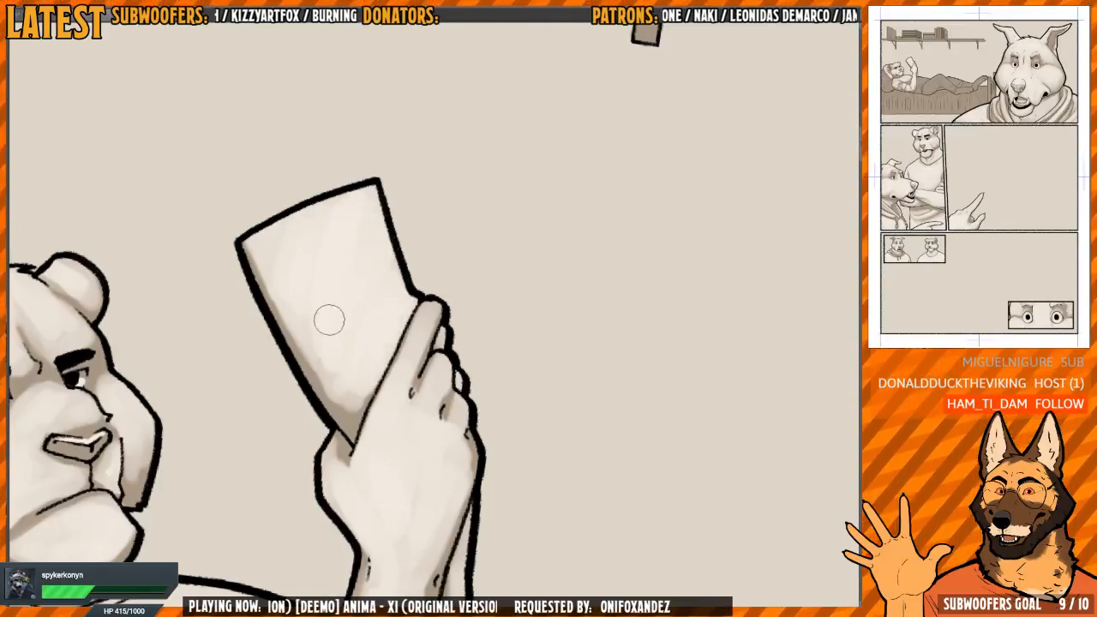
mouse_move(329, 320)
left_mouse_down()
mouse_move(417, 240)
mouse_move(406, 243)
left_mouse_up()
mouse_move(323, 252)
left_mouse_down()
mouse_move(352, 418)
mouse_move(372, 396)
mouse_move(329, 264)
left_mouse_up()
Mirror and rotate the view and paint a light patch on the shirt below the chest, beside the raised arm
mouse_move(371, 345)
left_mouse_down()
mouse_move(363, 277)
mouse_move(520, 198)
mouse_move(488, 154)
left_mouse_up()
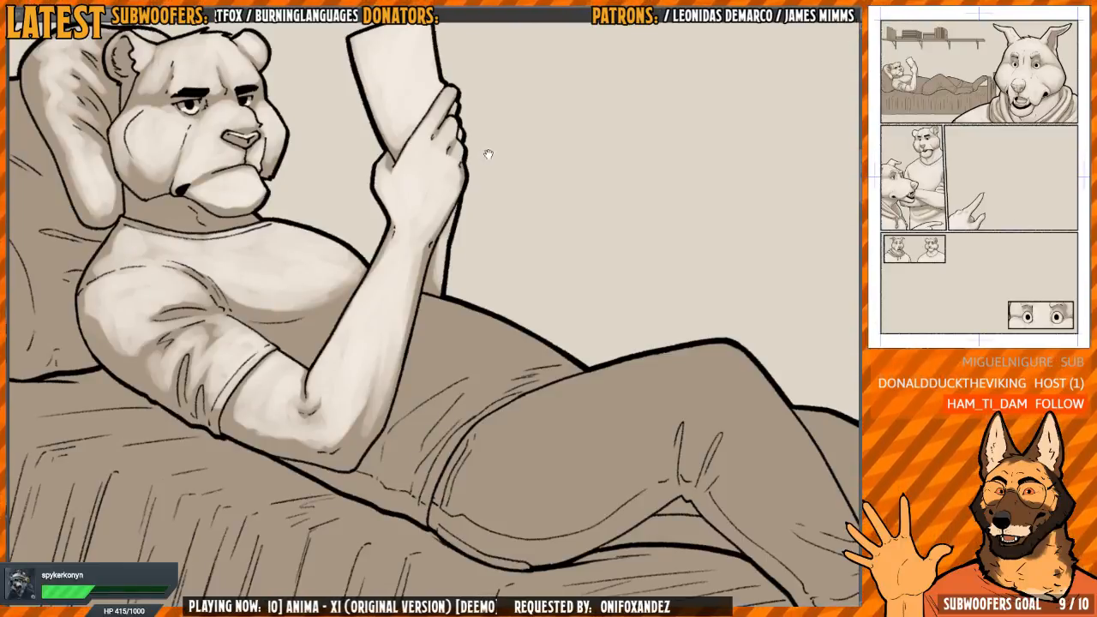
left_click_drag(488, 155, 537, 229)
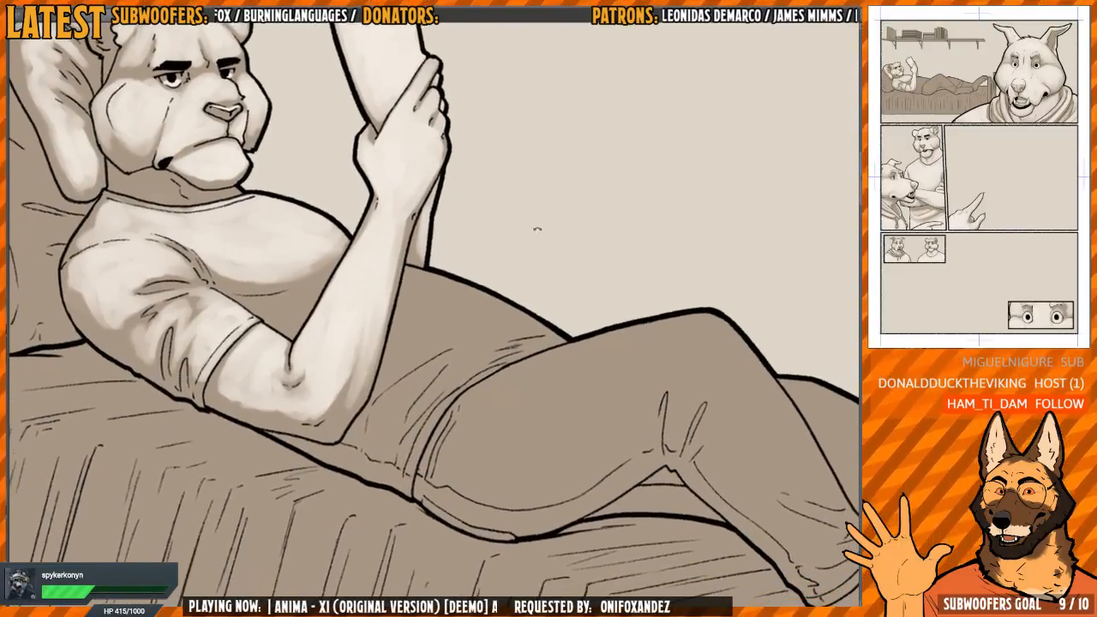
scroll(522, 257, "up", 2)
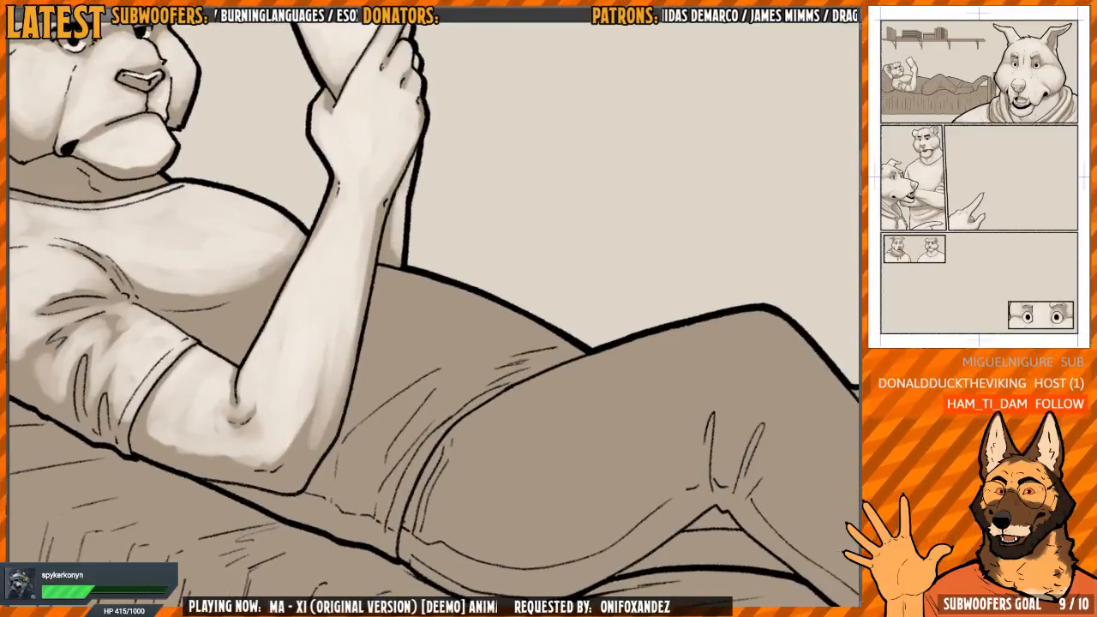
key("h")
left_click_drag(597, 319, 575, 310)
left_click_drag(680, 308, 374, 243)
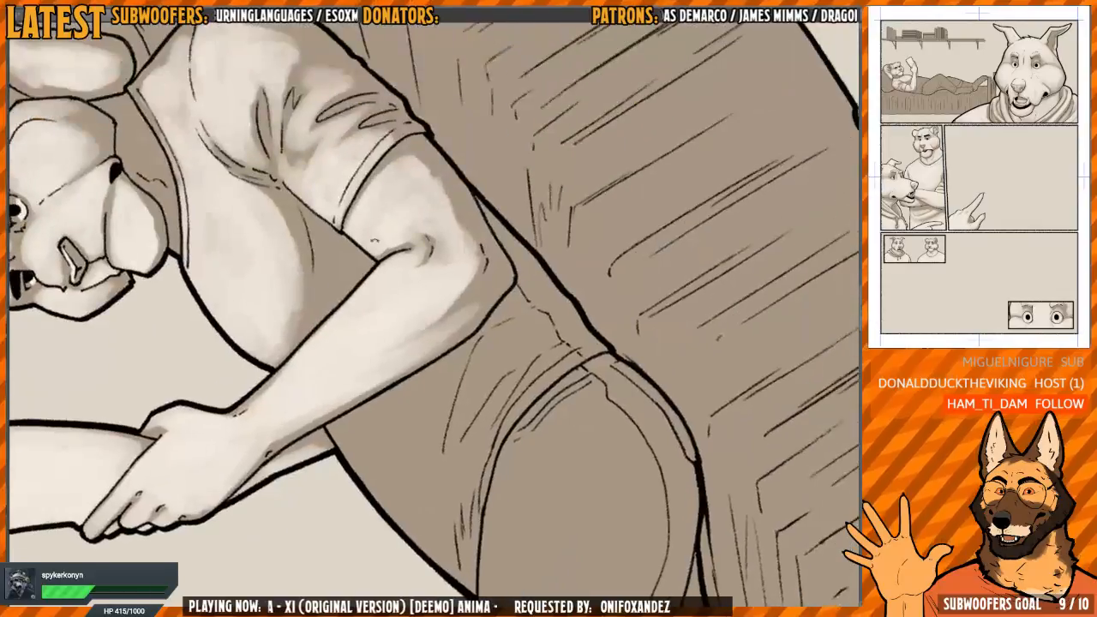
mouse_move(326, 294)
left_mouse_down()
mouse_move(322, 312)
mouse_move(345, 289)
left_mouse_up()
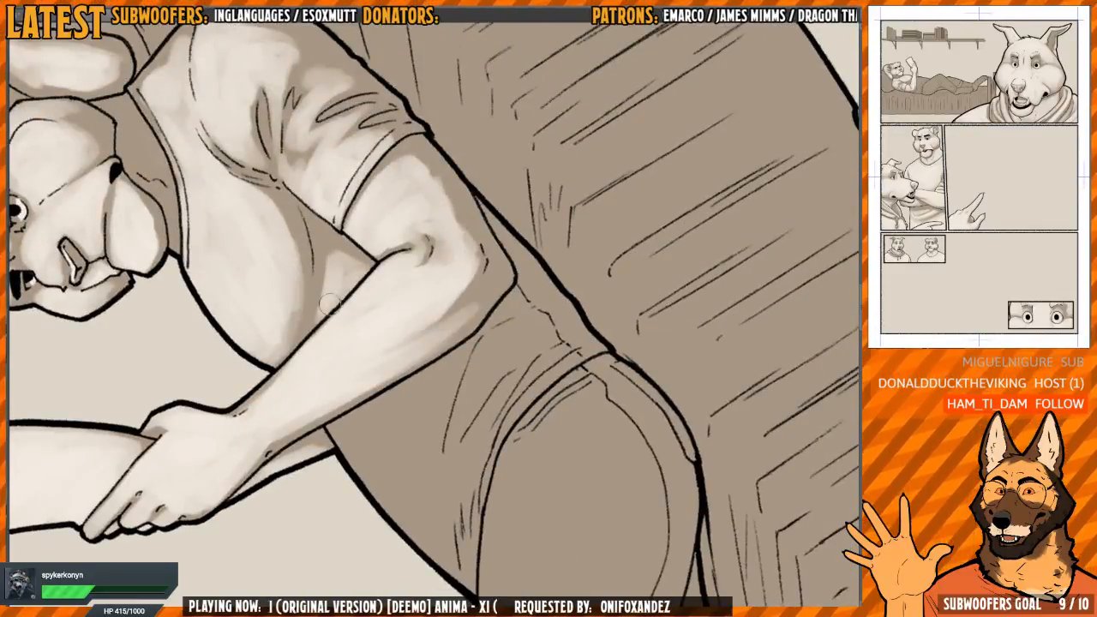
left_click_drag(322, 248, 336, 277)
Paint a strip of light tone along the belly's outer edge, from the forearm to the thigh
left_click_drag(411, 197, 506, 268)
left_click_drag(448, 298, 445, 341)
left_click_drag(476, 265, 380, 222)
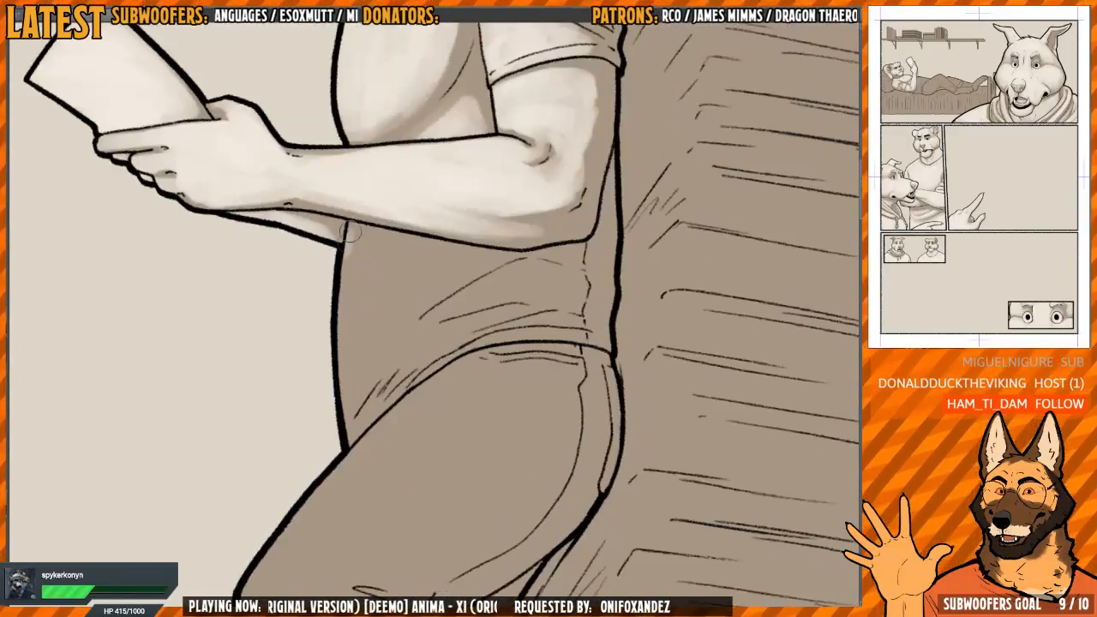
left_click_drag(345, 262, 341, 360)
left_click_drag(348, 245, 343, 370)
left_click_drag(467, 220, 377, 232)
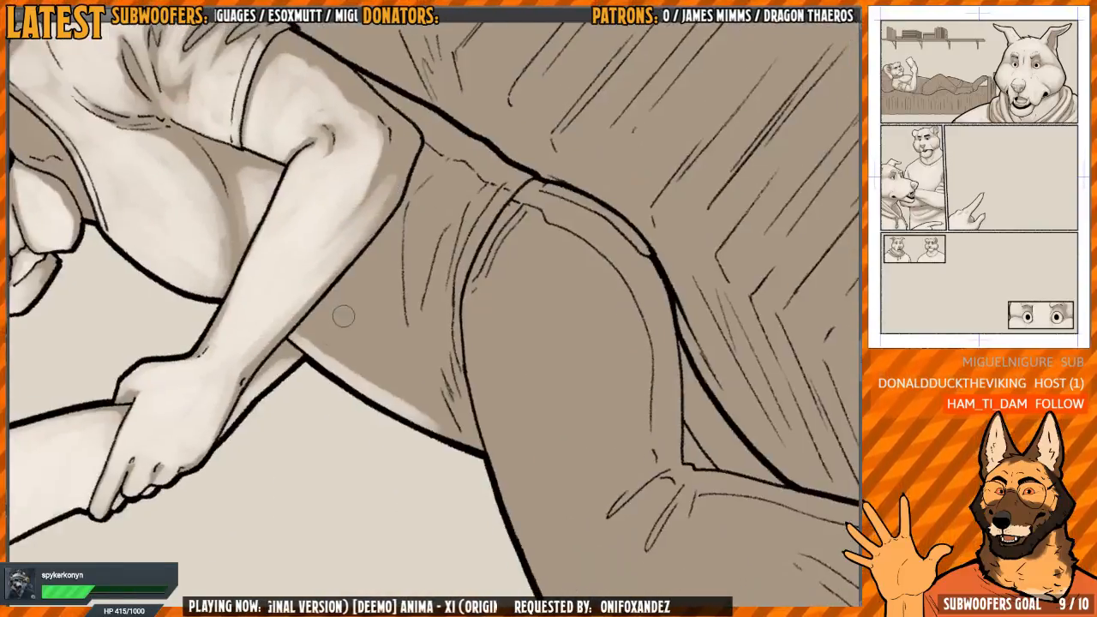
Fill the shirt's belly area with a light tone and start a highlight on the side near the waist
mouse_move(336, 315)
left_mouse_down()
mouse_move(305, 327)
mouse_move(336, 313)
mouse_move(348, 343)
mouse_move(359, 278)
mouse_move(366, 379)
mouse_move(377, 261)
mouse_move(396, 398)
mouse_move(381, 287)
mouse_move(367, 380)
mouse_move(334, 319)
left_mouse_up()
mouse_move(351, 382)
left_mouse_down()
mouse_move(350, 301)
mouse_move(423, 419)
left_mouse_up()
left_click_drag(392, 275, 349, 293)
mouse_move(369, 251)
left_mouse_down()
mouse_move(368, 327)
mouse_move(403, 206)
mouse_move(370, 283)
mouse_move(418, 185)
mouse_move(429, 190)
left_mouse_up()
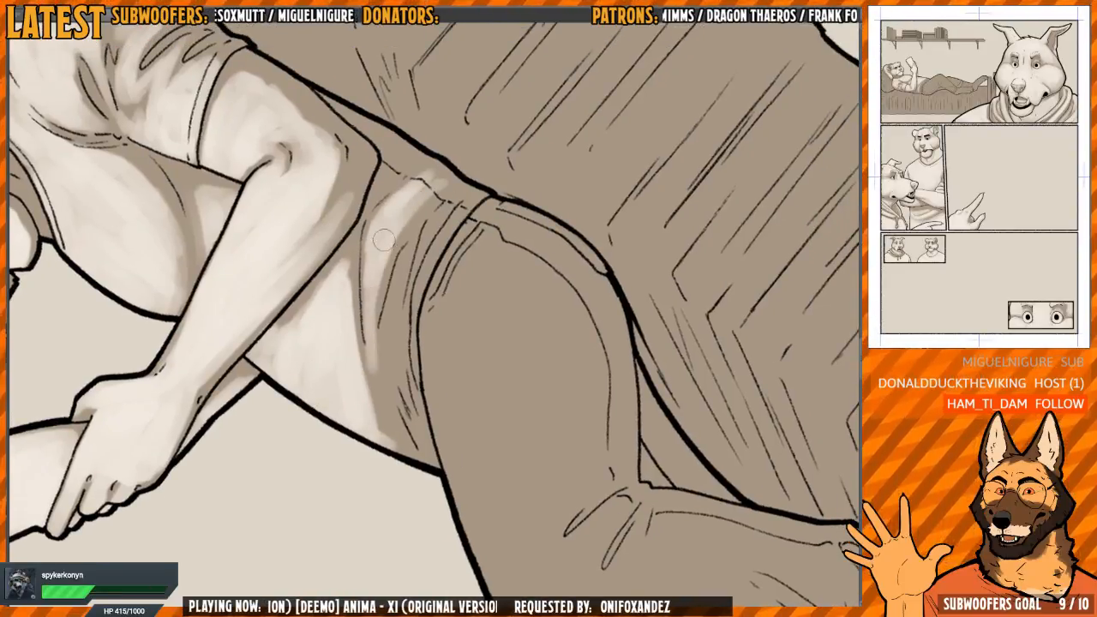
Paint light tones between the shirt's waist folds and along its hem, leaving the creases dark
mouse_move(383, 240)
left_mouse_down()
mouse_move(369, 411)
mouse_move(360, 386)
mouse_move(385, 429)
mouse_move(388, 304)
mouse_move(394, 403)
mouse_move(401, 300)
mouse_move(410, 364)
mouse_move(386, 325)
mouse_move(420, 450)
left_mouse_up()
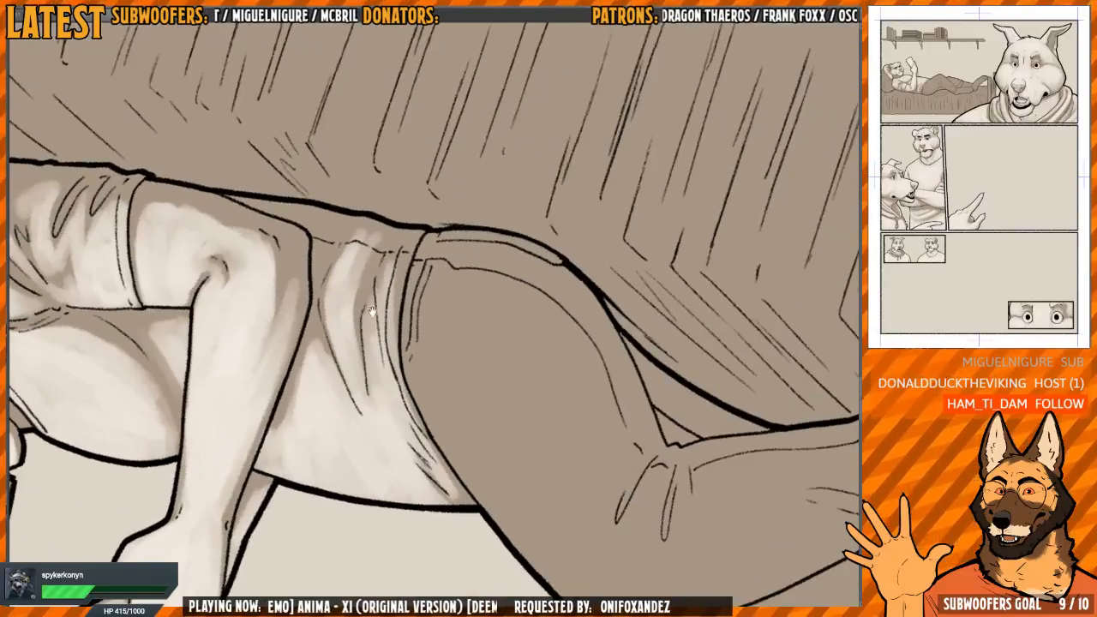
mouse_move(408, 261)
left_mouse_down()
mouse_move(392, 350)
mouse_move(375, 350)
mouse_move(375, 338)
mouse_move(362, 349)
left_mouse_up()
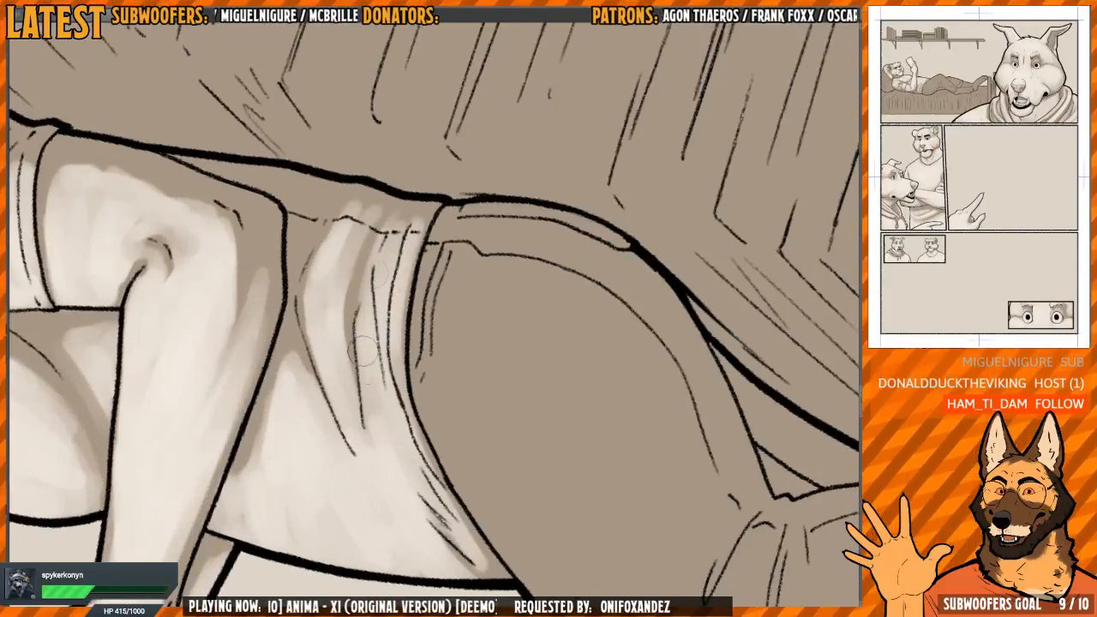
mouse_move(339, 303)
left_mouse_down()
mouse_move(343, 321)
mouse_move(331, 230)
left_mouse_up()
scroll(330, 227, "down", 5)
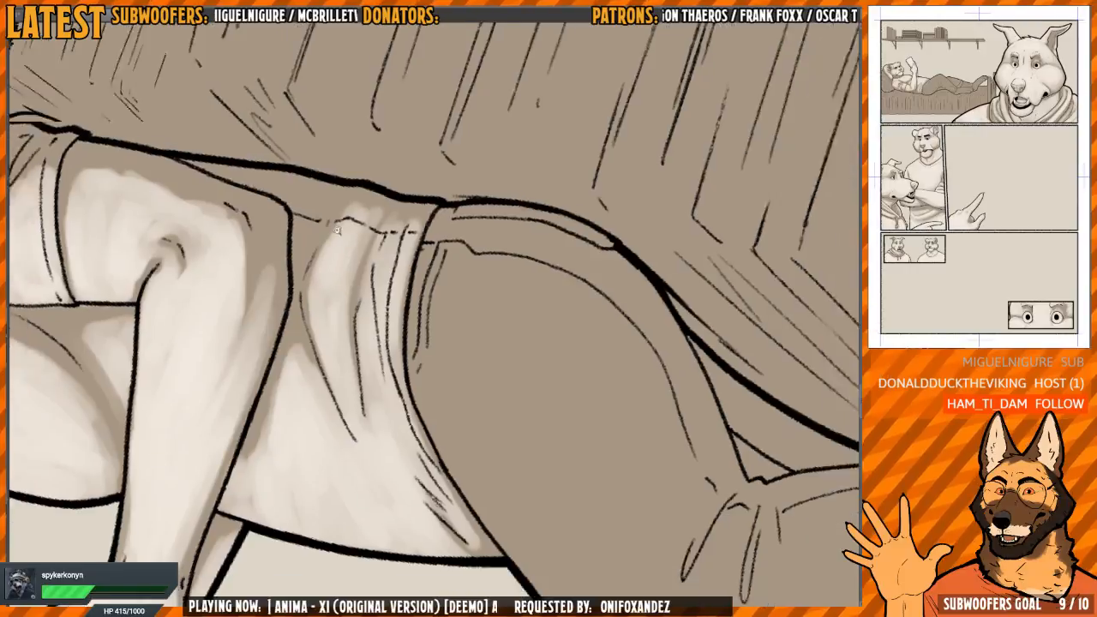
left_click_drag(443, 209, 418, 265)
Paint a broad light tone over the trousers' near thigh, from the waistband down to the knee
scroll(366, 234, "up", 2)
mouse_move(426, 227)
left_mouse_down()
mouse_move(410, 368)
mouse_move(384, 410)
mouse_move(402, 467)
mouse_move(372, 493)
mouse_move(359, 486)
left_mouse_up()
mouse_move(347, 368)
left_mouse_down()
mouse_move(339, 257)
mouse_move(419, 186)
mouse_move(425, 226)
mouse_move(351, 311)
mouse_move(366, 437)
mouse_move(411, 304)
mouse_move(419, 321)
mouse_move(410, 203)
mouse_move(426, 230)
mouse_move(428, 317)
mouse_move(423, 215)
mouse_move(403, 198)
mouse_move(389, 249)
mouse_move(421, 258)
mouse_move(420, 328)
left_mouse_up()
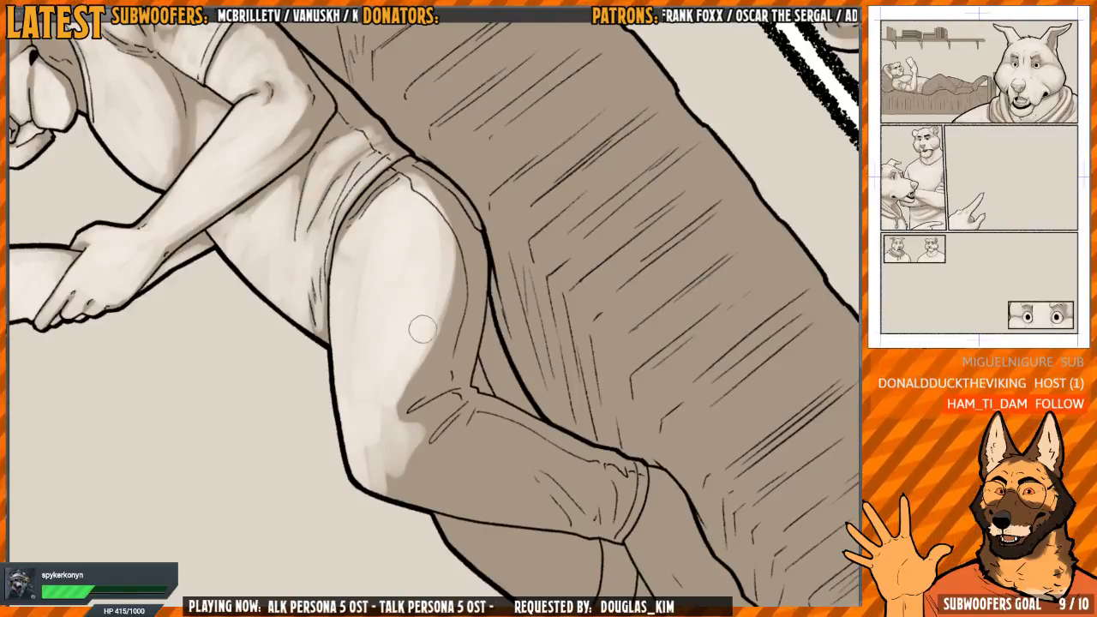
Mirror the view and extend the thigh's light tone up to the waistband and out along the hip seam
key("h")
left_click_drag(446, 266, 442, 247)
mouse_move(497, 192)
left_mouse_down()
mouse_move(433, 228)
mouse_move(347, 206)
mouse_move(362, 289)
left_mouse_up()
mouse_move(373, 251)
left_mouse_down()
mouse_move(342, 256)
mouse_move(363, 263)
left_mouse_up()
scroll(372, 264, "up", 1)
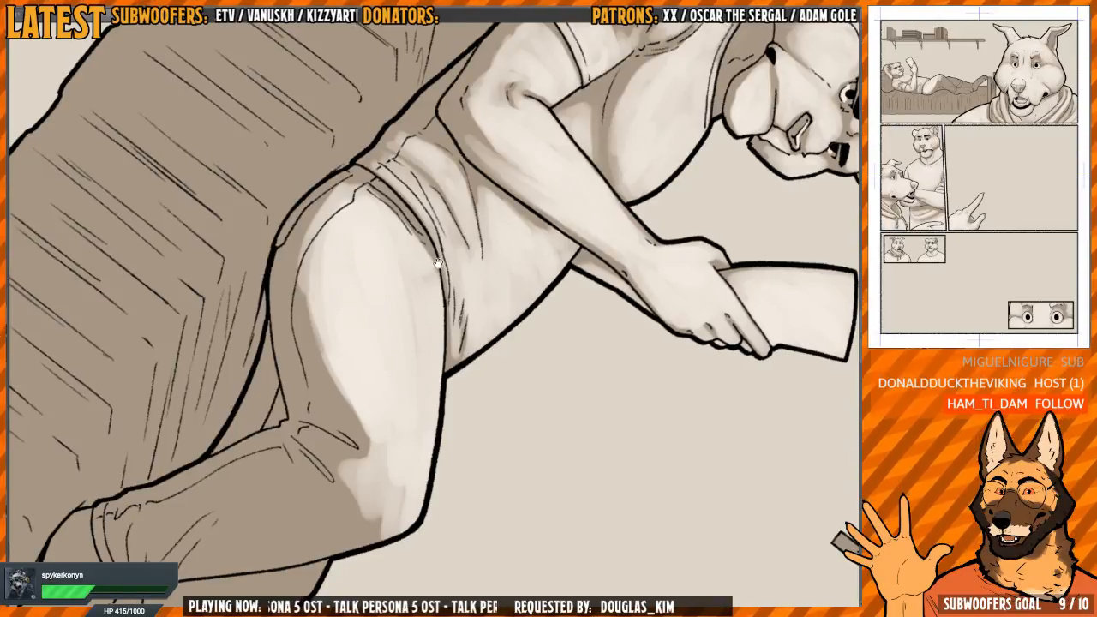
left_click_drag(437, 262, 402, 241)
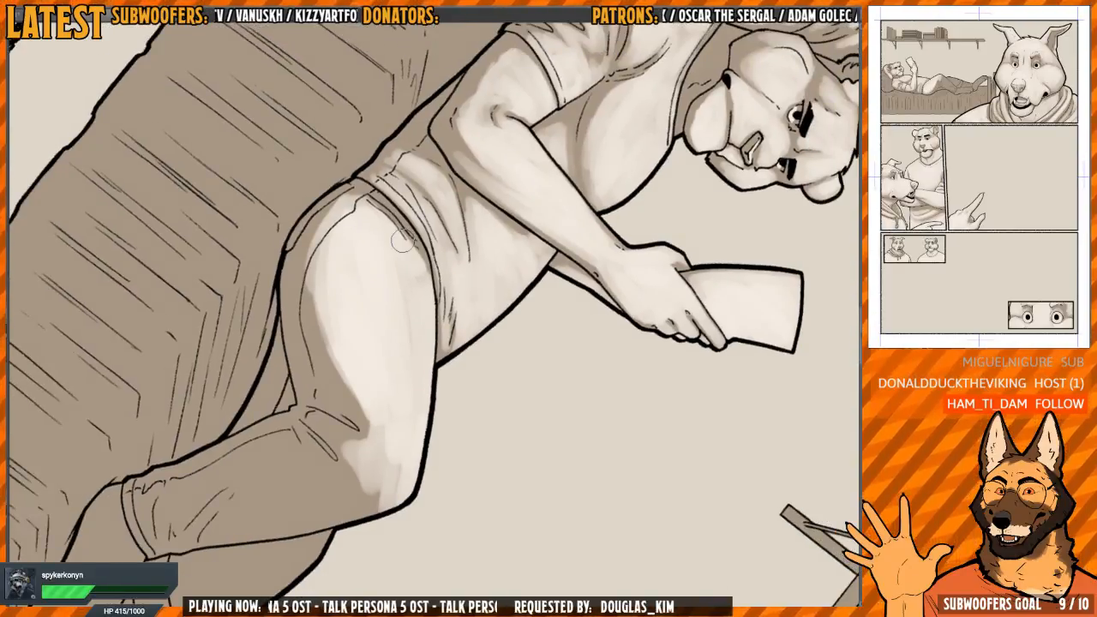
left_click_drag(370, 316, 354, 326)
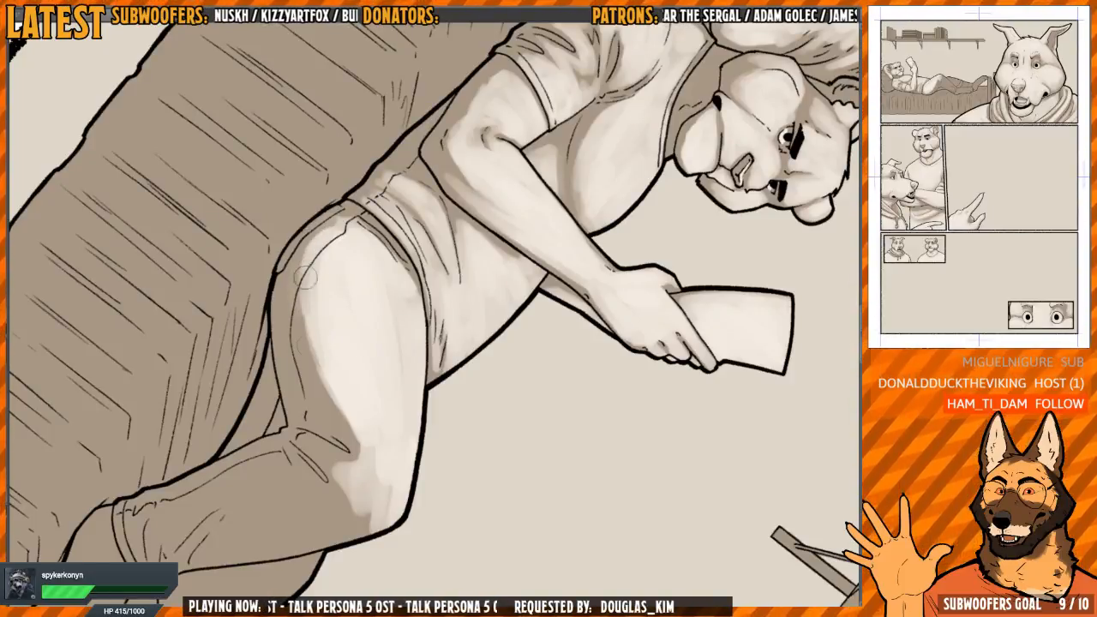
mouse_move(306, 276)
left_mouse_down()
mouse_move(313, 378)
mouse_move(334, 417)
mouse_move(349, 419)
mouse_move(324, 383)
mouse_move(320, 402)
mouse_move(340, 418)
mouse_move(323, 401)
mouse_move(323, 369)
mouse_move(344, 424)
mouse_move(316, 400)
mouse_move(302, 265)
mouse_move(292, 316)
left_mouse_up()
mouse_move(305, 252)
left_mouse_down()
mouse_move(302, 395)
mouse_move(433, 454)
left_mouse_up()
mouse_move(467, 394)
left_mouse_down()
mouse_move(410, 280)
mouse_move(343, 343)
left_mouse_up()
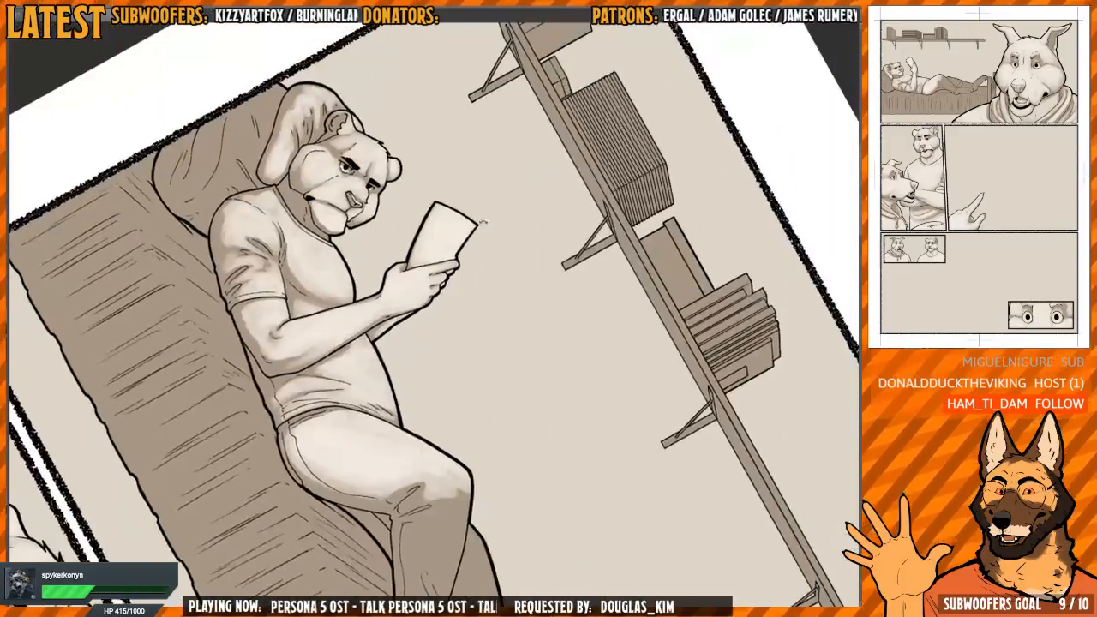
Paint light tones over the large cushion behind the head pillow, leaving its folds and the edge beside the pillow dark
key("h")
left_click_drag(411, 223, 369, 330)
mouse_move(437, 274)
left_mouse_down()
mouse_move(537, 206)
mouse_move(465, 223)
mouse_move(428, 295)
mouse_move(416, 283)
mouse_move(424, 300)
mouse_move(453, 276)
mouse_move(415, 267)
mouse_move(453, 230)
mouse_move(462, 257)
mouse_move(405, 377)
mouse_move(358, 439)
mouse_move(168, 616)
mouse_move(526, 159)
mouse_move(499, 252)
mouse_move(426, 201)
left_mouse_up()
scroll(536, 206, "up", 3)
scroll(514, 224, "down", 2)
key("h")
scroll(543, 277, "down", 5)
key("h")
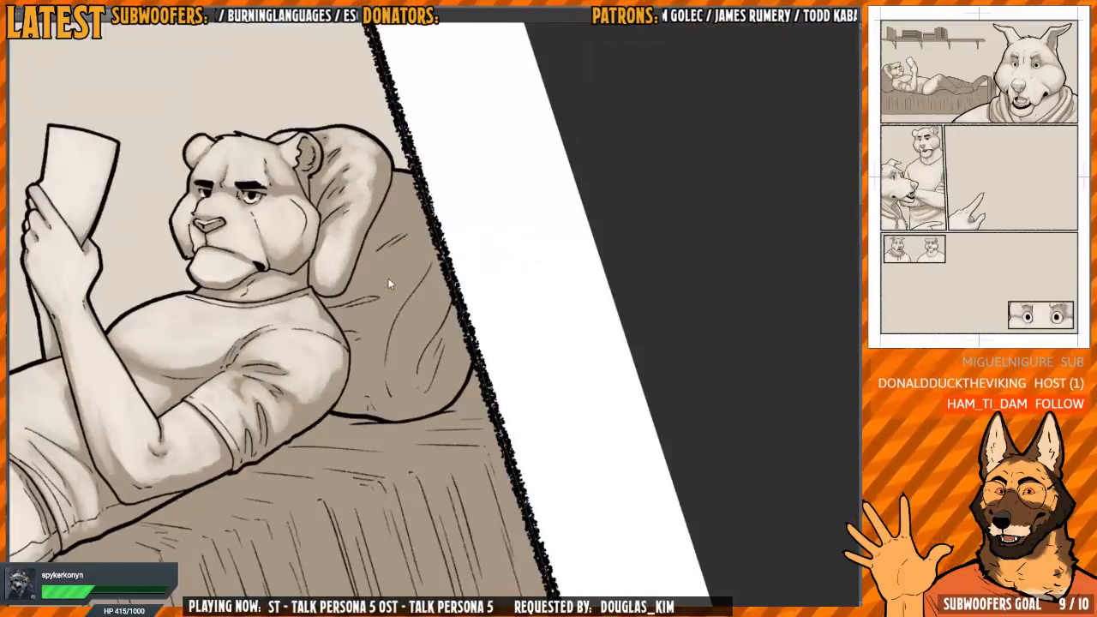
scroll(388, 283, "up", 3)
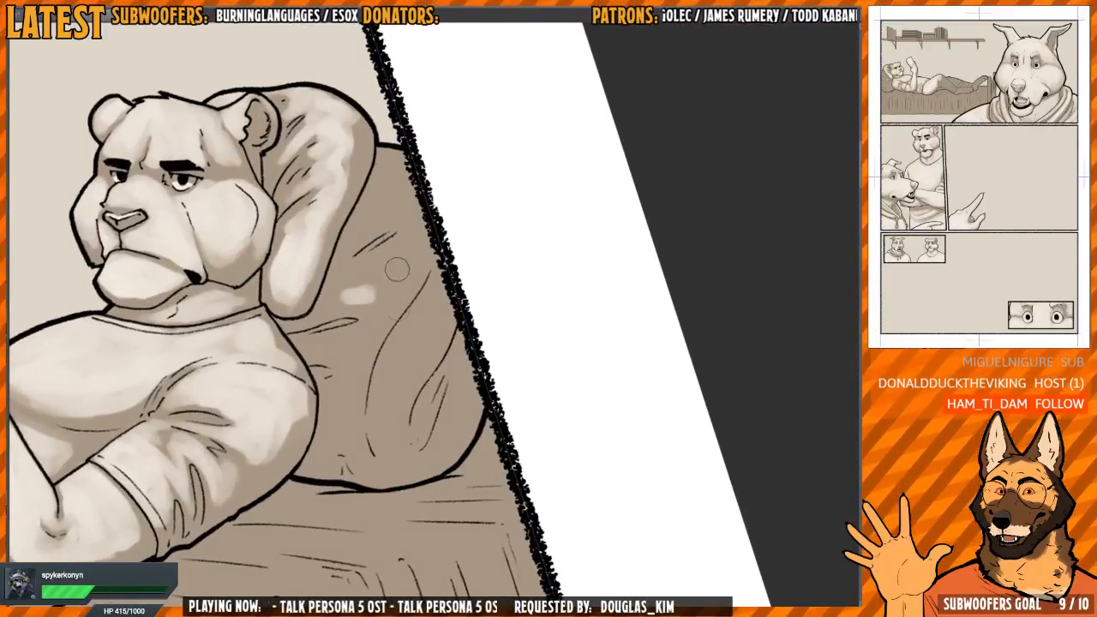
mouse_move(414, 312)
left_mouse_down()
mouse_move(430, 307)
mouse_move(386, 296)
mouse_move(377, 278)
mouse_move(360, 308)
mouse_move(385, 275)
mouse_move(420, 283)
mouse_move(410, 245)
mouse_move(429, 283)
mouse_move(395, 284)
mouse_move(377, 334)
mouse_move(351, 342)
mouse_move(379, 367)
mouse_move(380, 338)
left_mouse_up()
mouse_move(381, 338)
left_mouse_down()
mouse_move(371, 389)
mouse_move(391, 320)
mouse_move(466, 207)
mouse_move(409, 327)
mouse_move(406, 359)
mouse_move(470, 230)
mouse_move(395, 408)
mouse_move(434, 426)
mouse_move(457, 404)
mouse_move(475, 344)
mouse_move(473, 369)
mouse_move(405, 399)
mouse_move(410, 379)
mouse_move(416, 413)
mouse_move(419, 326)
left_mouse_up()
mouse_move(437, 211)
left_mouse_down()
mouse_move(449, 294)
mouse_move(427, 255)
mouse_move(435, 221)
mouse_move(405, 258)
mouse_move(439, 249)
mouse_move(374, 331)
left_mouse_up()
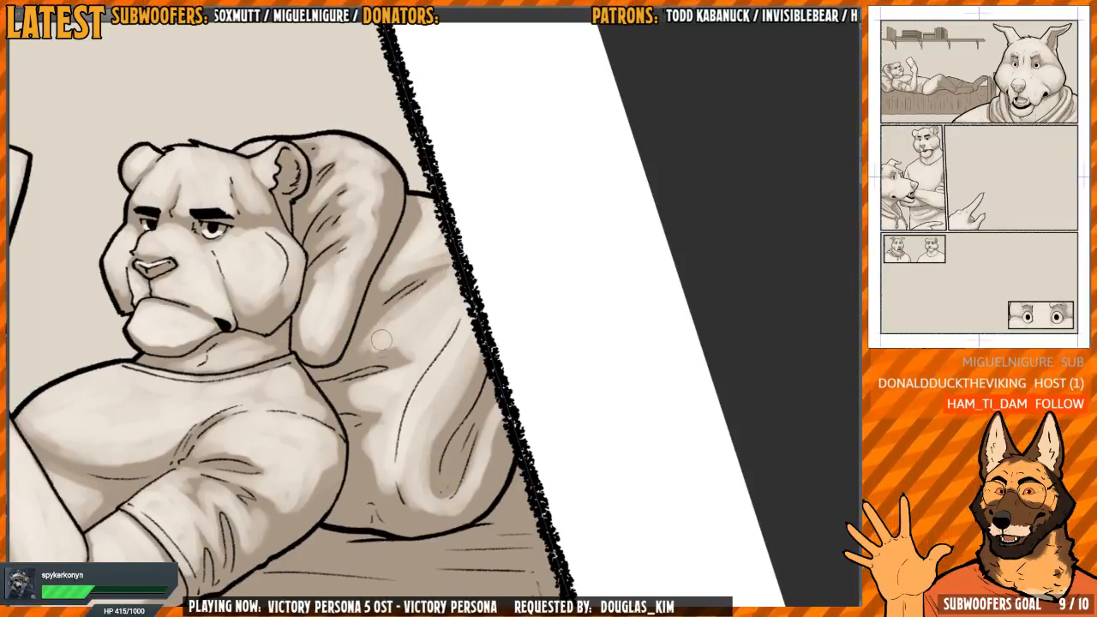
scroll(377, 349, "down", 3)
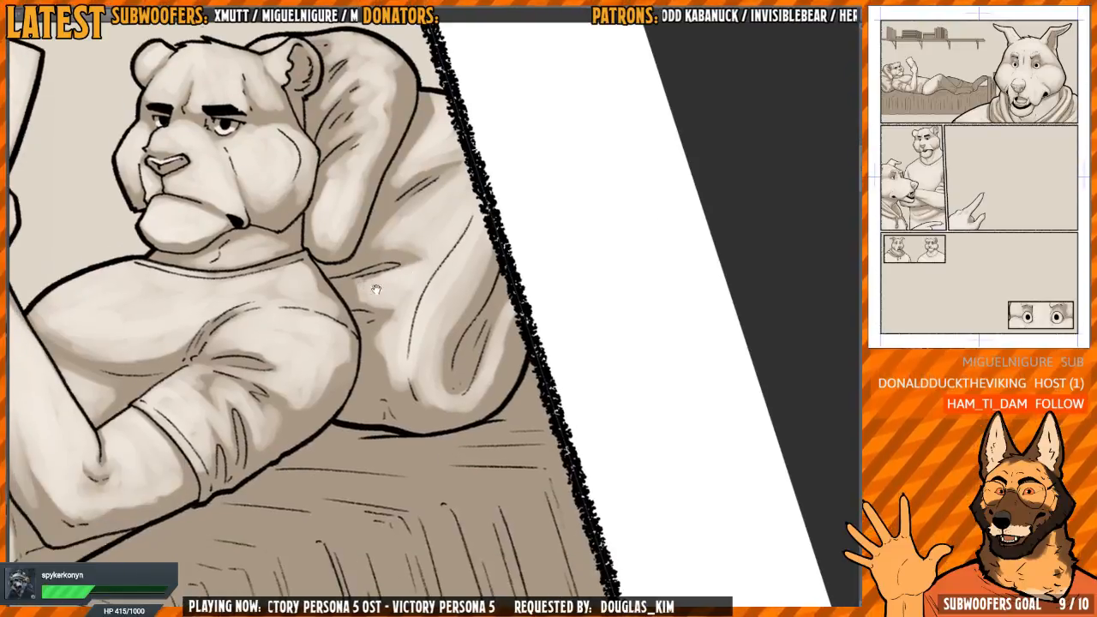
scroll(375, 290, "down", 1)
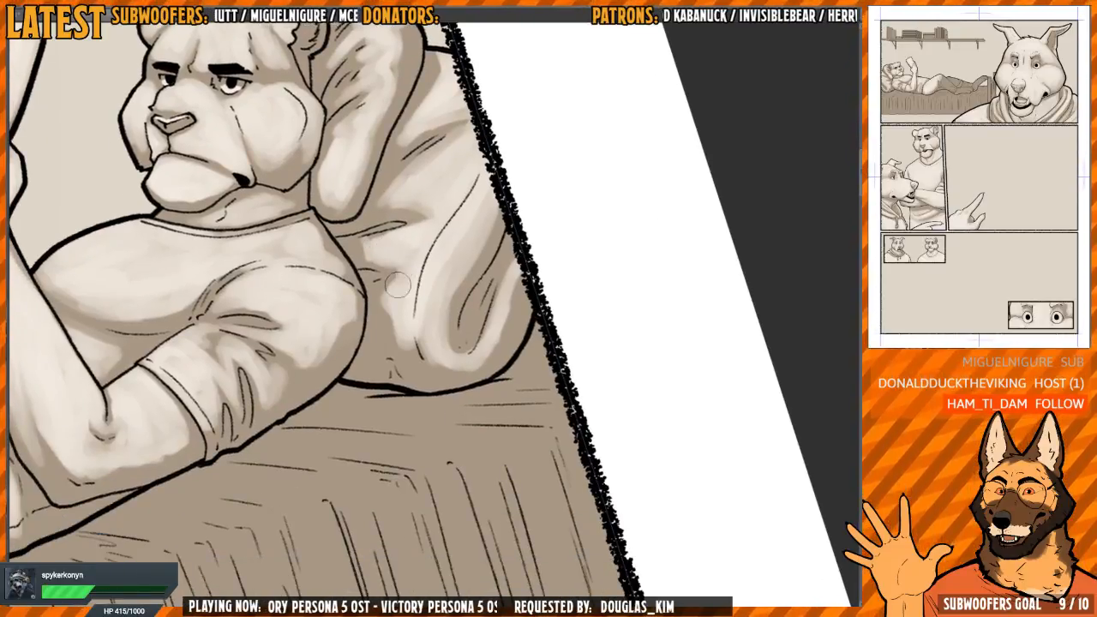
mouse_move(397, 285)
left_mouse_down()
mouse_move(388, 325)
mouse_move(394, 317)
mouse_move(403, 332)
mouse_move(433, 279)
mouse_move(452, 279)
mouse_move(494, 201)
mouse_move(467, 282)
mouse_move(445, 310)
mouse_move(457, 328)
mouse_move(450, 349)
mouse_move(457, 296)
mouse_move(484, 251)
mouse_move(445, 354)
left_mouse_up()
Smooth the light tone over the bent knee and pull it down between the knee creases
scroll(444, 360, "down", 3)
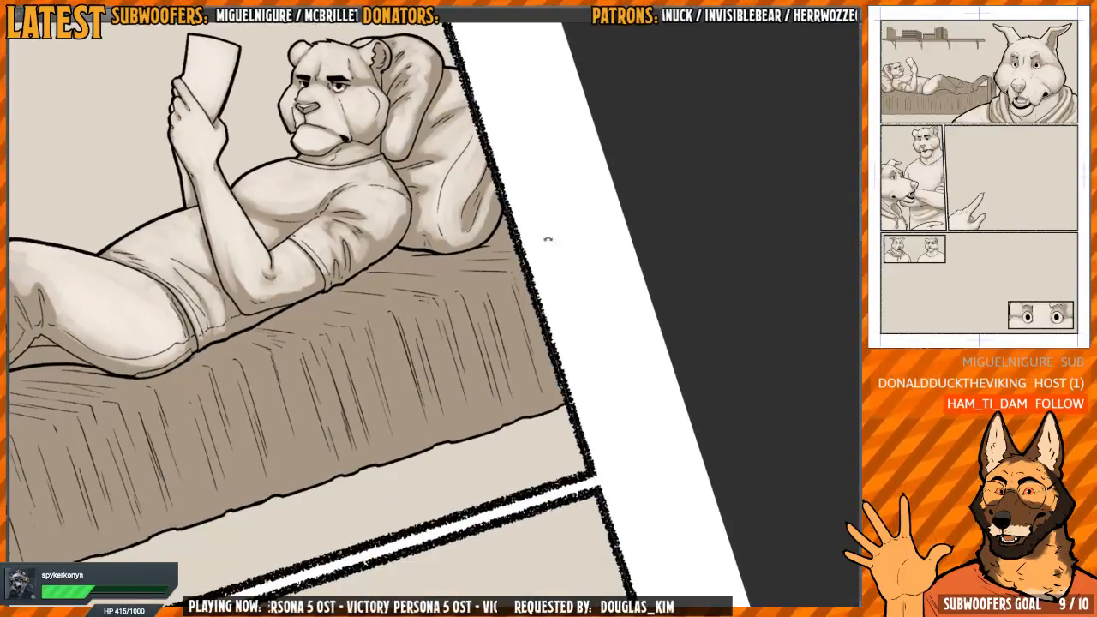
left_click_drag(546, 238, 382, 320)
scroll(382, 320, "up", 2)
left_click_drag(434, 150, 456, 115)
scroll(380, 259, "up", 4)
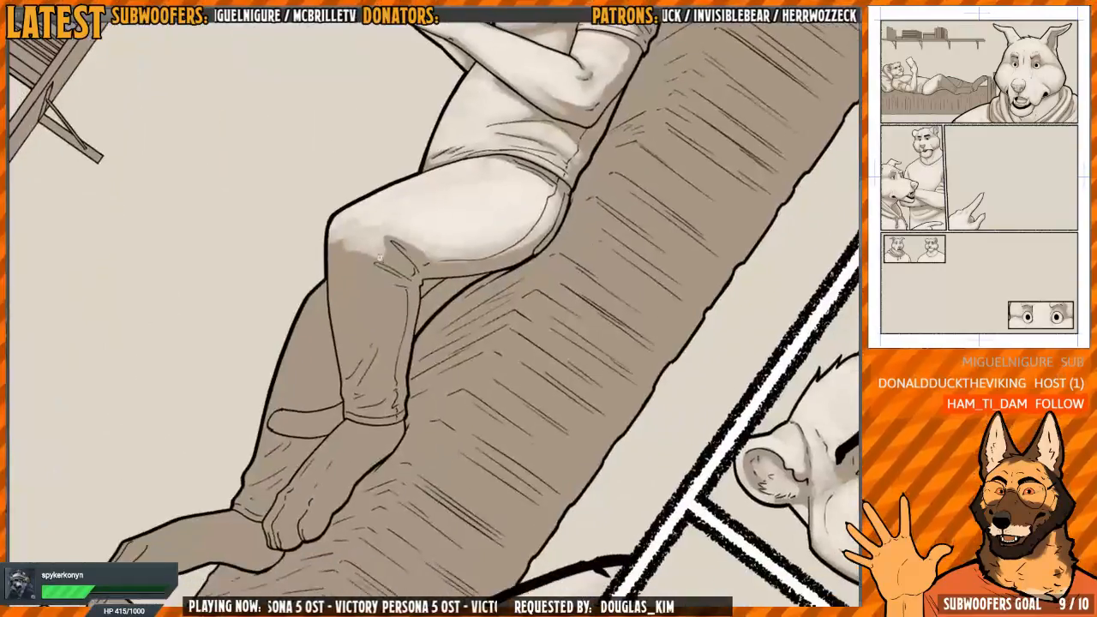
key("h")
left_click_drag(494, 245, 460, 227)
scroll(460, 227, "up", 2)
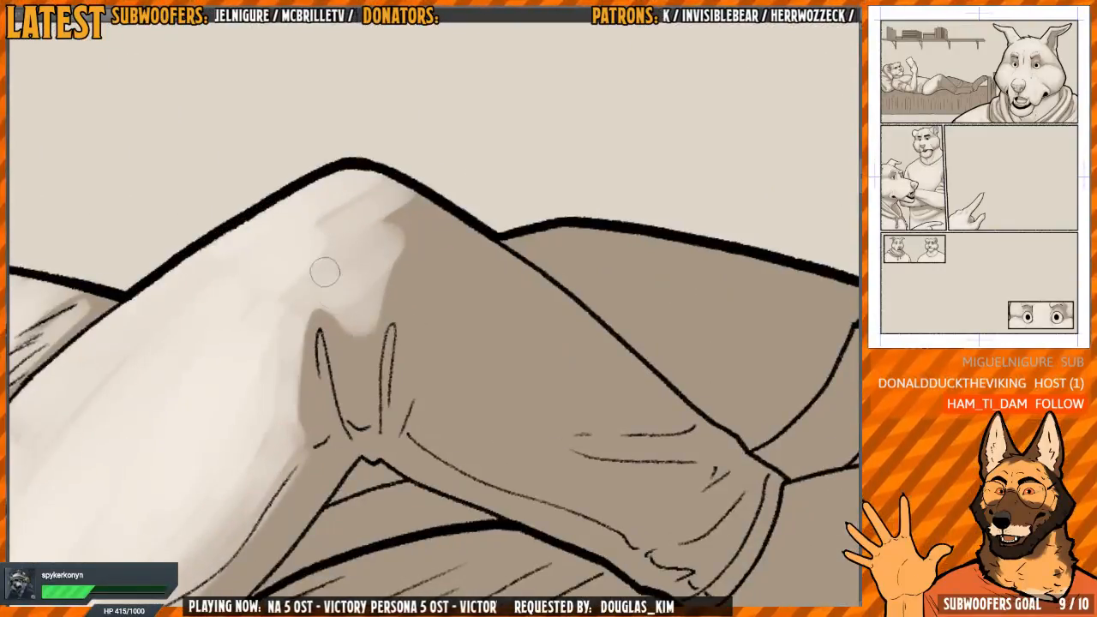
mouse_move(325, 272)
left_mouse_down()
mouse_move(342, 322)
mouse_move(397, 202)
mouse_move(372, 173)
mouse_move(303, 296)
left_mouse_up()
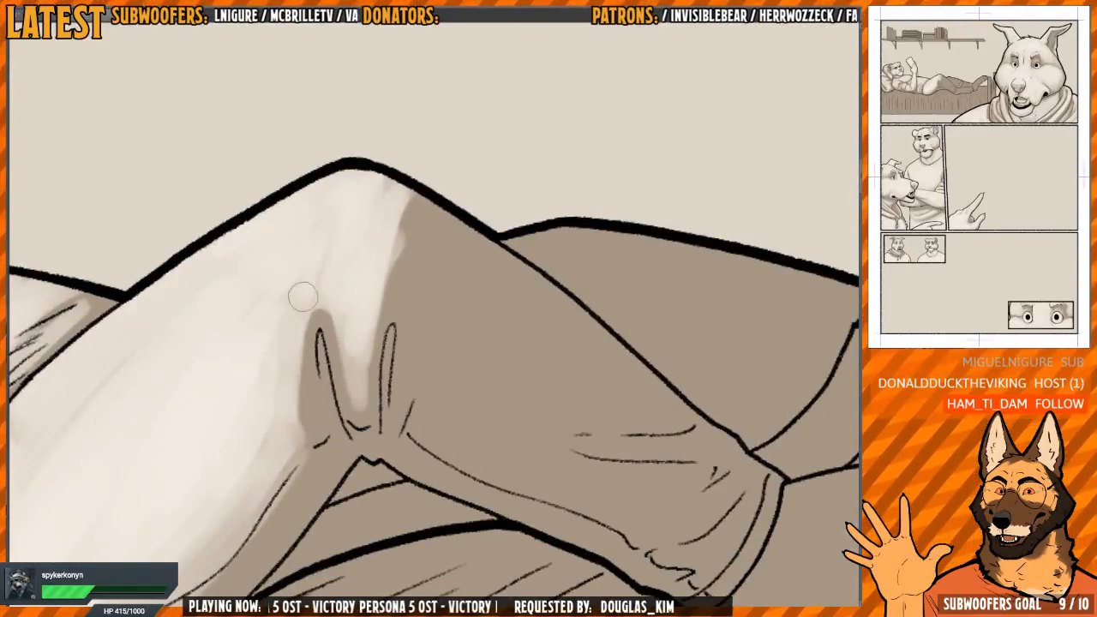
mouse_move(395, 206)
left_mouse_down()
mouse_move(391, 186)
mouse_move(353, 392)
mouse_move(401, 223)
left_mouse_up()
mouse_move(312, 302)
left_mouse_down()
mouse_move(298, 342)
mouse_move(295, 437)
left_mouse_up()
Paint a tapering light tone down the front of the near shin, below the knee
scroll(360, 332, "down", 2)
key("h")
key("minus")
key("minus")
key("minus")
key("minus")
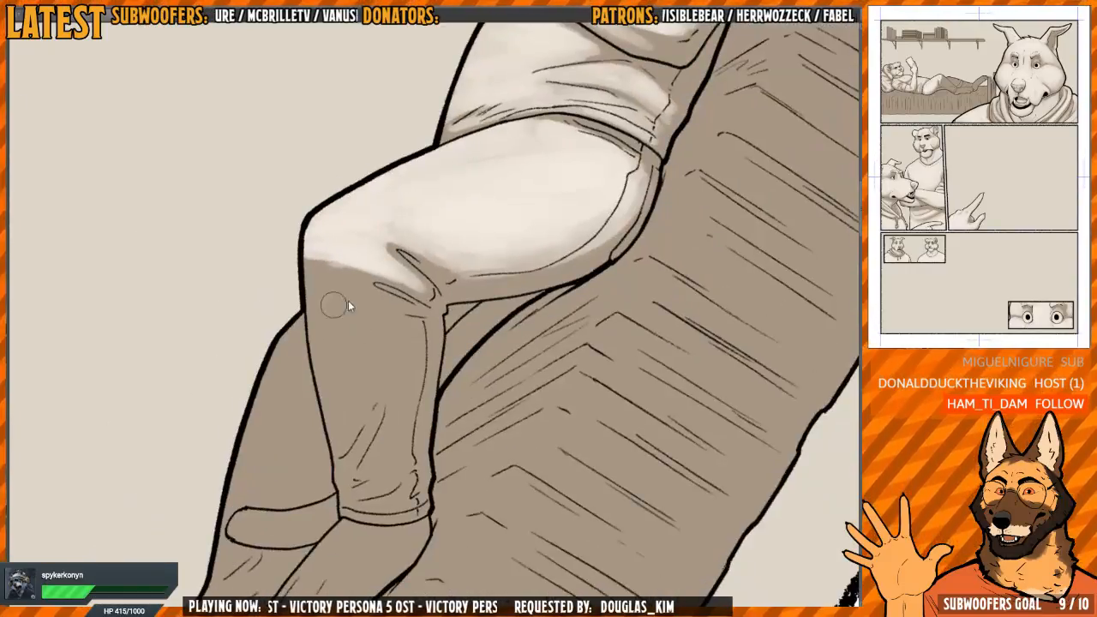
mouse_move(337, 264)
left_mouse_down()
mouse_move(353, 324)
mouse_move(330, 334)
mouse_move(320, 282)
mouse_move(333, 413)
left_mouse_up()
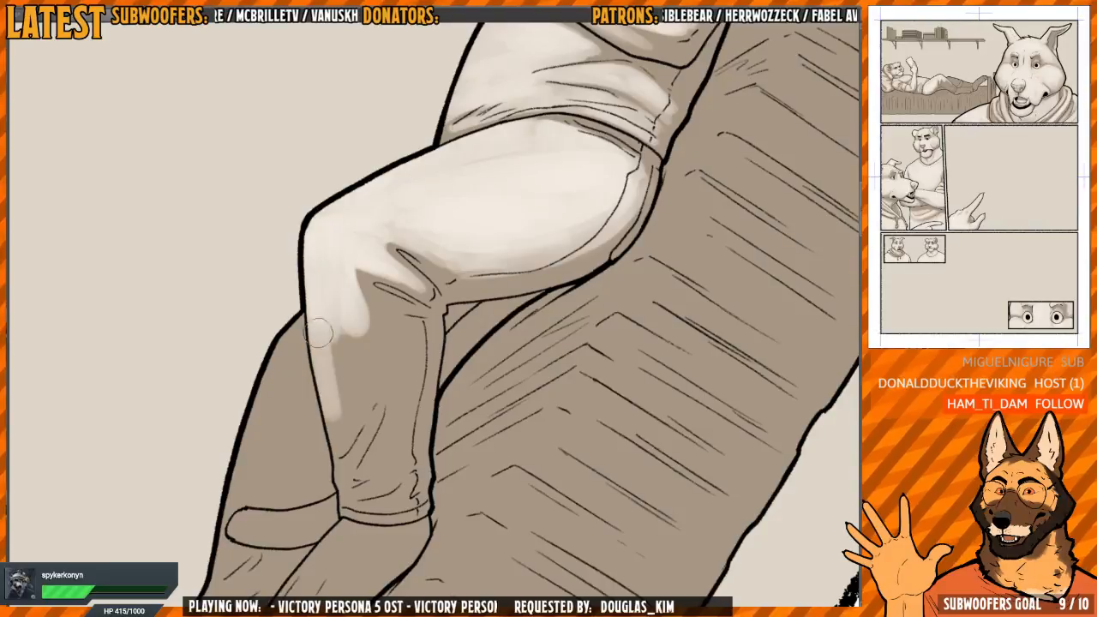
mouse_move(317, 332)
left_mouse_down()
mouse_move(368, 337)
mouse_move(355, 366)
mouse_move(338, 372)
mouse_move(403, 241)
left_mouse_up()
Fill the far leg's trousers with a light tone, down past the rounded band crossing the lower leg
scroll(337, 372, "down", 2)
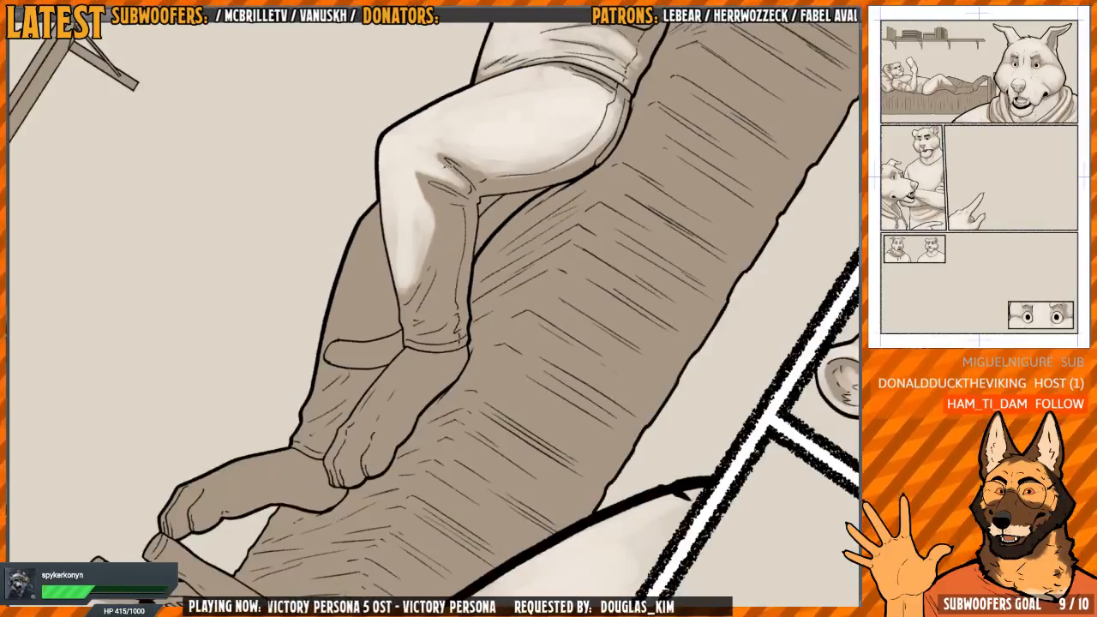
key("minus")
key("minus")
scroll(403, 257, "up", 1)
mouse_move(340, 297)
left_mouse_down()
mouse_move(336, 236)
mouse_move(370, 286)
mouse_move(372, 343)
mouse_move(333, 233)
left_mouse_up()
mouse_move(372, 337)
left_mouse_down()
mouse_move(354, 314)
mouse_move(361, 277)
mouse_move(368, 317)
mouse_move(377, 258)
mouse_move(339, 232)
mouse_move(352, 240)
mouse_move(346, 316)
mouse_move(368, 313)
mouse_move(317, 338)
mouse_move(323, 317)
mouse_move(334, 377)
mouse_move(354, 345)
left_mouse_up()
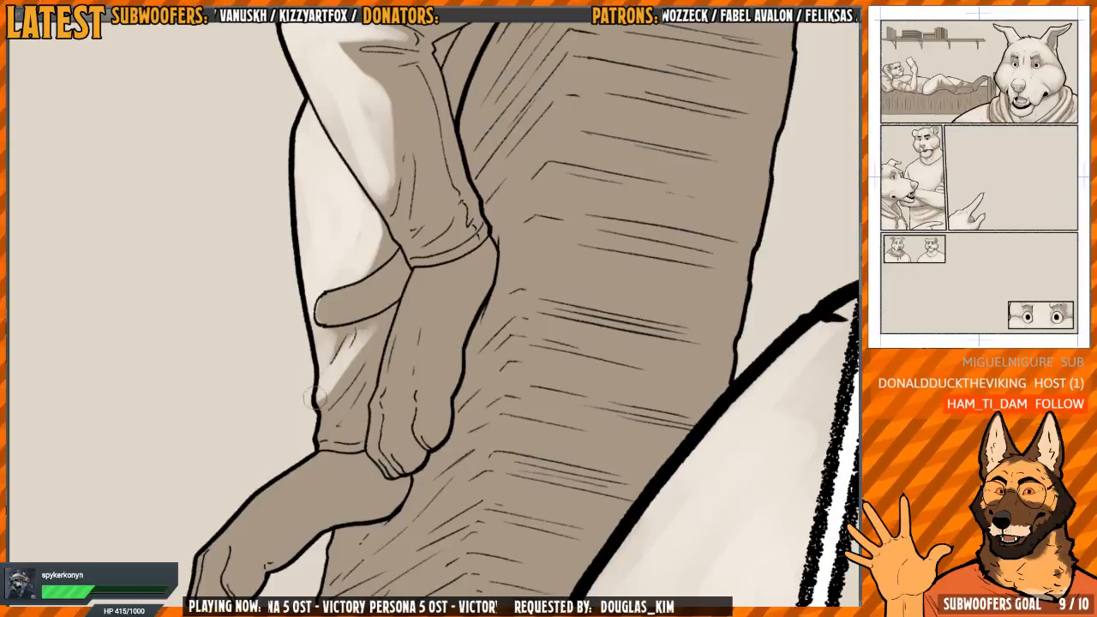
Paint light tones between the folds above the far trouser cuff and on the rounded band crossing the leg
mouse_move(333, 408)
left_mouse_down()
mouse_move(325, 425)
mouse_move(352, 424)
mouse_move(365, 372)
mouse_move(351, 405)
left_mouse_up()
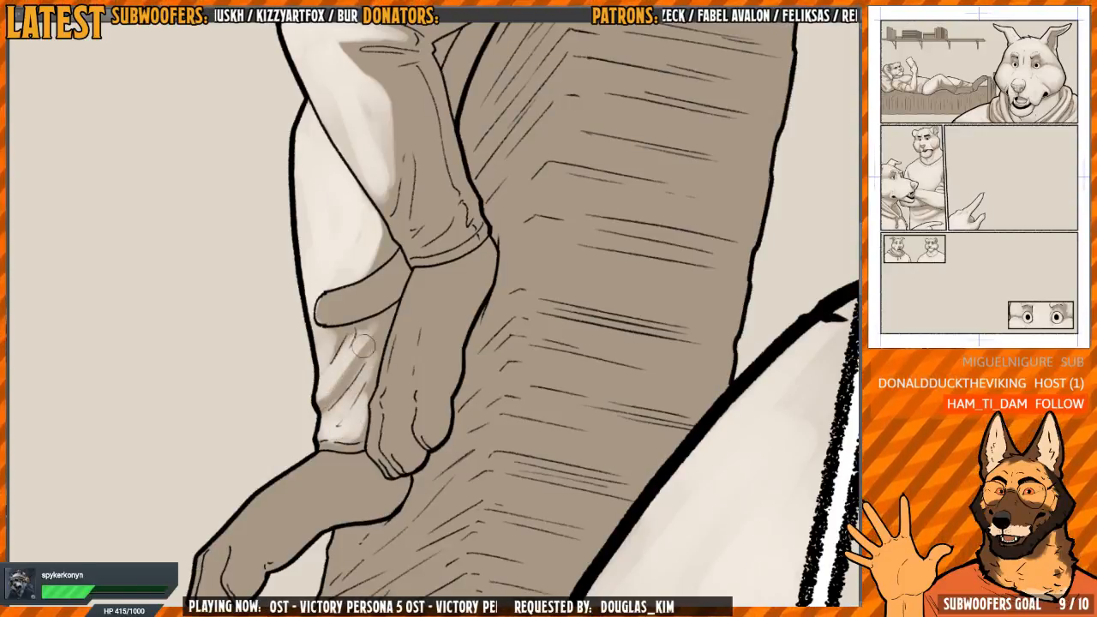
left_click_drag(372, 342, 347, 367)
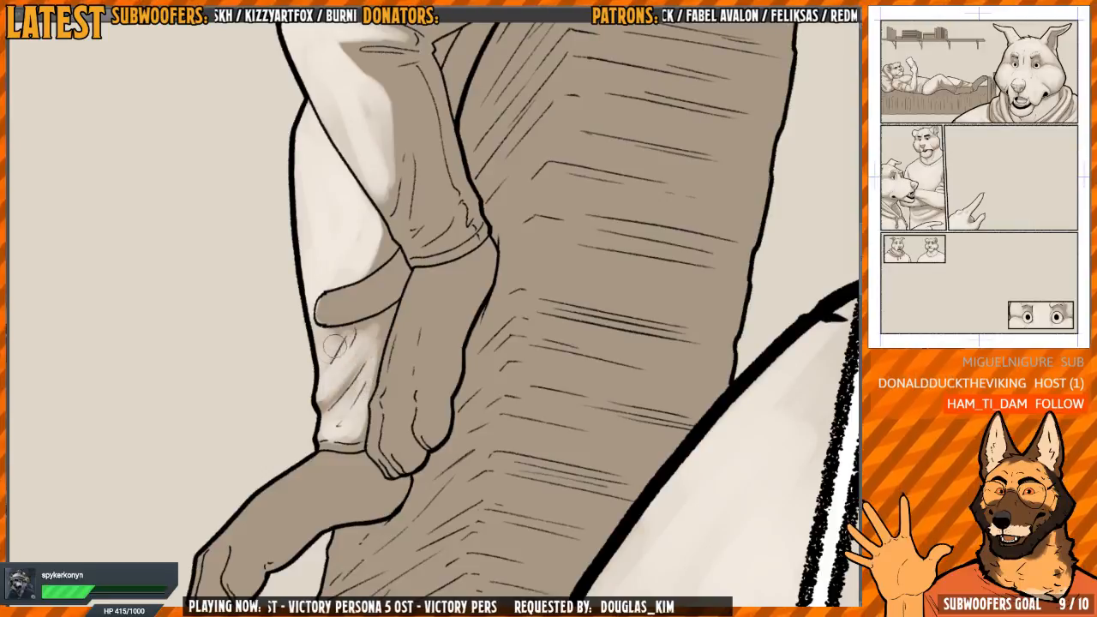
mouse_move(379, 259)
left_mouse_down()
mouse_move(338, 320)
mouse_move(317, 321)
mouse_move(333, 323)
mouse_move(329, 333)
mouse_move(382, 303)
left_mouse_up()
Paint the near foot with light tones from the ankle to the toes, keeping shadows between the toes and along the outer edge
mouse_move(454, 252)
left_mouse_down()
mouse_move(427, 260)
mouse_move(462, 330)
mouse_move(468, 230)
mouse_move(458, 233)
left_mouse_up()
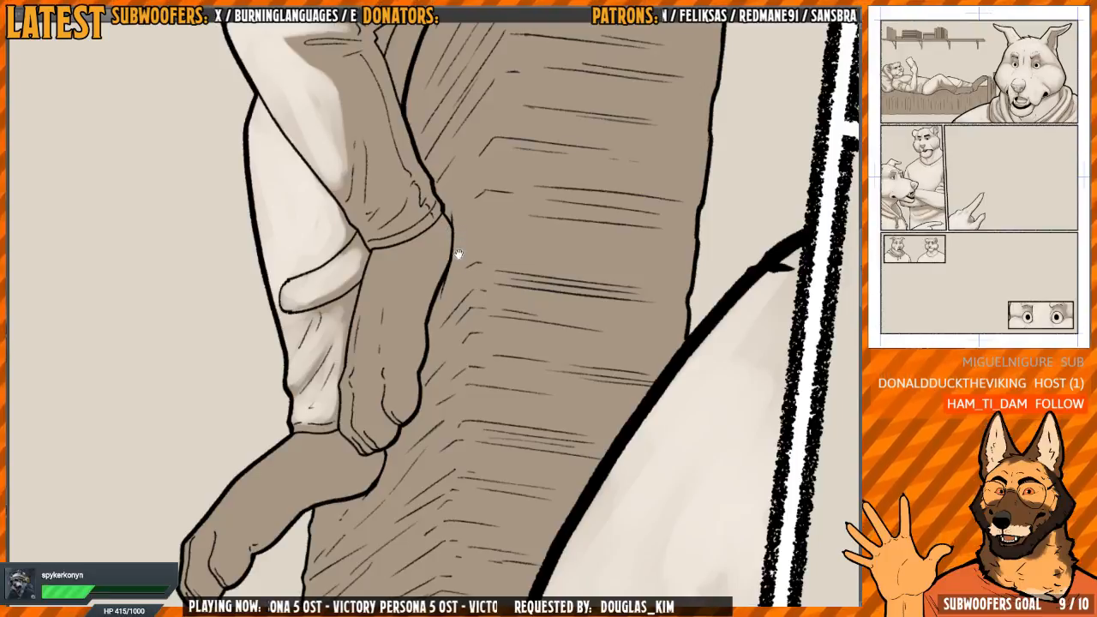
left_click_drag(459, 254, 453, 220)
scroll(424, 279, "up", 2)
scroll(427, 251, "down", 2)
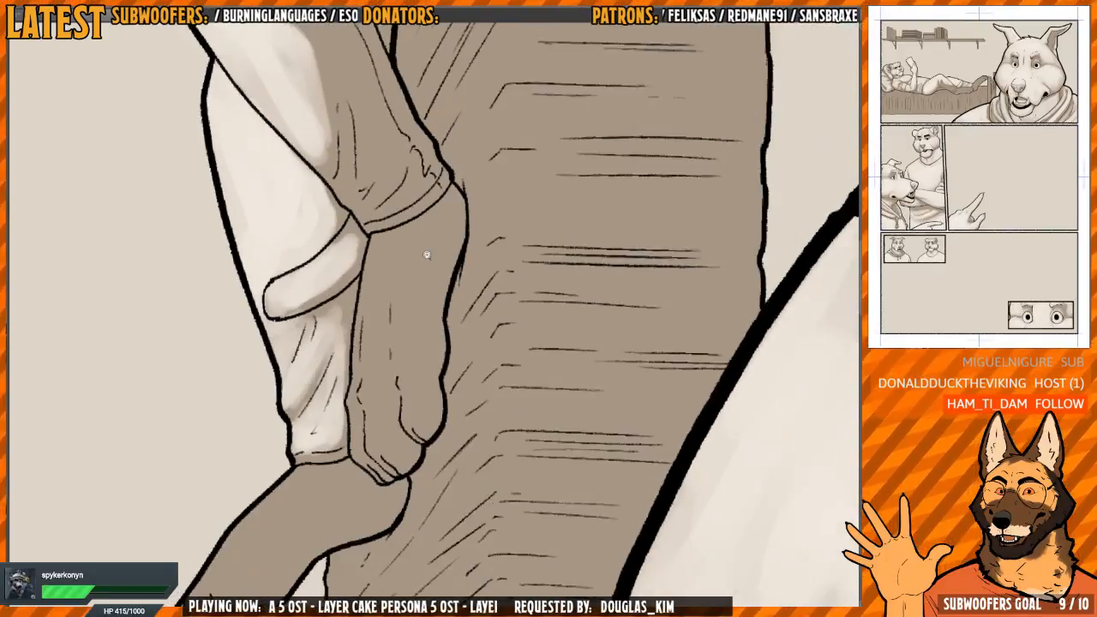
mouse_move(427, 258)
left_mouse_down()
mouse_move(438, 218)
mouse_move(377, 287)
mouse_move(360, 424)
mouse_move(380, 418)
mouse_move(384, 390)
mouse_move(388, 413)
left_mouse_up()
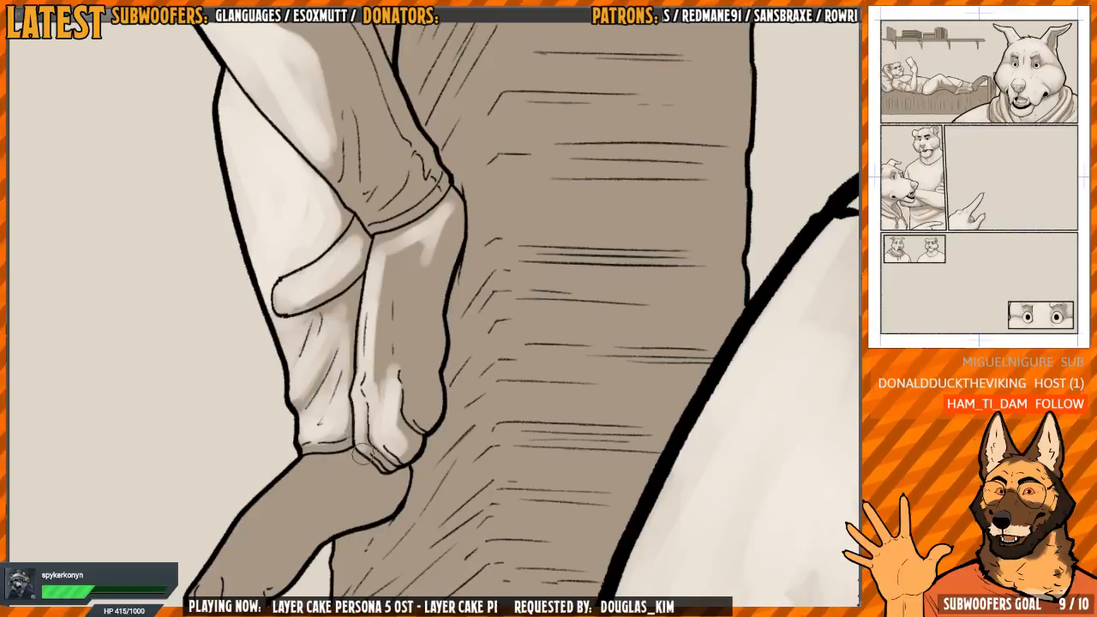
mouse_move(411, 365)
left_mouse_down()
mouse_move(421, 411)
mouse_move(420, 369)
left_mouse_up()
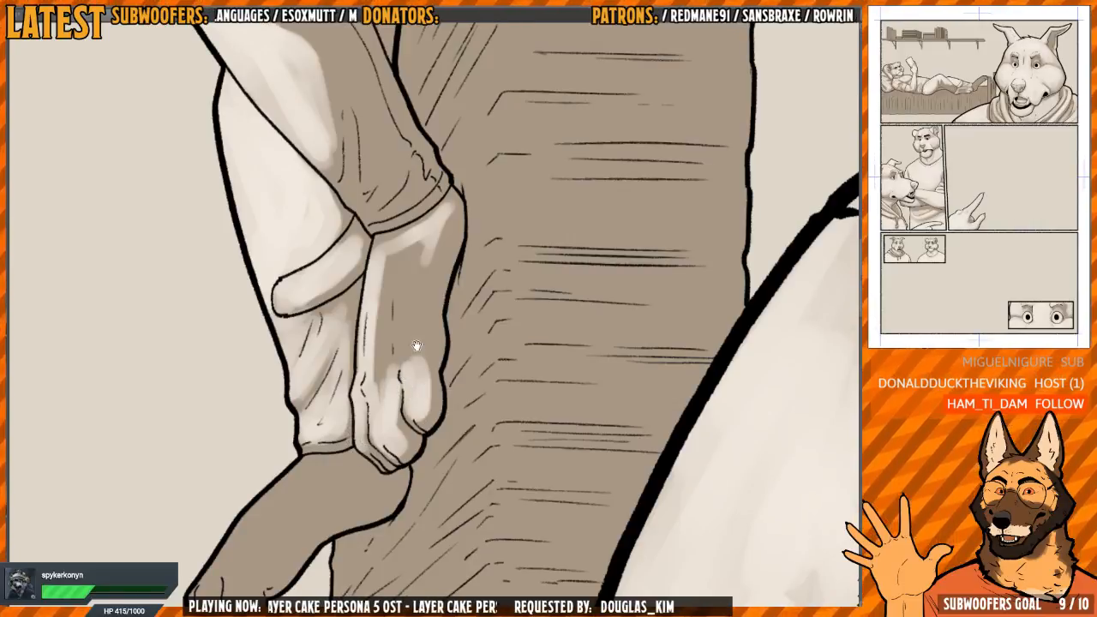
mouse_move(415, 325)
left_mouse_down()
mouse_move(408, 343)
mouse_move(422, 356)
left_mouse_up()
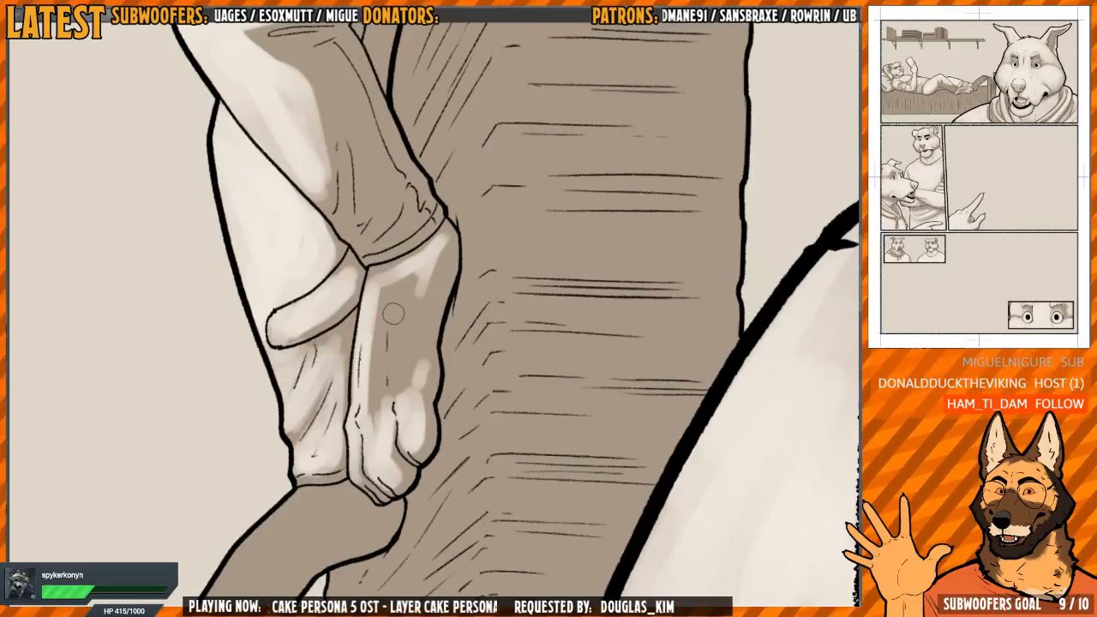
left_click_drag(421, 322, 426, 304)
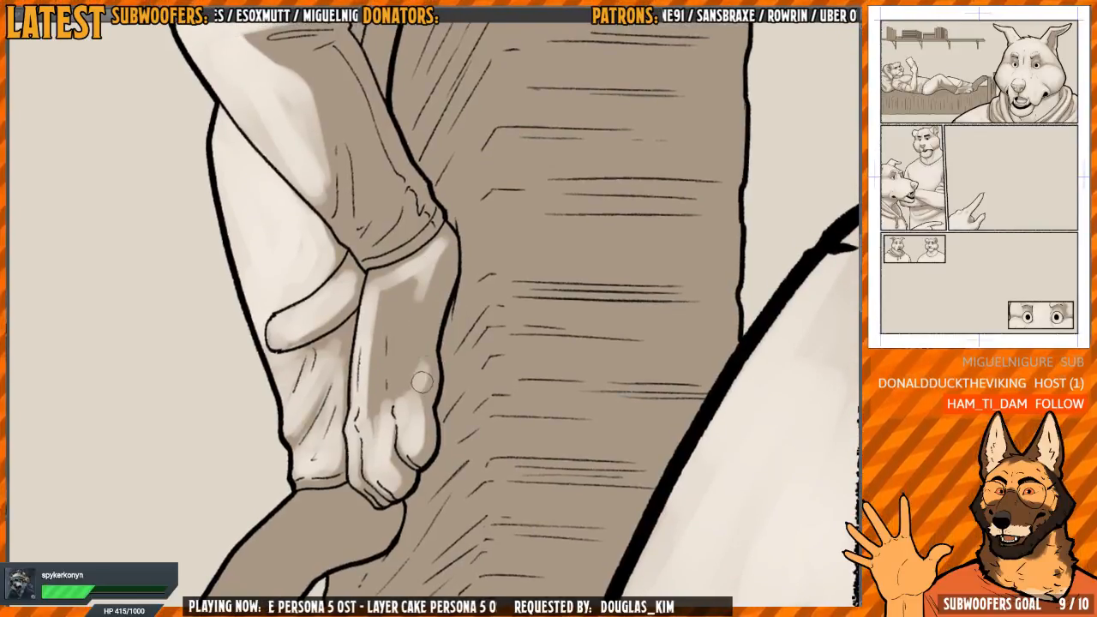
mouse_move(421, 344)
left_mouse_down()
mouse_move(441, 251)
mouse_move(379, 356)
mouse_move(375, 429)
mouse_move(396, 322)
mouse_move(412, 390)
mouse_move(402, 295)
mouse_move(403, 401)
left_mouse_up()
Paint a light tone on the small part of the far leg showing beneath the bent knee
mouse_move(331, 366)
left_mouse_down()
mouse_move(371, 341)
mouse_move(397, 244)
left_mouse_up()
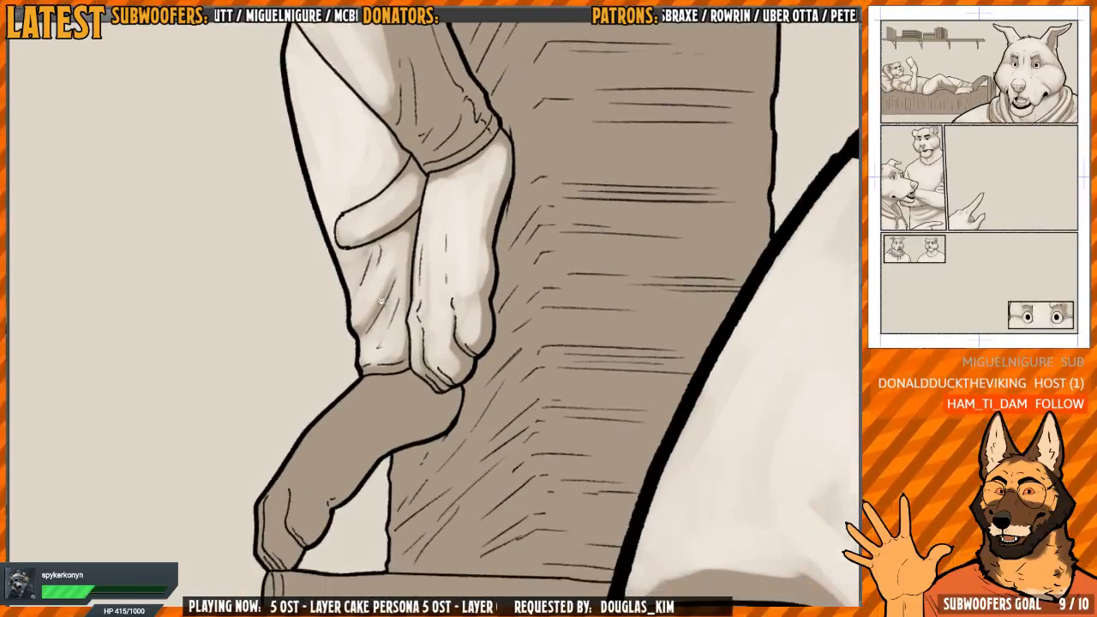
scroll(433, 223, "down", 2)
left_click_drag(471, 112, 465, 254)
left_click_drag(426, 186, 420, 264)
scroll(420, 264, "up", 2)
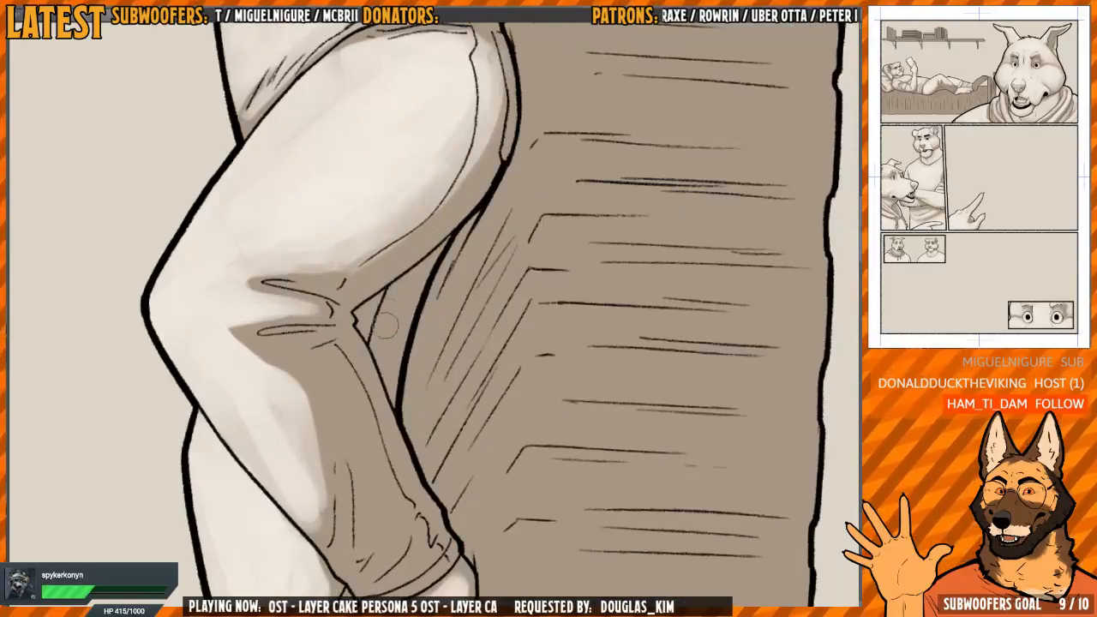
scroll(381, 325, "up", 1)
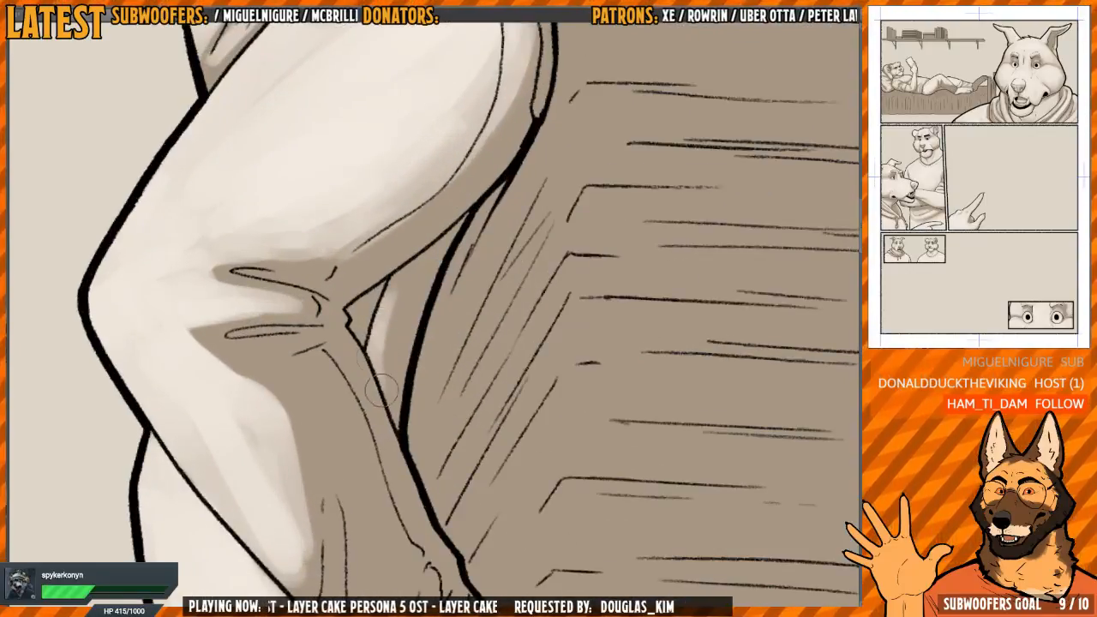
Widen the light tone across the near lower leg, shaping it around the folds above the cuff
scroll(383, 344, "down", 2)
key("h")
mouse_move(488, 283)
left_mouse_down()
mouse_move(386, 231)
mouse_move(376, 247)
left_mouse_up()
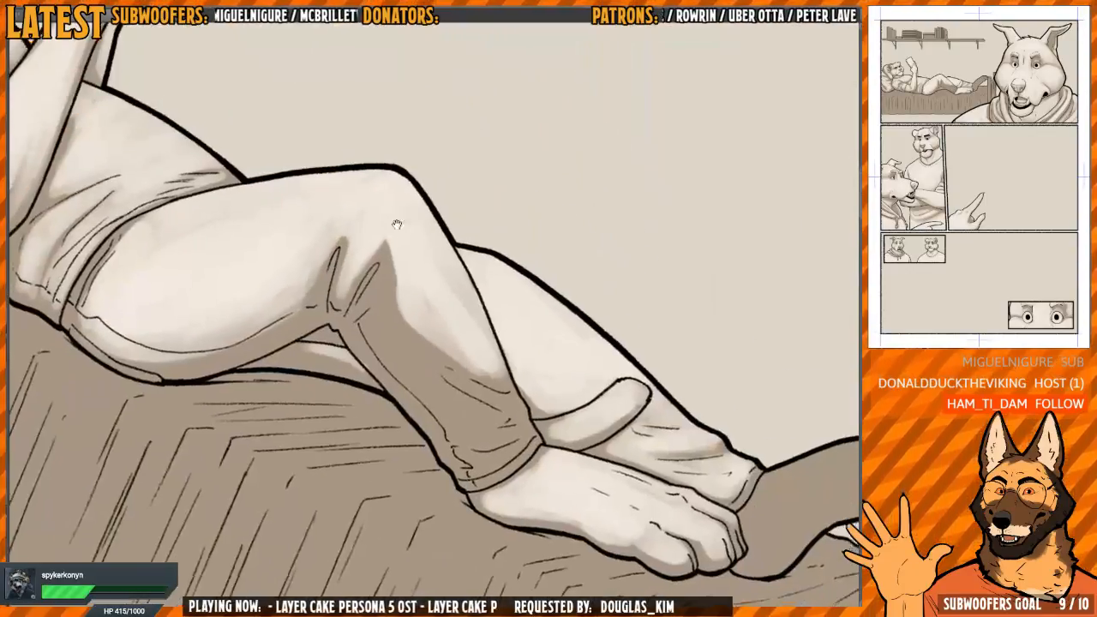
mouse_move(374, 294)
left_mouse_down()
mouse_move(390, 310)
mouse_move(397, 358)
left_mouse_up()
left_click_drag(540, 220, 572, 293)
mouse_move(364, 352)
left_mouse_down()
mouse_move(394, 390)
mouse_move(384, 309)
mouse_move(399, 319)
mouse_move(386, 282)
left_mouse_up()
mouse_move(401, 336)
left_mouse_down()
mouse_move(386, 277)
mouse_move(442, 337)
left_mouse_up()
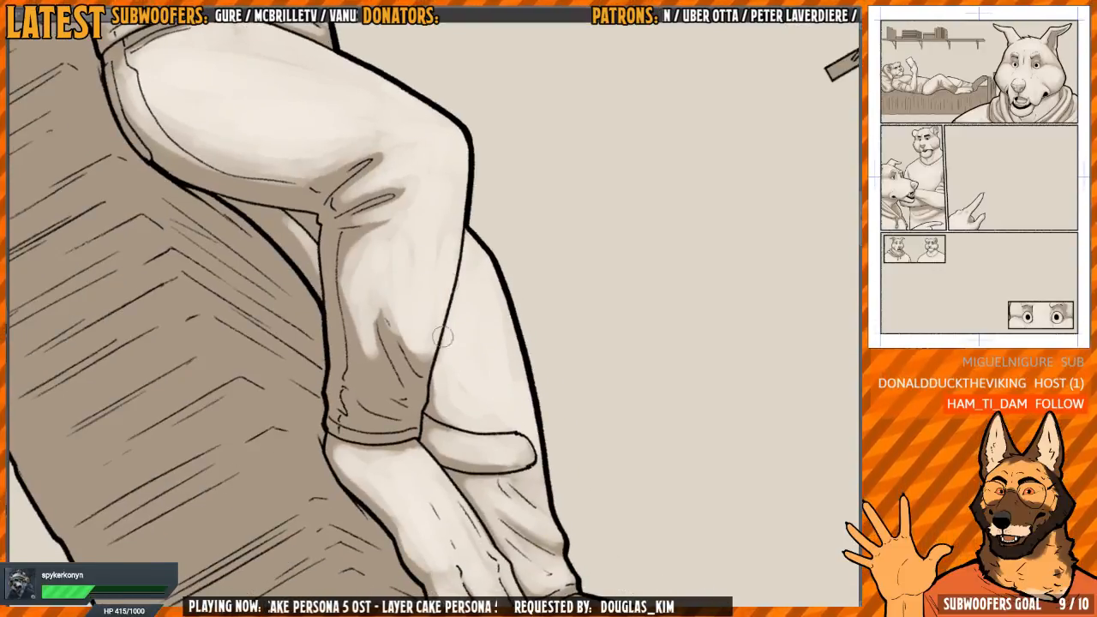
left_click_drag(373, 295, 393, 315)
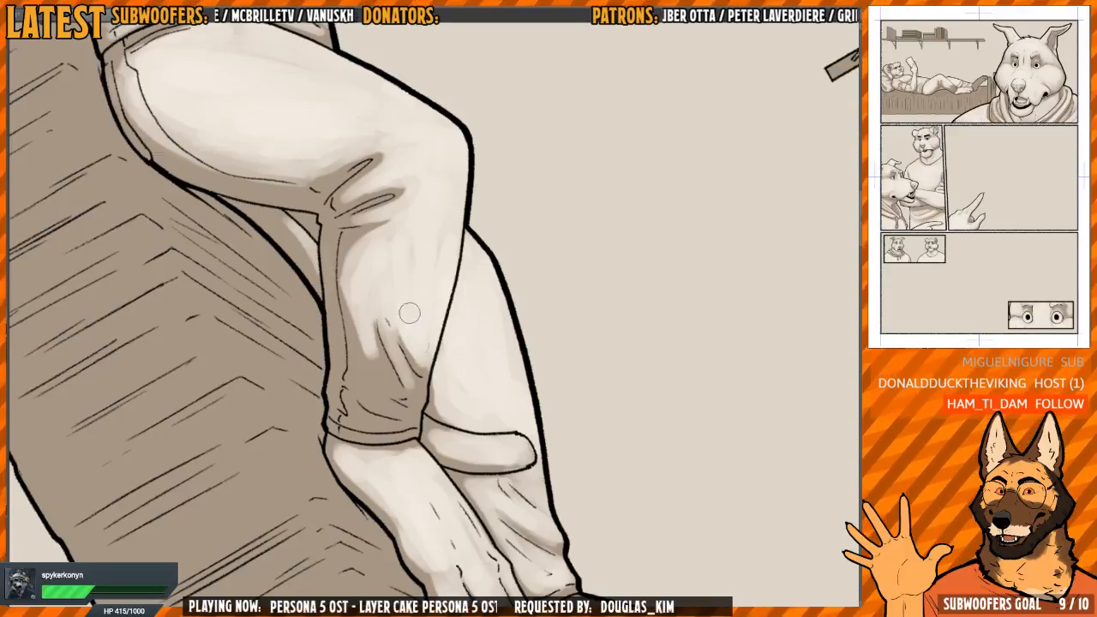
Extend the near lower leg's light tone toward the rear seam and blend it down beside the calf folds
left_click_drag(461, 266, 444, 244)
left_click_drag(497, 191, 488, 185)
scroll(340, 287, "up", 2)
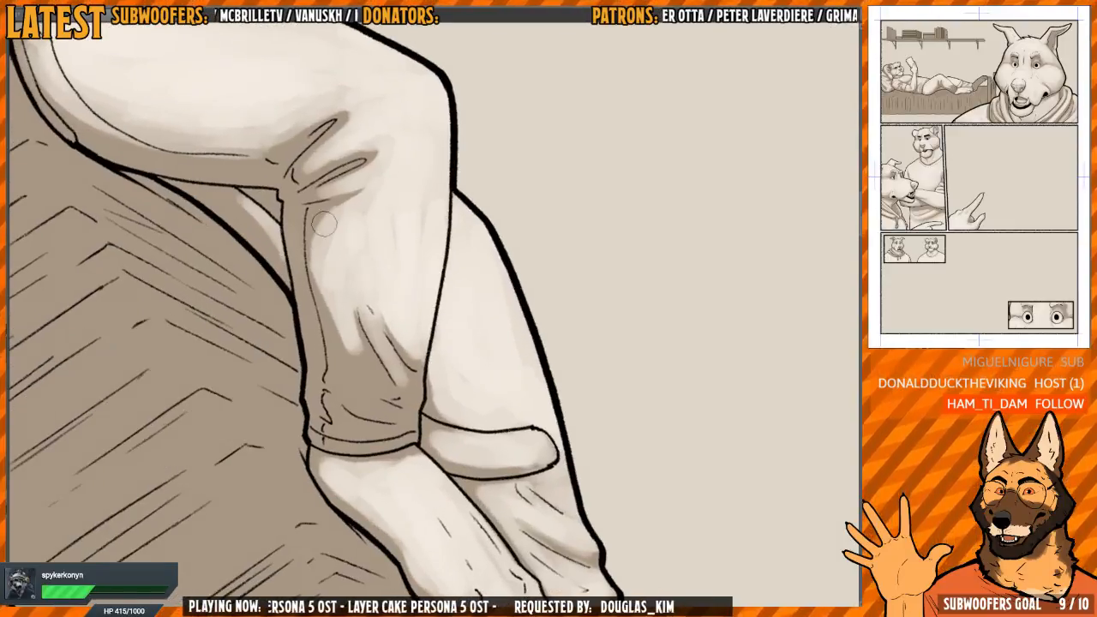
mouse_move(324, 224)
left_mouse_down()
mouse_move(319, 279)
mouse_move(331, 269)
mouse_move(352, 326)
left_mouse_up()
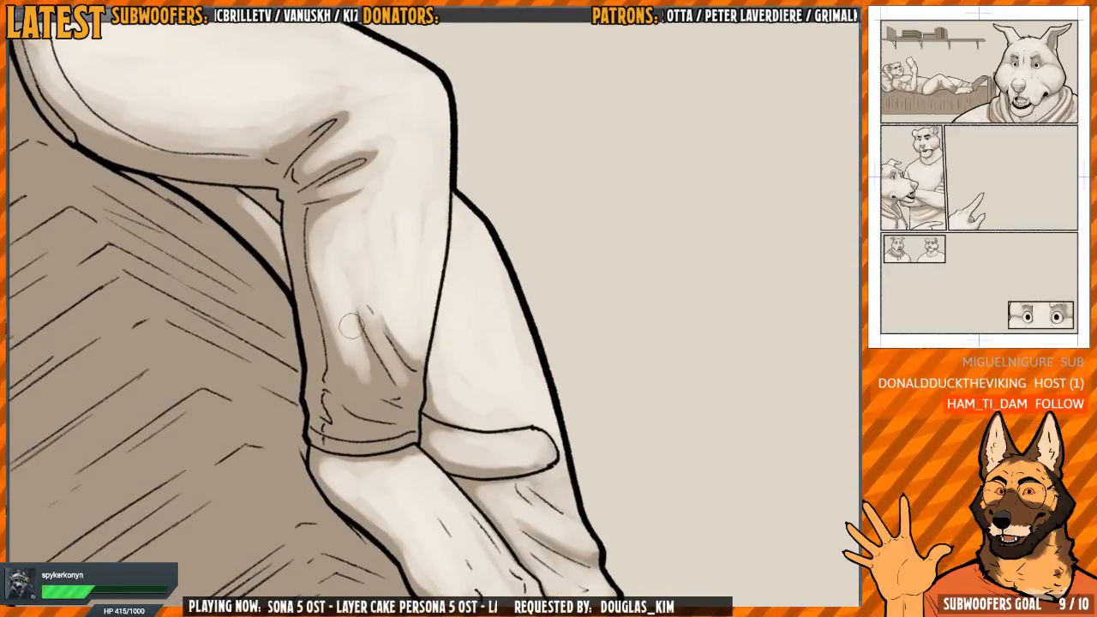
Paint light tones between the wrinkles above the near trouser cuff and along the cuff band
key("h")
left_click_drag(518, 326, 434, 261)
left_click_drag(452, 354, 436, 323)
scroll(445, 304, "up", 2)
key("h")
mouse_move(477, 289)
left_mouse_down()
mouse_move(492, 302)
mouse_move(391, 390)
mouse_move(394, 309)
mouse_move(409, 340)
mouse_move(448, 316)
mouse_move(387, 381)
mouse_move(389, 310)
mouse_move(364, 381)
mouse_move(379, 407)
mouse_move(334, 354)
mouse_move(342, 377)
mouse_move(358, 310)
left_mouse_up()
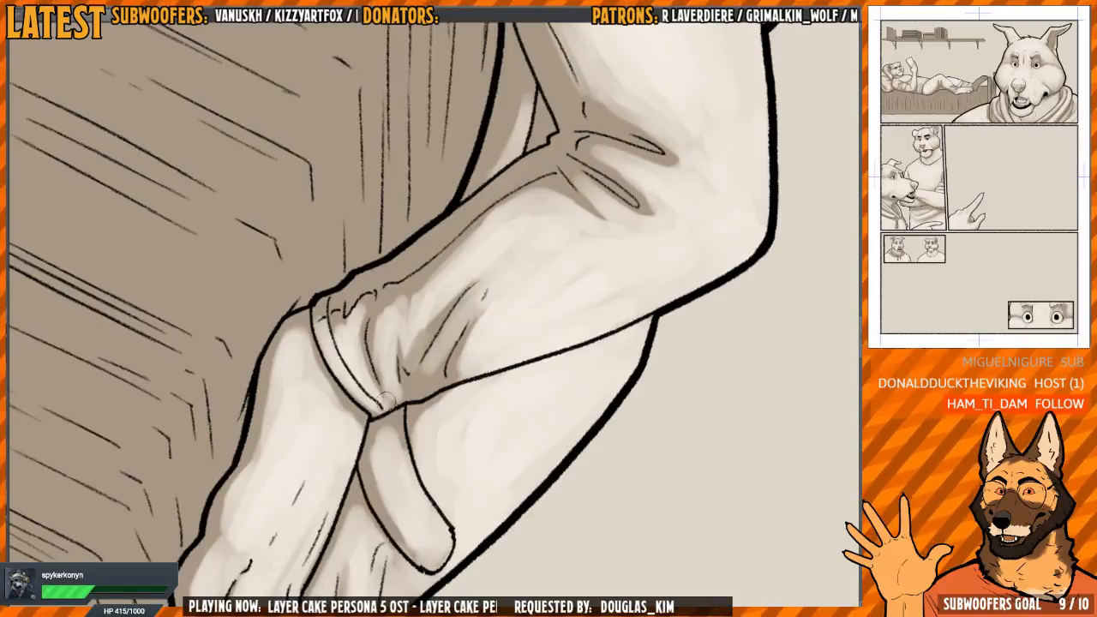
Refine the light tone on the near foot and the rounded shape beside its ankle, keeping the darker edges
left_click_drag(417, 361, 548, 377)
left_click_drag(549, 378, 573, 249)
key("h")
left_click_drag(526, 213, 488, 165)
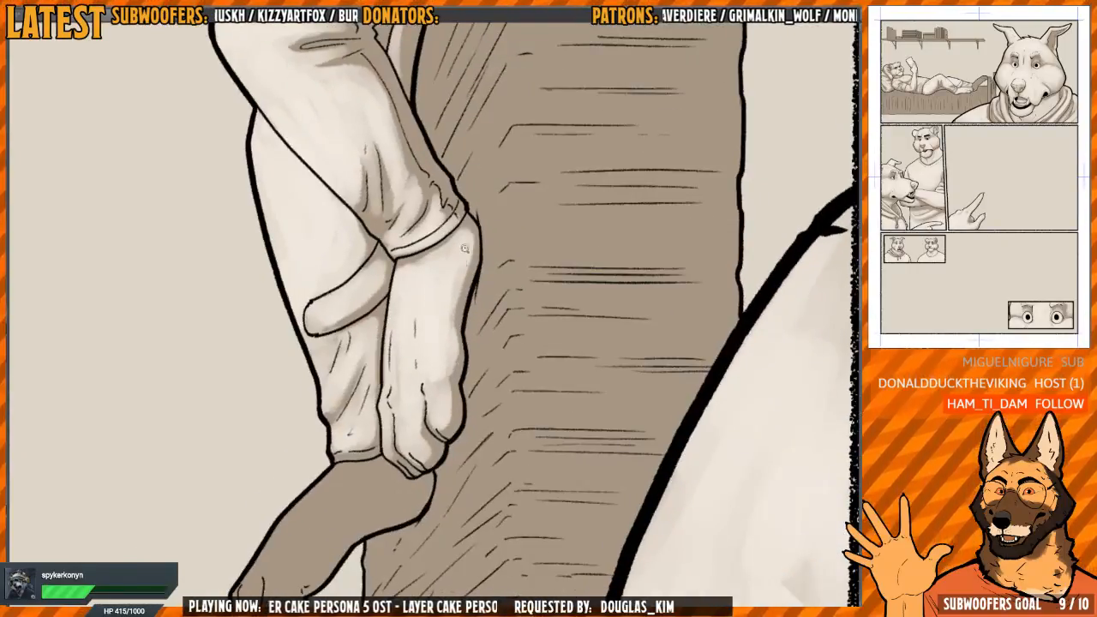
left_click(427, 287)
mouse_move(379, 284)
left_mouse_down()
mouse_move(446, 326)
mouse_move(402, 305)
mouse_move(430, 306)
left_mouse_up()
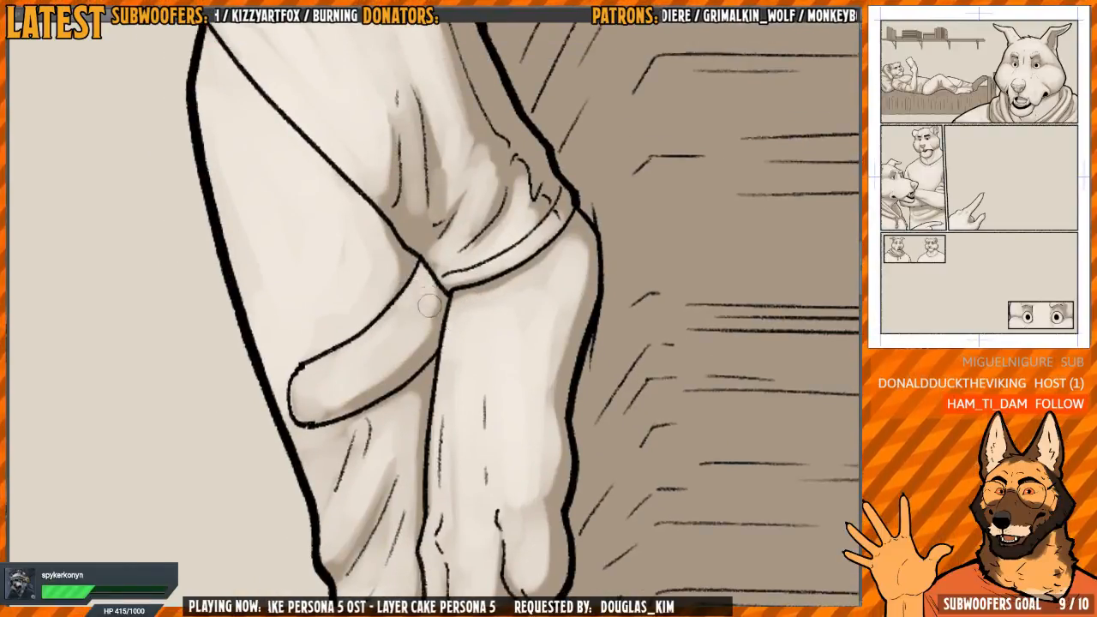
left_click_drag(306, 398, 318, 409)
mouse_move(521, 183)
left_mouse_down()
mouse_move(582, 237)
mouse_move(455, 177)
mouse_move(414, 321)
mouse_move(382, 332)
mouse_move(380, 385)
mouse_move(385, 369)
mouse_move(400, 406)
mouse_move(391, 410)
left_mouse_up()
Paint a light tone over the far foot from the toes to the trouser cuff, blending it toward the darker rear edge
left_click(382, 332)
mouse_move(402, 342)
left_mouse_down()
mouse_move(396, 312)
mouse_move(341, 335)
mouse_move(344, 444)
mouse_move(323, 457)
mouse_move(330, 467)
mouse_move(339, 404)
mouse_move(353, 464)
mouse_move(377, 460)
mouse_move(339, 476)
left_mouse_up()
mouse_move(446, 299)
left_mouse_down()
mouse_move(423, 337)
mouse_move(467, 207)
mouse_move(457, 219)
left_mouse_up()
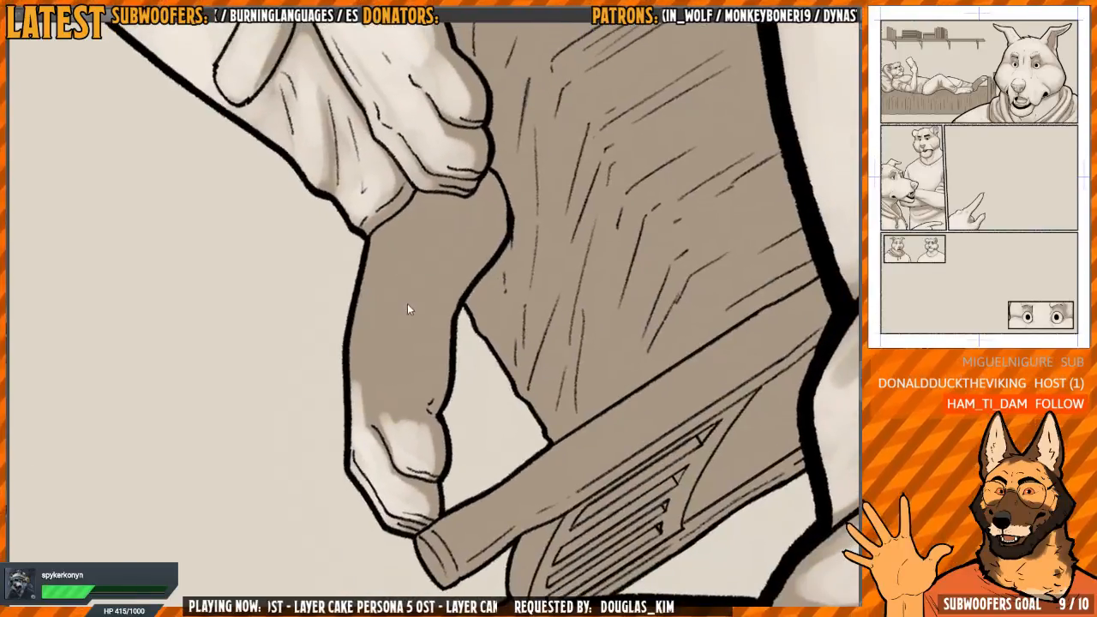
mouse_move(409, 300)
left_mouse_down()
mouse_move(416, 377)
mouse_move(398, 387)
mouse_move(404, 429)
mouse_move(420, 435)
mouse_move(379, 413)
mouse_move(399, 446)
mouse_move(360, 377)
mouse_move(374, 318)
mouse_move(414, 306)
mouse_move(414, 351)
left_mouse_up()
mouse_move(413, 347)
left_mouse_down()
mouse_move(406, 383)
mouse_move(417, 317)
mouse_move(450, 272)
mouse_move(453, 249)
mouse_move(409, 236)
mouse_move(367, 279)
mouse_move(407, 381)
mouse_move(435, 269)
mouse_move(385, 268)
left_mouse_up()
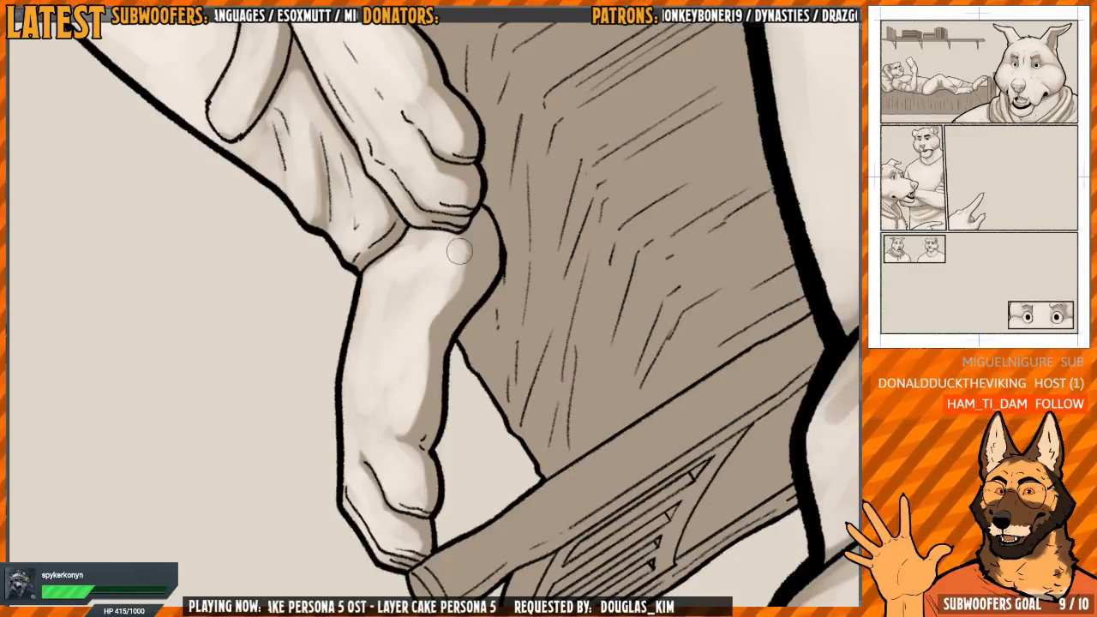
mouse_move(463, 229)
left_mouse_down()
mouse_move(448, 295)
mouse_move(470, 222)
mouse_move(466, 253)
mouse_move(425, 318)
mouse_move(412, 424)
mouse_move(432, 371)
mouse_move(425, 407)
mouse_move(438, 313)
mouse_move(436, 327)
mouse_move(481, 243)
mouse_move(436, 273)
left_mouse_up()
left_click_drag(391, 316, 409, 351)
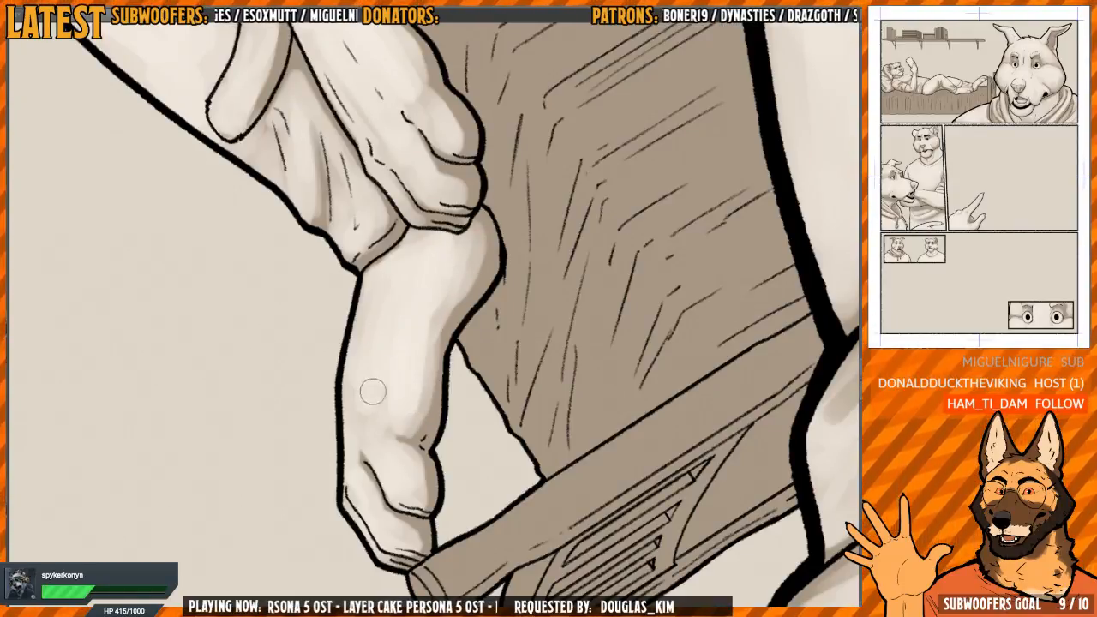
left_click_drag(373, 392, 349, 355)
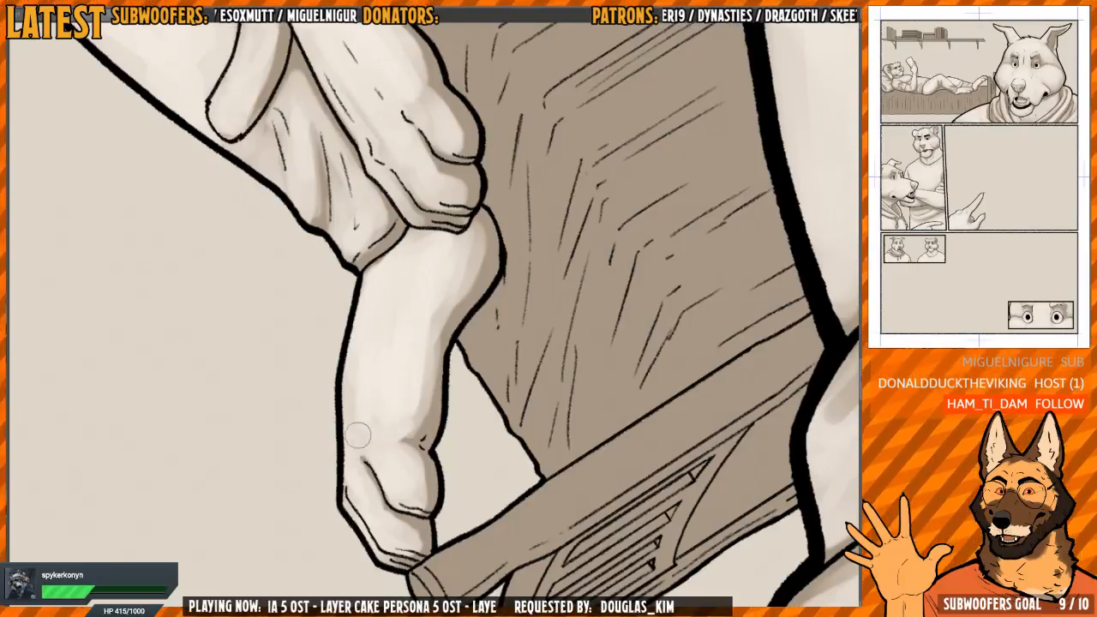
Paint a light tone on the wall shelf's bare end, covering the front edge near the last bracket and the end face
scroll(359, 435, "down", 5)
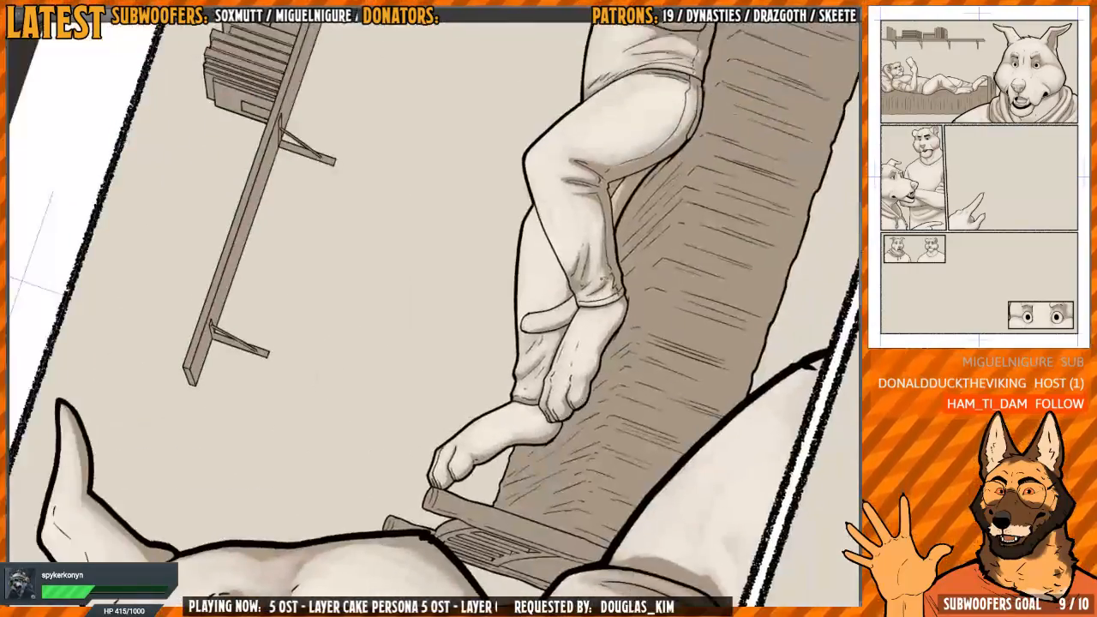
key("h")
mouse_move(531, 245)
left_mouse_down()
mouse_move(485, 372)
mouse_move(390, 342)
mouse_move(396, 396)
left_mouse_up()
left_click_drag(426, 513, 402, 416)
scroll(401, 417, "up", 3)
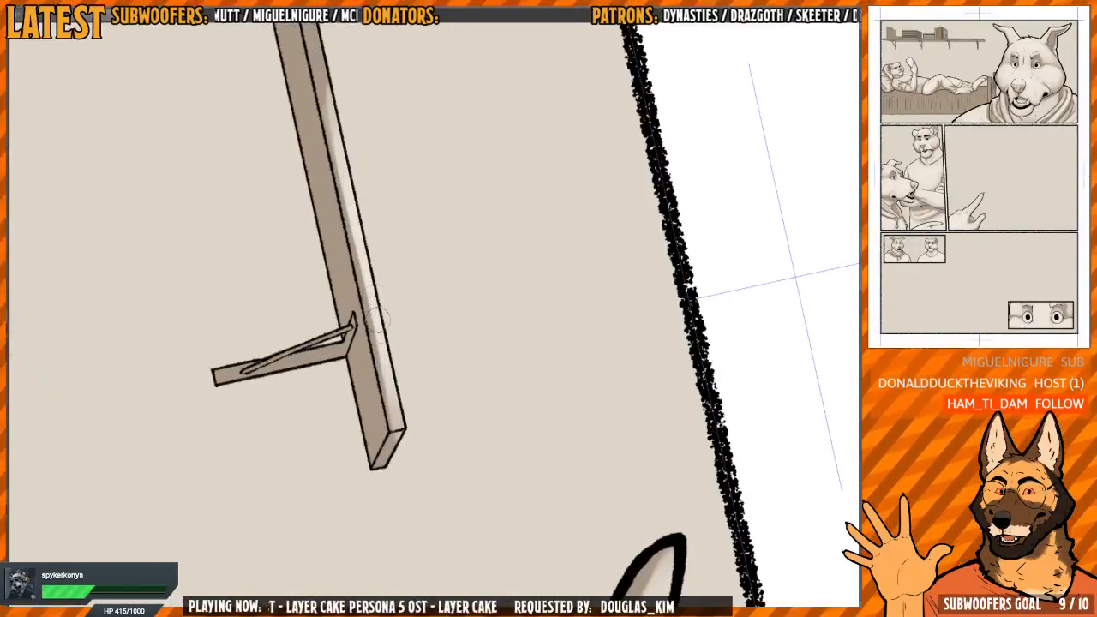
mouse_move(368, 307)
left_mouse_down()
mouse_move(397, 397)
mouse_move(365, 279)
mouse_move(383, 465)
left_mouse_up()
left_click_drag(400, 313, 385, 391)
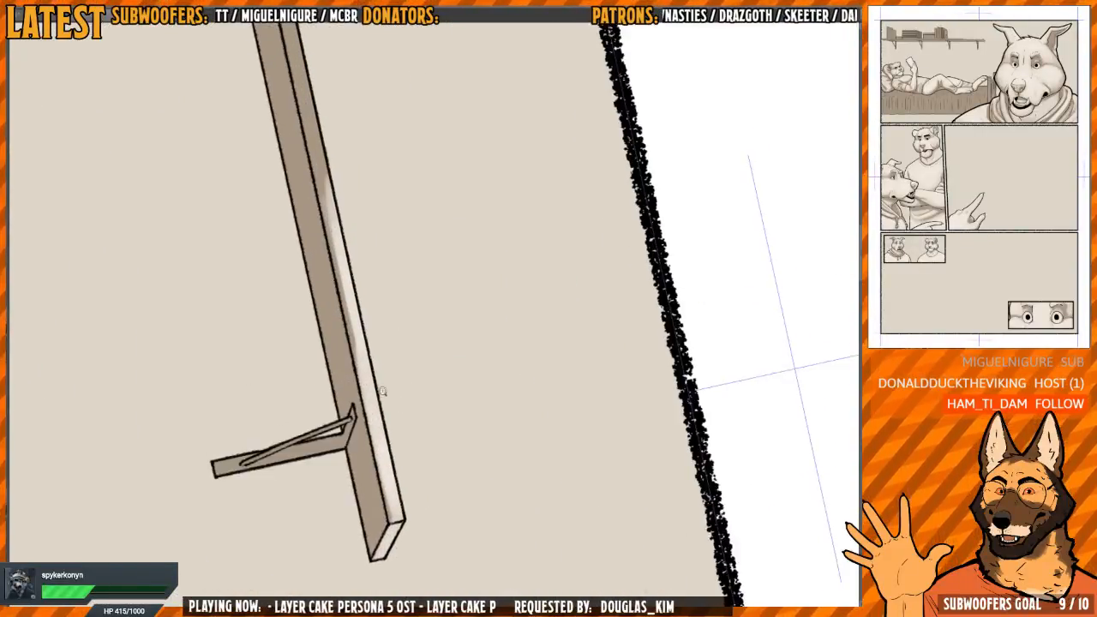
Extend the light tone along the shelf's front edge from the last bracket to the upright books
scroll(389, 401, "down", 1)
left_click_drag(368, 335, 377, 392)
scroll(377, 392, "down", 1)
left_click_drag(367, 312, 383, 307)
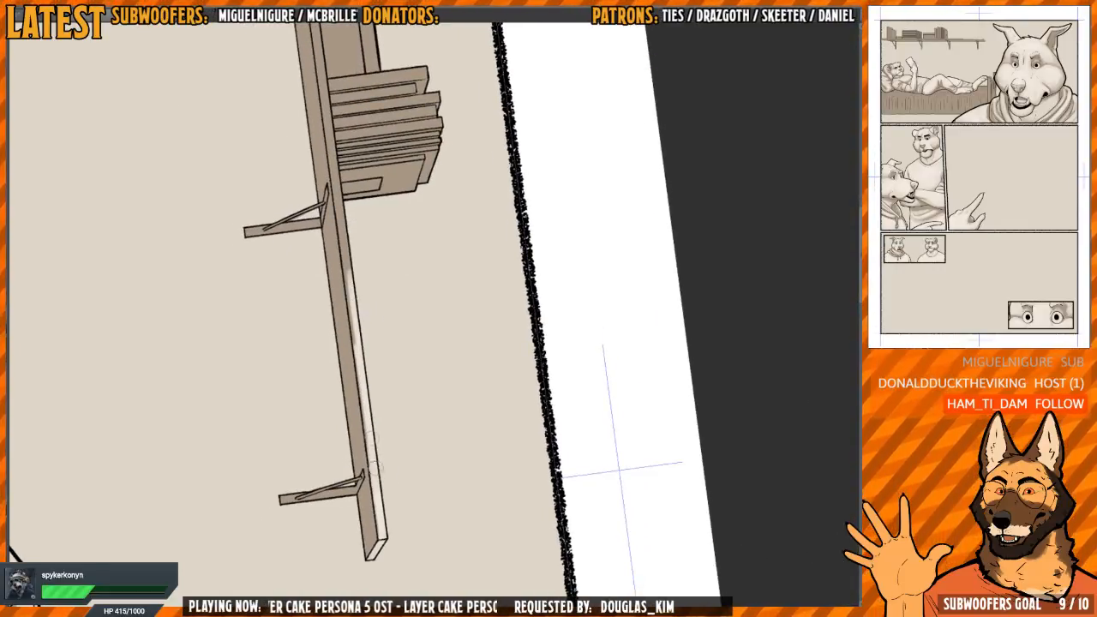
left_click_drag(354, 249, 372, 352)
scroll(369, 366, "up", 1)
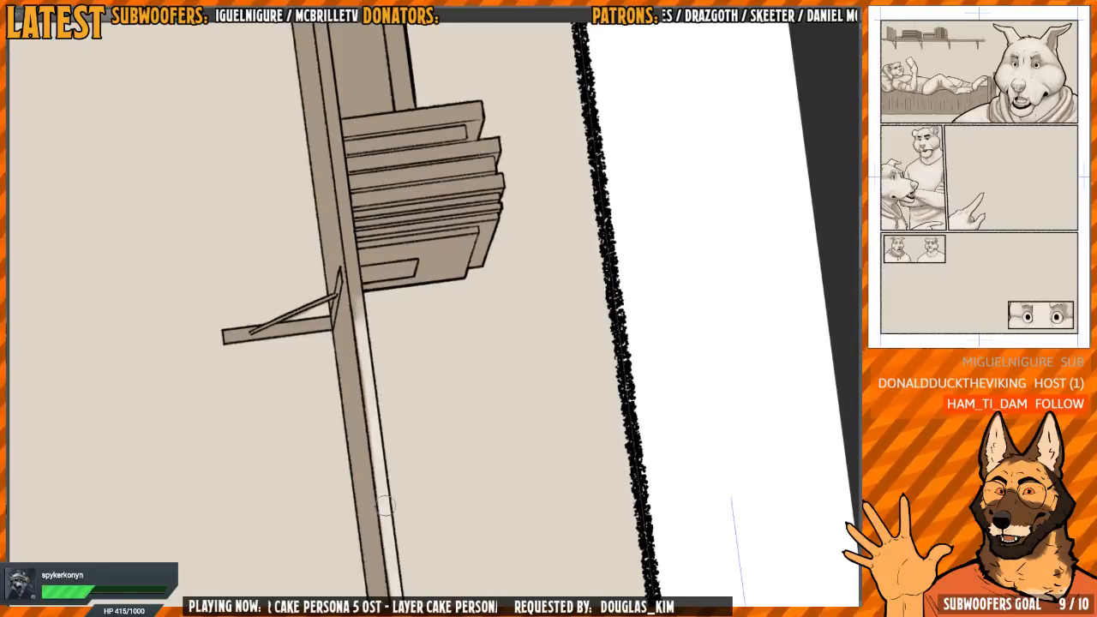
left_click_drag(368, 300, 368, 403)
left_click_drag(371, 443, 357, 313)
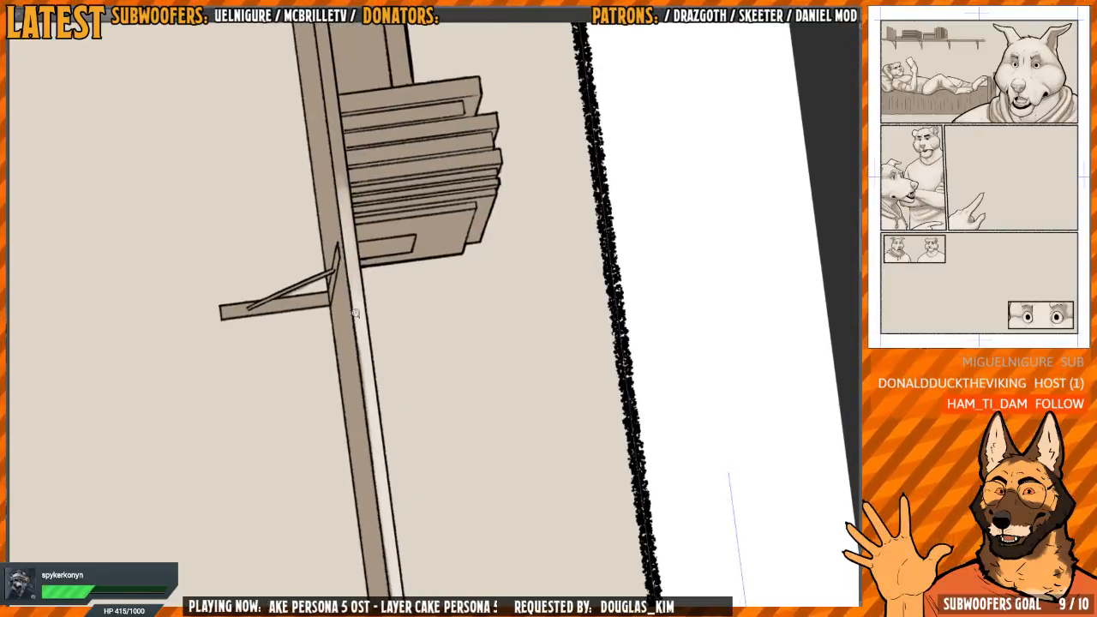
Continue the light tone along the shelf's front edge beneath the upright books and the lidded box
scroll(357, 313, "down", 1)
left_click_drag(344, 180, 357, 362)
scroll(350, 318, "up", 1)
left_click_drag(351, 319, 358, 382)
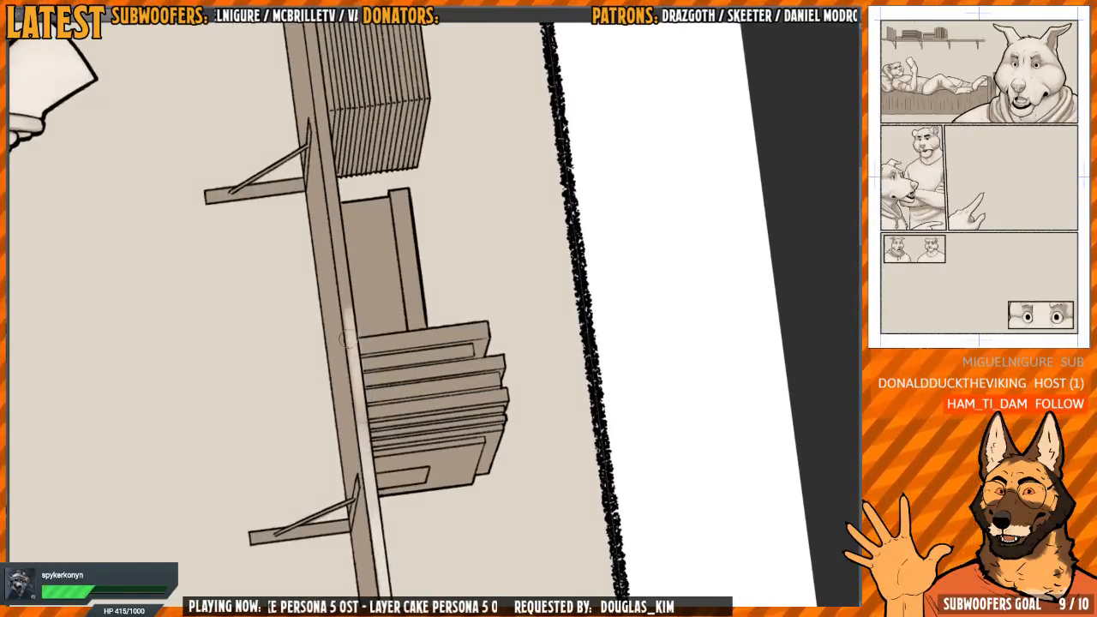
left_click_drag(341, 260, 360, 385)
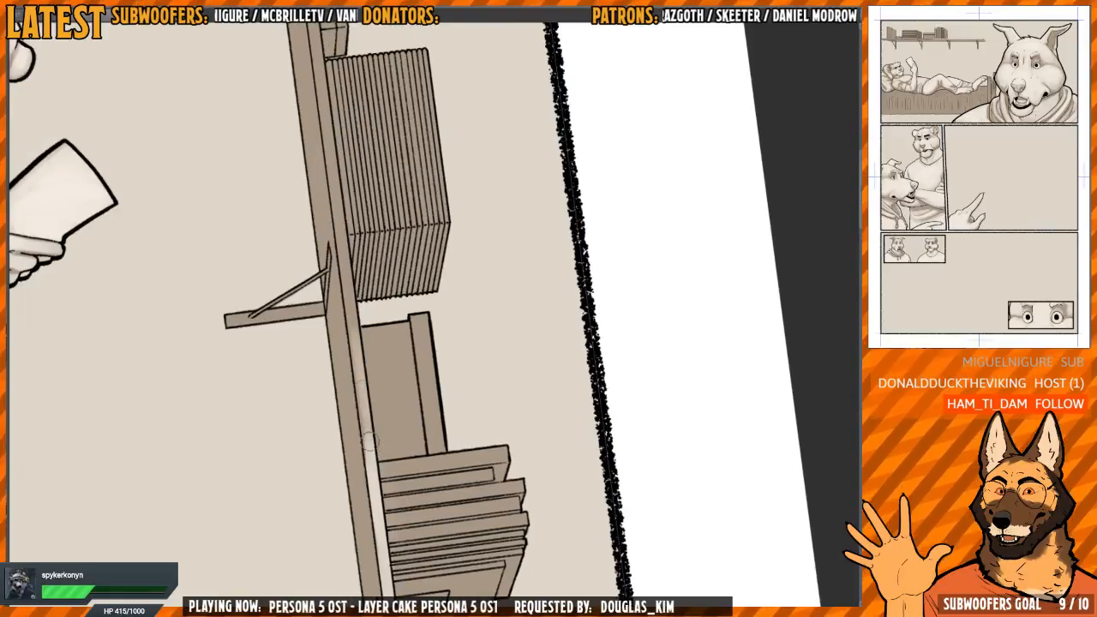
left_click_drag(354, 274, 370, 434)
Finish the shelf's light front edge beneath the striped stack and on to the end with the two thick books
scroll(357, 301, "up", 1)
left_click_drag(359, 351, 352, 293)
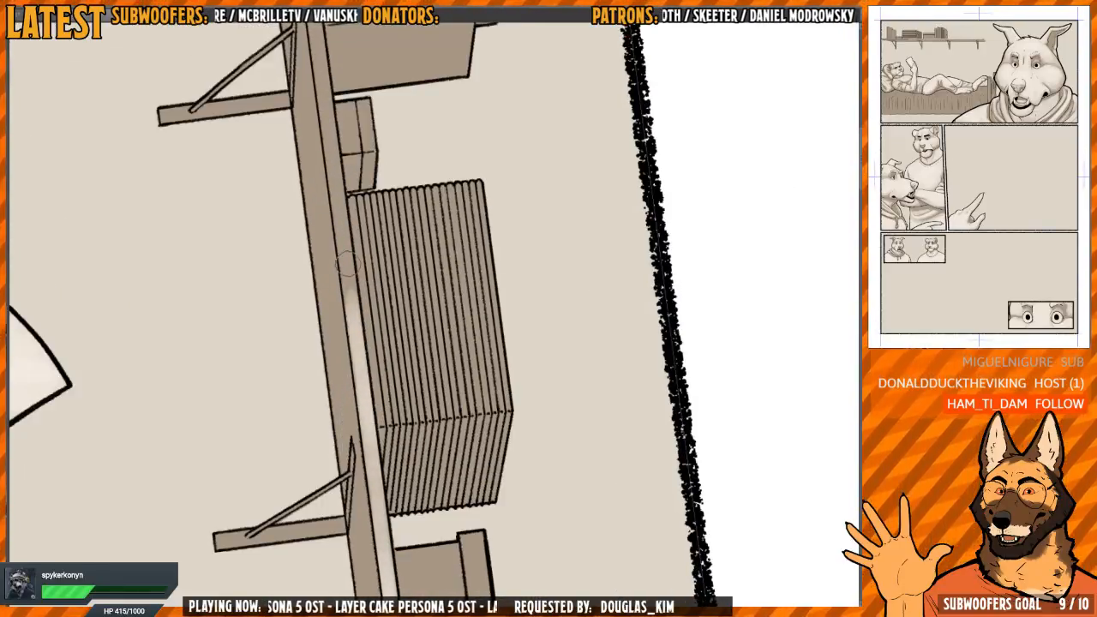
mouse_move(373, 407)
left_mouse_down()
mouse_move(362, 294)
mouse_move(381, 472)
left_mouse_up()
scroll(361, 294, "down", 1)
mouse_move(363, 360)
left_mouse_down()
mouse_move(353, 297)
mouse_move(368, 420)
left_mouse_up()
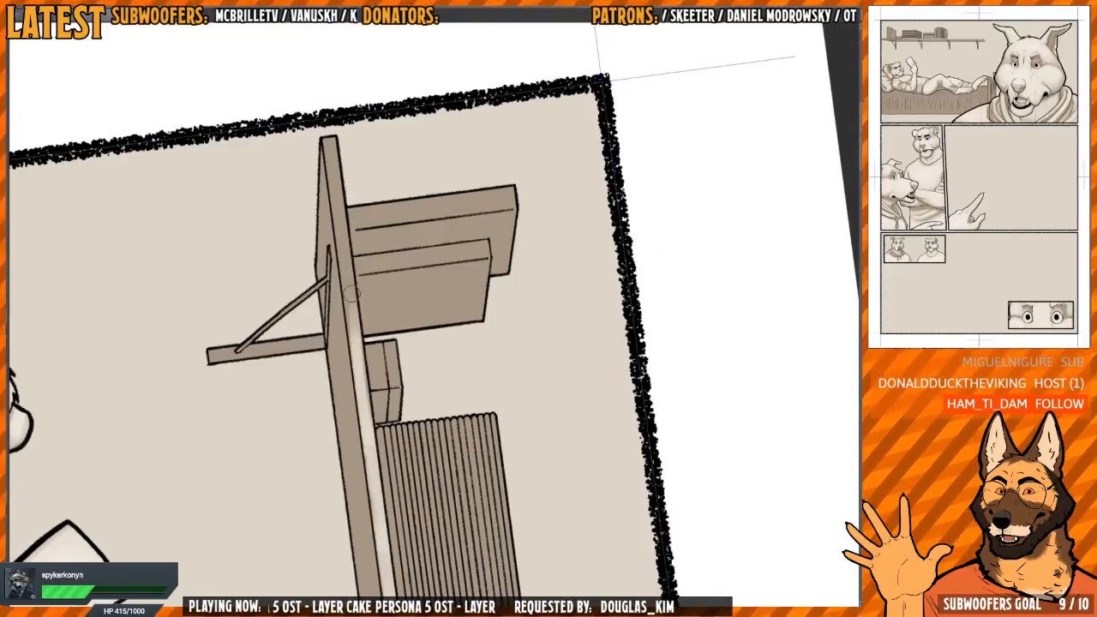
scroll(351, 293, "up", 1)
mouse_move(352, 293)
left_mouse_down()
mouse_move(365, 385)
mouse_move(339, 186)
mouse_move(355, 296)
left_mouse_up()
Paint light tones on the spine and cover of the tallest book at the shelf's end
left_click_drag(551, 171, 309, 214)
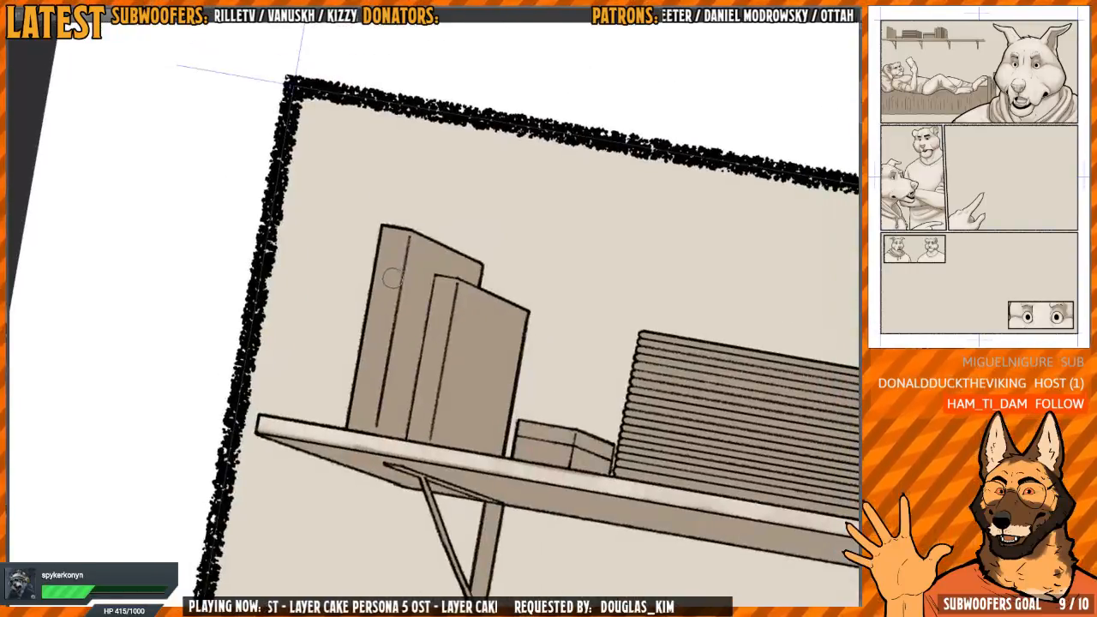
mouse_move(399, 269)
left_mouse_down()
mouse_move(394, 214)
mouse_move(396, 272)
mouse_move(365, 402)
left_mouse_up()
mouse_move(403, 227)
left_mouse_down()
mouse_move(385, 382)
mouse_move(422, 235)
mouse_move(407, 302)
mouse_move(416, 265)
mouse_move(440, 251)
mouse_move(481, 271)
mouse_move(433, 247)
left_mouse_up()
left_click_drag(517, 236, 447, 175)
mouse_move(358, 249)
left_mouse_down()
mouse_move(353, 381)
mouse_move(354, 347)
mouse_move(343, 407)
left_mouse_up()
left_click_drag(329, 325, 320, 374)
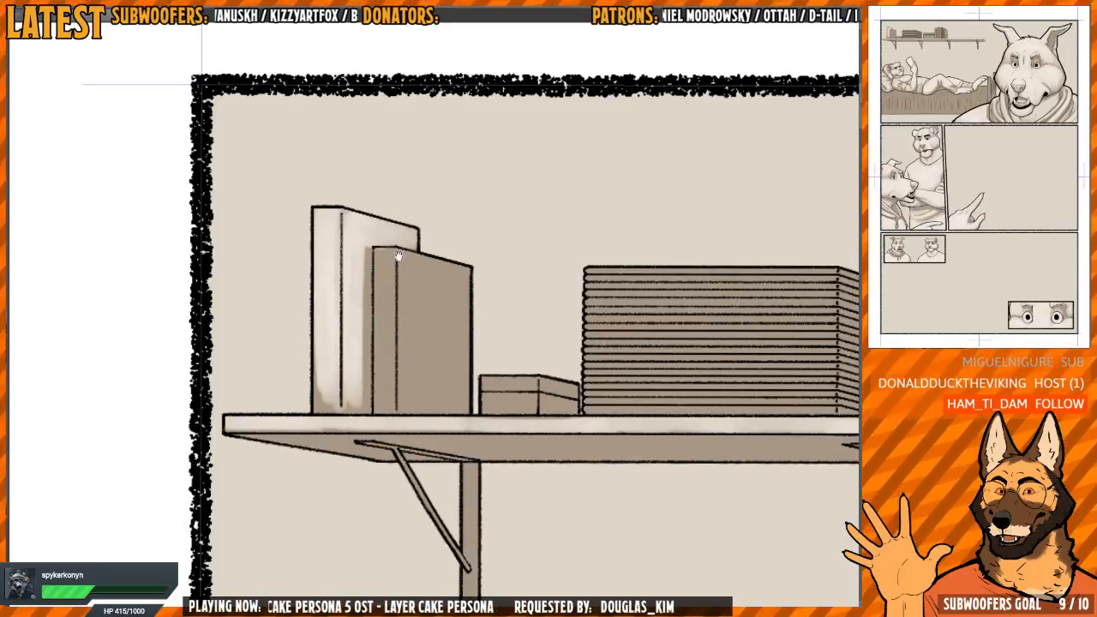
Paint light tones on the shorter thick book and add a soft highlight to the small box beside it
left_click_drag(399, 256, 384, 261)
mouse_move(370, 277)
left_mouse_down()
mouse_move(371, 324)
mouse_move(374, 260)
mouse_move(425, 258)
mouse_move(447, 283)
mouse_move(444, 405)
mouse_move(402, 410)
mouse_move(420, 409)
mouse_move(449, 377)
mouse_move(416, 382)
mouse_move(399, 265)
mouse_move(380, 277)
mouse_move(325, 219)
mouse_move(386, 395)
mouse_move(290, 345)
left_mouse_up()
left_click_drag(412, 337, 398, 335)
mouse_move(423, 338)
left_mouse_down()
mouse_move(399, 339)
mouse_move(398, 355)
left_mouse_up()
left_click_drag(534, 257, 400, 249)
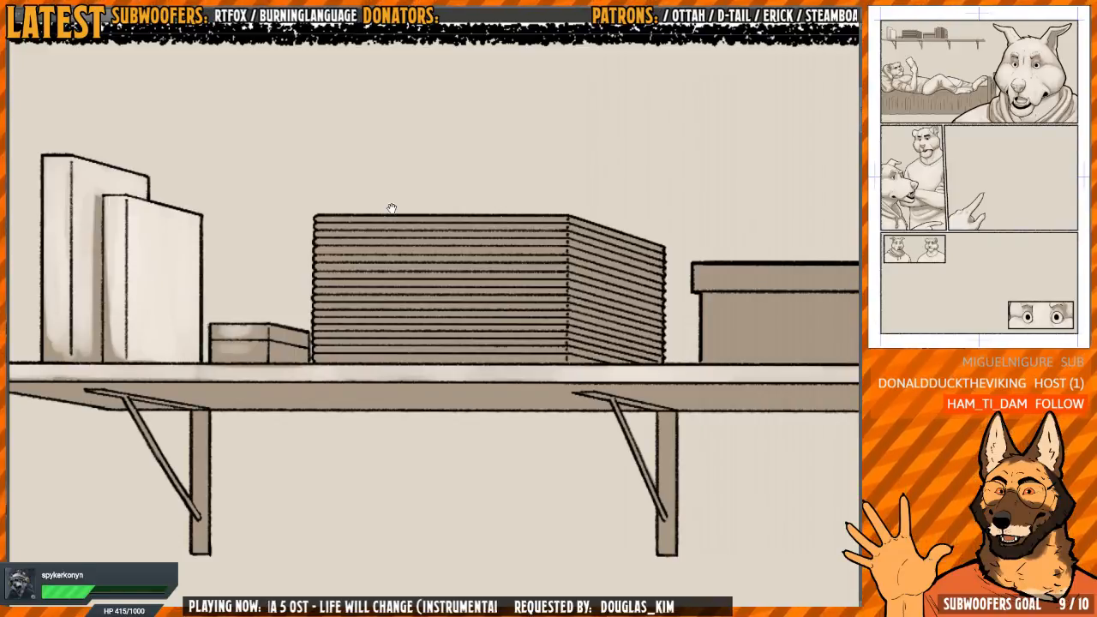
Paint a light tone across the striped stack's front and the near edges of its side, leaving the inner side dark
left_click_drag(391, 208, 332, 214)
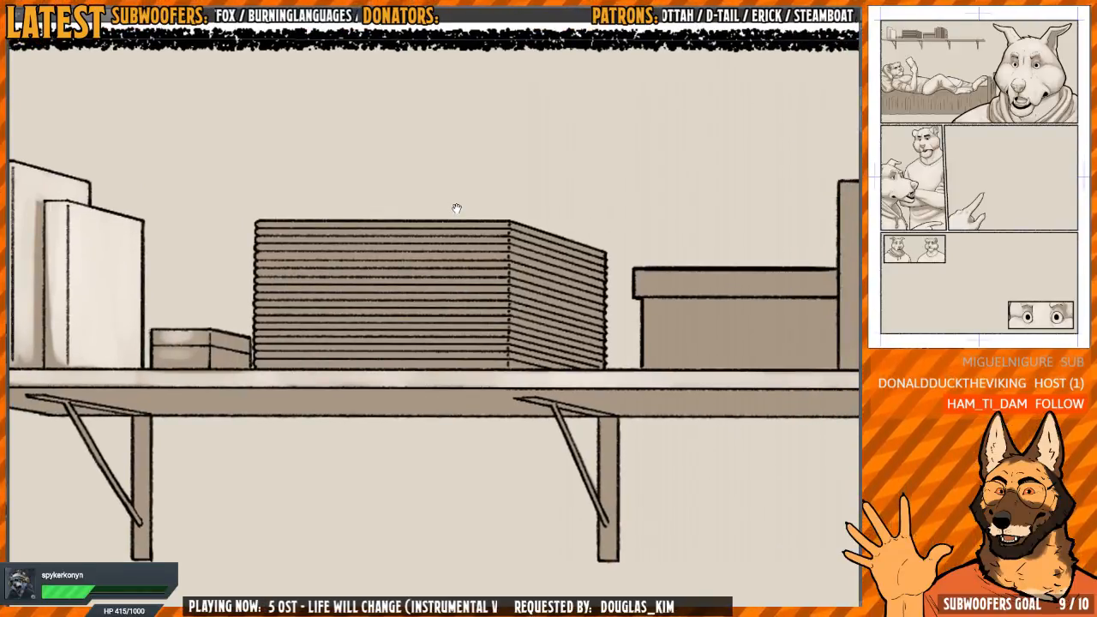
left_click_drag(619, 278, 617, 327)
mouse_move(617, 327)
left_mouse_down()
mouse_move(479, 309)
mouse_move(516, 312)
left_mouse_up()
mouse_move(377, 249)
left_mouse_down()
mouse_move(379, 286)
mouse_move(387, 260)
mouse_move(458, 270)
mouse_move(497, 311)
mouse_move(458, 251)
mouse_move(434, 248)
mouse_move(473, 200)
mouse_move(414, 247)
mouse_move(446, 364)
mouse_move(435, 377)
mouse_move(408, 240)
mouse_move(346, 243)
mouse_move(382, 396)
mouse_move(388, 257)
mouse_move(412, 235)
mouse_move(437, 318)
left_mouse_up()
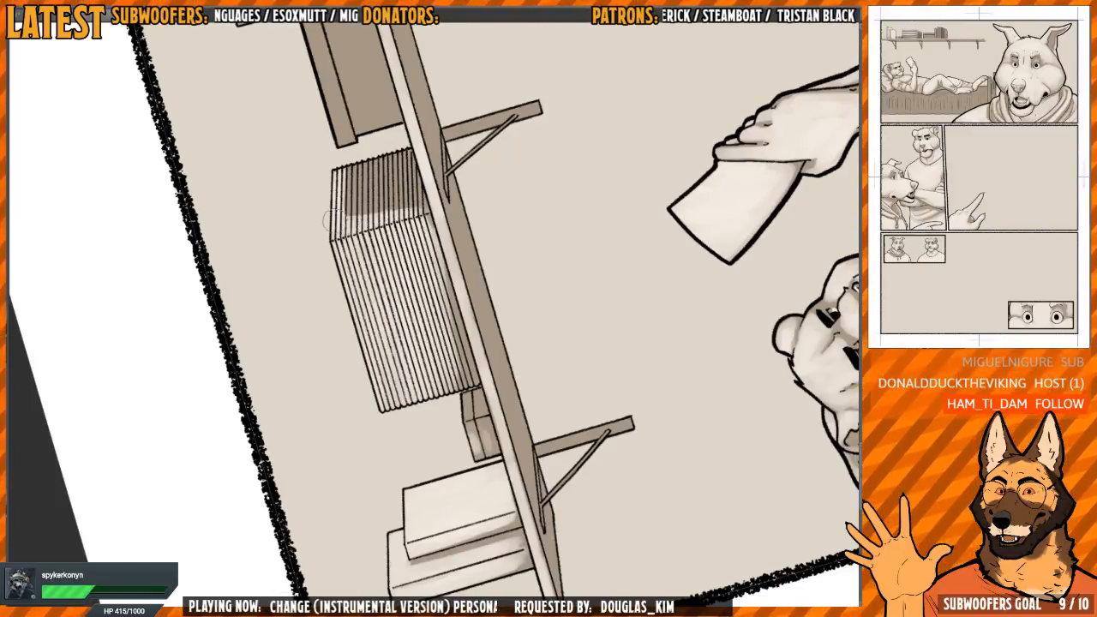
left_click_drag(437, 119, 503, 316)
mouse_move(544, 191)
left_mouse_down()
mouse_move(543, 162)
mouse_move(480, 154)
left_mouse_up()
Paint a light patch on the lid and front of the lidded box at the corner nearest the striped stack
left_click_drag(385, 294, 384, 305)
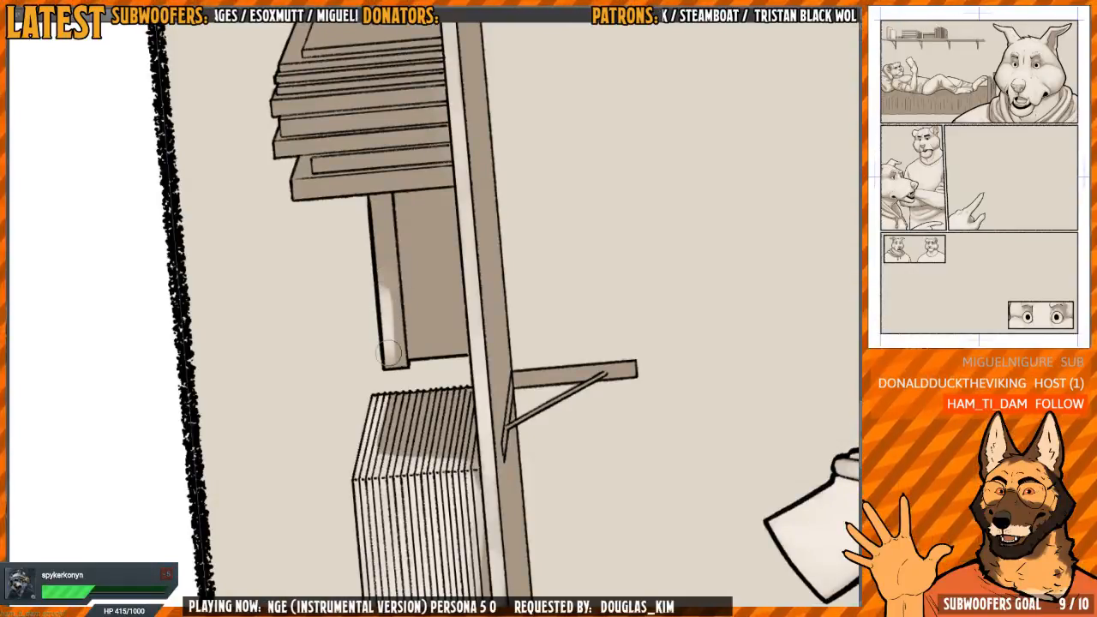
mouse_move(418, 327)
left_mouse_down()
mouse_move(416, 296)
mouse_move(449, 324)
left_mouse_up()
mouse_move(485, 195)
left_mouse_down()
mouse_move(494, 331)
mouse_move(473, 269)
mouse_move(485, 266)
left_mouse_up()
left_click_drag(399, 310, 410, 299)
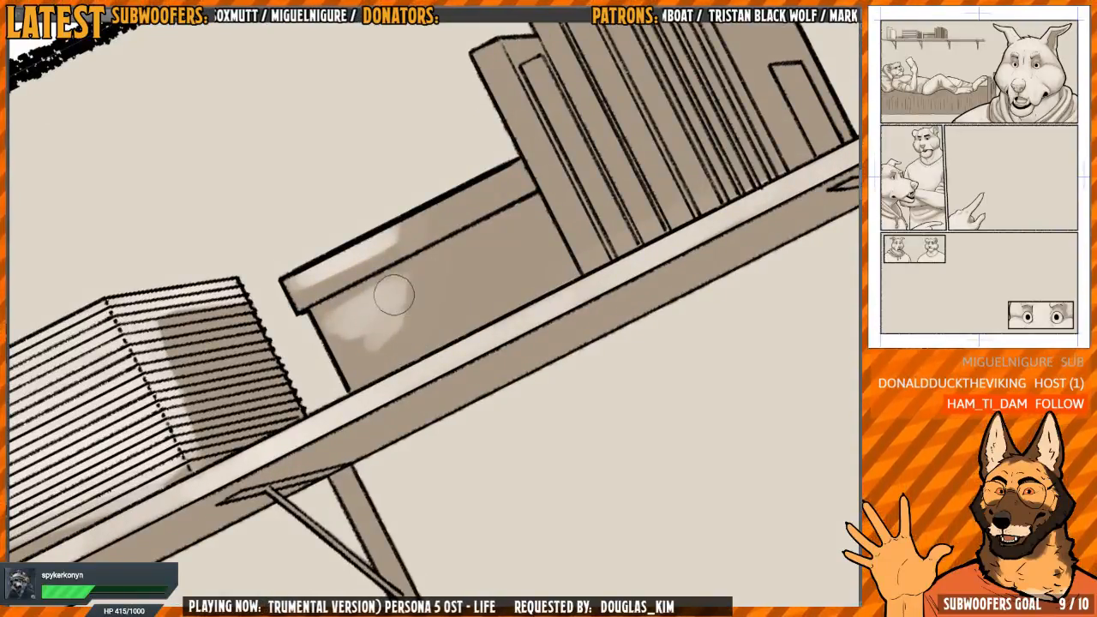
key("bracketleft")
mouse_move(395, 297)
left_mouse_down()
mouse_move(372, 368)
mouse_move(348, 363)
mouse_move(340, 345)
mouse_move(377, 338)
mouse_move(390, 361)
mouse_move(382, 305)
mouse_move(360, 296)
mouse_move(343, 360)
mouse_move(366, 375)
mouse_move(385, 290)
left_mouse_up()
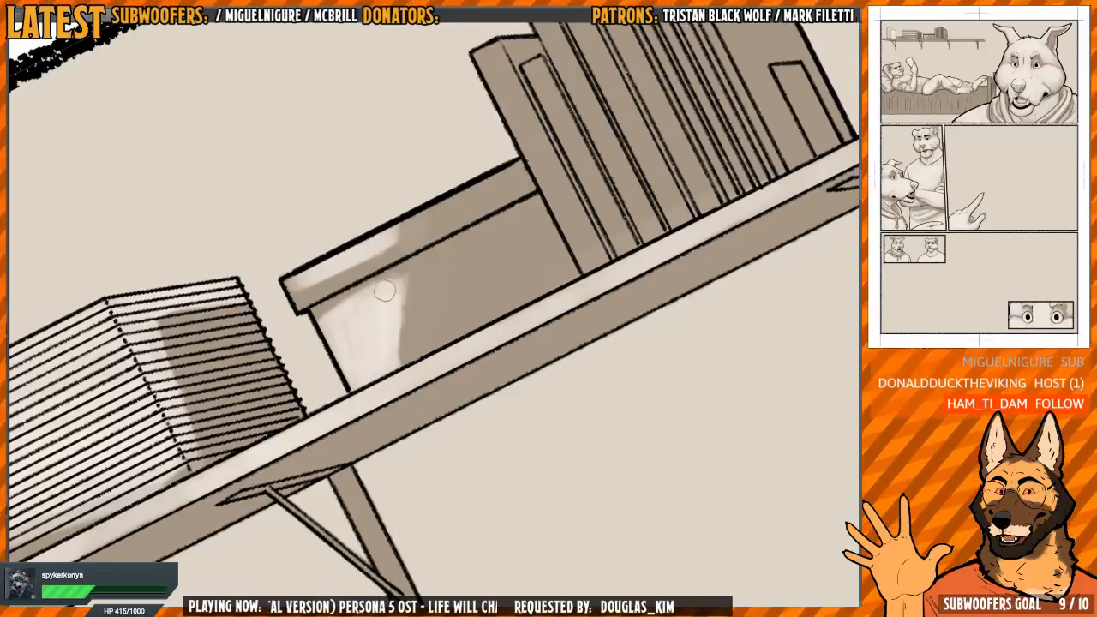
Brighten the lidded box's light patches, keeping a shadow under the lid and clean diagonal edges
left_click_drag(482, 214, 394, 199)
left_click_drag(343, 377, 387, 281)
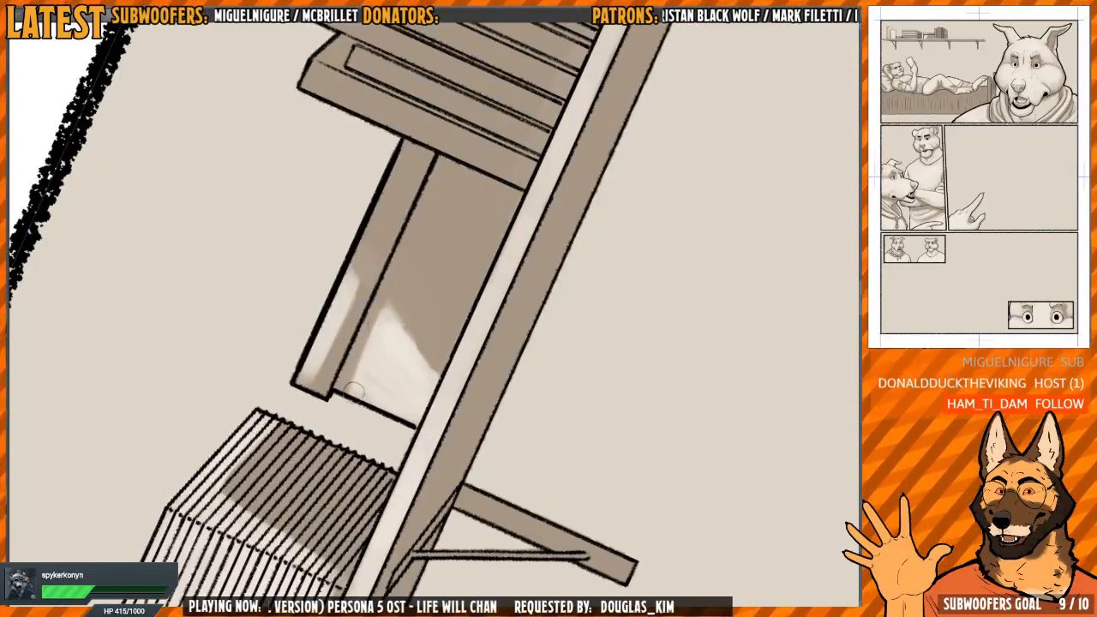
left_click_drag(367, 392, 369, 402)
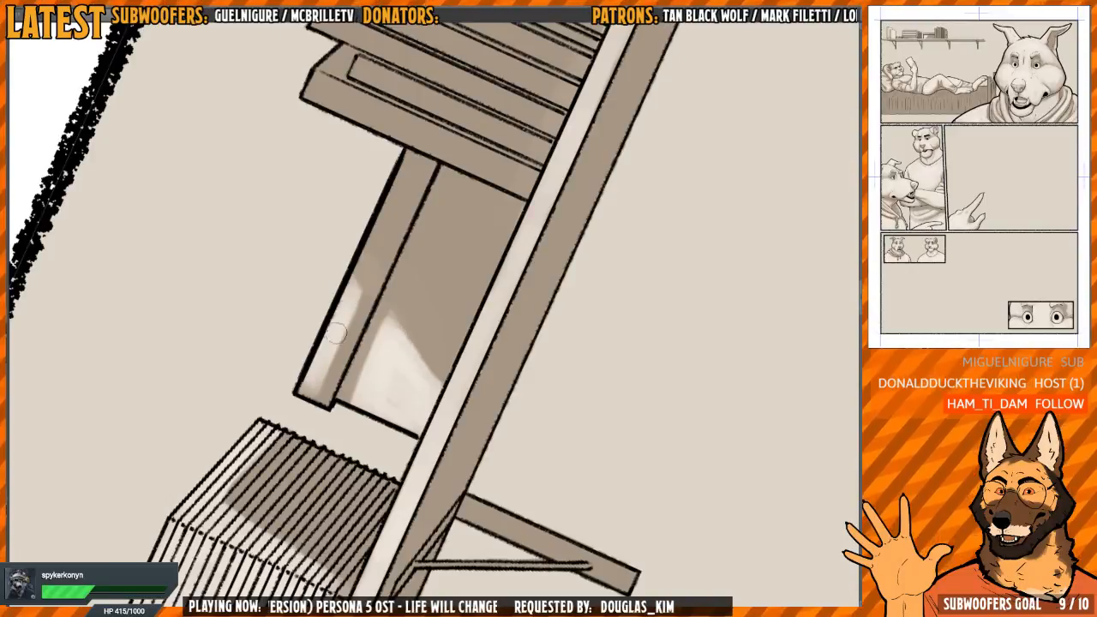
mouse_move(336, 332)
left_mouse_down()
mouse_move(346, 309)
mouse_move(325, 332)
mouse_move(336, 341)
left_mouse_up()
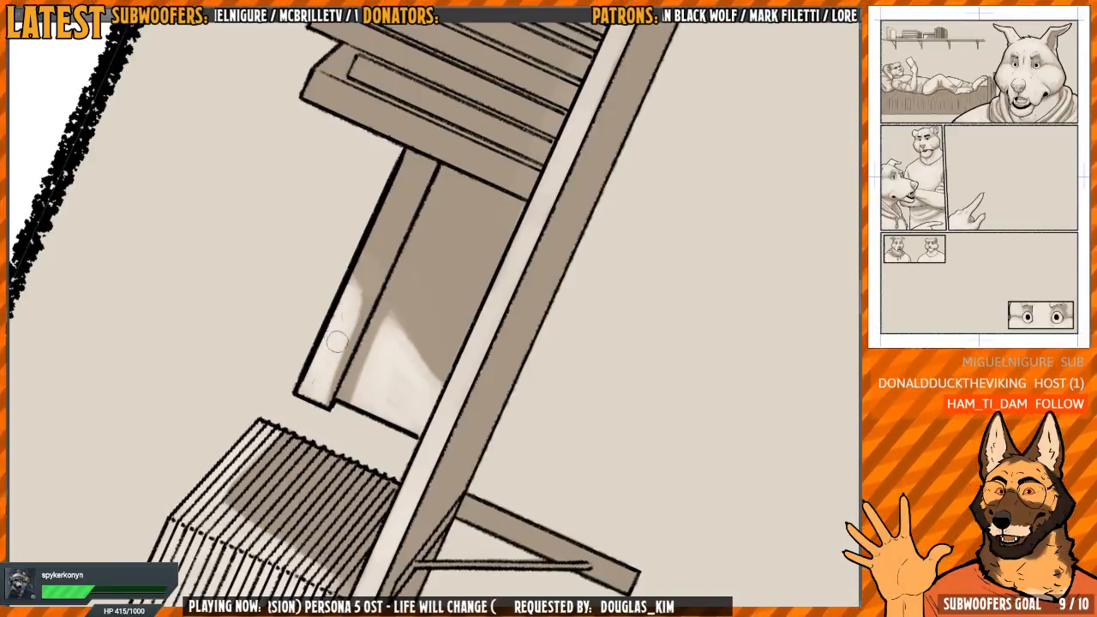
left_click_drag(324, 401, 349, 306)
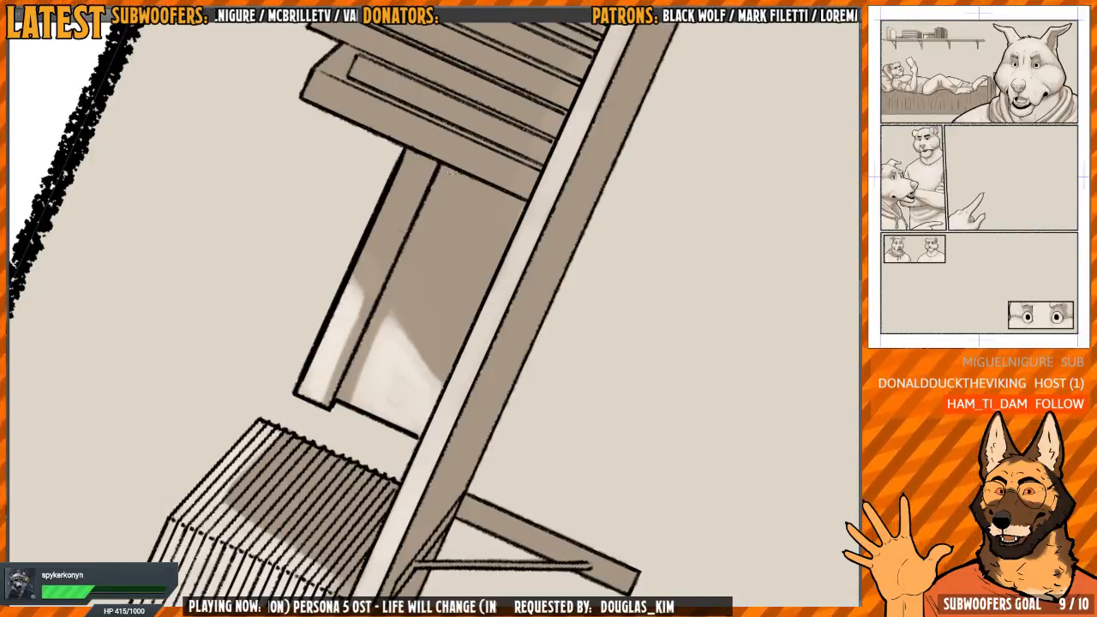
Paint light highlights down the first upright book's spine and the short, narrow book beside it
left_click_drag(452, 172, 454, 312)
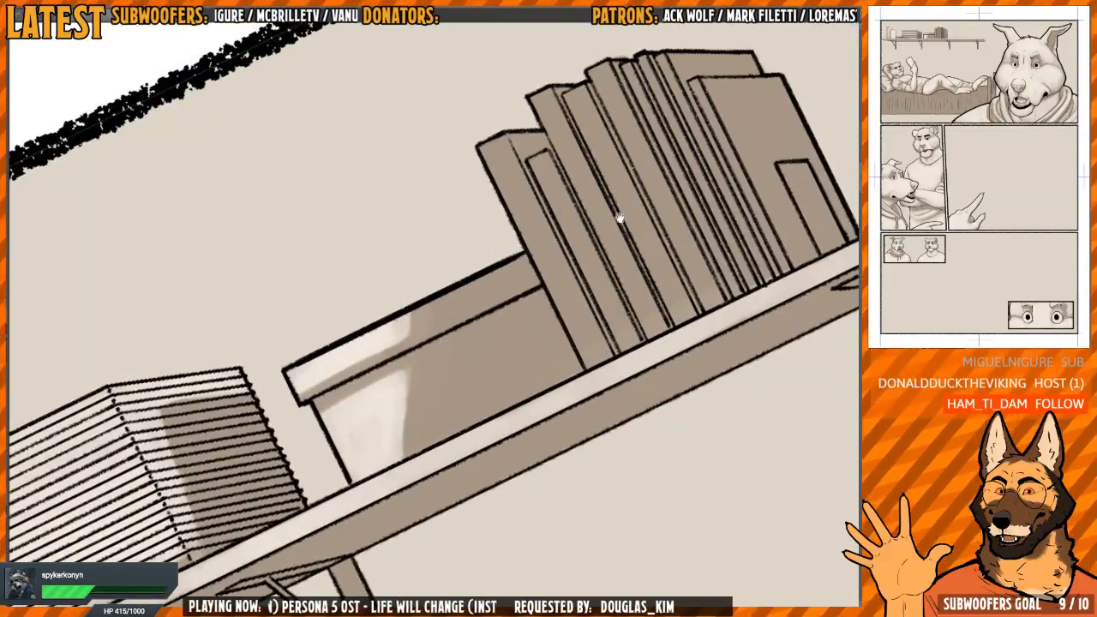
left_click_drag(619, 218, 517, 252)
scroll(600, 191, "down", 3)
left_click_drag(600, 191, 416, 238)
scroll(408, 241, "up", 2)
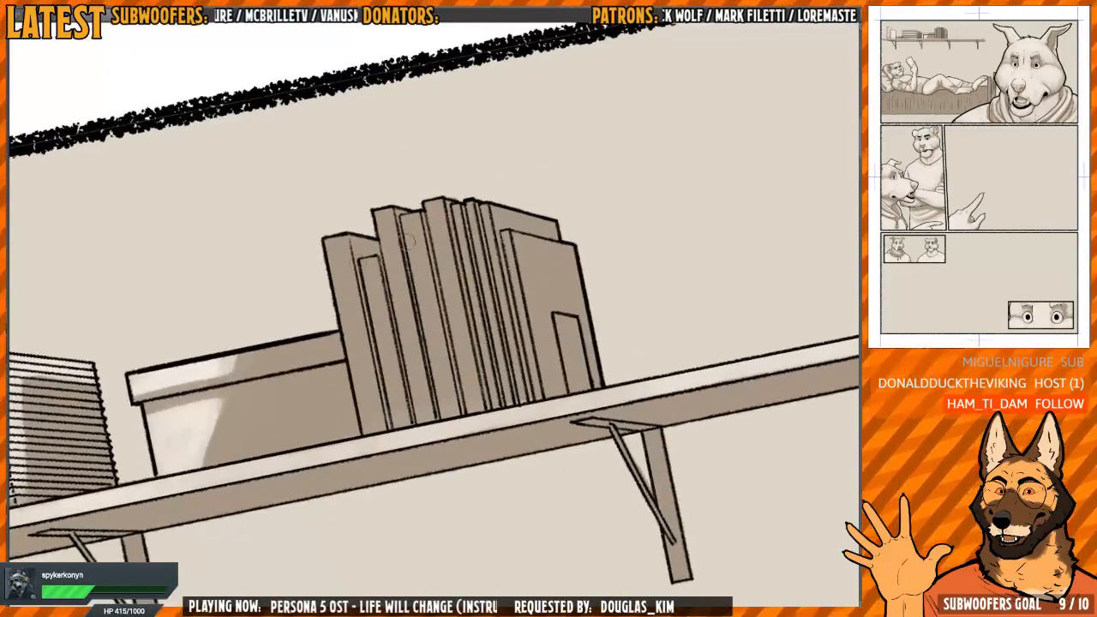
left_click_drag(350, 298, 340, 233)
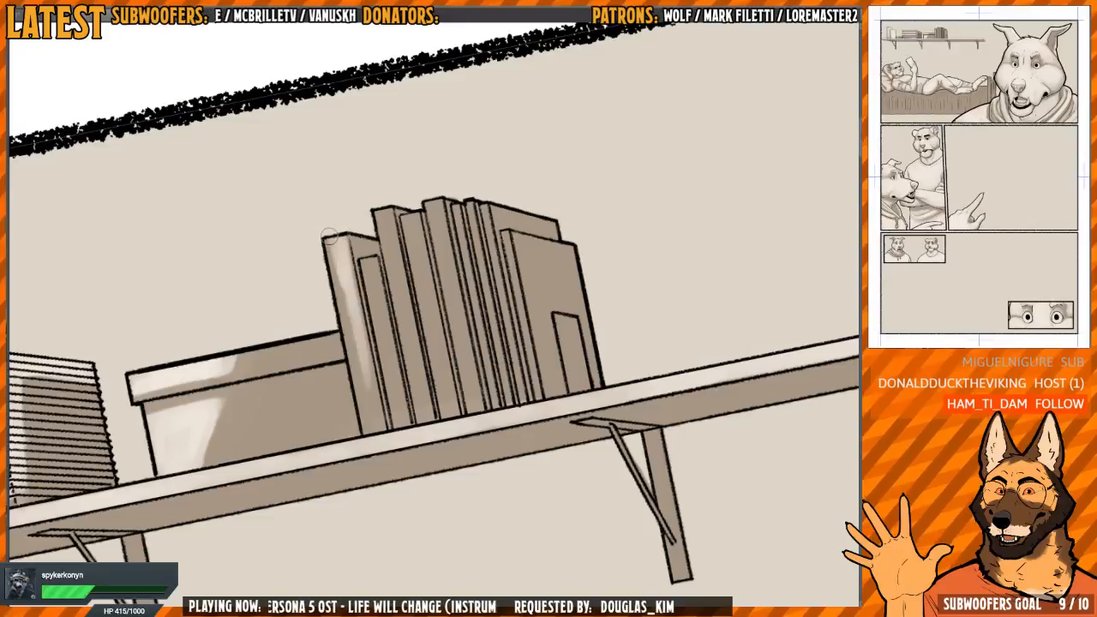
left_click_drag(350, 311, 370, 401)
left_click_drag(375, 294, 393, 396)
Paint light highlights down the next three wide spines in the upright book row, fading toward the shelf
left_click_drag(512, 195, 490, 190)
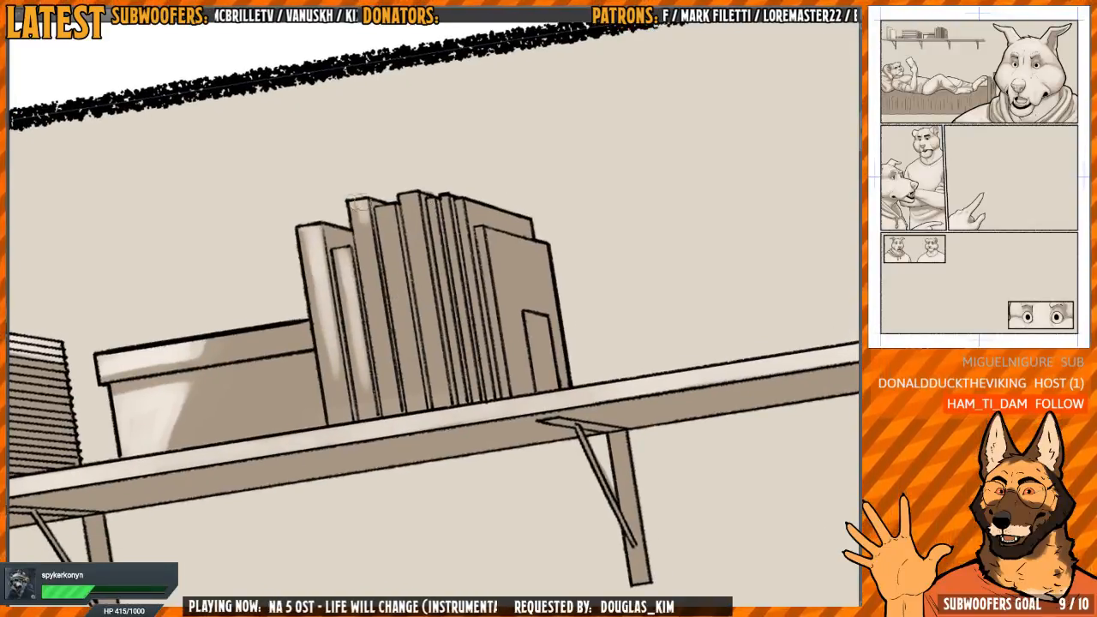
mouse_move(360, 203)
left_mouse_down()
mouse_move(364, 243)
mouse_move(386, 212)
mouse_move(411, 343)
left_mouse_up()
left_click_drag(369, 252, 376, 319)
left_click_drag(362, 219, 377, 364)
left_click_drag(390, 230, 403, 385)
left_click_drag(408, 199, 436, 365)
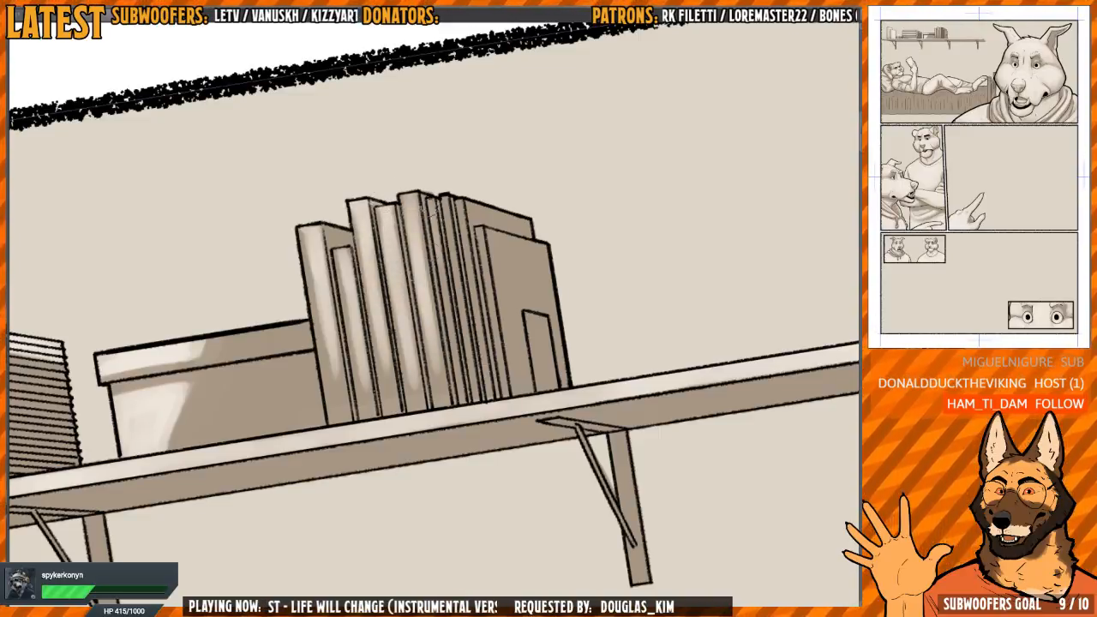
Paint light tones on the row's thin spines and the exposed cover strip of the book behind the last one
mouse_move(428, 201)
left_mouse_down()
mouse_move(461, 364)
mouse_move(467, 330)
mouse_move(476, 347)
left_mouse_up()
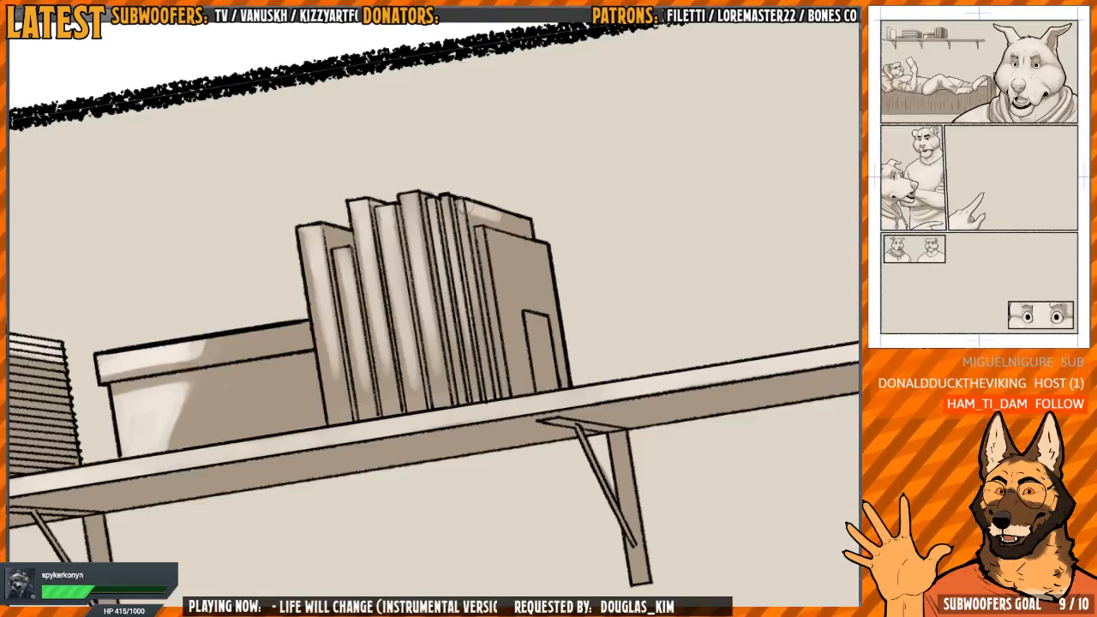
mouse_move(464, 206)
left_mouse_down()
mouse_move(527, 227)
mouse_move(468, 240)
left_mouse_up()
left_click_drag(543, 216, 492, 176)
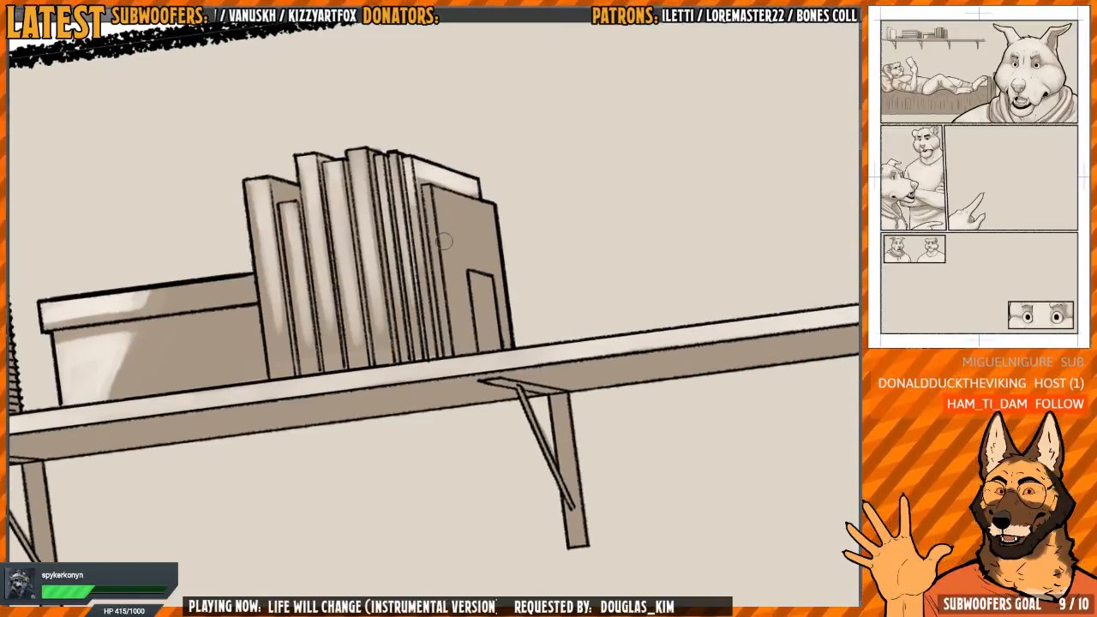
Paint light tones over the last upright book's spine, front cover and the small rectangle on that cover
left_click_drag(450, 231, 452, 266)
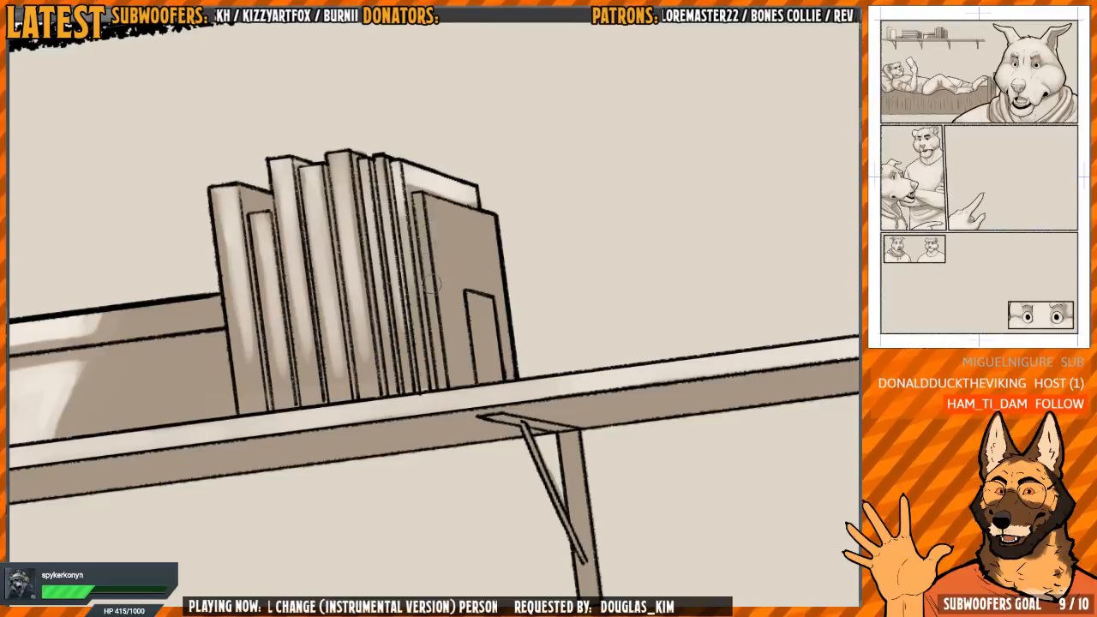
mouse_move(432, 283)
left_mouse_down()
mouse_move(422, 205)
mouse_move(415, 320)
left_mouse_up()
left_click_drag(429, 225, 427, 246)
mouse_move(426, 200)
left_mouse_down()
mouse_move(470, 214)
mouse_move(431, 276)
mouse_move(445, 360)
mouse_move(459, 359)
mouse_move(488, 267)
mouse_move(480, 282)
mouse_move(463, 259)
mouse_move(494, 241)
left_mouse_up()
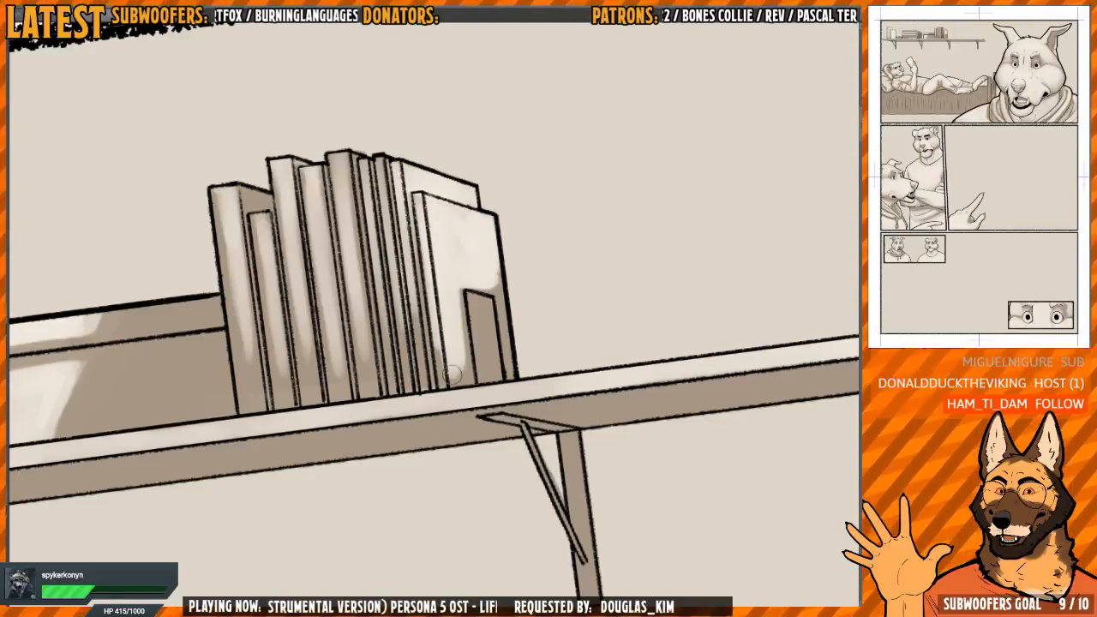
mouse_move(452, 374)
left_mouse_down()
mouse_move(443, 382)
mouse_move(467, 311)
mouse_move(507, 358)
mouse_move(477, 309)
mouse_move(485, 296)
mouse_move(480, 348)
left_mouse_up()
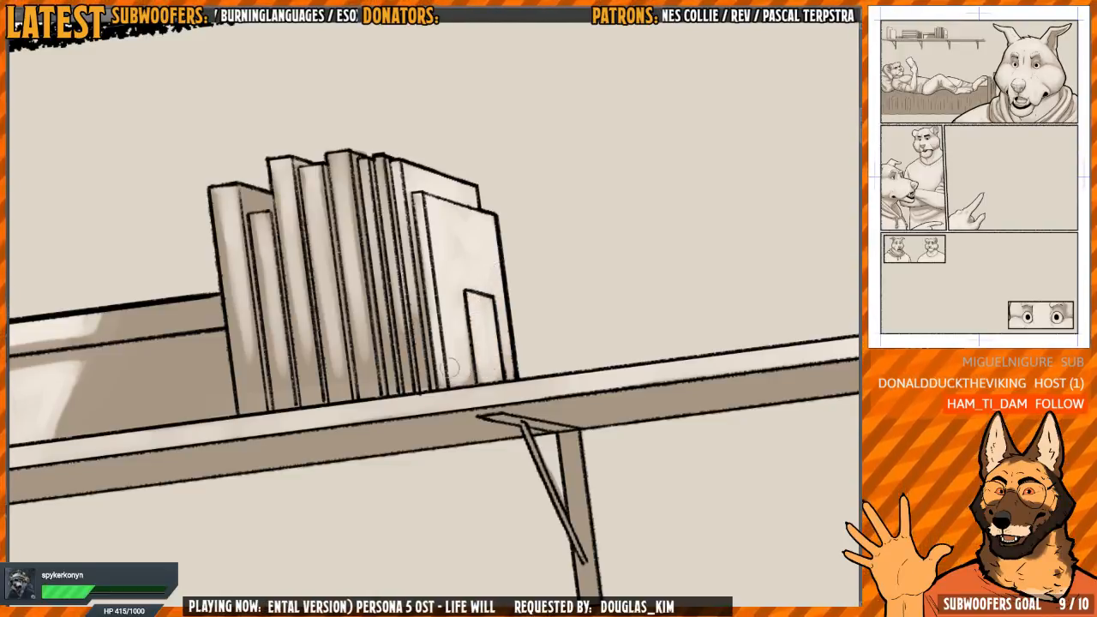
Paint light tones on the caps and upper ends of the near and far bedposts beside the reclining figure's foot
scroll(450, 368, "down", 10)
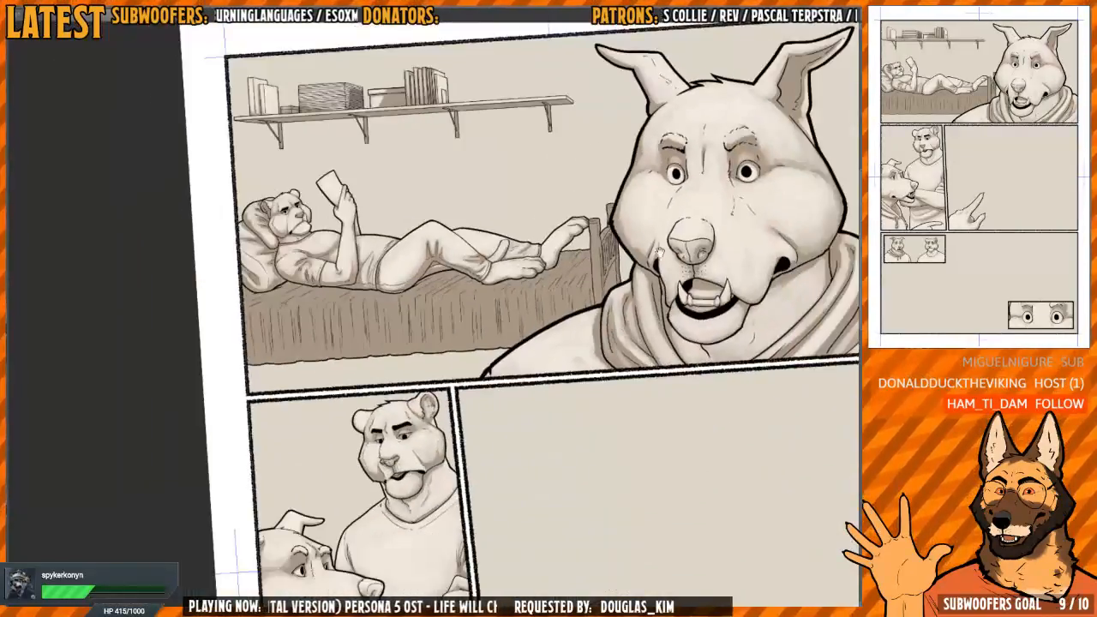
left_click_drag(657, 248, 481, 175)
scroll(470, 210, "up", 10)
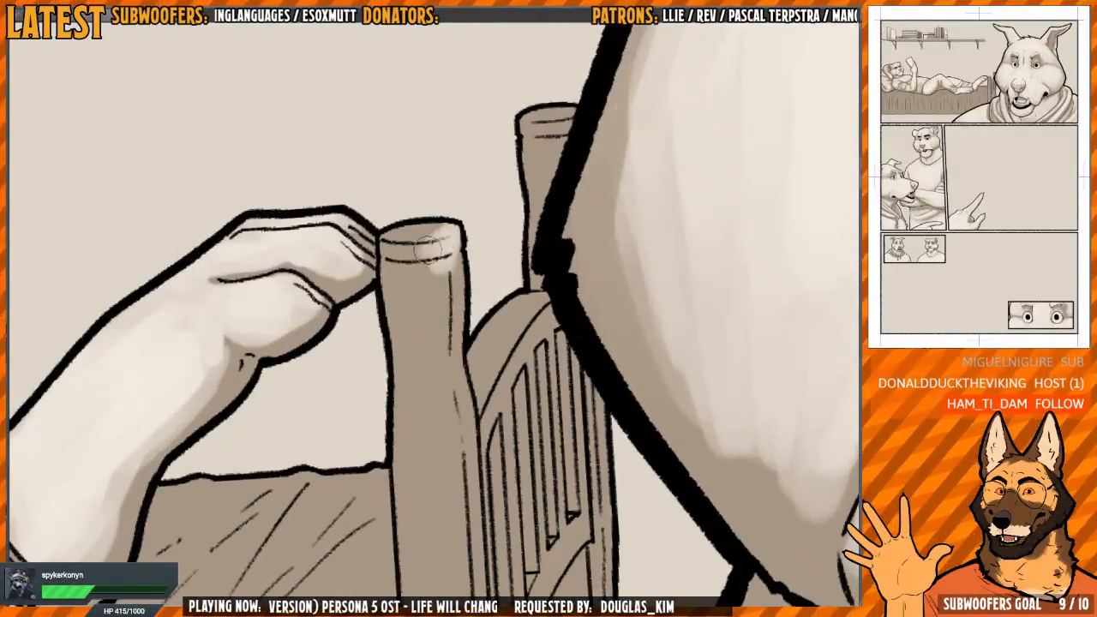
mouse_move(476, 247)
left_mouse_down()
mouse_move(435, 257)
mouse_move(401, 347)
left_mouse_up()
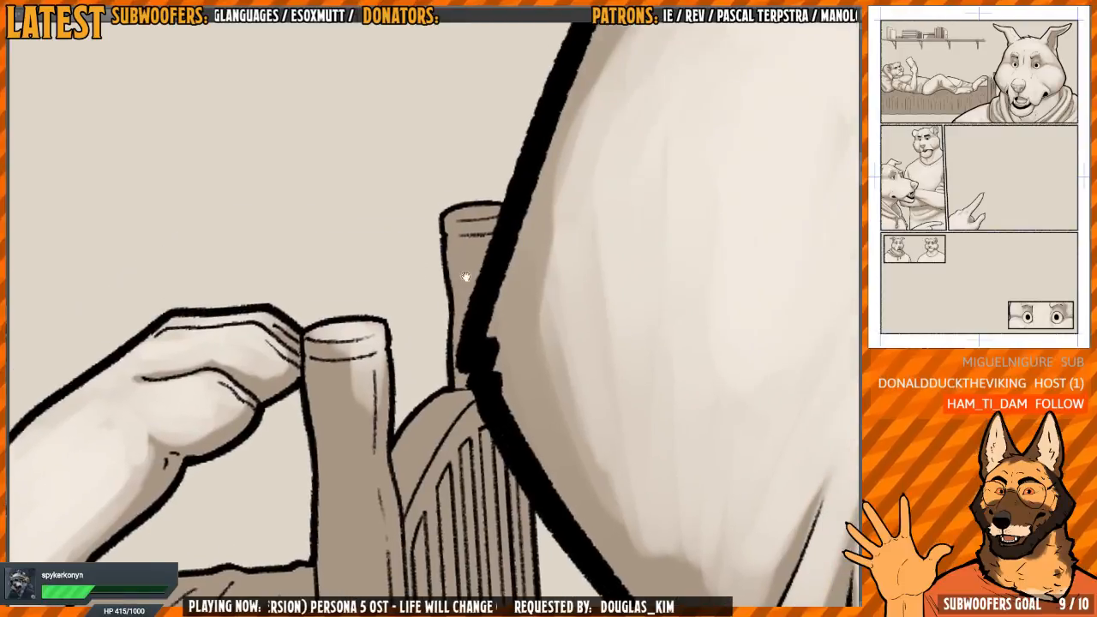
mouse_move(499, 216)
left_mouse_down()
mouse_move(473, 218)
mouse_move(488, 218)
left_mouse_up()
scroll(480, 225, "down", 2)
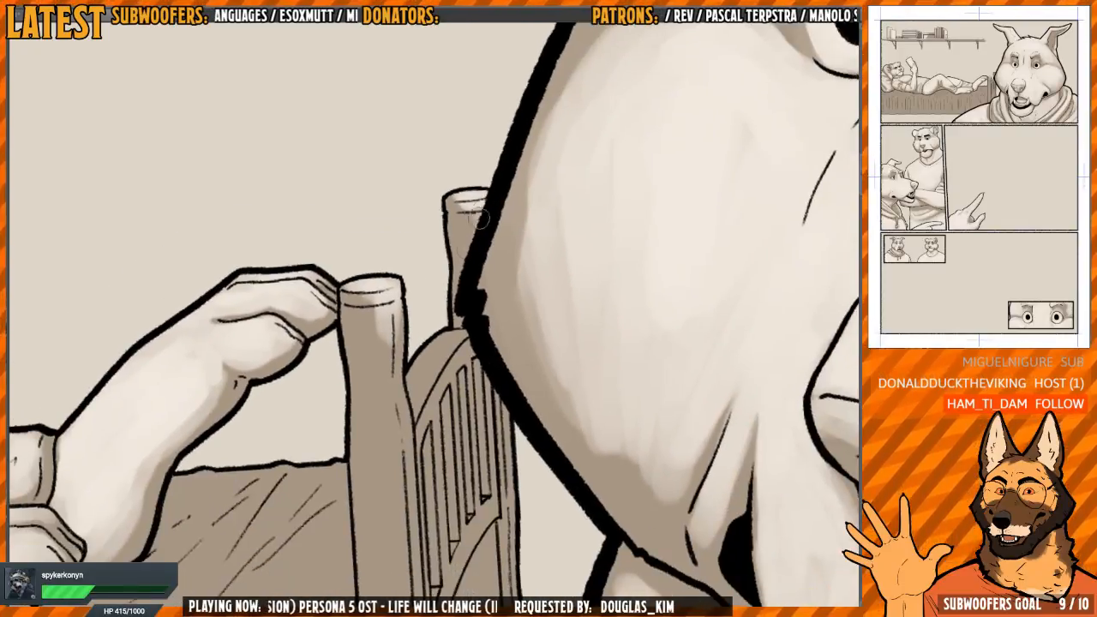
left_click_drag(477, 309, 488, 238)
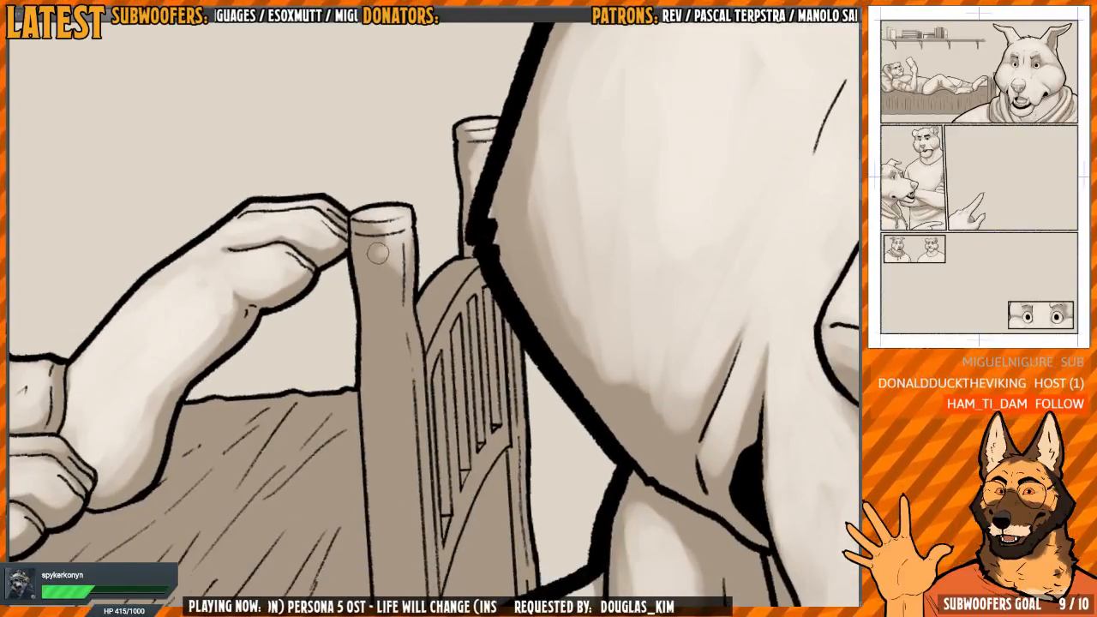
mouse_move(378, 253)
left_mouse_down()
mouse_move(385, 278)
mouse_move(397, 275)
mouse_move(407, 246)
left_mouse_up()
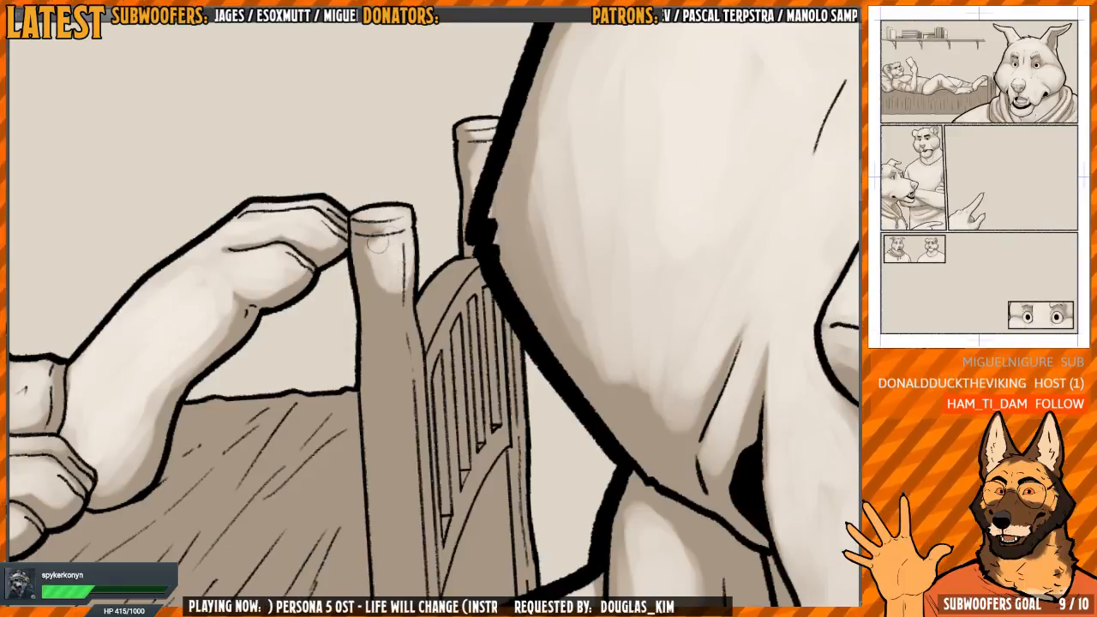
scroll(377, 244, "down", 2)
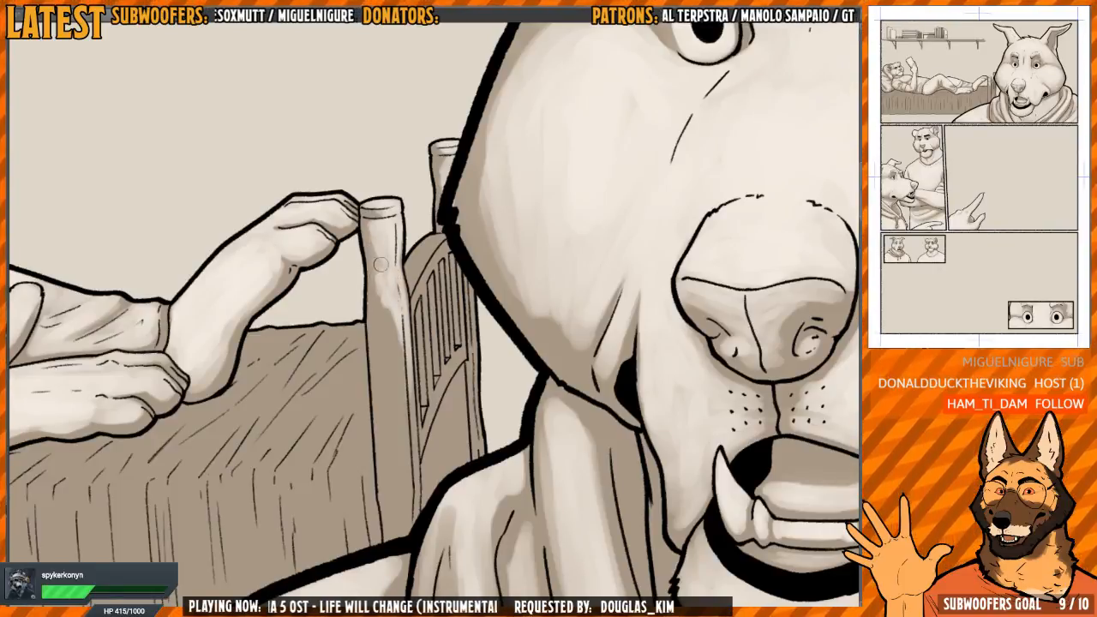
Paint long light highlights down the near bedpost's shaft to the large character's shoulder
left_click_drag(380, 345, 377, 313)
scroll(380, 306, "down", 1)
mouse_move(378, 271)
left_mouse_down()
mouse_move(392, 389)
mouse_move(395, 363)
left_mouse_up()
left_click_drag(393, 291, 405, 396)
left_click_drag(401, 343, 406, 455)
left_click_drag(397, 385, 403, 458)
left_click_drag(395, 362, 393, 460)
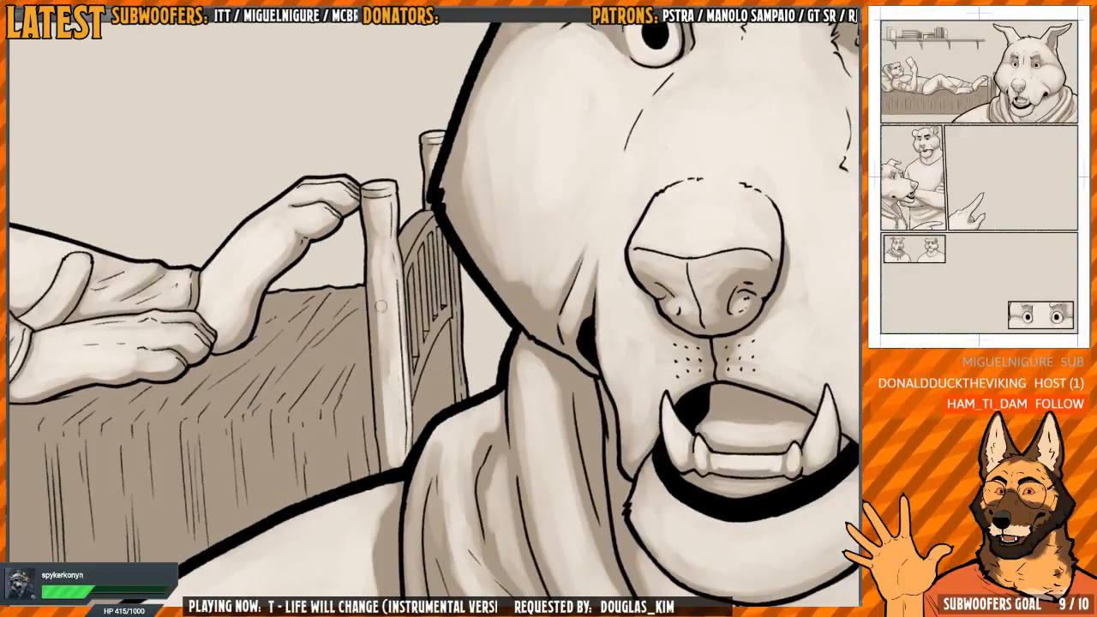
left_click_drag(381, 291, 384, 379)
left_click_drag(385, 266, 396, 393)
left_click_drag(391, 293, 387, 427)
left_click_drag(374, 318, 377, 357)
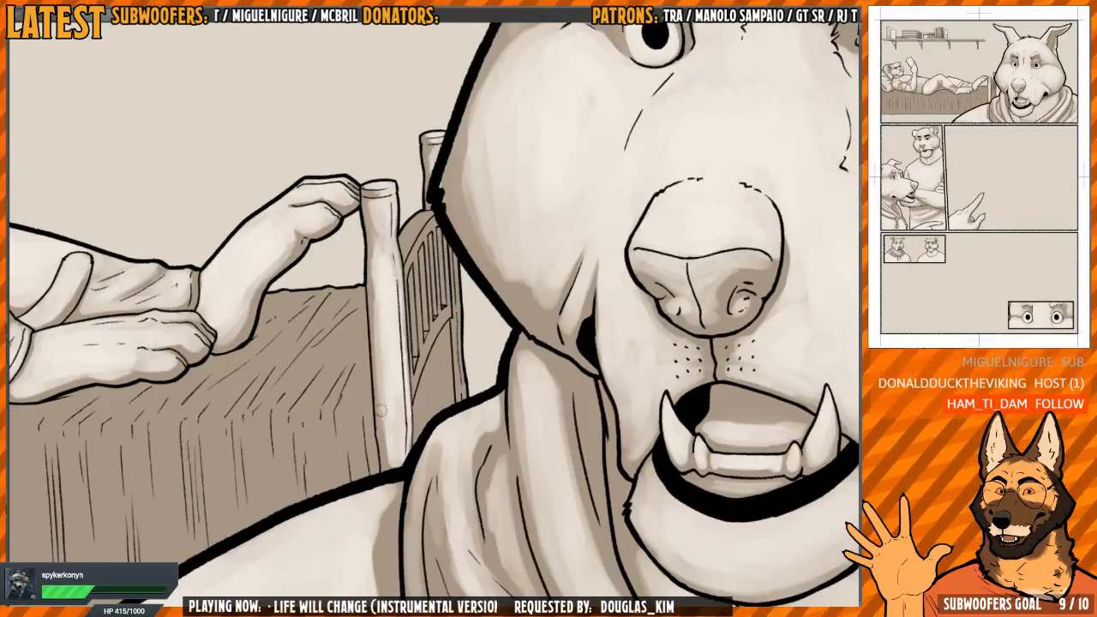
left_click_drag(382, 411, 383, 463)
Paint light tones over the footboard's lower panel, below the curved rail and beside the near bedpost
scroll(440, 380, "up", 2)
mouse_move(440, 379)
left_mouse_down()
mouse_move(402, 314)
mouse_move(387, 397)
left_mouse_up()
left_click_drag(392, 351, 383, 409)
mouse_move(395, 343)
left_mouse_down()
mouse_move(380, 408)
mouse_move(386, 389)
left_mouse_up()
left_click_drag(411, 298, 389, 351)
mouse_move(421, 279)
left_mouse_down()
mouse_move(410, 309)
mouse_move(425, 341)
left_mouse_up()
left_click_drag(425, 299, 427, 363)
left_click_drag(423, 292, 413, 364)
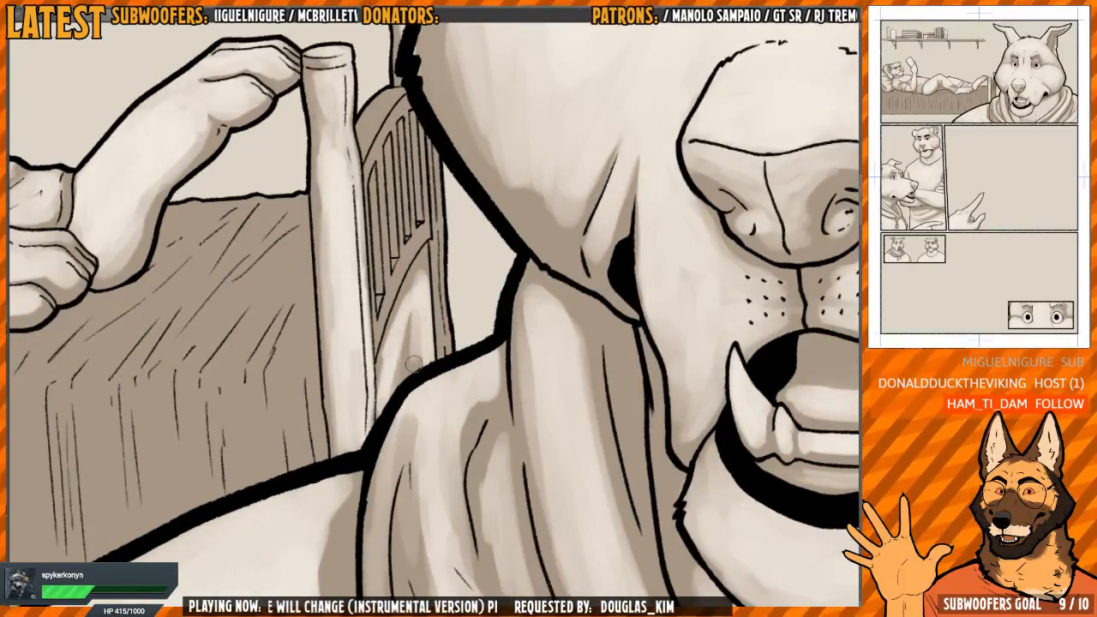
left_click_drag(414, 315, 385, 412)
left_click_drag(415, 293, 408, 381)
left_click_drag(424, 270, 378, 389)
left_click_drag(394, 316, 380, 384)
left_click_drag(426, 287, 414, 340)
Paint thin light highlights down the far bedpost, between the footboard and the large character's cheek
left_click_drag(429, 307, 435, 386)
left_click_drag(432, 333, 435, 407)
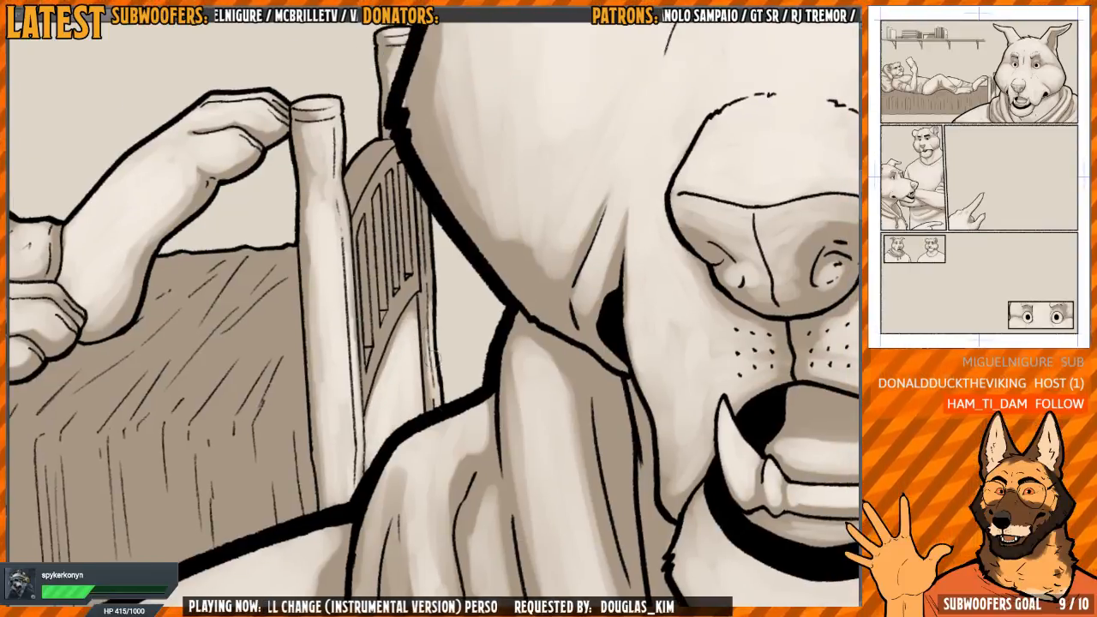
left_click_drag(434, 353, 439, 406)
left_click_drag(432, 295, 435, 326)
left_click_drag(429, 239, 431, 292)
left_click_drag(423, 224, 437, 370)
mouse_move(424, 323)
left_mouse_down()
mouse_move(426, 294)
mouse_move(414, 298)
left_mouse_up()
Paint light tones on the footboard's arched upper rail and the slats closest to the large character's cheek
scroll(380, 263, "up", 2)
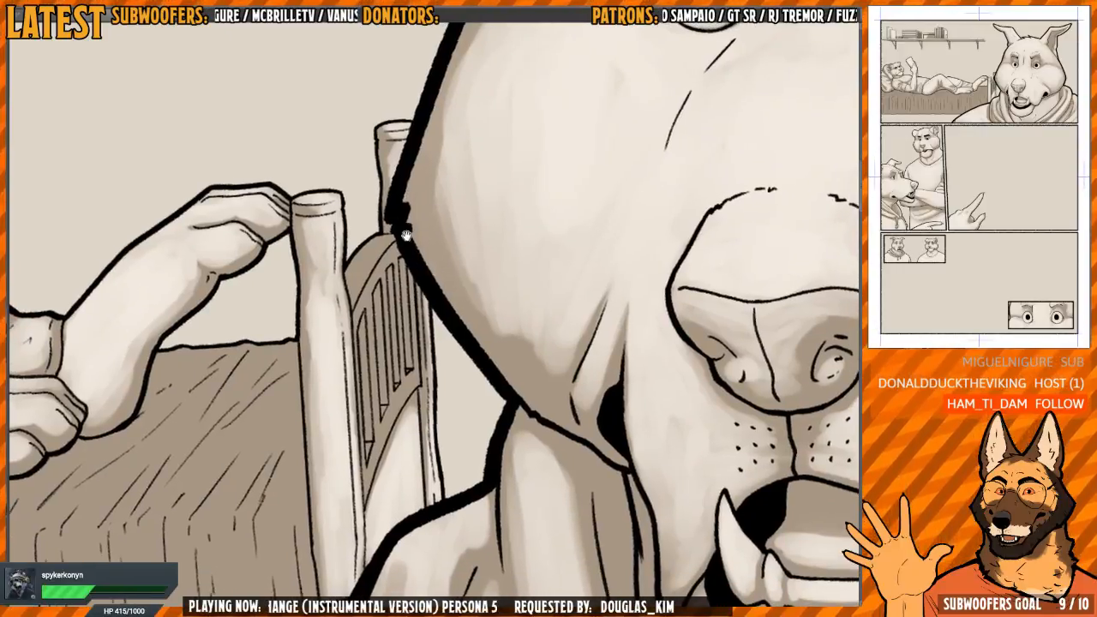
mouse_move(364, 270)
left_mouse_down()
mouse_move(391, 235)
mouse_move(358, 271)
mouse_move(369, 239)
mouse_move(346, 309)
mouse_move(339, 245)
mouse_move(342, 313)
mouse_move(393, 221)
mouse_move(397, 342)
left_mouse_up()
left_click_drag(394, 242, 405, 407)
left_click_drag(399, 353, 405, 411)
left_click_drag(403, 296, 407, 374)
mouse_move(419, 329)
left_mouse_down()
mouse_move(424, 401)
mouse_move(415, 240)
left_mouse_up()
left_click_drag(400, 363, 404, 338)
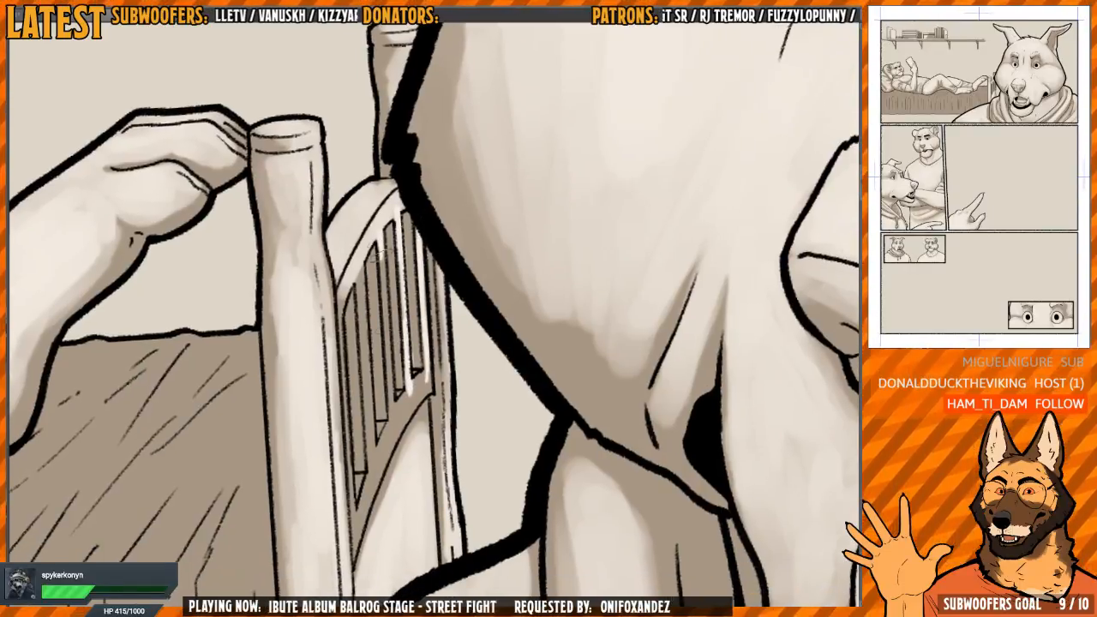
Paint light tones on the remaining footboard slats toward the near bedpost, keeping the gaps between them dark
left_click_drag(380, 251, 392, 425)
mouse_move(366, 330)
left_mouse_down()
mouse_move(362, 309)
mouse_move(369, 450)
left_mouse_up()
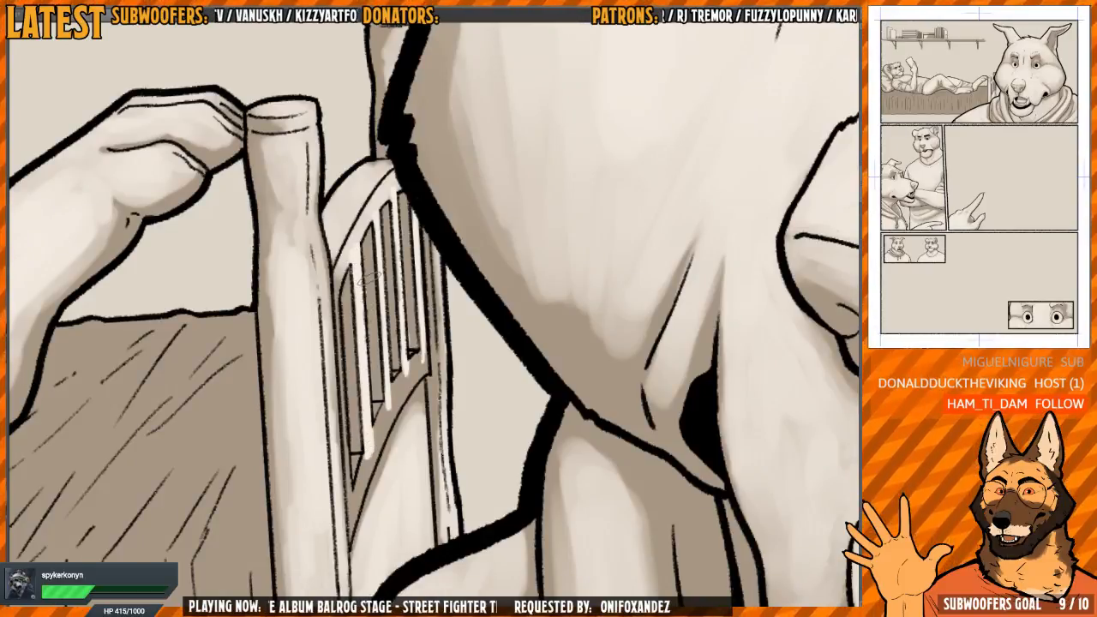
mouse_move(361, 249)
left_mouse_down()
mouse_move(341, 319)
mouse_move(344, 383)
left_mouse_up()
left_click_drag(360, 347, 358, 294)
mouse_move(346, 334)
left_mouse_down()
mouse_move(354, 419)
mouse_move(342, 337)
mouse_move(341, 392)
left_mouse_up()
Lighten the footboard's curved lower rail beneath the slats, with soft shading along its lower edge
scroll(339, 369, "up", 2)
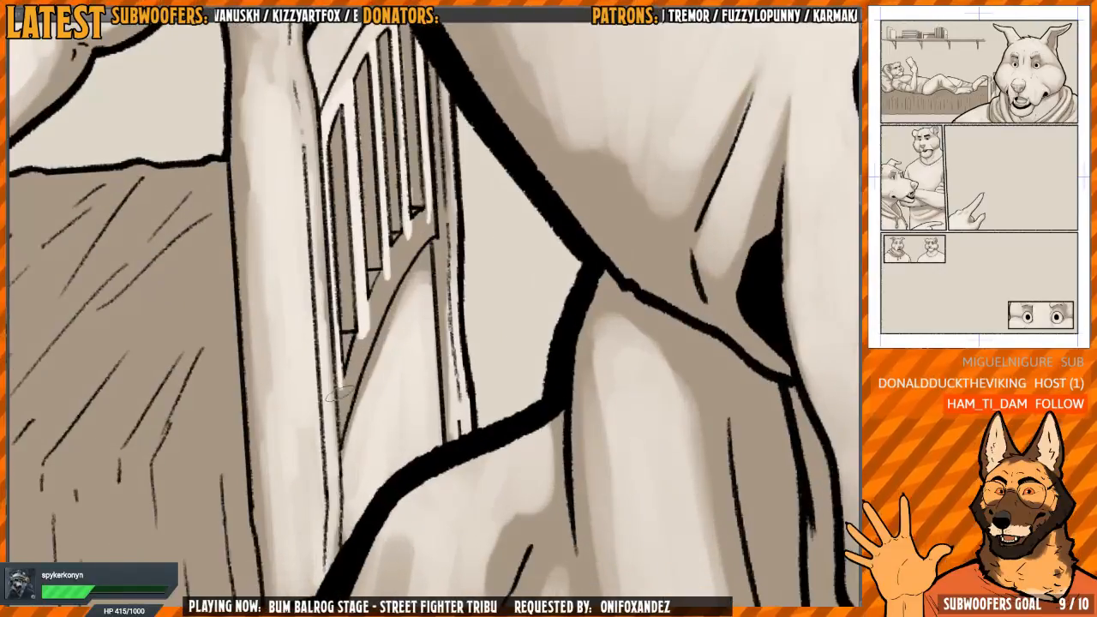
mouse_move(335, 309)
left_mouse_down()
mouse_move(341, 388)
mouse_move(414, 211)
mouse_move(399, 238)
left_mouse_up()
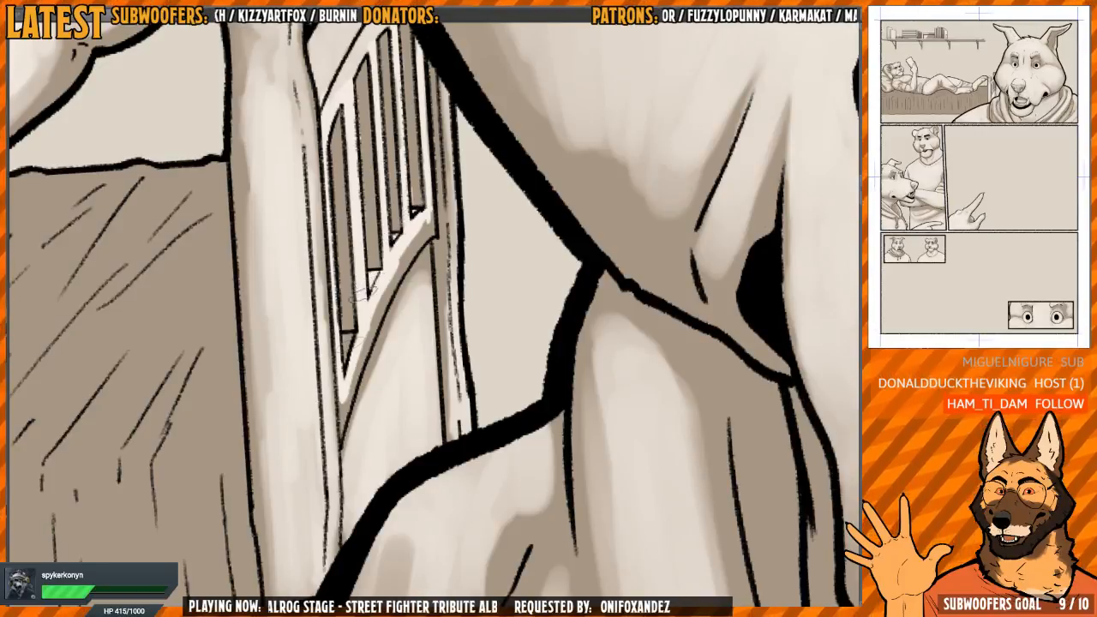
mouse_move(349, 335)
left_mouse_down()
mouse_move(350, 375)
mouse_move(374, 317)
mouse_move(348, 381)
mouse_move(408, 249)
mouse_move(350, 347)
left_mouse_up()
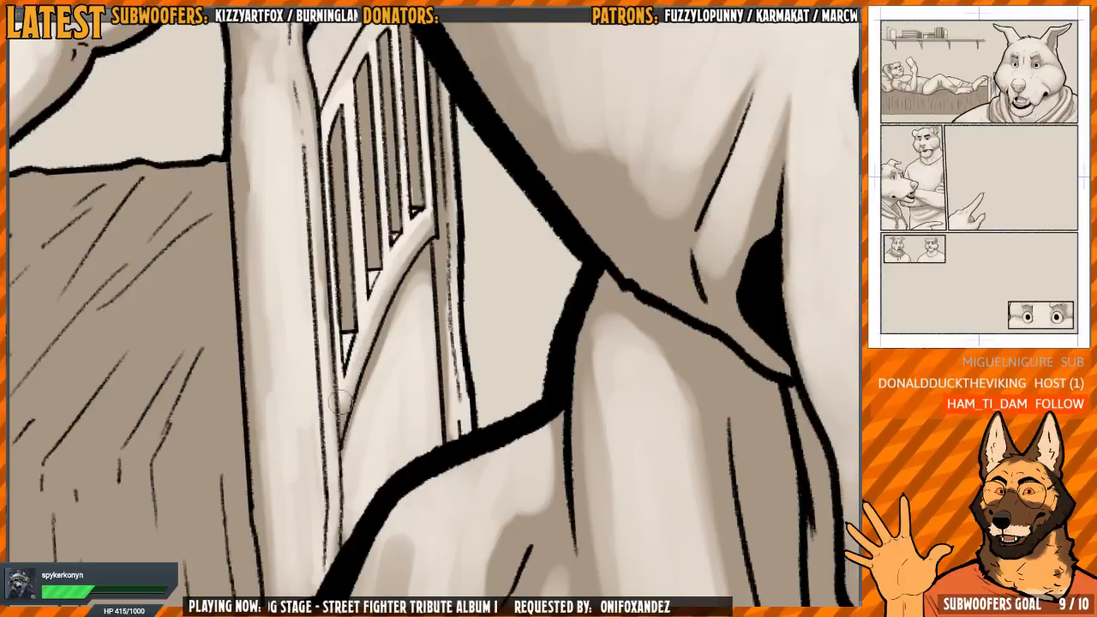
left_click_drag(429, 211, 396, 329)
Load a selection that follows the contours of the page's figures and objects for shading the blanket
scroll(395, 316, "down", 5)
scroll(394, 252, "up", 1)
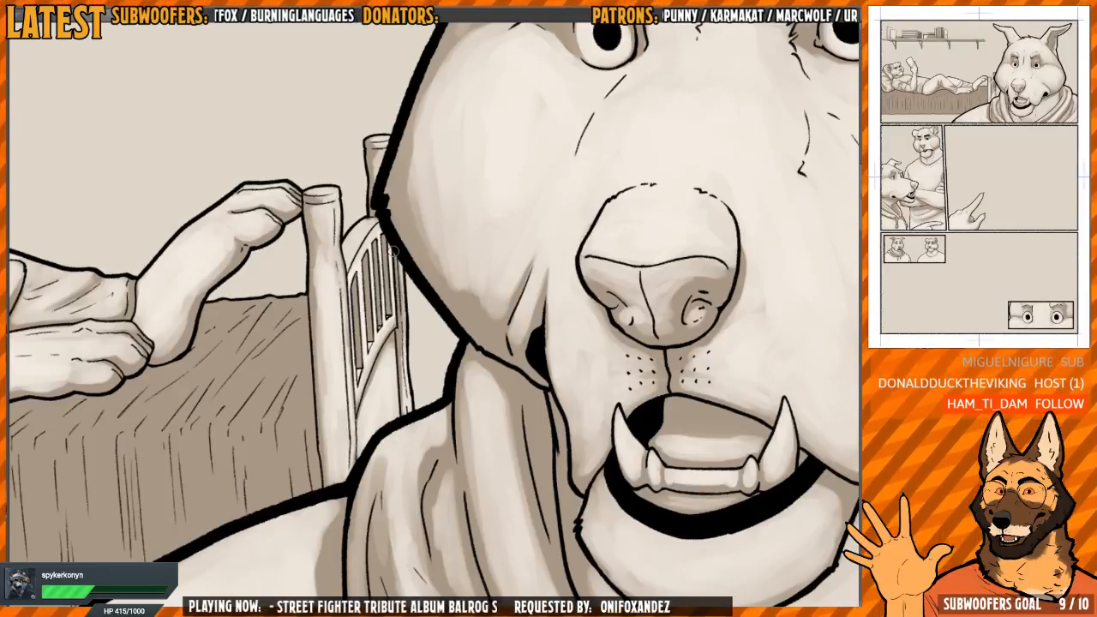
scroll(442, 296, "down", 3)
left_click_drag(387, 293, 478, 216)
left_click_drag(522, 248, 519, 328)
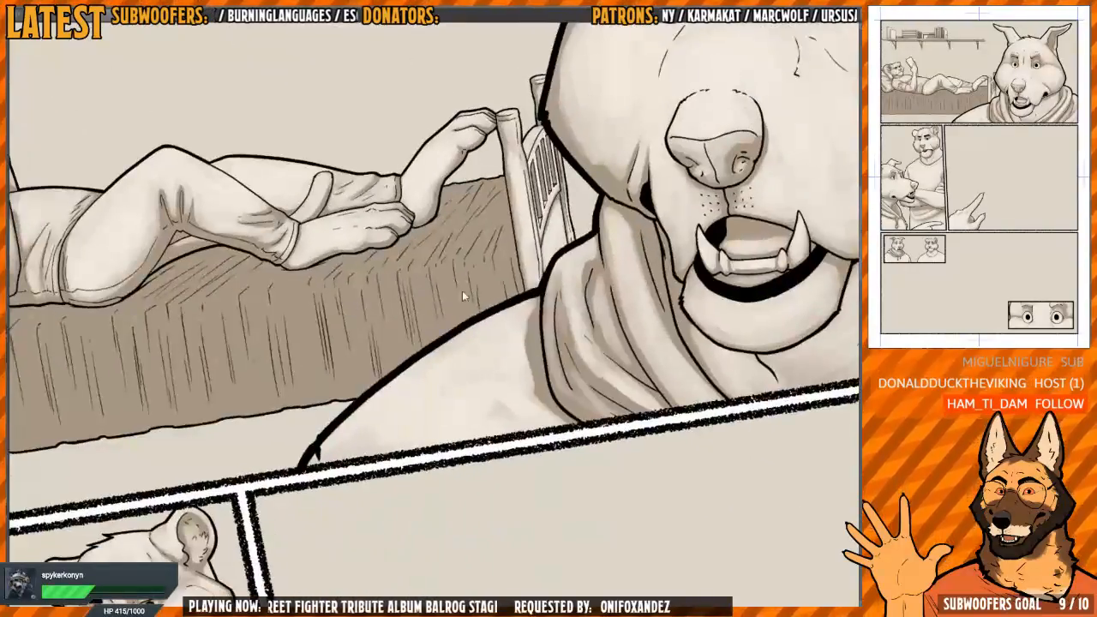
scroll(462, 291, "up", 1)
left_click_drag(509, 267, 489, 279)
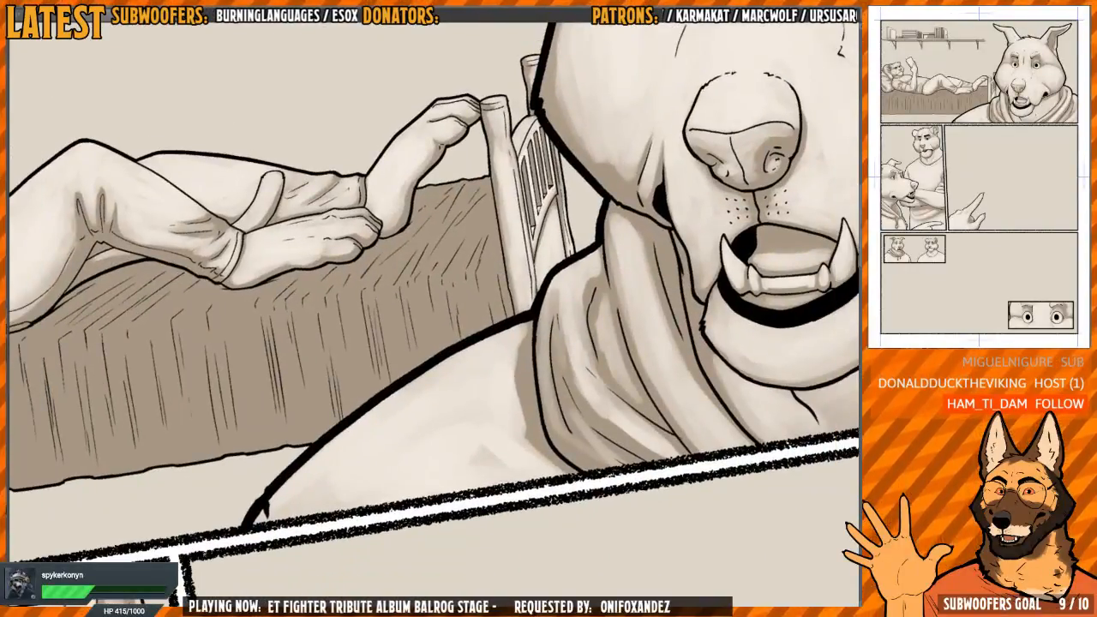
key("Escape")
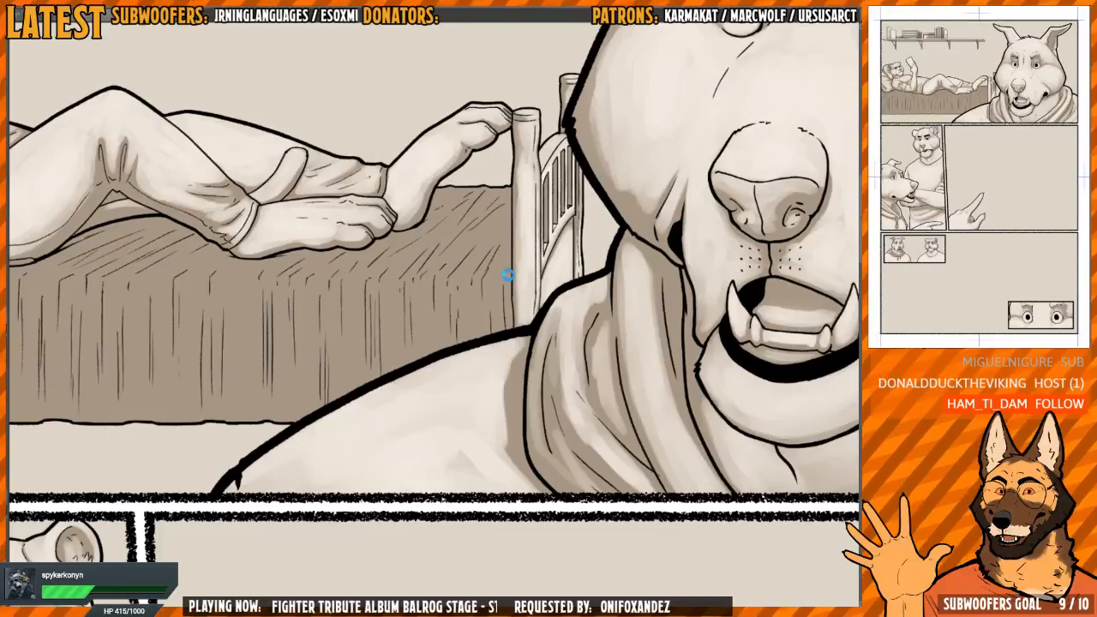
scroll(500, 307, "down", 3)
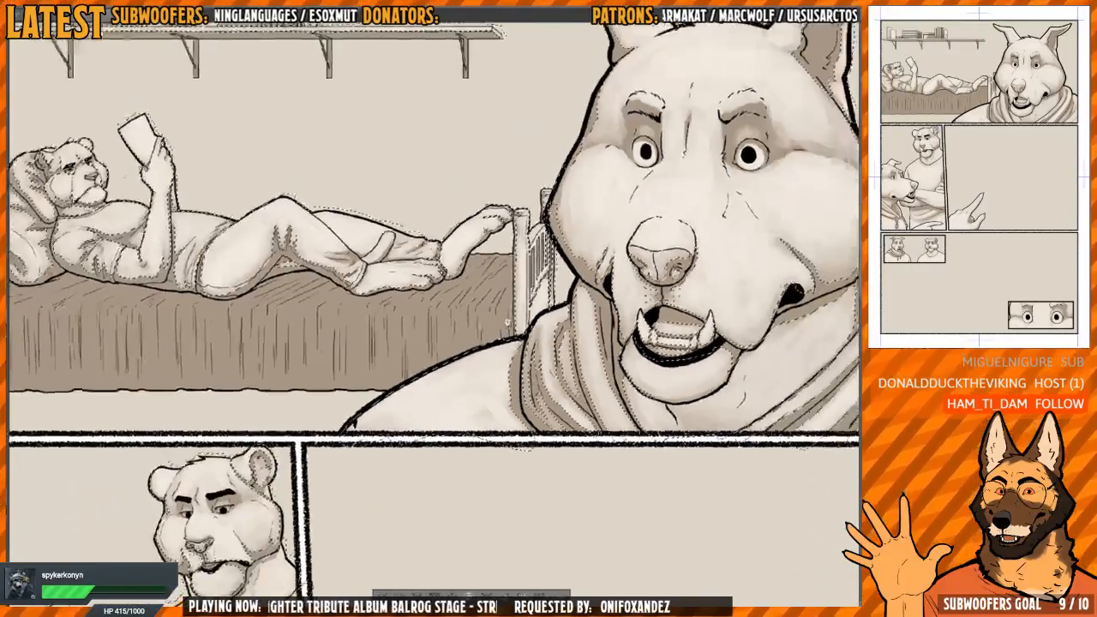
scroll(500, 307, "up", 3)
Paint the first vertical light streaks on the blanket's hanging side, between the footboard and the reclining figure's foot
mouse_move(470, 323)
left_mouse_down()
mouse_move(488, 360)
mouse_move(497, 326)
mouse_move(497, 345)
mouse_move(466, 387)
left_mouse_up()
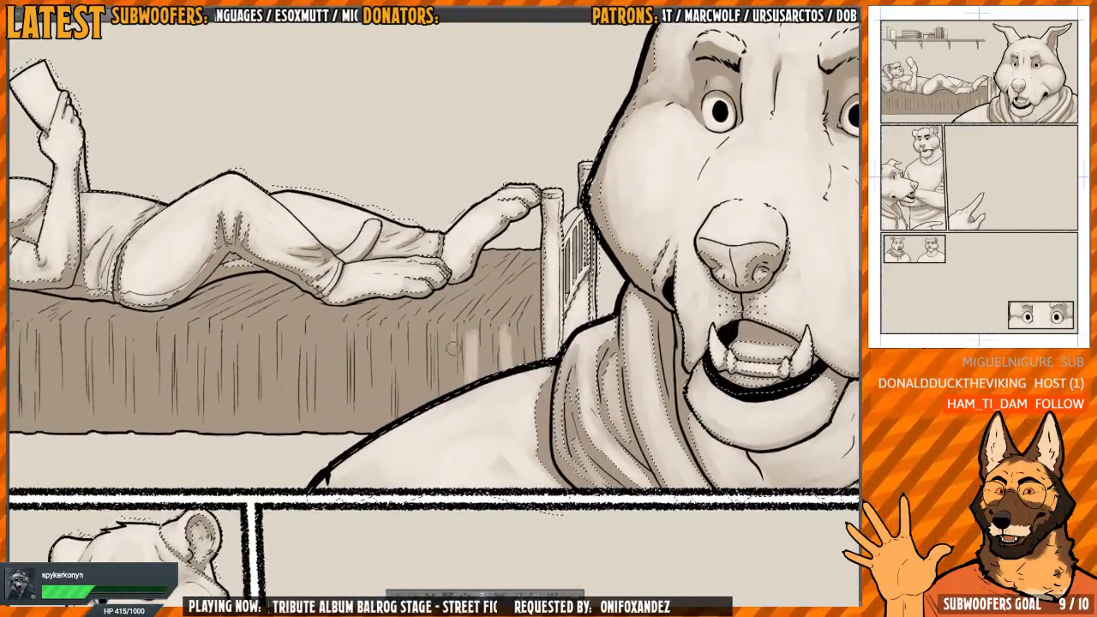
left_click_drag(451, 337, 448, 390)
left_click_drag(450, 358, 498, 356)
key("h")
key("h")
mouse_move(537, 321)
left_mouse_down()
mouse_move(512, 326)
mouse_move(487, 377)
left_mouse_up()
Paint diagonal light streaks across the blanket's top surface between the reclining figure's feet and the footboard
scroll(511, 326, "up", 1)
mouse_move(495, 334)
left_mouse_down()
mouse_move(541, 284)
mouse_move(543, 300)
mouse_move(556, 292)
left_mouse_up()
left_click_drag(497, 310, 542, 271)
left_click_drag(490, 316, 515, 287)
mouse_move(482, 311)
left_mouse_down()
mouse_move(513, 288)
mouse_move(474, 372)
mouse_move(478, 311)
left_mouse_up()
Paint vertical light streaks between the fold lines of the blanket's hanging side, beneath the reclining figure's front foot
left_click_drag(465, 317, 464, 393)
mouse_move(449, 328)
left_mouse_down()
mouse_move(470, 337)
mouse_move(454, 409)
left_mouse_up()
mouse_move(437, 328)
left_mouse_down()
mouse_move(437, 422)
mouse_move(442, 407)
left_mouse_up()
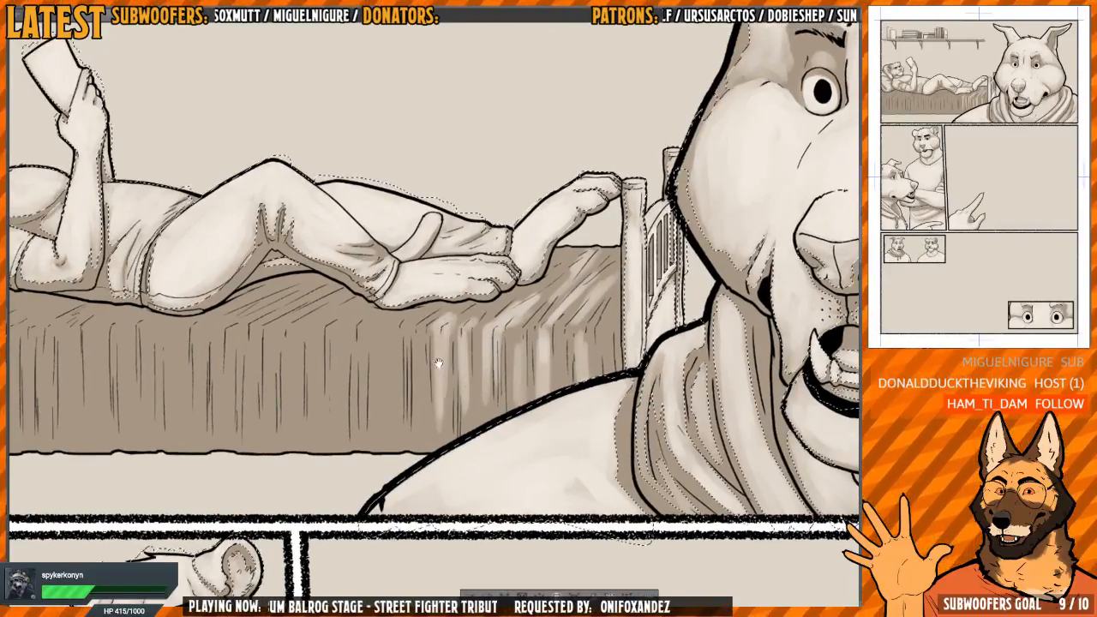
mouse_move(438, 365)
left_mouse_down()
mouse_move(452, 360)
mouse_move(412, 431)
left_mouse_up()
left_click_drag(437, 343, 430, 438)
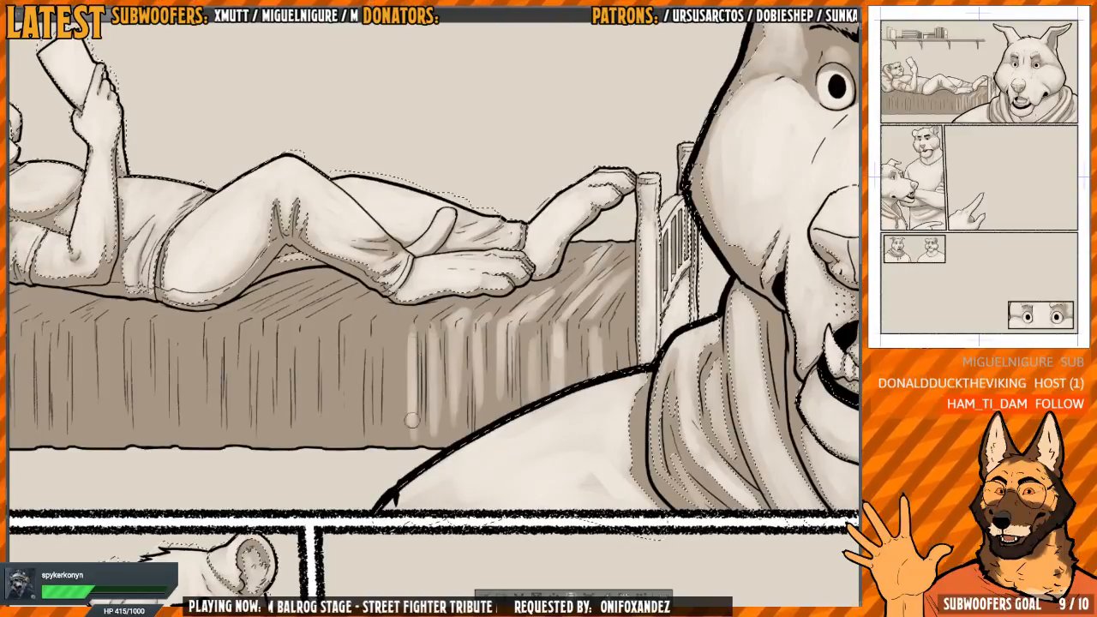
Extend the hanging blanket's vertical highlights with broader, brighter streaks beneath the reclining figure's ankle and shin
left_click_drag(413, 368, 412, 430)
left_click_drag(401, 330, 399, 432)
left_click_drag(410, 377, 405, 443)
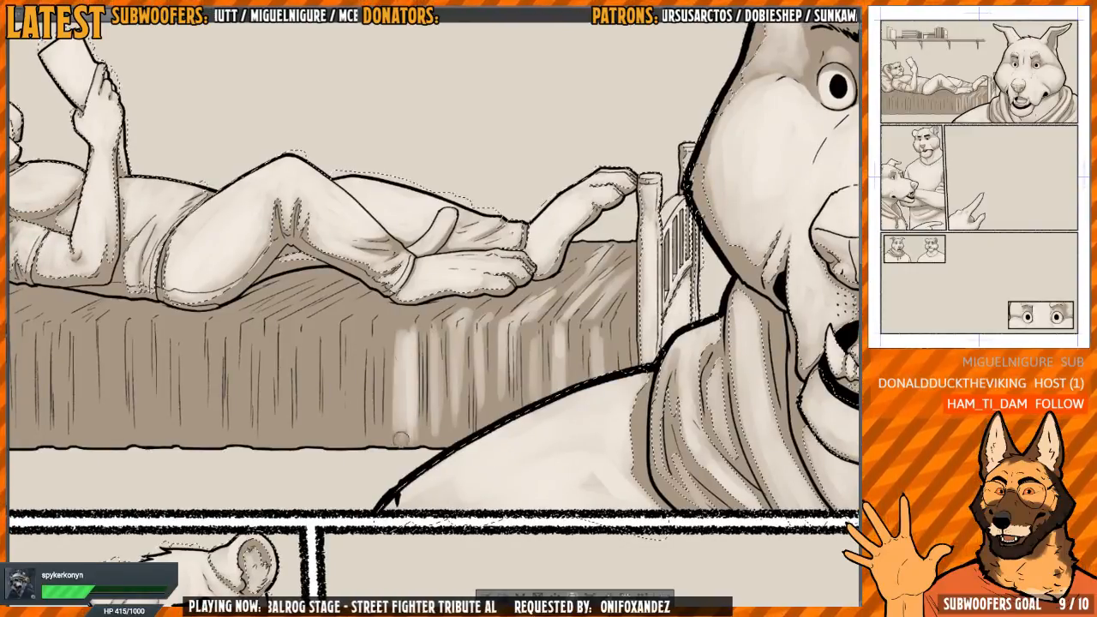
left_click_drag(392, 324, 390, 433)
mouse_move(387, 322)
left_mouse_down()
mouse_move(468, 315)
mouse_move(414, 424)
left_mouse_up()
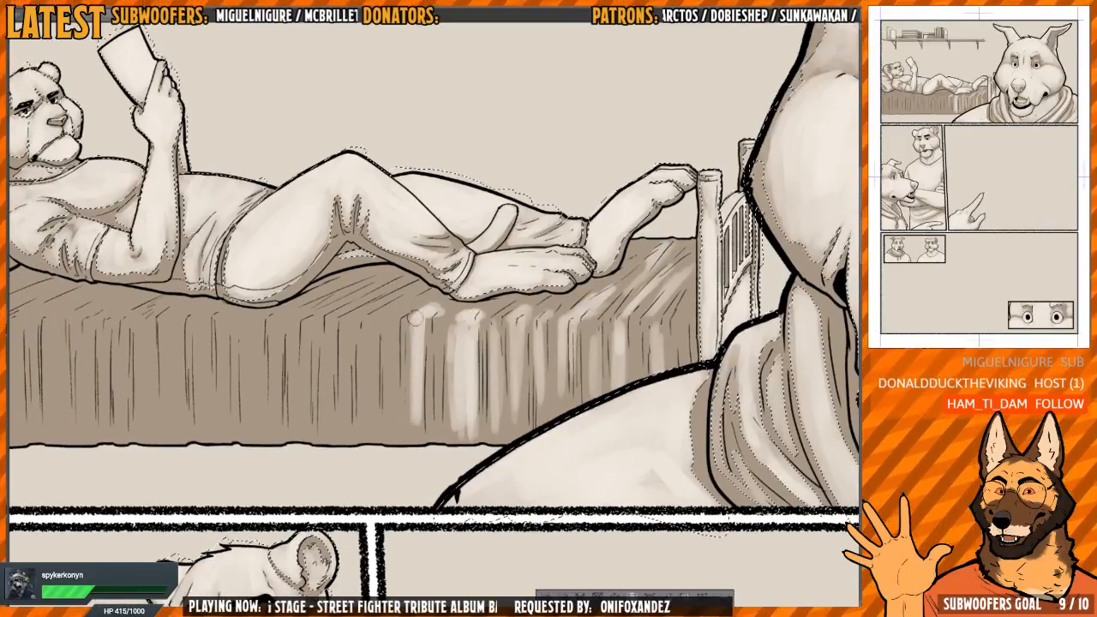
left_click_drag(411, 319, 407, 403)
mouse_move(392, 307)
left_mouse_down()
mouse_move(425, 324)
mouse_move(404, 380)
mouse_move(406, 421)
mouse_move(422, 425)
left_mouse_up()
Paint light diagonal folds on the blanket's top surface beneath the reclining figure's bent knee, down to the mattress edge
scroll(426, 333, "up", 3)
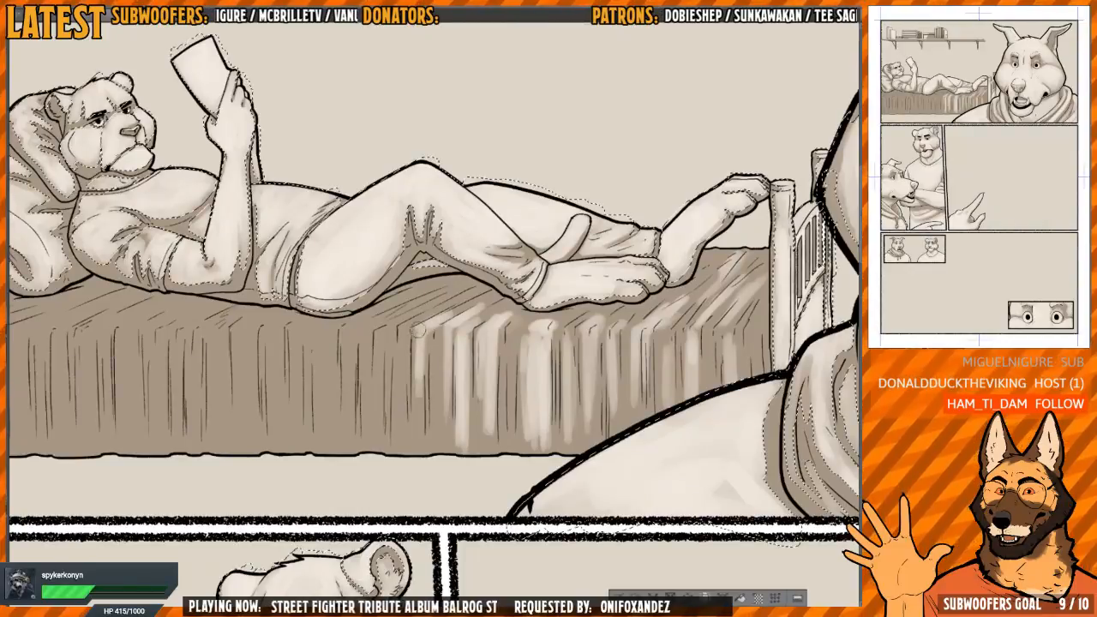
mouse_move(419, 331)
left_mouse_down()
mouse_move(422, 438)
mouse_move(420, 341)
left_mouse_up()
mouse_move(413, 351)
left_mouse_down()
mouse_move(415, 428)
mouse_move(430, 240)
mouse_move(420, 242)
mouse_move(452, 336)
left_mouse_up()
scroll(414, 368, "up", 3)
mouse_move(456, 244)
left_mouse_down()
mouse_move(450, 344)
mouse_move(457, 227)
mouse_move(434, 367)
left_mouse_up()
mouse_move(435, 289)
left_mouse_down()
mouse_move(432, 371)
mouse_move(395, 455)
mouse_move(404, 332)
left_mouse_up()
Add narrow vertical highlights to the hanging blanket folds below the reclining figure's bent knee
scroll(541, 375, "down", 2)
mouse_move(540, 374)
left_mouse_down()
mouse_move(467, 428)
mouse_move(428, 433)
left_mouse_up()
scroll(469, 372, "up", 1)
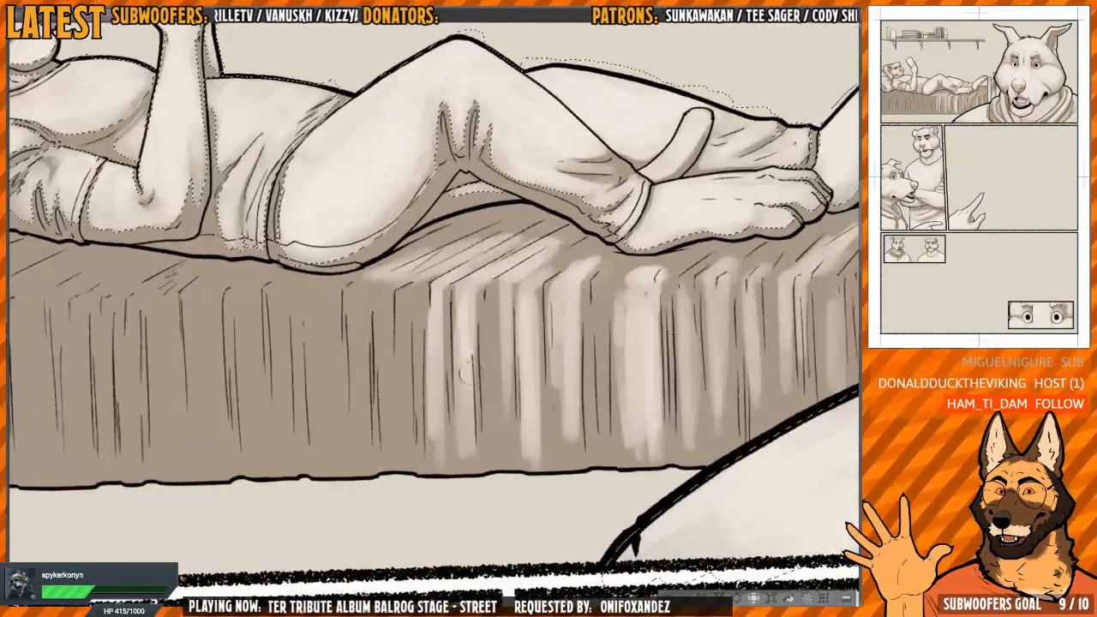
mouse_move(463, 375)
left_mouse_down()
mouse_move(483, 288)
mouse_move(480, 369)
mouse_move(456, 343)
left_mouse_up()
Paint light strokes along the blanket's bend between its top and hanging side, from the ankle toward the footboard
scroll(484, 279, "down", 1)
scroll(480, 368, "down", 1)
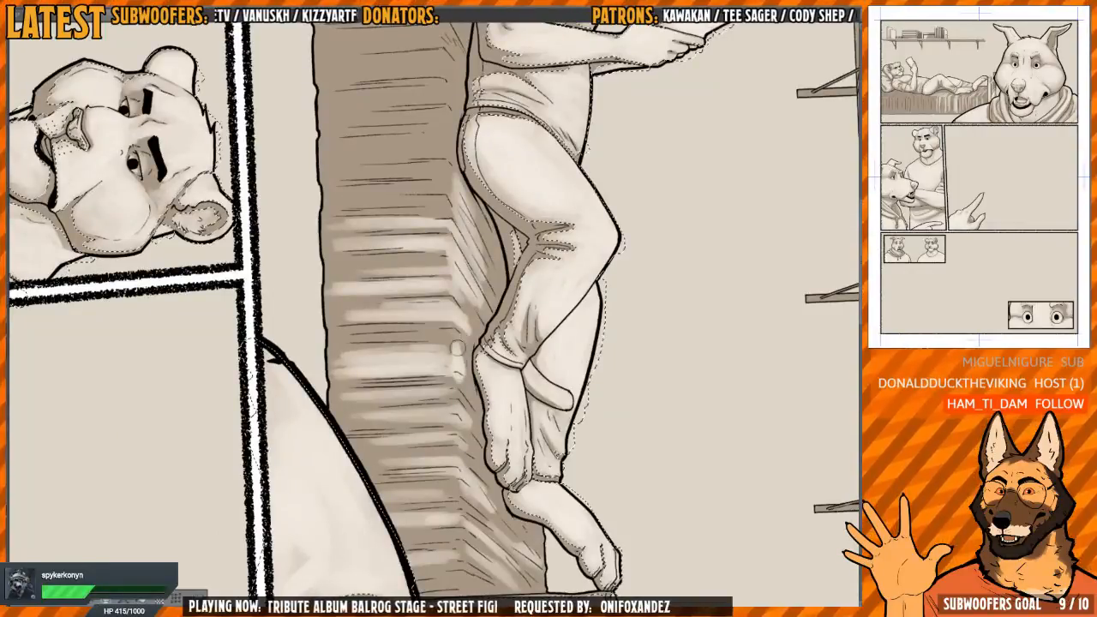
mouse_move(462, 416)
left_mouse_down()
mouse_move(453, 341)
mouse_move(452, 386)
left_mouse_up()
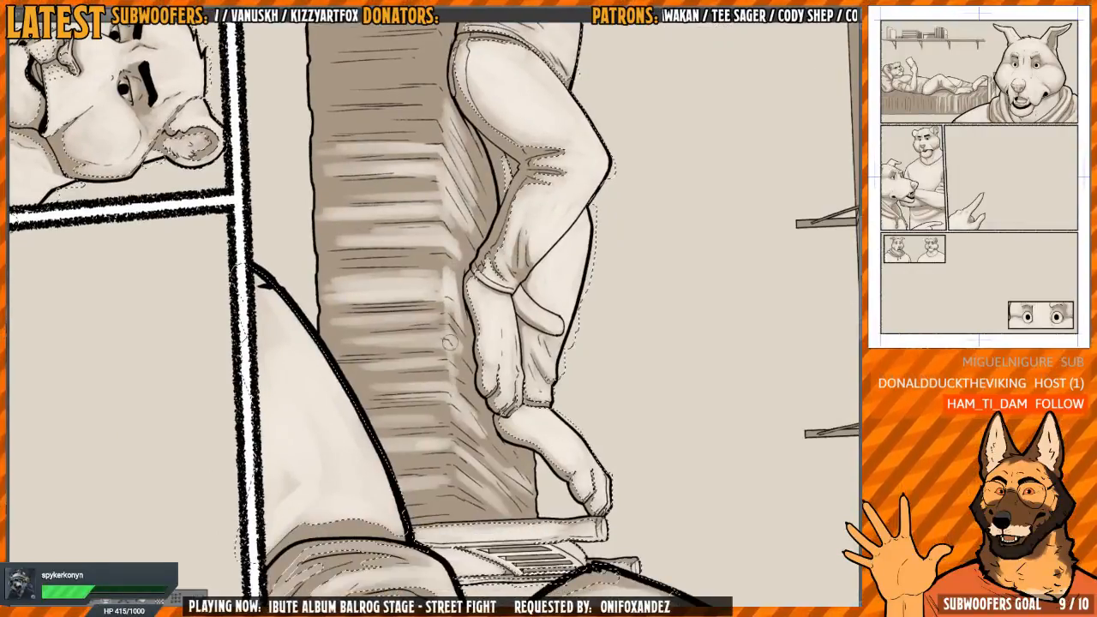
left_click_drag(454, 315, 462, 413)
left_click_drag(452, 353, 452, 435)
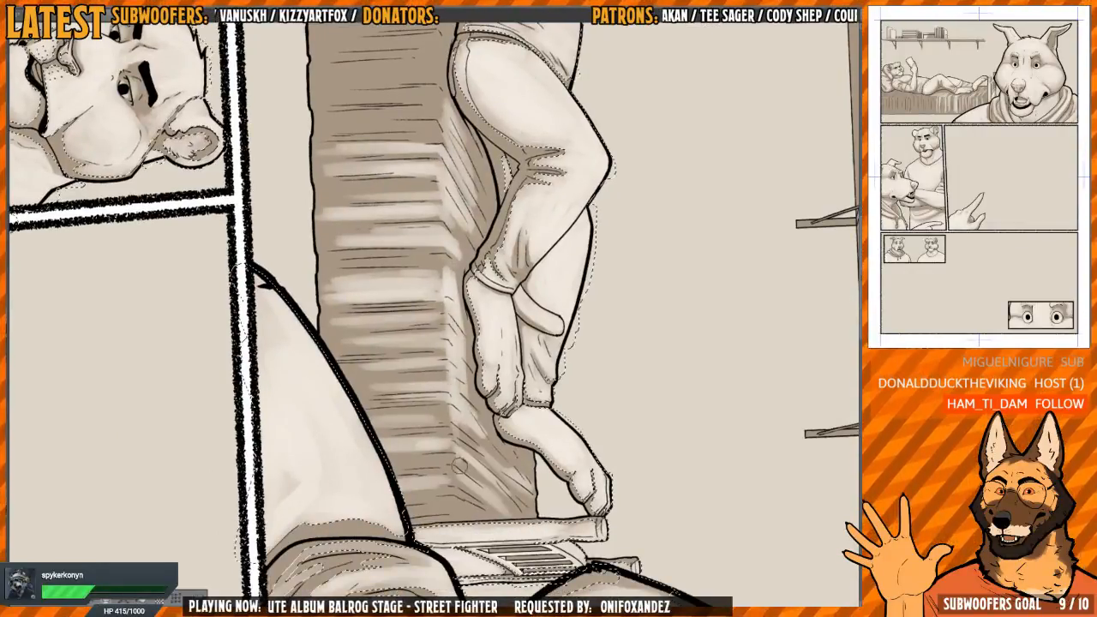
Paint light strokes across the blanket's top surface and bend beneath the feet and lower legs, out to the footboard
mouse_move(456, 386)
left_mouse_down()
mouse_move(463, 467)
mouse_move(485, 459)
left_mouse_up()
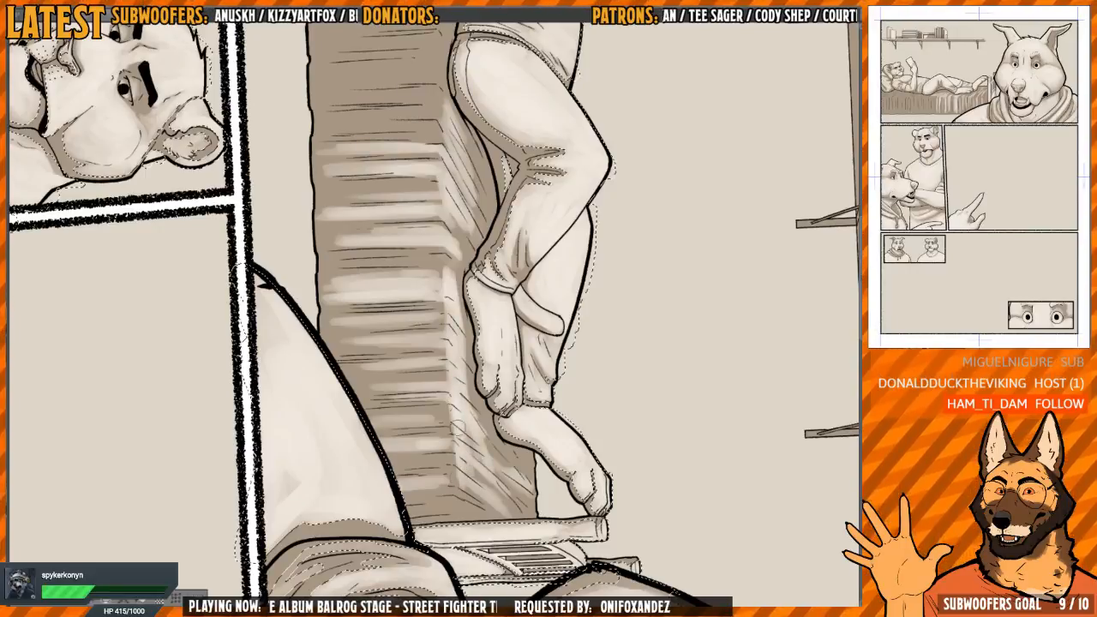
key("m")
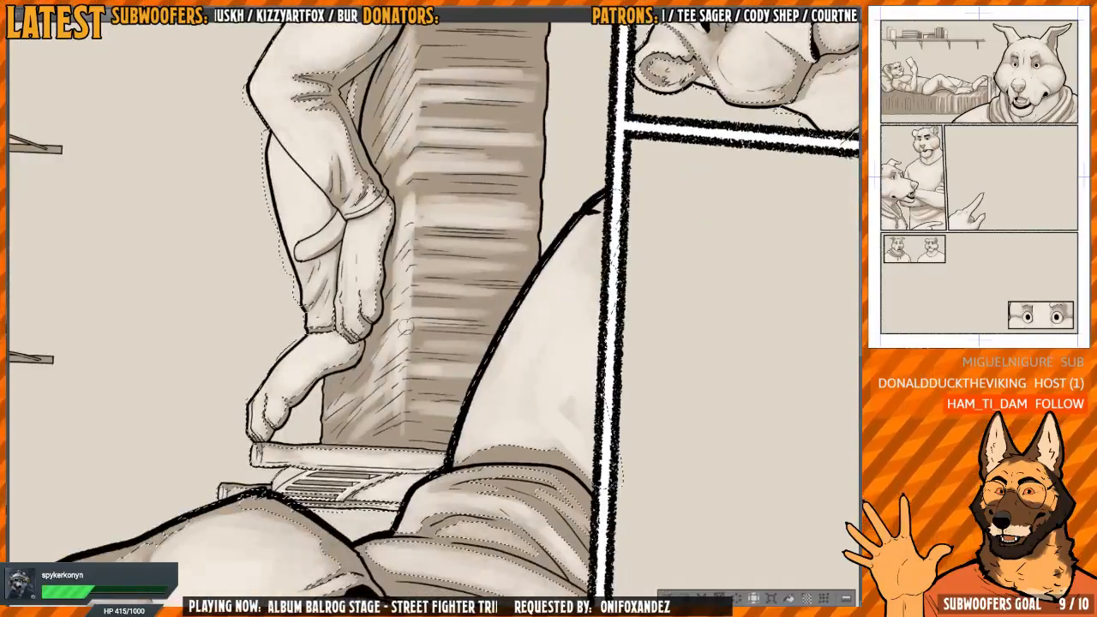
mouse_move(389, 367)
left_mouse_down()
mouse_move(373, 439)
mouse_move(328, 442)
left_mouse_up()
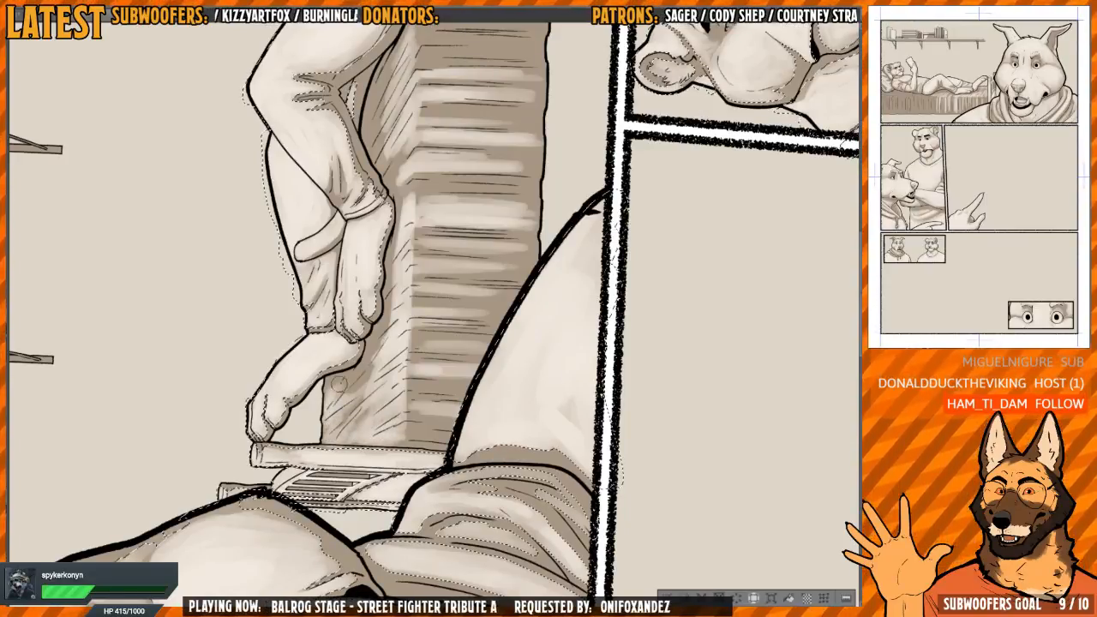
left_click_drag(344, 401, 393, 301)
scroll(373, 406, "up", 5)
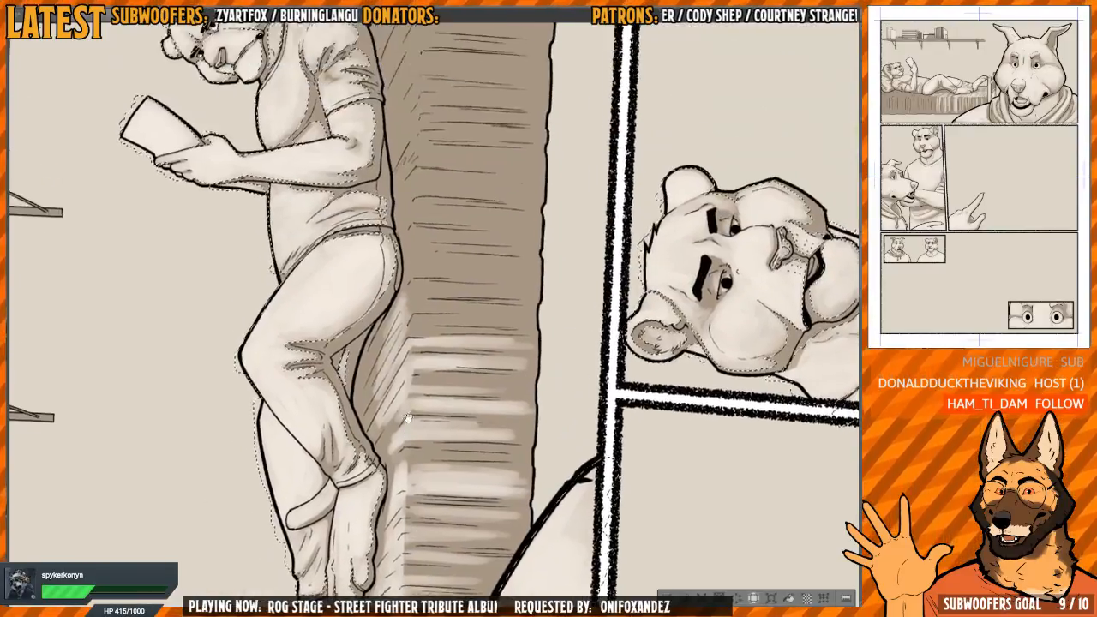
mouse_move(390, 458)
left_mouse_down()
mouse_move(387, 425)
mouse_move(375, 456)
mouse_move(384, 352)
left_mouse_up()
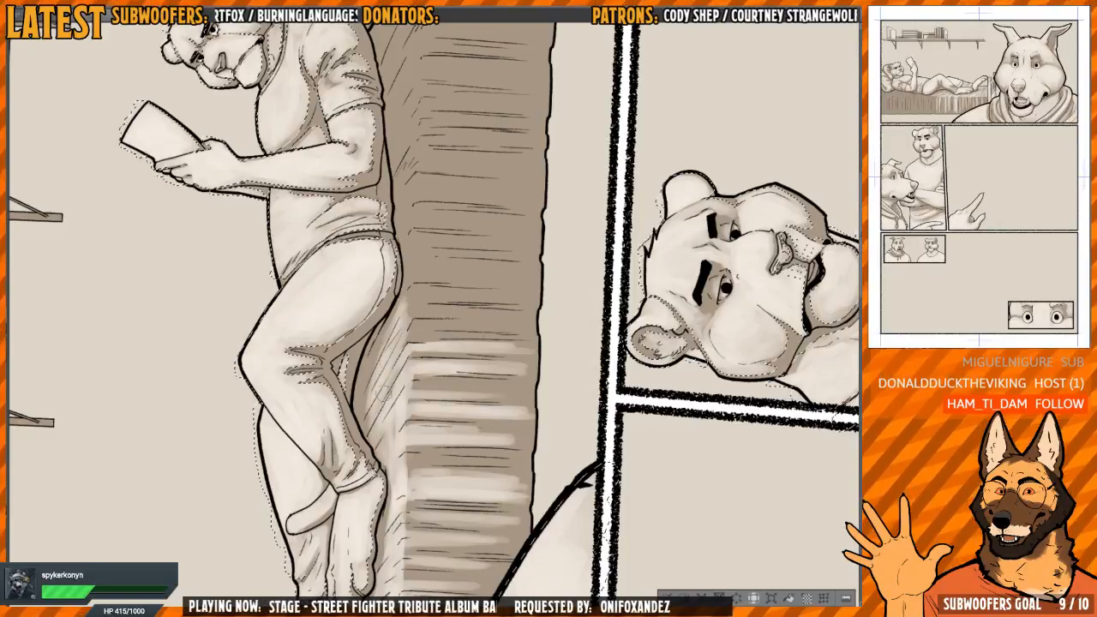
Lighten the blanket's top surface beneath the reclining figure's torso, working from the hip up to the pillow
scroll(398, 368, "up", 3)
key("h")
scroll(403, 352, "down", 2)
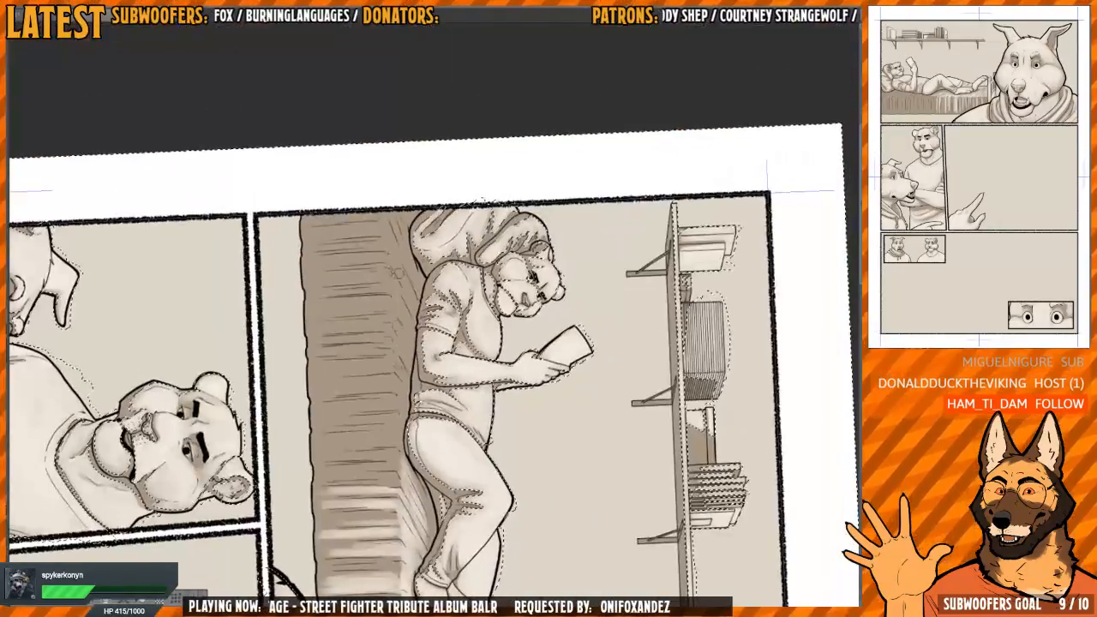
left_click_drag(400, 464, 398, 321)
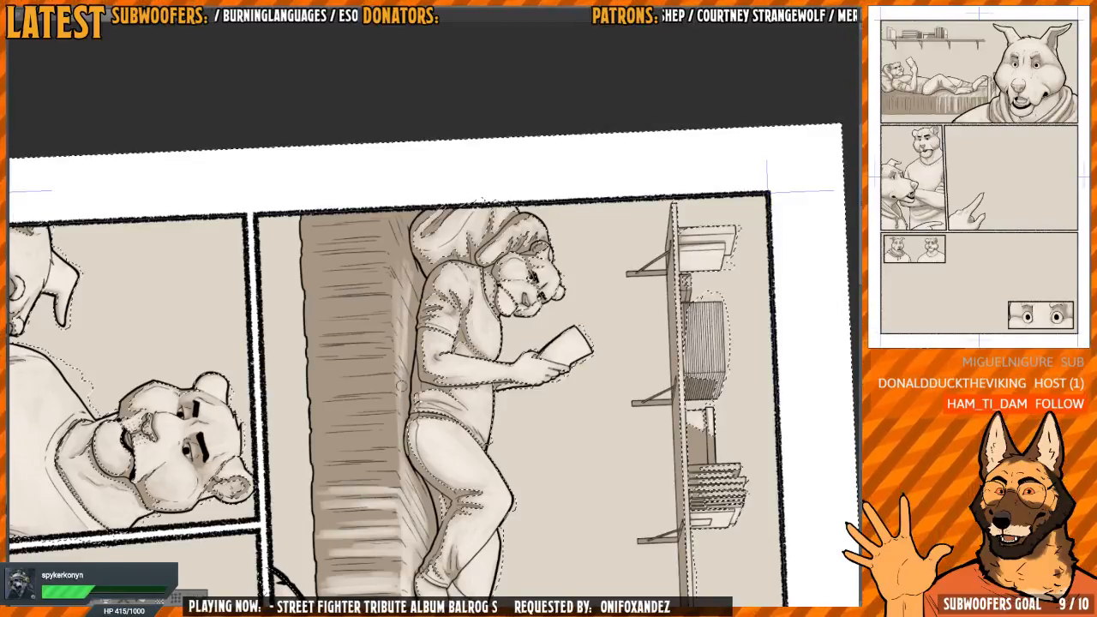
left_click_drag(400, 337, 403, 261)
mouse_move(401, 269)
left_mouse_down()
mouse_move(398, 312)
mouse_move(392, 250)
left_mouse_up()
scroll(397, 312, "up", 2)
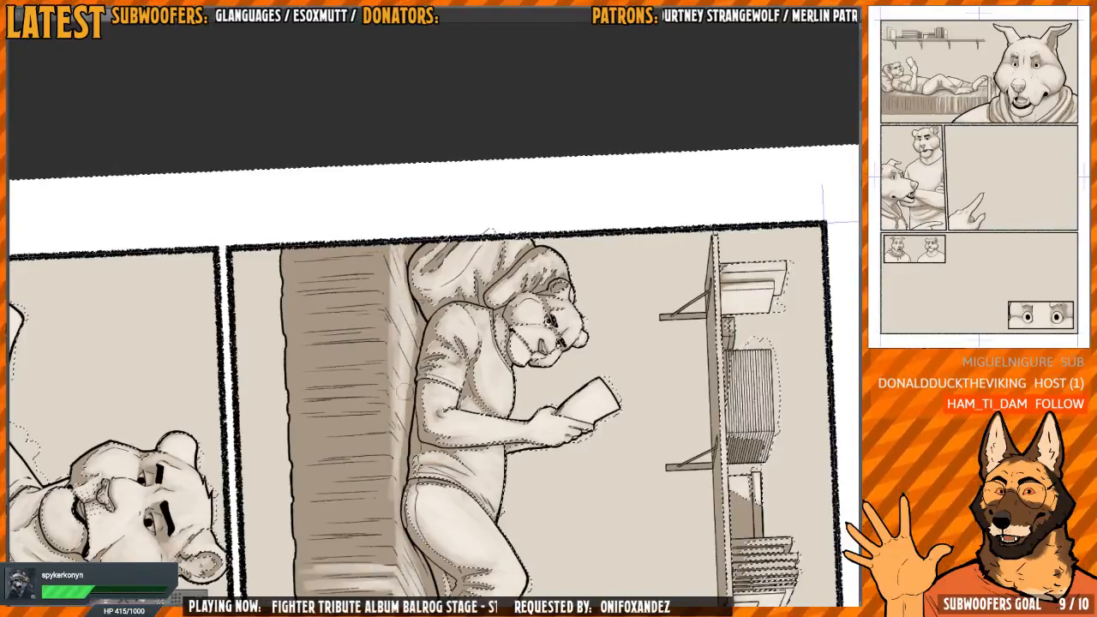
left_click_drag(432, 392, 441, 297)
left_click_drag(444, 343, 300, 400)
left_click_drag(462, 240, 465, 322)
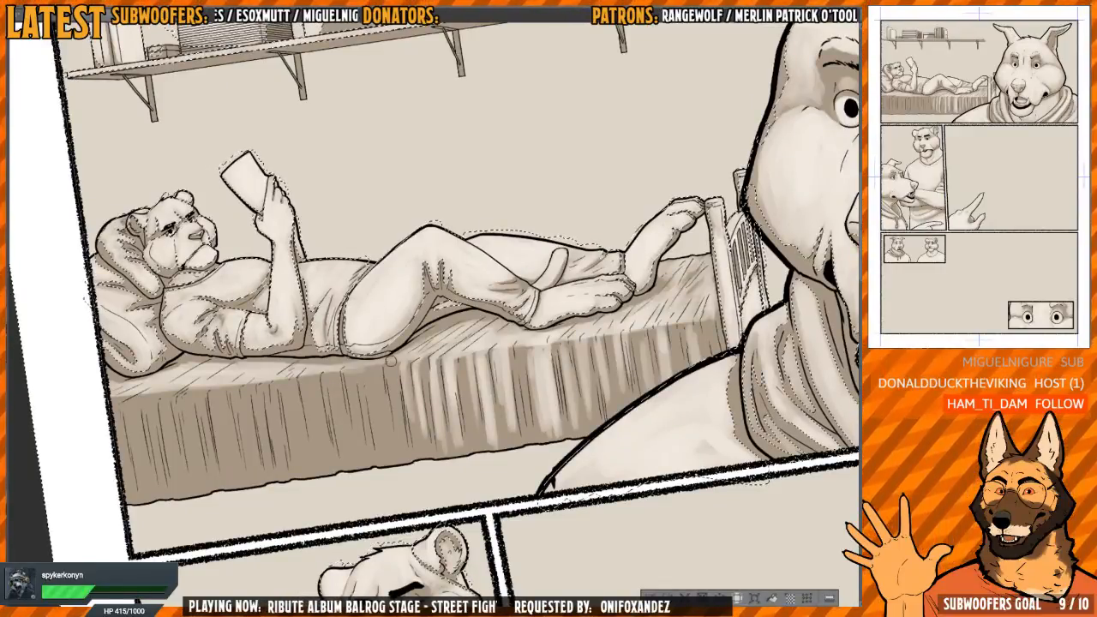
Add vertical highlights to the hanging blanket folds below the reclining figure's hip
left_click_drag(390, 386, 405, 384)
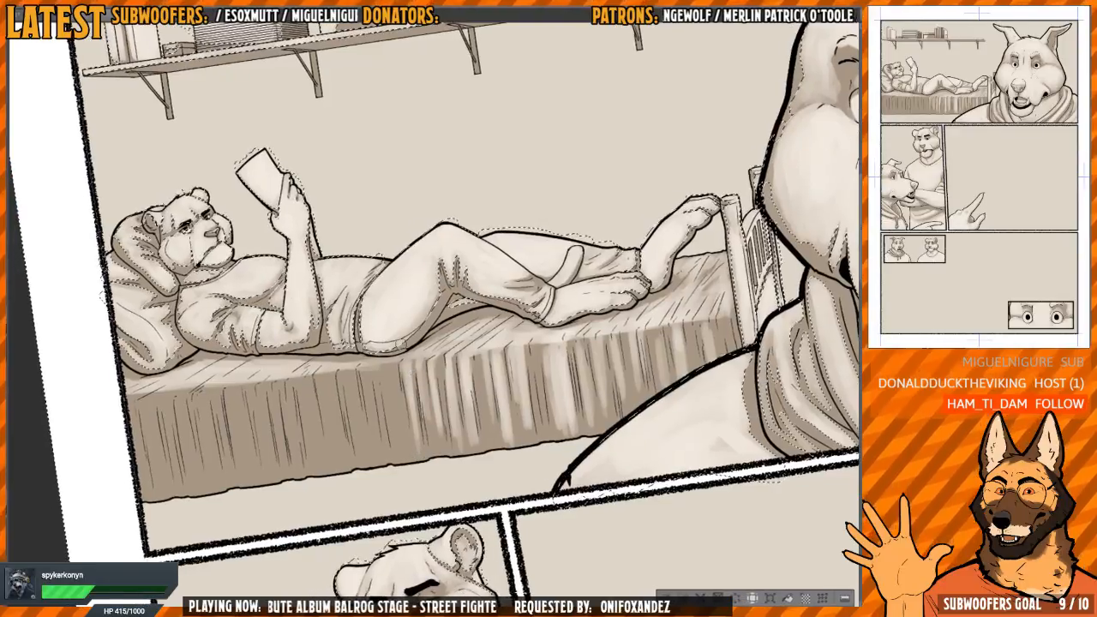
left_click_drag(401, 344, 402, 328)
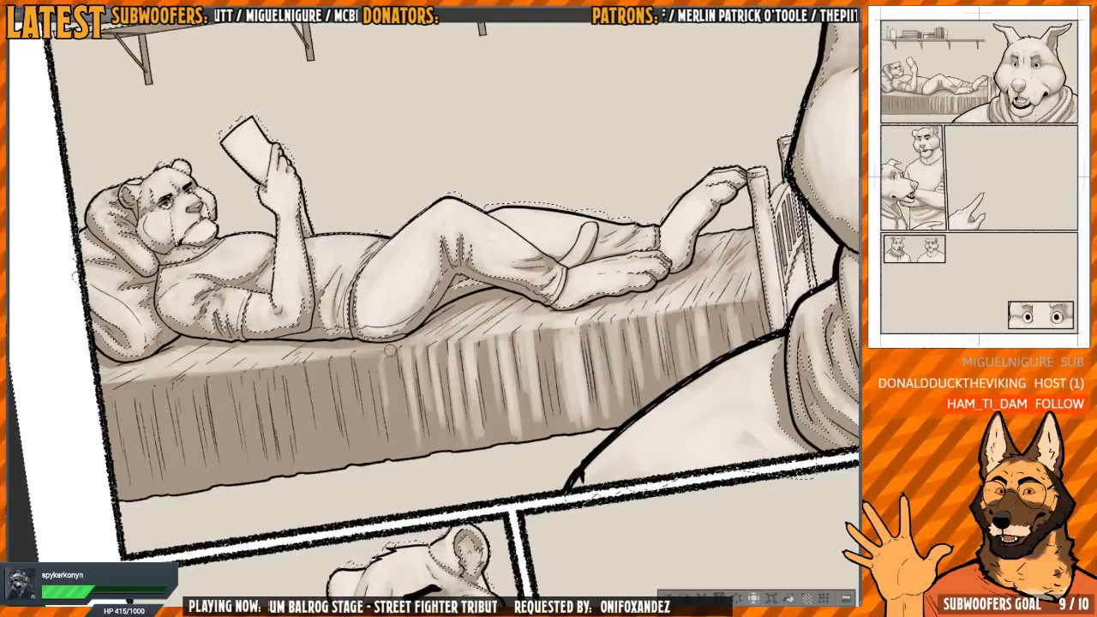
left_click_drag(387, 361, 398, 424)
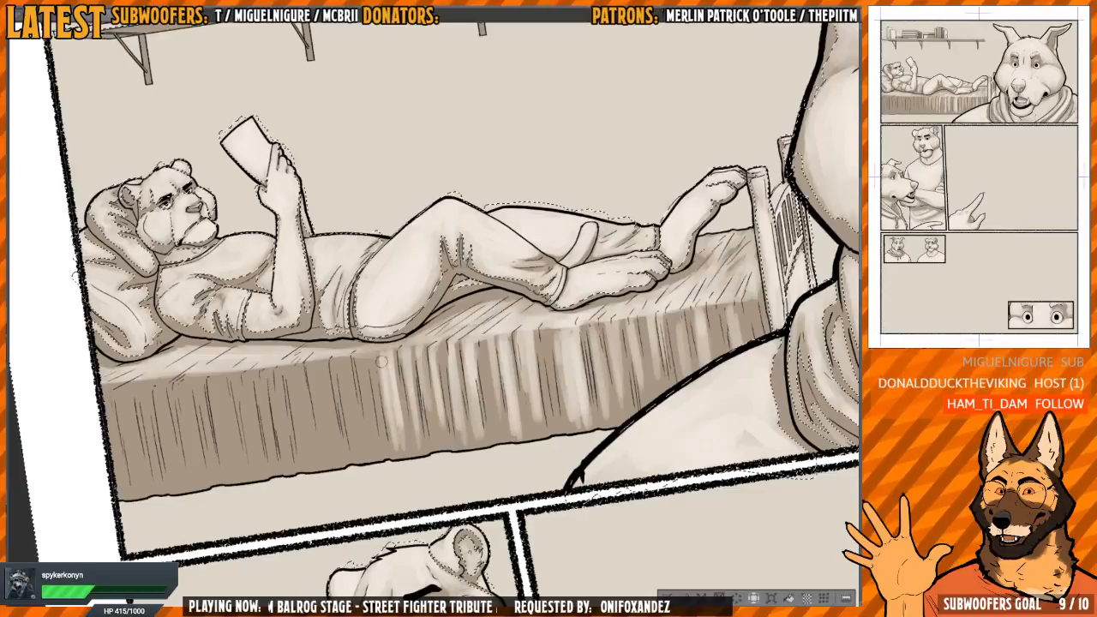
left_click_drag(378, 398, 387, 393)
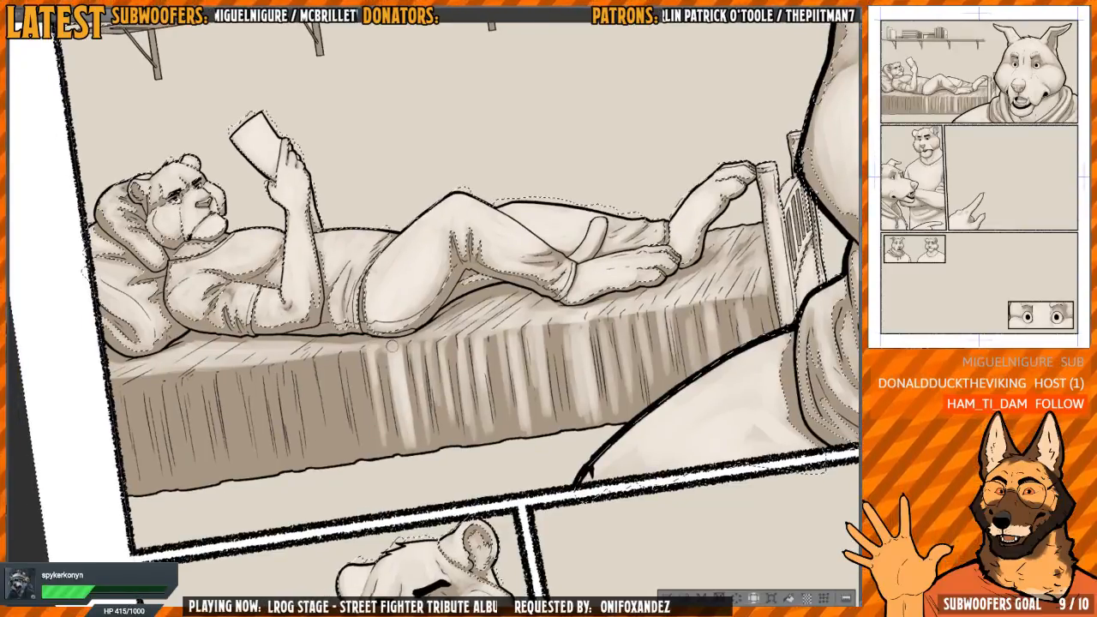
left_click_drag(381, 350, 395, 346)
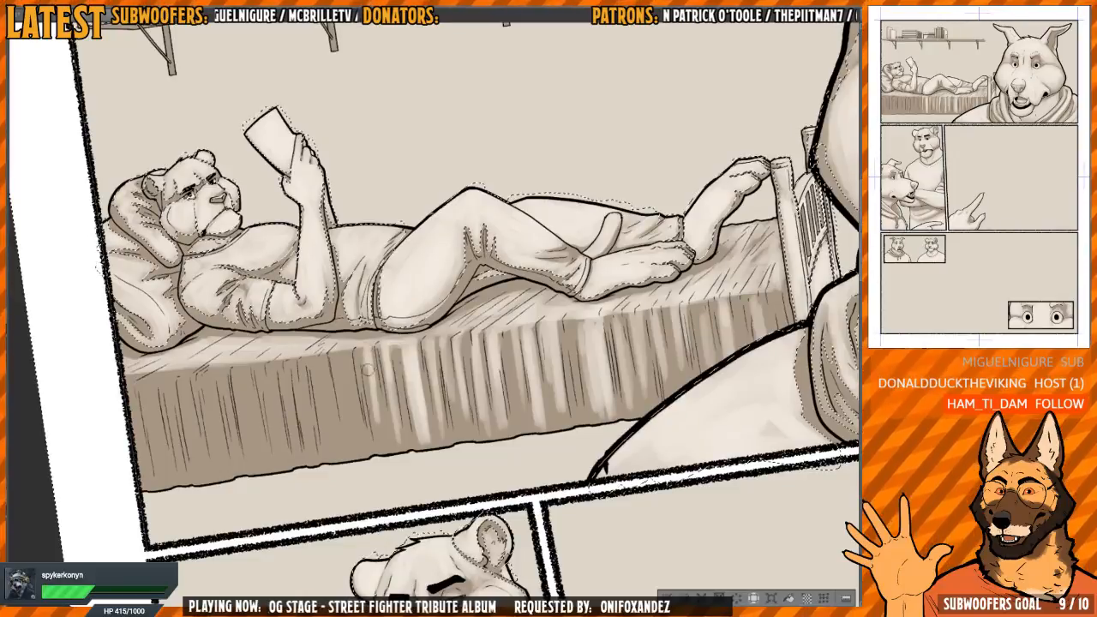
left_click_drag(382, 431, 396, 426)
scroll(366, 349, "up", 1)
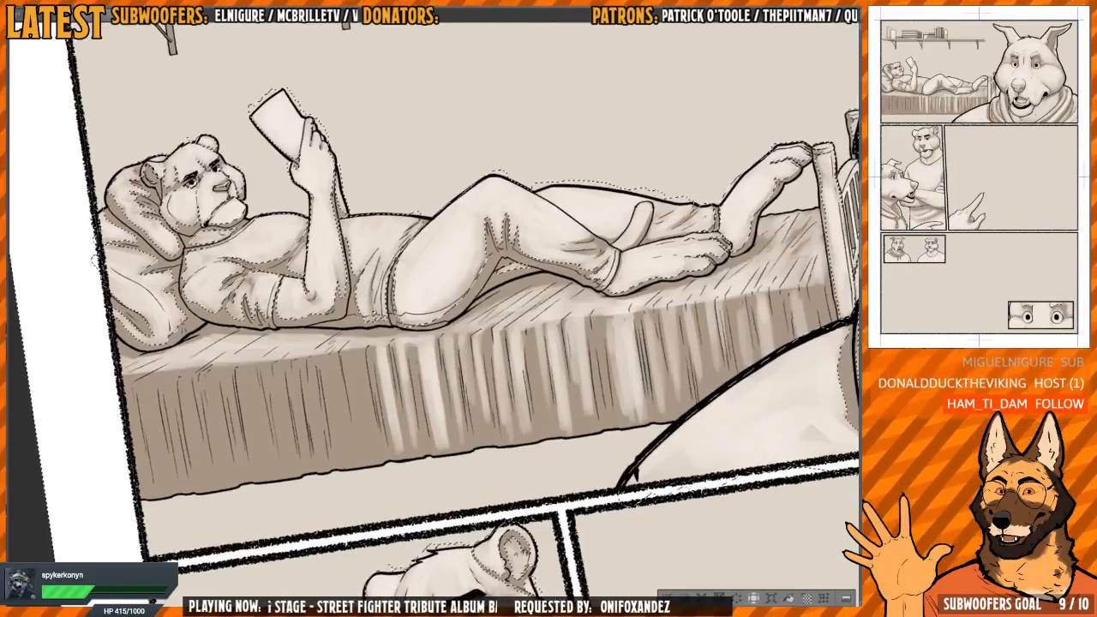
mouse_move(360, 354)
left_mouse_down()
mouse_move(358, 418)
mouse_move(370, 446)
left_mouse_up()
left_click_drag(366, 387, 374, 456)
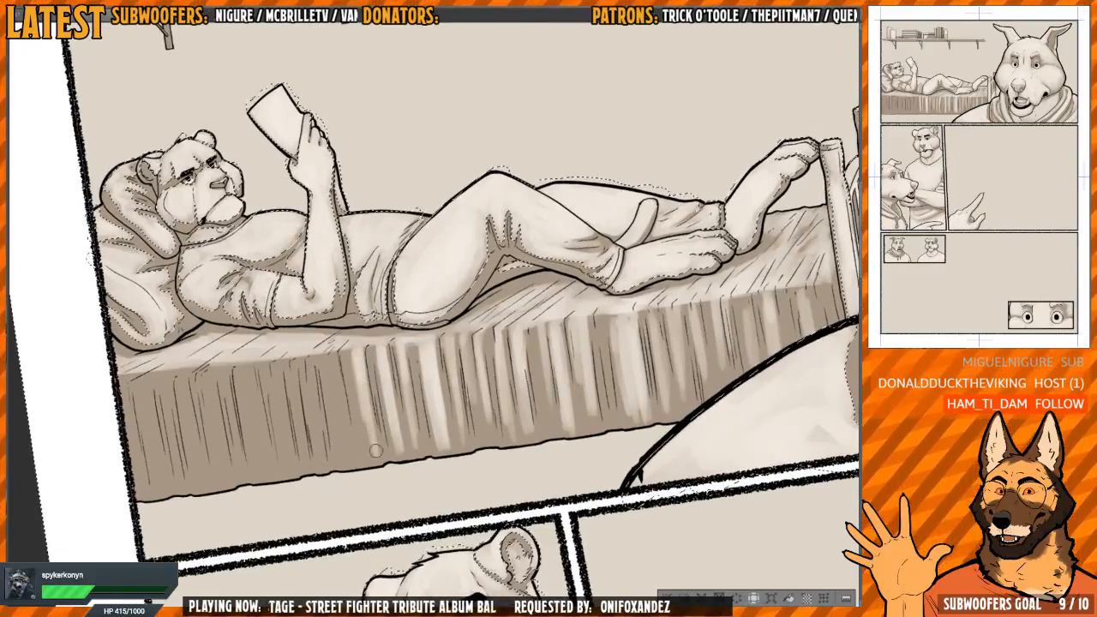
Continue the hanging blanket's vertical highlights below the figure's waist and brighten the neighbouring streaks under the hip
left_click_drag(354, 353, 355, 396)
left_click_drag(343, 349, 355, 451)
left_click_drag(358, 454, 349, 364)
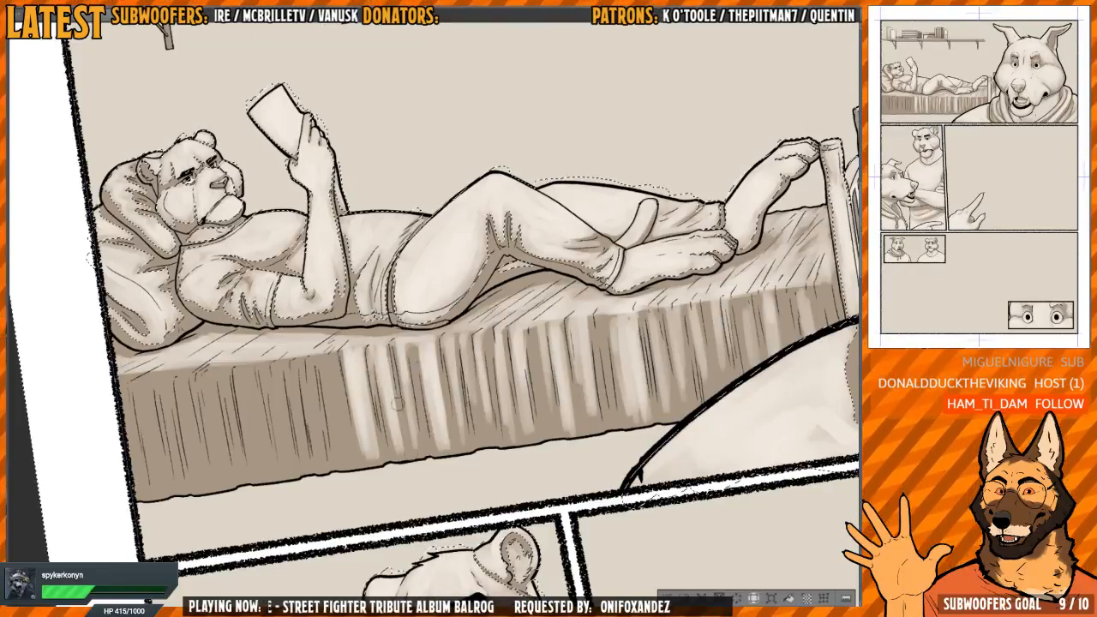
left_click_drag(410, 399, 419, 449)
left_click_drag(406, 358, 437, 362)
left_click_drag(441, 347, 442, 377)
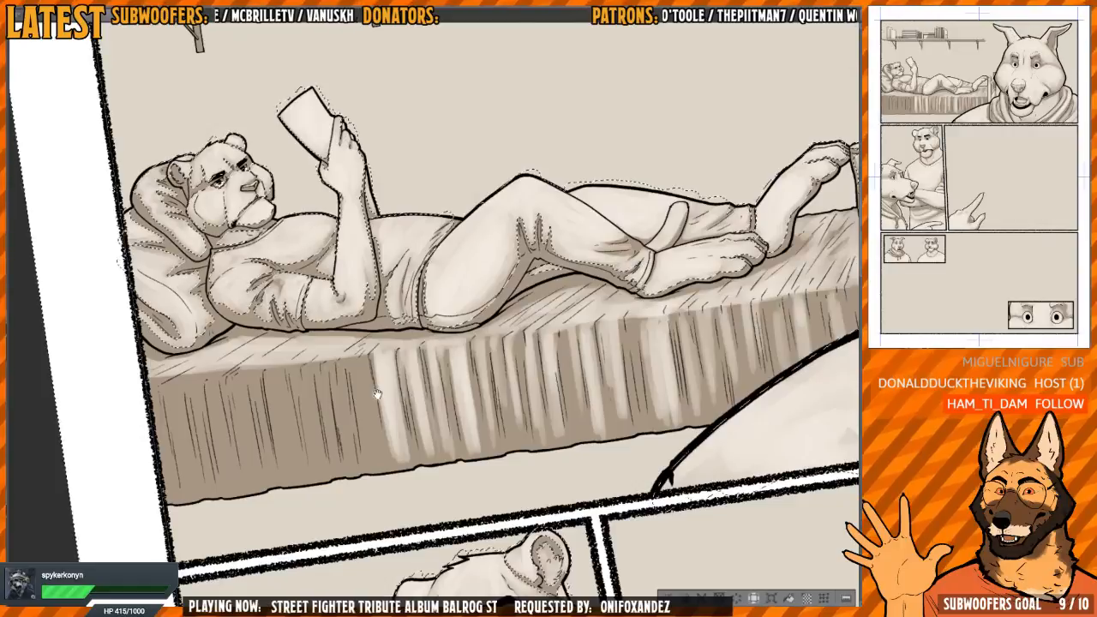
mouse_move(378, 393)
left_mouse_down()
mouse_move(397, 370)
mouse_move(381, 328)
left_mouse_up()
mouse_move(378, 369)
left_mouse_down()
mouse_move(372, 333)
mouse_move(385, 350)
mouse_move(363, 331)
mouse_move(373, 339)
left_mouse_up()
scroll(385, 362, "up", 1)
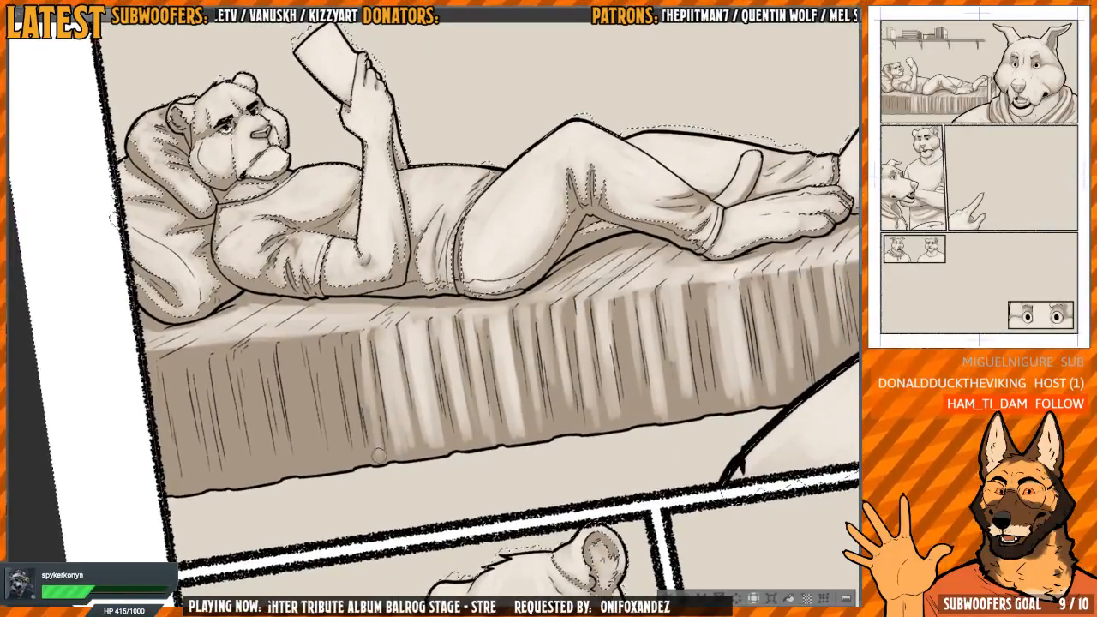
Paint vertical light streaks on the hanging blanket folds below the figure's elbow and upper arm
mouse_move(353, 351)
left_mouse_down()
mouse_move(359, 343)
mouse_move(335, 395)
mouse_move(355, 459)
left_mouse_up()
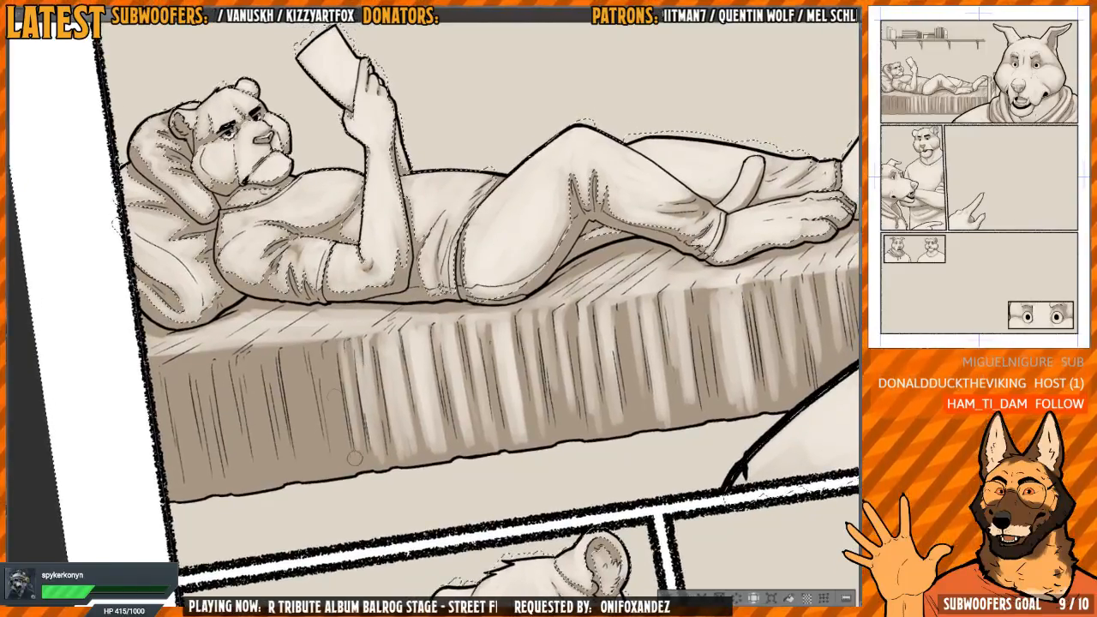
mouse_move(329, 344)
left_mouse_down()
mouse_move(341, 427)
mouse_move(315, 344)
mouse_move(329, 350)
mouse_move(334, 467)
left_mouse_up()
mouse_move(305, 360)
left_mouse_down()
mouse_move(321, 471)
mouse_move(333, 478)
left_mouse_up()
left_click_drag(320, 377, 335, 471)
left_click_drag(281, 378, 296, 473)
mouse_move(276, 377)
left_mouse_down()
mouse_move(310, 382)
mouse_move(327, 483)
left_mouse_up()
left_click_drag(311, 387, 334, 497)
left_click_drag(307, 377, 328, 474)
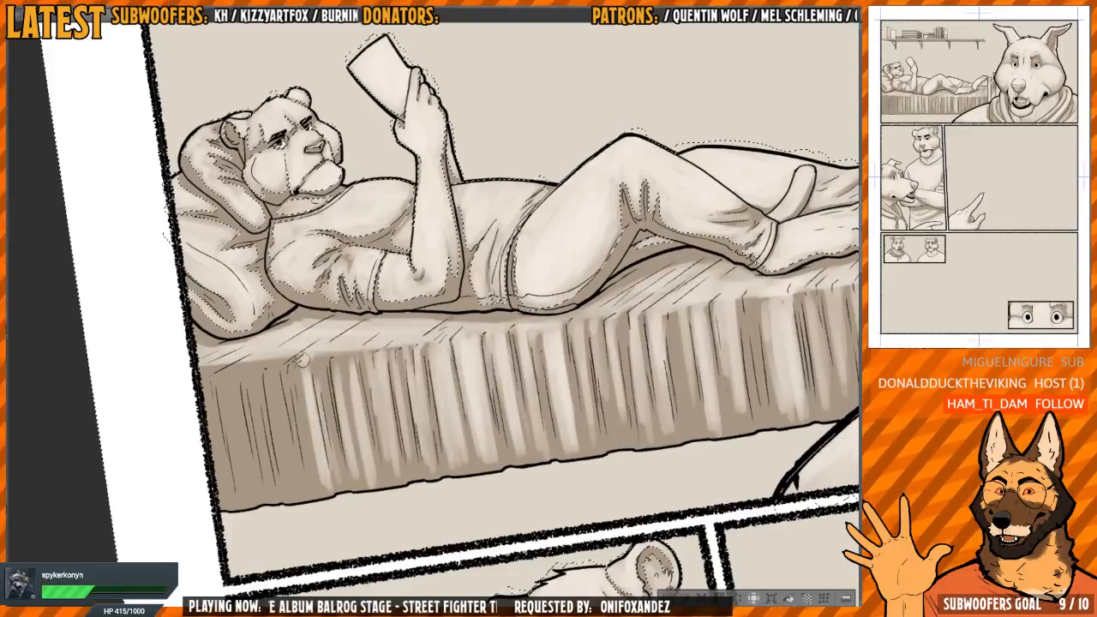
Paint light strokes over the blanket's top surface and bend beside the figure's upper arm and pillow
left_click_drag(302, 360, 405, 233)
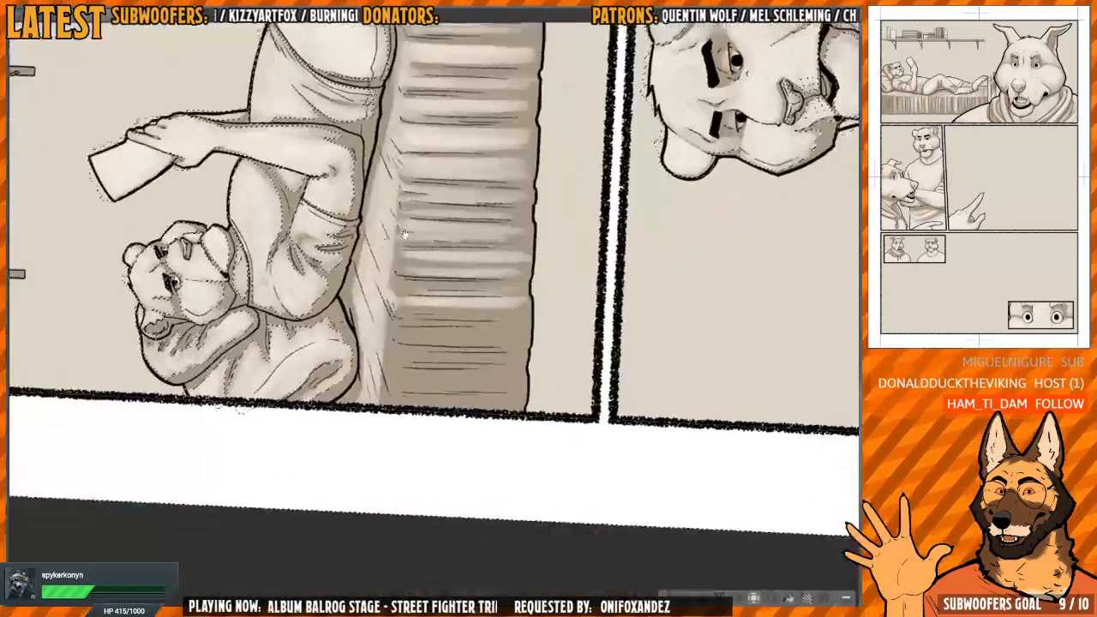
left_click_drag(382, 295, 372, 398)
left_click_drag(385, 302, 372, 396)
left_click_drag(388, 303, 375, 385)
left_click_drag(391, 214, 381, 354)
left_click_drag(393, 357, 387, 249)
left_click_drag(391, 296, 389, 358)
mouse_move(388, 360)
left_mouse_down()
mouse_move(369, 314)
mouse_move(377, 273)
mouse_move(363, 297)
mouse_move(372, 387)
left_mouse_up()
mouse_move(373, 295)
left_mouse_down()
mouse_move(370, 387)
mouse_move(384, 328)
mouse_move(360, 401)
left_mouse_up()
mouse_move(407, 322)
left_mouse_down()
mouse_move(380, 345)
mouse_move(403, 353)
left_mouse_up()
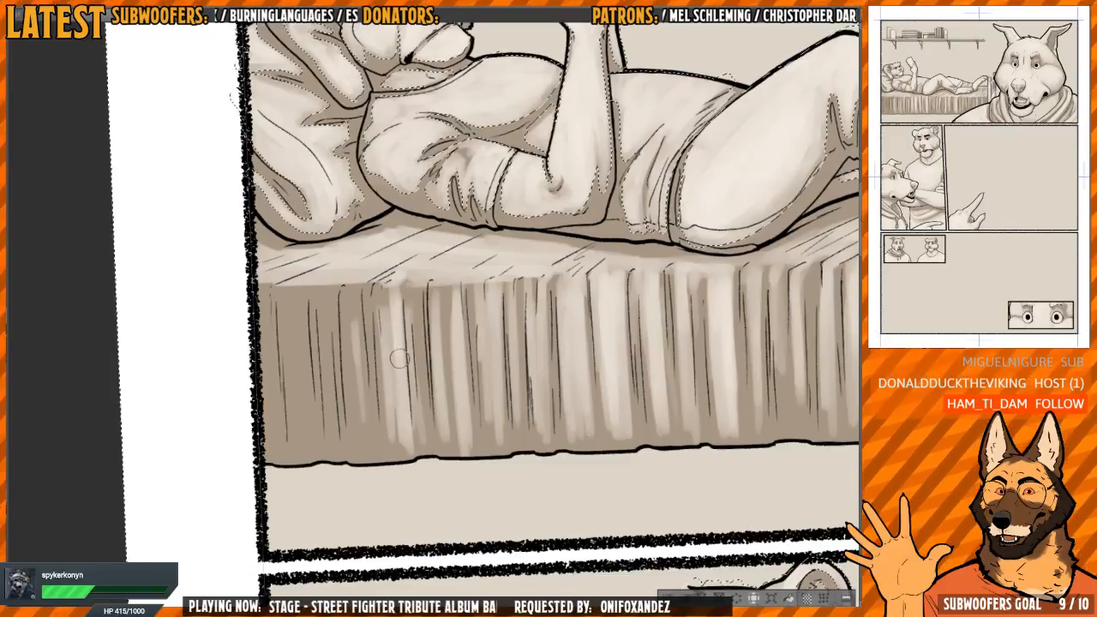
Fill the hanging blanket's remaining dark end below the pillow with vertical highlights, up to the panel border
left_click_drag(401, 345, 372, 333)
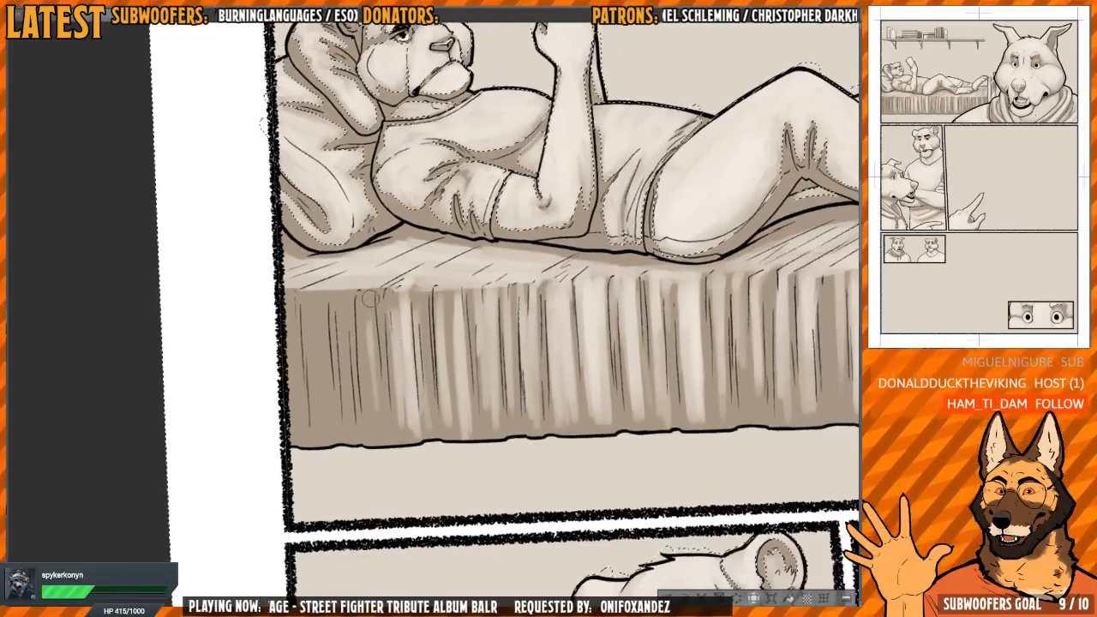
left_click_drag(370, 285, 374, 388)
left_click_drag(368, 305, 367, 411)
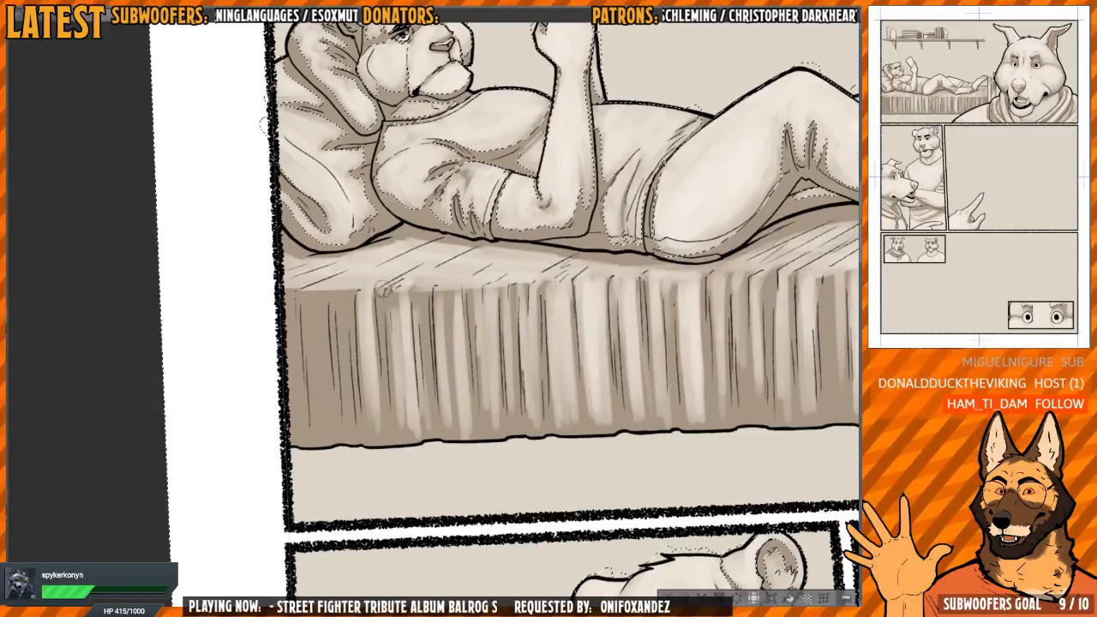
mouse_move(364, 291)
left_mouse_down()
mouse_move(383, 298)
mouse_move(364, 413)
left_mouse_up()
mouse_move(341, 298)
left_mouse_down()
mouse_move(346, 440)
mouse_move(330, 366)
mouse_move(329, 424)
mouse_move(346, 444)
left_mouse_up()
left_click_drag(306, 300, 310, 414)
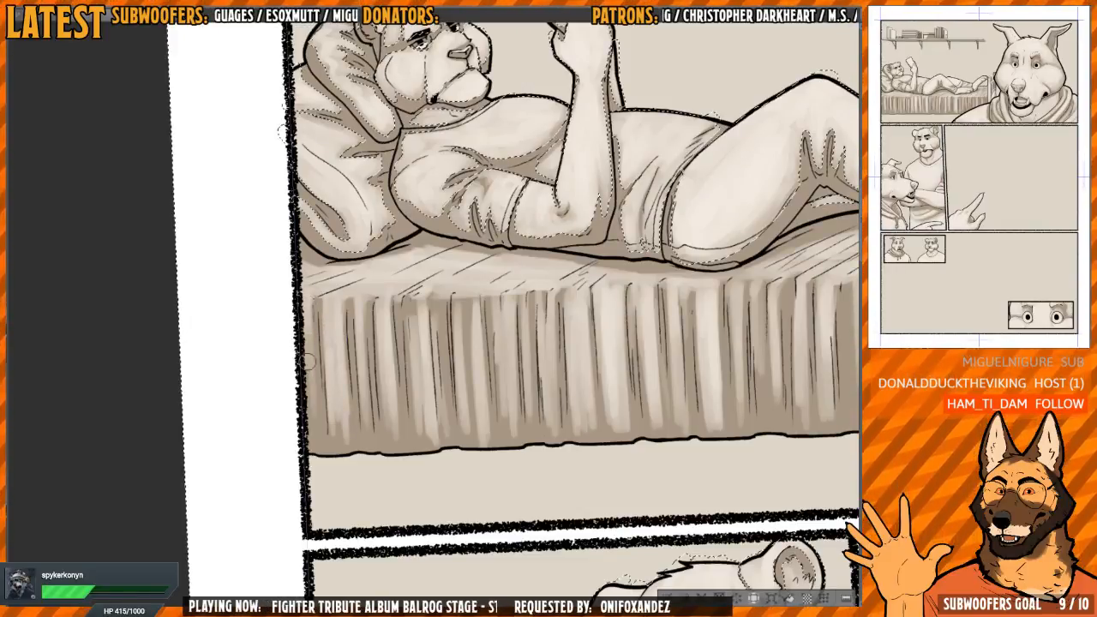
left_click_drag(306, 328, 316, 442)
Clear the selection and show the page's colours together with the finished shading
scroll(418, 308, "down", 4)
left_click_drag(480, 300, 323, 322)
scroll(429, 309, "down", 3)
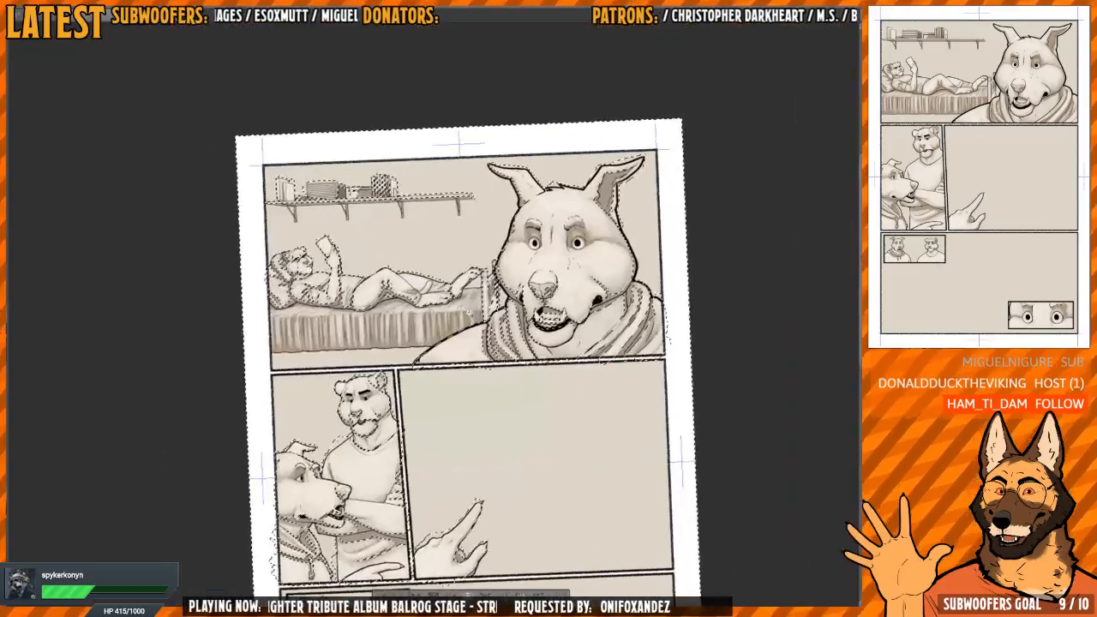
scroll(429, 309, "up", 1)
scroll(428, 309, "down", 2)
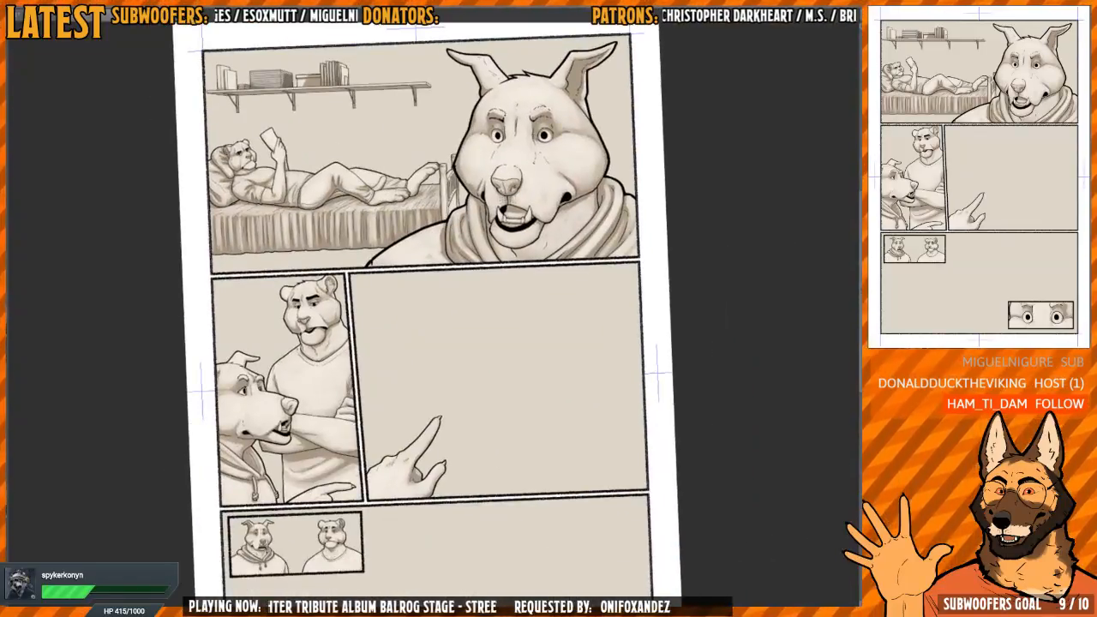
scroll(659, 372, "down", 2)
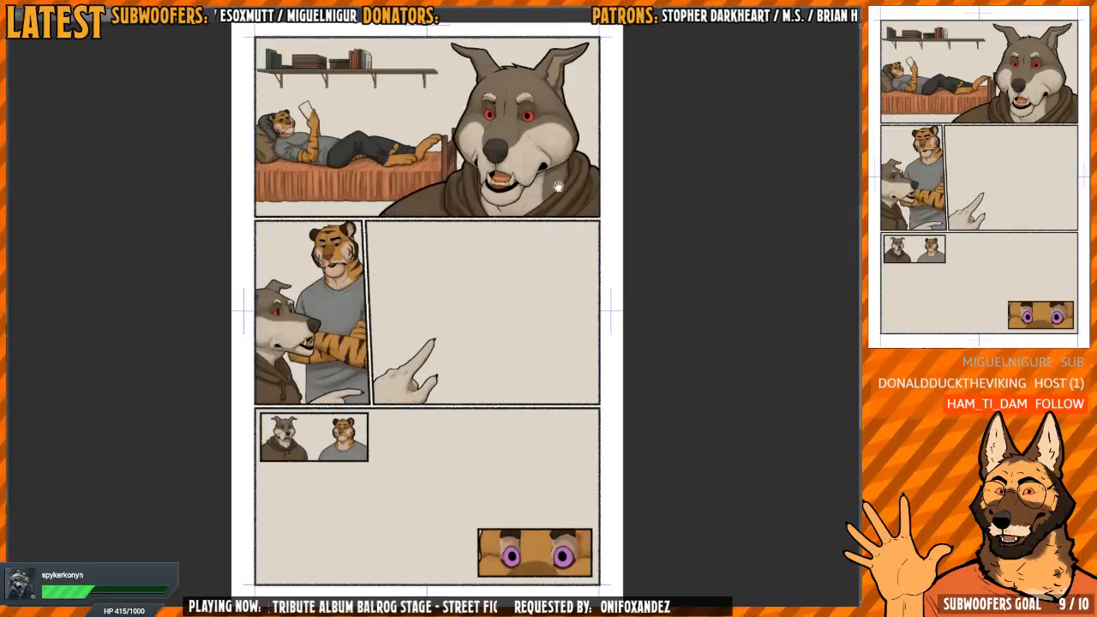
Paint thin white whiskers on both sides of the wolf's muzzle in the top panel
scroll(440, 304, "up", 3)
scroll(439, 304, "up", 3)
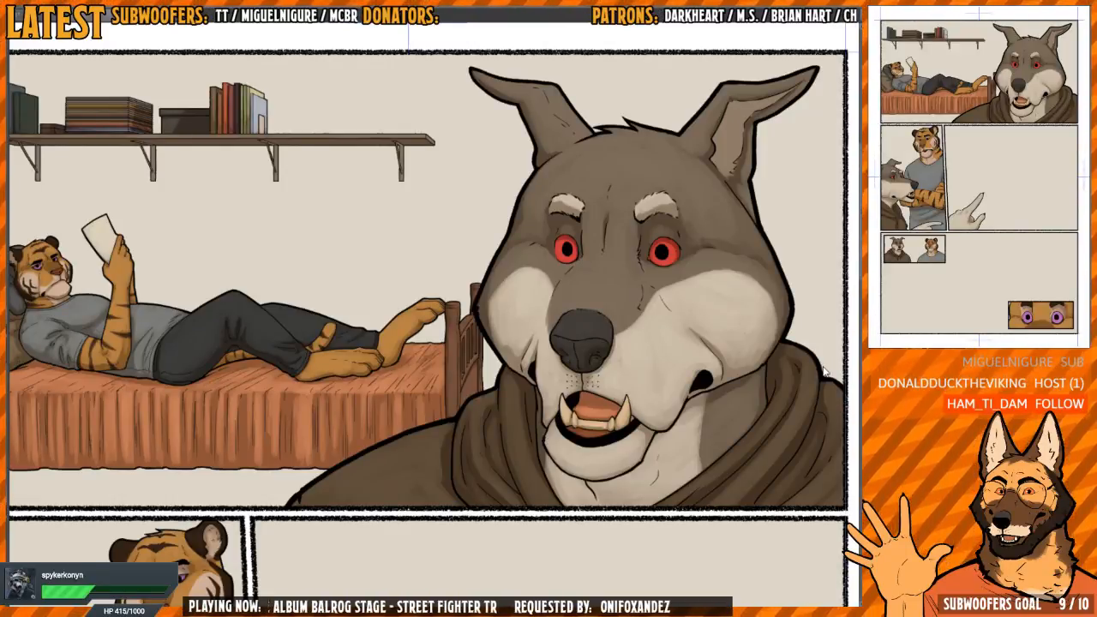
left_click_drag(609, 299, 469, 285)
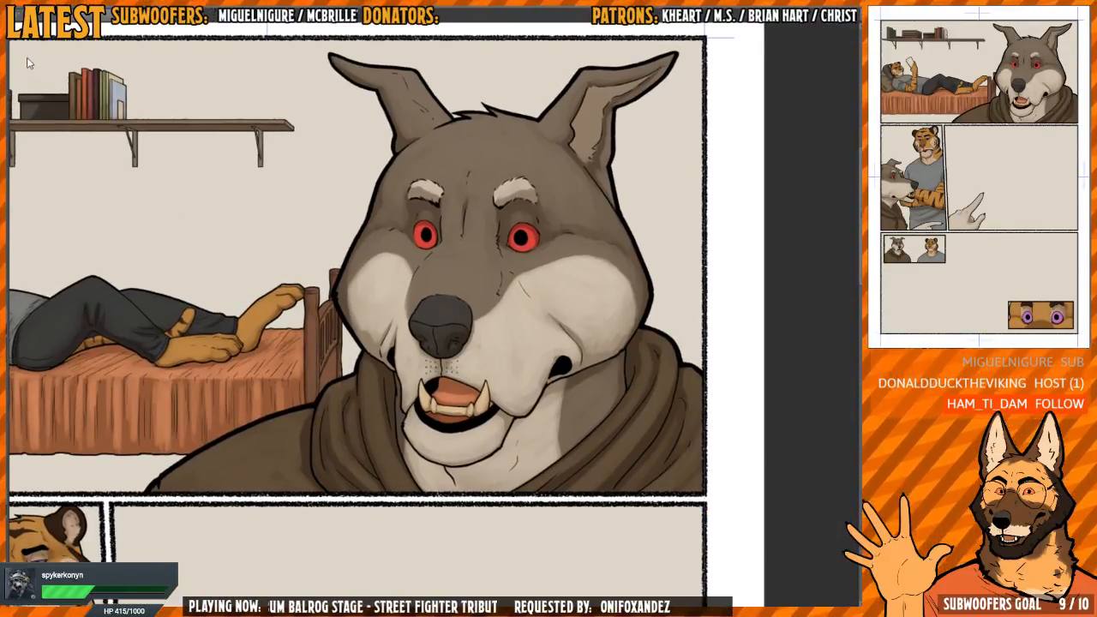
scroll(514, 368, "up", 4)
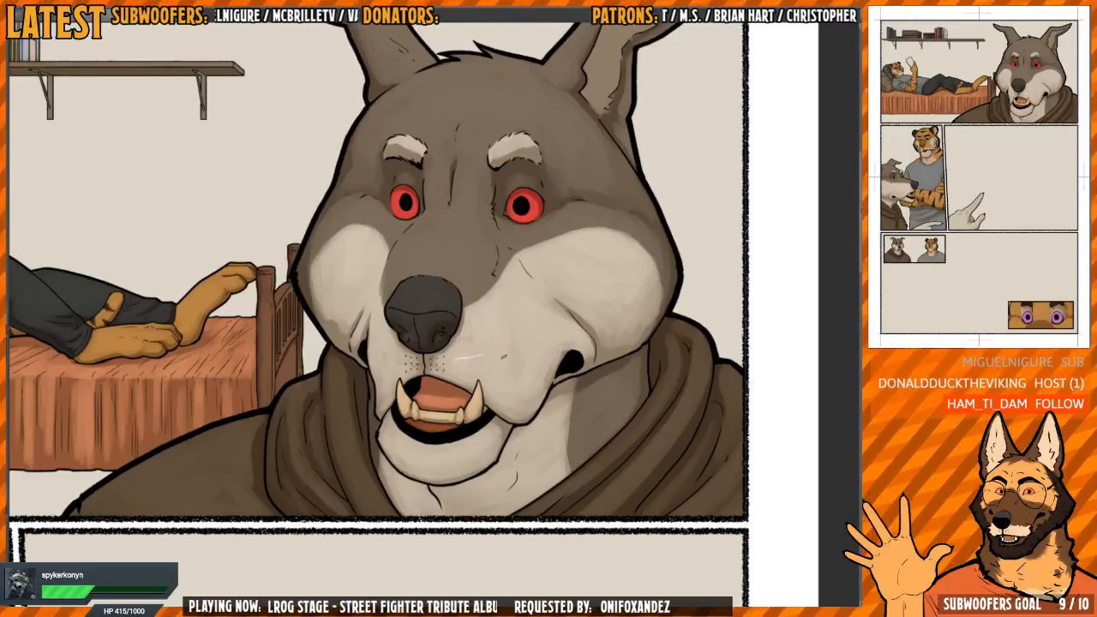
key("h")
key("h")
left_click_drag(540, 257, 487, 388)
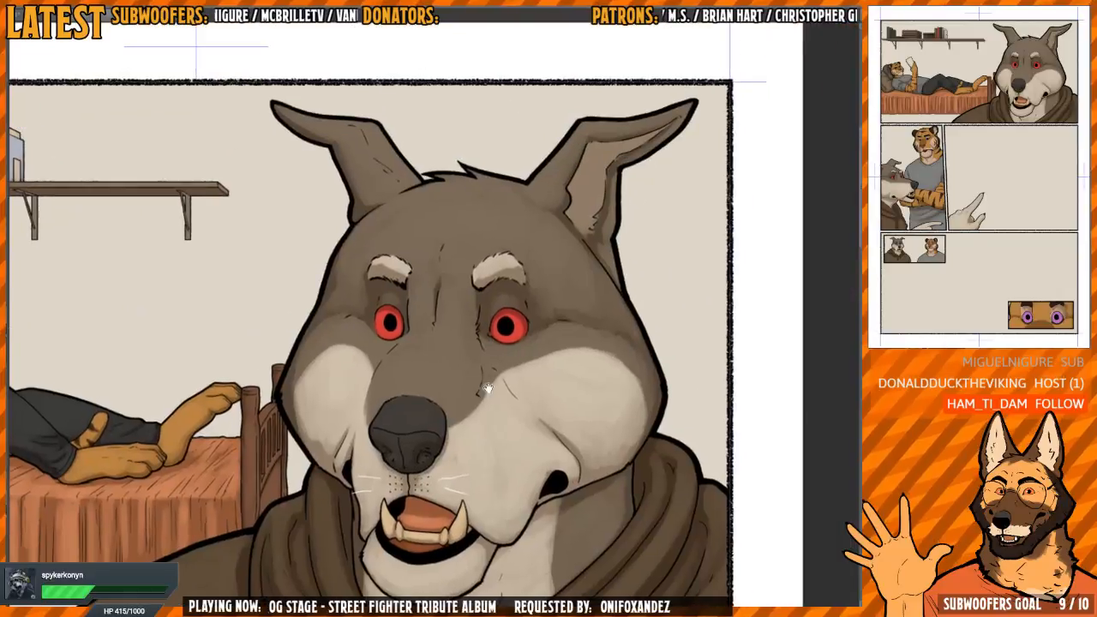
scroll(515, 324, "up", 5)
left_click_drag(527, 334, 523, 336)
scroll(498, 319, "down", 3)
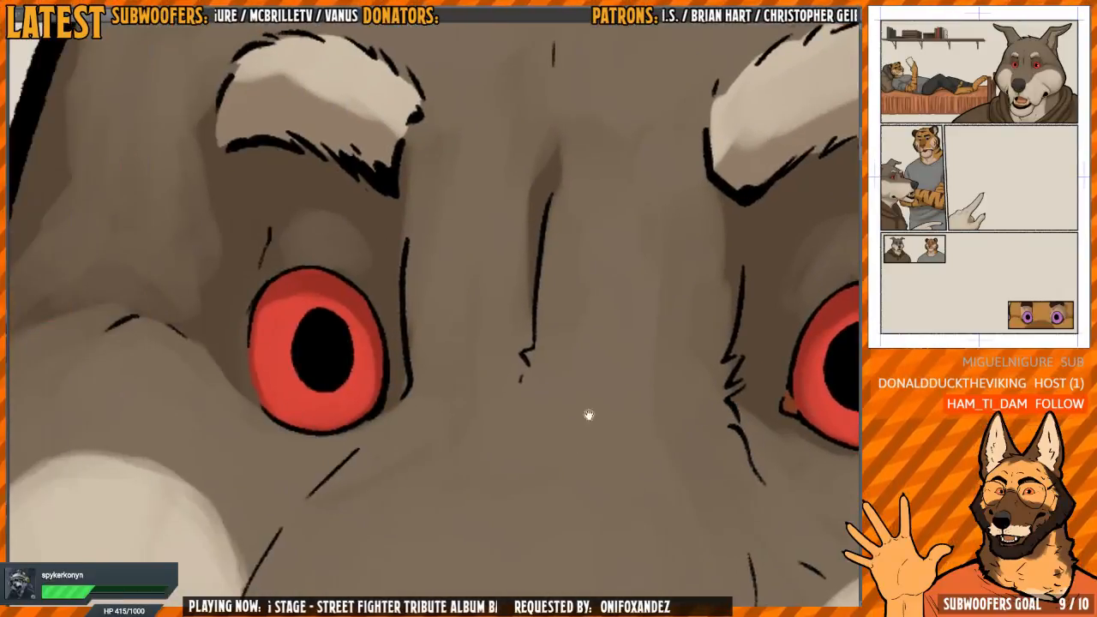
scroll(375, 329, "down", 2)
scroll(467, 302, "down", 4)
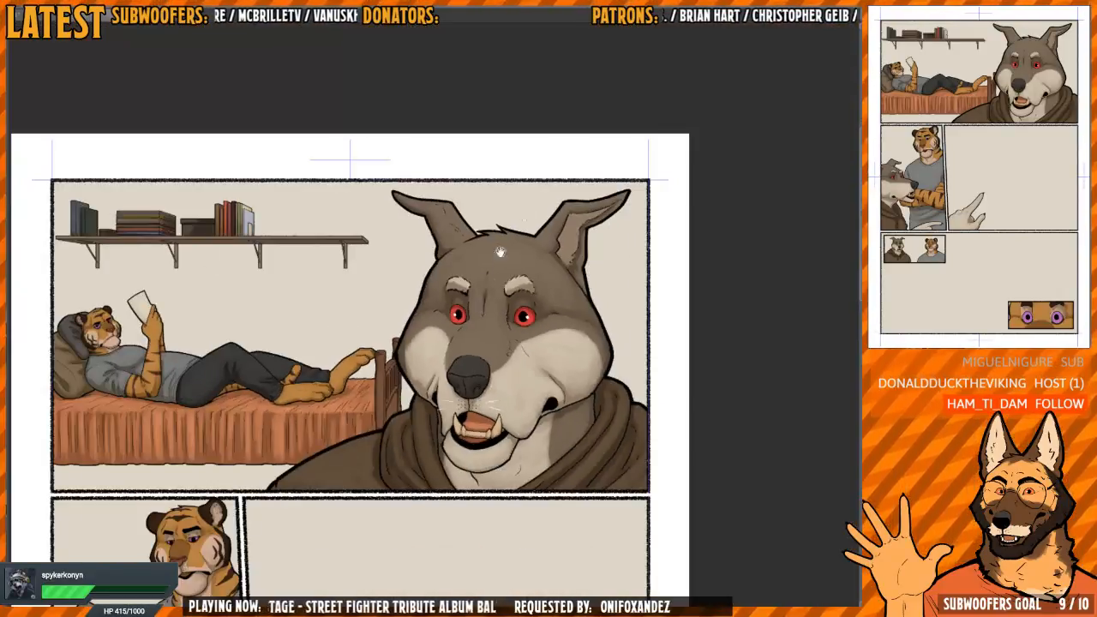
Paint small white catchlights in both of the wolf's red eyes in the top panel
left_click_drag(485, 324, 553, 316)
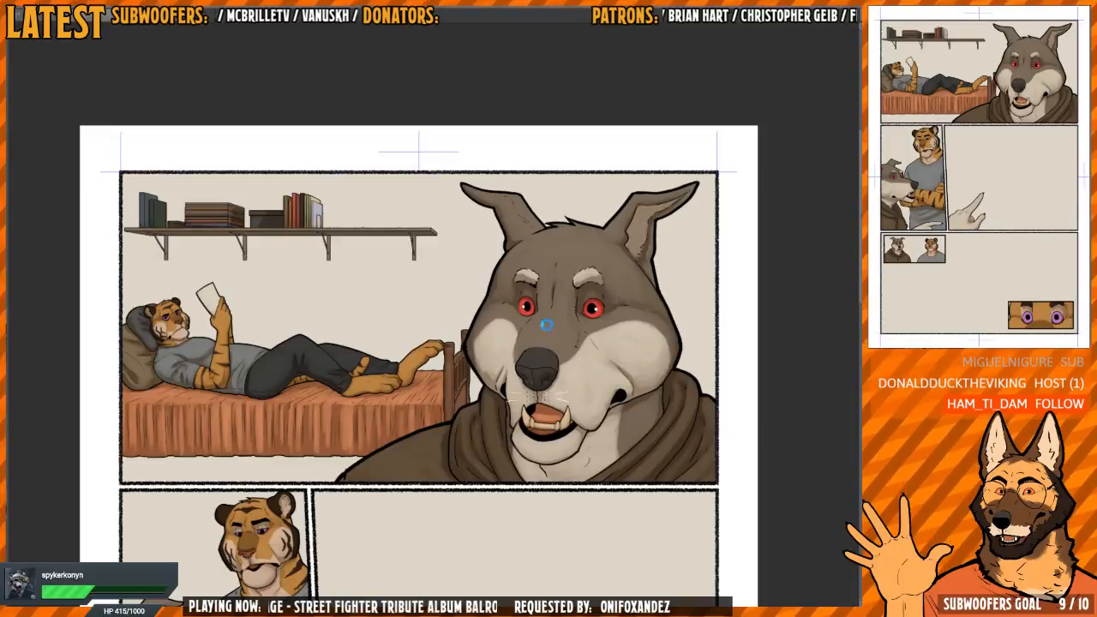
scroll(575, 302, "up", 4)
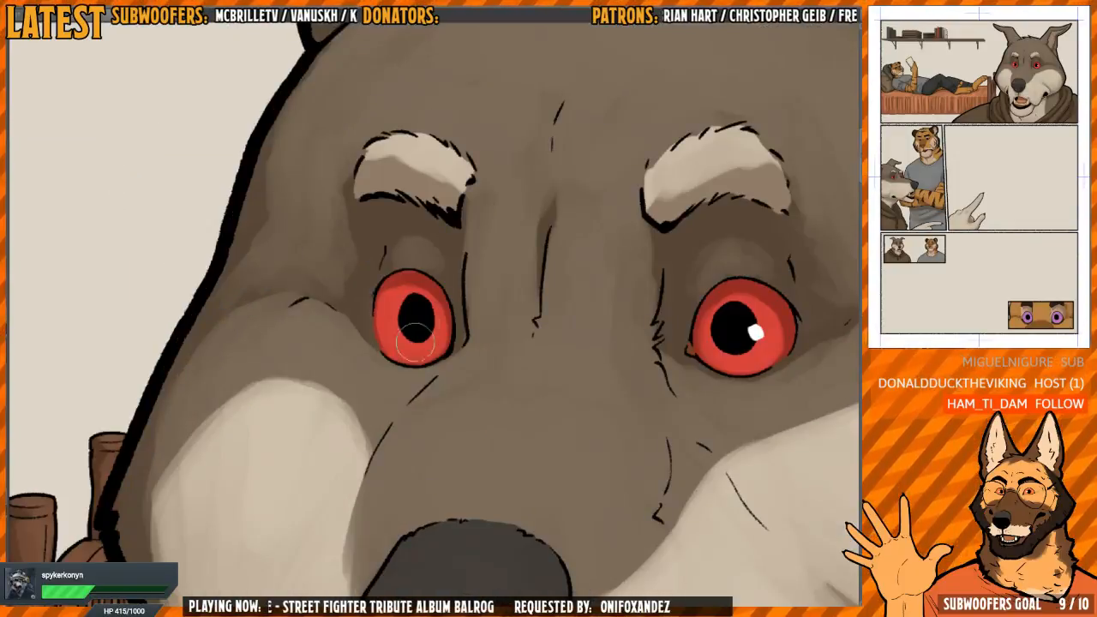
scroll(448, 343, "up", 3)
mouse_move(473, 329)
left_mouse_down()
mouse_move(456, 342)
mouse_move(471, 341)
left_mouse_up()
left_click(491, 323)
scroll(485, 293, "down", 5)
Paint small white catchlights in both purple eyes of the tiger lying on the bed
left_click_drag(485, 292, 632, 294)
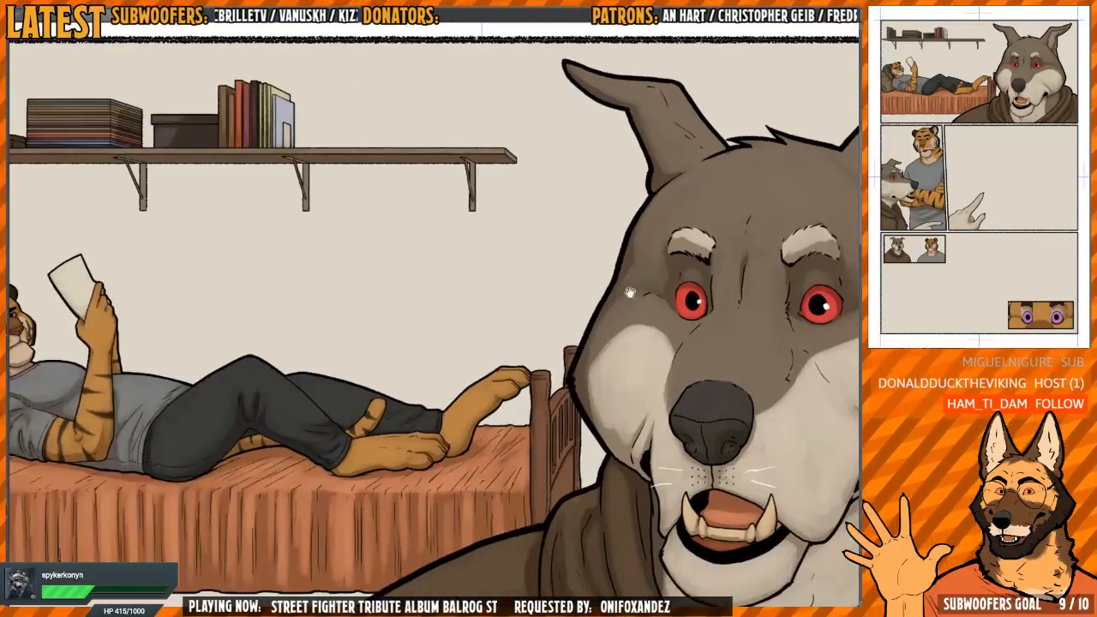
scroll(480, 325, "down", 1)
left_click_drag(394, 368, 549, 331)
scroll(550, 331, "down", 1)
scroll(405, 421, "up", 6)
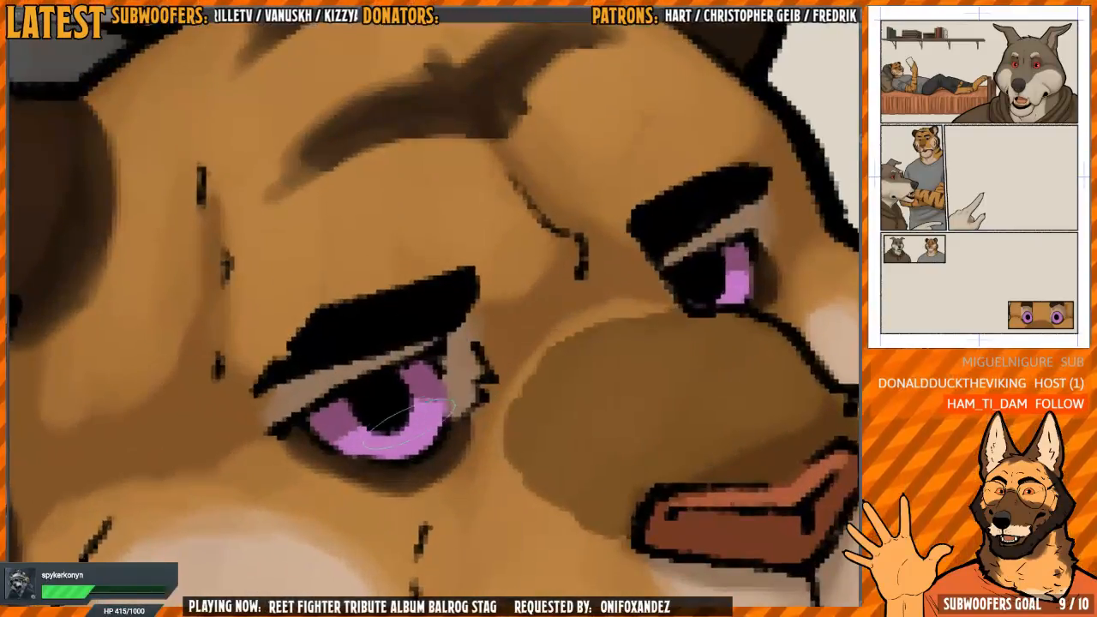
left_click_drag(403, 422, 418, 414)
left_click_drag(569, 380, 294, 389)
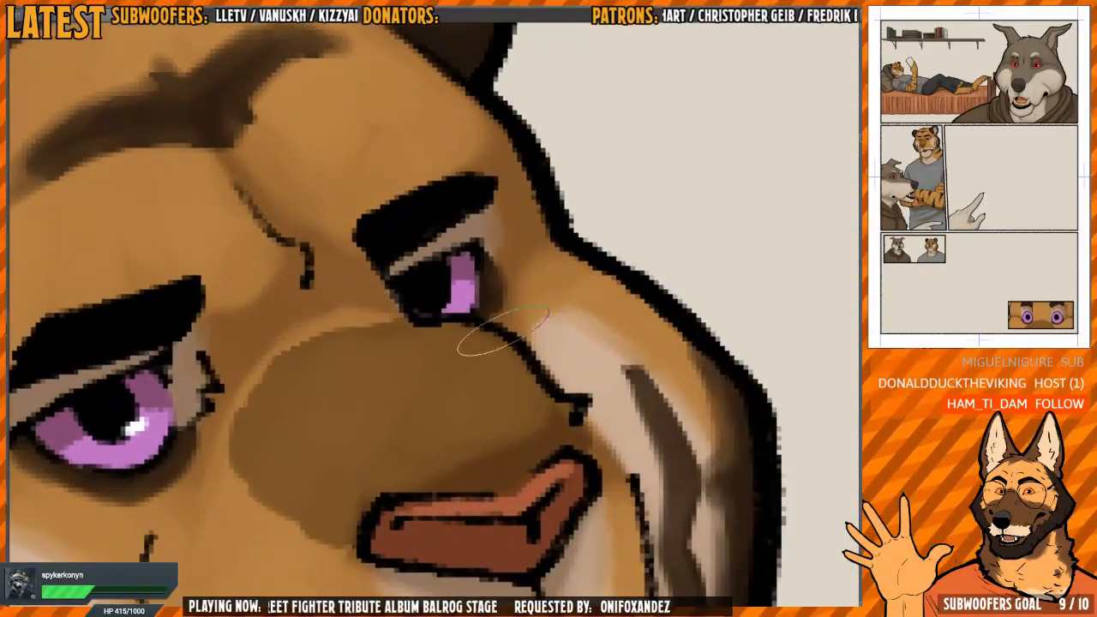
left_click(450, 297)
Paint thin white whiskers on both sides of the lying tiger's muzzle, mirroring the canvas for the opposite side
scroll(495, 303, "down", 4)
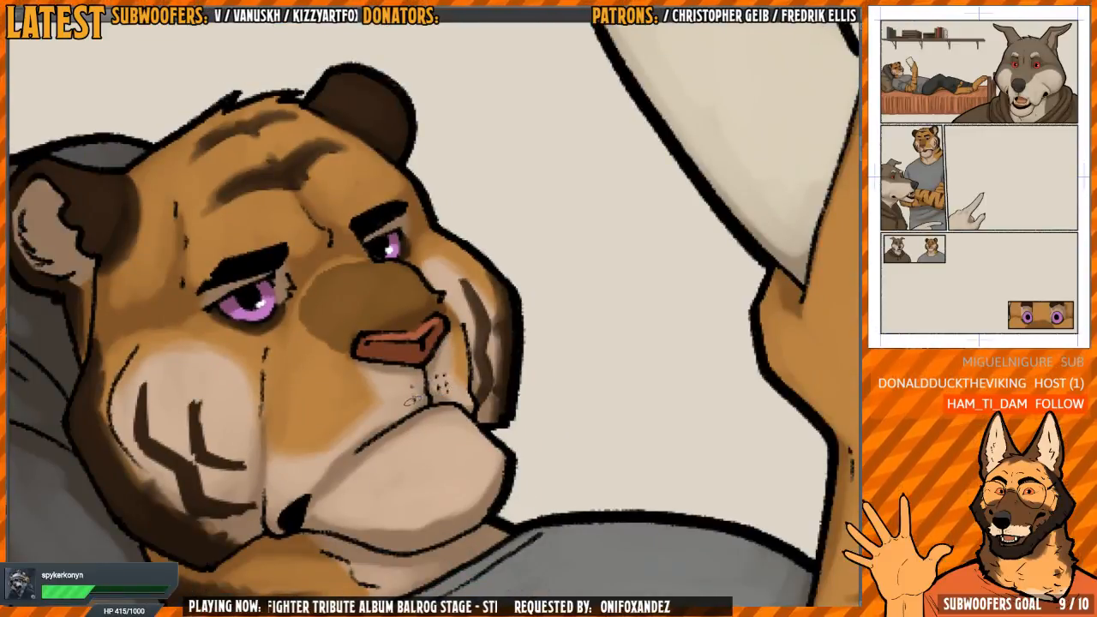
scroll(397, 406, "down", 2)
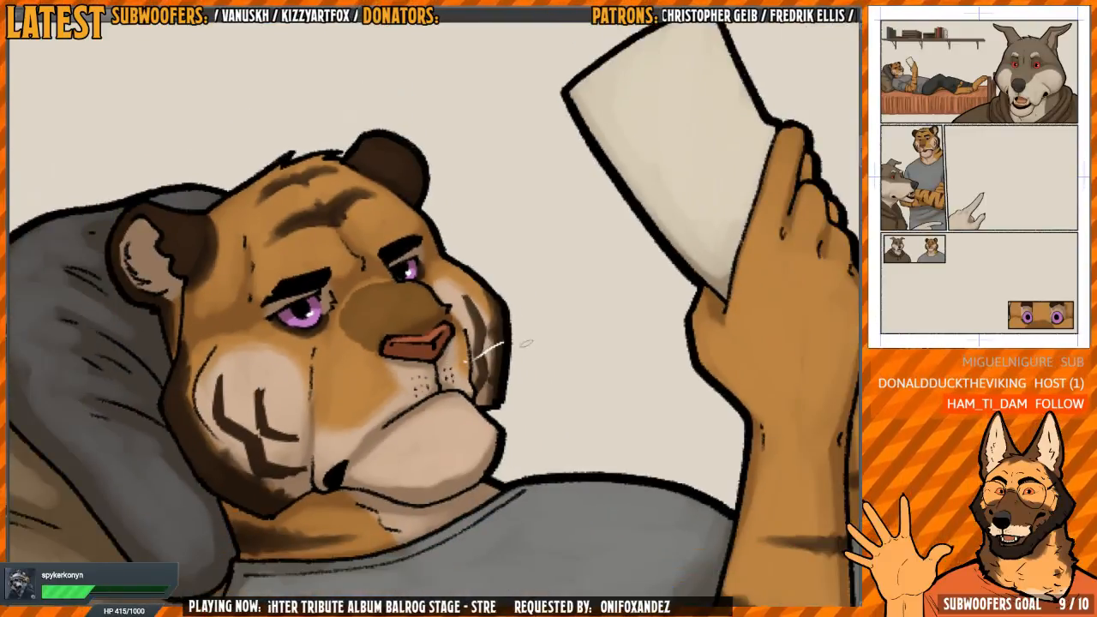
left_click_drag(473, 369, 568, 376)
key("h")
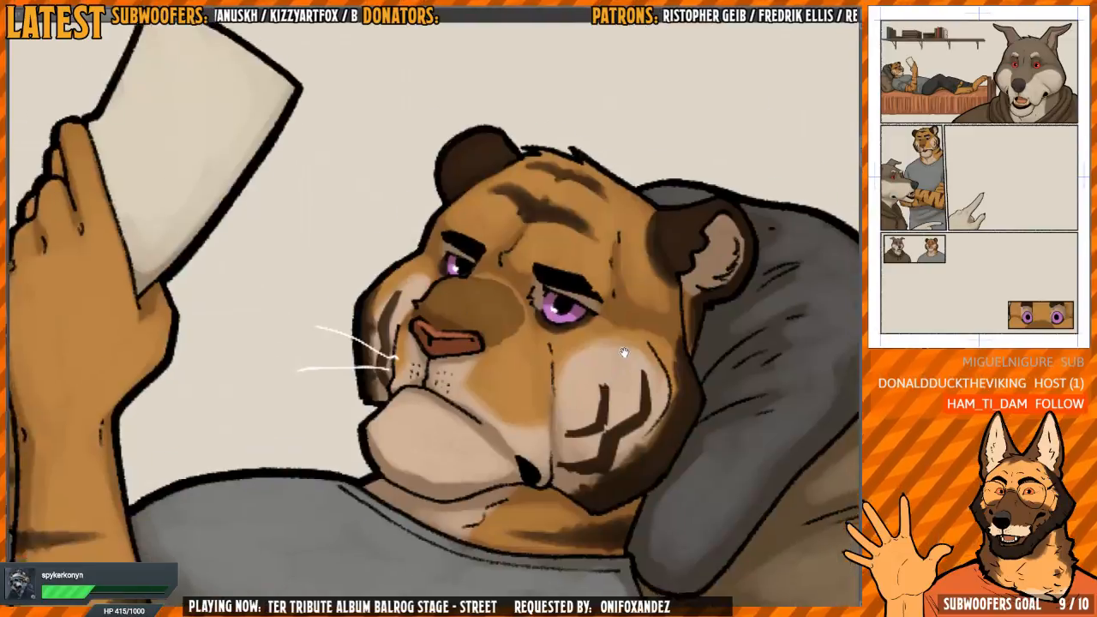
scroll(482, 315, "down", 2)
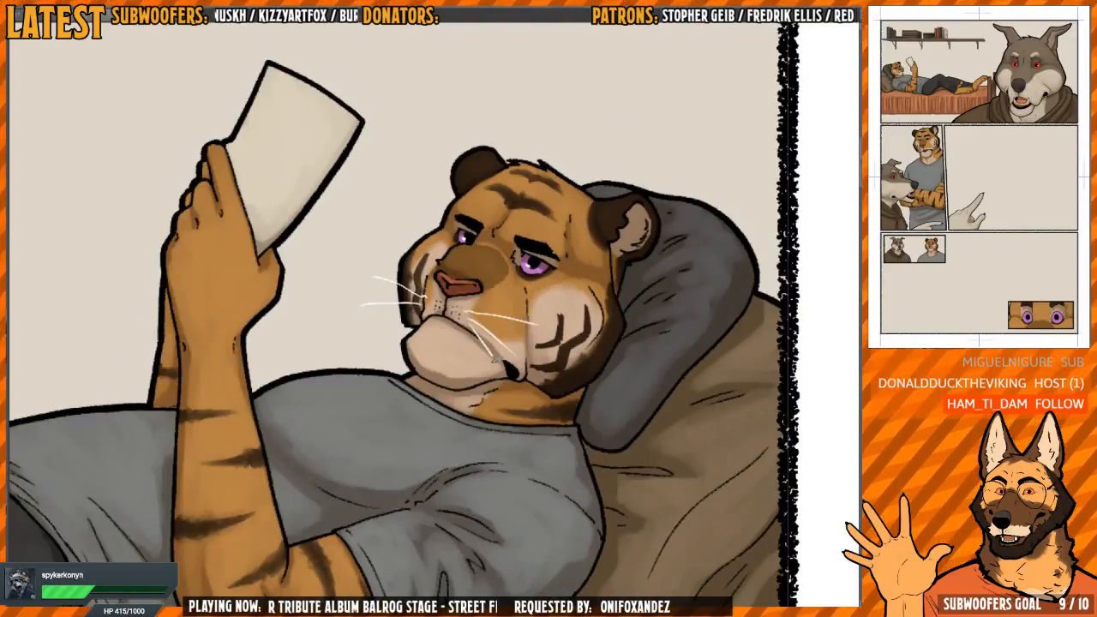
key("h")
Paint white catchlights in the standing tiger's eyes in the middle-left panel
scroll(543, 337, "down", 6)
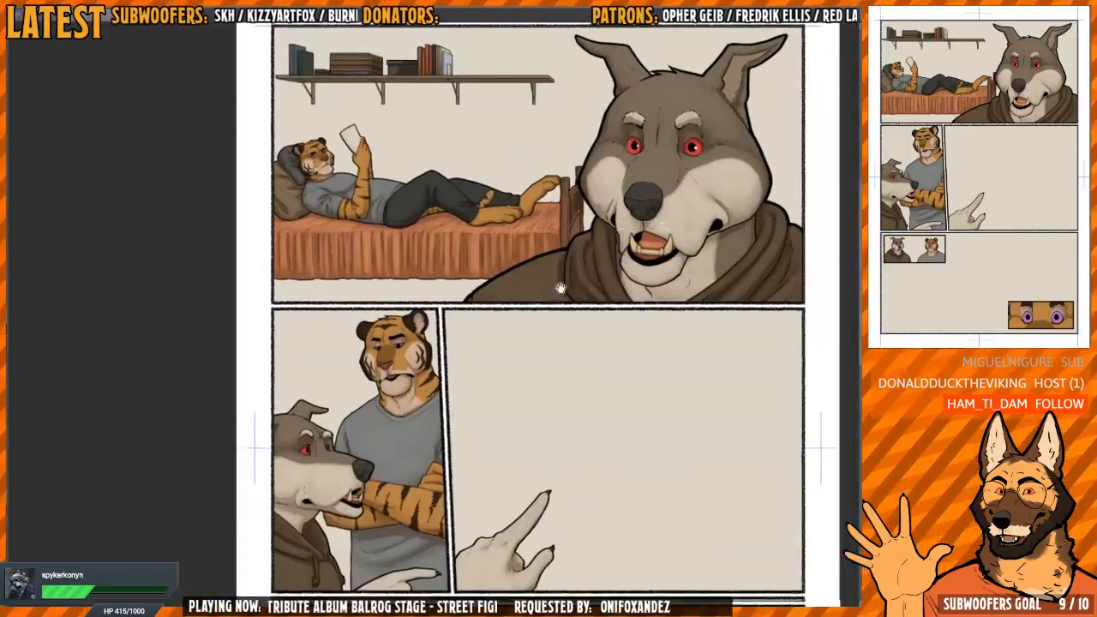
scroll(465, 307, "up", 6)
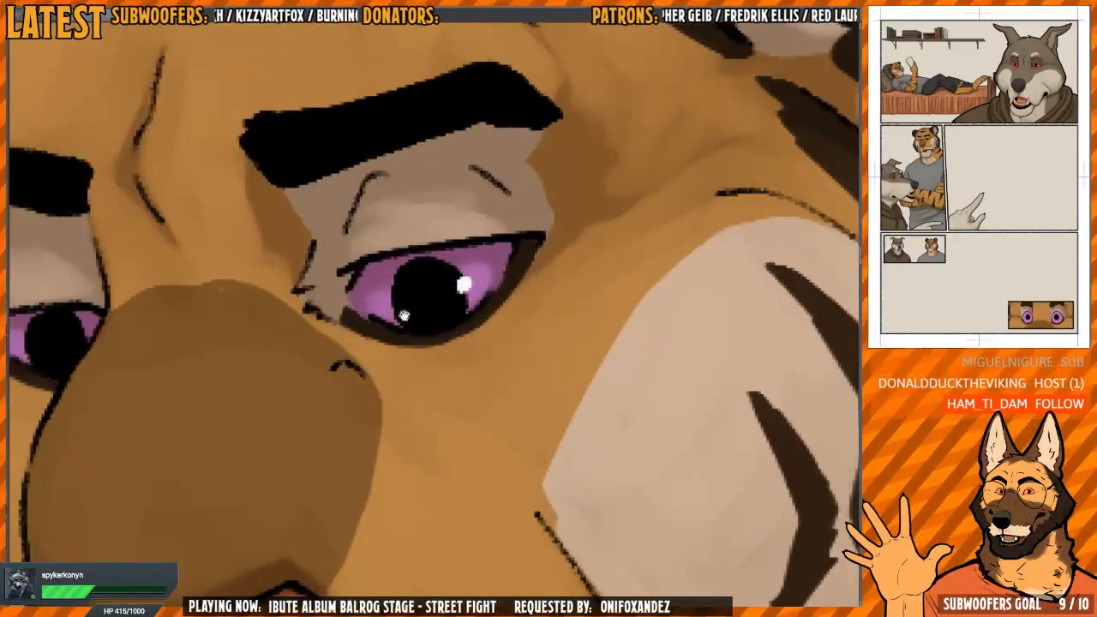
left_click_drag(403, 316, 702, 350)
Paint thin curved white whiskers on both sides of the standing tiger's muzzle, mirroring the view while drawing
scroll(346, 388, "down", 5)
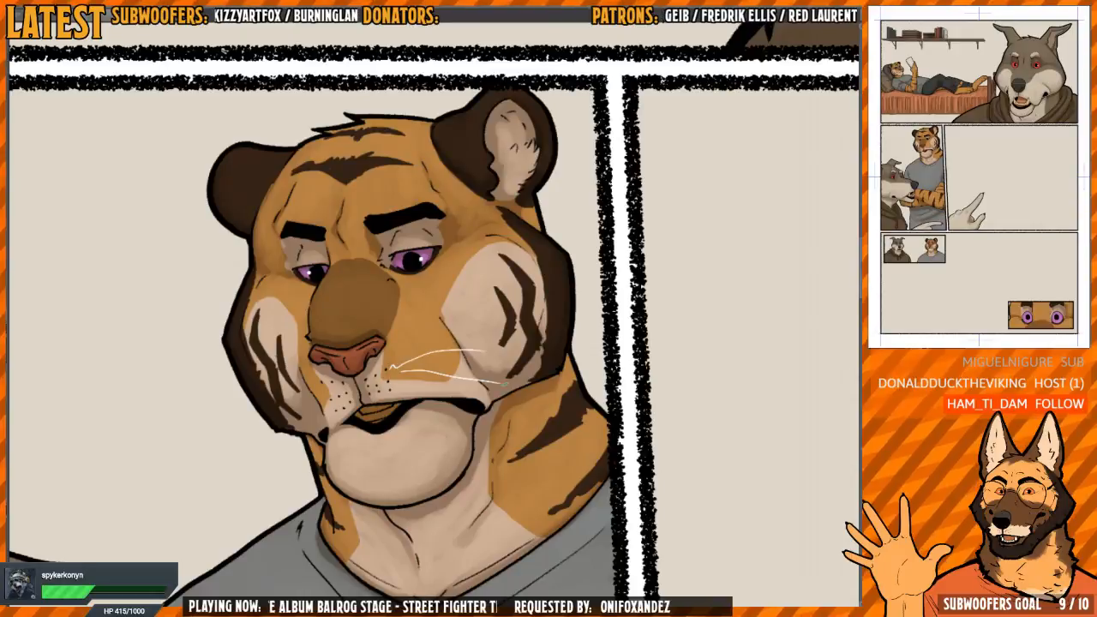
left_click_drag(401, 387, 535, 421)
key("h")
left_click_drag(605, 405, 537, 372)
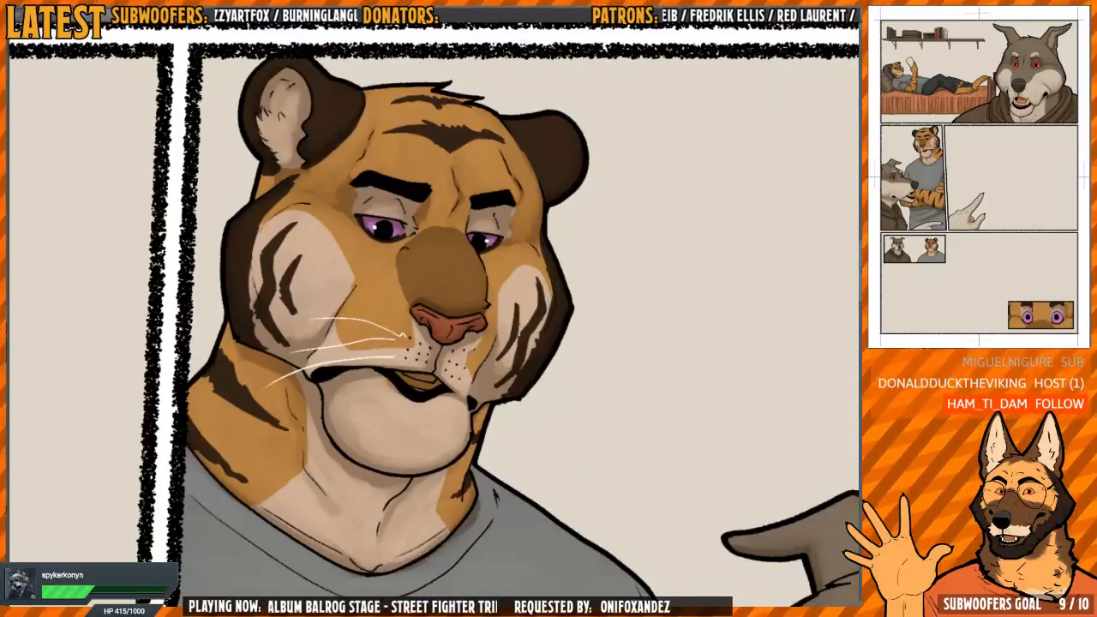
key("h")
Paint white catchlights in the wolf's two red eyes in the middle-left panel, mirroring the view between them
left_click_drag(555, 427, 541, 308)
scroll(515, 360, "down", 5)
left_click_drag(467, 438, 477, 308)
scroll(428, 395, "up", 3)
key("h")
left_click_drag(581, 334, 425, 425)
scroll(459, 337, "up", 4)
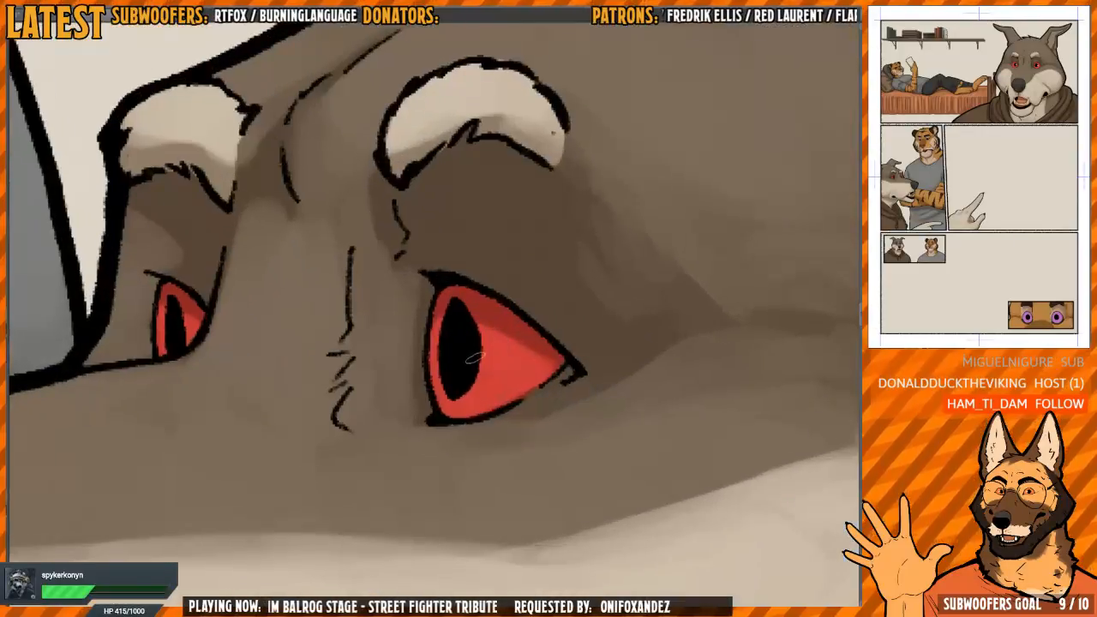
left_click_drag(475, 355, 478, 361)
key("h")
left_click_drag(597, 326, 467, 345)
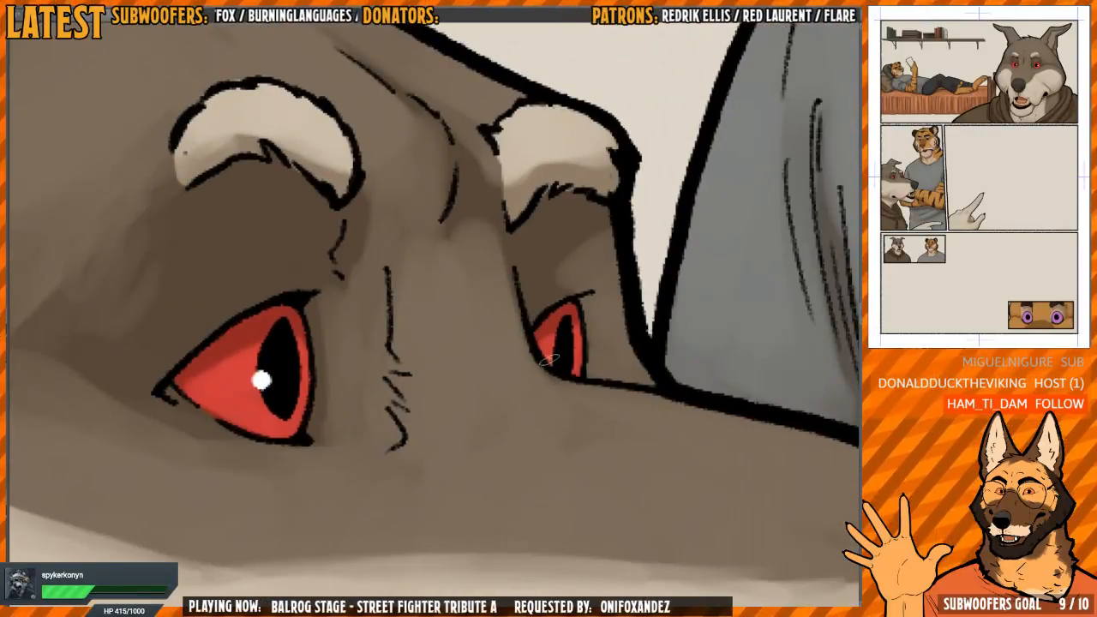
Add short, fine white whiskers beside the wolf's muzzle in the middle-left panel
scroll(582, 359, "down", 6)
left_click_drag(679, 424, 539, 352)
scroll(539, 352, "up", 2)
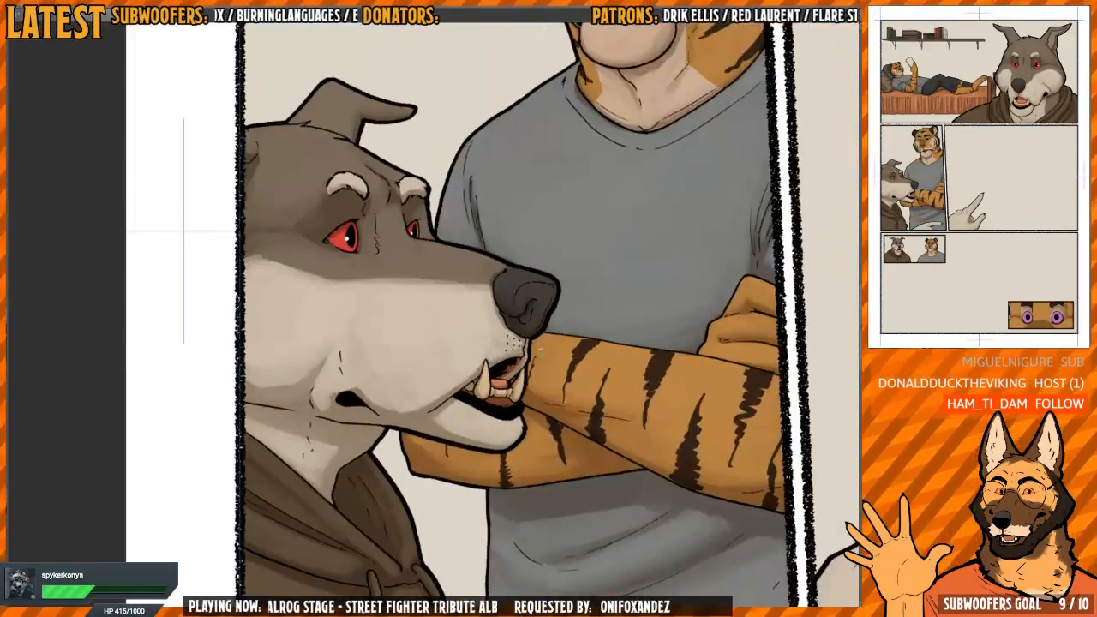
key("h")
Paint white catchlights in both eyes of the tiger in the small two-character panel
scroll(563, 392, "down", 2)
left_click_drag(629, 470, 642, 368)
key("h")
left_click_drag(622, 436, 476, 290)
scroll(293, 335, "up", 7)
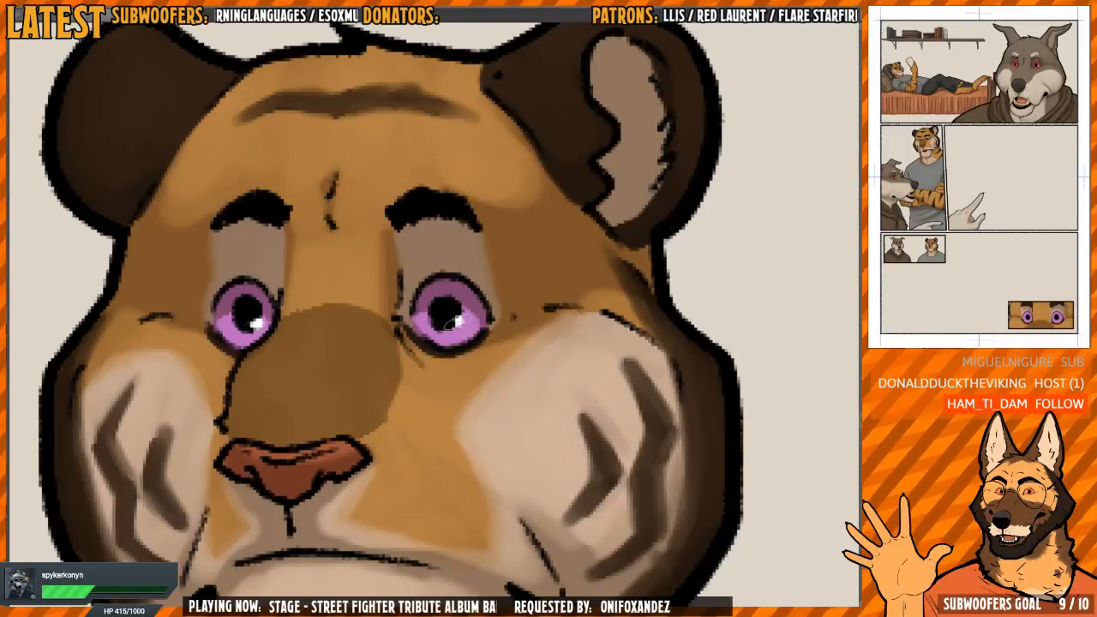
Paint thin white whiskers on both sides of the small-panel tiger's muzzle, mirroring the view while drawing
scroll(611, 148, "down", 3)
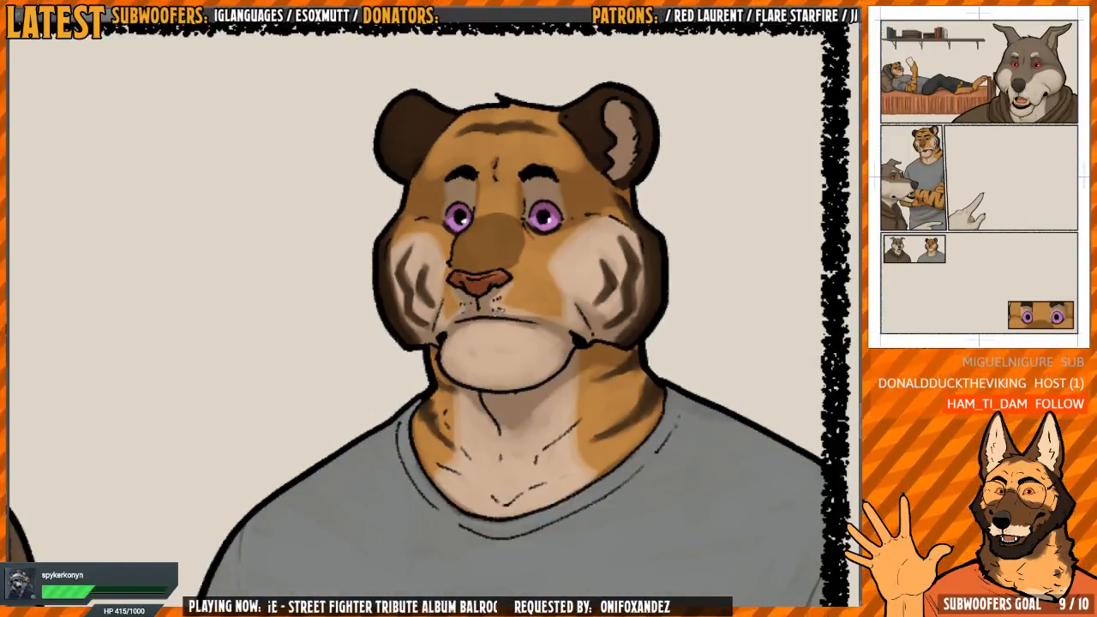
key("h")
left_click_drag(485, 305, 534, 317)
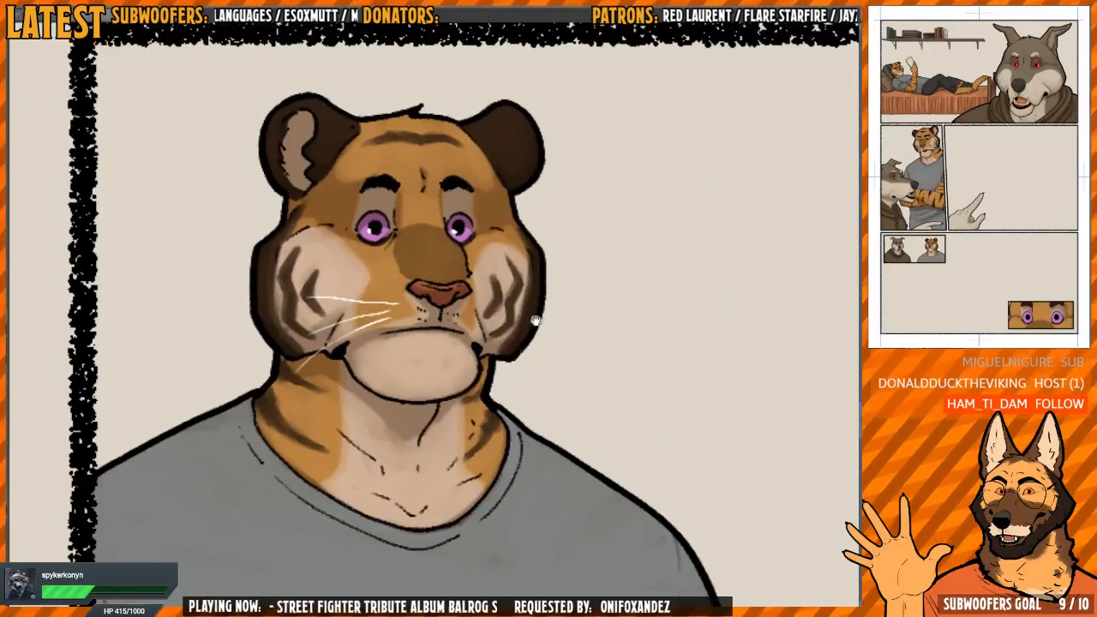
scroll(531, 312, "down", 1)
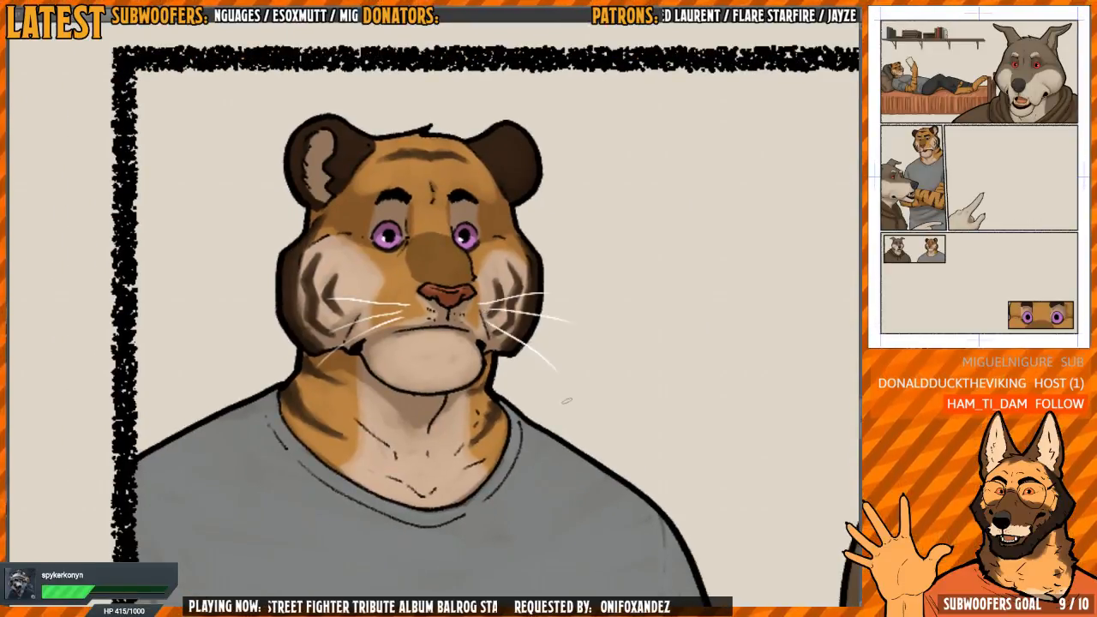
key("h")
Paint white catchlights in both red eyes of the wolf in the small two-character panel
scroll(567, 401, "down", 1)
left_click_drag(482, 350, 672, 281)
left_click_drag(304, 278, 507, 372)
scroll(497, 369, "up", 1)
left_click_drag(359, 317, 452, 426)
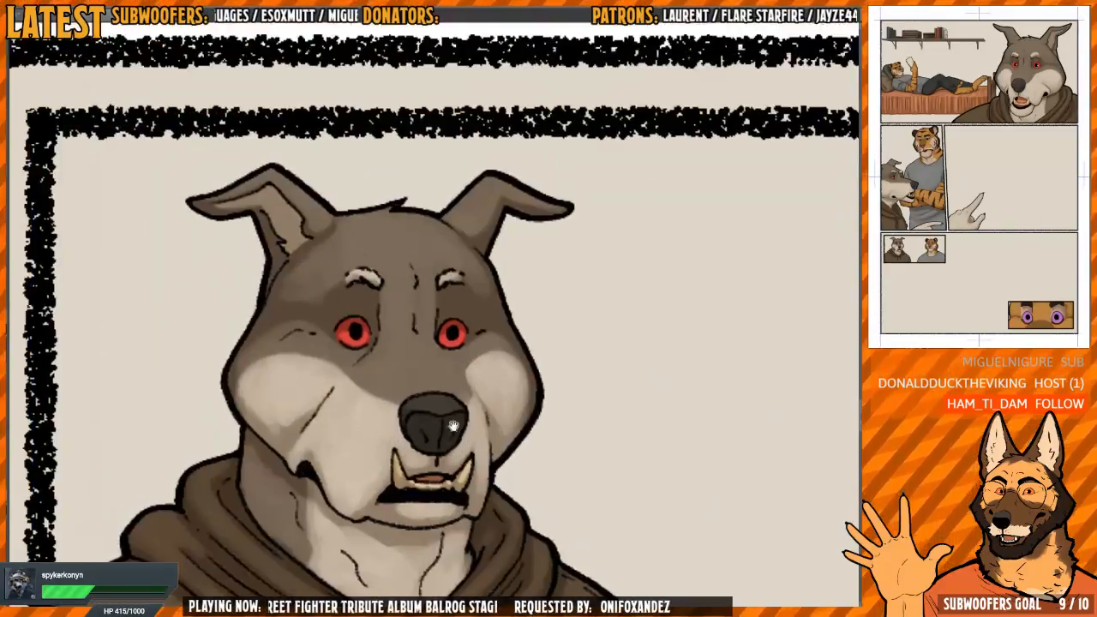
scroll(463, 334, "up", 3)
left_click_drag(429, 347, 431, 351)
left_click_drag(348, 383, 564, 404)
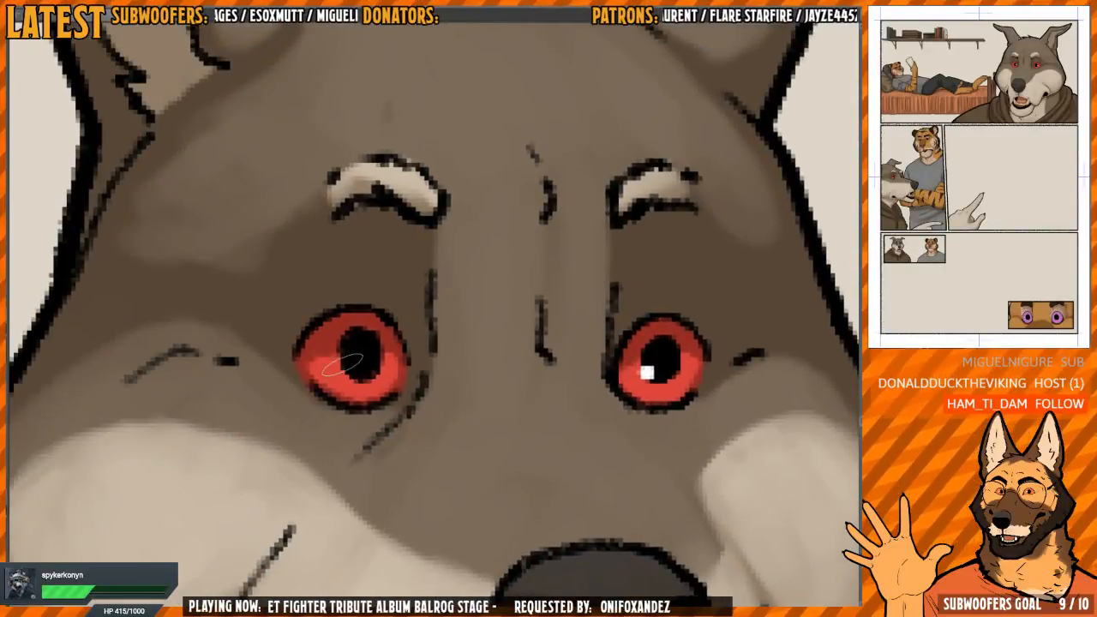
scroll(343, 367, "down", 3)
Paint white catchlights beside the pupils of both purple eyes in the close-up panel
scroll(360, 351, "down", 1)
left_click_drag(645, 339, 452, 339)
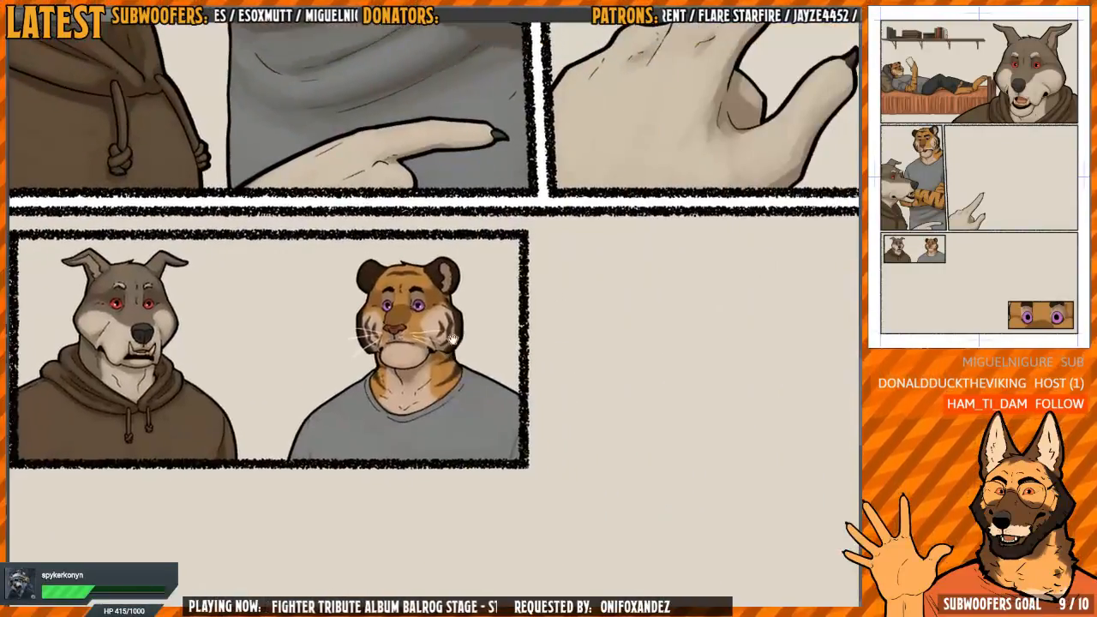
left_click_drag(433, 303, 472, 303)
left_click_drag(390, 316, 346, 320)
left_click_drag(727, 495, 484, 331)
left_click_drag(710, 387, 507, 303)
left_click_drag(503, 362, 573, 375)
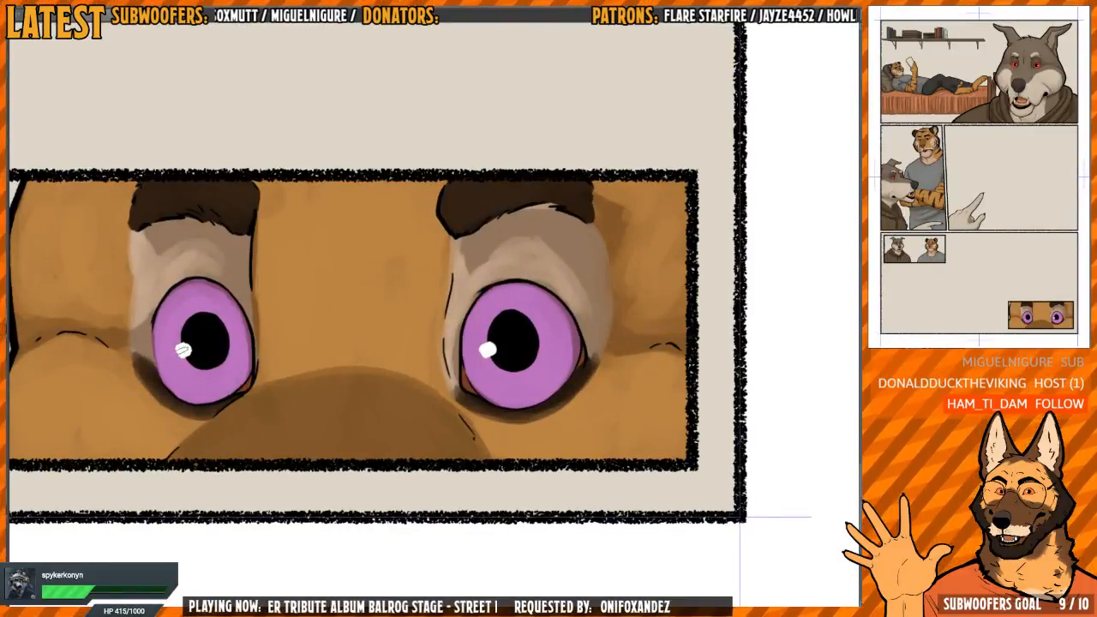
Return to the standing tiger's muzzle and hide the shading so only the flat colours show
left_click_drag(390, 230, 351, 229)
left_click_drag(412, 162, 479, 433)
left_click_drag(520, 276, 563, 441)
left_click_drag(511, 305, 482, 305)
left_click_drag(402, 328, 500, 505)
left_click_drag(466, 203, 452, 332)
left_click_drag(264, 384, 375, 343)
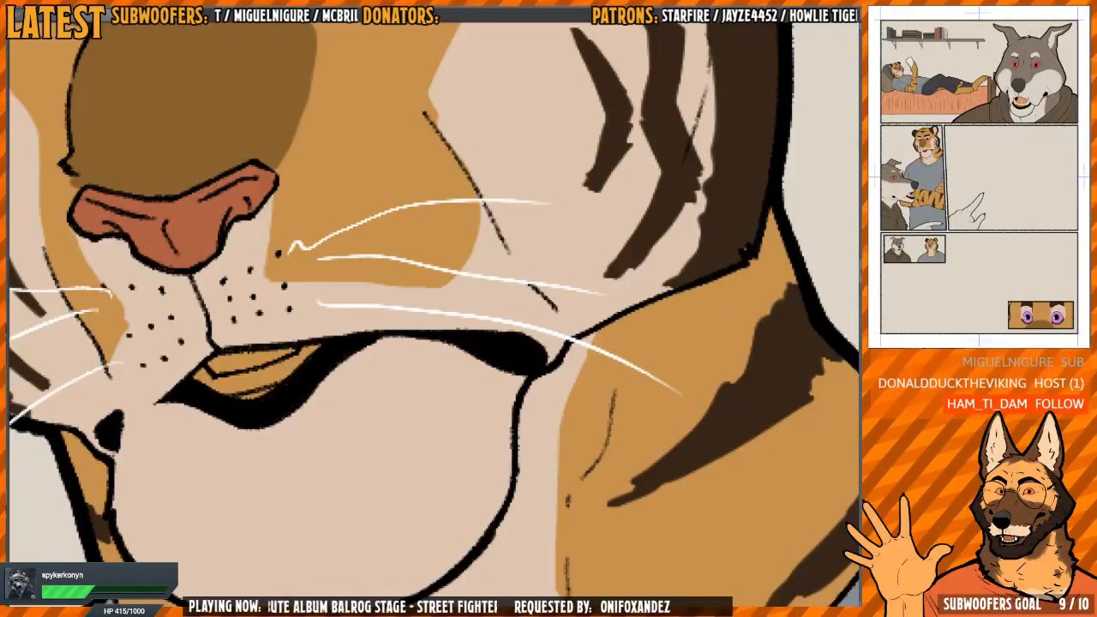
left_click_drag(461, 278, 547, 297)
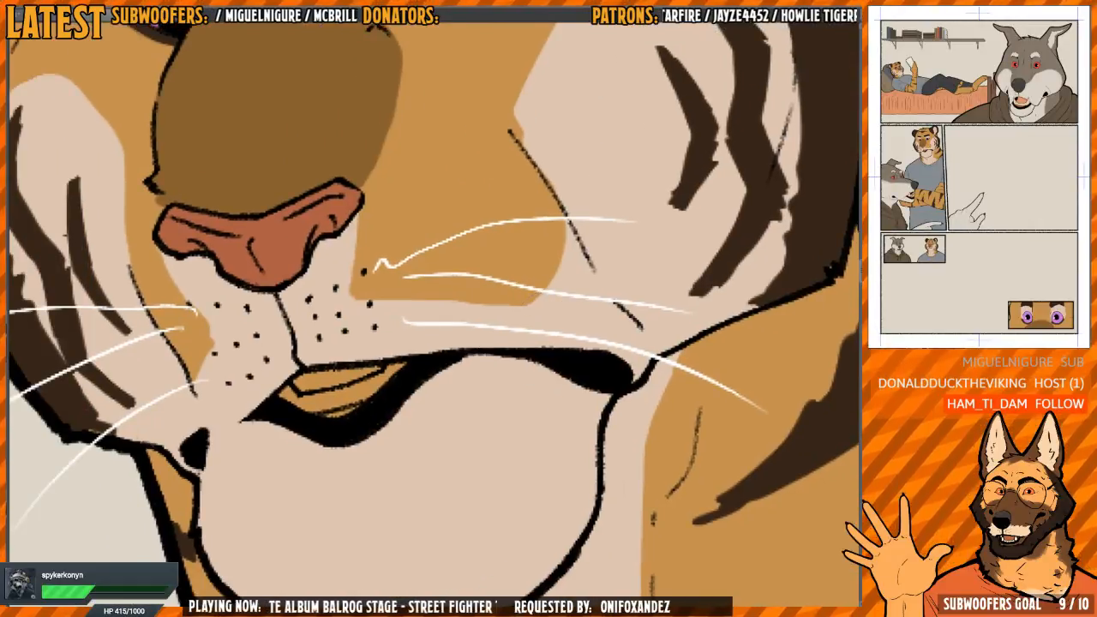
Examine the flat colours of the tiger's and wolf's faces and mouths in the middle-left panel
scroll(586, 365, "down", 5)
scroll(616, 369, "up", 3)
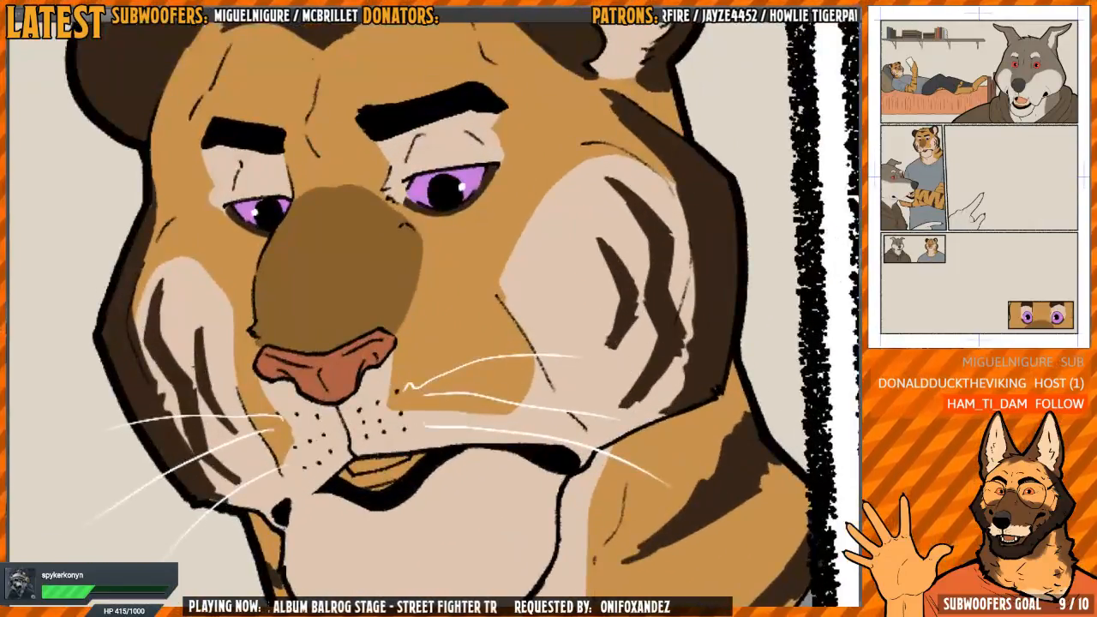
key("ctrl+z")
left_click_drag(752, 233, 616, 408)
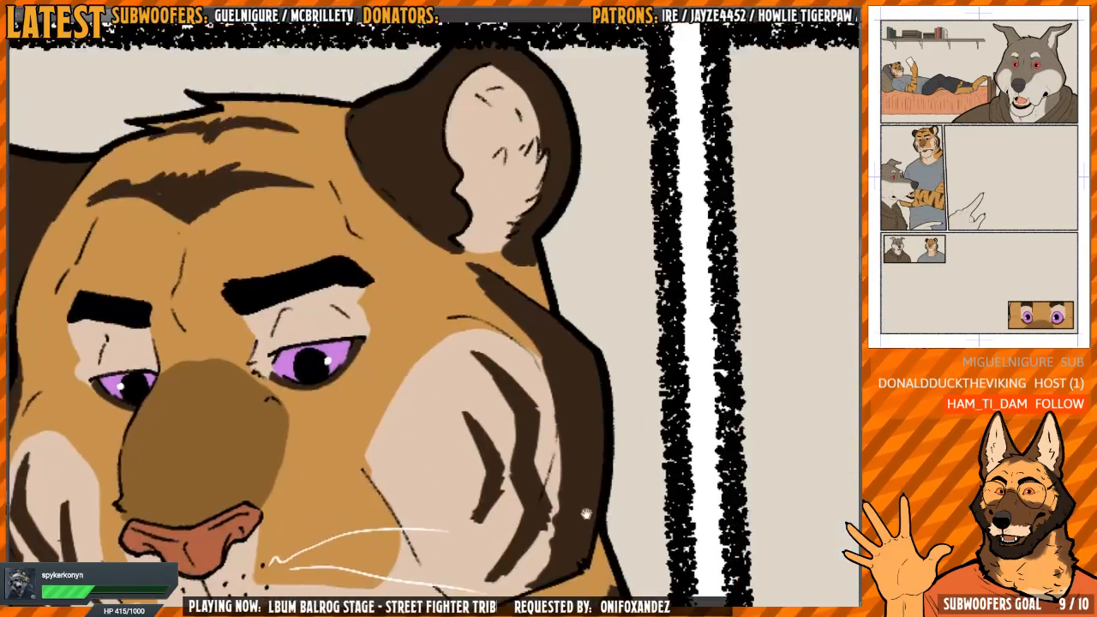
scroll(617, 407, "down", 6)
left_click_drag(689, 393, 543, 336)
scroll(372, 406, "up", 5)
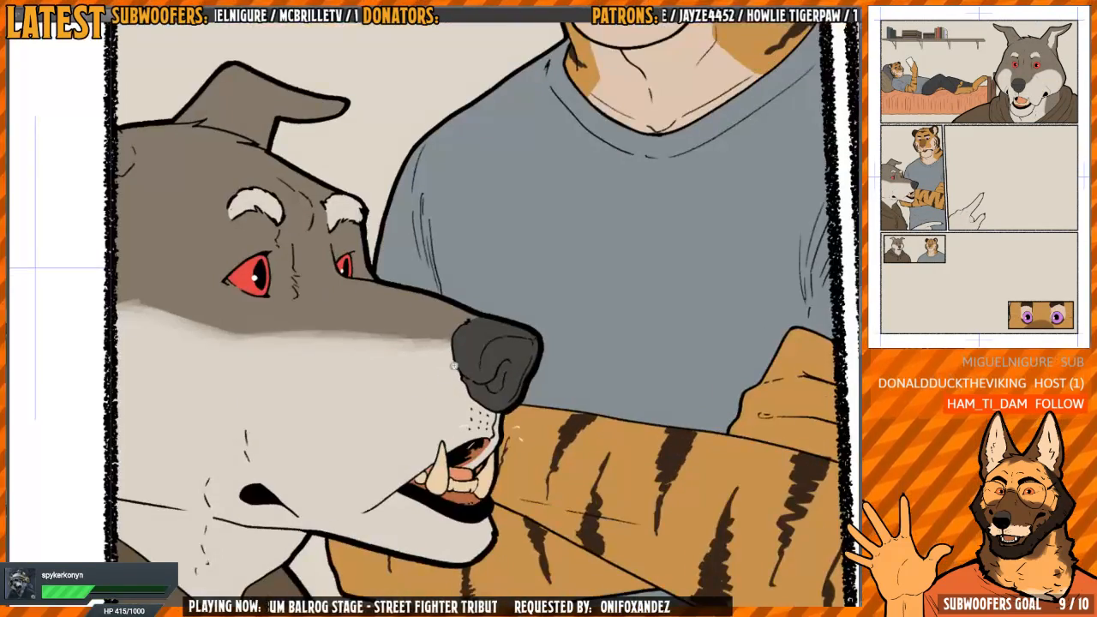
left_click_drag(643, 447, 482, 357)
scroll(599, 409, "down", 3)
left_click_drag(682, 325, 567, 532)
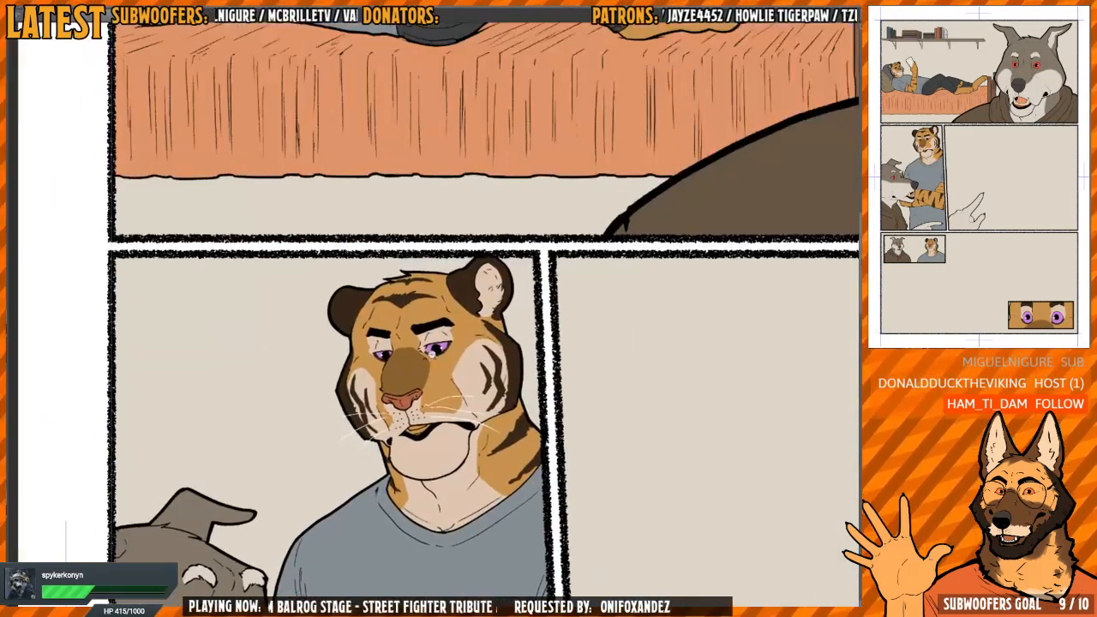
scroll(439, 368, "up", 5)
left_click_drag(447, 528, 467, 493)
scroll(467, 497, "up", 1)
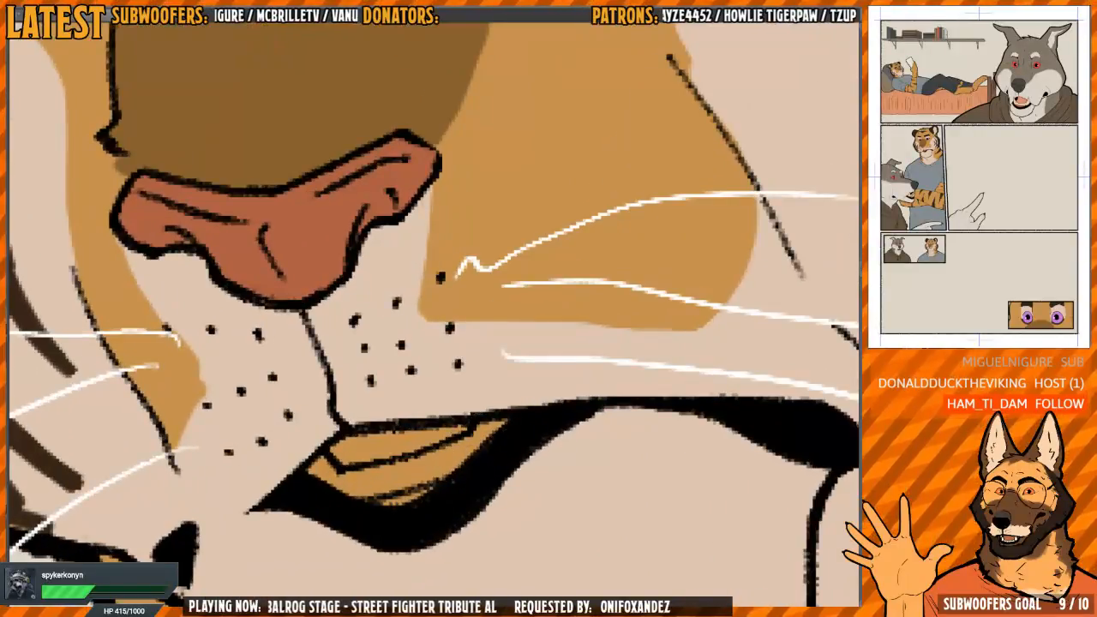
Recolour the inside of the standing tiger's mouth with a rust-brown lower gum, cream teeth and a salmon tongue
key("Tab")
left_click(754, 89)
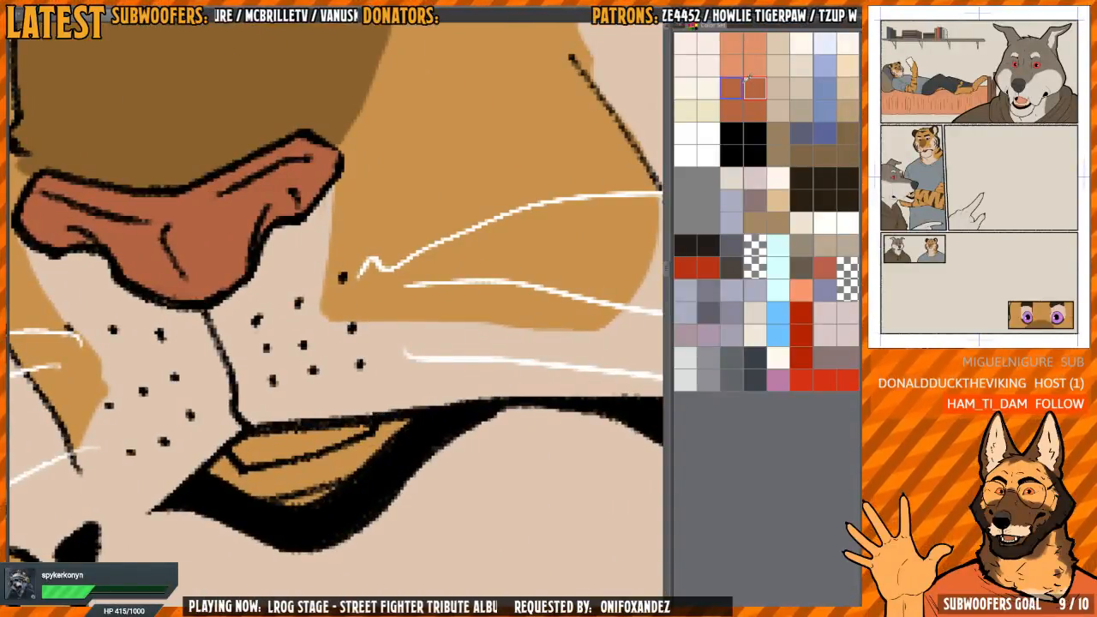
left_click_drag(328, 491, 314, 499)
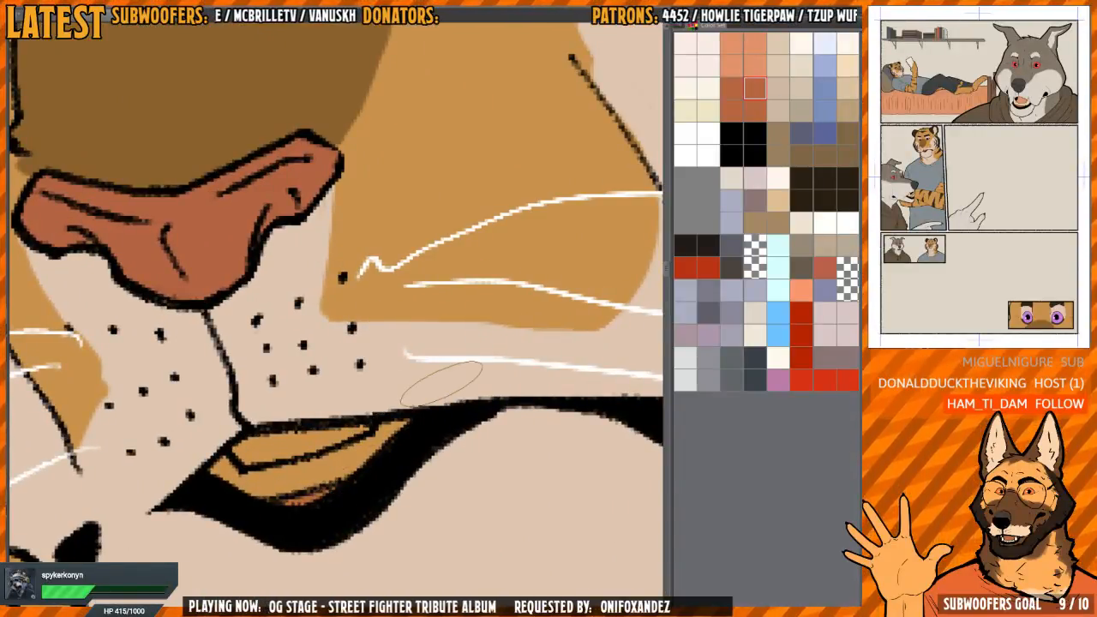
left_click(709, 88)
left_click(311, 477)
left_click(755, 65)
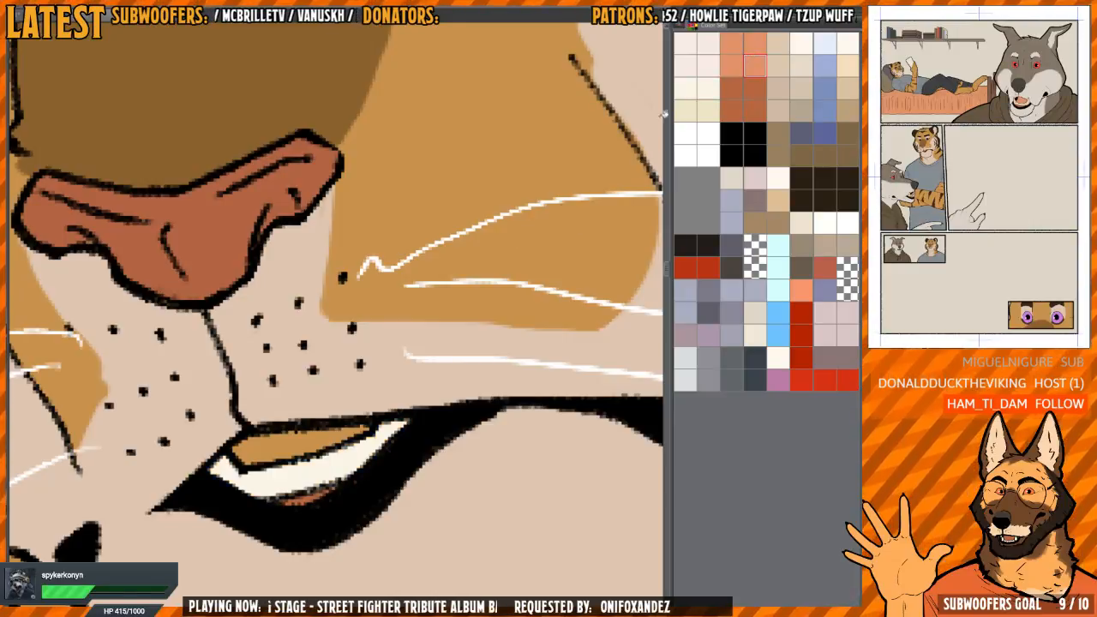
scroll(471, 348, "down", 2)
left_click_drag(472, 348, 368, 436)
scroll(377, 433, "down", 2)
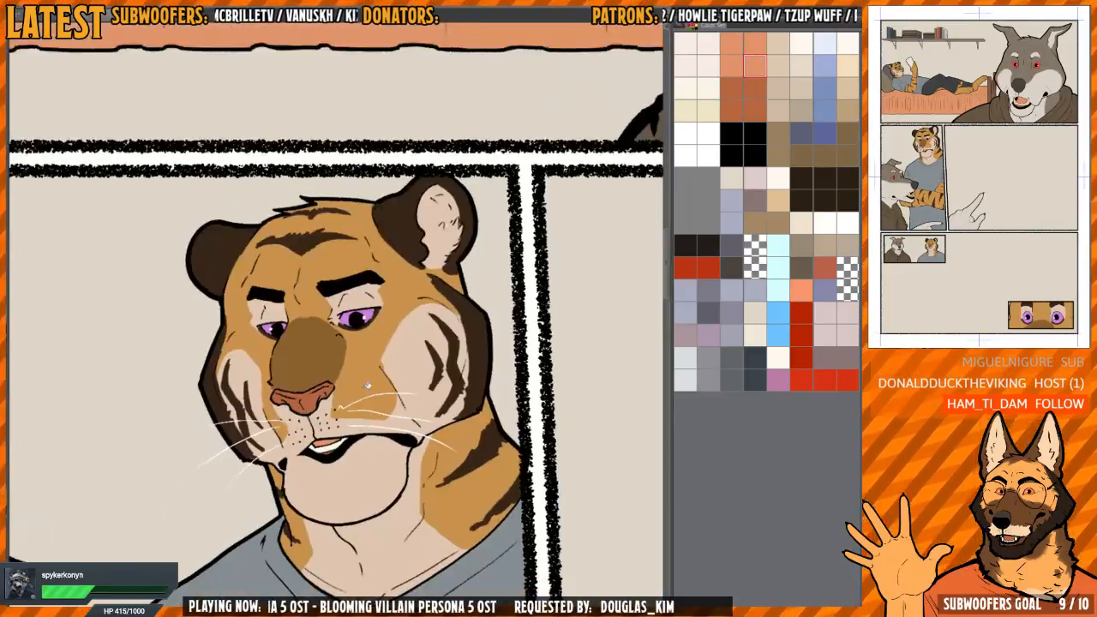
Widen the drawing area over the colour swatches and examine the wolf's face in the first panel
left_click_drag(667, 268, 857, 265)
left_click_drag(743, 232, 450, 461)
scroll(450, 460, "down", 5)
scroll(682, 270, "up", 3)
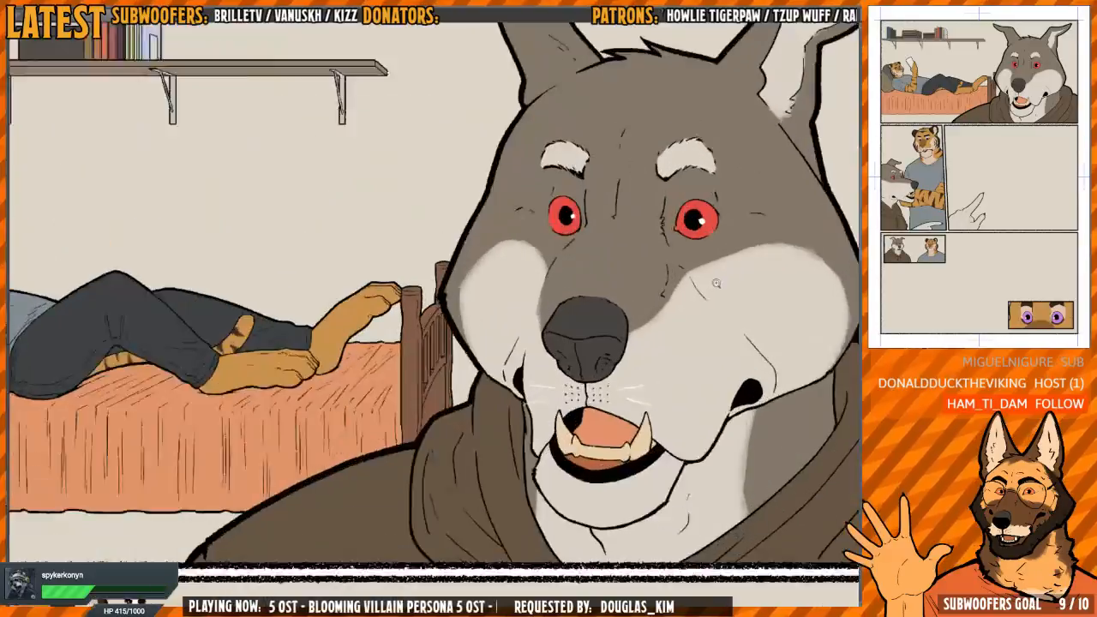
scroll(443, 396, "down", 1)
left_click_drag(443, 396, 634, 427)
scroll(291, 319, "up", 3)
scroll(291, 319, "down", 3)
Soften the border between the orange and cream fur on the near side of the standing tiger's neck
left_click_drag(397, 575, 415, 214)
scroll(419, 266, "up", 3)
left_click_drag(546, 378, 534, 379)
scroll(549, 368, "up", 3)
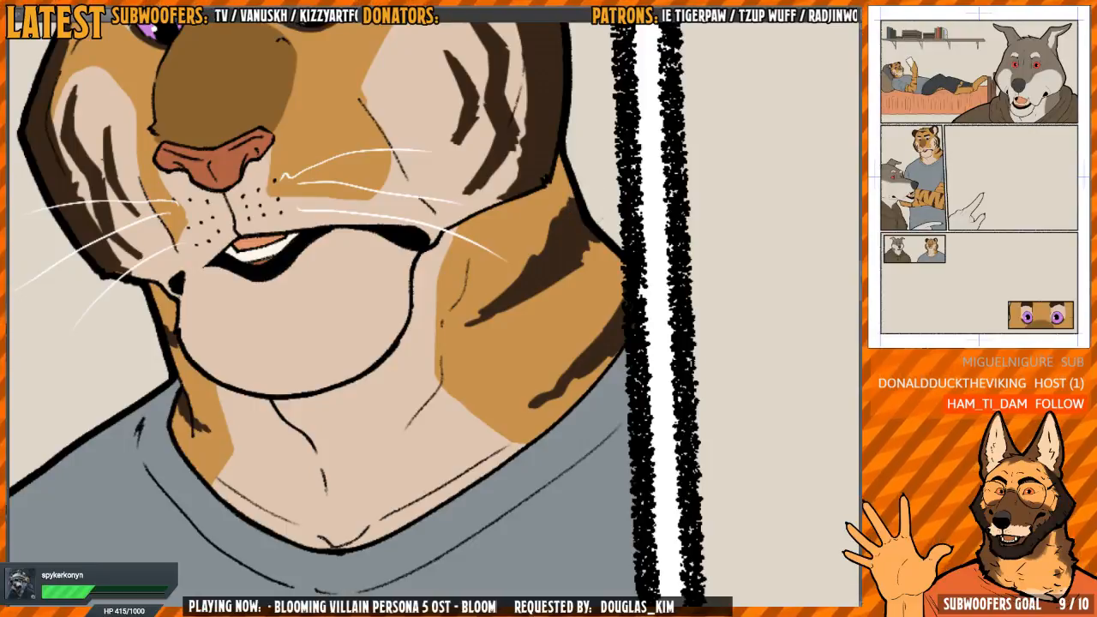
left_click_drag(635, 280, 595, 302)
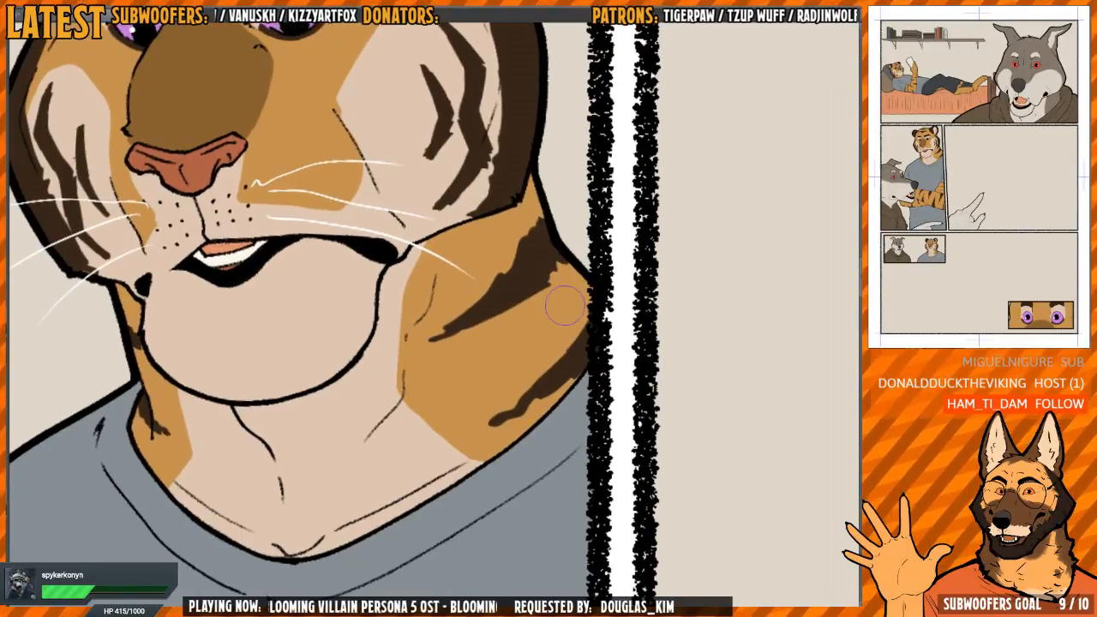
scroll(501, 343, "up", 2)
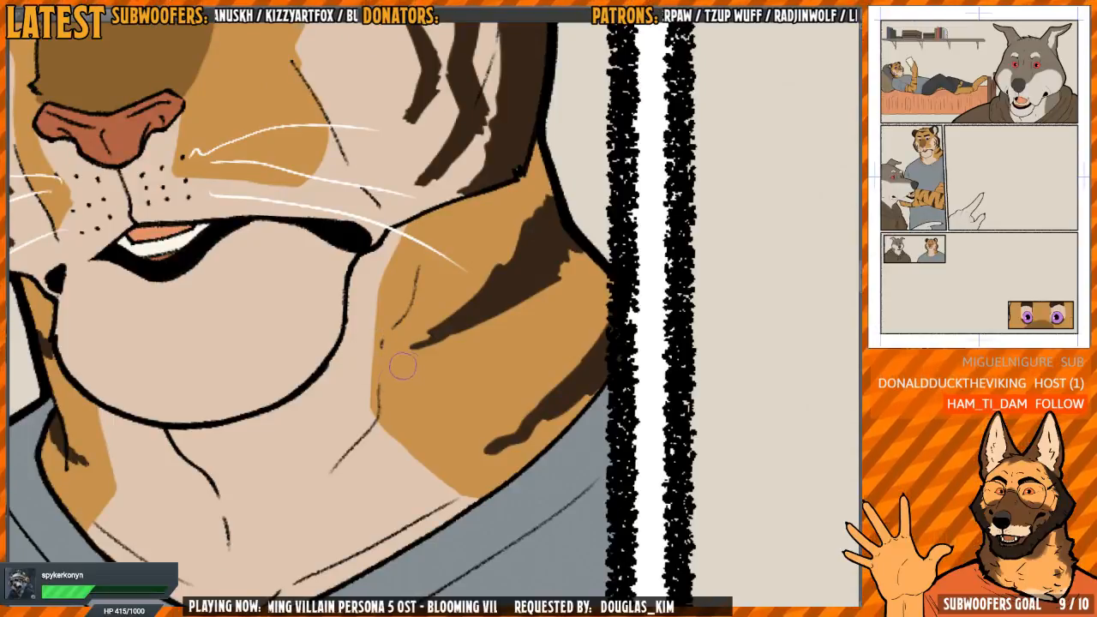
mouse_move(403, 366)
left_mouse_down()
mouse_move(368, 403)
mouse_move(368, 334)
mouse_move(377, 411)
mouse_move(376, 277)
mouse_move(379, 304)
mouse_move(403, 225)
mouse_move(399, 449)
mouse_move(413, 457)
left_mouse_up()
key("h")
mouse_move(519, 442)
left_mouse_down()
mouse_move(512, 333)
mouse_move(448, 335)
mouse_move(438, 397)
left_mouse_up()
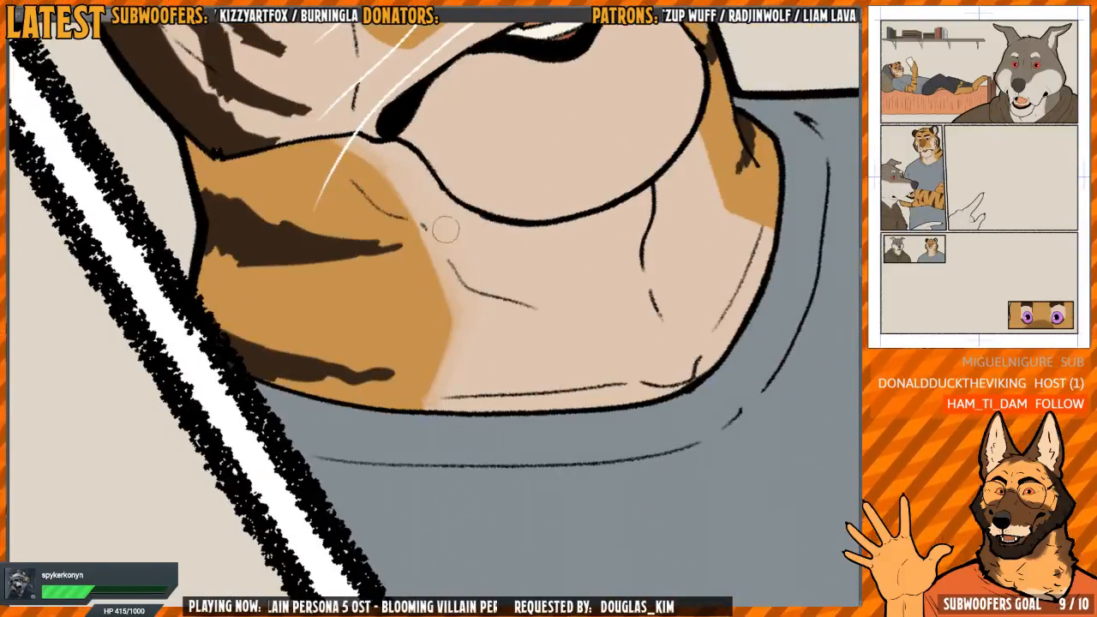
key("h")
mouse_move(446, 230)
left_mouse_down()
mouse_move(545, 322)
mouse_move(383, 302)
left_mouse_up()
Blend the orange fur into the cream throat on the far side of the standing tiger's neck
left_click_drag(248, 334, 368, 322)
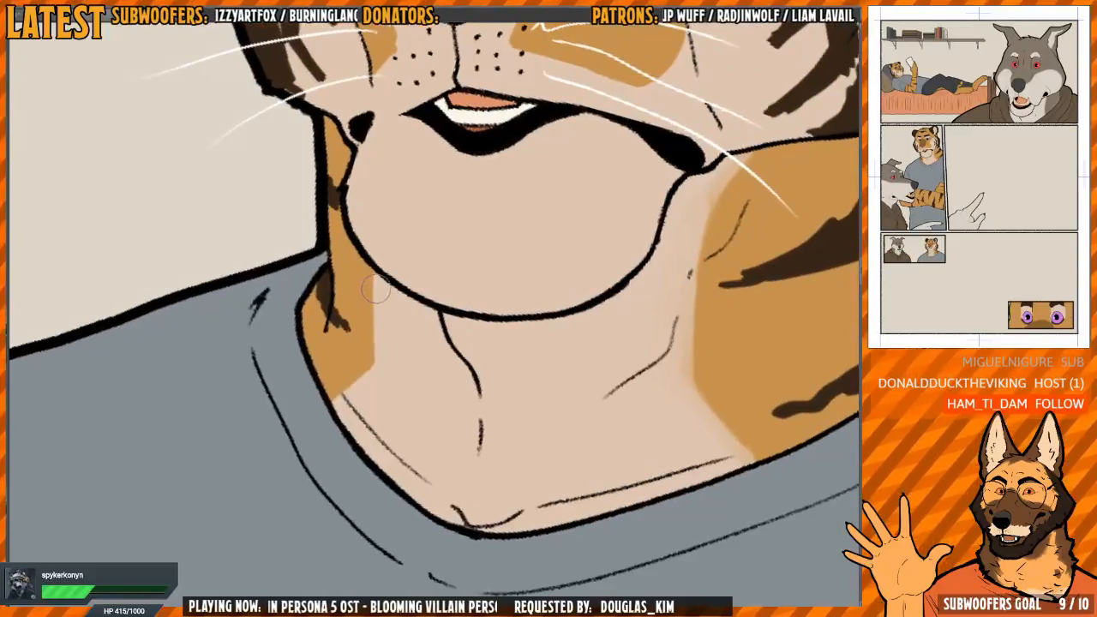
key("minus")
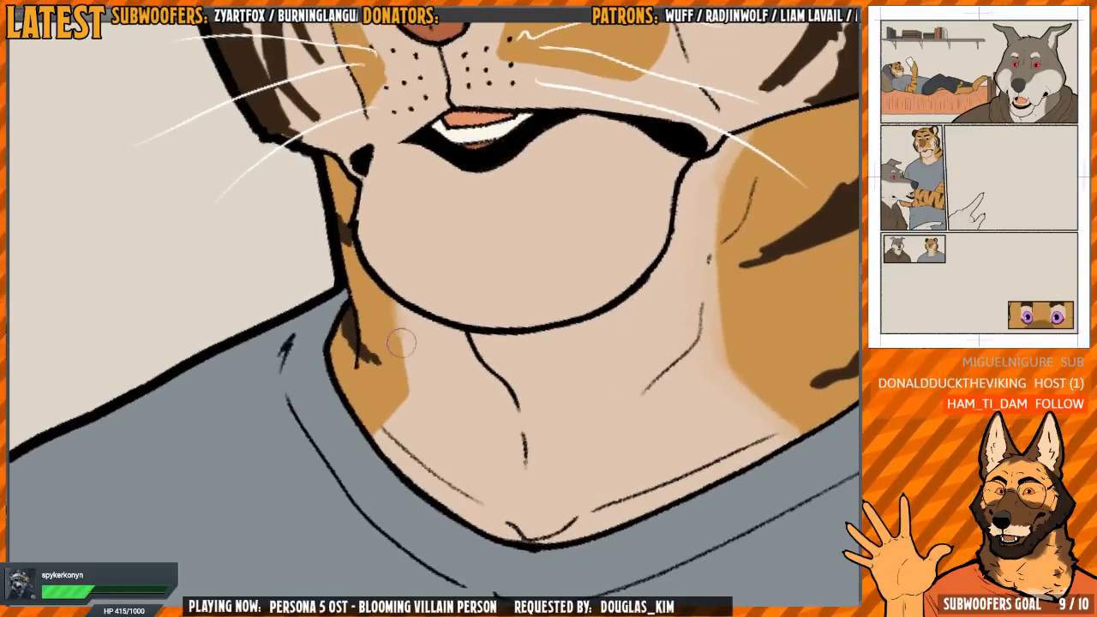
left_click_drag(370, 435, 387, 426)
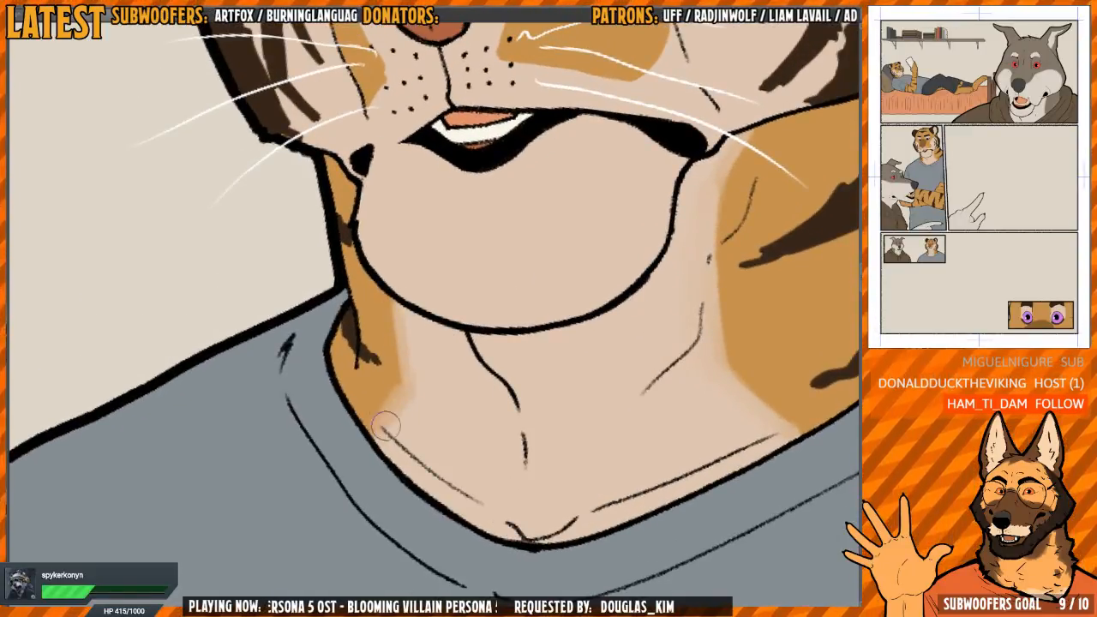
key("h")
left_click_drag(514, 277, 459, 316)
key("h")
Blend the edges of the two dark stripes on the near side of the tiger's neck into the orange fur
mouse_move(454, 258)
left_mouse_down()
mouse_move(451, 319)
mouse_move(444, 310)
mouse_move(406, 335)
mouse_move(415, 339)
left_mouse_up()
scroll(435, 326, "up", 3)
scroll(417, 336, "down", 2)
mouse_move(368, 412)
left_mouse_down()
mouse_move(405, 336)
mouse_move(369, 349)
mouse_move(383, 403)
mouse_move(409, 316)
mouse_move(378, 222)
left_mouse_up()
mouse_move(582, 296)
left_mouse_down()
mouse_move(563, 299)
mouse_move(563, 174)
mouse_move(532, 294)
mouse_move(491, 323)
mouse_move(390, 276)
left_mouse_up()
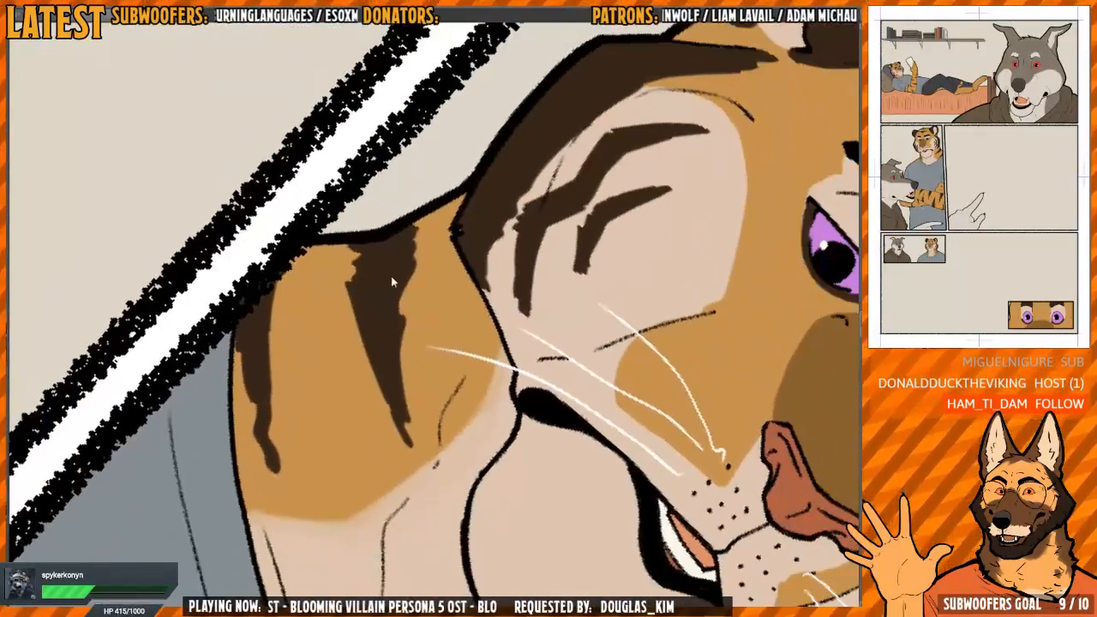
mouse_move(411, 225)
left_mouse_down()
mouse_move(395, 317)
mouse_move(412, 448)
mouse_move(363, 345)
mouse_move(352, 244)
left_mouse_up()
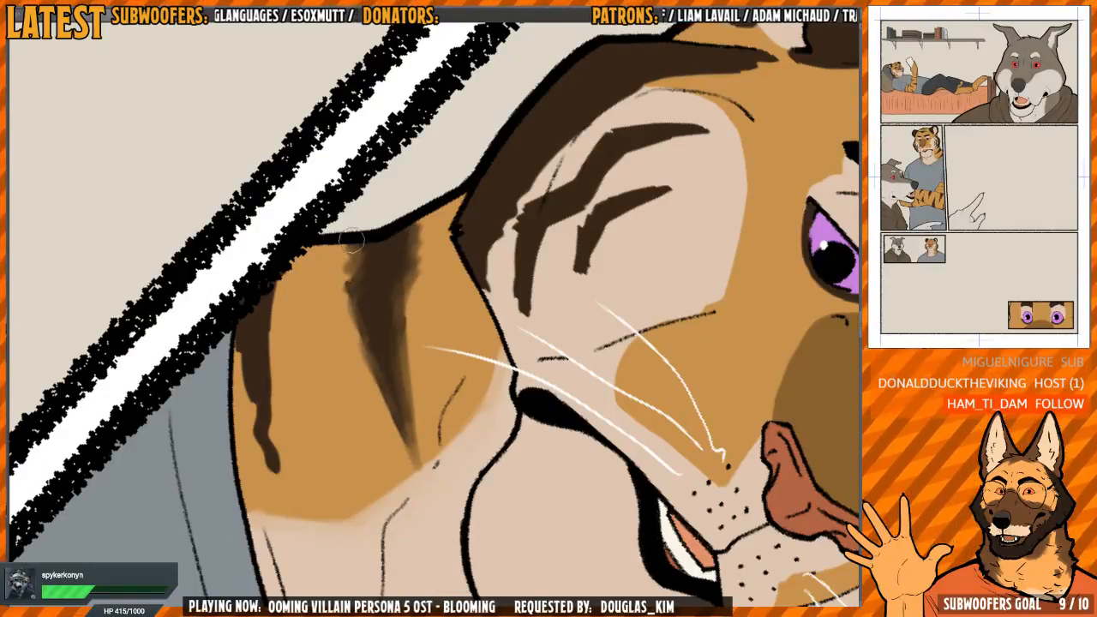
mouse_move(259, 331)
left_mouse_down()
mouse_move(343, 313)
mouse_move(347, 390)
mouse_move(319, 343)
mouse_move(330, 408)
mouse_move(319, 311)
mouse_move(360, 480)
mouse_move(337, 318)
mouse_move(332, 384)
mouse_move(354, 467)
mouse_move(350, 437)
left_mouse_up()
Soften the edge of the orange patch beside the whisker dots on the near side of the tiger's muzzle
mouse_move(564, 386)
left_mouse_down()
mouse_move(328, 392)
mouse_move(528, 437)
mouse_move(543, 243)
mouse_move(455, 311)
mouse_move(483, 226)
mouse_move(580, 295)
mouse_move(457, 295)
mouse_move(550, 337)
mouse_move(566, 296)
mouse_move(375, 348)
mouse_move(343, 331)
mouse_move(317, 372)
left_mouse_up()
key("h")
key("h")
key("h")
mouse_move(440, 260)
left_mouse_down()
mouse_move(431, 341)
mouse_move(454, 385)
left_mouse_up()
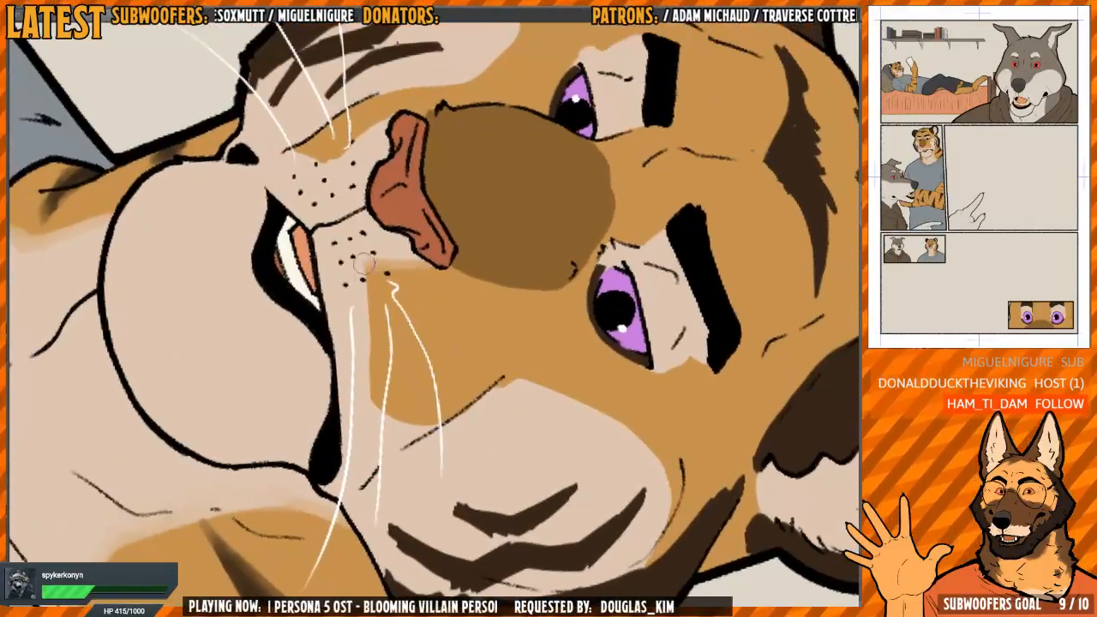
left_click_drag(365, 265, 369, 394)
key("h")
left_click_drag(485, 380, 482, 317)
mouse_move(482, 317)
left_mouse_down()
mouse_move(454, 269)
mouse_move(459, 356)
mouse_move(408, 386)
left_mouse_up()
left_click_drag(405, 458, 399, 395)
left_click_drag(391, 338, 469, 291)
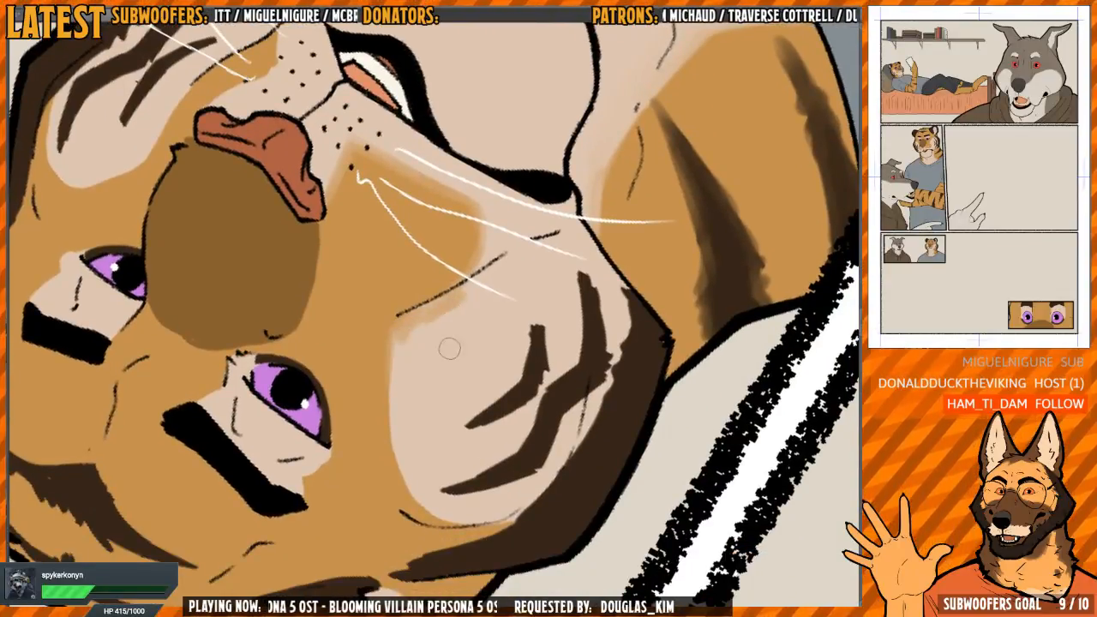
Blend the rounded edge of the cream patch on the tiger's near cheek into the surrounding orange fur
mouse_move(415, 333)
left_mouse_down()
mouse_move(462, 296)
mouse_move(411, 324)
mouse_move(393, 372)
mouse_move(402, 487)
mouse_move(439, 514)
left_mouse_up()
mouse_move(603, 269)
left_mouse_down()
mouse_move(622, 217)
mouse_move(618, 403)
left_mouse_up()
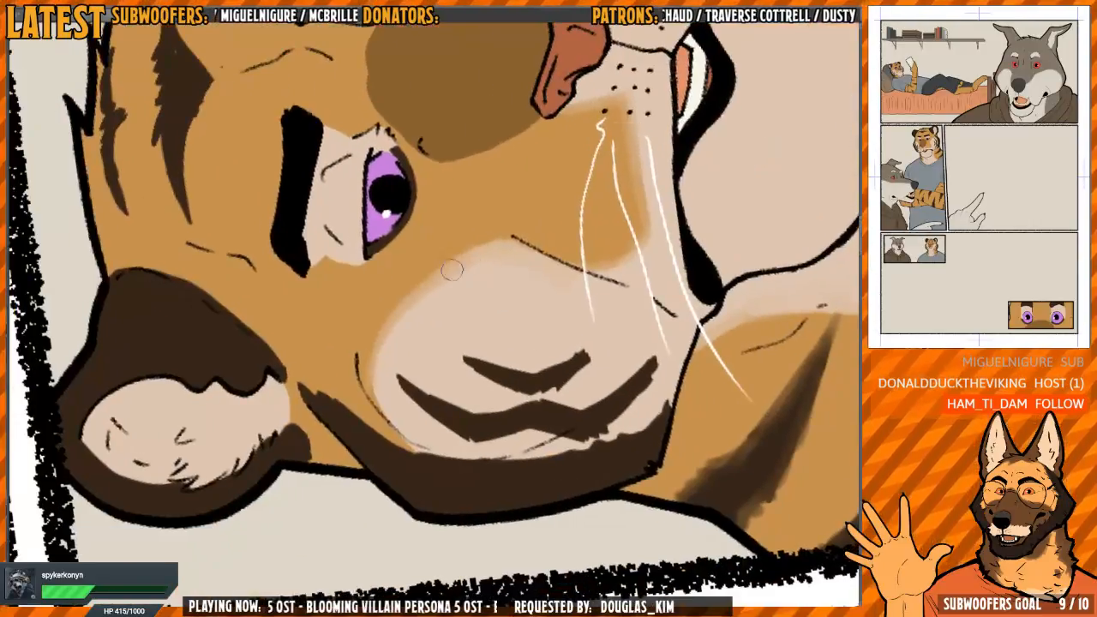
mouse_move(370, 343)
left_mouse_down()
mouse_move(370, 373)
mouse_move(414, 445)
left_mouse_up()
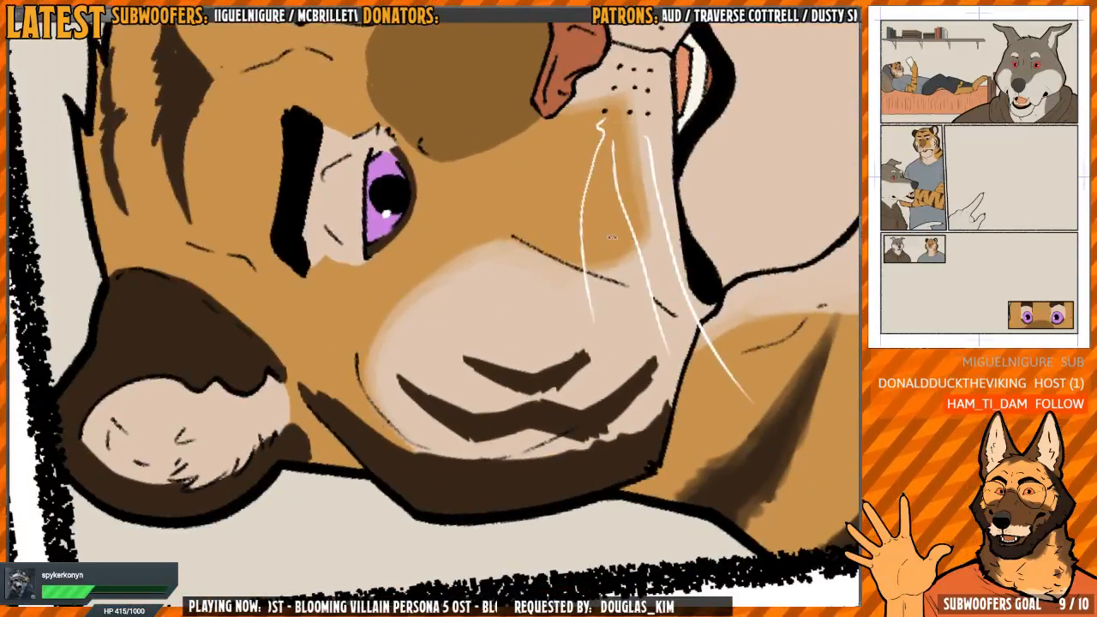
key("h")
mouse_move(613, 238)
left_mouse_down()
mouse_move(624, 379)
mouse_move(555, 321)
mouse_move(559, 254)
mouse_move(554, 290)
left_mouse_up()
key("h")
Soften the inner edge of the dark band running from below the near ear down the tiger's cheek
scroll(426, 257, "up", 1)
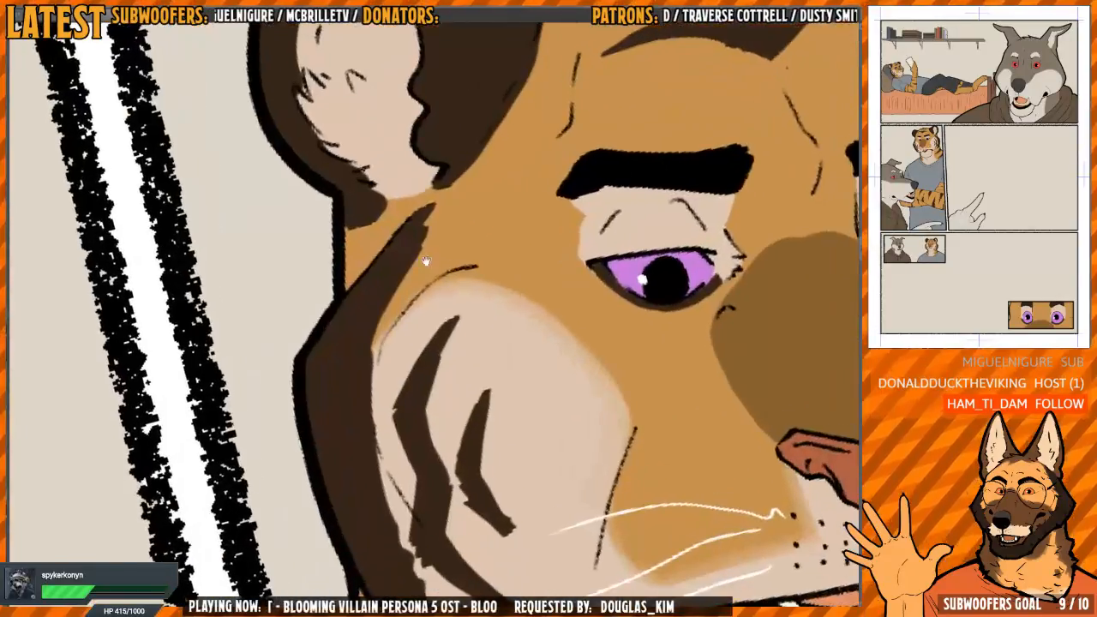
left_click_drag(426, 258, 415, 262)
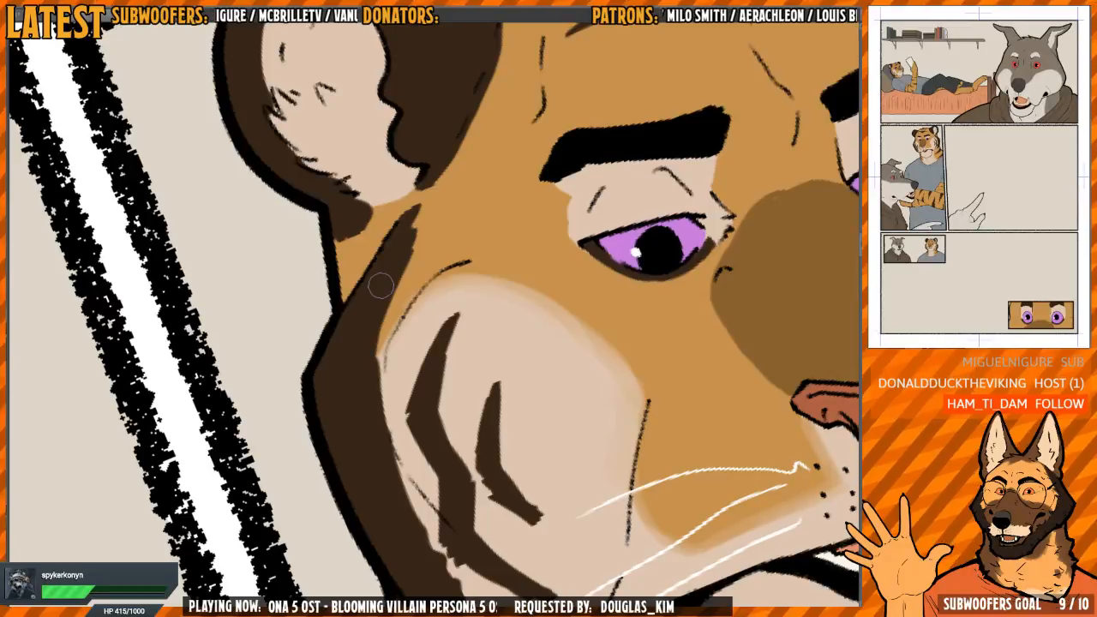
scroll(381, 286, "up", 3)
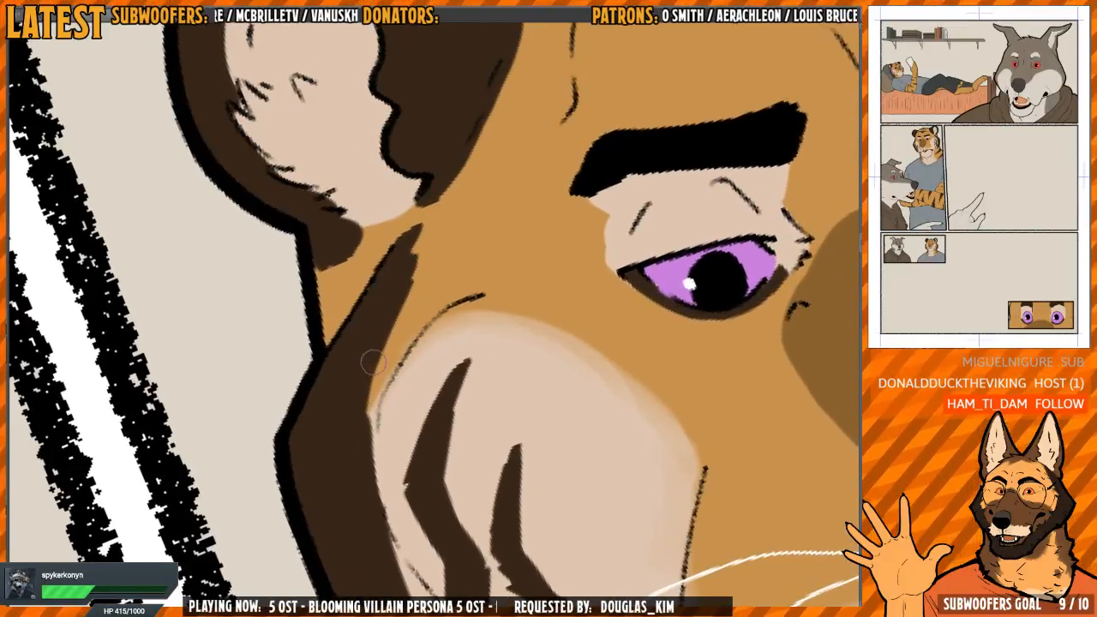
mouse_move(374, 360)
left_mouse_down()
mouse_move(368, 392)
mouse_move(417, 229)
left_mouse_up()
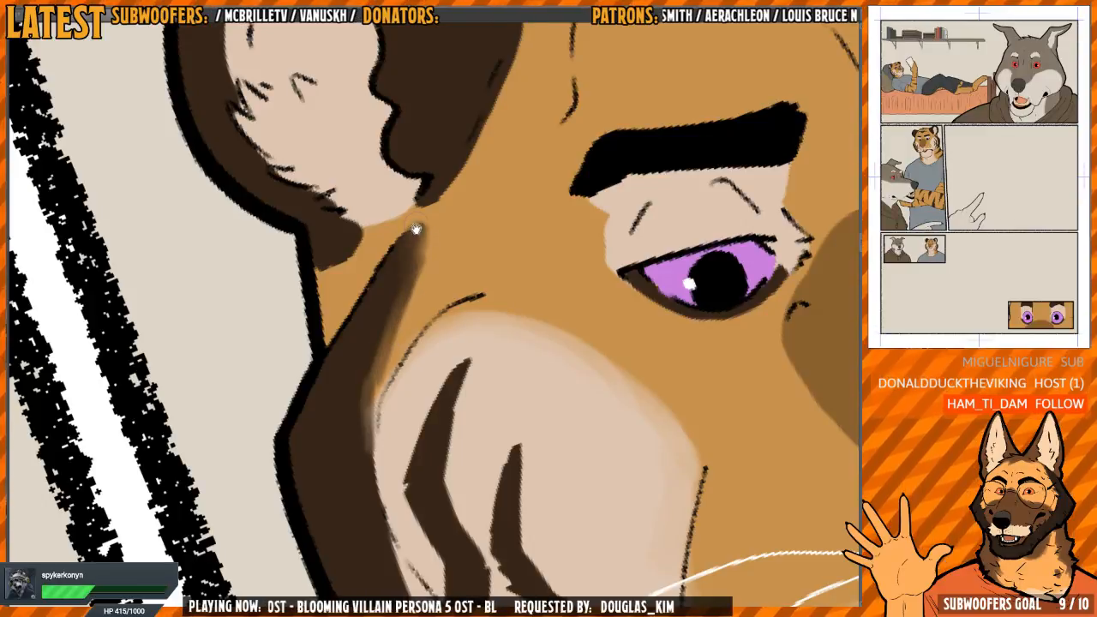
left_click_drag(400, 275, 394, 388)
Blend the dark and cream fur at the base of the tiger's near ear into the orange head fur
mouse_move(353, 350)
left_mouse_down()
mouse_move(316, 376)
mouse_move(339, 378)
left_mouse_up()
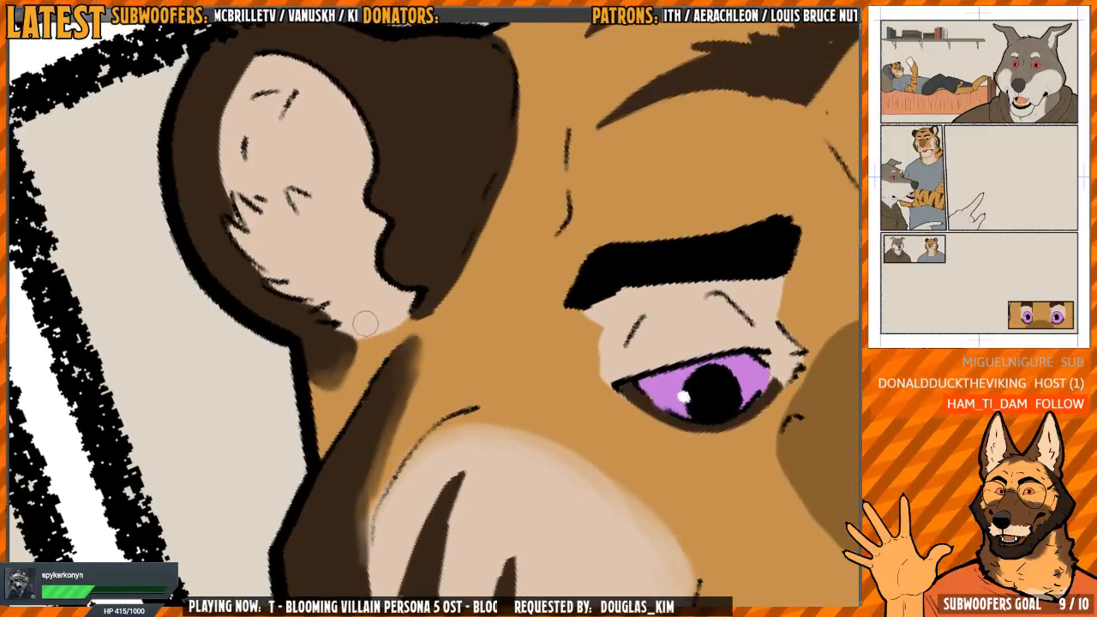
left_click_drag(372, 343, 408, 315)
left_click_drag(455, 292, 398, 338)
key("h")
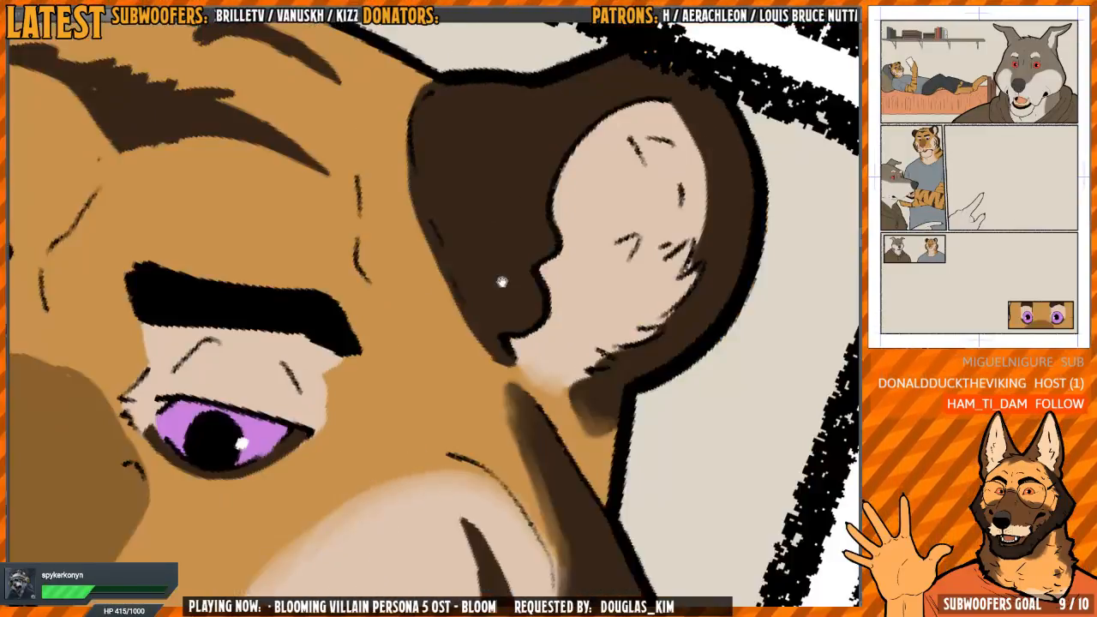
key("ctrl+minus")
mouse_move(453, 282)
left_mouse_down()
mouse_move(403, 422)
mouse_move(396, 329)
mouse_move(452, 232)
mouse_move(396, 403)
left_mouse_up()
key("ctrl+plus")
left_click_drag(396, 403, 408, 223)
mouse_move(458, 420)
left_mouse_down()
mouse_move(438, 241)
mouse_move(415, 216)
left_mouse_up()
left_click_drag(415, 216, 454, 212)
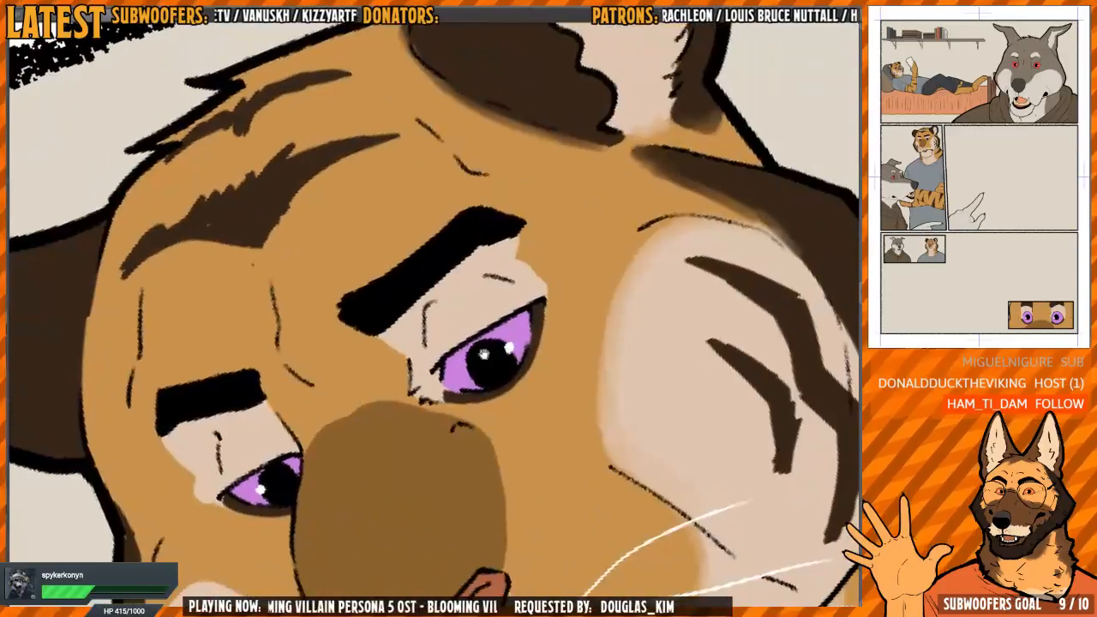
Soften the cream fur and dark rim around the tiger's near eye
key("h")
key("ctrl+plus")
key("ctrl+plus")
left_click_drag(588, 277, 571, 238)
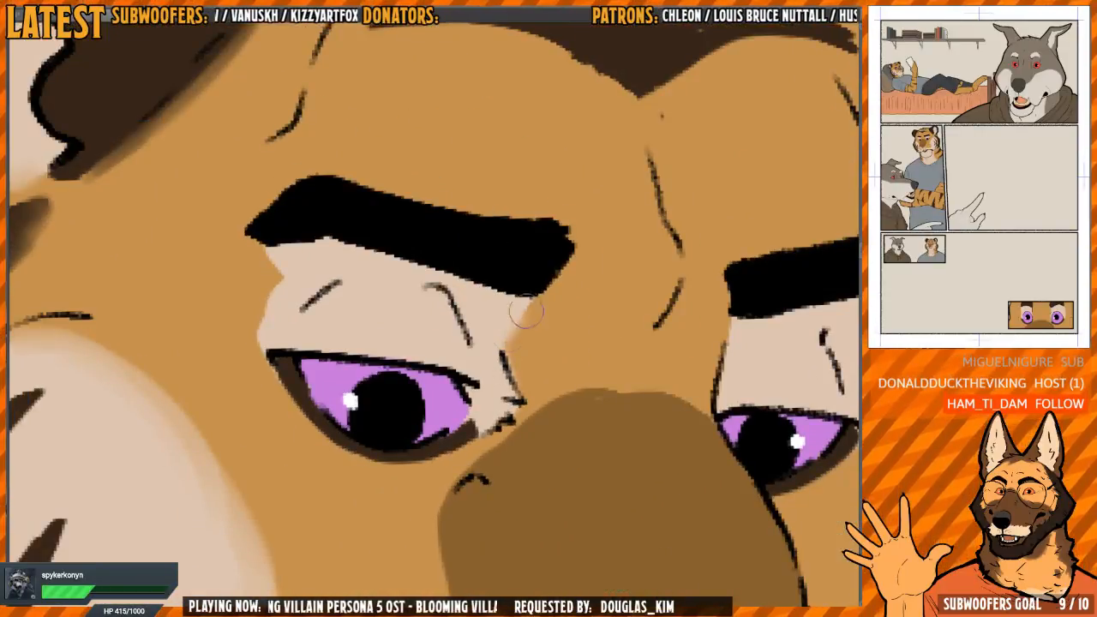
key("h")
mouse_move(469, 267)
left_mouse_down()
mouse_move(460, 292)
mouse_move(471, 374)
left_mouse_up()
mouse_move(454, 338)
left_mouse_down()
mouse_move(489, 274)
mouse_move(492, 331)
left_mouse_up()
left_click_drag(492, 331, 519, 431)
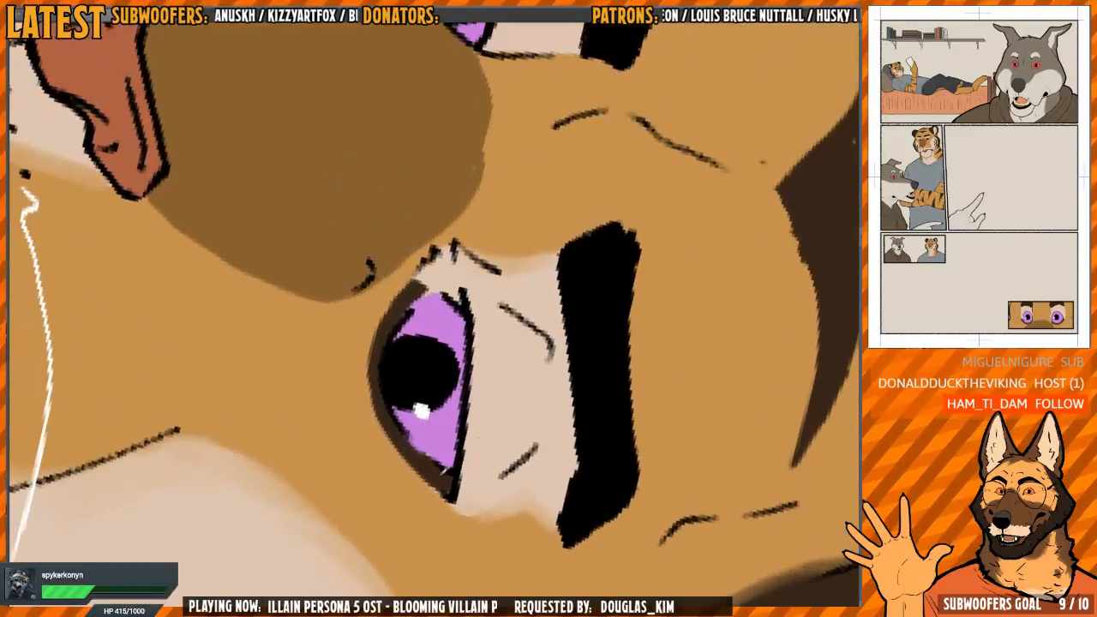
left_click_drag(431, 472, 396, 440)
mouse_move(438, 486)
left_mouse_down()
mouse_move(381, 423)
mouse_move(372, 354)
mouse_move(370, 387)
mouse_move(374, 339)
mouse_move(392, 304)
left_mouse_up()
Soften the edges of the cream fur and dark rim around the tiger's far eye
mouse_move(506, 85)
left_mouse_down()
mouse_move(445, 279)
mouse_move(510, 392)
left_mouse_up()
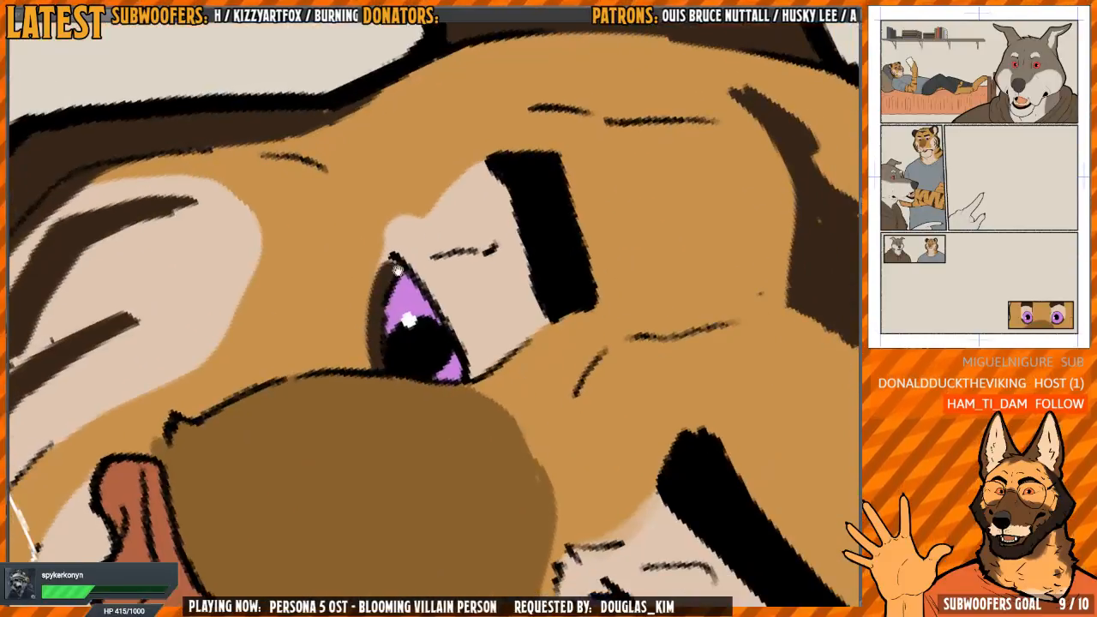
mouse_move(370, 320)
left_mouse_down()
mouse_move(361, 334)
mouse_move(369, 286)
mouse_move(377, 293)
left_mouse_up()
mouse_move(463, 144)
left_mouse_down()
mouse_move(465, 224)
mouse_move(414, 219)
mouse_move(423, 282)
mouse_move(392, 318)
mouse_move(395, 336)
left_mouse_up()
scroll(388, 337, "down", 2)
mouse_move(388, 337)
left_mouse_down()
mouse_move(429, 305)
mouse_move(414, 291)
mouse_move(427, 318)
left_mouse_up()
left_click_drag(367, 299, 410, 262)
key("h")
left_click_drag(469, 276, 420, 248)
left_click_drag(428, 245, 510, 287)
key("h")
Blend the dark outer band of the tiger's far cheek into the orange and cream fur
mouse_move(411, 276)
left_mouse_down()
mouse_move(410, 300)
mouse_move(418, 229)
mouse_move(380, 382)
left_mouse_up()
left_click_drag(406, 295, 399, 209)
mouse_move(389, 247)
left_mouse_down()
mouse_move(377, 297)
mouse_move(412, 480)
mouse_move(353, 339)
left_mouse_up()
mouse_move(347, 296)
left_mouse_down()
mouse_move(371, 437)
mouse_move(393, 495)
left_mouse_up()
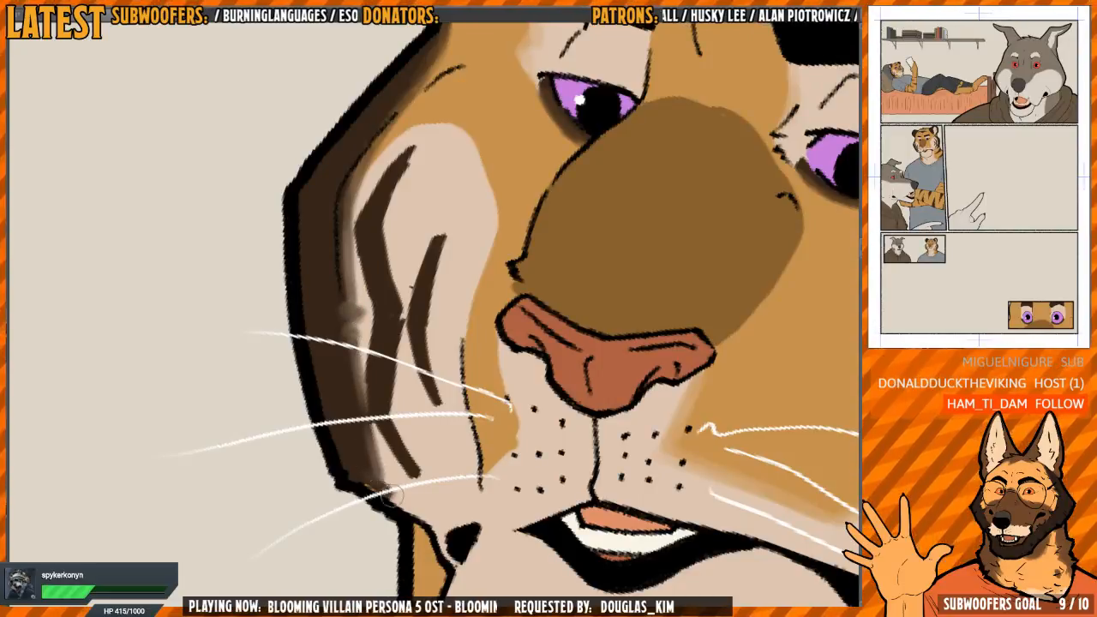
left_click_drag(397, 446, 391, 445)
Smudge the edges of the dark stripes on the tiger's far cheek into the cream patch
mouse_move(352, 345)
left_mouse_down()
mouse_move(387, 449)
mouse_move(415, 487)
mouse_move(392, 336)
mouse_move(410, 467)
mouse_move(392, 371)
left_mouse_up()
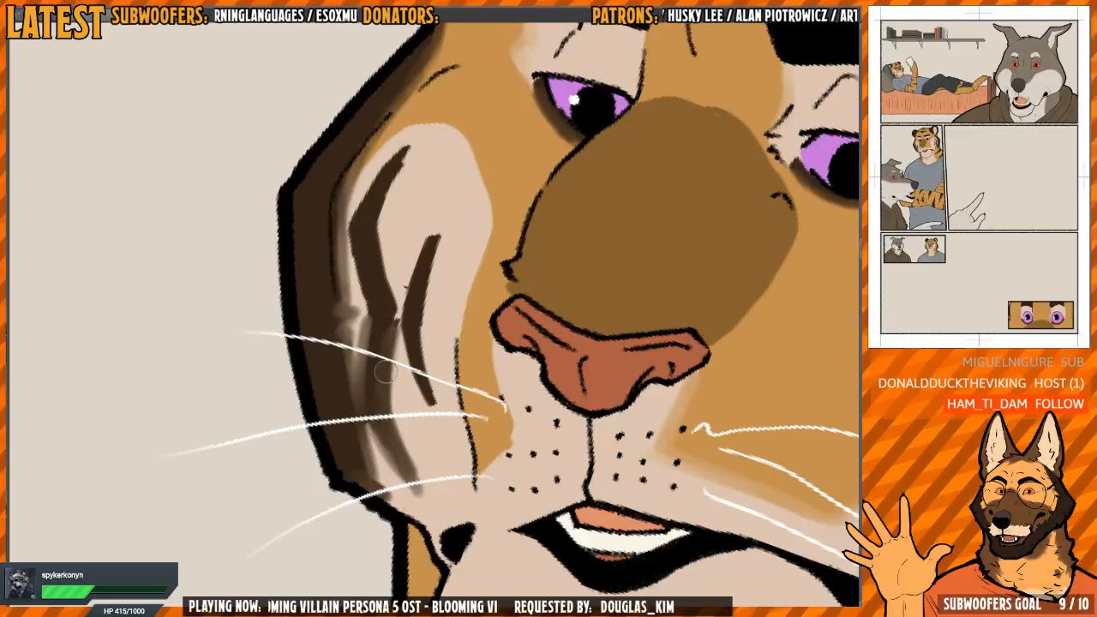
mouse_move(379, 289)
left_mouse_down()
mouse_move(389, 393)
mouse_move(392, 347)
mouse_move(382, 418)
mouse_move(359, 325)
mouse_move(409, 258)
mouse_move(383, 352)
mouse_move(396, 403)
mouse_move(371, 342)
mouse_move(379, 395)
mouse_move(391, 295)
mouse_move(373, 322)
left_mouse_up()
left_click_drag(425, 278, 403, 252)
mouse_move(420, 350)
left_mouse_down()
mouse_move(390, 318)
mouse_move(364, 373)
mouse_move(386, 444)
left_mouse_up()
left_click_drag(366, 341, 357, 379)
mouse_move(390, 281)
left_mouse_down()
mouse_move(364, 328)
mouse_move(385, 396)
left_mouse_up()
left_click_drag(387, 310, 388, 442)
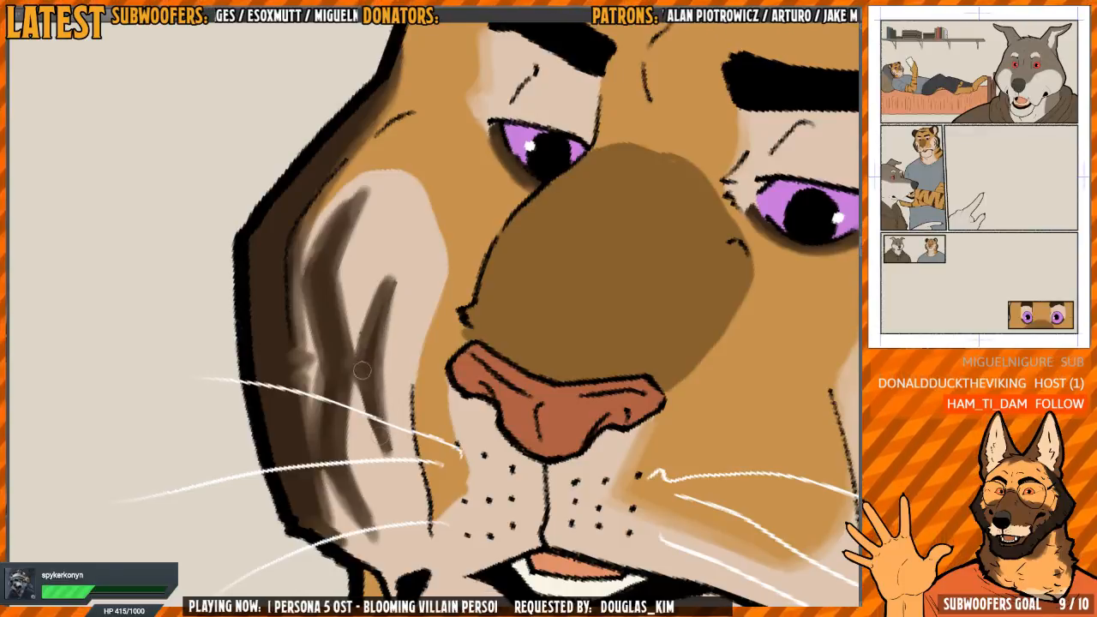
left_click_drag(354, 364, 382, 456)
left_click_drag(389, 360, 382, 454)
left_click_drag(394, 281, 364, 356)
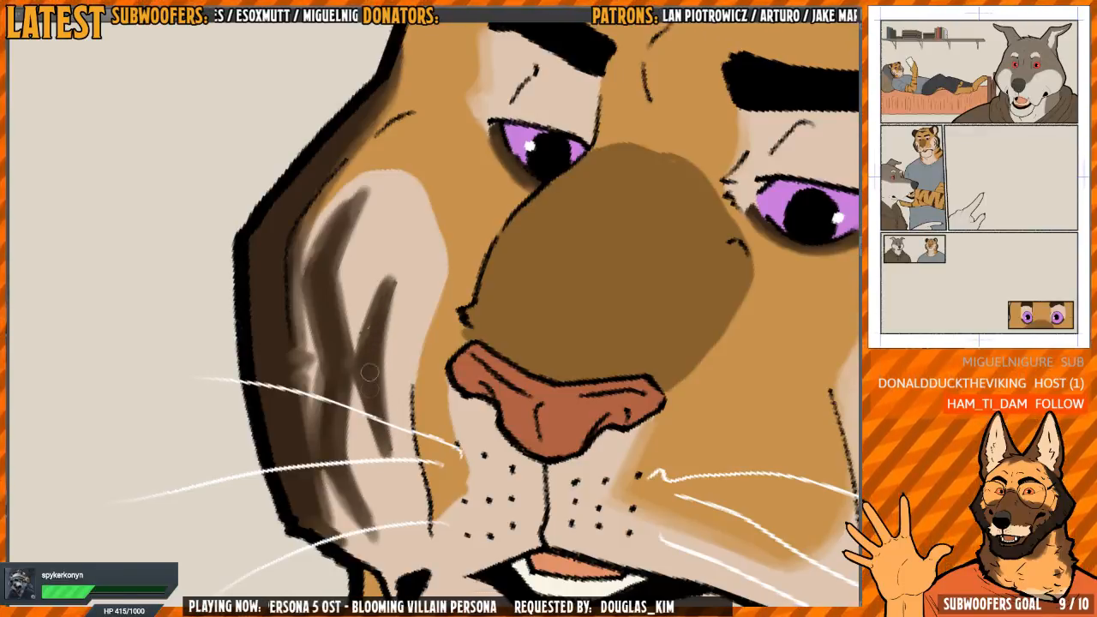
Soften the border between the cream patch and the orange fur on the tiger's far cheek
left_click_drag(445, 358, 444, 372)
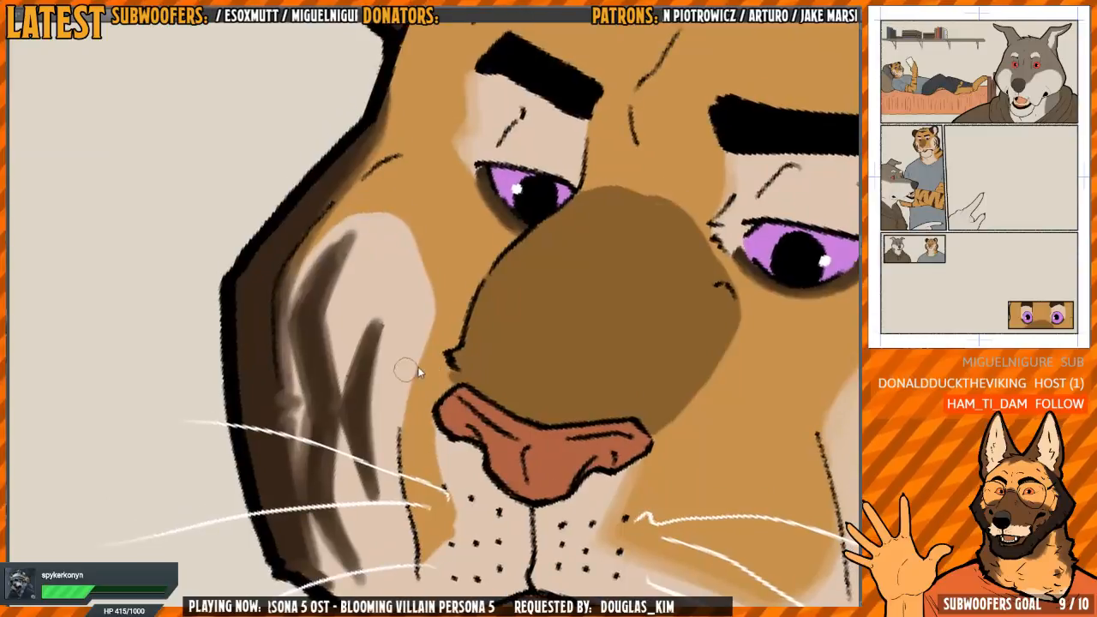
mouse_move(432, 310)
left_mouse_down()
mouse_move(380, 277)
mouse_move(436, 280)
mouse_move(385, 366)
mouse_move(405, 307)
left_mouse_up()
mouse_move(418, 364)
left_mouse_down()
mouse_move(478, 387)
mouse_move(509, 373)
mouse_move(462, 393)
mouse_move(407, 365)
left_mouse_up()
left_click_drag(525, 172, 474, 476)
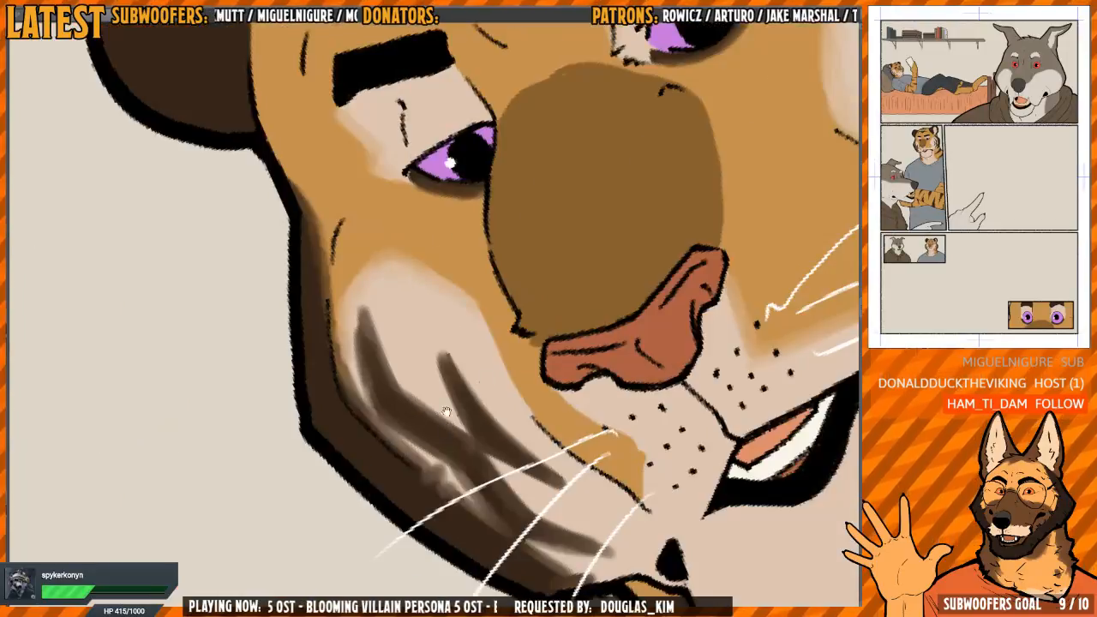
mouse_move(565, 352)
left_mouse_down()
mouse_move(346, 354)
mouse_move(339, 319)
left_mouse_up()
mouse_move(494, 402)
left_mouse_down()
mouse_move(467, 342)
mouse_move(502, 401)
mouse_move(420, 384)
left_mouse_up()
left_click_drag(405, 344, 308, 274)
left_click_drag(562, 236, 538, 364)
Blend the dark stripes and lower dark band on the tiger's near cheek into the cream fur
scroll(538, 365, "up", 2)
key("h")
left_click_drag(422, 178, 481, 216)
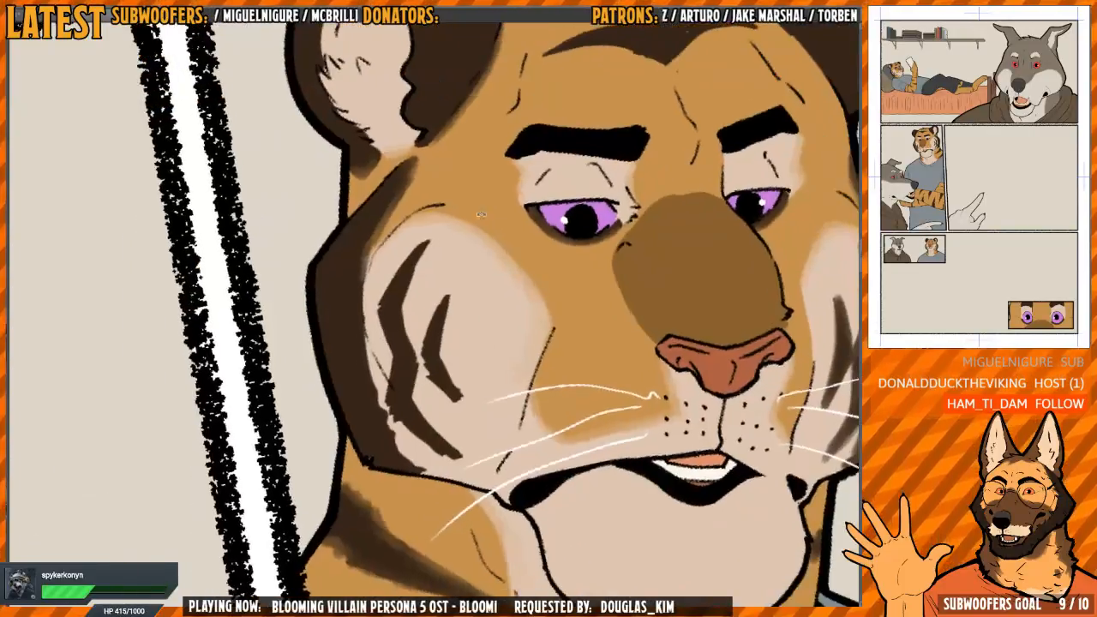
scroll(363, 299, "up", 1)
mouse_move(363, 274)
left_mouse_down()
mouse_move(359, 323)
mouse_move(385, 441)
mouse_move(423, 500)
mouse_move(418, 460)
mouse_move(388, 424)
mouse_move(473, 491)
mouse_move(422, 417)
mouse_move(403, 429)
mouse_move(388, 291)
mouse_move(428, 245)
mouse_move(390, 291)
mouse_move(408, 392)
mouse_move(358, 311)
mouse_move(354, 354)
mouse_move(351, 314)
mouse_move(365, 289)
mouse_move(373, 316)
mouse_move(387, 278)
mouse_move(388, 389)
mouse_move(393, 264)
left_mouse_up()
scroll(377, 296, "up", 1)
mouse_move(407, 352)
left_mouse_down()
mouse_move(367, 319)
mouse_move(382, 401)
mouse_move(409, 420)
mouse_move(386, 339)
mouse_move(354, 349)
mouse_move(361, 370)
left_mouse_up()
left_click_drag(377, 318, 390, 408)
mouse_move(515, 311)
left_mouse_down()
mouse_move(483, 262)
mouse_move(572, 409)
left_mouse_up()
key("h")
scroll(480, 266, "down", 3)
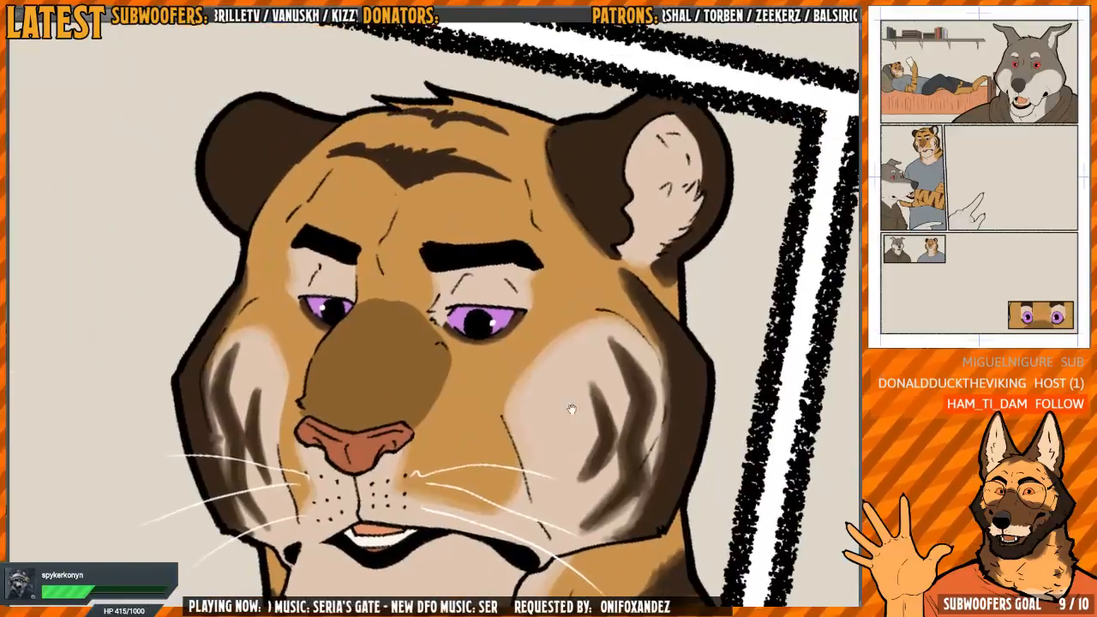
Soften the edge of the brown patch on the bridge of the tiger's muzzle
scroll(384, 372, "up", 3)
left_click_drag(385, 371, 445, 380)
key("h")
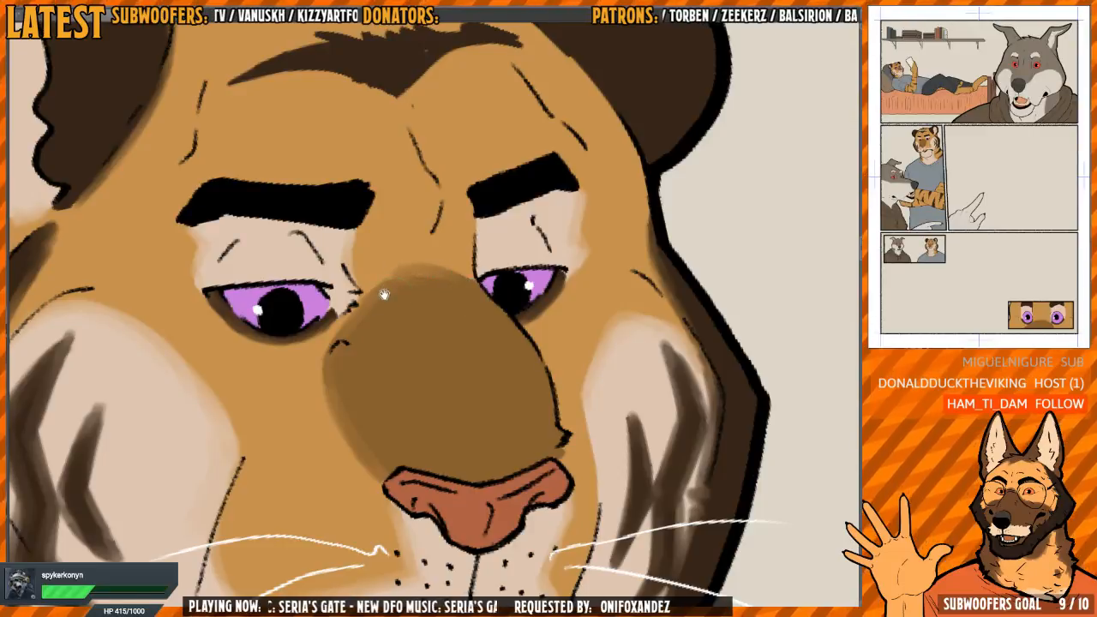
left_click_drag(383, 294, 418, 421)
key("h")
Smudge the jagged edges of the large dark stripe across the standing tiger's forehead into the orange fur
scroll(480, 343, "down", 3)
left_click_drag(540, 255, 480, 283)
scroll(412, 308, "up", 3)
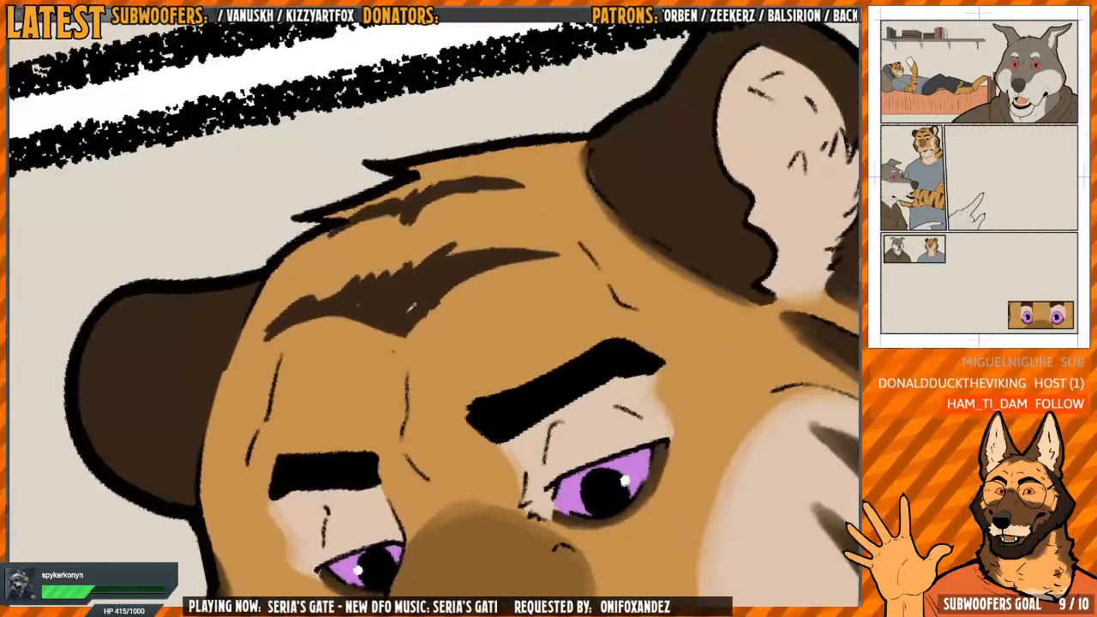
left_click_drag(393, 312, 385, 323)
left_click_drag(507, 377, 417, 261)
mouse_move(397, 335)
left_mouse_down()
mouse_move(362, 349)
mouse_move(358, 418)
left_mouse_up()
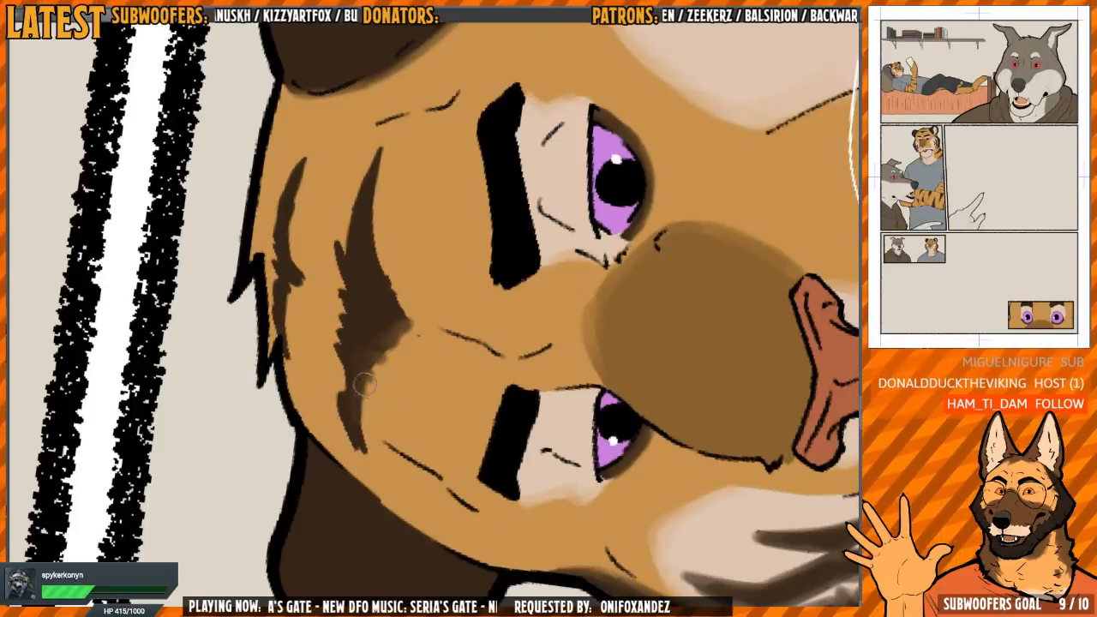
mouse_move(379, 354)
left_mouse_down()
mouse_move(361, 393)
mouse_move(361, 458)
mouse_move(348, 432)
mouse_move(339, 276)
mouse_move(350, 304)
mouse_move(330, 281)
mouse_move(339, 293)
mouse_move(326, 399)
mouse_move(329, 253)
mouse_move(366, 376)
left_mouse_up()
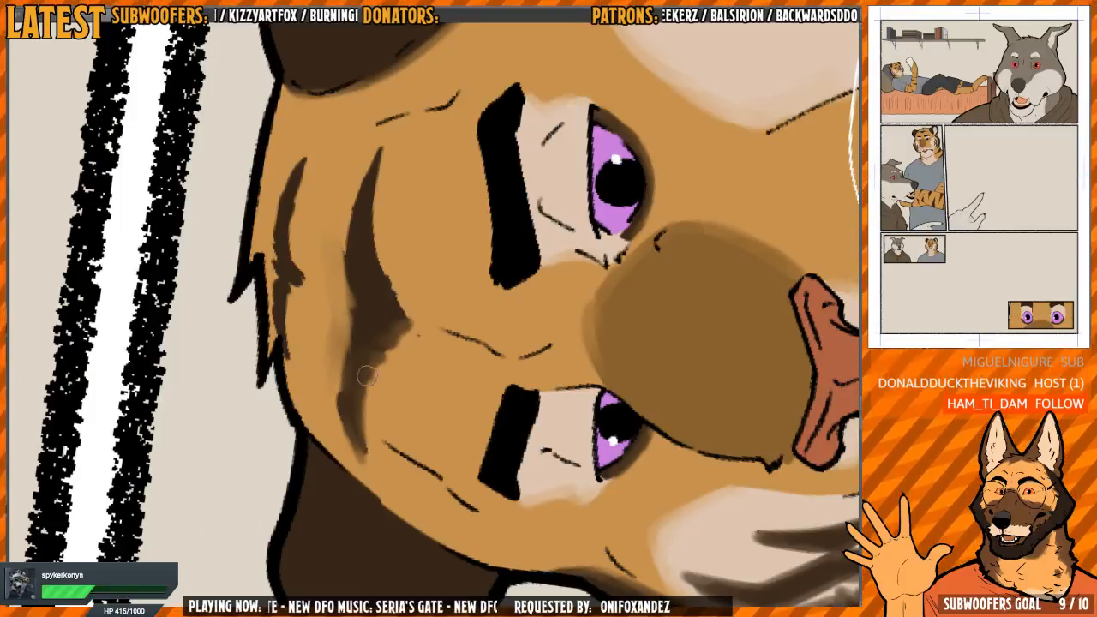
left_click_drag(353, 330, 341, 365)
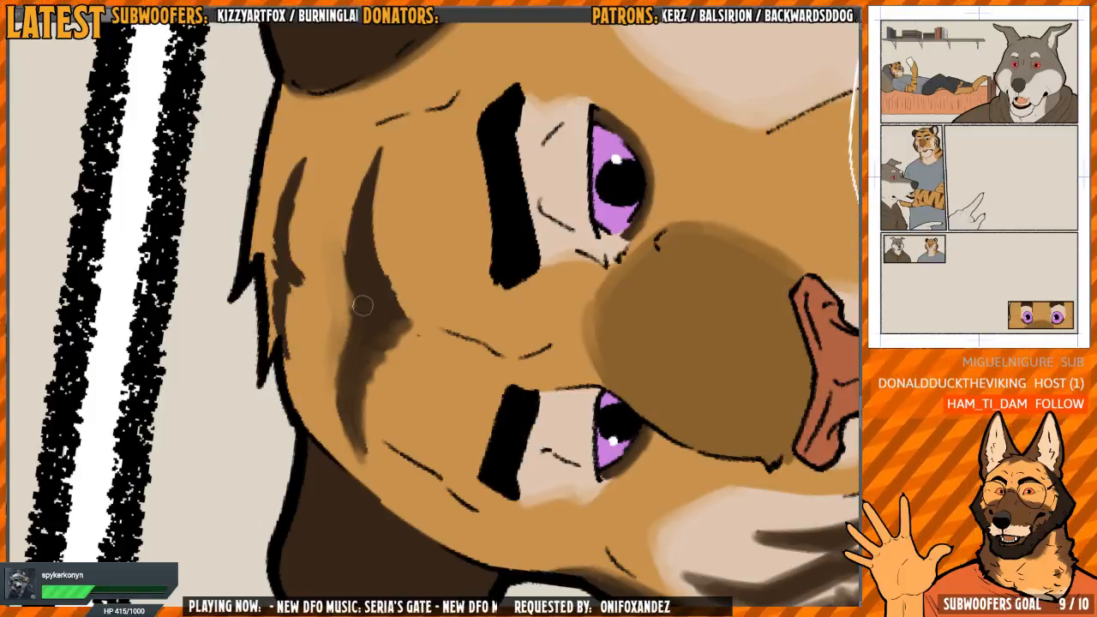
mouse_move(363, 305)
left_mouse_down()
mouse_move(362, 381)
mouse_move(349, 393)
mouse_move(351, 275)
mouse_move(378, 220)
mouse_move(360, 325)
mouse_move(364, 304)
mouse_move(383, 377)
mouse_move(346, 335)
left_mouse_up()
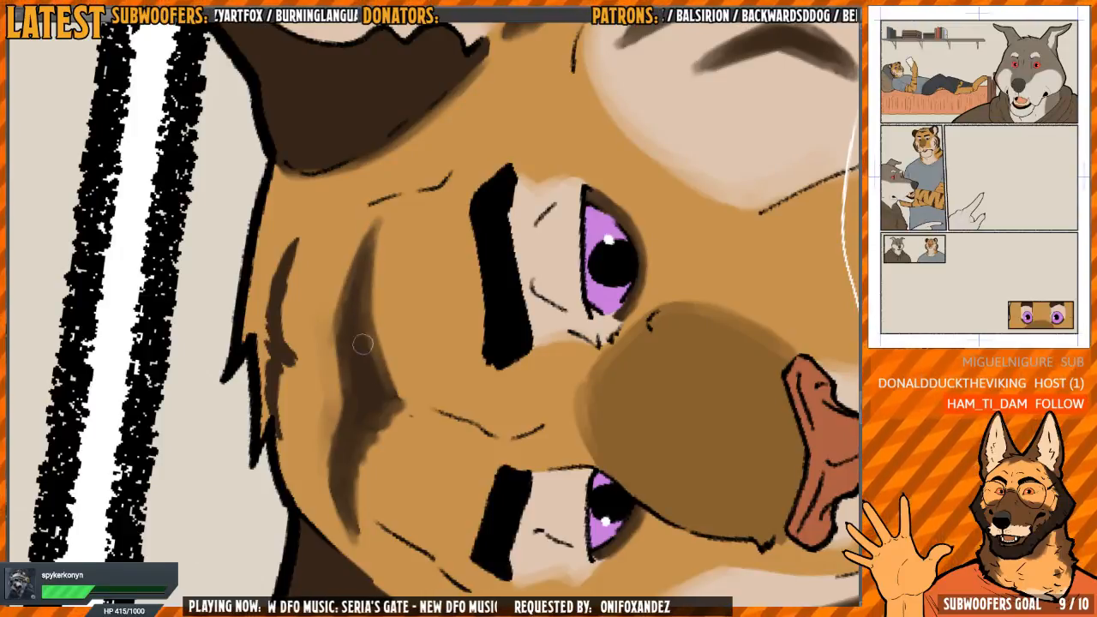
Soften the thinner stripe near the tiger's hairline and the tapered tips of both forehead stripes
mouse_move(388, 288)
left_mouse_down()
mouse_move(419, 254)
mouse_move(519, 369)
mouse_move(471, 269)
mouse_move(434, 337)
mouse_move(427, 316)
mouse_move(372, 322)
mouse_move(338, 364)
mouse_move(360, 332)
left_mouse_up()
mouse_move(433, 272)
left_mouse_down()
mouse_move(450, 259)
mouse_move(412, 278)
left_mouse_up()
mouse_move(370, 343)
left_mouse_down()
mouse_move(381, 283)
mouse_move(432, 204)
mouse_move(378, 285)
mouse_move(366, 348)
mouse_move(361, 332)
mouse_move(369, 367)
mouse_move(351, 367)
mouse_move(335, 419)
mouse_move(337, 378)
left_mouse_up()
left_click_drag(359, 300, 419, 212)
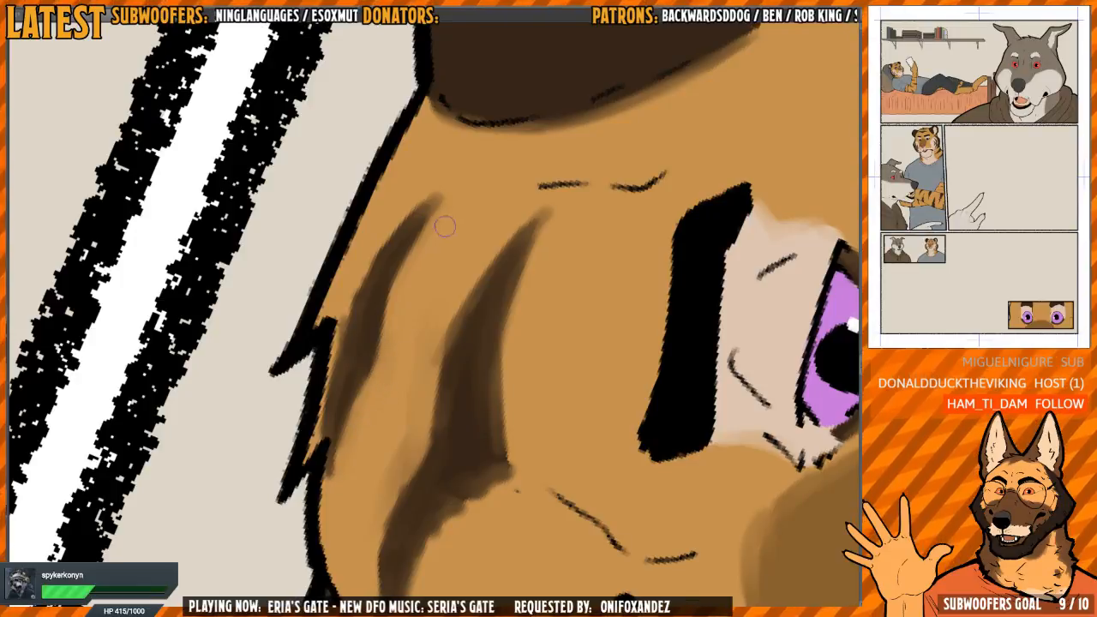
Smudge the sides of the stripe on the upper edge of the tiger's crossed forearm, closest to the panel border
scroll(403, 331, "down", 5)
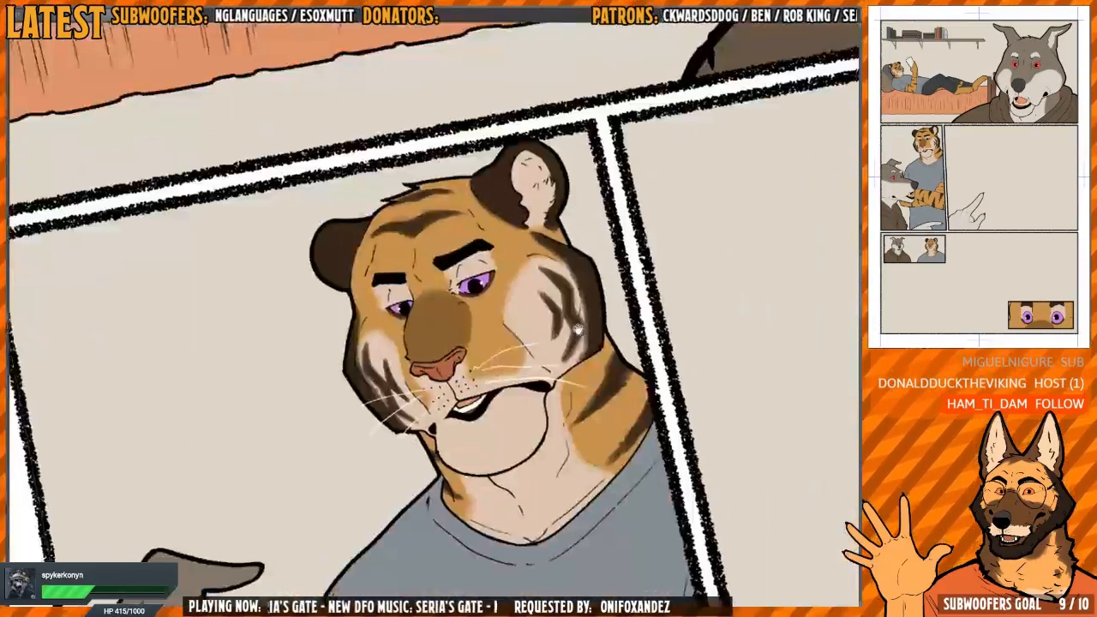
scroll(532, 240, "up", 5)
scroll(532, 240, "down", 4)
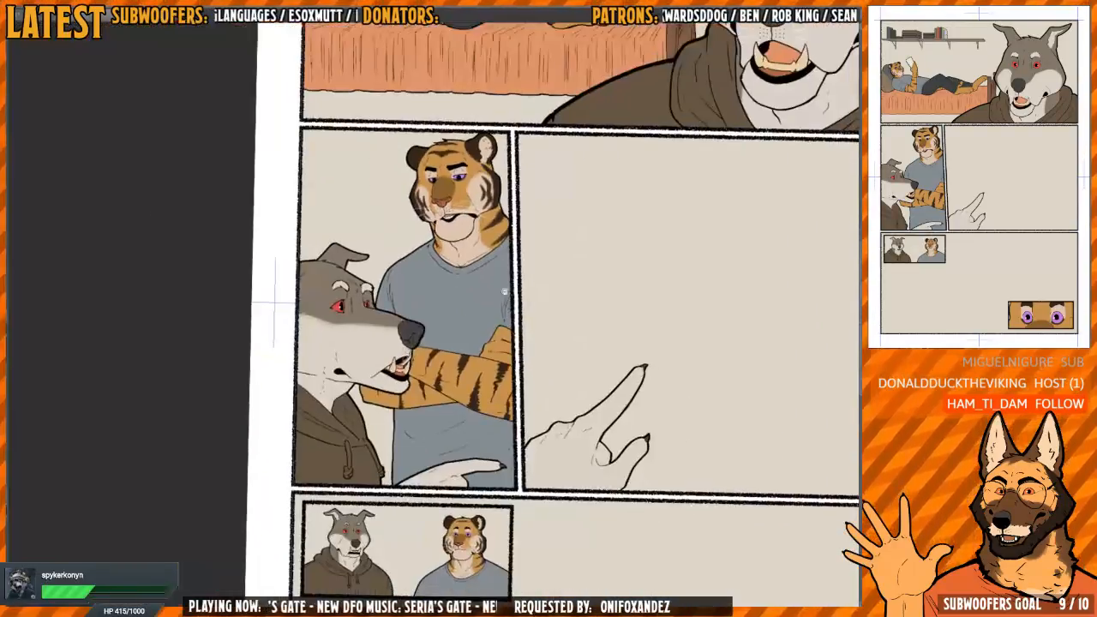
scroll(540, 315, "up", 5)
scroll(543, 314, "up", 3)
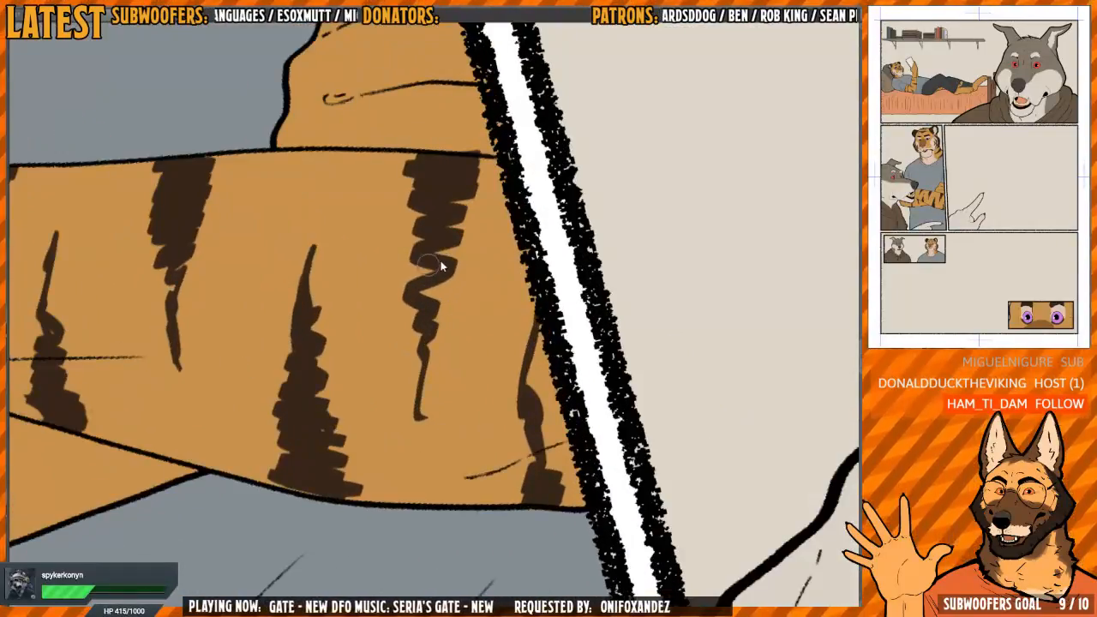
mouse_move(471, 218)
left_mouse_down()
mouse_move(468, 263)
mouse_move(449, 244)
mouse_move(374, 267)
mouse_move(346, 304)
left_mouse_up()
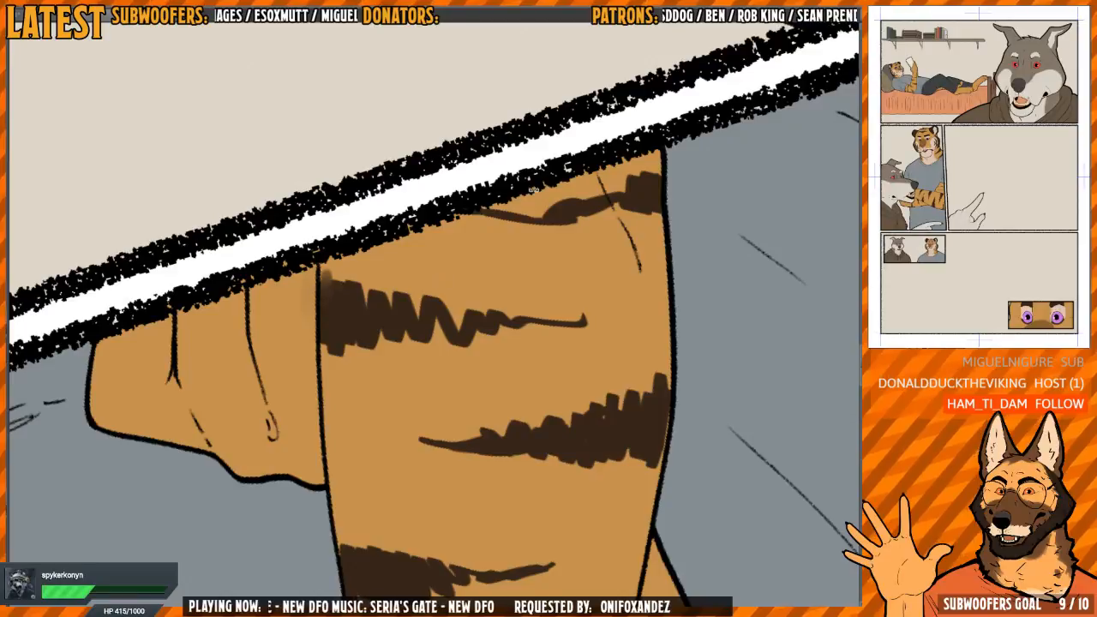
left_click_drag(533, 189, 568, 401)
left_click_drag(481, 318, 448, 316)
mouse_move(417, 226)
left_mouse_down()
mouse_move(417, 261)
mouse_move(427, 216)
left_mouse_up()
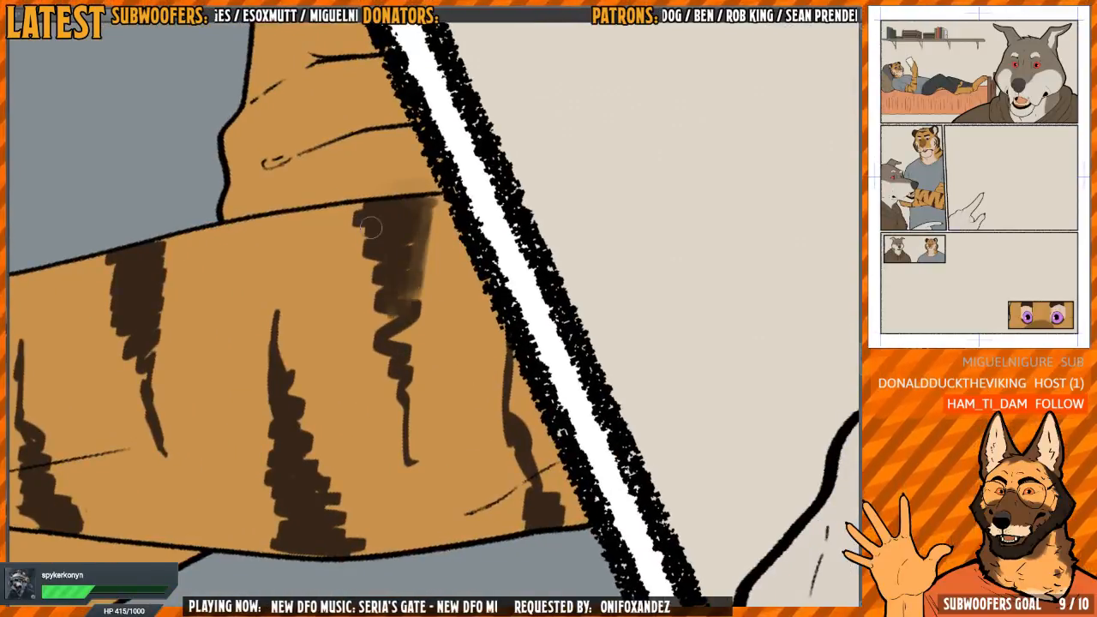
mouse_move(358, 216)
left_mouse_down()
mouse_move(378, 317)
mouse_move(379, 292)
mouse_move(406, 378)
mouse_move(413, 241)
mouse_move(391, 350)
mouse_move(447, 308)
mouse_move(557, 317)
mouse_move(570, 303)
mouse_move(591, 180)
mouse_move(625, 300)
mouse_move(453, 307)
left_mouse_up()
scroll(323, 338, "down", 1)
left_click_drag(298, 319, 306, 366)
key("ctrl+z")
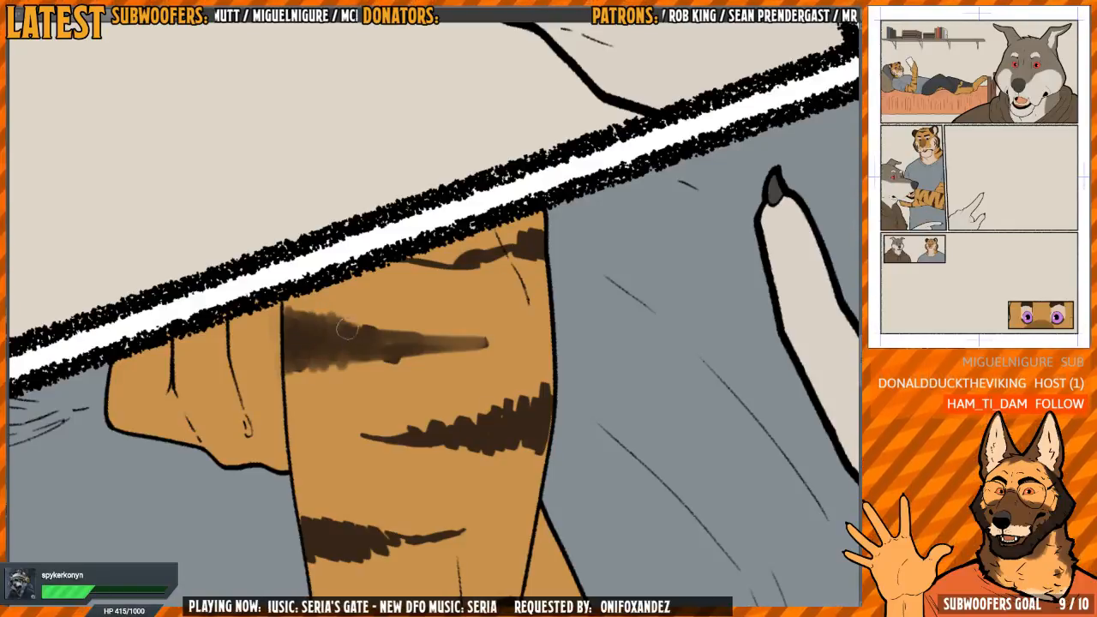
Blend the tapered tip and remaining jagged edges of the upper forearm stripe beside the panel border
key("h")
mouse_move(580, 259)
left_mouse_down()
mouse_move(488, 217)
mouse_move(434, 257)
left_mouse_up()
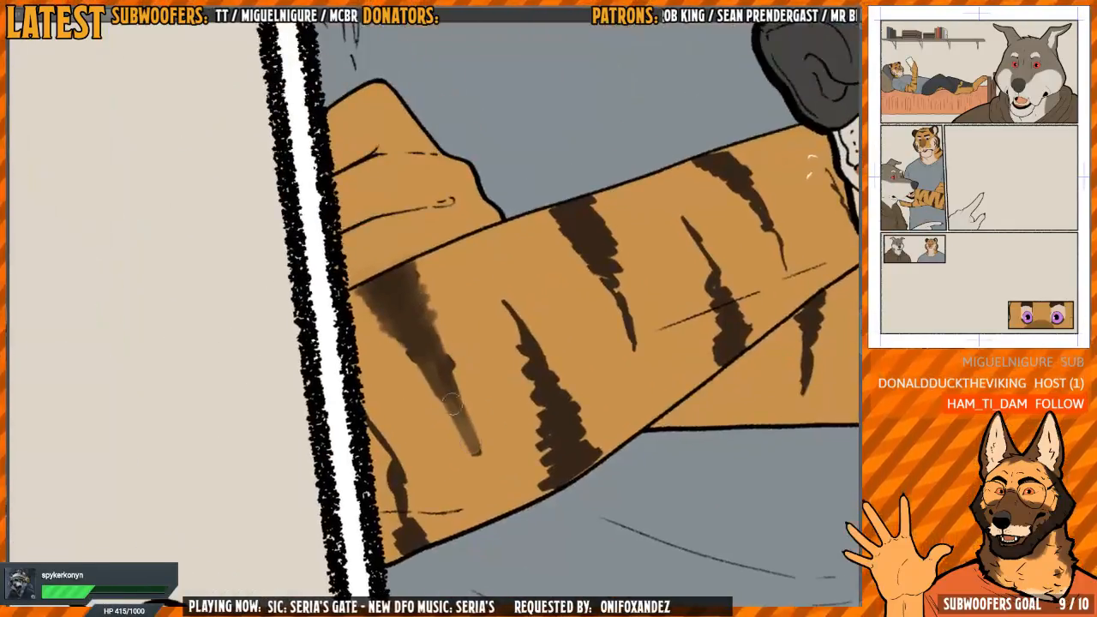
mouse_move(474, 453)
left_mouse_down()
mouse_move(404, 347)
mouse_move(390, 351)
left_mouse_up()
key("h")
mouse_move(493, 324)
left_mouse_down()
mouse_move(490, 293)
mouse_move(448, 403)
mouse_move(438, 396)
mouse_move(456, 294)
mouse_move(425, 372)
mouse_move(449, 468)
left_mouse_up()
left_click_drag(467, 382, 395, 329)
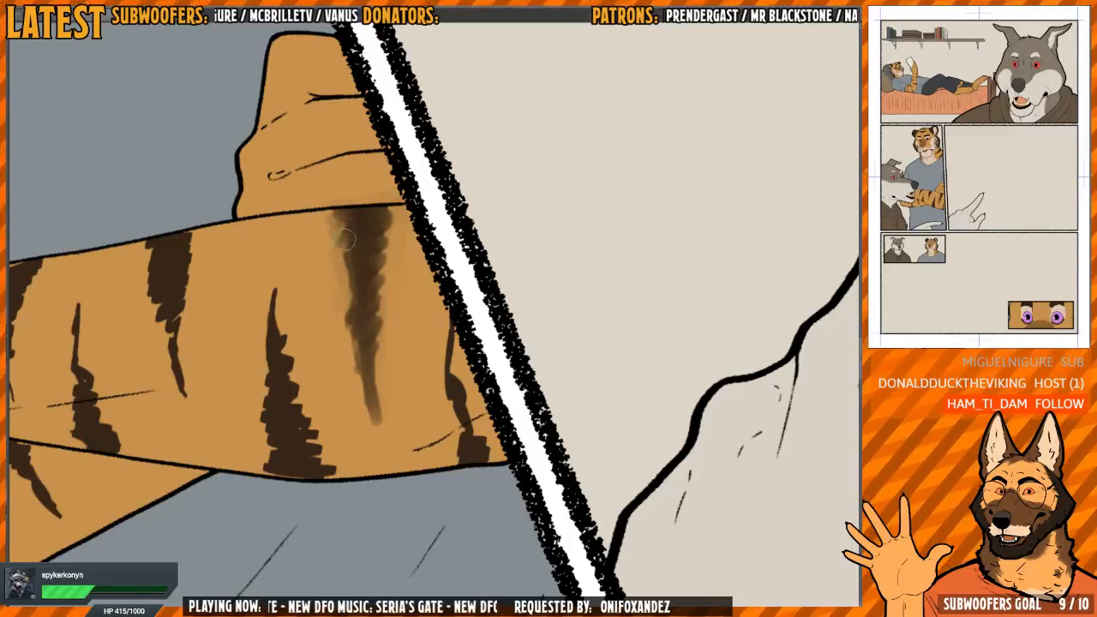
mouse_move(423, 377)
left_mouse_down()
mouse_move(368, 355)
mouse_move(390, 390)
left_mouse_up()
Soften the edges of the forearm stripe that is partly cut off by the panel border
scroll(394, 378, "up", 1)
mouse_move(385, 295)
left_mouse_down()
mouse_move(391, 377)
mouse_move(424, 458)
mouse_move(403, 419)
mouse_move(395, 458)
mouse_move(383, 344)
mouse_move(413, 420)
left_mouse_up()
left_click_drag(182, 341, 323, 345)
mouse_move(322, 271)
left_mouse_down()
mouse_move(331, 347)
mouse_move(341, 279)
mouse_move(343, 333)
mouse_move(305, 329)
mouse_move(351, 335)
mouse_move(348, 396)
left_mouse_up()
Smudge the edges of the wide stripe rising from the forearm's lower edge near the panel border
mouse_move(480, 304)
left_mouse_down()
mouse_move(425, 369)
mouse_move(561, 283)
mouse_move(553, 314)
mouse_move(460, 284)
mouse_move(383, 428)
mouse_move(373, 387)
mouse_move(401, 381)
left_mouse_up()
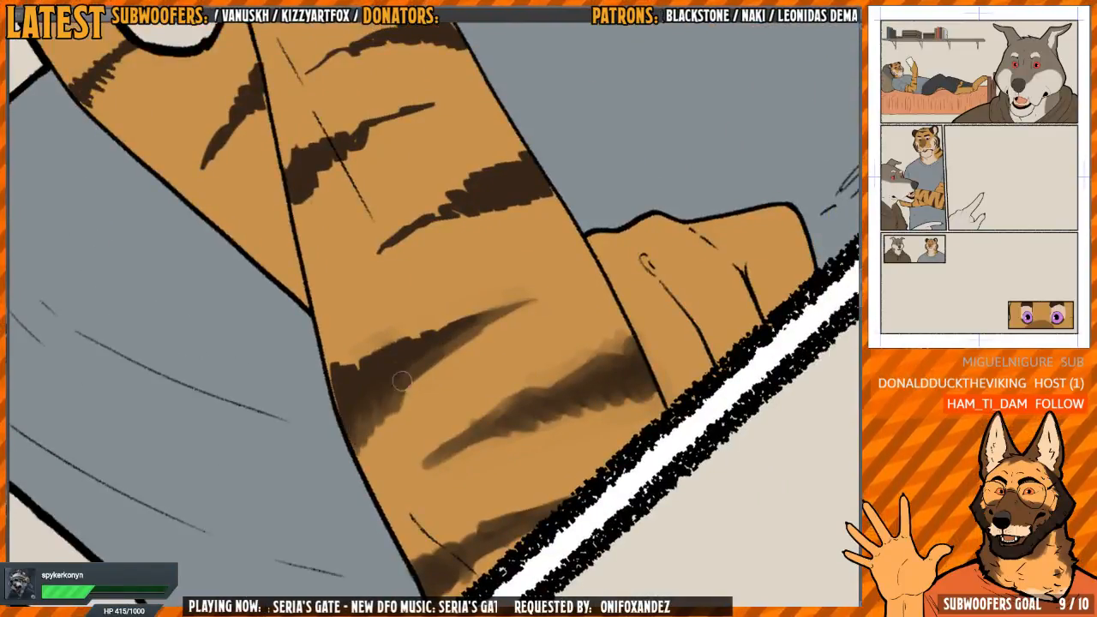
mouse_move(514, 304)
left_mouse_down()
mouse_move(417, 237)
mouse_move(329, 273)
left_mouse_up()
mouse_move(353, 429)
left_mouse_down()
mouse_move(346, 365)
mouse_move(365, 293)
mouse_move(355, 259)
mouse_move(375, 459)
mouse_move(414, 460)
left_mouse_up()
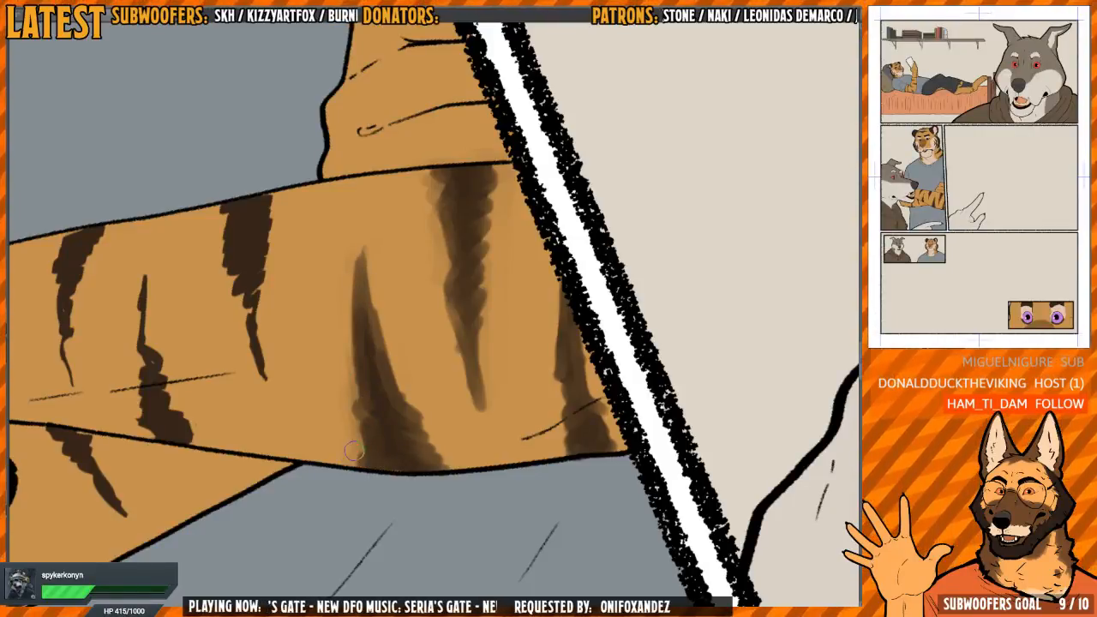
left_click_drag(373, 355, 356, 359)
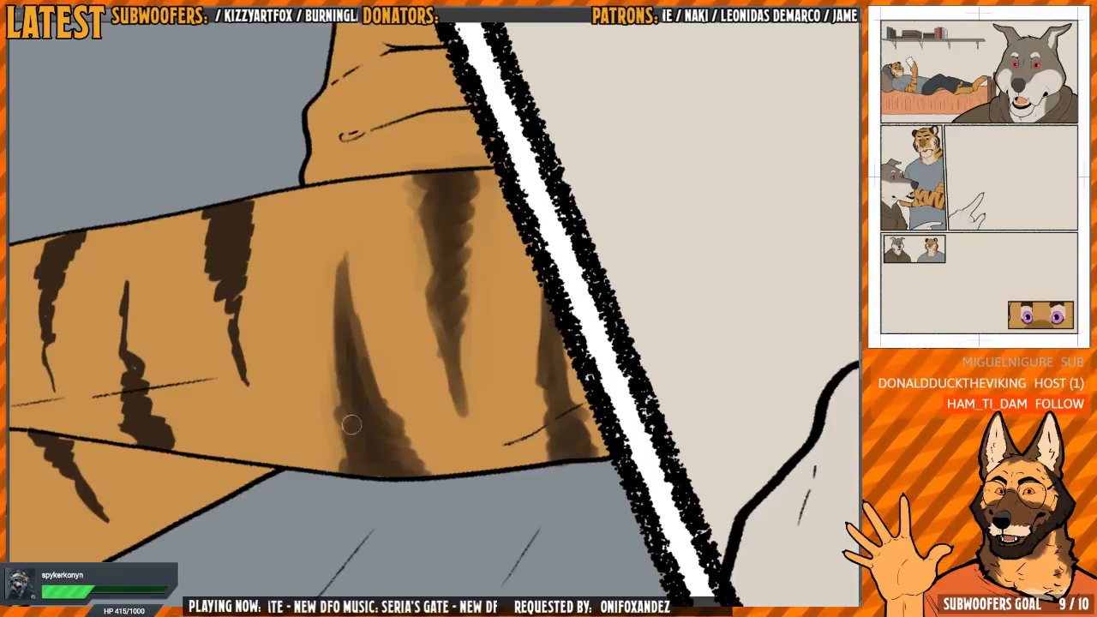
left_click_drag(348, 333, 385, 466)
left_click_drag(384, 360, 406, 388)
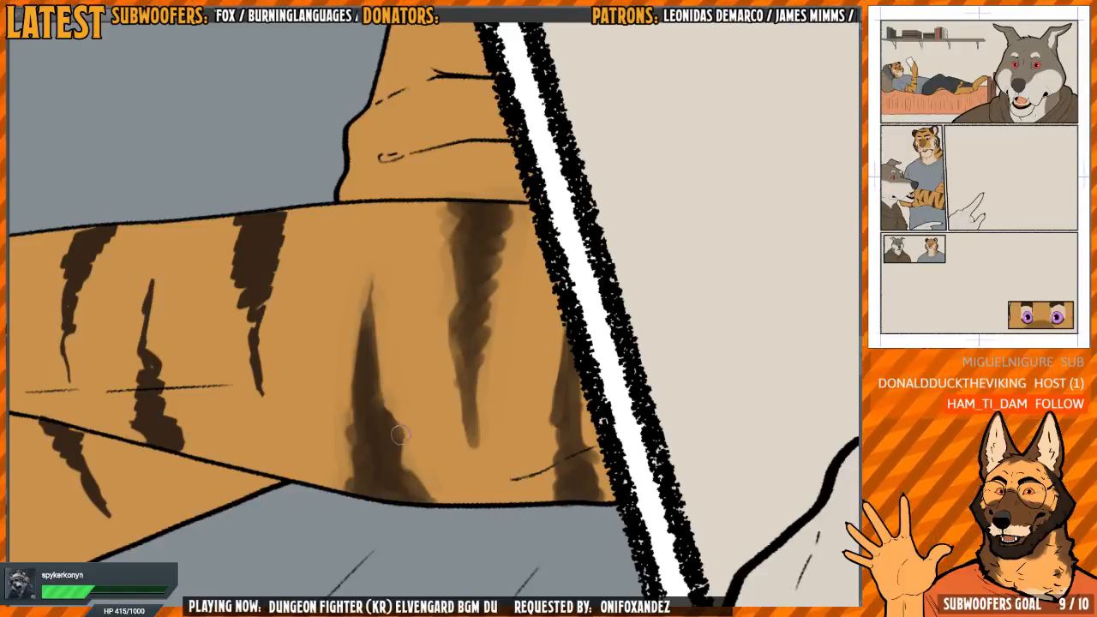
left_click_drag(401, 434, 403, 461)
Soften the tip and sides of the middle stripe descending from the forearm's upper edge
left_click_drag(349, 385, 475, 428)
left_click_drag(378, 356, 389, 441)
left_click_drag(383, 398, 390, 336)
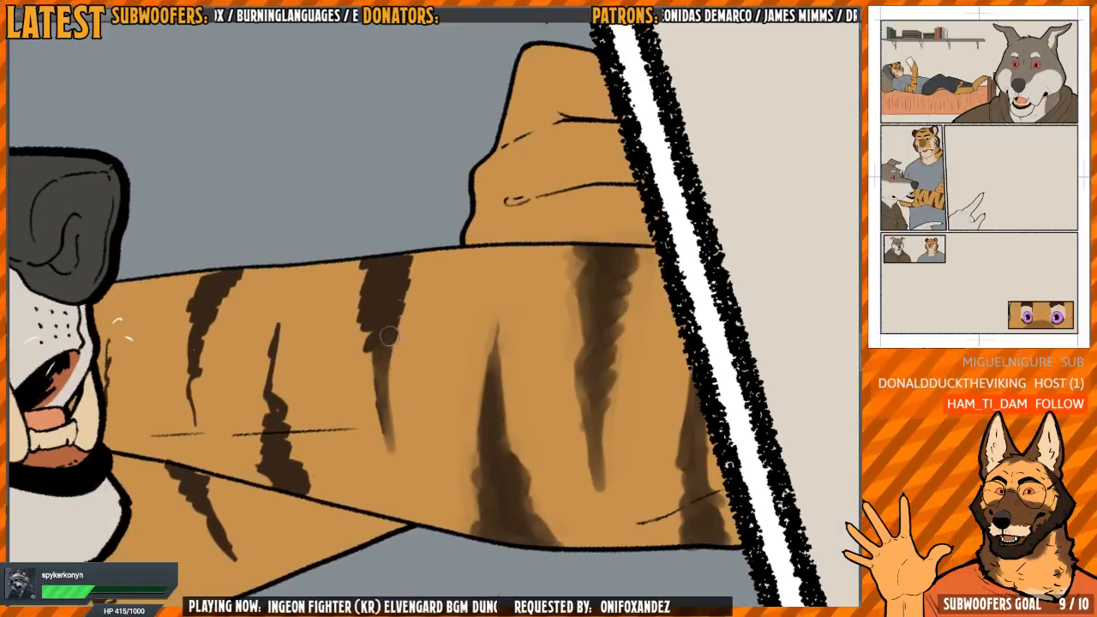
mouse_move(368, 265)
left_mouse_down()
mouse_move(362, 310)
mouse_move(385, 429)
mouse_move(382, 354)
mouse_move(409, 261)
mouse_move(379, 432)
mouse_move(386, 472)
mouse_move(401, 320)
mouse_move(386, 432)
mouse_move(361, 276)
left_mouse_up()
mouse_move(323, 358)
left_mouse_down()
mouse_move(377, 318)
mouse_move(332, 275)
mouse_move(336, 257)
mouse_move(343, 282)
mouse_move(329, 259)
mouse_move(321, 395)
left_mouse_up()
Smooth the middle upper-edge forearm stripe and smudge the lower-edge stripe that crosses the fold line
scroll(327, 368, "up", 2)
left_click_drag(336, 312, 357, 429)
key("h")
mouse_move(549, 311)
left_mouse_down()
mouse_move(439, 228)
mouse_move(326, 277)
left_mouse_up()
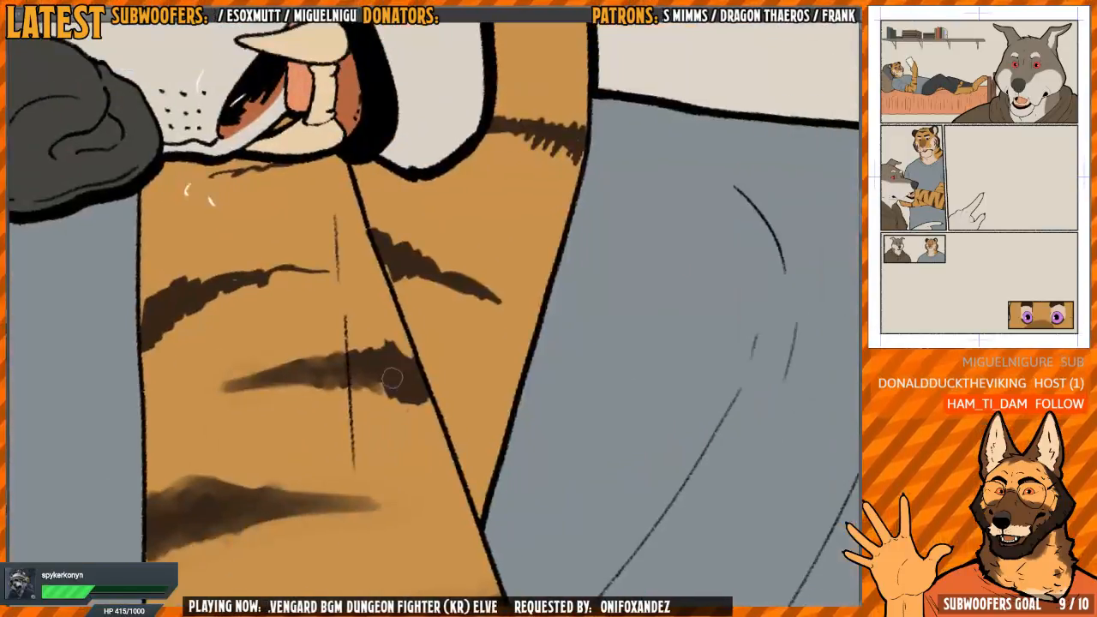
key("h")
mouse_move(514, 343)
left_mouse_down()
mouse_move(442, 347)
mouse_move(464, 356)
mouse_move(399, 390)
mouse_move(396, 414)
mouse_move(439, 396)
left_mouse_up()
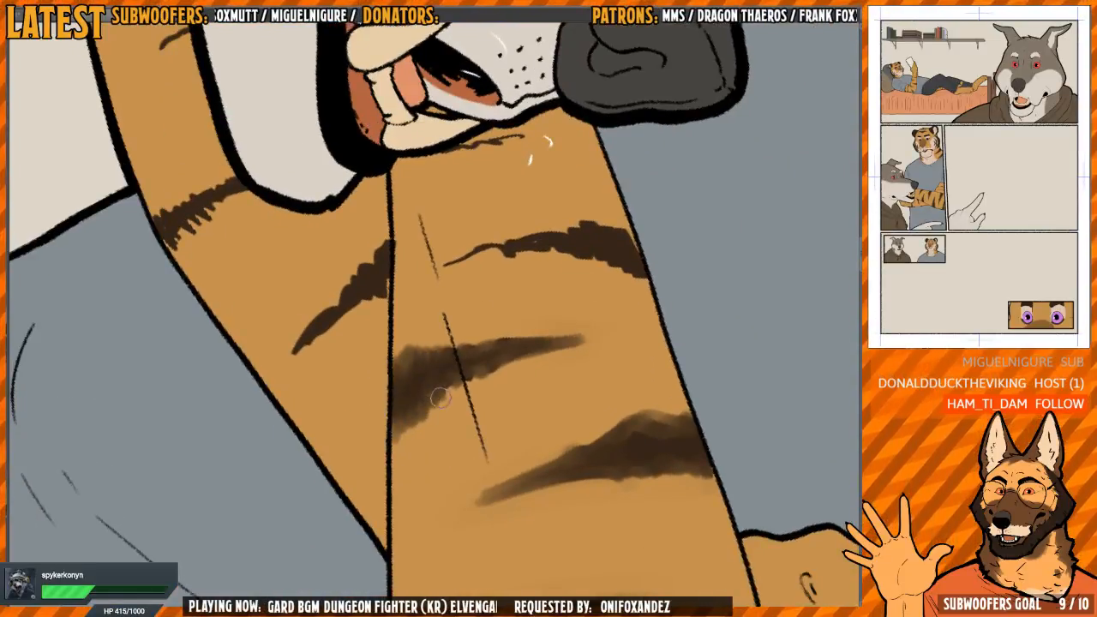
mouse_move(556, 287)
left_mouse_down()
mouse_move(466, 326)
mouse_move(433, 314)
mouse_move(480, 240)
mouse_move(519, 264)
left_mouse_up()
Smudge the edges of the dark stripes on the tiger's other arm, below the wolf's jaw
mouse_move(408, 335)
left_mouse_down()
mouse_move(333, 452)
mouse_move(370, 398)
left_mouse_up()
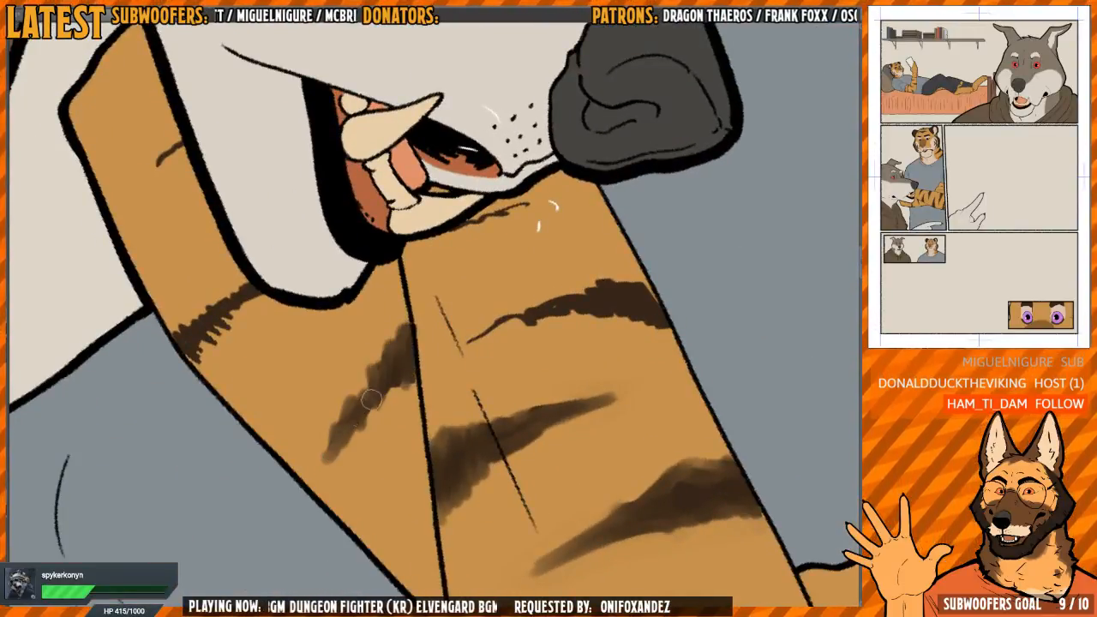
left_click_drag(326, 351, 430, 243)
left_click_drag(533, 312, 470, 318)
mouse_move(248, 350)
left_mouse_down()
mouse_move(245, 390)
mouse_move(271, 343)
mouse_move(291, 365)
mouse_move(321, 369)
mouse_move(261, 391)
left_mouse_up()
left_click_drag(331, 427, 296, 324)
mouse_move(313, 418)
left_mouse_down()
mouse_move(338, 418)
mouse_move(310, 421)
left_mouse_up()
Blend the jagged sides and thin tip of the upper-edge forearm stripe beside the wolf's muzzle
key("h")
mouse_move(548, 111)
left_mouse_down()
mouse_move(517, 360)
mouse_move(502, 354)
mouse_move(502, 454)
mouse_move(585, 356)
mouse_move(604, 360)
left_mouse_up()
mouse_move(317, 322)
left_mouse_down()
mouse_move(332, 295)
mouse_move(338, 307)
mouse_move(409, 289)
left_mouse_up()
mouse_move(397, 245)
left_mouse_down()
mouse_move(408, 220)
mouse_move(398, 249)
left_mouse_up()
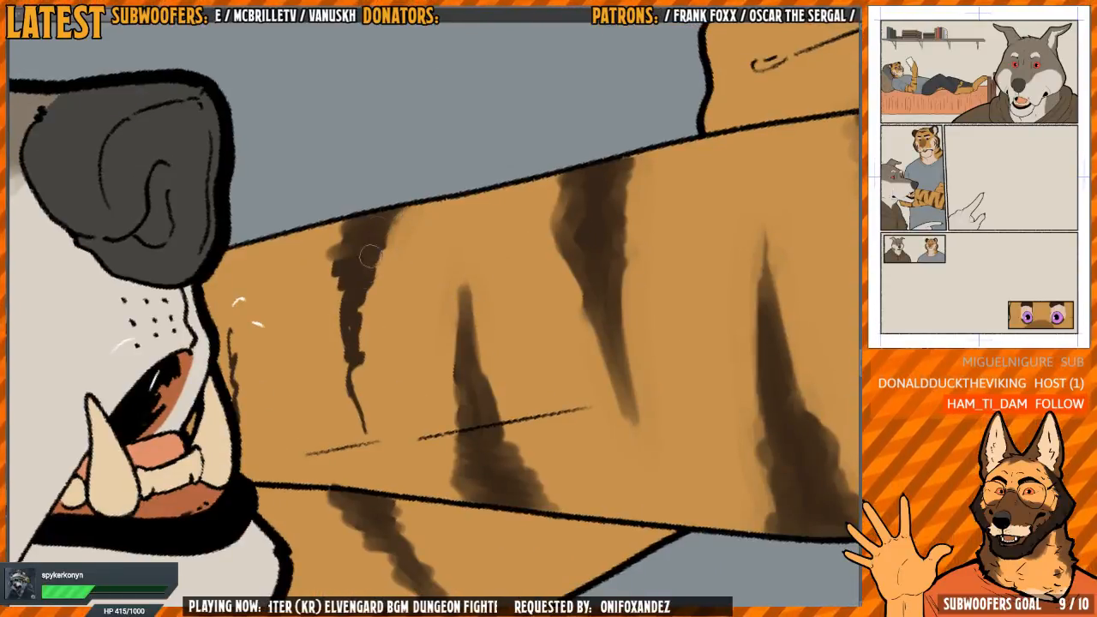
left_click_drag(340, 265, 347, 300)
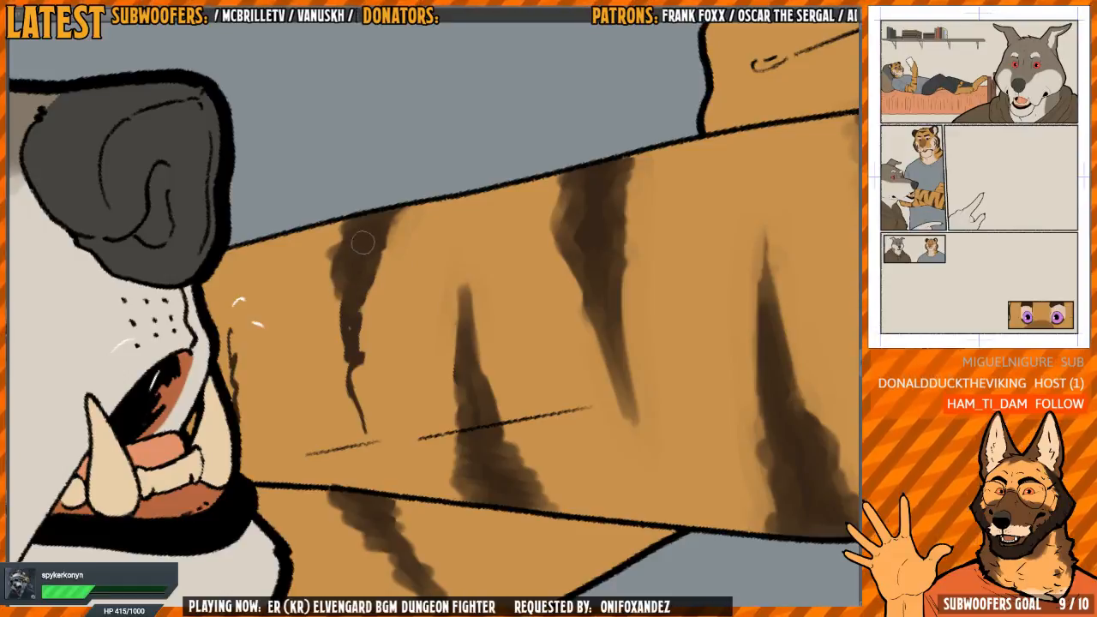
mouse_move(362, 244)
left_mouse_down()
mouse_move(367, 283)
mouse_move(348, 326)
left_mouse_up()
mouse_move(357, 328)
left_mouse_down()
mouse_move(345, 401)
mouse_move(365, 440)
left_mouse_up()
Soften the small forearm stripe right next to the wolf's mouth
left_click_drag(305, 406, 346, 431)
mouse_move(276, 435)
left_mouse_down()
mouse_move(272, 354)
mouse_move(270, 373)
mouse_move(285, 350)
left_mouse_up()
mouse_move(264, 394)
left_mouse_down()
mouse_move(274, 349)
mouse_move(272, 362)
left_mouse_up()
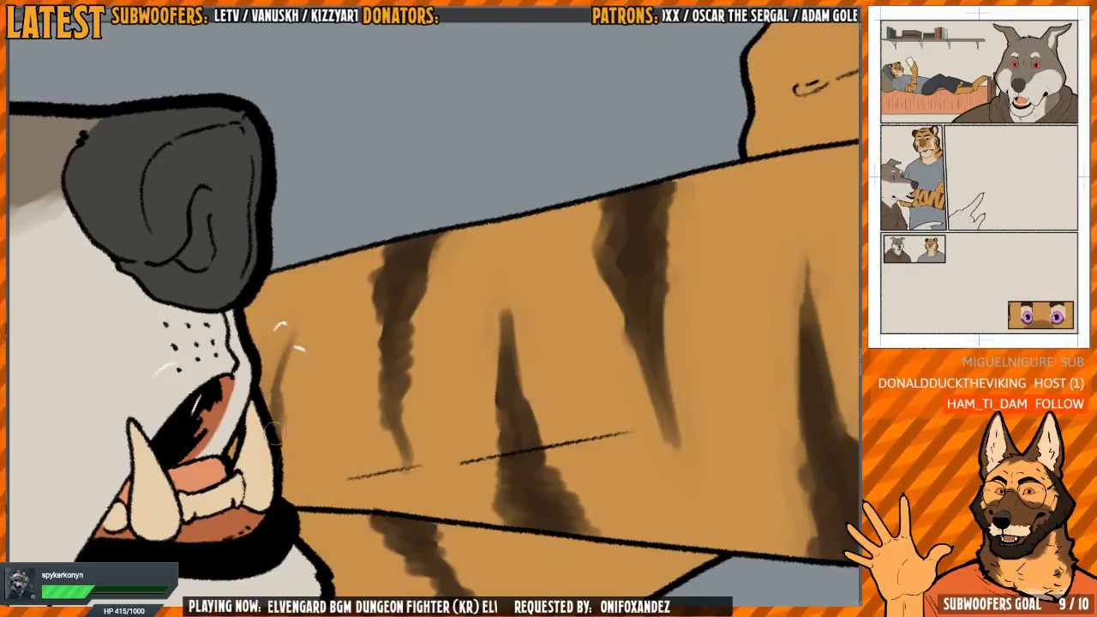
left_click_drag(334, 377, 257, 412)
Soften the edge of the brown muzzle patch on the tiger lying on the bed
left_click_drag(457, 240, 465, 361)
left_click_drag(287, 396, 385, 394)
mouse_move(385, 291)
left_mouse_down()
mouse_move(497, 283)
mouse_move(386, 300)
left_mouse_up()
left_click_drag(430, 180, 487, 418)
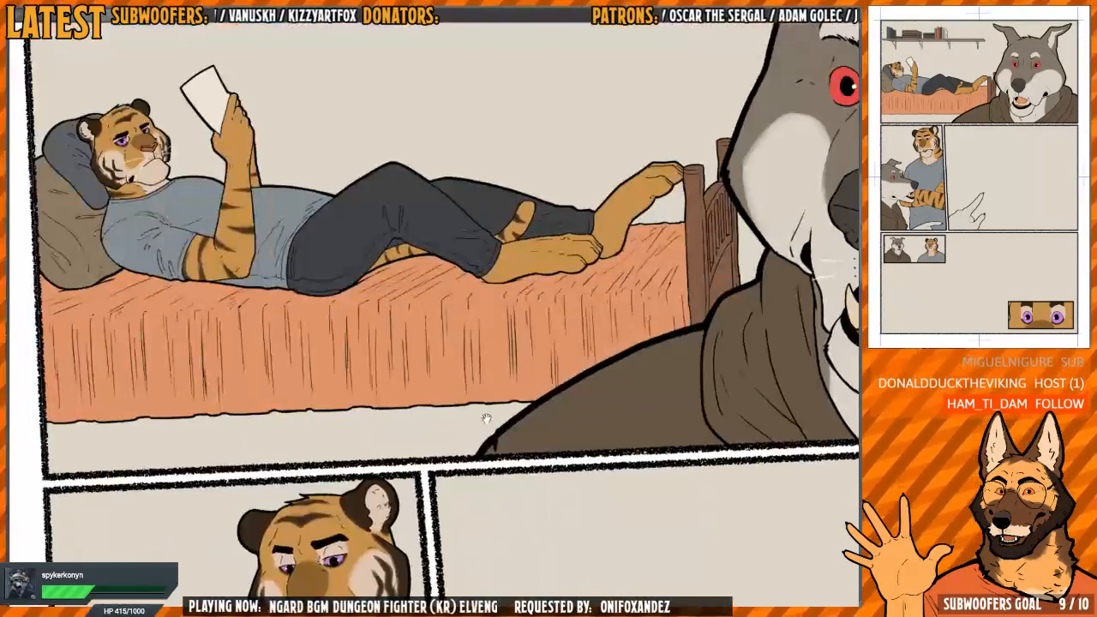
left_click_drag(317, 202, 483, 396)
left_click_drag(350, 330, 445, 336)
left_click_drag(172, 343, 420, 363)
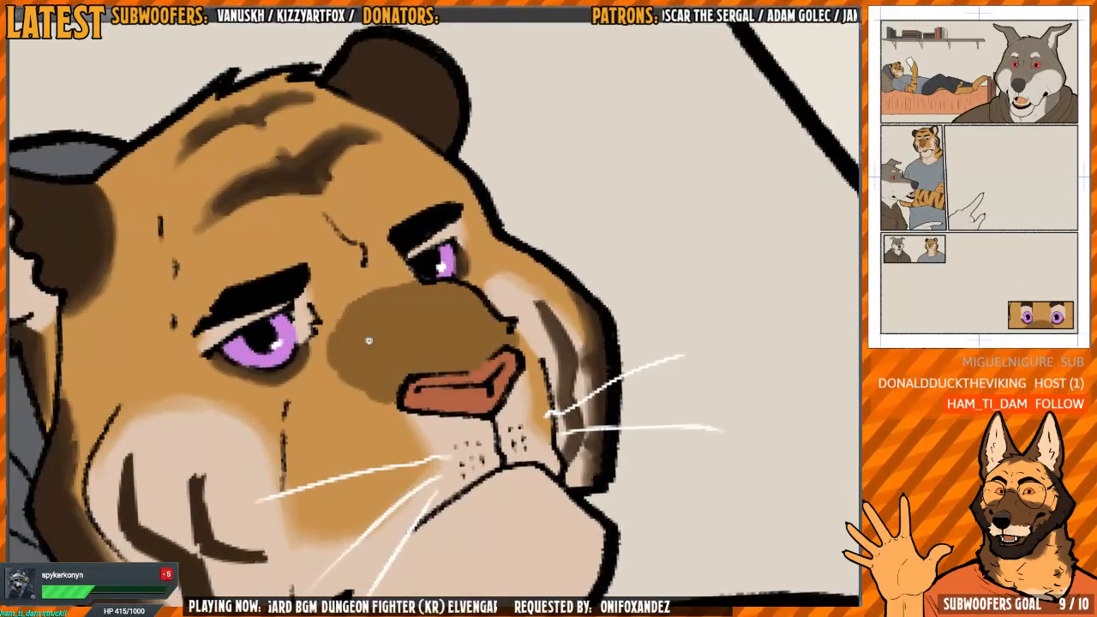
left_click_drag(369, 340, 359, 343)
scroll(351, 343, "up", 1)
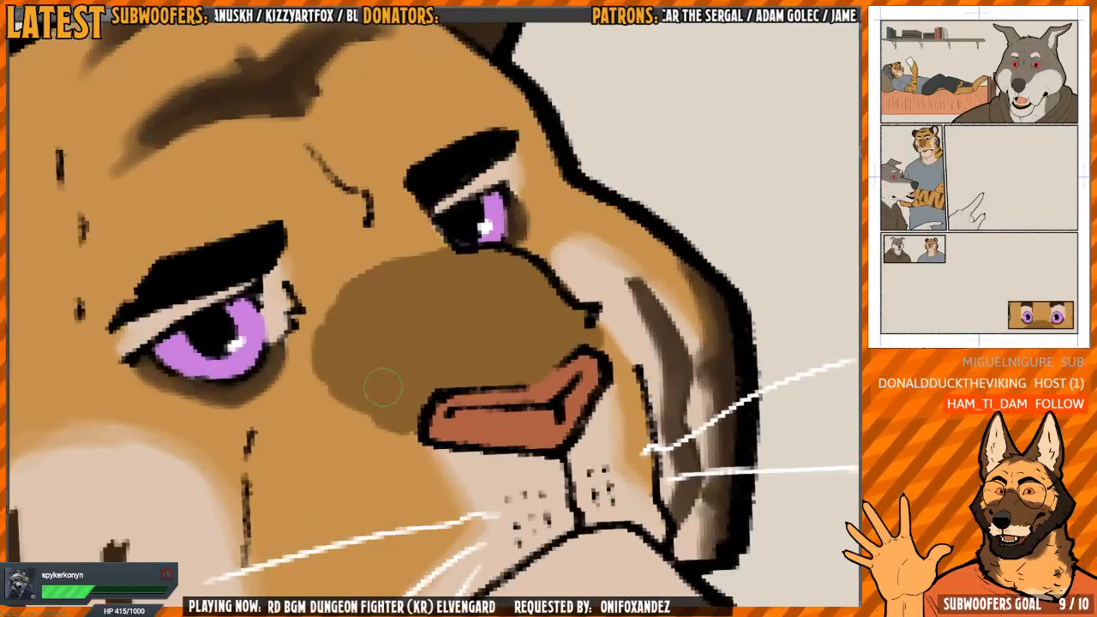
mouse_move(396, 422)
left_mouse_down()
mouse_move(343, 400)
mouse_move(321, 379)
mouse_move(312, 339)
mouse_move(349, 277)
mouse_move(425, 249)
left_mouse_up()
left_click_drag(324, 377, 380, 407)
Blend the border of the brown muzzle patch on the tiger in the small inset panel into the orange fur
scroll(480, 374, "down", 10)
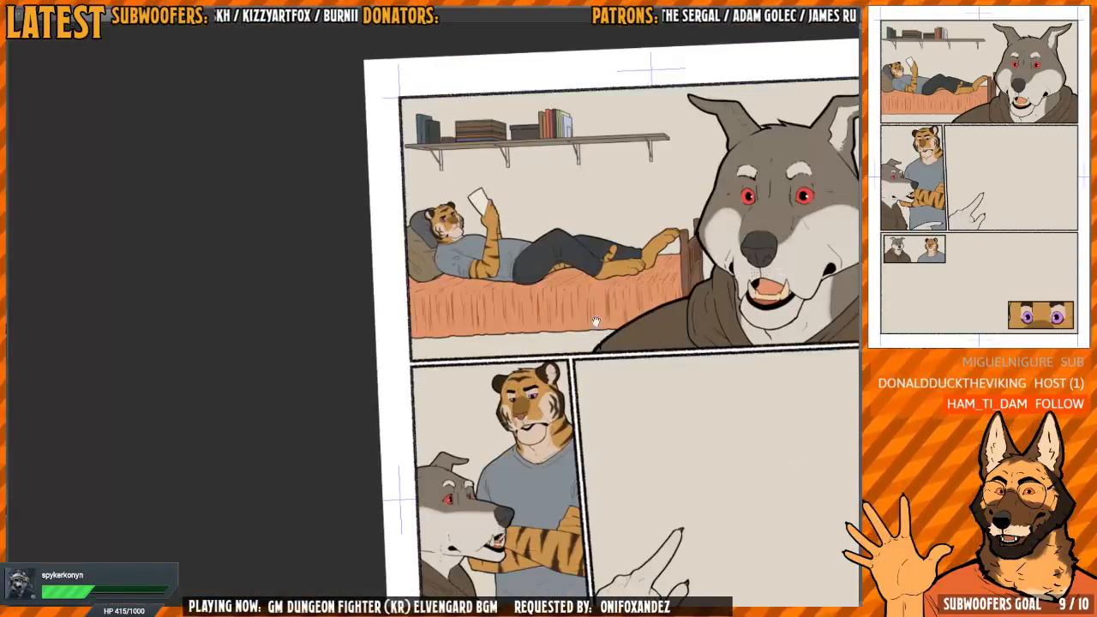
left_click_drag(696, 465, 490, 183)
left_click_drag(501, 387, 548, 401)
scroll(390, 229, "up", 10)
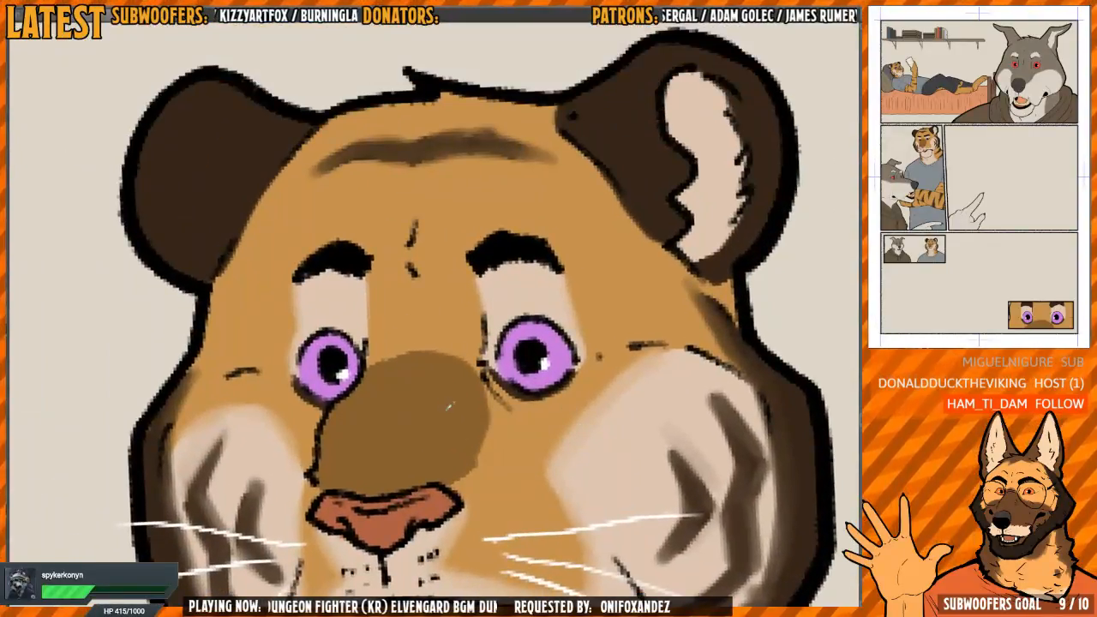
left_click_drag(470, 441, 456, 393)
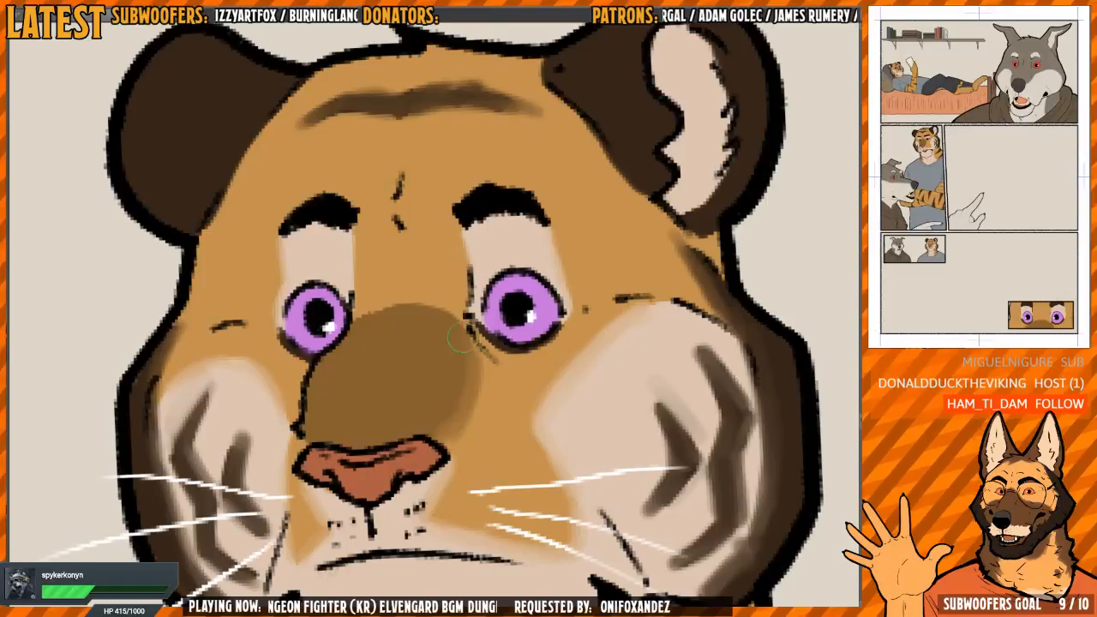
scroll(460, 340, "down", 2)
scroll(463, 322, "up", 1)
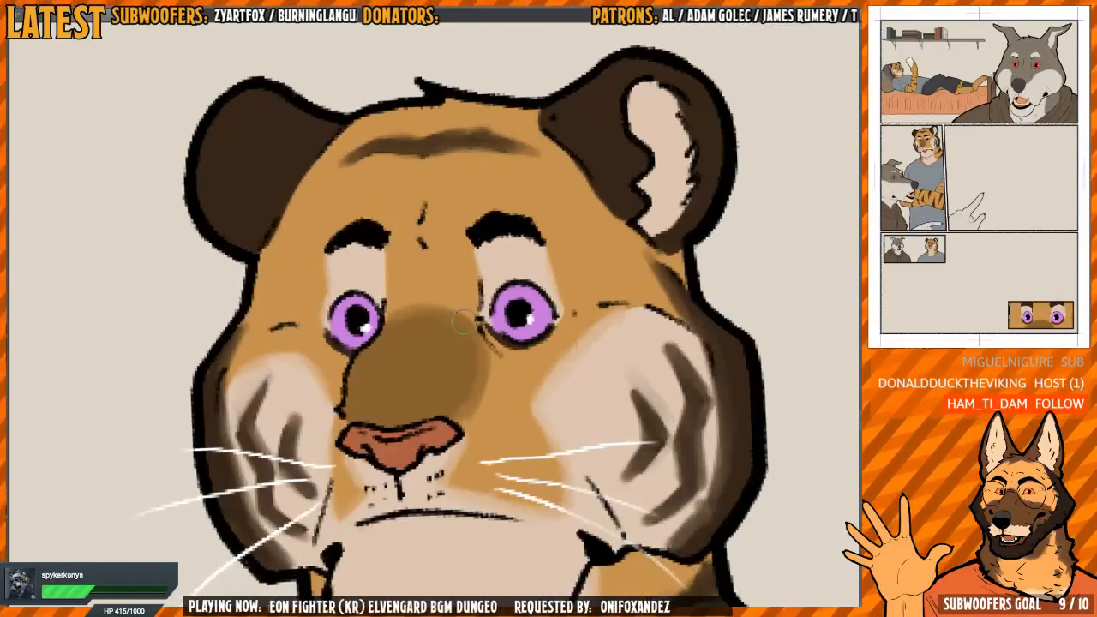
left_click_drag(433, 312, 342, 326)
left_click_drag(557, 359, 497, 360)
Look over the comic page's panels to check the tiger's softened fur markings
left_click_drag(776, 433, 454, 266)
left_click_drag(531, 368, 668, 381)
left_click_drag(563, 340, 429, 351)
left_click_drag(512, 291, 605, 489)
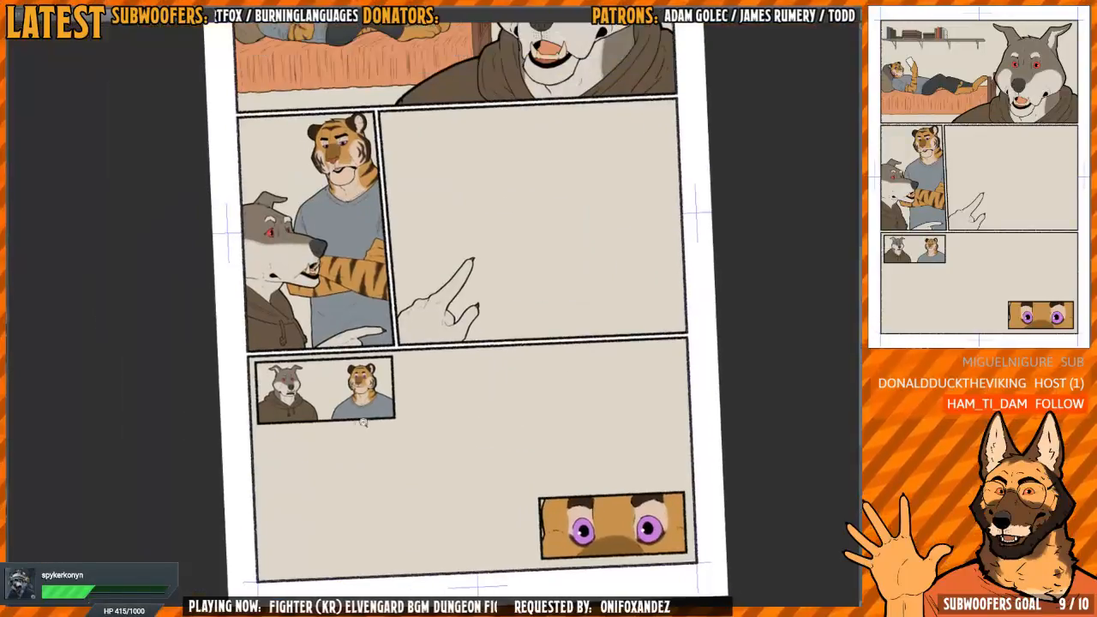
left_click_drag(365, 420, 480, 403)
left_click_drag(443, 299, 489, 425)
scroll(518, 384, "up", 3)
scroll(513, 373, "down", 6)
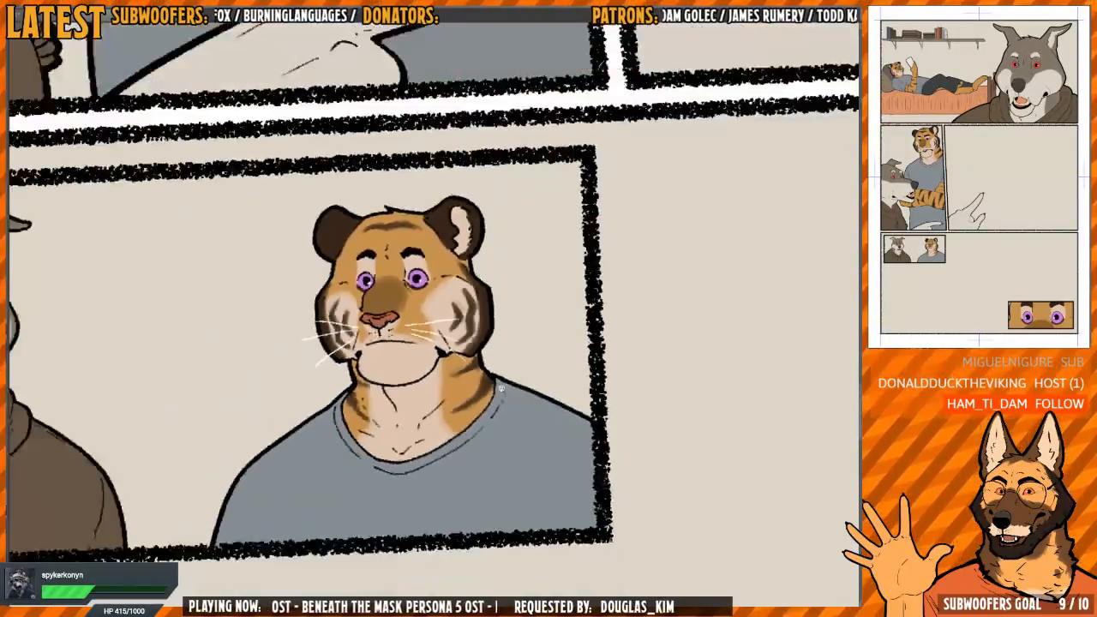
left_click_drag(490, 310, 359, 605)
left_click_drag(445, 343, 377, 360)
left_click_drag(322, 141, 334, 259)
scroll(449, 261, "down", 4)
left_click_drag(535, 343, 455, 441)
scroll(455, 440, "down", 2)
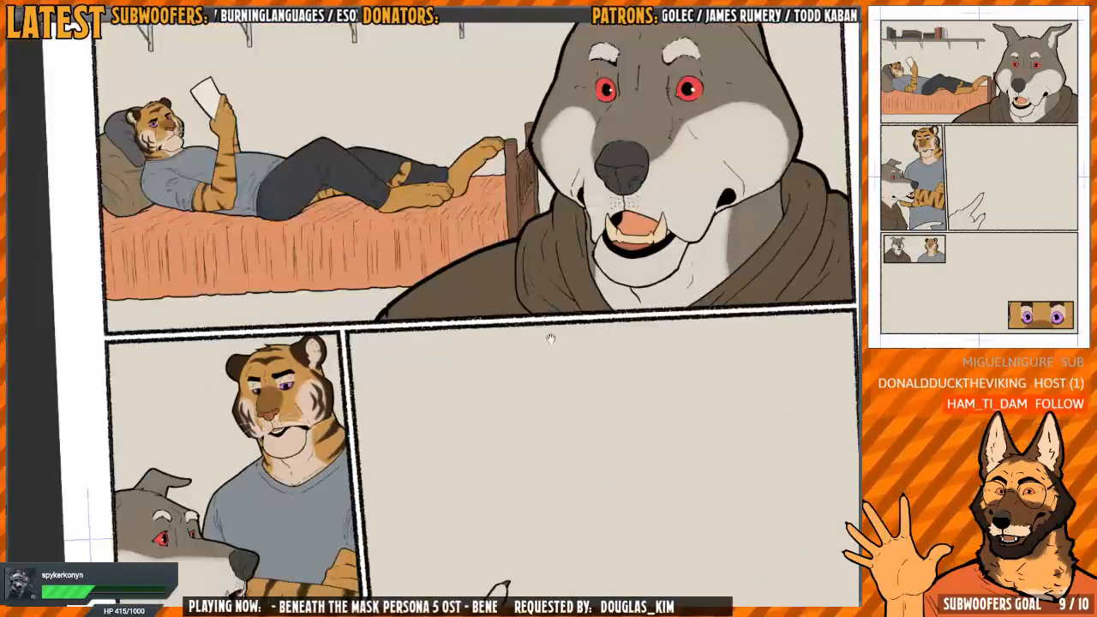
Display the shading over the flat colours across the whole comic page
left_click_drag(551, 338, 474, 357)
scroll(548, 309, "down", 1)
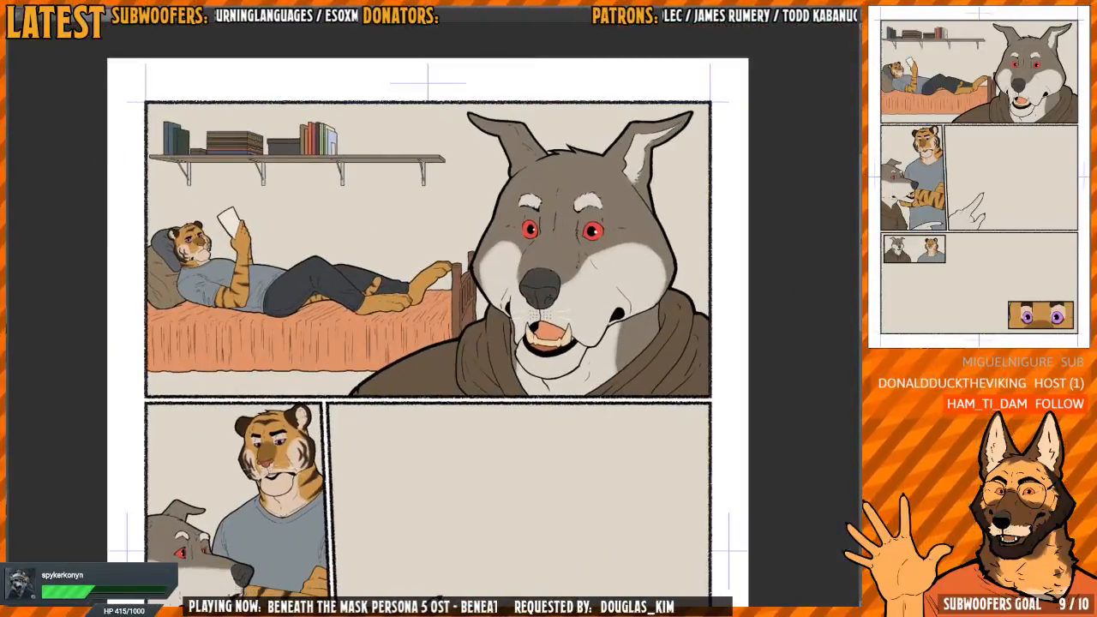
left_click_drag(702, 377, 607, 311)
left_click_drag(608, 411, 578, 323)
scroll(580, 295, "down", 2)
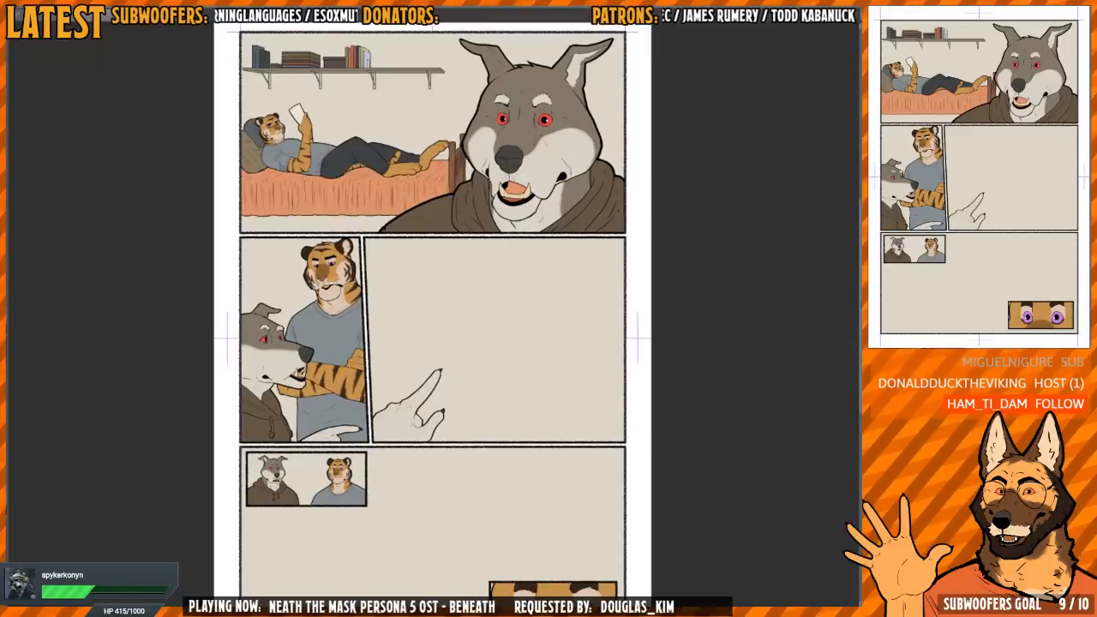
key("ctrl+z")
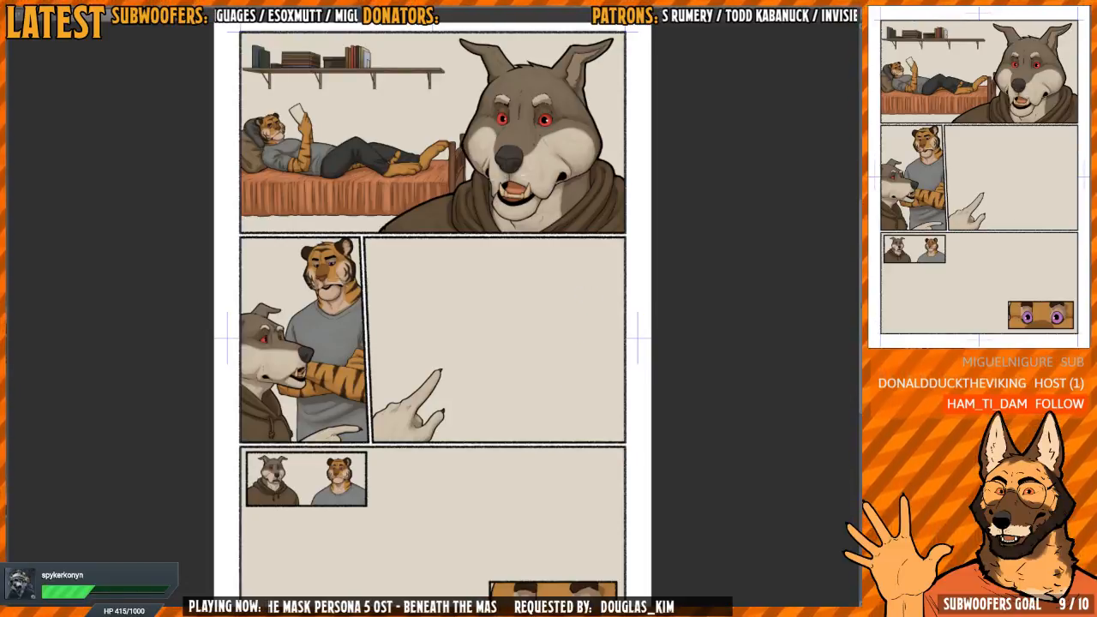
Examine the shading on the wolf, the tiger and the bed throughout the comic page's panels
left_click_drag(556, 325, 537, 391)
left_click_drag(526, 305, 543, 389)
left_click_drag(541, 285, 617, 253)
left_click_drag(450, 259, 453, 300)
left_click_drag(531, 307, 543, 282)
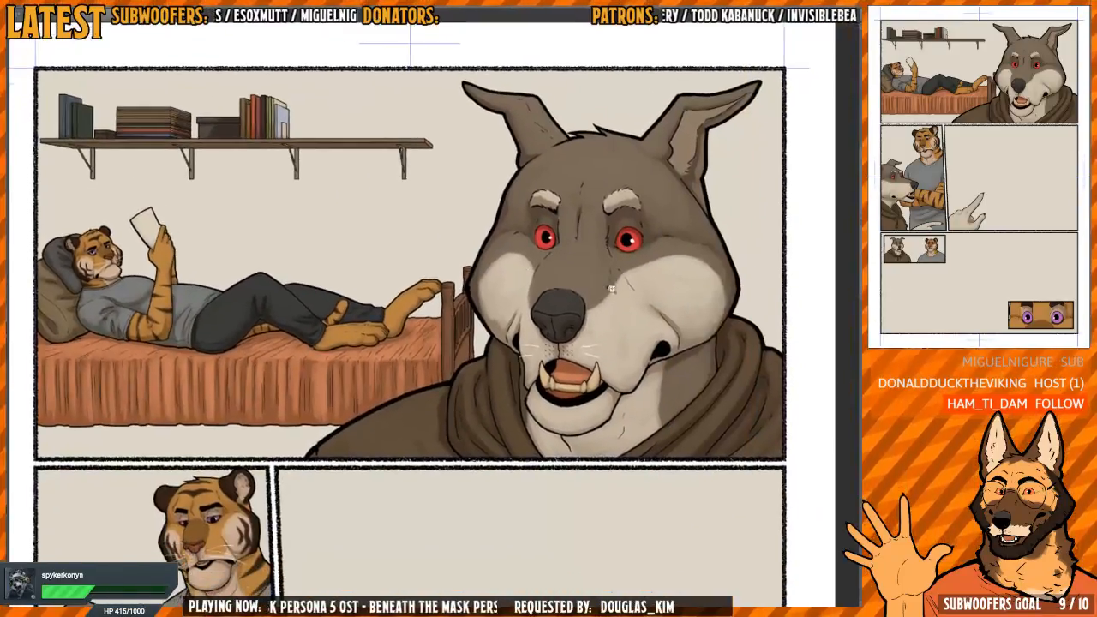
left_click_drag(617, 303, 590, 304)
left_click_drag(583, 416, 567, 264)
left_click_drag(569, 326, 538, 327)
left_click_drag(632, 521, 575, 423)
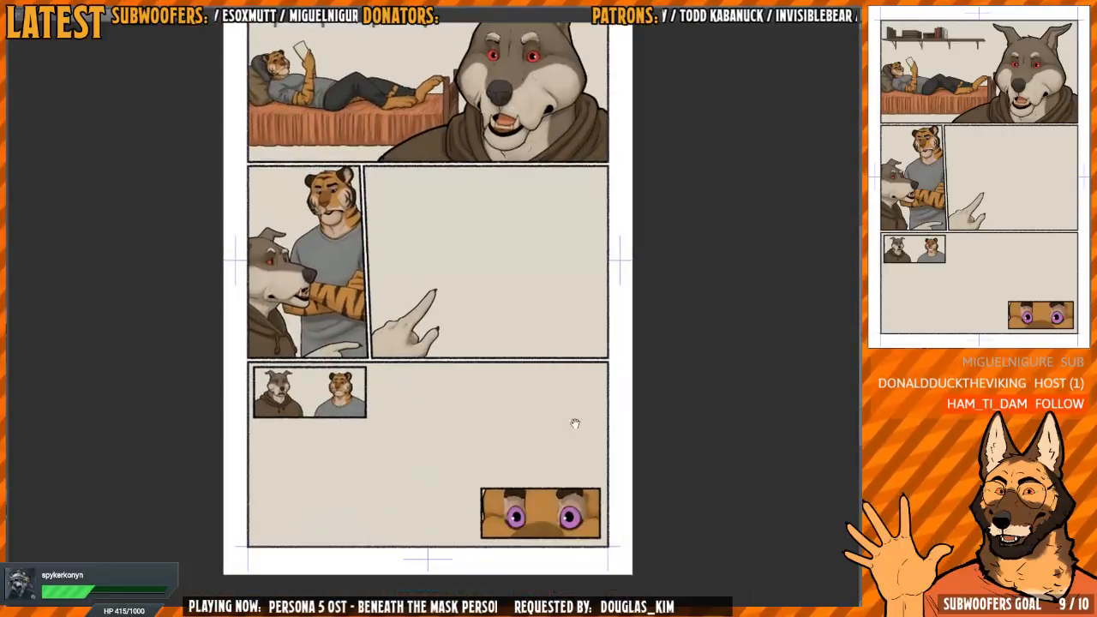
Look over the other open comic page with the seated tiger, and return to the shaded page
key("ctrl+Tab")
left_click_drag(609, 194, 597, 336)
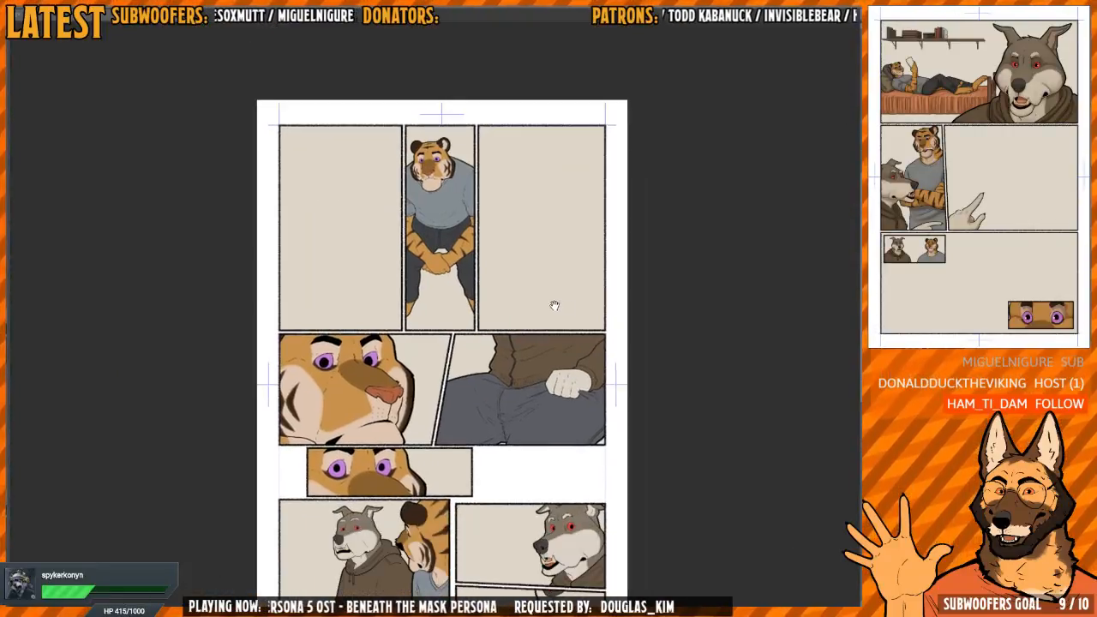
left_click_drag(555, 425, 520, 330)
key("ctrl+Tab")
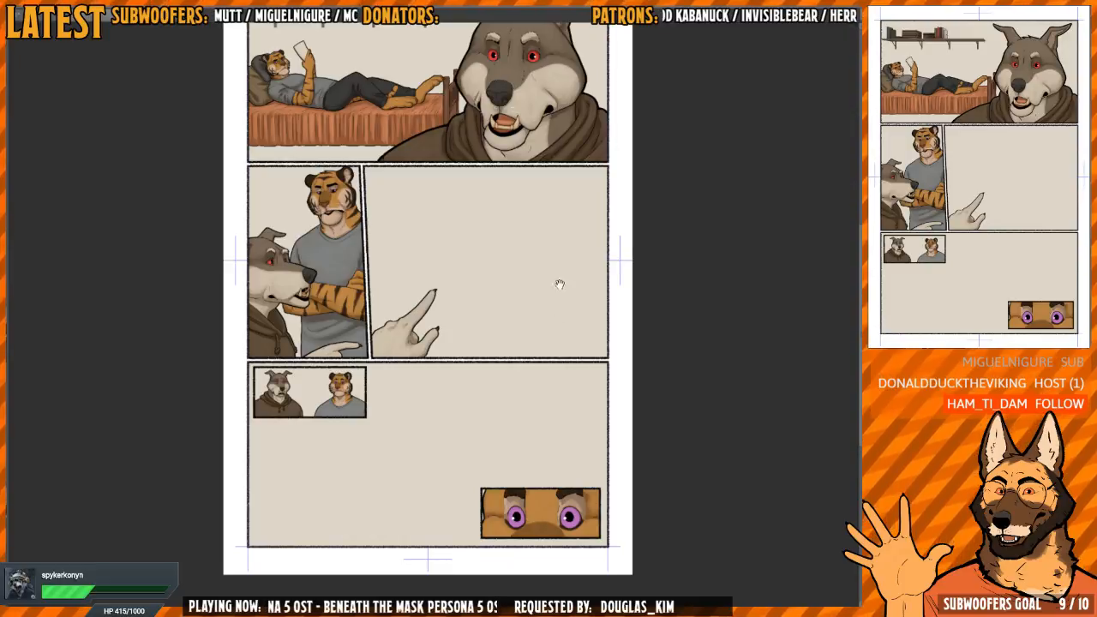
left_click_drag(559, 284, 533, 337)
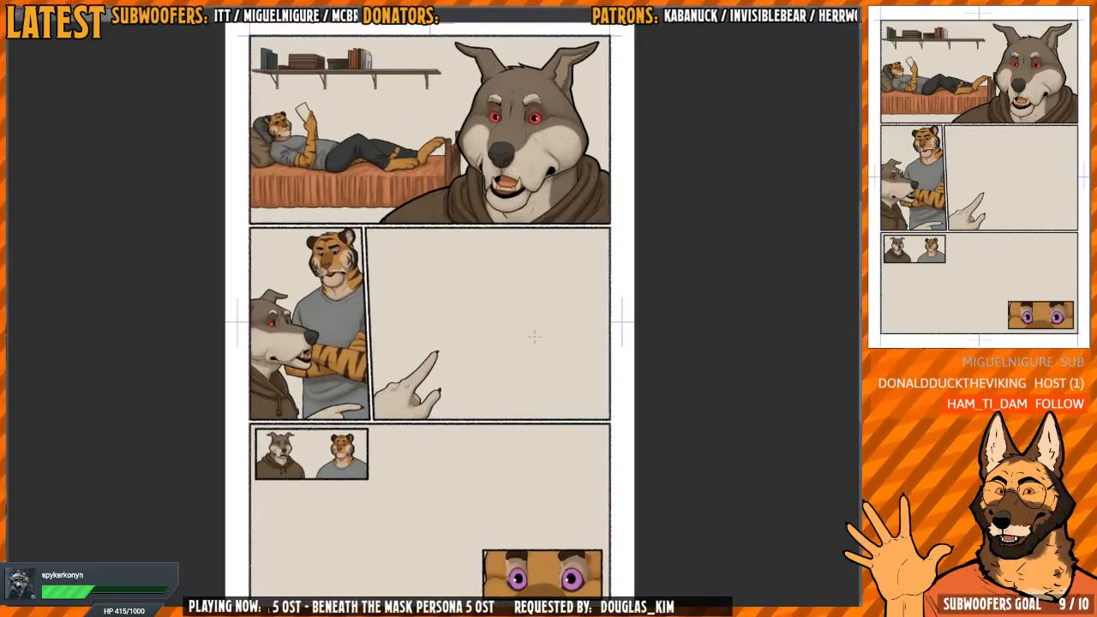